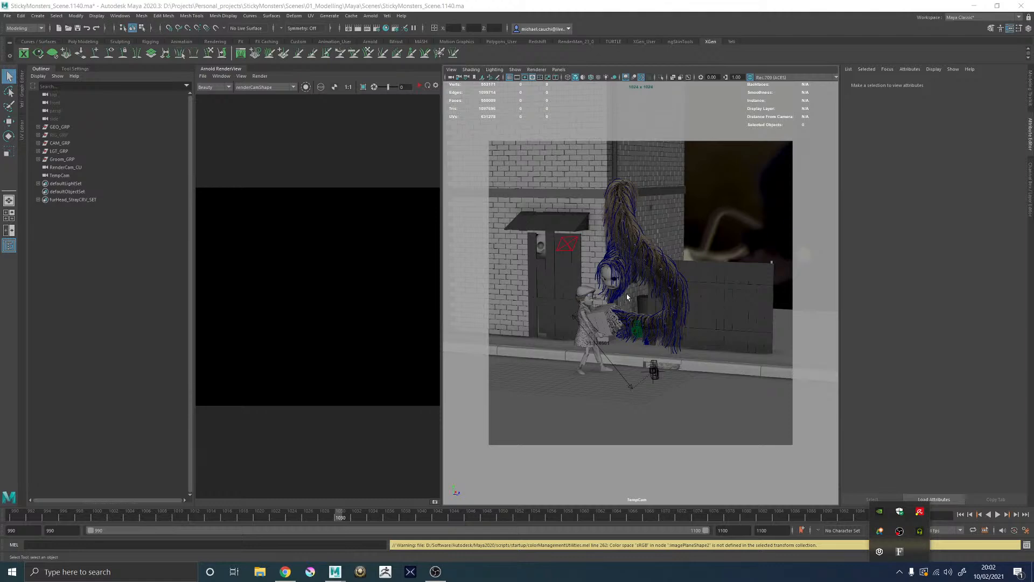
# Step: Frame DoorMonster_GEO in the door opening and examine the doorway and surrounding brick wall from several angles
pyautogui.click(537, 250)
pyautogui.press('f')
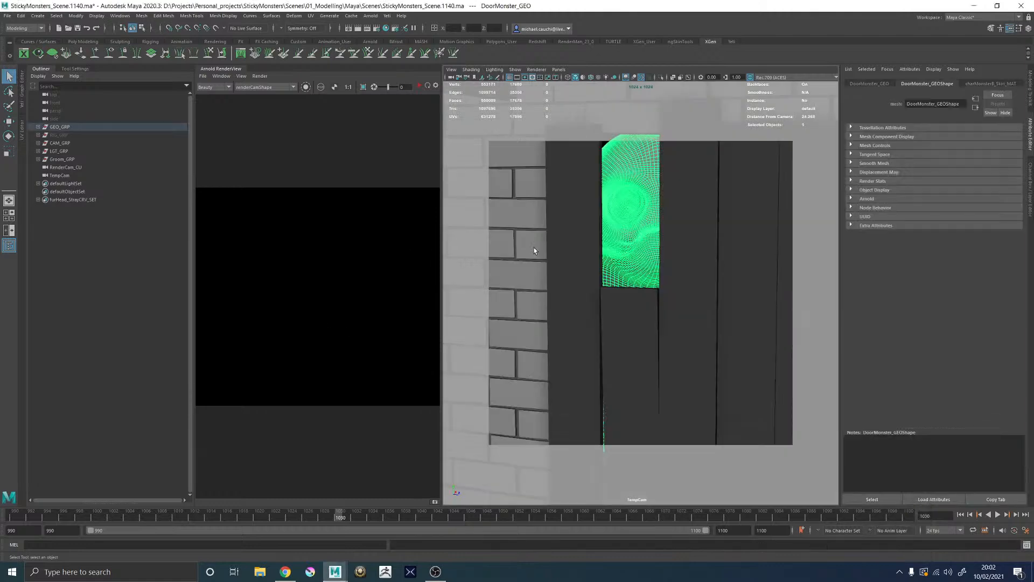
pyautogui.keyDown('alt'); pyautogui.moveTo(693, 267); pyautogui.dragTo(739, 258); pyautogui.keyUp('alt')
pyautogui.scroll(-8, 739, 258)
pyautogui.keyDown('alt'); pyautogui.moveTo(770, 225); pyautogui.dragTo(793, 221); pyautogui.keyUp('alt')
pyautogui.click(737, 185)
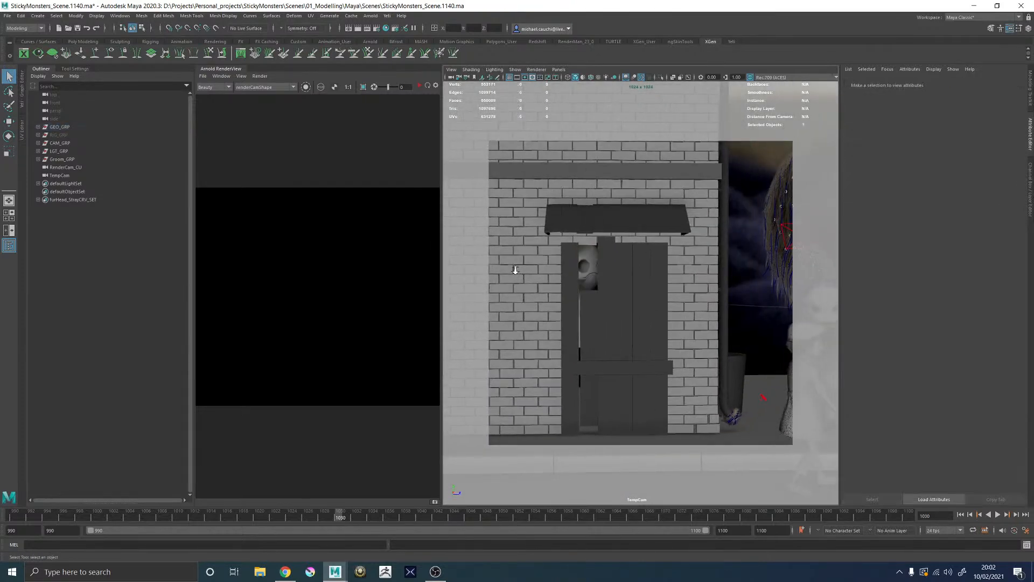
pyautogui.keyDown('alt'); pyautogui.moveTo(515, 270); pyautogui.dragTo(558, 258, button='right'); pyautogui.keyUp('alt')
pyautogui.keyDown('alt'); pyautogui.moveTo(559, 258); pyautogui.dragTo(609, 274, button='middle'); pyautogui.keyUp('alt')
pyautogui.keyDown('alt'); pyautogui.moveTo(552, 154); pyautogui.dragTo(576, 108); pyautogui.keyUp('alt')
# Step: Turn off the resolution gate overlay in the viewport and view the door, the kid and the hairy monster together
pyautogui.click(626, 77)
pyautogui.keyDown('alt'); pyautogui.moveTo(592, 302); pyautogui.dragTo(684, 324, button='middle'); pyautogui.keyUp('alt')
pyautogui.keyDown('alt'); pyautogui.moveTo(684, 324); pyautogui.dragTo(780, 367, button='right'); pyautogui.keyUp('alt')
pyautogui.keyDown('alt'); pyautogui.moveTo(728, 310); pyautogui.dragTo(669, 282, button='right'); pyautogui.keyUp('alt')
pyautogui.keyDown('alt'); pyautogui.moveTo(825, 386); pyautogui.dragTo(712, 332, button='right'); pyautogui.keyUp('alt')
pyautogui.keyDown('alt'); pyautogui.moveTo(712, 331); pyautogui.dragTo(641, 242, button='middle'); pyautogui.keyUp('alt')
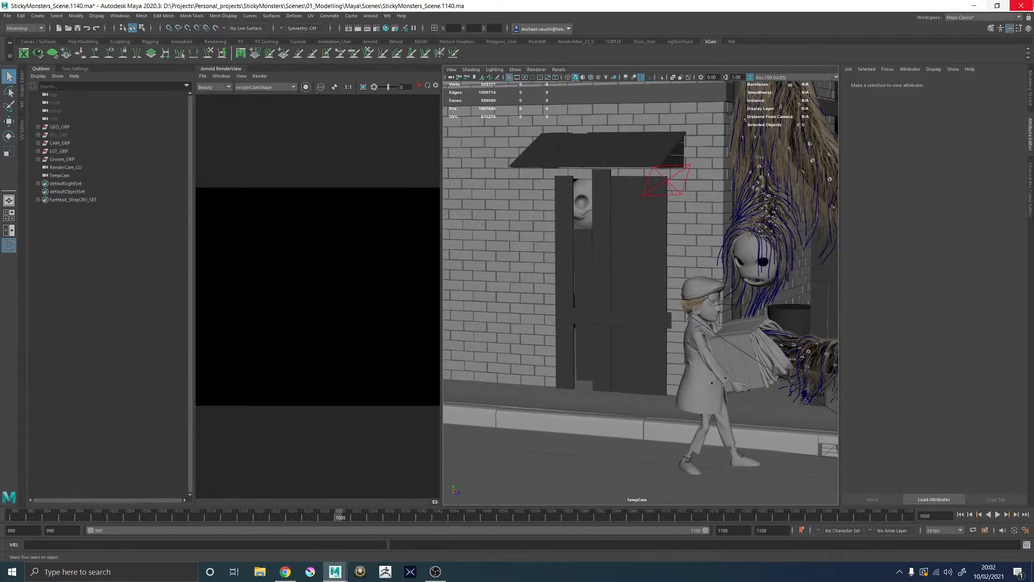
# Step: Switch to the desktop and open the render TheKid_12.jpg in Photos
pyautogui.click(978, 6)
pyautogui.doubleClick(132, 314)
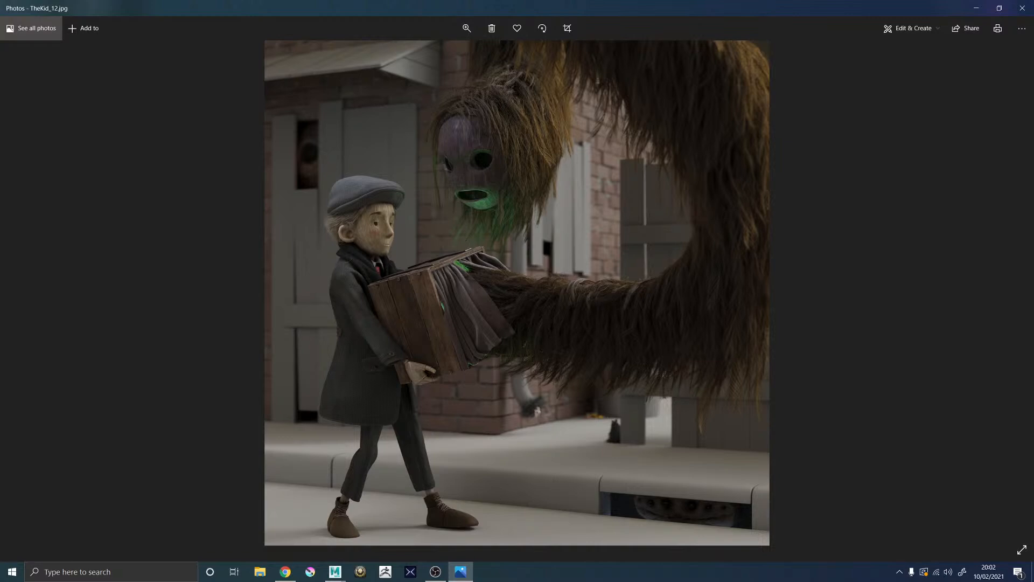
pyautogui.hotkey('alt', 'Tab')
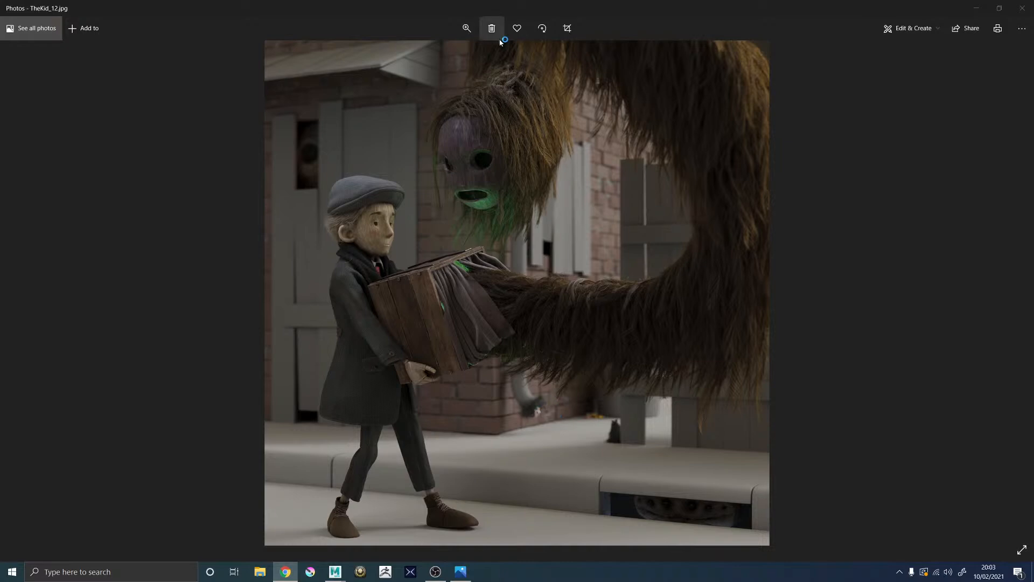
# Step: Examine the fur of the monster's arm below the box close up in the render, then return to the full image
pyautogui.click(467, 28)
pyautogui.click(479, 55)
pyautogui.moveTo(478, 56); pyautogui.dragTo(499, 55)
pyautogui.moveTo(611, 333); pyautogui.dragTo(512, 3)
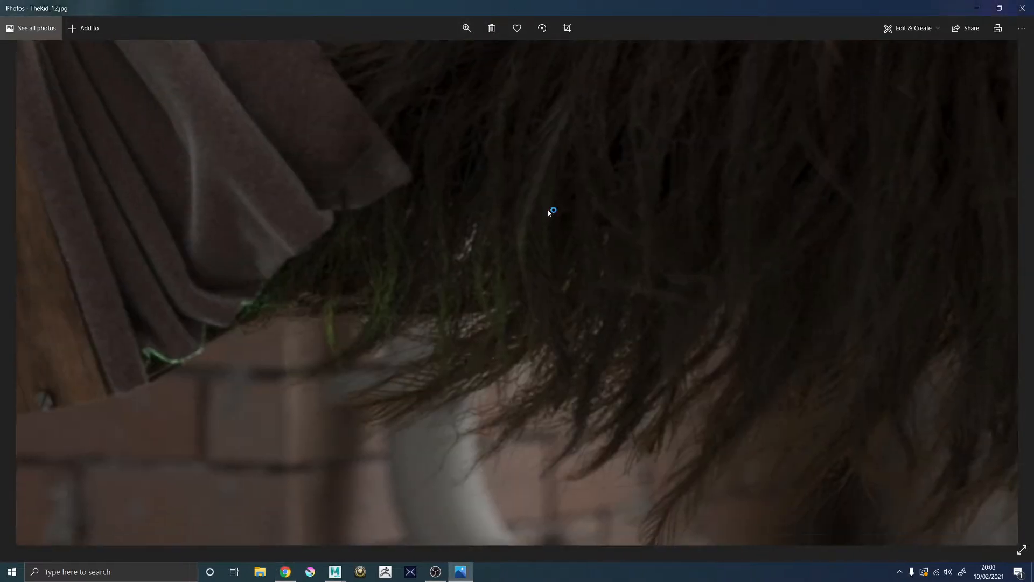
pyautogui.moveTo(548, 308); pyautogui.dragTo(530, 35)
pyautogui.click(467, 28)
pyautogui.moveTo(476, 54); pyautogui.dragTo(383, 54)
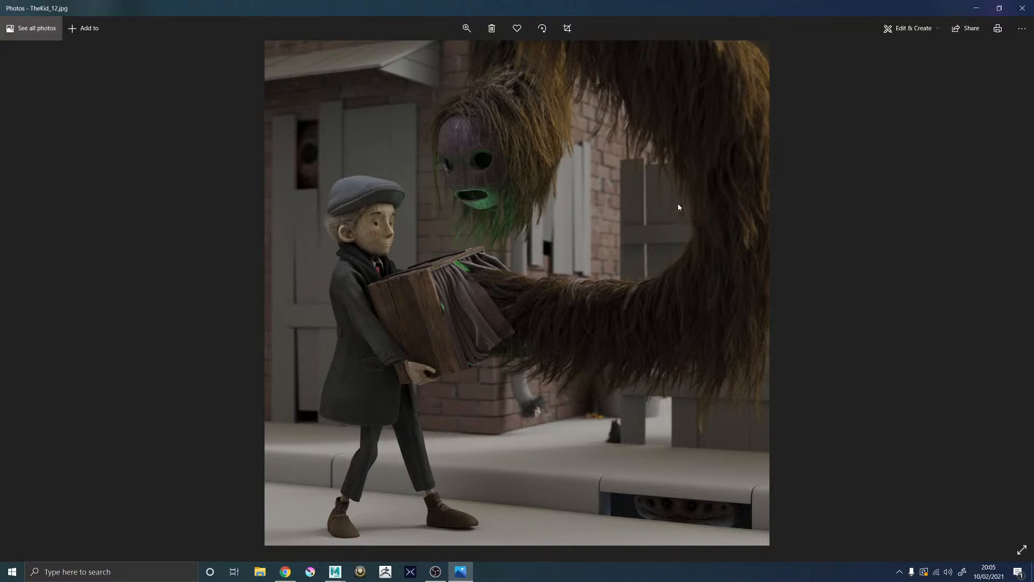
# Step: Switch back to Maya, then select and frame the drain monster mesh in the opening under the kerb
pyautogui.click(977, 8)
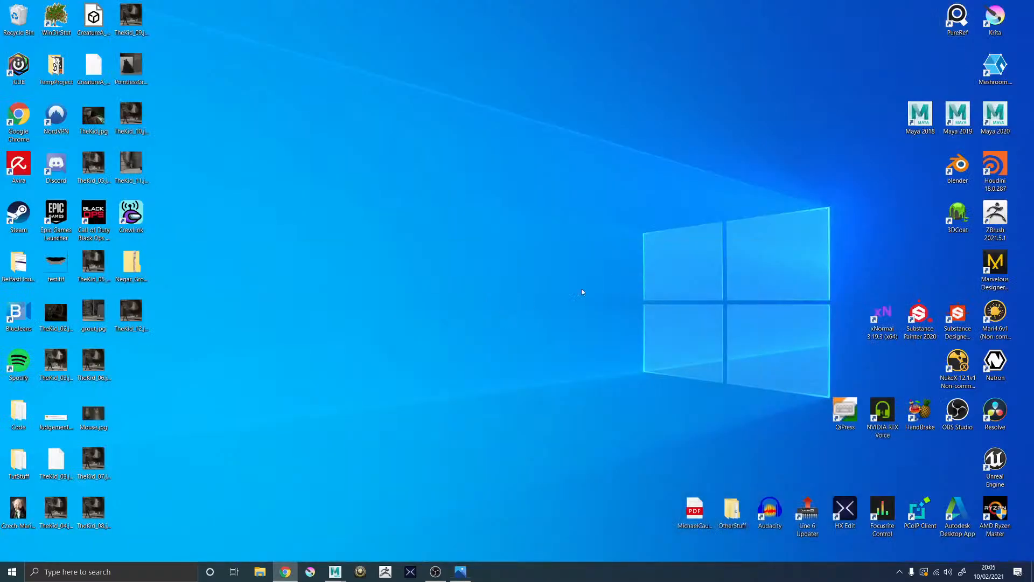
pyautogui.moveTo(336, 571)
pyautogui.click(360, 527)
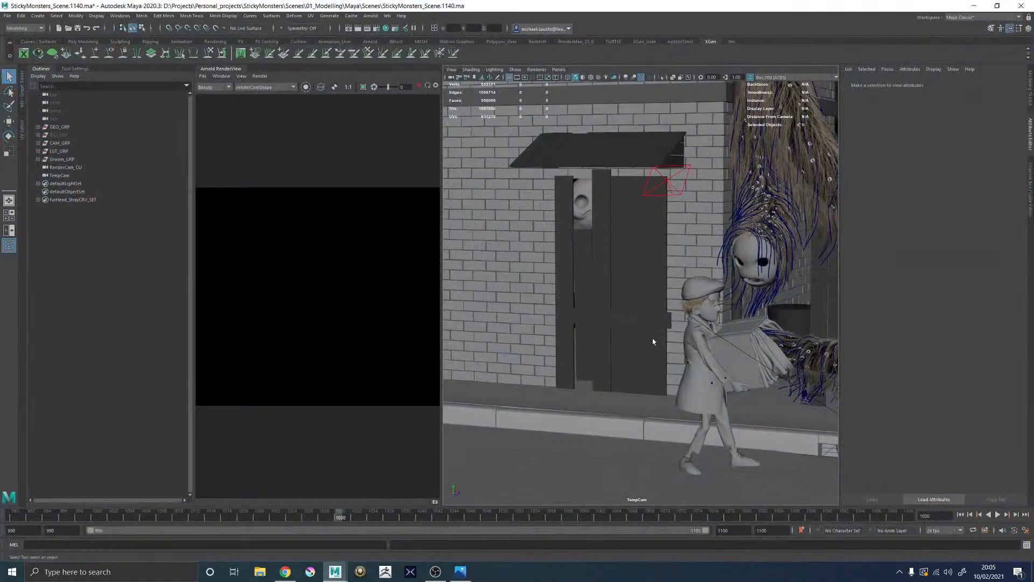
pyautogui.keyDown('alt'); pyautogui.moveTo(729, 332); pyautogui.dragTo(458, 277, button='middle'); pyautogui.keyUp('alt')
pyautogui.keyDown('alt'); pyautogui.moveTo(665, 347); pyautogui.dragTo(605, 397, button='right'); pyautogui.keyUp('alt')
pyautogui.keyDown('alt'); pyautogui.moveTo(605, 397); pyautogui.dragTo(629, 305, button='middle'); pyautogui.keyUp('alt')
pyautogui.click(651, 323)
pyautogui.press('f')
pyautogui.keyDown('alt'); pyautogui.moveTo(651, 322); pyautogui.dragTo(716, 322); pyautogui.keyUp('alt')
pyautogui.keyDown('alt'); pyautogui.moveTo(716, 322); pyautogui.dragTo(719, 327, button='right'); pyautogui.keyUp('alt')
pyautogui.keyDown('alt'); pyautogui.moveTo(719, 328); pyautogui.dragTo(628, 326); pyautogui.keyUp('alt')
pyautogui.keyDown('alt'); pyautogui.moveTo(628, 326); pyautogui.dragTo(566, 315, button='right'); pyautogui.keyUp('alt')
# Step: Collapse the Arnold RenderView panel and reveal the selected drain monster mesh in the Outliner hierarchy
pyautogui.doubleClick(226, 68)
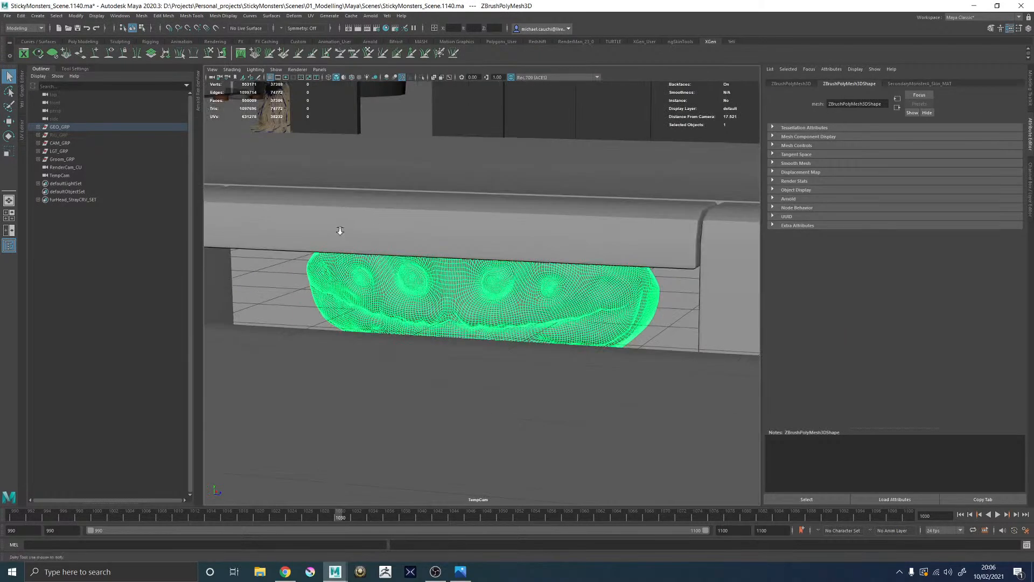
pyautogui.scroll(-5, 343, 232)
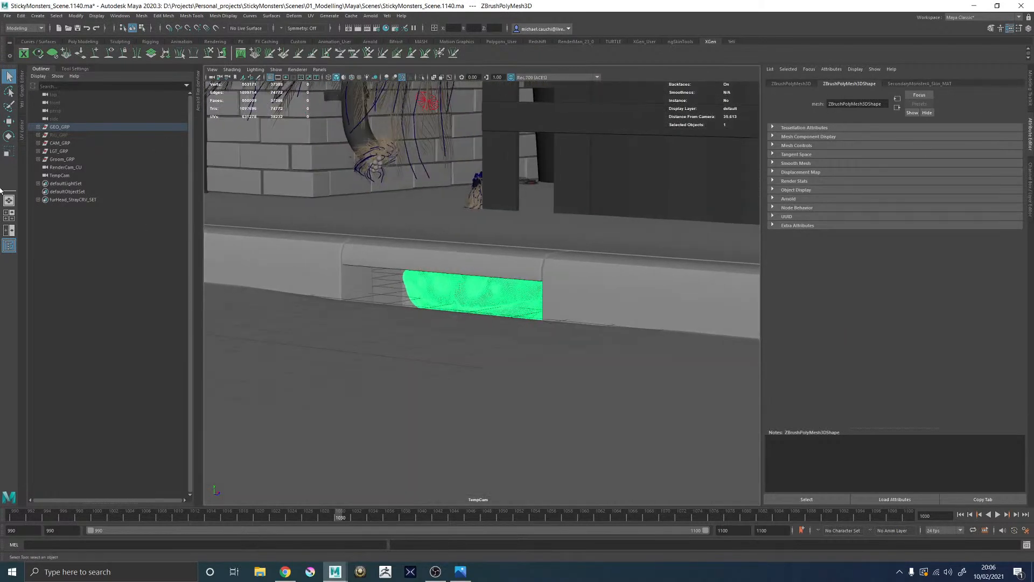
pyautogui.press('f')
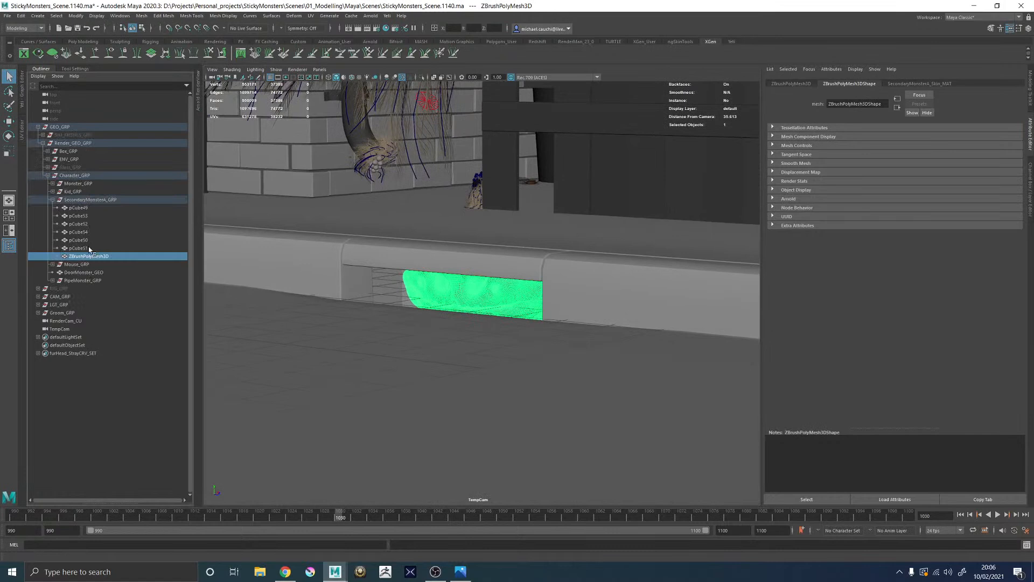
# Step: Rename the SecondaryMonsterA_GRP group as DrainMonster_GRP
pyautogui.click(98, 200)
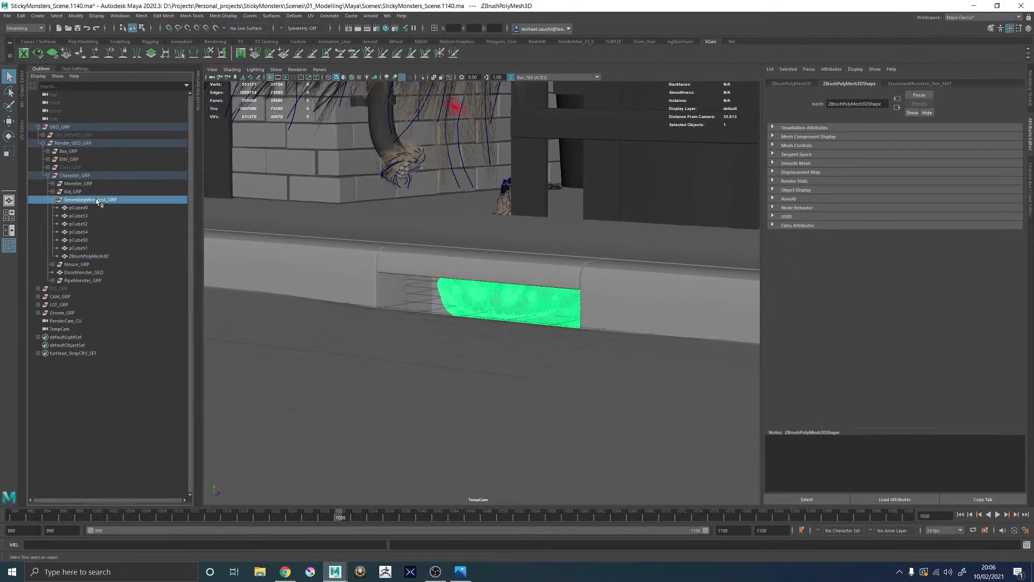
pyautogui.doubleClick(98, 200)
pyautogui.moveTo(107, 199); pyautogui.dragTo(20, 195)
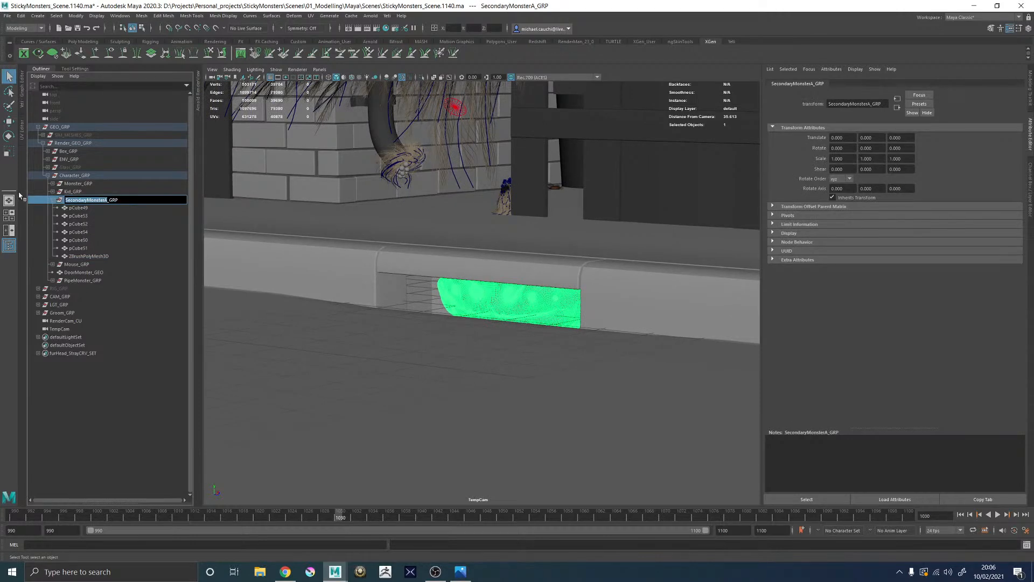
pyautogui.click(108, 200)
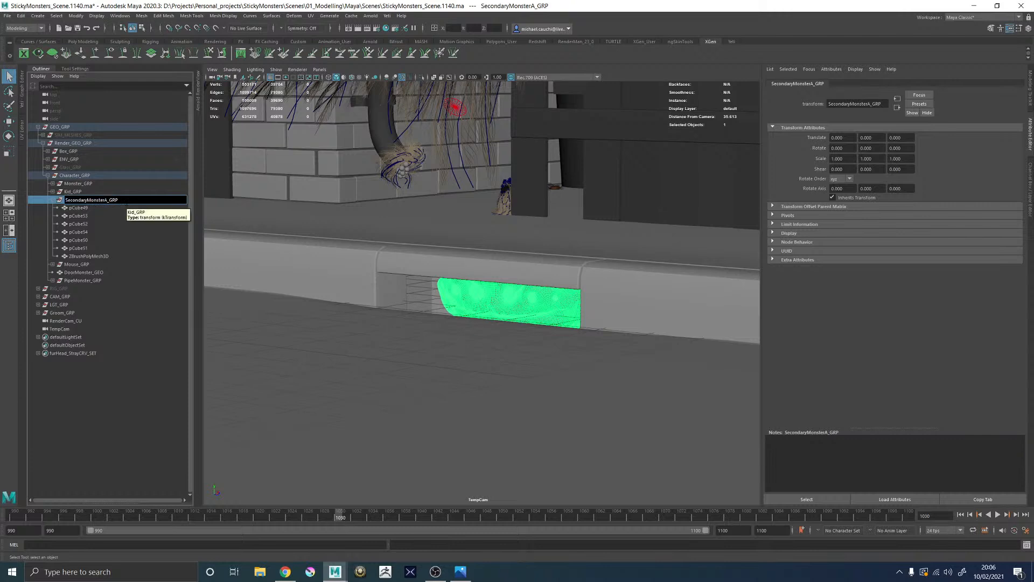
pyautogui.press('BackSpace')
pyautogui.press('BackSpace')
pyautogui.press('BackSpace')
pyautogui.press('BackSpace')
pyautogui.press('BackSpace')
pyautogui.press('BackSpace')
pyautogui.press('BackSpace')
pyautogui.press('BackSpace')
pyautogui.press('BackSpace')
pyautogui.press('BackSpace')
pyautogui.write('Drain')
pyautogui.press('Return')
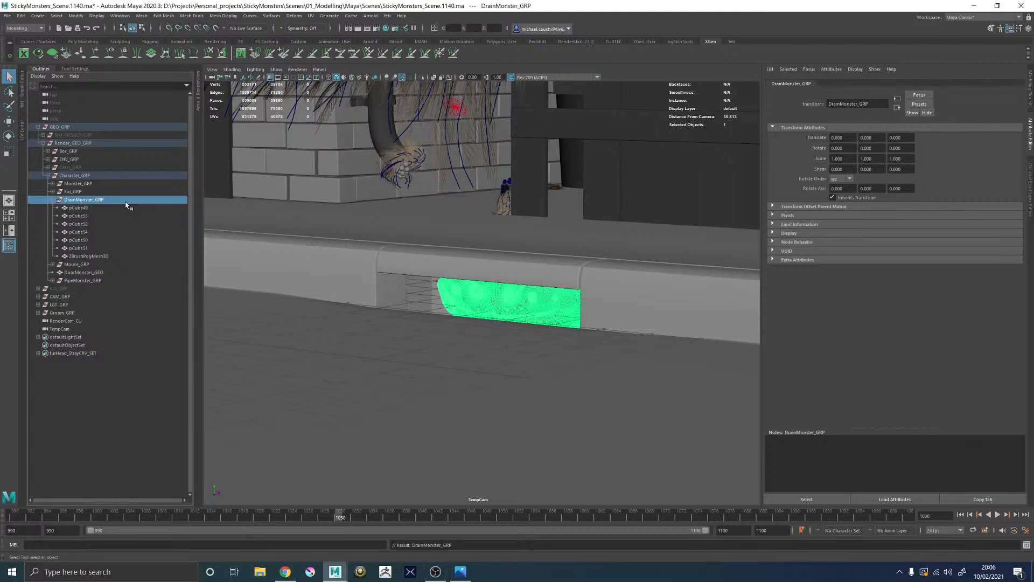
# Step: Rename the ZBrushPolyMesh3D body mesh in the drain monster group as DrainMonster_GEO
pyautogui.click(95, 257)
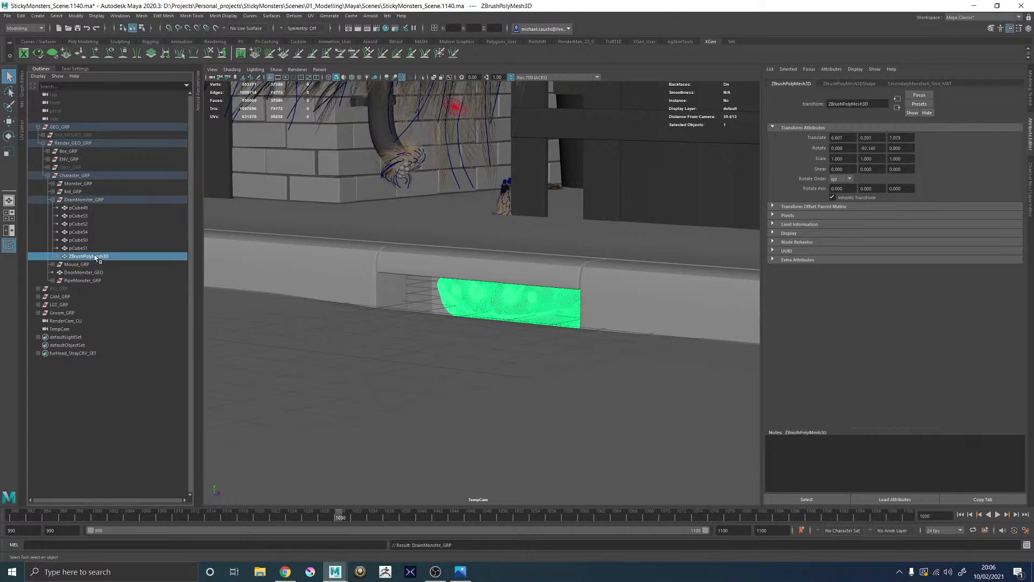
pyautogui.doubleClick(96, 257)
pyautogui.write('Dr')
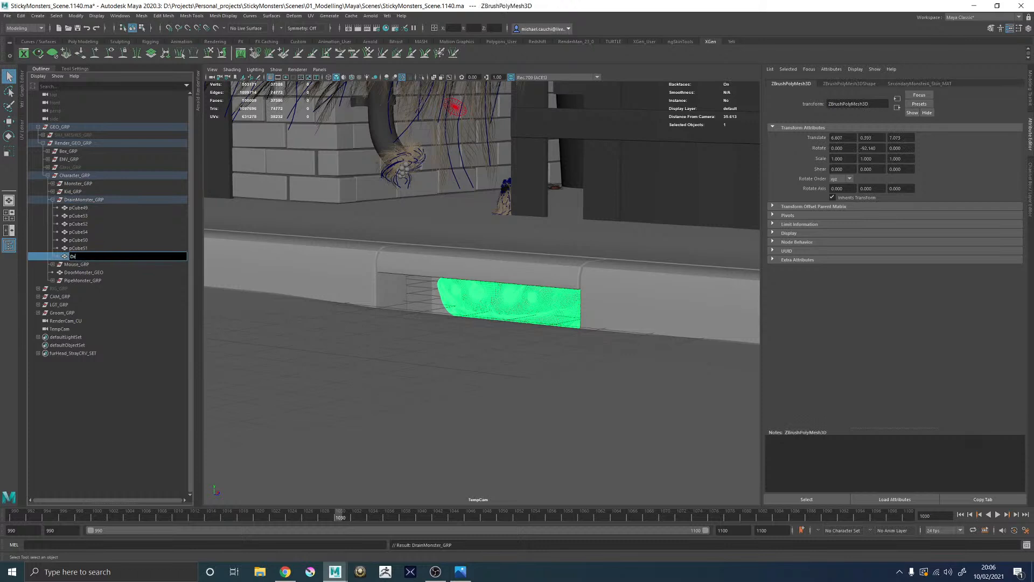
pyautogui.write('ainMonster_GEO')
pyautogui.press('Return')
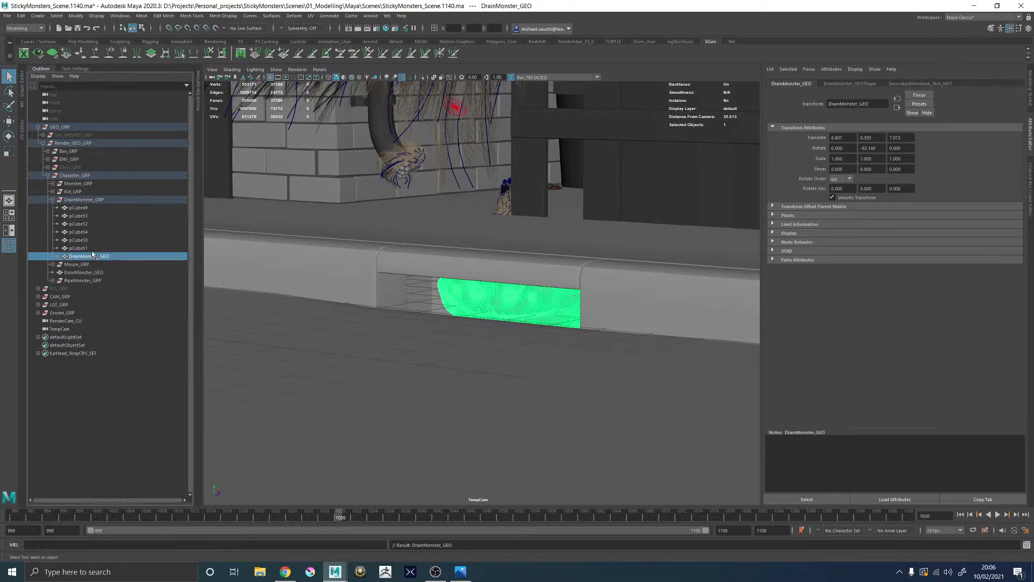
# Step: Select the six pCube eye meshes in DrainMonster_GRP and rename them together as numbered DrainMonster_Cornea_1 to DrainMonster_Cornea_6
pyautogui.click(92, 249)
pyautogui.keyDown('shift'); pyautogui.click(77, 208); pyautogui.keyUp('shift')
pyautogui.press('f')
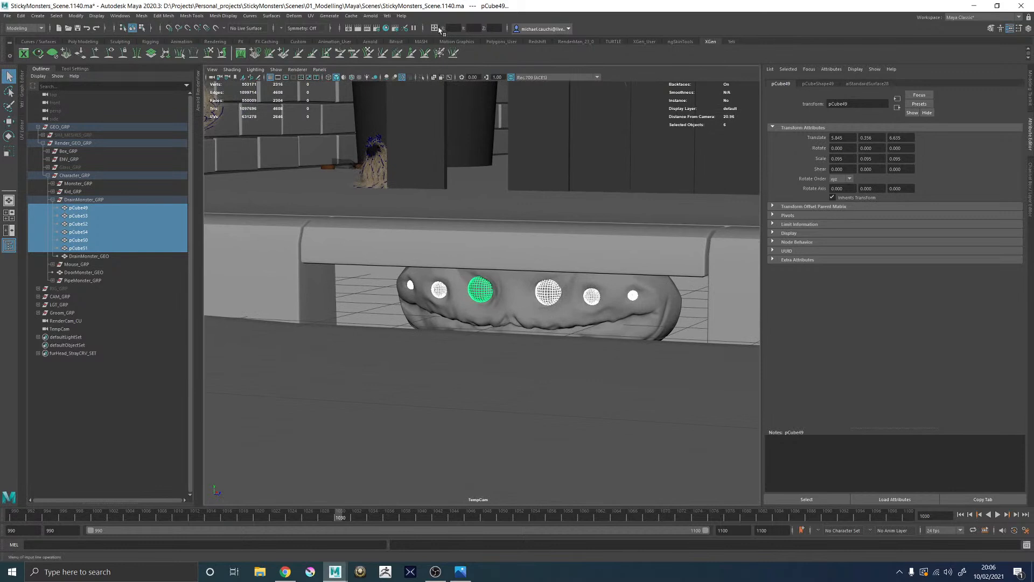
pyautogui.click(435, 29)
pyautogui.click(458, 54)
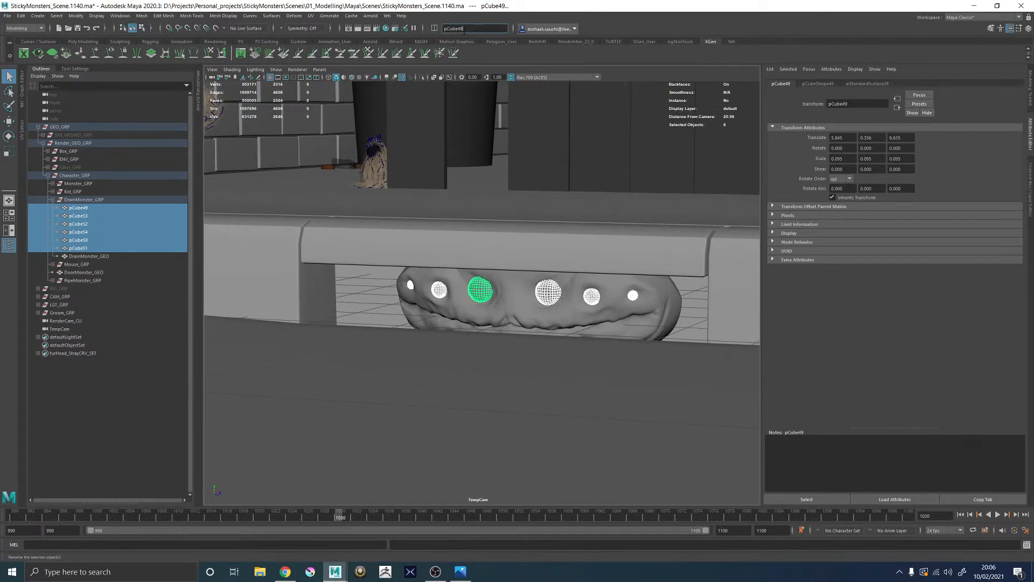
pyautogui.write('DrainM')
pyautogui.press('Return')
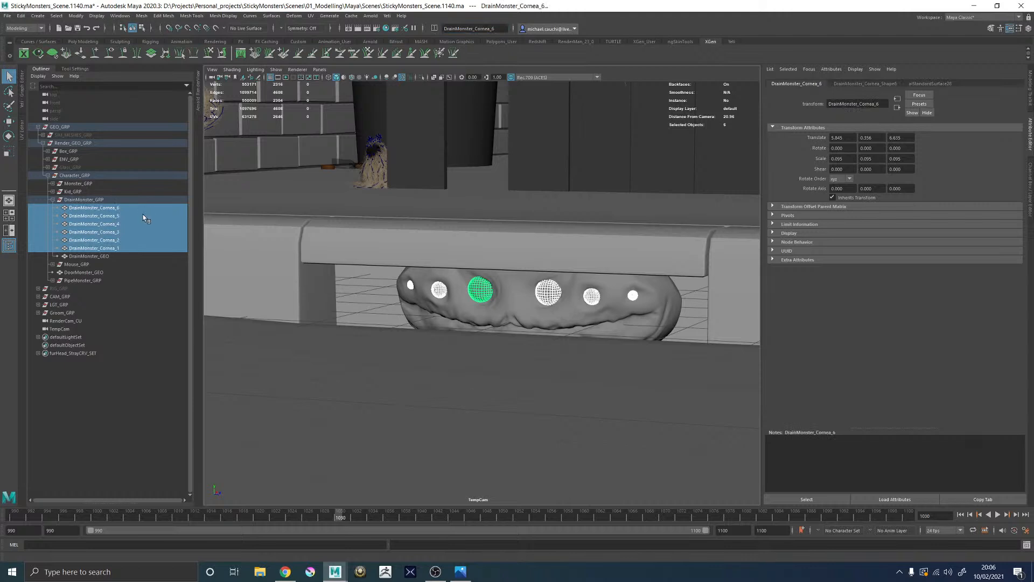
# Step: Append _GEO to the names of all six drain monster corneas with Search and Replace Names
pyautogui.click(119, 208)
pyautogui.keyDown('shift'); pyautogui.click(120, 248); pyautogui.keyUp('shift')
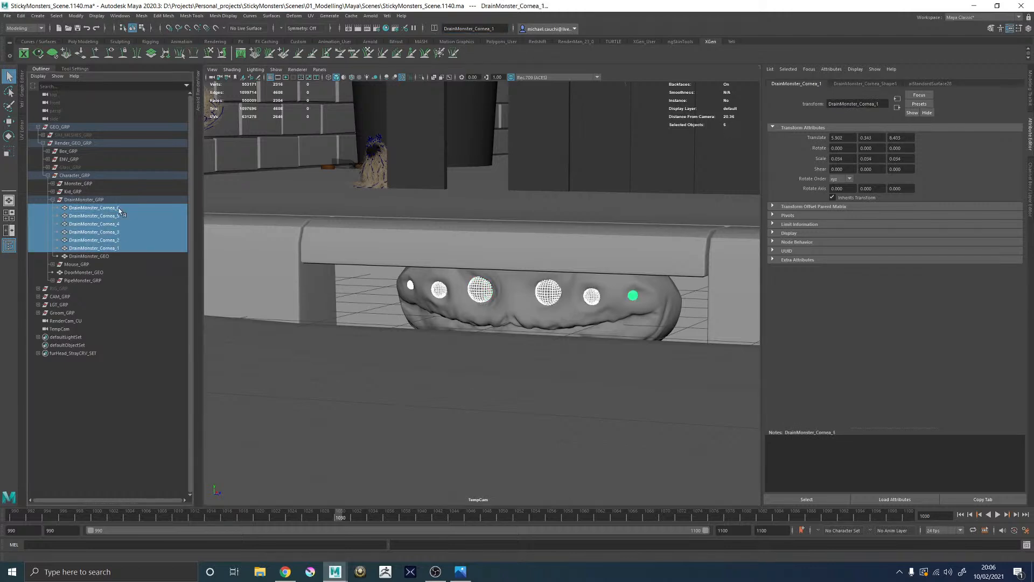
pyautogui.click(76, 16)
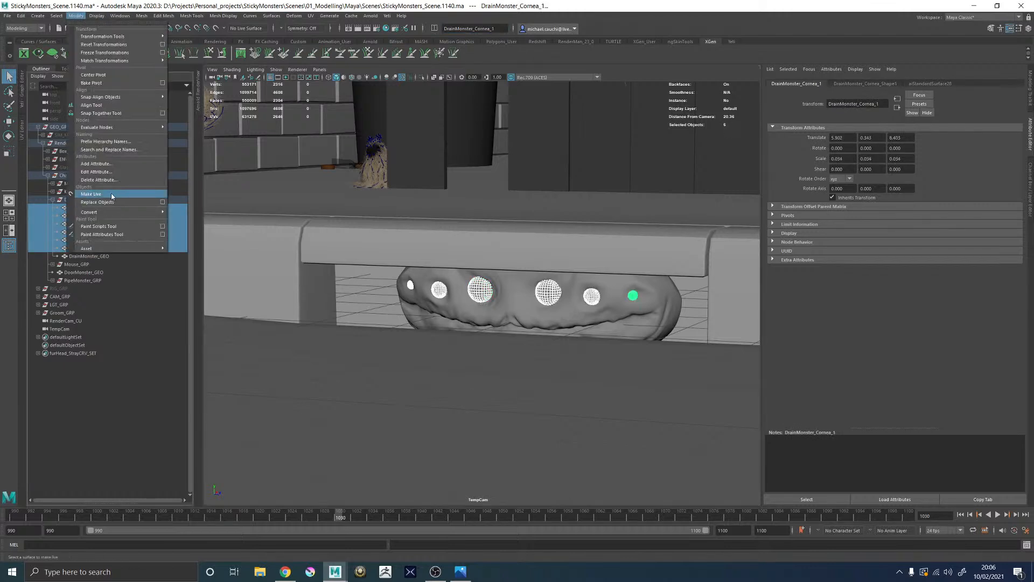
pyautogui.click(76, 16)
pyautogui.click(76, 15)
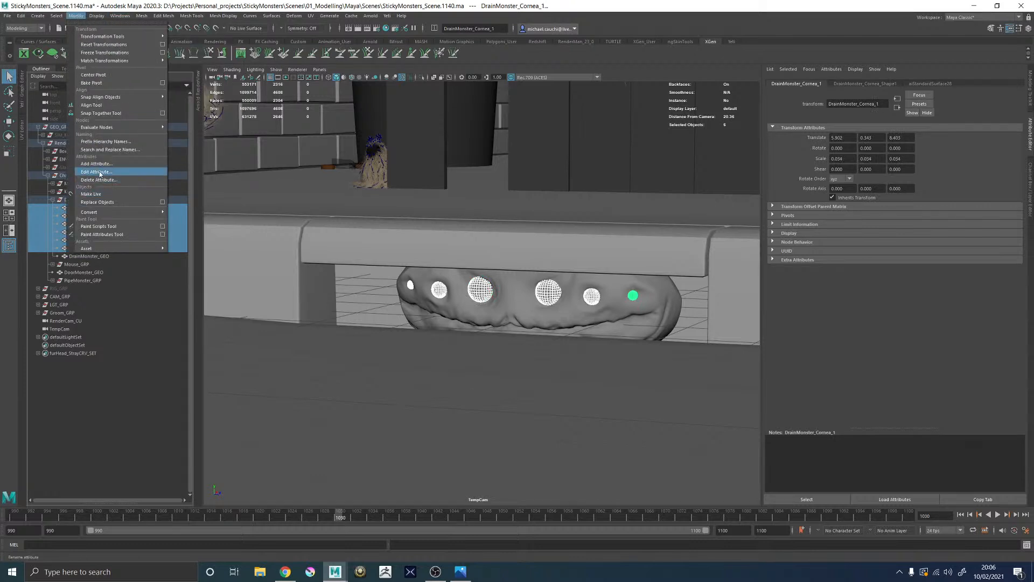
pyautogui.click(110, 149)
pyautogui.click(467, 137)
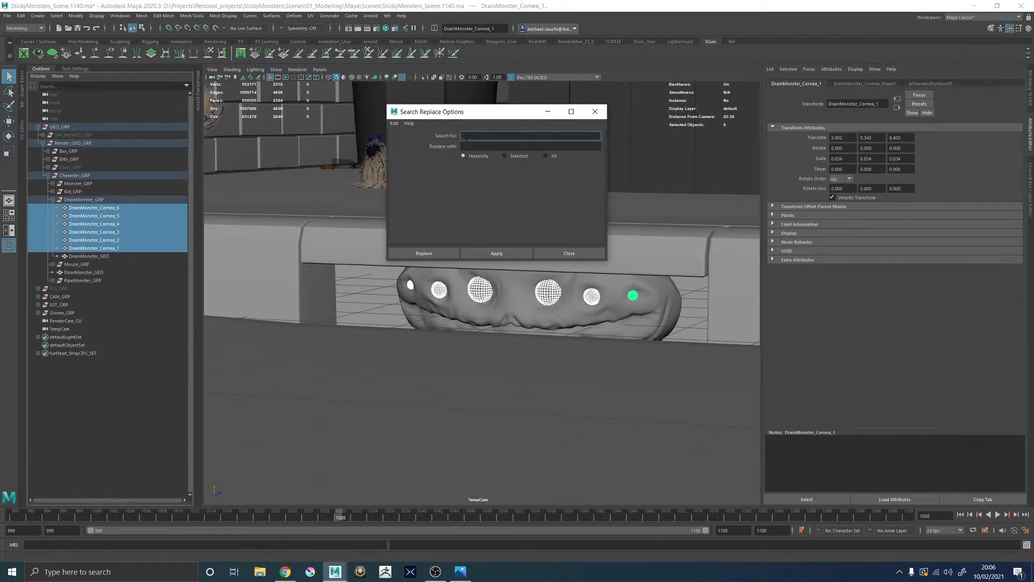
pyautogui.click(480, 146)
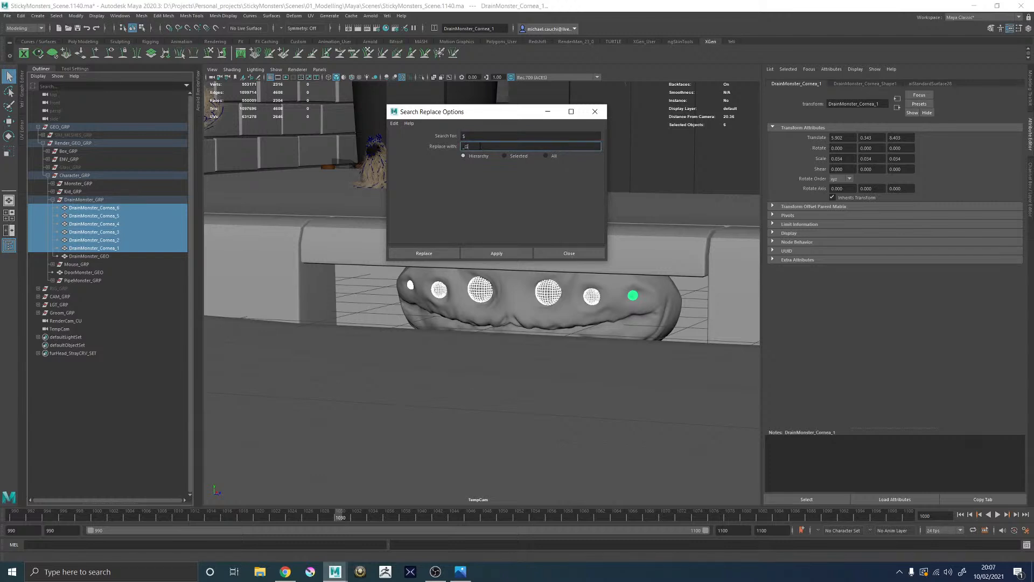
pyautogui.click(424, 253)
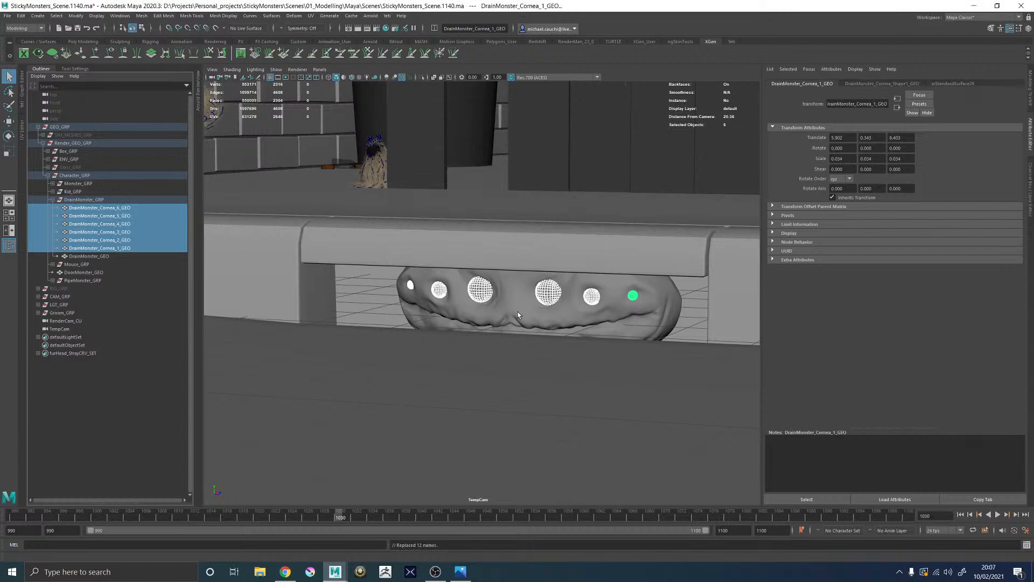
# Step: Clear the cornea selection and look over the door, the kid and the hairy monster
pyautogui.keyDown('alt'); pyautogui.moveTo(515, 312); pyautogui.dragTo(528, 313); pyautogui.keyUp('alt')
pyautogui.scroll(-2, 528, 313)
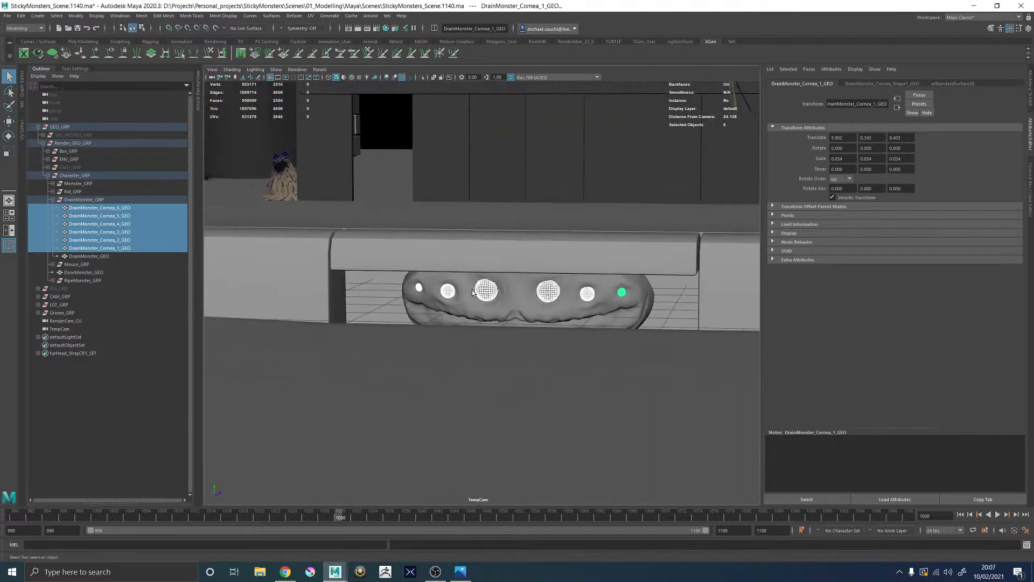
pyautogui.keyDown('alt'); pyautogui.moveTo(530, 216); pyautogui.dragTo(366, 108, button='right'); pyautogui.keyUp('alt')
pyautogui.keyDown('alt'); pyautogui.moveTo(367, 107); pyautogui.dragTo(408, 182, button='middle'); pyautogui.keyUp('alt')
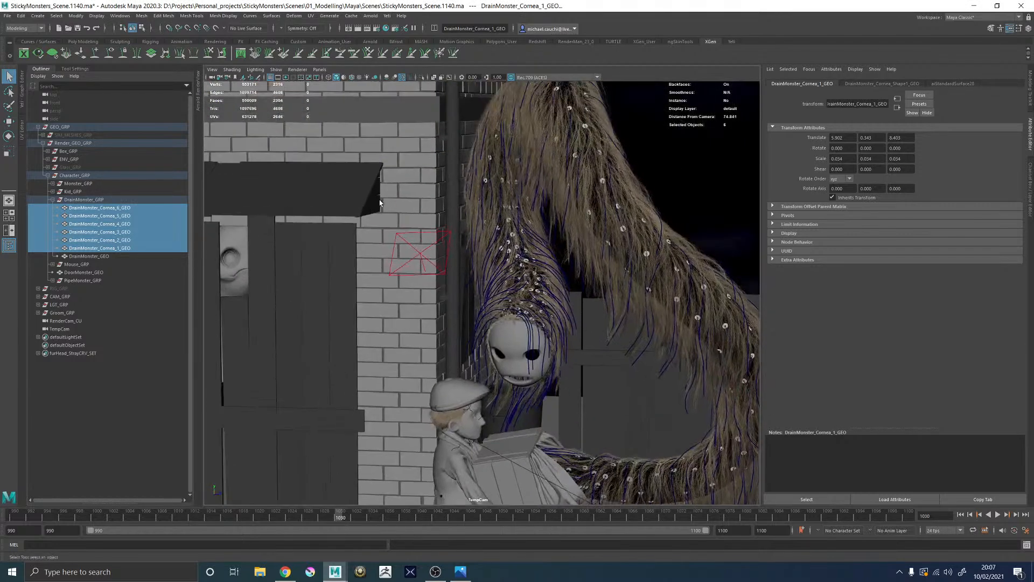
pyautogui.click(408, 182)
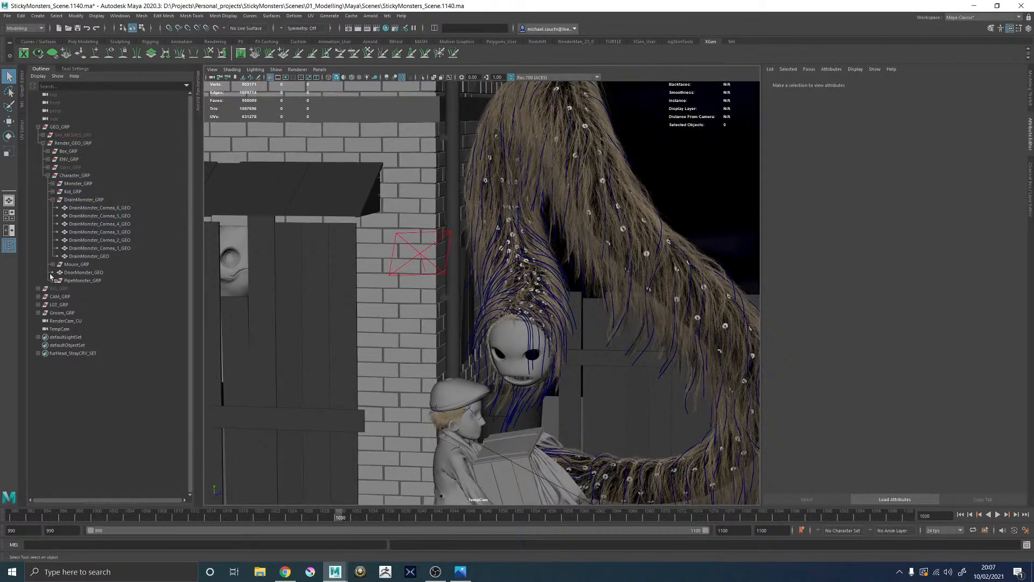
# Step: Select Glass_GRP under Render_GEO_GRP, check its location behind the fence and leave it hidden
pyautogui.click(69, 168)
pyautogui.keyDown('alt'); pyautogui.moveTo(521, 295); pyautogui.dragTo(516, 294, button='middle'); pyautogui.keyUp('alt')
pyautogui.press('f')
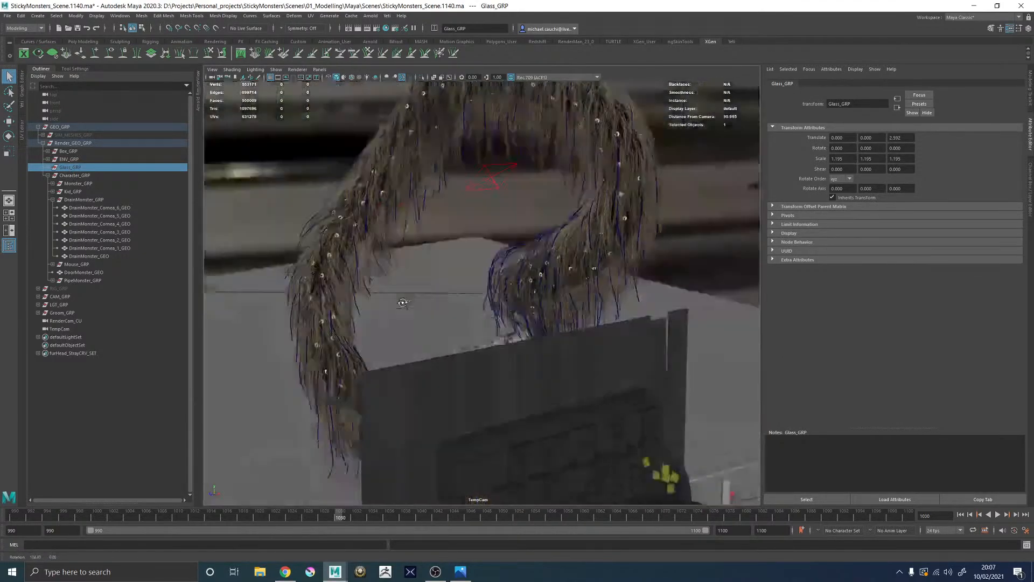
pyautogui.hotkey('ctrl', 'h')
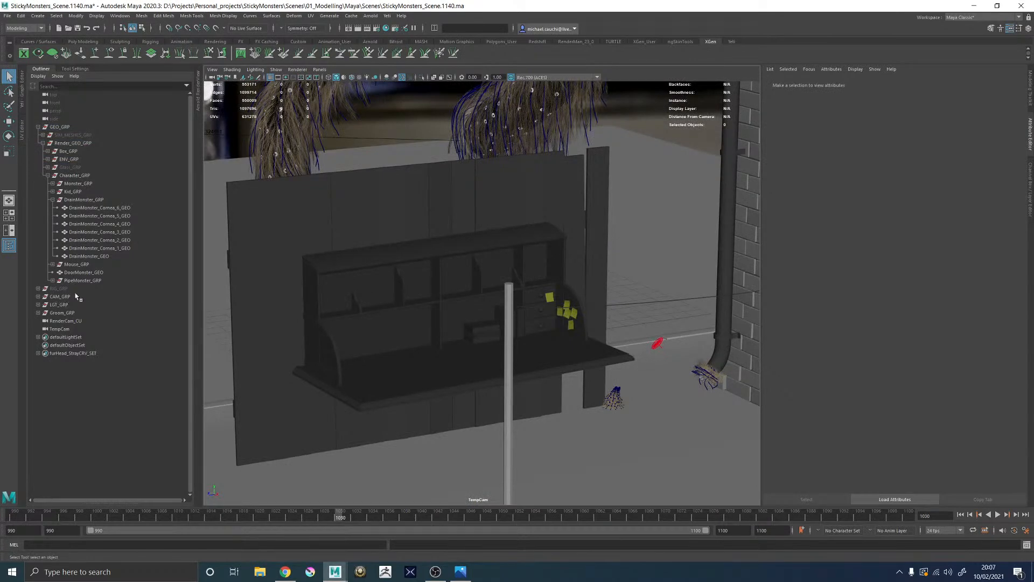
# Step: Select DrainMonster_GEO under the kerb and bring it into a close front view
pyautogui.keyDown('alt'); pyautogui.moveTo(338, 208); pyautogui.dragTo(520, 204); pyautogui.keyUp('alt')
pyautogui.keyDown('alt'); pyautogui.moveTo(485, 227); pyautogui.dragTo(529, 138, button='middle'); pyautogui.keyUp('alt')
pyautogui.keyDown('alt'); pyautogui.moveTo(529, 138); pyautogui.dragTo(549, 311, button='right'); pyautogui.keyUp('alt')
pyautogui.keyDown('alt'); pyautogui.moveTo(536, 309); pyautogui.dragTo(491, 309); pyautogui.keyUp('alt')
pyautogui.click(523, 340)
pyautogui.keyDown('alt'); pyautogui.moveTo(500, 321); pyautogui.dragTo(483, 297, button='middle'); pyautogui.keyUp('alt')
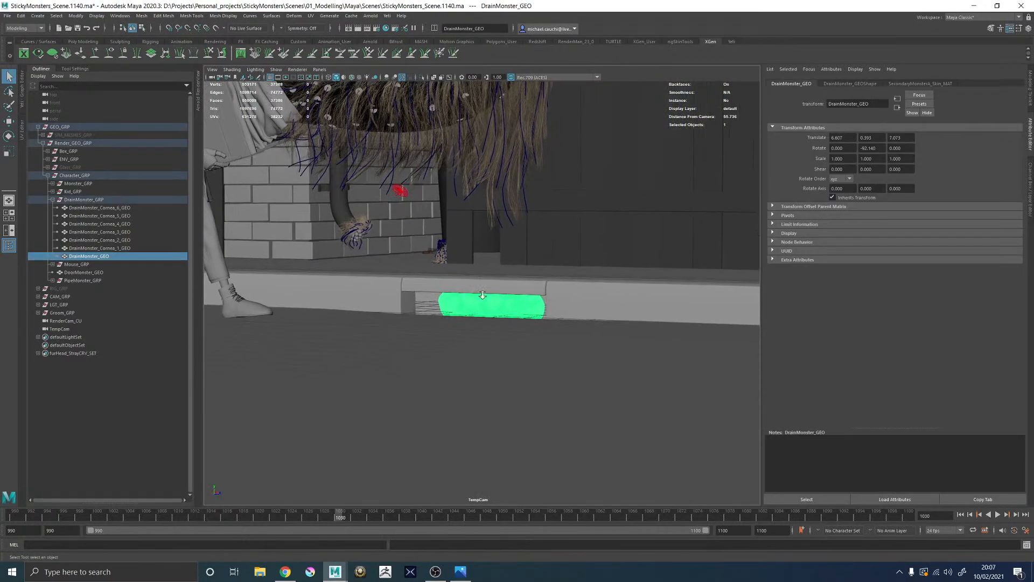
pyautogui.keyDown('alt'); pyautogui.moveTo(483, 297); pyautogui.dragTo(683, 372, button='right'); pyautogui.keyUp('alt')
pyautogui.keyDown('alt'); pyautogui.moveTo(506, 324); pyautogui.dragTo(559, 326); pyautogui.keyUp('alt')
pyautogui.keyDown('alt'); pyautogui.moveTo(559, 326); pyautogui.dragTo(543, 295, button='middle'); pyautogui.keyUp('alt')
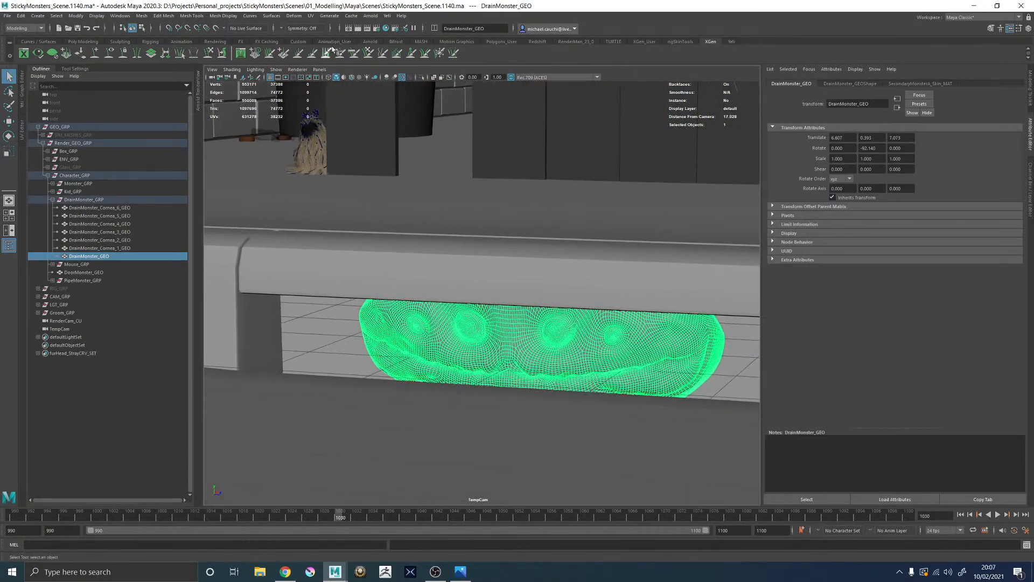
# Step: Look through renderCam to see where the selected drain monster sits in the final framing
pyautogui.click(320, 69)
pyautogui.moveTo(377, 78)
pyautogui.click(422, 110)
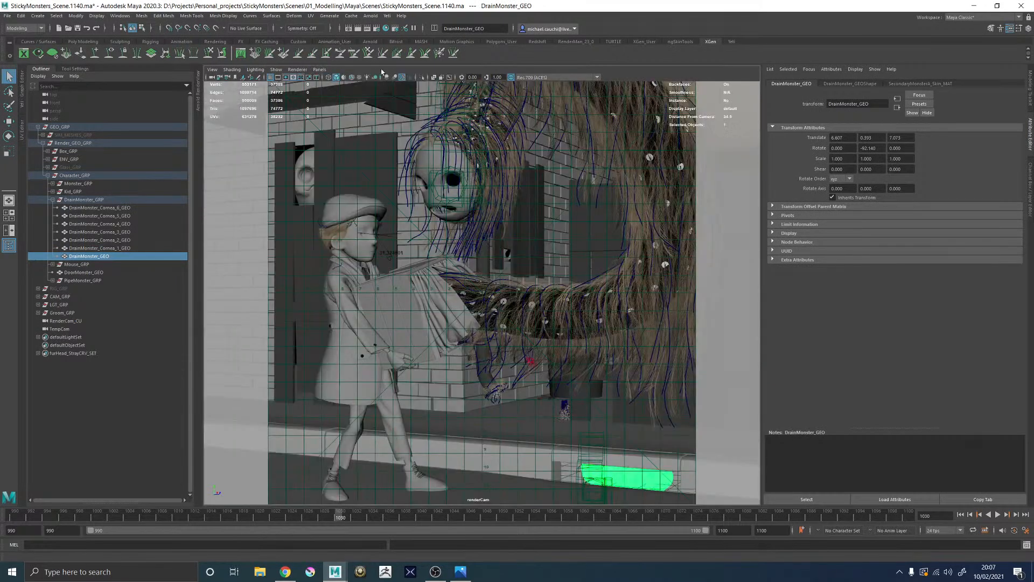
# Step: Return to the perspective camera, clear the selection and examine the furry pipe monster at the mouth of the drainpipe
pyautogui.click(320, 69)
pyautogui.click(415, 103)
pyautogui.moveTo(474, 226)
pyautogui.keyDown('alt'); pyautogui.mouseDown()
pyautogui.moveTo(501, 221)
pyautogui.moveTo(482, 219)
pyautogui.moveTo(491, 219)
pyautogui.mouseUp(); pyautogui.keyUp('alt')
pyautogui.click(659, 215)
pyautogui.keyDown('alt'); pyautogui.moveTo(614, 222); pyautogui.dragTo(631, 282, button='right'); pyautogui.keyUp('alt')
pyautogui.keyDown('alt'); pyautogui.moveTo(592, 275); pyautogui.dragTo(373, 286); pyautogui.keyUp('alt')
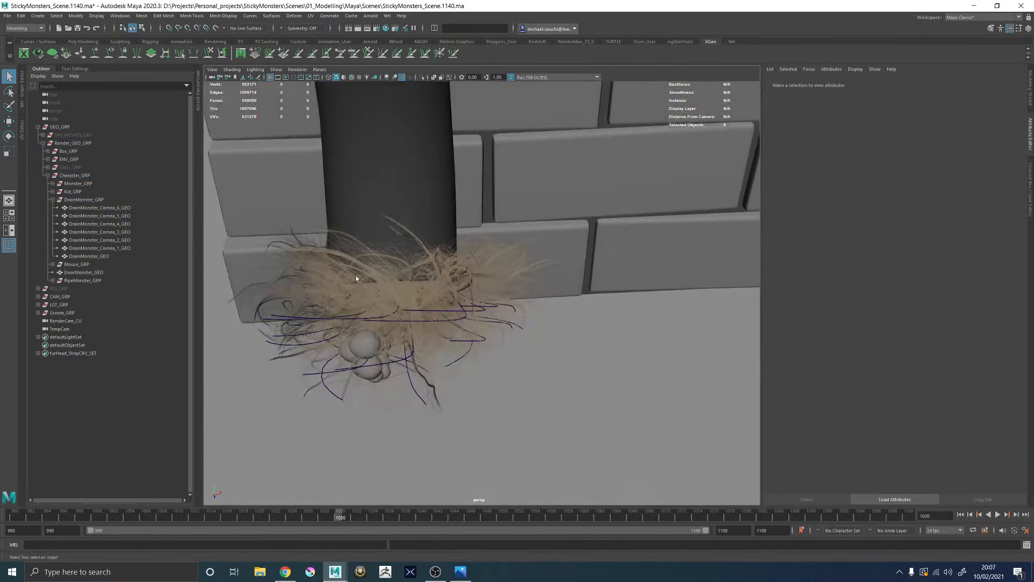
pyautogui.keyDown('alt'); pyautogui.moveTo(373, 285); pyautogui.dragTo(446, 251, button='middle'); pyautogui.keyUp('alt')
pyautogui.keyDown('alt'); pyautogui.moveTo(446, 252); pyautogui.dragTo(474, 235); pyautogui.keyUp('alt')
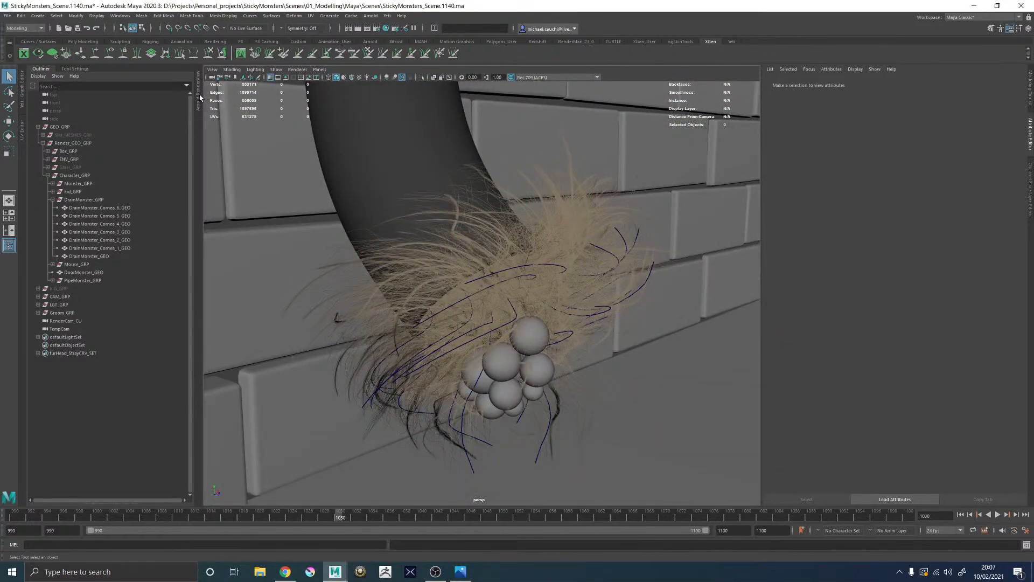
# Step: Open the Yeti Graph Editor beside the viewport and enlarge the perspective view against its neighbouring panels
pyautogui.click(198, 97)
pyautogui.click(221, 69)
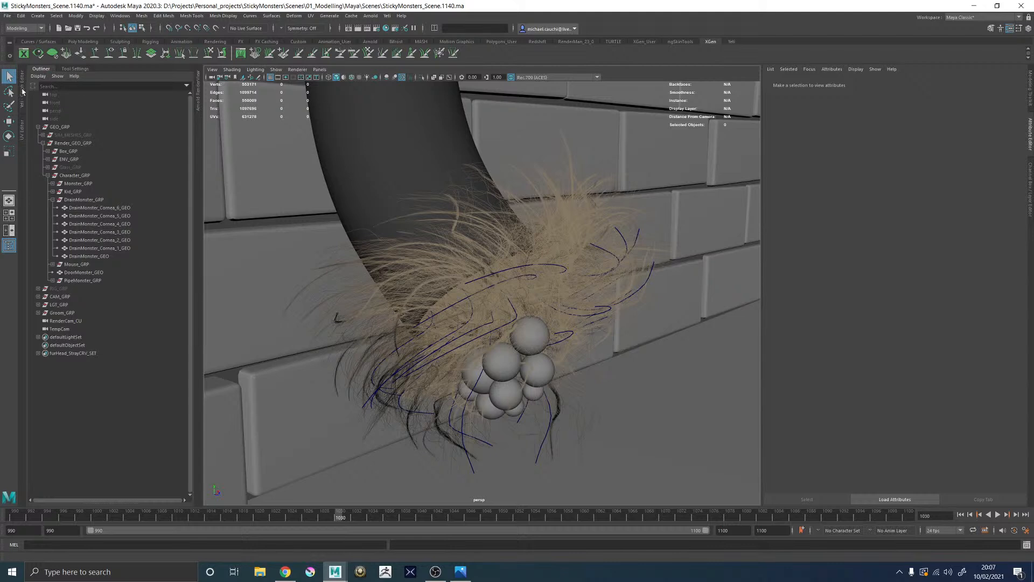
pyautogui.hotkey('ctrl', 'space')
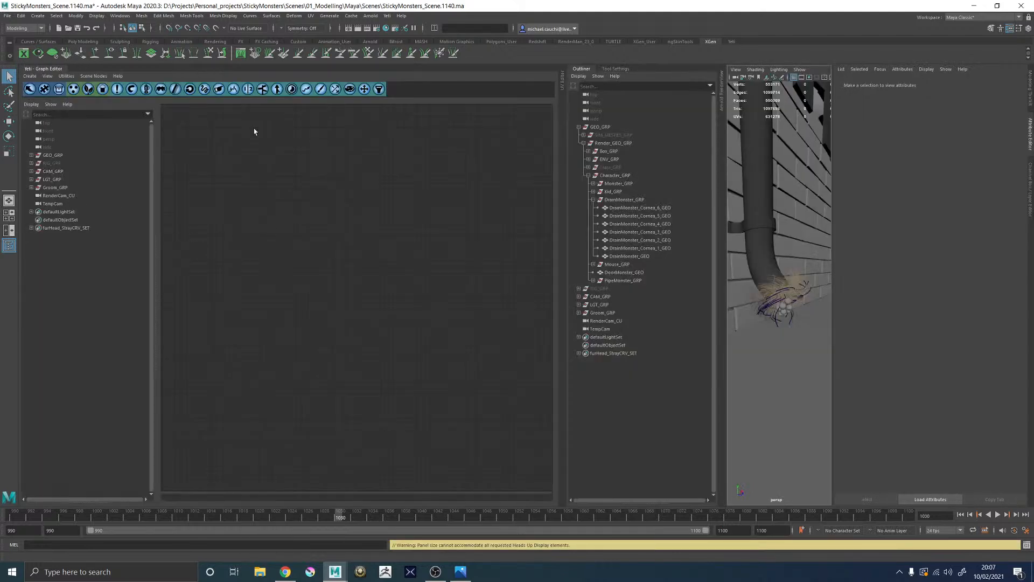
pyautogui.click(587, 68)
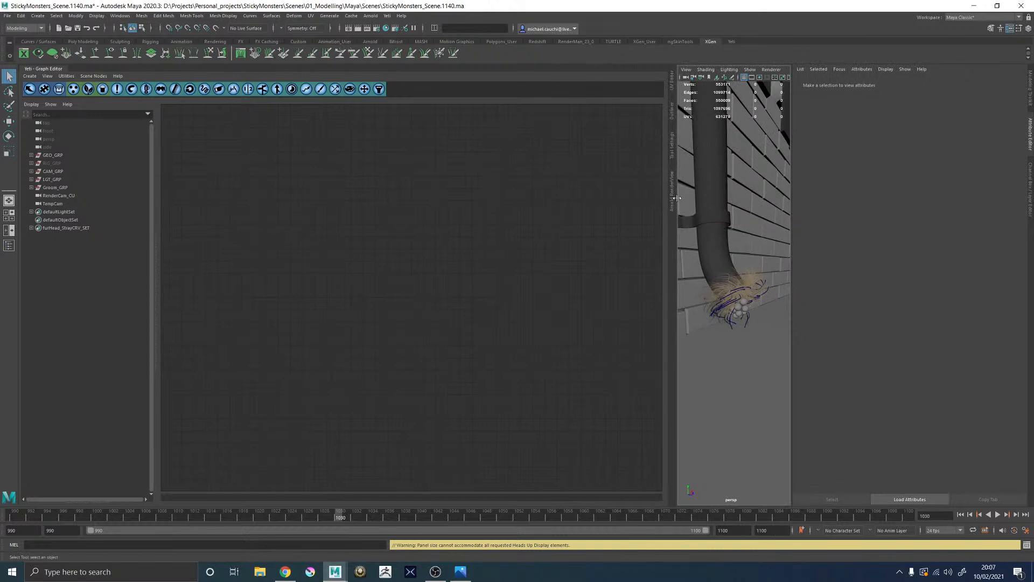
pyautogui.moveTo(676, 198); pyautogui.dragTo(415, 198)
pyautogui.moveTo(792, 277); pyautogui.dragTo(880, 276)
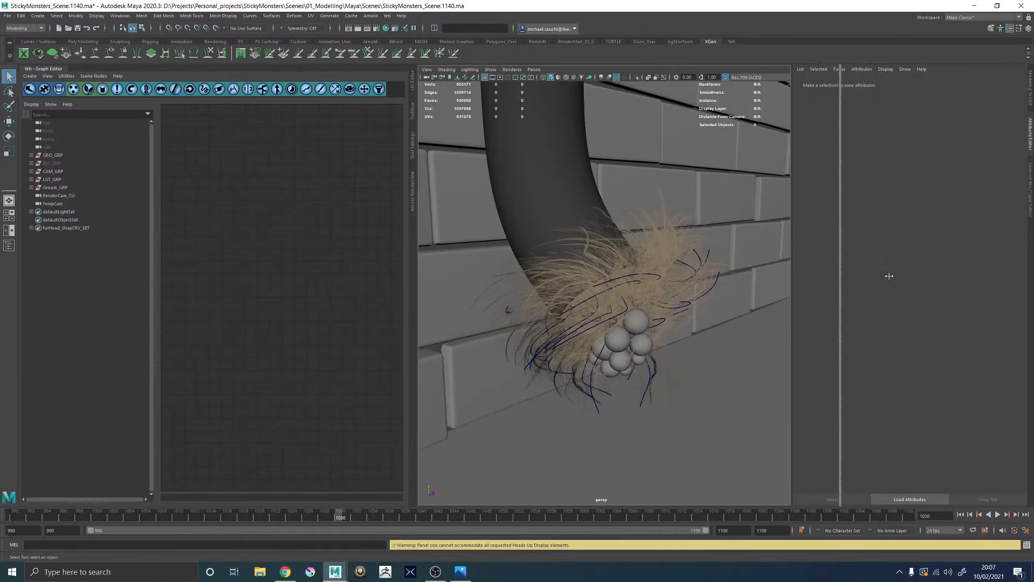
# Step: Load the fur graph of pipeMonster_furFuzzies from charPipeMonster_YETI_GRP under Groom_GRP
pyautogui.click(31, 187)
pyautogui.keyDown('alt'); pyautogui.moveTo(621, 284); pyautogui.dragTo(589, 237); pyautogui.keyUp('alt')
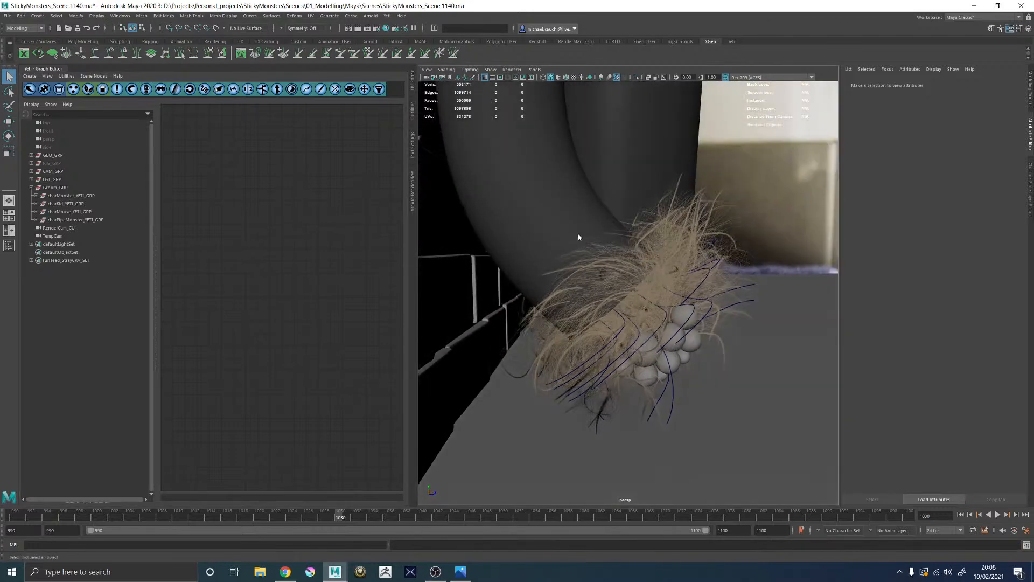
pyautogui.scroll(3, 590, 237)
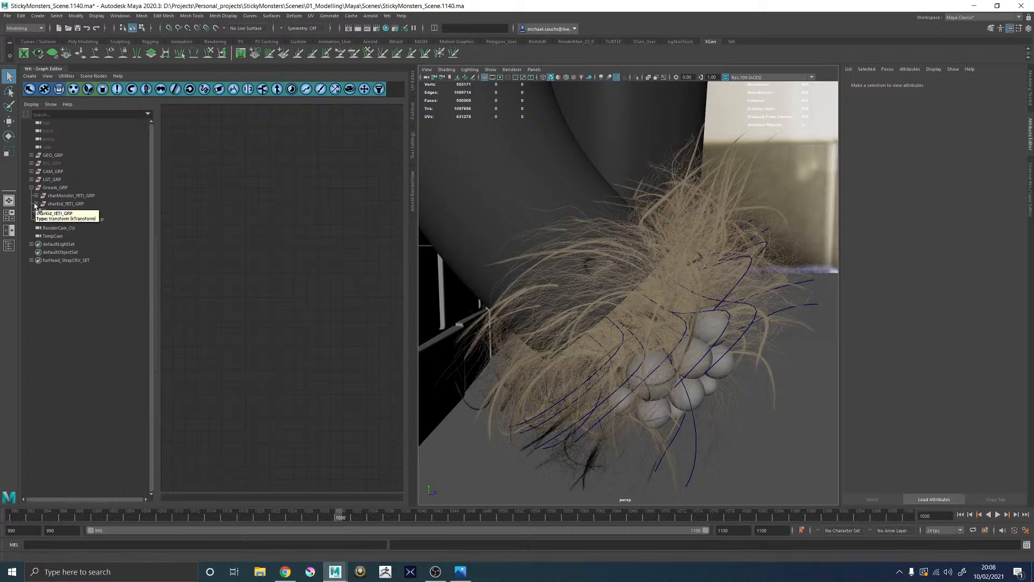
pyautogui.click(36, 219)
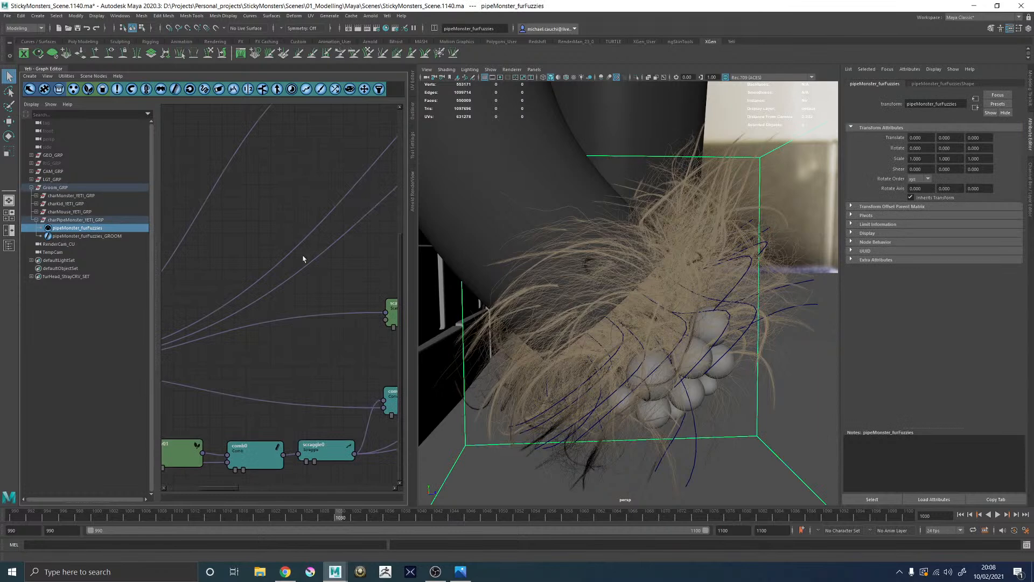
# Step: Examine the branches of the pipeMonster_furFuzzies node graph, from the comb and scraggle nodes to the clumping nodes
pyautogui.keyDown('alt'); pyautogui.moveTo(321, 311); pyautogui.dragTo(300, 309, button='middle'); pyautogui.keyUp('alt')
pyautogui.scroll(1, 306, 409)
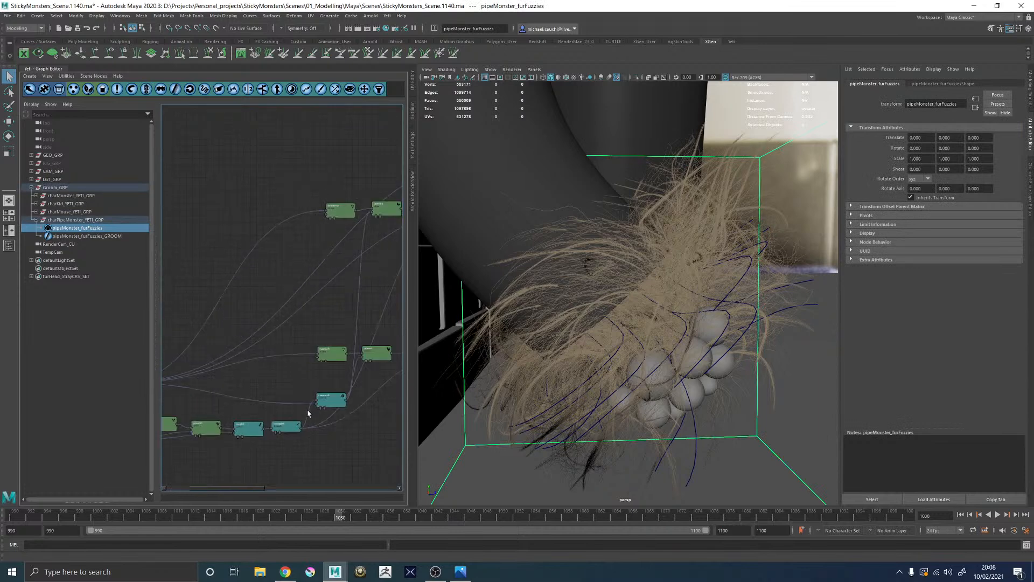
pyautogui.keyDown('alt'); pyautogui.moveTo(311, 400); pyautogui.dragTo(284, 309, button='middle'); pyautogui.keyUp('alt')
pyautogui.scroll(2, 339, 409)
pyautogui.keyDown('alt'); pyautogui.moveTo(315, 396); pyautogui.dragTo(298, 382, button='middle'); pyautogui.keyUp('alt')
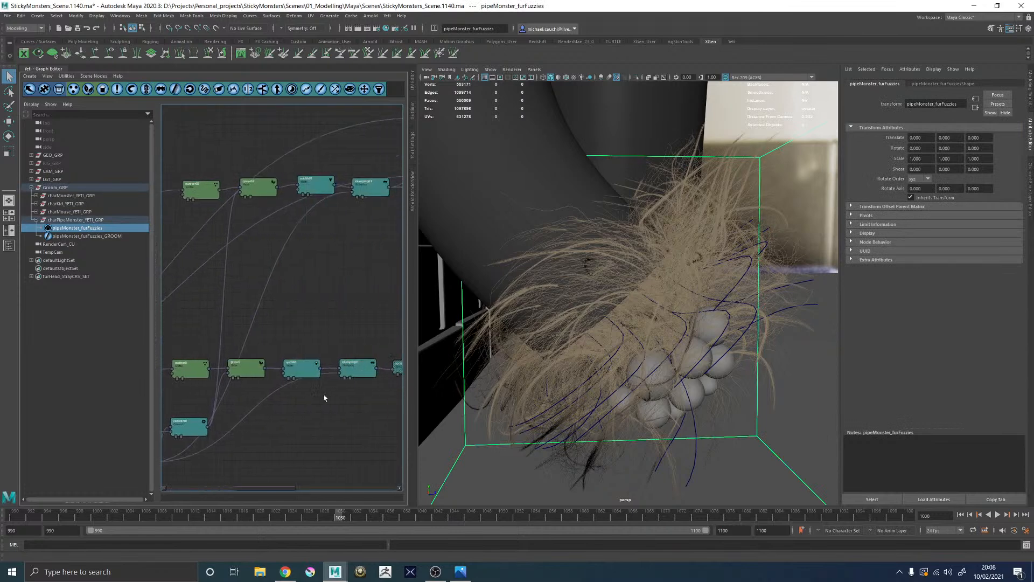
pyautogui.keyDown('alt'); pyautogui.moveTo(304, 249); pyautogui.dragTo(407, 410, button='middle'); pyautogui.keyUp('alt')
pyautogui.keyDown('alt'); pyautogui.moveTo(256, 426); pyautogui.dragTo(313, 330, button='middle'); pyautogui.keyUp('alt')
pyautogui.keyDown('alt'); pyautogui.moveTo(379, 271); pyautogui.dragTo(351, 349, button='middle'); pyautogui.keyUp('alt')
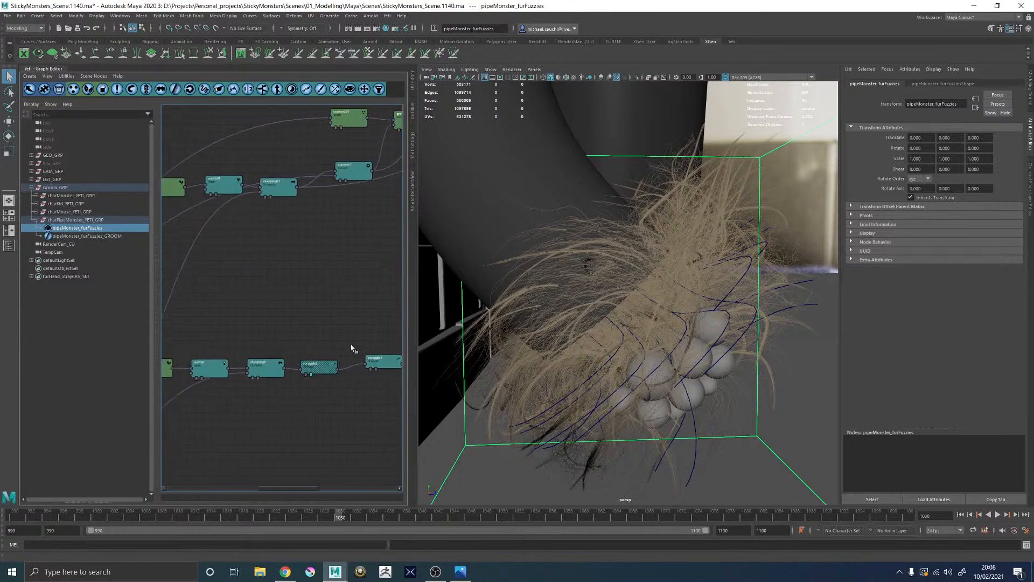
# Step: Toggle the bypass of the clumping0 node to compare the pipe monster's fur, leaving the node bypassed
pyautogui.click(258, 380)
pyautogui.keyDown('alt'); pyautogui.moveTo(658, 357); pyautogui.dragTo(631, 361); pyautogui.keyUp('alt')
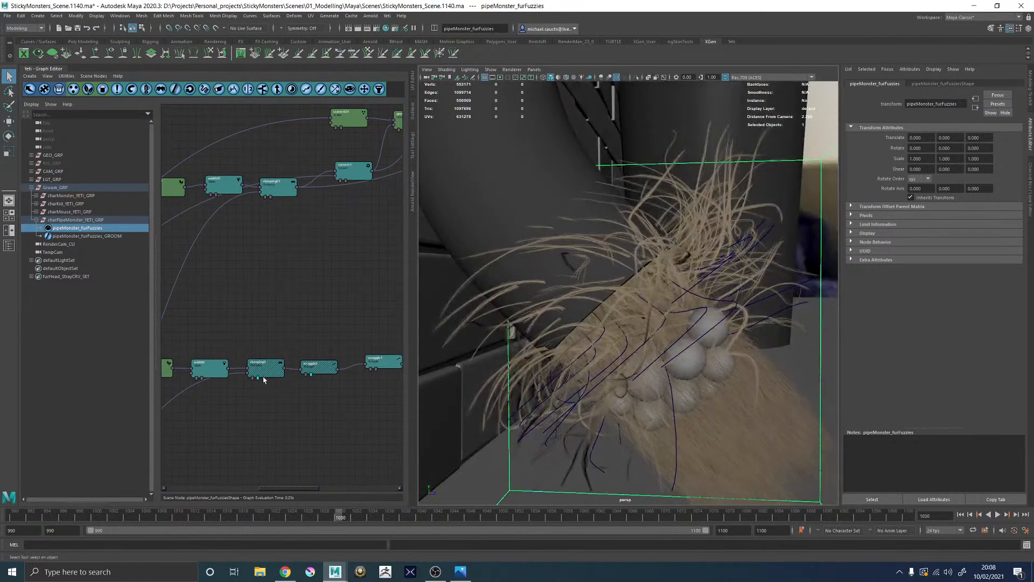
pyautogui.click(258, 381)
pyautogui.click(257, 380)
# Step: Bypass the scraggle0 node that follows comb0 near the start of the pipe monster's fur graph
pyautogui.moveTo(258, 318)
pyautogui.mouseDown(button='middle')
pyautogui.moveTo(335, 331)
pyautogui.moveTo(271, 401)
pyautogui.moveTo(224, 397)
pyautogui.moveTo(268, 397)
pyautogui.mouseUp(button='middle')
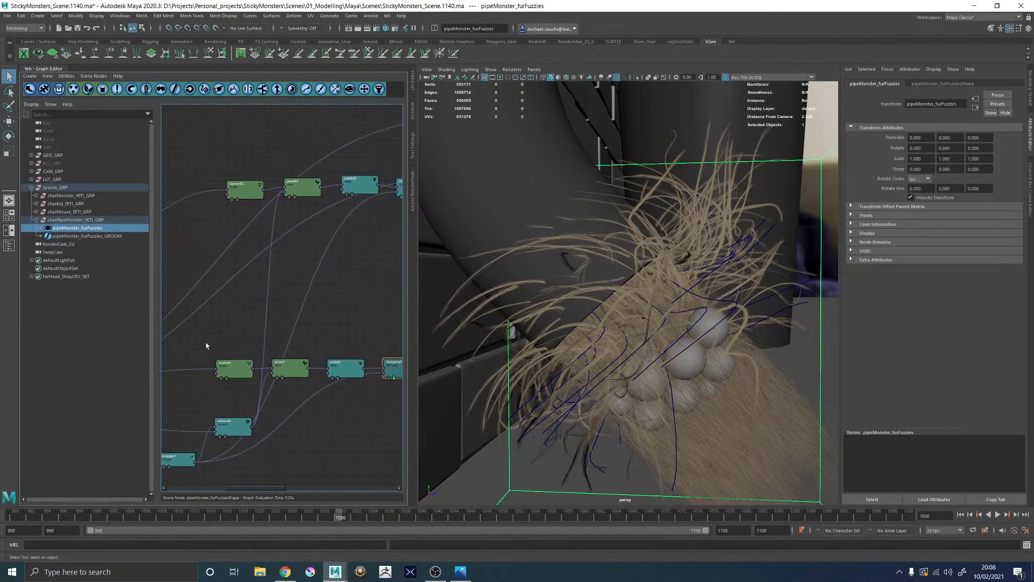
pyautogui.moveTo(207, 335); pyautogui.dragTo(241, 371)
pyautogui.keyDown('alt'); pyautogui.moveTo(221, 371); pyautogui.dragTo(310, 370, button='middle'); pyautogui.keyUp('alt')
pyautogui.keyDown('alt'); pyautogui.moveTo(310, 370); pyautogui.dragTo(262, 405, button='right'); pyautogui.keyUp('alt')
pyautogui.moveTo(333, 410); pyautogui.dragTo(167, 353)
pyautogui.moveTo(291, 355); pyautogui.dragTo(255, 352)
pyautogui.moveTo(289, 386); pyautogui.dragTo(200, 367)
pyautogui.moveTo(264, 369); pyautogui.dragTo(205, 376)
pyautogui.click(272, 388)
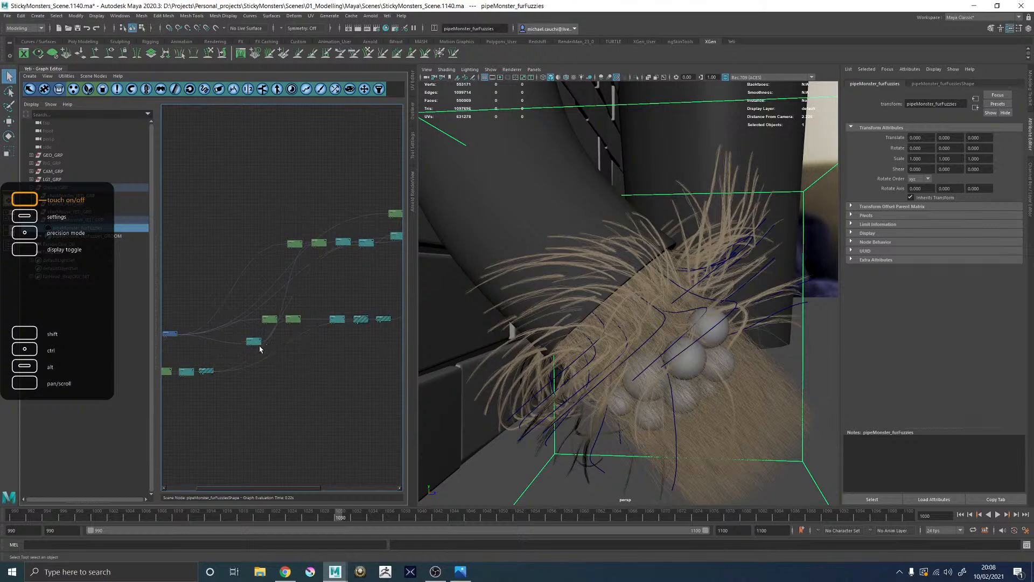
# Step: Toggle the bypass of scraggle0 to compare the fur, leaving the node active
pyautogui.scroll(2, 264, 346)
pyautogui.scroll(2, 181, 418)
pyautogui.keyDown('alt'); pyautogui.moveTo(166, 428); pyautogui.dragTo(359, 393, button='middle'); pyautogui.keyUp('alt')
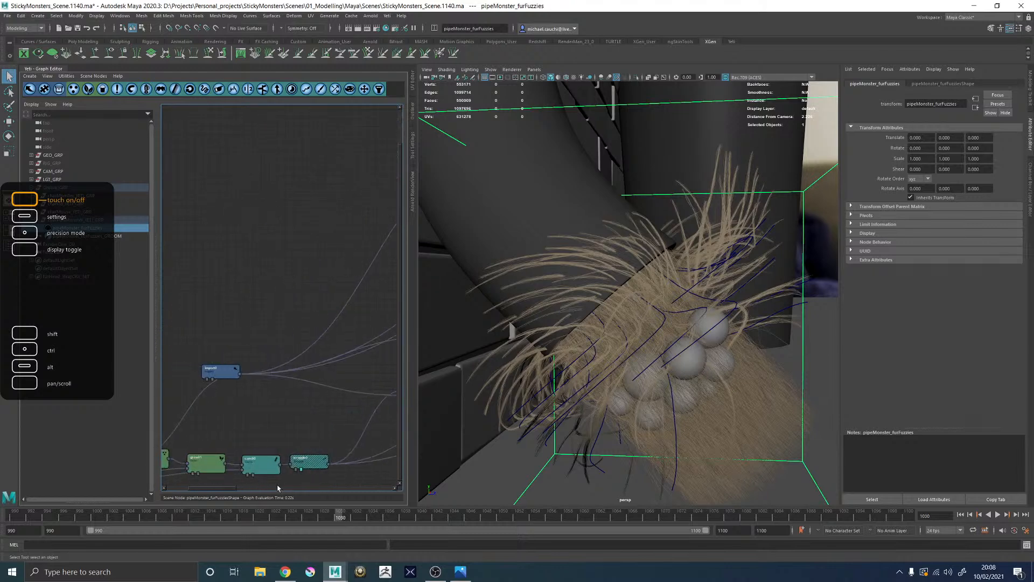
pyautogui.click(301, 470)
pyautogui.click(301, 470)
pyautogui.click(301, 470)
pyautogui.click(310, 462)
# Step: Insert a Comb node directly after the lower branch's grow node and connect the output of the convert node below to it
pyautogui.keyDown('alt'); pyautogui.moveTo(318, 363); pyautogui.dragTo(372, 344, button='middle'); pyautogui.keyUp('alt')
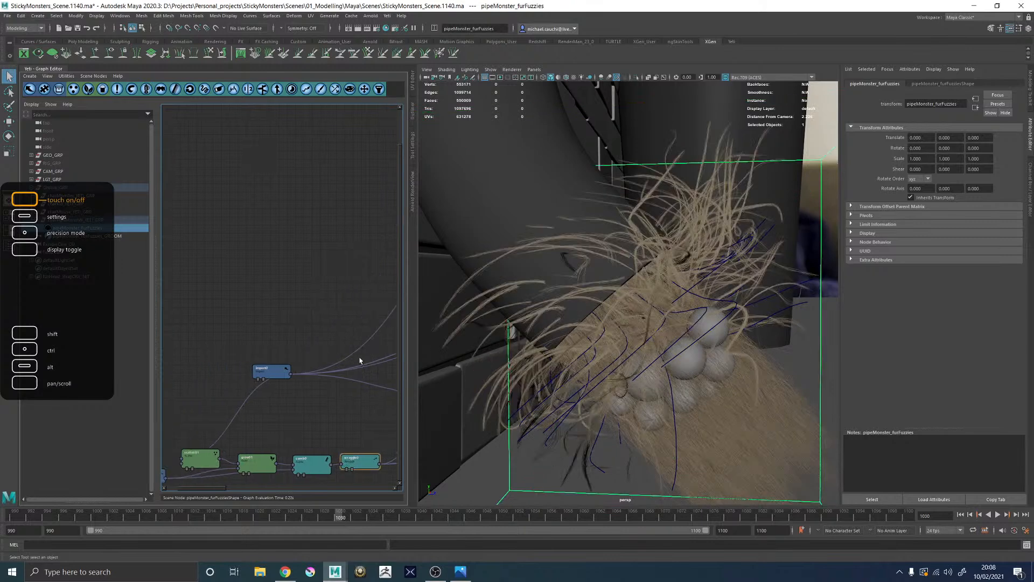
pyautogui.click(304, 461)
pyautogui.moveTo(270, 375); pyautogui.dragTo(118, 363)
pyautogui.keyDown('alt'); pyautogui.moveTo(308, 411); pyautogui.dragTo(258, 359, button='middle'); pyautogui.keyUp('alt')
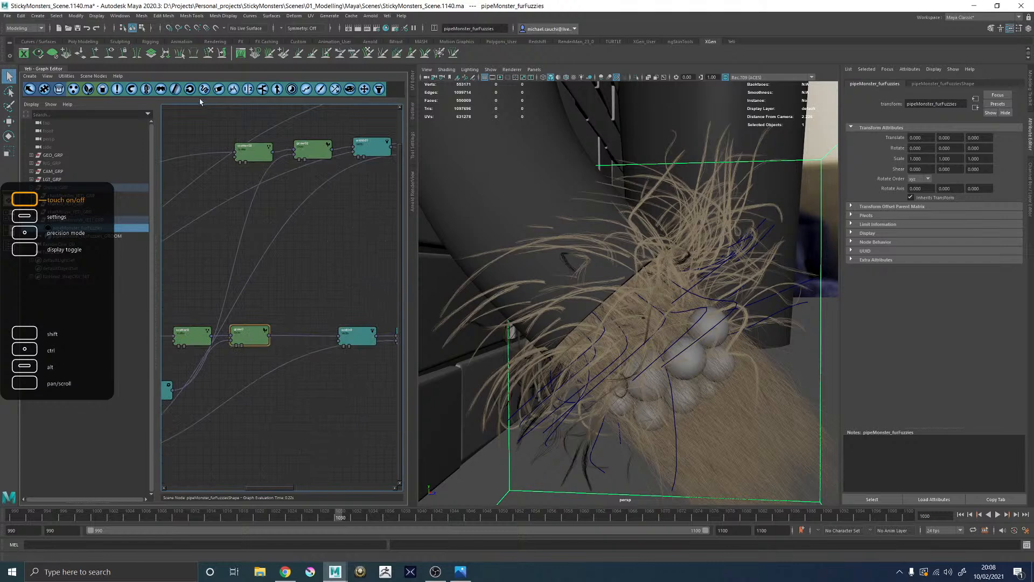
pyautogui.click(175, 89)
pyautogui.keyDown('alt'); pyautogui.moveTo(276, 381); pyautogui.dragTo(335, 350, button='middle'); pyautogui.keyUp('alt')
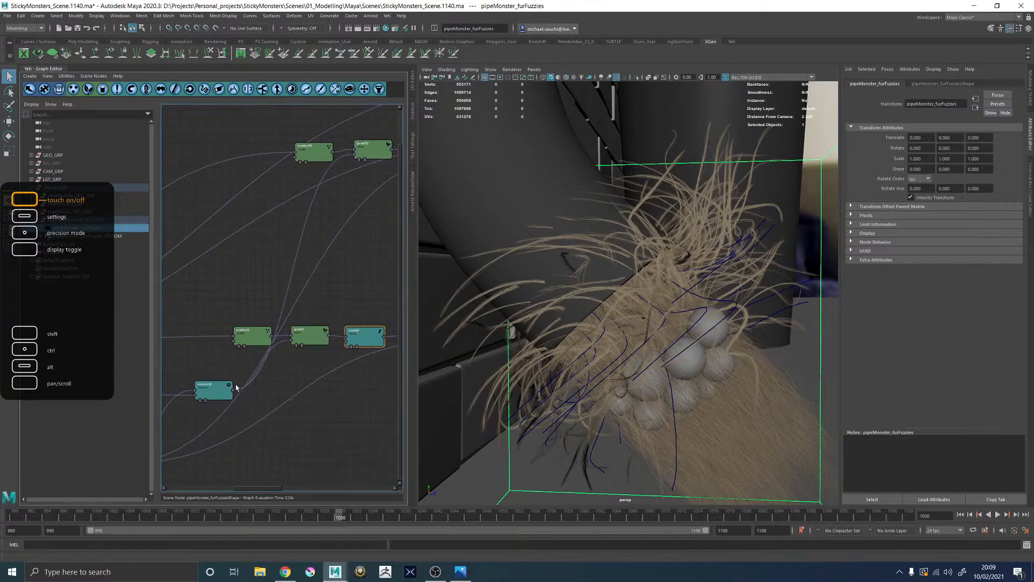
pyautogui.moveTo(234, 392); pyautogui.dragTo(349, 344)
# Step: Toggle the bypass of the lower branch's new Comb node to compare its effect on the fur
pyautogui.keyDown('alt'); pyautogui.moveTo(528, 325); pyautogui.dragTo(531, 377); pyautogui.keyUp('alt')
pyautogui.keyDown('alt'); pyautogui.moveTo(270, 374); pyautogui.dragTo(178, 384, button='middle'); pyautogui.keyUp('alt')
pyautogui.click(265, 356)
pyautogui.click(264, 356)
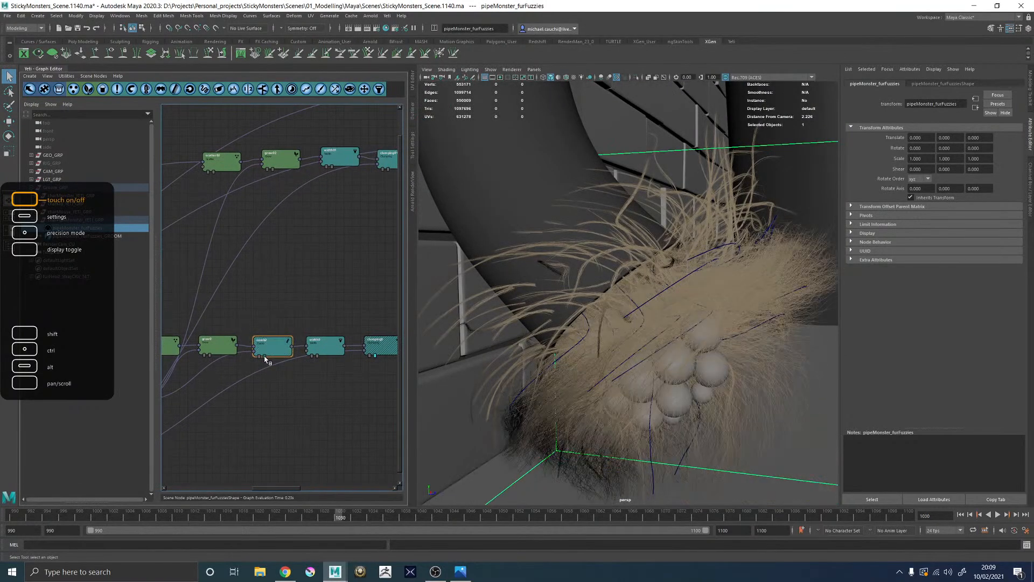
# Step: Preview the fur output at the node following the new Comb and at clumping0
pyautogui.click(312, 356)
pyautogui.moveTo(659, 380)
pyautogui.keyDown('alt'); pyautogui.mouseDown()
pyautogui.moveTo(560, 377)
pyautogui.moveTo(644, 373)
pyautogui.mouseUp(); pyautogui.keyUp('alt')
pyautogui.keyDown('alt'); pyautogui.moveTo(644, 373); pyautogui.dragTo(604, 371, button='right'); pyautogui.keyUp('alt')
pyautogui.click(371, 357)
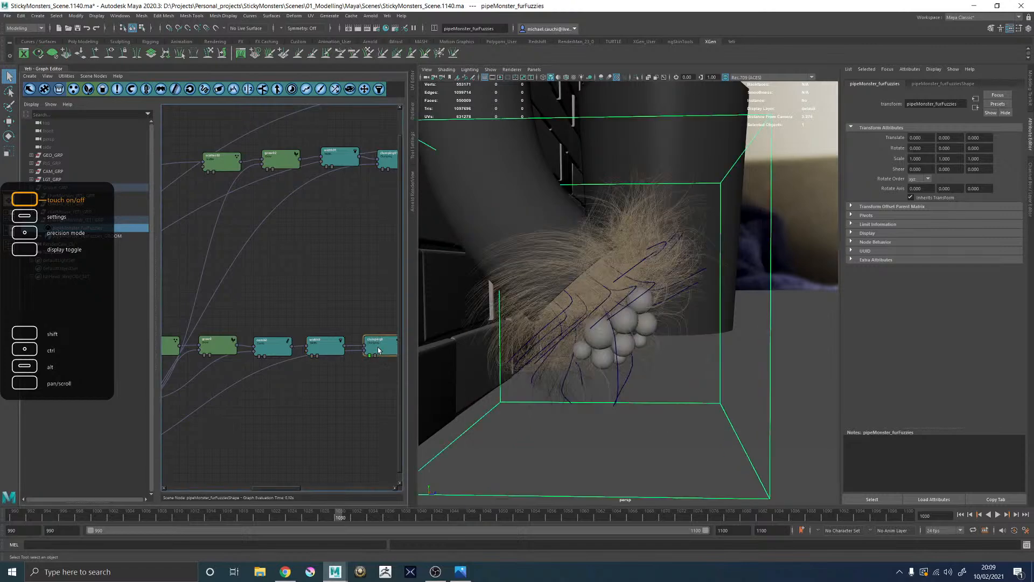
# Step: Set the Twist of the clumping0 node to 0
pyautogui.doubleClick(378, 351)
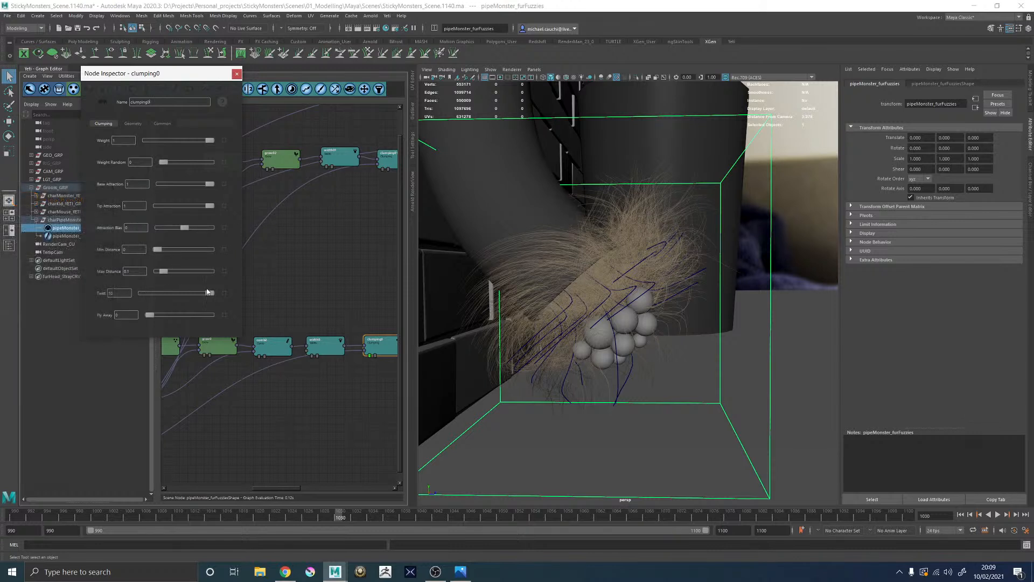
pyautogui.write('0')
pyautogui.press('Return')
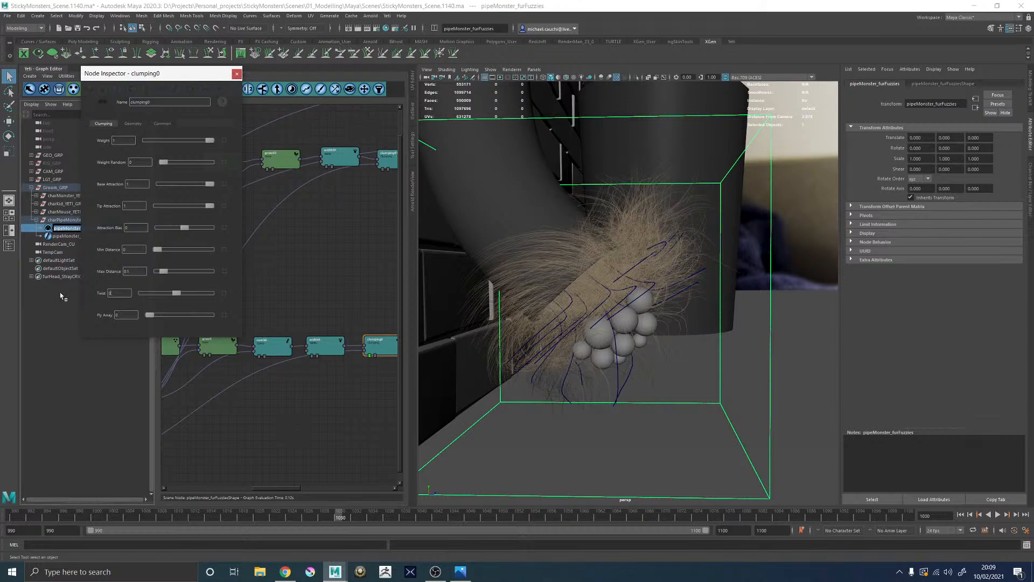
pyautogui.moveTo(474, 345)
pyautogui.keyDown('alt'); pyautogui.mouseDown()
pyautogui.moveTo(422, 341)
pyautogui.moveTo(833, 355)
pyautogui.moveTo(462, 332)
pyautogui.moveTo(303, 334)
pyautogui.moveTo(480, 343)
pyautogui.mouseUp(); pyautogui.keyUp('alt')
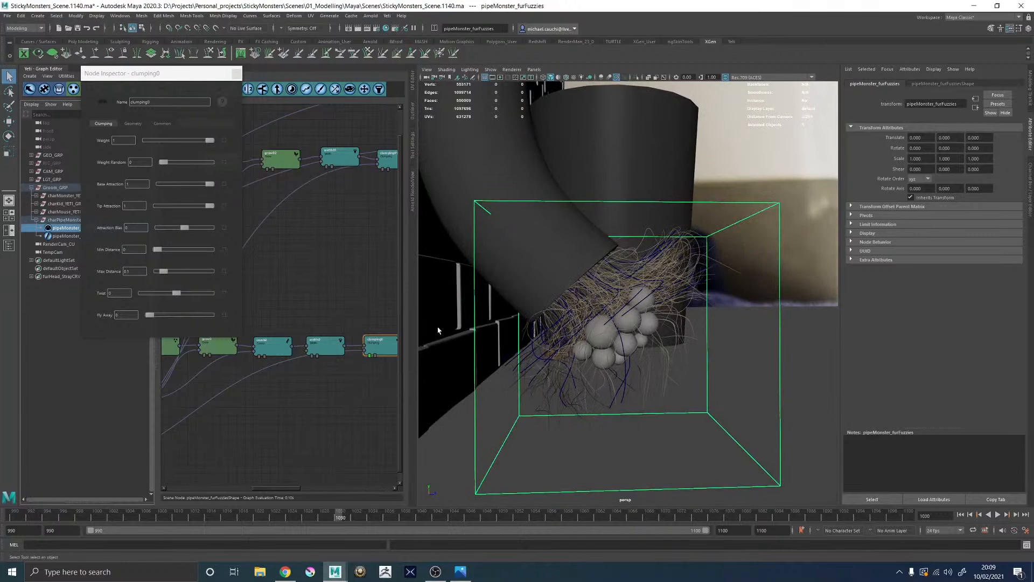
# Step: Preview the fur at the first scraggle node after clumping0 and bypass that scraggle node
pyautogui.keyDown('alt'); pyautogui.moveTo(379, 344); pyautogui.dragTo(266, 344, button='middle'); pyautogui.keyUp('alt')
pyautogui.click(276, 352)
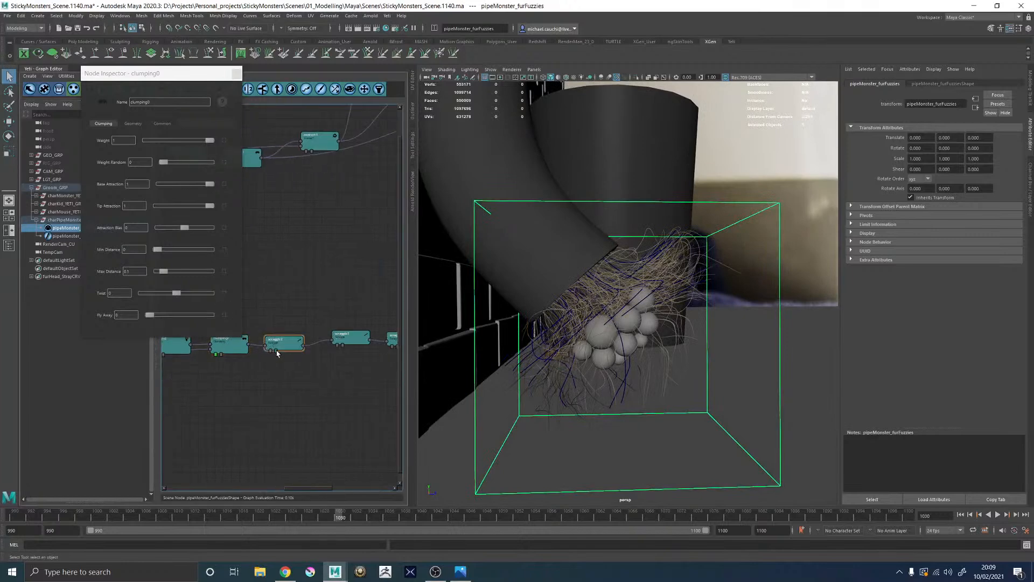
pyautogui.keyDown('alt'); pyautogui.moveTo(620, 361); pyautogui.dragTo(654, 357); pyautogui.keyUp('alt')
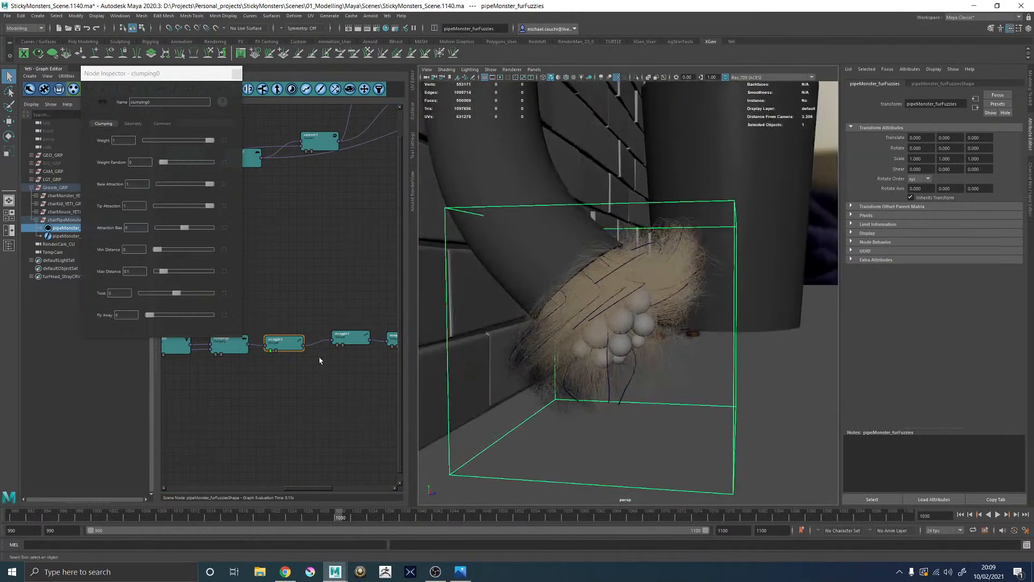
pyautogui.click(277, 350)
pyautogui.keyDown('alt'); pyautogui.moveTo(620, 326); pyautogui.dragTo(598, 352); pyautogui.keyUp('alt')
pyautogui.scroll(3, 677, 329)
# Step: Preview the fur output at the last two scraggle nodes of the lower branch
pyautogui.click(338, 347)
pyautogui.keyDown('alt'); pyautogui.moveTo(305, 320); pyautogui.dragTo(212, 319, button='middle'); pyautogui.keyUp('alt')
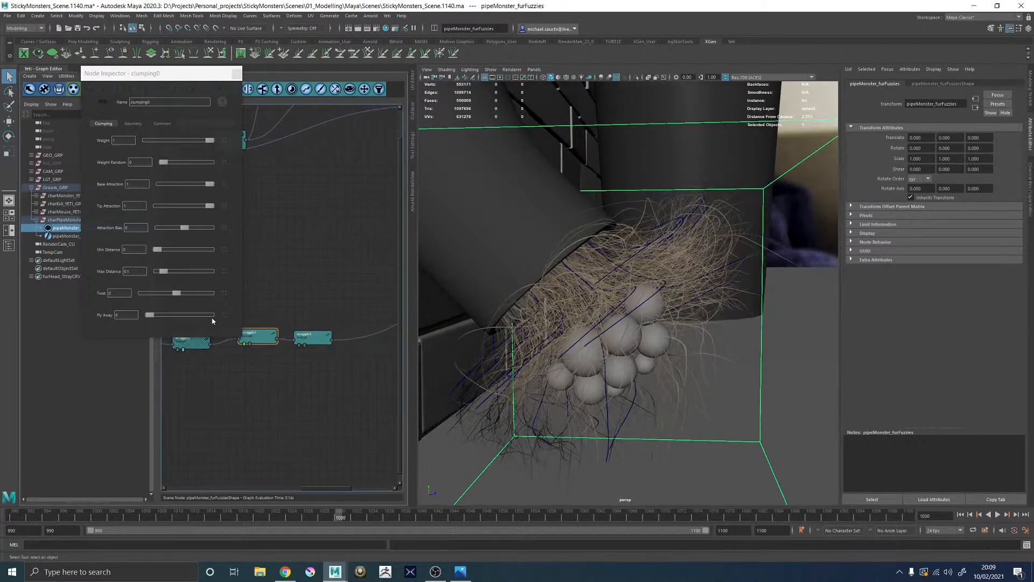
pyautogui.click(300, 344)
pyautogui.moveTo(668, 317)
pyautogui.keyDown('alt'); pyautogui.mouseDown()
pyautogui.moveTo(749, 318)
pyautogui.moveTo(692, 300)
pyautogui.moveTo(663, 306)
pyautogui.mouseUp(); pyautogui.keyUp('alt')
# Step: Raise the Scraggle Random of the scraggle3 node to about 0.67 and close its settings
pyautogui.doubleClick(308, 338)
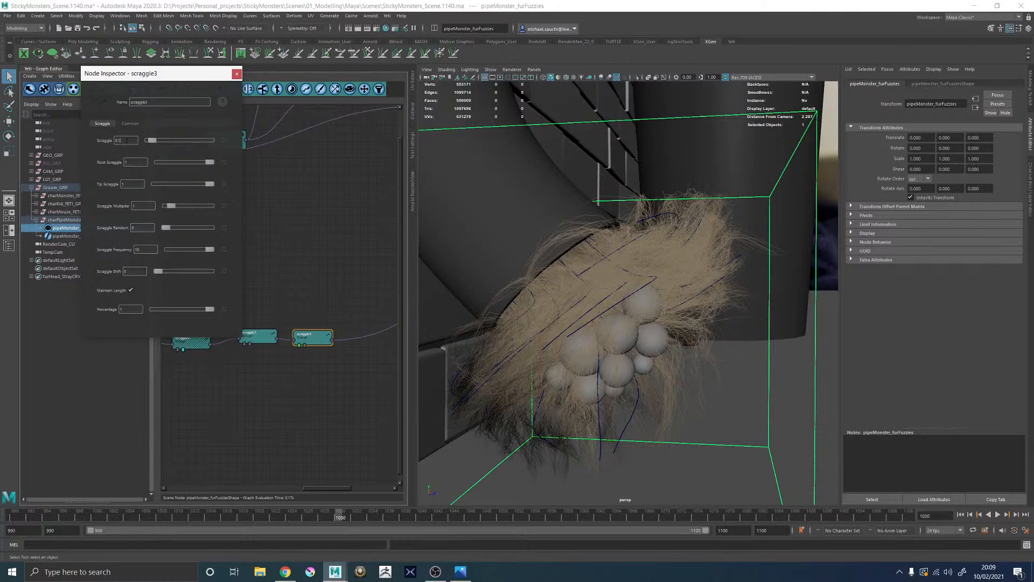
pyautogui.moveTo(175, 231); pyautogui.dragTo(197, 230)
pyautogui.moveTo(647, 322)
pyautogui.keyDown('alt'); pyautogui.mouseDown()
pyautogui.moveTo(716, 304)
pyautogui.moveTo(582, 316)
pyautogui.moveTo(590, 294)
pyautogui.moveTo(604, 311)
pyautogui.moveTo(589, 313)
pyautogui.moveTo(635, 331)
pyautogui.mouseUp(); pyautogui.keyUp('alt')
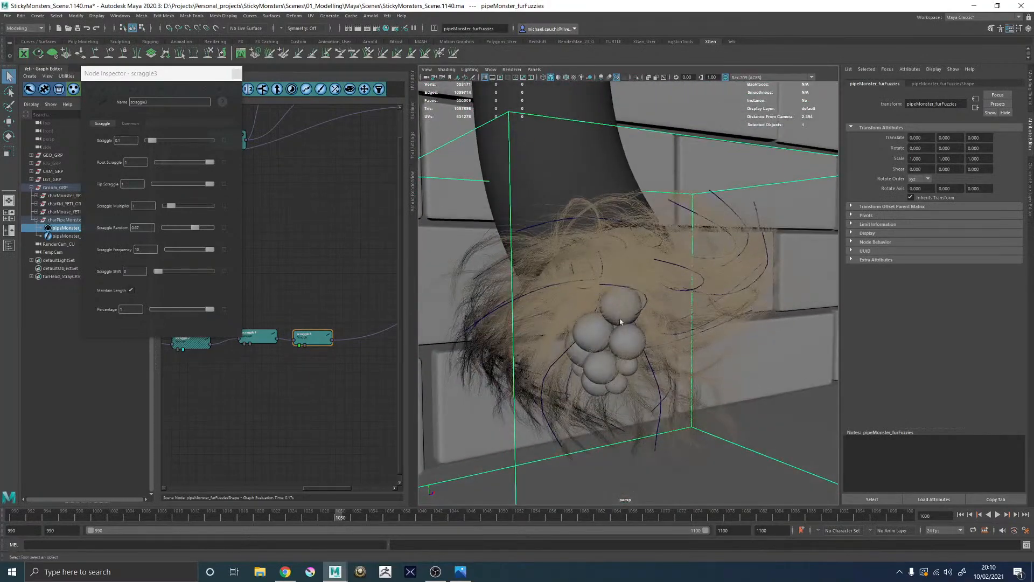
pyautogui.click(237, 77)
pyautogui.click(237, 77)
# Step: Preview the combined fur output at the final merge node and view it around the eyes
pyautogui.click(366, 255)
pyautogui.keyDown('alt'); pyautogui.moveTo(658, 313); pyautogui.dragTo(738, 283); pyautogui.keyUp('alt')
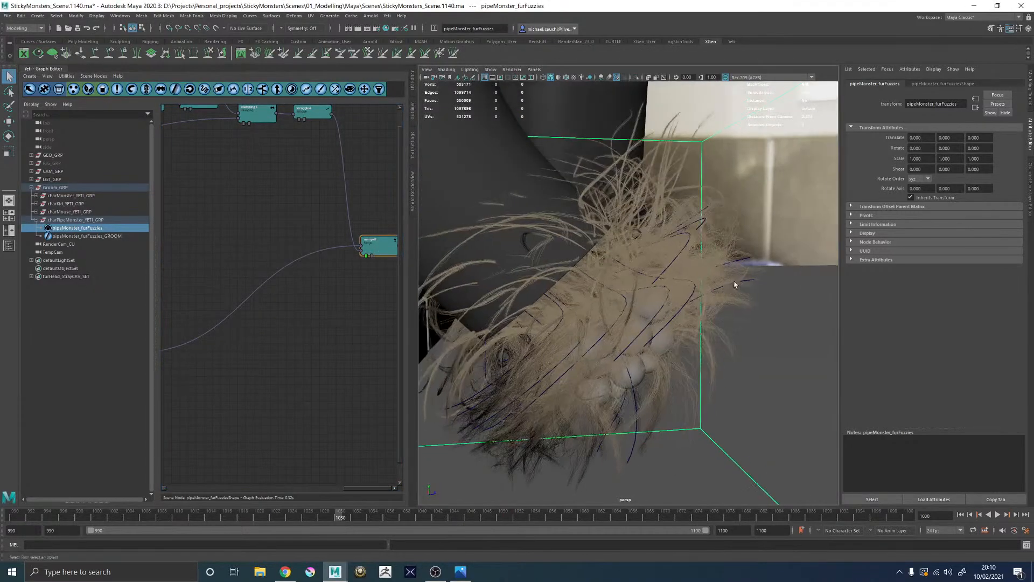
pyautogui.scroll(-2, 739, 286)
# Step: Toggle the bypass of the upper branch's clumping1 node to compare the combined fur
pyautogui.keyDown('alt'); pyautogui.moveTo(269, 218); pyautogui.dragTo(387, 228, button='middle'); pyautogui.keyUp('alt')
pyautogui.keyDown('alt'); pyautogui.moveTo(220, 233); pyautogui.dragTo(360, 236, button='middle'); pyautogui.keyUp('alt')
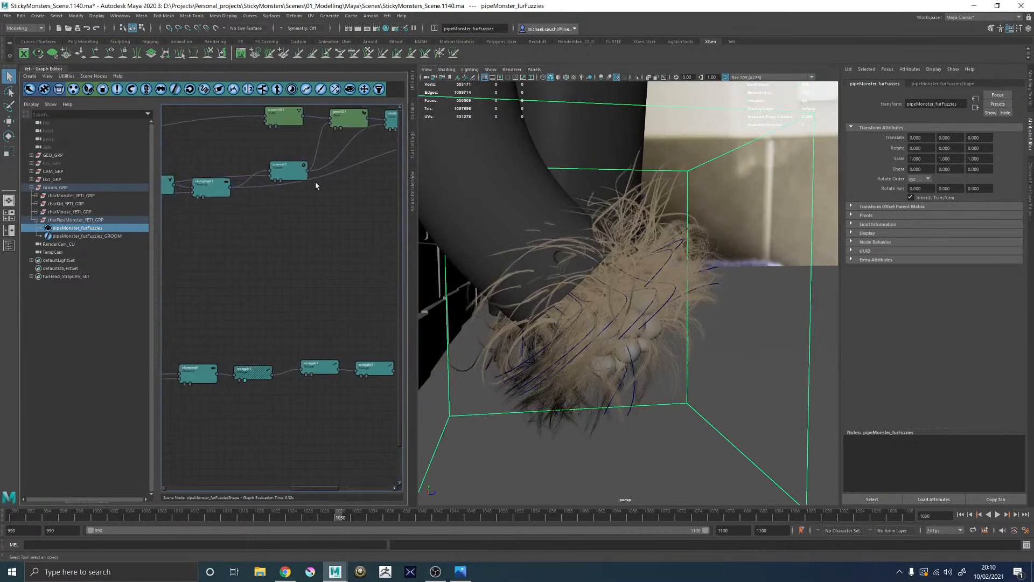
pyautogui.keyDown('alt'); pyautogui.moveTo(310, 185); pyautogui.dragTo(410, 199, button='middle'); pyautogui.keyUp('alt')
pyautogui.click(291, 197)
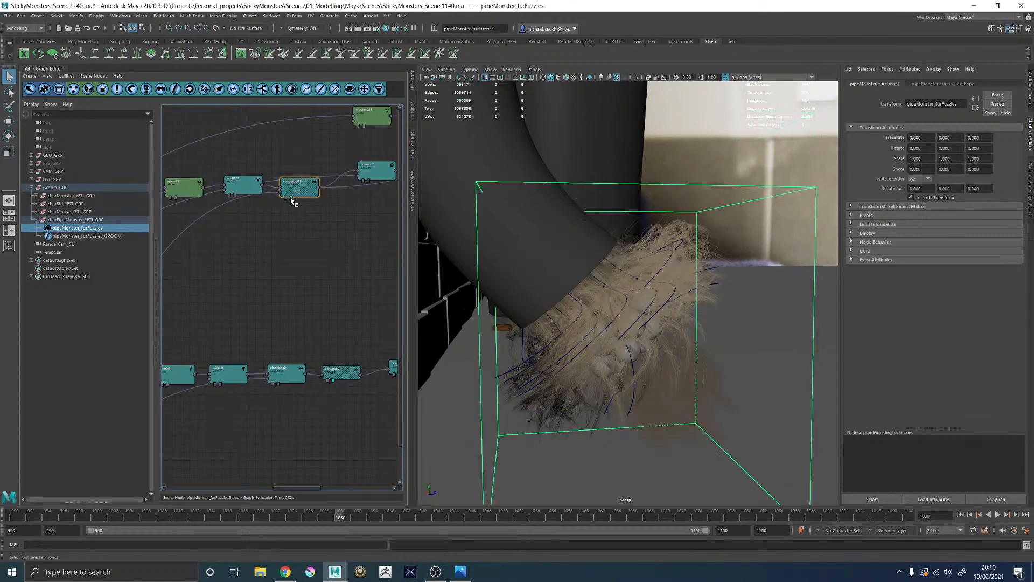
pyautogui.click(292, 197)
# Step: Insert a Comb node directly after the upper branch's grow node and connect the lower convert node's output to it
pyautogui.moveTo(239, 202)
pyautogui.keyDown('alt'); pyautogui.mouseDown(button='middle')
pyautogui.moveTo(286, 211)
pyautogui.moveTo(293, 197)
pyautogui.mouseUp(button='middle'); pyautogui.keyUp('alt')
pyautogui.scroll(-2, 238, 194)
pyautogui.moveTo(255, 195)
pyautogui.mouseDown()
pyautogui.moveTo(304, 210)
pyautogui.moveTo(232, 187)
pyautogui.moveTo(251, 192)
pyautogui.mouseUp()
pyautogui.click(282, 224)
pyautogui.click(260, 195)
pyautogui.click(175, 89)
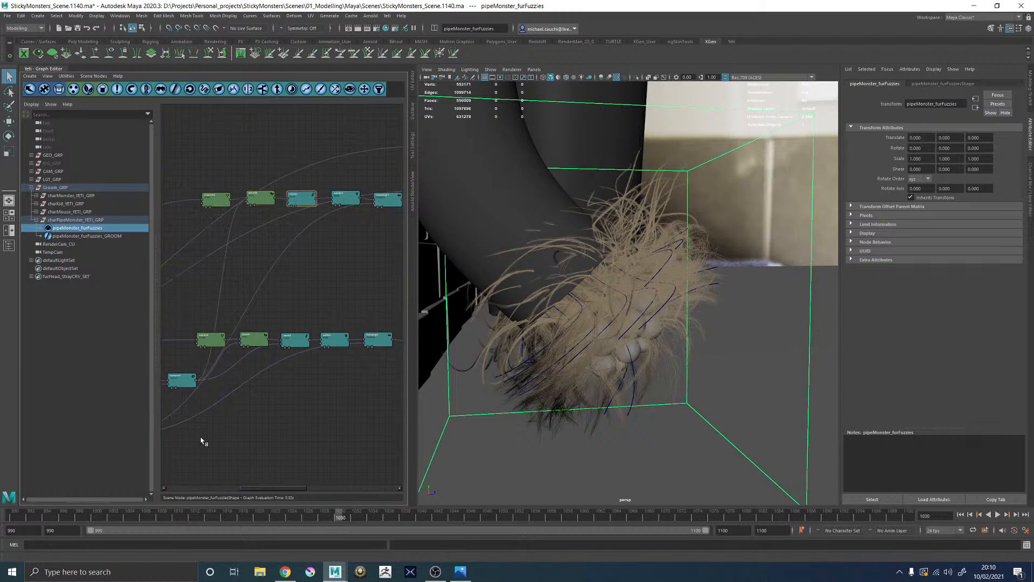
pyautogui.moveTo(196, 381); pyautogui.dragTo(290, 205)
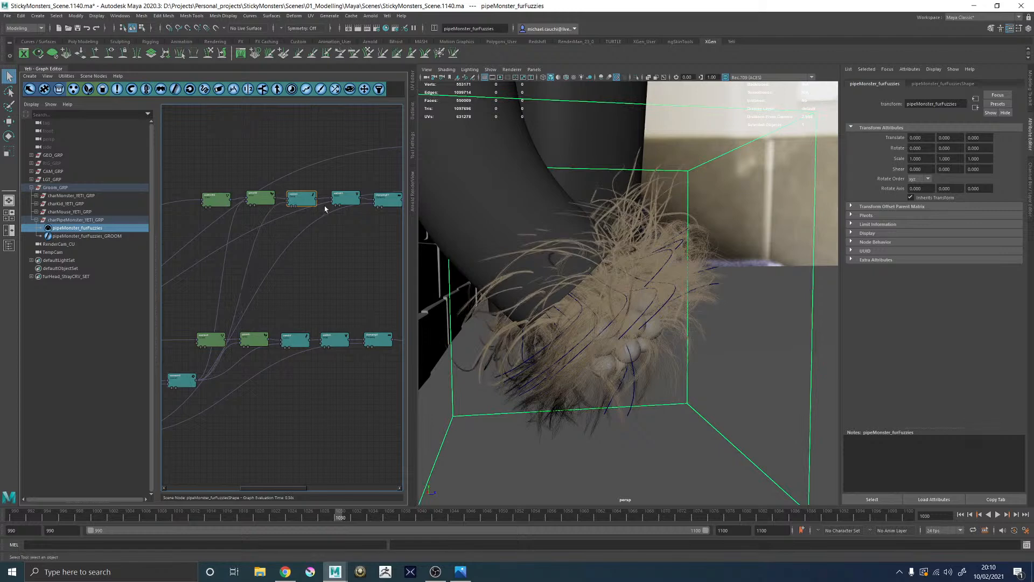
# Step: Toggle the bypass of the upper branch's clumping01 node to compare the fur with and without it
pyautogui.click(382, 210)
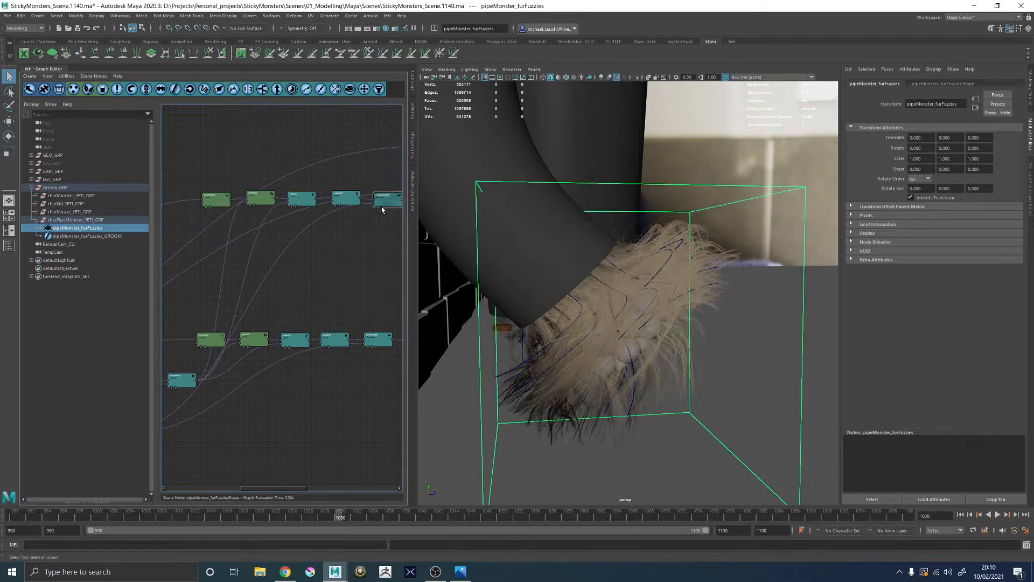
pyautogui.keyDown('alt'); pyautogui.moveTo(723, 353); pyautogui.dragTo(693, 345); pyautogui.keyUp('alt')
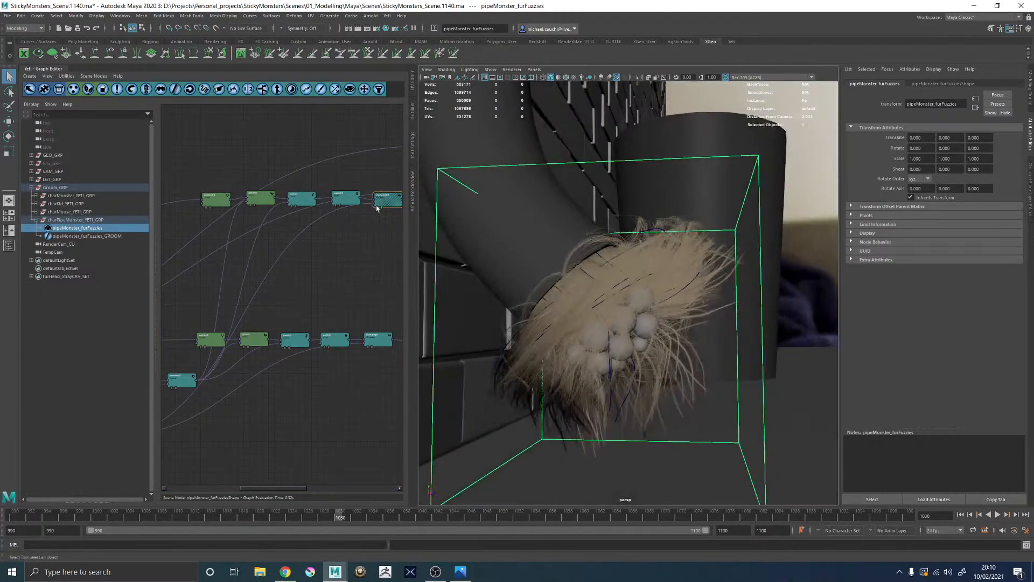
pyautogui.click(383, 210)
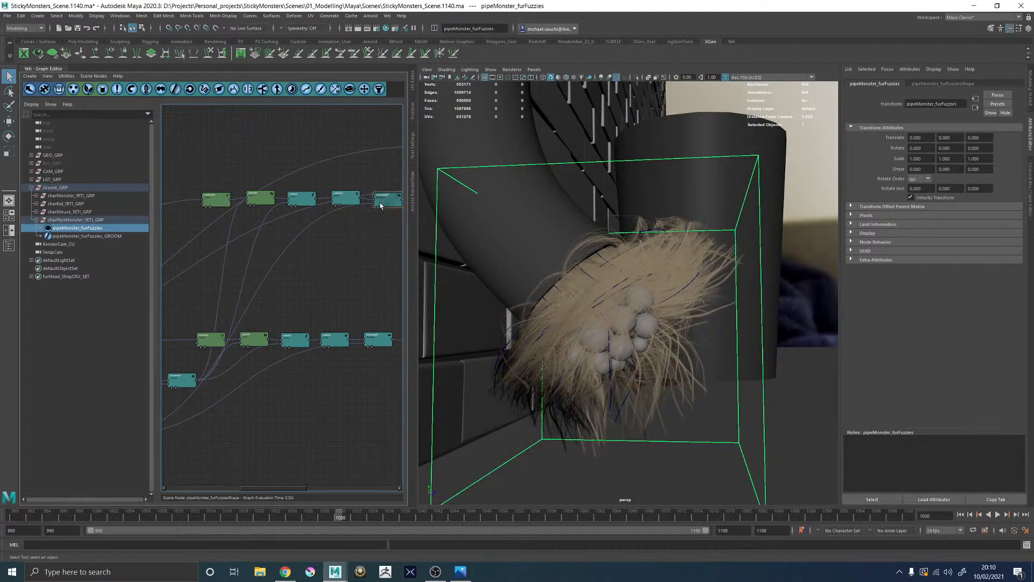
pyautogui.click(383, 209)
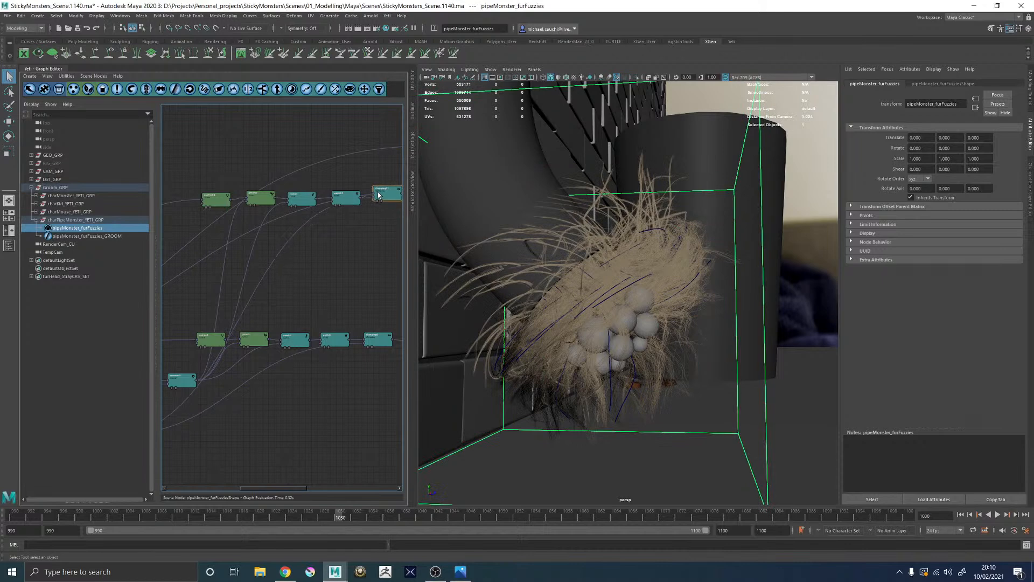
# Step: Set the Twist of the upper branch's clumping01 node to 0 and close its settings
pyautogui.doubleClick(378, 196)
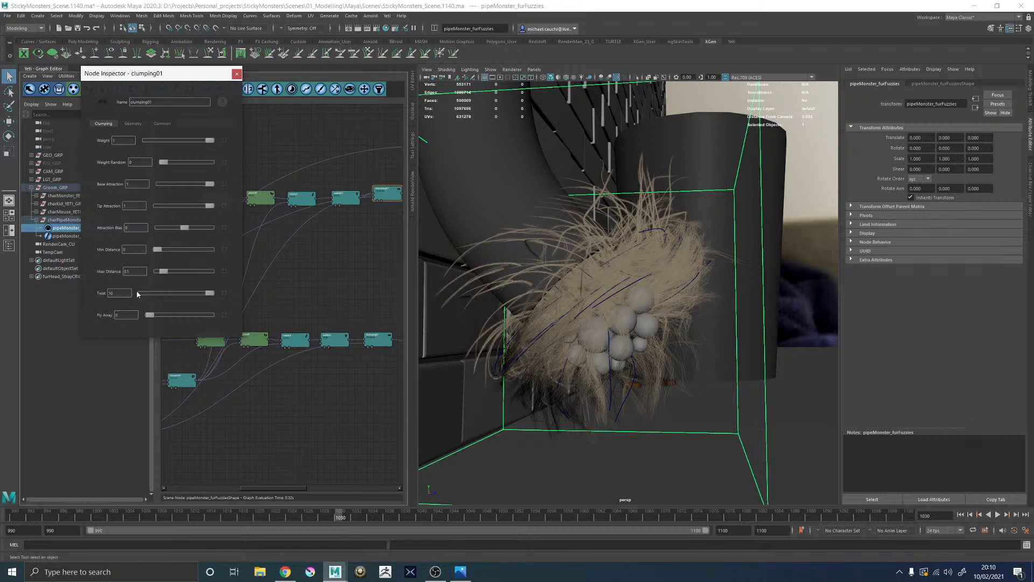
pyautogui.write('0')
pyautogui.press('Return')
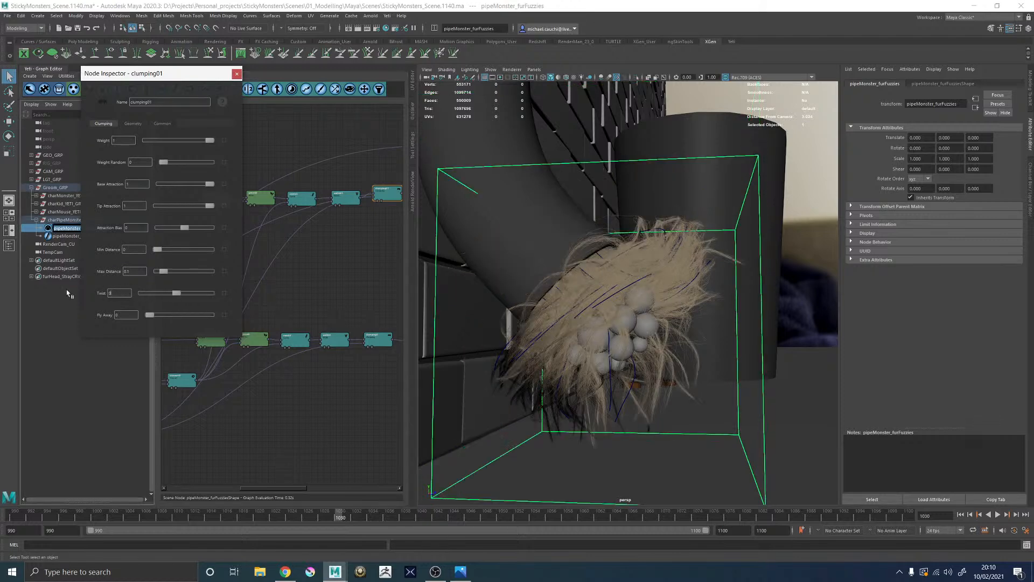
pyautogui.keyDown('alt'); pyautogui.moveTo(556, 307); pyautogui.dragTo(442, 313); pyautogui.keyUp('alt')
pyautogui.click(236, 74)
# Step: Align the node after clumping01 with its row, then preview the combined fur at the final merge node from several sides
pyautogui.keyDown('alt'); pyautogui.moveTo(364, 208); pyautogui.dragTo(291, 204, button='middle'); pyautogui.keyUp('alt')
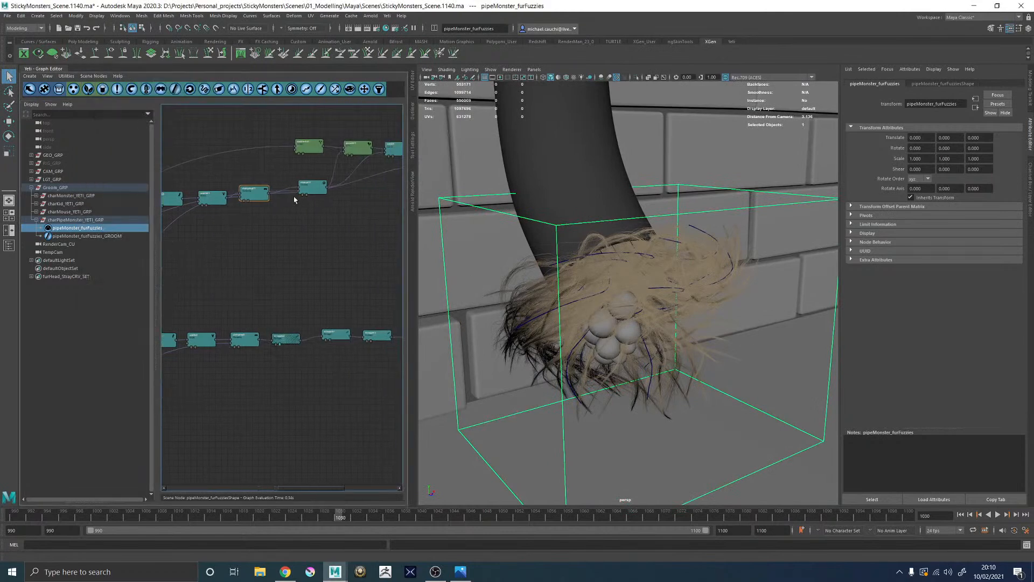
pyautogui.click(302, 195)
pyautogui.moveTo(306, 189); pyautogui.dragTo(302, 196)
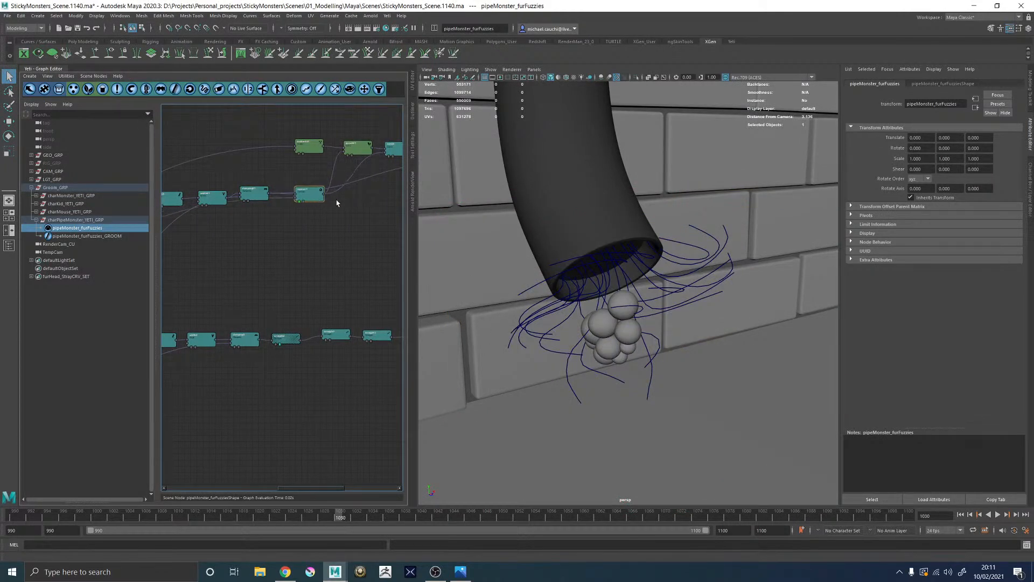
pyautogui.keyDown('alt'); pyautogui.moveTo(335, 203); pyautogui.dragTo(291, 207, button='middle'); pyautogui.keyUp('alt')
pyautogui.keyDown('alt'); pyautogui.moveTo(347, 185); pyautogui.dragTo(205, 192, button='middle'); pyautogui.keyUp('alt')
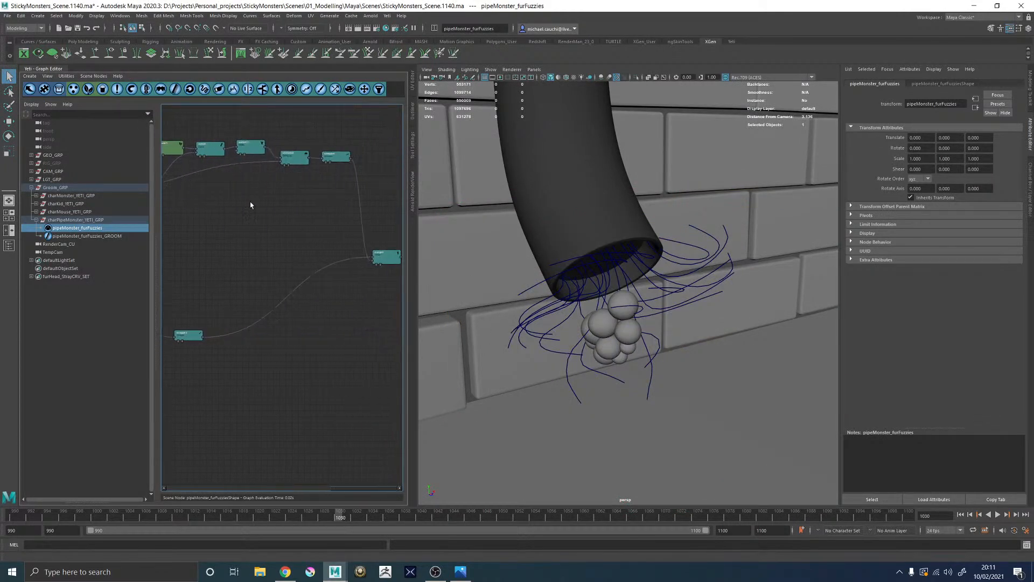
pyautogui.click(377, 263)
pyautogui.keyDown('alt'); pyautogui.moveTo(601, 289); pyautogui.dragTo(569, 275); pyautogui.keyUp('alt')
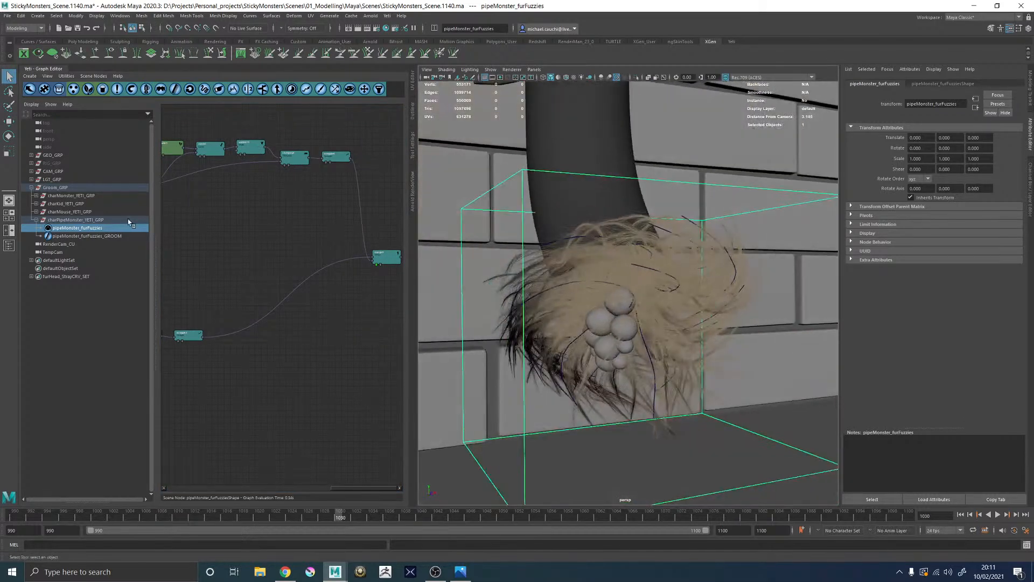
pyautogui.keyDown('alt'); pyautogui.moveTo(655, 291); pyautogui.dragTo(510, 316); pyautogui.keyUp('alt')
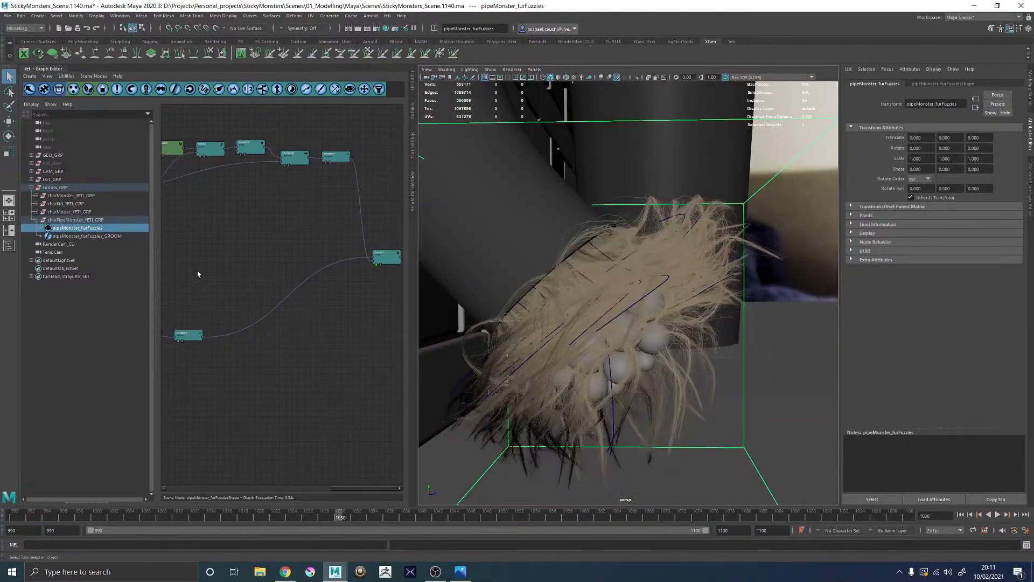
# Step: Raise the Fly Away of the lower branch's clumping0 node to about 0.8 and close its settings
pyautogui.keyDown('alt'); pyautogui.moveTo(195, 274); pyautogui.dragTo(378, 290, button='middle'); pyautogui.keyUp('alt')
pyautogui.keyDown('alt'); pyautogui.moveTo(198, 318); pyautogui.dragTo(270, 329, button='middle'); pyautogui.keyUp('alt')
pyautogui.doubleClick(316, 336)
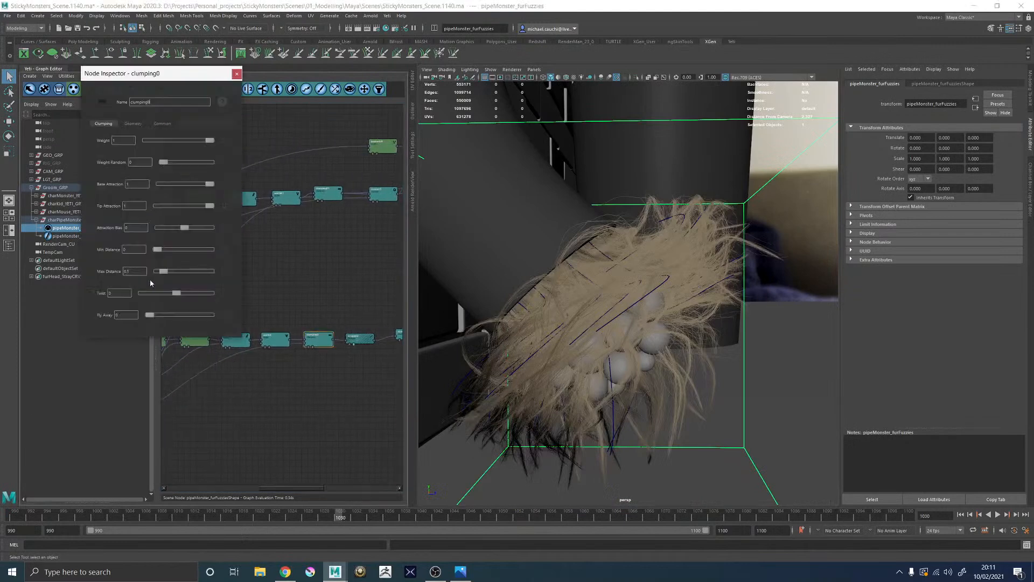
pyautogui.moveTo(151, 317); pyautogui.dragTo(198, 317)
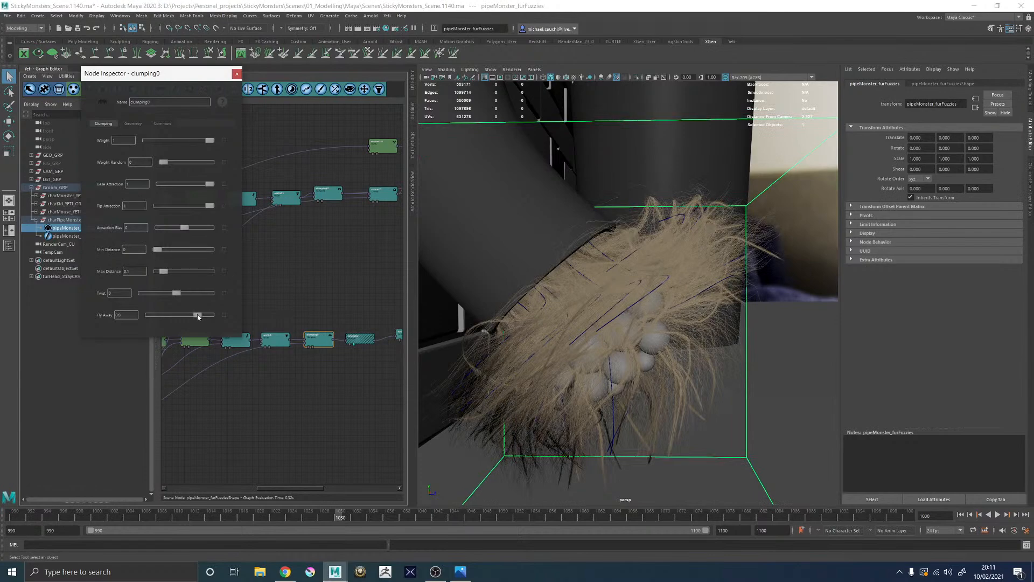
pyautogui.moveTo(671, 312)
pyautogui.keyDown('alt'); pyautogui.mouseDown()
pyautogui.moveTo(559, 307)
pyautogui.moveTo(655, 307)
pyautogui.mouseUp(); pyautogui.keyUp('alt')
pyautogui.click(236, 73)
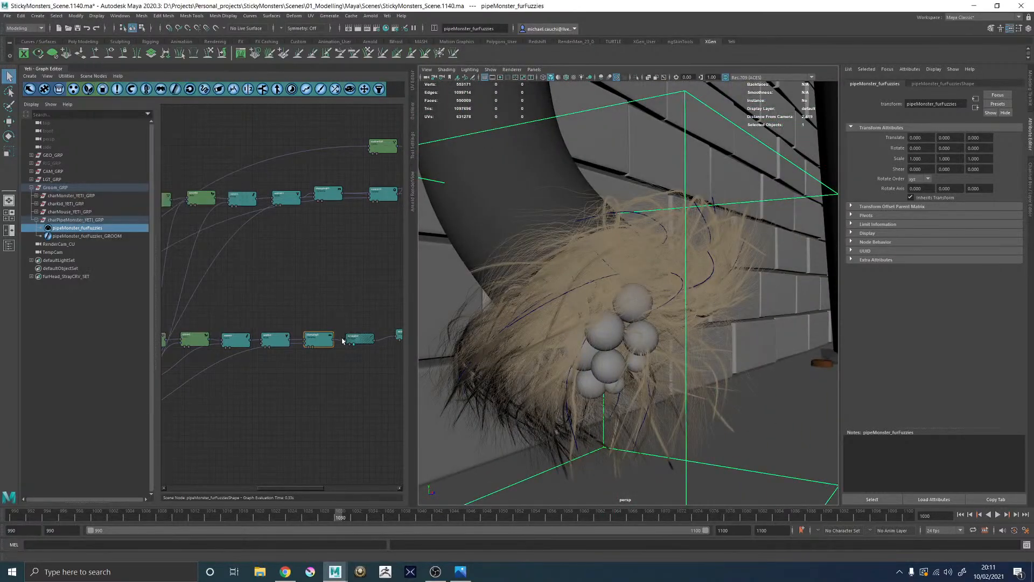
# Step: Hide the pipeMonster_furFuzzies fur and select the pipeMonster_furFuzzies_GROOM node to expose its guide strands
pyautogui.click(87, 228)
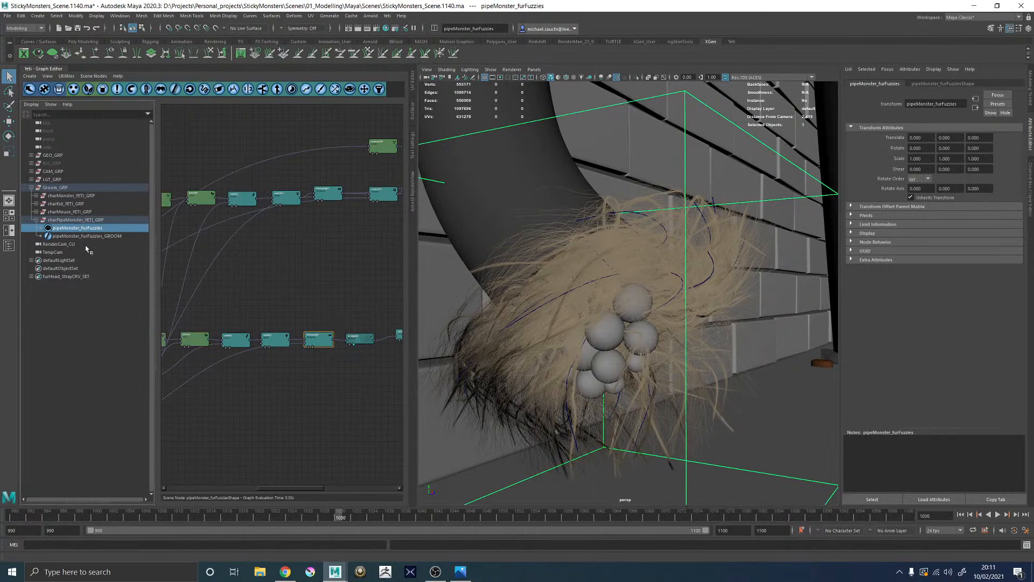
pyautogui.press('h')
pyautogui.click(88, 237)
pyautogui.keyDown('alt'); pyautogui.moveTo(649, 305); pyautogui.dragTo(608, 220); pyautogui.keyUp('alt')
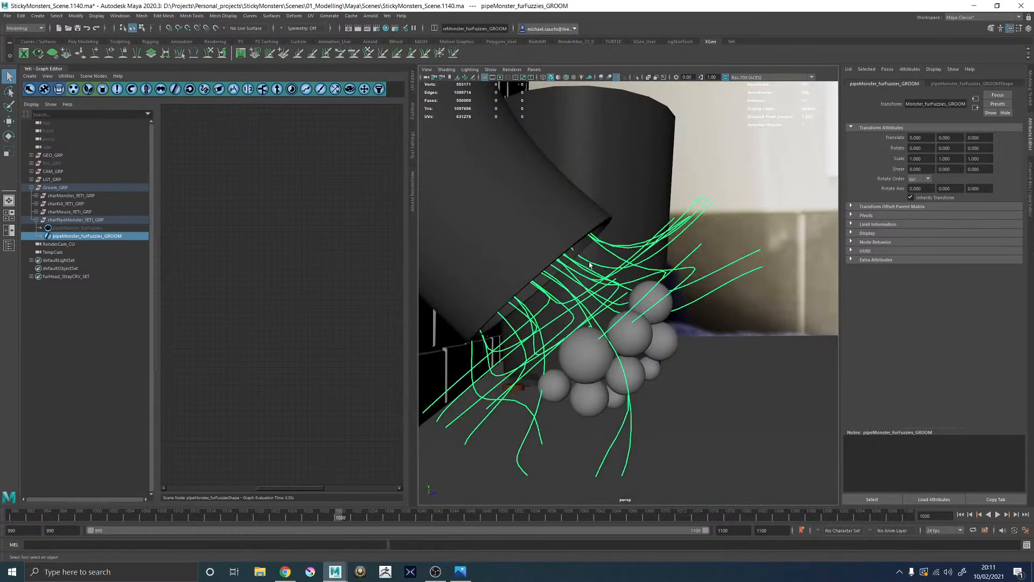
# Step: Collapse the Yeti graph editor and start editing the groom of pipeMonster_furFuzzies_GROOM
pyautogui.click(45, 71)
pyautogui.click(970, 84)
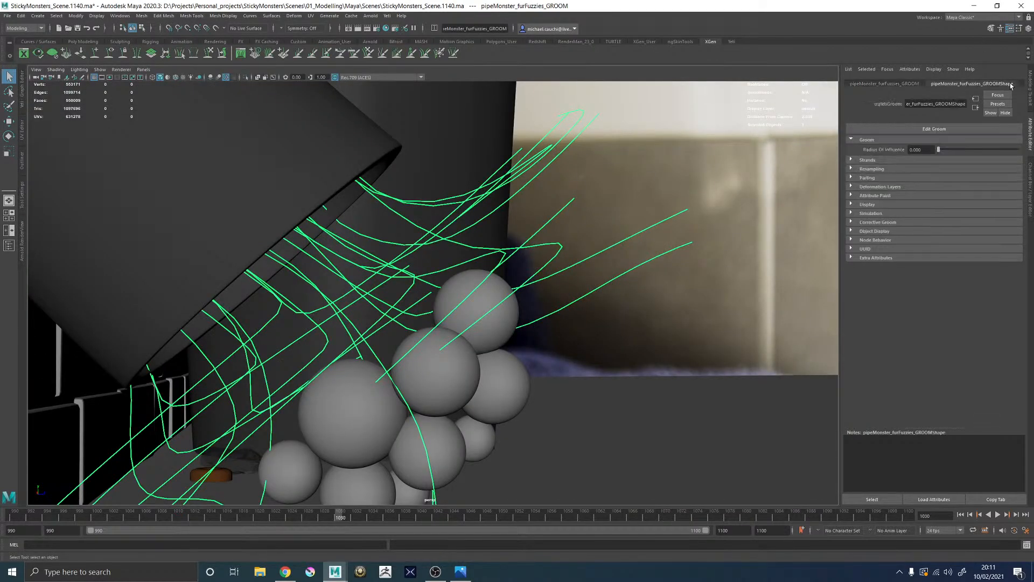
pyautogui.click(937, 129)
pyautogui.moveTo(584, 241)
pyautogui.keyDown('alt'); pyautogui.mouseDown()
pyautogui.moveTo(496, 237)
pyautogui.moveTo(606, 226)
pyautogui.mouseUp(); pyautogui.keyUp('alt')
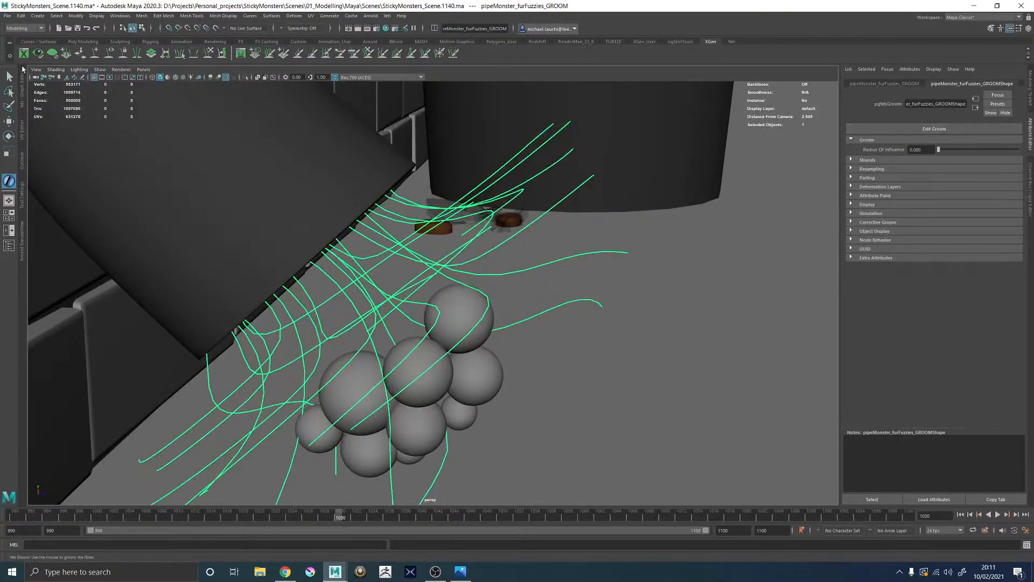
# Step: Choose a grooming brush for the guide strands, enable Disable Surface Collision instead of Obey Surface Norm, and enlarge the brush
pyautogui.click(23, 192)
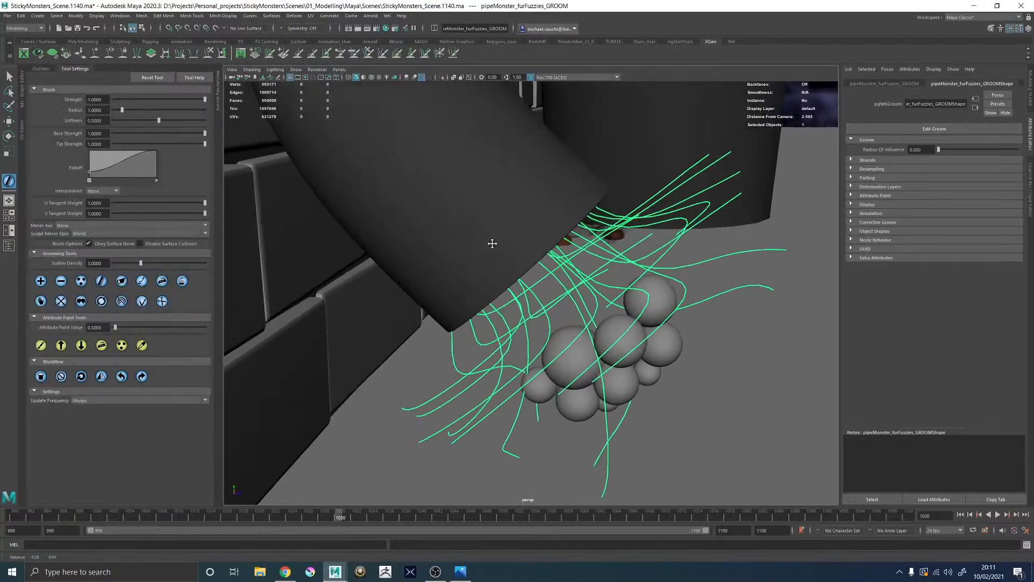
pyautogui.click(142, 302)
pyautogui.moveTo(539, 270)
pyautogui.keyDown('alt'); pyautogui.mouseDown()
pyautogui.moveTo(660, 266)
pyautogui.moveTo(697, 243)
pyautogui.mouseUp(); pyautogui.keyUp('alt')
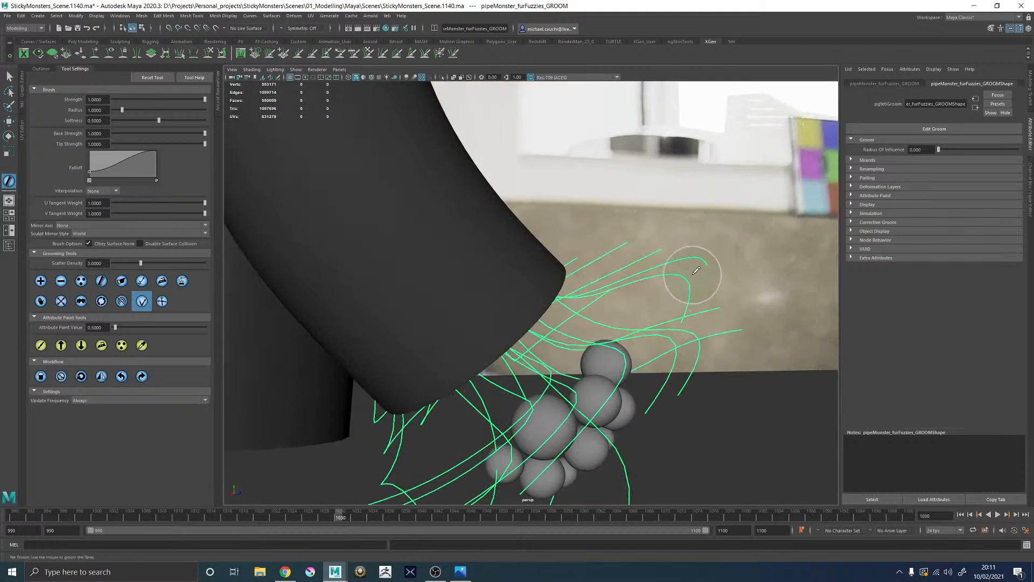
pyautogui.click(139, 244)
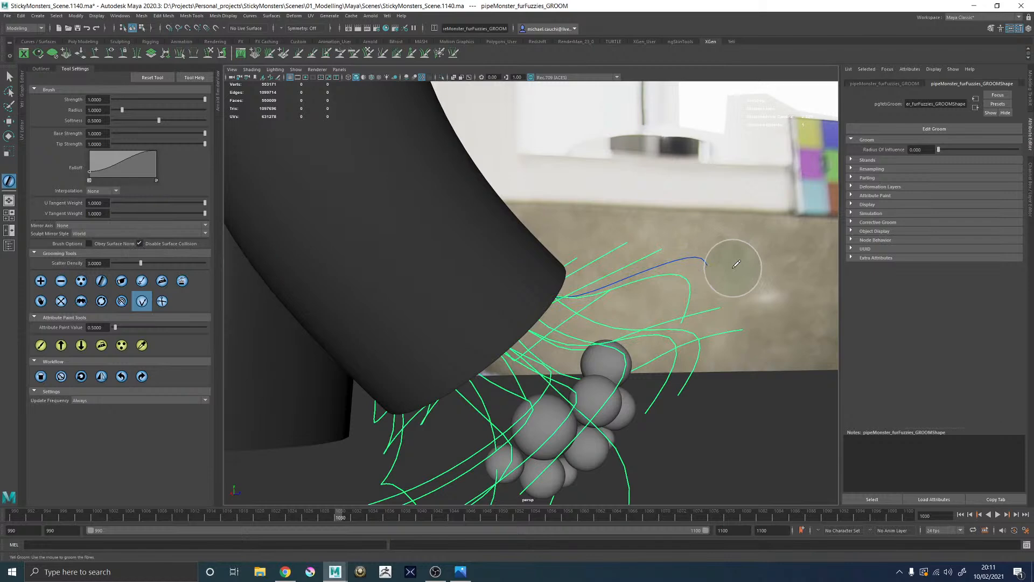
pyautogui.press('b')
pyautogui.moveTo(695, 250)
pyautogui.mouseDown()
pyautogui.moveTo(709, 230)
pyautogui.moveTo(716, 243)
pyautogui.moveTo(685, 250)
pyautogui.moveTo(691, 243)
pyautogui.moveTo(582, 216)
pyautogui.moveTo(464, 129)
pyautogui.mouseUp()
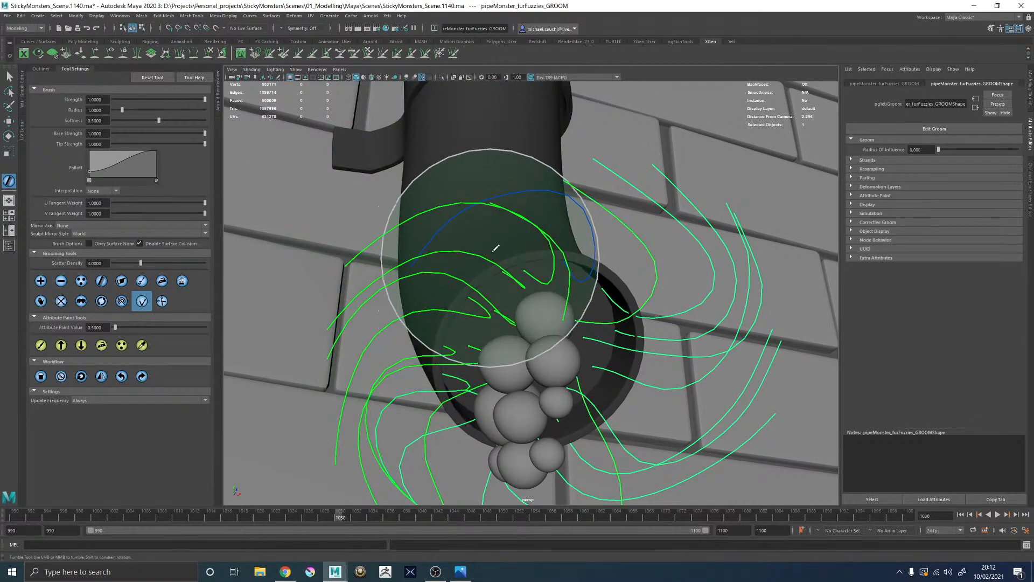
# Step: Groom the guide strands along the upper rim of the pipe opening, working from several angles
pyautogui.keyDown('alt'); pyautogui.moveTo(511, 218); pyautogui.dragTo(544, 283); pyautogui.keyUp('alt')
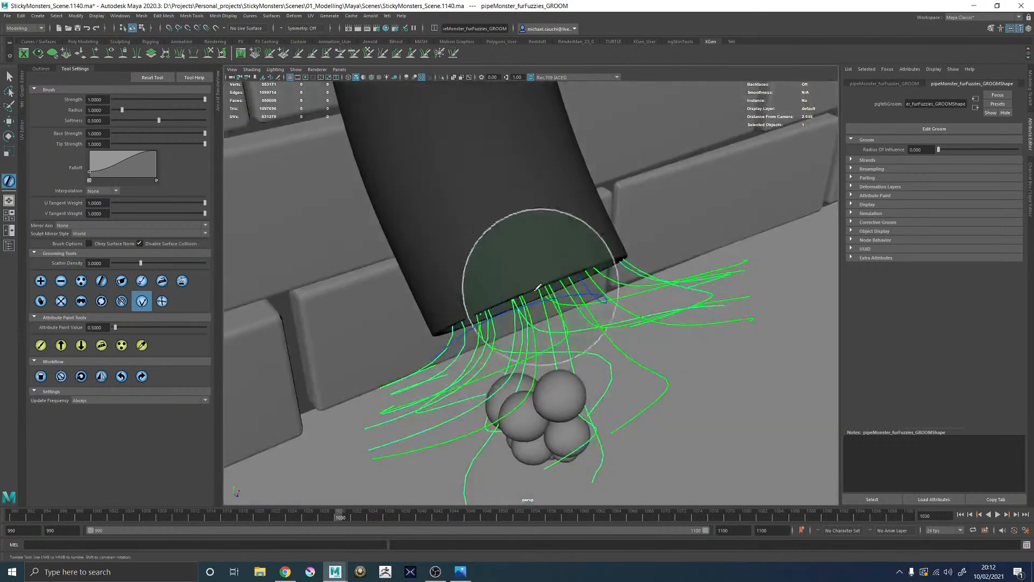
pyautogui.moveTo(514, 332)
pyautogui.keyDown('alt'); pyautogui.mouseDown()
pyautogui.moveTo(560, 350)
pyautogui.moveTo(639, 339)
pyautogui.moveTo(618, 352)
pyautogui.moveTo(507, 347)
pyautogui.moveTo(561, 339)
pyautogui.mouseUp(); pyautogui.keyUp('alt')
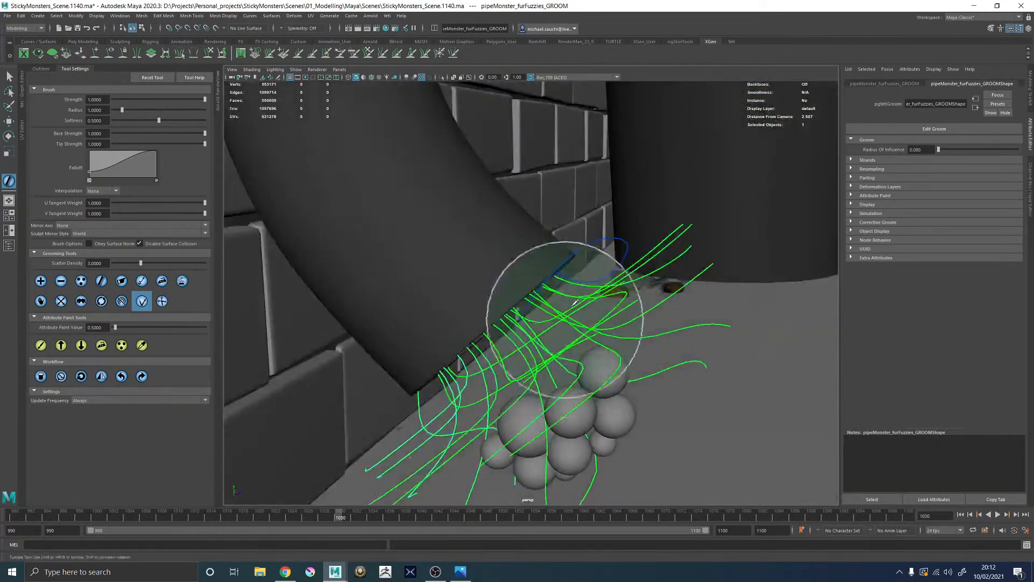
pyautogui.moveTo(605, 272)
pyautogui.keyDown('alt'); pyautogui.mouseDown()
pyautogui.moveTo(687, 247)
pyautogui.moveTo(686, 217)
pyautogui.moveTo(533, 264)
pyautogui.mouseUp(); pyautogui.keyUp('alt')
pyautogui.keyDown('alt'); pyautogui.moveTo(534, 264); pyautogui.dragTo(574, 278, button='middle'); pyautogui.keyUp('alt')
pyautogui.moveTo(575, 276)
pyautogui.keyDown('alt'); pyautogui.mouseDown()
pyautogui.moveTo(550, 311)
pyautogui.moveTo(437, 324)
pyautogui.mouseUp(); pyautogui.keyUp('alt')
pyautogui.moveTo(414, 242)
pyautogui.keyDown('alt'); pyautogui.mouseDown()
pyautogui.moveTo(474, 238)
pyautogui.moveTo(399, 186)
pyautogui.mouseUp(); pyautogui.keyUp('alt')
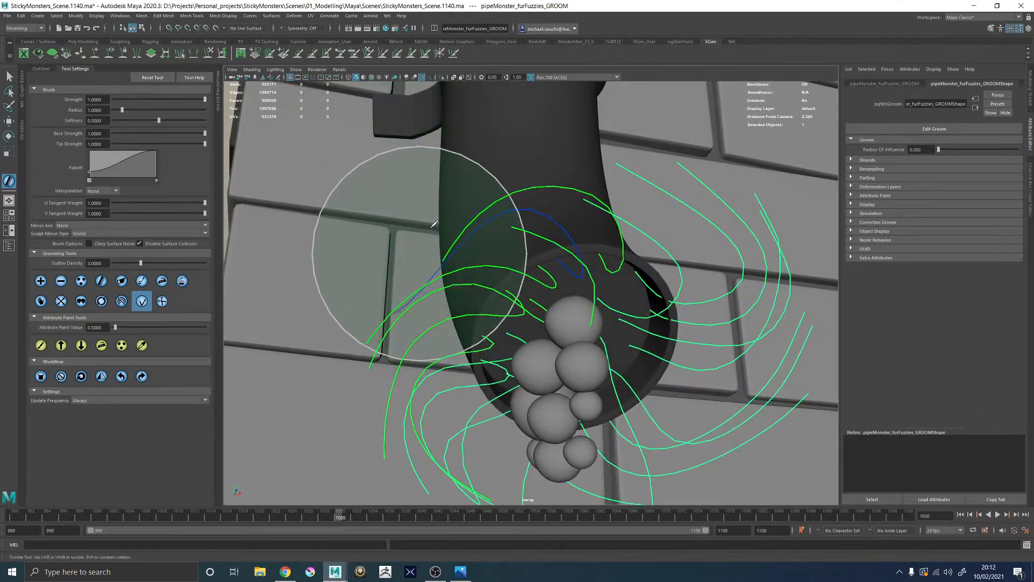
pyautogui.moveTo(409, 276)
pyautogui.keyDown('alt'); pyautogui.mouseDown()
pyautogui.moveTo(497, 304)
pyautogui.moveTo(559, 304)
pyautogui.moveTo(708, 337)
pyautogui.mouseUp(); pyautogui.keyUp('alt')
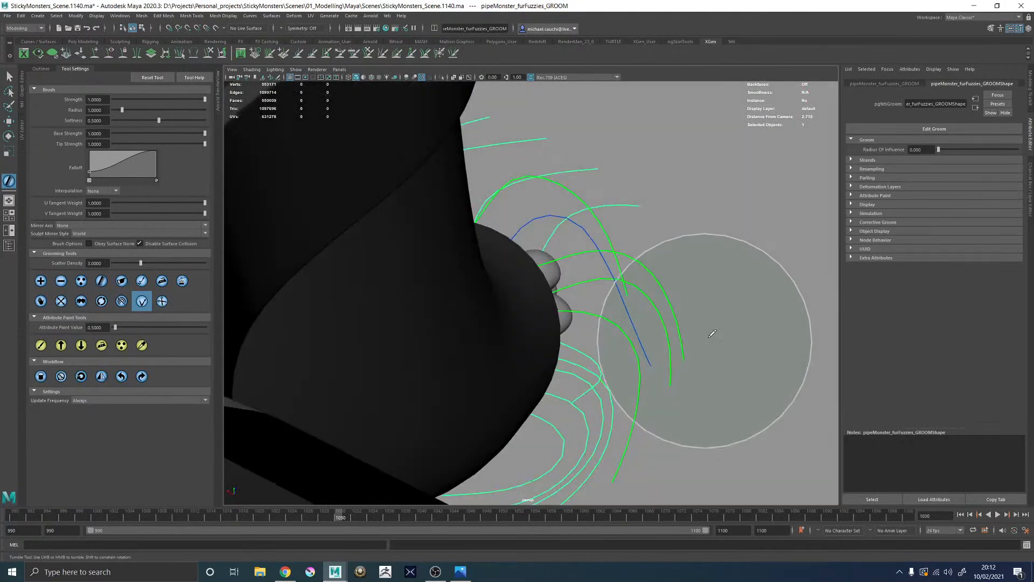
# Step: Set the ENV_LYR display layer to template so the environment is drawn as wireframe
pyautogui.click(1031, 165)
pyautogui.click(934, 418)
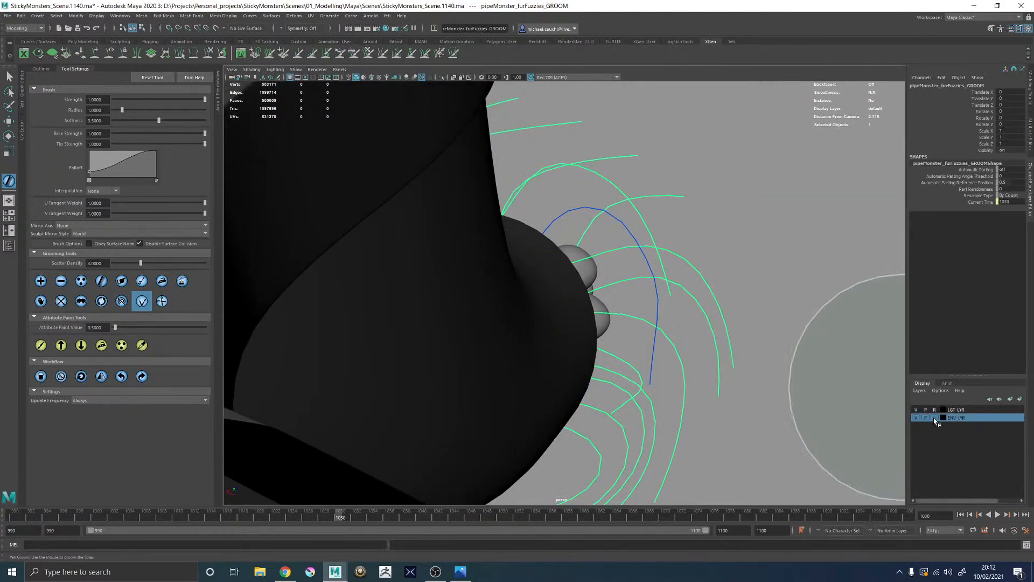
pyautogui.click(934, 418)
# Step: Brush the guide strands at the back and outer side of the pipe opening into an outward sweep
pyautogui.moveTo(717, 358)
pyautogui.keyDown('alt'); pyautogui.mouseDown()
pyautogui.moveTo(641, 344)
pyautogui.moveTo(664, 312)
pyautogui.moveTo(687, 307)
pyautogui.mouseUp(); pyautogui.keyUp('alt')
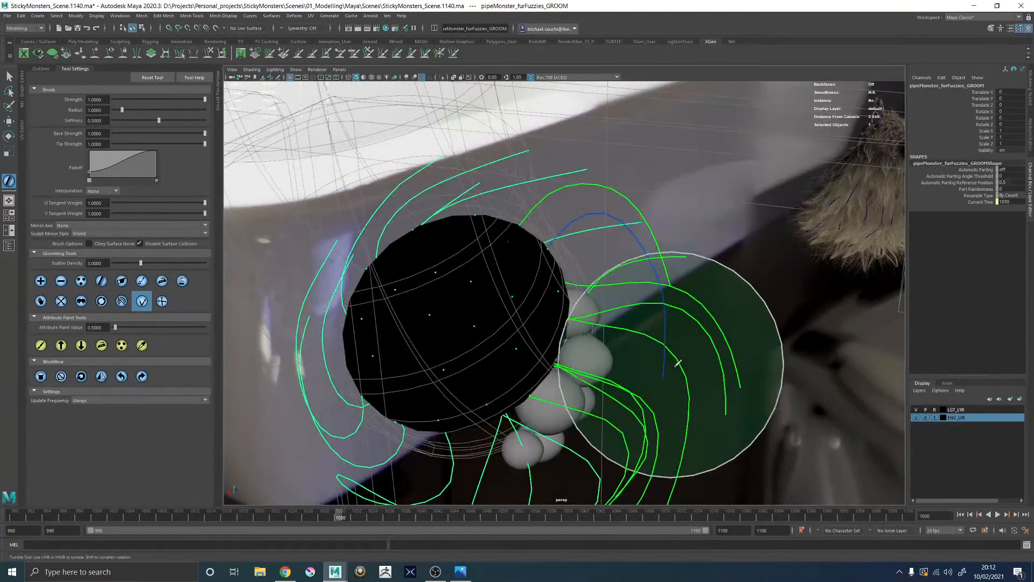
pyautogui.keyDown('alt'); pyautogui.moveTo(682, 350); pyautogui.dragTo(690, 419); pyautogui.keyUp('alt')
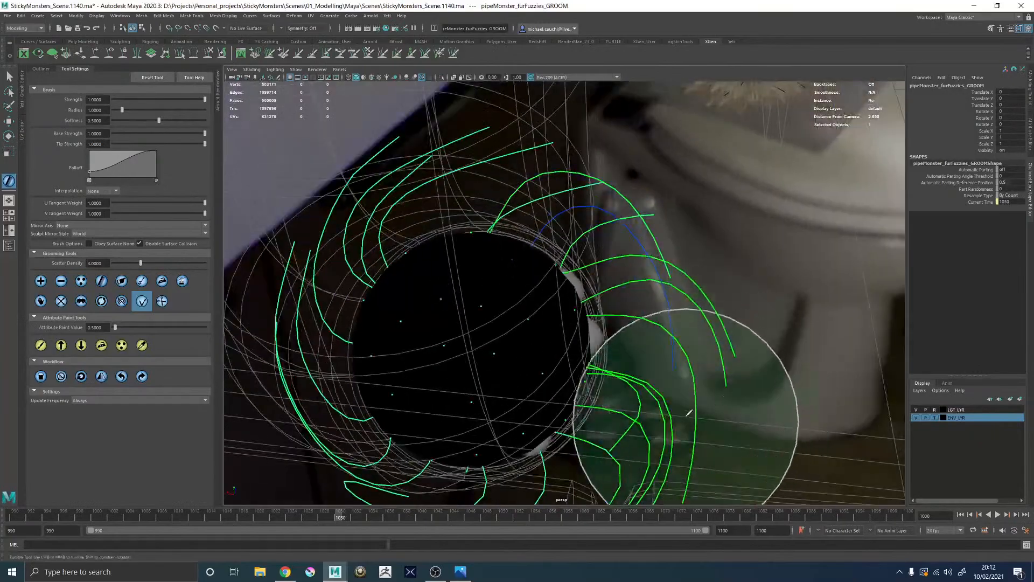
pyautogui.moveTo(719, 338)
pyautogui.keyDown('alt'); pyautogui.mouseDown()
pyautogui.moveTo(603, 247)
pyautogui.moveTo(647, 260)
pyautogui.mouseUp(); pyautogui.keyUp('alt')
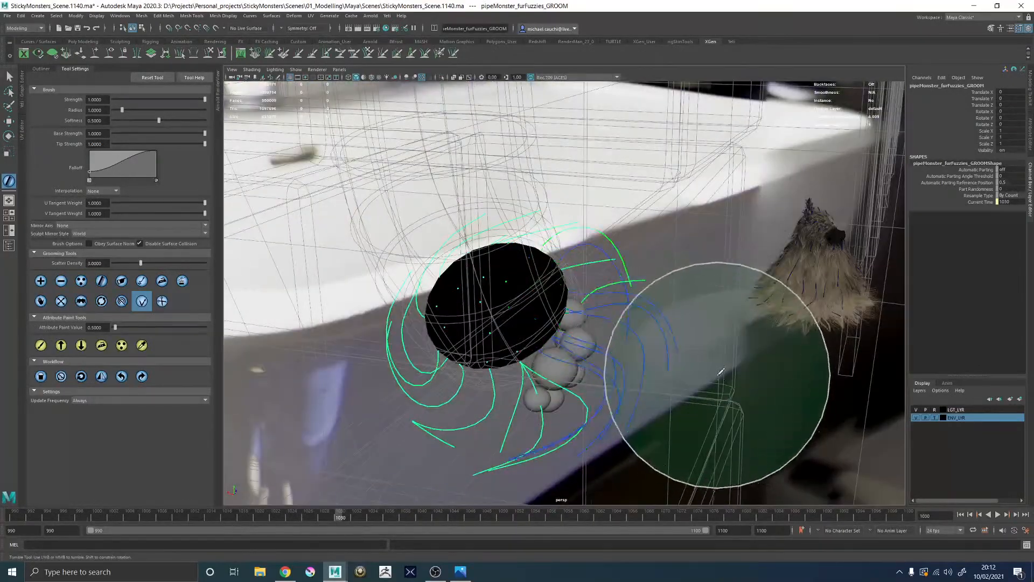
pyautogui.moveTo(662, 330)
pyautogui.keyDown('alt'); pyautogui.mouseDown()
pyautogui.moveTo(480, 316)
pyautogui.moveTo(489, 277)
pyautogui.moveTo(476, 246)
pyautogui.mouseUp(); pyautogui.keyUp('alt')
pyautogui.moveTo(419, 326)
pyautogui.keyDown('alt'); pyautogui.mouseDown()
pyautogui.moveTo(508, 231)
pyautogui.moveTo(590, 293)
pyautogui.moveTo(670, 328)
pyautogui.moveTo(705, 334)
pyautogui.moveTo(712, 318)
pyautogui.moveTo(478, 240)
pyautogui.mouseUp(); pyautogui.keyUp('alt')
pyautogui.moveTo(485, 277)
pyautogui.keyDown('alt'); pyautogui.mouseDown()
pyautogui.moveTo(476, 271)
pyautogui.moveTo(476, 172)
pyautogui.mouseUp(); pyautogui.keyUp('alt')
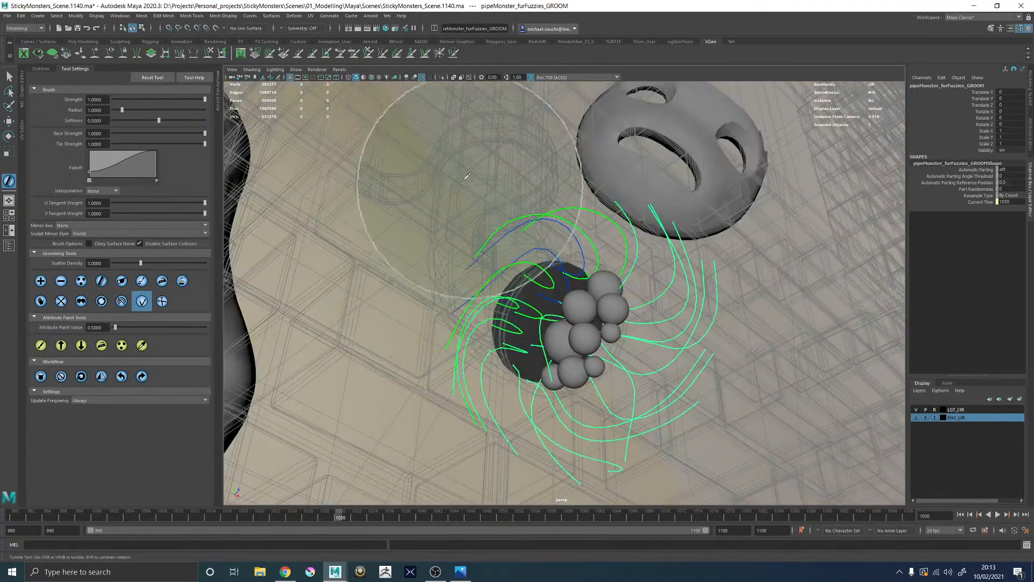
# Step: Brush the guide strands beside the sphere cluster and on the outer side of the pipe opening into curved arcs
pyautogui.keyDown('alt'); pyautogui.moveTo(457, 299); pyautogui.dragTo(476, 292); pyautogui.keyUp('alt')
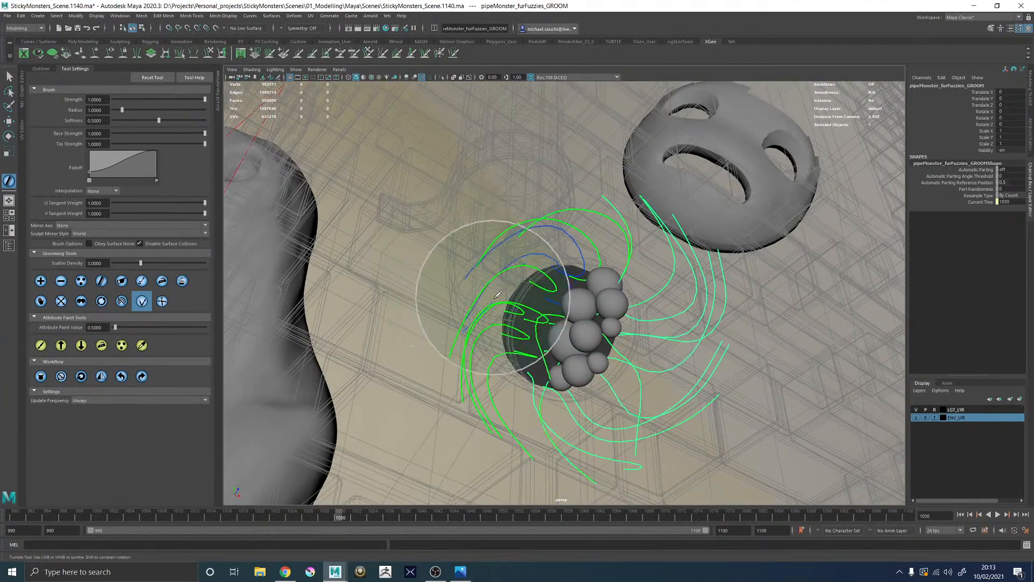
pyautogui.keyDown('alt'); pyautogui.moveTo(474, 329); pyautogui.dragTo(614, 267); pyautogui.keyUp('alt')
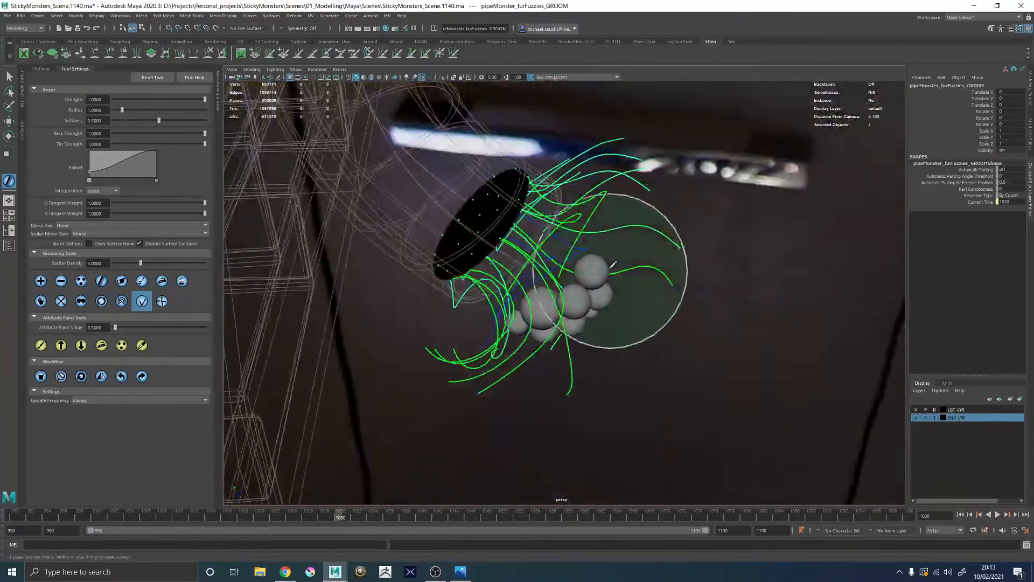
pyautogui.keyDown('alt'); pyautogui.moveTo(522, 330); pyautogui.dragTo(431, 254); pyautogui.keyUp('alt')
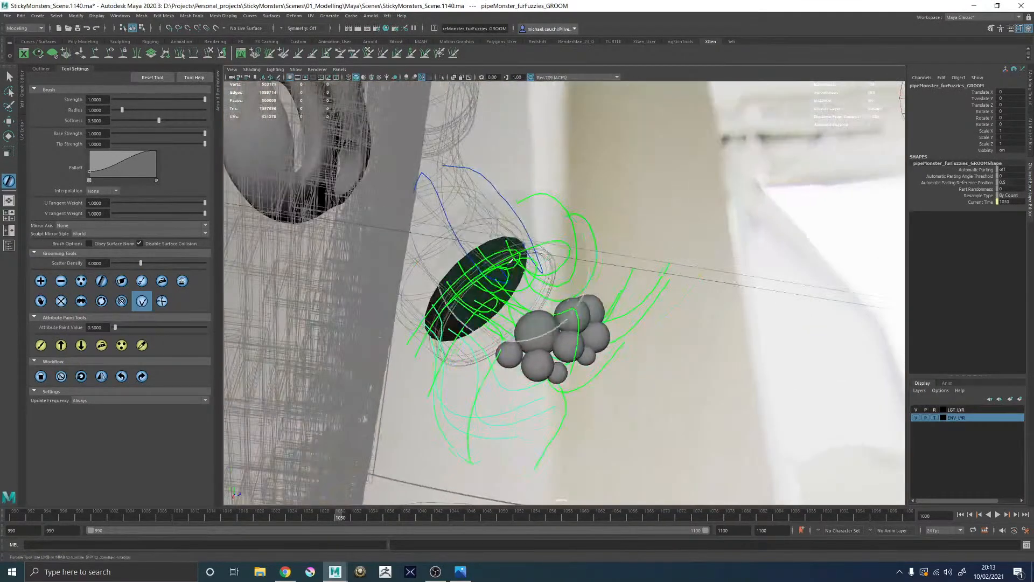
pyautogui.moveTo(497, 299)
pyautogui.keyDown('alt'); pyautogui.mouseDown()
pyautogui.moveTo(402, 231)
pyautogui.moveTo(432, 330)
pyautogui.moveTo(396, 324)
pyautogui.mouseUp(); pyautogui.keyUp('alt')
pyautogui.moveTo(420, 242)
pyautogui.keyDown('alt'); pyautogui.mouseDown()
pyautogui.moveTo(370, 286)
pyautogui.moveTo(435, 260)
pyautogui.moveTo(447, 201)
pyautogui.moveTo(464, 280)
pyautogui.moveTo(501, 362)
pyautogui.mouseUp(); pyautogui.keyUp('alt')
pyautogui.keyDown('alt'); pyautogui.moveTo(501, 362); pyautogui.dragTo(495, 352, button='middle'); pyautogui.keyUp('alt')
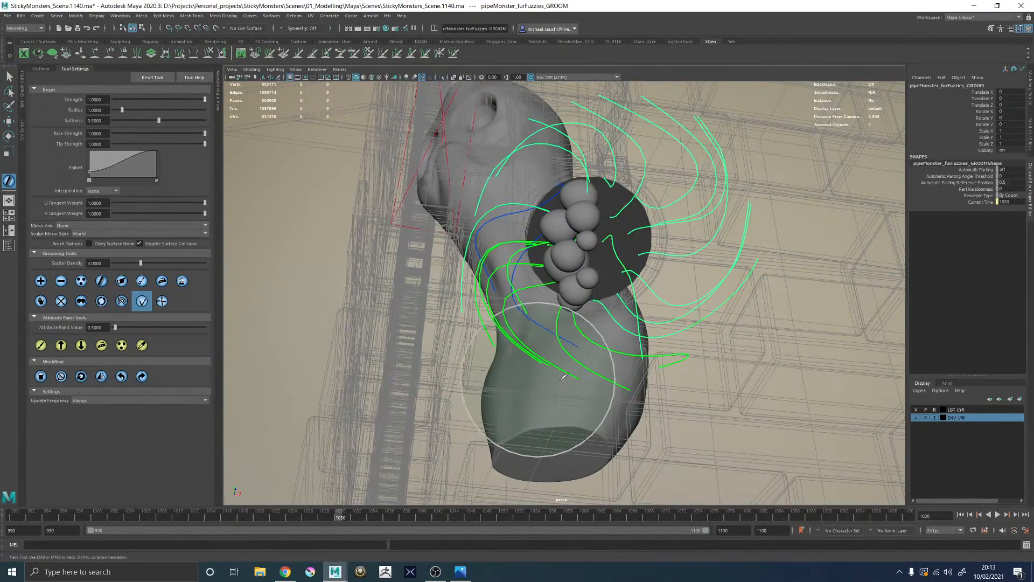
# Step: Comb the guide strands along the upper rim of the pipe opening over and back against the pipe
pyautogui.keyDown('alt'); pyautogui.moveTo(483, 339); pyautogui.dragTo(457, 264); pyautogui.keyUp('alt')
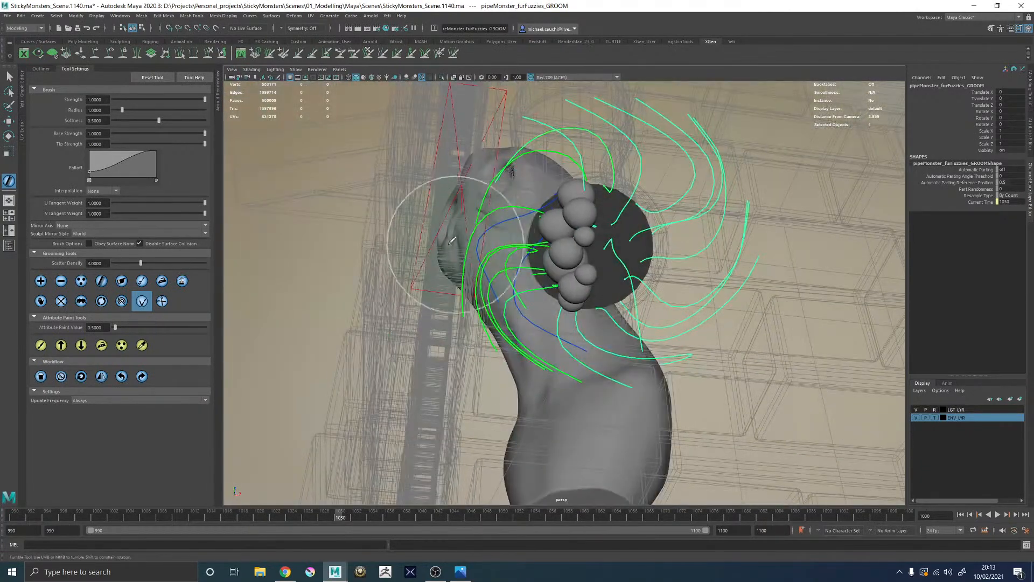
pyautogui.moveTo(492, 223)
pyautogui.keyDown('alt'); pyautogui.mouseDown()
pyautogui.moveTo(552, 261)
pyautogui.moveTo(521, 279)
pyautogui.moveTo(507, 274)
pyautogui.moveTo(526, 253)
pyautogui.moveTo(418, 257)
pyautogui.mouseUp(); pyautogui.keyUp('alt')
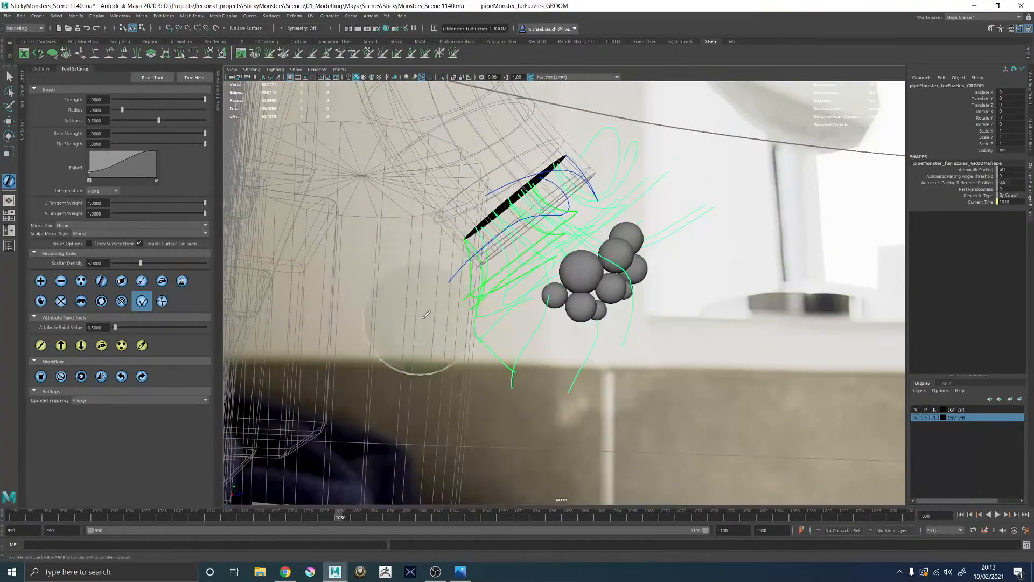
pyautogui.moveTo(517, 172)
pyautogui.keyDown('alt'); pyautogui.mouseDown()
pyautogui.moveTo(477, 340)
pyautogui.moveTo(455, 342)
pyautogui.moveTo(479, 309)
pyautogui.moveTo(490, 322)
pyautogui.moveTo(468, 326)
pyautogui.moveTo(506, 178)
pyautogui.moveTo(503, 259)
pyautogui.moveTo(510, 156)
pyautogui.mouseUp(); pyautogui.keyUp('alt')
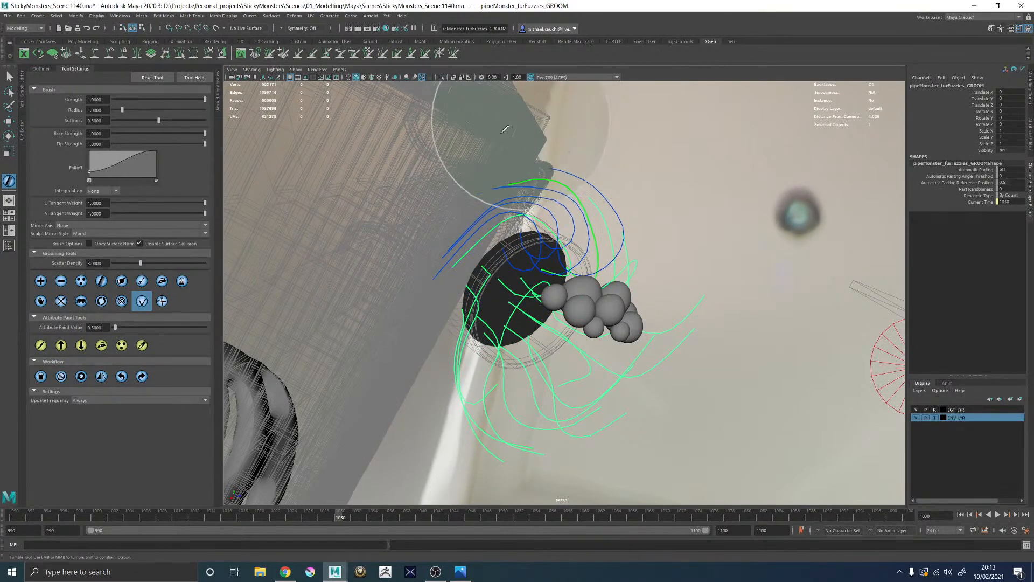
pyautogui.keyDown('alt'); pyautogui.moveTo(572, 133); pyautogui.dragTo(525, 190); pyautogui.keyUp('alt')
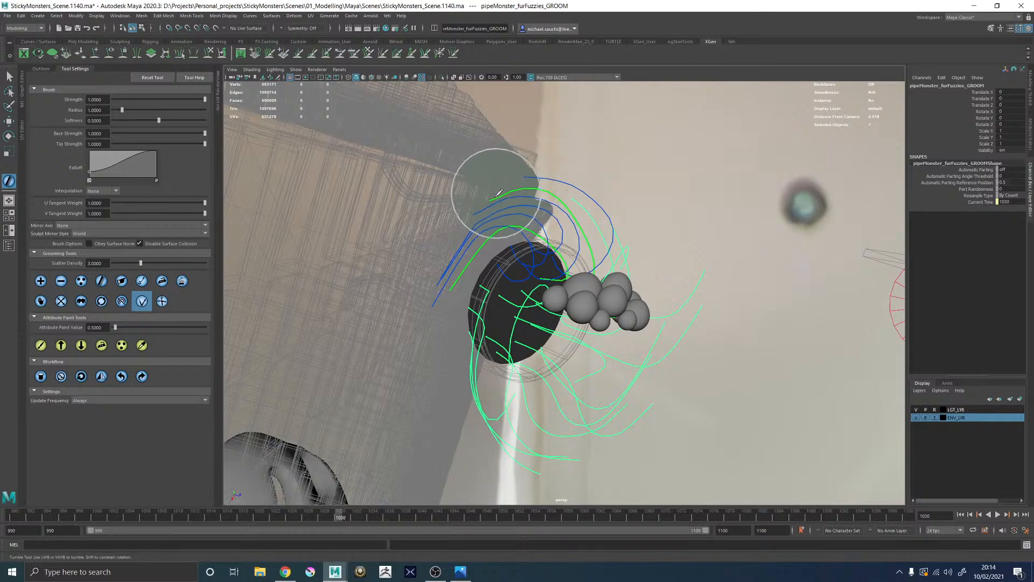
pyautogui.moveTo(468, 278)
pyautogui.keyDown('alt'); pyautogui.mouseDown()
pyautogui.moveTo(469, 298)
pyautogui.moveTo(495, 291)
pyautogui.moveTo(543, 335)
pyautogui.mouseUp(); pyautogui.keyUp('alt')
pyautogui.moveTo(589, 423)
pyautogui.keyDown('alt'); pyautogui.mouseDown()
pyautogui.moveTo(579, 403)
pyautogui.moveTo(450, 323)
pyautogui.moveTo(522, 370)
pyautogui.mouseUp(); pyautogui.keyUp('alt')
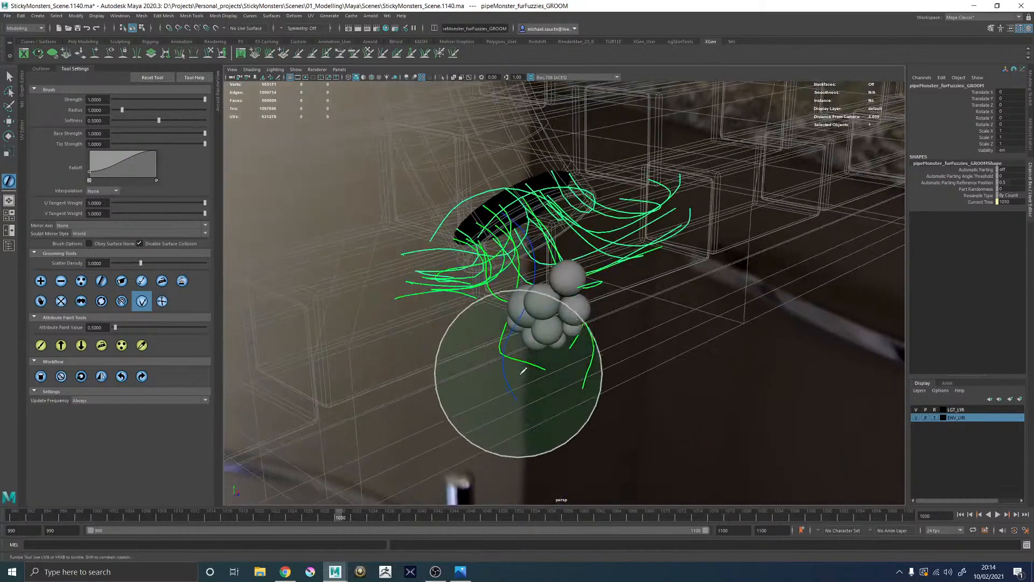
# Step: Brush the guide strands hanging below the spheres and along the lower rim outward, following the curved sweep
pyautogui.keyDown('alt'); pyautogui.moveTo(463, 324); pyautogui.dragTo(593, 299); pyautogui.keyUp('alt')
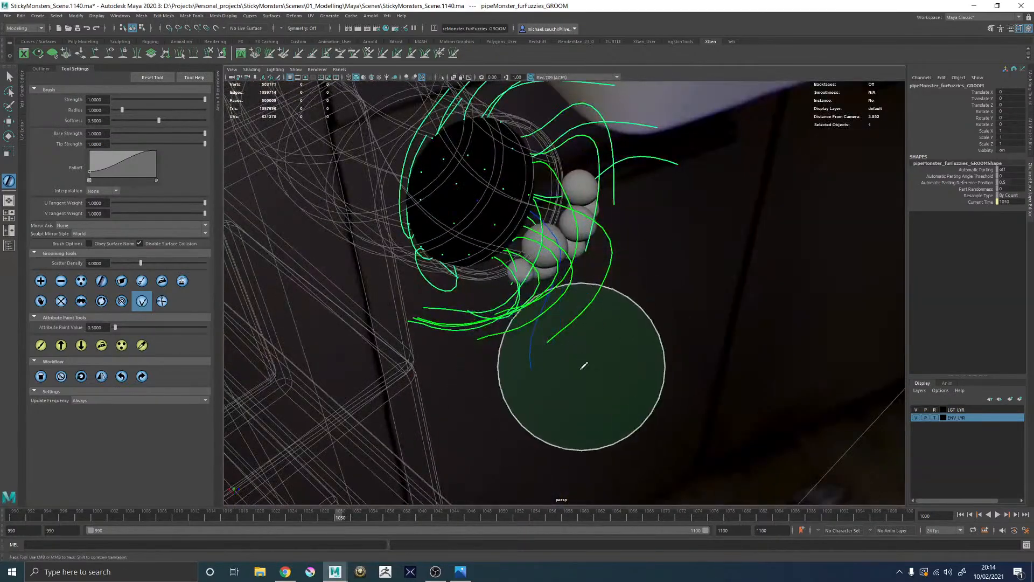
pyautogui.moveTo(505, 338)
pyautogui.keyDown('alt'); pyautogui.mouseDown()
pyautogui.moveTo(555, 390)
pyautogui.moveTo(525, 327)
pyautogui.moveTo(481, 291)
pyautogui.moveTo(531, 250)
pyautogui.moveTo(544, 204)
pyautogui.mouseUp(); pyautogui.keyUp('alt')
pyautogui.keyDown('alt'); pyautogui.moveTo(512, 358); pyautogui.dragTo(525, 301); pyautogui.keyUp('alt')
pyautogui.keyDown('alt'); pyautogui.moveTo(477, 351); pyautogui.dragTo(530, 305); pyautogui.keyUp('alt')
pyautogui.keyDown('alt'); pyautogui.moveTo(530, 305); pyautogui.dragTo(467, 293, button='middle'); pyautogui.keyUp('alt')
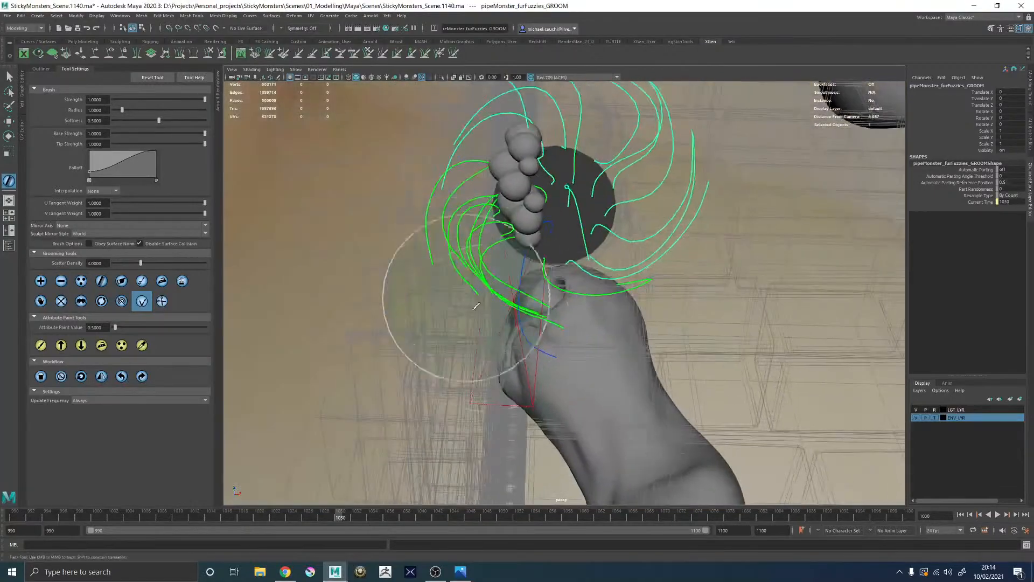
pyautogui.keyDown('alt'); pyautogui.moveTo(555, 326); pyautogui.dragTo(595, 307); pyautogui.keyUp('alt')
pyautogui.moveTo(547, 469)
pyautogui.keyDown('alt'); pyautogui.mouseDown()
pyautogui.moveTo(627, 288)
pyautogui.moveTo(667, 310)
pyautogui.mouseUp(); pyautogui.keyUp('alt')
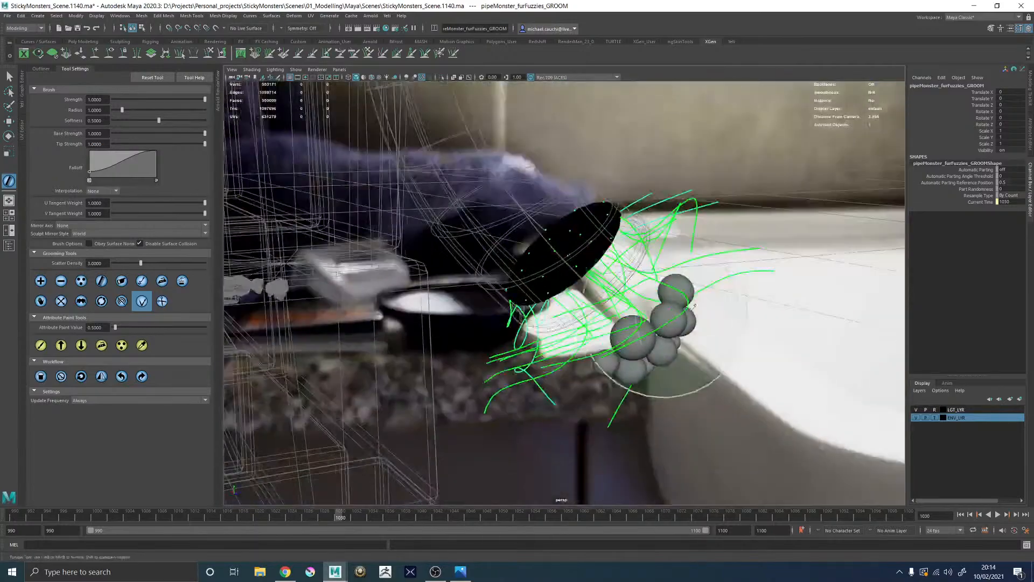
pyautogui.keyDown('alt'); pyautogui.moveTo(823, 314); pyautogui.dragTo(537, 224); pyautogui.keyUp('alt')
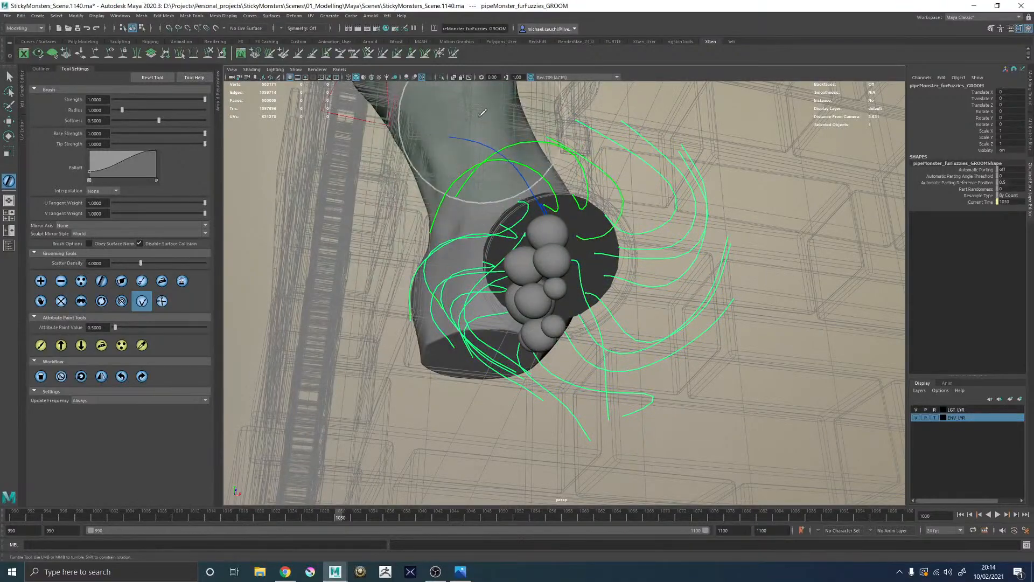
# Step: Rework the guide strands around the top of the pipe opening so they arc away from the spheres
pyautogui.keyDown('alt'); pyautogui.moveTo(466, 264); pyautogui.dragTo(618, 375); pyautogui.keyUp('alt')
pyautogui.keyDown('alt'); pyautogui.moveTo(561, 415); pyautogui.dragTo(627, 424); pyautogui.keyUp('alt')
pyautogui.keyDown('alt'); pyautogui.moveTo(546, 405); pyautogui.dragTo(613, 347); pyautogui.keyUp('alt')
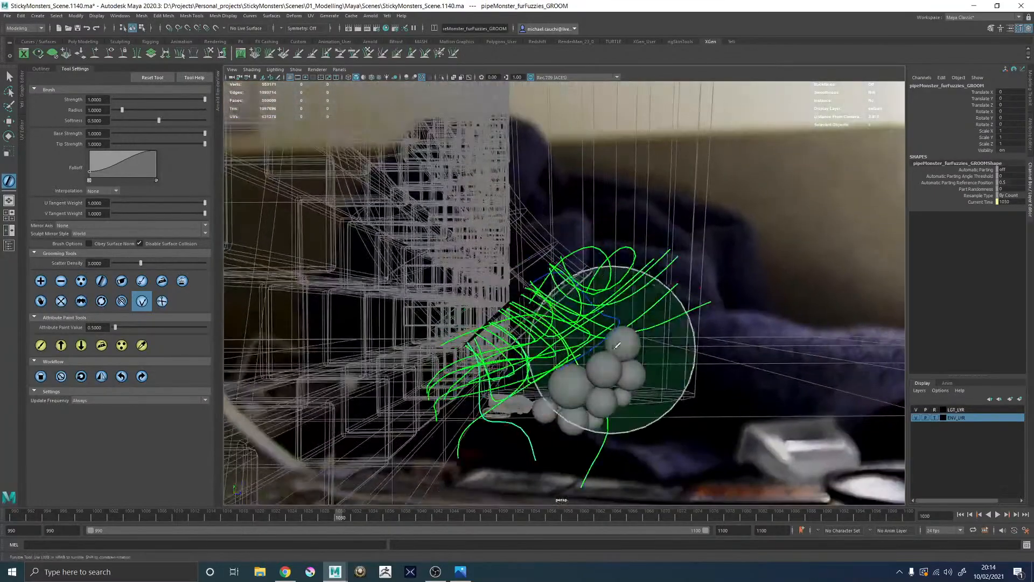
pyautogui.keyDown('alt'); pyautogui.moveTo(543, 303); pyautogui.dragTo(521, 297); pyautogui.keyUp('alt')
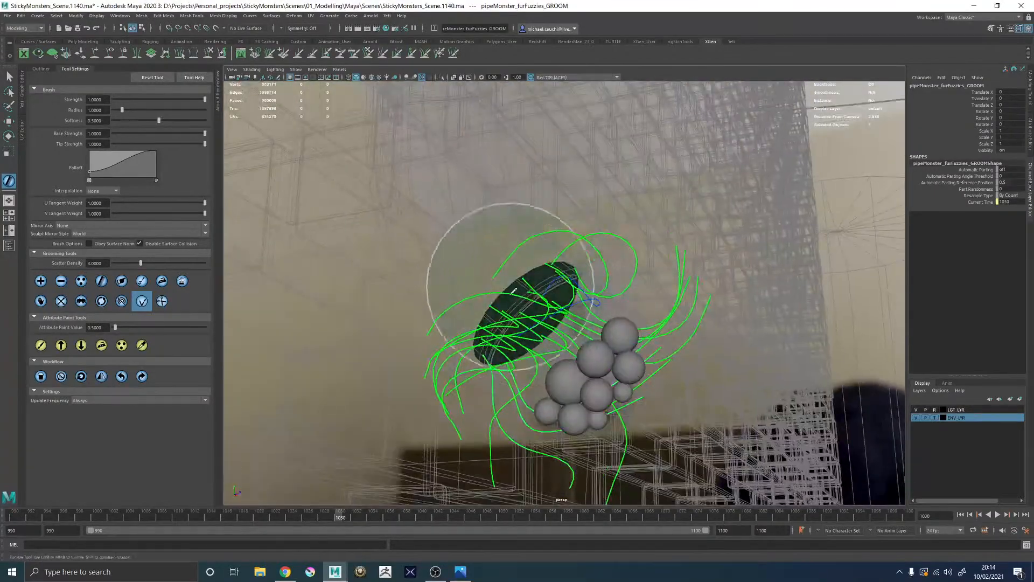
pyautogui.keyDown('alt'); pyautogui.moveTo(536, 259); pyautogui.dragTo(564, 291); pyautogui.keyUp('alt')
pyautogui.moveTo(517, 314)
pyautogui.keyDown('alt'); pyautogui.mouseDown()
pyautogui.moveTo(534, 303)
pyautogui.moveTo(531, 345)
pyautogui.moveTo(512, 377)
pyautogui.moveTo(463, 302)
pyautogui.moveTo(416, 179)
pyautogui.mouseUp(); pyautogui.keyUp('alt')
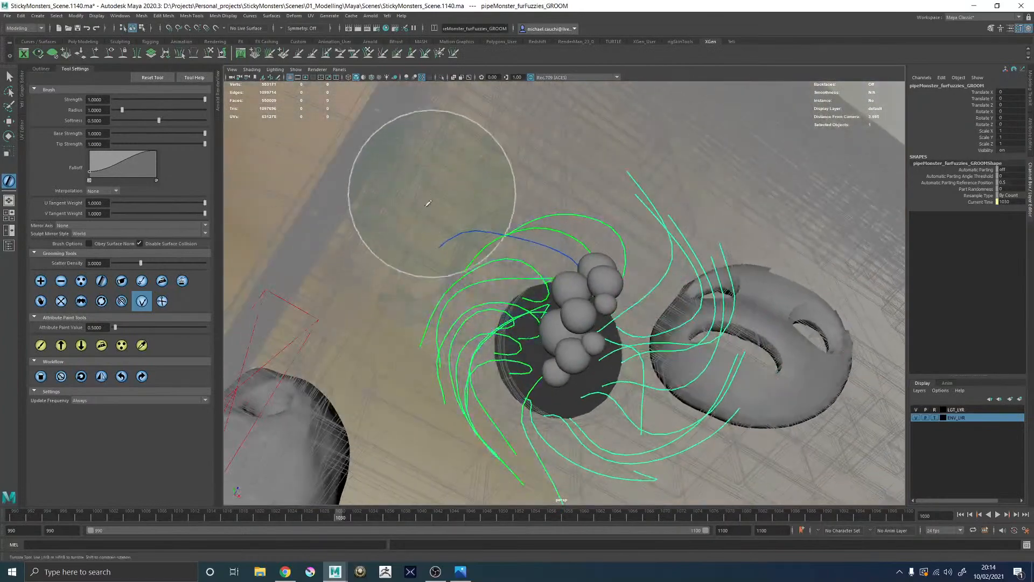
# Step: Comb the loose upper guide strands sideways so they curl in the same direction as the surrounding swirl
pyautogui.moveTo(421, 268)
pyautogui.mouseDown()
pyautogui.moveTo(485, 196)
pyautogui.moveTo(469, 308)
pyautogui.mouseUp()
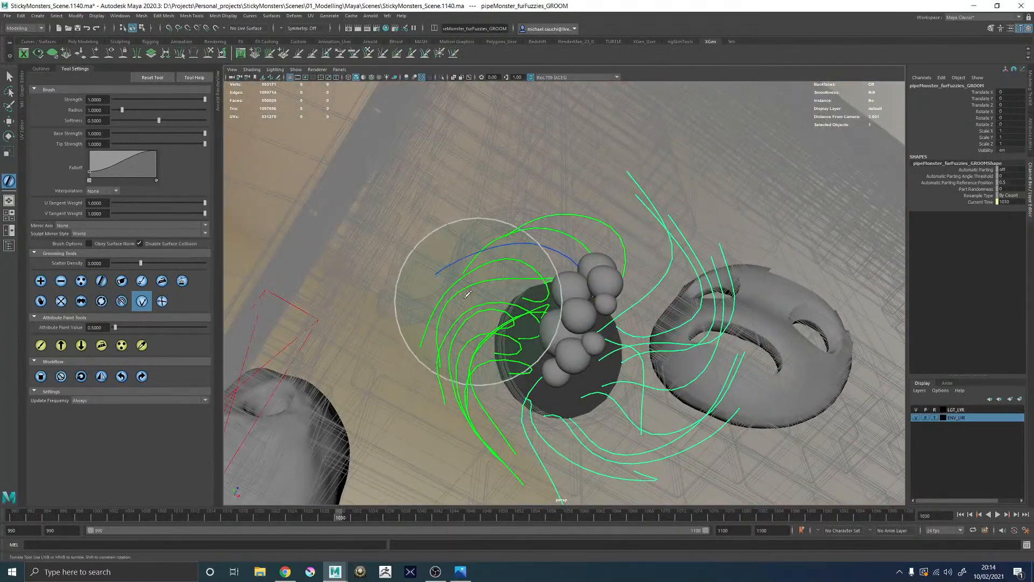
pyautogui.moveTo(456, 259)
pyautogui.keyDown('alt'); pyautogui.mouseDown()
pyautogui.moveTo(510, 319)
pyautogui.moveTo(612, 358)
pyautogui.moveTo(635, 273)
pyautogui.mouseUp(); pyautogui.keyUp('alt')
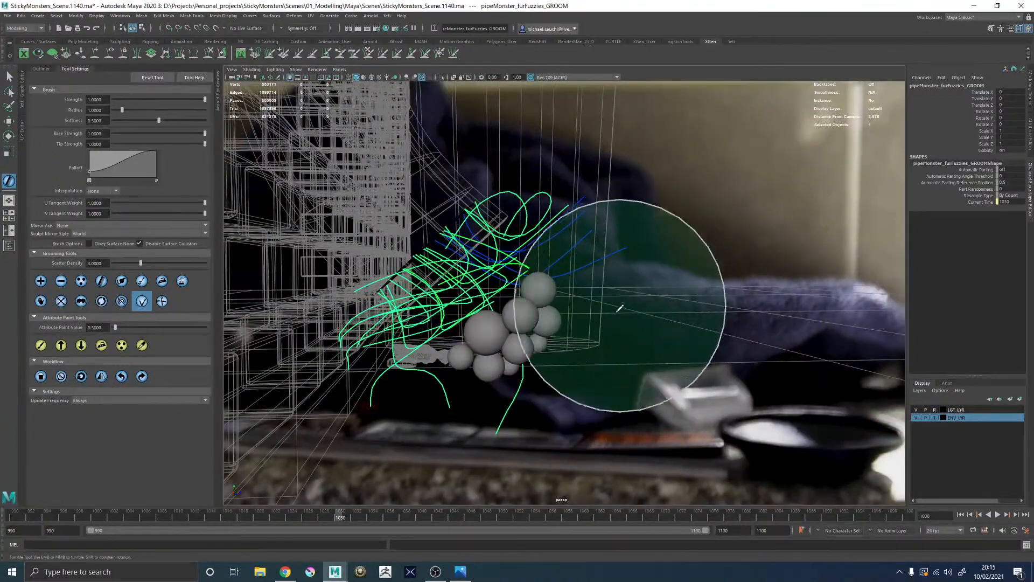
pyautogui.keyDown('alt'); pyautogui.moveTo(648, 267); pyautogui.dragTo(667, 250); pyautogui.keyUp('alt')
pyautogui.moveTo(636, 196)
pyautogui.keyDown('alt'); pyautogui.mouseDown()
pyautogui.moveTo(650, 187)
pyautogui.moveTo(589, 181)
pyautogui.mouseUp(); pyautogui.keyUp('alt')
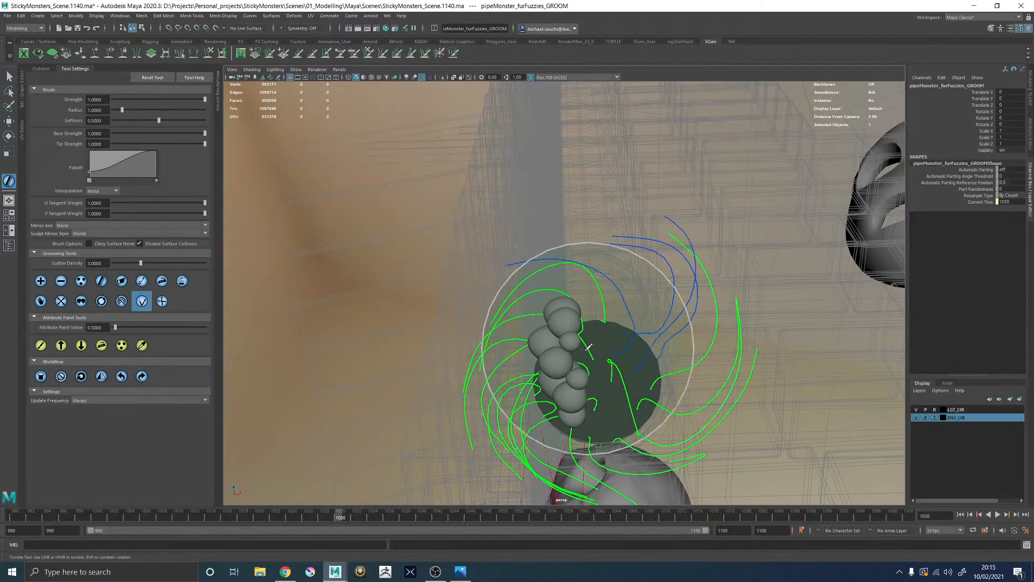
pyautogui.moveTo(649, 192)
pyautogui.mouseDown()
pyautogui.moveTo(600, 183)
pyautogui.moveTo(517, 215)
pyautogui.mouseUp()
pyautogui.moveTo(603, 273)
pyautogui.mouseDown()
pyautogui.moveTo(553, 238)
pyautogui.moveTo(599, 248)
pyautogui.moveTo(648, 287)
pyautogui.moveTo(555, 324)
pyautogui.mouseUp()
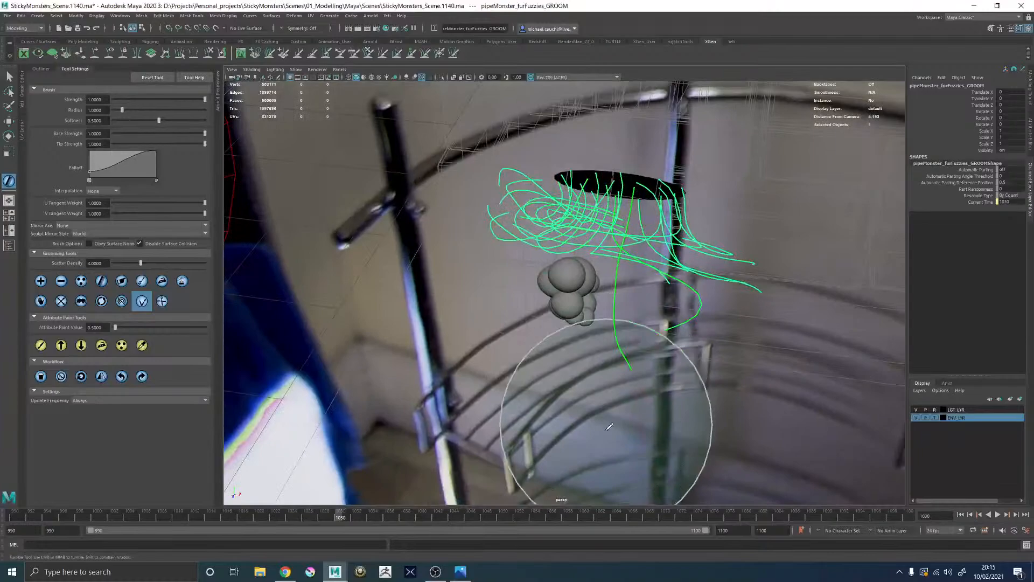
# Step: Bend the stray guide strand projecting from the middle of the pipe opening into the surrounding swirl
pyautogui.moveTo(609, 426)
pyautogui.keyDown('alt'); pyautogui.mouseDown()
pyautogui.moveTo(559, 351)
pyautogui.moveTo(571, 438)
pyautogui.mouseUp(); pyautogui.keyUp('alt')
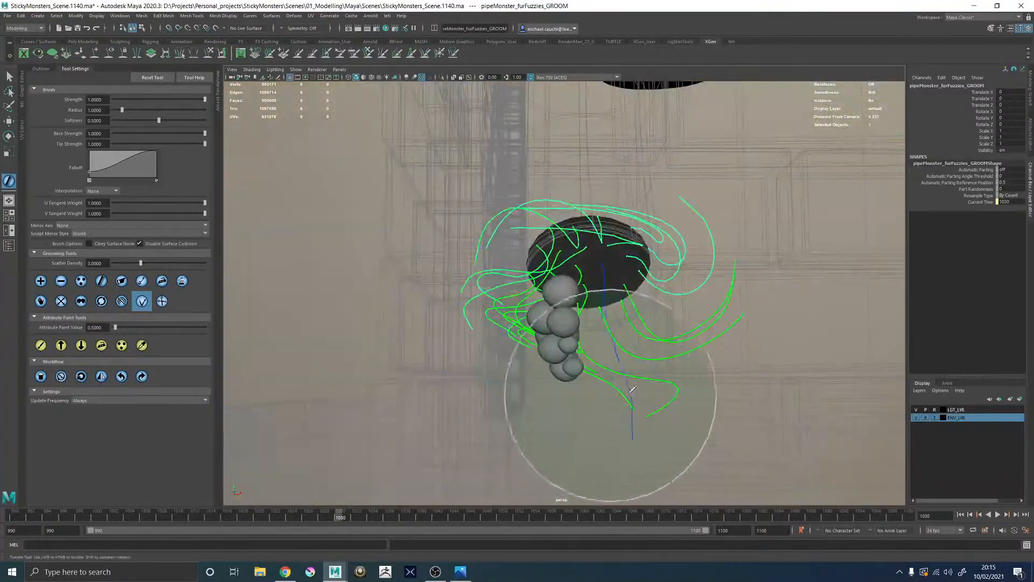
pyautogui.moveTo(686, 349)
pyautogui.keyDown('alt'); pyautogui.mouseDown()
pyautogui.moveTo(636, 329)
pyautogui.moveTo(474, 307)
pyautogui.moveTo(571, 216)
pyautogui.mouseUp(); pyautogui.keyUp('alt')
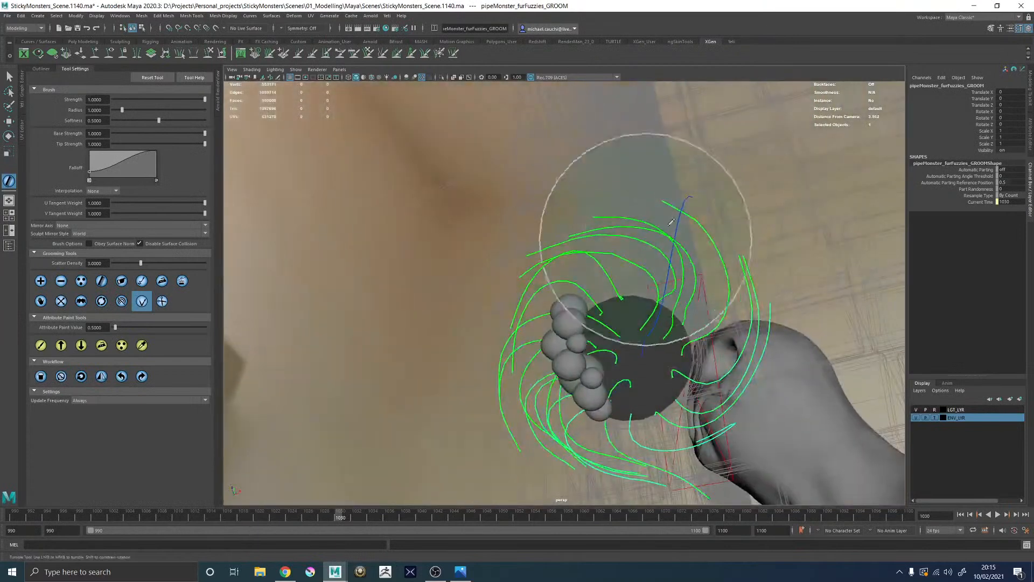
pyautogui.moveTo(636, 186); pyautogui.dragTo(531, 199)
pyautogui.moveTo(598, 194); pyautogui.dragTo(526, 221)
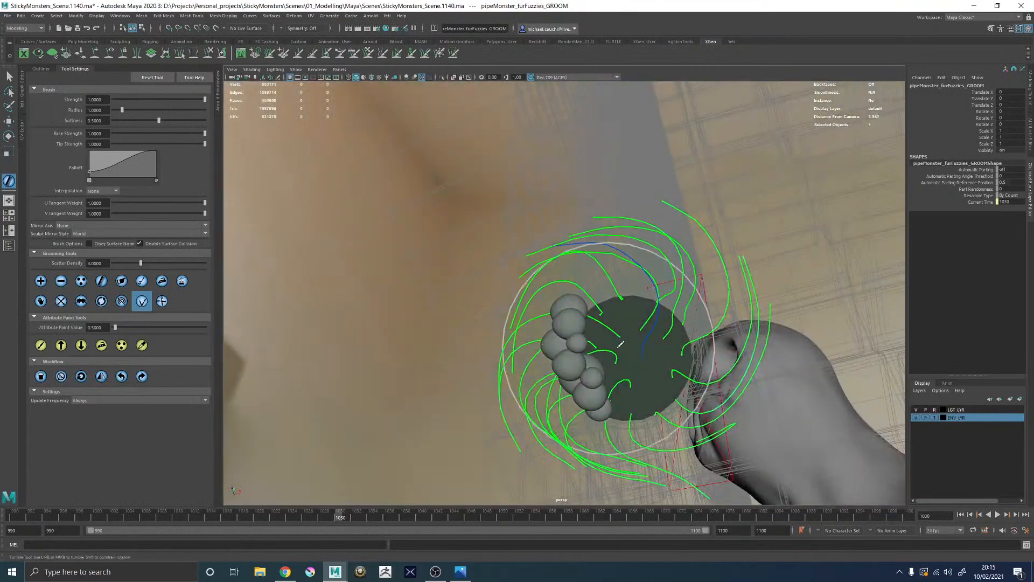
pyautogui.keyDown('alt'); pyautogui.moveTo(579, 303); pyautogui.dragTo(555, 339); pyautogui.keyUp('alt')
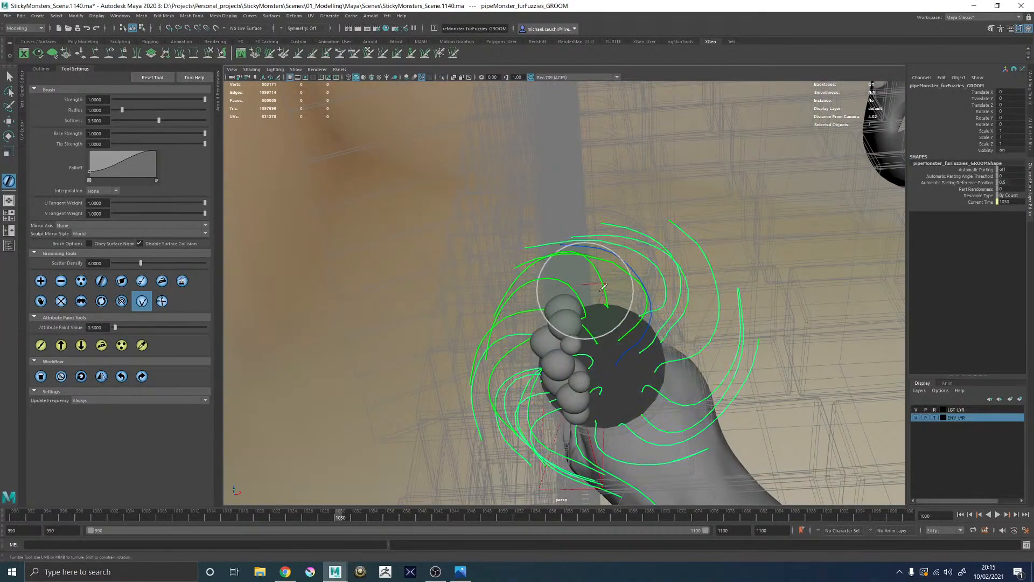
pyautogui.moveTo(590, 267)
pyautogui.keyDown('alt'); pyautogui.mouseDown()
pyautogui.moveTo(654, 307)
pyautogui.moveTo(650, 296)
pyautogui.mouseUp(); pyautogui.keyUp('alt')
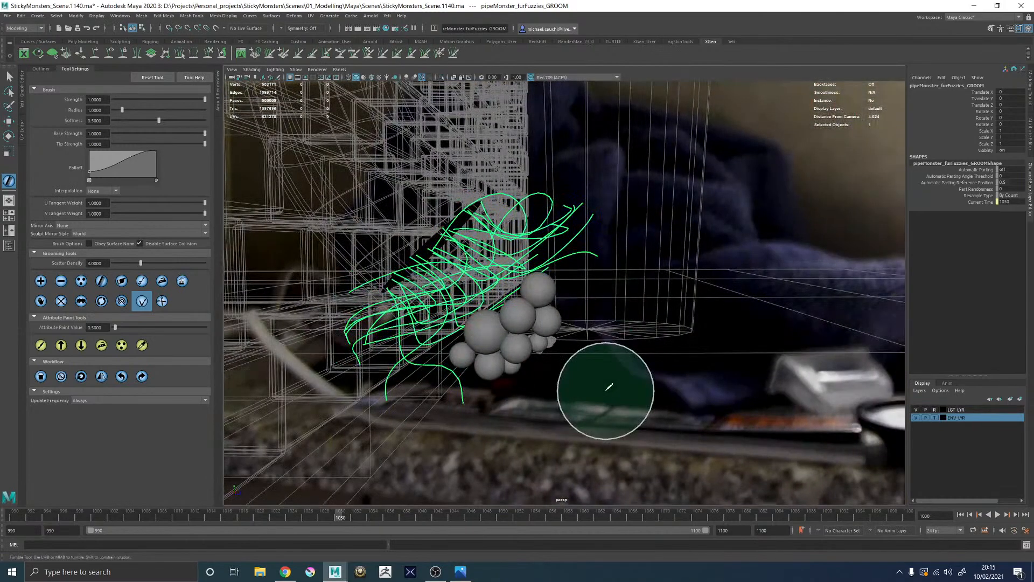
# Step: Show the pipeMonster_furFuzzies Yeti node inside charPipeMonster_YETI_GRP so the groomed fur displays
pyautogui.click(9, 245)
pyautogui.click(39, 313)
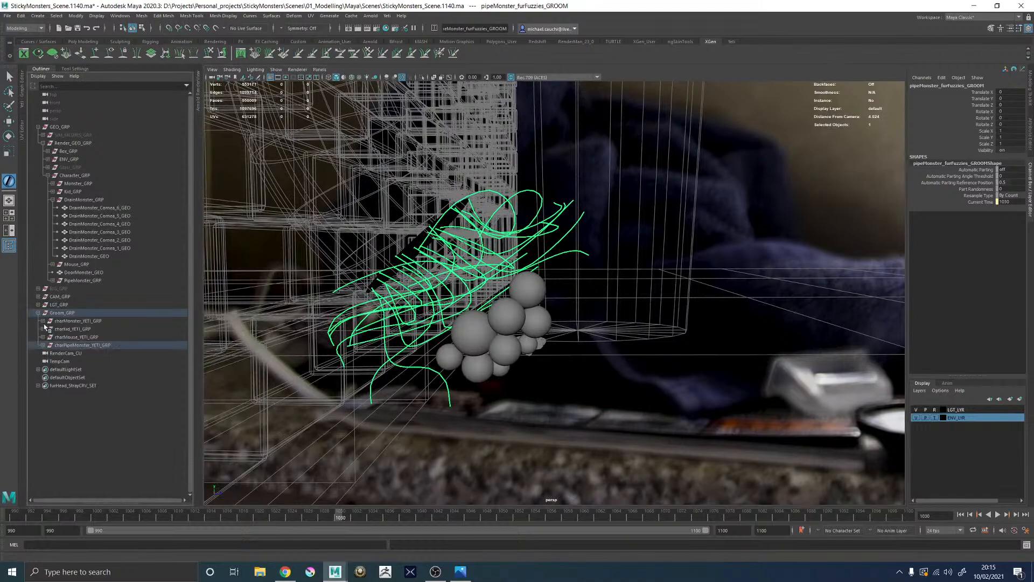
pyautogui.click(43, 345)
pyautogui.click(82, 353)
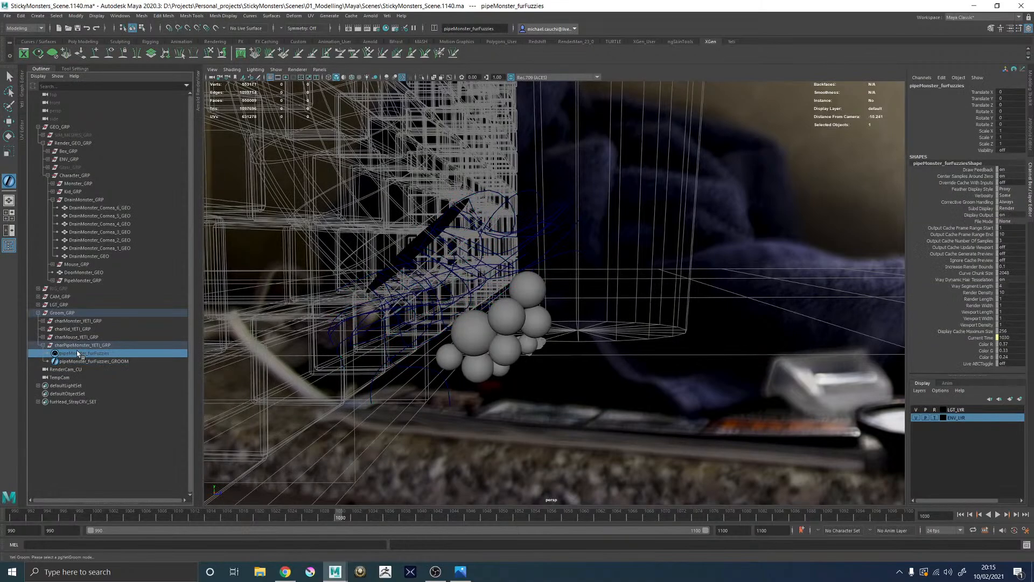
pyautogui.press('h')
pyautogui.keyDown('alt'); pyautogui.moveTo(505, 346); pyautogui.dragTo(484, 325); pyautogui.keyUp('alt')
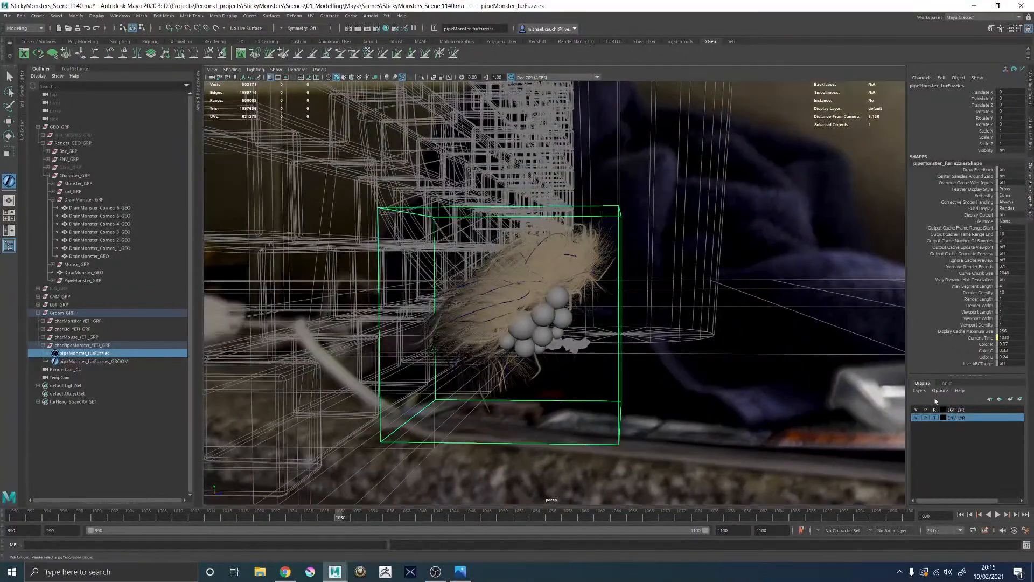
# Step: Return the ENV_LYR display layer to shaded display and view the pipe monster's fur through TempCam
pyautogui.click(935, 418)
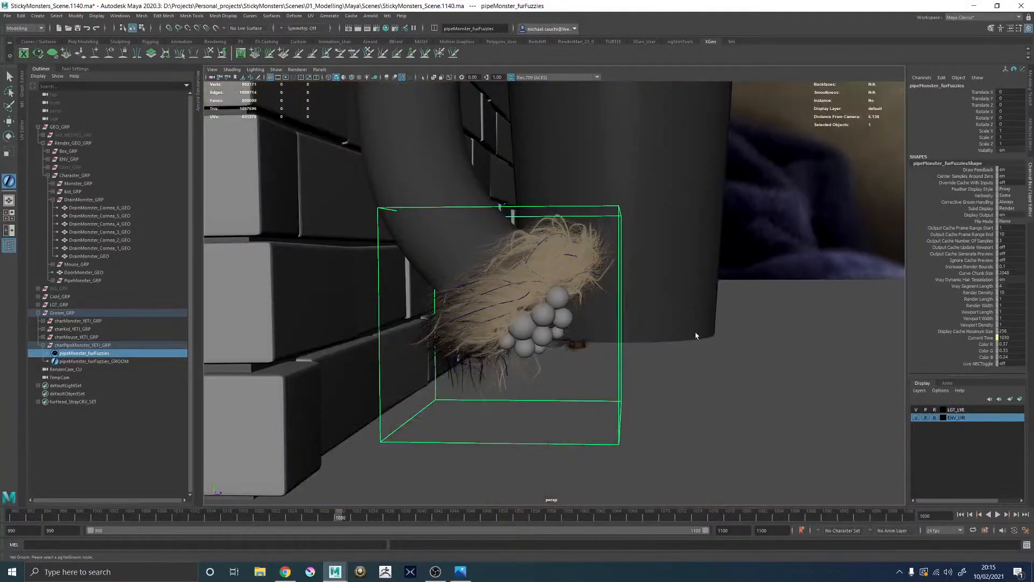
pyautogui.click(320, 69)
pyautogui.moveTo(332, 79)
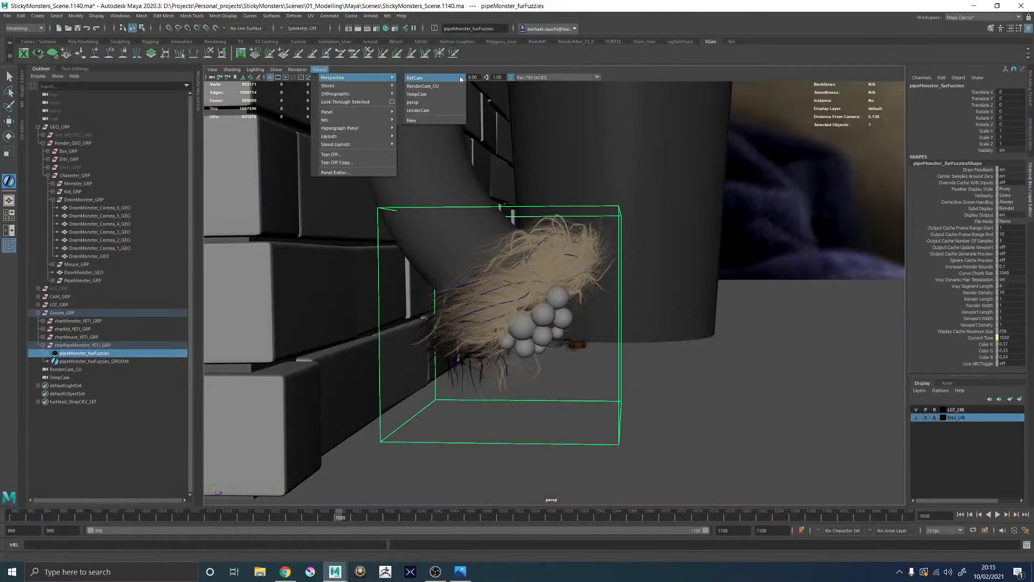
pyautogui.click(424, 94)
pyautogui.keyDown('alt'); pyautogui.moveTo(467, 166); pyautogui.dragTo(303, 154, button='middle'); pyautogui.keyUp('alt')
pyautogui.keyDown('alt'); pyautogui.moveTo(359, 192); pyautogui.dragTo(352, 194); pyautogui.keyUp('alt')
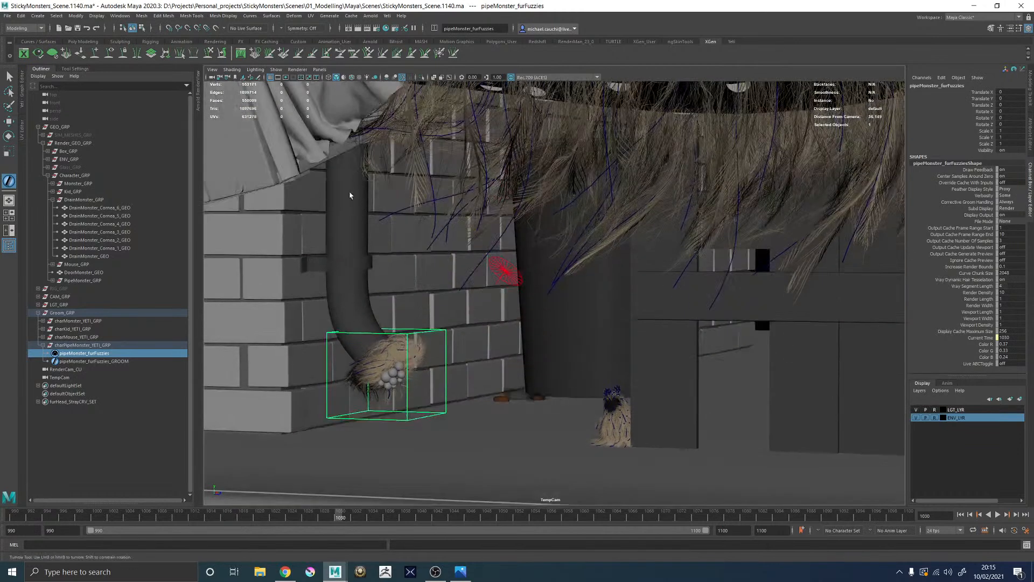
pyautogui.keyDown('alt'); pyautogui.moveTo(352, 194); pyautogui.dragTo(437, 163, button='middle'); pyautogui.keyUp('alt')
# Step: Hide the charMonster_YETI_GRP, charKid_YETI_GRP and charMouse_YETI_GRP groom groups
pyautogui.click(85, 322)
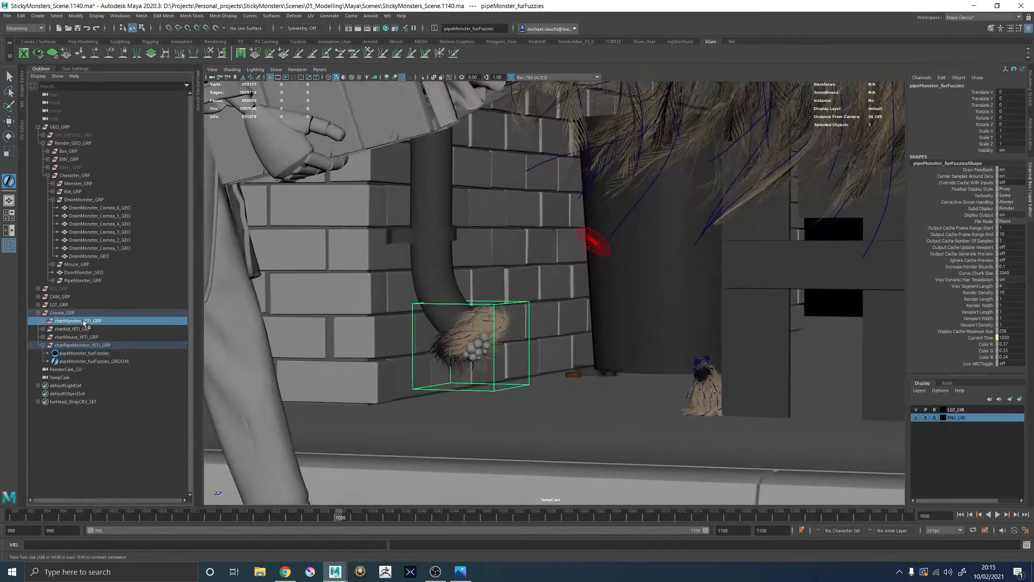
pyautogui.keyDown('ctrl'); pyautogui.click(81, 327); pyautogui.keyUp('ctrl')
pyautogui.press('h')
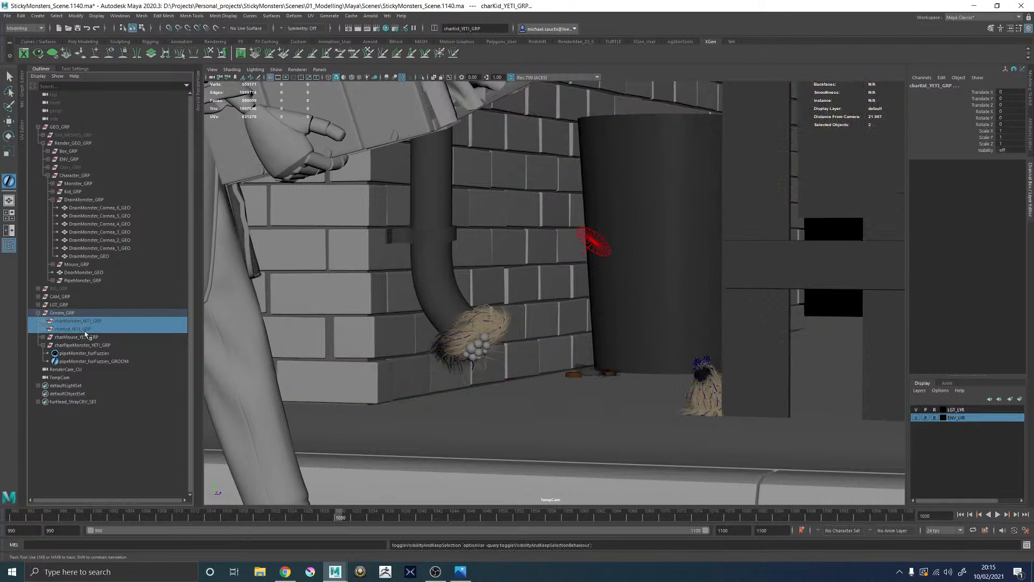
pyautogui.click(83, 338)
pyautogui.press('h')
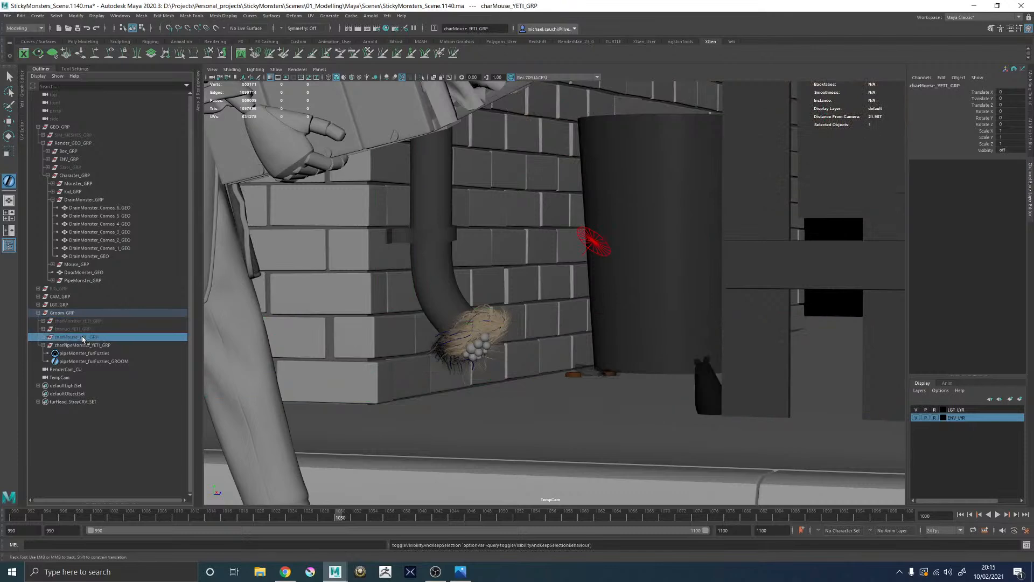
# Step: Hide the Monster_GRP, Kid_GRP and Box_GRP geometry groups
pyautogui.click(71, 192)
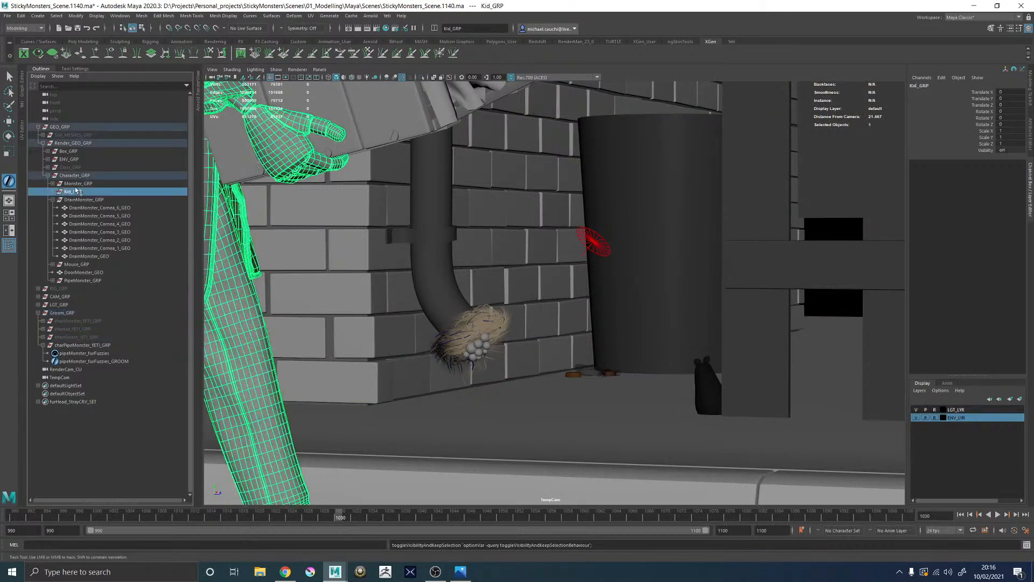
pyautogui.keyDown('ctrl'); pyautogui.click(74, 185); pyautogui.keyUp('ctrl')
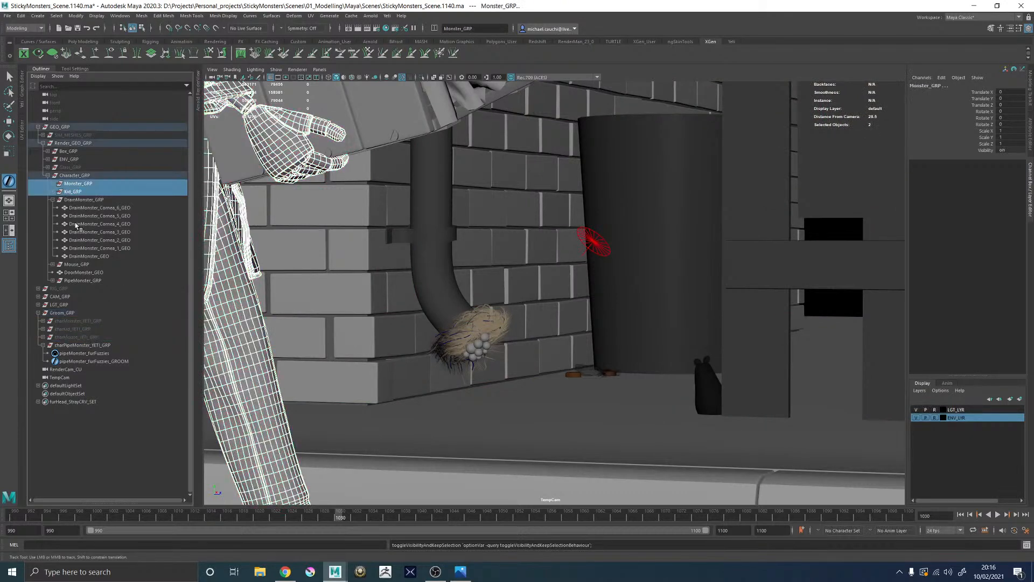
pyautogui.keyDown('ctrl'); pyautogui.click(69, 152); pyautogui.keyUp('ctrl')
pyautogui.press('h')
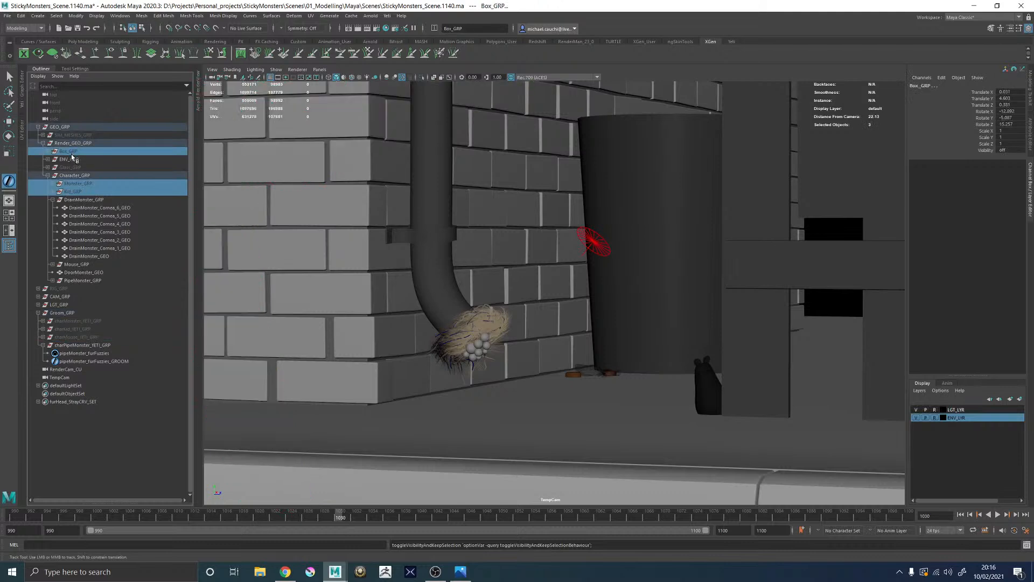
# Step: Frame the pipe monster's fur in close-up through TempCam, inside a displayed resolution gate
pyautogui.keyDown('alt'); pyautogui.moveTo(455, 311); pyautogui.dragTo(565, 254, button='middle'); pyautogui.keyUp('alt')
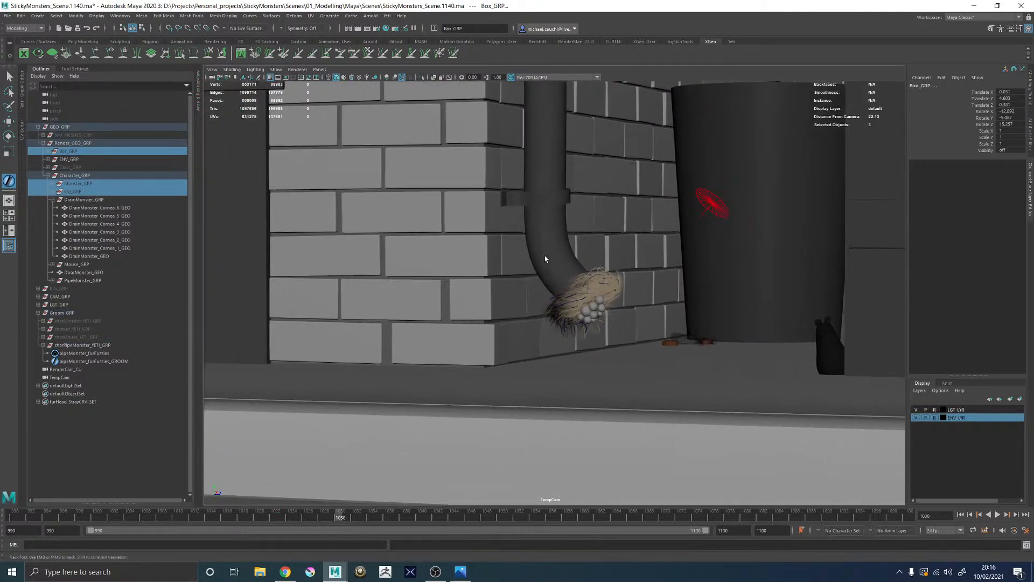
pyautogui.keyDown('alt'); pyautogui.moveTo(565, 253); pyautogui.dragTo(686, 335, button='right'); pyautogui.keyUp('alt')
pyautogui.keyDown('alt'); pyautogui.moveTo(686, 335); pyautogui.dragTo(497, 174); pyautogui.keyUp('alt')
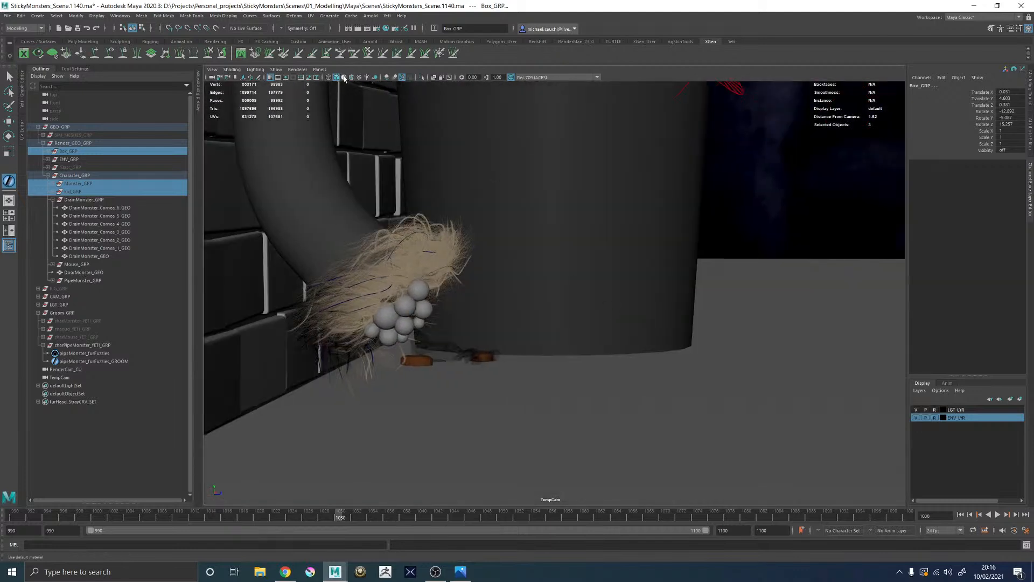
pyautogui.click(285, 77)
pyautogui.keyDown('alt'); pyautogui.moveTo(317, 122); pyautogui.dragTo(367, 128, button='middle'); pyautogui.keyUp('alt')
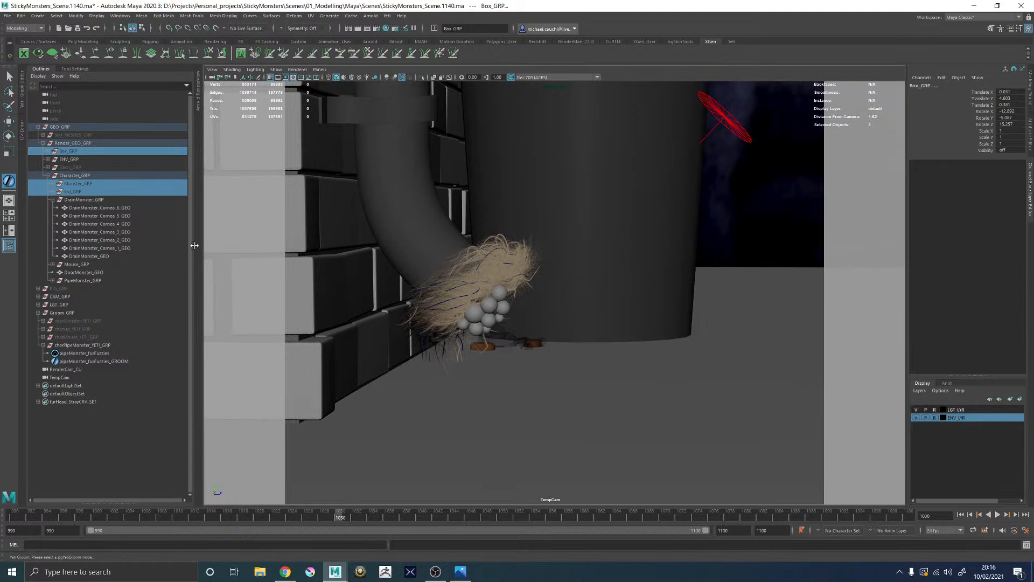
pyautogui.moveTo(194, 245); pyautogui.dragTo(449, 261)
pyautogui.keyDown('alt'); pyautogui.moveTo(590, 275); pyautogui.dragTo(796, 299, button='right'); pyautogui.keyUp('alt')
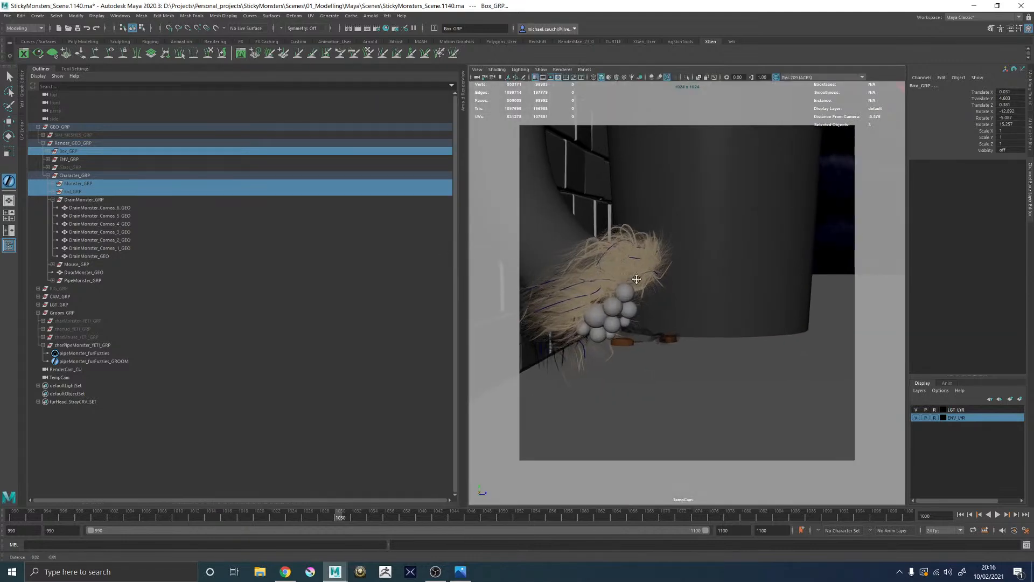
pyautogui.keyDown('alt'); pyautogui.moveTo(627, 280); pyautogui.dragTo(915, 266, button='middle'); pyautogui.keyUp('alt')
pyautogui.keyDown('alt'); pyautogui.moveTo(750, 287); pyautogui.dragTo(744, 292, button='middle'); pyautogui.keyUp('alt')
pyautogui.keyDown('alt'); pyautogui.moveTo(744, 293); pyautogui.dragTo(740, 291); pyautogui.keyUp('alt')
pyautogui.keyDown('alt'); pyautogui.moveTo(740, 292); pyautogui.dragTo(716, 306, button='middle'); pyautogui.keyUp('alt')
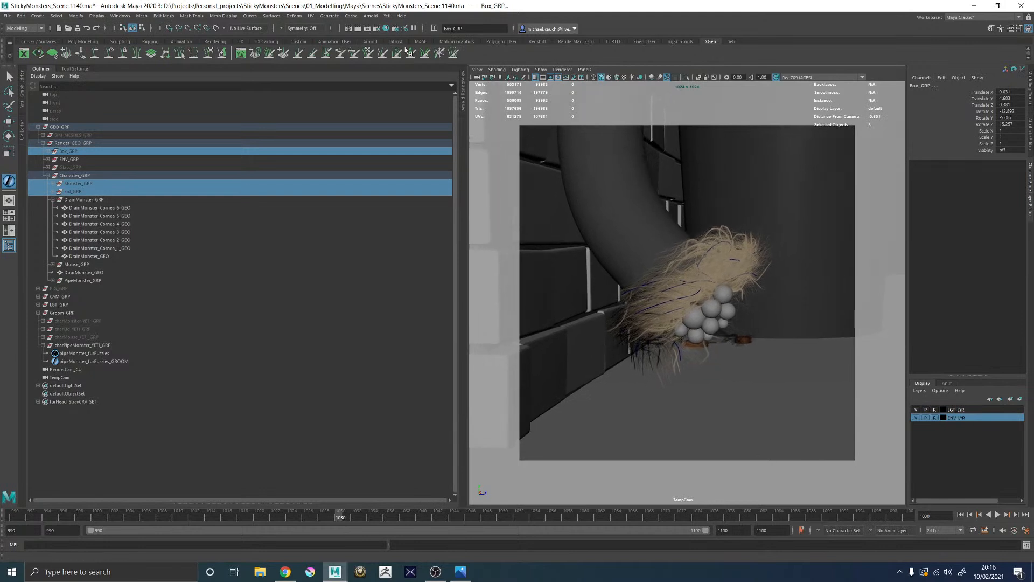
# Step: Save the scene as version 1141 and check the renderable camera and image size in the render settings
pyautogui.hotkey('ctrl', 's')
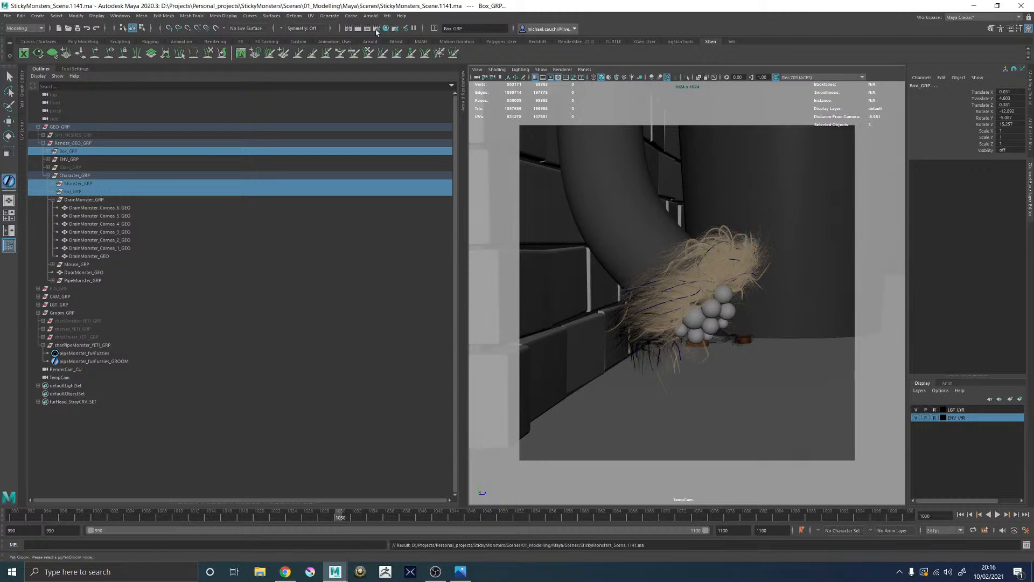
pyautogui.click(376, 29)
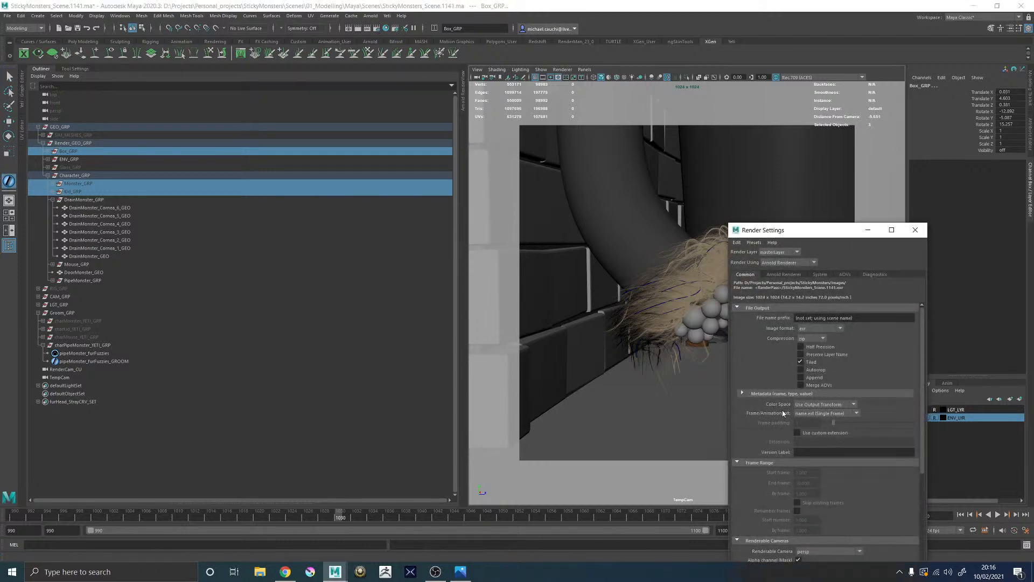
pyautogui.scroll(-5, 785, 458)
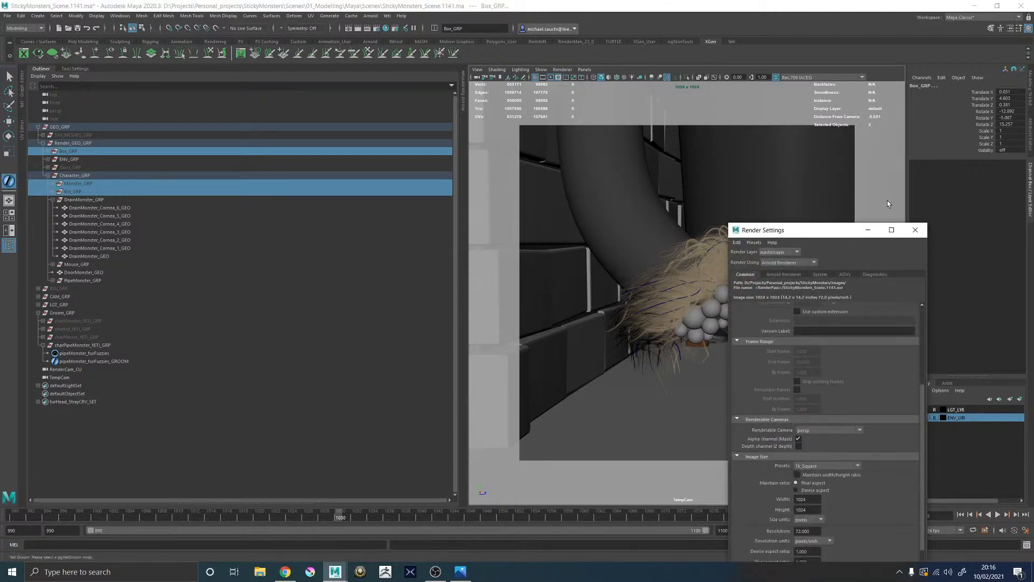
pyautogui.click(915, 229)
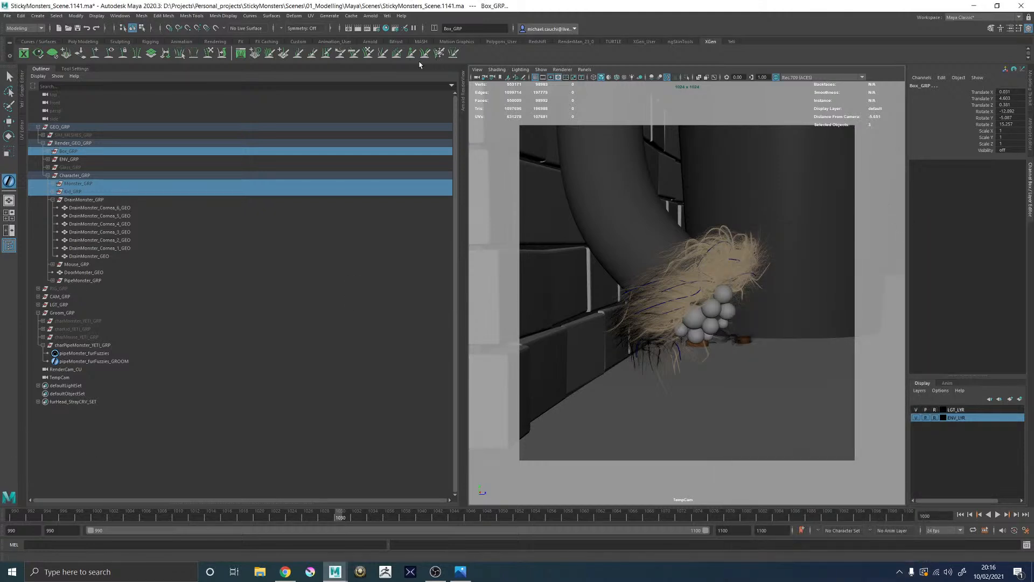
# Step: Render the TempCam view in an enlarged Arnold RenderView and inspect the pipe monster's fur
pyautogui.click(464, 102)
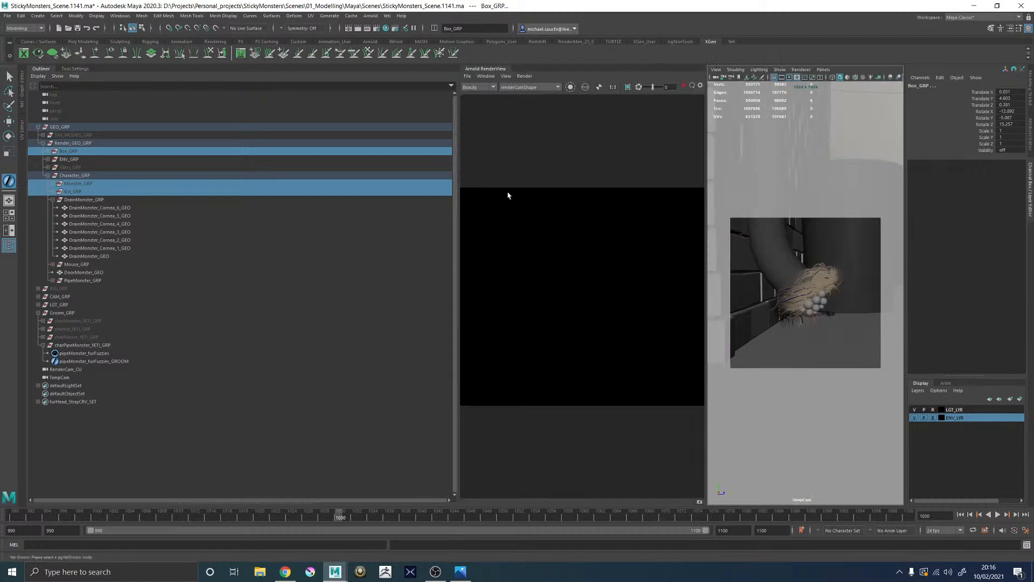
pyautogui.moveTo(461, 134); pyautogui.dragTo(163, 134)
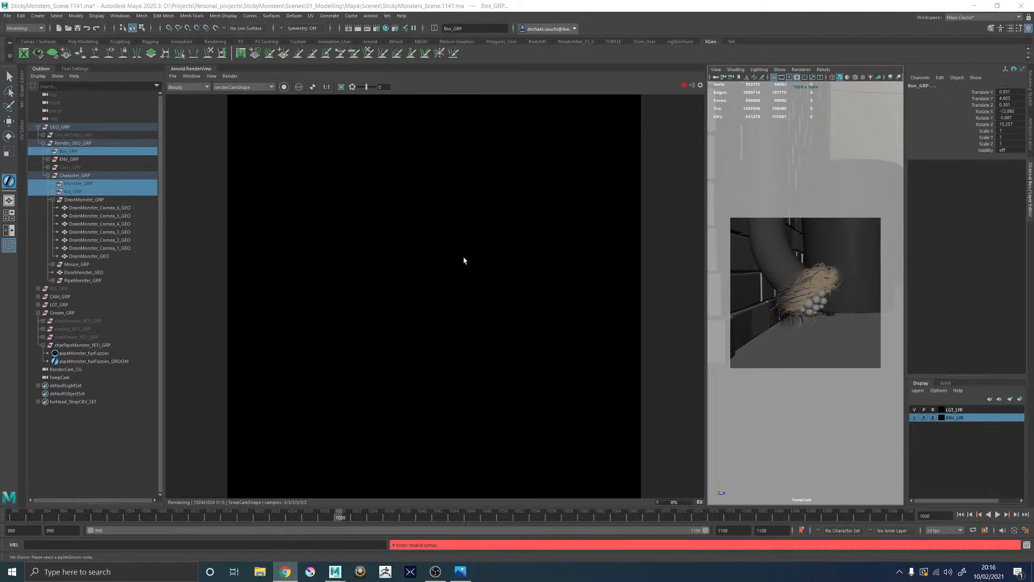
pyautogui.scroll(-2, 468, 239)
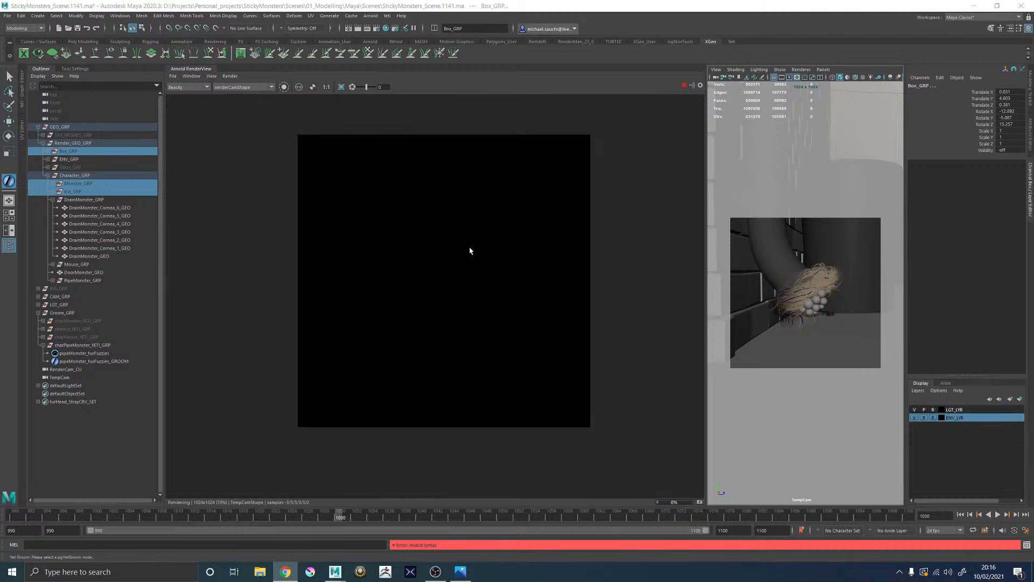
pyautogui.scroll(2, 471, 251)
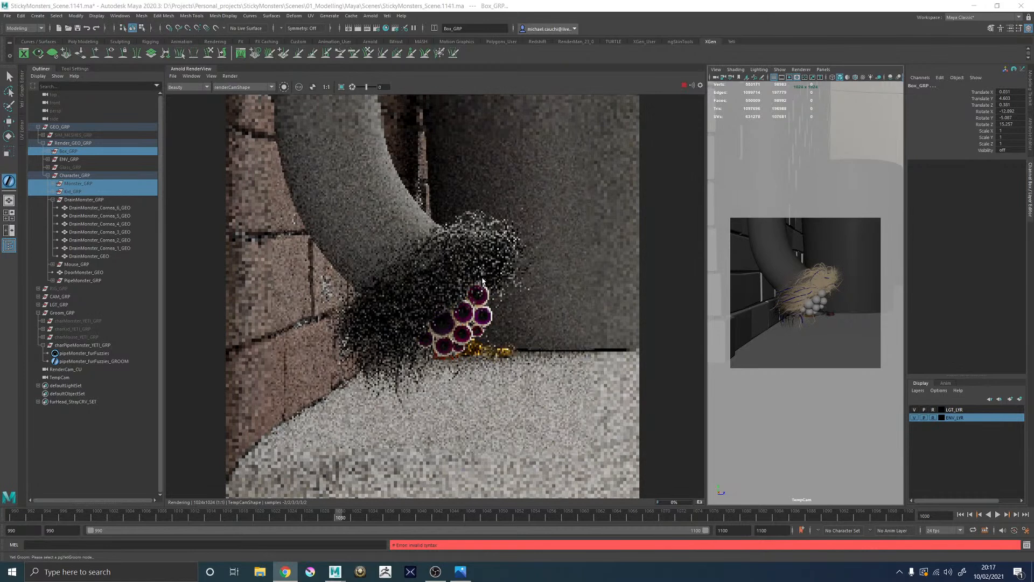
pyautogui.scroll(-1, 483, 279)
pyautogui.scroll(2, 485, 274)
pyautogui.scroll(-1, 487, 270)
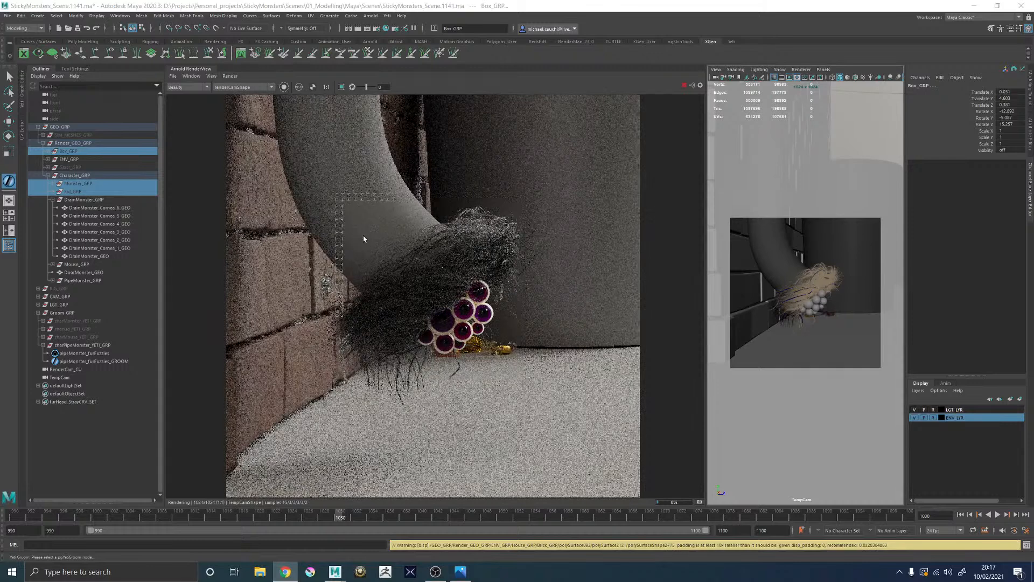
# Step: Limit the Arnold render to a region around the pipe monster's fur and eyes and examine the strands
pyautogui.keyDown('shift'); pyautogui.moveTo(334, 201); pyautogui.dragTo(551, 411); pyautogui.keyUp('shift')
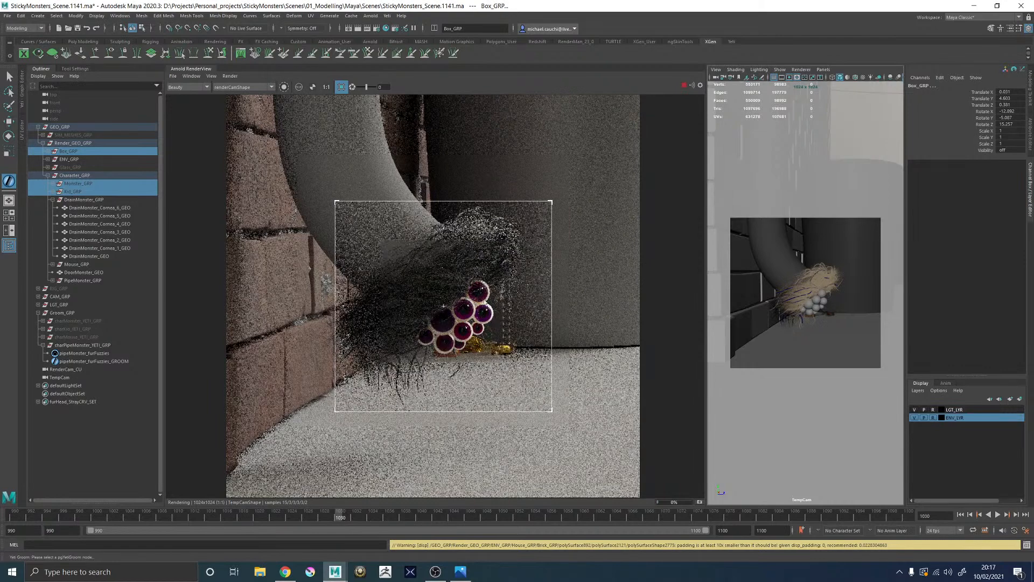
pyautogui.scroll(2, 478, 302)
pyautogui.scroll(-2, 480, 299)
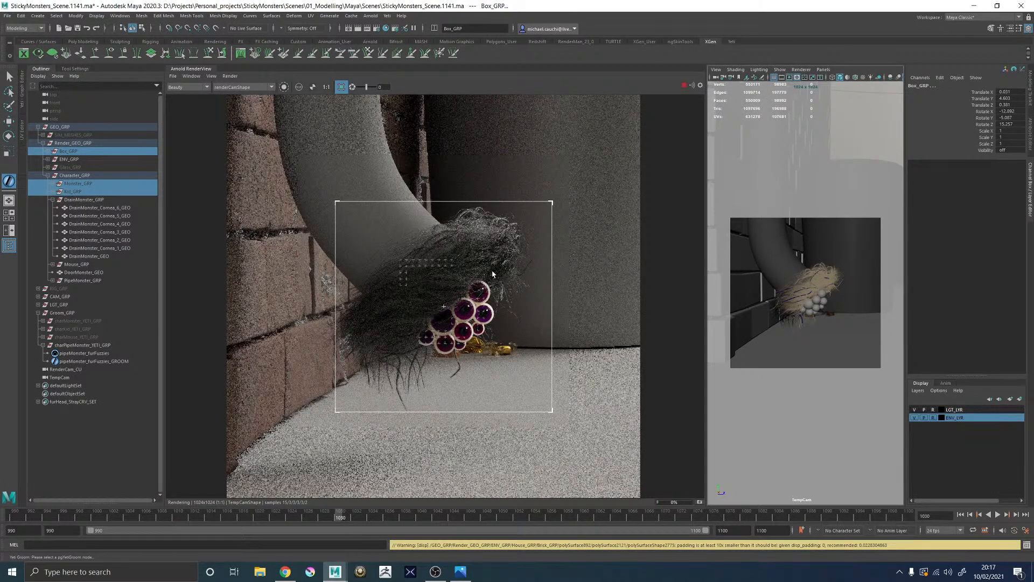
pyautogui.scroll(1, 492, 274)
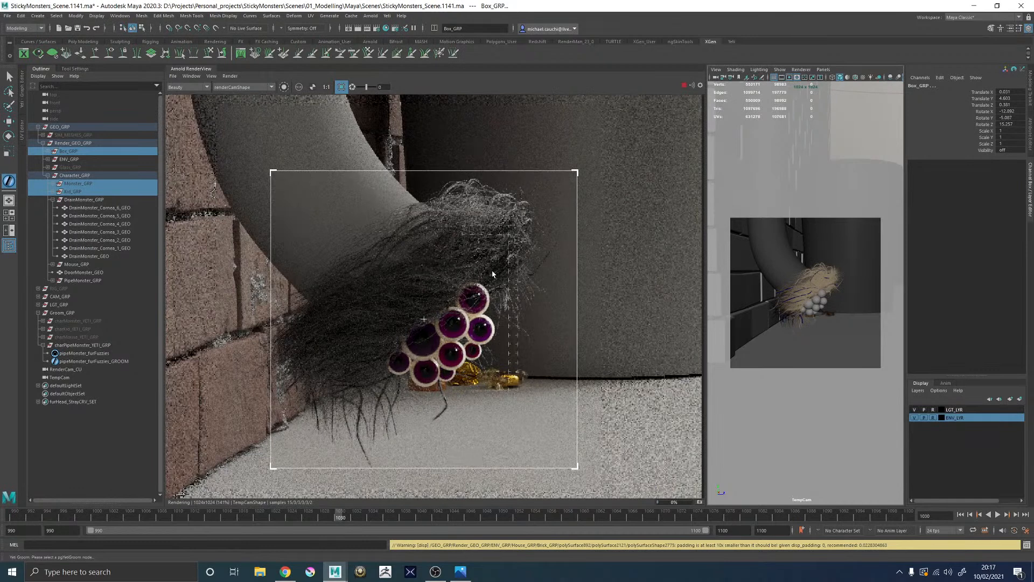
# Step: Load pipeMonster_furFuzzies in the Yeti Graph Editor beside an enlarged render view and inspect its clumping0 node
pyautogui.click(23, 100)
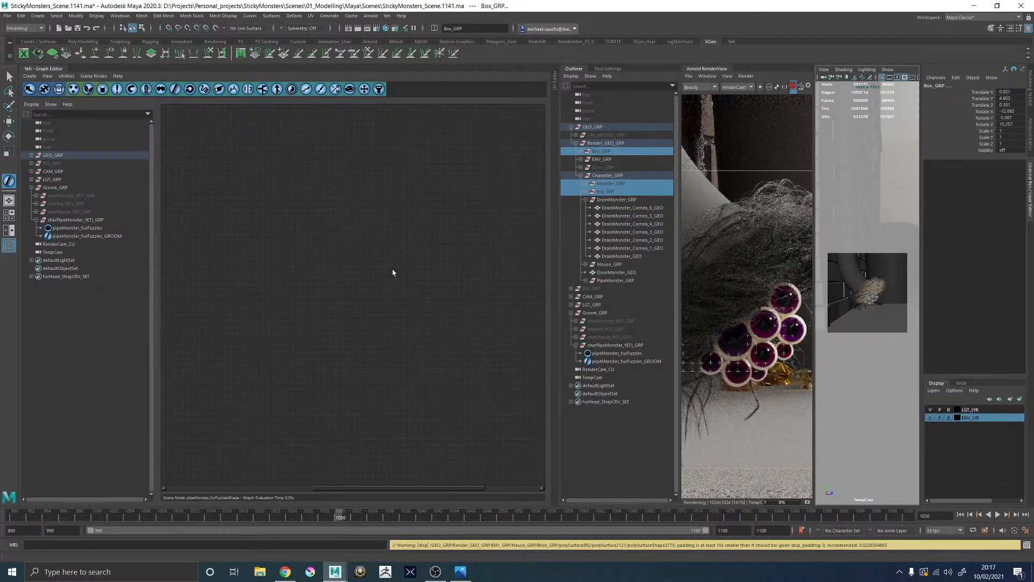
pyautogui.click(574, 69)
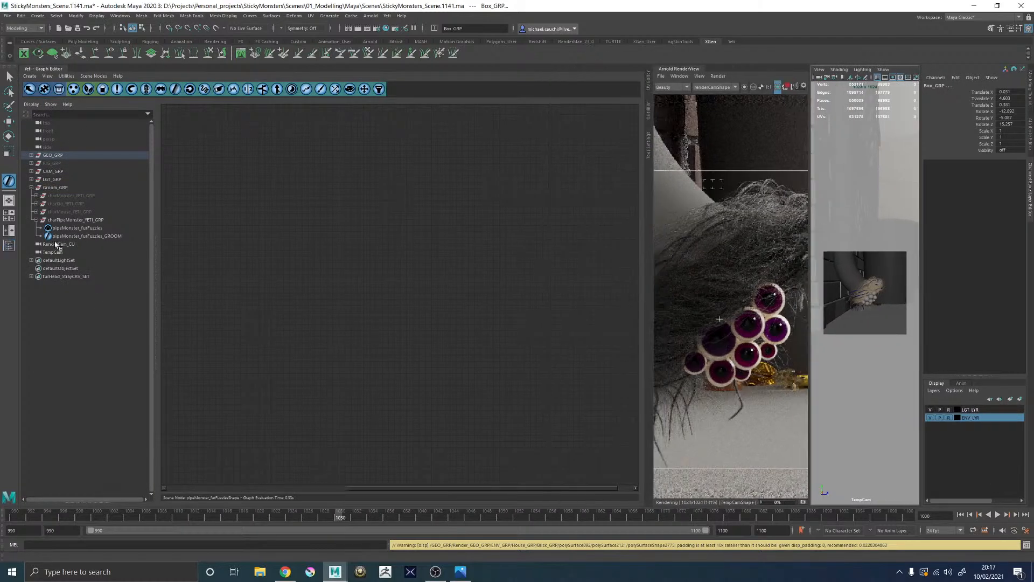
pyautogui.click(76, 228)
pyautogui.moveTo(645, 246); pyautogui.dragTo(469, 250)
pyautogui.click(344, 338)
pyautogui.doubleClick(339, 343)
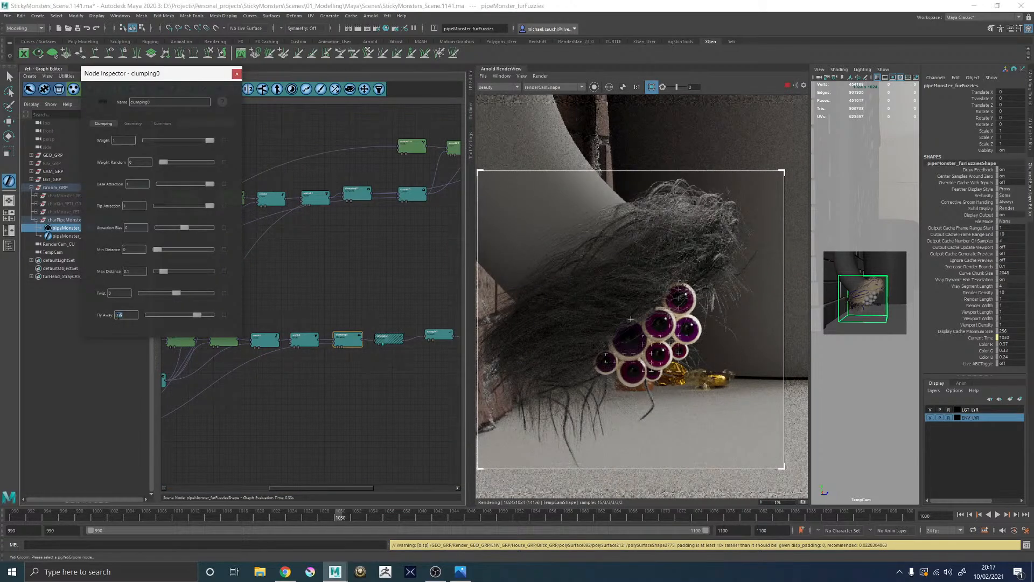
# Step: Set clumping0's Fly Away to 0.2 and examine the effect on the rendered fur
pyautogui.write('0.2')
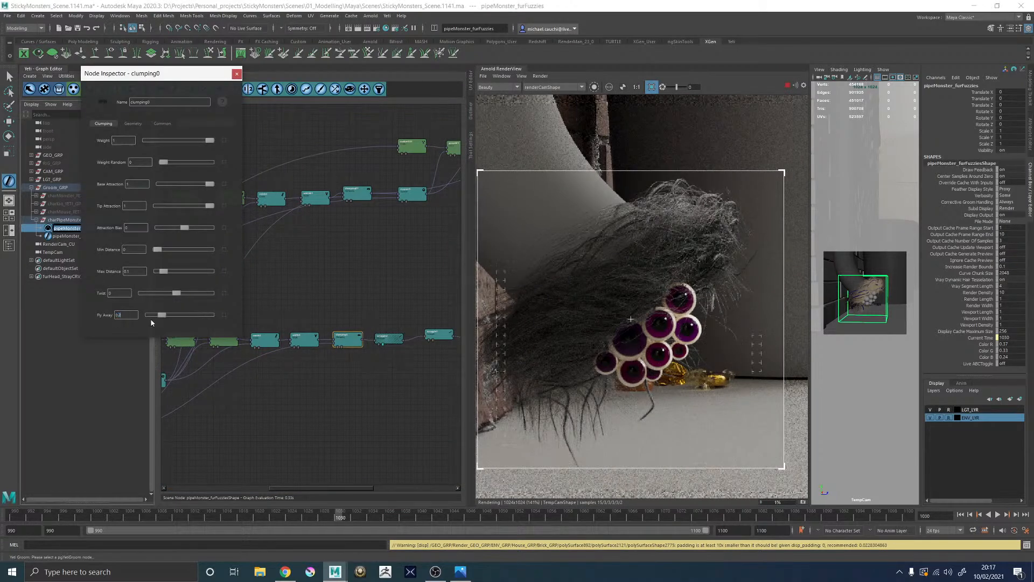
pyautogui.press('Return')
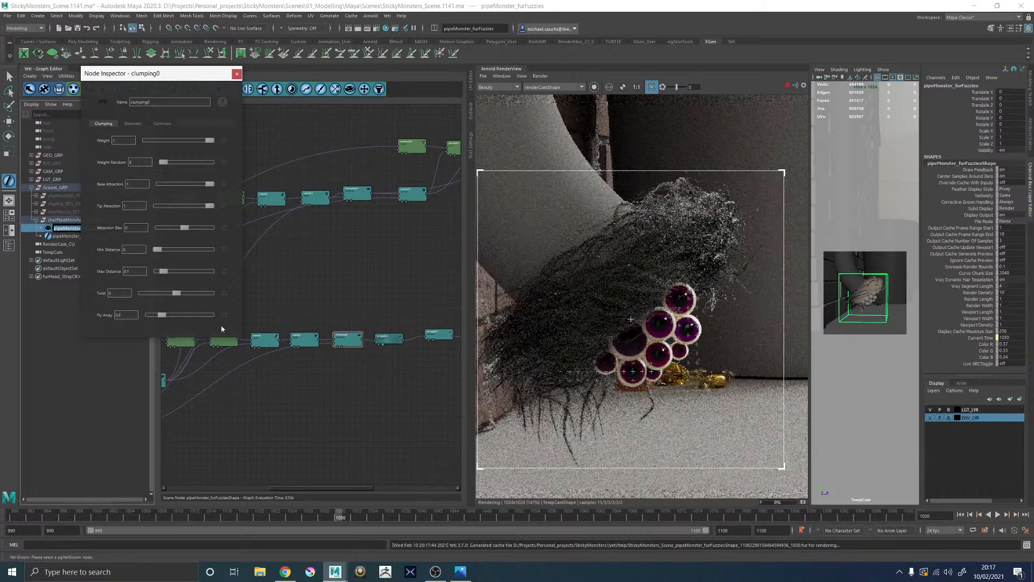
pyautogui.scroll(-1, 727, 315)
pyautogui.scroll(1, 685, 309)
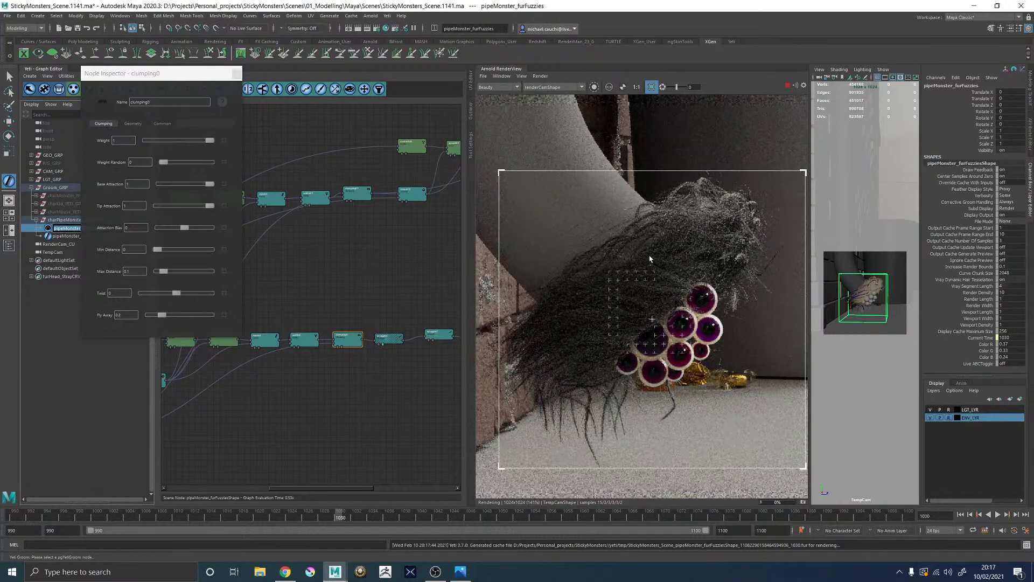
pyautogui.scroll(-1, 651, 261)
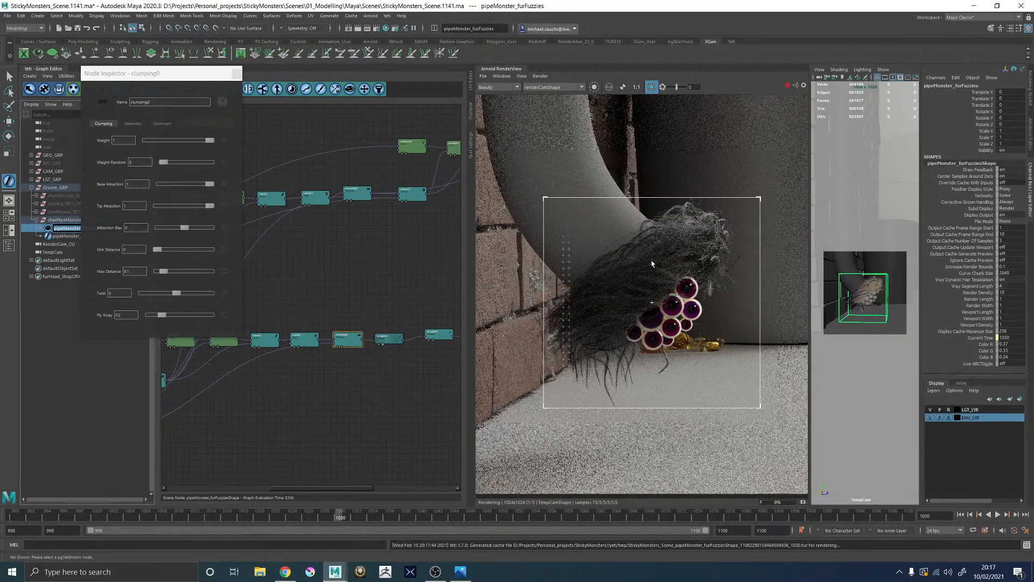
pyautogui.scroll(2, 620, 283)
# Step: Reduce clumping0's Fly Away to 0, check the rendered fur clumps and stop the render
pyautogui.moveTo(152, 317); pyautogui.dragTo(149, 315)
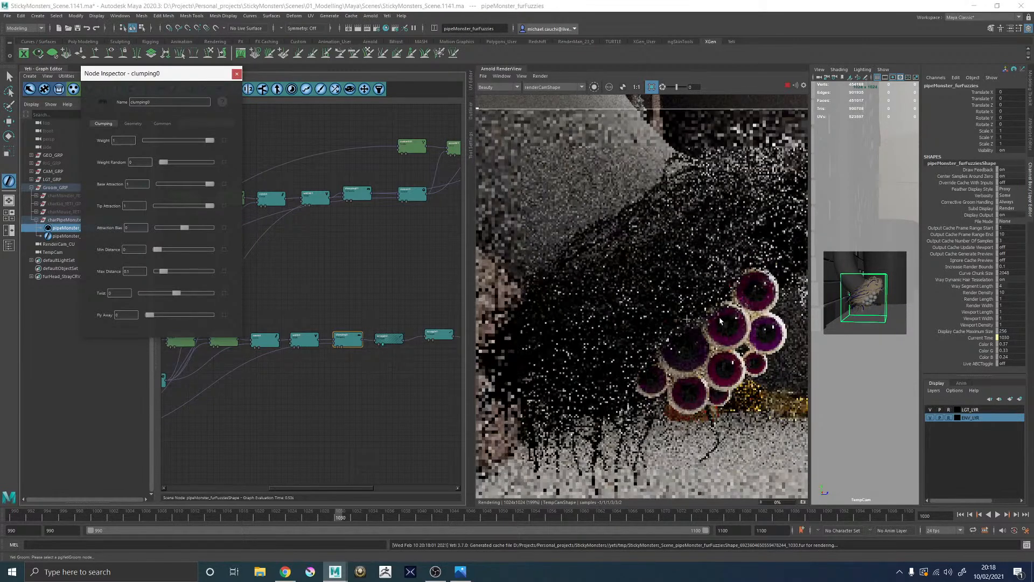
pyautogui.scroll(-1, 717, 318)
pyautogui.moveTo(711, 316); pyautogui.dragTo(704, 316, button='middle')
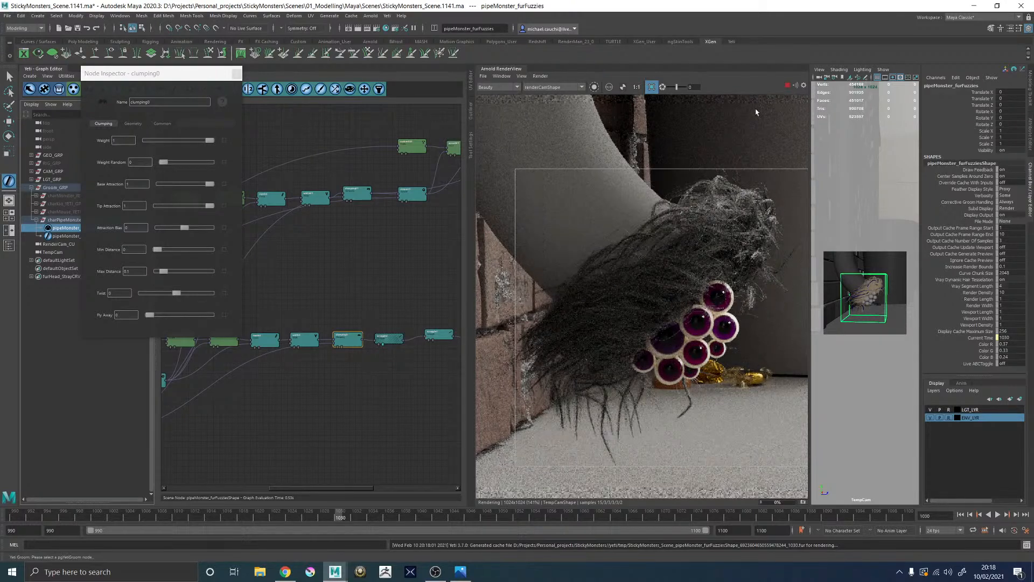
pyautogui.click(785, 85)
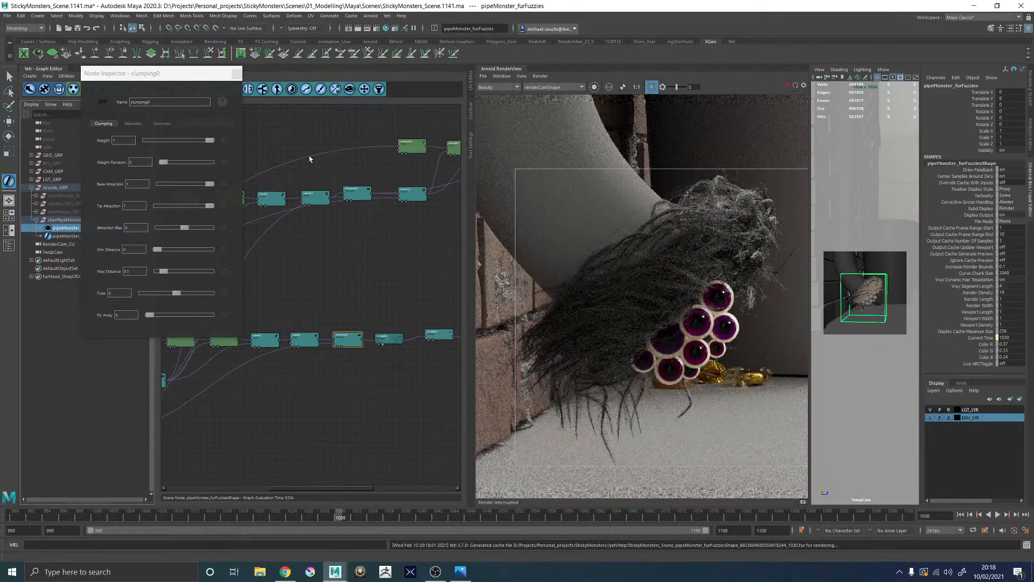
# Step: Drive clumping0's Weight with a hash-of-id expression that uses a 0.2 threshold to choose between 0 and 1, and save the scene
pyautogui.click(225, 140)
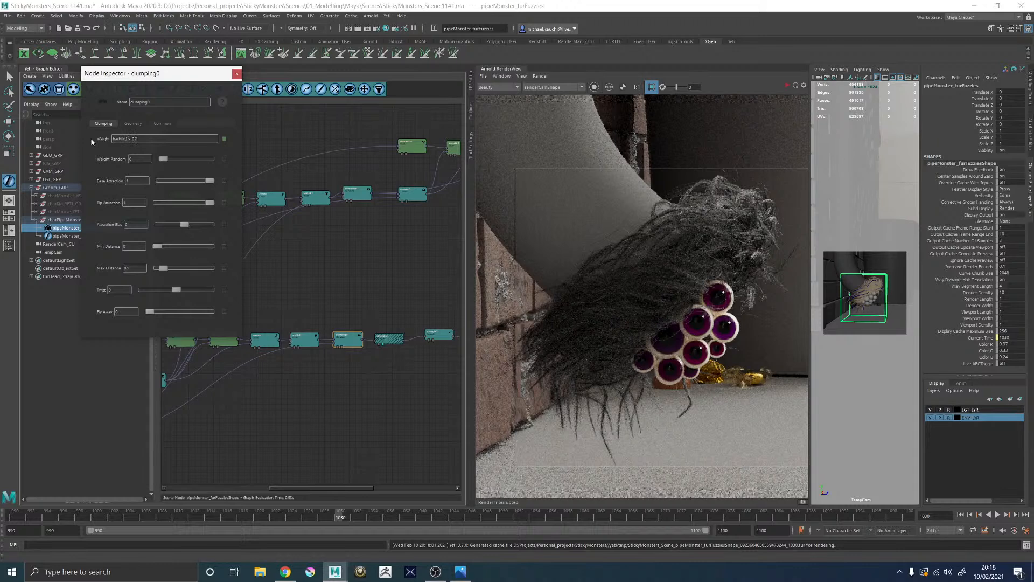
pyautogui.press('Return')
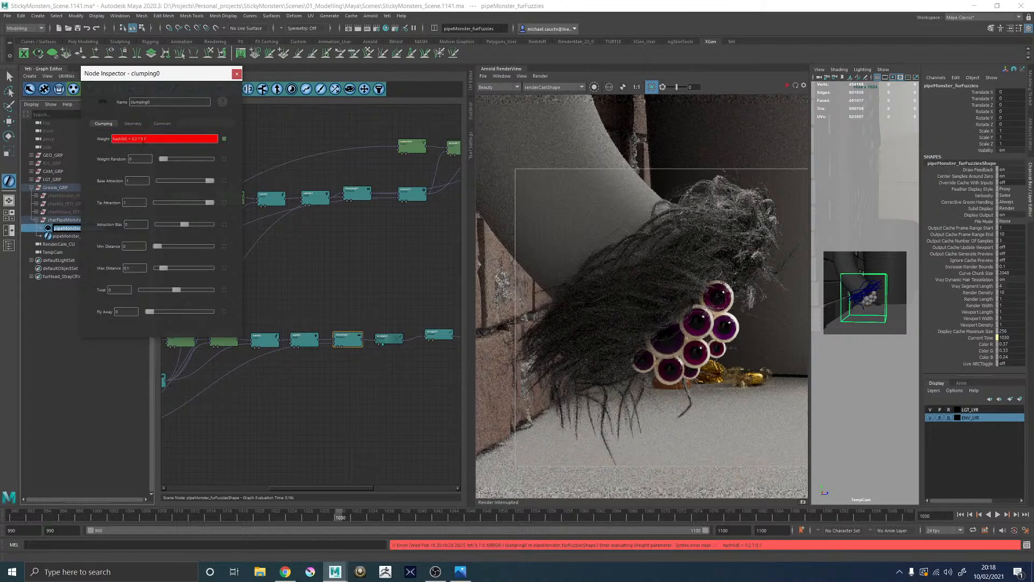
pyautogui.click(154, 140)
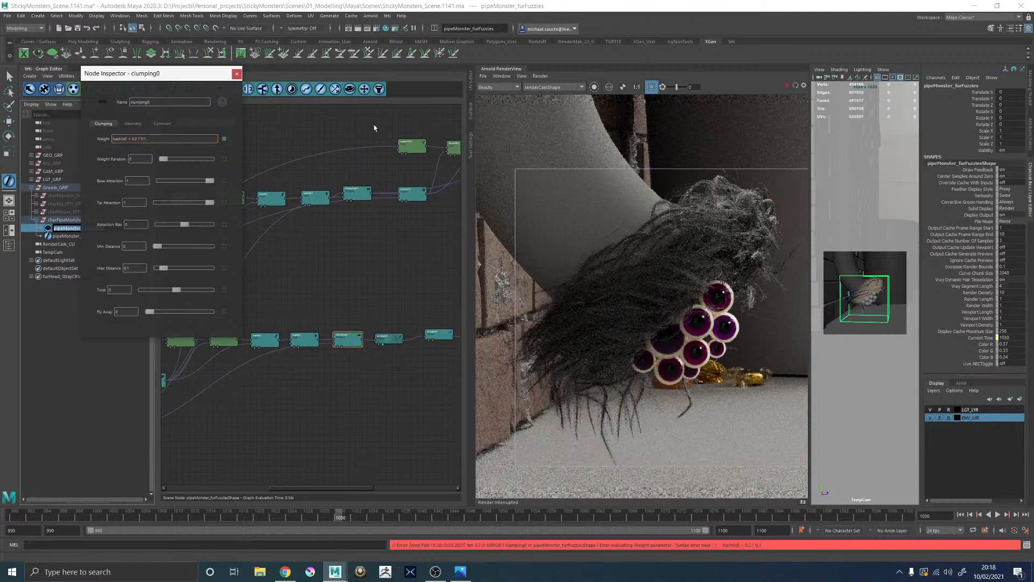
pyautogui.hotkey('ctrl', 's')
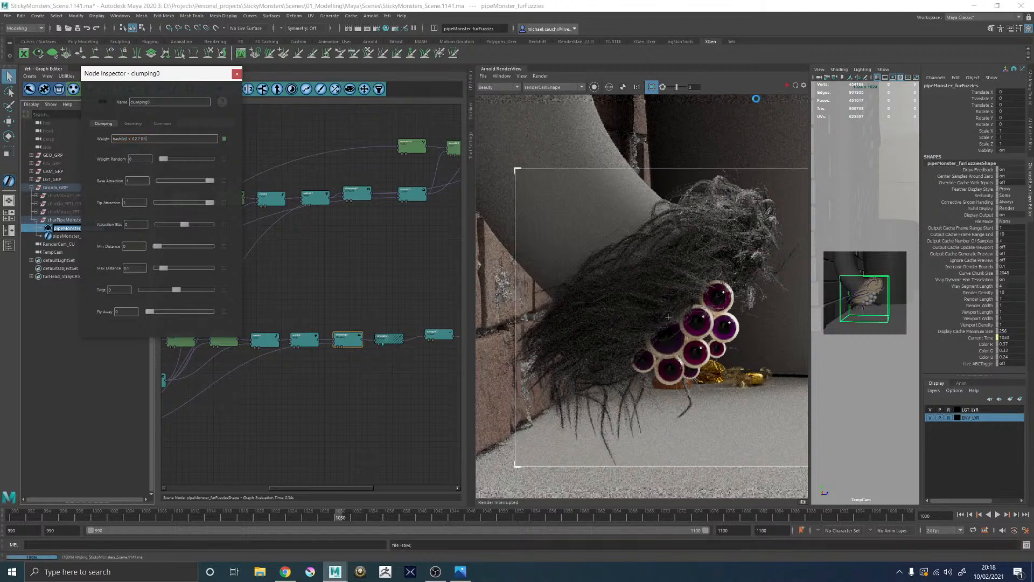
# Step: Start the Arnold region render and examine the pipe monster's fur both in the full frame and up close
pyautogui.click(788, 87)
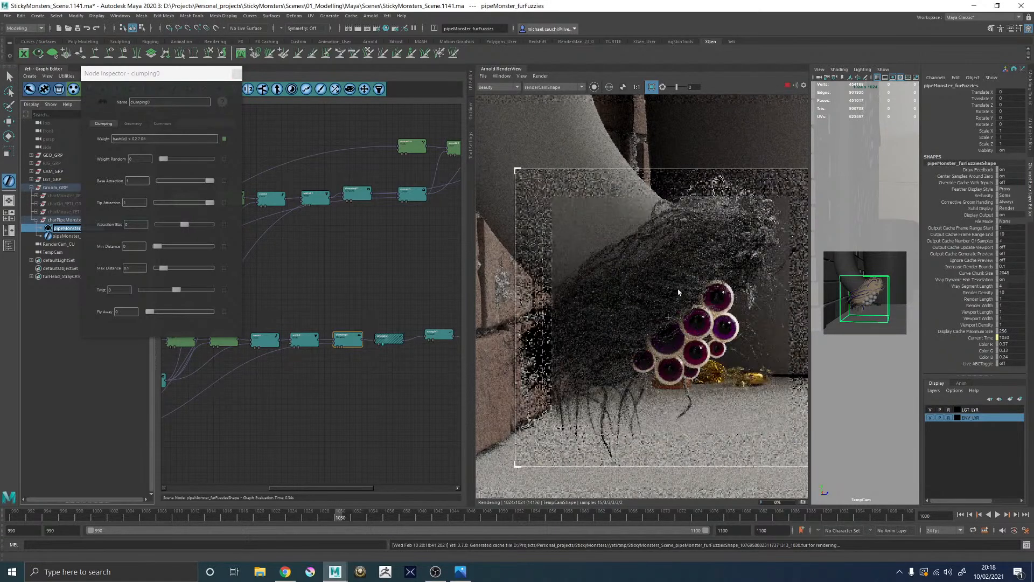
pyautogui.scroll(-4, 678, 293)
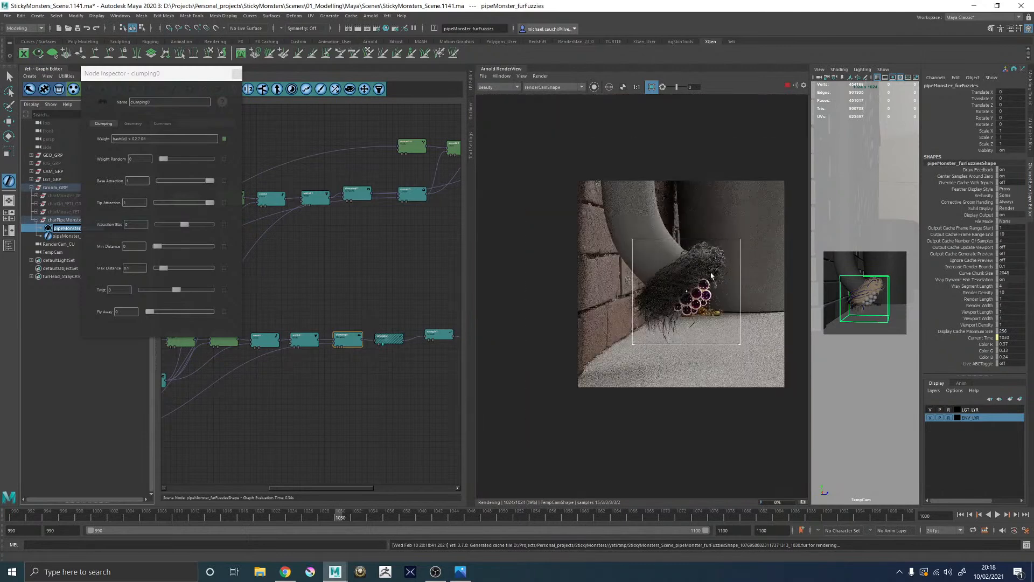
pyautogui.scroll(3, 726, 268)
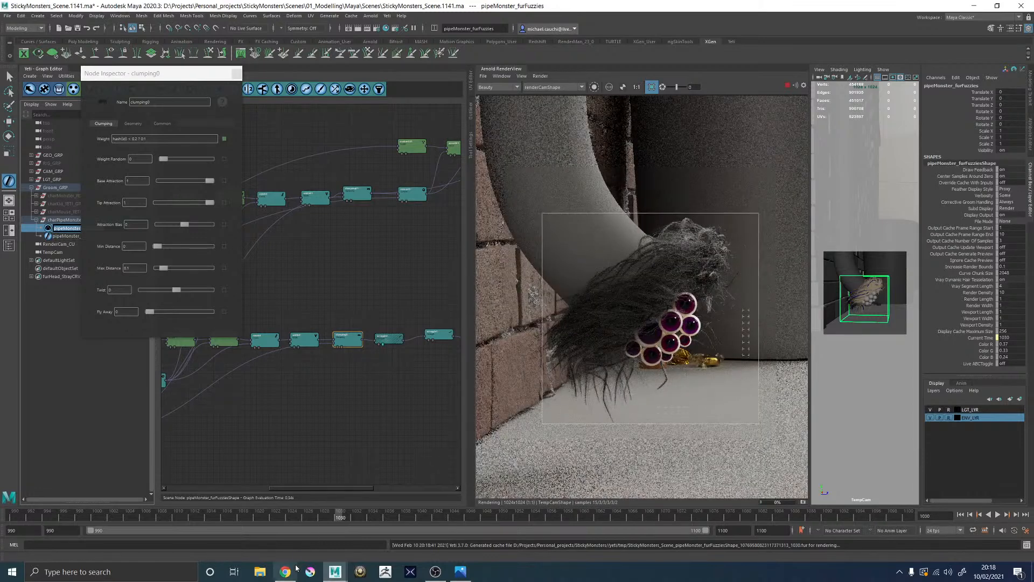
# Step: View the earlier render TheKid_11.jpg in Photos for comparison and return to the Maya scene
pyautogui.click(974, 6)
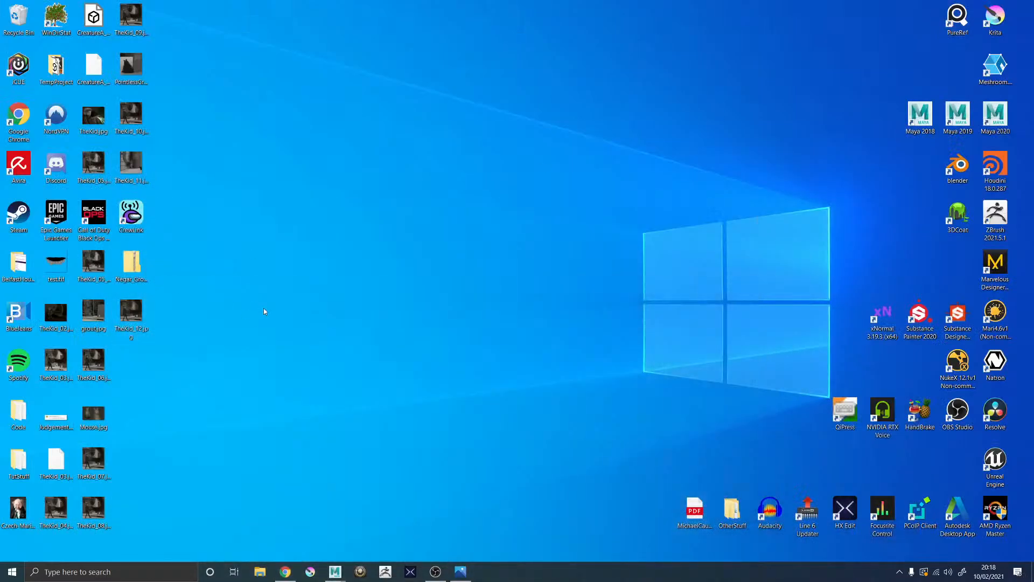
pyautogui.doubleClick(146, 170)
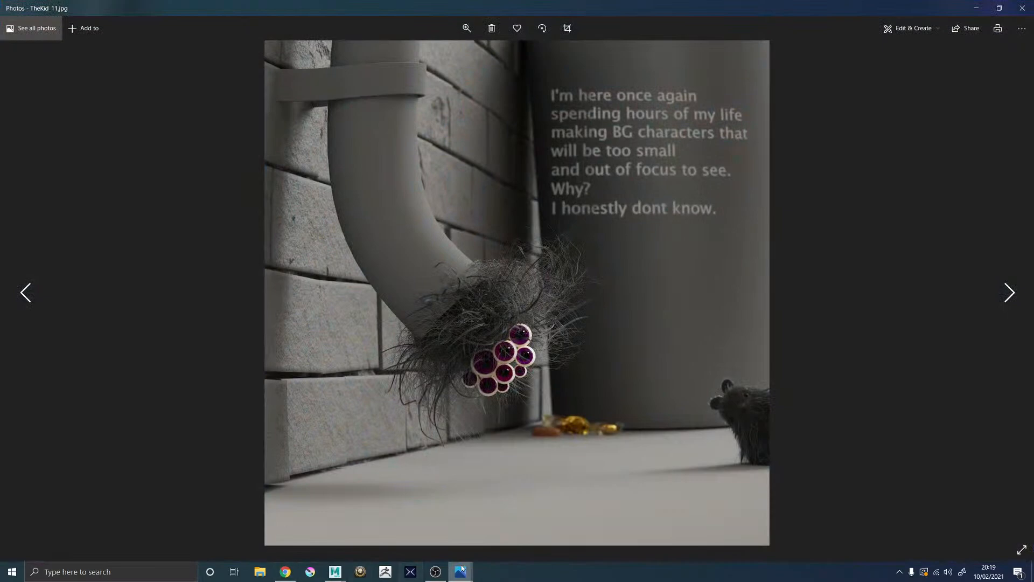
pyautogui.click(335, 571)
pyautogui.click(383, 533)
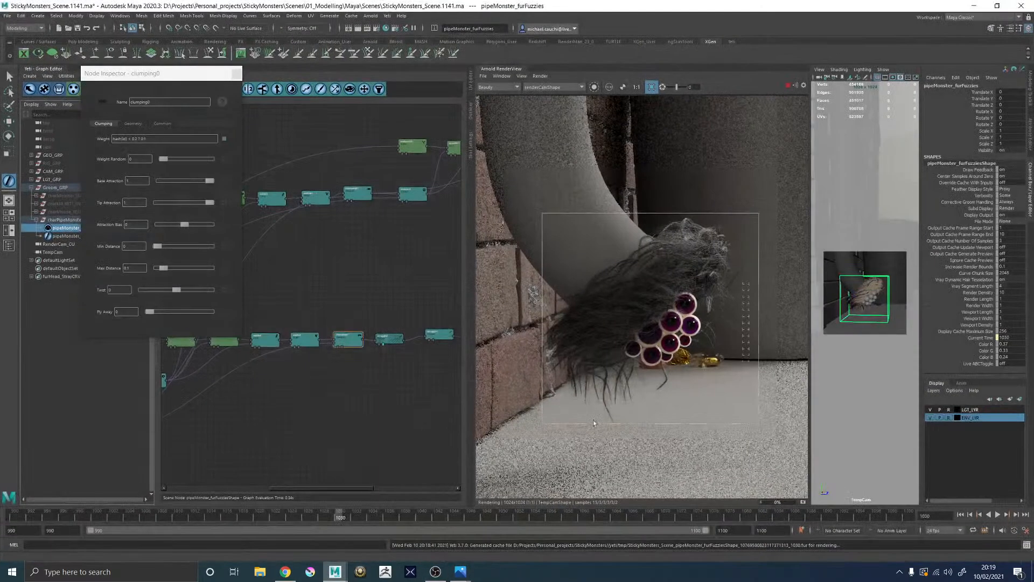
# Step: Examine the fur strands around the eyes in the running Arnold render and stop the render
pyautogui.scroll(2, 711, 280)
pyautogui.scroll(-2, 711, 280)
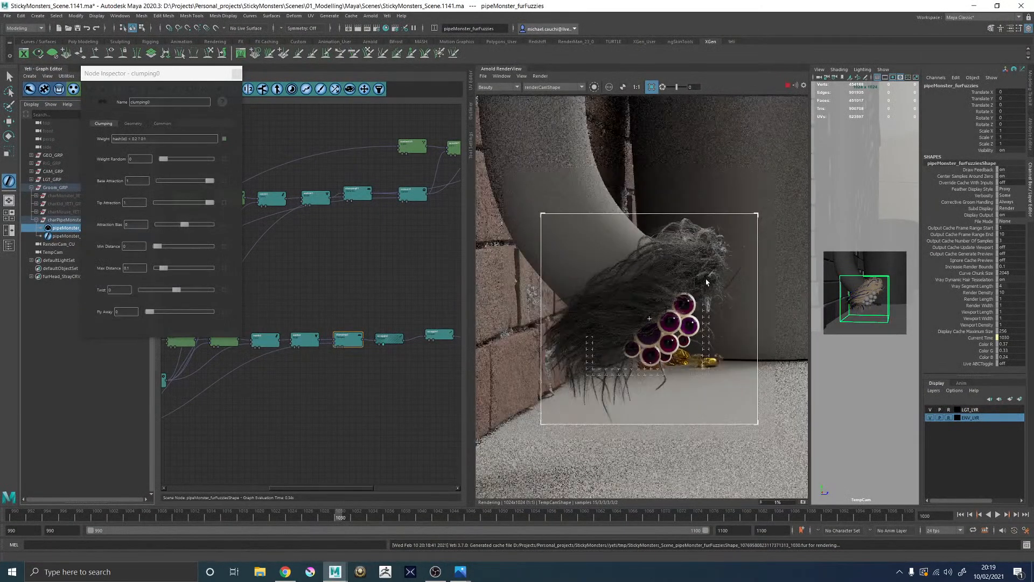
pyautogui.scroll(2, 699, 287)
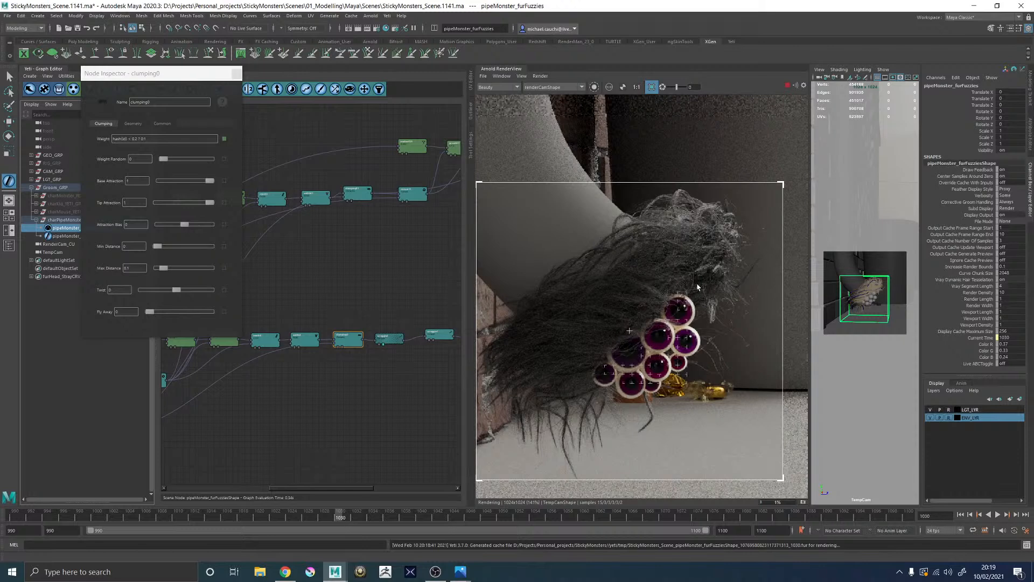
pyautogui.scroll(-2, 698, 287)
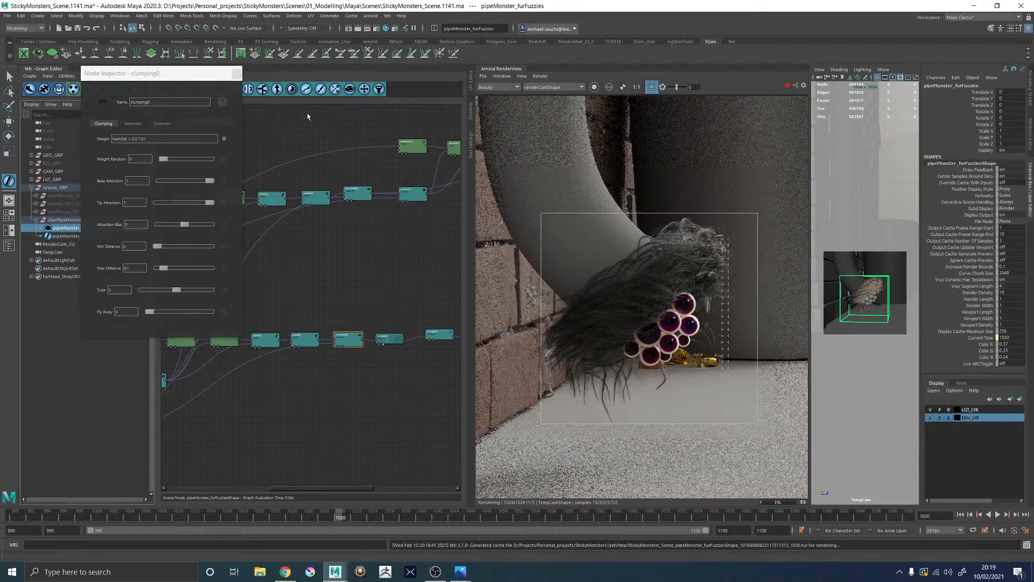
pyautogui.click(787, 85)
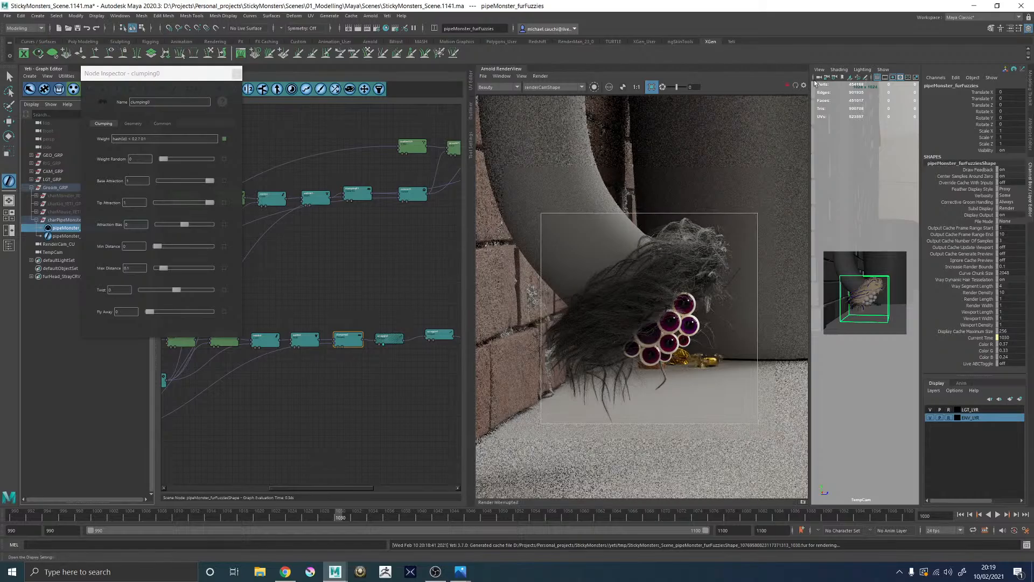
# Step: Switch to Photos to compare TheKid_11.jpg with its neighbouring image, and go back to the StickyMonsters scene in Maya
pyautogui.click(975, 6)
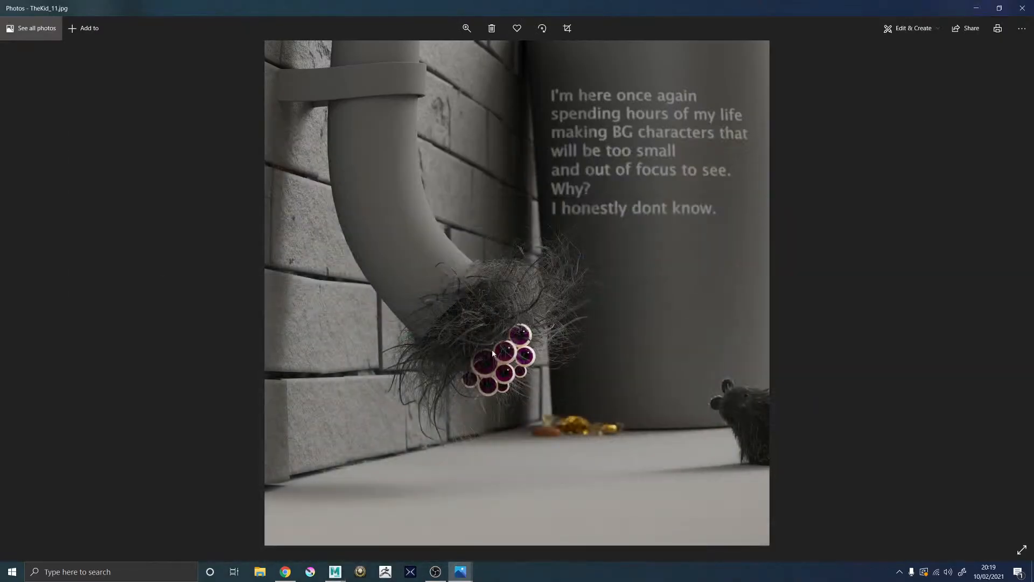
pyautogui.press('Left')
pyautogui.press('Right')
pyautogui.click(977, 8)
pyautogui.moveTo(335, 572)
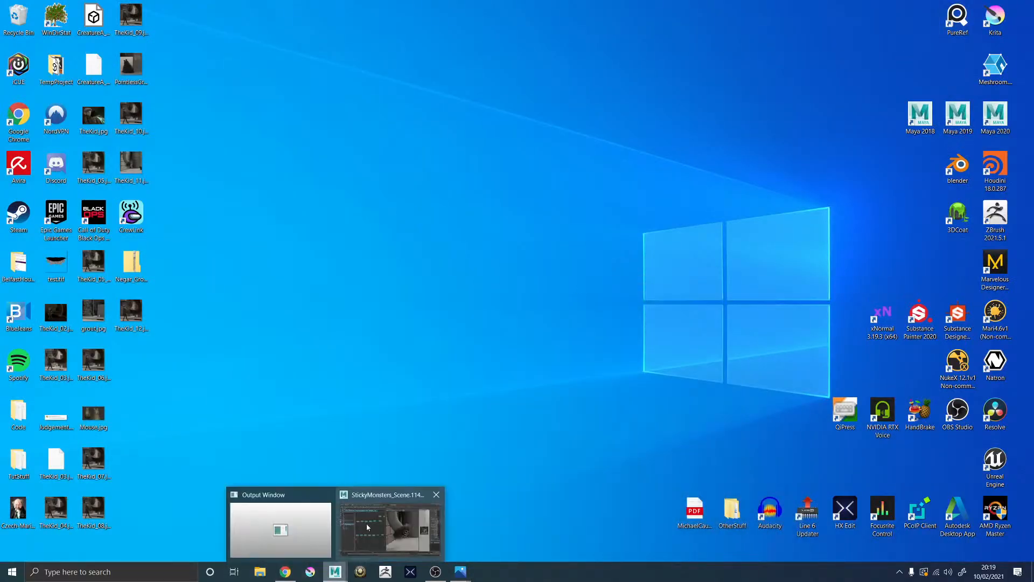
pyautogui.click(366, 523)
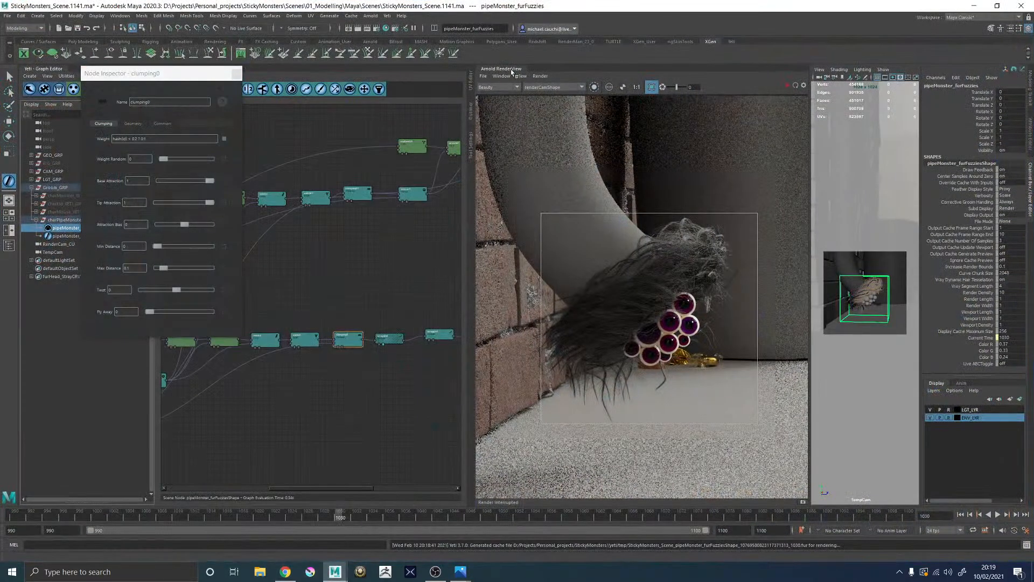
# Step: Collapse the Arnold render view, enlarge the TempCam viewport and preview the fur at the end of the graph's upper branch
pyautogui.click(514, 74)
pyautogui.moveTo(743, 217); pyautogui.dragTo(572, 235)
pyautogui.moveTo(446, 227); pyautogui.dragTo(299, 202, button='middle')
pyautogui.click(410, 202)
pyautogui.click(485, 160)
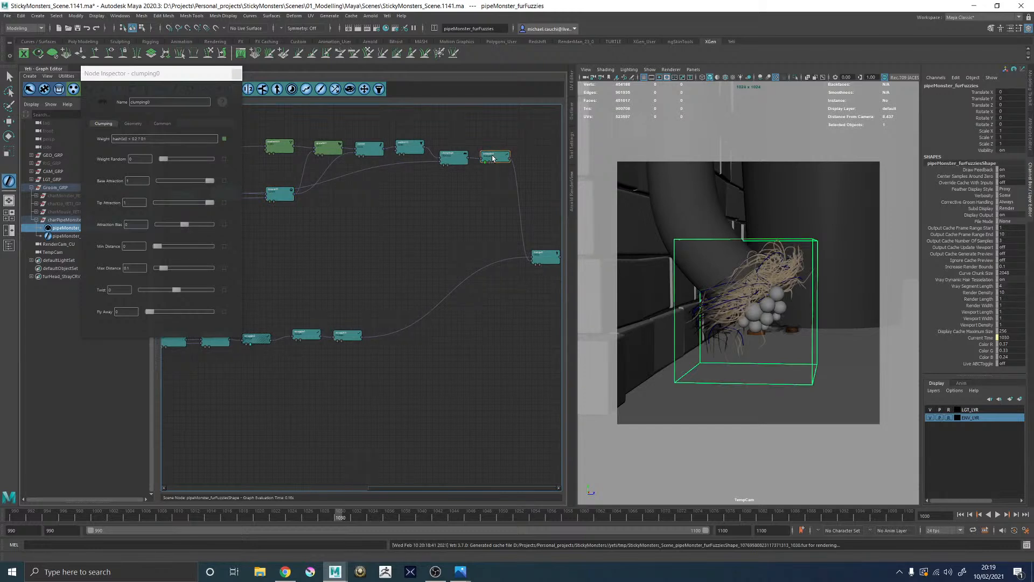
# Step: Compare the fur in the viewport at successive nodes along the upper branch, before and after its clumping node
pyautogui.moveTo(352, 170); pyautogui.dragTo(405, 170, button='middle')
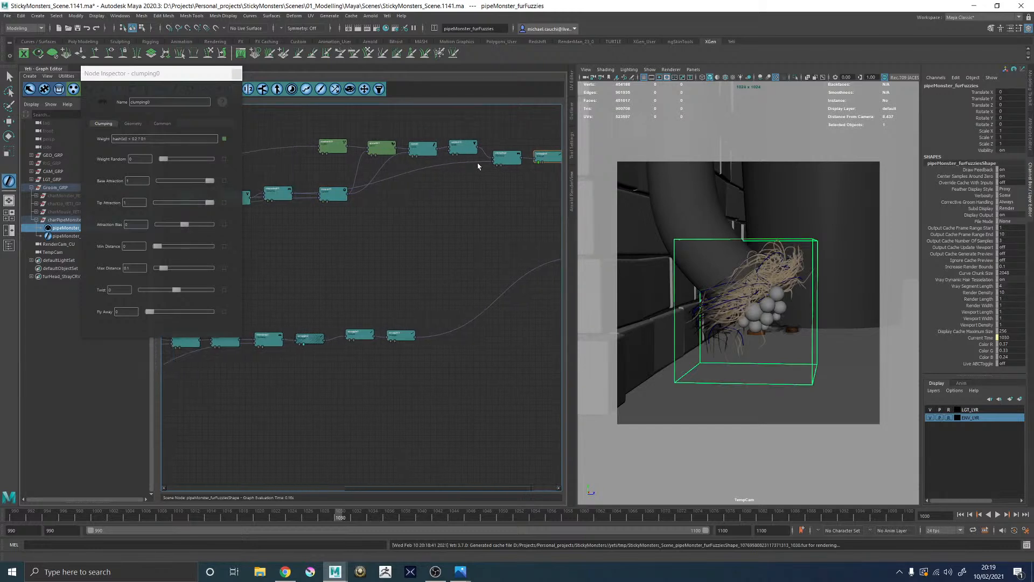
pyautogui.moveTo(280, 193); pyautogui.dragTo(283, 178)
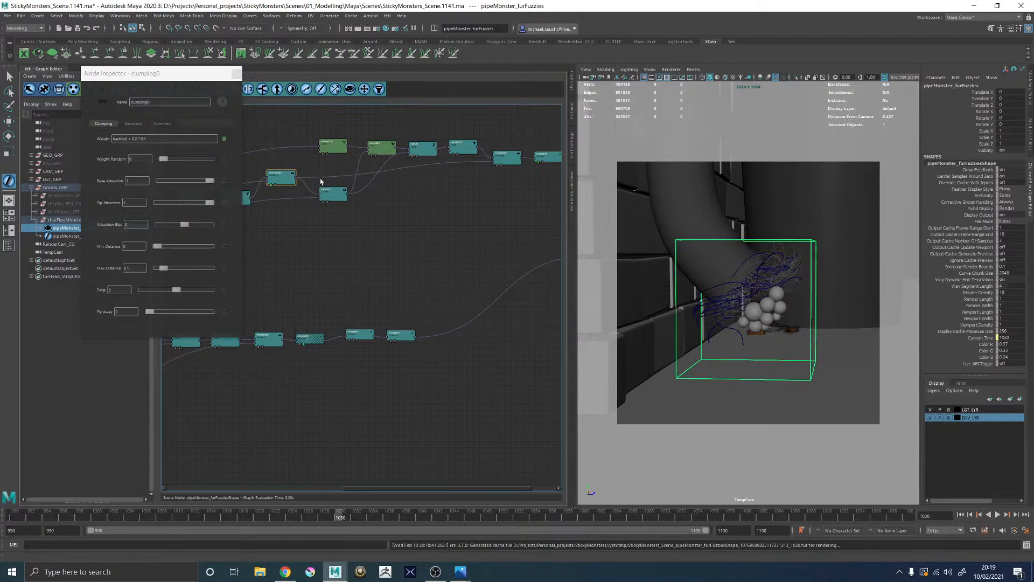
pyautogui.click(496, 169)
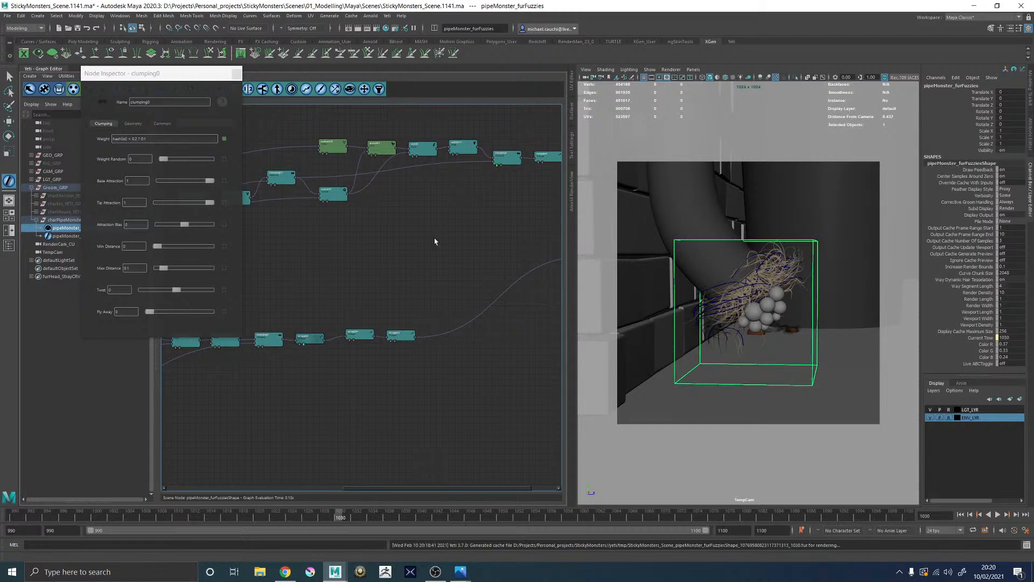
pyautogui.moveTo(298, 210); pyautogui.dragTo(368, 233, button='middle')
pyautogui.moveTo(359, 200); pyautogui.dragTo(358, 194)
pyautogui.click(305, 205)
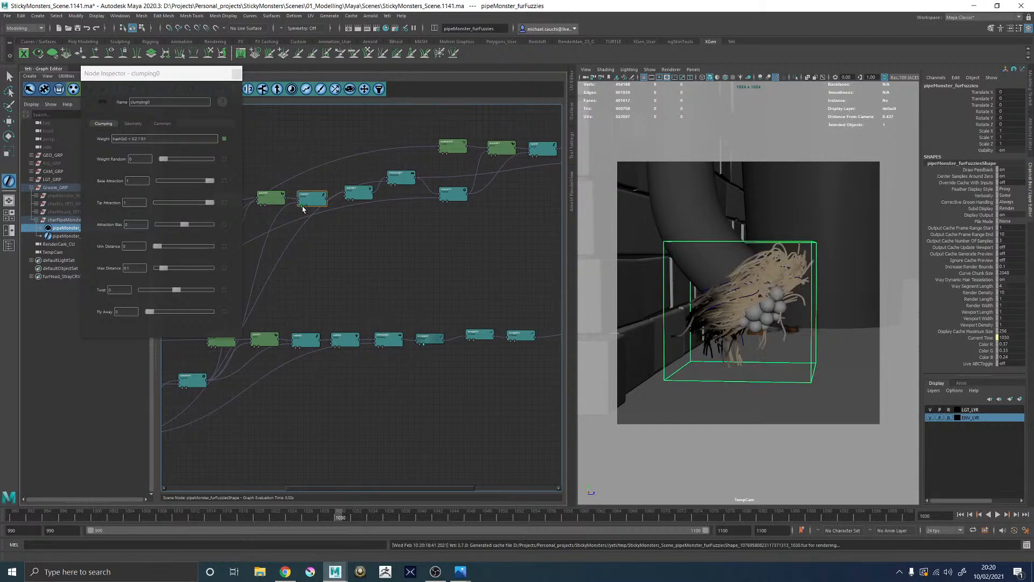
pyautogui.click(351, 196)
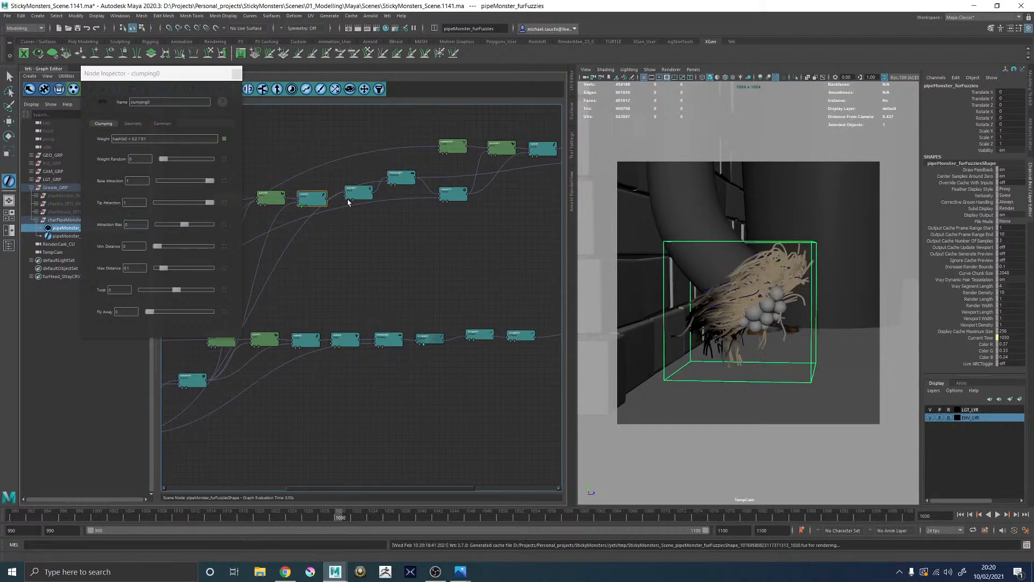
pyautogui.click(394, 185)
pyautogui.moveTo(496, 189); pyautogui.dragTo(402, 189, button='middle')
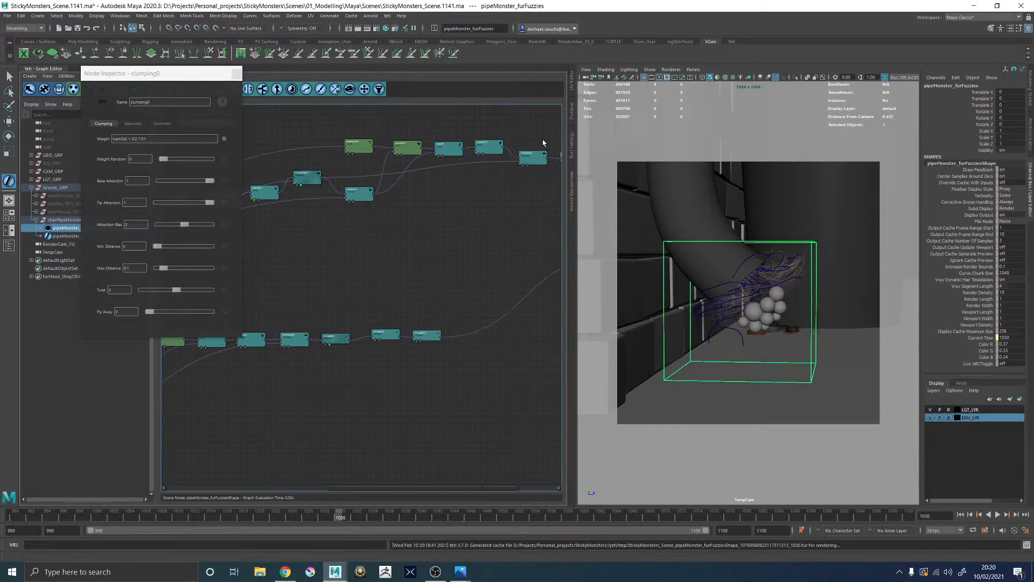
pyautogui.click(522, 162)
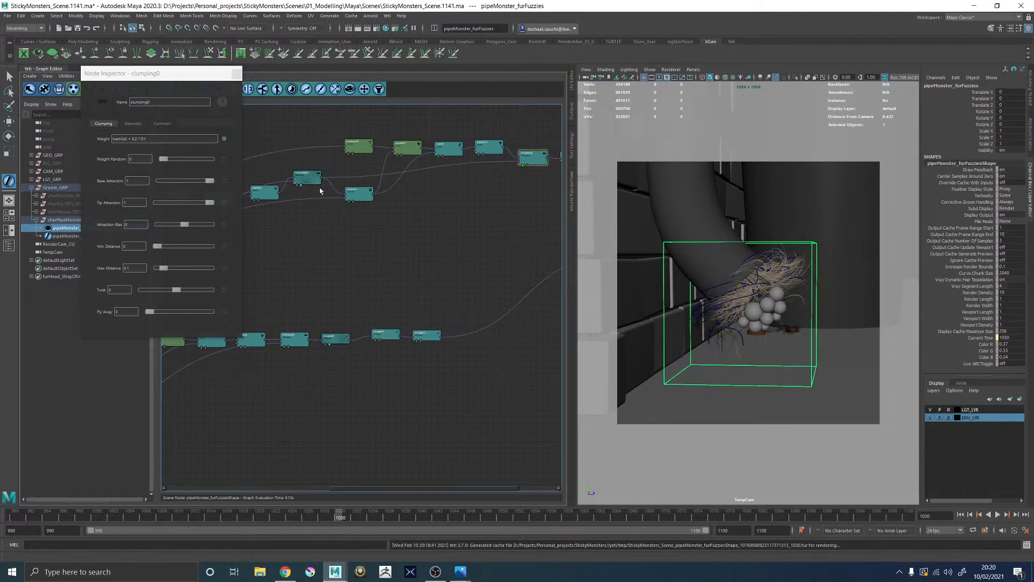
# Step: Delete the clumping01 node from the upper branch and connect the node before it to the downstream nodes it fed
pyautogui.click(302, 185)
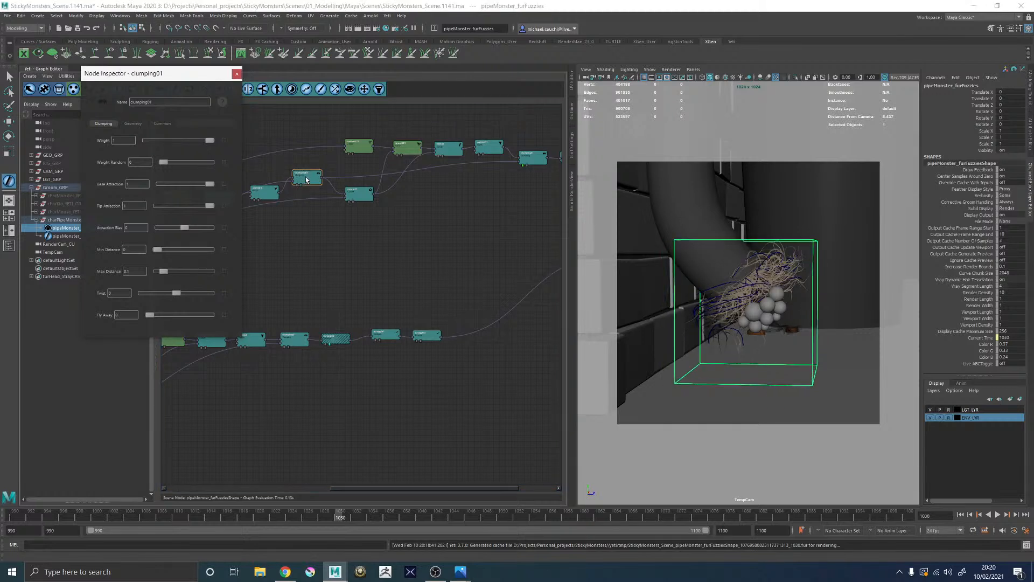
pyautogui.click(306, 179)
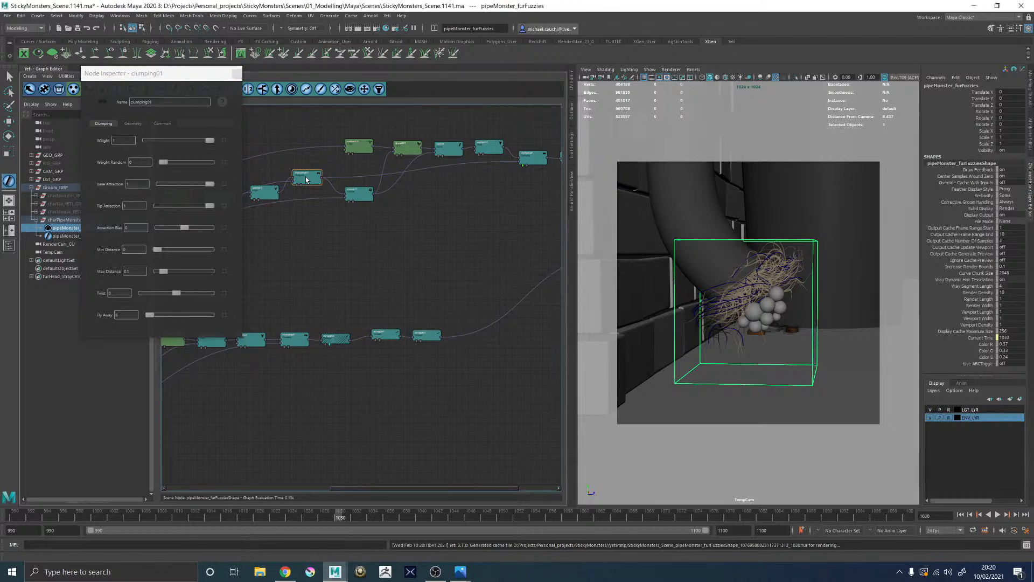
pyautogui.press('Delete')
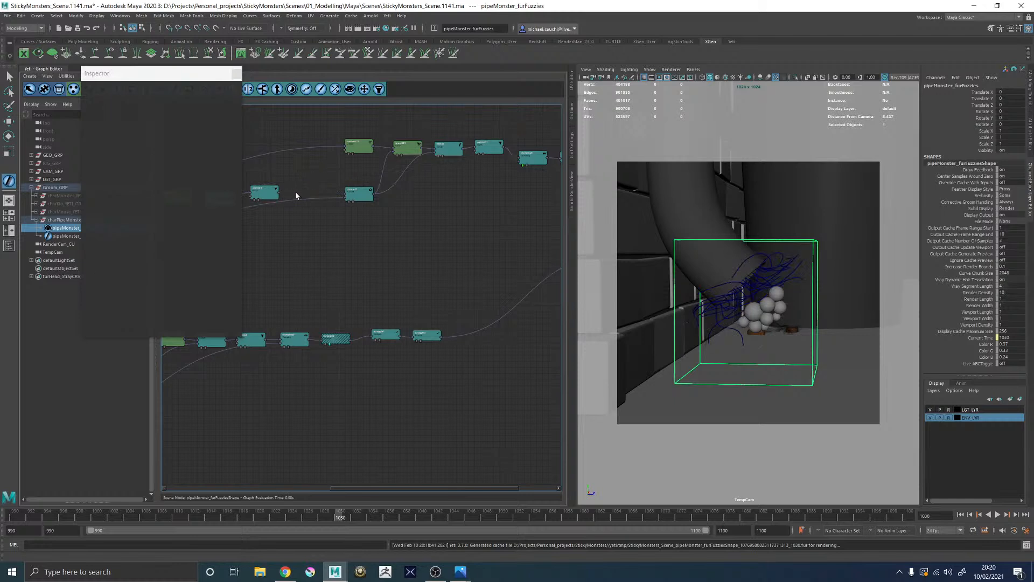
pyautogui.moveTo(279, 196); pyautogui.dragTo(519, 159)
pyautogui.keyDown('alt'); pyautogui.moveTo(395, 203); pyautogui.dragTo(741, 179, button='middle'); pyautogui.keyUp('alt')
pyautogui.keyDown('alt'); pyautogui.moveTo(347, 256); pyautogui.dragTo(221, 253, button='middle'); pyautogui.keyUp('alt')
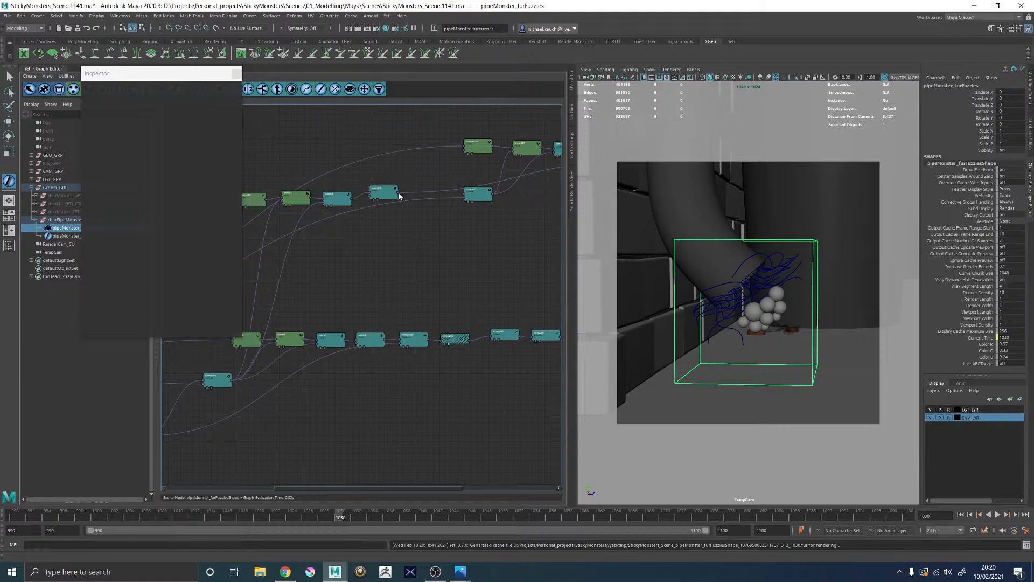
pyautogui.moveTo(398, 195); pyautogui.dragTo(467, 199)
pyautogui.keyDown('alt'); pyautogui.moveTo(468, 206); pyautogui.dragTo(366, 201, button='middle'); pyautogui.keyUp('alt')
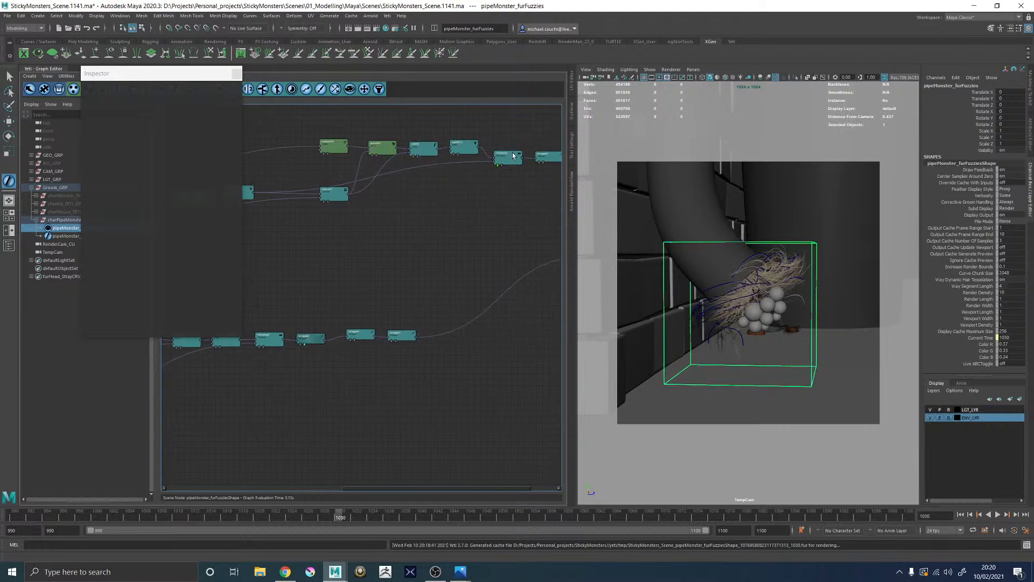
# Step: Make room in the upper branch by shifting a node along and insert a new Scraggle node before it
pyautogui.click(317, 194)
pyautogui.keyDown('alt'); pyautogui.moveTo(297, 169); pyautogui.dragTo(339, 170, button='middle'); pyautogui.keyUp('alt')
pyautogui.click(336, 170)
pyautogui.moveTo(283, 189); pyautogui.dragTo(325, 187)
pyautogui.keyDown('alt'); pyautogui.moveTo(267, 190); pyautogui.dragTo(349, 193, button='middle'); pyautogui.keyUp('alt')
pyautogui.click(315, 196)
pyautogui.click(307, 90)
# Step: Turn off Maintain Length on the scraggle5 node and set its Scraggle to 0.3 and Scraggle Frequency to 1
pyautogui.doubleClick(361, 198)
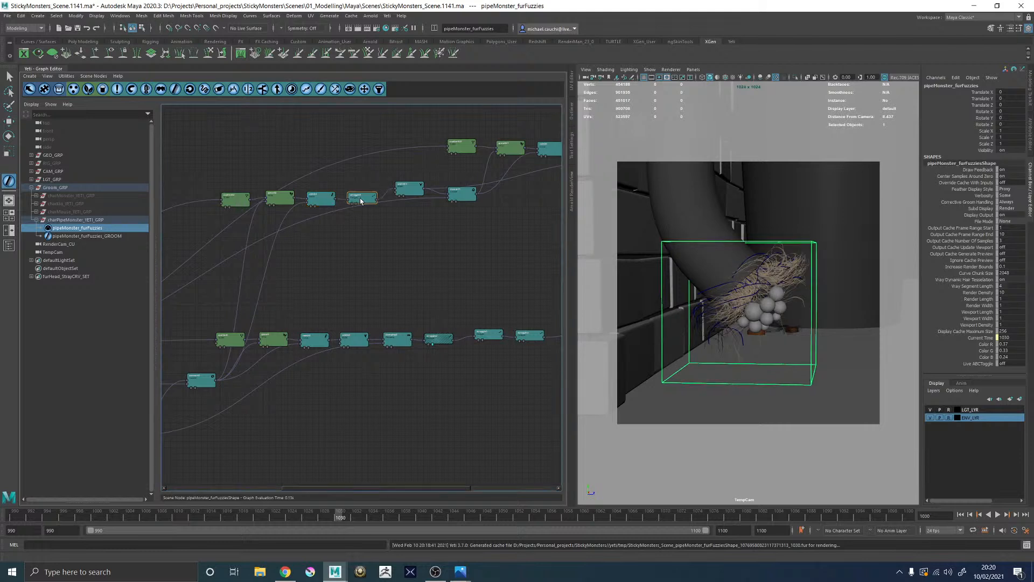
pyautogui.click(131, 291)
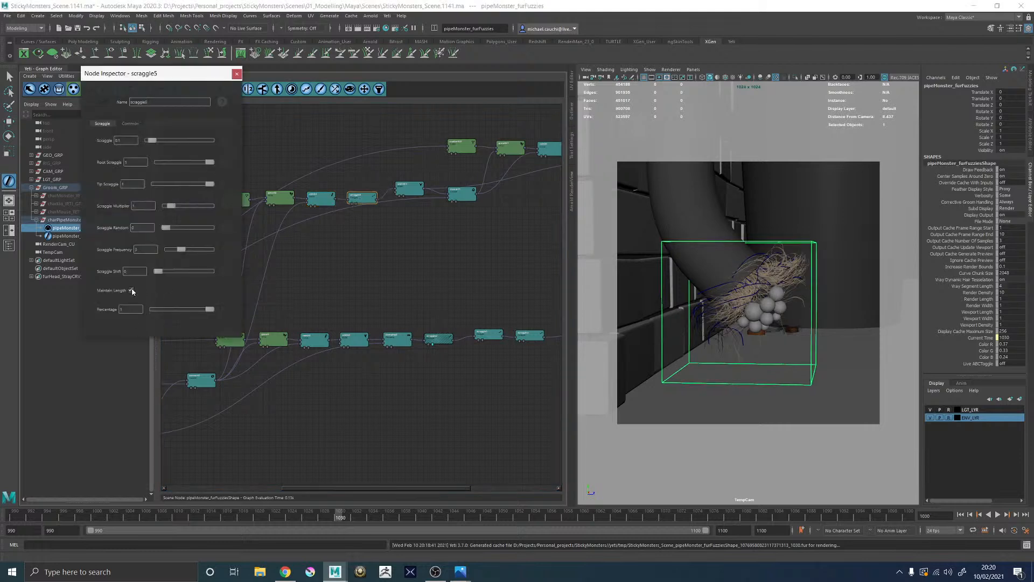
pyautogui.click(165, 141)
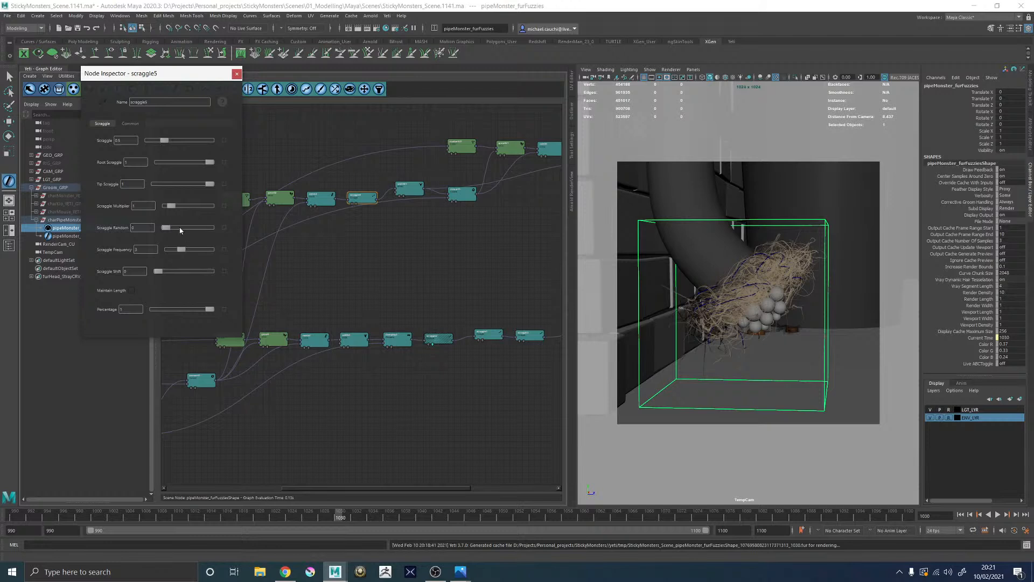
pyautogui.moveTo(184, 249); pyautogui.dragTo(169, 252)
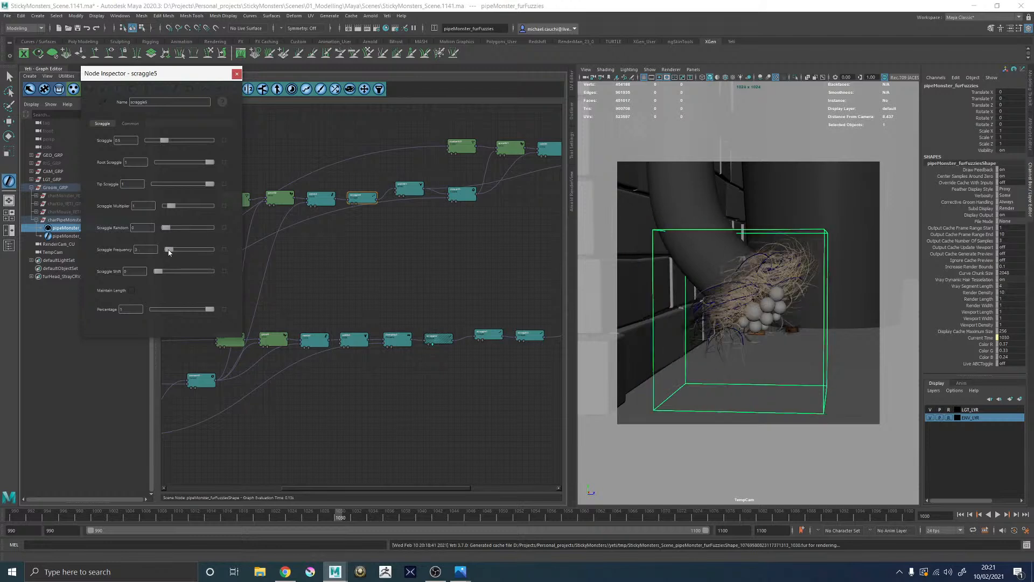
pyautogui.moveTo(171, 252); pyautogui.dragTo(173, 252)
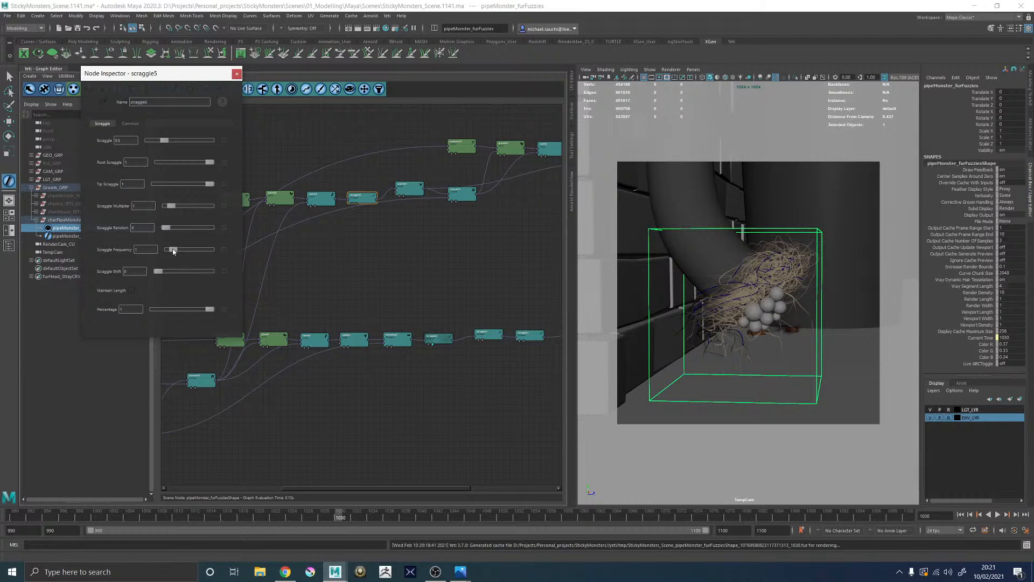
# Step: Compare the fur in the viewport around the scraggle5 node and at the node that follows it
pyautogui.click(350, 207)
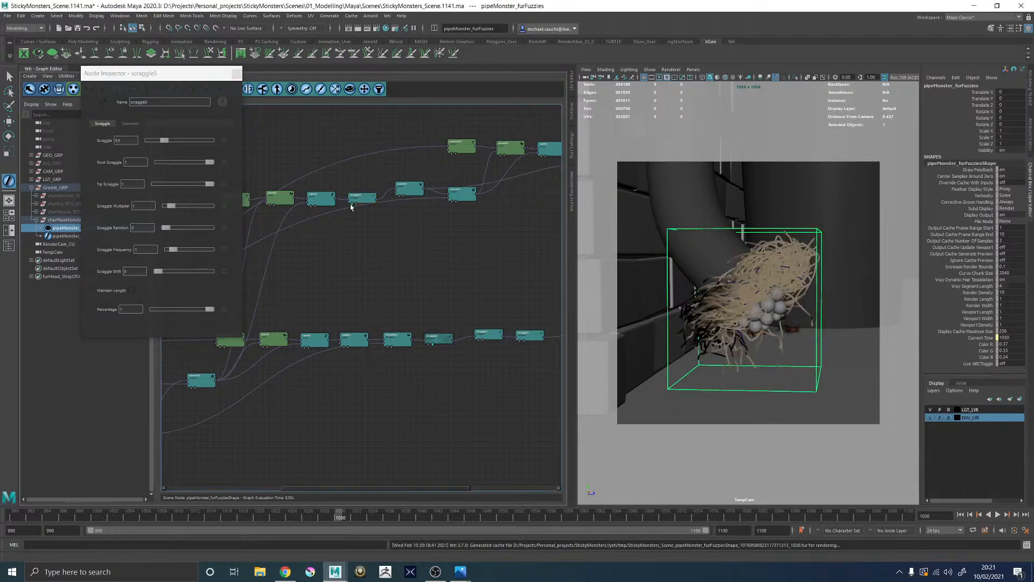
pyautogui.click(402, 192)
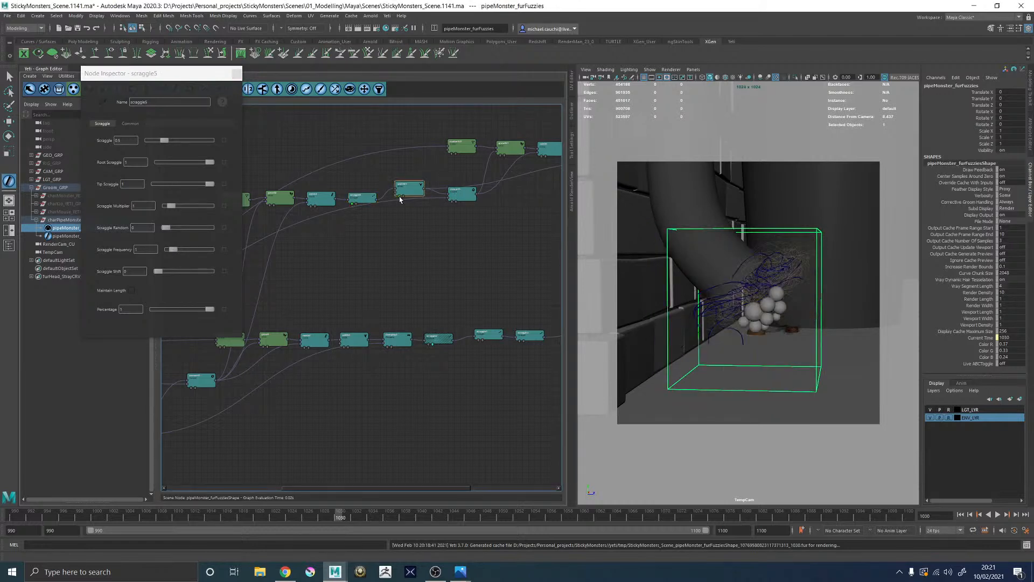
pyautogui.scroll(5, 765, 242)
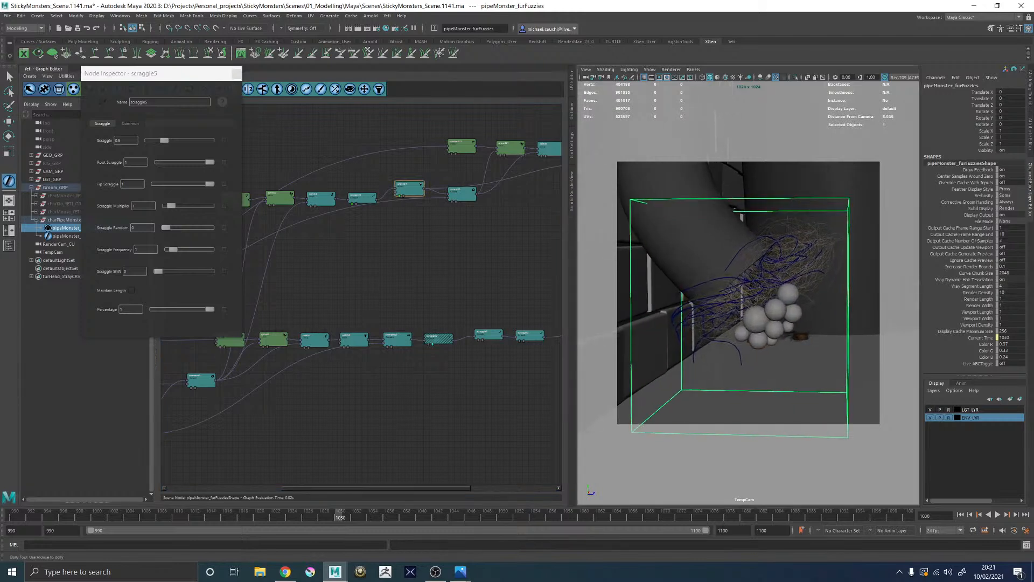
# Step: On scraggle5, lower Root Scraggle to about 0.45, raise Scraggle Random, turn on Maintain Length and set Scraggle to its slider maximum
pyautogui.click(356, 199)
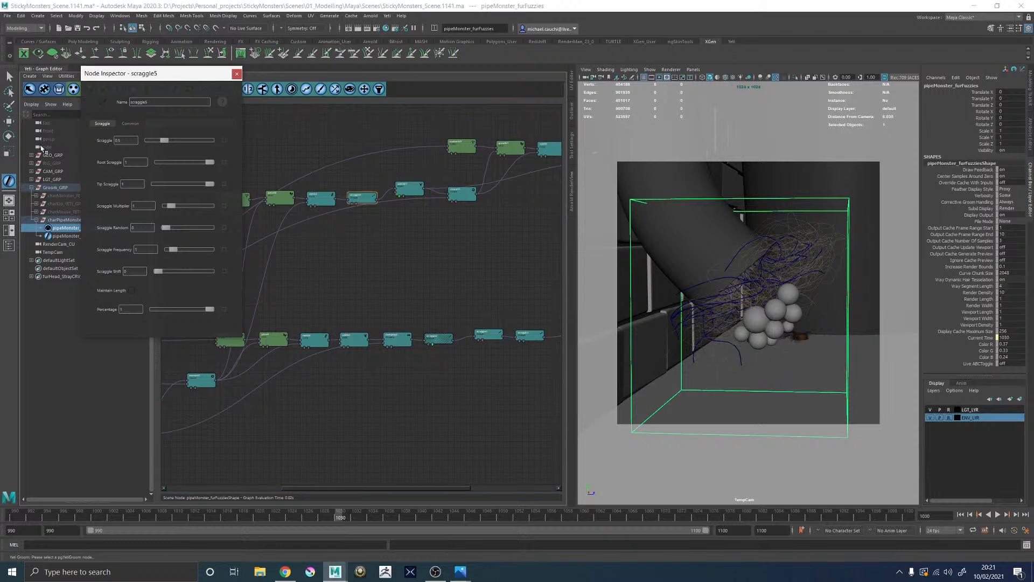
pyautogui.moveTo(216, 160); pyautogui.dragTo(182, 166)
pyautogui.moveTo(166, 228); pyautogui.dragTo(192, 233)
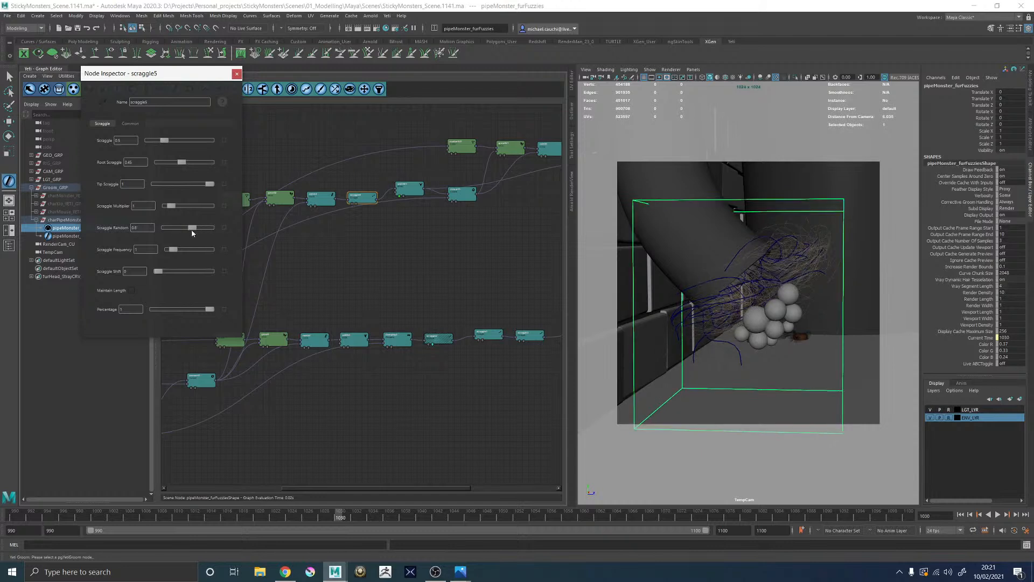
pyautogui.moveTo(164, 140); pyautogui.dragTo(169, 146)
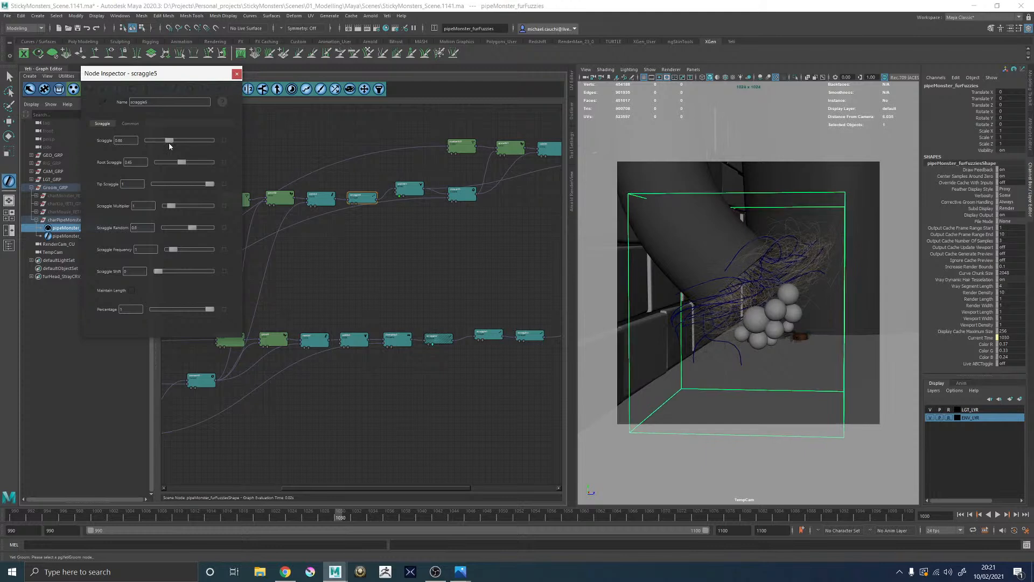
pyautogui.click(131, 290)
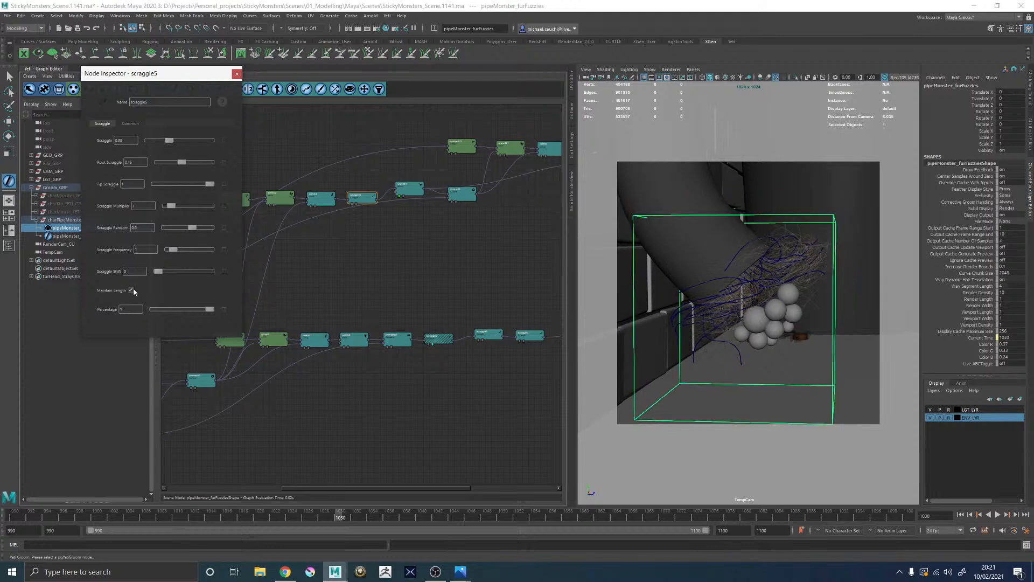
pyautogui.moveTo(169, 141); pyautogui.dragTo(201, 141)
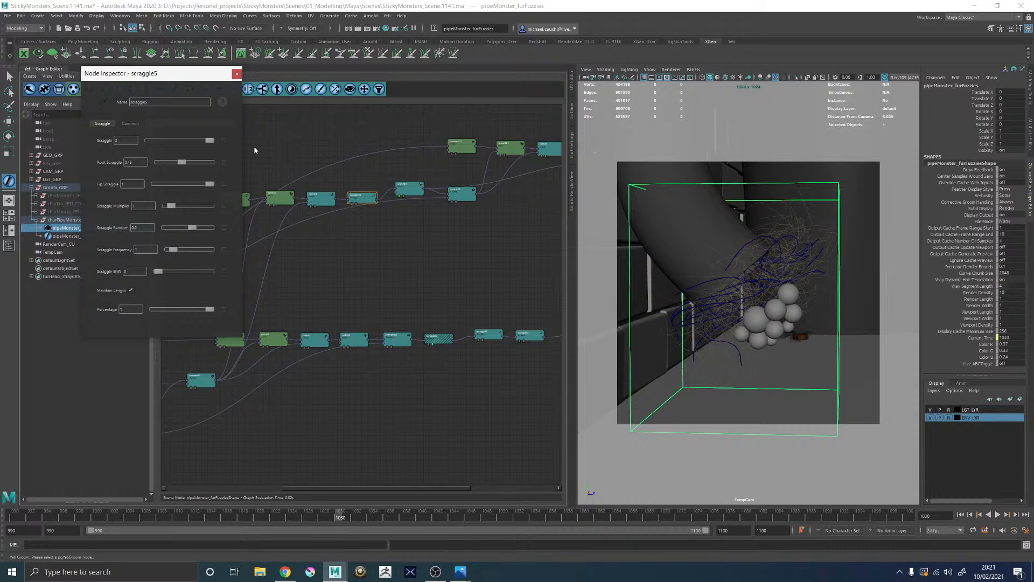
# Step: Preview the fur at the final node where both branches merge and close the scraggle5 settings
pyautogui.keyDown('alt'); pyautogui.moveTo(520, 206); pyautogui.dragTo(337, 216, button='middle'); pyautogui.keyUp('alt')
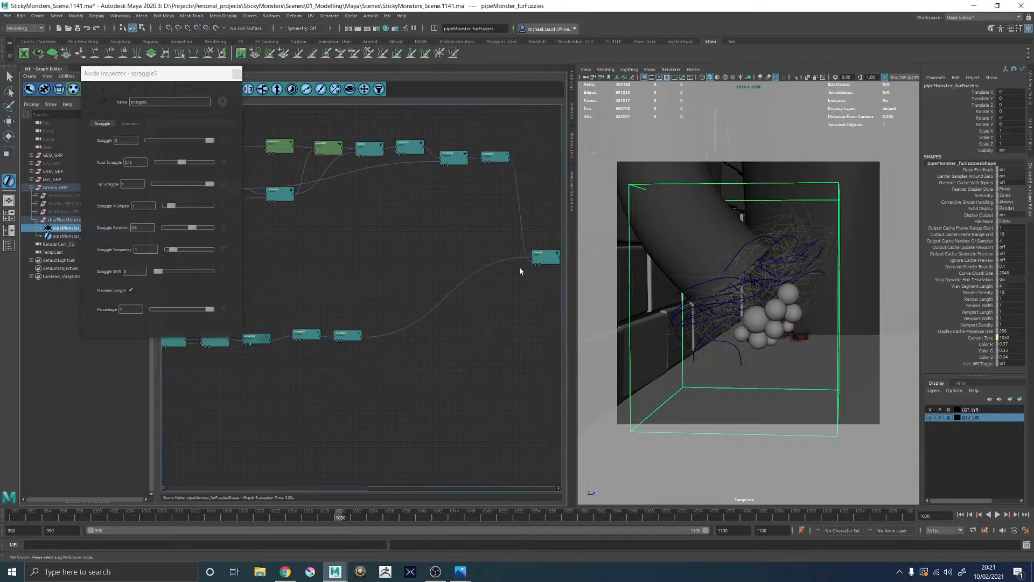
pyautogui.click(535, 264)
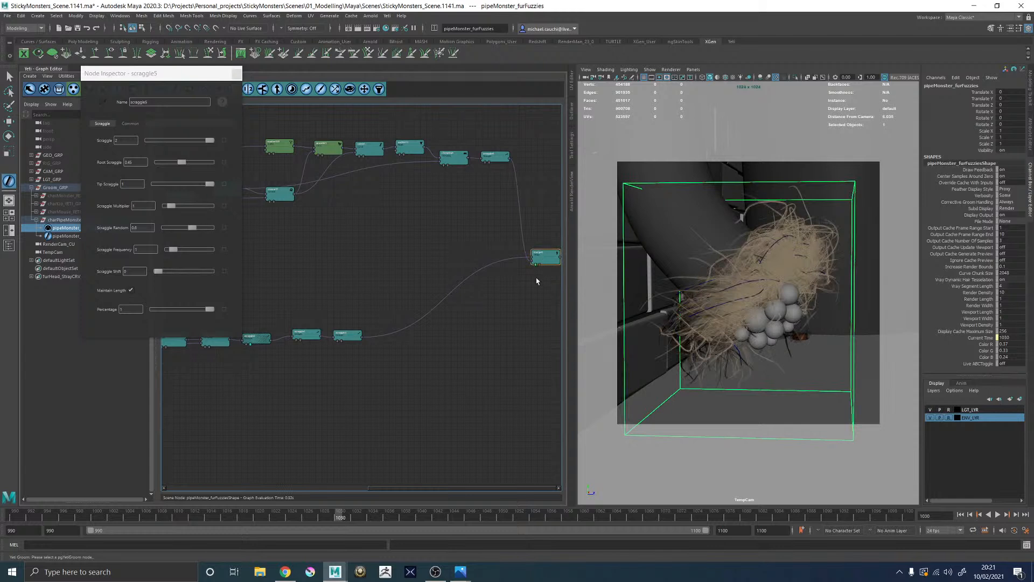
pyautogui.scroll(-5, 786, 323)
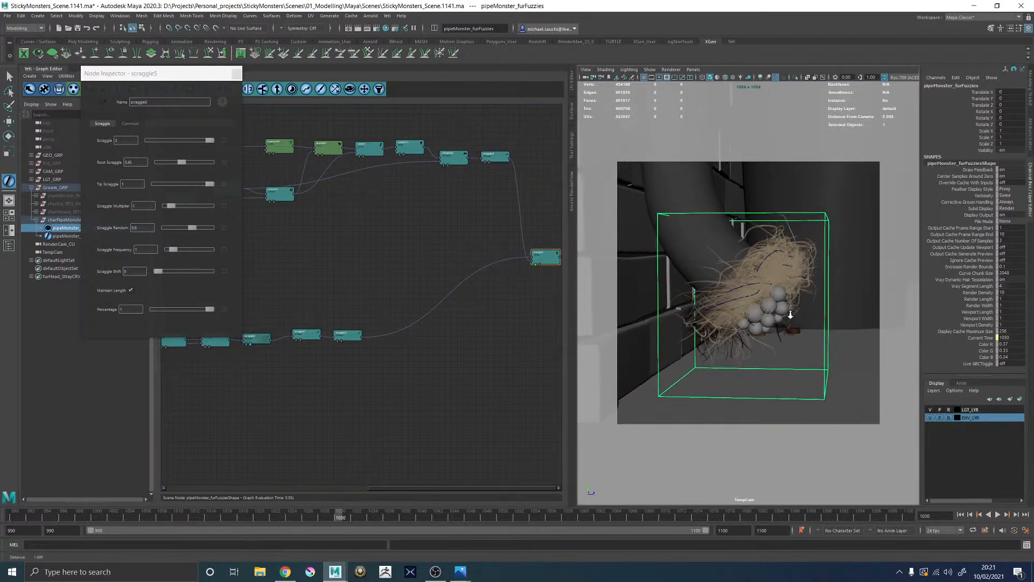
pyautogui.click(236, 73)
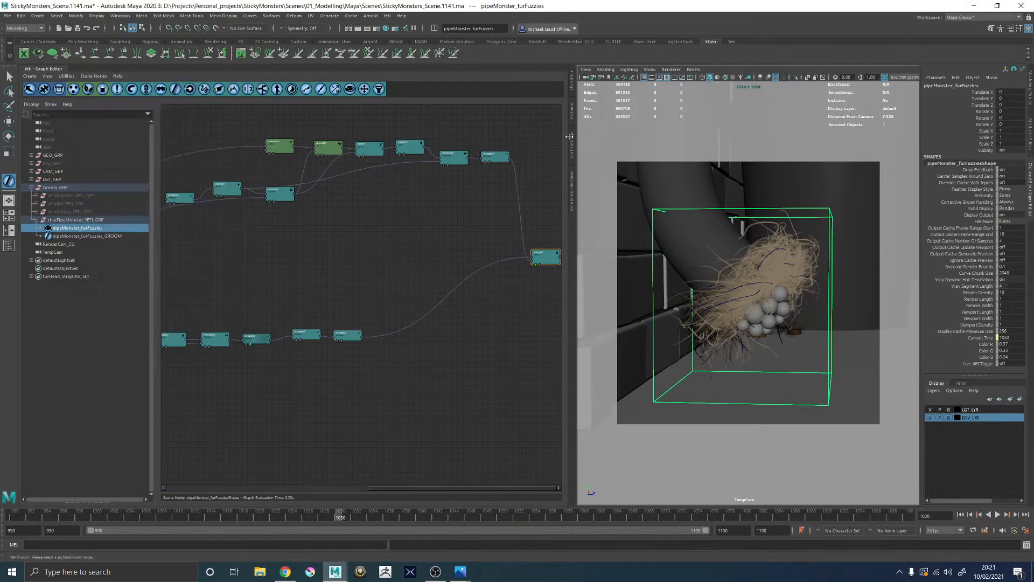
# Step: Start a new Arnold RenderView render and redraw a larger render region around the whole pipe monster
pyautogui.click(572, 172)
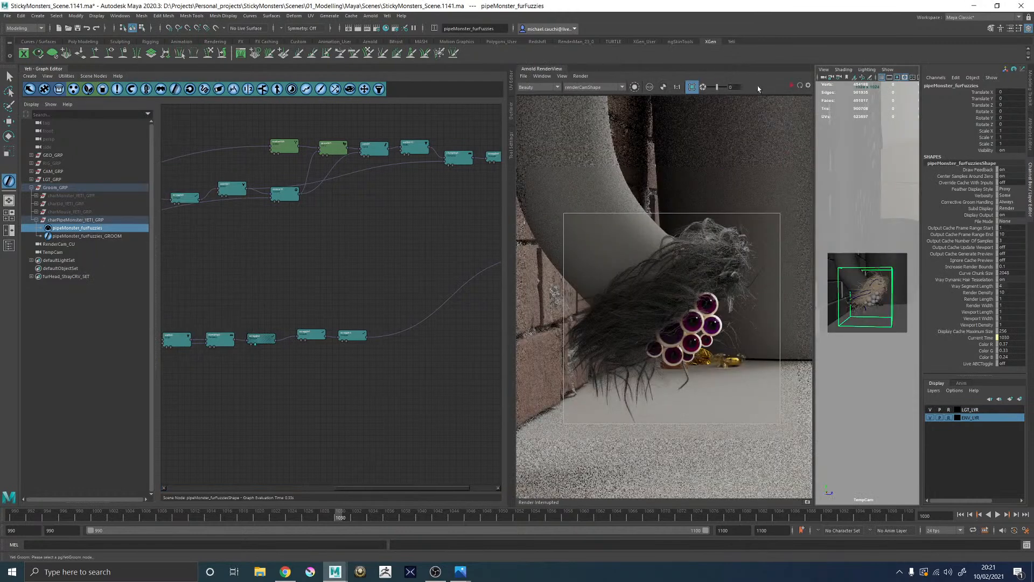
pyautogui.click(791, 86)
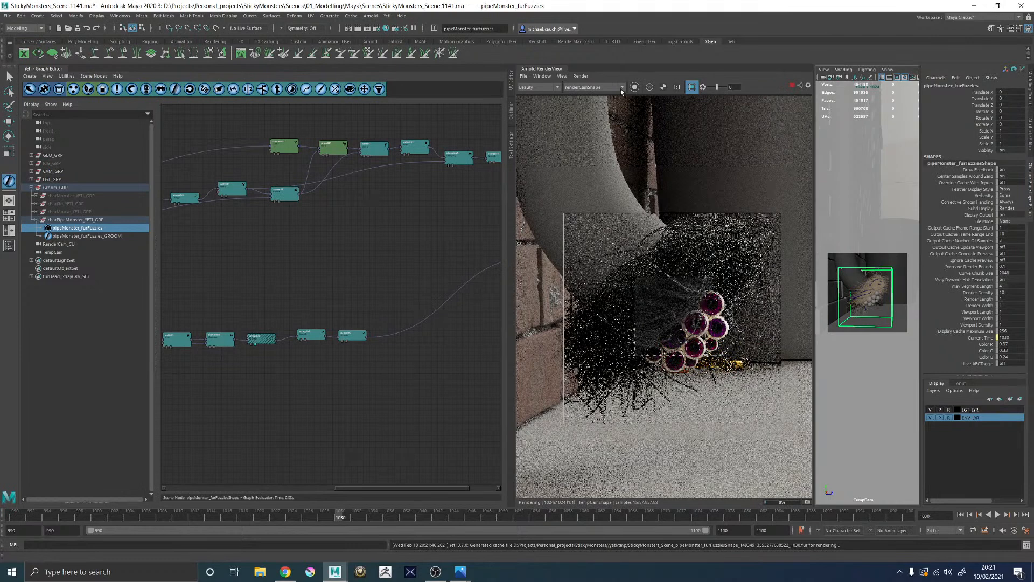
pyautogui.scroll(-1, 670, 266)
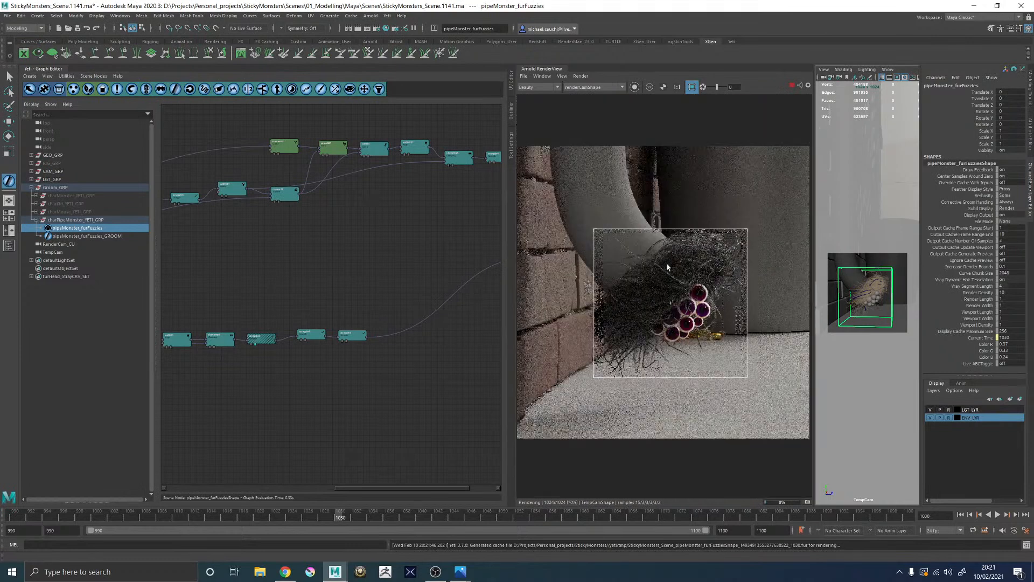
pyautogui.moveTo(564, 196); pyautogui.dragTo(781, 398)
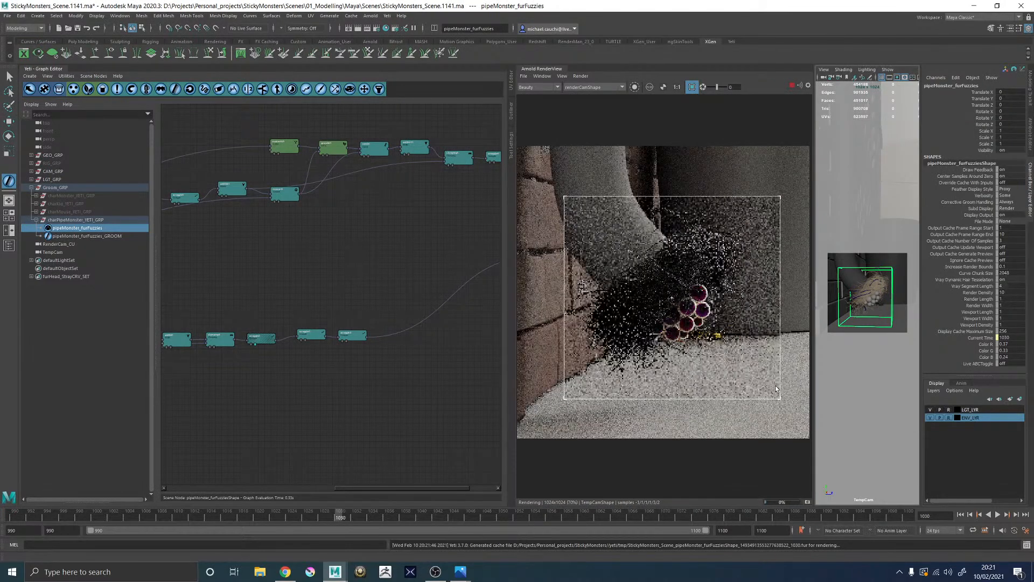
# Step: Enlarge the render view and examine the rendered fur around the eyes and along the pipe up close
pyautogui.scroll(1, 697, 294)
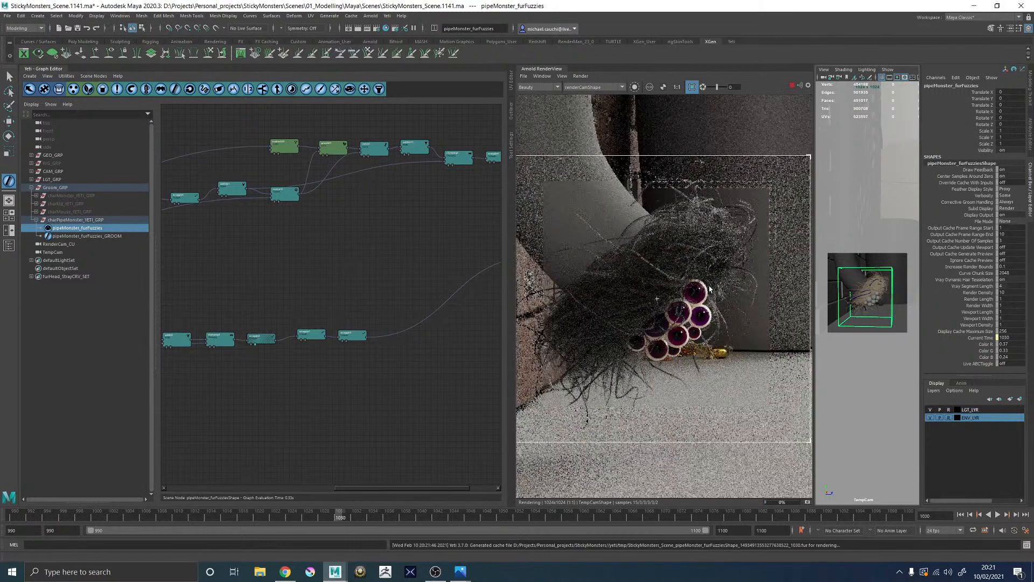
pyautogui.moveTo(738, 278); pyautogui.dragTo(765, 279, button='middle')
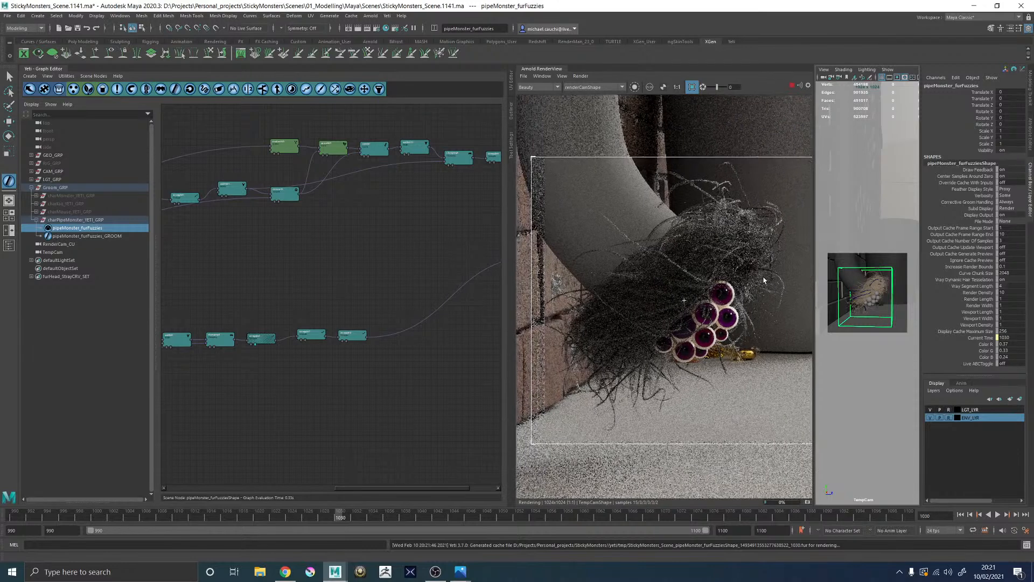
pyautogui.scroll(-1, 764, 279)
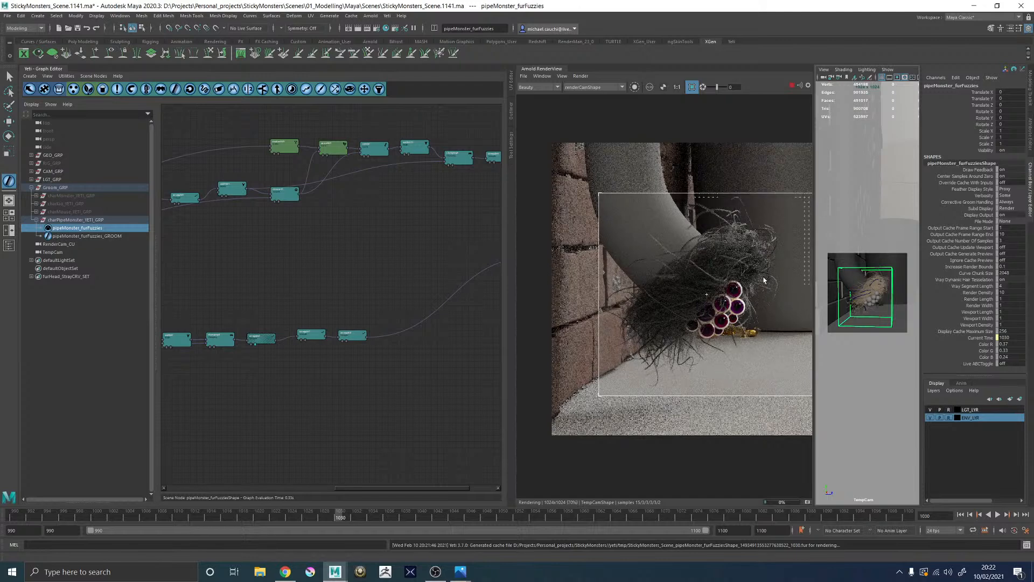
pyautogui.scroll(2, 764, 281)
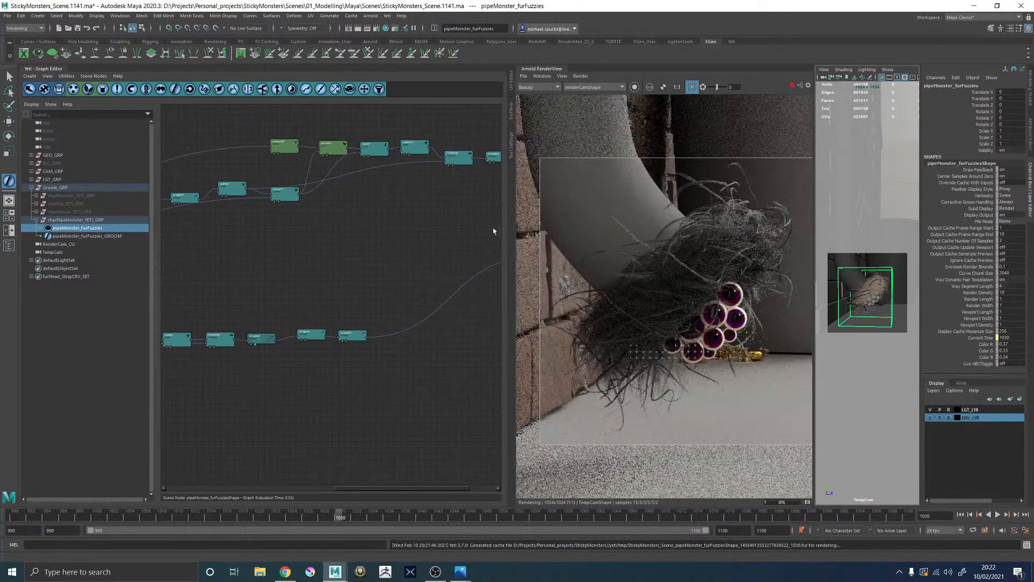
pyautogui.doubleClick(53, 68)
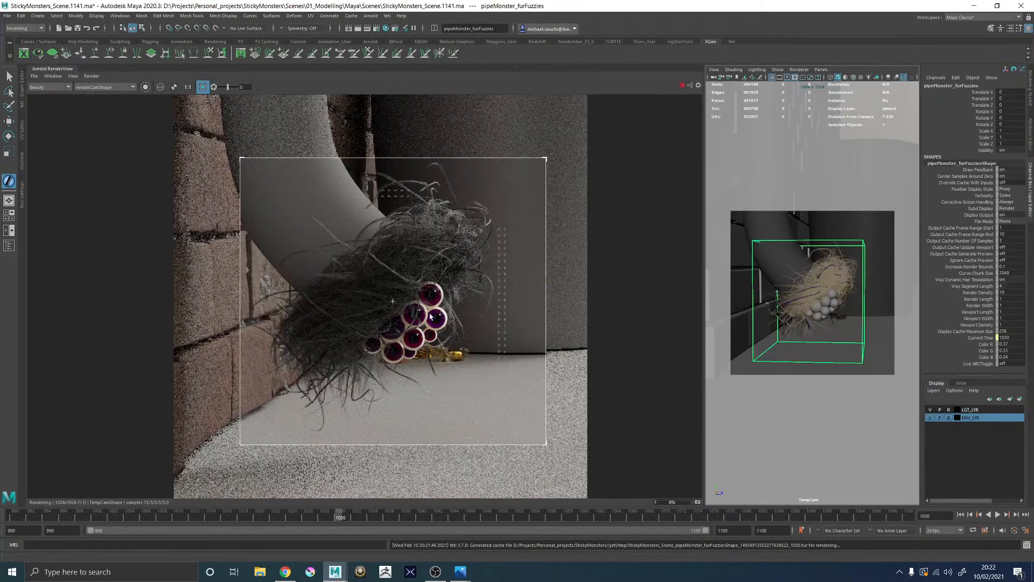
pyautogui.scroll(2, 430, 319)
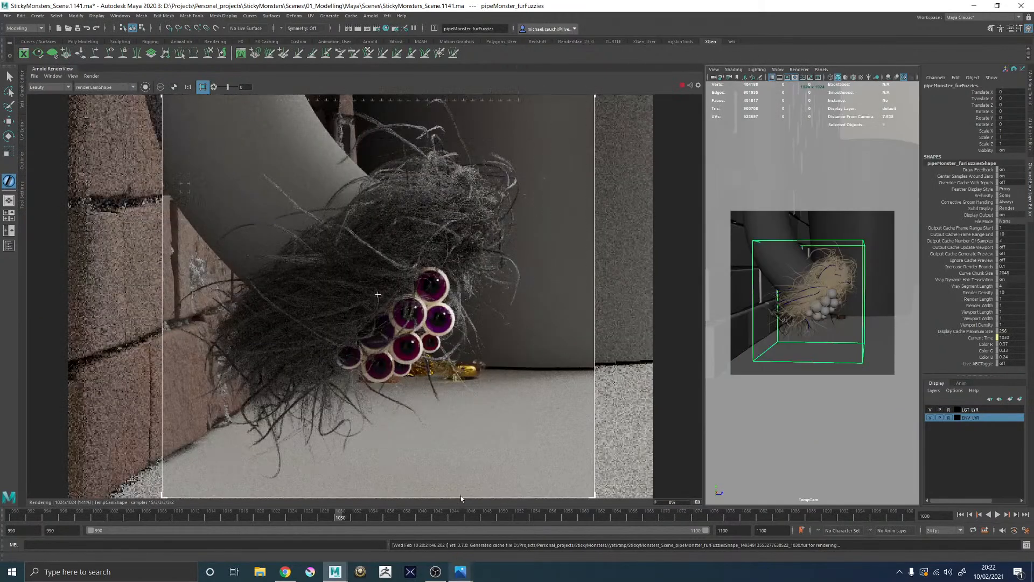
pyautogui.scroll(-2, 453, 413)
# Step: Compare the render side by side with the earlier image TheKid_11.jpg and close the open reference images
pyautogui.click(464, 574)
pyautogui.click(520, 533)
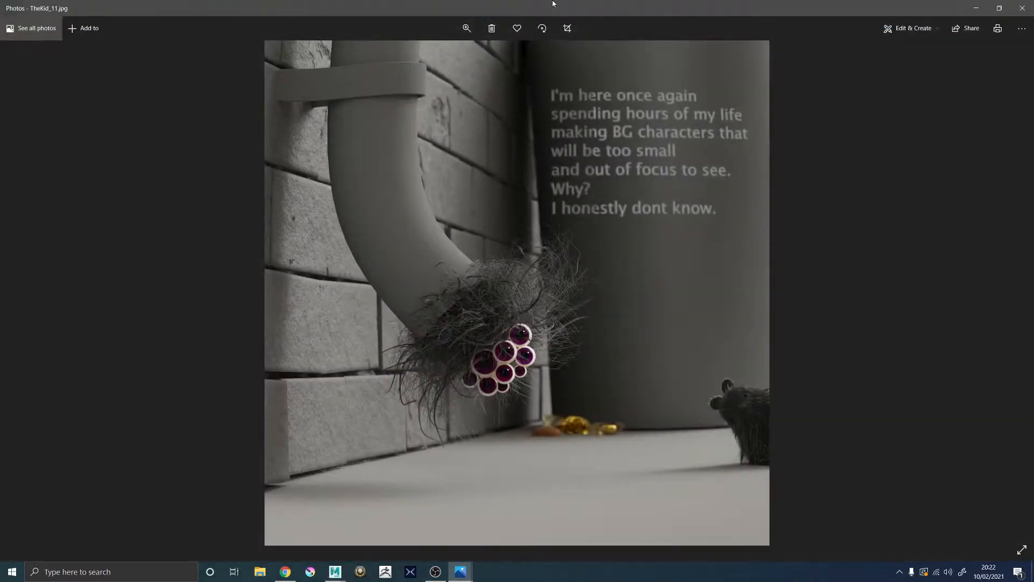
pyautogui.moveTo(554, 3); pyautogui.dragTo(771, 83)
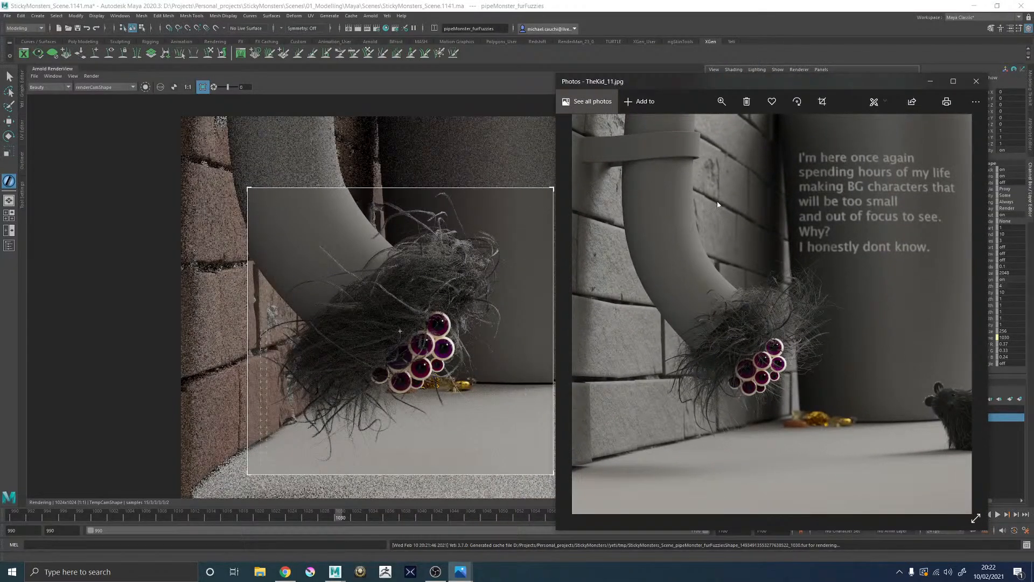
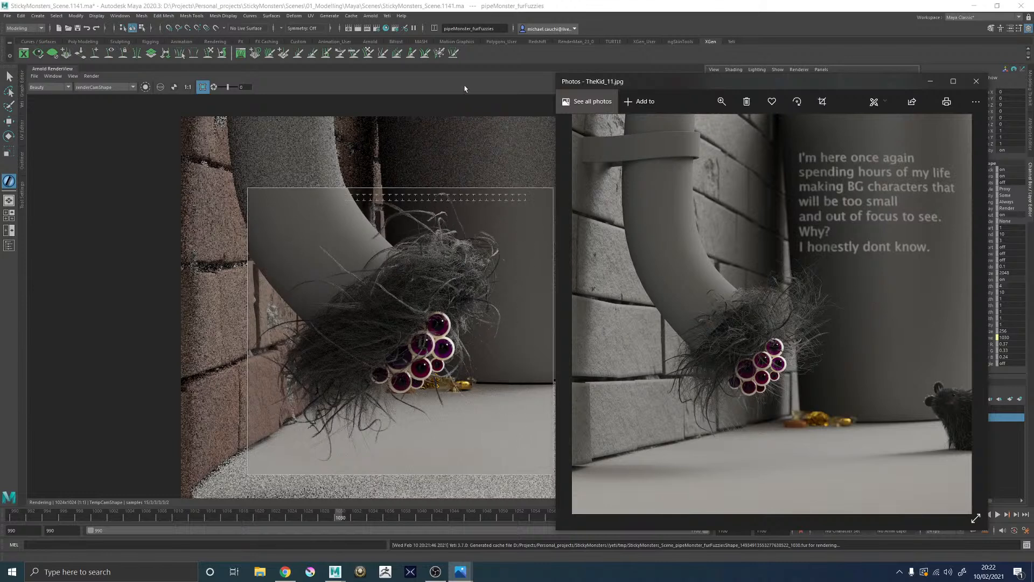
pyautogui.moveTo(808, 85); pyautogui.dragTo(663, 116)
pyautogui.click(832, 113)
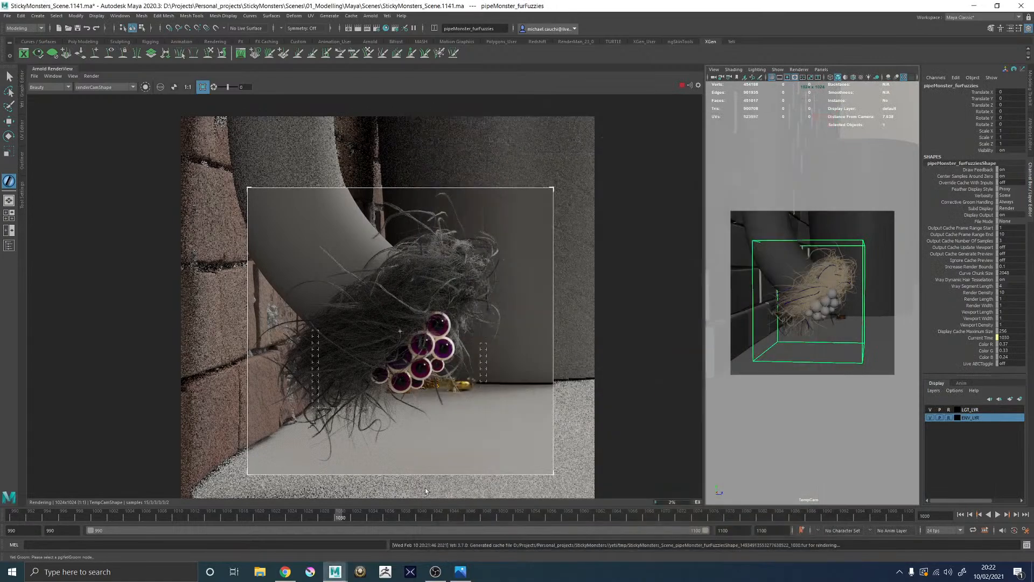
pyautogui.click(461, 573)
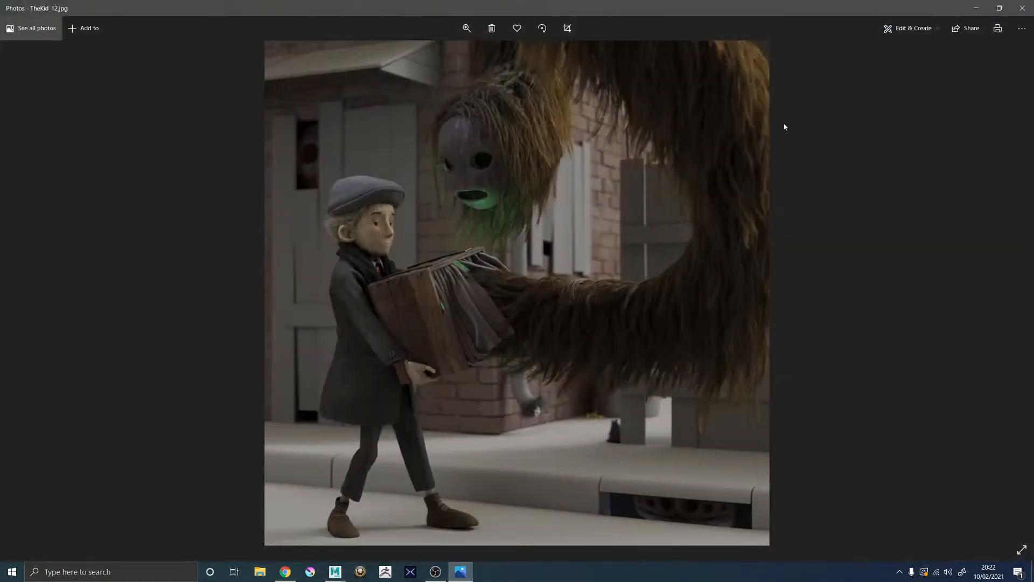
pyautogui.click(1023, 8)
# Step: Stop the Arnold render and return to the Yeti graph beside a widened viewport
pyautogui.click(682, 86)
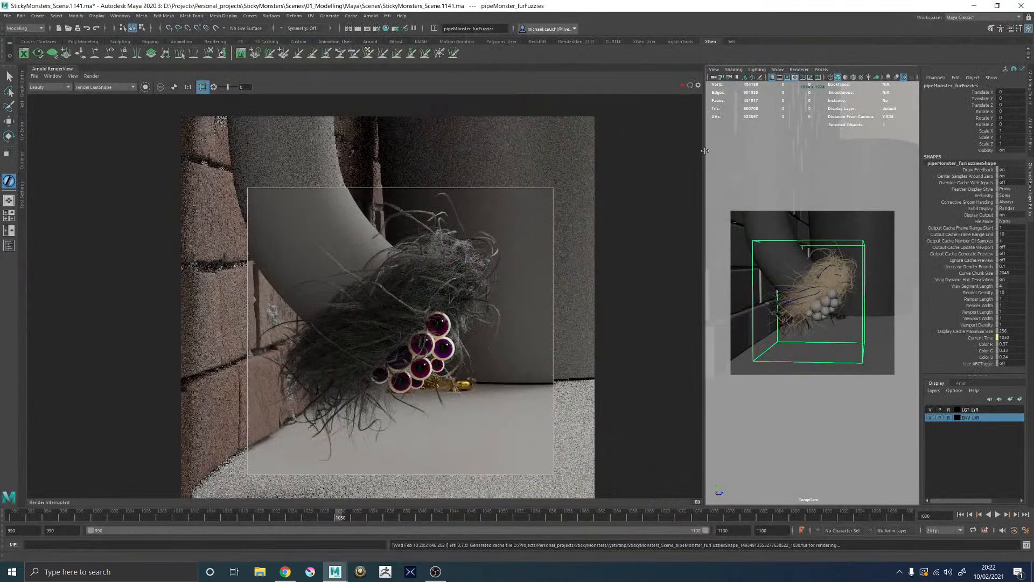
pyautogui.moveTo(703, 152); pyautogui.dragTo(459, 152)
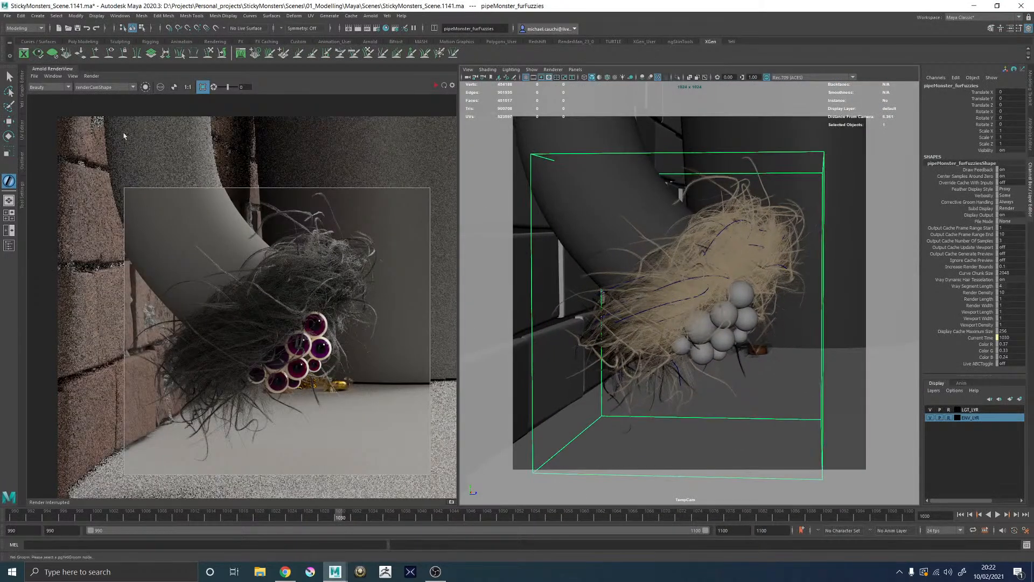
pyautogui.click(8, 201)
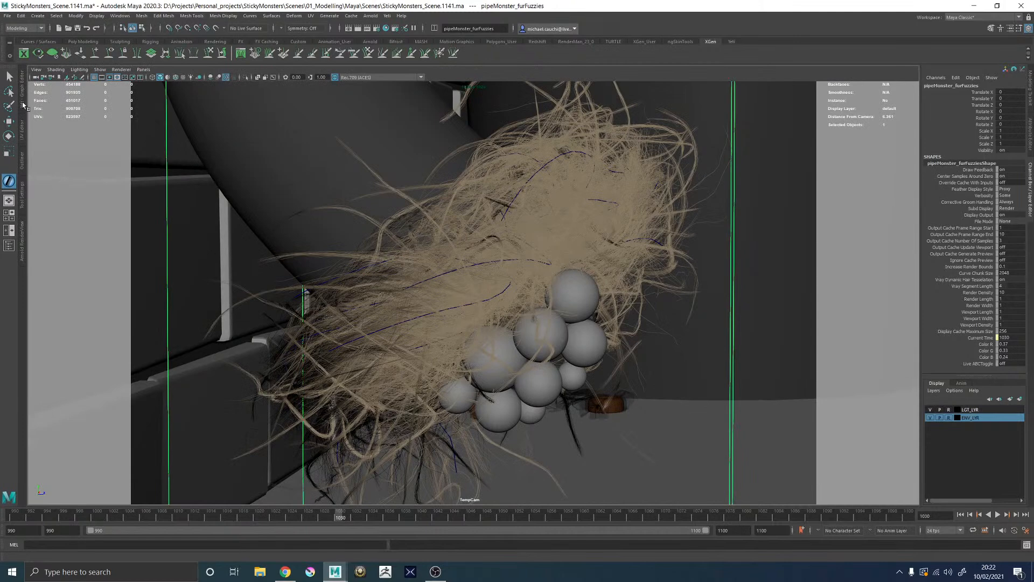
pyautogui.click(23, 106)
# Step: Display the clumping1 node's fur in the viewport and set its Length Handling to Conform If Longer
pyautogui.keyDown('alt'); pyautogui.moveTo(350, 206); pyautogui.dragTo(320, 200, button='middle'); pyautogui.keyUp('alt')
pyautogui.keyDown('alt'); pyautogui.moveTo(353, 152); pyautogui.dragTo(294, 156, button='middle'); pyautogui.keyUp('alt')
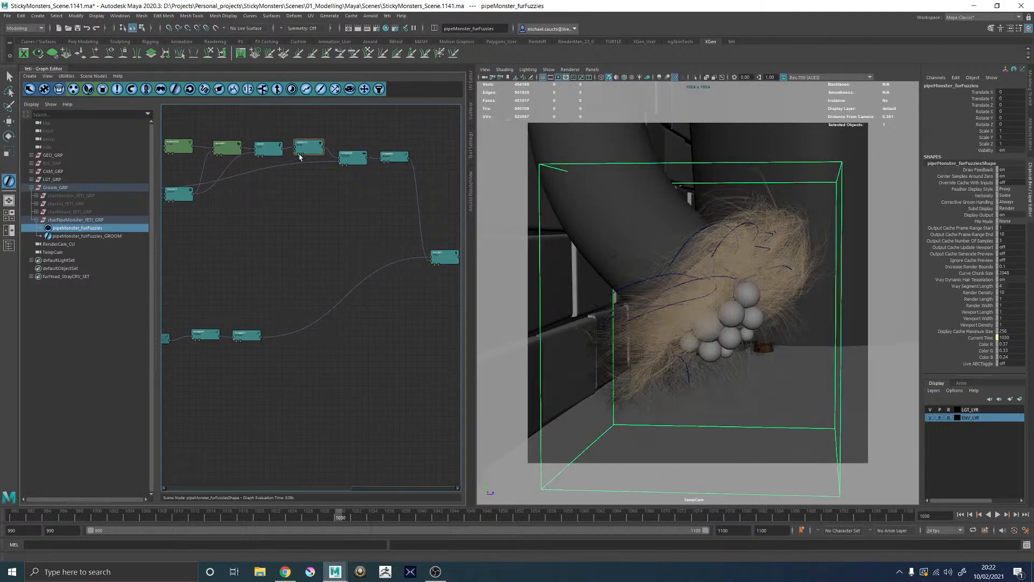
pyautogui.click(345, 164)
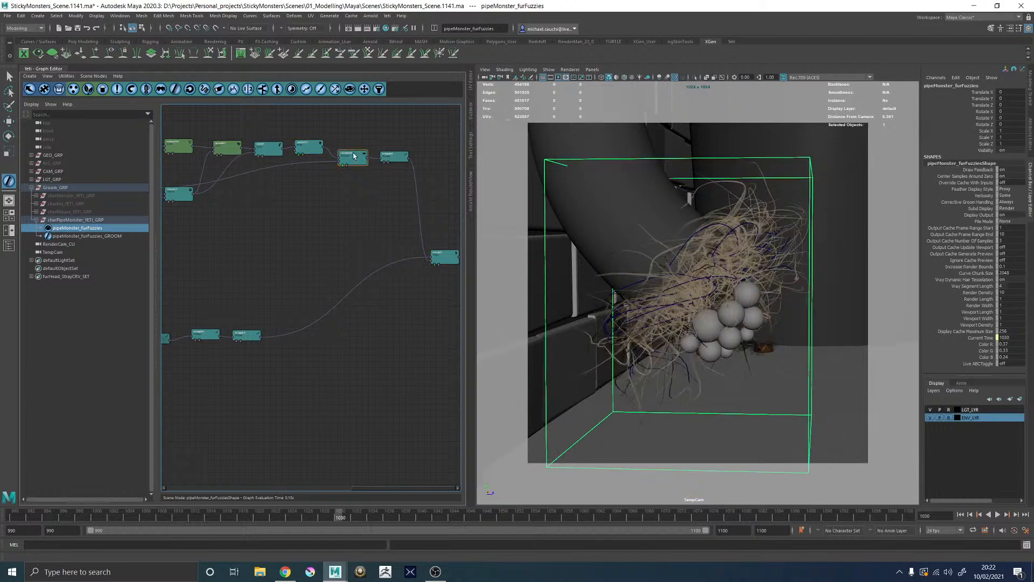
pyautogui.doubleClick(355, 156)
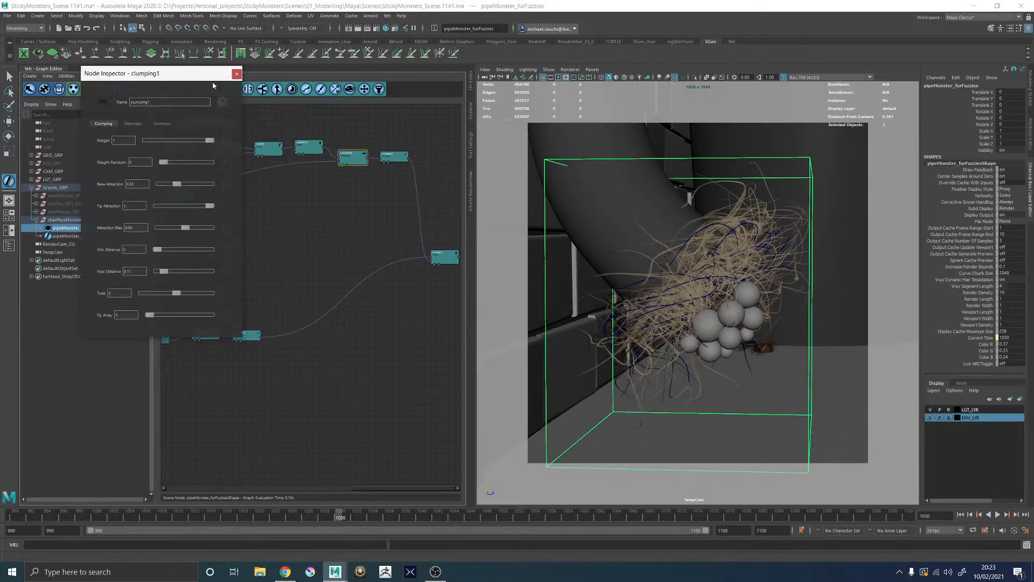
pyautogui.click(236, 71)
pyautogui.moveTo(289, 175); pyautogui.dragTo(382, 175, button='middle')
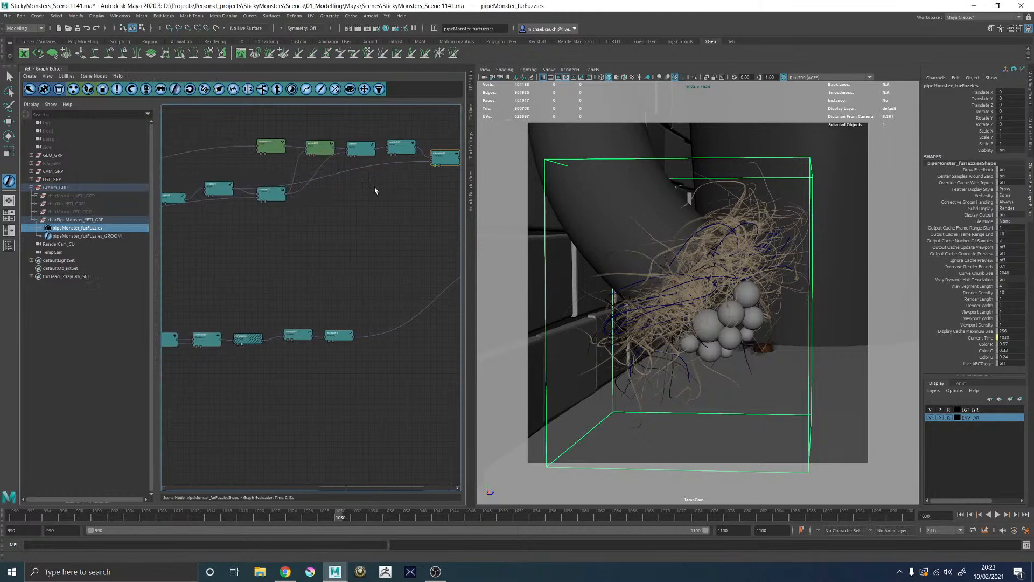
pyautogui.doubleClick(439, 158)
pyautogui.click(140, 125)
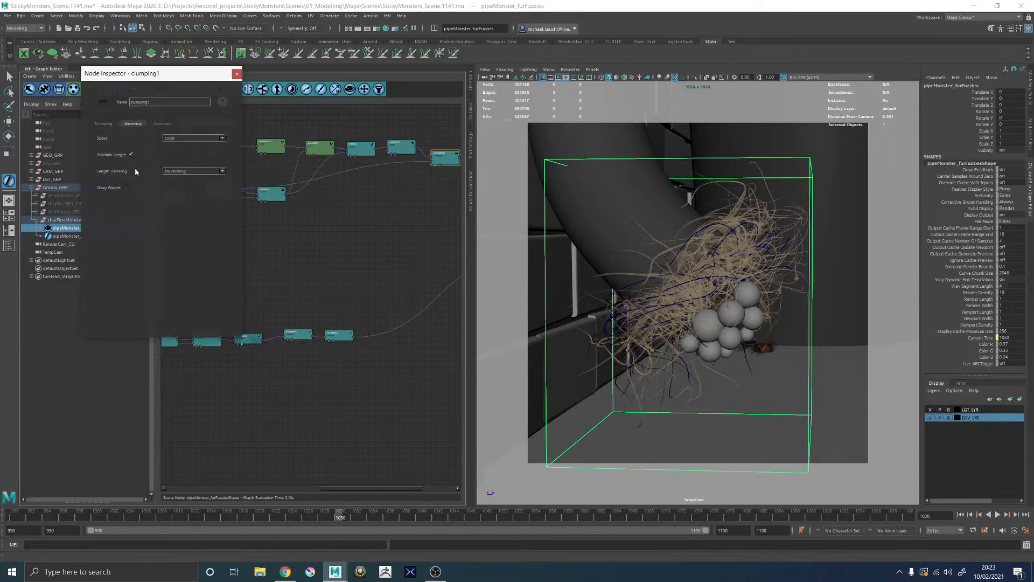
pyautogui.click(182, 182)
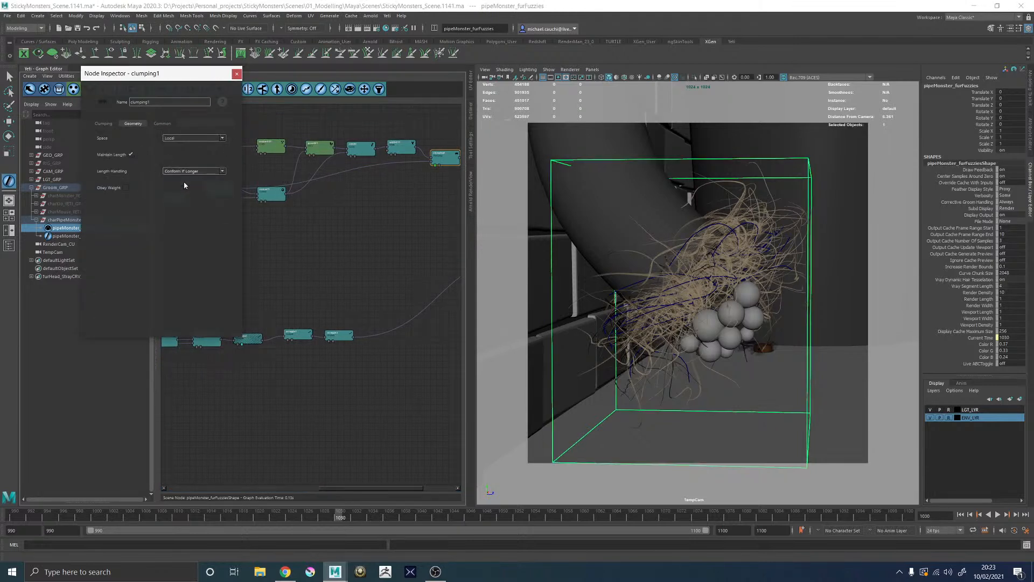
# Step: Try clumping1 without Maintain Length and with Length Handling at Do Nothing, restore both settings, and return to its clumping parameters
pyautogui.click(131, 154)
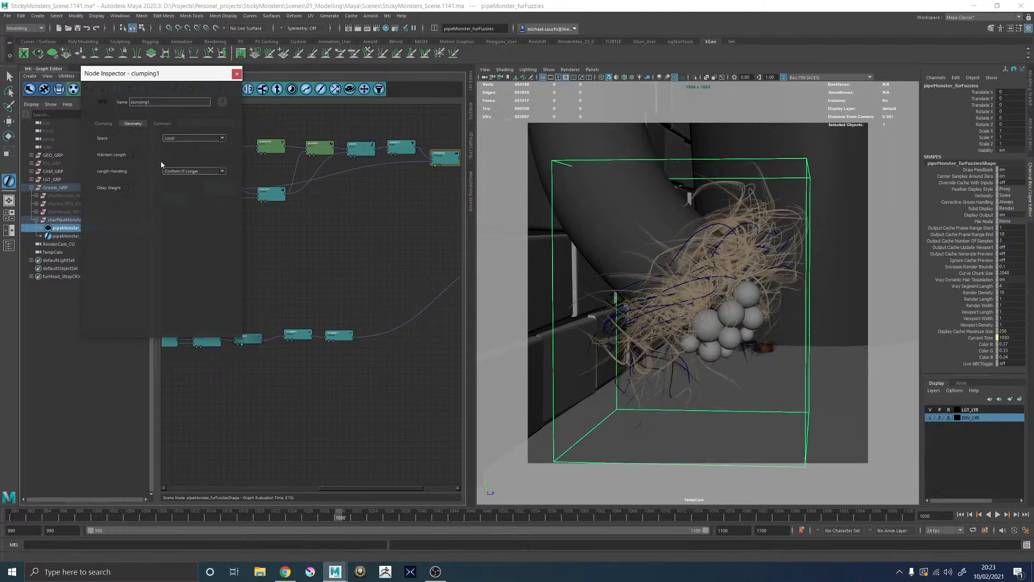
pyautogui.click(189, 169)
pyautogui.click(177, 179)
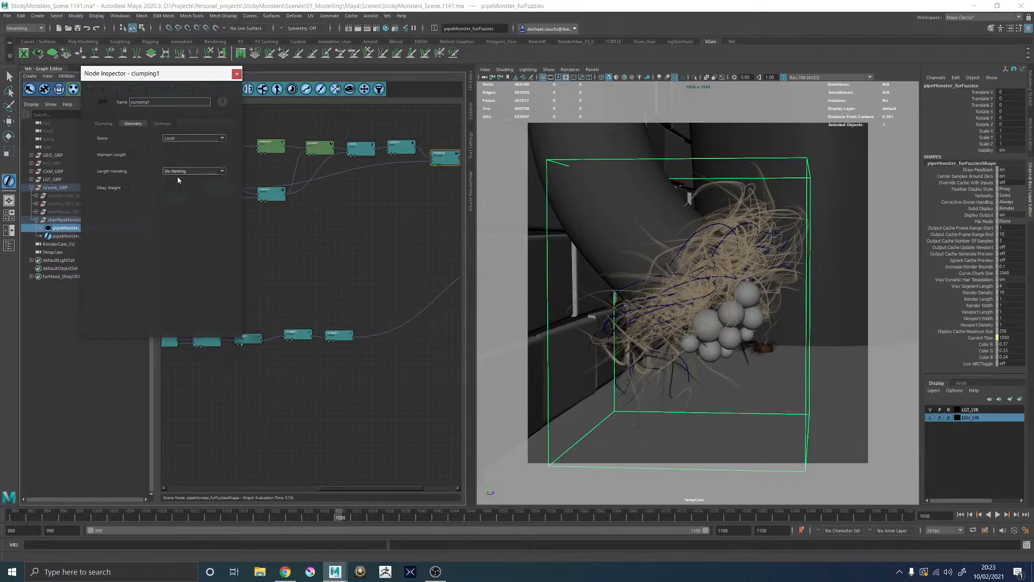
pyautogui.click(187, 171)
pyautogui.click(182, 182)
pyautogui.click(131, 154)
pyautogui.click(104, 123)
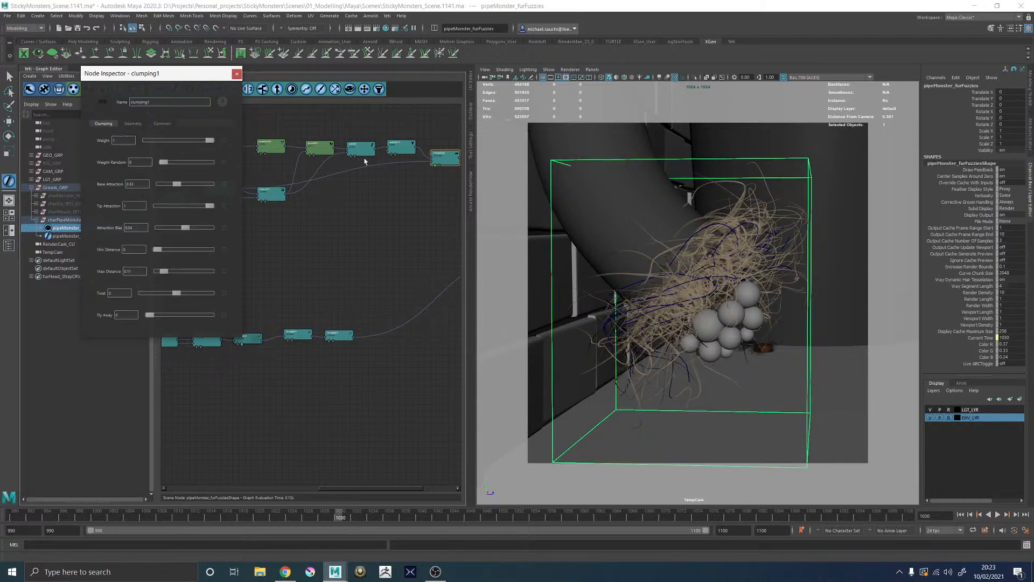
# Step: Raise the Fly Away of the clumping1 node to about 0.38
pyautogui.keyDown('alt'); pyautogui.moveTo(405, 217); pyautogui.dragTo(356, 216, button='middle'); pyautogui.keyUp('alt')
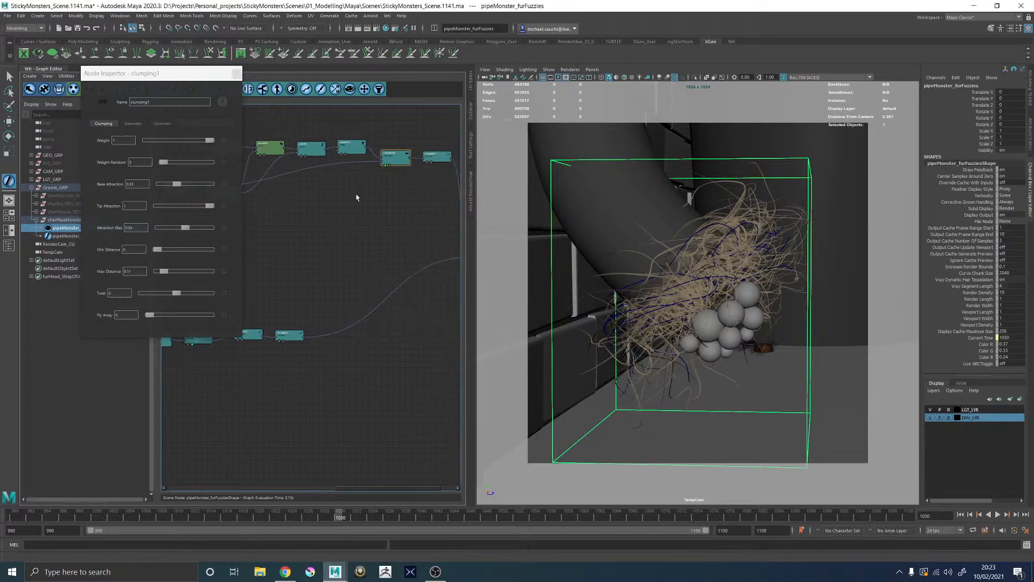
pyautogui.click(85, 144)
pyautogui.moveTo(150, 315); pyautogui.dragTo(128, 318)
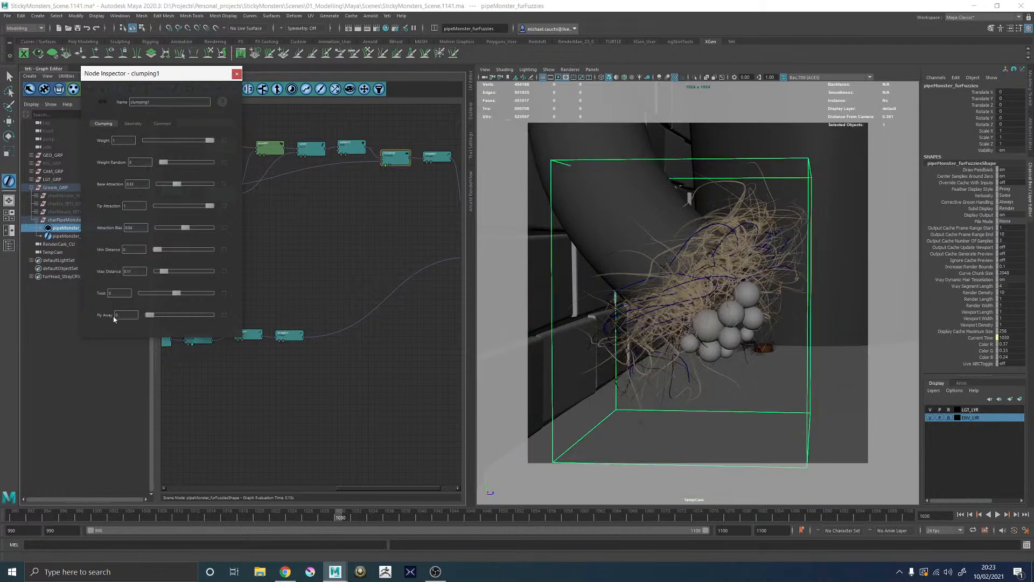
pyautogui.keyDown('alt'); pyautogui.moveTo(262, 250); pyautogui.dragTo(334, 250, button='middle'); pyautogui.keyUp('alt')
pyautogui.keyDown('alt'); pyautogui.moveTo(282, 176); pyautogui.dragTo(309, 177, button='middle'); pyautogui.keyUp('alt')
pyautogui.moveTo(277, 189); pyautogui.dragTo(278, 177)
pyautogui.keyDown('alt'); pyautogui.moveTo(281, 203); pyautogui.dragTo(305, 239, button='middle'); pyautogui.keyUp('alt')
pyautogui.keyDown('alt'); pyautogui.moveTo(438, 150); pyautogui.dragTo(366, 162, button='middle'); pyautogui.keyUp('alt')
pyautogui.click(367, 162)
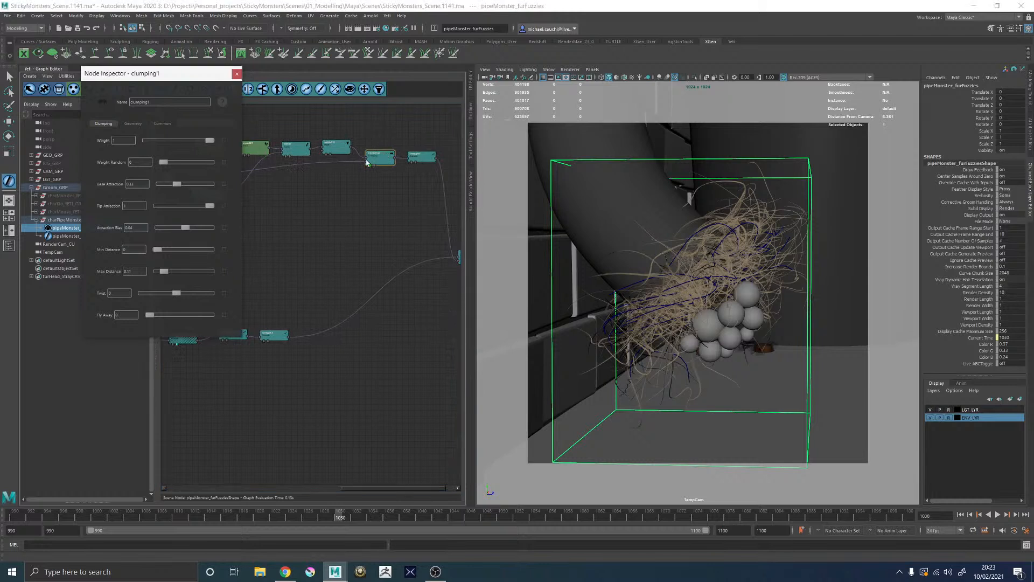
pyautogui.click(154, 317)
pyautogui.moveTo(155, 316)
pyautogui.mouseDown()
pyautogui.moveTo(189, 316)
pyautogui.moveTo(173, 318)
pyautogui.mouseUp()
pyautogui.keyDown('alt'); pyautogui.moveTo(308, 256); pyautogui.dragTo(351, 249, button='middle'); pyautogui.keyUp('alt')
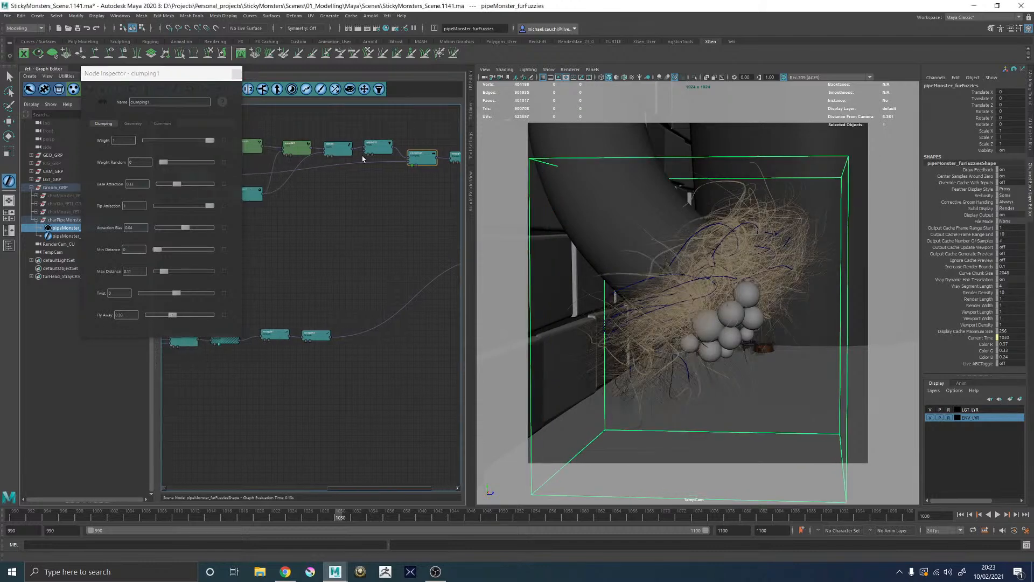
# Step: Compare the fur output of the node upstream of clumping1 with clumping1's own output
pyautogui.click(368, 154)
pyautogui.keyDown('alt'); pyautogui.moveTo(245, 228); pyautogui.dragTo(229, 243, button='middle'); pyautogui.keyUp('alt')
pyautogui.click(248, 204)
pyautogui.click(249, 204)
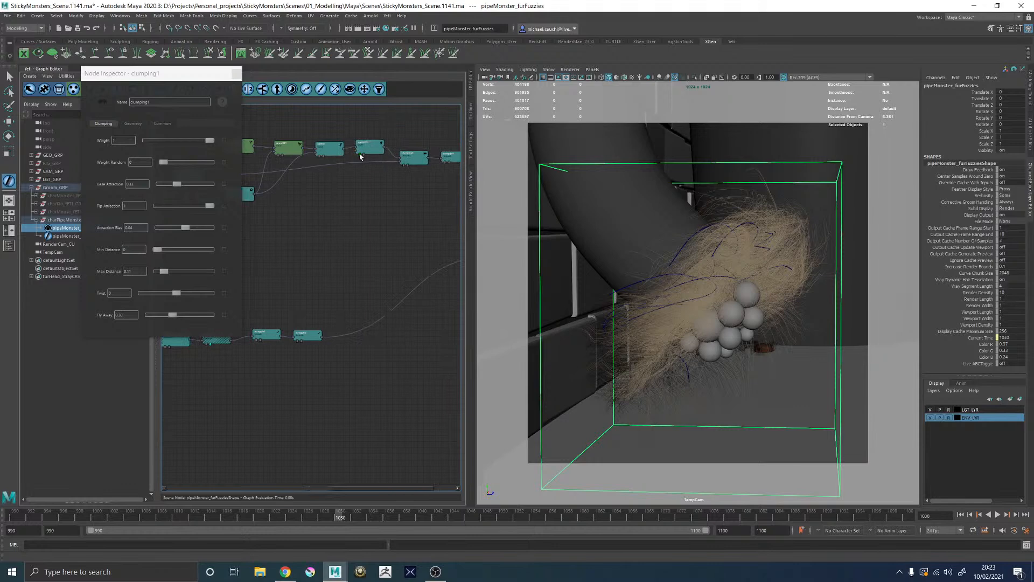
pyautogui.click(406, 161)
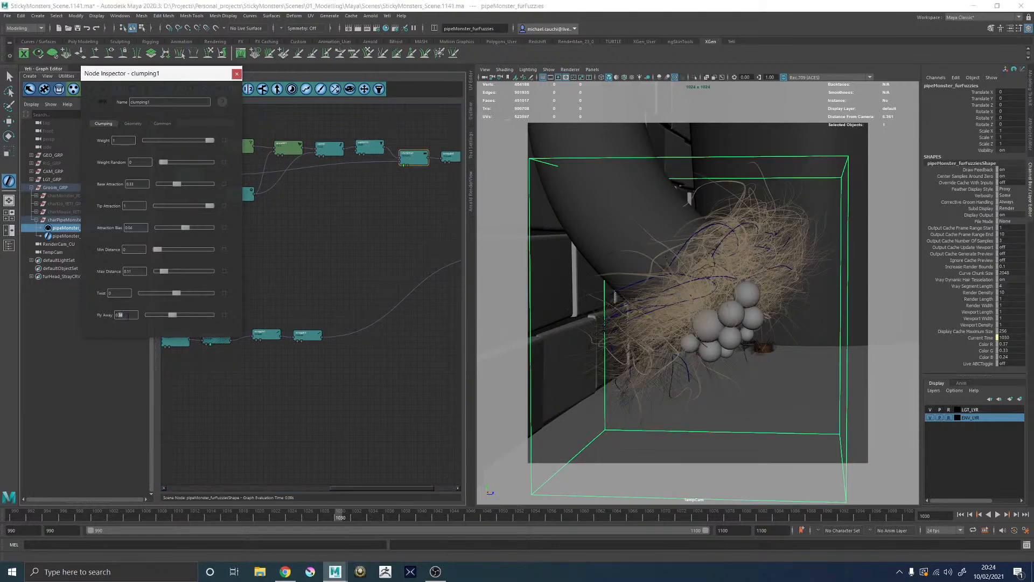
# Step: Try a lower Fly Away on clumping1, return it to about 0.38, and close the node's settings
pyautogui.press('Return')
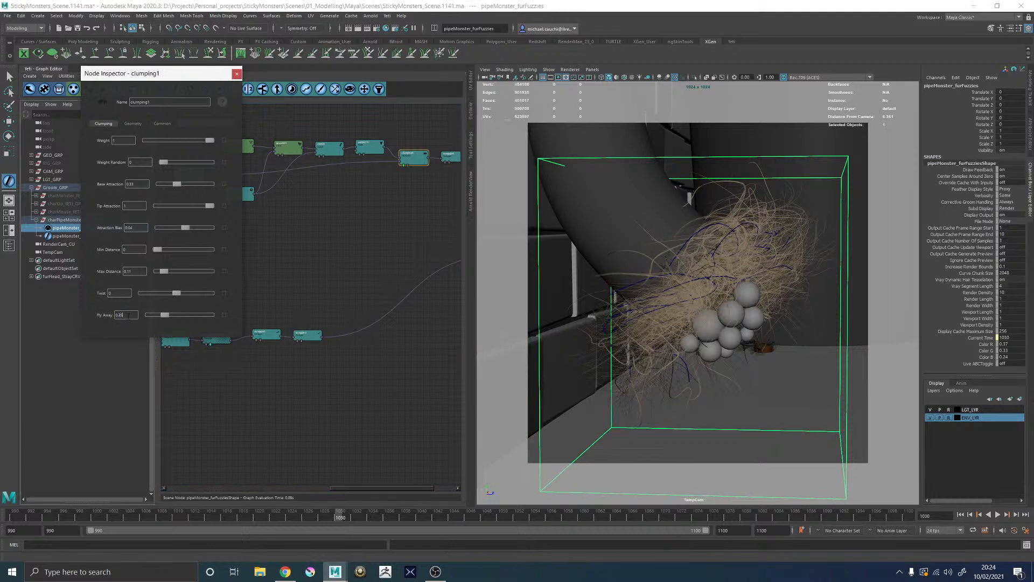
pyautogui.moveTo(167, 317); pyautogui.dragTo(173, 316)
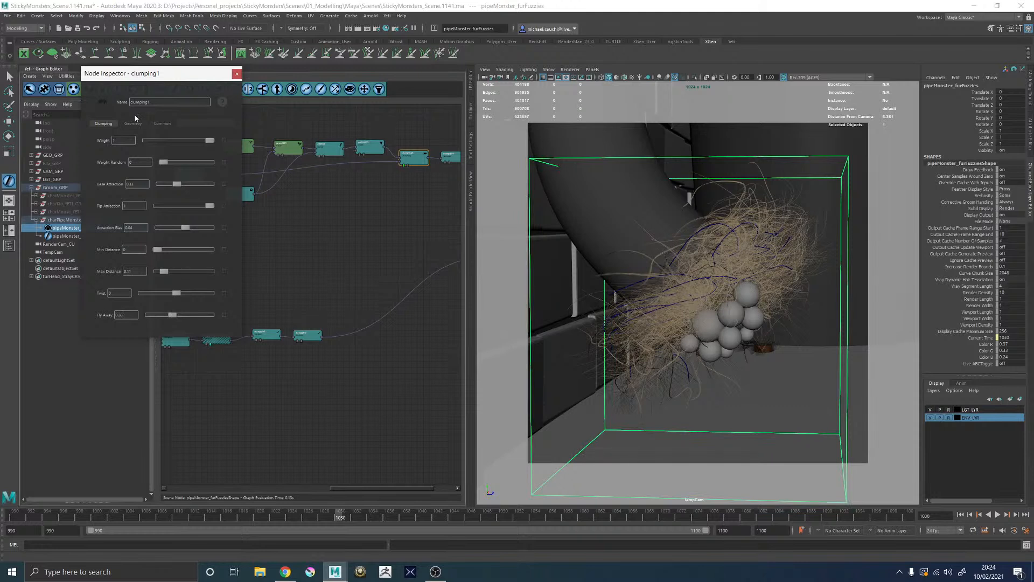
pyautogui.moveTo(128, 139); pyautogui.dragTo(106, 142)
pyautogui.moveTo(130, 313); pyautogui.dragTo(101, 316)
pyautogui.click(237, 73)
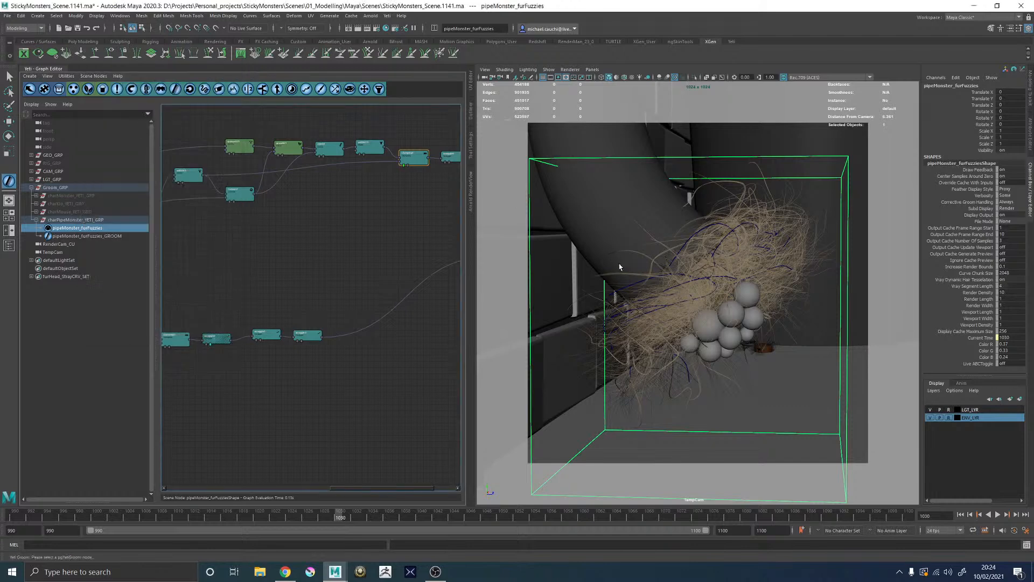
# Step: Display the combined fur from the graph's final node and move that node slightly away from the two branches feeding it
pyautogui.keyDown('alt'); pyautogui.moveTo(426, 226); pyautogui.dragTo(244, 234, button='middle'); pyautogui.keyUp('alt')
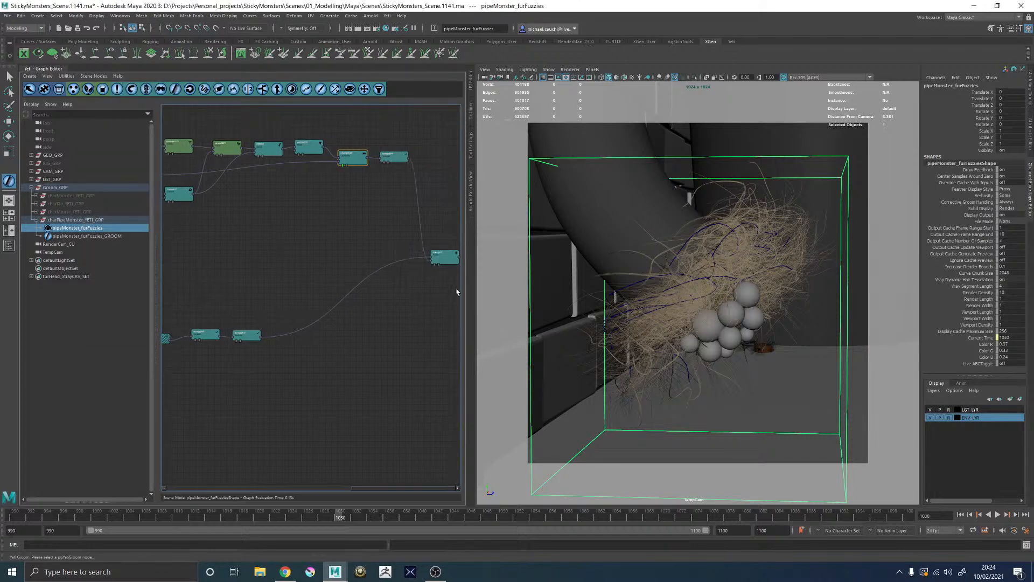
pyautogui.click(435, 264)
pyautogui.moveTo(441, 263); pyautogui.dragTo(462, 259)
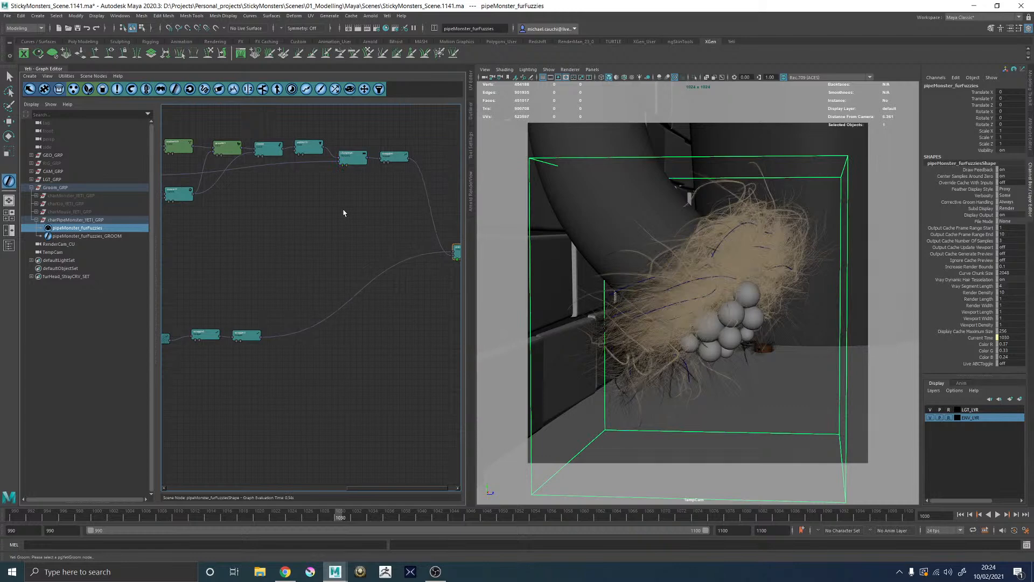
pyautogui.keyDown('alt'); pyautogui.moveTo(315, 137); pyautogui.dragTo(326, 137, button='middle'); pyautogui.keyUp('alt')
# Step: Test clumping1's Fly Away at 1 and about 0.64, settle on 0.5, and close the node's settings
pyautogui.doubleClick(361, 157)
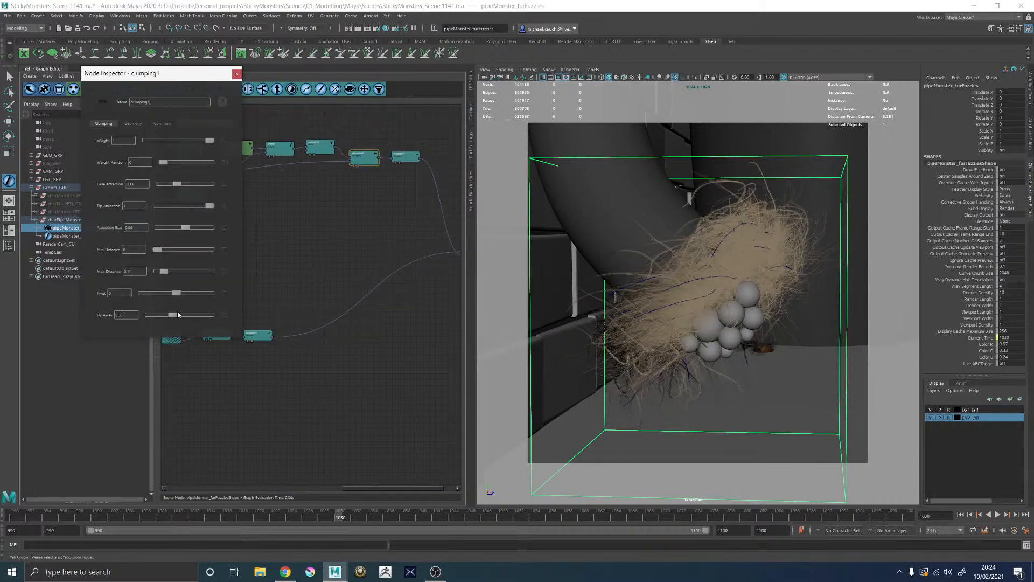
pyautogui.moveTo(195, 319); pyautogui.dragTo(227, 322)
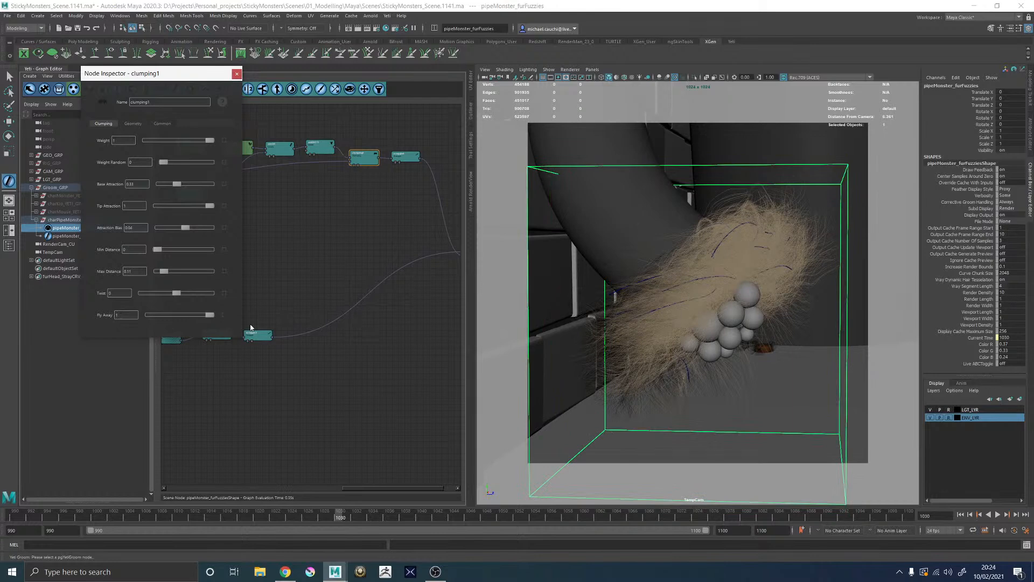
pyautogui.moveTo(186, 320)
pyautogui.mouseDown()
pyautogui.moveTo(153, 315)
pyautogui.moveTo(199, 316)
pyautogui.moveTo(188, 315)
pyautogui.mouseUp()
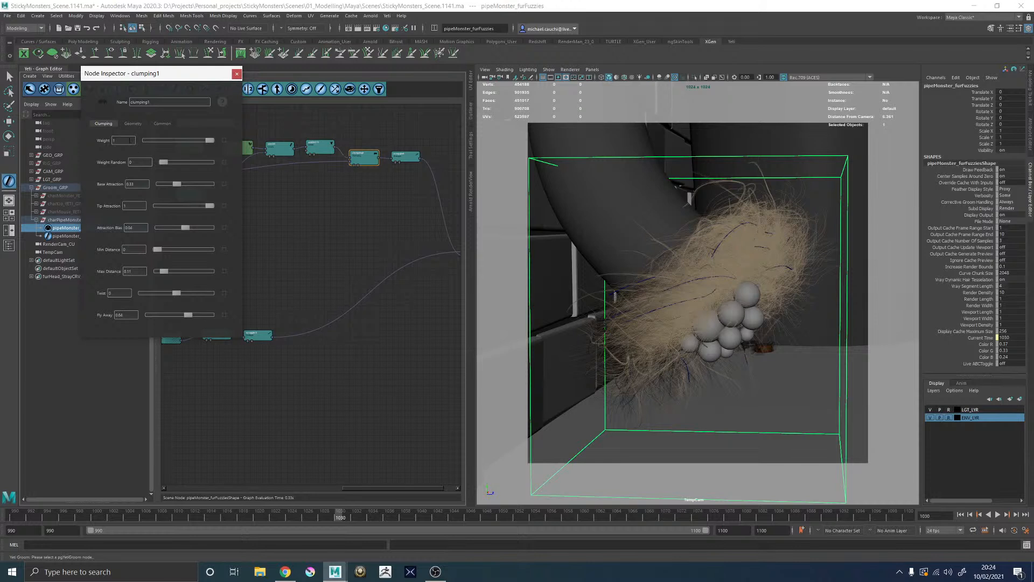
pyautogui.moveTo(188, 315)
pyautogui.mouseDown()
pyautogui.moveTo(168, 318)
pyautogui.moveTo(181, 319)
pyautogui.mouseUp()
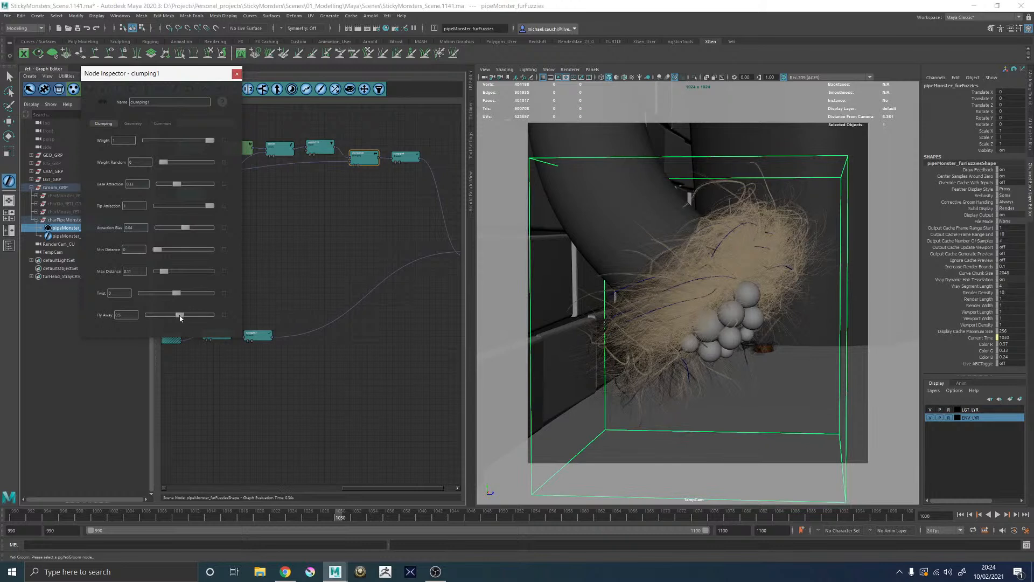
pyautogui.click(236, 73)
# Step: Render the pipe monster from a wider camera view in Arnold RenderView and examine the fur above the eyes up close
pyautogui.keyDown('alt'); pyautogui.moveTo(347, 219); pyautogui.dragTo(320, 220, button='middle'); pyautogui.keyUp('alt')
pyautogui.keyDown('alt'); pyautogui.moveTo(736, 205); pyautogui.dragTo(656, 206, button='right'); pyautogui.keyUp('alt')
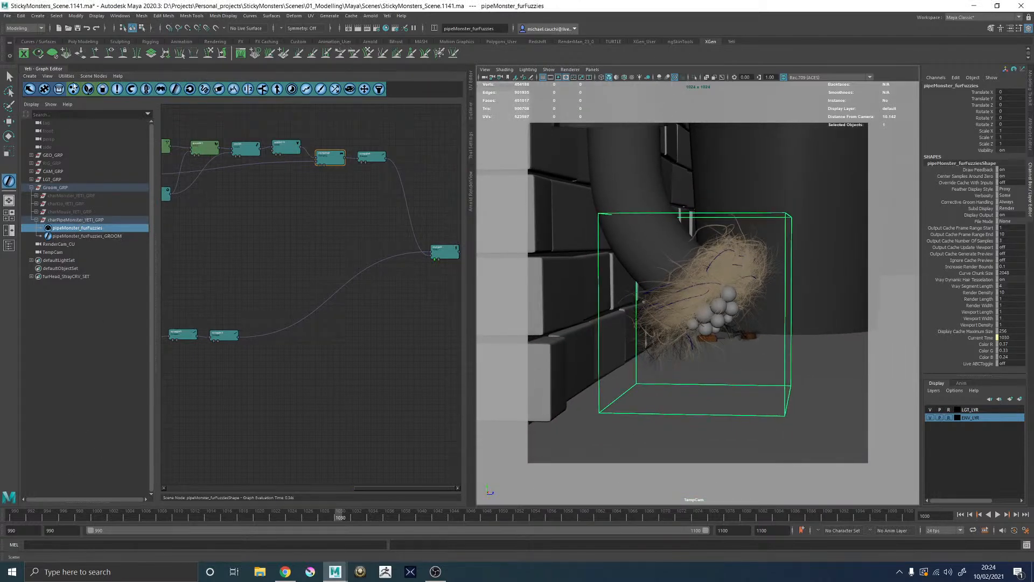
pyautogui.click(472, 193)
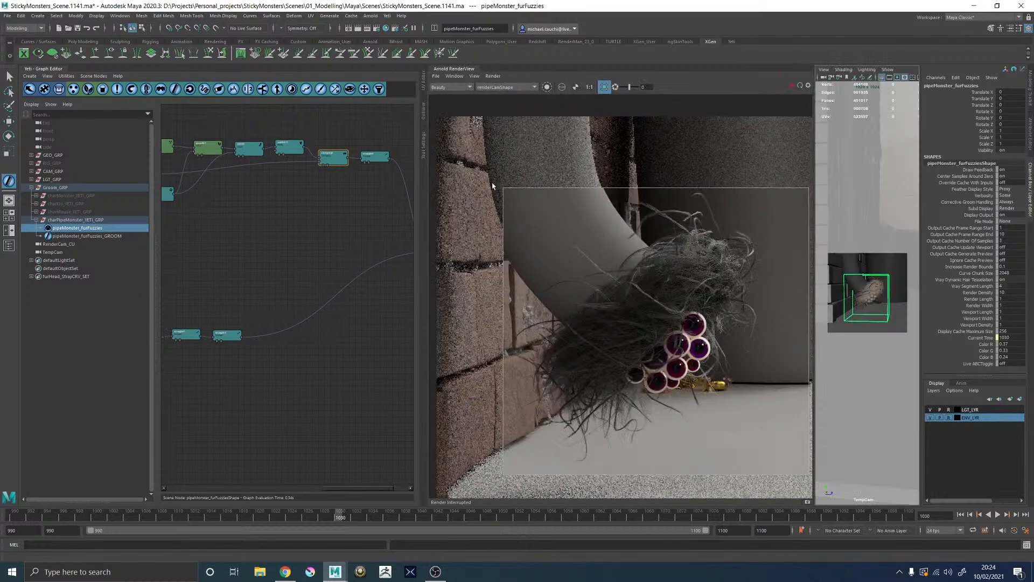
pyautogui.click(793, 87)
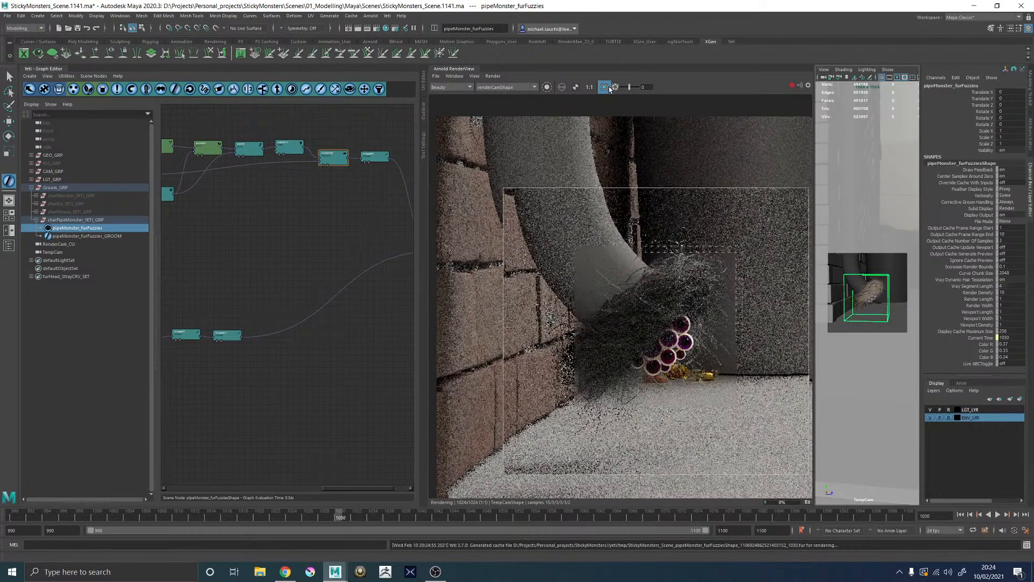
pyautogui.scroll(2, 897, 272)
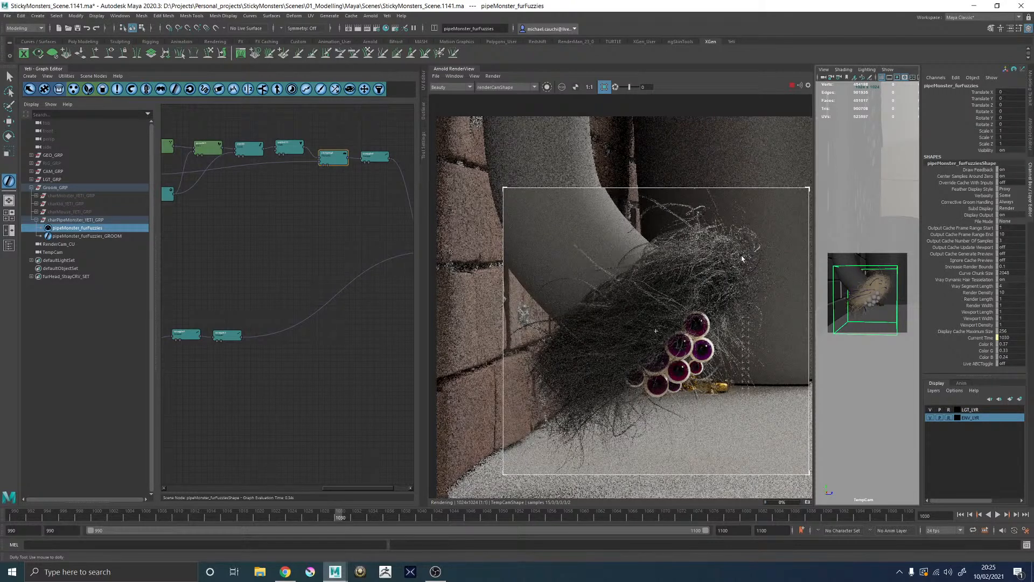
pyautogui.scroll(2, 704, 253)
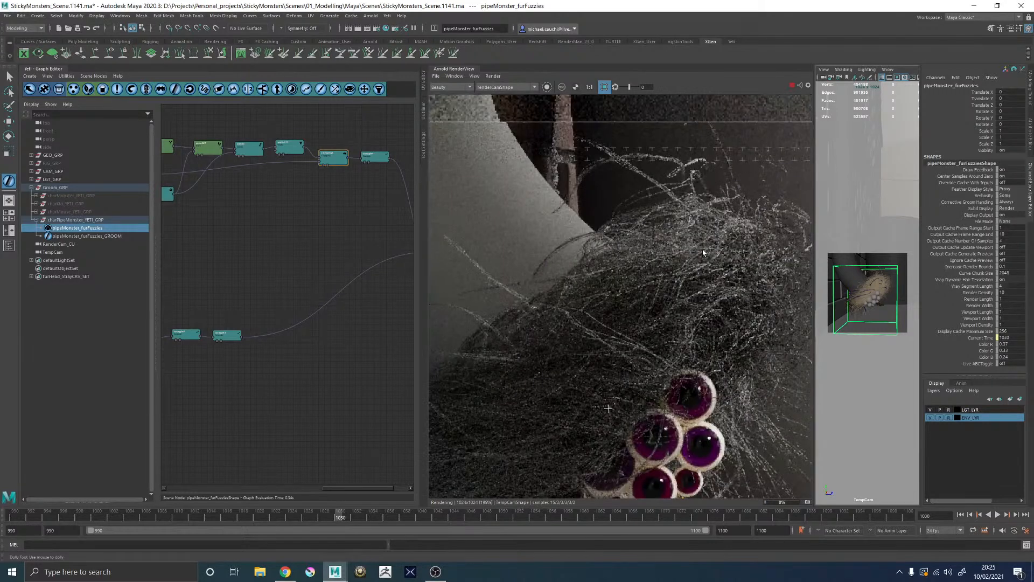
pyautogui.scroll(-2, 713, 247)
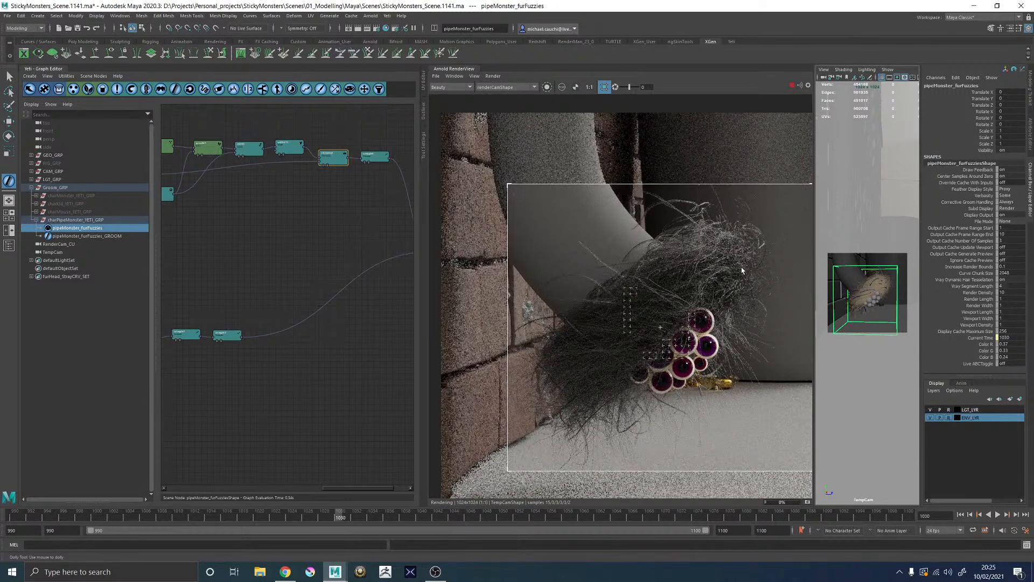
# Step: Set clumping1's Fly Away to 0.2 while the render updates and close the node's settings
pyautogui.doubleClick(333, 157)
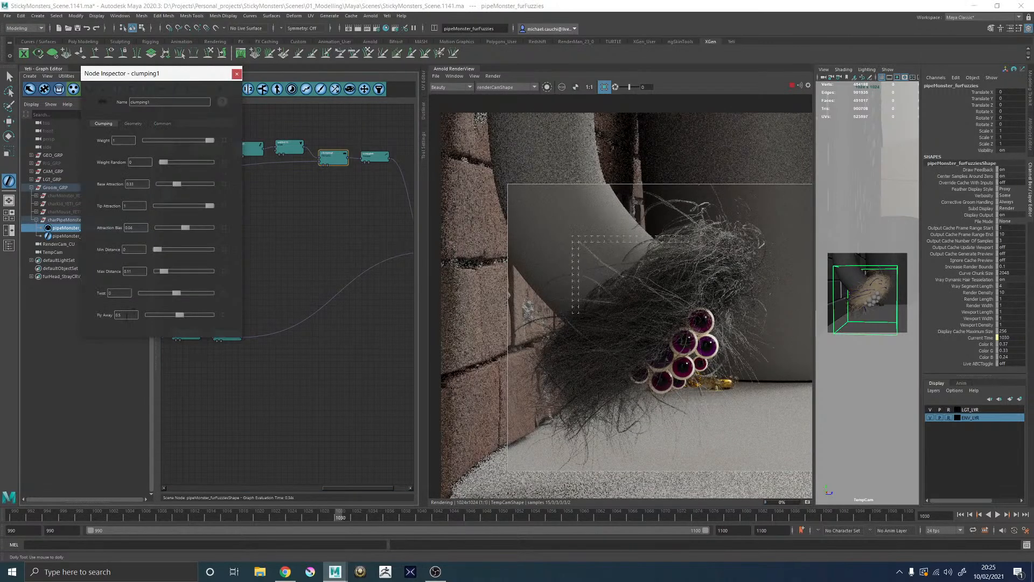
pyautogui.press('Return')
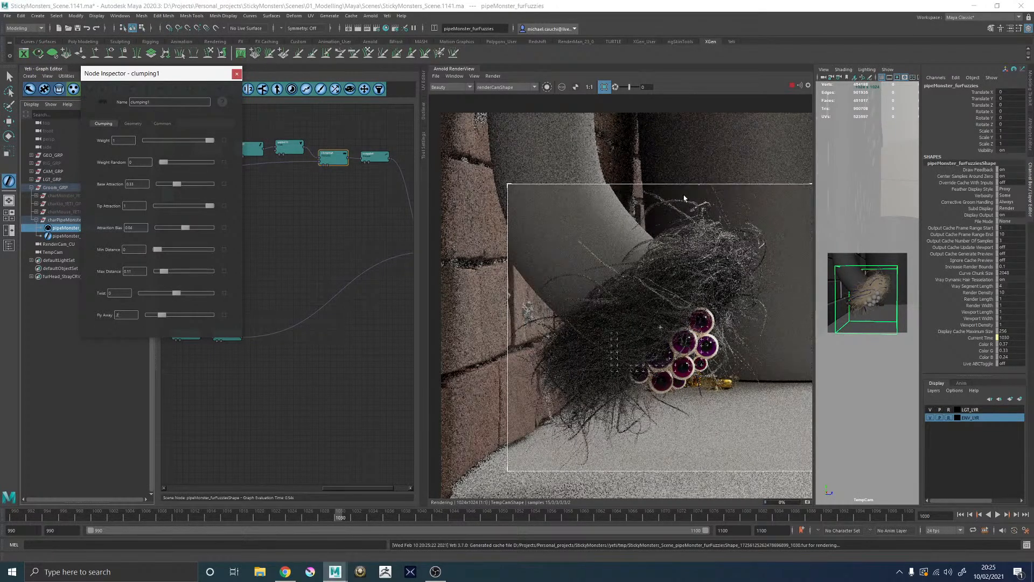
pyautogui.click(237, 73)
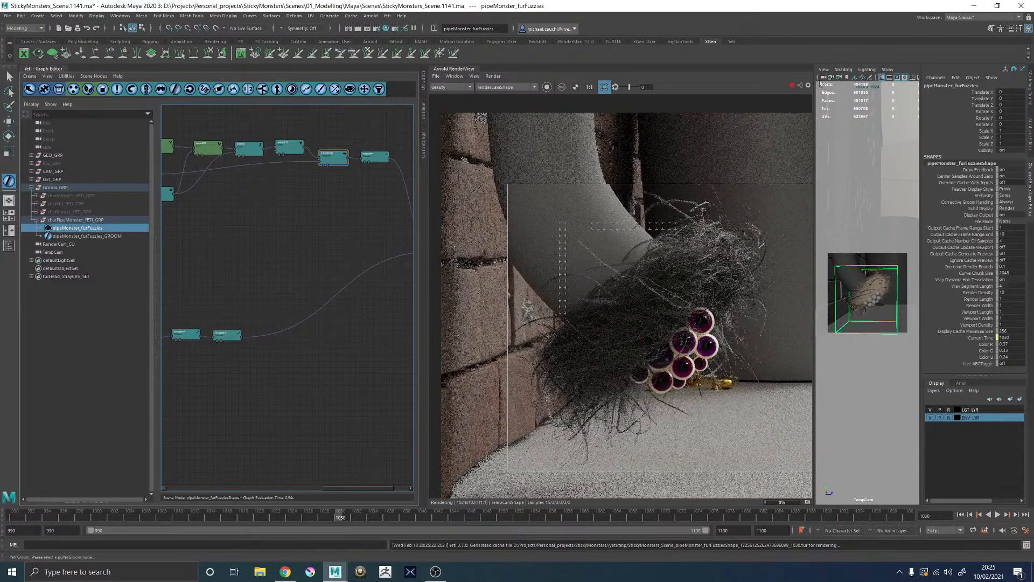
# Step: Stop the Arnold render, close the render view, and hide the charPipeMonster_YETI_GRP group
pyautogui.click(792, 86)
pyautogui.click(443, 69)
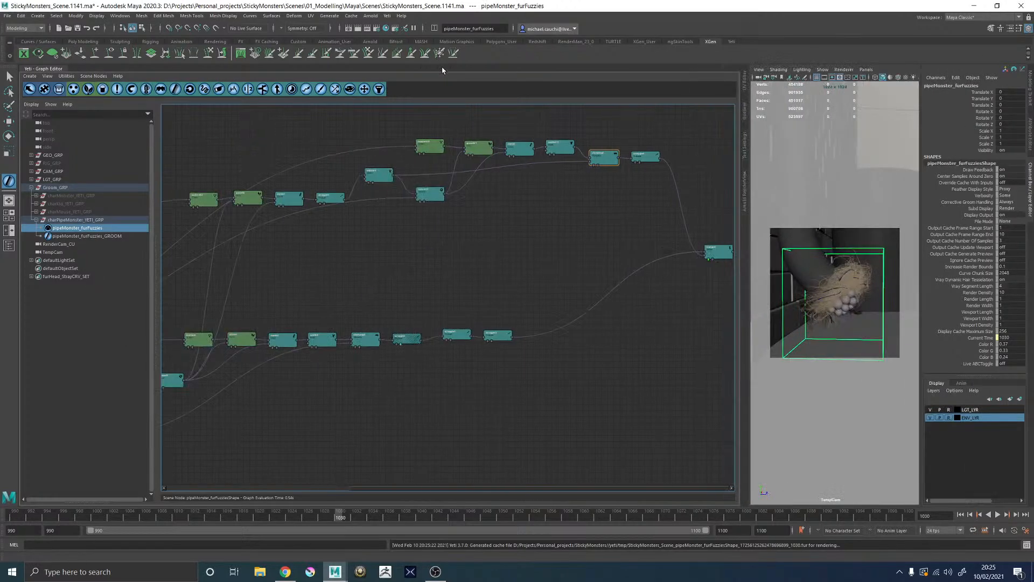
pyautogui.click(70, 220)
pyautogui.press('h')
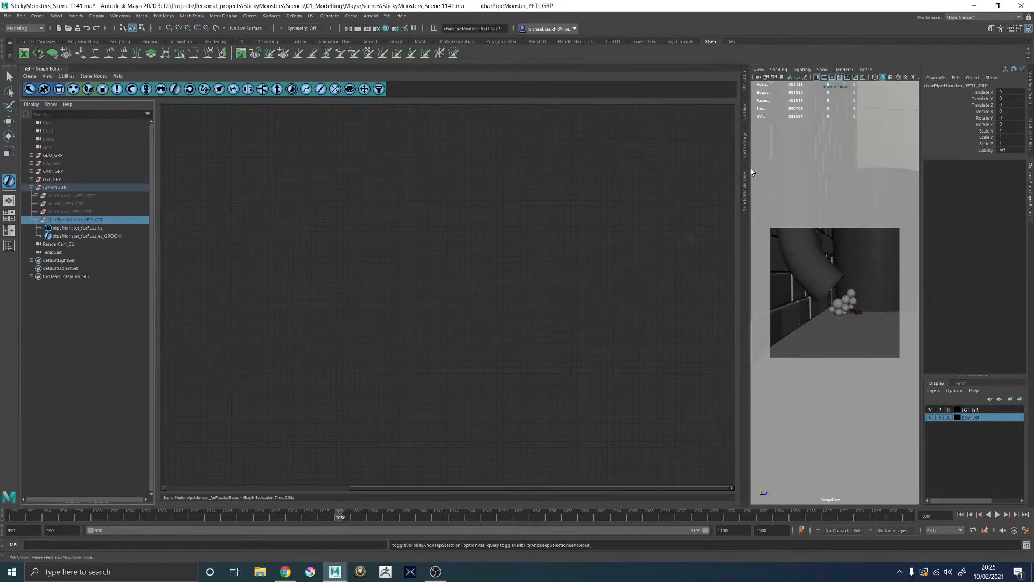
# Step: Enlarge the viewport, look through the persp camera, and bring the drain monster's head into view
pyautogui.moveTo(751, 169); pyautogui.dragTo(278, 171)
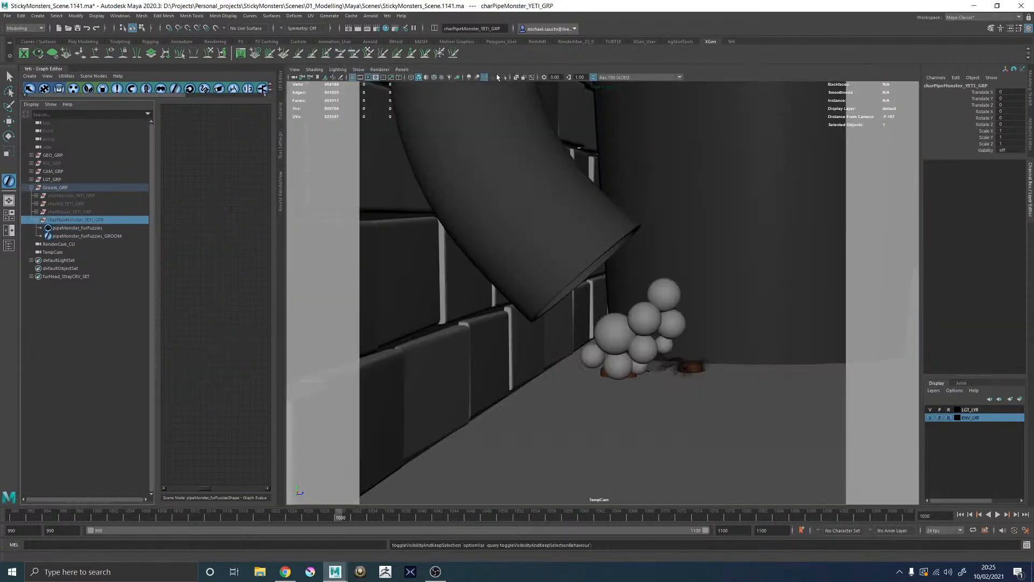
pyautogui.click(402, 70)
pyautogui.moveTo(414, 78)
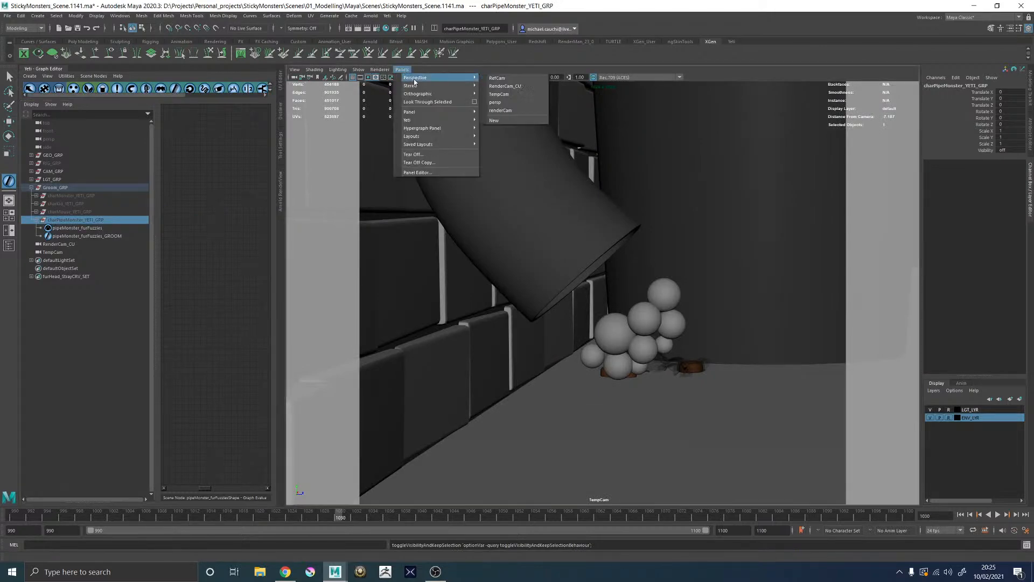
pyautogui.click(499, 103)
pyautogui.scroll(-5, 746, 345)
pyautogui.keyDown('alt'); pyautogui.moveTo(746, 344); pyautogui.dragTo(642, 263); pyautogui.keyUp('alt')
pyautogui.keyDown('alt'); pyautogui.moveTo(641, 263); pyautogui.dragTo(609, 298, button='middle'); pyautogui.keyUp('alt')
pyautogui.moveTo(606, 315)
pyautogui.keyDown('alt'); pyautogui.mouseDown()
pyautogui.moveTo(584, 305)
pyautogui.moveTo(609, 310)
pyautogui.mouseUp(); pyautogui.keyUp('alt')
pyautogui.scroll(4, 612, 326)
# Step: Make ENV_LYR a template layer and bring DrainMonster_GEO closer through the environment wireframe
pyautogui.click(948, 418)
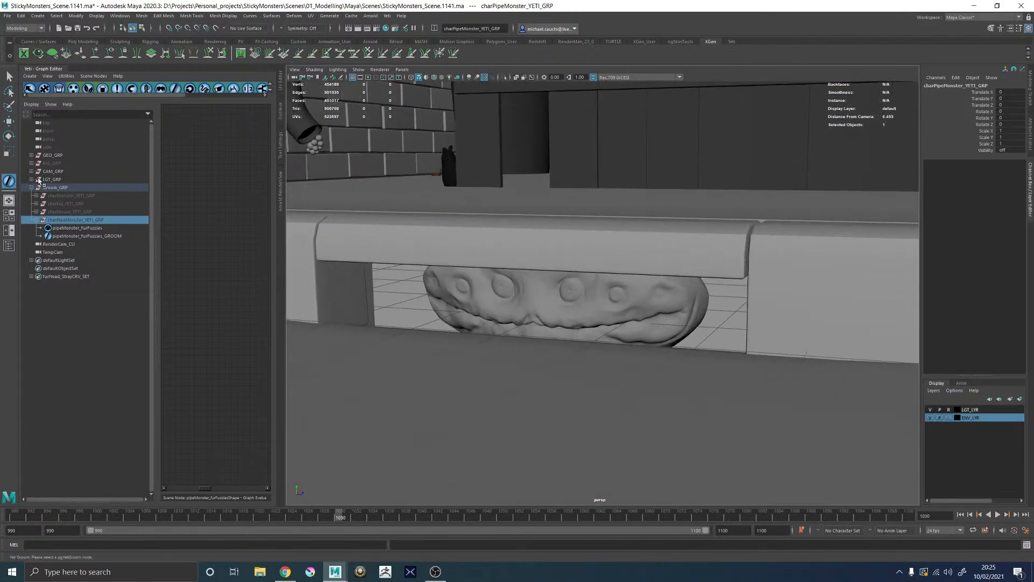
pyautogui.press('q')
pyautogui.click(534, 284)
pyautogui.click(552, 249)
pyautogui.click(548, 302)
pyautogui.keyDown('alt'); pyautogui.moveTo(453, 279); pyautogui.dragTo(489, 273, button='middle'); pyautogui.keyUp('alt')
pyautogui.keyDown('alt'); pyautogui.moveTo(489, 273); pyautogui.dragTo(536, 289, button='right'); pyautogui.keyUp('alt')
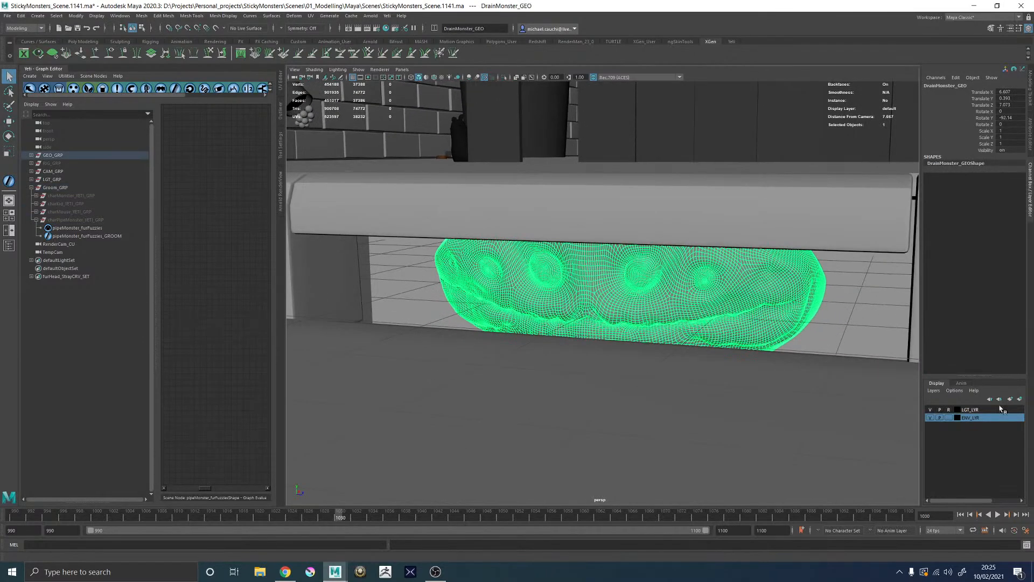
pyautogui.click(949, 418)
pyautogui.click(949, 419)
pyautogui.click(949, 419)
pyautogui.keyDown('alt'); pyautogui.moveTo(907, 401); pyautogui.dragTo(846, 388, button='right'); pyautogui.keyUp('alt')
pyautogui.click(697, 385)
pyautogui.keyDown('alt'); pyautogui.moveTo(697, 385); pyautogui.dragTo(713, 393); pyautogui.keyUp('alt')
pyautogui.moveTo(590, 335); pyautogui.dragTo(609, 390)
pyautogui.keyDown('alt'); pyautogui.moveTo(644, 376); pyautogui.dragTo(678, 377, button='middle'); pyautogui.keyUp('alt')
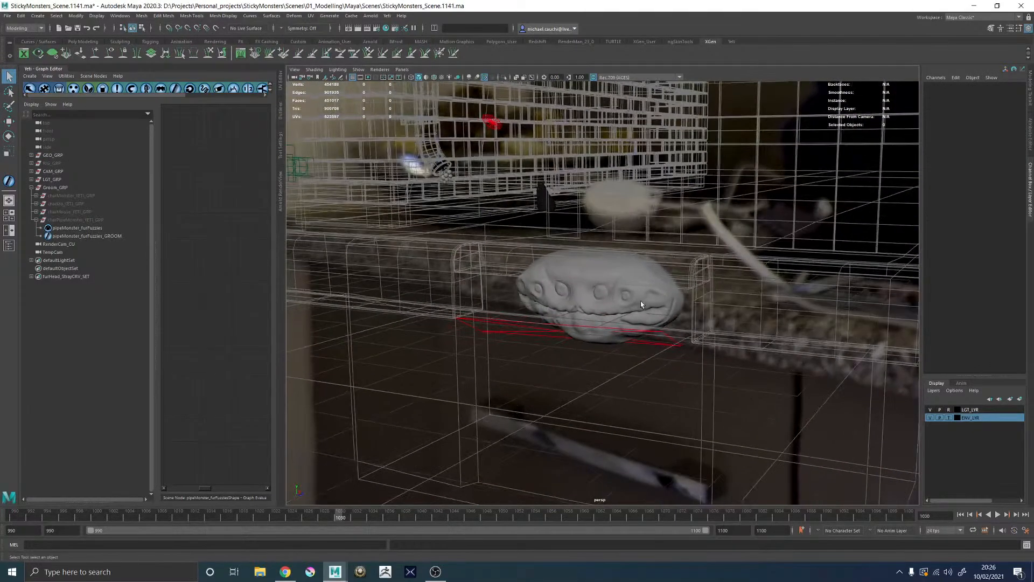
# Step: Create a new Yeti node for the drain monster and name it drainMonster_furHead
pyautogui.click(651, 306)
pyautogui.keyDown('alt'); pyautogui.moveTo(714, 312); pyautogui.dragTo(665, 303); pyautogui.keyUp('alt')
pyautogui.keyDown('alt'); pyautogui.moveTo(666, 302); pyautogui.dragTo(596, 282, button='middle'); pyautogui.keyUp('alt')
pyautogui.keyDown('alt'); pyautogui.moveTo(596, 282); pyautogui.dragTo(649, 291, button='right'); pyautogui.keyUp('alt')
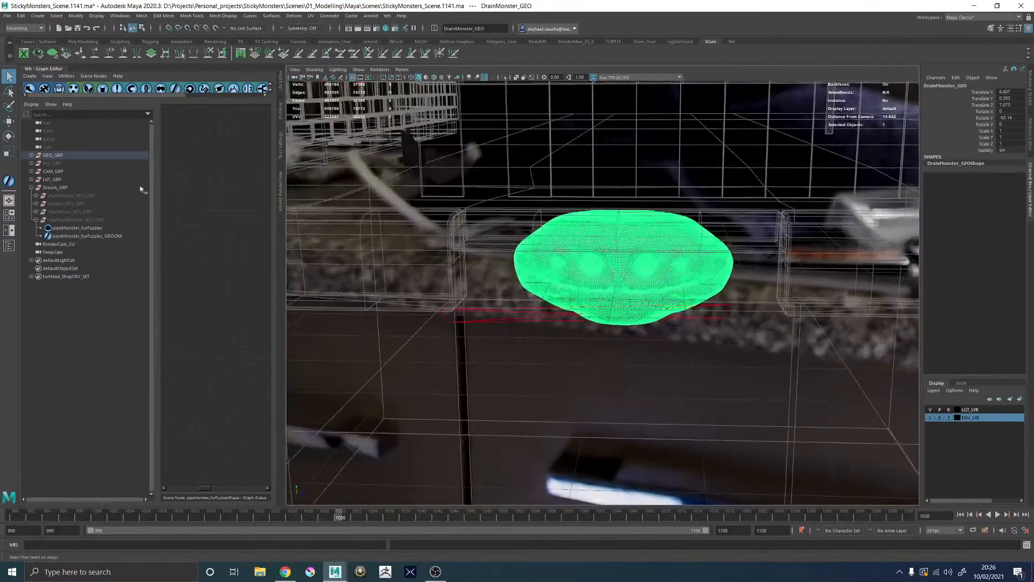
pyautogui.click(36, 220)
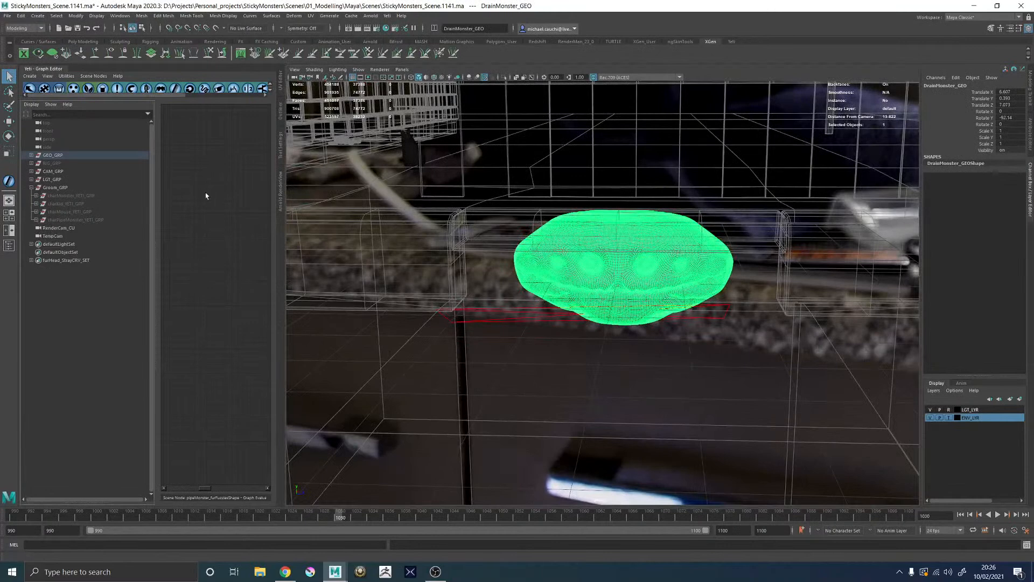
pyautogui.click(387, 16)
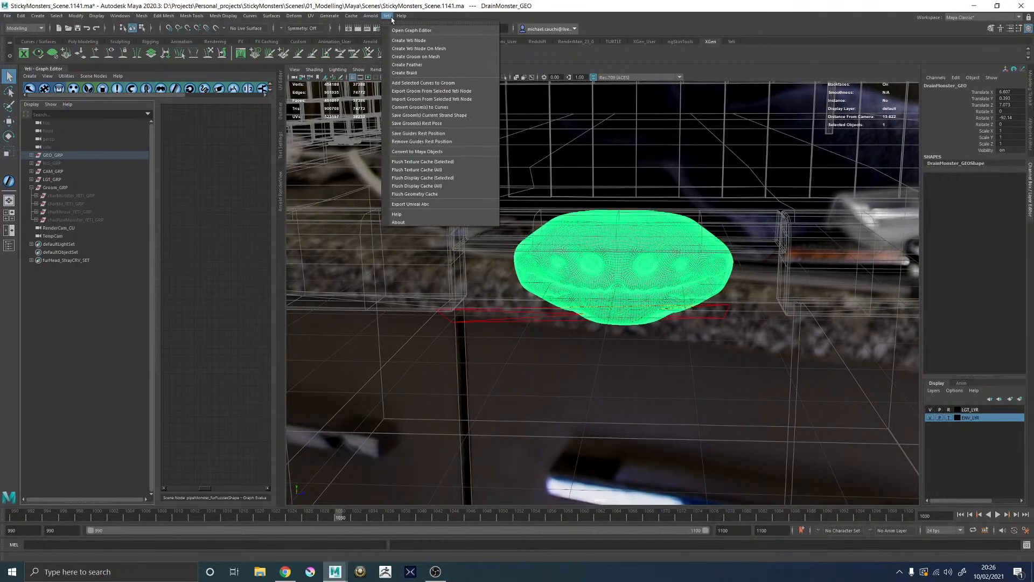
pyautogui.click(399, 41)
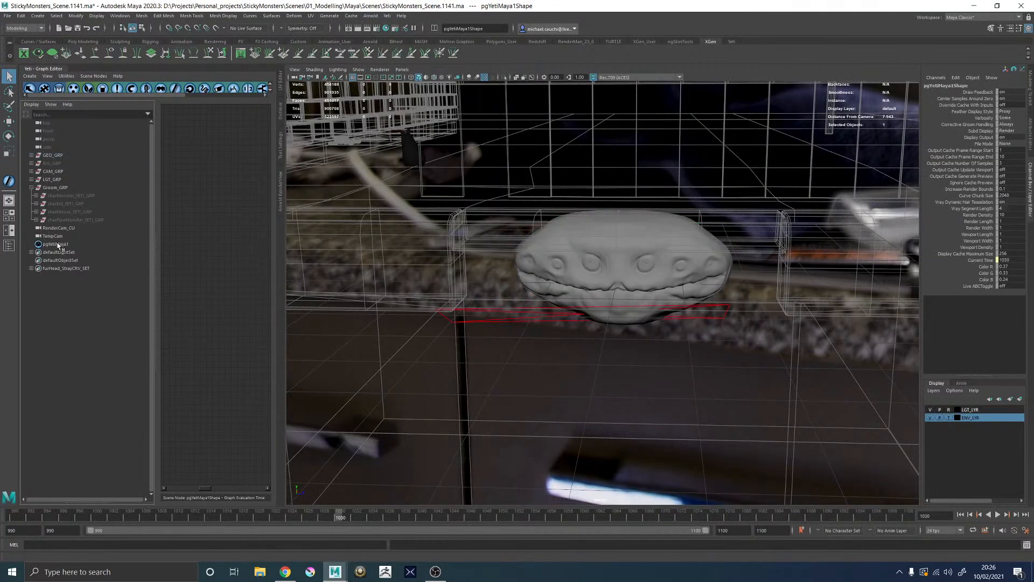
pyautogui.doubleClick(56, 244)
pyautogui.write('drainMonster_fur')
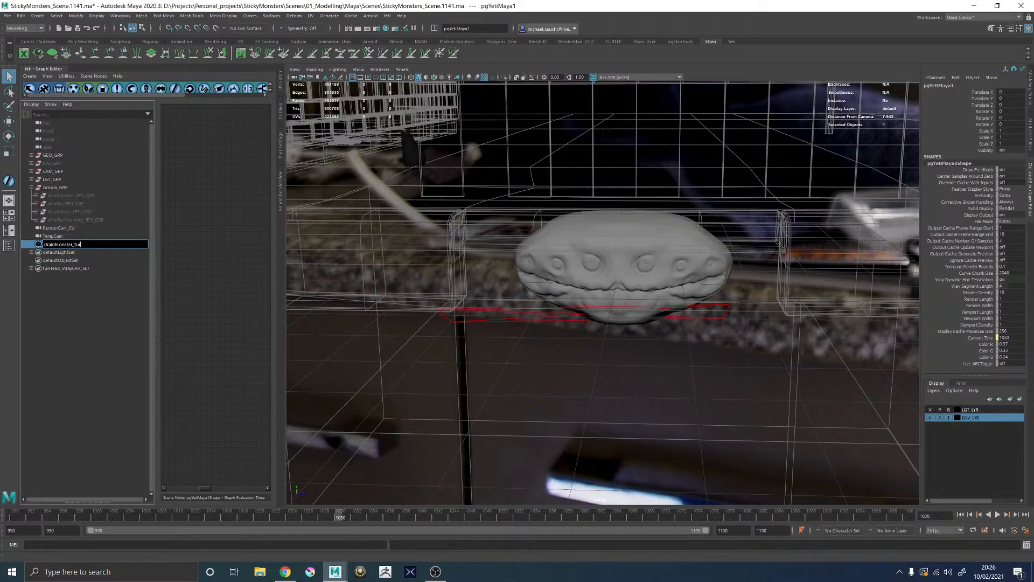
pyautogui.write('ad')
pyautogui.press('Return')
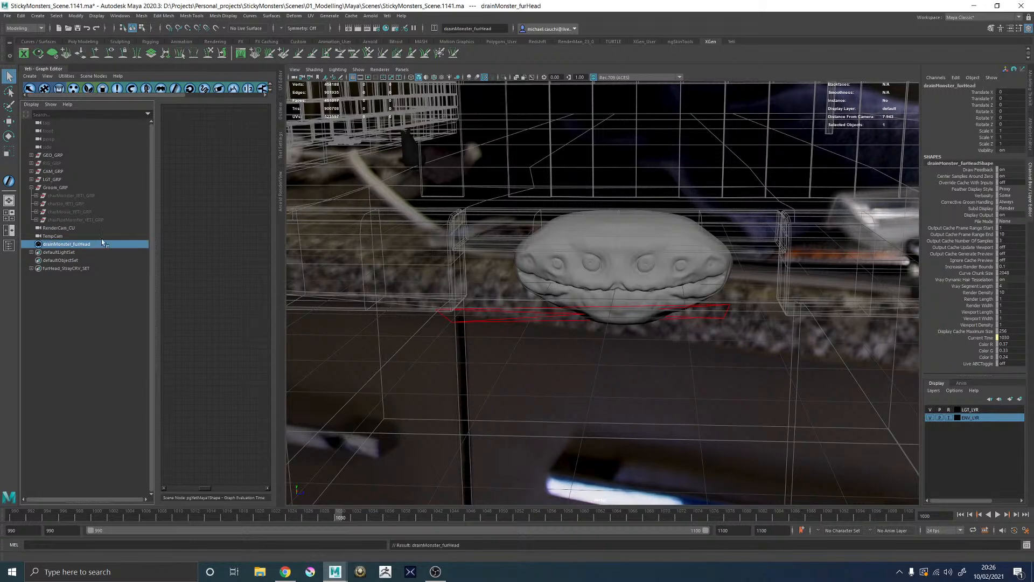
# Step: Create a Yeti groom on DrainMonster_GEO and name it drainMonster_furHead_GROOM
pyautogui.click(659, 277)
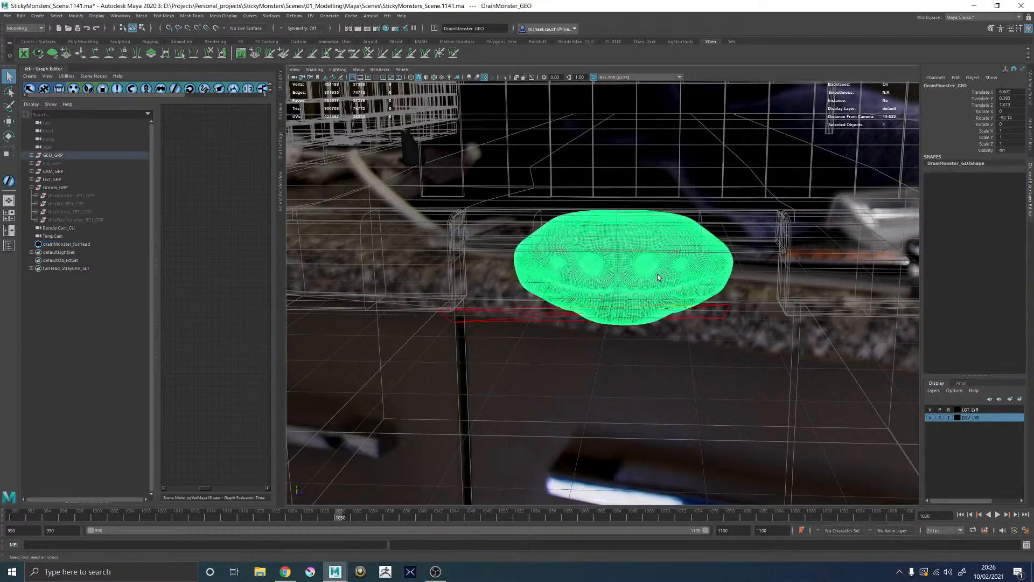
pyautogui.click(387, 16)
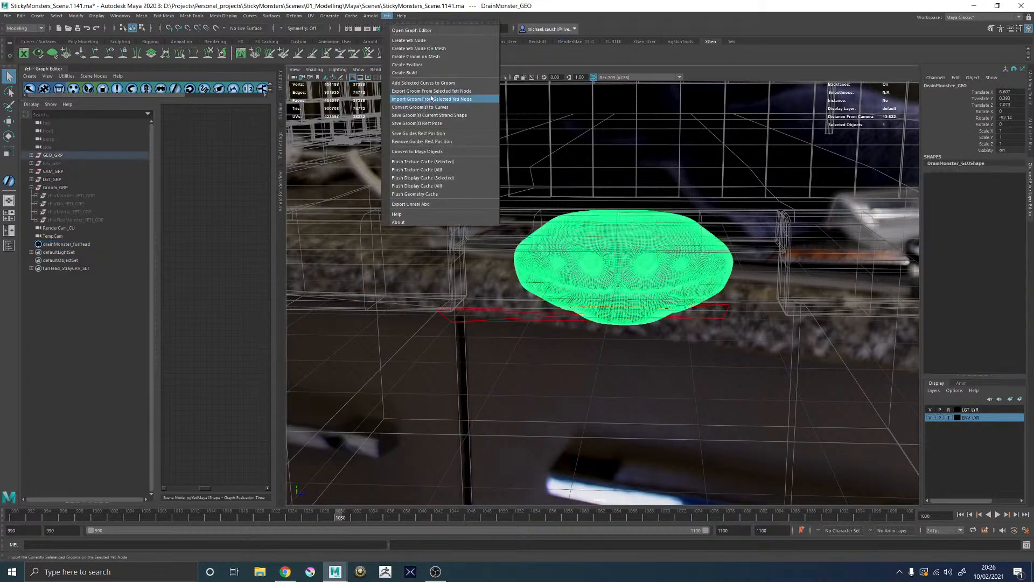
pyautogui.click(418, 56)
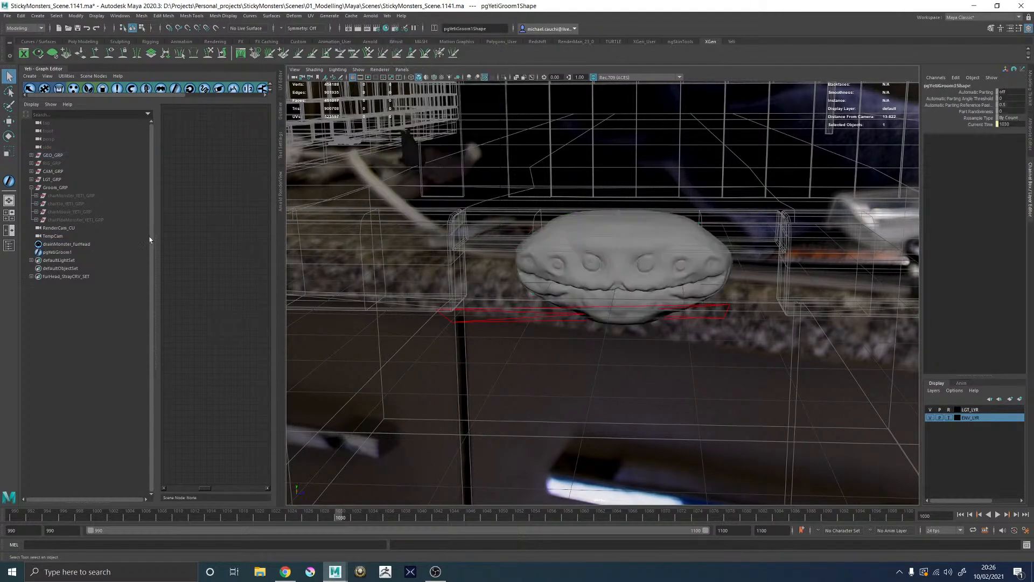
pyautogui.doubleClick(80, 245)
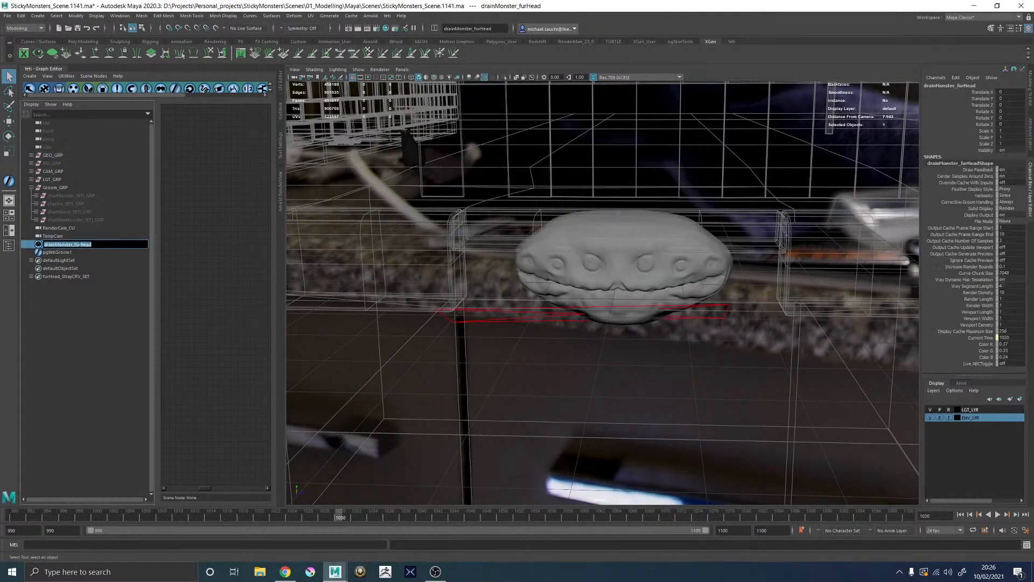
pyautogui.doubleClick(62, 253)
pyautogui.doubleClick(63, 251)
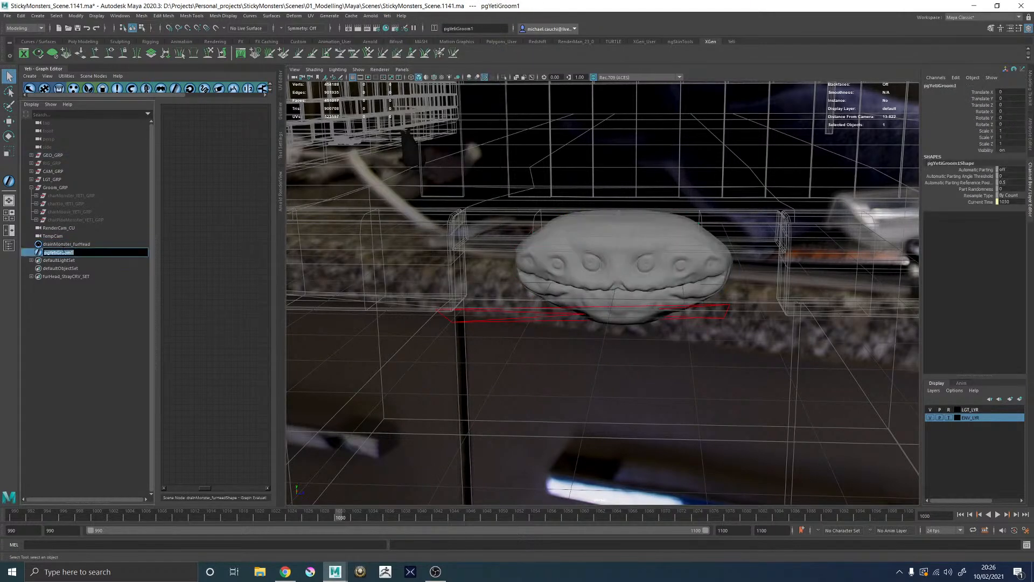
pyautogui.doubleClick(75, 245)
pyautogui.hotkey('ctrl', 'c')
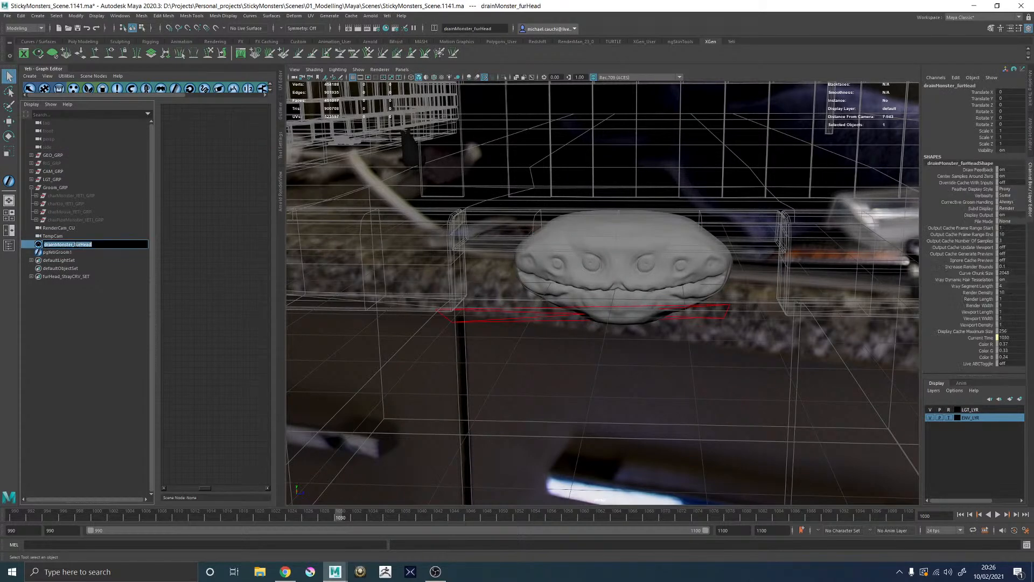
pyautogui.doubleClick(62, 252)
pyautogui.hotkey('ctrl', 'v')
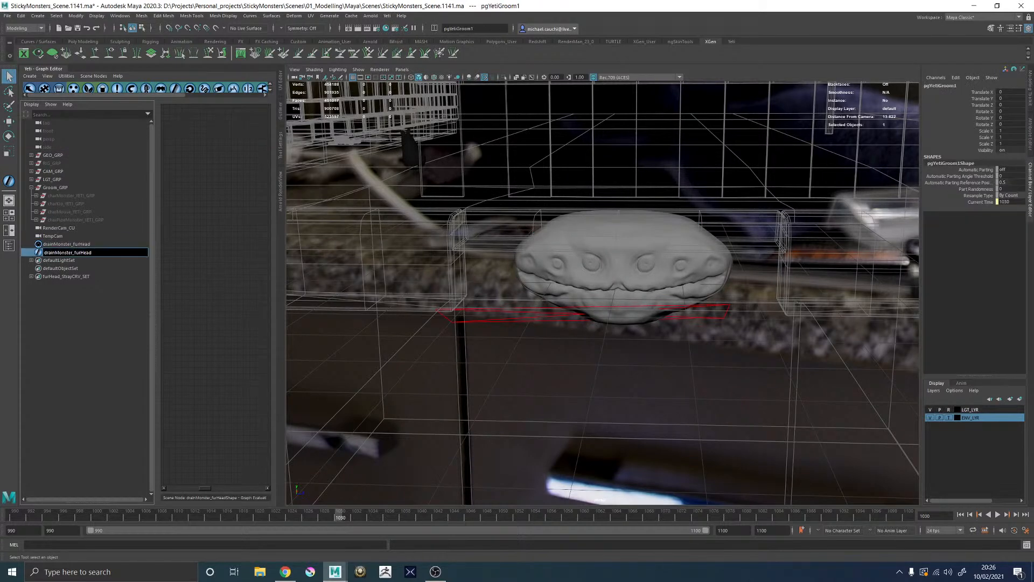
pyautogui.press('Return')
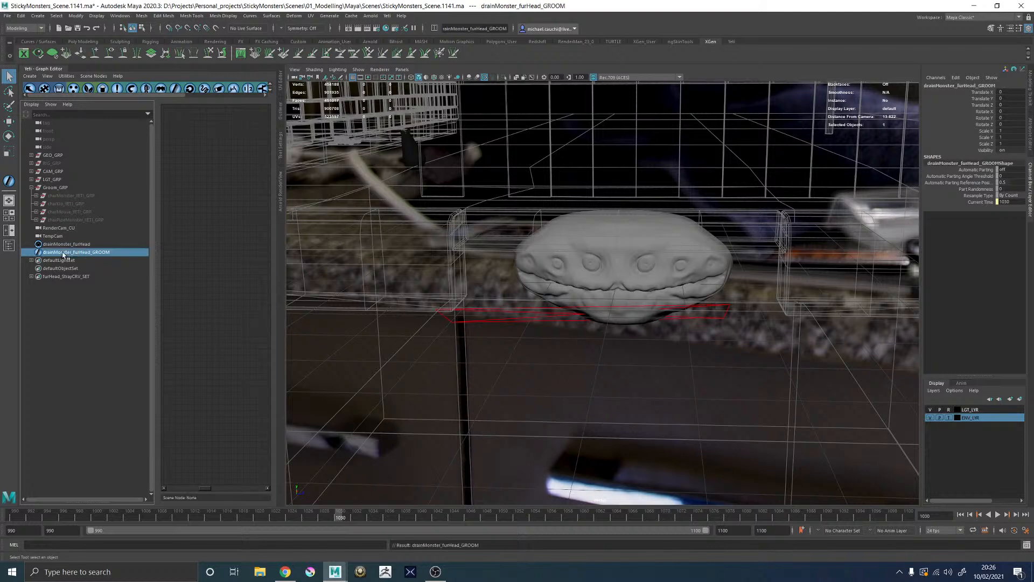
# Step: Group the drain monster's Yeti node and groom as charDrainMonster_YETI_GRP and parent it under Groom_GRP
pyautogui.keyDown('ctrl'); pyautogui.click(70, 245); pyautogui.keyUp('ctrl')
pyautogui.hotkey('ctrl', 'g')
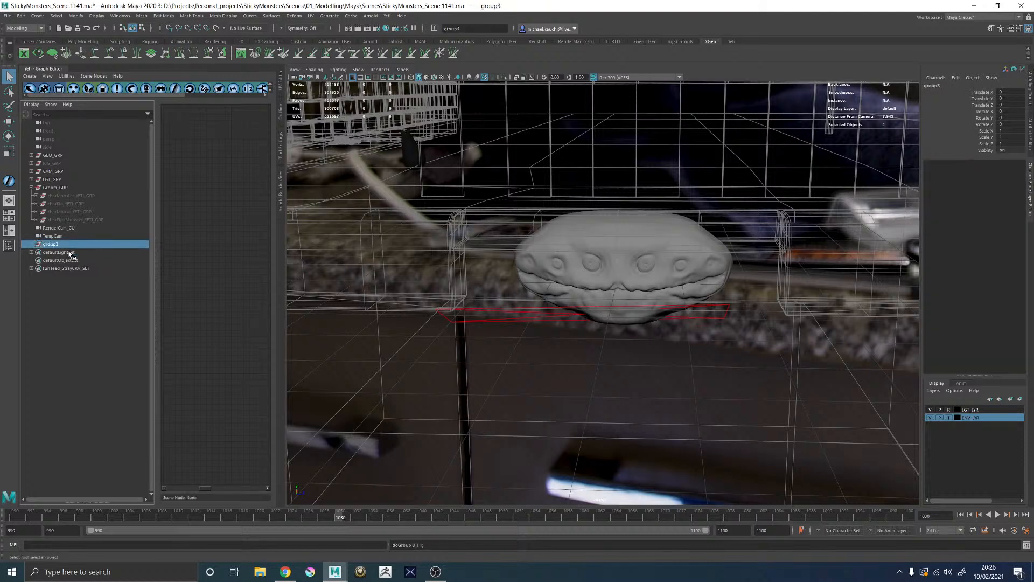
pyautogui.doubleClick(59, 245)
pyautogui.write('charDrainMons')
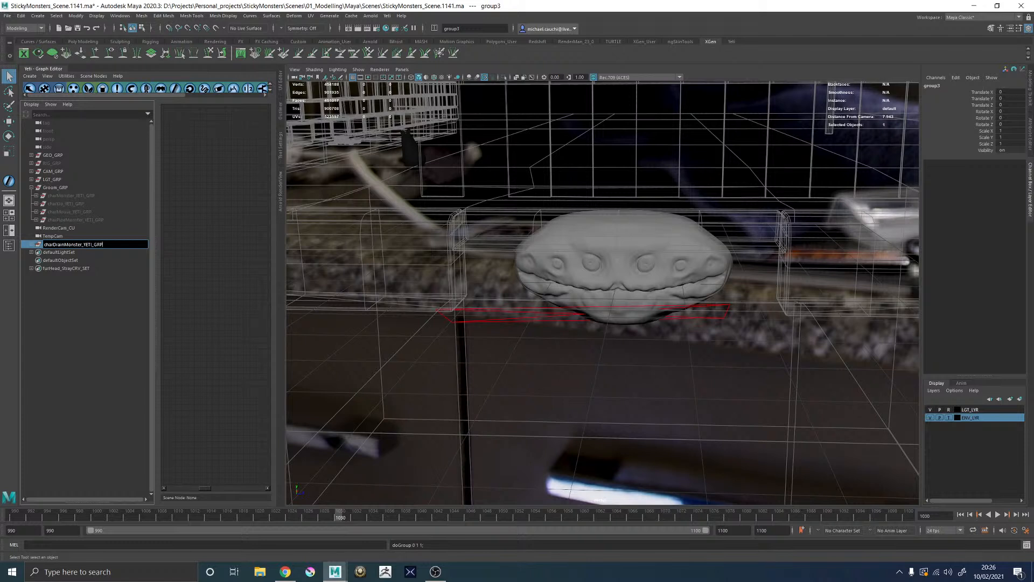
pyautogui.write('ter_YETI_GRP')
pyautogui.press('Return')
pyautogui.moveTo(61, 245); pyautogui.dragTo(60, 196)
pyautogui.click(36, 219)
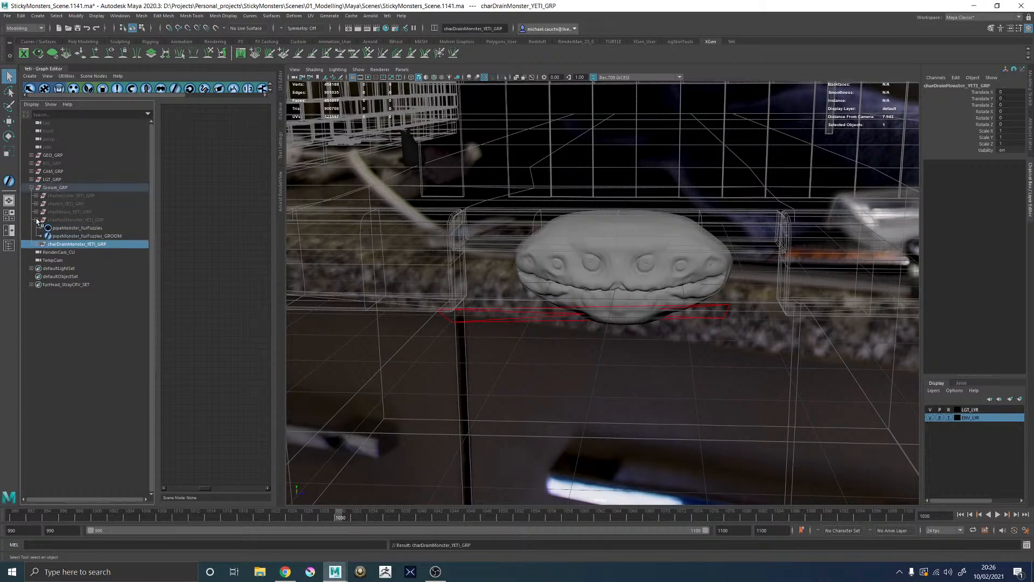
pyautogui.click(37, 220)
pyautogui.click(36, 228)
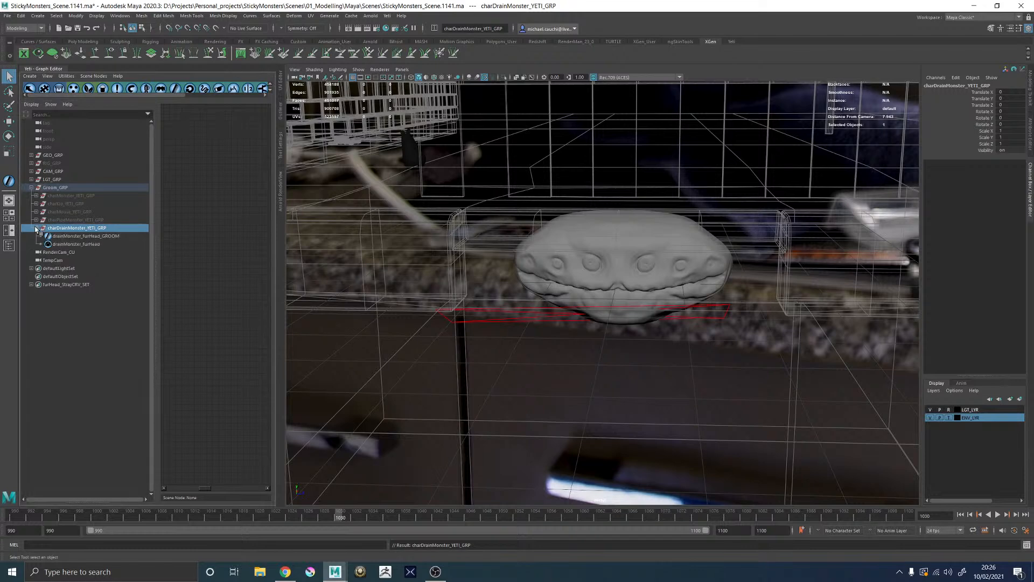
# Step: Enlarge the graph area and build an import, scatter and grow node chain for drainMonster_furHead
pyautogui.click(67, 244)
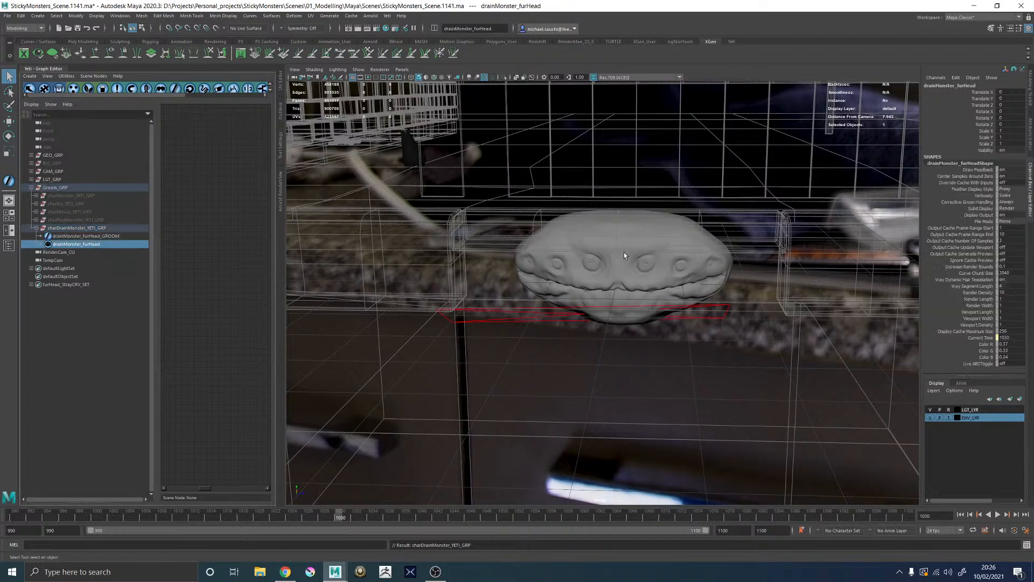
pyautogui.keyDown('alt'); pyautogui.moveTo(624, 255); pyautogui.dragTo(292, 179, button='right'); pyautogui.keyUp('alt')
pyautogui.moveTo(286, 178); pyautogui.dragTo(401, 185)
pyautogui.keyDown('alt'); pyautogui.moveTo(593, 210); pyautogui.dragTo(555, 214); pyautogui.keyUp('alt')
pyautogui.scroll(4, 563, 212)
pyautogui.keyDown('alt'); pyautogui.moveTo(566, 212); pyautogui.dragTo(712, 246, button='middle'); pyautogui.keyUp('alt')
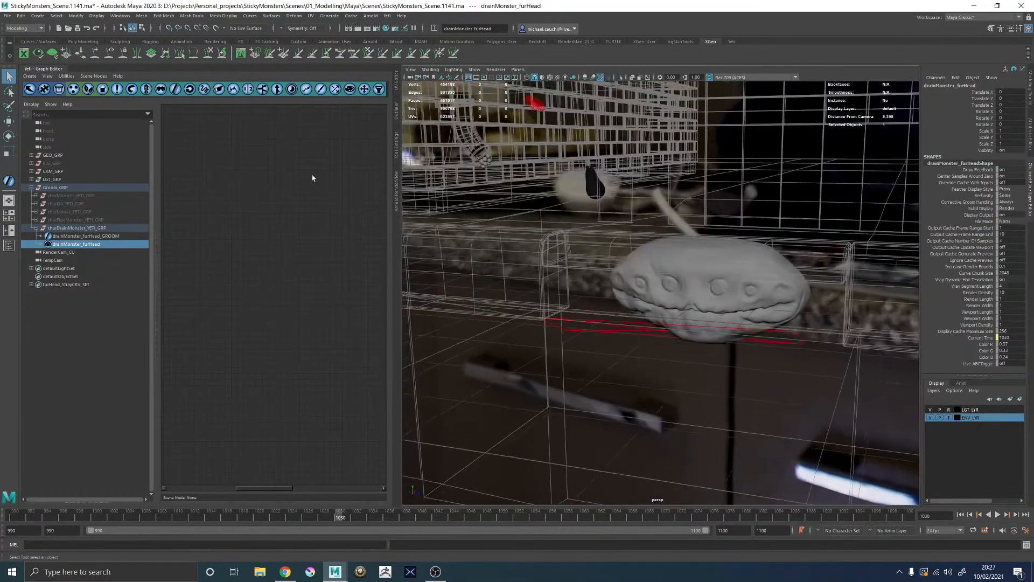
pyautogui.click(30, 90)
pyautogui.click(74, 89)
pyautogui.click(87, 89)
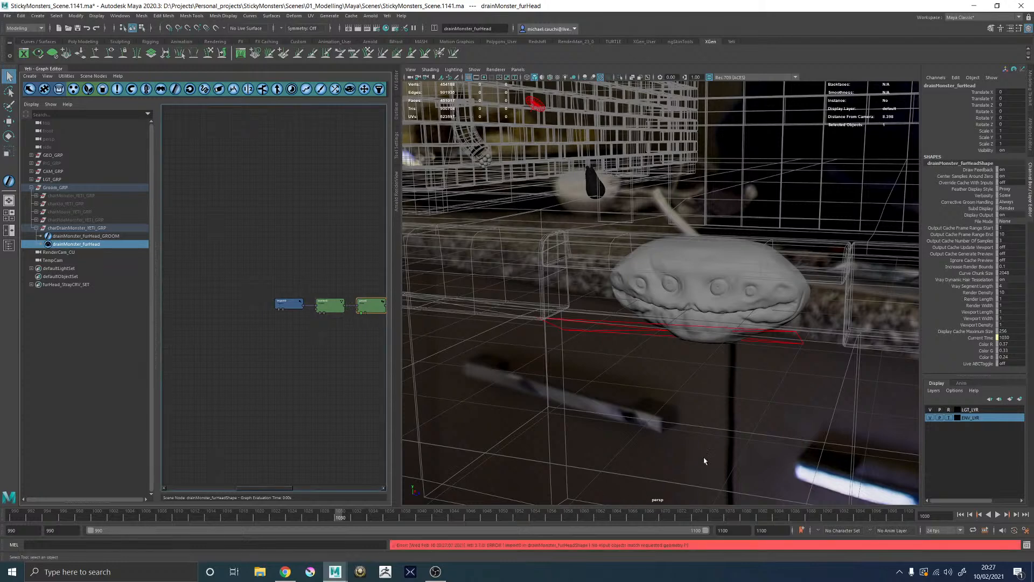
# Step: Open the attributes of drainMonster_furHeadShape and expand its graph's Input Objects list
pyautogui.click(724, 289)
pyautogui.click(696, 307)
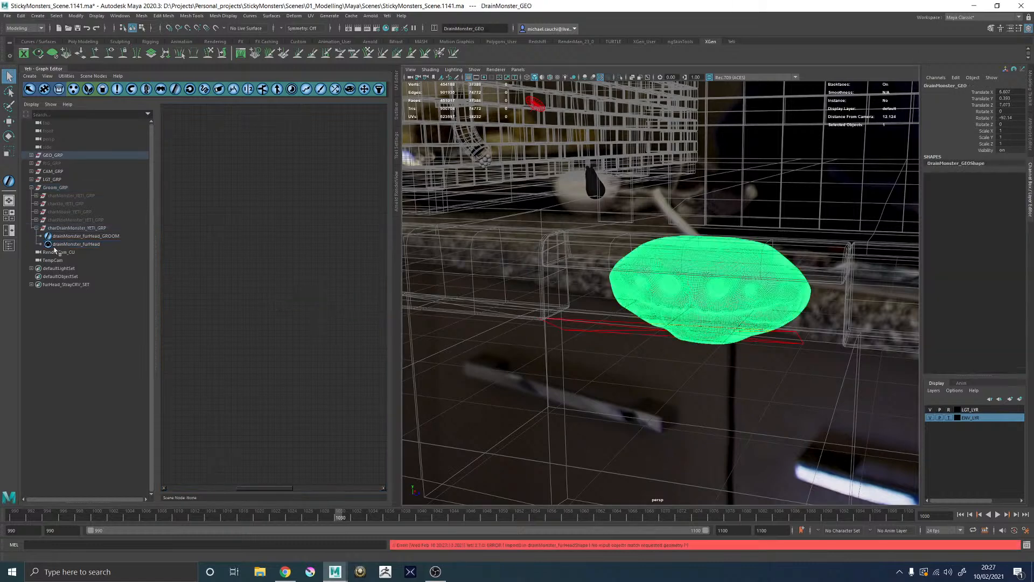
pyautogui.click(73, 244)
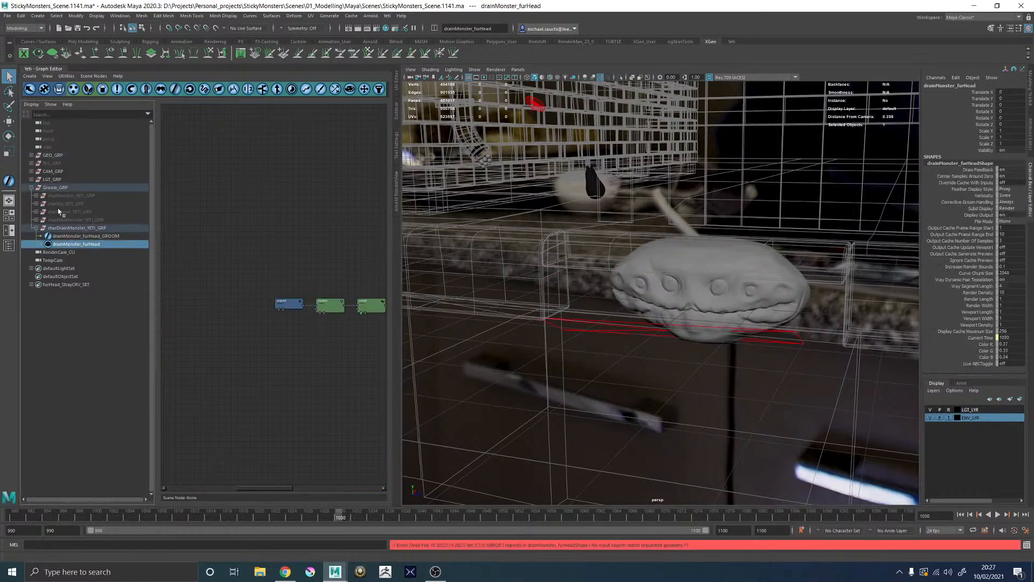
pyautogui.click(1030, 105)
pyautogui.click(1031, 174)
pyautogui.click(1031, 139)
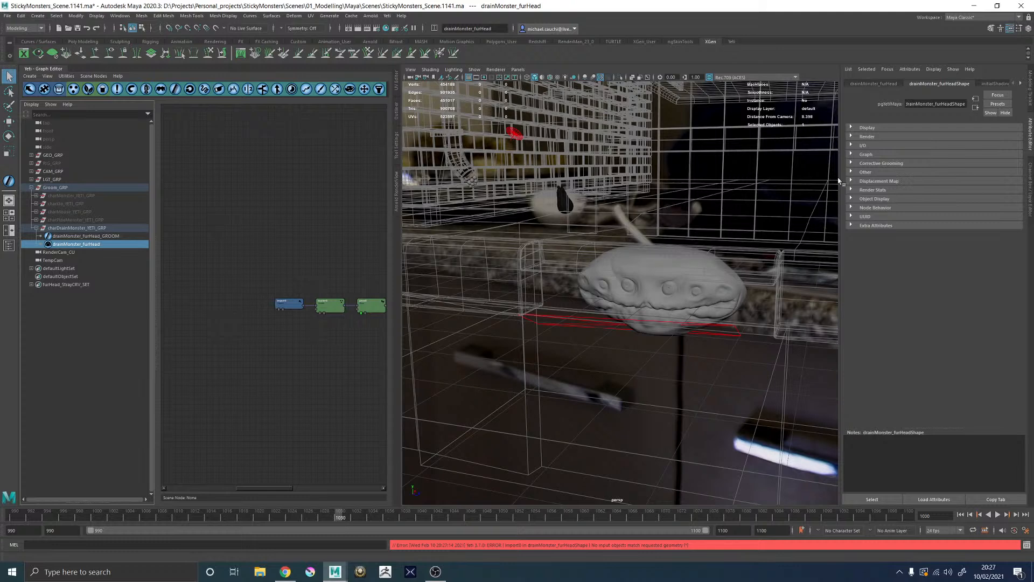
pyautogui.click(852, 155)
pyautogui.click(862, 183)
pyautogui.click(862, 182)
pyautogui.click(864, 173)
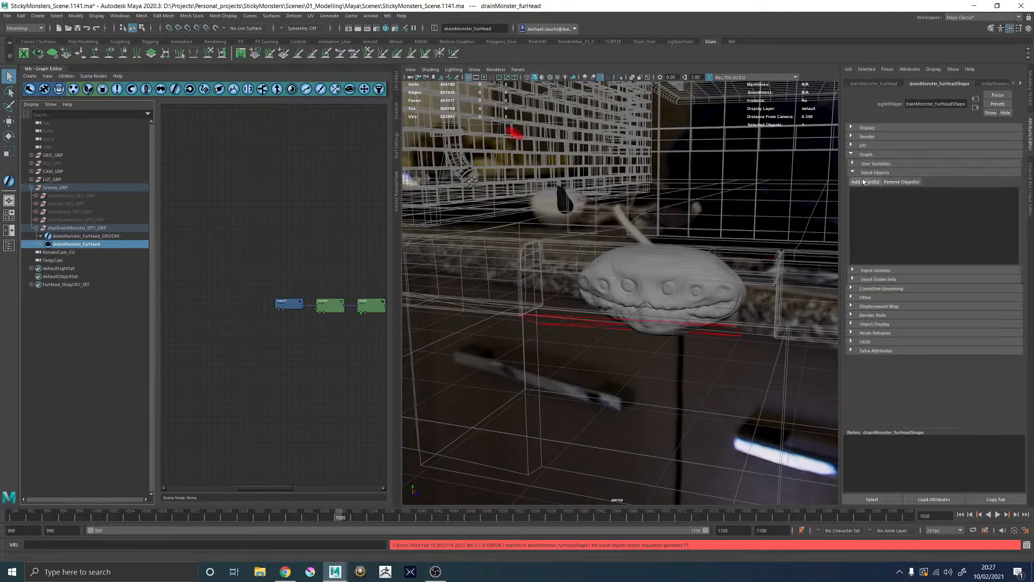
# Step: Add DrainMonster_GEO from DrainMonster_GRP as an input object of the drainMonster_furHead Yeti node
pyautogui.click(864, 183)
pyautogui.click(398, 192)
pyautogui.click(408, 203)
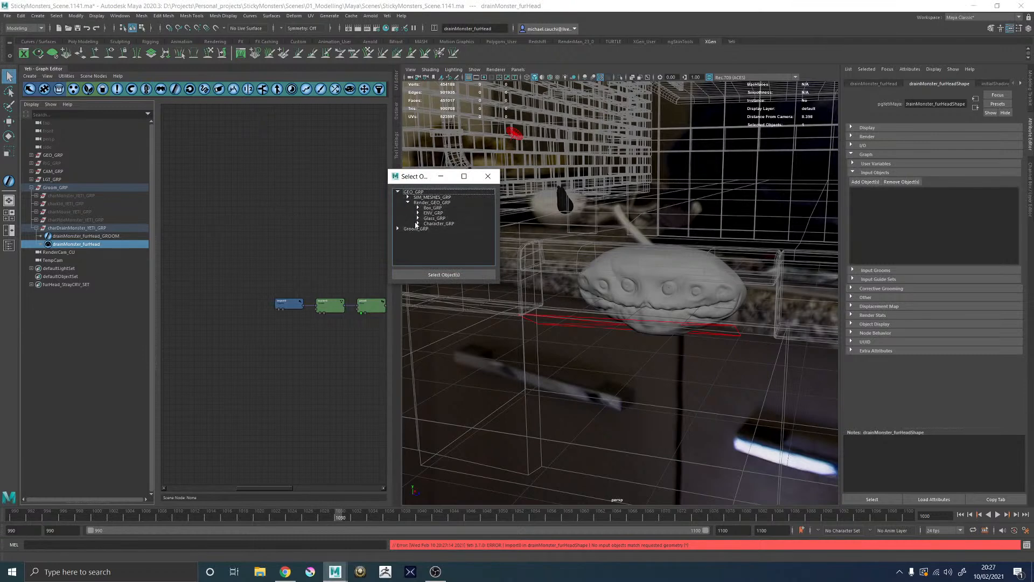
pyautogui.click(418, 223)
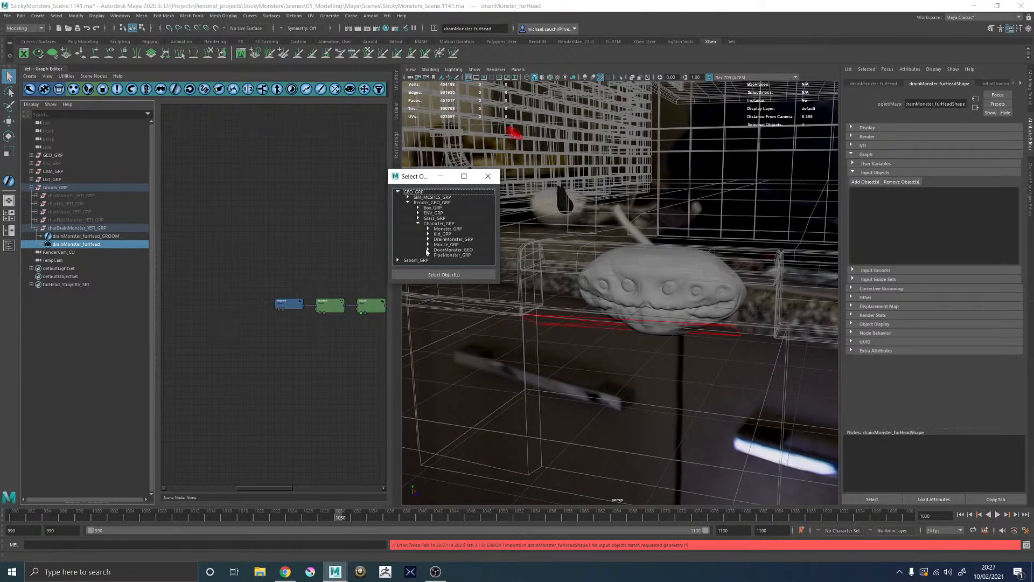
pyautogui.click(429, 239)
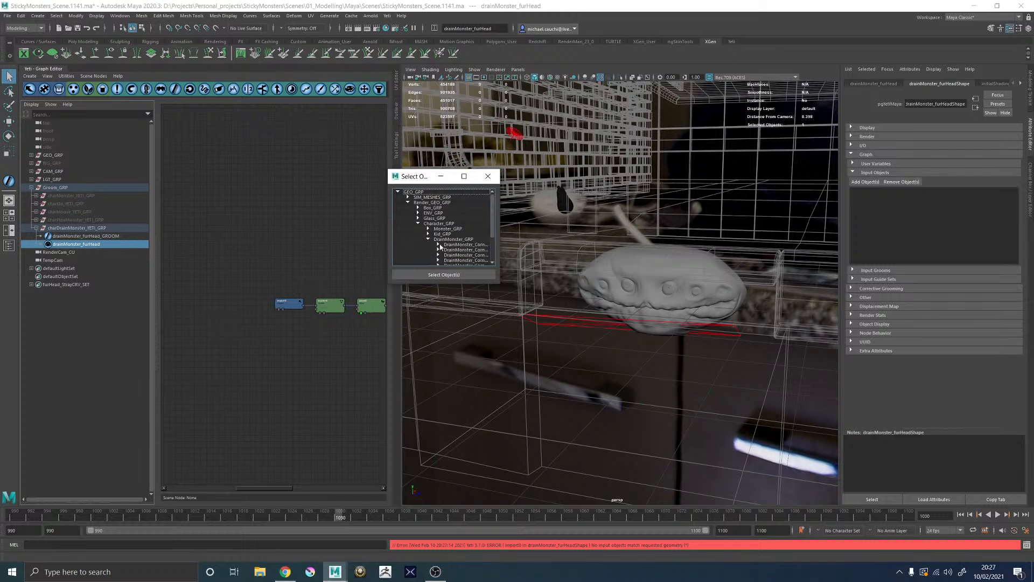
pyautogui.scroll(-1, 445, 248)
pyautogui.click(438, 261)
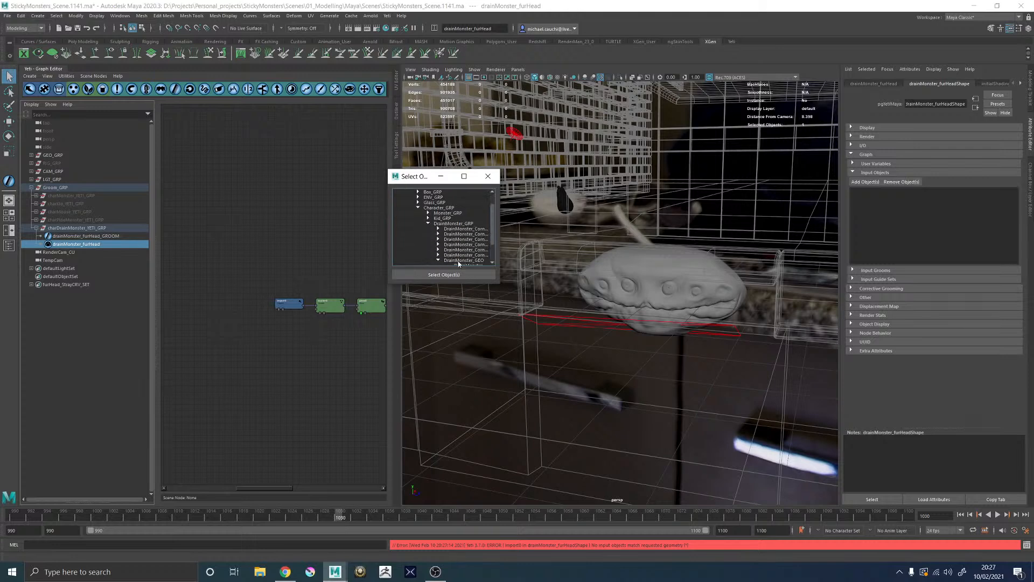
pyautogui.scroll(-1, 442, 262)
pyautogui.click(467, 249)
pyautogui.click(451, 273)
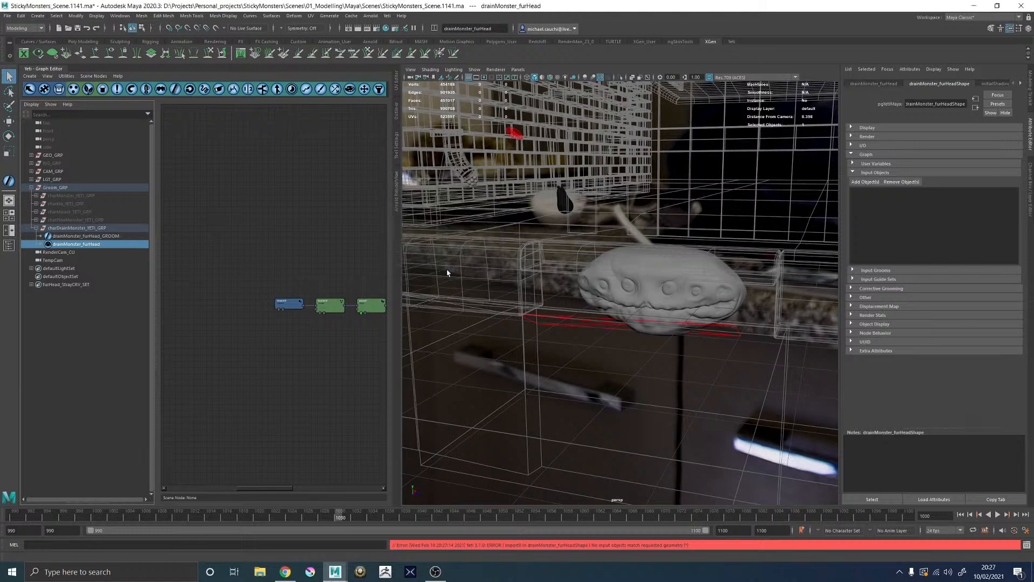
pyautogui.scroll(4, 585, 252)
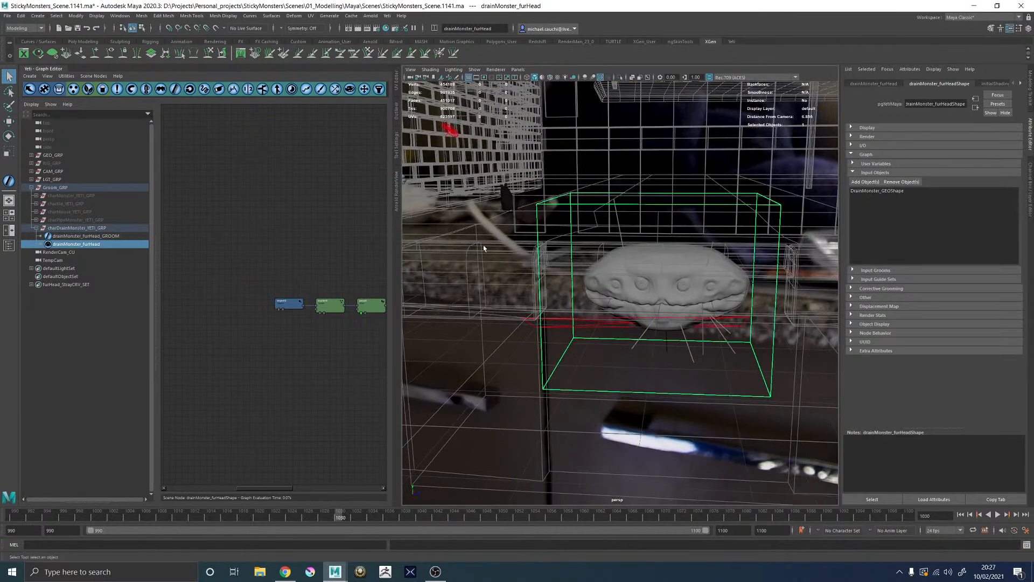
pyautogui.click(387, 16)
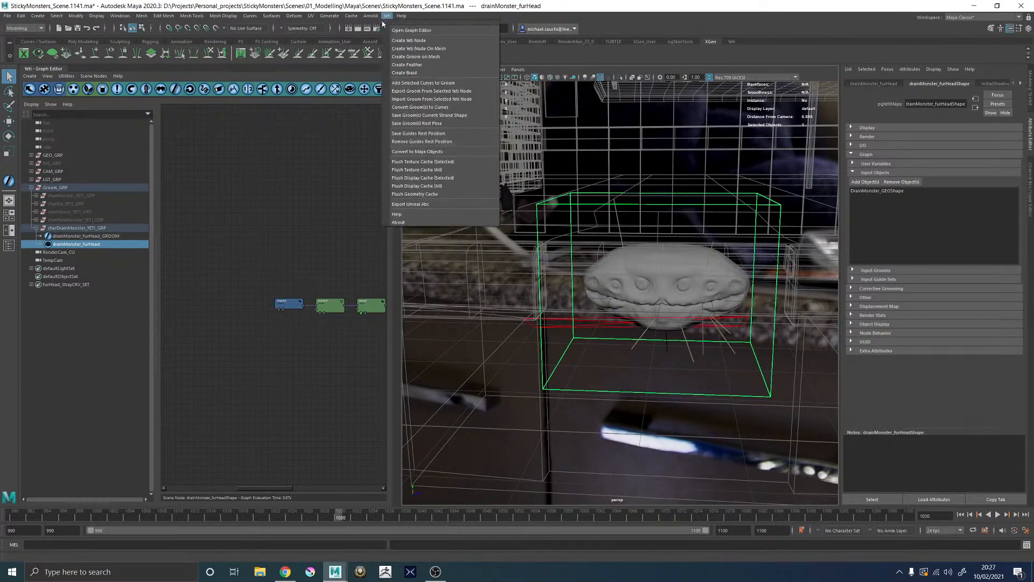
pyautogui.click(269, 222)
# Step: Set the scatter0 node's density multiplier to 1000 for the drain monster's head fur
pyautogui.keyDown('alt'); pyautogui.moveTo(660, 272); pyautogui.dragTo(654, 272); pyautogui.keyUp('alt')
pyautogui.moveTo(340, 275); pyautogui.dragTo(291, 277, button='middle')
pyautogui.doubleClick(285, 305)
pyautogui.moveTo(164, 142); pyautogui.dragTo(240, 144)
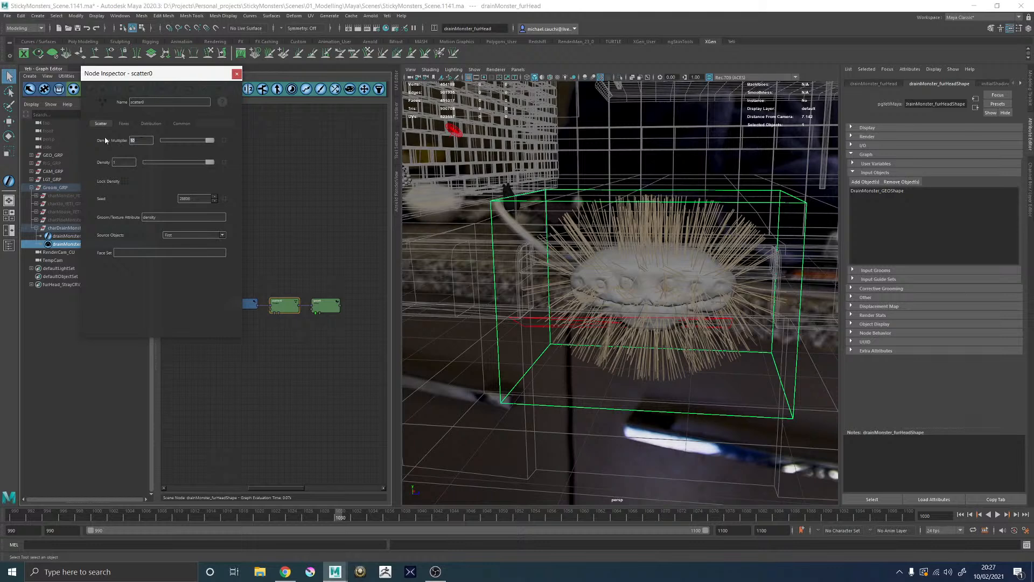
pyautogui.write('0')
pyautogui.press('Return')
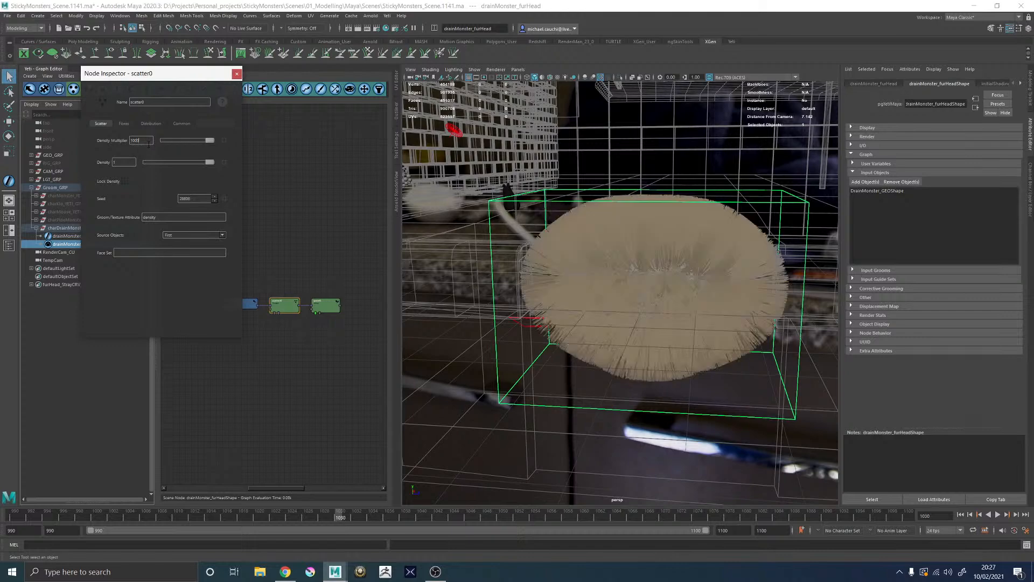
pyautogui.keyDown('alt'); pyautogui.moveTo(679, 238); pyautogui.dragTo(636, 217); pyautogui.keyUp('alt')
pyautogui.keyDown('alt'); pyautogui.moveTo(636, 217); pyautogui.dragTo(654, 247, button='middle'); pyautogui.keyUp('alt')
pyautogui.keyDown('alt'); pyautogui.moveTo(653, 247); pyautogui.dragTo(716, 277, button='right'); pyautogui.keyUp('alt')
pyautogui.click(236, 73)
# Step: Review the grow0 node's geometry settings and append a comb node after it in the fur graph
pyautogui.doubleClick(325, 305)
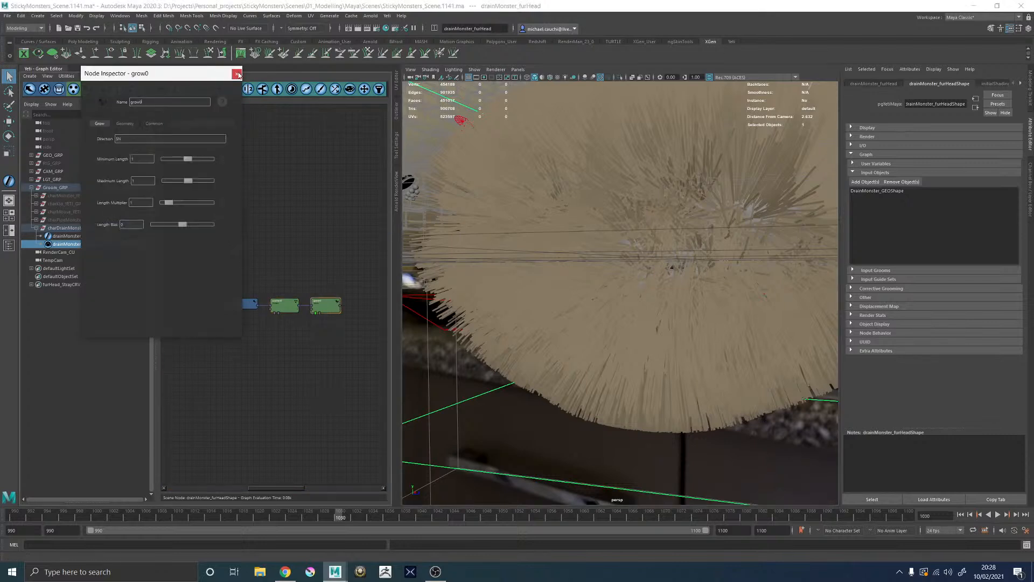
pyautogui.click(125, 123)
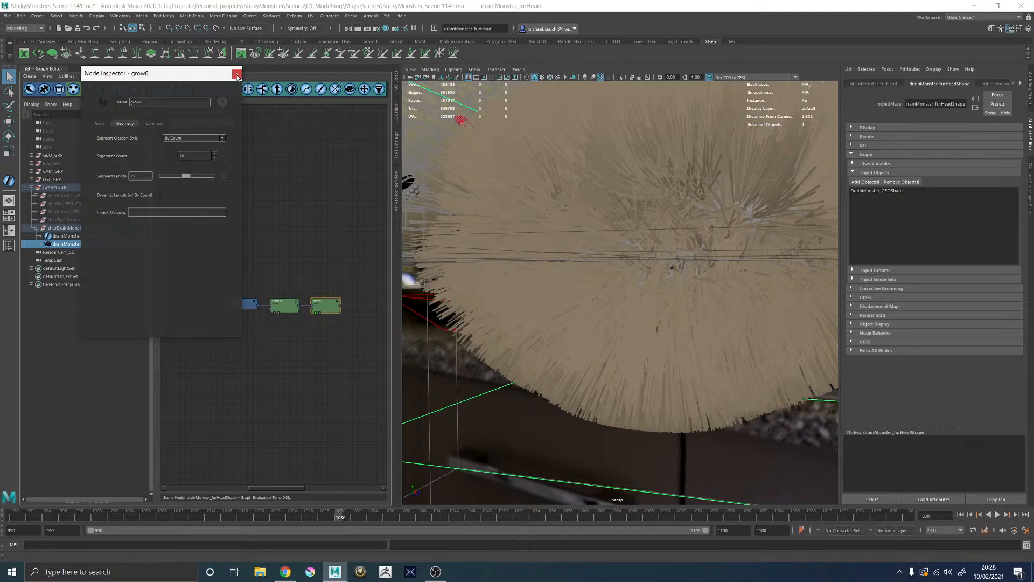
pyautogui.click(237, 74)
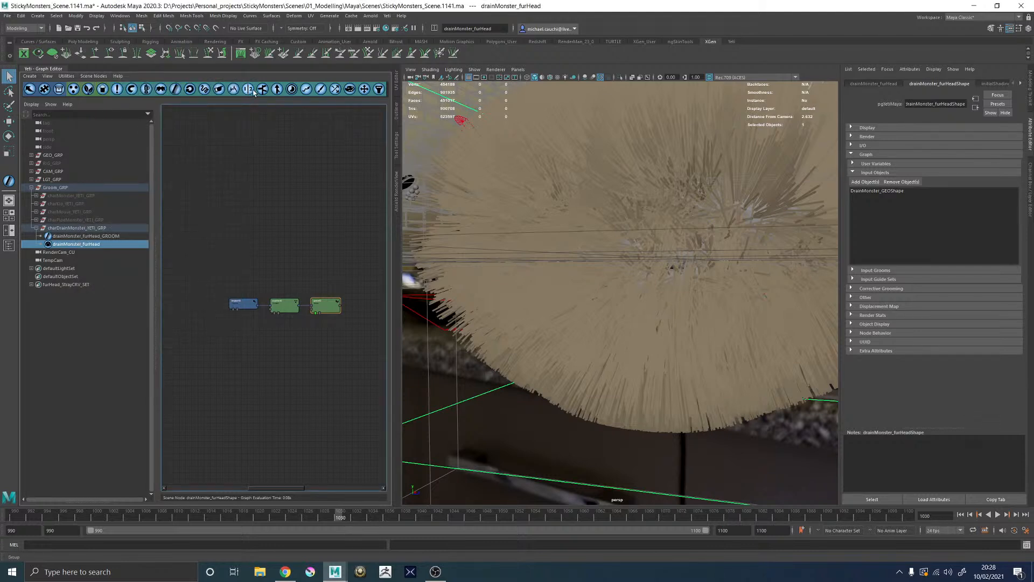
pyautogui.click(176, 90)
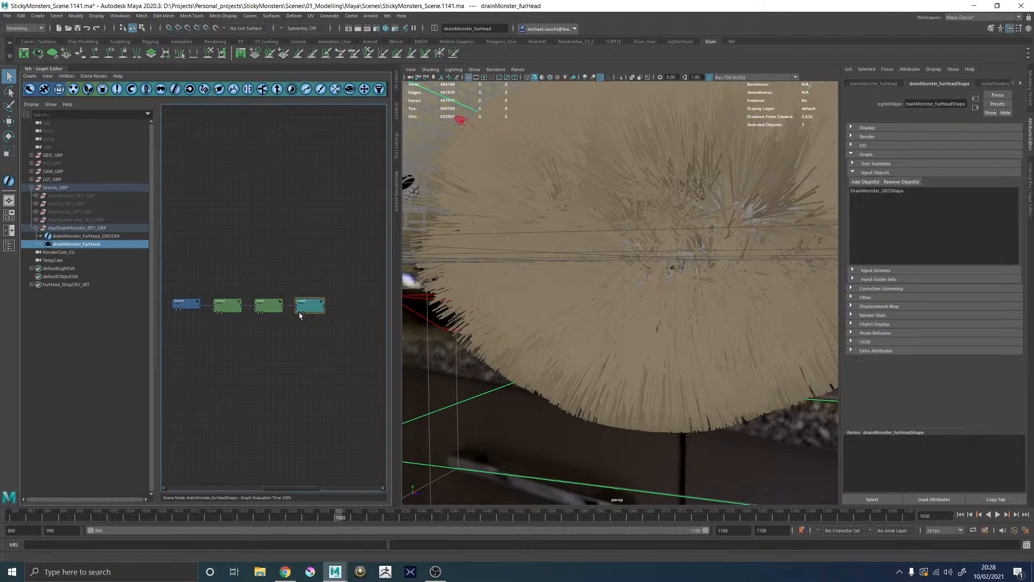
pyautogui.press('f')
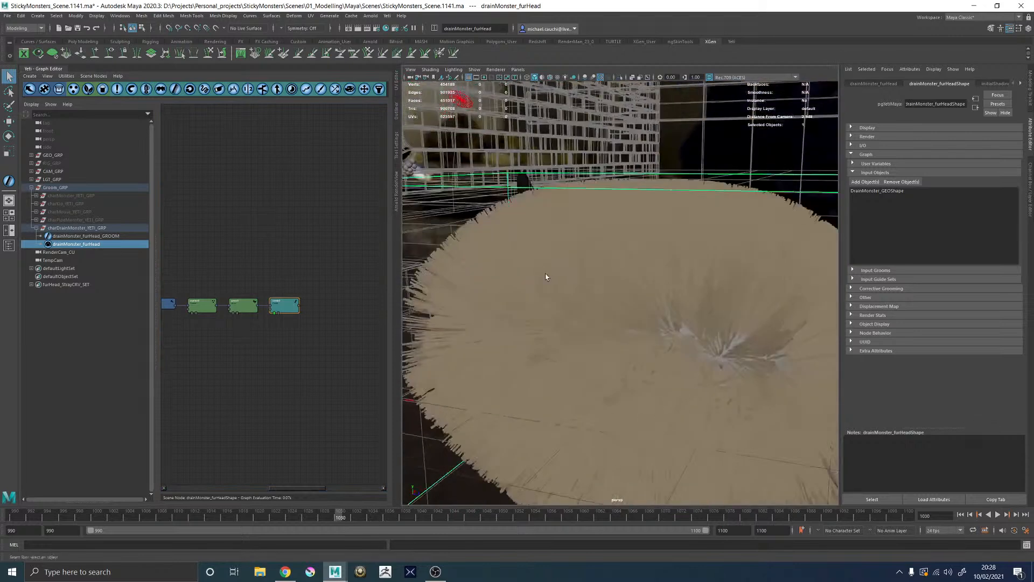
pyautogui.keyDown('alt'); pyautogui.moveTo(527, 273); pyautogui.dragTo(525, 230, button='middle'); pyautogui.keyUp('alt')
pyautogui.click(202, 239)
pyautogui.press('f')
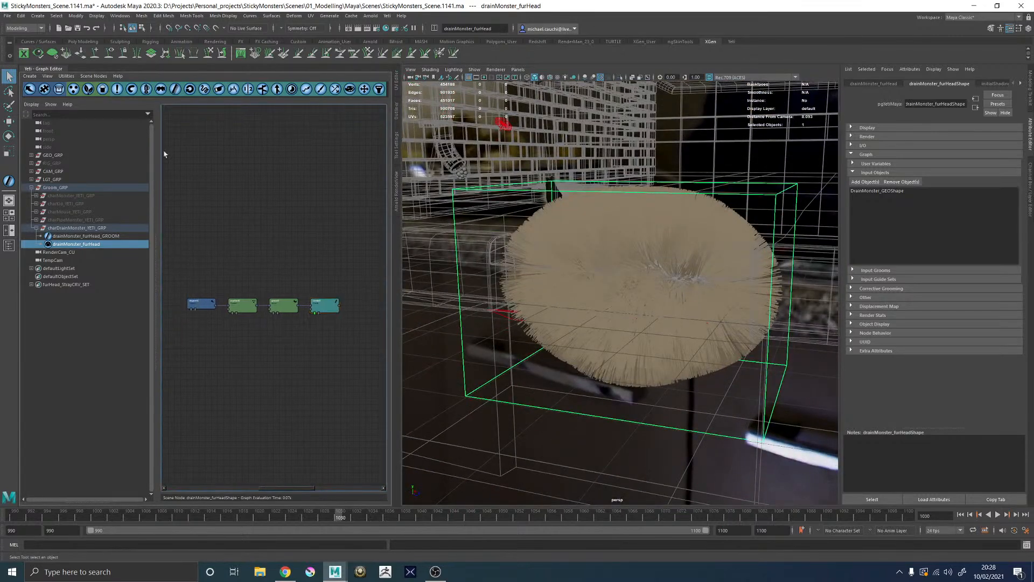
# Step: Add a second import node beneath the first, configure it for the groom, and wire it into the fur chain
pyautogui.click(30, 90)
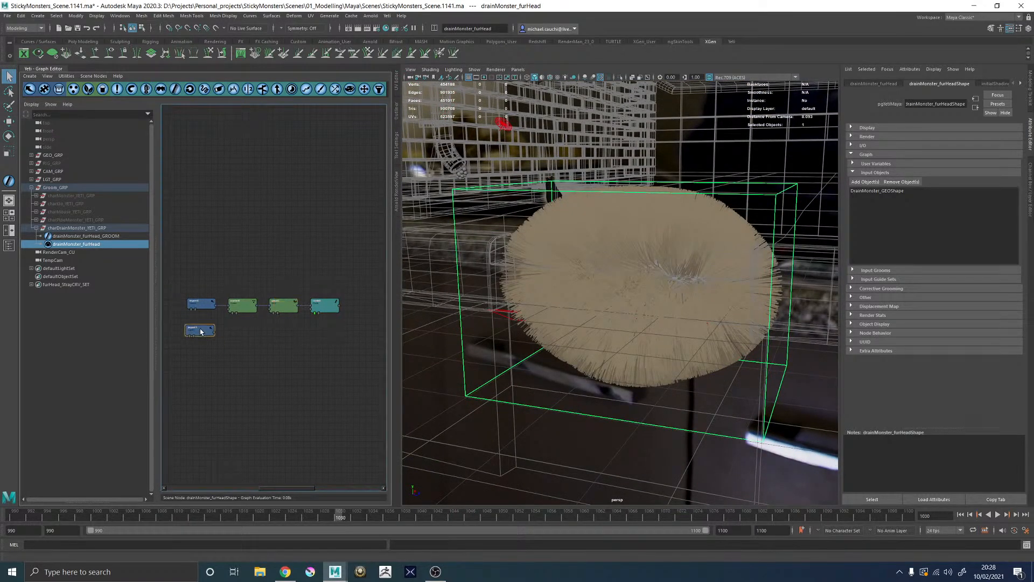
pyautogui.click(202, 322)
pyautogui.click(178, 160)
pyautogui.click(174, 175)
pyautogui.click(236, 74)
pyautogui.moveTo(215, 332); pyautogui.dragTo(268, 309)
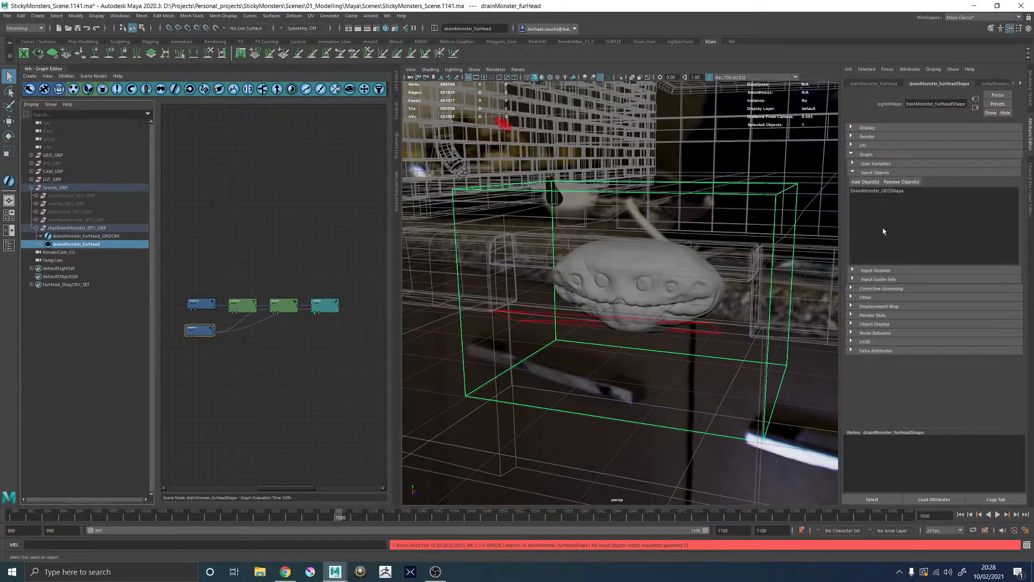
# Step: Add the drain monster's drainMonster_furHead_GROOMShape as an input groom of the drainMonster_furHead Yeti node
pyautogui.click(887, 271)
pyautogui.click(865, 280)
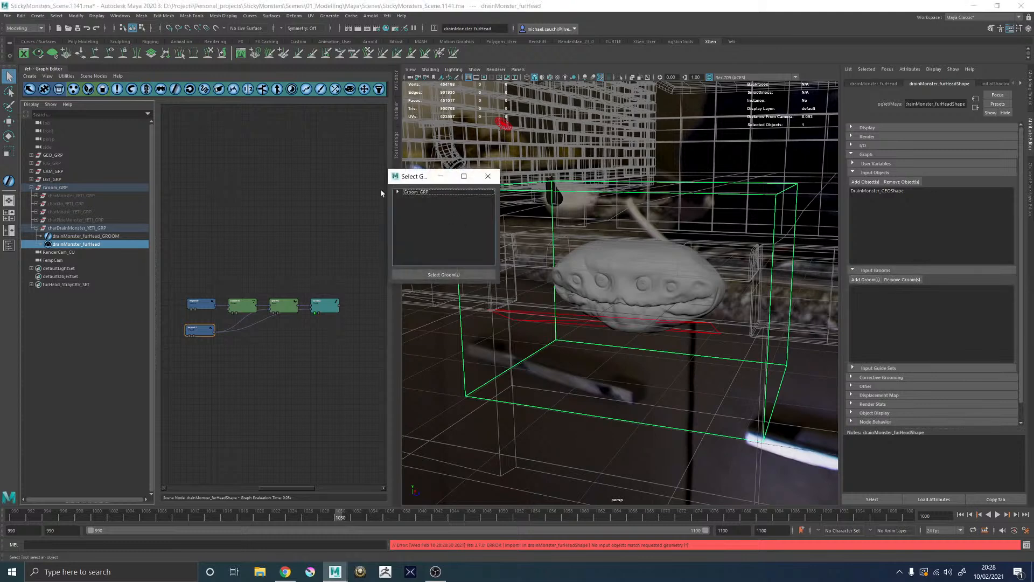
pyautogui.click(398, 193)
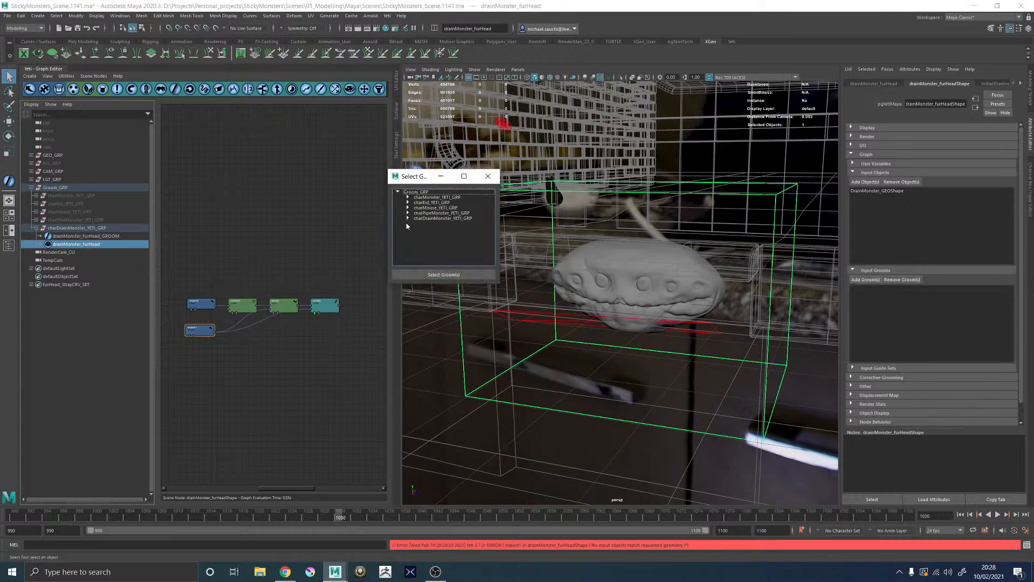
pyautogui.click(408, 219)
pyautogui.click(434, 224)
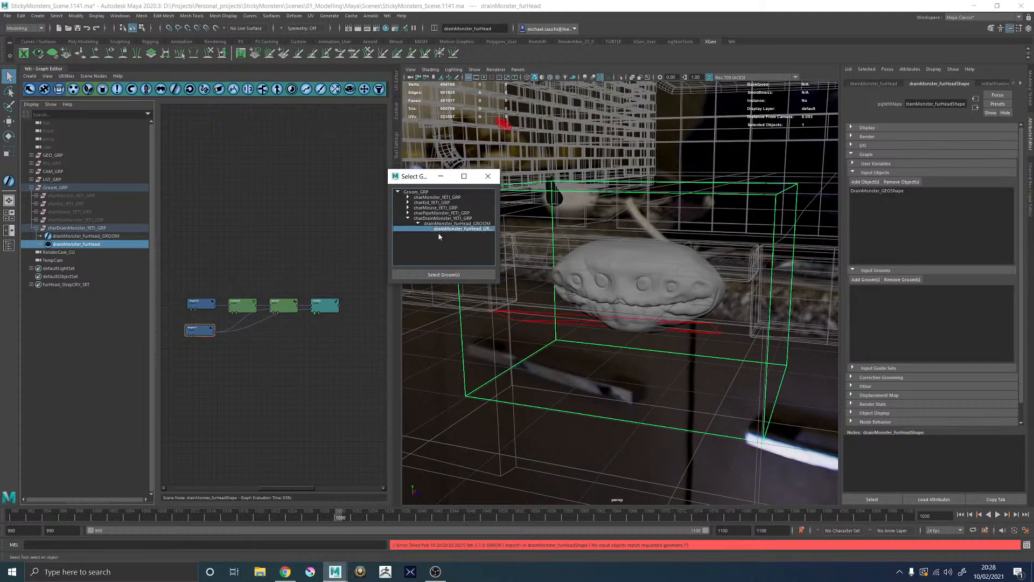
pyautogui.click(442, 275)
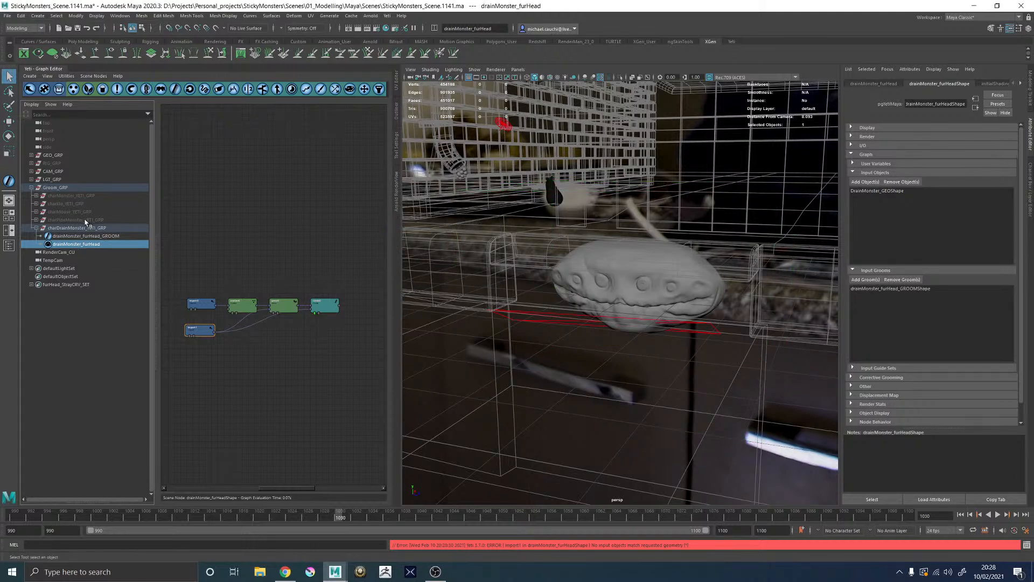
# Step: Hide the drainMonster_furHead Yeti node and start editing the drainMonster_furHead_GROOM groom
pyautogui.press('h')
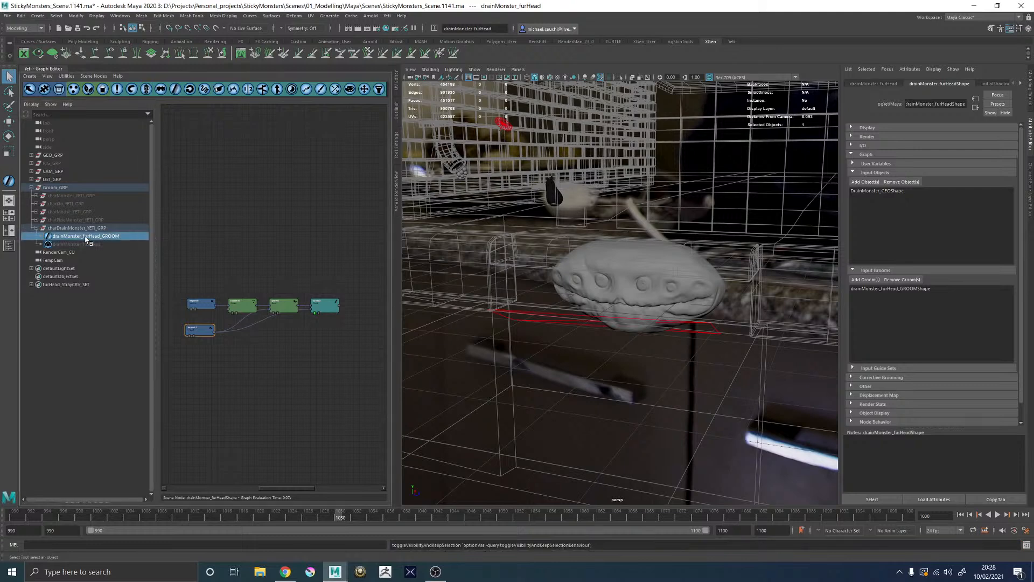
pyautogui.click(85, 237)
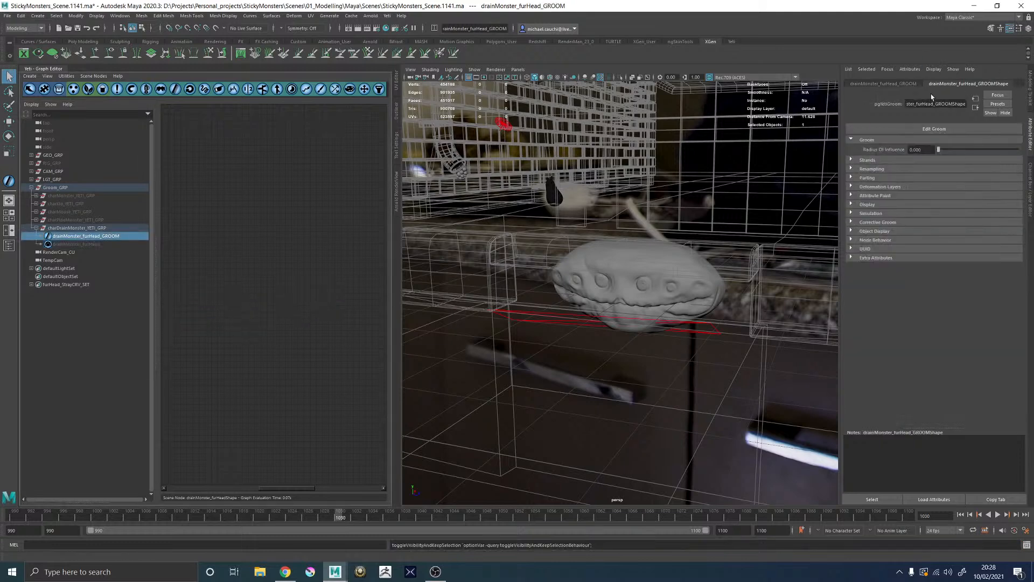
pyautogui.click(934, 129)
# Step: Collapse the Yeti graph editor to enlarge the viewport and display the groom brush's tool settings
pyautogui.click(39, 71)
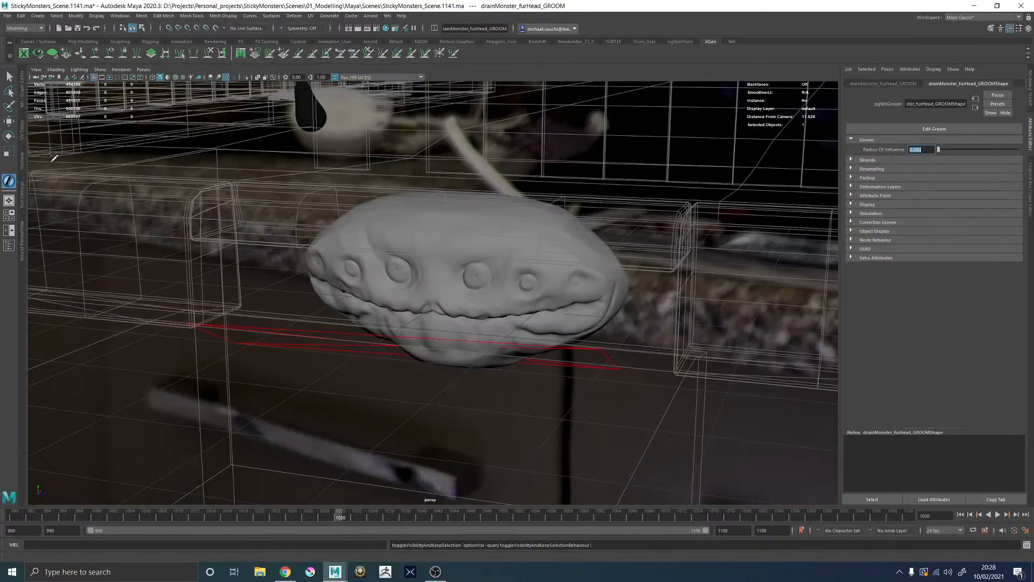
pyautogui.keyDown('alt'); pyautogui.moveTo(567, 229); pyautogui.dragTo(426, 218, button='right'); pyautogui.keyUp('alt')
pyautogui.keyDown('alt'); pyautogui.moveTo(426, 218); pyautogui.dragTo(609, 211); pyautogui.keyUp('alt')
pyautogui.keyDown('alt'); pyautogui.moveTo(647, 211); pyautogui.dragTo(421, 234, button='middle'); pyautogui.keyUp('alt')
pyautogui.keyDown('alt'); pyautogui.moveTo(431, 235); pyautogui.dragTo(560, 231, button='right'); pyautogui.keyUp('alt')
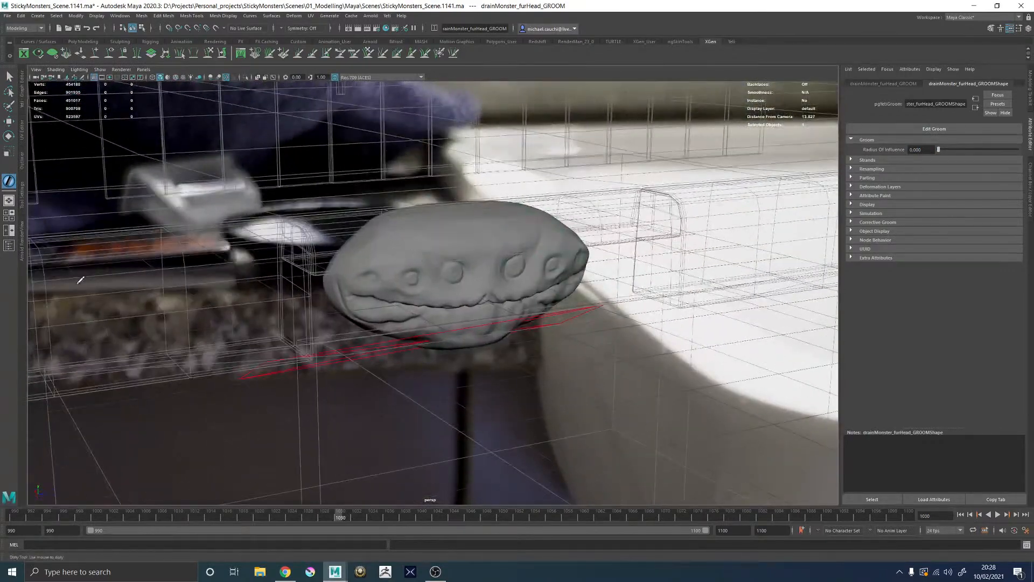
pyautogui.click(22, 187)
pyautogui.keyDown('alt'); pyautogui.moveTo(468, 270); pyautogui.dragTo(353, 253); pyautogui.keyUp('alt')
pyautogui.keyDown('alt'); pyautogui.moveTo(354, 254); pyautogui.dragTo(462, 264, button='middle'); pyautogui.keyUp('alt')
pyautogui.keyDown('alt'); pyautogui.moveTo(461, 264); pyautogui.dragTo(566, 270, button='right'); pyautogui.keyUp('alt')
pyautogui.keyDown('alt'); pyautogui.moveTo(566, 270); pyautogui.dragTo(497, 250); pyautogui.keyUp('alt')
pyautogui.keyDown('alt'); pyautogui.moveTo(497, 249); pyautogui.dragTo(552, 289, button='middle'); pyautogui.keyUp('alt')
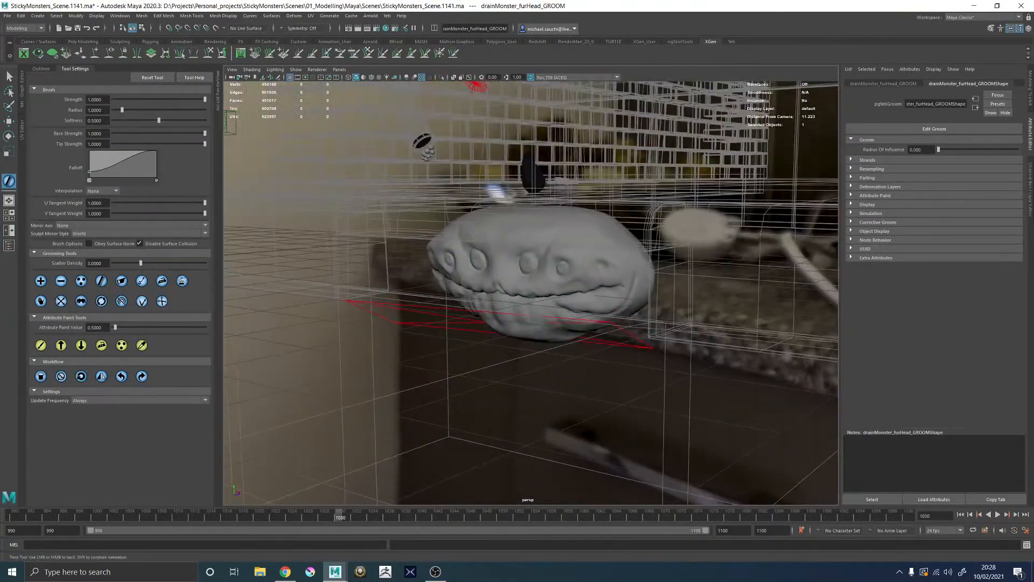
# Step: Switch the ENV_LYR display layer from template to reference display and enable X-Ray shading in the viewport
pyautogui.hotkey('ctrl', 'a')
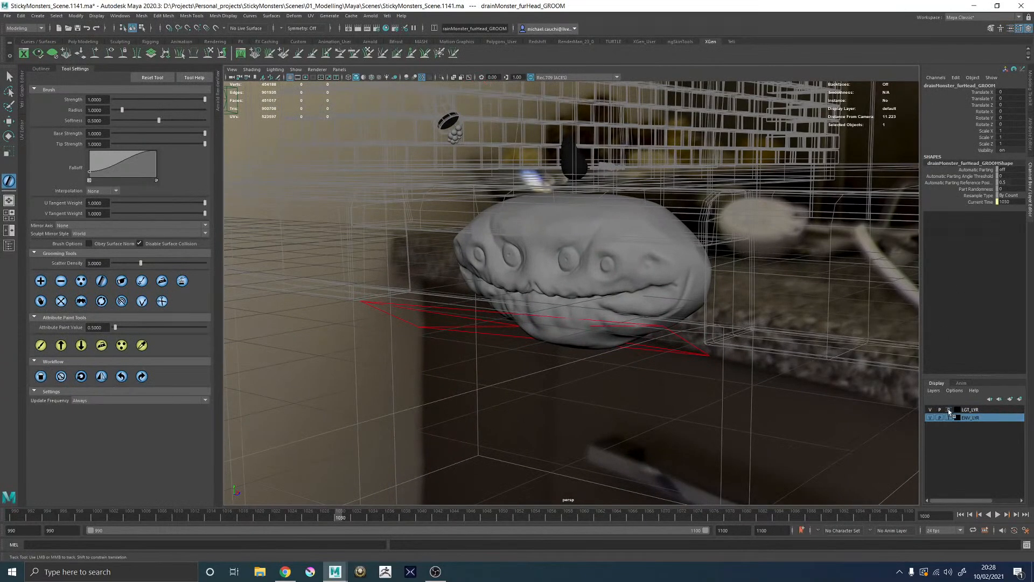
pyautogui.click(950, 418)
pyautogui.keyDown('alt'); pyautogui.moveTo(723, 326); pyautogui.dragTo(797, 280); pyautogui.keyUp('alt')
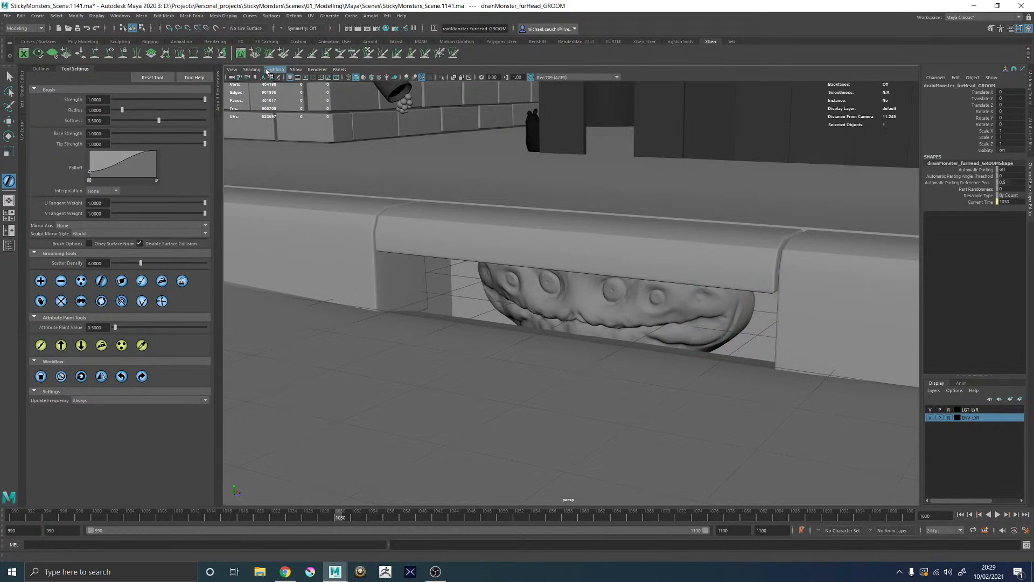
pyautogui.click(251, 70)
pyautogui.click(258, 153)
pyautogui.moveTo(627, 266)
pyautogui.keyDown('alt'); pyautogui.mouseDown()
pyautogui.moveTo(695, 259)
pyautogui.moveTo(633, 262)
pyautogui.mouseUp(); pyautogui.keyUp('alt')
pyautogui.moveTo(700, 261)
pyautogui.keyDown('alt'); pyautogui.mouseDown()
pyautogui.moveTo(690, 262)
pyautogui.moveTo(706, 255)
pyautogui.mouseUp(); pyautogui.keyUp('alt')
pyautogui.keyDown('alt'); pyautogui.moveTo(709, 256); pyautogui.dragTo(623, 263, button='middle'); pyautogui.keyUp('alt')
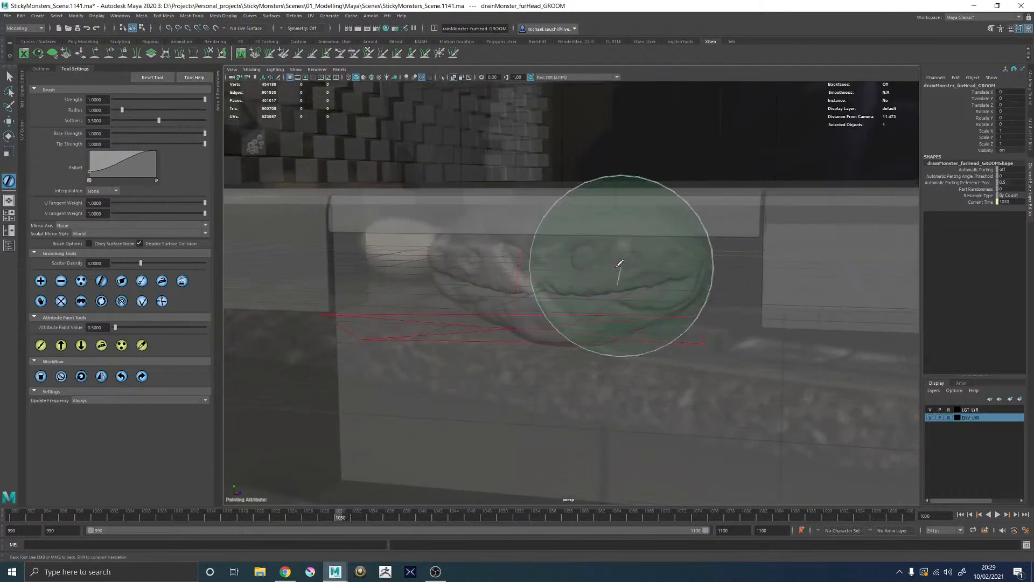
pyautogui.keyDown('alt'); pyautogui.moveTo(623, 263); pyautogui.dragTo(629, 269, button='right'); pyautogui.keyUp('alt')
# Step: Shrink the groom brush and expand the Strands settings in the groom's attributes
pyautogui.press('b')
pyautogui.moveTo(681, 257)
pyautogui.mouseDown()
pyautogui.moveTo(613, 250)
pyautogui.moveTo(666, 250)
pyautogui.mouseUp()
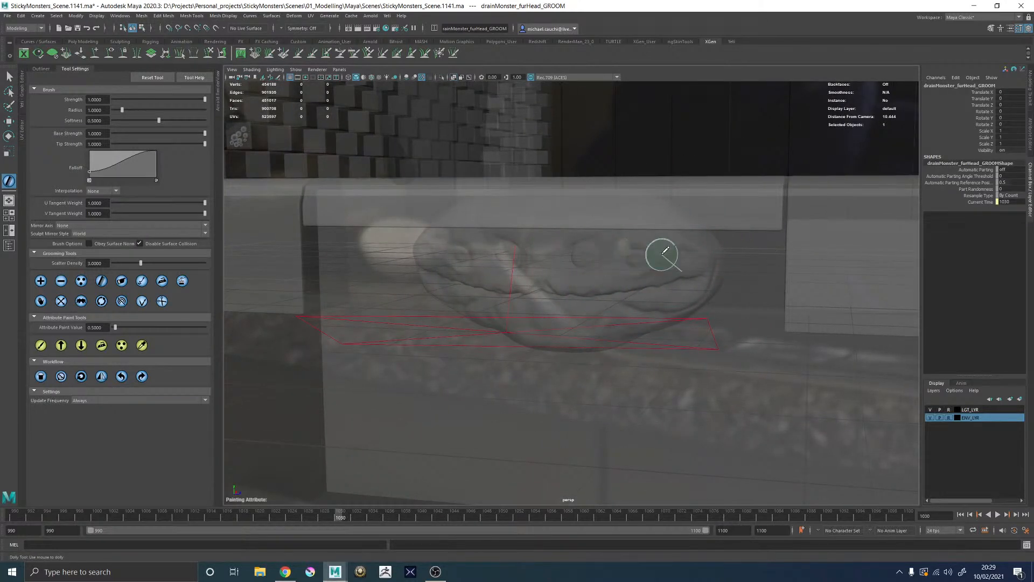
pyautogui.keyDown('alt'); pyautogui.moveTo(605, 227); pyautogui.dragTo(905, 212); pyautogui.keyUp('alt')
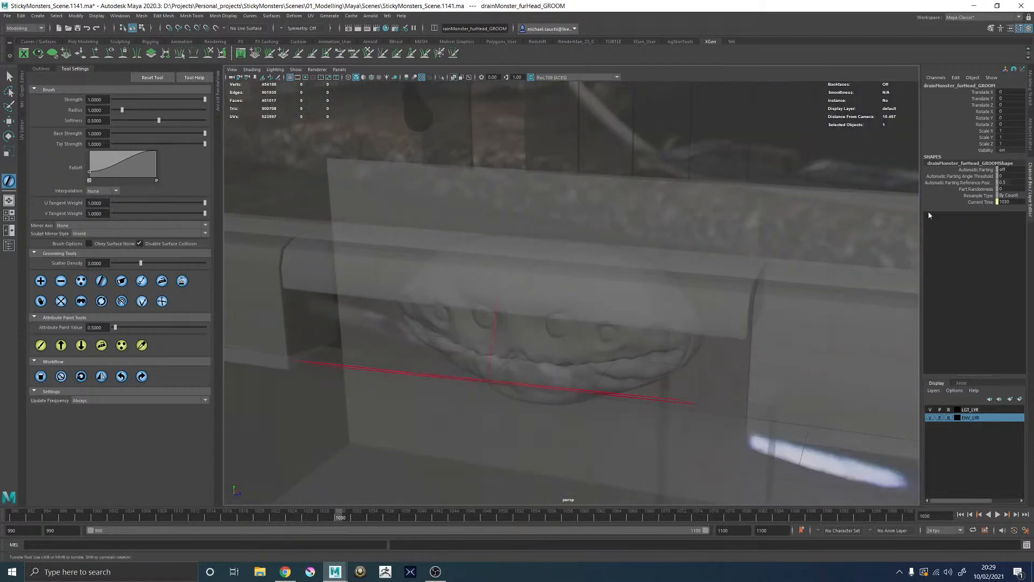
pyautogui.click(1029, 132)
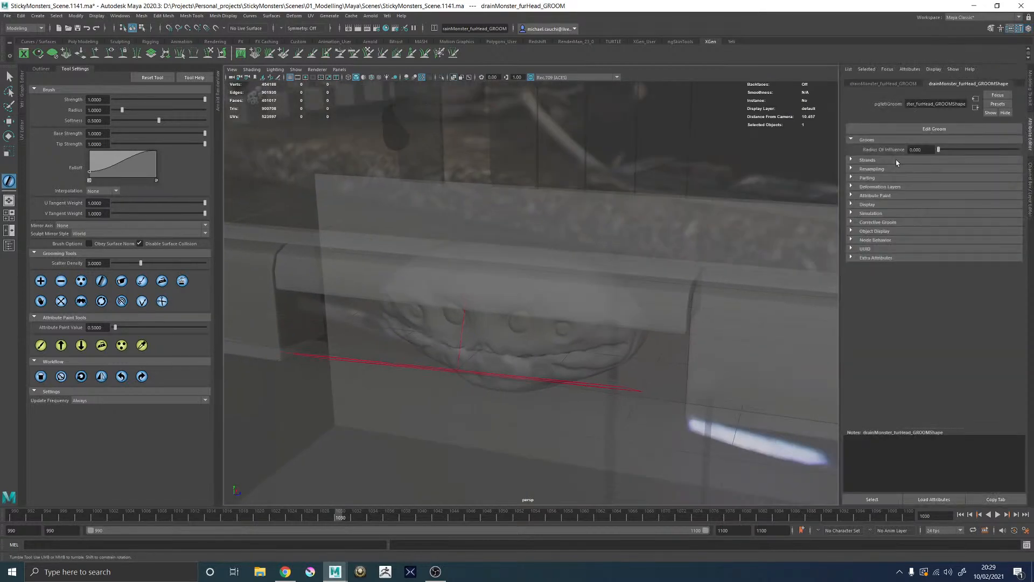
pyautogui.click(867, 161)
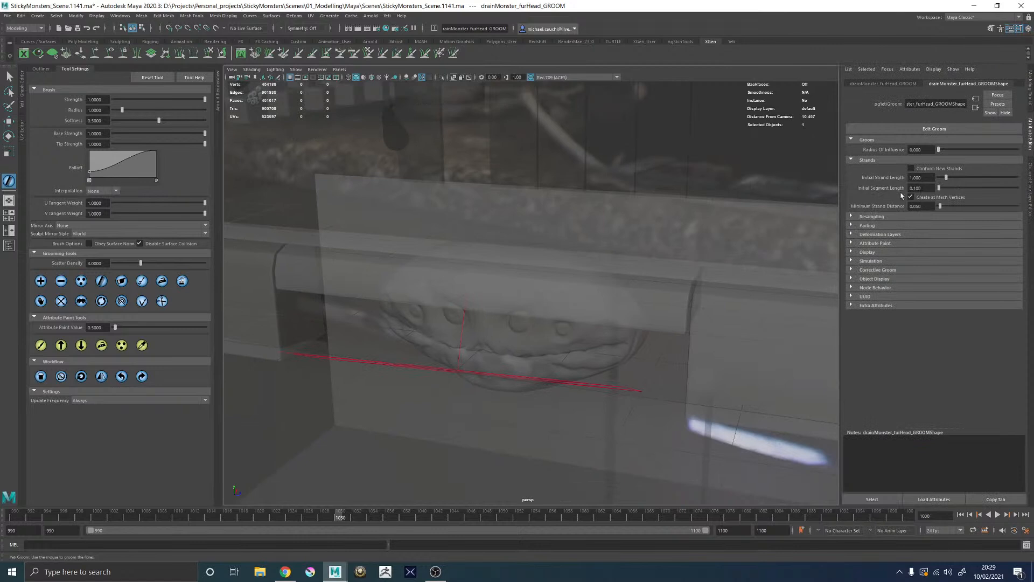
# Step: Try adding groom strands to the drain monster's head with the Add brush, and undo the stroke
pyautogui.click(562, 296)
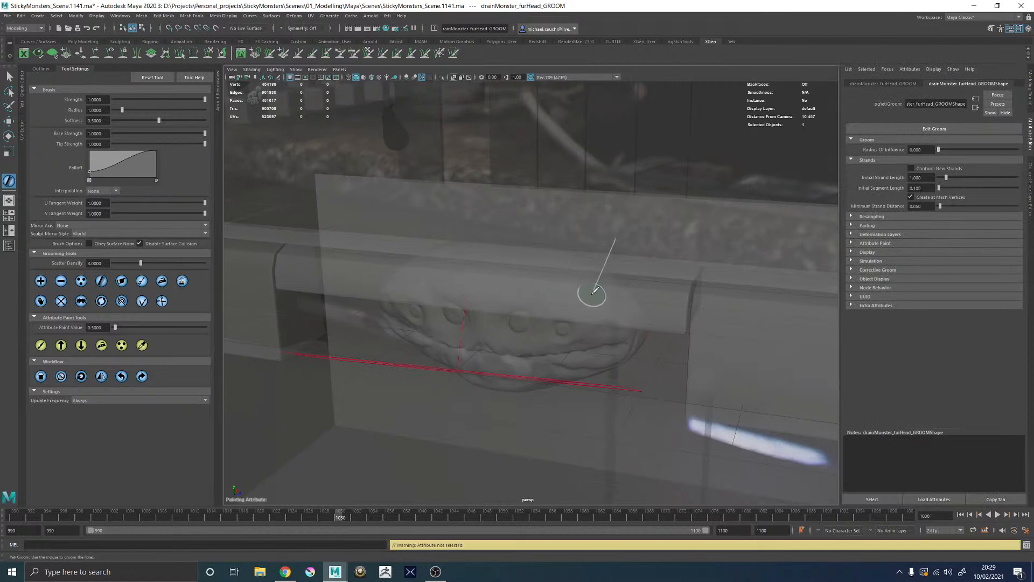
pyautogui.keyDown('alt'); pyautogui.moveTo(584, 293); pyautogui.dragTo(609, 271); pyautogui.keyUp('alt')
pyautogui.click(41, 281)
pyautogui.click(578, 241)
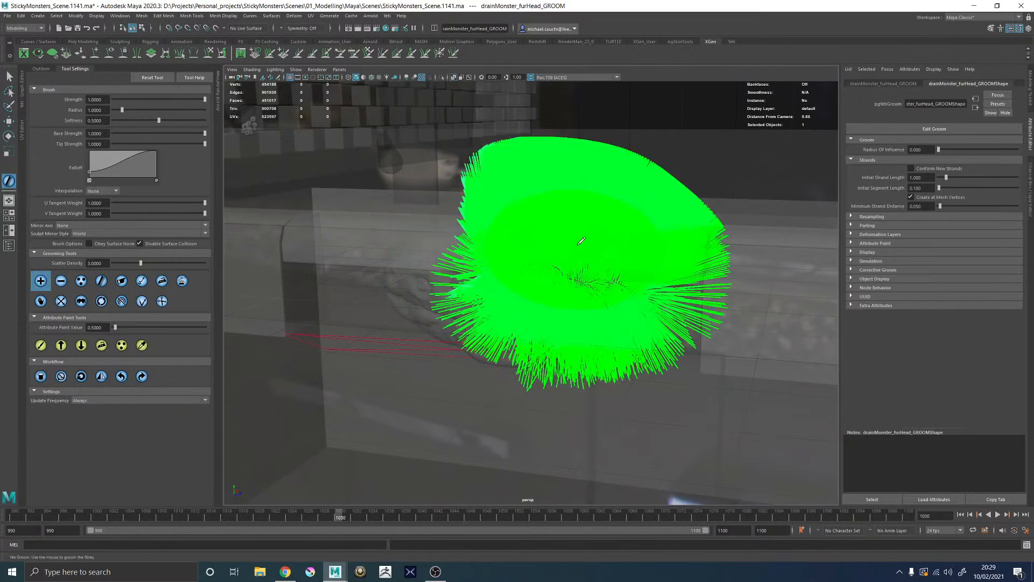
pyautogui.keyDown('alt'); pyautogui.moveTo(596, 256); pyautogui.dragTo(574, 260); pyautogui.keyUp('alt')
pyautogui.hotkey('ctrl', 'z')
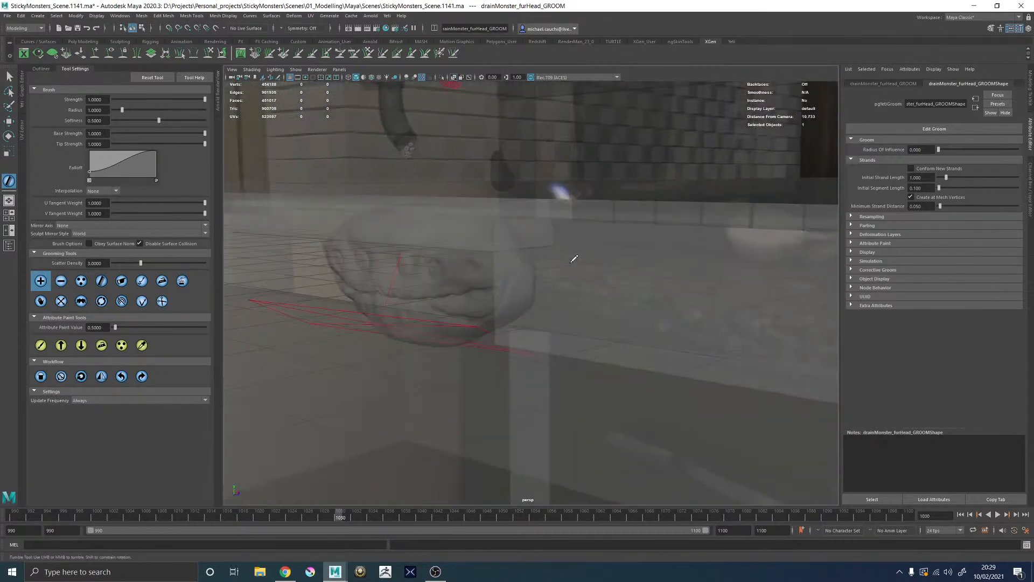
# Step: Test strand placement on the head with Create at Mesh Vertices off and a minimum strand distance of 0.200, undoing the trial strokes
pyautogui.press('b')
pyautogui.moveTo(467, 236); pyautogui.dragTo(402, 233)
pyautogui.click(451, 226)
pyautogui.click(479, 237)
pyautogui.moveTo(458, 238)
pyautogui.mouseDown()
pyautogui.moveTo(448, 243)
pyautogui.moveTo(467, 248)
pyautogui.mouseUp()
pyautogui.hotkey('ctrl', 'z')
pyautogui.hotkey('ctrl', 'z')
pyautogui.hotkey('ctrl', 'z')
pyautogui.moveTo(411, 219)
pyautogui.mouseDown()
pyautogui.moveTo(476, 228)
pyautogui.moveTo(526, 273)
pyautogui.moveTo(531, 262)
pyautogui.moveTo(572, 259)
pyautogui.mouseUp()
pyautogui.hotkey('ctrl', 'z')
pyautogui.keyDown('alt'); pyautogui.moveTo(572, 259); pyautogui.dragTo(594, 341, button='middle'); pyautogui.keyUp('alt')
# Step: Select DrainMonster_GEO with the Move tool and shift it back, away from the drain opening
pyautogui.keyDown('alt'); pyautogui.moveTo(595, 341); pyautogui.dragTo(569, 238); pyautogui.keyUp('alt')
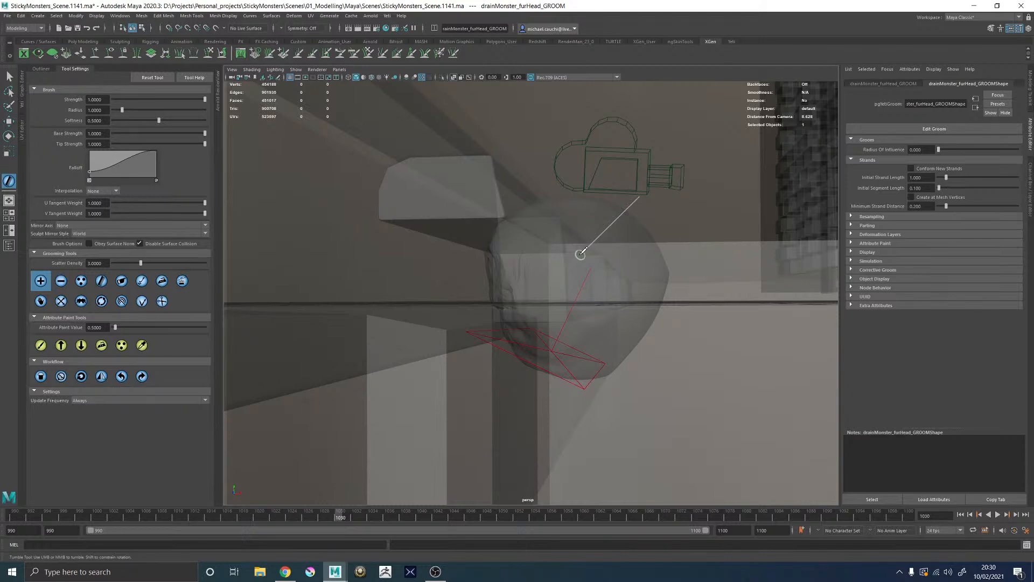
pyautogui.keyDown('alt'); pyautogui.moveTo(570, 260); pyautogui.dragTo(642, 252); pyautogui.keyUp('alt')
pyautogui.keyDown('alt'); pyautogui.moveTo(569, 233); pyautogui.dragTo(478, 243); pyautogui.keyUp('alt')
pyautogui.keyDown('alt'); pyautogui.moveTo(478, 243); pyautogui.dragTo(508, 263, button='right'); pyautogui.keyUp('alt')
pyautogui.press('w')
pyautogui.keyDown('alt'); pyautogui.moveTo(480, 264); pyautogui.dragTo(414, 268); pyautogui.keyUp('alt')
pyautogui.click(627, 293)
pyautogui.keyDown('alt'); pyautogui.moveTo(538, 285); pyautogui.dragTo(395, 259); pyautogui.keyUp('alt')
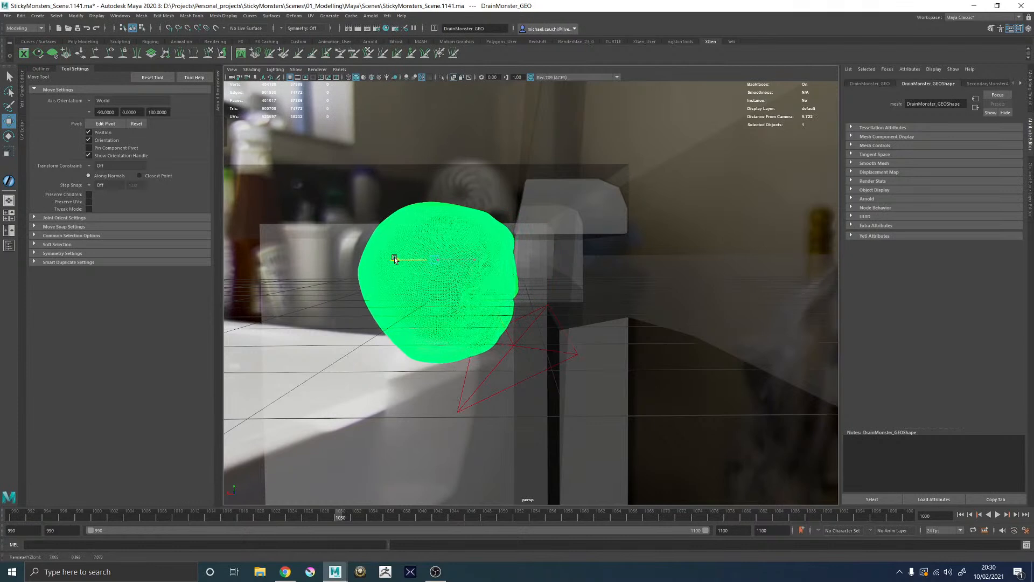
# Step: Look through the renderCam camera to check the drain monster's position in the shot
pyautogui.click(339, 70)
pyautogui.moveTo(371, 80)
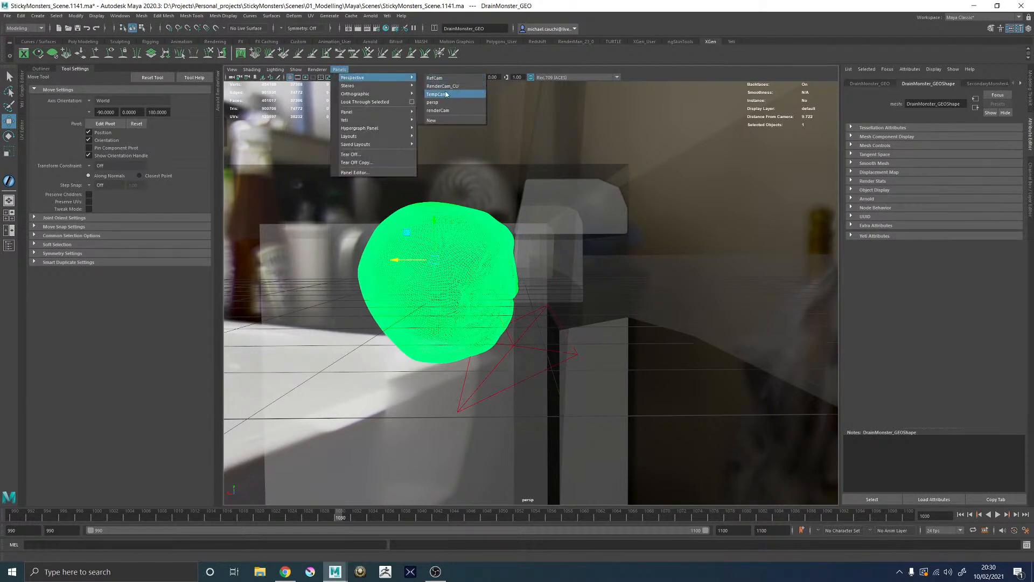
pyautogui.click(439, 111)
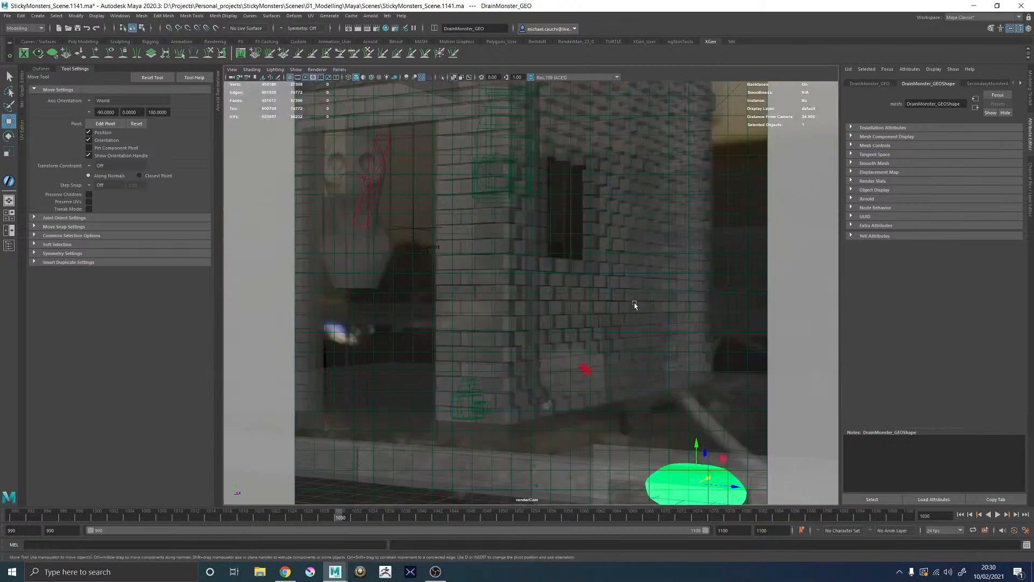
# Step: Nudge the drain monster's head down slightly, bring up the Arnold RenderView beside the viewport and start a render
pyautogui.moveTo(696, 443); pyautogui.dragTo(695, 447)
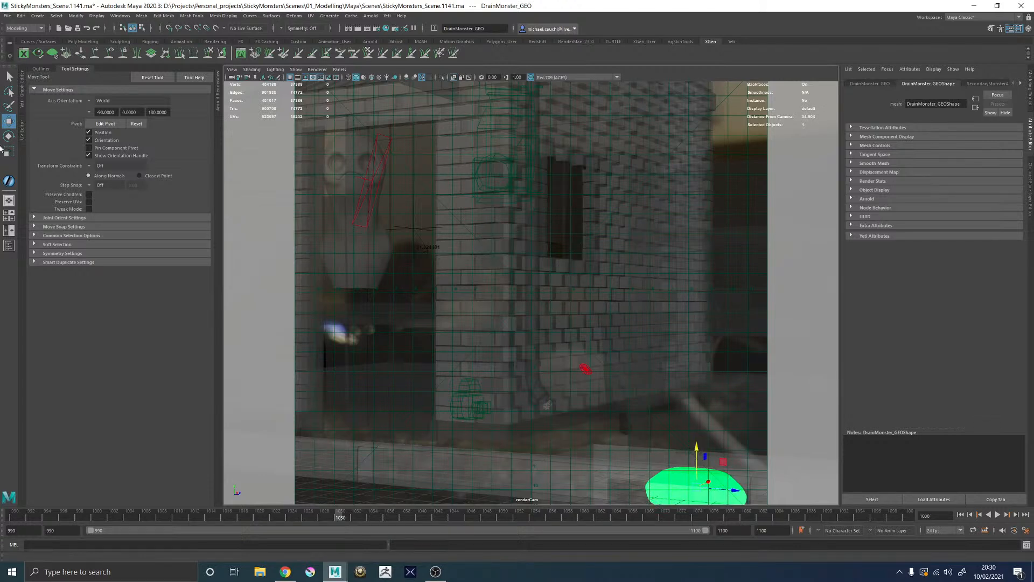
pyautogui.click(224, 87)
pyautogui.click(218, 88)
pyautogui.click(289, 90)
pyautogui.click(286, 105)
pyautogui.click(391, 86)
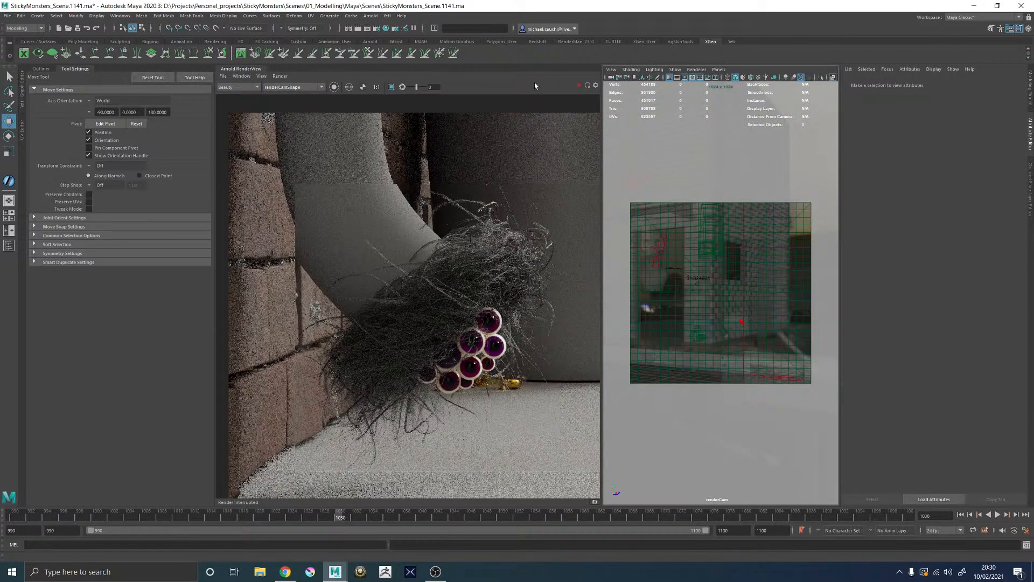
pyautogui.click(580, 85)
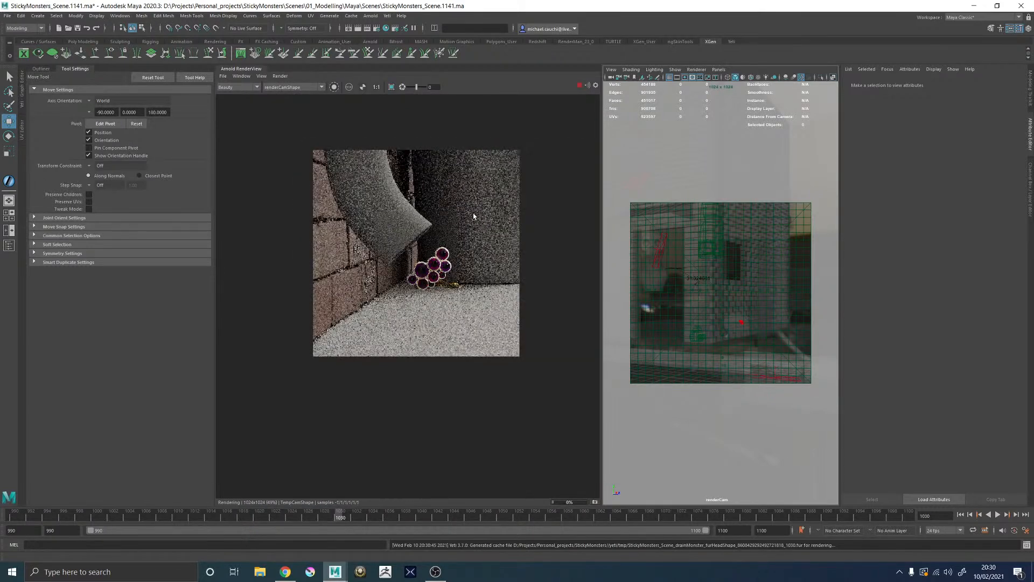
# Step: Set the render camera to renderCamShape, render a crop region around the drain opening, and stop the render
pyautogui.click(288, 87)
pyautogui.click(286, 96)
pyautogui.click(288, 88)
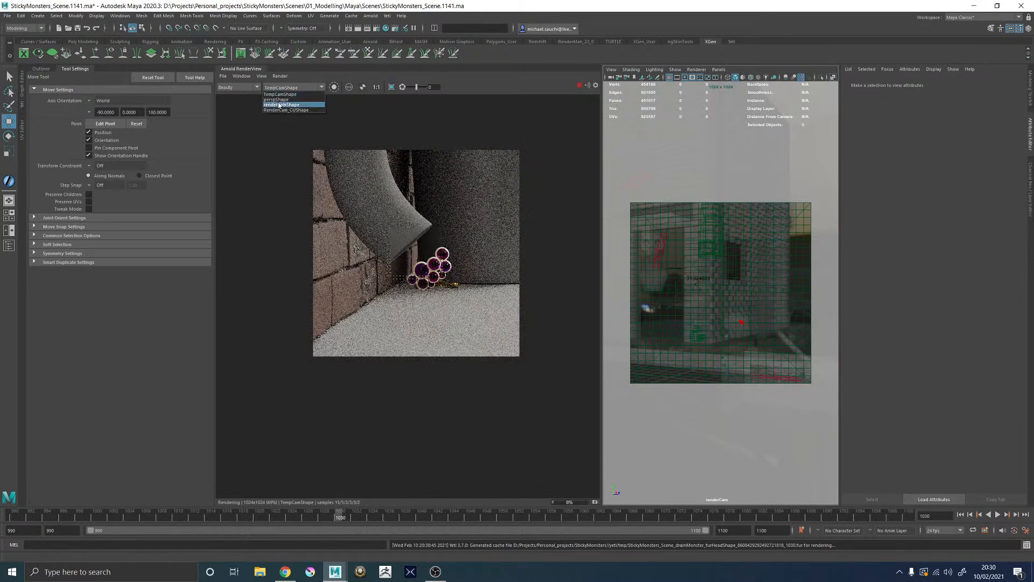
pyautogui.click(281, 105)
pyautogui.scroll(5, 500, 350)
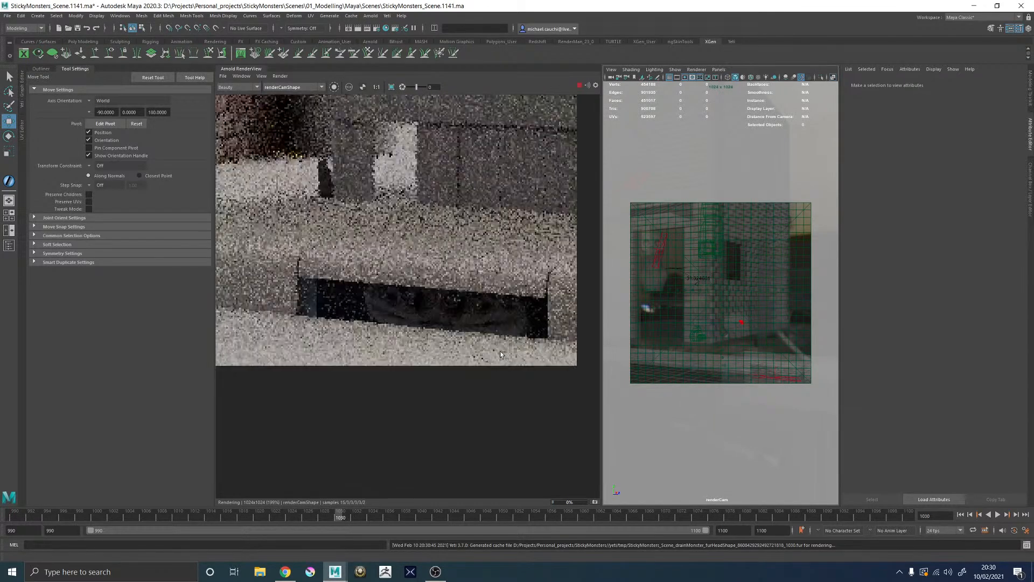
pyautogui.keyDown('shift'); pyautogui.moveTo(294, 234); pyautogui.dragTo(555, 348); pyautogui.keyUp('shift')
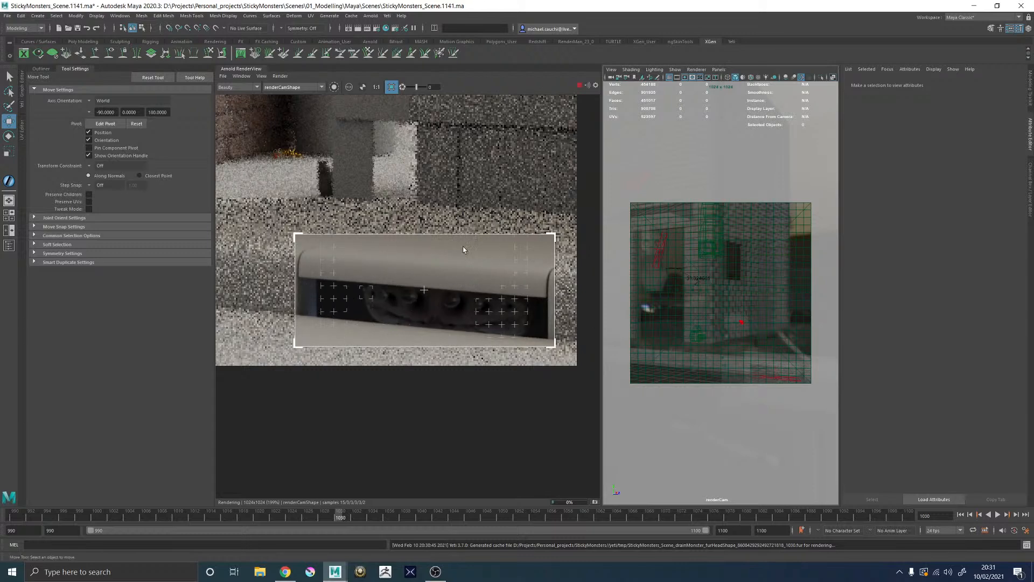
pyautogui.click(579, 85)
# Step: Enlarge the modelling viewport and switch it from renderCam to the persp camera
pyautogui.press('space')
pyautogui.click(692, 211)
pyautogui.press('space')
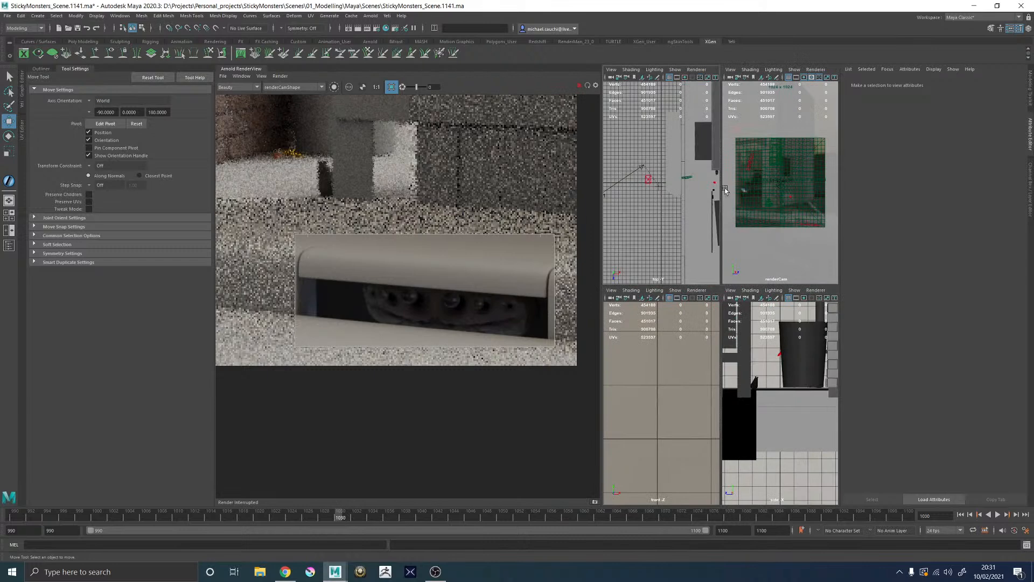
pyautogui.press('space')
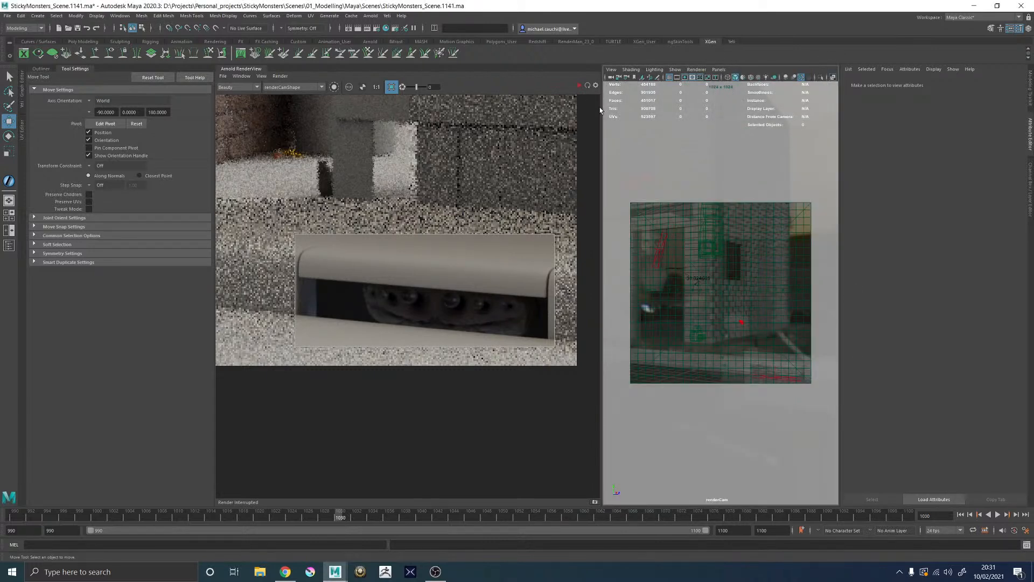
pyautogui.moveTo(601, 110); pyautogui.dragTo(351, 270)
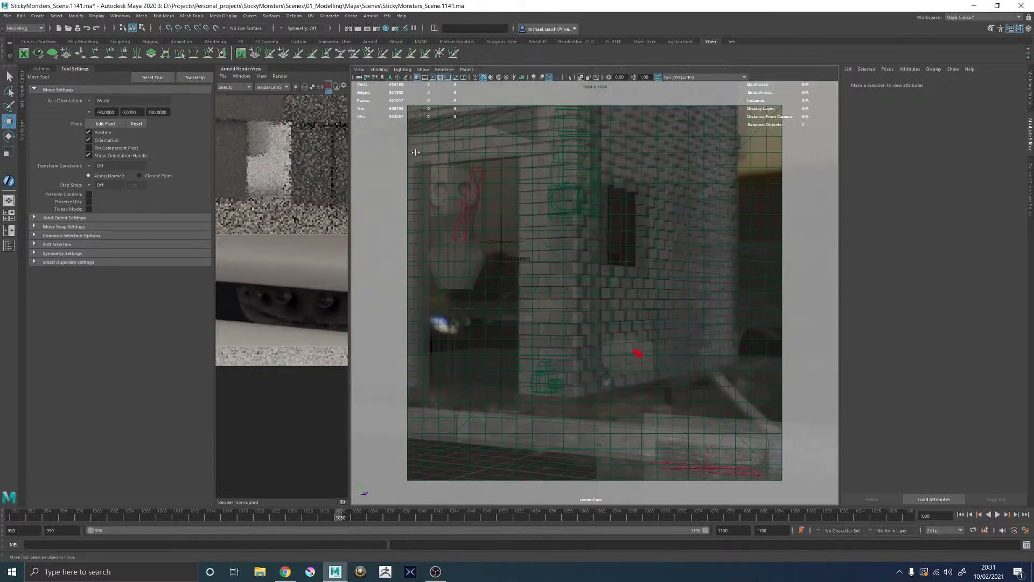
pyautogui.click(463, 69)
pyautogui.moveTo(533, 81)
pyautogui.click(580, 94)
# Step: Undo the recent moves made to DrainMonster_GEO, checking the head from the side in the perspective view
pyautogui.keyDown('alt'); pyautogui.moveTo(574, 210); pyautogui.dragTo(544, 226); pyautogui.keyUp('alt')
pyautogui.click(510, 276)
pyautogui.keyDown('alt'); pyautogui.moveTo(598, 283); pyautogui.dragTo(633, 269); pyautogui.keyUp('alt')
pyautogui.hotkey('ctrl', 'z')
pyautogui.hotkey('ctrl', 'z')
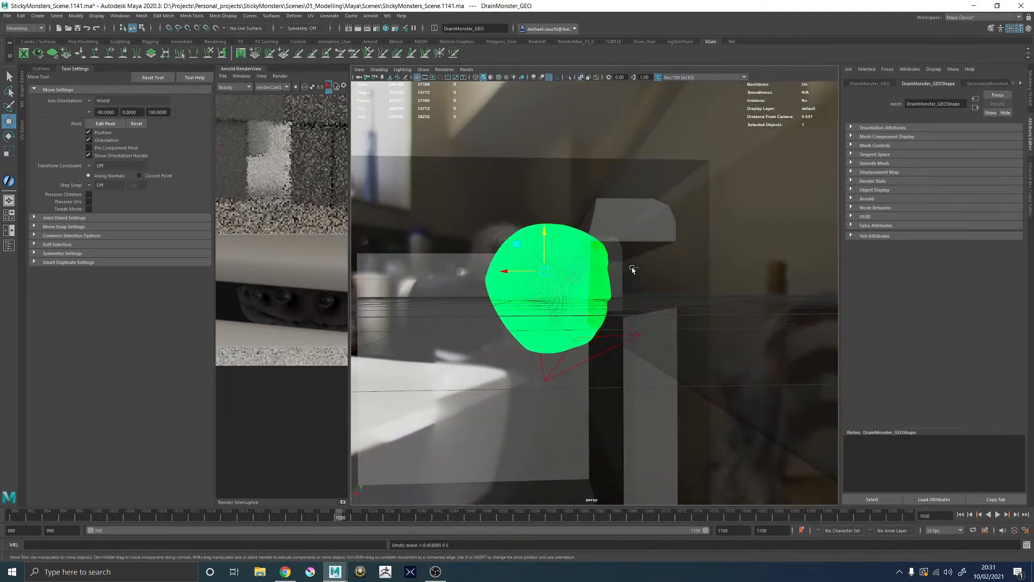
# Step: Select the parent group DrainMonster_GRP and center its pivot
pyautogui.press('Up')
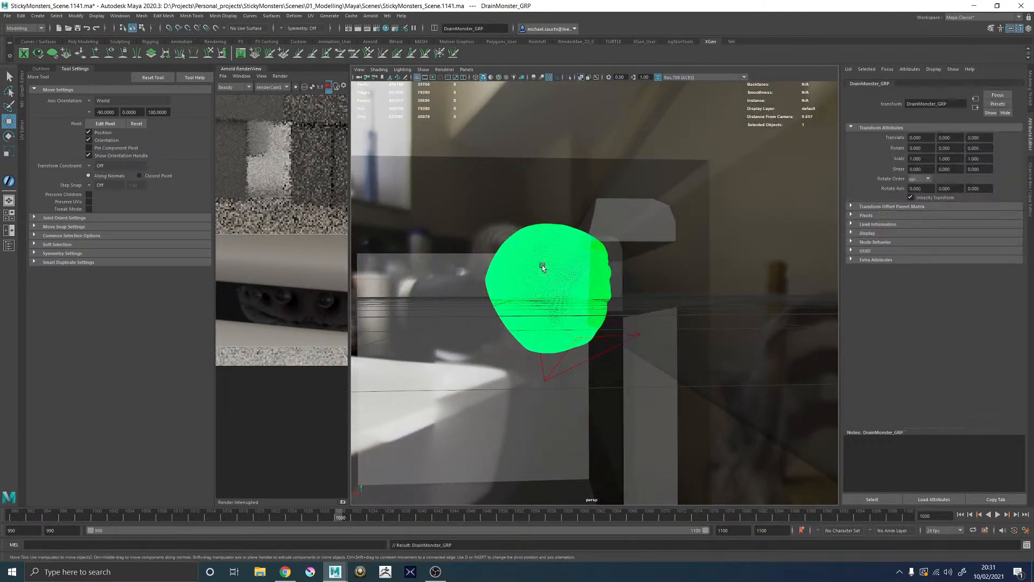
pyautogui.click(74, 16)
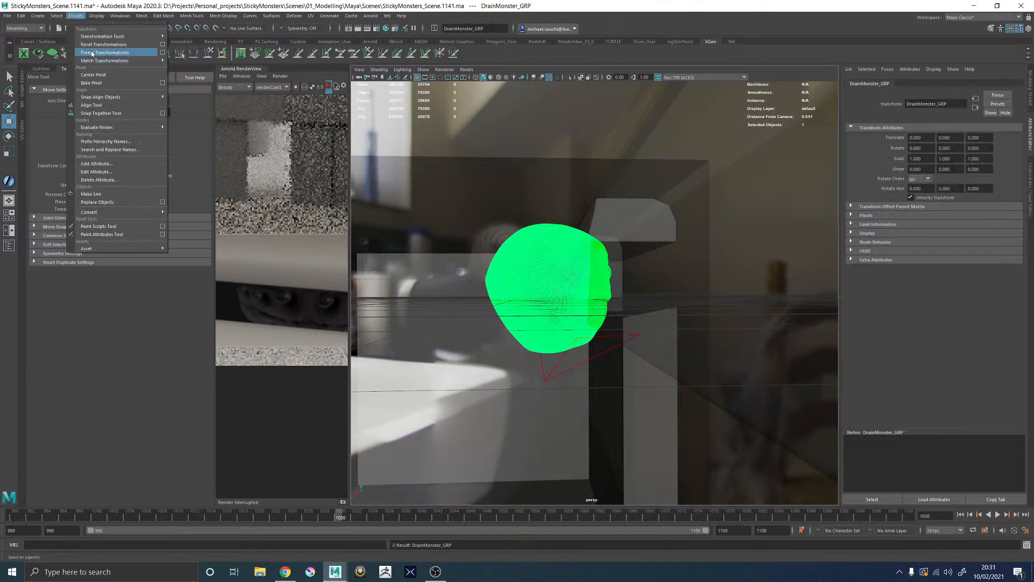
pyautogui.click(97, 73)
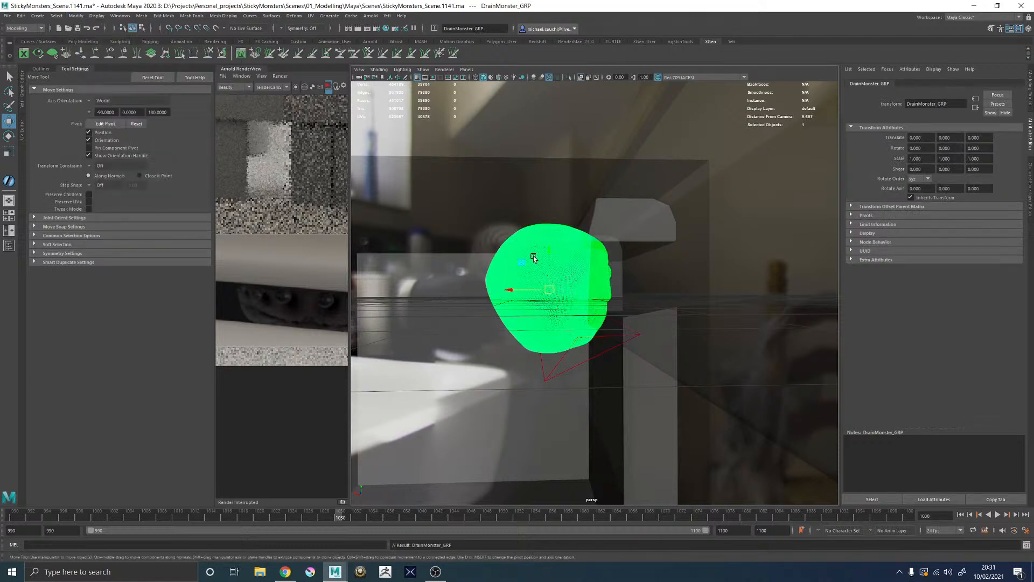
# Step: Move DrainMonster_GRP to about 0.467 in X and -0.160 in Y, shift it sideways, and re-render the drain region
pyautogui.moveTo(514, 266); pyautogui.dragTo(489, 272)
pyautogui.keyDown('alt'); pyautogui.moveTo(739, 284); pyautogui.dragTo(652, 288); pyautogui.keyUp('alt')
pyautogui.moveTo(737, 291); pyautogui.dragTo(715, 294)
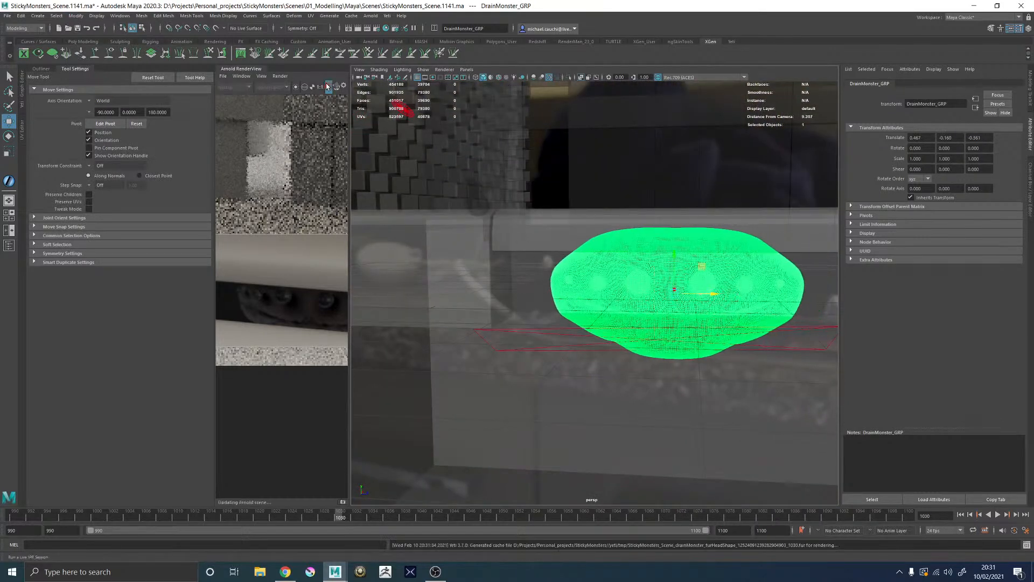
pyautogui.moveTo(349, 174); pyautogui.dragTo(651, 173)
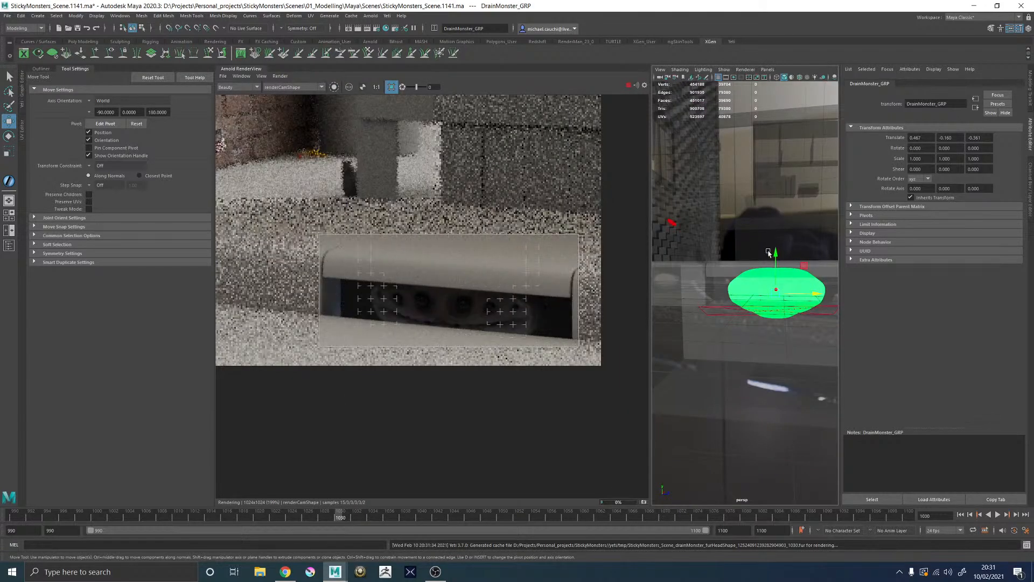
pyautogui.keyDown('alt'); pyautogui.moveTo(757, 252); pyautogui.dragTo(806, 262); pyautogui.keyUp('alt')
pyautogui.keyDown('alt'); pyautogui.moveTo(807, 262); pyautogui.dragTo(731, 258, button='right'); pyautogui.keyUp('alt')
pyautogui.keyDown('alt'); pyautogui.moveTo(732, 257); pyautogui.dragTo(749, 255); pyautogui.keyUp('alt')
pyautogui.scroll(-4, 414, 258)
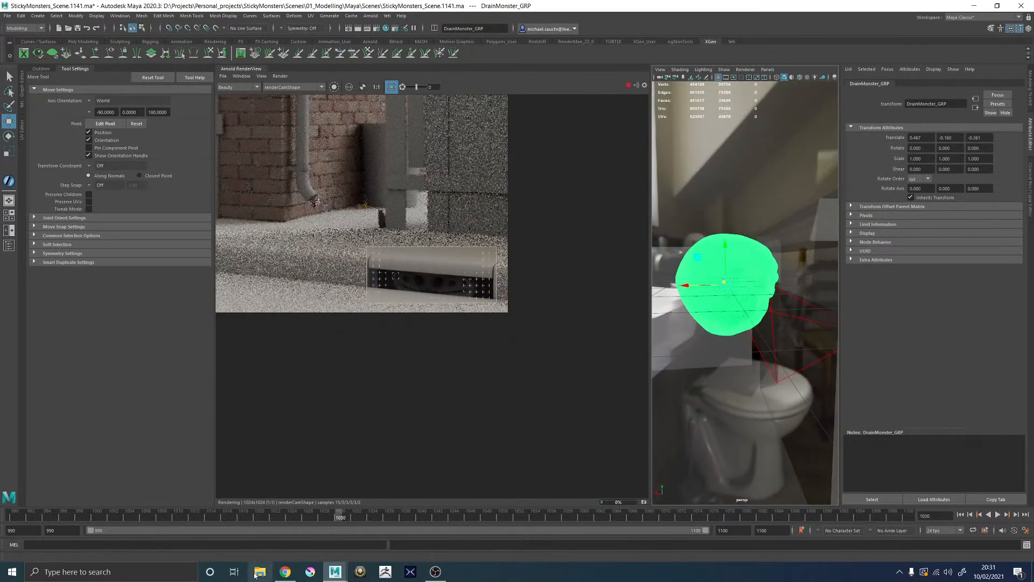
# Step: Open TheKid_12.jpg from the Desktop to check the drain monster's look in the earlier render, and close it again
pyautogui.press('super+e')
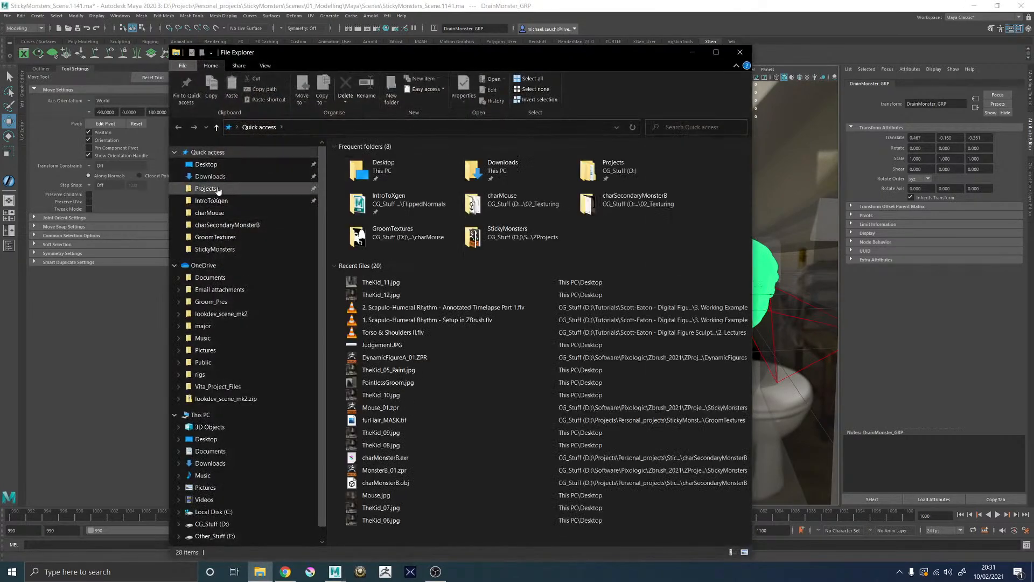
pyautogui.click(206, 164)
pyautogui.scroll(-2, 469, 325)
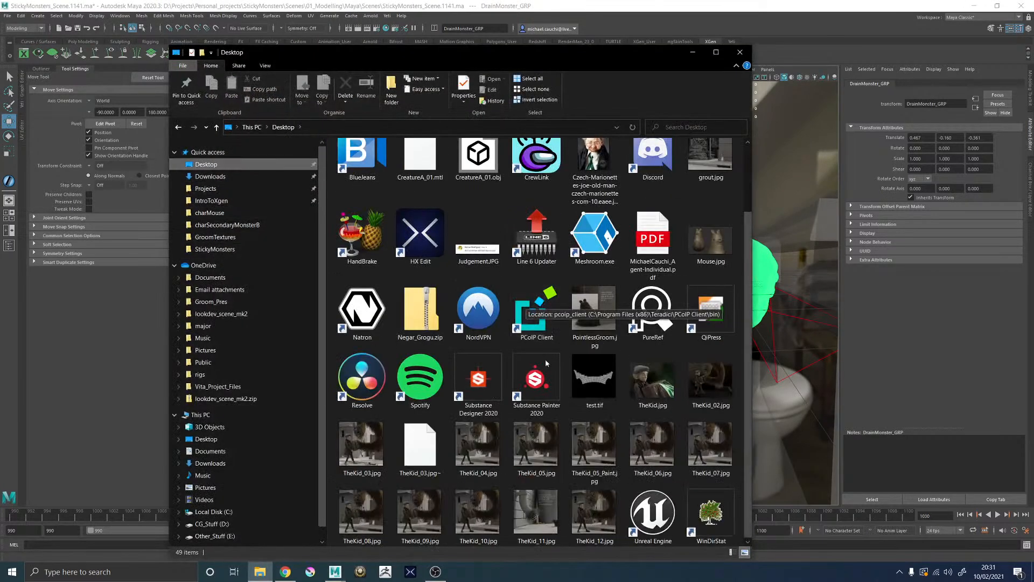
pyautogui.click(591, 520)
pyautogui.doubleClick(591, 522)
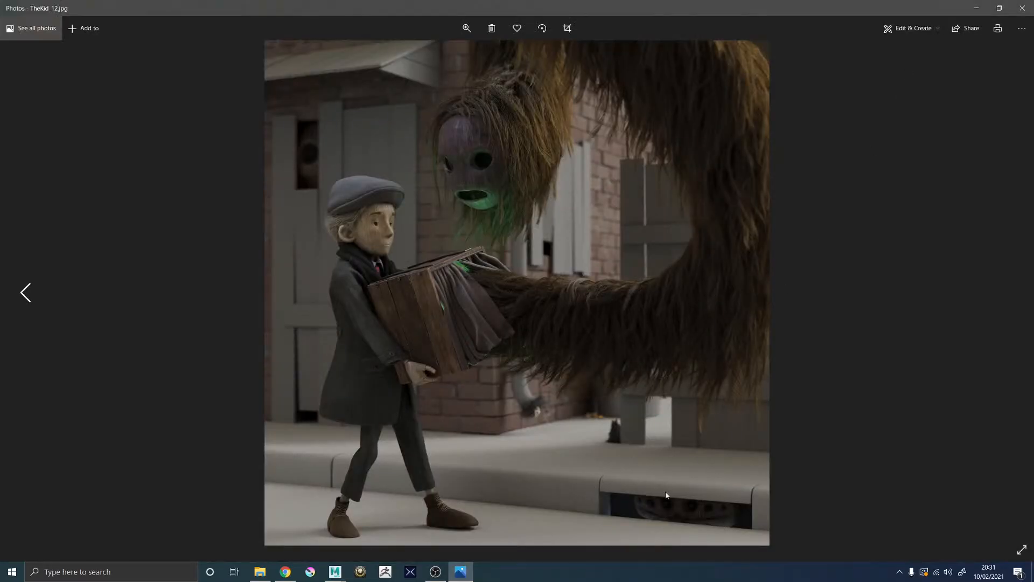
pyautogui.click(1022, 8)
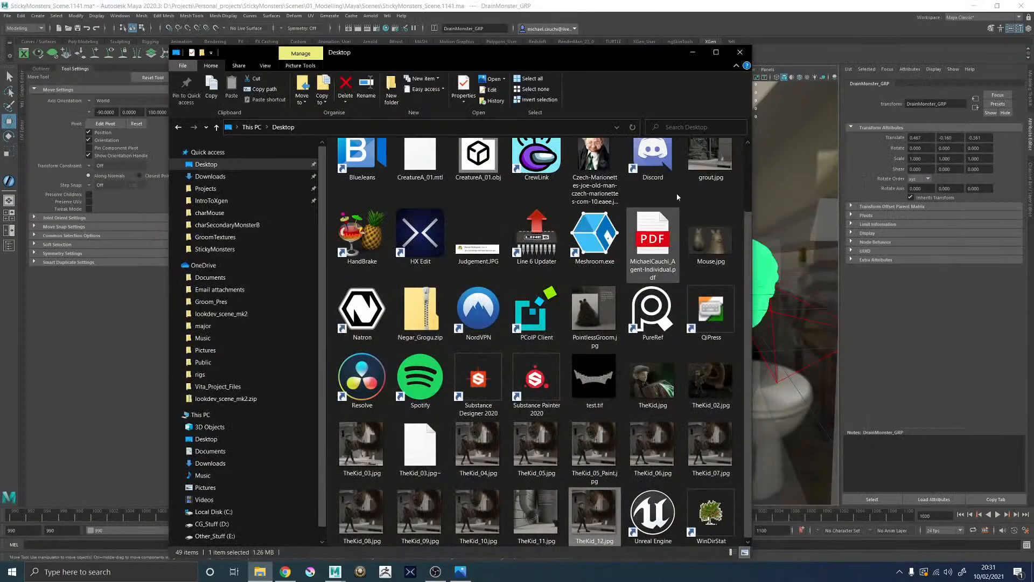
pyautogui.click(693, 51)
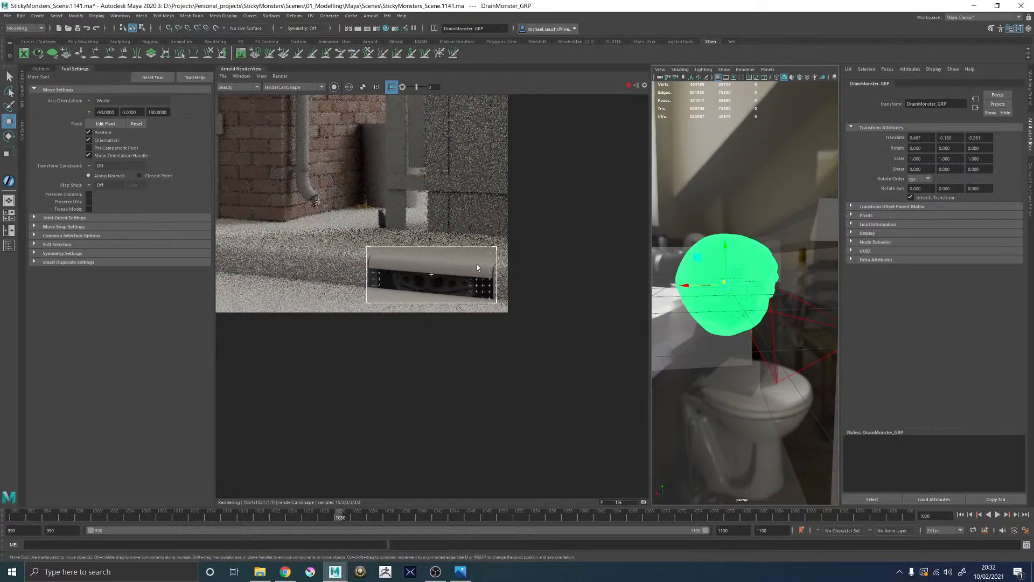
# Step: Move DrainMonster_GRP to about 0.413 in X and -0.090 in Y while watching the drain region's render
pyautogui.scroll(5, 458, 286)
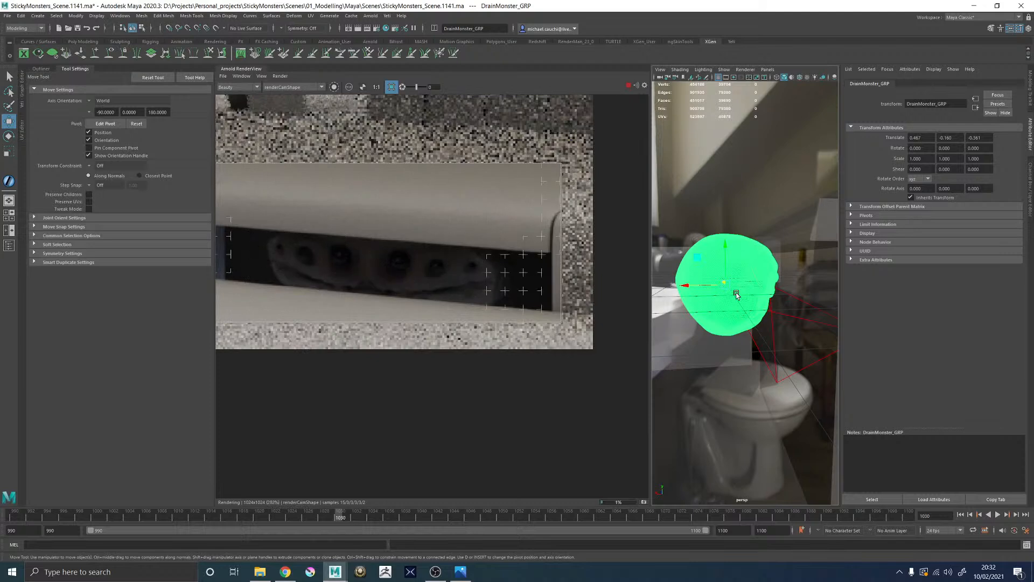
pyautogui.keyDown('alt'); pyautogui.moveTo(763, 286); pyautogui.dragTo(703, 258); pyautogui.keyUp('alt')
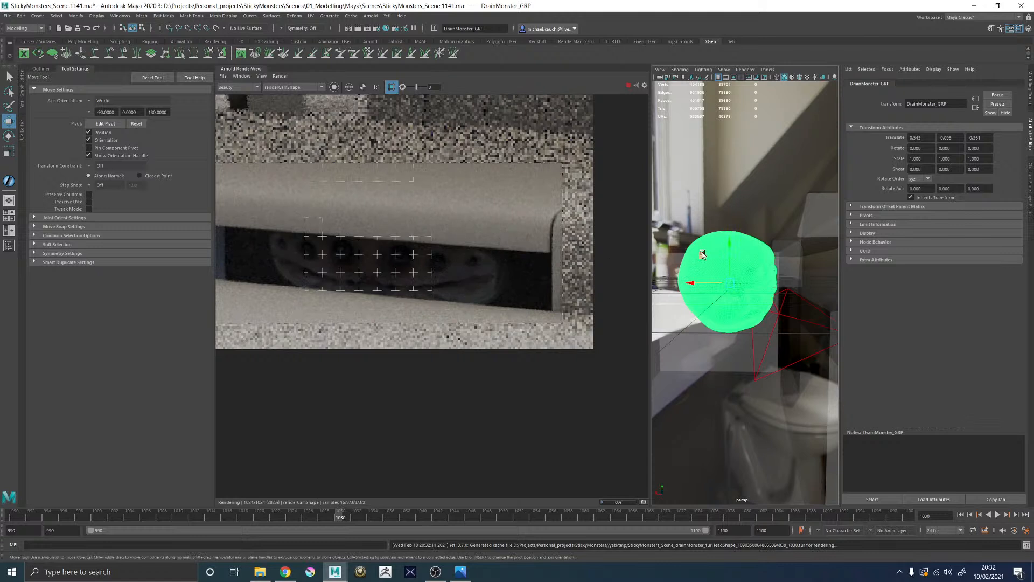
pyautogui.moveTo(726, 244); pyautogui.dragTo(668, 297)
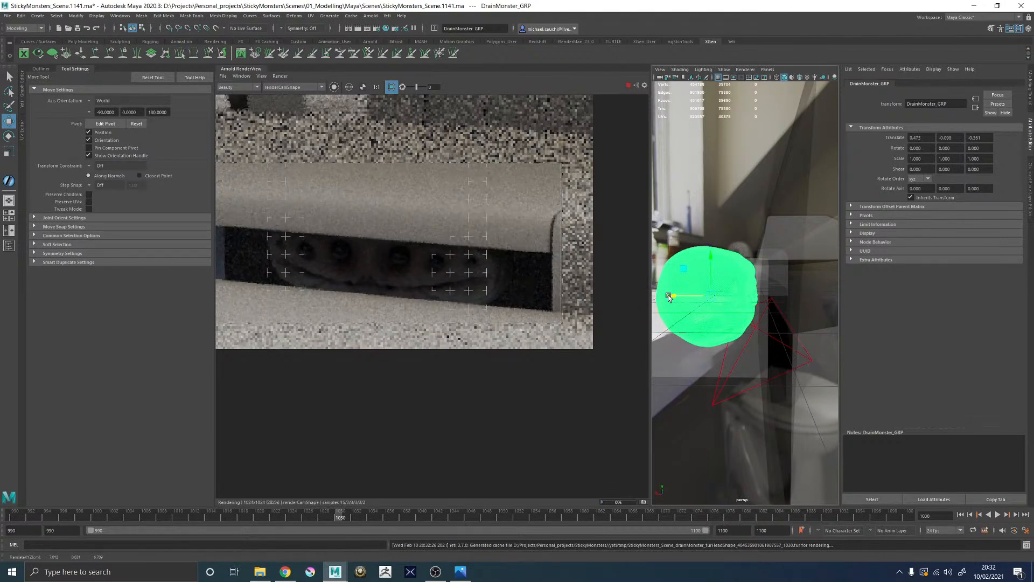
# Step: Stop the running render and freeze the transformations of DrainMonster_GRP
pyautogui.click(628, 85)
pyautogui.click(75, 16)
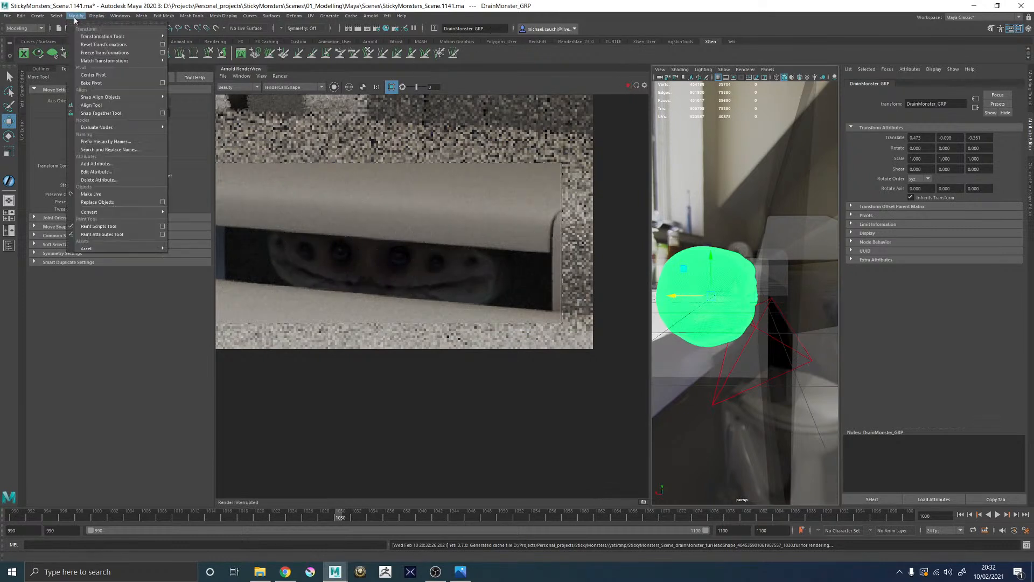
pyautogui.click(99, 55)
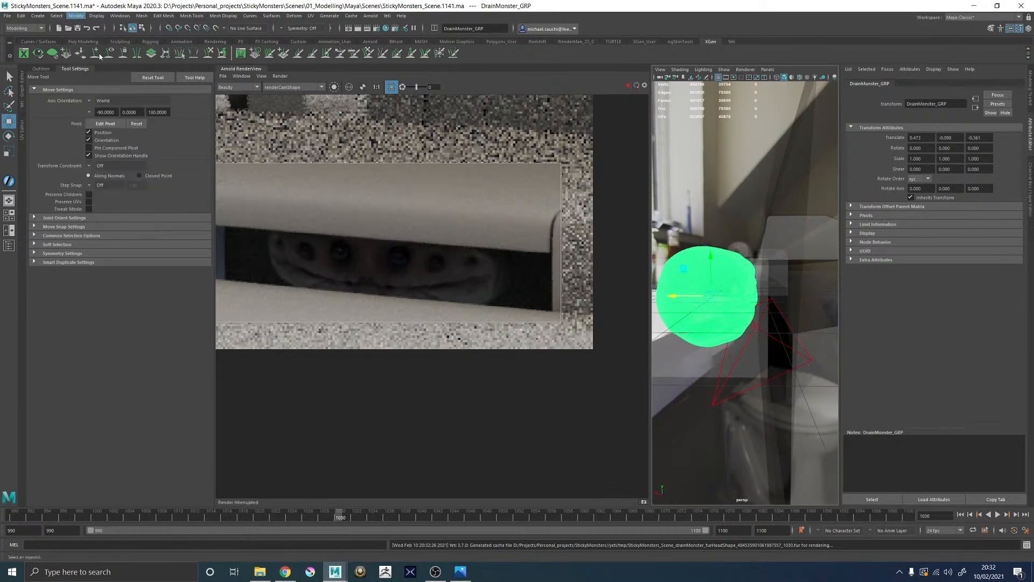
# Step: Bring back the full perspective view in shaded mode, select DrainMonster_GEO and turn off X-Ray shading
pyautogui.press('5')
pyautogui.keyDown('alt'); pyautogui.moveTo(754, 292); pyautogui.dragTo(660, 293); pyautogui.keyUp('alt')
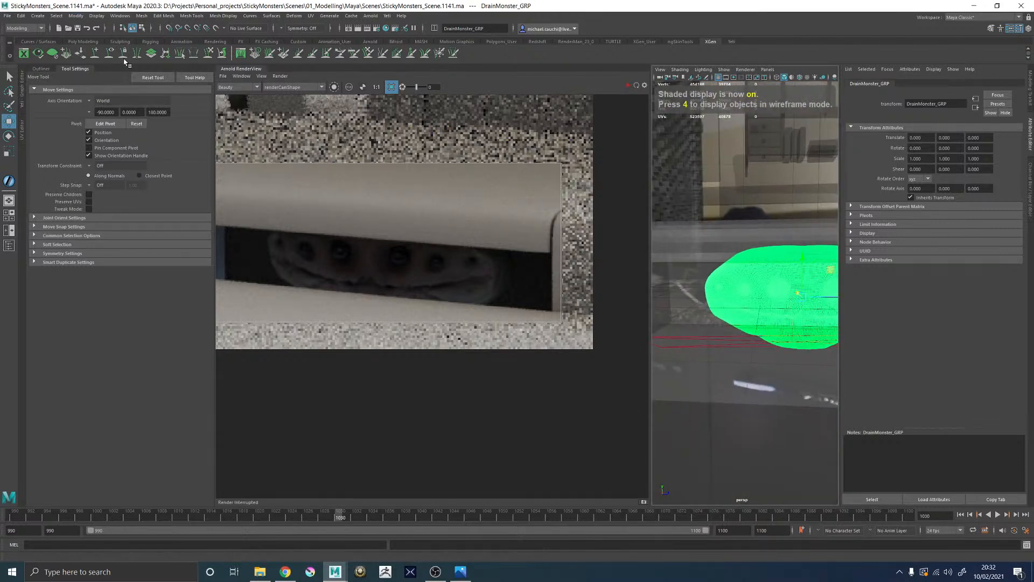
pyautogui.click(241, 68)
pyautogui.scroll(-3, 572, 277)
pyautogui.click(572, 277)
pyautogui.scroll(-3, 573, 277)
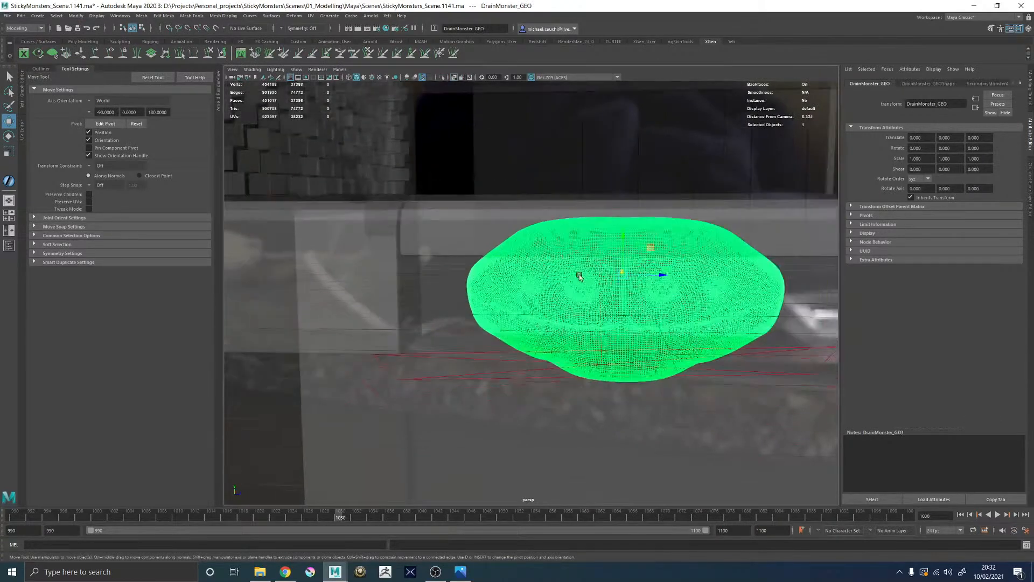
pyautogui.click(258, 71)
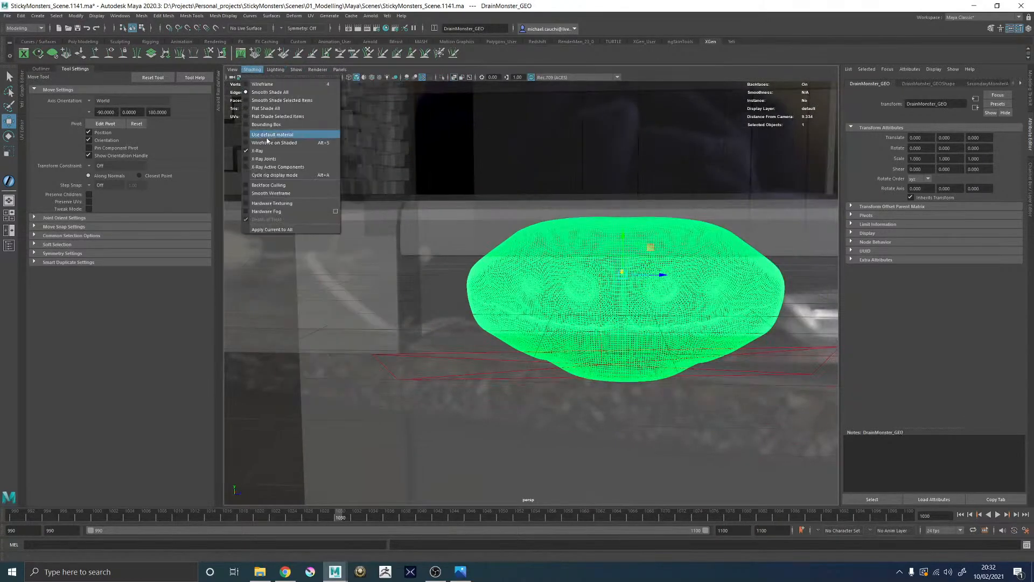
pyautogui.click(257, 151)
# Step: Examine how the drain monster's head sits inside the curb opening from several angles
pyautogui.scroll(-4, 448, 264)
pyautogui.keyDown('alt'); pyautogui.moveTo(448, 264); pyautogui.dragTo(519, 268); pyautogui.keyUp('alt')
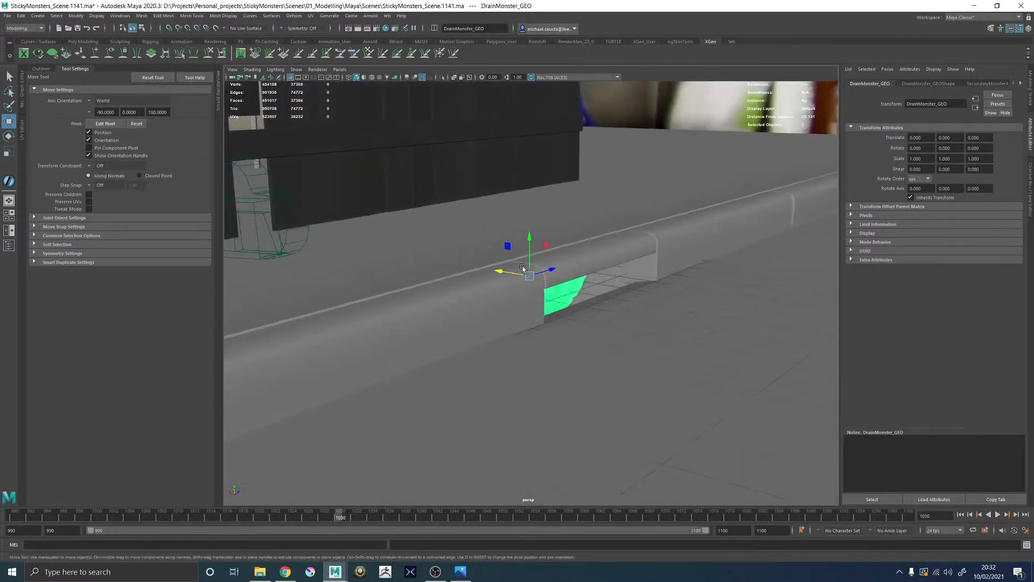
pyautogui.click(714, 121)
pyautogui.keyDown('alt'); pyautogui.moveTo(663, 171); pyautogui.dragTo(600, 174, button='middle'); pyautogui.keyUp('alt')
pyautogui.keyDown('alt'); pyautogui.moveTo(600, 174); pyautogui.dragTo(605, 291, button='right'); pyautogui.keyUp('alt')
pyautogui.keyDown('alt'); pyautogui.moveTo(605, 291); pyautogui.dragTo(843, 244); pyautogui.keyUp('alt')
pyautogui.click(512, 286)
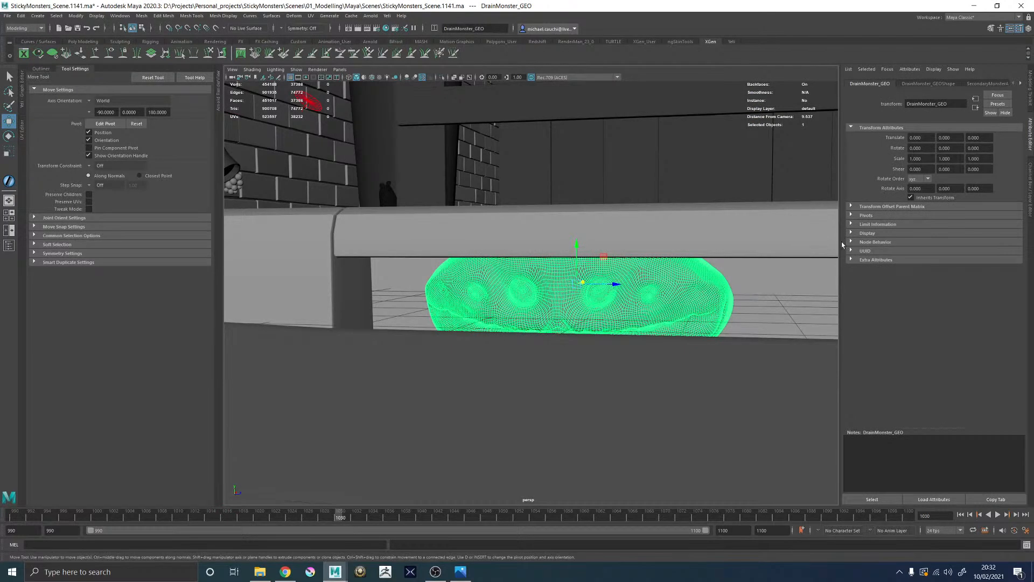
pyautogui.click(593, 305)
pyautogui.click(700, 279)
# Step: Put Character_GRP into a new display layer named CHR_LYR
pyautogui.click(1029, 180)
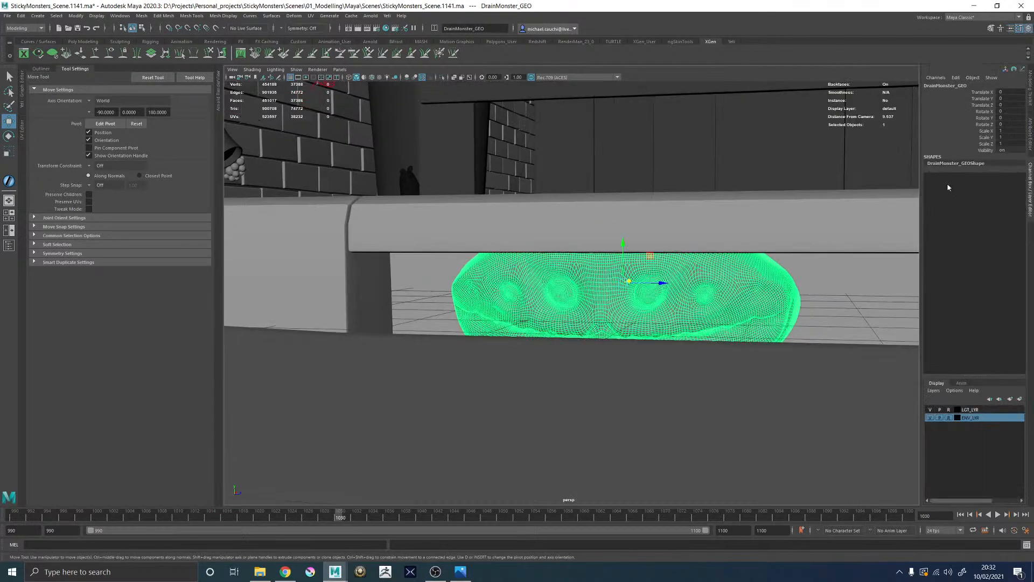
pyautogui.click(8, 246)
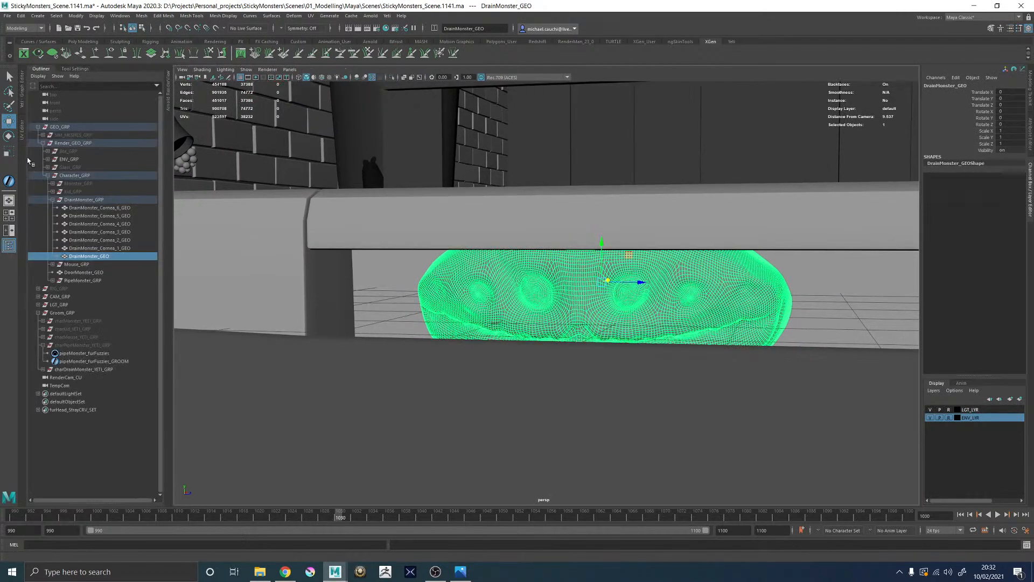
pyautogui.click(74, 176)
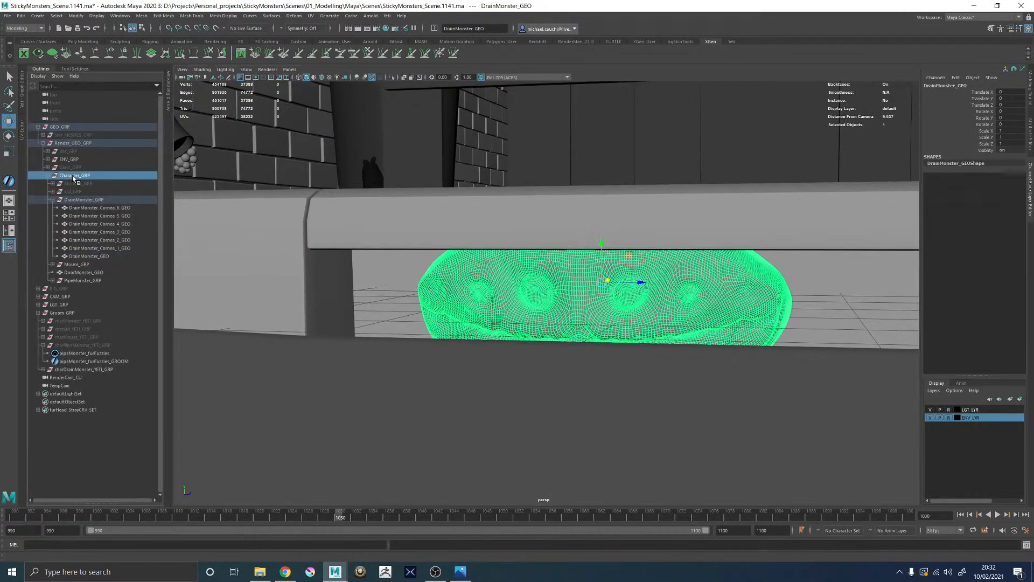
pyautogui.click(1019, 400)
pyautogui.doubleClick(964, 409)
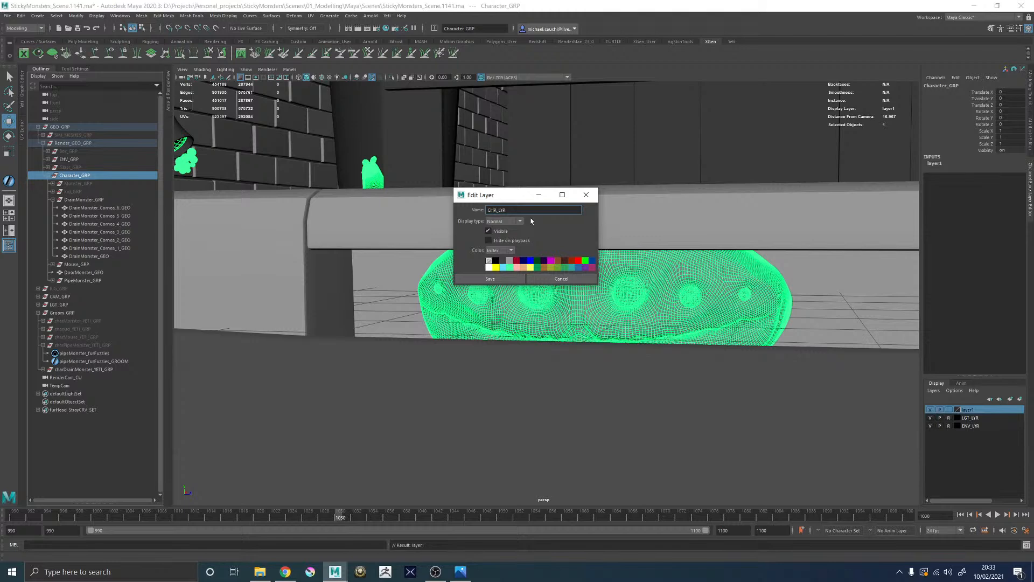
pyautogui.click(506, 279)
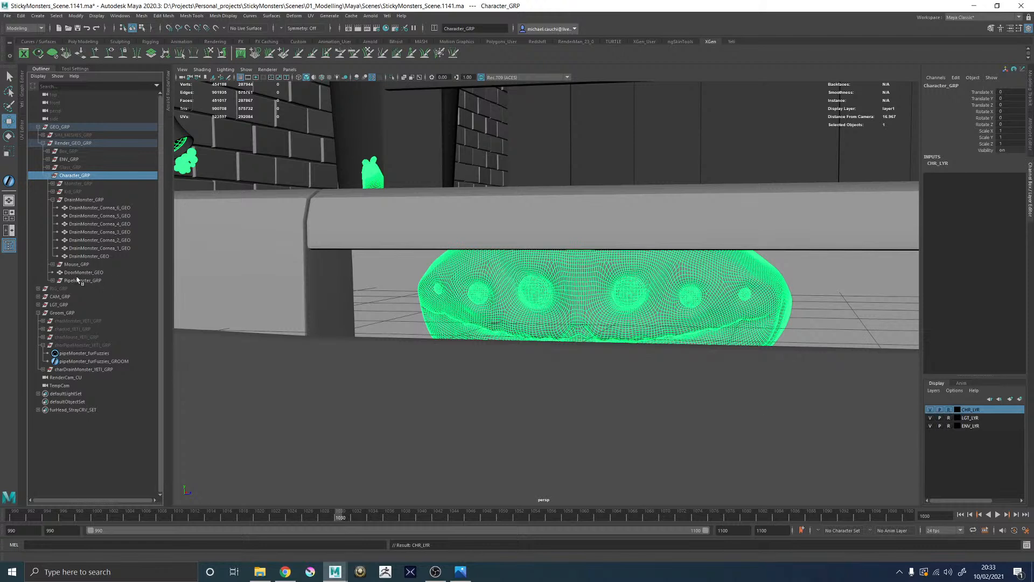
# Step: Check the pipe monster's groom by toggling the visibility of charPipeMonster_YETI_GRP on and off
pyautogui.click(92, 361)
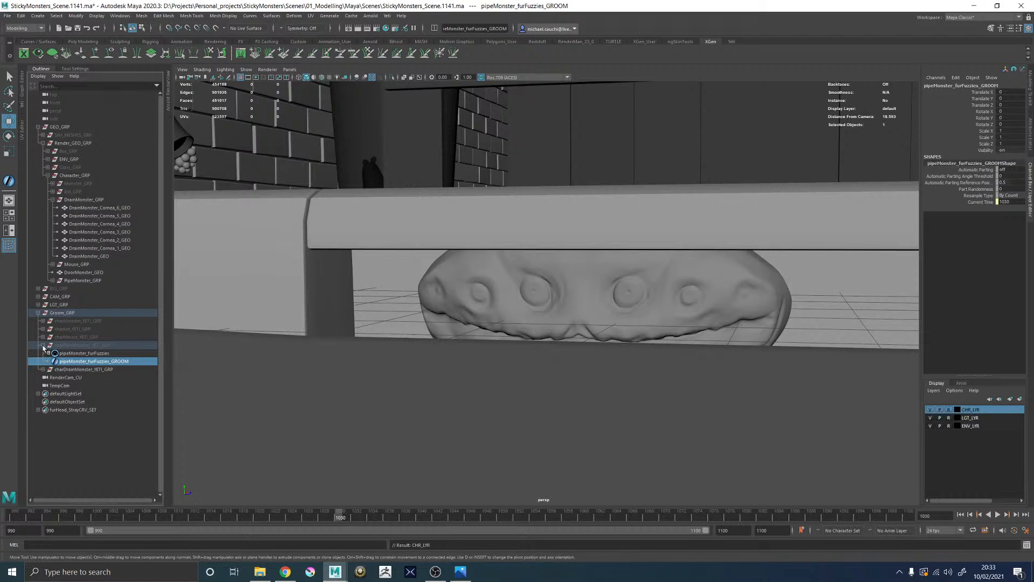
pyautogui.keyDown('alt'); pyautogui.moveTo(512, 306); pyautogui.dragTo(220, 331, button='right'); pyautogui.keyUp('alt')
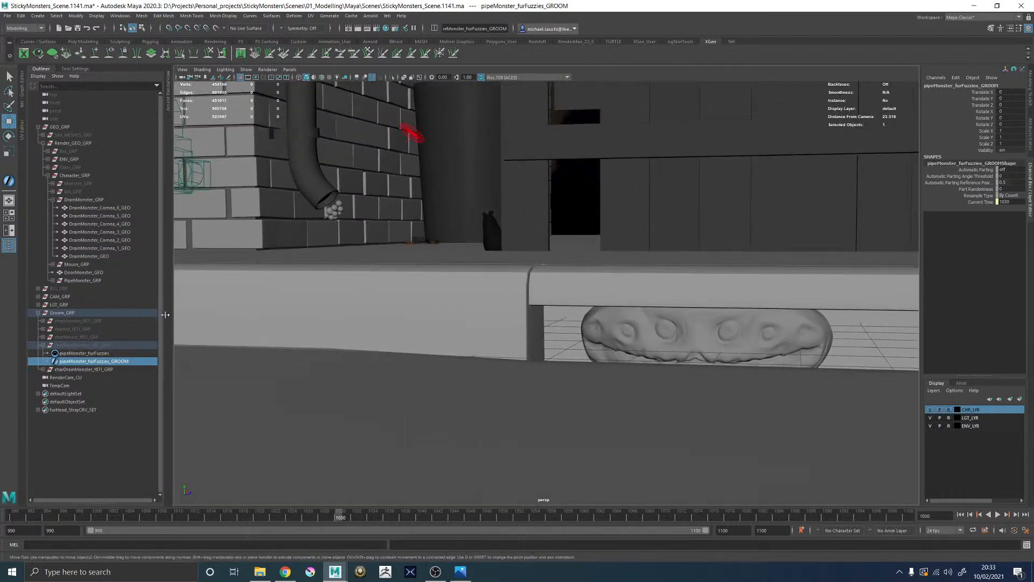
pyautogui.keyDown('alt'); pyautogui.moveTo(282, 298); pyautogui.dragTo(548, 385, button='right'); pyautogui.keyUp('alt')
pyautogui.click(80, 345)
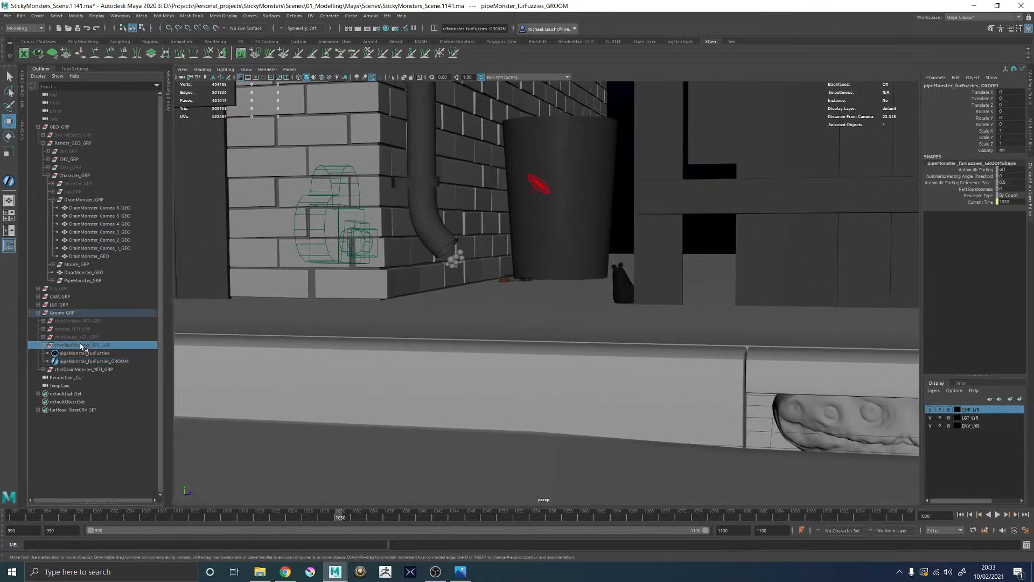
pyautogui.press('h')
pyautogui.press('h')
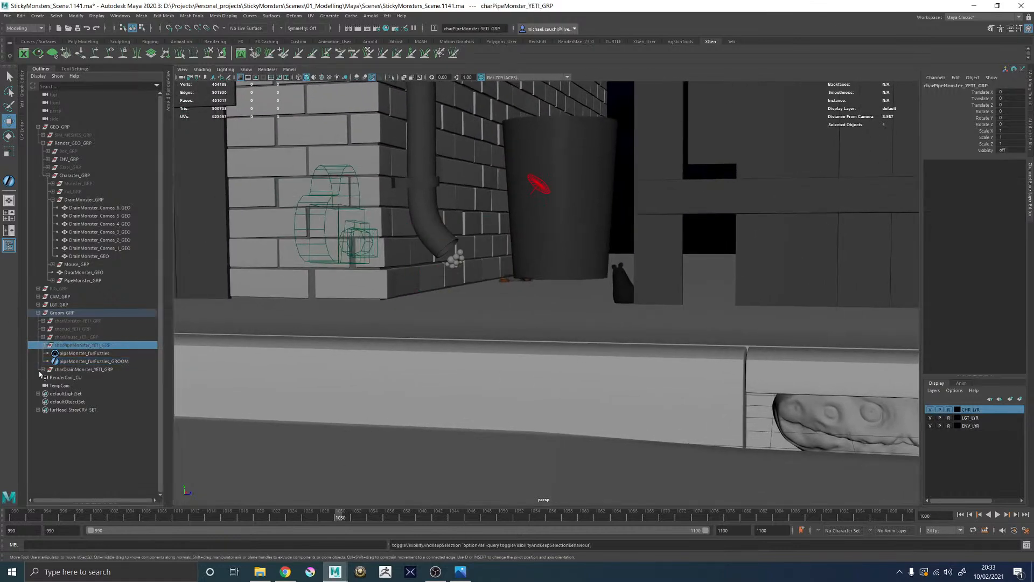
# Step: Collapse the pipe monster's groom group, expand charDrainMonster_YETI_GRP and start editing drainMonster_furHead_GROOM
pyautogui.click(42, 369)
pyautogui.click(43, 346)
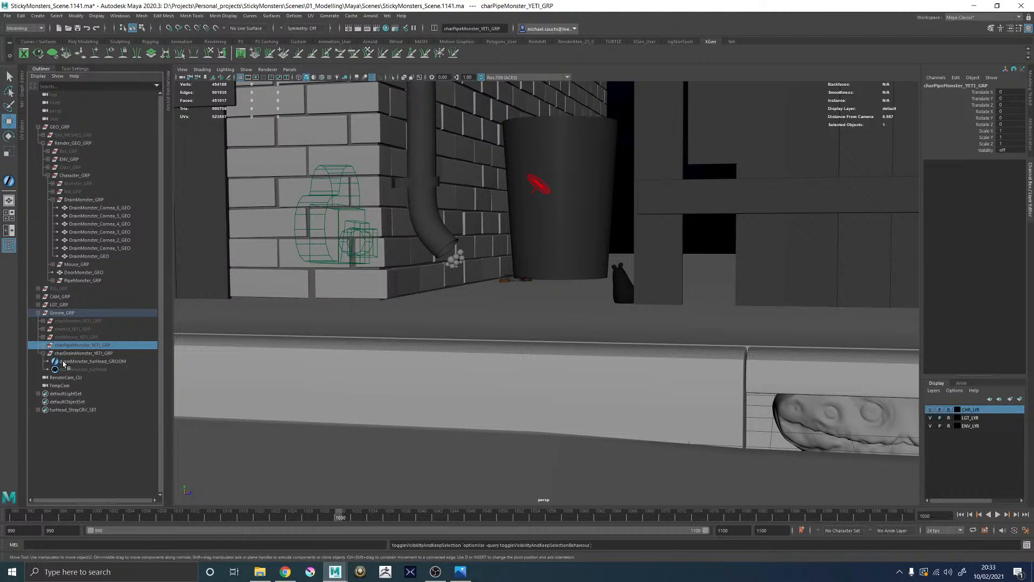
pyautogui.click(94, 361)
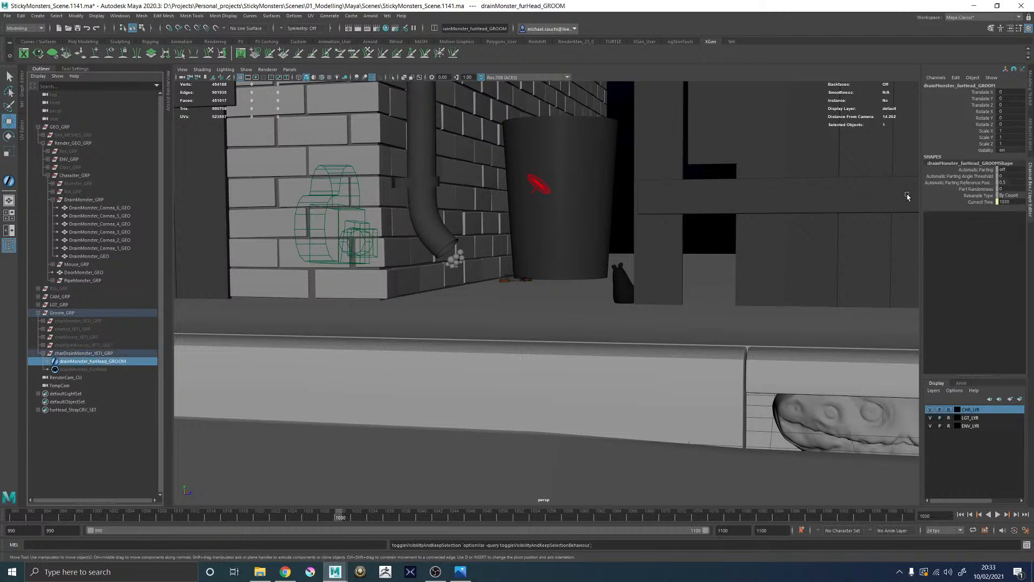
pyautogui.click(1030, 135)
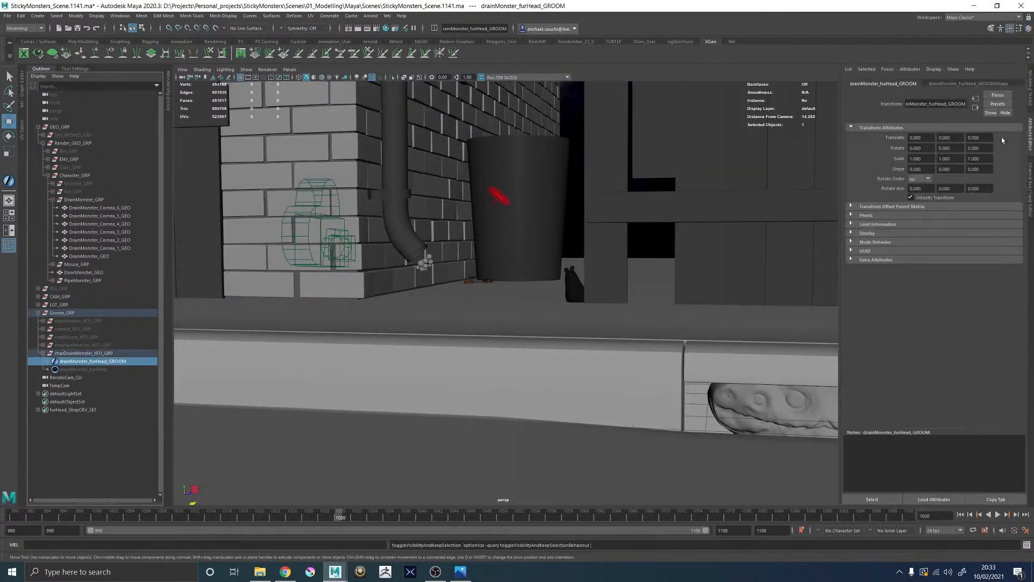
pyautogui.click(944, 83)
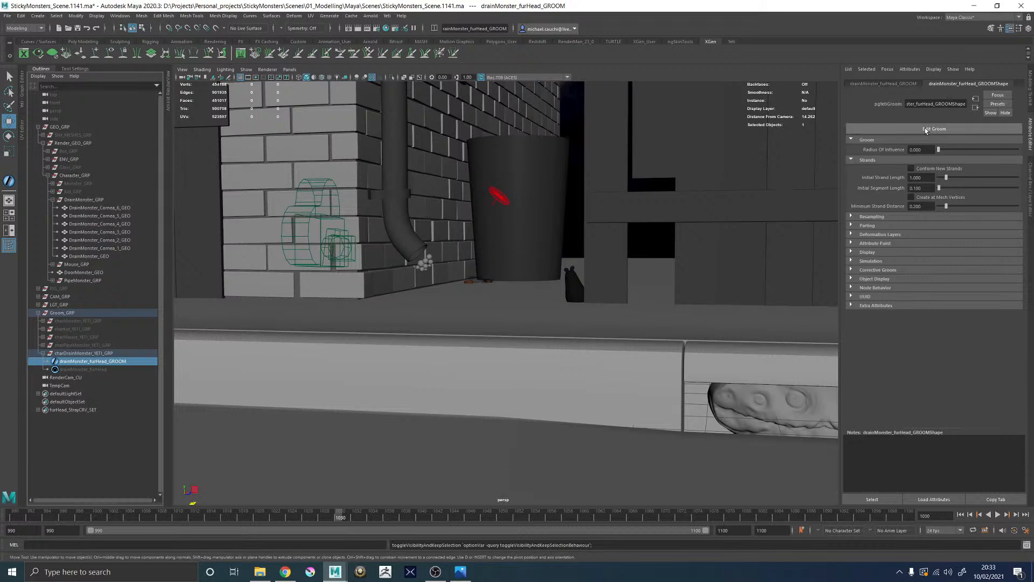
pyautogui.click(926, 131)
# Step: Plant a row of groom strands along the top of the drain monster's head in wireframe display
pyautogui.keyDown('alt'); pyautogui.moveTo(722, 291); pyautogui.dragTo(542, 318); pyautogui.keyUp('alt')
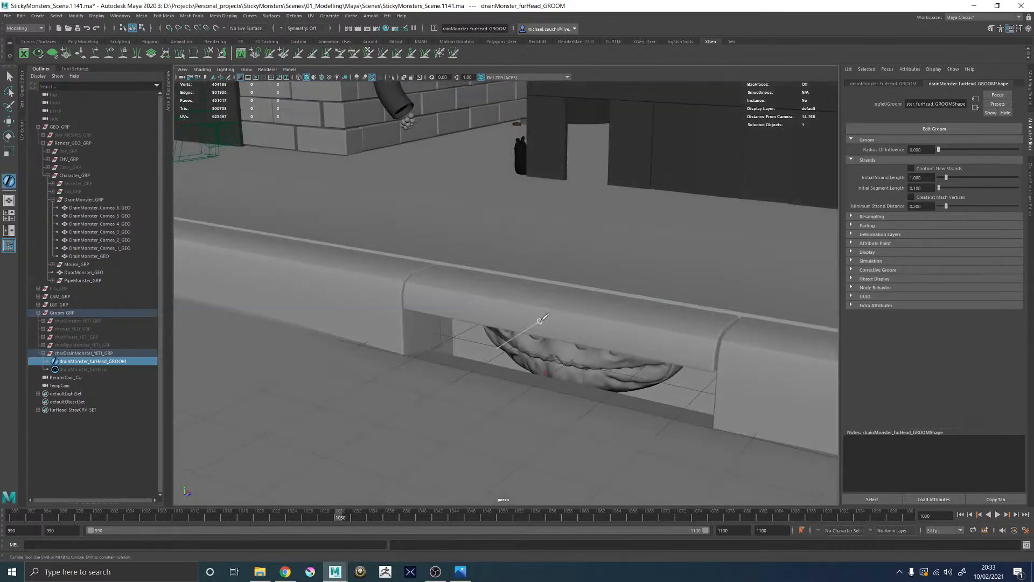
pyautogui.keyDown('alt'); pyautogui.moveTo(541, 319); pyautogui.dragTo(485, 256, button='middle'); pyautogui.keyUp('alt')
pyautogui.keyDown('alt'); pyautogui.moveTo(485, 256); pyautogui.dragTo(615, 309, button='right'); pyautogui.keyUp('alt')
pyautogui.keyDown('alt'); pyautogui.moveTo(614, 309); pyautogui.dragTo(629, 301); pyautogui.keyUp('alt')
pyautogui.press('4')
pyautogui.keyDown('alt'); pyautogui.moveTo(656, 284); pyautogui.dragTo(528, 280, button='right'); pyautogui.keyUp('alt')
pyautogui.keyDown('alt'); pyautogui.moveTo(528, 280); pyautogui.dragTo(553, 282); pyautogui.keyUp('alt')
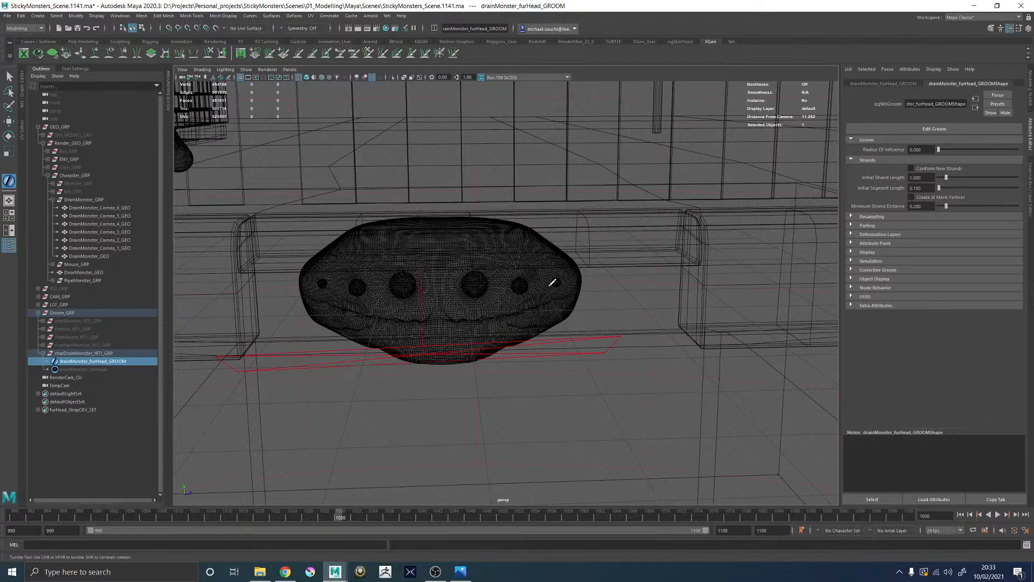
pyautogui.keyDown('alt'); pyautogui.moveTo(538, 291); pyautogui.dragTo(499, 242); pyautogui.keyUp('alt')
pyautogui.click(500, 252)
pyautogui.click(431, 251)
pyautogui.moveTo(565, 253)
pyautogui.keyDown('alt'); pyautogui.mouseDown()
pyautogui.moveTo(558, 248)
pyautogui.moveTo(648, 270)
pyautogui.moveTo(677, 293)
pyautogui.mouseUp(); pyautogui.keyUp('alt')
pyautogui.keyDown('alt'); pyautogui.moveTo(685, 343); pyautogui.dragTo(662, 286); pyautogui.keyUp('alt')
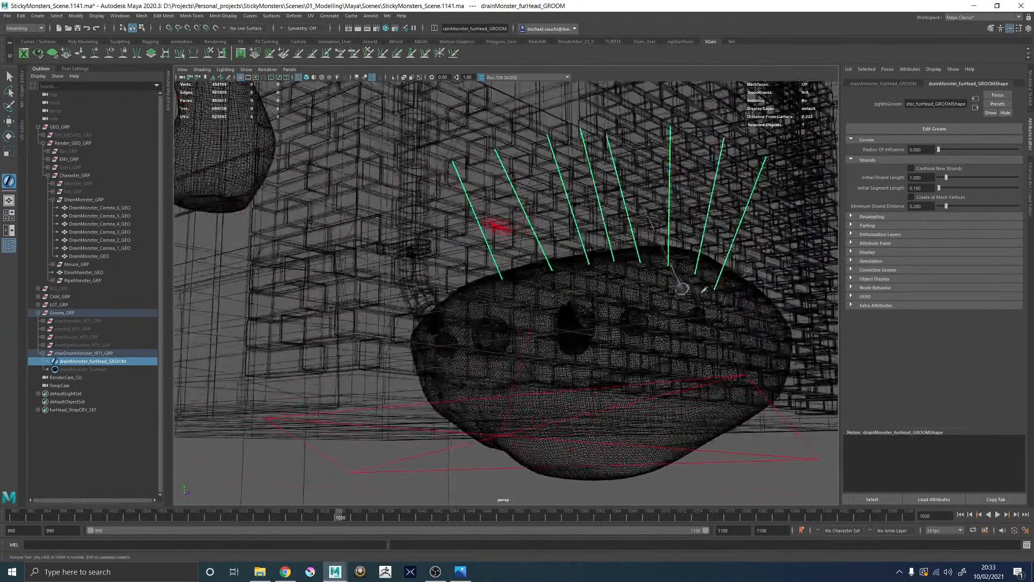
# Step: Add groom strands around the sides and underside of the head to complete a ring around the face
pyautogui.click(743, 300)
pyautogui.click(735, 349)
pyautogui.moveTo(735, 349)
pyautogui.keyDown('alt'); pyautogui.mouseDown()
pyautogui.moveTo(536, 418)
pyautogui.moveTo(590, 423)
pyautogui.moveTo(676, 403)
pyautogui.moveTo(732, 362)
pyautogui.moveTo(831, 349)
pyautogui.moveTo(608, 284)
pyautogui.mouseUp(); pyautogui.keyUp('alt')
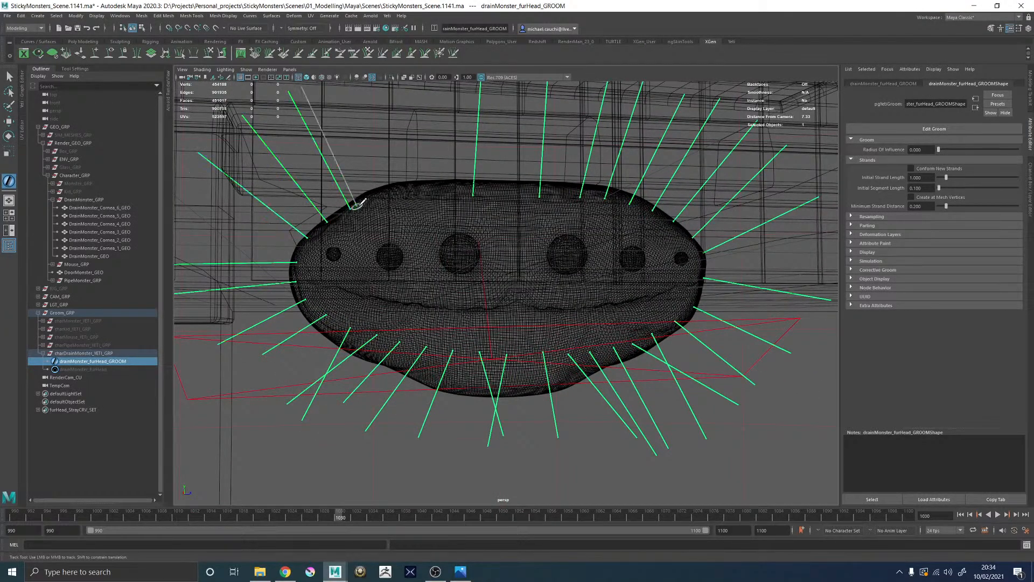
pyautogui.keyDown('alt'); pyautogui.moveTo(470, 182); pyautogui.dragTo(596, 164); pyautogui.keyUp('alt')
pyautogui.keyDown('alt'); pyautogui.moveTo(596, 170); pyautogui.dragTo(515, 201, button='right'); pyautogui.keyUp('alt')
pyautogui.keyDown('alt'); pyautogui.moveTo(565, 257); pyautogui.dragTo(485, 270, button='middle'); pyautogui.keyUp('alt')
pyautogui.keyDown('alt'); pyautogui.moveTo(485, 270); pyautogui.dragTo(322, 305); pyautogui.keyUp('alt')
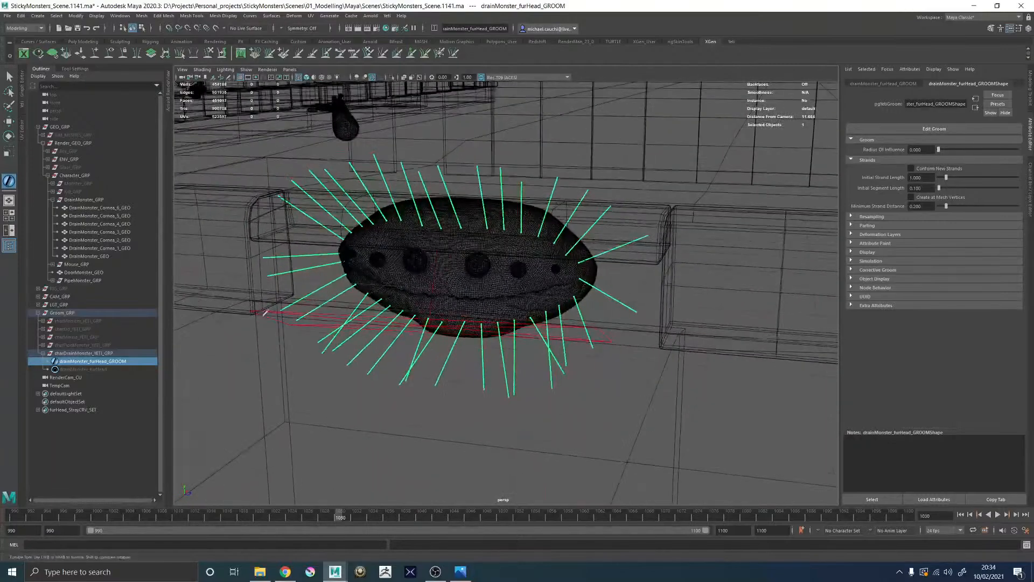
# Step: Bend one guide strand on the side of the drain monster's head using a grooming brush
pyautogui.click(925, 132)
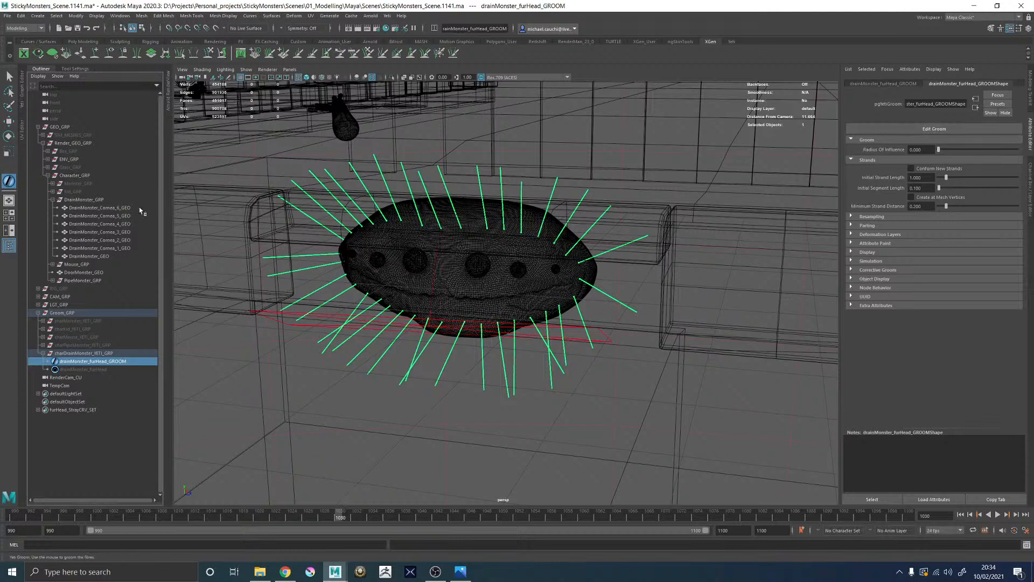
pyautogui.click(78, 69)
pyautogui.click(141, 301)
pyautogui.keyDown('alt'); pyautogui.moveTo(620, 307); pyautogui.dragTo(661, 309); pyautogui.keyUp('alt')
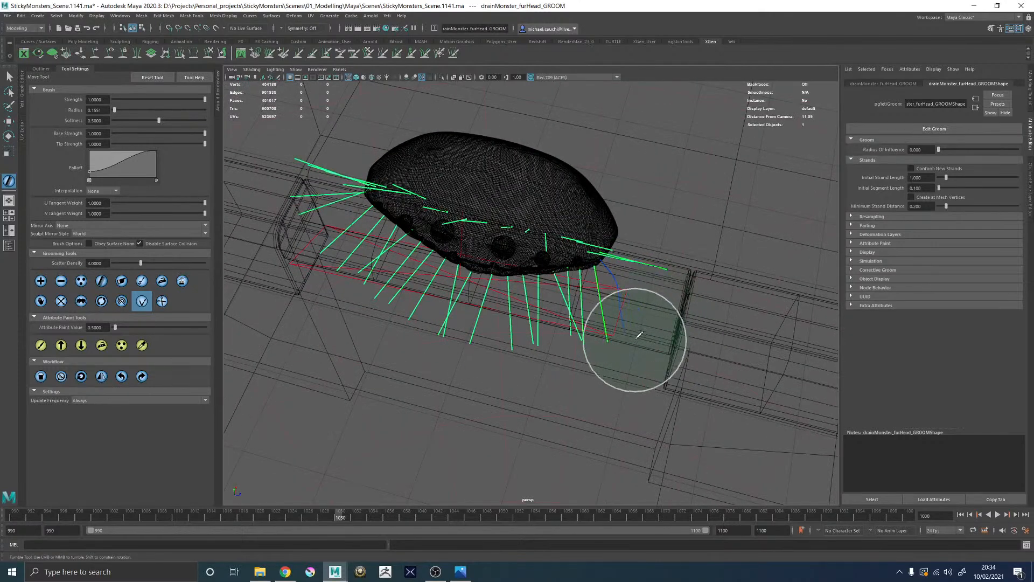
pyautogui.press('5')
pyautogui.moveTo(641, 317)
pyautogui.keyDown('alt'); pyautogui.mouseDown()
pyautogui.moveTo(653, 277)
pyautogui.moveTo(706, 280)
pyautogui.mouseUp(); pyautogui.keyUp('alt')
pyautogui.keyDown('alt'); pyautogui.moveTo(585, 310); pyautogui.dragTo(602, 304); pyautogui.keyUp('alt')
pyautogui.keyDown('alt'); pyautogui.moveTo(603, 304); pyautogui.dragTo(635, 342, button='right'); pyautogui.keyUp('alt')
pyautogui.moveTo(594, 297); pyautogui.dragTo(604, 304)
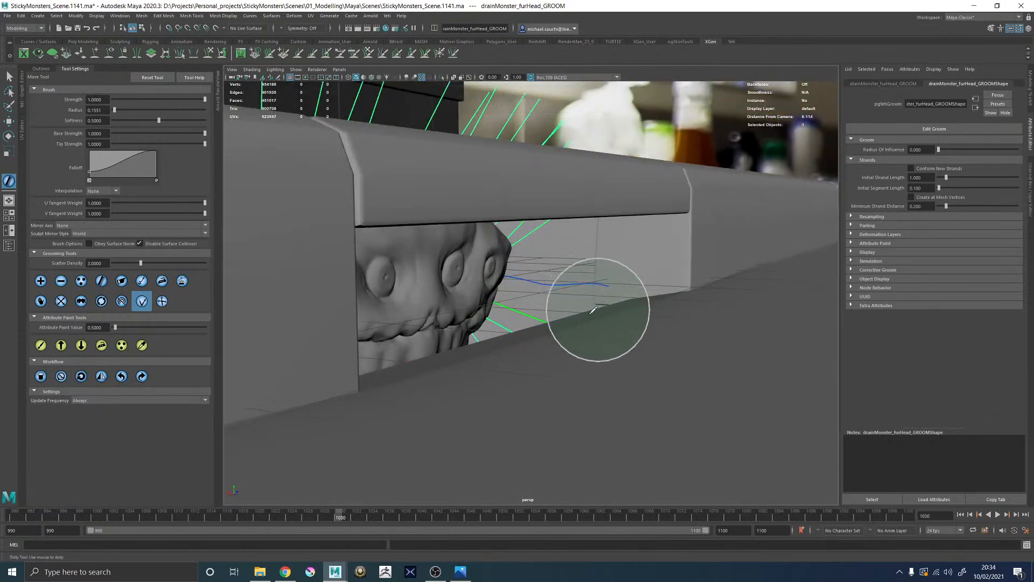
# Step: Review the bent strand within the curb opening in shaded and wireframe display, along with the groom's settings
pyautogui.keyDown('alt'); pyautogui.moveTo(599, 268); pyautogui.dragTo(693, 276); pyautogui.keyUp('alt')
pyautogui.keyDown('alt'); pyautogui.moveTo(694, 275); pyautogui.dragTo(483, 246, button='right'); pyautogui.keyUp('alt')
pyautogui.moveTo(483, 247)
pyautogui.keyDown('alt'); pyautogui.mouseDown()
pyautogui.moveTo(572, 277)
pyautogui.moveTo(582, 318)
pyautogui.mouseUp(); pyautogui.keyUp('alt')
pyautogui.keyDown('alt'); pyautogui.moveTo(582, 318); pyautogui.dragTo(595, 308, button='right'); pyautogui.keyUp('alt')
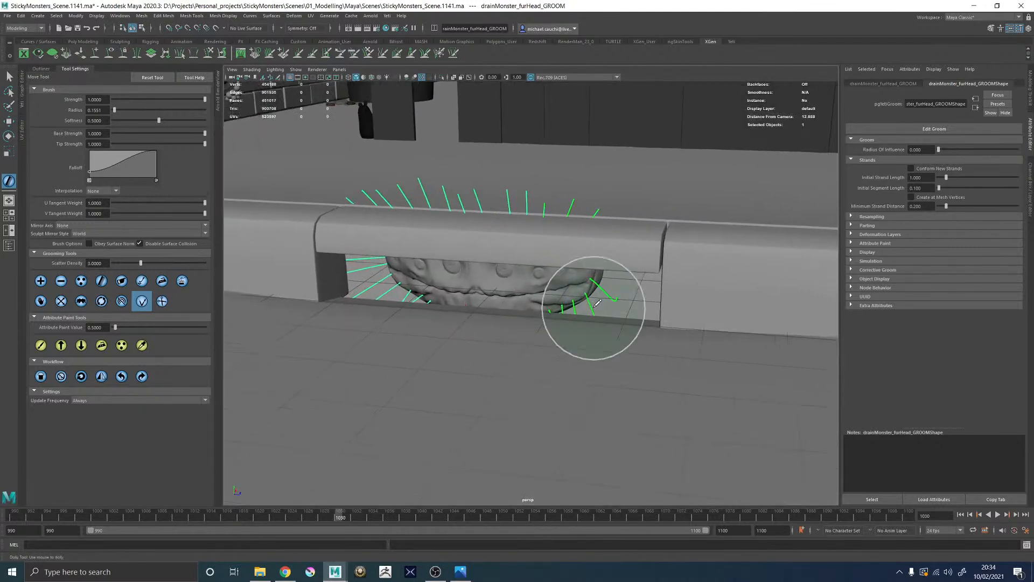
pyautogui.keyDown('alt'); pyautogui.moveTo(560, 278); pyautogui.dragTo(599, 289); pyautogui.keyUp('alt')
pyautogui.press('4')
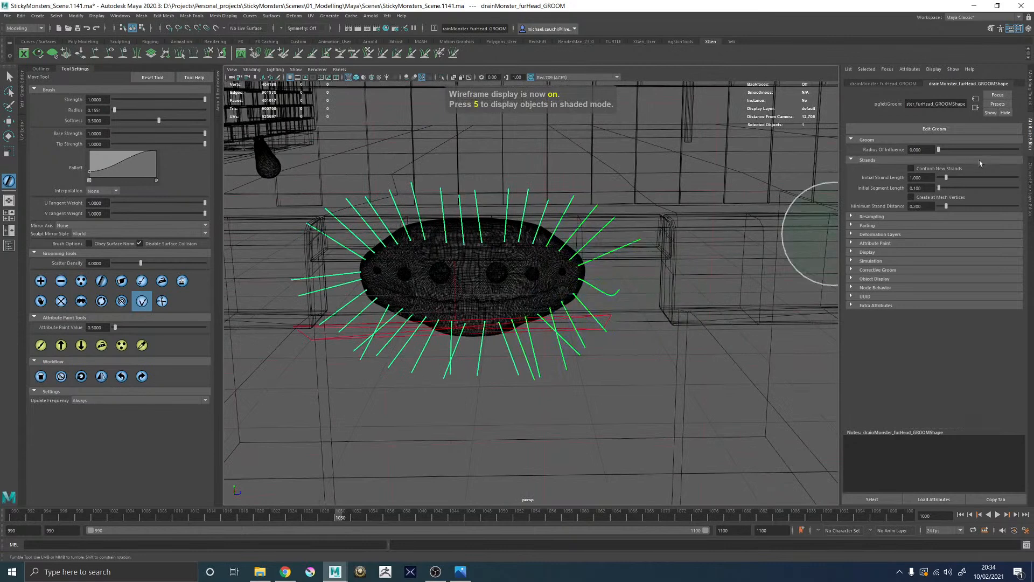
pyautogui.click(1030, 174)
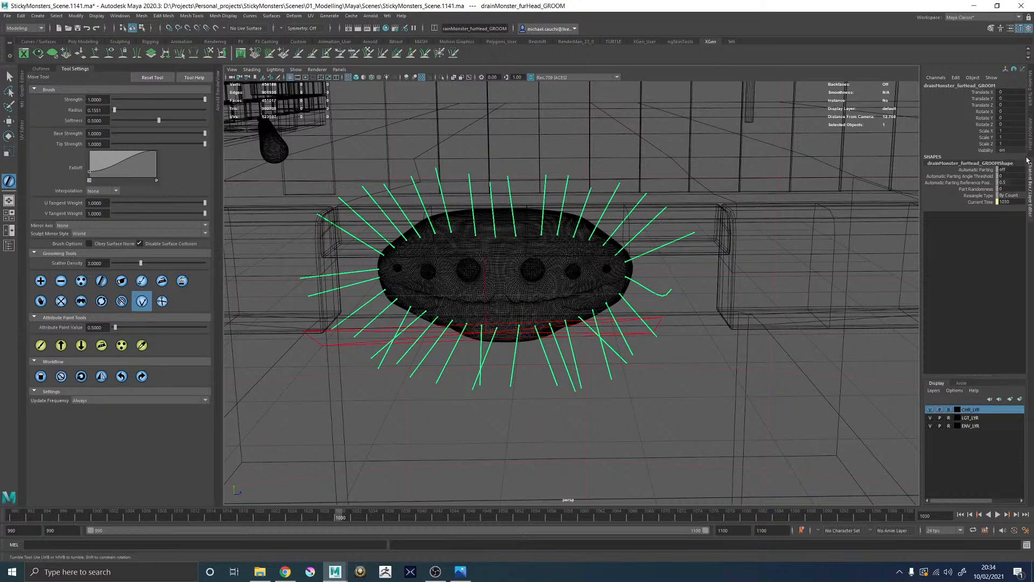
pyautogui.click(1032, 125)
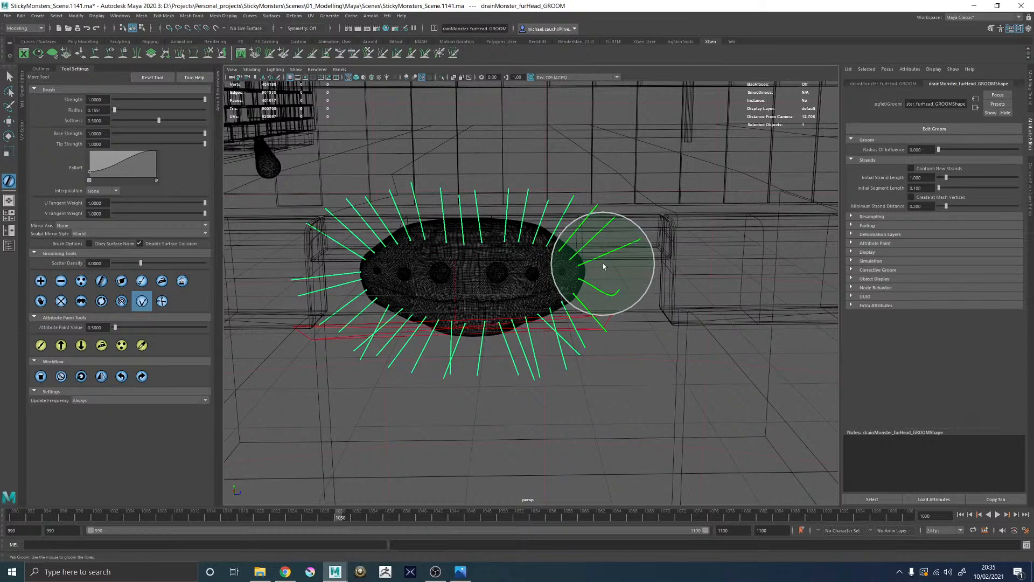
# Step: Display the groom's length paint attribute and set its max clipping level to 2
pyautogui.click(868, 243)
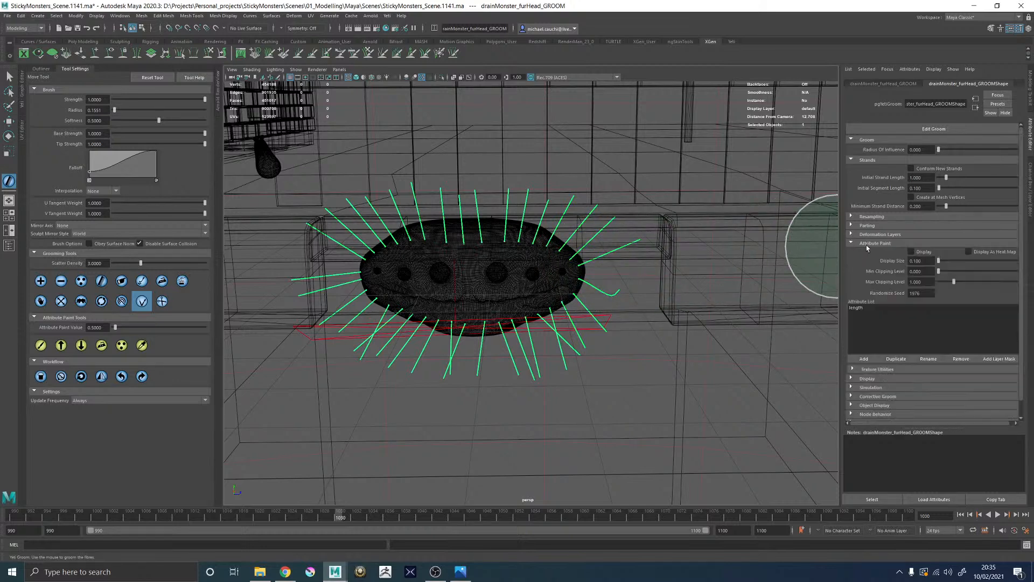
pyautogui.click(858, 308)
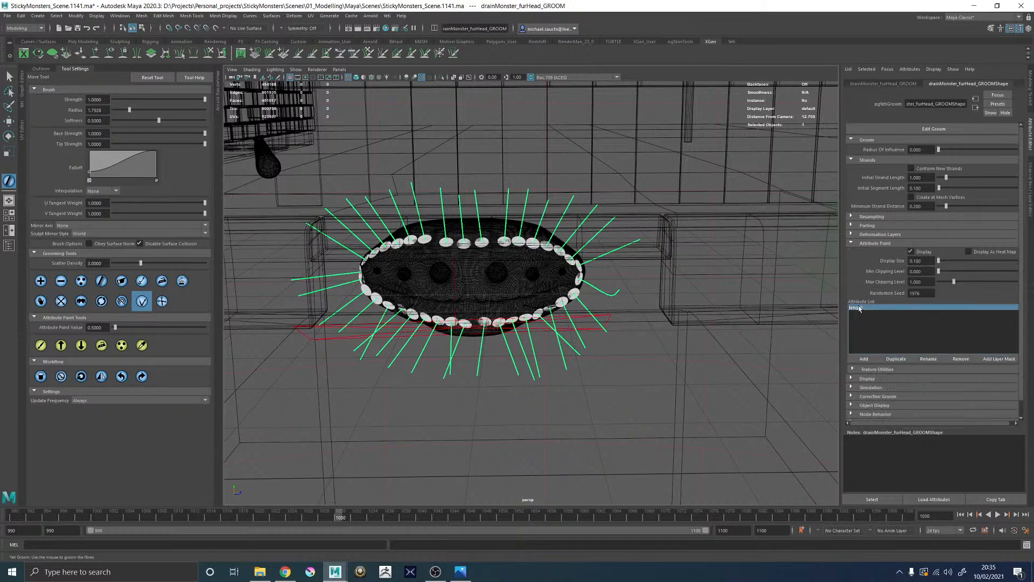
pyautogui.moveTo(925, 281); pyautogui.dragTo(872, 303)
pyautogui.write('2')
pyautogui.press('Return')
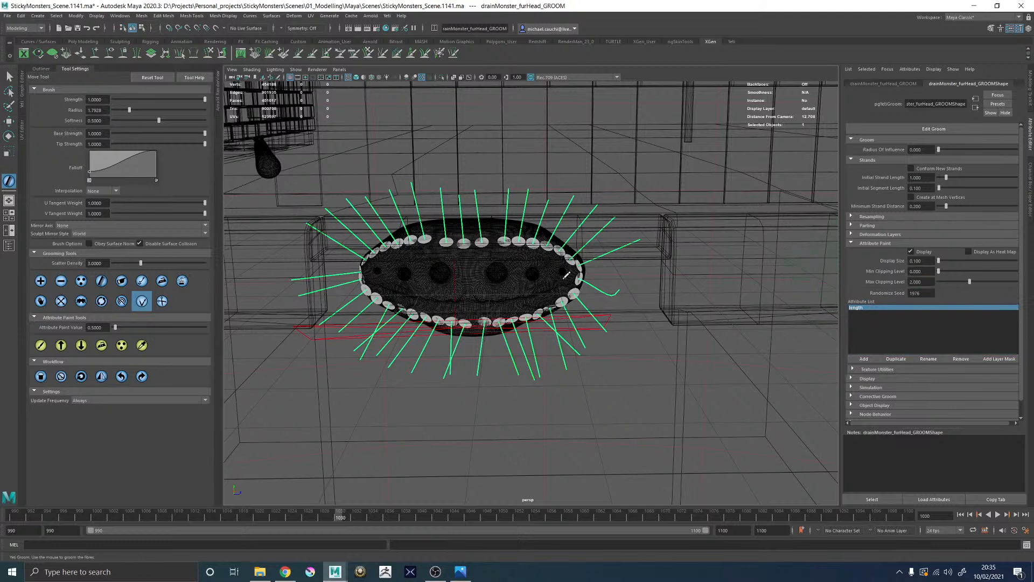
# Step: Lengthen all the guide strands around the head by flooding the length attribute with a paint value of 2
pyautogui.click(42, 346)
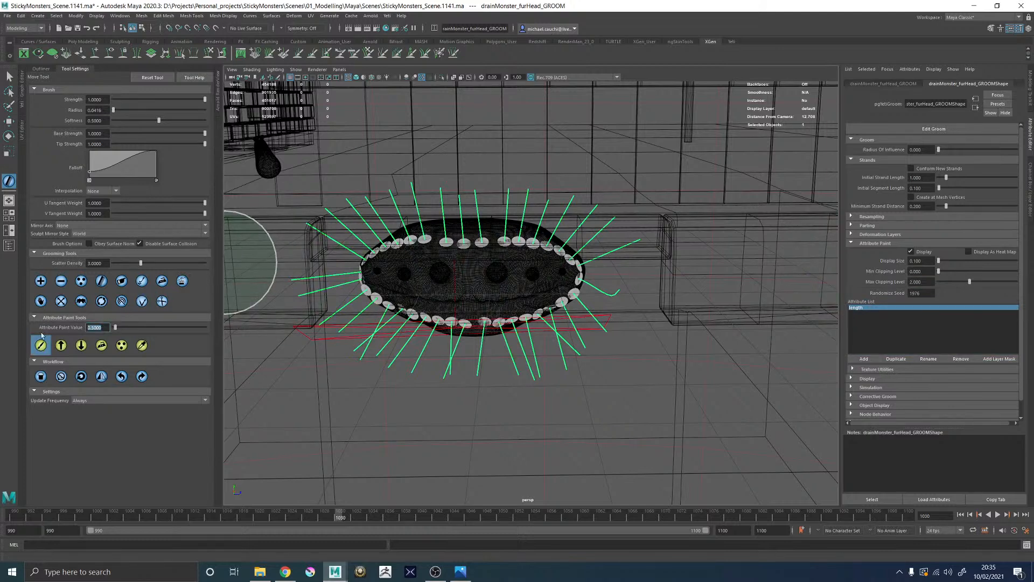
pyautogui.click(41, 377)
pyautogui.keyDown('alt'); pyautogui.moveTo(474, 258); pyautogui.dragTo(512, 264); pyautogui.keyUp('alt')
pyautogui.keyDown('alt'); pyautogui.moveTo(512, 264); pyautogui.dragTo(485, 253, button='right'); pyautogui.keyUp('alt')
pyautogui.keyDown('alt'); pyautogui.moveTo(485, 253); pyautogui.dragTo(520, 246); pyautogui.keyUp('alt')
pyautogui.keyDown('alt'); pyautogui.moveTo(520, 246); pyautogui.dragTo(545, 273, button='middle'); pyautogui.keyUp('alt')
pyautogui.keyDown('alt'); pyautogui.moveTo(546, 273); pyautogui.dragTo(632, 323, button='right'); pyautogui.keyUp('alt')
pyautogui.keyDown('alt'); pyautogui.moveTo(633, 323); pyautogui.dragTo(666, 299); pyautogui.keyUp('alt')
pyautogui.click(141, 301)
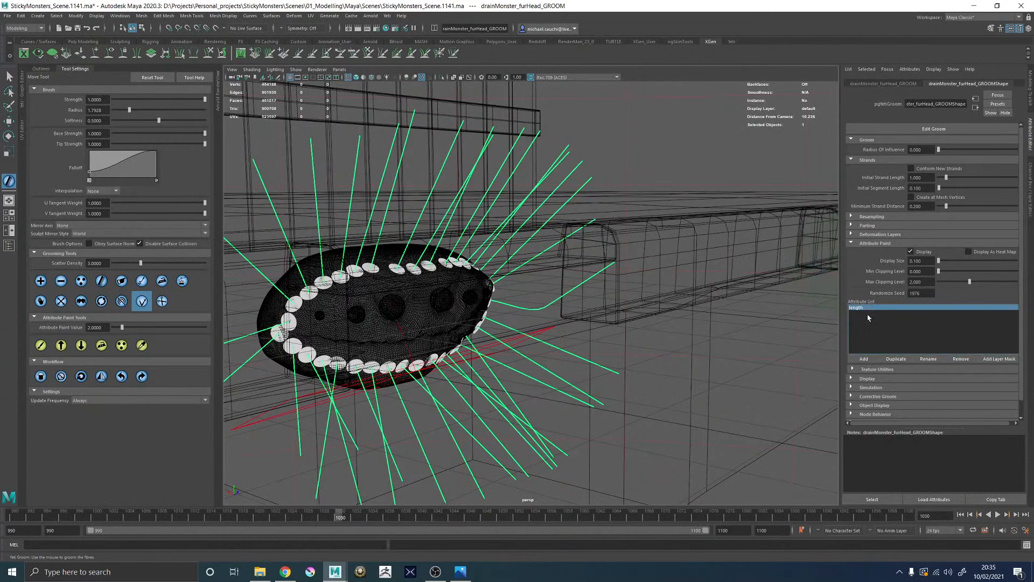
# Step: Hide the length attribute display and review the lengthened strands in shaded view within the curb opening
pyautogui.click(911, 252)
pyautogui.moveTo(660, 277)
pyautogui.keyDown('alt'); pyautogui.mouseDown()
pyautogui.moveTo(617, 291)
pyautogui.moveTo(621, 282)
pyautogui.mouseUp(); pyautogui.keyUp('alt')
pyautogui.press('5')
pyautogui.keyDown('alt'); pyautogui.moveTo(621, 281); pyautogui.dragTo(638, 321, button='right'); pyautogui.keyUp('alt')
pyautogui.moveTo(637, 321)
pyautogui.keyDown('alt'); pyautogui.mouseDown()
pyautogui.moveTo(595, 291)
pyautogui.moveTo(609, 299)
pyautogui.moveTo(577, 343)
pyautogui.moveTo(683, 264)
pyautogui.moveTo(604, 316)
pyautogui.mouseUp(); pyautogui.keyUp('alt')
pyautogui.keyDown('alt'); pyautogui.moveTo(671, 293); pyautogui.dragTo(641, 285); pyautogui.keyUp('alt')
pyautogui.keyDown('alt'); pyautogui.moveTo(641, 285); pyautogui.dragTo(597, 290, button='right'); pyautogui.keyUp('alt')
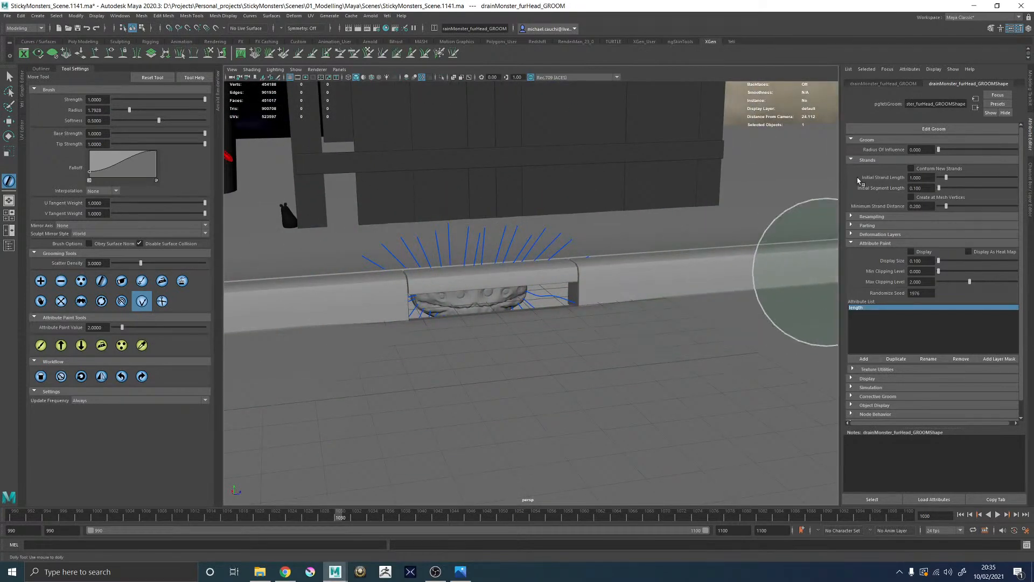
# Step: Set the groom's resampling segment count to 12
pyautogui.click(863, 244)
pyautogui.click(871, 217)
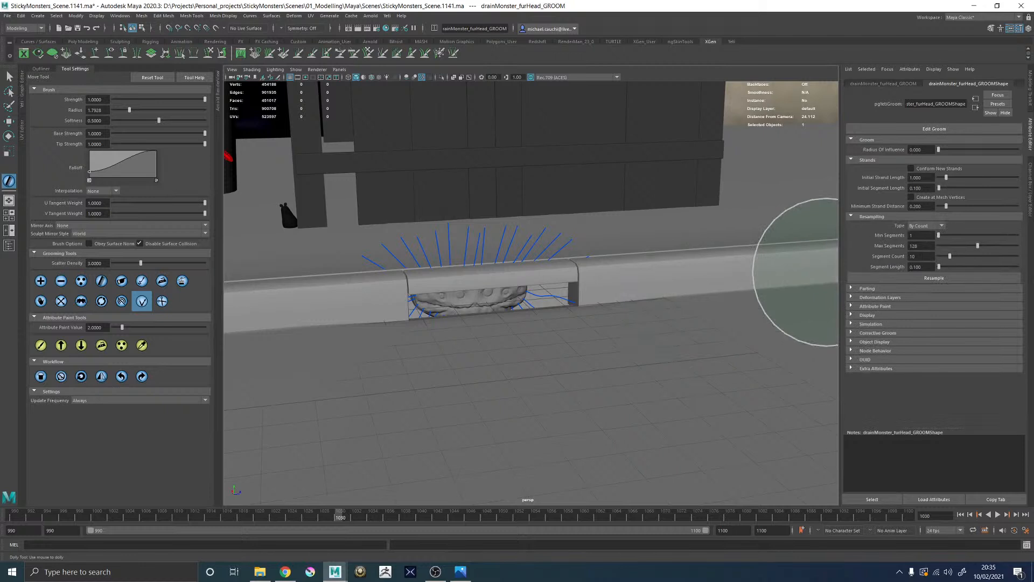
pyautogui.moveTo(919, 256); pyautogui.dragTo(888, 283)
pyautogui.write('12')
pyautogui.press('Return')
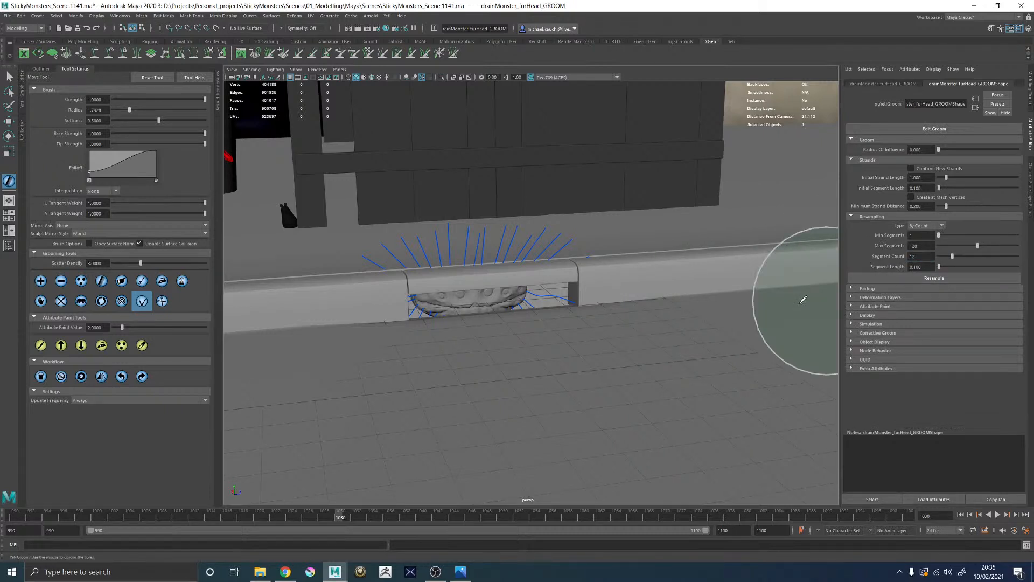
# Step: Bend the side guide strand downwards inside the curb opening using a smaller brush
pyautogui.scroll(5, 682, 303)
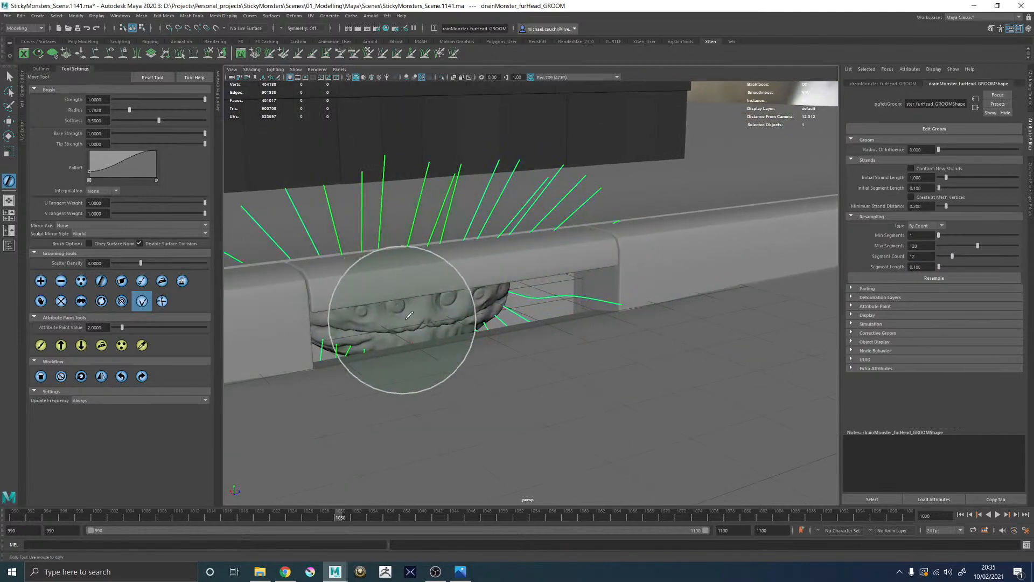
pyautogui.moveTo(559, 296); pyautogui.dragTo(593, 297)
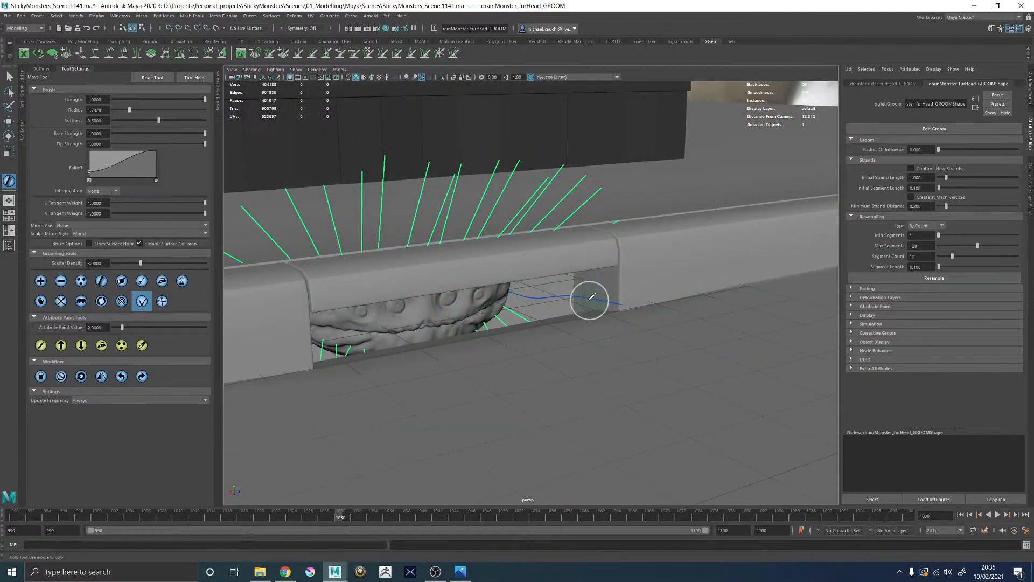
pyautogui.keyDown('alt'); pyautogui.moveTo(593, 297); pyautogui.dragTo(622, 307, button='right'); pyautogui.keyUp('alt')
pyautogui.moveTo(622, 307)
pyautogui.keyDown('alt'); pyautogui.mouseDown()
pyautogui.moveTo(562, 315)
pyautogui.moveTo(538, 271)
pyautogui.moveTo(553, 246)
pyautogui.mouseUp(); pyautogui.keyUp('alt')
# Step: Try other grooming brushes on the bent side strand to redirect it outwards from the head
pyautogui.click(62, 303)
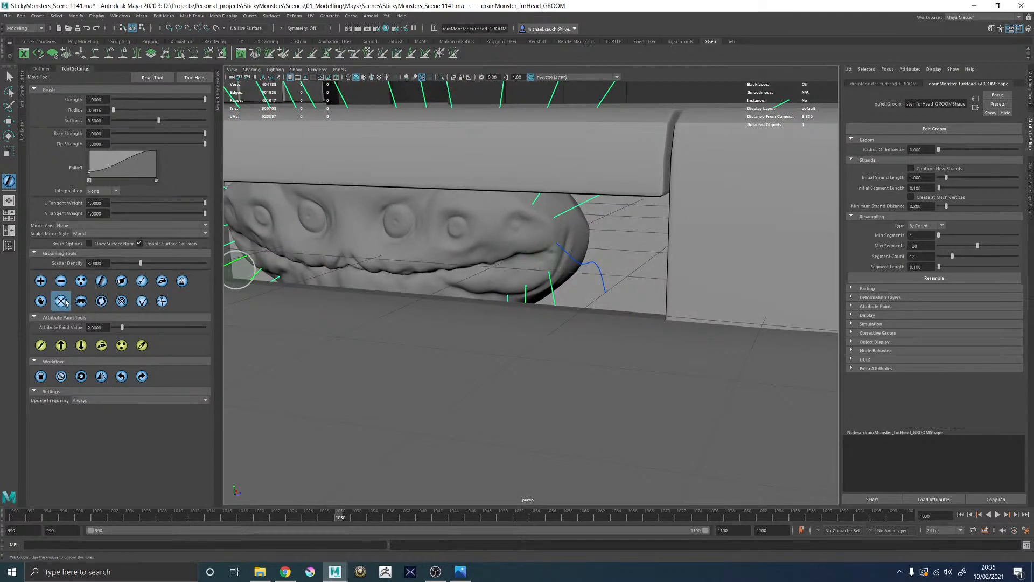
pyautogui.click(122, 283)
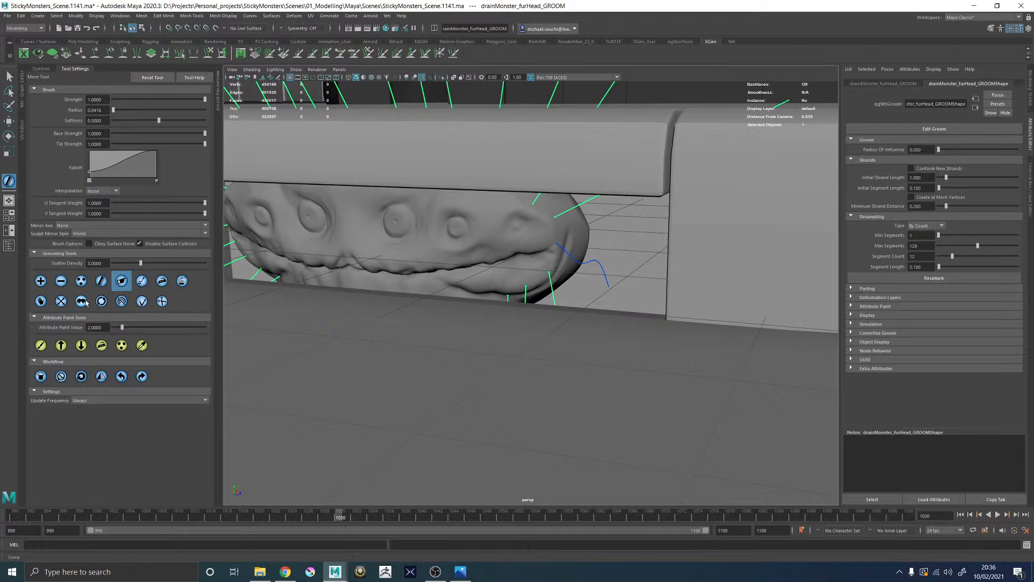
pyautogui.click(64, 305)
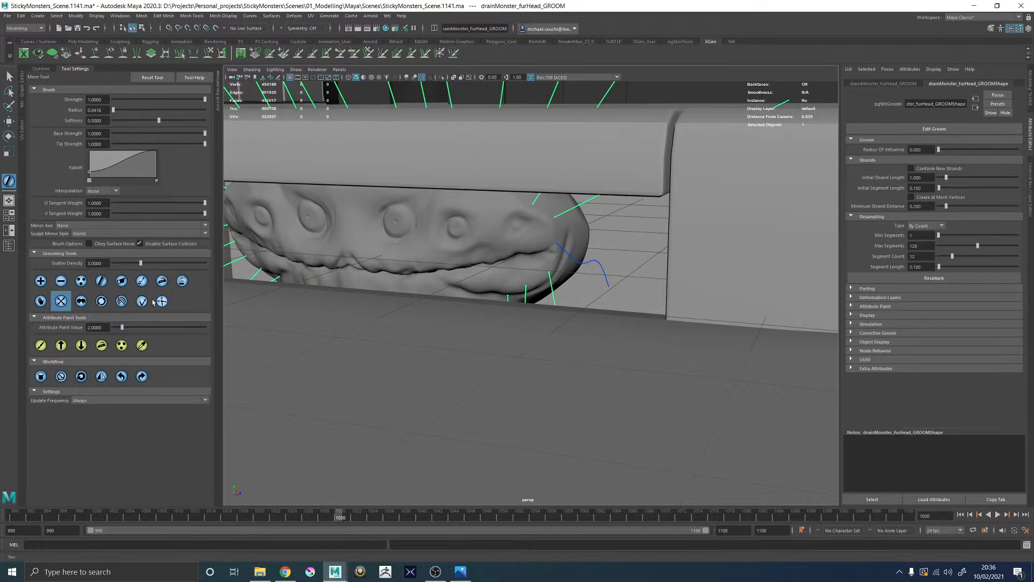
pyautogui.click(41, 301)
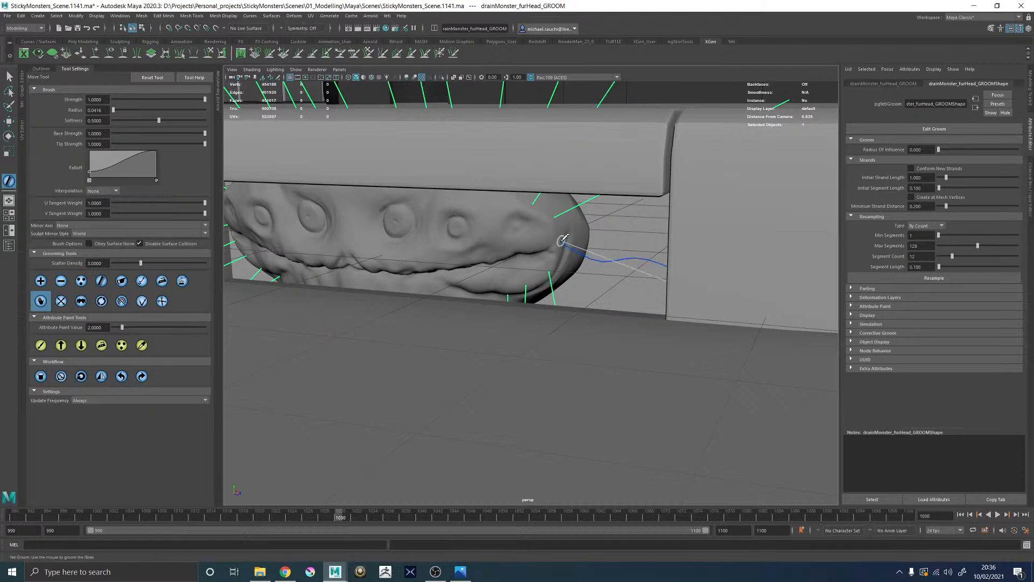
pyautogui.keyDown('alt'); pyautogui.moveTo(587, 247); pyautogui.dragTo(581, 250); pyautogui.keyUp('alt')
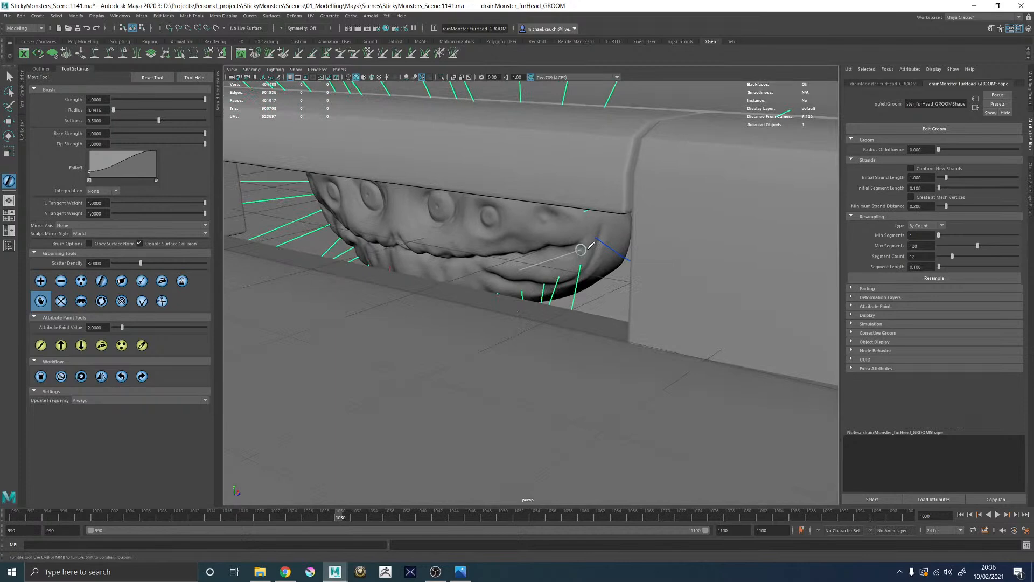
# Step: Return to the bending brush and curve the side strand along the opening's floor towards the end wall
pyautogui.click(142, 305)
pyautogui.keyDown('alt'); pyautogui.moveTo(528, 294); pyautogui.dragTo(554, 259); pyautogui.keyUp('alt')
pyautogui.keyDown('alt'); pyautogui.moveTo(555, 258); pyautogui.dragTo(431, 262, button='right'); pyautogui.keyUp('alt')
pyautogui.keyDown('alt'); pyautogui.moveTo(610, 261); pyautogui.dragTo(536, 340); pyautogui.keyUp('alt')
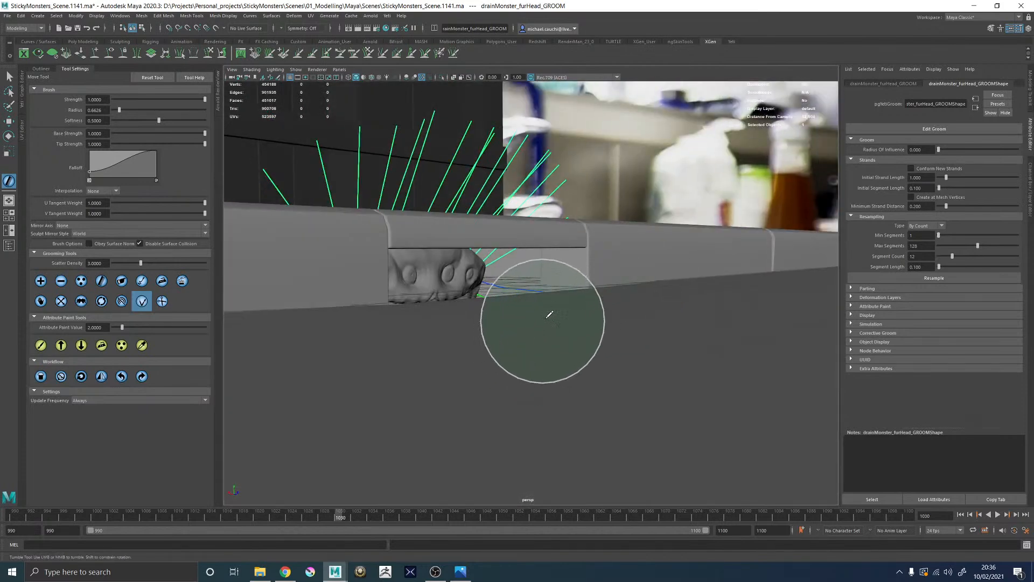
pyautogui.moveTo(617, 292)
pyautogui.keyDown('alt'); pyautogui.mouseDown()
pyautogui.moveTo(554, 335)
pyautogui.moveTo(635, 291)
pyautogui.moveTo(594, 337)
pyautogui.mouseUp(); pyautogui.keyUp('alt')
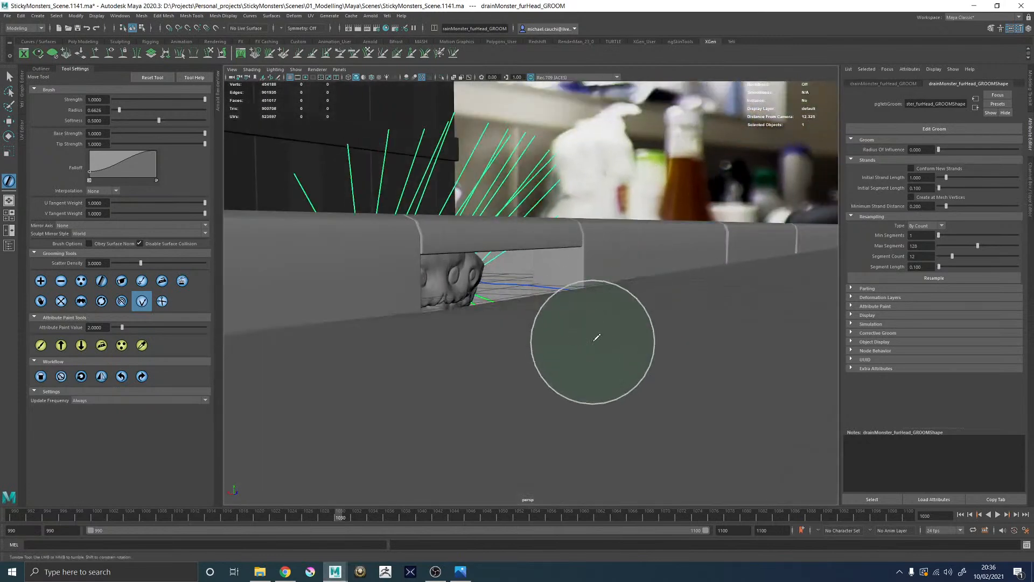
pyautogui.moveTo(503, 311)
pyautogui.keyDown('alt'); pyautogui.mouseDown(button='right')
pyautogui.moveTo(546, 303)
pyautogui.moveTo(544, 249)
pyautogui.mouseUp(button='right'); pyautogui.keyUp('alt')
pyautogui.moveTo(544, 249)
pyautogui.keyDown('alt'); pyautogui.mouseDown()
pyautogui.moveTo(508, 284)
pyautogui.moveTo(464, 273)
pyautogui.moveTo(551, 270)
pyautogui.moveTo(623, 353)
pyautogui.moveTo(655, 345)
pyautogui.moveTo(621, 294)
pyautogui.mouseUp(); pyautogui.keyUp('alt')
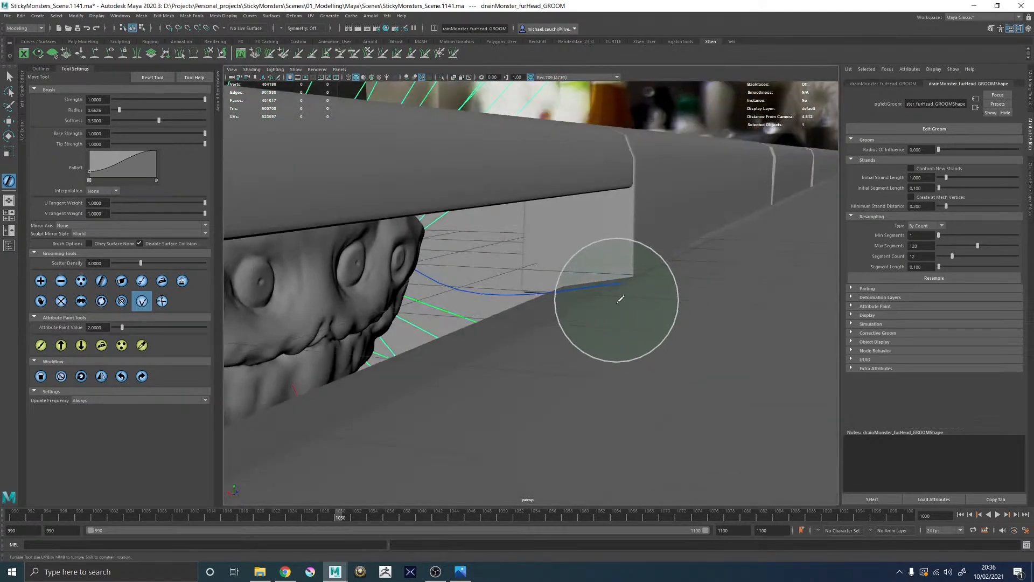
pyautogui.moveTo(686, 284)
pyautogui.keyDown('alt'); pyautogui.mouseDown()
pyautogui.moveTo(704, 273)
pyautogui.moveTo(654, 286)
pyautogui.moveTo(686, 269)
pyautogui.moveTo(592, 312)
pyautogui.mouseUp(); pyautogui.keyUp('alt')
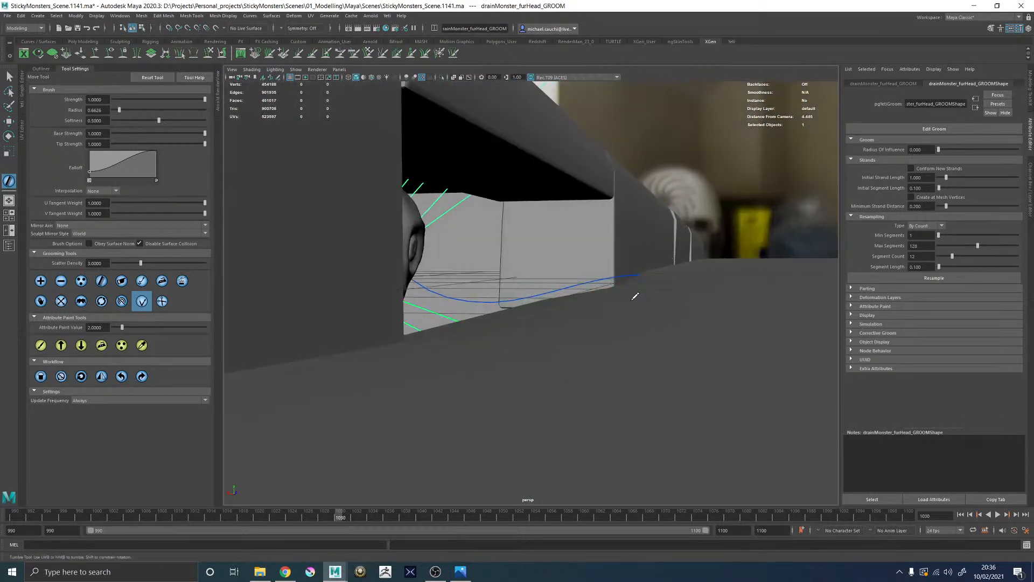
# Step: Drape the same side strand down over the front edge of the curb opening
pyautogui.keyDown('alt'); pyautogui.moveTo(644, 303); pyautogui.dragTo(593, 289); pyautogui.keyUp('alt')
pyautogui.keyDown('alt'); pyautogui.moveTo(593, 288); pyautogui.dragTo(579, 280, button='right'); pyautogui.keyUp('alt')
pyautogui.moveTo(579, 280)
pyautogui.keyDown('alt'); pyautogui.mouseDown()
pyautogui.moveTo(594, 270)
pyautogui.moveTo(564, 293)
pyautogui.moveTo(579, 280)
pyautogui.mouseUp(); pyautogui.keyUp('alt')
pyautogui.keyDown('alt'); pyautogui.moveTo(579, 280); pyautogui.dragTo(593, 334, button='right'); pyautogui.keyUp('alt')
pyautogui.moveTo(592, 323)
pyautogui.keyDown('alt'); pyautogui.mouseDown()
pyautogui.moveTo(528, 280)
pyautogui.moveTo(543, 263)
pyautogui.mouseUp(); pyautogui.keyUp('alt')
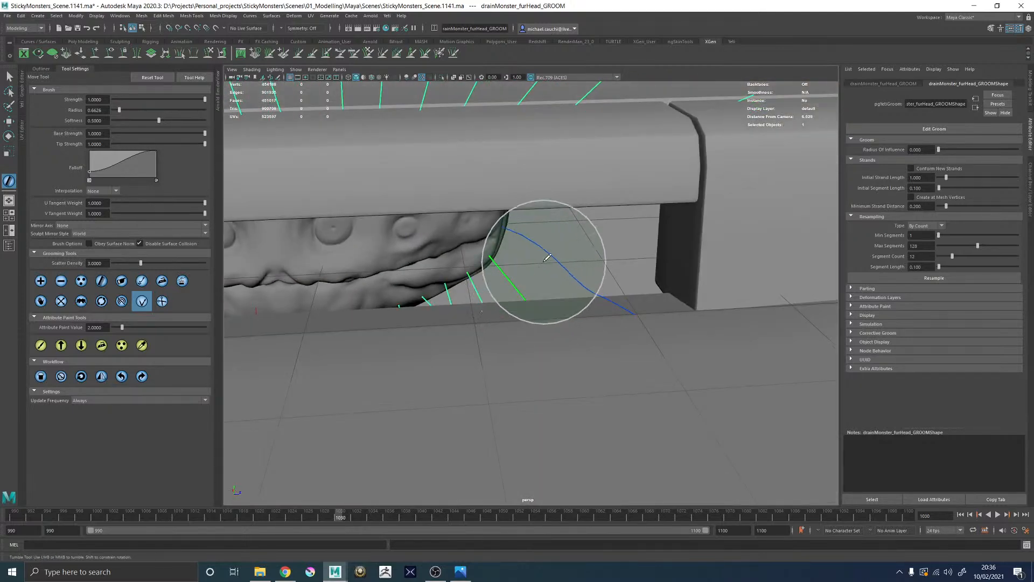
pyautogui.moveTo(564, 315)
pyautogui.keyDown('alt'); pyautogui.mouseDown()
pyautogui.moveTo(536, 296)
pyautogui.moveTo(558, 269)
pyautogui.moveTo(620, 275)
pyautogui.moveTo(637, 299)
pyautogui.moveTo(627, 236)
pyautogui.mouseUp(); pyautogui.keyUp('alt')
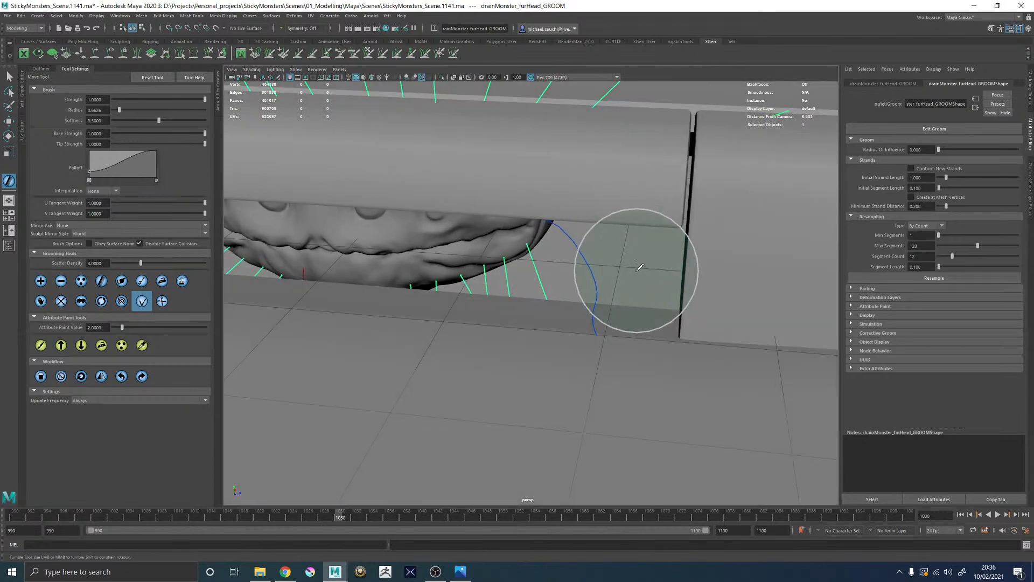
pyautogui.moveTo(632, 294)
pyautogui.keyDown('alt'); pyautogui.mouseDown()
pyautogui.moveTo(632, 203)
pyautogui.moveTo(593, 233)
pyautogui.moveTo(607, 228)
pyautogui.mouseUp(); pyautogui.keyUp('alt')
# Step: Bend the neighbouring strand above outwards so that it follows the first one through the opening
pyautogui.moveTo(651, 193)
pyautogui.mouseDown()
pyautogui.moveTo(660, 252)
pyautogui.moveTo(535, 296)
pyautogui.moveTo(582, 357)
pyautogui.mouseUp()
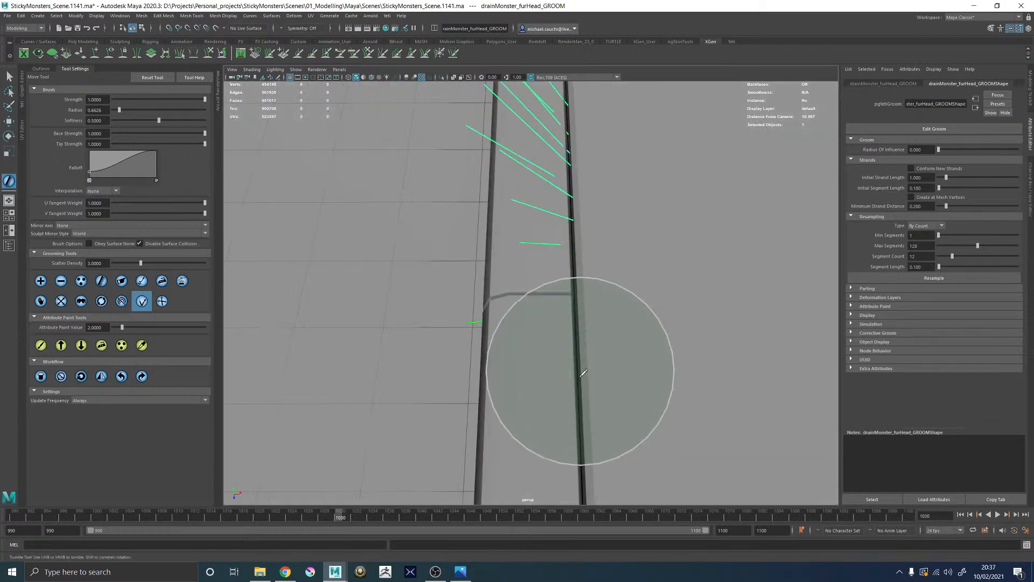
pyautogui.keyDown('alt'); pyautogui.moveTo(512, 384); pyautogui.dragTo(623, 342); pyautogui.keyUp('alt')
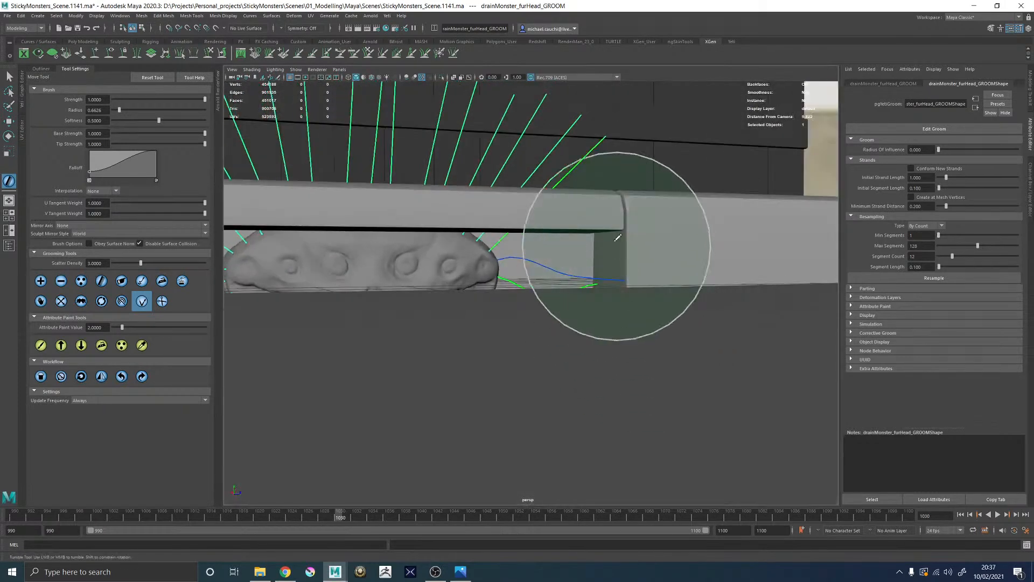
pyautogui.moveTo(620, 273)
pyautogui.keyDown('alt'); pyautogui.mouseDown()
pyautogui.moveTo(541, 244)
pyautogui.moveTo(595, 253)
pyautogui.moveTo(584, 269)
pyautogui.moveTo(546, 274)
pyautogui.moveTo(538, 237)
pyautogui.moveTo(502, 258)
pyautogui.mouseUp(); pyautogui.keyUp('alt')
pyautogui.scroll(3, 517, 241)
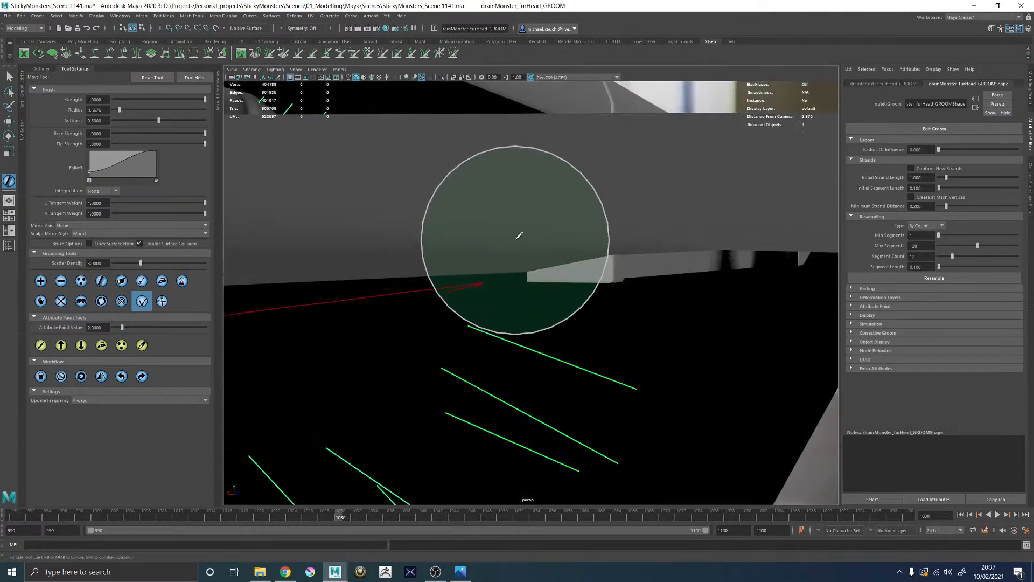
pyautogui.scroll(-2, 510, 222)
# Step: Pull a third strand on the side of the head down into the opening in an arch
pyautogui.keyDown('alt'); pyautogui.moveTo(557, 234); pyautogui.dragTo(603, 294); pyautogui.keyUp('alt')
pyautogui.keyDown('alt'); pyautogui.moveTo(680, 175); pyautogui.dragTo(635, 232, button='right'); pyautogui.keyUp('alt')
pyautogui.moveTo(635, 231)
pyautogui.keyDown('alt'); pyautogui.mouseDown()
pyautogui.moveTo(625, 231)
pyautogui.moveTo(640, 229)
pyautogui.moveTo(658, 300)
pyautogui.moveTo(673, 311)
pyautogui.moveTo(578, 314)
pyautogui.moveTo(663, 388)
pyautogui.moveTo(605, 387)
pyautogui.moveTo(640, 362)
pyautogui.moveTo(657, 368)
pyautogui.mouseUp(); pyautogui.keyUp('alt')
pyautogui.moveTo(657, 368)
pyautogui.keyDown('alt'); pyautogui.mouseDown(button='right')
pyautogui.moveTo(716, 363)
pyautogui.moveTo(704, 300)
pyautogui.mouseUp(button='right'); pyautogui.keyUp('alt')
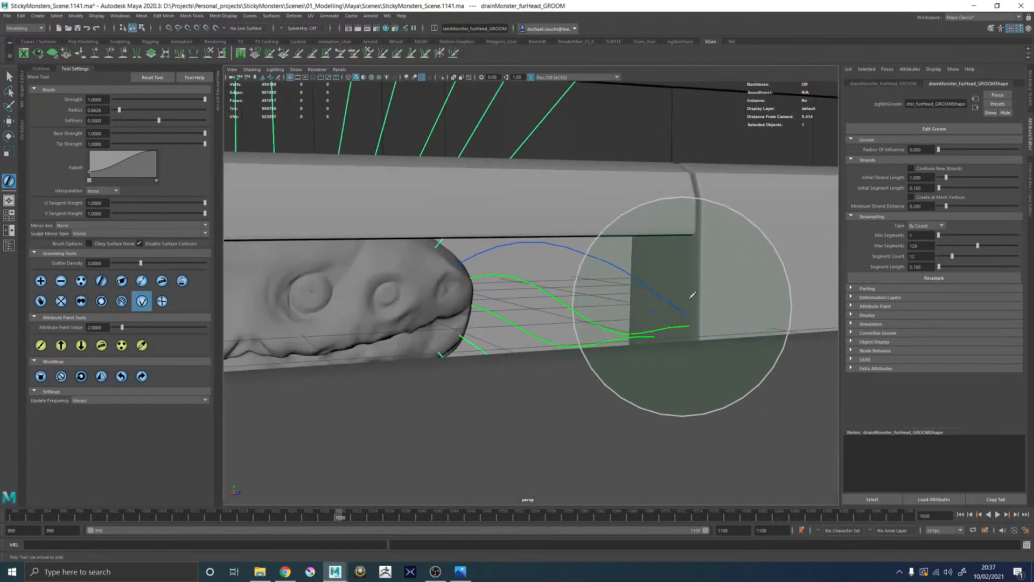
# Step: Shape the third strand into a soft wave that reaches the end wall of the opening
pyautogui.keyDown('alt'); pyautogui.moveTo(729, 271); pyautogui.dragTo(587, 293); pyautogui.keyUp('alt')
pyautogui.keyDown('alt'); pyautogui.moveTo(587, 293); pyautogui.dragTo(602, 306, button='middle'); pyautogui.keyUp('alt')
pyautogui.moveTo(602, 305)
pyautogui.keyDown('alt'); pyautogui.mouseDown()
pyautogui.moveTo(654, 284)
pyautogui.moveTo(652, 274)
pyautogui.moveTo(688, 270)
pyautogui.mouseUp(); pyautogui.keyUp('alt')
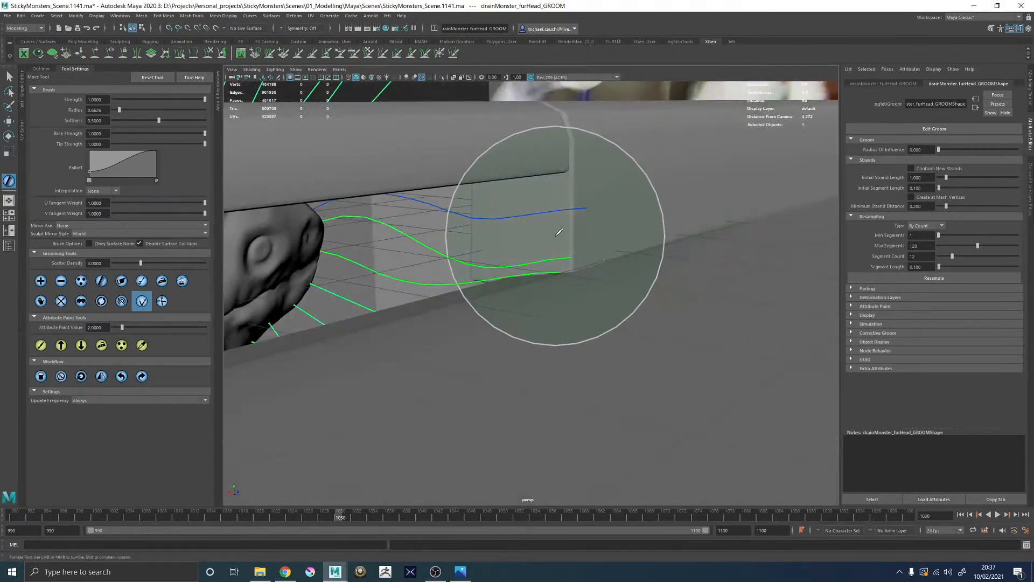
pyautogui.moveTo(612, 231)
pyautogui.keyDown('alt'); pyautogui.mouseDown()
pyautogui.moveTo(551, 229)
pyautogui.moveTo(515, 266)
pyautogui.moveTo(584, 242)
pyautogui.moveTo(628, 261)
pyautogui.moveTo(629, 287)
pyautogui.moveTo(624, 277)
pyautogui.mouseUp(); pyautogui.keyUp('alt')
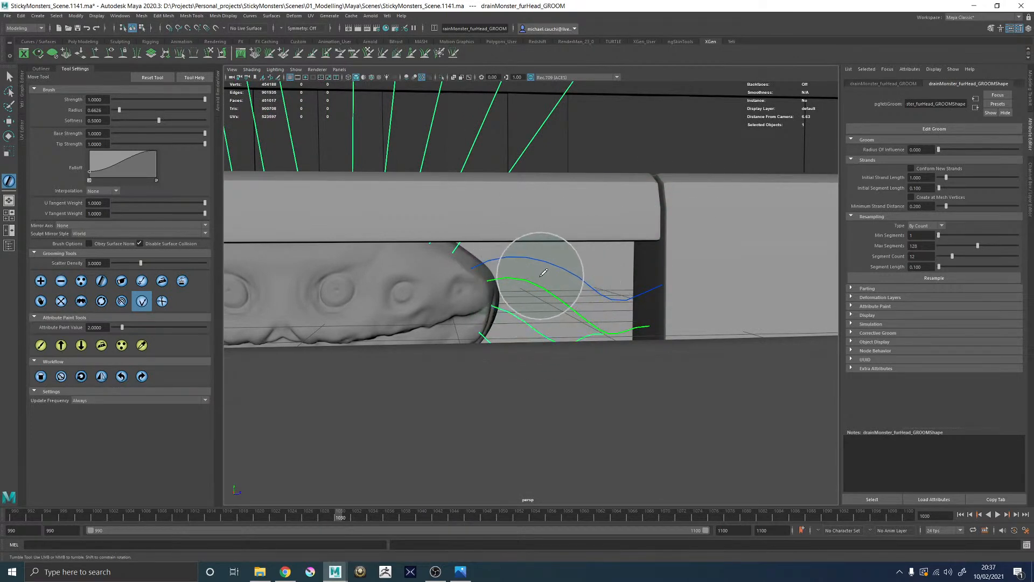
pyautogui.keyDown('alt'); pyautogui.moveTo(545, 286); pyautogui.dragTo(645, 322); pyautogui.keyUp('alt')
pyautogui.keyDown('alt'); pyautogui.moveTo(646, 323); pyautogui.dragTo(506, 266, button='right'); pyautogui.keyUp('alt')
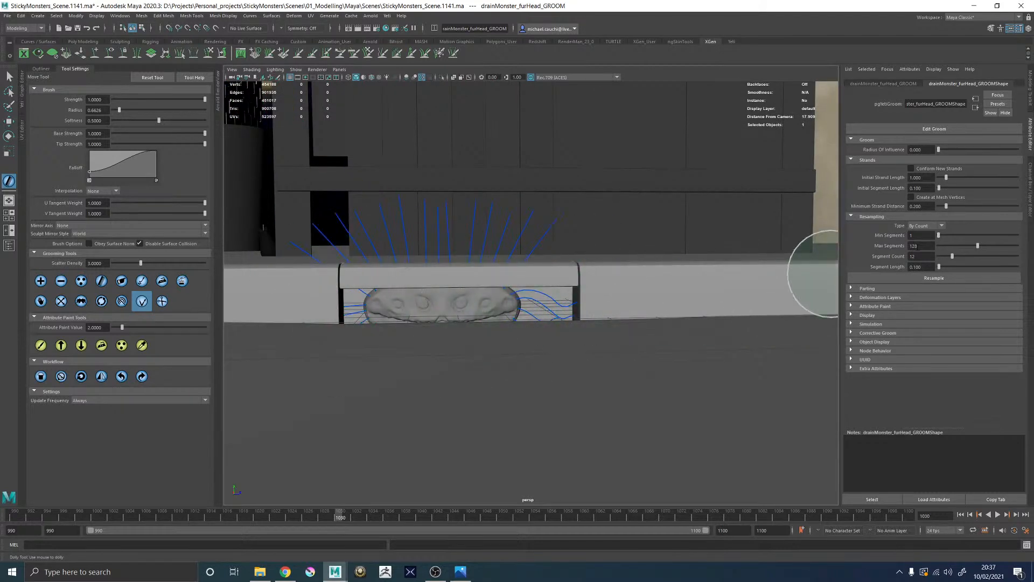
# Step: Resample the groom with a segment count of 16 and check the smoothness of the curved strands
pyautogui.click(920, 281)
pyautogui.scroll(5, 762, 387)
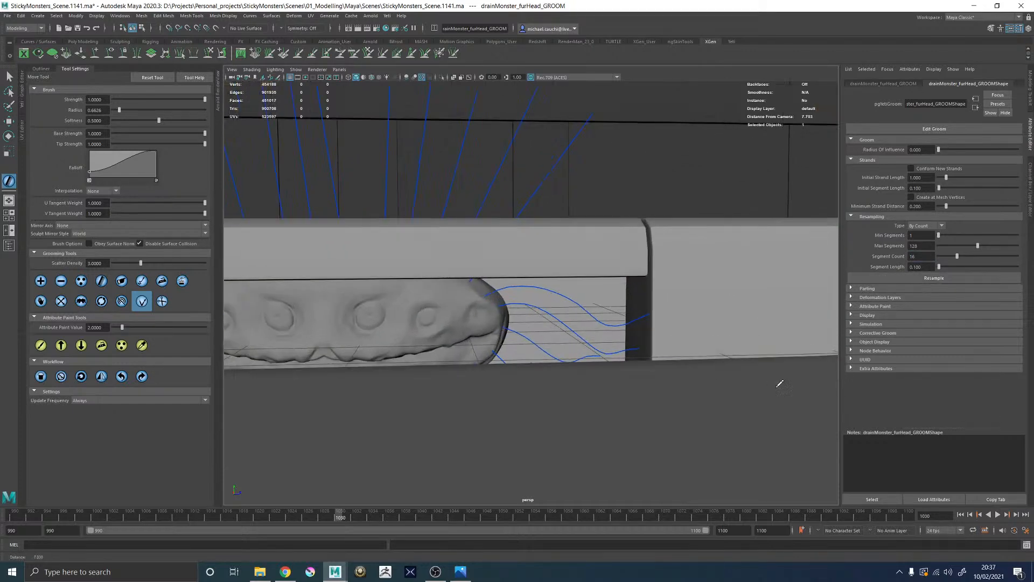
pyautogui.scroll(-3, 493, 297)
pyautogui.scroll(3, 619, 297)
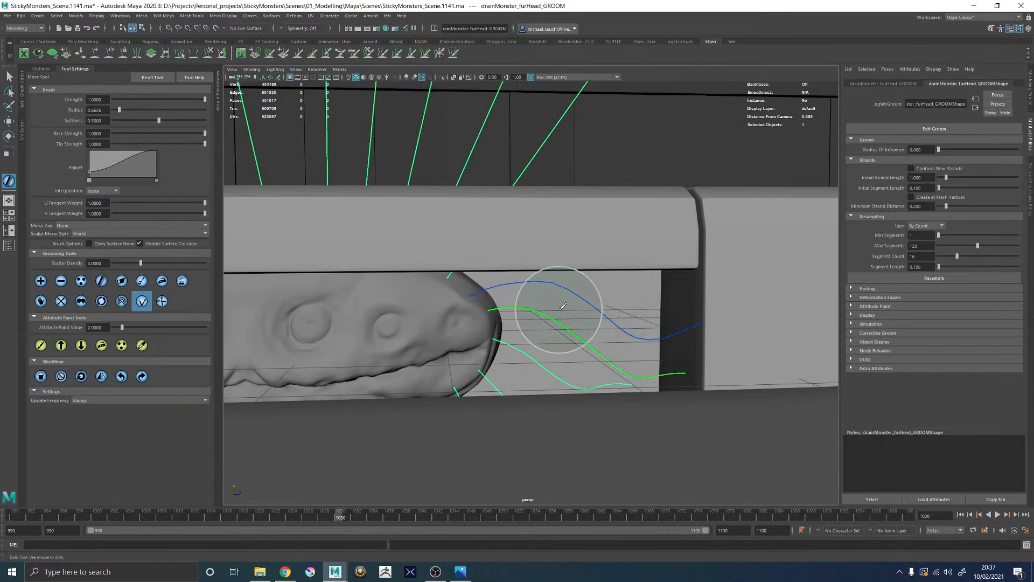
# Step: Raise the outer part of the third strand so that it runs along the underside of the curb
pyautogui.keyDown('alt'); pyautogui.moveTo(557, 322); pyautogui.dragTo(627, 325); pyautogui.keyUp('alt')
pyautogui.keyDown('alt'); pyautogui.moveTo(627, 325); pyautogui.dragTo(515, 291, button='right'); pyautogui.keyUp('alt')
pyautogui.keyDown('alt'); pyautogui.moveTo(518, 287); pyautogui.dragTo(592, 291); pyautogui.keyUp('alt')
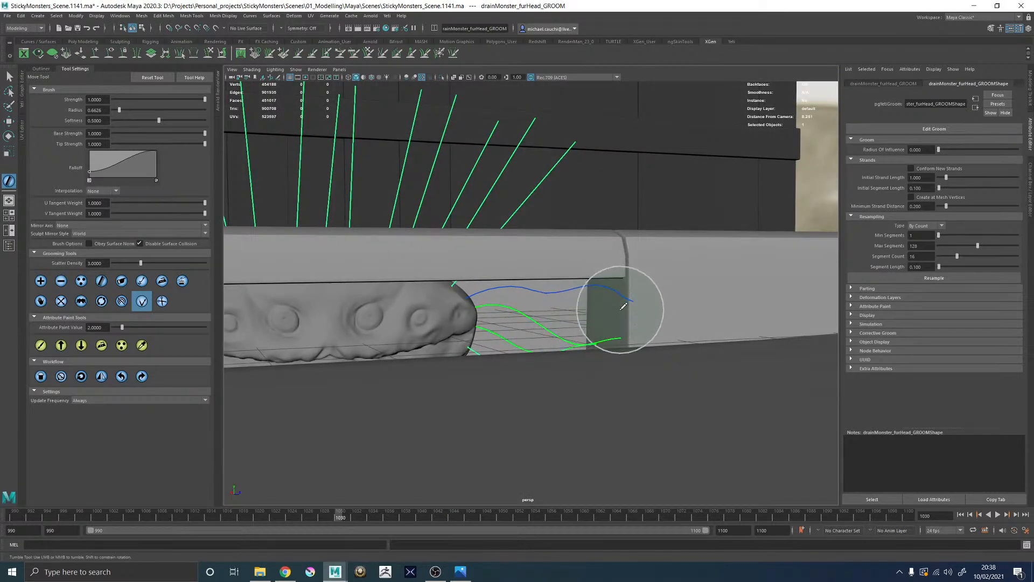
pyautogui.moveTo(648, 254)
pyautogui.keyDown('alt'); pyautogui.mouseDown()
pyautogui.moveTo(665, 245)
pyautogui.moveTo(621, 273)
pyautogui.moveTo(641, 259)
pyautogui.moveTo(659, 268)
pyautogui.moveTo(629, 325)
pyautogui.moveTo(684, 288)
pyautogui.moveTo(607, 293)
pyautogui.mouseUp(); pyautogui.keyUp('alt')
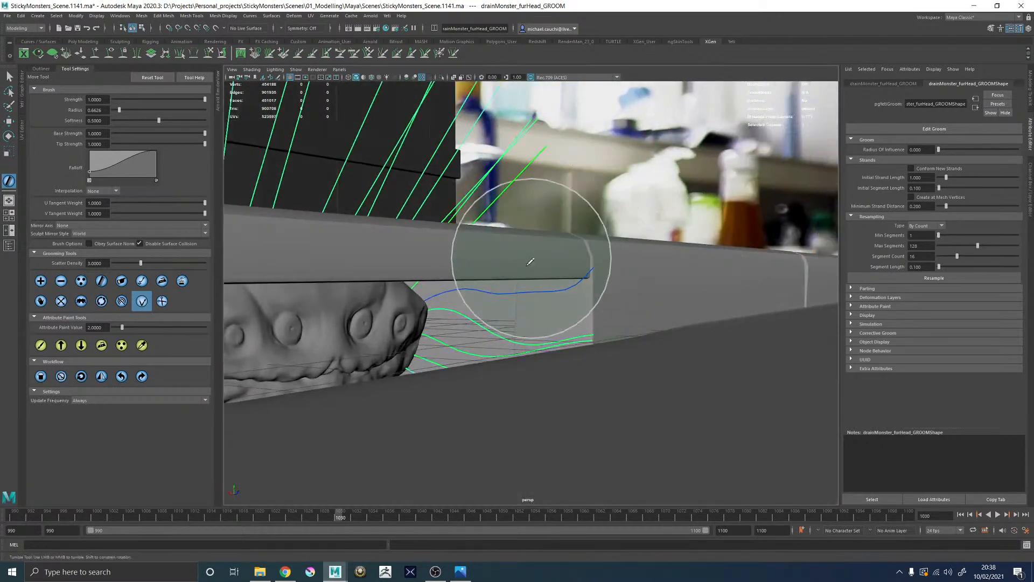
pyautogui.keyDown('alt'); pyautogui.moveTo(503, 319); pyautogui.dragTo(522, 322); pyautogui.keyUp('alt')
pyautogui.keyDown('alt'); pyautogui.moveTo(489, 305); pyautogui.dragTo(492, 289, button='middle'); pyautogui.keyUp('alt')
# Step: Bend the third strand's tip upwards at the end of the curb opening
pyautogui.moveTo(518, 291)
pyautogui.mouseDown()
pyautogui.moveTo(435, 270)
pyautogui.moveTo(533, 273)
pyautogui.mouseUp()
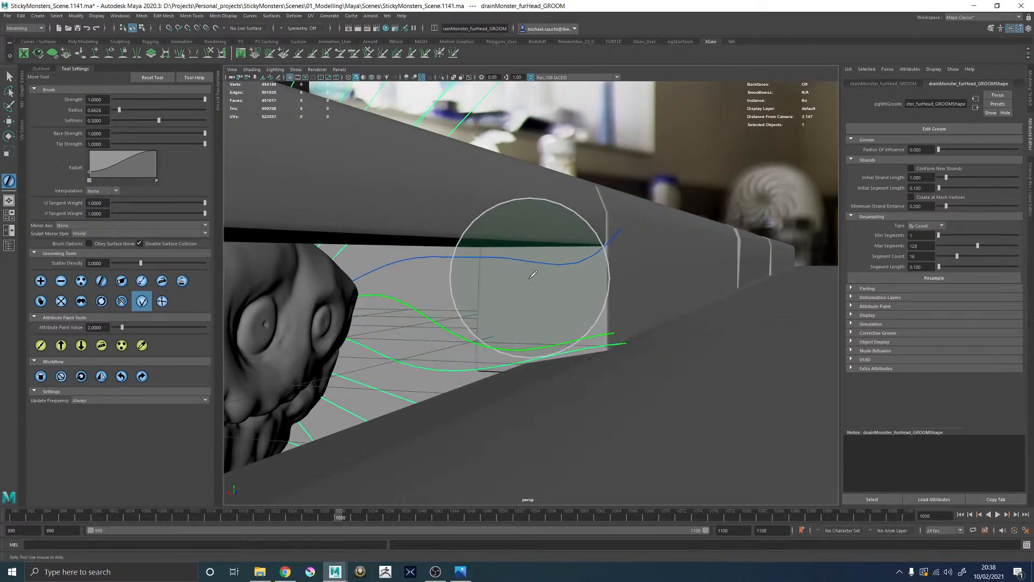
pyautogui.moveTo(598, 275)
pyautogui.mouseDown()
pyautogui.moveTo(679, 198)
pyautogui.moveTo(662, 188)
pyautogui.moveTo(674, 202)
pyautogui.moveTo(598, 203)
pyautogui.moveTo(611, 223)
pyautogui.mouseUp()
pyautogui.keyDown('alt'); pyautogui.moveTo(612, 223); pyautogui.dragTo(617, 227, button='middle'); pyautogui.keyUp('alt')
pyautogui.keyDown('alt'); pyautogui.moveTo(591, 271); pyautogui.dragTo(589, 188); pyautogui.keyUp('alt')
pyautogui.scroll(3, 525, 265)
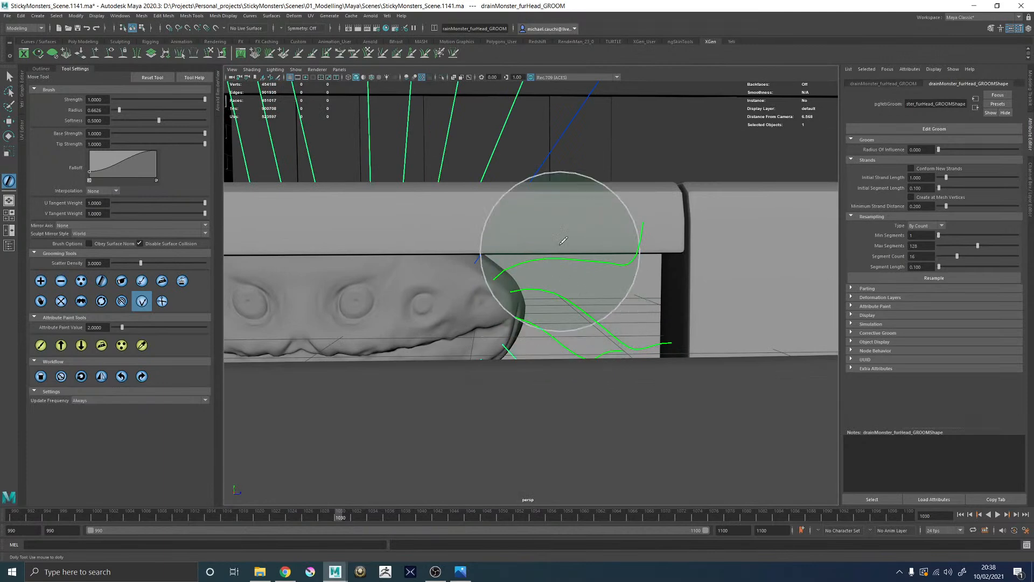
# Step: Curl the third strand down into an S-shaped hook inside the opening
pyautogui.keyDown('alt'); pyautogui.moveTo(693, 219); pyautogui.dragTo(631, 260); pyautogui.keyUp('alt')
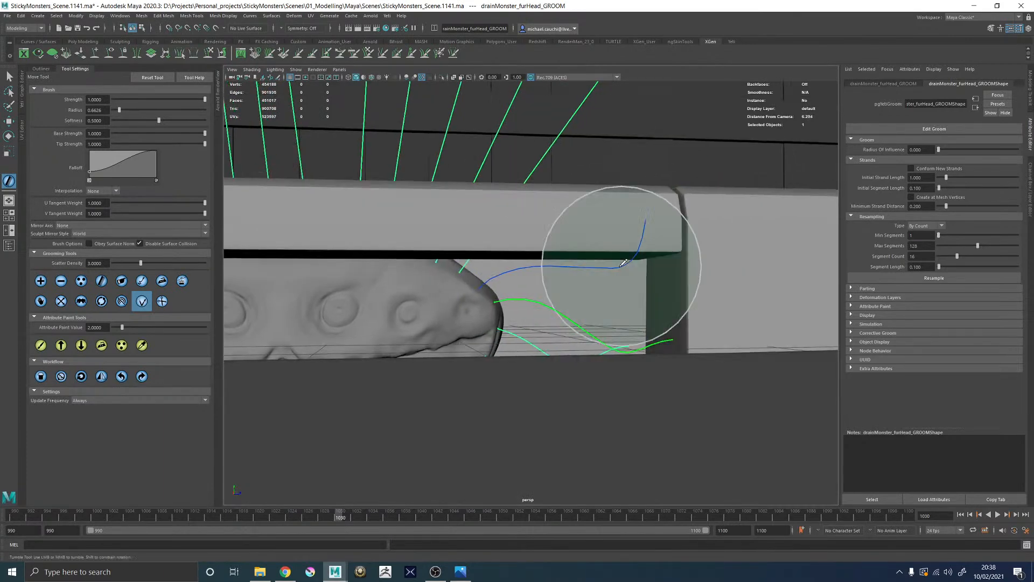
pyautogui.moveTo(647, 381)
pyautogui.keyDown('alt'); pyautogui.mouseDown()
pyautogui.moveTo(680, 311)
pyautogui.moveTo(649, 318)
pyautogui.moveTo(658, 307)
pyautogui.moveTo(674, 312)
pyautogui.moveTo(625, 343)
pyautogui.moveTo(657, 316)
pyautogui.mouseUp(); pyautogui.keyUp('alt')
pyautogui.moveTo(624, 286)
pyautogui.keyDown('alt'); pyautogui.mouseDown()
pyautogui.moveTo(595, 294)
pyautogui.moveTo(604, 307)
pyautogui.mouseUp(); pyautogui.keyUp('alt')
pyautogui.keyDown('alt'); pyautogui.moveTo(620, 315); pyautogui.dragTo(685, 372, button='right'); pyautogui.keyUp('alt')
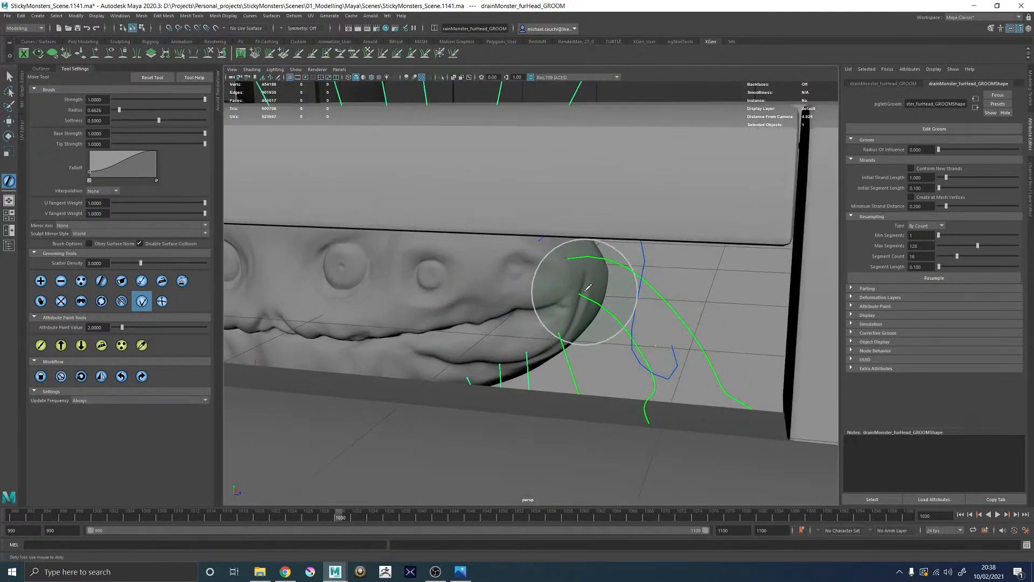
pyautogui.keyDown('alt'); pyautogui.moveTo(680, 288); pyautogui.dragTo(584, 276); pyautogui.keyUp('alt')
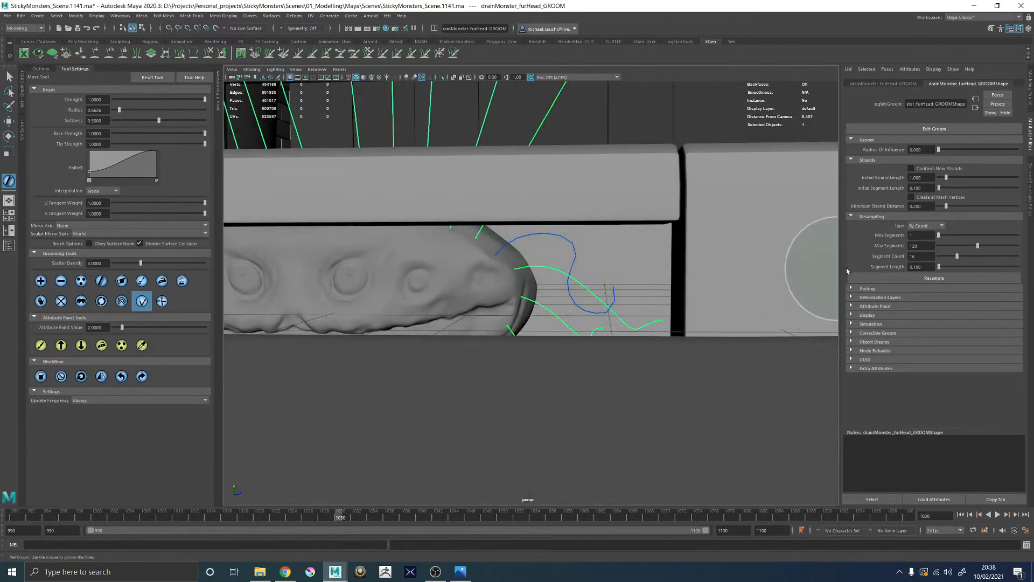
# Step: Set the groom's segment count to 24 and resample all the strands
pyautogui.write('24')
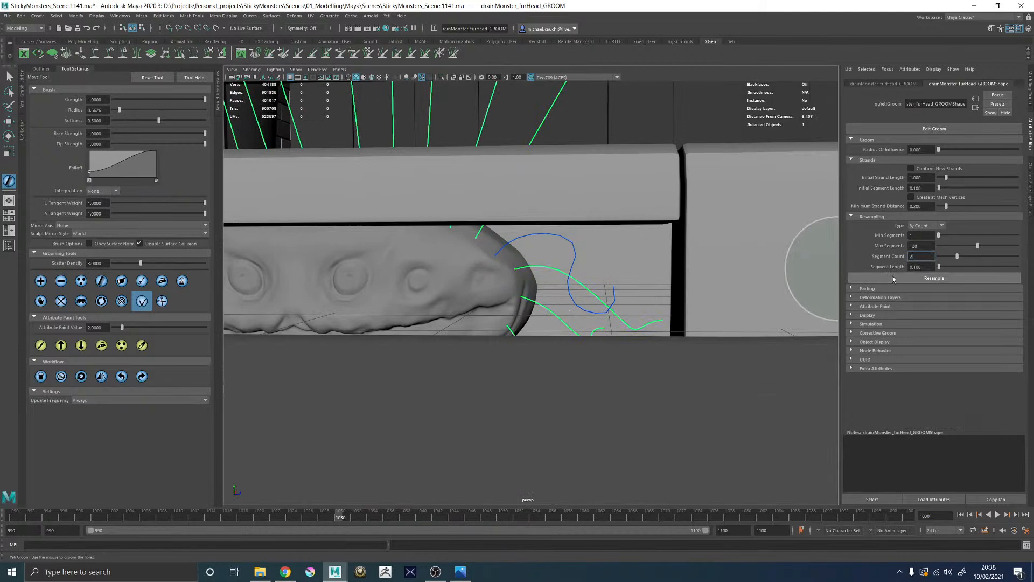
pyautogui.click(900, 278)
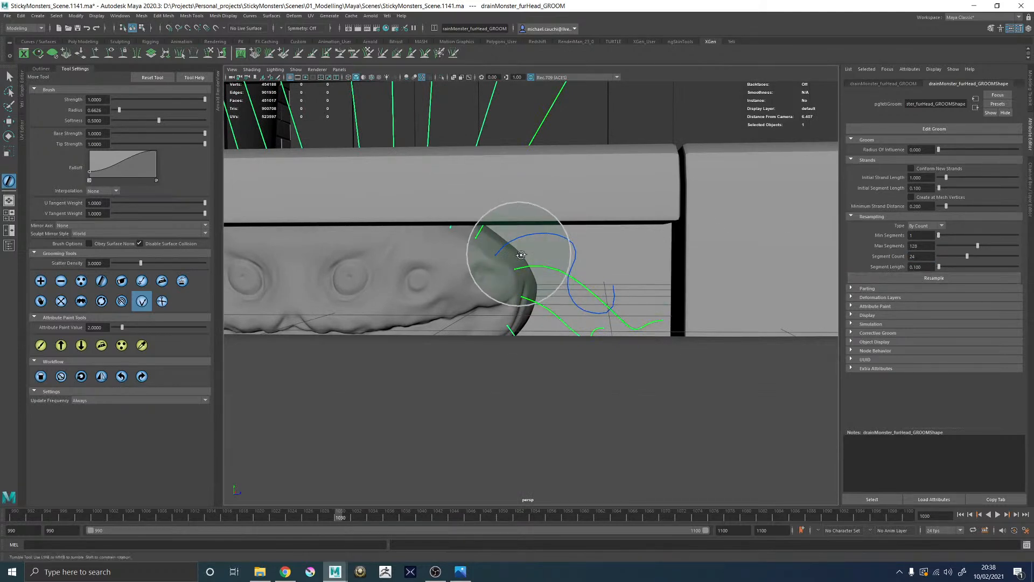
pyautogui.keyDown('alt'); pyautogui.moveTo(520, 242); pyautogui.dragTo(512, 262); pyautogui.keyUp('alt')
pyautogui.moveTo(582, 264)
pyautogui.keyDown('alt'); pyautogui.mouseDown(button='right')
pyautogui.moveTo(399, 218)
pyautogui.moveTo(345, 243)
pyautogui.mouseUp(button='right'); pyautogui.keyUp('alt')
pyautogui.moveTo(576, 308); pyautogui.dragTo(365, 327)
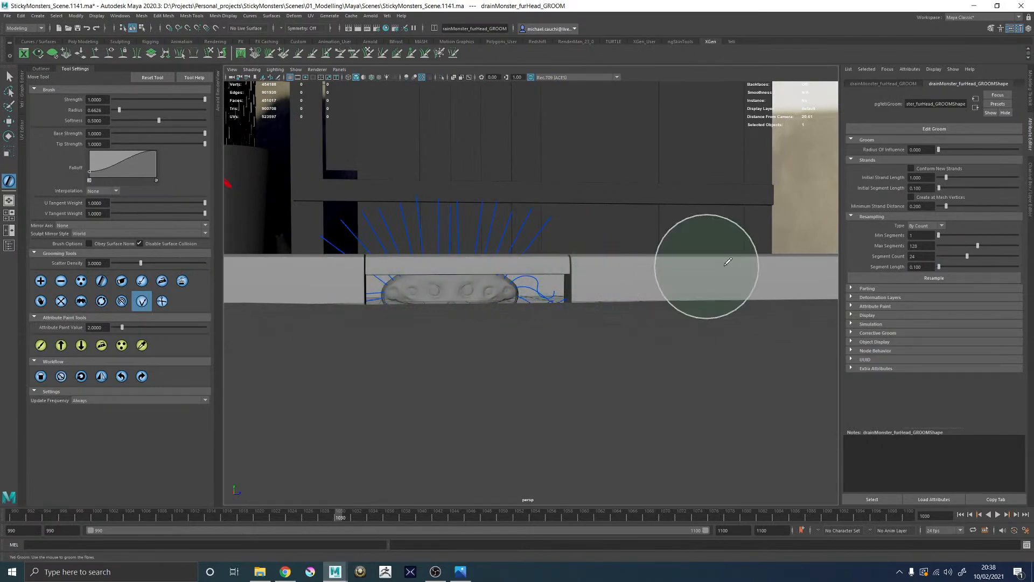
pyautogui.click(935, 278)
# Step: Pull the next upper strand forward beneath the curb and curve its tip up in front of the curb face
pyautogui.keyDown('alt'); pyautogui.moveTo(558, 329); pyautogui.dragTo(723, 356, button='right'); pyautogui.keyUp('alt')
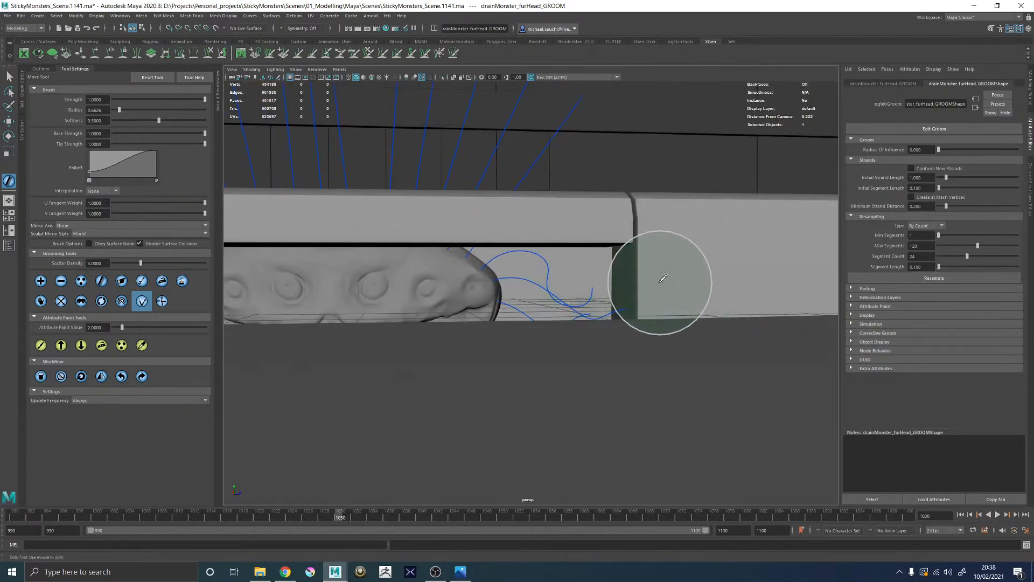
pyautogui.keyDown('alt'); pyautogui.moveTo(653, 284); pyautogui.dragTo(593, 261, button='right'); pyautogui.keyUp('alt')
pyautogui.moveTo(593, 261)
pyautogui.mouseDown()
pyautogui.moveTo(394, 329)
pyautogui.moveTo(637, 290)
pyautogui.mouseUp()
pyautogui.keyDown('alt'); pyautogui.moveTo(637, 290); pyautogui.dragTo(756, 356, button='right'); pyautogui.keyUp('alt')
pyautogui.keyDown('alt'); pyautogui.moveTo(654, 175); pyautogui.dragTo(603, 203); pyautogui.keyUp('alt')
pyautogui.keyDown('alt'); pyautogui.moveTo(603, 204); pyautogui.dragTo(613, 291, button='middle'); pyautogui.keyUp('alt')
pyautogui.keyDown('alt'); pyautogui.moveTo(585, 232); pyautogui.dragTo(537, 277, button='right'); pyautogui.keyUp('alt')
pyautogui.keyDown('alt'); pyautogui.moveTo(550, 264); pyautogui.dragTo(598, 272); pyautogui.keyUp('alt')
pyautogui.keyDown('alt'); pyautogui.moveTo(526, 274); pyautogui.dragTo(555, 293, button='right'); pyautogui.keyUp('alt')
pyautogui.keyDown('alt'); pyautogui.moveTo(555, 294); pyautogui.dragTo(532, 216, button='middle'); pyautogui.keyUp('alt')
pyautogui.moveTo(532, 216)
pyautogui.keyDown('alt'); pyautogui.mouseDown()
pyautogui.moveTo(533, 228)
pyautogui.moveTo(471, 225)
pyautogui.moveTo(578, 249)
pyautogui.moveTo(561, 258)
pyautogui.moveTo(539, 247)
pyautogui.moveTo(619, 282)
pyautogui.mouseUp(); pyautogui.keyUp('alt')
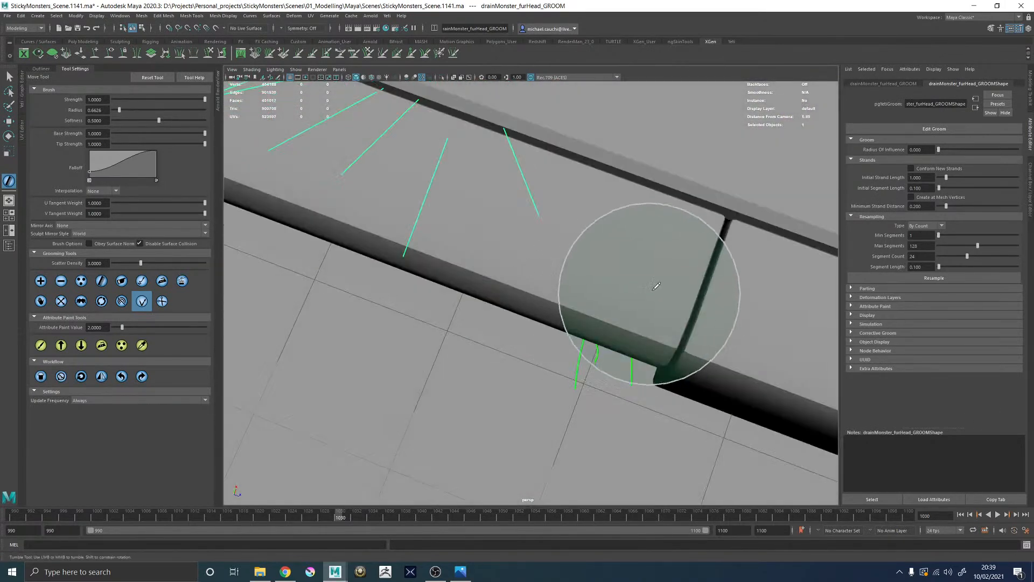
pyautogui.keyDown('alt'); pyautogui.moveTo(649, 293); pyautogui.dragTo(617, 290, button='right'); pyautogui.keyUp('alt')
pyautogui.moveTo(544, 315)
pyautogui.keyDown('alt'); pyautogui.mouseDown()
pyautogui.moveTo(623, 279)
pyautogui.moveTo(618, 199)
pyautogui.mouseUp(); pyautogui.keyUp('alt')
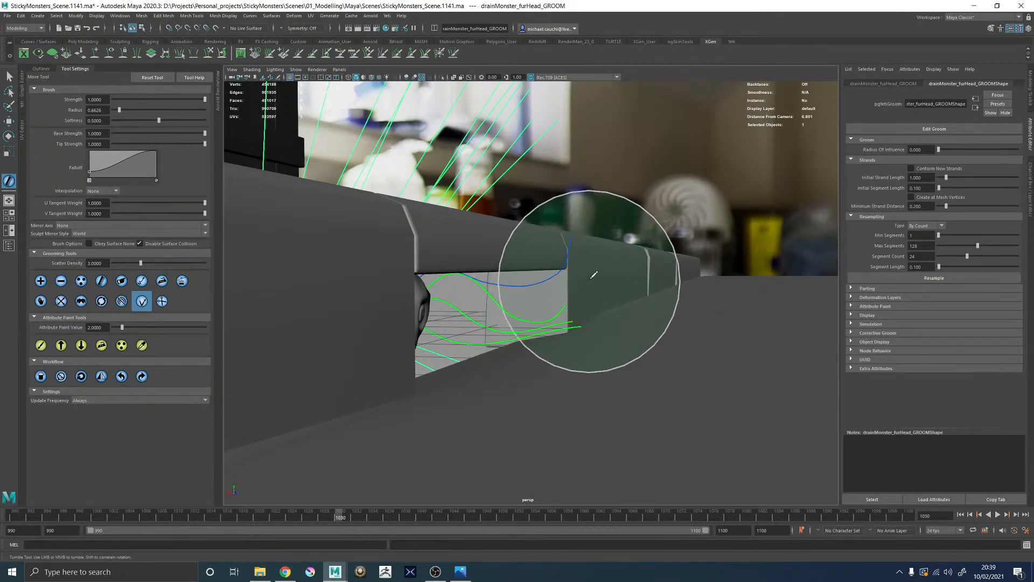
pyautogui.moveTo(633, 215)
pyautogui.keyDown('alt'); pyautogui.mouseDown()
pyautogui.moveTo(585, 249)
pyautogui.moveTo(560, 231)
pyautogui.mouseUp(); pyautogui.keyUp('alt')
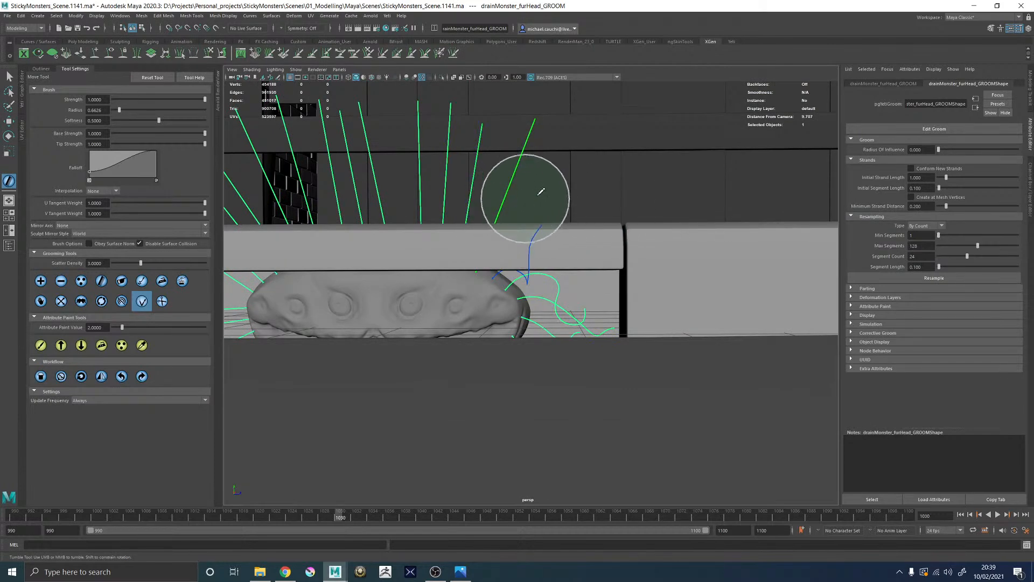
# Step: Bend a second upper strand out from under the curb and up its front face beside the previous one
pyautogui.moveTo(566, 259)
pyautogui.keyDown('alt'); pyautogui.mouseDown()
pyautogui.moveTo(542, 242)
pyautogui.moveTo(549, 228)
pyautogui.moveTo(552, 277)
pyautogui.moveTo(540, 280)
pyautogui.moveTo(529, 257)
pyautogui.moveTo(616, 210)
pyautogui.moveTo(566, 279)
pyautogui.moveTo(579, 275)
pyautogui.moveTo(511, 256)
pyautogui.moveTo(447, 274)
pyautogui.moveTo(496, 330)
pyautogui.moveTo(503, 279)
pyautogui.moveTo(556, 278)
pyautogui.mouseUp(); pyautogui.keyUp('alt')
pyautogui.scroll(5, 543, 241)
pyautogui.keyDown('alt'); pyautogui.moveTo(667, 241); pyautogui.dragTo(544, 253, button='right'); pyautogui.keyUp('alt')
pyautogui.keyDown('alt'); pyautogui.moveTo(545, 253); pyautogui.dragTo(500, 231); pyautogui.keyUp('alt')
pyautogui.keyDown('alt'); pyautogui.moveTo(500, 232); pyautogui.dragTo(511, 248, button='right'); pyautogui.keyUp('alt')
pyautogui.moveTo(612, 238)
pyautogui.keyDown('alt'); pyautogui.mouseDown()
pyautogui.moveTo(521, 236)
pyautogui.moveTo(519, 259)
pyautogui.moveTo(542, 288)
pyautogui.moveTo(531, 294)
pyautogui.moveTo(527, 342)
pyautogui.moveTo(501, 302)
pyautogui.moveTo(528, 278)
pyautogui.moveTo(575, 275)
pyautogui.moveTo(568, 291)
pyautogui.moveTo(538, 289)
pyautogui.moveTo(464, 314)
pyautogui.mouseUp(); pyautogui.keyUp('alt')
pyautogui.press('4')
pyautogui.press('5')
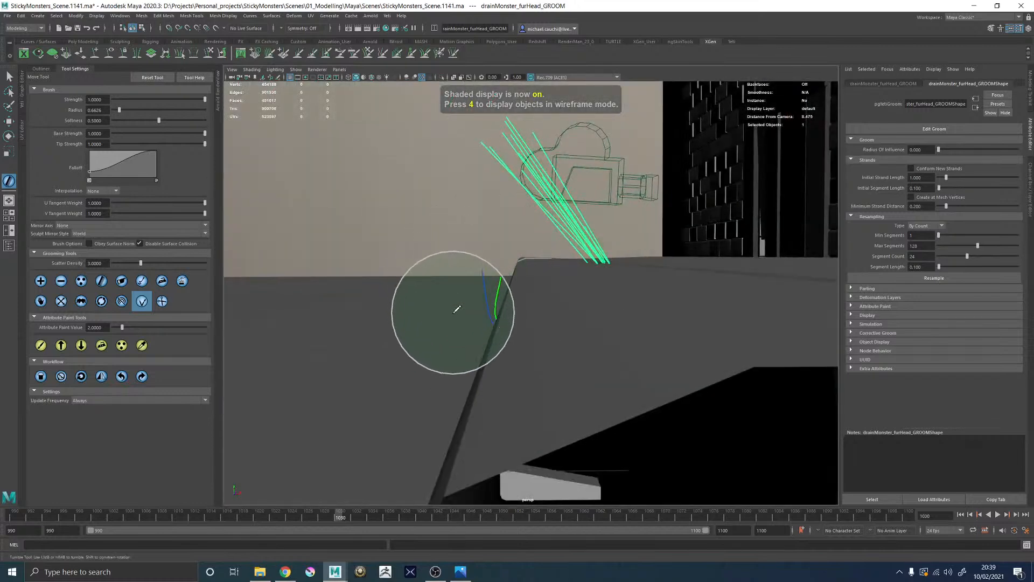
# Step: Shape the second upper strand into a gentle wave along the curb's underside, leaving the head naturally
pyautogui.keyDown('alt'); pyautogui.moveTo(483, 268); pyautogui.dragTo(606, 304); pyautogui.keyUp('alt')
pyautogui.scroll(-4, 595, 297)
pyautogui.keyDown('alt'); pyautogui.moveTo(593, 291); pyautogui.dragTo(592, 290, button='middle'); pyautogui.keyUp('alt')
pyautogui.moveTo(592, 290)
pyautogui.keyDown('alt'); pyautogui.mouseDown()
pyautogui.moveTo(529, 282)
pyautogui.moveTo(573, 260)
pyautogui.moveTo(600, 315)
pyautogui.moveTo(627, 326)
pyautogui.mouseUp(); pyautogui.keyUp('alt')
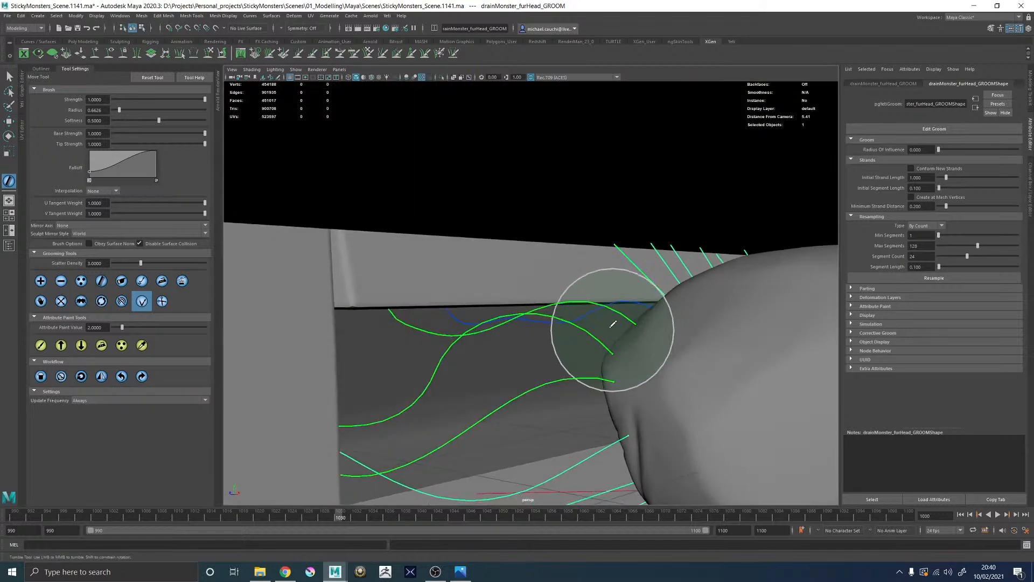
pyautogui.keyDown('alt'); pyautogui.moveTo(523, 366); pyautogui.dragTo(507, 333); pyautogui.keyUp('alt')
pyautogui.keyDown('alt'); pyautogui.moveTo(467, 188); pyautogui.dragTo(546, 187); pyautogui.keyUp('alt')
pyautogui.keyDown('alt'); pyautogui.moveTo(602, 292); pyautogui.dragTo(663, 377); pyautogui.keyUp('alt')
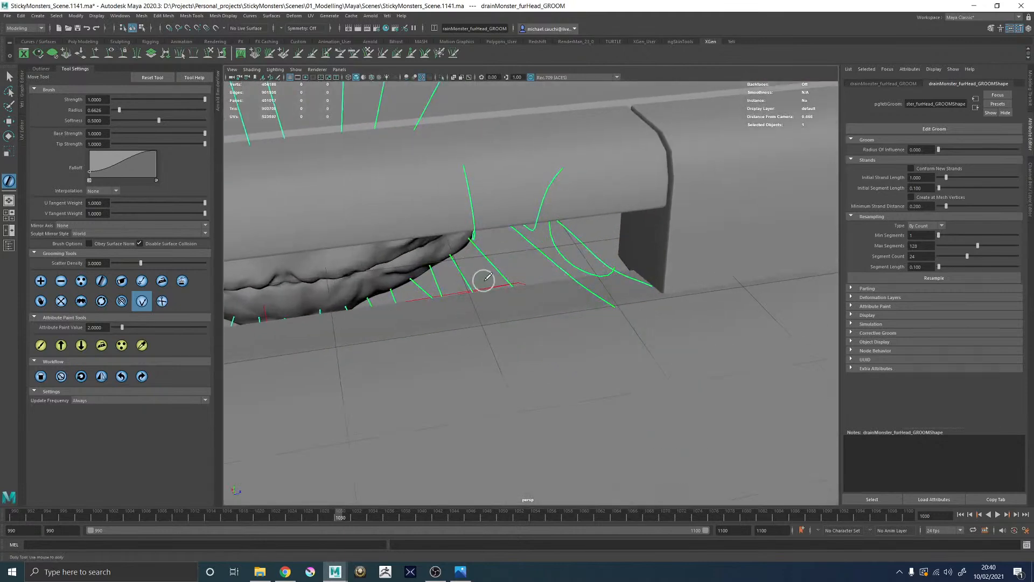
# Step: Pull the lower side strand outwards from the head towards the side wall of the curb opening
pyautogui.keyDown('alt'); pyautogui.moveTo(507, 275); pyautogui.dragTo(440, 278, button='right'); pyautogui.keyUp('alt')
pyautogui.keyDown('alt'); pyautogui.moveTo(577, 283); pyautogui.dragTo(558, 307); pyautogui.keyUp('alt')
pyautogui.keyDown('alt'); pyautogui.moveTo(477, 302); pyautogui.dragTo(508, 302, button='right'); pyautogui.keyUp('alt')
pyautogui.keyDown('alt'); pyautogui.moveTo(508, 303); pyautogui.dragTo(466, 345); pyautogui.keyUp('alt')
pyautogui.keyDown('alt'); pyautogui.moveTo(662, 299); pyautogui.dragTo(478, 312); pyautogui.keyUp('alt')
pyautogui.keyDown('alt'); pyautogui.moveTo(478, 312); pyautogui.dragTo(395, 282, button='right'); pyautogui.keyUp('alt')
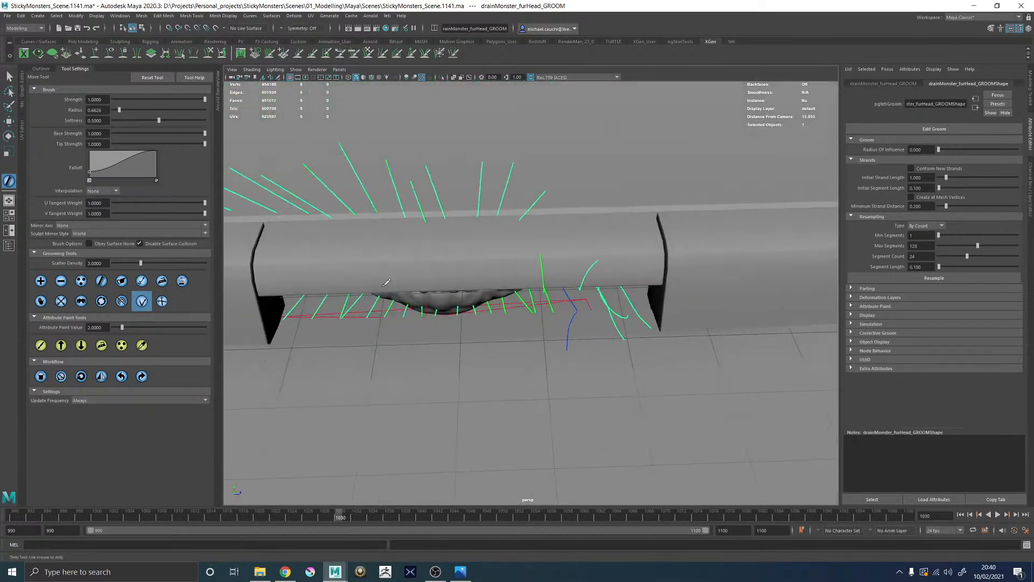
pyautogui.keyDown('alt'); pyautogui.moveTo(395, 282); pyautogui.dragTo(420, 285); pyautogui.keyUp('alt')
pyautogui.keyDown('alt'); pyautogui.moveTo(531, 302); pyautogui.dragTo(613, 320, button='right'); pyautogui.keyUp('alt')
pyautogui.keyDown('alt'); pyautogui.moveTo(565, 318); pyautogui.dragTo(622, 268); pyautogui.keyUp('alt')
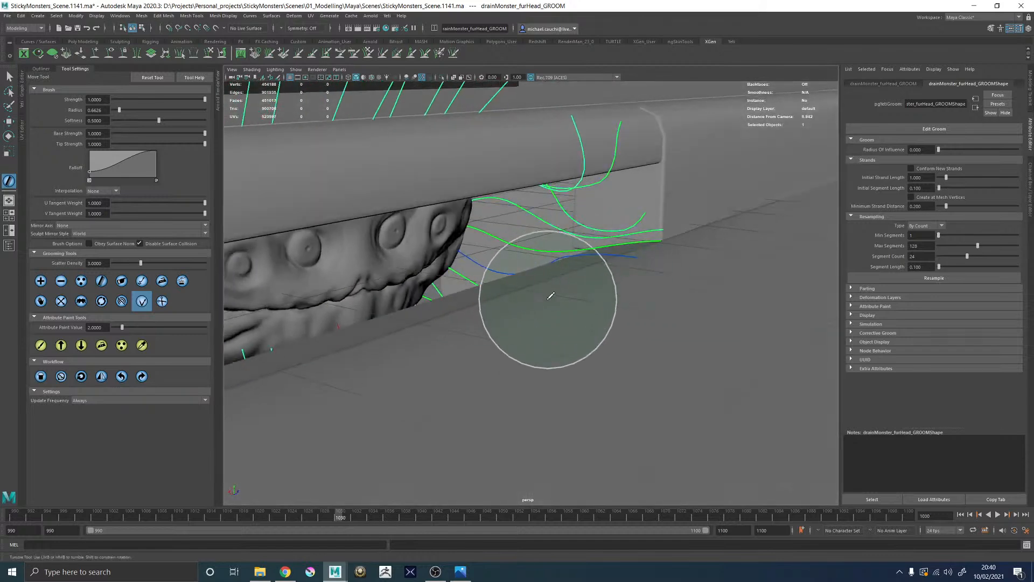
# Step: Refine the lower side strand into a soft wave that sweeps forward out of the opening
pyautogui.keyDown('alt'); pyautogui.moveTo(501, 304); pyautogui.dragTo(550, 301); pyautogui.keyUp('alt')
pyautogui.moveTo(625, 253)
pyautogui.keyDown('alt'); pyautogui.mouseDown()
pyautogui.moveTo(607, 280)
pyautogui.moveTo(529, 303)
pyautogui.mouseUp(); pyautogui.keyUp('alt')
pyautogui.moveTo(540, 340); pyautogui.dragTo(563, 347)
pyautogui.moveTo(583, 398)
pyautogui.mouseDown()
pyautogui.moveTo(577, 368)
pyautogui.moveTo(483, 306)
pyautogui.mouseUp()
pyautogui.keyDown('alt'); pyautogui.moveTo(483, 306); pyautogui.dragTo(547, 350, button='middle'); pyautogui.keyUp('alt')
pyautogui.moveTo(547, 350)
pyautogui.keyDown('alt'); pyautogui.mouseDown()
pyautogui.moveTo(510, 336)
pyautogui.moveTo(520, 350)
pyautogui.moveTo(590, 374)
pyautogui.mouseUp(); pyautogui.keyUp('alt')
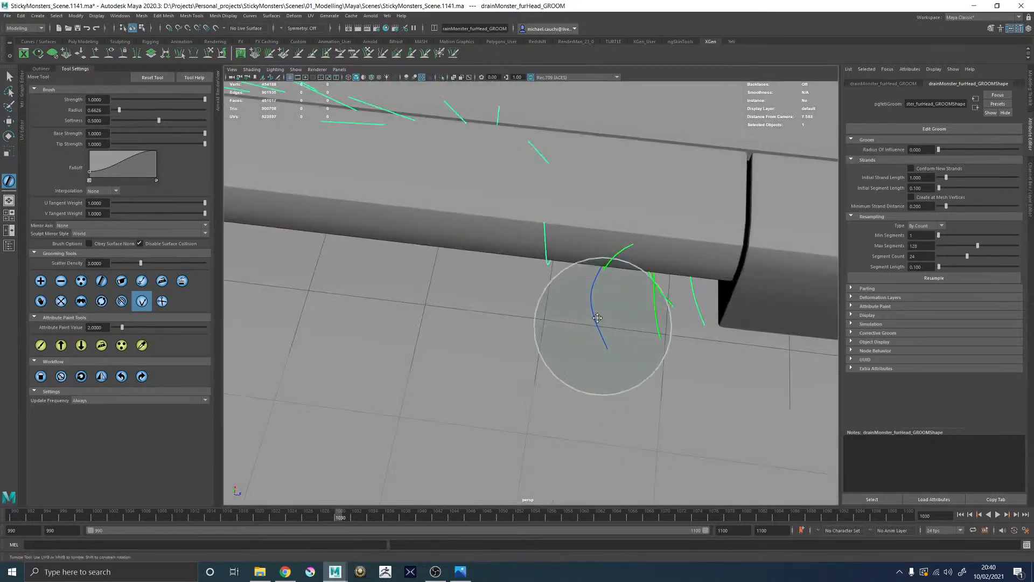
pyautogui.keyDown('alt'); pyautogui.moveTo(613, 339); pyautogui.dragTo(549, 327, button='middle'); pyautogui.keyUp('alt')
# Step: Raise the next lower strand above the ground and sweep it outwards with its tip angled up
pyautogui.keyDown('alt'); pyautogui.moveTo(539, 322); pyautogui.dragTo(470, 295); pyautogui.keyUp('alt')
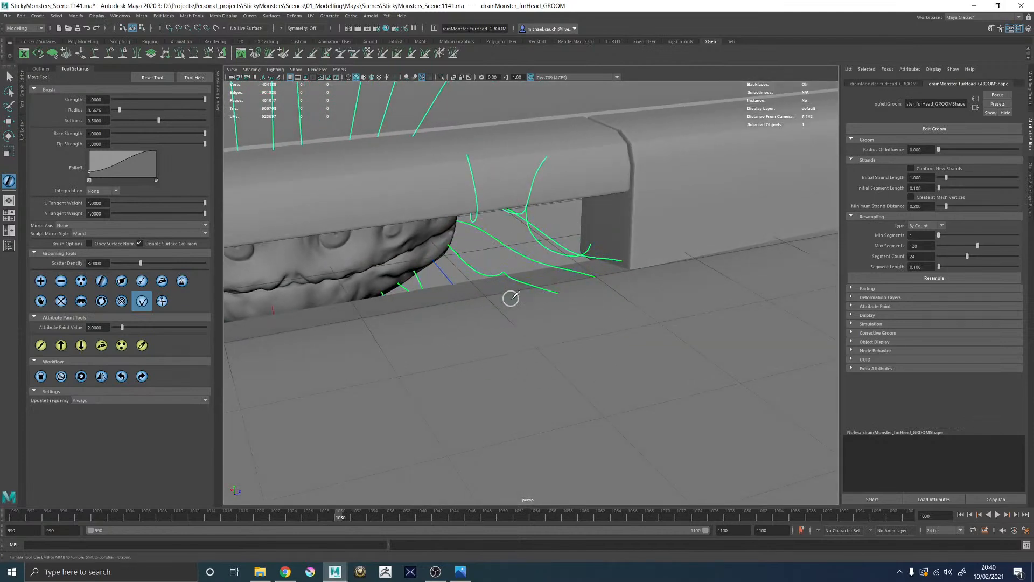
pyautogui.moveTo(539, 297)
pyautogui.keyDown('alt'); pyautogui.mouseDown()
pyautogui.moveTo(459, 322)
pyautogui.moveTo(502, 303)
pyautogui.moveTo(496, 323)
pyautogui.mouseUp(); pyautogui.keyUp('alt')
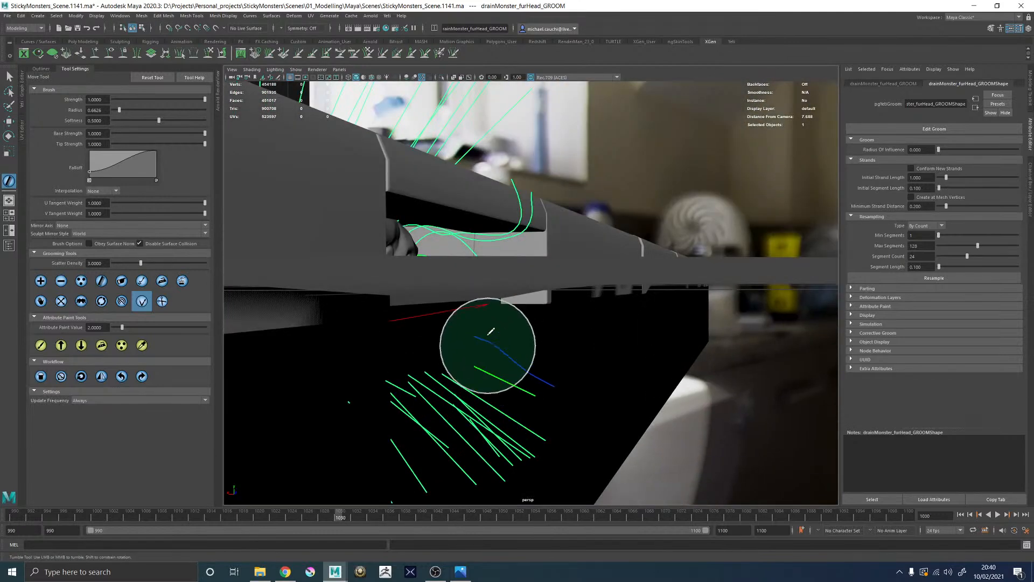
pyautogui.keyDown('alt'); pyautogui.moveTo(544, 275); pyautogui.dragTo(487, 313); pyautogui.keyUp('alt')
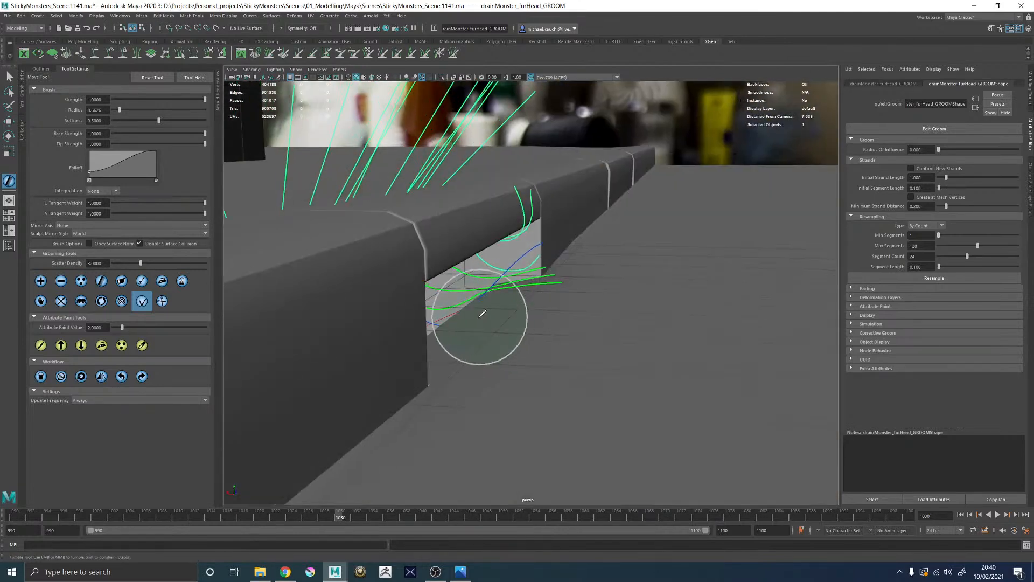
pyautogui.moveTo(532, 285)
pyautogui.keyDown('alt'); pyautogui.mouseDown()
pyautogui.moveTo(505, 274)
pyautogui.moveTo(522, 250)
pyautogui.moveTo(554, 264)
pyautogui.moveTo(565, 247)
pyautogui.moveTo(630, 259)
pyautogui.mouseUp(); pyautogui.keyUp('alt')
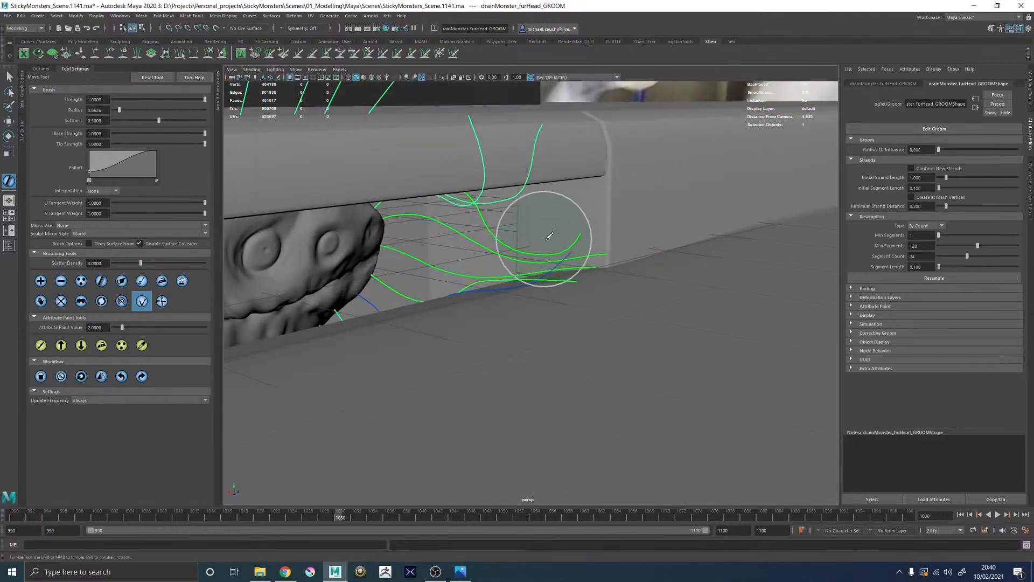
# Step: Straighten and lower the strand's tip so that it lies along the ground with the neighbouring strands
pyautogui.keyDown('alt'); pyautogui.moveTo(530, 290); pyautogui.dragTo(520, 276); pyautogui.keyUp('alt')
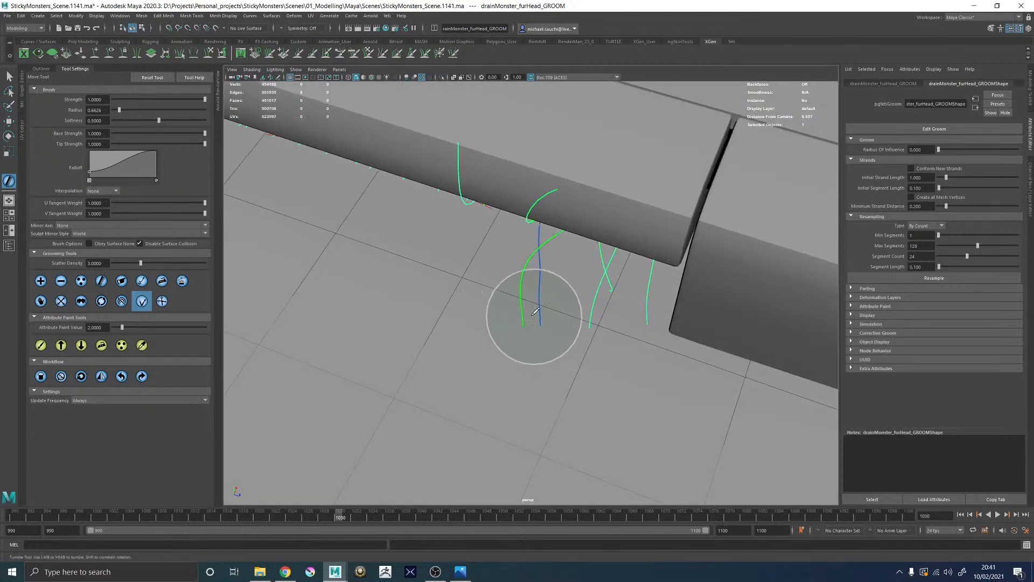
pyautogui.keyDown('alt'); pyautogui.moveTo(520, 303); pyautogui.dragTo(556, 292); pyautogui.keyUp('alt')
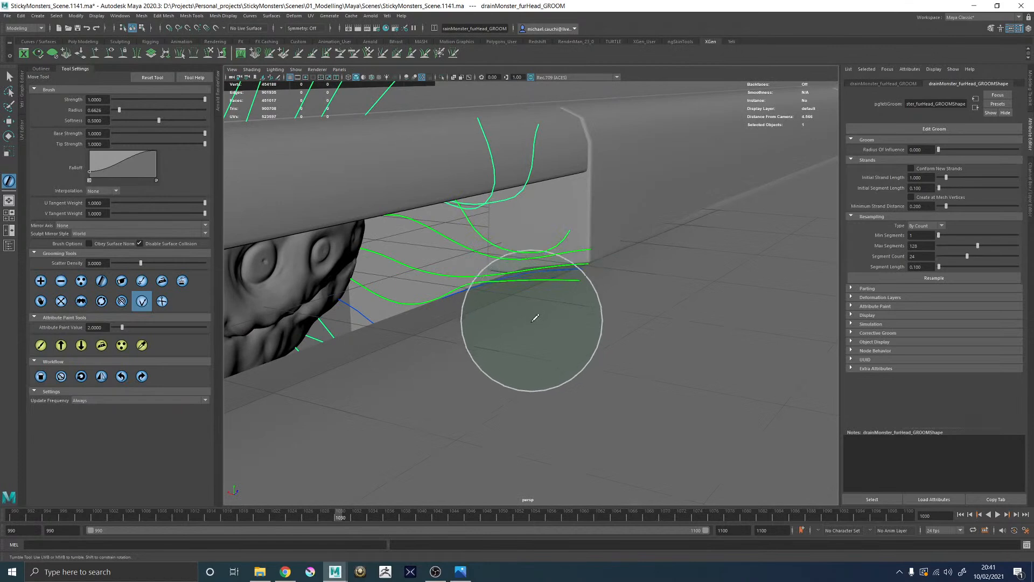
pyautogui.keyDown('alt'); pyautogui.moveTo(496, 302); pyautogui.dragTo(499, 317); pyautogui.keyUp('alt')
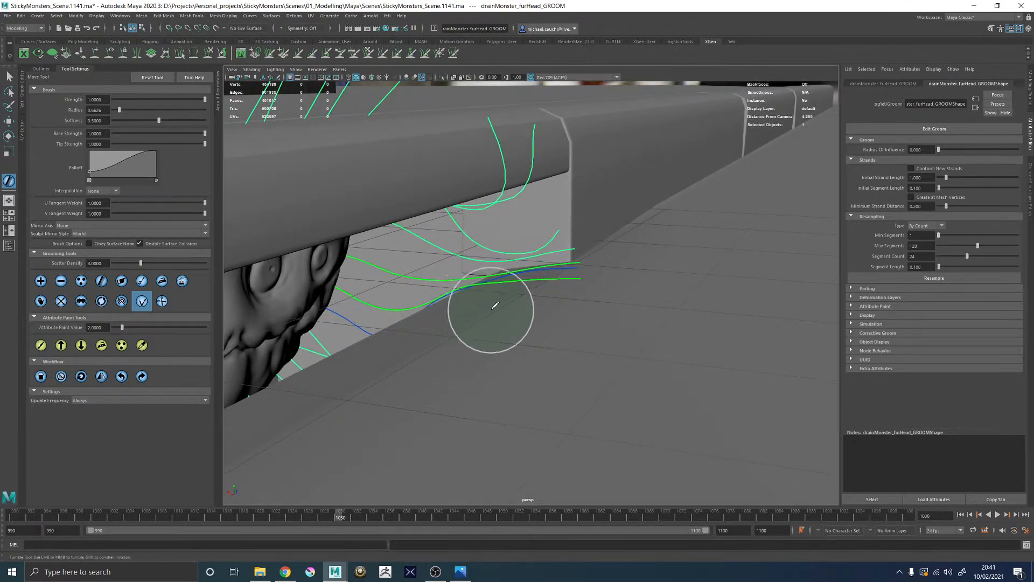
pyautogui.keyDown('alt'); pyautogui.moveTo(461, 324); pyautogui.dragTo(477, 294); pyautogui.keyUp('alt')
# Step: Pull the following lower strand out of the opening and arch it upwards in a wavy curve
pyautogui.keyDown('alt'); pyautogui.moveTo(476, 297); pyautogui.dragTo(266, 251, button='right'); pyautogui.keyUp('alt')
pyautogui.moveTo(574, 311)
pyautogui.keyDown('alt'); pyautogui.mouseDown()
pyautogui.moveTo(515, 286)
pyautogui.moveTo(531, 327)
pyautogui.moveTo(557, 296)
pyautogui.mouseUp(); pyautogui.keyUp('alt')
pyautogui.keyDown('alt'); pyautogui.moveTo(485, 308); pyautogui.dragTo(584, 341, button='right'); pyautogui.keyUp('alt')
pyautogui.keyDown('alt'); pyautogui.moveTo(535, 313); pyautogui.dragTo(581, 334); pyautogui.keyUp('alt')
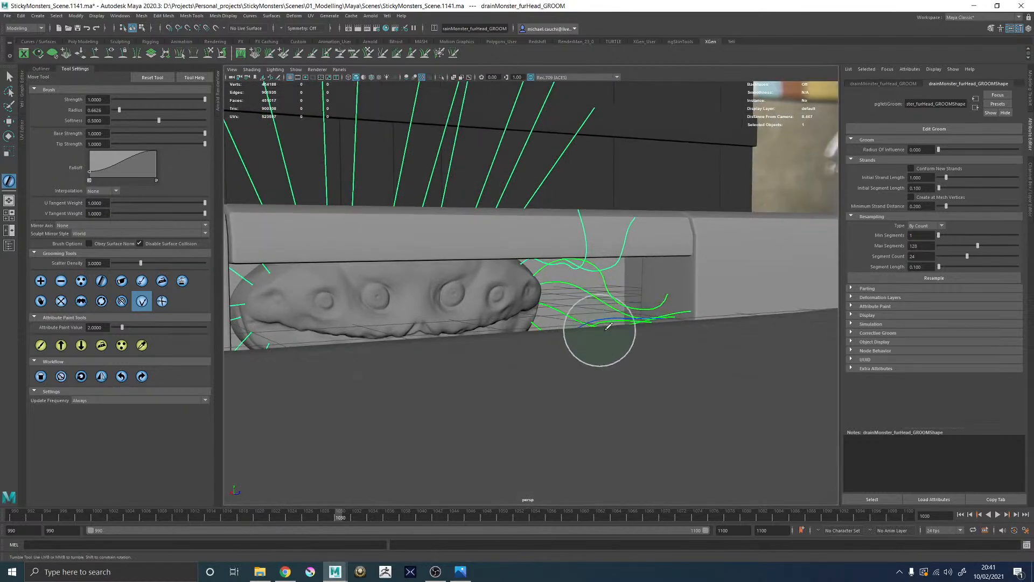
pyautogui.keyDown('alt'); pyautogui.moveTo(630, 337); pyautogui.dragTo(574, 349); pyautogui.keyUp('alt')
pyautogui.keyDown('alt'); pyautogui.moveTo(574, 349); pyautogui.dragTo(554, 318, button='middle'); pyautogui.keyUp('alt')
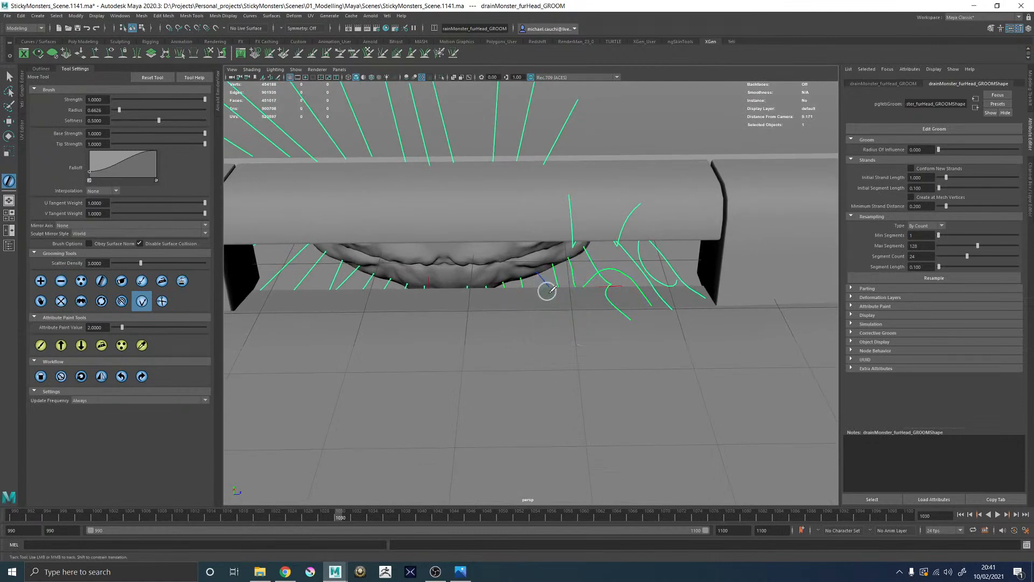
pyautogui.keyDown('alt'); pyautogui.moveTo(573, 298); pyautogui.dragTo(515, 291); pyautogui.keyUp('alt')
pyautogui.keyDown('alt'); pyautogui.moveTo(653, 293); pyautogui.dragTo(492, 288); pyautogui.keyUp('alt')
pyautogui.keyDown('alt'); pyautogui.moveTo(553, 304); pyautogui.dragTo(683, 312); pyautogui.keyUp('alt')
pyautogui.moveTo(493, 306)
pyautogui.keyDown('alt'); pyautogui.mouseDown()
pyautogui.moveTo(609, 326)
pyautogui.moveTo(625, 350)
pyautogui.moveTo(473, 326)
pyautogui.mouseUp(); pyautogui.keyUp('alt')
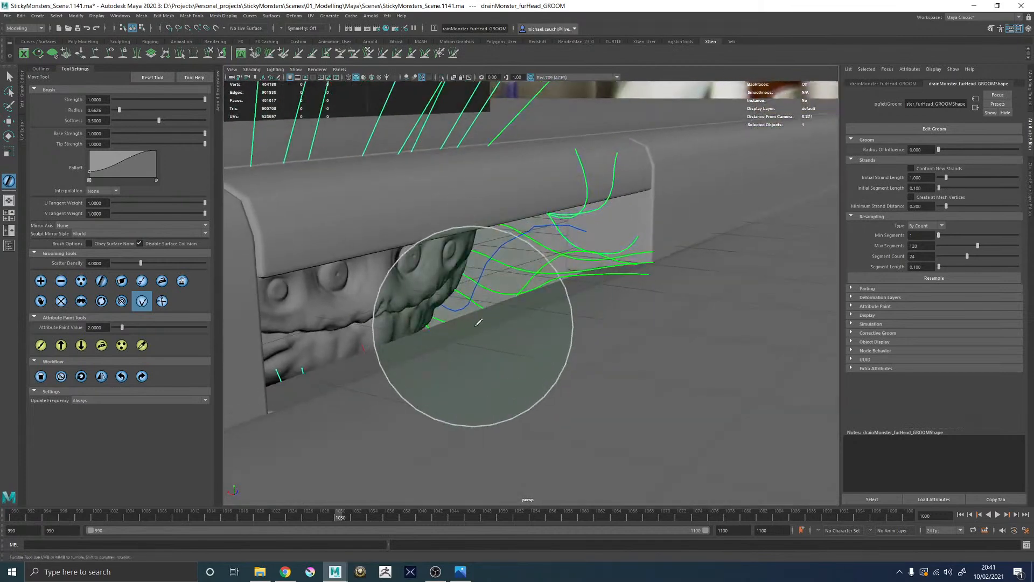
# Step: Lower the arched strand's outer half among the neighbouring strands and smooth its S-curve near the head
pyautogui.moveTo(534, 281)
pyautogui.keyDown('alt'); pyautogui.mouseDown()
pyautogui.moveTo(560, 272)
pyautogui.moveTo(539, 264)
pyautogui.moveTo(534, 302)
pyautogui.moveTo(577, 349)
pyautogui.moveTo(533, 326)
pyautogui.moveTo(531, 350)
pyautogui.moveTo(577, 319)
pyautogui.moveTo(570, 304)
pyautogui.moveTo(596, 311)
pyautogui.mouseUp(); pyautogui.keyUp('alt')
pyautogui.keyDown('alt'); pyautogui.moveTo(595, 312); pyautogui.dragTo(620, 286, button='right'); pyautogui.keyUp('alt')
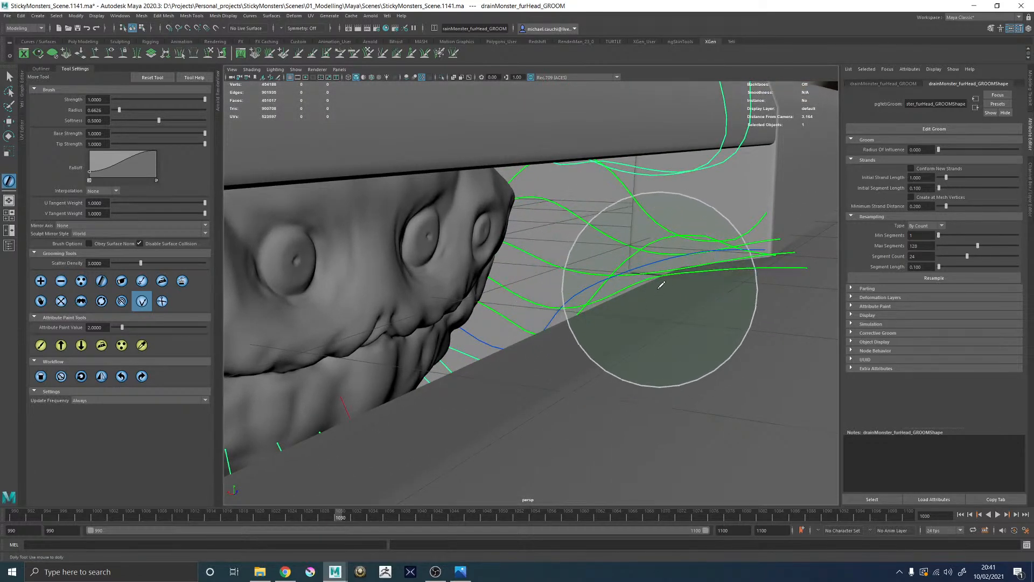
pyautogui.keyDown('alt'); pyautogui.moveTo(613, 296); pyautogui.dragTo(560, 309); pyautogui.keyUp('alt')
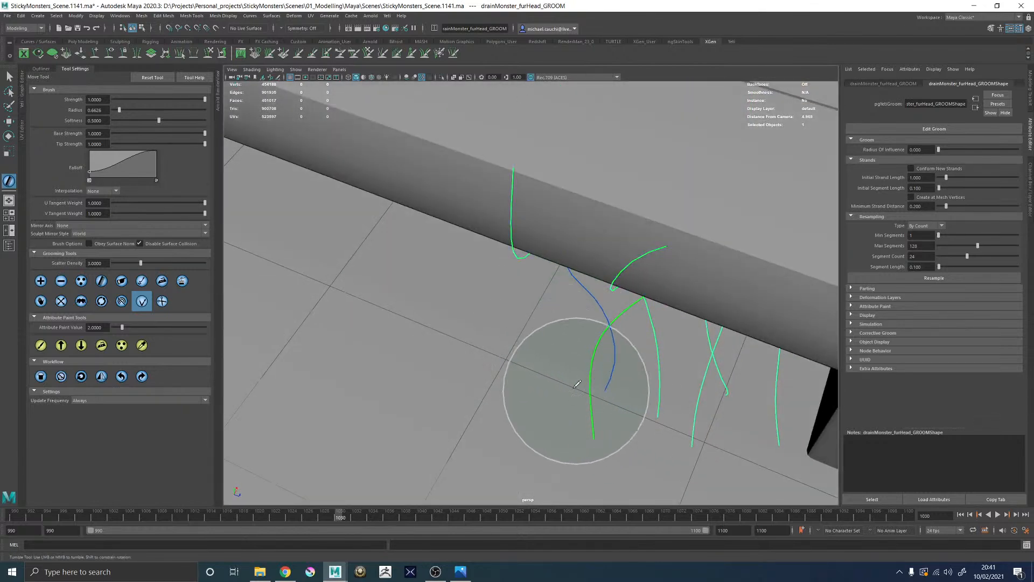
pyautogui.moveTo(554, 346)
pyautogui.keyDown('alt'); pyautogui.mouseDown()
pyautogui.moveTo(627, 319)
pyautogui.moveTo(600, 296)
pyautogui.moveTo(473, 293)
pyautogui.moveTo(561, 317)
pyautogui.moveTo(526, 289)
pyautogui.moveTo(549, 287)
pyautogui.moveTo(455, 303)
pyautogui.moveTo(477, 277)
pyautogui.mouseUp(); pyautogui.keyUp('alt')
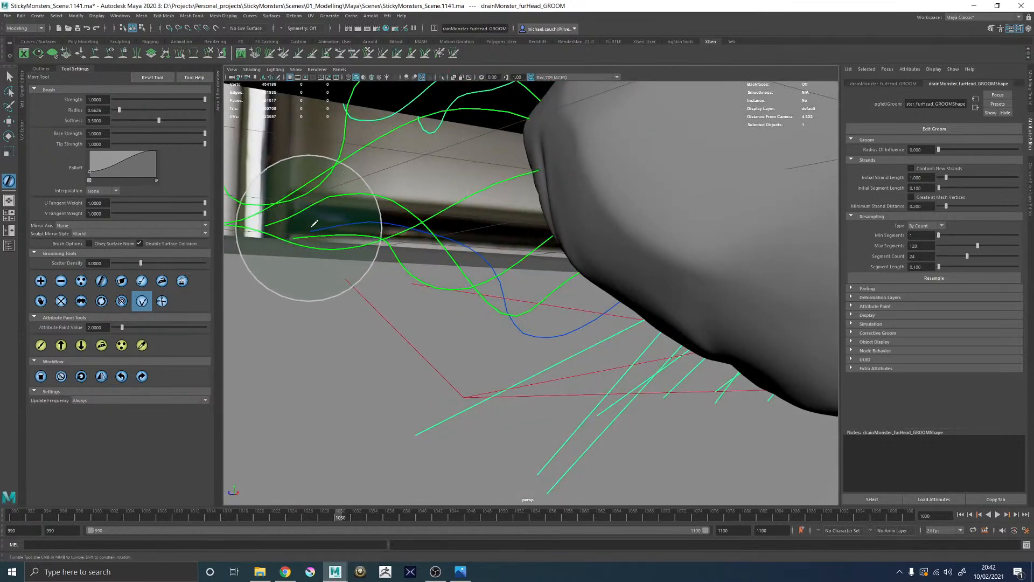
pyautogui.keyDown('alt'); pyautogui.moveTo(439, 277); pyautogui.dragTo(493, 297, button='middle'); pyautogui.keyUp('alt')
pyautogui.keyDown('alt'); pyautogui.moveTo(492, 297); pyautogui.dragTo(481, 290, button='right'); pyautogui.keyUp('alt')
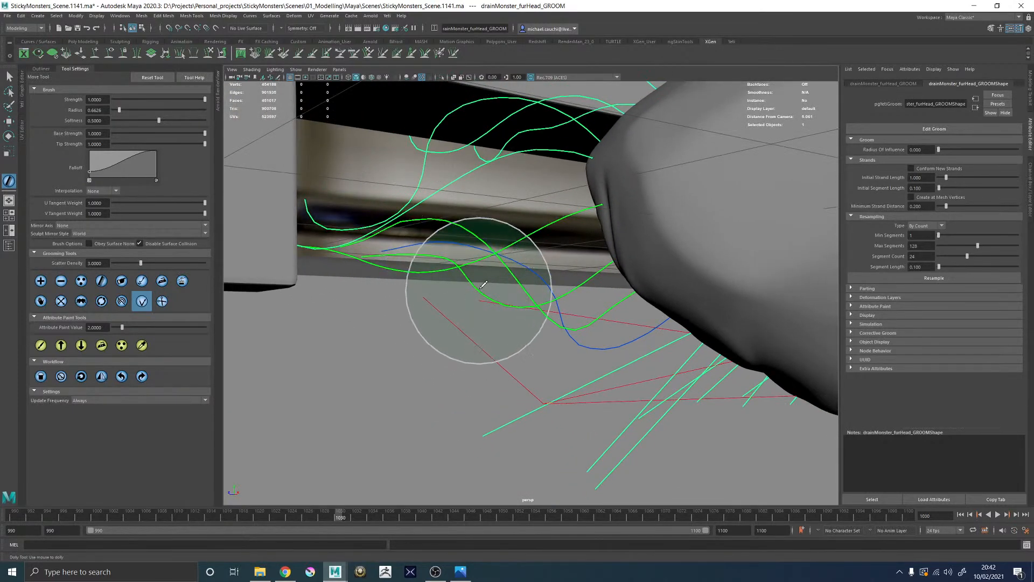
pyautogui.moveTo(460, 300)
pyautogui.keyDown('alt'); pyautogui.mouseDown()
pyautogui.moveTo(547, 298)
pyautogui.moveTo(594, 321)
pyautogui.moveTo(552, 276)
pyautogui.mouseUp(); pyautogui.keyUp('alt')
pyautogui.moveTo(552, 277)
pyautogui.keyDown('alt'); pyautogui.mouseDown(button='right')
pyautogui.moveTo(517, 264)
pyautogui.moveTo(573, 305)
pyautogui.mouseUp(button='right'); pyautogui.keyUp('alt')
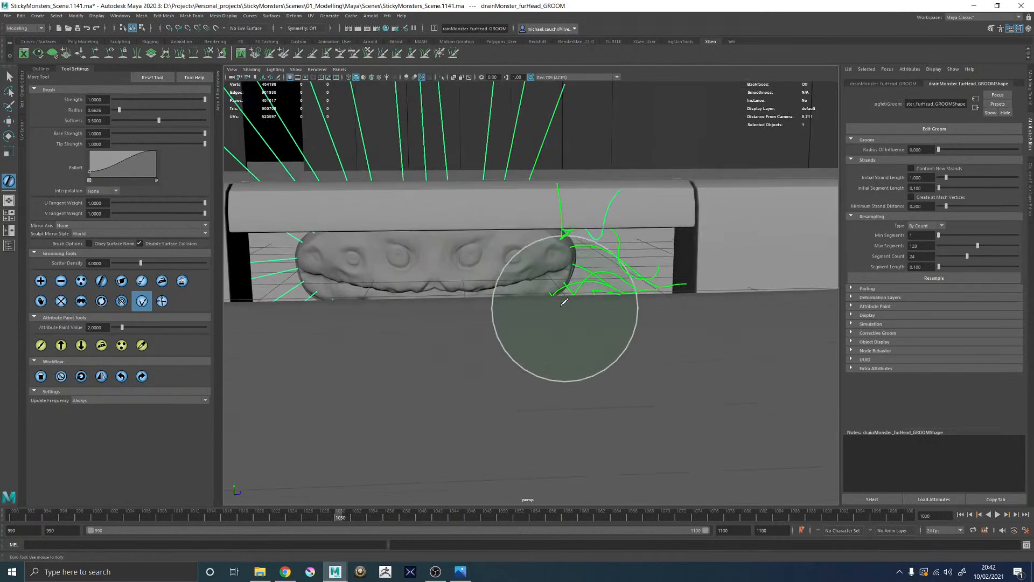
# Step: Bend the next strand on top of the head sideways beneath the curb and curve its tip upwards
pyautogui.keyDown('alt'); pyautogui.moveTo(574, 303); pyautogui.dragTo(524, 179); pyautogui.keyUp('alt')
pyautogui.keyDown('alt'); pyautogui.moveTo(594, 264); pyautogui.dragTo(469, 175, button='right'); pyautogui.keyUp('alt')
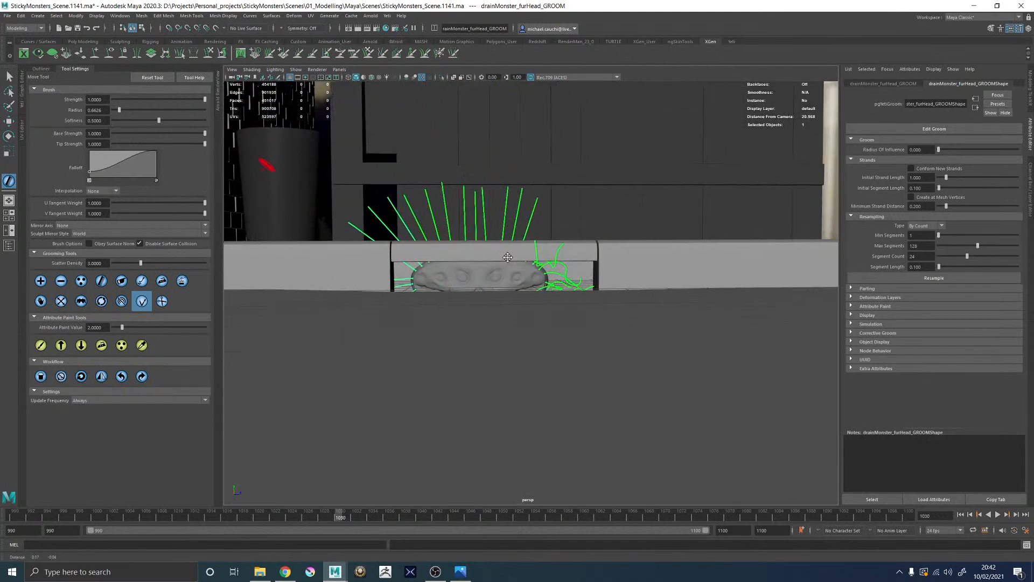
pyautogui.keyDown('alt'); pyautogui.moveTo(469, 175); pyautogui.dragTo(459, 199, button='middle'); pyautogui.keyUp('alt')
pyautogui.keyDown('alt'); pyautogui.moveTo(458, 199); pyautogui.dragTo(542, 281, button='right'); pyautogui.keyUp('alt')
pyautogui.keyDown('alt'); pyautogui.moveTo(579, 203); pyautogui.dragTo(580, 262); pyautogui.keyUp('alt')
pyautogui.keyDown('alt'); pyautogui.moveTo(580, 263); pyautogui.dragTo(569, 261, button='middle'); pyautogui.keyUp('alt')
pyautogui.keyDown('alt'); pyautogui.moveTo(568, 261); pyautogui.dragTo(569, 292); pyautogui.keyUp('alt')
pyautogui.press('4')
pyautogui.moveTo(462, 273)
pyautogui.keyDown('alt'); pyautogui.mouseDown()
pyautogui.moveTo(470, 227)
pyautogui.moveTo(454, 293)
pyautogui.mouseUp(); pyautogui.keyUp('alt')
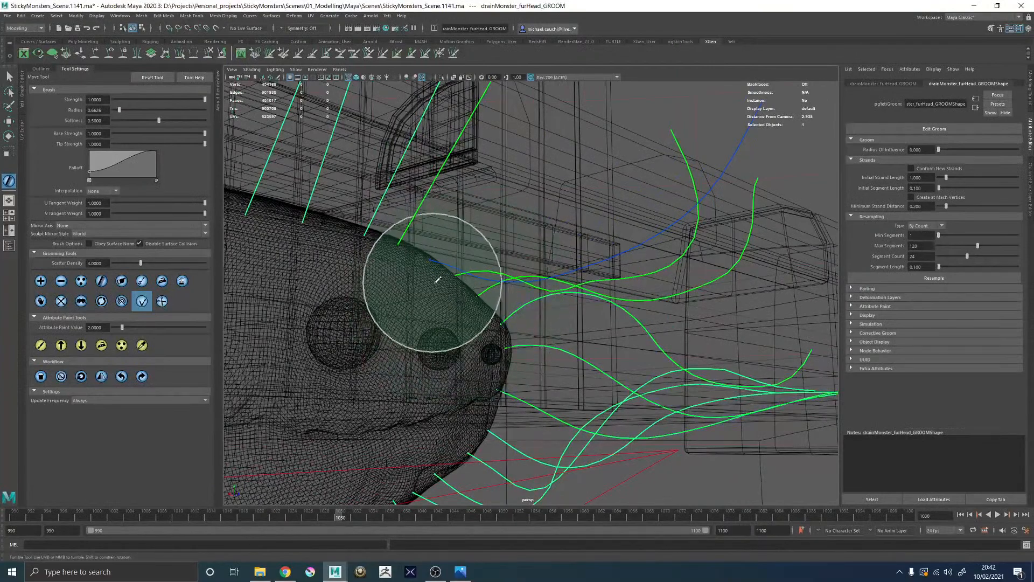
# Step: Bring the strand clear of the curb and wrap it around the lower front edge with its tip raised
pyautogui.keyDown('alt'); pyautogui.moveTo(488, 302); pyautogui.dragTo(536, 291); pyautogui.keyUp('alt')
pyautogui.press('5')
pyautogui.keyDown('alt'); pyautogui.moveTo(644, 296); pyautogui.dragTo(564, 271, button='right'); pyautogui.keyUp('alt')
pyautogui.keyDown('alt'); pyautogui.moveTo(566, 267); pyautogui.dragTo(651, 280); pyautogui.keyUp('alt')
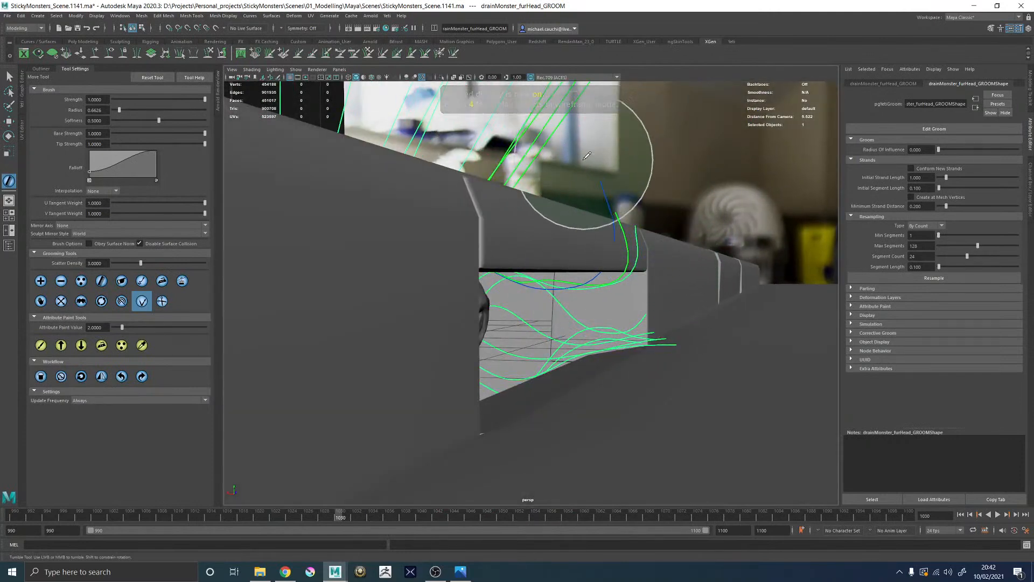
pyautogui.keyDown('alt'); pyautogui.moveTo(668, 278); pyautogui.dragTo(574, 306); pyautogui.keyUp('alt')
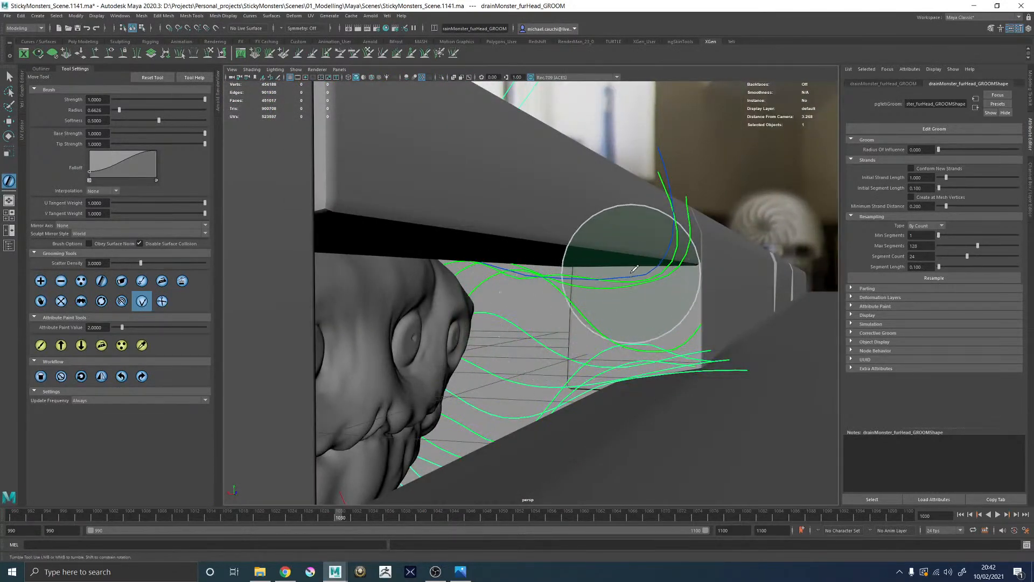
pyautogui.keyDown('alt'); pyautogui.moveTo(658, 266); pyautogui.dragTo(640, 217, button='right'); pyautogui.keyUp('alt')
pyautogui.keyDown('alt'); pyautogui.moveTo(639, 218); pyautogui.dragTo(521, 231); pyautogui.keyUp('alt')
pyautogui.keyDown('alt'); pyautogui.moveTo(521, 232); pyautogui.dragTo(560, 253, button='right'); pyautogui.keyUp('alt')
pyautogui.keyDown('alt'); pyautogui.moveTo(559, 253); pyautogui.dragTo(584, 256); pyautogui.keyUp('alt')
pyautogui.keyDown('alt'); pyautogui.moveTo(584, 255); pyautogui.dragTo(456, 218, button='right'); pyautogui.keyUp('alt')
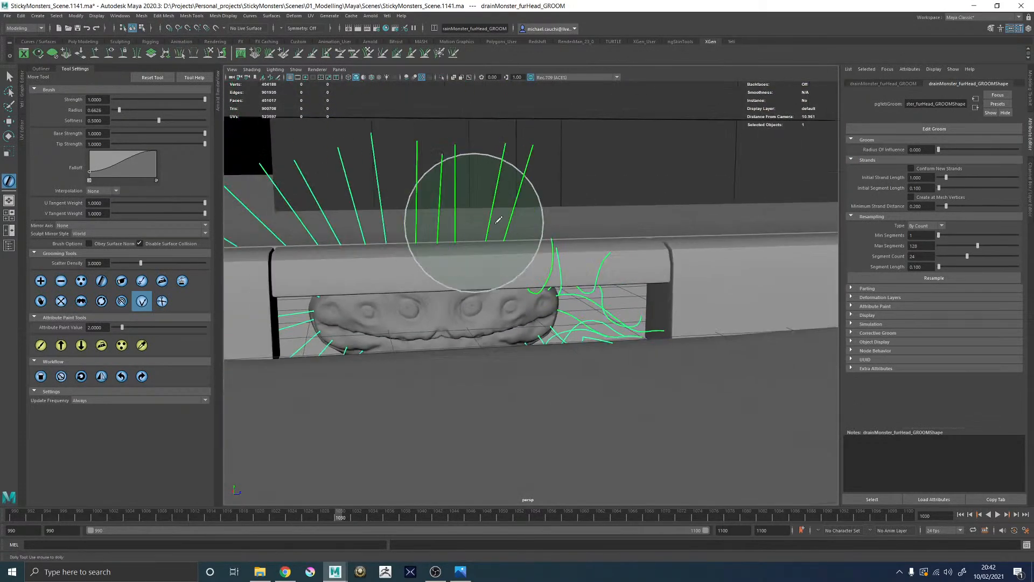
# Step: Dip the next top strand under the curb in a slight wave and curl its end up the front face
pyautogui.keyDown('alt'); pyautogui.moveTo(567, 212); pyautogui.dragTo(616, 242); pyautogui.keyUp('alt')
pyautogui.keyDown('alt'); pyautogui.moveTo(616, 243); pyautogui.dragTo(642, 307, button='right'); pyautogui.keyUp('alt')
pyautogui.keyDown('alt'); pyautogui.moveTo(608, 237); pyautogui.dragTo(579, 266); pyautogui.keyUp('alt')
pyautogui.keyDown('alt'); pyautogui.moveTo(579, 266); pyautogui.dragTo(575, 247, button='right'); pyautogui.keyUp('alt')
pyautogui.moveTo(580, 247)
pyautogui.keyDown('alt'); pyautogui.mouseDown()
pyautogui.moveTo(670, 261)
pyautogui.moveTo(748, 243)
pyautogui.moveTo(639, 229)
pyautogui.mouseUp(); pyautogui.keyUp('alt')
pyautogui.keyDown('alt'); pyautogui.moveTo(585, 267); pyautogui.dragTo(510, 326); pyautogui.keyUp('alt')
pyautogui.keyDown('alt'); pyautogui.moveTo(572, 250); pyautogui.dragTo(616, 203); pyautogui.keyUp('alt')
pyautogui.moveTo(654, 173)
pyautogui.keyDown('alt'); pyautogui.mouseDown()
pyautogui.moveTo(552, 238)
pyautogui.moveTo(581, 226)
pyautogui.moveTo(596, 240)
pyautogui.moveTo(438, 277)
pyautogui.moveTo(415, 299)
pyautogui.moveTo(388, 280)
pyautogui.moveTo(358, 183)
pyautogui.moveTo(365, 162)
pyautogui.moveTo(459, 183)
pyautogui.moveTo(526, 180)
pyautogui.mouseUp(); pyautogui.keyUp('alt')
pyautogui.keyDown('alt'); pyautogui.moveTo(596, 251); pyautogui.dragTo(572, 258, button='middle'); pyautogui.keyUp('alt')
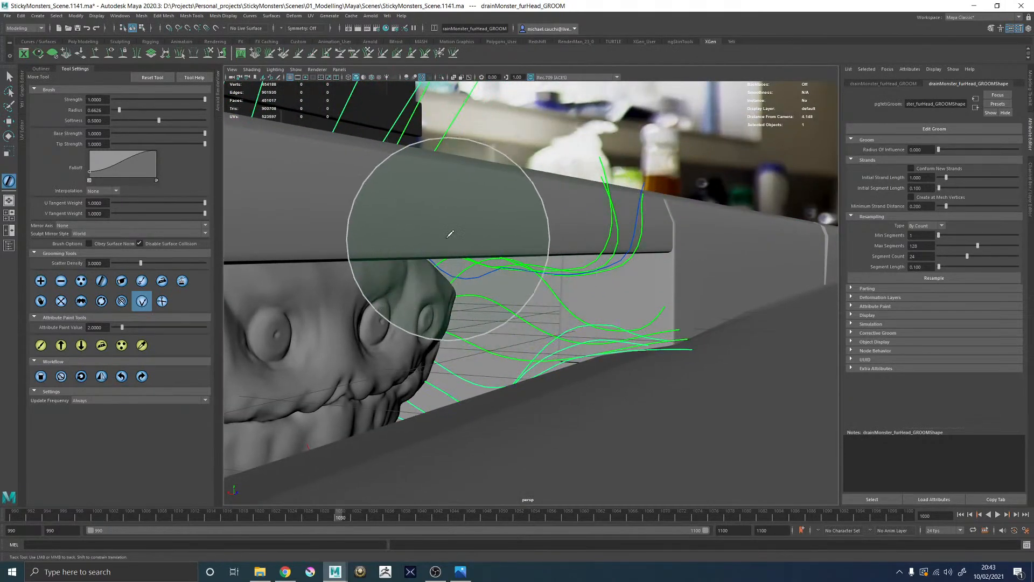
pyautogui.moveTo(635, 208)
pyautogui.keyDown('alt'); pyautogui.mouseDown(button='right')
pyautogui.moveTo(392, 235)
pyautogui.moveTo(667, 298)
pyautogui.mouseUp(button='right'); pyautogui.keyUp('alt')
pyautogui.keyDown('alt'); pyautogui.moveTo(667, 298); pyautogui.dragTo(637, 245); pyautogui.keyUp('alt')
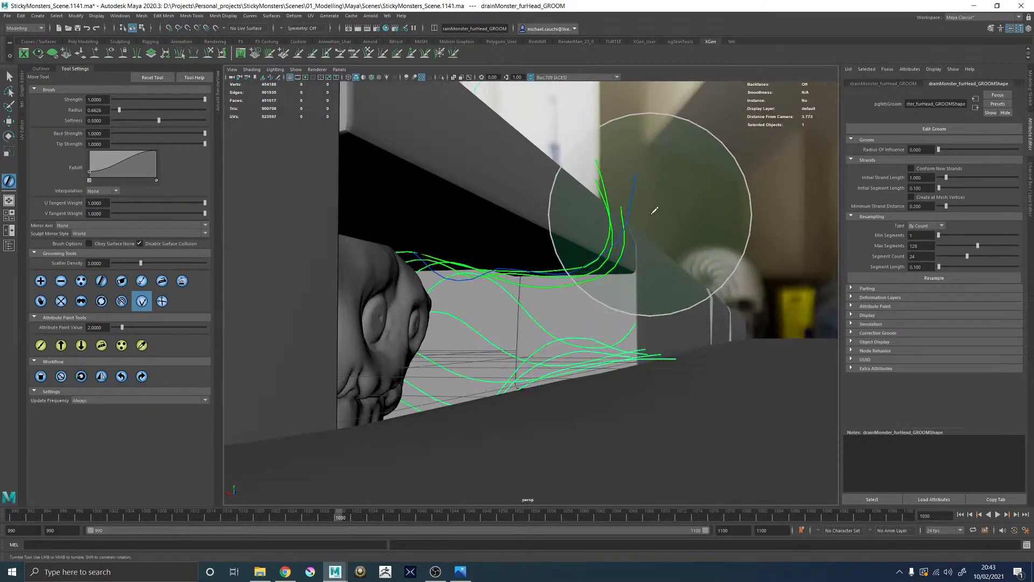
# Step: Examine the curled top strands around the curb from the side, from above and from the front
pyautogui.keyDown('alt'); pyautogui.moveTo(670, 171); pyautogui.dragTo(579, 186); pyautogui.keyUp('alt')
pyautogui.keyDown('alt'); pyautogui.moveTo(548, 218); pyautogui.dragTo(534, 269); pyautogui.keyUp('alt')
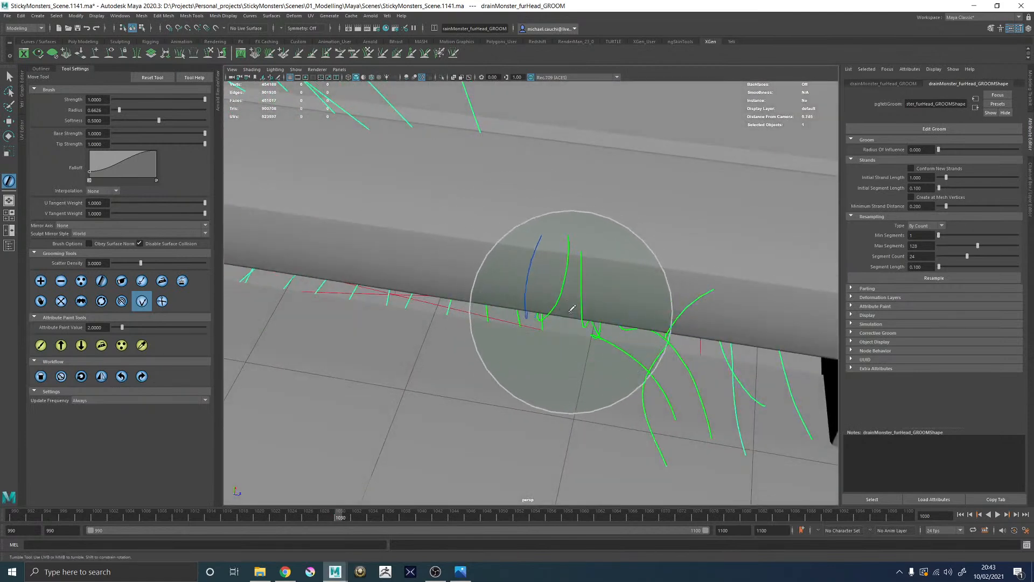
pyautogui.keyDown('alt'); pyautogui.moveTo(542, 312); pyautogui.dragTo(678, 274); pyautogui.keyUp('alt')
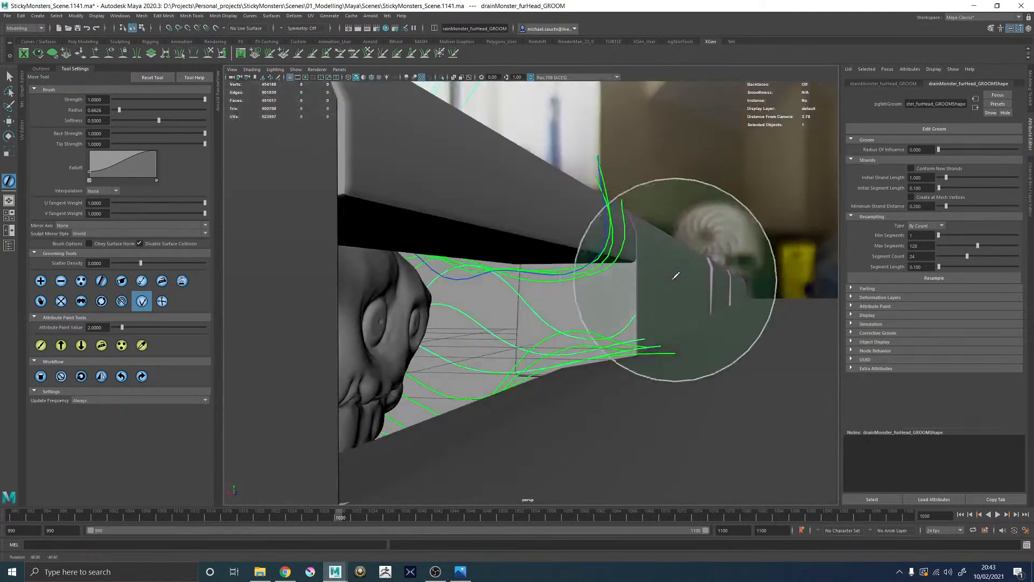
pyautogui.scroll(3, 532, 260)
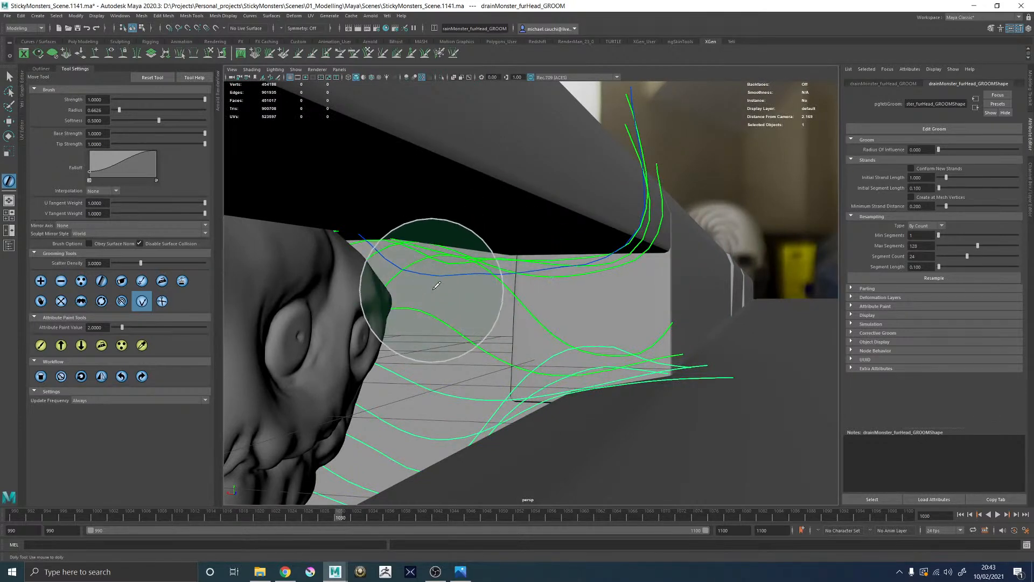
pyautogui.keyDown('alt'); pyautogui.moveTo(416, 278); pyautogui.dragTo(413, 275); pyautogui.keyUp('alt')
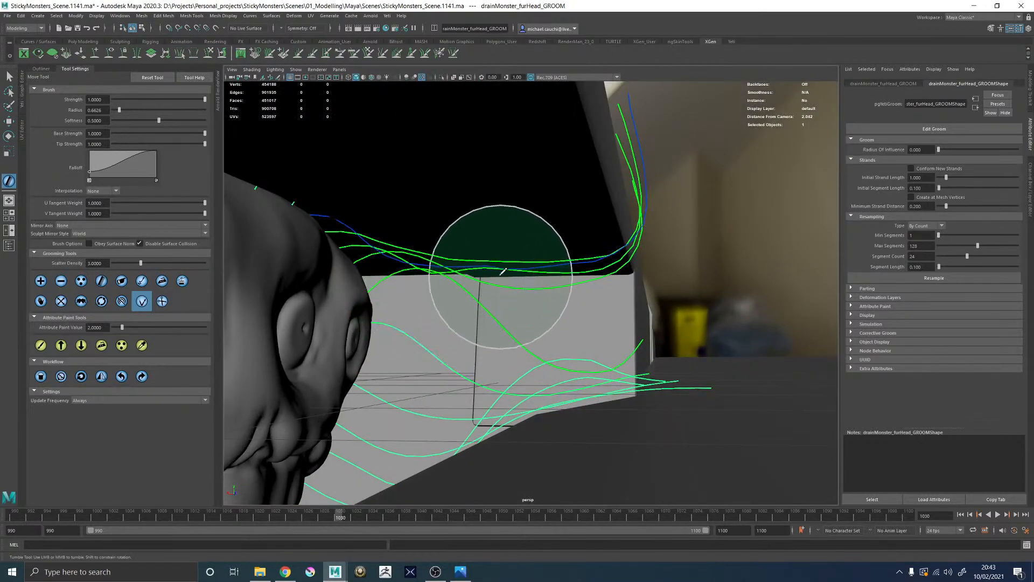
pyautogui.moveTo(663, 184)
pyautogui.keyDown('alt'); pyautogui.mouseDown()
pyautogui.moveTo(517, 215)
pyautogui.moveTo(603, 205)
pyautogui.mouseUp(); pyautogui.keyUp('alt')
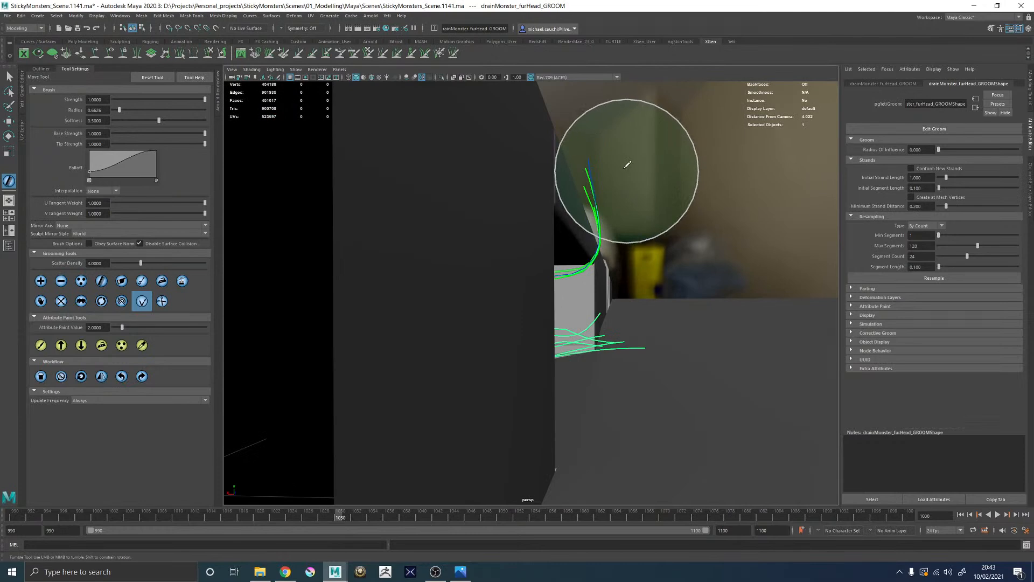
pyautogui.keyDown('alt'); pyautogui.moveTo(636, 155); pyautogui.dragTo(530, 152); pyautogui.keyUp('alt')
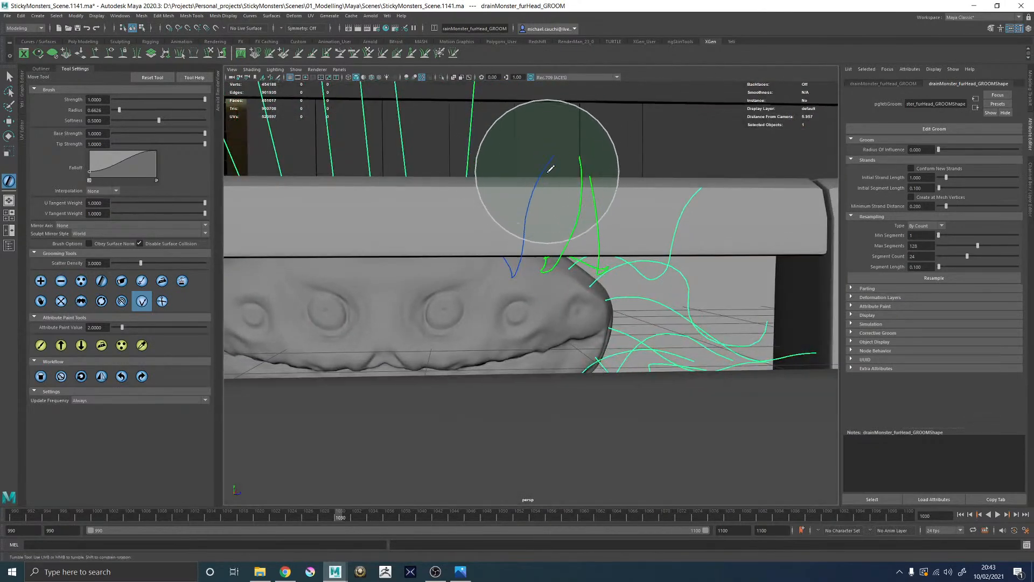
pyautogui.moveTo(525, 211)
pyautogui.keyDown('alt'); pyautogui.mouseDown()
pyautogui.moveTo(569, 202)
pyautogui.moveTo(555, 194)
pyautogui.moveTo(508, 224)
pyautogui.moveTo(533, 212)
pyautogui.mouseUp(); pyautogui.keyUp('alt')
pyautogui.moveTo(575, 254)
pyautogui.keyDown('alt'); pyautogui.mouseDown()
pyautogui.moveTo(562, 229)
pyautogui.moveTo(573, 252)
pyautogui.mouseUp(); pyautogui.keyUp('alt')
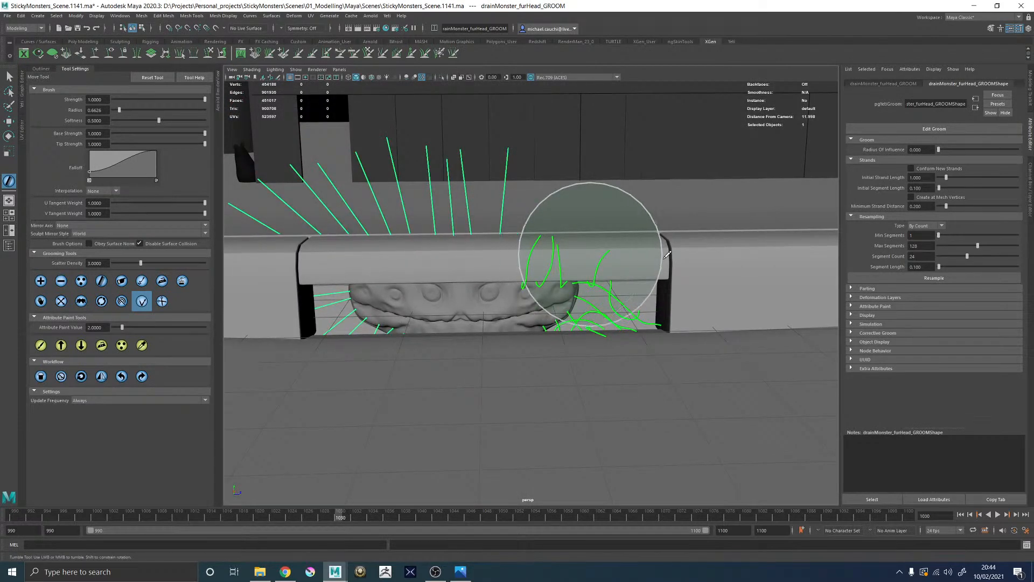
# Step: Leave strand grooming for the Move tool and save two new incremental versions of the scene
pyautogui.press('q')
pyautogui.hotkey('ctrl', 'alt', 's')
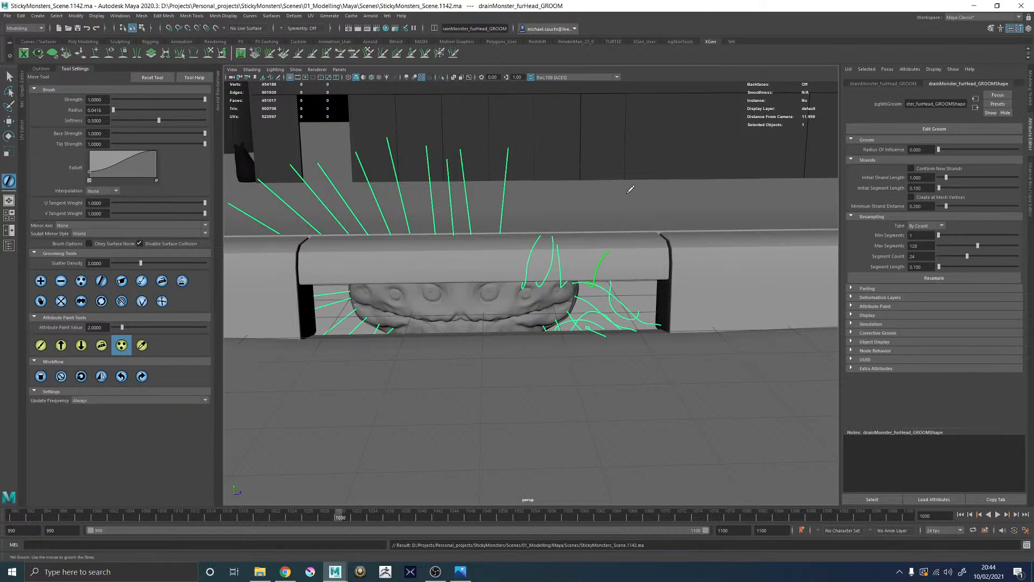
pyautogui.hotkey('alt', 'Tab')
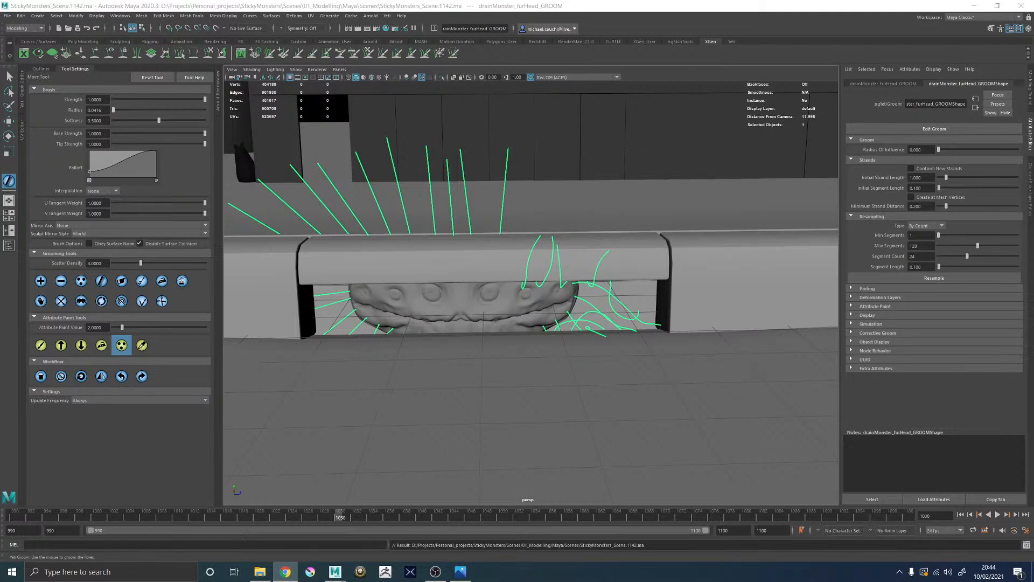
pyautogui.keyDown('alt'); pyautogui.moveTo(499, 243); pyautogui.dragTo(512, 219); pyautogui.keyUp('alt')
pyautogui.keyDown('alt'); pyautogui.moveTo(512, 219); pyautogui.dragTo(513, 251, button='right'); pyautogui.keyUp('alt')
pyautogui.press('w')
pyautogui.keyDown('alt'); pyautogui.moveTo(465, 282); pyautogui.dragTo(437, 282, button='right'); pyautogui.keyUp('alt')
pyautogui.moveTo(604, 291)
pyautogui.keyDown('alt'); pyautogui.mouseDown()
pyautogui.moveTo(637, 291)
pyautogui.moveTo(588, 289)
pyautogui.mouseUp(); pyautogui.keyUp('alt')
pyautogui.hotkey('ctrl', 'alt', 's')
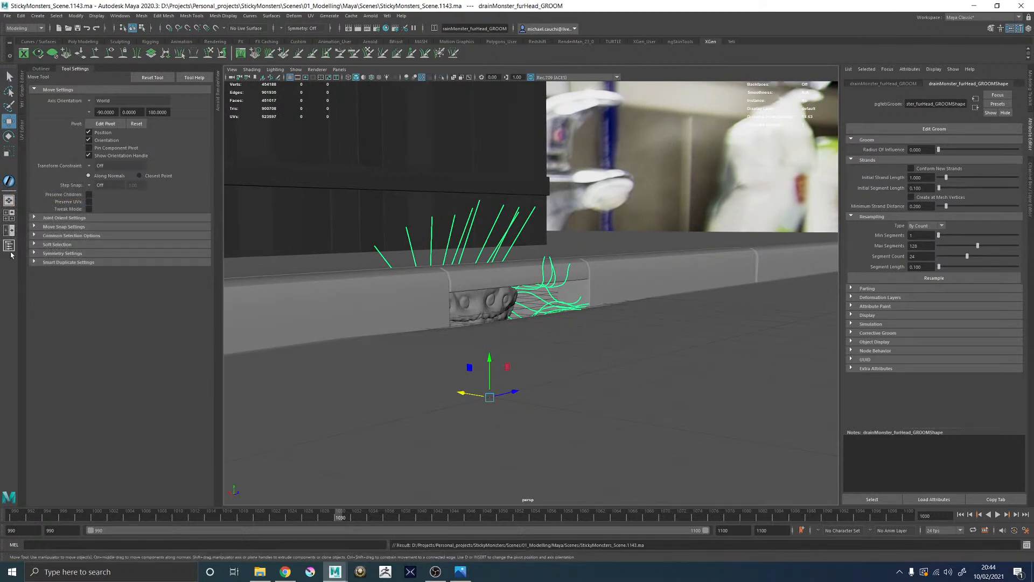
# Step: Show the Outliner in place of the tool settings and clear the head groom selection
pyautogui.click(8, 245)
pyautogui.keyDown('alt'); pyautogui.moveTo(427, 312); pyautogui.dragTo(607, 322); pyautogui.keyUp('alt')
pyautogui.click(305, 295)
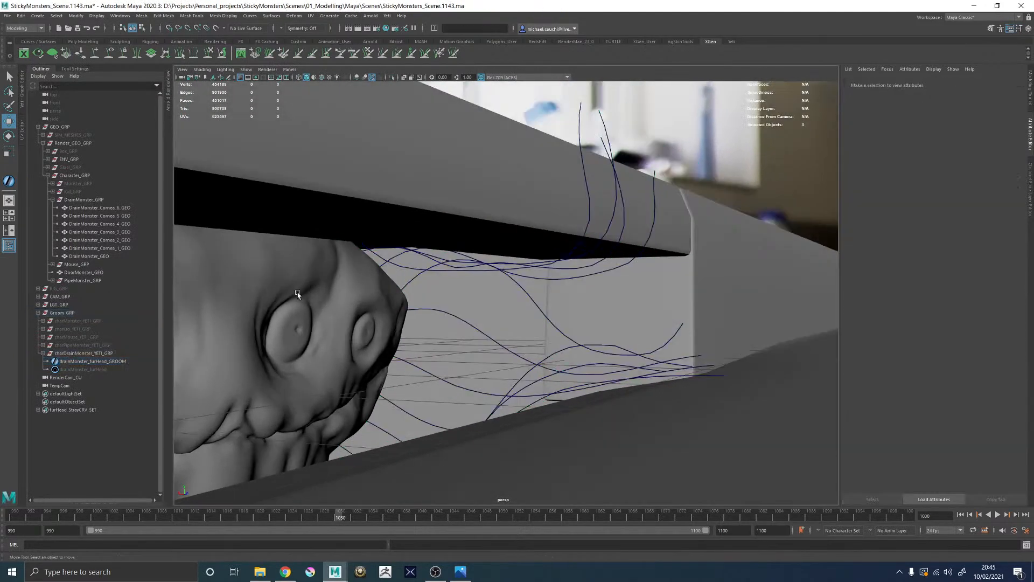
pyautogui.keyDown('alt'); pyautogui.moveTo(300, 293); pyautogui.dragTo(427, 288, button='middle'); pyautogui.keyUp('alt')
pyautogui.keyDown('alt'); pyautogui.moveTo(589, 310); pyautogui.dragTo(341, 438, button='right'); pyautogui.keyUp('alt')
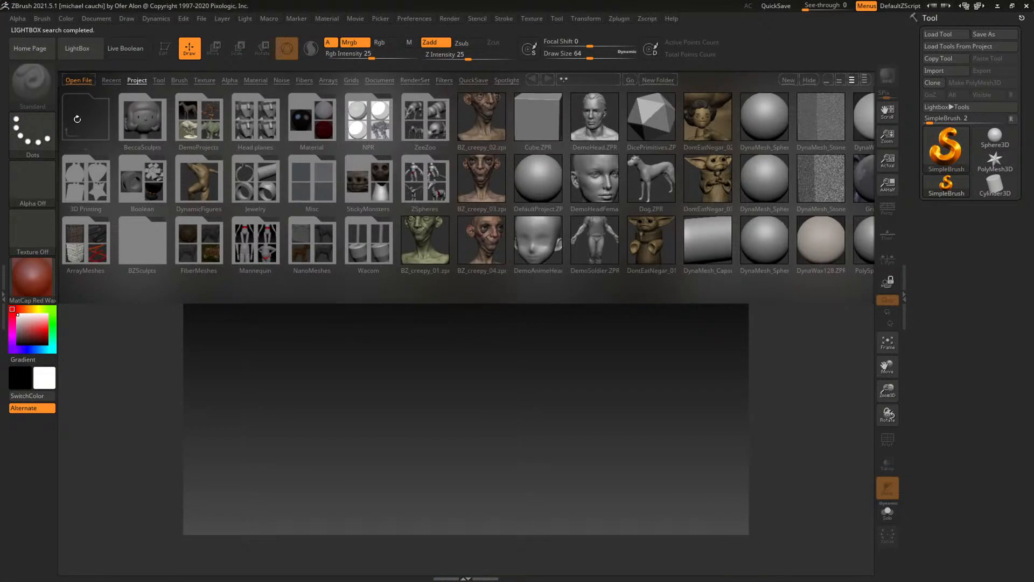
# Step: Switch to ZBrush, open the MonsterA_01 project from the StickyMonsters folder and frame the monster's head
pyautogui.click(373, 170)
pyautogui.doubleClick(78, 186)
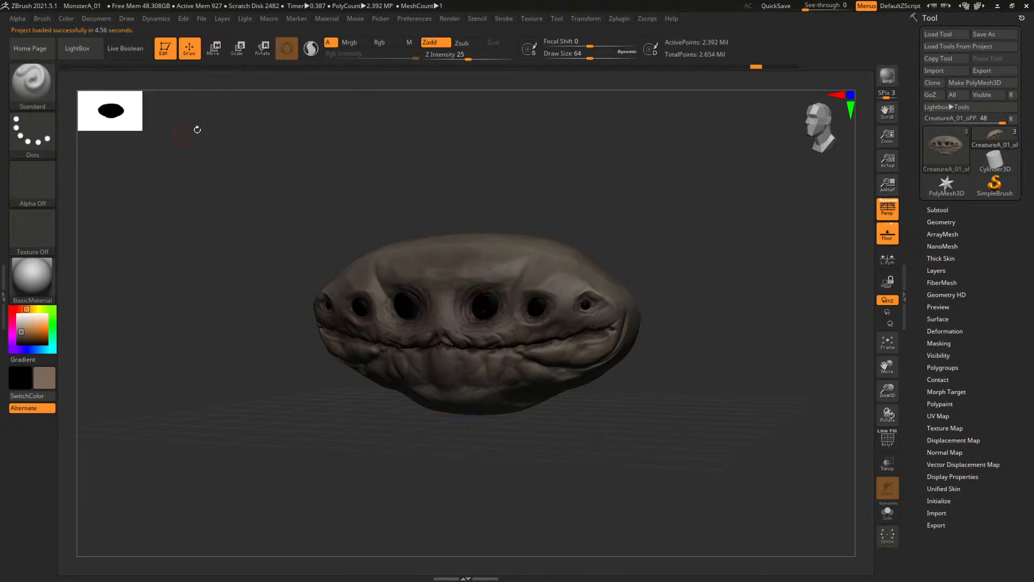
pyautogui.moveTo(556, 207)
pyautogui.mouseDown()
pyautogui.moveTo(718, 185)
pyautogui.moveTo(543, 306)
pyautogui.mouseUp()
pyautogui.keyDown('alt'); pyautogui.moveTo(747, 148); pyautogui.dragTo(667, 178); pyautogui.keyUp('alt')
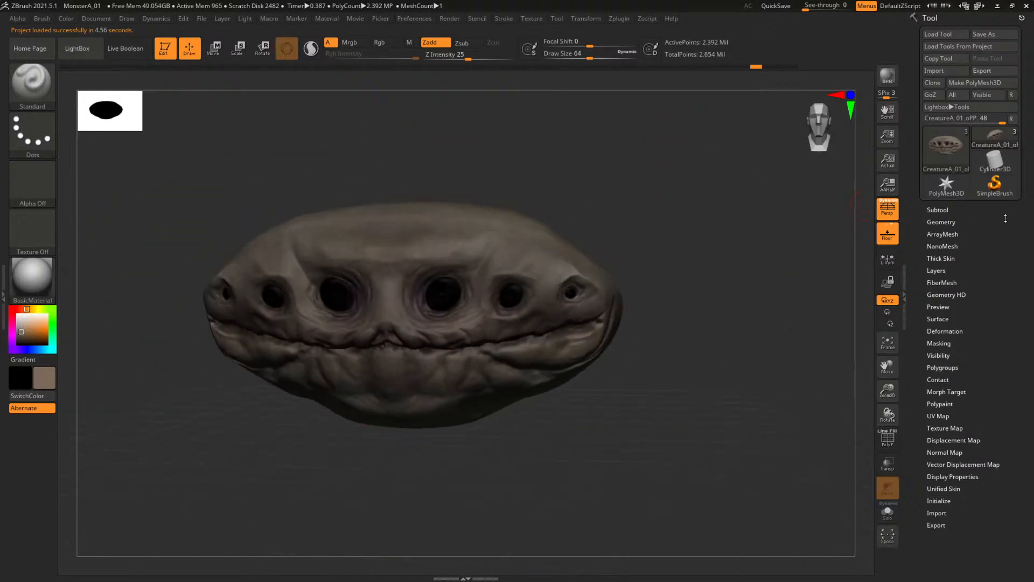
# Step: Delete the PolySphere1_1 and PolySphere1 subtools, keeping only CreatureA_01_oPP
pyautogui.click(938, 210)
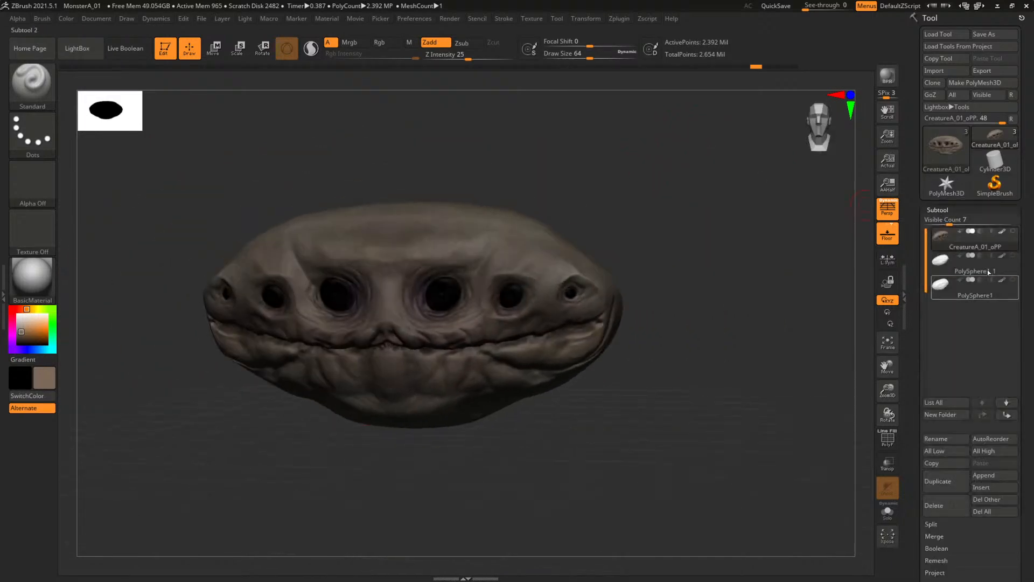
pyautogui.click(942, 264)
pyautogui.click(940, 281)
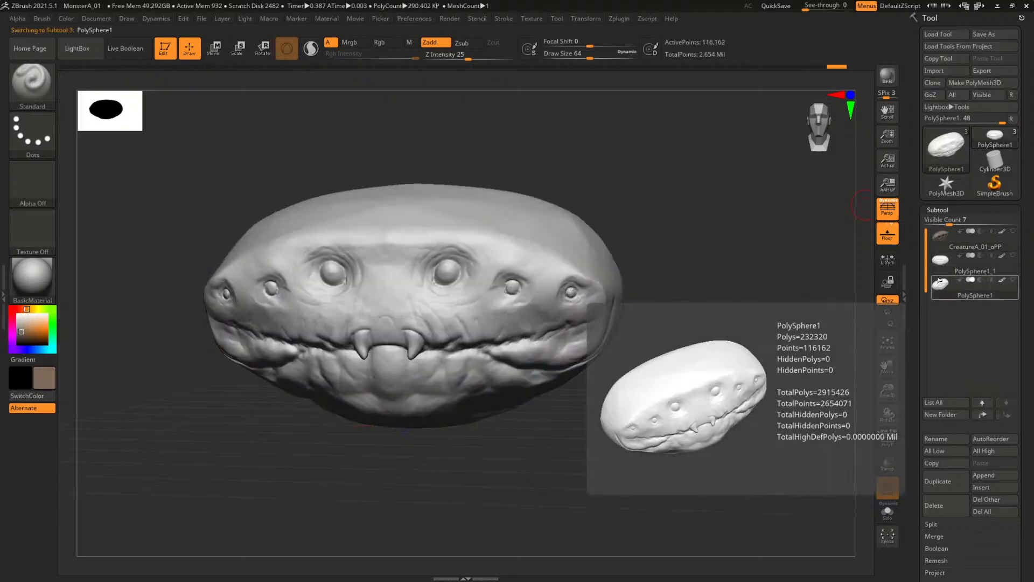
pyautogui.click(940, 267)
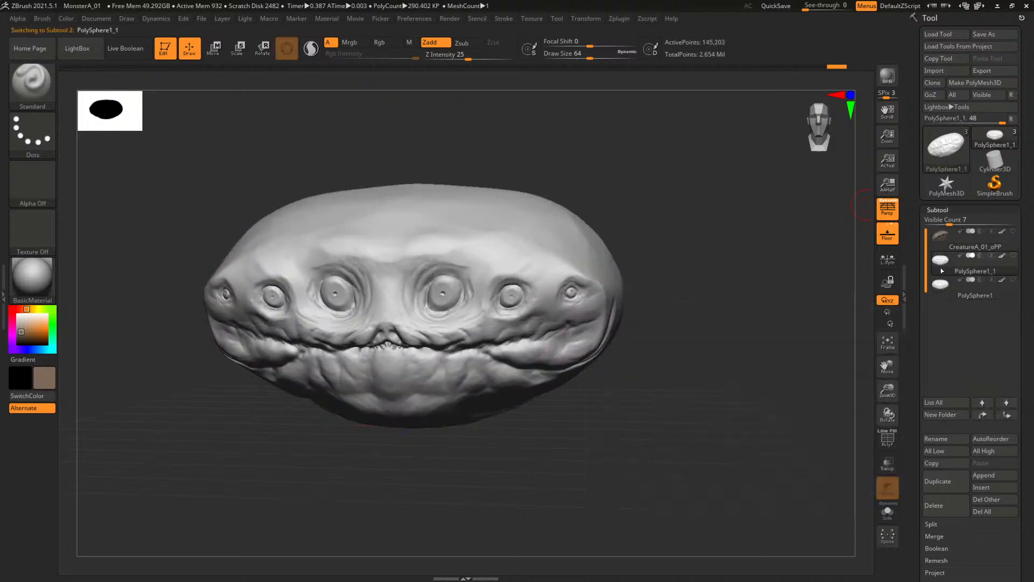
pyautogui.click(954, 509)
pyautogui.click(856, 527)
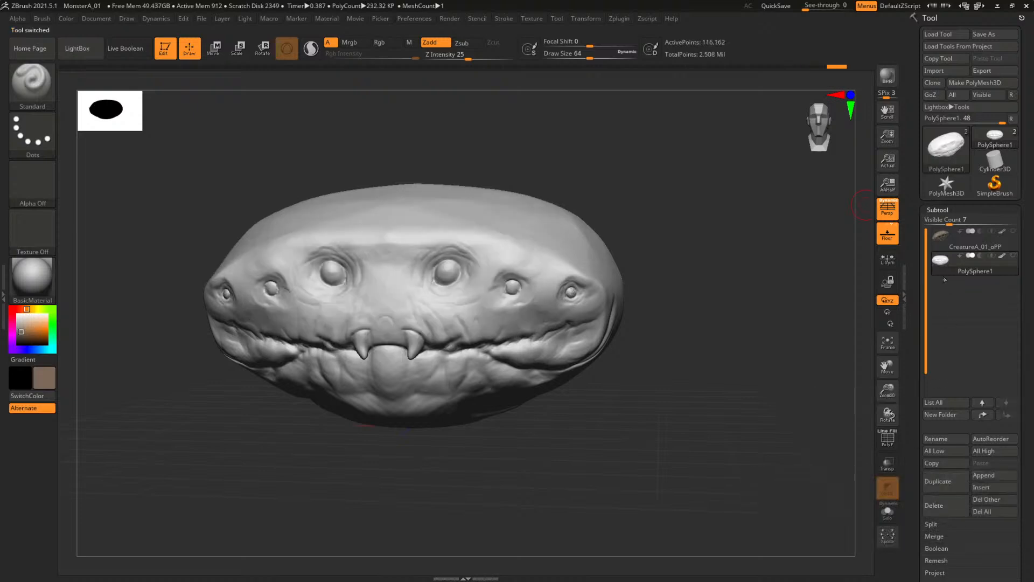
pyautogui.click(946, 509)
pyautogui.click(854, 528)
# Step: Duplicate the CreatureA_01_oPP subtool and delete the copy's lower subdivision levels
pyautogui.moveTo(938, 245)
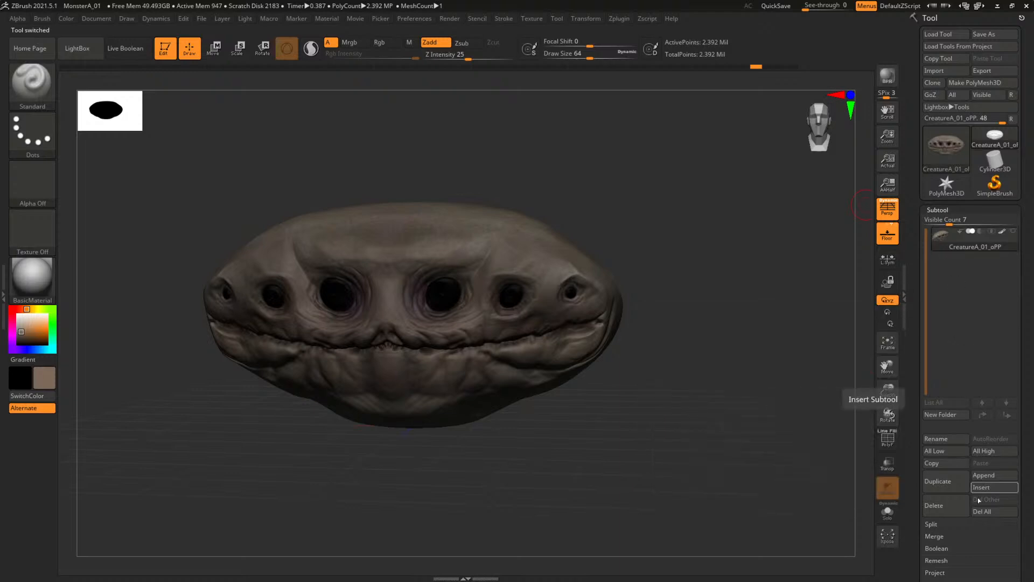
pyautogui.click(938, 481)
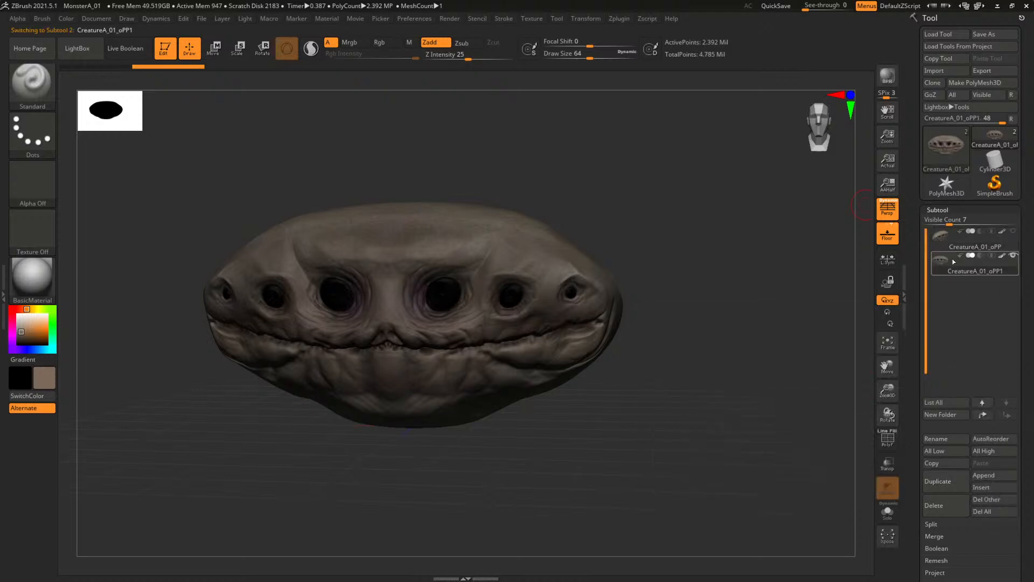
pyautogui.click(939, 210)
pyautogui.click(941, 220)
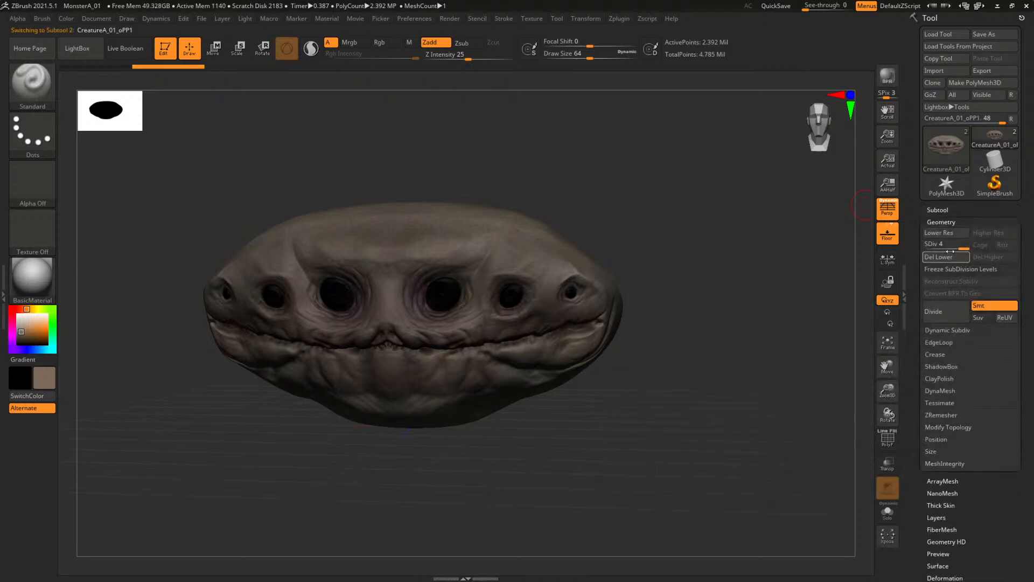
pyautogui.click(947, 257)
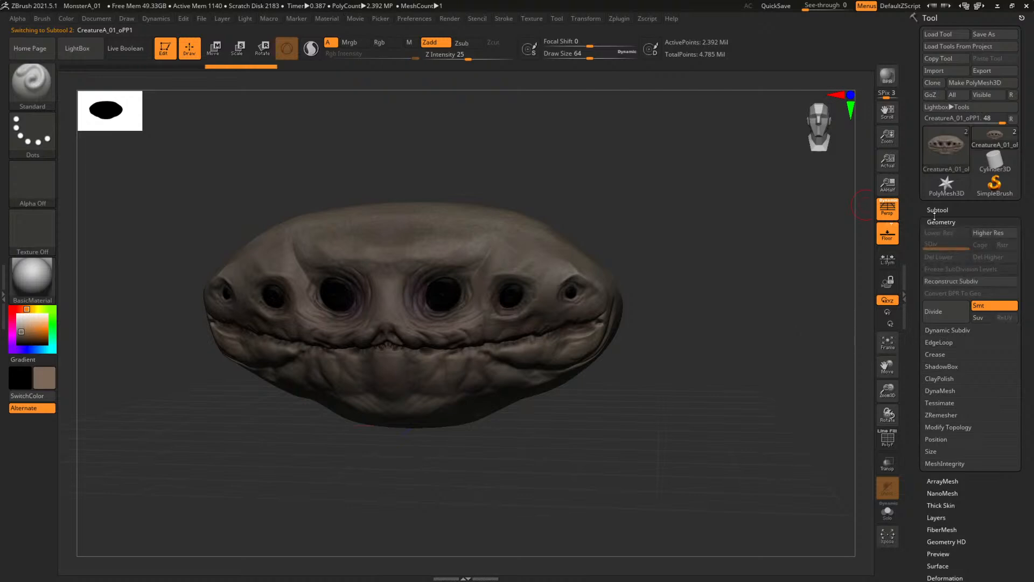
# Step: Rename the duplicated creature subtool as furFuzzies_MASK
pyautogui.click(941, 222)
pyautogui.click(942, 210)
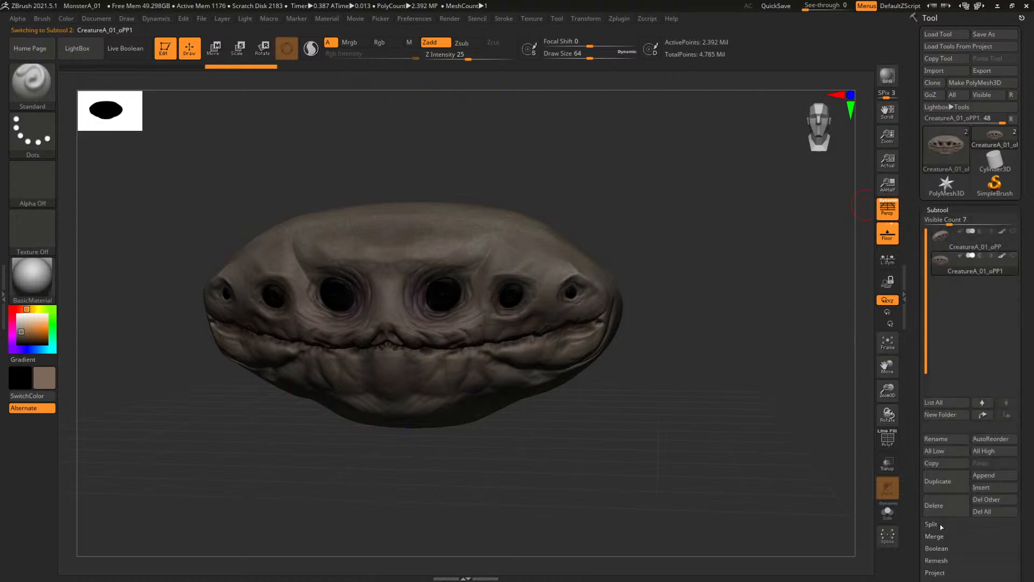
pyautogui.click(944, 440)
pyautogui.write('furFuzzies')
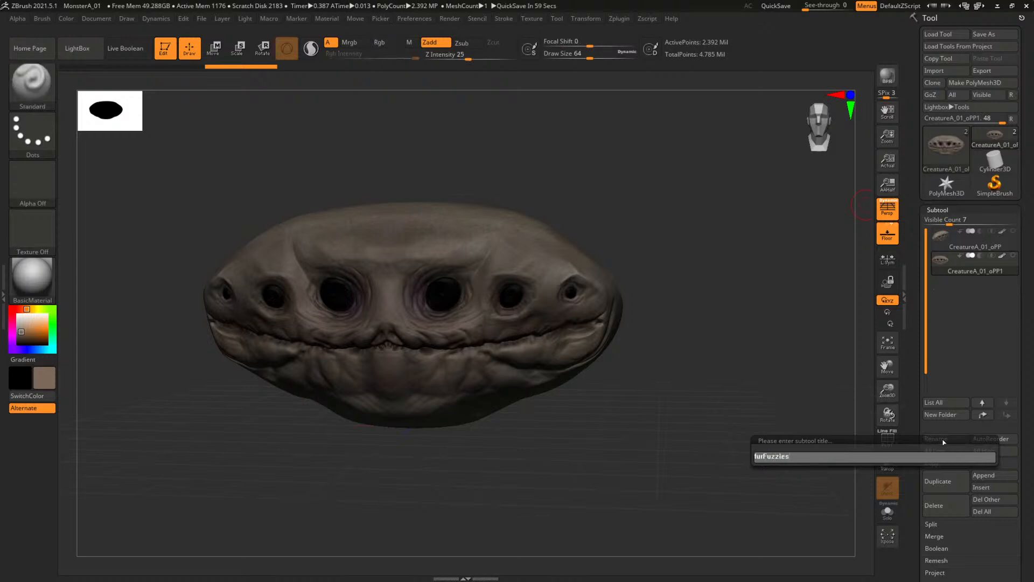
pyautogui.press('shift')
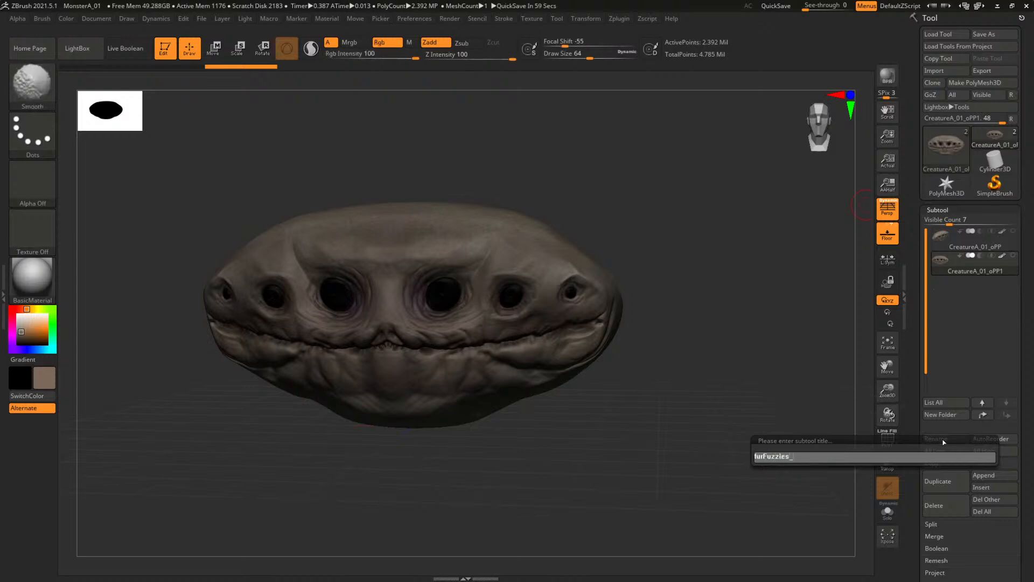
pyautogui.write('zzies_Ma')
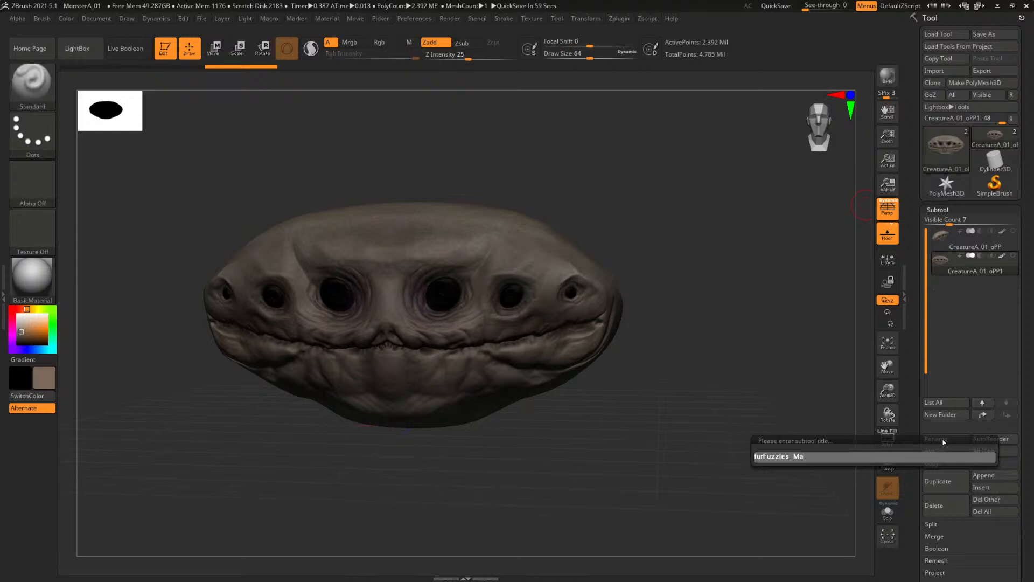
pyautogui.write('ASK')
pyautogui.press('Return')
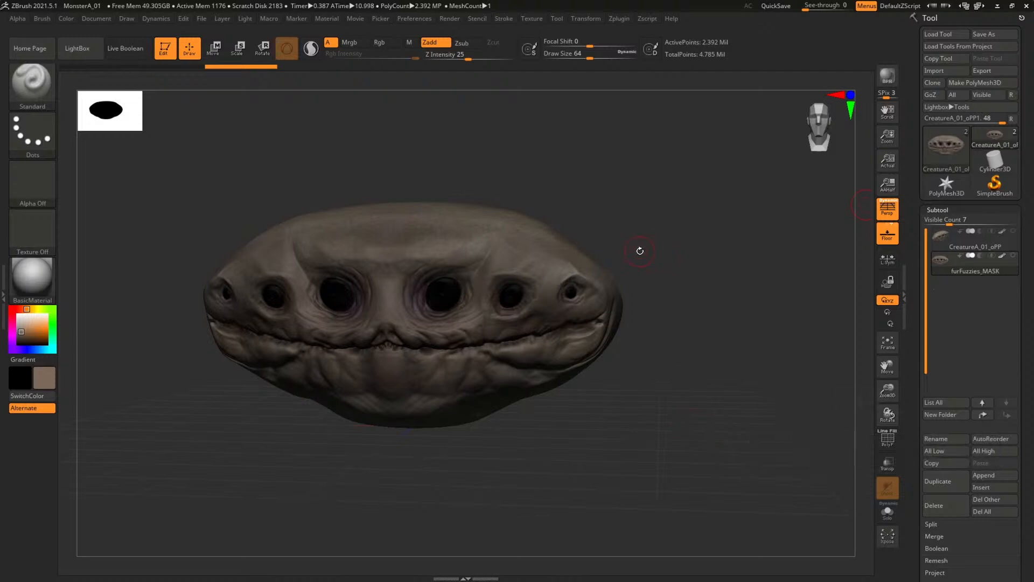
# Step: Fill the entire furFuzzies_MASK subtool with black
pyautogui.moveTo(644, 252); pyautogui.dragTo(693, 253)
pyautogui.hotkey('shift', 'f')
pyautogui.hotkey('shift', 'f')
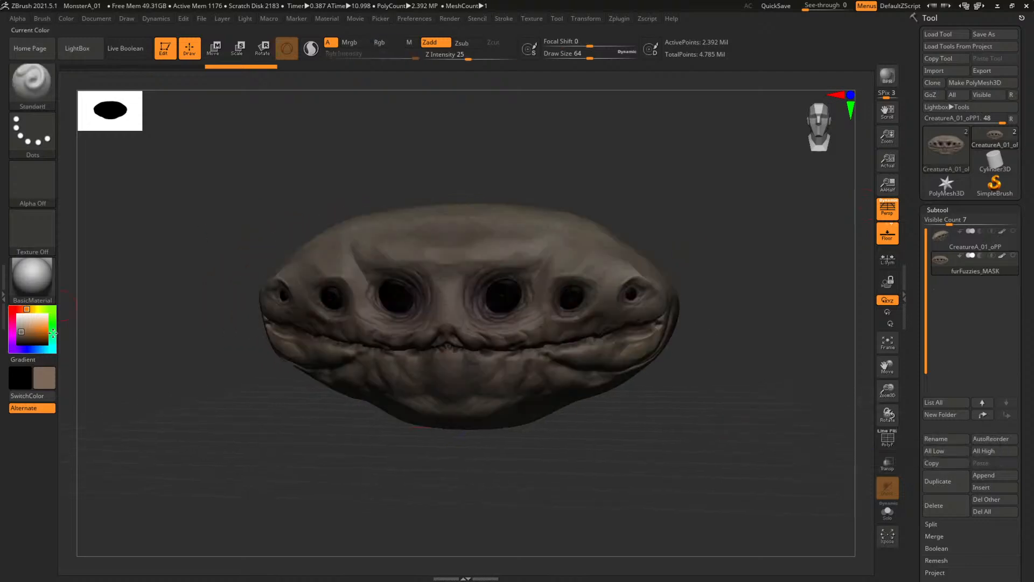
pyautogui.click(18, 343)
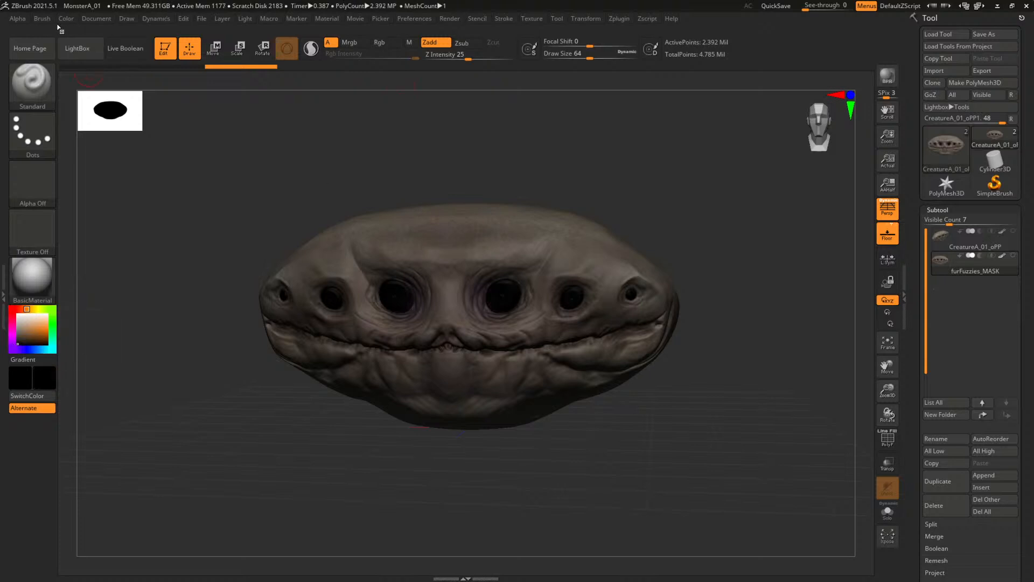
pyautogui.press('b')
pyautogui.click(66, 18)
pyautogui.click(90, 234)
pyautogui.moveTo(619, 199); pyautogui.dragTo(512, 175)
# Step: Fill the entire furFuzzies_MASK subtool with white
pyautogui.click(13, 310)
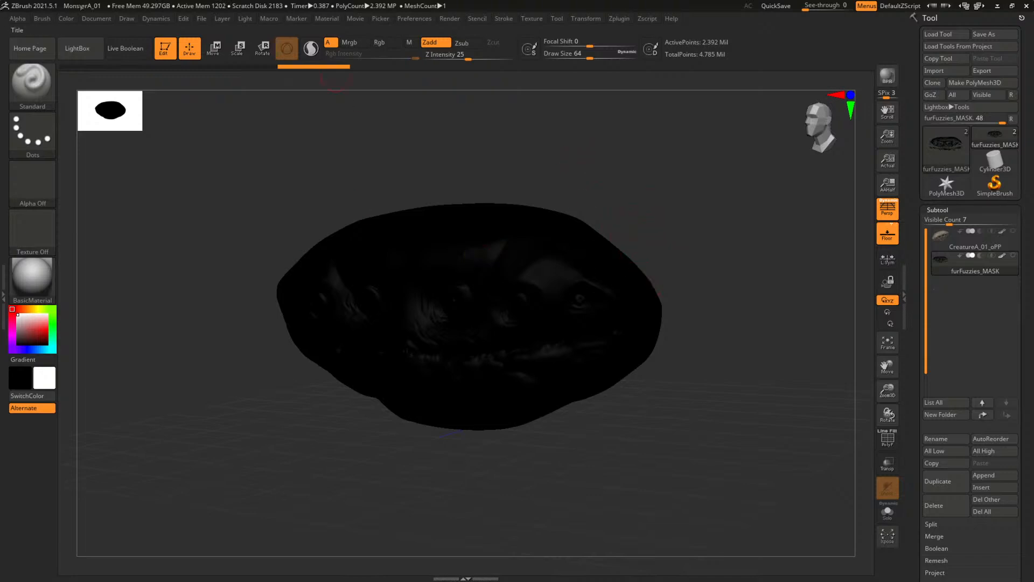
pyautogui.click(69, 19)
pyautogui.click(98, 237)
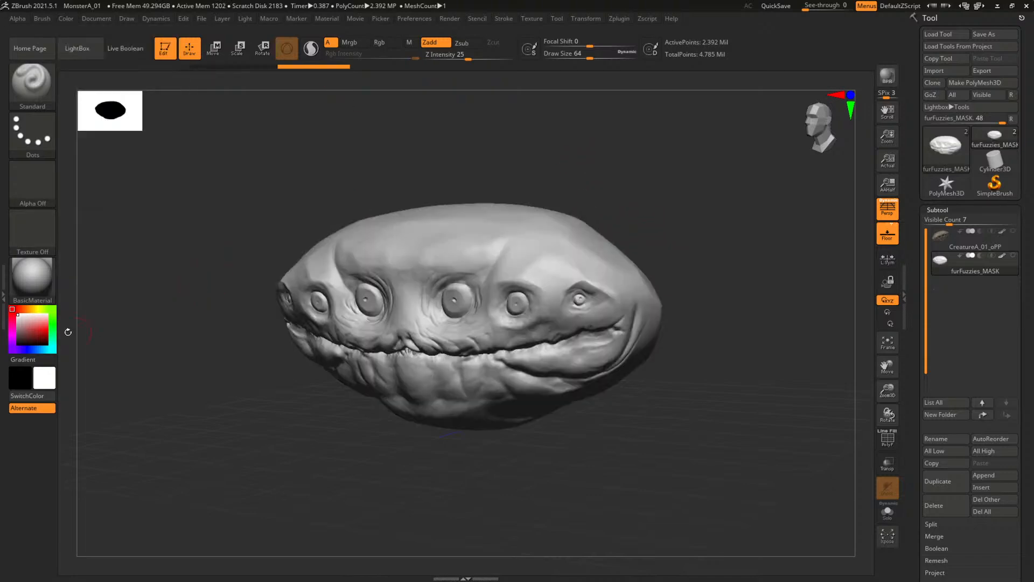
# Step: Choose black, undo the trial sculpting stroke and set the Standard brush to Rgb only with Zadd off
pyautogui.moveTo(19, 332); pyautogui.dragTo(12, 350)
pyautogui.moveTo(448, 300); pyautogui.dragTo(446, 298)
pyautogui.hotkey('ctrl', 'z')
pyautogui.click(435, 43)
pyautogui.click(385, 45)
# Step: Paint the eyes, the mouth and the surrounding front of the face black on the mask subtool
pyautogui.moveTo(459, 300)
pyautogui.mouseDown()
pyautogui.moveTo(409, 294)
pyautogui.moveTo(407, 269)
pyautogui.moveTo(356, 280)
pyautogui.moveTo(395, 280)
pyautogui.moveTo(426, 262)
pyautogui.moveTo(506, 294)
pyautogui.moveTo(598, 307)
pyautogui.moveTo(539, 280)
pyautogui.moveTo(603, 302)
pyautogui.moveTo(599, 337)
pyautogui.moveTo(574, 349)
pyautogui.moveTo(409, 379)
pyautogui.moveTo(458, 339)
pyautogui.moveTo(439, 306)
pyautogui.moveTo(488, 330)
pyautogui.moveTo(587, 329)
pyautogui.moveTo(556, 322)
pyautogui.mouseUp()
pyautogui.press('space')
pyautogui.moveTo(704, 257)
pyautogui.mouseDown()
pyautogui.moveTo(690, 231)
pyautogui.moveTo(637, 233)
pyautogui.moveTo(644, 224)
pyautogui.moveTo(662, 237)
pyautogui.moveTo(695, 226)
pyautogui.mouseUp()
pyautogui.press('space')
pyautogui.moveTo(342, 345)
pyautogui.mouseDown()
pyautogui.moveTo(330, 350)
pyautogui.moveTo(353, 362)
pyautogui.moveTo(379, 363)
pyautogui.moveTo(389, 338)
pyautogui.moveTo(411, 364)
pyautogui.moveTo(427, 346)
pyautogui.moveTo(457, 350)
pyautogui.moveTo(453, 333)
pyautogui.moveTo(388, 360)
pyautogui.moveTo(375, 353)
pyautogui.mouseUp()
# Step: With a draw size of about 20, paint jagged black tufts along the mask's edge at the mouth corner, cheek and brow
pyautogui.press('space')
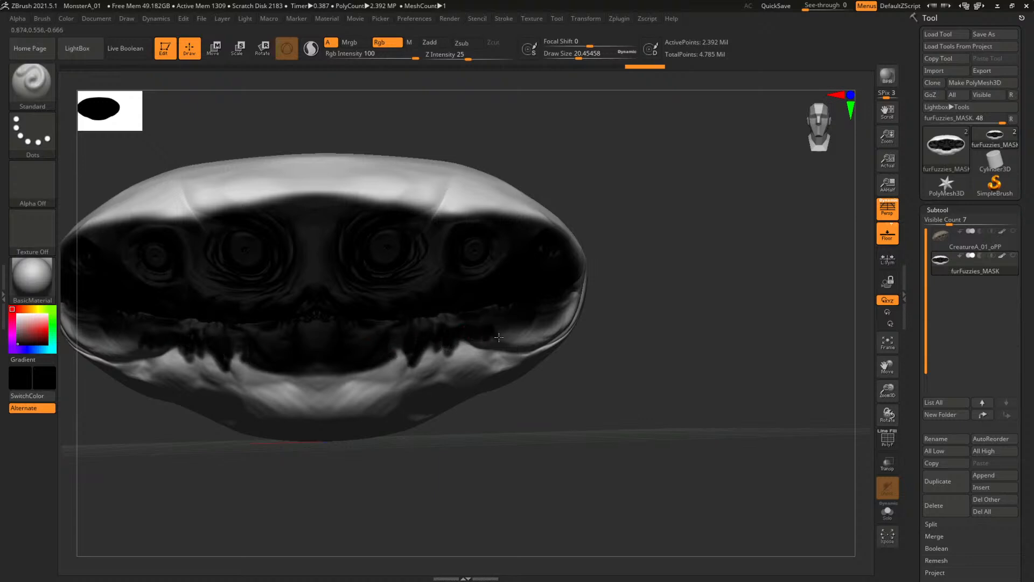
pyautogui.moveTo(517, 329); pyautogui.dragTo(532, 306, button='right')
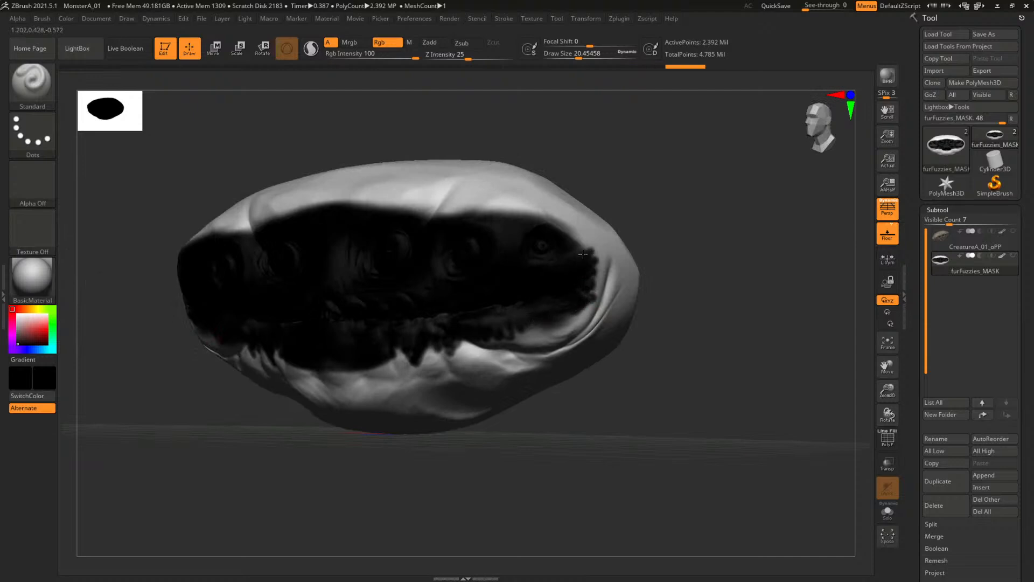
pyautogui.moveTo(578, 234); pyautogui.dragTo(531, 216)
pyautogui.moveTo(530, 216); pyautogui.dragTo(566, 212, button='right')
pyautogui.moveTo(372, 203)
pyautogui.mouseDown()
pyautogui.moveTo(376, 184)
pyautogui.moveTo(394, 207)
pyautogui.moveTo(457, 192)
pyautogui.moveTo(506, 211)
pyautogui.mouseUp()
pyautogui.moveTo(531, 140); pyautogui.dragTo(544, 165, button='right')
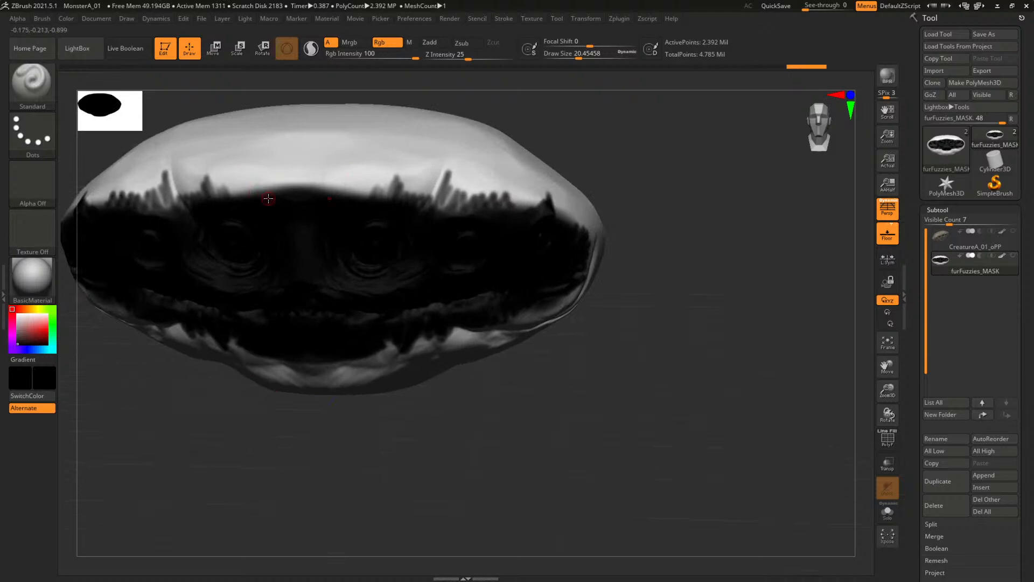
pyautogui.moveTo(299, 176); pyautogui.dragTo(384, 200)
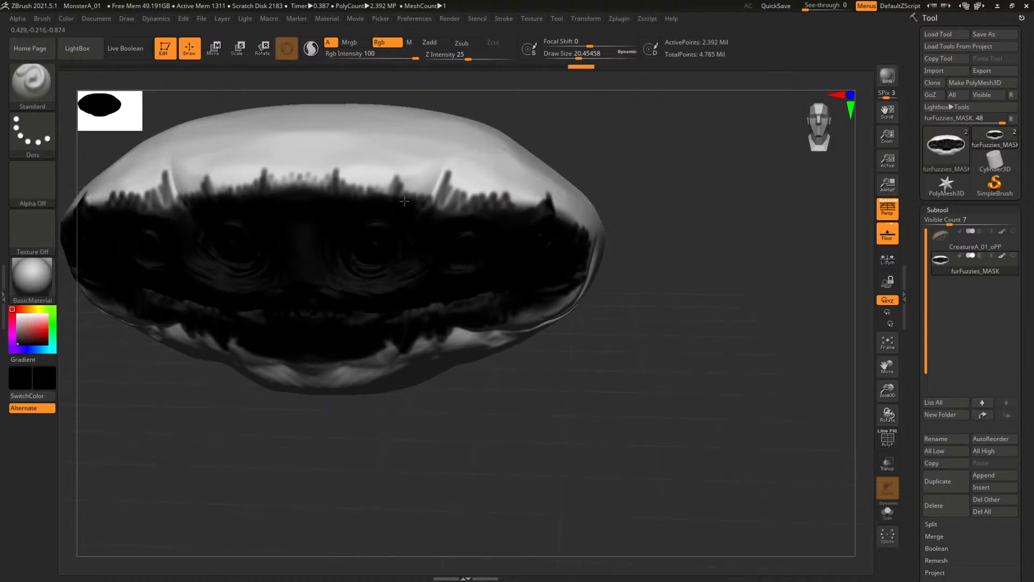
# Step: Paint small black tufts along the mask's upper edge above the eyes of the furFuzzies_MASK subtool
pyautogui.moveTo(466, 213)
pyautogui.mouseDown()
pyautogui.moveTo(444, 209)
pyautogui.moveTo(458, 192)
pyautogui.moveTo(446, 188)
pyautogui.moveTo(435, 218)
pyautogui.mouseUp()
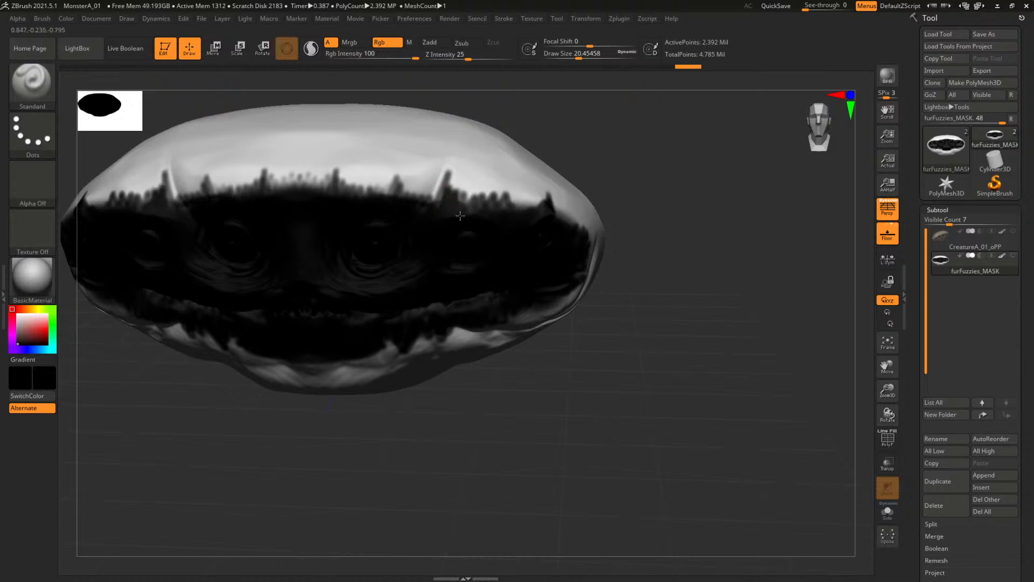
pyautogui.moveTo(593, 179)
pyautogui.mouseDown()
pyautogui.moveTo(637, 162)
pyautogui.moveTo(493, 195)
pyautogui.mouseUp()
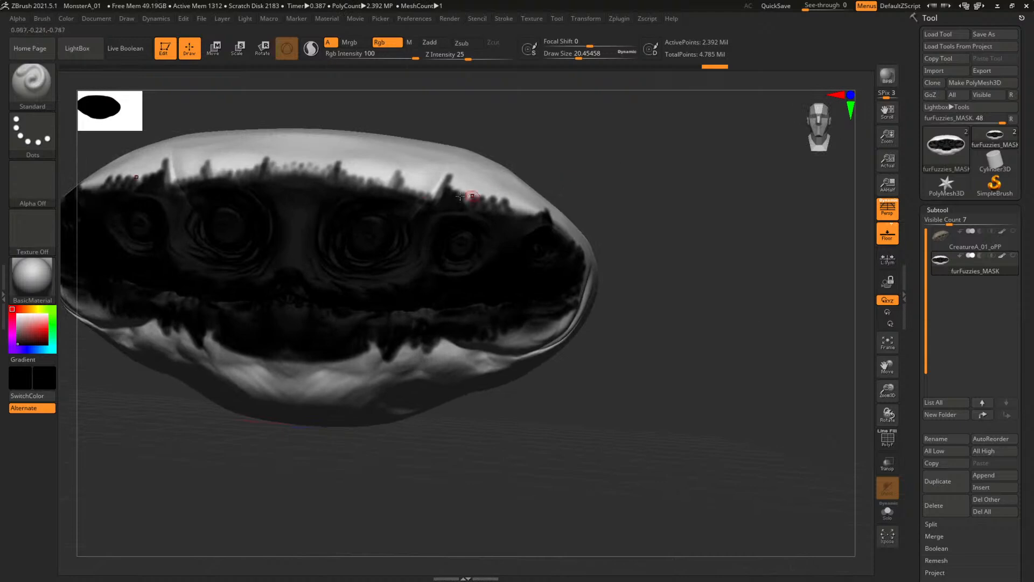
pyautogui.moveTo(331, 184)
pyautogui.mouseDown()
pyautogui.moveTo(367, 175)
pyautogui.moveTo(393, 183)
pyautogui.moveTo(371, 177)
pyautogui.mouseUp()
pyautogui.moveTo(612, 186)
pyautogui.mouseDown()
pyautogui.moveTo(686, 203)
pyautogui.moveTo(411, 180)
pyautogui.moveTo(533, 227)
pyautogui.moveTo(512, 205)
pyautogui.mouseUp()
pyautogui.keyDown('alt'); pyautogui.moveTo(487, 159); pyautogui.dragTo(672, 321); pyautogui.keyUp('alt')
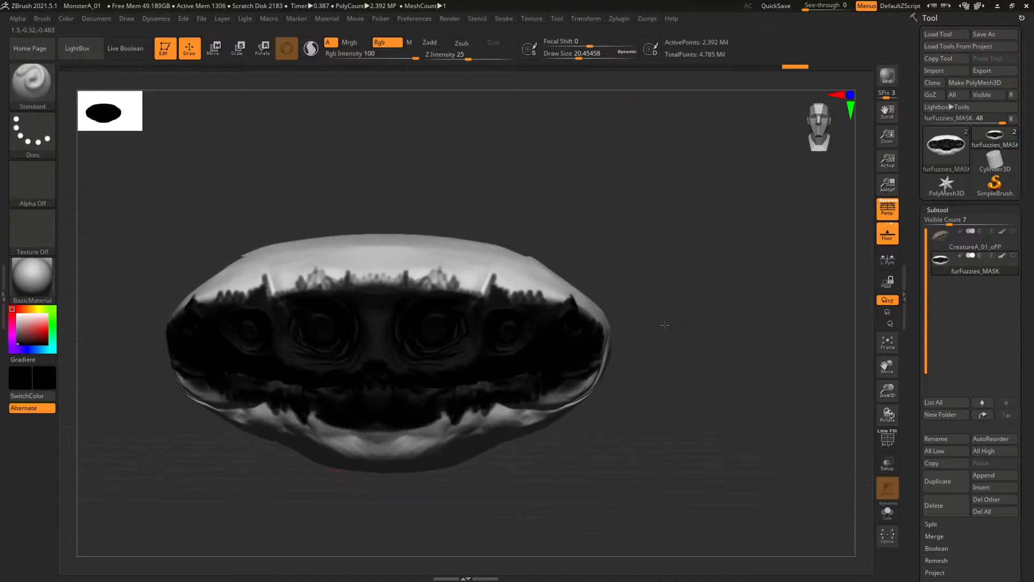
# Step: With a draw size of about 29, paint a broad black band across the brow above the central eyes
pyautogui.press('space')
pyautogui.moveTo(443, 287)
pyautogui.mouseDown()
pyautogui.moveTo(494, 292)
pyautogui.moveTo(474, 283)
pyautogui.moveTo(379, 293)
pyautogui.moveTo(448, 281)
pyautogui.moveTo(356, 288)
pyautogui.mouseUp()
pyautogui.moveTo(609, 227)
pyautogui.mouseDown()
pyautogui.moveTo(652, 244)
pyautogui.moveTo(451, 203)
pyautogui.moveTo(528, 227)
pyautogui.moveTo(702, 353)
pyautogui.moveTo(633, 297)
pyautogui.moveTo(662, 270)
pyautogui.moveTo(675, 284)
pyautogui.mouseUp()
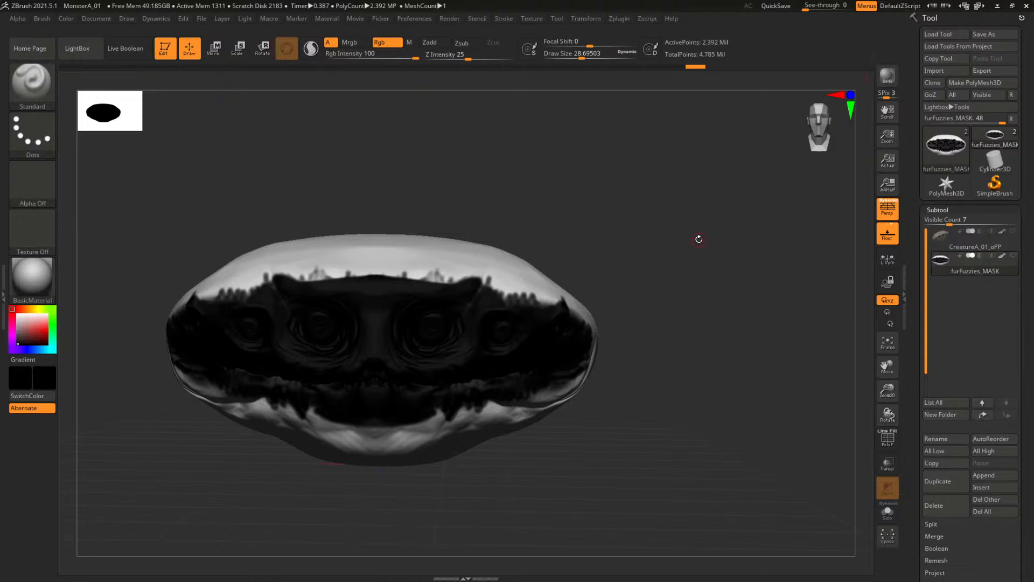
# Step: Save the project over the existing MonsterA_01.zpr
pyautogui.hotkey('ctrl', 's')
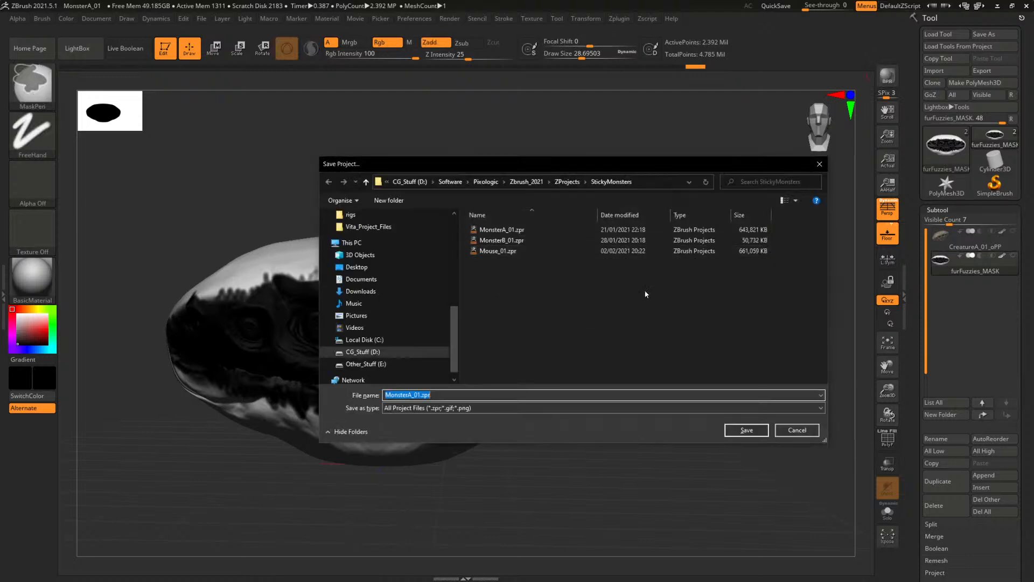
pyautogui.click(746, 430)
pyautogui.click(542, 287)
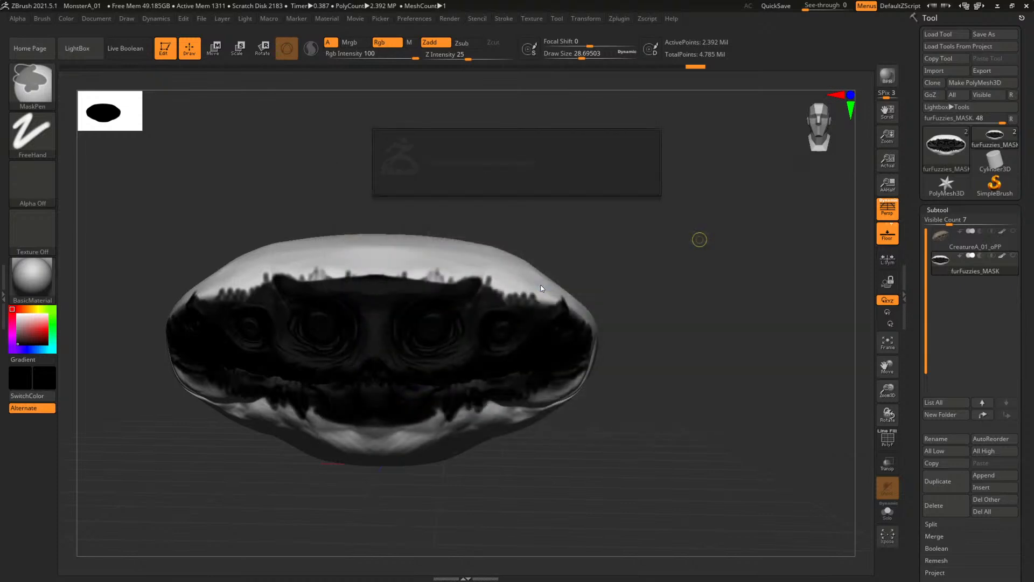
# Step: Export the Texture from Polypaint map with Multi Map Exporter as furFuzzies_MASK.tif into the StickyMonsters 02_Texturing/charSecondaryMonsterA folder
pyautogui.click(618, 20)
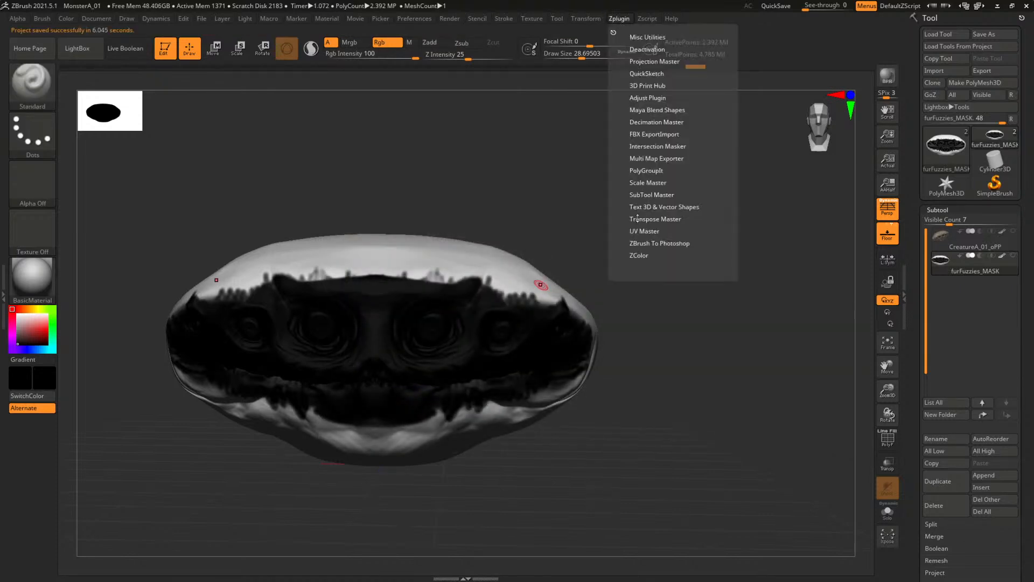
pyautogui.click(650, 158)
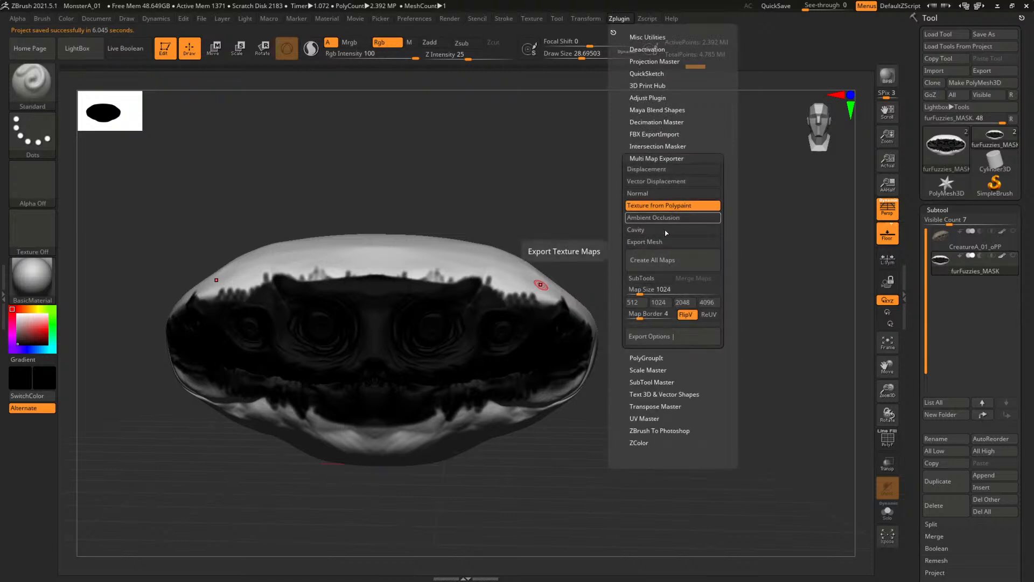
pyautogui.click(665, 260)
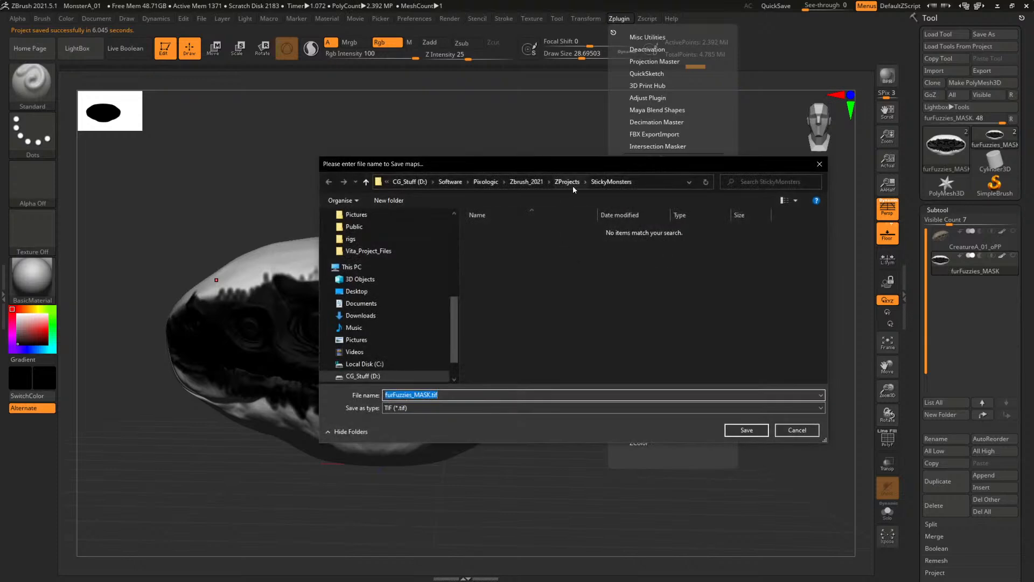
pyautogui.click(405, 186)
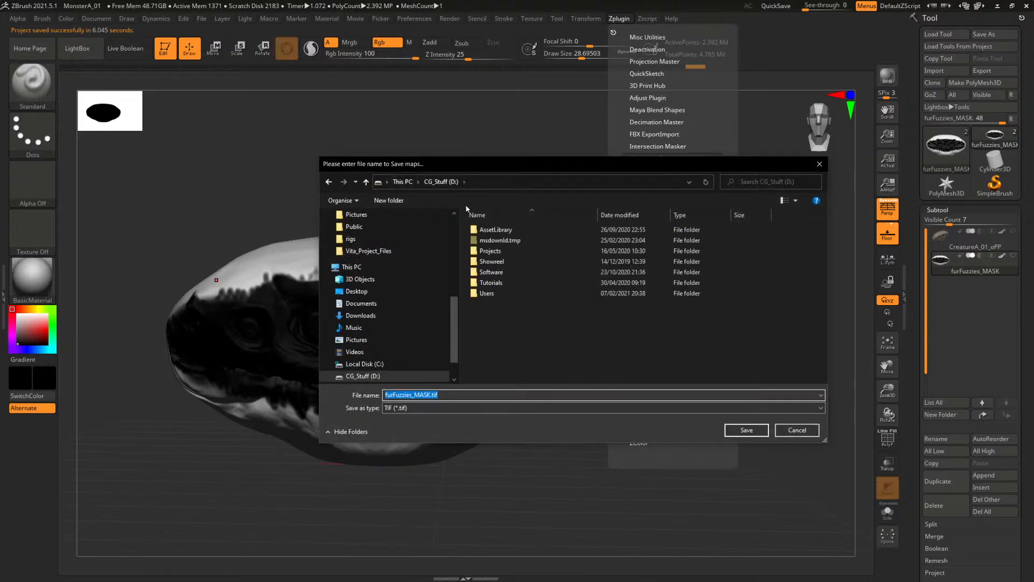
pyautogui.doubleClick(492, 251)
pyautogui.doubleClick(504, 252)
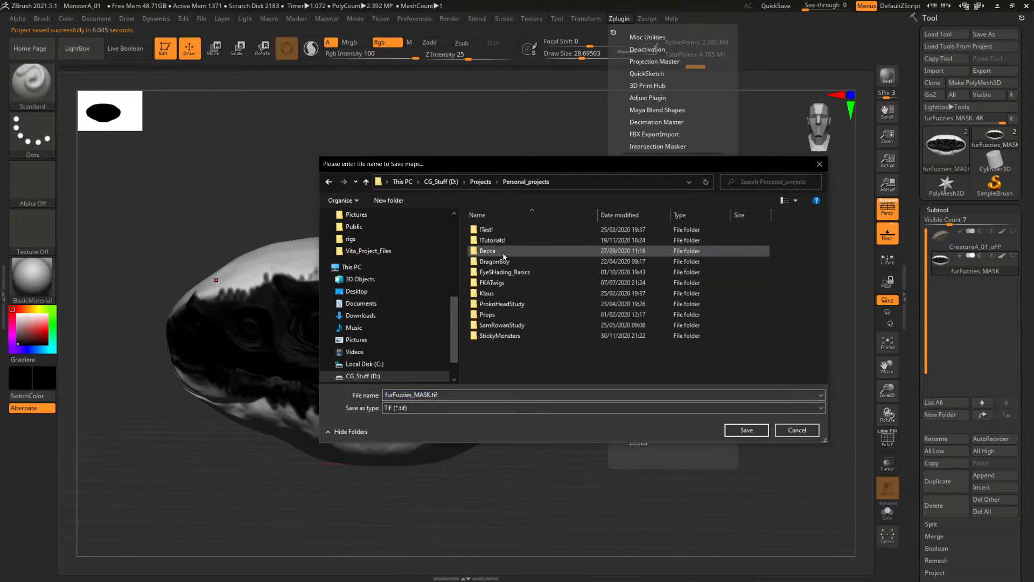
pyautogui.doubleClick(499, 336)
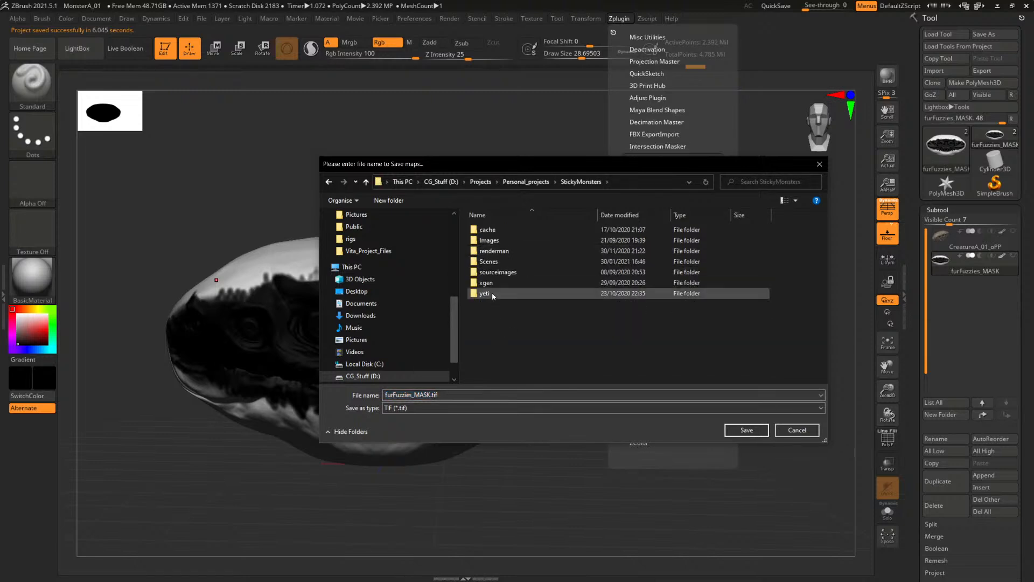
pyautogui.doubleClick(487, 262)
pyautogui.doubleClick(485, 241)
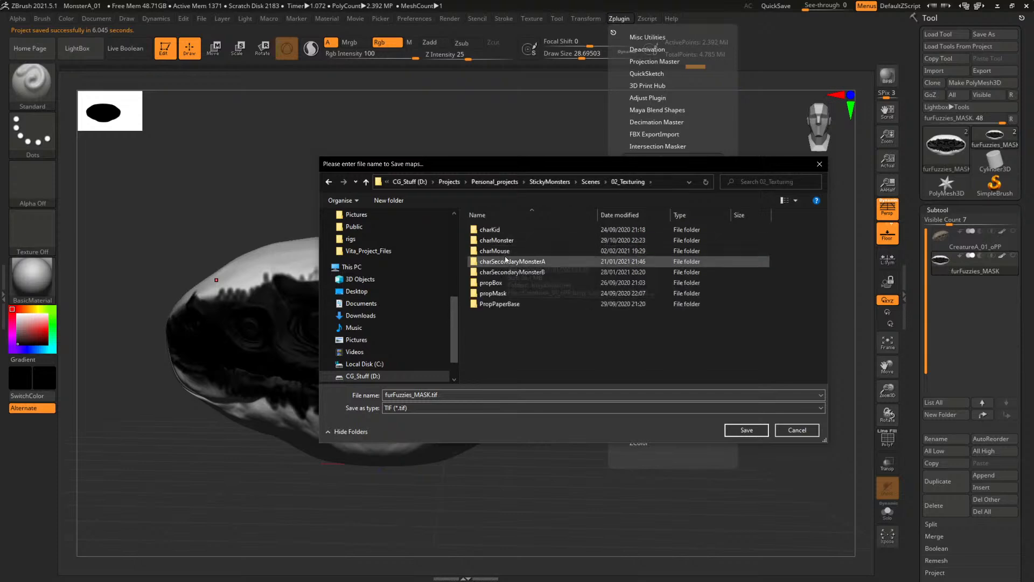
pyautogui.doubleClick(540, 264)
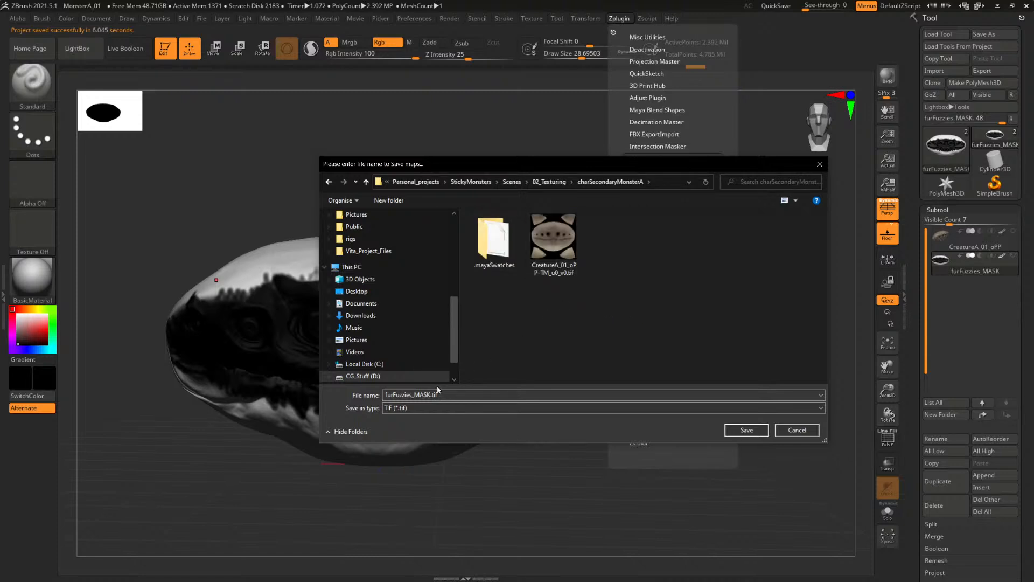
pyautogui.click(747, 431)
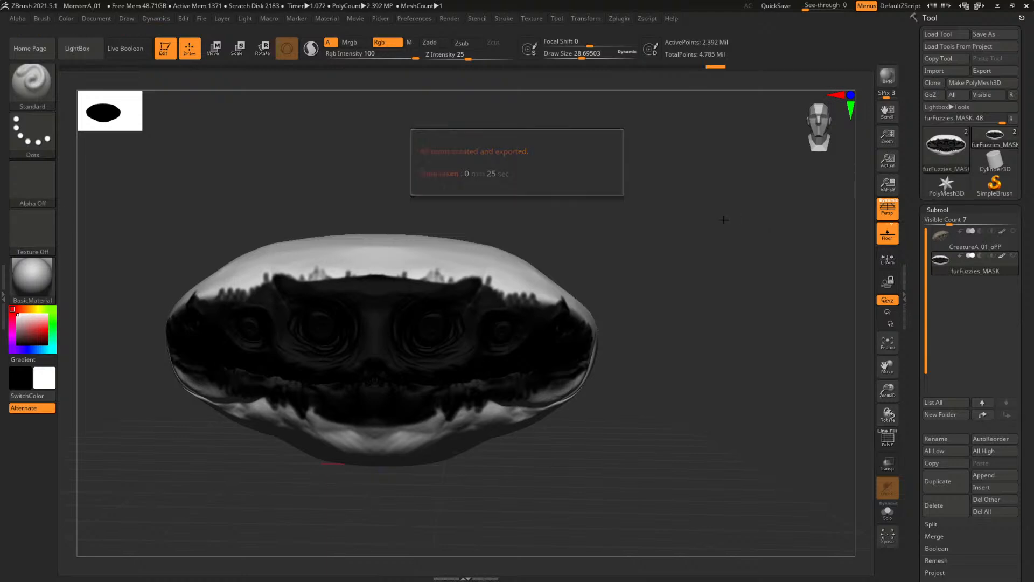
# Step: Switch to Maya and examine the drain monster behind the curb in the viewport and the Arnold render
pyautogui.click(1009, 5)
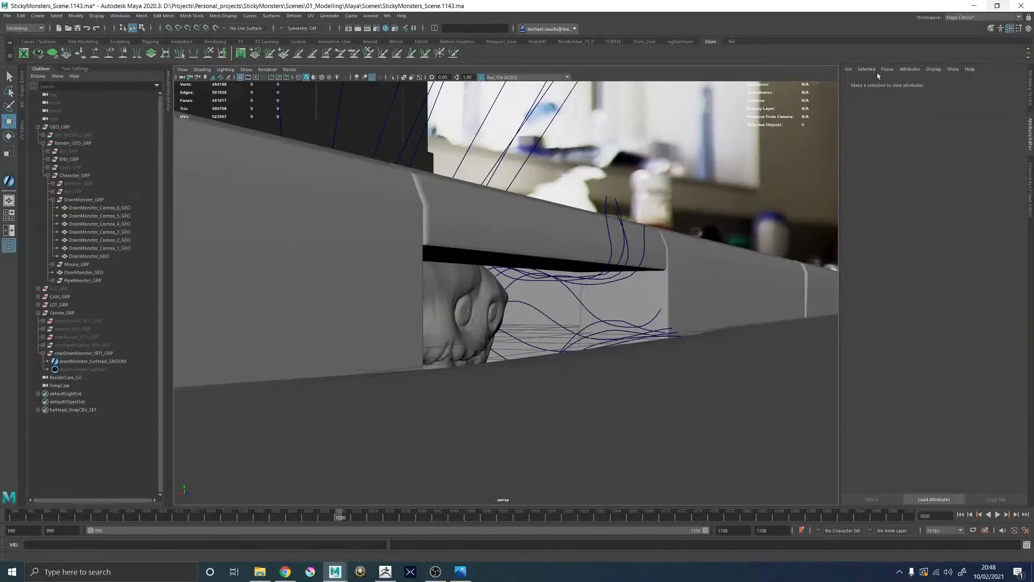
pyautogui.keyDown('alt'); pyautogui.moveTo(715, 166); pyautogui.dragTo(339, 337); pyautogui.keyUp('alt')
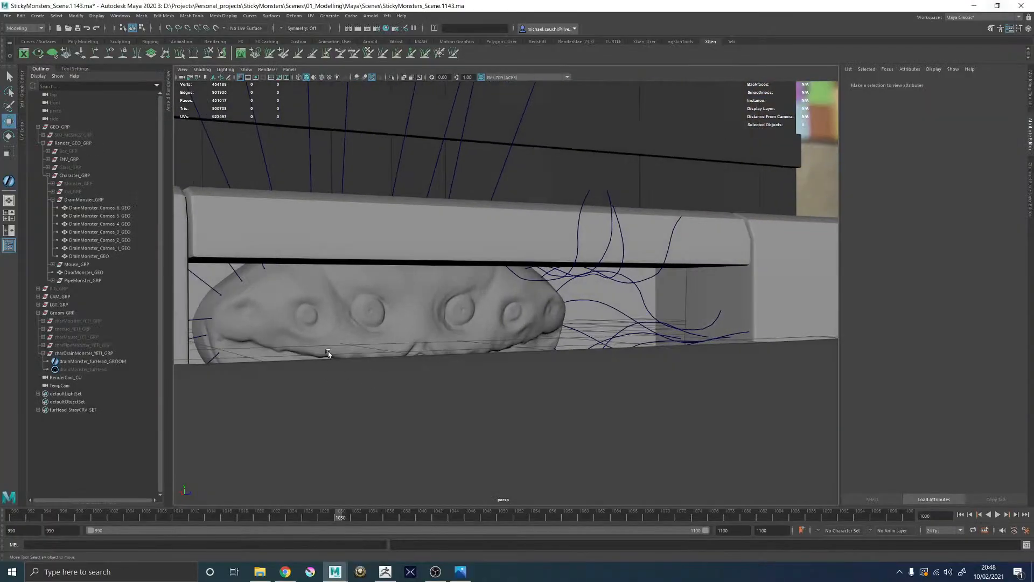
pyautogui.keyDown('alt'); pyautogui.moveTo(374, 311); pyautogui.dragTo(431, 307, button='middle'); pyautogui.keyUp('alt')
pyautogui.click(170, 103)
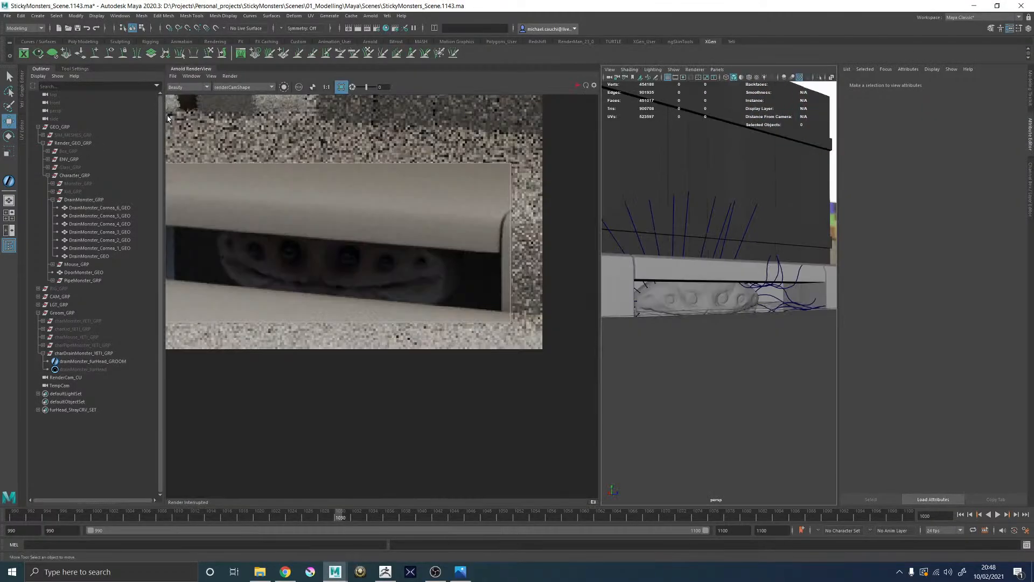
pyautogui.moveTo(310, 259); pyautogui.dragTo(485, 280, button='middle')
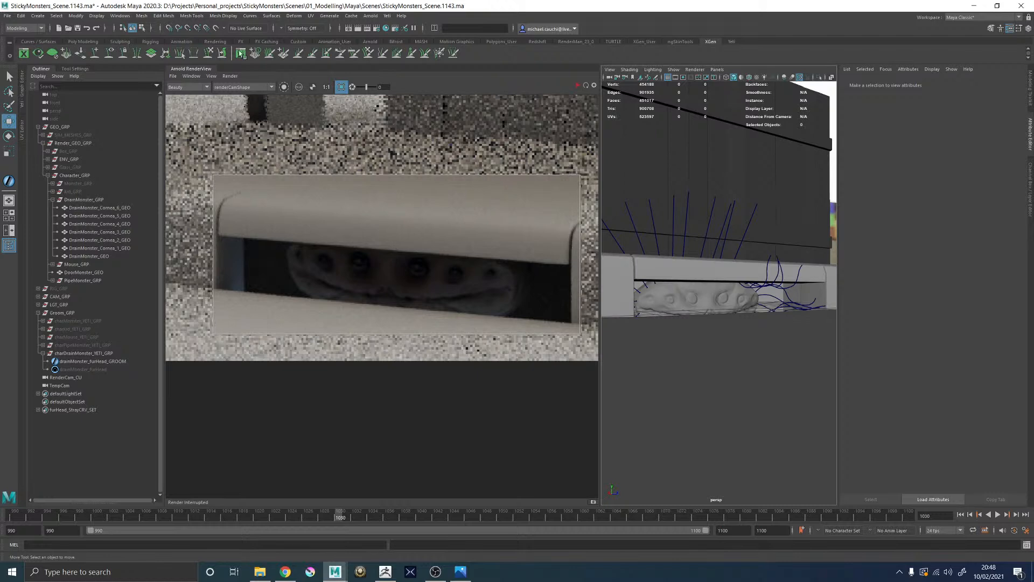
pyautogui.doubleClick(191, 68)
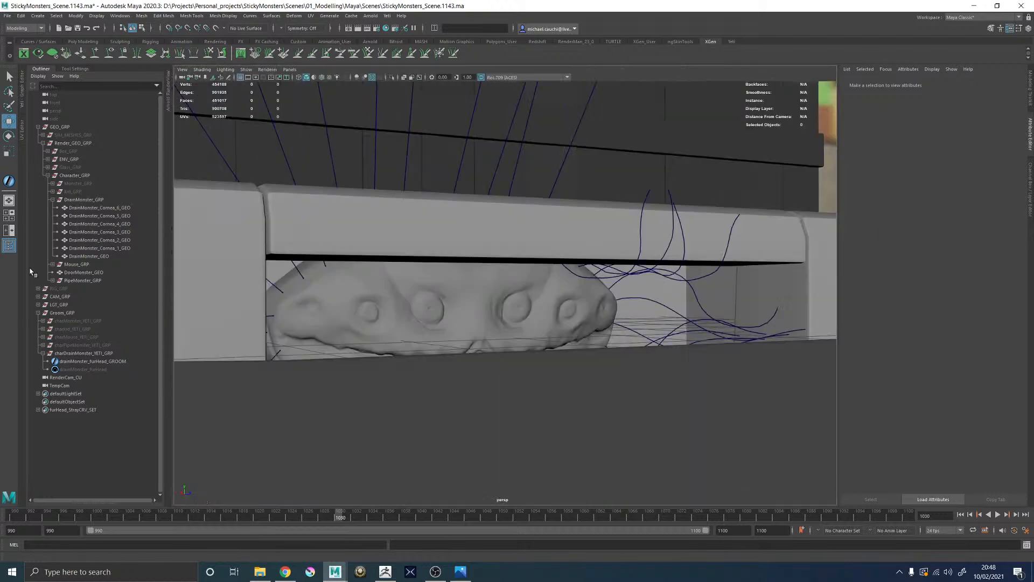
# Step: Open the drainMonster_furHead graph in the Yeti Graph Editor and insert a Texture node between the geometry import and the scatter node
pyautogui.click(24, 98)
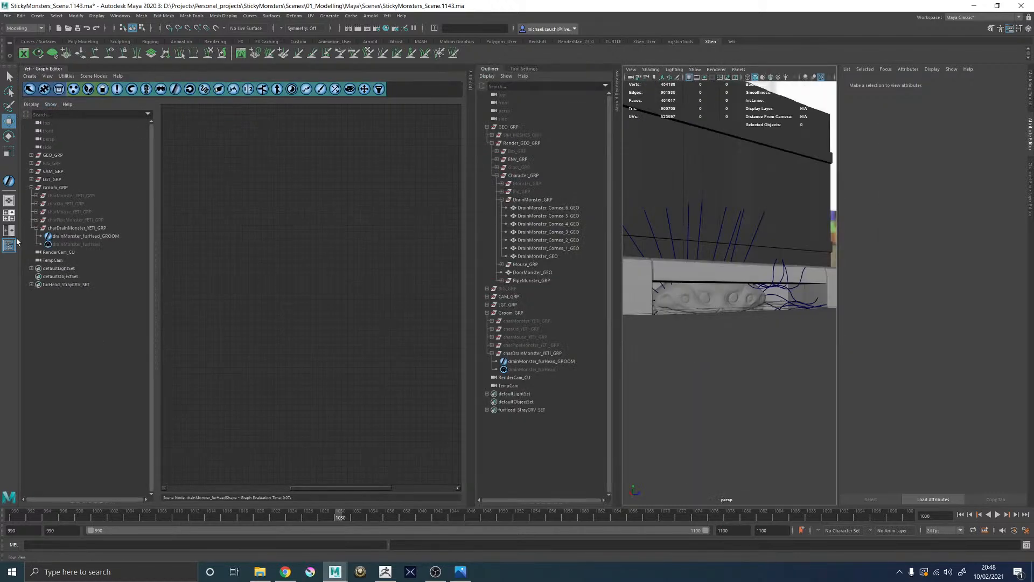
pyautogui.click(75, 236)
pyautogui.click(80, 246)
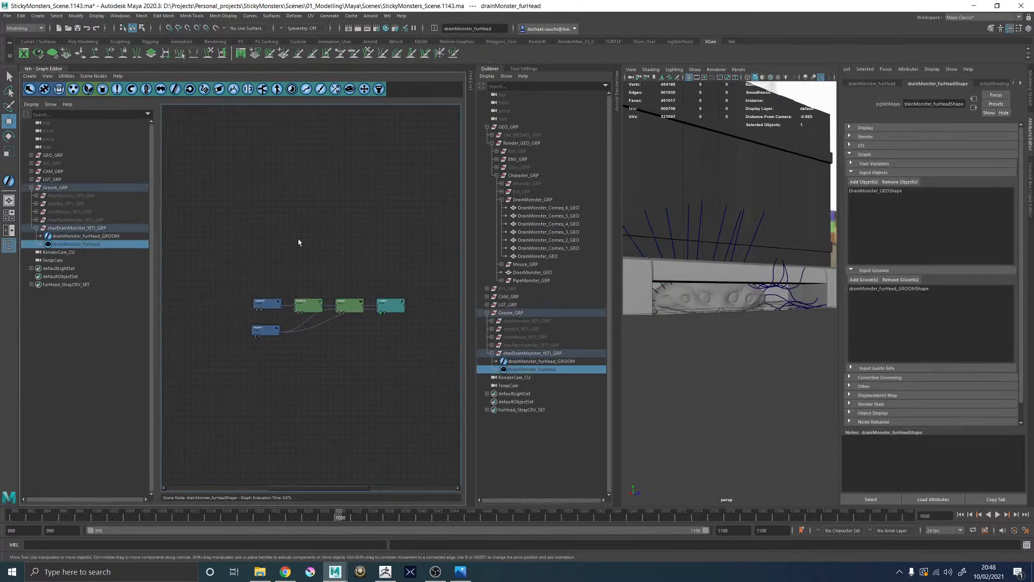
pyautogui.scroll(2, 270, 335)
pyautogui.click(274, 310)
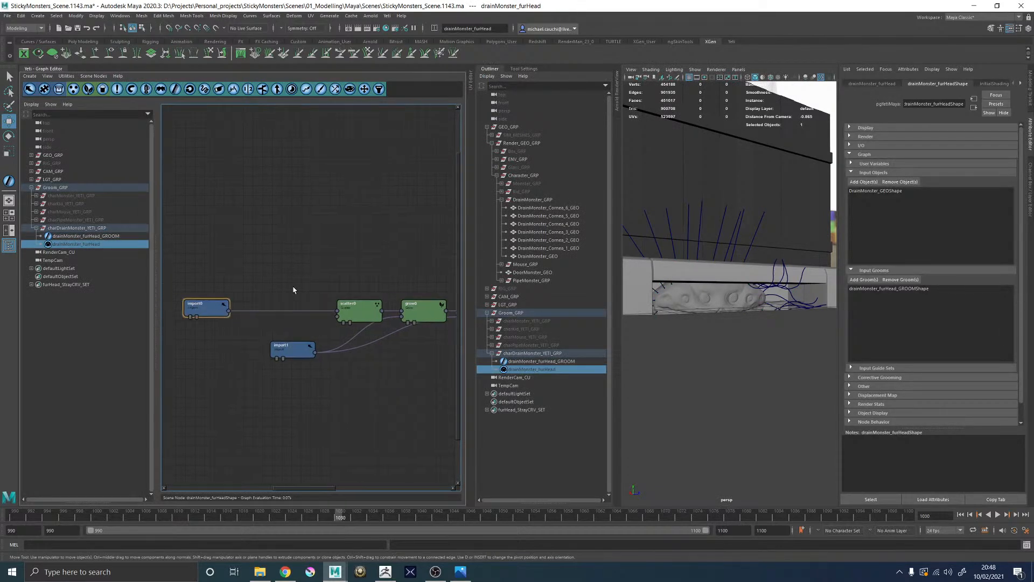
pyautogui.click(29, 76)
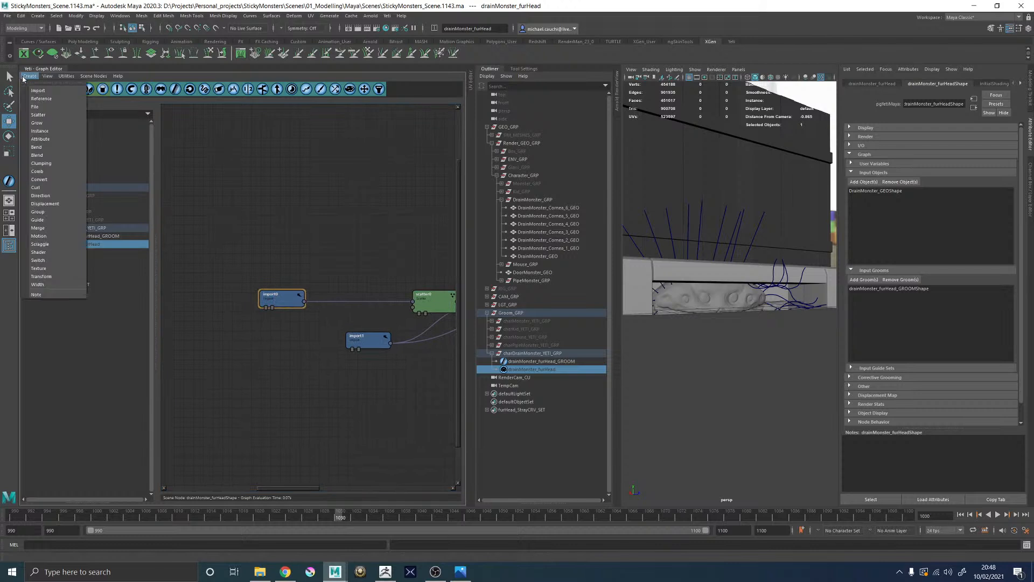
pyautogui.click(45, 269)
# Step: Load furFuzzies_MASK-TM_u0_v0.tif into the texture node, with attribute density and V coordinate 1-$t
pyautogui.doubleClick(315, 289)
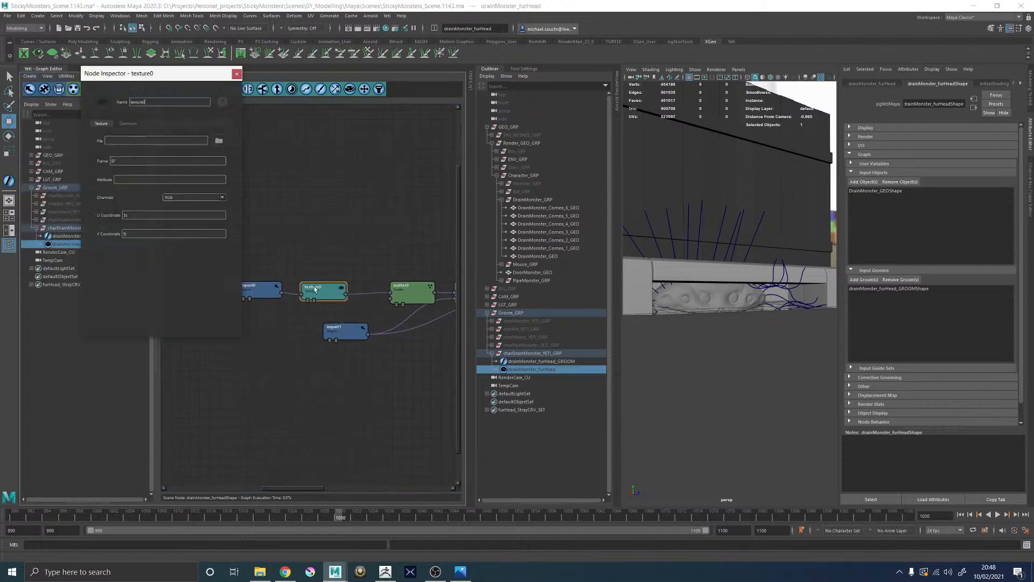
pyautogui.click(219, 141)
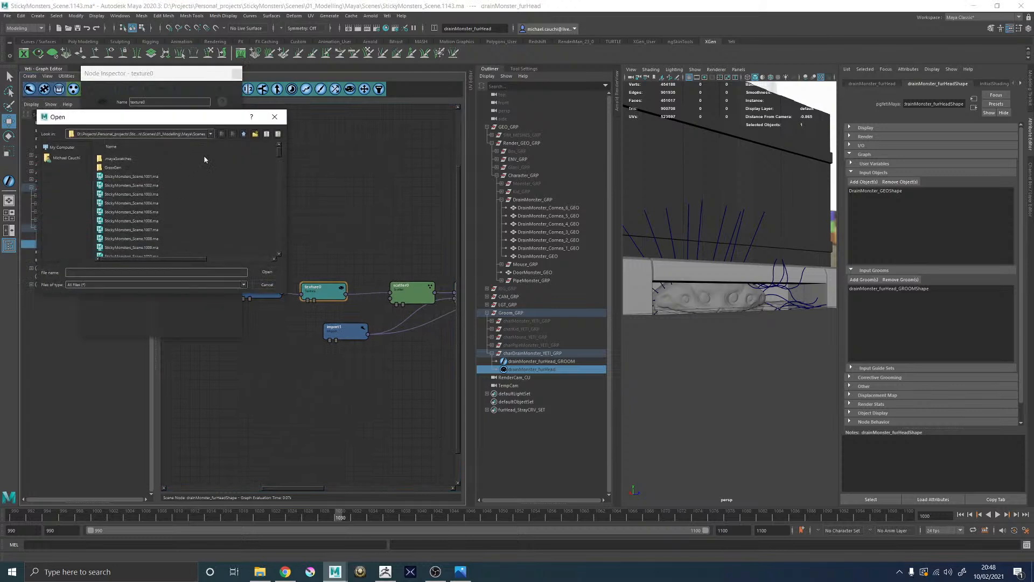
pyautogui.click(244, 134)
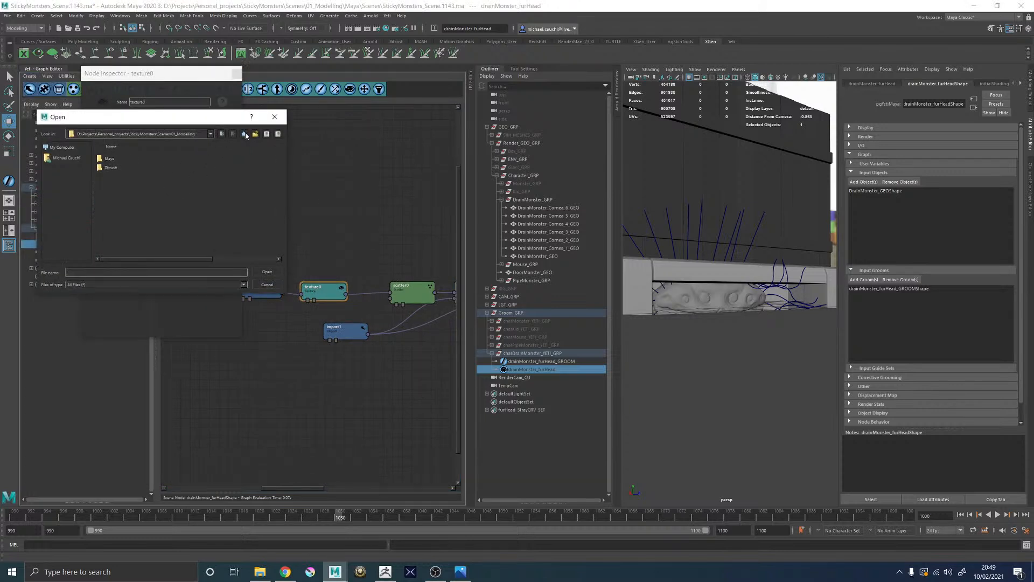
pyautogui.click(243, 134)
pyautogui.doubleClick(115, 167)
pyautogui.doubleClick(130, 186)
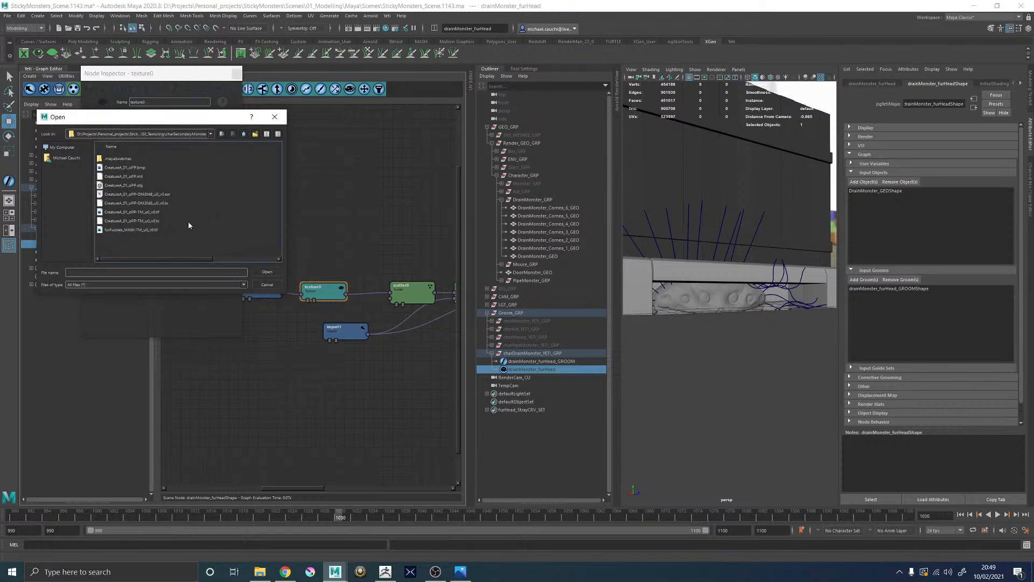
pyautogui.click(141, 230)
pyautogui.click(271, 271)
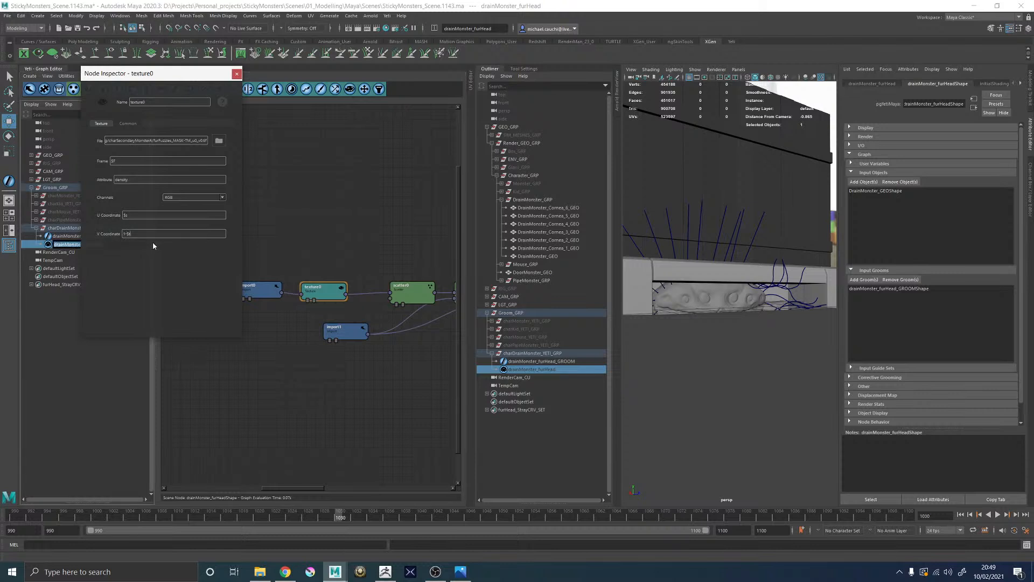
# Step: Show drainMonster_furHead and preview first the scatter node's output and finally the width node's complete fur
pyautogui.click(359, 266)
pyautogui.click(395, 304)
pyautogui.keyDown('alt'); pyautogui.moveTo(718, 299); pyautogui.dragTo(788, 300); pyautogui.keyUp('alt')
pyautogui.click(59, 243)
pyautogui.keyDown('alt'); pyautogui.moveTo(788, 300); pyautogui.dragTo(771, 300, button='middle'); pyautogui.keyUp('alt')
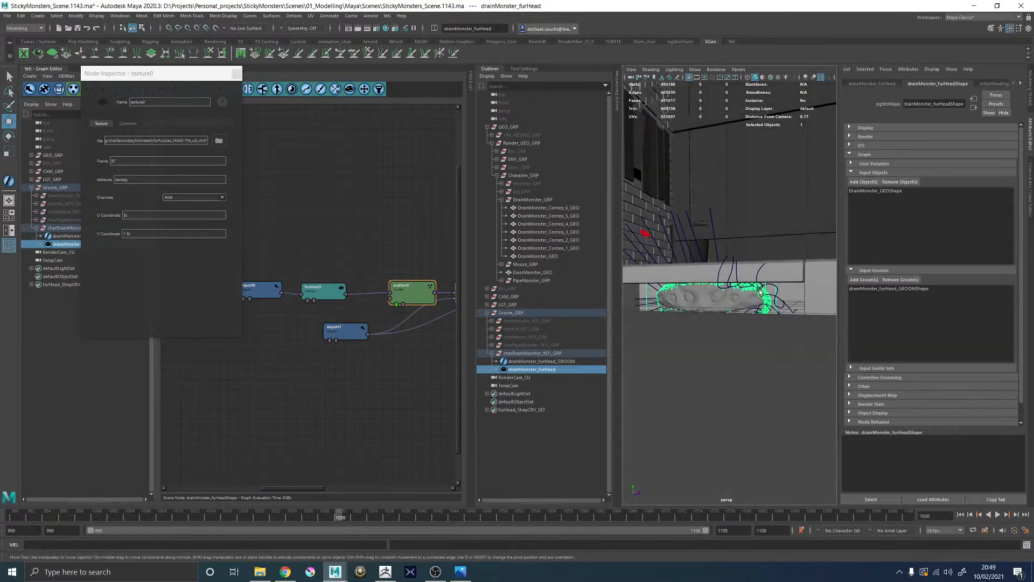
pyautogui.keyDown('alt'); pyautogui.moveTo(447, 292); pyautogui.dragTo(335, 295, button='middle'); pyautogui.keyUp('alt')
pyautogui.click(270, 308)
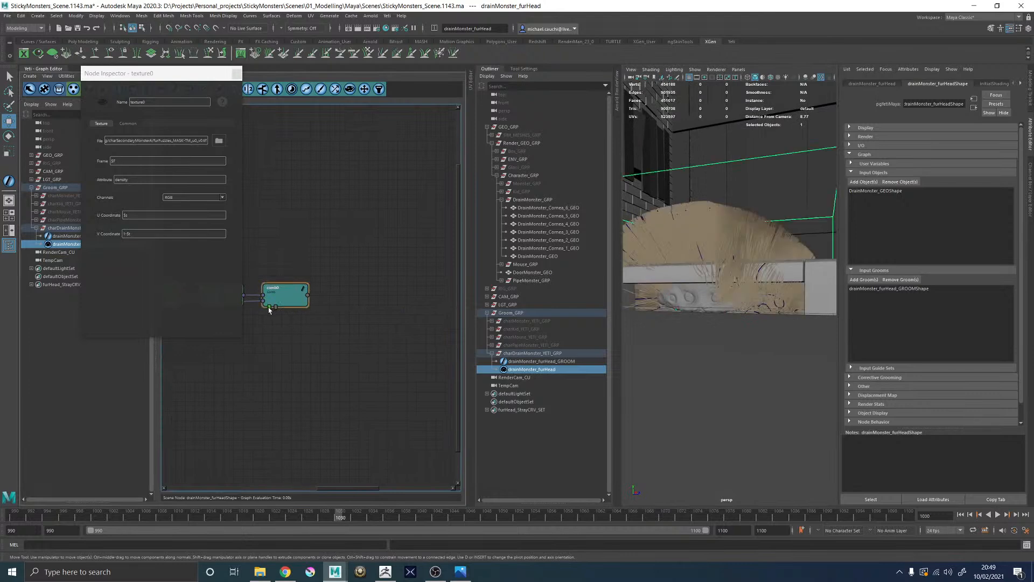
# Step: Close the graph and node inspector, examine the masked fur around the head and curb from several angles, and open the Arnold render view
pyautogui.keyDown('alt'); pyautogui.moveTo(775, 256); pyautogui.dragTo(807, 260); pyautogui.keyUp('alt')
pyautogui.keyDown('alt'); pyautogui.moveTo(806, 259); pyautogui.dragTo(830, 285, button='right'); pyautogui.keyUp('alt')
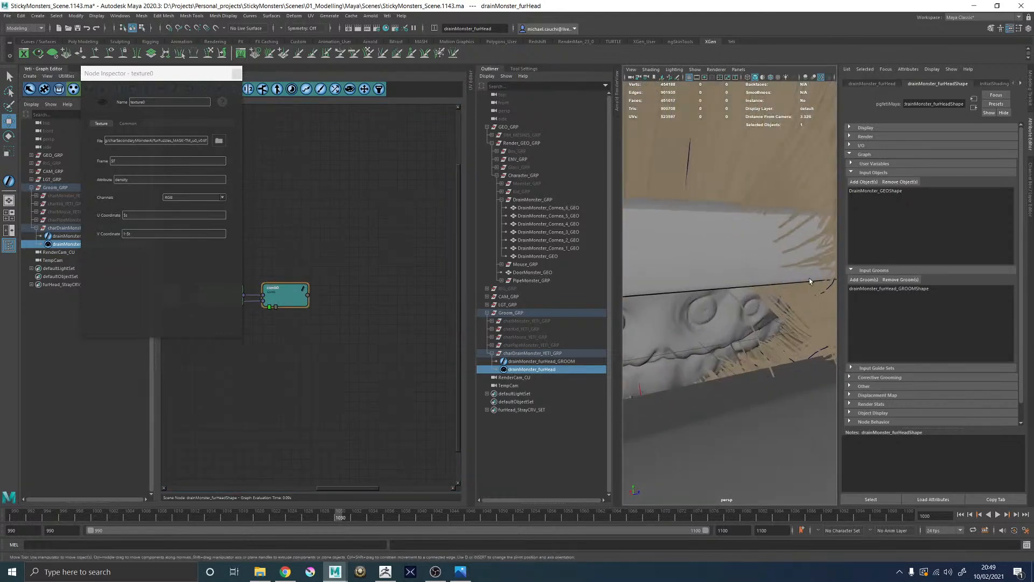
pyautogui.keyDown('alt'); pyautogui.moveTo(830, 286); pyautogui.dragTo(746, 276, button='middle'); pyautogui.keyUp('alt')
pyautogui.doubleClick(44, 70)
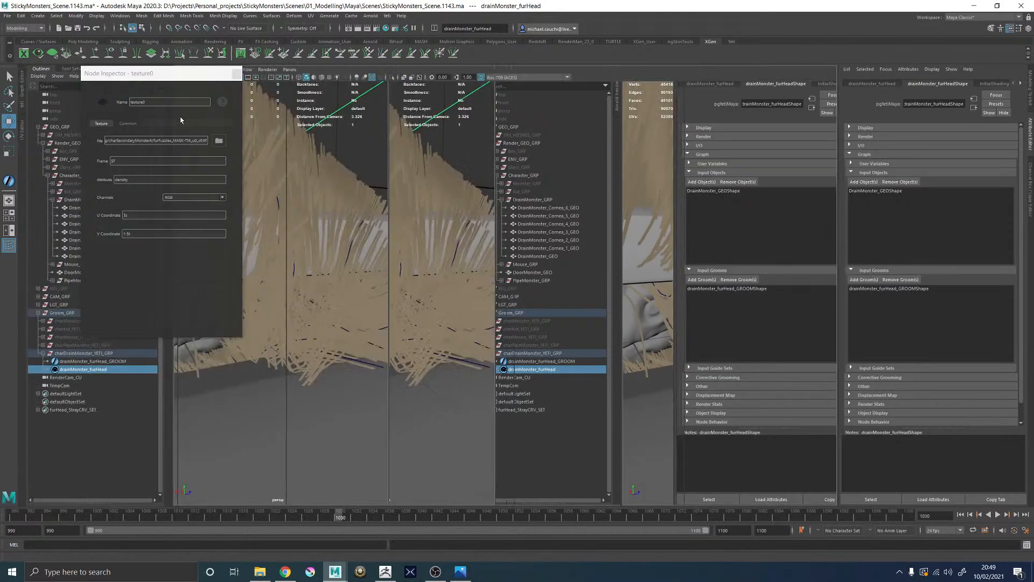
pyautogui.scroll(-3, 597, 251)
pyautogui.scroll(-3, 597, 250)
pyautogui.keyDown('alt'); pyautogui.moveTo(597, 250); pyautogui.dragTo(578, 278); pyautogui.keyUp('alt')
pyautogui.scroll(-5, 510, 287)
pyautogui.keyDown('alt'); pyautogui.moveTo(578, 277); pyautogui.dragTo(661, 323, button='right'); pyautogui.keyUp('alt')
pyautogui.keyDown('alt'); pyautogui.moveTo(661, 324); pyautogui.dragTo(606, 294); pyautogui.keyUp('alt')
pyautogui.click(237, 74)
pyautogui.keyDown('alt'); pyautogui.moveTo(674, 262); pyautogui.dragTo(525, 267); pyautogui.keyUp('alt')
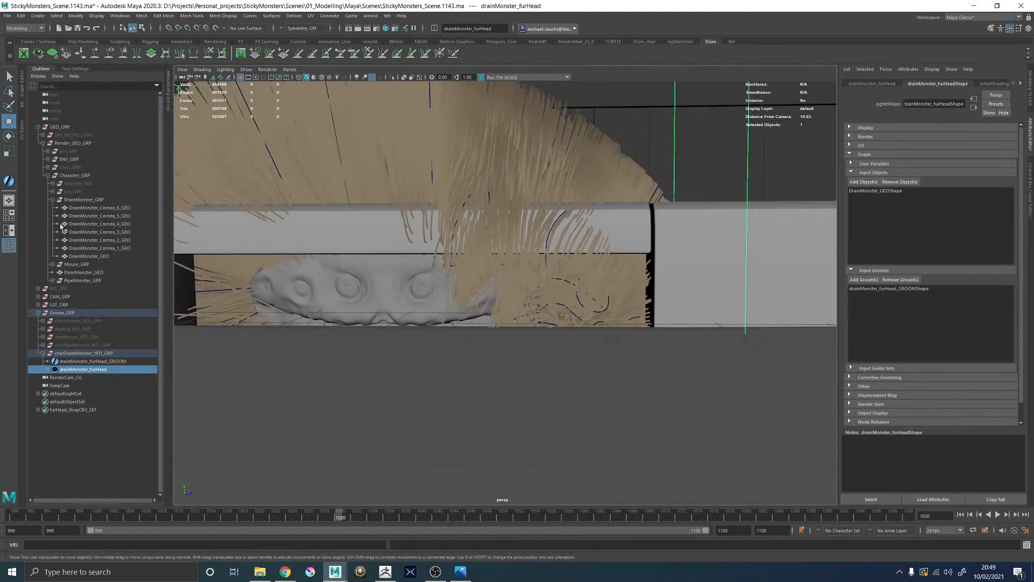
pyautogui.click(167, 98)
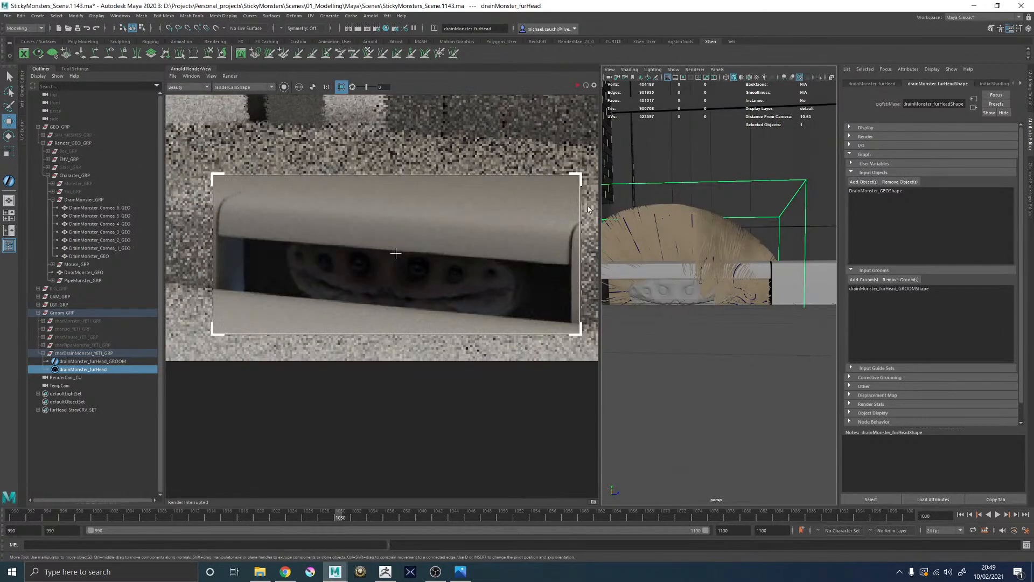
# Step: Replace the render view with the Yeti graph beside a wider viewport framing the fur at the curb
pyautogui.click(179, 70)
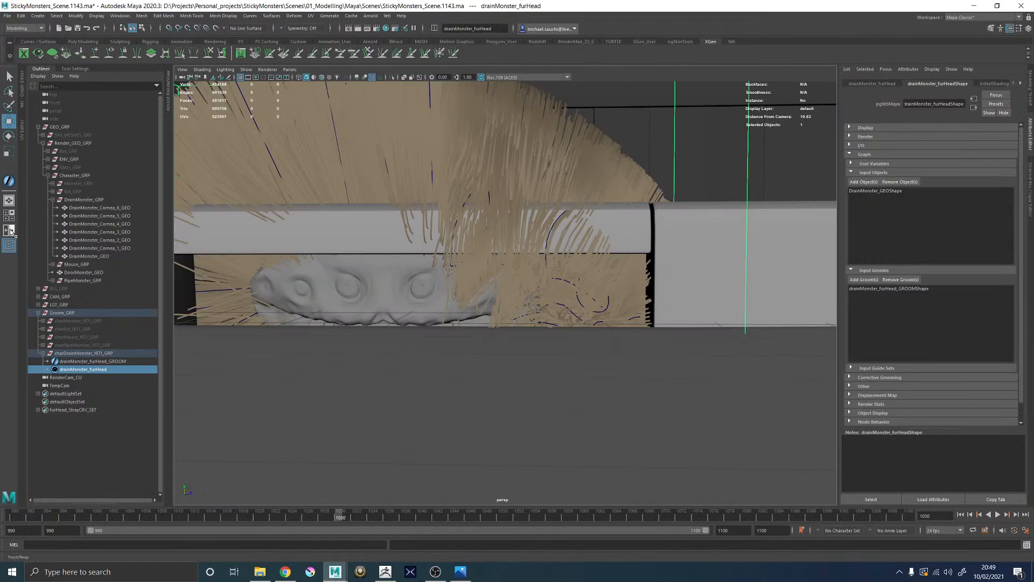
pyautogui.click(21, 97)
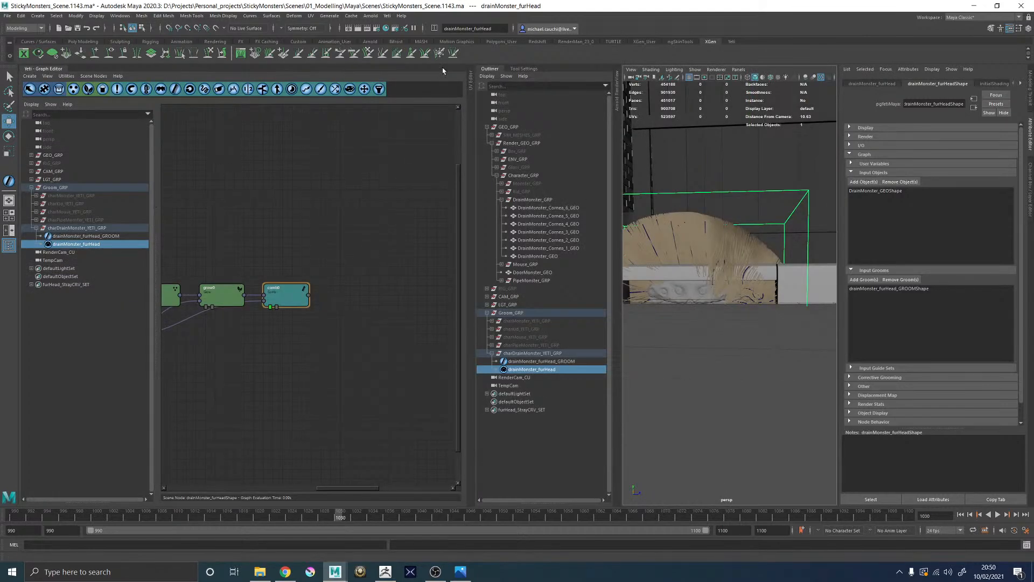
pyautogui.click(494, 72)
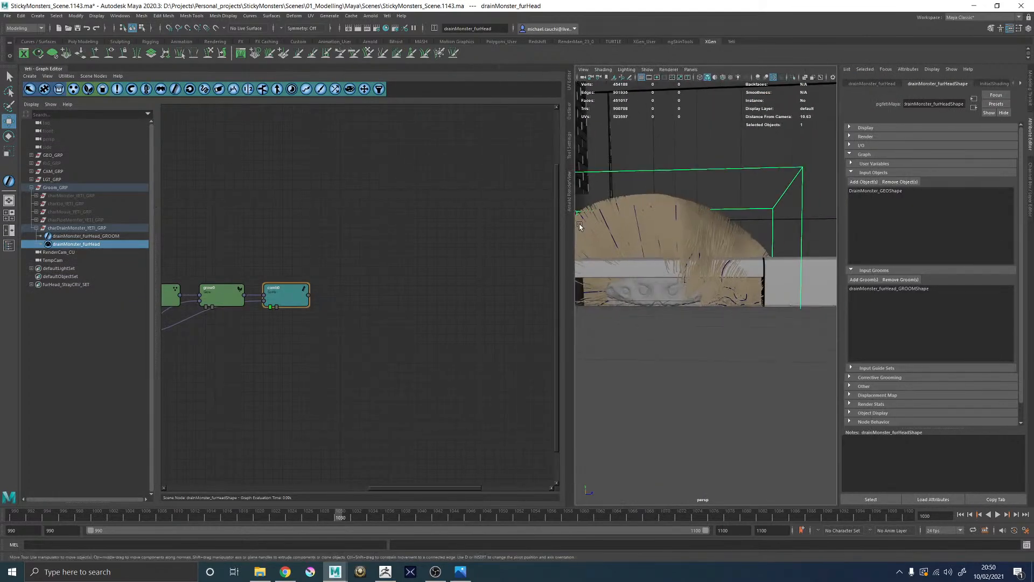
pyautogui.moveTo(574, 224); pyautogui.dragTo(462, 225)
pyautogui.scroll(5, 693, 312)
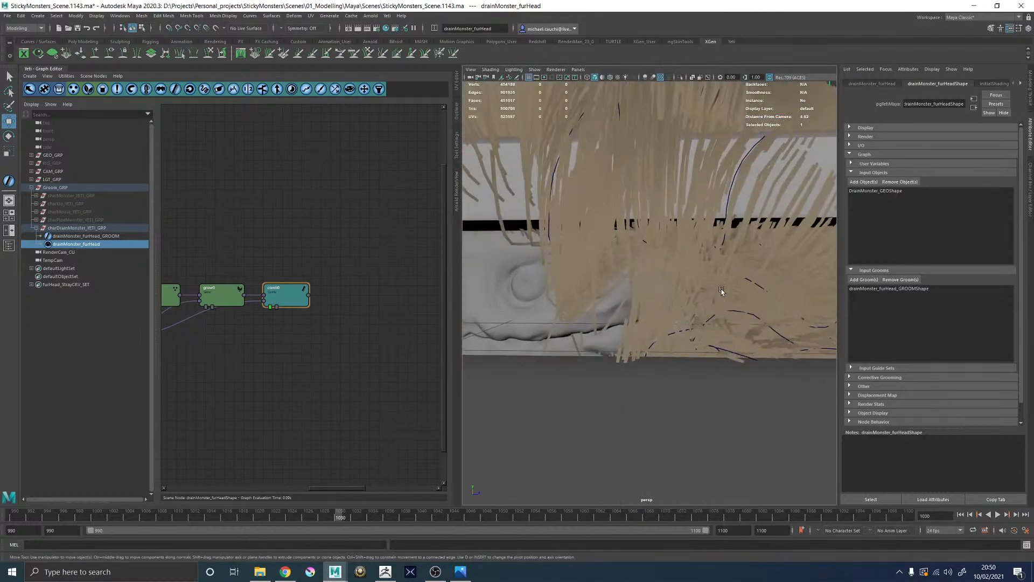
pyautogui.scroll(-4, 693, 311)
# Step: Check the segment count in the grow node's geometry settings
pyautogui.click(276, 289)
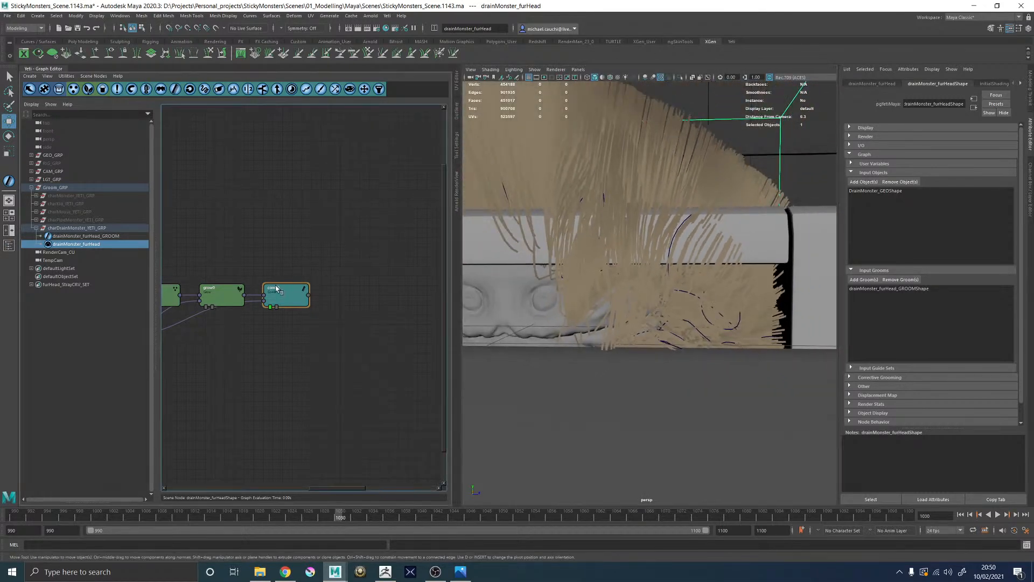
pyautogui.doubleClick(216, 290)
pyautogui.click(125, 124)
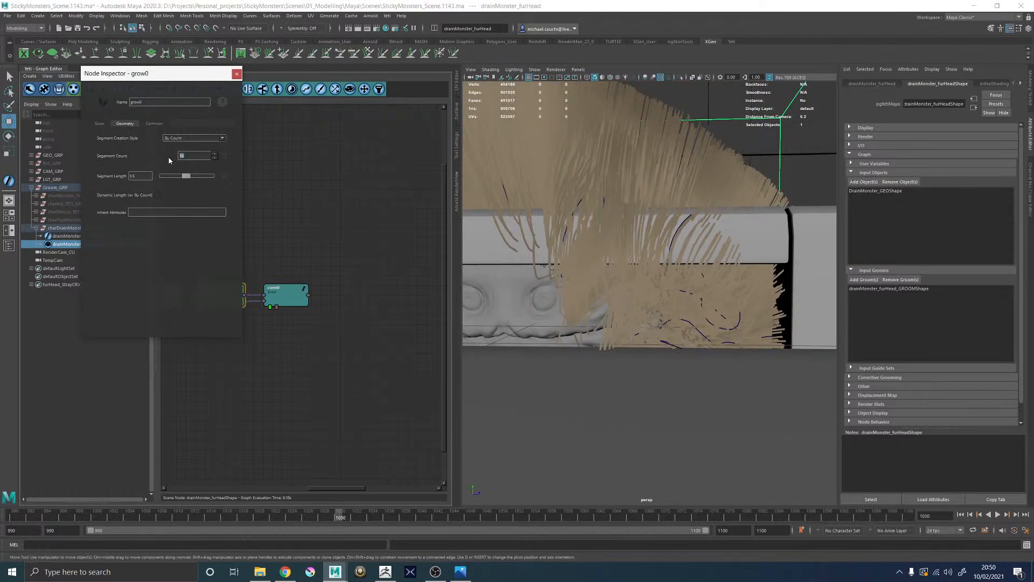
pyautogui.click(236, 74)
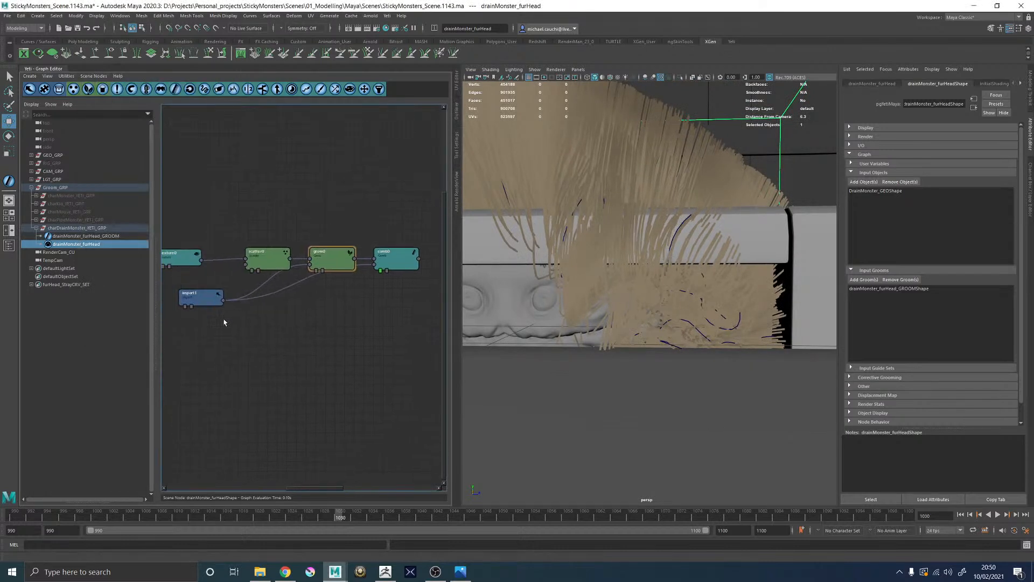
# Step: Insert a Convert node after the groom import and connect the geometry import to its second input
pyautogui.moveTo(203, 297); pyautogui.dragTo(164, 329)
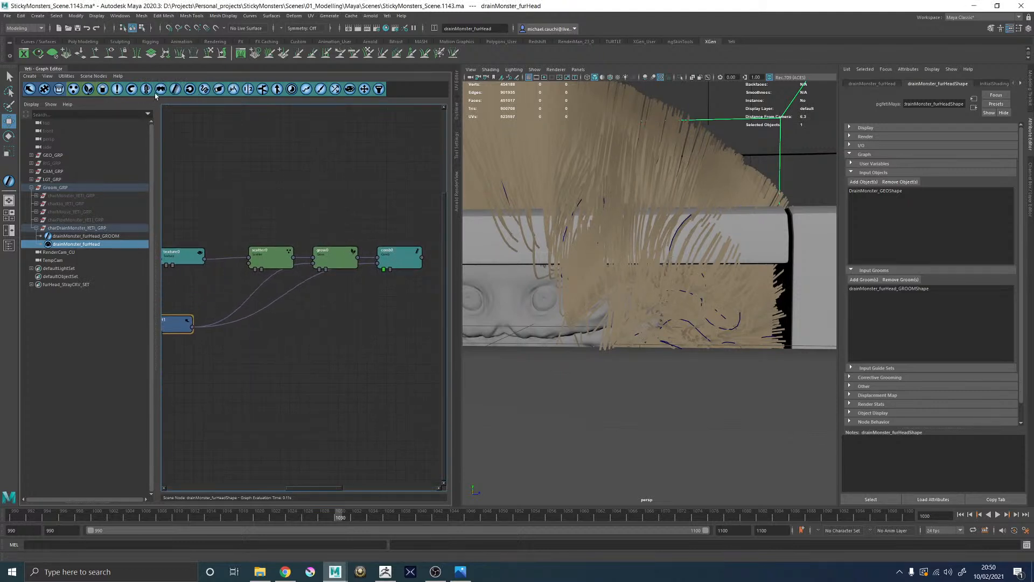
pyautogui.moveTo(172, 326); pyautogui.dragTo(172, 340)
pyautogui.click(204, 91)
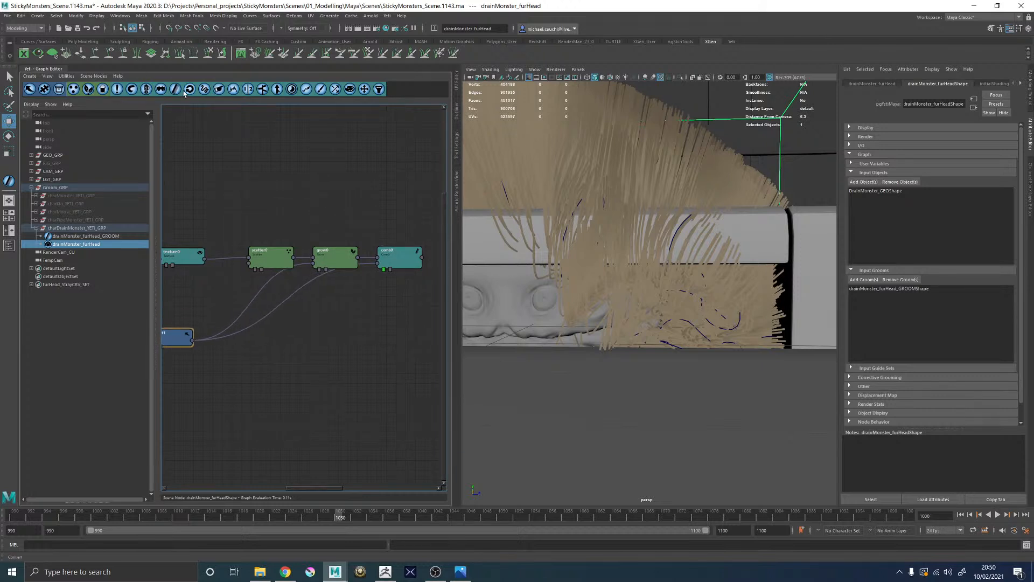
pyautogui.click(231, 339)
pyautogui.moveTo(233, 340); pyautogui.dragTo(399, 351, button='middle')
pyautogui.moveTo(383, 344); pyautogui.dragTo(272, 257)
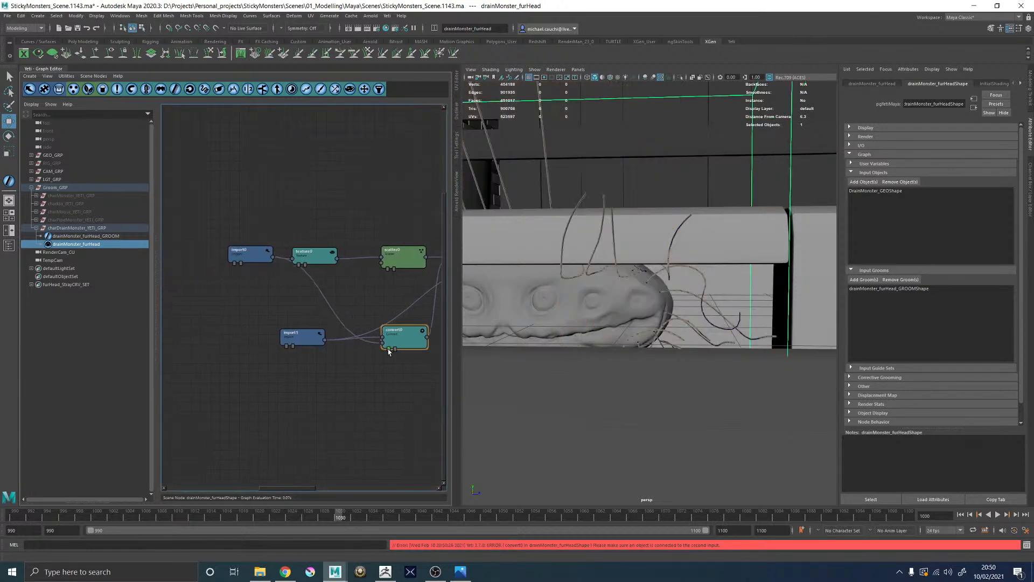
# Step: Space out the grow and comb nodes and add a Clumping node after the comb node
pyautogui.moveTo(380, 308); pyautogui.dragTo(243, 296, button='middle')
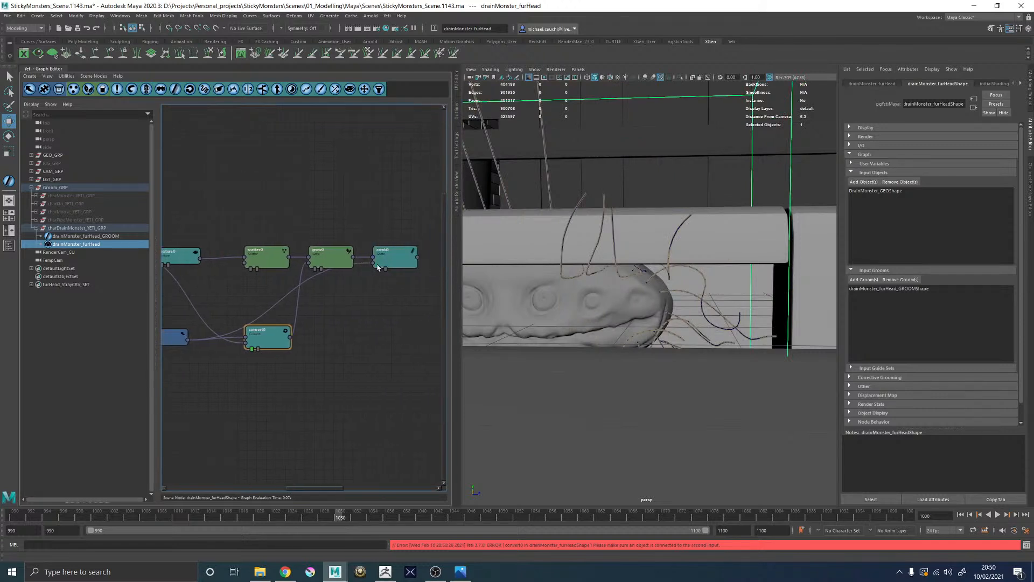
pyautogui.moveTo(299, 216); pyautogui.dragTo(441, 280)
pyautogui.moveTo(313, 254); pyautogui.dragTo(354, 254)
pyautogui.moveTo(379, 224); pyautogui.dragTo(268, 225, button='middle')
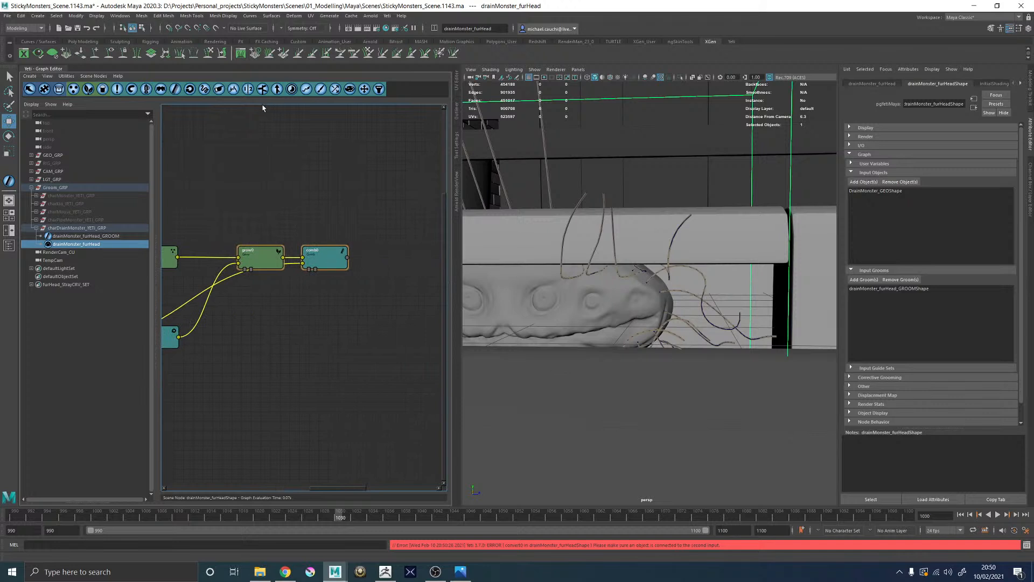
pyautogui.click(161, 89)
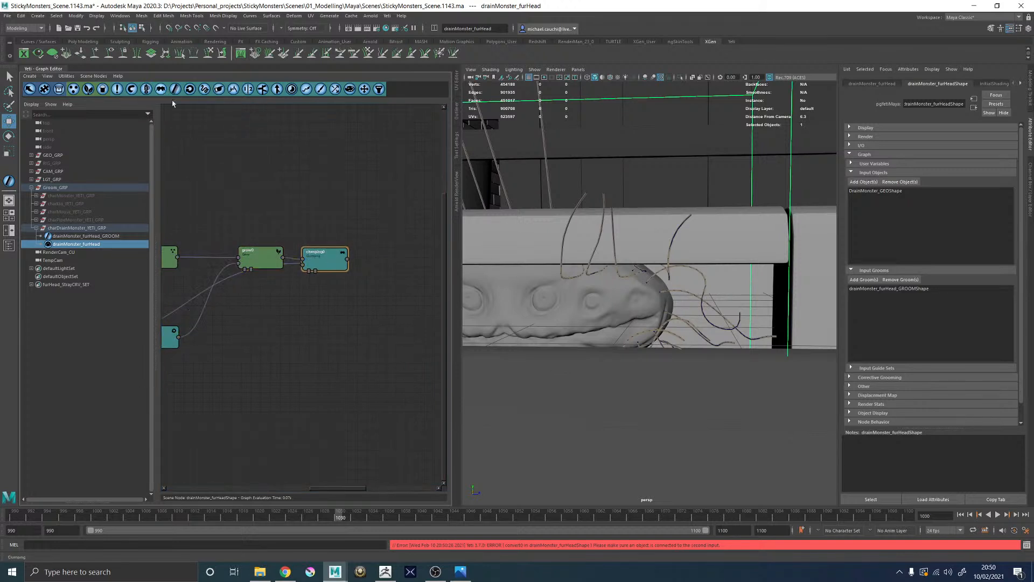
pyautogui.moveTo(344, 268); pyautogui.dragTo(416, 259)
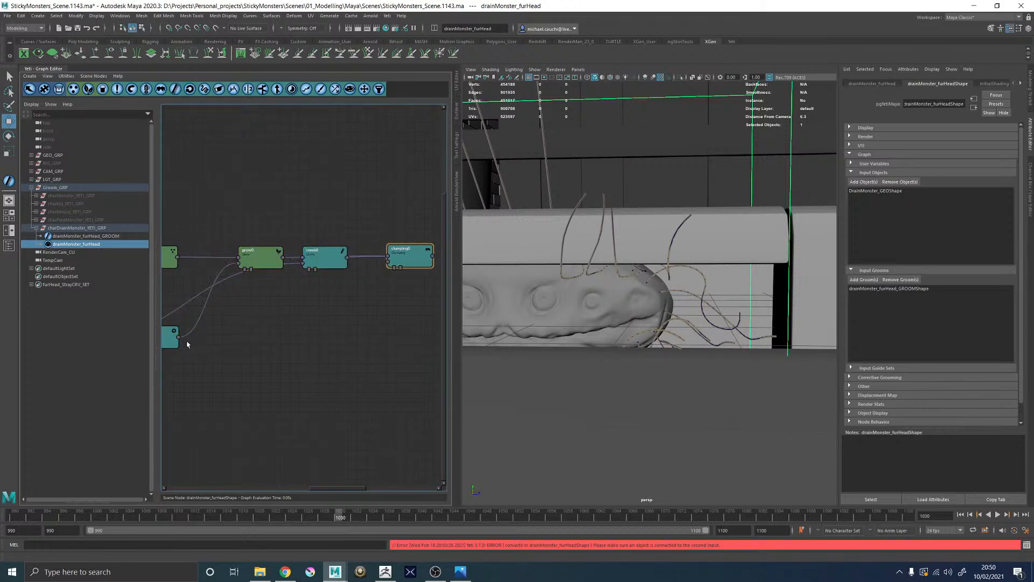
# Step: Connect the convert node's output to the clumping node's second input, repositioning the nodes along the way
pyautogui.moveTo(178, 338); pyautogui.dragTo(356, 343)
pyautogui.moveTo(333, 255); pyautogui.dragTo(390, 242)
pyautogui.moveTo(283, 258); pyautogui.dragTo(380, 248)
pyautogui.moveTo(366, 291); pyautogui.dragTo(340, 344)
pyautogui.moveTo(367, 343); pyautogui.dragTo(468, 250)
pyautogui.keyDown('alt'); pyautogui.moveTo(375, 263); pyautogui.dragTo(259, 262, button='middle'); pyautogui.keyUp('alt')
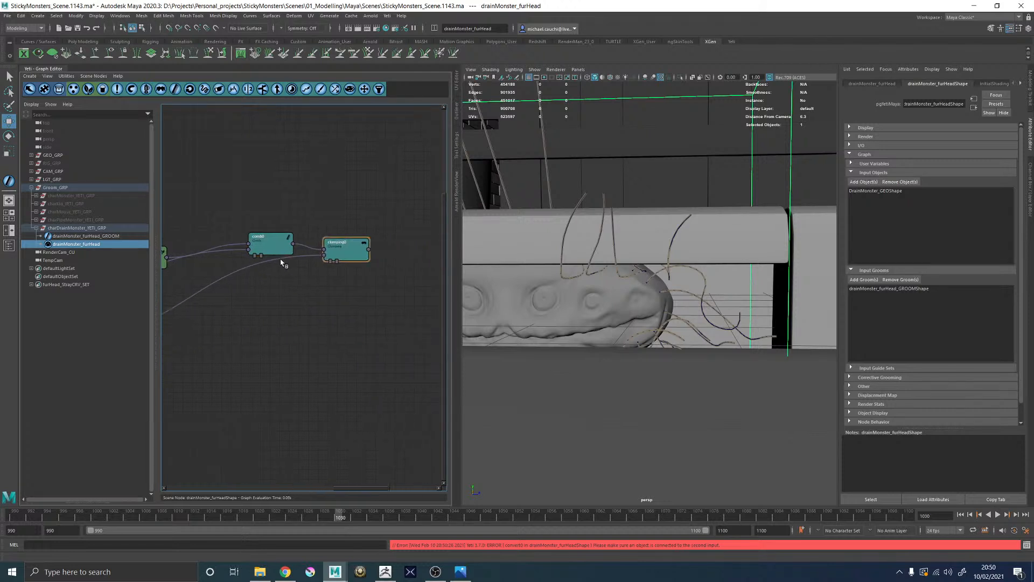
# Step: Display the clumping node's output and tidy the comb, convert and clumping nodes in the graph
pyautogui.click(329, 262)
pyautogui.keyDown('alt'); pyautogui.moveTo(291, 193); pyautogui.dragTo(365, 193, button='middle'); pyautogui.keyUp('alt')
pyautogui.moveTo(339, 243); pyautogui.dragTo(276, 259)
pyautogui.keyDown('alt'); pyautogui.moveTo(286, 234); pyautogui.dragTo(407, 231, button='middle'); pyautogui.keyUp('alt')
pyautogui.moveTo(239, 341); pyautogui.dragTo(243, 344)
pyautogui.keyDown('alt'); pyautogui.moveTo(259, 313); pyautogui.dragTo(182, 302, button='middle'); pyautogui.keyUp('alt')
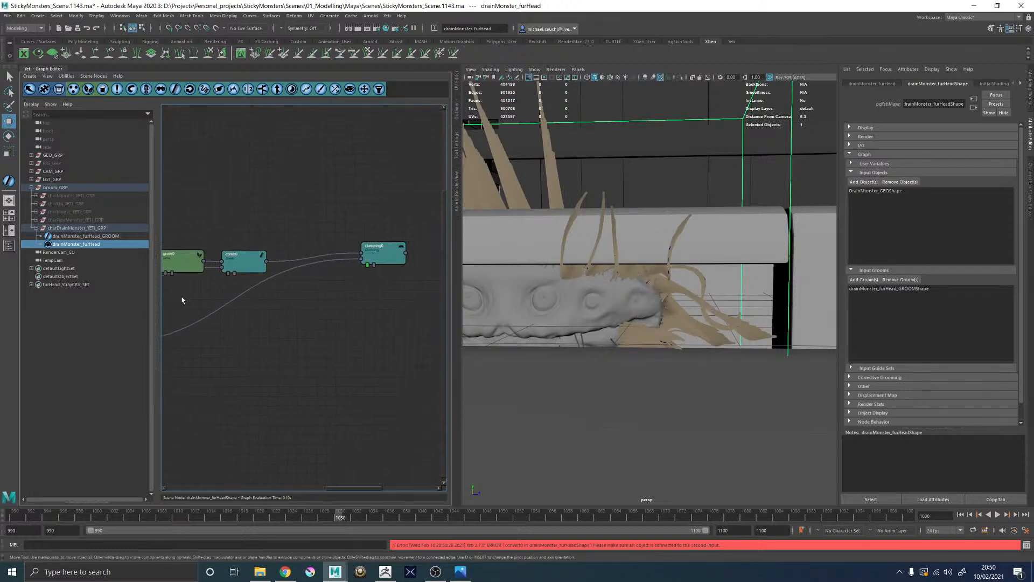
pyautogui.moveTo(378, 269); pyautogui.dragTo(346, 273)
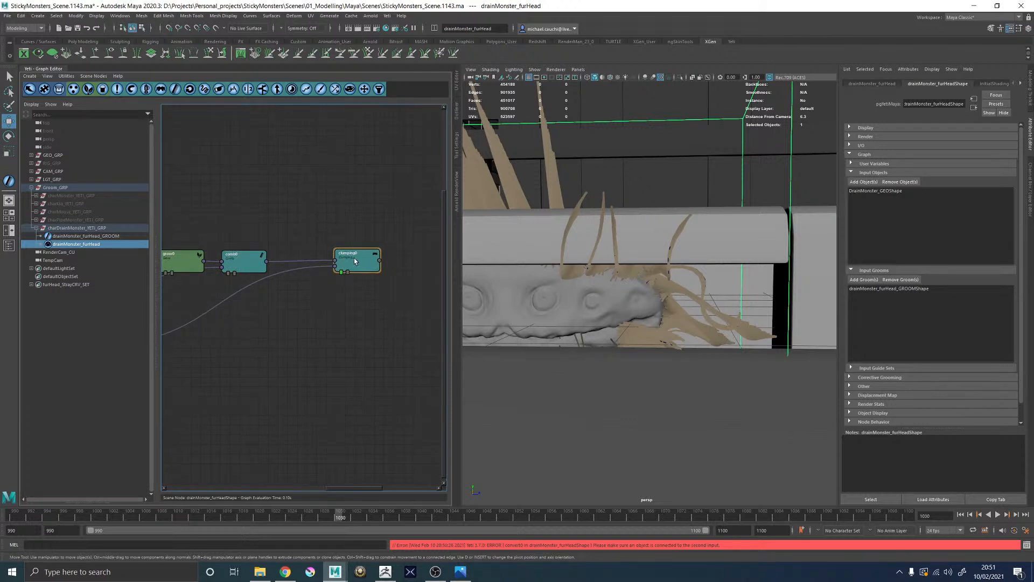
# Step: Set the clumping node's base attraction to 0 and its length handling to Conform If Longer
pyautogui.doubleClick(354, 262)
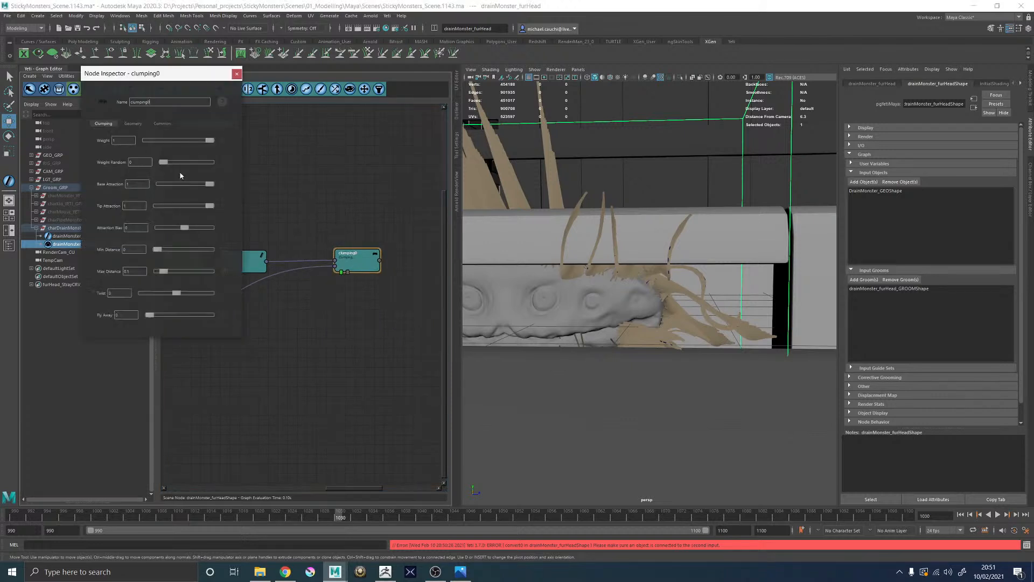
pyautogui.moveTo(210, 186); pyautogui.dragTo(140, 189)
pyautogui.moveTo(552, 241)
pyautogui.keyDown('alt'); pyautogui.mouseDown()
pyautogui.moveTo(537, 237)
pyautogui.moveTo(560, 237)
pyautogui.moveTo(539, 238)
pyautogui.moveTo(559, 239)
pyautogui.moveTo(526, 258)
pyautogui.moveTo(558, 250)
pyautogui.moveTo(543, 240)
pyautogui.mouseUp(); pyautogui.keyUp('alt')
pyautogui.click(132, 124)
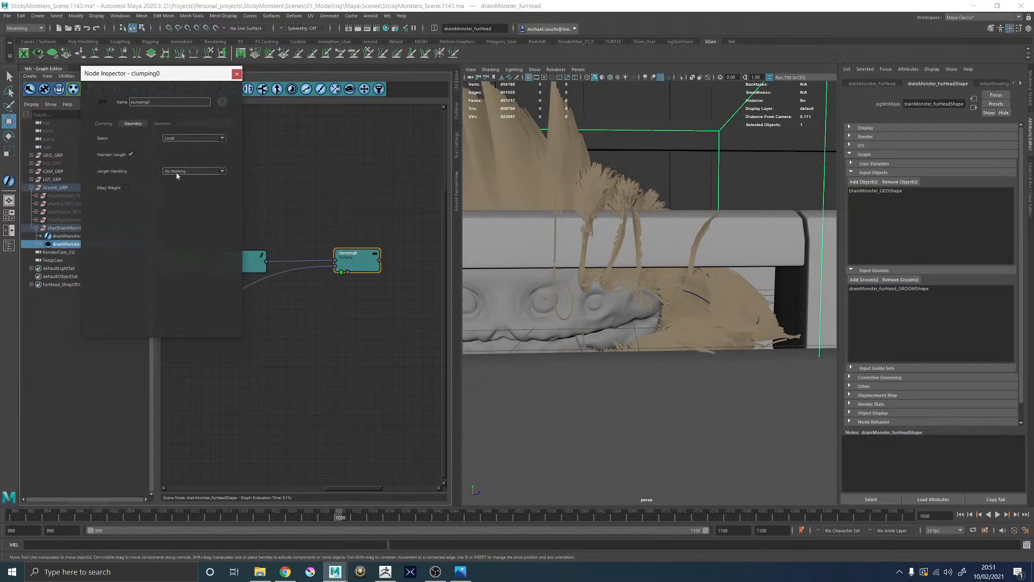
pyautogui.keyDown('alt'); pyautogui.moveTo(709, 265); pyautogui.dragTo(593, 260); pyautogui.keyUp('alt')
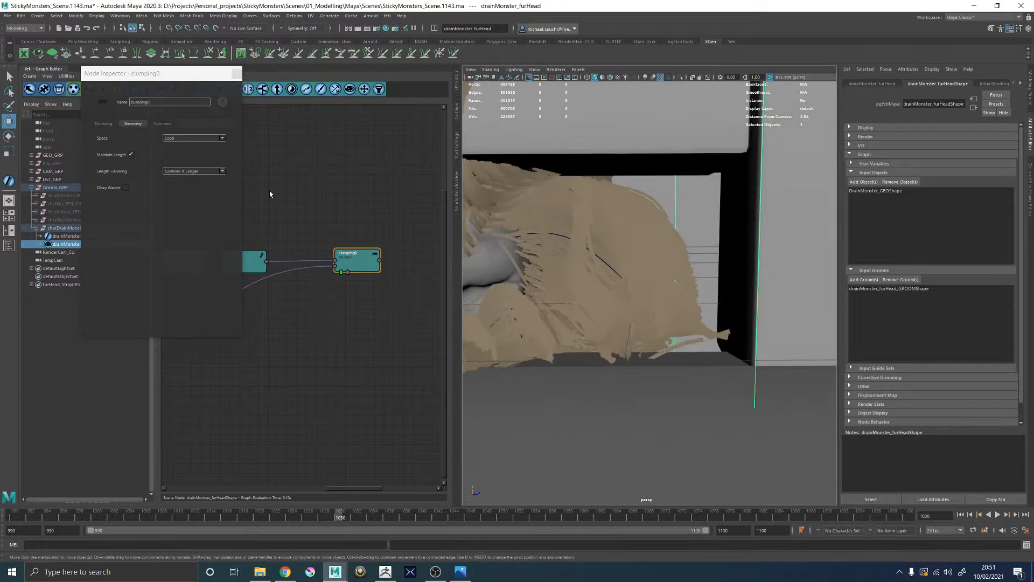
# Step: Set the clumping node's max distance to 0.05, check the clumps around the curb and close the node inspector
pyautogui.click(105, 123)
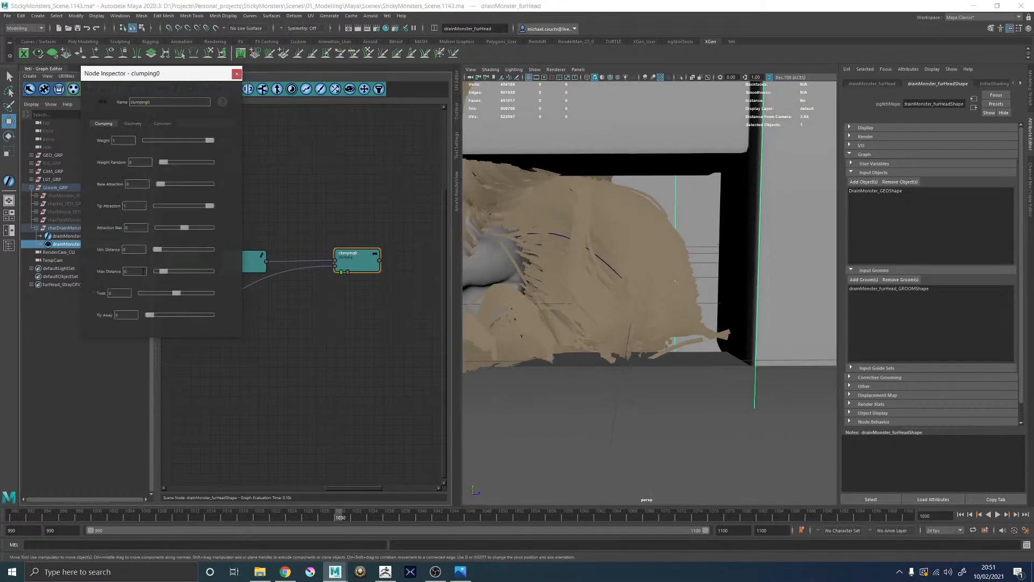
pyautogui.write('.05')
pyautogui.keyDown('alt'); pyautogui.moveTo(513, 288); pyautogui.dragTo(567, 277); pyautogui.keyUp('alt')
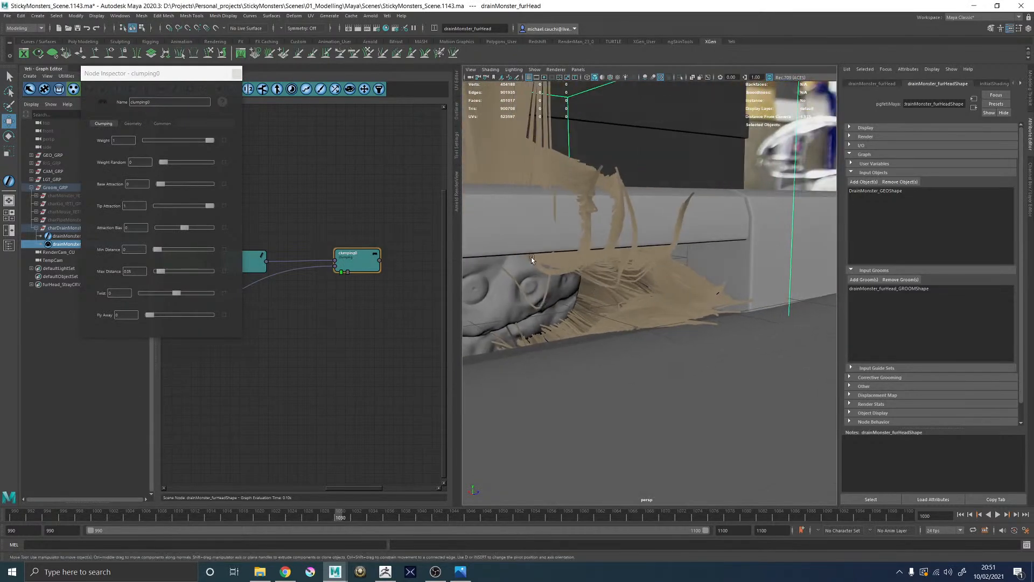
pyautogui.click(238, 74)
pyautogui.click(237, 74)
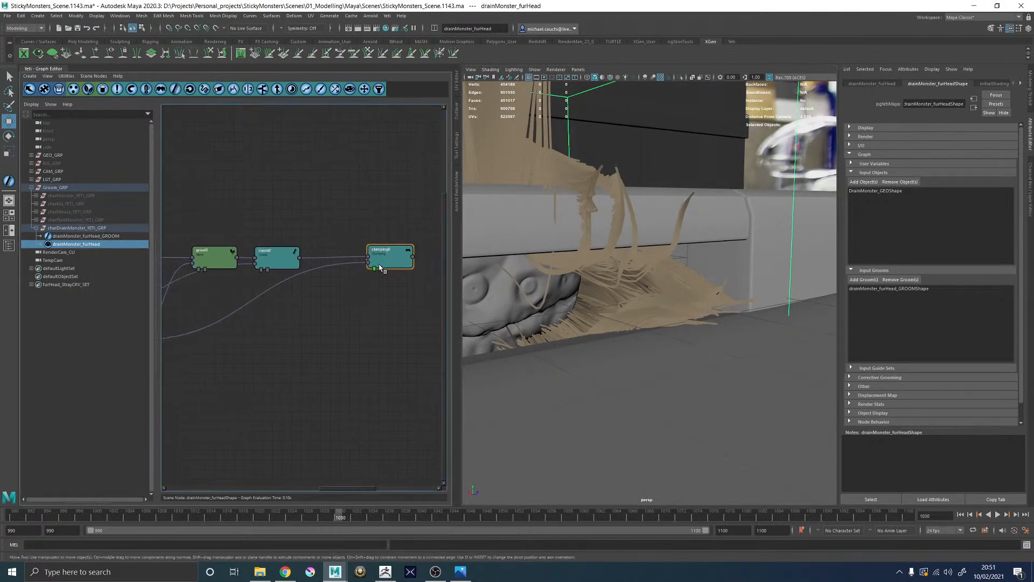
# Step: Bypass the clumping node and rearrange the graph to free space around the convert node
pyautogui.doubleClick(381, 267)
pyautogui.moveTo(393, 229); pyautogui.dragTo(354, 244, button='middle')
pyautogui.moveTo(354, 245); pyautogui.dragTo(332, 250)
pyautogui.scroll(-4, 282, 260)
pyautogui.keyDown('alt'); pyautogui.moveTo(282, 260); pyautogui.dragTo(356, 216, button='middle'); pyautogui.keyUp('alt')
pyautogui.moveTo(226, 328); pyautogui.dragTo(259, 347)
pyautogui.click(286, 362)
pyautogui.scroll(3, 329, 351)
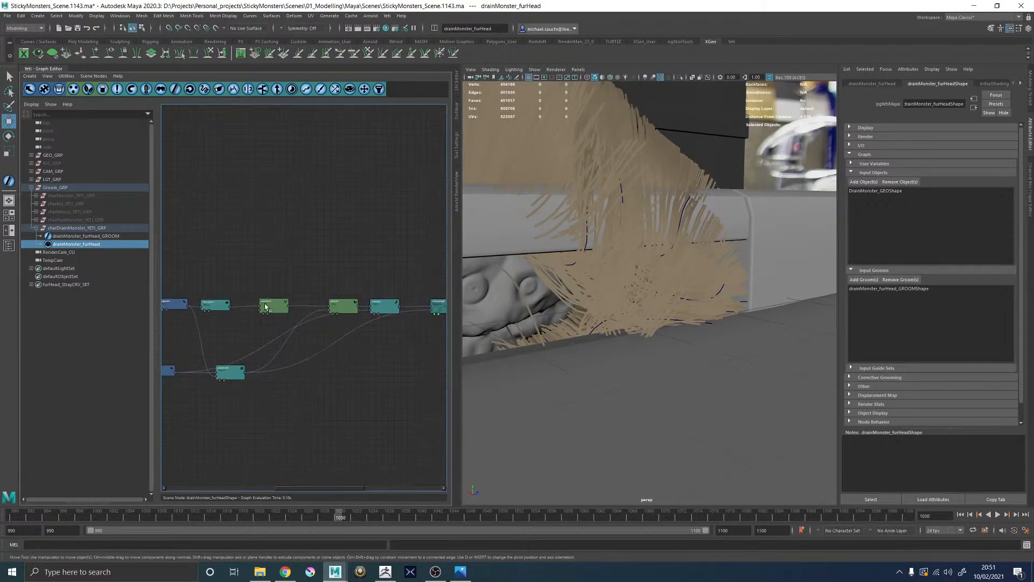
# Step: Duplicate the scatter, grow and comb nodes and place the copies as a second branch above the originals
pyautogui.moveTo(271, 305); pyautogui.dragTo(291, 304)
pyautogui.keyDown('alt'); pyautogui.moveTo(334, 277); pyautogui.dragTo(310, 276, button='middle'); pyautogui.keyUp('alt')
pyautogui.moveTo(226, 266); pyautogui.dragTo(325, 271)
pyautogui.hotkey('ctrl', 'd')
pyautogui.moveTo(264, 258); pyautogui.dragTo(367, 271)
pyautogui.moveTo(402, 270); pyautogui.dragTo(351, 270, button='middle')
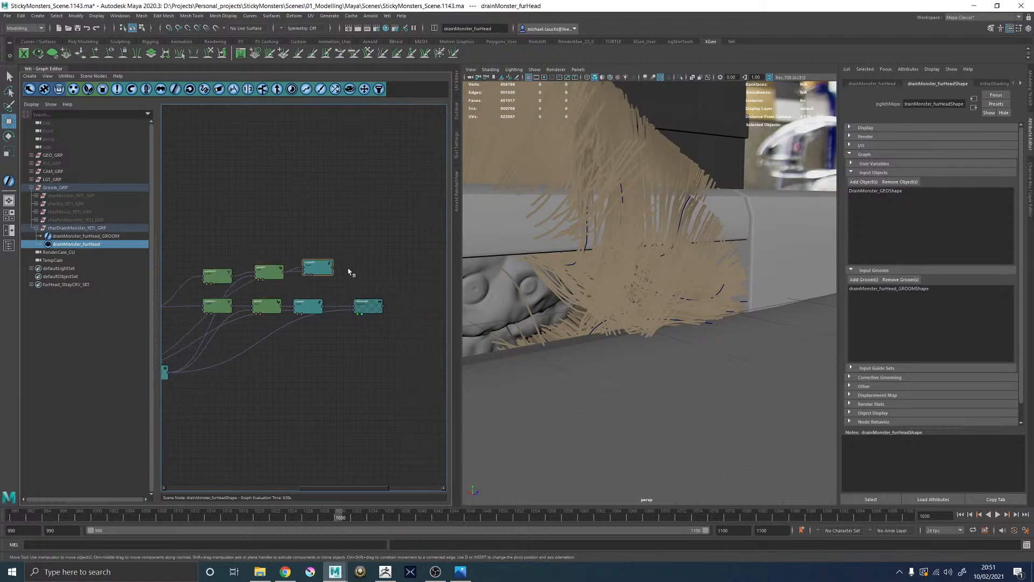
# Step: Add a Clumping node after the duplicated comb, feed the first clumping node into its second input and display its output
pyautogui.click(162, 89)
pyautogui.moveTo(360, 268); pyautogui.dragTo(439, 271)
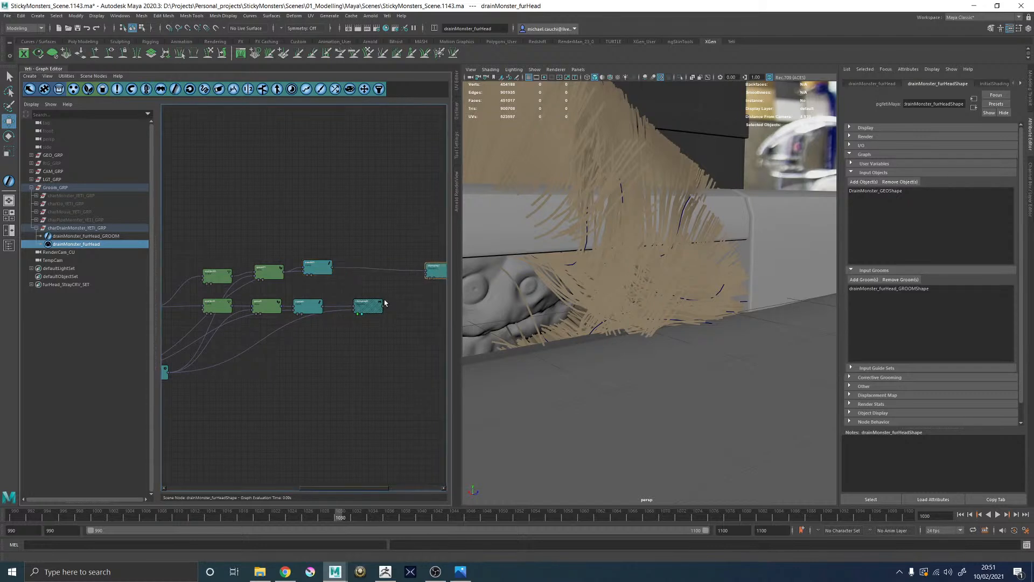
pyautogui.moveTo(384, 304); pyautogui.dragTo(428, 275)
pyautogui.click(429, 279)
pyautogui.keyDown('alt'); pyautogui.moveTo(379, 240); pyautogui.dragTo(356, 245, button='middle'); pyautogui.keyUp('alt')
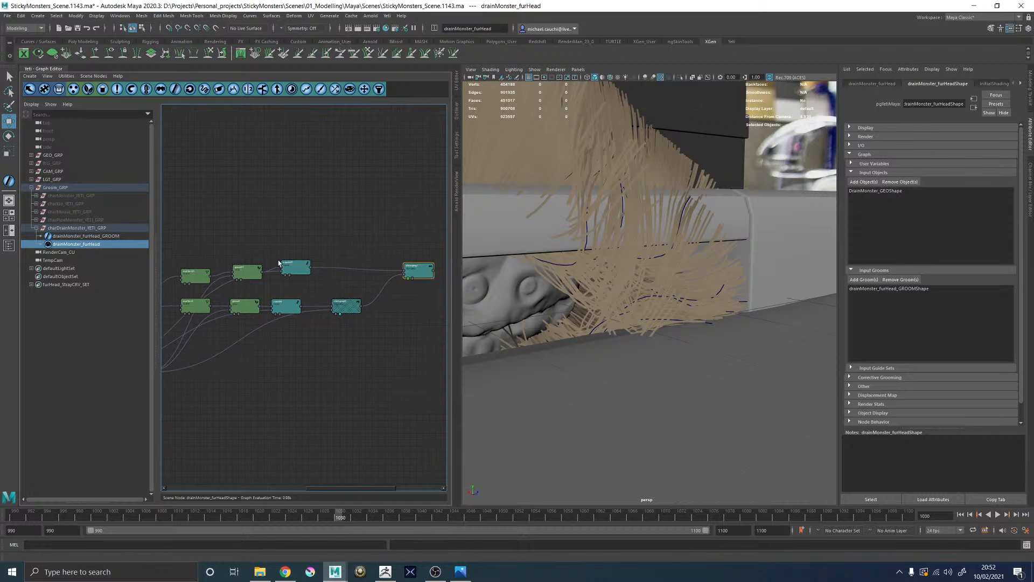
# Step: Line up the duplicated scatter and grow nodes and review the scatter01 settings against the fur at the curb
pyautogui.moveTo(190, 275); pyautogui.dragTo(193, 262)
pyautogui.click(250, 271)
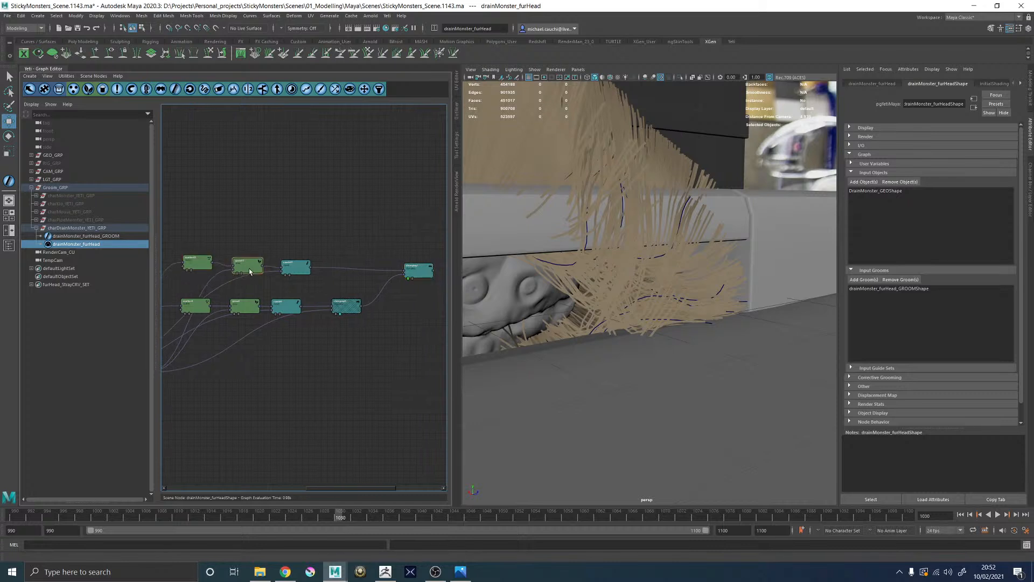
pyautogui.doubleClick(198, 262)
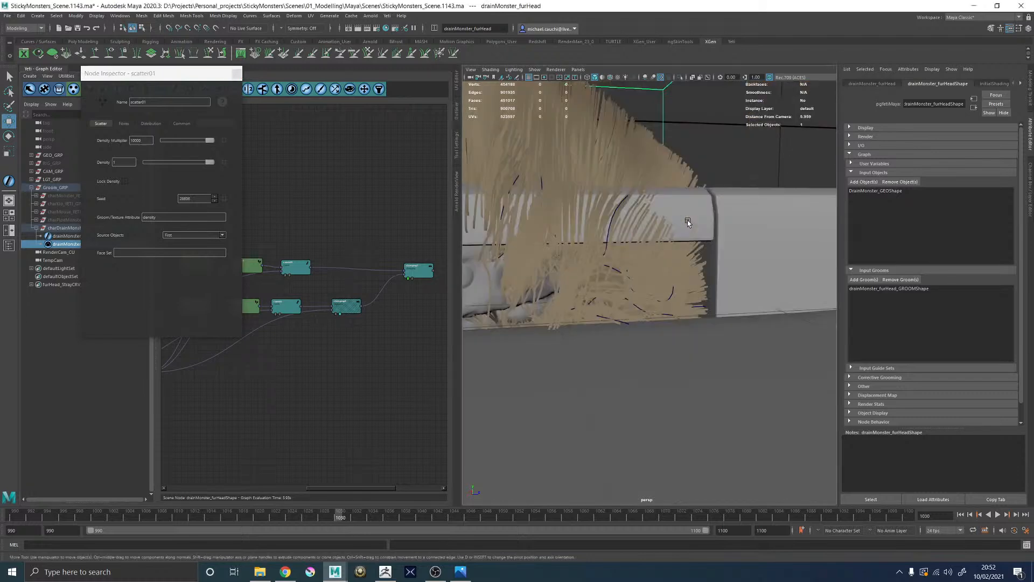
pyautogui.moveTo(688, 223)
pyautogui.keyDown('alt'); pyautogui.mouseDown()
pyautogui.moveTo(632, 228)
pyautogui.moveTo(690, 222)
pyautogui.mouseUp(); pyautogui.keyUp('alt')
pyautogui.keyDown('alt'); pyautogui.moveTo(690, 222); pyautogui.dragTo(641, 272, button='right'); pyautogui.keyUp('alt')
pyautogui.click(236, 74)
pyautogui.keyDown('alt'); pyautogui.moveTo(326, 255); pyautogui.dragTo(358, 262, button='middle'); pyautogui.keyUp('alt')
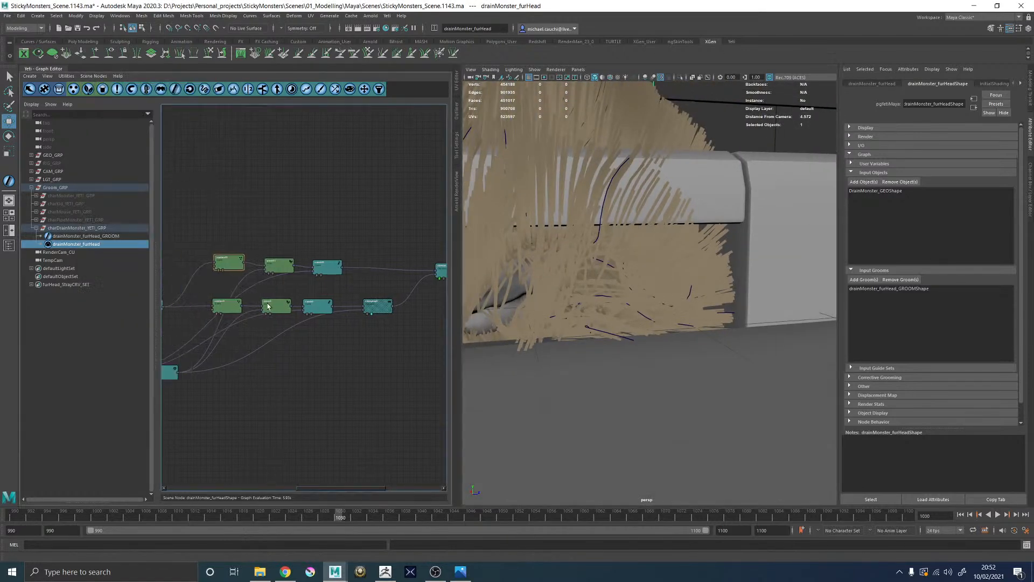
# Step: Change the density multiplier of the scatter01 node in the upper branch and close its inspector
pyautogui.doubleClick(226, 268)
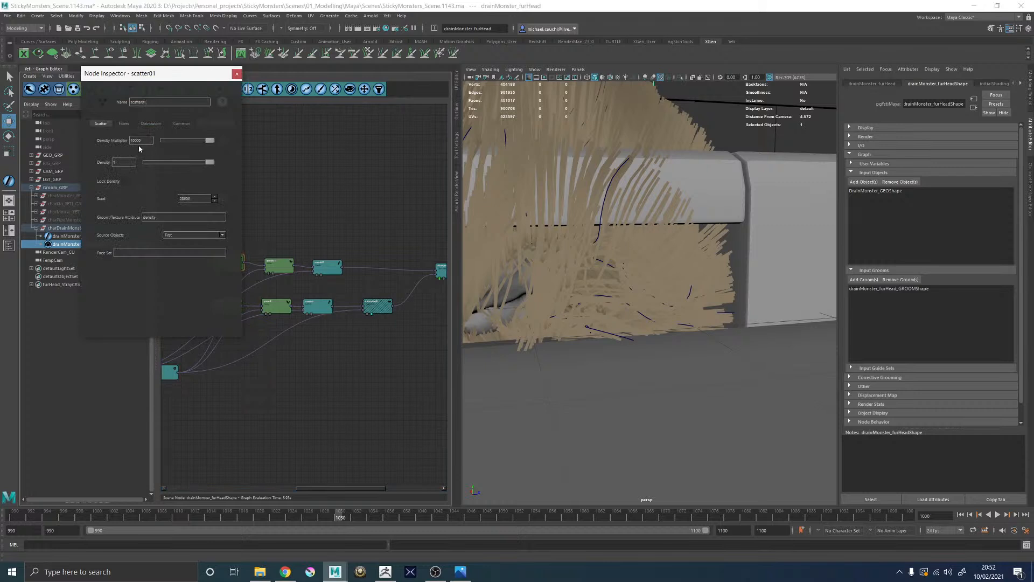
pyautogui.moveTo(135, 141); pyautogui.dragTo(124, 141)
pyautogui.write('2')
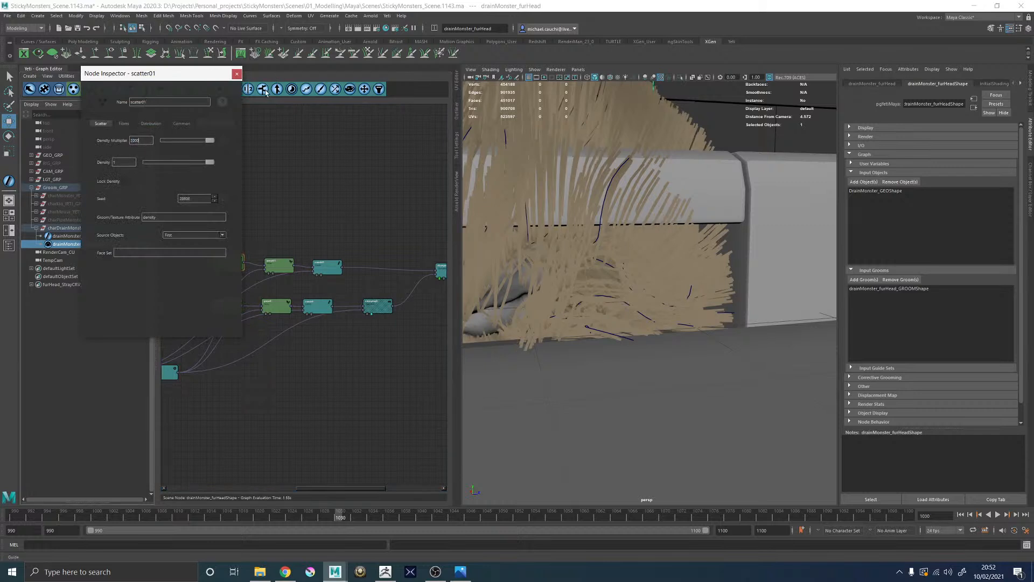
pyautogui.click(236, 73)
# Step: Set the density multiplier of the original scatter0 node to 200
pyautogui.doubleClick(223, 306)
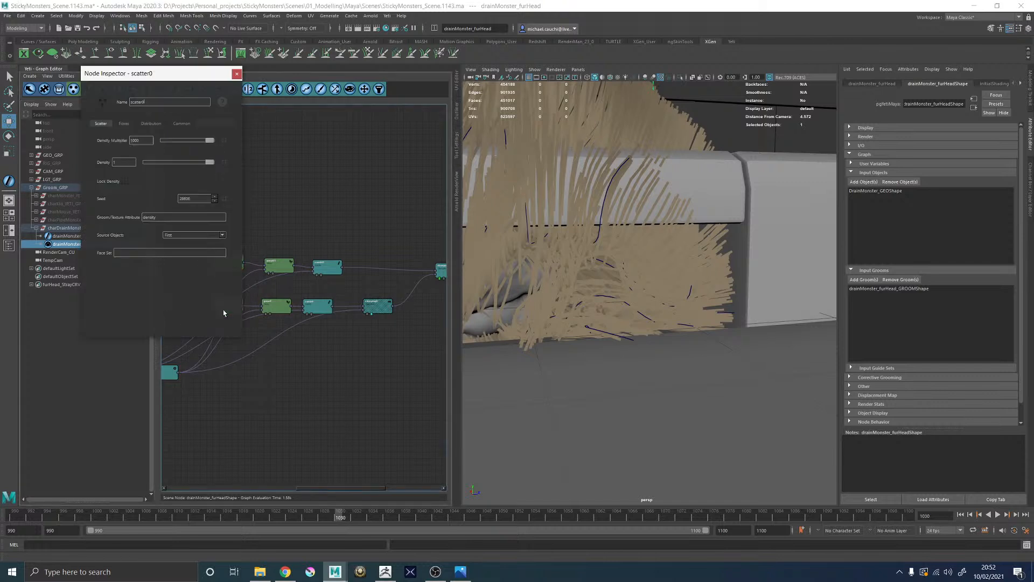
pyautogui.moveTo(130, 140); pyautogui.dragTo(135, 141)
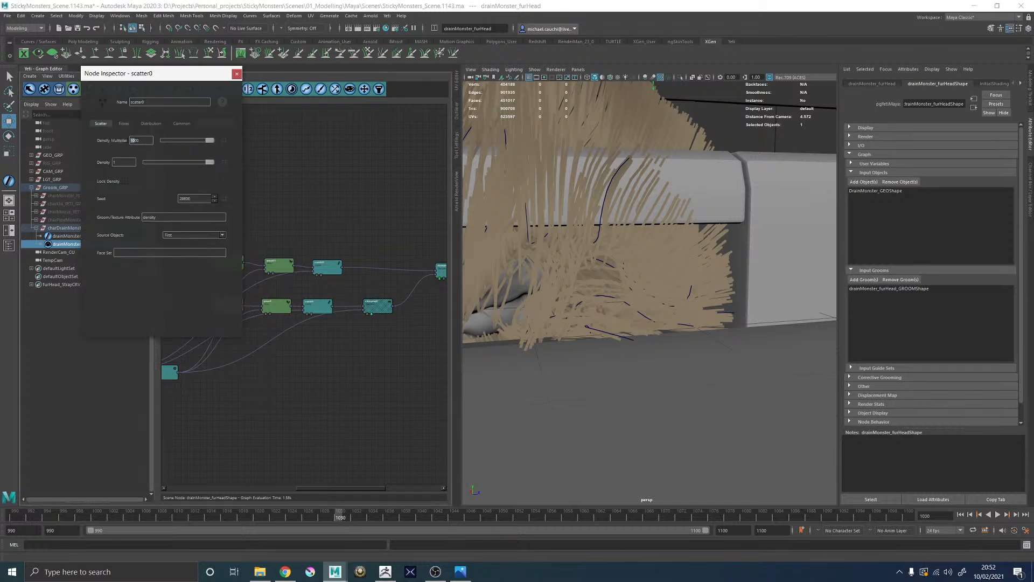
pyautogui.write('2')
pyautogui.press('Return')
# Step: Examine the fur at the curb's corner from nearby angles and select the final clumping node
pyautogui.keyDown('alt'); pyautogui.moveTo(658, 277); pyautogui.dragTo(666, 279); pyautogui.keyUp('alt')
pyautogui.keyDown('alt'); pyautogui.moveTo(418, 263); pyautogui.dragTo(389, 260, button='middle'); pyautogui.keyUp('alt')
pyautogui.click(420, 270)
pyautogui.keyDown('alt'); pyautogui.moveTo(603, 244); pyautogui.dragTo(613, 247); pyautogui.keyUp('alt')
pyautogui.moveTo(298, 269); pyautogui.dragTo(305, 268)
pyautogui.click(415, 272)
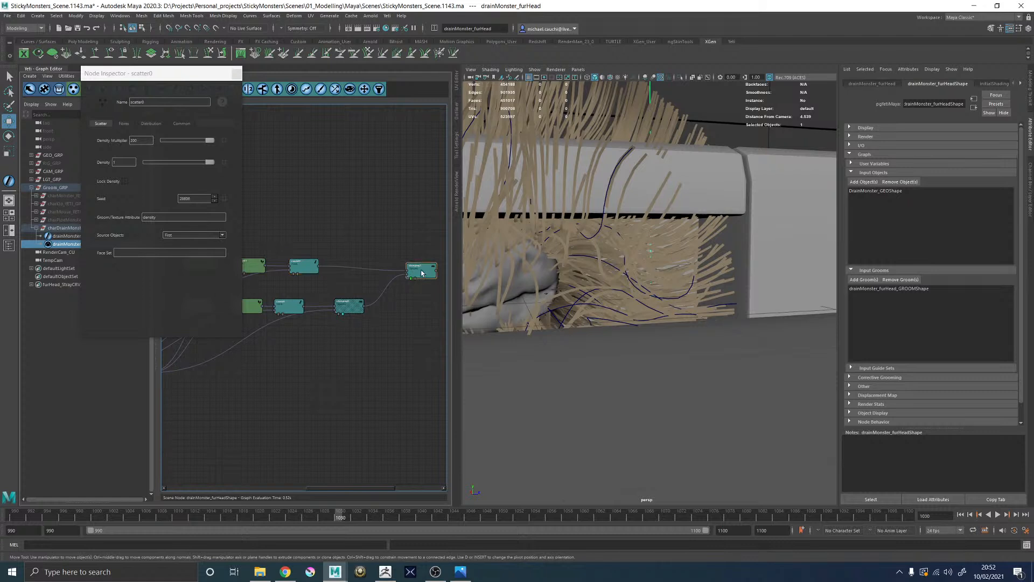
# Step: Set the base attraction of the clumping1 node to 0 and close its inspector
pyautogui.moveTo(187, 186); pyautogui.dragTo(160, 184)
pyautogui.keyDown('alt'); pyautogui.moveTo(585, 243); pyautogui.dragTo(647, 251); pyautogui.keyUp('alt')
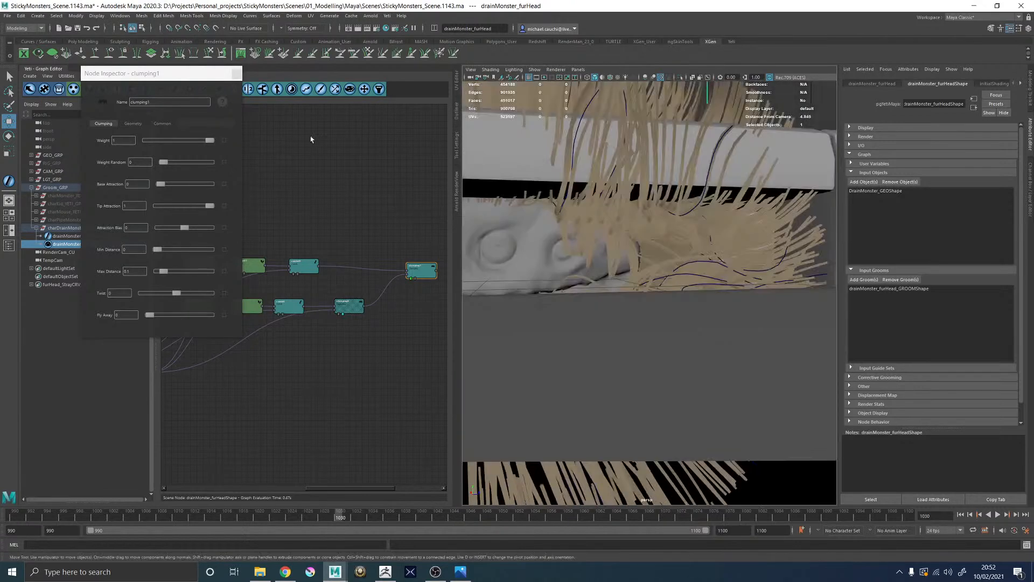
pyautogui.click(236, 74)
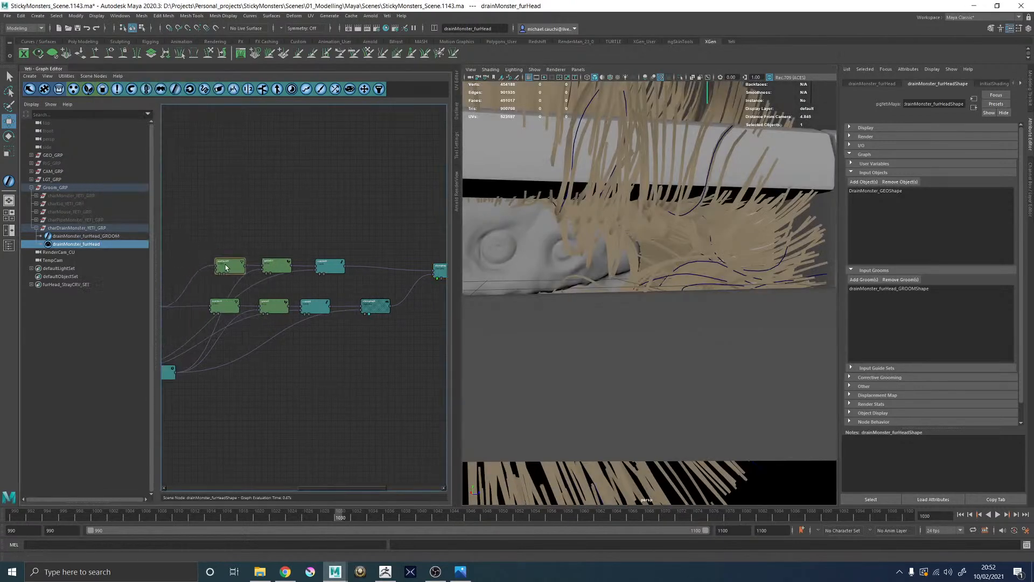
# Step: Duplicate the upper branch's three nodes as another branch above it and feed the copy and the existing clumping into a new clumping node
pyautogui.moveTo(190, 200); pyautogui.dragTo(363, 281)
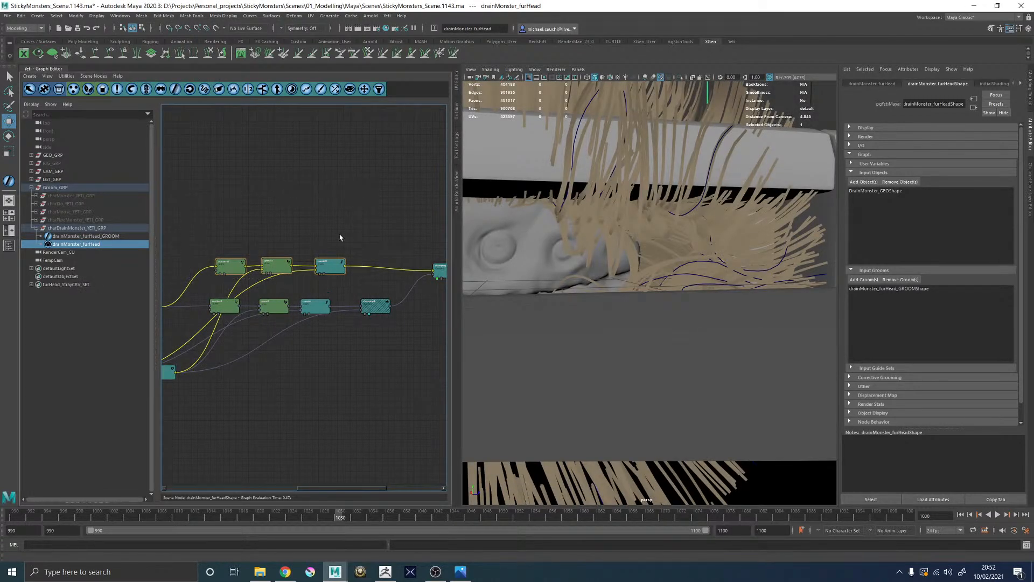
pyautogui.hotkey('ctrl', 'd')
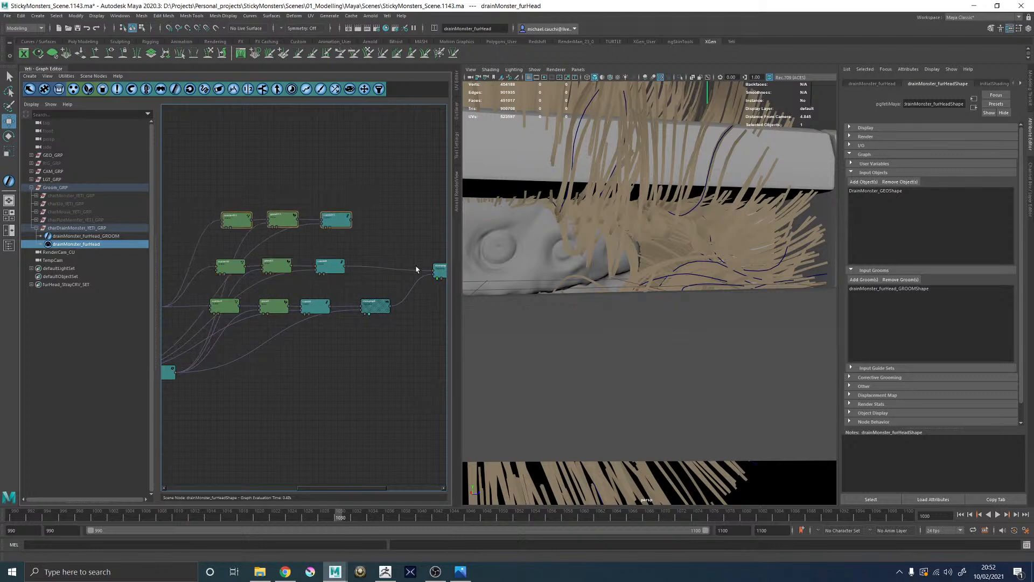
pyautogui.moveTo(403, 269); pyautogui.dragTo(315, 269, button='middle')
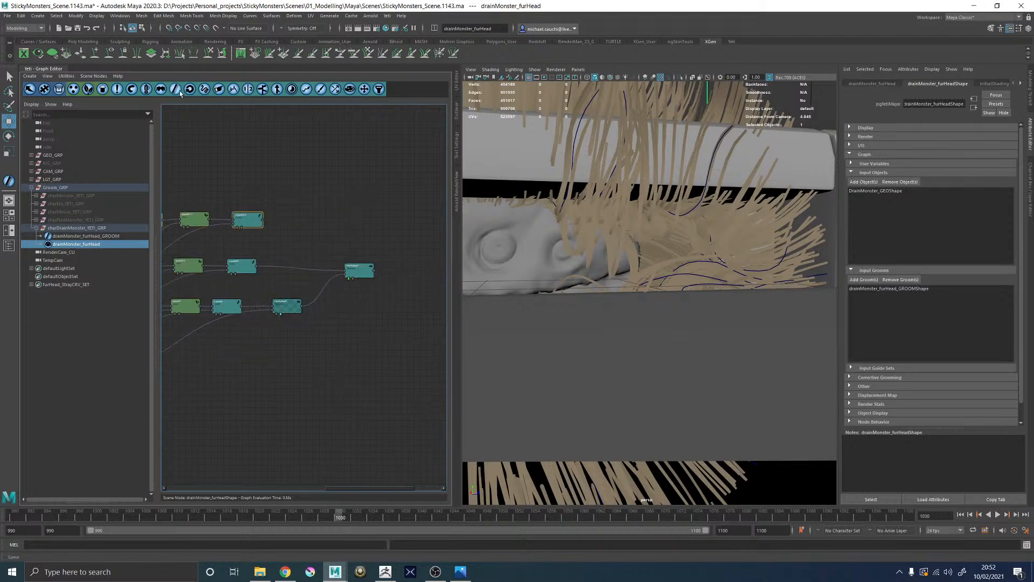
pyautogui.click(161, 90)
pyautogui.moveTo(287, 218); pyautogui.dragTo(422, 224)
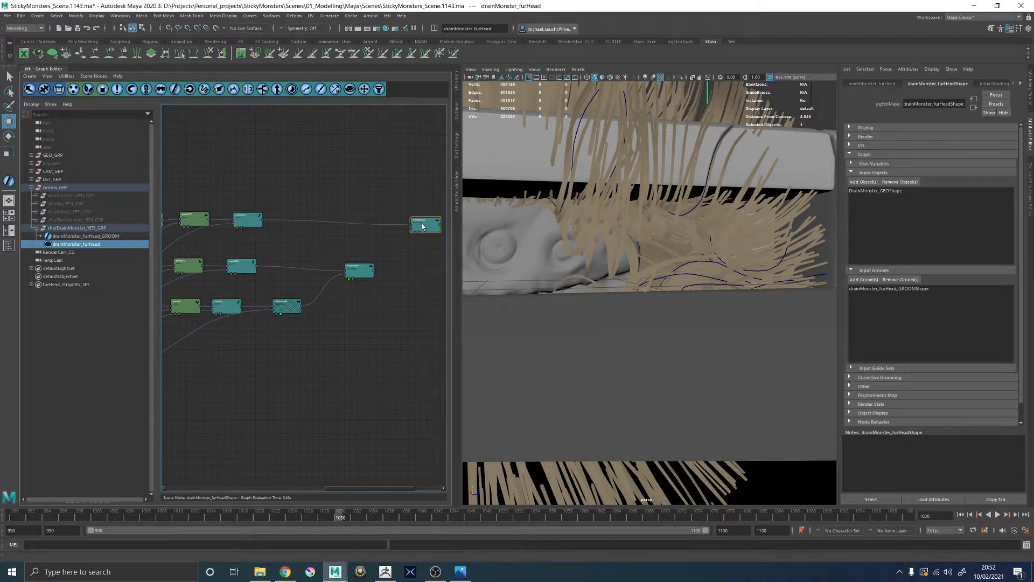
pyautogui.moveTo(373, 269); pyautogui.dragTo(408, 230)
pyautogui.moveTo(375, 273); pyautogui.dragTo(411, 228)
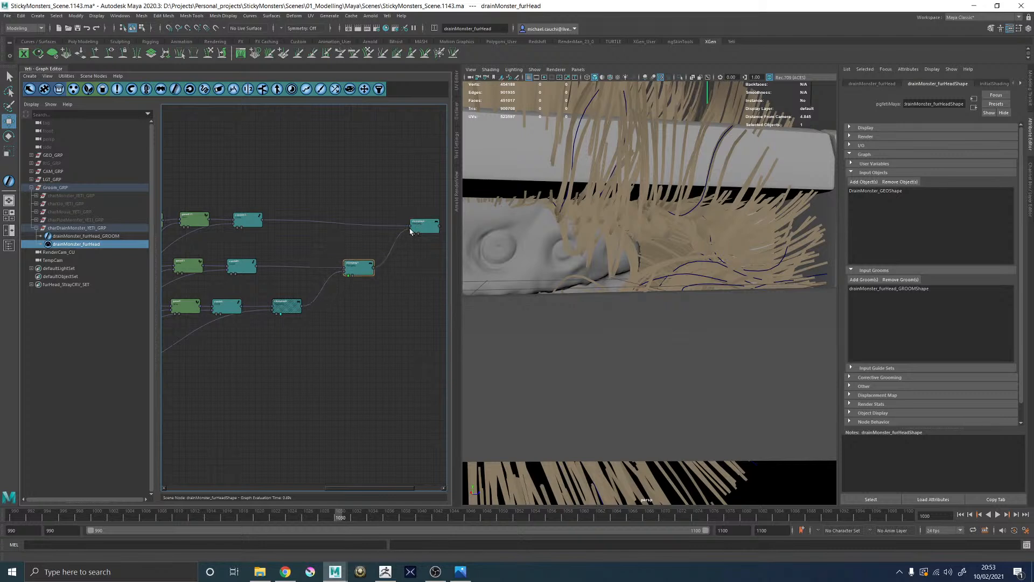
pyautogui.click(419, 231)
# Step: Check the output of each node in the new top branch, from its scatter to its last node, against the curb
pyautogui.keyDown('alt'); pyautogui.moveTo(292, 165); pyautogui.dragTo(315, 164, button='middle'); pyautogui.keyUp('alt')
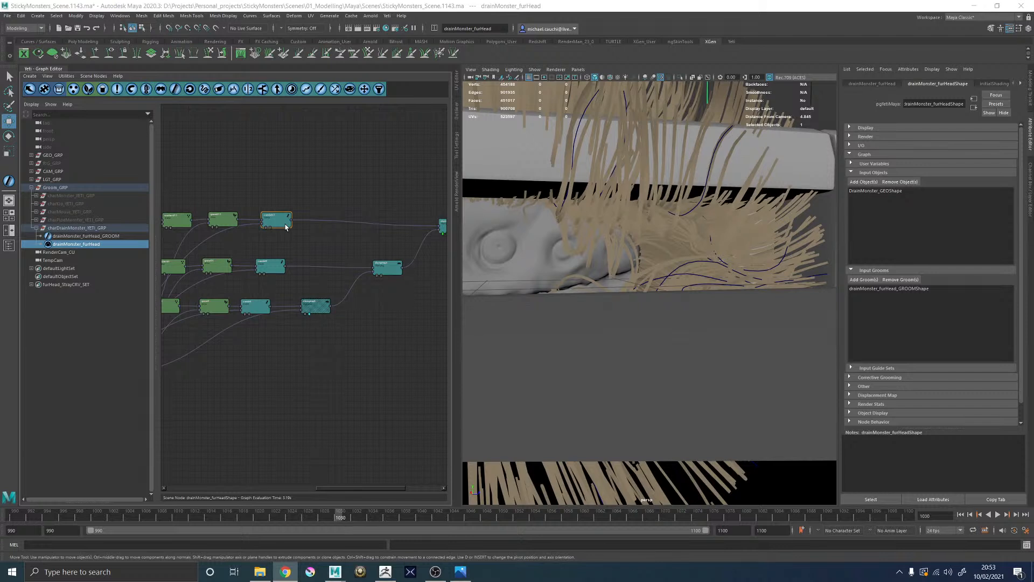
pyautogui.keyDown('alt'); pyautogui.moveTo(244, 195); pyautogui.dragTo(322, 196, button='middle'); pyautogui.keyUp('alt')
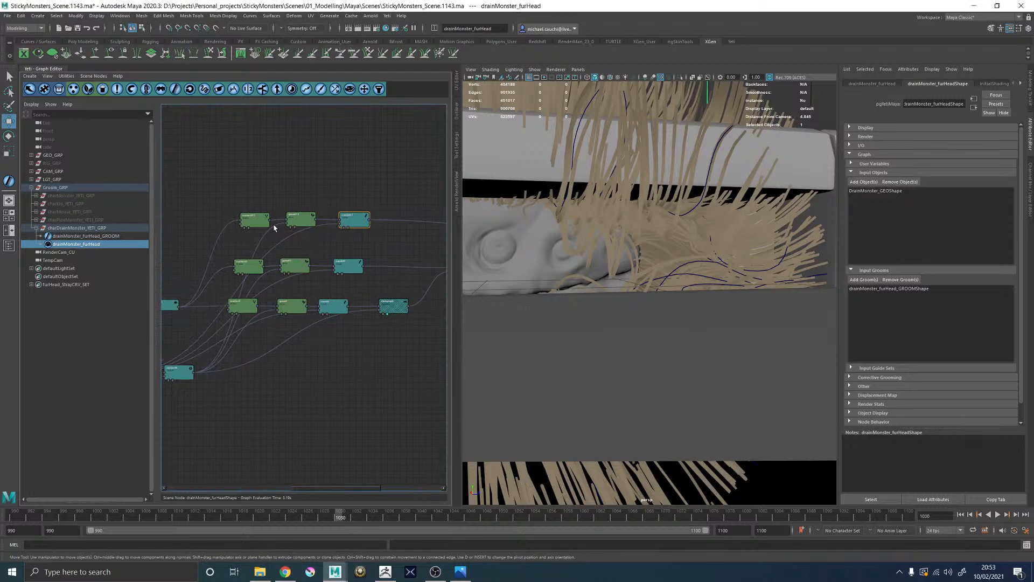
pyautogui.click(259, 226)
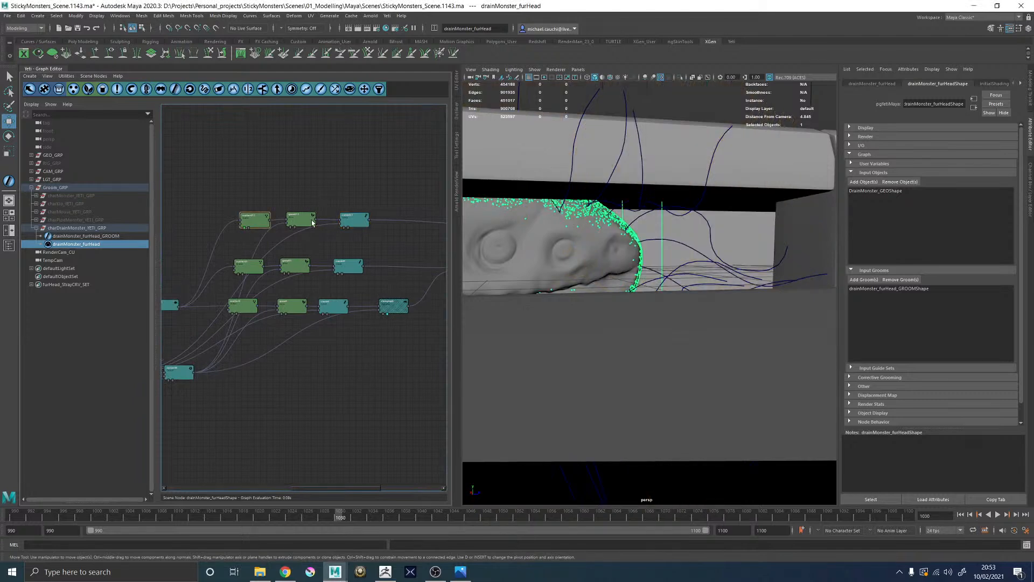
pyautogui.click(291, 228)
pyautogui.click(351, 220)
pyautogui.keyDown('alt'); pyautogui.moveTo(400, 190); pyautogui.dragTo(275, 189, button='middle'); pyautogui.keyUp('alt')
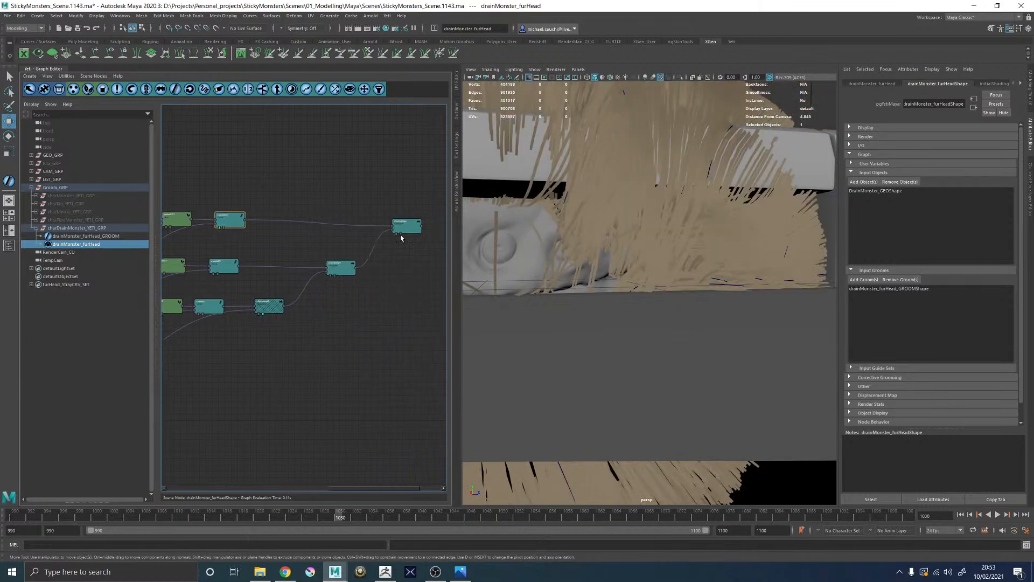
# Step: Raise the density multiplier of the scatter011 node and check the fur at the top branch's last node
pyautogui.click(214, 272)
pyautogui.keyDown('alt'); pyautogui.moveTo(258, 227); pyautogui.dragTo(350, 226, button='middle'); pyautogui.keyUp('alt')
pyautogui.doubleClick(228, 223)
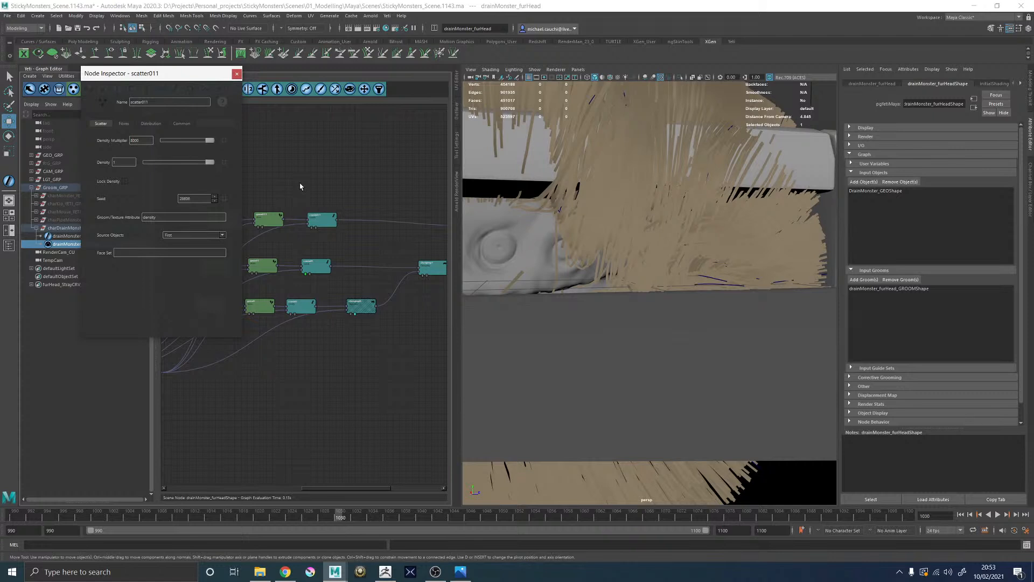
pyautogui.click(237, 73)
pyautogui.keyDown('alt'); pyautogui.moveTo(323, 224); pyautogui.dragTo(276, 226, button='middle'); pyautogui.keyUp('alt')
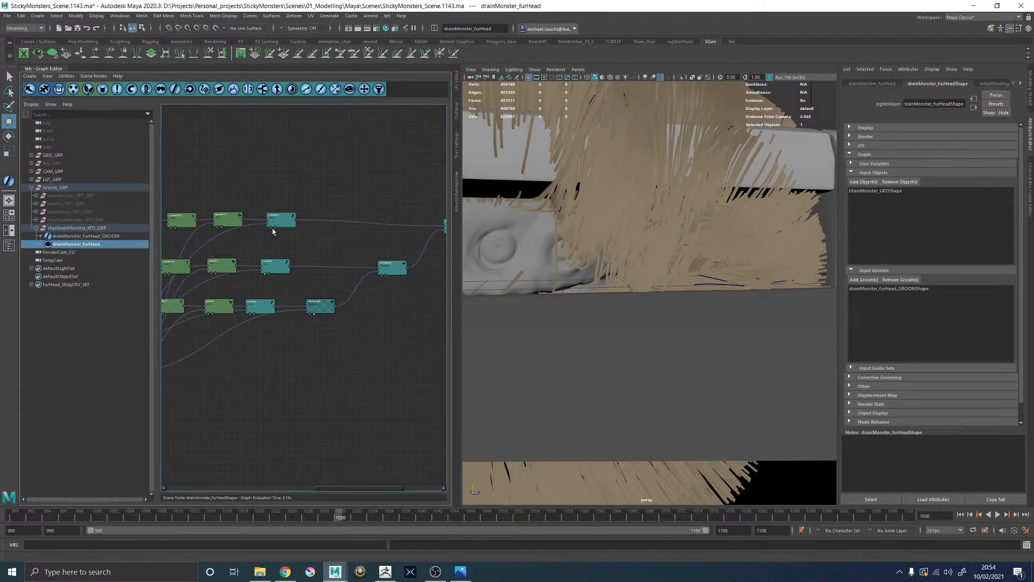
pyautogui.doubleClick(277, 223)
pyautogui.click(237, 73)
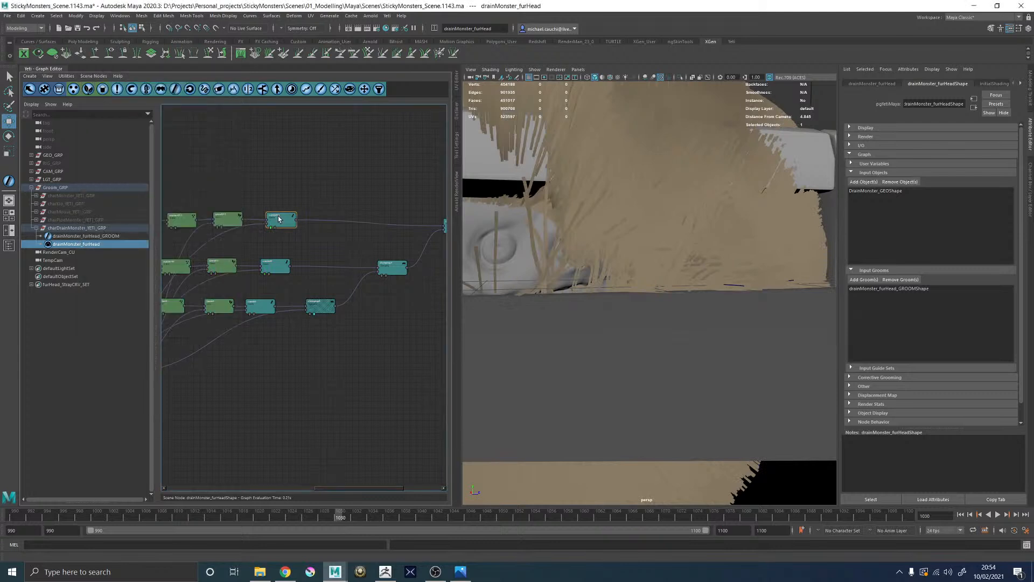
# Step: Insert a width node after the last node of the top branch and open its settings
pyautogui.click(364, 88)
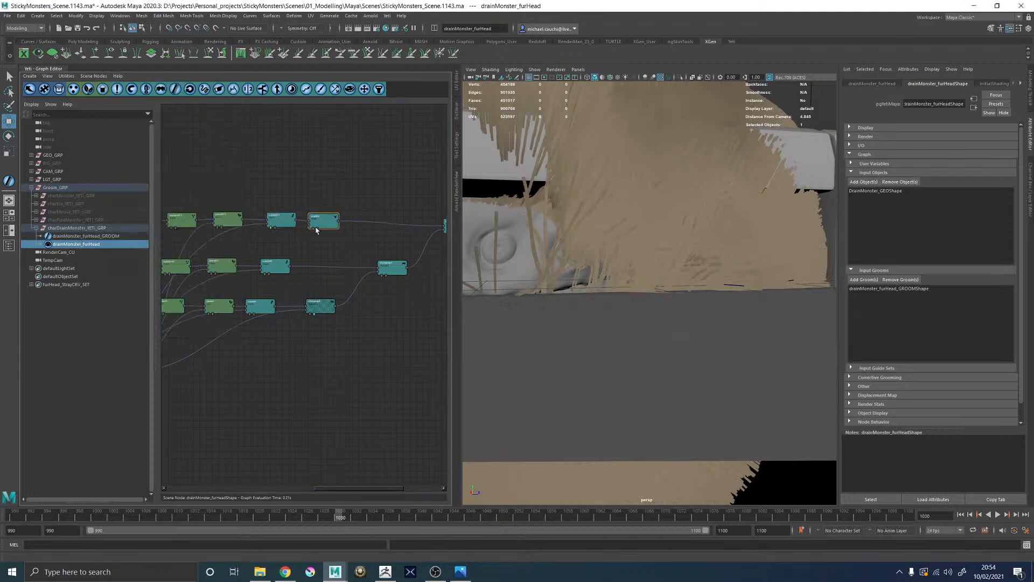
pyautogui.click(314, 229)
pyautogui.doubleClick(317, 222)
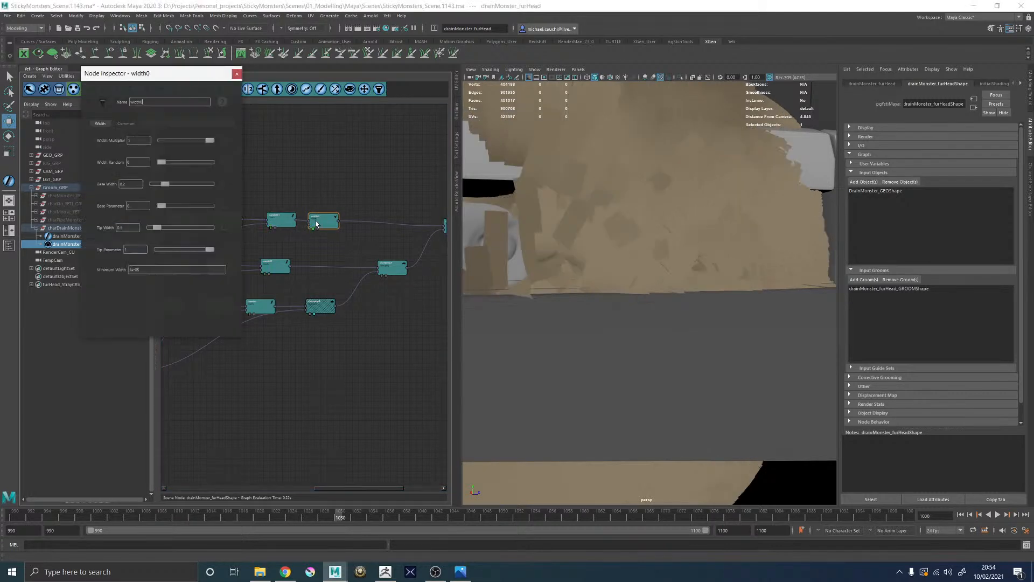
# Step: Set the width0 node's base width to 1, tip width to 0.2 and base parameter to 0.71
pyautogui.moveTo(166, 185); pyautogui.dragTo(316, 182)
pyautogui.click(138, 227)
pyautogui.press('Return')
pyautogui.click(196, 205)
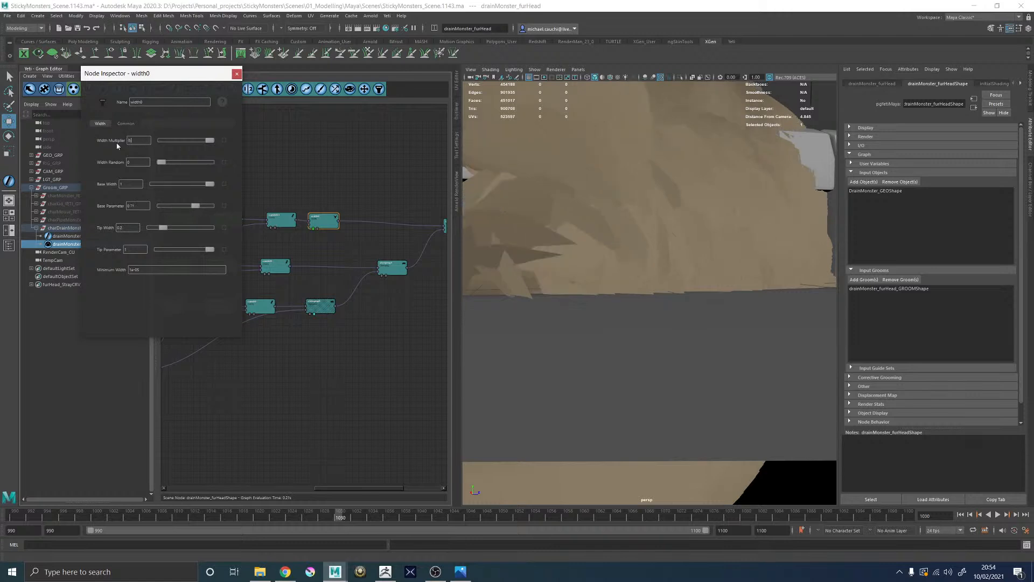
# Step: Reduce the width0 node's width multiplier to 0.01 and inspect the strands closely at the curb
pyautogui.press('Return')
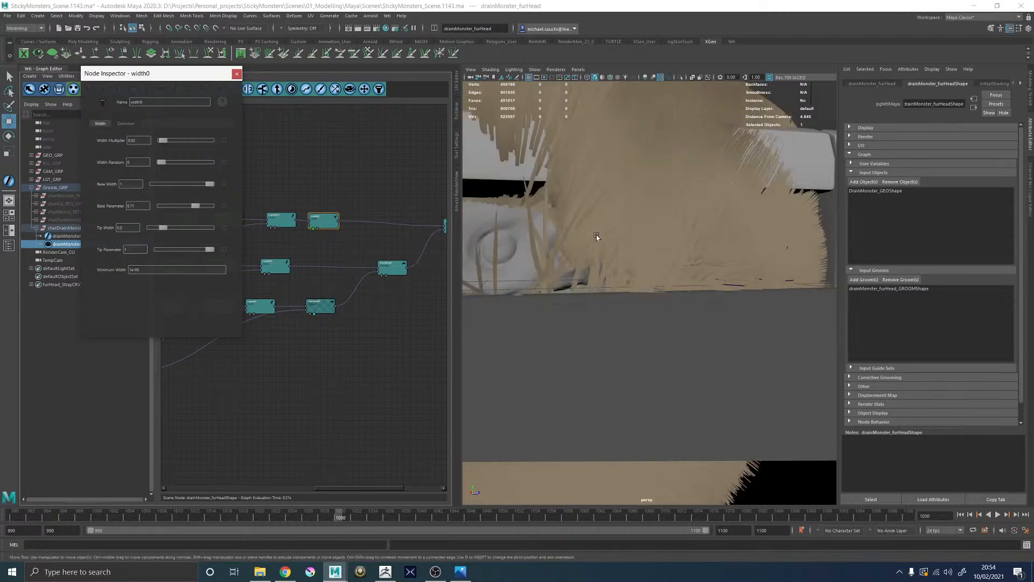
pyautogui.keyDown('alt'); pyautogui.moveTo(549, 225); pyautogui.dragTo(579, 225); pyautogui.keyUp('alt')
pyautogui.click(143, 140)
pyautogui.write('1')
pyautogui.press('Return')
pyautogui.keyDown('alt'); pyautogui.moveTo(512, 155); pyautogui.dragTo(628, 279); pyautogui.keyUp('alt')
pyautogui.keyDown('alt'); pyautogui.moveTo(628, 278); pyautogui.dragTo(722, 305, button='right'); pyautogui.keyUp('alt')
pyautogui.keyDown('alt'); pyautogui.moveTo(648, 248); pyautogui.dragTo(670, 260); pyautogui.keyUp('alt')
# Step: Try smaller width multipliers on the width0 node, down to 0.002, while checking the fur over the curb
pyautogui.click(141, 142)
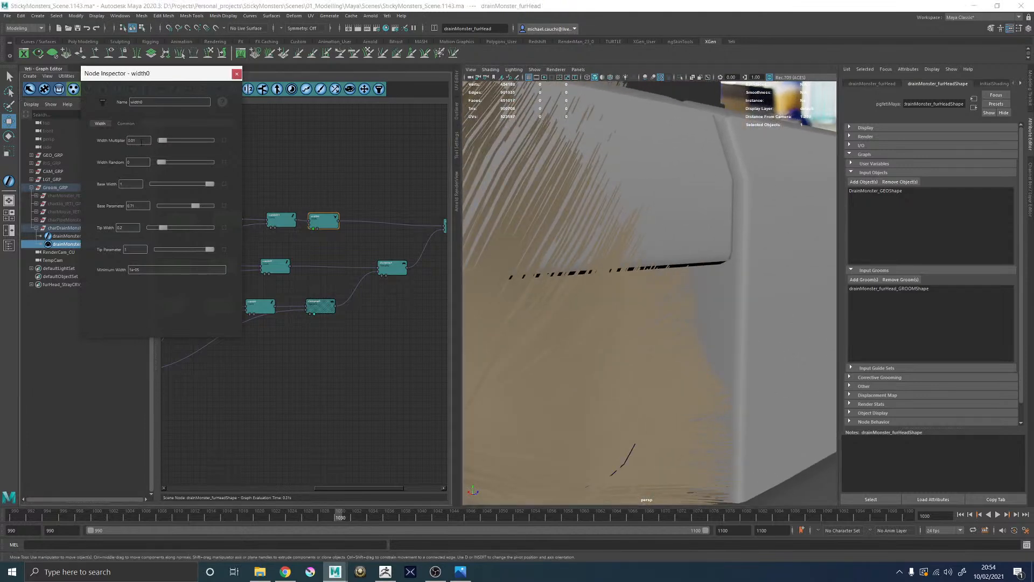
pyautogui.press('Return')
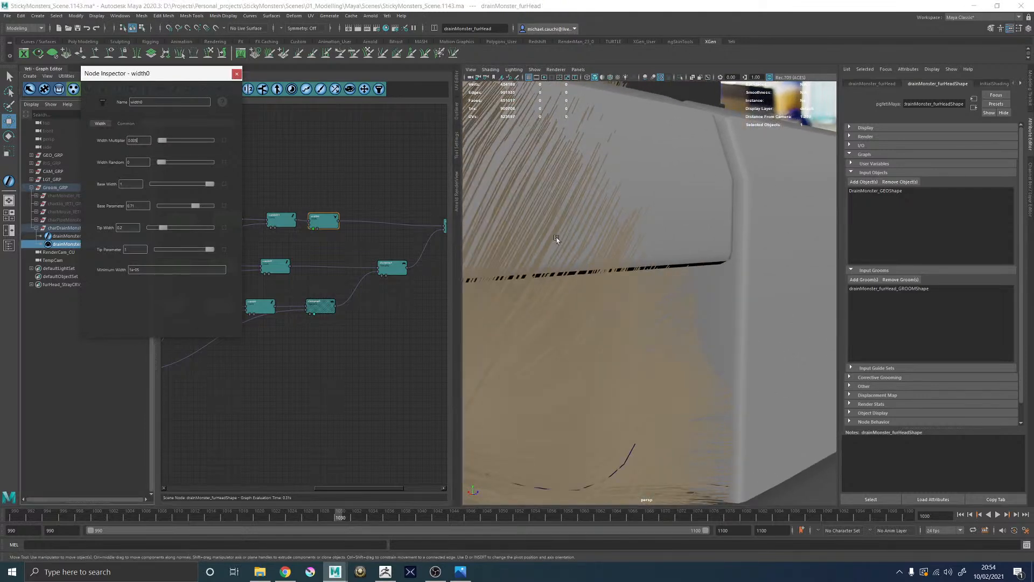
pyautogui.scroll(-5, 637, 266)
pyautogui.keyDown('alt'); pyautogui.moveTo(637, 266); pyautogui.dragTo(731, 236, button='middle'); pyautogui.keyUp('alt')
pyautogui.click(141, 141)
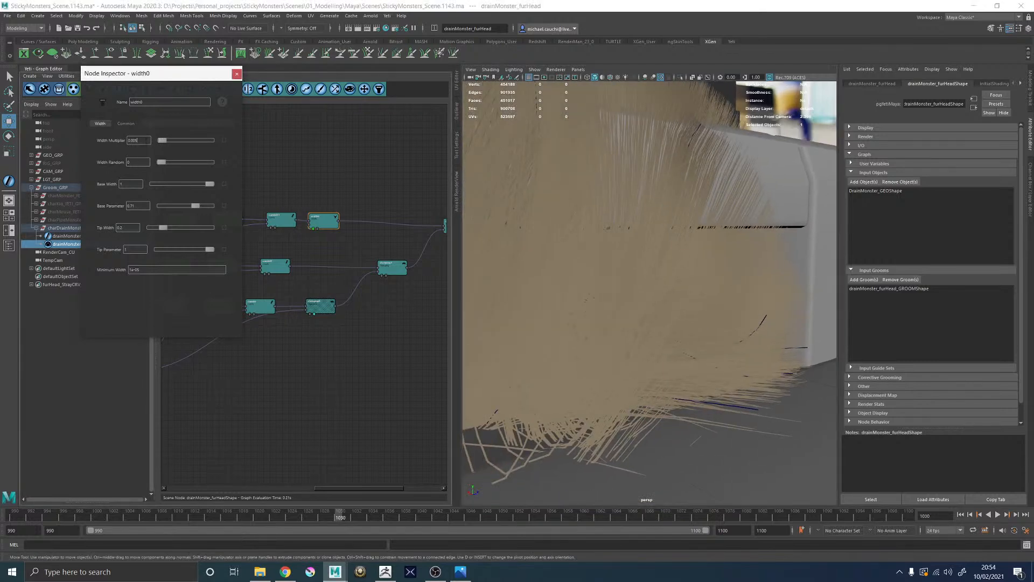
pyautogui.press('BackSpace')
pyautogui.write('2')
pyautogui.press('Return')
pyautogui.scroll(-5, 679, 296)
pyautogui.keyDown('alt'); pyautogui.moveTo(684, 300); pyautogui.dragTo(637, 301); pyautogui.keyUp('alt')
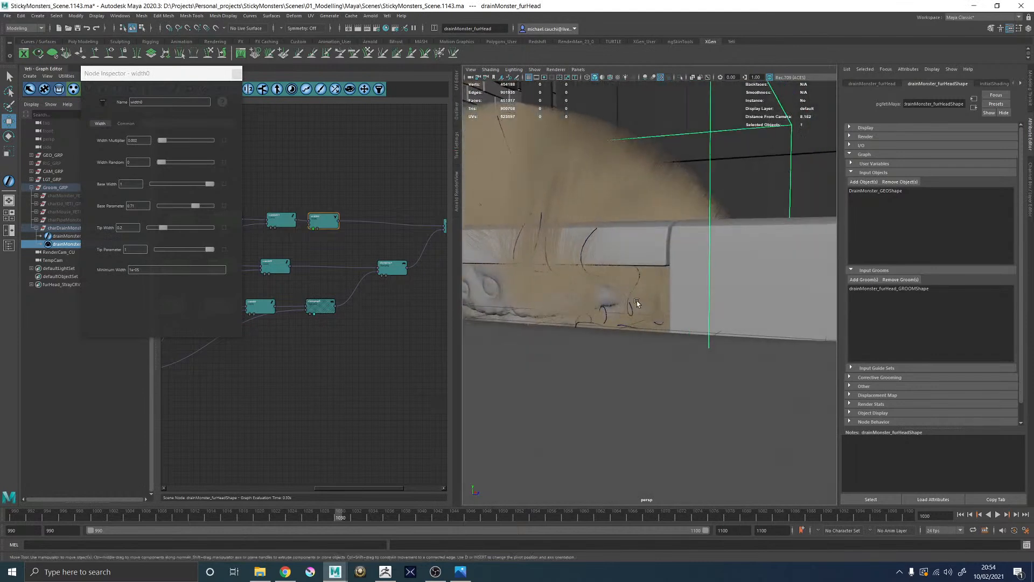
# Step: Set the width0 node's width multiplier back to 0.01 and raise its tip width to about 0.42
pyautogui.click(146, 141)
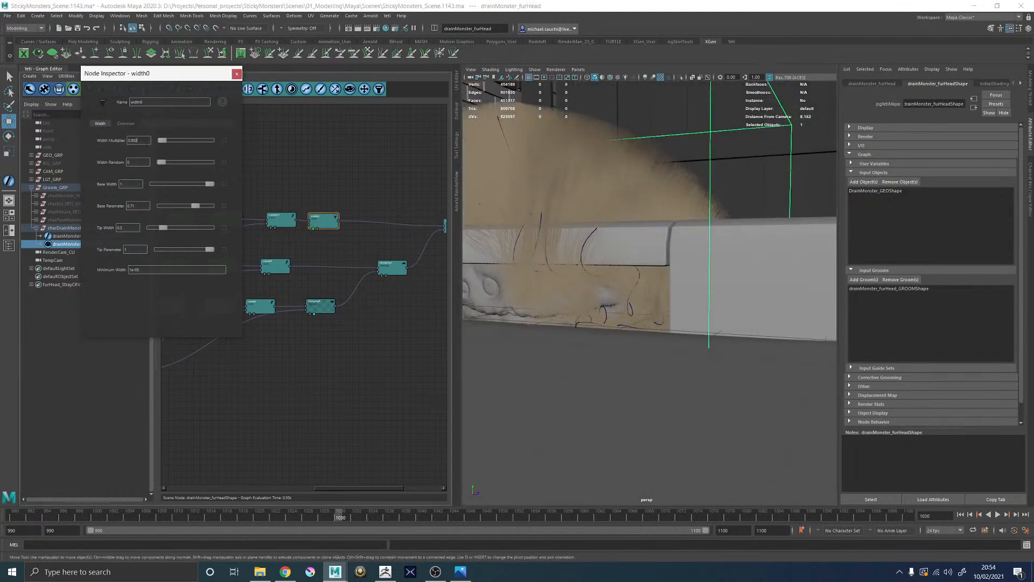
pyautogui.write('0.01')
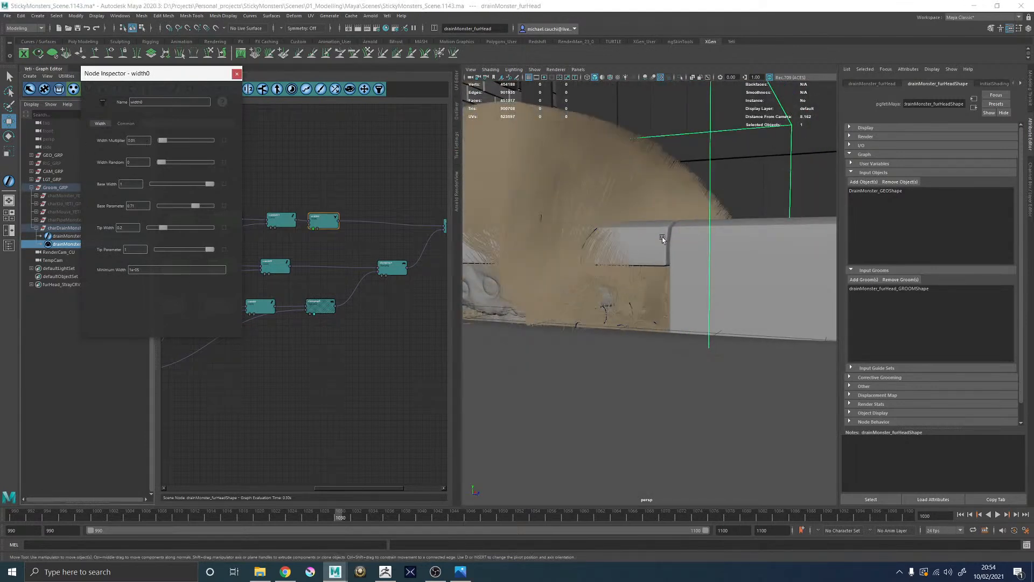
pyautogui.keyDown('alt'); pyautogui.moveTo(663, 239); pyautogui.dragTo(649, 234); pyautogui.keyUp('alt')
pyautogui.keyDown('alt'); pyautogui.moveTo(649, 234); pyautogui.dragTo(705, 268, button='right'); pyautogui.keyUp('alt')
pyautogui.keyDown('alt'); pyautogui.moveTo(705, 267); pyautogui.dragTo(681, 276); pyautogui.keyUp('alt')
pyautogui.moveTo(167, 230); pyautogui.dragTo(180, 229)
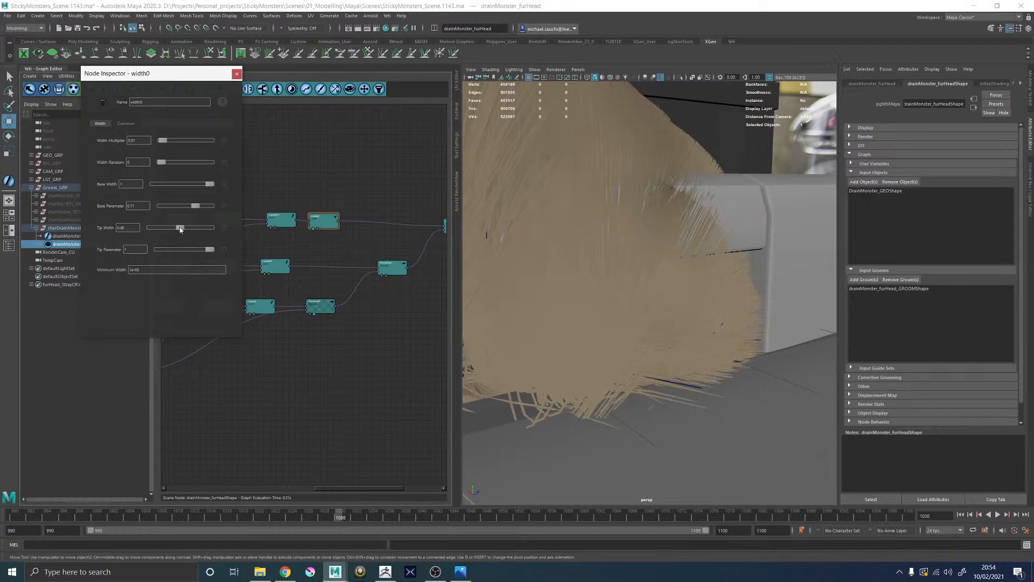
pyautogui.moveTo(646, 298)
pyautogui.keyDown('alt'); pyautogui.mouseDown()
pyautogui.moveTo(619, 315)
pyautogui.moveTo(634, 308)
pyautogui.mouseUp(); pyautogui.keyUp('alt')
# Step: Display the final clumping node's result and examine the fur around the curb up close
pyautogui.keyDown('alt'); pyautogui.moveTo(426, 213); pyautogui.dragTo(326, 216, button='middle'); pyautogui.keyUp('alt')
pyautogui.click(348, 231)
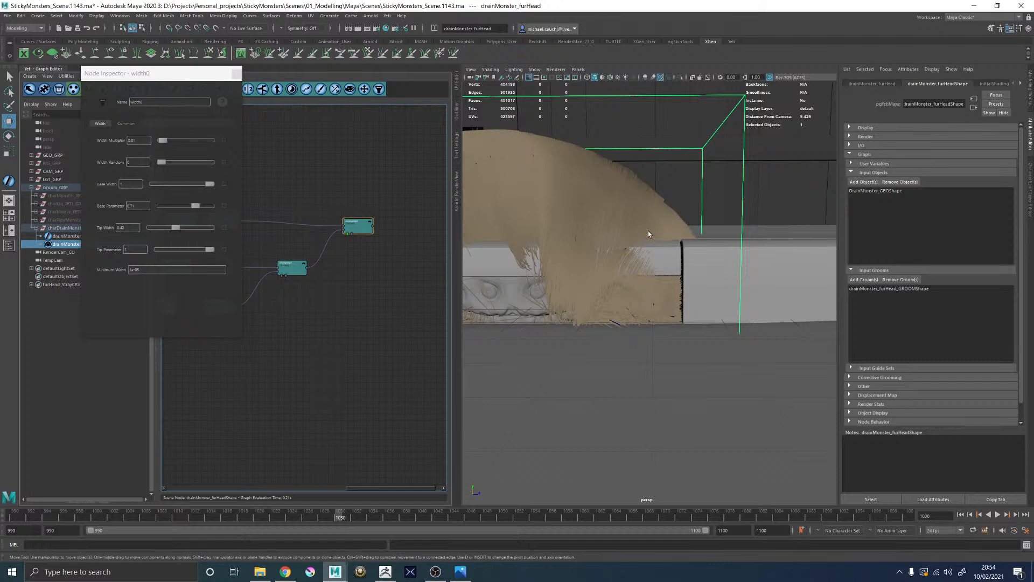
pyautogui.keyDown('alt'); pyautogui.moveTo(614, 233); pyautogui.dragTo(685, 245); pyautogui.keyUp('alt')
pyautogui.keyDown('alt'); pyautogui.moveTo(686, 245); pyautogui.dragTo(773, 294, button='right'); pyautogui.keyUp('alt')
pyautogui.keyDown('alt'); pyautogui.moveTo(773, 295); pyautogui.dragTo(671, 290); pyautogui.keyUp('alt')
# Step: Enable Lock Density on the middle branch's scatter01 node and close its inspector
pyautogui.keyDown('alt'); pyautogui.moveTo(284, 311); pyautogui.dragTo(350, 296, button='middle'); pyautogui.keyUp('alt')
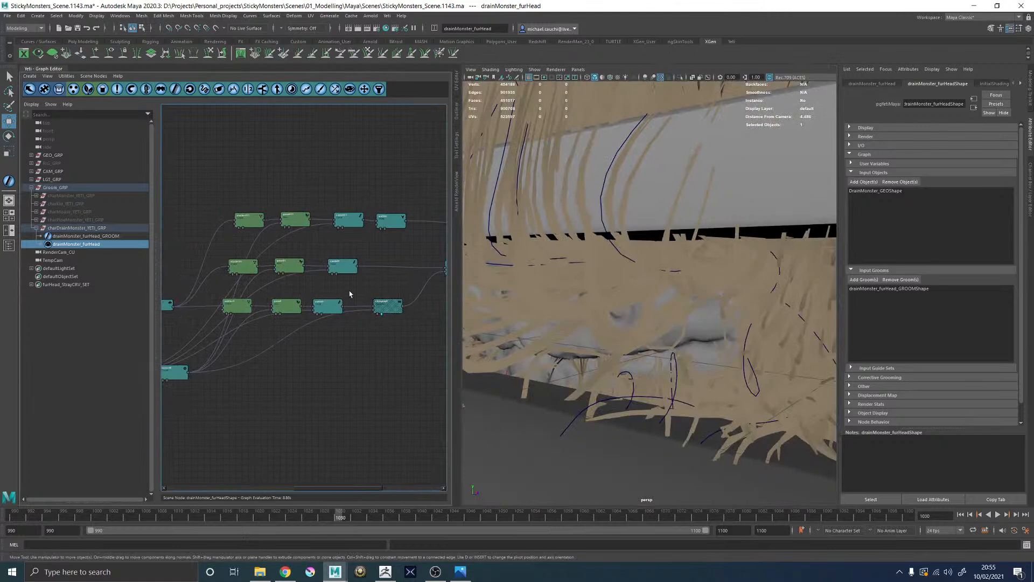
pyautogui.doubleClick(236, 270)
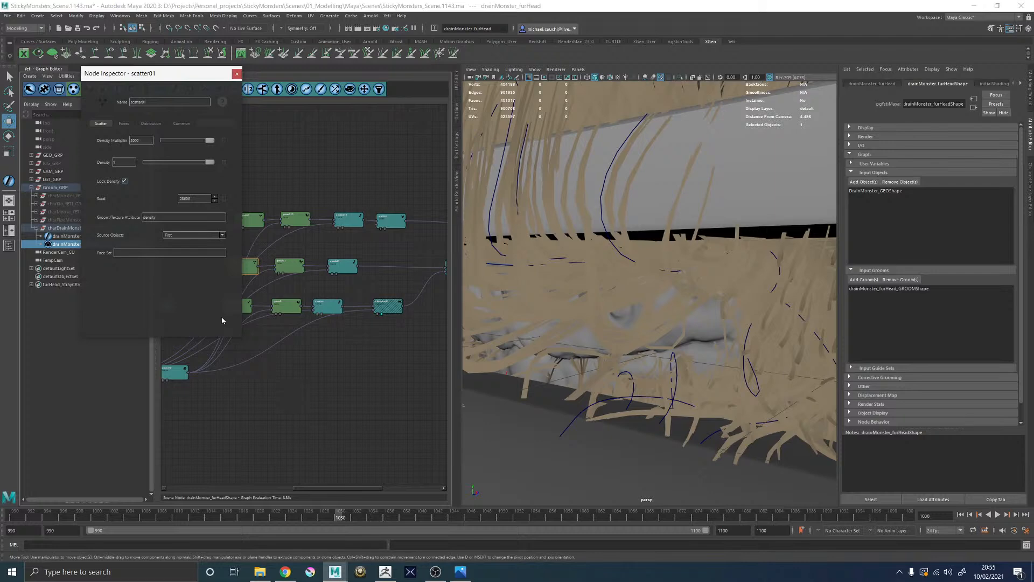
pyautogui.click(221, 320)
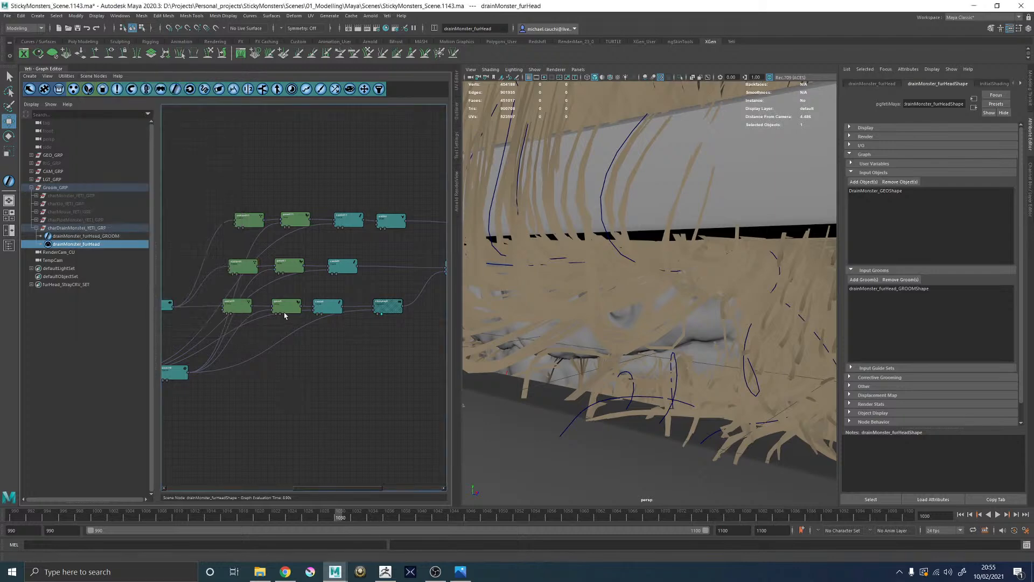
# Step: Compare the scattered points and node details of scatter01 and scatter011 in the two upper branches
pyautogui.click(233, 273)
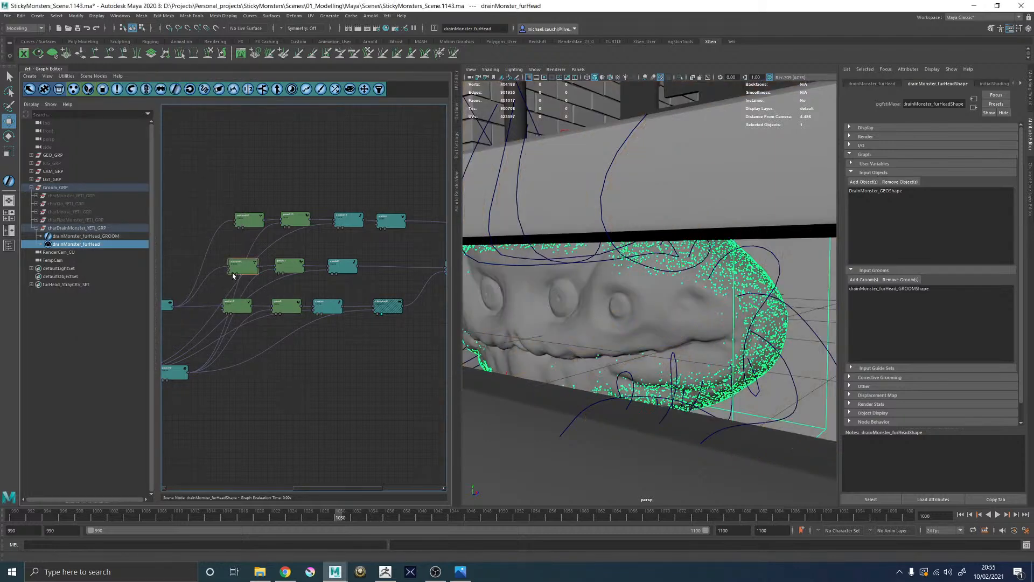
pyautogui.moveTo(244, 269)
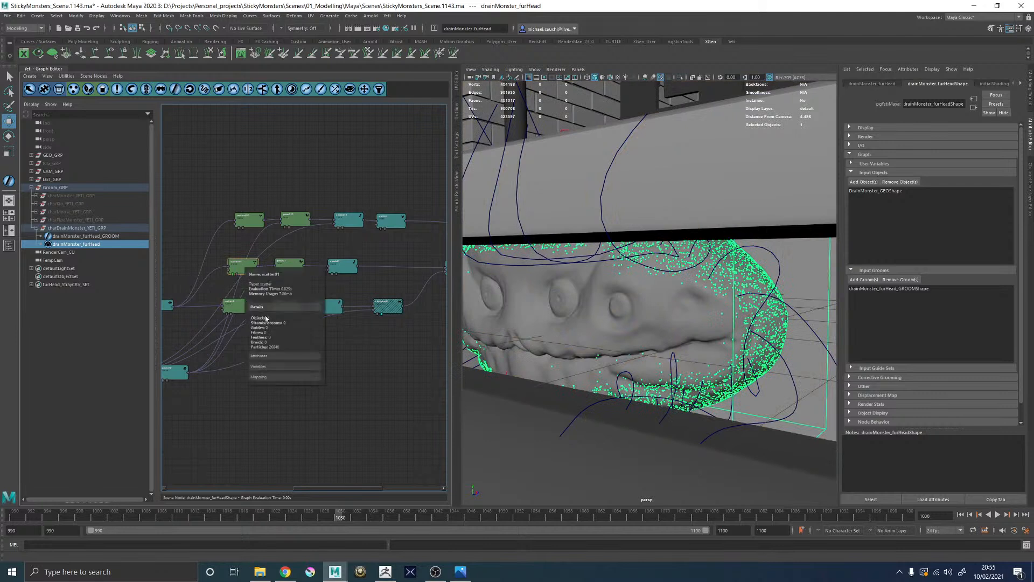
pyautogui.click(242, 224)
pyautogui.moveTo(241, 223); pyautogui.dragTo(239, 267)
pyautogui.doubleClick(249, 222)
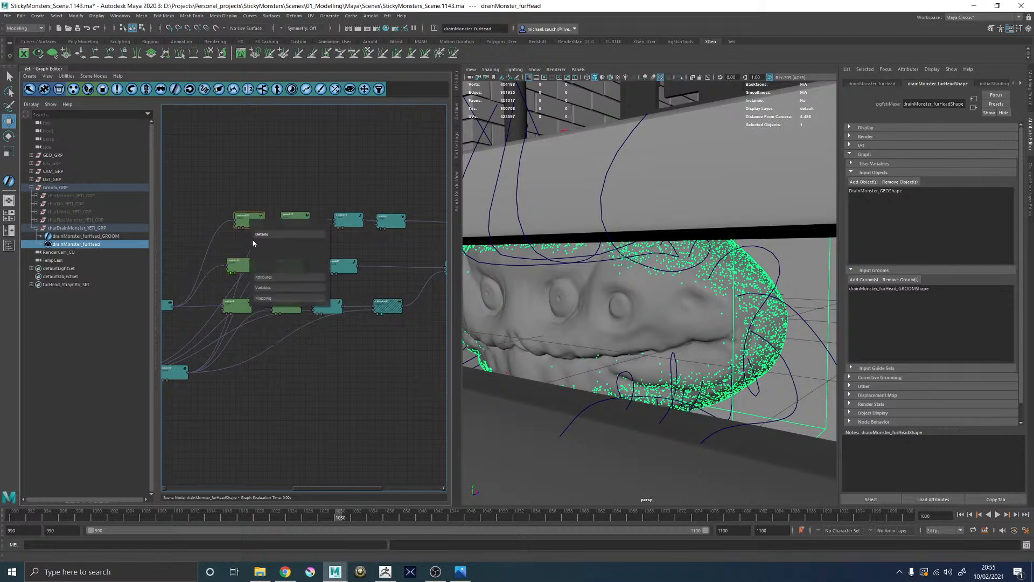
pyautogui.moveTo(243, 220); pyautogui.dragTo(238, 215)
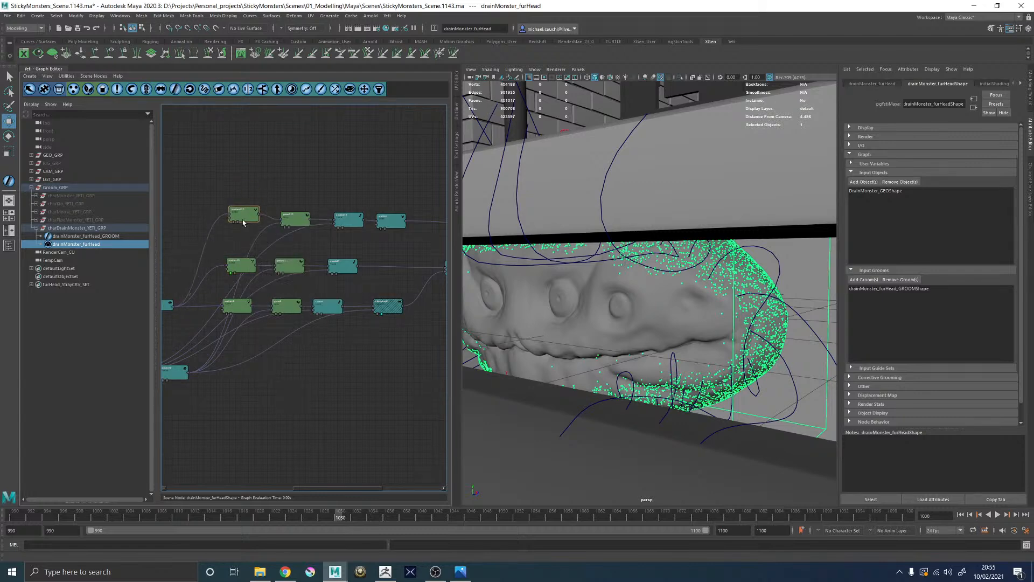
pyautogui.moveTo(238, 220)
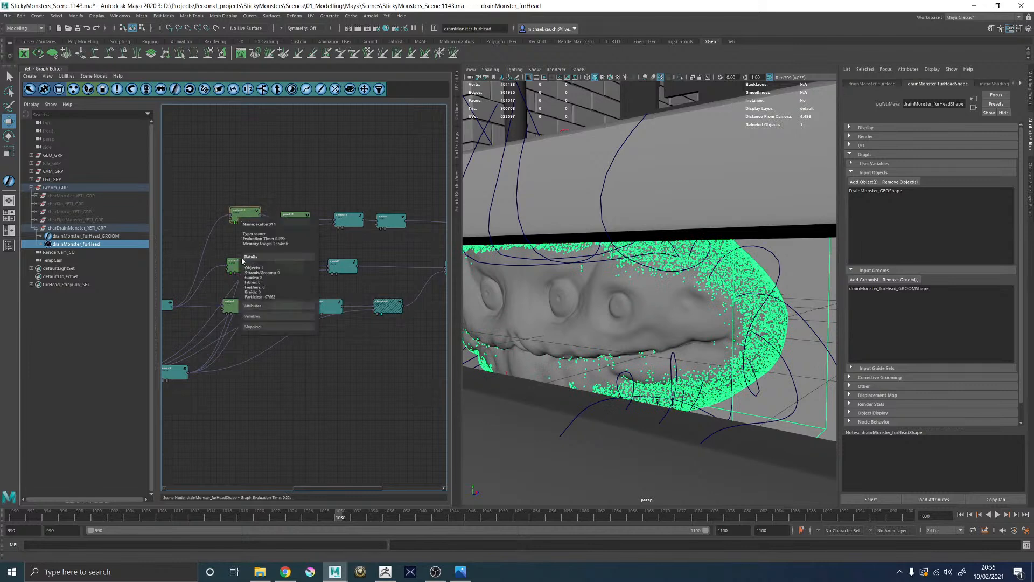
# Step: Adjust the Relax Steps in the distribution settings of the scatter nodes in the three branches
pyautogui.doubleClick(245, 212)
pyautogui.click(151, 123)
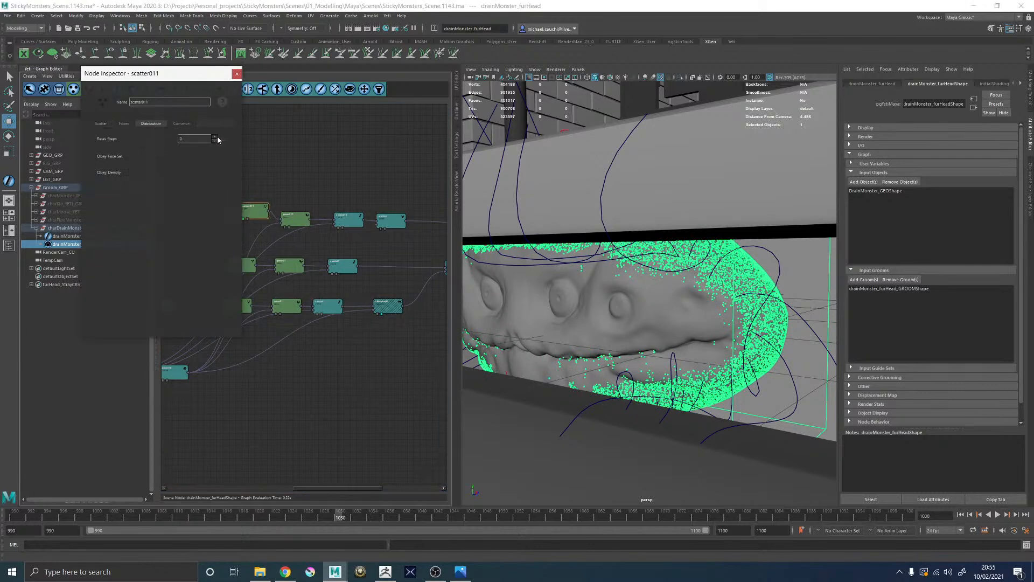
pyautogui.click(237, 73)
pyautogui.doubleClick(241, 264)
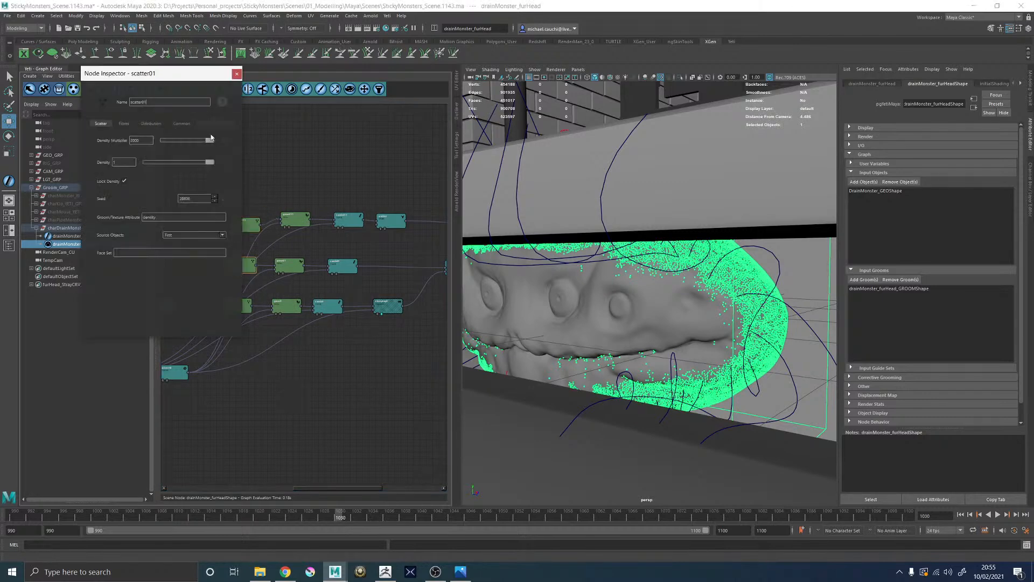
pyautogui.click(151, 123)
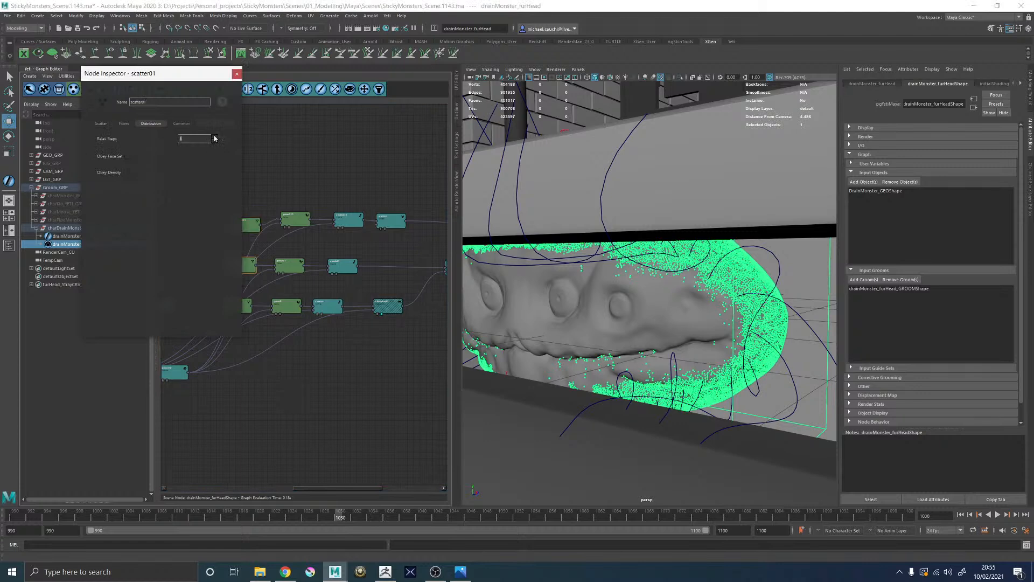
pyautogui.click(237, 73)
pyautogui.doubleClick(235, 309)
pyautogui.click(144, 124)
pyautogui.click(236, 73)
# Step: Recheck the settings of the middle branch's scatter01 and the upper branch's scatter011
pyautogui.doubleClick(241, 264)
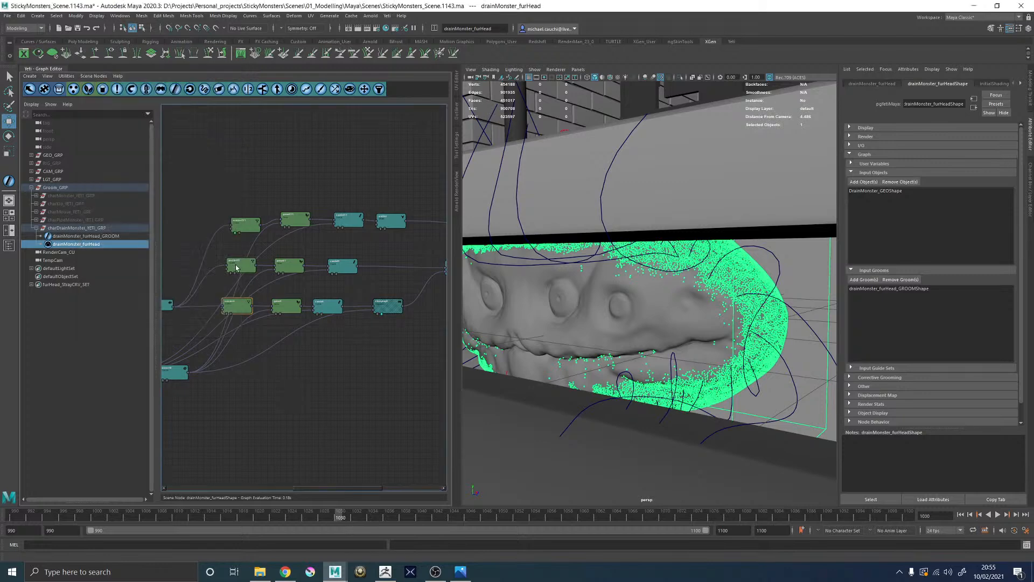
pyautogui.click(237, 73)
pyautogui.moveTo(241, 228); pyautogui.dragTo(239, 222)
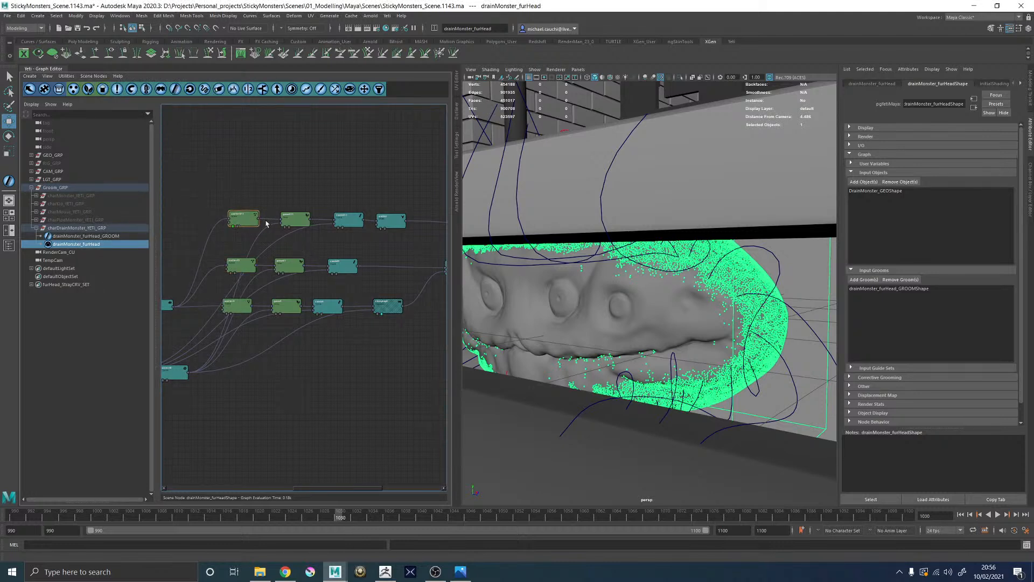
pyautogui.doubleClick(245, 220)
pyautogui.click(237, 74)
# Step: Display the fibres of the upper branch's grow011 node and tidy the grow nodes' placement in the graph
pyautogui.rightClick(287, 267)
pyautogui.click(292, 235)
pyautogui.moveTo(289, 233); pyautogui.dragTo(290, 263)
pyautogui.click(303, 235)
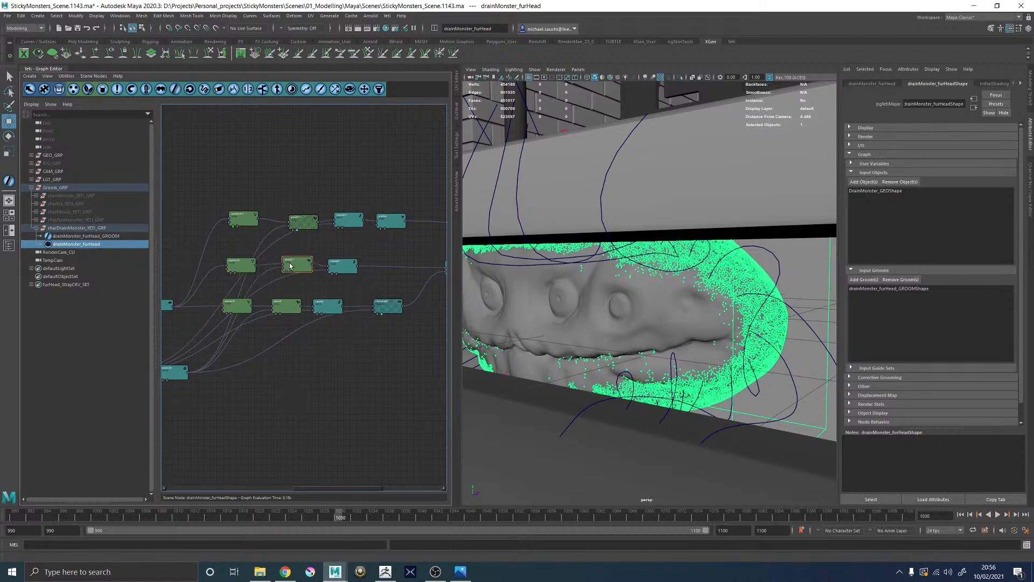
pyautogui.click(298, 222)
pyautogui.doubleClick(298, 222)
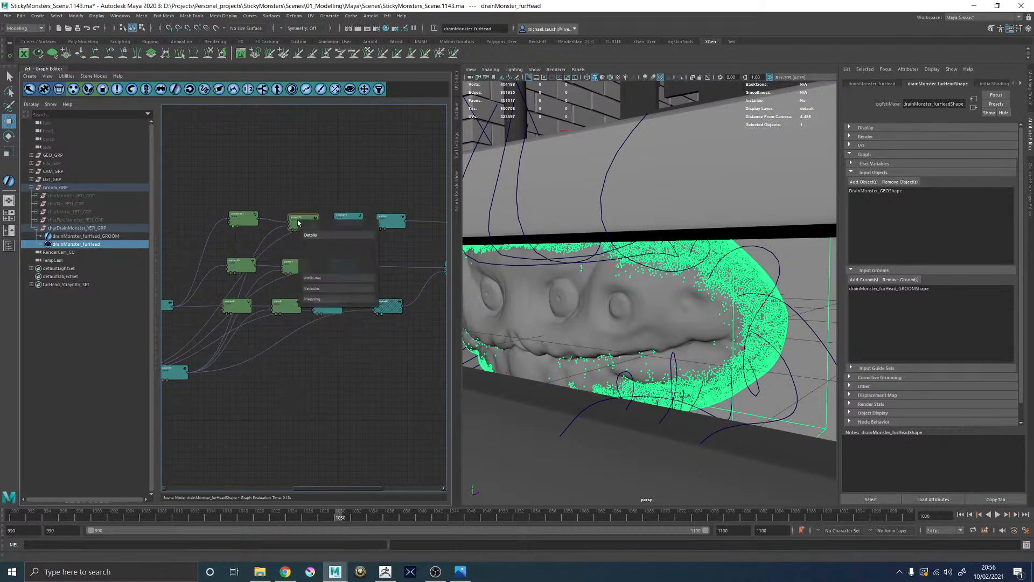
pyautogui.moveTo(300, 220)
pyautogui.mouseDown()
pyautogui.moveTo(295, 205)
pyautogui.moveTo(298, 219)
pyautogui.mouseUp()
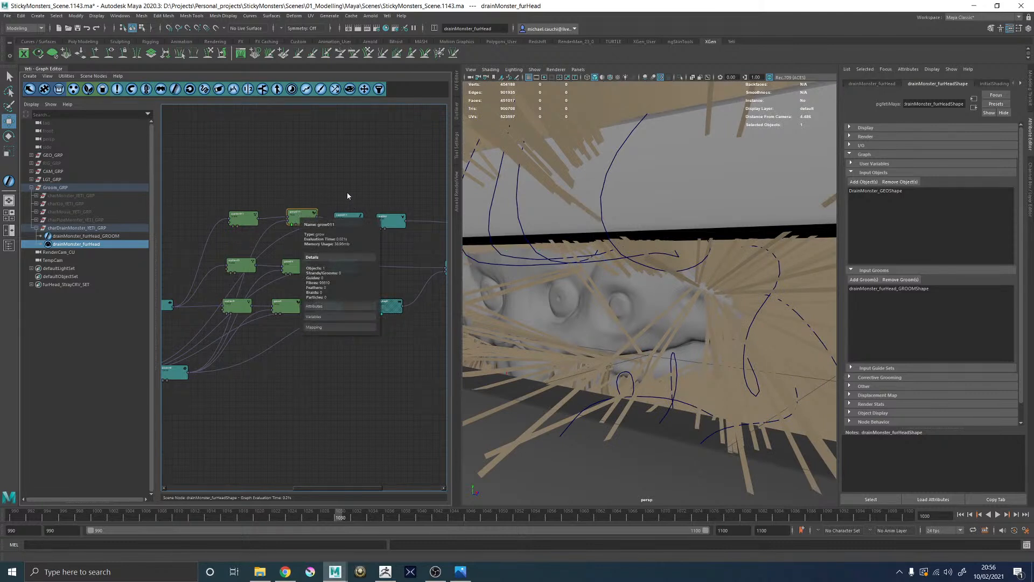
pyautogui.moveTo(295, 218); pyautogui.dragTo(289, 219)
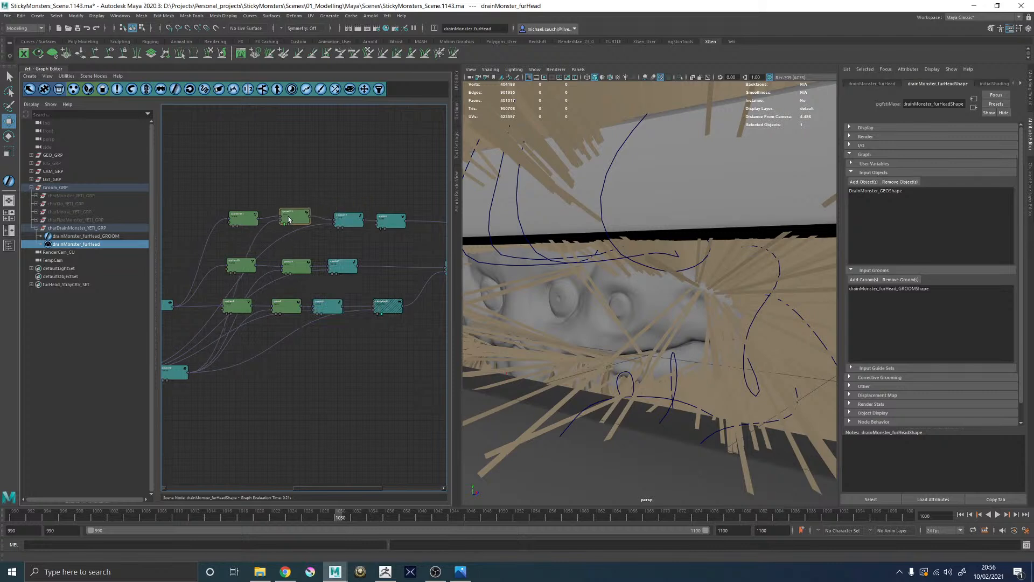
# Step: Display the last node's combined result and examine the head fur above and inside the curb opening
pyautogui.keyDown('alt'); pyautogui.moveTo(409, 201); pyautogui.dragTo(314, 243, button='middle'); pyautogui.keyUp('alt')
pyautogui.click(337, 226)
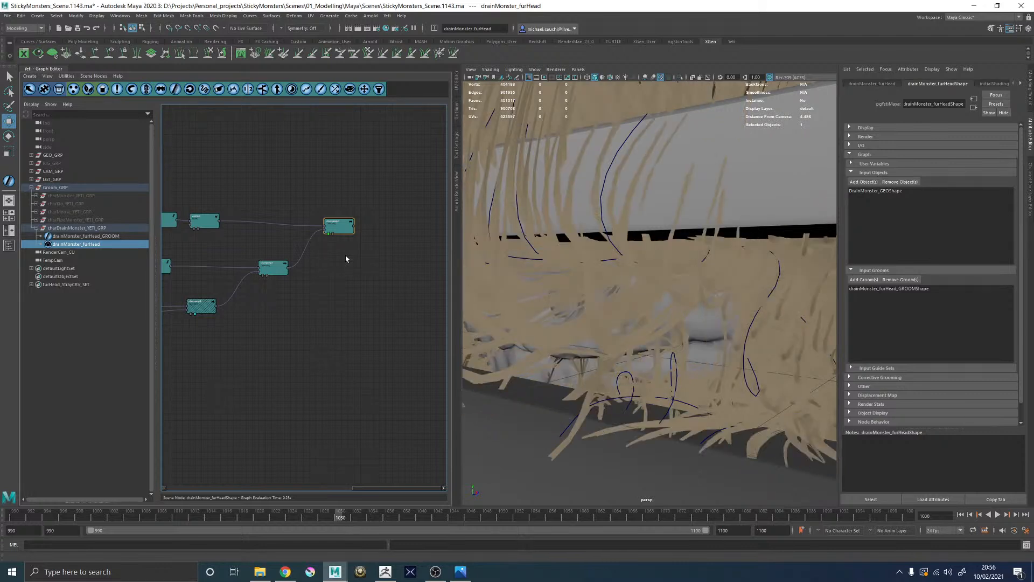
pyautogui.keyDown('alt'); pyautogui.moveTo(261, 157); pyautogui.dragTo(409, 186, button='middle'); pyautogui.keyUp('alt')
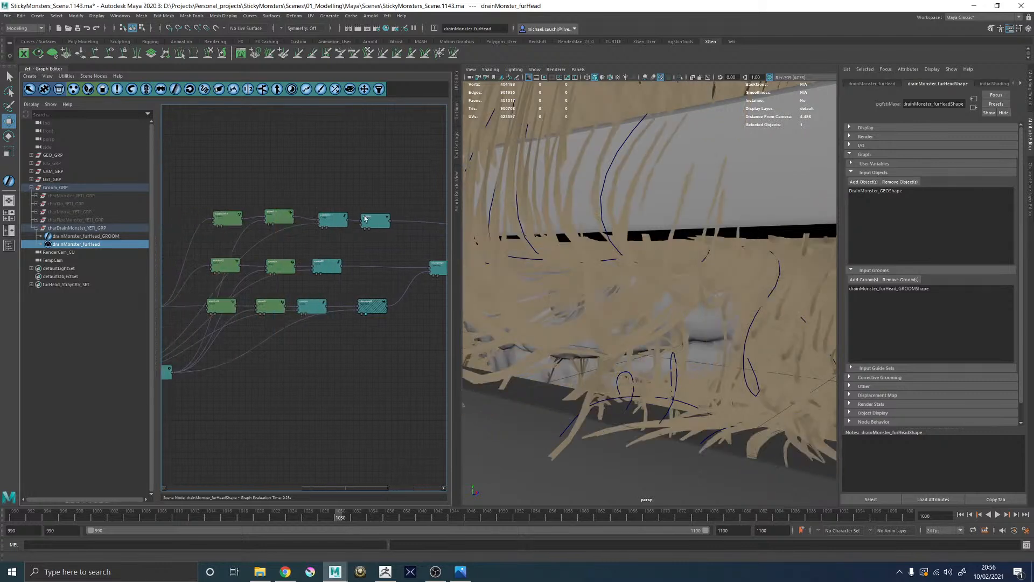
pyautogui.click(223, 271)
pyautogui.doubleClick(224, 274)
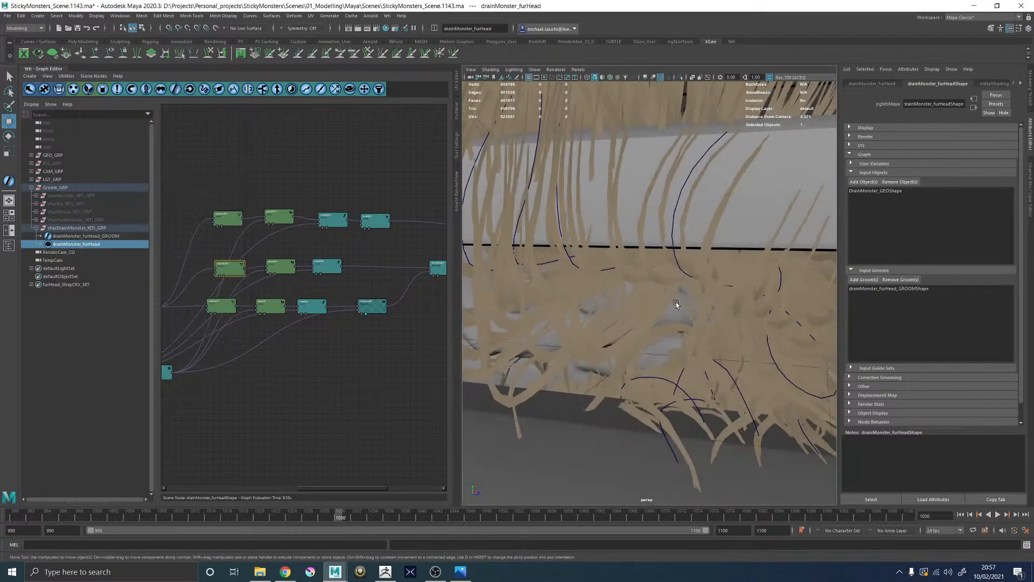
pyautogui.keyDown('alt'); pyautogui.moveTo(672, 302); pyautogui.dragTo(707, 303); pyautogui.keyUp('alt')
pyautogui.keyDown('alt'); pyautogui.moveTo(707, 303); pyautogui.dragTo(593, 307, button='right'); pyautogui.keyUp('alt')
pyautogui.keyDown('alt'); pyautogui.moveTo(594, 307); pyautogui.dragTo(686, 308, button='middle'); pyautogui.keyUp('alt')
pyautogui.keyDown('alt'); pyautogui.moveTo(686, 308); pyautogui.dragTo(669, 316, button='right'); pyautogui.keyUp('alt')
pyautogui.keyDown('alt'); pyautogui.moveTo(670, 315); pyautogui.dragTo(621, 314); pyautogui.keyUp('alt')
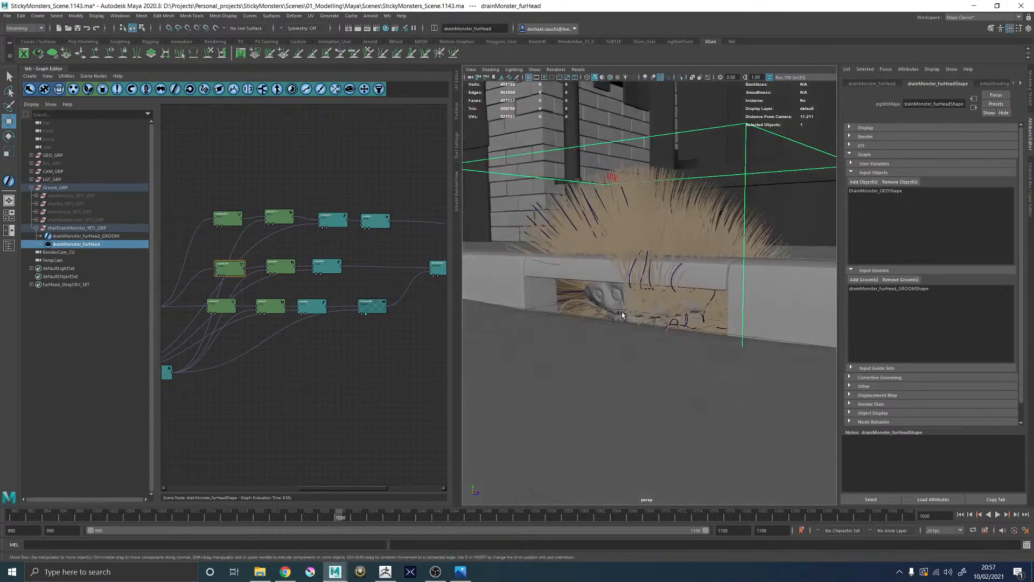
pyautogui.keyDown('alt'); pyautogui.moveTo(622, 315); pyautogui.dragTo(639, 313, button='right'); pyautogui.keyUp('alt')
pyautogui.keyDown('alt'); pyautogui.moveTo(639, 313); pyautogui.dragTo(649, 309); pyautogui.keyUp('alt')
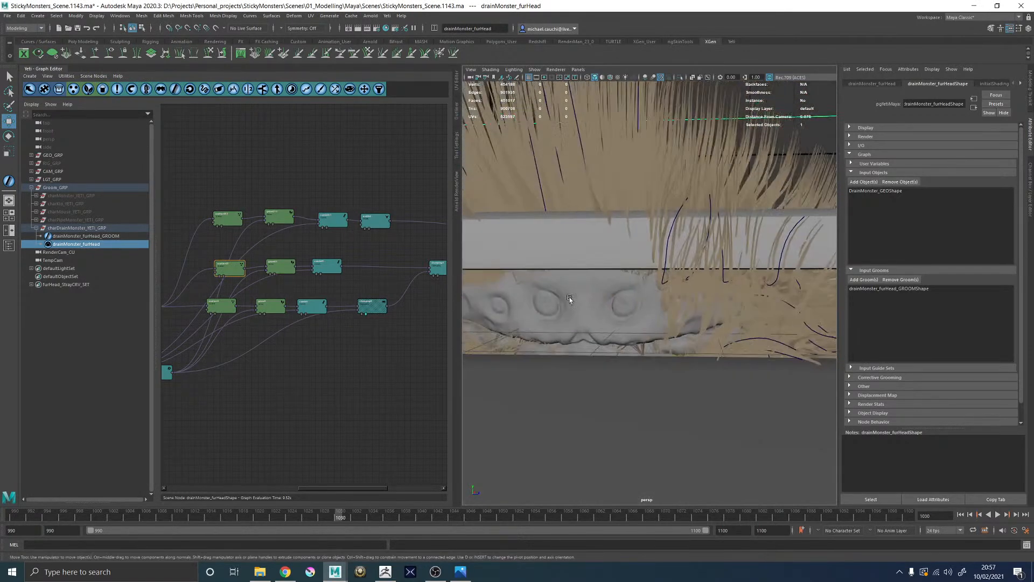
# Step: Review the settings of comb011, grow011 and scatter011 in the upper branch, including scatter011's distribution
pyautogui.click(221, 266)
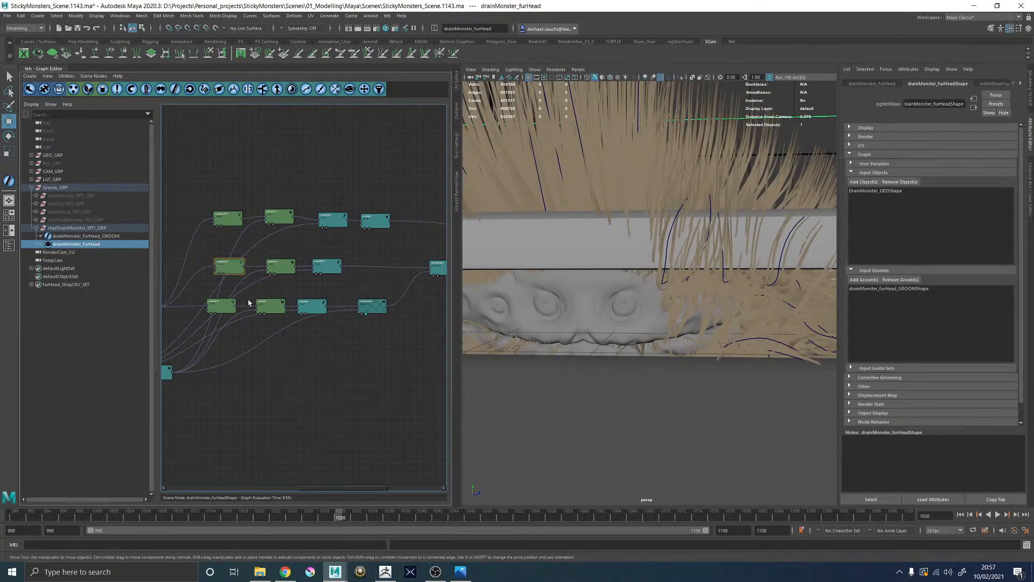
pyautogui.moveTo(225, 222); pyautogui.dragTo(278, 222)
pyautogui.click(336, 223)
pyautogui.doubleClick(336, 223)
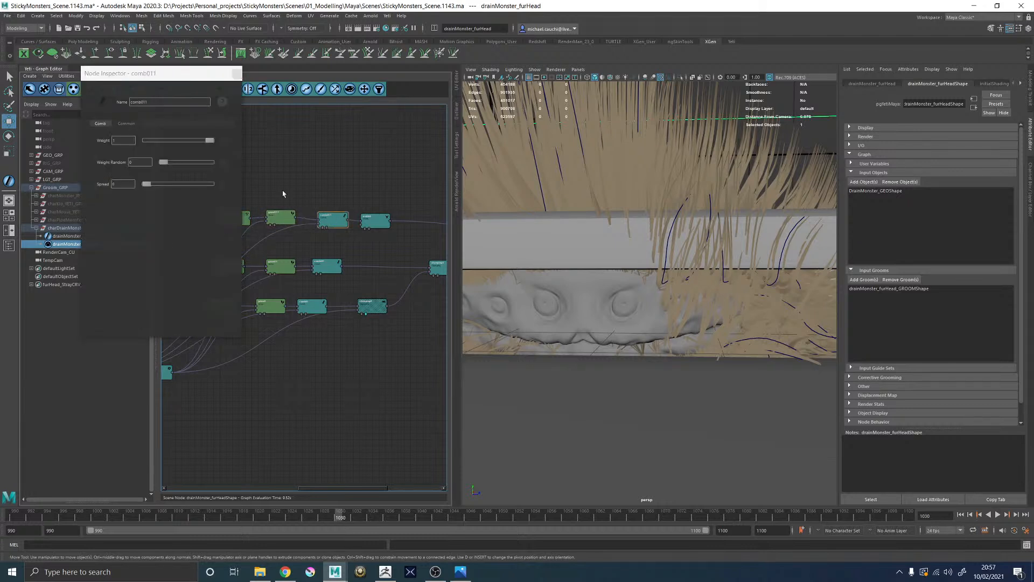
pyautogui.click(237, 75)
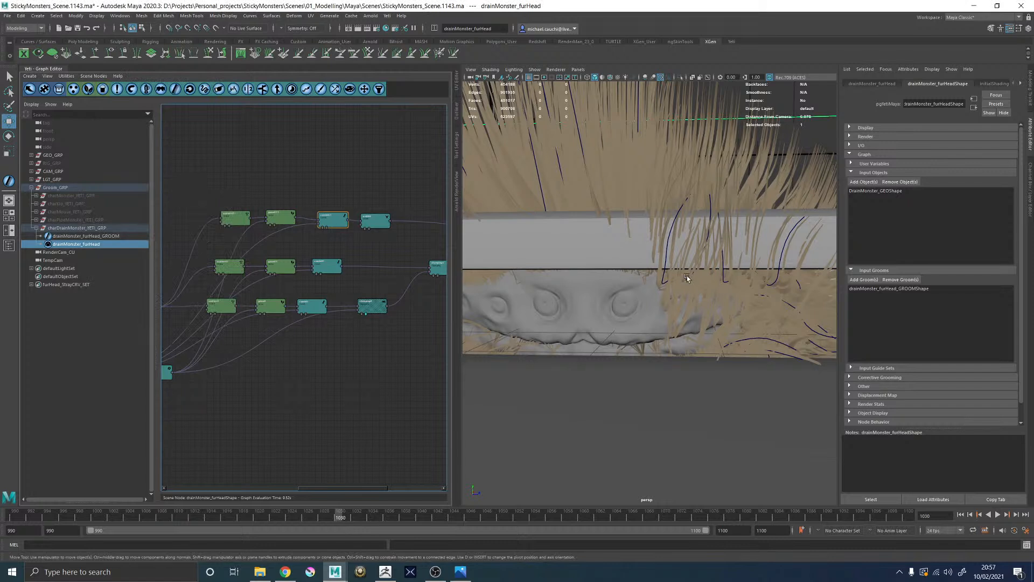
pyautogui.doubleClick(276, 216)
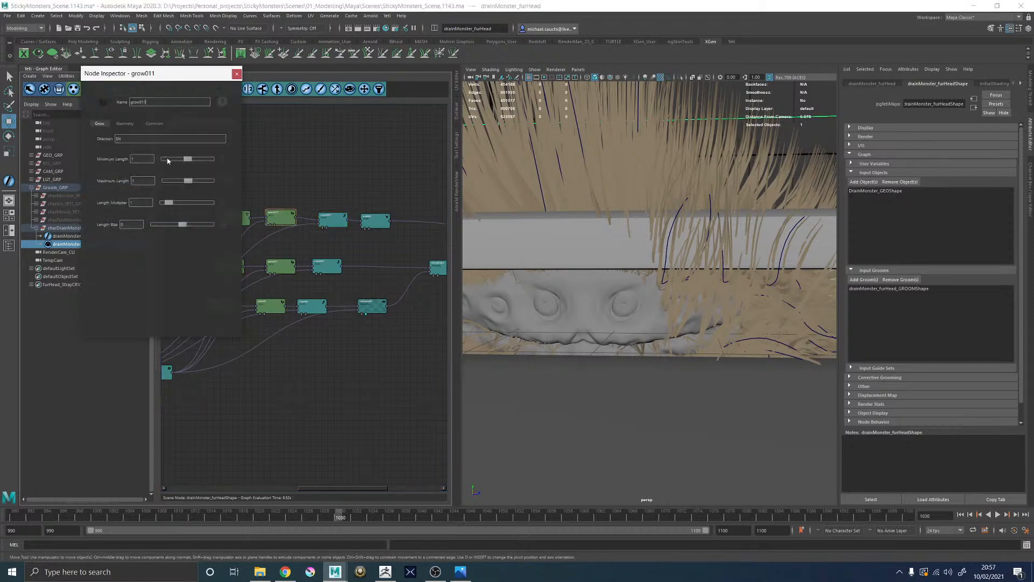
pyautogui.click(236, 73)
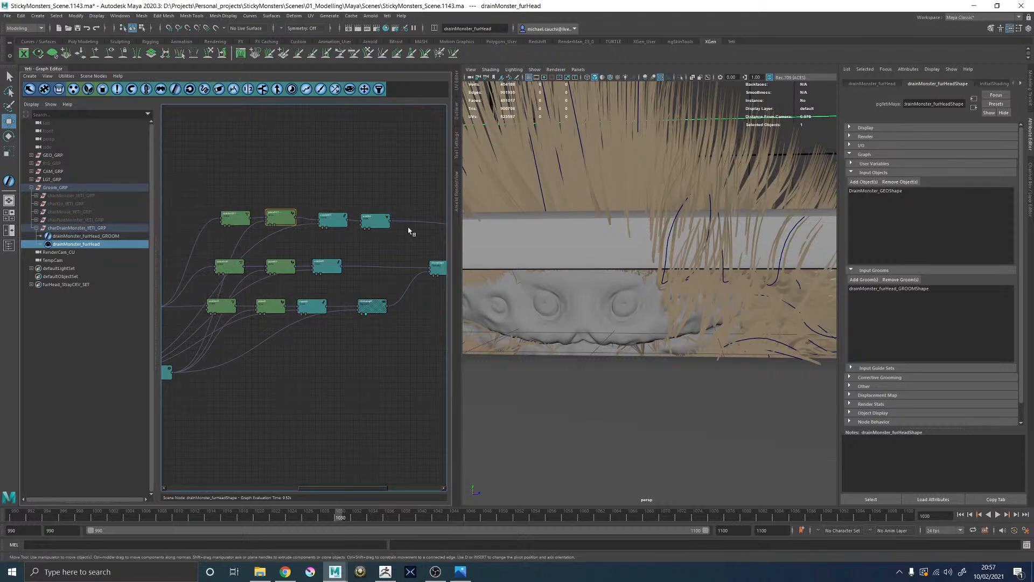
pyautogui.doubleClick(233, 221)
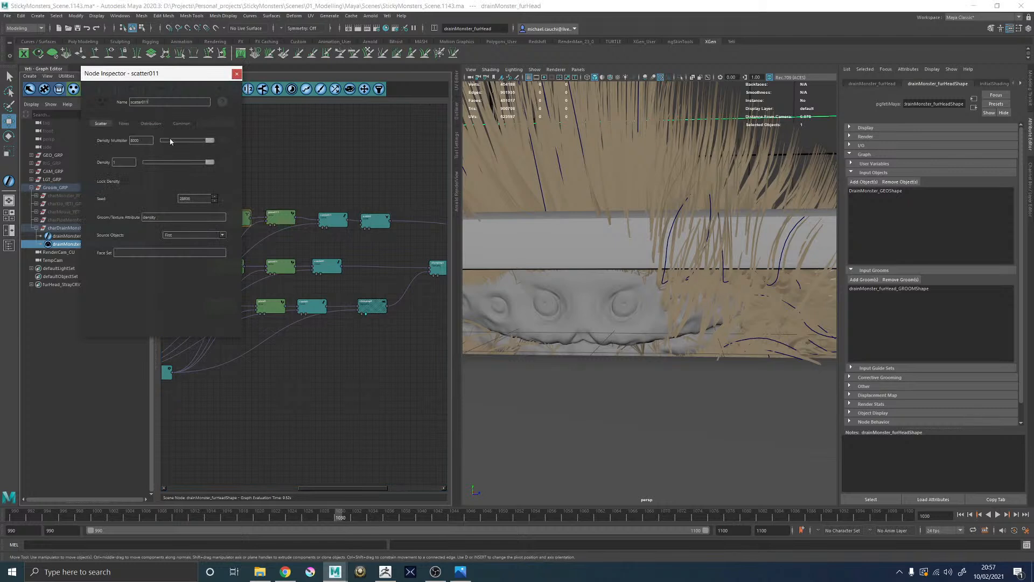
pyautogui.click(151, 124)
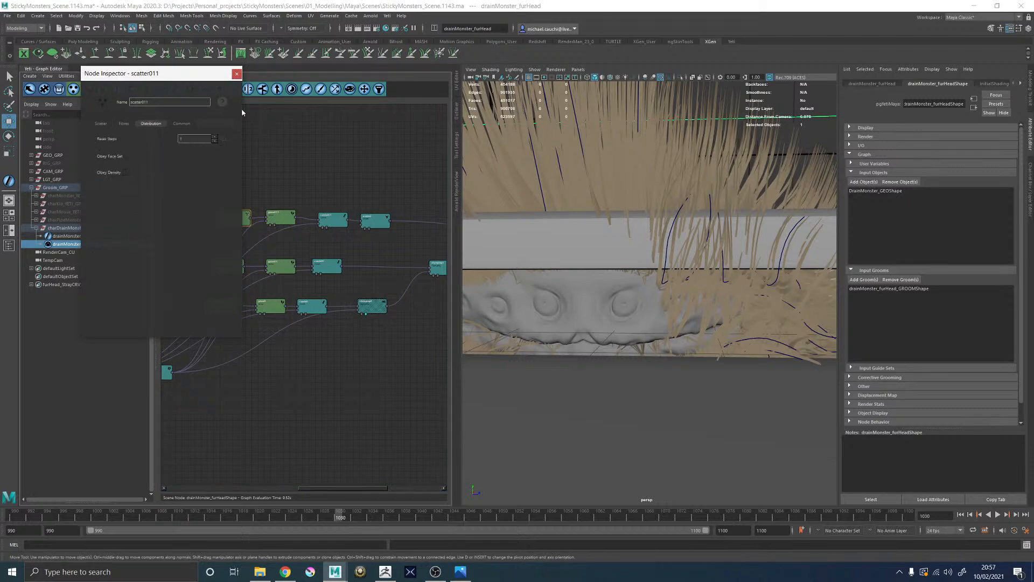
pyautogui.click(237, 73)
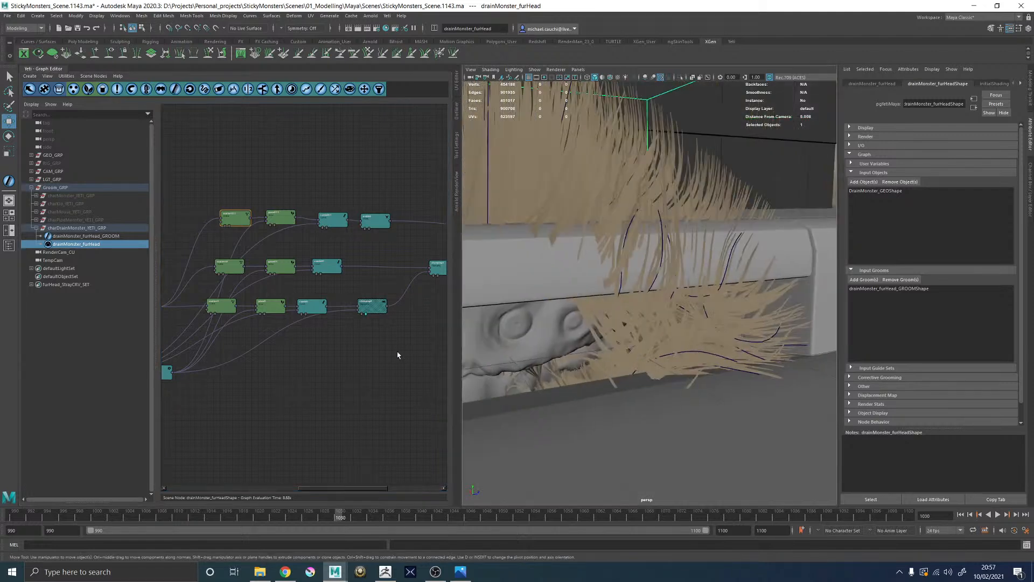
# Step: Re-enable the clumping node at the end of the lower branch and examine the clumped fur around the curb
pyautogui.keyDown('alt'); pyautogui.moveTo(622, 336); pyautogui.dragTo(652, 314, button='middle'); pyautogui.keyUp('alt')
pyautogui.click(371, 350)
pyautogui.click(366, 310)
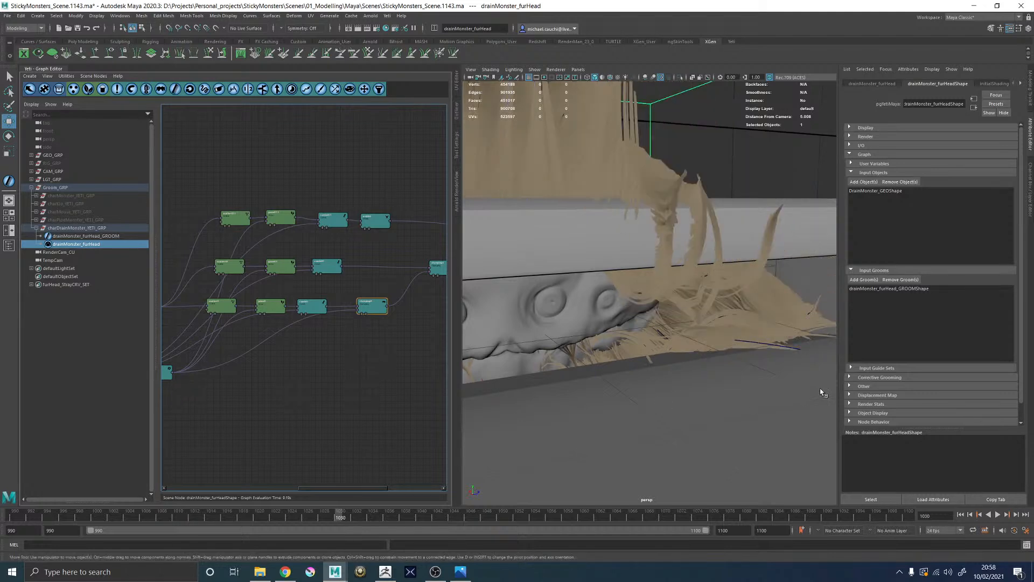
pyautogui.keyDown('alt'); pyautogui.moveTo(755, 285); pyautogui.dragTo(637, 266); pyautogui.keyUp('alt')
pyautogui.keyDown('alt'); pyautogui.moveTo(638, 265); pyautogui.dragTo(702, 297, button='right'); pyautogui.keyUp('alt')
pyautogui.moveTo(703, 295)
pyautogui.keyDown('alt'); pyautogui.mouseDown()
pyautogui.moveTo(682, 293)
pyautogui.moveTo(718, 300)
pyautogui.mouseUp(); pyautogui.keyUp('alt')
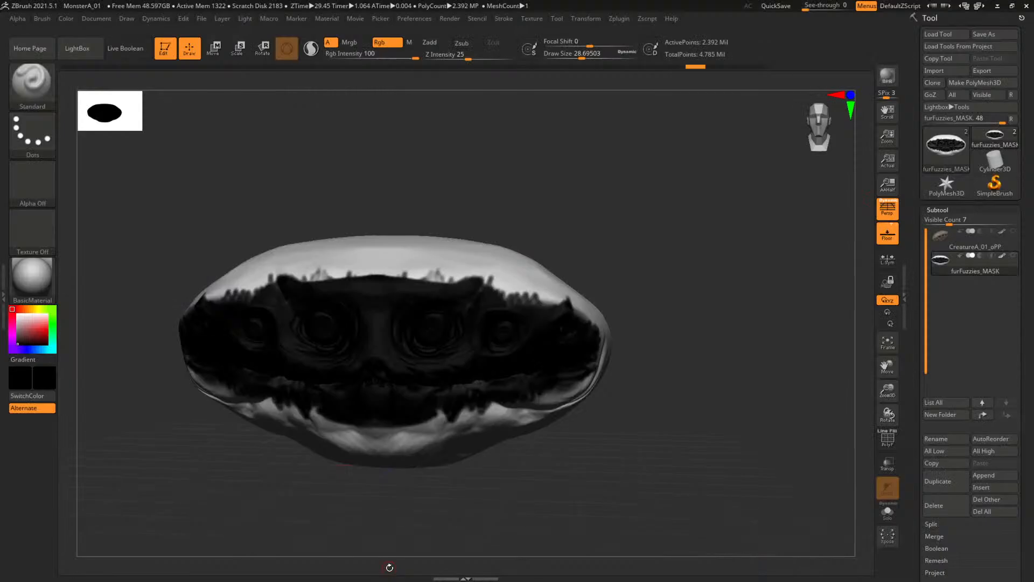
# Step: Switch to ZBrush and paint a broad black band up the side of furFuzzies_MASK with draw size about 166
pyautogui.moveTo(654, 353); pyautogui.dragTo(696, 374)
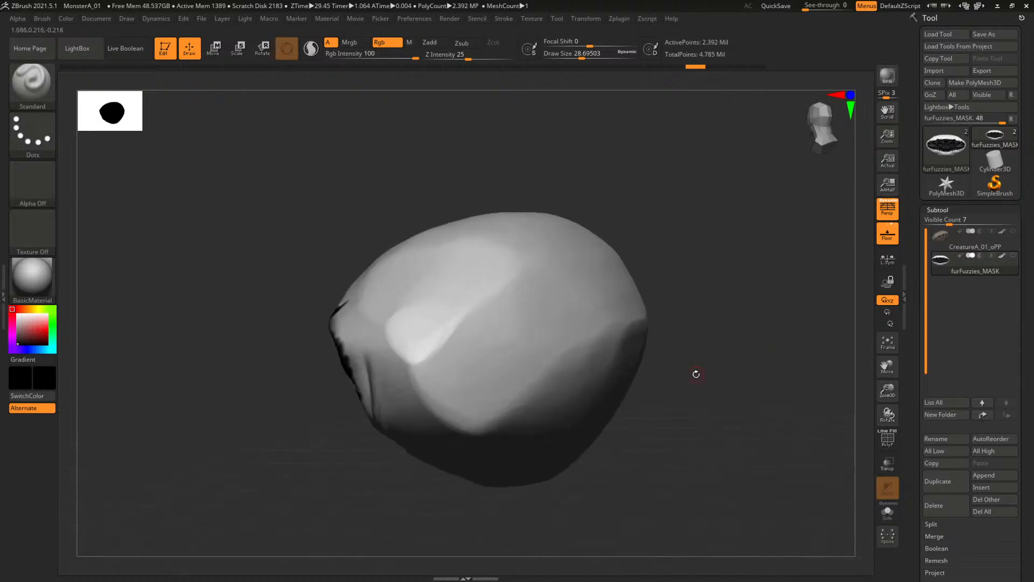
pyautogui.moveTo(556, 307)
pyautogui.mouseDown()
pyautogui.moveTo(555, 293)
pyautogui.moveTo(547, 323)
pyautogui.moveTo(560, 326)
pyautogui.mouseUp()
pyautogui.press('space')
pyautogui.moveTo(542, 363); pyautogui.dragTo(546, 269)
pyautogui.press('space')
pyautogui.moveTo(539, 340); pyautogui.dragTo(571, 341)
pyautogui.moveTo(539, 388); pyautogui.dragTo(560, 254)
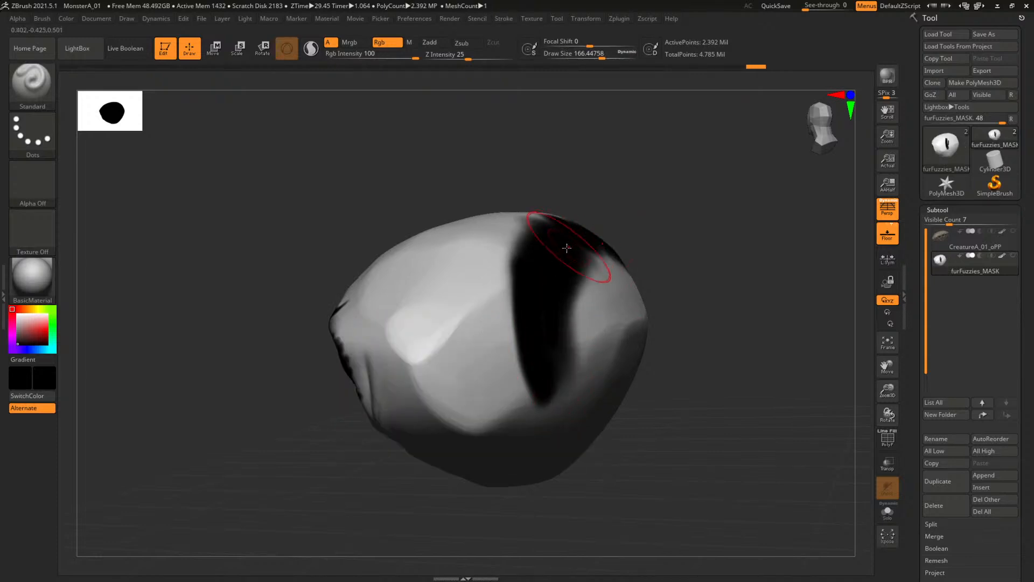
# Step: Fill the back of furFuzzies_MASK with black, enlarging the brush to about 227 for the broad areas
pyautogui.moveTo(560, 252); pyautogui.dragTo(596, 233, button='right')
pyautogui.press('space')
pyautogui.moveTo(563, 243); pyautogui.dragTo(542, 242)
pyautogui.moveTo(503, 295)
pyautogui.mouseDown()
pyautogui.moveTo(612, 159)
pyautogui.moveTo(521, 231)
pyautogui.moveTo(484, 295)
pyautogui.moveTo(464, 350)
pyautogui.moveTo(481, 435)
pyautogui.moveTo(495, 388)
pyautogui.moveTo(507, 426)
pyautogui.mouseUp()
pyautogui.moveTo(506, 426); pyautogui.dragTo(566, 372, button='right')
pyautogui.moveTo(517, 383)
pyautogui.mouseDown()
pyautogui.moveTo(519, 423)
pyautogui.moveTo(513, 349)
pyautogui.moveTo(537, 474)
pyautogui.mouseUp()
pyautogui.moveTo(598, 344)
pyautogui.mouseDown(button='right')
pyautogui.moveTo(623, 312)
pyautogui.moveTo(591, 262)
pyautogui.mouseUp(button='right')
pyautogui.moveTo(456, 213)
pyautogui.mouseDown()
pyautogui.moveTo(566, 406)
pyautogui.moveTo(487, 370)
pyautogui.moveTo(469, 167)
pyautogui.moveTo(510, 238)
pyautogui.moveTo(512, 216)
pyautogui.mouseUp()
pyautogui.press('space')
pyautogui.moveTo(512, 213)
pyautogui.mouseDown()
pyautogui.moveTo(528, 213)
pyautogui.moveTo(572, 286)
pyautogui.moveTo(566, 321)
pyautogui.moveTo(596, 286)
pyautogui.moveTo(605, 300)
pyautogui.moveTo(545, 182)
pyautogui.mouseUp()
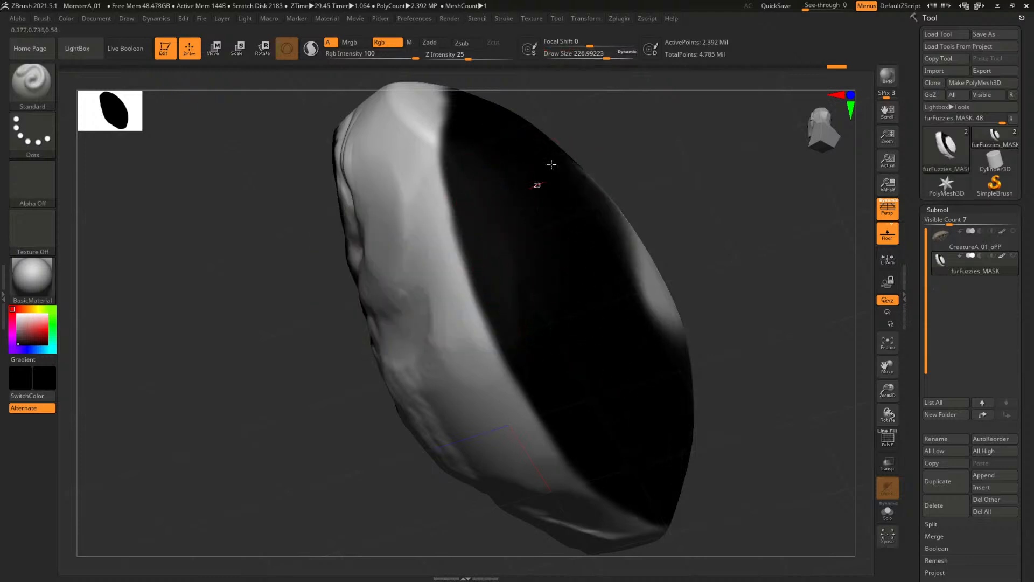
pyautogui.press('space')
pyautogui.moveTo(697, 165)
pyautogui.mouseDown()
pyautogui.moveTo(652, 213)
pyautogui.moveTo(636, 212)
pyautogui.moveTo(649, 219)
pyautogui.moveTo(654, 161)
pyautogui.moveTo(628, 115)
pyautogui.moveTo(637, 116)
pyautogui.mouseUp()
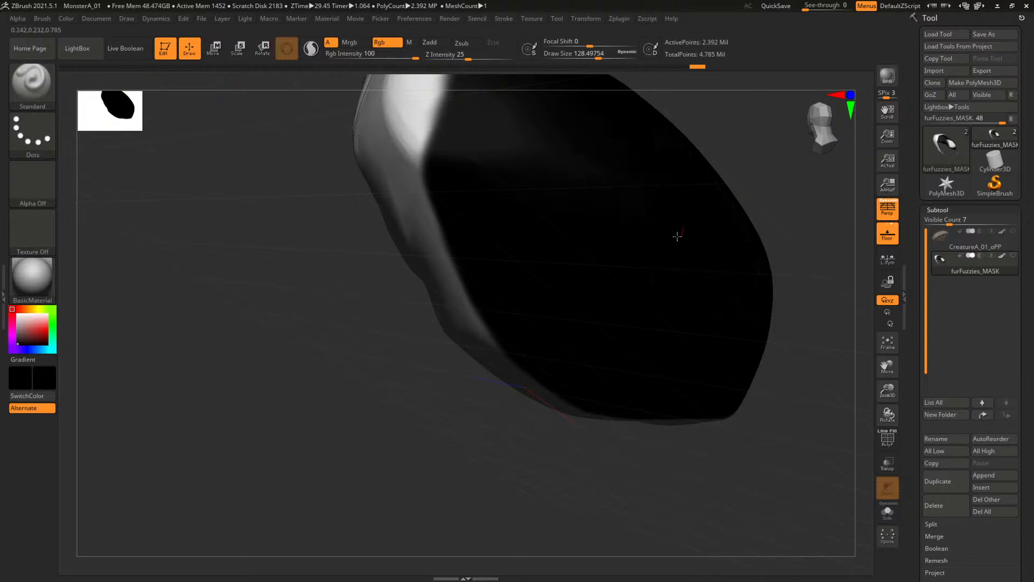
# Step: Paint the remaining rear areas of furFuzzies_MASK black and reduce the draw size to about 46
pyautogui.keyDown('alt'); pyautogui.moveTo(790, 195); pyautogui.dragTo(709, 193); pyautogui.keyUp('alt')
pyautogui.moveTo(544, 199)
pyautogui.mouseDown()
pyautogui.moveTo(555, 120)
pyautogui.moveTo(545, 139)
pyautogui.moveTo(531, 124)
pyautogui.mouseUp()
pyautogui.moveTo(710, 137)
pyautogui.mouseDown()
pyautogui.moveTo(704, 196)
pyautogui.moveTo(742, 205)
pyautogui.moveTo(736, 303)
pyautogui.moveTo(772, 257)
pyautogui.moveTo(749, 375)
pyautogui.mouseUp()
pyautogui.moveTo(730, 300); pyautogui.dragTo(760, 361)
pyautogui.press('s')
pyautogui.press('s')
pyautogui.moveTo(533, 269)
pyautogui.mouseDown()
pyautogui.moveTo(530, 234)
pyautogui.moveTo(527, 263)
pyautogui.moveTo(566, 118)
pyautogui.moveTo(518, 254)
pyautogui.moveTo(552, 108)
pyautogui.moveTo(504, 299)
pyautogui.moveTo(512, 263)
pyautogui.mouseUp()
pyautogui.press('s')
pyautogui.moveTo(589, 272)
pyautogui.mouseDown()
pyautogui.moveTo(729, 288)
pyautogui.moveTo(637, 255)
pyautogui.moveTo(760, 332)
pyautogui.moveTo(758, 318)
pyautogui.mouseUp()
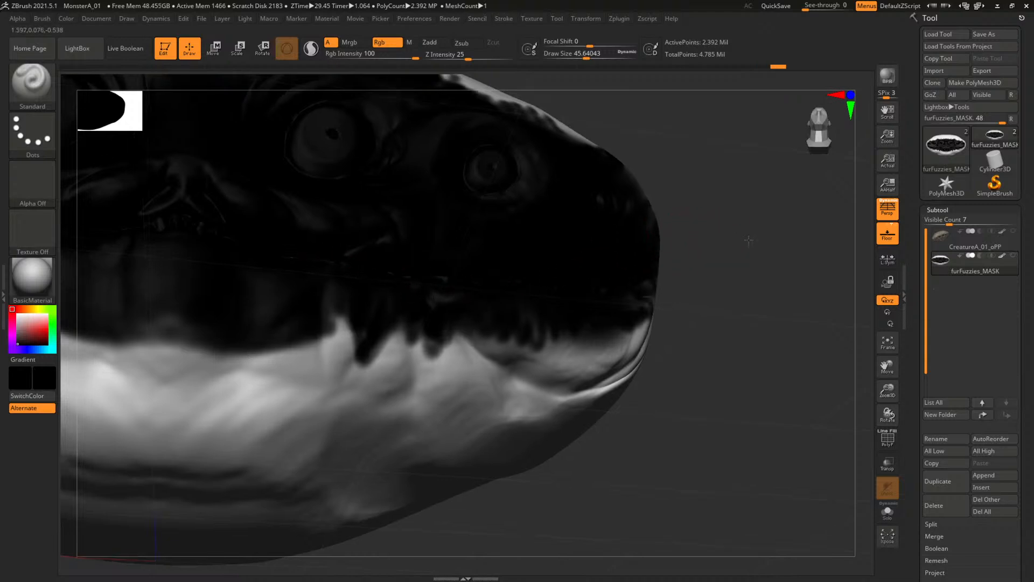
# Step: Set the draw size to about 102, go over the mask's face area in black, and view the whole front
pyautogui.keyDown('alt'); pyautogui.moveTo(736, 237); pyautogui.dragTo(847, 269); pyautogui.keyUp('alt')
pyautogui.press('space')
pyautogui.moveTo(271, 255); pyautogui.dragTo(282, 254)
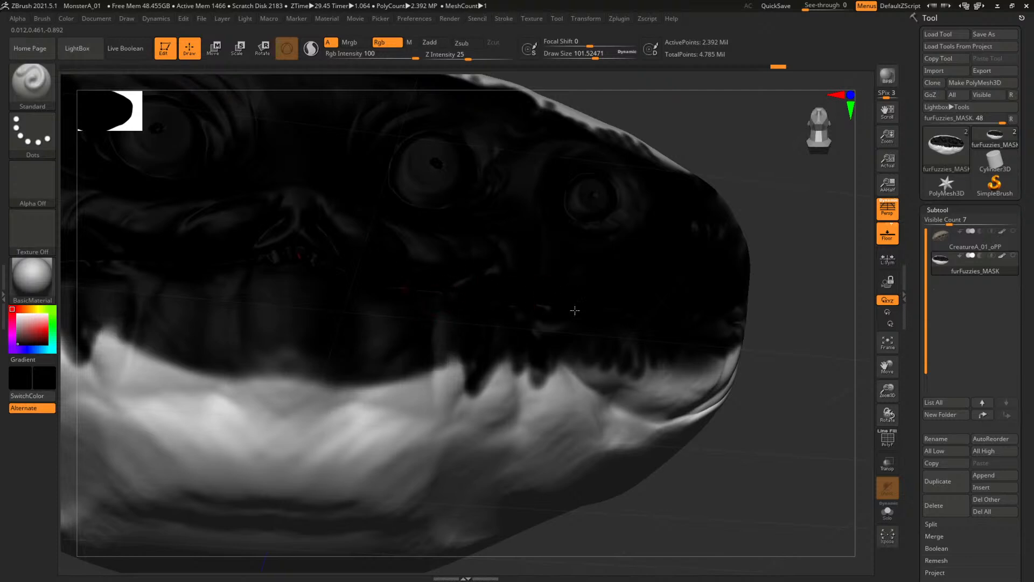
pyautogui.moveTo(537, 227); pyautogui.dragTo(539, 257)
pyautogui.moveTo(782, 269)
pyautogui.keyDown('alt'); pyautogui.mouseDown()
pyautogui.moveTo(725, 245)
pyautogui.moveTo(816, 297)
pyautogui.mouseUp(); pyautogui.keyUp('alt')
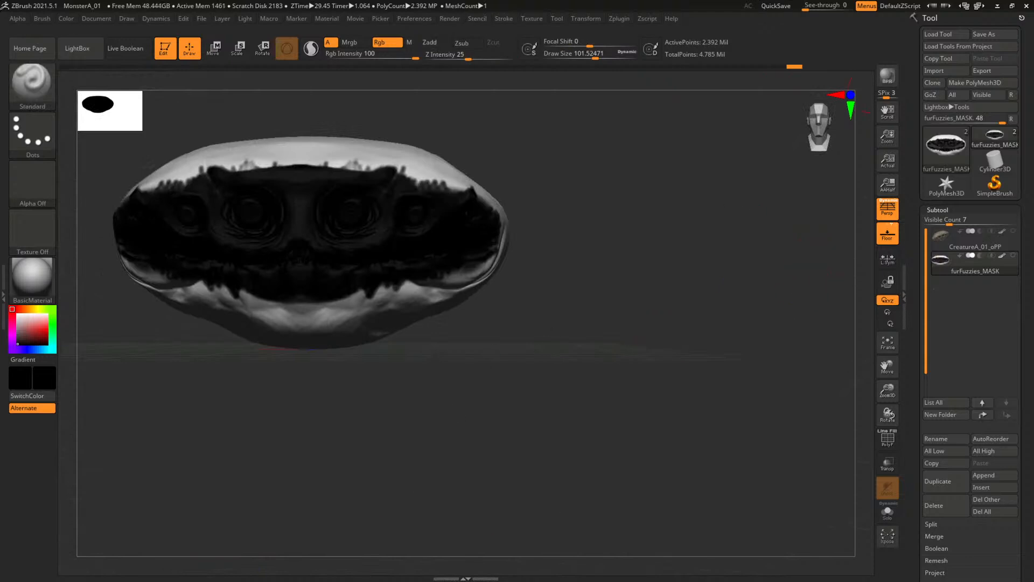
# Step: Delete the old furFuzzies_MASK-TM_u0_v0.tif from the charSecondaryMonsterA texture folder and return to ZBrush
pyautogui.hotkey('alt', 'Tab')
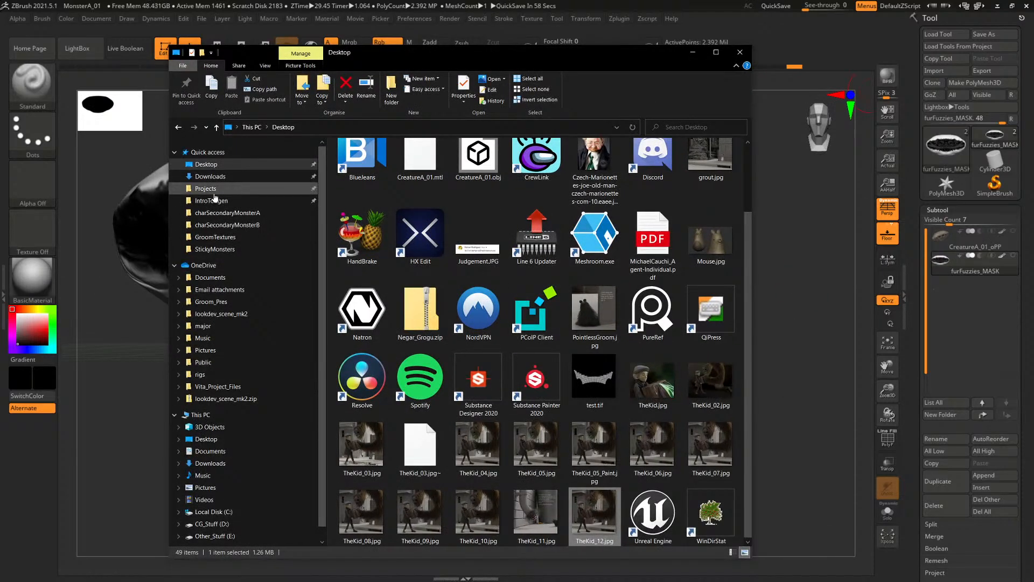
pyautogui.click(237, 214)
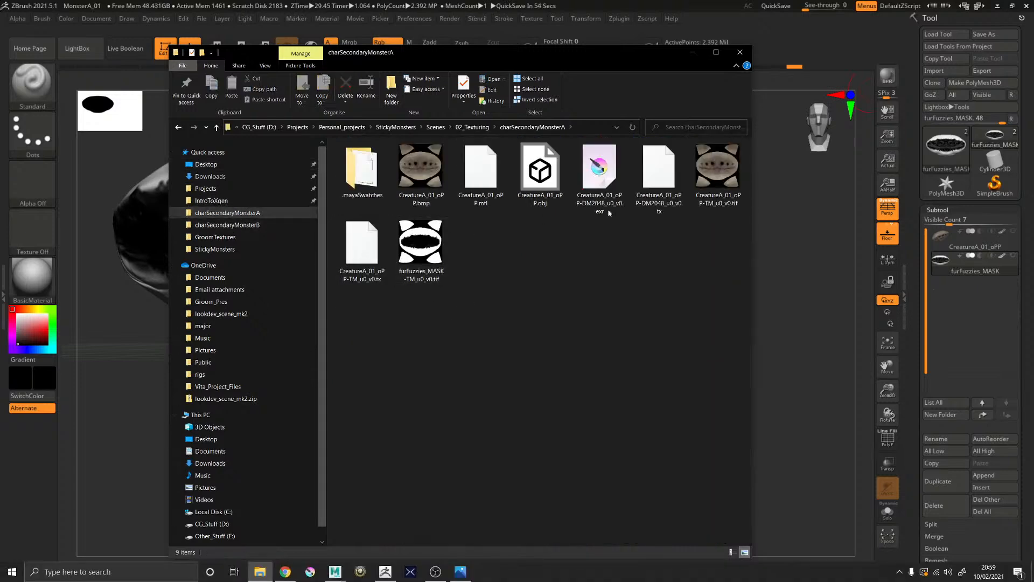
pyautogui.click(424, 253)
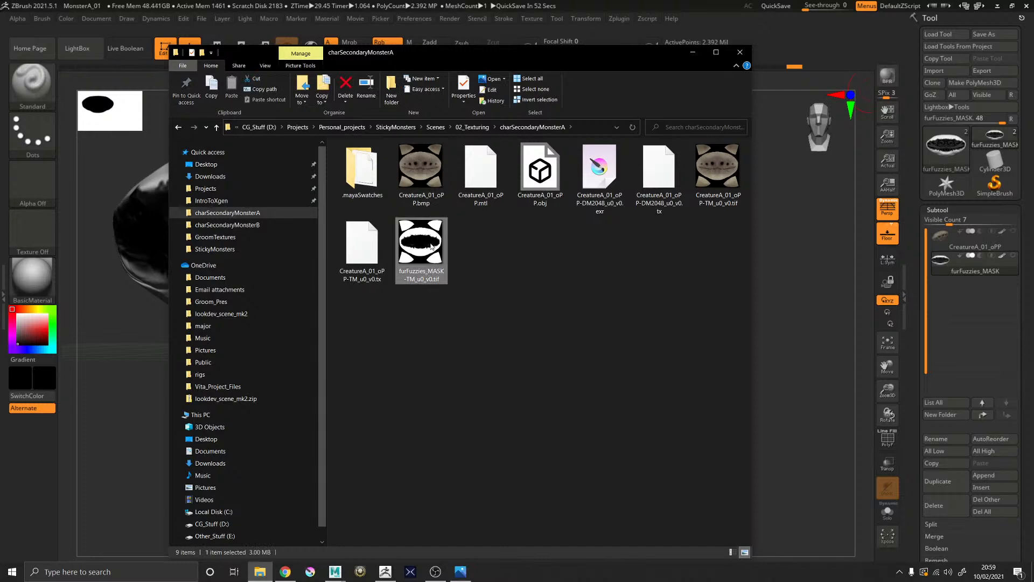
pyautogui.rightClick(435, 247)
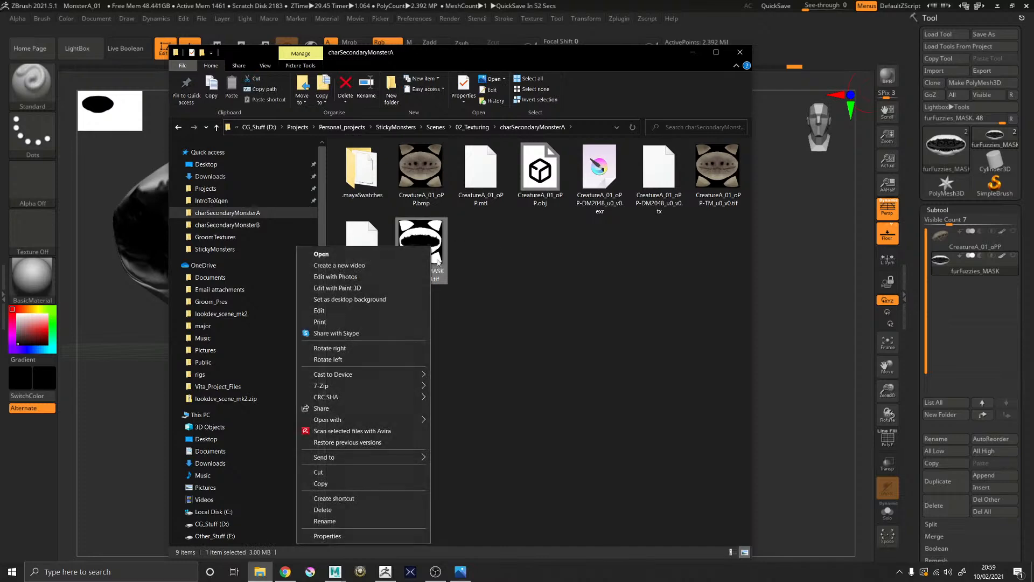
pyautogui.click(322, 510)
pyautogui.click(693, 51)
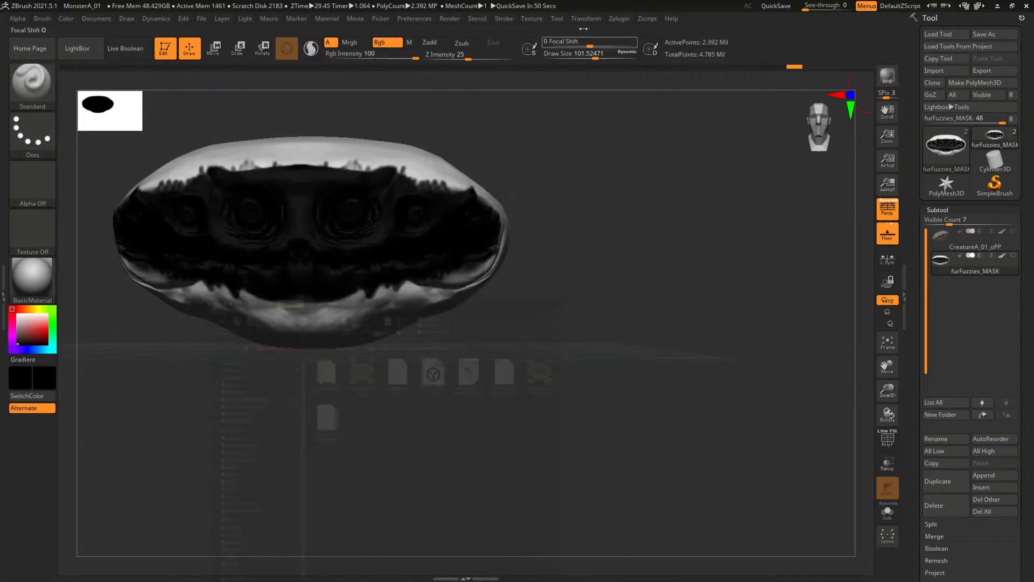
# Step: Export the repainted furFuzzies_MASK with Multi Map Exporter as a 1024 texture from polypaint
pyautogui.click(618, 19)
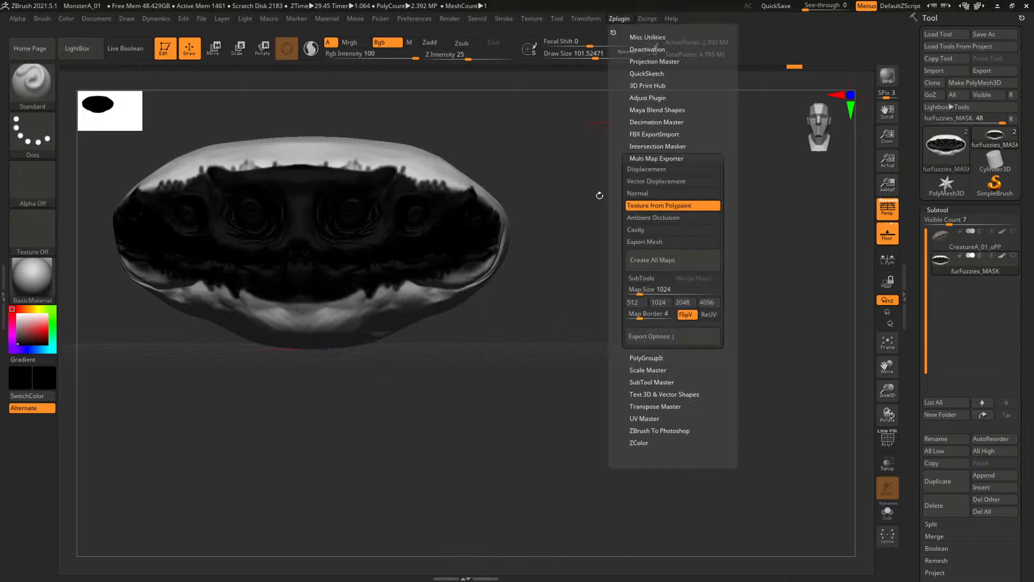
pyautogui.click(658, 257)
pyautogui.click(747, 430)
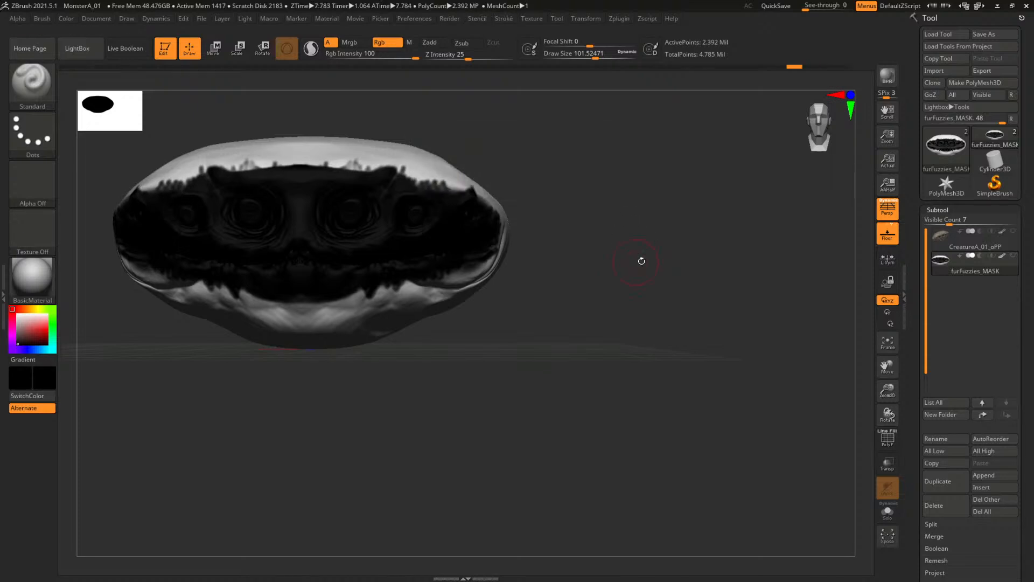
# Step: Switch to Maya and reload the newly exported furFuzzies_MASK TIF into the texture0 node of the Yeti graph
pyautogui.click(997, 6)
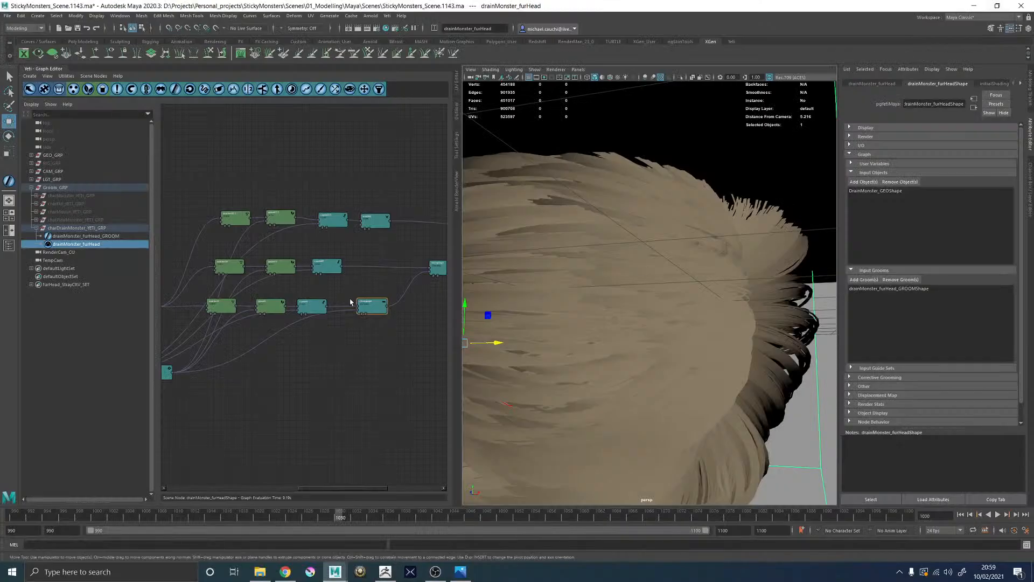
pyautogui.keyDown('alt'); pyautogui.moveTo(253, 288); pyautogui.dragTo(262, 312, button='middle'); pyautogui.keyUp('alt')
pyautogui.doubleClick(302, 307)
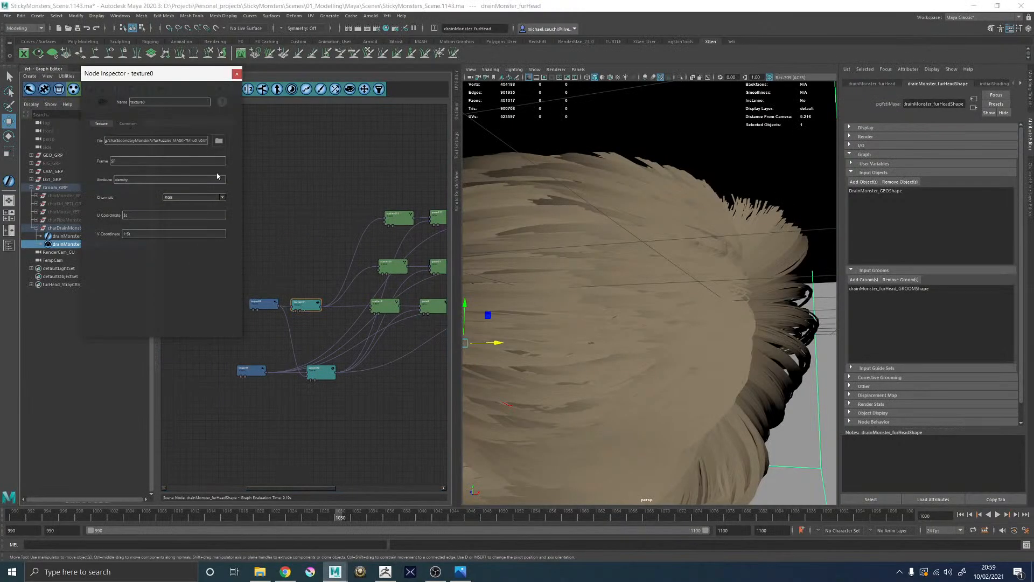
pyautogui.click(218, 141)
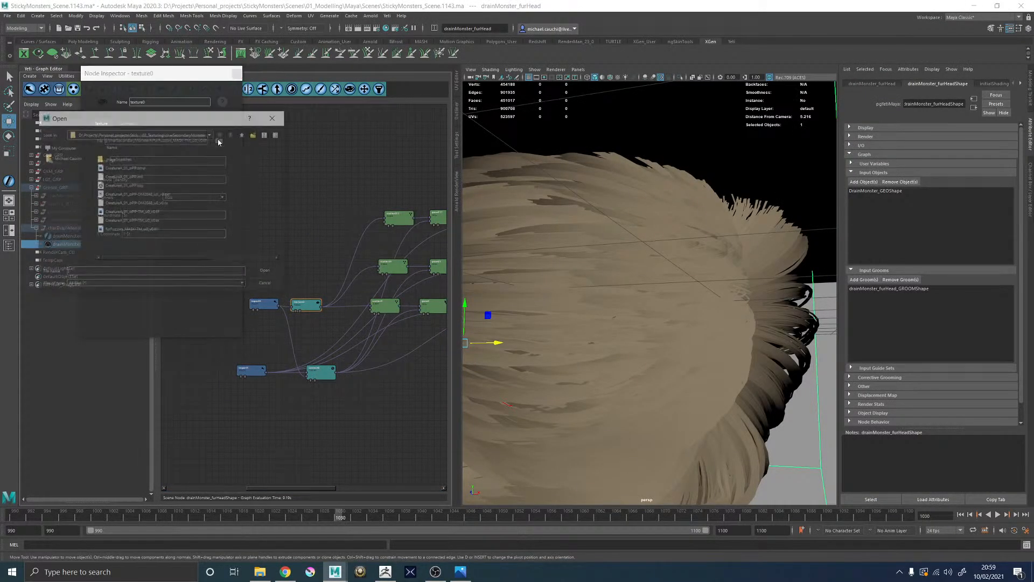
pyautogui.click(125, 230)
pyautogui.click(266, 272)
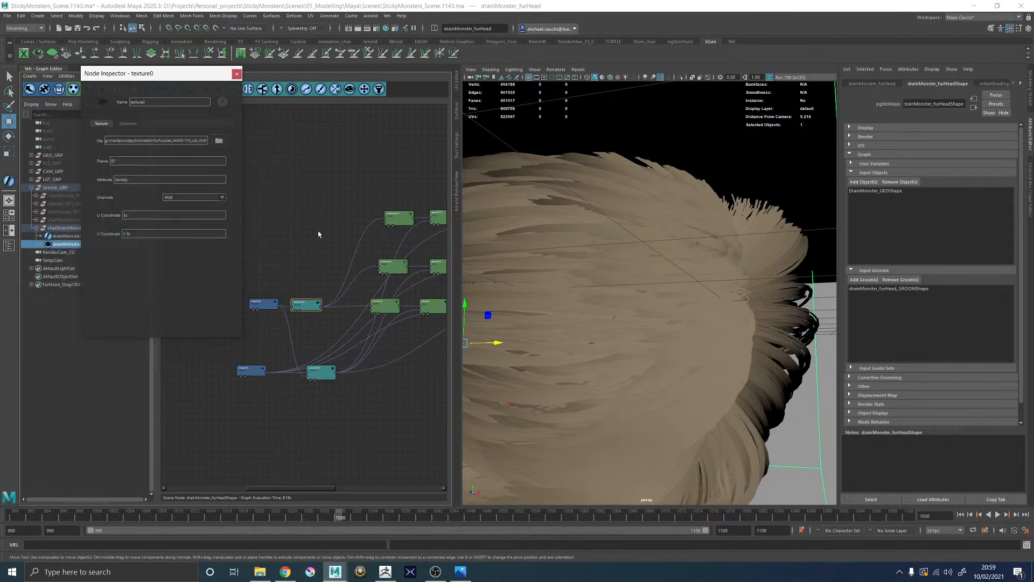
pyautogui.click(236, 74)
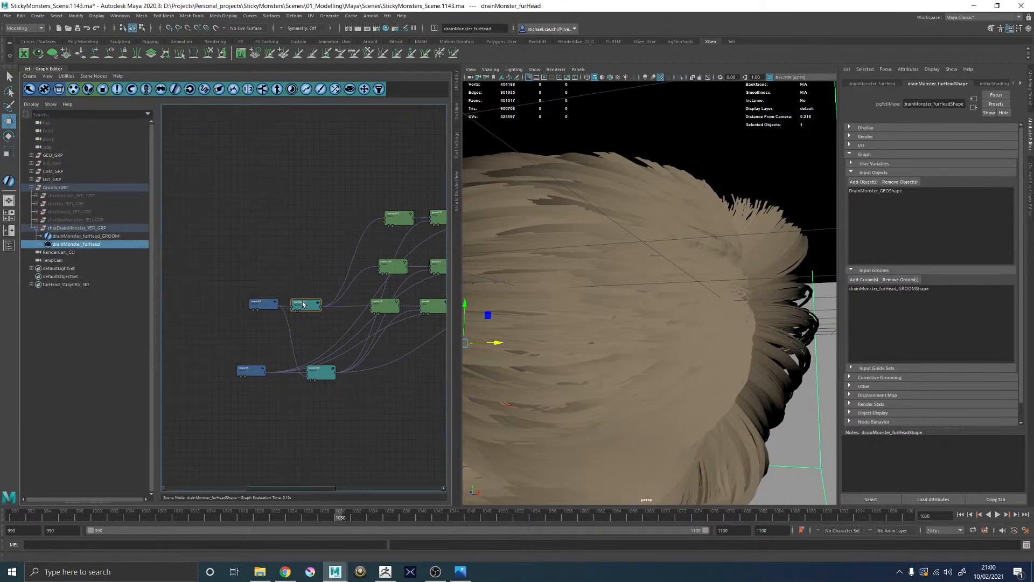
# Step: Display the lowest branch's scatter on the head and check it against the mask file set in texture0
pyautogui.keyDown('alt'); pyautogui.moveTo(354, 218); pyautogui.dragTo(251, 278, button='middle'); pyautogui.keyUp('alt')
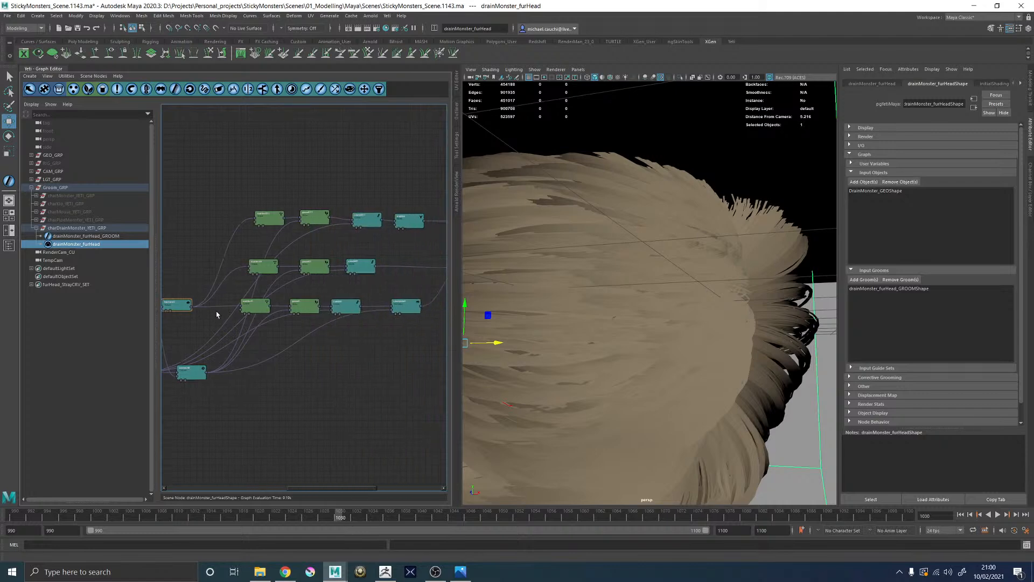
pyautogui.click(247, 311)
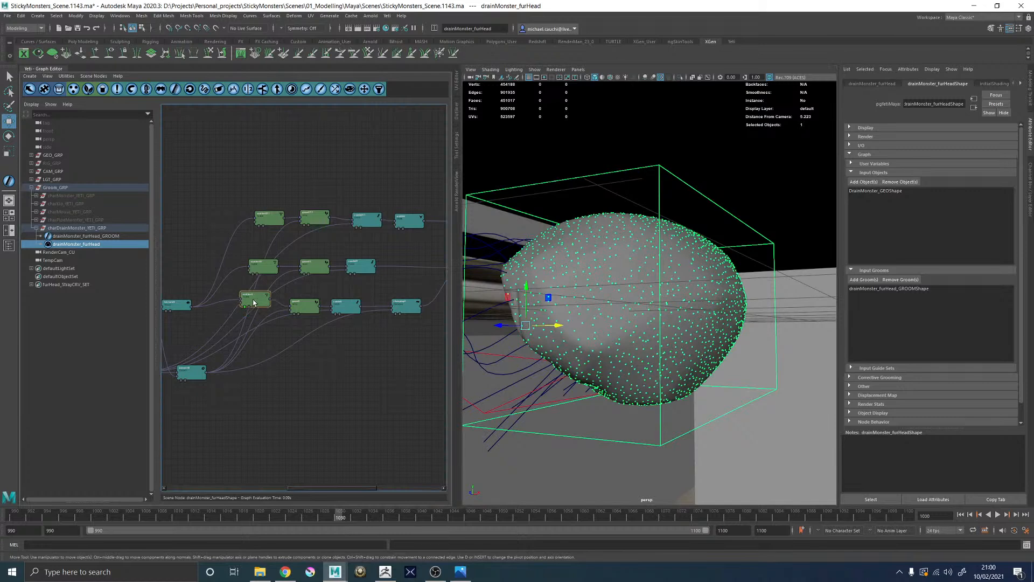
pyautogui.doubleClick(170, 306)
pyautogui.moveTo(618, 279)
pyautogui.keyDown('alt'); pyautogui.mouseDown()
pyautogui.moveTo(677, 280)
pyautogui.moveTo(637, 286)
pyautogui.mouseUp(); pyautogui.keyUp('alt')
pyautogui.click(237, 73)
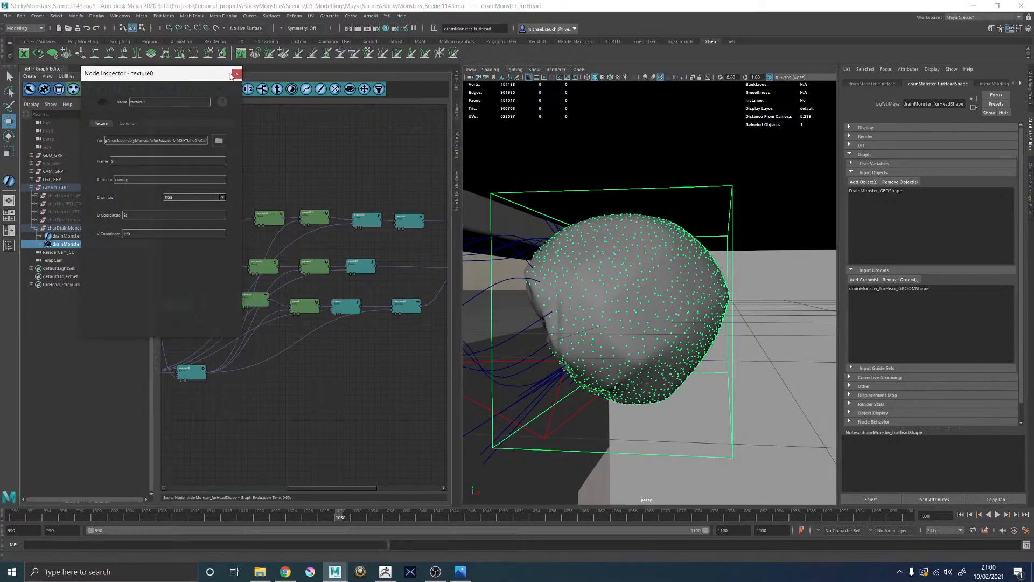
# Step: Flush the texture cache of the selected drainMonster_furHead Yeti node and check the scatter points on the head
pyautogui.click(171, 311)
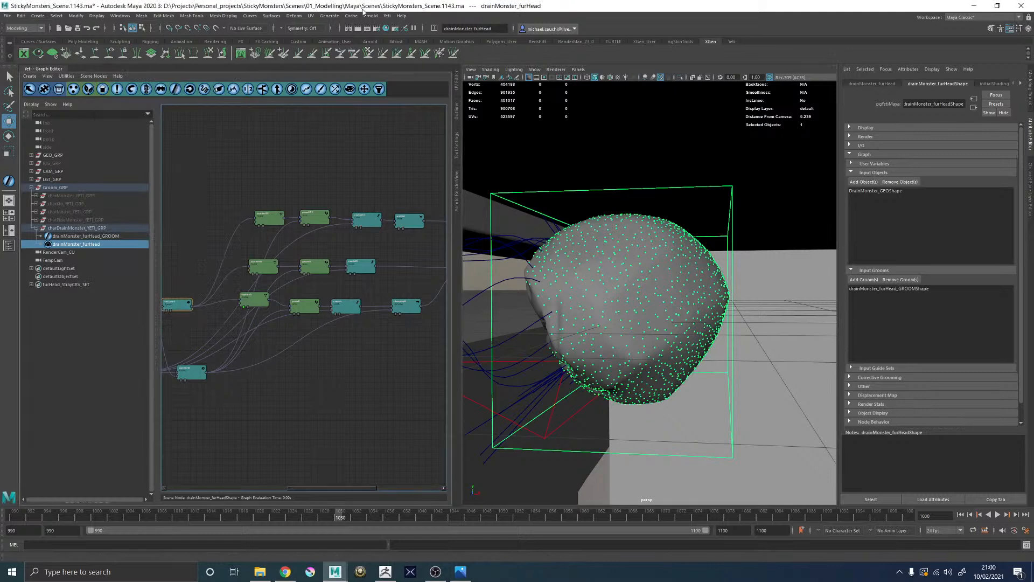
pyautogui.click(331, 17)
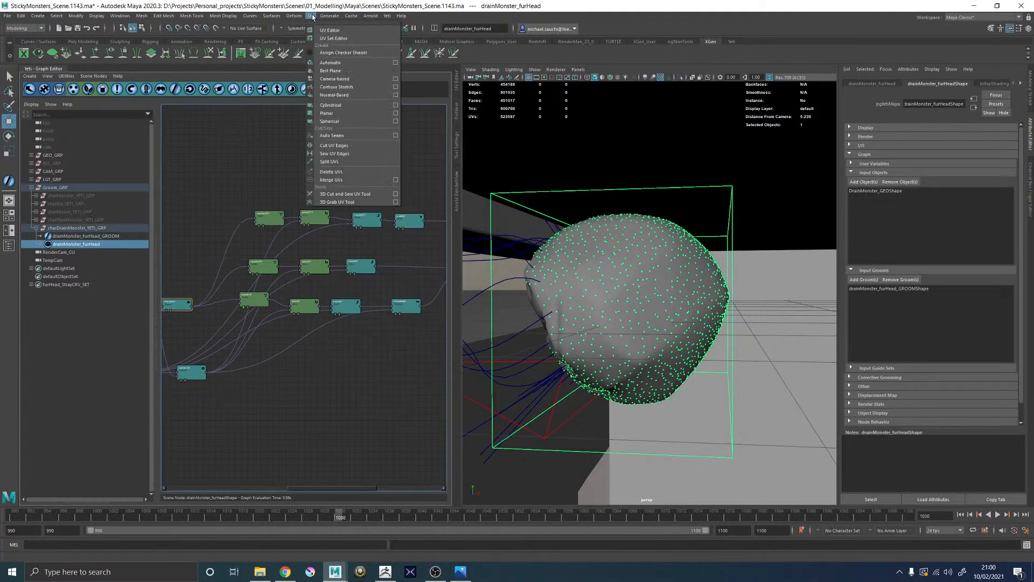
pyautogui.moveTo(383, 19)
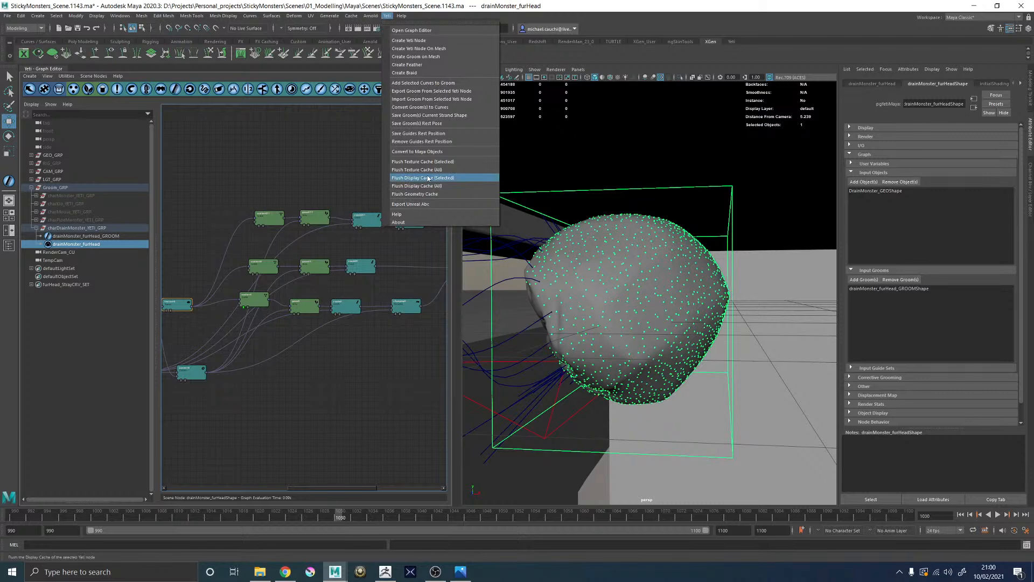
pyautogui.click(434, 161)
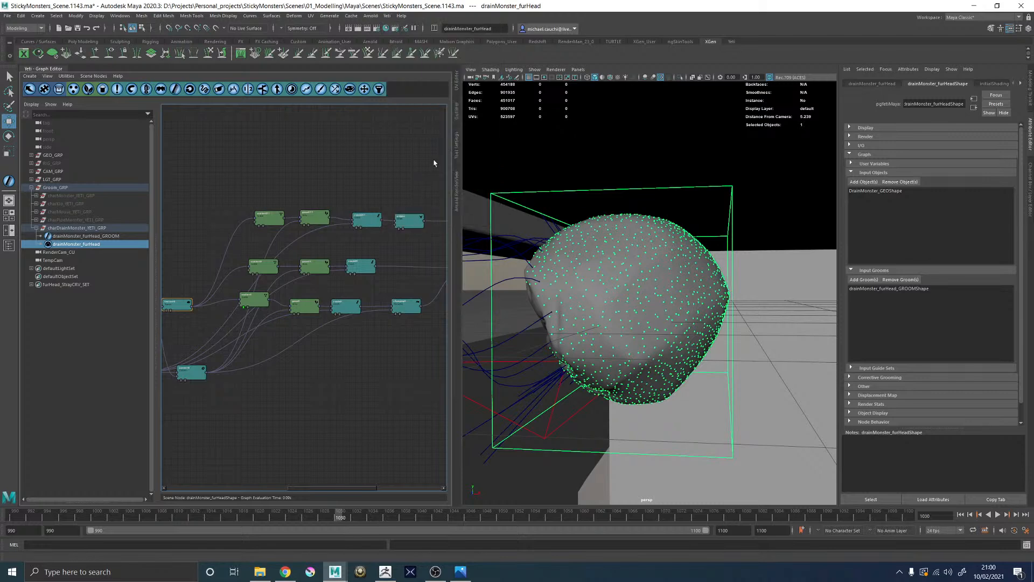
pyautogui.keyDown('alt'); pyautogui.moveTo(545, 227); pyautogui.dragTo(595, 205, button='middle'); pyautogui.keyUp('alt')
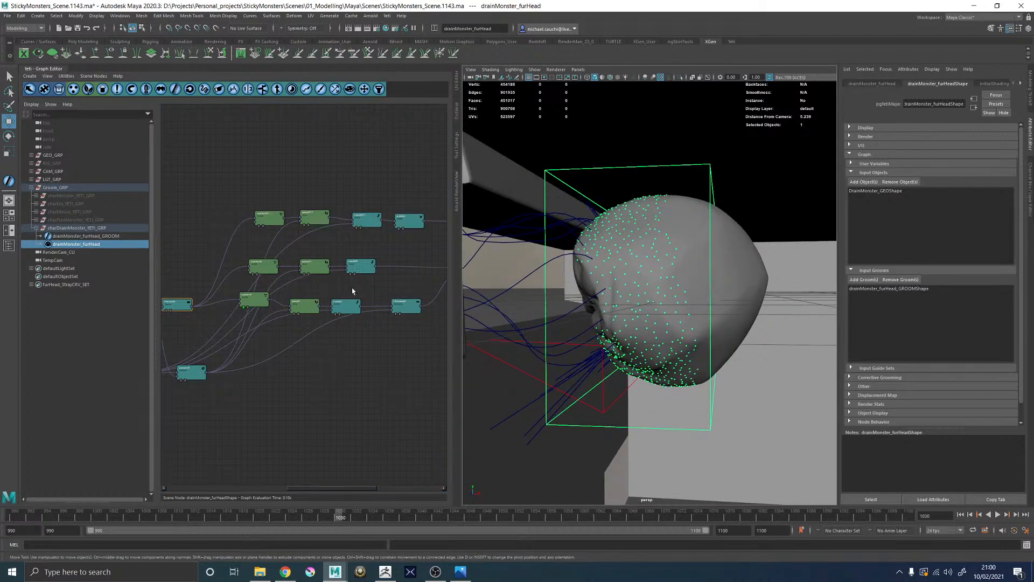
# Step: Display the top branch's scatter and the final clumping output, and inspect the fur coverage around the head and drain opening
pyautogui.keyDown('alt'); pyautogui.moveTo(348, 291); pyautogui.dragTo(341, 288, button='middle'); pyautogui.keyUp('alt')
pyautogui.click(253, 226)
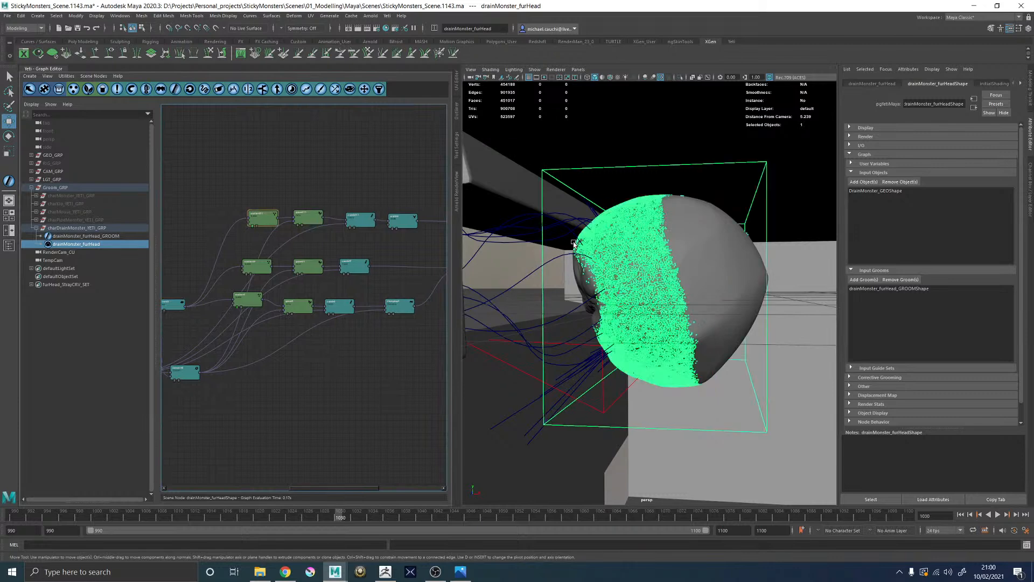
pyautogui.keyDown('alt'); pyautogui.moveTo(364, 169); pyautogui.dragTo(238, 172, button='middle'); pyautogui.keyUp('alt')
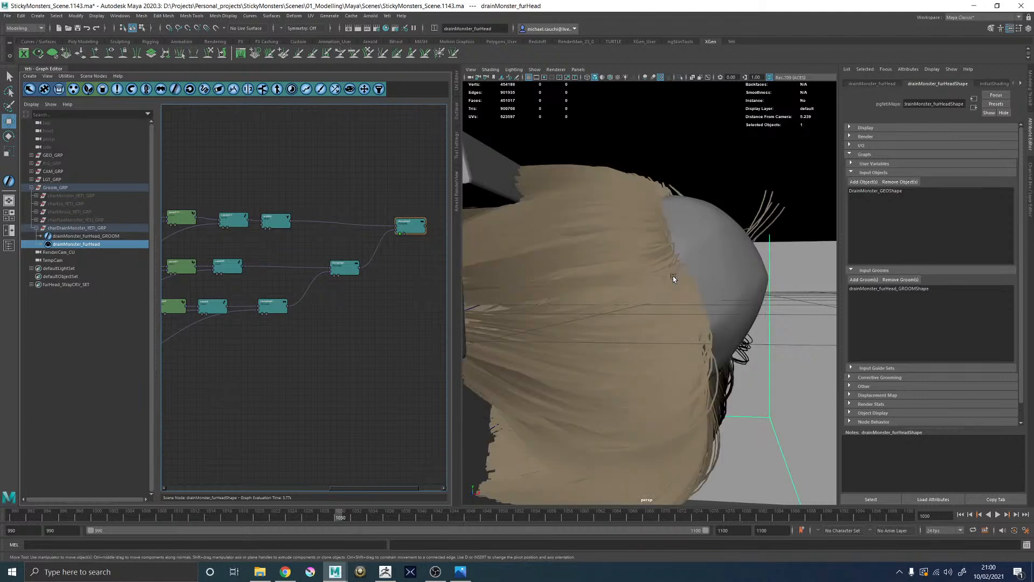
pyautogui.keyDown('alt'); pyautogui.moveTo(661, 250); pyautogui.dragTo(751, 256); pyautogui.keyUp('alt')
pyautogui.keyDown('alt'); pyautogui.moveTo(752, 255); pyautogui.dragTo(632, 274, button='right'); pyautogui.keyUp('alt')
pyautogui.keyDown('alt'); pyautogui.moveTo(632, 274); pyautogui.dragTo(613, 281); pyautogui.keyUp('alt')
pyautogui.keyDown('alt'); pyautogui.moveTo(613, 282); pyautogui.dragTo(632, 288, button='right'); pyautogui.keyUp('alt')
pyautogui.keyDown('alt'); pyautogui.moveTo(633, 289); pyautogui.dragTo(666, 293); pyautogui.keyUp('alt')
pyautogui.keyDown('alt'); pyautogui.moveTo(666, 293); pyautogui.dragTo(716, 315, button='right'); pyautogui.keyUp('alt')
pyautogui.keyDown('alt'); pyautogui.moveTo(657, 256); pyautogui.dragTo(560, 299, button='middle'); pyautogui.keyUp('alt')
pyautogui.keyDown('alt'); pyautogui.moveTo(561, 299); pyautogui.dragTo(584, 287, button='right'); pyautogui.keyUp('alt')
pyautogui.keyDown('alt'); pyautogui.moveTo(585, 288); pyautogui.dragTo(633, 293); pyautogui.keyUp('alt')
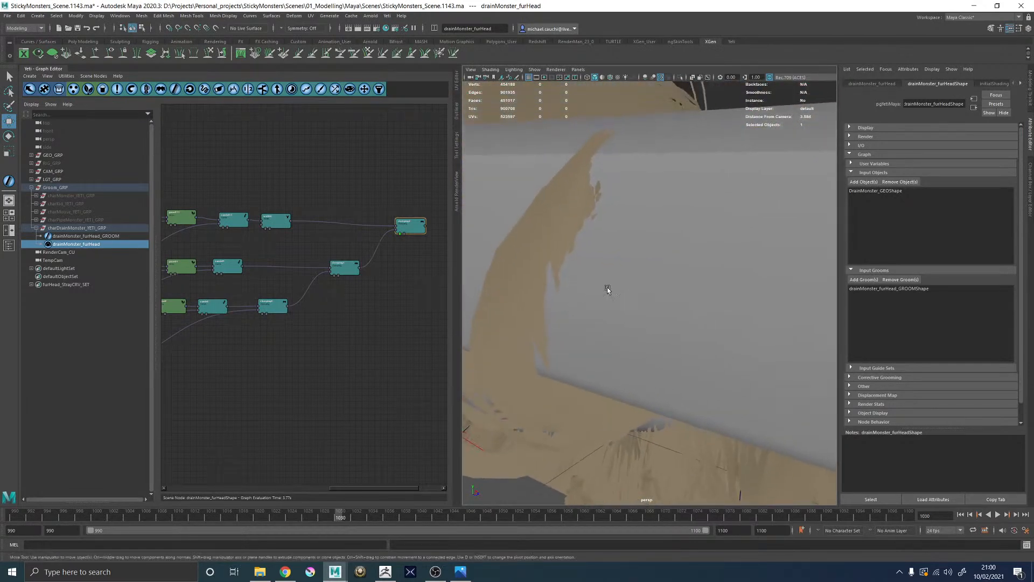
# Step: Move the final clumping node aside, and compare the unclumped top branch with the output of the preceding clumping node
pyautogui.moveTo(409, 222)
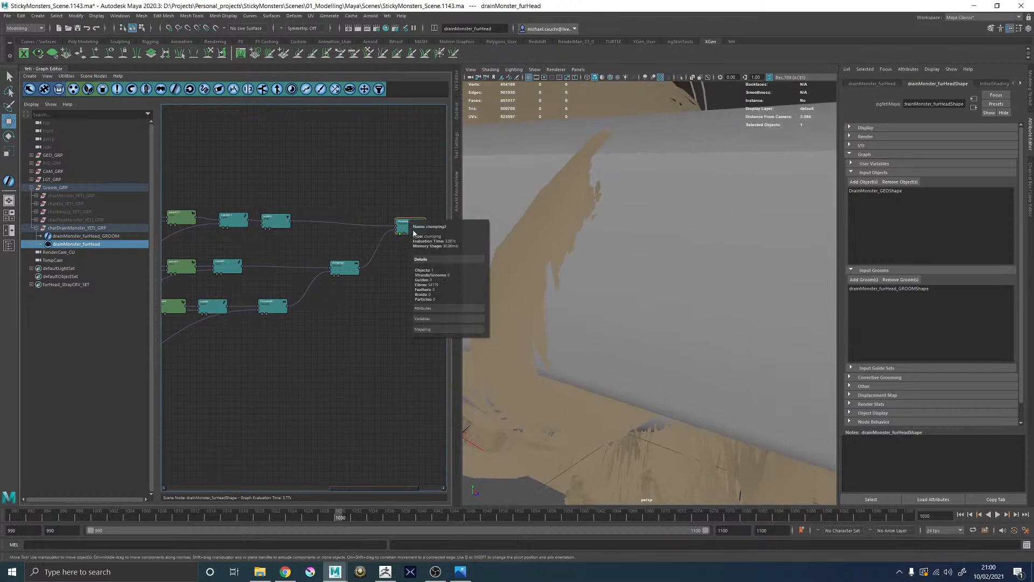
pyautogui.moveTo(405, 225); pyautogui.dragTo(447, 219)
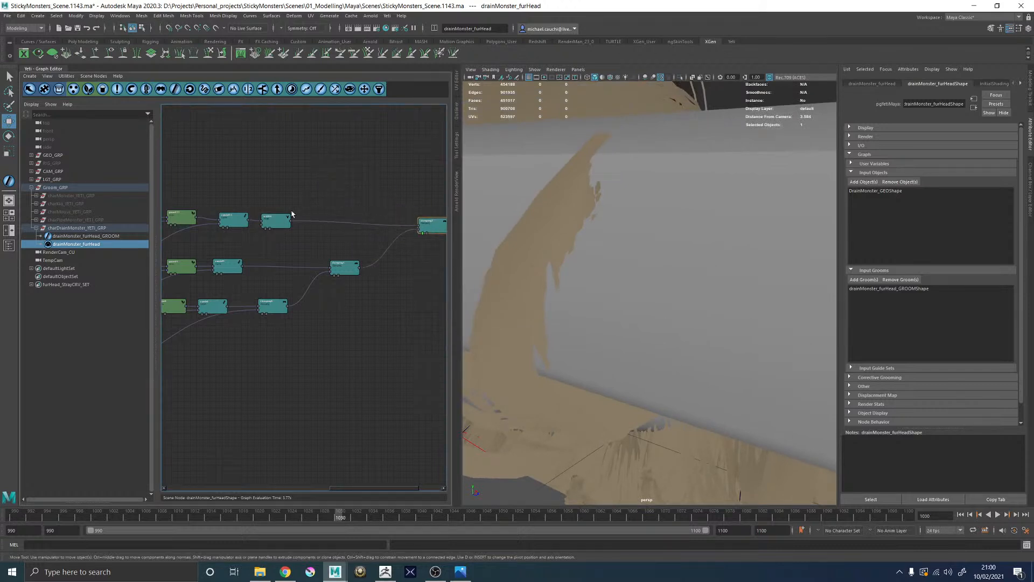
pyautogui.click(265, 229)
pyautogui.keyDown('alt'); pyautogui.moveTo(695, 291); pyautogui.dragTo(587, 285, button='right'); pyautogui.keyUp('alt')
pyautogui.keyDown('alt'); pyautogui.moveTo(586, 285); pyautogui.dragTo(670, 285); pyautogui.keyUp('alt')
pyautogui.click(334, 274)
pyautogui.moveTo(706, 268); pyautogui.dragTo(722, 270)
pyautogui.keyDown('alt'); pyautogui.moveTo(723, 261); pyautogui.dragTo(667, 255, button='middle'); pyautogui.keyUp('alt')
pyautogui.keyDown('alt'); pyautogui.moveTo(668, 258); pyautogui.dragTo(720, 295, button='right'); pyautogui.keyUp('alt')
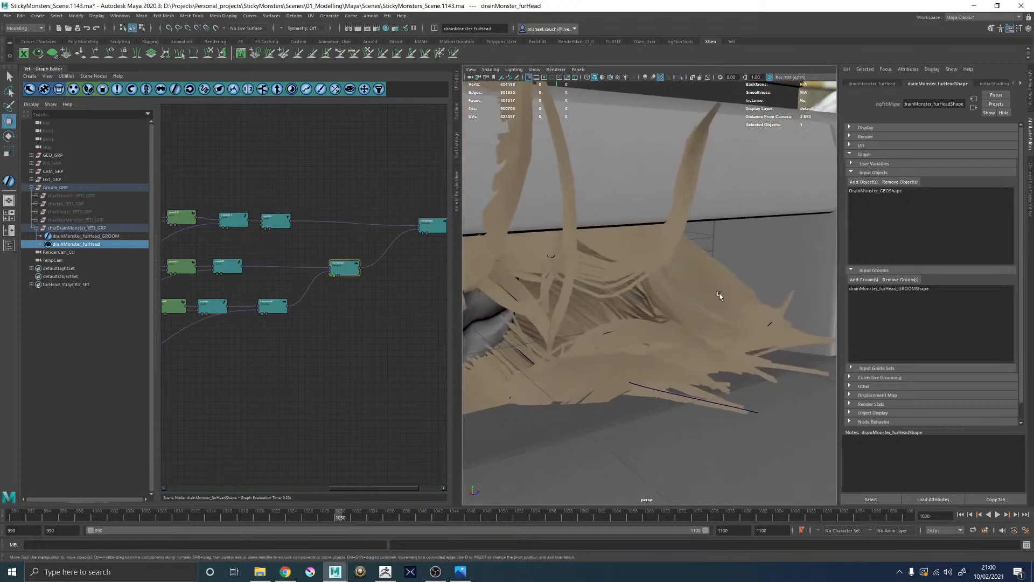
pyautogui.click(266, 228)
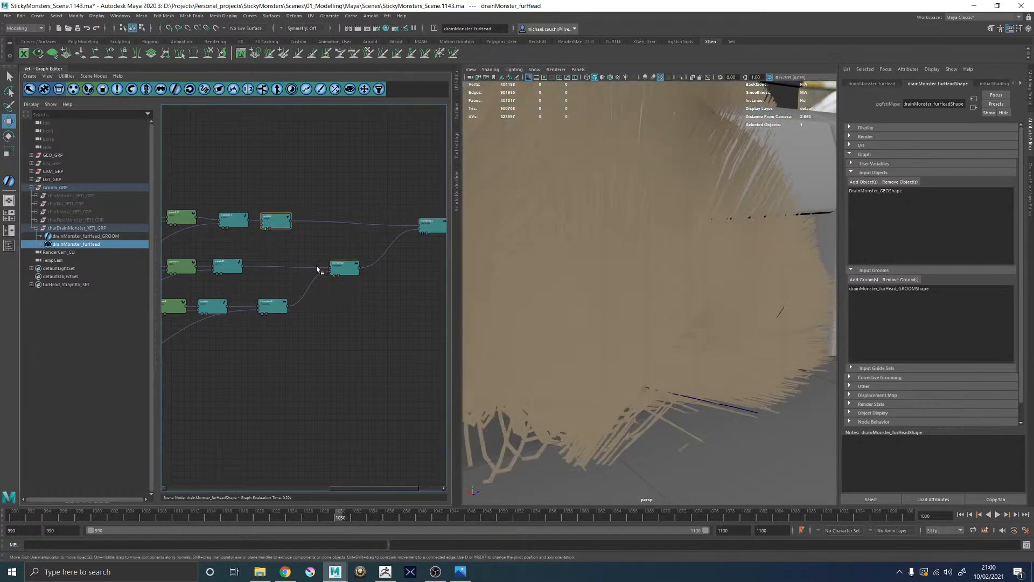
pyautogui.click(333, 276)
pyautogui.keyDown('alt'); pyautogui.moveTo(633, 305); pyautogui.dragTo(598, 290); pyautogui.keyUp('alt')
# Step: Review the graph branches, display the final clumping output, and examine the fur from the monster's front
pyautogui.keyDown('alt'); pyautogui.moveTo(225, 263); pyautogui.dragTo(309, 272, button='middle'); pyautogui.keyUp('alt')
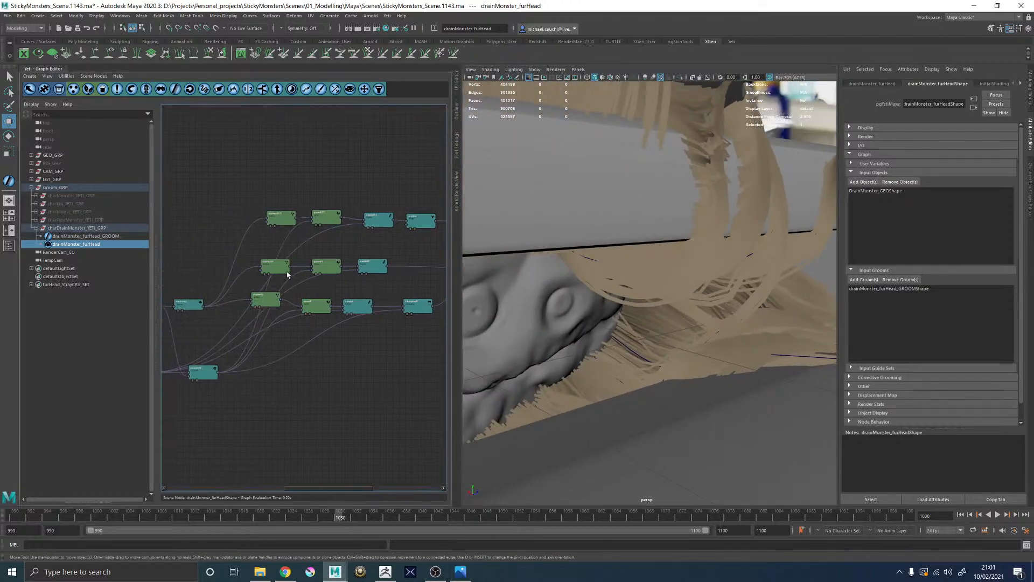
pyautogui.keyDown('alt'); pyautogui.moveTo(381, 267); pyautogui.dragTo(259, 261, button='middle'); pyautogui.keyUp('alt')
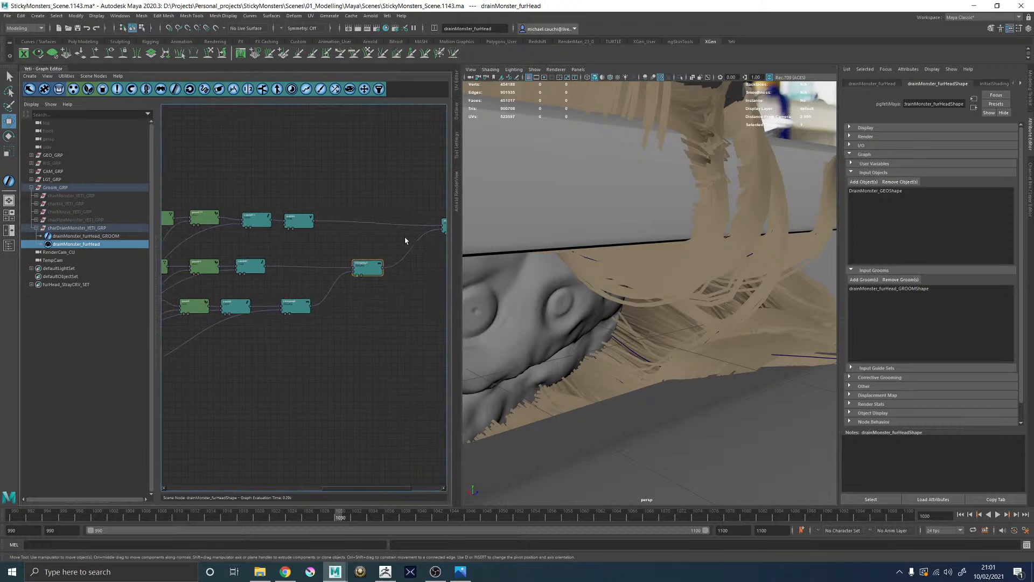
pyautogui.keyDown('alt'); pyautogui.moveTo(414, 238); pyautogui.dragTo(376, 236, button='middle'); pyautogui.keyUp('alt')
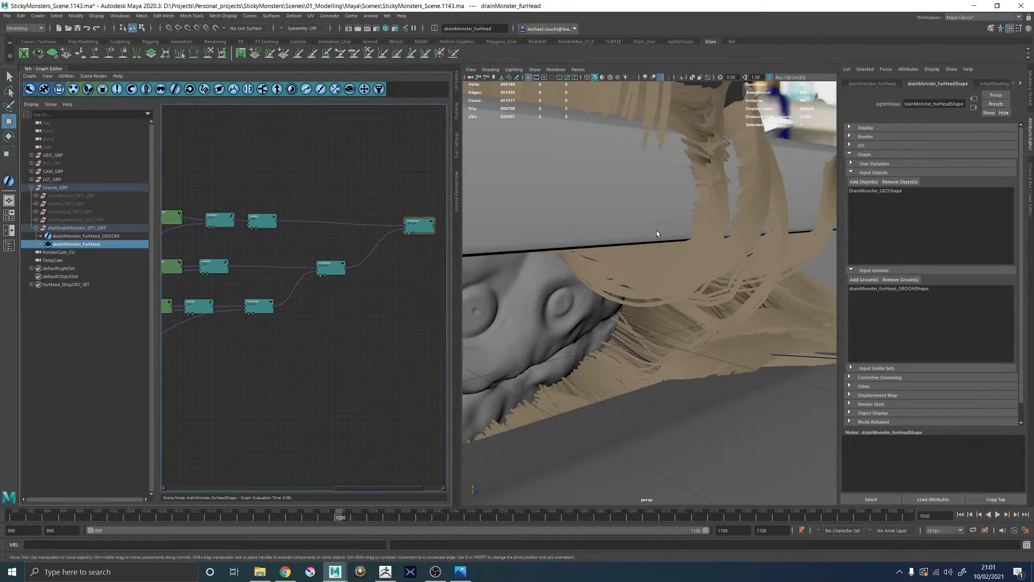
pyautogui.keyDown('alt'); pyautogui.moveTo(704, 263); pyautogui.dragTo(728, 254); pyautogui.keyUp('alt')
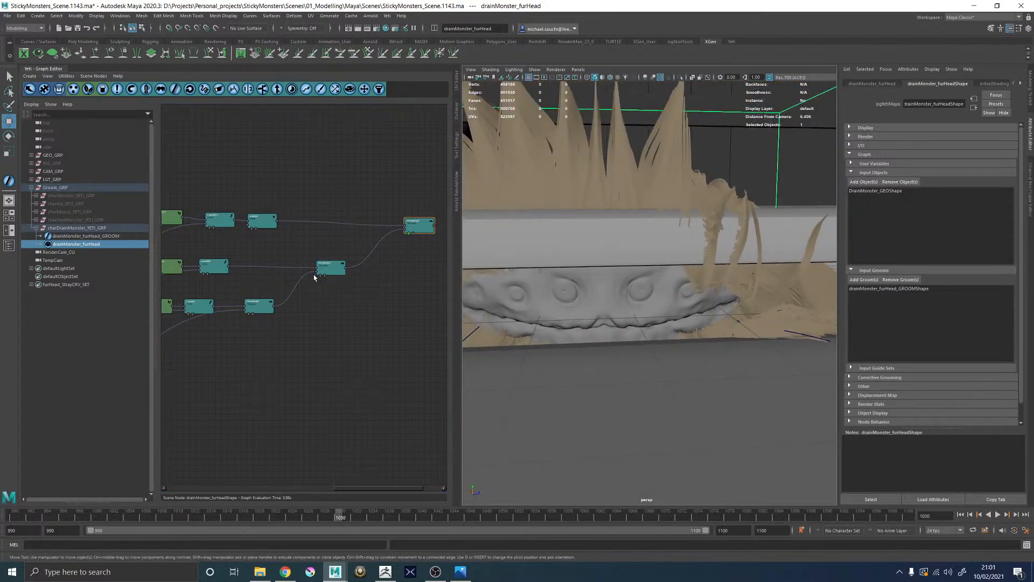
# Step: Hide the drainMonster_furHead fur node and select drainMonster_furHead_GROOM
pyautogui.keyDown('alt'); pyautogui.moveTo(267, 244); pyautogui.dragTo(335, 244, button='middle'); pyautogui.keyUp('alt')
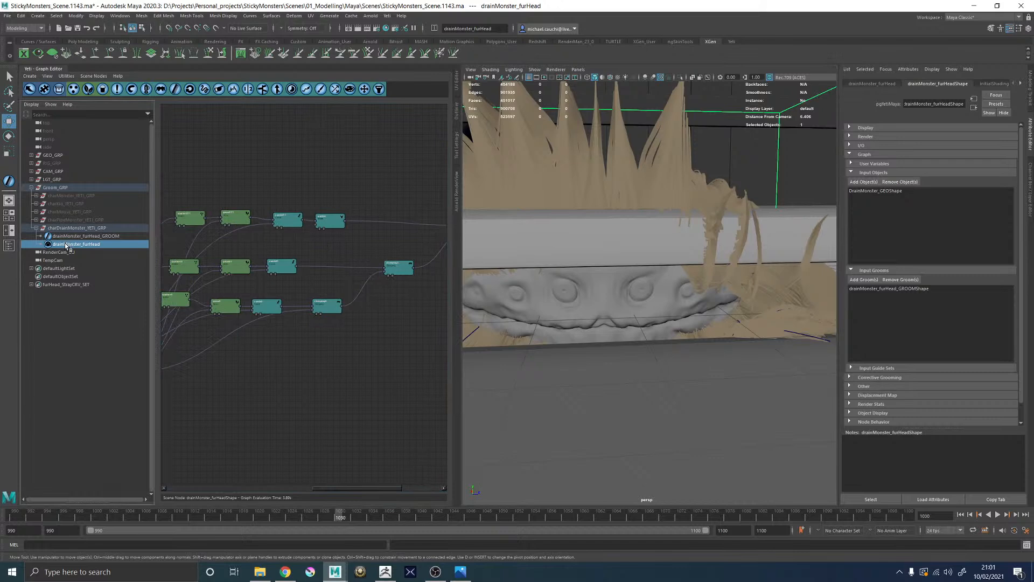
pyautogui.press('h')
pyautogui.click(87, 236)
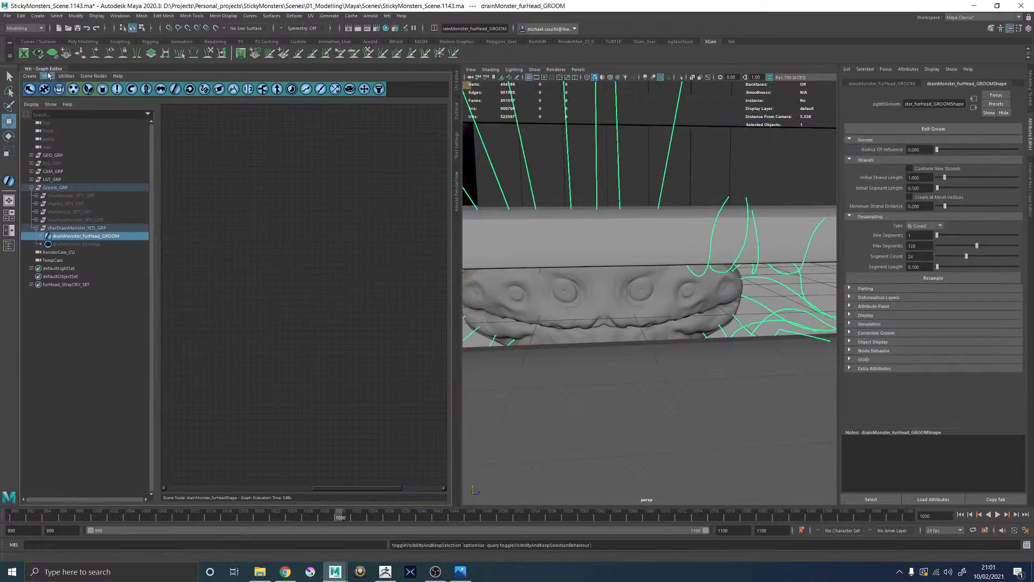
# Step: Close the Yeti graph, activate the groom tool on the head's strands, and show its brush settings
pyautogui.click(455, 73)
pyautogui.press('y')
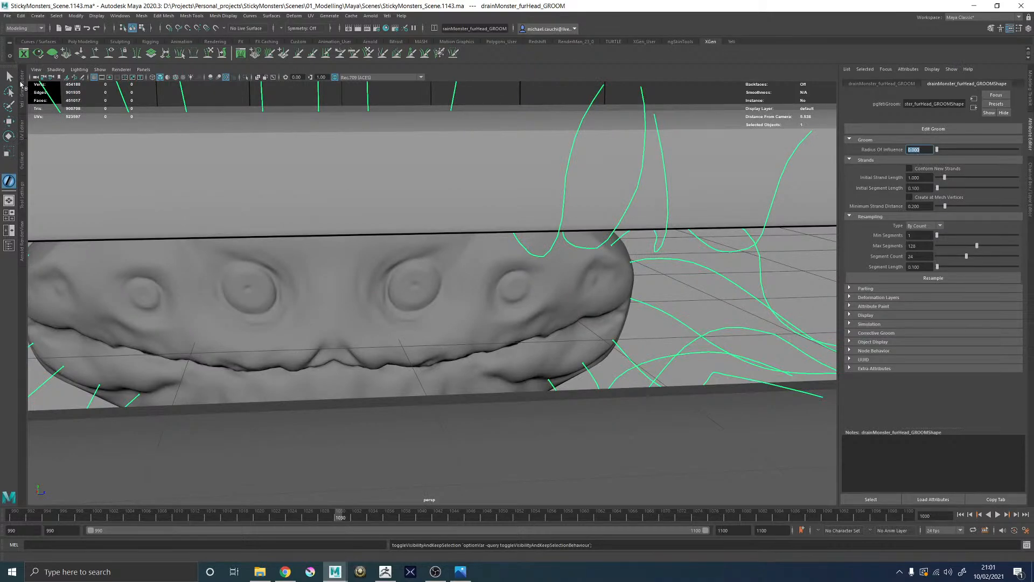
pyautogui.click(20, 197)
pyautogui.scroll(-6, 474, 280)
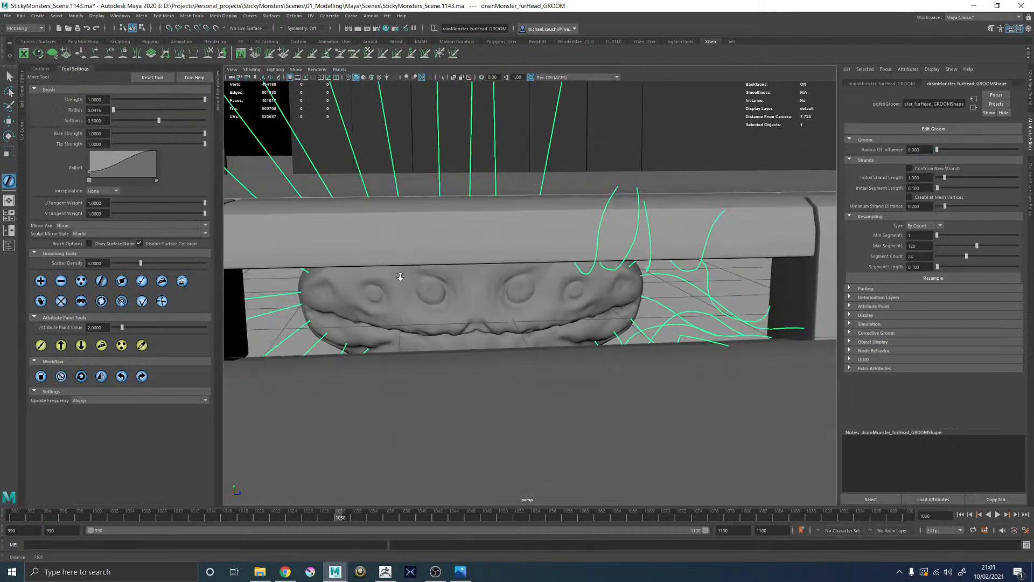
# Step: Save the scene and activate the single-strand shaping brush for the head's groom strands
pyautogui.keyDown('alt'); pyautogui.moveTo(523, 240); pyautogui.dragTo(612, 198); pyautogui.keyUp('alt')
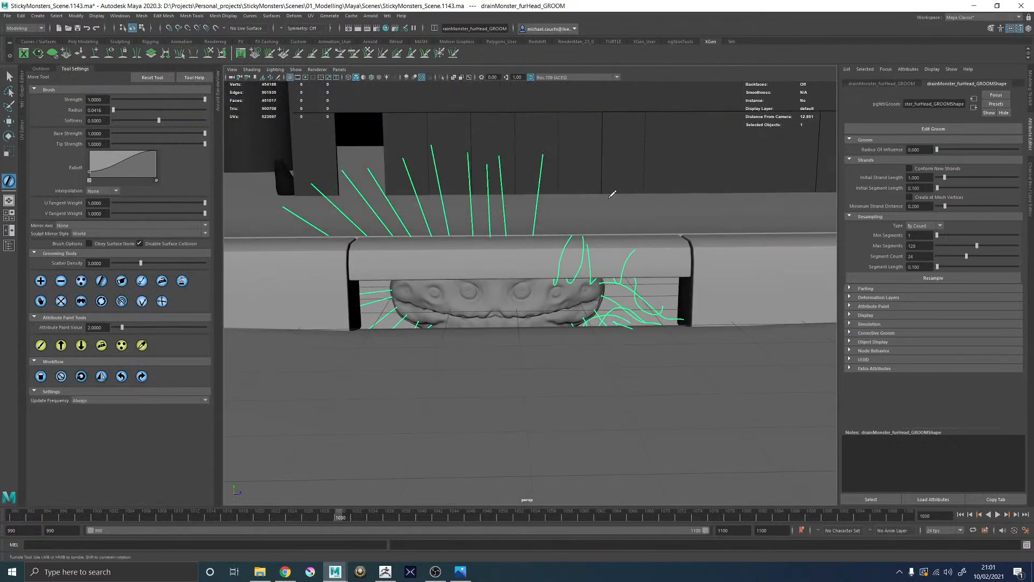
pyautogui.hotkey('ctrl', 's')
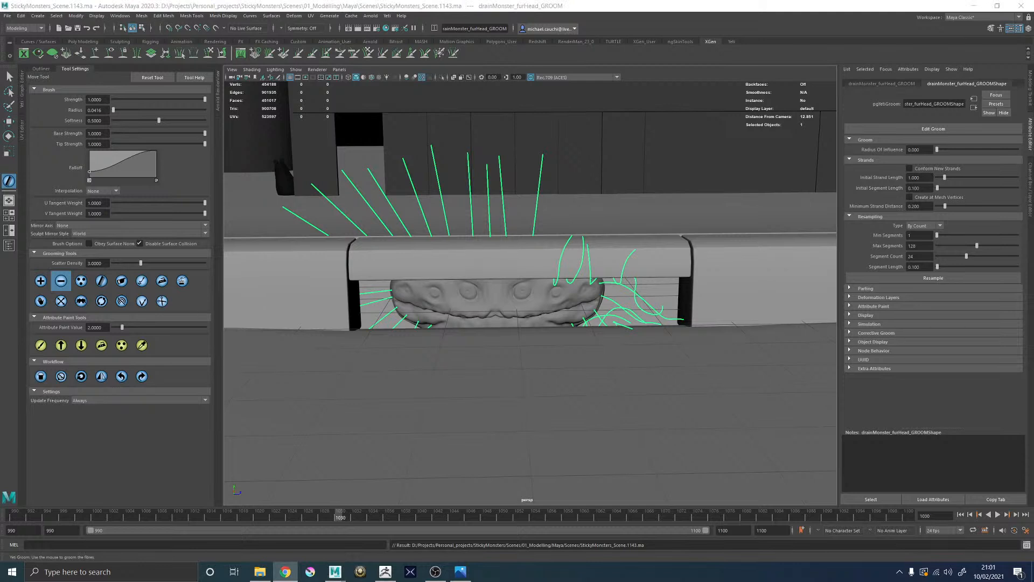
pyautogui.keyDown('alt'); pyautogui.moveTo(556, 262); pyautogui.dragTo(553, 250); pyautogui.keyUp('alt')
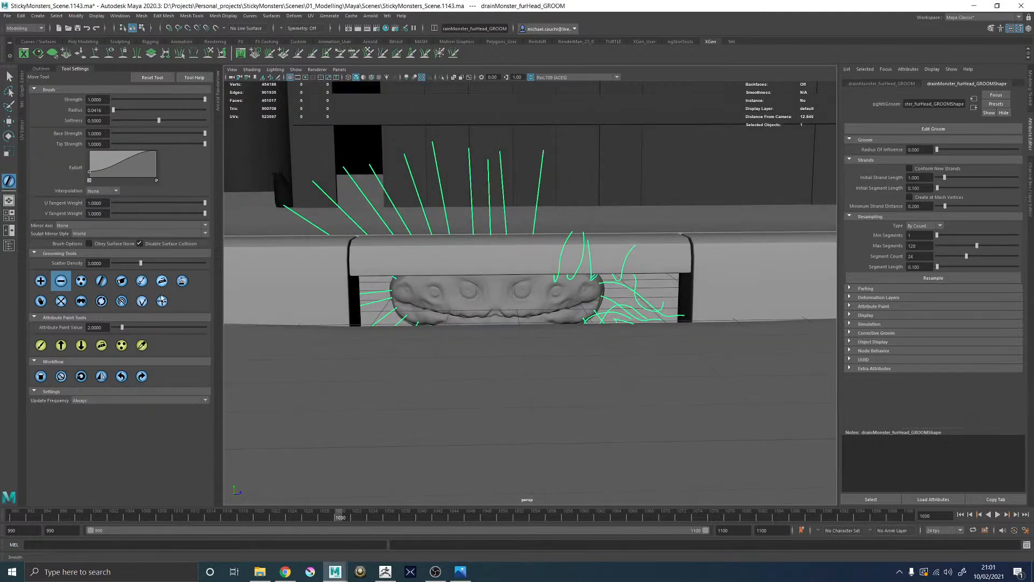
pyautogui.click(142, 301)
pyautogui.keyDown('alt'); pyautogui.moveTo(474, 236); pyautogui.dragTo(503, 190, button='right'); pyautogui.keyUp('alt')
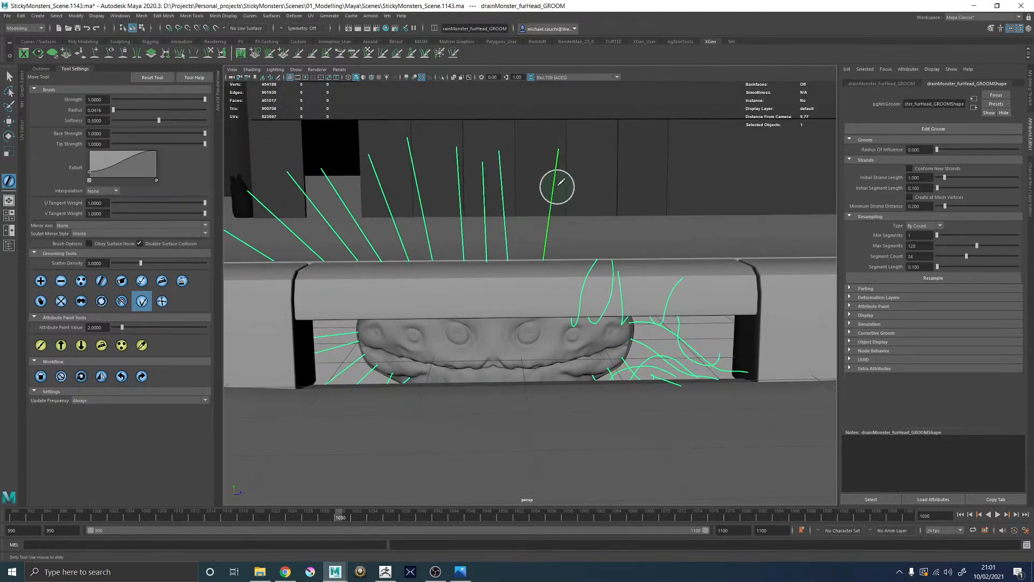
# Step: Bend the next upper head strand beside the groomed ones out through the drain opening and up over the kerb
pyautogui.moveTo(547, 234)
pyautogui.keyDown('alt'); pyautogui.mouseDown()
pyautogui.moveTo(548, 224)
pyautogui.moveTo(544, 242)
pyautogui.moveTo(555, 232)
pyautogui.moveTo(531, 232)
pyautogui.moveTo(502, 252)
pyautogui.moveTo(523, 286)
pyautogui.moveTo(619, 369)
pyautogui.moveTo(629, 317)
pyautogui.moveTo(519, 312)
pyautogui.moveTo(520, 323)
pyautogui.moveTo(499, 314)
pyautogui.mouseUp(); pyautogui.keyUp('alt')
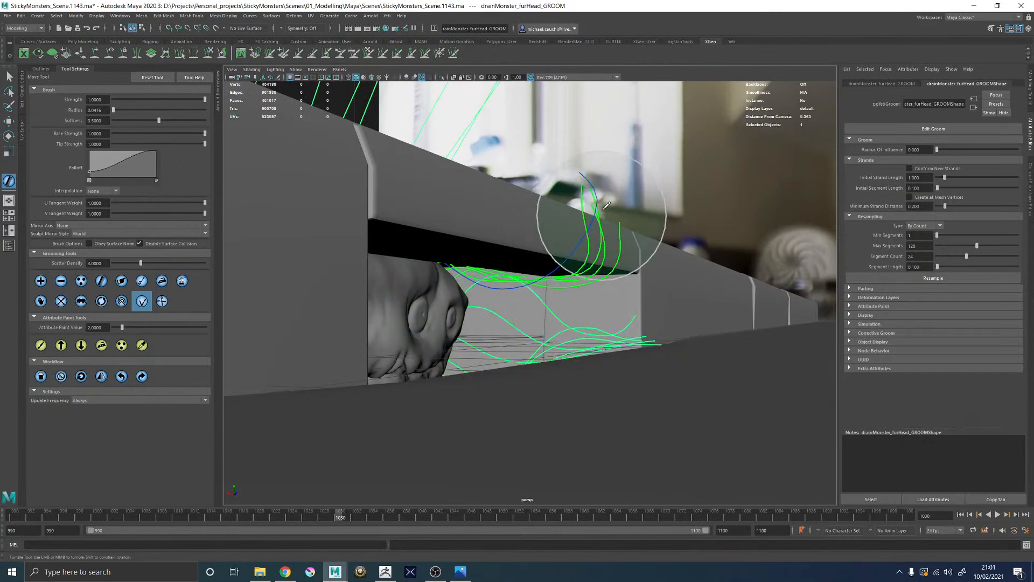
pyautogui.moveTo(547, 157)
pyautogui.keyDown('alt'); pyautogui.mouseDown()
pyautogui.moveTo(602, 201)
pyautogui.moveTo(506, 306)
pyautogui.mouseUp(); pyautogui.keyUp('alt')
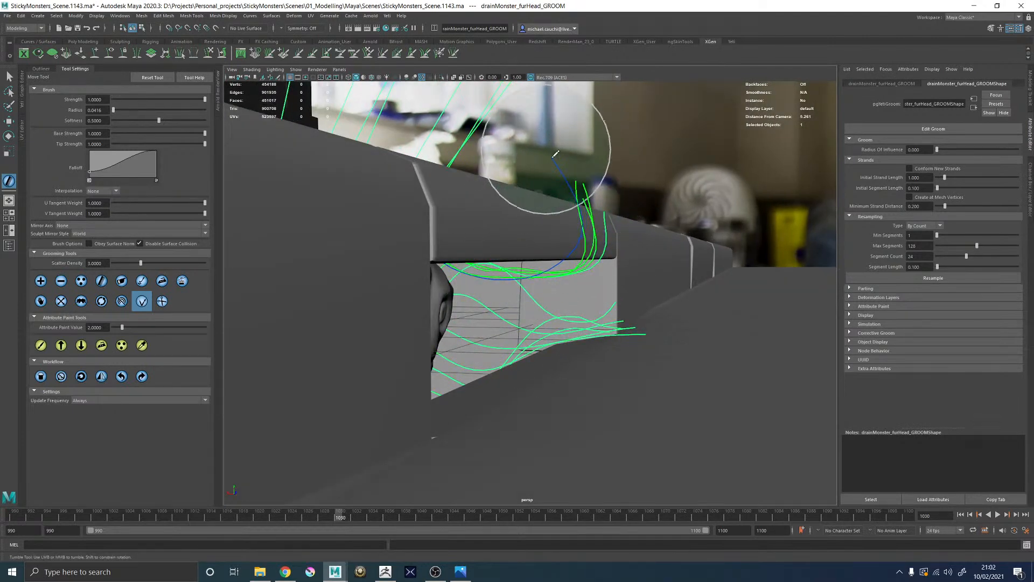
pyautogui.keyDown('alt'); pyautogui.moveTo(562, 144); pyautogui.dragTo(538, 199); pyautogui.keyUp('alt')
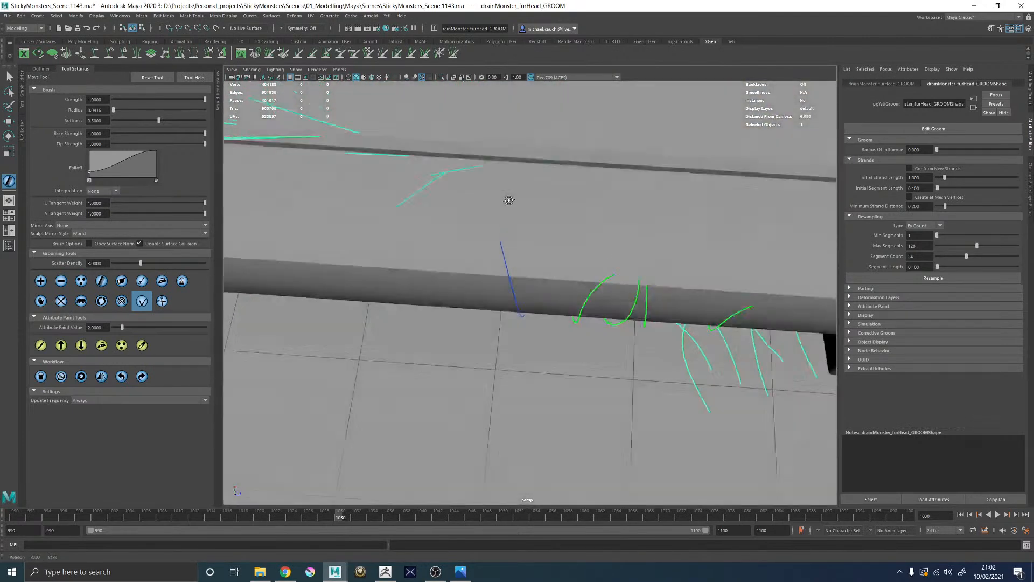
pyautogui.moveTo(468, 372)
pyautogui.keyDown('alt'); pyautogui.mouseDown()
pyautogui.moveTo(500, 213)
pyautogui.moveTo(498, 168)
pyautogui.mouseUp(); pyautogui.keyUp('alt')
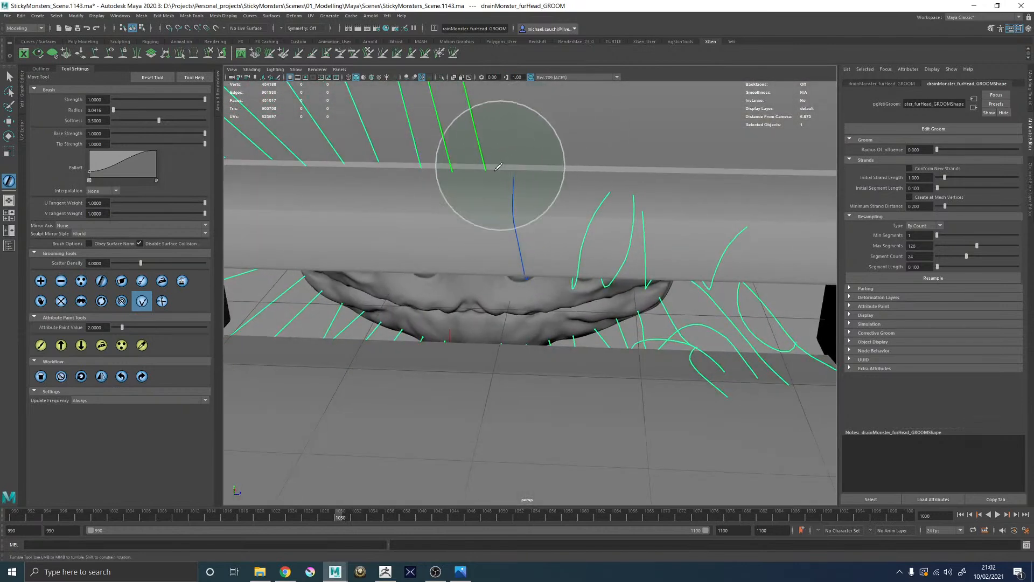
# Step: Pull the neighbouring straight strand above the monster's inner eye forward, out of the kerb toward the opening
pyautogui.moveTo(596, 161)
pyautogui.keyDown('alt'); pyautogui.mouseDown()
pyautogui.moveTo(612, 139)
pyautogui.moveTo(584, 273)
pyautogui.mouseUp(); pyautogui.keyUp('alt')
pyautogui.keyDown('alt'); pyautogui.moveTo(578, 229); pyautogui.dragTo(543, 220); pyautogui.keyUp('alt')
pyautogui.keyDown('alt'); pyautogui.moveTo(542, 219); pyautogui.dragTo(556, 124, button='right'); pyautogui.keyUp('alt')
pyautogui.keyDown('alt'); pyautogui.moveTo(571, 134); pyautogui.dragTo(500, 188); pyautogui.keyUp('alt')
pyautogui.keyDown('alt'); pyautogui.moveTo(542, 222); pyautogui.dragTo(474, 170); pyautogui.keyUp('alt')
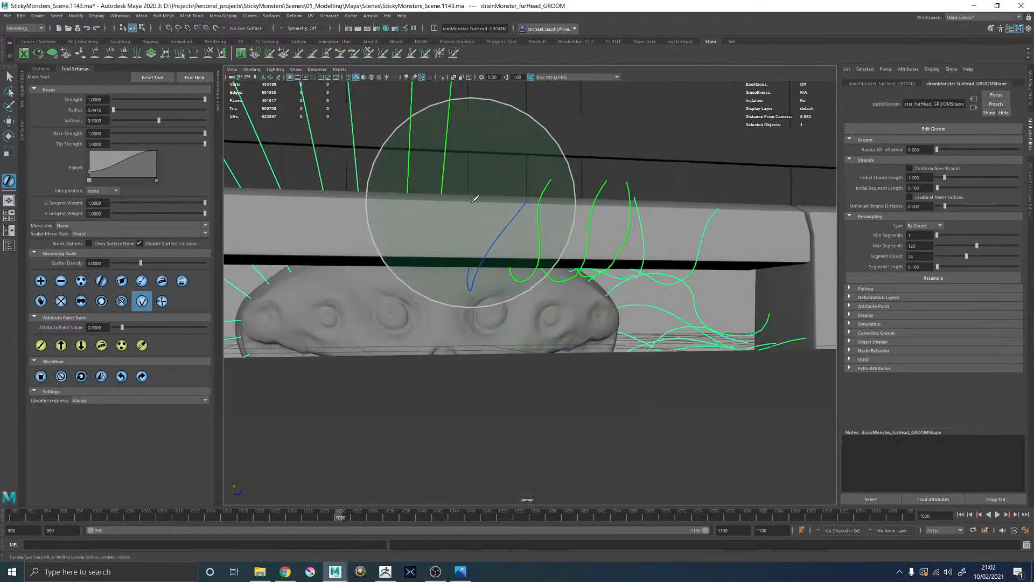
pyautogui.keyDown('alt'); pyautogui.moveTo(520, 231); pyautogui.dragTo(525, 269); pyautogui.keyUp('alt')
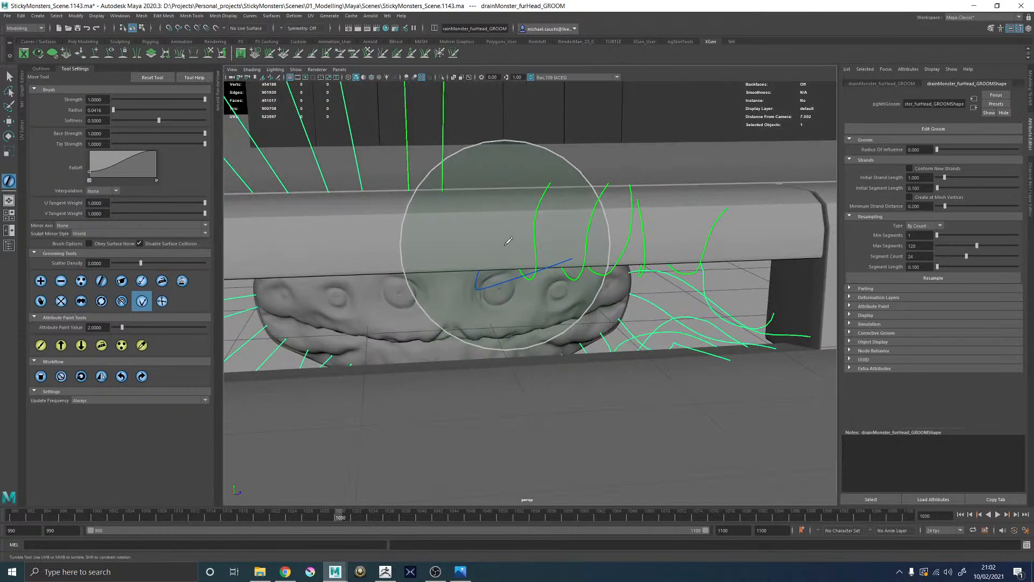
# Step: Curve the strand above the inner eye under the kerb edge and out of the opening with a raised tip
pyautogui.press('4')
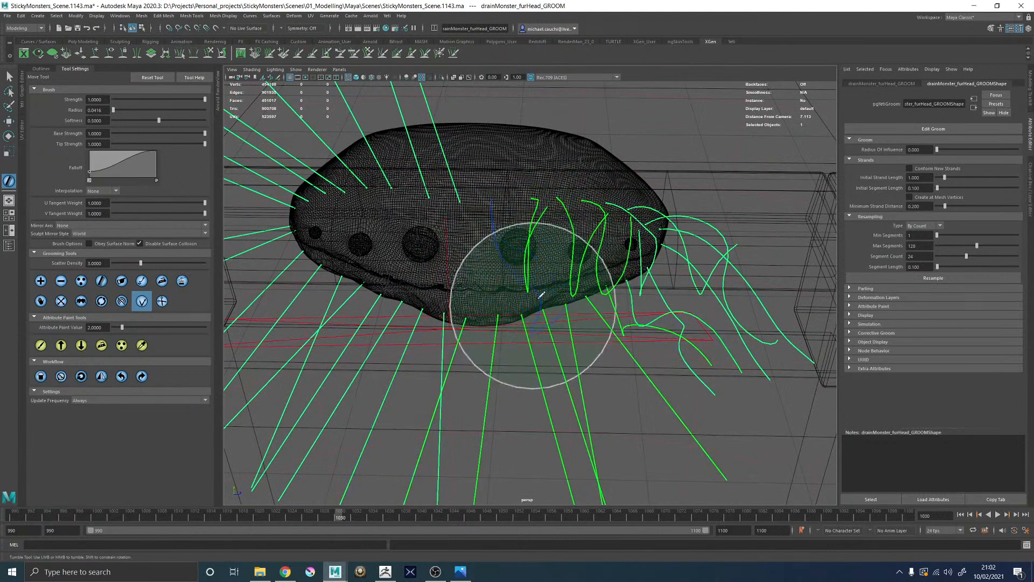
pyautogui.press('5')
pyautogui.keyDown('alt'); pyautogui.moveTo(551, 269); pyautogui.dragTo(462, 250); pyautogui.keyUp('alt')
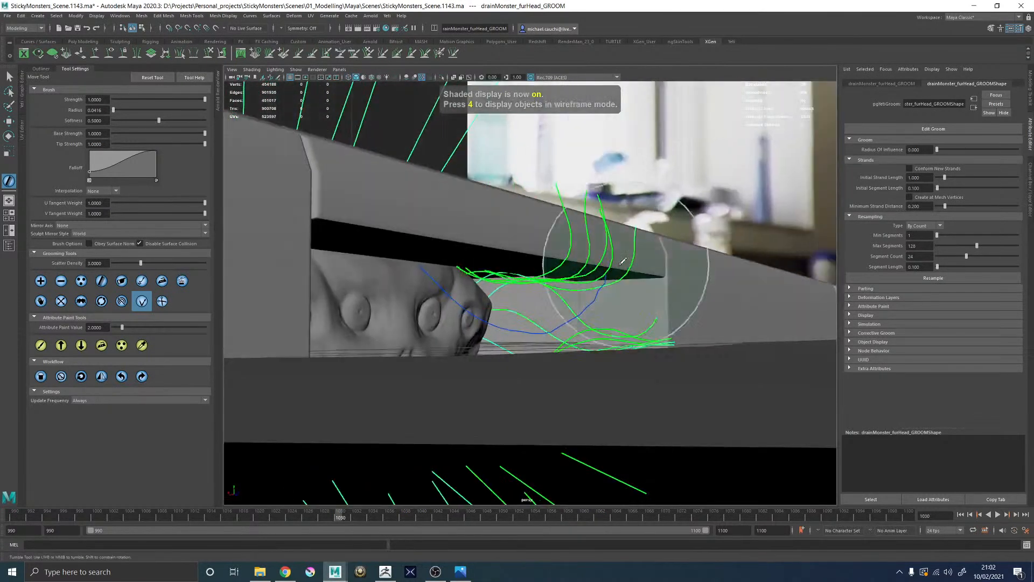
pyautogui.moveTo(435, 285)
pyautogui.keyDown('alt'); pyautogui.mouseDown()
pyautogui.moveTo(485, 312)
pyautogui.moveTo(651, 256)
pyautogui.moveTo(596, 257)
pyautogui.moveTo(512, 291)
pyautogui.mouseUp(); pyautogui.keyUp('alt')
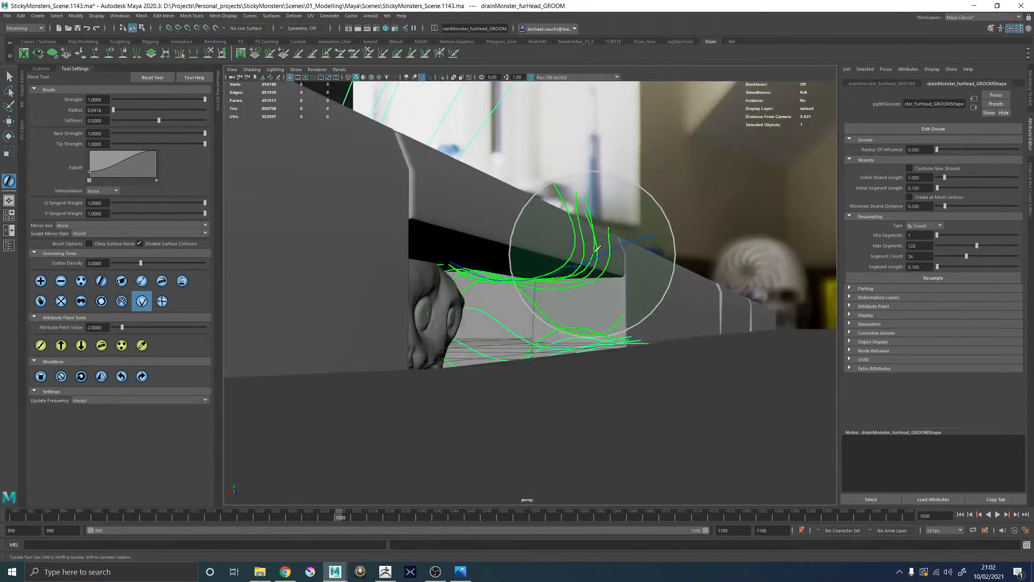
pyautogui.moveTo(652, 253)
pyautogui.keyDown('alt'); pyautogui.mouseDown()
pyautogui.moveTo(622, 254)
pyautogui.moveTo(589, 370)
pyautogui.moveTo(570, 275)
pyautogui.moveTo(654, 276)
pyautogui.mouseUp(); pyautogui.keyUp('alt')
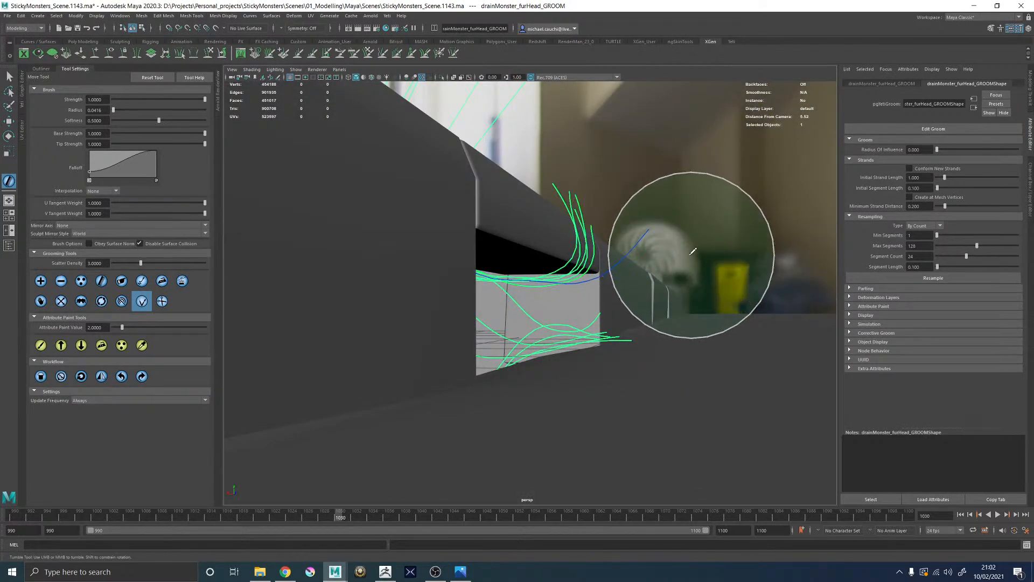
pyautogui.keyDown('alt'); pyautogui.moveTo(692, 241); pyautogui.dragTo(633, 231); pyautogui.keyUp('alt')
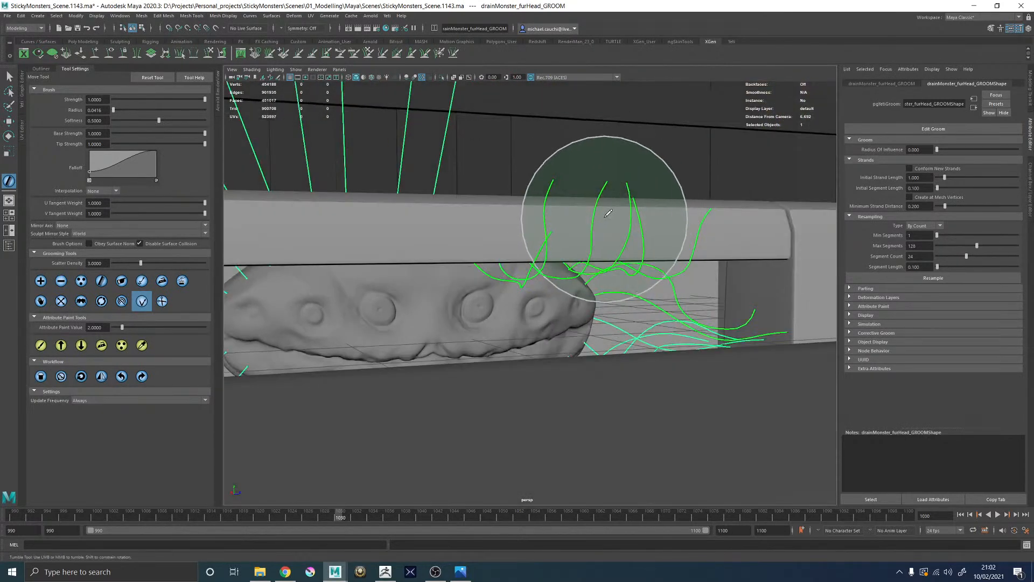
# Step: Pull the next top-of-head strand toward the opening, using wireframe display to locate its root on the head
pyautogui.keyDown('alt'); pyautogui.moveTo(603, 176); pyautogui.dragTo(510, 187); pyautogui.keyUp('alt')
pyautogui.keyDown('alt'); pyautogui.moveTo(463, 227); pyautogui.dragTo(529, 249); pyautogui.keyUp('alt')
pyautogui.press('4')
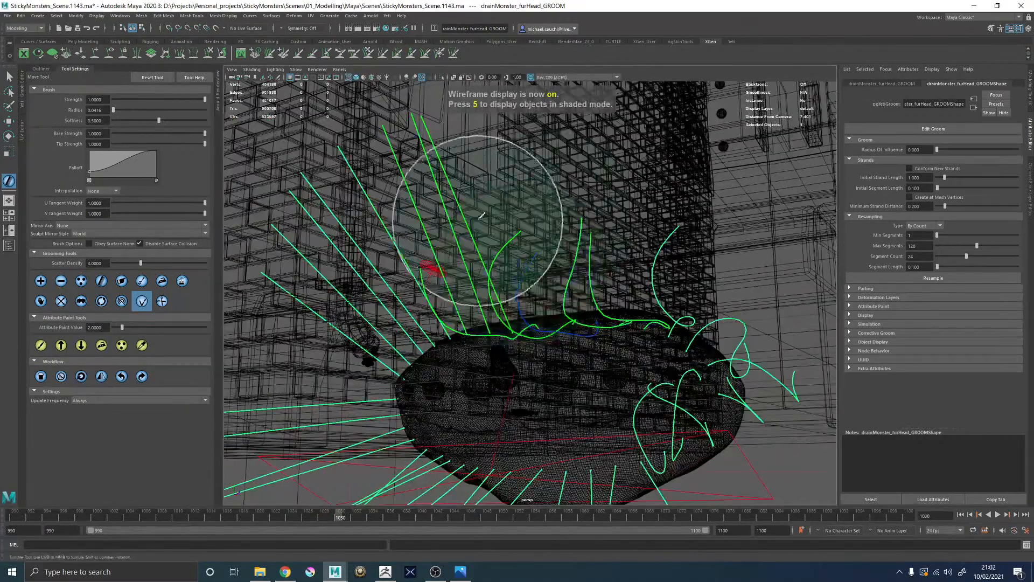
pyautogui.keyDown('alt'); pyautogui.moveTo(470, 226); pyautogui.dragTo(530, 225); pyautogui.keyUp('alt')
pyautogui.press('5')
pyautogui.keyDown('alt'); pyautogui.moveTo(555, 232); pyautogui.dragTo(654, 286, button='middle'); pyautogui.keyUp('alt')
pyautogui.keyDown('alt'); pyautogui.moveTo(654, 285); pyautogui.dragTo(487, 196, button='right'); pyautogui.keyUp('alt')
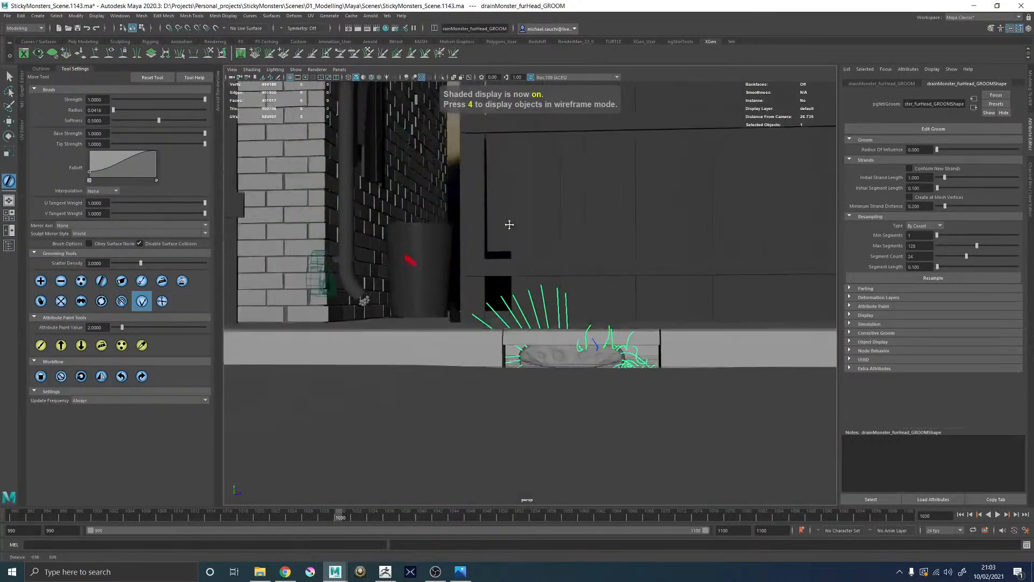
# Step: Extend the central top-of-head strand forward beneath the kerb and out past the opening
pyautogui.keyDown('alt'); pyautogui.moveTo(487, 196); pyautogui.dragTo(659, 299, button='middle'); pyautogui.keyUp('alt')
pyautogui.keyDown('alt'); pyautogui.moveTo(738, 224); pyautogui.dragTo(677, 257); pyautogui.keyUp('alt')
pyautogui.keyDown('alt'); pyautogui.moveTo(695, 269); pyautogui.dragTo(475, 202, button='middle'); pyautogui.keyUp('alt')
pyautogui.keyDown('alt'); pyautogui.moveTo(608, 320); pyautogui.dragTo(600, 249, button='middle'); pyautogui.keyUp('alt')
pyautogui.keyDown('alt'); pyautogui.moveTo(601, 248); pyautogui.dragTo(704, 365, button='right'); pyautogui.keyUp('alt')
pyautogui.keyDown('alt'); pyautogui.moveTo(474, 269); pyautogui.dragTo(595, 236); pyautogui.keyUp('alt')
pyautogui.keyDown('alt'); pyautogui.moveTo(447, 188); pyautogui.dragTo(541, 219, button='right'); pyautogui.keyUp('alt')
pyautogui.keyDown('alt'); pyautogui.moveTo(540, 218); pyautogui.dragTo(590, 258); pyautogui.keyUp('alt')
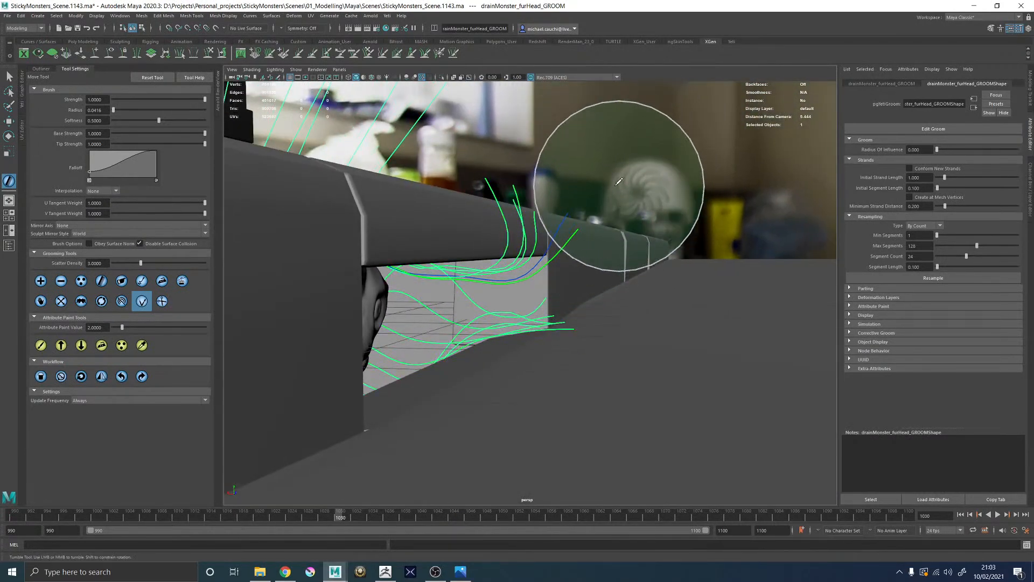
# Step: Refine the two newest upper strands from the side and above so they fan out over the road
pyautogui.keyDown('alt'); pyautogui.moveTo(596, 203); pyautogui.dragTo(620, 248, button='right'); pyautogui.keyUp('alt')
pyautogui.keyDown('alt'); pyautogui.moveTo(620, 248); pyautogui.dragTo(582, 232); pyautogui.keyUp('alt')
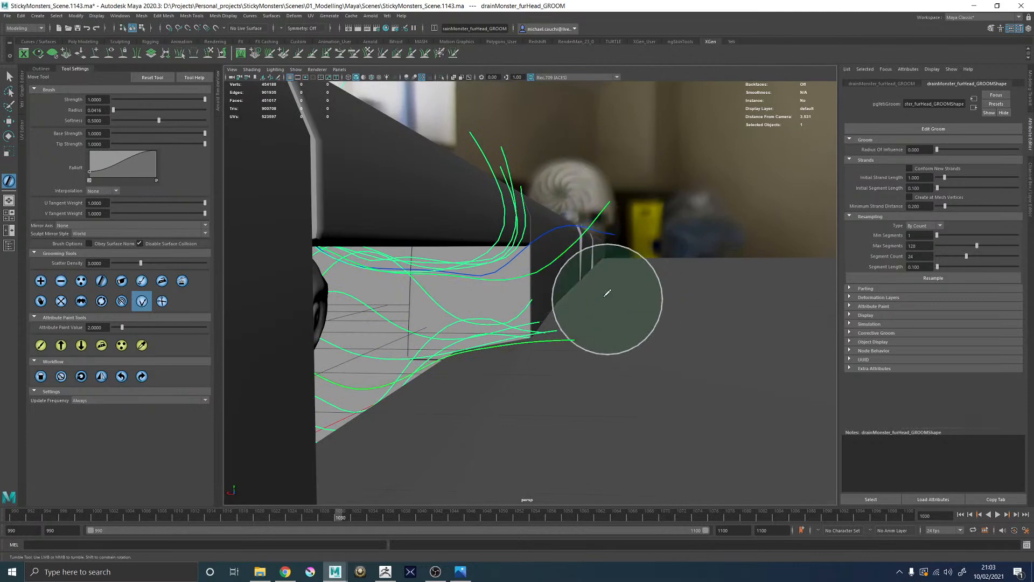
pyautogui.keyDown('alt'); pyautogui.moveTo(539, 268); pyautogui.dragTo(524, 272); pyautogui.keyUp('alt')
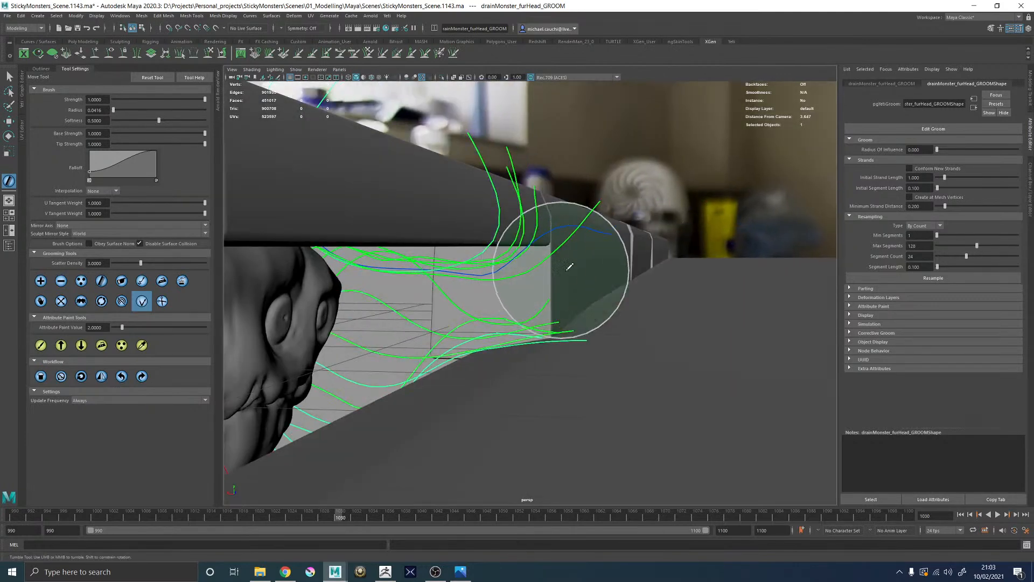
pyautogui.moveTo(580, 265)
pyautogui.keyDown('alt'); pyautogui.mouseDown()
pyautogui.moveTo(579, 224)
pyautogui.moveTo(554, 224)
pyautogui.moveTo(554, 323)
pyautogui.mouseUp(); pyautogui.keyUp('alt')
pyautogui.moveTo(545, 380)
pyautogui.mouseDown()
pyautogui.moveTo(551, 409)
pyautogui.moveTo(534, 375)
pyautogui.mouseUp()
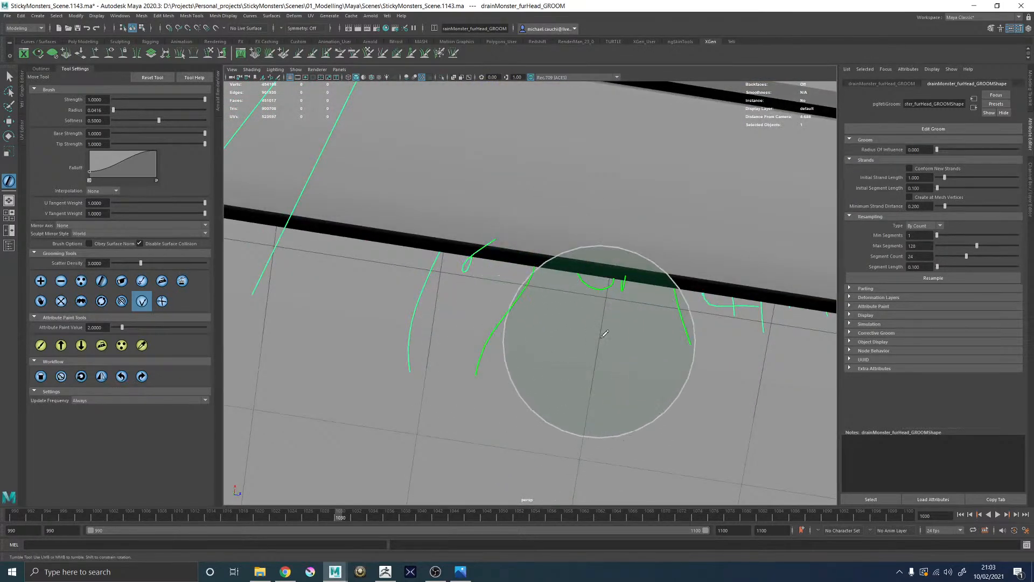
# Step: Lift an ungroomed lower head strand from below the road and lay it out through the opening's lower edge
pyautogui.keyDown('alt'); pyautogui.moveTo(598, 344); pyautogui.dragTo(609, 289); pyautogui.keyUp('alt')
pyautogui.keyDown('alt'); pyautogui.moveTo(608, 288); pyautogui.dragTo(515, 321, button='right'); pyautogui.keyUp('alt')
pyautogui.keyDown('alt'); pyautogui.moveTo(515, 321); pyautogui.dragTo(553, 196); pyautogui.keyUp('alt')
pyautogui.keyDown('alt'); pyautogui.moveTo(554, 196); pyautogui.dragTo(567, 106, button='middle'); pyautogui.keyUp('alt')
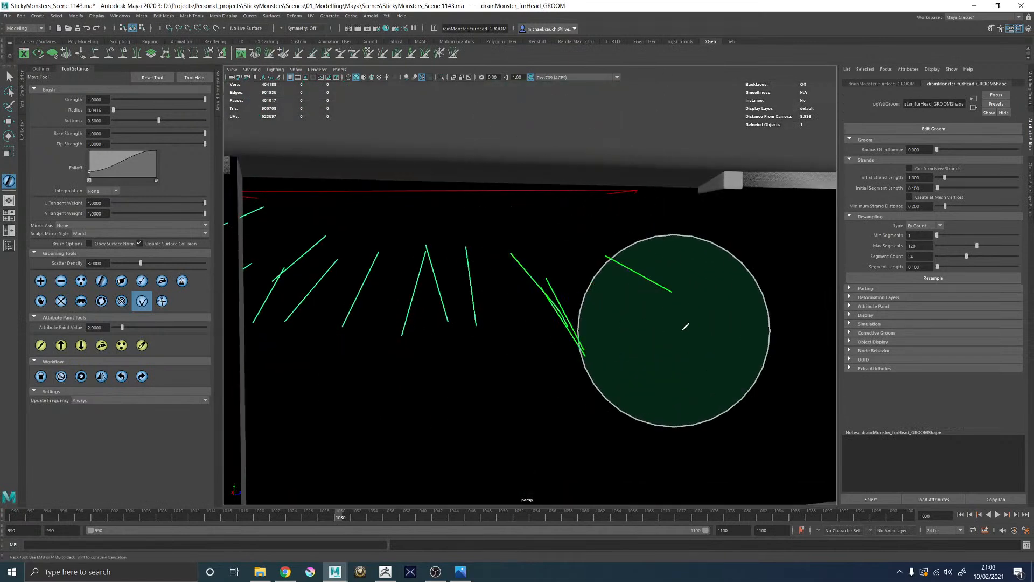
pyautogui.keyDown('alt'); pyautogui.moveTo(732, 245); pyautogui.dragTo(735, 286); pyautogui.keyUp('alt')
pyautogui.keyDown('alt'); pyautogui.moveTo(735, 286); pyautogui.dragTo(618, 218, button='right'); pyautogui.keyUp('alt')
pyautogui.moveTo(617, 218)
pyautogui.keyDown('alt'); pyautogui.mouseDown()
pyautogui.moveTo(619, 251)
pyautogui.moveTo(529, 199)
pyautogui.moveTo(566, 301)
pyautogui.mouseUp(); pyautogui.keyUp('alt')
pyautogui.keyDown('alt'); pyautogui.moveTo(564, 229); pyautogui.dragTo(641, 264); pyautogui.keyUp('alt')
pyautogui.keyDown('alt'); pyautogui.moveTo(594, 223); pyautogui.dragTo(605, 214, button='right'); pyautogui.keyUp('alt')
pyautogui.keyDown('alt'); pyautogui.moveTo(604, 214); pyautogui.dragTo(596, 253, button='middle'); pyautogui.keyUp('alt')
pyautogui.moveTo(596, 252)
pyautogui.keyDown('alt'); pyautogui.mouseDown()
pyautogui.moveTo(635, 241)
pyautogui.moveTo(599, 265)
pyautogui.mouseUp(); pyautogui.keyUp('alt')
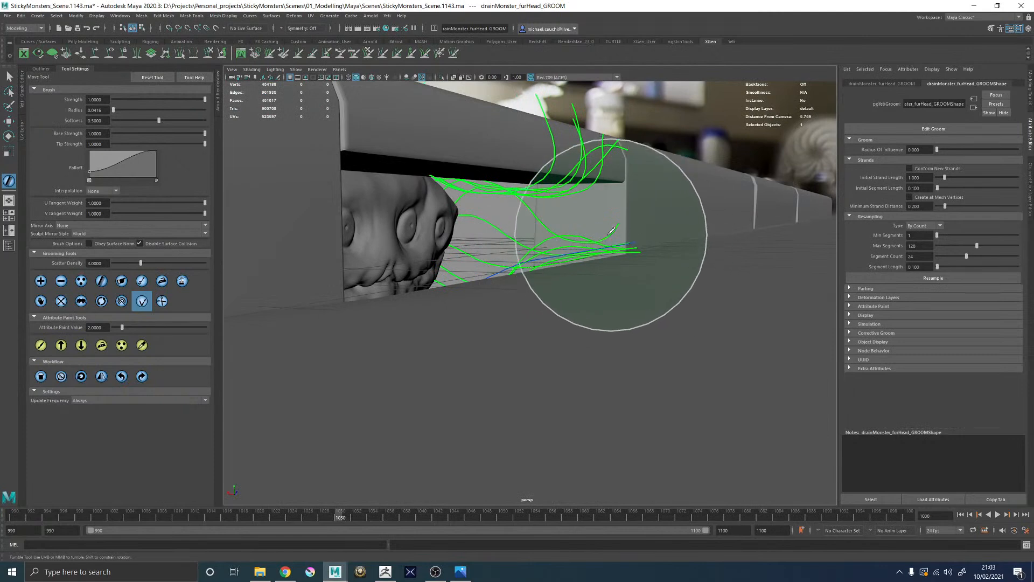
# Step: Smooth the lifted lower strand from its root under the head to its tip, curving it sideways over the road
pyautogui.keyDown('alt'); pyautogui.moveTo(652, 228); pyautogui.dragTo(520, 219); pyautogui.keyUp('alt')
pyautogui.keyDown('alt'); pyautogui.moveTo(519, 219); pyautogui.dragTo(560, 235, button='middle'); pyautogui.keyUp('alt')
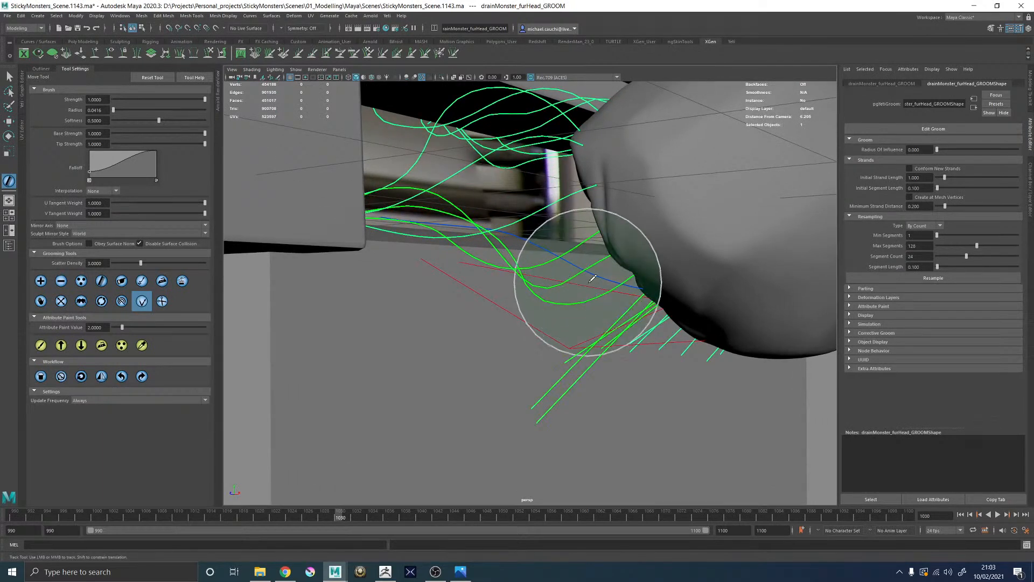
pyautogui.keyDown('alt'); pyautogui.moveTo(482, 251); pyautogui.dragTo(500, 245); pyautogui.keyUp('alt')
pyautogui.moveTo(496, 287)
pyautogui.keyDown('alt'); pyautogui.mouseDown()
pyautogui.moveTo(533, 282)
pyautogui.moveTo(587, 313)
pyautogui.moveTo(504, 295)
pyautogui.mouseUp(); pyautogui.keyUp('alt')
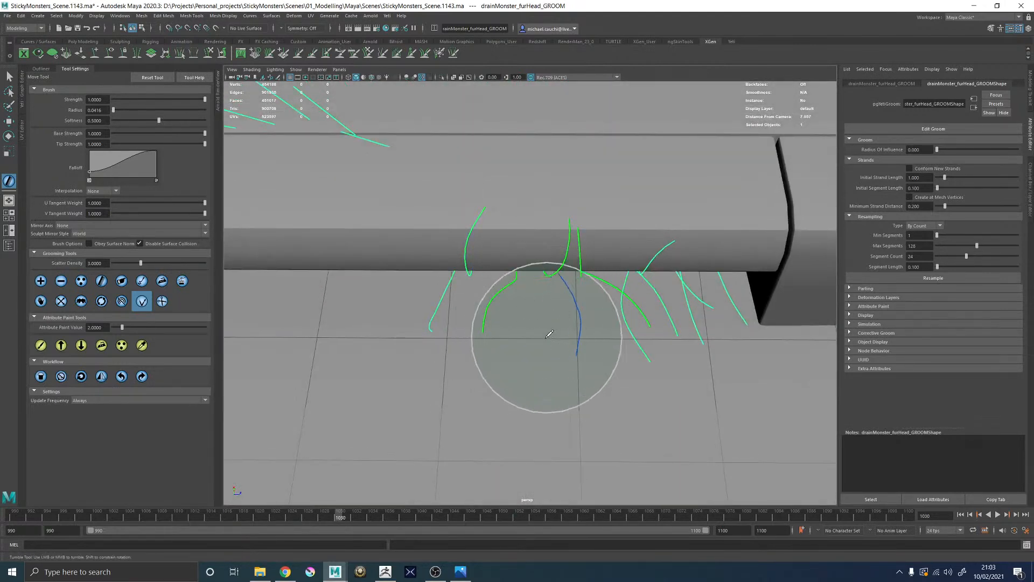
# Step: Pull the next straight strand beneath the head up from below the road and out through the drain opening
pyautogui.moveTo(572, 385)
pyautogui.keyDown('alt'); pyautogui.mouseDown()
pyautogui.moveTo(616, 296)
pyautogui.moveTo(578, 270)
pyautogui.moveTo(545, 286)
pyautogui.moveTo(563, 321)
pyautogui.moveTo(464, 302)
pyautogui.moveTo(480, 358)
pyautogui.moveTo(467, 351)
pyautogui.moveTo(599, 373)
pyautogui.moveTo(554, 353)
pyautogui.moveTo(519, 270)
pyautogui.moveTo(601, 351)
pyautogui.mouseUp(); pyautogui.keyUp('alt')
pyautogui.scroll(5, 588, 280)
pyautogui.keyDown('alt'); pyautogui.moveTo(601, 351); pyautogui.dragTo(550, 169, button='middle'); pyautogui.keyUp('alt')
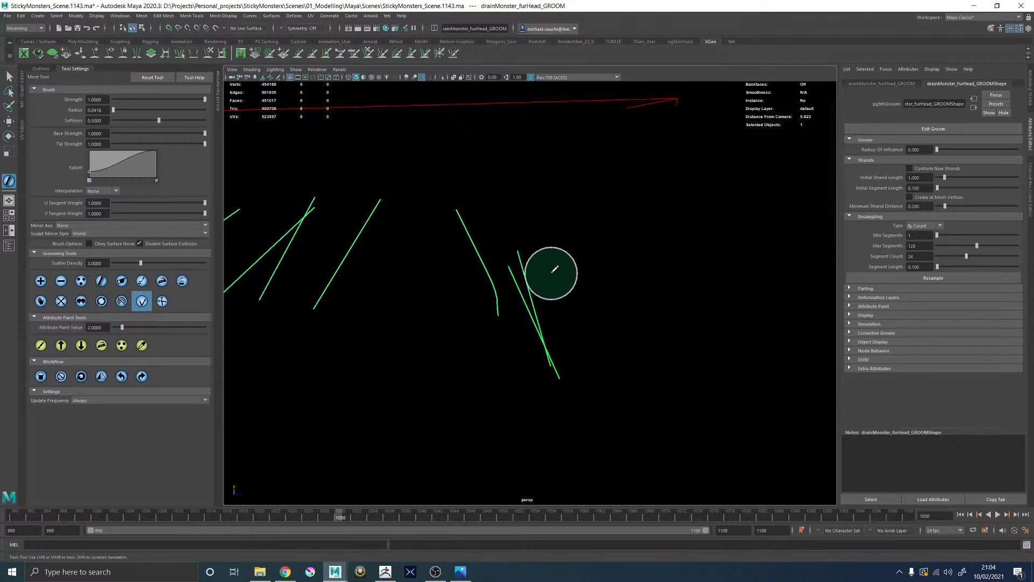
pyautogui.moveTo(651, 296)
pyautogui.keyDown('alt'); pyautogui.mouseDown()
pyautogui.moveTo(512, 275)
pyautogui.moveTo(568, 289)
pyautogui.moveTo(510, 325)
pyautogui.moveTo(565, 201)
pyautogui.mouseUp(); pyautogui.keyUp('alt')
pyautogui.moveTo(546, 274)
pyautogui.mouseDown()
pyautogui.moveTo(553, 209)
pyautogui.moveTo(577, 208)
pyautogui.moveTo(585, 342)
pyautogui.mouseUp()
pyautogui.keyDown('alt'); pyautogui.moveTo(585, 342); pyautogui.dragTo(581, 367, button='middle'); pyautogui.keyUp('alt')
pyautogui.moveTo(570, 412)
pyautogui.keyDown('alt'); pyautogui.mouseDown()
pyautogui.moveTo(564, 318)
pyautogui.moveTo(545, 263)
pyautogui.mouseUp(); pyautogui.keyUp('alt')
pyautogui.moveTo(501, 312)
pyautogui.mouseDown()
pyautogui.moveTo(509, 268)
pyautogui.moveTo(533, 345)
pyautogui.mouseUp()
pyautogui.keyDown('alt'); pyautogui.moveTo(532, 345); pyautogui.dragTo(533, 286, button='middle'); pyautogui.keyUp('alt')
pyautogui.keyDown('alt'); pyautogui.moveTo(533, 286); pyautogui.dragTo(519, 276); pyautogui.keyUp('alt')
pyautogui.moveTo(481, 323); pyautogui.dragTo(536, 225)
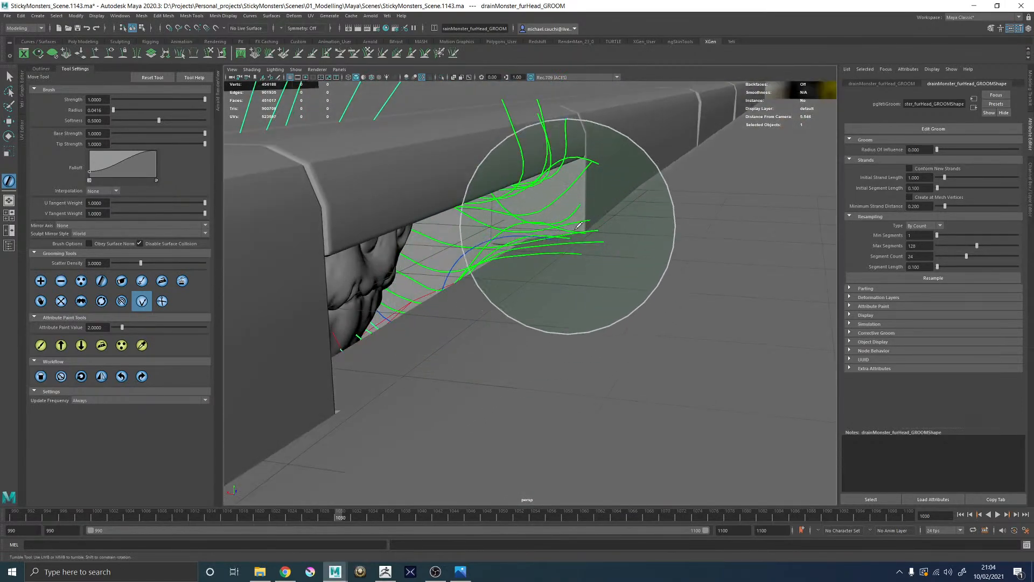
# Step: Arch the newly raised lower strand over the opening's bottom edge alongside the other lower strands
pyautogui.moveTo(590, 254)
pyautogui.keyDown('alt'); pyautogui.mouseDown()
pyautogui.moveTo(531, 267)
pyautogui.moveTo(507, 291)
pyautogui.mouseUp(); pyautogui.keyUp('alt')
pyautogui.keyDown('alt'); pyautogui.moveTo(506, 291); pyautogui.dragTo(506, 336, button='right'); pyautogui.keyUp('alt')
pyautogui.keyDown('alt'); pyautogui.moveTo(507, 335); pyautogui.dragTo(552, 344, button='middle'); pyautogui.keyUp('alt')
pyautogui.moveTo(552, 344)
pyautogui.keyDown('alt'); pyautogui.mouseDown()
pyautogui.moveTo(580, 297)
pyautogui.moveTo(619, 279)
pyautogui.moveTo(575, 268)
pyautogui.moveTo(516, 225)
pyautogui.mouseUp(); pyautogui.keyUp('alt')
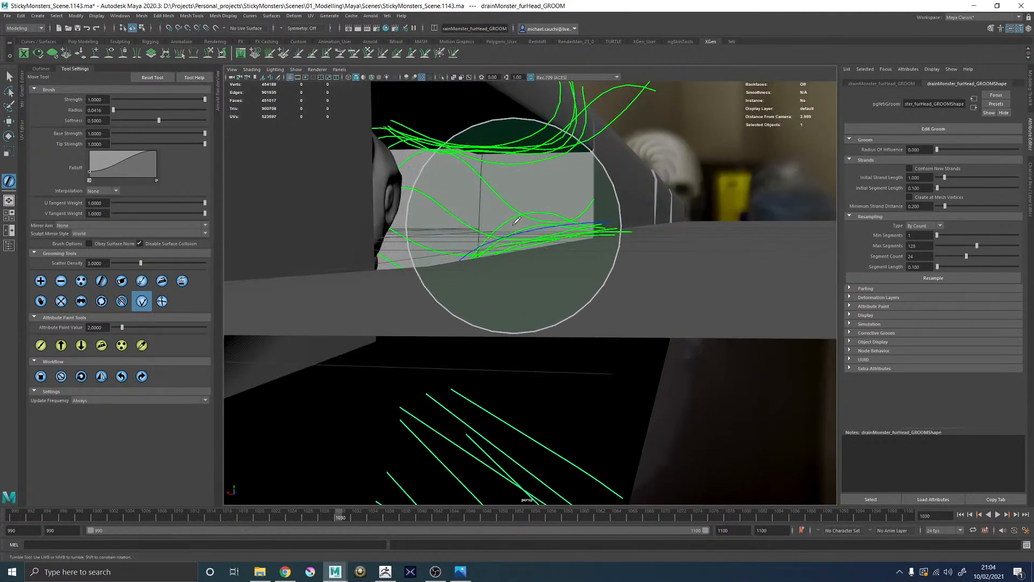
# Step: Adjust the raised lower strand's sideways curve and arch so it spaces evenly between its neighbours over the road
pyautogui.moveTo(596, 242)
pyautogui.keyDown('alt'); pyautogui.mouseDown()
pyautogui.moveTo(539, 223)
pyautogui.moveTo(520, 323)
pyautogui.mouseUp(); pyautogui.keyUp('alt')
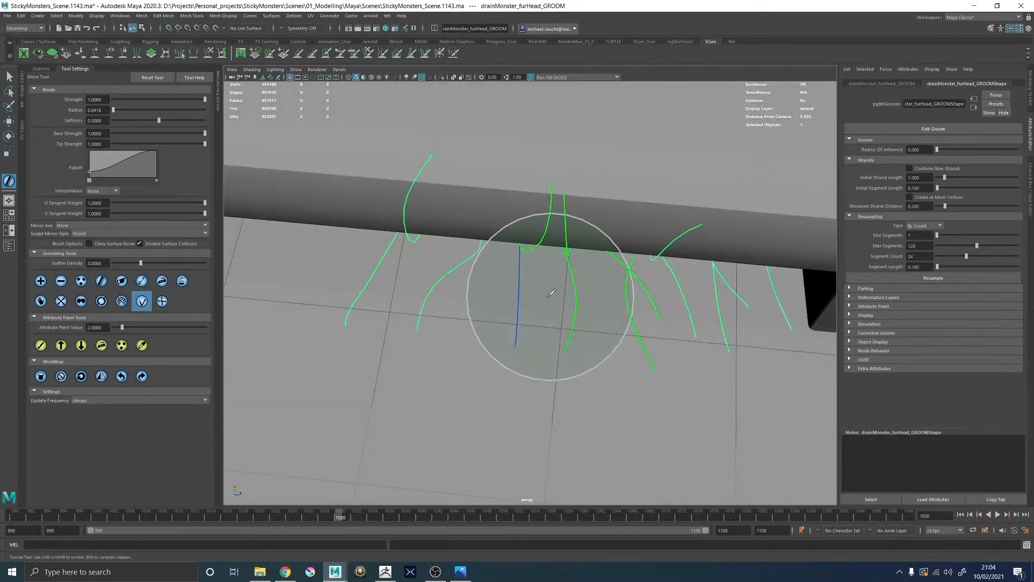
pyautogui.keyDown('alt'); pyautogui.moveTo(577, 289); pyautogui.dragTo(569, 289); pyautogui.keyUp('alt')
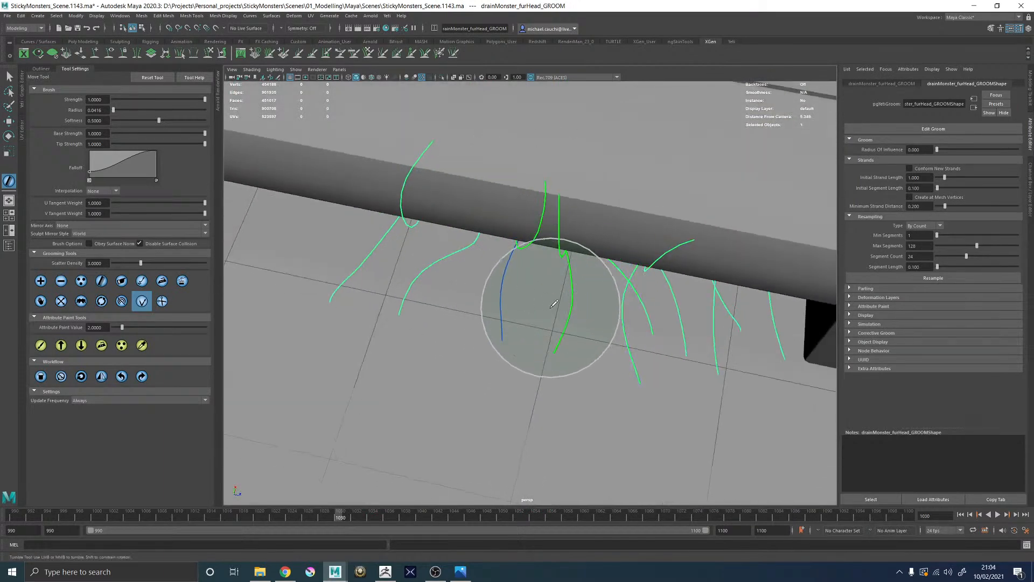
pyautogui.moveTo(498, 321)
pyautogui.keyDown('alt'); pyautogui.mouseDown()
pyautogui.moveTo(606, 286)
pyautogui.moveTo(590, 274)
pyautogui.mouseUp(); pyautogui.keyUp('alt')
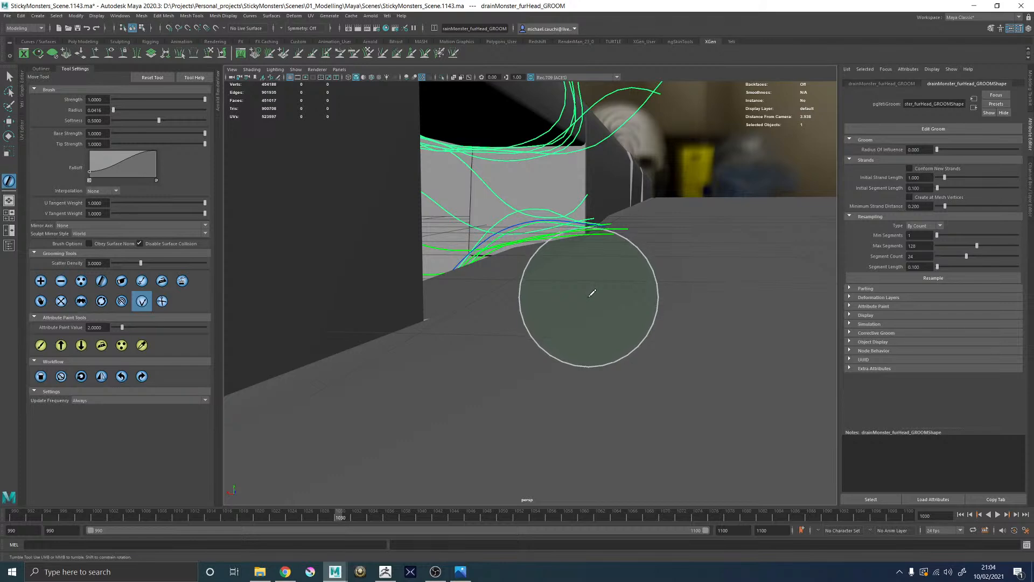
pyautogui.keyDown('alt'); pyautogui.moveTo(570, 251); pyautogui.dragTo(523, 298); pyautogui.keyUp('alt')
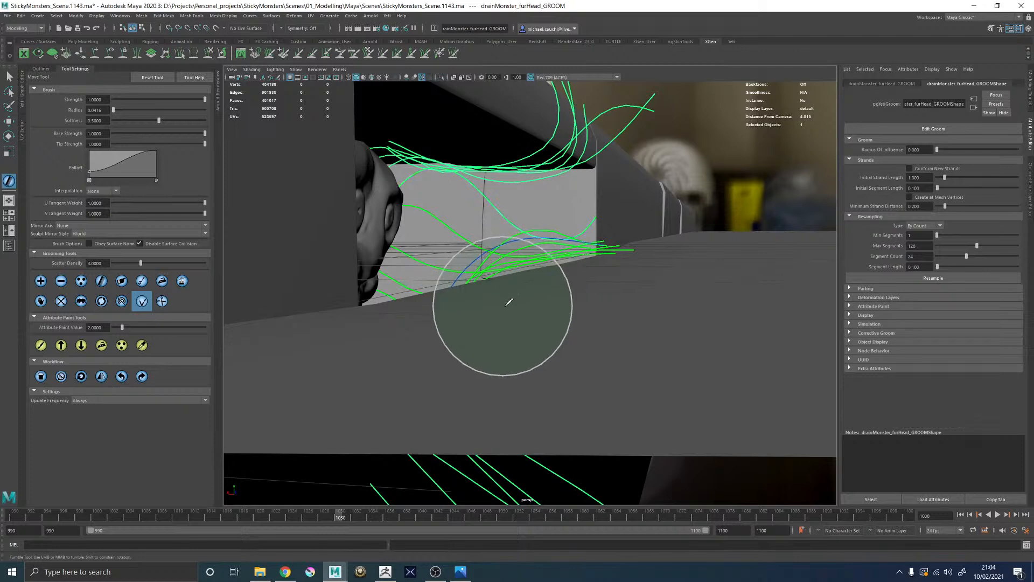
# Step: Pick the next straight strand under the head and start bending it upward from below the road
pyautogui.keyDown('alt'); pyautogui.moveTo(551, 303); pyautogui.dragTo(388, 312); pyautogui.keyUp('alt')
pyautogui.keyDown('alt'); pyautogui.moveTo(388, 312); pyautogui.dragTo(470, 344, button='middle'); pyautogui.keyUp('alt')
pyautogui.keyDown('alt'); pyautogui.moveTo(471, 344); pyautogui.dragTo(573, 307); pyautogui.keyUp('alt')
pyautogui.keyDown('alt'); pyautogui.moveTo(572, 307); pyautogui.dragTo(552, 180, button='middle'); pyautogui.keyUp('alt')
pyautogui.click(571, 355)
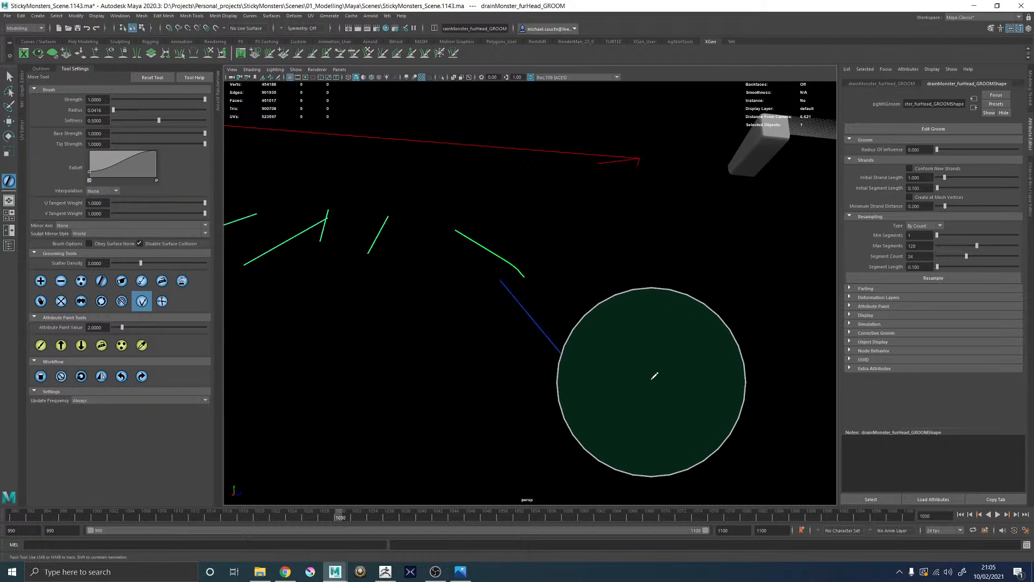
pyautogui.keyDown('alt'); pyautogui.moveTo(619, 323); pyautogui.dragTo(552, 260, button='right'); pyautogui.keyUp('alt')
pyautogui.keyDown('alt'); pyautogui.moveTo(552, 261); pyautogui.dragTo(582, 291); pyautogui.keyUp('alt')
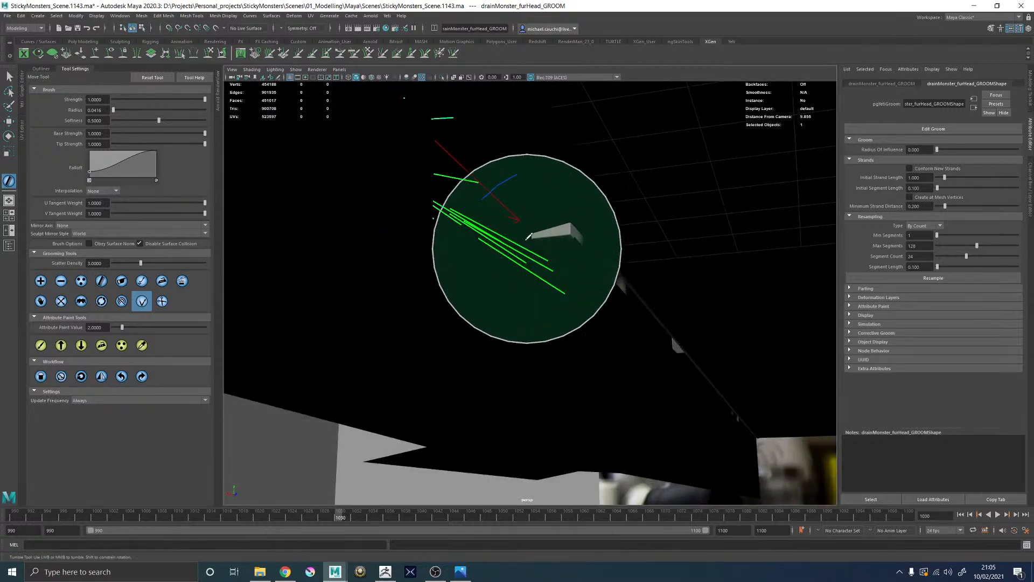
# Step: Bring the picked underside strand up past the road surface and forward through the opening
pyautogui.keyDown('alt'); pyautogui.moveTo(527, 186); pyautogui.dragTo(487, 215); pyautogui.keyUp('alt')
pyautogui.keyDown('alt'); pyautogui.moveTo(487, 215); pyautogui.dragTo(504, 307, button='middle'); pyautogui.keyUp('alt')
pyautogui.keyDown('alt'); pyautogui.moveTo(503, 307); pyautogui.dragTo(548, 291, button='right'); pyautogui.keyUp('alt')
pyautogui.keyDown('alt'); pyautogui.moveTo(546, 300); pyautogui.dragTo(592, 288); pyautogui.keyUp('alt')
pyautogui.keyDown('alt'); pyautogui.moveTo(661, 263); pyautogui.dragTo(575, 275); pyautogui.keyUp('alt')
pyautogui.moveTo(575, 275)
pyautogui.keyDown('alt'); pyautogui.mouseDown(button='middle')
pyautogui.moveTo(564, 274)
pyautogui.moveTo(593, 253)
pyautogui.mouseUp(button='middle'); pyautogui.keyUp('alt')
# Step: Shape the latest lower strand outward over the road, comparing it with its neighbours in wireframe and shaded display
pyautogui.moveTo(571, 283)
pyautogui.keyDown('alt'); pyautogui.mouseDown()
pyautogui.moveTo(612, 247)
pyautogui.moveTo(571, 301)
pyautogui.mouseUp(); pyautogui.keyUp('alt')
pyautogui.moveTo(506, 390)
pyautogui.keyDown('alt'); pyautogui.mouseDown()
pyautogui.moveTo(512, 361)
pyautogui.moveTo(569, 369)
pyautogui.moveTo(497, 377)
pyautogui.moveTo(605, 334)
pyautogui.moveTo(515, 386)
pyautogui.moveTo(538, 372)
pyautogui.moveTo(485, 350)
pyautogui.moveTo(520, 334)
pyautogui.mouseUp(); pyautogui.keyUp('alt')
pyautogui.moveTo(578, 355)
pyautogui.keyDown('alt'); pyautogui.mouseDown()
pyautogui.moveTo(584, 307)
pyautogui.moveTo(571, 356)
pyautogui.moveTo(534, 355)
pyautogui.mouseUp(); pyautogui.keyUp('alt')
pyautogui.press('4')
pyautogui.press('5')
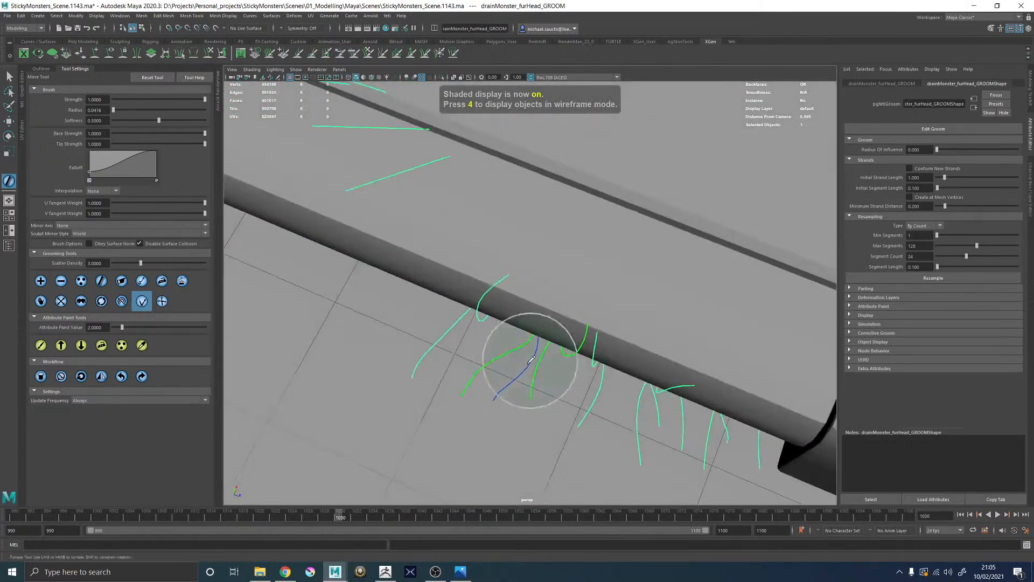
# Step: Bend the current lower strand forward beneath the curb lip and align it with the neighbouring strands over the road
pyautogui.moveTo(462, 427)
pyautogui.keyDown('alt'); pyautogui.mouseDown()
pyautogui.moveTo(521, 352)
pyautogui.moveTo(511, 344)
pyautogui.mouseUp(); pyautogui.keyUp('alt')
pyautogui.keyDown('alt'); pyautogui.moveTo(511, 344); pyautogui.dragTo(513, 221, button='middle'); pyautogui.keyUp('alt')
pyautogui.moveTo(587, 347)
pyautogui.mouseDown()
pyautogui.moveTo(644, 317)
pyautogui.moveTo(535, 287)
pyautogui.moveTo(555, 280)
pyautogui.mouseUp()
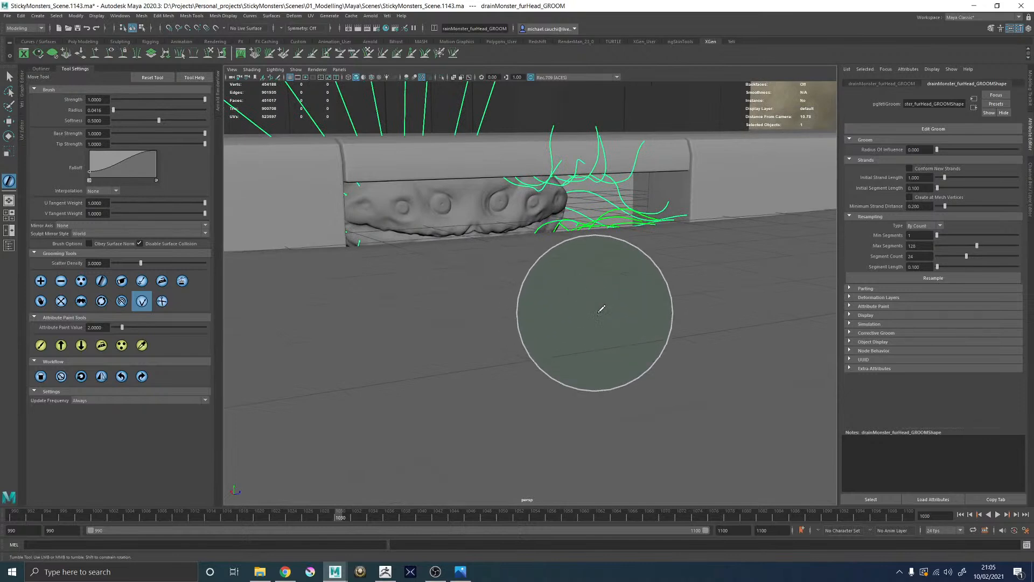
pyautogui.moveTo(556, 291)
pyautogui.keyDown('alt'); pyautogui.mouseDown()
pyautogui.moveTo(462, 338)
pyautogui.moveTo(469, 312)
pyautogui.moveTo(513, 282)
pyautogui.moveTo(546, 281)
pyautogui.mouseUp(); pyautogui.keyUp('alt')
pyautogui.keyDown('alt'); pyautogui.moveTo(545, 280); pyautogui.dragTo(526, 350, button='middle'); pyautogui.keyUp('alt')
pyautogui.keyDown('alt'); pyautogui.moveTo(525, 350); pyautogui.dragTo(618, 386, button='right'); pyautogui.keyUp('alt')
pyautogui.moveTo(507, 355)
pyautogui.keyDown('alt'); pyautogui.mouseDown()
pyautogui.moveTo(544, 369)
pyautogui.moveTo(608, 322)
pyautogui.moveTo(555, 349)
pyautogui.moveTo(527, 348)
pyautogui.moveTo(525, 436)
pyautogui.mouseUp(); pyautogui.keyUp('alt')
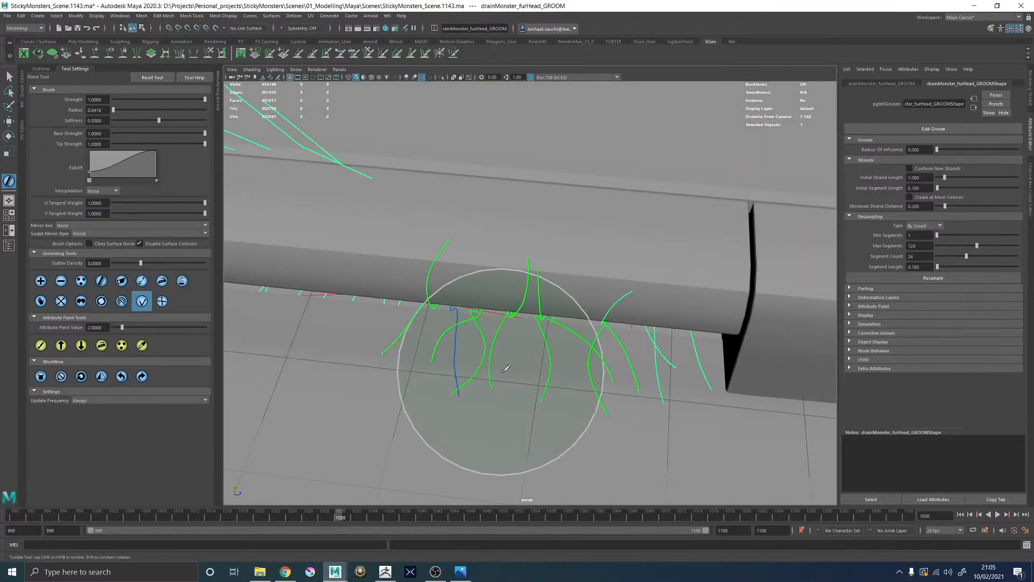
# Step: Raise the next underside strand from below the road and arch it outward through the drain opening
pyautogui.moveTo(426, 437)
pyautogui.keyDown('alt'); pyautogui.mouseDown()
pyautogui.moveTo(450, 406)
pyautogui.moveTo(438, 416)
pyautogui.moveTo(560, 372)
pyautogui.moveTo(559, 388)
pyautogui.moveTo(517, 333)
pyautogui.mouseUp(); pyautogui.keyUp('alt')
pyautogui.keyDown('alt'); pyautogui.moveTo(517, 371); pyautogui.dragTo(522, 349); pyautogui.keyUp('alt')
pyautogui.keyDown('alt'); pyautogui.moveTo(522, 349); pyautogui.dragTo(558, 217, button='middle'); pyautogui.keyUp('alt')
pyautogui.moveTo(538, 339)
pyautogui.keyDown('alt'); pyautogui.mouseDown()
pyautogui.moveTo(543, 373)
pyautogui.moveTo(526, 295)
pyautogui.moveTo(563, 324)
pyautogui.mouseUp(); pyautogui.keyUp('alt')
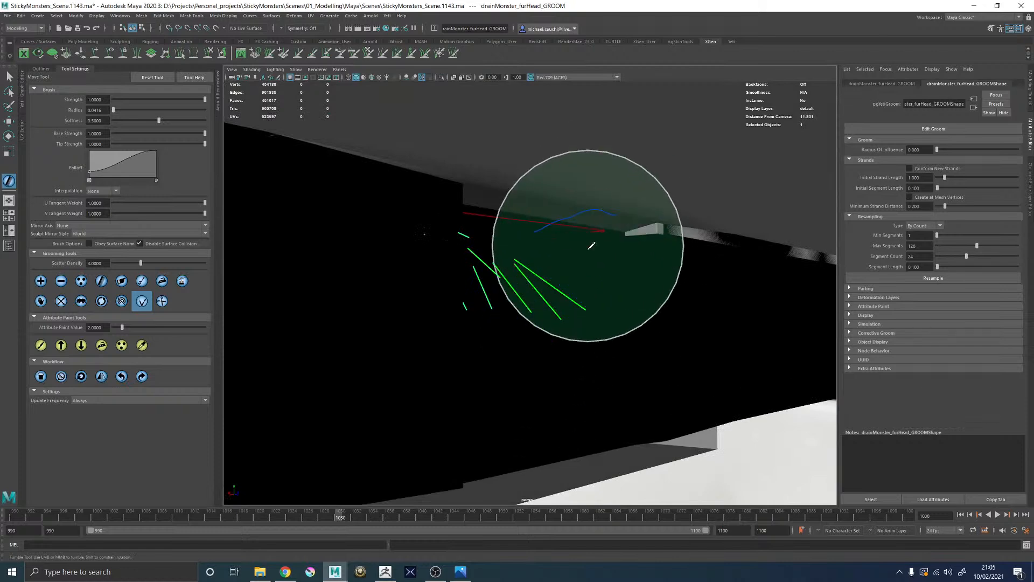
pyautogui.keyDown('alt'); pyautogui.moveTo(570, 266); pyautogui.dragTo(587, 263); pyautogui.keyUp('alt')
pyautogui.keyDown('alt'); pyautogui.moveTo(587, 263); pyautogui.dragTo(639, 296, button='right'); pyautogui.keyUp('alt')
pyautogui.keyDown('alt'); pyautogui.moveTo(640, 296); pyautogui.dragTo(655, 345); pyautogui.keyUp('alt')
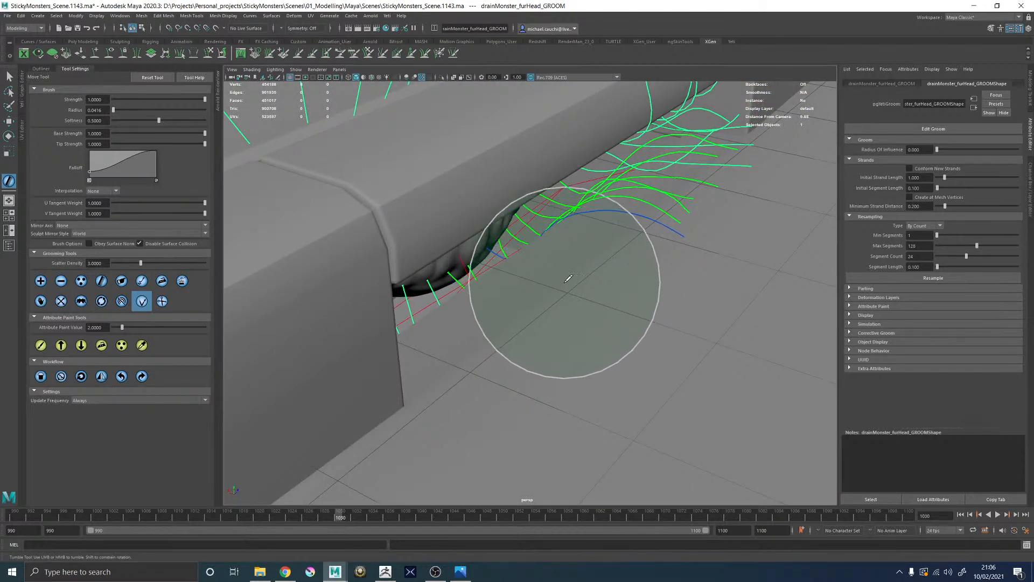
# Step: Shape the arched strand into a gentle S-curve over the road, set slightly apart from its neighbours
pyautogui.keyDown('alt'); pyautogui.moveTo(568, 275); pyautogui.dragTo(577, 286); pyautogui.keyUp('alt')
pyautogui.keyDown('alt'); pyautogui.moveTo(574, 285); pyautogui.dragTo(506, 339, button='middle'); pyautogui.keyUp('alt')
pyautogui.keyDown('alt'); pyautogui.moveTo(505, 339); pyautogui.dragTo(455, 347); pyautogui.keyUp('alt')
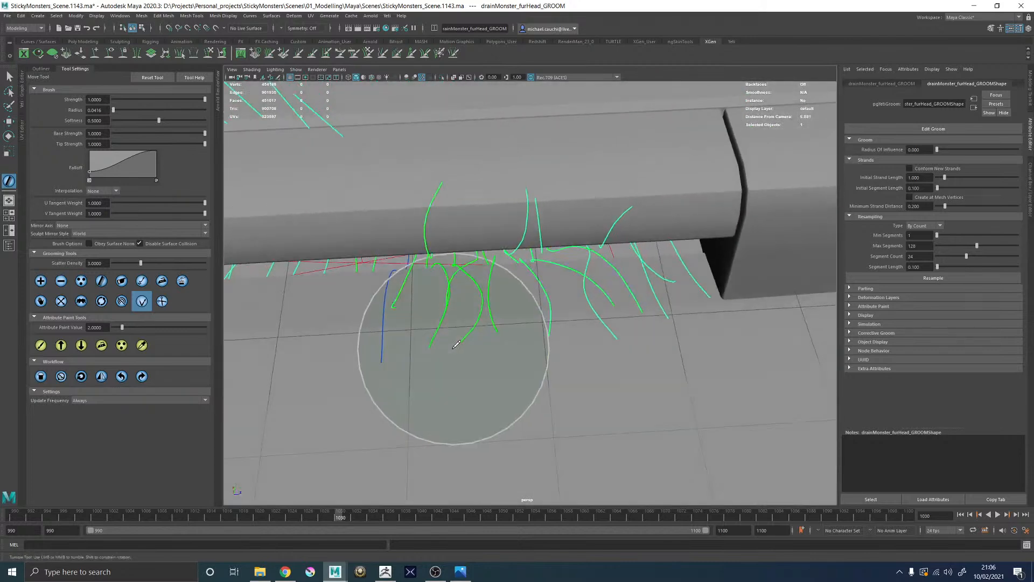
pyautogui.keyDown('alt'); pyautogui.moveTo(455, 347); pyautogui.dragTo(509, 346, button='middle'); pyautogui.keyUp('alt')
pyautogui.moveTo(450, 344)
pyautogui.mouseDown()
pyautogui.moveTo(499, 367)
pyautogui.moveTo(488, 350)
pyautogui.moveTo(563, 321)
pyautogui.mouseUp()
pyautogui.keyDown('alt'); pyautogui.moveTo(564, 321); pyautogui.dragTo(499, 370, button='middle'); pyautogui.keyUp('alt')
pyautogui.moveTo(565, 319)
pyautogui.keyDown('alt'); pyautogui.mouseDown()
pyautogui.moveTo(597, 300)
pyautogui.moveTo(581, 291)
pyautogui.moveTo(643, 291)
pyautogui.mouseUp(); pyautogui.keyUp('alt')
pyautogui.moveTo(508, 323)
pyautogui.keyDown('alt'); pyautogui.mouseDown()
pyautogui.moveTo(474, 388)
pyautogui.moveTo(455, 390)
pyautogui.moveTo(485, 334)
pyautogui.moveTo(580, 316)
pyautogui.moveTo(482, 358)
pyautogui.moveTo(508, 341)
pyautogui.moveTo(528, 352)
pyautogui.moveTo(497, 374)
pyautogui.mouseUp(); pyautogui.keyUp('alt')
pyautogui.keyDown('alt'); pyautogui.moveTo(496, 374); pyautogui.dragTo(533, 322, button='middle'); pyautogui.keyUp('alt')
pyautogui.moveTo(534, 322)
pyautogui.keyDown('alt'); pyautogui.mouseDown()
pyautogui.moveTo(547, 346)
pyautogui.moveTo(496, 383)
pyautogui.mouseUp(); pyautogui.keyUp('alt')
pyautogui.keyDown('alt'); pyautogui.moveTo(497, 339); pyautogui.dragTo(529, 300, button='middle'); pyautogui.keyUp('alt')
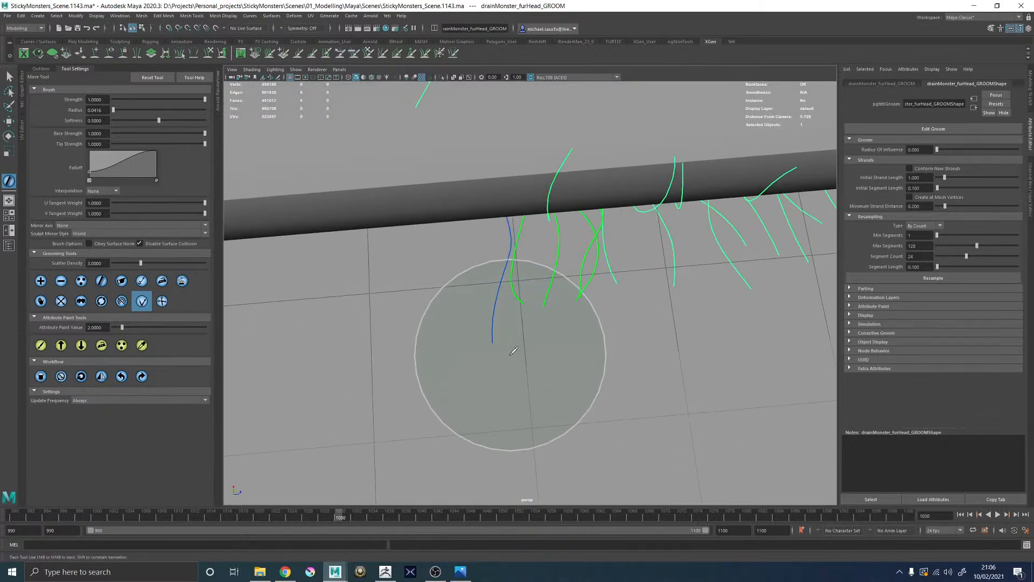
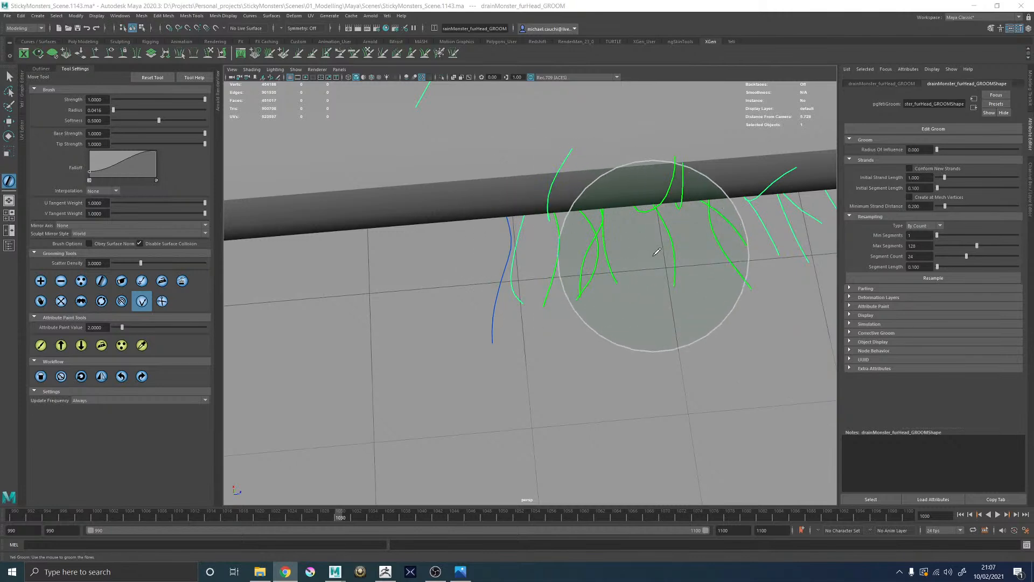
# Step: Pick the next straight strand beneath the head and pull it up past the road surface, arching forward from the opening
pyautogui.keyDown('alt'); pyautogui.moveTo(644, 274); pyautogui.dragTo(694, 232); pyautogui.keyUp('alt')
pyautogui.moveTo(531, 270)
pyautogui.keyDown('alt'); pyautogui.mouseDown()
pyautogui.moveTo(569, 291)
pyautogui.moveTo(541, 316)
pyautogui.mouseUp(); pyautogui.keyUp('alt')
pyautogui.moveTo(459, 304)
pyautogui.keyDown('alt'); pyautogui.mouseDown()
pyautogui.moveTo(489, 337)
pyautogui.moveTo(473, 312)
pyautogui.moveTo(576, 305)
pyautogui.moveTo(596, 270)
pyautogui.moveTo(554, 286)
pyautogui.moveTo(601, 296)
pyautogui.moveTo(542, 328)
pyautogui.moveTo(574, 292)
pyautogui.moveTo(630, 270)
pyautogui.mouseUp(); pyautogui.keyUp('alt')
pyautogui.keyDown('alt'); pyautogui.moveTo(630, 270); pyautogui.dragTo(651, 228, button='middle'); pyautogui.keyUp('alt')
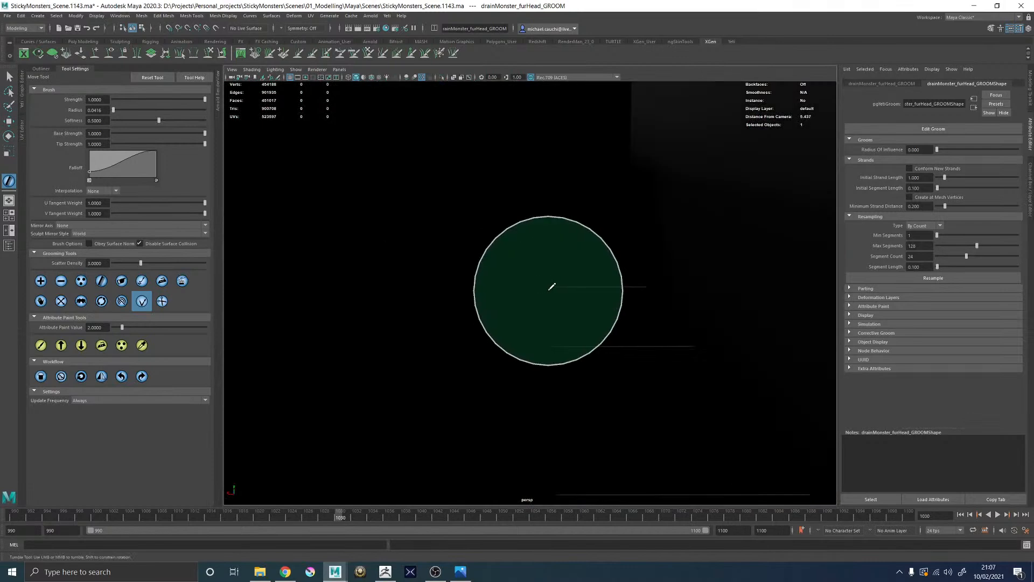
pyautogui.moveTo(596, 312)
pyautogui.keyDown('alt'); pyautogui.mouseDown()
pyautogui.moveTo(616, 293)
pyautogui.moveTo(727, 288)
pyautogui.moveTo(647, 294)
pyautogui.moveTo(642, 312)
pyautogui.moveTo(606, 318)
pyautogui.mouseUp(); pyautogui.keyUp('alt')
pyautogui.keyDown('alt'); pyautogui.moveTo(606, 318); pyautogui.dragTo(594, 243, button='middle'); pyautogui.keyUp('alt')
pyautogui.keyDown('alt'); pyautogui.moveTo(598, 239); pyautogui.dragTo(663, 325); pyautogui.keyUp('alt')
pyautogui.keyDown('alt'); pyautogui.moveTo(663, 325); pyautogui.dragTo(644, 266, button='middle'); pyautogui.keyUp('alt')
pyautogui.keyDown('alt'); pyautogui.moveTo(643, 266); pyautogui.dragTo(542, 265, button='right'); pyautogui.keyUp('alt')
pyautogui.keyDown('alt'); pyautogui.moveTo(579, 337); pyautogui.dragTo(588, 273, button='middle'); pyautogui.keyUp('alt')
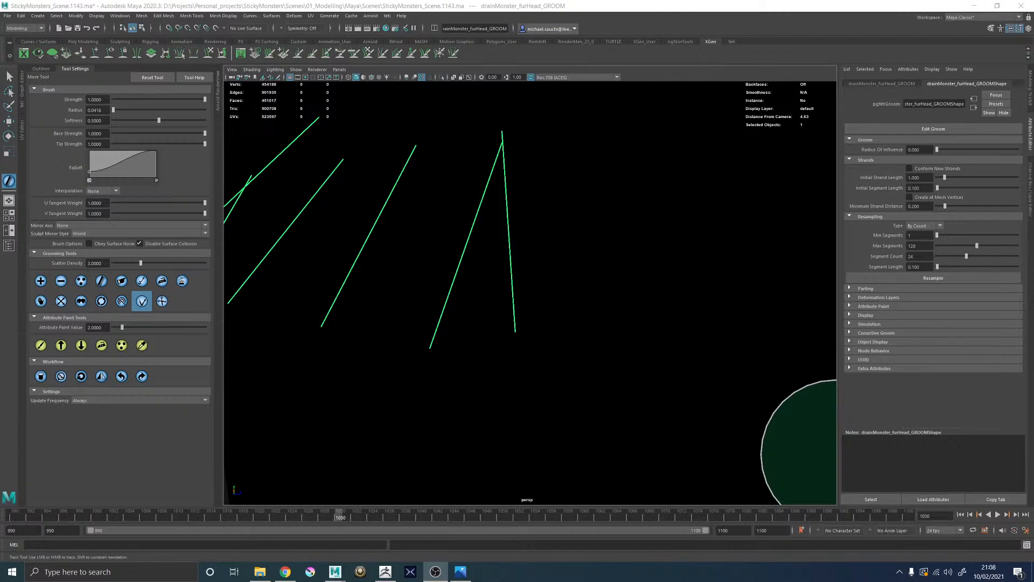
pyautogui.hotkey('alt', 'Tab')
pyautogui.keyDown('alt'); pyautogui.moveTo(675, 259); pyautogui.dragTo(445, 254); pyautogui.keyUp('alt')
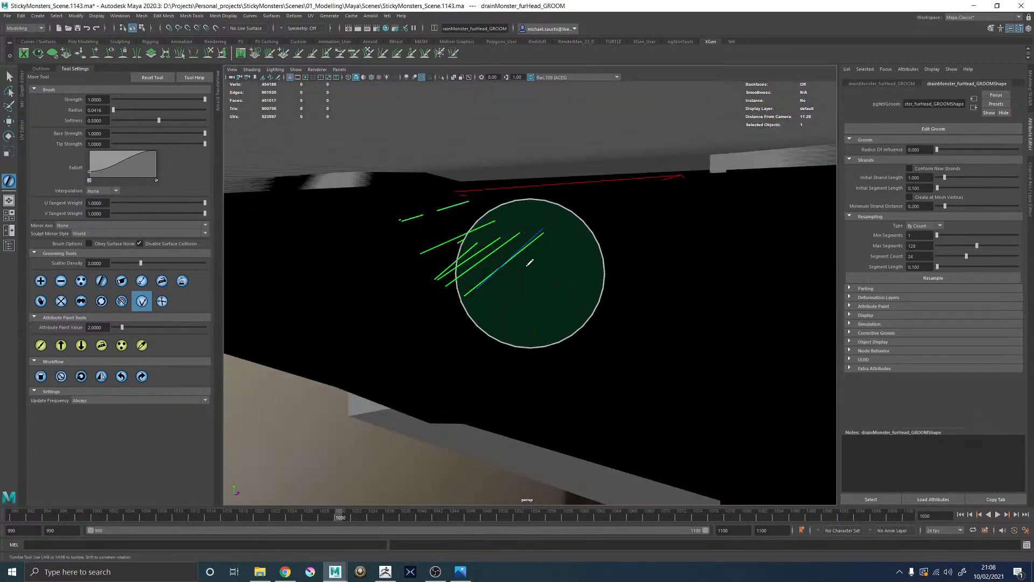
pyautogui.moveTo(516, 187)
pyautogui.keyDown('alt'); pyautogui.mouseDown()
pyautogui.moveTo(561, 335)
pyautogui.moveTo(613, 288)
pyautogui.moveTo(507, 312)
pyautogui.mouseUp(); pyautogui.keyUp('alt')
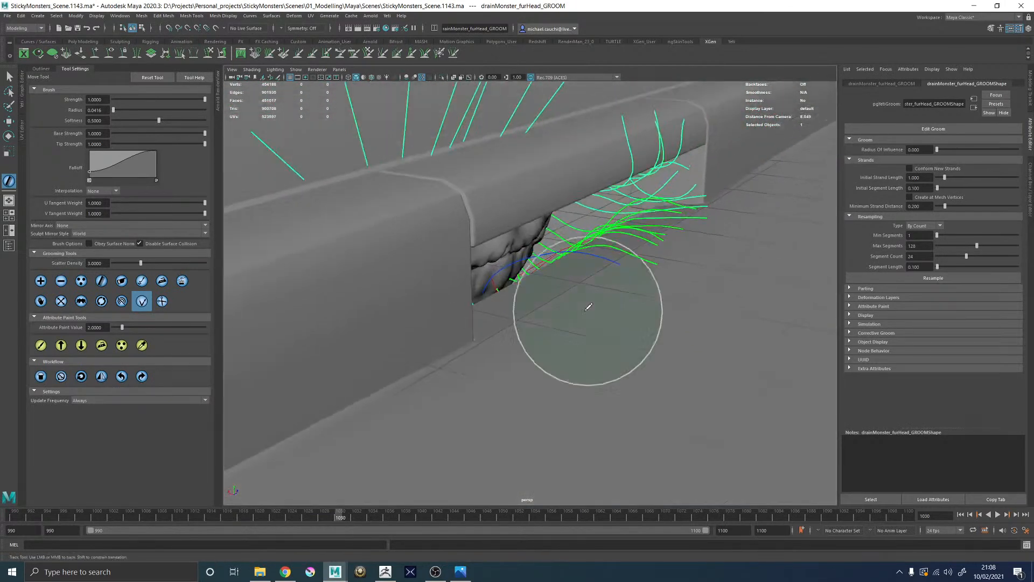
# Step: Refine the newly raised strand's dip below the head and its outward curve over the road, using wireframe and shaded display
pyautogui.moveTo(610, 270)
pyautogui.keyDown('alt'); pyautogui.mouseDown()
pyautogui.moveTo(566, 281)
pyautogui.moveTo(616, 286)
pyautogui.moveTo(598, 272)
pyautogui.moveTo(615, 267)
pyautogui.moveTo(614, 237)
pyautogui.moveTo(570, 224)
pyautogui.moveTo(558, 275)
pyautogui.moveTo(484, 310)
pyautogui.moveTo(519, 351)
pyautogui.moveTo(577, 305)
pyautogui.moveTo(548, 312)
pyautogui.moveTo(575, 314)
pyautogui.moveTo(573, 303)
pyautogui.moveTo(586, 329)
pyautogui.mouseUp(); pyautogui.keyUp('alt')
pyautogui.keyDown('alt'); pyautogui.moveTo(533, 323); pyautogui.dragTo(594, 308, button='middle'); pyautogui.keyUp('alt')
pyautogui.press('4')
pyautogui.keyDown('alt'); pyautogui.moveTo(596, 304); pyautogui.dragTo(464, 372); pyautogui.keyUp('alt')
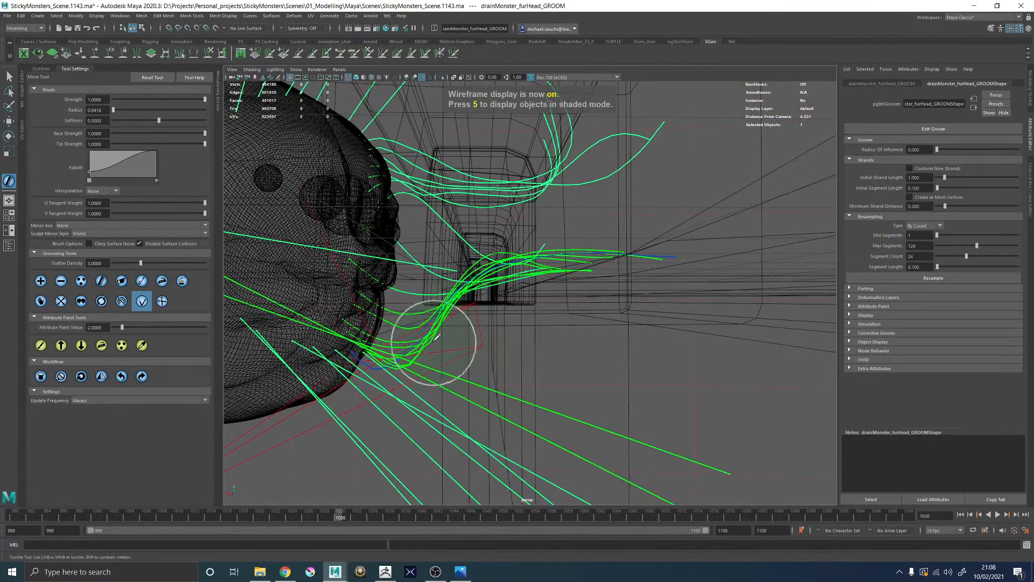
pyautogui.moveTo(462, 344)
pyautogui.keyDown('alt'); pyautogui.mouseDown()
pyautogui.moveTo(488, 348)
pyautogui.moveTo(440, 348)
pyautogui.mouseUp(); pyautogui.keyUp('alt')
pyautogui.press('5')
pyautogui.moveTo(638, 282)
pyautogui.keyDown('alt'); pyautogui.mouseDown()
pyautogui.moveTo(571, 302)
pyautogui.moveTo(543, 324)
pyautogui.moveTo(566, 321)
pyautogui.mouseUp(); pyautogui.keyUp('alt')
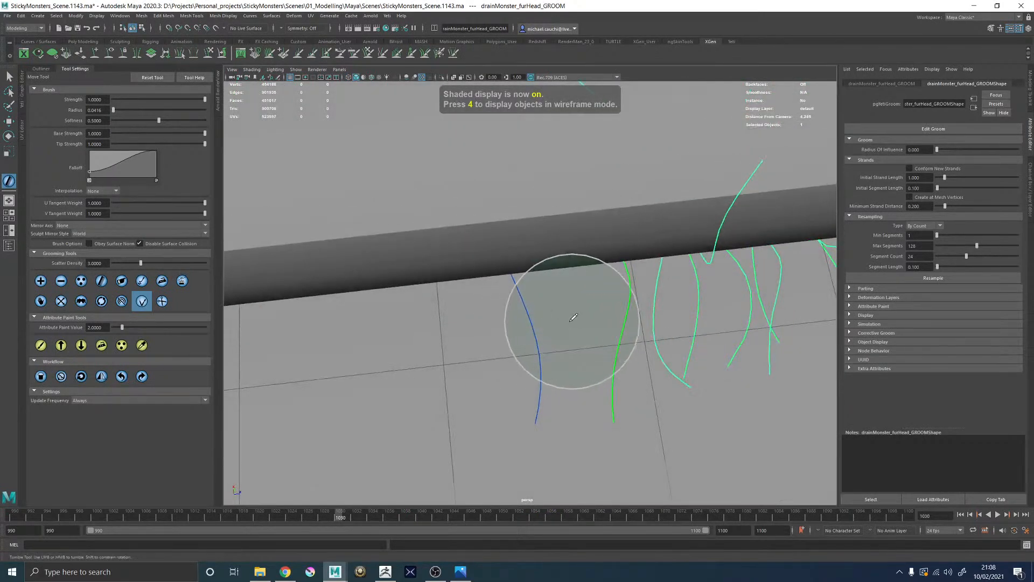
# Step: Lift another underside strand above the road and curve it beside the previous strand, then compare their shapes in wireframe
pyautogui.keyDown('alt'); pyautogui.moveTo(543, 377); pyautogui.dragTo(527, 371); pyautogui.keyUp('alt')
pyautogui.keyDown('alt'); pyautogui.moveTo(526, 372); pyautogui.dragTo(522, 291, button='middle'); pyautogui.keyUp('alt')
pyautogui.keyDown('alt'); pyautogui.moveTo(522, 291); pyautogui.dragTo(546, 313); pyautogui.keyUp('alt')
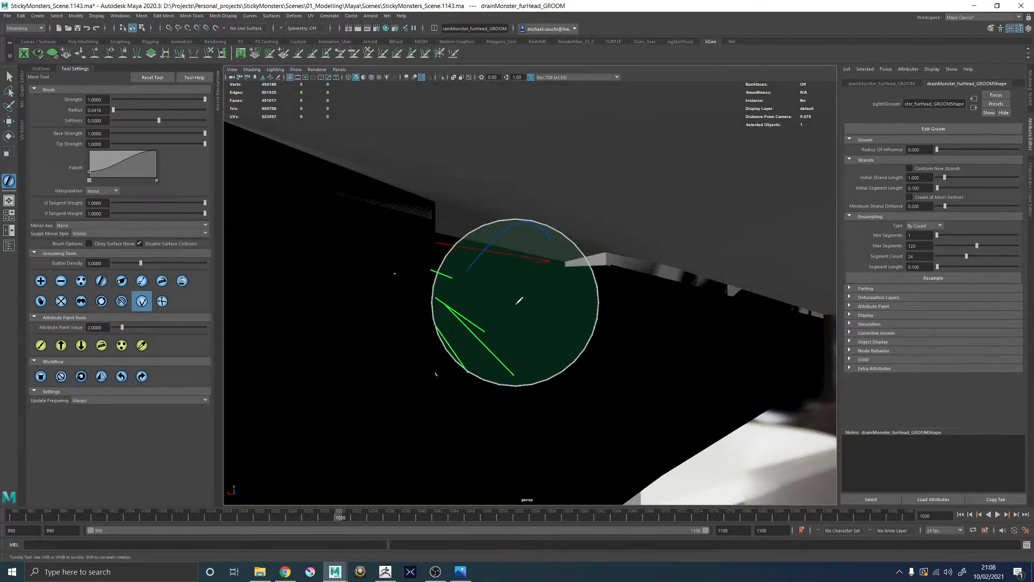
pyautogui.keyDown('alt'); pyautogui.moveTo(546, 282); pyautogui.dragTo(513, 324); pyautogui.keyUp('alt')
pyautogui.keyDown('alt'); pyautogui.moveTo(483, 355); pyautogui.dragTo(408, 300); pyautogui.keyUp('alt')
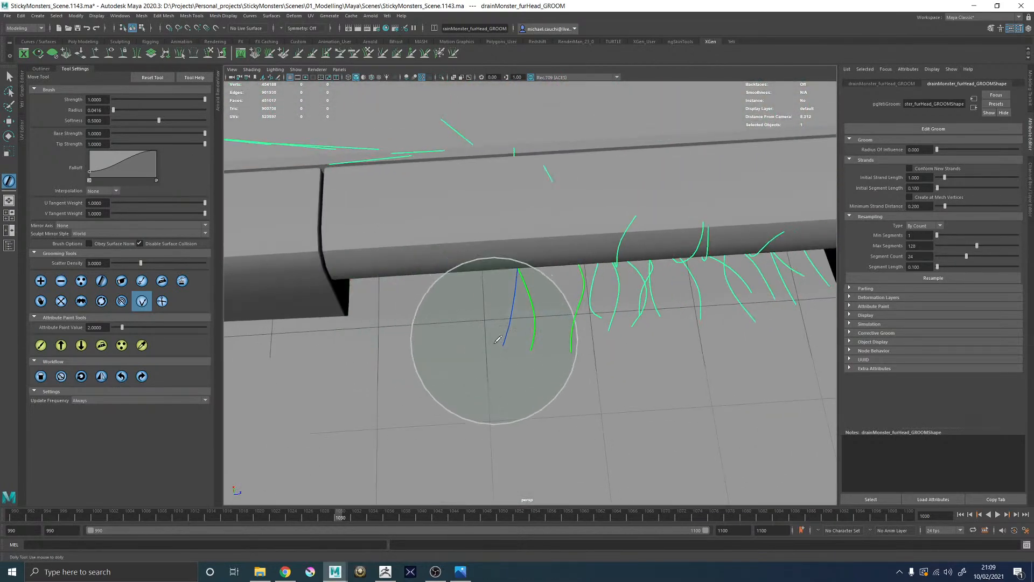
pyautogui.press('4')
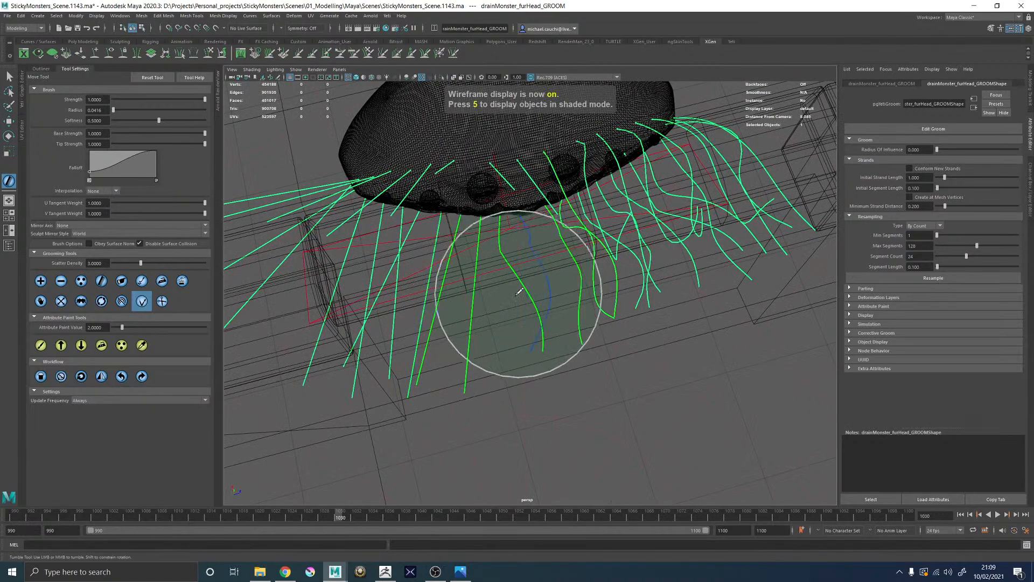
# Step: Sculpt the selected guide strand beneath the middle of the monster's chin into a gentle S-curve
pyautogui.moveTo(521, 298)
pyautogui.keyDown('alt'); pyautogui.mouseDown()
pyautogui.moveTo(550, 346)
pyautogui.moveTo(484, 323)
pyautogui.moveTo(498, 297)
pyautogui.moveTo(452, 347)
pyautogui.moveTo(434, 351)
pyautogui.moveTo(657, 369)
pyautogui.moveTo(595, 369)
pyautogui.moveTo(580, 336)
pyautogui.mouseUp(); pyautogui.keyUp('alt')
pyautogui.press('5')
pyautogui.keyDown('alt'); pyautogui.moveTo(594, 228); pyautogui.dragTo(636, 277); pyautogui.keyUp('alt')
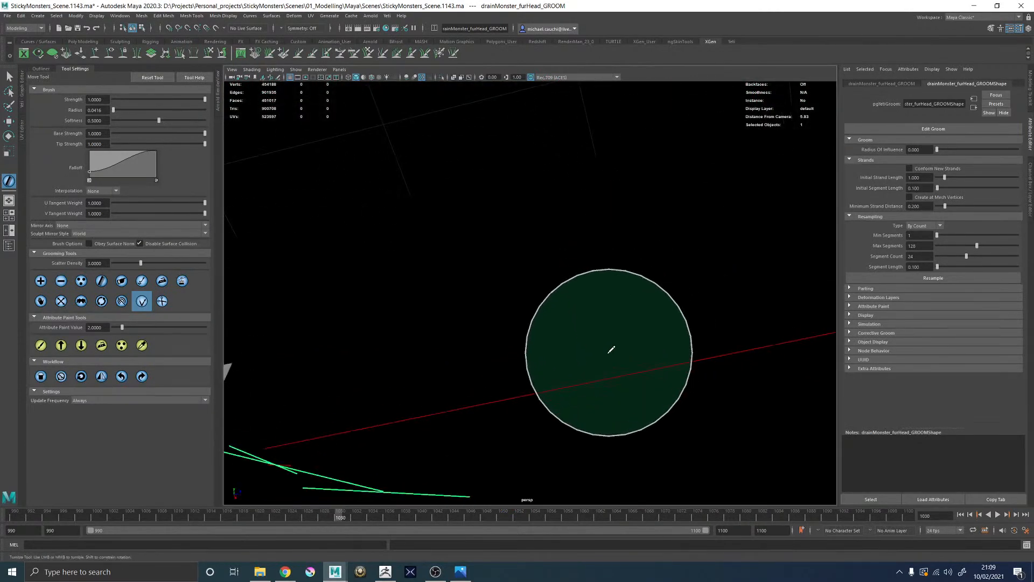
pyautogui.press('4')
pyautogui.keyDown('alt'); pyautogui.moveTo(624, 368); pyautogui.dragTo(630, 362); pyautogui.keyUp('alt')
pyautogui.keyDown('alt'); pyautogui.moveTo(629, 362); pyautogui.dragTo(600, 367, button='middle'); pyautogui.keyUp('alt')
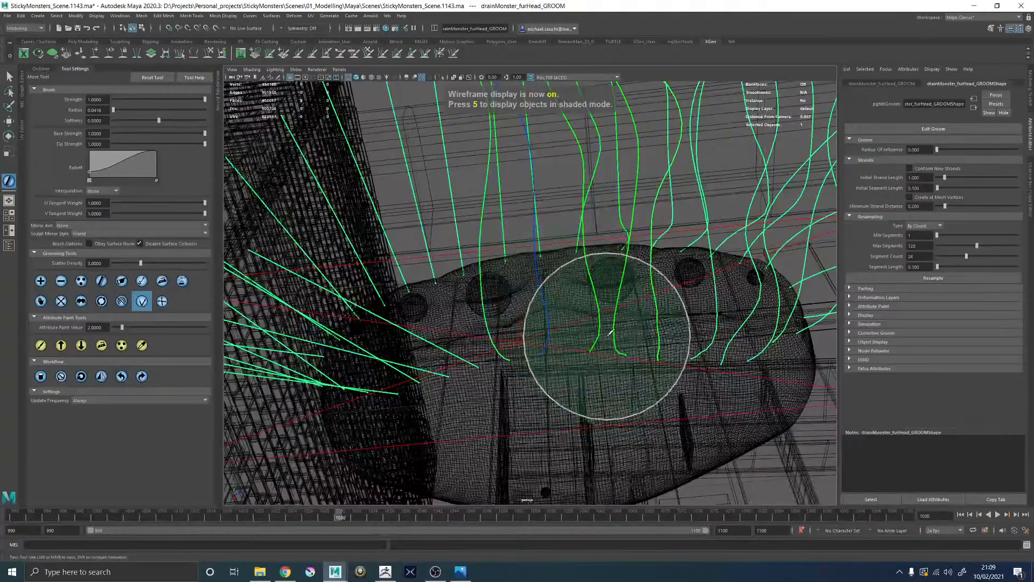
pyautogui.moveTo(611, 330)
pyautogui.keyDown('alt'); pyautogui.mouseDown()
pyautogui.moveTo(587, 342)
pyautogui.moveTo(619, 310)
pyautogui.moveTo(602, 305)
pyautogui.moveTo(627, 319)
pyautogui.moveTo(608, 370)
pyautogui.moveTo(596, 282)
pyautogui.moveTo(672, 289)
pyautogui.mouseUp(); pyautogui.keyUp('alt')
pyautogui.press('5')
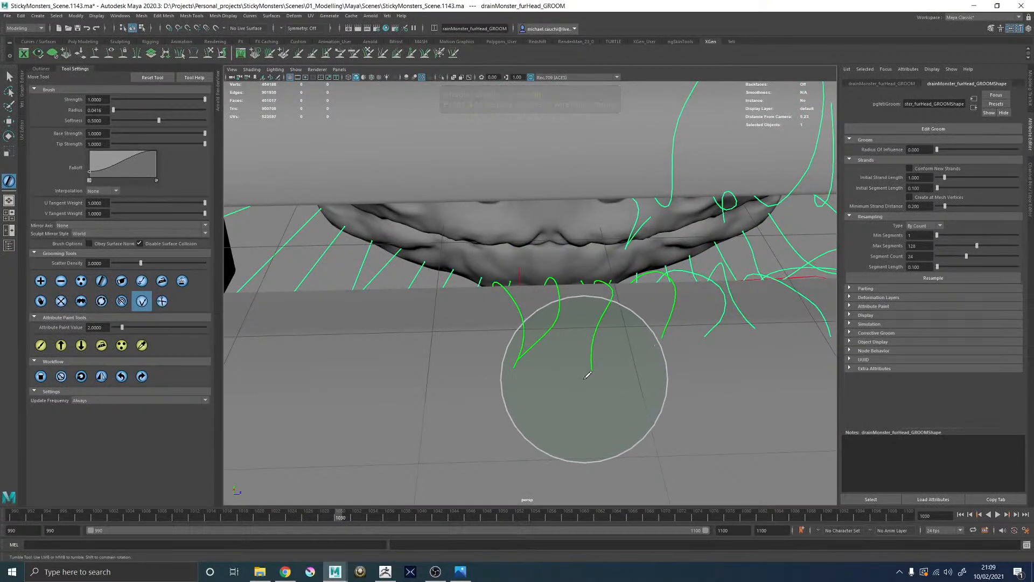
# Step: Lower the outer half of the selected chin strand so it arcs out of the drain and rests near the road
pyautogui.keyDown('alt'); pyautogui.moveTo(610, 344); pyautogui.dragTo(515, 252); pyautogui.keyUp('alt')
pyautogui.moveTo(515, 251)
pyautogui.keyDown('alt'); pyautogui.mouseDown(button='right')
pyautogui.moveTo(556, 382)
pyautogui.moveTo(509, 245)
pyautogui.mouseUp(button='right'); pyautogui.keyUp('alt')
pyautogui.moveTo(509, 245)
pyautogui.keyDown('alt'); pyautogui.mouseDown()
pyautogui.moveTo(566, 279)
pyautogui.moveTo(595, 248)
pyautogui.moveTo(563, 313)
pyautogui.moveTo(596, 289)
pyautogui.moveTo(517, 307)
pyautogui.moveTo(485, 291)
pyautogui.moveTo(566, 300)
pyautogui.moveTo(555, 277)
pyautogui.moveTo(537, 343)
pyautogui.moveTo(544, 320)
pyautogui.moveTo(523, 331)
pyautogui.mouseUp(); pyautogui.keyUp('alt')
pyautogui.keyDown('alt'); pyautogui.moveTo(500, 295); pyautogui.dragTo(442, 249); pyautogui.keyUp('alt')
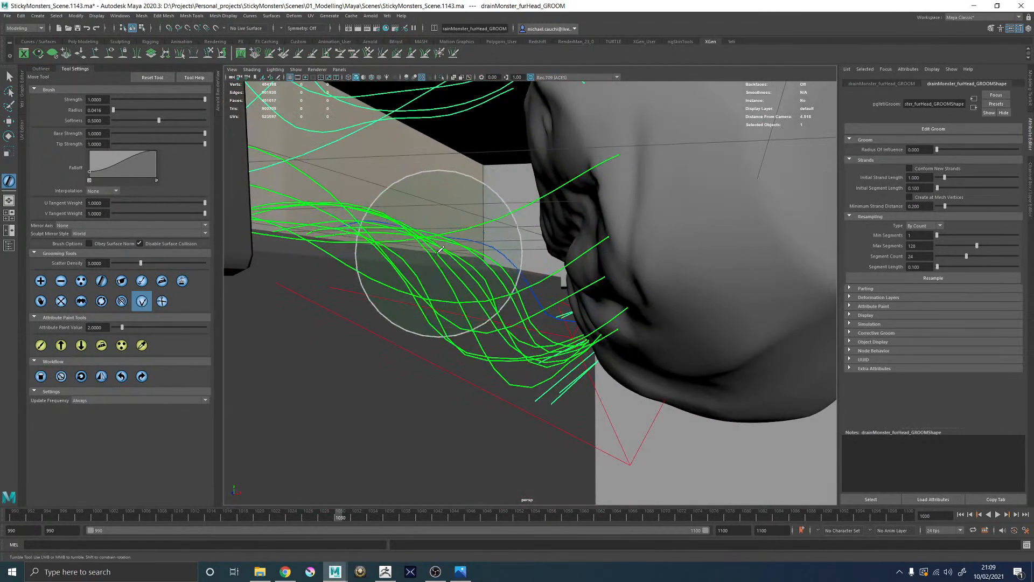
pyautogui.moveTo(370, 215); pyautogui.dragTo(438, 274)
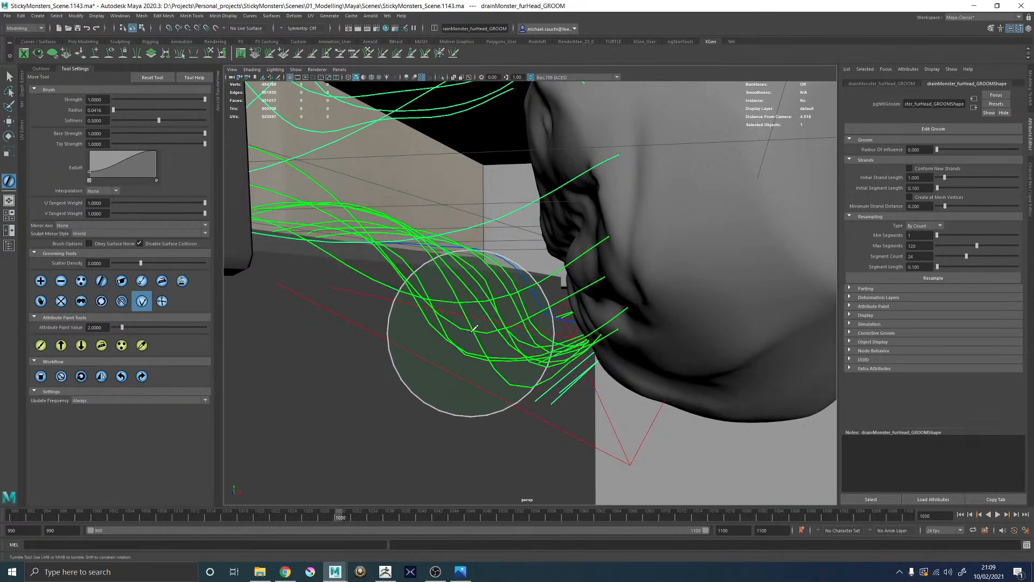
# Step: Raise the bend of the selected chin strand and sweep its free end sideways over the road
pyautogui.keyDown('alt'); pyautogui.moveTo(477, 325); pyautogui.dragTo(568, 345); pyautogui.keyUp('alt')
pyautogui.moveTo(568, 345)
pyautogui.keyDown('alt'); pyautogui.mouseDown(button='middle')
pyautogui.moveTo(574, 338)
pyautogui.moveTo(509, 291)
pyautogui.mouseUp(button='middle'); pyautogui.keyUp('alt')
pyautogui.keyDown('alt'); pyautogui.moveTo(509, 291); pyautogui.dragTo(480, 305, button='right'); pyautogui.keyUp('alt')
pyautogui.moveTo(485, 378); pyautogui.dragTo(507, 319)
pyautogui.keyDown('alt'); pyautogui.moveTo(511, 401); pyautogui.dragTo(573, 327); pyautogui.keyUp('alt')
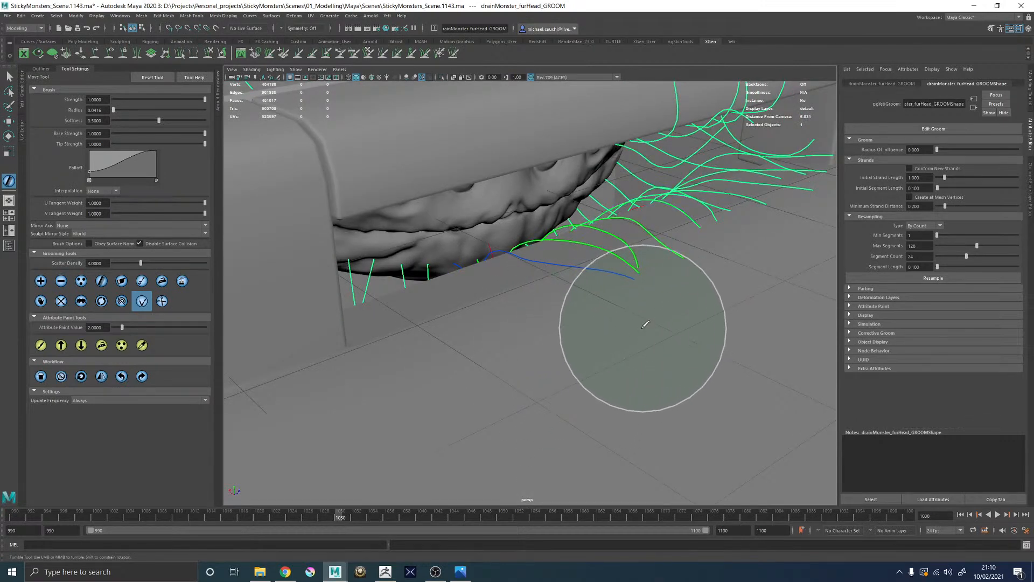
# Step: Curve the selected strand beneath the chin to one side to vary it from the neighbouring shaped strands
pyautogui.moveTo(608, 311)
pyautogui.keyDown('alt'); pyautogui.mouseDown()
pyautogui.moveTo(496, 370)
pyautogui.moveTo(556, 393)
pyautogui.moveTo(601, 309)
pyautogui.moveTo(550, 351)
pyautogui.mouseUp(); pyautogui.keyUp('alt')
pyautogui.moveTo(514, 408)
pyautogui.keyDown('alt'); pyautogui.mouseDown()
pyautogui.moveTo(557, 377)
pyautogui.moveTo(566, 393)
pyautogui.moveTo(558, 355)
pyautogui.mouseUp(); pyautogui.keyUp('alt')
pyautogui.keyDown('alt'); pyautogui.moveTo(559, 356); pyautogui.dragTo(543, 337, button='middle'); pyautogui.keyUp('alt')
pyautogui.press('4')
pyautogui.keyDown('alt'); pyautogui.moveTo(568, 344); pyautogui.dragTo(570, 297); pyautogui.keyUp('alt')
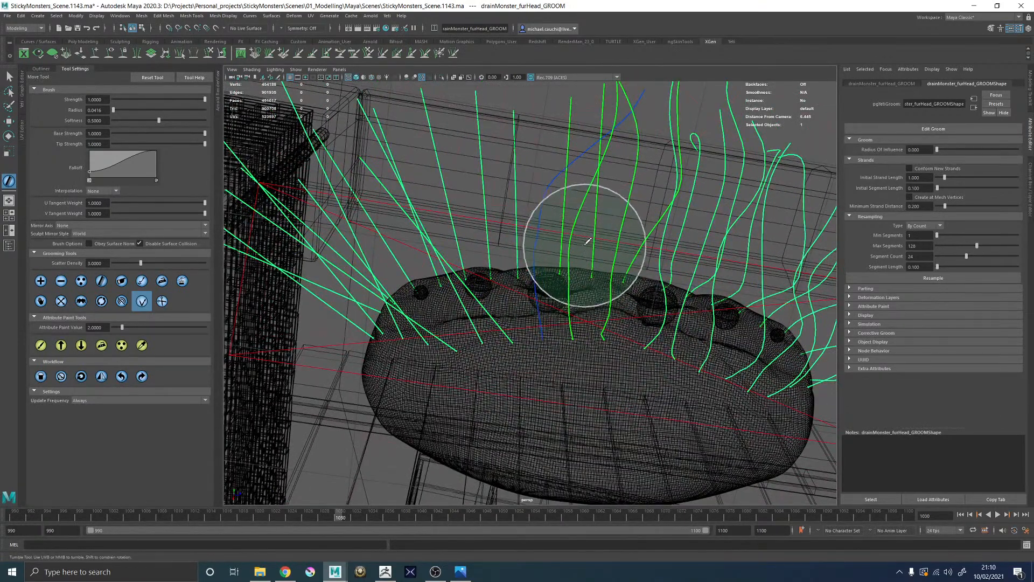
pyautogui.keyDown('alt'); pyautogui.moveTo(567, 277); pyautogui.dragTo(563, 336); pyautogui.keyUp('alt')
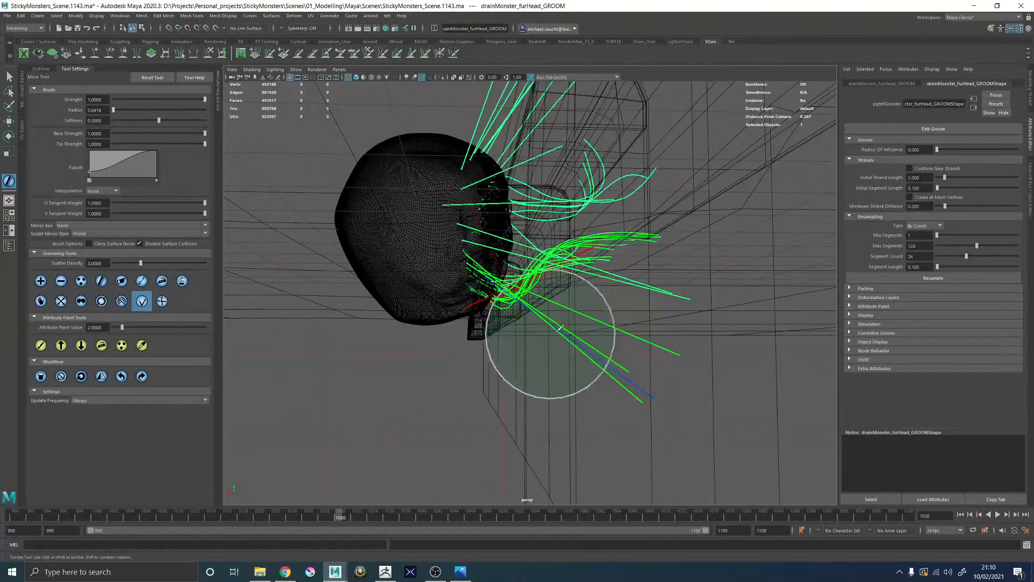
# Step: Bend the next straight strand up from below the road so it leaves the drain above the ground
pyautogui.press('5')
pyautogui.moveTo(603, 307)
pyautogui.keyDown('alt'); pyautogui.mouseDown()
pyautogui.moveTo(577, 287)
pyautogui.moveTo(535, 326)
pyautogui.moveTo(503, 272)
pyautogui.moveTo(439, 330)
pyautogui.mouseUp(); pyautogui.keyUp('alt')
pyautogui.moveTo(593, 299)
pyautogui.keyDown('alt'); pyautogui.mouseDown()
pyautogui.moveTo(504, 267)
pyautogui.moveTo(503, 350)
pyautogui.mouseUp(); pyautogui.keyUp('alt')
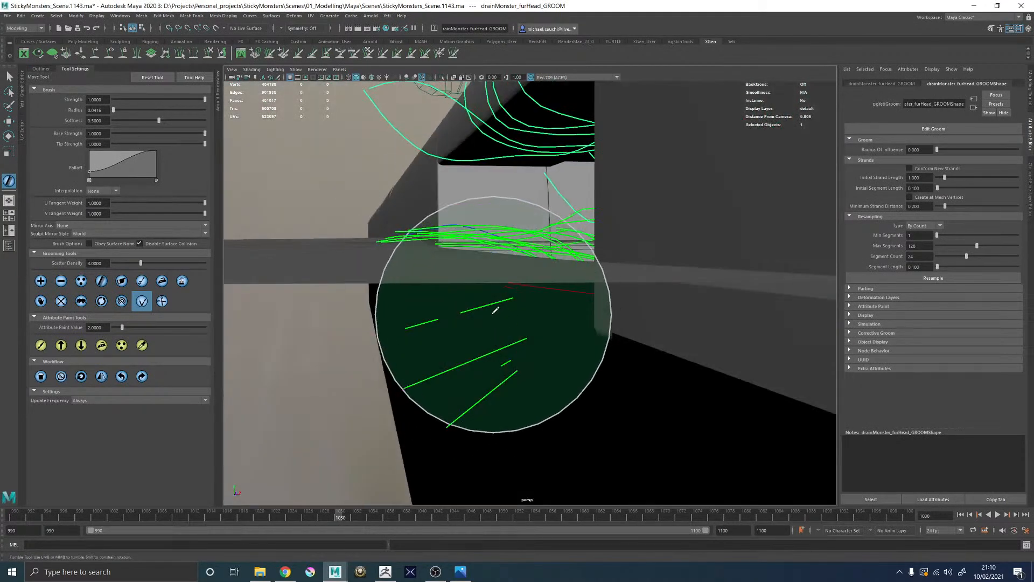
pyautogui.keyDown('alt'); pyautogui.moveTo(470, 310); pyautogui.dragTo(497, 303); pyautogui.keyUp('alt')
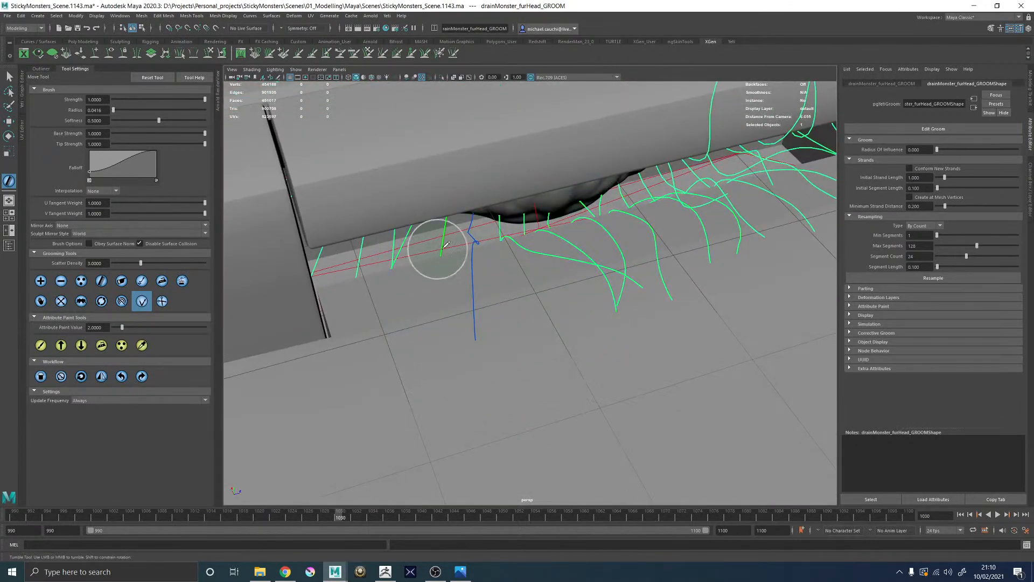
pyautogui.moveTo(467, 239)
pyautogui.keyDown('alt'); pyautogui.mouseDown()
pyautogui.moveTo(563, 224)
pyautogui.moveTo(552, 218)
pyautogui.mouseUp(); pyautogui.keyUp('alt')
pyautogui.press('4')
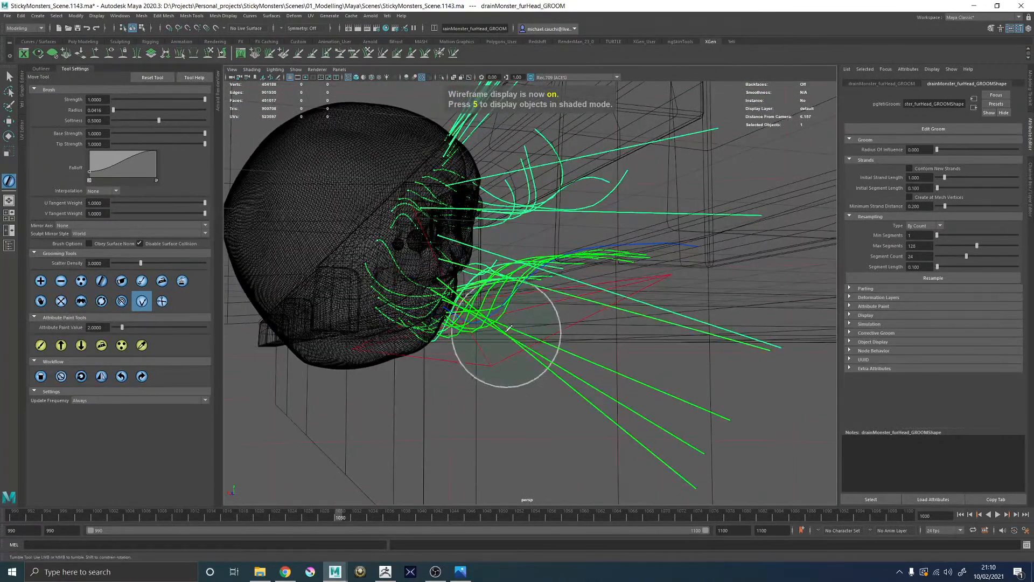
# Step: Curve the raised strand sideways so its tip sweeps across the road toward the end of the drain opening
pyautogui.moveTo(532, 312)
pyautogui.keyDown('alt'); pyautogui.mouseDown()
pyautogui.moveTo(450, 332)
pyautogui.moveTo(487, 343)
pyautogui.moveTo(457, 344)
pyautogui.mouseUp(); pyautogui.keyUp('alt')
pyautogui.press('5')
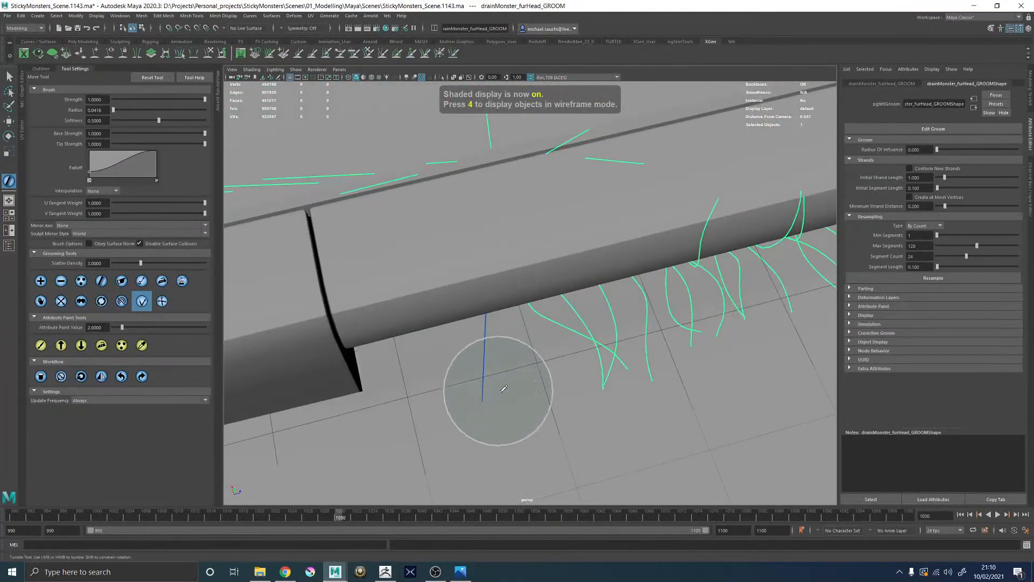
pyautogui.moveTo(497, 407)
pyautogui.mouseDown()
pyautogui.moveTo(429, 418)
pyautogui.moveTo(412, 401)
pyautogui.mouseUp()
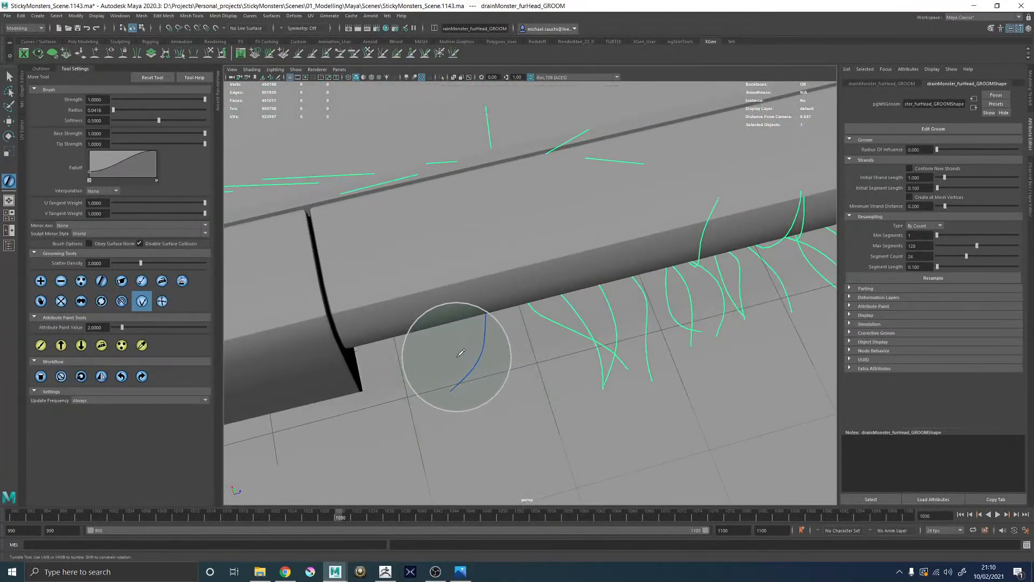
pyautogui.moveTo(499, 383)
pyautogui.keyDown('alt'); pyautogui.mouseDown()
pyautogui.moveTo(522, 332)
pyautogui.moveTo(503, 393)
pyautogui.moveTo(452, 321)
pyautogui.moveTo(481, 348)
pyautogui.moveTo(455, 297)
pyautogui.moveTo(469, 346)
pyautogui.moveTo(555, 347)
pyautogui.moveTo(532, 353)
pyautogui.mouseUp(); pyautogui.keyUp('alt')
# Step: Lift the next strand toward the mouth's corner above the road and bend it into an S-curve crossing its neighbour
pyautogui.keyDown('alt'); pyautogui.moveTo(500, 369); pyautogui.dragTo(471, 334, button='middle'); pyautogui.keyUp('alt')
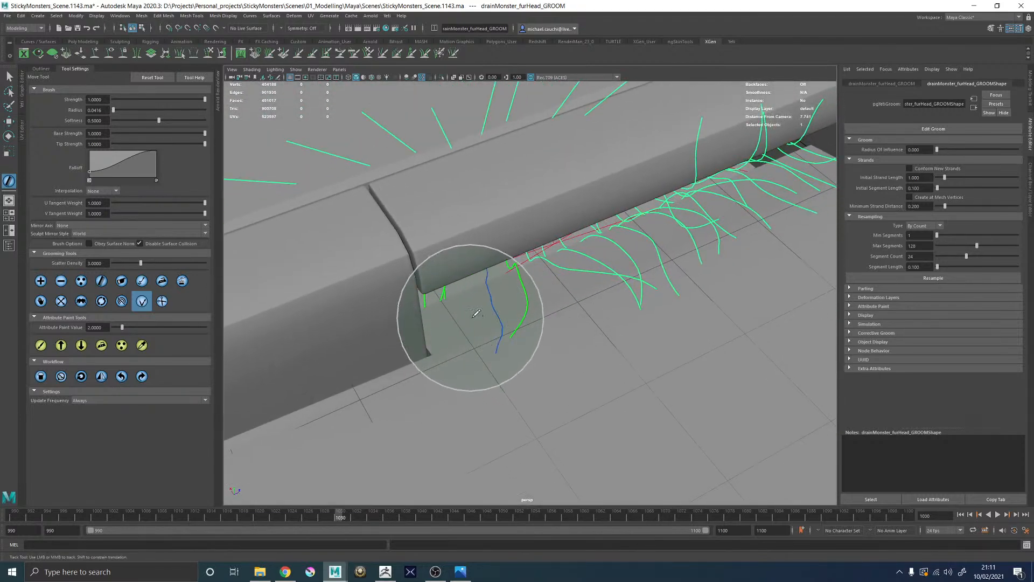
pyautogui.keyDown('alt'); pyautogui.moveTo(517, 336); pyautogui.dragTo(532, 287); pyautogui.keyUp('alt')
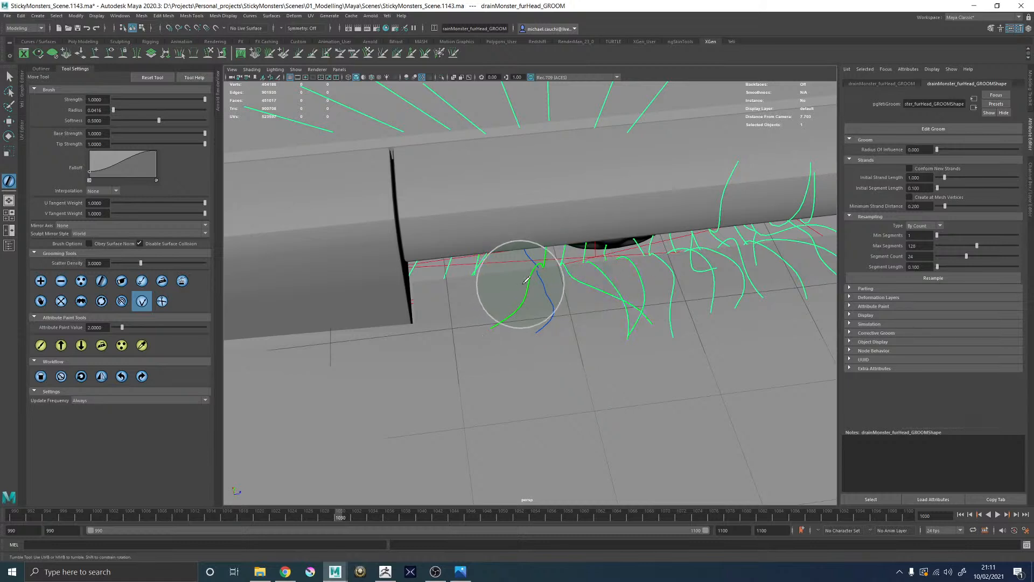
pyautogui.keyDown('alt'); pyautogui.moveTo(550, 306); pyautogui.dragTo(584, 325, button='right'); pyautogui.keyUp('alt')
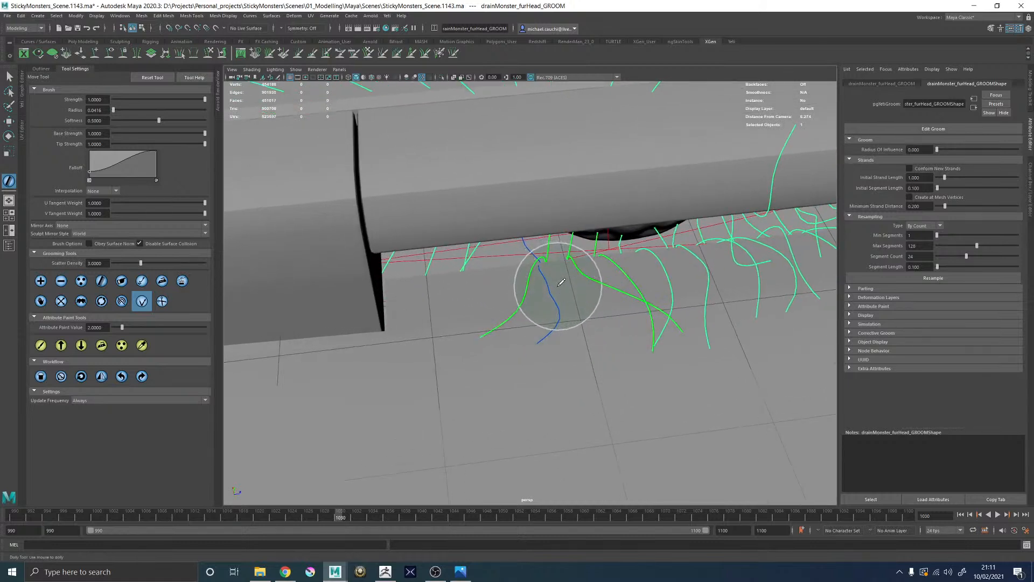
pyautogui.keyDown('alt'); pyautogui.moveTo(564, 284); pyautogui.dragTo(578, 257); pyautogui.keyUp('alt')
pyautogui.keyDown('alt'); pyautogui.moveTo(547, 269); pyautogui.dragTo(578, 307, button='middle'); pyautogui.keyUp('alt')
# Step: Refine the S-curve of the crossing strand and settle its outer end close to the road
pyautogui.press('4')
pyautogui.keyDown('alt'); pyautogui.moveTo(593, 340); pyautogui.dragTo(555, 363); pyautogui.keyUp('alt')
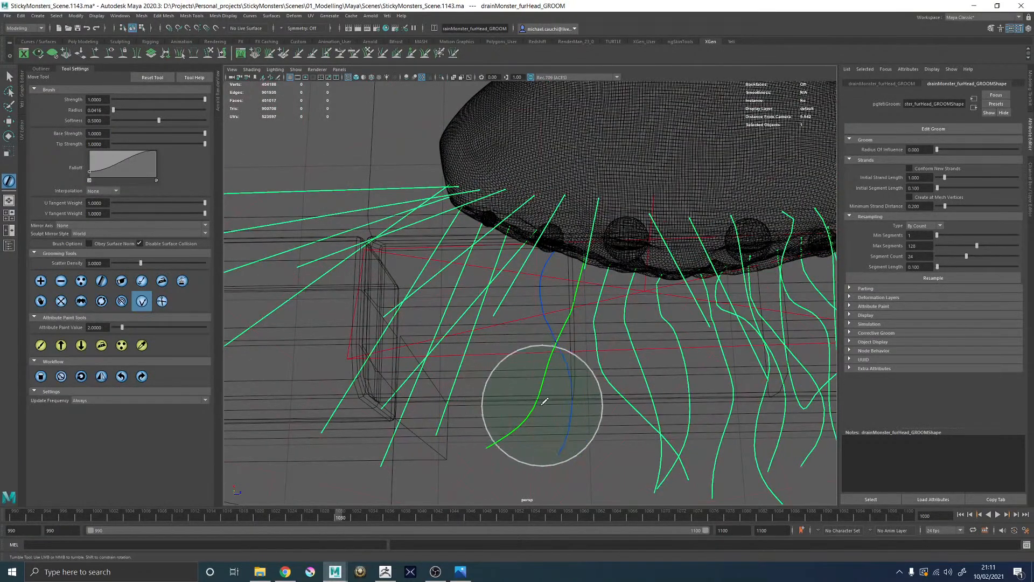
pyautogui.moveTo(534, 385)
pyautogui.keyDown('alt'); pyautogui.mouseDown()
pyautogui.moveTo(549, 372)
pyautogui.moveTo(546, 340)
pyautogui.moveTo(501, 337)
pyautogui.moveTo(485, 323)
pyautogui.mouseUp(); pyautogui.keyUp('alt')
pyautogui.keyDown('alt'); pyautogui.moveTo(484, 323); pyautogui.dragTo(516, 349, button='middle'); pyautogui.keyUp('alt')
pyautogui.keyDown('alt'); pyautogui.moveTo(516, 348); pyautogui.dragTo(503, 374); pyautogui.keyUp('alt')
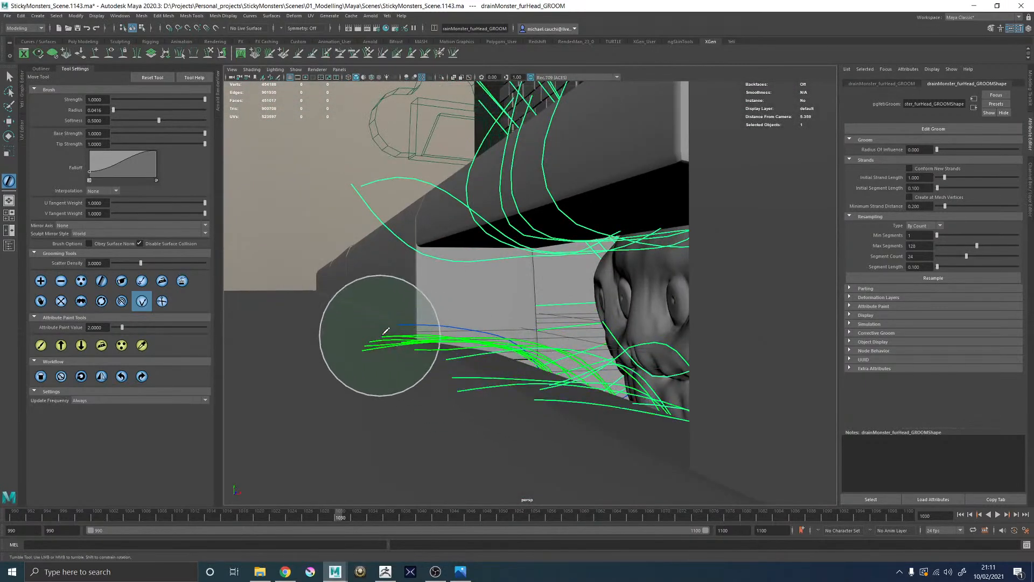
pyautogui.keyDown('alt'); pyautogui.moveTo(408, 324); pyautogui.dragTo(535, 351); pyautogui.keyUp('alt')
pyautogui.keyDown('alt'); pyautogui.moveTo(533, 351); pyautogui.dragTo(529, 273, button='middle'); pyautogui.keyUp('alt')
pyautogui.keyDown('alt'); pyautogui.moveTo(528, 273); pyautogui.dragTo(502, 345); pyautogui.keyUp('alt')
pyautogui.moveTo(502, 345)
pyautogui.keyDown('alt'); pyautogui.mouseDown(button='middle')
pyautogui.moveTo(499, 307)
pyautogui.moveTo(523, 343)
pyautogui.mouseUp(button='middle'); pyautogui.keyUp('alt')
pyautogui.keyDown('alt'); pyautogui.moveTo(576, 320); pyautogui.dragTo(505, 354, button='middle'); pyautogui.keyUp('alt')
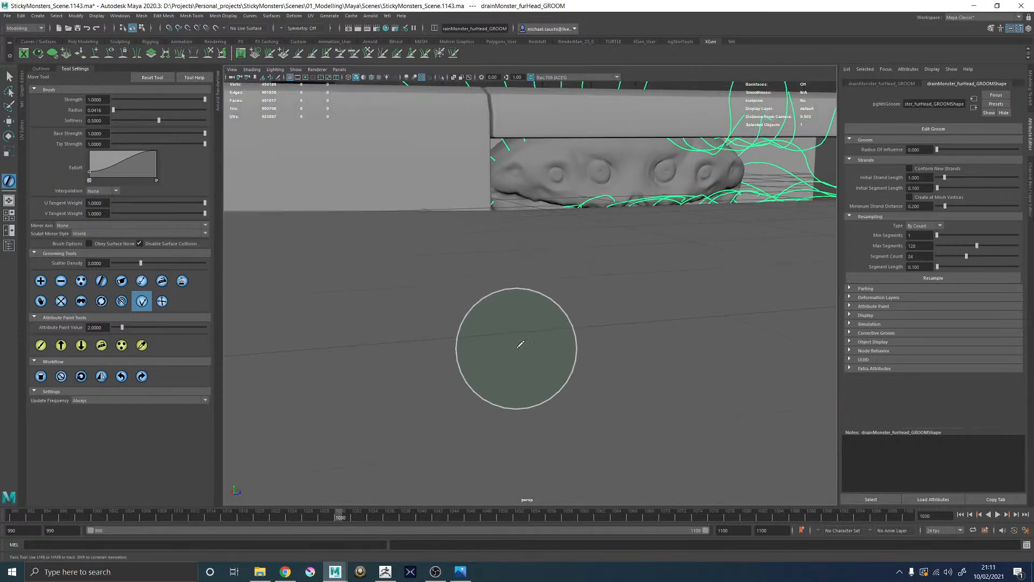
# Step: Raise the next straight strand near the mouth's corner above the road and give it a first outward bend
pyautogui.moveTo(516, 344)
pyautogui.keyDown('alt'); pyautogui.mouseDown()
pyautogui.moveTo(526, 323)
pyautogui.moveTo(478, 316)
pyautogui.moveTo(502, 327)
pyautogui.moveTo(494, 221)
pyautogui.mouseUp(); pyautogui.keyUp('alt')
pyautogui.moveTo(485, 256)
pyautogui.keyDown('alt'); pyautogui.mouseDown()
pyautogui.moveTo(525, 286)
pyautogui.moveTo(556, 293)
pyautogui.moveTo(496, 298)
pyautogui.moveTo(542, 289)
pyautogui.moveTo(504, 324)
pyautogui.moveTo(548, 306)
pyautogui.mouseUp(); pyautogui.keyUp('alt')
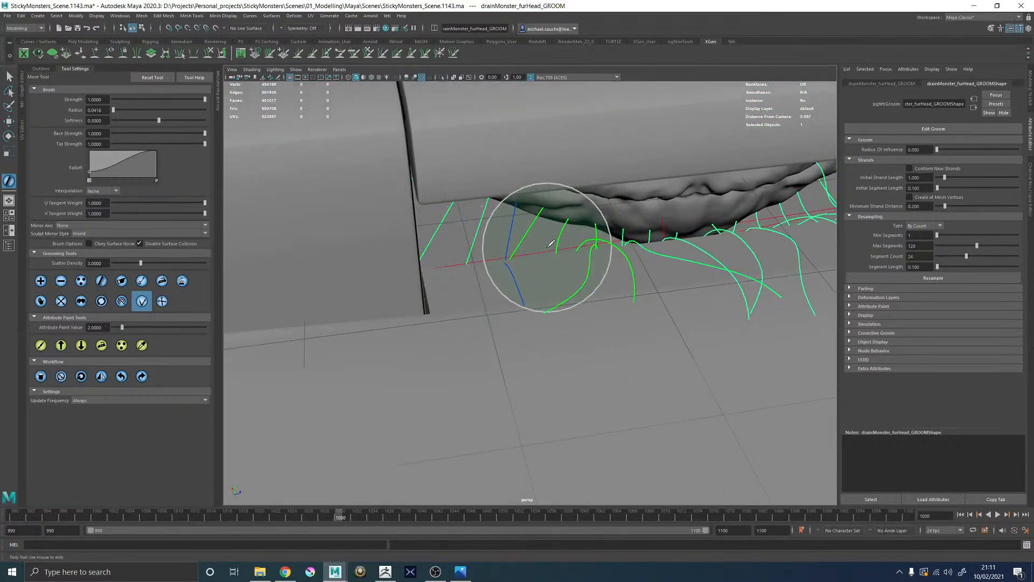
pyautogui.keyDown('alt'); pyautogui.moveTo(544, 247); pyautogui.dragTo(472, 238); pyautogui.keyUp('alt')
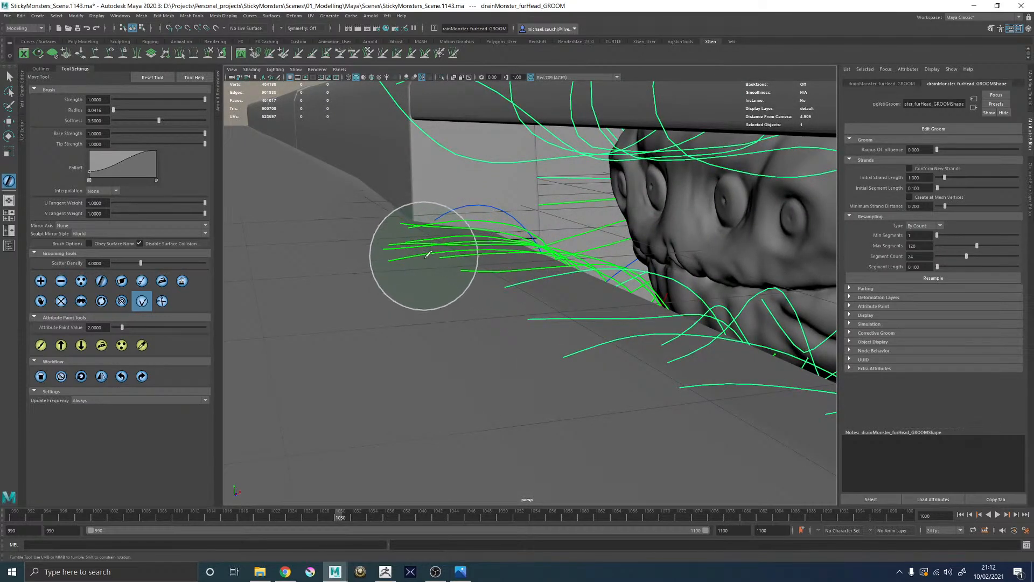
pyautogui.keyDown('alt'); pyautogui.moveTo(451, 268); pyautogui.dragTo(564, 291); pyautogui.keyUp('alt')
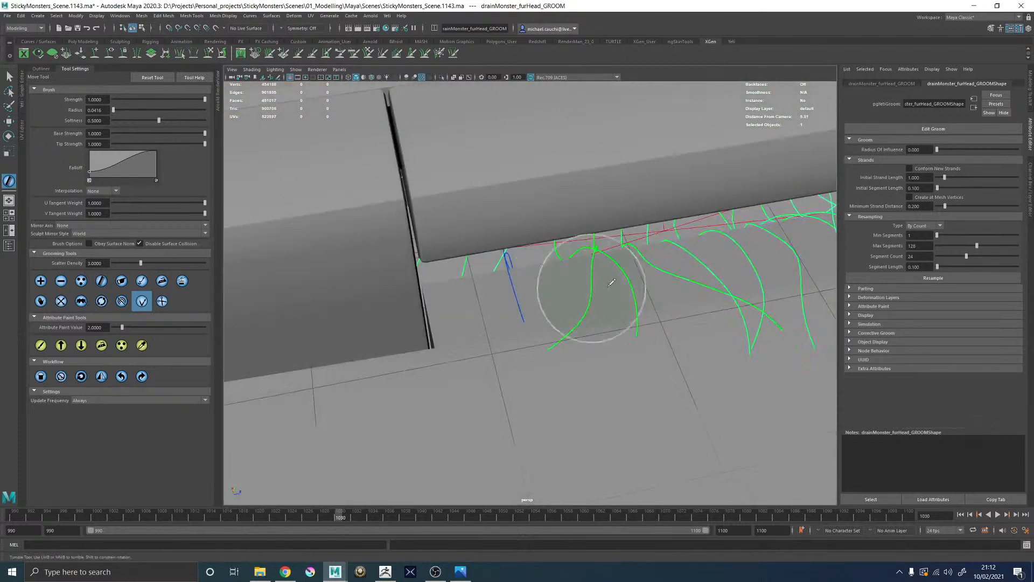
pyautogui.keyDown('alt'); pyautogui.moveTo(584, 282); pyautogui.dragTo(496, 291, button='middle'); pyautogui.keyUp('alt')
# Step: Sculpt the strand near the mouth's corner into a high arch that drops onto the road in front of the drain
pyautogui.keyDown('alt'); pyautogui.moveTo(531, 288); pyautogui.dragTo(470, 242); pyautogui.keyUp('alt')
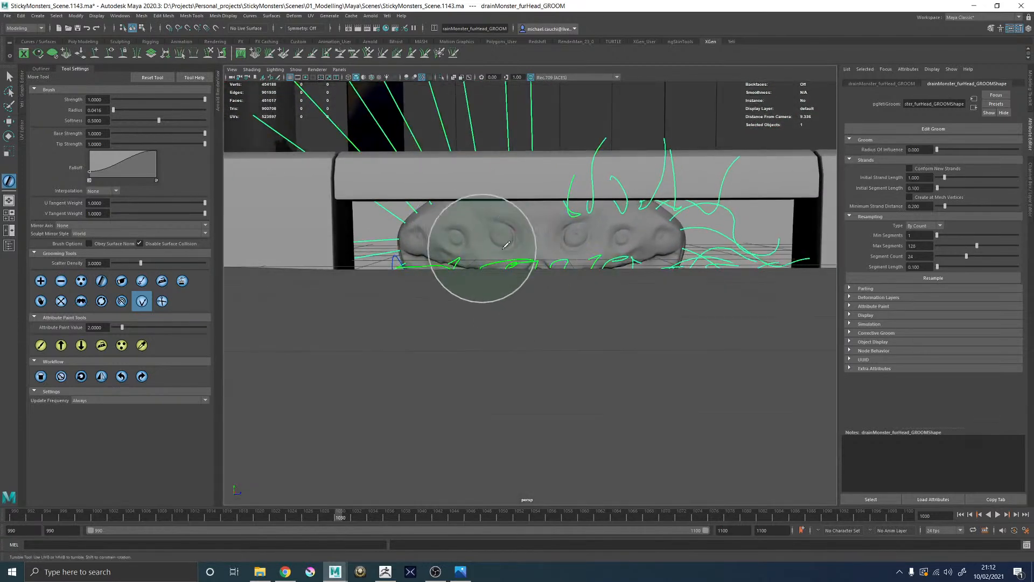
pyautogui.keyDown('alt'); pyautogui.moveTo(573, 273); pyautogui.dragTo(517, 315); pyautogui.keyUp('alt')
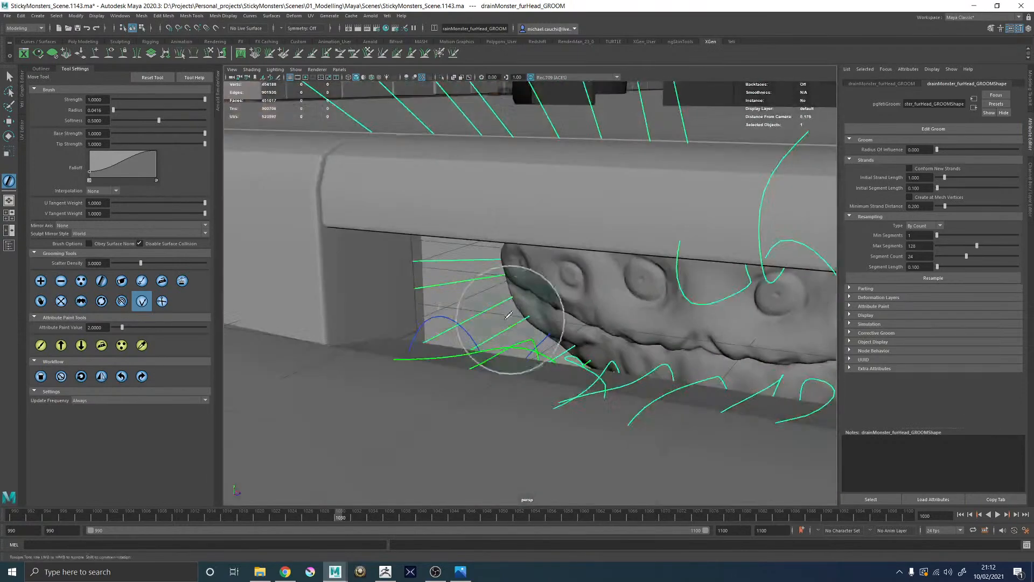
pyautogui.moveTo(435, 349)
pyautogui.keyDown('alt'); pyautogui.mouseDown()
pyautogui.moveTo(474, 346)
pyautogui.moveTo(504, 273)
pyautogui.moveTo(470, 406)
pyautogui.moveTo(492, 379)
pyautogui.moveTo(489, 310)
pyautogui.moveTo(485, 319)
pyautogui.mouseUp(); pyautogui.keyUp('alt')
pyautogui.moveTo(485, 319)
pyautogui.keyDown('alt'); pyautogui.mouseDown(button='right')
pyautogui.moveTo(545, 347)
pyautogui.moveTo(512, 324)
pyautogui.moveTo(551, 330)
pyautogui.mouseUp(button='right'); pyautogui.keyUp('alt')
pyautogui.moveTo(552, 330)
pyautogui.keyDown('alt'); pyautogui.mouseDown()
pyautogui.moveTo(548, 296)
pyautogui.moveTo(490, 296)
pyautogui.moveTo(515, 307)
pyautogui.moveTo(447, 237)
pyautogui.moveTo(464, 272)
pyautogui.moveTo(503, 285)
pyautogui.mouseUp(); pyautogui.keyUp('alt')
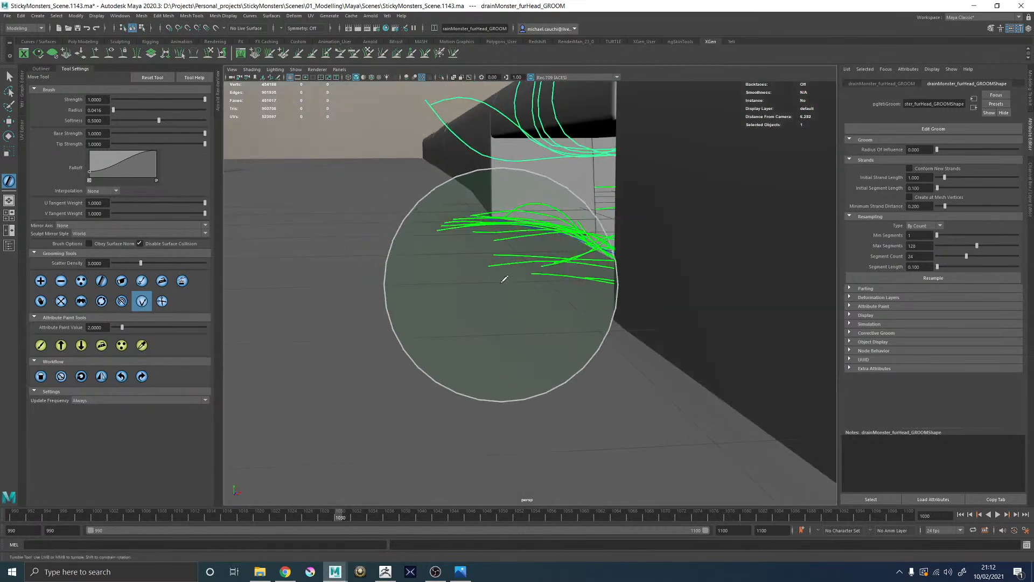
# Step: Bend the following strand at the mouth's corner upward and outward over the road, alongside the neighbouring arches
pyautogui.keyDown('alt'); pyautogui.moveTo(446, 252); pyautogui.dragTo(563, 279); pyautogui.keyUp('alt')
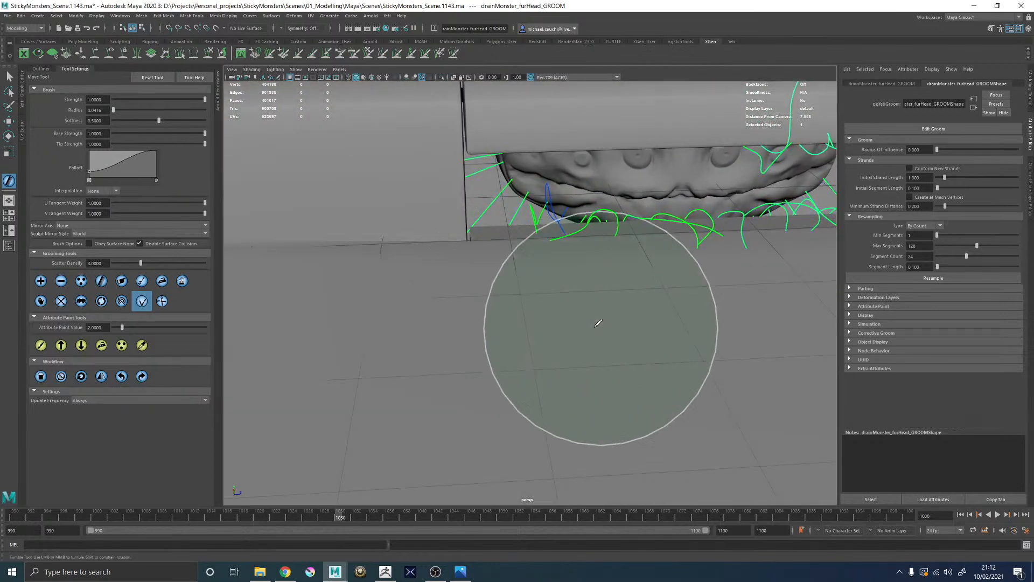
pyautogui.keyDown('alt'); pyautogui.moveTo(619, 301); pyautogui.dragTo(624, 321); pyautogui.keyUp('alt')
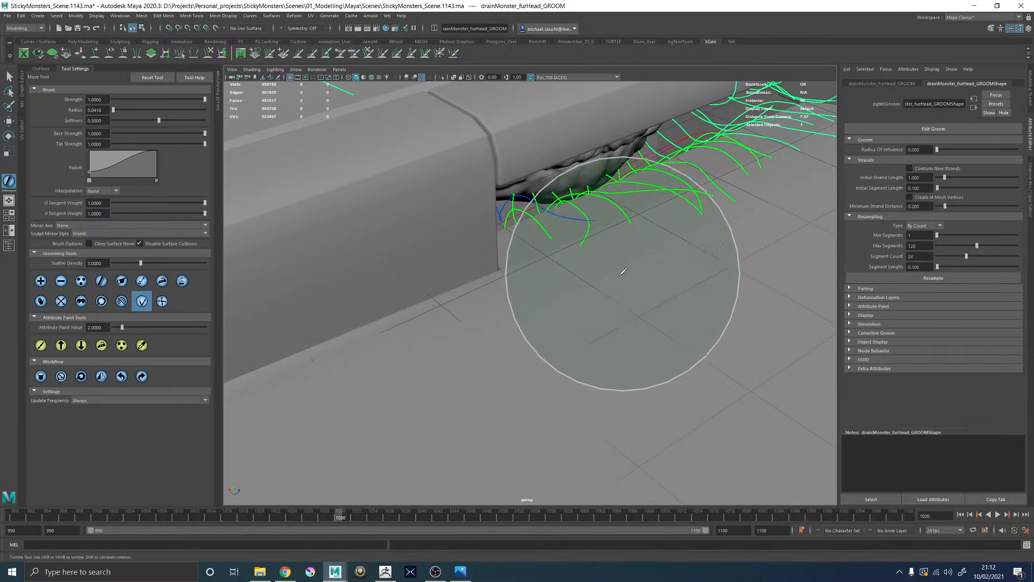
pyautogui.moveTo(653, 258)
pyautogui.keyDown('alt'); pyautogui.mouseDown()
pyautogui.moveTo(631, 236)
pyautogui.moveTo(609, 238)
pyautogui.mouseUp(); pyautogui.keyUp('alt')
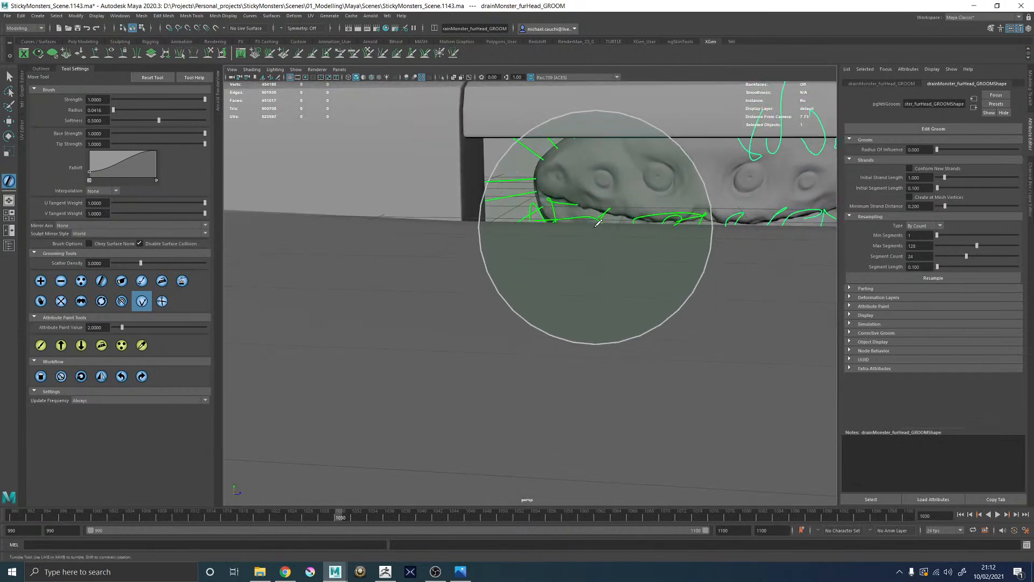
pyautogui.keyDown('alt'); pyautogui.moveTo(566, 264); pyautogui.dragTo(575, 278, button='middle'); pyautogui.keyUp('alt')
pyautogui.moveTo(575, 278)
pyautogui.keyDown('alt'); pyautogui.mouseDown()
pyautogui.moveTo(603, 323)
pyautogui.moveTo(582, 272)
pyautogui.moveTo(564, 295)
pyautogui.mouseUp(); pyautogui.keyUp('alt')
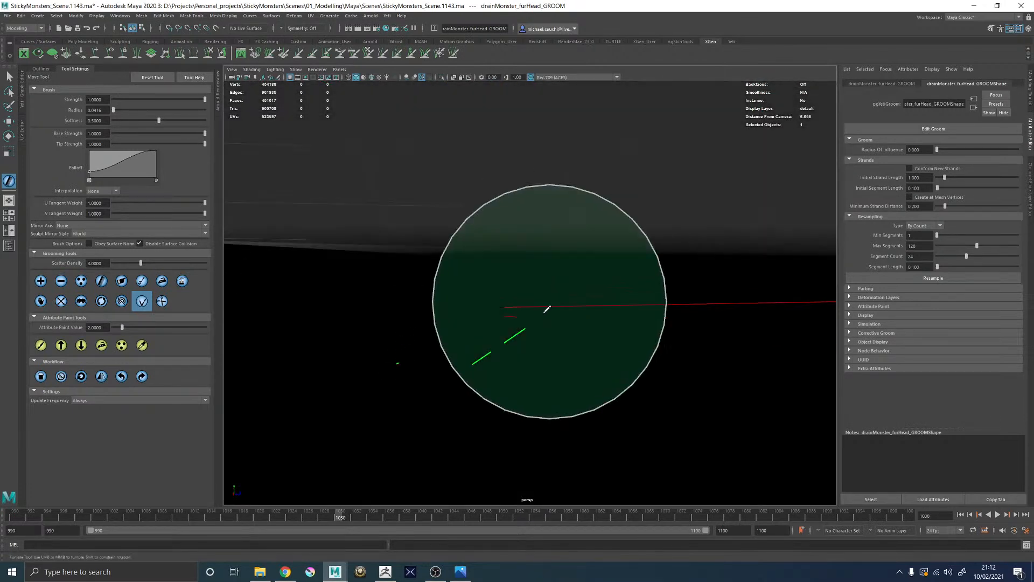
# Step: Refine the curves of the strands around the mouth's corner so they spill from the drain in varied waves
pyautogui.moveTo(607, 351)
pyautogui.keyDown('alt'); pyautogui.mouseDown()
pyautogui.moveTo(544, 261)
pyautogui.moveTo(517, 296)
pyautogui.moveTo(515, 325)
pyautogui.mouseUp(); pyautogui.keyUp('alt')
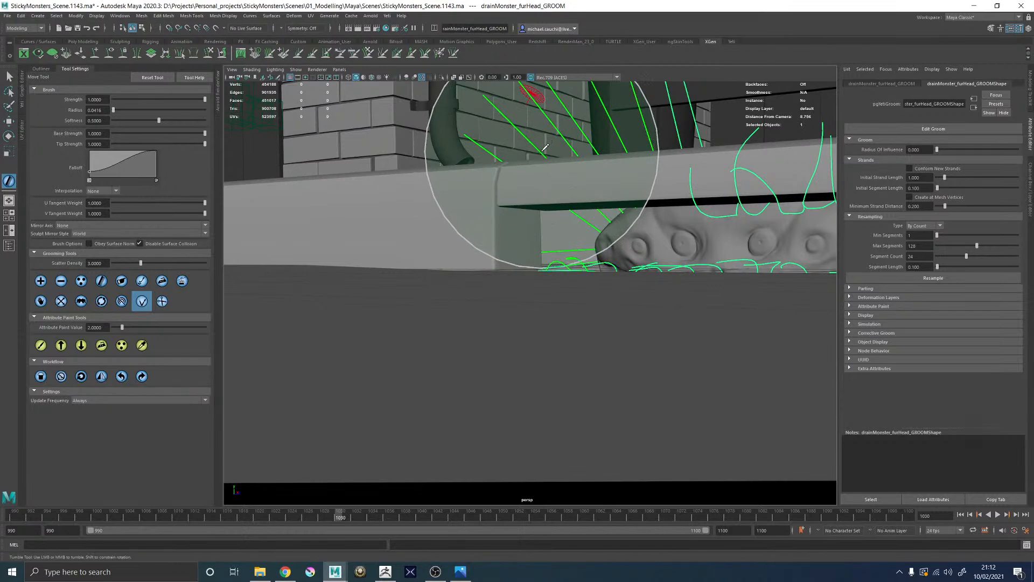
pyautogui.keyDown('alt'); pyautogui.moveTo(546, 146); pyautogui.dragTo(490, 241); pyautogui.keyUp('alt')
pyautogui.moveTo(492, 317)
pyautogui.keyDown('alt'); pyautogui.mouseDown()
pyautogui.moveTo(555, 365)
pyautogui.moveTo(476, 298)
pyautogui.mouseUp(); pyautogui.keyUp('alt')
pyautogui.moveTo(568, 283)
pyautogui.keyDown('alt'); pyautogui.mouseDown()
pyautogui.moveTo(605, 388)
pyautogui.moveTo(604, 279)
pyautogui.moveTo(596, 271)
pyautogui.moveTo(548, 297)
pyautogui.mouseUp(); pyautogui.keyUp('alt')
pyautogui.moveTo(483, 307)
pyautogui.keyDown('alt'); pyautogui.mouseDown()
pyautogui.moveTo(549, 328)
pyautogui.moveTo(494, 282)
pyautogui.moveTo(541, 307)
pyautogui.moveTo(492, 291)
pyautogui.moveTo(537, 319)
pyautogui.moveTo(547, 291)
pyautogui.moveTo(492, 293)
pyautogui.moveTo(490, 320)
pyautogui.moveTo(584, 296)
pyautogui.moveTo(599, 280)
pyautogui.mouseUp(); pyautogui.keyUp('alt')
pyautogui.keyDown('alt'); pyautogui.moveTo(530, 286); pyautogui.dragTo(544, 339, button='middle'); pyautogui.keyUp('alt')
pyautogui.keyDown('alt'); pyautogui.moveTo(555, 339); pyautogui.dragTo(586, 340, button='right'); pyautogui.keyUp('alt')
pyautogui.keyDown('alt'); pyautogui.moveTo(514, 338); pyautogui.dragTo(494, 367); pyautogui.keyUp('alt')
pyautogui.press('4')
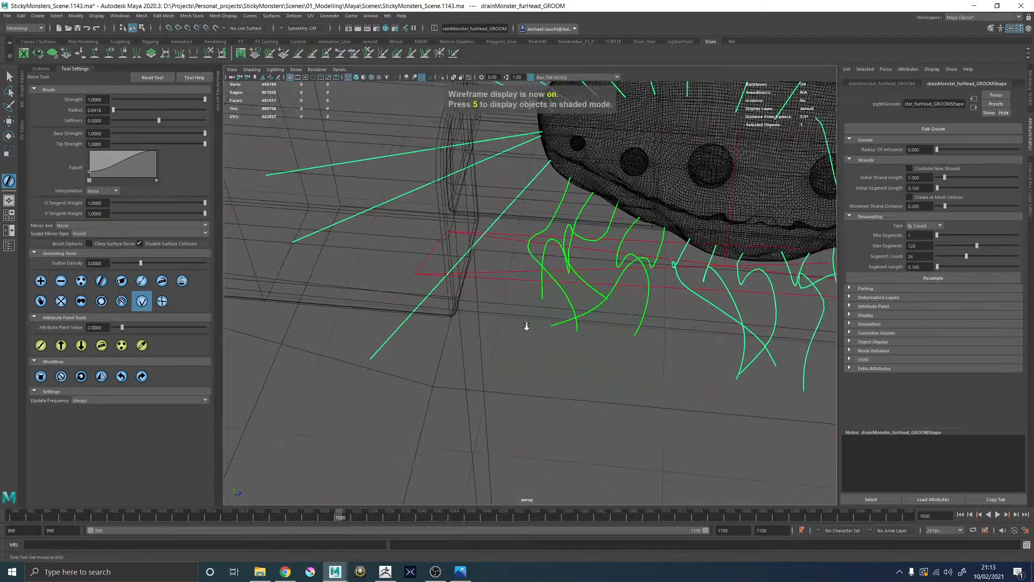
# Step: Bend the lowest straight strand beside the mouth's corner forward so it leaves the drain above the road
pyautogui.keyDown('alt'); pyautogui.moveTo(549, 348); pyautogui.dragTo(427, 397, button='right'); pyautogui.keyUp('alt')
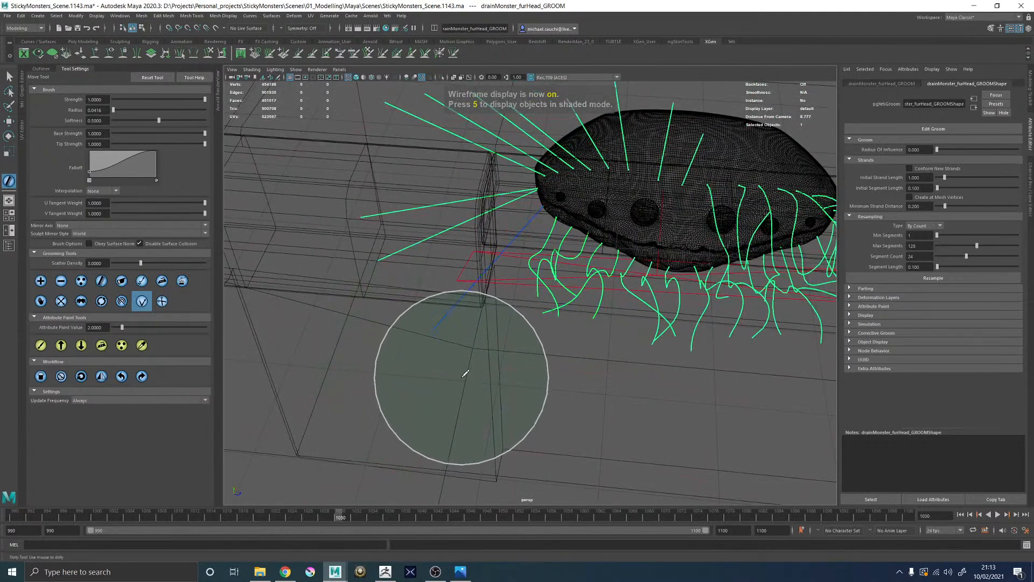
pyautogui.press('5')
pyautogui.moveTo(461, 428)
pyautogui.keyDown('alt'); pyautogui.mouseDown()
pyautogui.moveTo(430, 340)
pyautogui.moveTo(452, 294)
pyautogui.moveTo(566, 315)
pyautogui.moveTo(550, 341)
pyautogui.mouseUp(); pyautogui.keyUp('alt')
pyautogui.moveTo(540, 300)
pyautogui.keyDown('alt'); pyautogui.mouseDown()
pyautogui.moveTo(494, 334)
pyautogui.moveTo(431, 313)
pyautogui.mouseUp(); pyautogui.keyUp('alt')
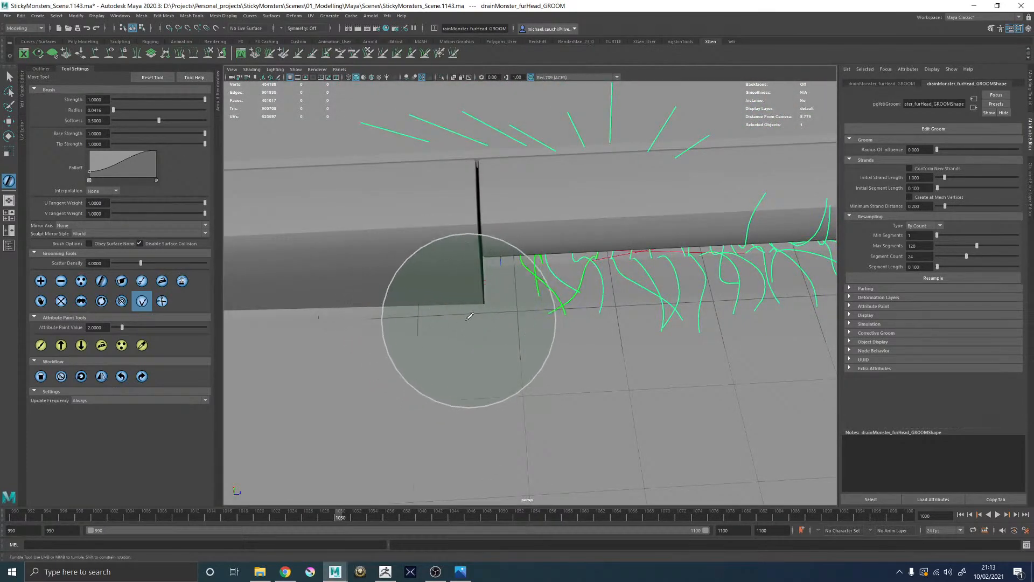
pyautogui.keyDown('alt'); pyautogui.moveTo(541, 328); pyautogui.dragTo(483, 315); pyautogui.keyUp('alt')
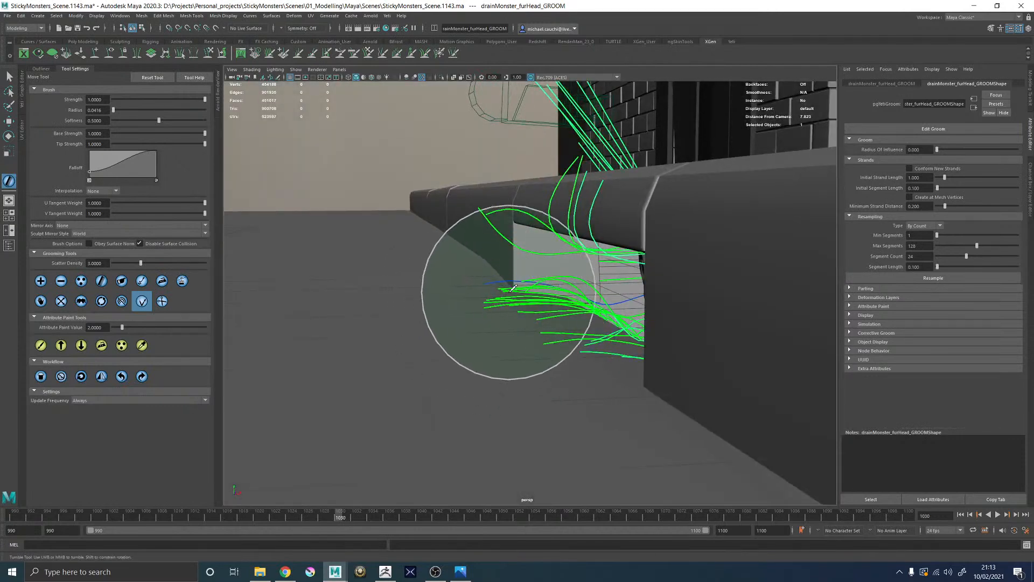
pyautogui.moveTo(505, 302)
pyautogui.keyDown('alt'); pyautogui.mouseDown()
pyautogui.moveTo(608, 360)
pyautogui.moveTo(596, 307)
pyautogui.moveTo(605, 307)
pyautogui.moveTo(603, 339)
pyautogui.moveTo(543, 346)
pyautogui.moveTo(546, 303)
pyautogui.moveTo(528, 364)
pyautogui.mouseUp(); pyautogui.keyUp('alt')
# Step: Sculpt that corner strand into gentle waves that follow the neighbouring strands onto the road
pyautogui.press('4')
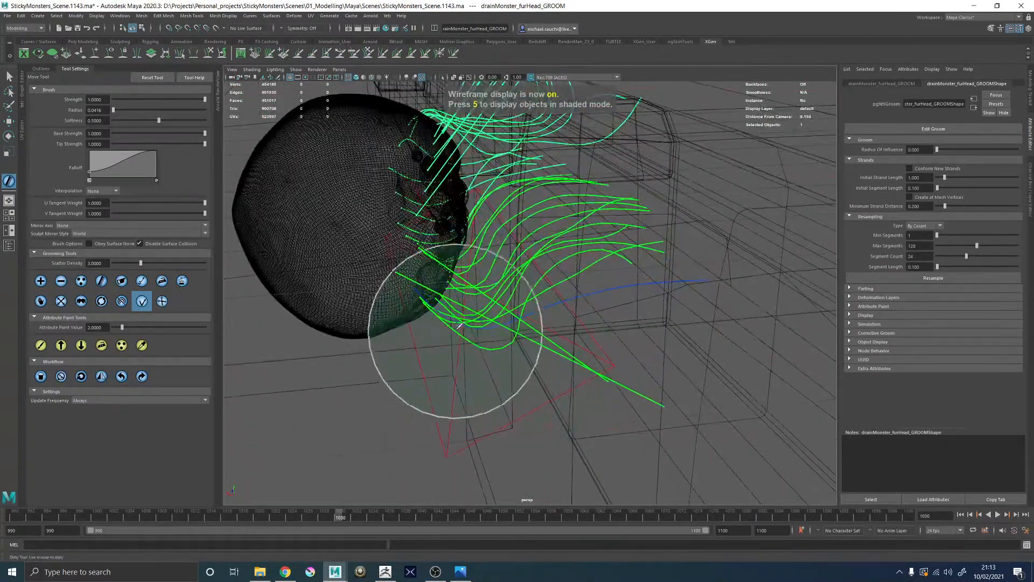
pyautogui.keyDown('alt'); pyautogui.moveTo(509, 320); pyautogui.dragTo(465, 362); pyautogui.keyUp('alt')
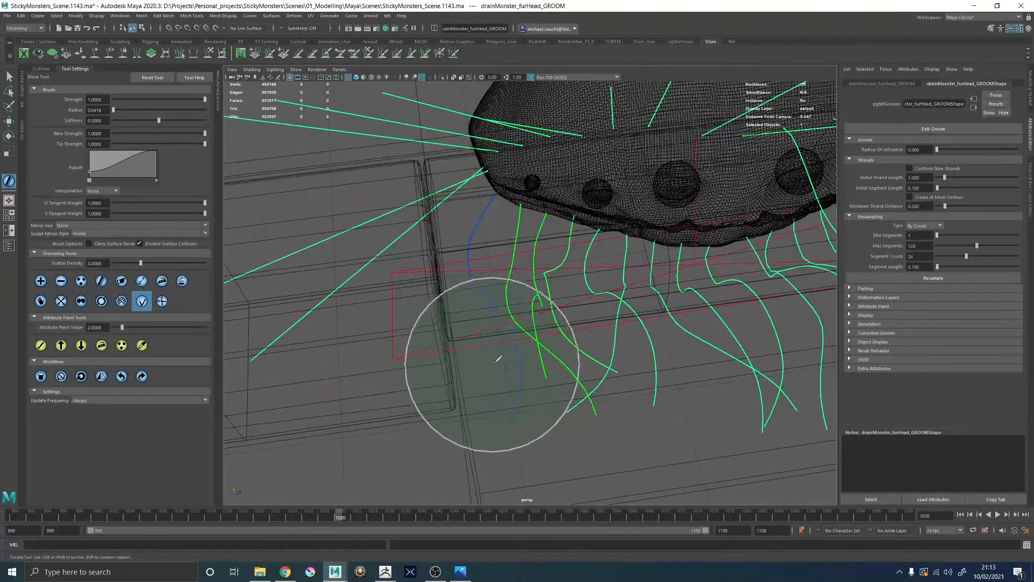
pyautogui.keyDown('alt'); pyautogui.moveTo(513, 429); pyautogui.dragTo(475, 355); pyautogui.keyUp('alt')
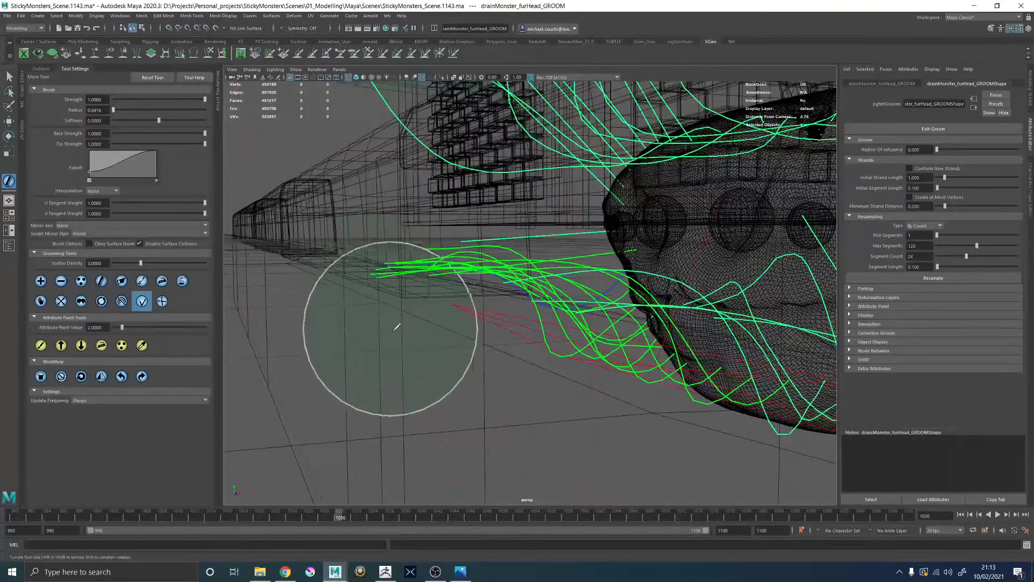
pyautogui.press('5')
pyautogui.keyDown('alt'); pyautogui.moveTo(442, 322); pyautogui.dragTo(463, 340); pyautogui.keyUp('alt')
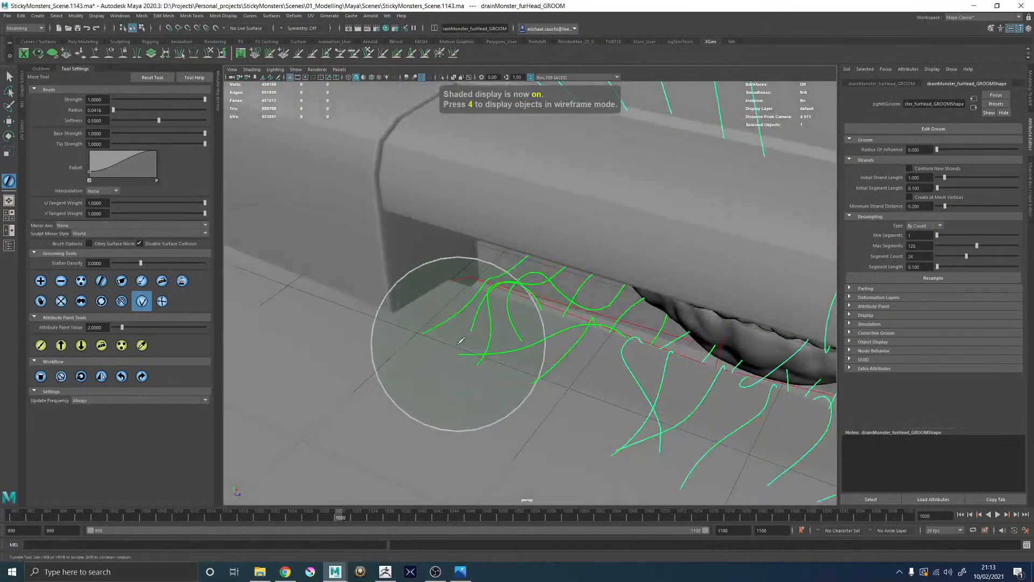
pyautogui.keyDown('alt'); pyautogui.moveTo(408, 311); pyautogui.dragTo(694, 363); pyautogui.keyUp('alt')
pyautogui.keyDown('alt'); pyautogui.moveTo(728, 334); pyautogui.dragTo(529, 344); pyautogui.keyUp('alt')
pyautogui.keyDown('alt'); pyautogui.moveTo(595, 342); pyautogui.dragTo(506, 378); pyautogui.keyUp('alt')
# Step: Pull the next straight strand at the head's side forward and shape it into a raised wave inside the drain opening
pyautogui.press('4')
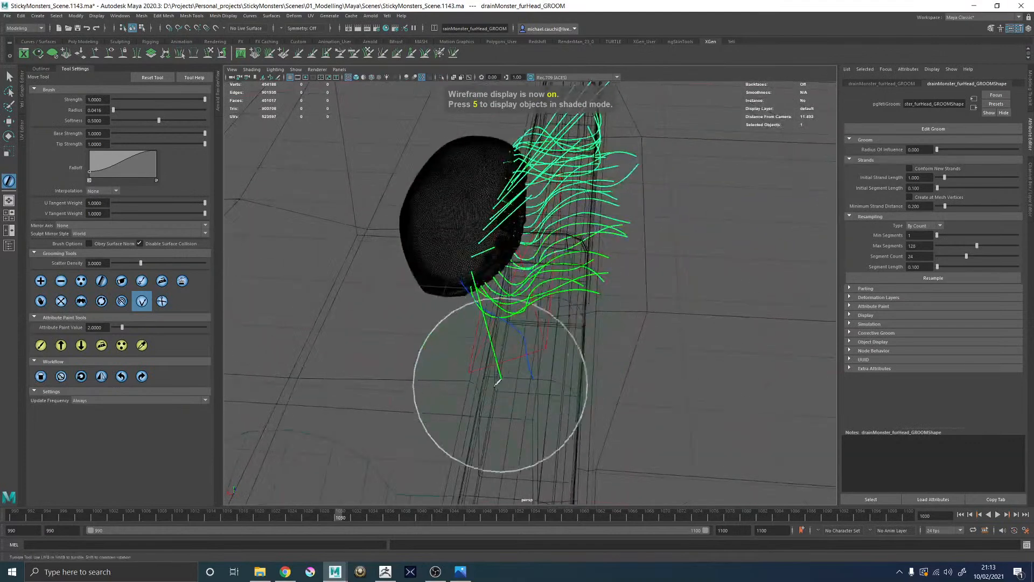
pyautogui.keyDown('alt'); pyautogui.moveTo(561, 341); pyautogui.dragTo(473, 341); pyautogui.keyUp('alt')
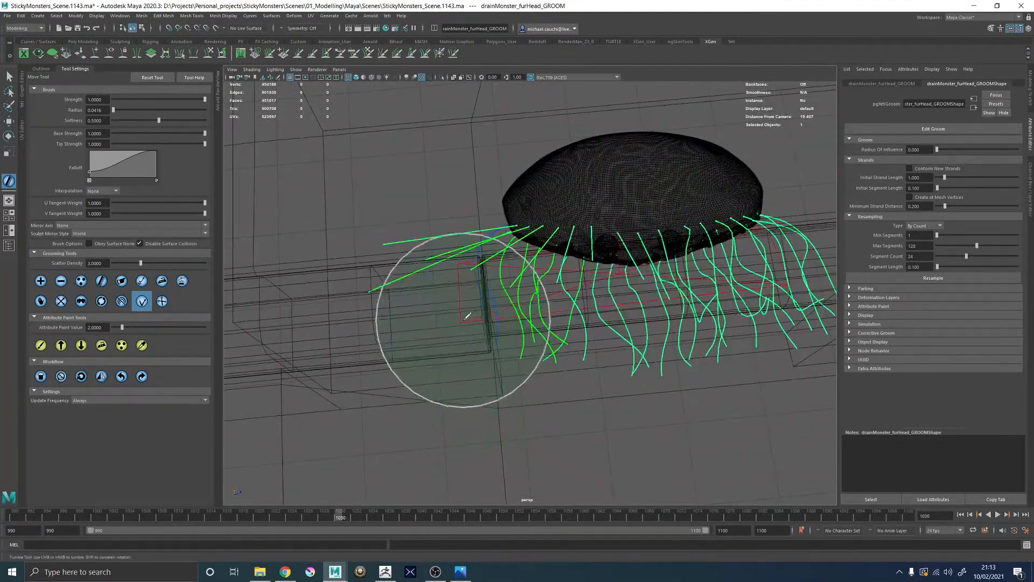
pyautogui.keyDown('alt'); pyautogui.moveTo(547, 371); pyautogui.dragTo(471, 357); pyautogui.keyUp('alt')
pyautogui.press('5')
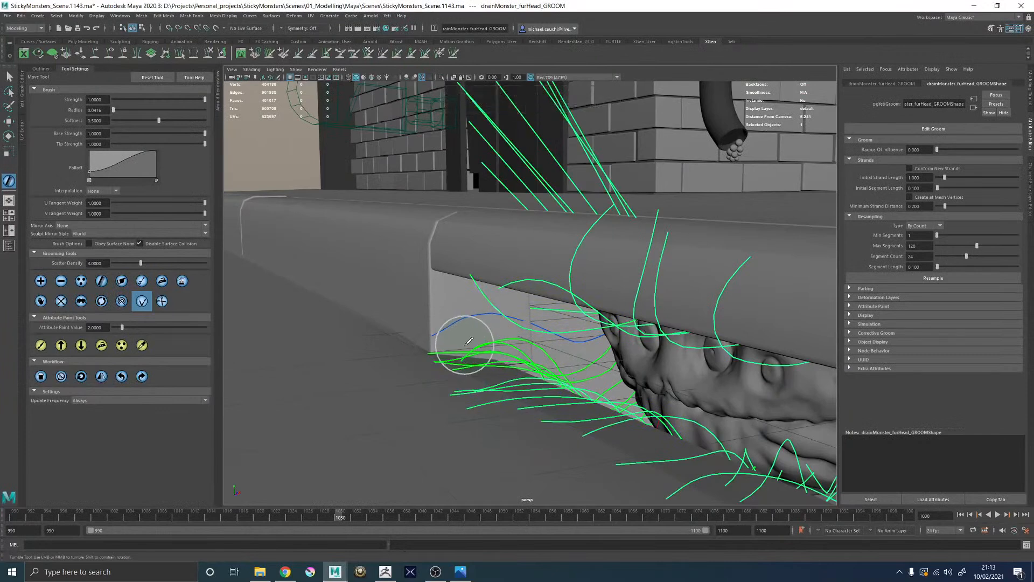
pyautogui.keyDown('alt'); pyautogui.moveTo(464, 365); pyautogui.dragTo(486, 348); pyautogui.keyUp('alt')
# Step: Bend the remaining low side strand around the drain's end wall, letting its wavy tip reach the road
pyautogui.press('4')
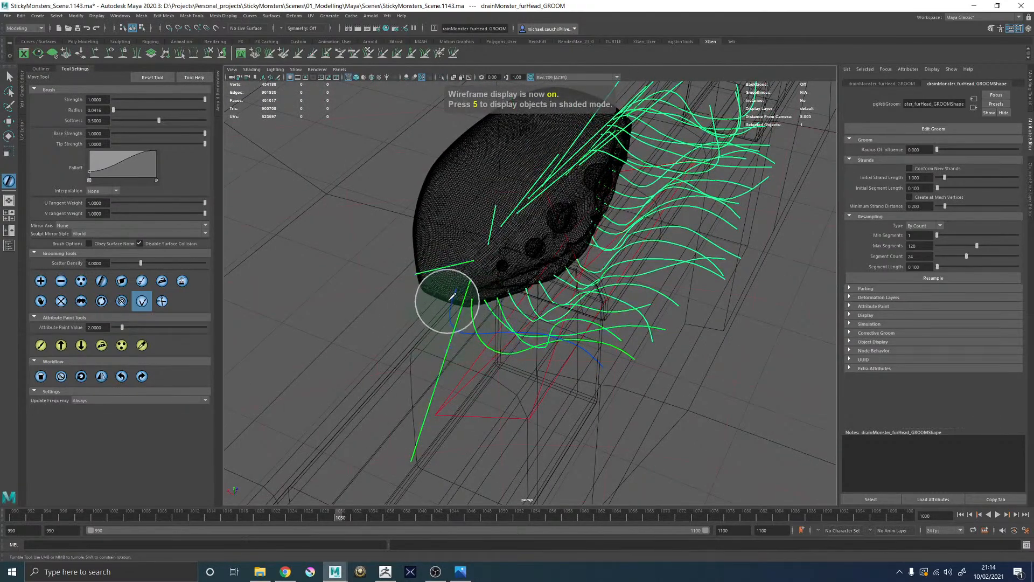
pyautogui.keyDown('alt'); pyautogui.moveTo(454, 318); pyautogui.dragTo(438, 353); pyautogui.keyUp('alt')
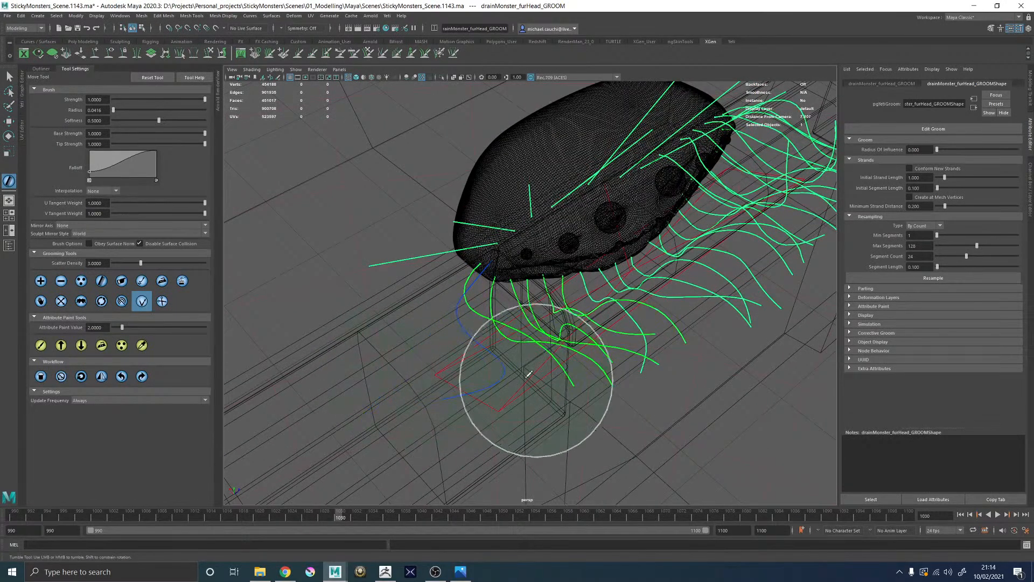
pyautogui.press('5')
pyautogui.moveTo(599, 376)
pyautogui.keyDown('alt'); pyautogui.mouseDown()
pyautogui.moveTo(485, 327)
pyautogui.moveTo(515, 331)
pyautogui.moveTo(543, 359)
pyautogui.mouseUp(); pyautogui.keyUp('alt')
pyautogui.moveTo(514, 409)
pyautogui.keyDown('alt'); pyautogui.mouseDown()
pyautogui.moveTo(469, 404)
pyautogui.moveTo(409, 376)
pyautogui.moveTo(478, 399)
pyautogui.moveTo(534, 372)
pyautogui.moveTo(494, 365)
pyautogui.moveTo(494, 291)
pyautogui.mouseUp(); pyautogui.keyUp('alt')
pyautogui.press('4')
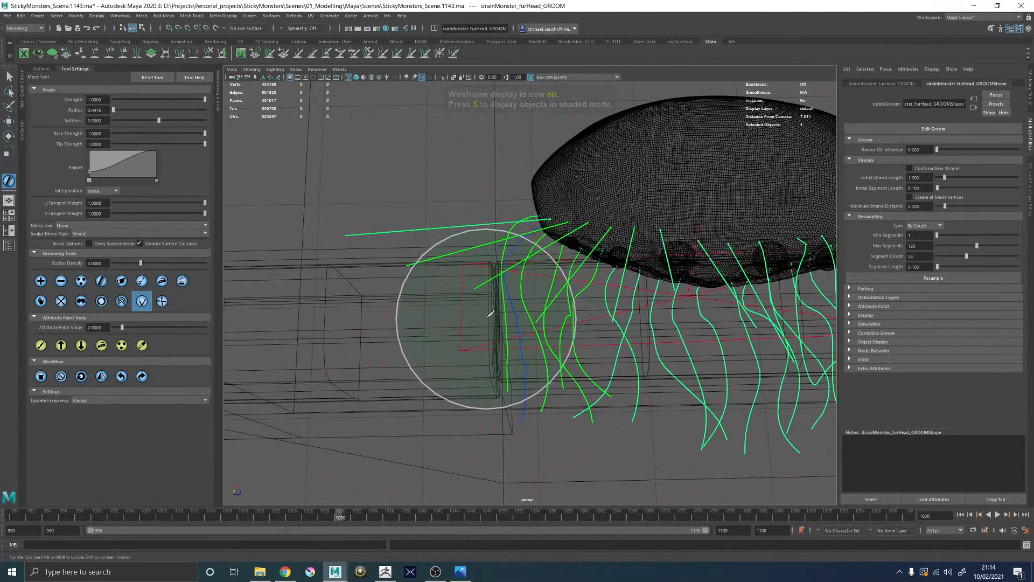
pyautogui.keyDown('alt'); pyautogui.moveTo(487, 450); pyautogui.dragTo(500, 347); pyautogui.keyUp('alt')
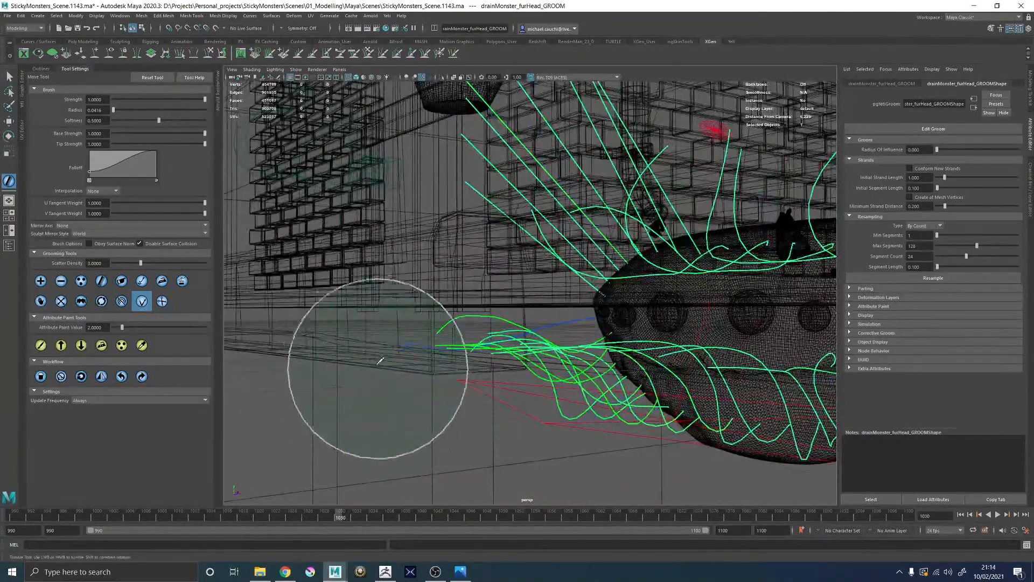
pyautogui.press('5')
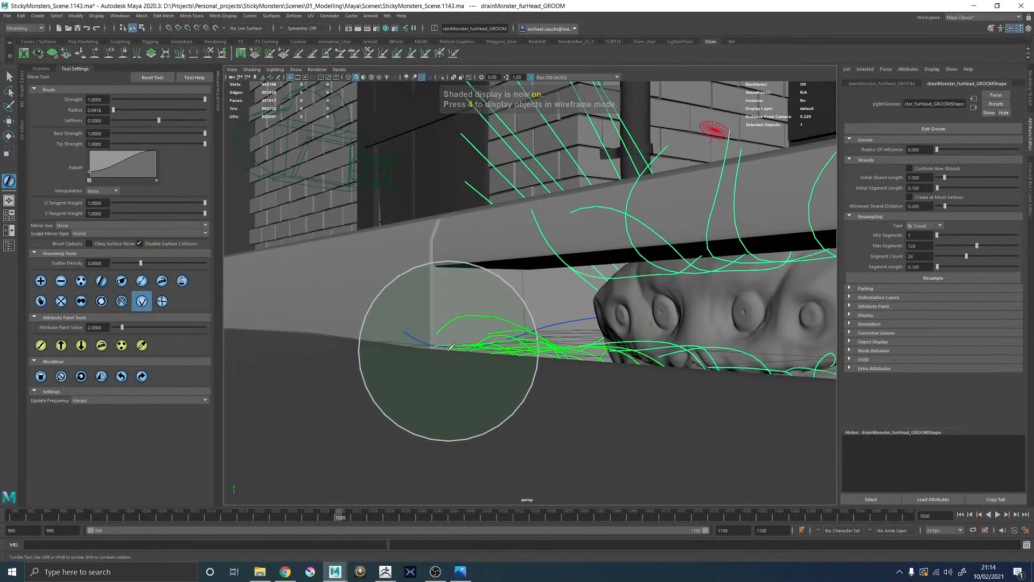
# Step: Bring the next straight strand down from above the kerb and route it forward through the drain opening
pyautogui.keyDown('alt'); pyautogui.moveTo(434, 161); pyautogui.dragTo(512, 167); pyautogui.keyUp('alt')
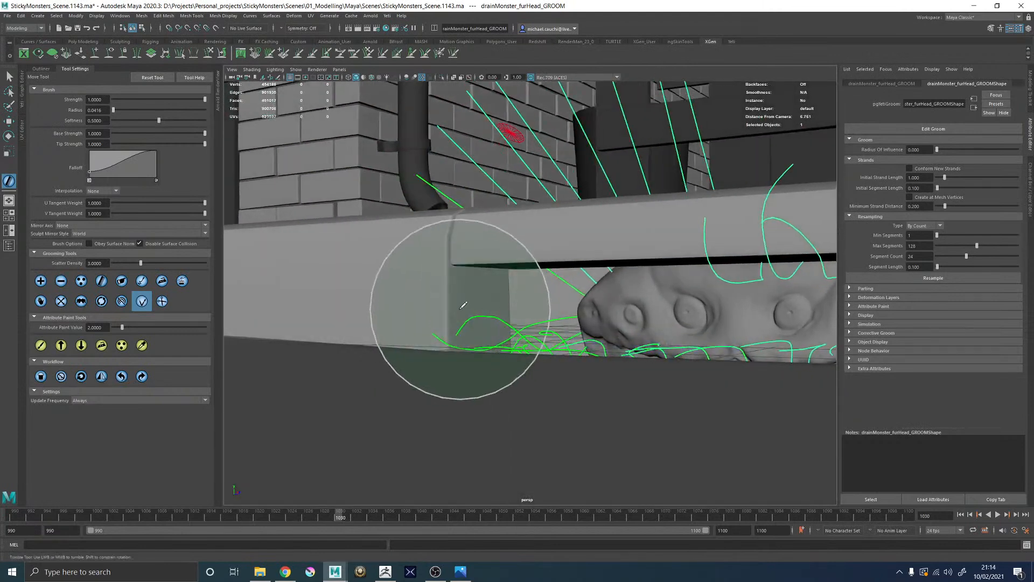
pyautogui.keyDown('alt'); pyautogui.moveTo(462, 305); pyautogui.dragTo(487, 319, button='middle'); pyautogui.keyUp('alt')
pyautogui.keyDown('alt'); pyautogui.moveTo(487, 319); pyautogui.dragTo(519, 324, button='right'); pyautogui.keyUp('alt')
pyautogui.keyDown('alt'); pyautogui.moveTo(418, 249); pyautogui.dragTo(422, 291, button='right'); pyautogui.keyUp('alt')
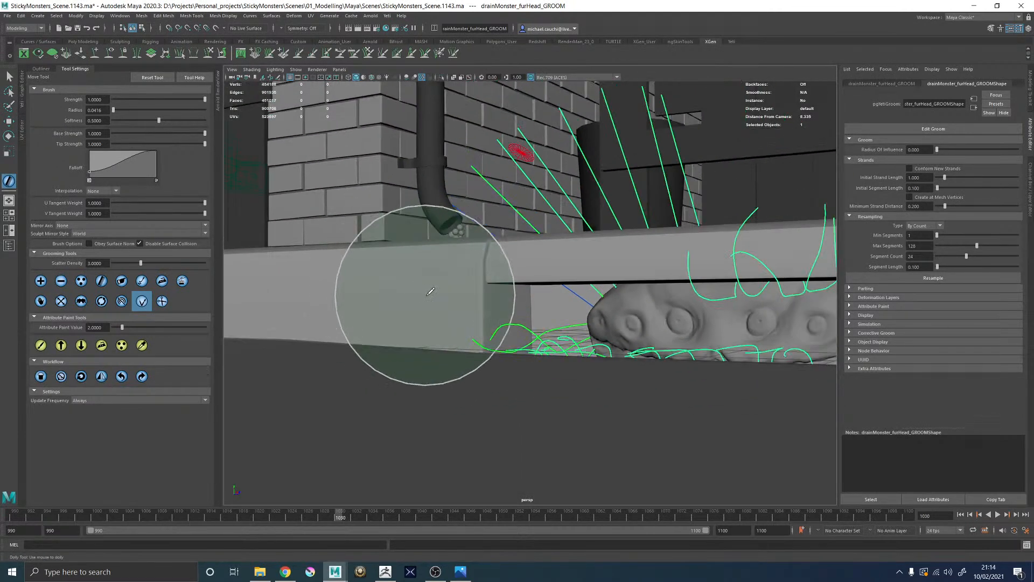
pyautogui.keyDown('alt'); pyautogui.moveTo(475, 298); pyautogui.dragTo(458, 280); pyautogui.keyUp('alt')
pyautogui.moveTo(471, 227)
pyautogui.mouseDown()
pyautogui.moveTo(494, 218)
pyautogui.moveTo(495, 259)
pyautogui.mouseUp()
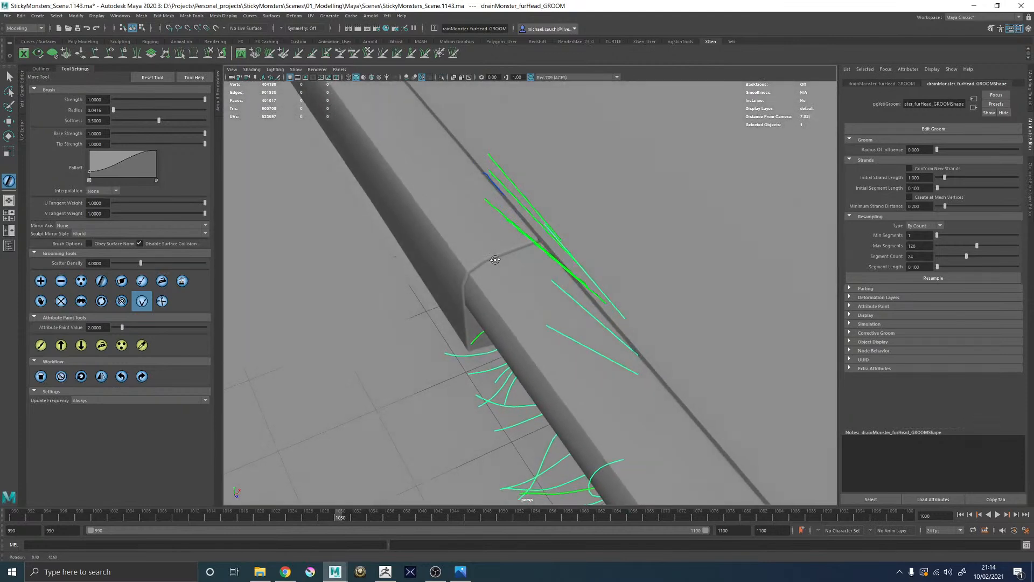
pyautogui.keyDown('alt'); pyautogui.moveTo(480, 286); pyautogui.dragTo(464, 259, button='right'); pyautogui.keyUp('alt')
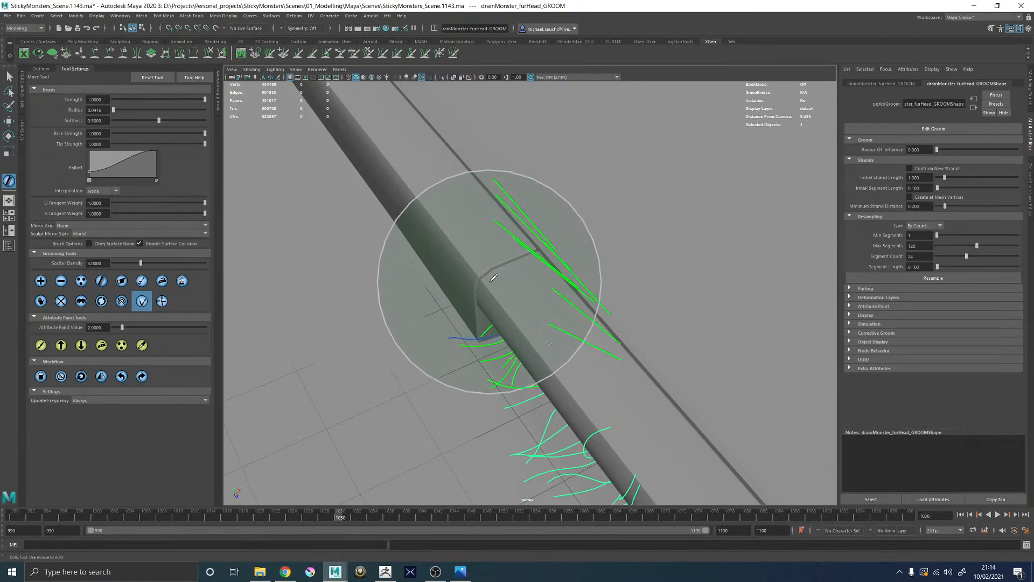
pyautogui.keyDown('alt'); pyautogui.moveTo(496, 336); pyautogui.dragTo(473, 296); pyautogui.keyUp('alt')
pyautogui.keyDown('alt'); pyautogui.moveTo(474, 296); pyautogui.dragTo(464, 274, button='middle'); pyautogui.keyUp('alt')
pyautogui.scroll(4, 489, 329)
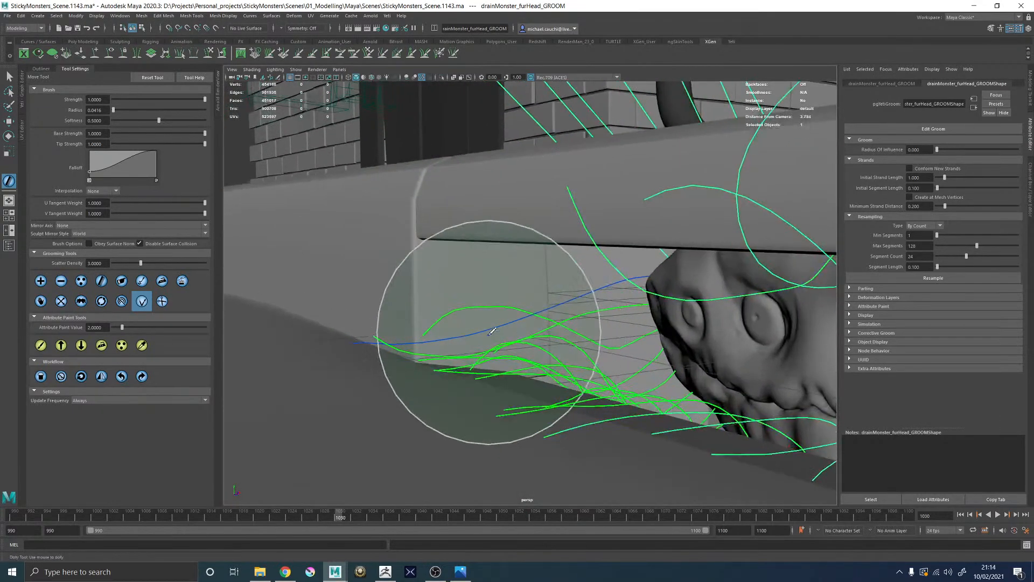
# Step: Raise the middle of the newly lowered strand into an arch and even out its wave towards the tip
pyautogui.keyDown('alt'); pyautogui.moveTo(489, 329); pyautogui.dragTo(504, 333); pyautogui.keyUp('alt')
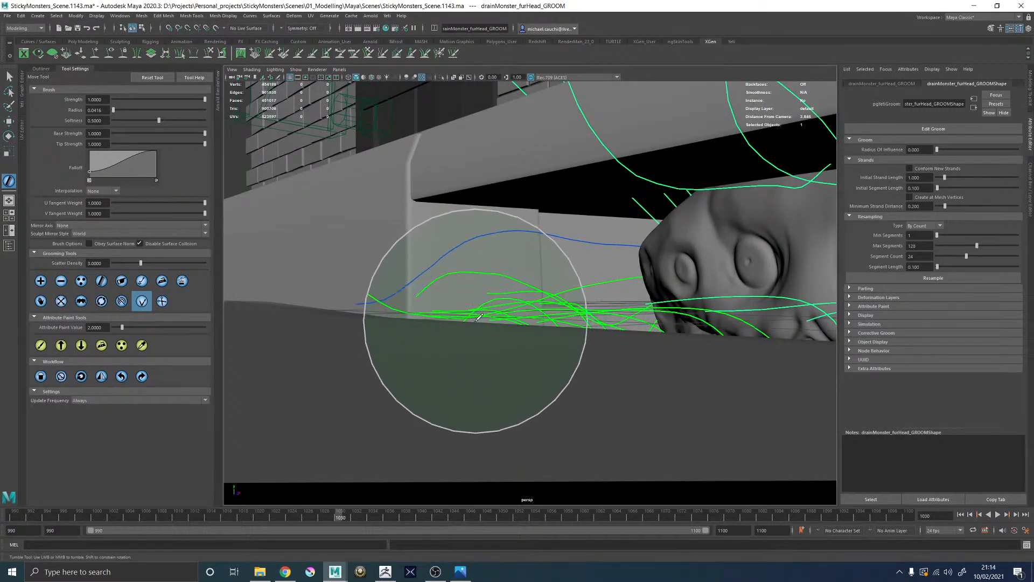
pyautogui.moveTo(556, 321)
pyautogui.keyDown('alt'); pyautogui.mouseDown()
pyautogui.moveTo(541, 315)
pyautogui.moveTo(557, 327)
pyautogui.moveTo(492, 342)
pyautogui.moveTo(492, 258)
pyautogui.moveTo(559, 290)
pyautogui.mouseUp(); pyautogui.keyUp('alt')
pyautogui.press('4')
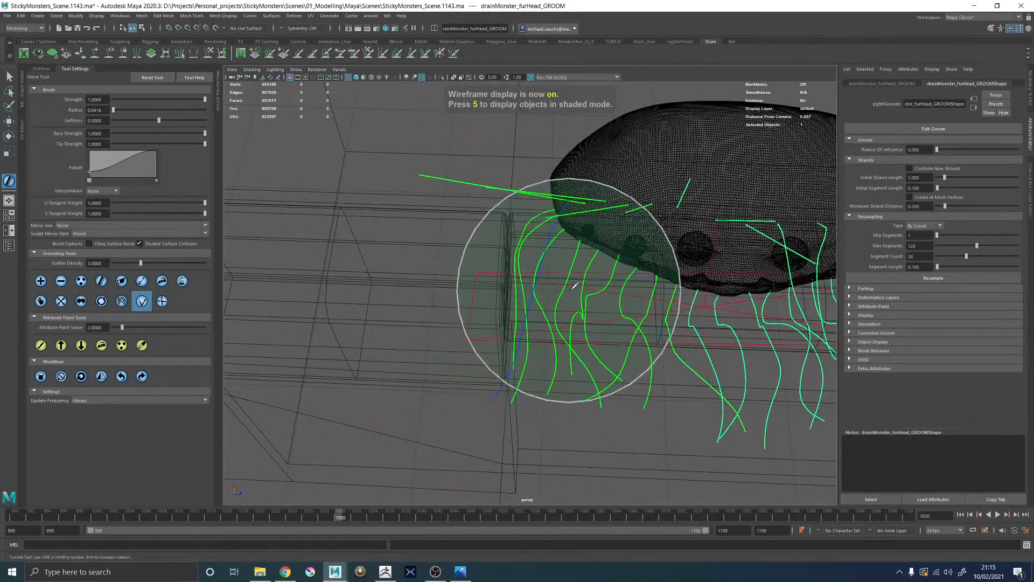
pyautogui.keyDown('alt'); pyautogui.moveTo(566, 257); pyautogui.dragTo(451, 284); pyautogui.keyUp('alt')
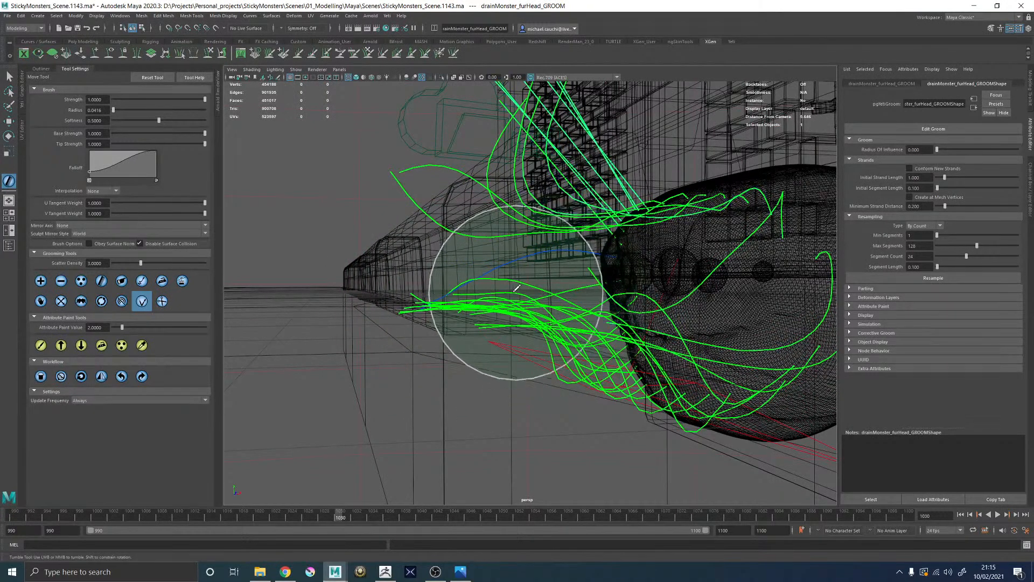
pyautogui.keyDown('alt'); pyautogui.moveTo(440, 319); pyautogui.dragTo(484, 315); pyautogui.keyUp('alt')
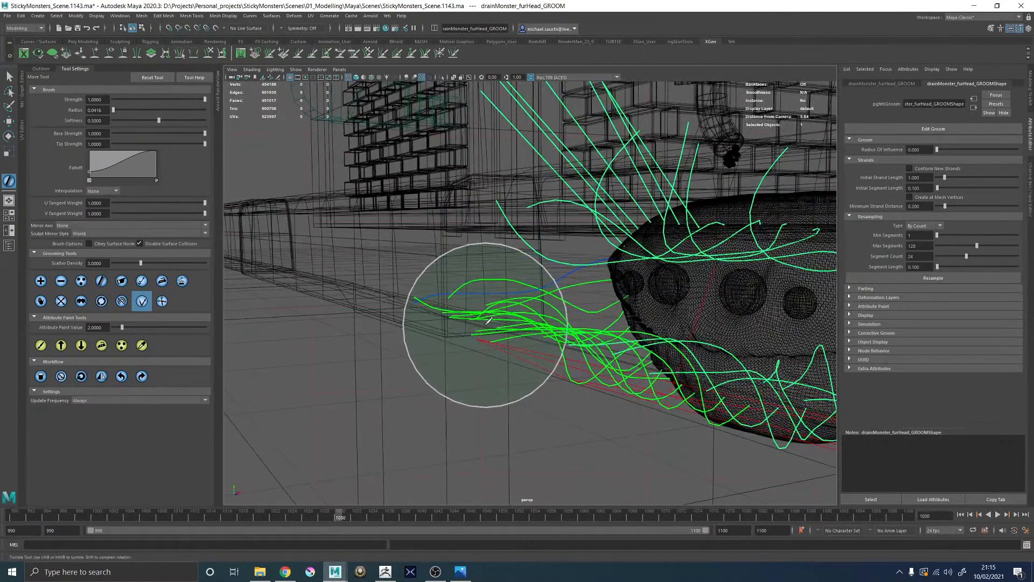
pyautogui.keyDown('alt'); pyautogui.moveTo(475, 322); pyautogui.dragTo(455, 324); pyautogui.keyUp('alt')
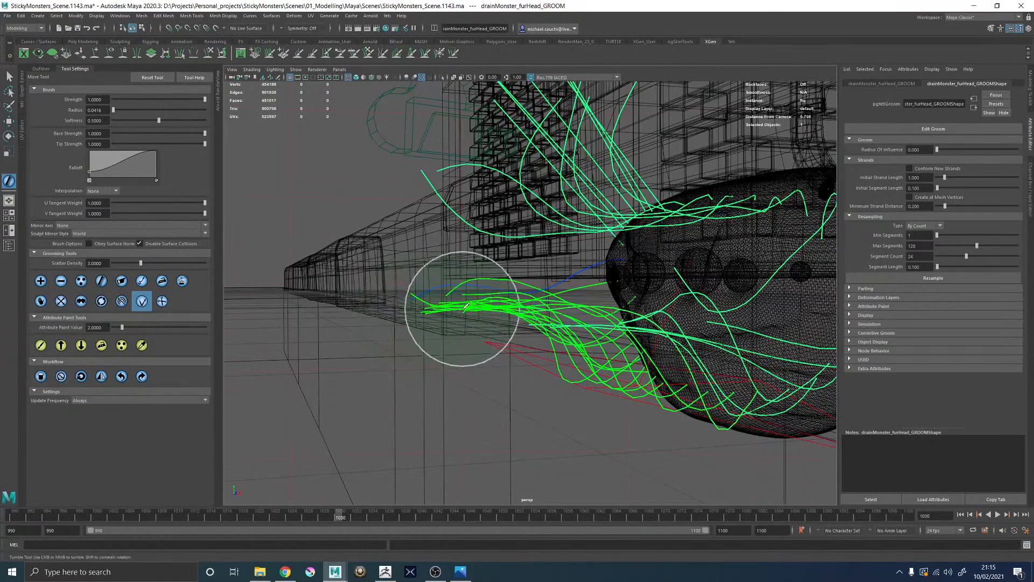
# Step: Refine the same strand's sideways curve so it passes along the drain's end wall beside its neighbours
pyautogui.keyDown('alt'); pyautogui.moveTo(443, 318); pyautogui.dragTo(507, 333); pyautogui.keyUp('alt')
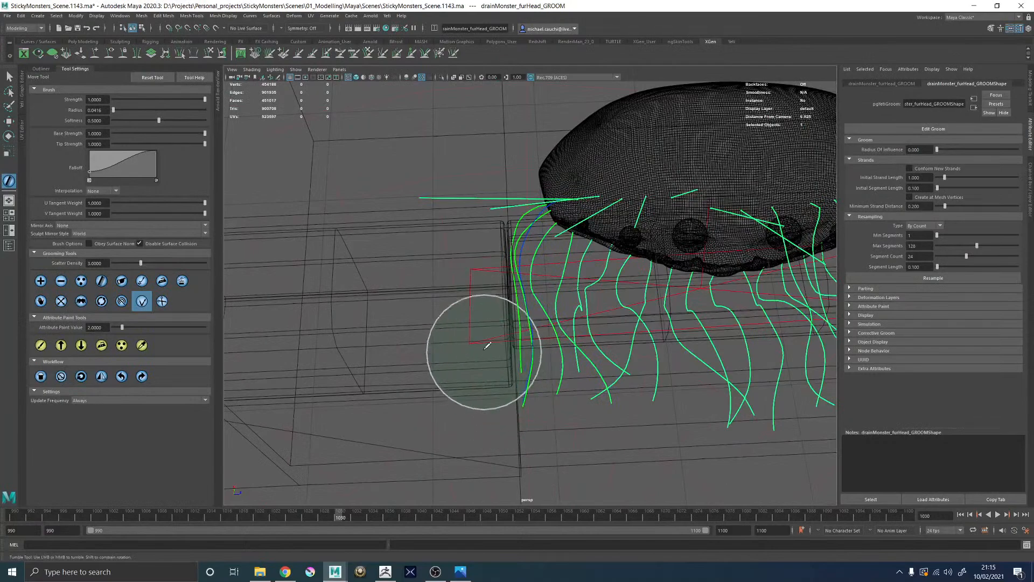
pyautogui.keyDown('alt'); pyautogui.moveTo(489, 350); pyautogui.dragTo(483, 315, button='middle'); pyautogui.keyUp('alt')
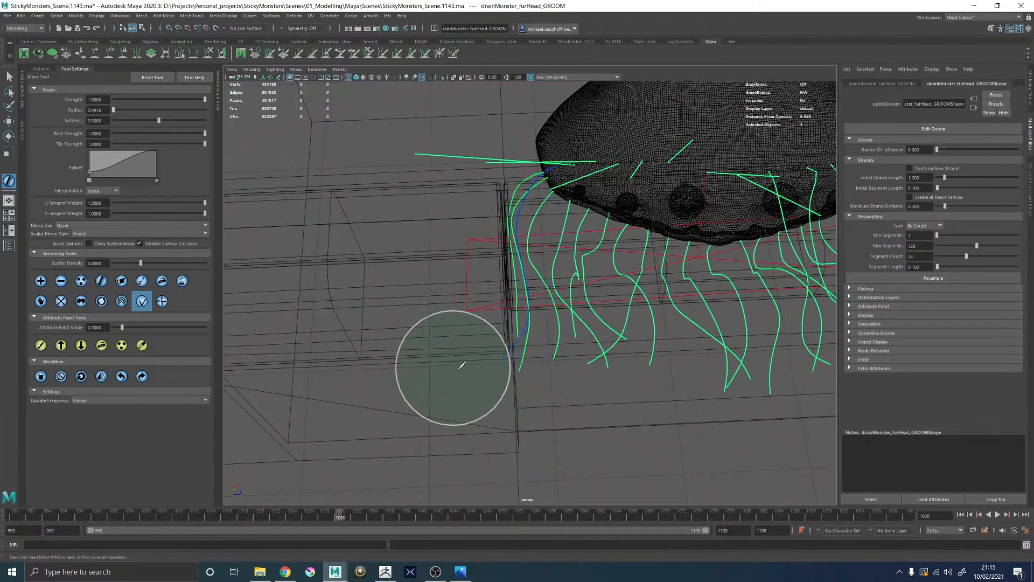
pyautogui.moveTo(449, 347)
pyautogui.keyDown('alt'); pyautogui.mouseDown()
pyautogui.moveTo(446, 291)
pyautogui.moveTo(517, 298)
pyautogui.moveTo(520, 337)
pyautogui.moveTo(542, 372)
pyautogui.moveTo(515, 399)
pyautogui.mouseUp(); pyautogui.keyUp('alt')
pyautogui.press('b')
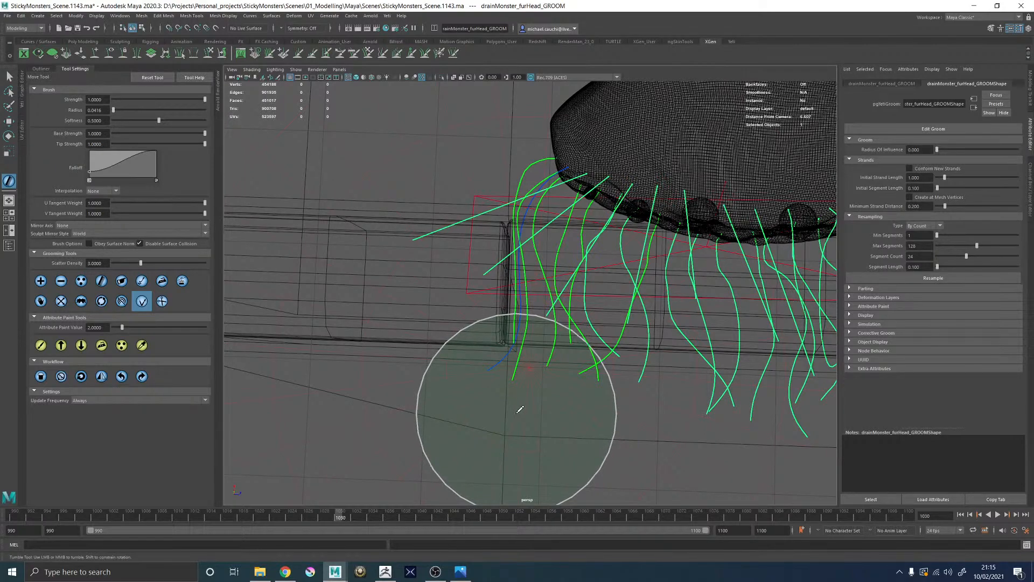
pyautogui.moveTo(409, 323)
pyautogui.keyDown('alt'); pyautogui.mouseDown()
pyautogui.moveTo(519, 364)
pyautogui.moveTo(515, 373)
pyautogui.mouseUp(); pyautogui.keyUp('alt')
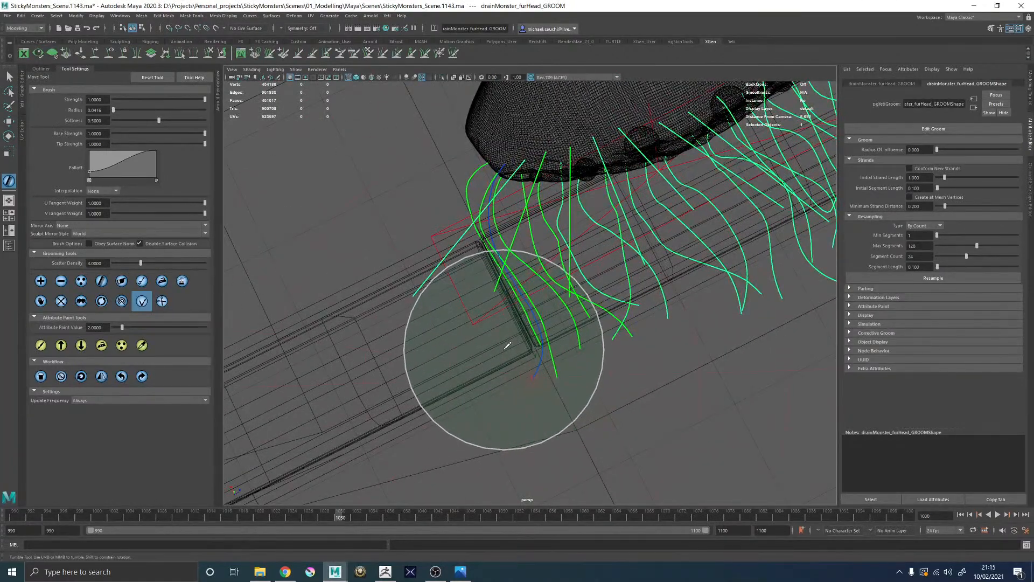
pyautogui.keyDown('alt'); pyautogui.moveTo(512, 353); pyautogui.dragTo(485, 264); pyautogui.keyUp('alt')
# Step: Pull the following straight upper strand down from the pavement and bend it forward into the drain opening
pyautogui.keyDown('alt'); pyautogui.moveTo(485, 264); pyautogui.dragTo(492, 296, button='middle'); pyautogui.keyUp('alt')
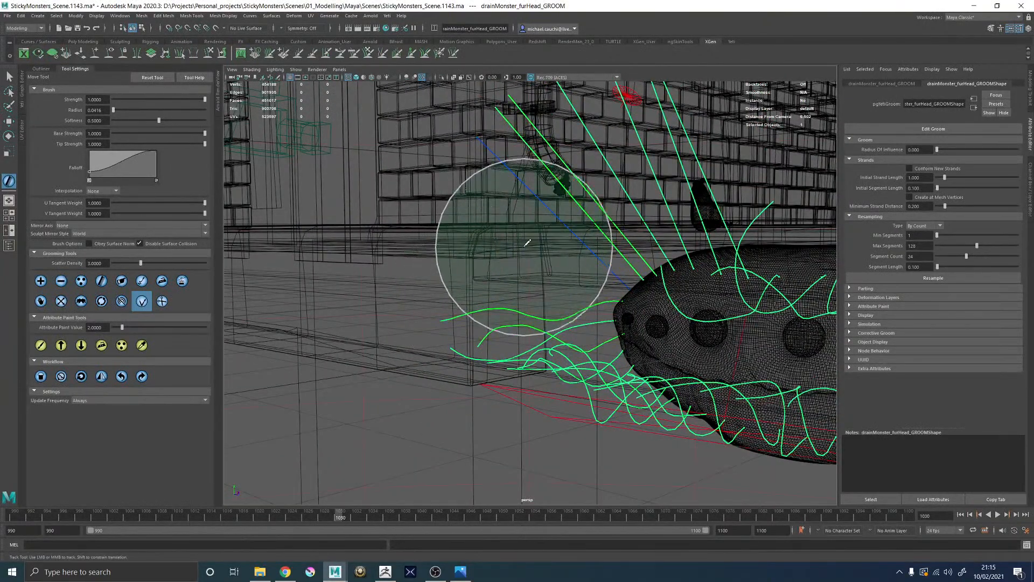
pyautogui.moveTo(469, 183)
pyautogui.keyDown('alt'); pyautogui.mouseDown()
pyautogui.moveTo(488, 236)
pyautogui.moveTo(462, 215)
pyautogui.mouseUp(); pyautogui.keyUp('alt')
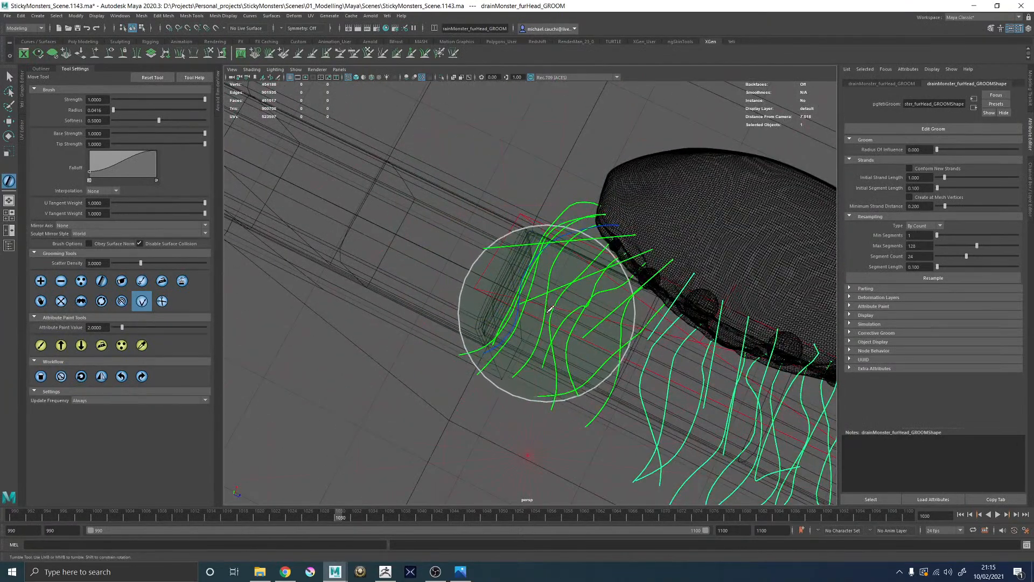
pyautogui.moveTo(548, 314)
pyautogui.keyDown('alt'); pyautogui.mouseDown()
pyautogui.moveTo(436, 254)
pyautogui.moveTo(507, 287)
pyautogui.moveTo(496, 346)
pyautogui.moveTo(510, 351)
pyautogui.mouseUp(); pyautogui.keyUp('alt')
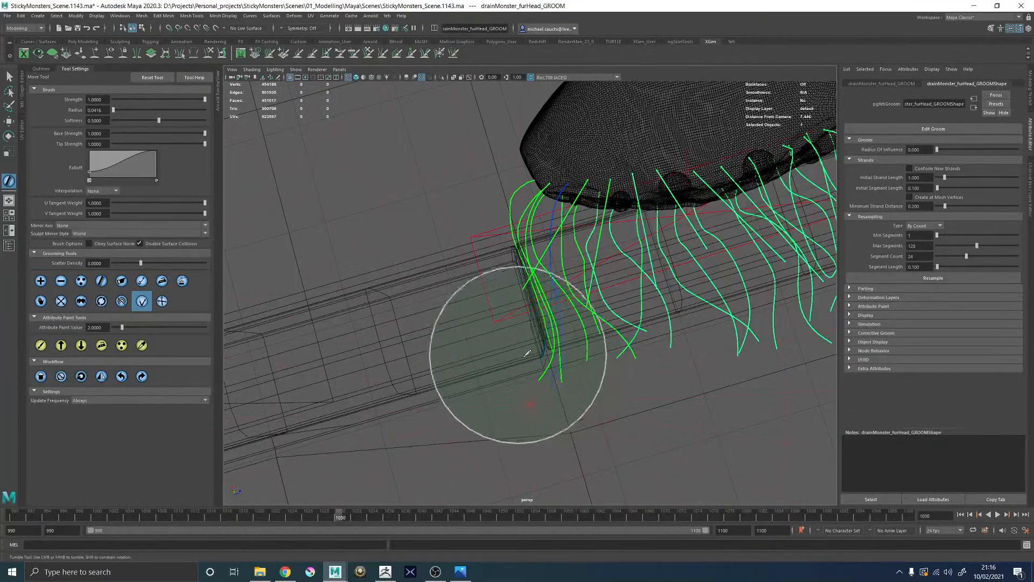
pyautogui.moveTo(576, 363)
pyautogui.keyDown('alt'); pyautogui.mouseDown()
pyautogui.moveTo(529, 292)
pyautogui.moveTo(658, 323)
pyautogui.moveTo(645, 313)
pyautogui.moveTo(647, 336)
pyautogui.mouseUp(); pyautogui.keyUp('alt')
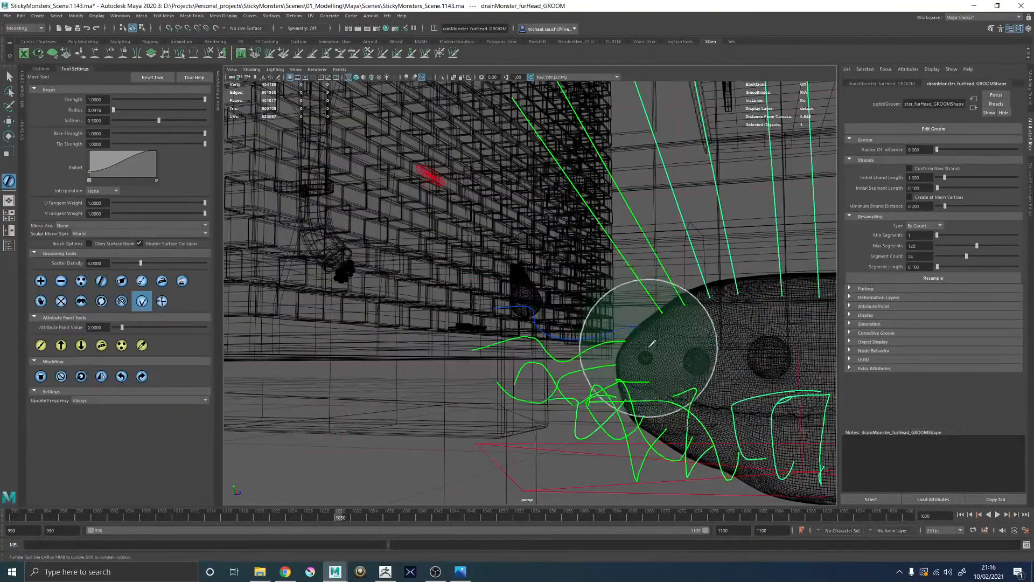
pyautogui.moveTo(610, 372)
pyautogui.keyDown('alt'); pyautogui.mouseDown()
pyautogui.moveTo(533, 372)
pyautogui.moveTo(551, 381)
pyautogui.moveTo(571, 352)
pyautogui.moveTo(603, 372)
pyautogui.moveTo(528, 339)
pyautogui.moveTo(411, 335)
pyautogui.moveTo(386, 268)
pyautogui.mouseUp(); pyautogui.keyUp('alt')
# Step: Shape the upper strand with a dip below the kerb and a tip that curls up outside the drain
pyautogui.press('5')
pyautogui.moveTo(409, 338)
pyautogui.mouseDown()
pyautogui.moveTo(404, 239)
pyautogui.moveTo(425, 211)
pyautogui.mouseUp()
pyautogui.moveTo(414, 259); pyautogui.dragTo(442, 202)
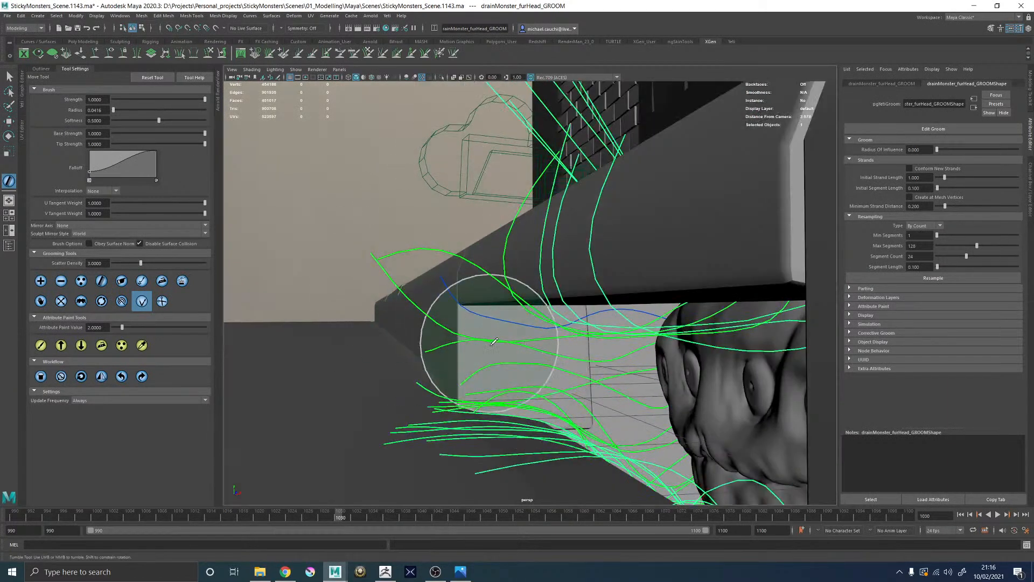
pyautogui.keyDown('alt'); pyautogui.moveTo(477, 341); pyautogui.dragTo(506, 345); pyautogui.keyUp('alt')
pyautogui.keyDown('alt'); pyautogui.moveTo(506, 344); pyautogui.dragTo(455, 314, button='middle'); pyautogui.keyUp('alt')
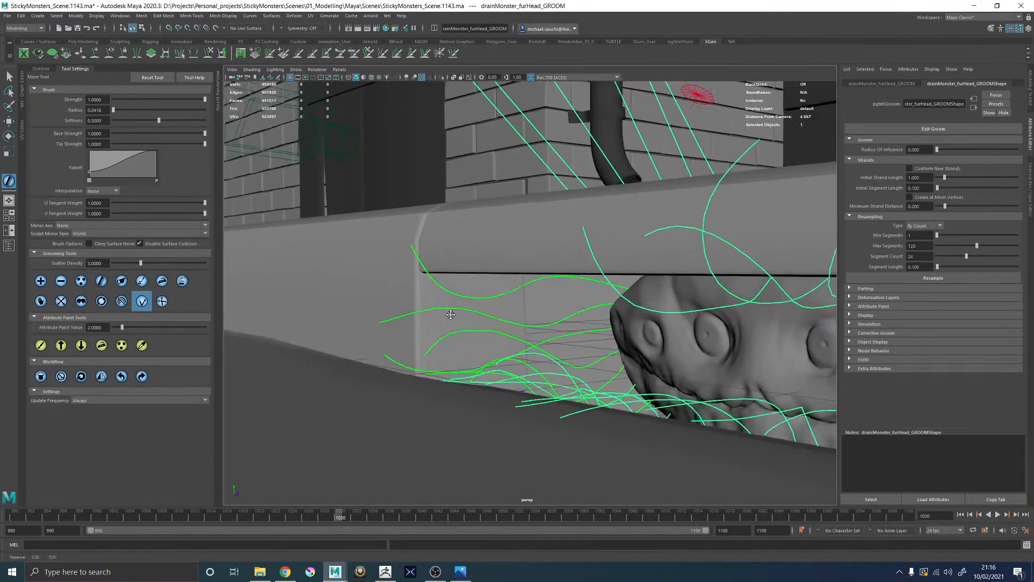
# Step: Pull the next straight strand down from above the kerb and bend it forward through the drain opening
pyautogui.moveTo(439, 365)
pyautogui.keyDown('alt'); pyautogui.mouseDown()
pyautogui.moveTo(473, 300)
pyautogui.moveTo(546, 324)
pyautogui.moveTo(506, 362)
pyautogui.moveTo(508, 312)
pyautogui.mouseUp(); pyautogui.keyUp('alt')
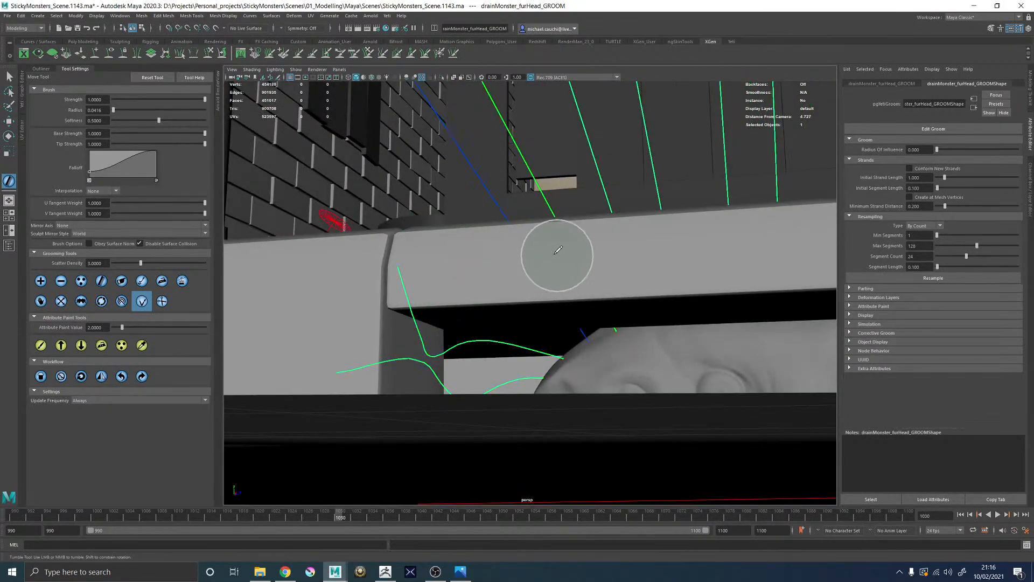
pyautogui.moveTo(595, 250)
pyautogui.keyDown('alt'); pyautogui.mouseDown()
pyautogui.moveTo(458, 250)
pyautogui.moveTo(557, 277)
pyautogui.moveTo(506, 284)
pyautogui.moveTo(506, 297)
pyautogui.mouseUp(); pyautogui.keyUp('alt')
pyautogui.scroll(1, 521, 293)
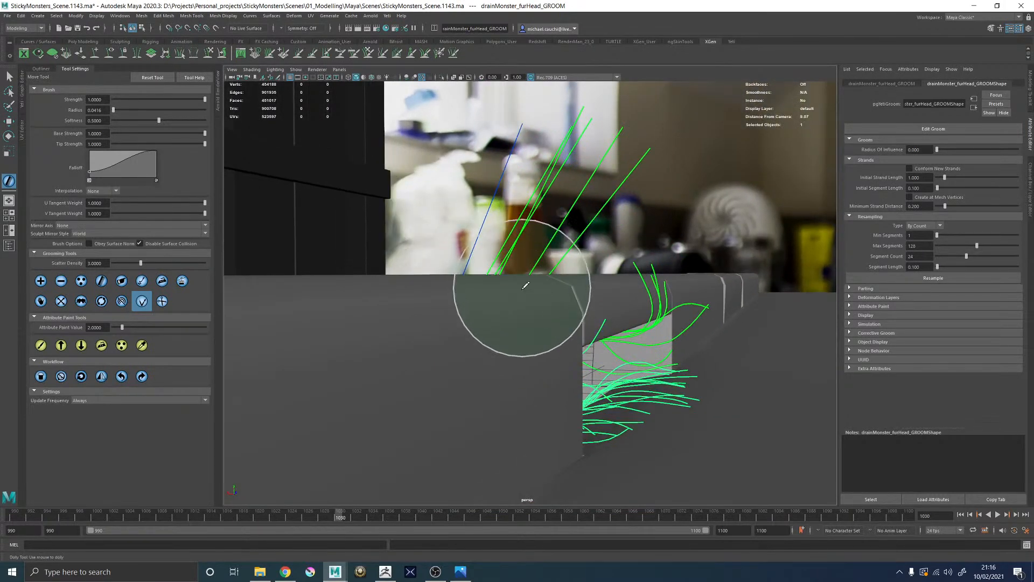
pyautogui.moveTo(562, 296)
pyautogui.keyDown('alt'); pyautogui.mouseDown()
pyautogui.moveTo(522, 308)
pyautogui.moveTo(442, 296)
pyautogui.moveTo(424, 265)
pyautogui.moveTo(431, 237)
pyautogui.moveTo(478, 250)
pyautogui.moveTo(464, 311)
pyautogui.mouseUp(); pyautogui.keyUp('alt')
pyautogui.scroll(-1, 434, 244)
pyautogui.keyDown('alt'); pyautogui.moveTo(486, 366); pyautogui.dragTo(508, 333); pyautogui.keyUp('alt')
pyautogui.scroll(3, 495, 326)
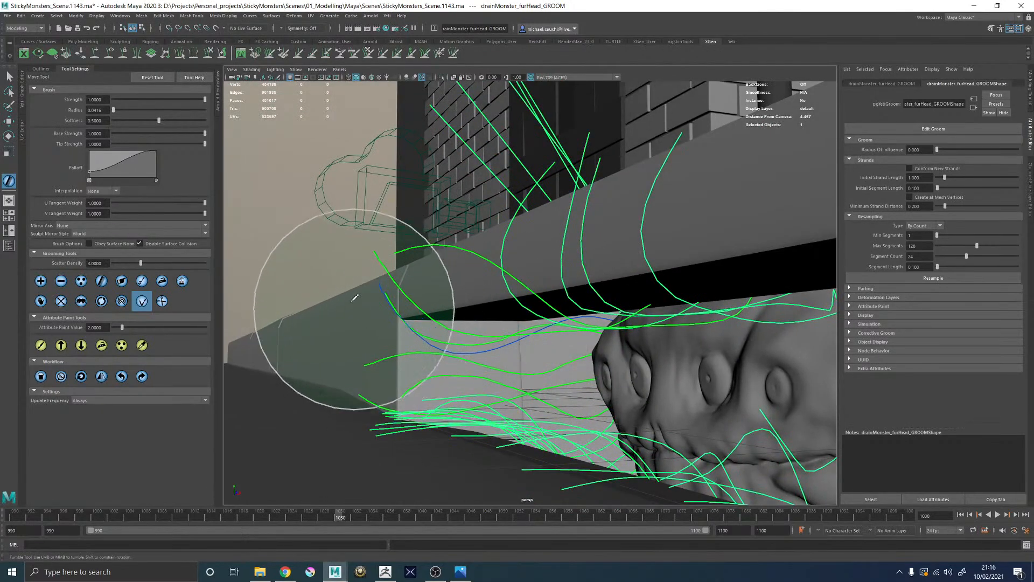
# Step: Shape the lowered strand so it dips under the kerb and its tip rises in front of the kerb face
pyautogui.moveTo(377, 189)
pyautogui.keyDown('alt'); pyautogui.mouseDown()
pyautogui.moveTo(424, 262)
pyautogui.moveTo(470, 261)
pyautogui.mouseUp(); pyautogui.keyUp('alt')
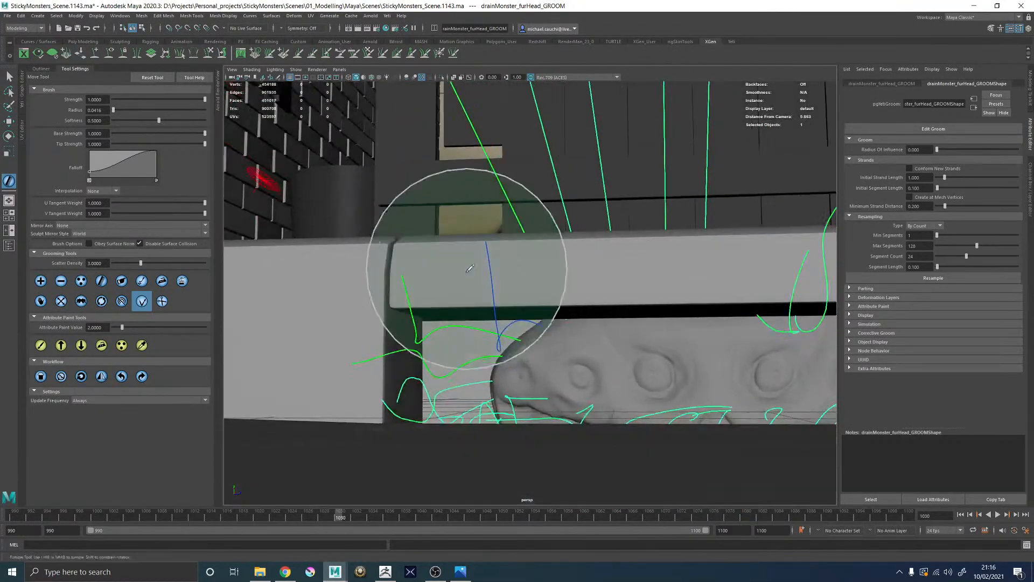
pyautogui.keyDown('alt'); pyautogui.moveTo(449, 297); pyautogui.dragTo(480, 334); pyautogui.keyUp('alt')
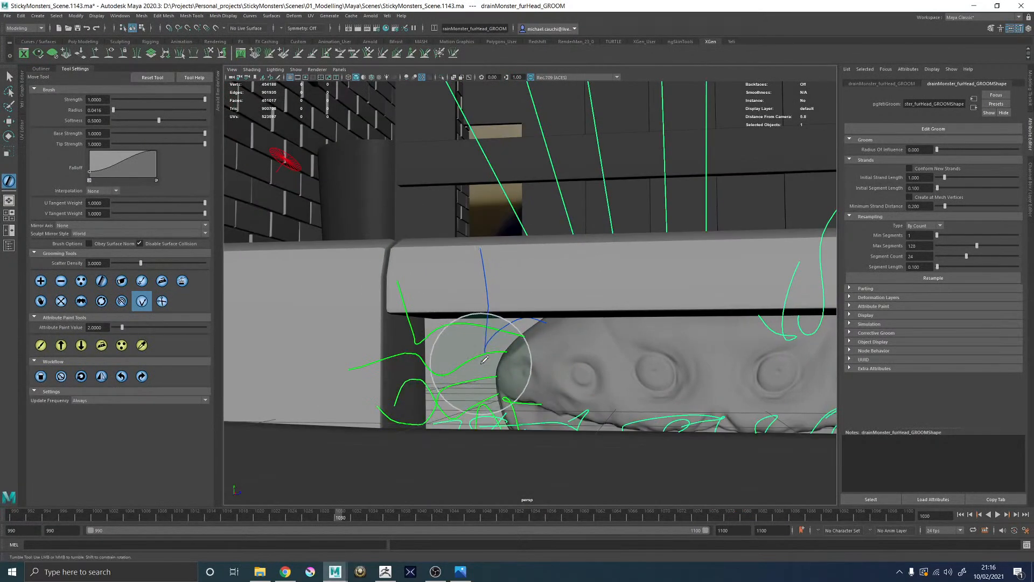
pyautogui.keyDown('alt'); pyautogui.moveTo(446, 239); pyautogui.dragTo(397, 321); pyautogui.keyUp('alt')
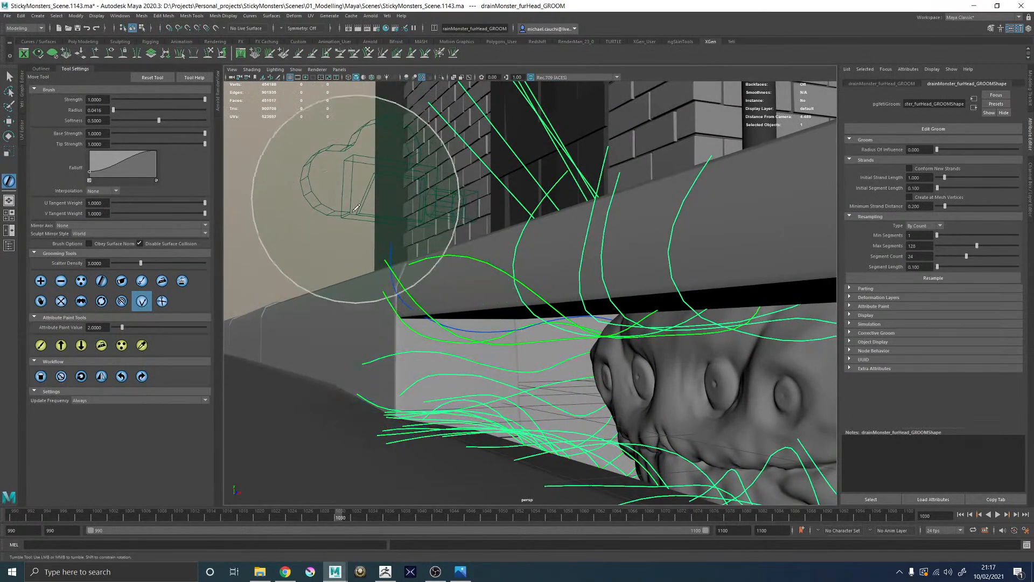
pyautogui.moveTo(399, 339)
pyautogui.mouseDown()
pyautogui.moveTo(487, 340)
pyautogui.moveTo(458, 378)
pyautogui.mouseUp()
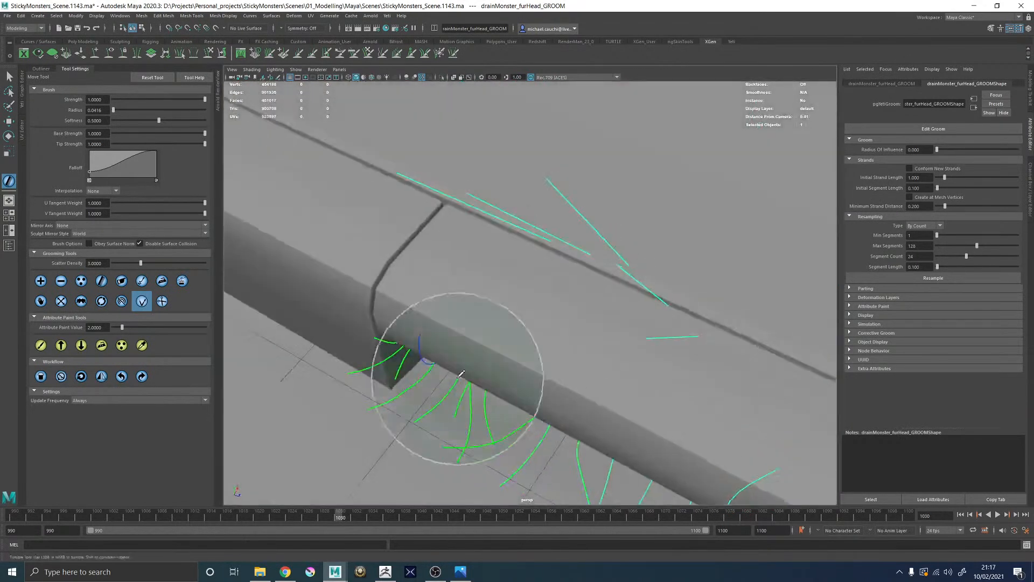
pyautogui.press('5')
pyautogui.moveTo(519, 362)
pyautogui.keyDown('alt'); pyautogui.mouseDown()
pyautogui.moveTo(547, 312)
pyautogui.moveTo(525, 312)
pyautogui.moveTo(501, 280)
pyautogui.moveTo(512, 298)
pyautogui.moveTo(492, 309)
pyautogui.moveTo(492, 364)
pyautogui.mouseUp(); pyautogui.keyUp('alt')
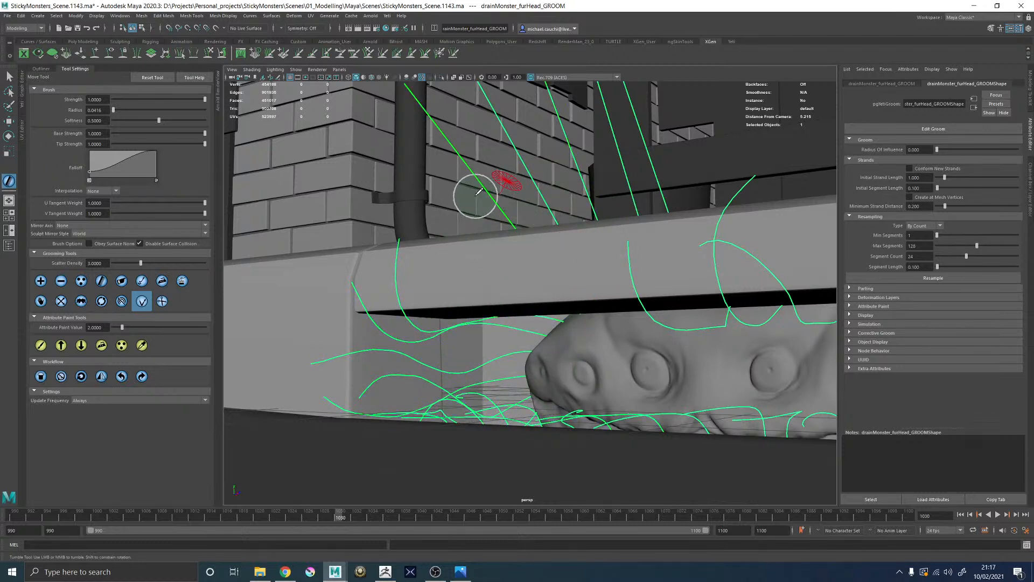
# Step: Lower the neighbouring straight strand from the pavement into the drain opening, with its tip rising outside
pyautogui.keyDown('alt'); pyautogui.moveTo(531, 252); pyautogui.dragTo(477, 311); pyautogui.keyUp('alt')
pyautogui.scroll(3, 487, 254)
pyautogui.press('4')
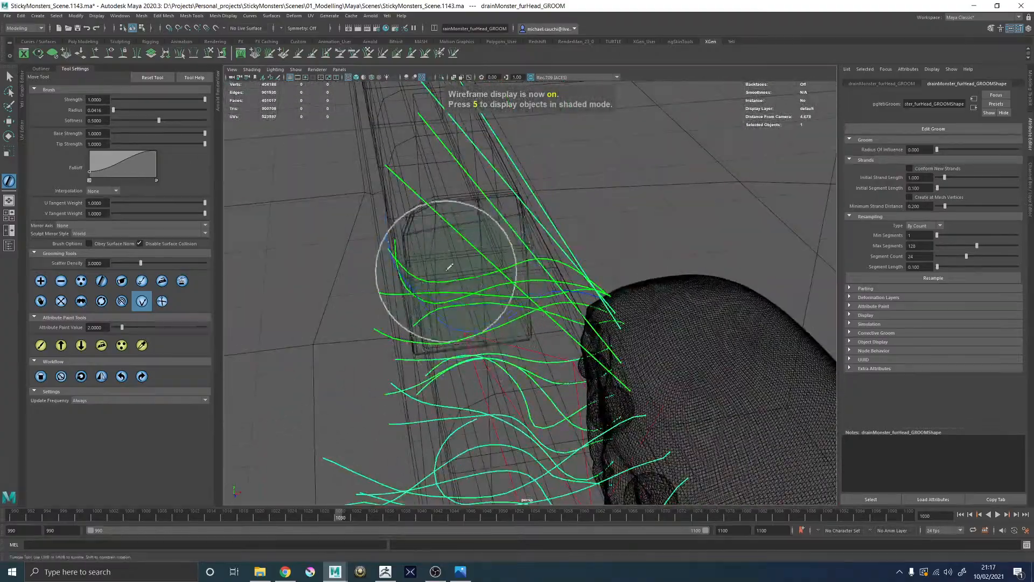
pyautogui.keyDown('alt'); pyautogui.moveTo(429, 284); pyautogui.dragTo(452, 304); pyautogui.keyUp('alt')
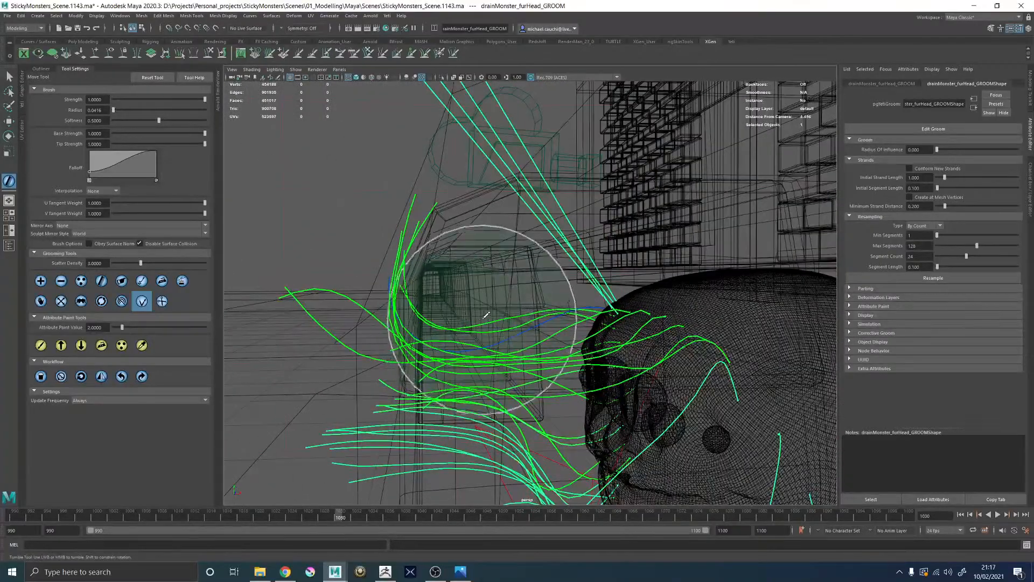
pyautogui.moveTo(388, 346)
pyautogui.keyDown('alt'); pyautogui.mouseDown()
pyautogui.moveTo(494, 305)
pyautogui.moveTo(504, 315)
pyautogui.mouseUp(); pyautogui.keyUp('alt')
pyautogui.press('5')
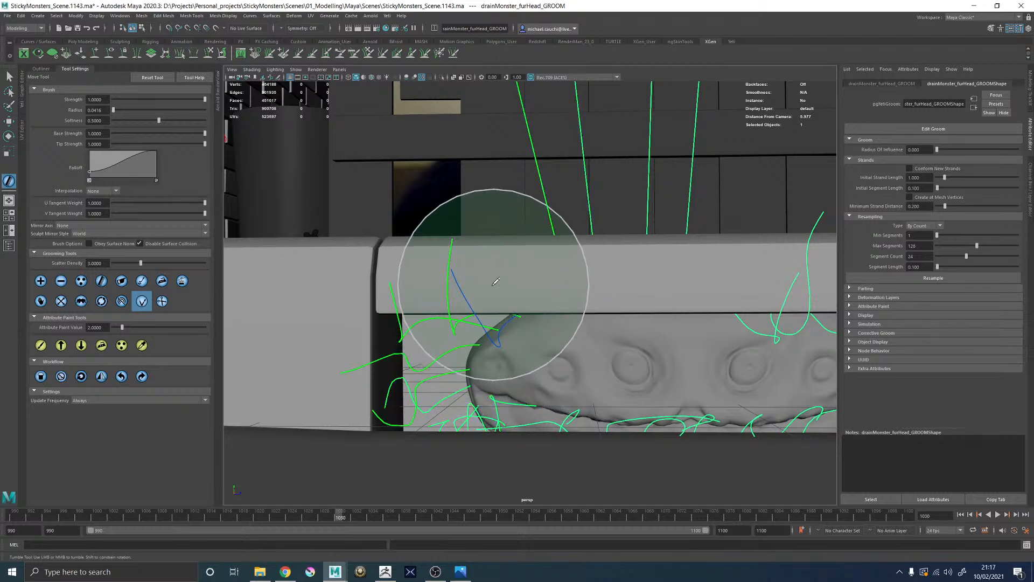
# Step: Bend the neighbouring strand's outer half sideways towards the drain's end wall in a soft curve
pyautogui.keyDown('alt'); pyautogui.moveTo(486, 271); pyautogui.dragTo(492, 304, button='middle'); pyautogui.keyUp('alt')
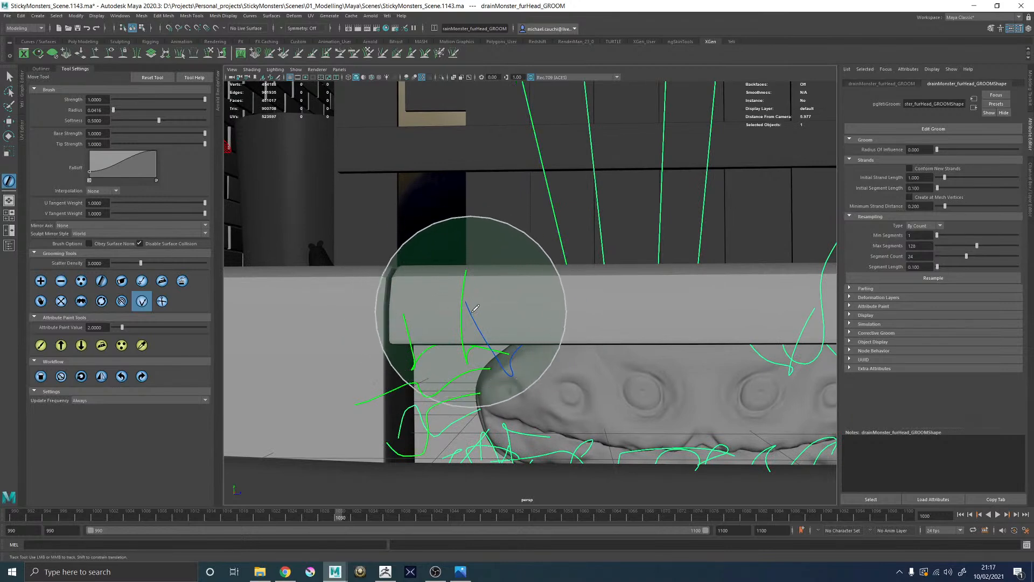
pyautogui.moveTo(492, 303)
pyautogui.keyDown('alt'); pyautogui.mouseDown()
pyautogui.moveTo(464, 300)
pyautogui.moveTo(485, 303)
pyautogui.moveTo(471, 299)
pyautogui.moveTo(427, 393)
pyautogui.moveTo(380, 369)
pyautogui.mouseUp(); pyautogui.keyUp('alt')
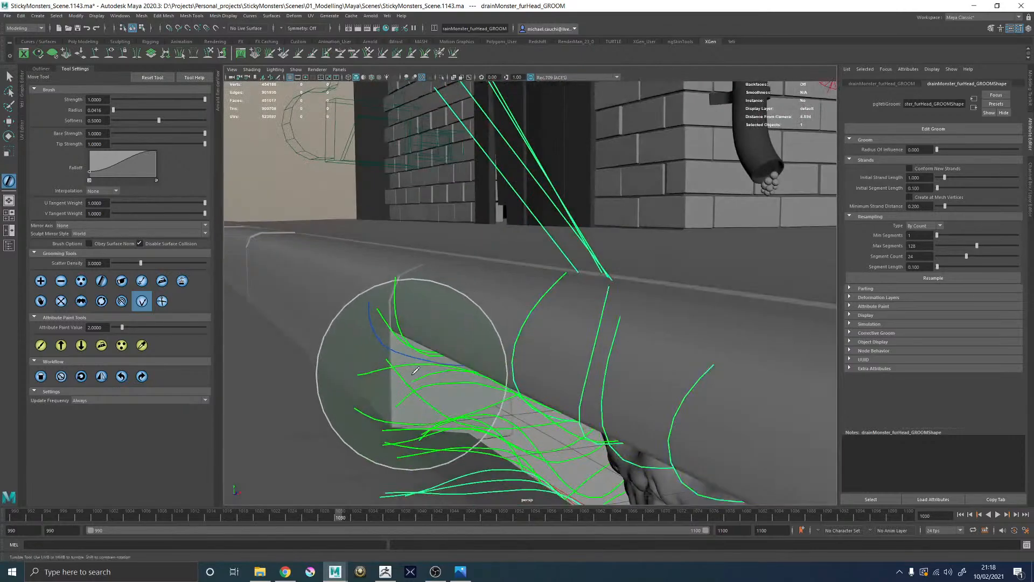
pyautogui.keyDown('alt'); pyautogui.moveTo(334, 316); pyautogui.dragTo(404, 307); pyautogui.keyUp('alt')
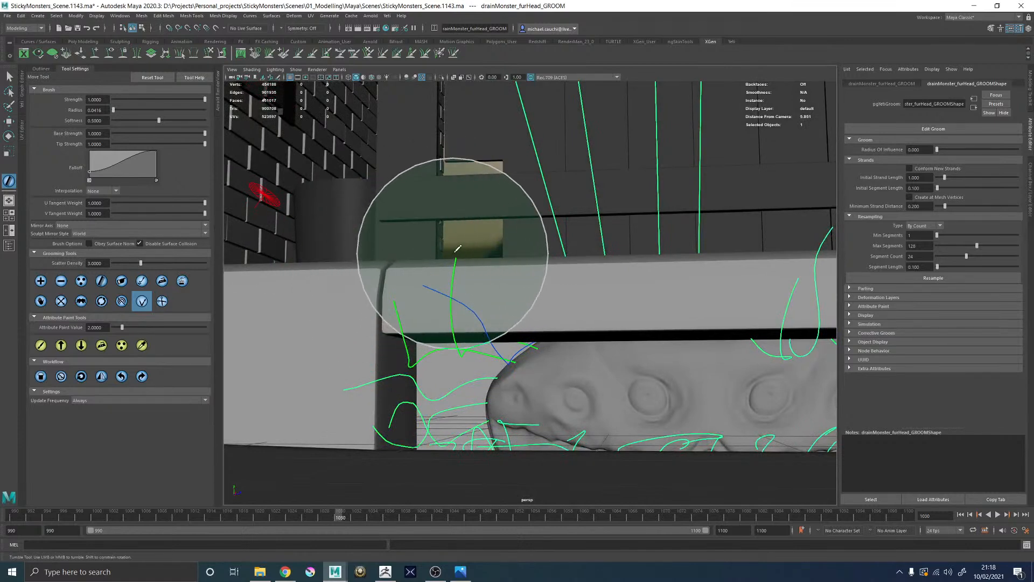
# Step: Pull the following straight strand down off the pavement and curve it out beneath the kerb
pyautogui.scroll(-3, 451, 241)
pyautogui.moveTo(451, 240)
pyautogui.keyDown('alt'); pyautogui.mouseDown()
pyautogui.moveTo(448, 162)
pyautogui.moveTo(428, 186)
pyautogui.moveTo(458, 231)
pyautogui.mouseUp(); pyautogui.keyUp('alt')
pyautogui.keyDown('alt'); pyautogui.moveTo(484, 255); pyautogui.dragTo(434, 157); pyautogui.keyUp('alt')
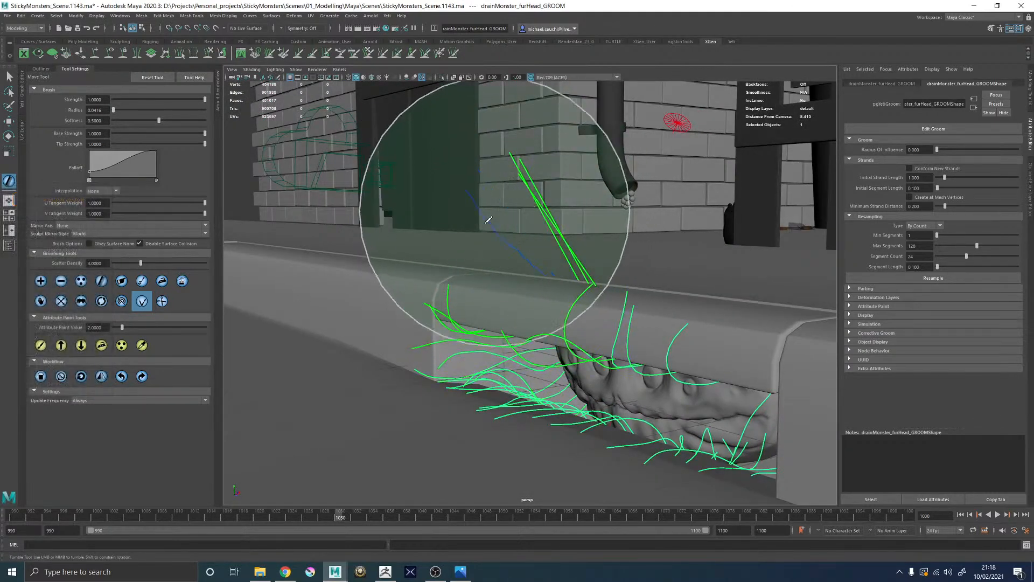
pyautogui.keyDown('alt'); pyautogui.moveTo(439, 254); pyautogui.dragTo(491, 316, button='right'); pyautogui.keyUp('alt')
pyautogui.keyDown('alt'); pyautogui.moveTo(490, 316); pyautogui.dragTo(533, 359); pyautogui.keyUp('alt')
pyautogui.press('4')
pyautogui.keyDown('alt'); pyautogui.moveTo(521, 385); pyautogui.dragTo(470, 393, button='middle'); pyautogui.keyUp('alt')
pyautogui.keyDown('alt'); pyautogui.moveTo(511, 399); pyautogui.dragTo(449, 376); pyautogui.keyUp('alt')
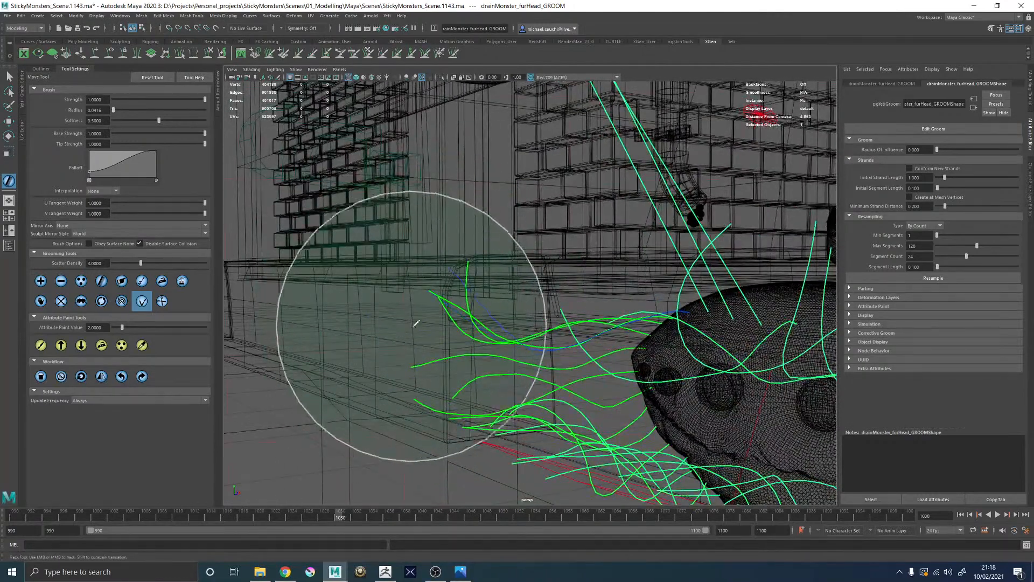
# Step: Deepen that strand's dip under the kerb and arch its tip over sideways towards the end wall
pyautogui.press('5')
pyautogui.keyDown('alt'); pyautogui.moveTo(483, 356); pyautogui.dragTo(438, 381, button='right'); pyautogui.keyUp('alt')
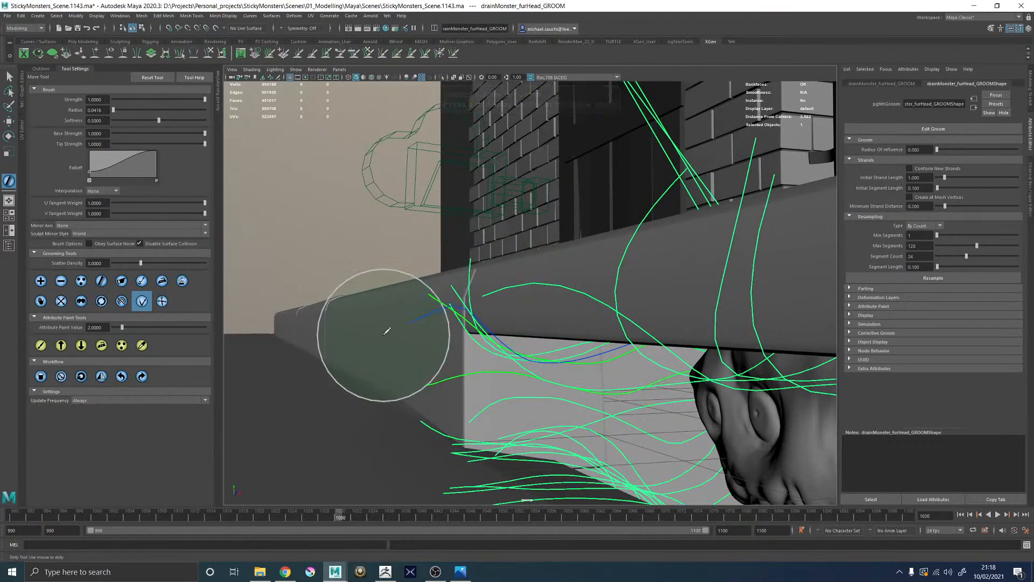
pyautogui.moveTo(484, 360)
pyautogui.keyDown('alt'); pyautogui.mouseDown()
pyautogui.moveTo(474, 359)
pyautogui.moveTo(484, 348)
pyautogui.moveTo(561, 367)
pyautogui.mouseUp(); pyautogui.keyUp('alt')
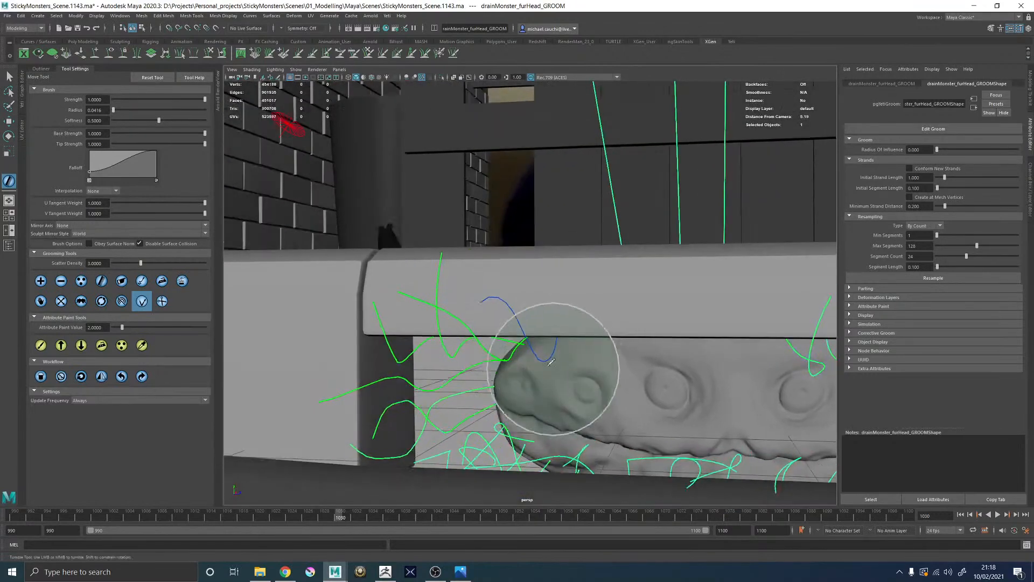
# Step: Bring the remaining straight strands down through the drain opening and lift their outer halves up past the kerb
pyautogui.scroll(-3, 638, 351)
pyautogui.keyDown('alt'); pyautogui.moveTo(617, 184); pyautogui.dragTo(546, 196); pyautogui.keyUp('alt')
pyautogui.moveTo(485, 346)
pyautogui.keyDown('alt'); pyautogui.mouseDown()
pyautogui.moveTo(550, 290)
pyautogui.moveTo(608, 322)
pyautogui.mouseUp(); pyautogui.keyUp('alt')
pyautogui.press('4')
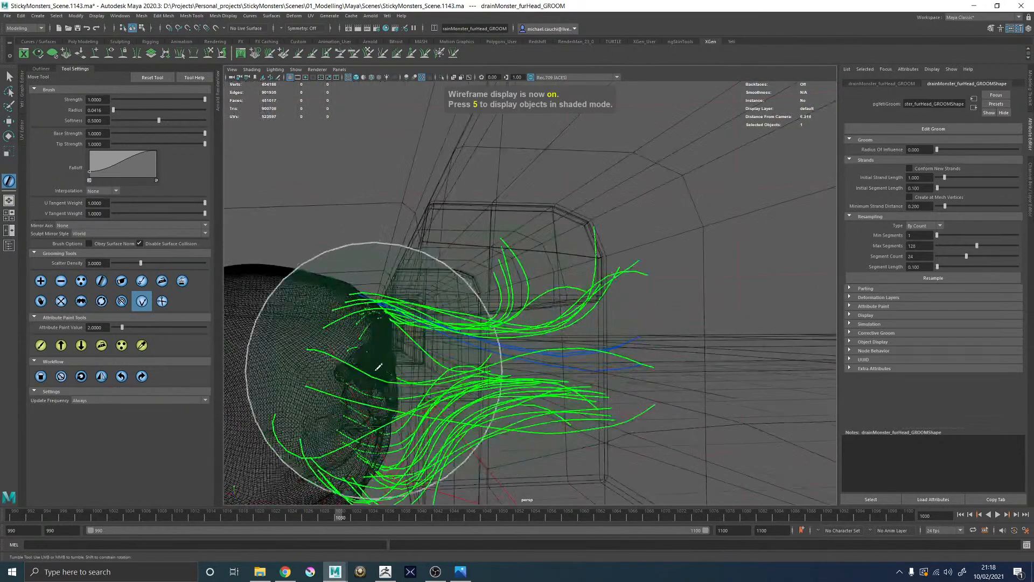
pyautogui.moveTo(550, 382); pyautogui.dragTo(623, 192)
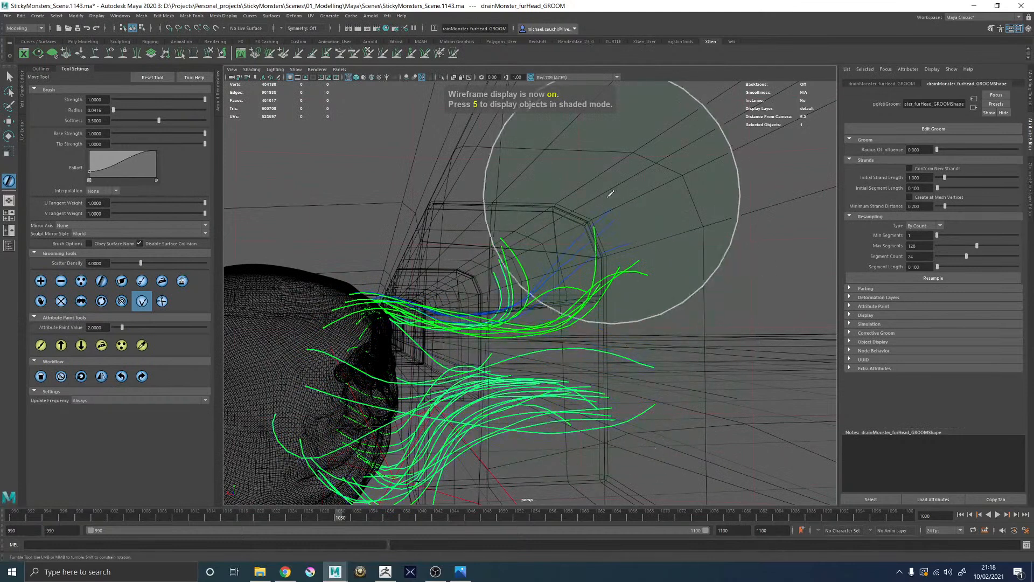
pyautogui.moveTo(552, 328); pyautogui.dragTo(572, 300)
# Step: Shape the first of the three upright central strands into a dip with its tip leaning towards the end wall
pyautogui.press('5')
pyautogui.moveTo(585, 336)
pyautogui.keyDown('alt'); pyautogui.mouseDown()
pyautogui.moveTo(555, 326)
pyautogui.moveTo(538, 285)
pyautogui.mouseUp(); pyautogui.keyUp('alt')
pyautogui.click(489, 291)
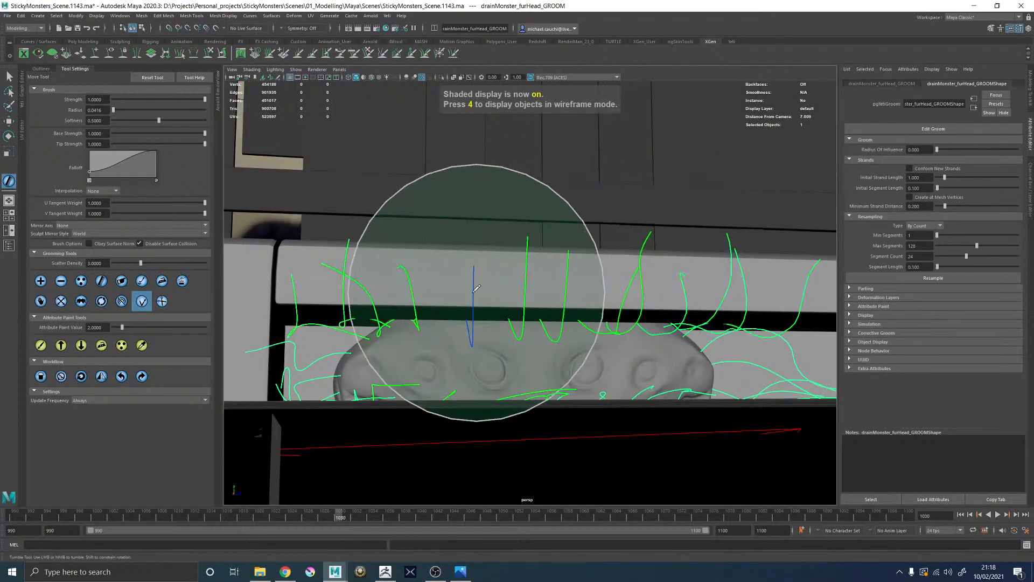
pyautogui.keyDown('alt'); pyautogui.moveTo(434, 269); pyautogui.dragTo(437, 275); pyautogui.keyUp('alt')
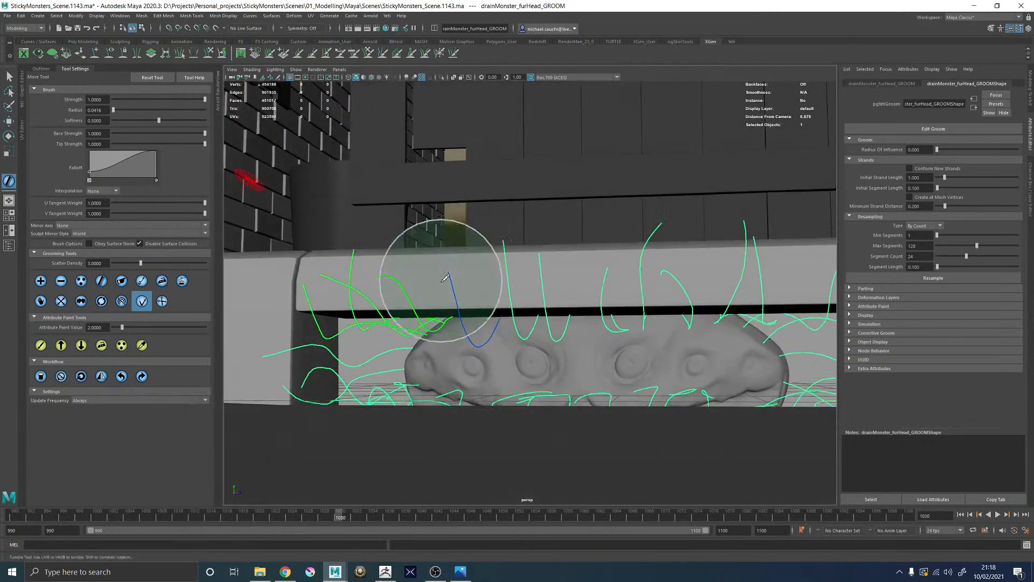
pyautogui.keyDown('alt'); pyautogui.moveTo(447, 310); pyautogui.dragTo(444, 322); pyautogui.keyUp('alt')
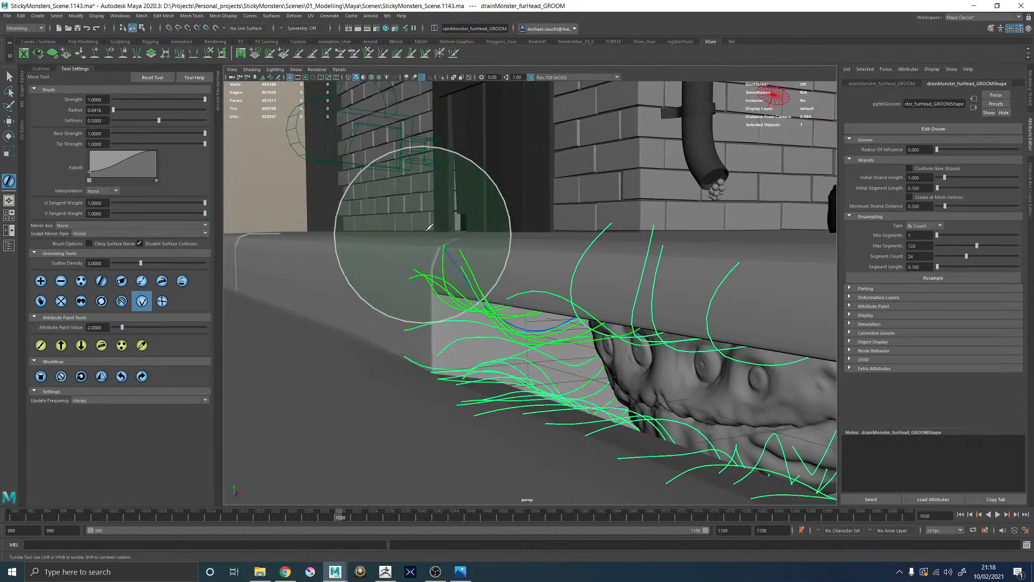
pyautogui.keyDown('alt'); pyautogui.moveTo(434, 278); pyautogui.dragTo(487, 245); pyautogui.keyUp('alt')
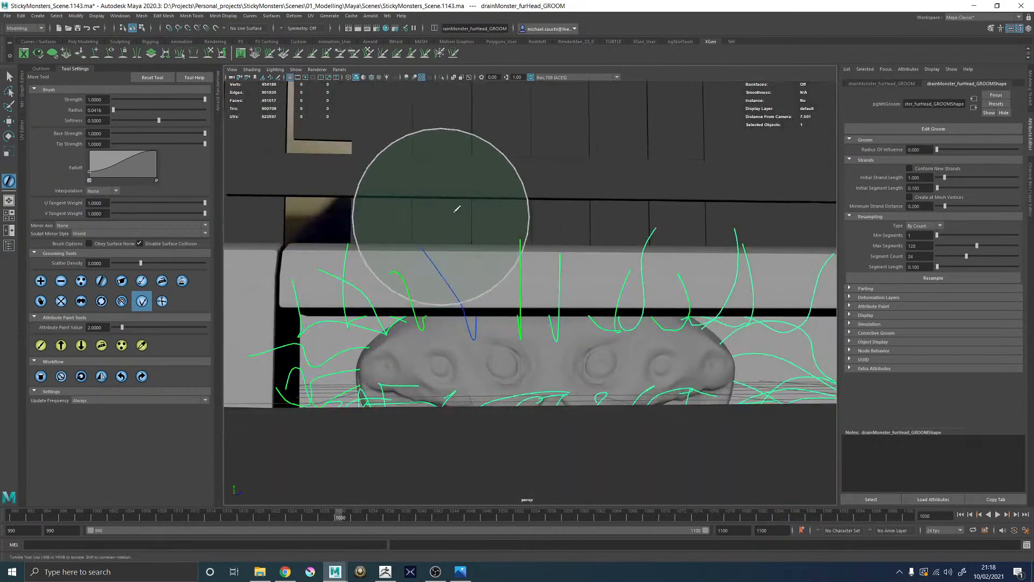
pyautogui.moveTo(341, 231)
pyautogui.keyDown('alt'); pyautogui.mouseDown()
pyautogui.moveTo(372, 261)
pyautogui.moveTo(353, 267)
pyautogui.moveTo(477, 355)
pyautogui.moveTo(504, 401)
pyautogui.mouseUp(); pyautogui.keyUp('alt')
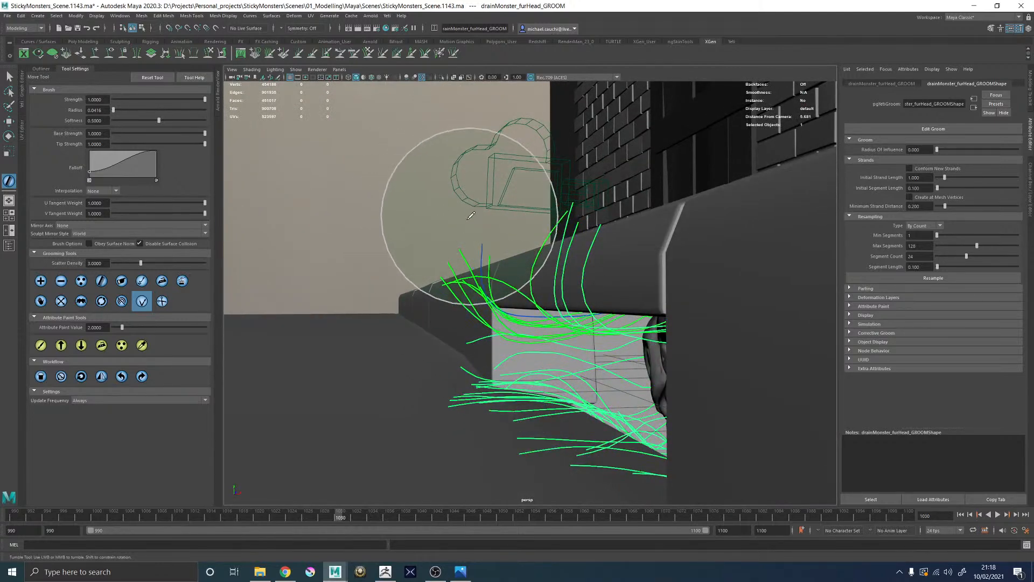
pyautogui.moveTo(475, 209)
pyautogui.keyDown('alt'); pyautogui.mouseDown()
pyautogui.moveTo(531, 157)
pyautogui.moveTo(462, 250)
pyautogui.mouseUp(); pyautogui.keyUp('alt')
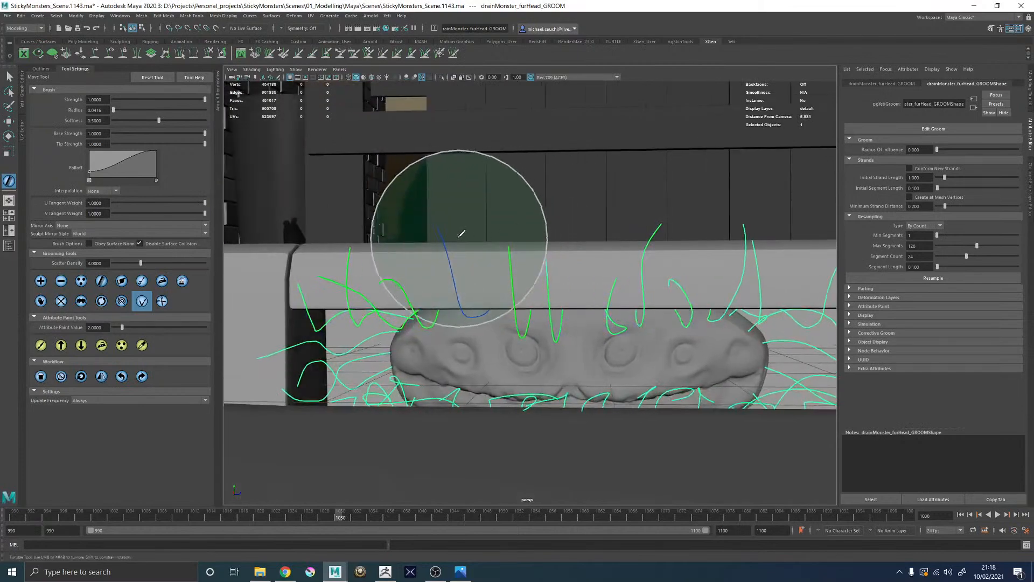
# Step: Swing the first central strand's tip the other way, towards the drain's middle and across its neighbour
pyautogui.keyDown('alt'); pyautogui.moveTo(411, 205); pyautogui.dragTo(438, 208); pyautogui.keyUp('alt')
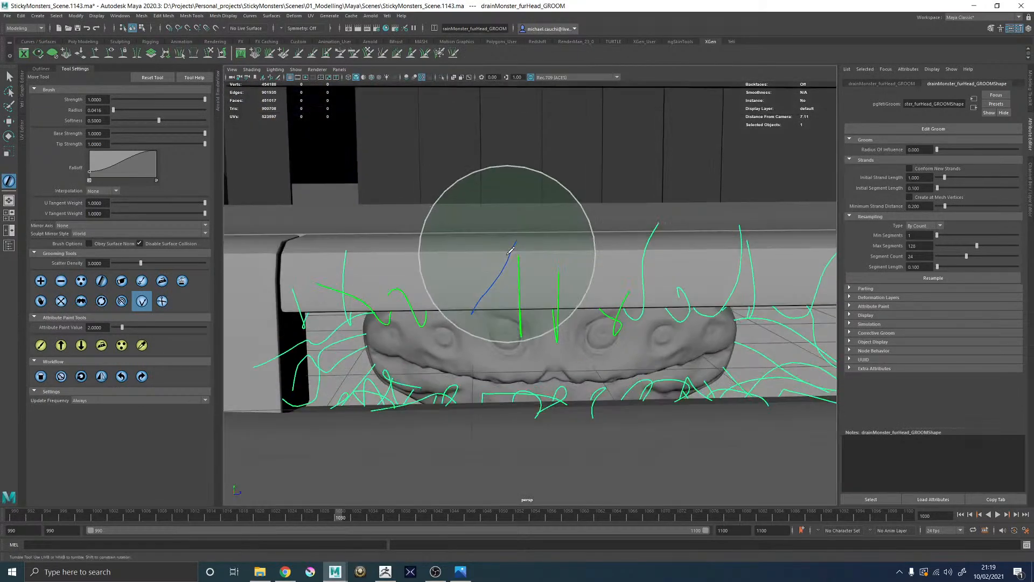
pyautogui.press('4')
pyautogui.keyDown('alt'); pyautogui.moveTo(492, 254); pyautogui.dragTo(525, 175); pyautogui.keyUp('alt')
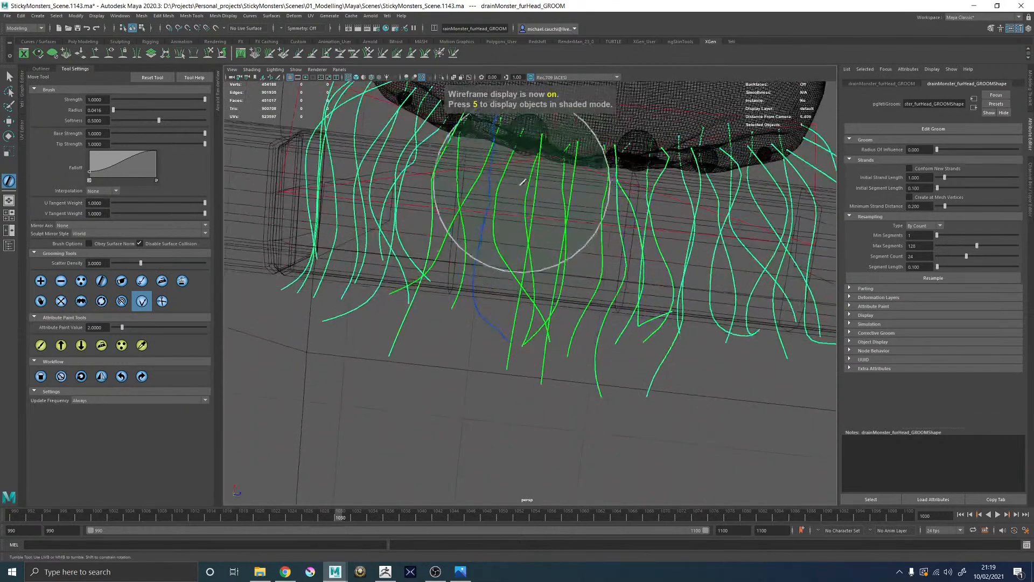
pyautogui.keyDown('alt'); pyautogui.moveTo(517, 215); pyautogui.dragTo(521, 197); pyautogui.keyUp('alt')
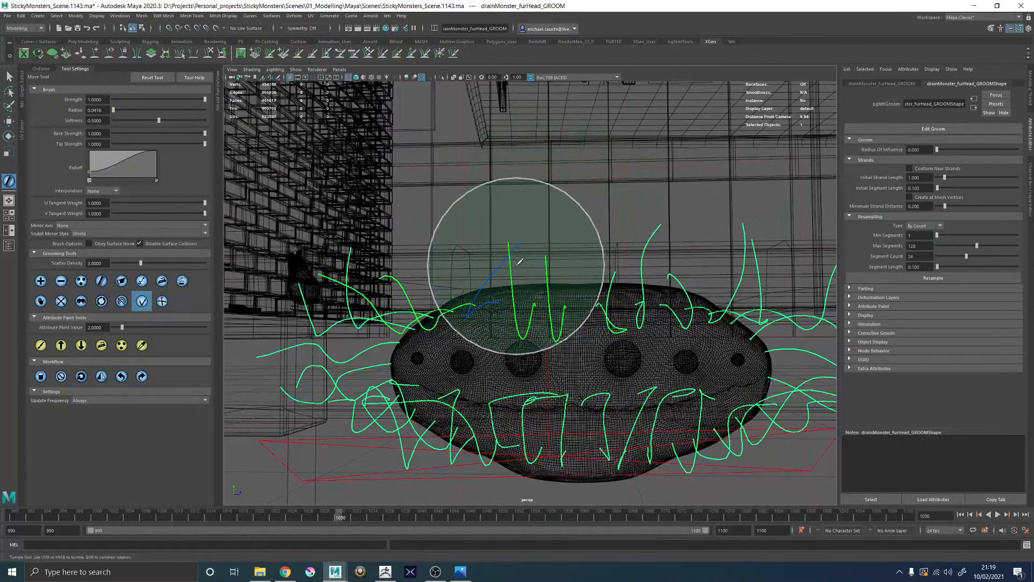
pyautogui.press('5')
# Step: Curve the second central strand below the kerb and lean its tip back across the first one towards the end wall
pyautogui.keyDown('alt'); pyautogui.moveTo(545, 265); pyautogui.dragTo(540, 232); pyautogui.keyUp('alt')
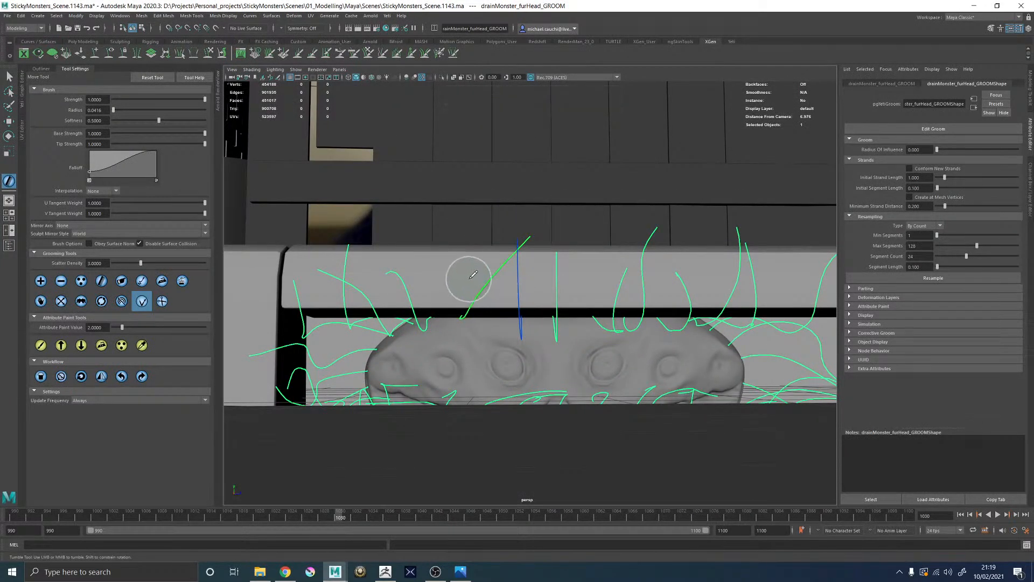
pyautogui.keyDown('alt'); pyautogui.moveTo(541, 278); pyautogui.dragTo(532, 343); pyautogui.keyUp('alt')
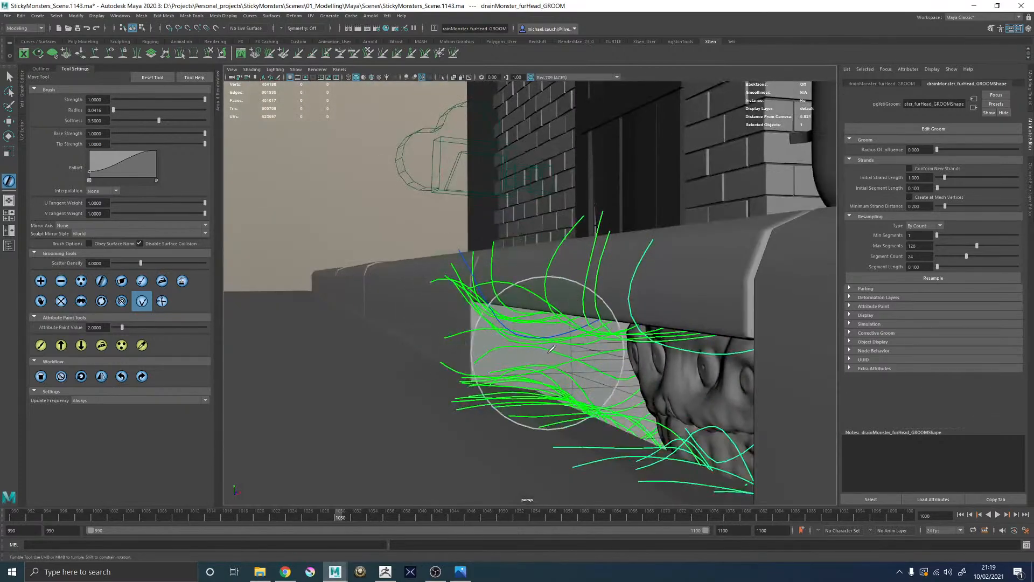
pyautogui.keyDown('alt'); pyautogui.moveTo(467, 218); pyautogui.dragTo(505, 207); pyautogui.keyUp('alt')
pyautogui.press('4')
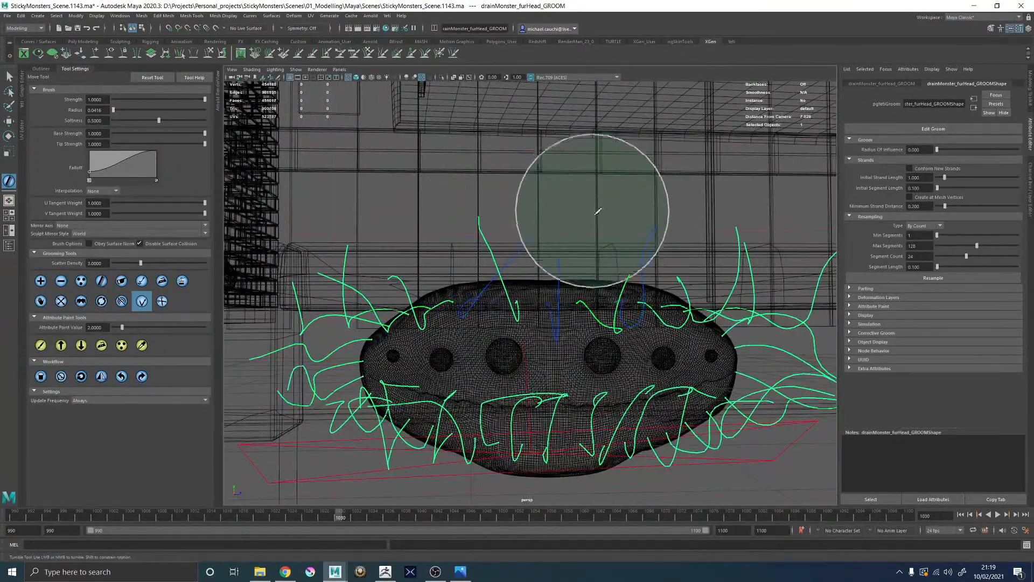
# Step: Bend the third central strand out from under the kerb and slant its tip alongside the second strand
pyautogui.keyDown('alt'); pyautogui.moveTo(566, 243); pyautogui.dragTo(515, 348); pyautogui.keyUp('alt')
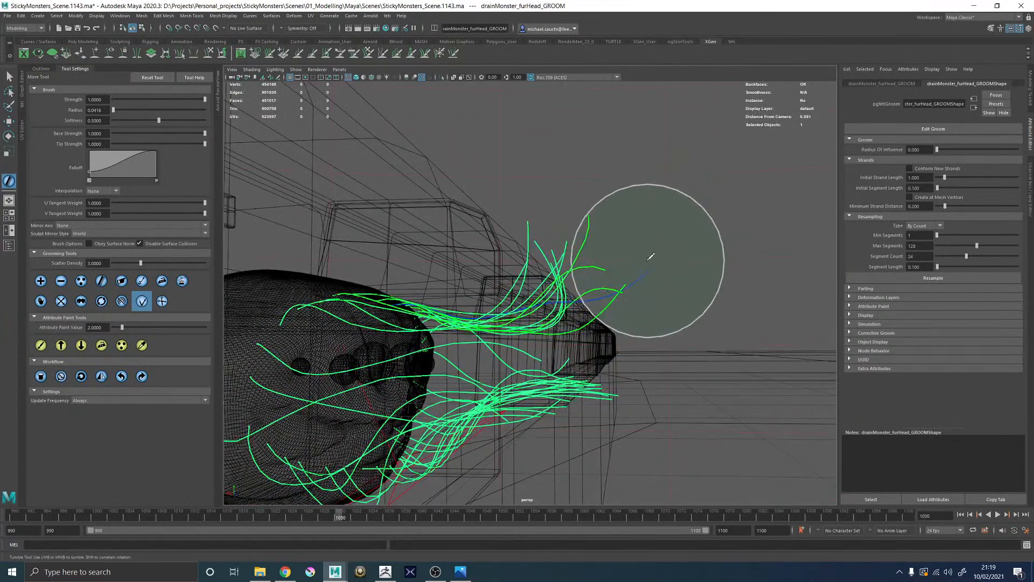
pyautogui.press('5')
pyautogui.moveTo(654, 255)
pyautogui.keyDown('alt'); pyautogui.mouseDown()
pyautogui.moveTo(541, 340)
pyautogui.moveTo(597, 309)
pyautogui.moveTo(579, 308)
pyautogui.moveTo(575, 285)
pyautogui.moveTo(620, 253)
pyautogui.mouseUp(); pyautogui.keyUp('alt')
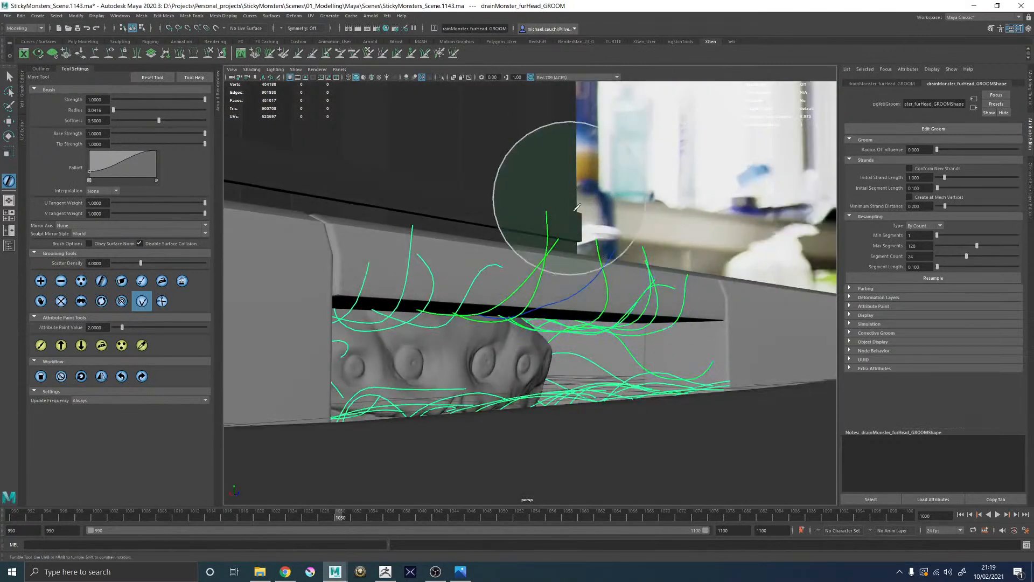
pyautogui.moveTo(618, 215)
pyautogui.keyDown('alt'); pyautogui.mouseDown()
pyautogui.moveTo(550, 215)
pyautogui.moveTo(538, 226)
pyautogui.moveTo(520, 258)
pyautogui.moveTo(555, 314)
pyautogui.moveTo(392, 266)
pyautogui.moveTo(554, 203)
pyautogui.moveTo(549, 236)
pyautogui.mouseUp(); pyautogui.keyUp('alt')
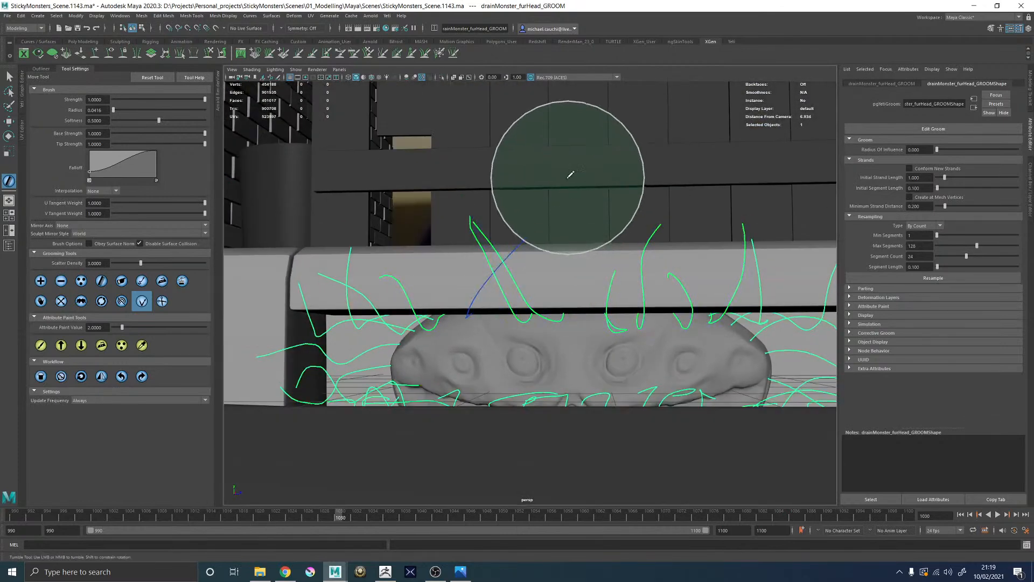
# Step: Check the three central strands from several sides and save the scene as the next incremental version
pyautogui.keyDown('alt'); pyautogui.moveTo(571, 174); pyautogui.dragTo(573, 225); pyautogui.keyUp('alt')
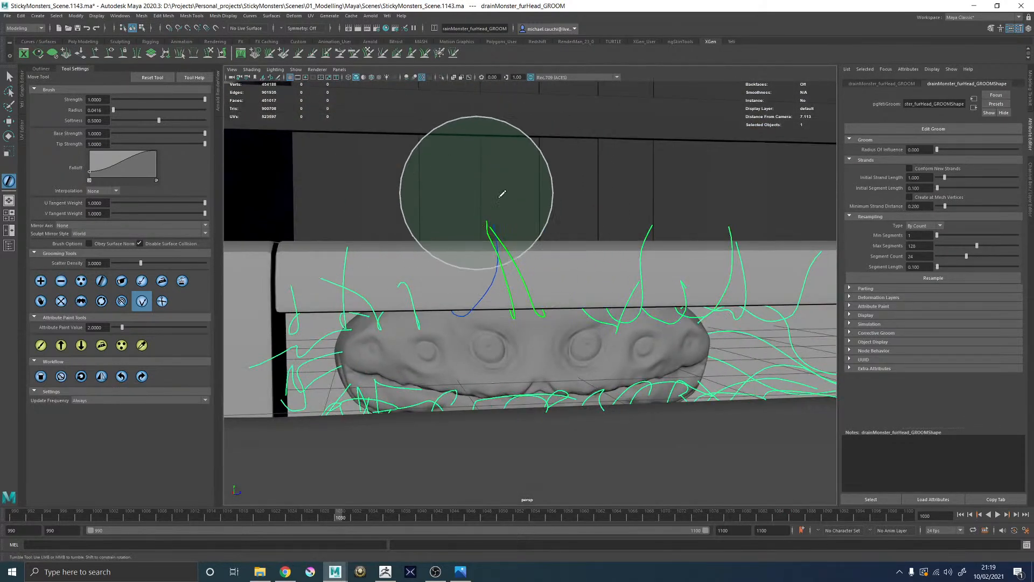
pyautogui.moveTo(491, 200)
pyautogui.keyDown('alt'); pyautogui.mouseDown()
pyautogui.moveTo(566, 208)
pyautogui.moveTo(435, 213)
pyautogui.mouseUp(); pyautogui.keyUp('alt')
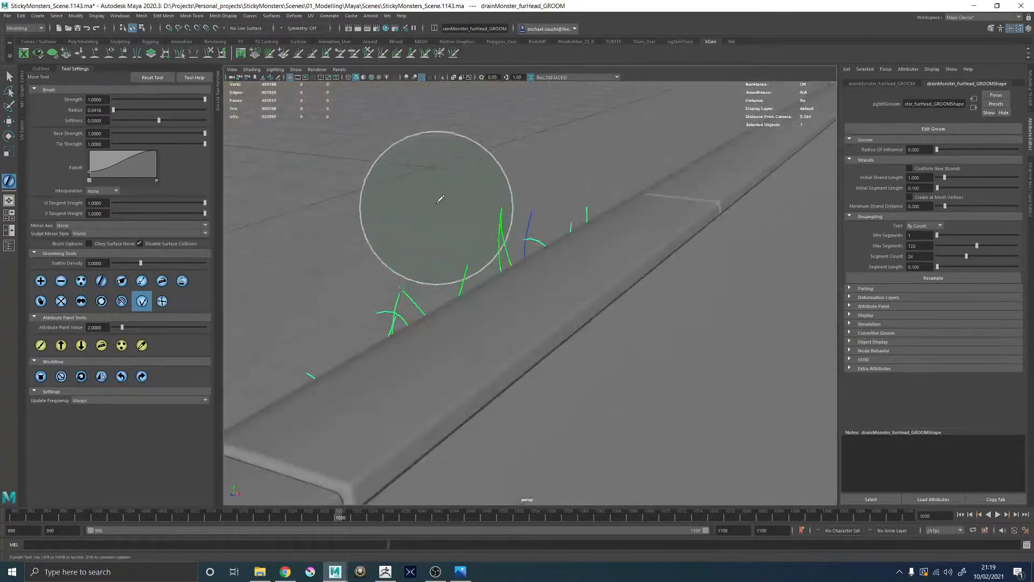
pyautogui.keyDown('alt'); pyautogui.moveTo(457, 178); pyautogui.dragTo(476, 185); pyautogui.keyUp('alt')
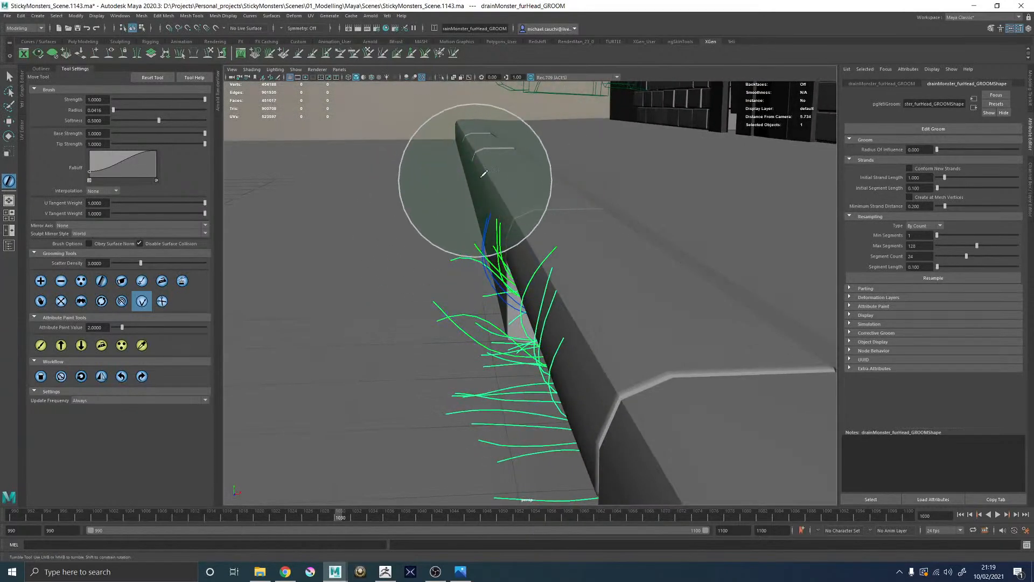
pyautogui.keyDown('alt'); pyautogui.moveTo(526, 184); pyautogui.dragTo(602, 187); pyautogui.keyUp('alt')
pyautogui.keyDown('alt'); pyautogui.moveTo(539, 232); pyautogui.dragTo(361, 227, button='right'); pyautogui.keyUp('alt')
pyautogui.keyDown('alt'); pyautogui.moveTo(362, 226); pyautogui.dragTo(576, 228); pyautogui.keyUp('alt')
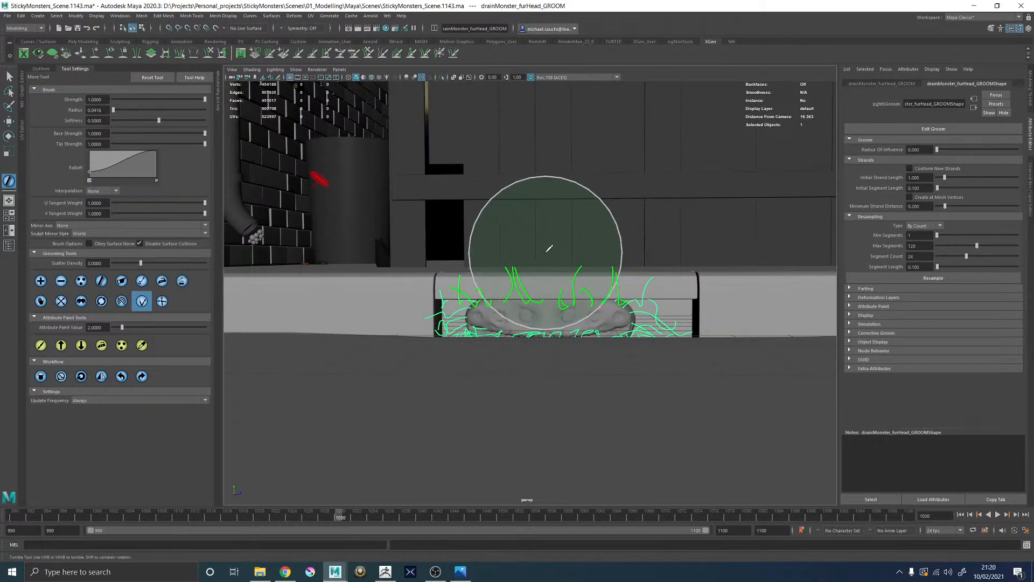
pyautogui.press('w')
pyautogui.keyDown('alt'); pyautogui.moveTo(397, 229); pyautogui.dragTo(425, 230); pyautogui.keyUp('alt')
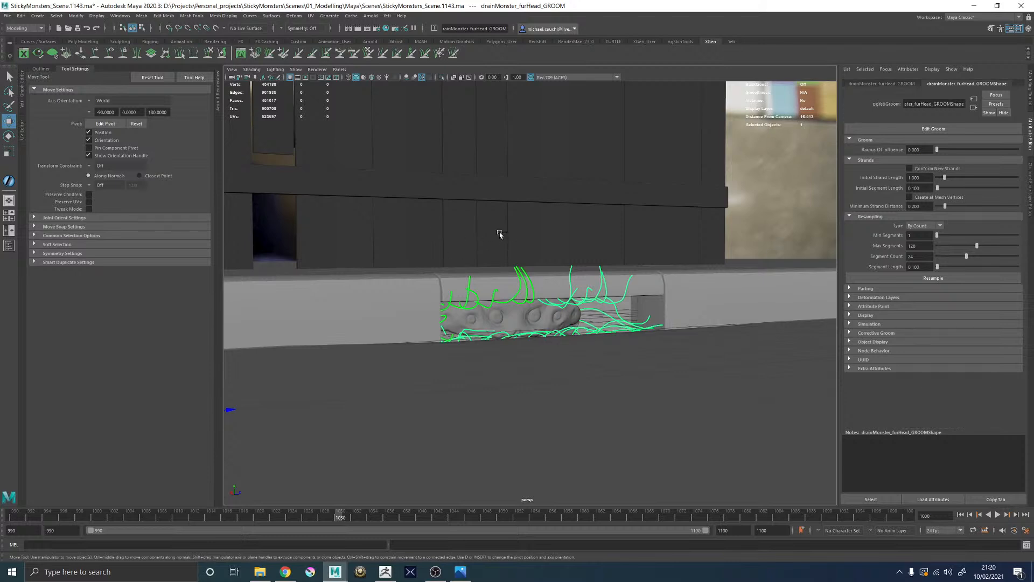
pyautogui.hotkey('ctrl', 's')
pyautogui.scroll(5, 512, 231)
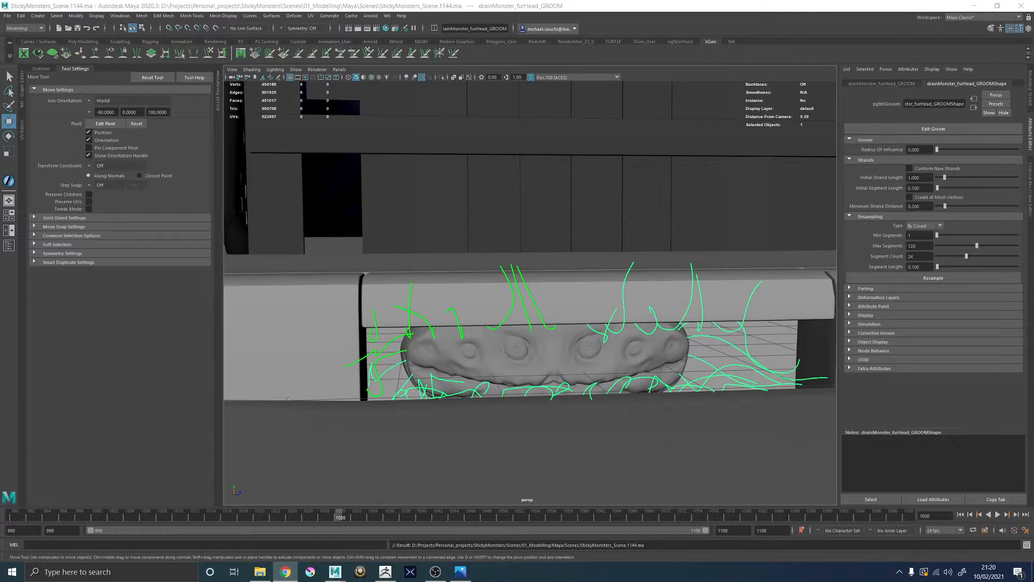
# Step: Unhide the drainMonster_furHead fur and examine how it follows the guide strands out of the drain and over the kerb
pyautogui.keyDown('alt'); pyautogui.moveTo(501, 202); pyautogui.dragTo(558, 256); pyautogui.keyUp('alt')
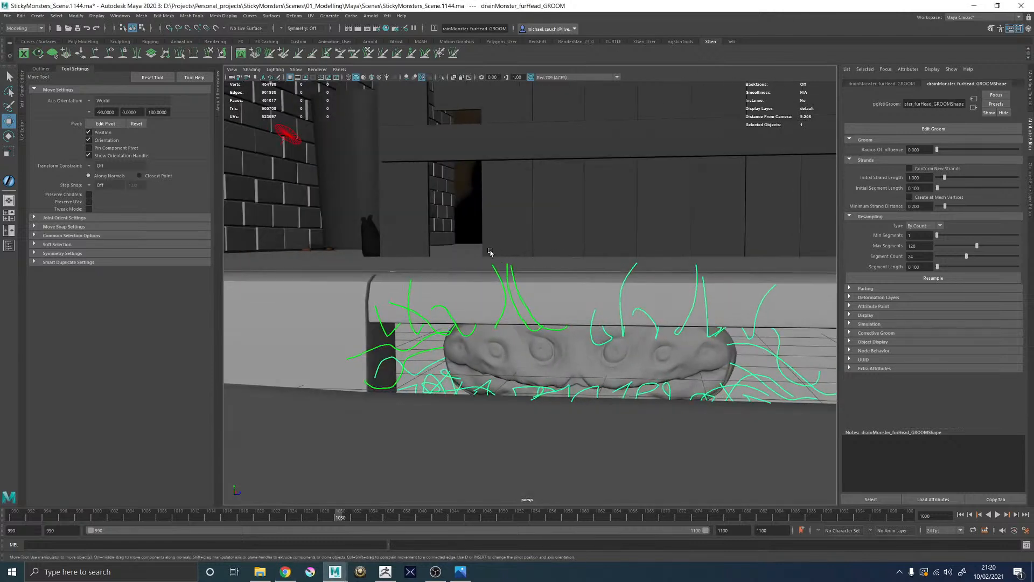
pyautogui.click(7, 248)
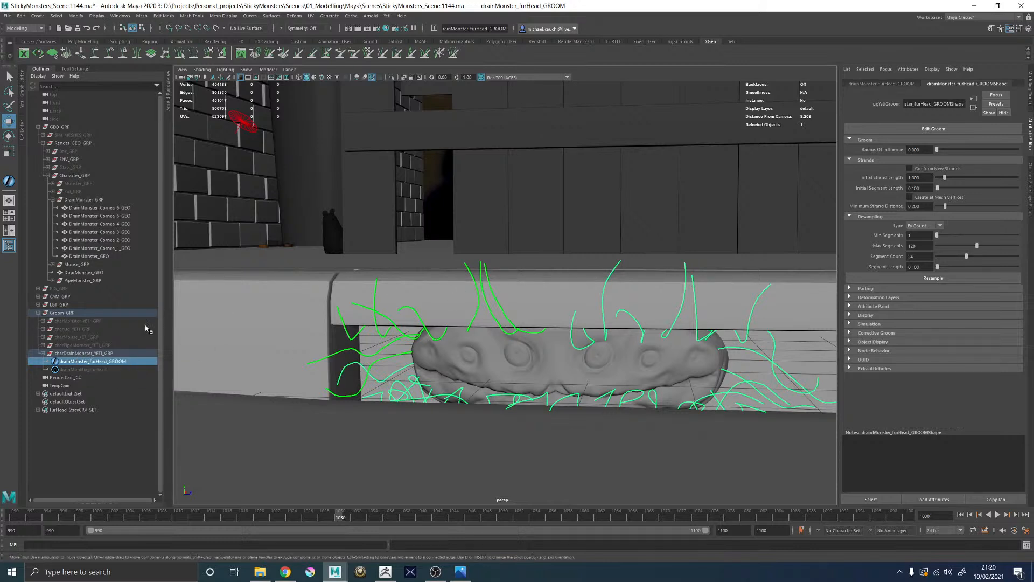
pyautogui.click(90, 370)
pyautogui.press('h')
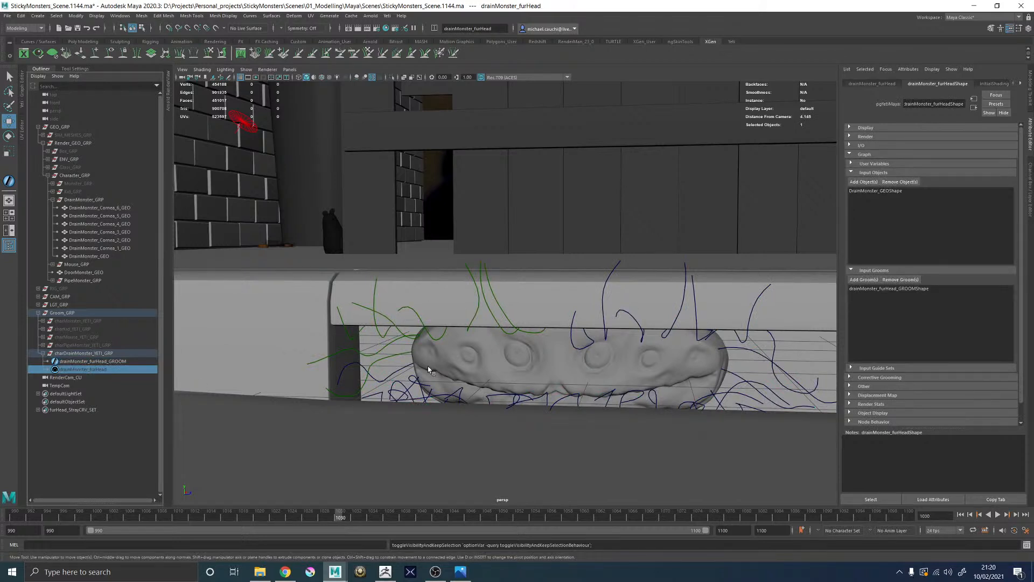
pyautogui.press('h')
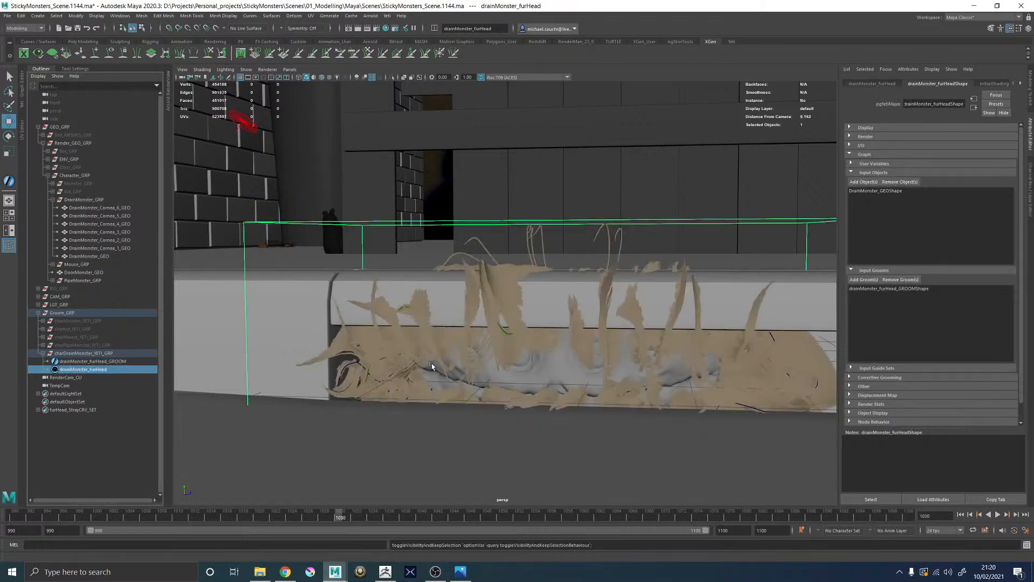
pyautogui.keyDown('alt'); pyautogui.moveTo(457, 356); pyautogui.dragTo(557, 336); pyautogui.keyUp('alt')
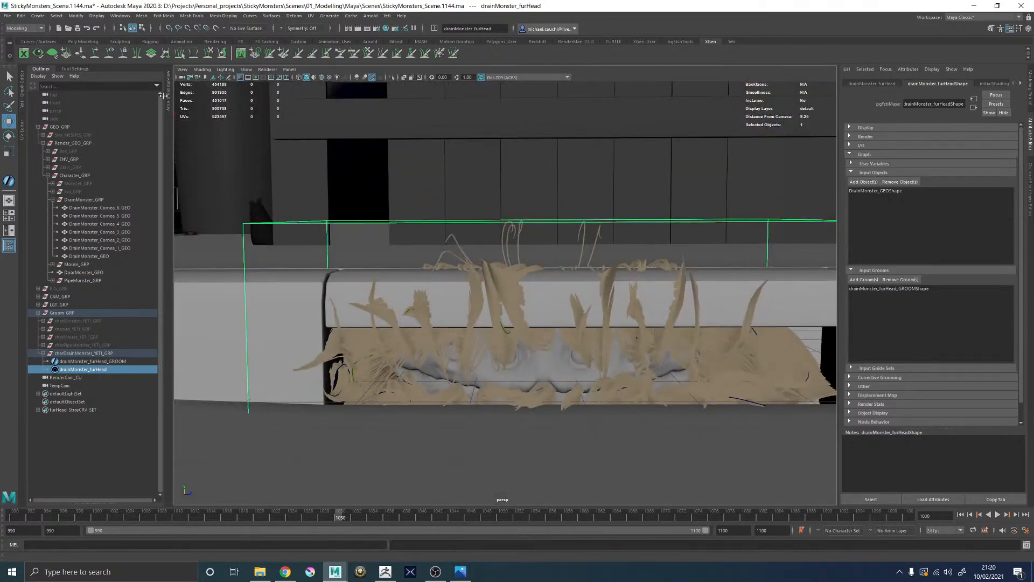
pyautogui.keyDown('alt'); pyautogui.moveTo(552, 229); pyautogui.dragTo(485, 195, button='middle'); pyautogui.keyUp('alt')
pyautogui.keyDown('alt'); pyautogui.moveTo(570, 242); pyautogui.dragTo(509, 247); pyautogui.keyUp('alt')
# Step: Compare the groom's guide strands with the generated fur in wireframe, examining the fur coverage on the head from above
pyautogui.press('h')
pyautogui.click(90, 361)
pyautogui.moveTo(674, 372)
pyautogui.keyDown('alt'); pyautogui.mouseDown()
pyautogui.moveTo(623, 357)
pyautogui.moveTo(628, 366)
pyautogui.moveTo(571, 322)
pyautogui.mouseUp(); pyautogui.keyUp('alt')
pyautogui.press('4')
pyautogui.click(85, 369)
pyautogui.press('h')
pyautogui.keyDown('alt'); pyautogui.moveTo(452, 353); pyautogui.dragTo(536, 291); pyautogui.keyUp('alt')
pyautogui.keyDown('alt'); pyautogui.moveTo(522, 241); pyautogui.dragTo(502, 254); pyautogui.keyUp('alt')
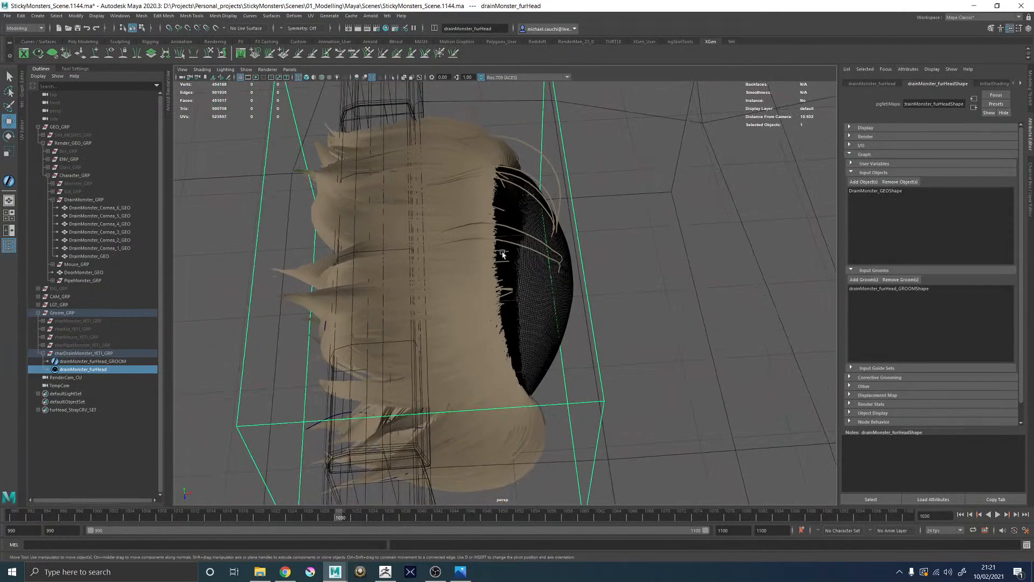
# Step: Hide the fur and try adding guide strands to drainMonster_furHead_GROOM across the back of the head
pyautogui.press('h')
pyautogui.click(110, 362)
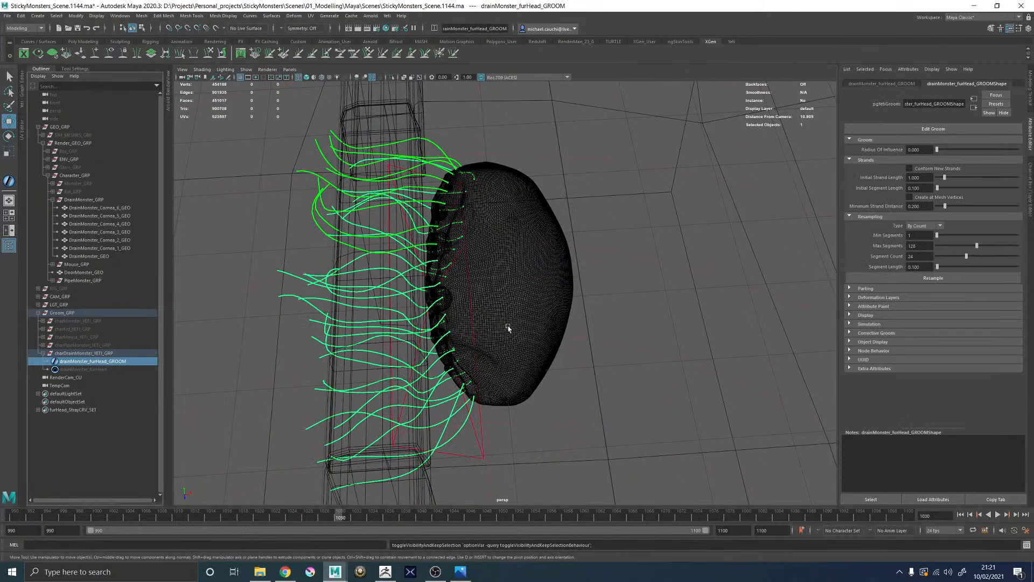
pyautogui.click(916, 132)
pyautogui.click(74, 70)
pyautogui.click(41, 281)
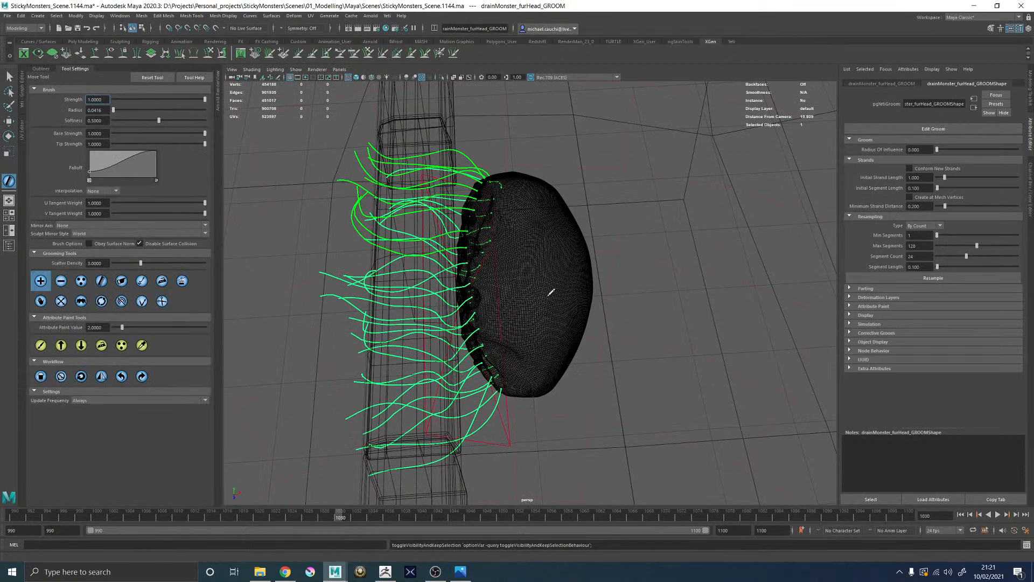
pyautogui.moveTo(545, 348)
pyautogui.mouseDown()
pyautogui.moveTo(532, 219)
pyautogui.moveTo(585, 227)
pyautogui.mouseUp()
pyautogui.hotkey('ctrl', 'z')
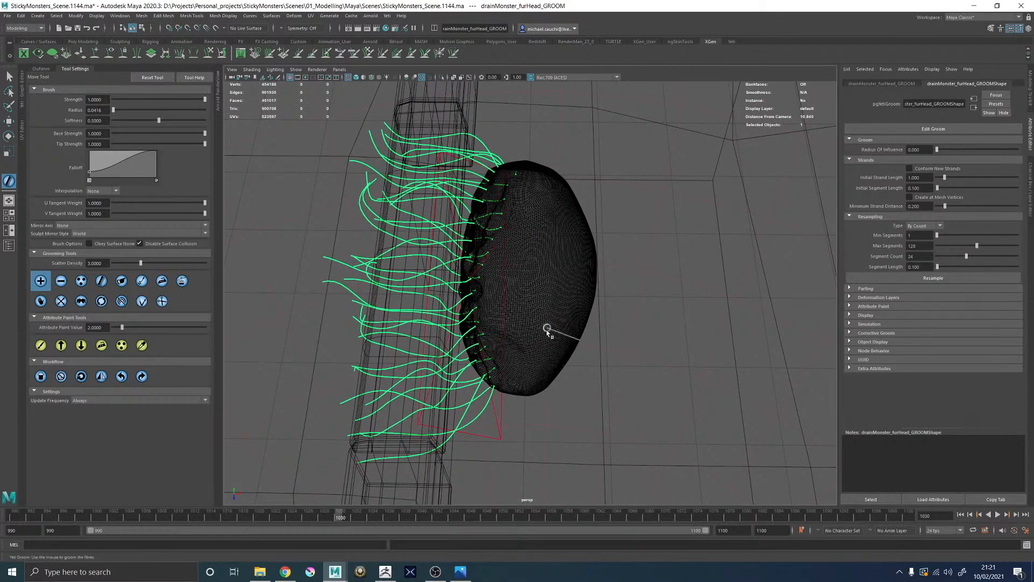
# Step: Unhide drainMonster_furHead and use its Yeti graph to show only the fur's root points on the head mesh
pyautogui.click(9, 245)
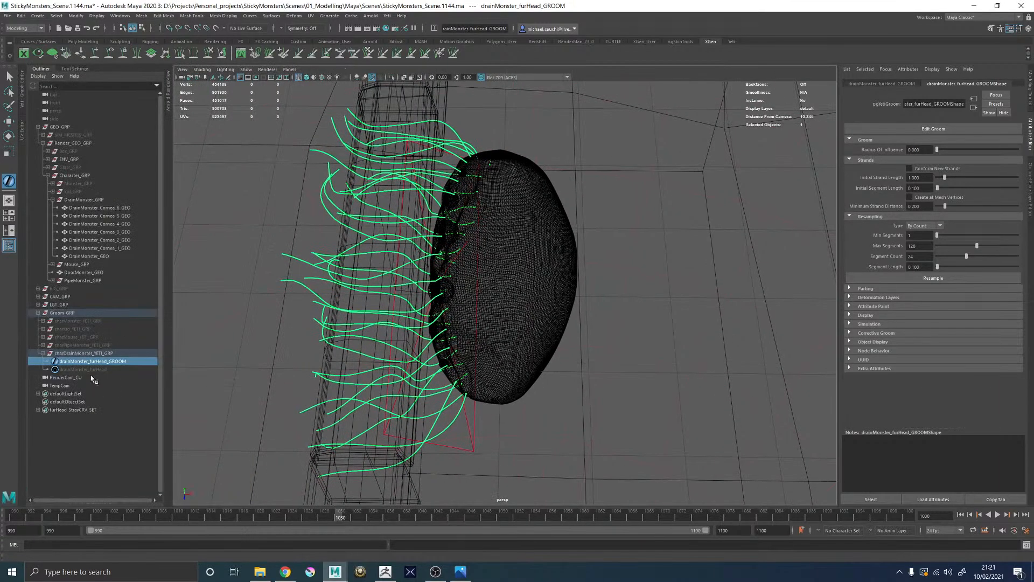
pyautogui.click(92, 370)
pyautogui.press('h')
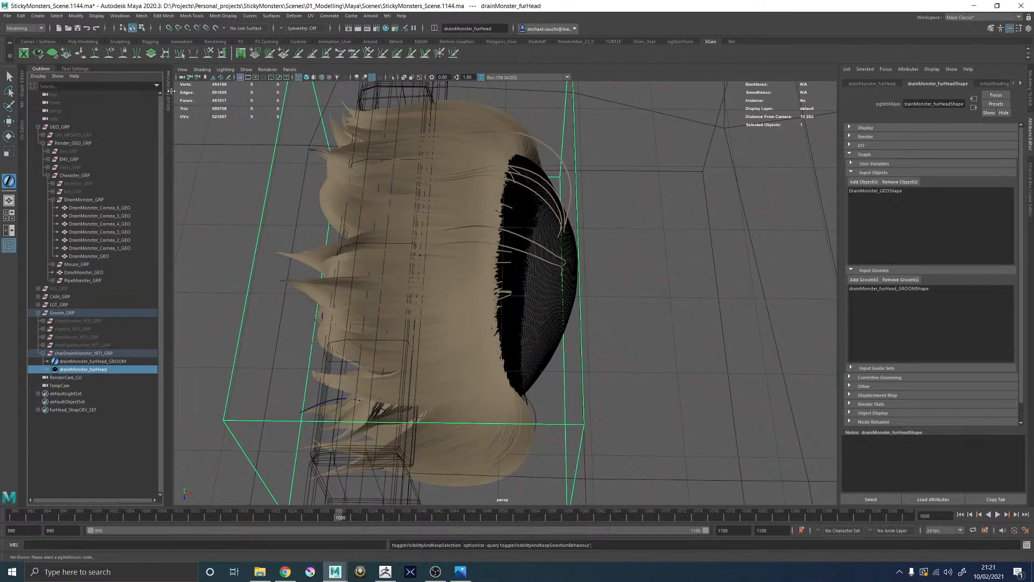
pyautogui.click(23, 92)
pyautogui.keyDown('alt'); pyautogui.moveTo(309, 331); pyautogui.dragTo(441, 332, button='middle'); pyautogui.keyUp('alt')
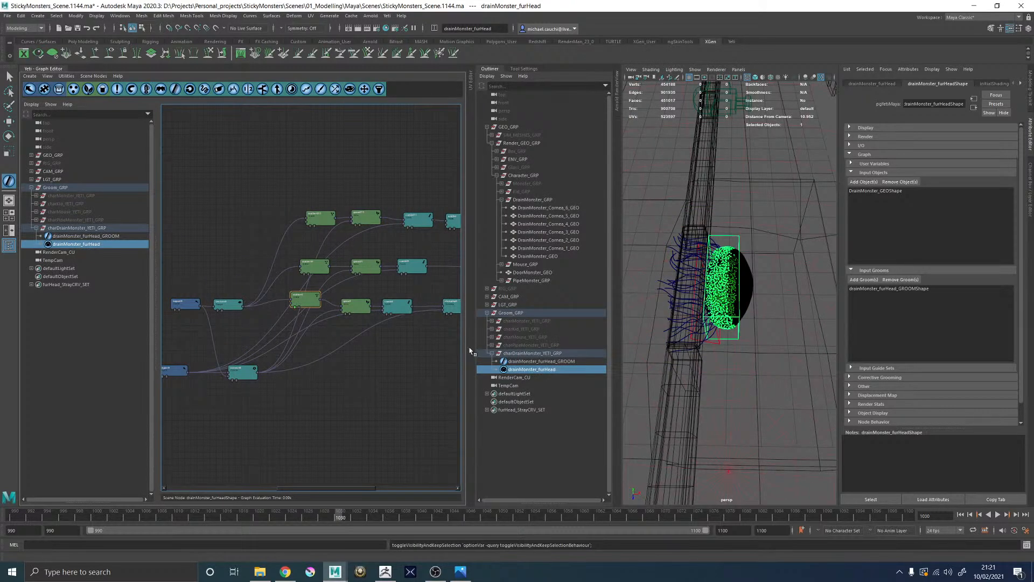
pyautogui.scroll(5, 695, 267)
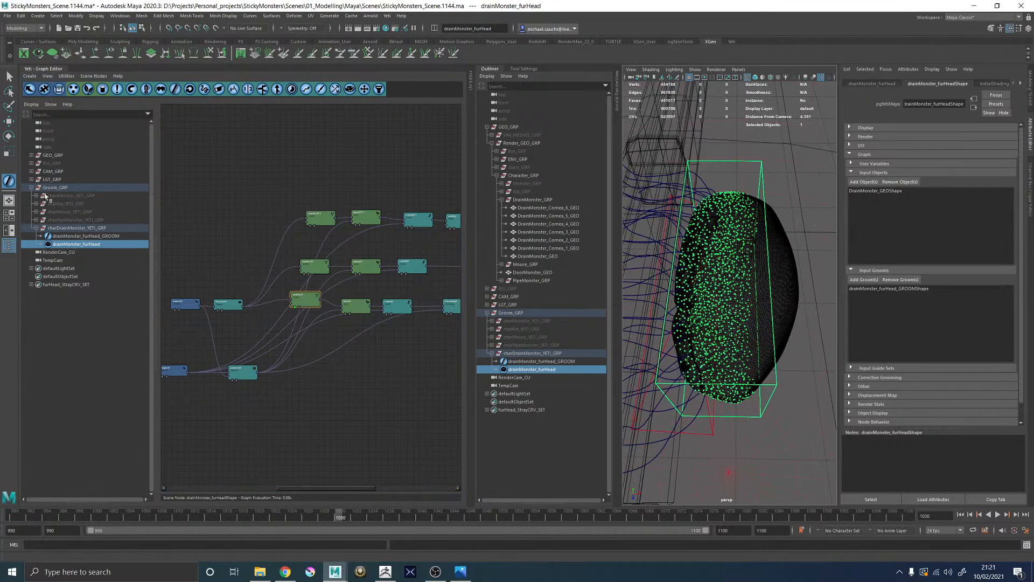
# Step: Add straight guide strands to drainMonster_furHead_GROOM along the top of the head, just behind the scattered root points
pyautogui.click(80, 236)
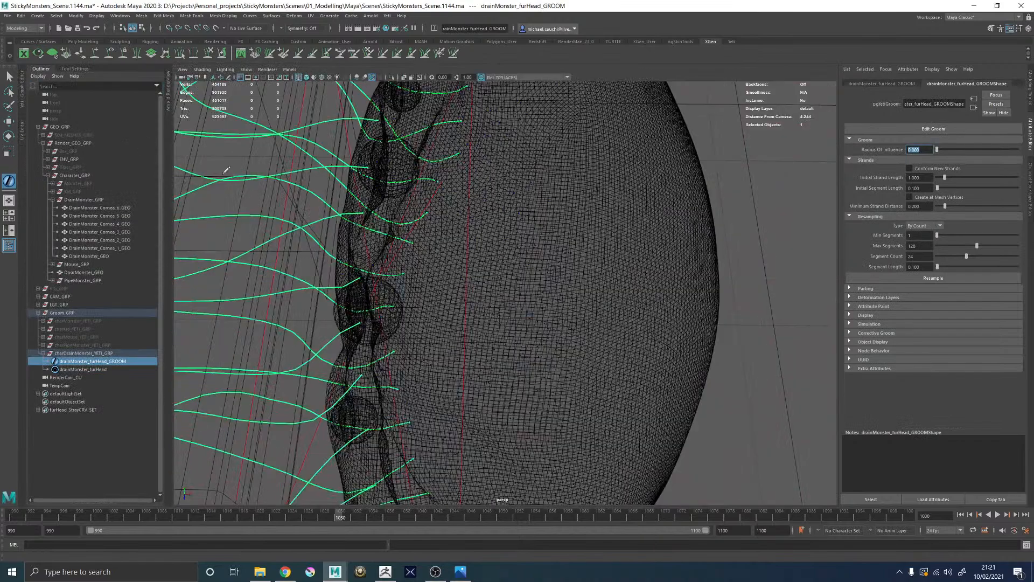
pyautogui.keyDown('alt'); pyautogui.moveTo(550, 234); pyautogui.dragTo(512, 221, button='right'); pyautogui.keyUp('alt')
pyautogui.keyDown('alt'); pyautogui.moveTo(513, 221); pyautogui.dragTo(507, 222, button='middle'); pyautogui.keyUp('alt')
pyautogui.scroll(-2, 505, 222)
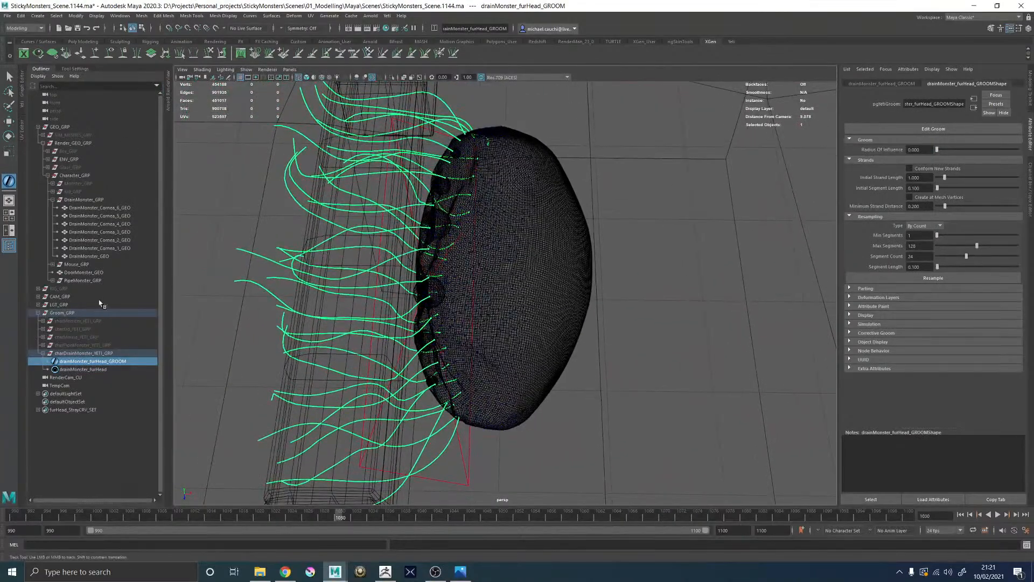
pyautogui.click(75, 69)
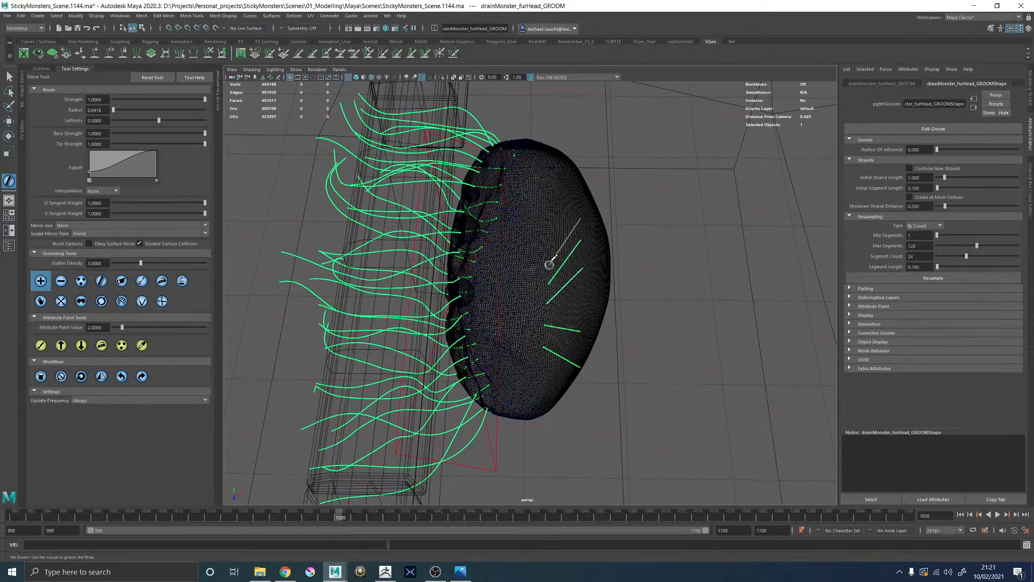
# Step: Continue the row of added guide strands around the head's sides and underside to form a ring behind the root area
pyautogui.keyDown('alt'); pyautogui.moveTo(642, 142); pyautogui.dragTo(444, 308); pyautogui.keyUp('alt')
pyautogui.keyDown('alt'); pyautogui.moveTo(446, 415); pyautogui.dragTo(439, 247); pyautogui.keyUp('alt')
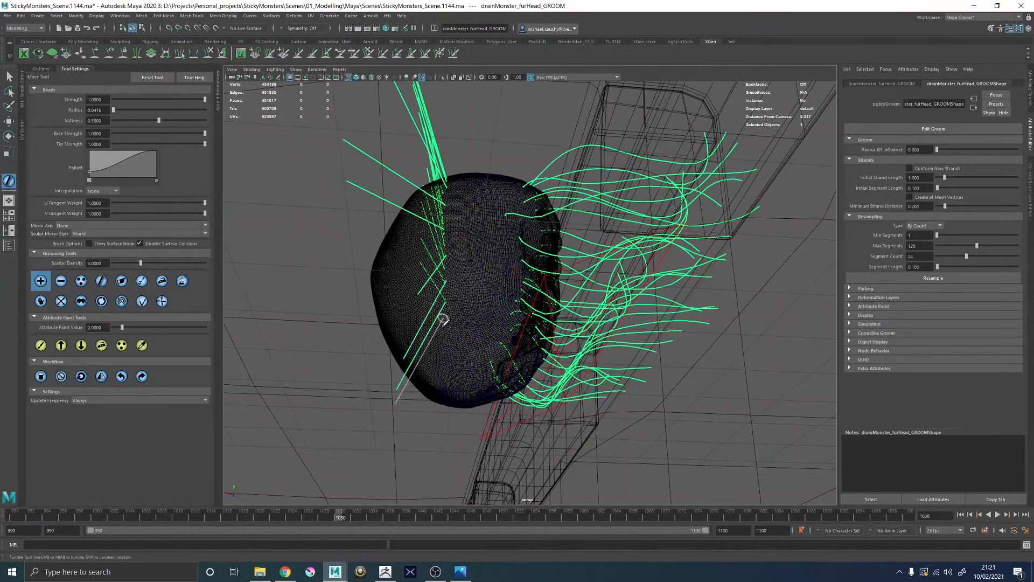
pyautogui.keyDown('alt'); pyautogui.moveTo(412, 458); pyautogui.dragTo(595, 252); pyautogui.keyUp('alt')
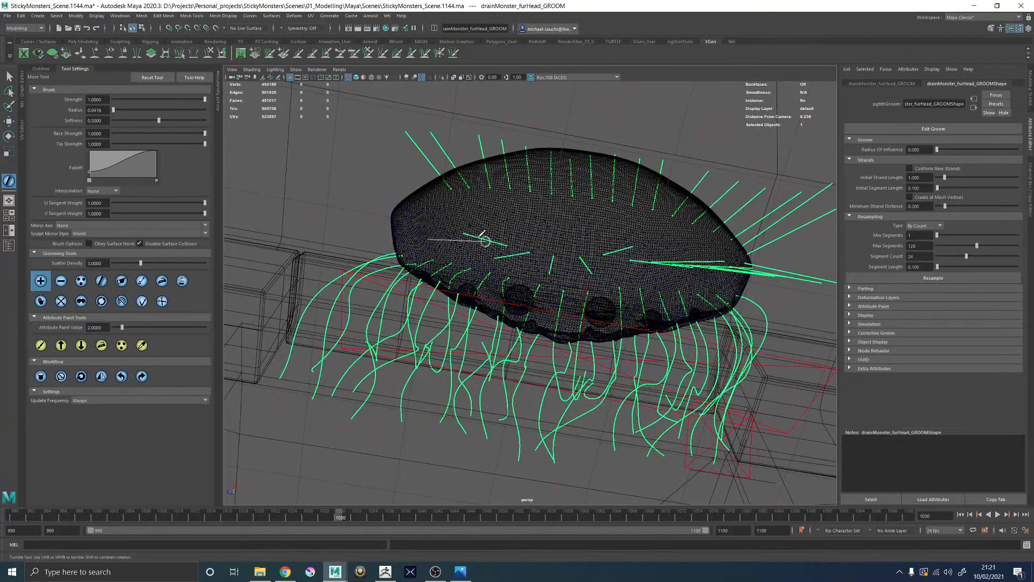
pyautogui.keyDown('alt'); pyautogui.moveTo(445, 219); pyautogui.dragTo(606, 341); pyautogui.keyUp('alt')
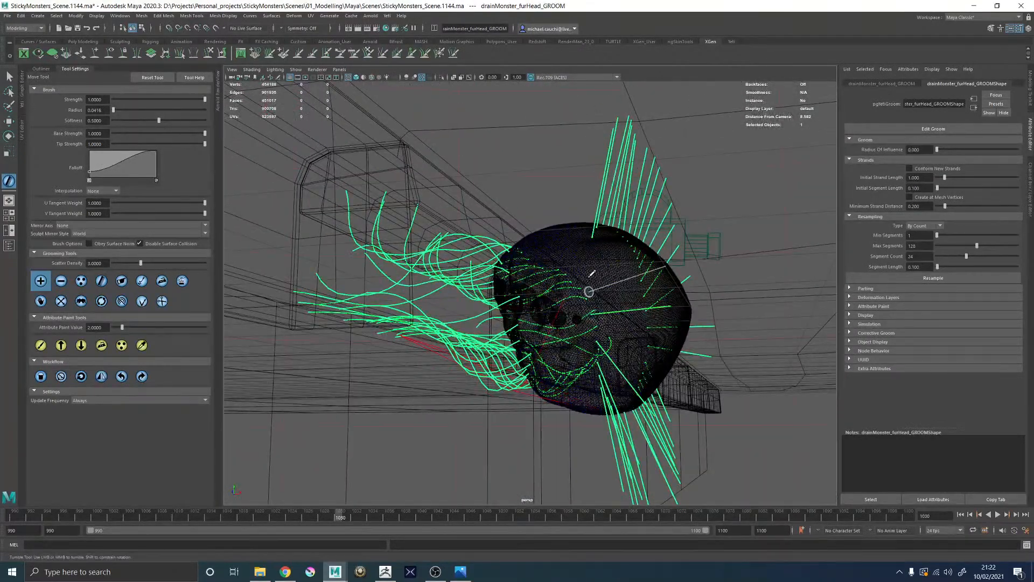
pyautogui.moveTo(585, 251)
pyautogui.keyDown('alt'); pyautogui.mouseDown()
pyautogui.moveTo(596, 271)
pyautogui.moveTo(632, 292)
pyautogui.moveTo(598, 258)
pyautogui.mouseUp(); pyautogui.keyUp('alt')
pyautogui.keyDown('alt'); pyautogui.moveTo(598, 259); pyautogui.dragTo(481, 238, button='right'); pyautogui.keyUp('alt')
pyautogui.keyDown('alt'); pyautogui.moveTo(481, 238); pyautogui.dragTo(544, 237); pyautogui.keyUp('alt')
# Step: Choose the Move brush for the new strands and hide the drainMonster_furHead fur, leaving the groom's guide strands shown
pyautogui.click(121, 345)
pyautogui.keyDown('alt'); pyautogui.moveTo(504, 270); pyautogui.dragTo(436, 277); pyautogui.keyUp('alt')
pyautogui.click(141, 301)
pyautogui.moveTo(549, 253)
pyautogui.keyDown('alt'); pyautogui.mouseDown()
pyautogui.moveTo(579, 250)
pyautogui.moveTo(597, 350)
pyautogui.mouseUp(); pyautogui.keyUp('alt')
pyautogui.moveTo(612, 302)
pyautogui.keyDown('alt'); pyautogui.mouseDown()
pyautogui.moveTo(682, 301)
pyautogui.moveTo(654, 296)
pyautogui.moveTo(760, 354)
pyautogui.moveTo(593, 252)
pyautogui.moveTo(621, 252)
pyautogui.moveTo(579, 259)
pyautogui.mouseUp(); pyautogui.keyUp('alt')
pyautogui.press('5')
pyautogui.click(9, 245)
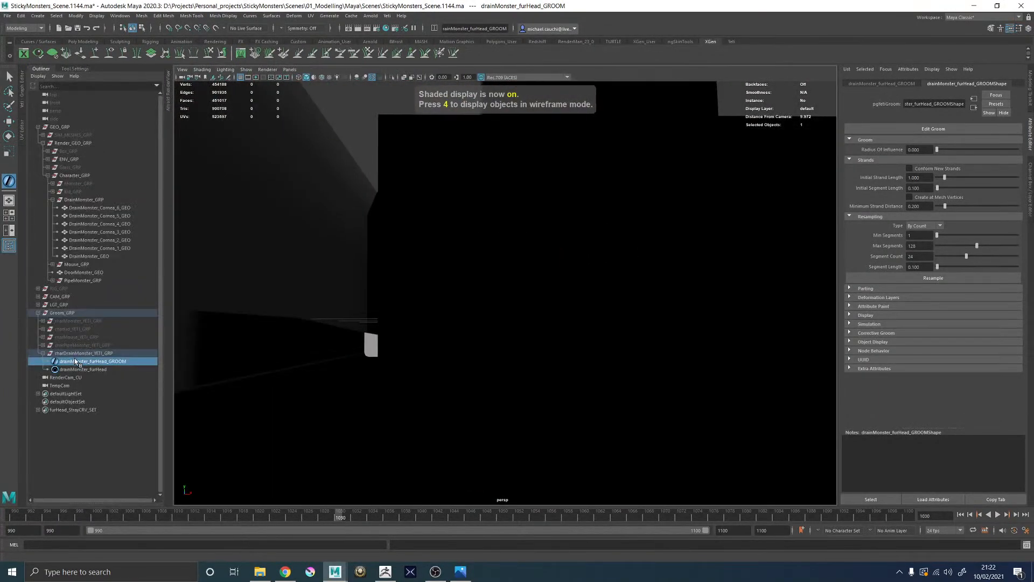
pyautogui.press('h')
pyautogui.moveTo(531, 250)
pyautogui.keyDown('alt'); pyautogui.mouseDown()
pyautogui.moveTo(550, 256)
pyautogui.moveTo(542, 263)
pyautogui.mouseUp(); pyautogui.keyUp('alt')
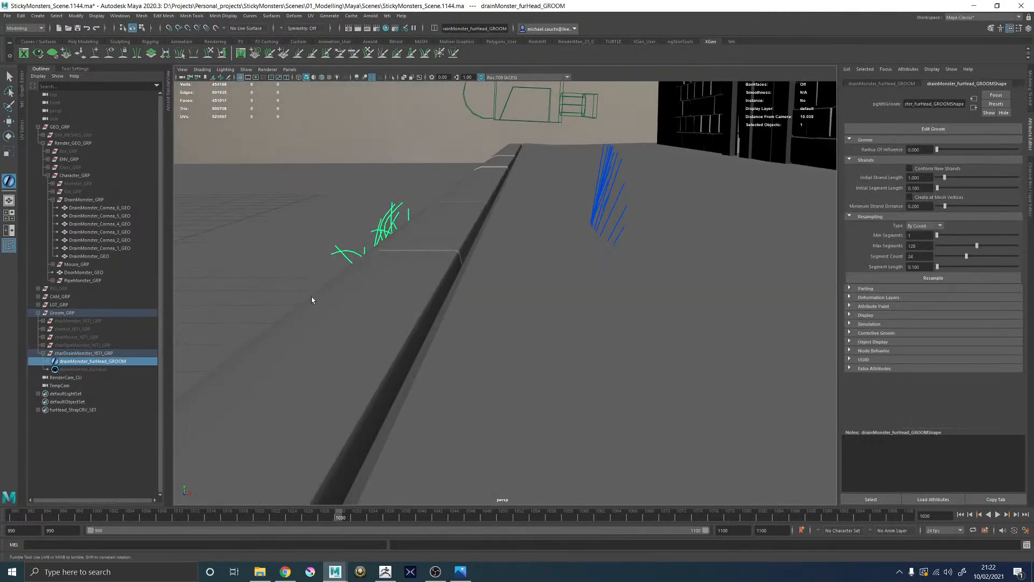
# Step: Return to wireframe with the Move brush active and display the groom's length attribute on the strand roots
pyautogui.click(85, 69)
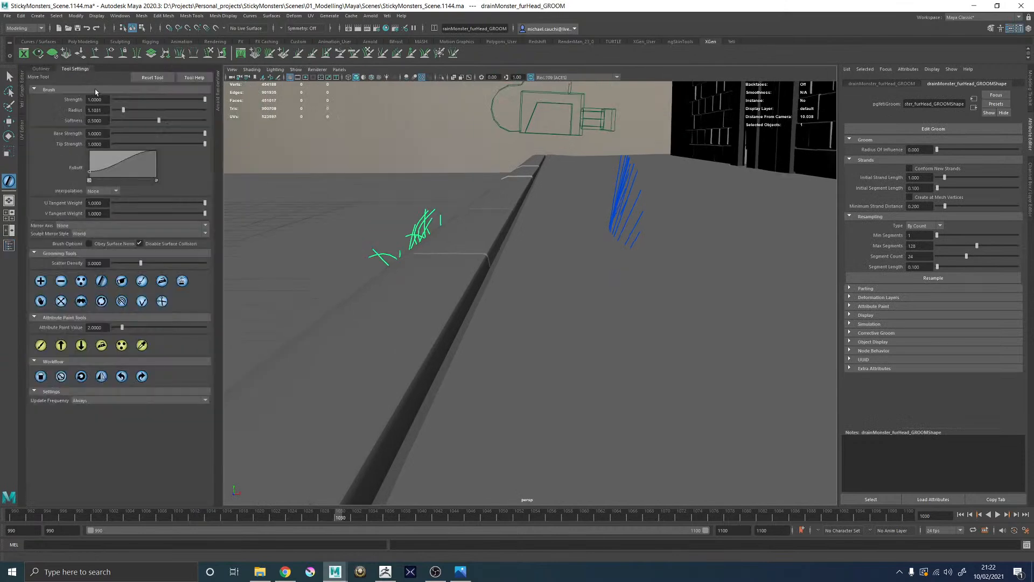
pyautogui.click(142, 301)
pyautogui.press('4')
pyautogui.keyDown('alt'); pyautogui.moveTo(612, 277); pyautogui.dragTo(547, 243); pyautogui.keyUp('alt')
pyautogui.keyDown('alt'); pyautogui.moveTo(613, 193); pyautogui.dragTo(601, 162); pyautogui.keyUp('alt')
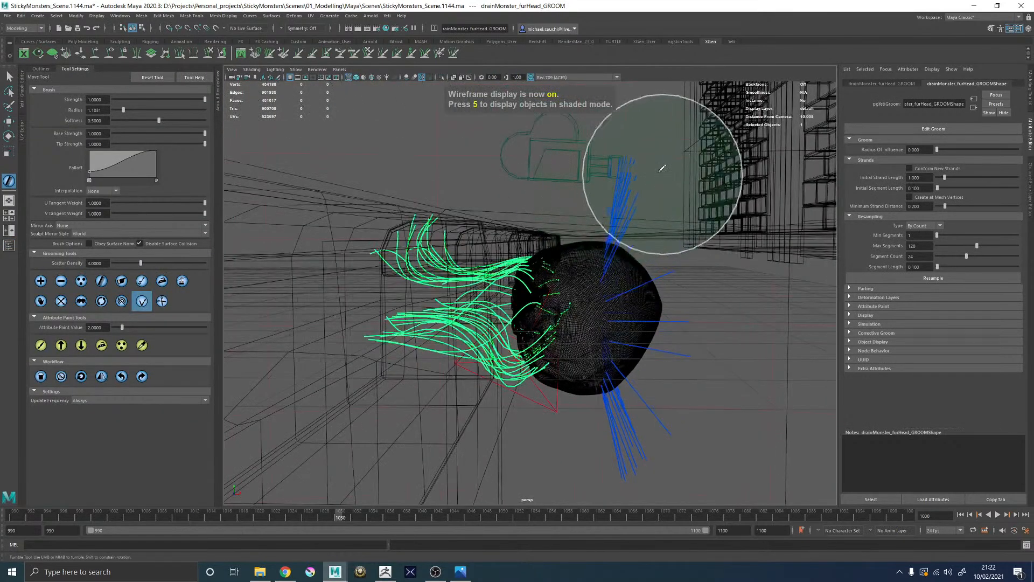
pyautogui.keyDown('alt'); pyautogui.moveTo(652, 202); pyautogui.dragTo(671, 211); pyautogui.keyUp('alt')
pyautogui.moveTo(660, 269)
pyautogui.keyDown('alt'); pyautogui.mouseDown()
pyautogui.moveTo(641, 235)
pyautogui.moveTo(652, 238)
pyautogui.mouseUp(); pyautogui.keyUp('alt')
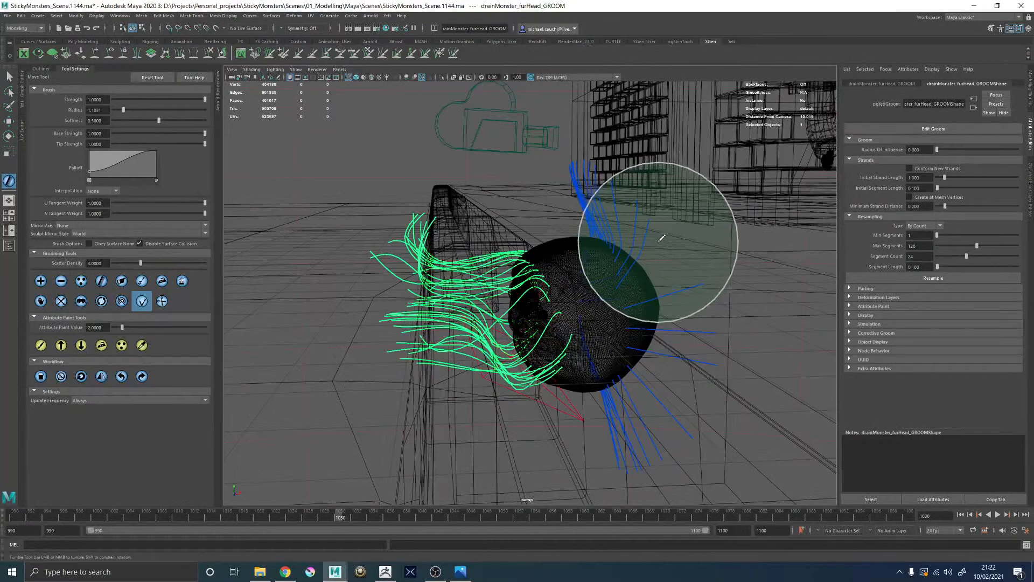
pyautogui.click(872, 306)
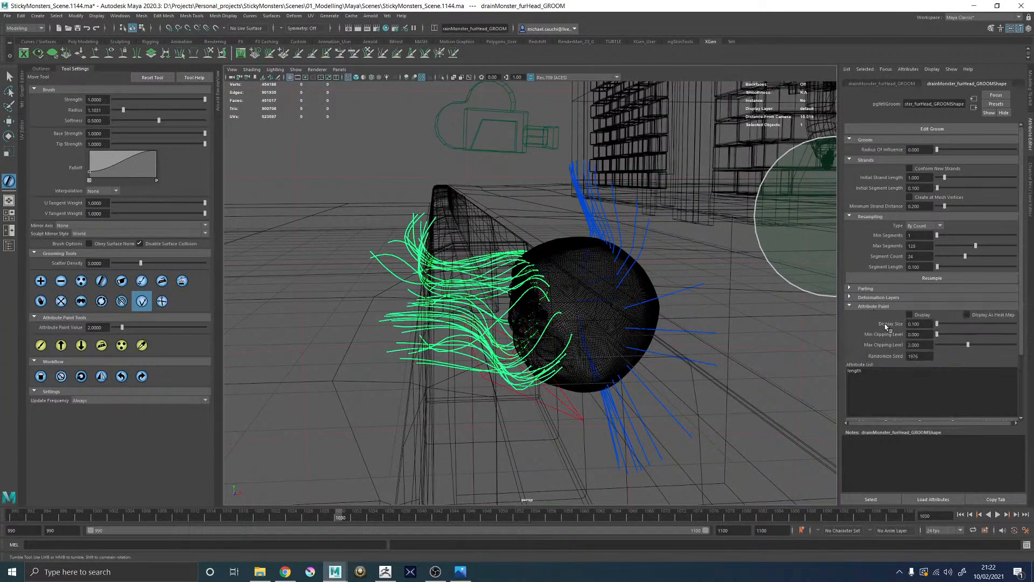
pyautogui.click(853, 371)
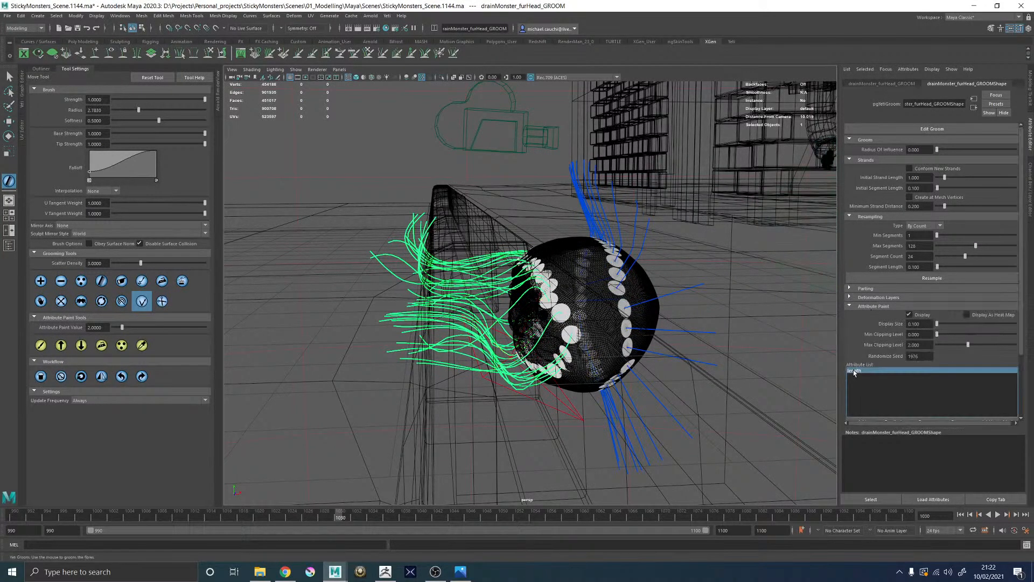
pyautogui.click(41, 345)
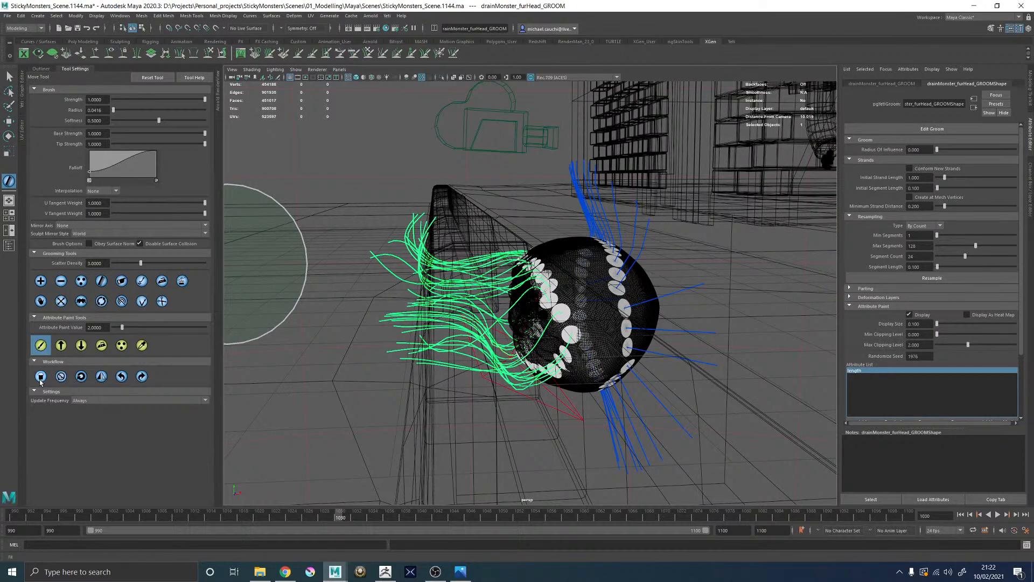
pyautogui.click(142, 301)
# Step: Sweep the ring of newly added strands forward over and around the head towards the drain opening with the large Move brush
pyautogui.keyDown('alt'); pyautogui.moveTo(519, 231); pyautogui.dragTo(766, 228); pyautogui.keyUp('alt')
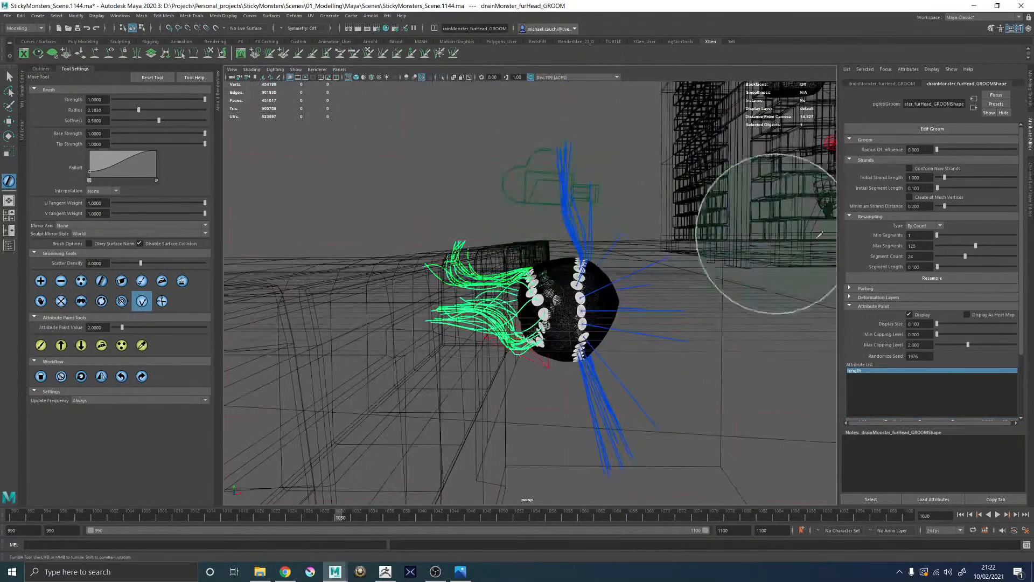
pyautogui.moveTo(598, 162); pyautogui.dragTo(528, 189)
pyautogui.moveTo(688, 236)
pyautogui.keyDown('alt'); pyautogui.mouseDown()
pyautogui.moveTo(678, 247)
pyautogui.moveTo(681, 219)
pyautogui.mouseUp(); pyautogui.keyUp('alt')
pyautogui.moveTo(649, 301); pyautogui.dragTo(534, 305)
pyautogui.moveTo(719, 324); pyautogui.dragTo(347, 348)
pyautogui.keyDown('alt'); pyautogui.moveTo(593, 305); pyautogui.dragTo(668, 275); pyautogui.keyUp('alt')
pyautogui.keyDown('alt'); pyautogui.moveTo(667, 274); pyautogui.dragTo(633, 294, button='right'); pyautogui.keyUp('alt')
pyautogui.keyDown('alt'); pyautogui.moveTo(633, 293); pyautogui.dragTo(557, 277); pyautogui.keyUp('alt')
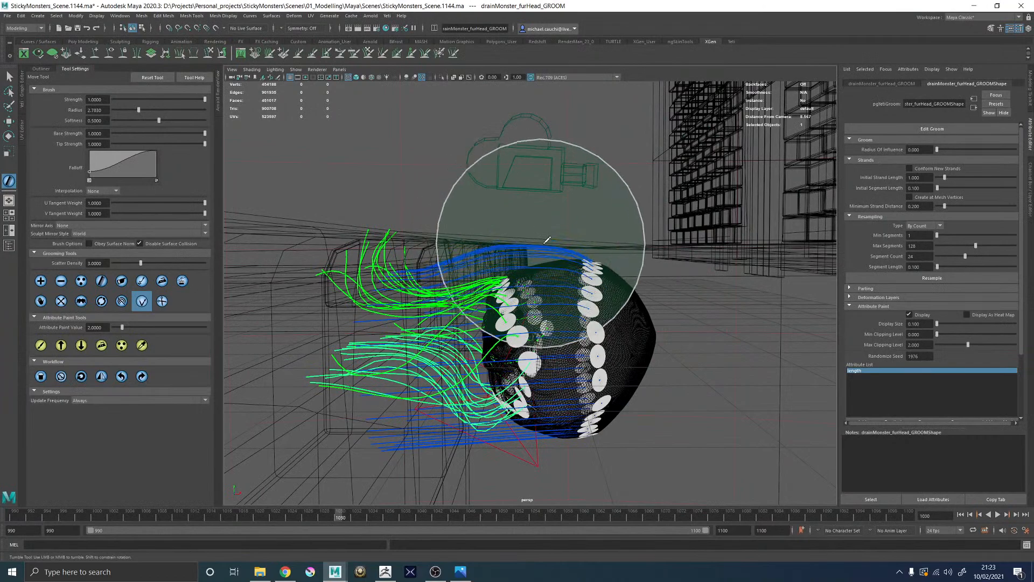
# Step: Shape the back ring of guide strands around the head's top and sides so they curve closely forward around it
pyautogui.moveTo(506, 274)
pyautogui.keyDown('alt'); pyautogui.mouseDown()
pyautogui.moveTo(692, 270)
pyautogui.moveTo(693, 280)
pyautogui.mouseUp(); pyautogui.keyUp('alt')
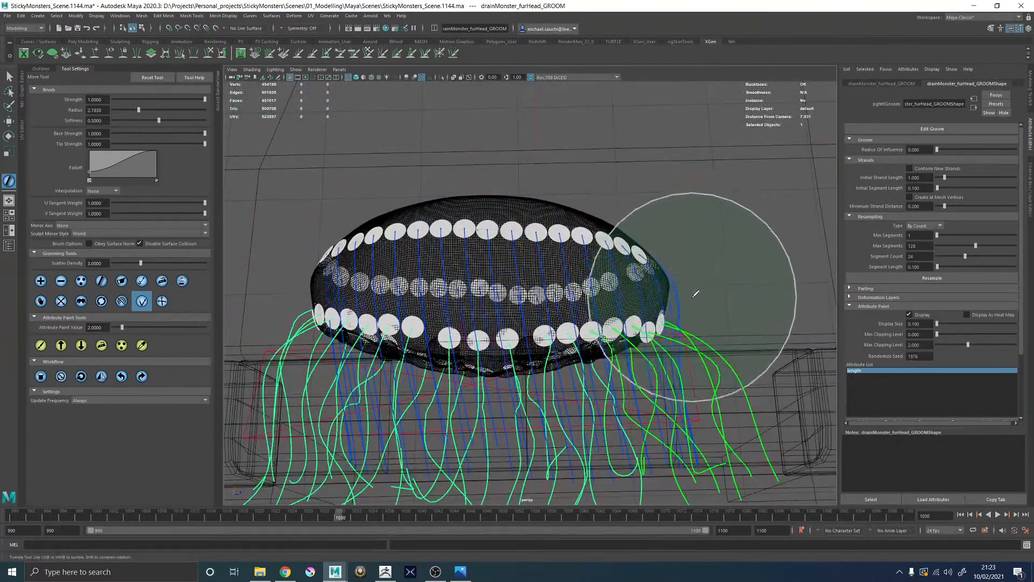
pyautogui.keyDown('alt'); pyautogui.moveTo(372, 270); pyautogui.dragTo(480, 298, button='middle'); pyautogui.keyUp('alt')
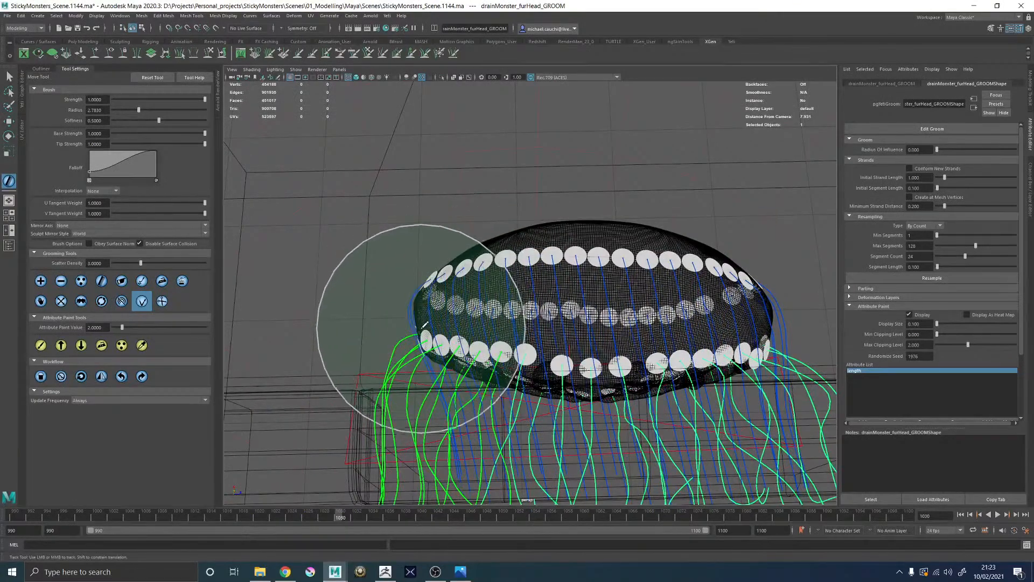
pyautogui.keyDown('alt'); pyautogui.moveTo(426, 344); pyautogui.dragTo(598, 286); pyautogui.keyUp('alt')
pyautogui.keyDown('alt'); pyautogui.moveTo(516, 304); pyautogui.dragTo(496, 323); pyautogui.keyUp('alt')
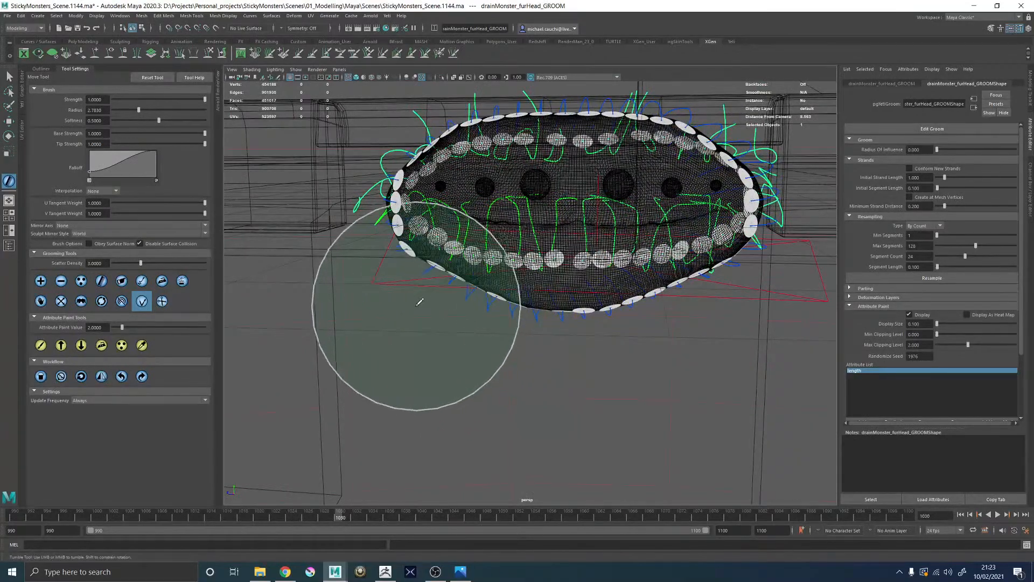
pyautogui.keyDown('alt'); pyautogui.moveTo(614, 213); pyautogui.dragTo(494, 319, button='middle'); pyautogui.keyUp('alt')
pyautogui.keyDown('alt'); pyautogui.moveTo(494, 319); pyautogui.dragTo(355, 299); pyautogui.keyUp('alt')
pyautogui.keyDown('alt'); pyautogui.moveTo(467, 268); pyautogui.dragTo(537, 290, button='middle'); pyautogui.keyUp('alt')
pyautogui.keyDown('alt'); pyautogui.moveTo(537, 289); pyautogui.dragTo(602, 277); pyautogui.keyUp('alt')
pyautogui.keyDown('alt'); pyautogui.moveTo(673, 273); pyautogui.dragTo(549, 329); pyautogui.keyUp('alt')
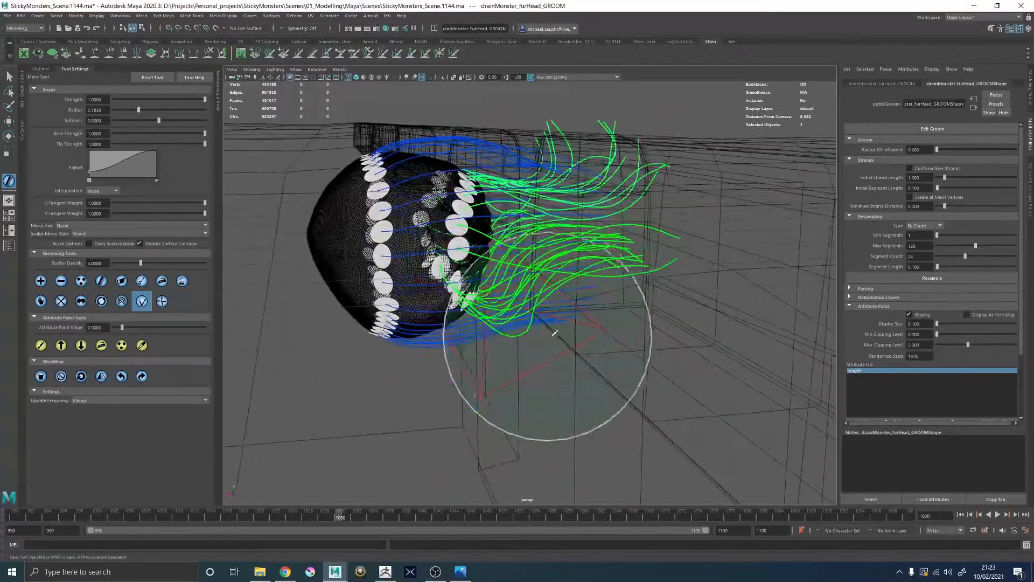
# Step: Pull the back ring's underside strands downward with the Move brush so they drop below the head towards the road
pyautogui.moveTo(588, 371)
pyautogui.keyDown('alt'); pyautogui.mouseDown()
pyautogui.moveTo(596, 401)
pyautogui.moveTo(503, 394)
pyautogui.mouseUp(); pyautogui.keyUp('alt')
pyautogui.keyDown('alt'); pyautogui.moveTo(349, 356); pyautogui.dragTo(474, 377); pyautogui.keyUp('alt')
pyautogui.keyDown('alt'); pyautogui.moveTo(474, 376); pyautogui.dragTo(397, 348, button='middle'); pyautogui.keyUp('alt')
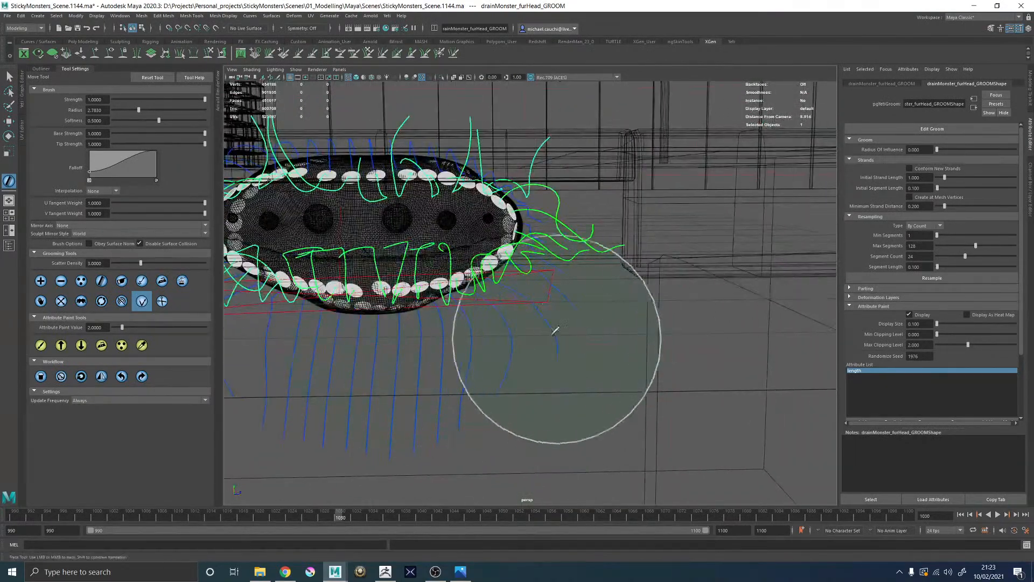
pyautogui.keyDown('alt'); pyautogui.moveTo(592, 209); pyautogui.dragTo(567, 149); pyautogui.keyUp('alt')
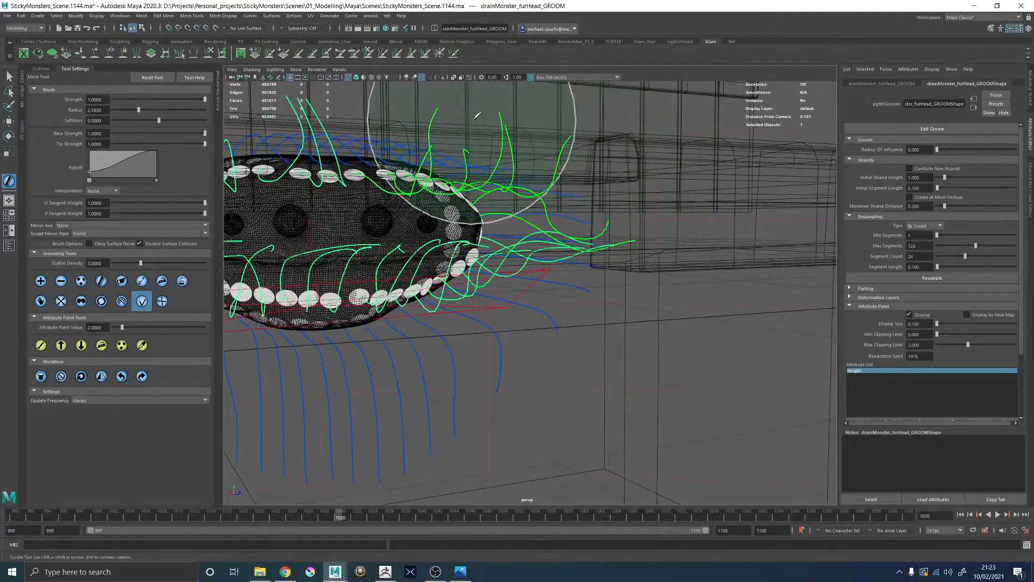
# Step: Fan the back-ring strands at the head's sides outward and down towards the ends of the drain opening
pyautogui.moveTo(512, 106)
pyautogui.keyDown('alt'); pyautogui.mouseDown()
pyautogui.moveTo(497, 167)
pyautogui.moveTo(573, 173)
pyautogui.moveTo(591, 202)
pyautogui.moveTo(533, 290)
pyautogui.moveTo(501, 280)
pyautogui.mouseUp(); pyautogui.keyUp('alt')
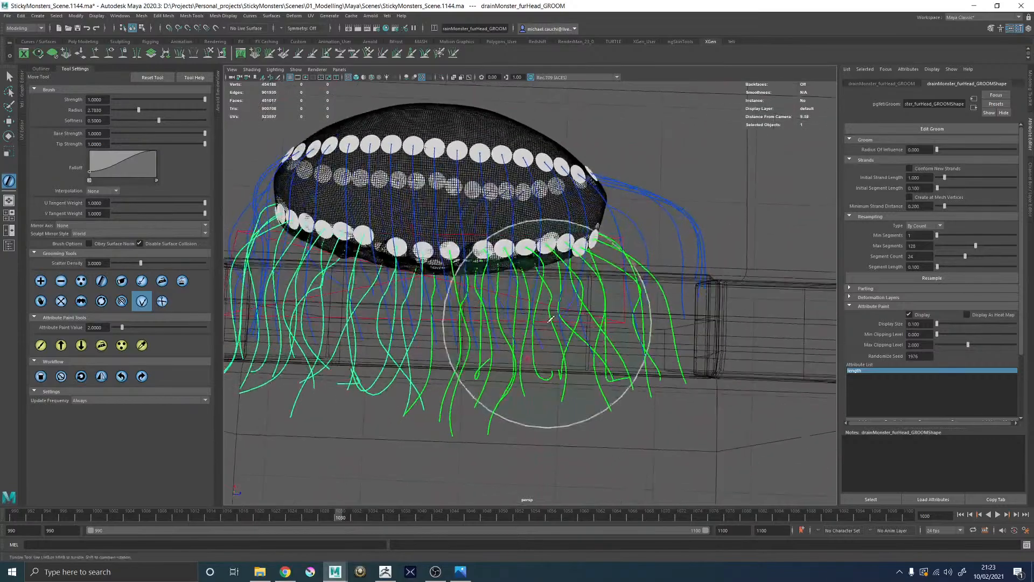
pyautogui.moveTo(382, 292)
pyautogui.keyDown('alt'); pyautogui.mouseDown()
pyautogui.moveTo(545, 260)
pyautogui.moveTo(623, 258)
pyautogui.moveTo(681, 217)
pyautogui.moveTo(709, 231)
pyautogui.mouseUp(); pyautogui.keyUp('alt')
pyautogui.moveTo(768, 271); pyautogui.dragTo(739, 368)
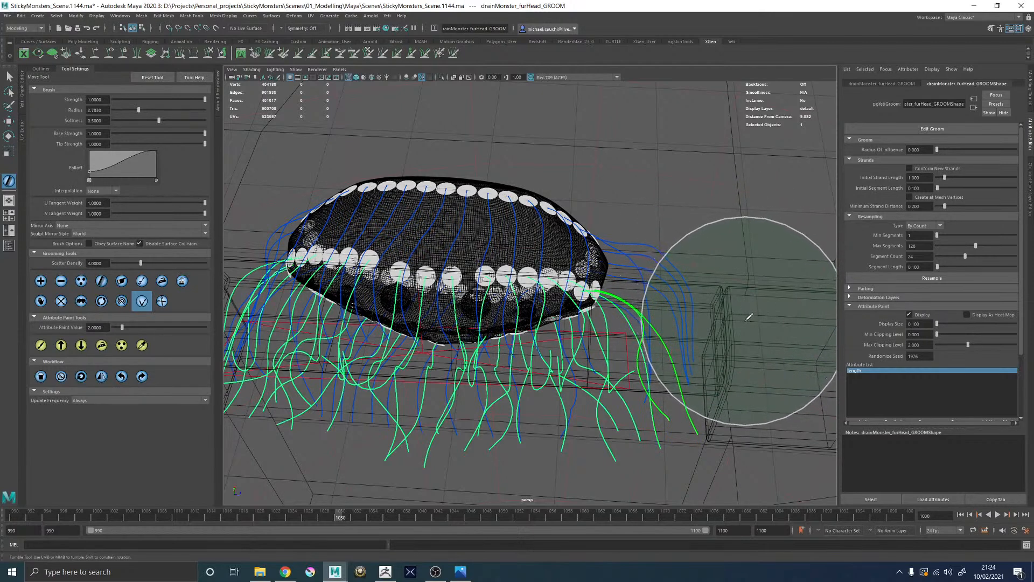
pyautogui.moveTo(684, 309)
pyautogui.keyDown('alt'); pyautogui.mouseDown()
pyautogui.moveTo(697, 280)
pyautogui.moveTo(681, 268)
pyautogui.mouseUp(); pyautogui.keyUp('alt')
pyautogui.keyDown('alt'); pyautogui.moveTo(617, 220); pyautogui.dragTo(641, 227); pyautogui.keyUp('alt')
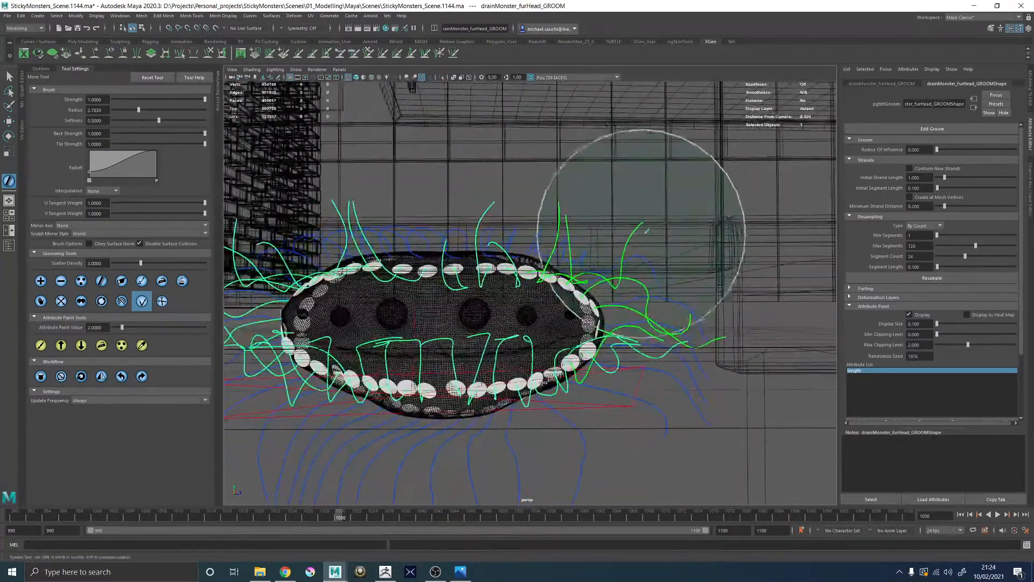
pyautogui.keyDown('alt'); pyautogui.moveTo(607, 284); pyautogui.dragTo(554, 289, button='right'); pyautogui.keyUp('alt')
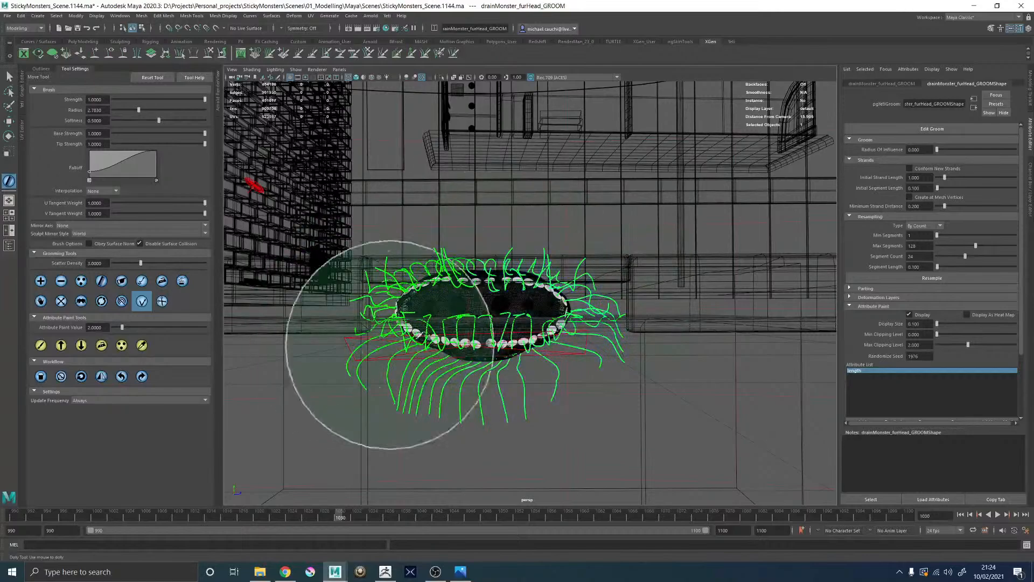
pyautogui.keyDown('alt'); pyautogui.moveTo(347, 339); pyautogui.dragTo(758, 334, button='right'); pyautogui.keyUp('alt')
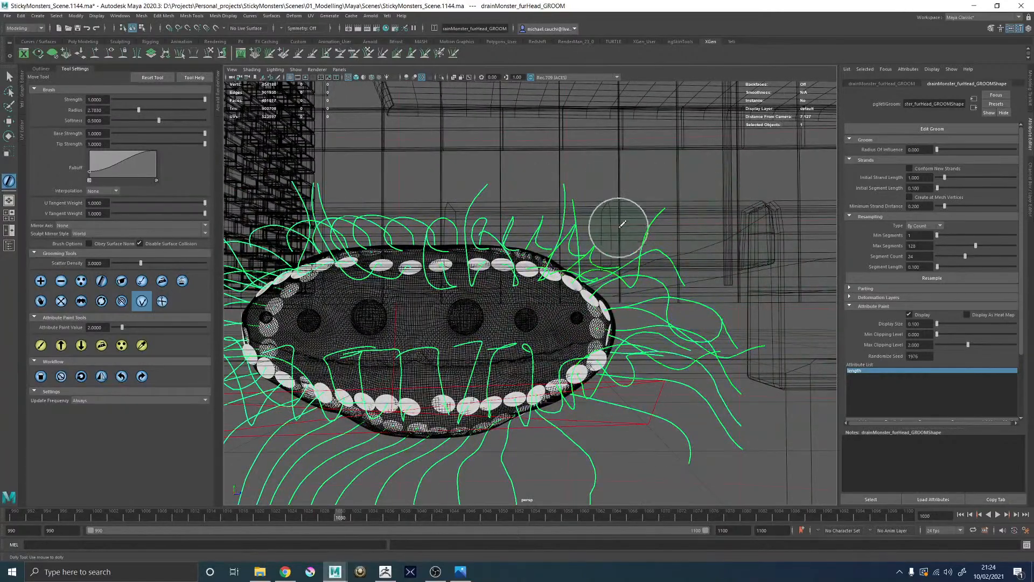
# Step: Return to shaded display, select the drainMonster_furHead fur node and open the Yeti Graph Editor beside the viewport
pyautogui.moveTo(673, 272)
pyautogui.keyDown('alt'); pyautogui.mouseDown()
pyautogui.moveTo(600, 267)
pyautogui.moveTo(534, 285)
pyautogui.moveTo(554, 258)
pyautogui.moveTo(597, 269)
pyautogui.moveTo(482, 295)
pyautogui.moveTo(547, 307)
pyautogui.moveTo(515, 303)
pyautogui.mouseUp(); pyautogui.keyUp('alt')
pyautogui.press('5')
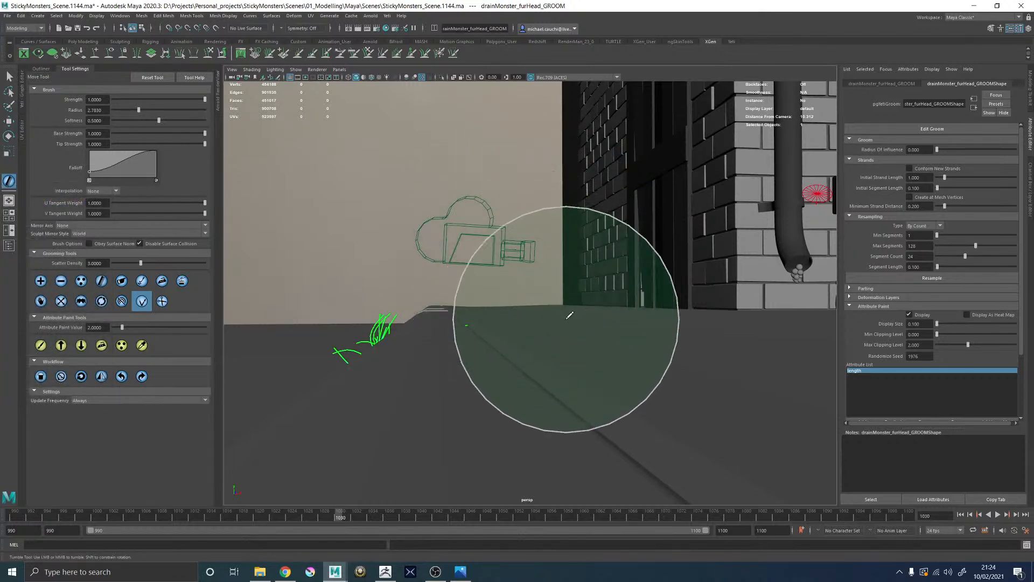
pyautogui.click(8, 243)
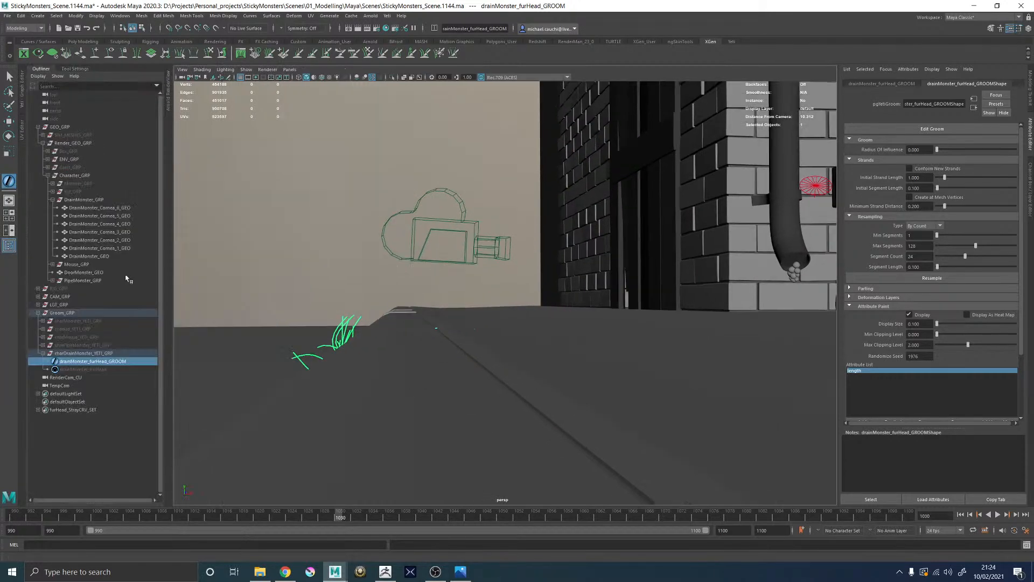
pyautogui.click(92, 370)
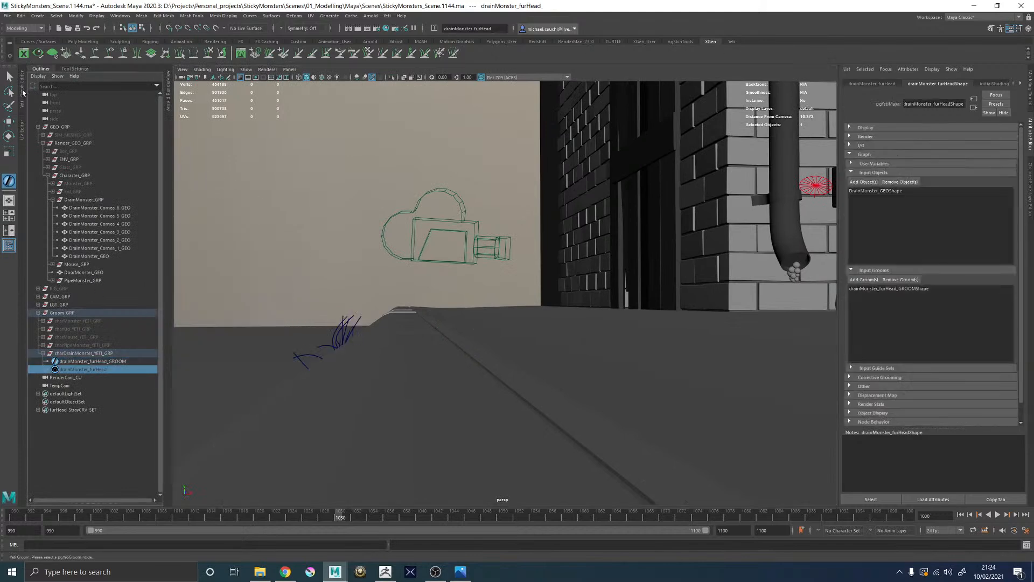
pyautogui.click(22, 92)
pyautogui.keyDown('alt'); pyautogui.moveTo(390, 324); pyautogui.dragTo(221, 322, button='middle'); pyautogui.keyUp('alt')
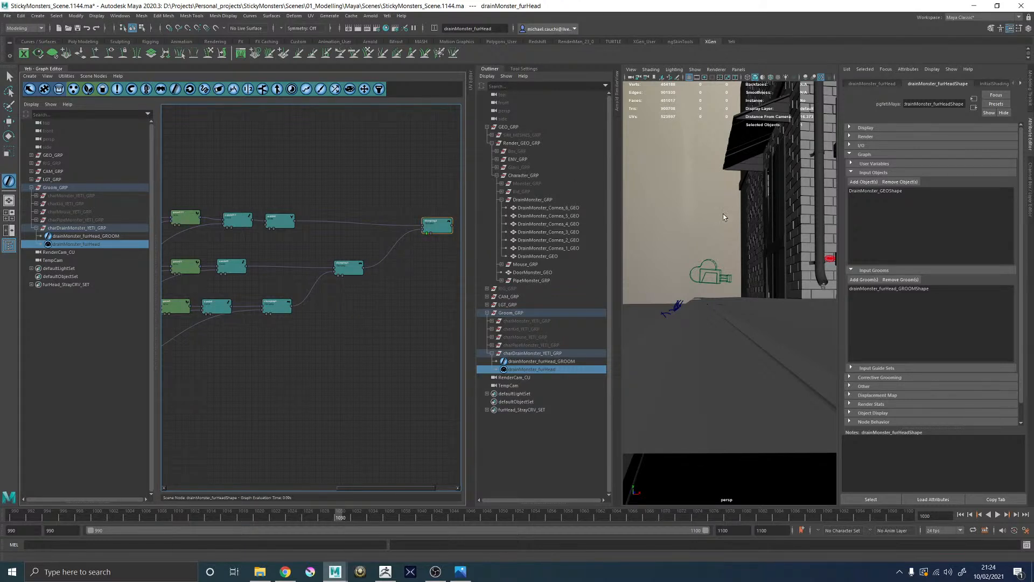
# Step: Unhide the drainMonster_furHead fur and examine how it spills out of the drain and over the kerb
pyautogui.click(488, 70)
pyautogui.press('f')
pyautogui.keyDown('alt'); pyautogui.moveTo(684, 318); pyautogui.dragTo(810, 316); pyautogui.keyUp('alt')
pyautogui.keyDown('alt'); pyautogui.moveTo(811, 316); pyautogui.dragTo(819, 309, button='middle'); pyautogui.keyUp('alt')
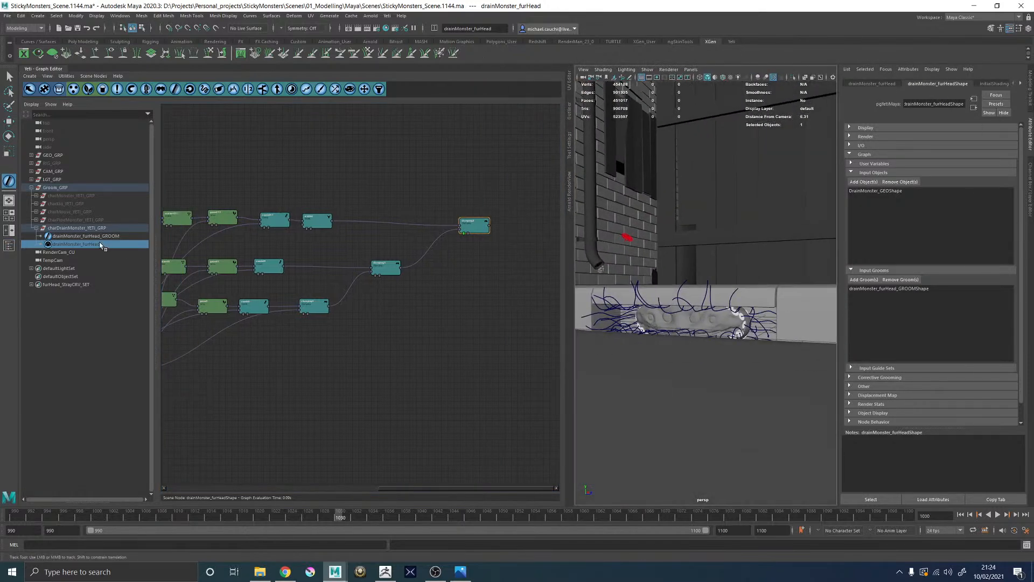
pyautogui.press('h')
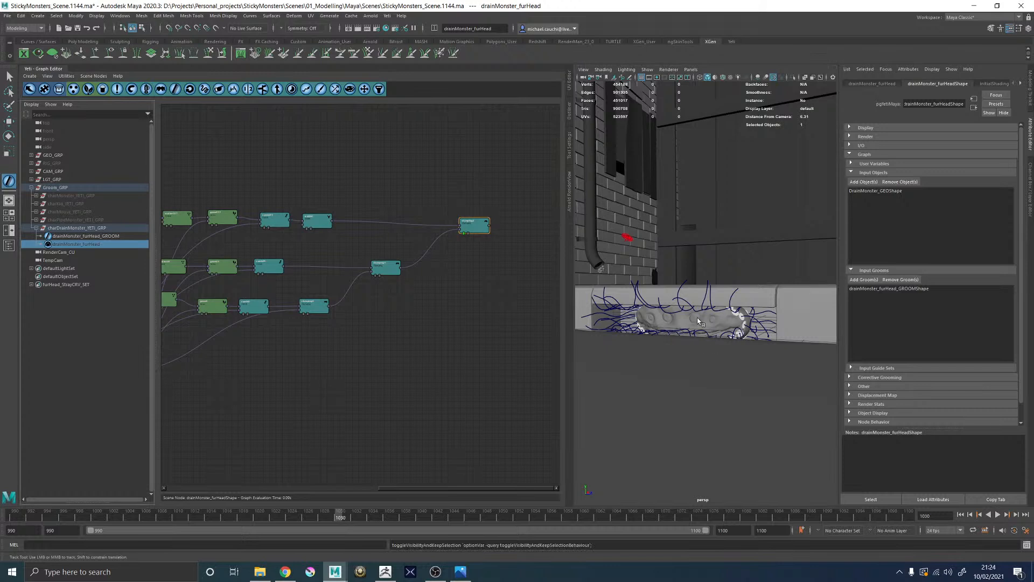
pyautogui.keyDown('alt'); pyautogui.moveTo(703, 316); pyautogui.dragTo(590, 257); pyautogui.keyUp('alt')
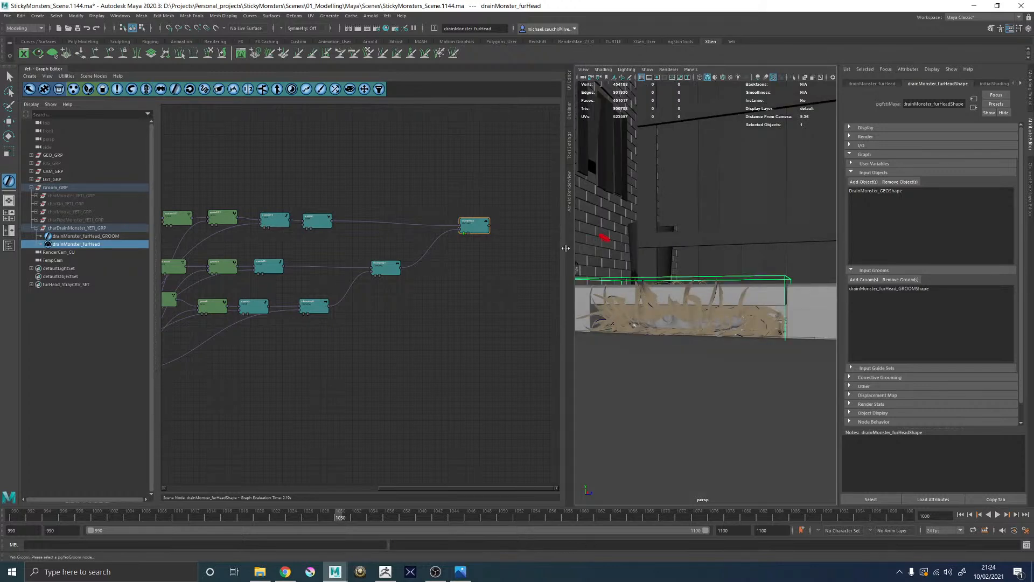
pyautogui.moveTo(566, 247); pyautogui.dragTo(403, 248)
pyautogui.keyDown('alt'); pyautogui.moveTo(620, 280); pyautogui.dragTo(704, 305); pyautogui.keyUp('alt')
pyautogui.keyDown('alt'); pyautogui.moveTo(704, 305); pyautogui.dragTo(692, 310, button='right'); pyautogui.keyUp('alt')
pyautogui.keyDown('alt'); pyautogui.moveTo(692, 310); pyautogui.dragTo(614, 264, button='middle'); pyautogui.keyUp('alt')
pyautogui.keyDown('alt'); pyautogui.moveTo(614, 264); pyautogui.dragTo(587, 315); pyautogui.keyUp('alt')
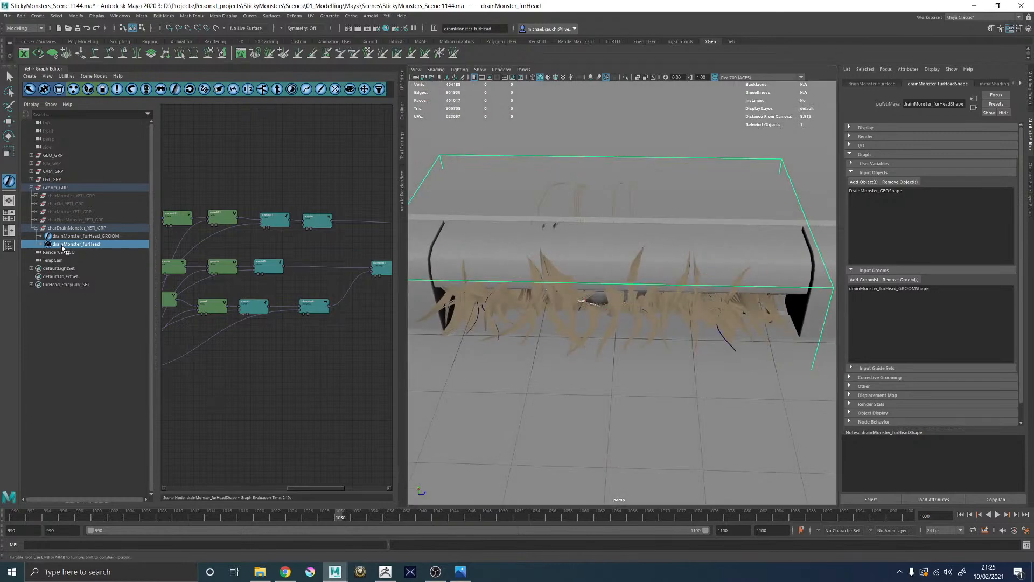
# Step: Hide the fur, edit drainMonster_furHead_GROOM in wireframe and set its Radius of Influence to 4
pyautogui.press('h')
pyautogui.click(84, 237)
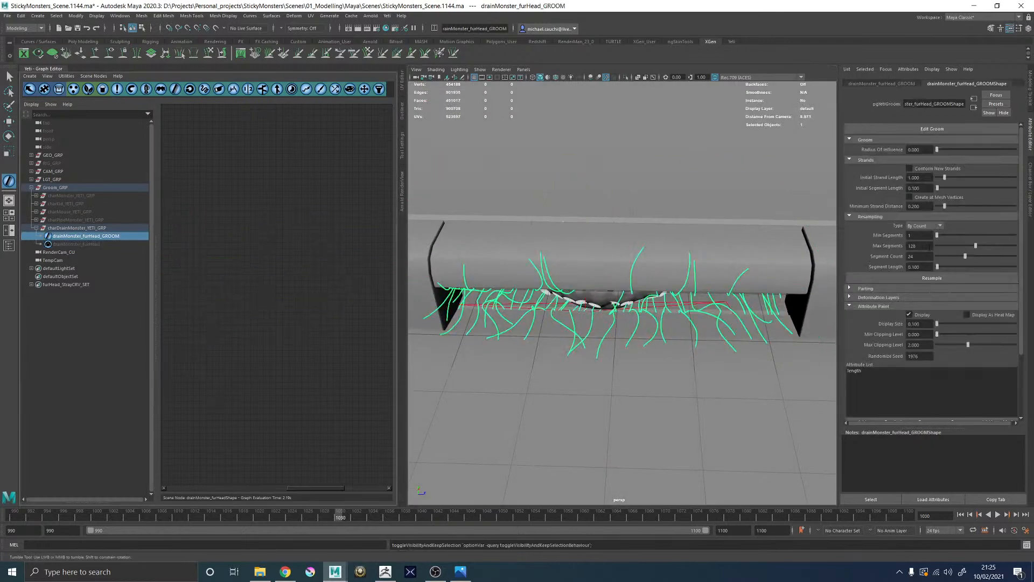
pyautogui.click(932, 131)
pyautogui.click(9, 200)
pyautogui.click(23, 190)
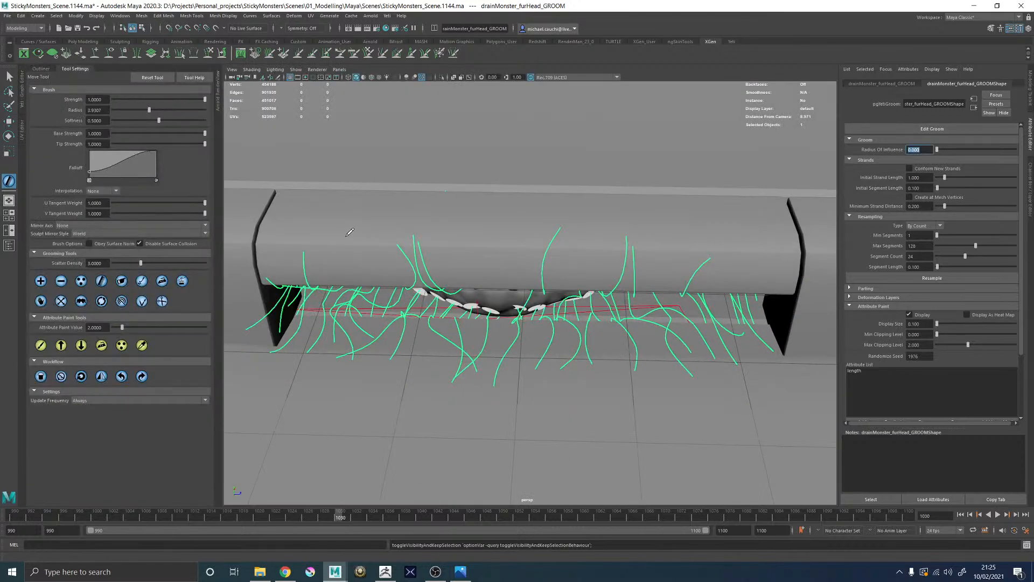
pyautogui.moveTo(512, 271)
pyautogui.keyDown('alt'); pyautogui.mouseDown()
pyautogui.moveTo(564, 265)
pyautogui.moveTo(476, 300)
pyautogui.mouseUp(); pyautogui.keyUp('alt')
pyautogui.press('4')
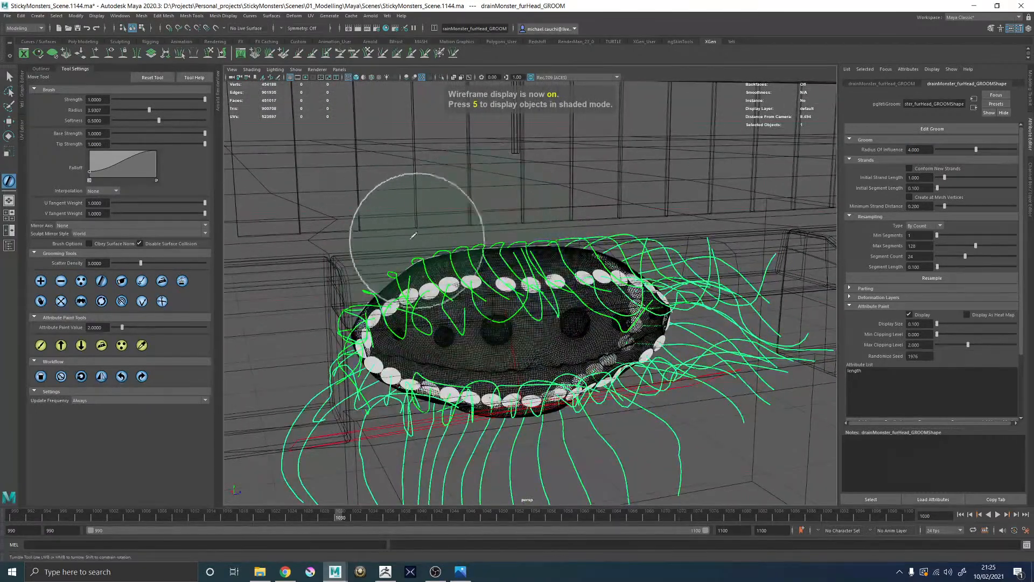
# Step: Brush around the back ring of guide strands to set them apart from the front ring
pyautogui.moveTo(381, 244)
pyautogui.keyDown('alt'); pyautogui.mouseDown()
pyautogui.moveTo(392, 295)
pyautogui.moveTo(445, 285)
pyautogui.moveTo(446, 270)
pyautogui.mouseUp(); pyautogui.keyUp('alt')
pyautogui.keyDown('alt'); pyautogui.moveTo(445, 270); pyautogui.dragTo(542, 300, button='right'); pyautogui.keyUp('alt')
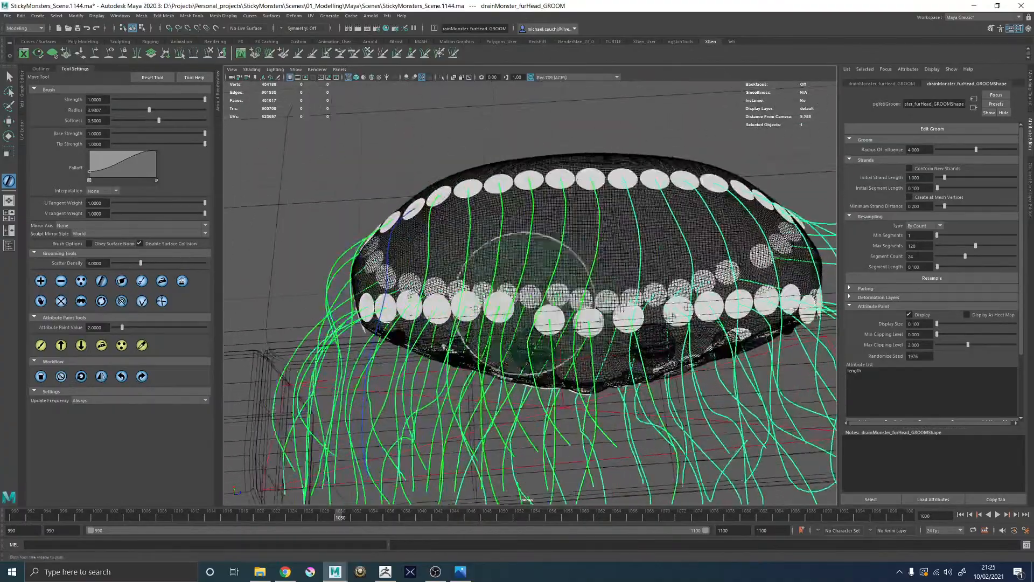
pyautogui.keyDown('alt'); pyautogui.moveTo(542, 300); pyautogui.dragTo(434, 249); pyautogui.keyUp('alt')
pyautogui.keyDown('alt'); pyautogui.moveTo(434, 249); pyautogui.dragTo(473, 294, button='middle'); pyautogui.keyUp('alt')
pyautogui.moveTo(473, 294)
pyautogui.keyDown('alt'); pyautogui.mouseDown()
pyautogui.moveTo(473, 312)
pyautogui.moveTo(457, 296)
pyautogui.moveTo(437, 308)
pyautogui.moveTo(461, 282)
pyautogui.moveTo(453, 345)
pyautogui.moveTo(452, 334)
pyautogui.moveTo(470, 336)
pyautogui.moveTo(413, 288)
pyautogui.mouseUp(); pyautogui.keyUp('alt')
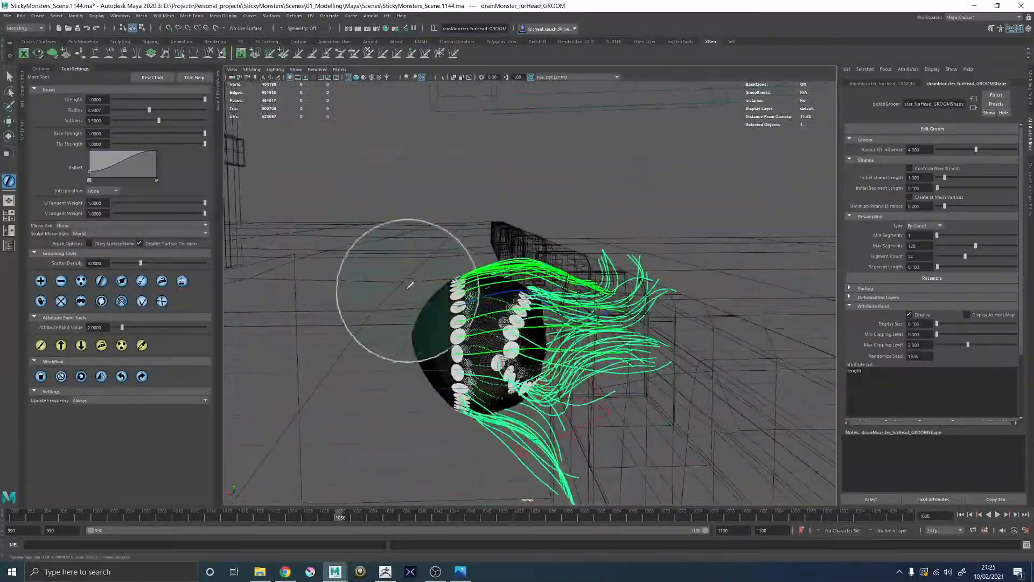
pyautogui.keyDown('alt'); pyautogui.moveTo(406, 352); pyautogui.dragTo(455, 339); pyautogui.keyUp('alt')
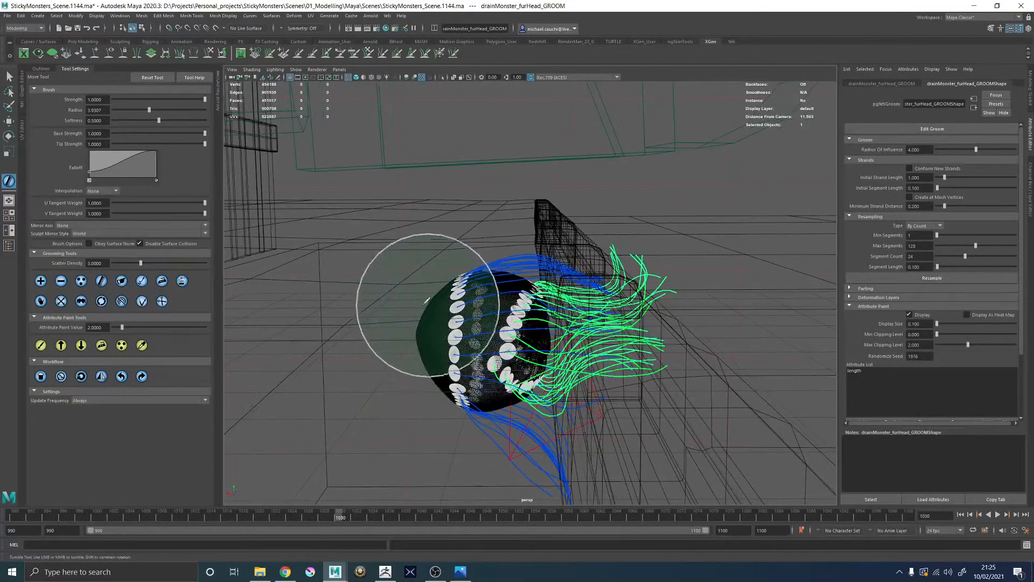
# Step: Choose the Scatter brush with Conform New Strands enabled and scatter strands between the two rings on top of the head
pyautogui.click(162, 300)
pyautogui.keyDown('alt'); pyautogui.moveTo(569, 323); pyautogui.dragTo(601, 242); pyautogui.keyUp('alt')
pyautogui.moveTo(606, 446)
pyautogui.keyDown('alt'); pyautogui.mouseDown()
pyautogui.moveTo(638, 339)
pyautogui.moveTo(496, 335)
pyautogui.moveTo(497, 285)
pyautogui.moveTo(474, 302)
pyautogui.moveTo(254, 296)
pyautogui.mouseUp(); pyautogui.keyUp('alt')
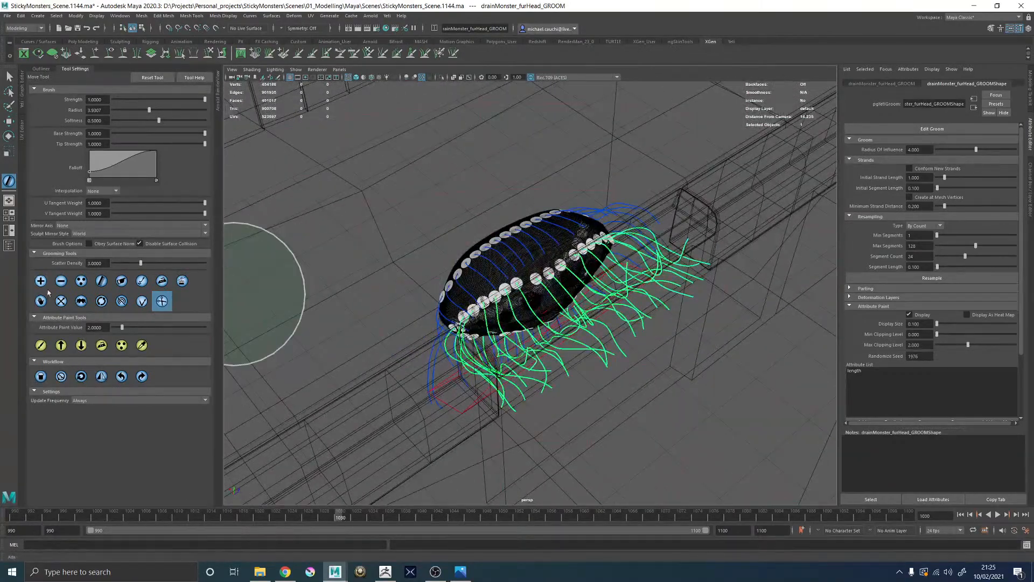
pyautogui.click(81, 281)
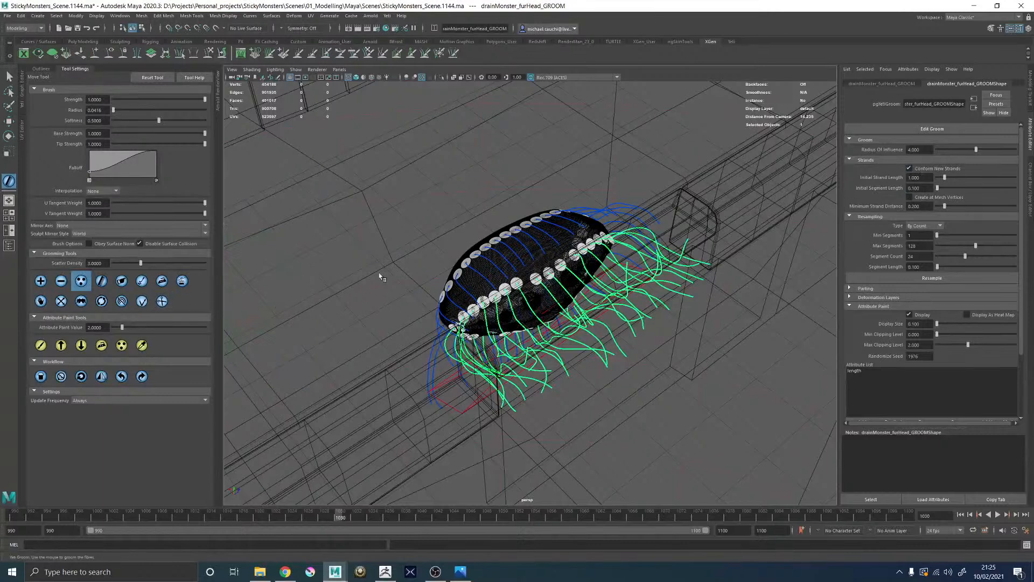
pyautogui.scroll(3, 518, 248)
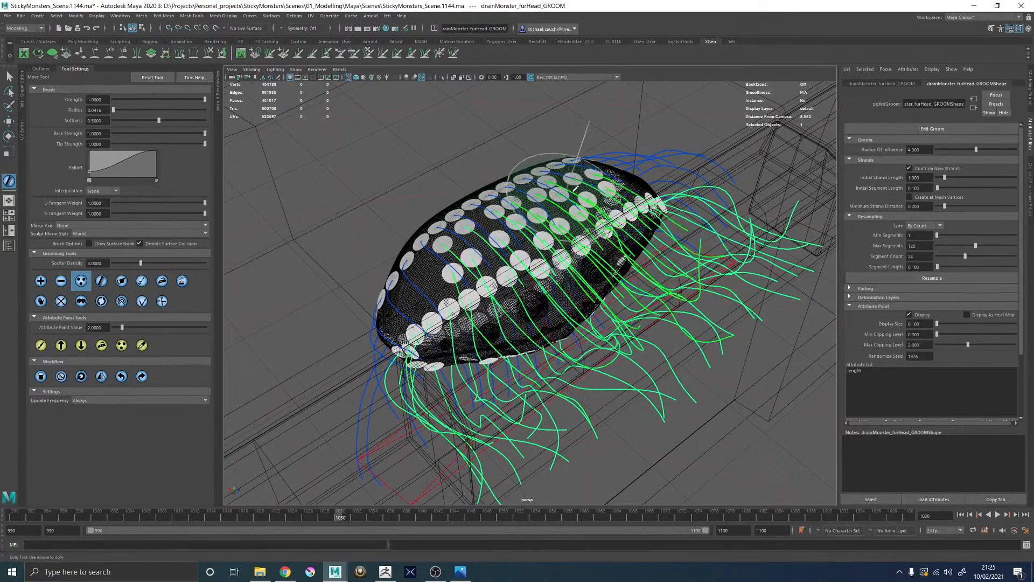
# Step: Continue scattering conforming strands between the front and back rings around the head's side and underside
pyautogui.keyDown('alt'); pyautogui.moveTo(453, 258); pyautogui.dragTo(467, 251); pyautogui.keyUp('alt')
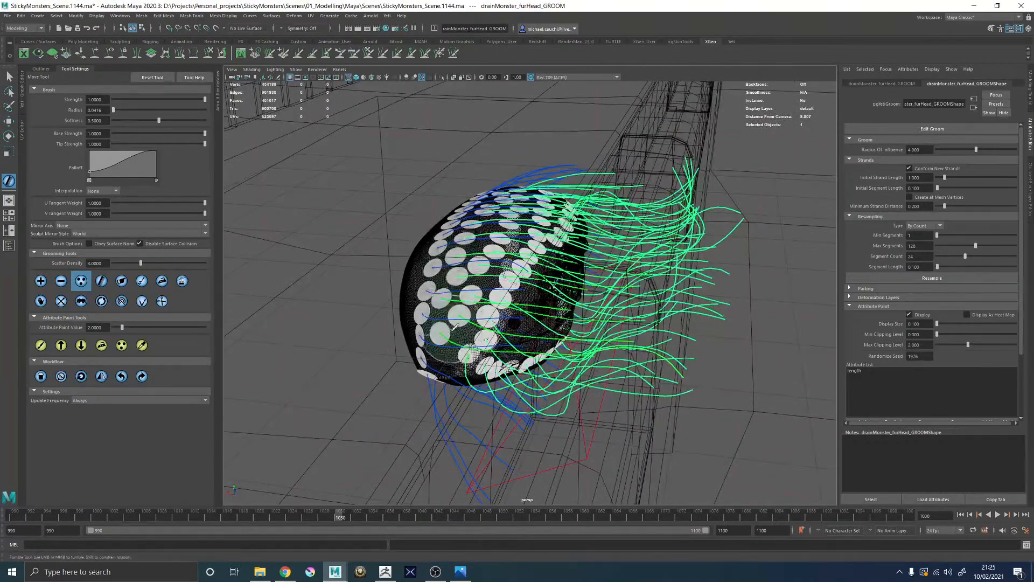
pyautogui.keyDown('alt'); pyautogui.moveTo(457, 322); pyautogui.dragTo(467, 232); pyautogui.keyUp('alt')
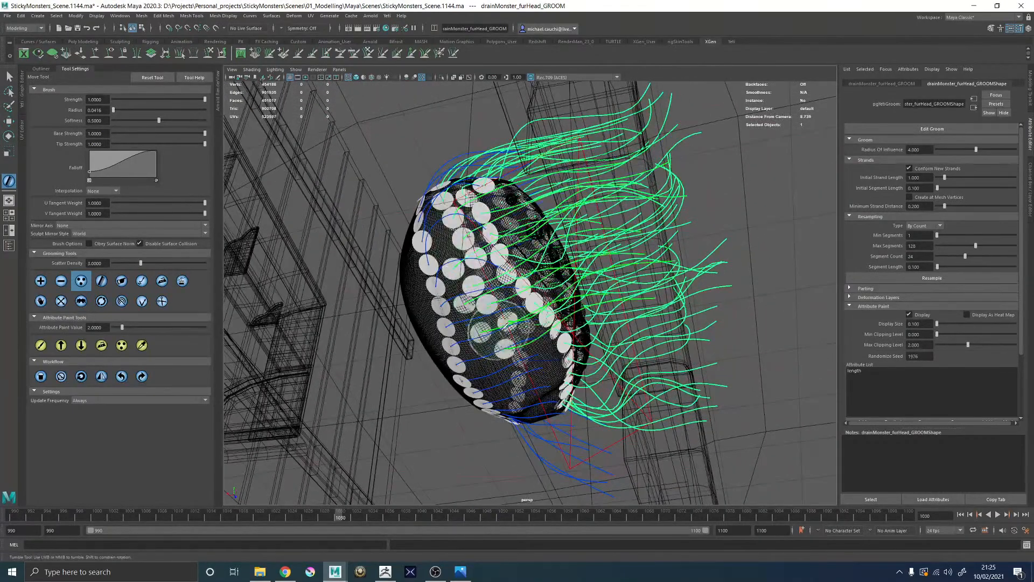
pyautogui.keyDown('alt'); pyautogui.moveTo(493, 335); pyautogui.dragTo(484, 272); pyautogui.keyUp('alt')
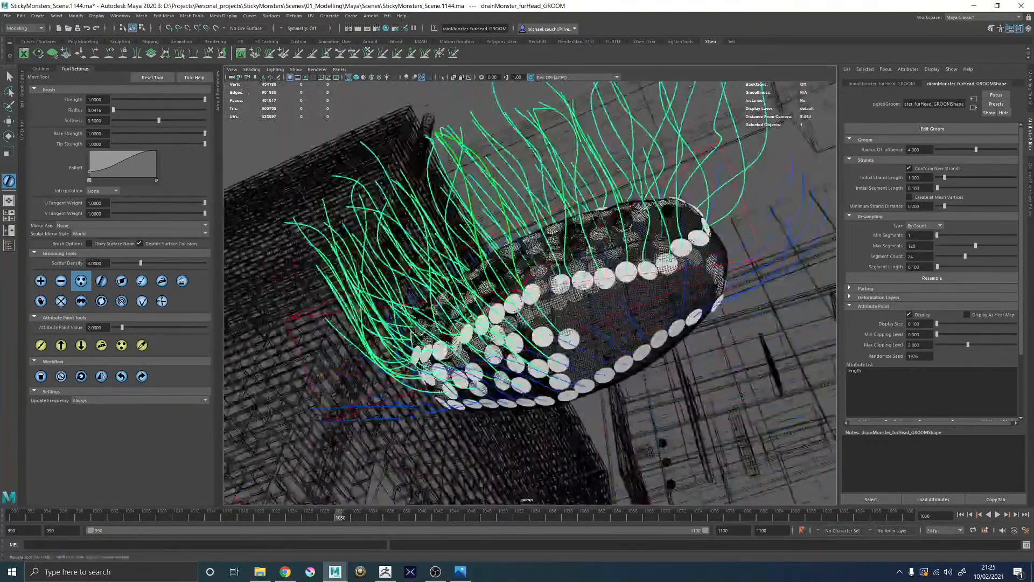
pyautogui.moveTo(561, 317)
pyautogui.mouseDown()
pyautogui.moveTo(610, 327)
pyautogui.moveTo(664, 305)
pyautogui.moveTo(709, 267)
pyautogui.moveTo(623, 302)
pyautogui.moveTo(547, 248)
pyautogui.moveTo(563, 199)
pyautogui.moveTo(558, 375)
pyautogui.moveTo(579, 339)
pyautogui.mouseUp()
# Step: Face the drain opening in shaded display and unhide the drainMonster_furHead fur
pyautogui.moveTo(489, 341)
pyautogui.keyDown('alt'); pyautogui.mouseDown()
pyautogui.moveTo(643, 285)
pyautogui.moveTo(636, 287)
pyautogui.mouseUp(); pyautogui.keyUp('alt')
pyautogui.keyDown('alt'); pyautogui.moveTo(596, 284); pyautogui.dragTo(555, 293, button='right'); pyautogui.keyUp('alt')
pyautogui.moveTo(555, 293)
pyautogui.keyDown('alt'); pyautogui.mouseDown()
pyautogui.moveTo(546, 280)
pyautogui.moveTo(563, 312)
pyautogui.moveTo(501, 303)
pyautogui.mouseUp(); pyautogui.keyUp('alt')
pyautogui.press('5')
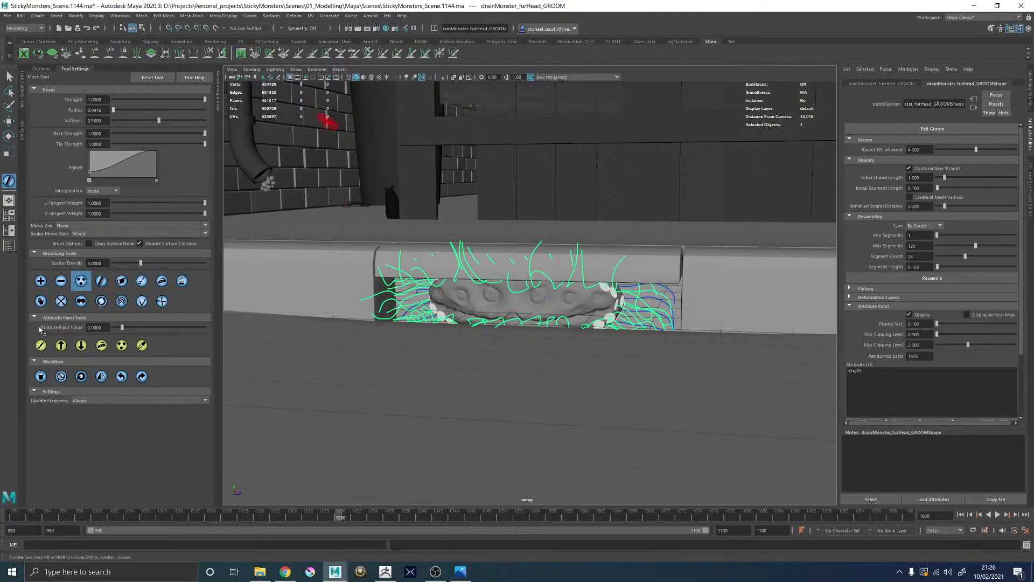
pyautogui.click(8, 245)
pyautogui.click(80, 370)
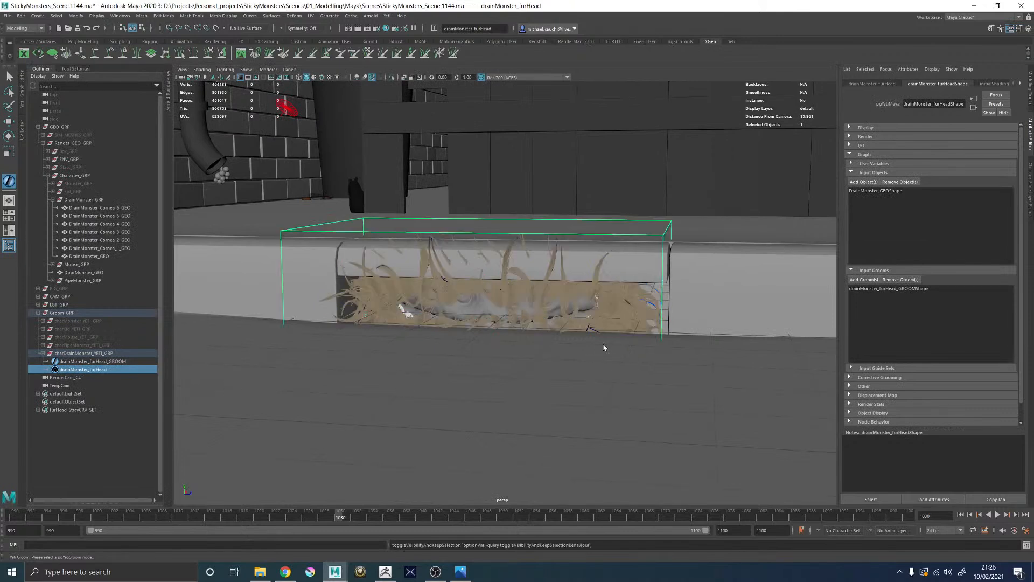
# Step: Examine the updated head fur up close around the drain opening, kerb and face
pyautogui.keyDown('alt'); pyautogui.moveTo(594, 342); pyautogui.dragTo(557, 321); pyautogui.keyUp('alt')
pyautogui.keyDown('alt'); pyautogui.moveTo(432, 302); pyautogui.dragTo(515, 325, button='right'); pyautogui.keyUp('alt')
pyautogui.keyDown('alt'); pyautogui.moveTo(515, 325); pyautogui.dragTo(515, 303); pyautogui.keyUp('alt')
pyautogui.keyDown('alt'); pyautogui.moveTo(631, 329); pyautogui.dragTo(771, 368, button='right'); pyautogui.keyUp('alt')
pyautogui.moveTo(608, 323)
pyautogui.keyDown('alt'); pyautogui.mouseDown()
pyautogui.moveTo(615, 295)
pyautogui.moveTo(597, 307)
pyautogui.mouseUp(); pyautogui.keyUp('alt')
pyautogui.keyDown('alt'); pyautogui.moveTo(650, 314); pyautogui.dragTo(555, 312, button='right'); pyautogui.keyUp('alt')
pyautogui.keyDown('alt'); pyautogui.moveTo(508, 312); pyautogui.dragTo(510, 313); pyautogui.keyUp('alt')
pyautogui.keyDown('alt'); pyautogui.moveTo(504, 289); pyautogui.dragTo(506, 316, button='middle'); pyautogui.keyUp('alt')
pyautogui.keyDown('alt'); pyautogui.moveTo(584, 311); pyautogui.dragTo(524, 310, button='right'); pyautogui.keyUp('alt')
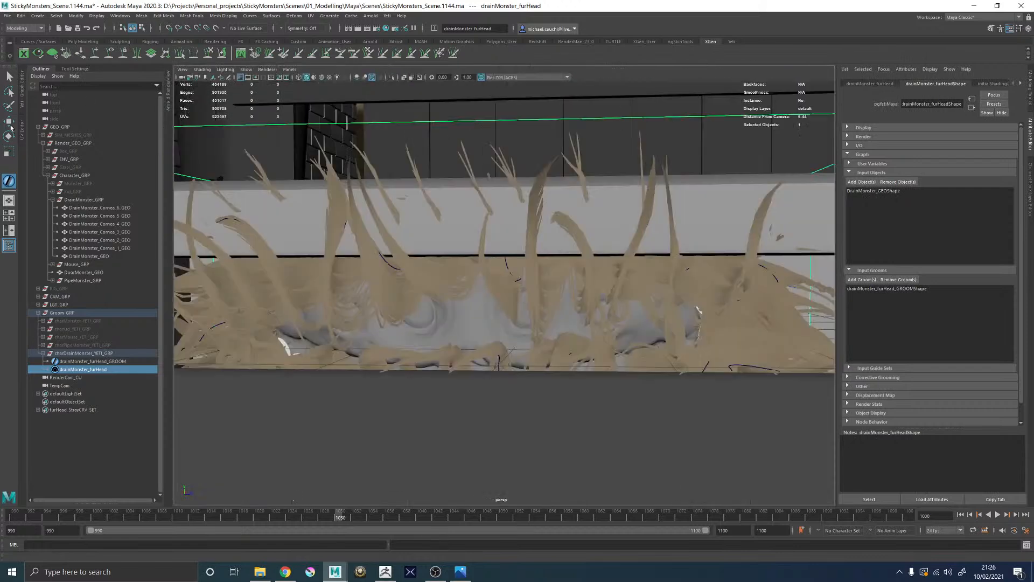
# Step: Open the Yeti graph of drainMonster_furHead, display the fur at the clumping0 node and open that node's attributes
pyautogui.click(23, 100)
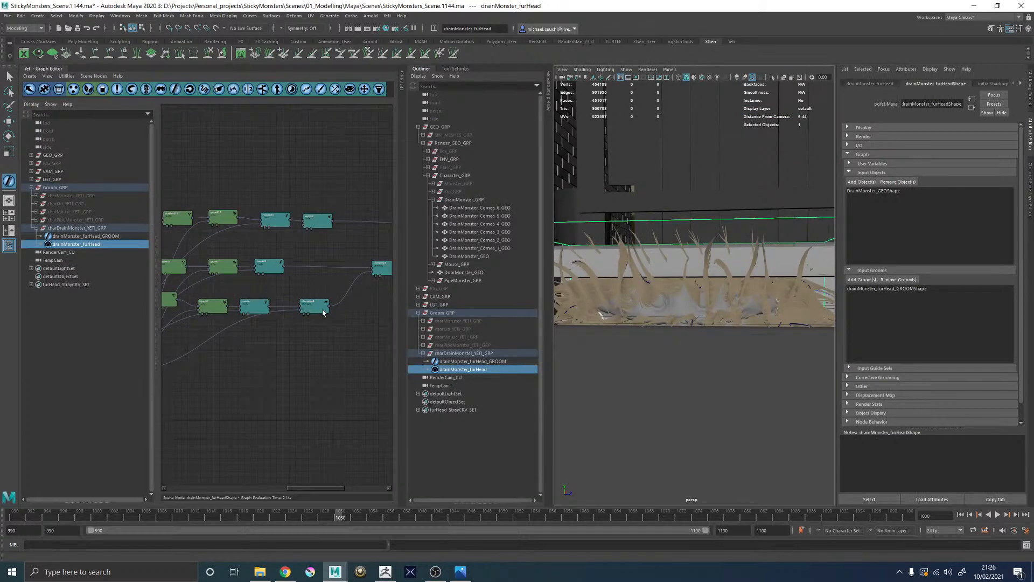
pyautogui.click(421, 69)
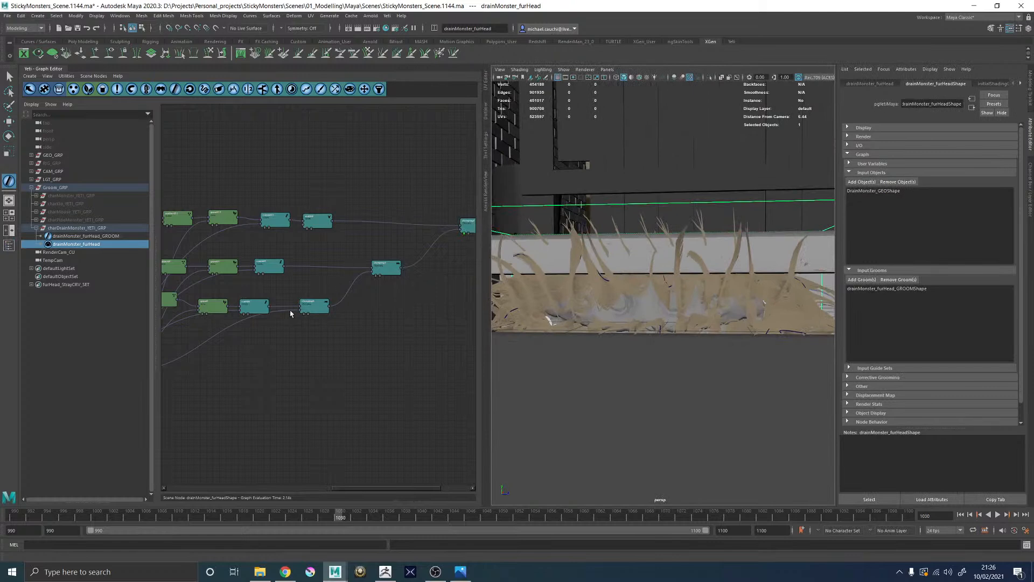
pyautogui.scroll(2, 291, 314)
pyautogui.click(304, 317)
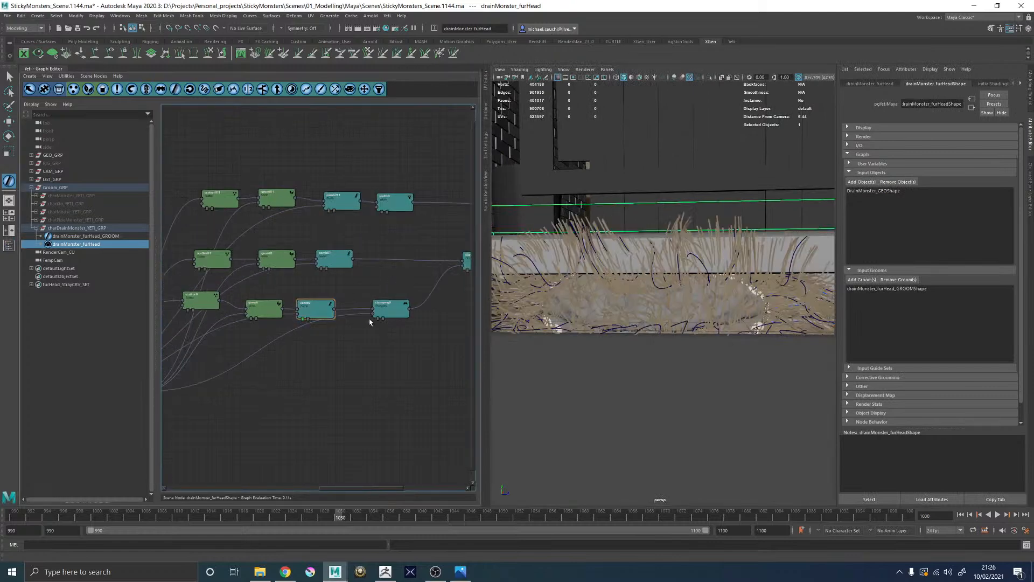
pyautogui.click(379, 322)
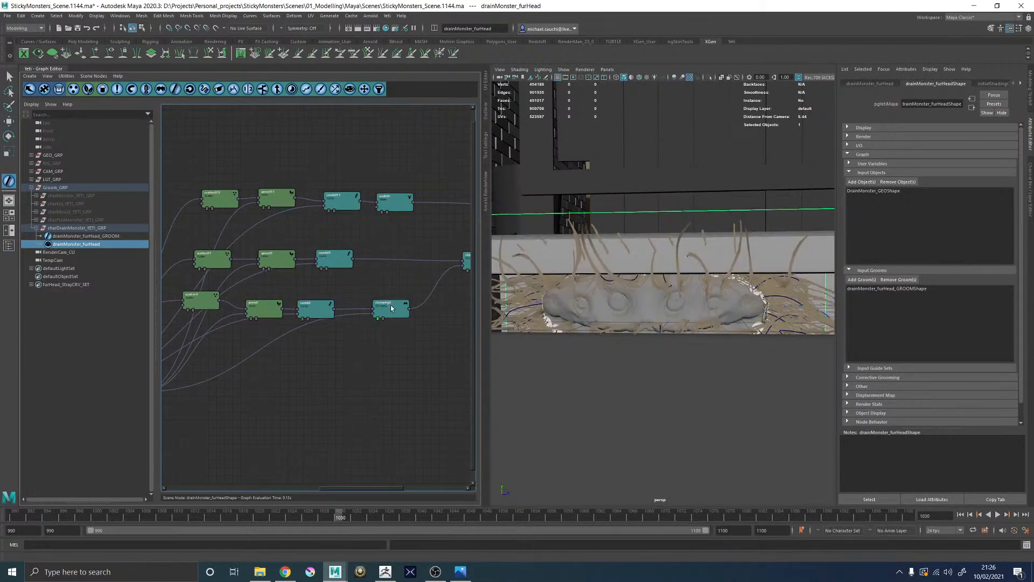
pyautogui.doubleClick(391, 308)
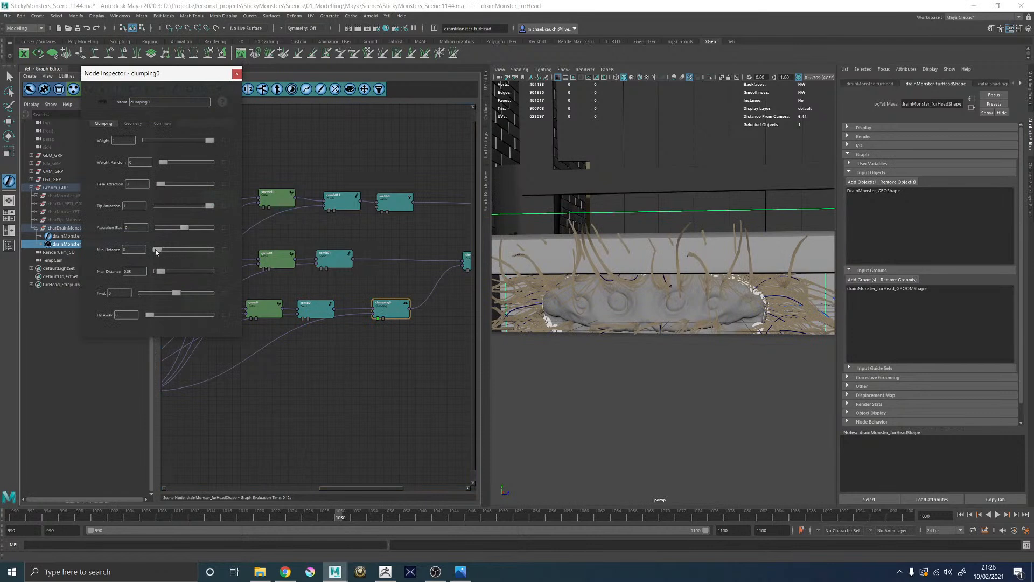
# Step: Set clumping0's Max Distance to 0.12 and Base Attraction to 0.17, and check the fur around the drain opening
pyautogui.moveTo(161, 272)
pyautogui.mouseDown()
pyautogui.moveTo(177, 271)
pyautogui.moveTo(173, 250)
pyautogui.moveTo(188, 251)
pyautogui.moveTo(141, 250)
pyautogui.moveTo(164, 272)
pyautogui.mouseUp()
pyautogui.moveTo(152, 317); pyautogui.dragTo(106, 317)
pyautogui.moveTo(161, 186); pyautogui.dragTo(170, 186)
pyautogui.keyDown('alt'); pyautogui.moveTo(538, 172); pyautogui.dragTo(593, 184); pyautogui.keyUp('alt')
pyautogui.scroll(-6, 593, 186)
pyautogui.keyDown('alt'); pyautogui.moveTo(592, 213); pyautogui.dragTo(627, 198, button='middle'); pyautogui.keyUp('alt')
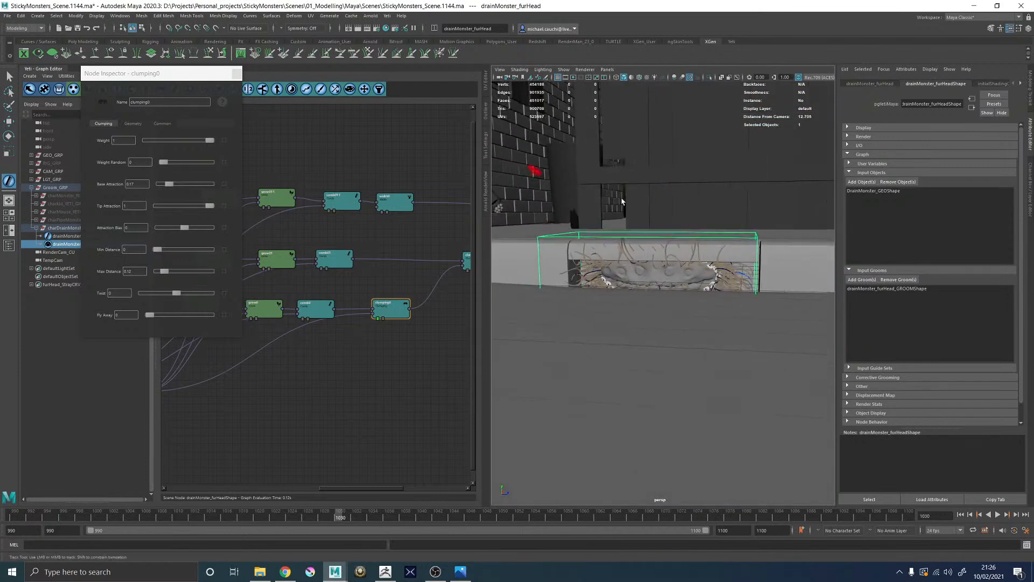
pyautogui.keyDown('alt'); pyautogui.moveTo(627, 198); pyautogui.dragTo(704, 227, button='right'); pyautogui.keyUp('alt')
pyautogui.keyDown('alt'); pyautogui.moveTo(704, 228); pyautogui.dragTo(723, 242); pyautogui.keyUp('alt')
pyautogui.keyDown('alt'); pyautogui.moveTo(723, 242); pyautogui.dragTo(620, 200, button='middle'); pyautogui.keyUp('alt')
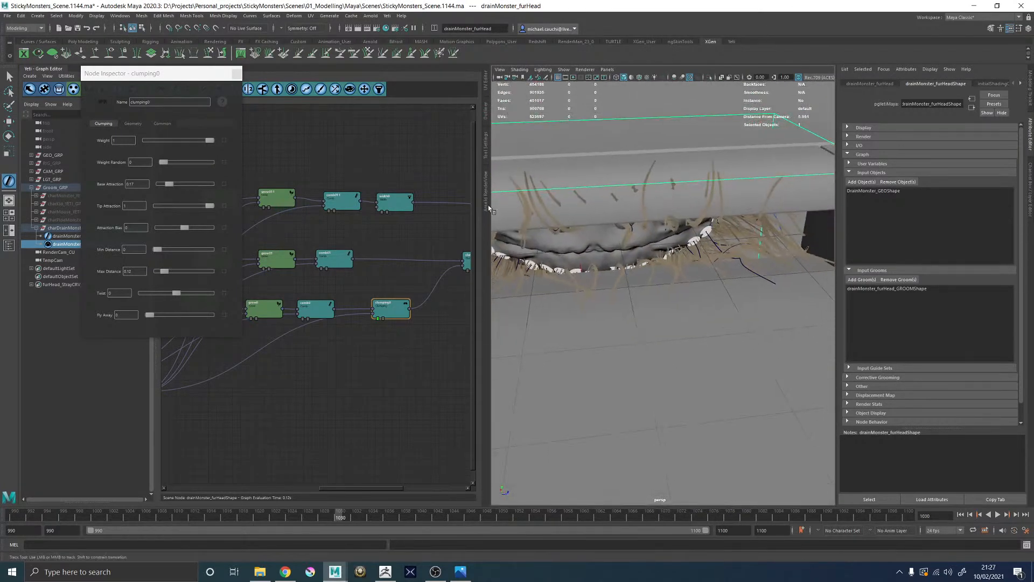
# Step: Display the fur at the clumping1 node and open its attributes
pyautogui.moveTo(431, 279); pyautogui.dragTo(407, 280, button='middle')
pyautogui.click(408, 270)
pyautogui.keyDown('alt'); pyautogui.moveTo(685, 300); pyautogui.dragTo(661, 291); pyautogui.keyUp('alt')
pyautogui.click(430, 262)
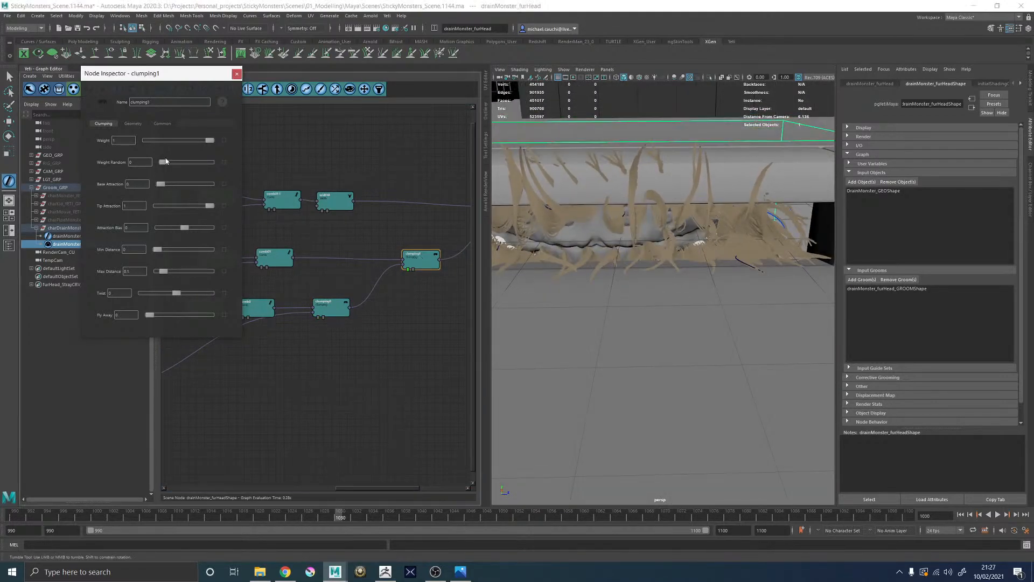
# Step: Try a Fly Away of 0.05 on clumping1 and reset it to 0
pyautogui.keyDown('alt'); pyautogui.moveTo(600, 197); pyautogui.dragTo(645, 204, button='middle'); pyautogui.keyUp('alt')
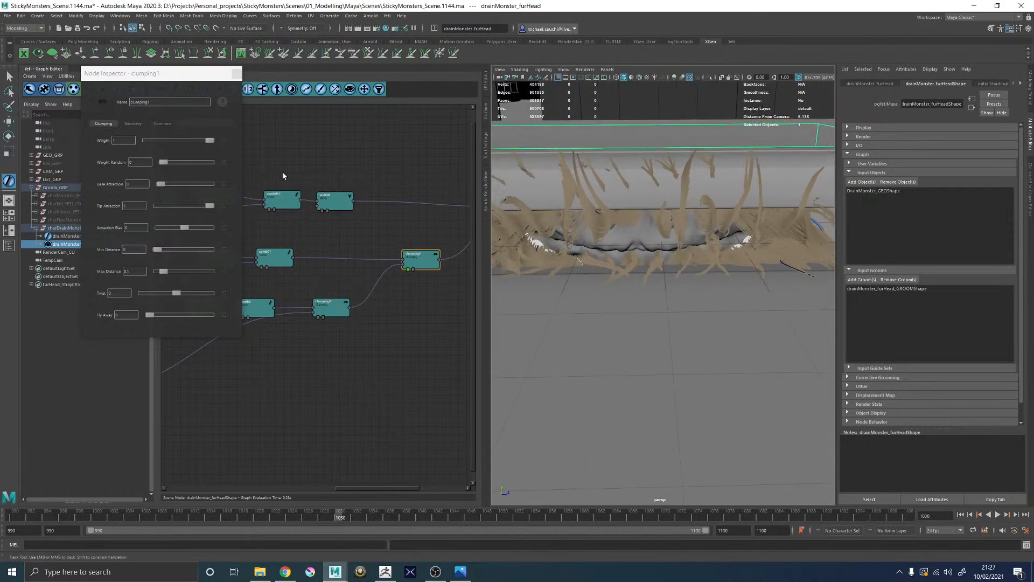
pyautogui.moveTo(150, 317)
pyautogui.mouseDown()
pyautogui.moveTo(162, 316)
pyautogui.moveTo(152, 316)
pyautogui.mouseUp()
pyautogui.moveTo(620, 294)
pyautogui.keyDown('alt'); pyautogui.mouseDown()
pyautogui.moveTo(542, 275)
pyautogui.moveTo(608, 283)
pyautogui.mouseUp(); pyautogui.keyUp('alt')
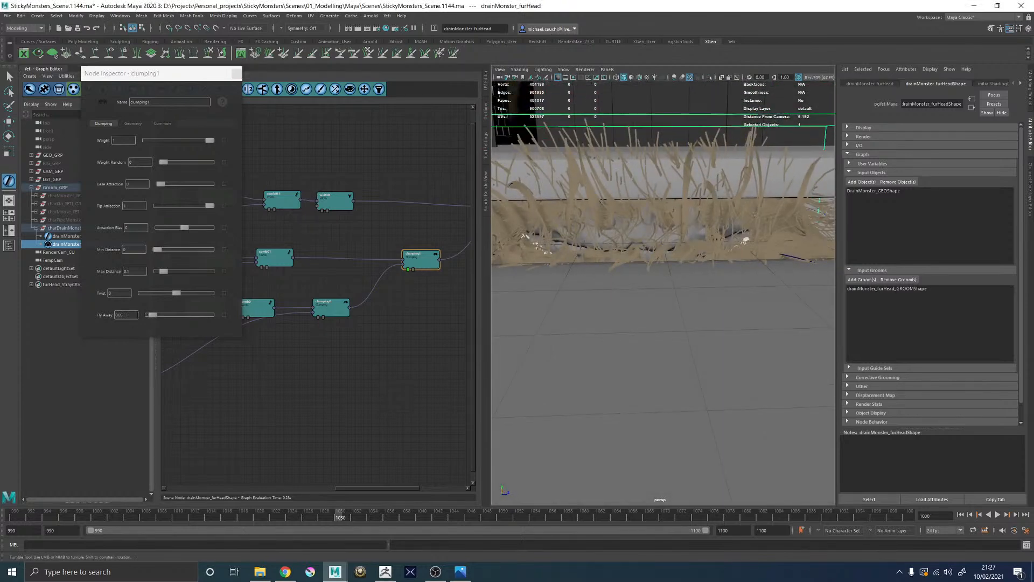
pyautogui.moveTo(153, 316); pyautogui.dragTo(131, 317)
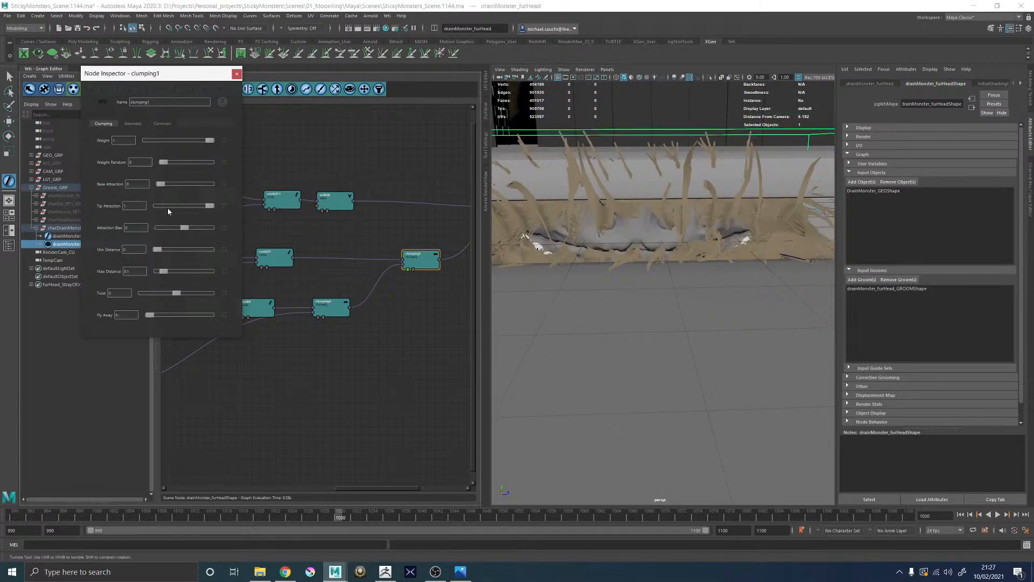
# Step: Set clumping1's Base Attraction to 0.33 and Max Distance to 0.05, comparing its fur with the clumping0 result
pyautogui.moveTo(167, 185); pyautogui.dragTo(169, 185)
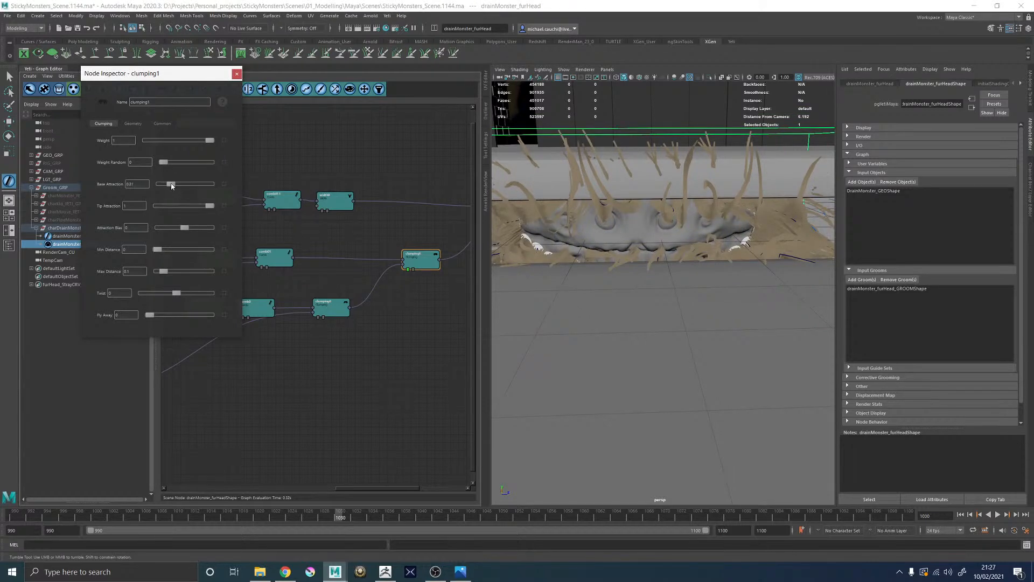
pyautogui.moveTo(673, 224)
pyautogui.keyDown('alt'); pyautogui.mouseDown()
pyautogui.moveTo(693, 212)
pyautogui.moveTo(676, 212)
pyautogui.mouseUp(); pyautogui.keyUp('alt')
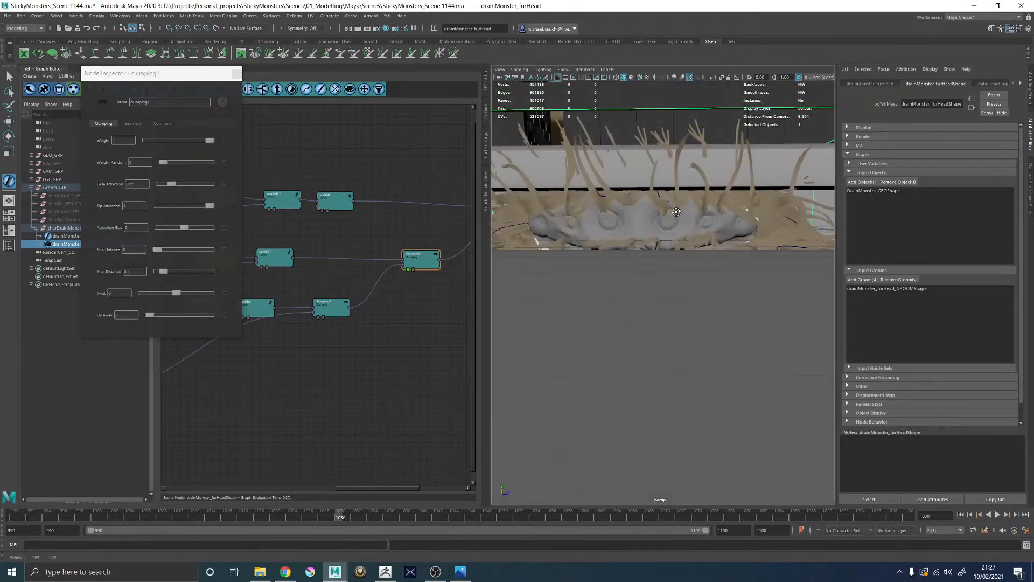
pyautogui.click(317, 315)
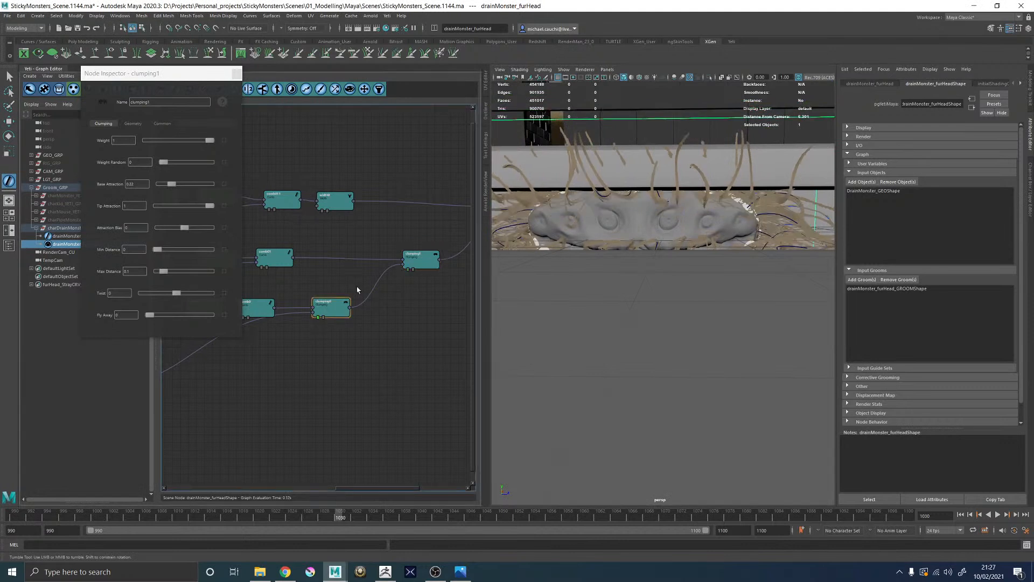
pyautogui.doubleClick(321, 308)
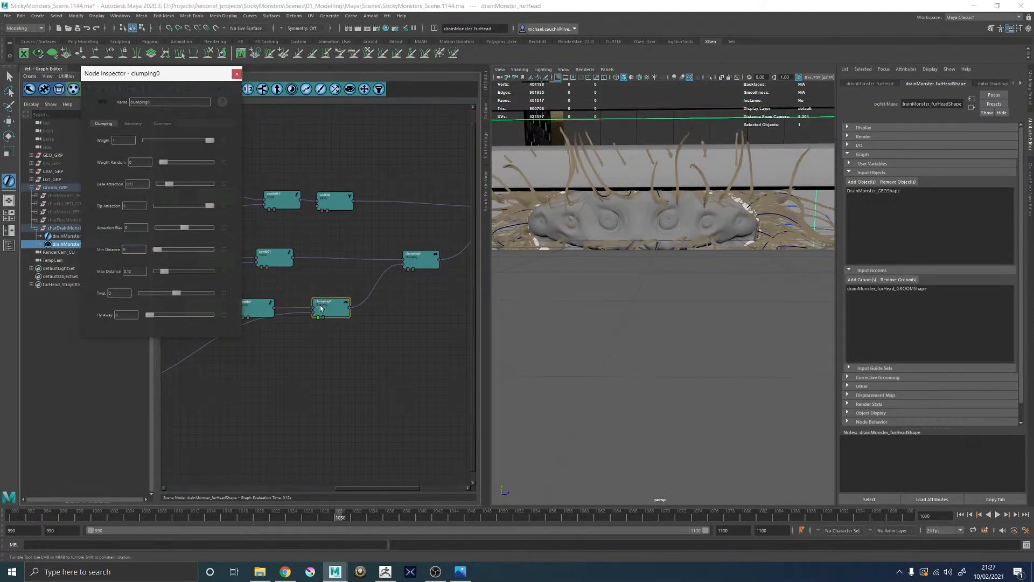
pyautogui.click(408, 270)
pyautogui.doubleClick(421, 263)
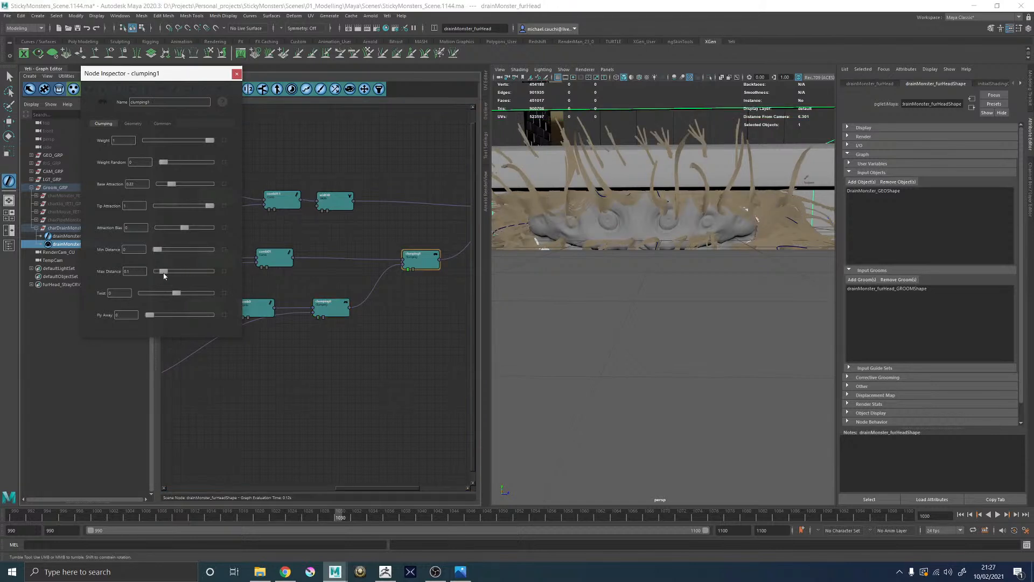
pyautogui.moveTo(163, 271); pyautogui.dragTo(158, 272)
pyautogui.moveTo(176, 187); pyautogui.dragTo(177, 186)
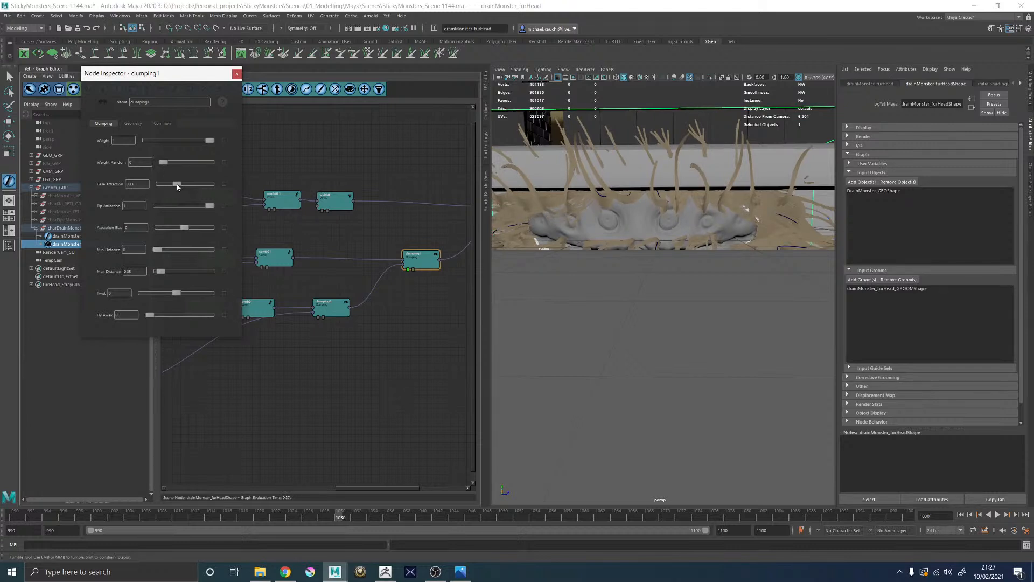
# Step: Display the fur at the clumping2 node, open its attributes and examine the clumps around the face and kerb
pyautogui.keyDown('alt'); pyautogui.moveTo(414, 246); pyautogui.dragTo(296, 260, button='middle'); pyautogui.keyUp('alt')
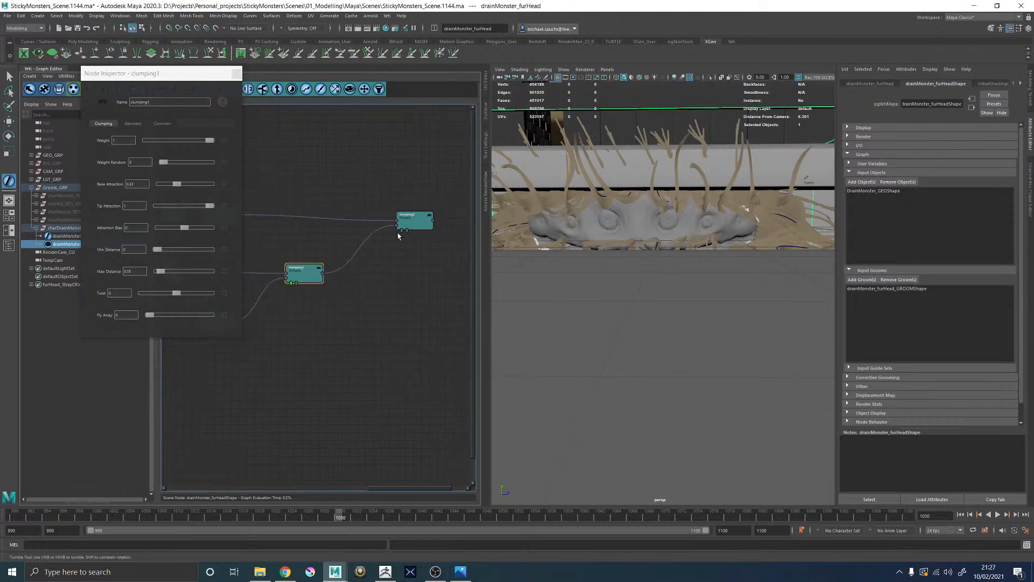
pyautogui.click(407, 227)
pyautogui.moveTo(514, 227)
pyautogui.keyDown('alt'); pyautogui.mouseDown()
pyautogui.moveTo(519, 239)
pyautogui.moveTo(508, 243)
pyautogui.mouseUp(); pyautogui.keyUp('alt')
pyautogui.keyDown('alt'); pyautogui.moveTo(508, 243); pyautogui.dragTo(753, 280, button='right'); pyautogui.keyUp('alt')
pyautogui.keyDown('alt'); pyautogui.moveTo(714, 195); pyautogui.dragTo(648, 221, button='middle'); pyautogui.keyUp('alt')
pyautogui.keyDown('alt'); pyautogui.moveTo(648, 221); pyautogui.dragTo(519, 243, button='right'); pyautogui.keyUp('alt')
pyautogui.click(414, 218)
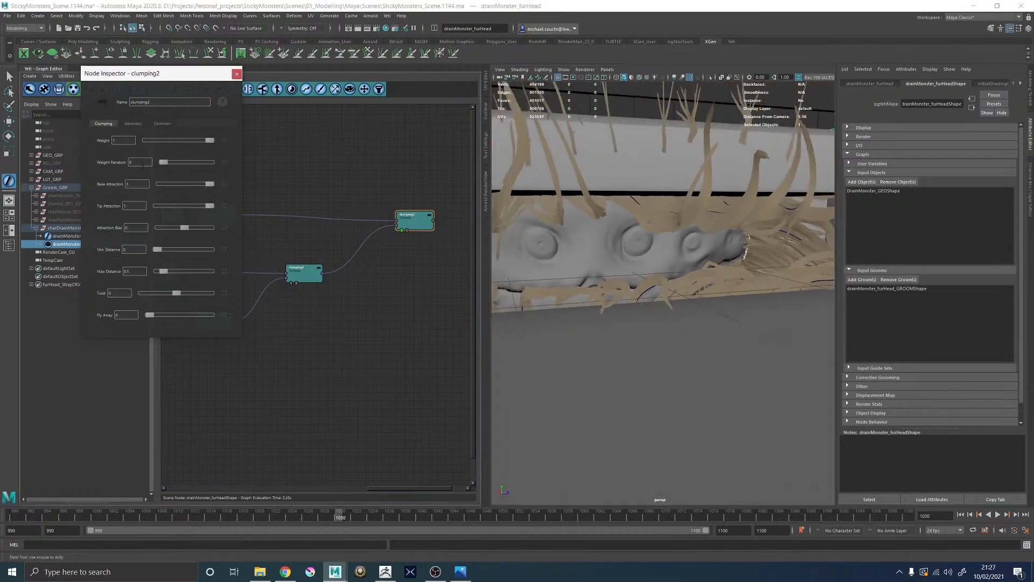
pyautogui.keyDown('alt'); pyautogui.moveTo(550, 237); pyautogui.dragTo(695, 258); pyautogui.keyUp('alt')
pyautogui.keyDown('alt'); pyautogui.moveTo(695, 259); pyautogui.dragTo(605, 289, button='middle'); pyautogui.keyUp('alt')
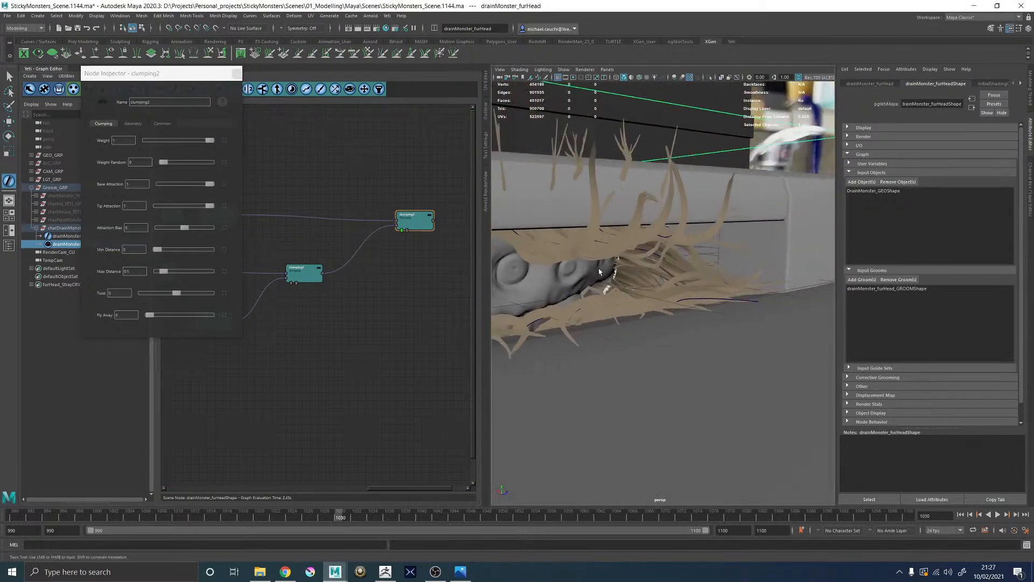
pyautogui.keyDown('alt'); pyautogui.moveTo(605, 289); pyautogui.dragTo(257, 289, button='right'); pyautogui.keyUp('alt')
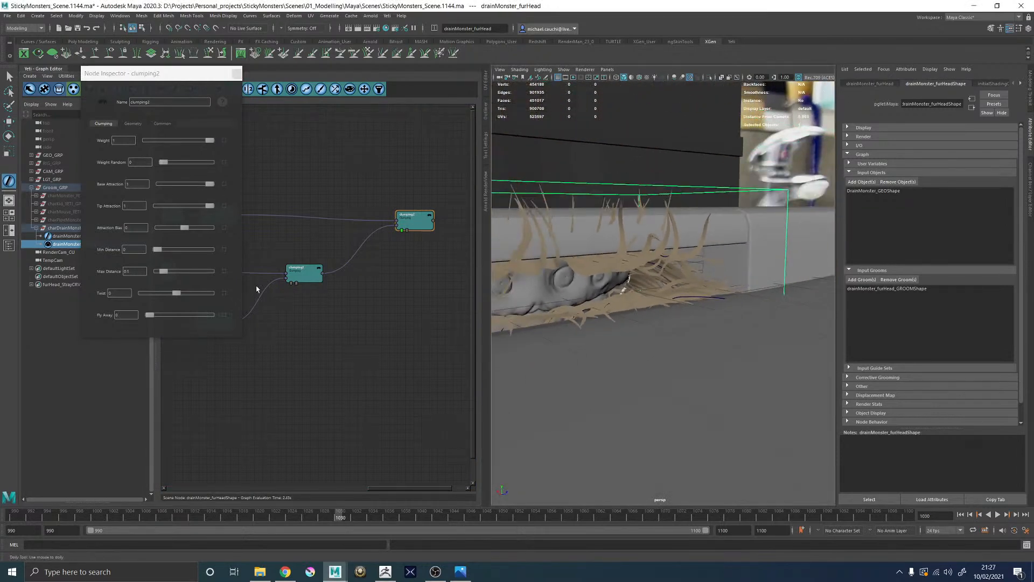
# Step: Try a conditional expression based on id+1 with a 0.25 threshold as clumping1's Weight and check the fur
pyautogui.click(296, 271)
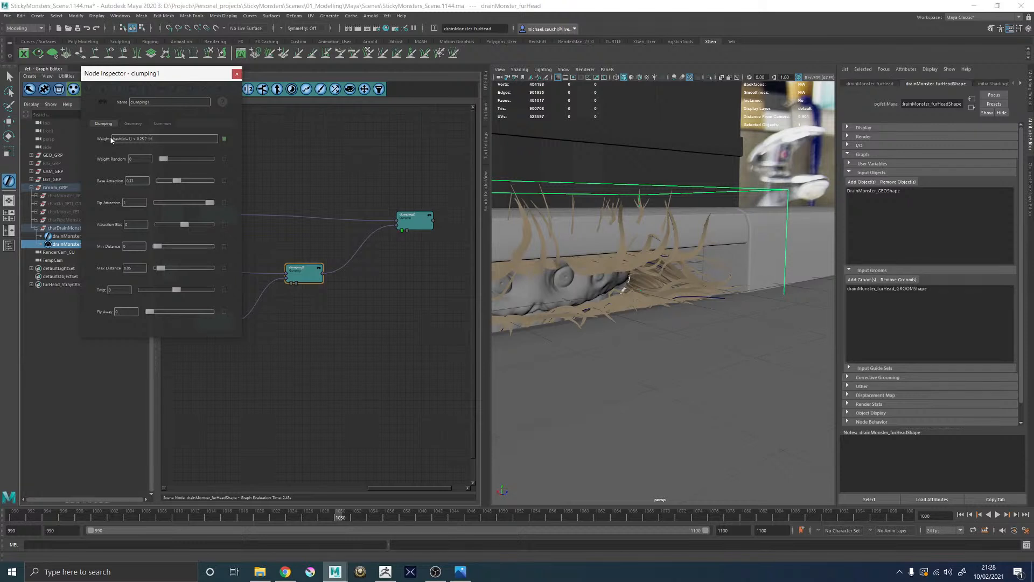
pyautogui.write(':')
pyautogui.press('Return')
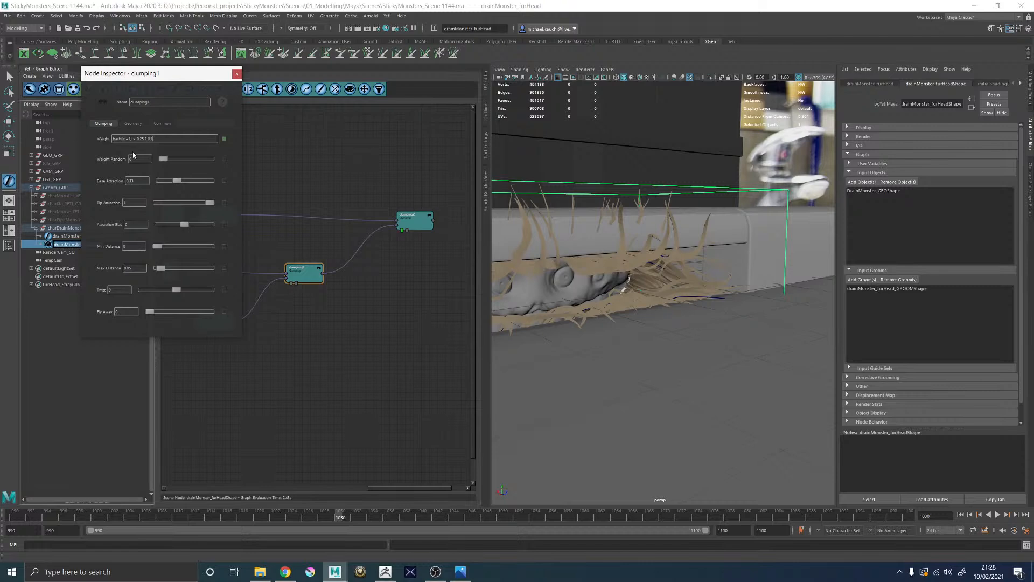
pyautogui.keyDown('alt'); pyautogui.moveTo(697, 247); pyautogui.dragTo(653, 243); pyautogui.keyUp('alt')
pyautogui.keyDown('alt'); pyautogui.moveTo(653, 244); pyautogui.dragTo(632, 251, button='middle'); pyautogui.keyUp('alt')
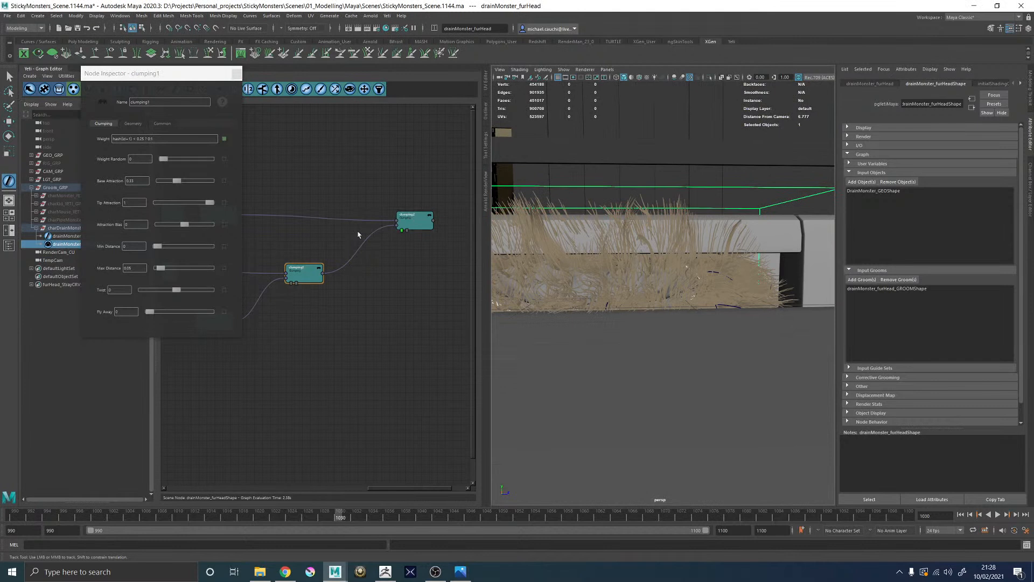
# Step: Try a 0.1 threshold and different result values in clumping1's Weight expression, checking the fur clumps
pyautogui.click(143, 138)
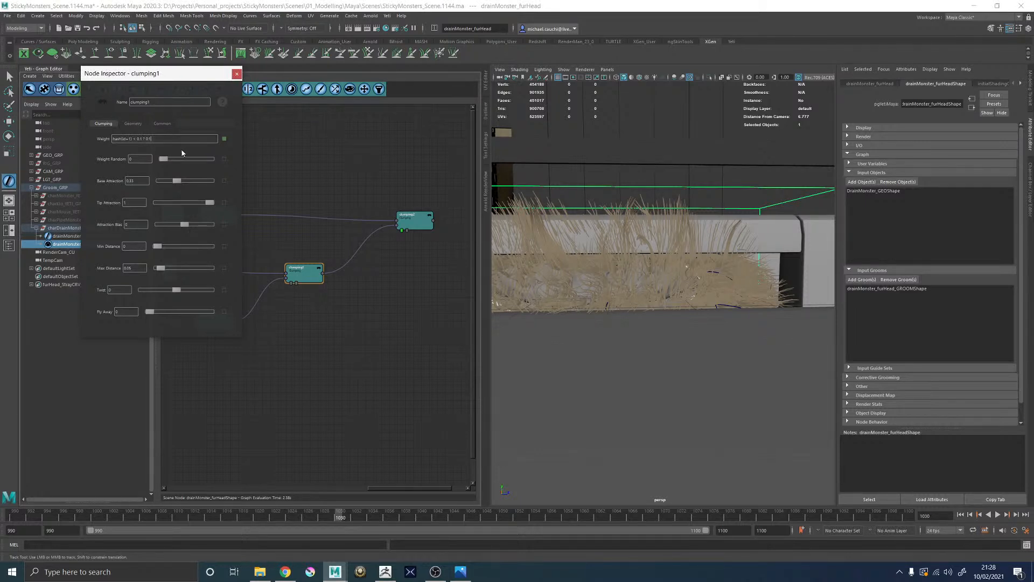
pyautogui.keyDown('alt'); pyautogui.moveTo(593, 226); pyautogui.dragTo(614, 273); pyautogui.keyUp('alt')
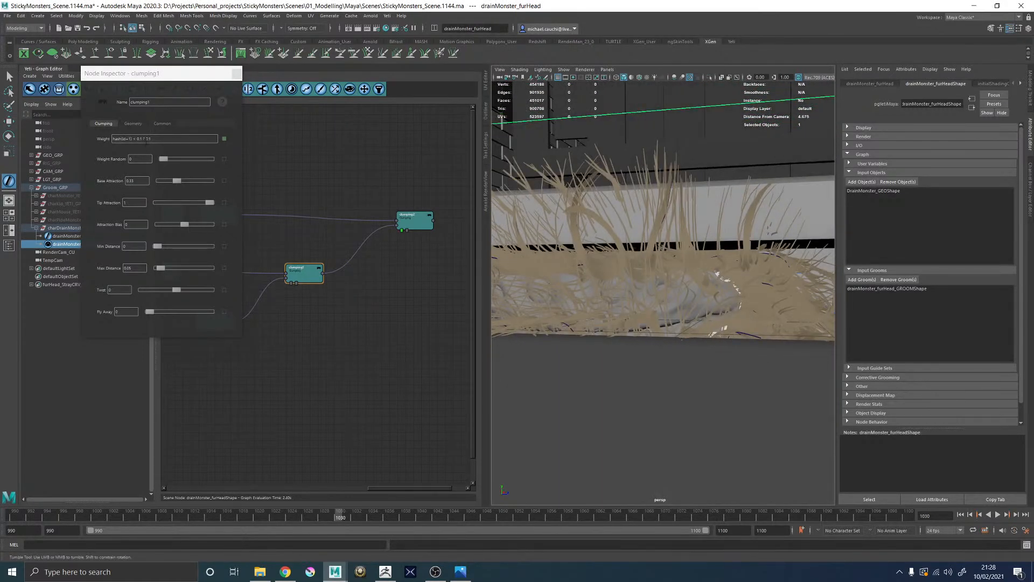
pyautogui.click(149, 138)
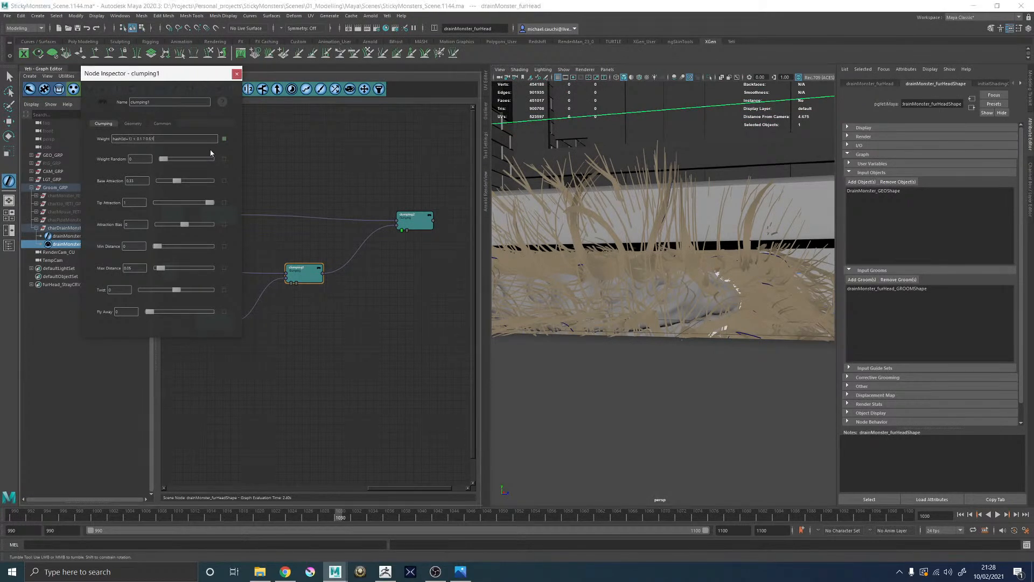
pyautogui.keyDown('alt'); pyautogui.moveTo(645, 215); pyautogui.dragTo(606, 228, button='right'); pyautogui.keyUp('alt')
pyautogui.keyDown('alt'); pyautogui.moveTo(605, 228); pyautogui.dragTo(628, 229); pyautogui.keyUp('alt')
# Step: Set clumping1's Weight to 1 and its Fly Away to 0.05
pyautogui.moveTo(173, 139); pyautogui.dragTo(85, 132)
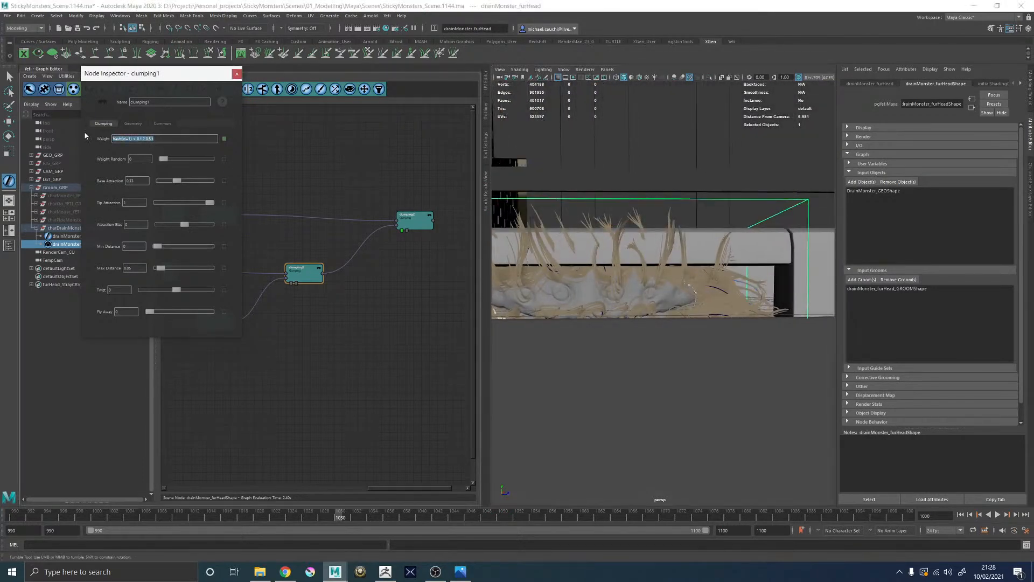
pyautogui.write('1')
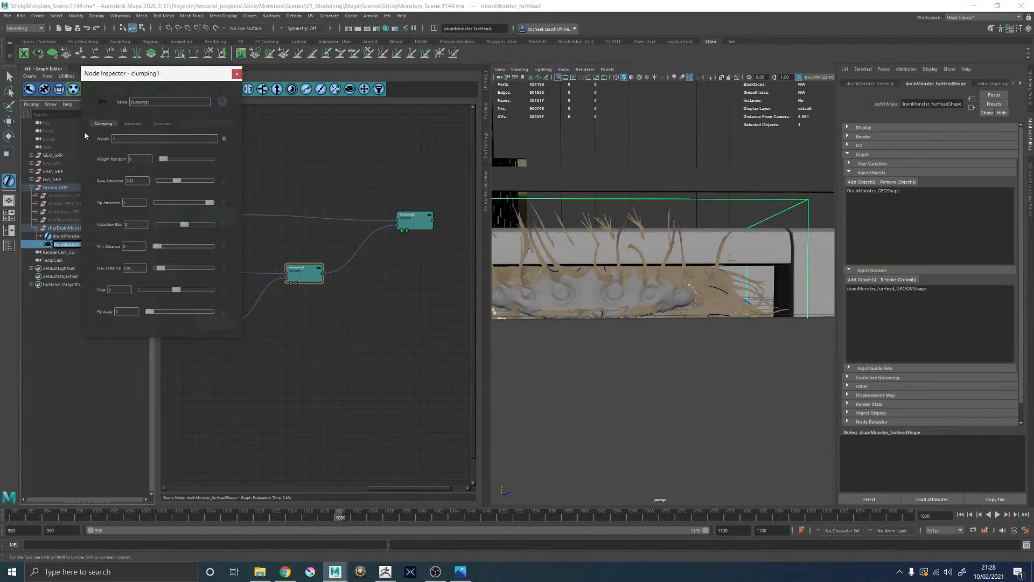
pyautogui.moveTo(148, 316); pyautogui.dragTo(158, 314)
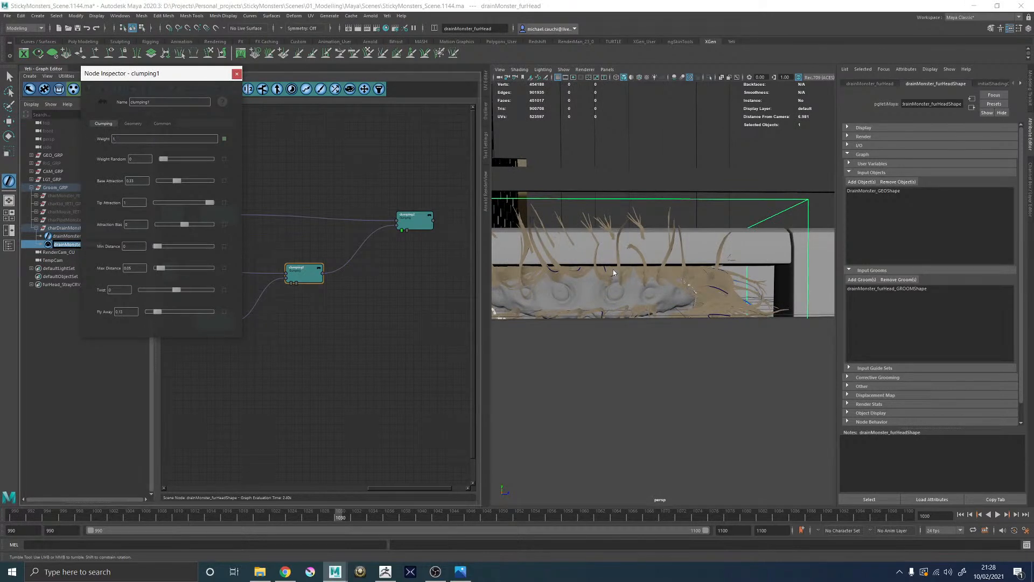
pyautogui.moveTo(613, 270)
pyautogui.keyDown('alt'); pyautogui.mouseDown()
pyautogui.moveTo(593, 266)
pyautogui.moveTo(607, 272)
pyautogui.mouseUp(); pyautogui.keyUp('alt')
pyautogui.click(129, 311)
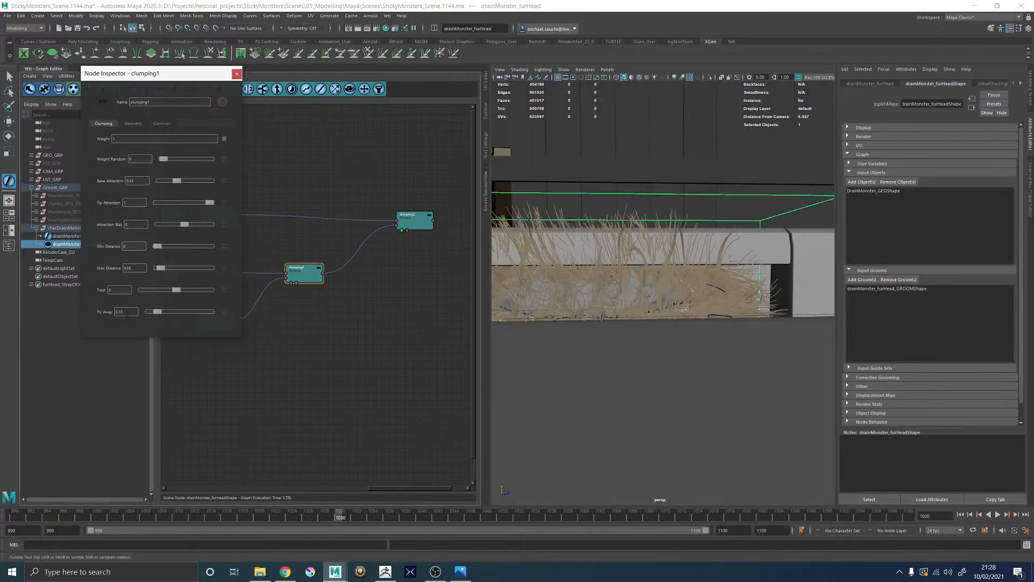
pyautogui.write('05')
pyautogui.press('Return')
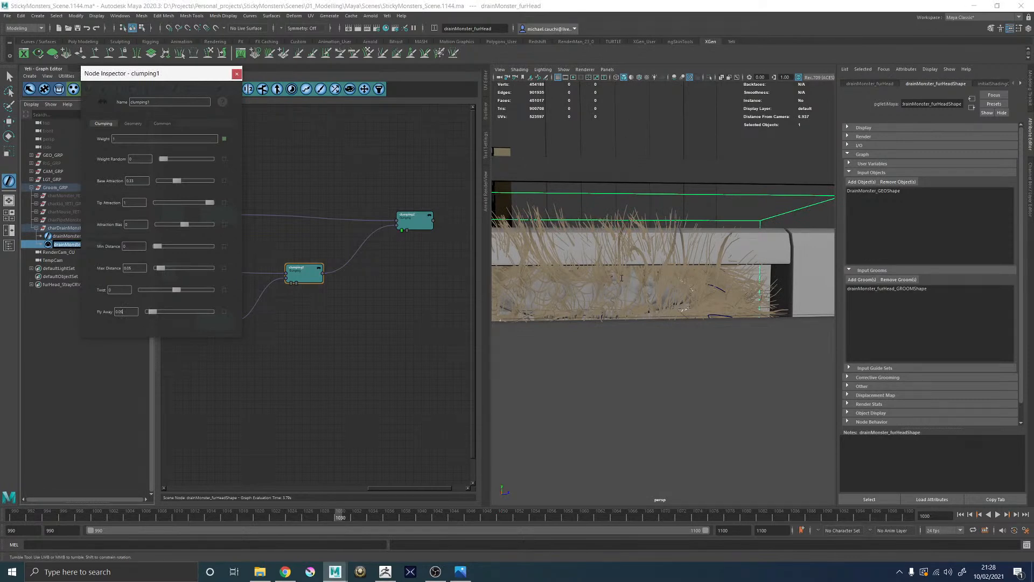
# Step: Examine the clumped fur close up beside the face, check clumping2's attributes and close the node inspector
pyautogui.moveTo(586, 268)
pyautogui.keyDown('alt'); pyautogui.mouseDown()
pyautogui.moveTo(647, 268)
pyautogui.moveTo(590, 269)
pyautogui.mouseUp(); pyautogui.keyUp('alt')
pyautogui.keyDown('alt'); pyautogui.moveTo(590, 269); pyautogui.dragTo(690, 313, button='right'); pyautogui.keyUp('alt')
pyautogui.moveTo(690, 313)
pyautogui.keyDown('alt'); pyautogui.mouseDown()
pyautogui.moveTo(633, 304)
pyautogui.moveTo(680, 311)
pyautogui.mouseUp(); pyautogui.keyUp('alt')
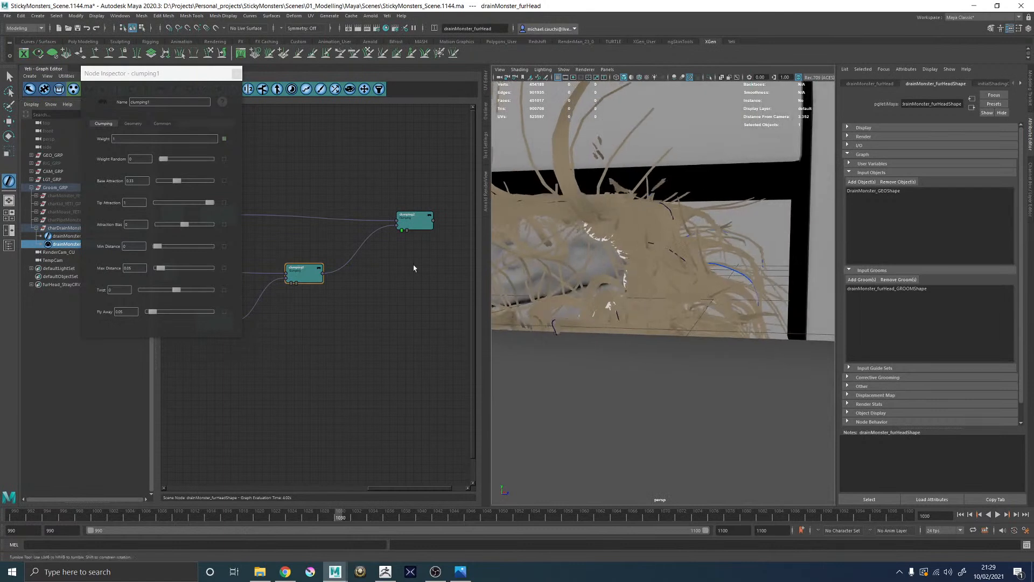
pyautogui.click(414, 221)
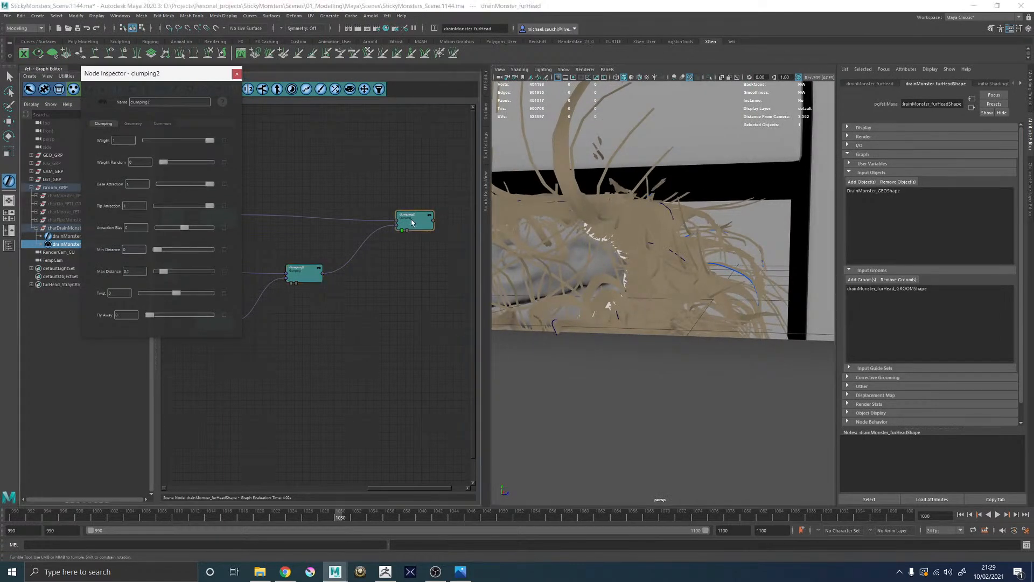
pyautogui.click(237, 74)
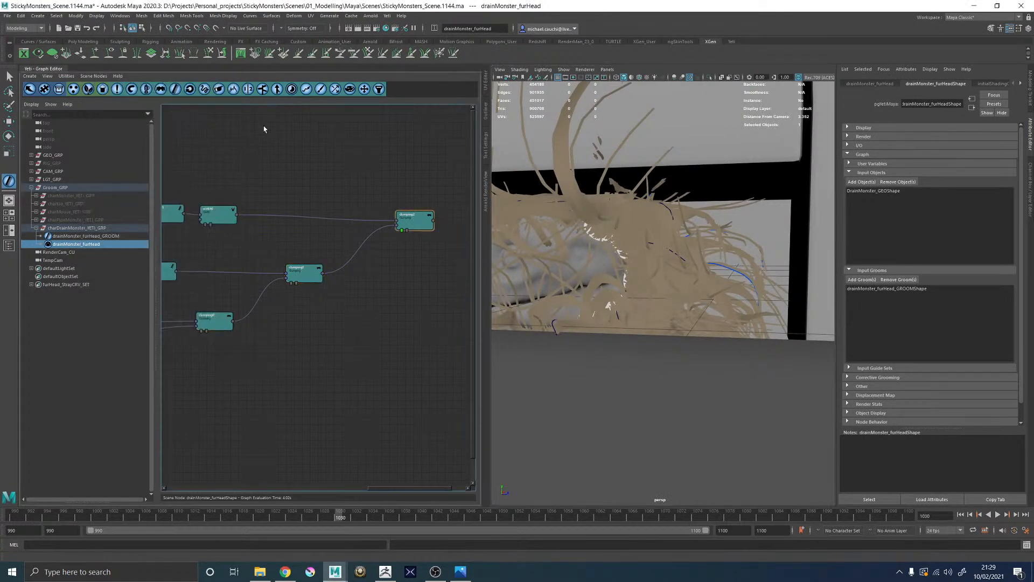
# Step: Add a Scraggle node after clumping2 in the Yeti graph and check its attributes and effect on the head fur
pyautogui.click(307, 89)
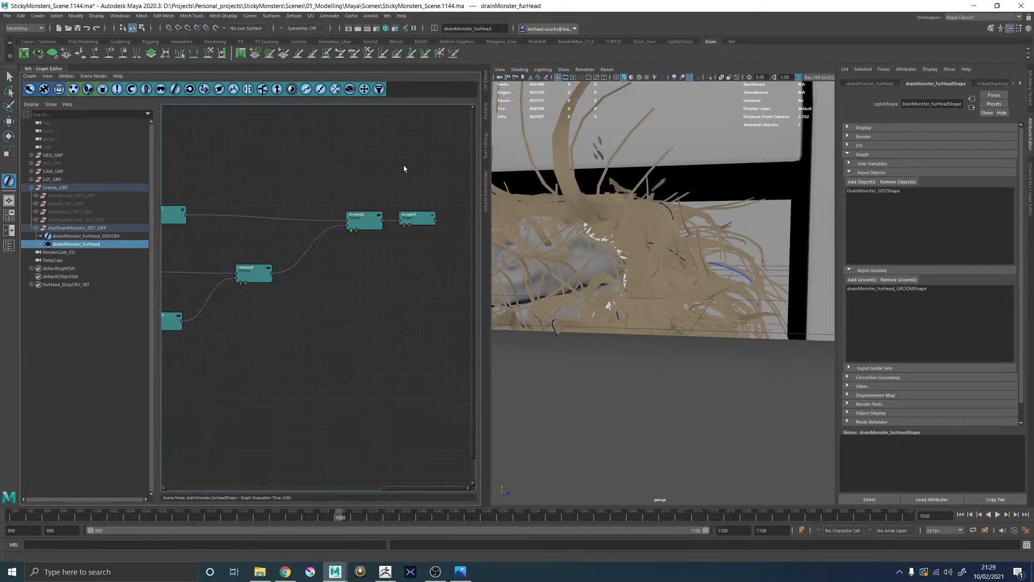
pyautogui.doubleClick(413, 221)
pyautogui.click(404, 227)
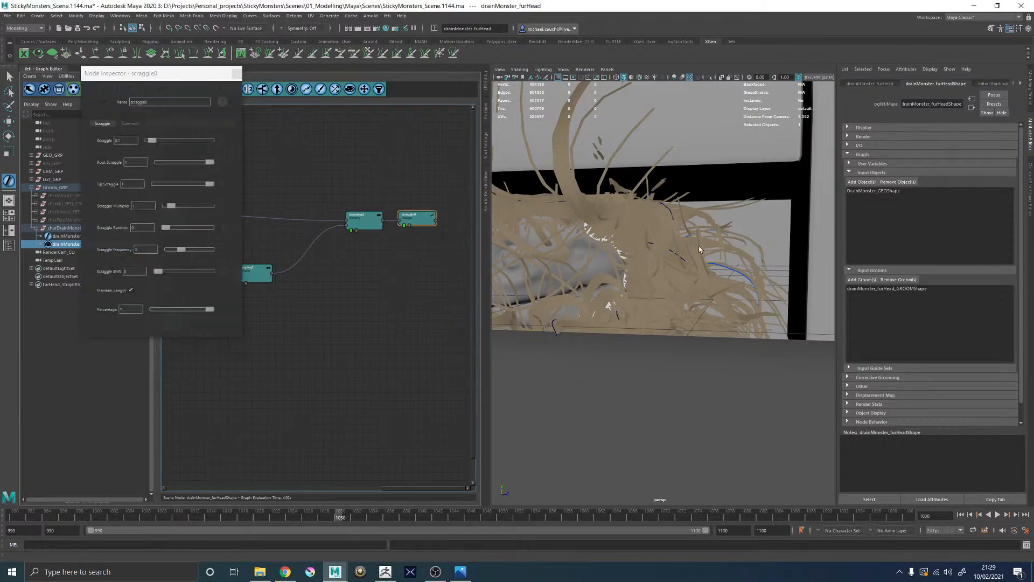
pyautogui.keyDown('alt'); pyautogui.moveTo(698, 242); pyautogui.dragTo(753, 256); pyautogui.keyUp('alt')
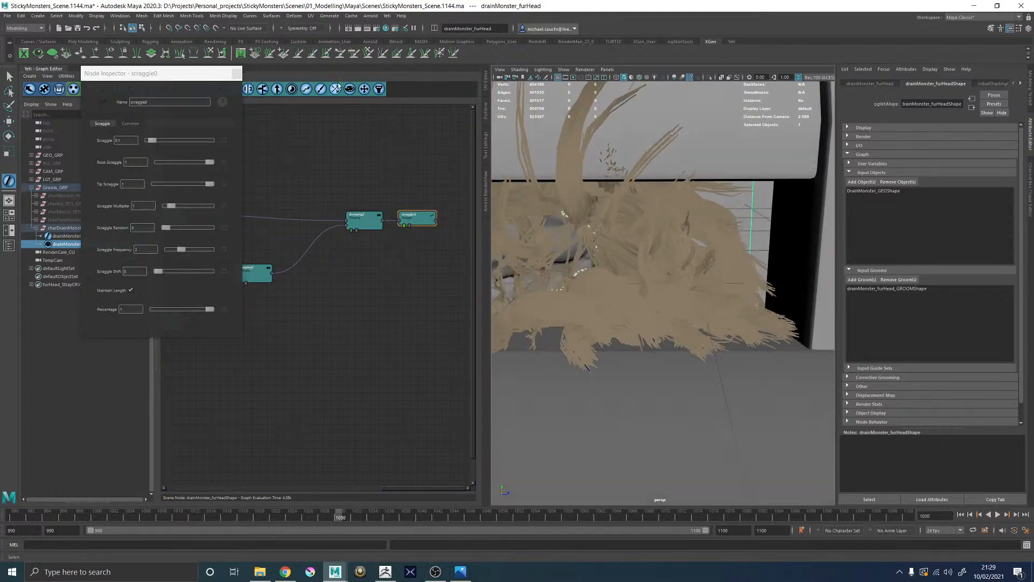
pyautogui.click(237, 74)
# Step: Check the segment settings in the geometry attributes of grow01 and grow0
pyautogui.keyDown('alt'); pyautogui.moveTo(261, 250); pyautogui.dragTo(496, 228, button='middle'); pyautogui.keyUp('alt')
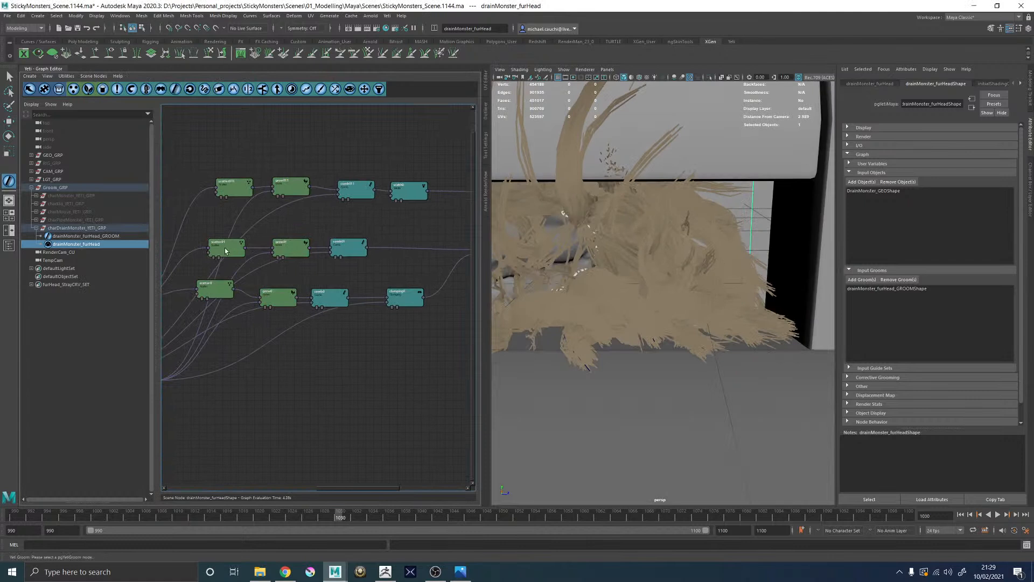
pyautogui.doubleClick(288, 245)
pyautogui.click(125, 123)
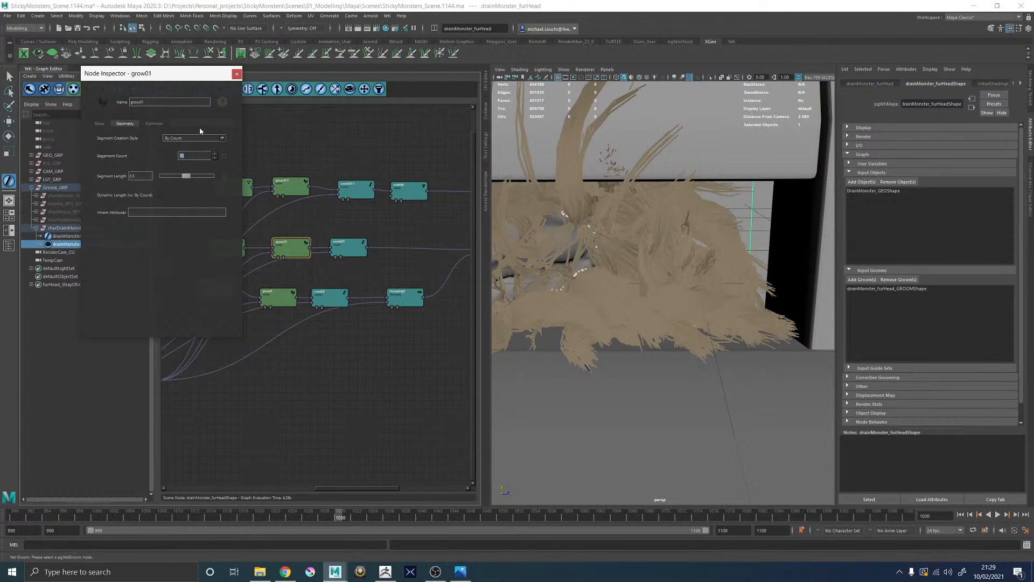
pyautogui.click(237, 73)
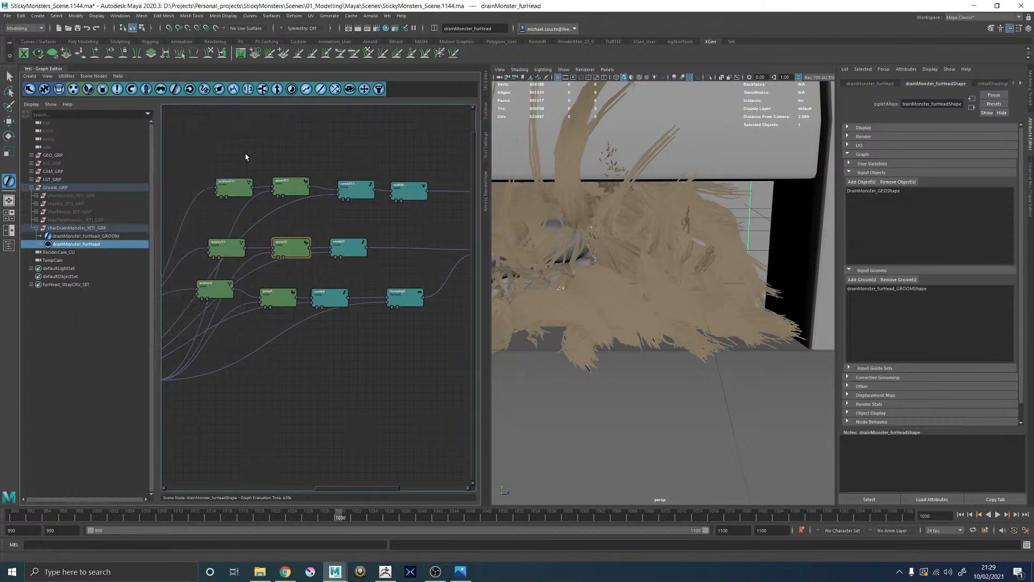
pyautogui.doubleClick(275, 296)
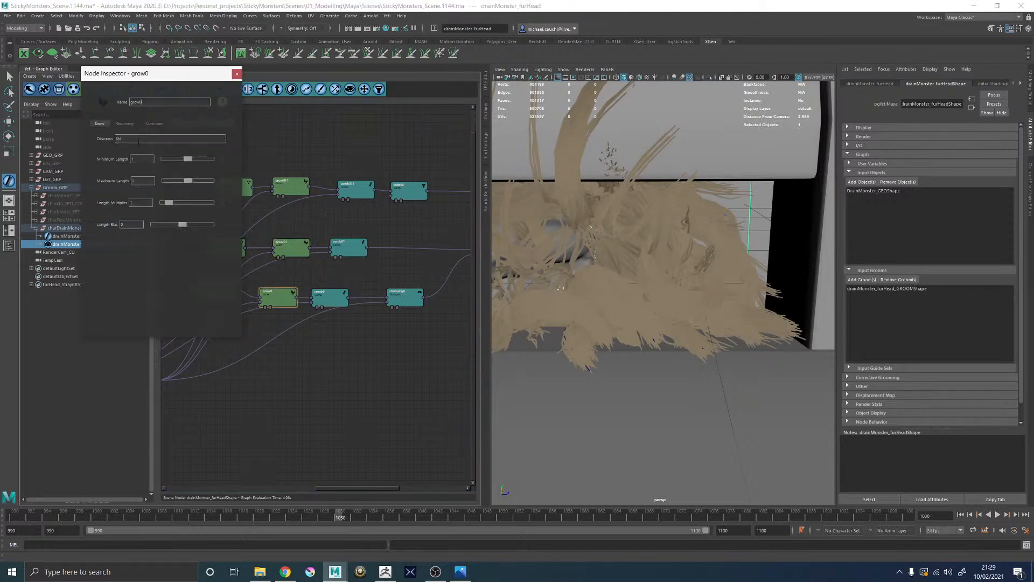
pyautogui.click(132, 124)
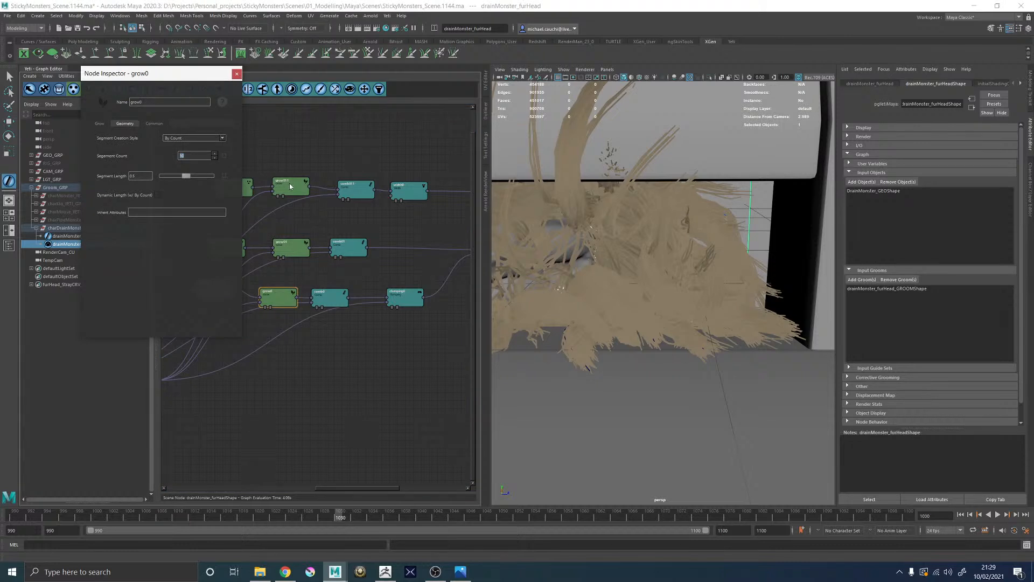
# Step: Try a Scraggle Random of about 0.65 on scraggle0 and check the fur
pyautogui.keyDown('alt'); pyautogui.moveTo(352, 168); pyautogui.dragTo(110, 156, button='middle'); pyautogui.keyUp('alt')
pyautogui.click(412, 197)
pyautogui.doubleClick(412, 197)
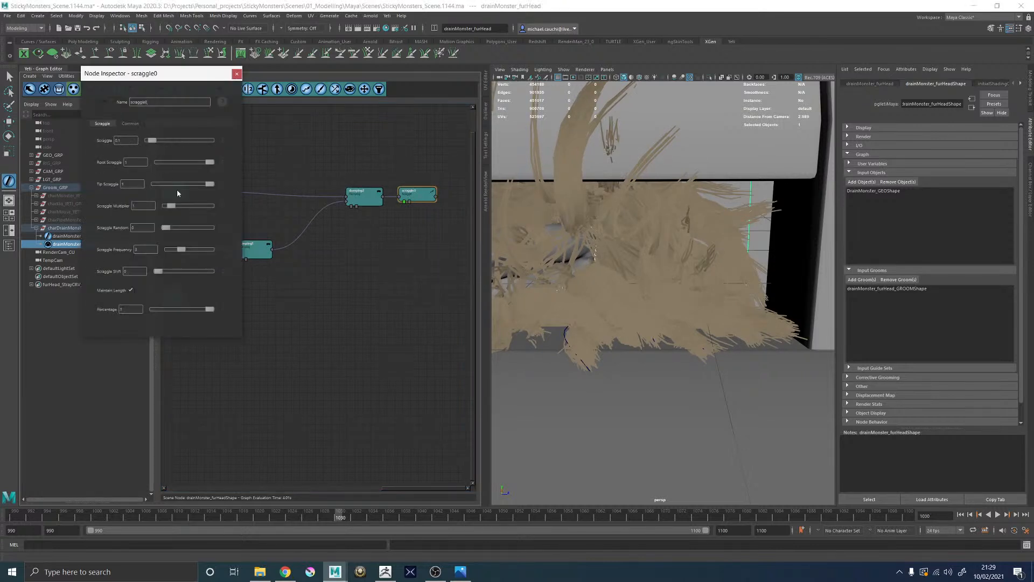
pyautogui.moveTo(166, 228); pyautogui.dragTo(182, 227)
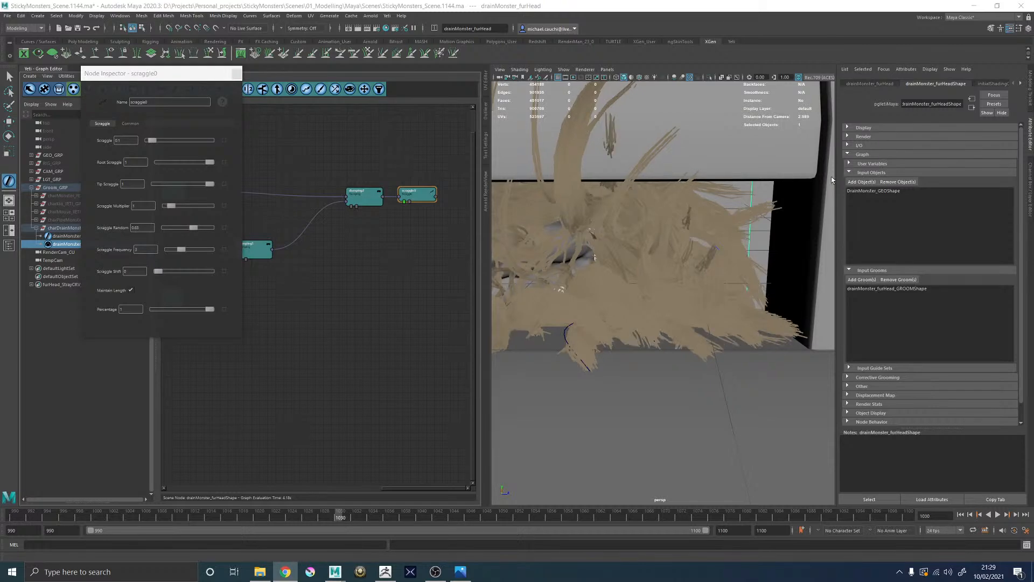
pyautogui.keyDown('alt'); pyautogui.moveTo(563, 179); pyautogui.dragTo(781, 237); pyautogui.keyUp('alt')
pyautogui.click(236, 73)
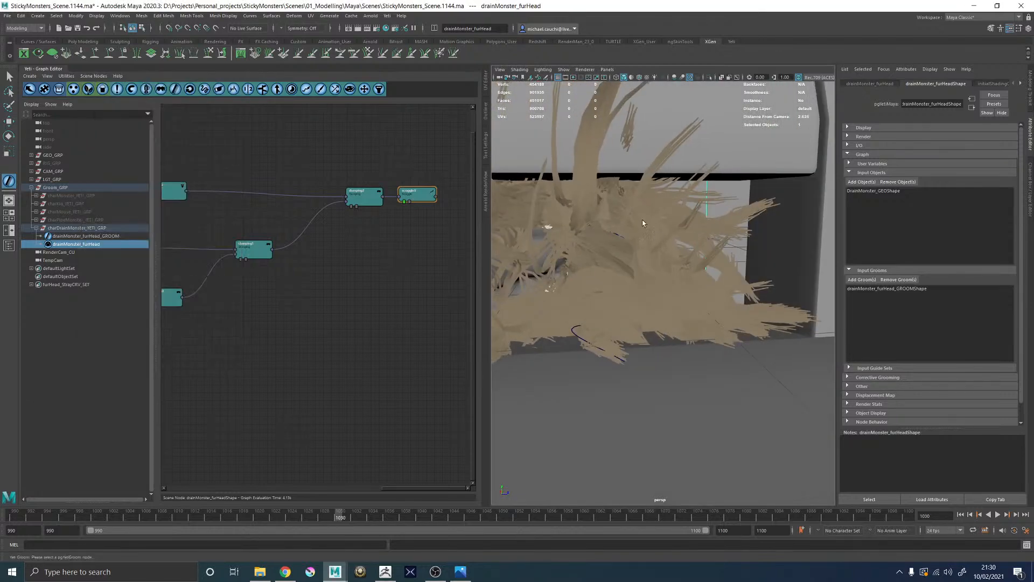
# Step: Thin the strands by setting width0's Width Multiplier to 0.005, checking the fur from several angles
pyautogui.keyDown('alt'); pyautogui.moveTo(592, 218); pyautogui.dragTo(690, 224); pyautogui.keyUp('alt')
pyautogui.moveTo(338, 199); pyautogui.dragTo(469, 201, button='middle')
pyautogui.doubleClick(294, 195)
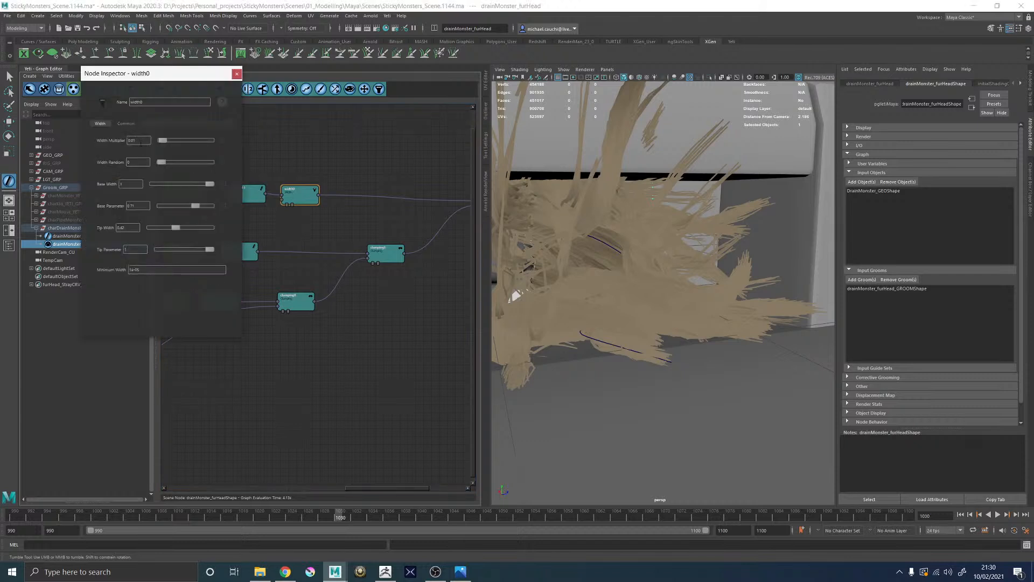
pyautogui.write('5')
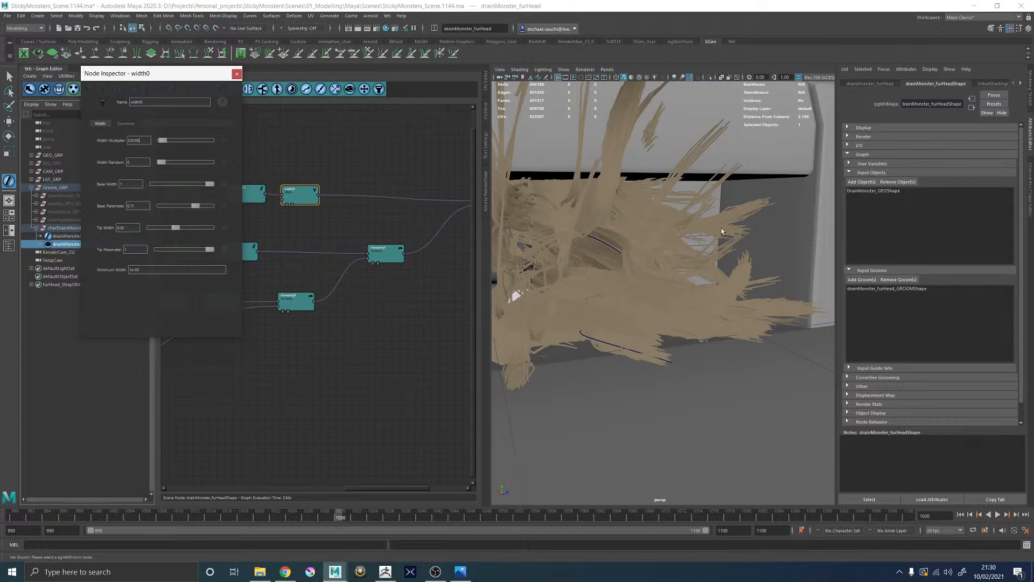
pyautogui.keyDown('alt'); pyautogui.moveTo(722, 228); pyautogui.dragTo(696, 231); pyautogui.keyUp('alt')
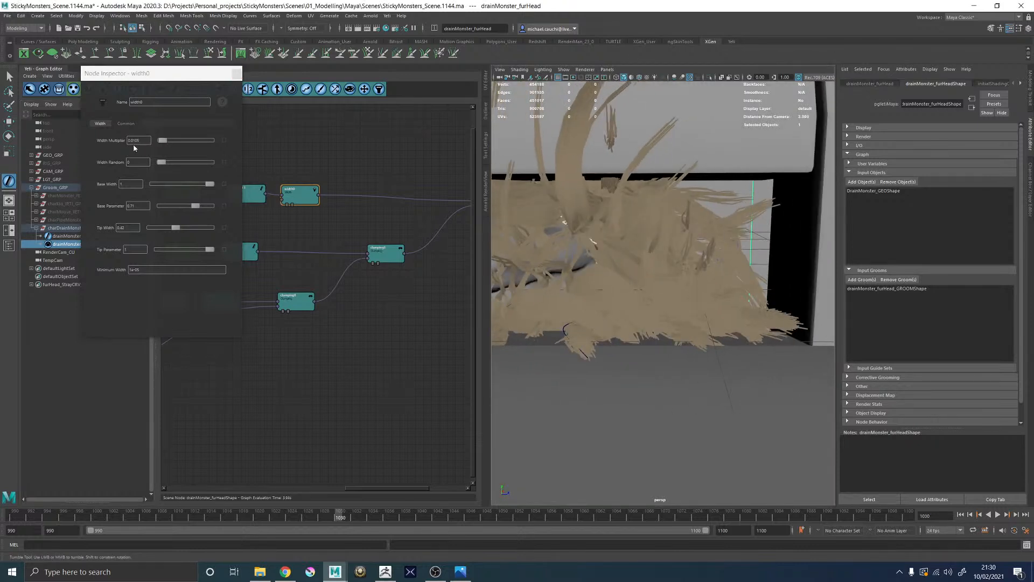
pyautogui.moveTo(140, 140); pyautogui.dragTo(132, 140)
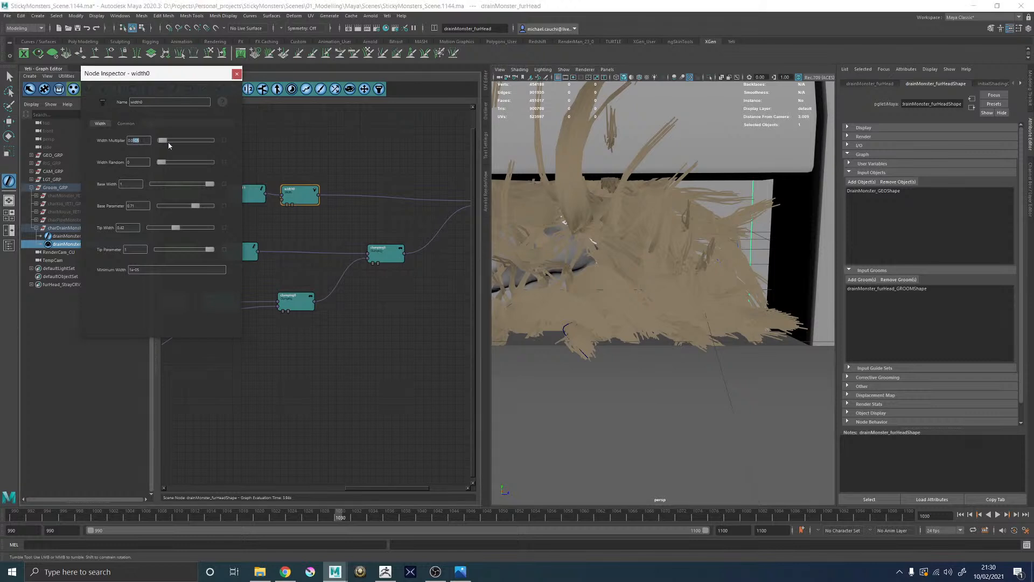
pyautogui.write('05')
pyautogui.keyDown('alt'); pyautogui.moveTo(758, 191); pyautogui.dragTo(644, 212); pyautogui.keyUp('alt')
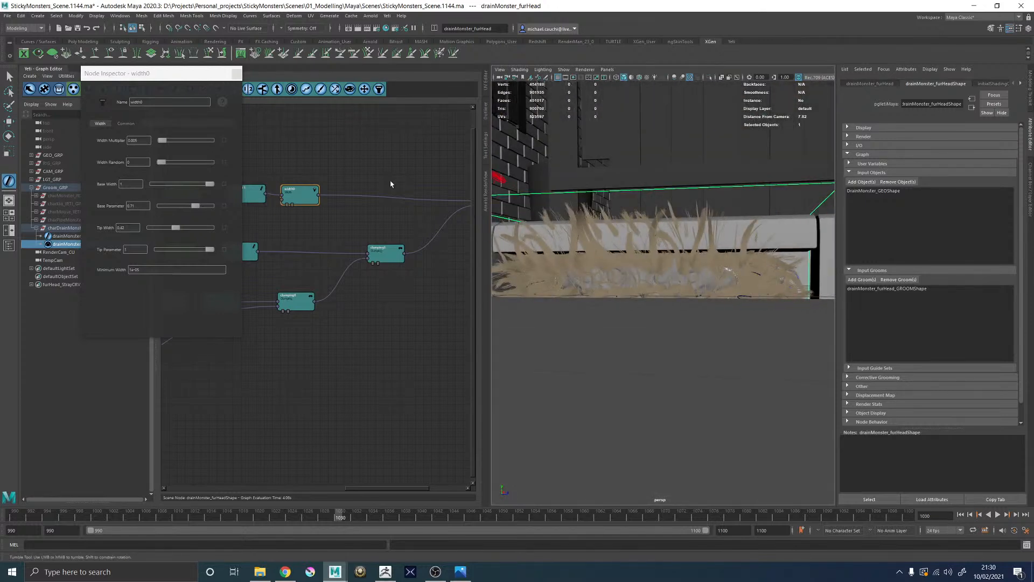
pyautogui.click(236, 74)
# Step: Set scraggle0's Scraggle Random to 1 and check the fur around the face from several angles
pyautogui.keyDown('alt'); pyautogui.moveTo(384, 149); pyautogui.dragTo(251, 169, button='middle'); pyautogui.keyUp('alt')
pyautogui.doubleClick(424, 216)
pyautogui.keyDown('alt'); pyautogui.moveTo(718, 253); pyautogui.dragTo(819, 276, button='right'); pyautogui.keyUp('alt')
pyautogui.keyDown('alt'); pyautogui.moveTo(726, 256); pyautogui.dragTo(693, 271); pyautogui.keyUp('alt')
pyautogui.moveTo(193, 228); pyautogui.dragTo(250, 236)
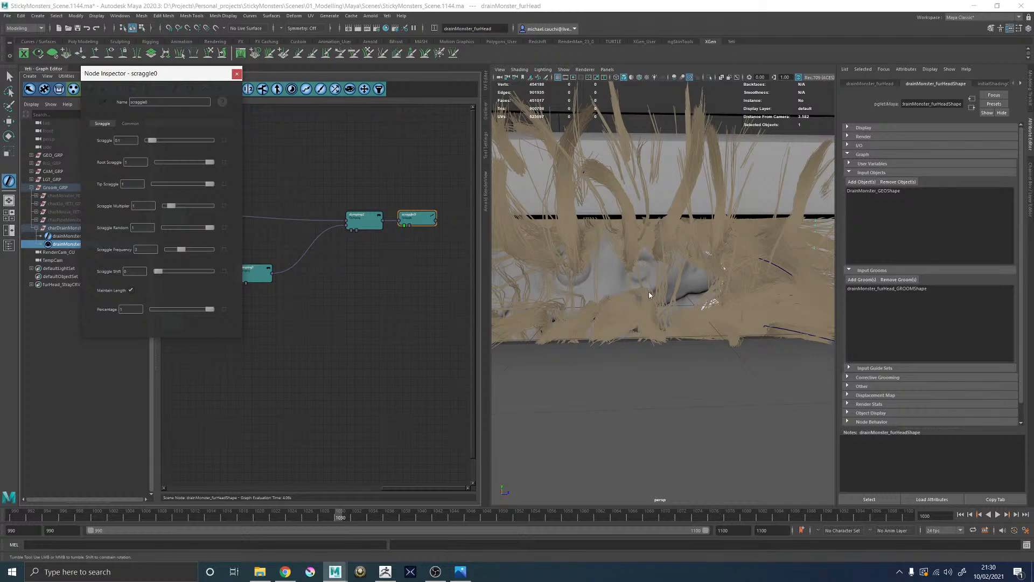
pyautogui.keyDown('alt'); pyautogui.moveTo(651, 296); pyautogui.dragTo(719, 276); pyautogui.keyUp('alt')
pyautogui.keyDown('alt'); pyautogui.moveTo(720, 275); pyautogui.dragTo(547, 300, button='right'); pyautogui.keyUp('alt')
pyautogui.keyDown('alt'); pyautogui.moveTo(547, 300); pyautogui.dragTo(625, 296); pyautogui.keyUp('alt')
pyautogui.keyDown('alt'); pyautogui.moveTo(625, 296); pyautogui.dragTo(768, 287, button='right'); pyautogui.keyUp('alt')
pyautogui.keyDown('alt'); pyautogui.moveTo(768, 288); pyautogui.dragTo(694, 292, button='middle'); pyautogui.keyUp('alt')
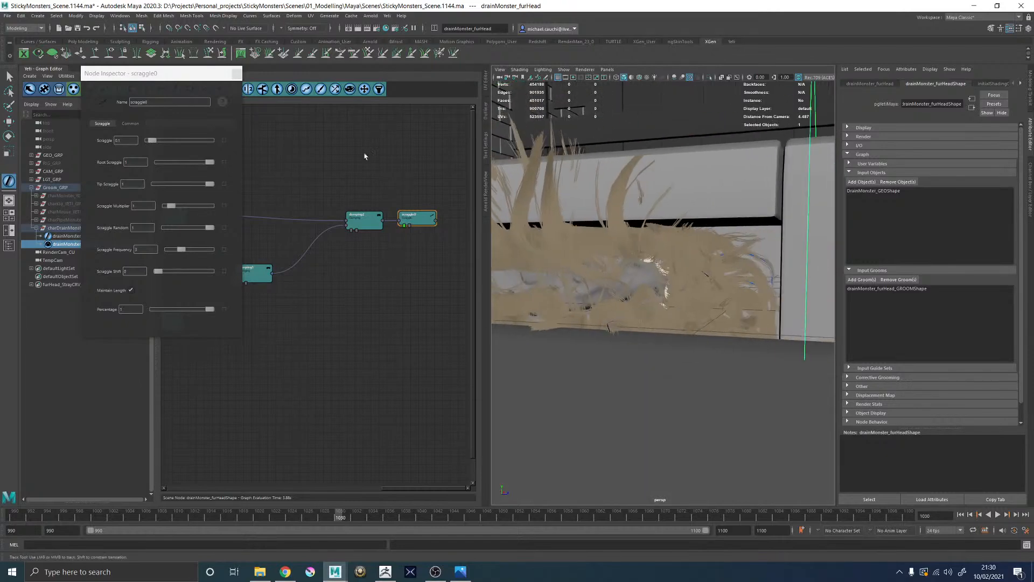
# Step: Select clumping2, check its clumping and geometry attributes, and examine the clumped fur above the drain
pyautogui.click(353, 232)
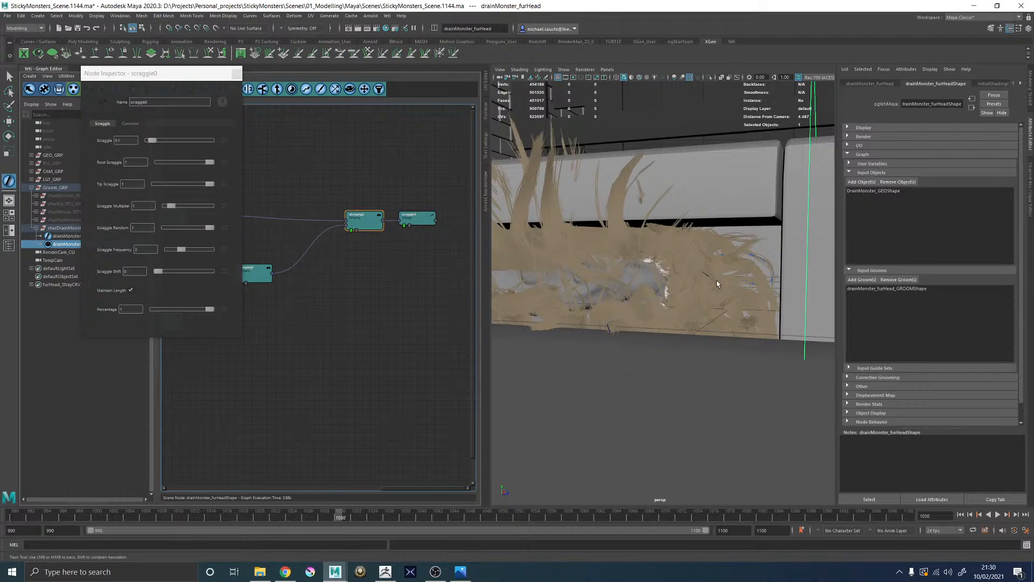
pyautogui.click(237, 75)
pyautogui.doubleClick(367, 218)
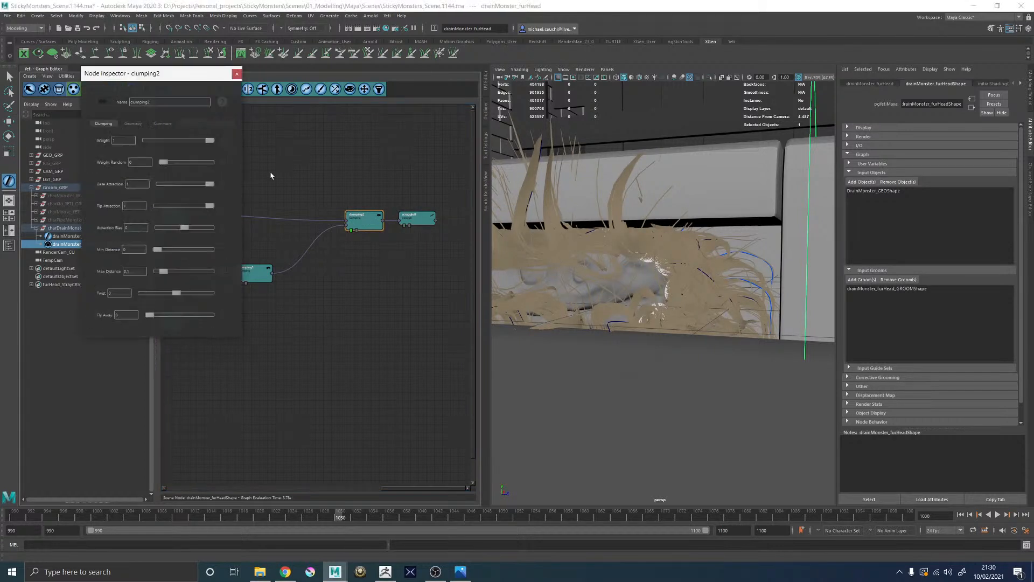
pyautogui.click(135, 124)
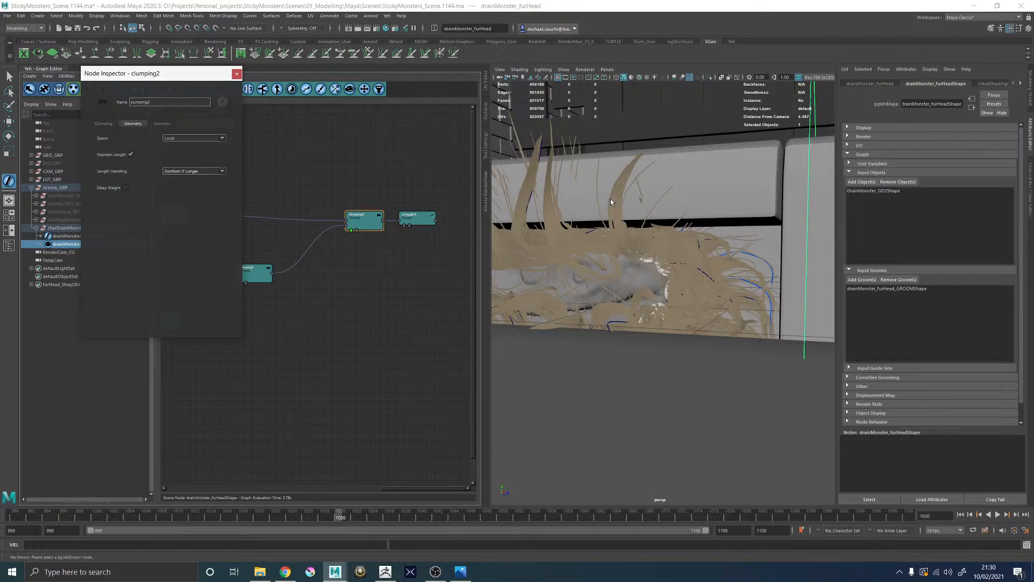
pyautogui.keyDown('alt'); pyautogui.moveTo(638, 219); pyautogui.dragTo(736, 240); pyautogui.keyUp('alt')
pyautogui.keyDown('alt'); pyautogui.moveTo(736, 240); pyautogui.dragTo(684, 228, button='middle'); pyautogui.keyUp('alt')
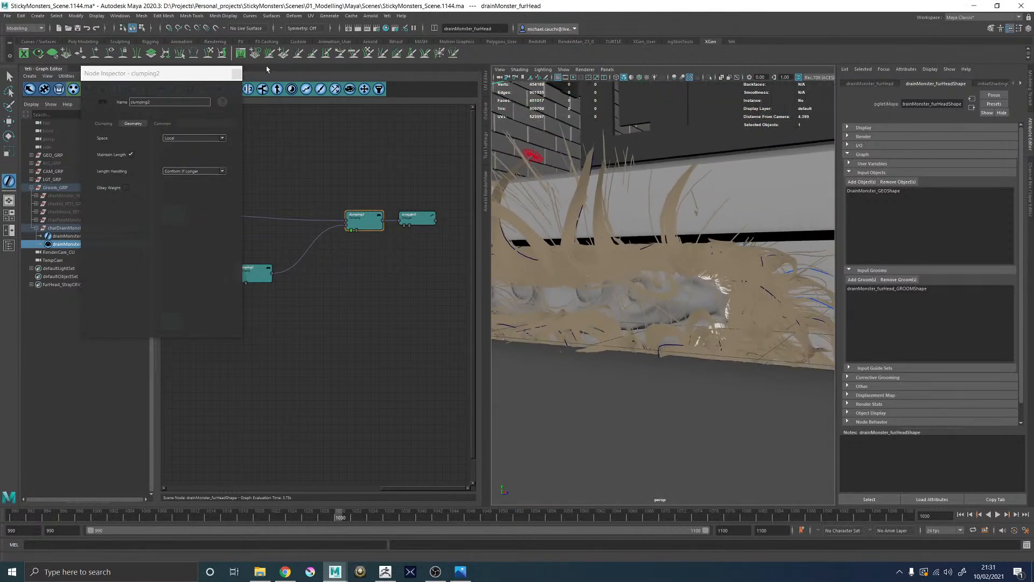
pyautogui.click(237, 74)
# Step: Display the fur at clumping0 and raise grow0's Segment Count for smoother strand curves
pyautogui.keyDown('alt'); pyautogui.moveTo(378, 238); pyautogui.dragTo(448, 229, button='middle'); pyautogui.keyUp('alt')
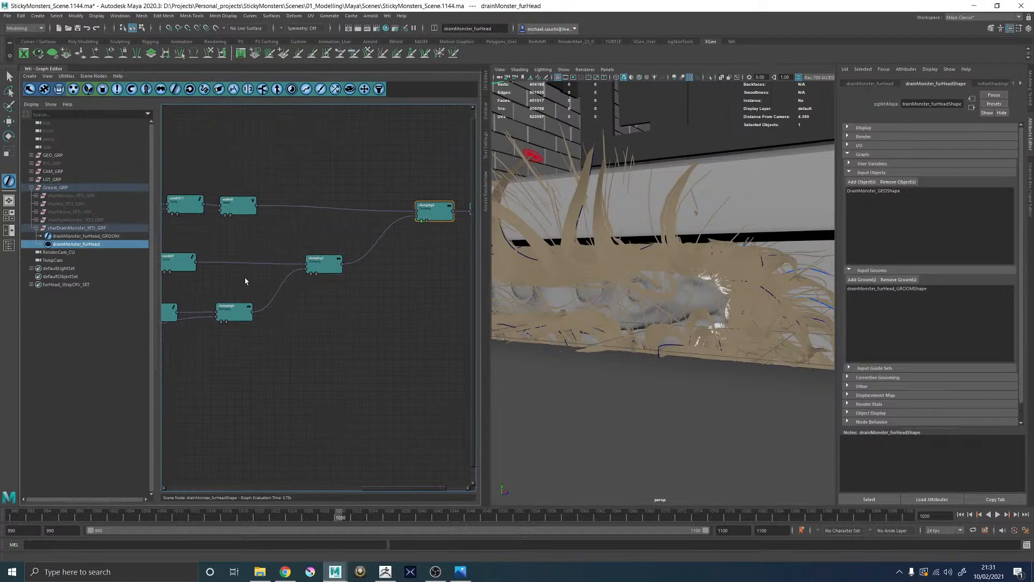
pyautogui.keyDown('alt'); pyautogui.moveTo(221, 314); pyautogui.dragTo(358, 300, button='middle'); pyautogui.keyUp('alt')
pyautogui.click(359, 308)
pyautogui.keyDown('alt'); pyautogui.moveTo(701, 272); pyautogui.dragTo(599, 251); pyautogui.keyUp('alt')
pyautogui.keyDown('alt'); pyautogui.moveTo(324, 308); pyautogui.dragTo(383, 308, button='middle'); pyautogui.keyUp('alt')
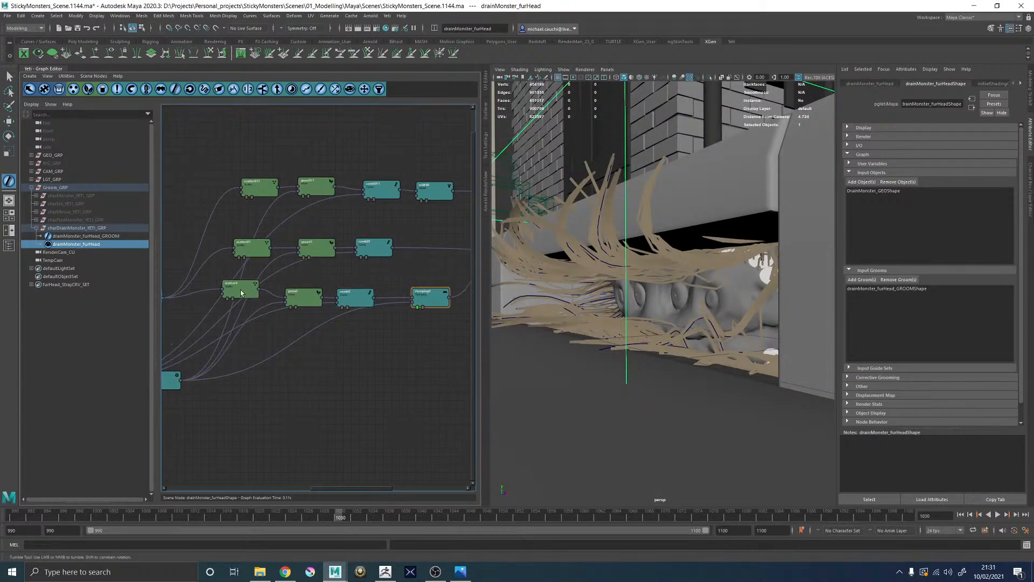
pyautogui.doubleClick(292, 299)
pyautogui.click(125, 124)
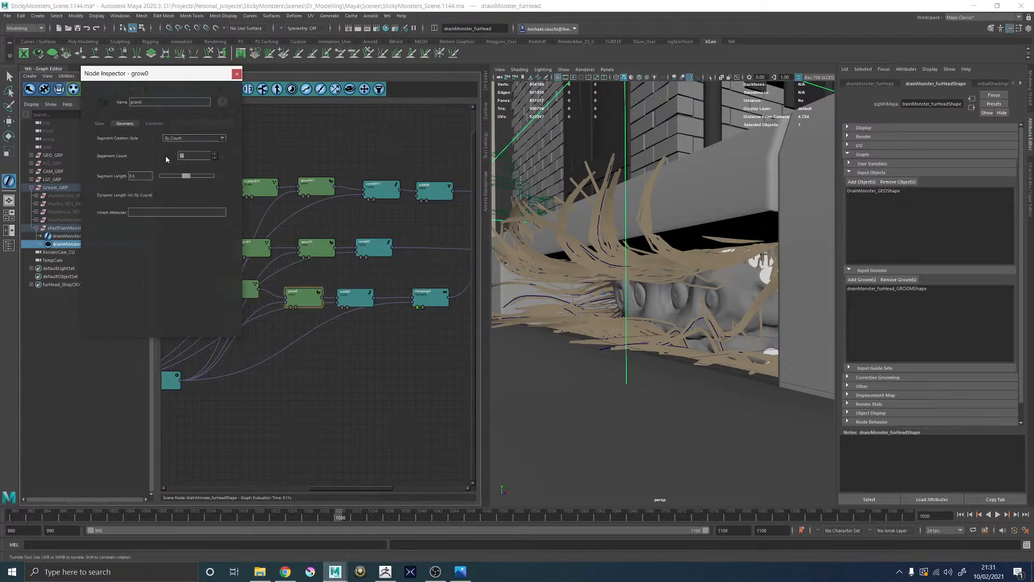
pyautogui.press('Return')
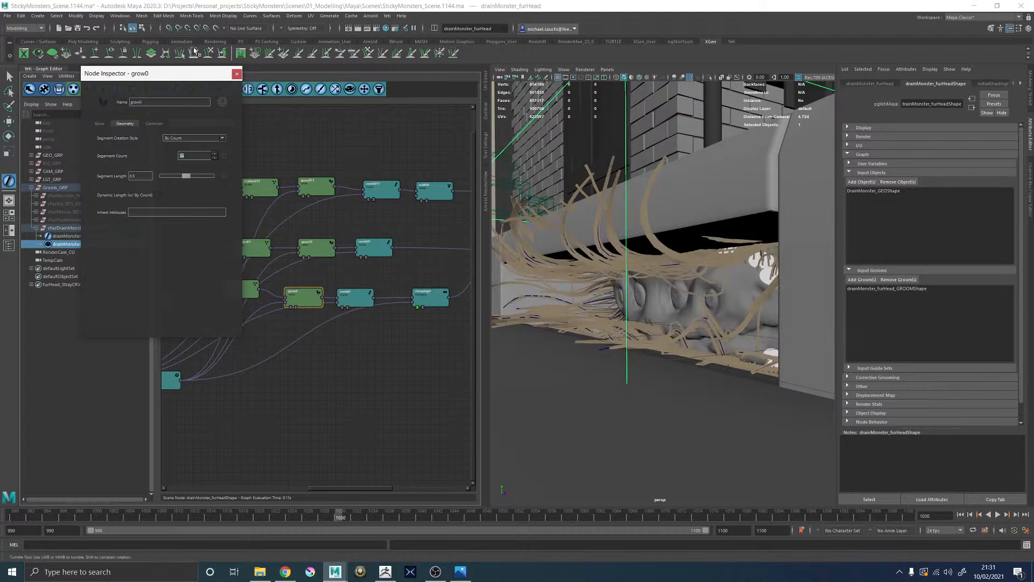
pyautogui.click(237, 75)
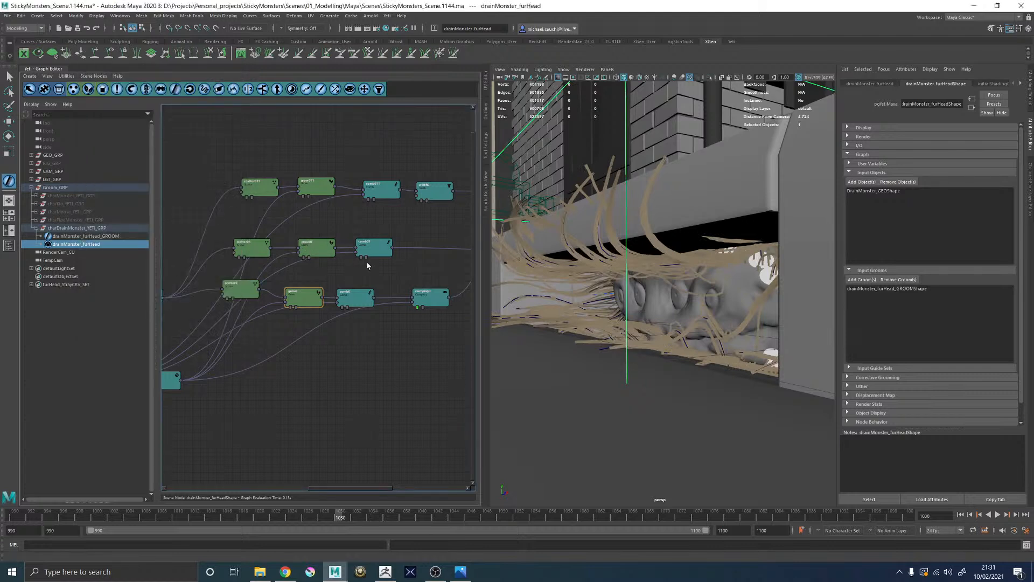
# Step: Display the fur at clumping1 and set grow01's Segment Count to 24
pyautogui.keyDown('alt'); pyautogui.moveTo(466, 264); pyautogui.dragTo(384, 267, button='middle'); pyautogui.keyUp('alt')
pyautogui.doubleClick(412, 261)
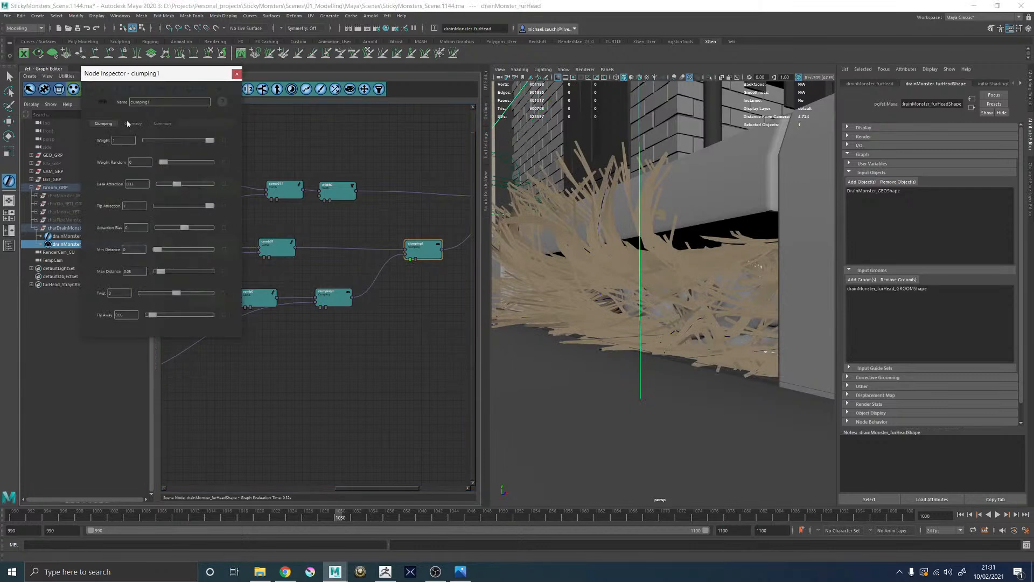
pyautogui.click(237, 73)
pyautogui.keyDown('alt'); pyautogui.moveTo(221, 246); pyautogui.dragTo(264, 253, button='middle'); pyautogui.keyUp('alt')
pyautogui.doubleClick(263, 253)
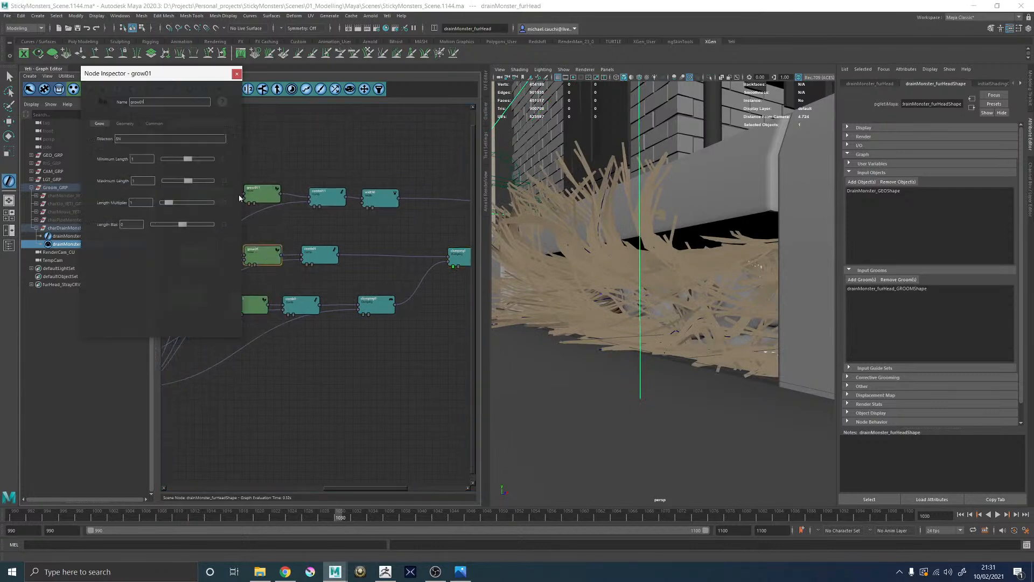
pyautogui.click(125, 124)
pyautogui.write('24')
pyautogui.press('Return')
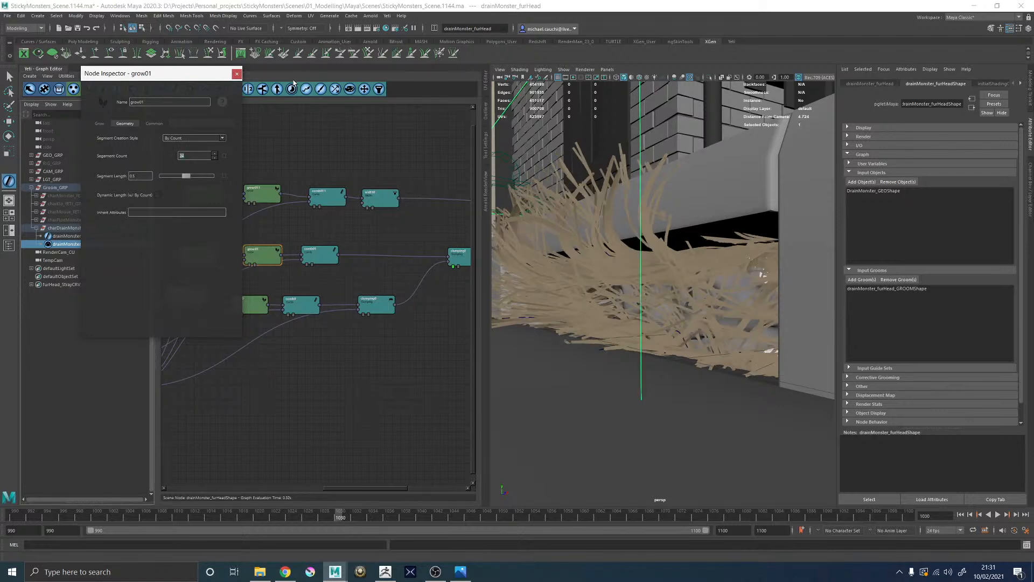
pyautogui.click(236, 74)
# Step: Examine the smoother fur around the face from several angles and check clumping0's length handling settings
pyautogui.keyDown('alt'); pyautogui.moveTo(615, 197); pyautogui.dragTo(587, 206); pyautogui.keyUp('alt')
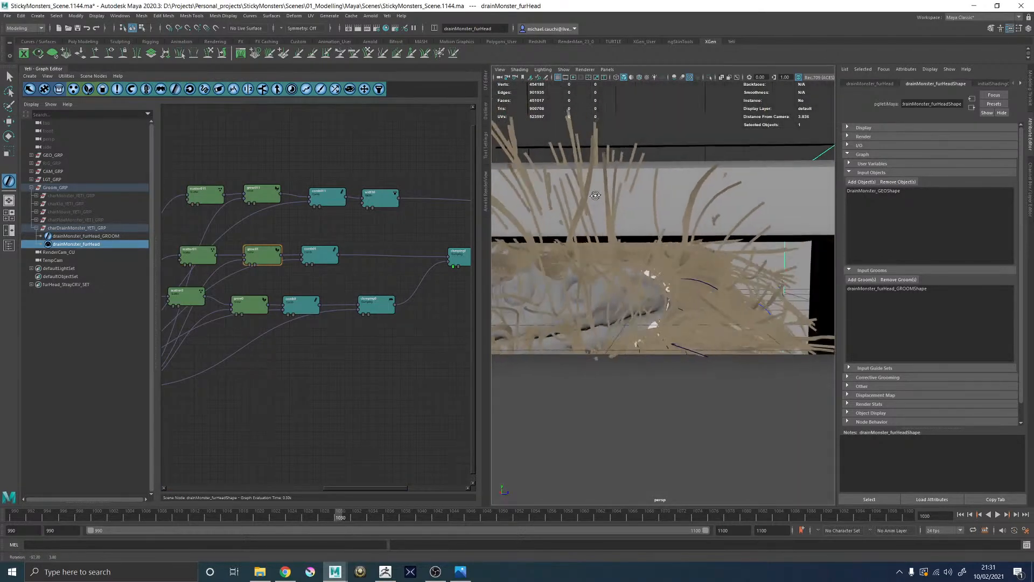
pyautogui.keyDown('alt'); pyautogui.moveTo(587, 205); pyautogui.dragTo(522, 215, button='right'); pyautogui.keyUp('alt')
pyautogui.keyDown('alt'); pyautogui.moveTo(521, 215); pyautogui.dragTo(566, 222); pyautogui.keyUp('alt')
pyautogui.keyDown('alt'); pyautogui.moveTo(566, 222); pyautogui.dragTo(606, 216, button='middle'); pyautogui.keyUp('alt')
pyautogui.keyDown('alt'); pyautogui.moveTo(606, 215); pyautogui.dragTo(695, 226, button='right'); pyautogui.keyUp('alt')
pyautogui.keyDown('alt'); pyautogui.moveTo(695, 227); pyautogui.dragTo(603, 237); pyautogui.keyUp('alt')
pyautogui.doubleClick(376, 307)
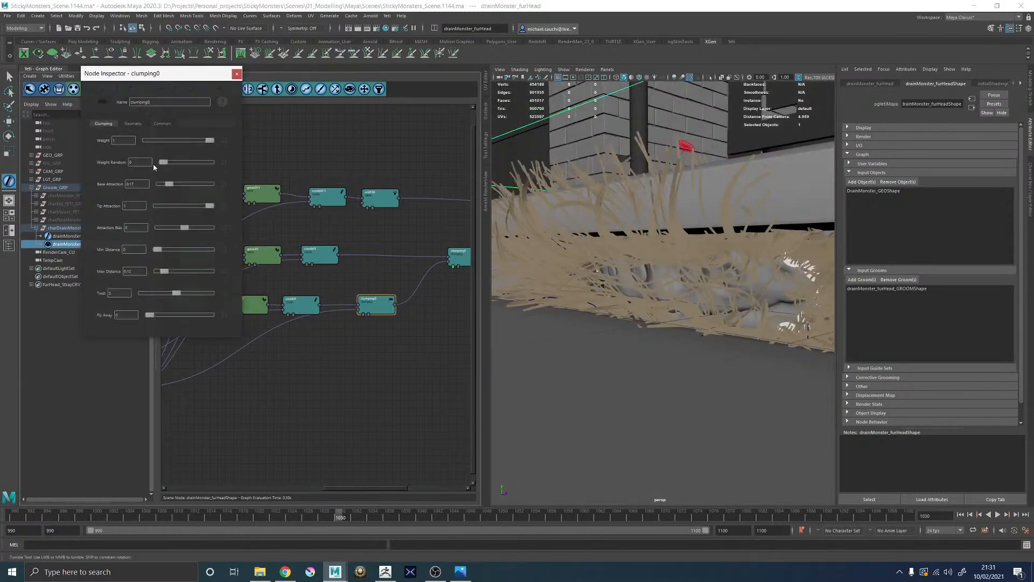
pyautogui.click(132, 123)
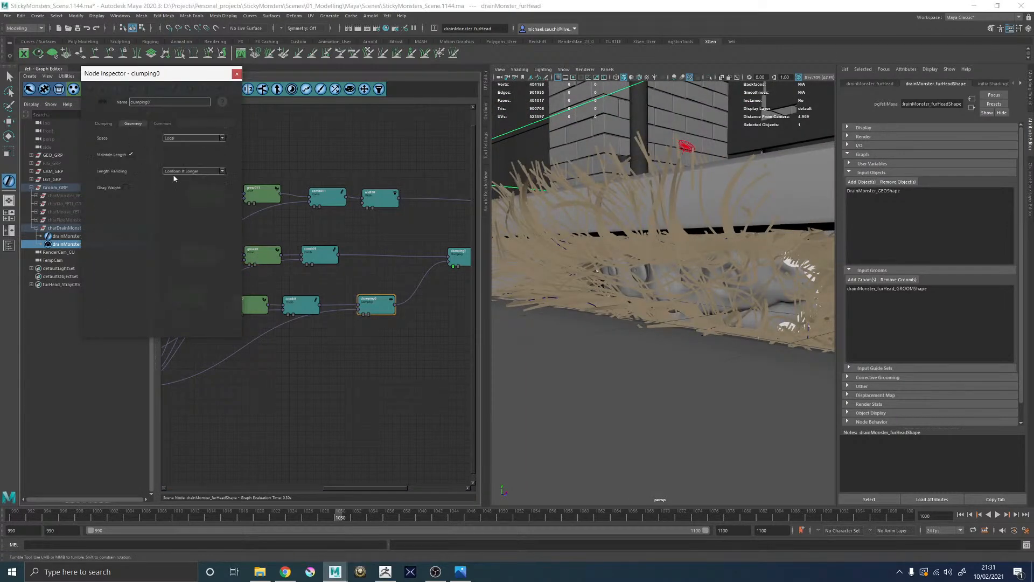
pyautogui.click(237, 73)
# Step: Set clumping1's Length Handling to Conform If Longer in its geometry attributes
pyautogui.moveTo(411, 199); pyautogui.dragTo(330, 201, button='middle')
pyautogui.click(376, 254)
pyautogui.doubleClick(376, 255)
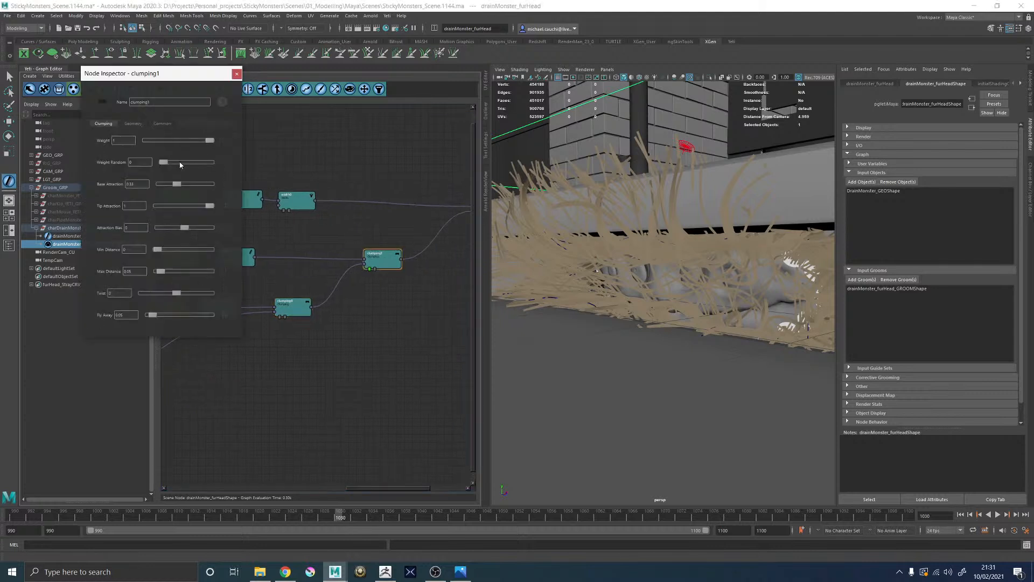
pyautogui.click(133, 123)
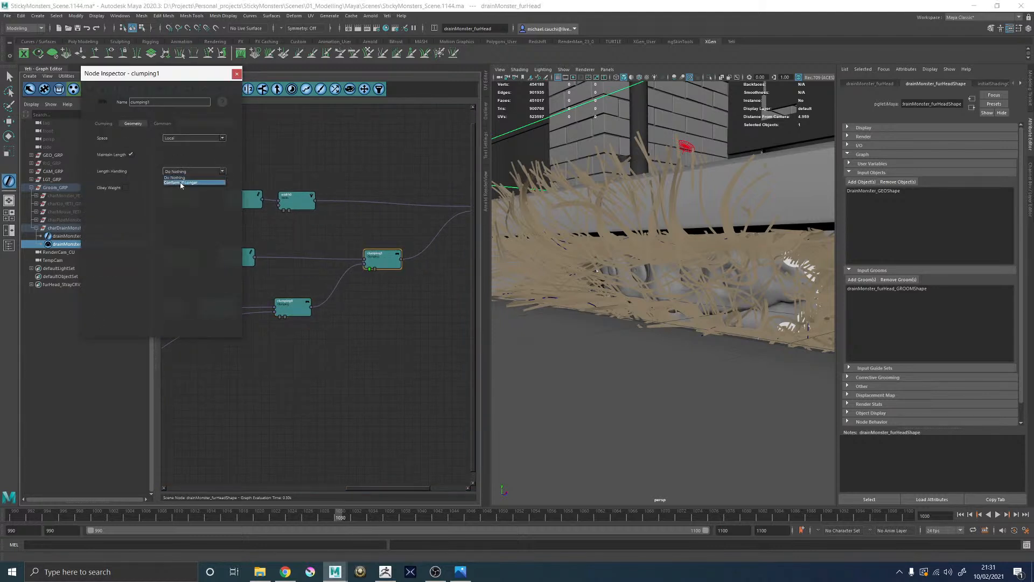
pyautogui.click(236, 74)
# Step: Review clumping2's geometry attributes and display the fur at scraggle0, examining it close up around the face
pyautogui.moveTo(208, 270); pyautogui.dragTo(280, 175, button='middle')
pyautogui.doubleClick(364, 208)
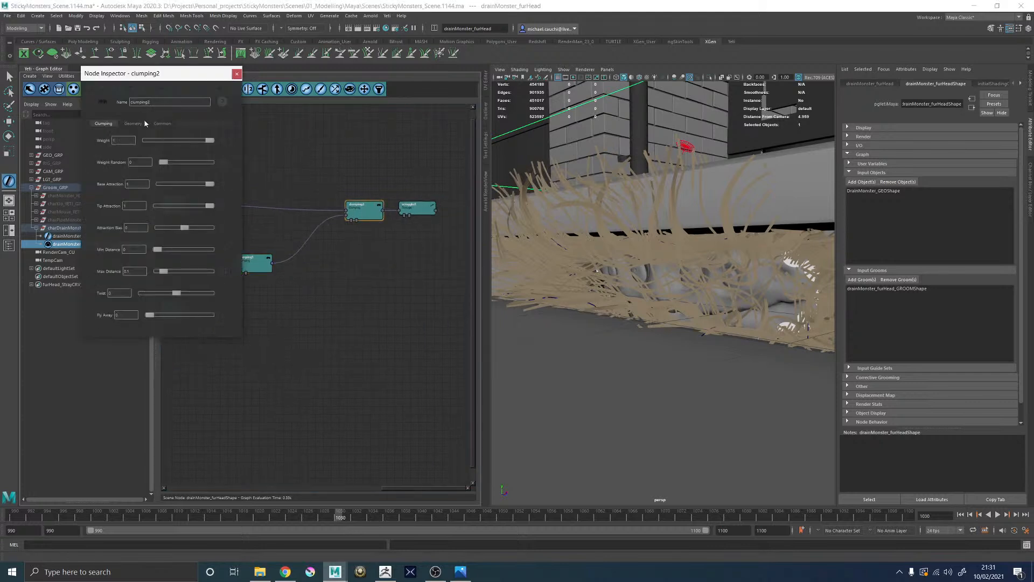
pyautogui.click(134, 123)
pyautogui.click(237, 73)
pyautogui.click(403, 215)
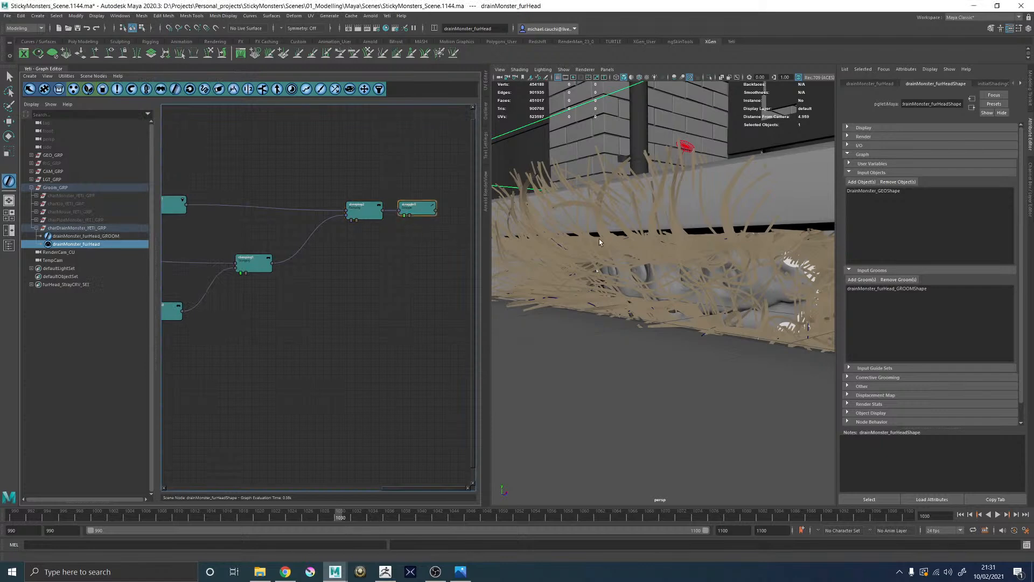
pyautogui.keyDown('alt'); pyautogui.moveTo(599, 238); pyautogui.dragTo(660, 246); pyautogui.keyUp('alt')
pyautogui.scroll(3, 660, 245)
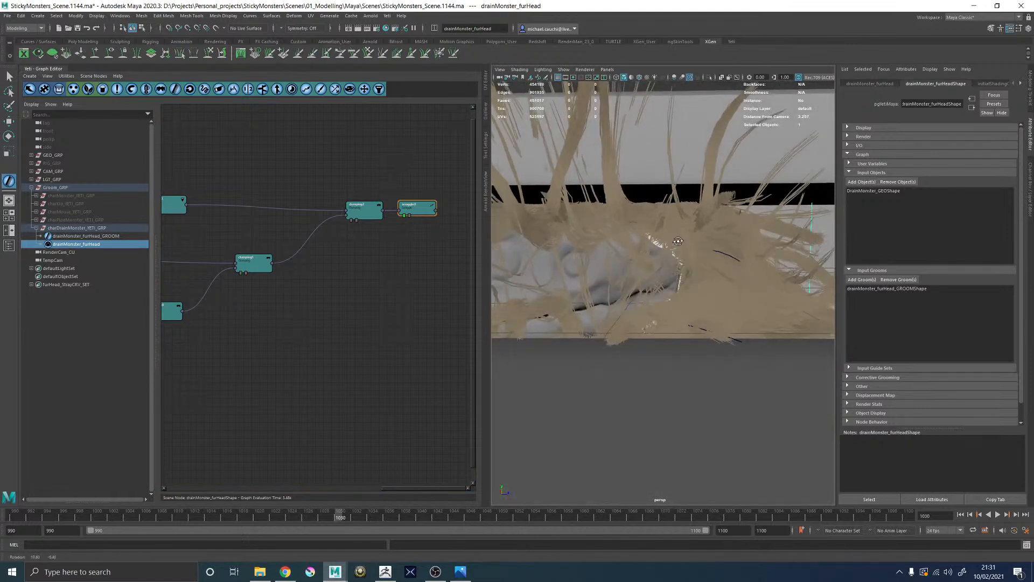
# Step: Set grow011's Segment Count to 32 for smoother strands
pyautogui.keyDown('alt'); pyautogui.moveTo(325, 171); pyautogui.dragTo(372, 221, button='middle'); pyautogui.keyUp('alt')
pyautogui.keyDown('alt'); pyautogui.moveTo(377, 182); pyautogui.dragTo(332, 191, button='middle'); pyautogui.keyUp('alt')
pyautogui.doubleClick(343, 200)
pyautogui.click(125, 124)
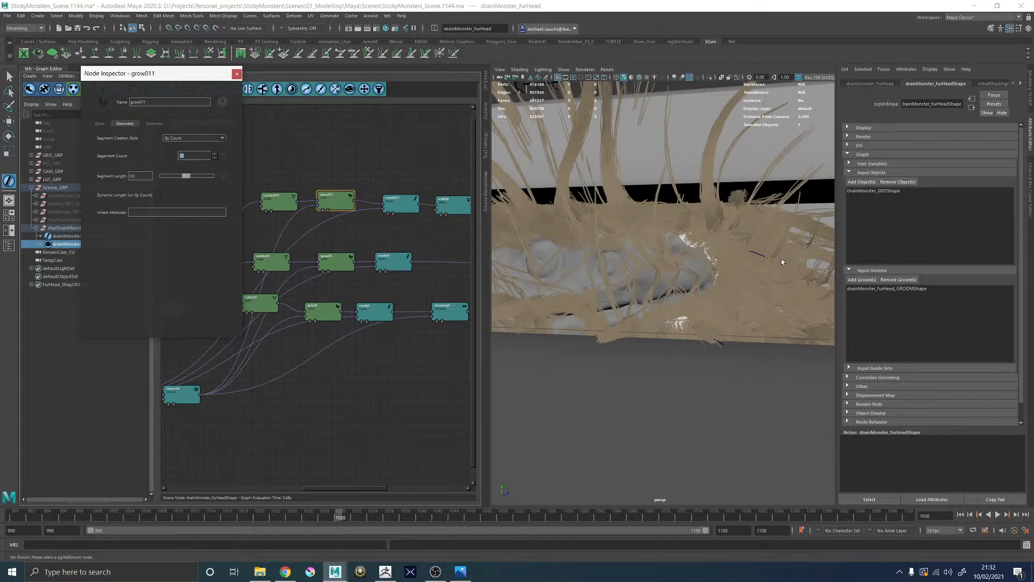
pyautogui.keyDown('alt'); pyautogui.moveTo(781, 261); pyautogui.dragTo(727, 240, button='right'); pyautogui.keyUp('alt')
pyautogui.click(236, 73)
# Step: Set clumping0's Fly Away to 0.1 and check the fur along the drain opening
pyautogui.keyDown('alt'); pyautogui.moveTo(377, 181); pyautogui.dragTo(298, 186, button='middle'); pyautogui.keyUp('alt')
pyautogui.keyDown('alt'); pyautogui.moveTo(717, 240); pyautogui.dragTo(677, 281); pyautogui.keyUp('alt')
pyautogui.keyDown('alt'); pyautogui.moveTo(676, 281); pyautogui.dragTo(644, 291, button='right'); pyautogui.keyUp('alt')
pyautogui.keyDown('alt'); pyautogui.moveTo(643, 291); pyautogui.dragTo(701, 274); pyautogui.keyUp('alt')
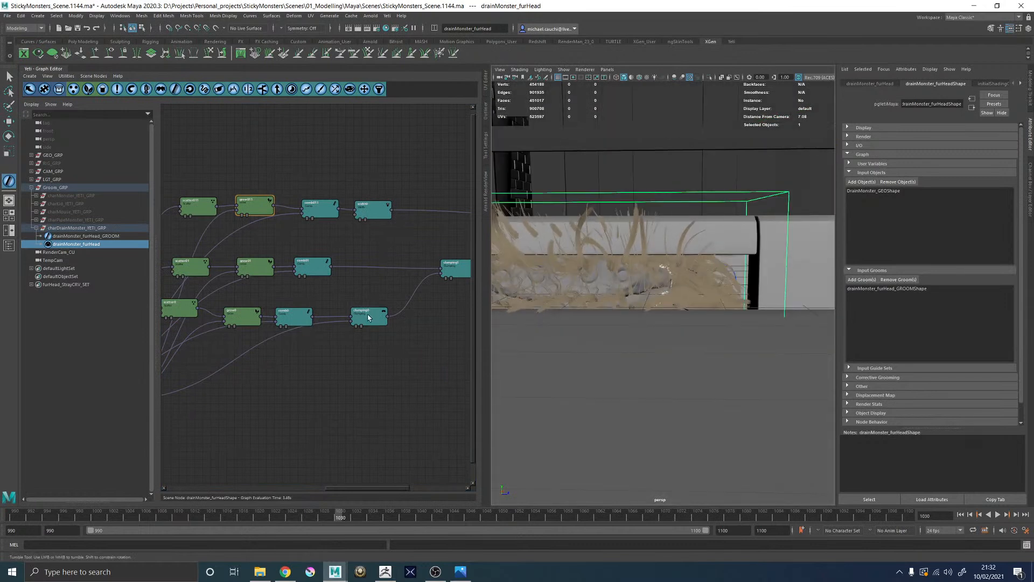
pyautogui.doubleClick(372, 316)
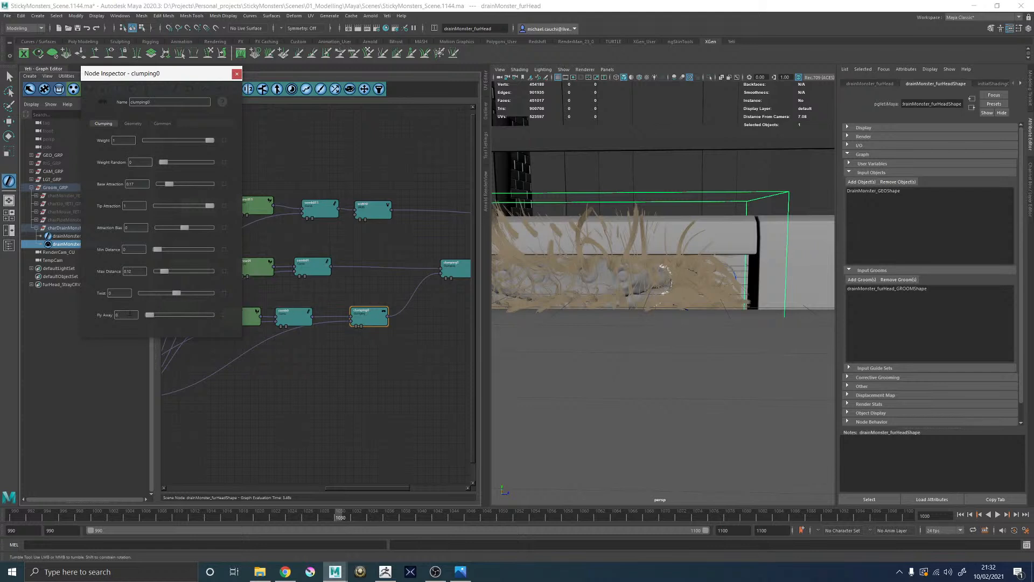
pyautogui.press('Return')
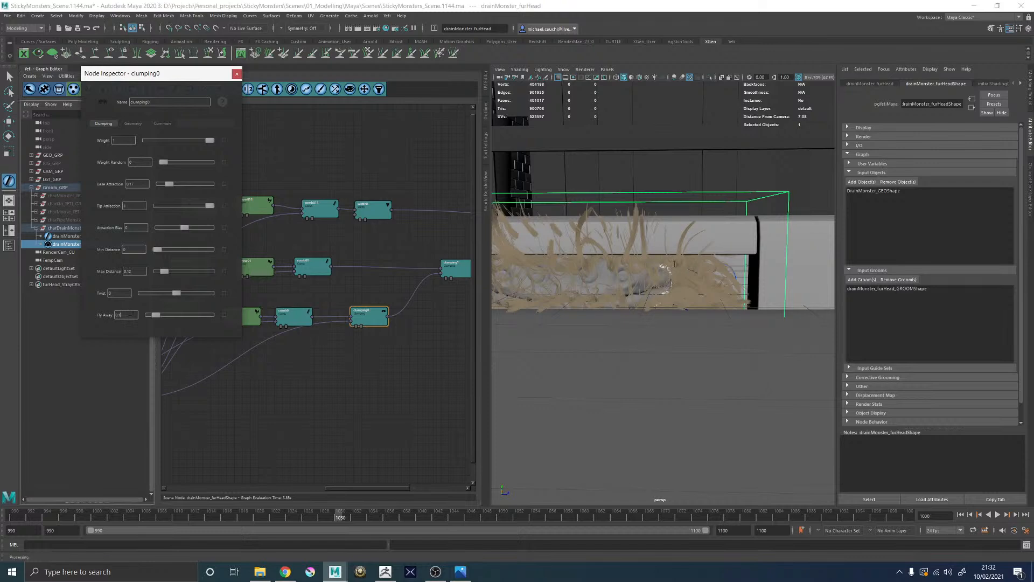
pyautogui.keyDown('alt'); pyautogui.moveTo(674, 263); pyautogui.dragTo(702, 271, button='middle'); pyautogui.keyUp('alt')
pyautogui.keyDown('alt'); pyautogui.moveTo(701, 271); pyautogui.dragTo(716, 291, button='right'); pyautogui.keyUp('alt')
pyautogui.keyDown('alt'); pyautogui.moveTo(716, 291); pyautogui.dragTo(682, 293); pyautogui.keyUp('alt')
# Step: Insert a scraggle node after clumping1 with Scraggle at 0.1 and display the fur at that node
pyautogui.keyDown('alt'); pyautogui.moveTo(385, 245); pyautogui.dragTo(292, 246, button='middle'); pyautogui.keyUp('alt')
pyautogui.click(348, 273)
pyautogui.moveTo(305, 248)
pyautogui.keyDown('alt'); pyautogui.mouseDown(button='middle')
pyautogui.moveTo(375, 246)
pyautogui.moveTo(295, 247)
pyautogui.mouseUp(button='middle'); pyautogui.keyUp('alt')
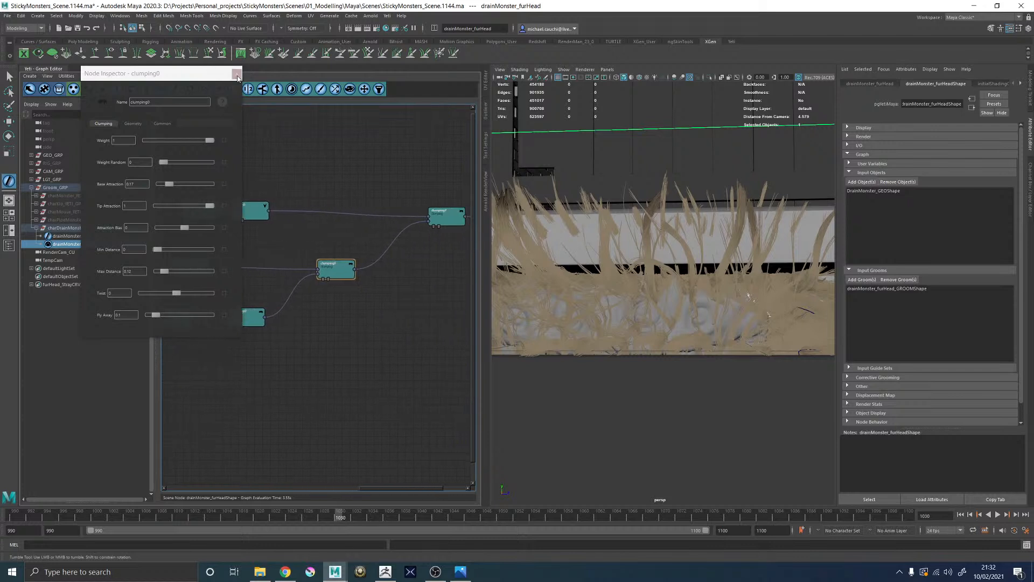
pyautogui.click(237, 73)
pyautogui.click(306, 89)
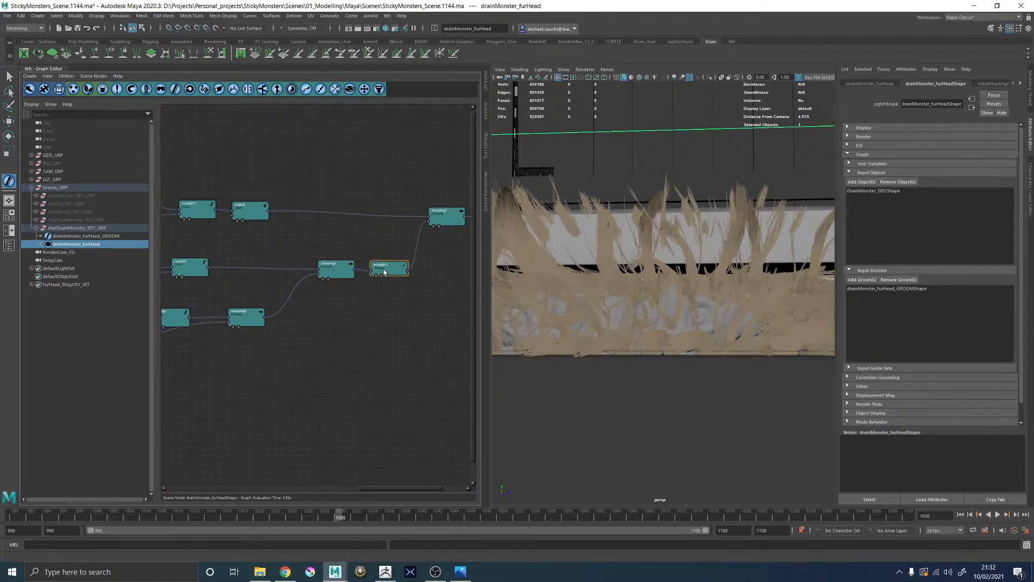
pyautogui.doubleClick(384, 269)
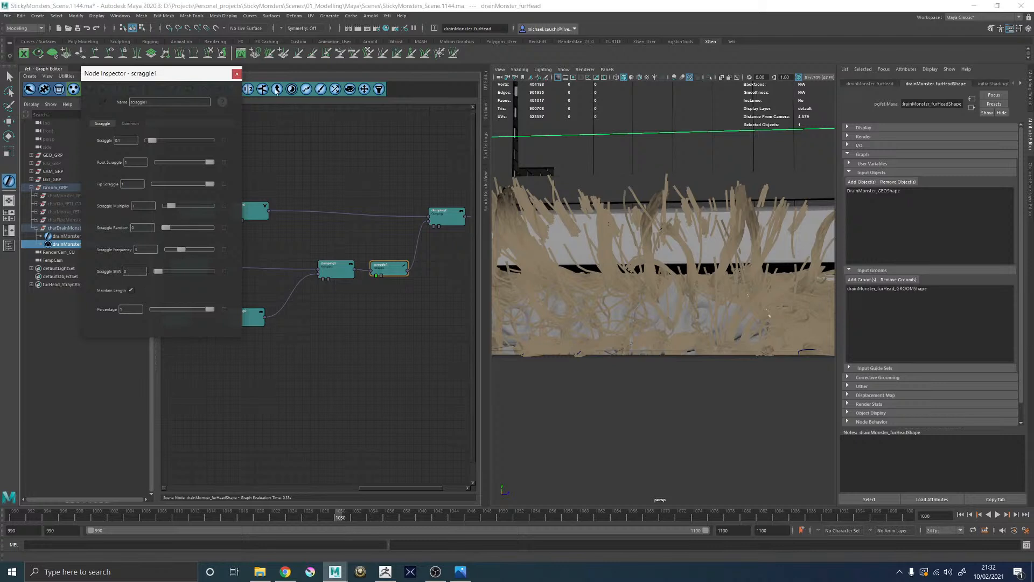
pyautogui.click(236, 75)
pyautogui.scroll(-3, 307, 183)
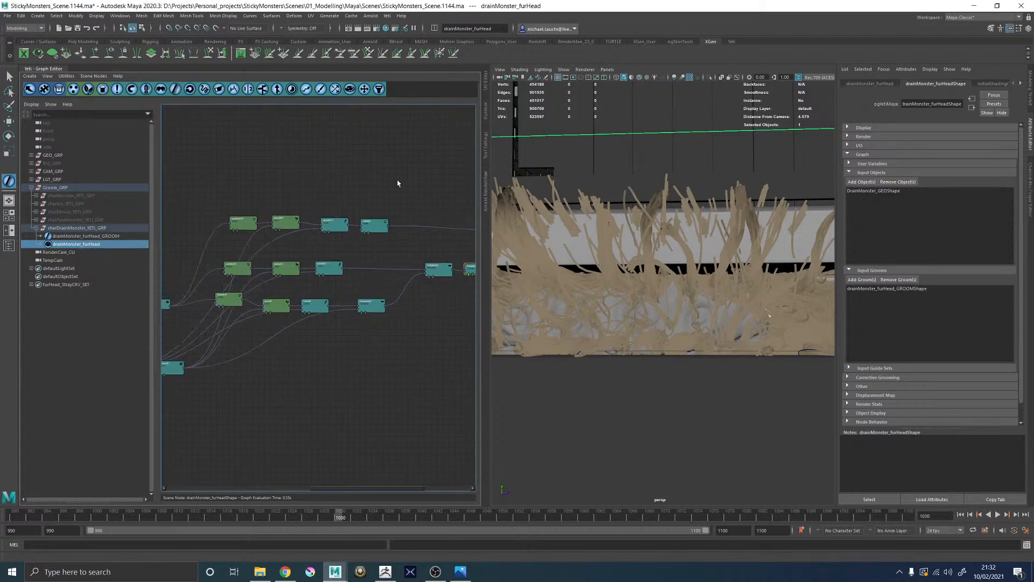
pyautogui.moveTo(287, 180); pyautogui.dragTo(224, 180, button='middle')
pyautogui.keyDown('alt'); pyautogui.moveTo(622, 233); pyautogui.dragTo(674, 265); pyautogui.keyUp('alt')
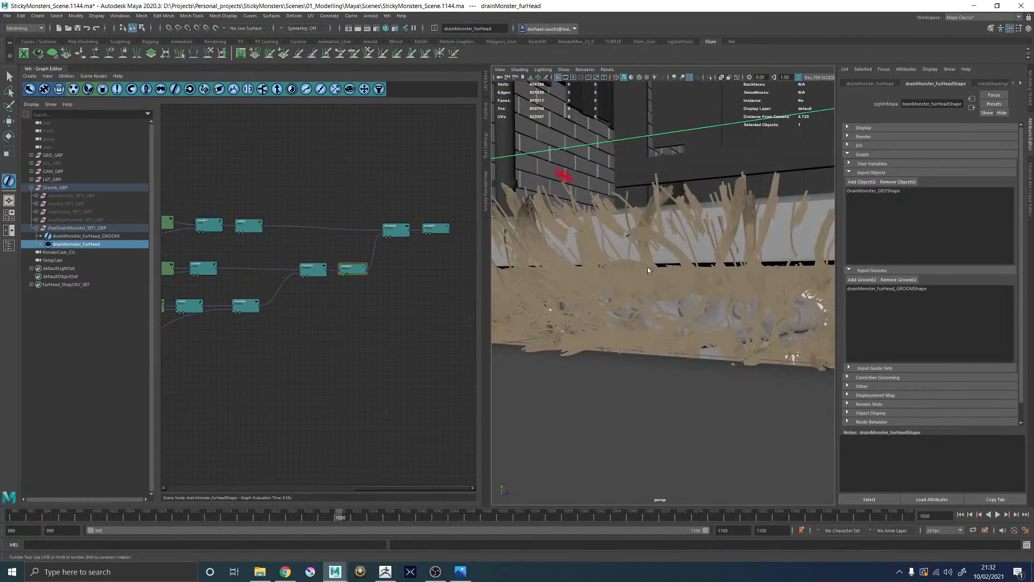
pyautogui.keyDown('alt'); pyautogui.moveTo(684, 258); pyautogui.dragTo(662, 266, button='right'); pyautogui.keyUp('alt')
pyautogui.keyDown('alt'); pyautogui.moveTo(661, 266); pyautogui.dragTo(709, 280); pyautogui.keyUp('alt')
# Step: Check scatter011's density settings and edit the Minimum Length of grow011
pyautogui.keyDown('alt'); pyautogui.moveTo(306, 197); pyautogui.dragTo(381, 197, button='middle'); pyautogui.keyUp('alt')
pyautogui.scroll(5, 274, 218)
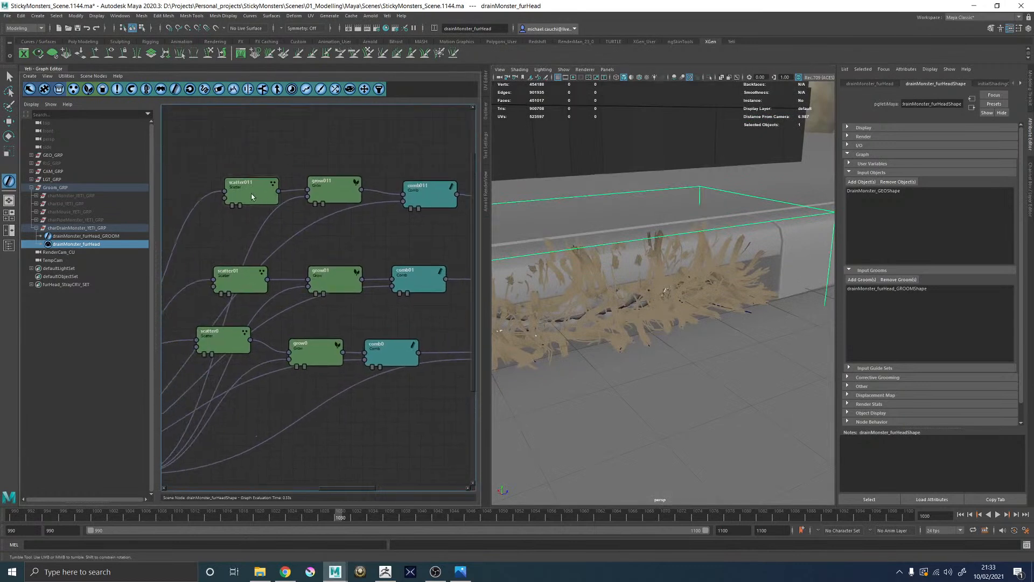
pyautogui.doubleClick(251, 197)
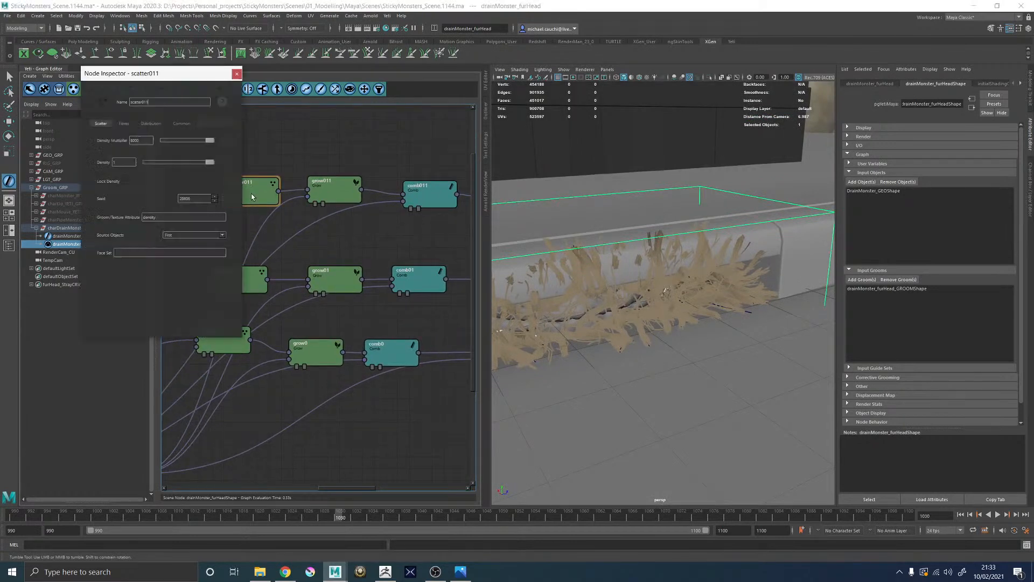
pyautogui.doubleClick(319, 180)
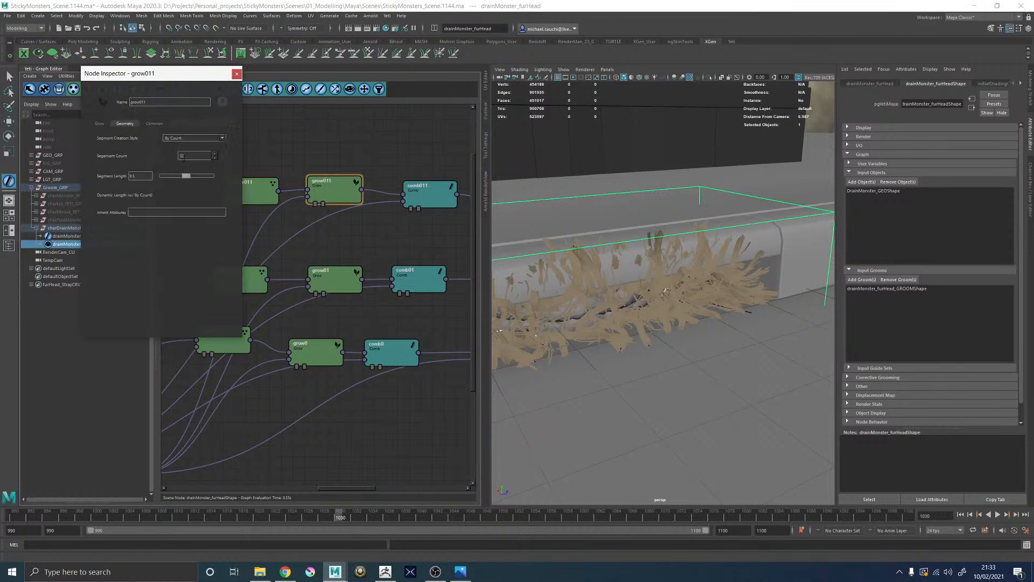
pyautogui.click(99, 123)
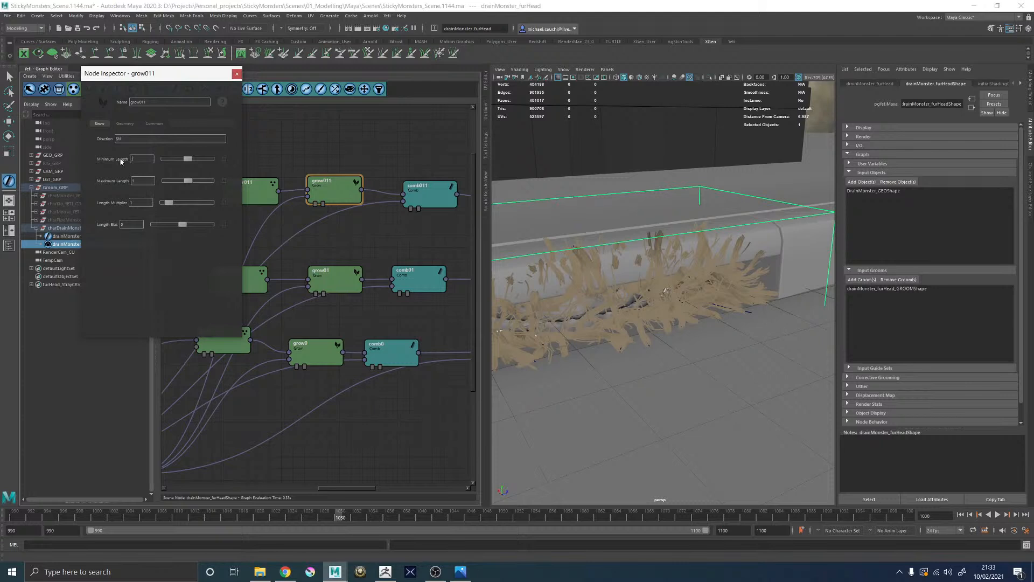
pyautogui.press('Return')
pyautogui.click(236, 74)
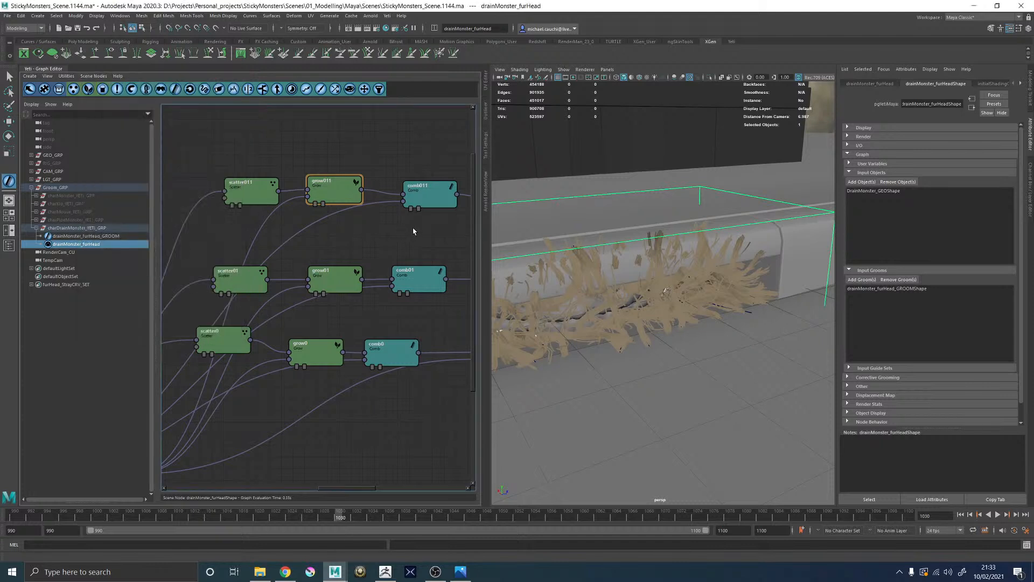
# Step: Display the fur at scraggle0, the final node, and view the full groom up close
pyautogui.keyDown('alt'); pyautogui.moveTo(415, 231); pyautogui.dragTo(205, 216, button='middle'); pyautogui.keyUp('alt')
pyautogui.keyDown('alt'); pyautogui.moveTo(354, 199); pyautogui.dragTo(207, 201, button='middle'); pyautogui.keyUp('alt')
pyautogui.click(376, 207)
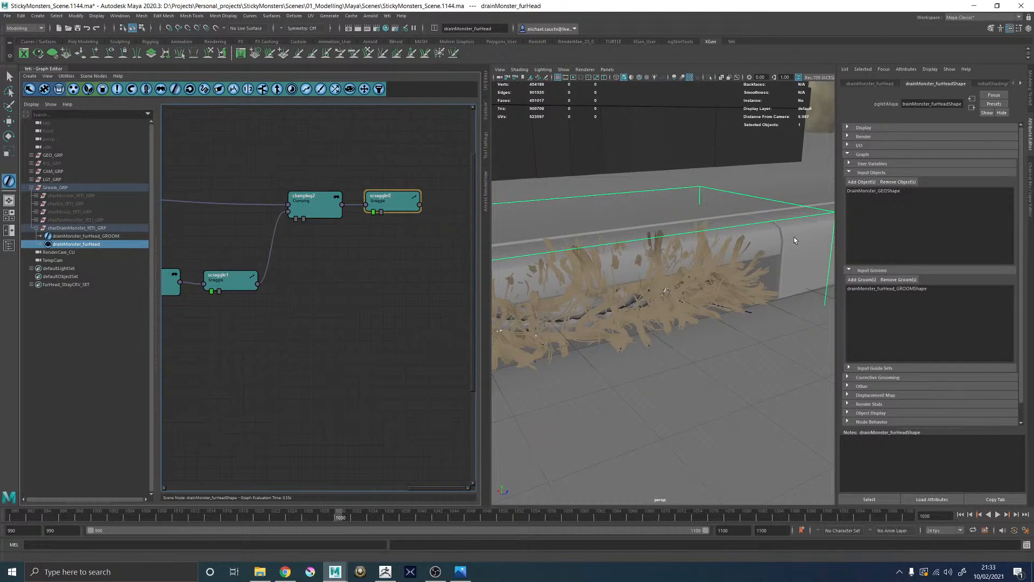
pyautogui.keyDown('alt'); pyautogui.moveTo(783, 256); pyautogui.dragTo(538, 233); pyautogui.keyUp('alt')
pyautogui.keyDown('alt'); pyautogui.moveTo(538, 233); pyautogui.dragTo(667, 232, button='middle'); pyautogui.keyUp('alt')
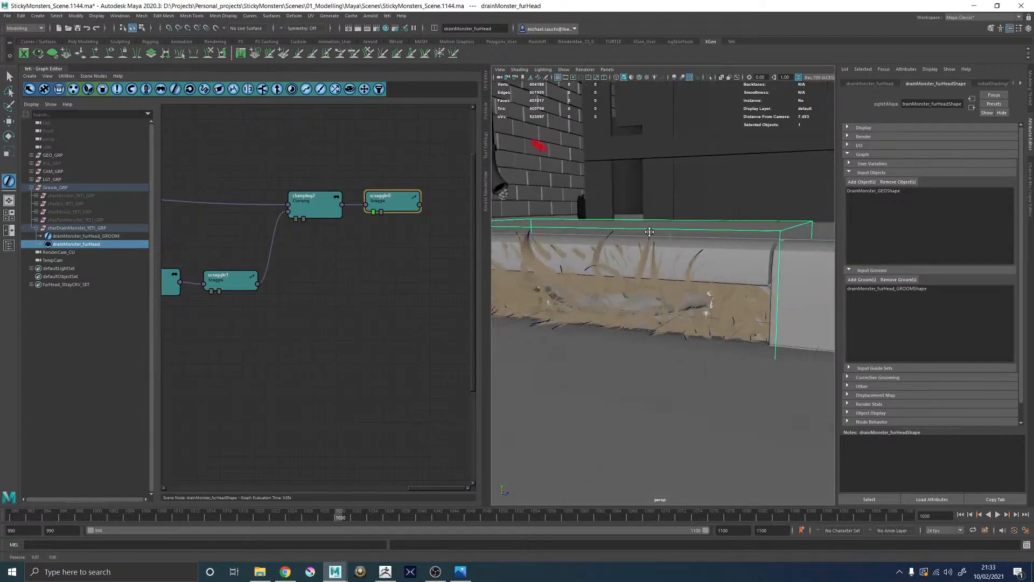
pyautogui.keyDown('alt'); pyautogui.moveTo(667, 232); pyautogui.dragTo(711, 263, button='right'); pyautogui.keyUp('alt')
pyautogui.keyDown('alt'); pyautogui.moveTo(712, 263); pyautogui.dragTo(669, 269); pyautogui.keyUp('alt')
# Step: Set scraggle0's Scraggle Frequency to 0.8 and inspect the strands from several angles
pyautogui.doubleClick(393, 202)
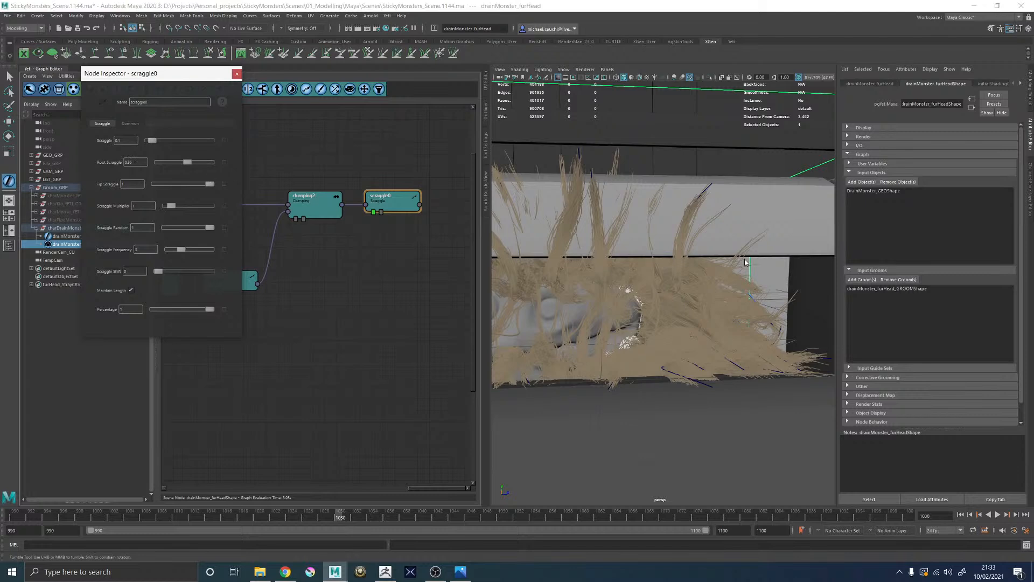
pyautogui.keyDown('alt'); pyautogui.moveTo(746, 263); pyautogui.dragTo(641, 267); pyautogui.keyUp('alt')
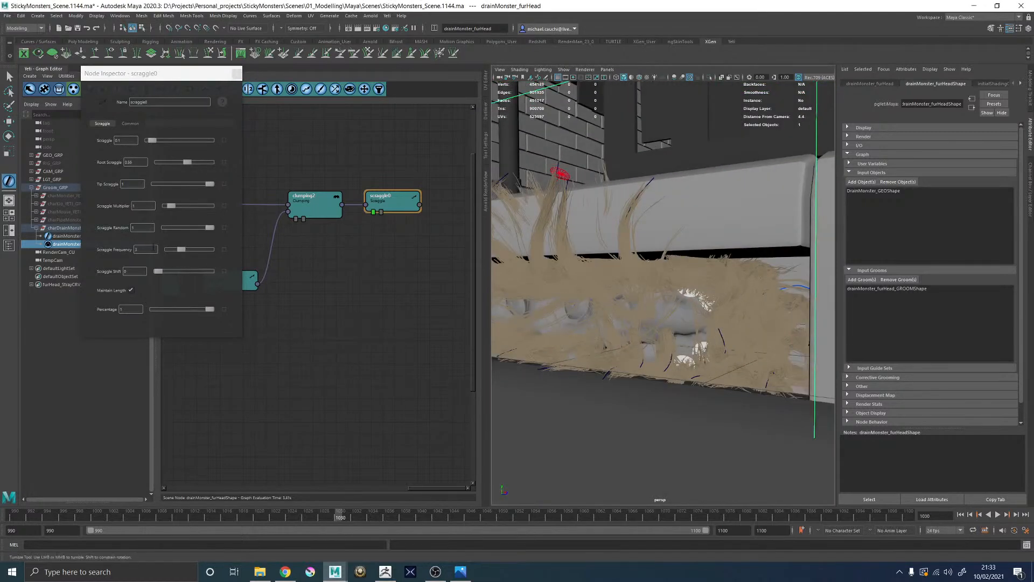
pyautogui.moveTo(176, 251); pyautogui.dragTo(174, 253)
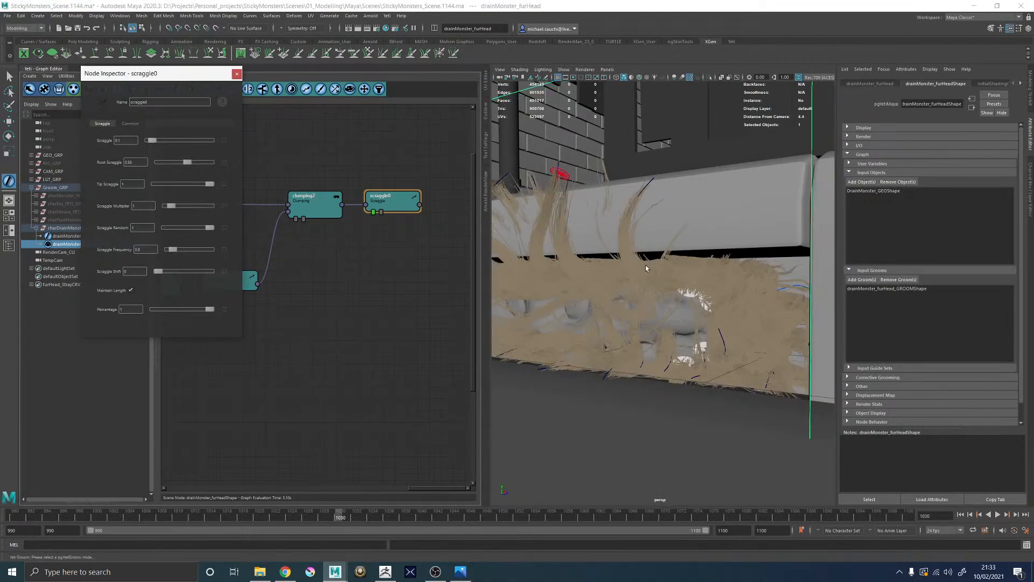
pyautogui.keyDown('alt'); pyautogui.moveTo(626, 265); pyautogui.dragTo(682, 265); pyautogui.keyUp('alt')
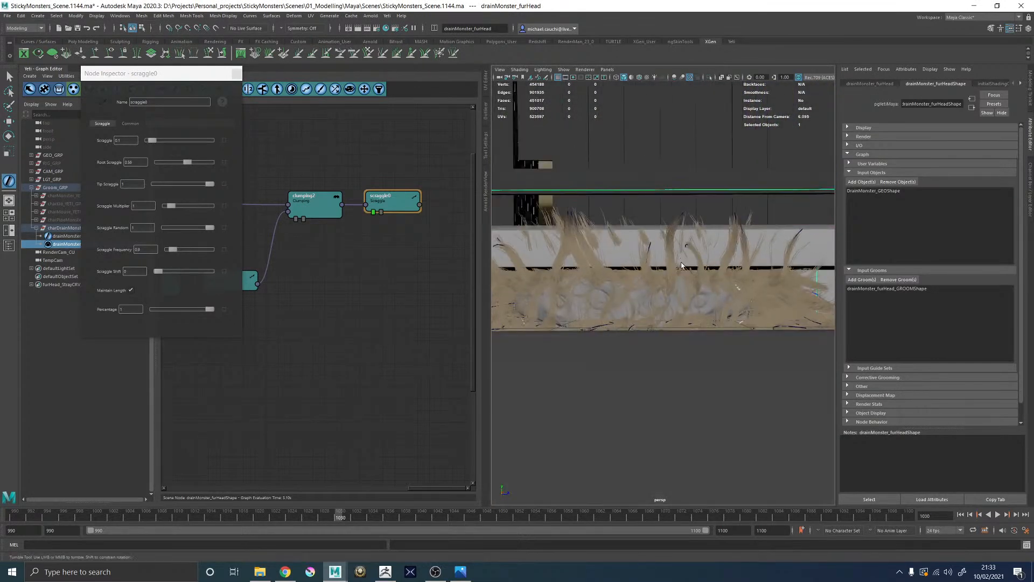
pyautogui.keyDown('alt'); pyautogui.moveTo(641, 257); pyautogui.dragTo(637, 266); pyautogui.keyUp('alt')
pyautogui.keyDown('alt'); pyautogui.moveTo(636, 266); pyautogui.dragTo(694, 305, button='right'); pyautogui.keyUp('alt')
pyautogui.keyDown('alt'); pyautogui.moveTo(694, 305); pyautogui.dragTo(614, 279); pyautogui.keyUp('alt')
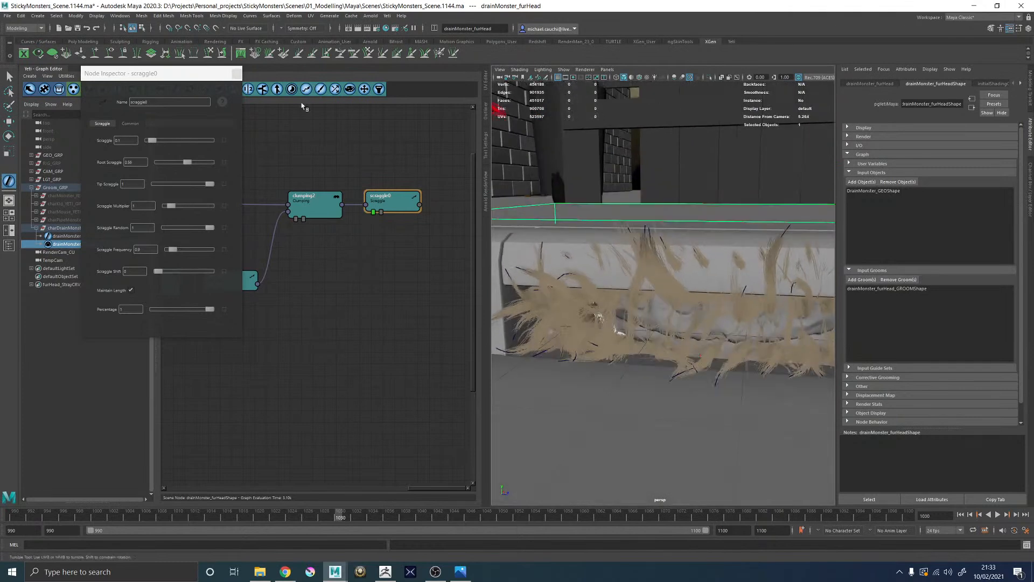
# Step: Set clumping1's Base Attraction to 0.6
pyautogui.click(237, 74)
pyautogui.keyDown('alt'); pyautogui.moveTo(279, 433); pyautogui.dragTo(348, 333, button='middle'); pyautogui.keyUp('alt')
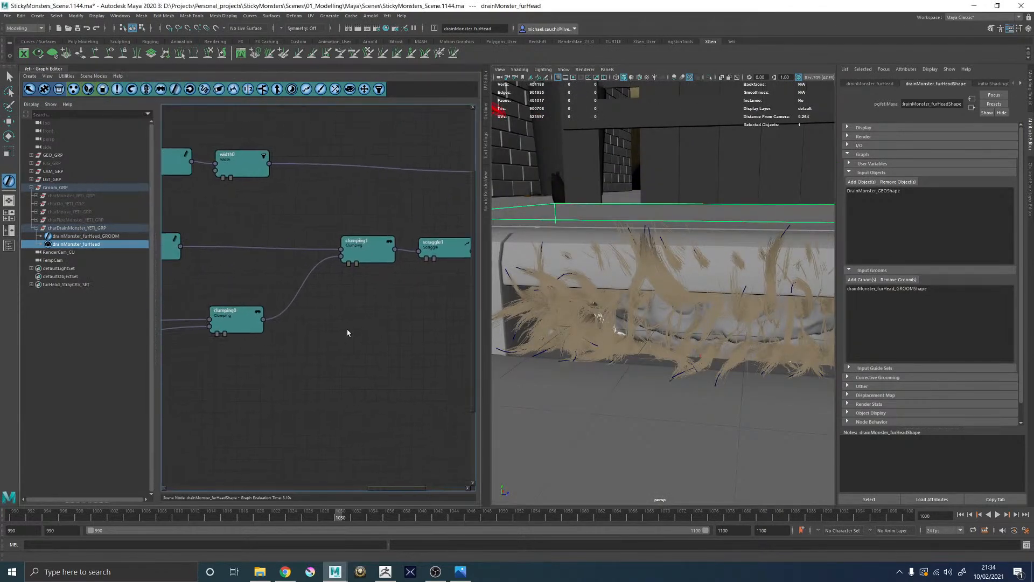
pyautogui.doubleClick(346, 249)
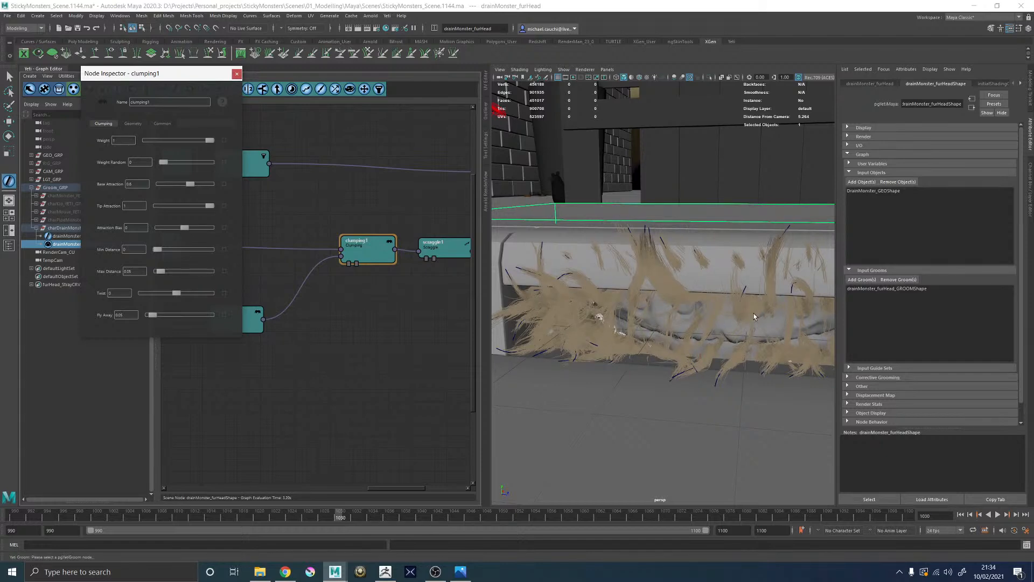
pyautogui.keyDown('alt'); pyautogui.moveTo(755, 316); pyautogui.dragTo(332, 308); pyautogui.keyUp('alt')
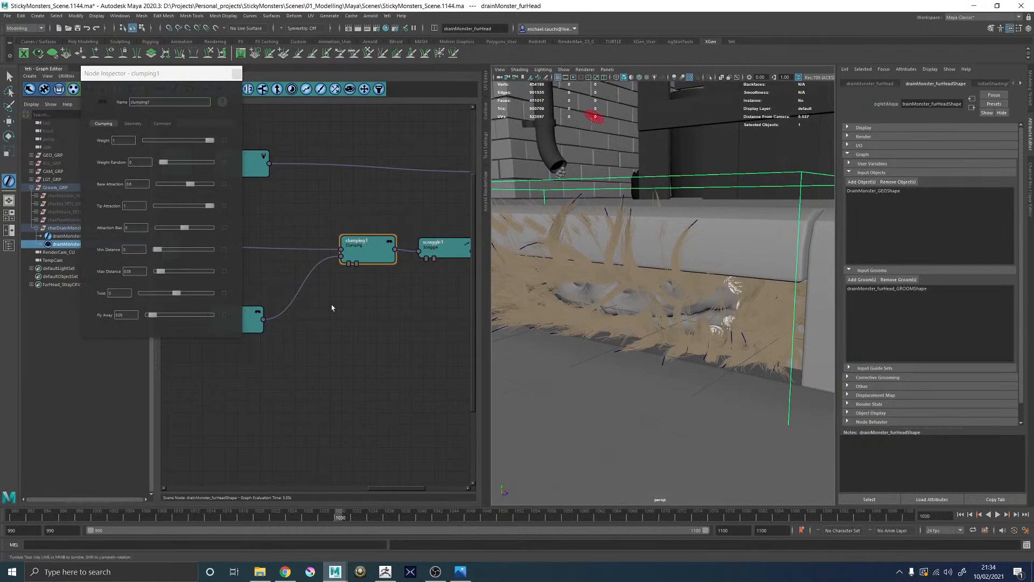
pyautogui.click(236, 73)
# Step: Examine the groomed fur around the drain up close and from a distance in an enlarged perspective view
pyautogui.moveTo(334, 350); pyautogui.dragTo(508, 344, button='middle')
pyautogui.keyDown('alt'); pyautogui.moveTo(624, 314); pyautogui.dragTo(666, 311); pyautogui.keyUp('alt')
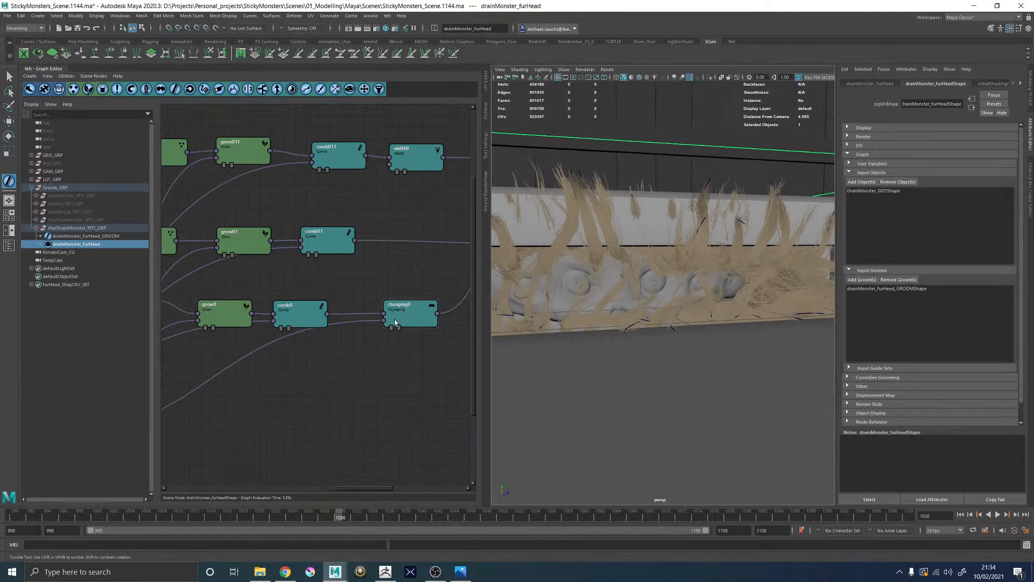
pyautogui.scroll(-2, 379, 302)
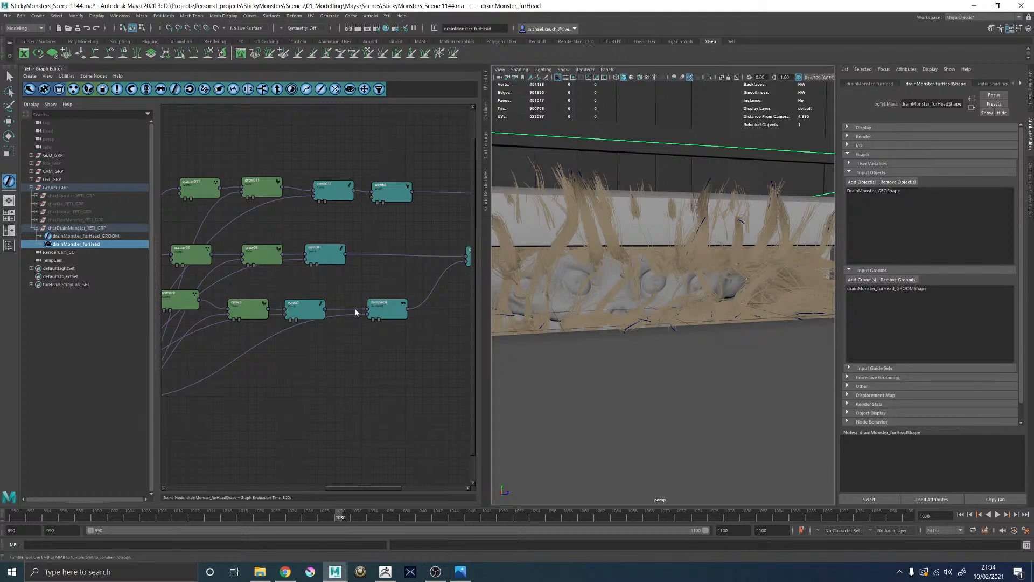
pyautogui.doubleClick(28, 69)
pyautogui.keyDown('alt'); pyautogui.moveTo(685, 226); pyautogui.dragTo(662, 230); pyautogui.keyUp('alt')
pyautogui.keyDown('alt'); pyautogui.moveTo(663, 231); pyautogui.dragTo(378, 234, button='right'); pyautogui.keyUp('alt')
pyautogui.moveTo(377, 235)
pyautogui.keyDown('alt'); pyautogui.mouseDown()
pyautogui.moveTo(495, 236)
pyautogui.moveTo(371, 236)
pyautogui.mouseUp(); pyautogui.keyUp('alt')
pyautogui.keyDown('alt'); pyautogui.moveTo(526, 276); pyautogui.dragTo(488, 299, button='right'); pyautogui.keyUp('alt')
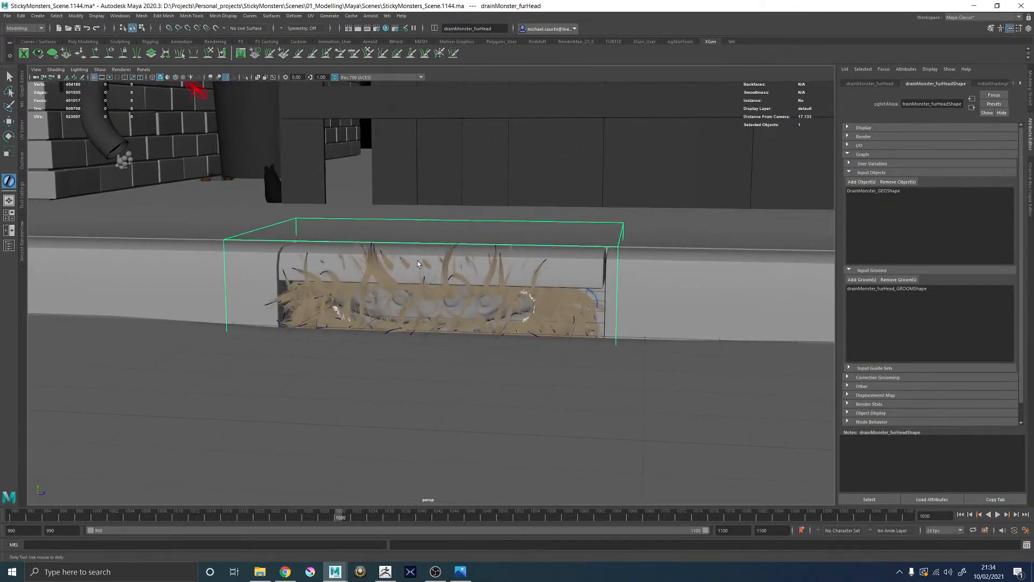
# Step: Assign a new aiStandardHair material to drainMonster_furHead and name it DrainMonster_Hair_MAT
pyautogui.click(9, 245)
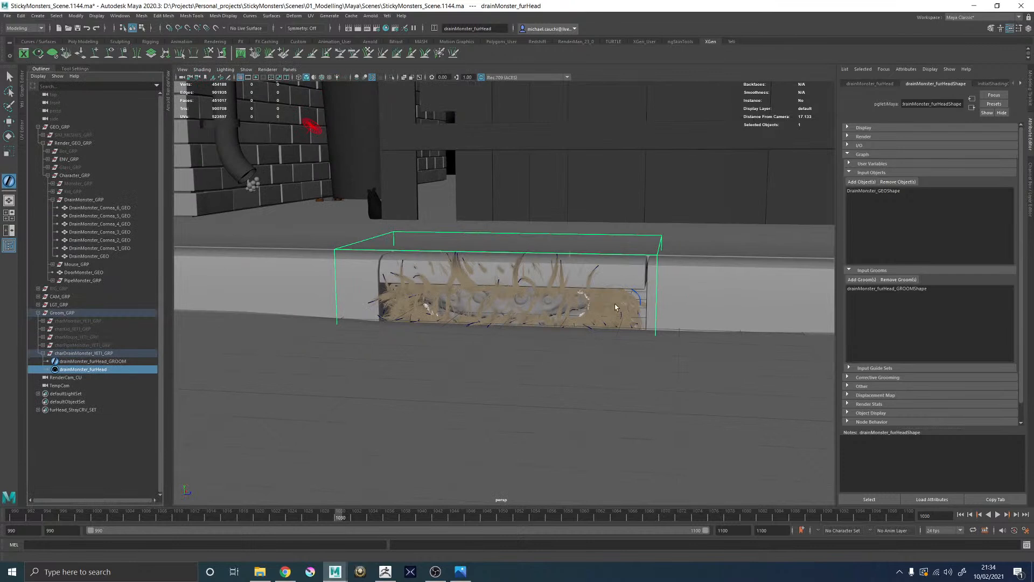
pyautogui.moveTo(616, 307); pyautogui.dragTo(649, 449, button='right')
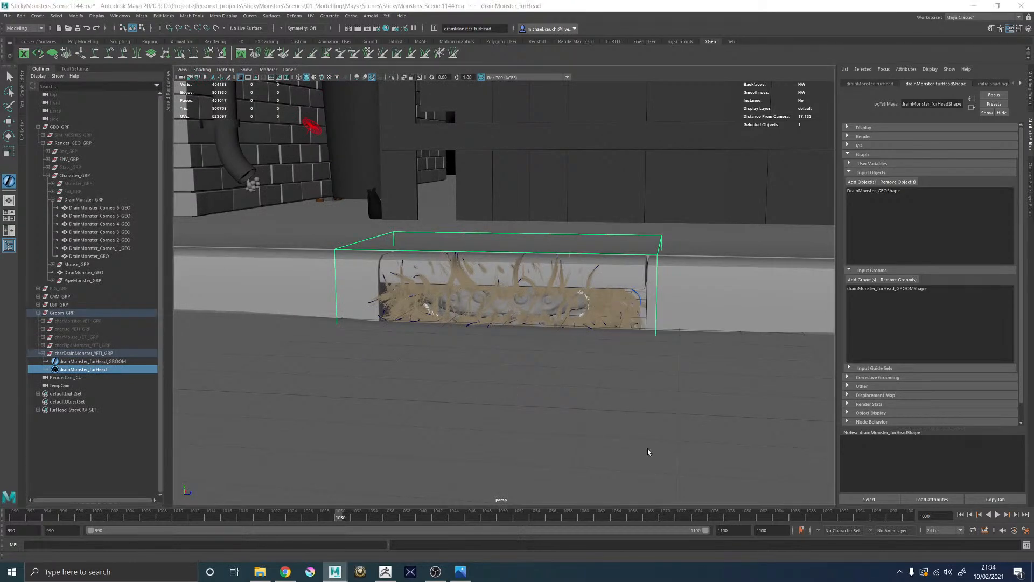
pyautogui.click(361, 263)
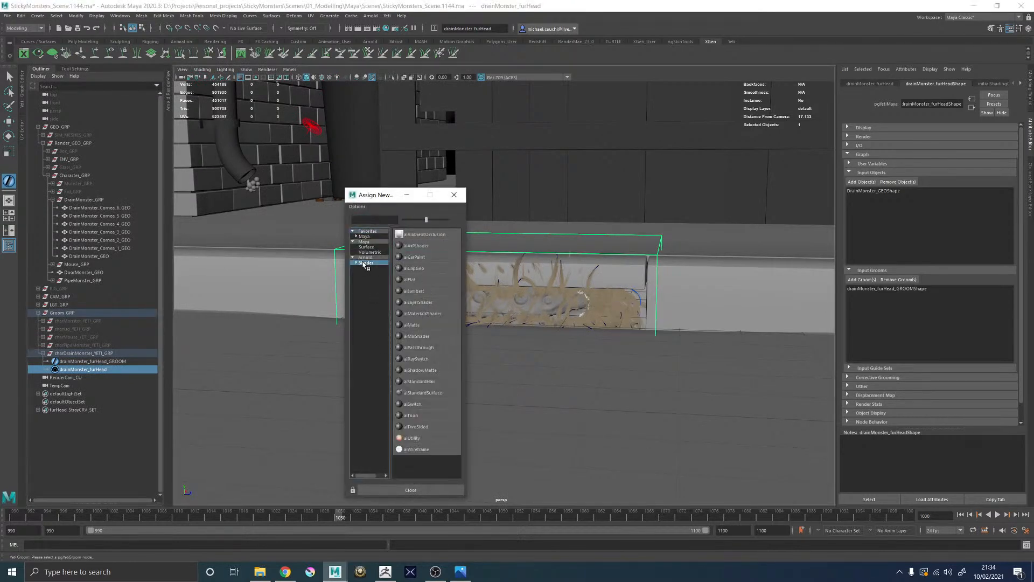
pyautogui.click(430, 382)
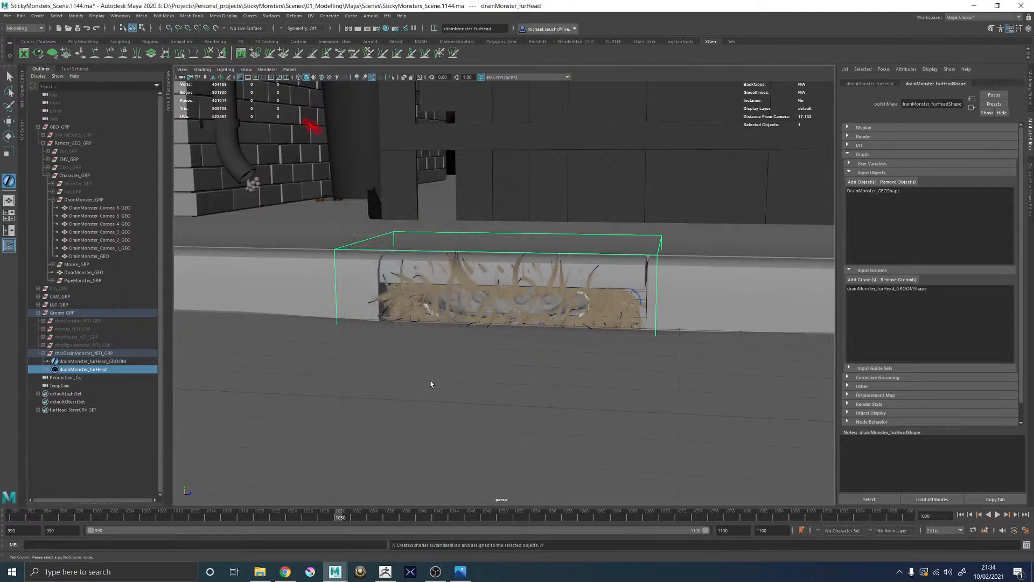
pyautogui.doubleClick(918, 103)
pyautogui.write('DrainMonster_Hair_MAT')
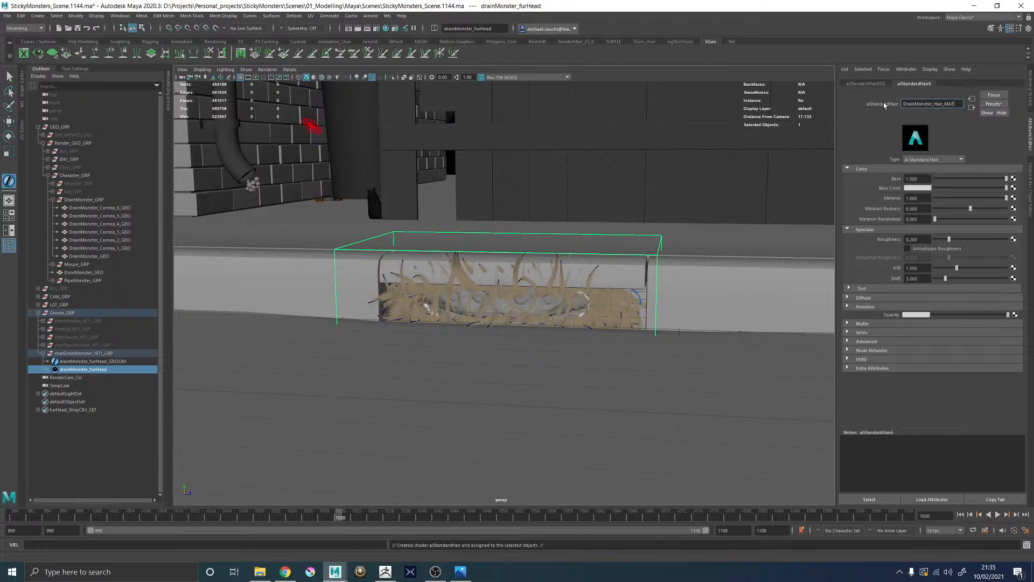
pyautogui.press('Return')
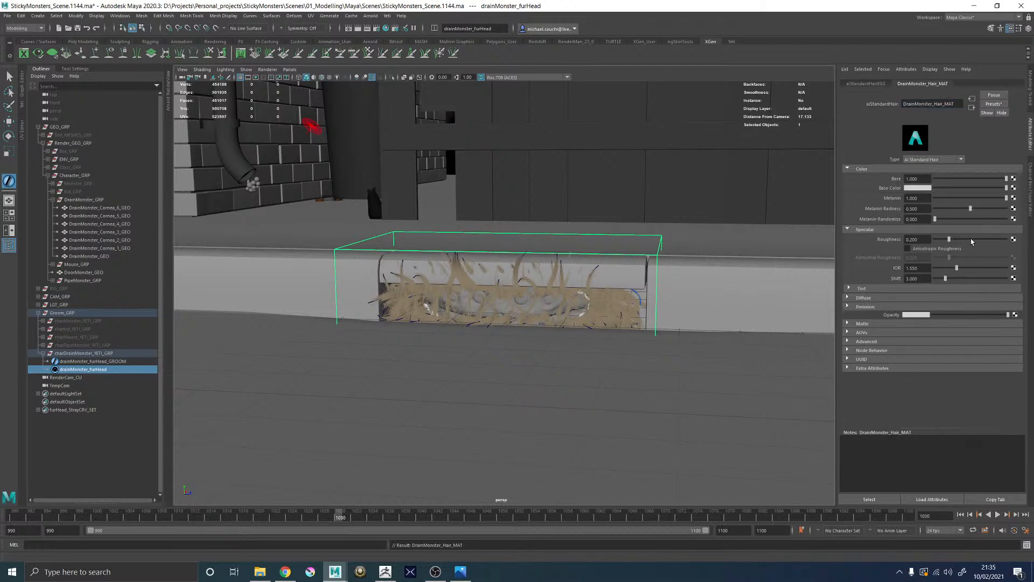
# Step: Set the hair material's specular Roughness to about 0.486 and its Melanin to about 0.406
pyautogui.moveTo(950, 240); pyautogui.dragTo(969, 239)
pyautogui.moveTo(974, 198); pyautogui.dragTo(964, 199)
# Step: Look through TempCam and frame the drain monster's fur closely in its view
pyautogui.keyDown('alt'); pyautogui.moveTo(467, 230); pyautogui.dragTo(478, 235, button='middle'); pyautogui.keyUp('alt')
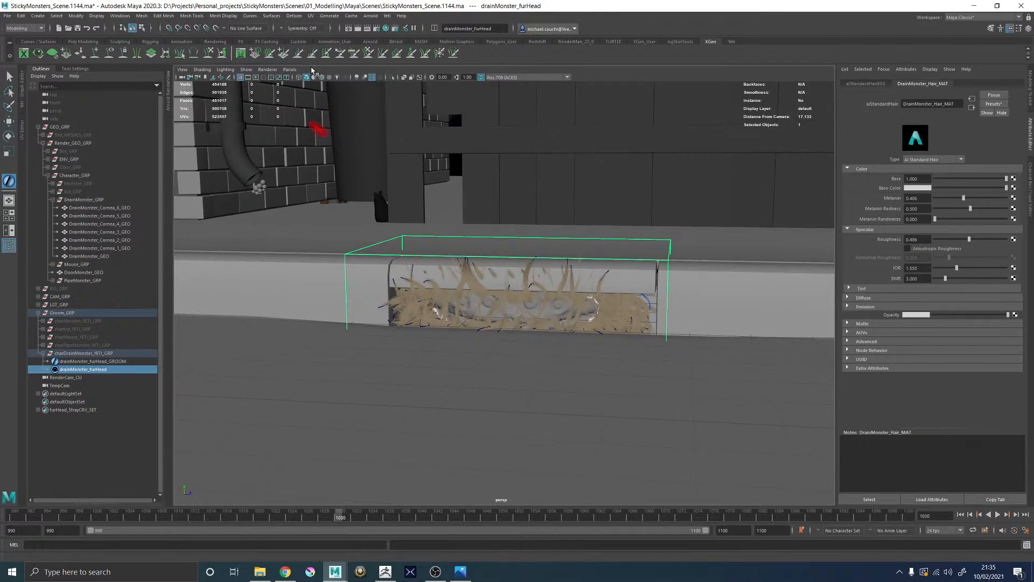
pyautogui.click(290, 70)
pyautogui.moveTo(305, 78)
pyautogui.click(387, 94)
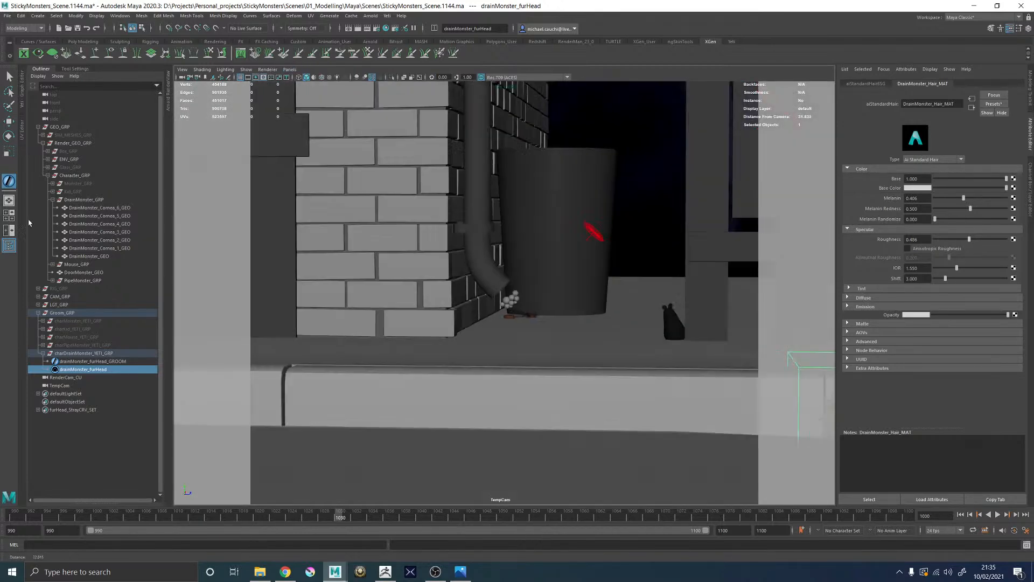
pyautogui.keyDown('alt'); pyautogui.moveTo(461, 212); pyautogui.dragTo(390, 188, button='middle'); pyautogui.keyUp('alt')
pyautogui.keyDown('alt'); pyautogui.moveTo(390, 188); pyautogui.dragTo(386, 194); pyautogui.keyUp('alt')
pyautogui.keyDown('alt'); pyautogui.moveTo(385, 194); pyautogui.dragTo(413, 132, button='middle'); pyautogui.keyUp('alt')
pyautogui.keyDown('alt'); pyautogui.moveTo(378, 173); pyautogui.dragTo(383, 173, button='middle'); pyautogui.keyUp('alt')
pyautogui.keyDown('alt'); pyautogui.moveTo(383, 173); pyautogui.dragTo(416, 192, button='right'); pyautogui.keyUp('alt')
pyautogui.keyDown('alt'); pyautogui.moveTo(416, 191); pyautogui.dragTo(414, 188); pyautogui.keyUp('alt')
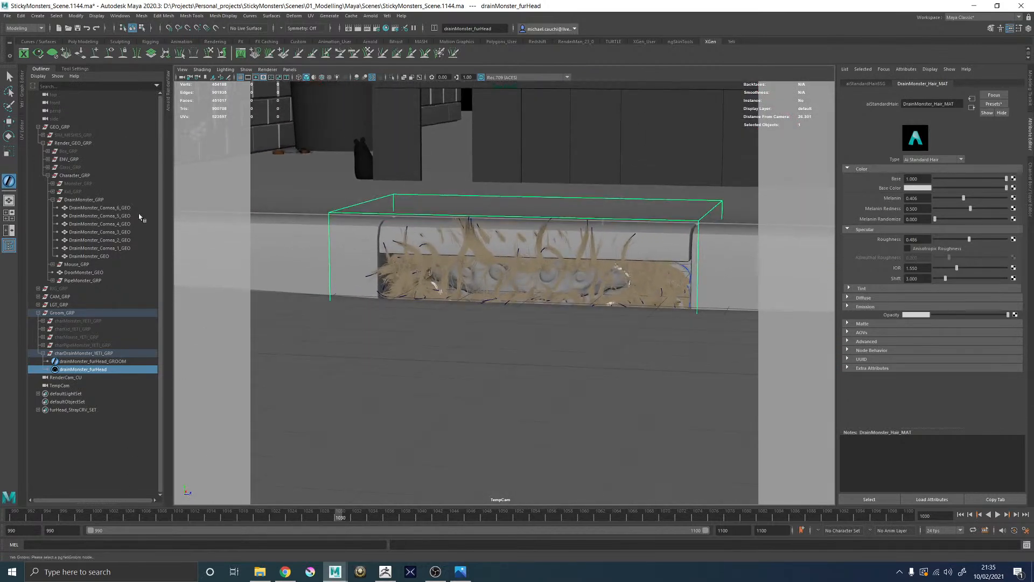
# Step: Render the scene through renderCamShape in the Arnold RenderView, inspect the drain fur and stop the render
pyautogui.click(168, 83)
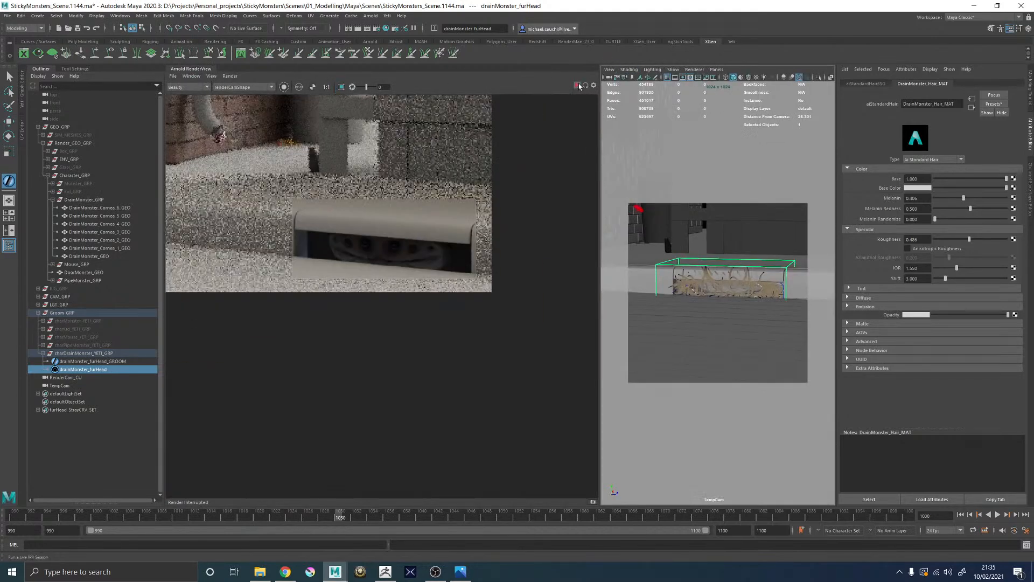
pyautogui.scroll(-4, 364, 225)
pyautogui.scroll(2, 310, 164)
pyautogui.moveTo(310, 164); pyautogui.dragTo(389, 281, button='middle')
pyautogui.scroll(-2, 348, 230)
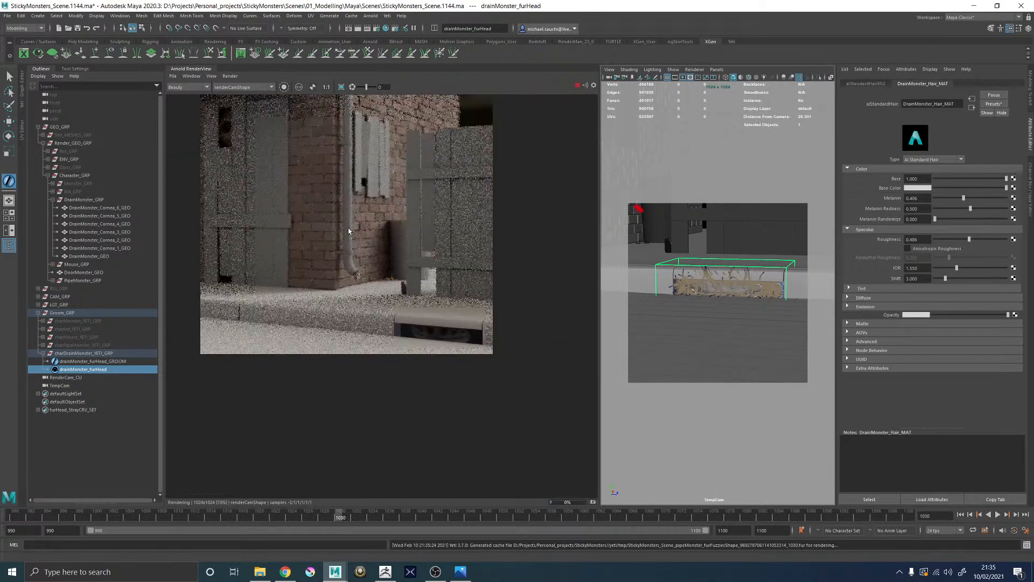
pyautogui.hotkey('alt', 'Tab')
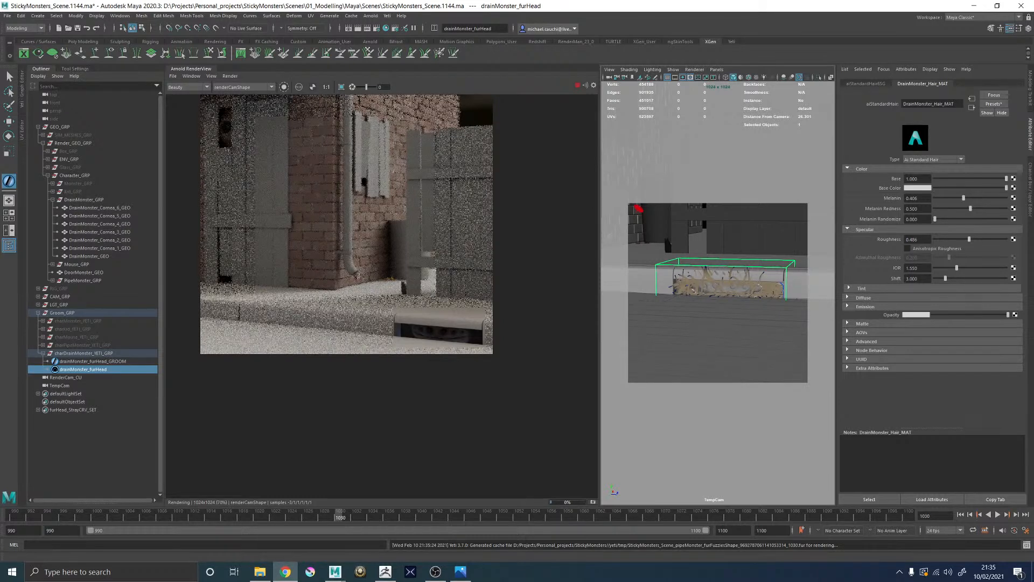
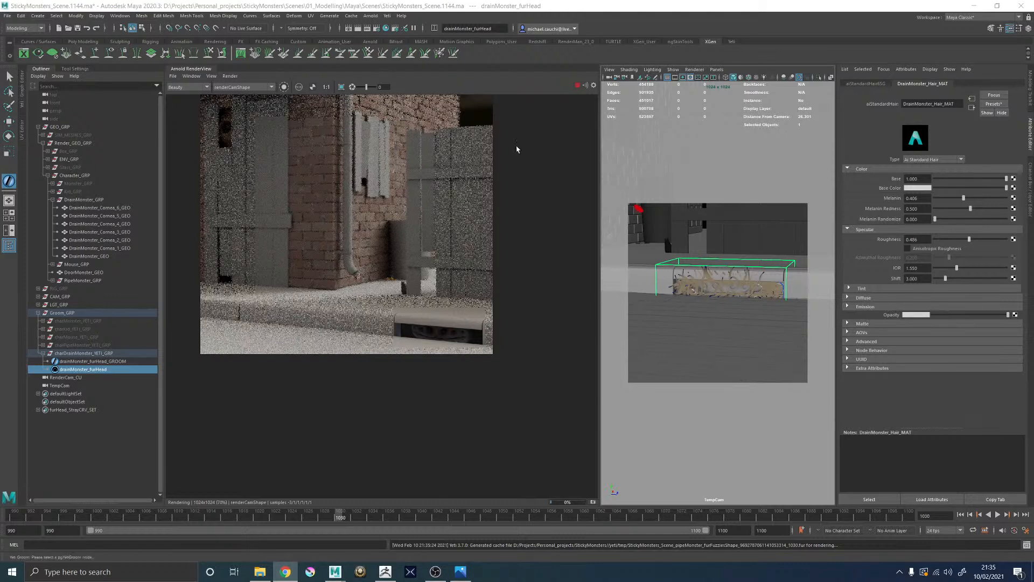
pyautogui.scroll(-1, 425, 280)
pyautogui.scroll(2, 409, 190)
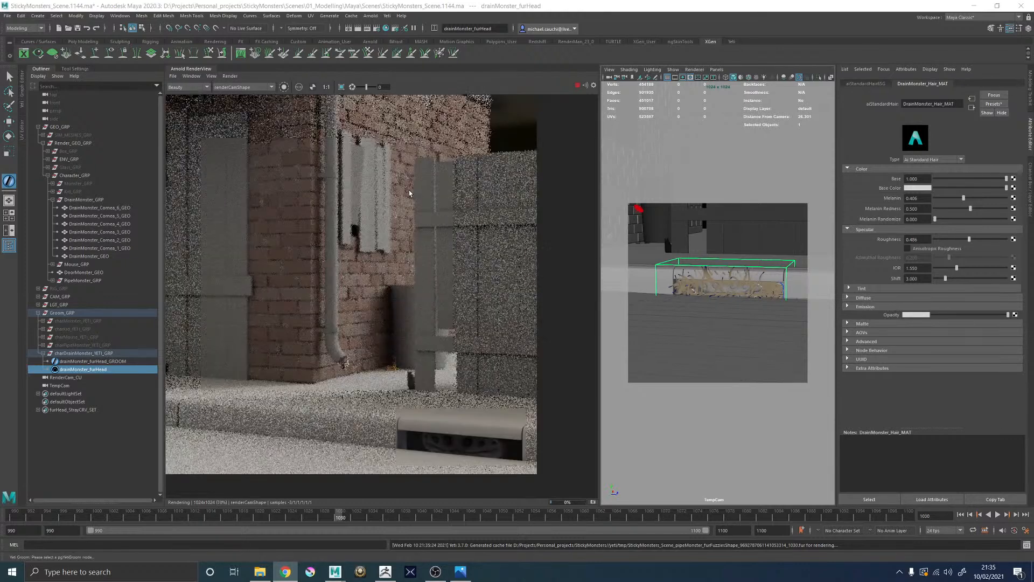
pyautogui.scroll(-1, 414, 198)
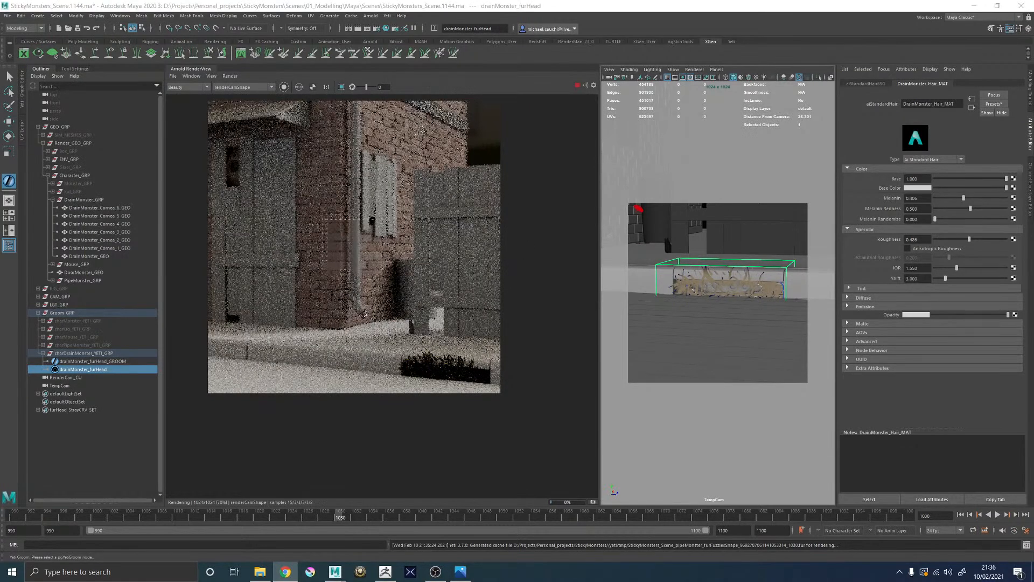
pyautogui.scroll(2, 474, 377)
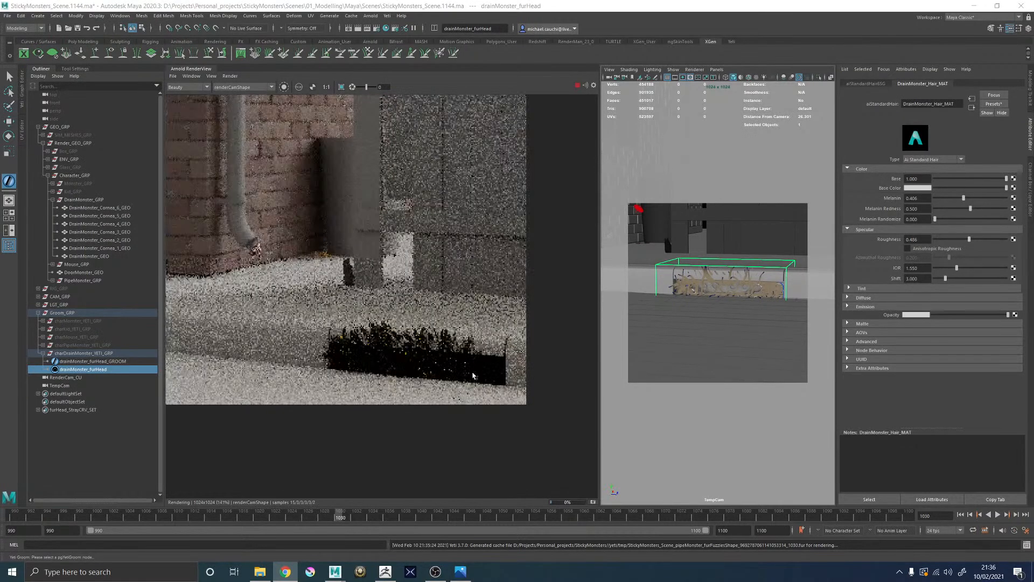
pyautogui.click(574, 84)
# Step: Set the Render Density of drainMonster_furHeadShape to 1
pyautogui.click(101, 370)
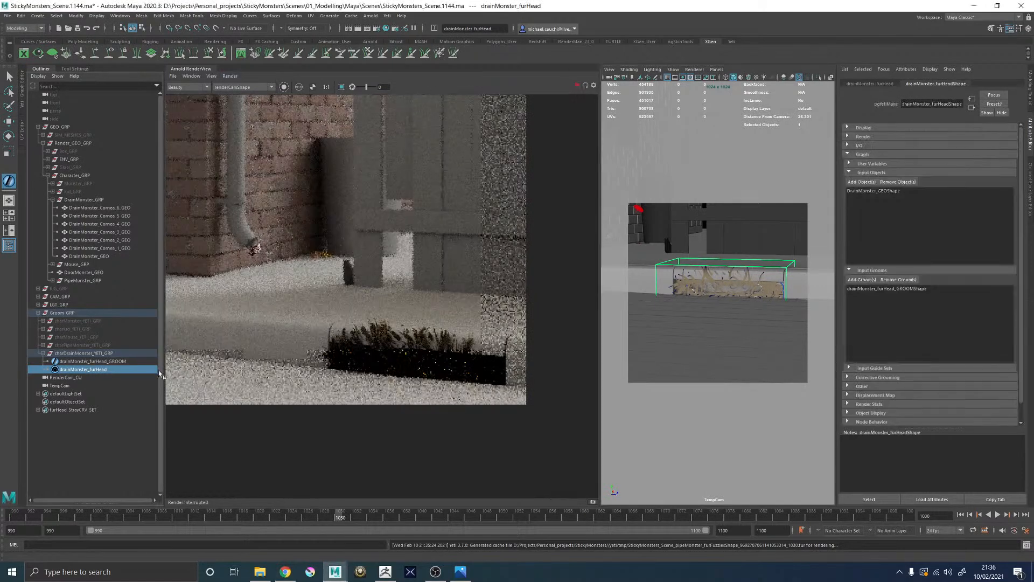
pyautogui.click(880, 83)
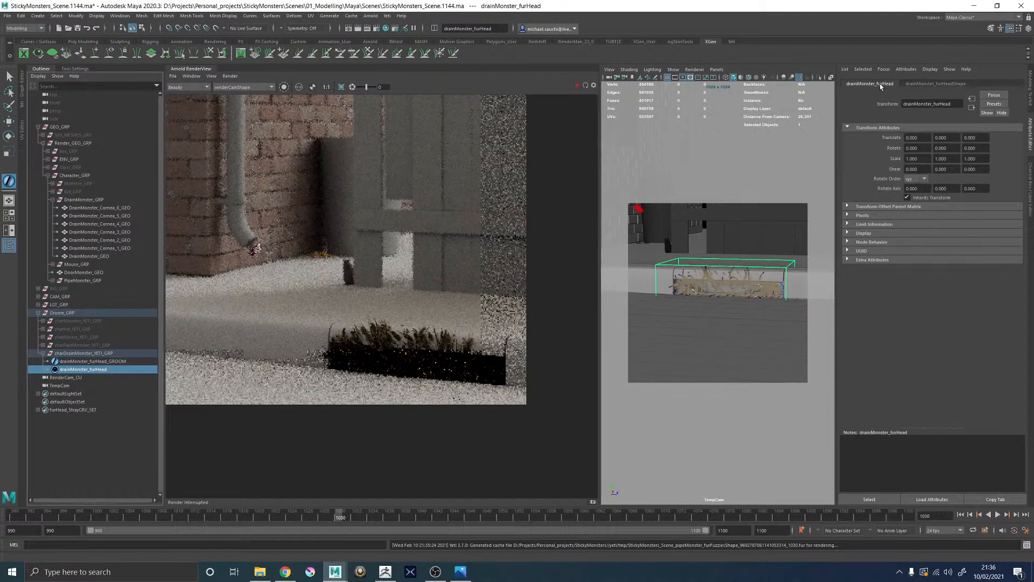
pyautogui.click(926, 86)
pyautogui.click(865, 136)
pyautogui.moveTo(921, 147); pyautogui.dragTo(856, 141)
pyautogui.write('1')
pyautogui.press('Return')
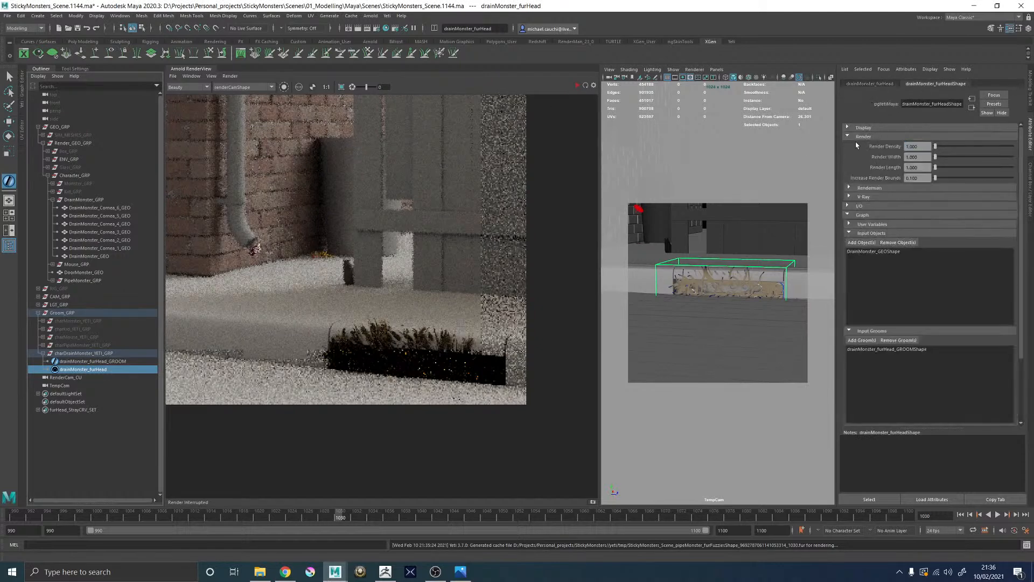
# Step: Switch the Arnold render camera to TempCamShape and start the render
pyautogui.click(242, 87)
pyautogui.click(237, 108)
pyautogui.click(578, 85)
pyautogui.hotkey('alt', 'Tab')
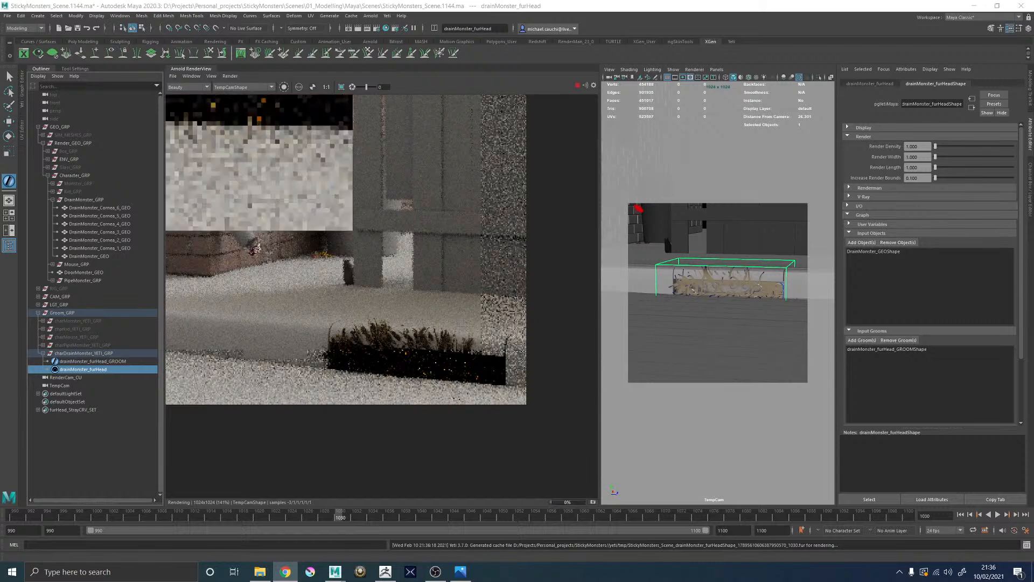
# Step: Examine the rendered fur clumps around the drain opening up close and the surrounding scene
pyautogui.scroll(-5, 373, 198)
pyautogui.scroll(5, 361, 301)
pyautogui.moveTo(357, 329); pyautogui.dragTo(371, 295, button='middle')
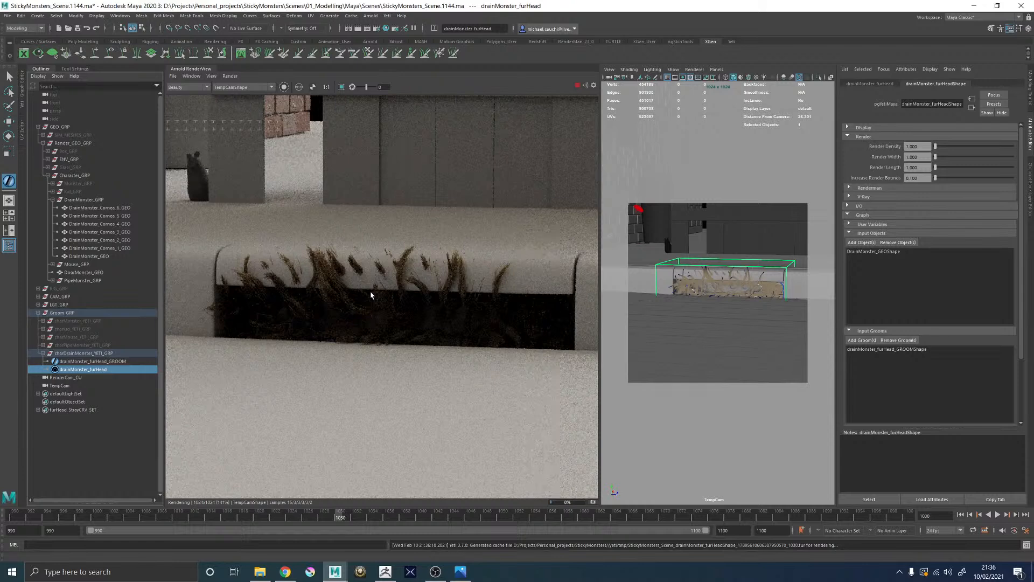
pyautogui.scroll(1, 422, 282)
pyautogui.scroll(-1, 427, 280)
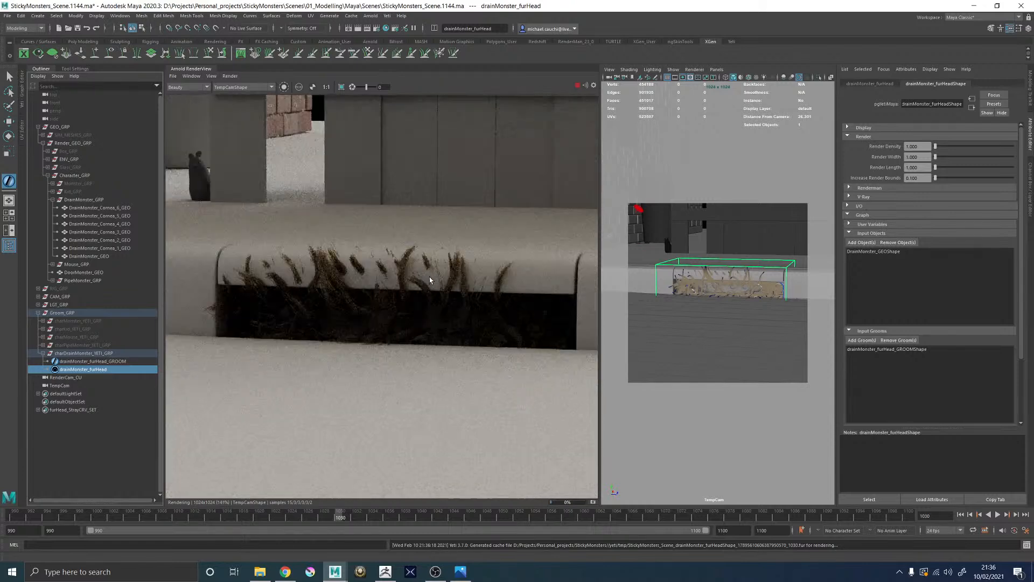
pyautogui.scroll(1, 428, 282)
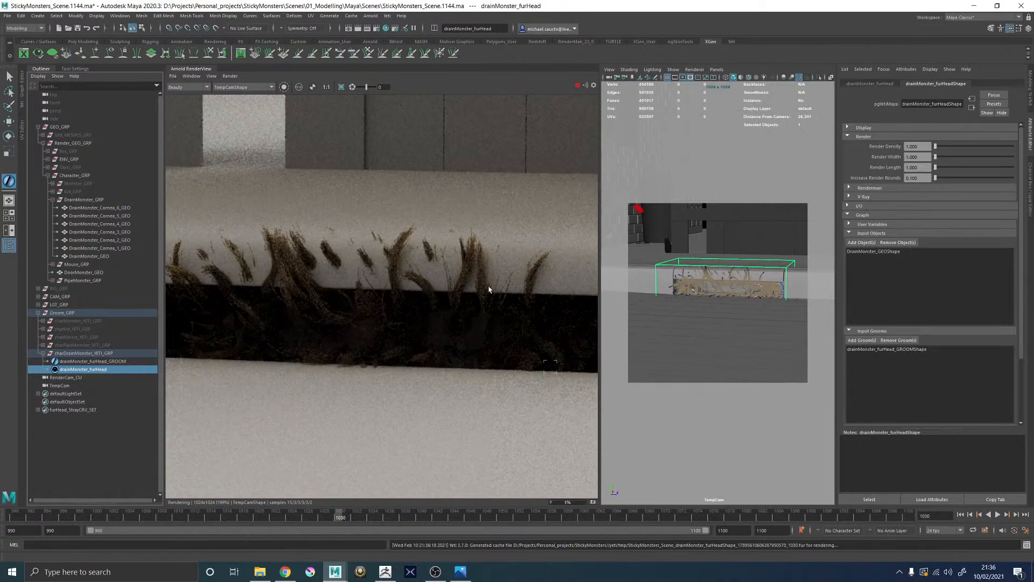
pyautogui.scroll(1, 452, 275)
pyautogui.scroll(-1, 484, 267)
pyautogui.scroll(-1, 477, 291)
pyautogui.scroll(10, 246, 196)
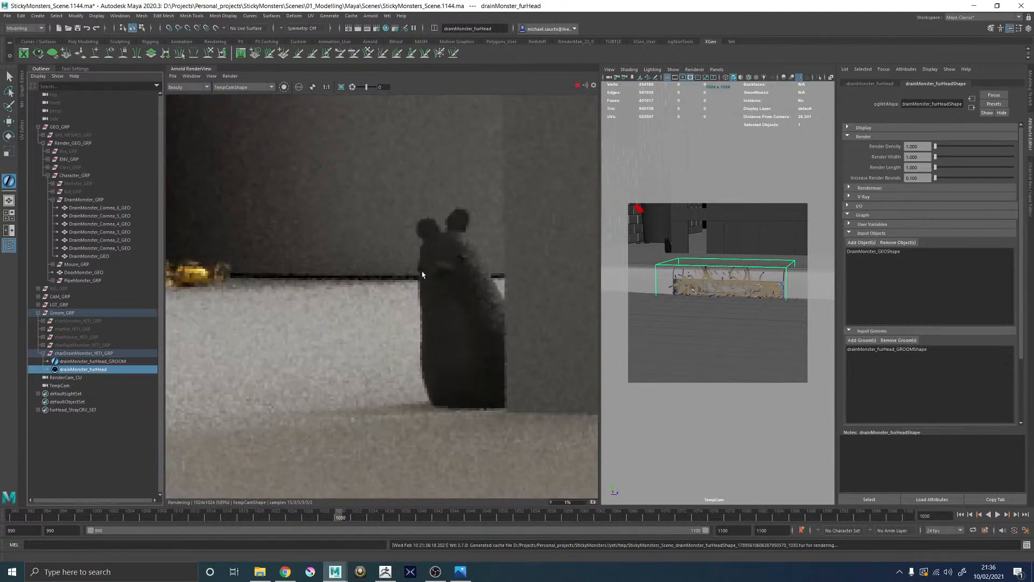
# Step: Restrict the render to a region around the drain opening, inspect the refined fur and stop the render
pyautogui.moveTo(398, 202); pyautogui.dragTo(499, 304)
pyautogui.scroll(-3, 532, 327)
pyautogui.moveTo(531, 328); pyautogui.dragTo(225, 187, button='middle')
pyautogui.scroll(-1, 459, 306)
pyautogui.moveTo(330, 263); pyautogui.dragTo(251, 249, button='middle')
pyautogui.moveTo(189, 224); pyautogui.dragTo(603, 375)
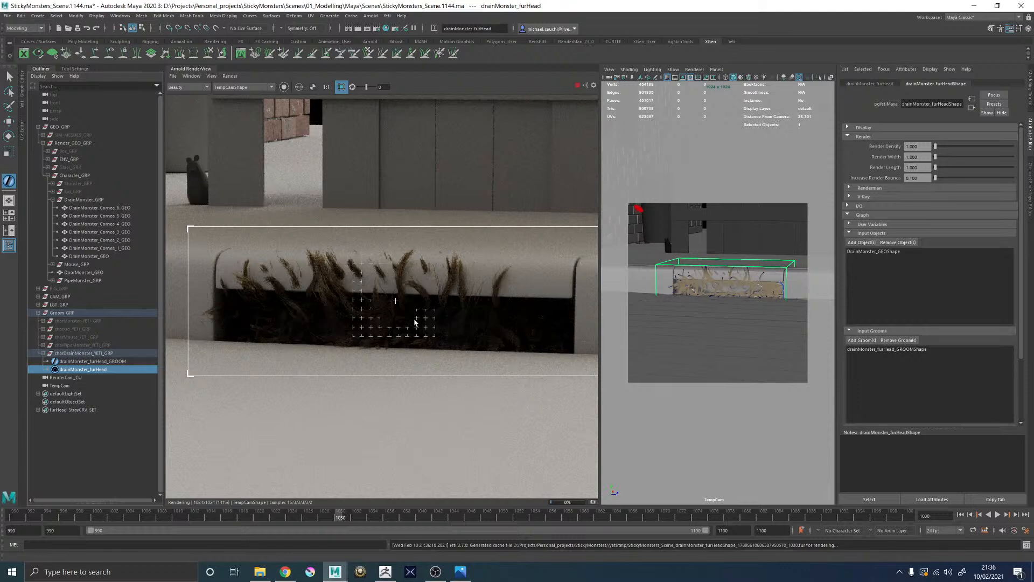
pyautogui.scroll(5, 414, 322)
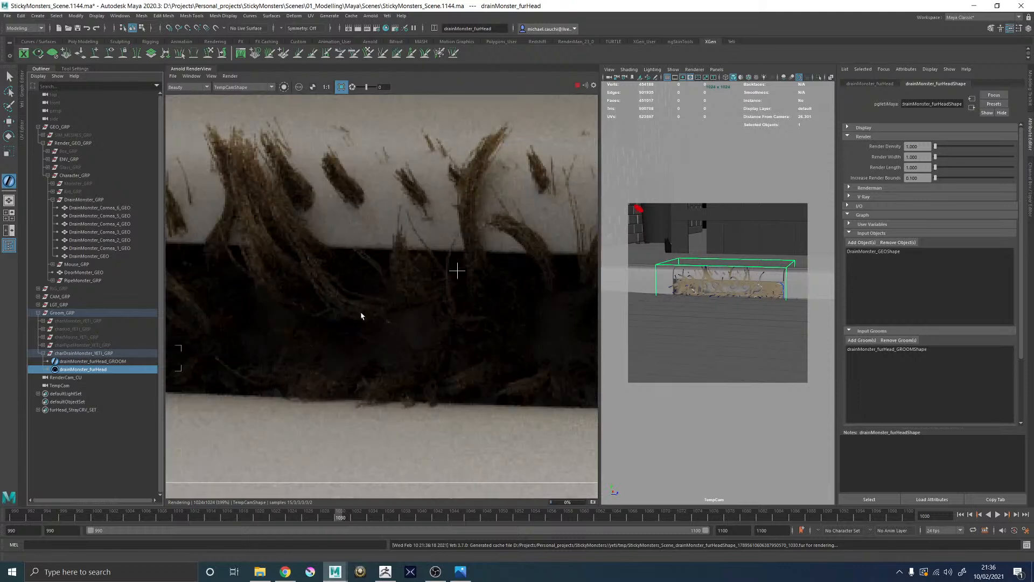
pyautogui.scroll(-5, 361, 316)
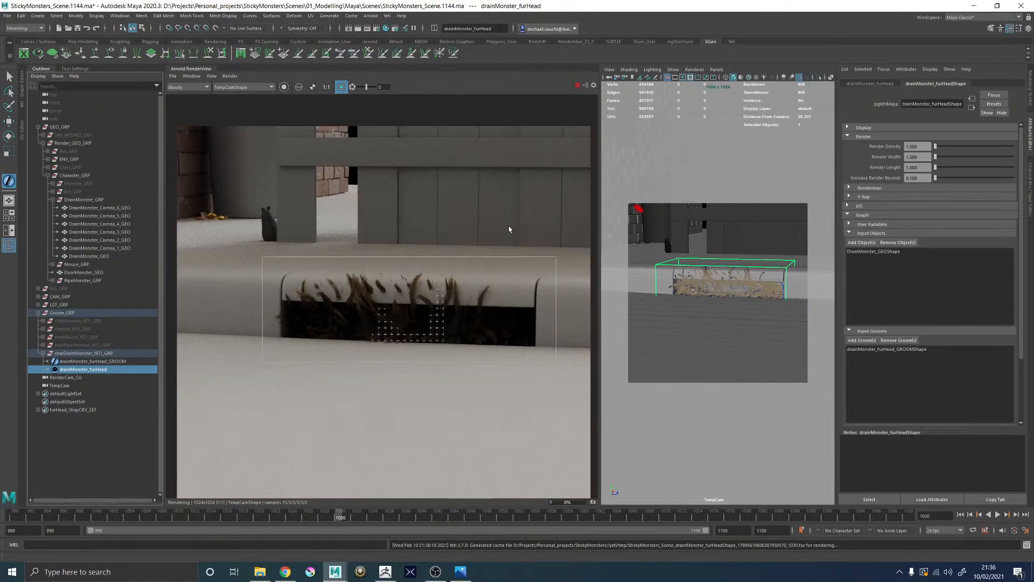
pyautogui.click(578, 86)
# Step: Bring up the Yeti Graph Editor with the drainMonster_furHead node network
pyautogui.moveTo(190, 68); pyautogui.dragTo(192, 69)
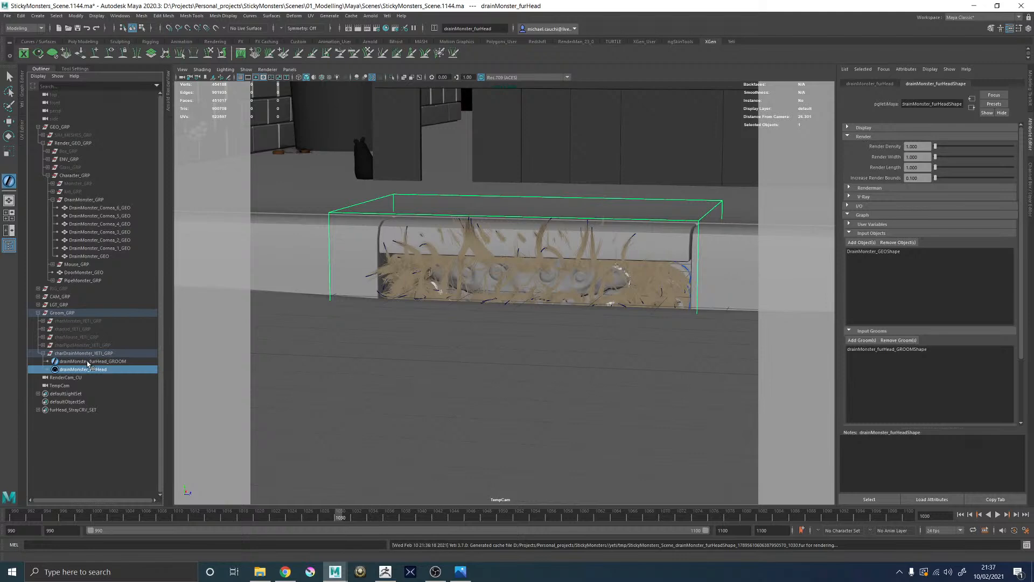
pyautogui.click(169, 99)
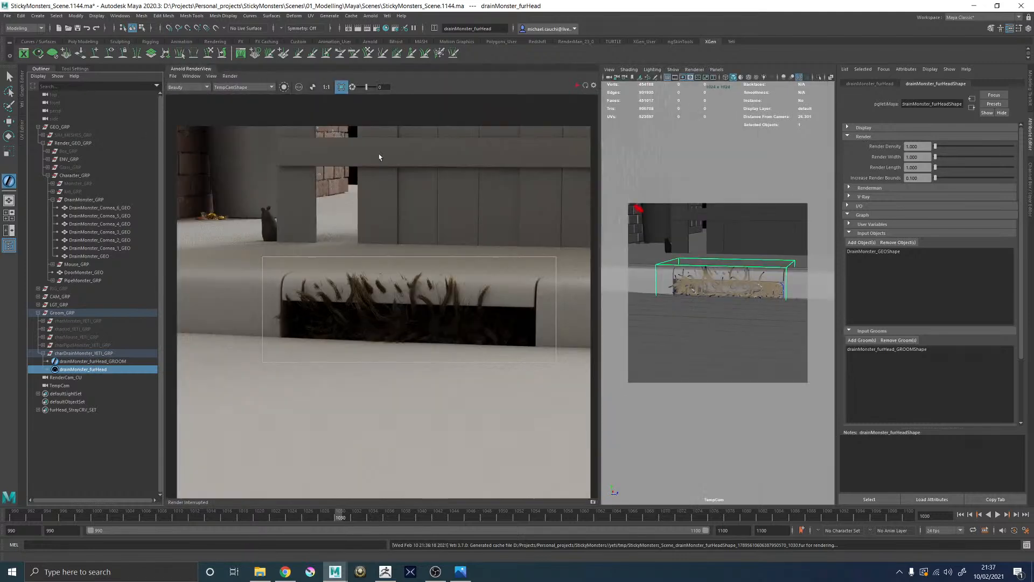
pyautogui.click(176, 69)
pyautogui.click(22, 102)
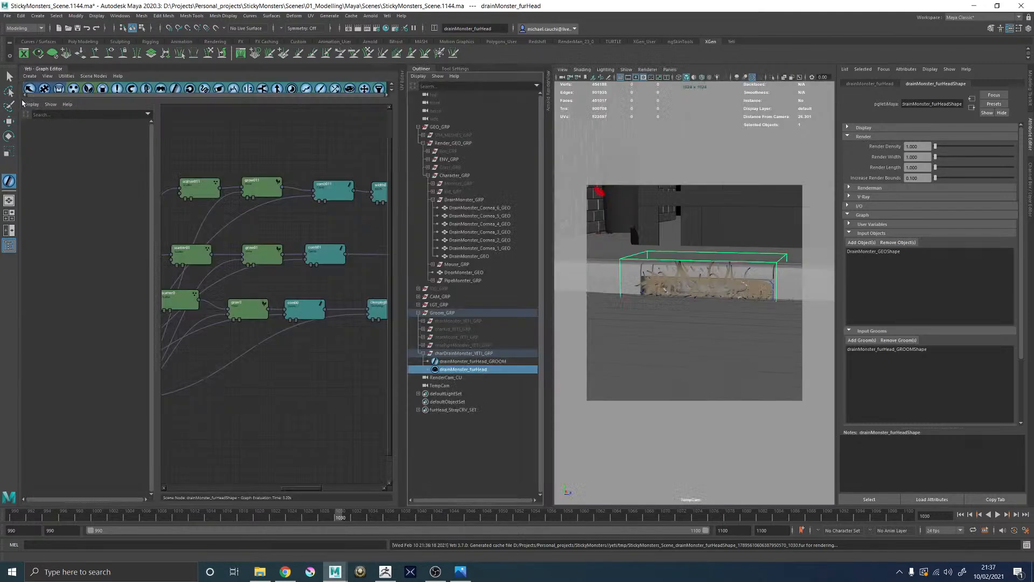
# Step: Set the grow0 node's Minimum Length to 0.8
pyautogui.moveTo(341, 345); pyautogui.dragTo(391, 316, button='middle')
pyautogui.moveTo(274, 273); pyautogui.dragTo(98, 307, button='middle')
pyautogui.moveTo(258, 324)
pyautogui.mouseDown(button='middle')
pyautogui.moveTo(284, 313)
pyautogui.moveTo(257, 318)
pyautogui.mouseUp(button='middle')
pyautogui.moveTo(248, 271); pyautogui.dragTo(352, 267, button='middle')
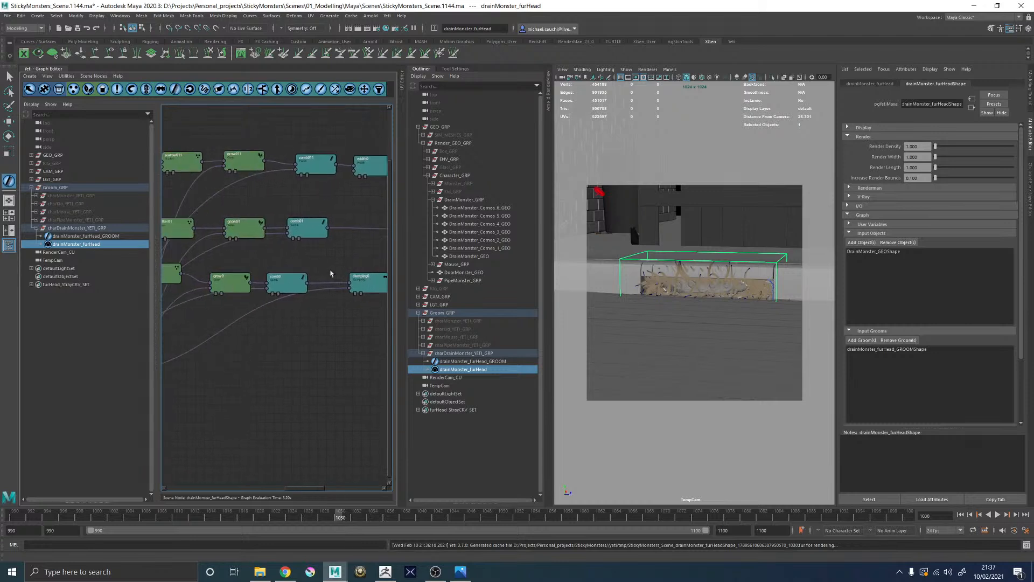
pyautogui.moveTo(215, 278); pyautogui.dragTo(239, 276, button='middle')
pyautogui.doubleClick(248, 284)
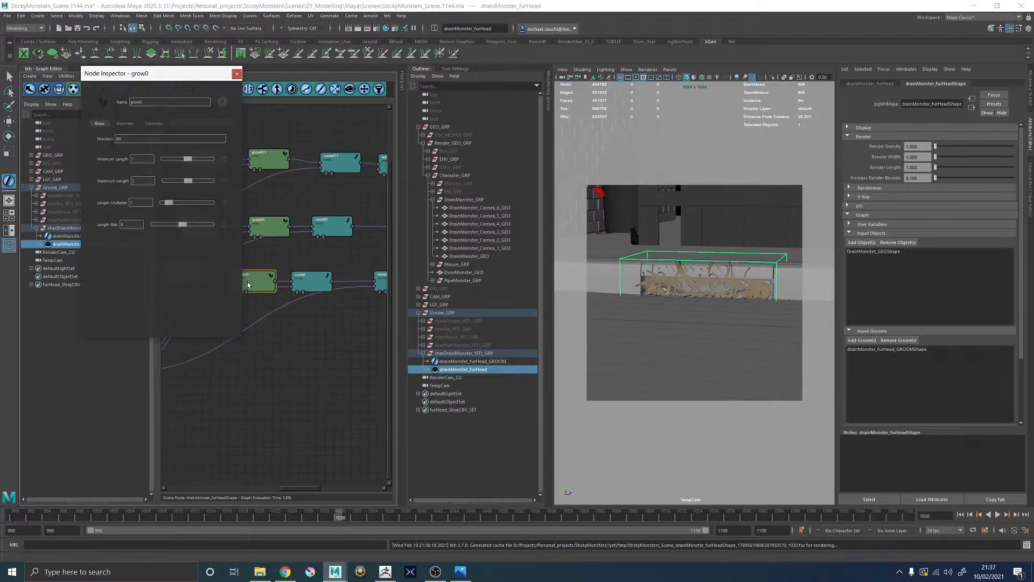
pyautogui.click(124, 123)
pyautogui.click(100, 124)
pyautogui.press('Return')
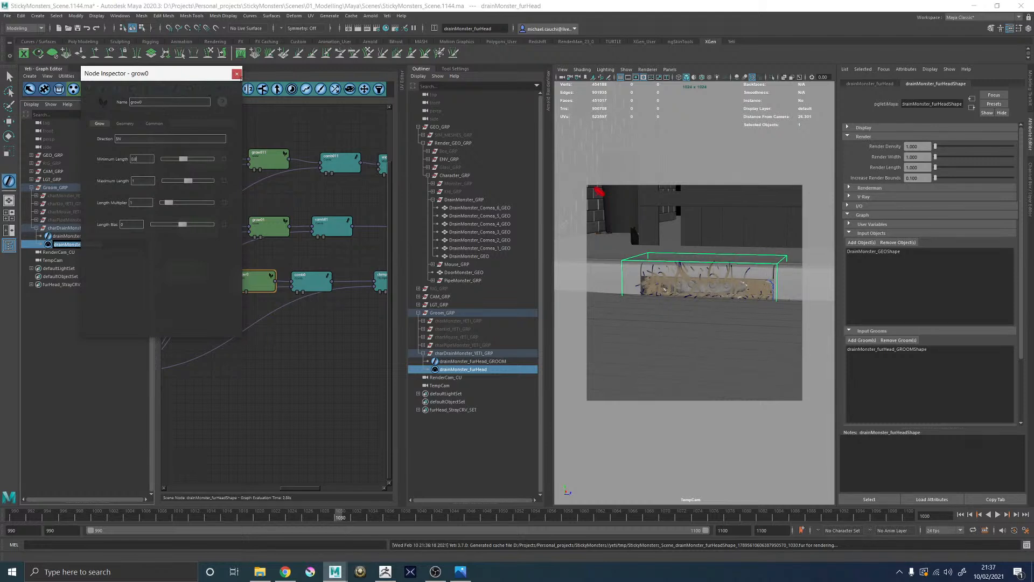
pyautogui.click(237, 74)
# Step: Adjust the strand length settings of the grow01 node
pyautogui.doubleClick(261, 224)
pyautogui.click(236, 74)
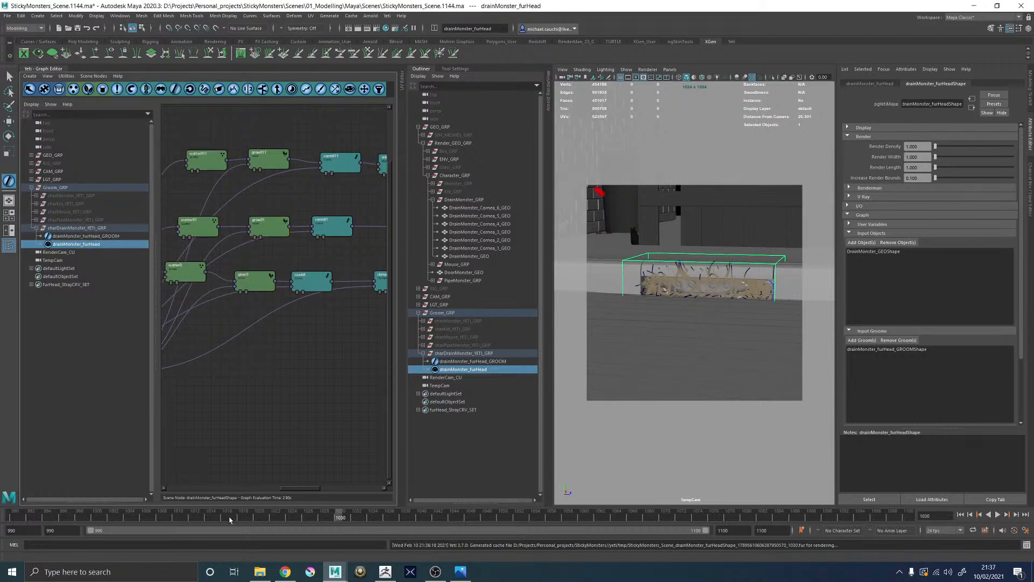
pyautogui.keyDown('alt'); pyautogui.moveTo(355, 186); pyautogui.dragTo(274, 217, button='middle'); pyautogui.keyUp('alt')
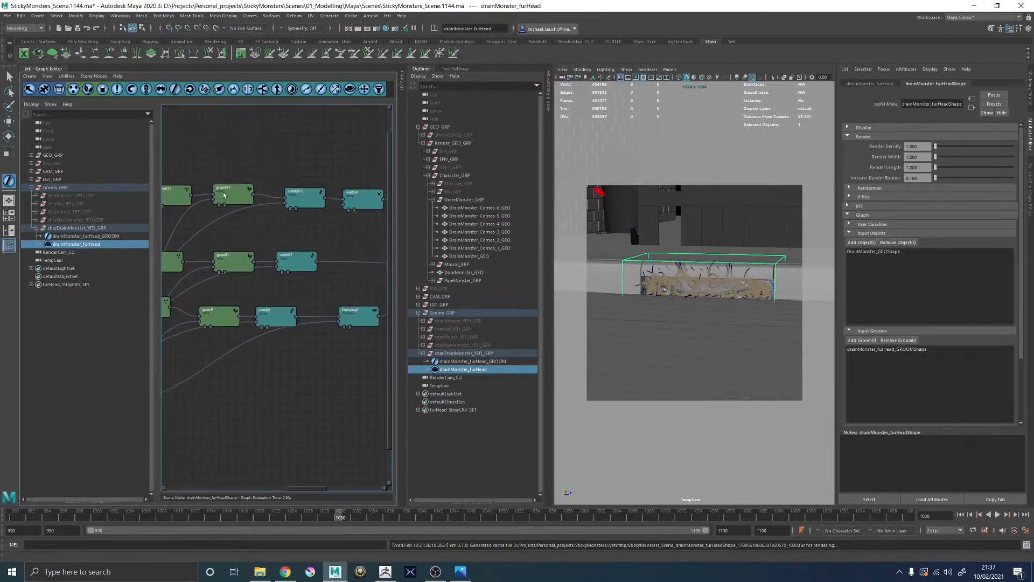
# Step: Check the strand length settings of the grow011 node and put the Graph Editor away
pyautogui.doubleClick(224, 197)
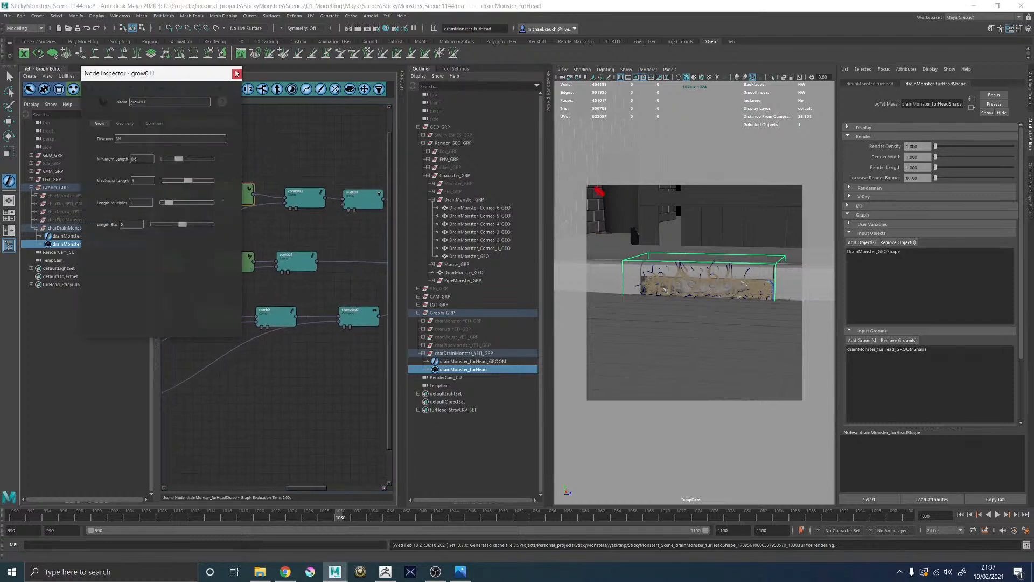
pyautogui.click(236, 74)
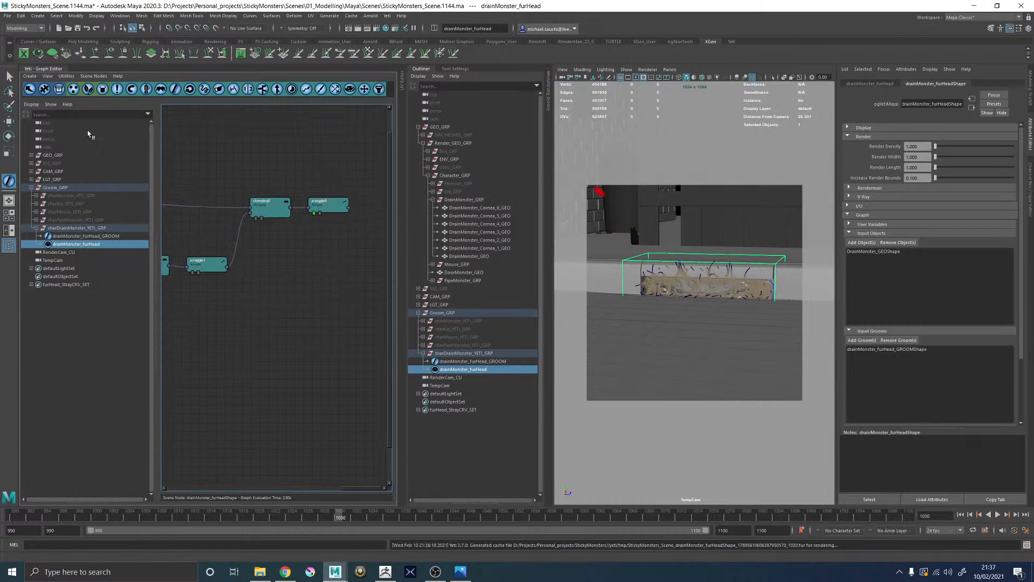
pyautogui.doubleClick(45, 69)
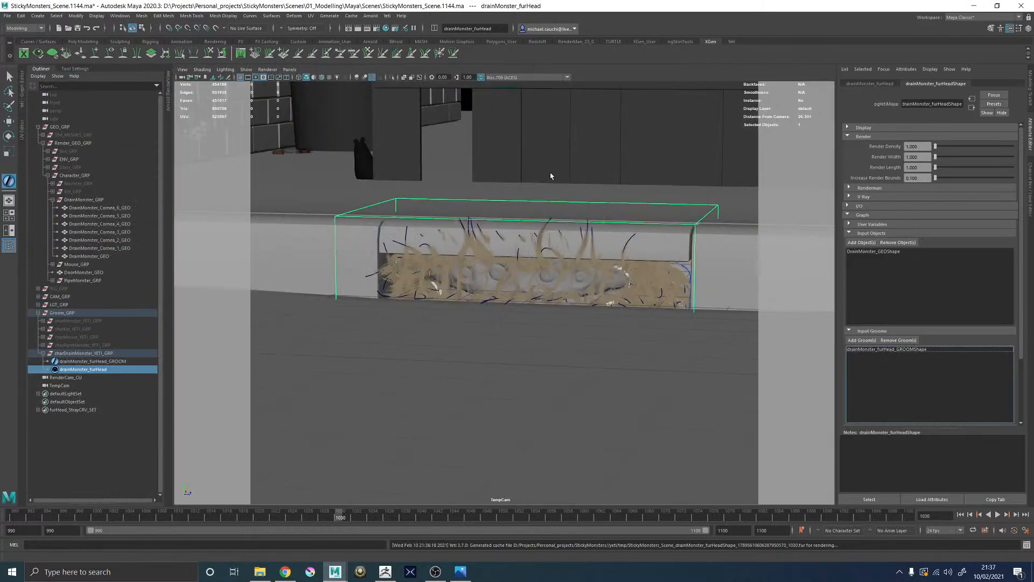
# Step: Save the scene incrementally and restart the Arnold render of the region around the drain opening
pyautogui.hotkey('ctrl', 's')
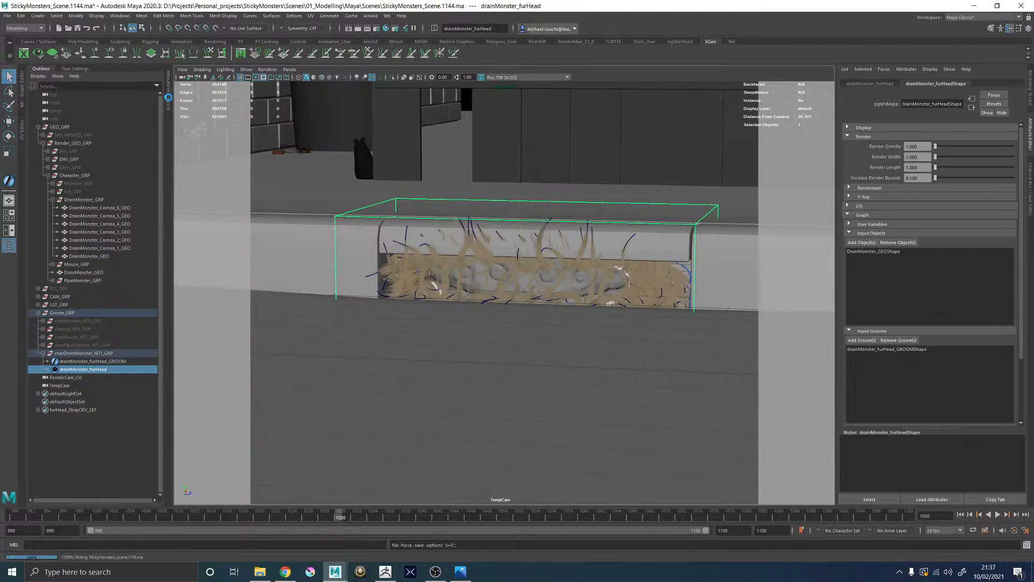
pyautogui.click(169, 93)
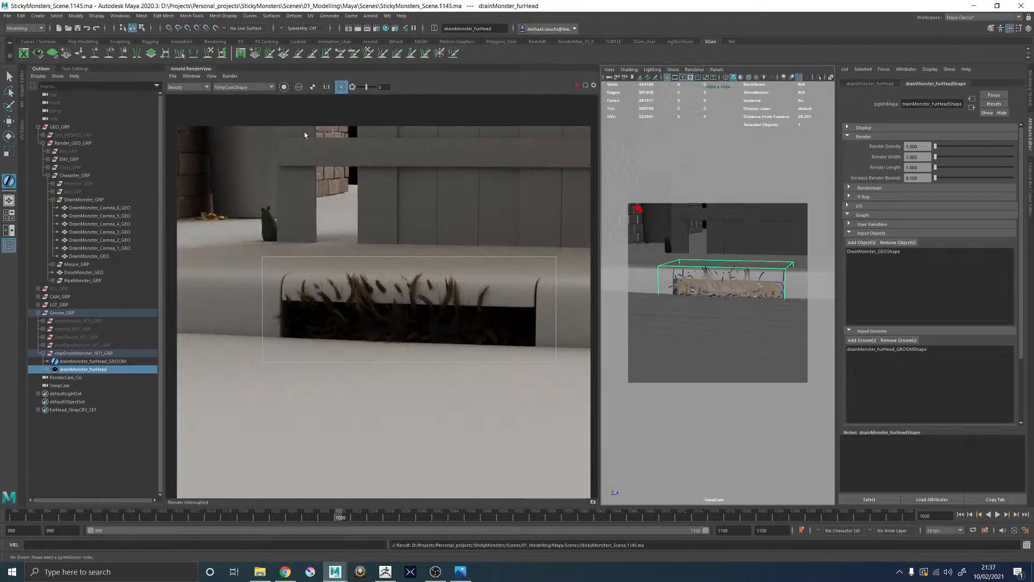
pyautogui.click(585, 85)
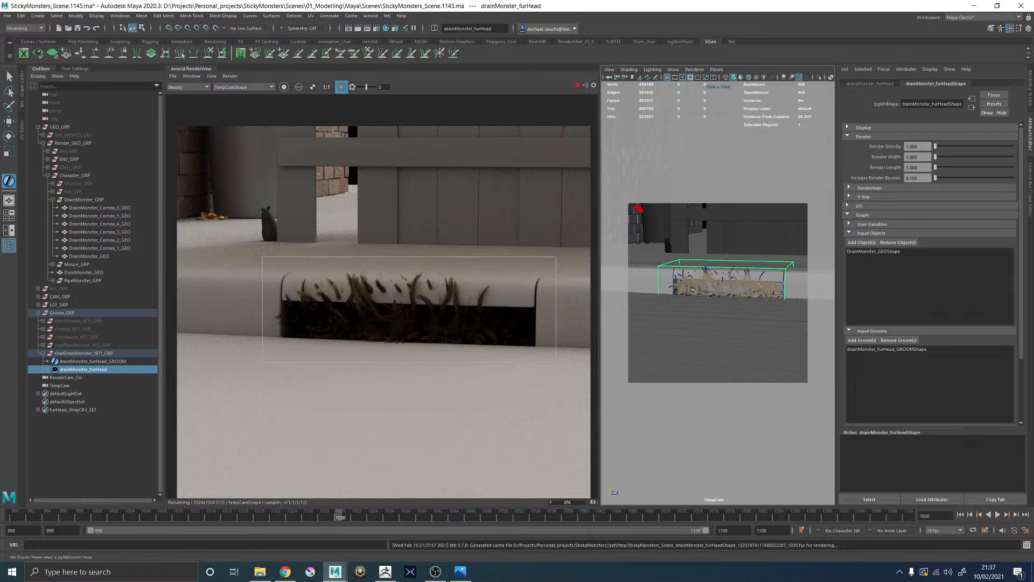
# Step: Inspect the rendered fur around the drain opening, checking the strand thickness and clumps close up
pyautogui.hotkey('alt', 'Tab')
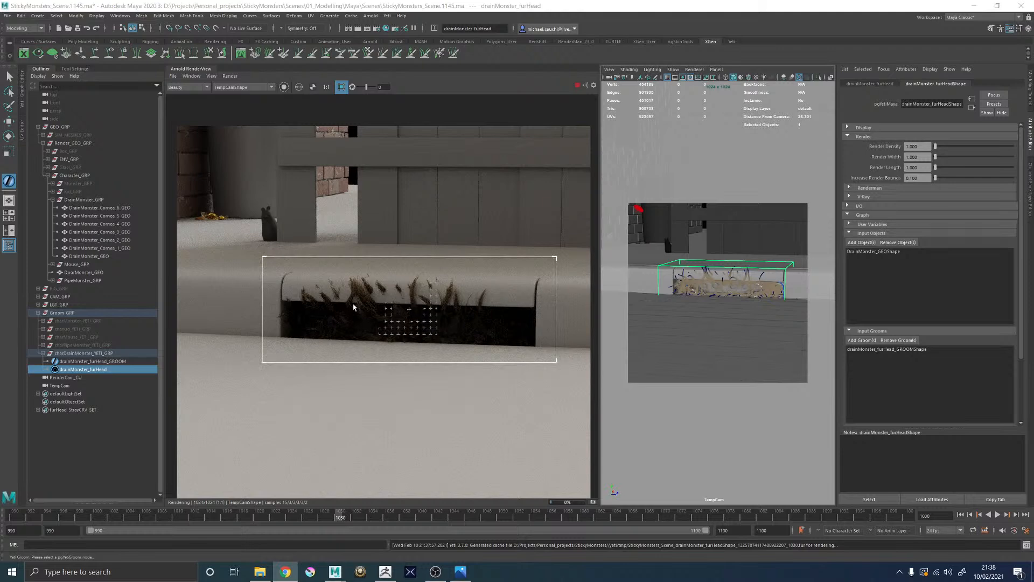
pyautogui.scroll(2, 418, 304)
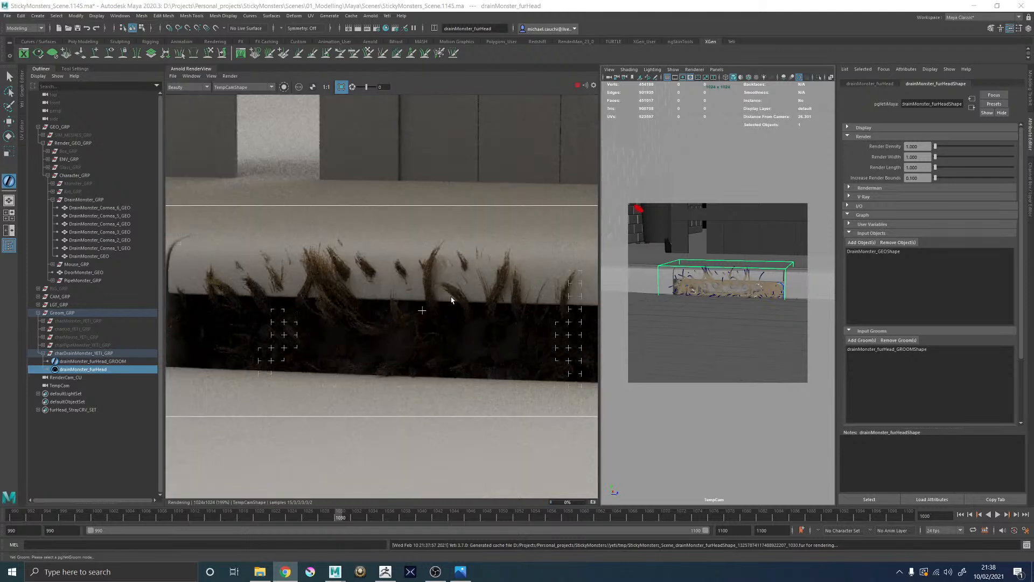
pyautogui.scroll(-1, 452, 301)
pyautogui.scroll(3, 517, 312)
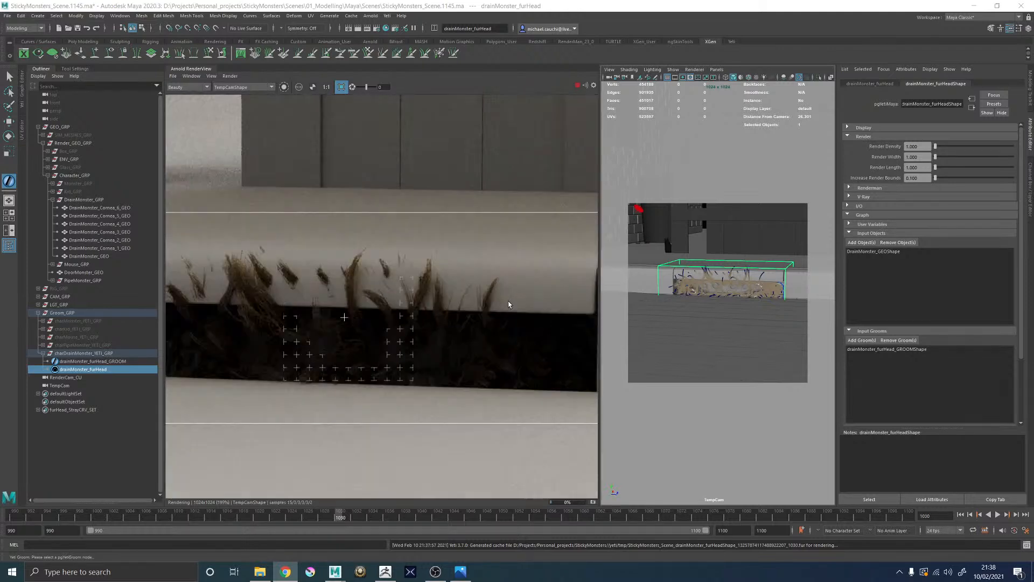
pyautogui.scroll(-1, 512, 323)
pyautogui.scroll(4, 481, 339)
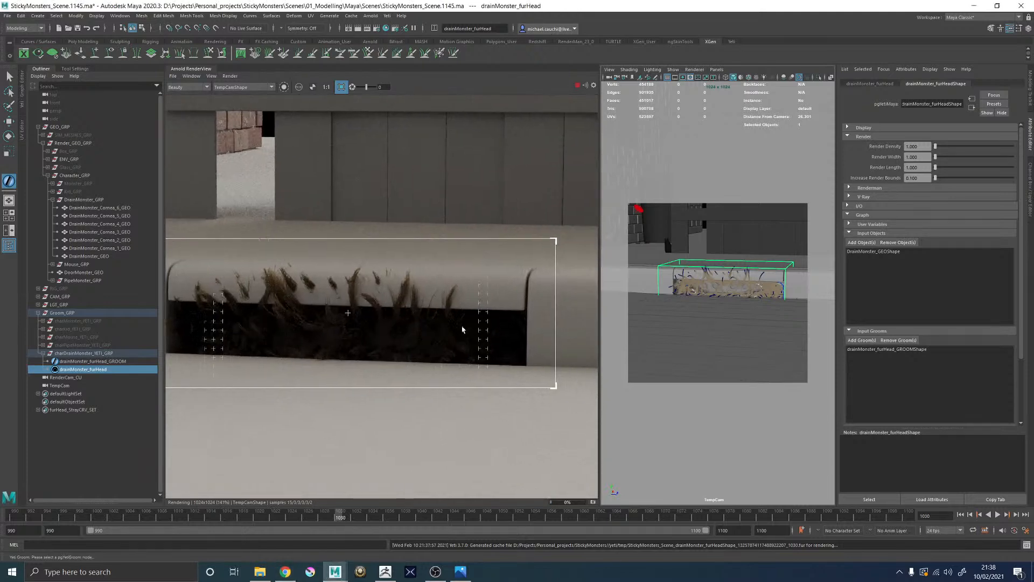
pyautogui.scroll(1, 391, 336)
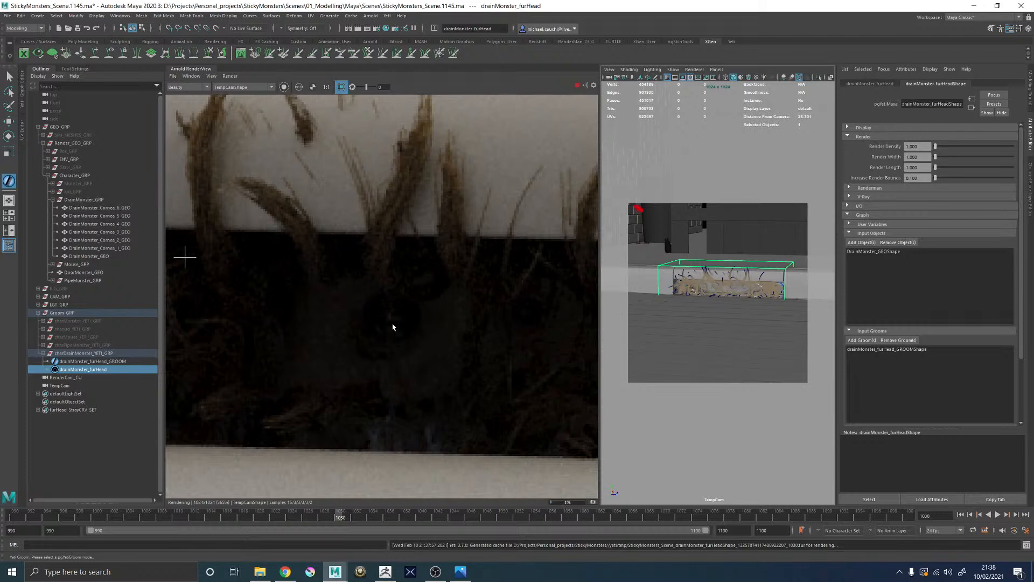
pyautogui.scroll(-1, 393, 332)
pyautogui.scroll(-2, 393, 336)
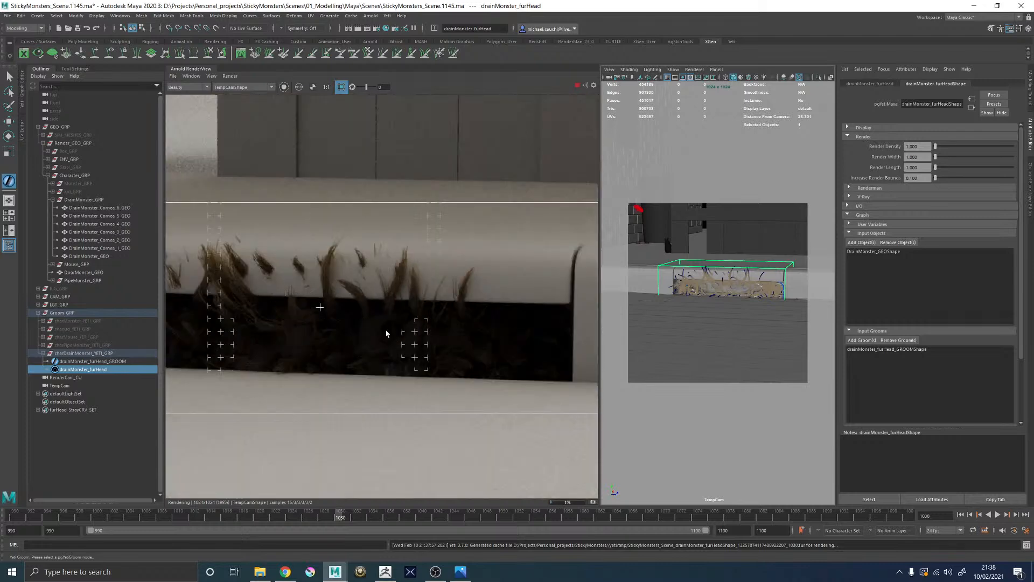
pyautogui.scroll(1, 446, 268)
pyautogui.scroll(-1, 474, 271)
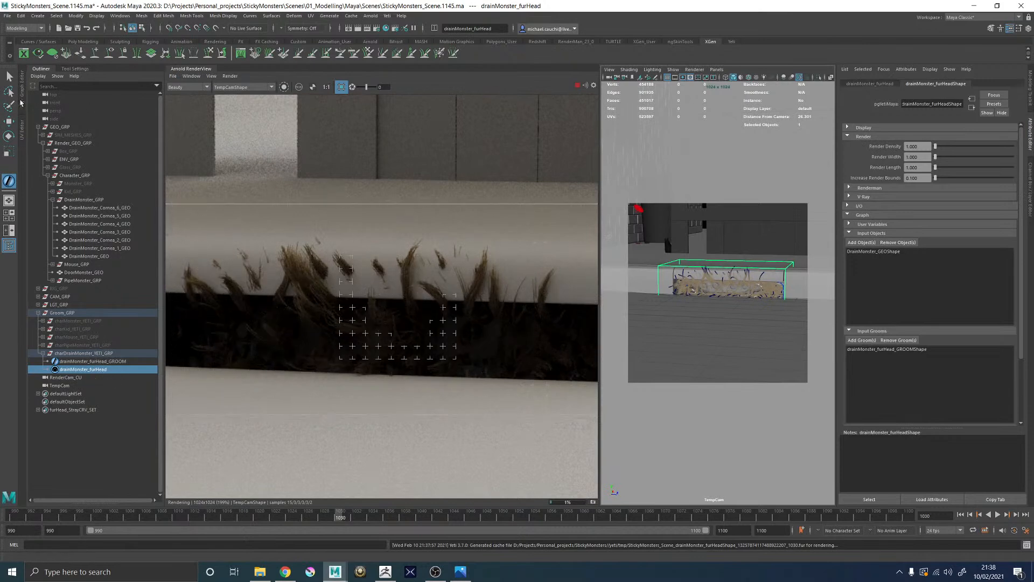
pyautogui.scroll(5, 469, 228)
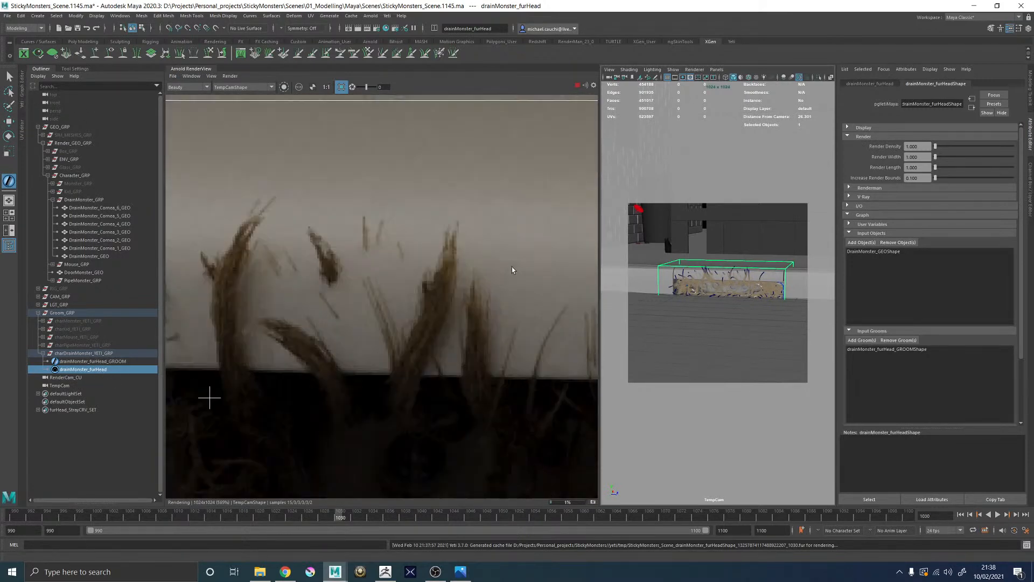
# Step: Bring back the Yeti Graph Editor and adjust the Width Multiplier of the width0 node
pyautogui.click(23, 101)
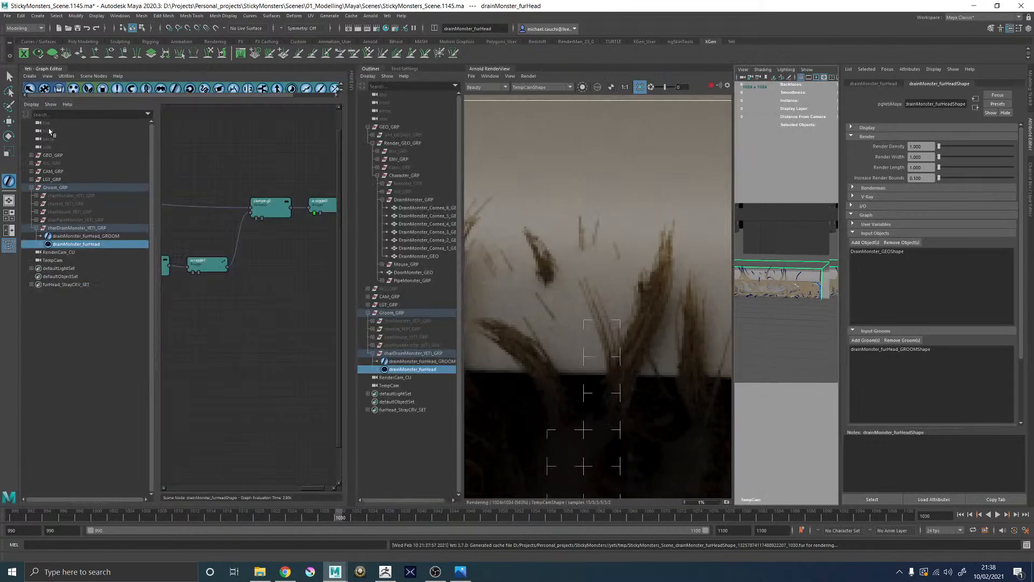
pyautogui.keyDown('alt'); pyautogui.moveTo(240, 219); pyautogui.dragTo(376, 201, button='middle'); pyautogui.keyUp('alt')
pyautogui.moveTo(277, 186)
pyautogui.keyDown('alt'); pyautogui.mouseDown(button='middle')
pyautogui.moveTo(376, 166)
pyautogui.moveTo(265, 194)
pyautogui.mouseUp(button='middle'); pyautogui.keyUp('alt')
pyautogui.doubleClick(296, 199)
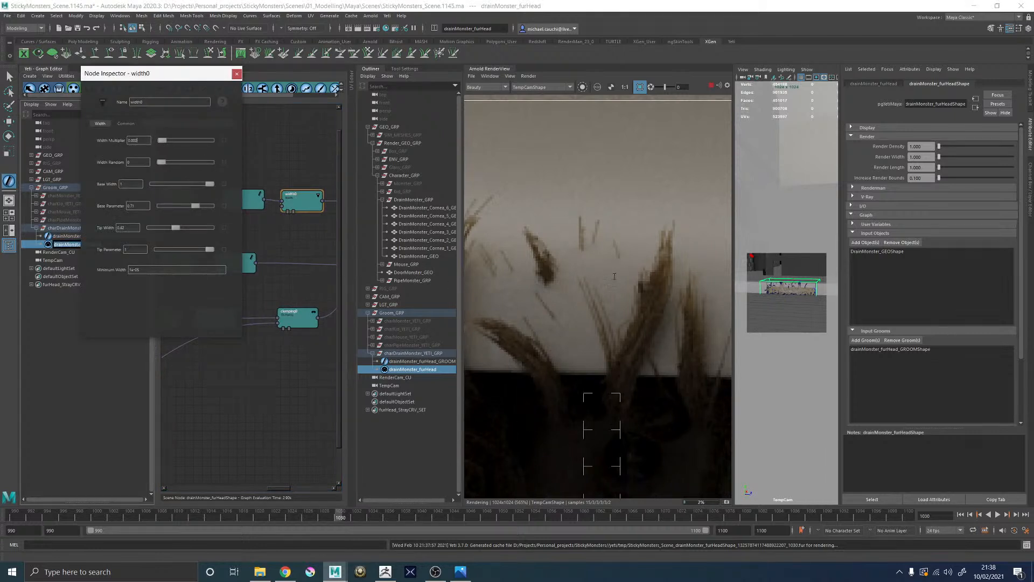
# Step: Examine the fur with its new strand width in the updated render, both close up and as a whole, and close the width settings
pyautogui.scroll(-5, 614, 277)
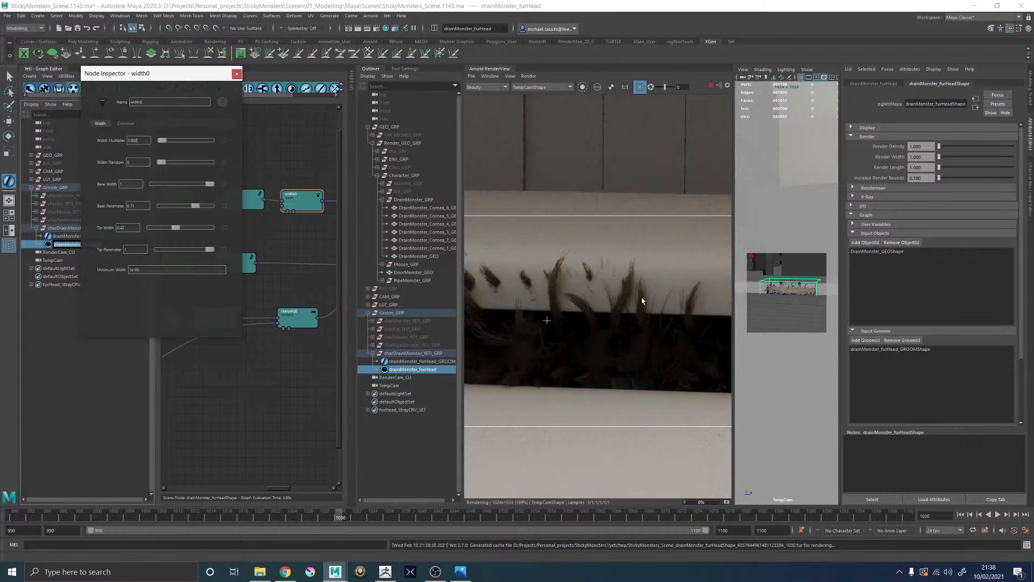
pyautogui.scroll(-5, 642, 301)
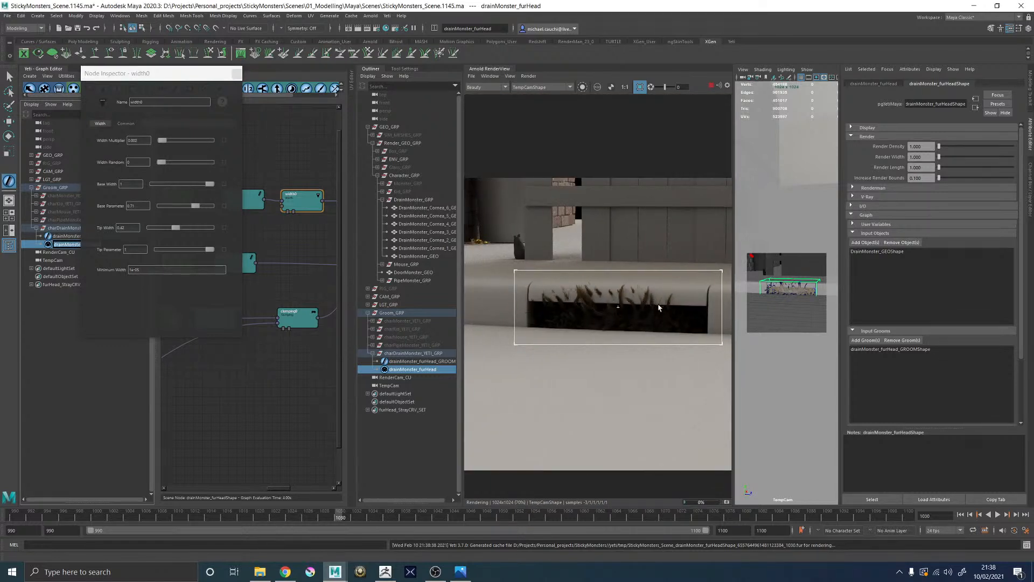
pyautogui.scroll(2, 656, 305)
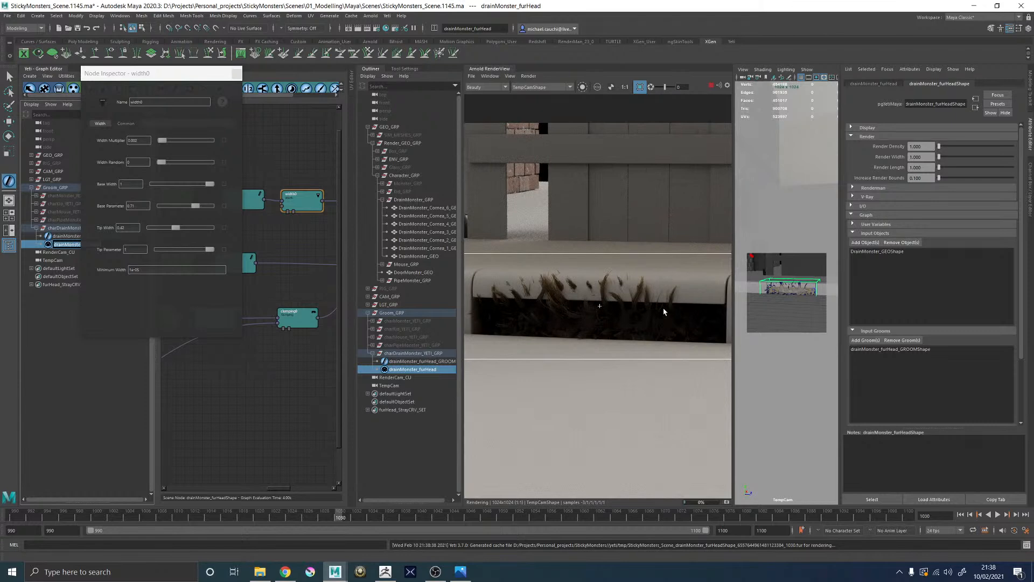
pyautogui.scroll(2, 680, 302)
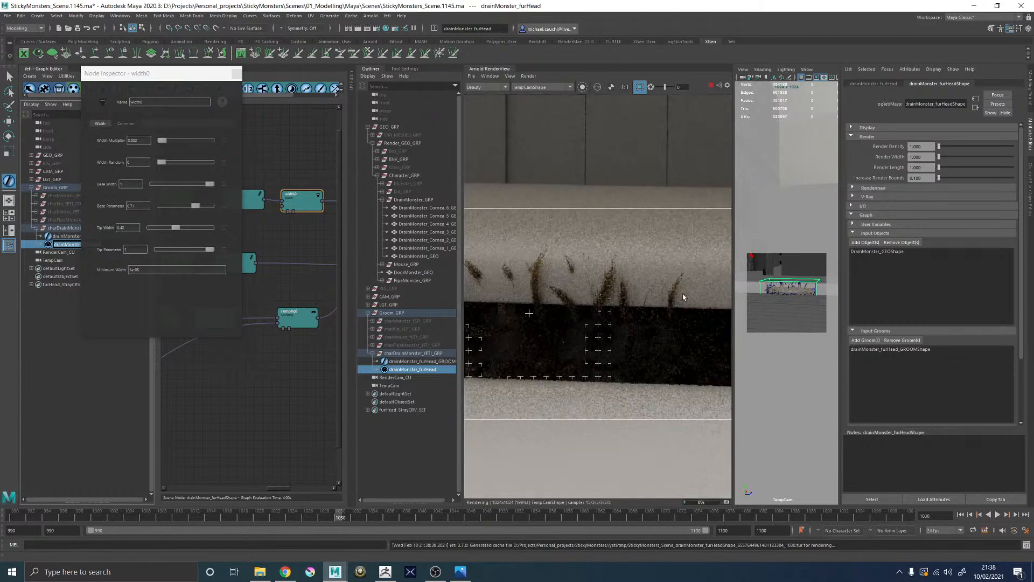
pyautogui.scroll(2, 596, 340)
pyautogui.moveTo(554, 321); pyautogui.dragTo(488, 299, button='middle')
pyautogui.scroll(-1, 633, 314)
pyautogui.scroll(-1, 633, 315)
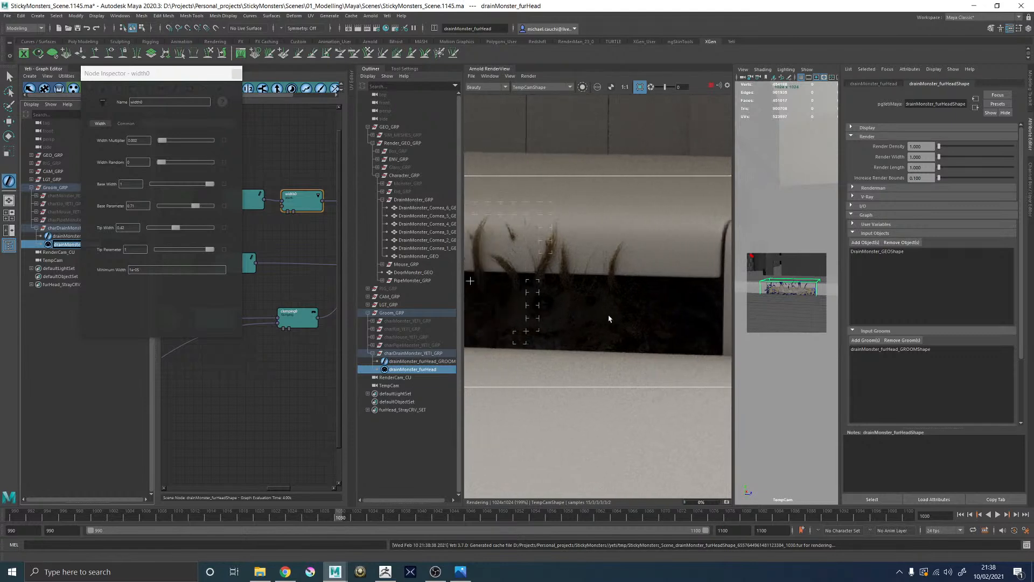
pyautogui.scroll(2, 604, 319)
pyautogui.scroll(-5, 607, 318)
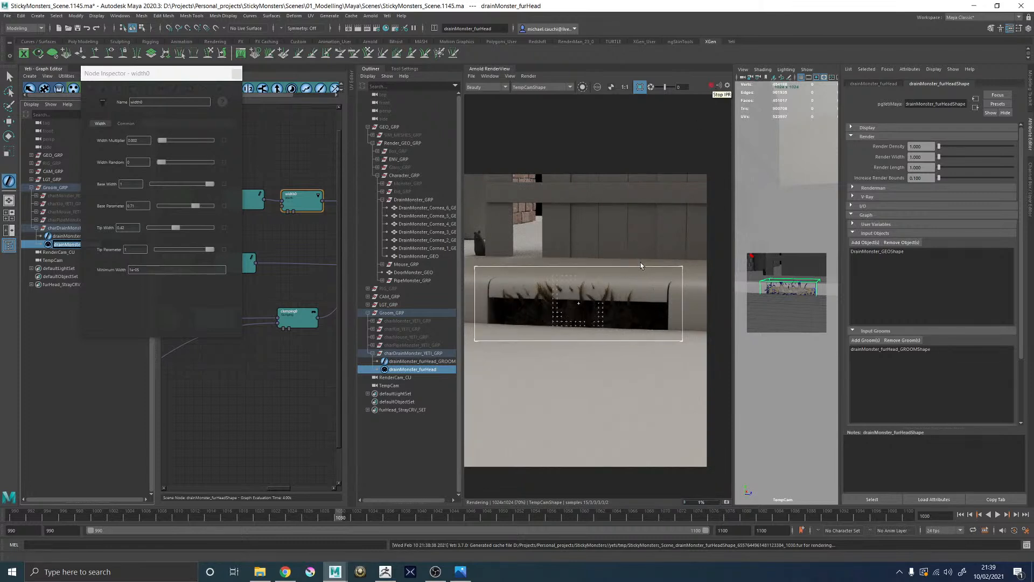
pyautogui.scroll(4, 631, 275)
pyautogui.scroll(-1, 611, 313)
pyautogui.moveTo(599, 330); pyautogui.dragTo(604, 244, button='middle')
pyautogui.scroll(3, 588, 296)
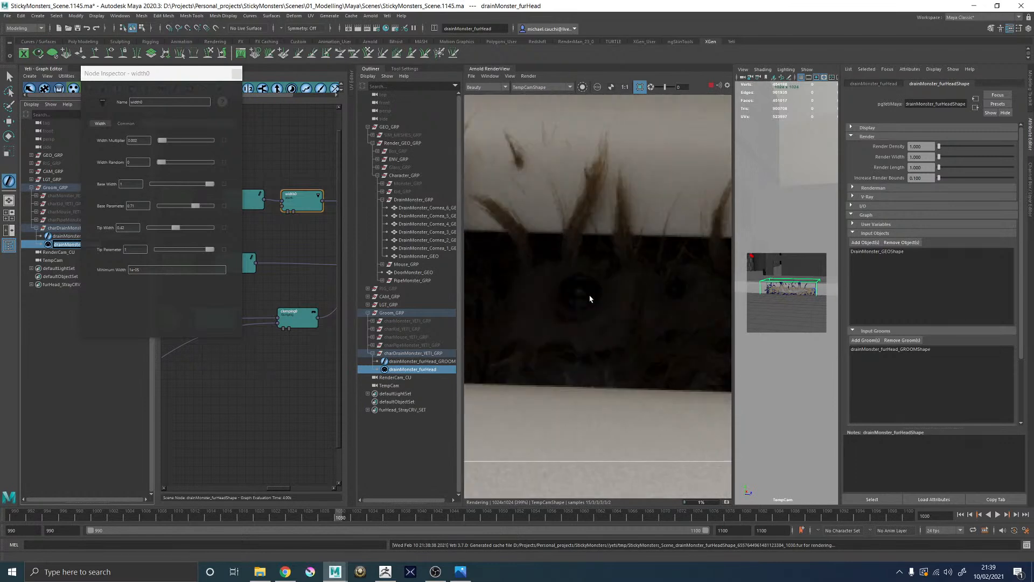
pyautogui.scroll(-3, 607, 280)
pyautogui.click(237, 74)
pyautogui.click(41, 69)
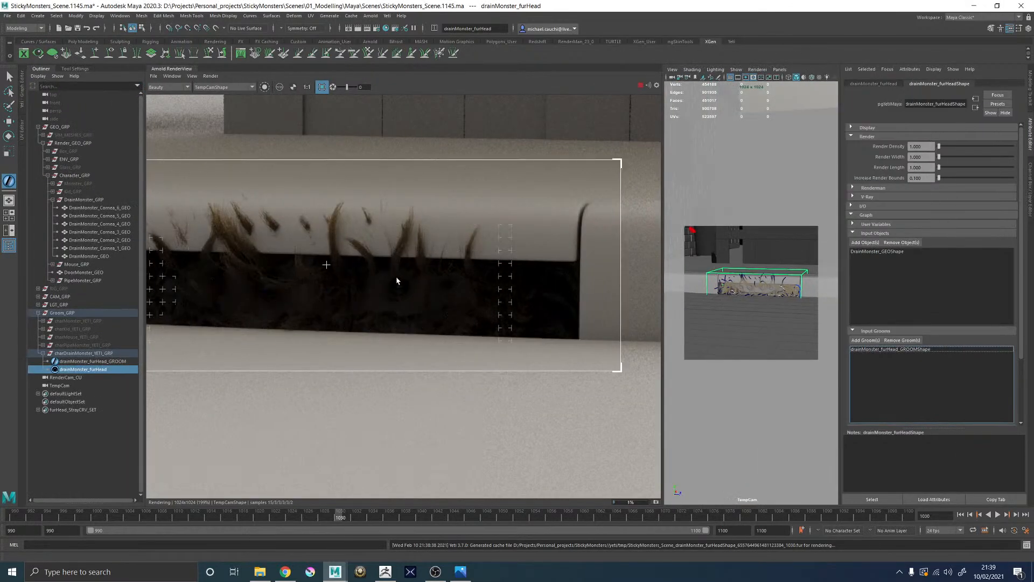
pyautogui.scroll(-2, 397, 279)
pyautogui.scroll(4, 443, 267)
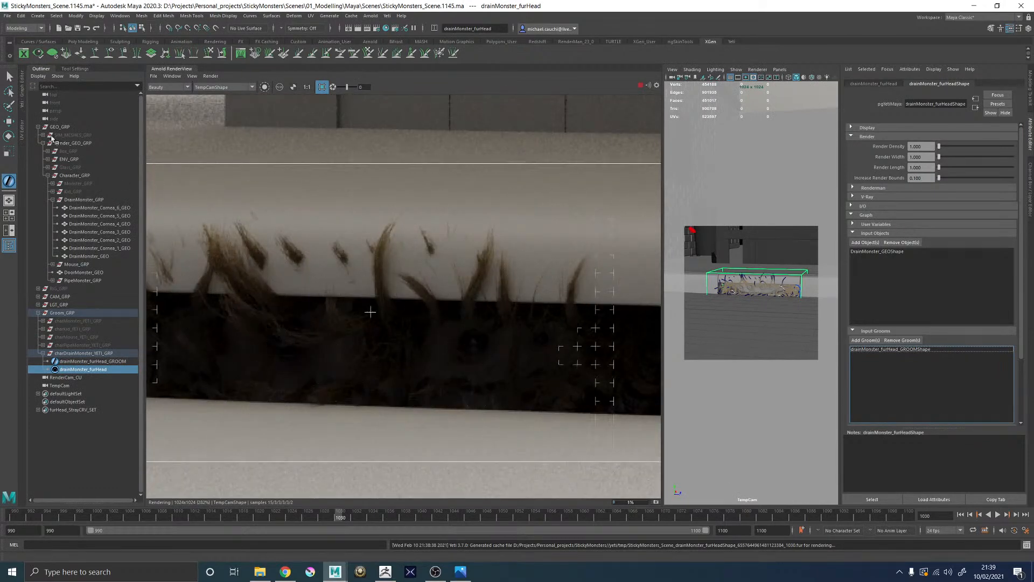
# Step: Return to the Graph Editor, close the stopped render view and enlarge the viewport beside the node network
pyautogui.click(22, 98)
pyautogui.click(710, 84)
pyautogui.click(525, 72)
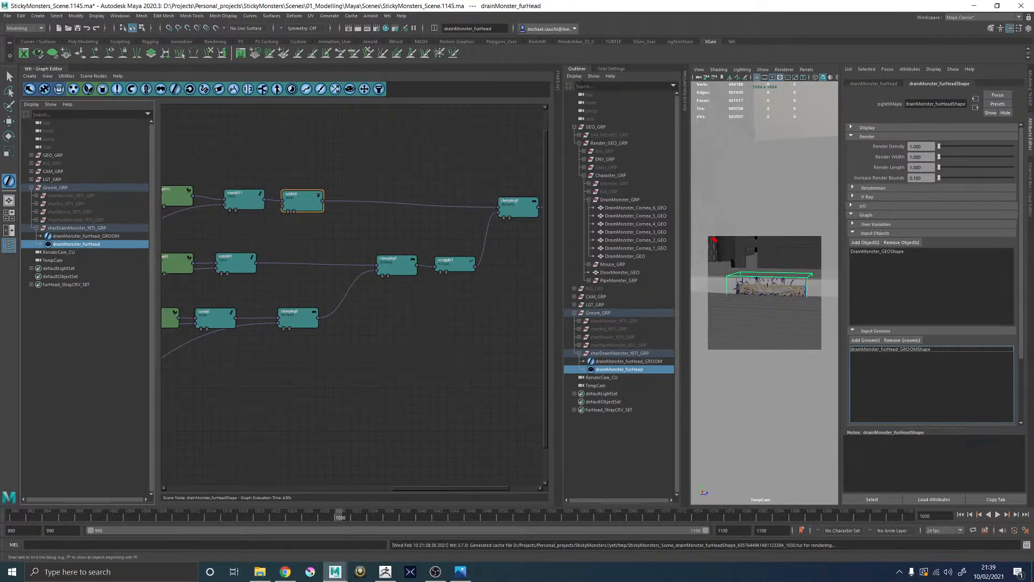
pyautogui.click(577, 69)
pyautogui.moveTo(661, 208); pyautogui.dragTo(442, 210)
# Step: Switch the viewport to the persp camera and frame the drain monster's face and fur up close
pyautogui.click(565, 69)
pyautogui.moveTo(604, 77)
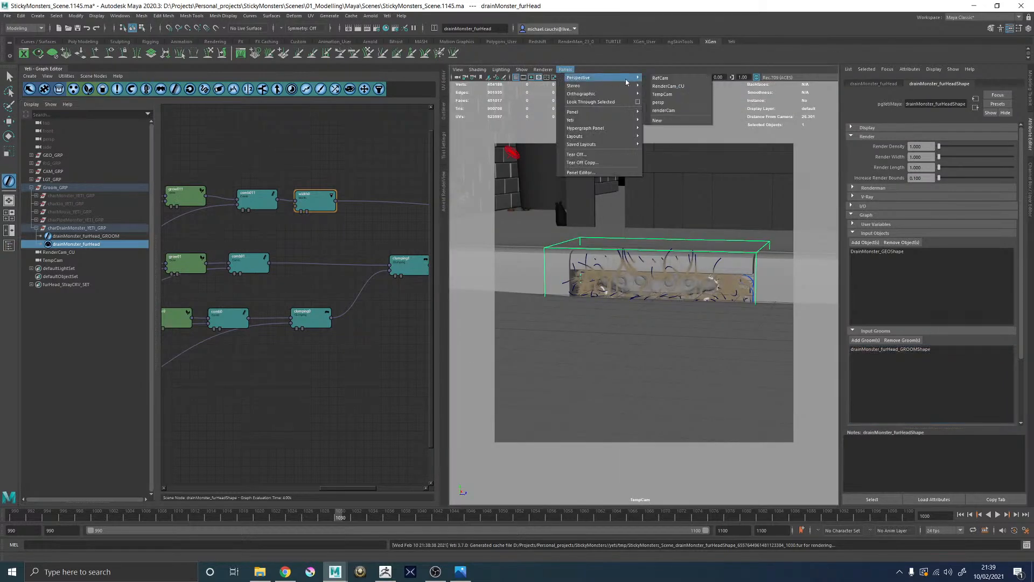
pyautogui.click(668, 93)
pyautogui.keyDown('alt'); pyautogui.moveTo(708, 262); pyautogui.dragTo(787, 270, button='right'); pyautogui.keyUp('alt')
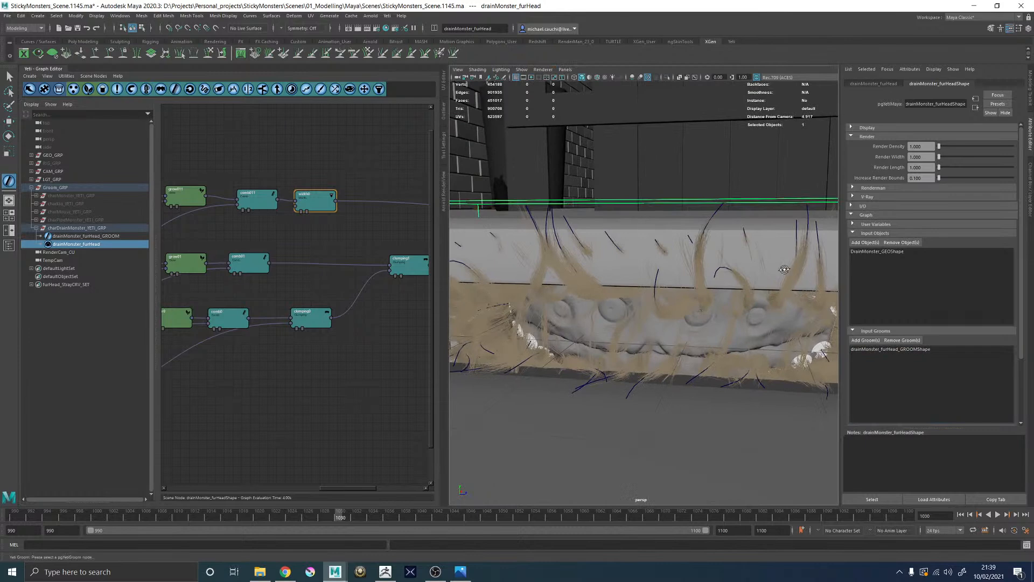
pyautogui.keyDown('alt'); pyautogui.moveTo(787, 270); pyautogui.dragTo(759, 268); pyautogui.keyUp('alt')
pyautogui.keyDown('alt'); pyautogui.moveTo(759, 267); pyautogui.dragTo(742, 271, button='middle'); pyautogui.keyUp('alt')
# Step: Review the scraggle0 node's settings and add another Scraggle node after it at the end of the network
pyautogui.keyDown('alt'); pyautogui.moveTo(425, 209); pyautogui.dragTo(221, 208, button='middle'); pyautogui.keyUp('alt')
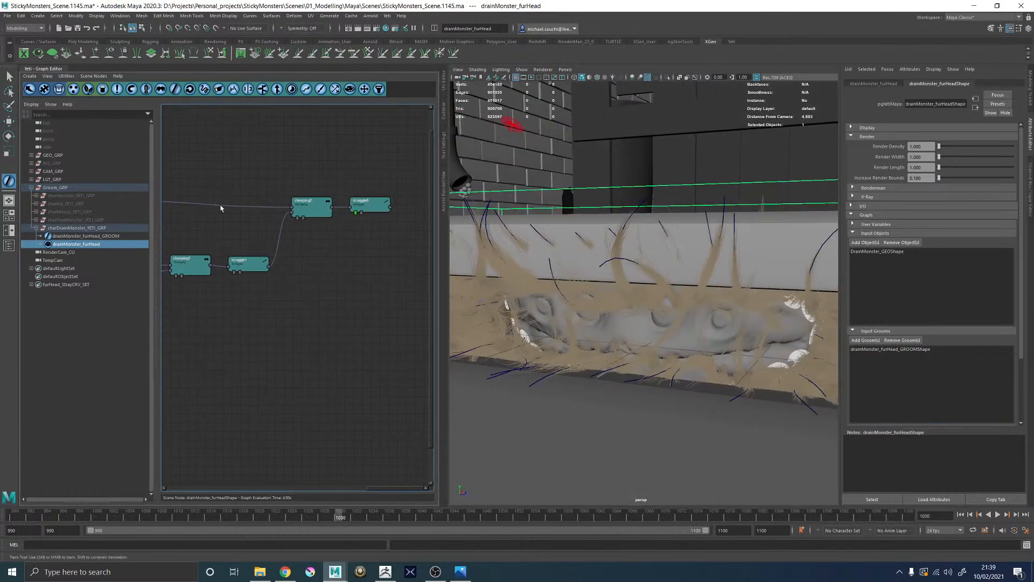
pyautogui.doubleClick(376, 205)
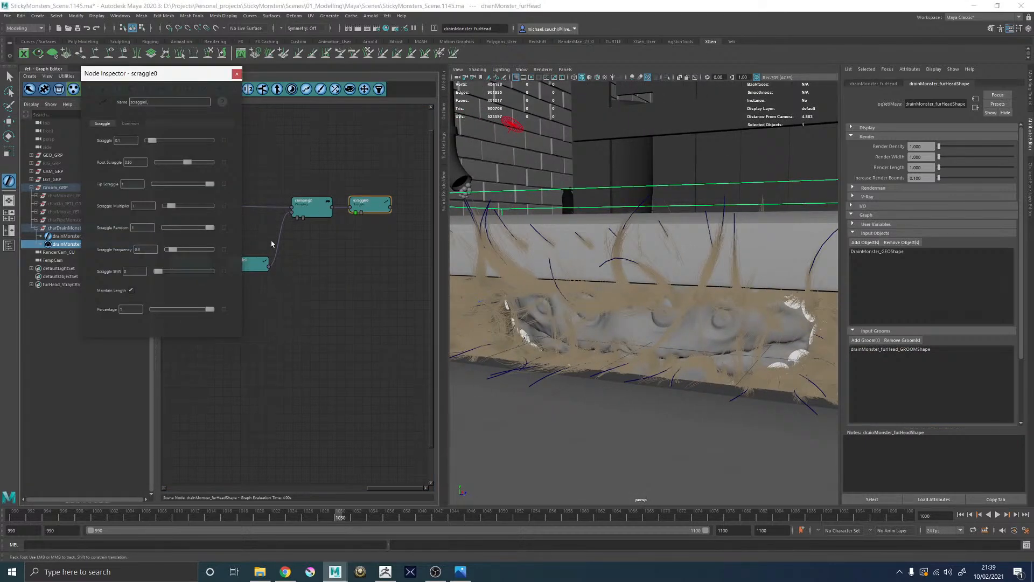
pyautogui.click(237, 74)
pyautogui.click(306, 89)
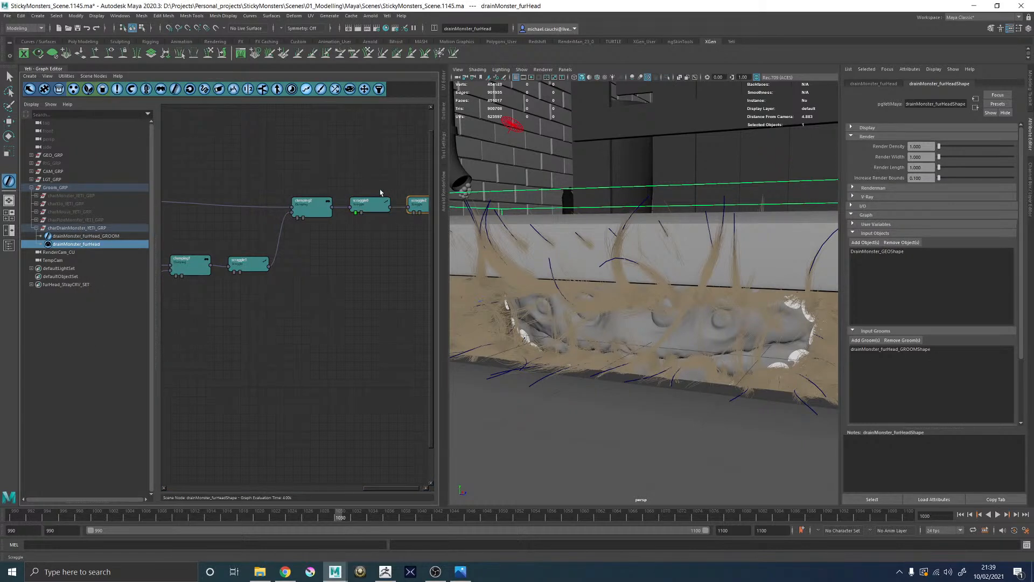
pyautogui.keyDown('alt'); pyautogui.moveTo(365, 193); pyautogui.dragTo(344, 199, button='middle'); pyautogui.keyUp('alt')
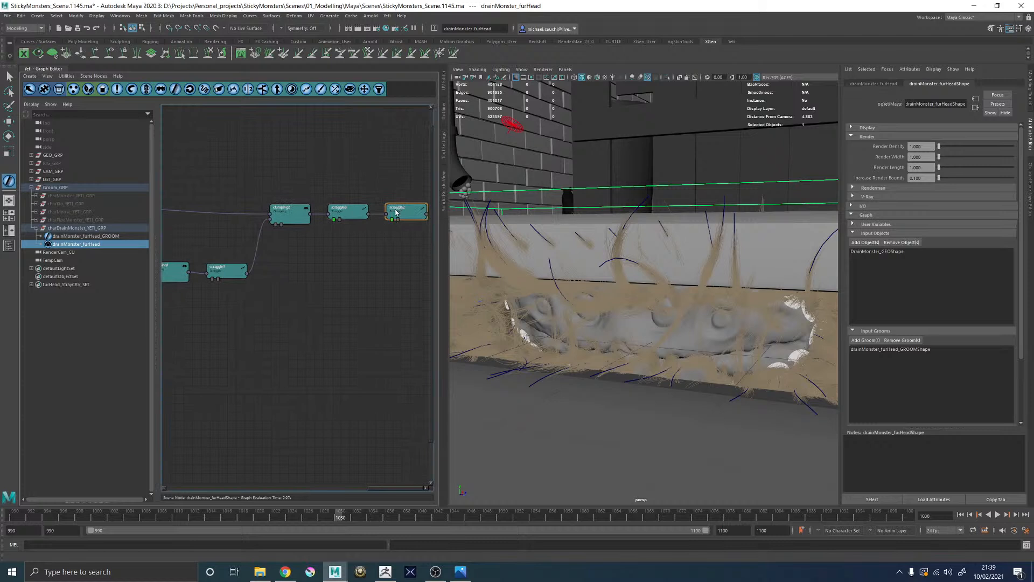
# Step: On the new end Scraggle node, set Percentage to 0.1 and Scraggle to 1, and turn off Maintain Length
pyautogui.doubleClick(396, 213)
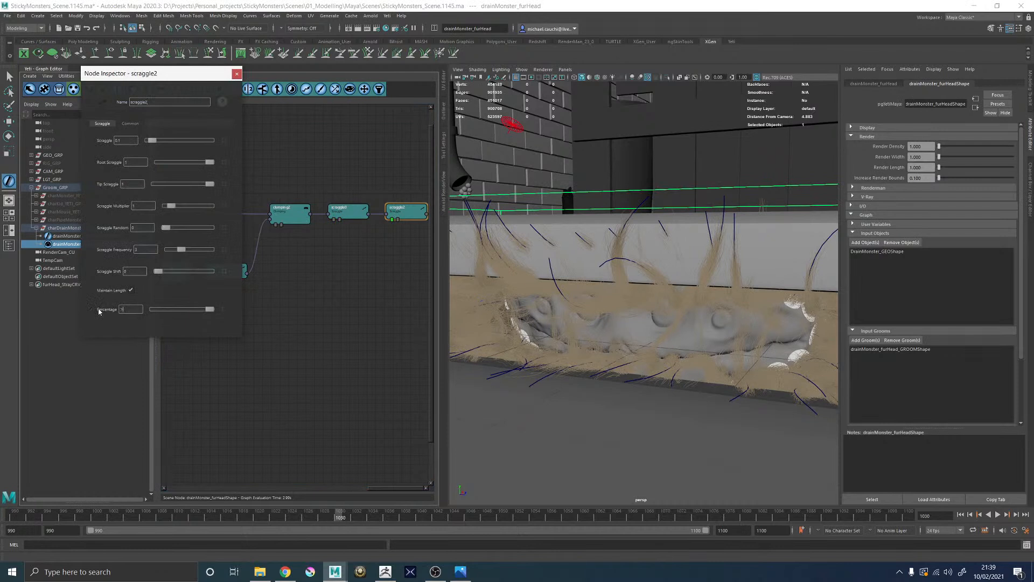
pyautogui.press('Return')
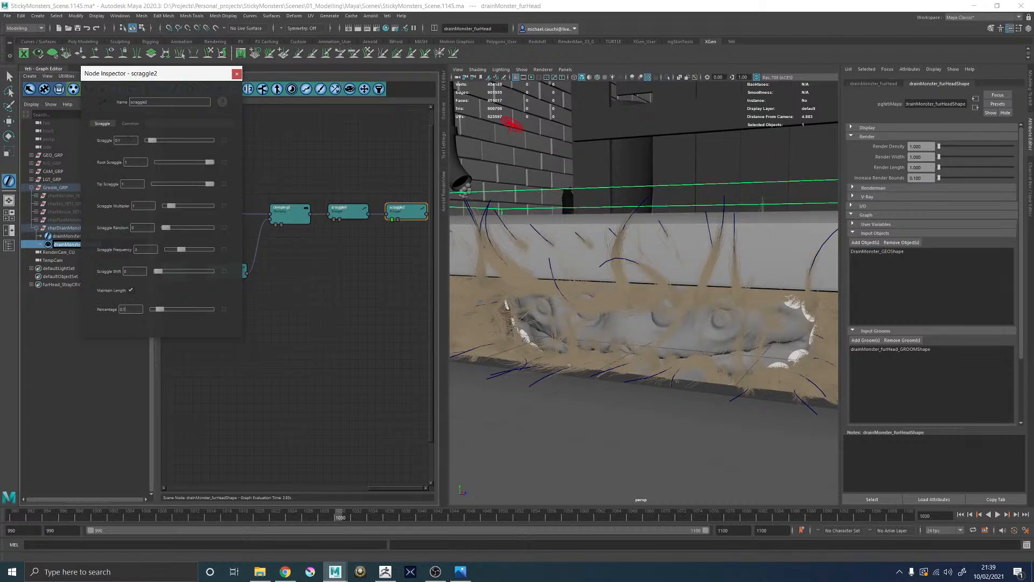
pyautogui.press('Return')
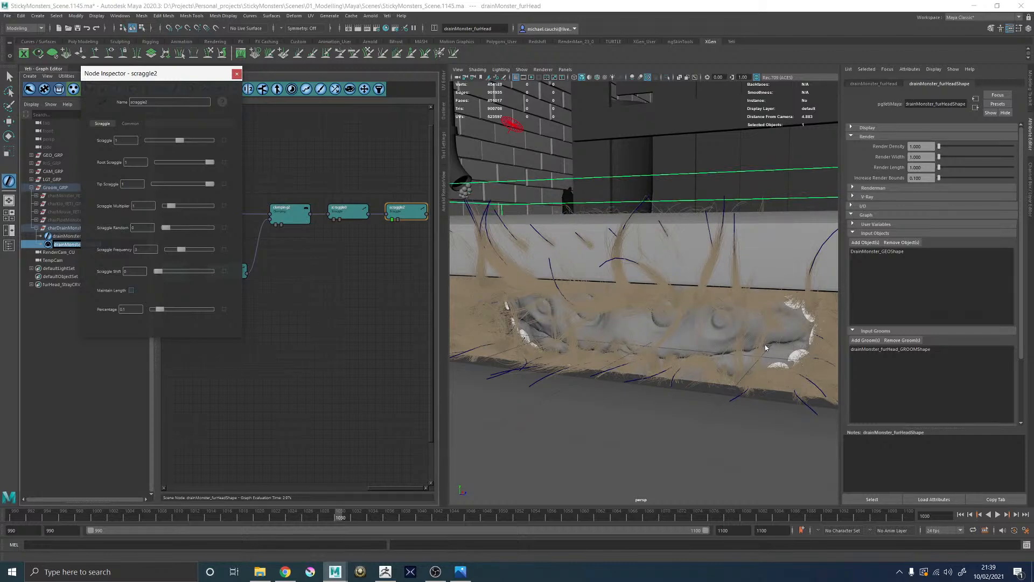
# Step: On the end Scraggle node, raise Scraggle Random to about 0.7 and lower Scraggle Frequency to just under 1
pyautogui.keyDown('alt'); pyautogui.moveTo(737, 333); pyautogui.dragTo(738, 333, button='middle'); pyautogui.keyUp('alt')
pyautogui.keyDown('alt'); pyautogui.moveTo(738, 333); pyautogui.dragTo(573, 321); pyautogui.keyUp('alt')
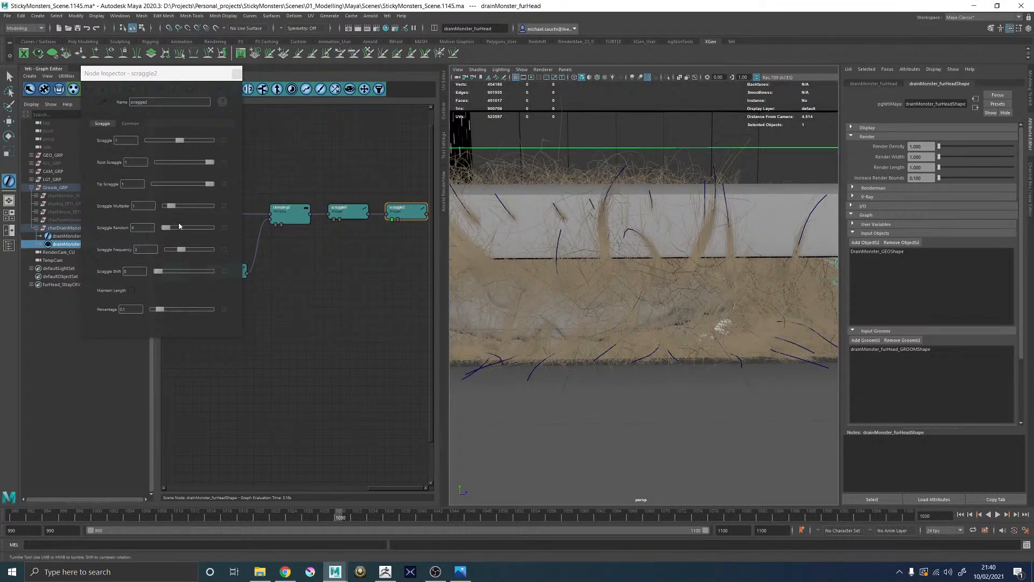
pyautogui.click(198, 228)
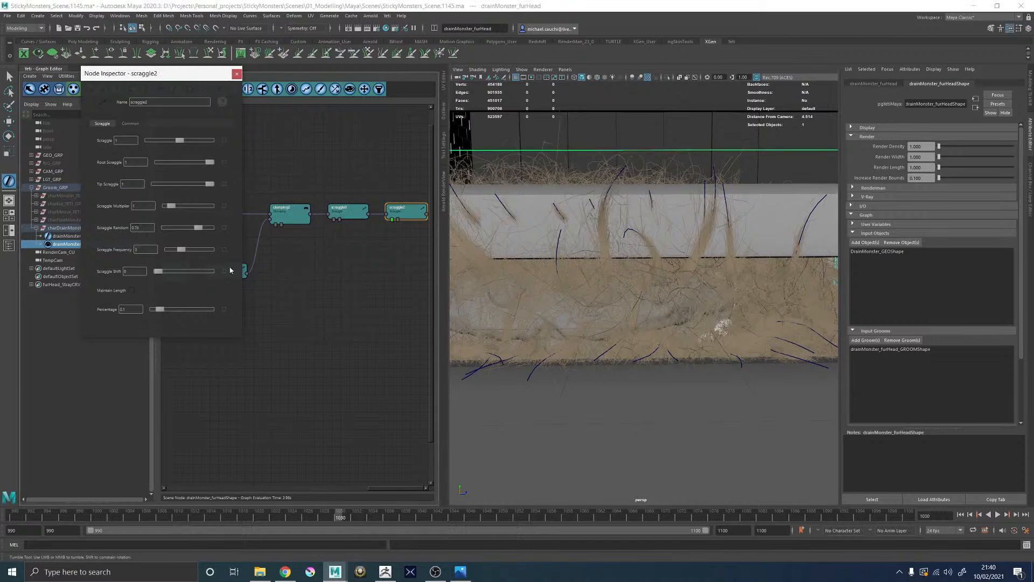
pyautogui.click(173, 250)
pyautogui.keyDown('alt'); pyautogui.moveTo(736, 289); pyautogui.dragTo(668, 276); pyautogui.keyUp('alt')
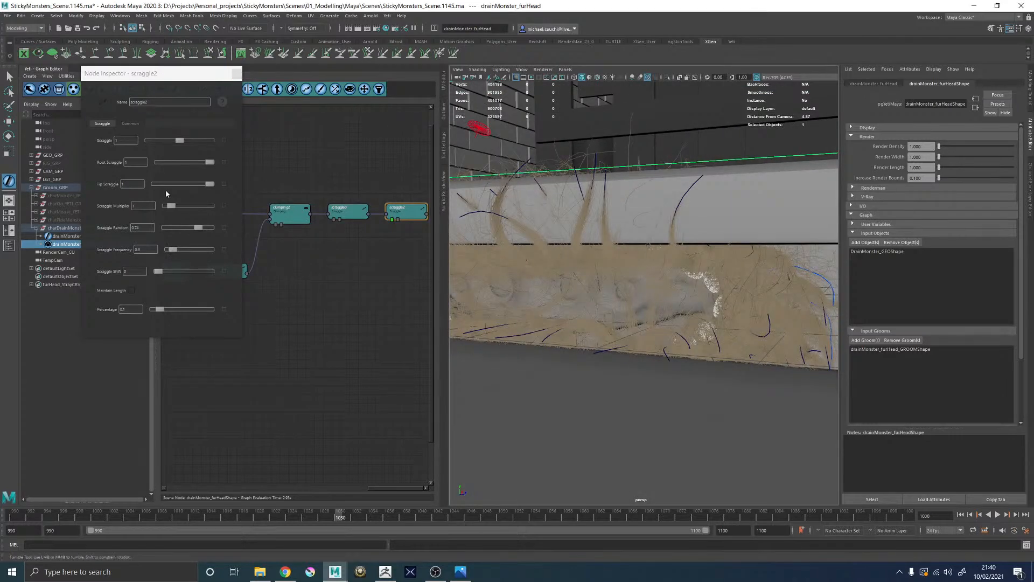
# Step: Set the end node's Scraggle to 0.25, check the stray strands up close and close its settings
pyautogui.click(94, 143)
pyautogui.write('25')
pyautogui.press('Return')
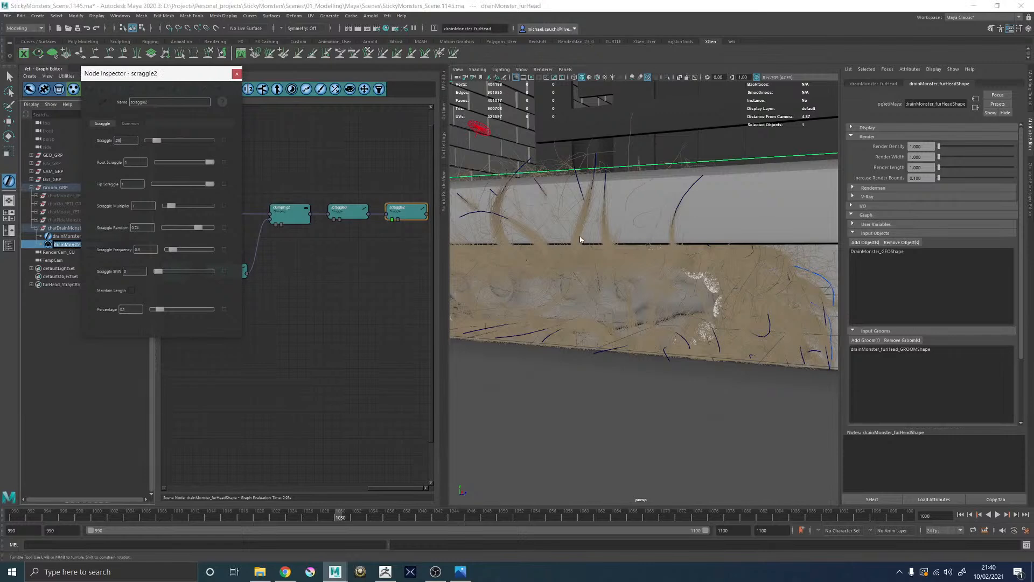
pyautogui.keyDown('alt'); pyautogui.moveTo(585, 239); pyautogui.dragTo(620, 233); pyautogui.keyUp('alt')
pyautogui.keyDown('alt'); pyautogui.moveTo(688, 238); pyautogui.dragTo(641, 269); pyautogui.keyUp('alt')
pyautogui.moveTo(640, 269)
pyautogui.keyDown('alt'); pyautogui.mouseDown(button='right')
pyautogui.moveTo(700, 275)
pyautogui.moveTo(729, 317)
pyautogui.moveTo(755, 318)
pyautogui.moveTo(633, 285)
pyautogui.mouseUp(button='right'); pyautogui.keyUp('alt')
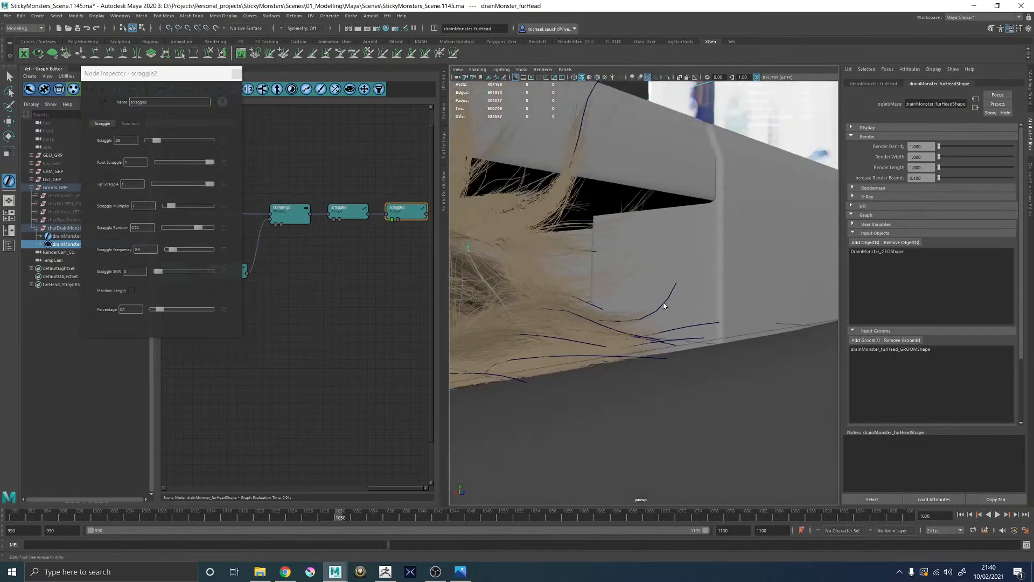
pyautogui.keyDown('alt'); pyautogui.moveTo(633, 286); pyautogui.dragTo(653, 289, button='middle'); pyautogui.keyUp('alt')
pyautogui.click(237, 74)
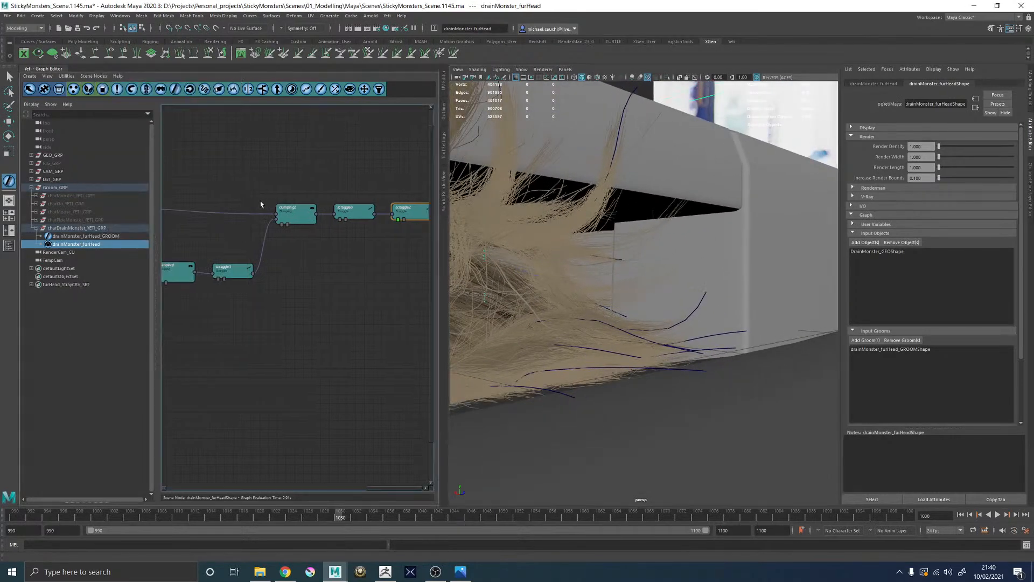
# Step: Review the Segment Count in the grow011 node's geometry settings
pyautogui.keyDown('alt'); pyautogui.moveTo(248, 203); pyautogui.dragTo(500, 207, button='middle'); pyautogui.keyUp('alt')
pyautogui.keyDown('alt'); pyautogui.moveTo(221, 155); pyautogui.dragTo(349, 155, button='middle'); pyautogui.keyUp('alt')
pyautogui.doubleClick(342, 199)
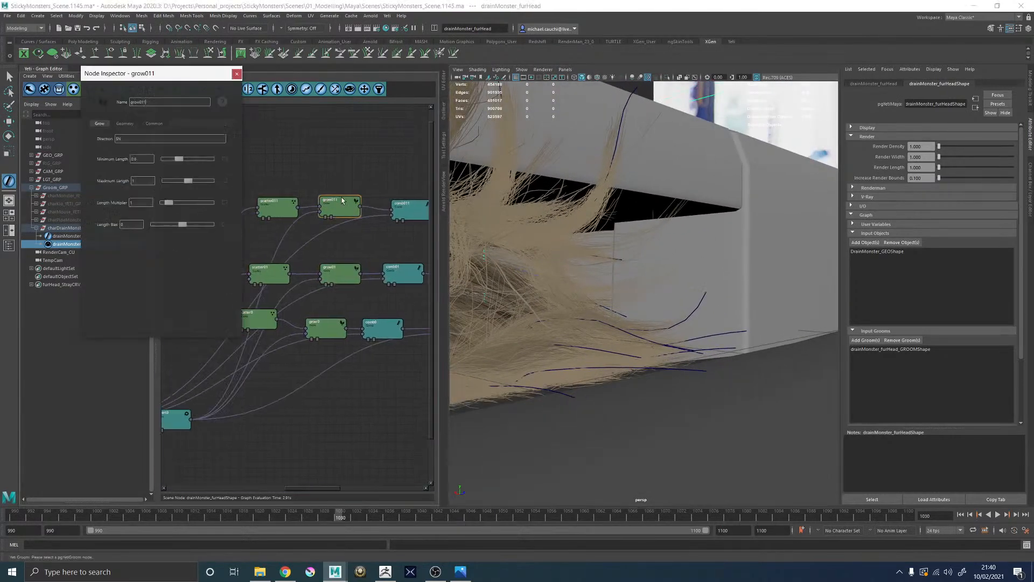
pyautogui.click(129, 124)
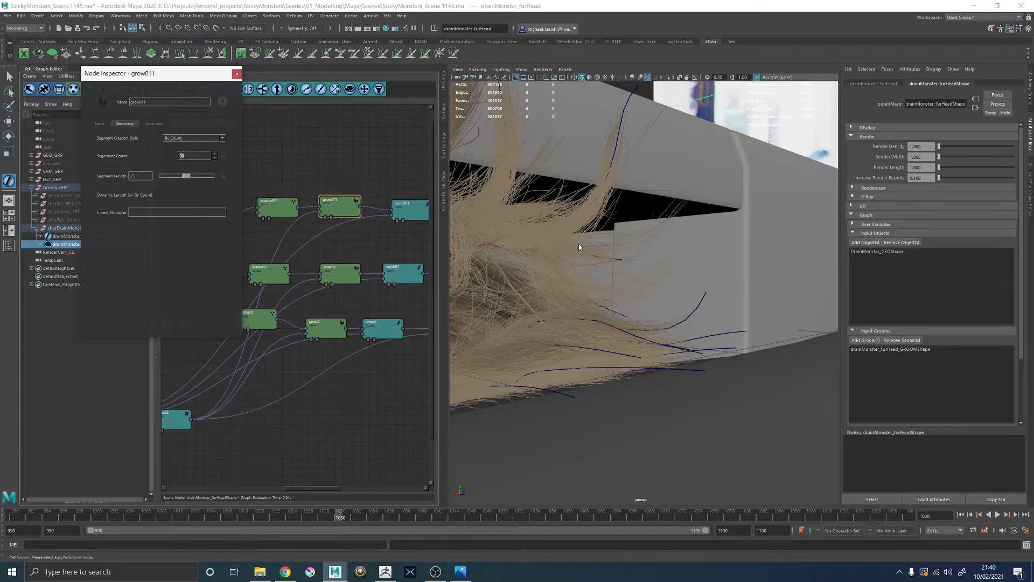
pyautogui.click(236, 74)
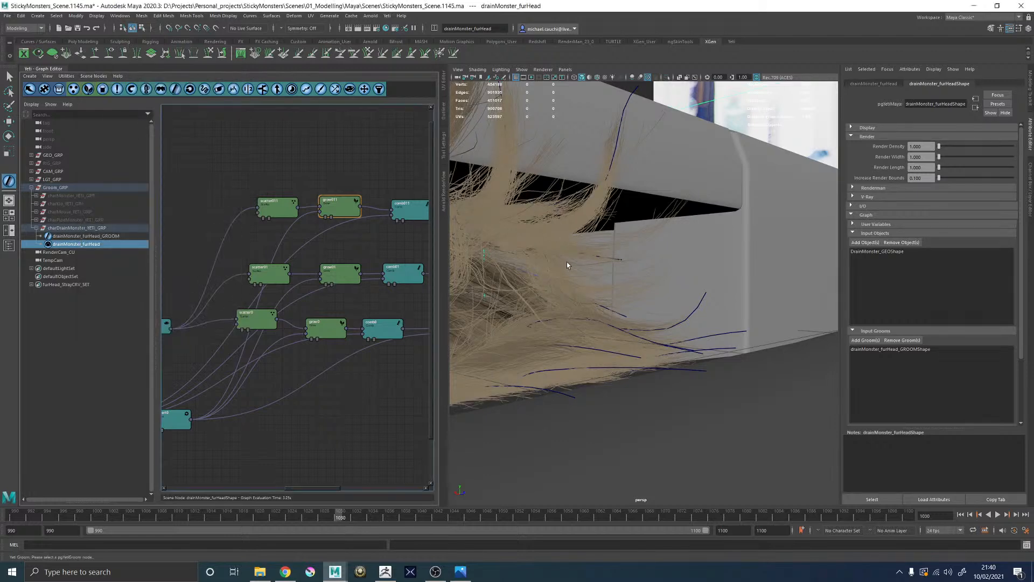
# Step: Try a Fly Away of 0.2 on the clumping1 node
pyautogui.keyDown('alt'); pyautogui.moveTo(568, 264); pyautogui.dragTo(612, 273); pyautogui.keyUp('alt')
pyautogui.keyDown('alt'); pyautogui.moveTo(612, 273); pyautogui.dragTo(544, 274, button='right'); pyautogui.keyUp('alt')
pyautogui.keyDown('alt'); pyautogui.moveTo(544, 274); pyautogui.dragTo(604, 281); pyautogui.keyUp('alt')
pyautogui.keyDown('alt'); pyautogui.moveTo(603, 280); pyautogui.dragTo(679, 292, button='right'); pyautogui.keyUp('alt')
pyautogui.keyDown('alt'); pyautogui.moveTo(679, 293); pyautogui.dragTo(651, 273, button='middle'); pyautogui.keyUp('alt')
pyautogui.keyDown('alt'); pyautogui.moveTo(354, 261); pyautogui.dragTo(207, 250, button='middle'); pyautogui.keyUp('alt')
pyautogui.keyDown('alt'); pyautogui.moveTo(397, 257); pyautogui.dragTo(273, 253, button='middle'); pyautogui.keyUp('alt')
pyautogui.doubleClick(284, 259)
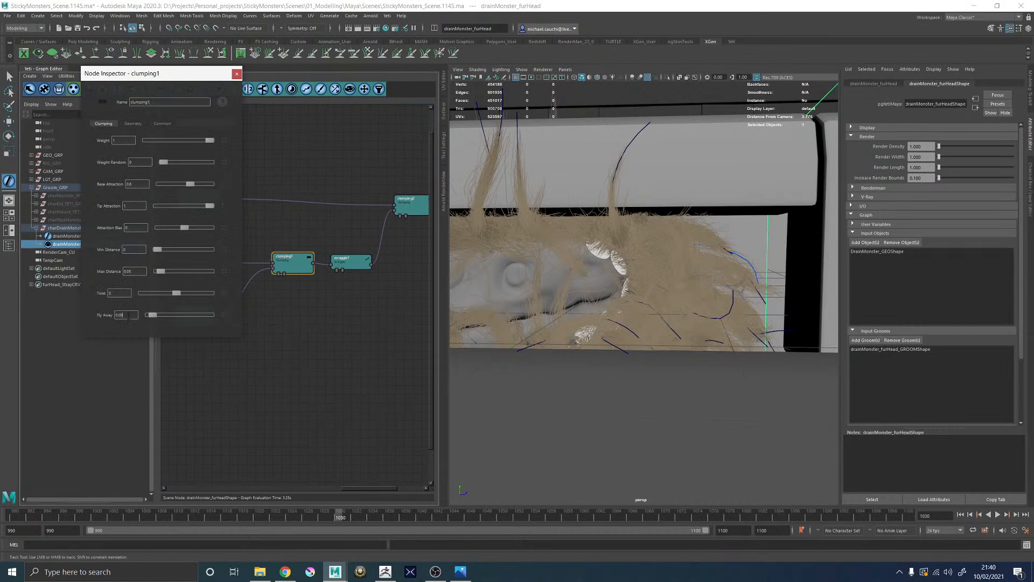
pyautogui.click(129, 315)
pyautogui.write('0.2')
pyautogui.press('Return')
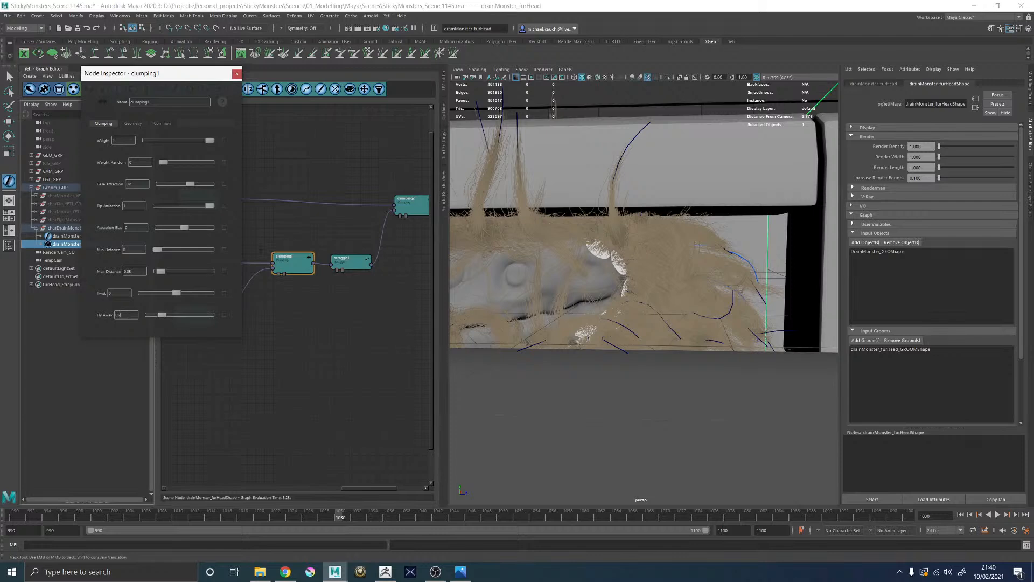
# Step: Examine the clumped fur around the drain monster's head from several angles and close the clumping1 settings
pyautogui.keyDown('alt'); pyautogui.moveTo(799, 330); pyautogui.dragTo(755, 298); pyautogui.keyUp('alt')
pyautogui.keyDown('alt'); pyautogui.moveTo(749, 291); pyautogui.dragTo(532, 243, button='right'); pyautogui.keyUp('alt')
pyautogui.keyDown('alt'); pyautogui.moveTo(532, 242); pyautogui.dragTo(556, 237, button='middle'); pyautogui.keyUp('alt')
pyautogui.keyDown('alt'); pyautogui.moveTo(557, 238); pyautogui.dragTo(658, 305, button='right'); pyautogui.keyUp('alt')
pyautogui.click(236, 74)
pyautogui.keyDown('alt'); pyautogui.moveTo(609, 307); pyautogui.dragTo(670, 325); pyautogui.keyUp('alt')
pyautogui.keyDown('alt'); pyautogui.moveTo(669, 325); pyautogui.dragTo(729, 316, button='right'); pyautogui.keyUp('alt')
pyautogui.keyDown('alt'); pyautogui.moveTo(730, 316); pyautogui.dragTo(633, 331, button='middle'); pyautogui.keyUp('alt')
pyautogui.keyDown('alt'); pyautogui.moveTo(634, 331); pyautogui.dragTo(714, 340, button='right'); pyautogui.keyUp('alt')
pyautogui.keyDown('alt'); pyautogui.moveTo(714, 340); pyautogui.dragTo(540, 312); pyautogui.keyUp('alt')
# Step: On clumping1, set Fly Away to 0 and drive Weight with a conditional expression comparing a hash of id+2 against 0.2
pyautogui.doubleClick(290, 257)
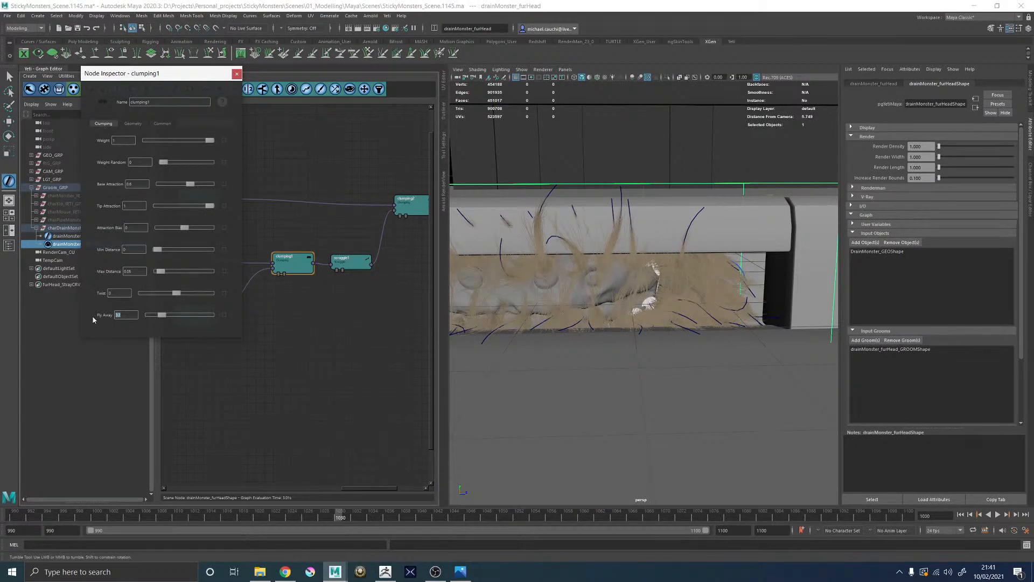
pyautogui.press('Return')
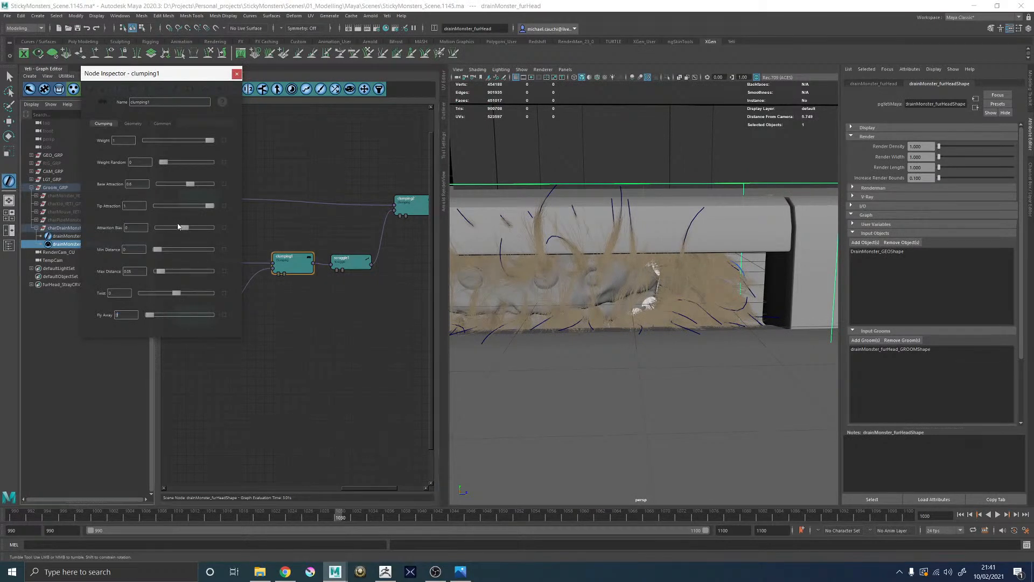
pyautogui.click(224, 140)
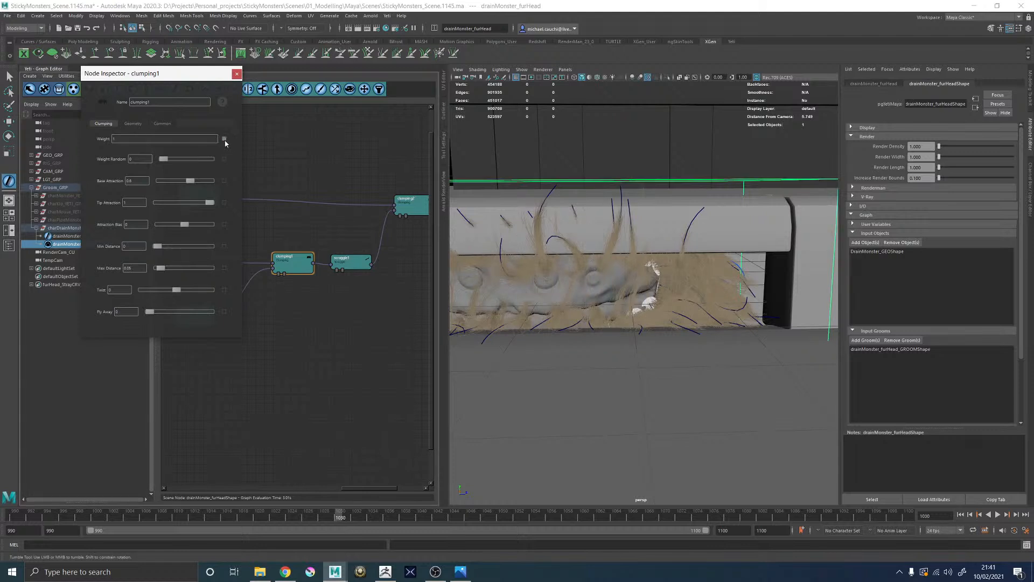
pyautogui.keyDown('alt'); pyautogui.moveTo(531, 253); pyautogui.dragTo(595, 253, button='middle'); pyautogui.keyUp('alt')
pyautogui.keyDown('alt'); pyautogui.moveTo(595, 254); pyautogui.dragTo(641, 254, button='right'); pyautogui.keyUp('alt')
pyautogui.doubleClick(114, 139)
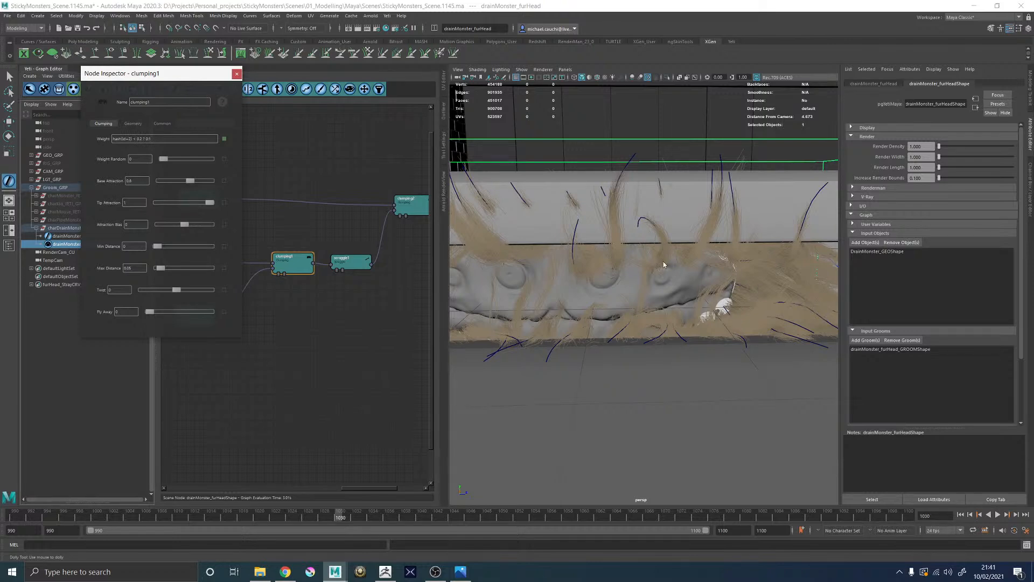
# Step: Examine how the fur clumps across the front, side and back of the head, and close the clumping1 settings
pyautogui.keyDown('alt'); pyautogui.moveTo(703, 276); pyautogui.dragTo(722, 284); pyautogui.keyUp('alt')
pyautogui.keyDown('alt'); pyautogui.moveTo(722, 283); pyautogui.dragTo(776, 144, button='middle'); pyautogui.keyUp('alt')
pyautogui.keyDown('alt'); pyautogui.moveTo(777, 144); pyautogui.dragTo(751, 226); pyautogui.keyUp('alt')
pyautogui.keyDown('alt'); pyautogui.moveTo(751, 227); pyautogui.dragTo(613, 350, button='right'); pyautogui.keyUp('alt')
pyautogui.keyDown('alt'); pyautogui.moveTo(612, 350); pyautogui.dragTo(668, 307); pyautogui.keyUp('alt')
pyautogui.keyDown('alt'); pyautogui.moveTo(754, 269); pyautogui.dragTo(710, 271, button='right'); pyautogui.keyUp('alt')
pyautogui.keyDown('alt'); pyautogui.moveTo(710, 270); pyautogui.dragTo(689, 273); pyautogui.keyUp('alt')
pyautogui.keyDown('alt'); pyautogui.moveTo(689, 273); pyautogui.dragTo(681, 254, button='right'); pyautogui.keyUp('alt')
pyautogui.keyDown('alt'); pyautogui.moveTo(681, 254); pyautogui.dragTo(593, 253); pyautogui.keyUp('alt')
pyautogui.keyDown('alt'); pyautogui.moveTo(662, 292); pyautogui.dragTo(686, 278); pyautogui.keyUp('alt')
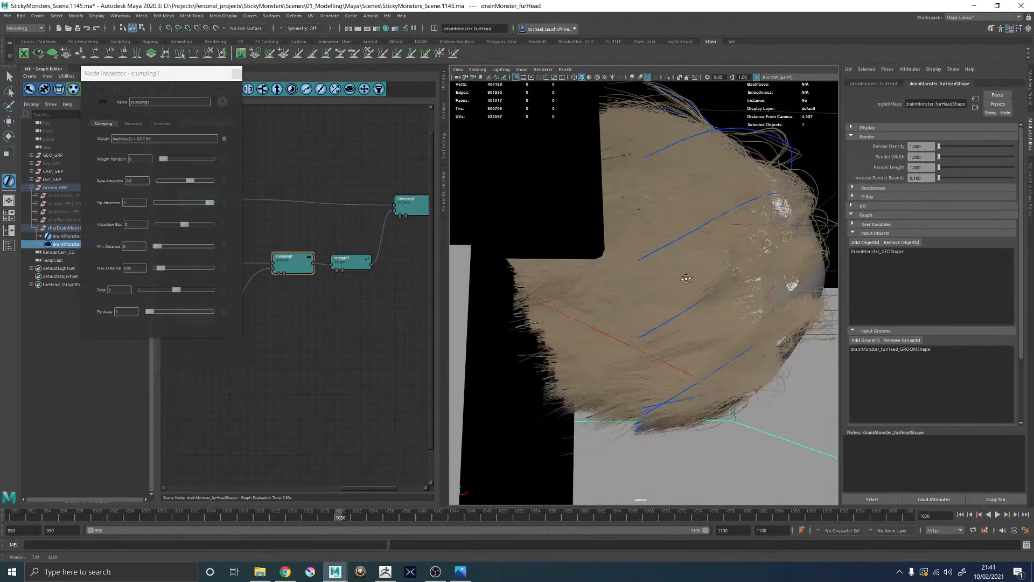
pyautogui.click(234, 73)
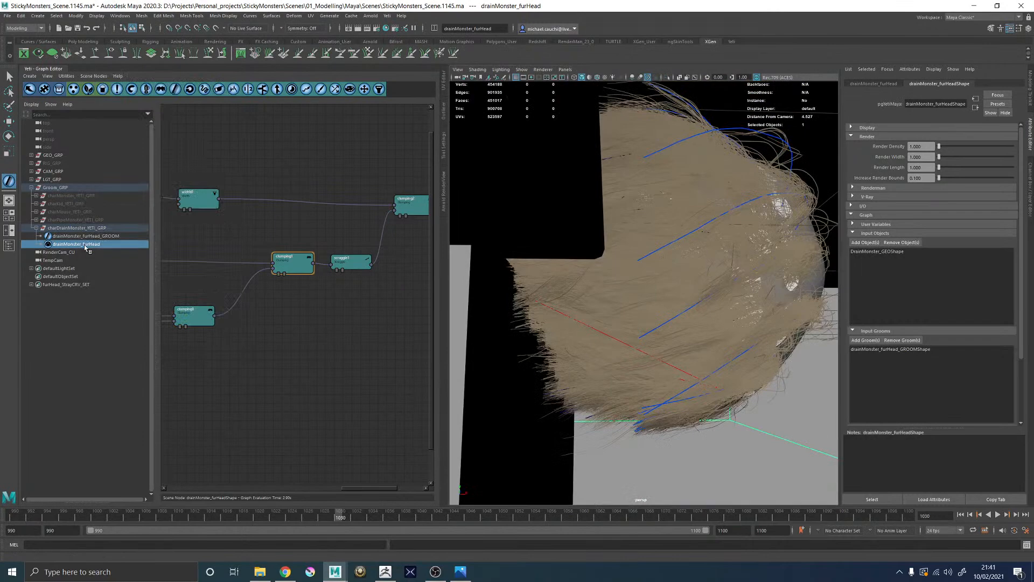
# Step: Hide the drainMonster_furHead fur, frame the face with its guide strands and select drainMonster_furHead_GROOM
pyautogui.moveTo(631, 274)
pyautogui.keyDown('alt'); pyautogui.mouseDown()
pyautogui.moveTo(605, 277)
pyautogui.moveTo(628, 272)
pyautogui.moveTo(628, 229)
pyautogui.moveTo(633, 253)
pyautogui.mouseUp(); pyautogui.keyUp('alt')
pyautogui.keyDown('alt'); pyautogui.moveTo(633, 253); pyautogui.dragTo(668, 281, button='middle'); pyautogui.keyUp('alt')
pyautogui.keyDown('alt'); pyautogui.moveTo(668, 227); pyautogui.dragTo(654, 224); pyautogui.keyUp('alt')
pyautogui.keyDown('alt'); pyautogui.moveTo(654, 224); pyautogui.dragTo(563, 213, button='right'); pyautogui.keyUp('alt')
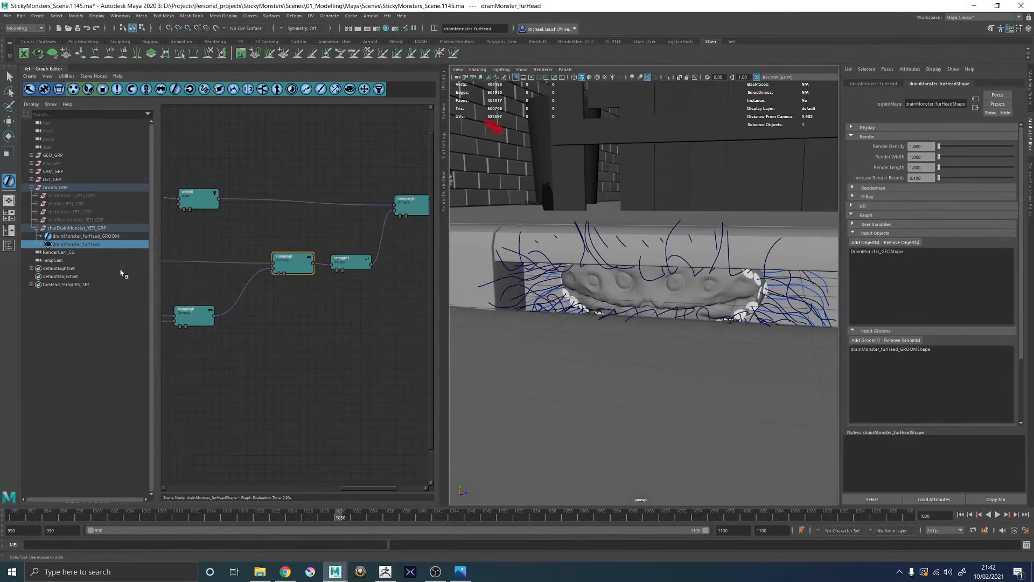
pyautogui.click(86, 237)
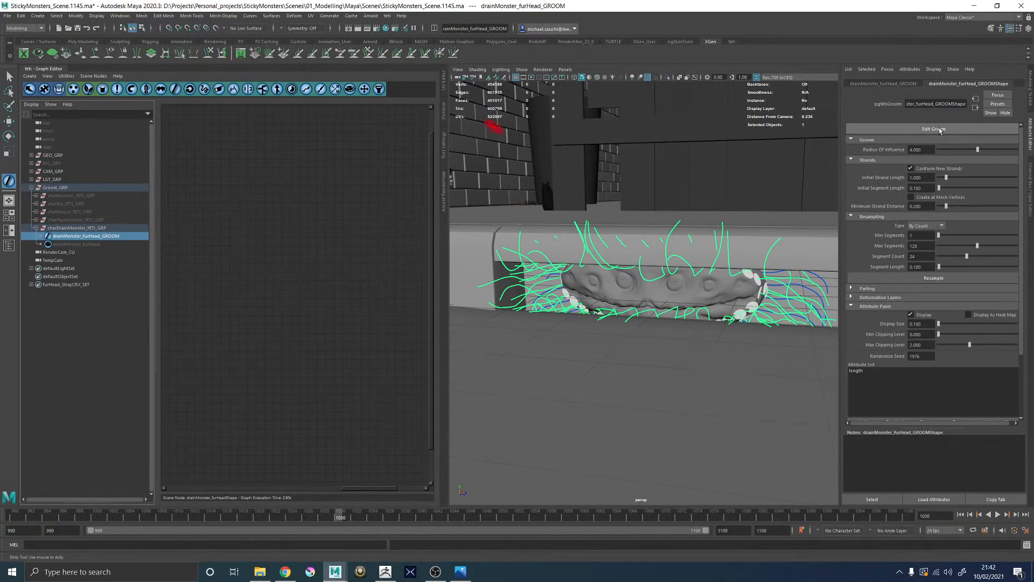
# Step: Collapse the Yeti Graph Editor and bring up the tool settings for the groom's Move brush
pyautogui.click(43, 69)
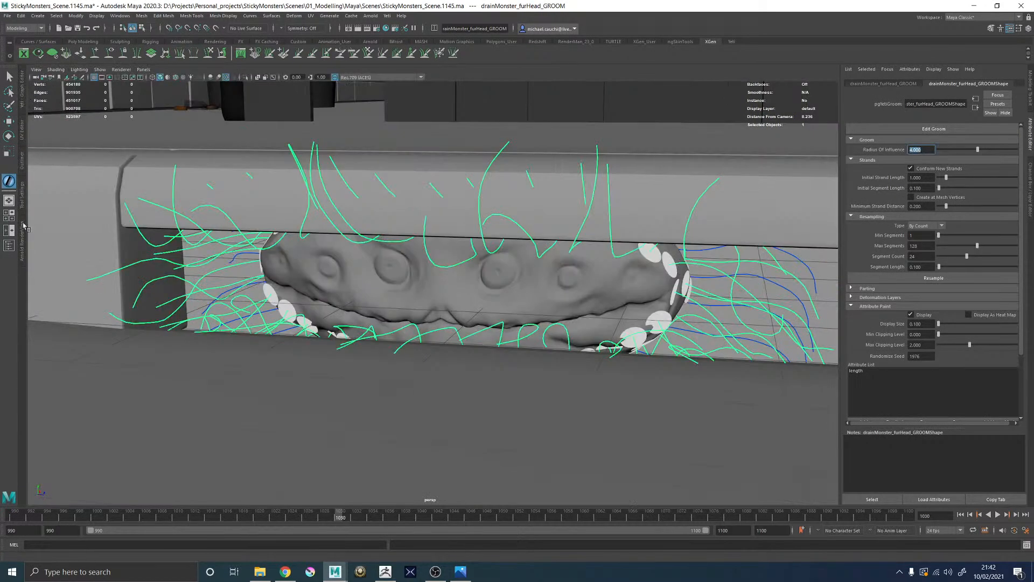
pyautogui.moveTo(520, 210)
pyautogui.keyDown('alt'); pyautogui.mouseDown(button='right')
pyautogui.moveTo(570, 189)
pyautogui.moveTo(537, 205)
pyautogui.mouseUp(button='right'); pyautogui.keyUp('alt')
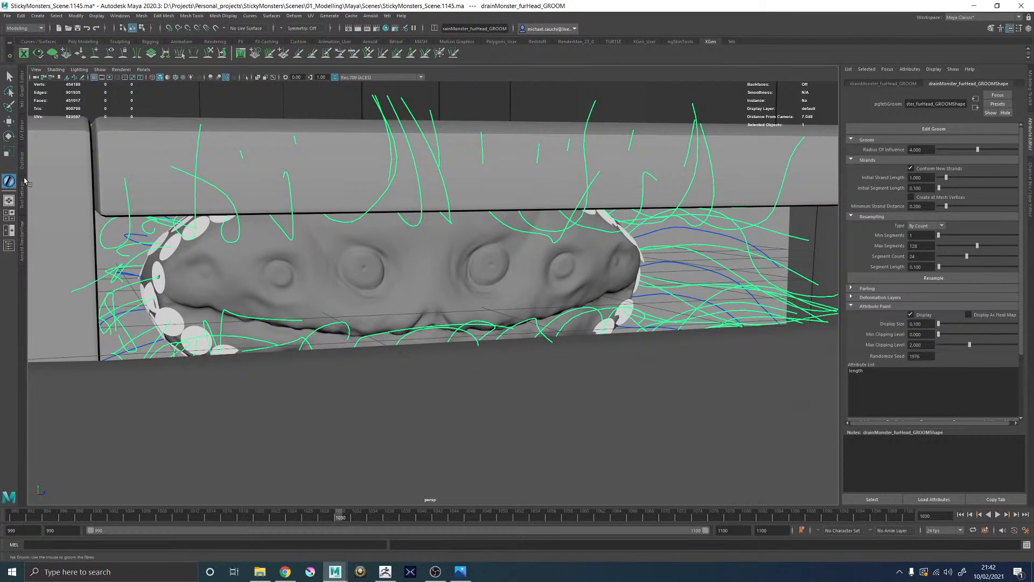
pyautogui.click(24, 191)
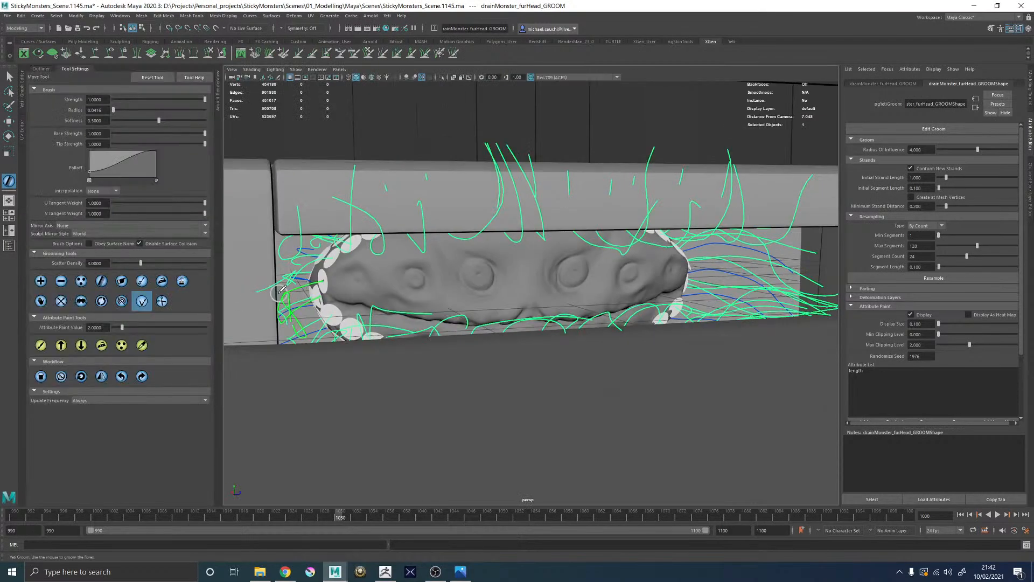
# Step: Move the groom strands that rise from the top of the monster's head through the curb stone
pyautogui.keyDown('alt'); pyautogui.moveTo(576, 181); pyautogui.dragTo(546, 234); pyautogui.keyUp('alt')
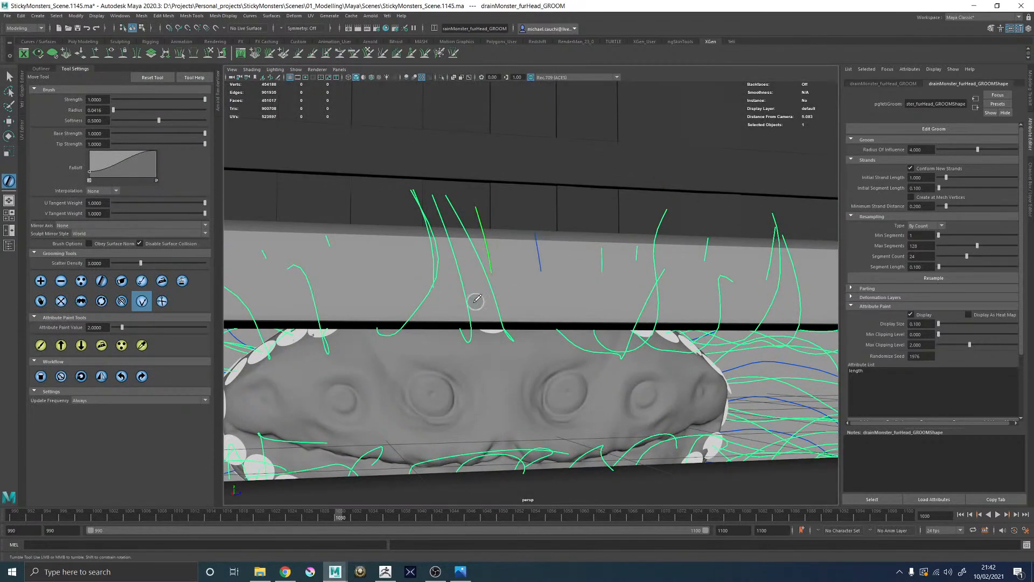
pyautogui.keyDown('alt'); pyautogui.moveTo(536, 272); pyautogui.dragTo(439, 219); pyautogui.keyUp('alt')
pyautogui.keyDown('alt'); pyautogui.moveTo(439, 219); pyautogui.dragTo(455, 310, button='middle'); pyautogui.keyUp('alt')
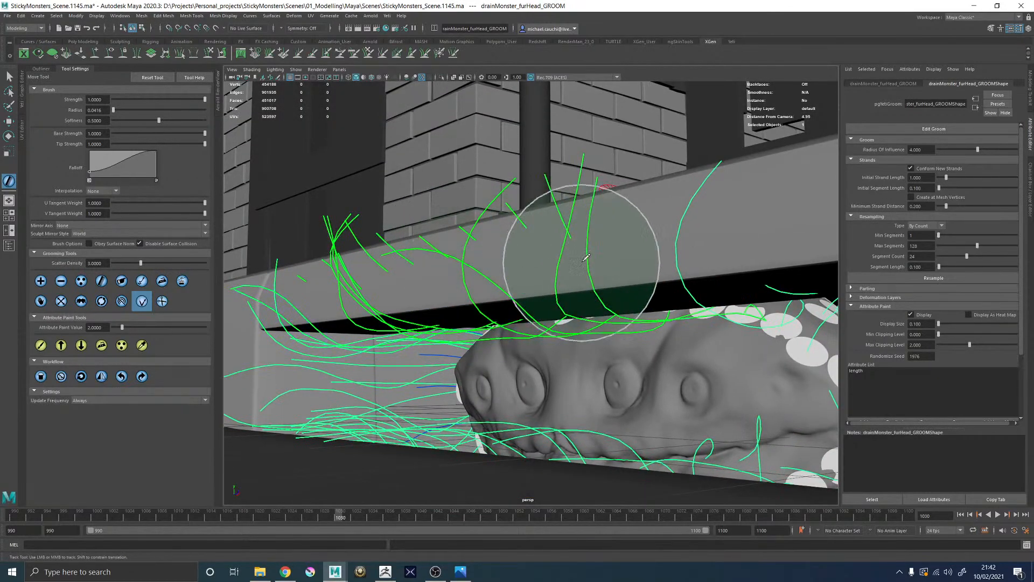
pyautogui.press('f')
pyautogui.keyDown('alt'); pyautogui.moveTo(509, 302); pyautogui.dragTo(530, 297, button='right'); pyautogui.keyUp('alt')
pyautogui.keyDown('alt'); pyautogui.moveTo(530, 297); pyautogui.dragTo(499, 266); pyautogui.keyUp('alt')
pyautogui.keyDown('alt'); pyautogui.moveTo(499, 266); pyautogui.dragTo(531, 253, button='right'); pyautogui.keyUp('alt')
pyautogui.moveTo(532, 254)
pyautogui.keyDown('alt'); pyautogui.mouseDown()
pyautogui.moveTo(517, 231)
pyautogui.moveTo(528, 204)
pyautogui.moveTo(475, 240)
pyautogui.moveTo(434, 243)
pyautogui.mouseUp(); pyautogui.keyUp('alt')
# Step: Reshape the upper strands at the left end of the drain opening, using wireframe display to see through the curb
pyautogui.press('4')
pyautogui.keyDown('alt'); pyautogui.moveTo(434, 231); pyautogui.dragTo(459, 266, button='right'); pyautogui.keyUp('alt')
pyautogui.keyDown('alt'); pyautogui.moveTo(459, 266); pyautogui.dragTo(443, 249); pyautogui.keyUp('alt')
pyautogui.keyDown('alt'); pyautogui.moveTo(604, 273); pyautogui.dragTo(476, 305); pyautogui.keyUp('alt')
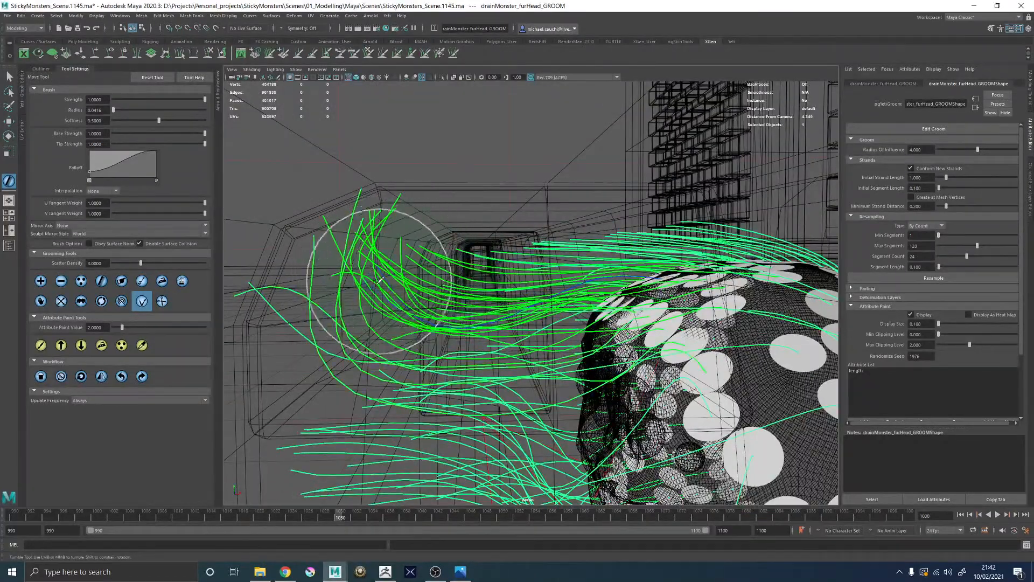
pyautogui.press('5')
pyautogui.moveTo(419, 299)
pyautogui.keyDown('alt'); pyautogui.mouseDown()
pyautogui.moveTo(478, 281)
pyautogui.moveTo(575, 292)
pyautogui.moveTo(573, 276)
pyautogui.moveTo(512, 299)
pyautogui.moveTo(474, 293)
pyautogui.moveTo(501, 314)
pyautogui.moveTo(477, 265)
pyautogui.moveTo(494, 284)
pyautogui.moveTo(484, 275)
pyautogui.mouseUp(); pyautogui.keyUp('alt')
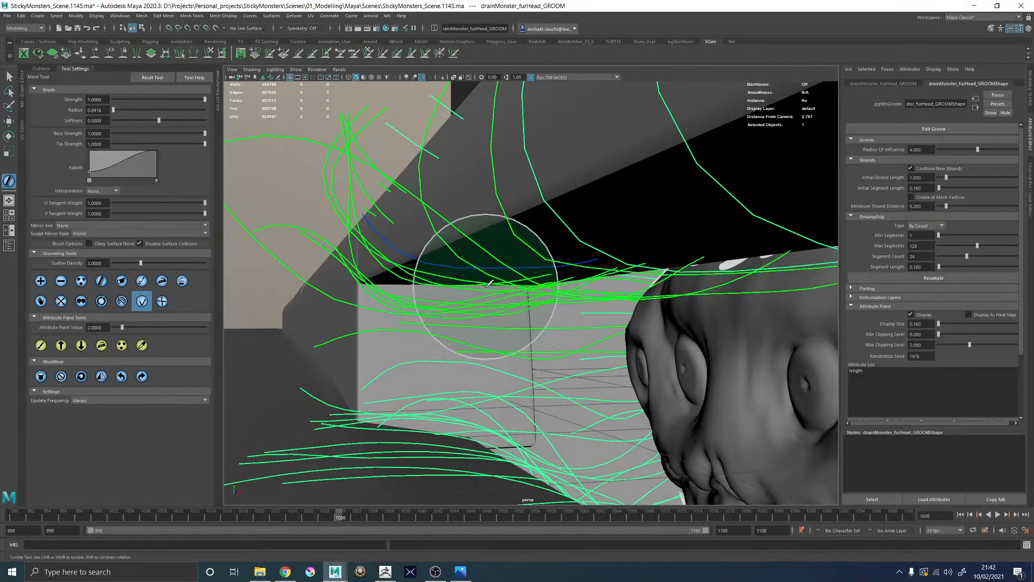
pyautogui.keyDown('alt'); pyautogui.moveTo(621, 281); pyautogui.dragTo(575, 287); pyautogui.keyUp('alt')
pyautogui.keyDown('alt'); pyautogui.moveTo(575, 288); pyautogui.dragTo(575, 289, button='middle'); pyautogui.keyUp('alt')
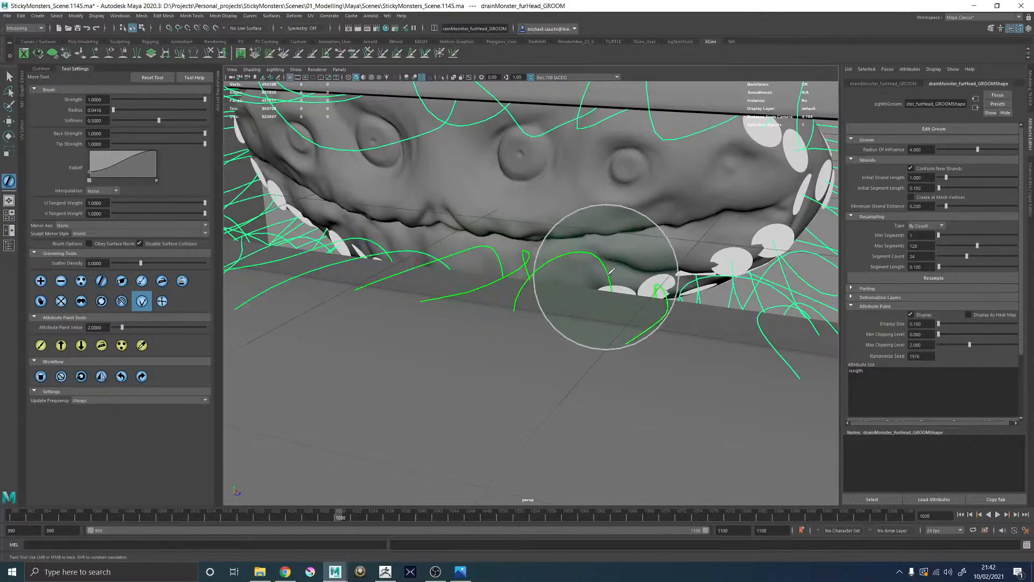
# Step: Comb the lower strands along the floor on both sides of the monster's mouth with the Move brush
pyautogui.keyDown('alt'); pyautogui.moveTo(608, 256); pyautogui.dragTo(484, 258); pyautogui.keyUp('alt')
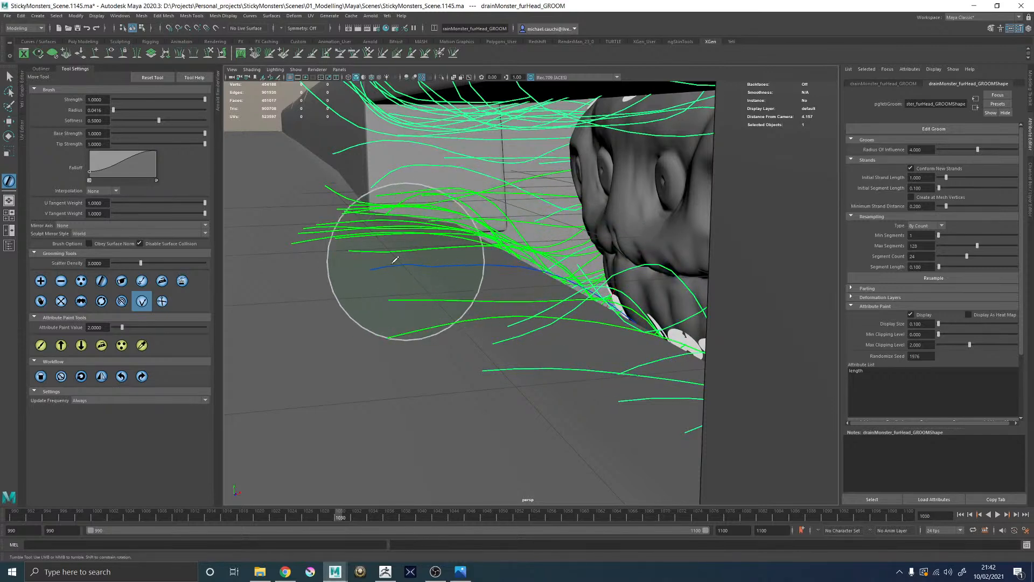
pyautogui.keyDown('alt'); pyautogui.moveTo(451, 268); pyautogui.dragTo(579, 297); pyautogui.keyUp('alt')
pyautogui.keyDown('alt'); pyautogui.moveTo(579, 298); pyautogui.dragTo(505, 310, button='right'); pyautogui.keyUp('alt')
pyautogui.moveTo(508, 307)
pyautogui.keyDown('alt'); pyautogui.mouseDown()
pyautogui.moveTo(432, 282)
pyautogui.moveTo(534, 272)
pyautogui.moveTo(582, 284)
pyautogui.moveTo(518, 312)
pyautogui.mouseUp(); pyautogui.keyUp('alt')
pyautogui.keyDown('alt'); pyautogui.moveTo(483, 393); pyautogui.dragTo(554, 286); pyautogui.keyUp('alt')
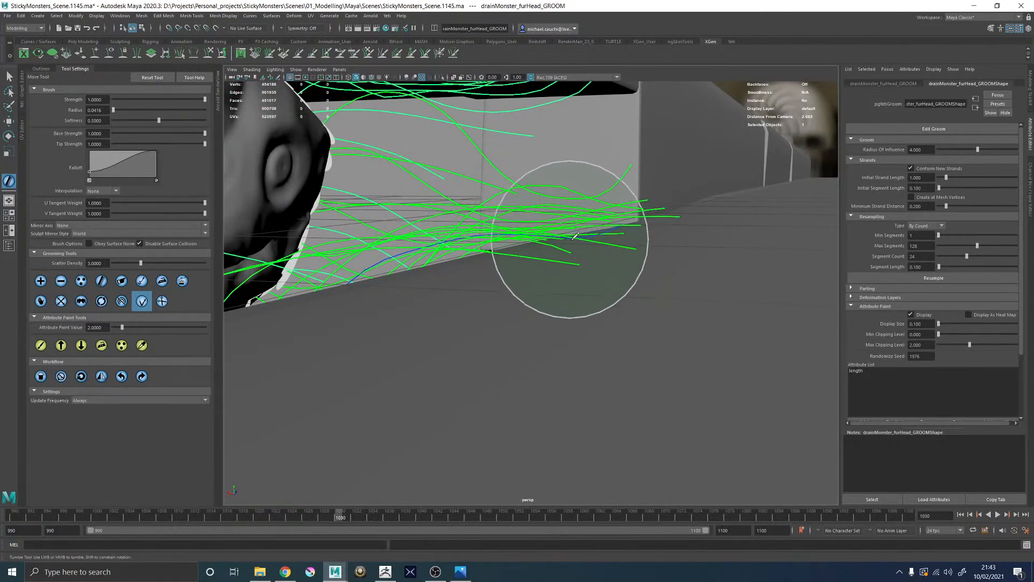
pyautogui.keyDown('alt'); pyautogui.moveTo(642, 247); pyautogui.dragTo(524, 352); pyautogui.keyUp('alt')
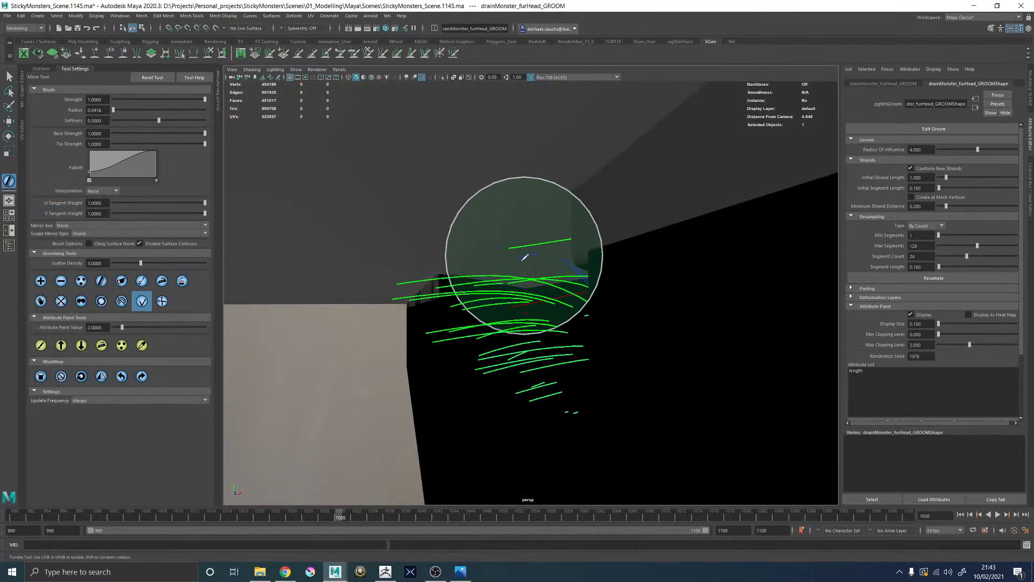
pyautogui.keyDown('alt'); pyautogui.moveTo(530, 274); pyautogui.dragTo(551, 288); pyautogui.keyUp('alt')
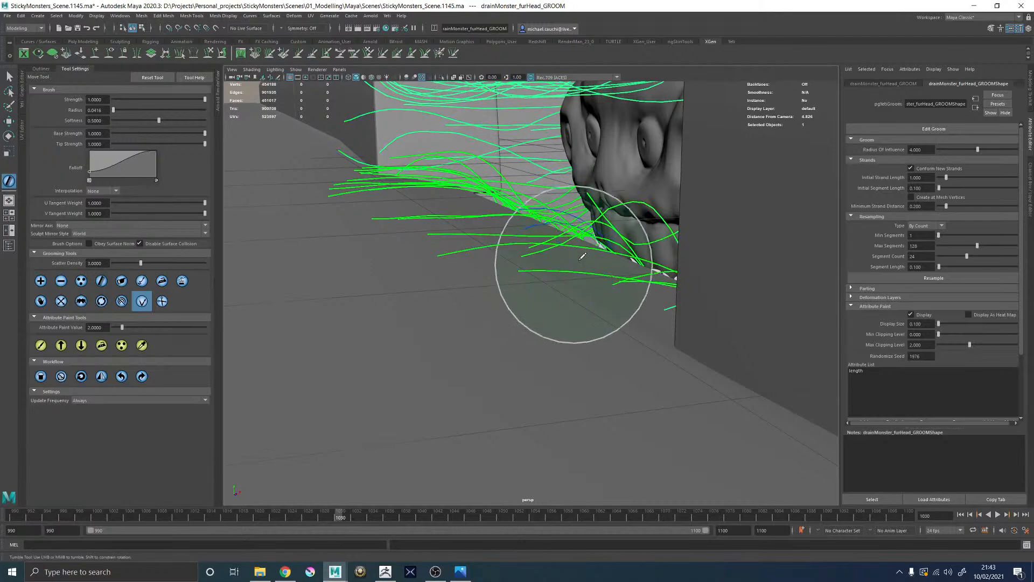
pyautogui.keyDown('alt'); pyautogui.moveTo(565, 251); pyautogui.dragTo(505, 256); pyautogui.keyUp('alt')
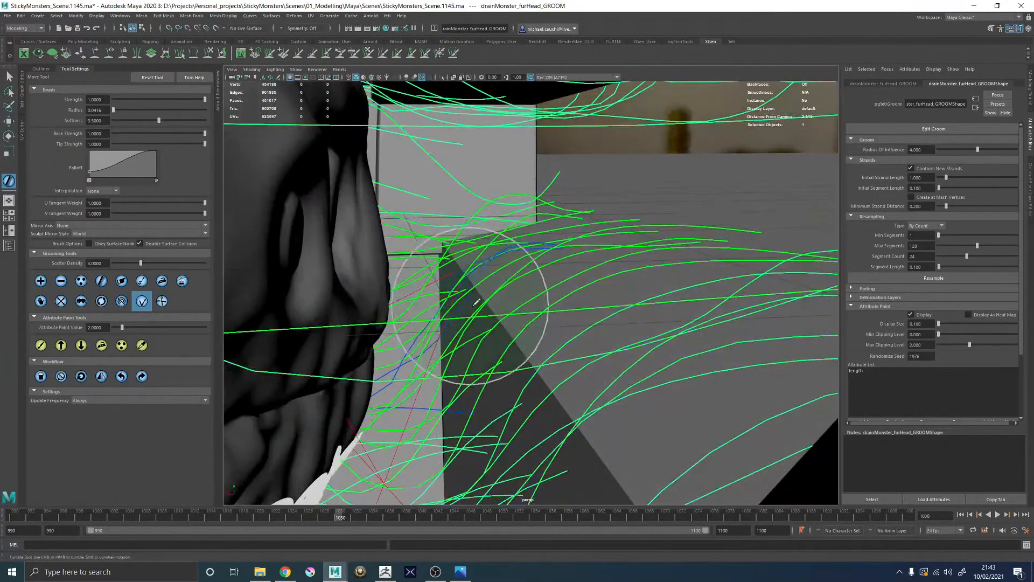
# Step: Adjust the lower side strands around the head in wireframe display with the Move brush
pyautogui.moveTo(483, 309)
pyautogui.keyDown('alt'); pyautogui.mouseDown()
pyautogui.moveTo(489, 291)
pyautogui.moveTo(596, 285)
pyautogui.moveTo(489, 282)
pyautogui.moveTo(513, 296)
pyautogui.mouseUp(); pyautogui.keyUp('alt')
pyautogui.press('4')
pyautogui.keyDown('alt'); pyautogui.moveTo(512, 296); pyautogui.dragTo(521, 265, button='right'); pyautogui.keyUp('alt')
pyautogui.keyDown('alt'); pyautogui.moveTo(524, 261); pyautogui.dragTo(611, 246); pyautogui.keyUp('alt')
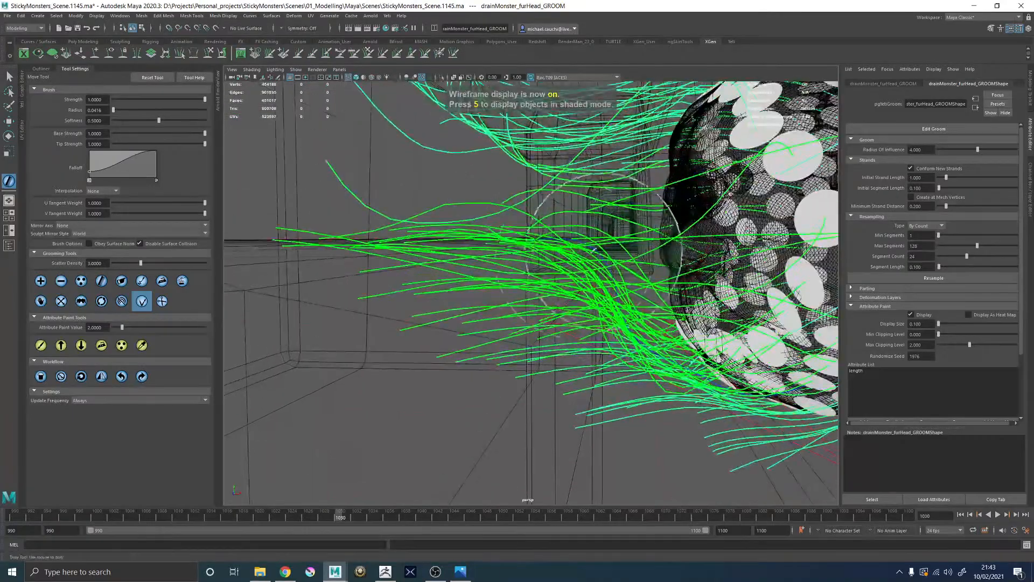
pyautogui.moveTo(555, 291)
pyautogui.keyDown('alt'); pyautogui.mouseDown()
pyautogui.moveTo(550, 299)
pyautogui.moveTo(527, 276)
pyautogui.moveTo(572, 250)
pyautogui.moveTo(536, 233)
pyautogui.mouseUp(); pyautogui.keyUp('alt')
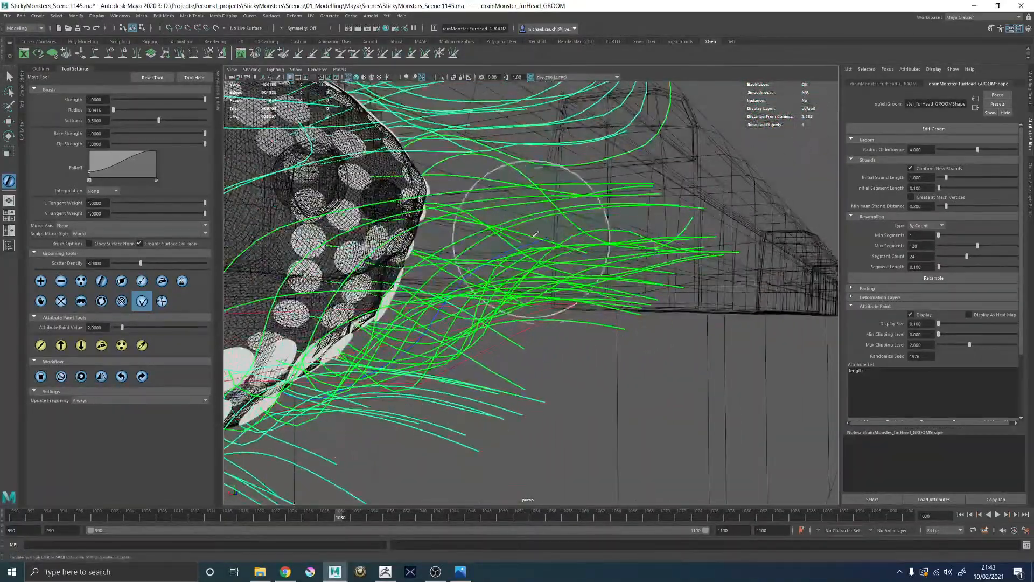
# Step: Return to shaded display and refine the lower strands behind and beside the head so they follow the drain floor
pyautogui.press('5')
pyautogui.moveTo(619, 233)
pyautogui.keyDown('alt'); pyautogui.mouseDown()
pyautogui.moveTo(486, 260)
pyautogui.moveTo(518, 307)
pyautogui.moveTo(520, 257)
pyautogui.moveTo(484, 247)
pyautogui.mouseUp(); pyautogui.keyUp('alt')
pyautogui.scroll(-4, 549, 291)
pyautogui.keyDown('alt'); pyautogui.moveTo(485, 247); pyautogui.dragTo(608, 305, button='middle'); pyautogui.keyUp('alt')
pyautogui.moveTo(610, 305)
pyautogui.keyDown('alt'); pyautogui.mouseDown()
pyautogui.moveTo(589, 324)
pyautogui.moveTo(499, 328)
pyautogui.moveTo(481, 307)
pyautogui.moveTo(506, 308)
pyautogui.moveTo(470, 305)
pyautogui.mouseUp(); pyautogui.keyUp('alt')
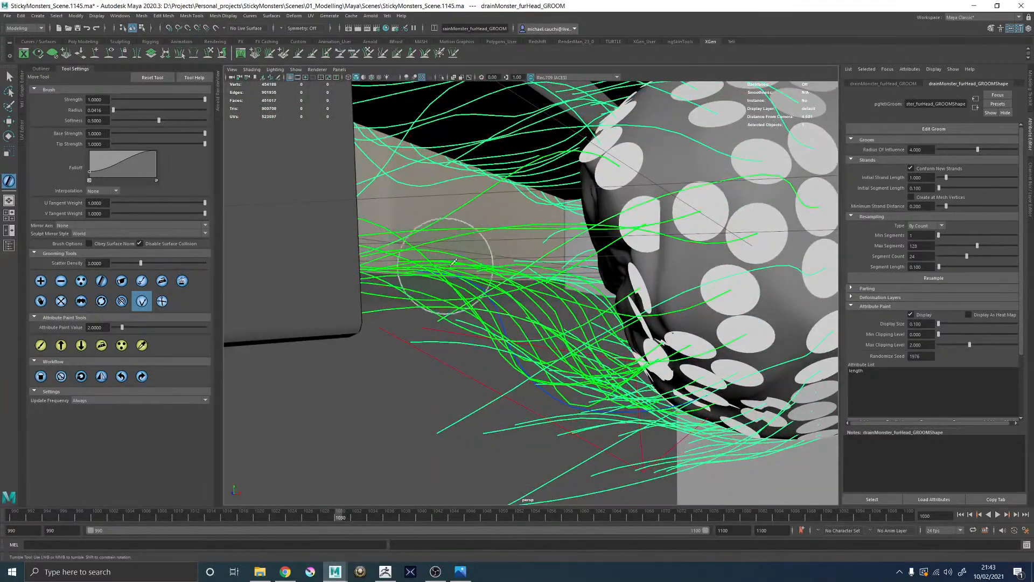
pyautogui.moveTo(432, 266)
pyautogui.keyDown('alt'); pyautogui.mouseDown()
pyautogui.moveTo(628, 273)
pyautogui.moveTo(622, 279)
pyautogui.mouseUp(); pyautogui.keyUp('alt')
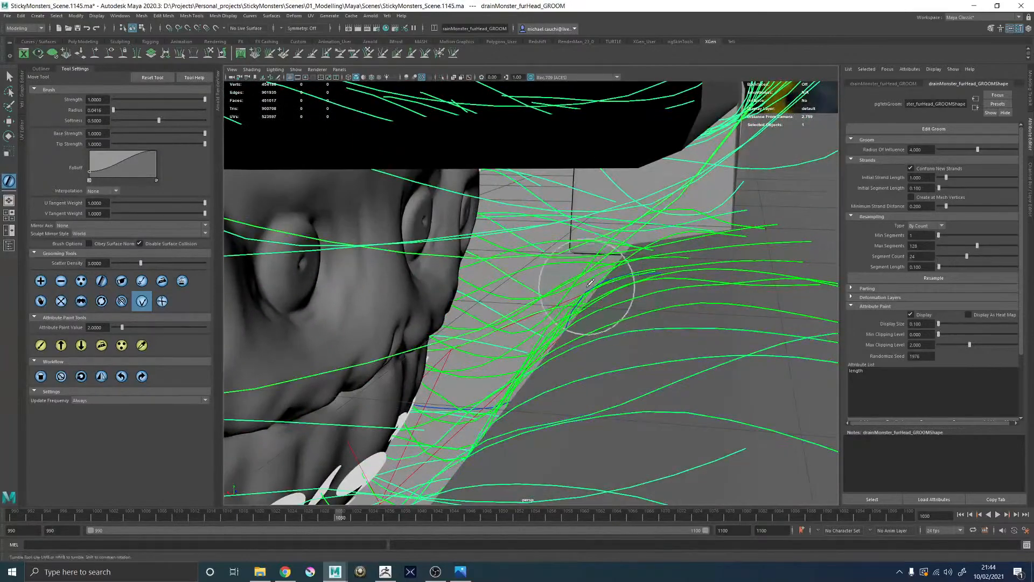
pyautogui.keyDown('alt'); pyautogui.moveTo(658, 285); pyautogui.dragTo(505, 294); pyautogui.keyUp('alt')
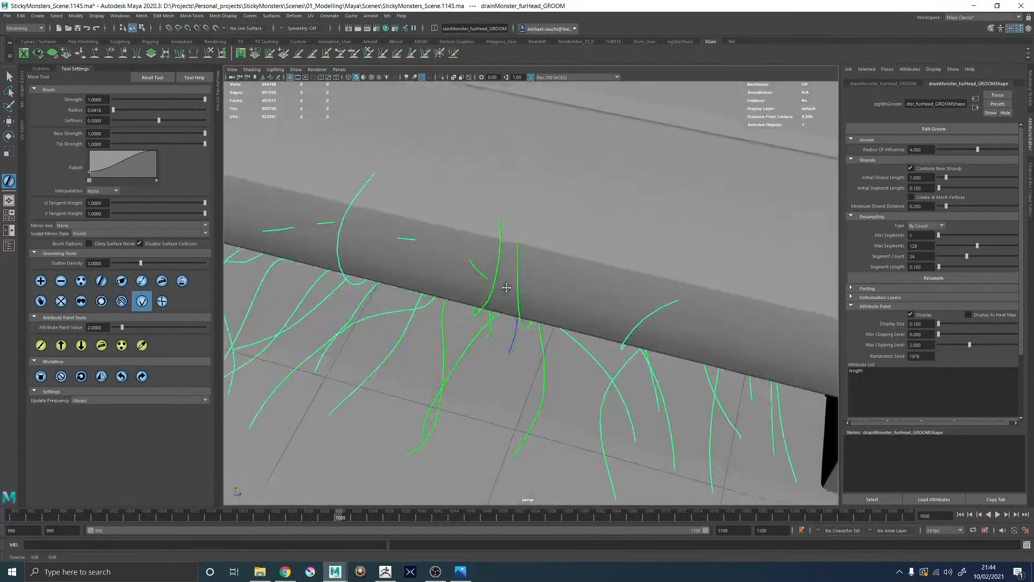
# Step: Groom the upper strands curling over the curb, from the left corner of the opening across the head
pyautogui.keyDown('alt'); pyautogui.moveTo(506, 294); pyautogui.dragTo(564, 325, button='right'); pyautogui.keyUp('alt')
pyautogui.keyDown('alt'); pyautogui.moveTo(549, 300); pyautogui.dragTo(500, 223); pyautogui.keyUp('alt')
pyautogui.keyDown('alt'); pyautogui.moveTo(478, 171); pyautogui.dragTo(453, 232); pyautogui.keyUp('alt')
pyautogui.keyDown('alt'); pyautogui.moveTo(515, 244); pyautogui.dragTo(479, 253); pyautogui.keyUp('alt')
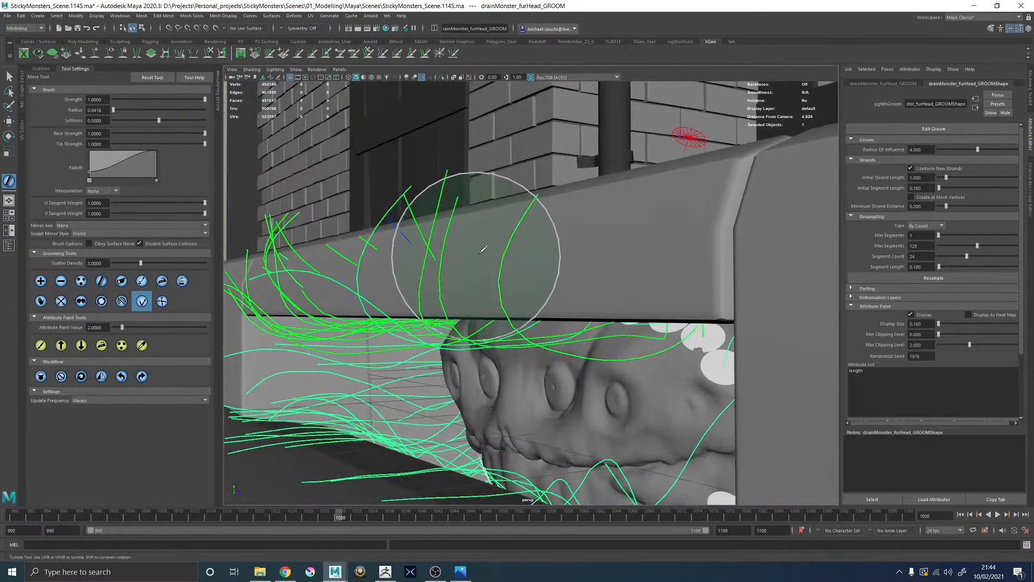
pyautogui.keyDown('alt'); pyautogui.moveTo(556, 311); pyautogui.dragTo(566, 347); pyautogui.keyUp('alt')
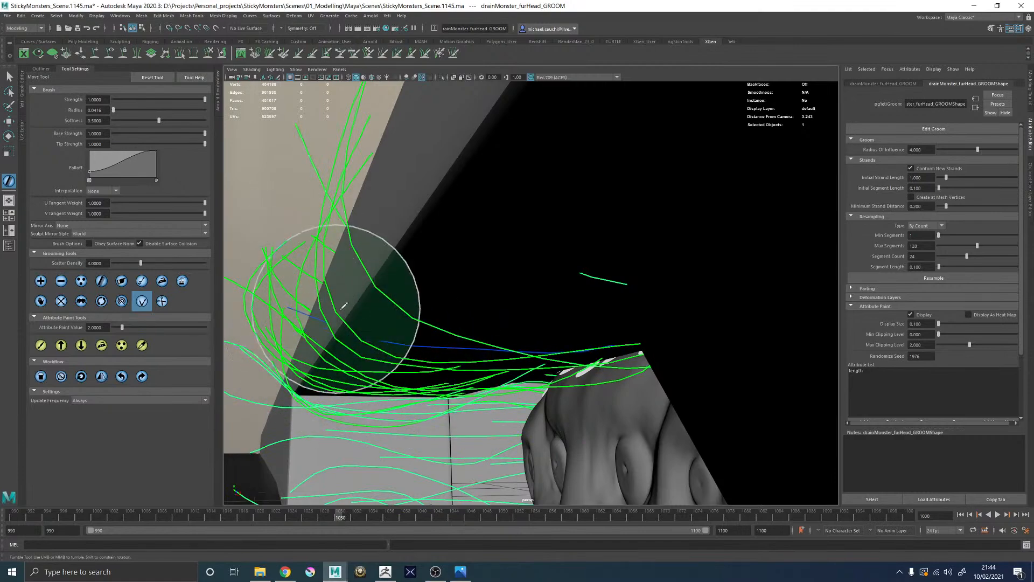
pyautogui.moveTo(363, 328)
pyautogui.keyDown('alt'); pyautogui.mouseDown()
pyautogui.moveTo(471, 330)
pyautogui.moveTo(377, 330)
pyautogui.moveTo(454, 292)
pyautogui.moveTo(474, 300)
pyautogui.moveTo(453, 370)
pyautogui.mouseUp(); pyautogui.keyUp('alt')
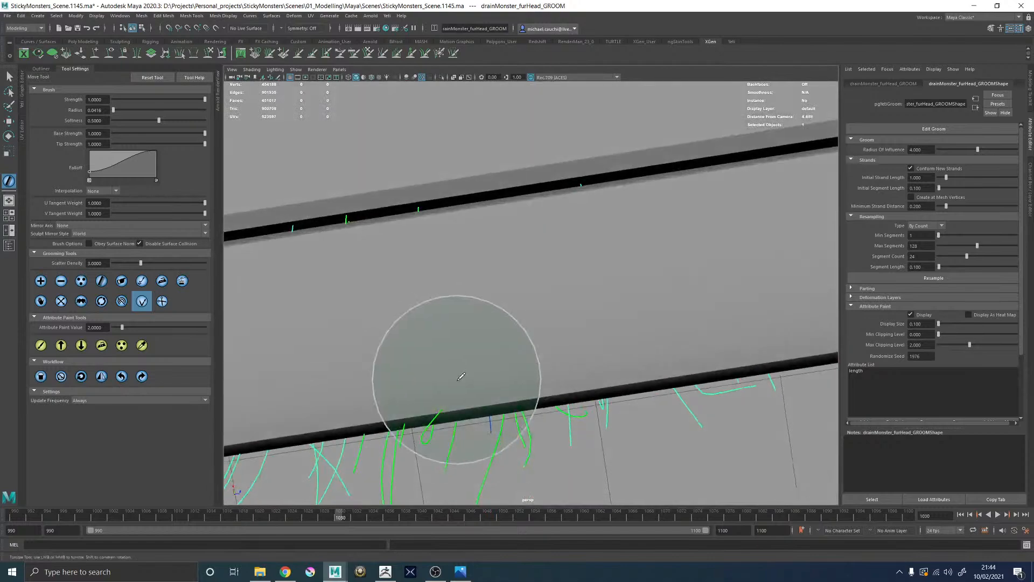
pyautogui.moveTo(552, 427)
pyautogui.keyDown('alt'); pyautogui.mouseDown()
pyautogui.moveTo(547, 349)
pyautogui.moveTo(567, 306)
pyautogui.mouseUp(); pyautogui.keyUp('alt')
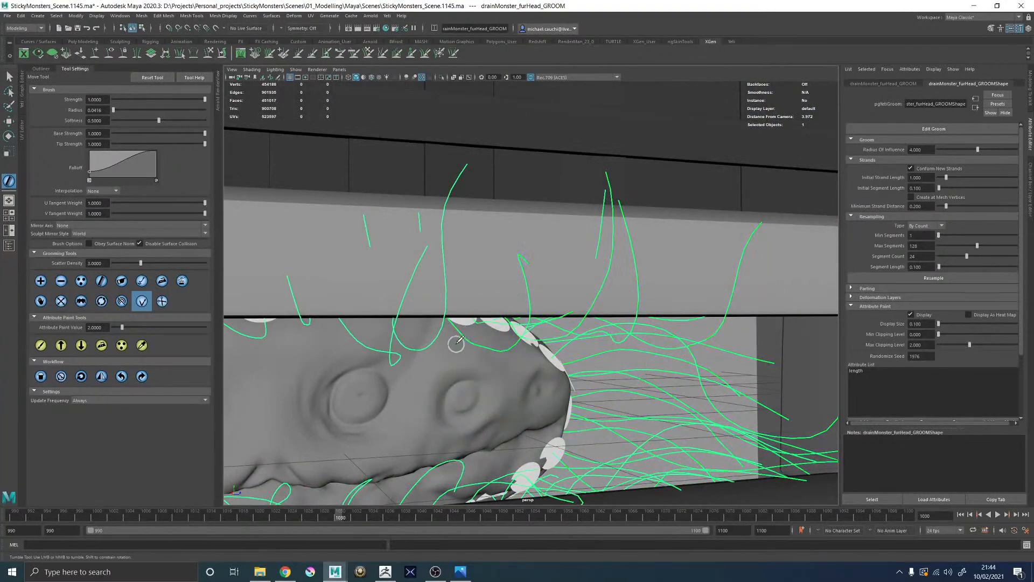
# Step: Move the upper strands at the right end of the drain opening around the curb's edge
pyautogui.keyDown('alt'); pyautogui.moveTo(544, 351); pyautogui.dragTo(577, 309); pyautogui.keyUp('alt')
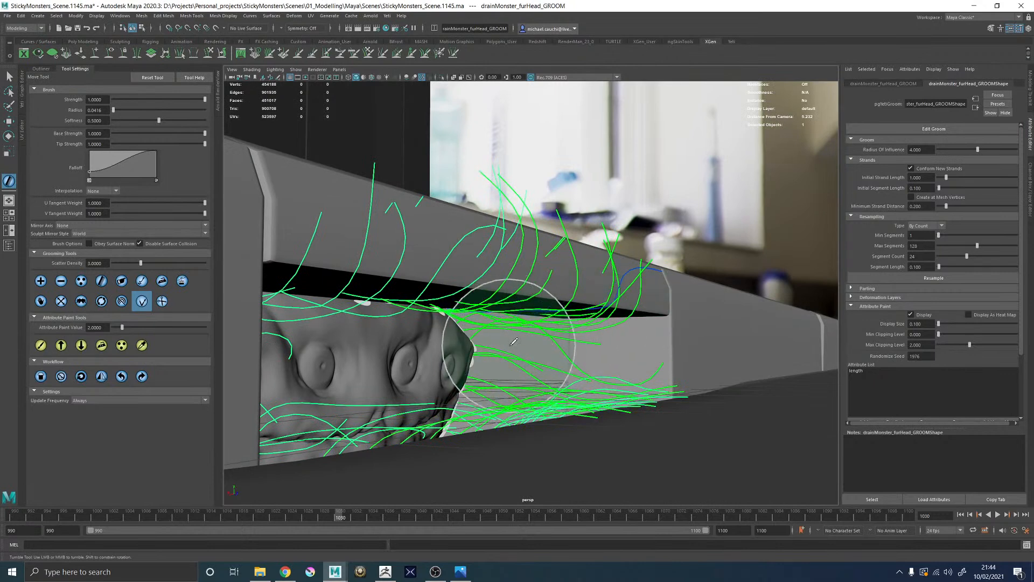
pyautogui.keyDown('alt'); pyautogui.moveTo(600, 332); pyautogui.dragTo(527, 343); pyautogui.keyUp('alt')
pyautogui.moveTo(595, 330)
pyautogui.keyDown('alt'); pyautogui.mouseDown()
pyautogui.moveTo(643, 333)
pyautogui.moveTo(577, 349)
pyautogui.moveTo(592, 341)
pyautogui.moveTo(560, 318)
pyautogui.moveTo(509, 307)
pyautogui.moveTo(584, 323)
pyautogui.mouseUp(); pyautogui.keyUp('alt')
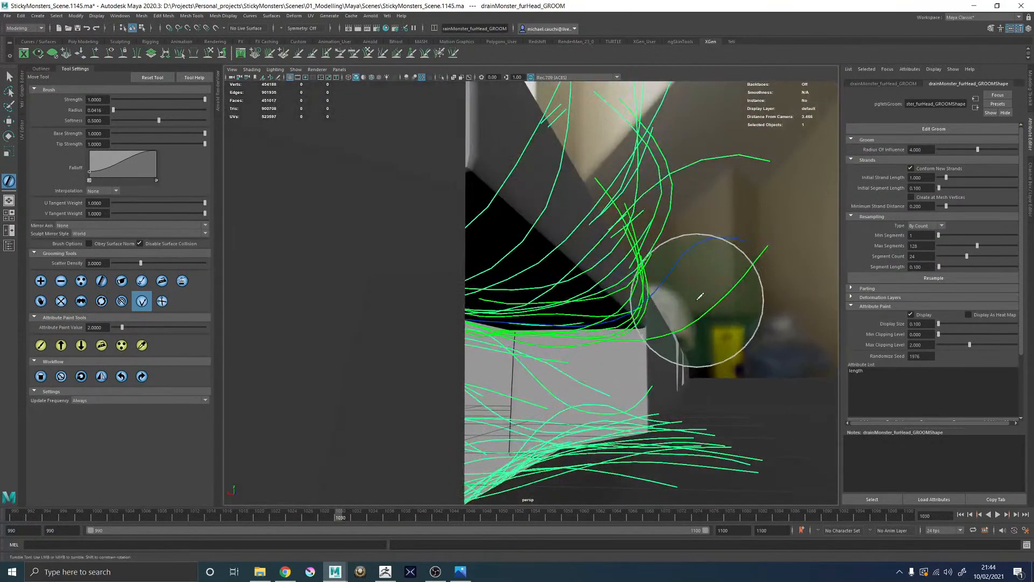
pyautogui.keyDown('alt'); pyautogui.moveTo(703, 284); pyautogui.dragTo(680, 293); pyautogui.keyUp('alt')
pyautogui.keyDown('alt'); pyautogui.moveTo(630, 300); pyautogui.dragTo(537, 268); pyautogui.keyUp('alt')
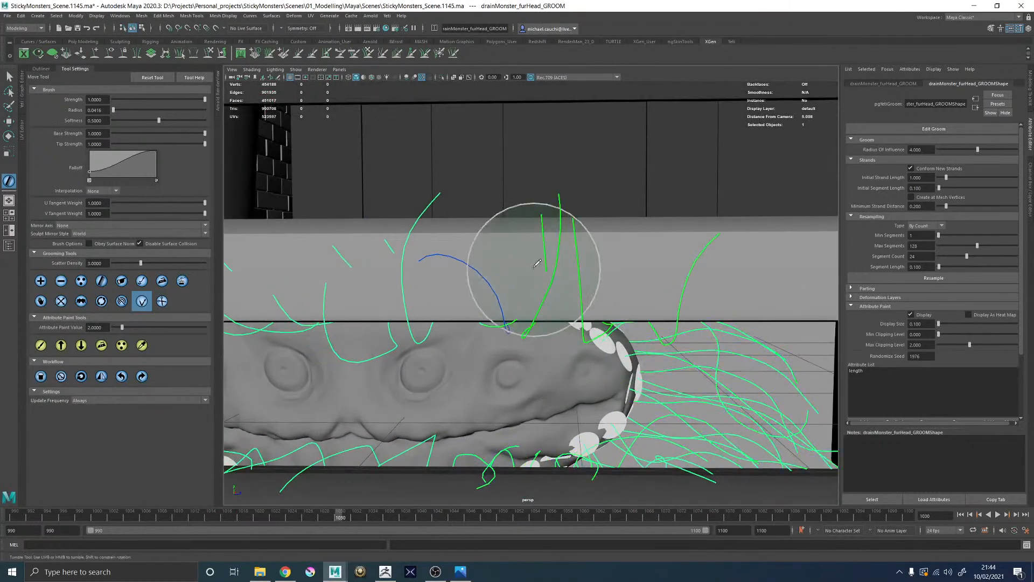
# Step: Touch up the strands at both upper corners of the drain opening with the Move brush
pyautogui.moveTo(593, 229)
pyautogui.keyDown('alt'); pyautogui.mouseDown()
pyautogui.moveTo(498, 166)
pyautogui.moveTo(427, 143)
pyautogui.moveTo(558, 362)
pyautogui.moveTo(561, 337)
pyautogui.moveTo(512, 298)
pyautogui.moveTo(524, 284)
pyautogui.mouseUp(); pyautogui.keyUp('alt')
pyautogui.keyDown('alt'); pyautogui.moveTo(471, 248); pyautogui.dragTo(575, 346); pyautogui.keyUp('alt')
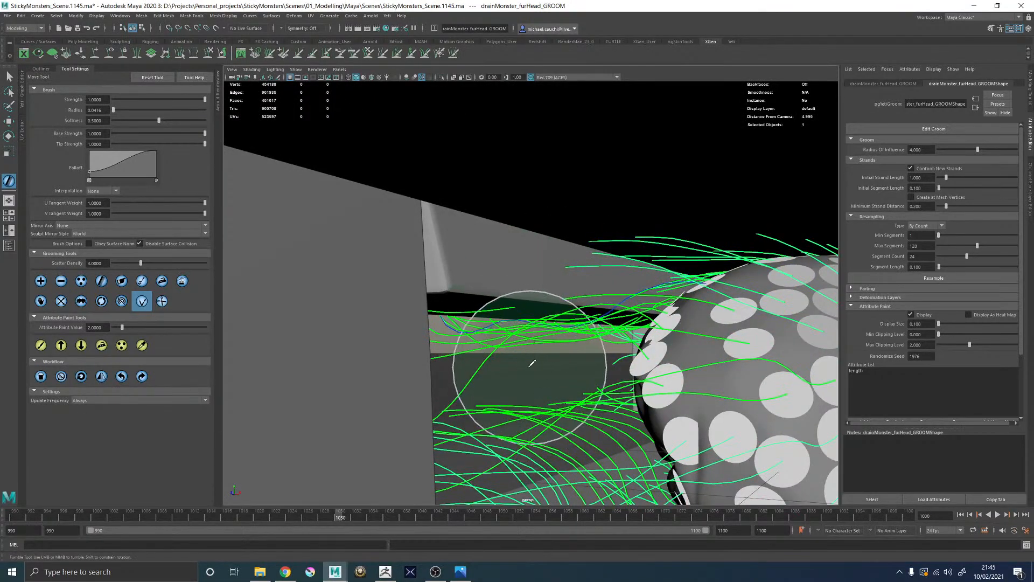
pyautogui.keyDown('alt'); pyautogui.moveTo(456, 302); pyautogui.dragTo(428, 293); pyautogui.keyUp('alt')
pyautogui.keyDown('alt'); pyautogui.moveTo(427, 293); pyautogui.dragTo(437, 320, button='right'); pyautogui.keyUp('alt')
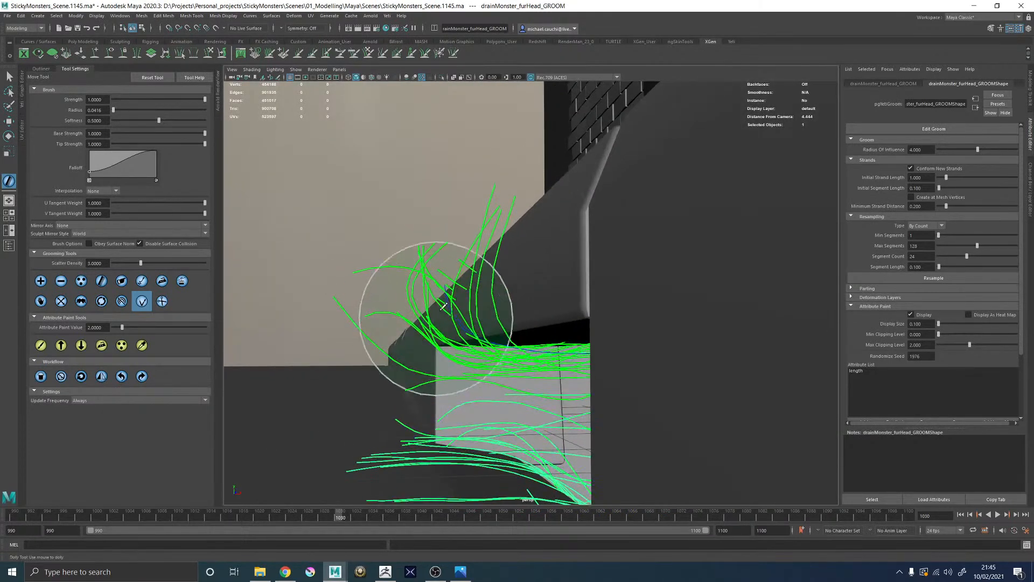
pyautogui.keyDown('alt'); pyautogui.moveTo(470, 273); pyautogui.dragTo(541, 273, button='right'); pyautogui.keyUp('alt')
pyautogui.keyDown('alt'); pyautogui.moveTo(540, 272); pyautogui.dragTo(644, 251); pyautogui.keyUp('alt')
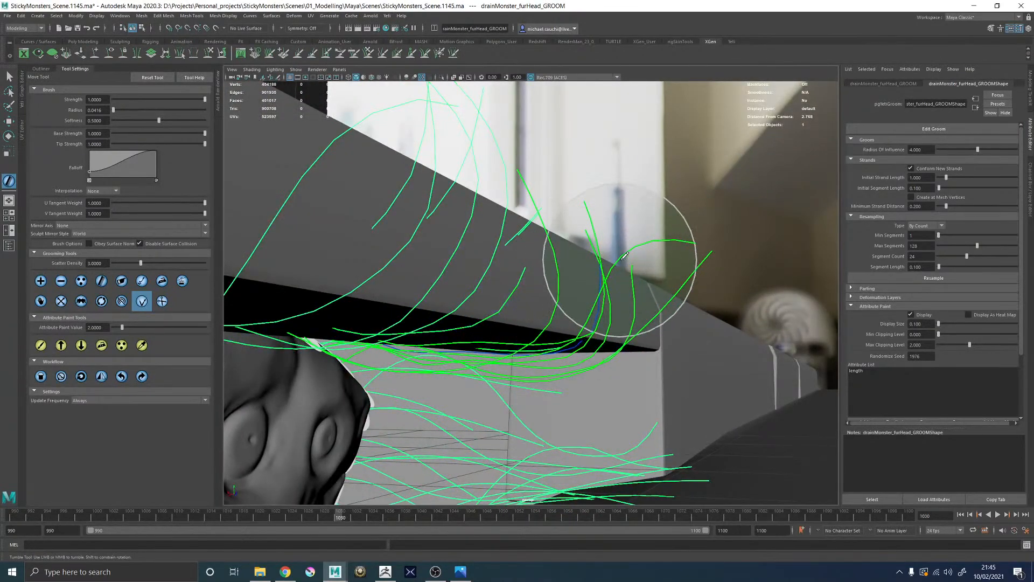
pyautogui.keyDown('alt'); pyautogui.moveTo(644, 256); pyautogui.dragTo(585, 240); pyautogui.keyUp('alt')
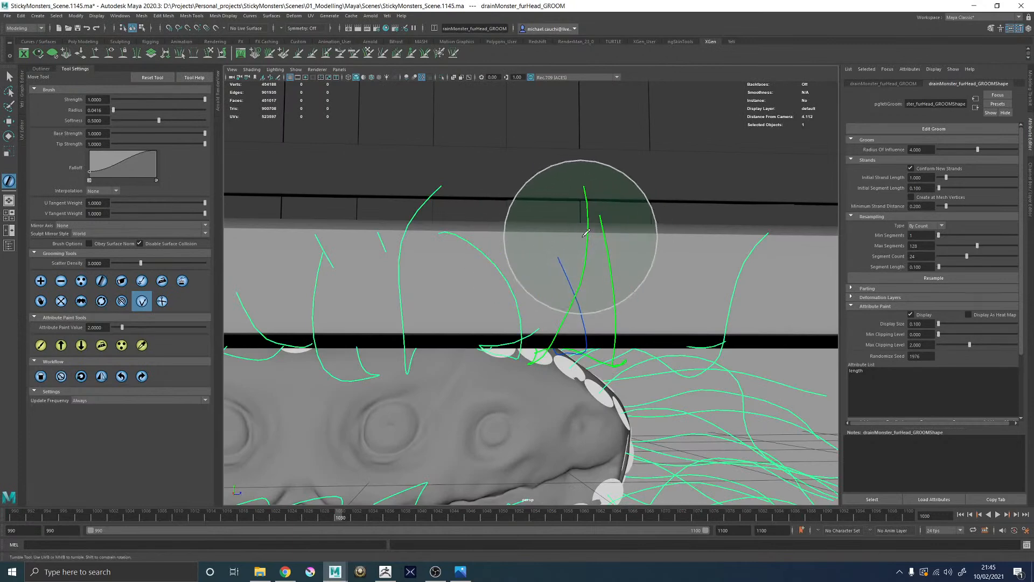
# Step: Move the stray strands on the right side of the head down into the drain opening with a larger brush
pyautogui.keyDown('alt'); pyautogui.moveTo(626, 267); pyautogui.dragTo(566, 345); pyautogui.keyUp('alt')
pyautogui.keyDown('alt'); pyautogui.moveTo(566, 345); pyautogui.dragTo(619, 335, button='right'); pyautogui.keyUp('alt')
pyautogui.keyDown('alt'); pyautogui.moveTo(622, 331); pyautogui.dragTo(560, 302); pyautogui.keyUp('alt')
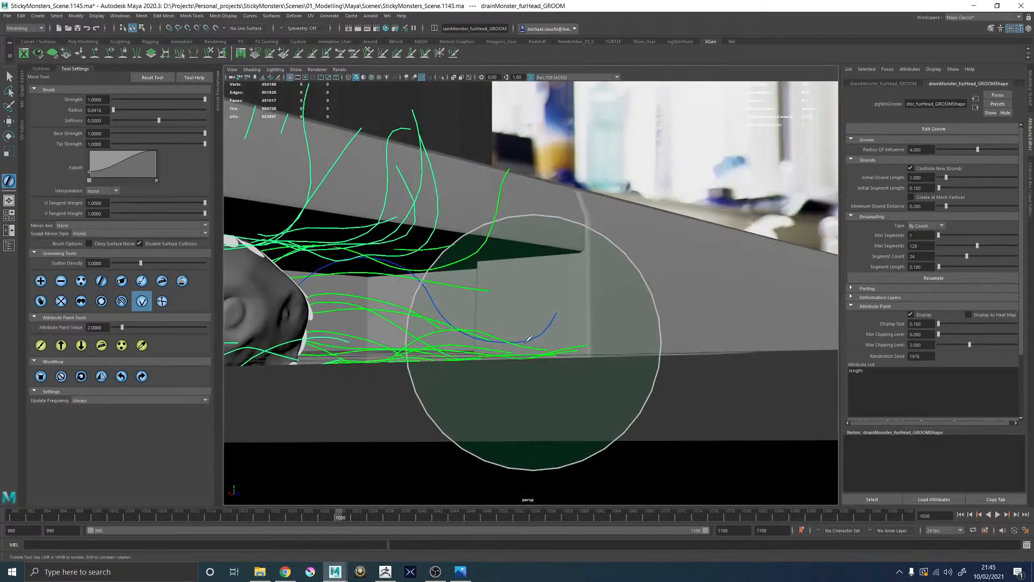
pyautogui.moveTo(630, 282)
pyautogui.keyDown('alt'); pyautogui.mouseDown()
pyautogui.moveTo(598, 307)
pyautogui.moveTo(619, 291)
pyautogui.mouseUp(); pyautogui.keyUp('alt')
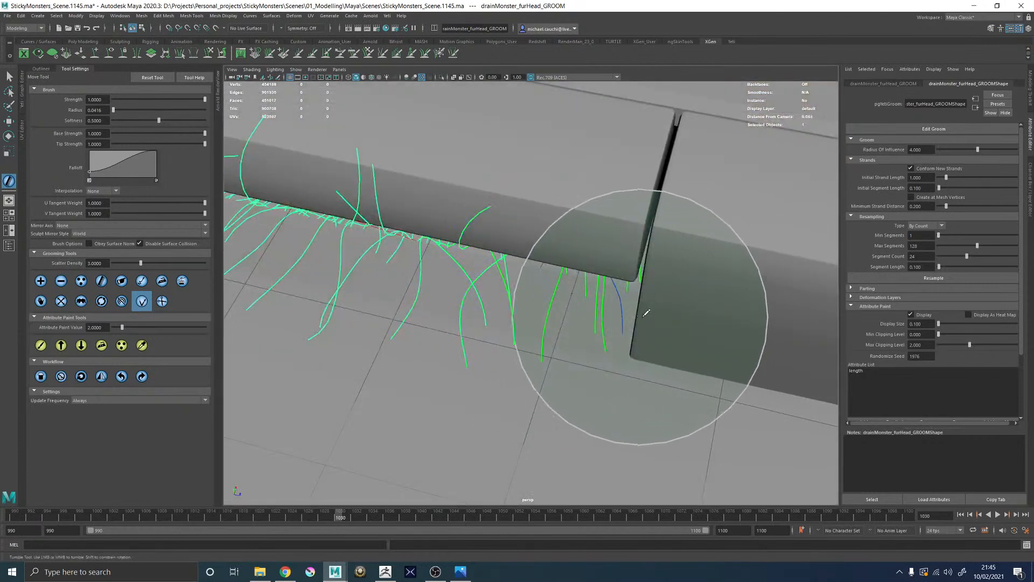
pyautogui.keyDown('alt'); pyautogui.moveTo(676, 311); pyautogui.dragTo(693, 298); pyautogui.keyUp('alt')
# Step: Leave the groom brush for the standard Move tool, deselect the groom, and show the display layers
pyautogui.keyDown('alt'); pyautogui.moveTo(693, 298); pyautogui.dragTo(560, 270, button='right'); pyautogui.keyUp('alt')
pyautogui.keyDown('alt'); pyautogui.moveTo(568, 265); pyautogui.dragTo(620, 273); pyautogui.keyUp('alt')
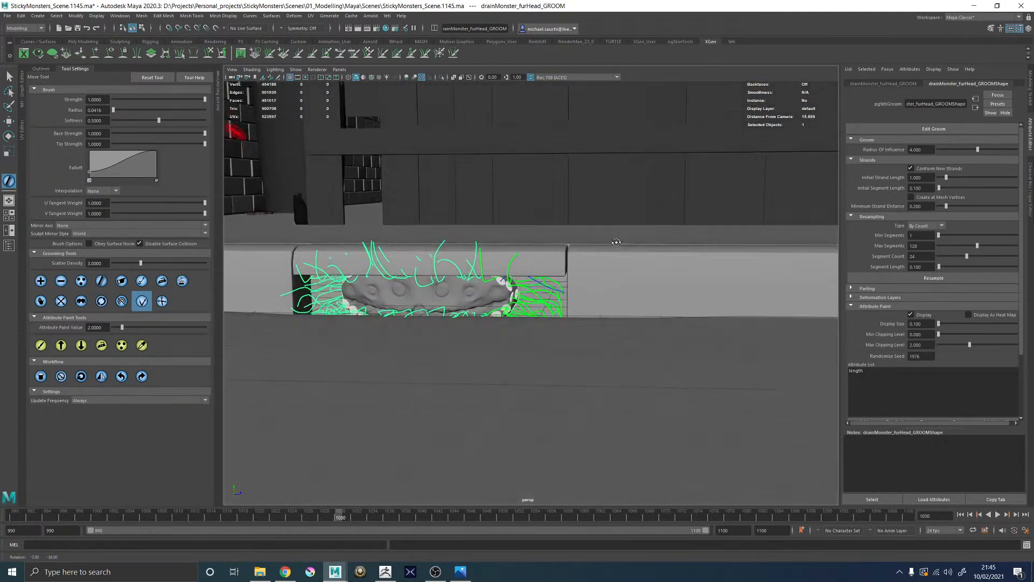
pyautogui.moveTo(620, 320)
pyautogui.keyDown('alt'); pyautogui.mouseDown()
pyautogui.moveTo(614, 301)
pyautogui.moveTo(615, 313)
pyautogui.moveTo(670, 323)
pyautogui.mouseUp(); pyautogui.keyUp('alt')
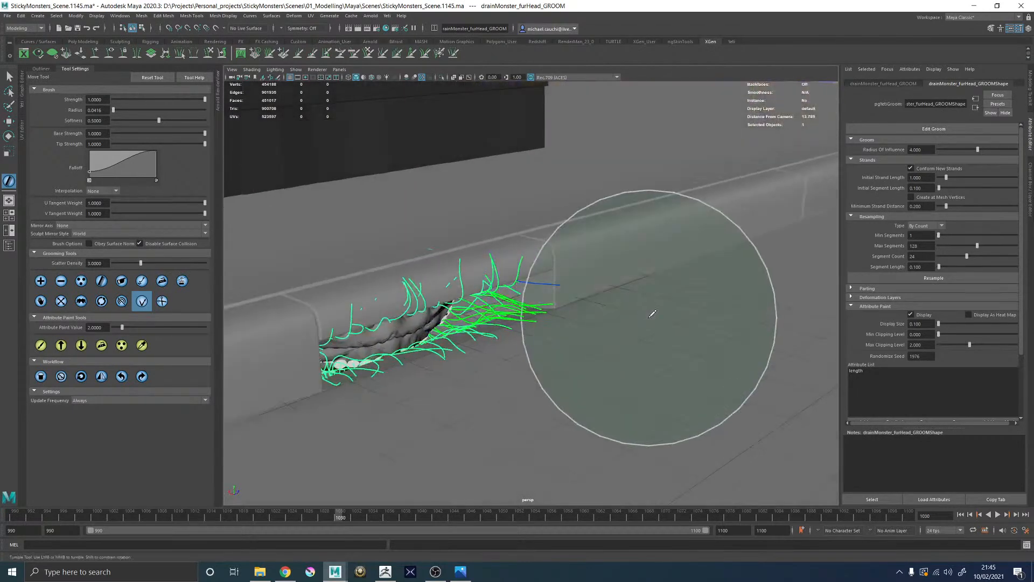
pyautogui.press('w')
pyautogui.click(605, 277)
pyautogui.keyDown('alt'); pyautogui.moveTo(604, 277); pyautogui.dragTo(567, 266); pyautogui.keyUp('alt')
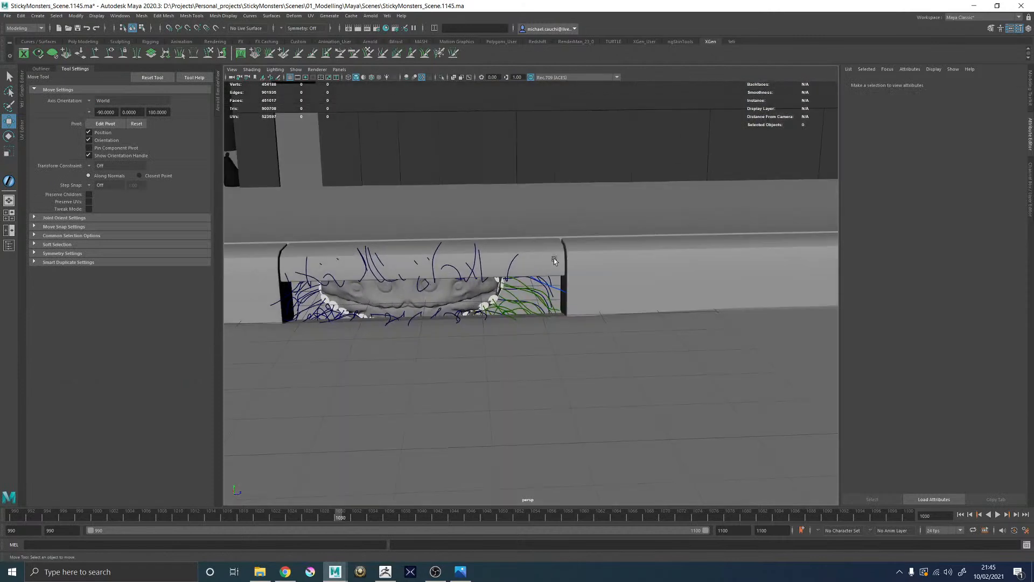
pyautogui.click(1029, 172)
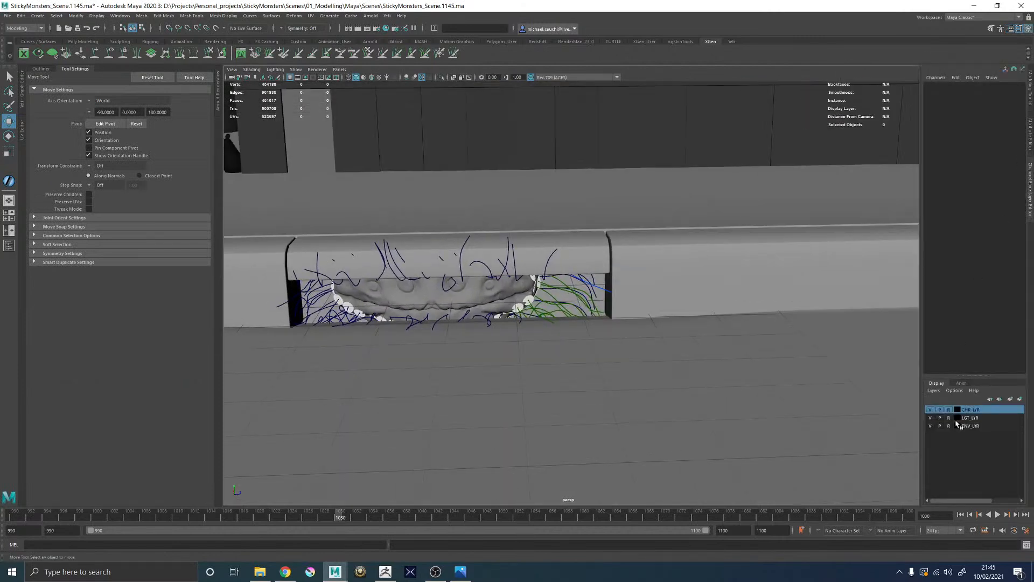
# Step: Shorten the curb piece above the drain opening by moving its right-end vertices inward
pyautogui.click(584, 246)
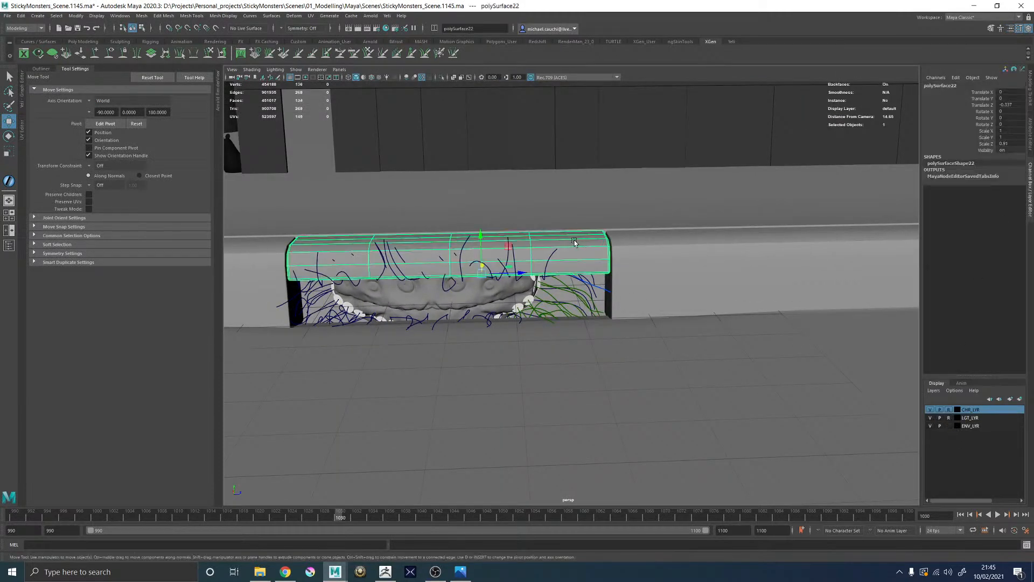
pyautogui.keyDown('alt'); pyautogui.moveTo(585, 247); pyautogui.dragTo(619, 224); pyautogui.keyUp('alt')
pyautogui.moveTo(620, 221); pyautogui.dragTo(590, 225, button='right')
pyautogui.keyDown('alt'); pyautogui.moveTo(591, 225); pyautogui.dragTo(585, 223); pyautogui.keyUp('alt')
pyautogui.moveTo(566, 159); pyautogui.dragTo(695, 302)
pyautogui.keyDown('alt'); pyautogui.moveTo(695, 302); pyautogui.dragTo(677, 287); pyautogui.keyUp('alt')
pyautogui.moveTo(667, 246)
pyautogui.keyDown('alt'); pyautogui.mouseDown()
pyautogui.moveTo(682, 241)
pyautogui.moveTo(649, 239)
pyautogui.mouseUp(); pyautogui.keyUp('alt')
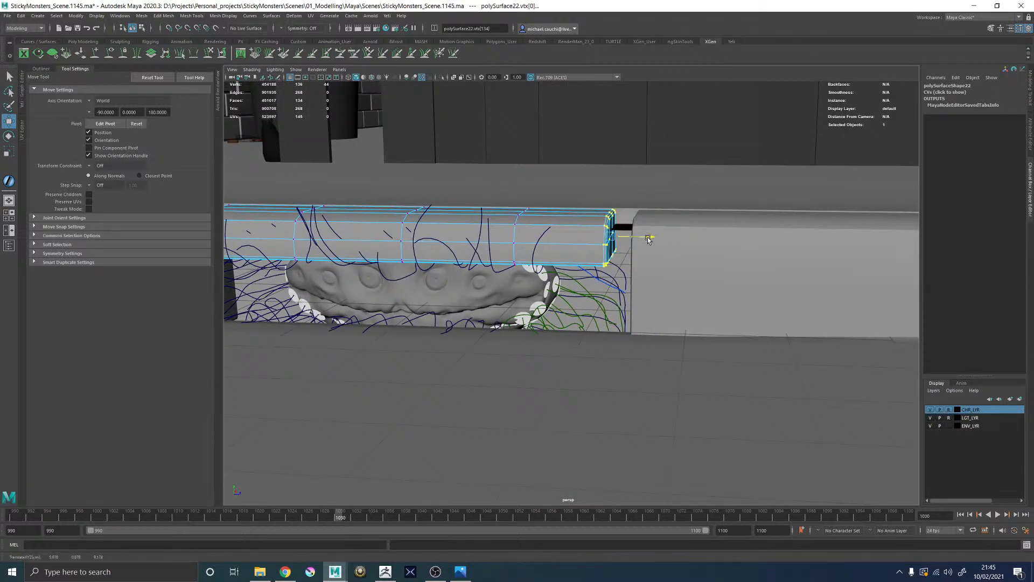
# Step: Select the four curb pieces to the right of the drain opening and shift them toward the shortened piece to close the gap
pyautogui.click(673, 276)
pyautogui.keyDown('alt'); pyautogui.moveTo(673, 275); pyautogui.dragTo(652, 271); pyautogui.keyUp('alt')
pyautogui.scroll(-5, 804, 278)
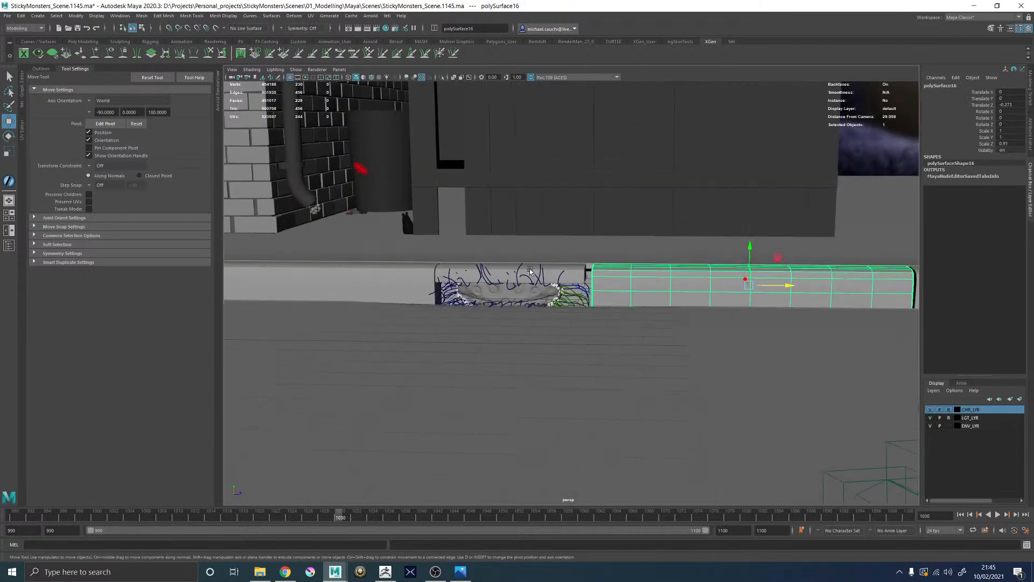
pyautogui.keyDown('alt'); pyautogui.moveTo(804, 278); pyautogui.dragTo(550, 269, button='middle'); pyautogui.keyUp('alt')
pyautogui.keyDown('shift'); pyautogui.click(706, 269); pyautogui.keyUp('shift')
pyautogui.scroll(-3, 754, 273)
pyautogui.keyDown('alt'); pyautogui.moveTo(780, 274); pyautogui.dragTo(670, 281, button='middle'); pyautogui.keyUp('alt')
pyautogui.keyDown('shift'); pyautogui.click(788, 300); pyautogui.keyUp('shift')
pyautogui.keyDown('alt'); pyautogui.moveTo(788, 300); pyautogui.dragTo(503, 321, button='middle'); pyautogui.keyUp('alt')
pyautogui.keyDown('shift'); pyautogui.click(667, 323); pyautogui.keyUp('shift')
pyautogui.keyDown('alt'); pyautogui.moveTo(407, 318); pyautogui.dragTo(884, 294, button='middle'); pyautogui.keyUp('alt')
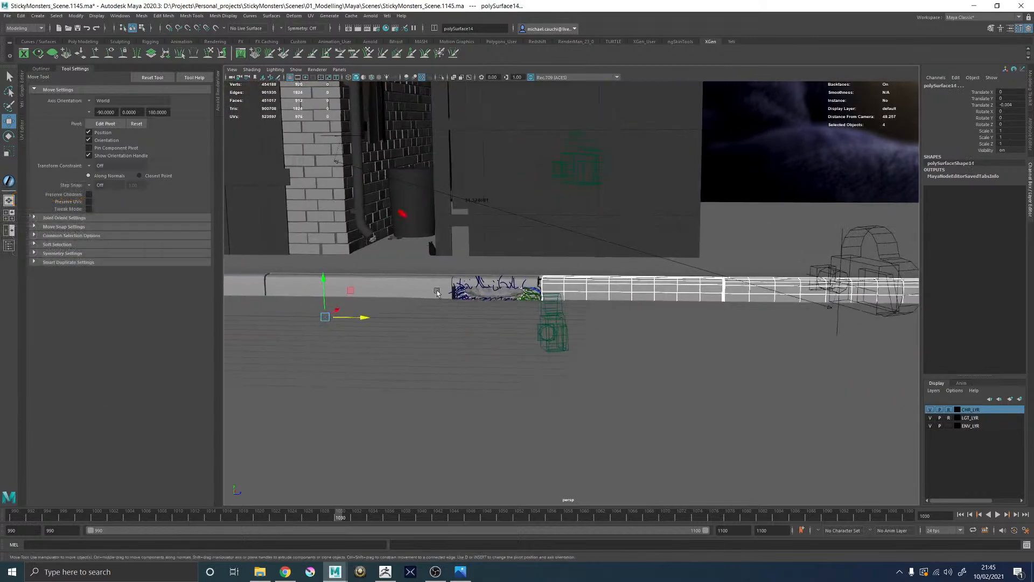
pyautogui.scroll(3, 518, 308)
pyautogui.moveTo(317, 324); pyautogui.dragTo(302, 324)
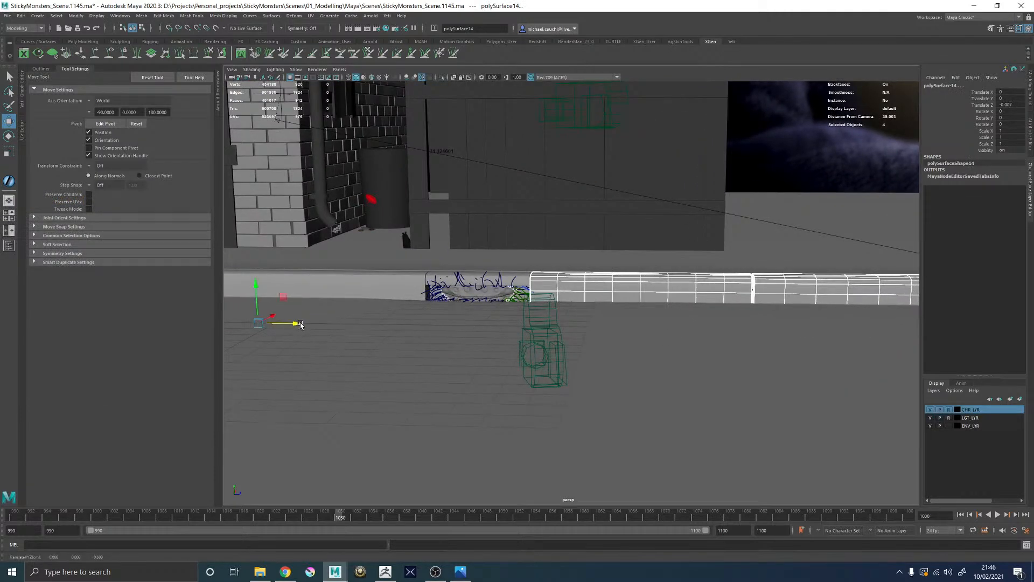
# Step: Try smooth mesh preview on the curb pieces beside the drain opening
pyautogui.scroll(5, 626, 244)
pyautogui.keyDown('alt'); pyautogui.moveTo(626, 244); pyautogui.dragTo(662, 266); pyautogui.keyUp('alt')
pyautogui.press('3')
pyautogui.click(596, 260)
pyautogui.press('3')
pyautogui.click(718, 214)
# Step: Return each curb piece along the right side of the drain opening to unsmoothed display
pyautogui.keyDown('alt'); pyautogui.moveTo(718, 215); pyautogui.dragTo(617, 251); pyautogui.keyUp('alt')
pyautogui.click(616, 252)
pyautogui.press('1')
pyautogui.click(725, 271)
pyautogui.press('1')
pyautogui.scroll(-5, 727, 273)
pyautogui.keyDown('alt'); pyautogui.moveTo(765, 289); pyautogui.dragTo(706, 290); pyautogui.keyUp('alt')
pyautogui.keyDown('alt'); pyautogui.moveTo(706, 291); pyautogui.dragTo(630, 295, button='middle'); pyautogui.keyUp('alt')
pyautogui.click(825, 250)
pyautogui.click(837, 251)
pyautogui.press('1')
pyautogui.click(882, 240)
pyautogui.press('1')
pyautogui.scroll(-5, 883, 246)
pyautogui.click(897, 242)
pyautogui.press('1')
# Step: Select drainMonster_furHead_GROOM in the outliner and check its strands against the curb's right end
pyautogui.scroll(5, 369, 307)
pyautogui.keyDown('alt'); pyautogui.moveTo(372, 304); pyautogui.dragTo(409, 296); pyautogui.keyUp('alt')
pyautogui.scroll(5, 598, 355)
pyautogui.keyDown('alt'); pyautogui.moveTo(606, 360); pyautogui.dragTo(558, 350); pyautogui.keyUp('alt')
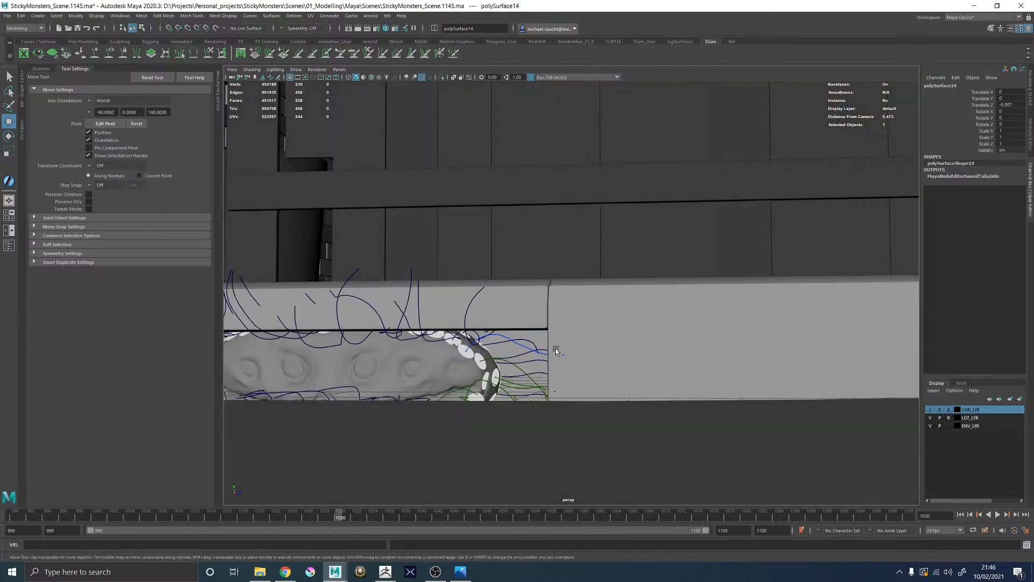
pyautogui.click(9, 246)
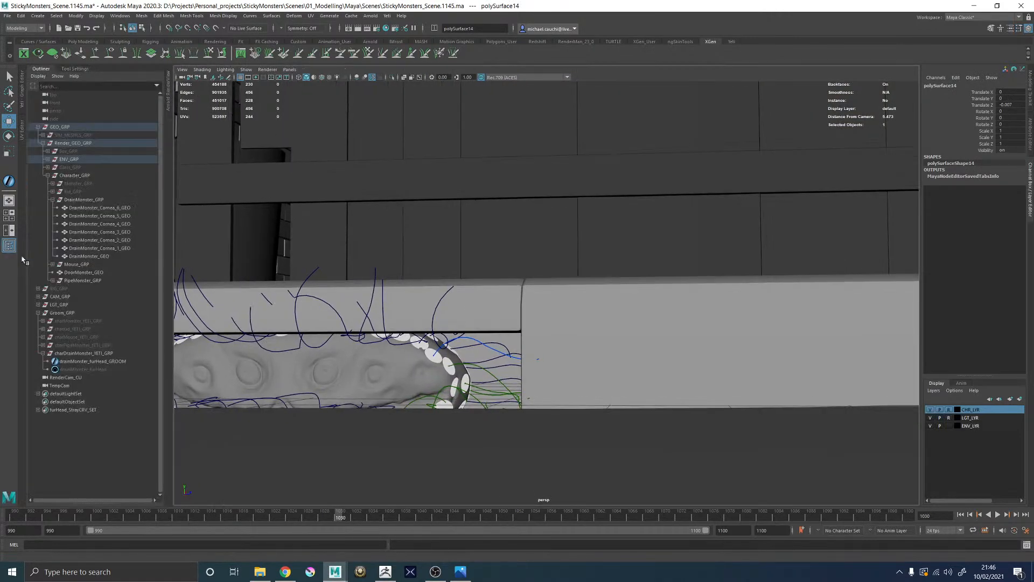
pyautogui.click(84, 362)
pyautogui.keyDown('alt'); pyautogui.moveTo(666, 202); pyautogui.dragTo(709, 195); pyautogui.keyUp('alt')
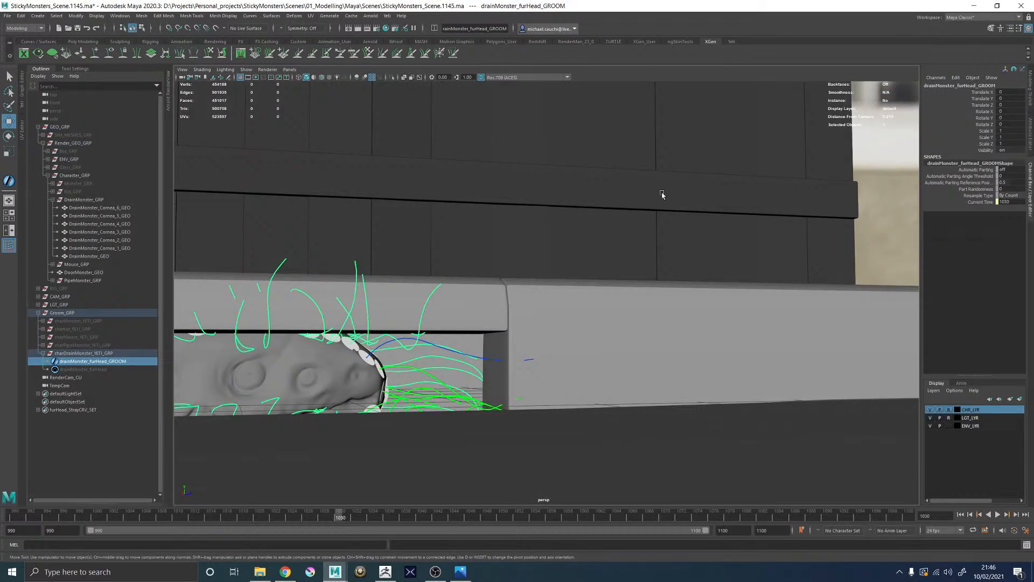
pyautogui.keyDown('alt'); pyautogui.moveTo(526, 234); pyautogui.dragTo(88, 252, button='right'); pyautogui.keyUp('alt')
pyautogui.keyDown('alt'); pyautogui.moveTo(426, 232); pyautogui.dragTo(345, 266); pyautogui.keyUp('alt')
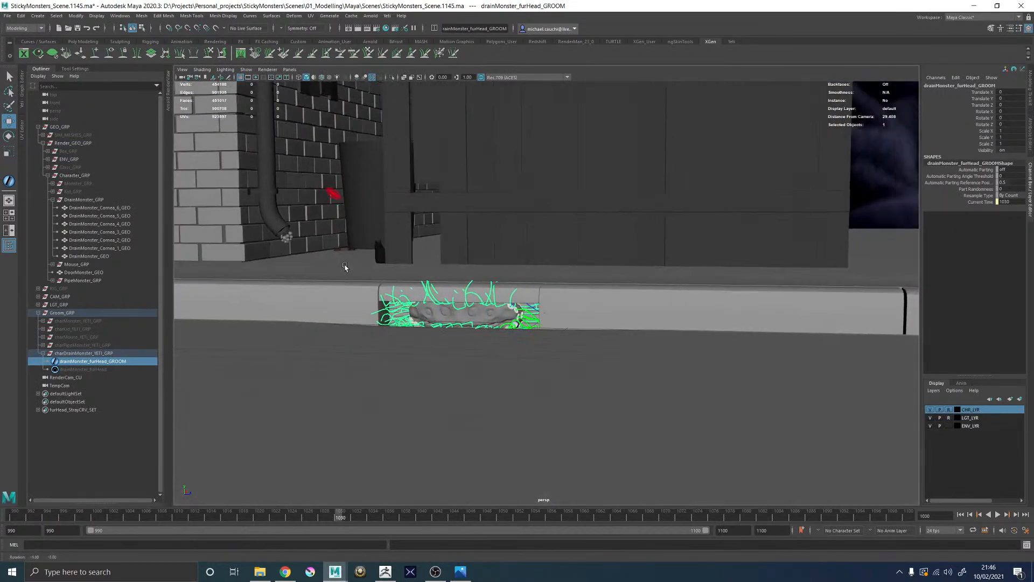
# Step: Render the full frame through renderCamShape in the enlarged Arnold RenderView, with the crop region turned off
pyautogui.click(169, 101)
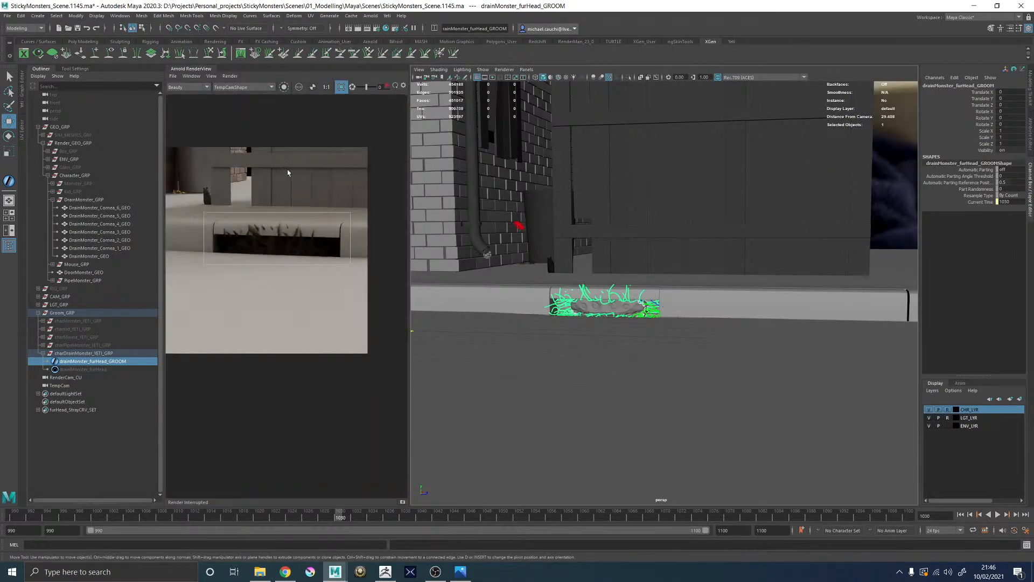
pyautogui.moveTo(287, 151); pyautogui.dragTo(298, 177, button='middle')
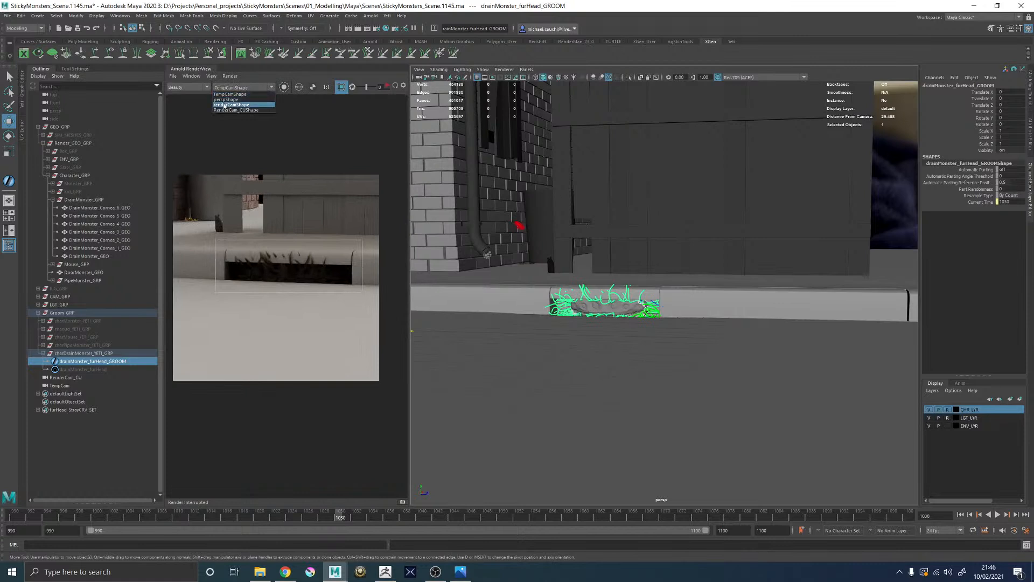
pyautogui.click(341, 87)
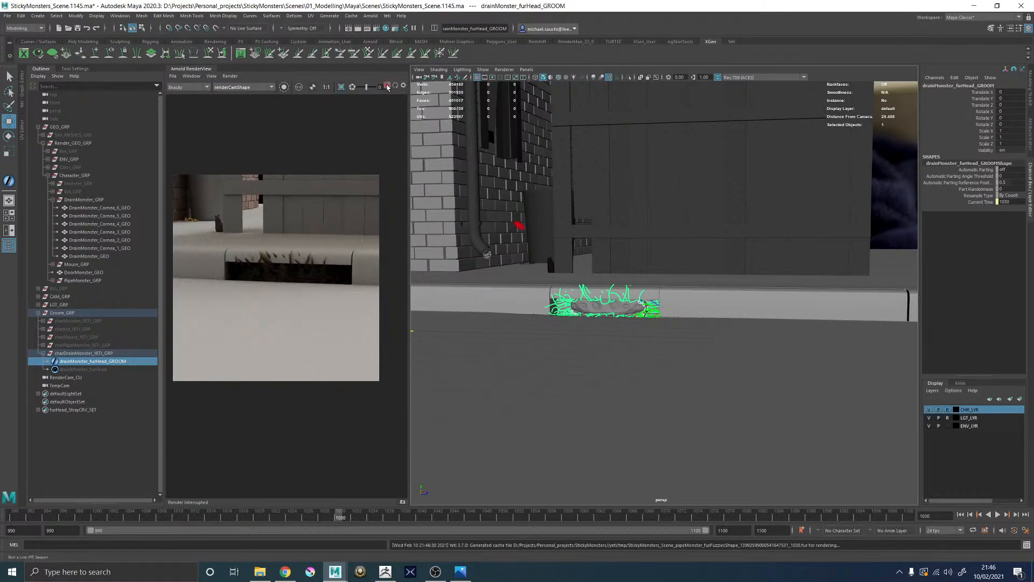
pyautogui.moveTo(410, 129); pyautogui.dragTo(552, 156)
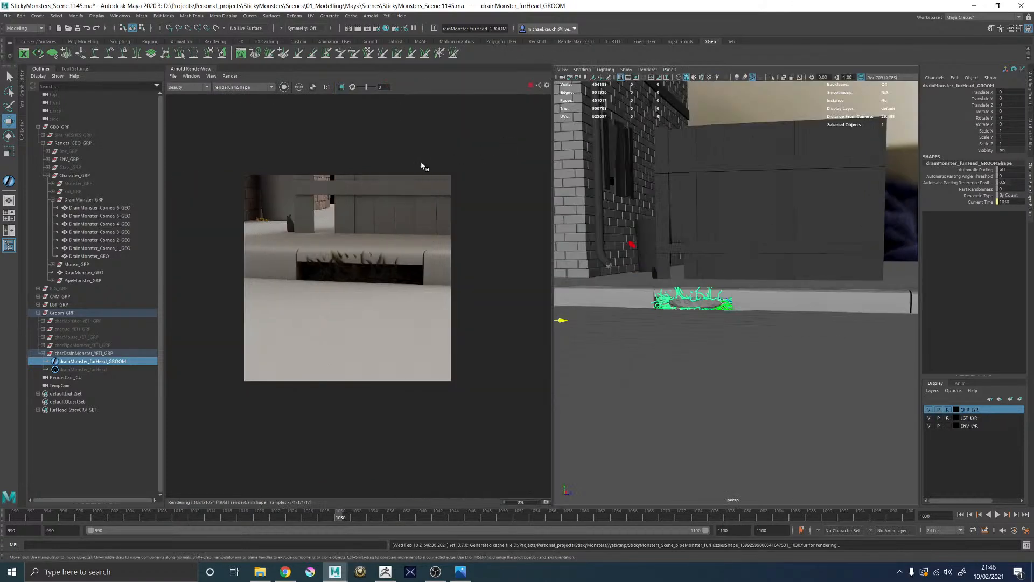
pyautogui.scroll(2, 376, 233)
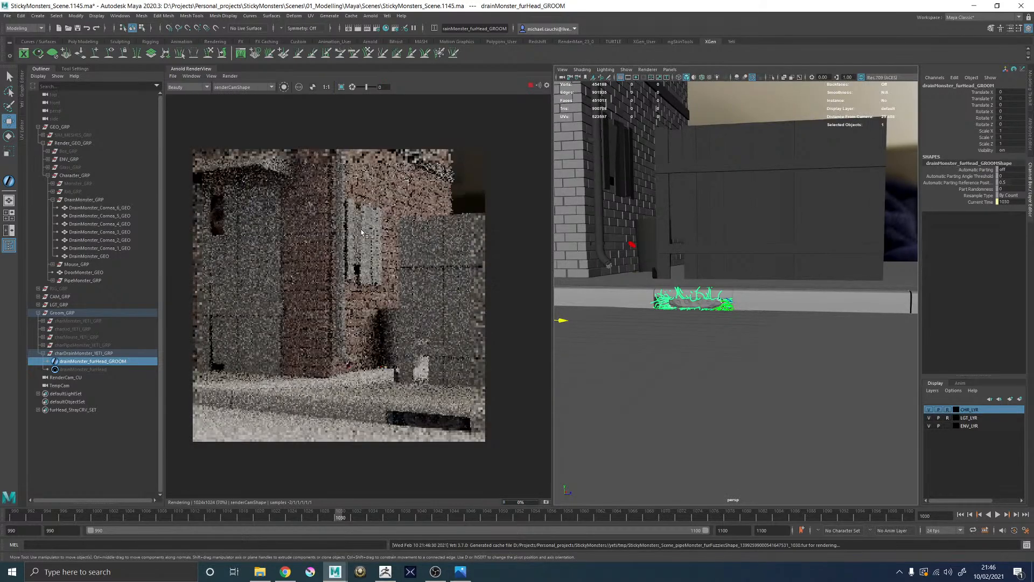
pyautogui.scroll(4, 459, 417)
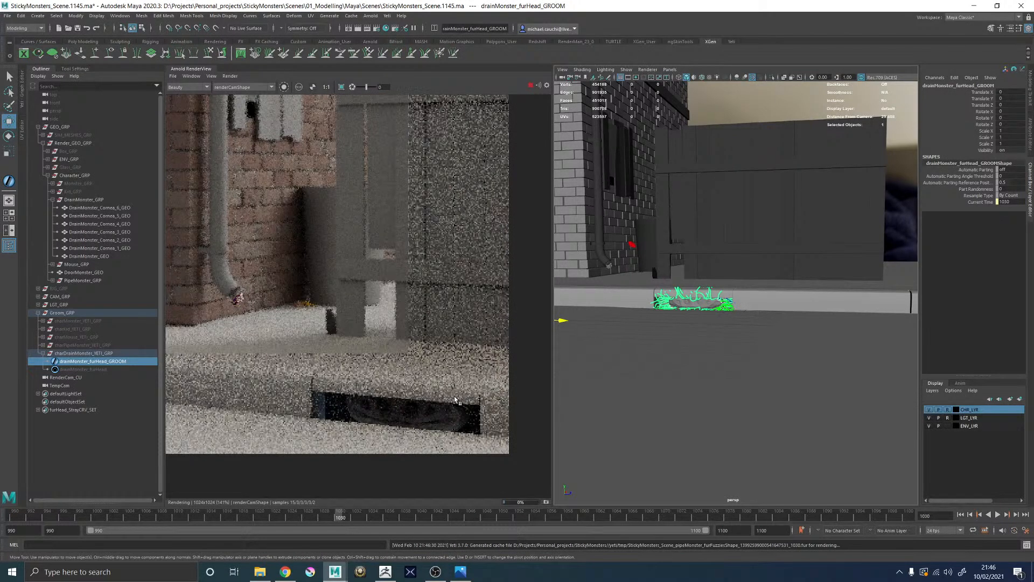
pyautogui.scroll(-6, 391, 339)
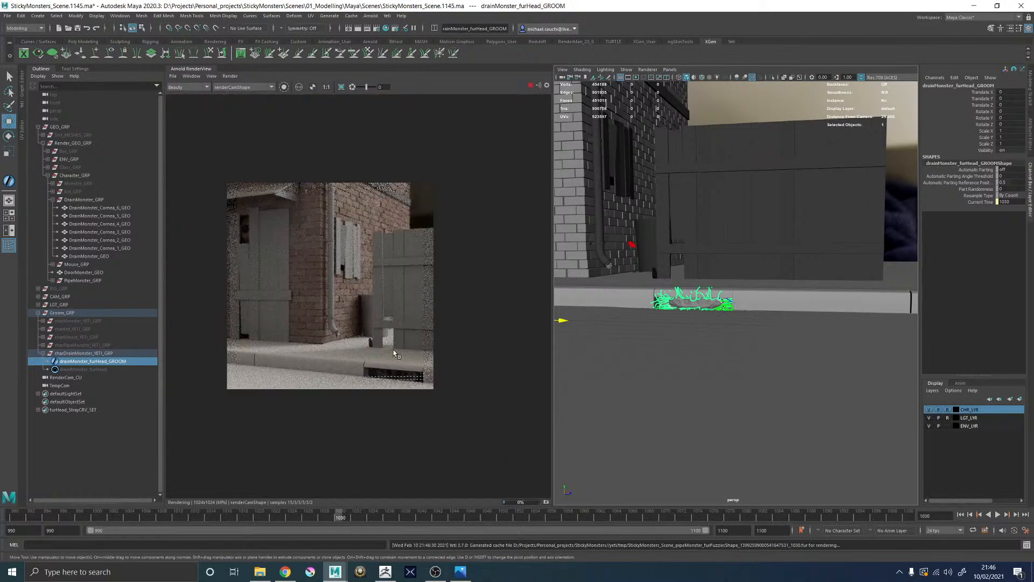
# Step: Compare the drain area in the render with the reference image TheKid_12.jpg in Photos, and close the image
pyautogui.click(262, 571)
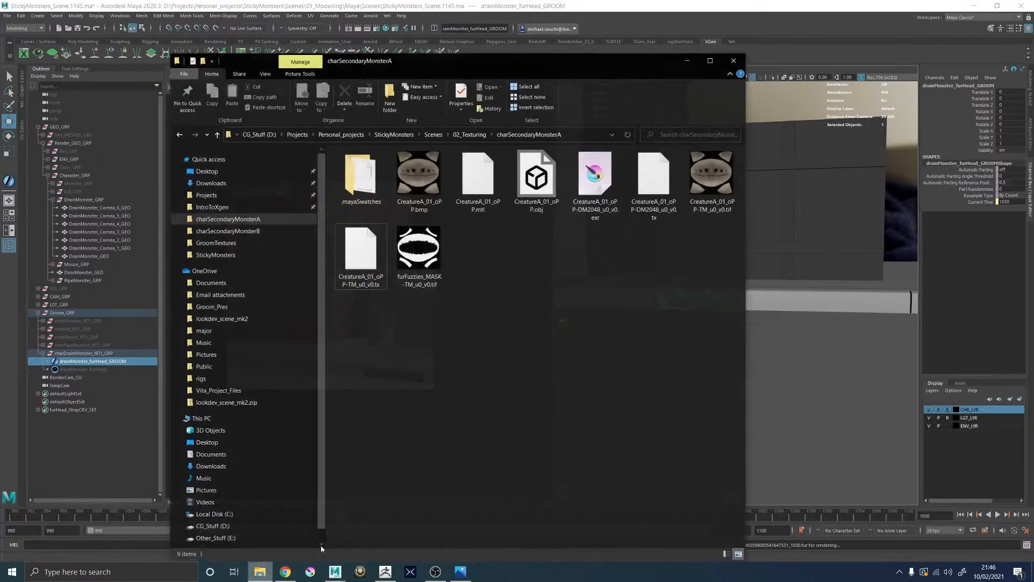
pyautogui.click(460, 571)
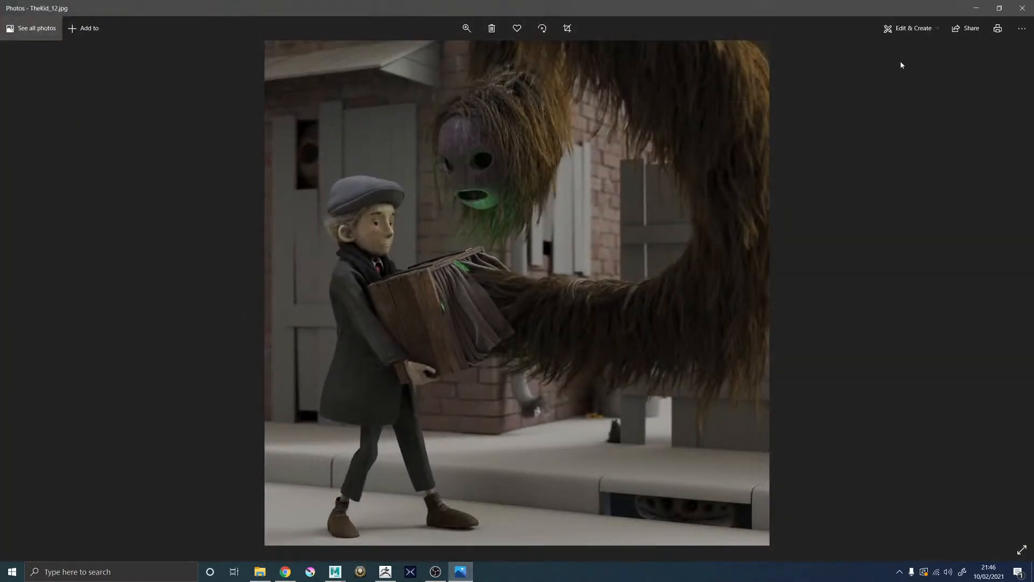
pyautogui.moveTo(859, 11); pyautogui.dragTo(728, 67)
pyautogui.click(740, 52)
pyautogui.scroll(3, 456, 290)
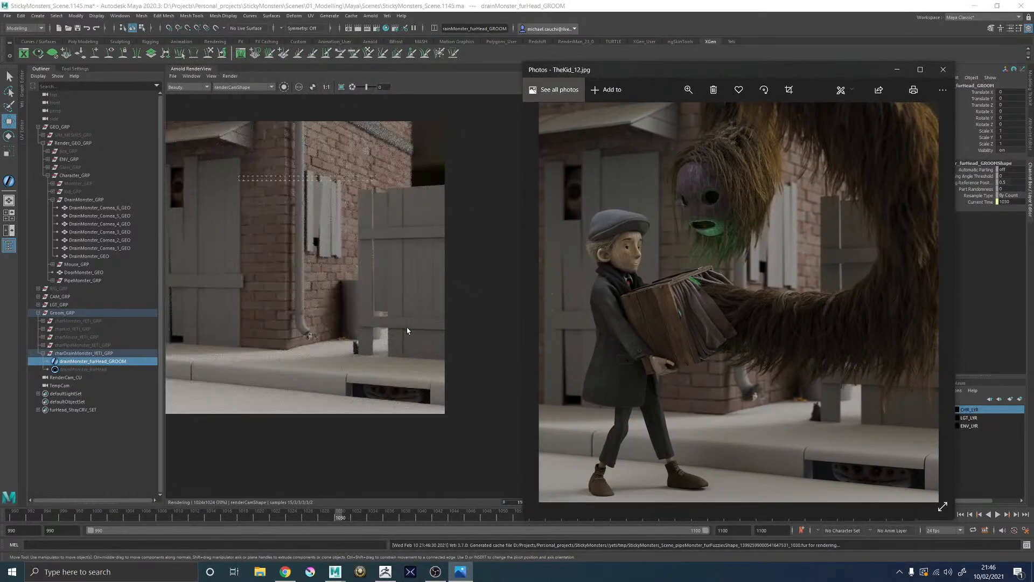
pyautogui.keyDown('alt'); pyautogui.moveTo(346, 312); pyautogui.dragTo(386, 313, button='middle'); pyautogui.keyUp('alt')
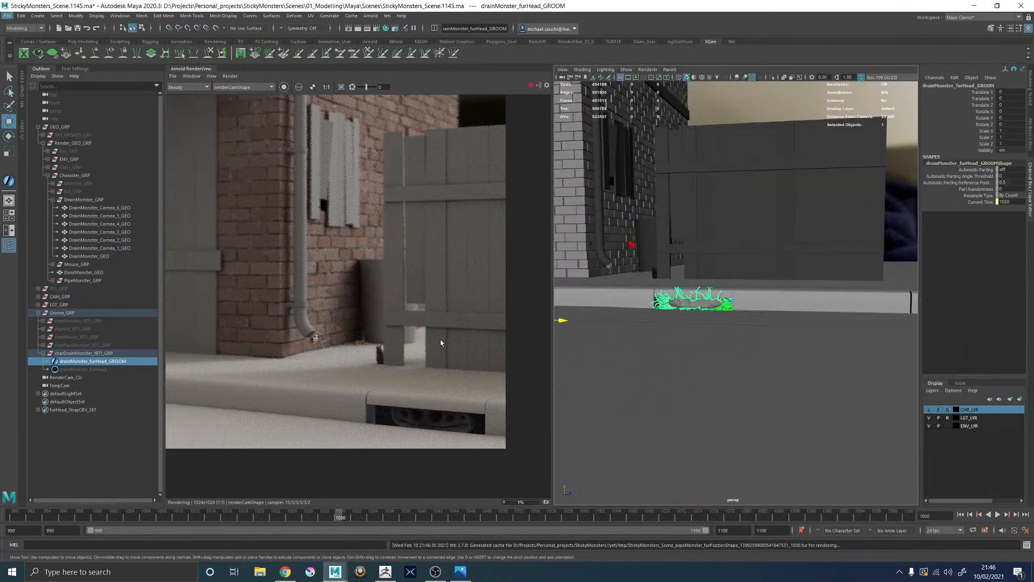
pyautogui.click(460, 571)
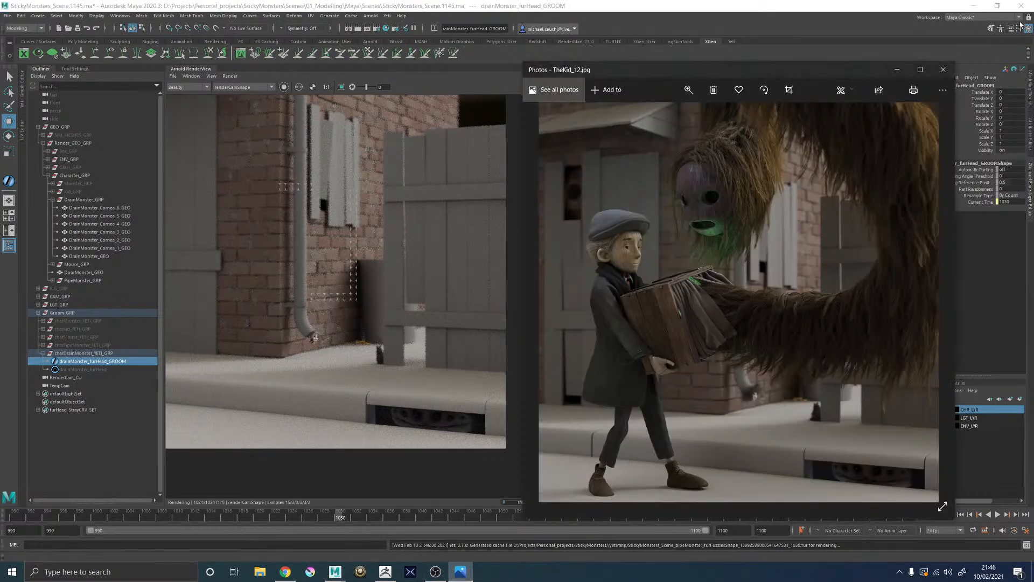
pyautogui.click(940, 70)
# Step: Reselect the right-hand curb pieces, move their pivot to the edge beside the drain, nudge them along the curb, and deselect them
pyautogui.scroll(5, 772, 308)
pyautogui.keyDown('alt'); pyautogui.moveTo(755, 310); pyautogui.dragTo(806, 303); pyautogui.keyUp('alt')
pyautogui.click(776, 298)
pyautogui.keyDown('shift'); pyautogui.click(863, 240); pyautogui.keyUp('shift')
pyautogui.keyDown('shift'); pyautogui.click(901, 219); pyautogui.keyUp('shift')
pyautogui.keyDown('alt'); pyautogui.moveTo(901, 219); pyautogui.dragTo(914, 218); pyautogui.keyUp('alt')
pyautogui.keyDown('alt'); pyautogui.moveTo(779, 271); pyautogui.dragTo(743, 268); pyautogui.keyUp('alt')
pyautogui.keyDown('alt'); pyautogui.moveTo(744, 268); pyautogui.dragTo(601, 296, button='right'); pyautogui.keyUp('alt')
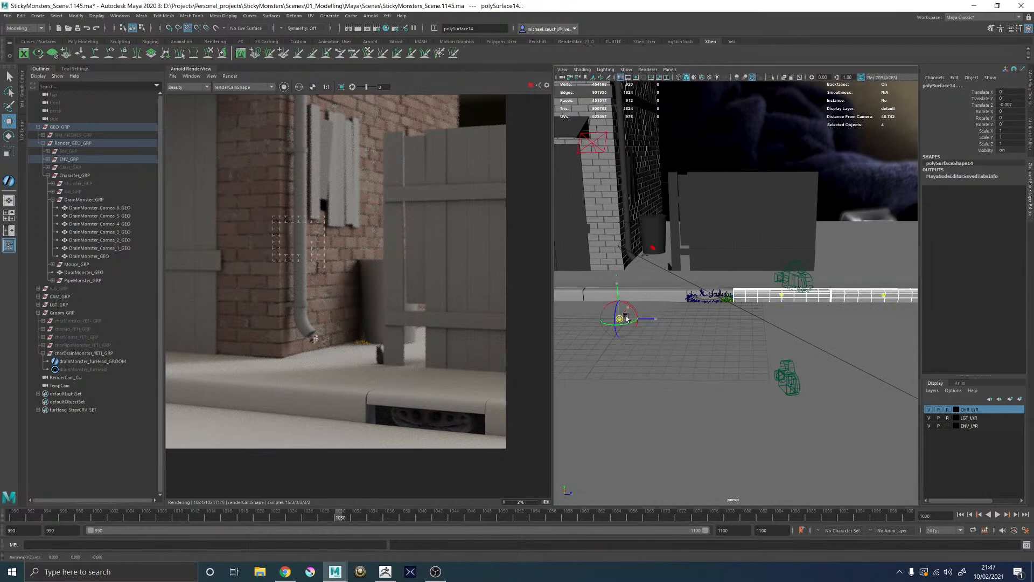
pyautogui.press('f')
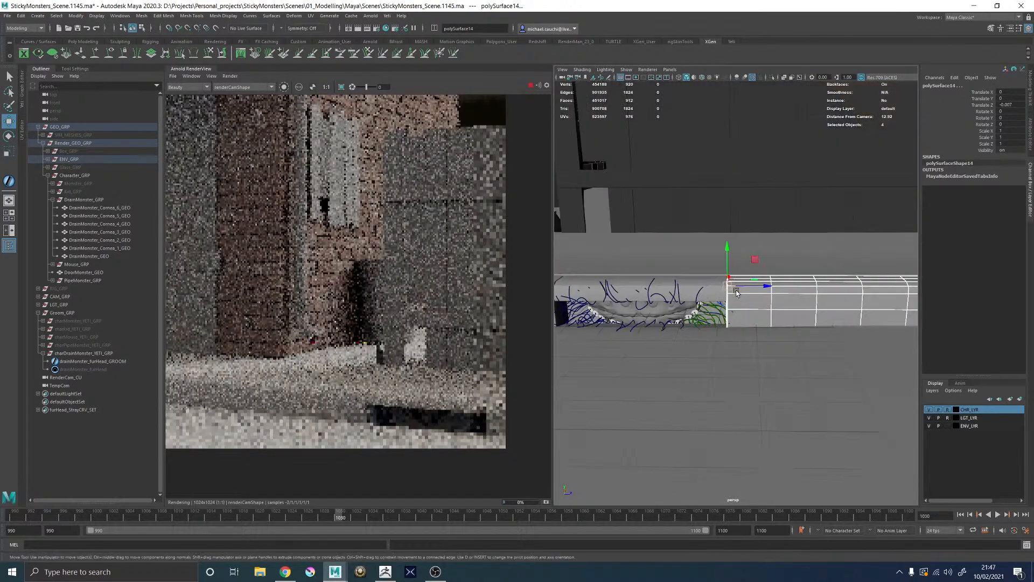
pyautogui.moveTo(752, 274); pyautogui.dragTo(818, 190)
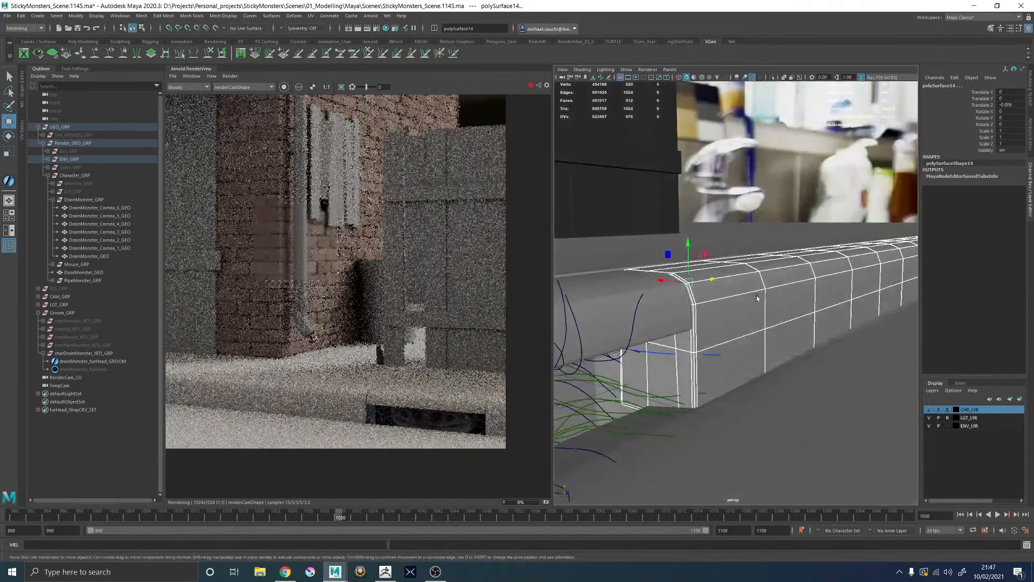
pyautogui.click(818, 190)
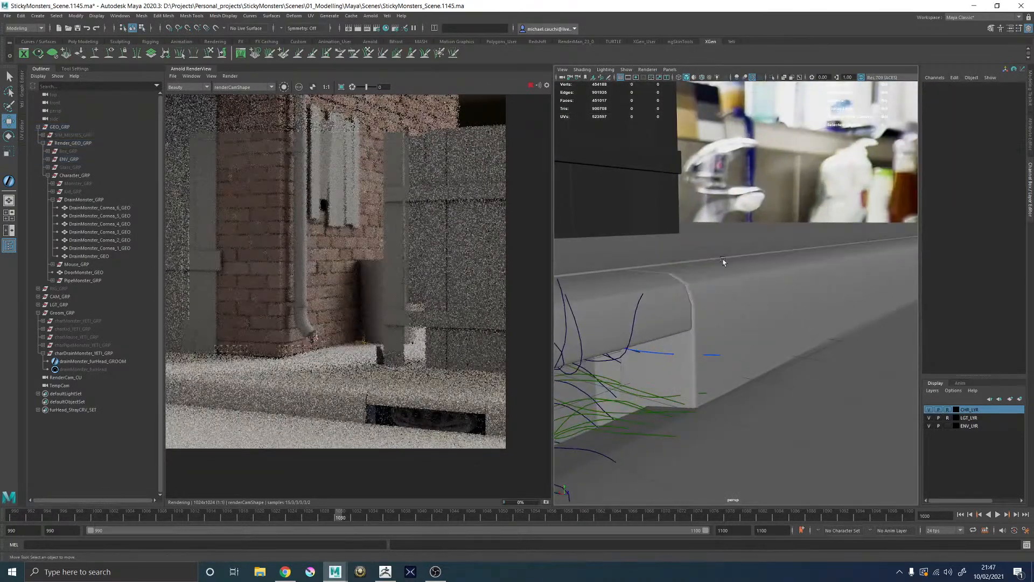
# Step: Limit the Arnold render to a region around the drain opening and put the render view away
pyautogui.keyDown('ctrl'); pyautogui.moveTo(348, 378); pyautogui.dragTo(506, 448); pyautogui.keyUp('ctrl')
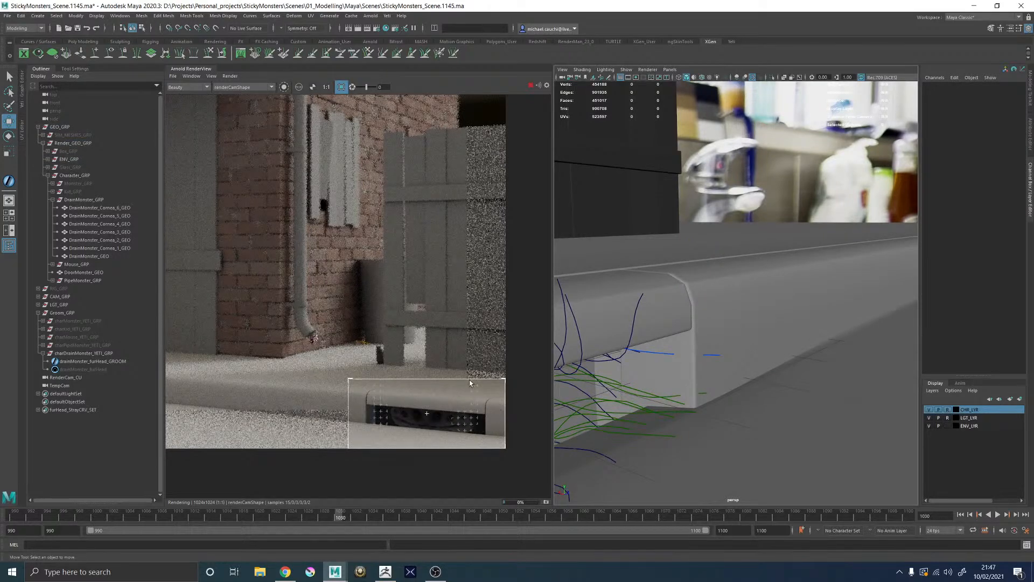
pyautogui.click(194, 69)
pyautogui.keyDown('alt'); pyautogui.moveTo(669, 319); pyautogui.dragTo(377, 287, button='right'); pyautogui.keyUp('alt')
pyautogui.keyDown('alt'); pyautogui.moveTo(377, 286); pyautogui.dragTo(563, 221); pyautogui.keyUp('alt')
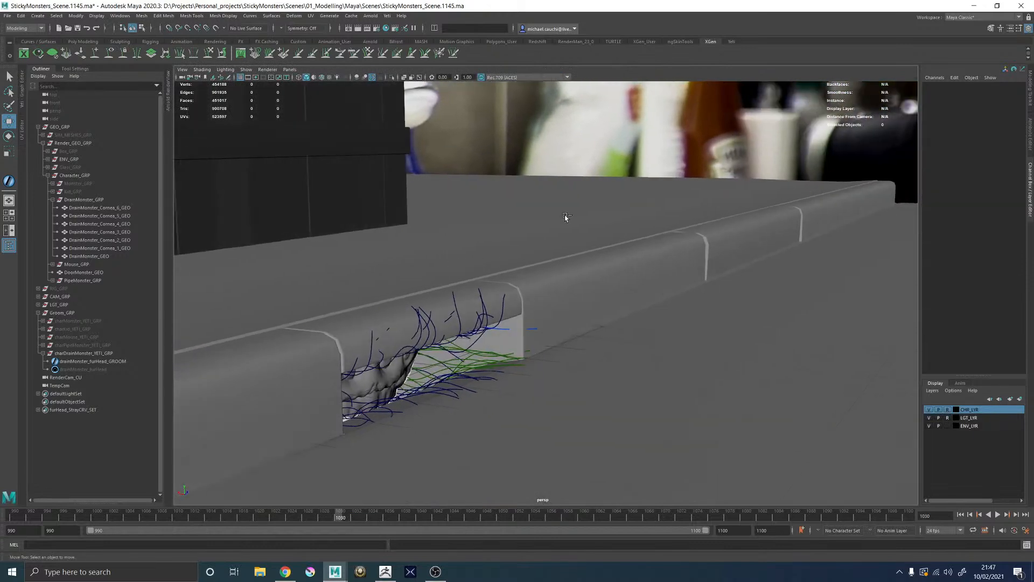
# Step: Start editing drainMonster_furHead_GROOM and choose a grooming brush for its strands
pyautogui.click(84, 361)
pyautogui.press('w')
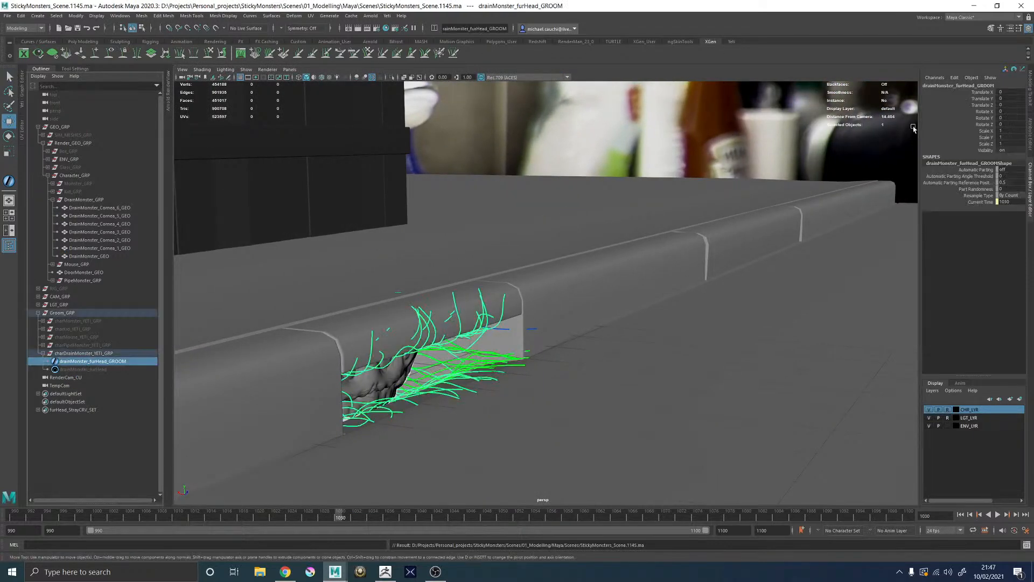
pyautogui.click(1033, 135)
pyautogui.keyDown('alt'); pyautogui.moveTo(654, 271); pyautogui.dragTo(689, 196); pyautogui.keyUp('alt')
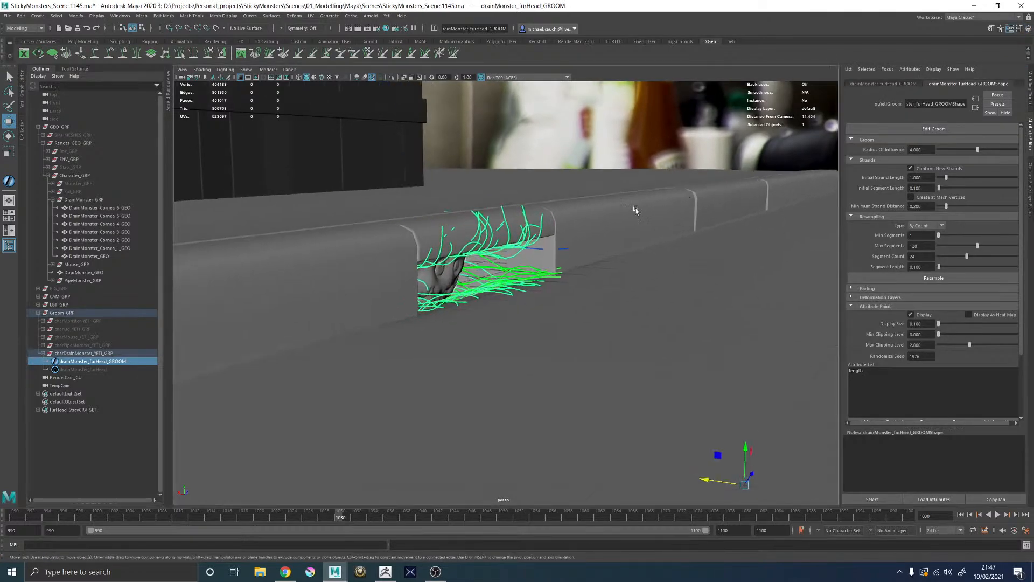
pyautogui.keyDown('alt'); pyautogui.moveTo(690, 196); pyautogui.dragTo(915, 152, button='right'); pyautogui.keyUp('alt')
pyautogui.click(934, 128)
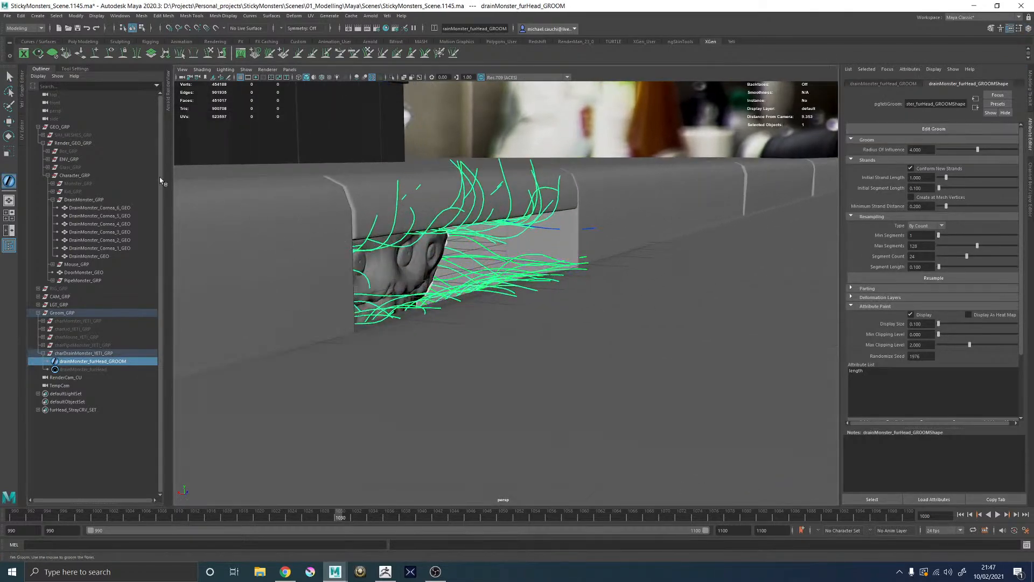
pyautogui.click(73, 69)
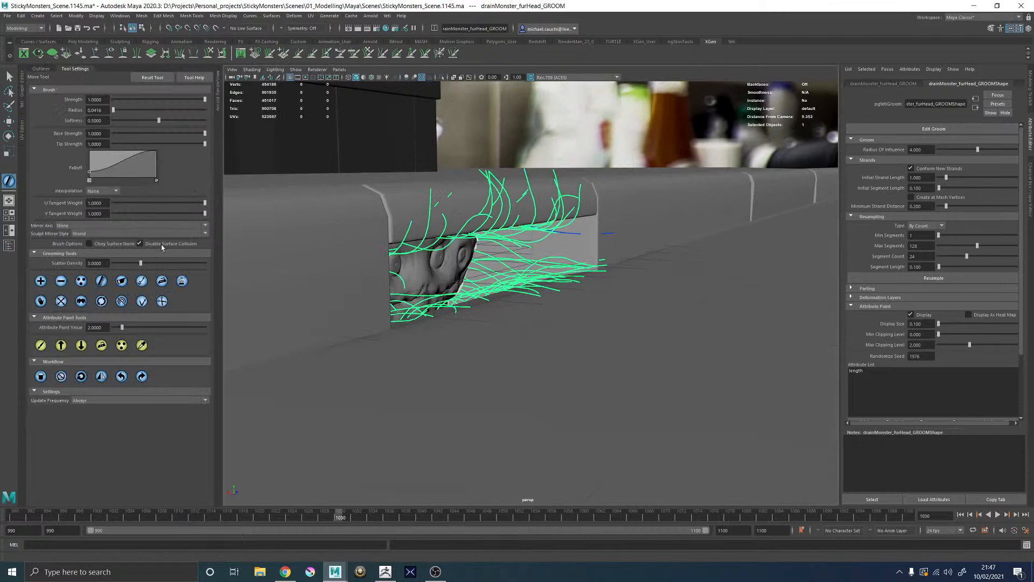
pyautogui.click(142, 301)
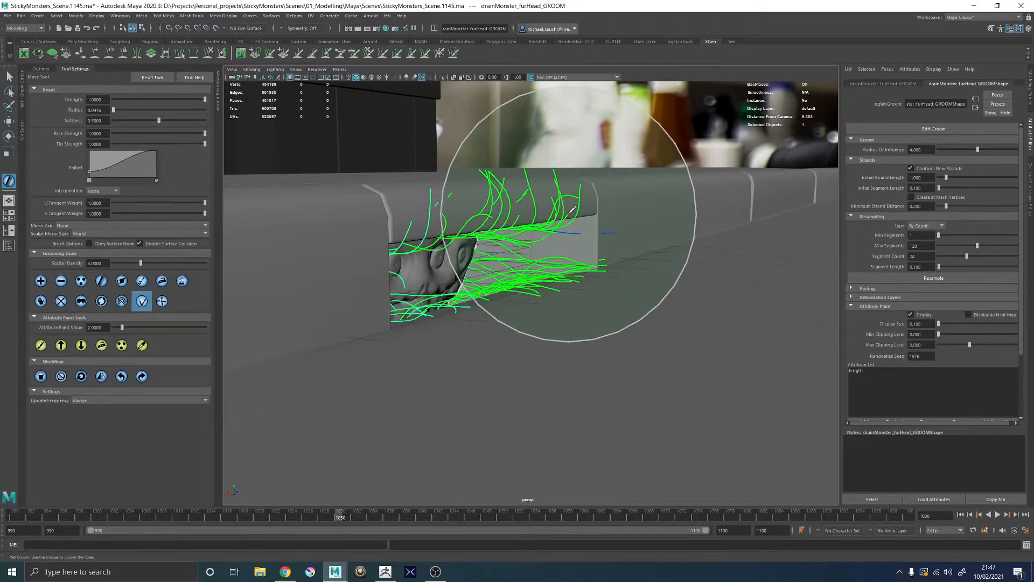
# Step: Switch the viewport to wireframe around the right end of the drain opening to see the strands inside the curb
pyautogui.keyDown('alt'); pyautogui.moveTo(605, 231); pyautogui.dragTo(554, 257); pyautogui.keyUp('alt')
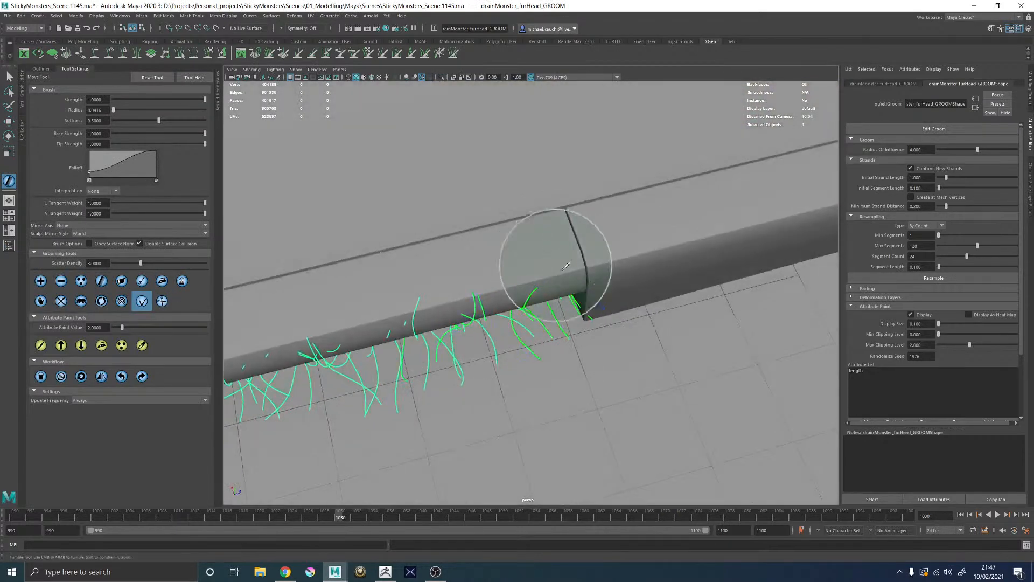
pyautogui.moveTo(596, 296)
pyautogui.keyDown('alt'); pyautogui.mouseDown()
pyautogui.moveTo(519, 233)
pyautogui.moveTo(505, 244)
pyautogui.moveTo(483, 238)
pyautogui.mouseUp(); pyautogui.keyUp('alt')
pyautogui.moveTo(536, 256)
pyautogui.keyDown('alt'); pyautogui.mouseDown()
pyautogui.moveTo(579, 285)
pyautogui.moveTo(560, 271)
pyautogui.mouseUp(); pyautogui.keyUp('alt')
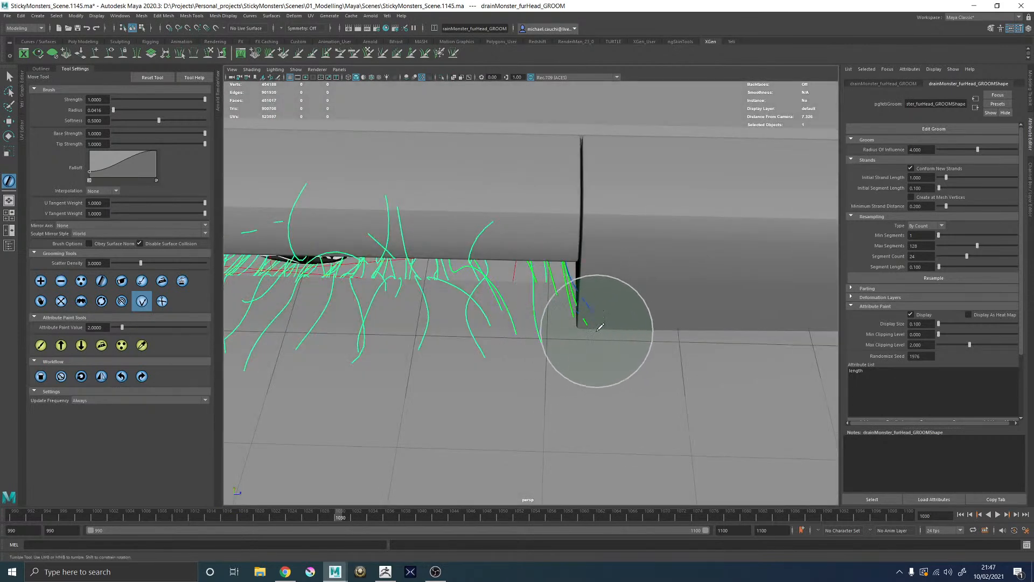
pyautogui.moveTo(599, 314)
pyautogui.keyDown('alt'); pyautogui.mouseDown()
pyautogui.moveTo(599, 326)
pyautogui.moveTo(611, 289)
pyautogui.mouseUp(); pyautogui.keyUp('alt')
pyautogui.moveTo(627, 245)
pyautogui.keyDown('alt'); pyautogui.mouseDown()
pyautogui.moveTo(561, 243)
pyautogui.moveTo(590, 331)
pyautogui.moveTo(596, 313)
pyautogui.moveTo(669, 288)
pyautogui.moveTo(629, 282)
pyautogui.moveTo(605, 240)
pyautogui.mouseUp(); pyautogui.keyUp('alt')
pyautogui.press('4')
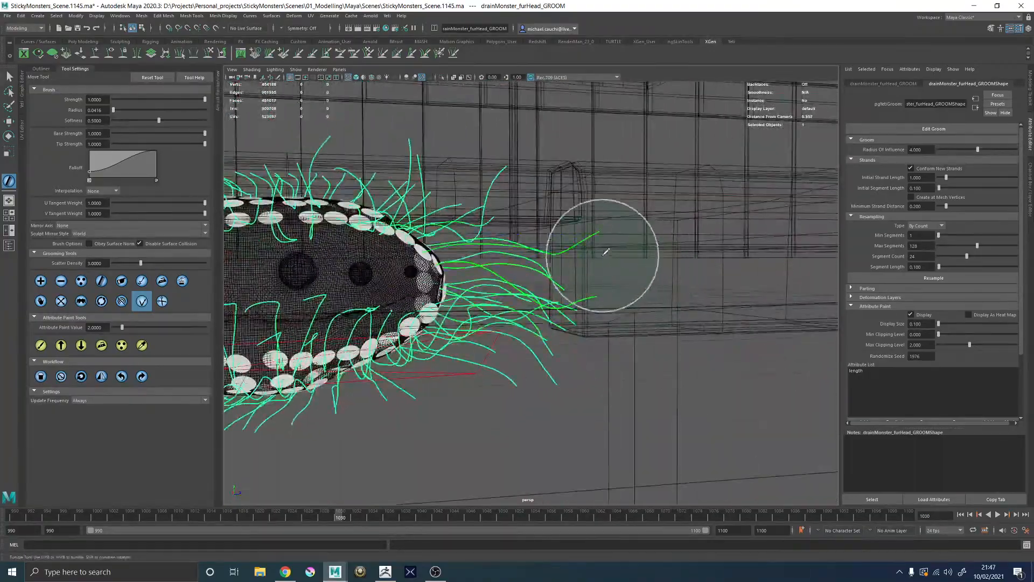
# Step: Groom the strands at the right end of the drain opening, checking them against the curb in wireframe and shaded display
pyautogui.keyDown('alt'); pyautogui.moveTo(642, 290); pyautogui.dragTo(611, 291); pyautogui.keyUp('alt')
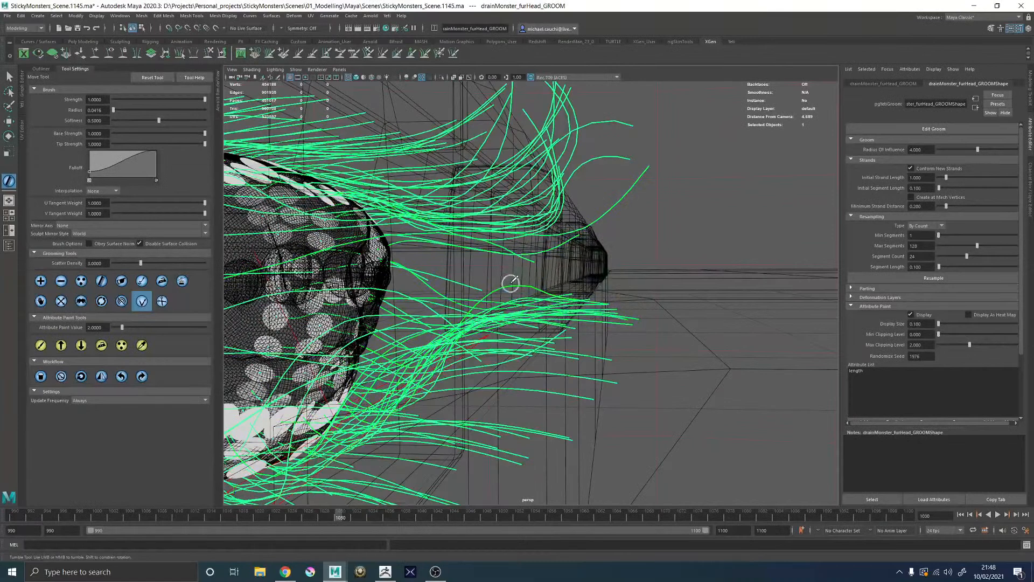
pyautogui.press('5')
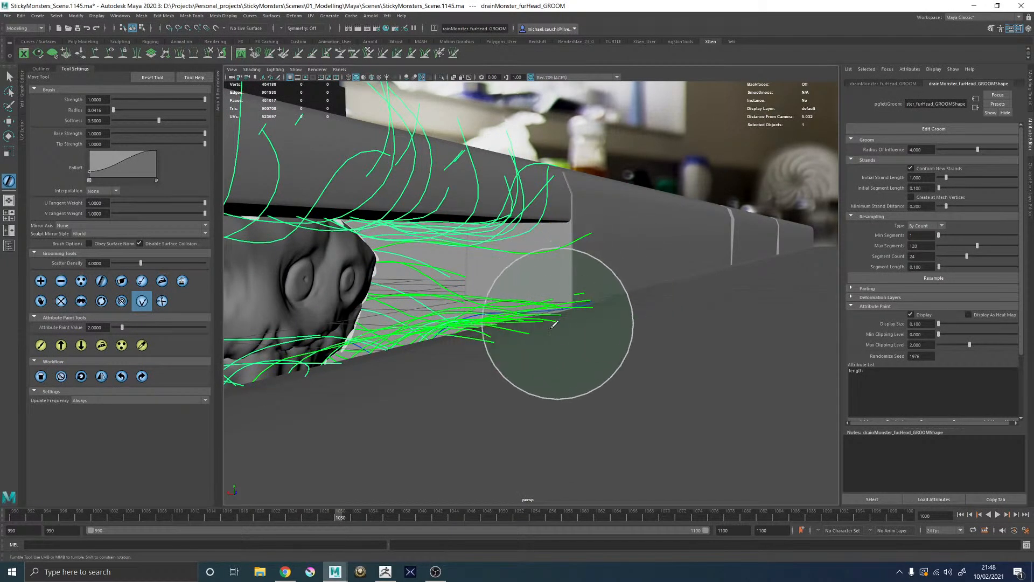
pyautogui.keyDown('alt'); pyautogui.moveTo(559, 324); pyautogui.dragTo(540, 329, button='right'); pyautogui.keyUp('alt')
pyautogui.keyDown('alt'); pyautogui.moveTo(540, 329); pyautogui.dragTo(473, 334); pyautogui.keyUp('alt')
pyautogui.keyDown('alt'); pyautogui.moveTo(473, 335); pyautogui.dragTo(553, 300, button='middle'); pyautogui.keyUp('alt')
pyautogui.moveTo(511, 339)
pyautogui.keyDown('alt'); pyautogui.mouseDown()
pyautogui.moveTo(621, 346)
pyautogui.moveTo(539, 343)
pyautogui.moveTo(529, 317)
pyautogui.moveTo(554, 335)
pyautogui.mouseUp(); pyautogui.keyUp('alt')
pyautogui.keyDown('alt'); pyautogui.moveTo(667, 337); pyautogui.dragTo(677, 327); pyautogui.keyUp('alt')
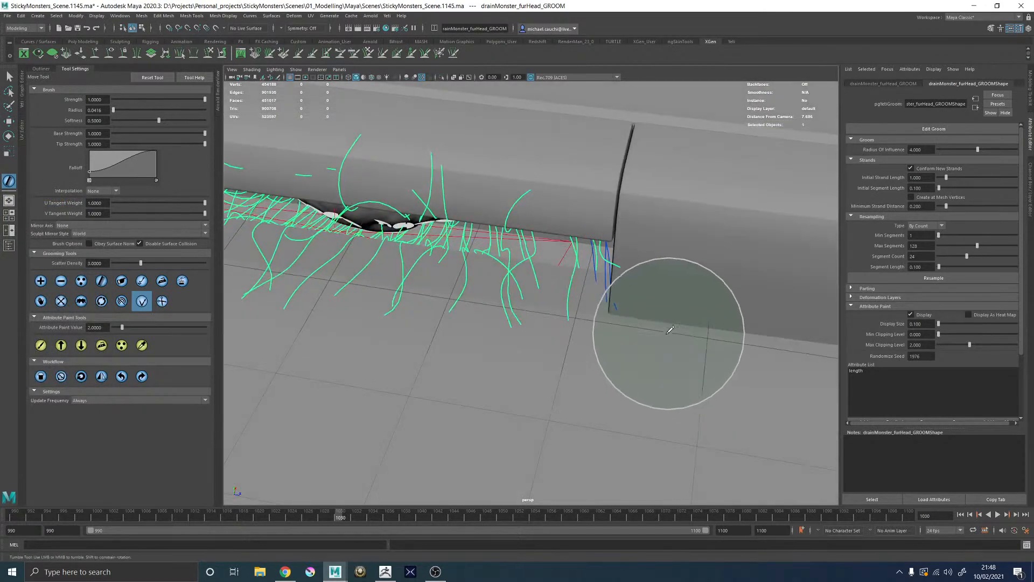
# Step: Comb the lower fur strands that spread out onto the street along the front of the drain opening
pyautogui.moveTo(555, 342)
pyautogui.keyDown('alt'); pyautogui.mouseDown()
pyautogui.moveTo(556, 331)
pyautogui.moveTo(481, 283)
pyautogui.moveTo(473, 317)
pyautogui.moveTo(393, 335)
pyautogui.moveTo(469, 331)
pyautogui.moveTo(547, 275)
pyautogui.moveTo(474, 280)
pyautogui.moveTo(591, 353)
pyautogui.moveTo(605, 305)
pyautogui.moveTo(533, 323)
pyautogui.moveTo(526, 277)
pyautogui.moveTo(551, 263)
pyautogui.moveTo(427, 386)
pyautogui.mouseUp(); pyautogui.keyUp('alt')
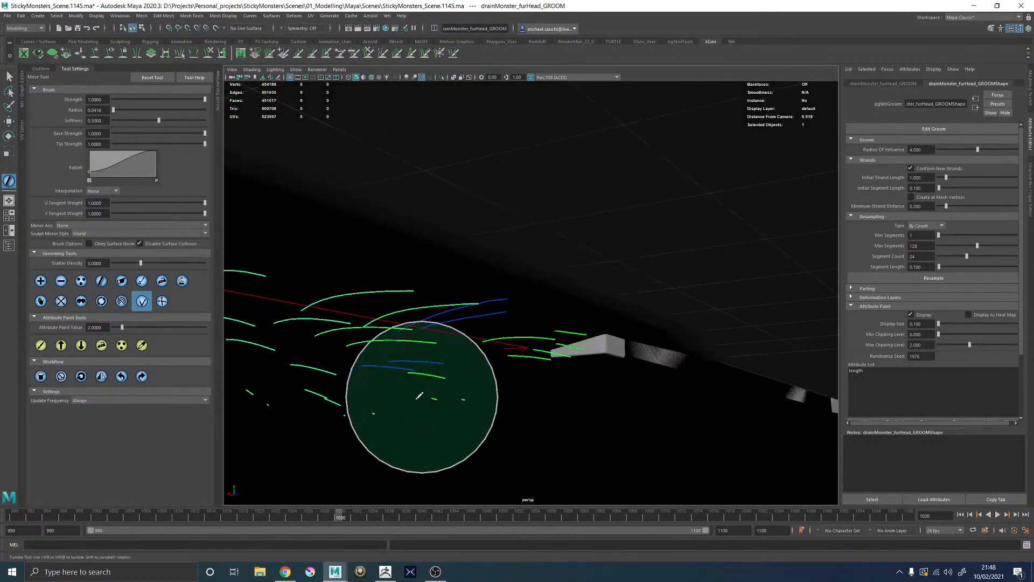
pyautogui.keyDown('alt'); pyautogui.moveTo(404, 439); pyautogui.dragTo(492, 388); pyautogui.keyUp('alt')
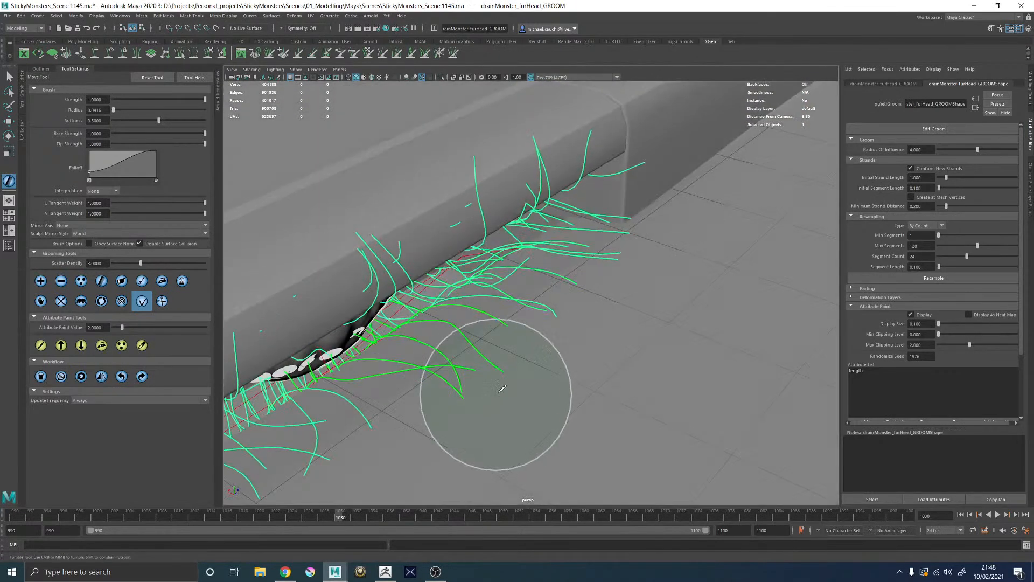
pyautogui.moveTo(528, 356)
pyautogui.keyDown('alt'); pyautogui.mouseDown()
pyautogui.moveTo(517, 350)
pyautogui.moveTo(550, 333)
pyautogui.moveTo(541, 326)
pyautogui.moveTo(490, 324)
pyautogui.moveTo(566, 322)
pyautogui.moveTo(484, 364)
pyautogui.mouseUp(); pyautogui.keyUp('alt')
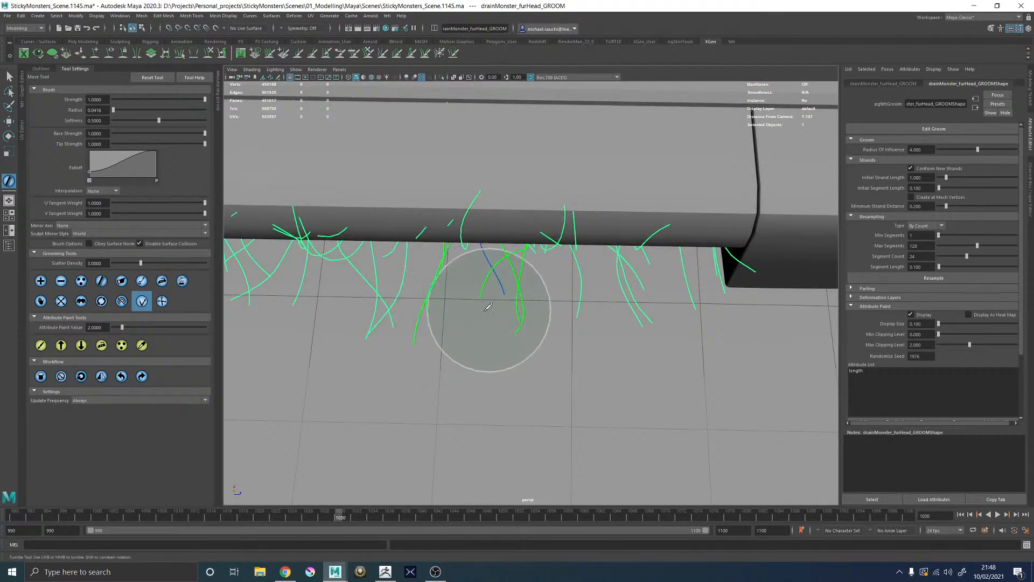
pyautogui.moveTo(507, 330)
pyautogui.keyDown('alt'); pyautogui.mouseDown()
pyautogui.moveTo(511, 314)
pyautogui.moveTo(555, 342)
pyautogui.moveTo(623, 350)
pyautogui.moveTo(450, 307)
pyautogui.moveTo(424, 315)
pyautogui.moveTo(430, 302)
pyautogui.mouseUp(); pyautogui.keyUp('alt')
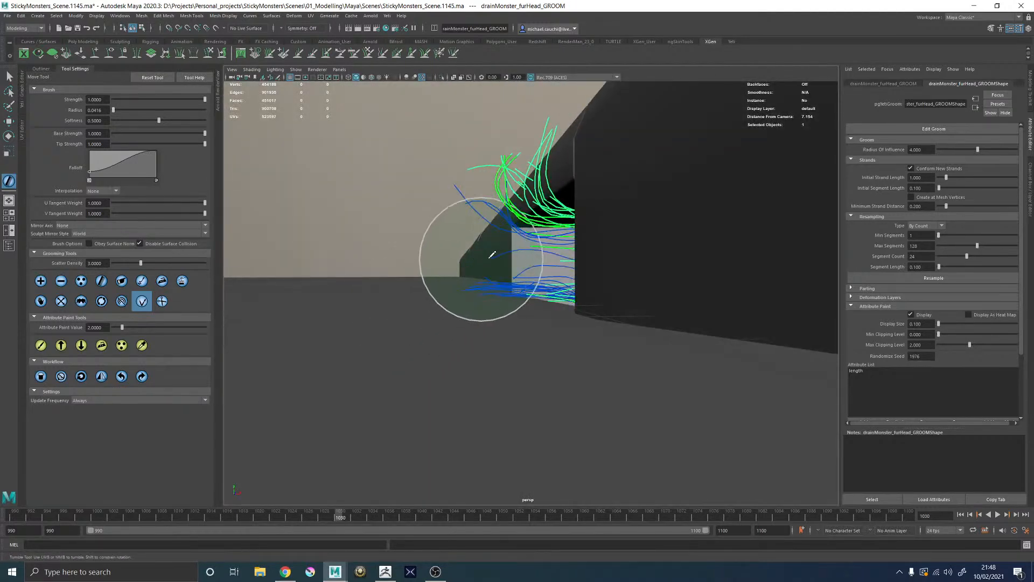
pyautogui.moveTo(505, 265)
pyautogui.keyDown('alt'); pyautogui.mouseDown()
pyautogui.moveTo(512, 213)
pyautogui.moveTo(498, 218)
pyautogui.moveTo(514, 296)
pyautogui.moveTo(504, 304)
pyautogui.moveTo(521, 317)
pyautogui.mouseUp(); pyautogui.keyUp('alt')
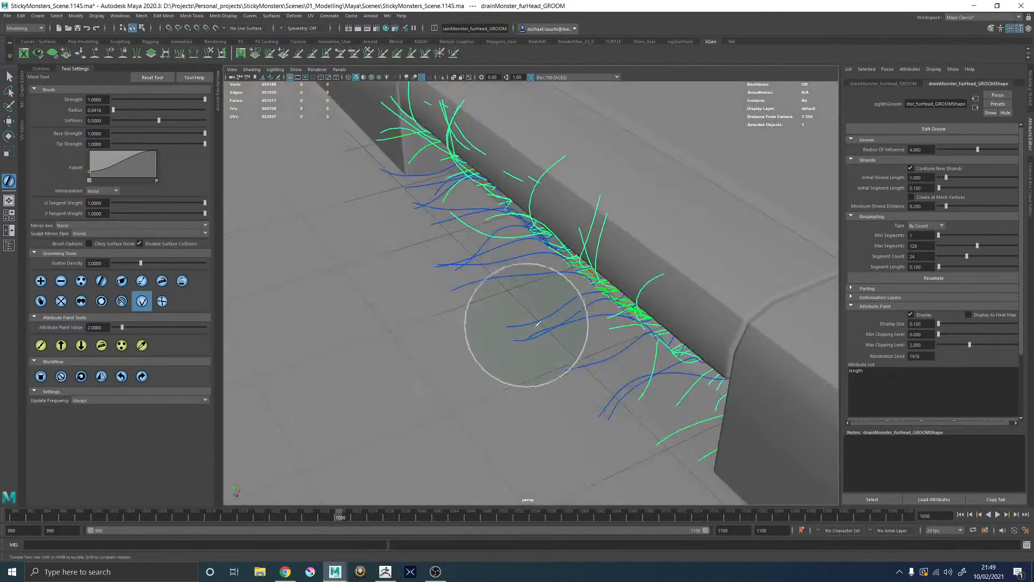
pyautogui.moveTo(574, 355)
pyautogui.keyDown('alt'); pyautogui.mouseDown()
pyautogui.moveTo(577, 323)
pyautogui.moveTo(568, 345)
pyautogui.moveTo(500, 278)
pyautogui.mouseUp(); pyautogui.keyUp('alt')
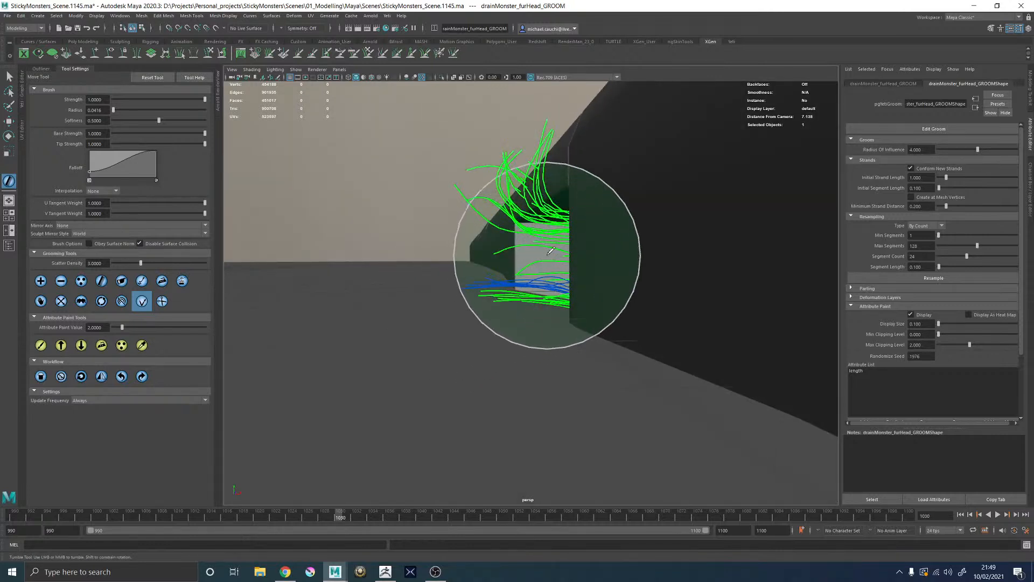
# Step: Reshape the upper strands that curl over the curb at the right end of the drain opening
pyautogui.moveTo(502, 262)
pyautogui.keyDown('alt'); pyautogui.mouseDown()
pyautogui.moveTo(512, 312)
pyautogui.moveTo(529, 296)
pyautogui.mouseUp(); pyautogui.keyUp('alt')
pyautogui.keyDown('alt'); pyautogui.moveTo(528, 296); pyautogui.dragTo(552, 305, button='right'); pyautogui.keyUp('alt')
pyautogui.keyDown('alt'); pyautogui.moveTo(474, 312); pyautogui.dragTo(465, 287); pyautogui.keyUp('alt')
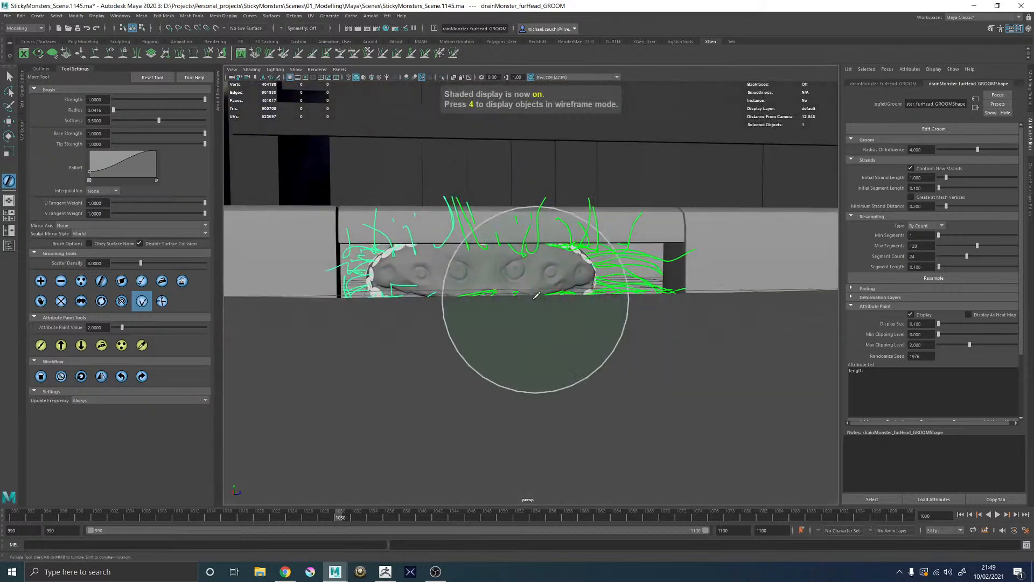
pyautogui.keyDown('alt'); pyautogui.moveTo(464, 286); pyautogui.dragTo(547, 301, button='middle'); pyautogui.keyUp('alt')
pyautogui.keyDown('alt'); pyautogui.moveTo(548, 300); pyautogui.dragTo(654, 259, button='right'); pyautogui.keyUp('alt')
pyautogui.keyDown('alt'); pyautogui.moveTo(655, 258); pyautogui.dragTo(561, 280, button='middle'); pyautogui.keyUp('alt')
pyautogui.keyDown('alt'); pyautogui.moveTo(561, 279); pyautogui.dragTo(541, 312); pyautogui.keyUp('alt')
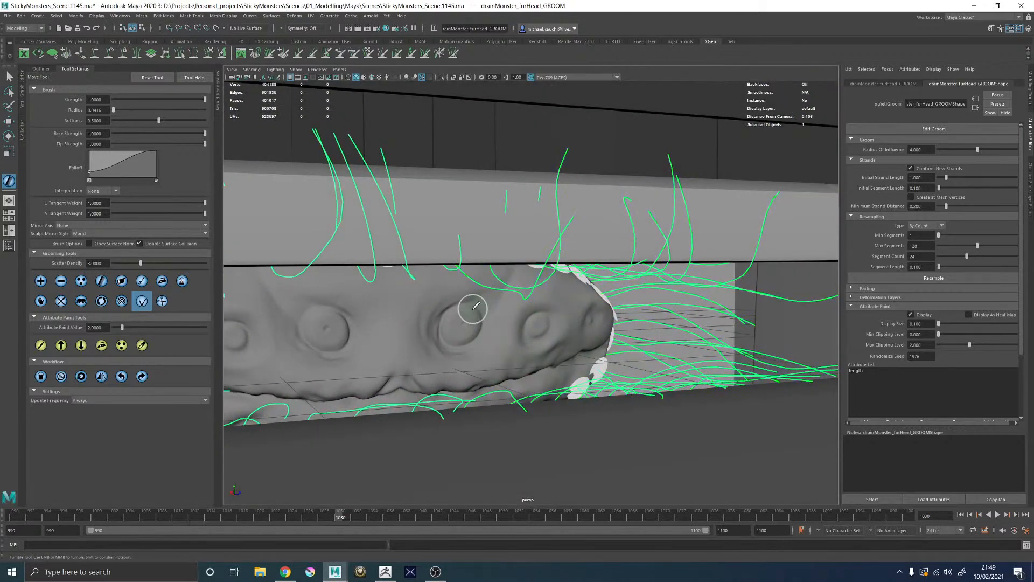
pyautogui.keyDown('alt'); pyautogui.moveTo(490, 291); pyautogui.dragTo(449, 299, button='right'); pyautogui.keyUp('alt')
pyautogui.moveTo(604, 281)
pyautogui.keyDown('alt'); pyautogui.mouseDown()
pyautogui.moveTo(593, 278)
pyautogui.moveTo(602, 284)
pyautogui.mouseUp(); pyautogui.keyUp('alt')
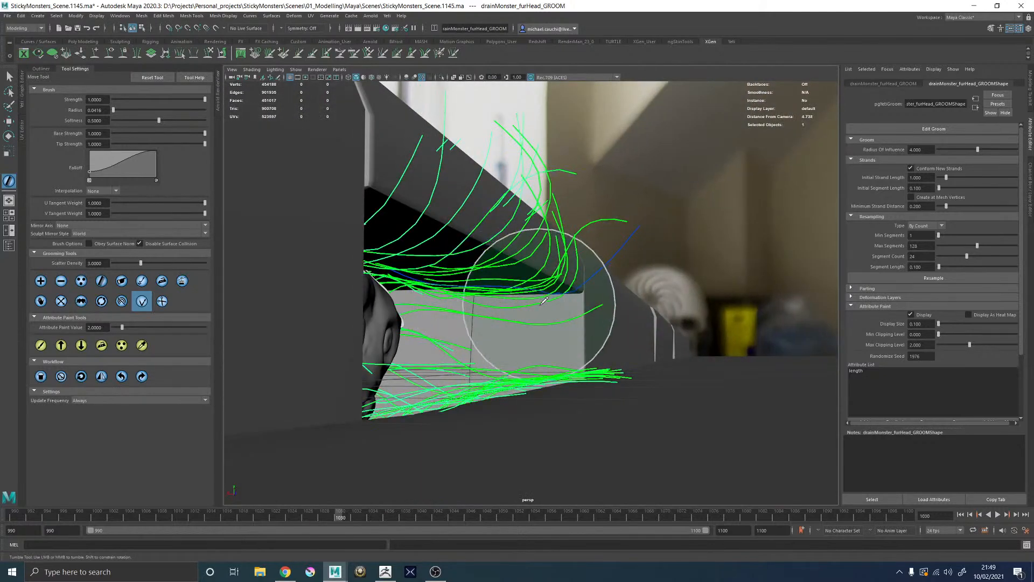
pyautogui.moveTo(538, 187)
pyautogui.keyDown('alt'); pyautogui.mouseDown()
pyautogui.moveTo(612, 231)
pyautogui.moveTo(482, 228)
pyautogui.moveTo(489, 252)
pyautogui.moveTo(538, 226)
pyautogui.moveTo(506, 225)
pyautogui.moveTo(542, 197)
pyautogui.moveTo(564, 225)
pyautogui.moveTo(567, 277)
pyautogui.mouseUp(); pyautogui.keyUp('alt')
# Step: Adjust the upper strands at the left end of the drain, using wireframe to see them inside the curb
pyautogui.press('4')
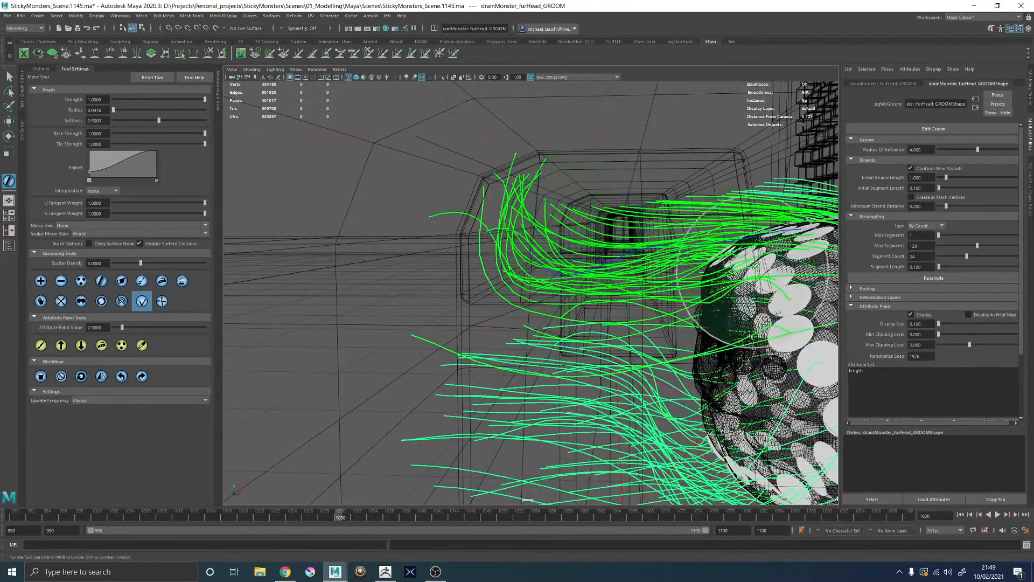
pyautogui.keyDown('alt'); pyautogui.moveTo(517, 275); pyautogui.dragTo(632, 260); pyautogui.keyUp('alt')
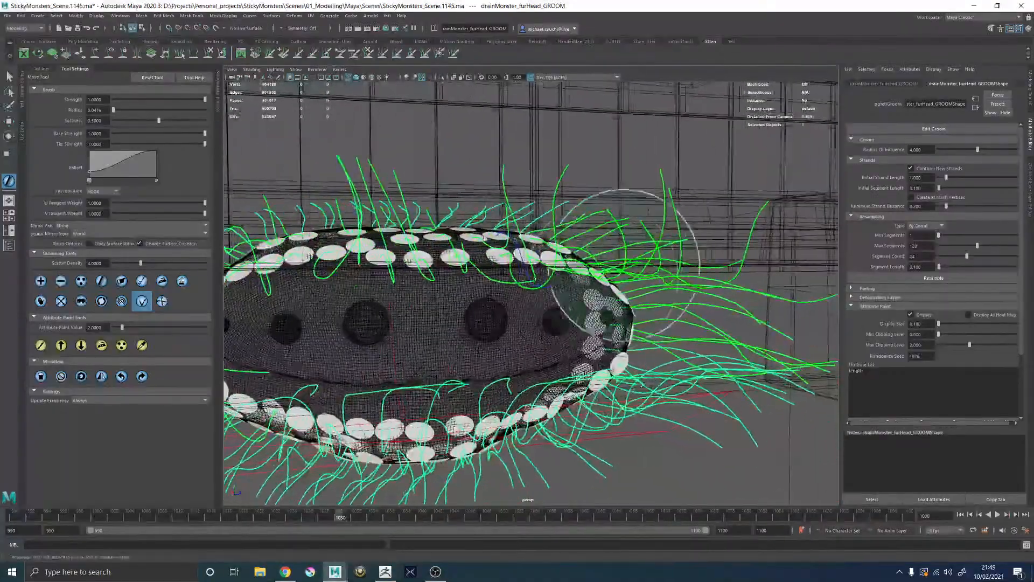
pyautogui.press('5')
pyautogui.moveTo(583, 290)
pyautogui.keyDown('alt'); pyautogui.mouseDown()
pyautogui.moveTo(550, 304)
pyautogui.moveTo(561, 289)
pyautogui.moveTo(515, 287)
pyautogui.mouseUp(); pyautogui.keyUp('alt')
pyautogui.keyDown('alt'); pyautogui.moveTo(515, 287); pyautogui.dragTo(616, 304, button='right'); pyautogui.keyUp('alt')
pyautogui.moveTo(617, 301)
pyautogui.keyDown('alt'); pyautogui.mouseDown()
pyautogui.moveTo(572, 295)
pyautogui.moveTo(623, 296)
pyautogui.mouseUp(); pyautogui.keyUp('alt')
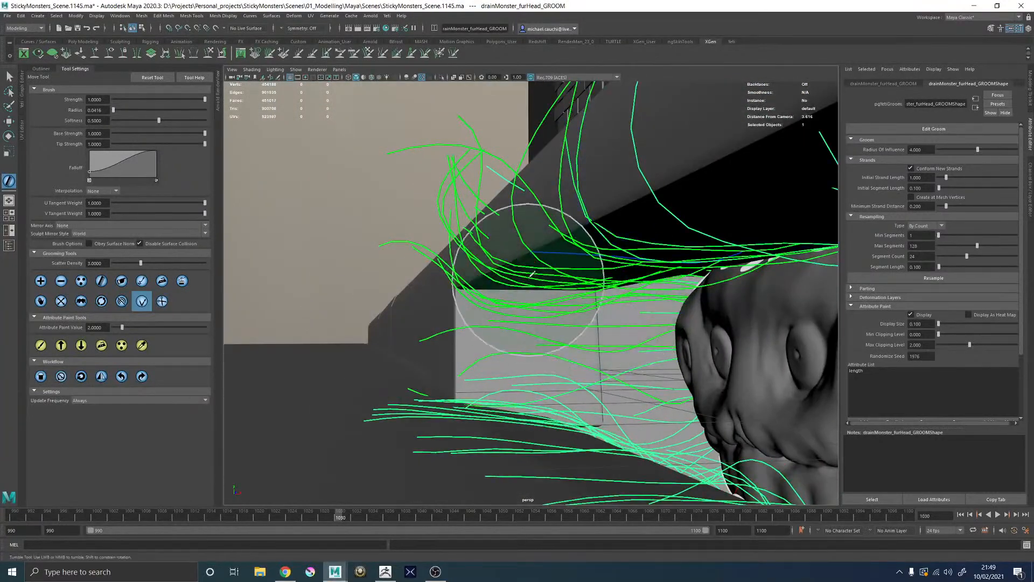
pyautogui.moveTo(474, 258)
pyautogui.keyDown('alt'); pyautogui.mouseDown()
pyautogui.moveTo(536, 254)
pyautogui.moveTo(535, 231)
pyautogui.moveTo(506, 284)
pyautogui.moveTo(493, 271)
pyautogui.moveTo(501, 213)
pyautogui.mouseUp(); pyautogui.keyUp('alt')
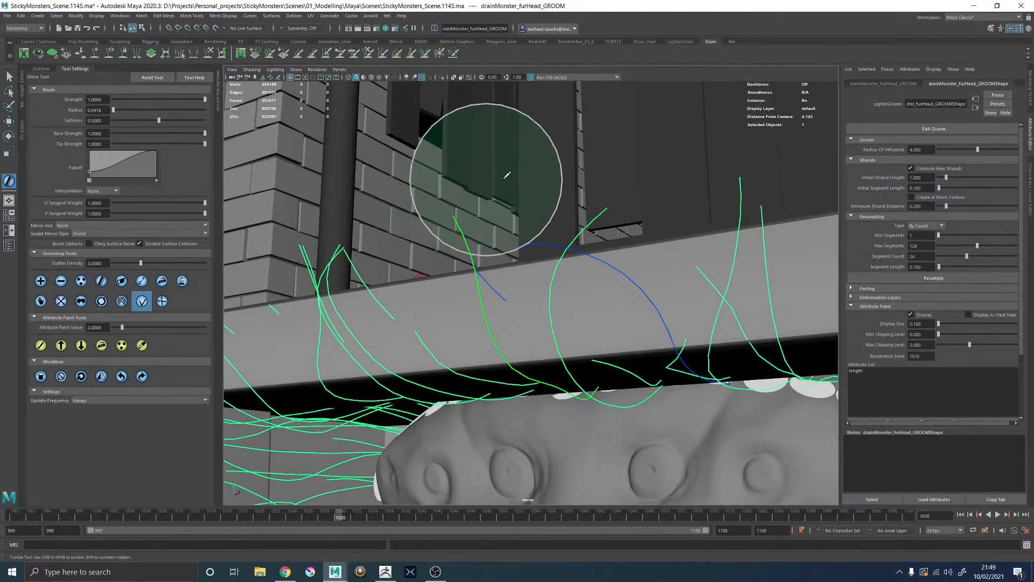
# Step: Examine the strand roots on the head and the left-end fur in wireframe, and return to shaded display
pyautogui.keyDown('alt'); pyautogui.moveTo(528, 219); pyautogui.dragTo(413, 244, button='right'); pyautogui.keyUp('alt')
pyautogui.press('4')
pyautogui.moveTo(551, 280)
pyautogui.keyDown('alt'); pyautogui.mouseDown()
pyautogui.moveTo(598, 299)
pyautogui.moveTo(574, 282)
pyautogui.mouseUp(); pyautogui.keyUp('alt')
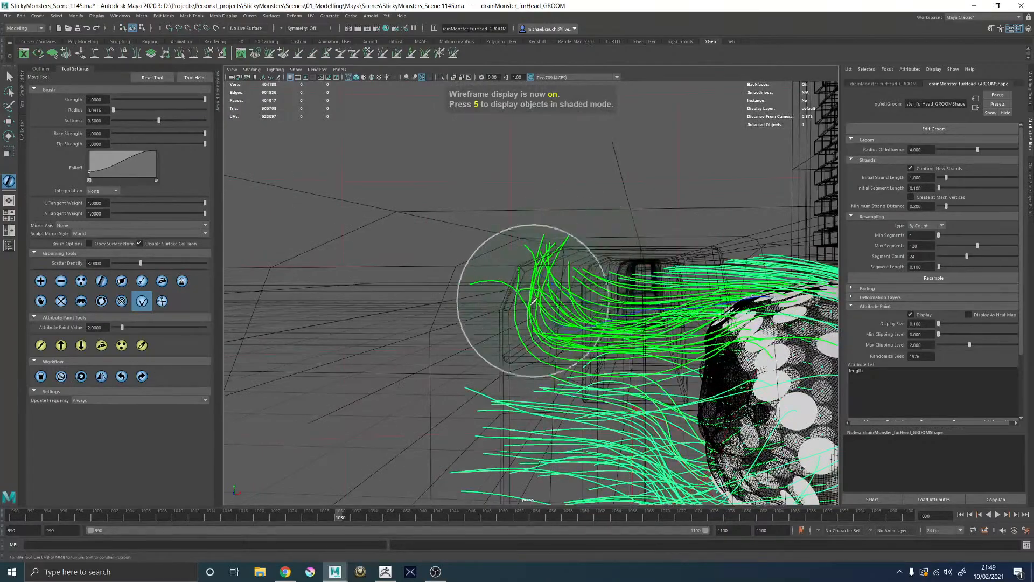
pyautogui.moveTo(618, 295)
pyautogui.keyDown('alt'); pyautogui.mouseDown()
pyautogui.moveTo(552, 277)
pyautogui.moveTo(600, 272)
pyautogui.mouseUp(); pyautogui.keyUp('alt')
pyautogui.keyDown('alt'); pyautogui.moveTo(508, 277); pyautogui.dragTo(561, 302, button='right'); pyautogui.keyUp('alt')
pyautogui.keyDown('alt'); pyautogui.moveTo(555, 318); pyautogui.dragTo(548, 403); pyautogui.keyUp('alt')
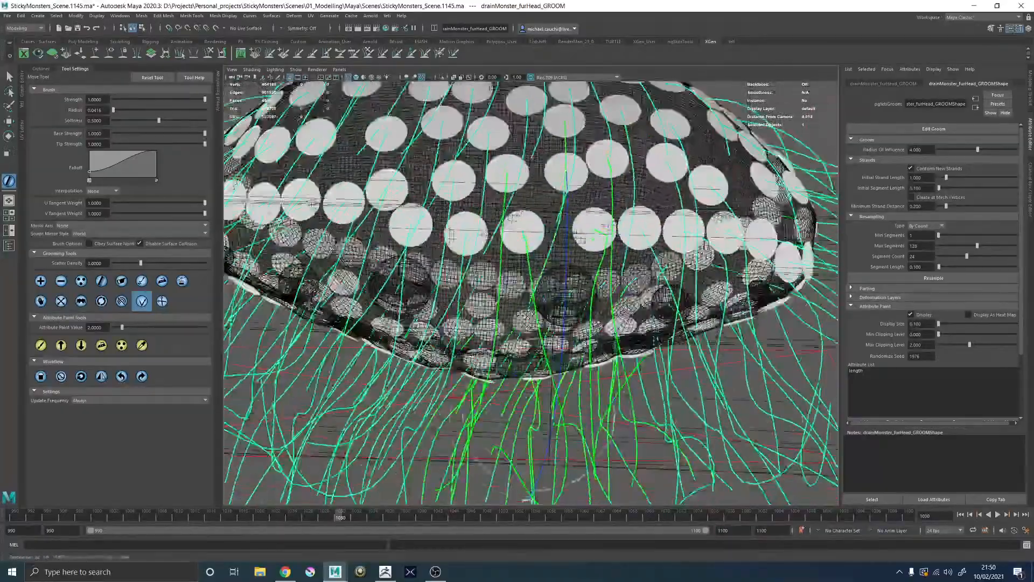
pyautogui.keyDown('alt'); pyautogui.moveTo(530, 467); pyautogui.dragTo(530, 492); pyautogui.keyUp('alt')
pyautogui.moveTo(572, 362)
pyautogui.keyDown('alt'); pyautogui.mouseDown()
pyautogui.moveTo(472, 326)
pyautogui.moveTo(458, 341)
pyautogui.moveTo(484, 329)
pyautogui.mouseUp(); pyautogui.keyUp('alt')
pyautogui.press('5')
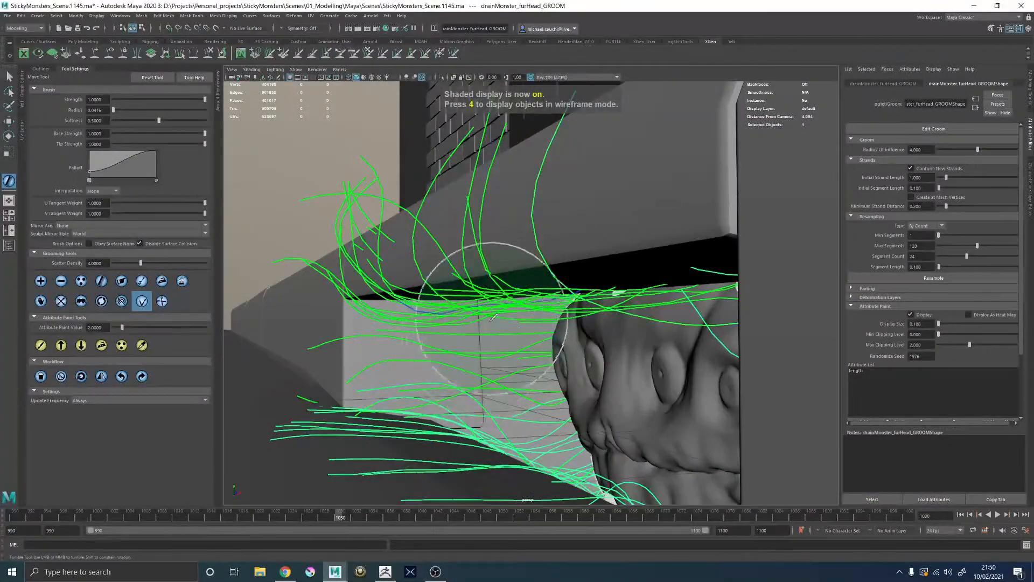
# Step: Groom the strands that rise over the curb front above the monster's face, working from several angles
pyautogui.keyDown('alt'); pyautogui.moveTo(403, 320); pyautogui.dragTo(551, 326); pyautogui.keyUp('alt')
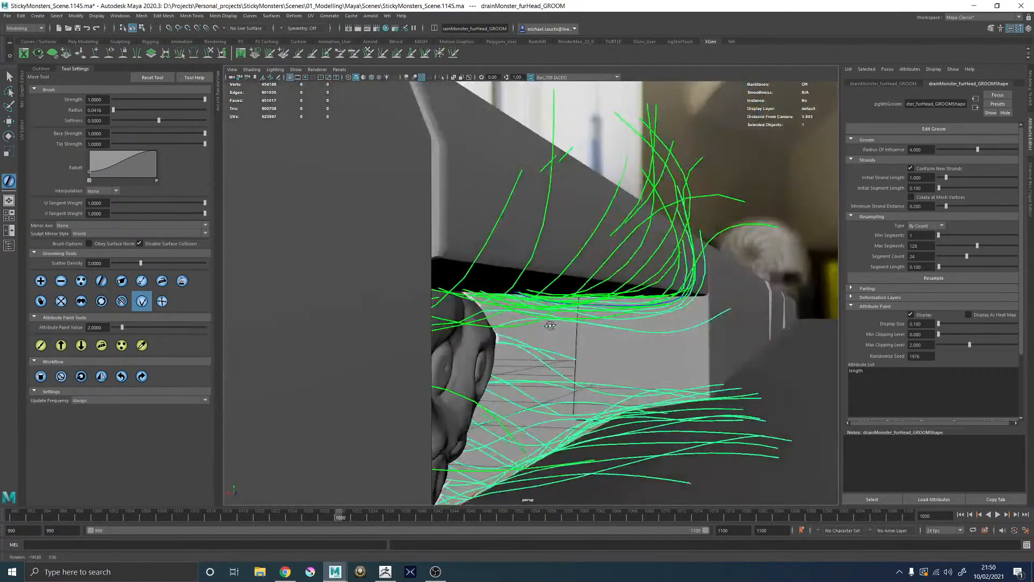
pyautogui.keyDown('alt'); pyautogui.moveTo(701, 305); pyautogui.dragTo(609, 371); pyautogui.keyUp('alt')
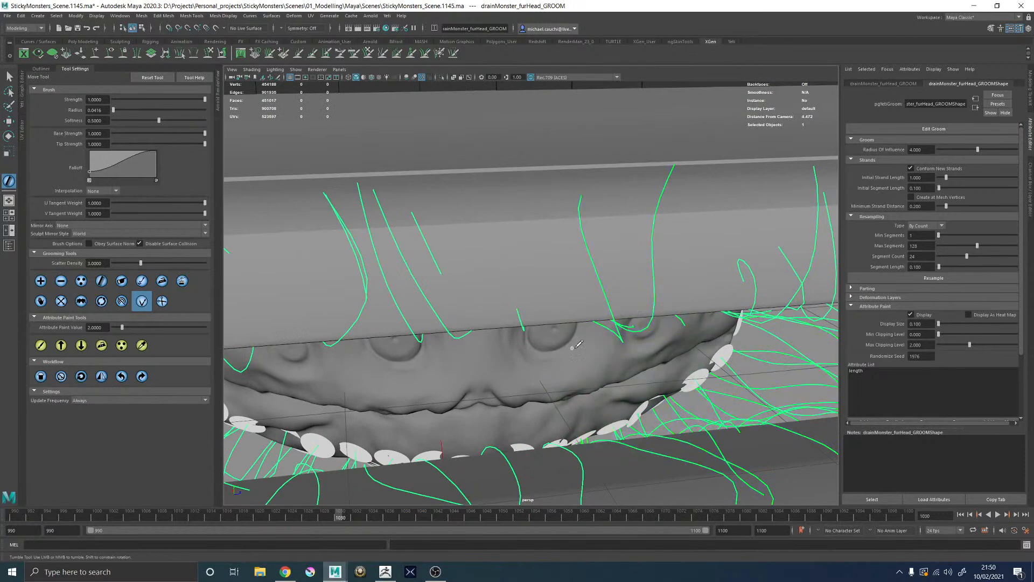
pyautogui.keyDown('alt'); pyautogui.moveTo(656, 349); pyautogui.dragTo(598, 353, button='right'); pyautogui.keyUp('alt')
pyautogui.keyDown('alt'); pyautogui.moveTo(598, 353); pyautogui.dragTo(485, 318); pyautogui.keyUp('alt')
pyautogui.keyDown('alt'); pyautogui.moveTo(485, 275); pyautogui.dragTo(509, 270, button='right'); pyautogui.keyUp('alt')
pyautogui.keyDown('alt'); pyautogui.moveTo(509, 270); pyautogui.dragTo(483, 276); pyautogui.keyUp('alt')
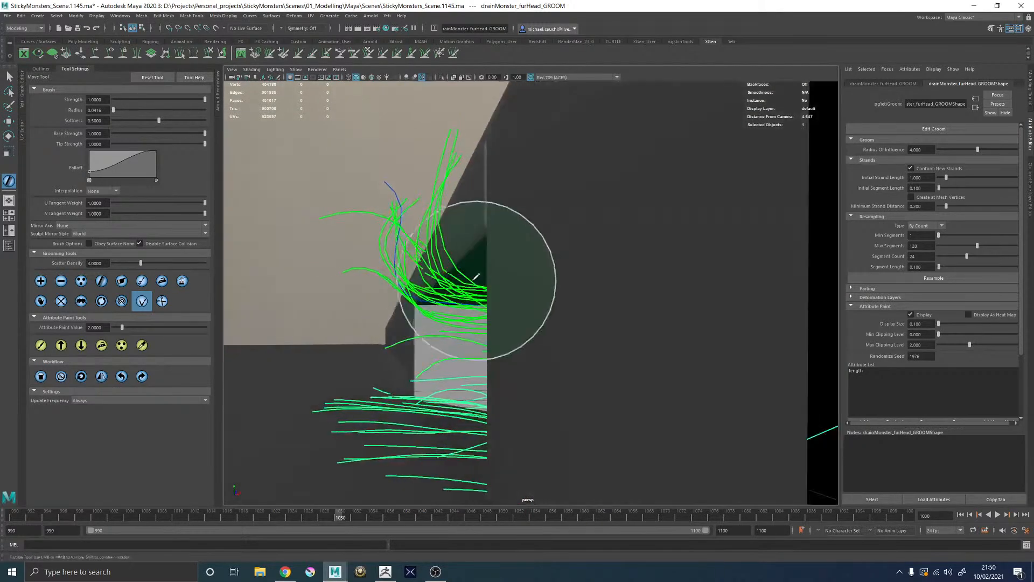
pyautogui.keyDown('alt'); pyautogui.moveTo(374, 281); pyautogui.dragTo(413, 256); pyautogui.keyUp('alt')
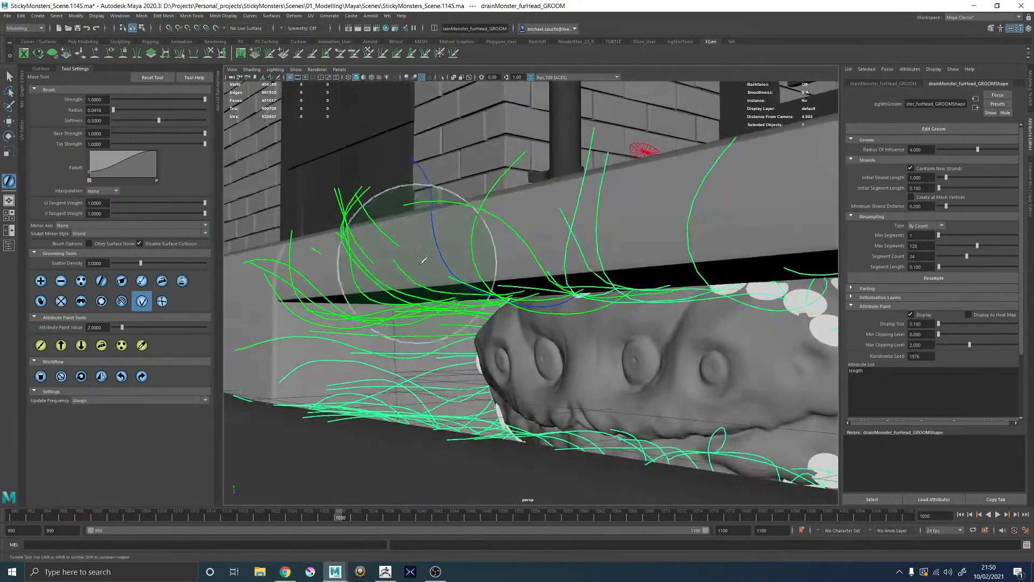
pyautogui.keyDown('alt'); pyautogui.moveTo(452, 305); pyautogui.dragTo(503, 282); pyautogui.keyUp('alt')
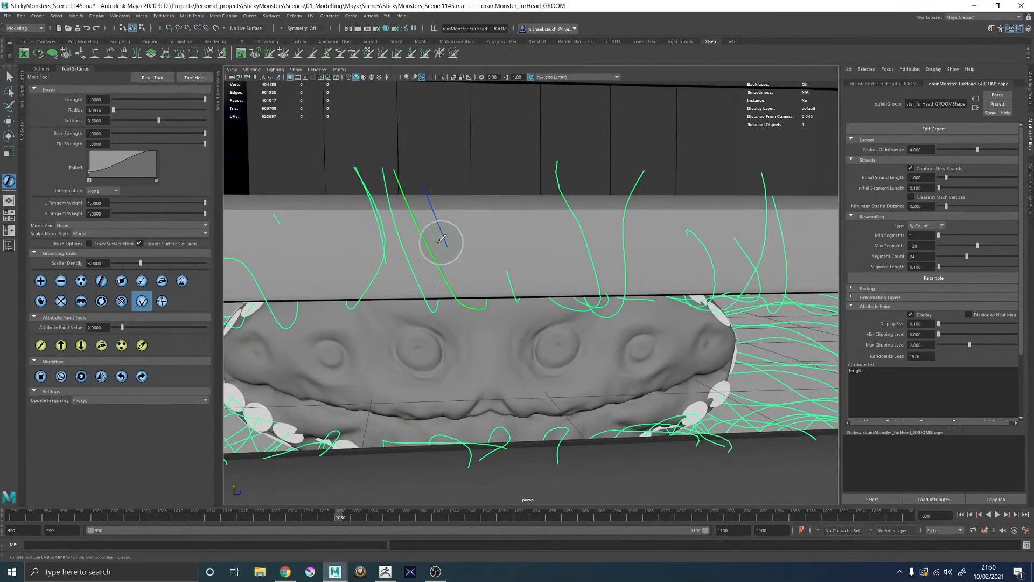
pyautogui.keyDown('alt'); pyautogui.moveTo(508, 195); pyautogui.dragTo(474, 302); pyautogui.keyUp('alt')
pyautogui.keyDown('alt'); pyautogui.moveTo(474, 302); pyautogui.dragTo(429, 354, button='right'); pyautogui.keyUp('alt')
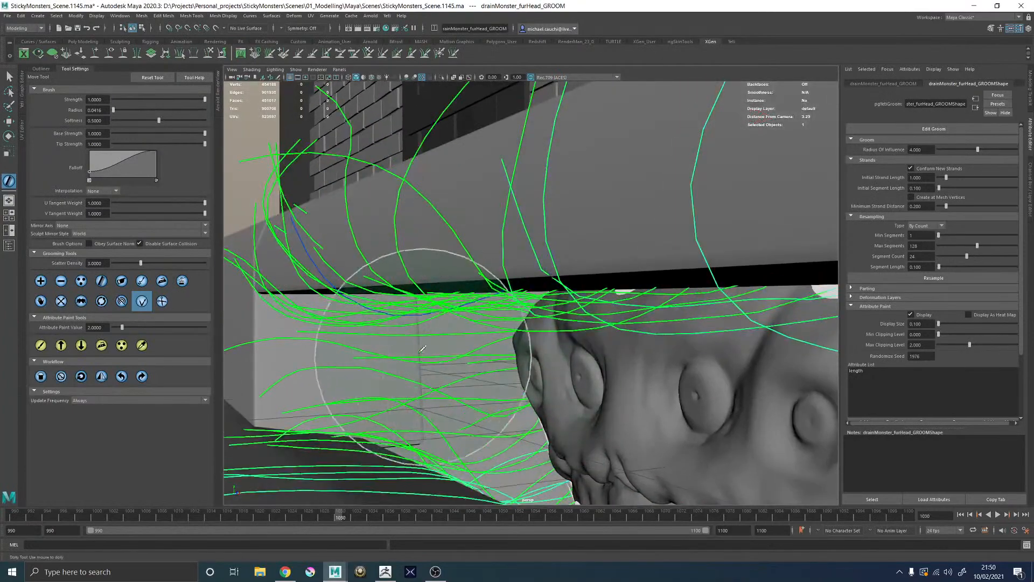
# Step: Move the upper strands at the drain's left corner against the curb face, checking them in wireframe and shaded display
pyautogui.keyDown('alt'); pyautogui.moveTo(364, 343); pyautogui.dragTo(389, 292, button='middle'); pyautogui.keyUp('alt')
pyautogui.moveTo(388, 269)
pyautogui.keyDown('alt'); pyautogui.mouseDown()
pyautogui.moveTo(506, 281)
pyautogui.moveTo(472, 310)
pyautogui.moveTo(485, 270)
pyautogui.moveTo(581, 291)
pyautogui.mouseUp(); pyautogui.keyUp('alt')
pyautogui.press('4')
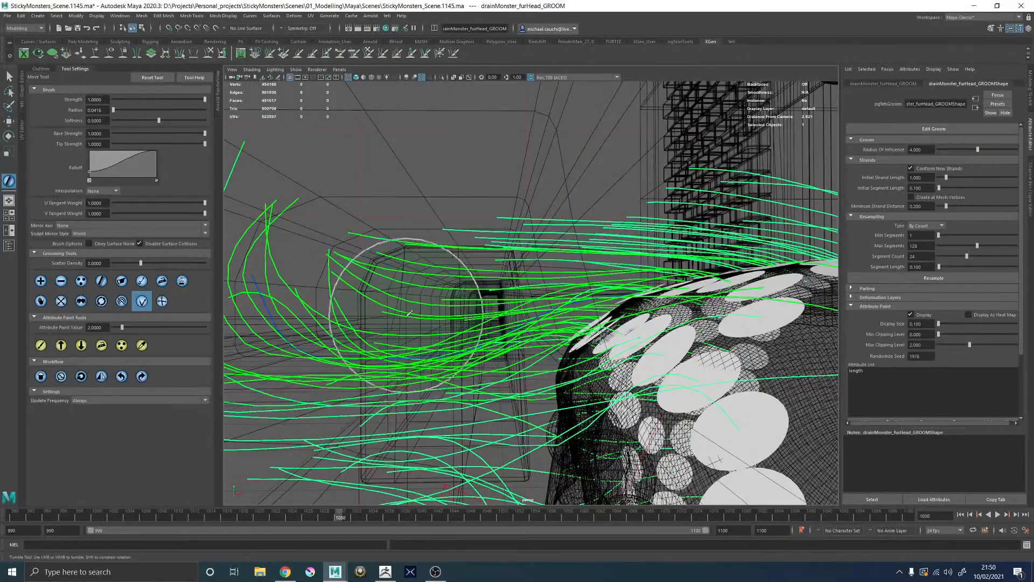
pyautogui.moveTo(502, 294)
pyautogui.keyDown('alt'); pyautogui.mouseDown()
pyautogui.moveTo(566, 346)
pyautogui.moveTo(462, 319)
pyautogui.moveTo(531, 323)
pyautogui.moveTo(425, 244)
pyautogui.mouseUp(); pyautogui.keyUp('alt')
pyautogui.press('5')
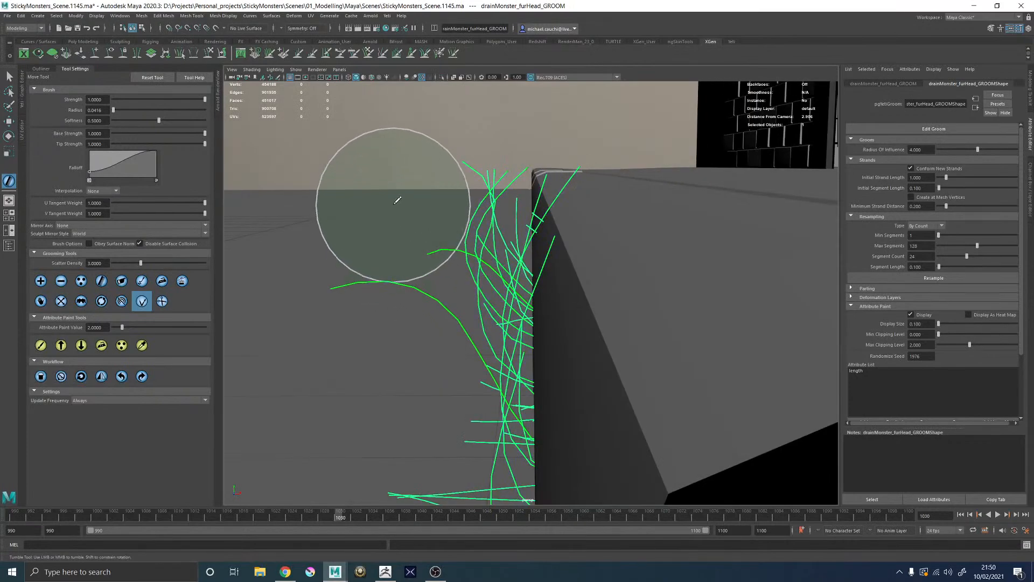
pyautogui.moveTo(426, 370)
pyautogui.keyDown('alt'); pyautogui.mouseDown()
pyautogui.moveTo(451, 330)
pyautogui.moveTo(430, 279)
pyautogui.mouseUp(); pyautogui.keyUp('alt')
pyautogui.moveTo(446, 220)
pyautogui.mouseDown()
pyautogui.moveTo(471, 170)
pyautogui.moveTo(465, 184)
pyautogui.moveTo(552, 115)
pyautogui.moveTo(534, 146)
pyautogui.moveTo(519, 218)
pyautogui.moveTo(438, 186)
pyautogui.moveTo(455, 203)
pyautogui.moveTo(426, 207)
pyautogui.mouseUp()
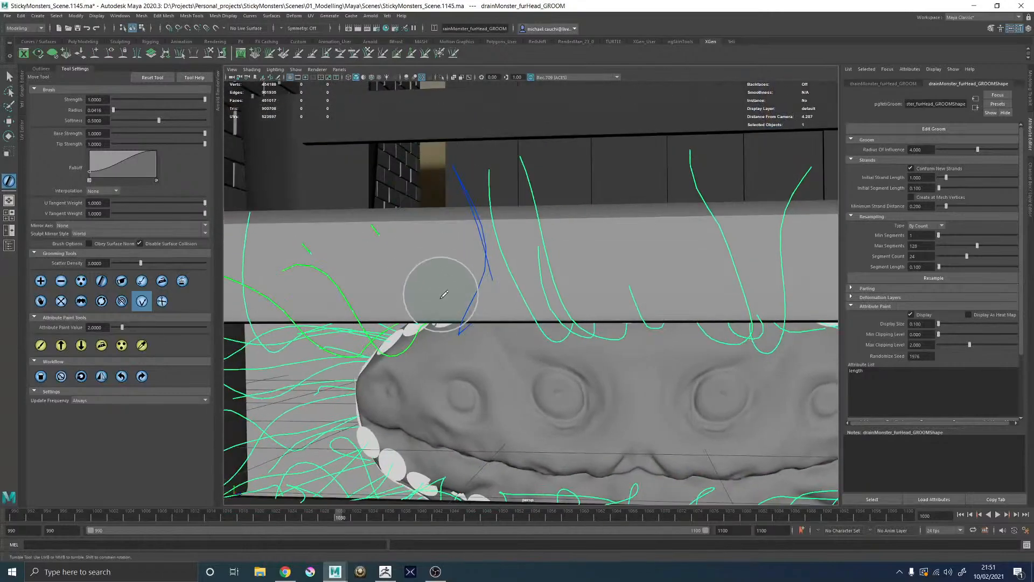
# Step: Refine the upper strands beside both ends of the monster's head so they bend around the curb's edge
pyautogui.keyDown('alt'); pyautogui.moveTo(431, 345); pyautogui.dragTo(455, 318); pyautogui.keyUp('alt')
pyautogui.keyDown('alt'); pyautogui.moveTo(455, 318); pyautogui.dragTo(478, 289, button='right'); pyautogui.keyUp('alt')
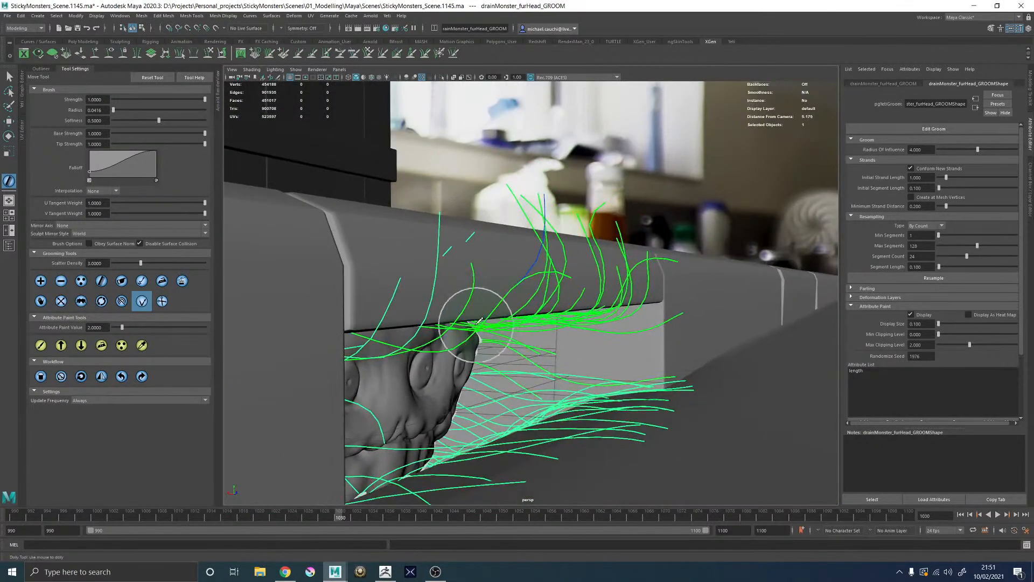
pyautogui.moveTo(531, 320); pyautogui.dragTo(510, 330)
pyautogui.keyDown('alt'); pyautogui.moveTo(554, 306); pyautogui.dragTo(519, 337); pyautogui.keyUp('alt')
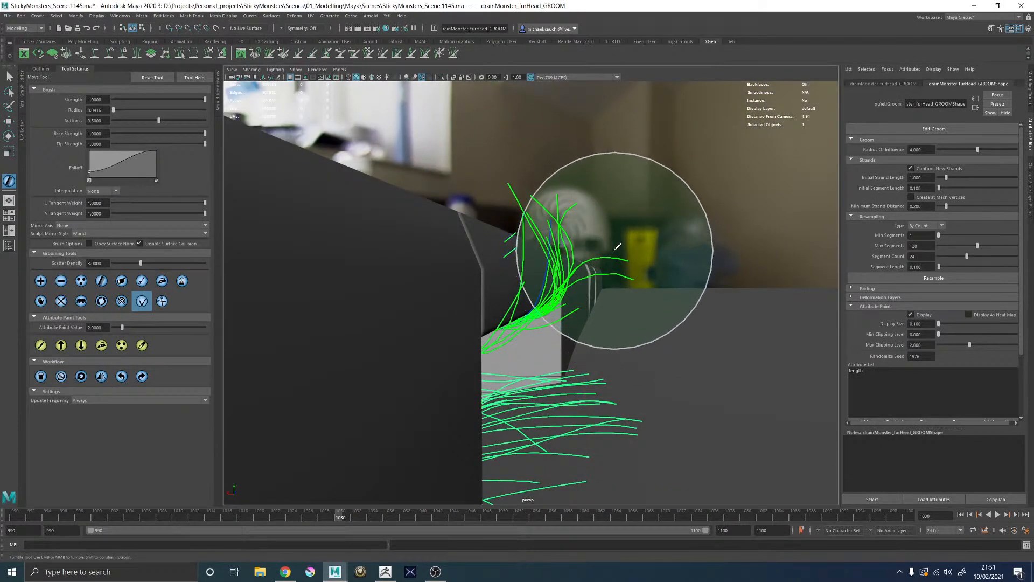
pyautogui.moveTo(600, 347)
pyautogui.keyDown('alt'); pyautogui.mouseDown()
pyautogui.moveTo(600, 293)
pyautogui.moveTo(480, 296)
pyautogui.moveTo(492, 296)
pyautogui.moveTo(446, 254)
pyautogui.moveTo(458, 226)
pyautogui.moveTo(447, 218)
pyautogui.mouseUp(); pyautogui.keyUp('alt')
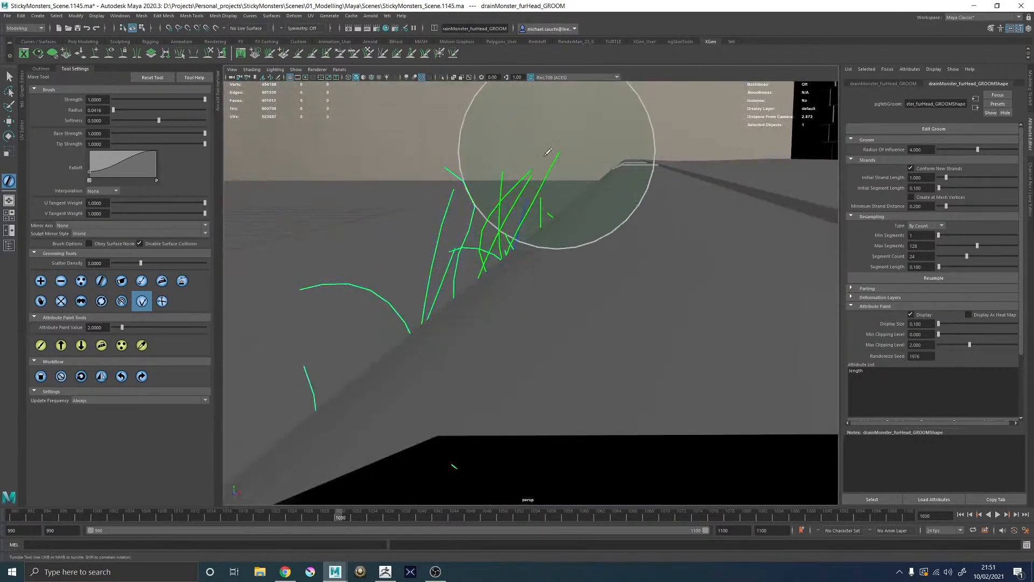
pyautogui.moveTo(557, 165)
pyautogui.keyDown('alt'); pyautogui.mouseDown()
pyautogui.moveTo(539, 215)
pyautogui.moveTo(520, 231)
pyautogui.mouseUp(); pyautogui.keyUp('alt')
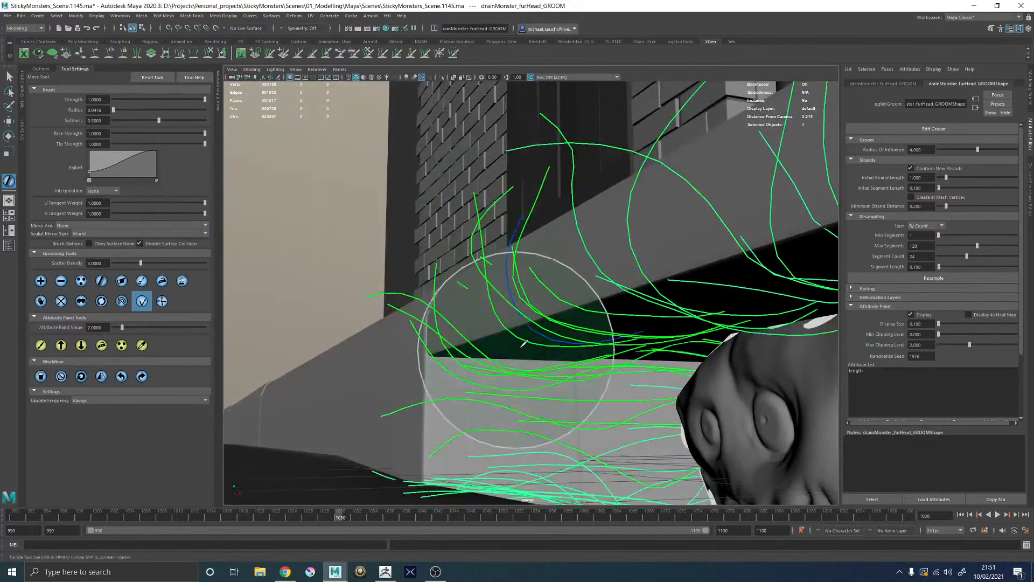
pyautogui.keyDown('alt'); pyautogui.moveTo(497, 324); pyautogui.dragTo(675, 312); pyautogui.keyUp('alt')
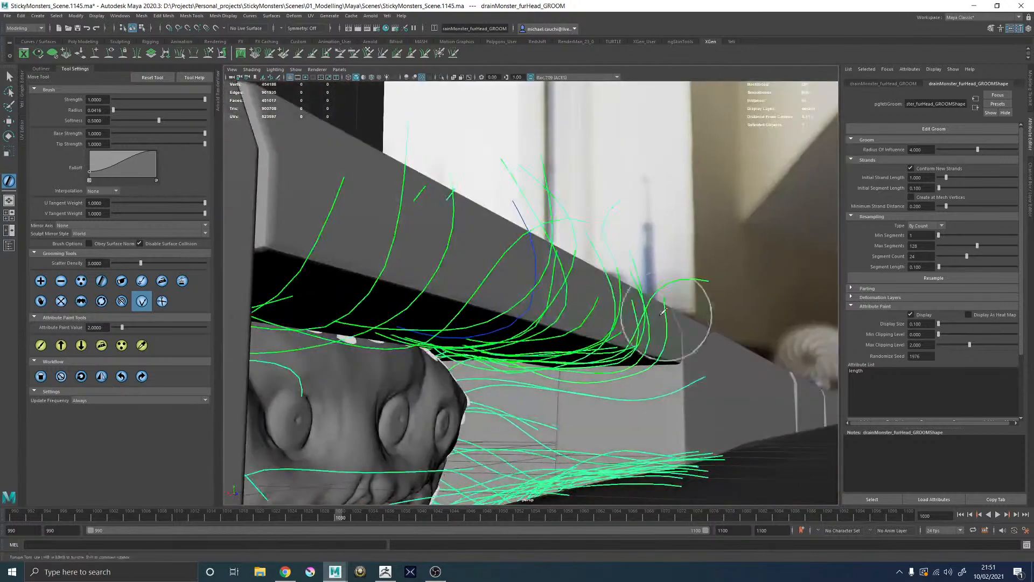
# Step: Inspect the fur across the whole drain opening and around its left end in wireframe and shaded display
pyautogui.keyDown('alt'); pyautogui.moveTo(531, 344); pyautogui.dragTo(433, 341); pyautogui.keyUp('alt')
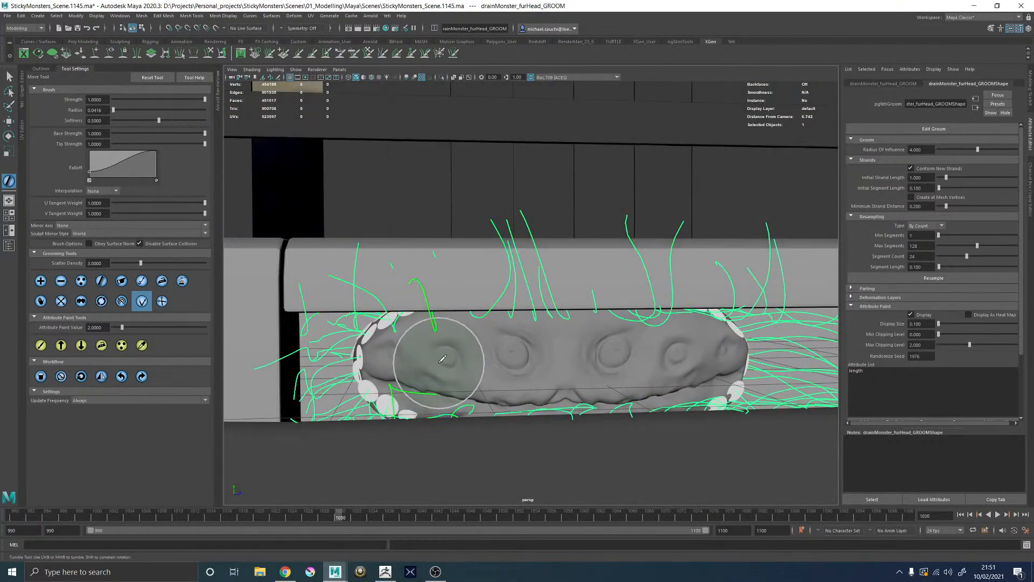
pyautogui.press('4')
pyautogui.keyDown('alt'); pyautogui.moveTo(540, 330); pyautogui.dragTo(506, 342); pyautogui.keyUp('alt')
pyautogui.press('5')
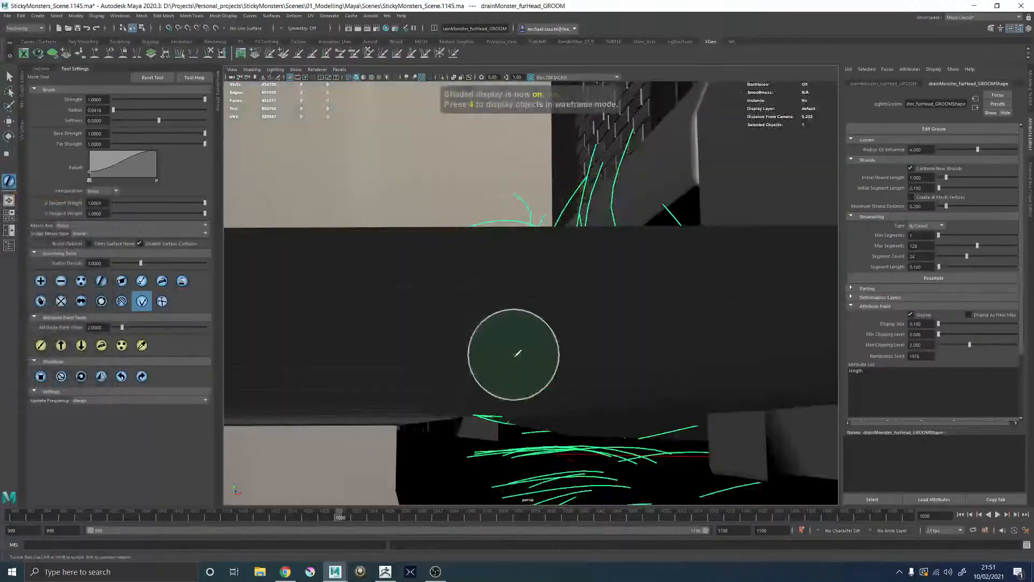
# Step: Examine the strands around the curb corner at the drain's left end from several angles
pyautogui.keyDown('alt'); pyautogui.moveTo(533, 336); pyautogui.dragTo(411, 318); pyautogui.keyUp('alt')
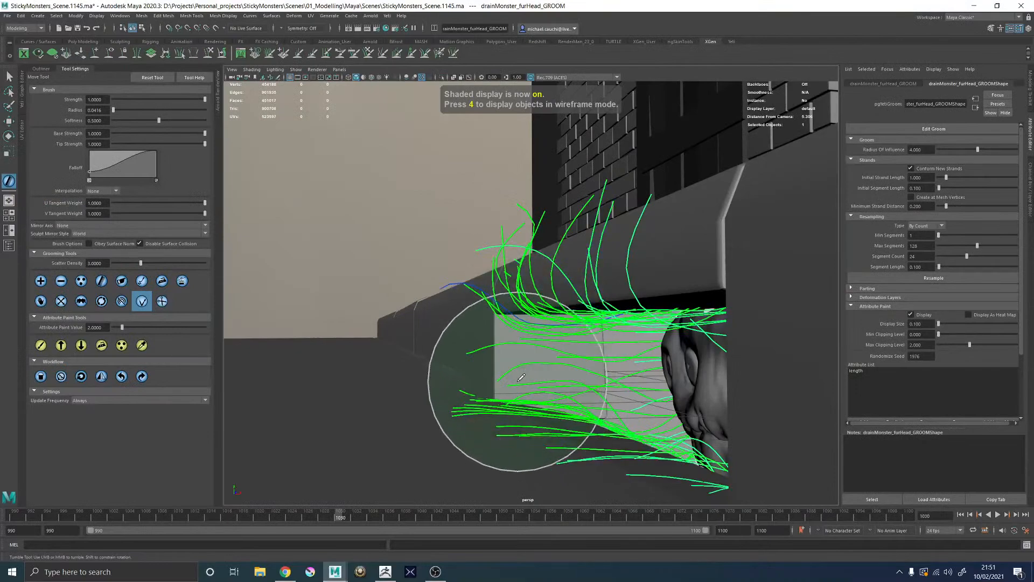
pyautogui.keyDown('alt'); pyautogui.moveTo(418, 270); pyautogui.dragTo(544, 436); pyautogui.keyUp('alt')
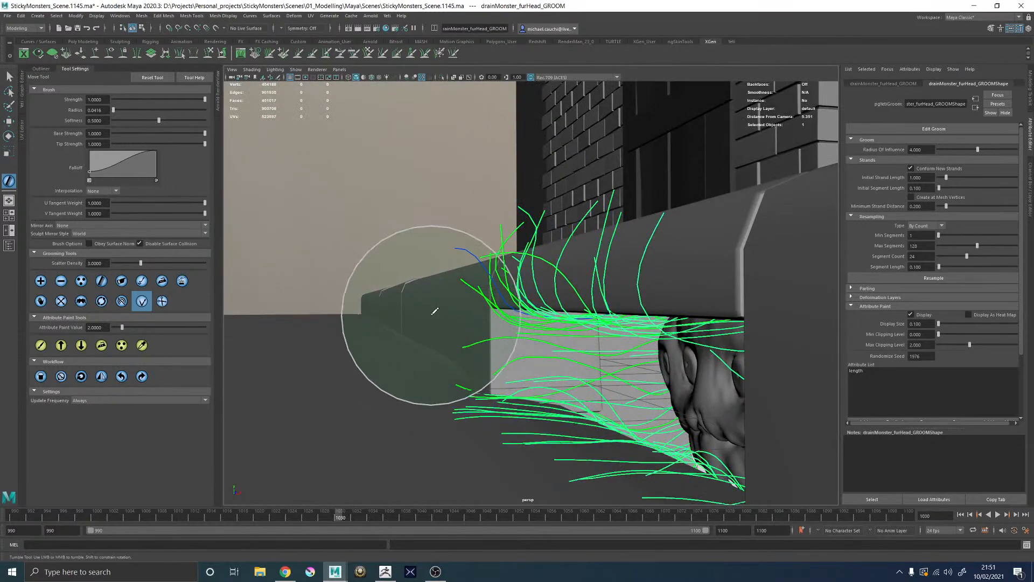
pyautogui.moveTo(422, 323)
pyautogui.keyDown('alt'); pyautogui.mouseDown()
pyautogui.moveTo(487, 333)
pyautogui.moveTo(415, 323)
pyautogui.mouseUp(); pyautogui.keyUp('alt')
pyautogui.moveTo(531, 324)
pyautogui.keyDown('alt'); pyautogui.mouseDown()
pyautogui.moveTo(609, 334)
pyautogui.moveTo(596, 353)
pyautogui.moveTo(490, 294)
pyautogui.moveTo(491, 216)
pyautogui.moveTo(506, 259)
pyautogui.mouseUp(); pyautogui.keyUp('alt')
pyautogui.keyDown('alt'); pyautogui.moveTo(506, 258); pyautogui.dragTo(475, 211, button='right'); pyautogui.keyUp('alt')
pyautogui.moveTo(467, 211); pyautogui.dragTo(377, 154)
pyautogui.moveTo(545, 150)
pyautogui.keyDown('alt'); pyautogui.mouseDown()
pyautogui.moveTo(503, 284)
pyautogui.moveTo(478, 280)
pyautogui.moveTo(479, 288)
pyautogui.mouseUp(); pyautogui.keyUp('alt')
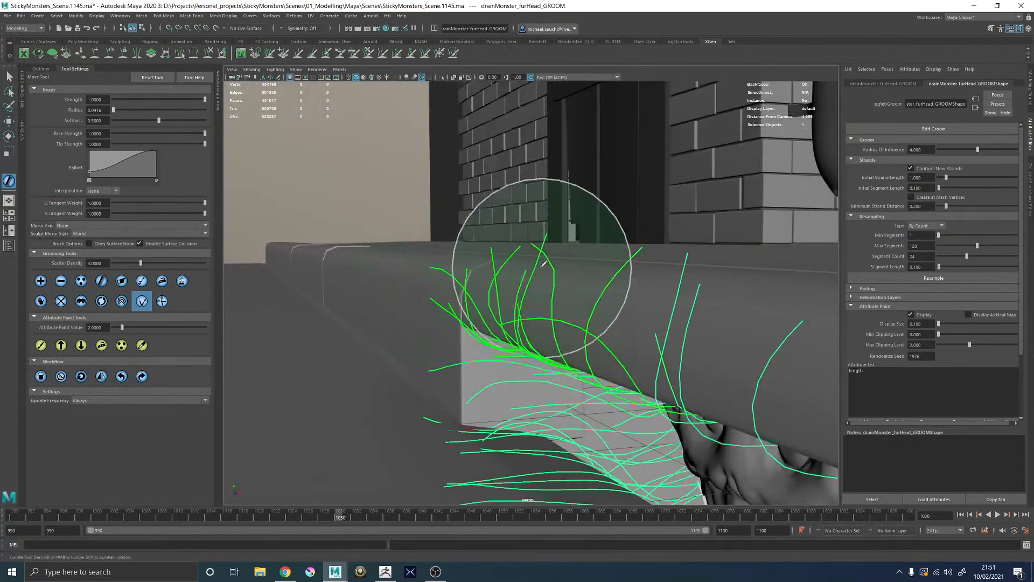
pyautogui.keyDown('alt'); pyautogui.moveTo(514, 319); pyautogui.dragTo(511, 322); pyautogui.keyUp('alt')
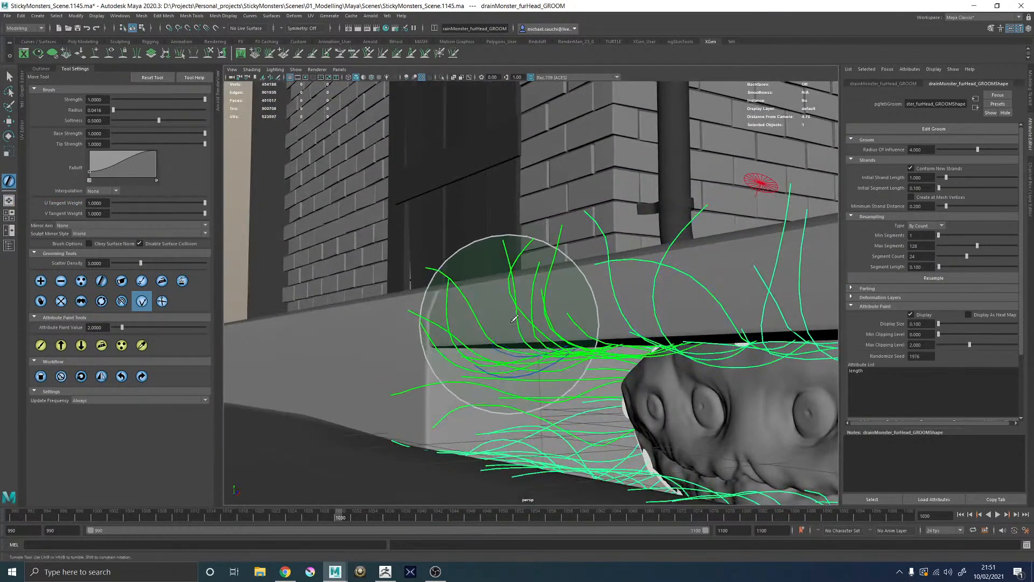
pyautogui.keyDown('alt'); pyautogui.moveTo(521, 359); pyautogui.dragTo(509, 449); pyautogui.keyUp('alt')
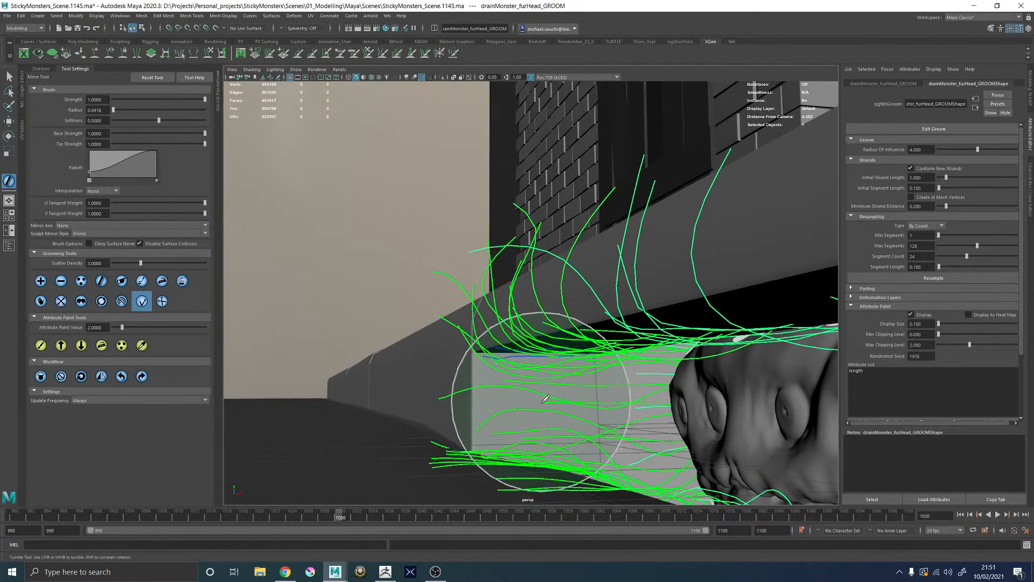
# Step: Check the strands beside the left end of the monster's head inside the drain, in wireframe and shaded display
pyautogui.keyDown('alt'); pyautogui.moveTo(540, 351); pyautogui.dragTo(458, 302, button='right'); pyautogui.keyUp('alt')
pyautogui.moveTo(458, 302)
pyautogui.keyDown('alt'); pyautogui.mouseDown()
pyautogui.moveTo(418, 241)
pyautogui.moveTo(356, 269)
pyautogui.mouseUp(); pyautogui.keyUp('alt')
pyautogui.keyDown('alt'); pyautogui.moveTo(356, 323); pyautogui.dragTo(481, 361, button='right'); pyautogui.keyUp('alt')
pyautogui.moveTo(481, 361)
pyautogui.keyDown('alt'); pyautogui.mouseDown()
pyautogui.moveTo(398, 368)
pyautogui.moveTo(640, 386)
pyautogui.moveTo(574, 322)
pyautogui.moveTo(474, 253)
pyautogui.moveTo(479, 226)
pyautogui.moveTo(643, 145)
pyautogui.mouseUp(); pyautogui.keyUp('alt')
pyautogui.press('4')
pyautogui.keyDown('alt'); pyautogui.moveTo(555, 247); pyautogui.dragTo(527, 287); pyautogui.keyUp('alt')
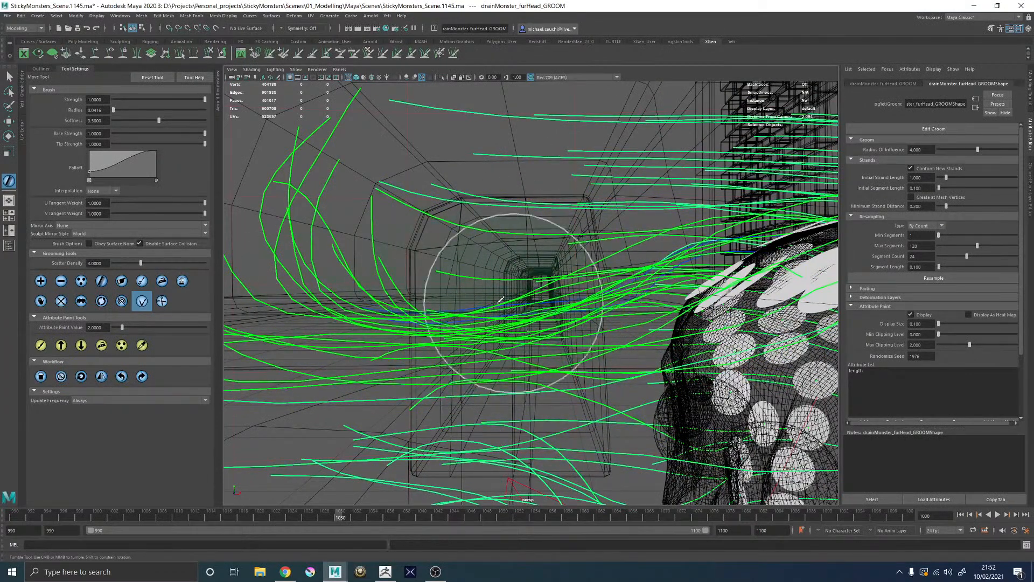
pyautogui.press('5')
pyautogui.moveTo(495, 276)
pyautogui.keyDown('alt'); pyautogui.mouseDown()
pyautogui.moveTo(497, 293)
pyautogui.moveTo(483, 300)
pyautogui.moveTo(545, 306)
pyautogui.mouseUp(); pyautogui.keyUp('alt')
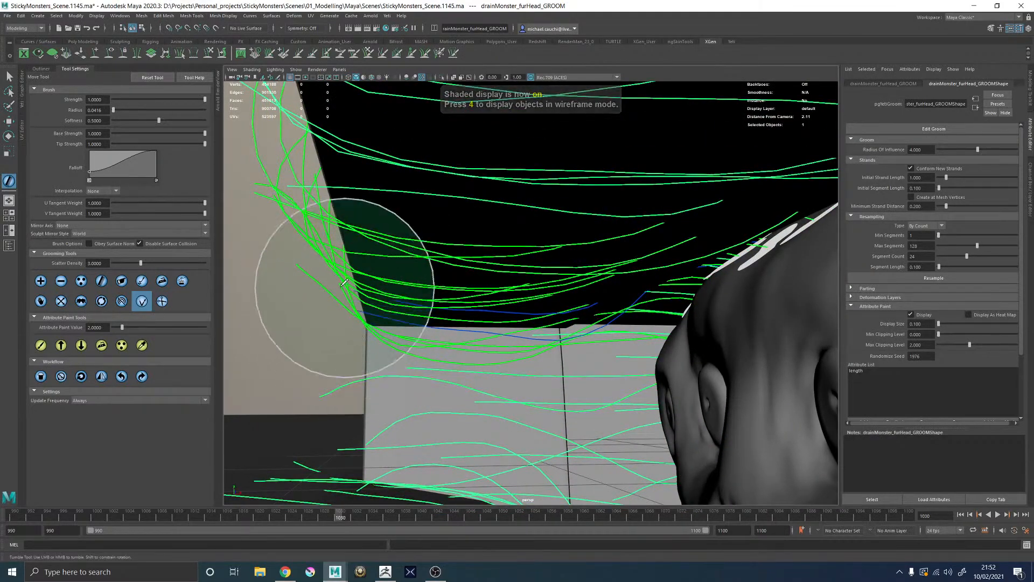
pyautogui.moveTo(351, 319)
pyautogui.keyDown('alt'); pyautogui.mouseDown()
pyautogui.moveTo(544, 384)
pyautogui.moveTo(572, 316)
pyautogui.moveTo(600, 330)
pyautogui.mouseUp(); pyautogui.keyUp('alt')
pyautogui.keyDown('alt'); pyautogui.moveTo(600, 330); pyautogui.dragTo(533, 252, button='right'); pyautogui.keyUp('alt')
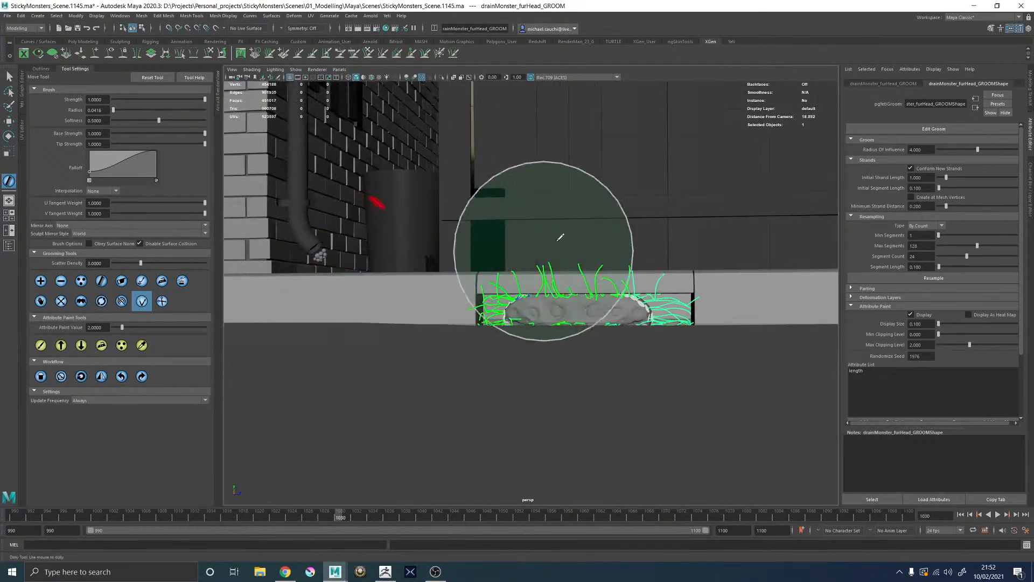
# Step: Leave the groom brush for the Move tool, frame the drain opening from the front and save the scene
pyautogui.keyDown('alt'); pyautogui.moveTo(533, 252); pyautogui.dragTo(508, 259, button='middle'); pyautogui.keyUp('alt')
pyautogui.keyDown('alt'); pyautogui.moveTo(508, 258); pyautogui.dragTo(662, 287, button='right'); pyautogui.keyUp('alt')
pyautogui.press('w')
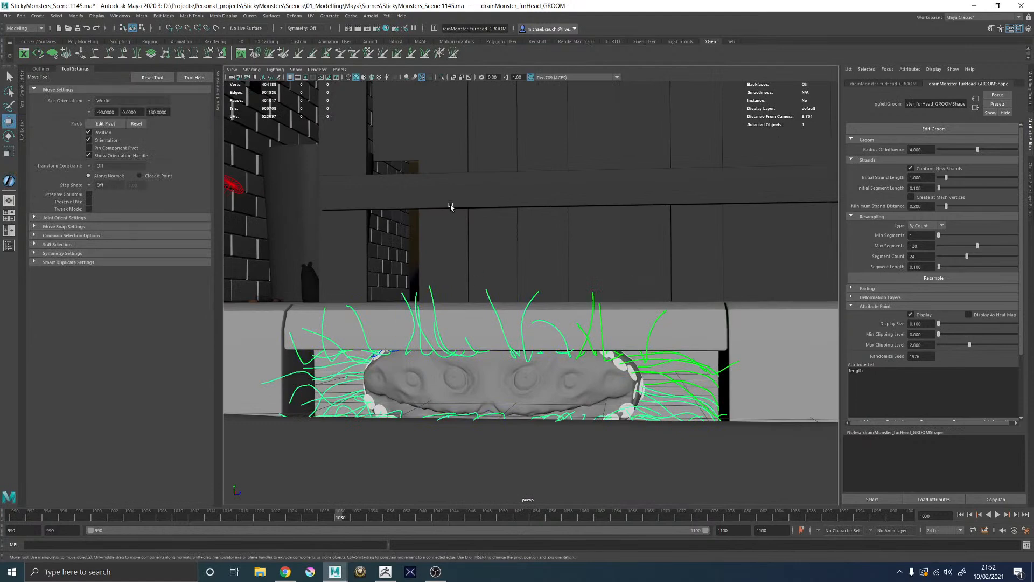
pyautogui.keyDown('alt'); pyautogui.moveTo(450, 212); pyautogui.dragTo(474, 226); pyautogui.keyUp('alt')
pyautogui.hotkey('ctrl', 's')
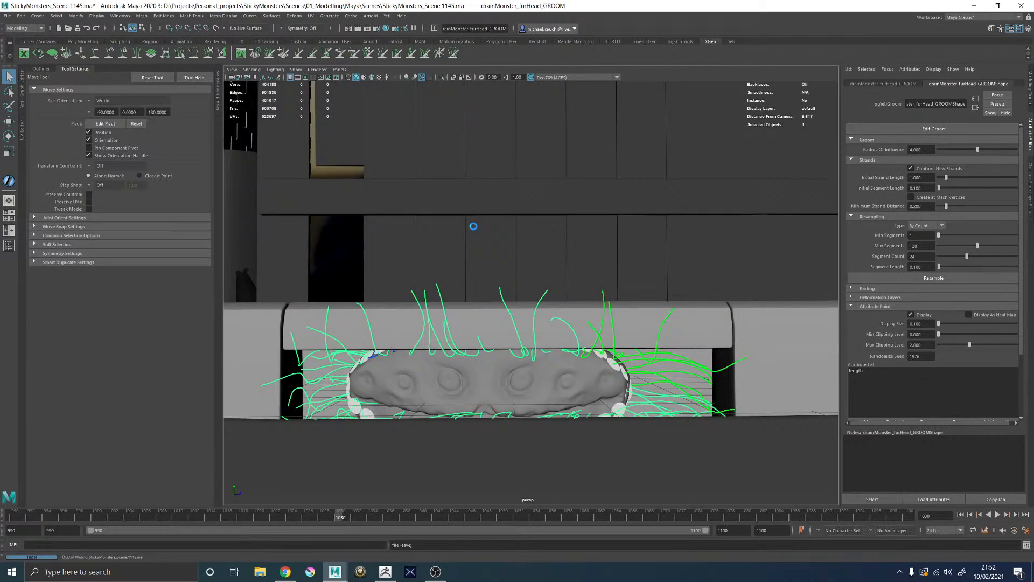
pyautogui.keyDown('alt'); pyautogui.moveTo(494, 197); pyautogui.dragTo(542, 196, button='middle'); pyautogui.keyUp('alt')
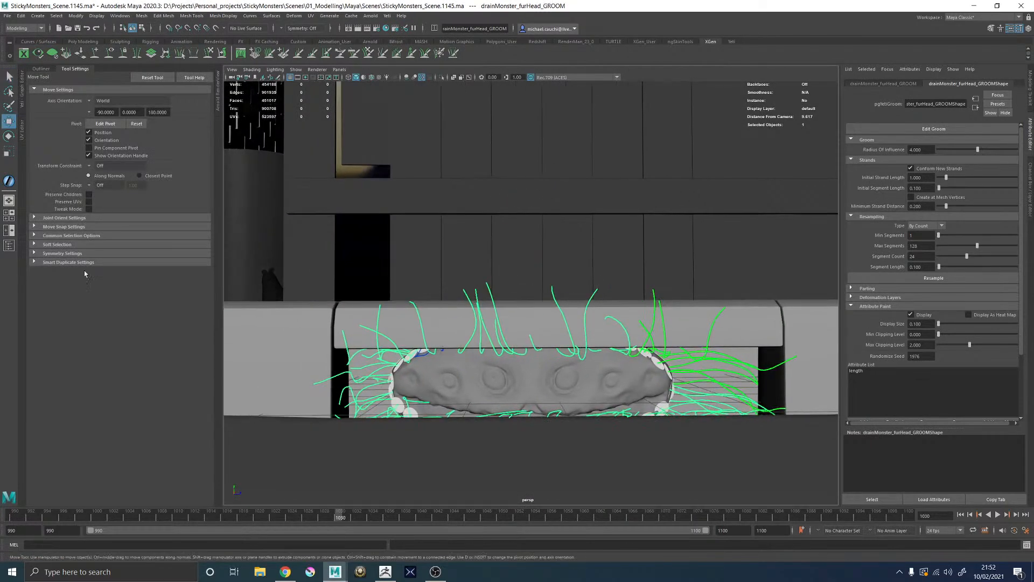
# Step: Unhide the drainMonster_furHead fur node and view its fur across the drain opening
pyautogui.click(9, 244)
pyautogui.click(81, 370)
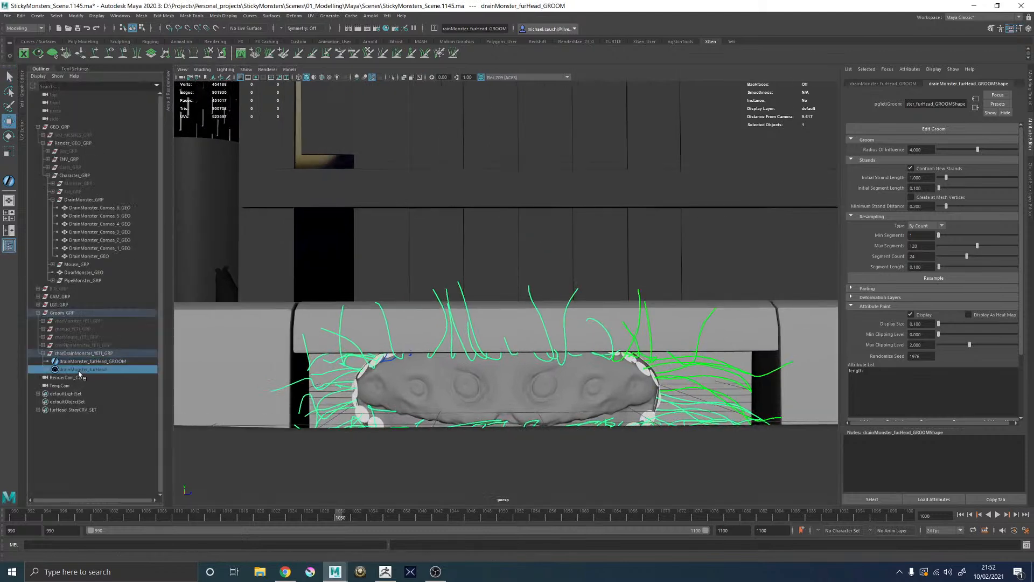
pyautogui.press('h')
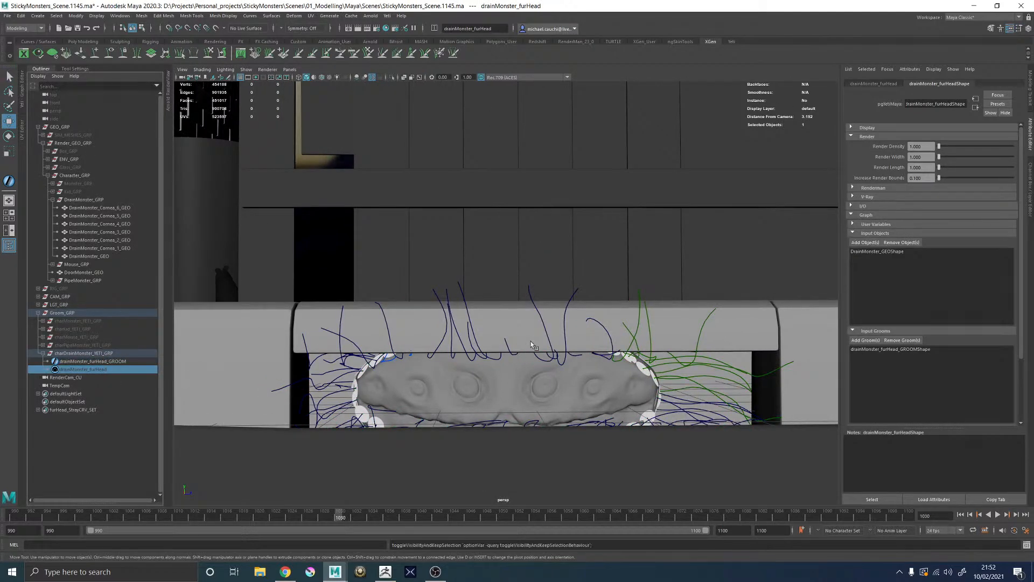
pyautogui.press('h')
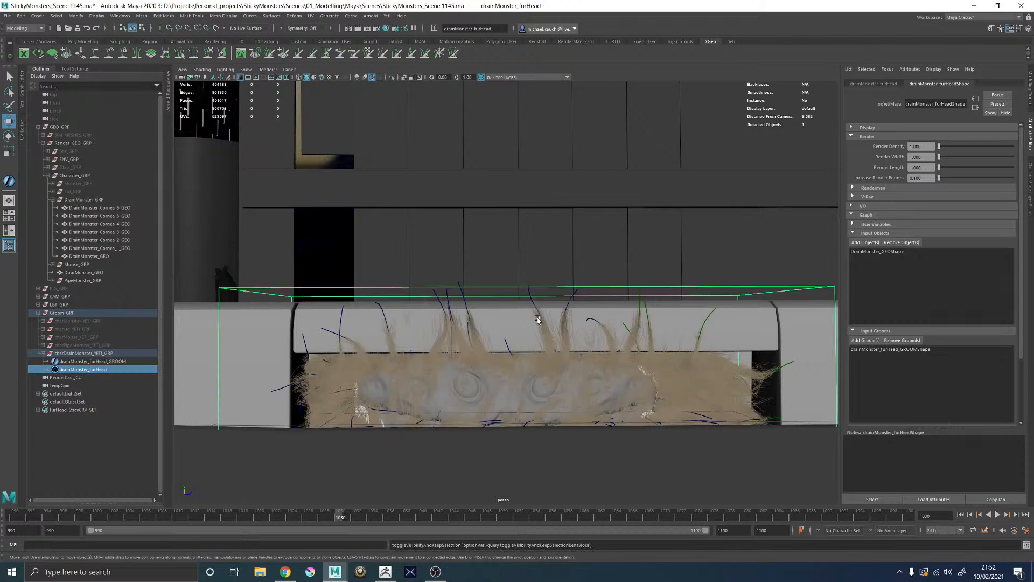
pyautogui.scroll(3, 550, 379)
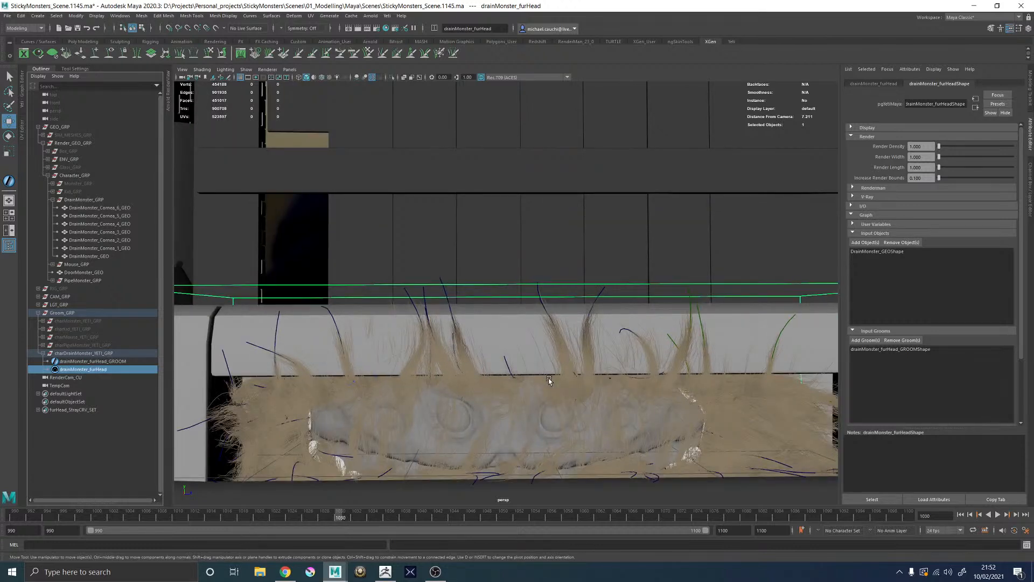
pyautogui.scroll(-3, 548, 380)
pyautogui.keyDown('alt'); pyautogui.moveTo(548, 377); pyautogui.dragTo(453, 230); pyautogui.keyUp('alt')
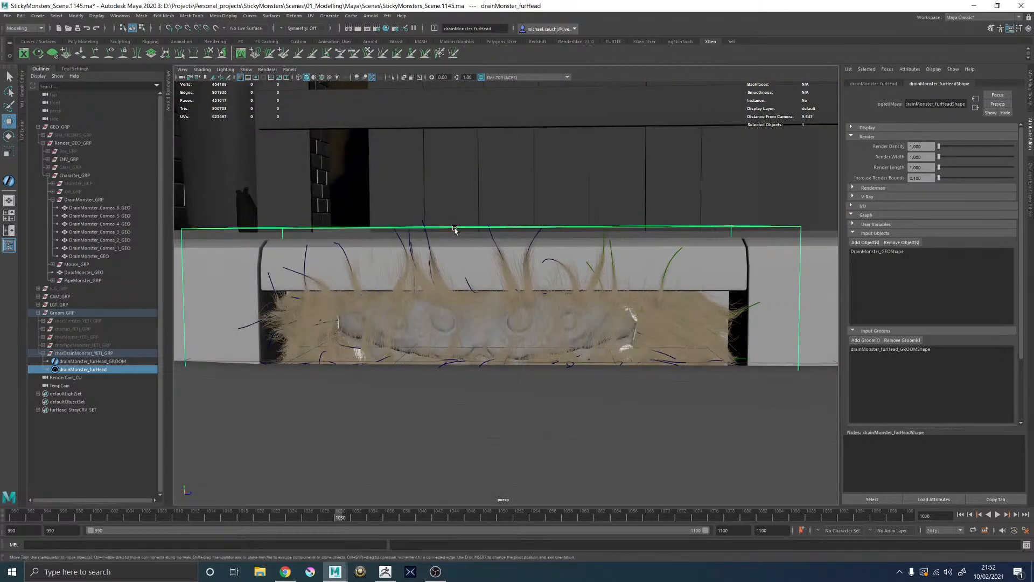
# Step: Open the Arnold RenderView, look through TempCam in the viewport and set the render camera to TempCamShape
pyautogui.click(169, 100)
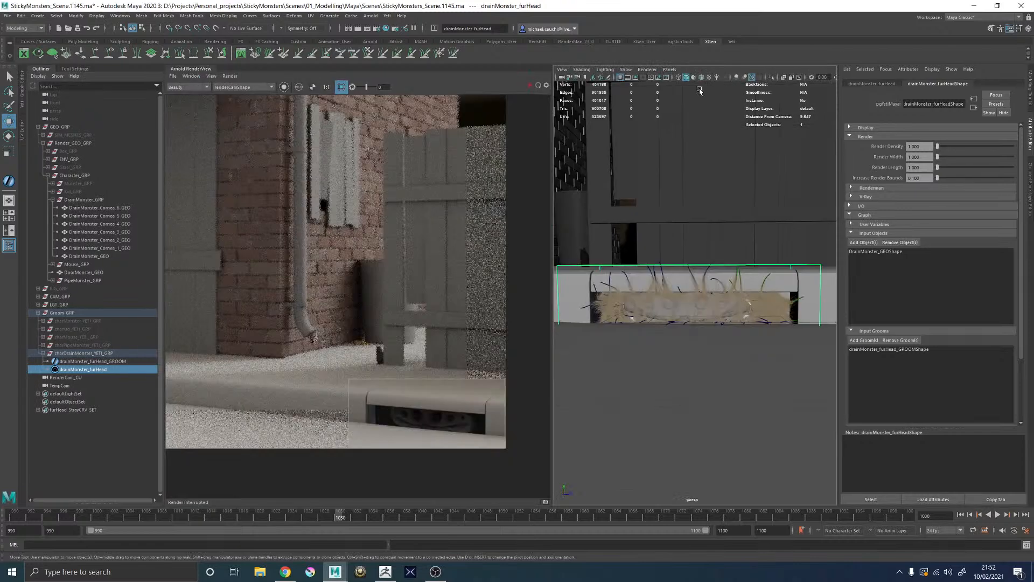
pyautogui.click(670, 70)
pyautogui.moveTo(684, 78)
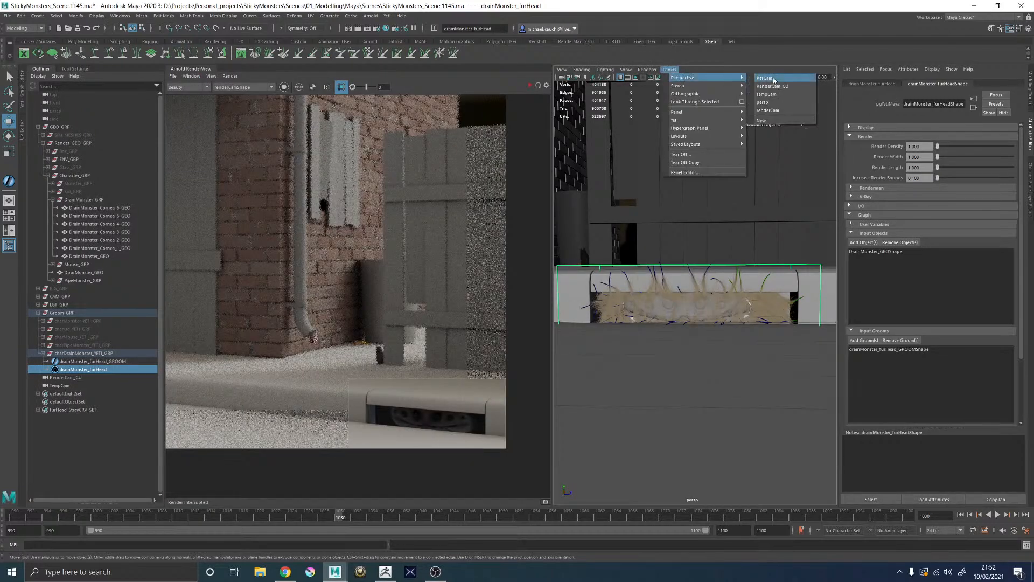
pyautogui.click(768, 96)
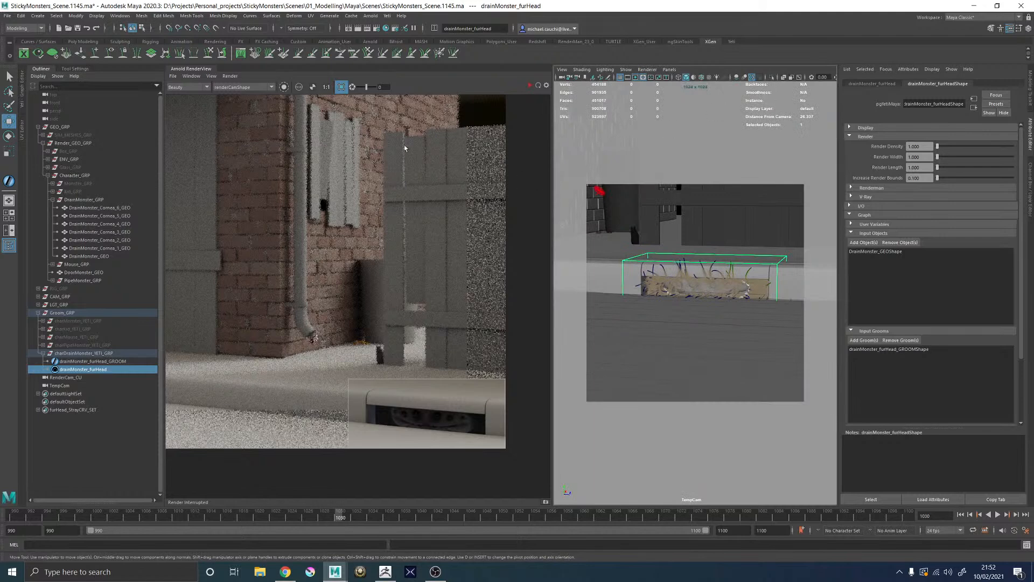
pyautogui.click(242, 87)
pyautogui.click(238, 104)
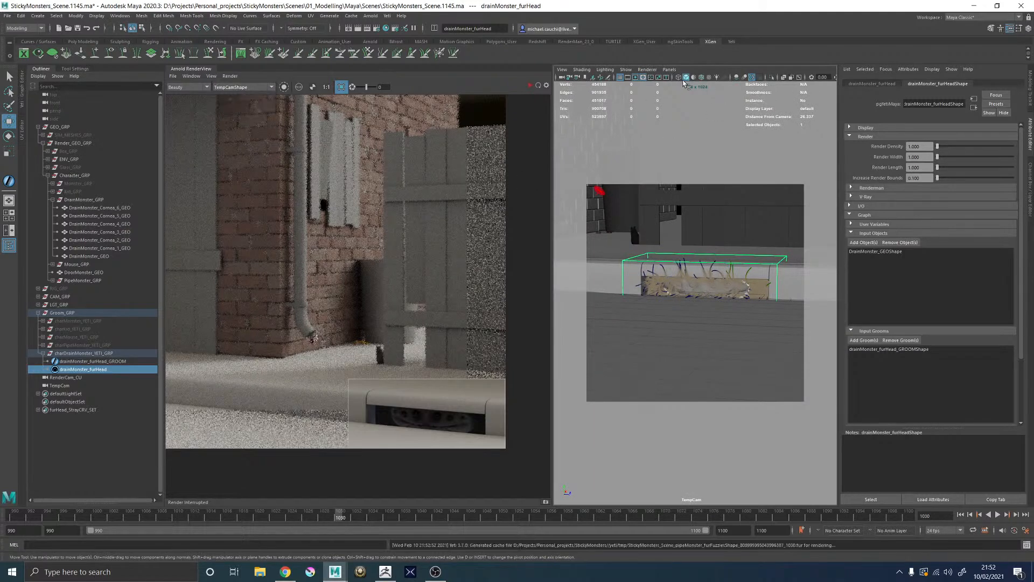
# Step: Return the viewport to the persp camera and turn off the render's crop region
pyautogui.click(670, 69)
pyautogui.moveTo(683, 79)
pyautogui.click(771, 85)
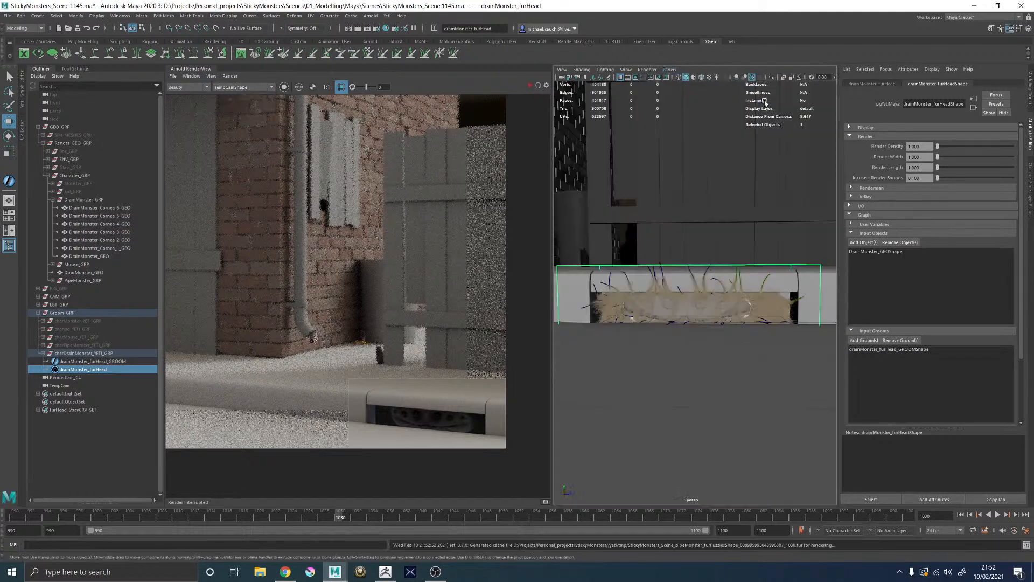
pyautogui.click(341, 86)
# Step: Inspect the rendered fur tufts over the curb and inside the drain opening, close up and in full
pyautogui.hotkey('alt', 'Tab')
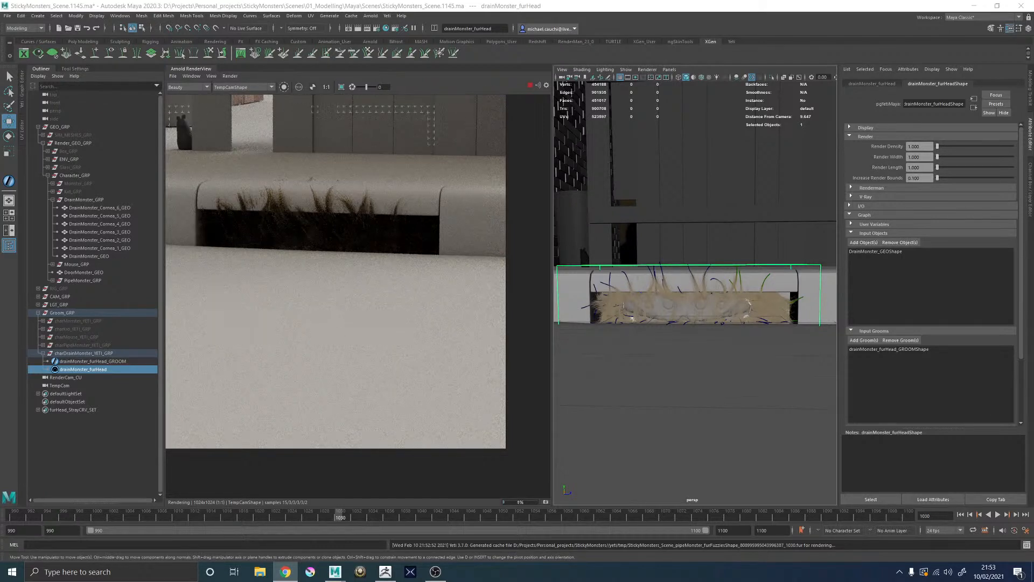
pyautogui.scroll(4, 299, 196)
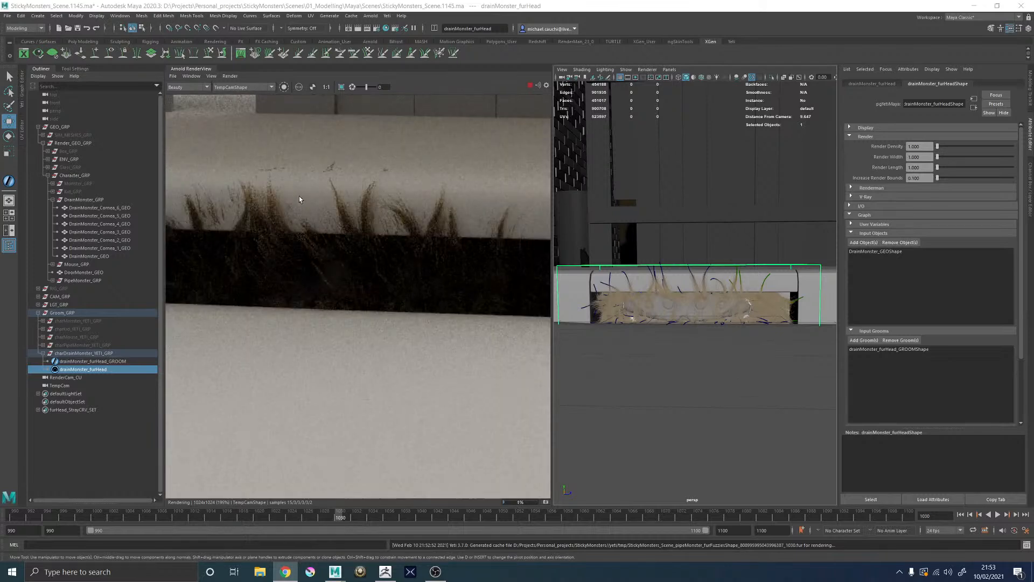
pyautogui.scroll(-2, 299, 205)
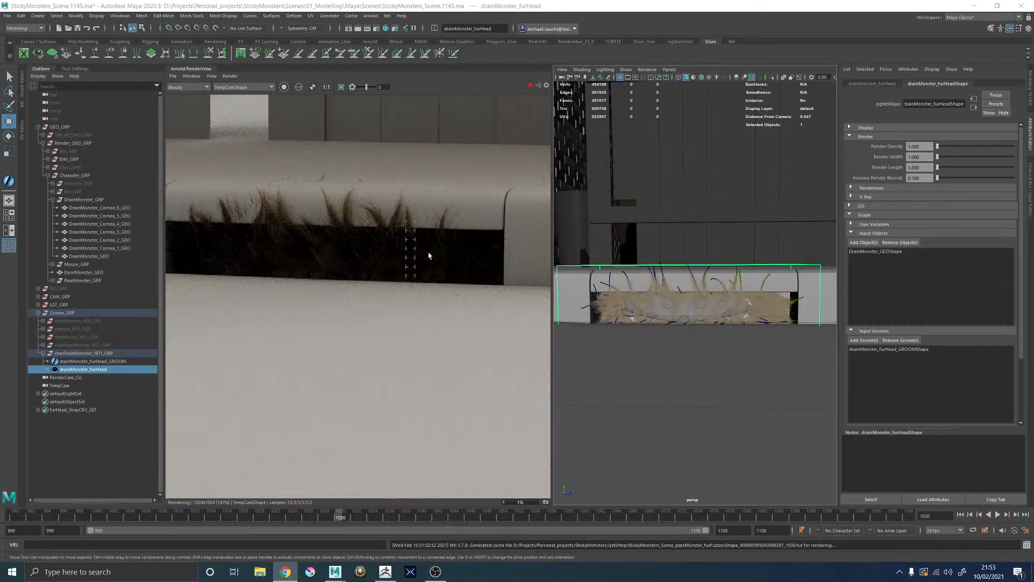
pyautogui.scroll(-2, 437, 252)
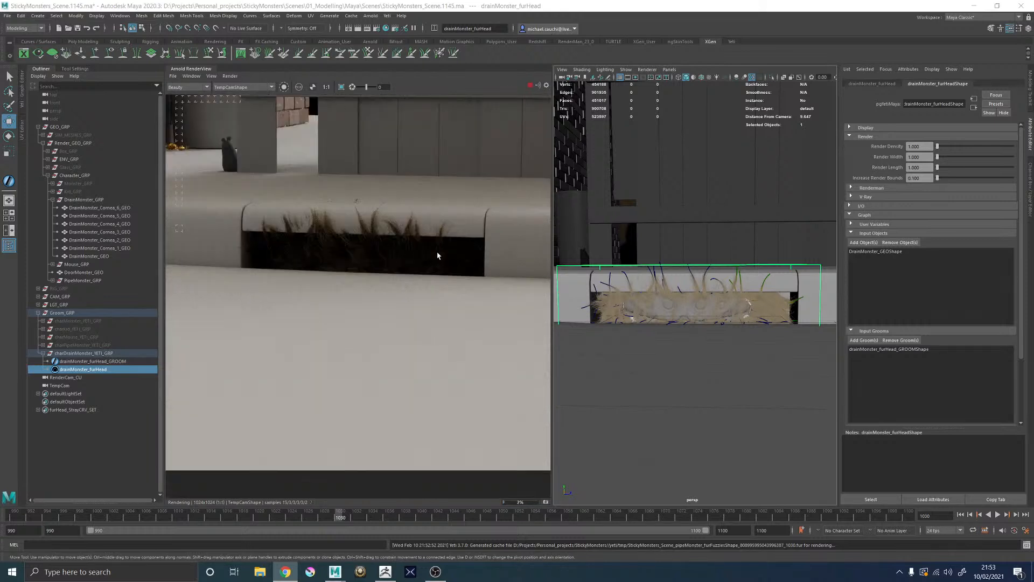
pyautogui.scroll(2, 405, 215)
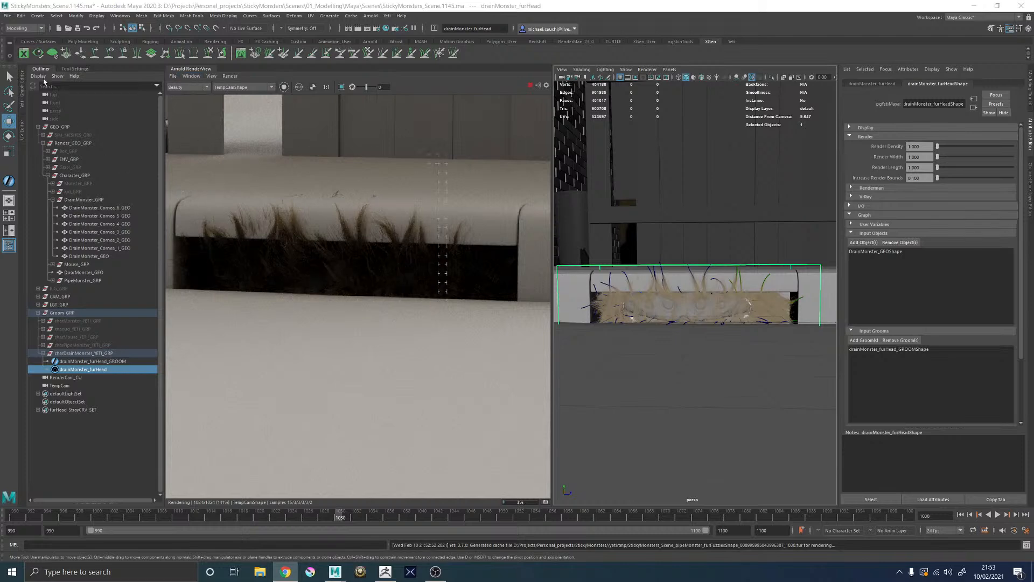
# Step: Open the Yeti Graph Editor beside the render and open the clumping1 node's settings
pyautogui.click(23, 100)
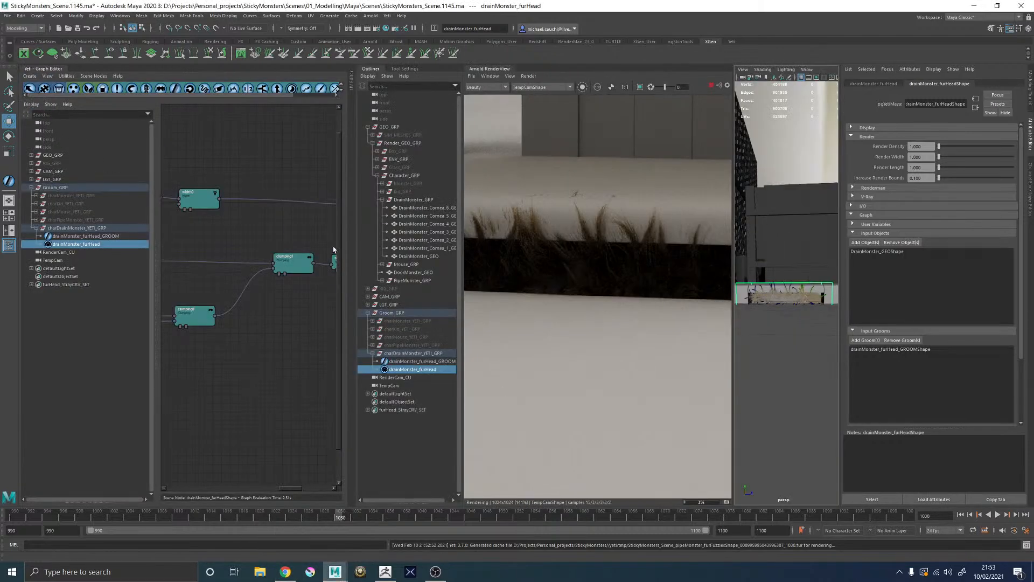
pyautogui.click(374, 71)
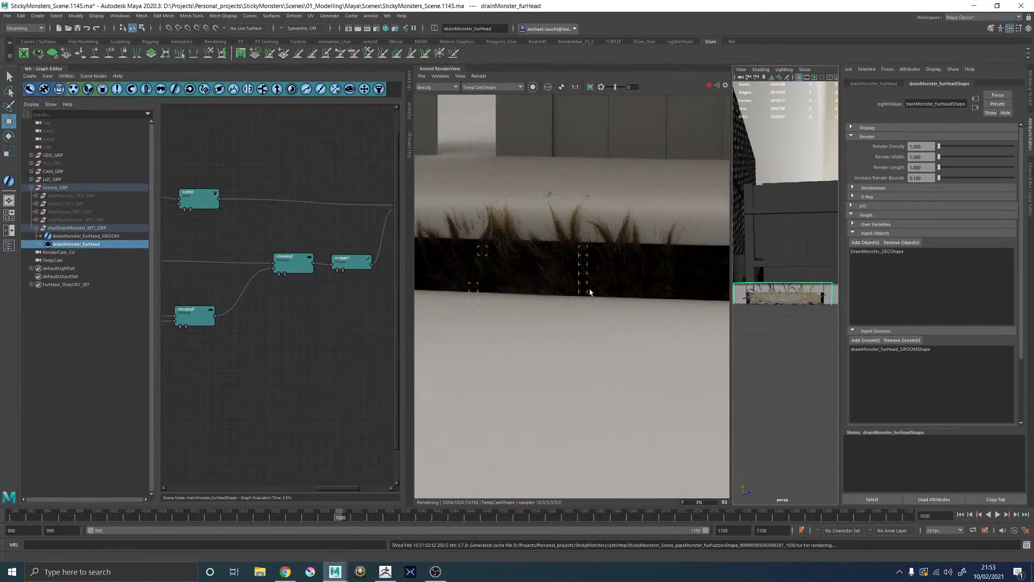
pyautogui.moveTo(730, 278); pyautogui.dragTo(732, 278)
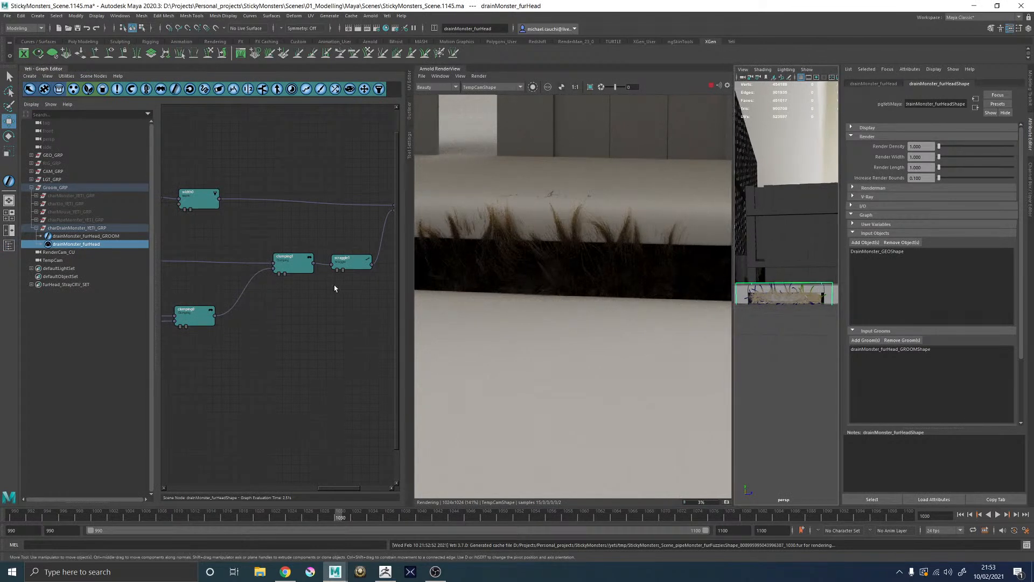
pyautogui.keyDown('alt'); pyautogui.moveTo(277, 287); pyautogui.dragTo(318, 284, button='middle'); pyautogui.keyUp('alt')
pyautogui.doubleClick(331, 255)
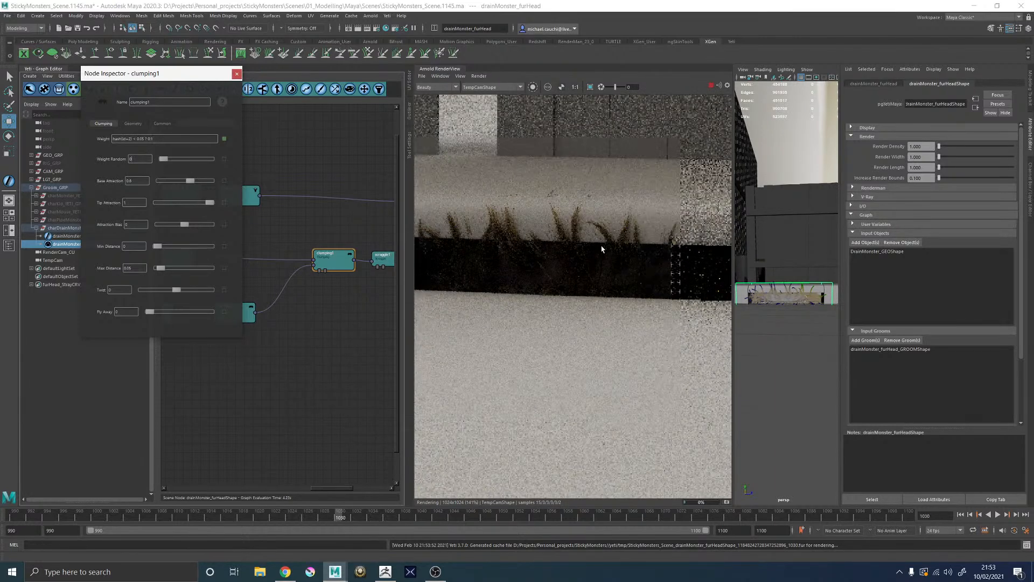
# Step: Limit the Arnold render to a region around the drain opening and inspect the clumped fur there
pyautogui.scroll(-2, 604, 248)
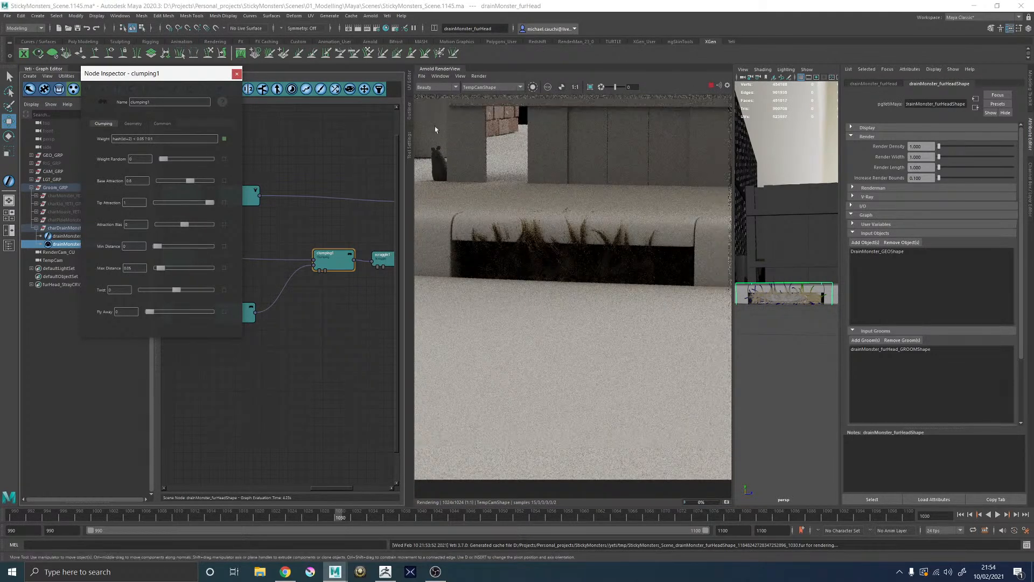
pyautogui.scroll(2, 591, 268)
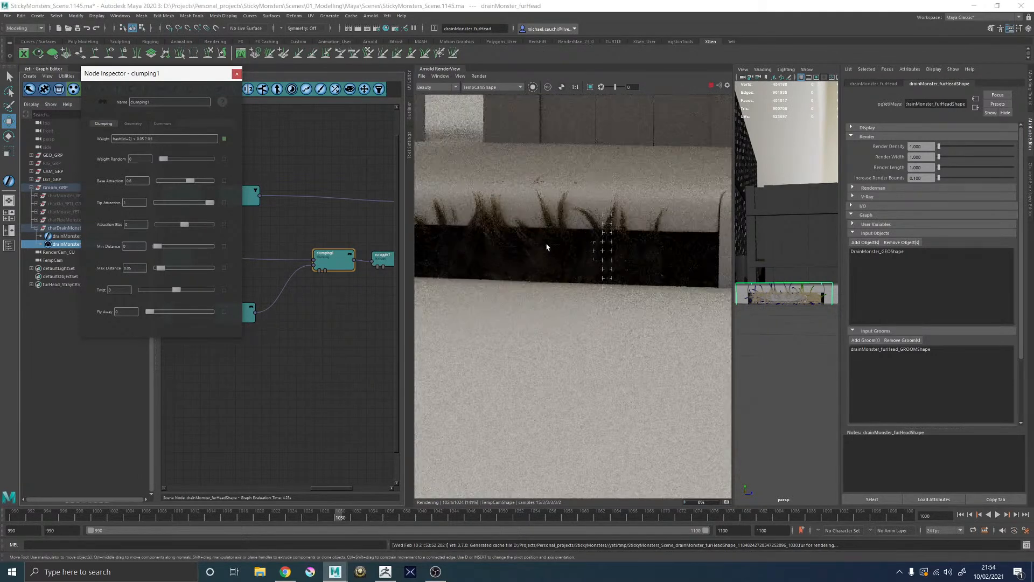
pyautogui.scroll(-2, 579, 250)
pyautogui.moveTo(454, 198); pyautogui.dragTo(723, 299)
pyautogui.scroll(2, 625, 258)
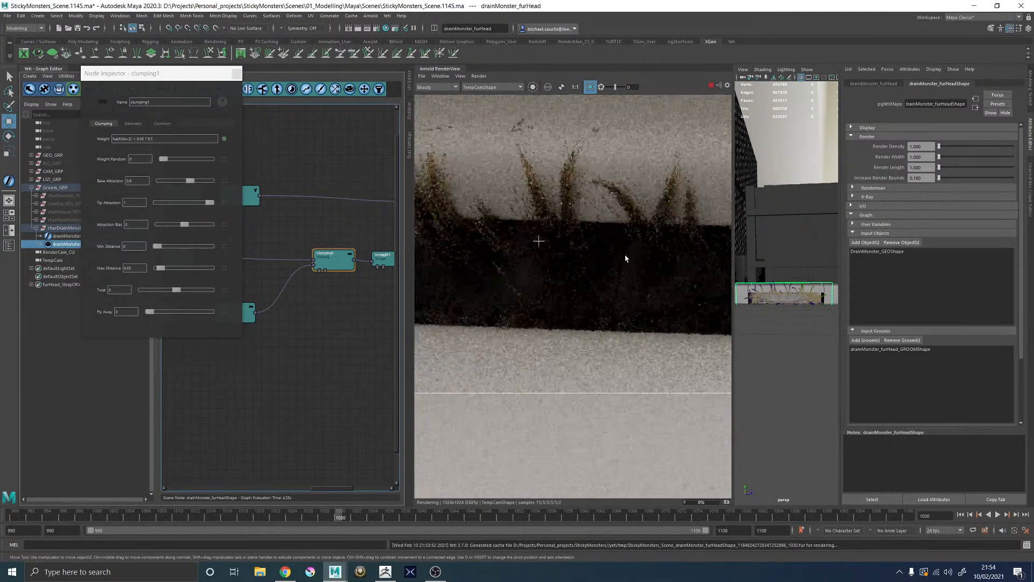
pyautogui.scroll(-2, 625, 258)
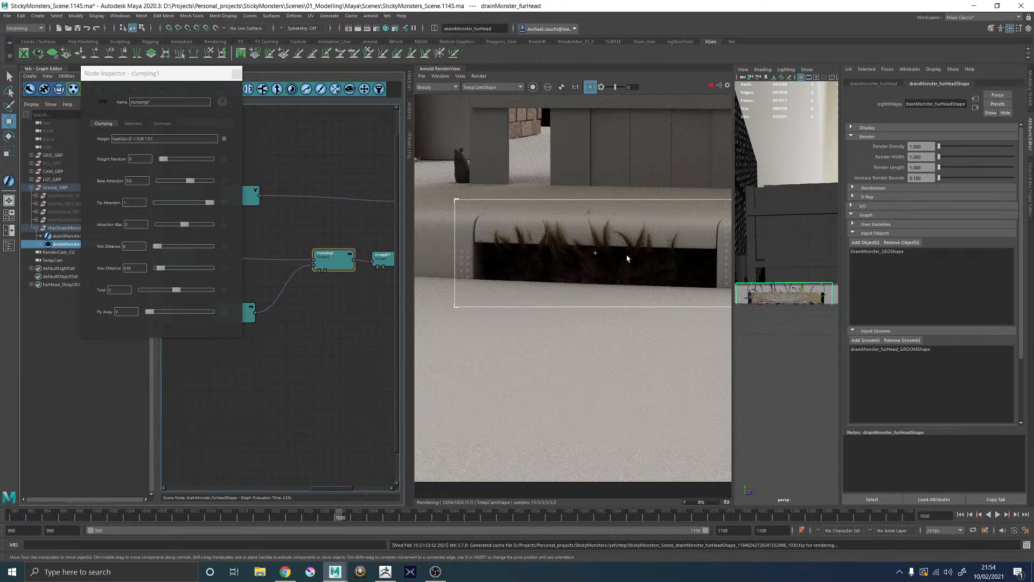
pyautogui.scroll(2, 627, 258)
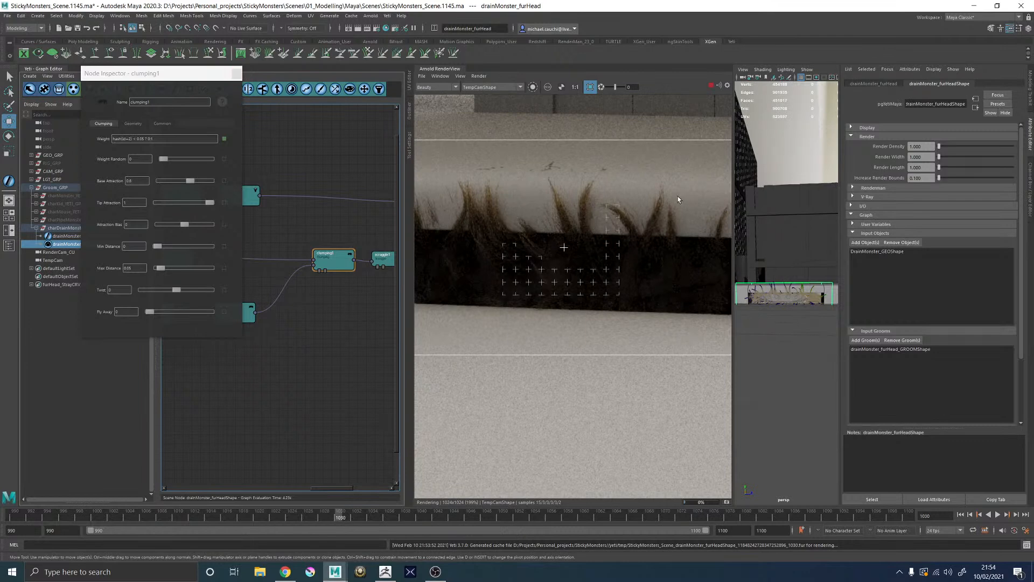
# Step: Open the Hypershade and graph the fur's shading group together with the hair material feeding it
pyautogui.click(385, 28)
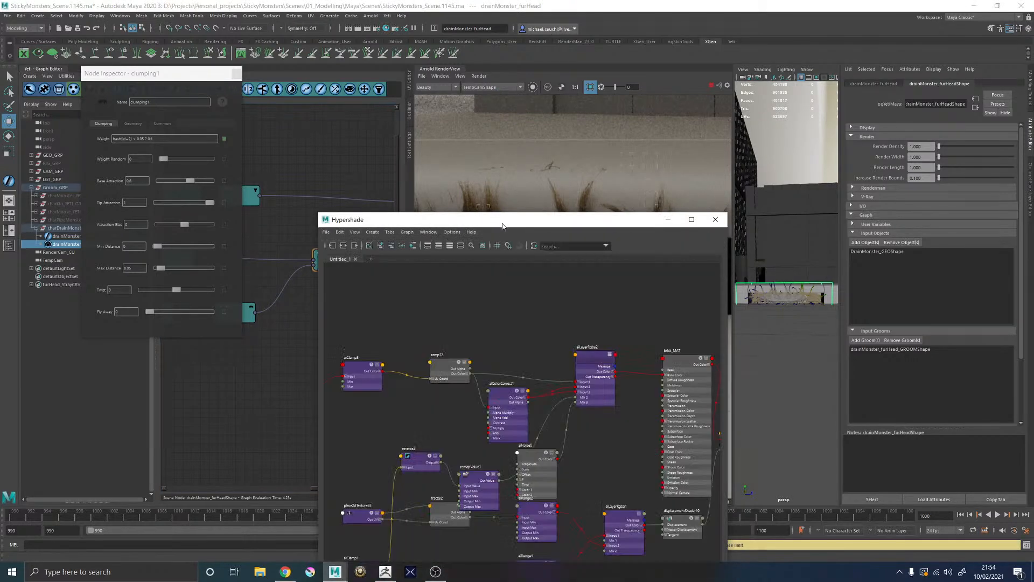
pyautogui.moveTo(508, 219); pyautogui.dragTo(519, 112)
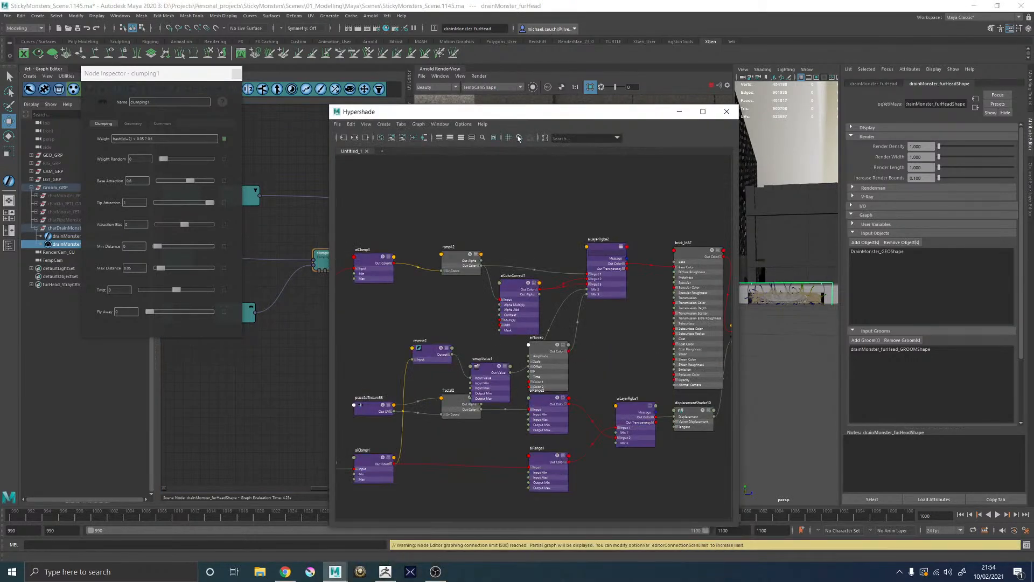
pyautogui.click(356, 138)
pyautogui.click(541, 335)
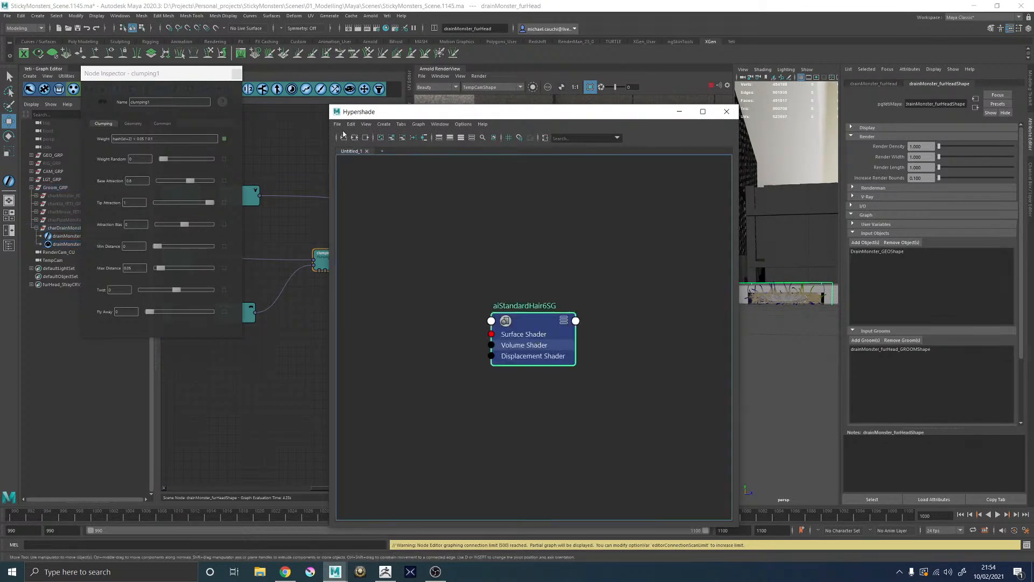
pyautogui.click(354, 138)
# Step: Rename the shading group to DrainMonster_Hair_MATSG, based on the copied material name
pyautogui.doubleClick(437, 242)
pyautogui.hotkey('ctrl', 'c')
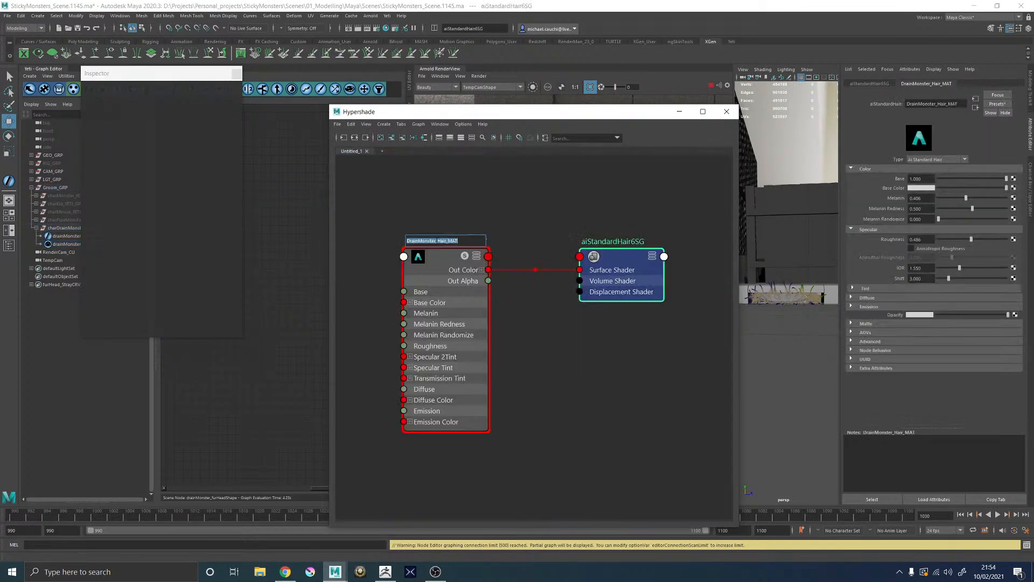
pyautogui.doubleClick(630, 242)
pyautogui.hotkey('ctrl', 'v')
pyautogui.write('SG')
pyautogui.press('Return')
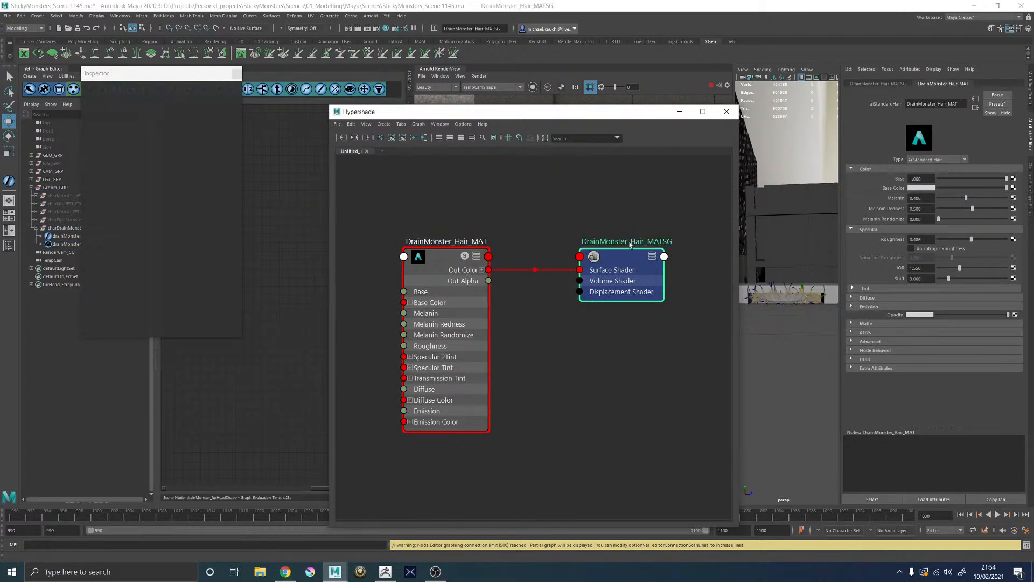
# Step: Select the DrainMonster_Hair_MAT material, minimize the Hypershade and try Melanin at 1 and 0 in the render
pyautogui.click(454, 255)
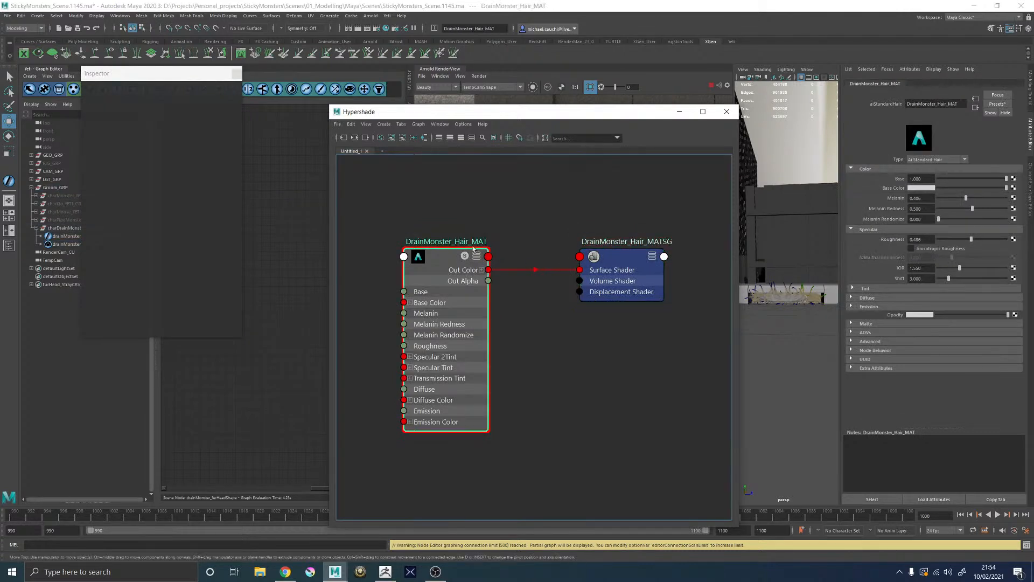
pyautogui.click(680, 112)
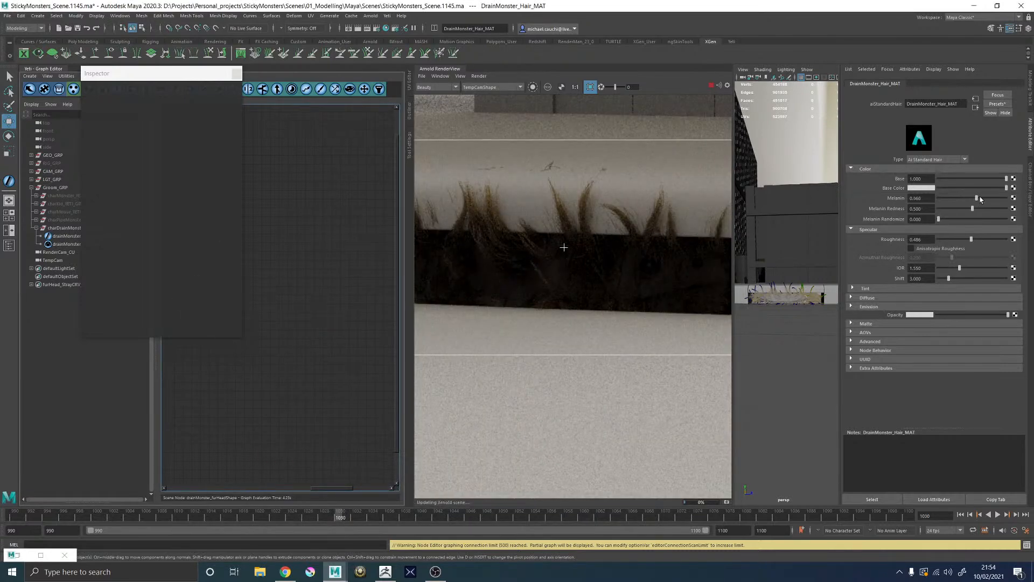
pyautogui.moveTo(979, 200); pyautogui.dragTo(1010, 199)
pyautogui.scroll(-2, 631, 219)
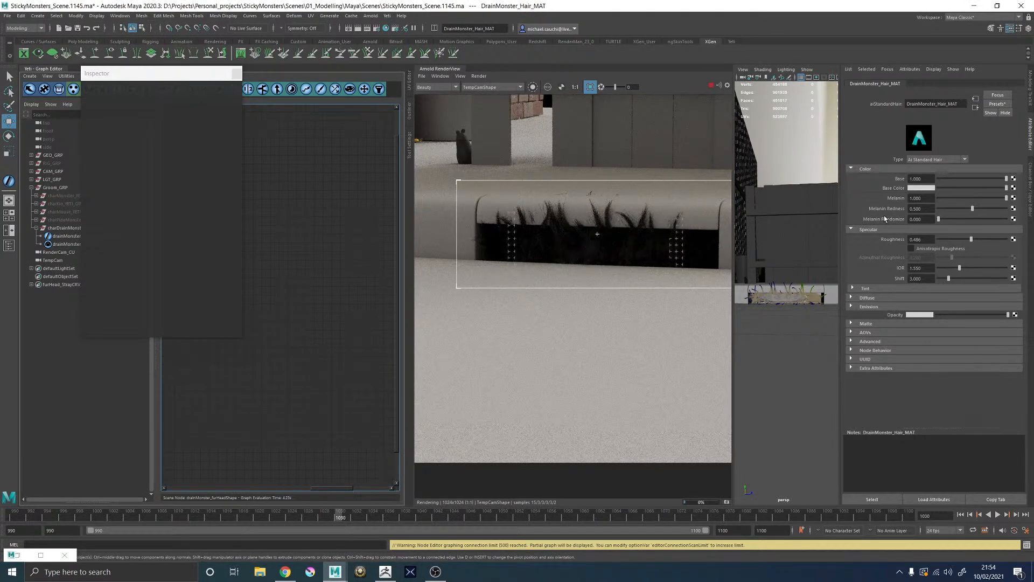
pyautogui.moveTo(976, 198); pyautogui.dragTo(938, 198)
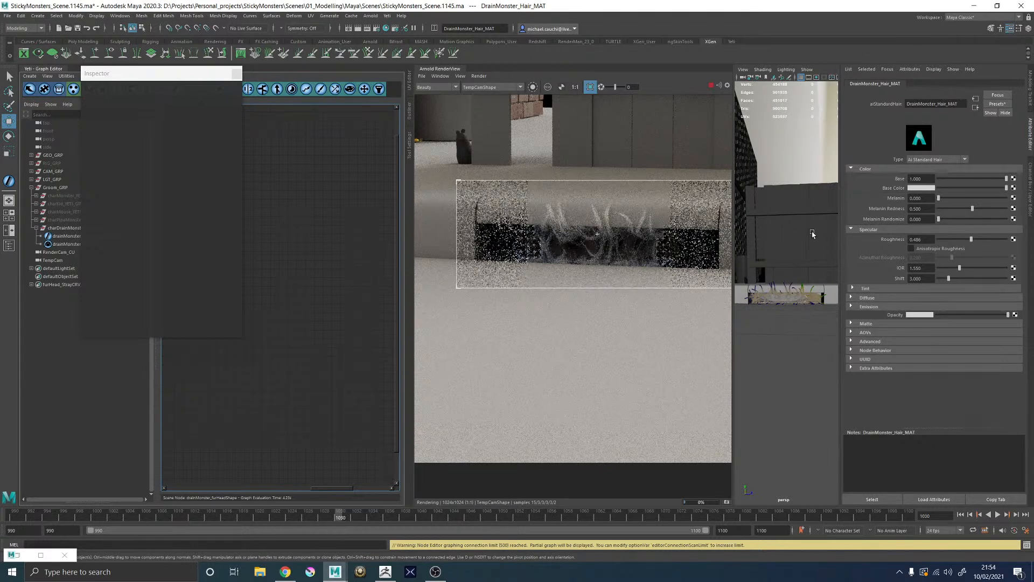
# Step: Set the hair material's Melanin Redness to 0 and Melanin to 0.331, checking the fur tufts up close
pyautogui.moveTo(939, 199); pyautogui.dragTo(951, 199)
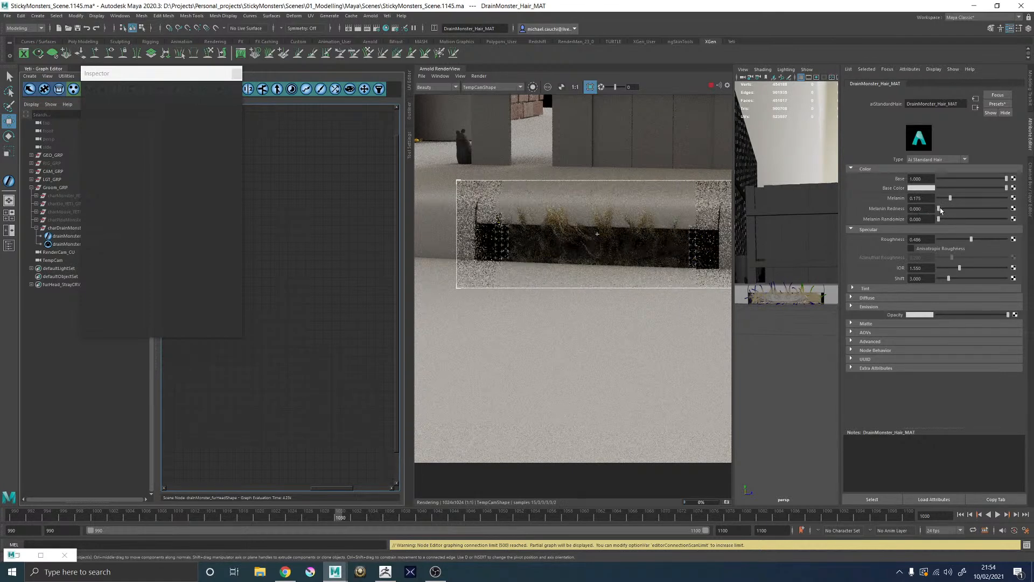
pyautogui.moveTo(950, 199); pyautogui.dragTo(966, 199)
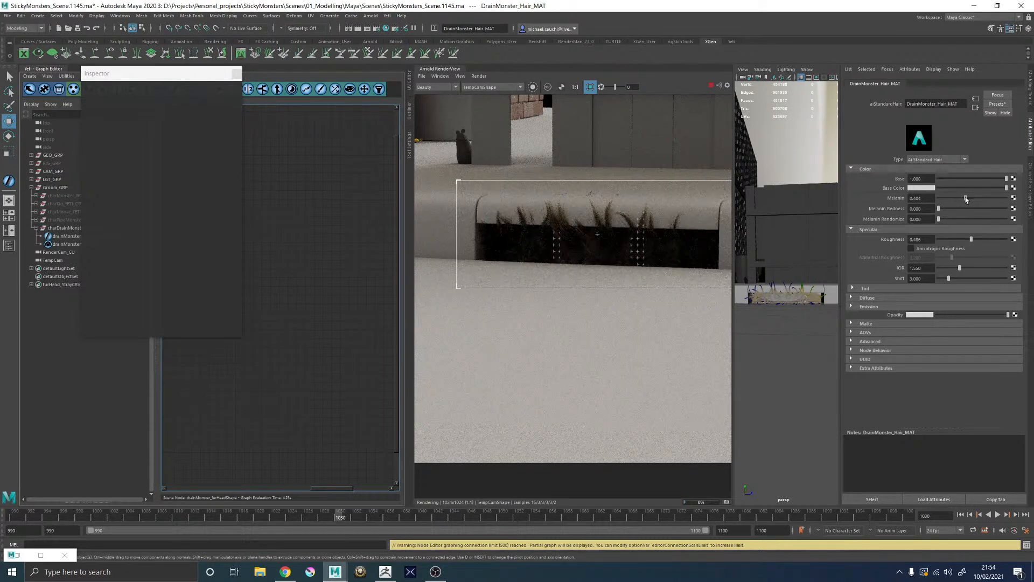
pyautogui.moveTo(966, 199); pyautogui.dragTo(961, 198)
pyautogui.scroll(3, 602, 234)
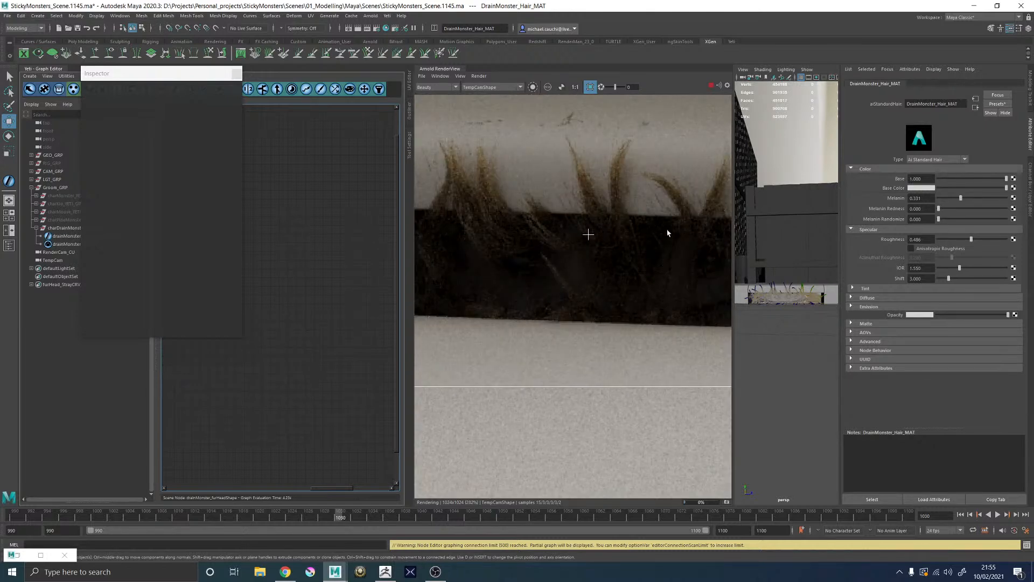
pyautogui.scroll(-1, 613, 233)
# Step: Set the hair material's Melanin to 0 and darken its Base Color to a near-black grey
pyautogui.moveTo(961, 198); pyautogui.dragTo(939, 197)
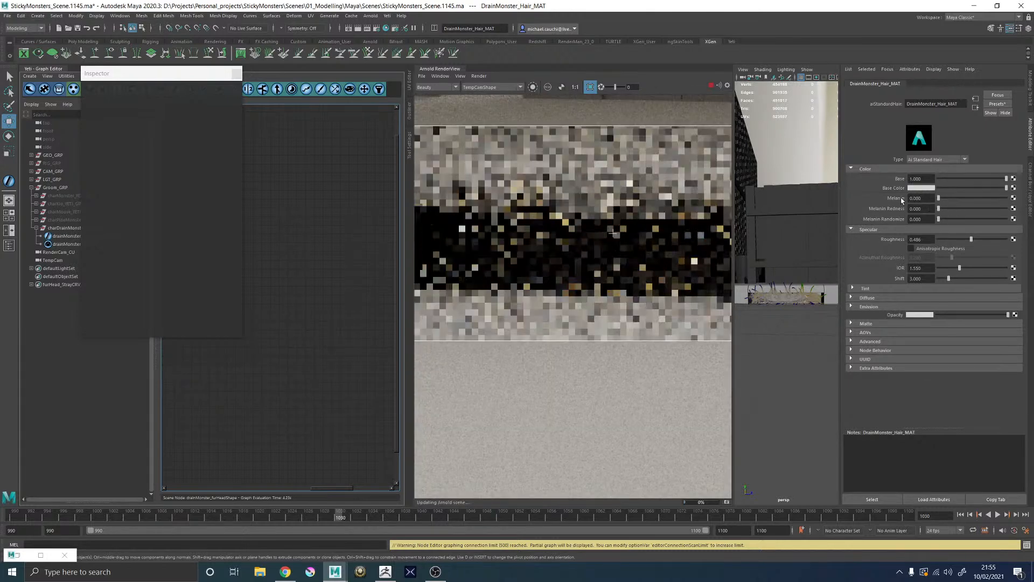
pyautogui.click(948, 187)
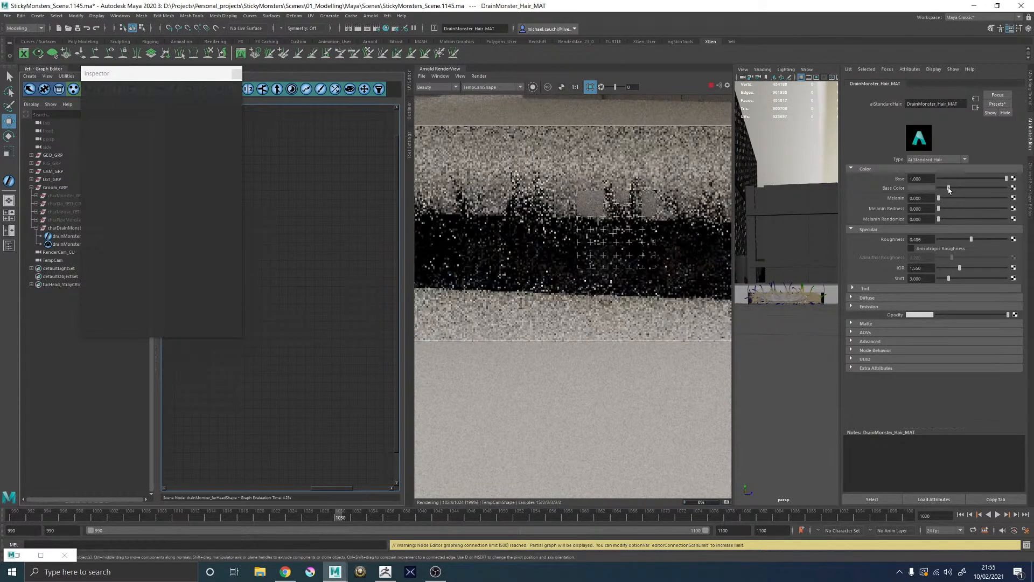
pyautogui.scroll(-2, 614, 229)
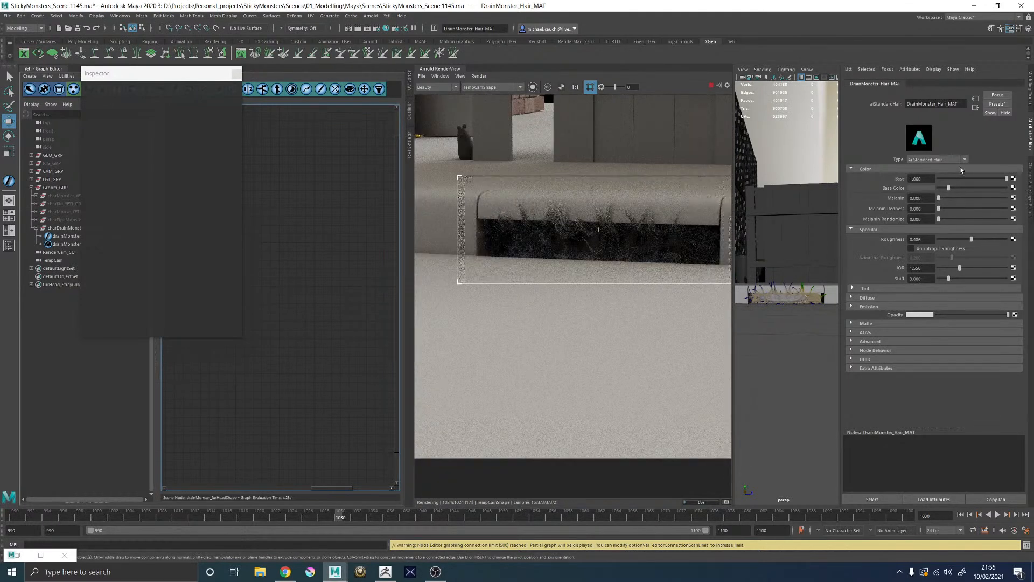
pyautogui.moveTo(947, 188); pyautogui.dragTo(942, 188)
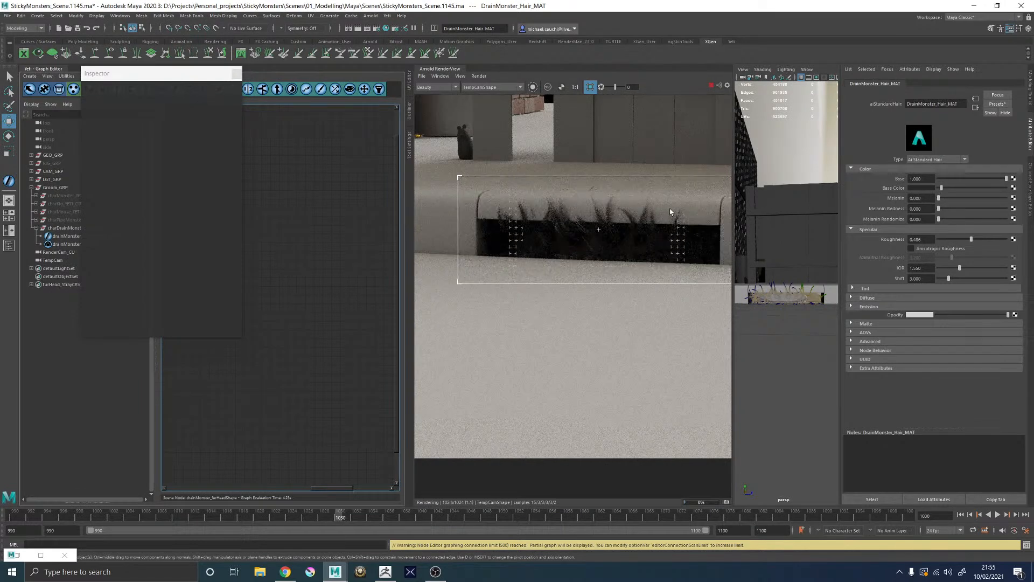
pyautogui.scroll(3, 650, 216)
pyautogui.scroll(-4, 618, 232)
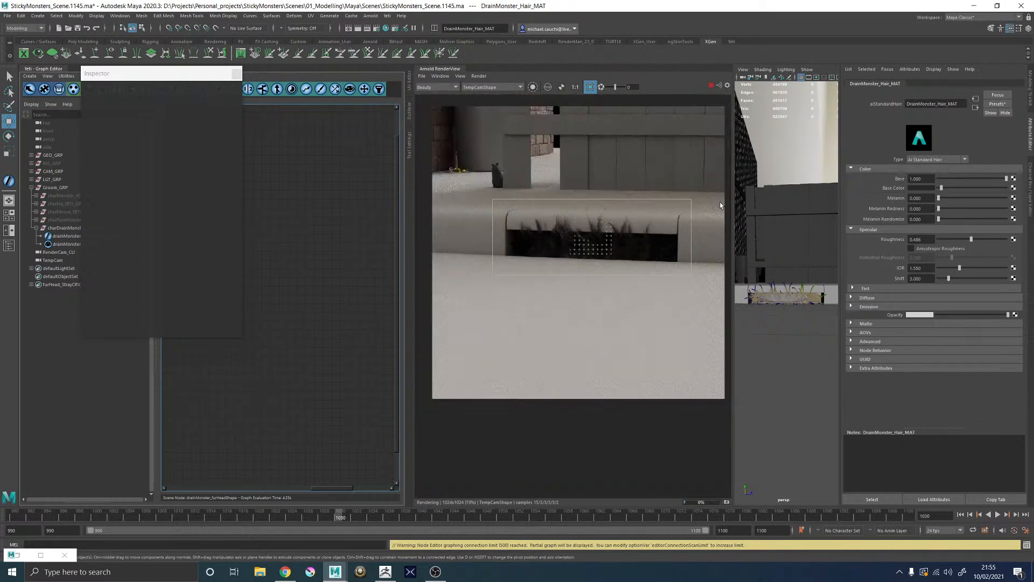
# Step: Tint the Base Color dark reddish brown, with hue about 15.6, saturation about 0.54 and value 0.152
pyautogui.click(917, 189)
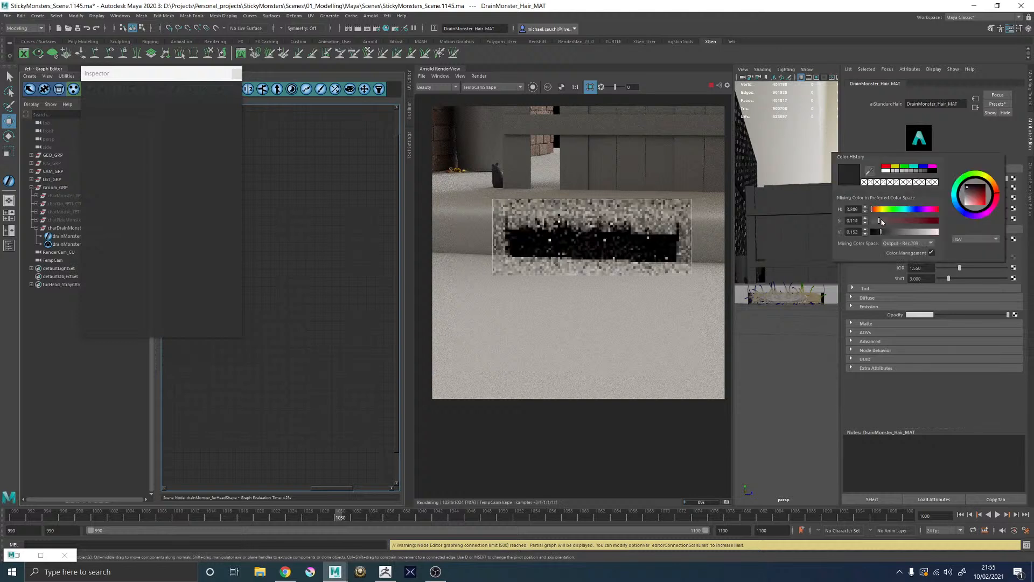
pyautogui.click(879, 209)
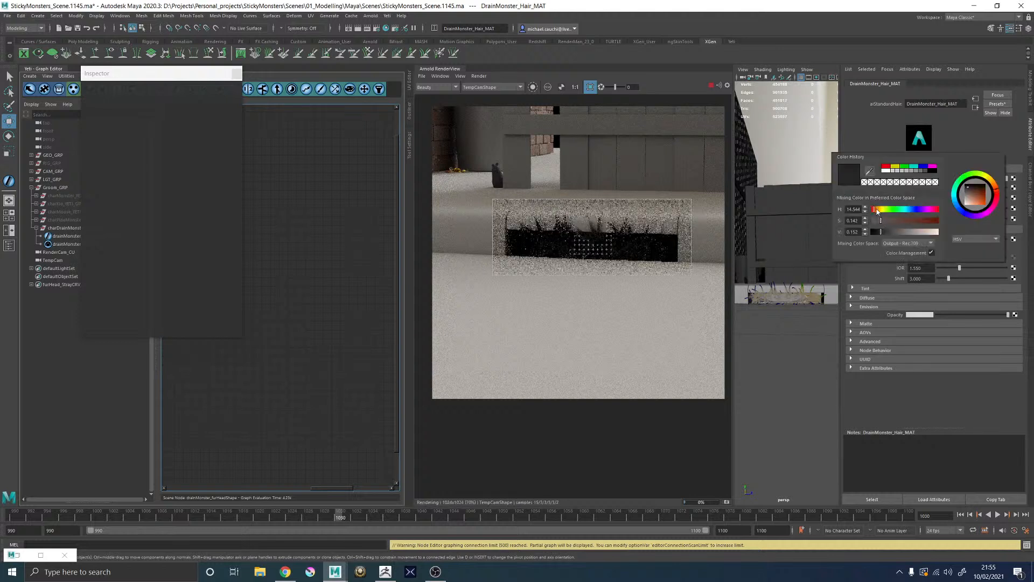
pyautogui.scroll(3, 548, 237)
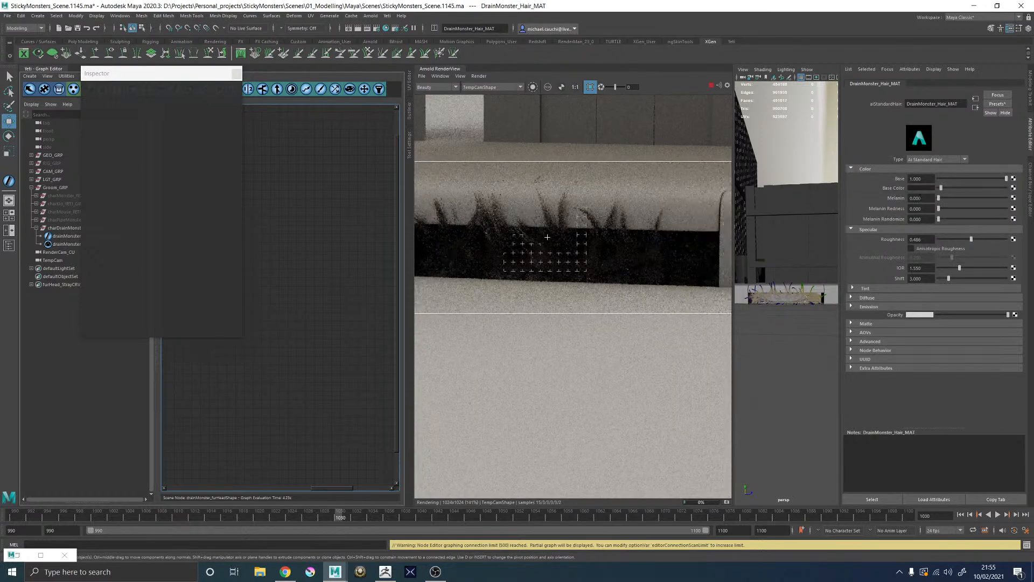
pyautogui.click(917, 188)
pyautogui.click(907, 222)
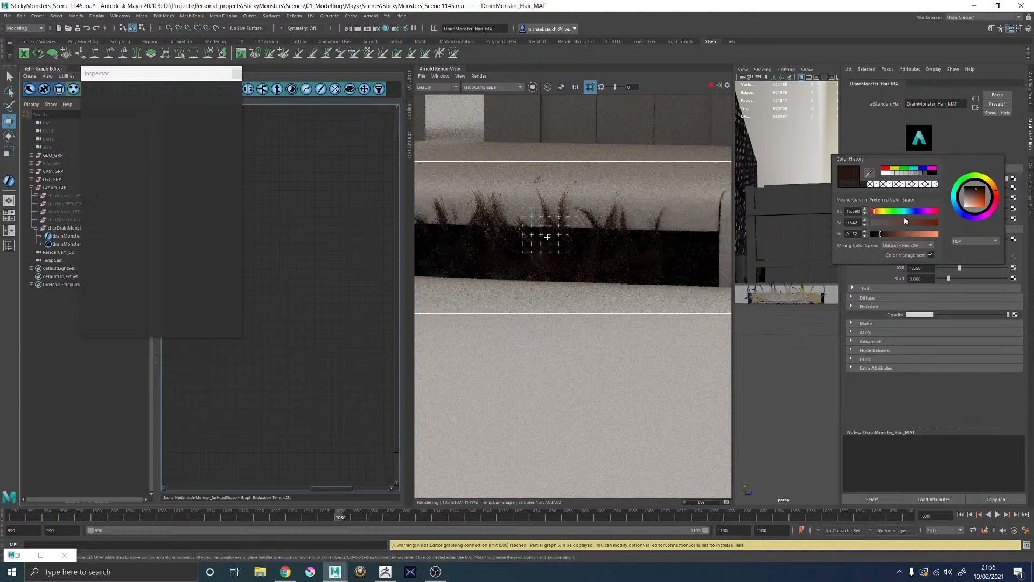
# Step: Shift the Base Color's hue toward orange-brown, fine-tune its saturation and check the fur in the render
pyautogui.click(877, 213)
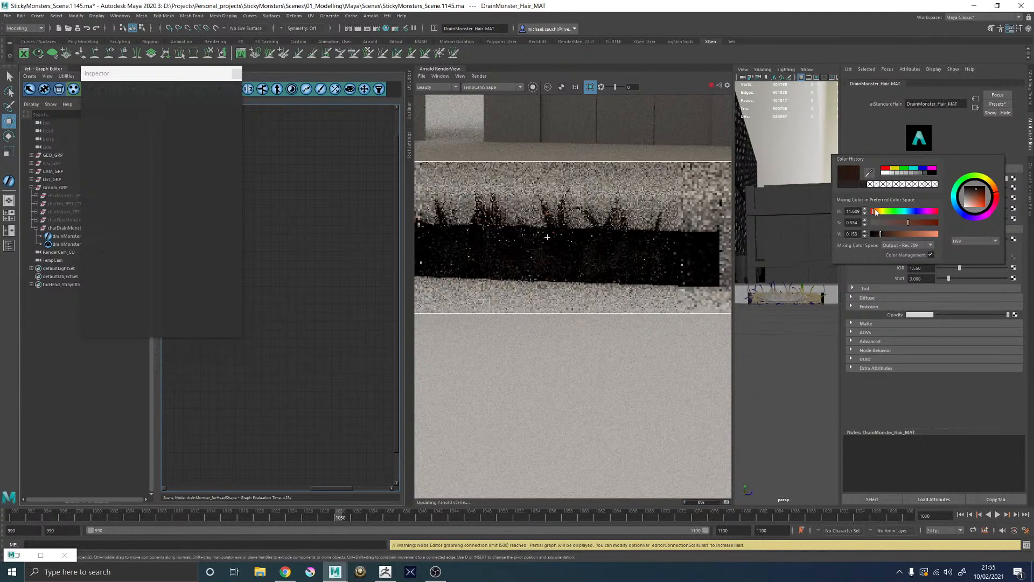
pyautogui.click(876, 212)
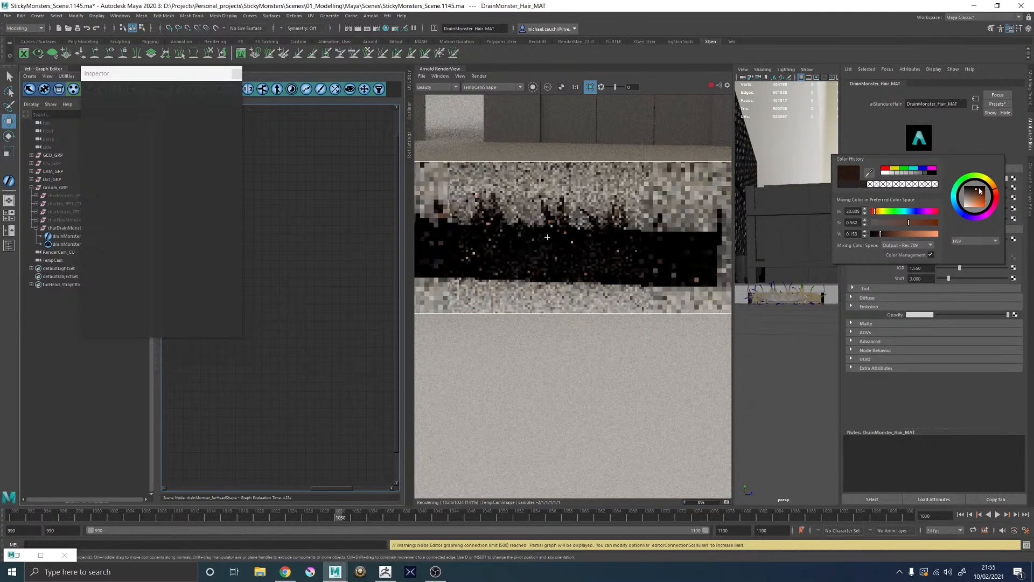
pyautogui.click(994, 186)
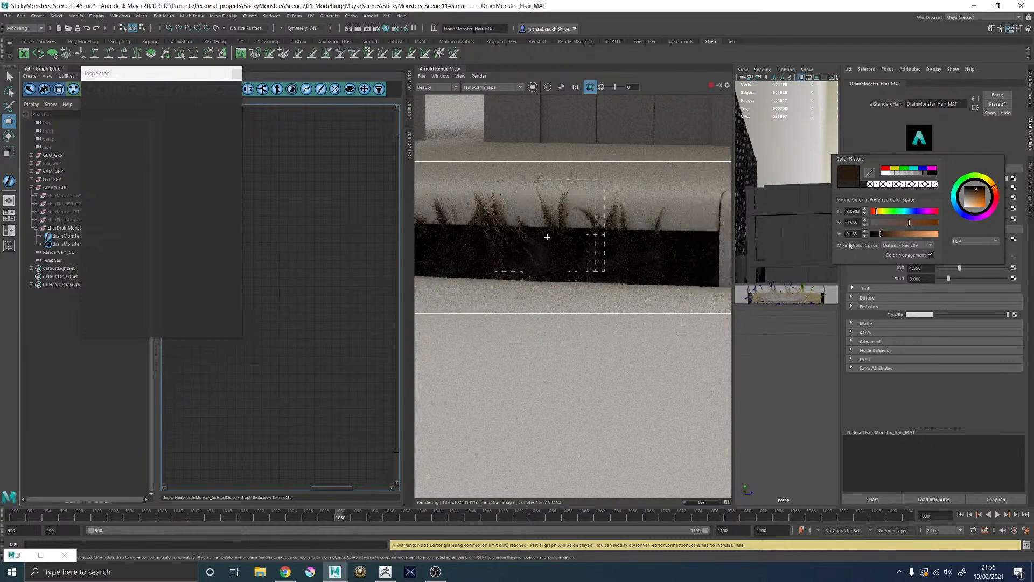
pyautogui.click(917, 223)
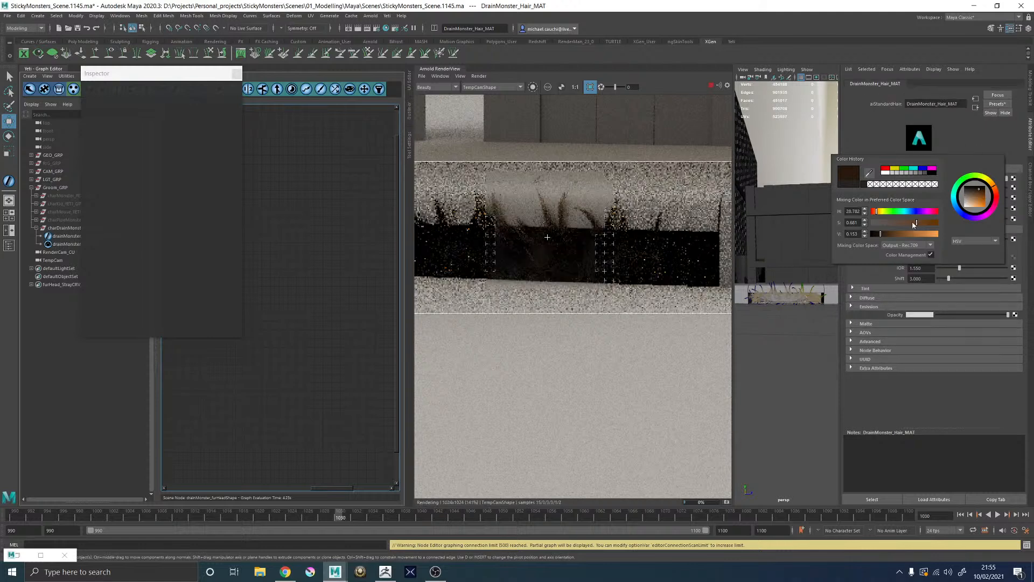
pyautogui.click(908, 223)
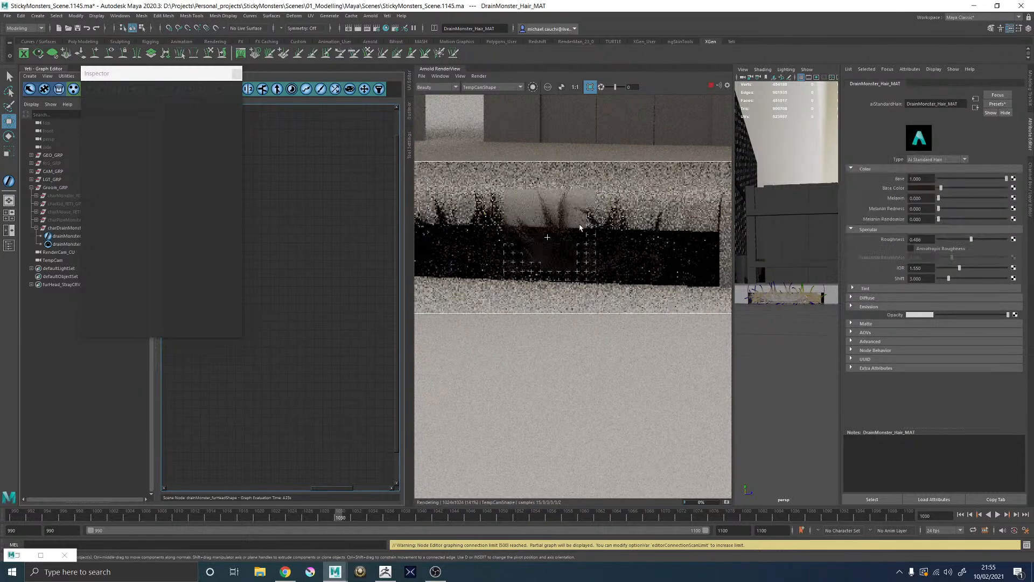
pyautogui.scroll(-1, 586, 230)
pyautogui.scroll(1, 566, 230)
pyautogui.scroll(-1, 577, 236)
pyautogui.scroll(2, 581, 209)
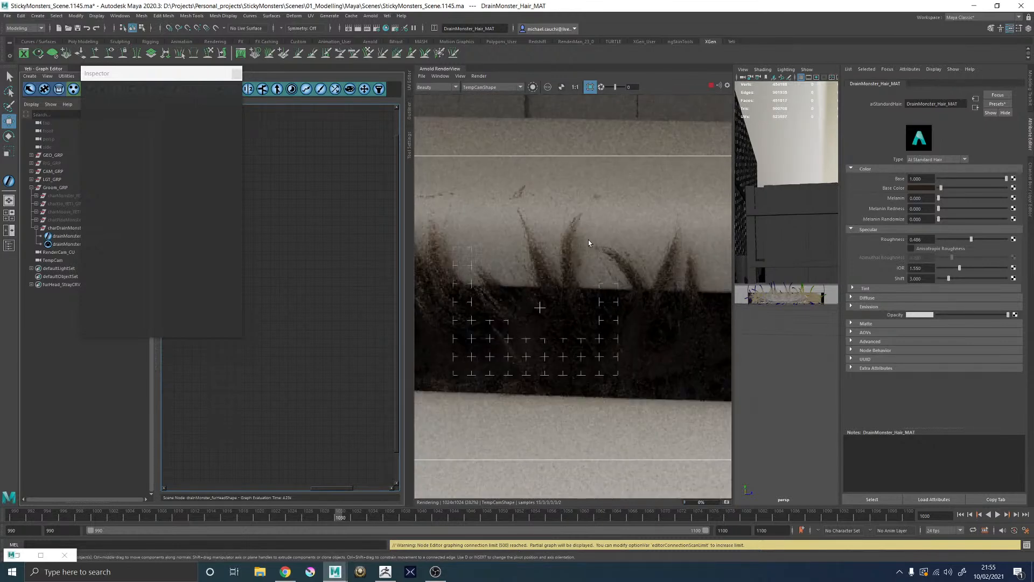
pyautogui.scroll(-1, 587, 242)
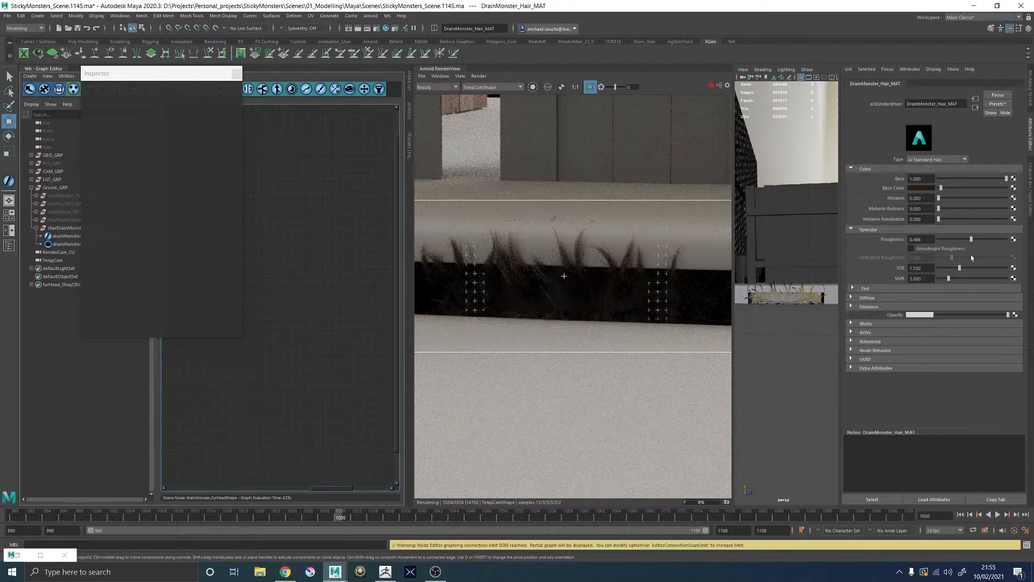
# Step: Try the hair material's specular Roughness at 1 and compare the fur in near and far render views
pyautogui.moveTo(968, 238); pyautogui.dragTo(1007, 239)
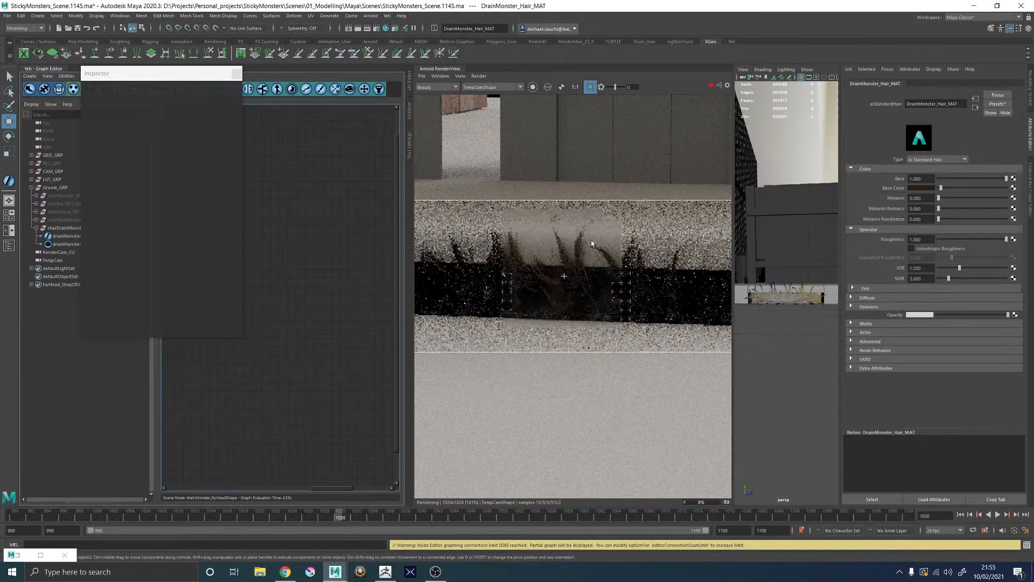
pyautogui.scroll(-1, 591, 240)
pyautogui.scroll(1, 615, 237)
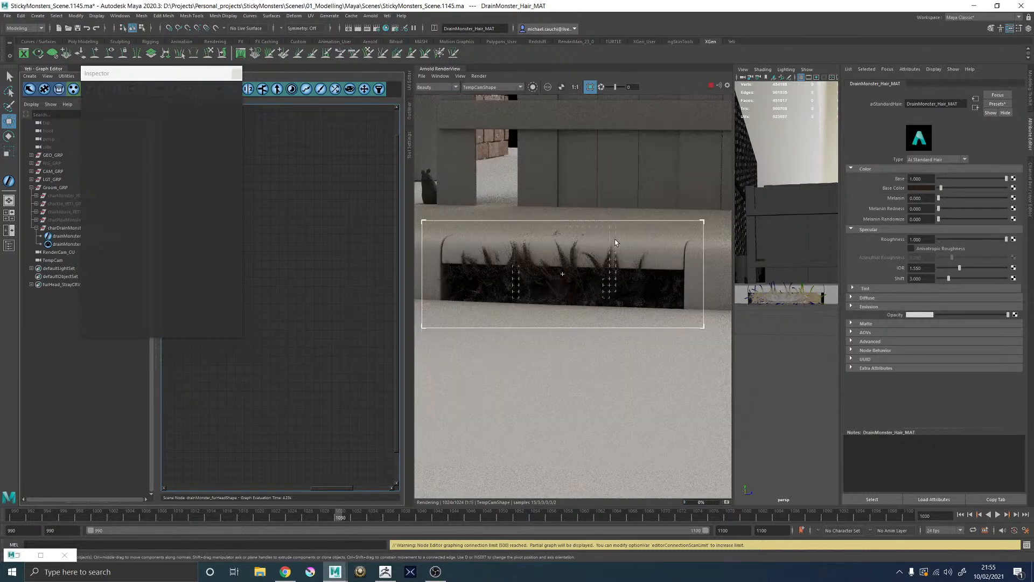
pyautogui.scroll(-1, 557, 283)
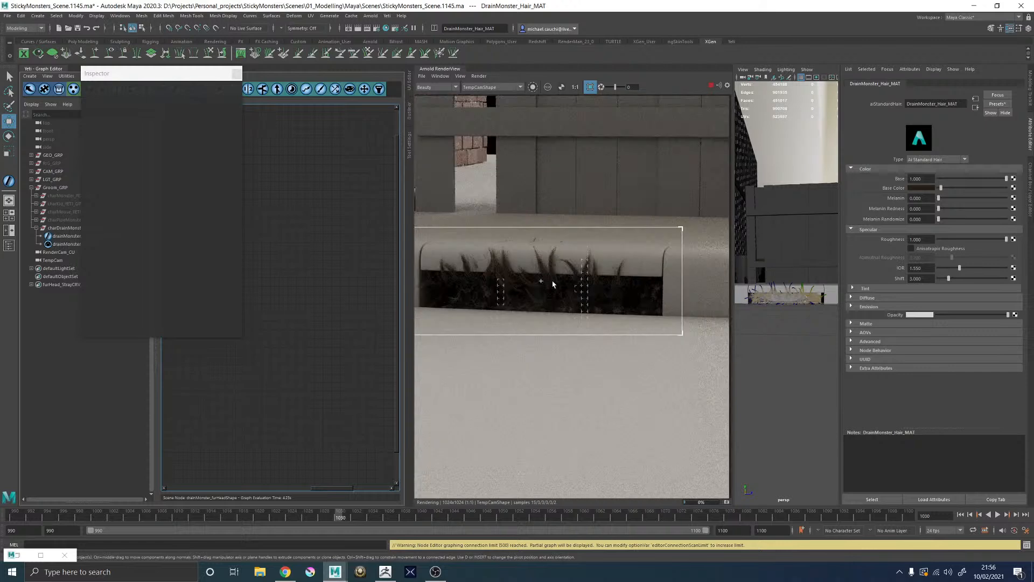
pyautogui.scroll(1, 506, 281)
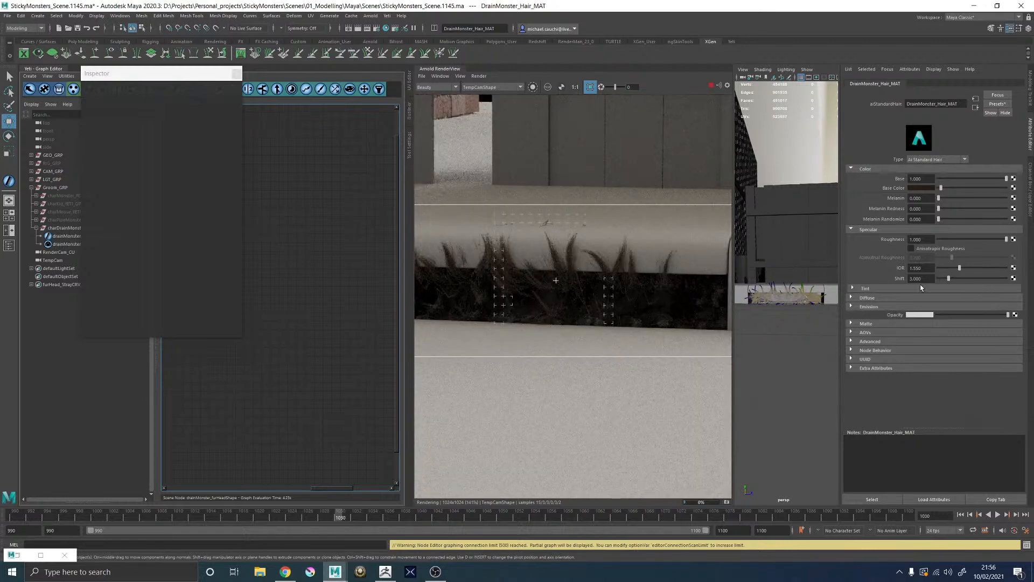
# Step: Lower the hair material's specular Roughness to about 0.58, trying 0.711 and a lower setting on the way
pyautogui.click(987, 239)
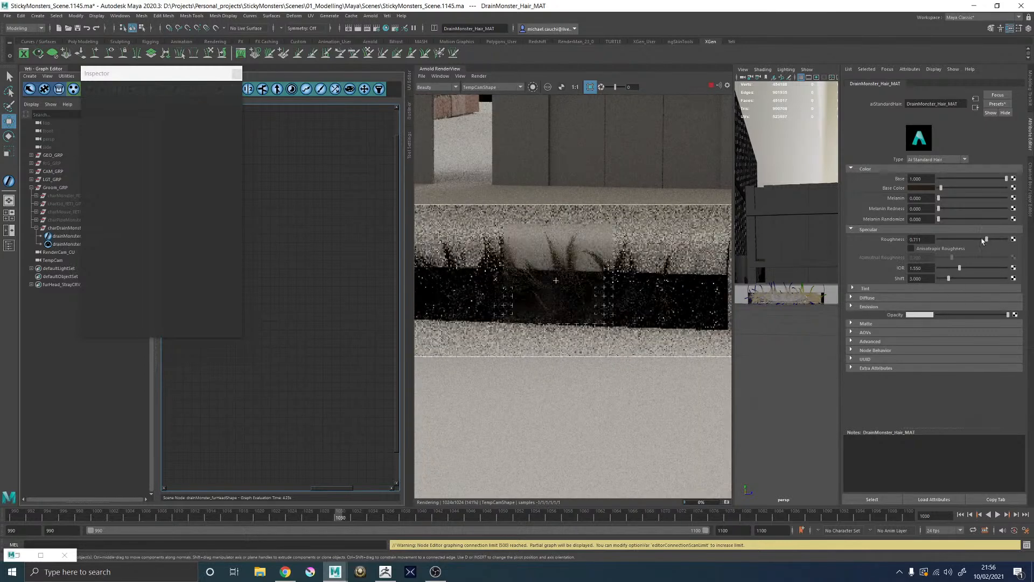
pyautogui.click(971, 239)
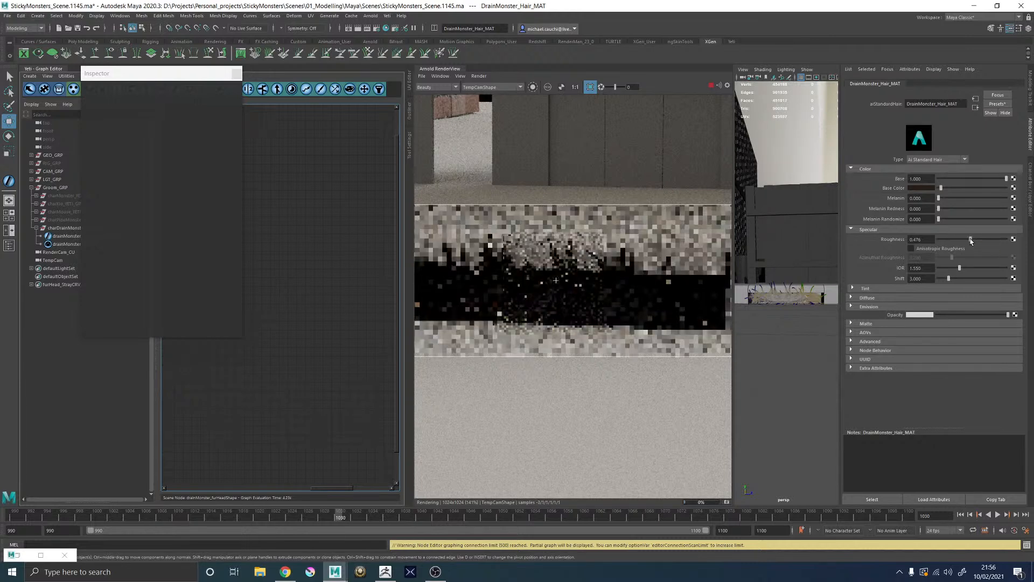
pyautogui.click(977, 239)
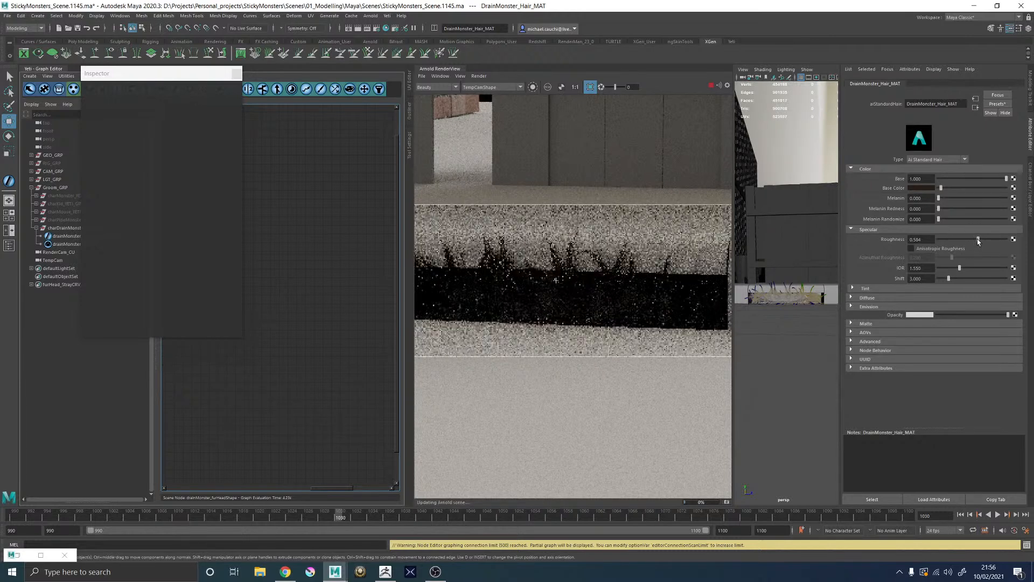
# Step: Examine the fur's color, roughness and clumping around the drain opening in near and far render views
pyautogui.scroll(-4, 574, 295)
pyautogui.scroll(4, 574, 295)
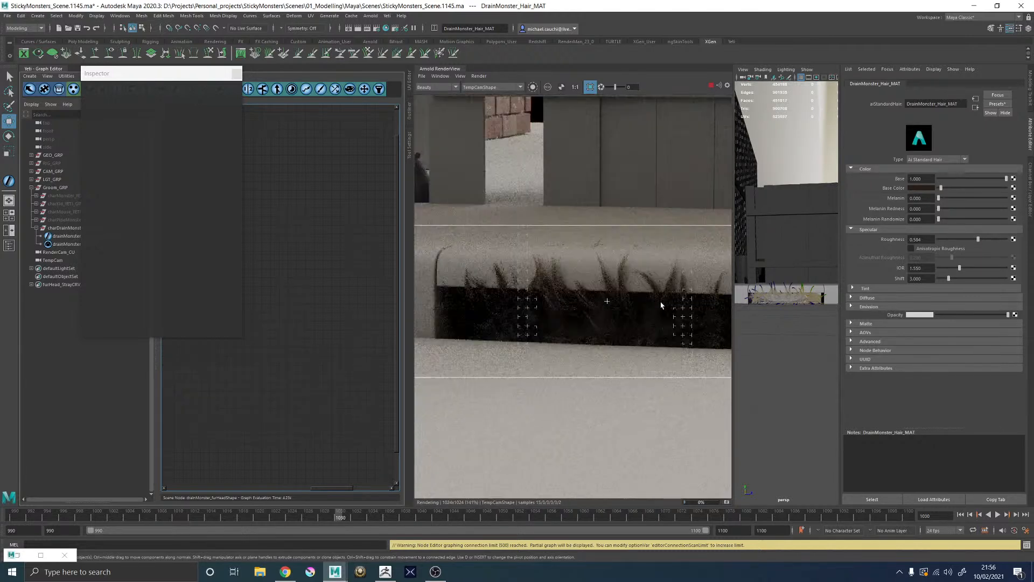
pyautogui.scroll(2, 670, 305)
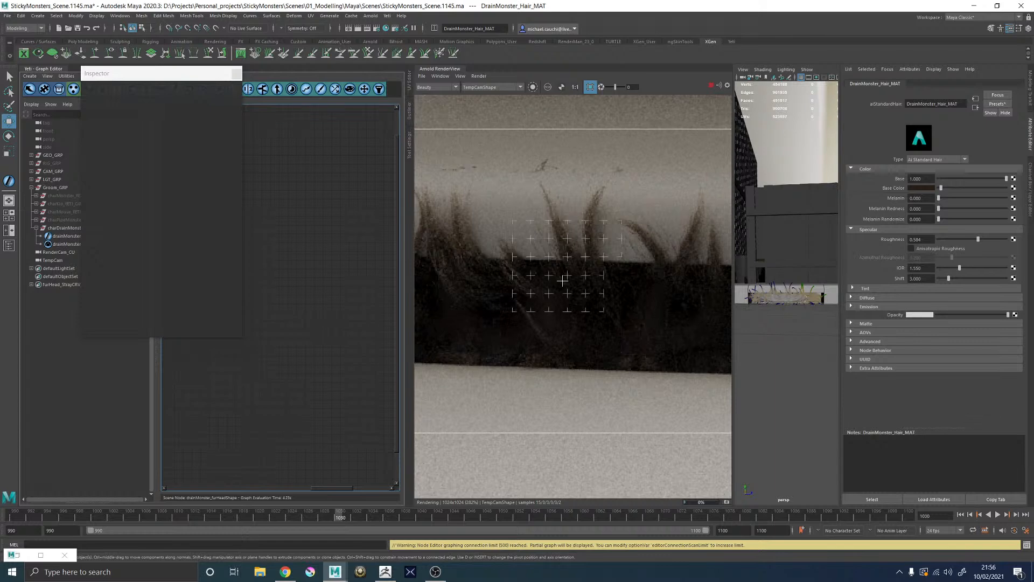
pyautogui.scroll(-2, 548, 257)
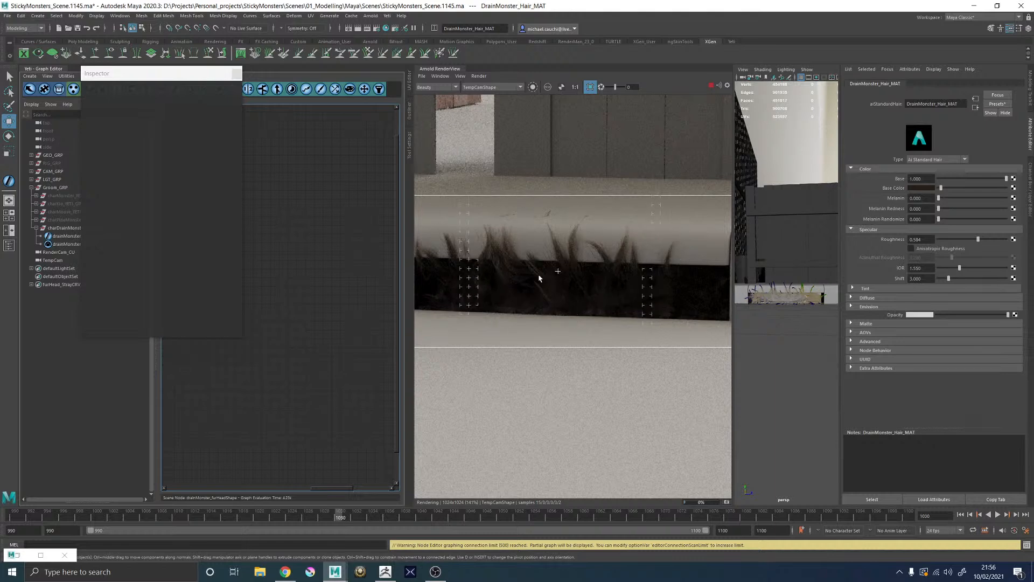
pyautogui.scroll(-1, 539, 278)
pyautogui.scroll(1, 622, 276)
pyautogui.scroll(-1, 536, 277)
pyautogui.scroll(2, 528, 275)
pyautogui.scroll(1, 617, 311)
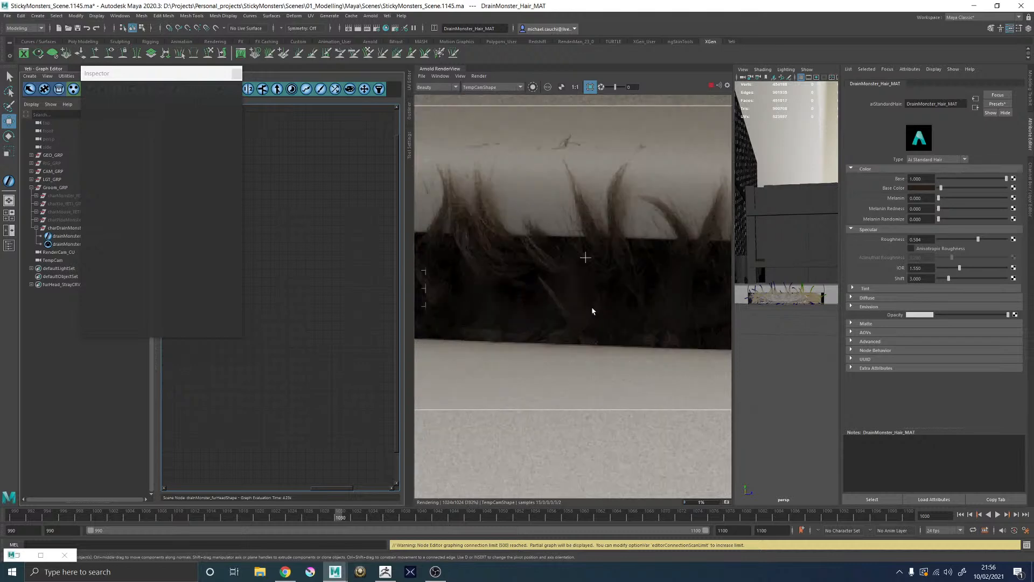
pyautogui.scroll(-2, 592, 311)
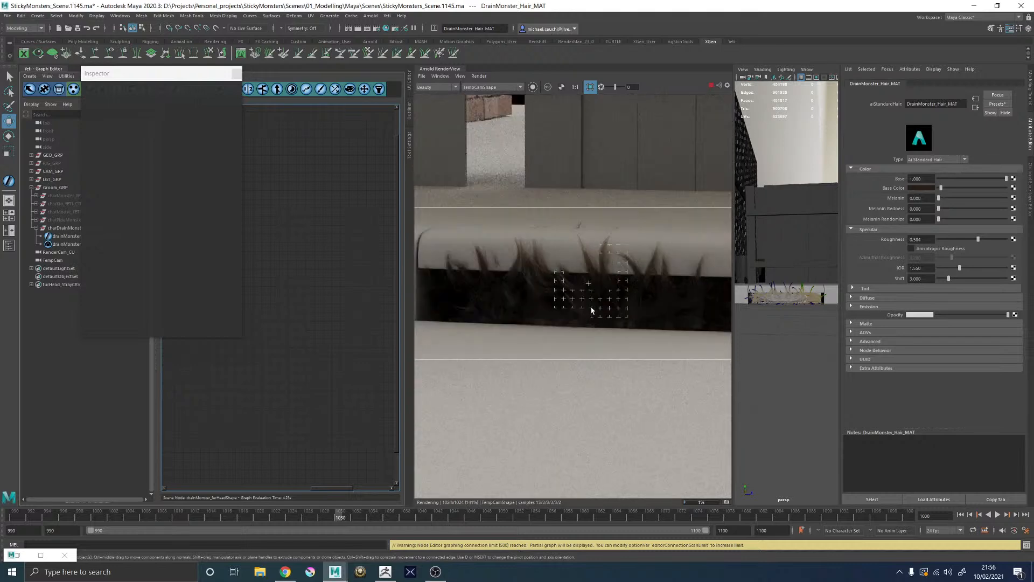
pyautogui.scroll(-1, 592, 311)
pyautogui.scroll(-1, 641, 315)
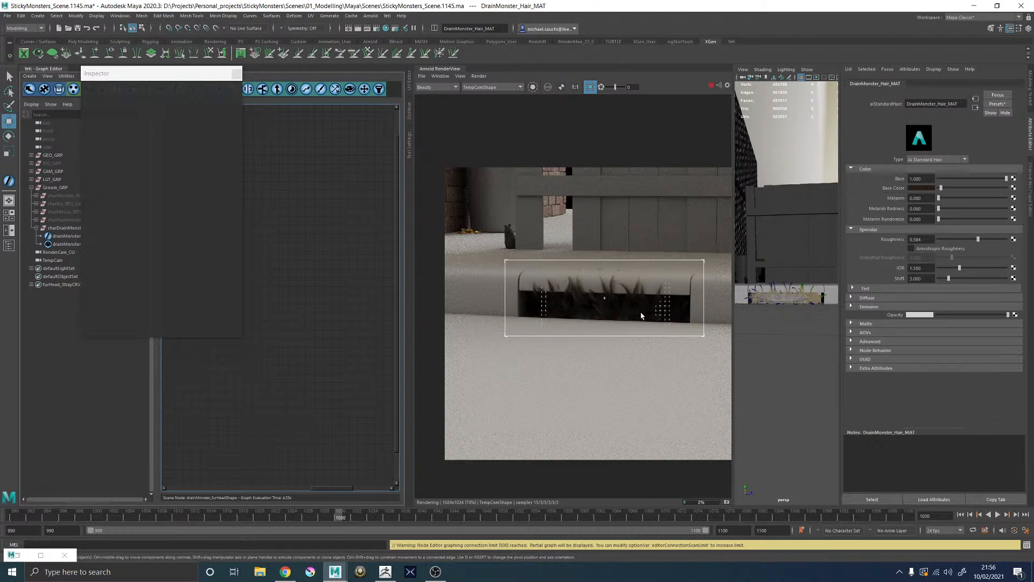
pyautogui.scroll(4, 630, 308)
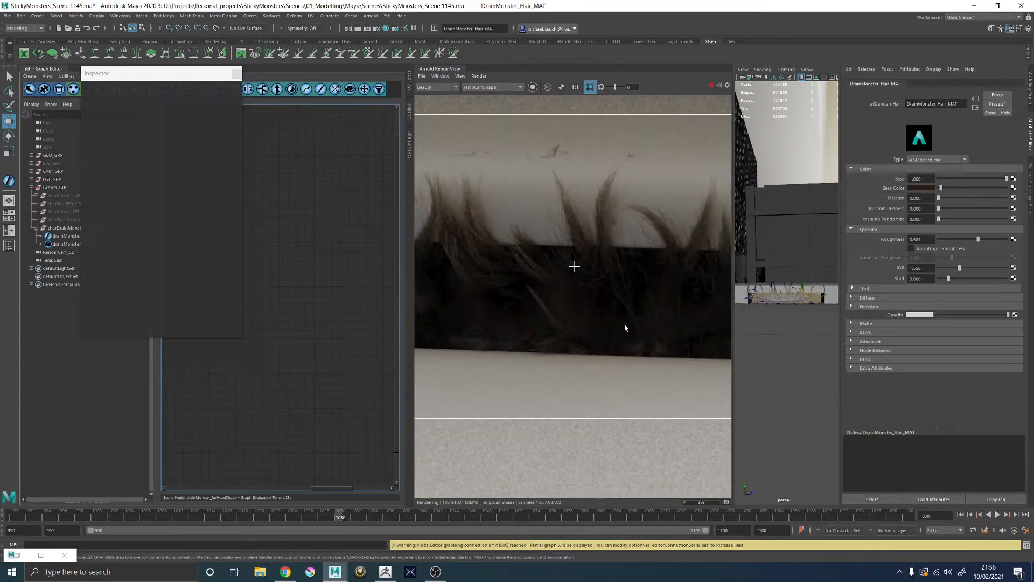
pyautogui.scroll(-1, 631, 328)
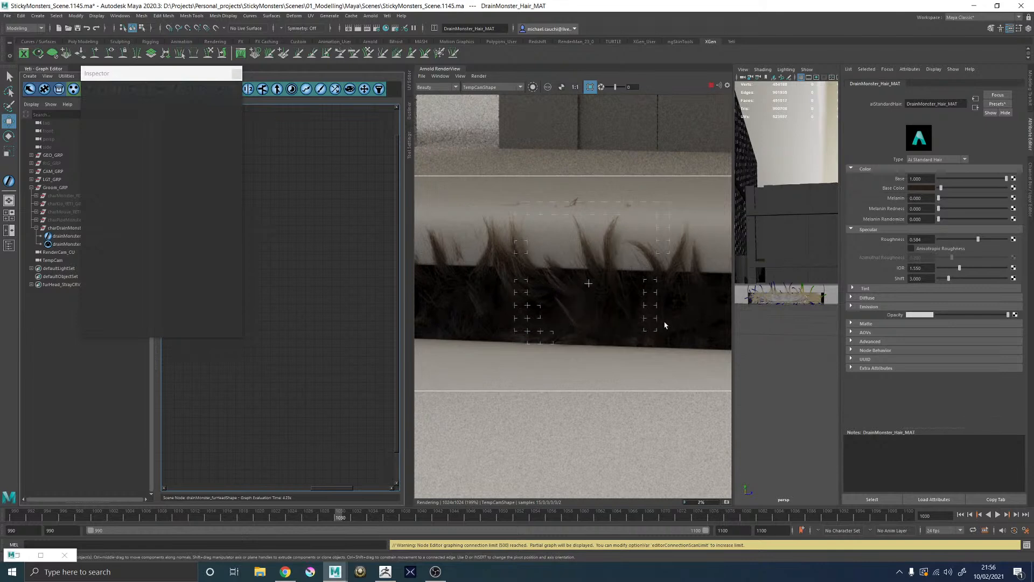
pyautogui.scroll(-1, 665, 323)
pyautogui.scroll(-4, 595, 264)
pyautogui.scroll(5, 629, 255)
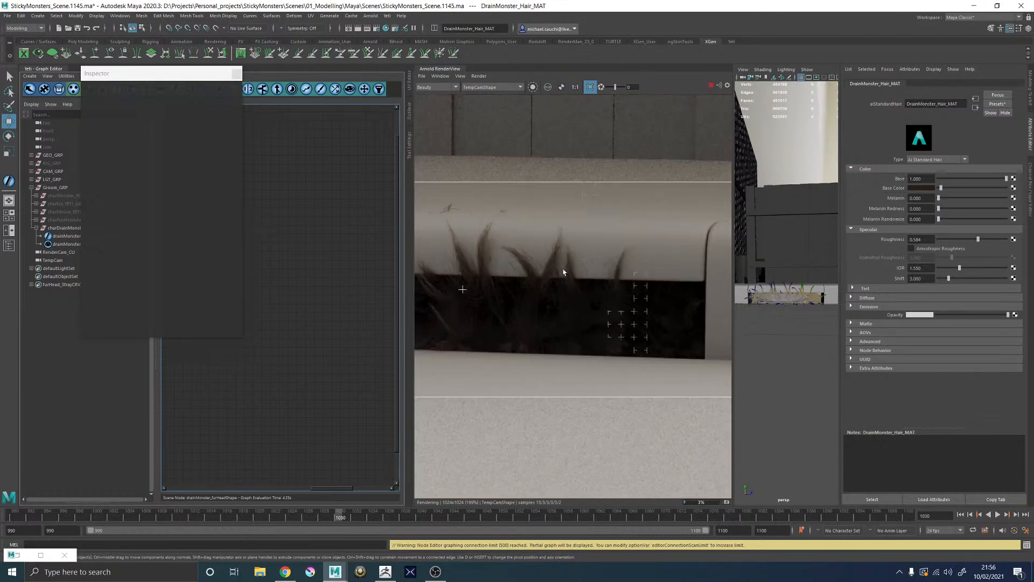
pyautogui.scroll(-1, 491, 272)
# Step: Stop the interactive render, put the render view away and select the drainMonster_furHead_GROOM node for editing in the viewport
pyautogui.click(712, 85)
pyautogui.click(435, 69)
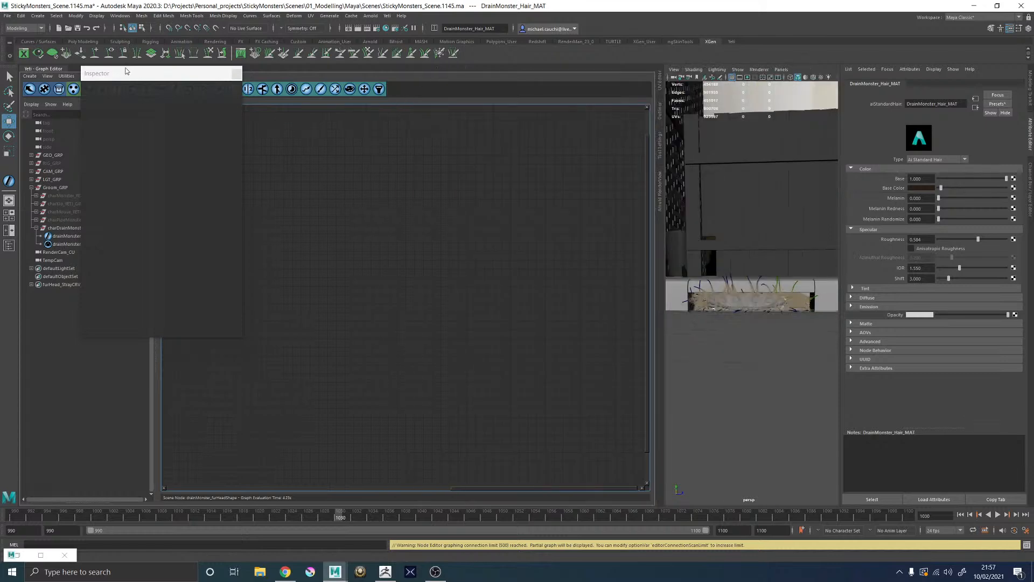
pyautogui.click(63, 244)
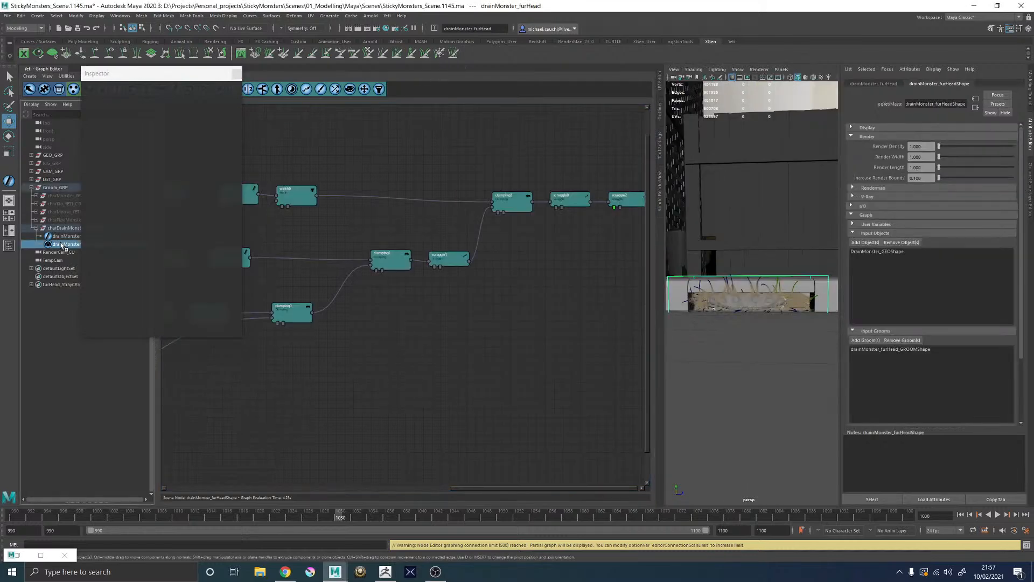
pyautogui.click(66, 237)
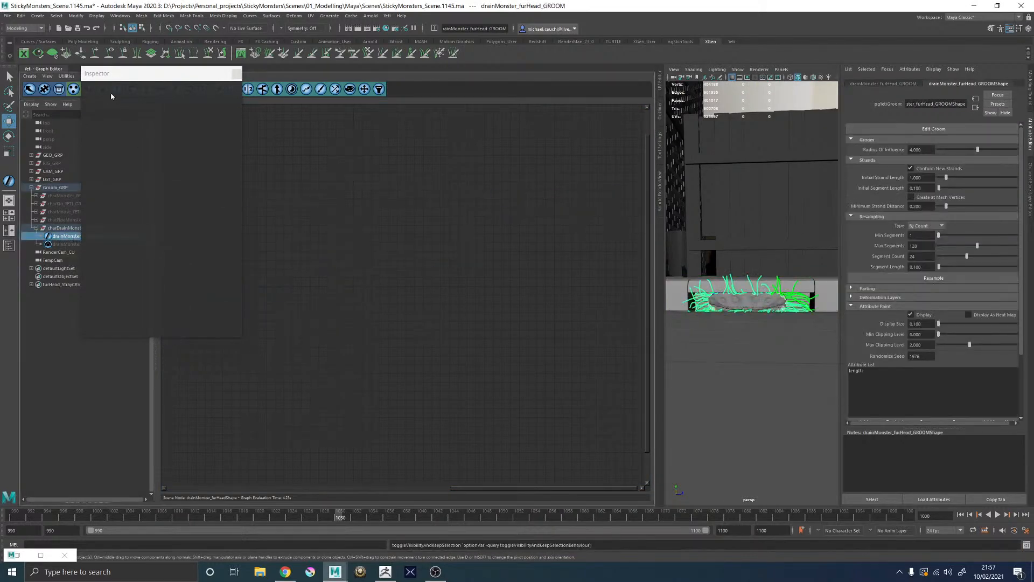
pyautogui.click(49, 70)
pyautogui.keyDown('alt'); pyautogui.moveTo(596, 202); pyautogui.dragTo(570, 247); pyautogui.keyUp('alt')
pyautogui.keyDown('alt'); pyautogui.moveTo(571, 248); pyautogui.dragTo(478, 219, button='middle'); pyautogui.keyUp('alt')
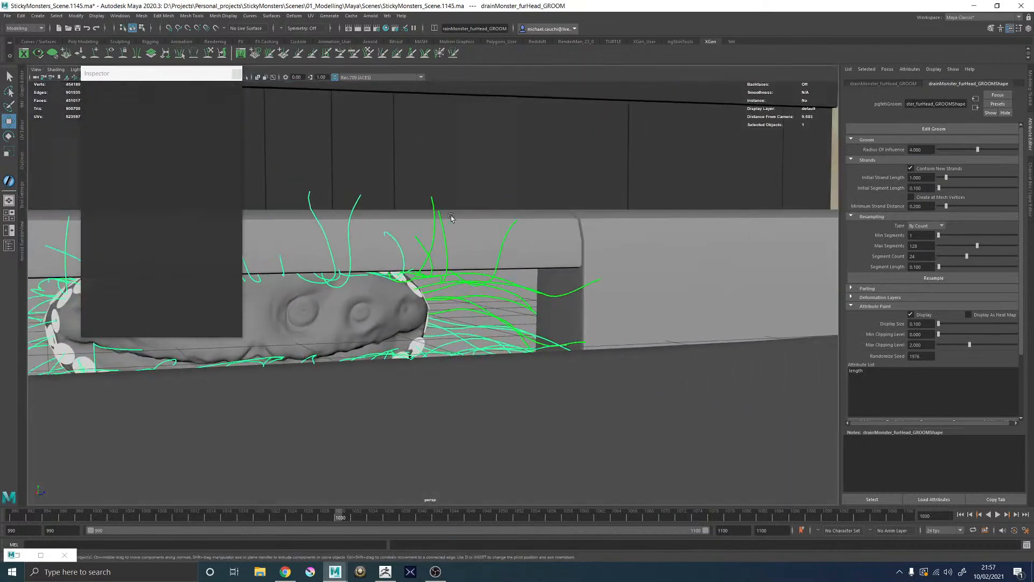
pyautogui.keyDown('alt'); pyautogui.moveTo(478, 220); pyautogui.dragTo(563, 266, button='right'); pyautogui.keyUp('alt')
pyautogui.keyDown('alt'); pyautogui.moveTo(564, 266); pyautogui.dragTo(662, 288); pyautogui.keyUp('alt')
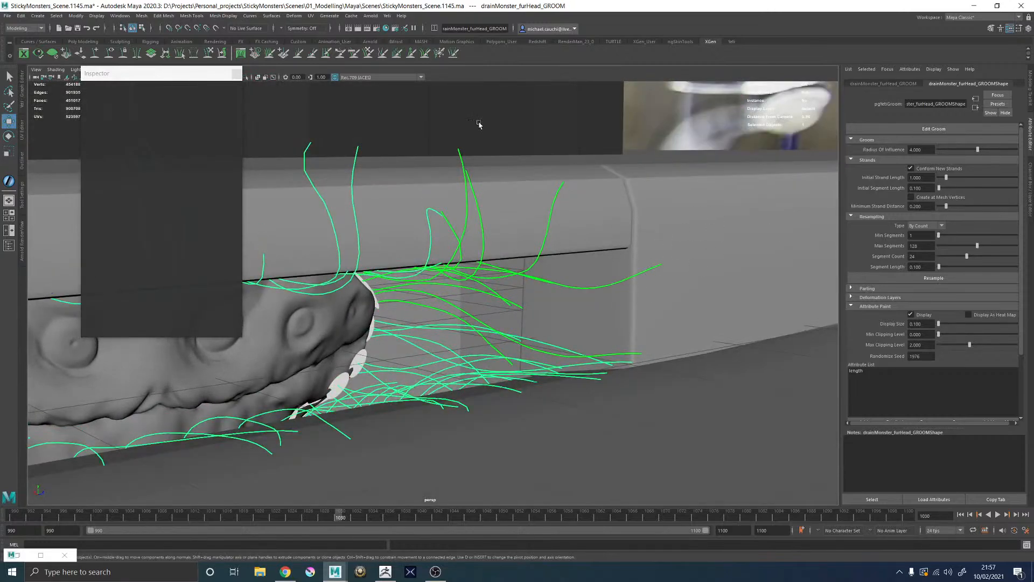
# Step: Close the Inspector window and show the groom's brush tool settings next to the full head
pyautogui.click(232, 74)
pyautogui.click(1030, 170)
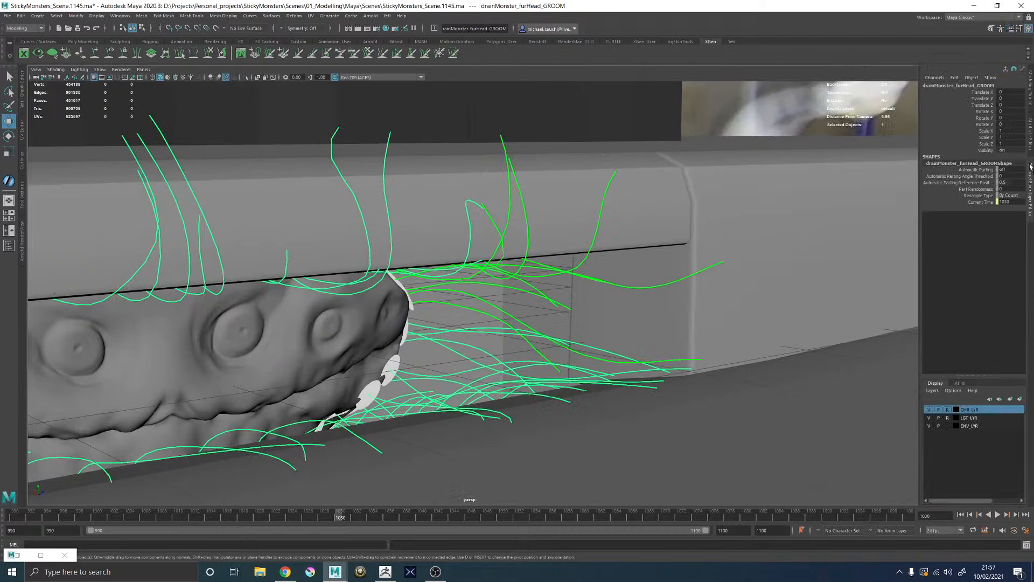
pyautogui.click(1030, 89)
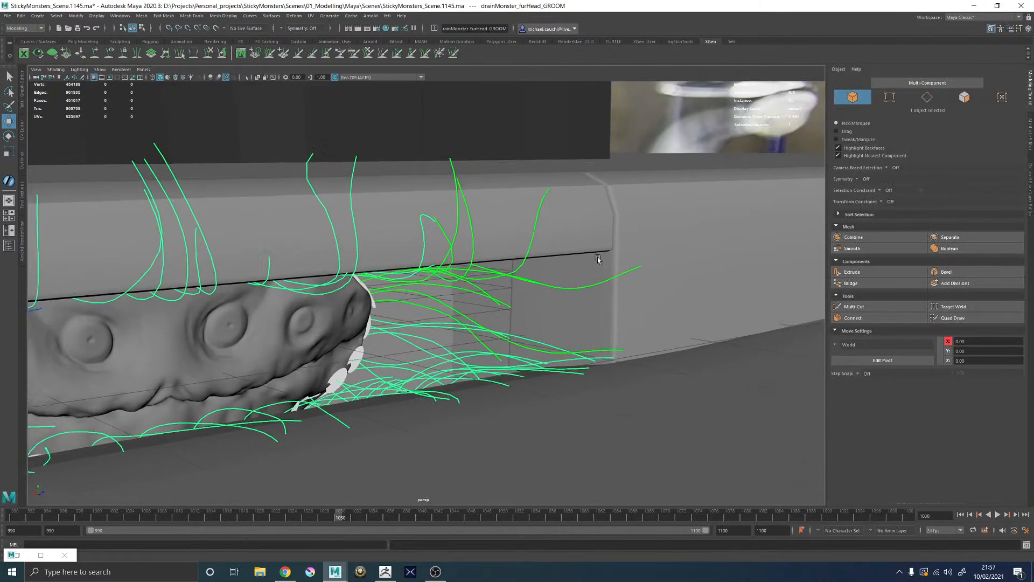
pyautogui.scroll(-2, 570, 270)
pyautogui.keyDown('alt'); pyautogui.moveTo(571, 270); pyautogui.dragTo(562, 272); pyautogui.keyUp('alt')
pyautogui.click(1030, 144)
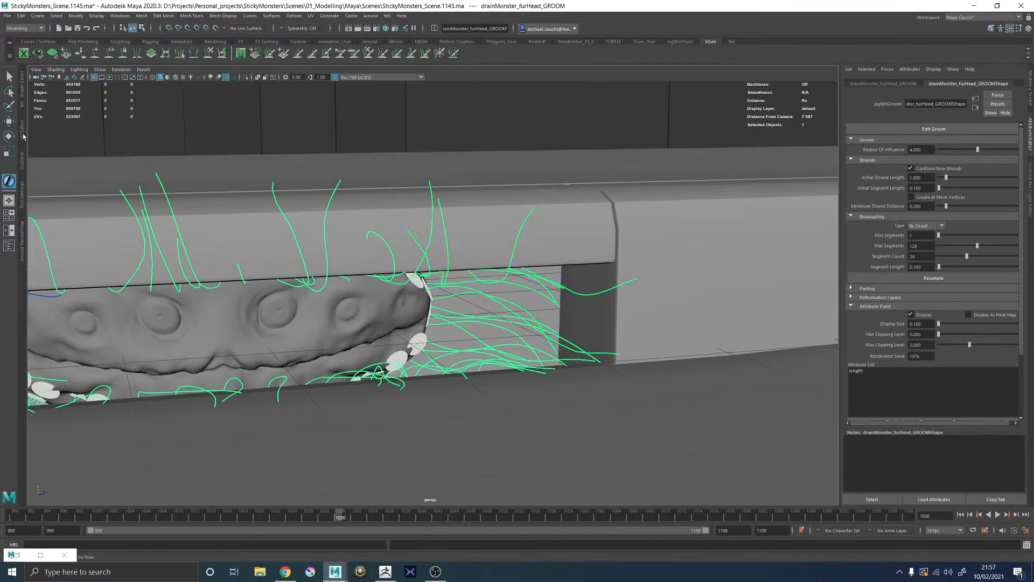
pyautogui.click(22, 197)
pyautogui.keyDown('alt'); pyautogui.moveTo(519, 311); pyautogui.dragTo(501, 290); pyautogui.keyUp('alt')
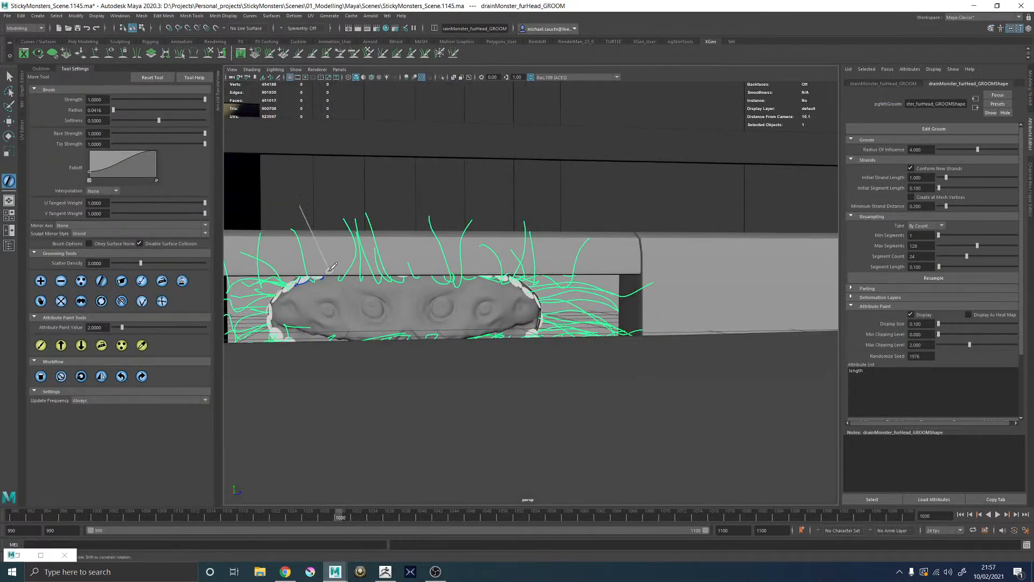
# Step: Lengthen the strand reaching past the drain's right end with the increase brush at an Attribute Paint Value of 0.1
pyautogui.click(142, 301)
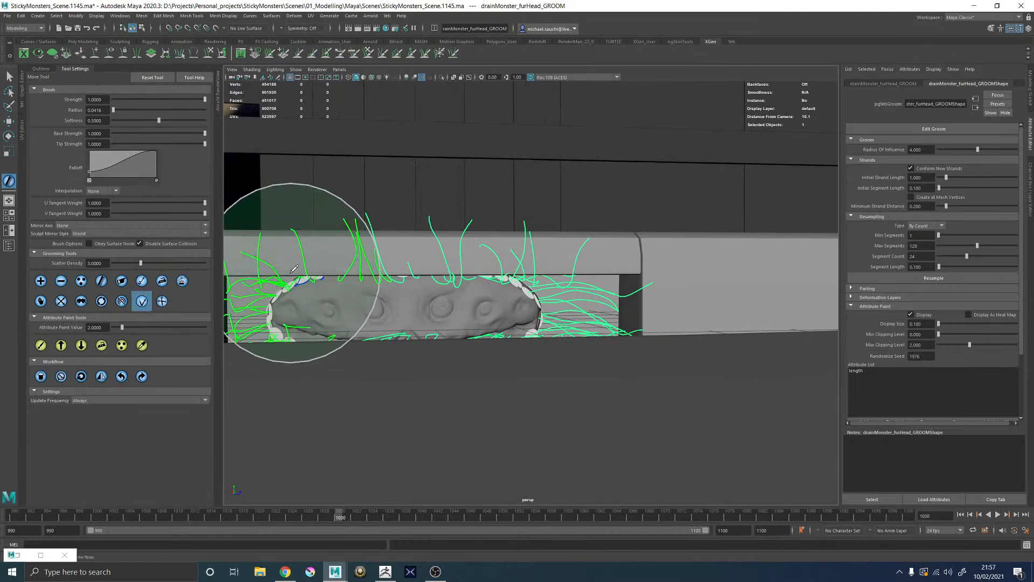
pyautogui.keyDown('alt'); pyautogui.moveTo(651, 268); pyautogui.dragTo(612, 263); pyautogui.keyUp('alt')
pyautogui.click(692, 261)
pyautogui.keyDown('alt'); pyautogui.moveTo(612, 263); pyautogui.dragTo(658, 270, button='right'); pyautogui.keyUp('alt')
pyautogui.keyDown('alt'); pyautogui.moveTo(657, 269); pyautogui.dragTo(604, 275); pyautogui.keyUp('alt')
pyautogui.click(61, 345)
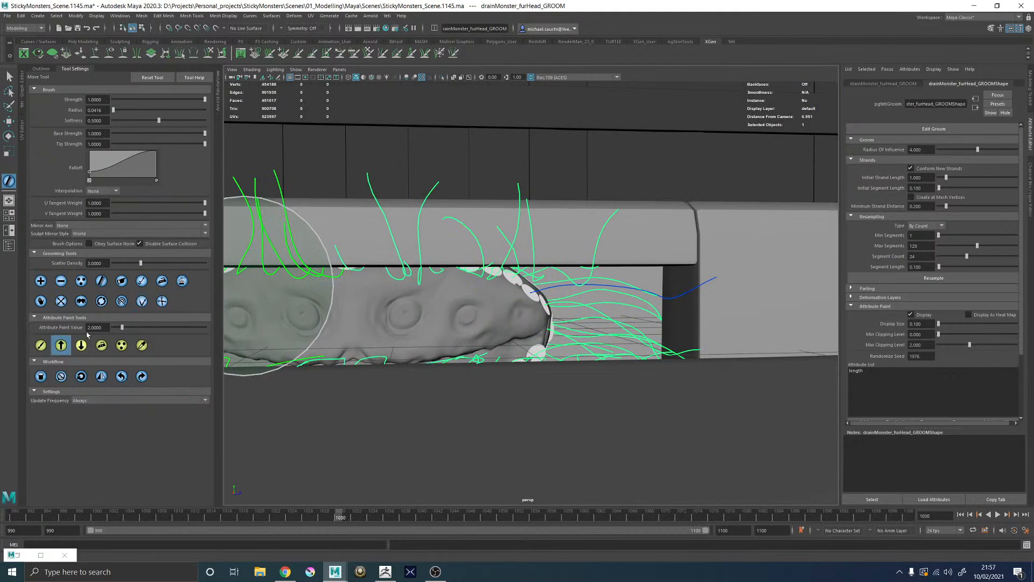
pyautogui.write('0.1')
pyautogui.press('Return')
pyautogui.click(40, 376)
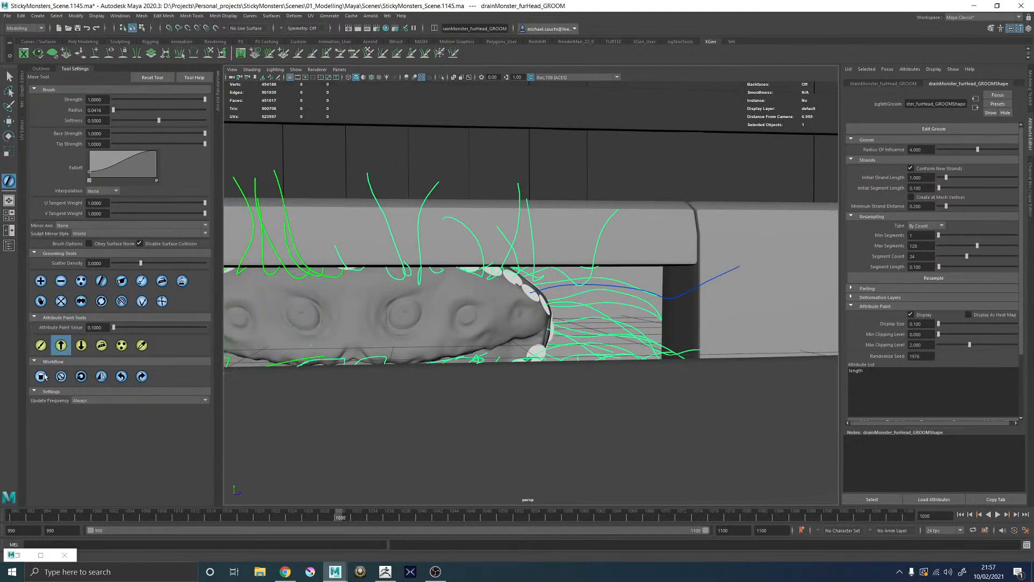
# Step: Bend the lengthened strand's tip upward over the wall beside the drain and check its curve from several angles
pyautogui.click(142, 302)
pyautogui.keyDown('alt'); pyautogui.moveTo(606, 276); pyautogui.dragTo(489, 277, button='middle'); pyautogui.keyUp('alt')
pyautogui.keyDown('alt'); pyautogui.moveTo(489, 277); pyautogui.dragTo(518, 281, button='right'); pyautogui.keyUp('alt')
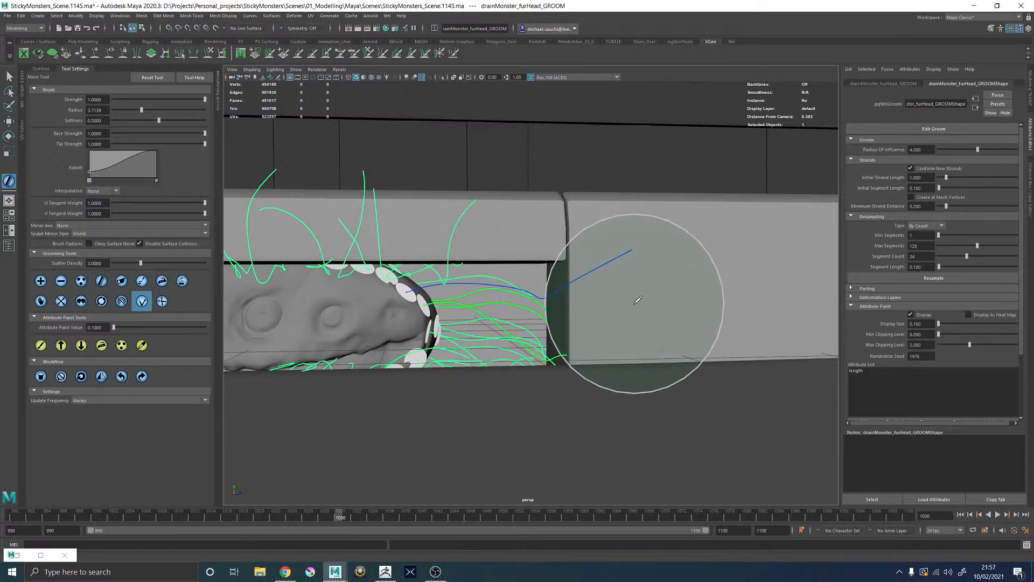
pyautogui.press('4')
pyautogui.keyDown('alt'); pyautogui.moveTo(636, 276); pyautogui.dragTo(748, 322, button='right'); pyautogui.keyUp('alt')
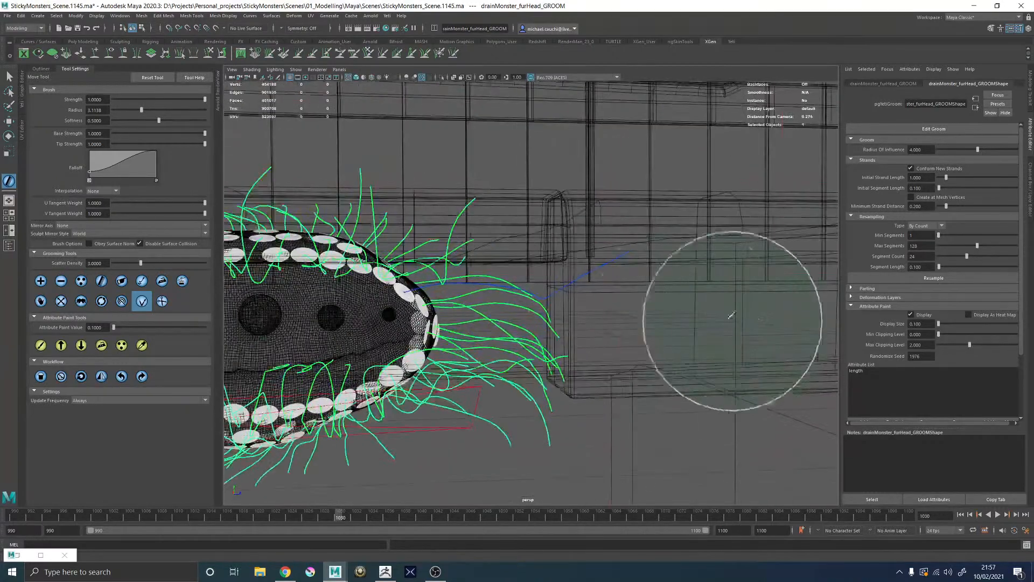
pyautogui.press('5')
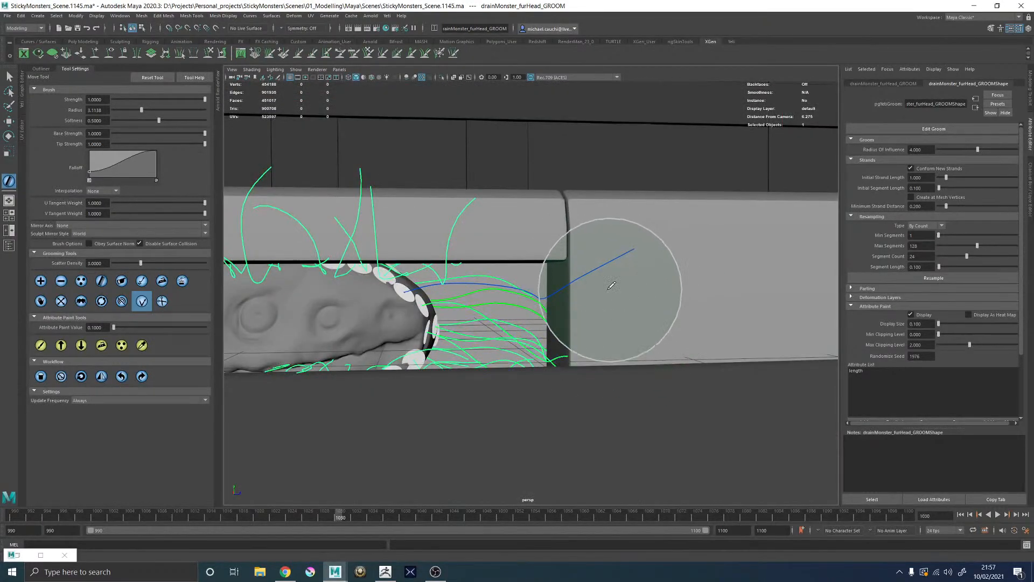
pyautogui.moveTo(573, 272)
pyautogui.mouseDown()
pyautogui.moveTo(603, 256)
pyautogui.moveTo(651, 254)
pyautogui.moveTo(596, 220)
pyautogui.mouseUp()
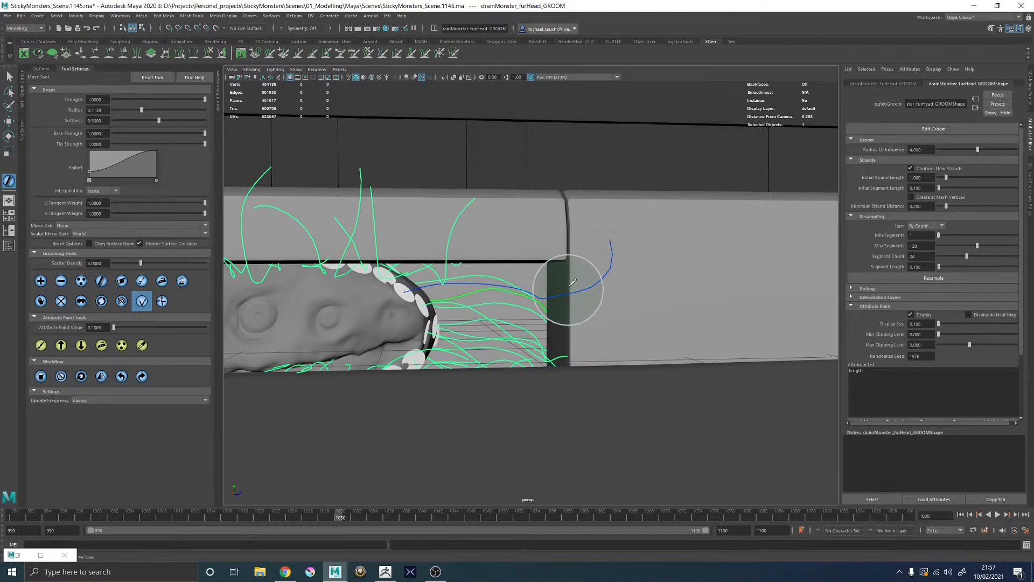
pyautogui.moveTo(607, 277)
pyautogui.keyDown('alt'); pyautogui.mouseDown()
pyautogui.moveTo(583, 278)
pyautogui.moveTo(677, 260)
pyautogui.mouseUp(); pyautogui.keyUp('alt')
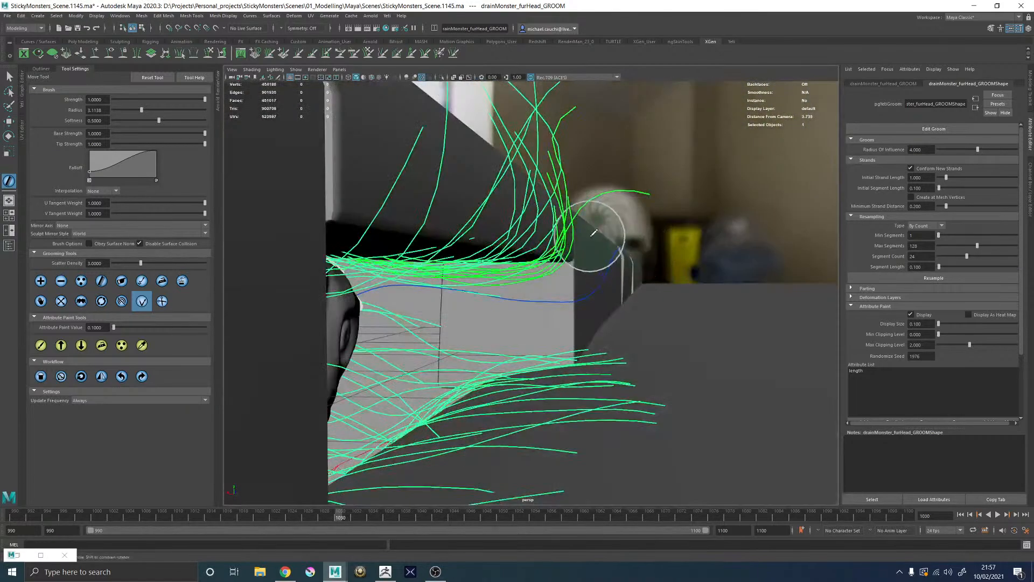
pyautogui.moveTo(618, 247)
pyautogui.keyDown('alt'); pyautogui.mouseDown()
pyautogui.moveTo(579, 251)
pyautogui.moveTo(594, 253)
pyautogui.mouseUp(); pyautogui.keyUp('alt')
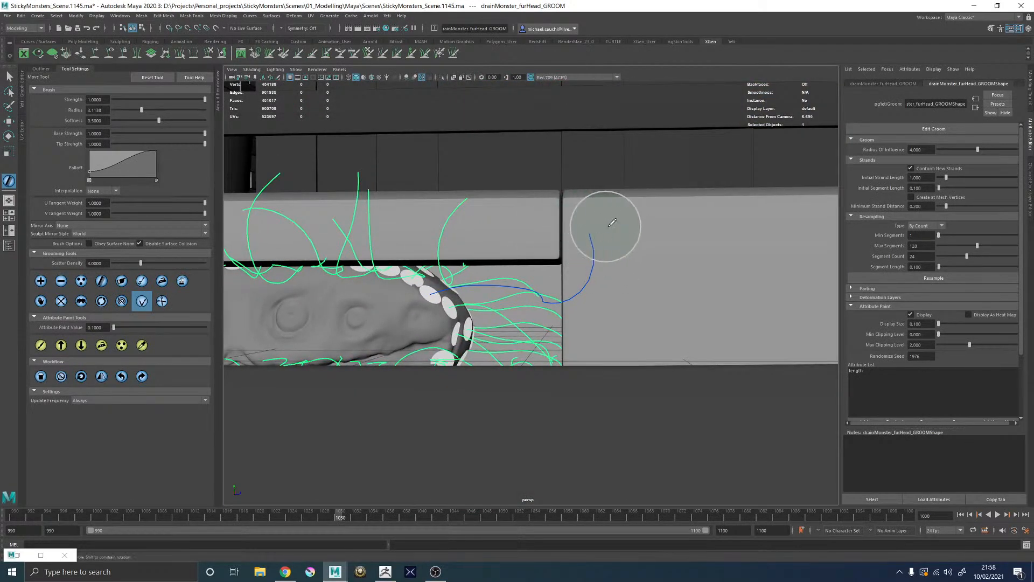
pyautogui.keyDown('alt'); pyautogui.moveTo(492, 231); pyautogui.dragTo(538, 238); pyautogui.keyUp('alt')
pyautogui.moveTo(628, 296)
pyautogui.keyDown('alt'); pyautogui.mouseDown()
pyautogui.moveTo(587, 288)
pyautogui.moveTo(557, 236)
pyautogui.mouseUp(); pyautogui.keyUp('alt')
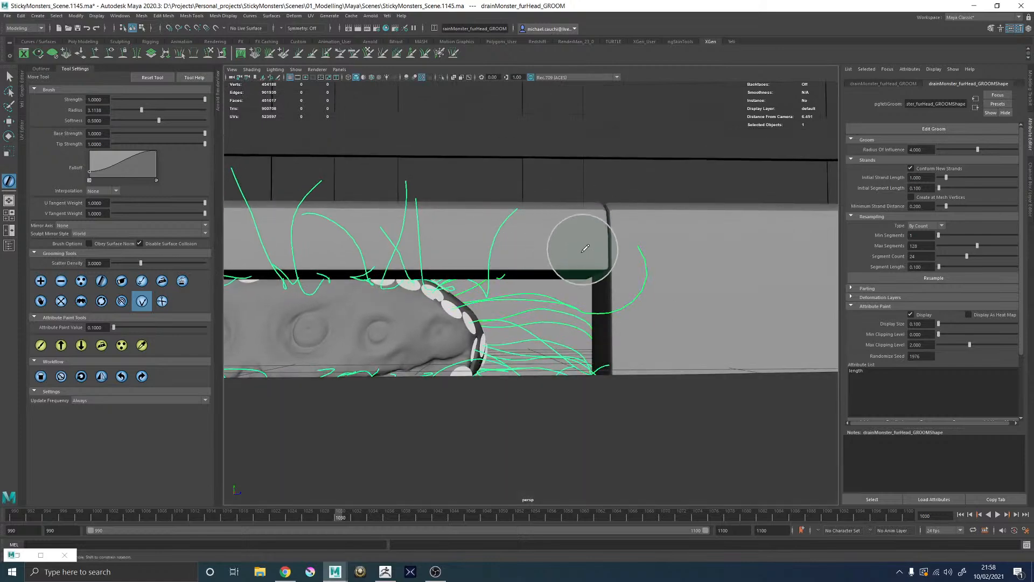
# Step: Lengthen the neighboring strand above it so it extends past the drain opening's right corner
pyautogui.moveTo(562, 276)
pyautogui.keyDown('alt'); pyautogui.mouseDown()
pyautogui.moveTo(568, 284)
pyautogui.moveTo(493, 275)
pyautogui.mouseUp(); pyautogui.keyUp('alt')
pyautogui.click(61, 345)
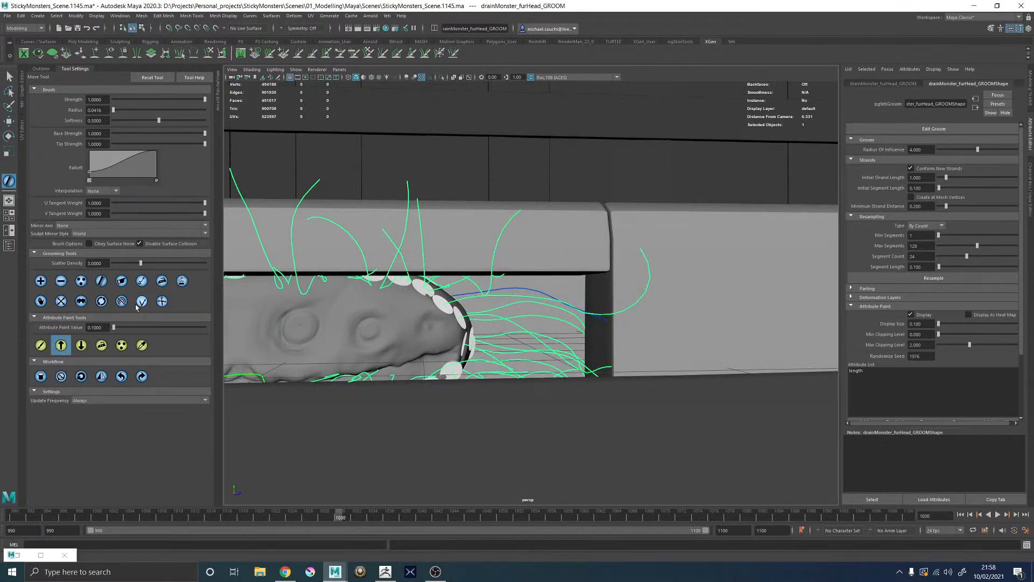
pyautogui.keyDown('alt'); pyautogui.moveTo(545, 232); pyautogui.dragTo(540, 276); pyautogui.keyUp('alt')
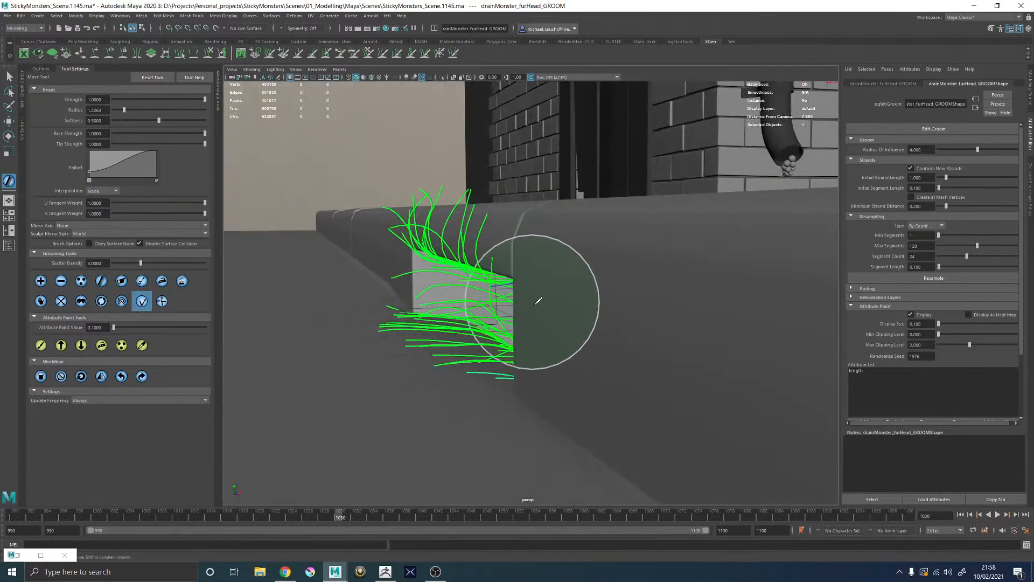
pyautogui.press('4')
pyautogui.keyDown('alt'); pyautogui.moveTo(580, 301); pyautogui.dragTo(589, 296); pyautogui.keyUp('alt')
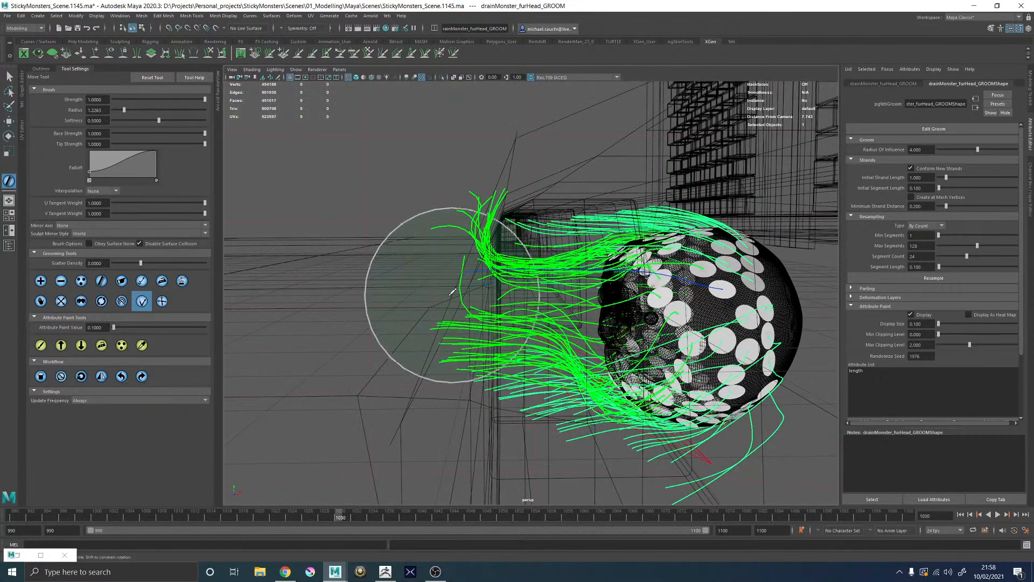
pyautogui.press('5')
pyautogui.keyDown('alt'); pyautogui.moveTo(490, 293); pyautogui.dragTo(554, 302, button='right'); pyautogui.keyUp('alt')
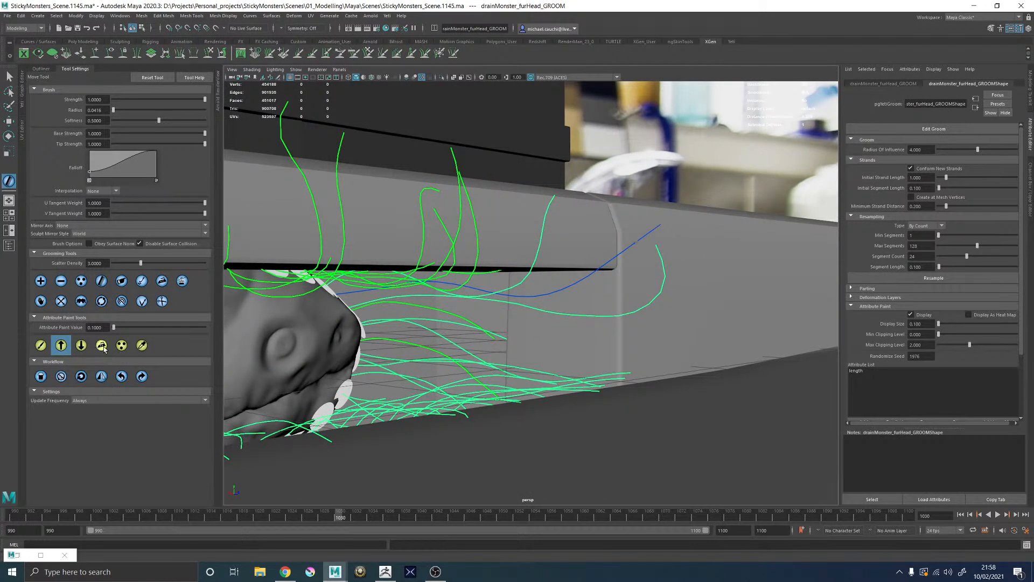
# Step: Sculpt the newly lengthened strand upward so it curves over the ledge near the drain's right corner
pyautogui.click(142, 301)
pyautogui.scroll(5, 601, 234)
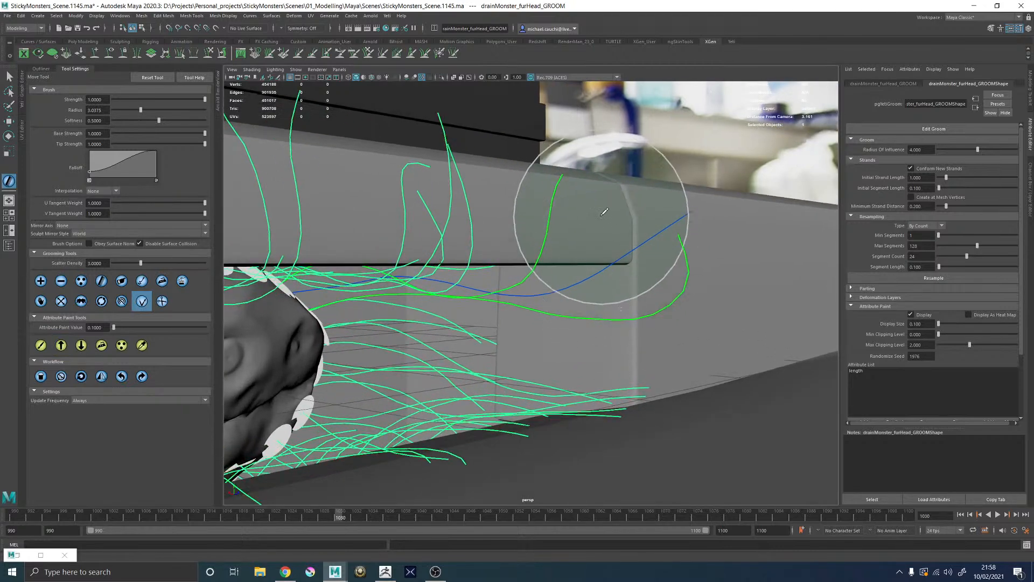
pyautogui.moveTo(593, 178)
pyautogui.keyDown('alt'); pyautogui.mouseDown()
pyautogui.moveTo(634, 289)
pyautogui.moveTo(623, 233)
pyautogui.moveTo(478, 271)
pyautogui.mouseUp(); pyautogui.keyUp('alt')
pyautogui.scroll(-5, 647, 261)
pyautogui.keyDown('alt'); pyautogui.moveTo(433, 203); pyautogui.dragTo(524, 192); pyautogui.keyUp('alt')
pyautogui.moveTo(572, 131); pyautogui.dragTo(490, 194)
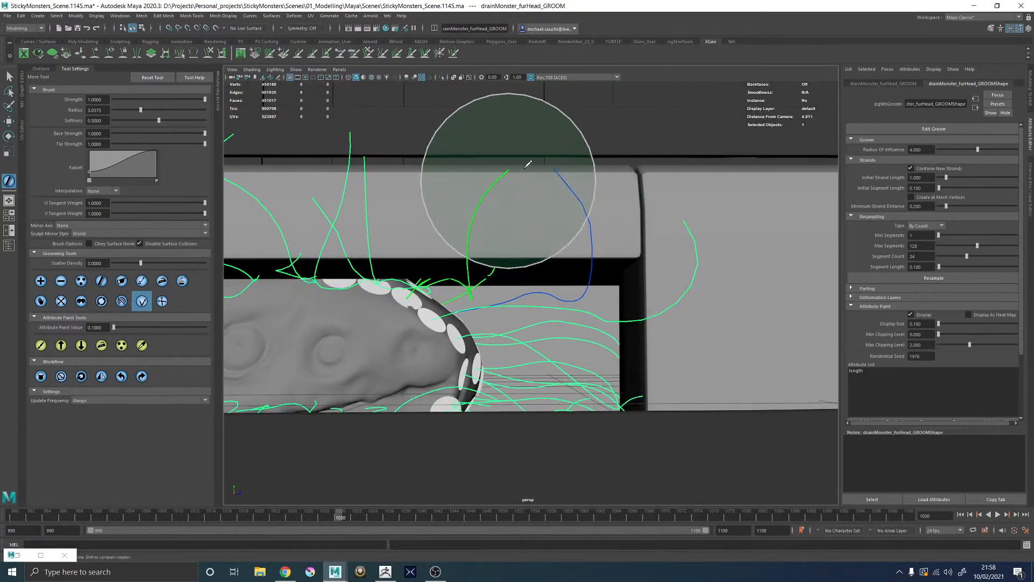
pyautogui.moveTo(531, 161); pyautogui.dragTo(698, 184)
pyautogui.moveTo(579, 172); pyautogui.dragTo(629, 187)
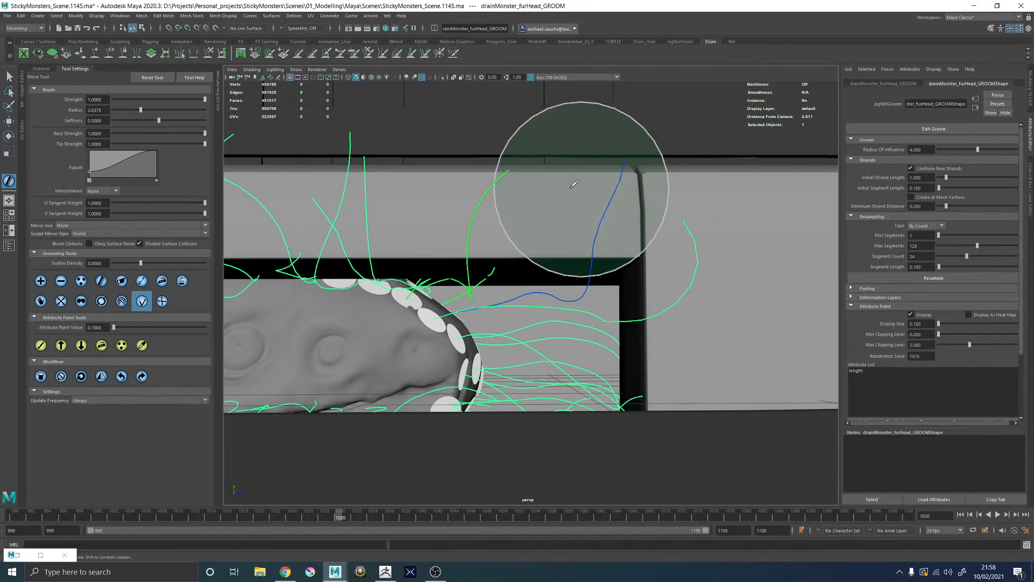
# Step: Set the groom's Segment Count to 32 and resample its strands
pyautogui.keyDown('alt'); pyautogui.moveTo(627, 261); pyautogui.dragTo(617, 271); pyautogui.keyUp('alt')
pyautogui.keyDown('alt'); pyautogui.moveTo(600, 308); pyautogui.dragTo(514, 295); pyautogui.keyUp('alt')
pyautogui.keyDown('alt'); pyautogui.moveTo(724, 274); pyautogui.dragTo(680, 246); pyautogui.keyUp('alt')
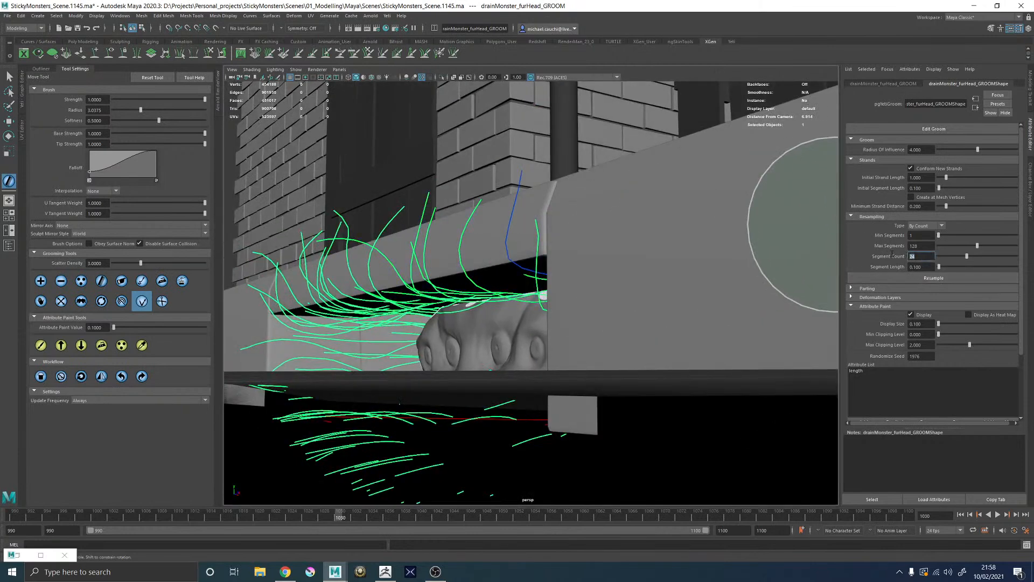
pyautogui.write('32')
pyautogui.press('Return')
pyautogui.click(931, 280)
# Step: Curve the selected strand up and over the ledge at the drain opening's upper-right corner, keeping it outside the stone
pyautogui.moveTo(550, 240)
pyautogui.keyDown('alt'); pyautogui.mouseDown()
pyautogui.moveTo(627, 250)
pyautogui.moveTo(430, 262)
pyautogui.mouseUp(); pyautogui.keyUp('alt')
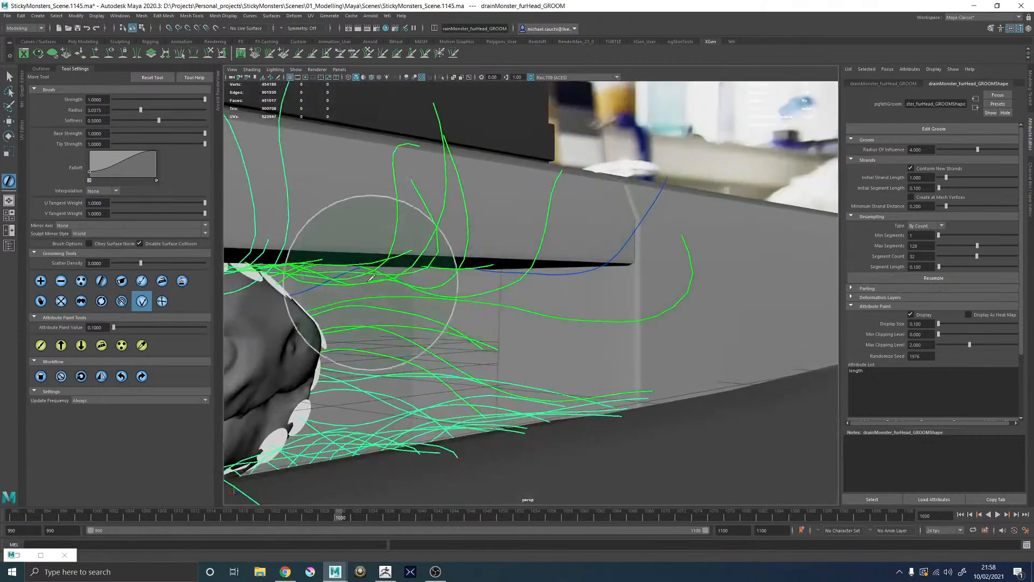
pyautogui.keyDown('alt'); pyautogui.moveTo(514, 264); pyautogui.dragTo(561, 272); pyautogui.keyUp('alt')
pyautogui.keyDown('alt'); pyautogui.moveTo(657, 196); pyautogui.dragTo(596, 193); pyautogui.keyUp('alt')
pyautogui.keyDown('alt'); pyautogui.moveTo(648, 192); pyautogui.dragTo(594, 252, button='middle'); pyautogui.keyUp('alt')
pyautogui.keyDown('alt'); pyautogui.moveTo(594, 252); pyautogui.dragTo(587, 248); pyautogui.keyUp('alt')
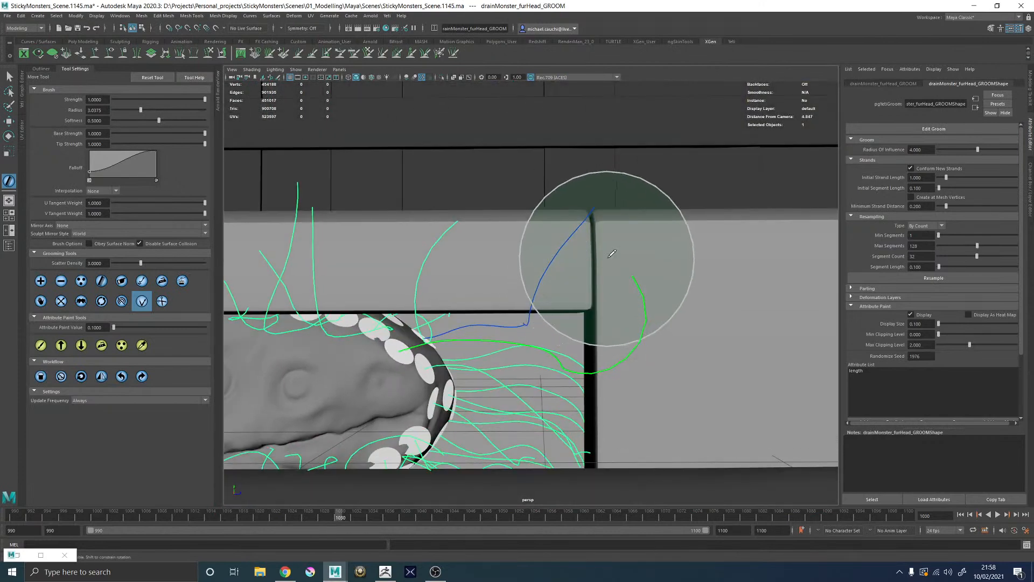
pyautogui.moveTo(582, 214)
pyautogui.mouseDown()
pyautogui.moveTo(621, 231)
pyautogui.moveTo(641, 275)
pyautogui.mouseUp()
pyautogui.moveTo(647, 238)
pyautogui.mouseDown()
pyautogui.moveTo(640, 273)
pyautogui.moveTo(666, 310)
pyautogui.moveTo(666, 287)
pyautogui.moveTo(640, 326)
pyautogui.moveTo(506, 319)
pyautogui.mouseUp()
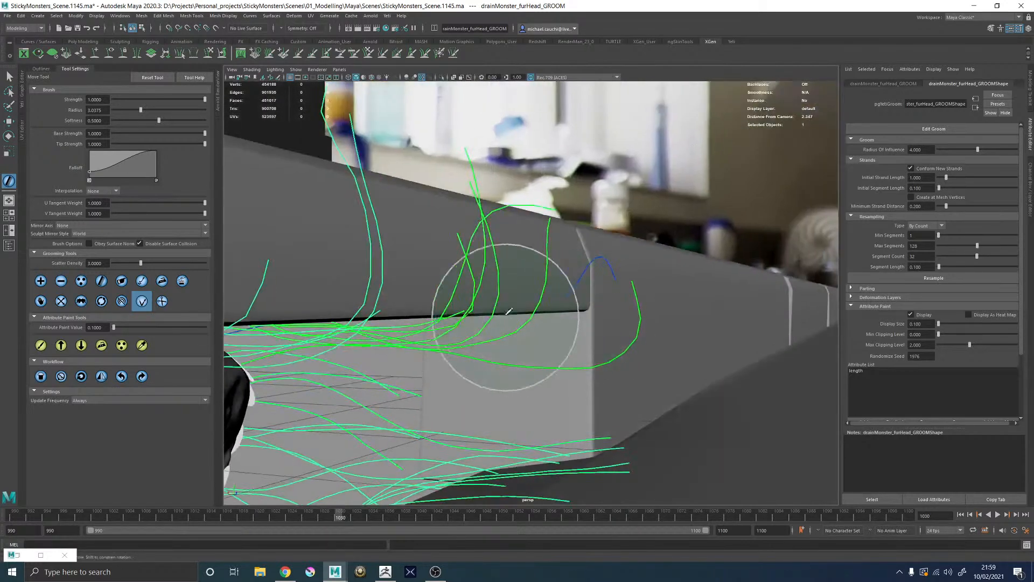
pyautogui.moveTo(564, 305)
pyautogui.keyDown('alt'); pyautogui.mouseDown()
pyautogui.moveTo(599, 251)
pyautogui.moveTo(617, 297)
pyautogui.moveTo(541, 282)
pyautogui.moveTo(438, 300)
pyautogui.moveTo(501, 356)
pyautogui.moveTo(487, 329)
pyautogui.moveTo(434, 328)
pyautogui.moveTo(565, 326)
pyautogui.moveTo(620, 310)
pyautogui.moveTo(619, 291)
pyautogui.moveTo(568, 258)
pyautogui.moveTo(552, 210)
pyautogui.moveTo(541, 231)
pyautogui.mouseUp(); pyautogui.keyUp('alt')
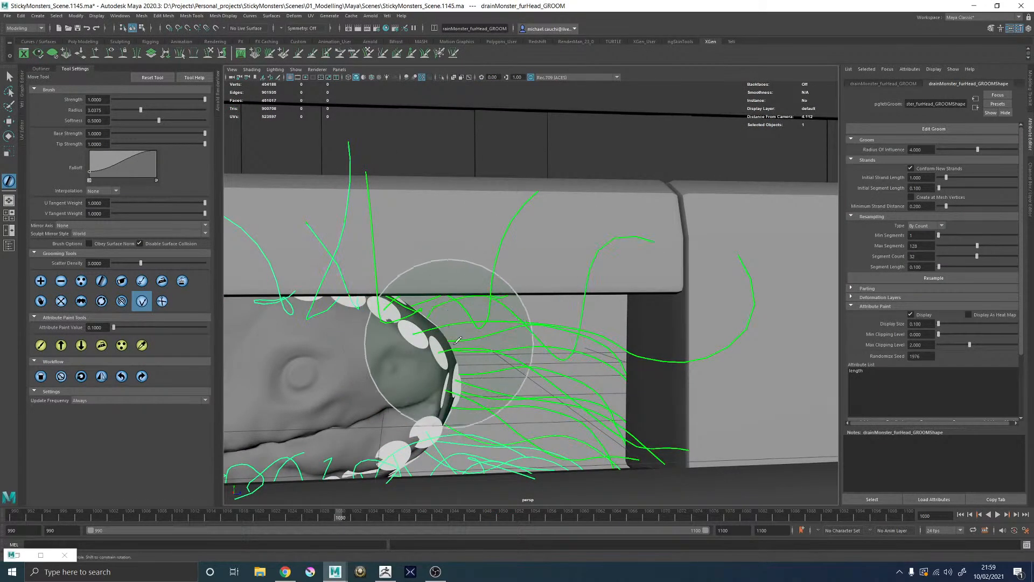
pyautogui.keyDown('alt'); pyautogui.moveTo(446, 343); pyautogui.dragTo(349, 266, button='right'); pyautogui.keyUp('alt')
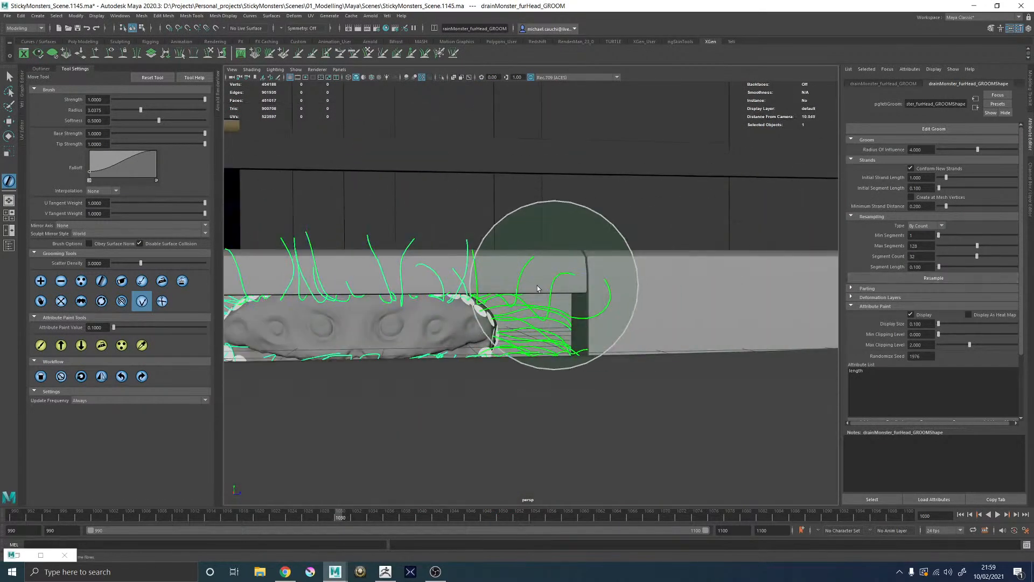
pyautogui.keyDown('alt'); pyautogui.moveTo(594, 284); pyautogui.dragTo(593, 288); pyautogui.keyUp('alt')
pyautogui.keyDown('alt'); pyautogui.moveTo(593, 288); pyautogui.dragTo(466, 265, button='right'); pyautogui.keyUp('alt')
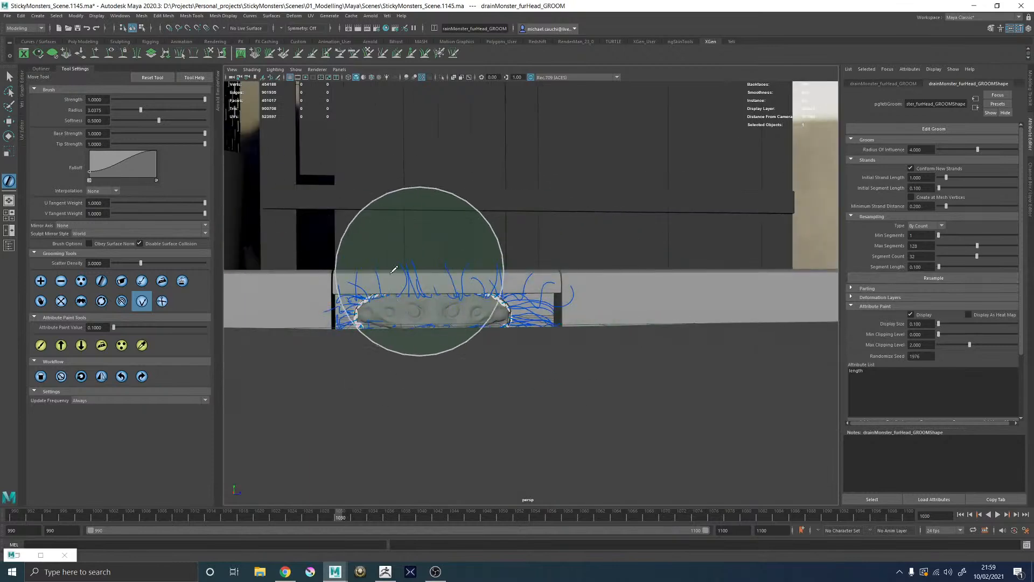
# Step: Lengthen a strand on the monster's right side so it reaches out past the drain opening's lower-right corner
pyautogui.keyDown('alt'); pyautogui.moveTo(539, 299); pyautogui.dragTo(740, 378, button='right'); pyautogui.keyUp('alt')
pyautogui.keyDown('alt'); pyautogui.moveTo(581, 270); pyautogui.dragTo(580, 254); pyautogui.keyUp('alt')
pyautogui.keyDown('alt'); pyautogui.moveTo(579, 254); pyautogui.dragTo(539, 194, button='middle'); pyautogui.keyUp('alt')
pyautogui.keyDown('alt'); pyautogui.moveTo(544, 264); pyautogui.dragTo(618, 312, button='right'); pyautogui.keyUp('alt')
pyautogui.keyDown('alt'); pyautogui.moveTo(637, 330); pyautogui.dragTo(619, 346); pyautogui.keyUp('alt')
pyautogui.keyDown('alt'); pyautogui.moveTo(643, 351); pyautogui.dragTo(600, 293, button='middle'); pyautogui.keyUp('alt')
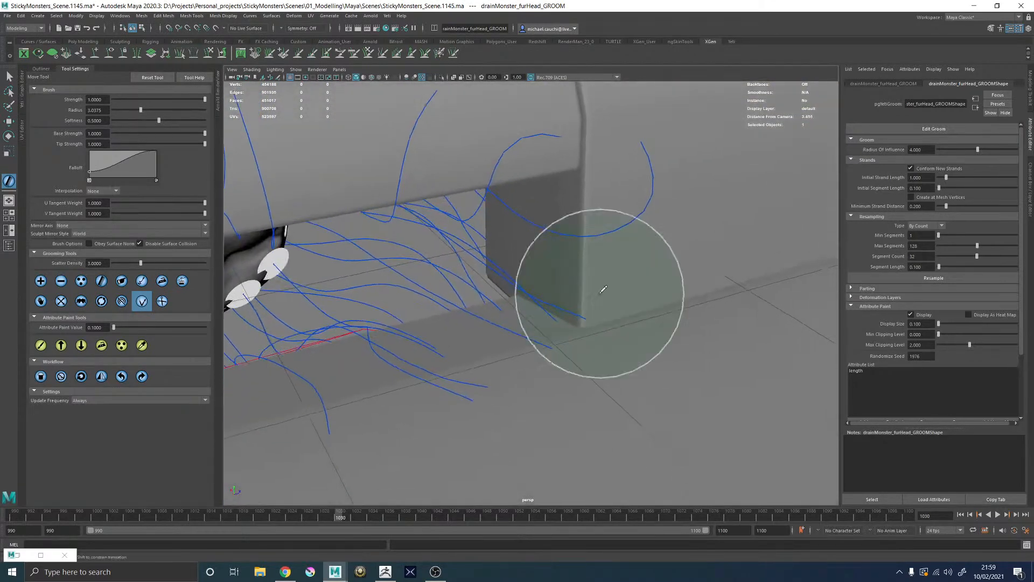
pyautogui.moveTo(589, 302); pyautogui.dragTo(362, 258)
pyautogui.keyDown('alt'); pyautogui.moveTo(482, 296); pyautogui.dragTo(402, 246, button='right'); pyautogui.keyUp('alt')
pyautogui.moveTo(572, 286); pyautogui.dragTo(259, 389)
pyautogui.keyDown('alt'); pyautogui.moveTo(652, 329); pyautogui.dragTo(747, 420, button='right'); pyautogui.keyUp('alt')
pyautogui.click(617, 325)
pyautogui.moveTo(616, 325)
pyautogui.keyDown('alt'); pyautogui.mouseDown()
pyautogui.moveTo(604, 289)
pyautogui.moveTo(601, 310)
pyautogui.moveTo(654, 284)
pyautogui.mouseUp(); pyautogui.keyUp('alt')
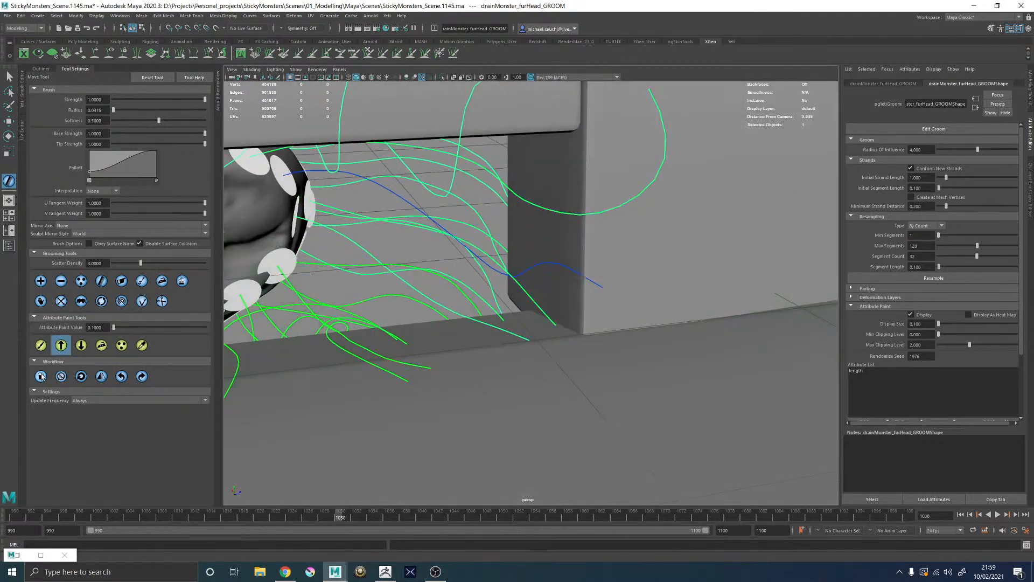
# Step: Sculpt the lengthened strand around the drain's right side wall, using wireframe display to check its path
pyautogui.click(143, 304)
pyautogui.keyDown('alt'); pyautogui.moveTo(487, 306); pyautogui.dragTo(519, 357); pyautogui.keyUp('alt')
pyautogui.moveTo(533, 408)
pyautogui.mouseDown()
pyautogui.moveTo(551, 389)
pyautogui.moveTo(638, 354)
pyautogui.moveTo(646, 330)
pyautogui.moveTo(634, 268)
pyautogui.moveTo(644, 297)
pyautogui.mouseUp()
pyautogui.keyDown('alt'); pyautogui.moveTo(625, 248); pyautogui.dragTo(634, 237); pyautogui.keyUp('alt')
pyautogui.press('4')
pyautogui.moveTo(617, 240)
pyautogui.keyDown('alt'); pyautogui.mouseDown(button='middle')
pyautogui.moveTo(639, 289)
pyautogui.moveTo(648, 348)
pyautogui.mouseUp(button='middle'); pyautogui.keyUp('alt')
pyautogui.keyDown('alt'); pyautogui.moveTo(547, 269); pyautogui.dragTo(437, 266); pyautogui.keyUp('alt')
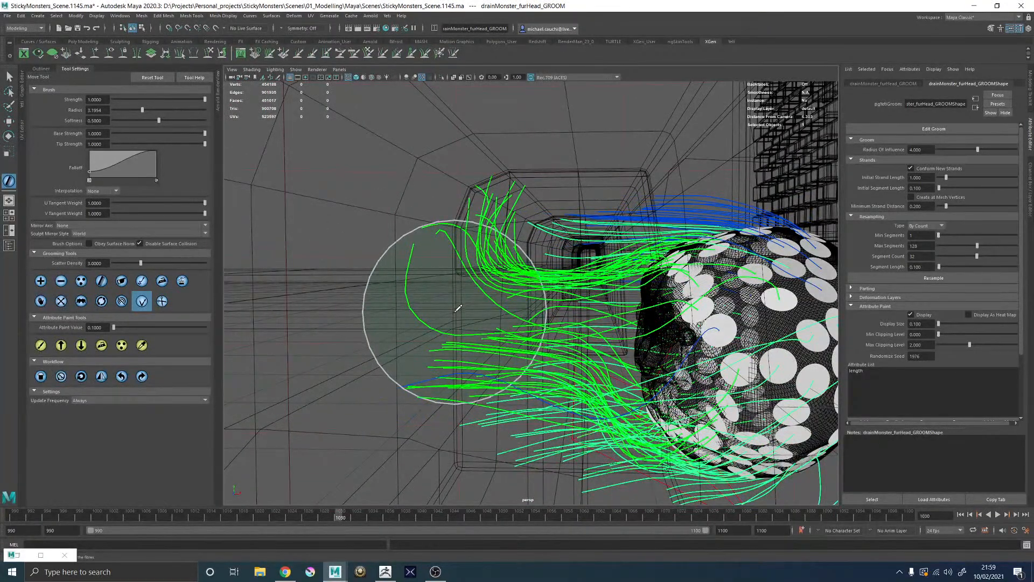
pyautogui.scroll(-3, 598, 243)
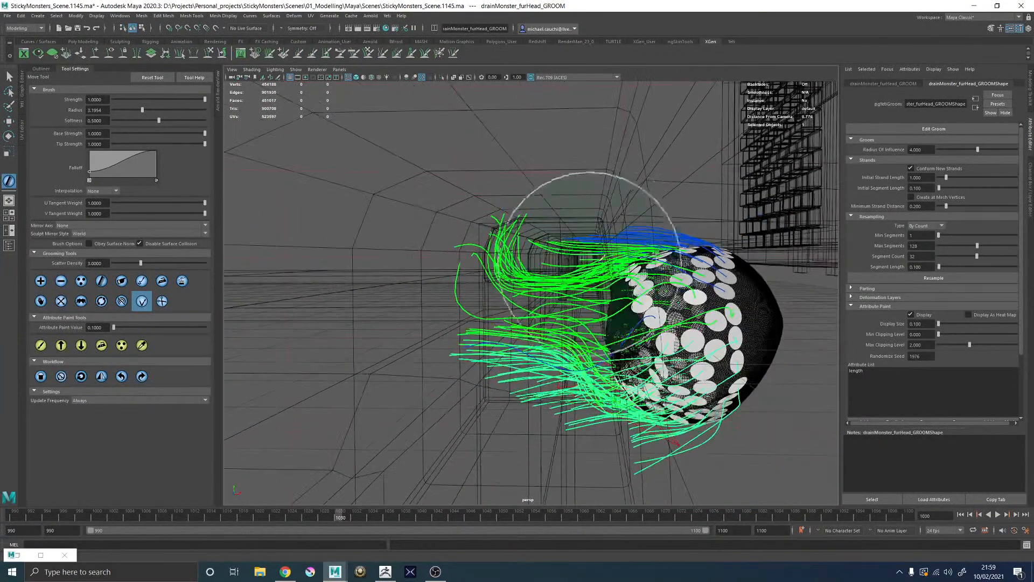
pyautogui.keyDown('alt'); pyautogui.moveTo(625, 228); pyautogui.dragTo(587, 237, button='middle'); pyautogui.keyUp('alt')
pyautogui.keyDown('alt'); pyautogui.moveTo(593, 199); pyautogui.dragTo(656, 233); pyautogui.keyUp('alt')
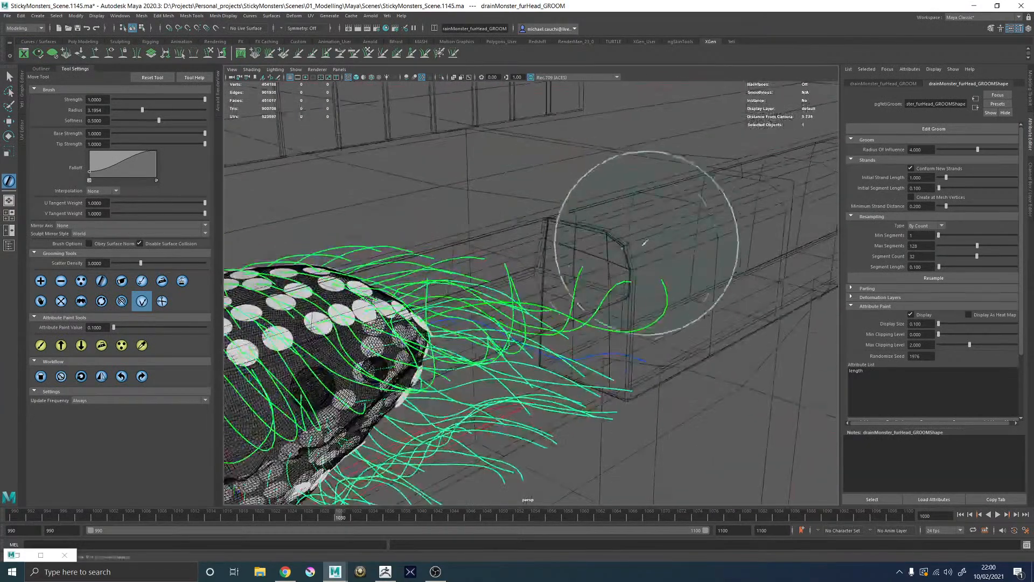
pyautogui.keyDown('alt'); pyautogui.moveTo(655, 233); pyautogui.dragTo(565, 172, button='middle'); pyautogui.keyUp('alt')
# Step: Lengthen the same strand further and curve its tip upward over the wall beside the drain
pyautogui.click(41, 376)
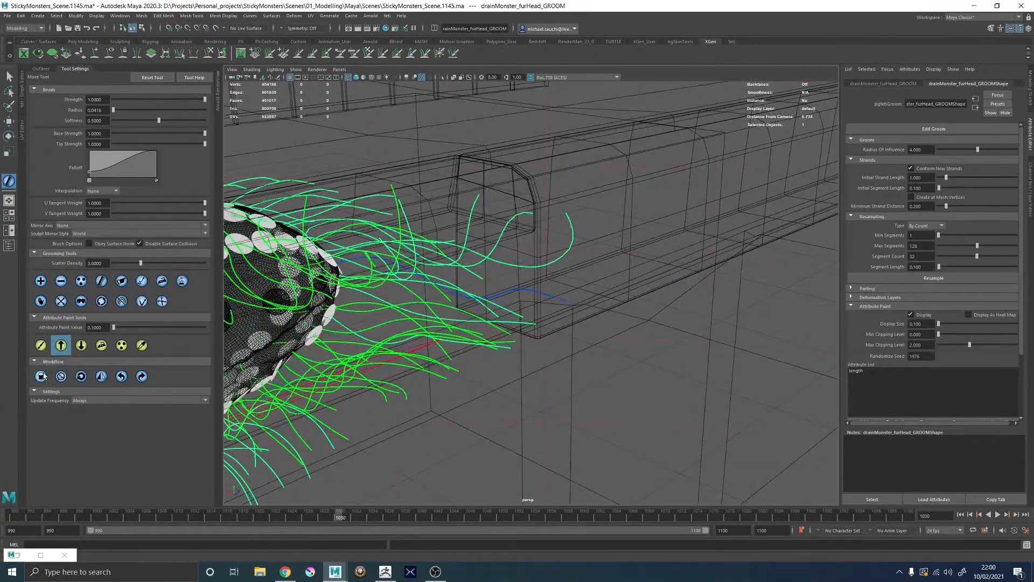
pyautogui.press('5')
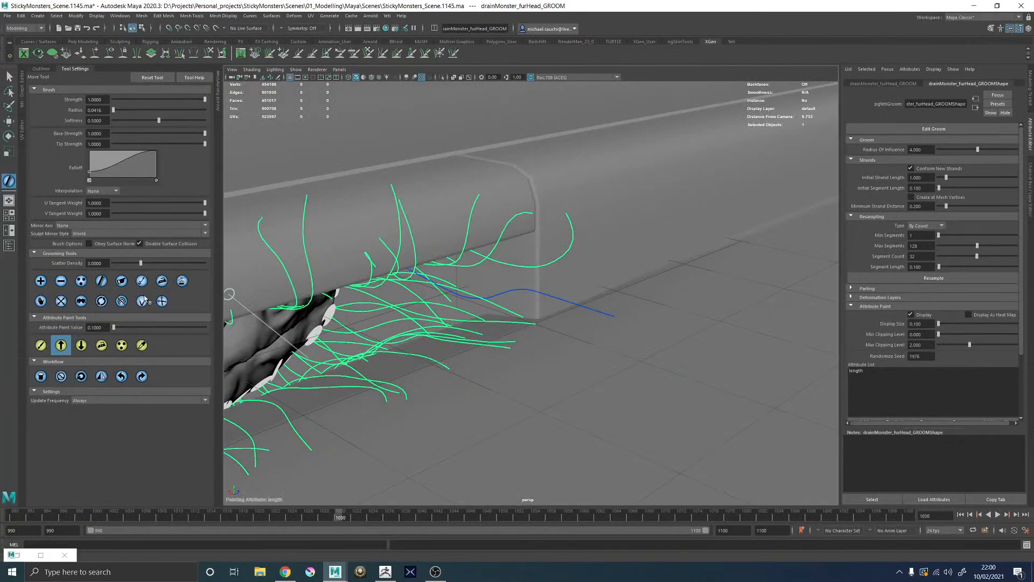
pyautogui.keyDown('alt'); pyautogui.moveTo(464, 345); pyautogui.dragTo(585, 391); pyautogui.keyUp('alt')
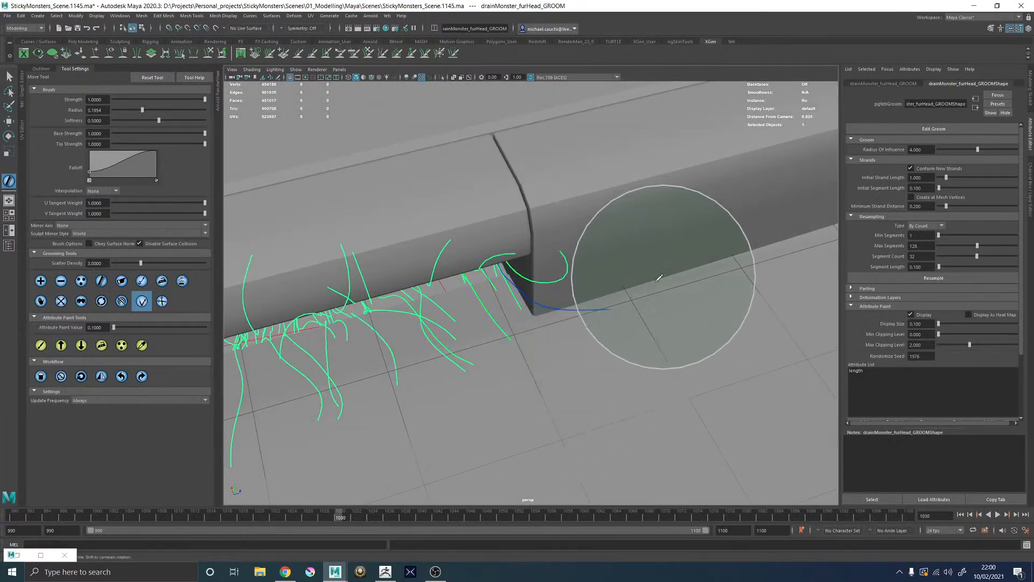
pyautogui.keyDown('alt'); pyautogui.moveTo(660, 286); pyautogui.dragTo(637, 259); pyautogui.keyUp('alt')
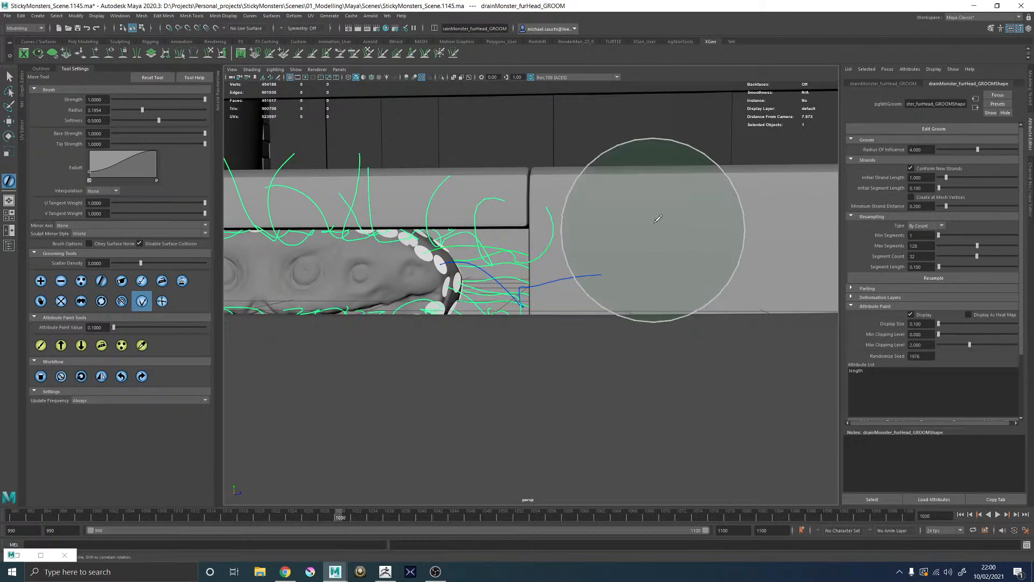
pyautogui.moveTo(582, 132)
pyautogui.keyDown('alt'); pyautogui.mouseDown()
pyautogui.moveTo(589, 215)
pyautogui.moveTo(668, 212)
pyautogui.moveTo(596, 231)
pyautogui.moveTo(594, 289)
pyautogui.mouseUp(); pyautogui.keyUp('alt')
pyautogui.keyDown('alt'); pyautogui.moveTo(560, 353); pyautogui.dragTo(602, 281, button='middle'); pyautogui.keyUp('alt')
pyautogui.keyDown('alt'); pyautogui.moveTo(599, 283); pyautogui.dragTo(636, 330, button='right'); pyautogui.keyUp('alt')
# Step: Lengthen another low strand and sweep it sideways past the drain's lower-right corner, close to the ground
pyautogui.click(633, 308)
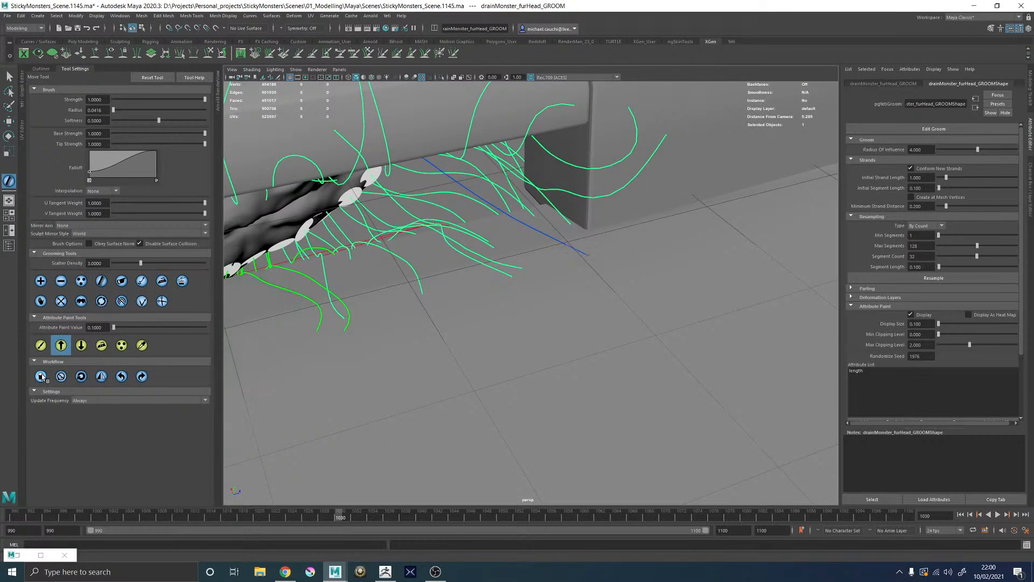
pyautogui.click(144, 303)
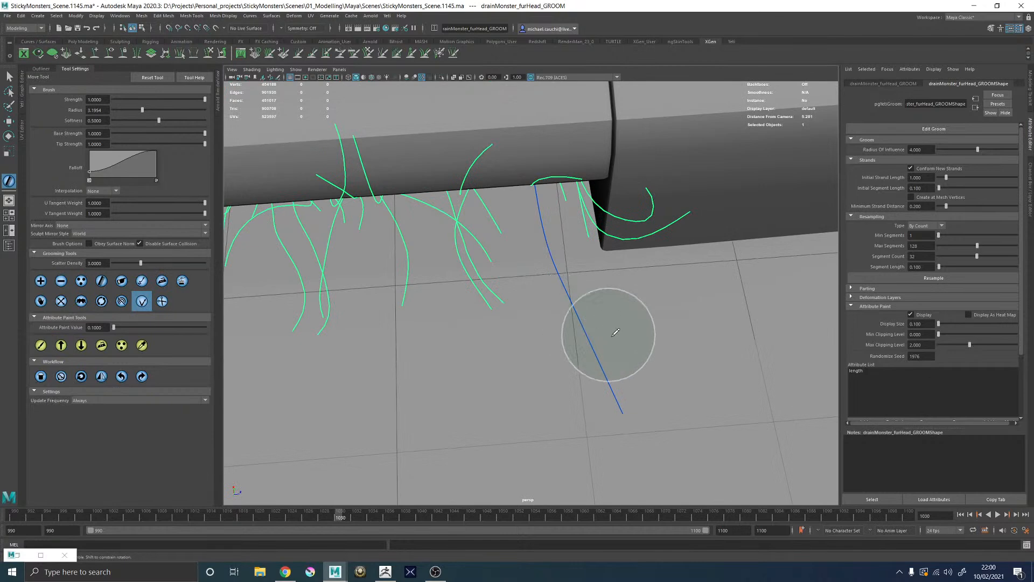
pyautogui.moveTo(607, 333)
pyautogui.mouseDown()
pyautogui.moveTo(540, 316)
pyautogui.moveTo(572, 381)
pyautogui.moveTo(637, 358)
pyautogui.moveTo(667, 328)
pyautogui.moveTo(654, 249)
pyautogui.moveTo(584, 253)
pyautogui.moveTo(527, 289)
pyautogui.mouseUp()
pyautogui.moveTo(456, 398)
pyautogui.mouseDown()
pyautogui.moveTo(418, 365)
pyautogui.moveTo(390, 364)
pyautogui.moveTo(412, 347)
pyautogui.mouseUp()
pyautogui.keyDown('alt'); pyautogui.moveTo(450, 377); pyautogui.dragTo(391, 306, button='right'); pyautogui.keyUp('alt')
pyautogui.moveTo(391, 306)
pyautogui.keyDown('alt'); pyautogui.mouseDown()
pyautogui.moveTo(624, 266)
pyautogui.moveTo(533, 302)
pyautogui.moveTo(604, 318)
pyautogui.mouseUp(); pyautogui.keyUp('alt')
pyautogui.keyDown('alt'); pyautogui.moveTo(522, 305); pyautogui.dragTo(619, 367, button='right'); pyautogui.keyUp('alt')
pyautogui.keyDown('alt'); pyautogui.moveTo(422, 243); pyautogui.dragTo(461, 229); pyautogui.keyUp('alt')
pyautogui.keyDown('alt'); pyautogui.moveTo(469, 229); pyautogui.dragTo(497, 266, button='middle'); pyautogui.keyUp('alt')
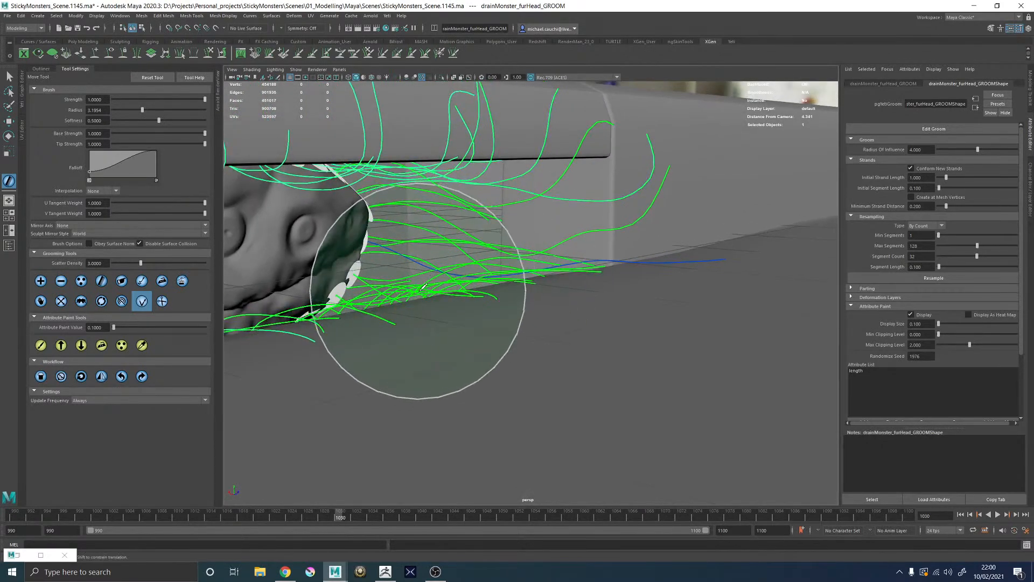
pyautogui.keyDown('alt'); pyautogui.moveTo(415, 243); pyautogui.dragTo(456, 263); pyautogui.keyUp('alt')
pyautogui.keyDown('alt'); pyautogui.moveTo(457, 263); pyautogui.dragTo(365, 237, button='right'); pyautogui.keyUp('alt')
pyautogui.keyDown('alt'); pyautogui.moveTo(365, 238); pyautogui.dragTo(418, 251); pyautogui.keyUp('alt')
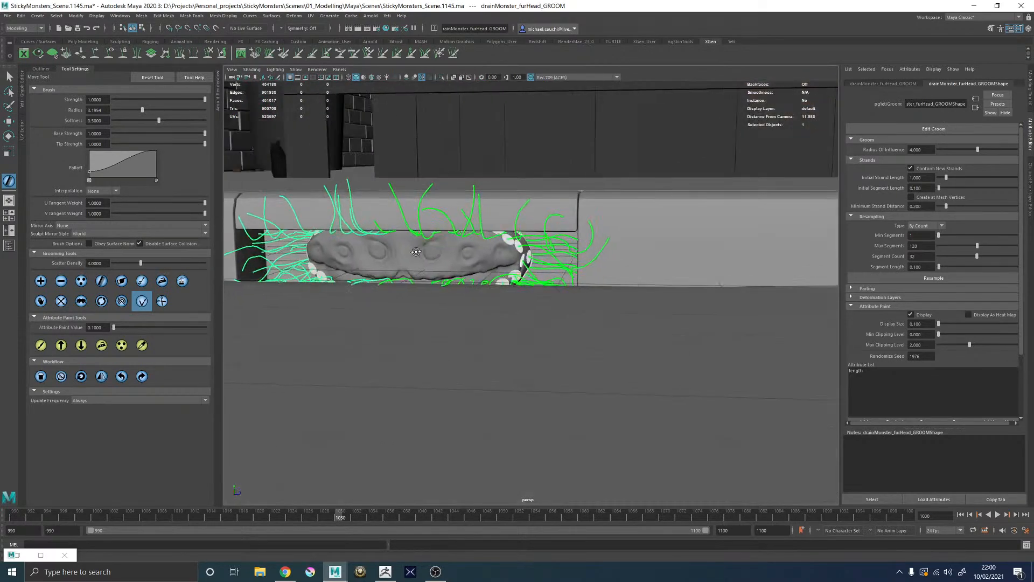
# Step: Bend a strand at the middle of the drain opening's upper edge sideways and up over the ledge
pyautogui.keyDown('alt'); pyautogui.moveTo(418, 251); pyautogui.dragTo(508, 280, button='middle'); pyautogui.keyUp('alt')
pyautogui.keyDown('alt'); pyautogui.moveTo(508, 280); pyautogui.dragTo(563, 319, button='right'); pyautogui.keyUp('alt')
pyautogui.keyDown('alt'); pyautogui.moveTo(563, 318); pyautogui.dragTo(620, 312); pyautogui.keyUp('alt')
pyautogui.keyDown('alt'); pyautogui.moveTo(620, 313); pyautogui.dragTo(531, 267, button='right'); pyautogui.keyUp('alt')
pyautogui.keyDown('alt'); pyautogui.moveTo(531, 267); pyautogui.dragTo(474, 229); pyautogui.keyUp('alt')
pyautogui.keyDown('alt'); pyautogui.moveTo(474, 229); pyautogui.dragTo(533, 254, button='middle'); pyautogui.keyUp('alt')
pyautogui.keyDown('alt'); pyautogui.moveTo(533, 254); pyautogui.dragTo(582, 268, button='right'); pyautogui.keyUp('alt')
pyautogui.keyDown('alt'); pyautogui.moveTo(582, 268); pyautogui.dragTo(550, 238, button='middle'); pyautogui.keyUp('alt')
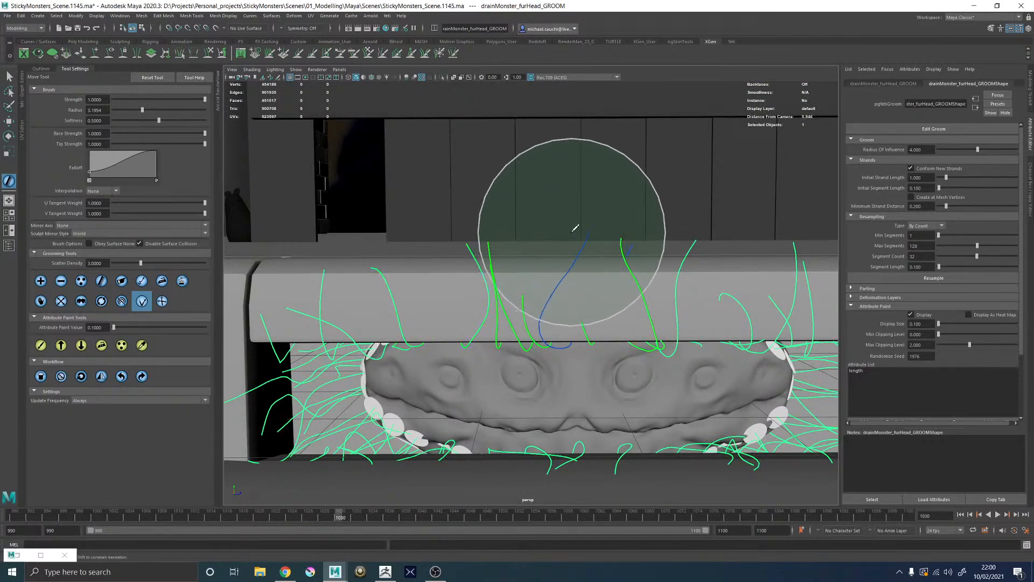
pyautogui.press('4')
pyautogui.moveTo(640, 241)
pyautogui.keyDown('alt'); pyautogui.mouseDown()
pyautogui.moveTo(640, 217)
pyautogui.moveTo(627, 235)
pyautogui.mouseUp(); pyautogui.keyUp('alt')
pyautogui.press('5')
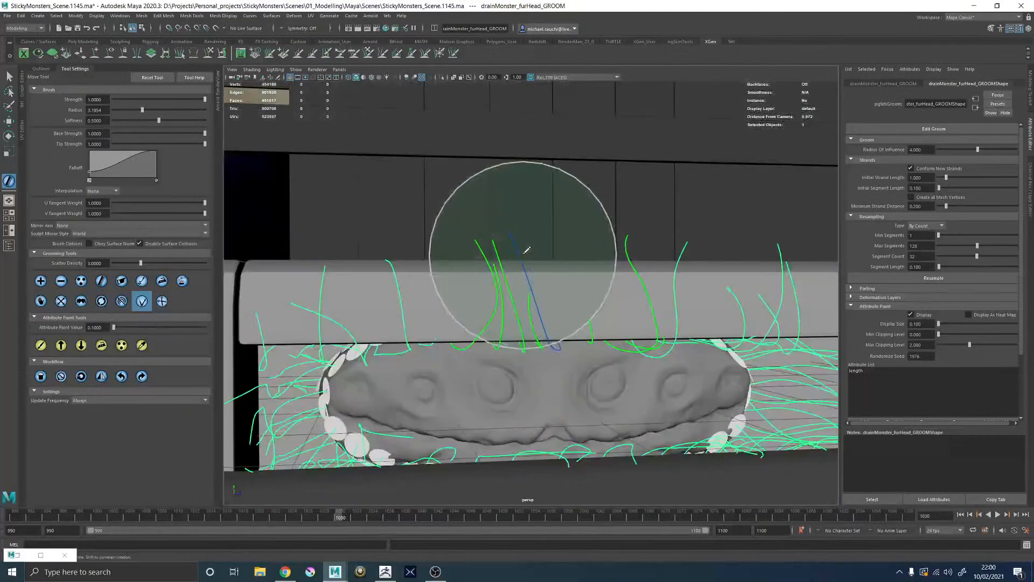
pyautogui.keyDown('alt'); pyautogui.moveTo(529, 247); pyautogui.dragTo(517, 241); pyautogui.keyUp('alt')
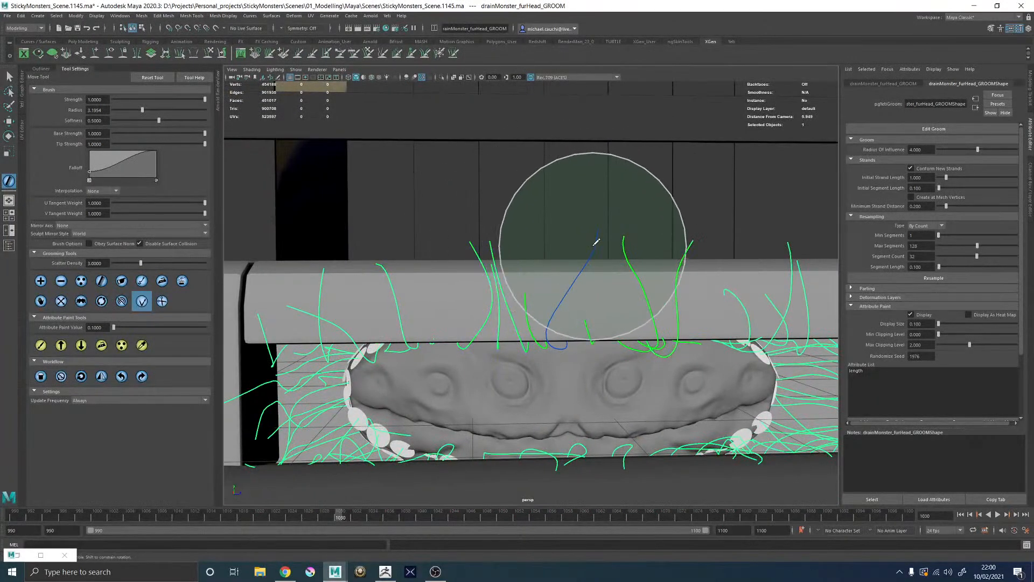
# Step: Lengthen the middle strand over the ledge and reshape its tip, checking it from the side and in wireframe
pyautogui.keyDown('alt'); pyautogui.moveTo(596, 242); pyautogui.dragTo(653, 214); pyautogui.keyUp('alt')
pyautogui.keyDown('alt'); pyautogui.moveTo(565, 184); pyautogui.dragTo(462, 184); pyautogui.keyUp('alt')
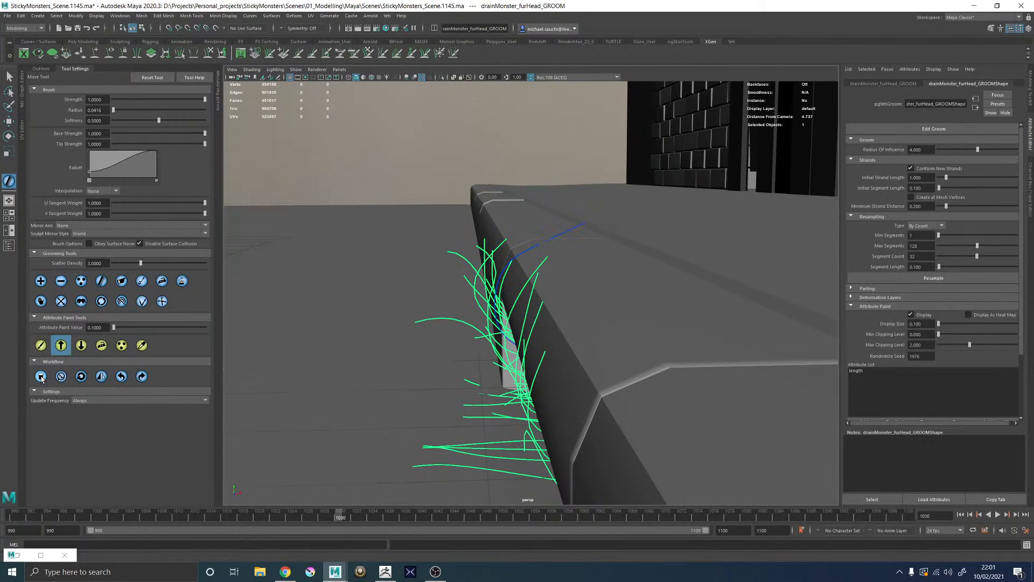
pyautogui.keyDown('alt'); pyautogui.moveTo(522, 294); pyautogui.dragTo(593, 259); pyautogui.keyUp('alt')
pyautogui.moveTo(612, 199)
pyautogui.keyDown('alt'); pyautogui.mouseDown()
pyautogui.moveTo(604, 212)
pyautogui.moveTo(590, 157)
pyautogui.moveTo(582, 259)
pyautogui.mouseUp(); pyautogui.keyUp('alt')
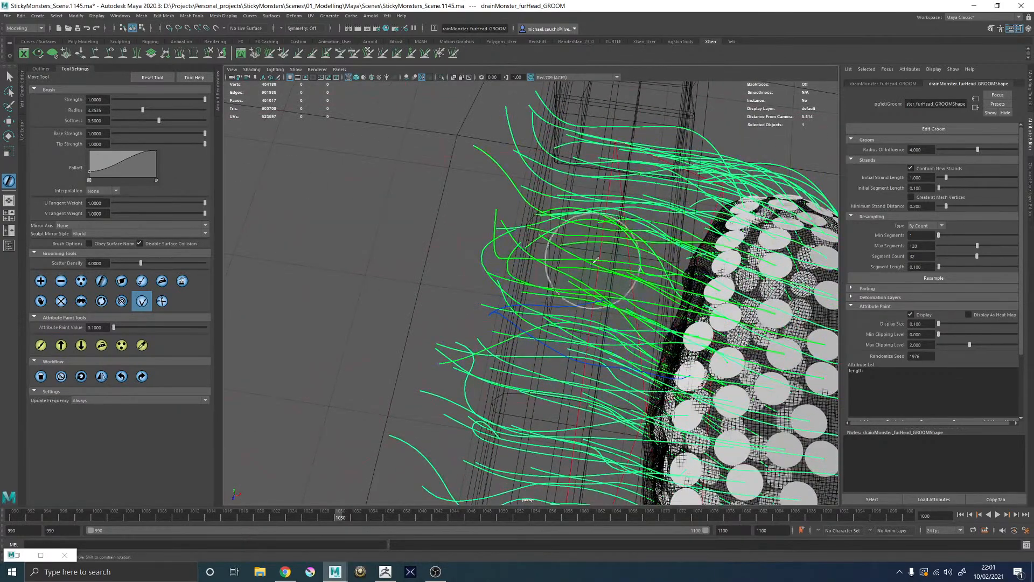
pyautogui.keyDown('alt'); pyautogui.moveTo(584, 287); pyautogui.dragTo(612, 241); pyautogui.keyUp('alt')
pyautogui.keyDown('alt'); pyautogui.moveTo(612, 241); pyautogui.dragTo(543, 243, button='right'); pyautogui.keyUp('alt')
pyautogui.keyDown('alt'); pyautogui.moveTo(627, 316); pyautogui.dragTo(552, 241, button='right'); pyautogui.keyUp('alt')
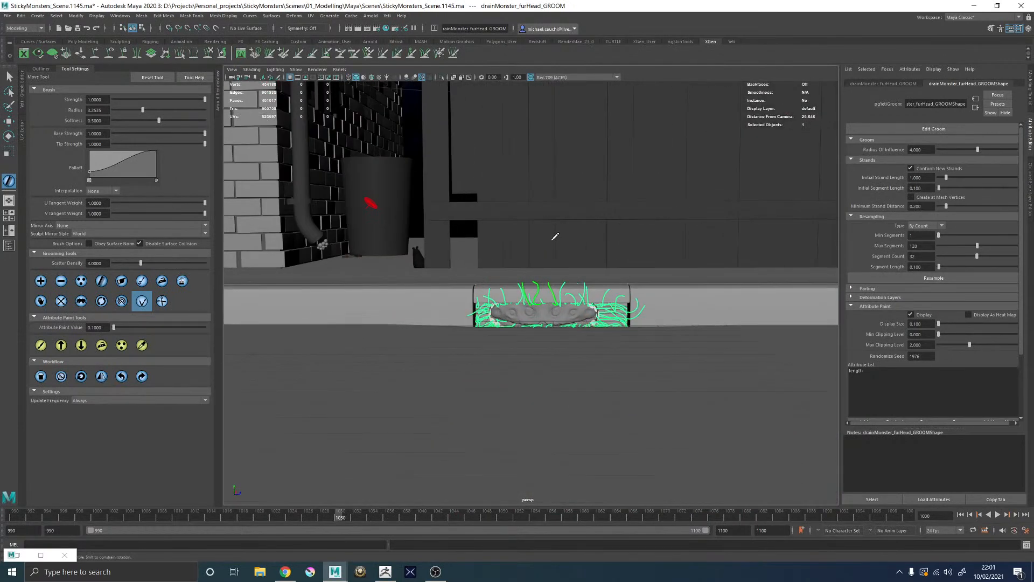
# Step: Leave the grooming brush, save the scene as StickyMonsters_Scene.1146.ma and bring up the scene hierarchy
pyautogui.press('q')
pyautogui.hotkey('ctrl', 's')
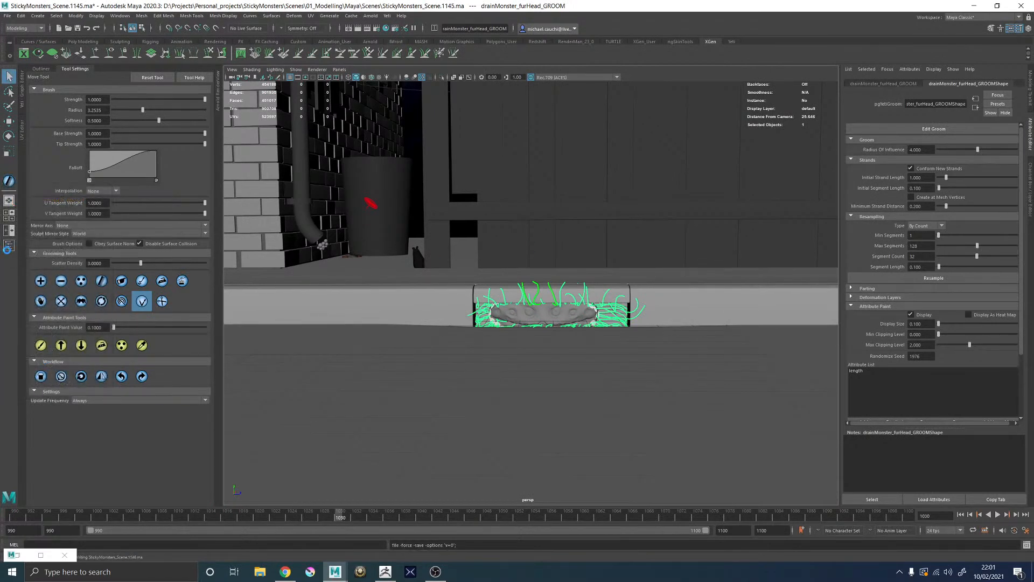
pyautogui.click(8, 246)
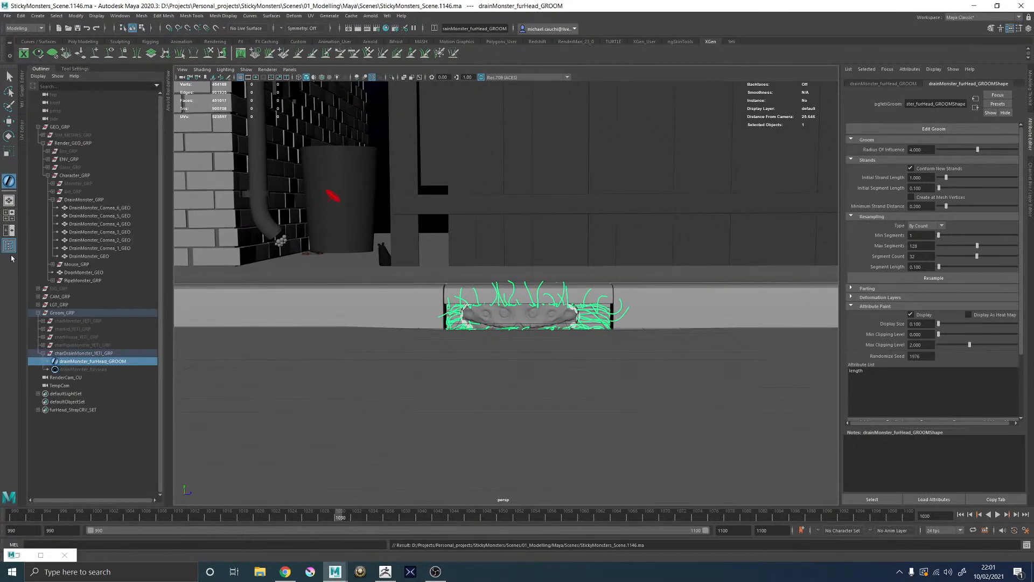
# Step: Unhide drainMonster_furHead and start an Arnold render of the region around the whole drain opening
pyautogui.click(81, 370)
pyautogui.press('h')
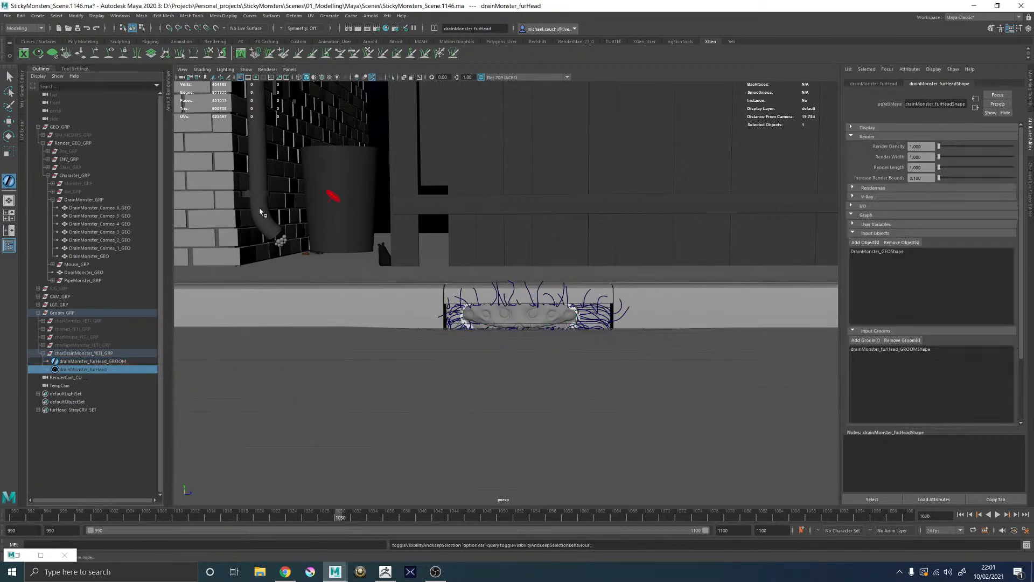
pyautogui.press('h')
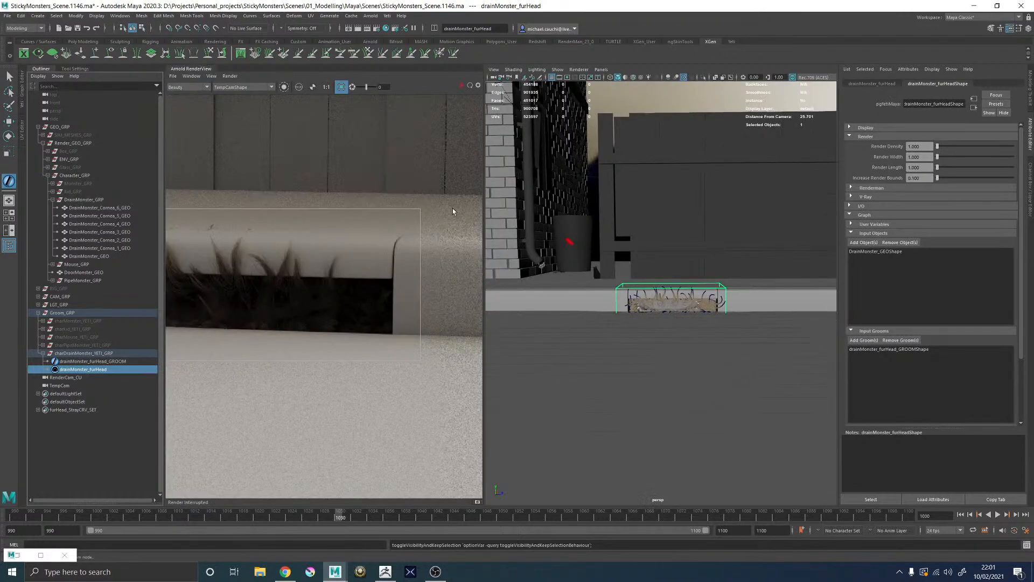
pyautogui.scroll(-4, 386, 239)
pyautogui.moveTo(350, 229); pyautogui.dragTo(357, 238, button='middle')
pyautogui.scroll(2, 357, 239)
pyautogui.click(460, 87)
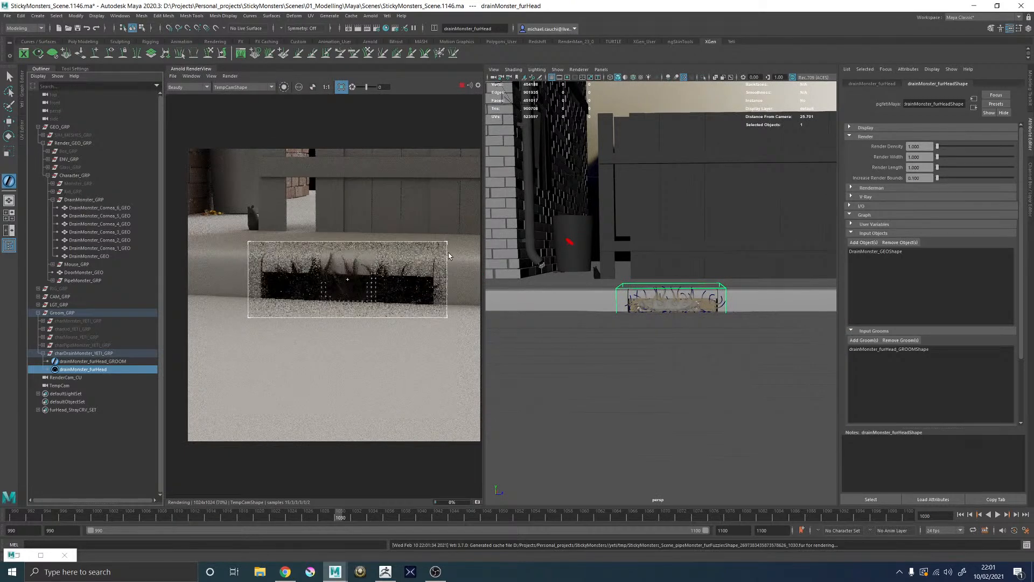
# Step: Examine the rendered fur along the drain's upper ledge and right edge at several zoom levels
pyautogui.scroll(1, 432, 256)
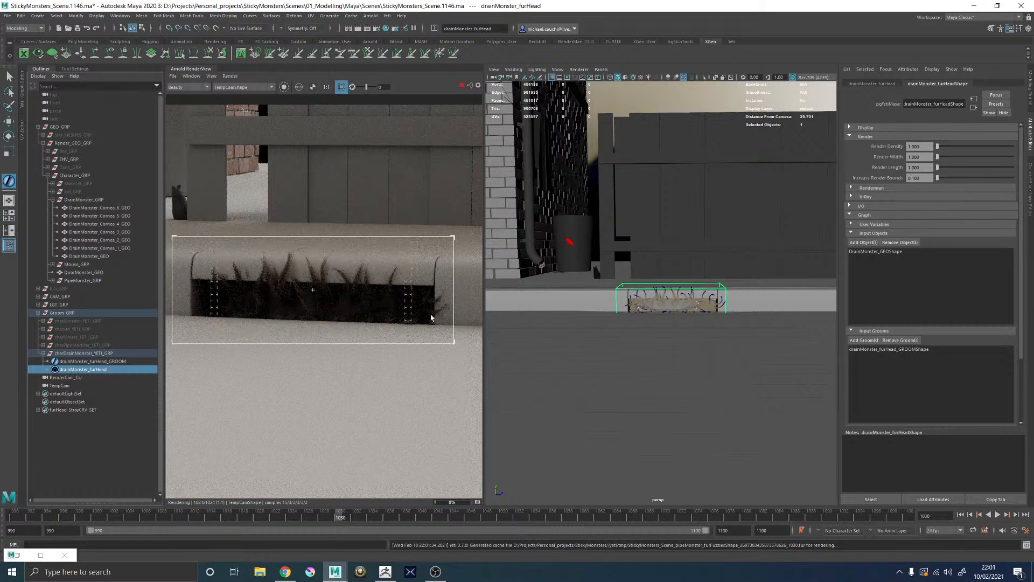
pyautogui.scroll(2, 431, 277)
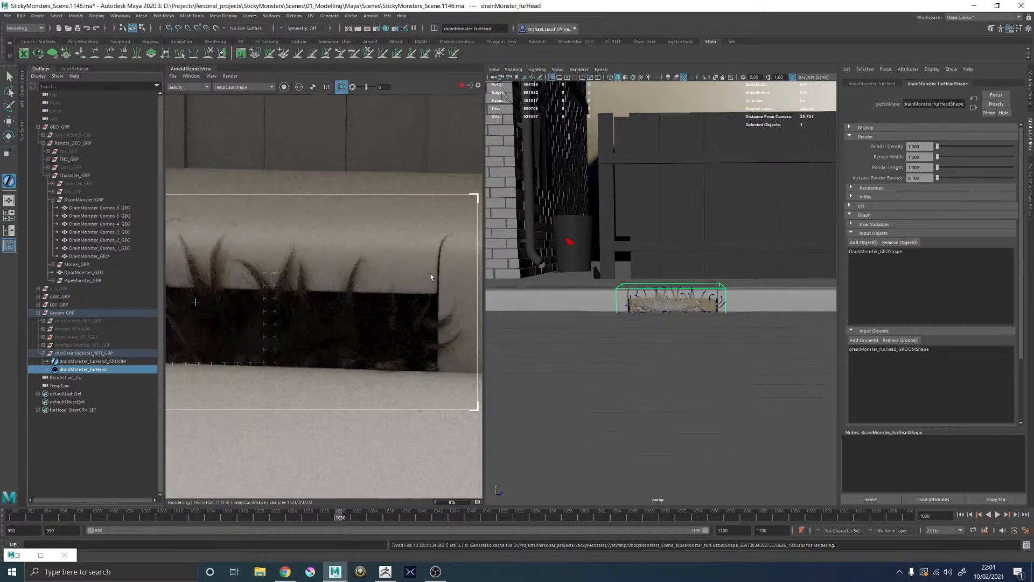
pyautogui.scroll(-2, 431, 277)
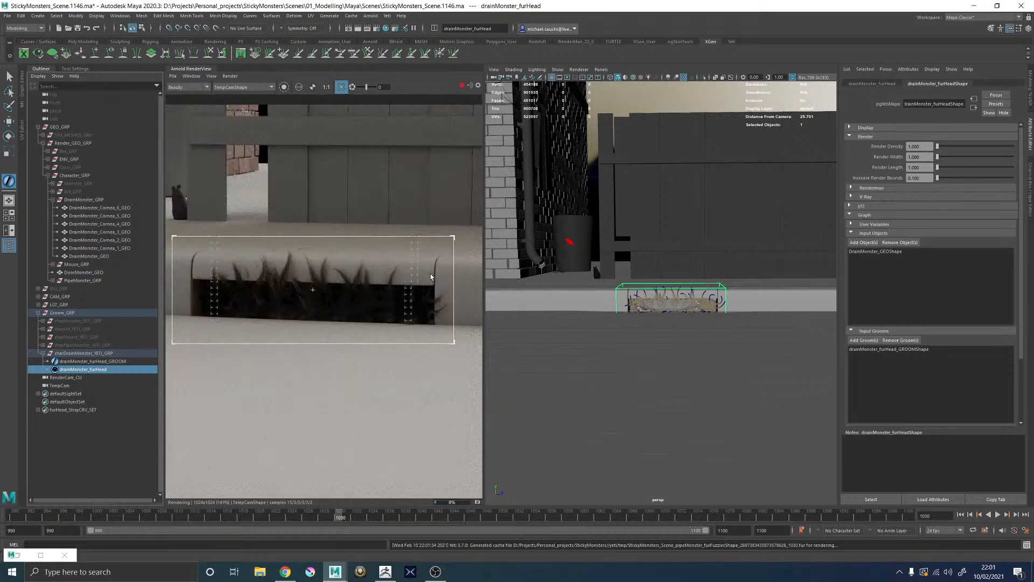
pyautogui.scroll(3, 448, 263)
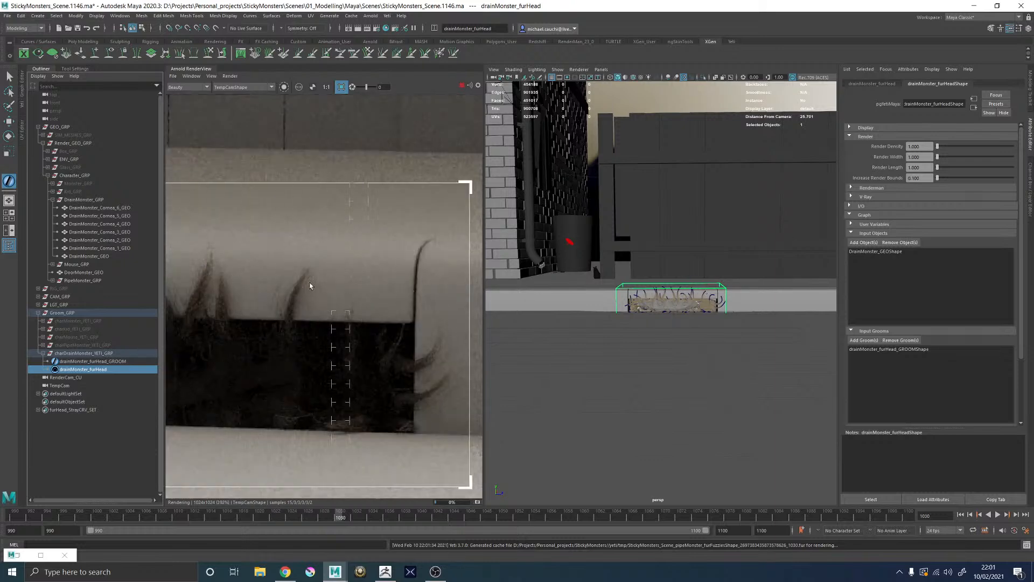
# Step: Examine the TempCam render of the fur along the drain's upper ledge and right end at several zoom levels
pyautogui.scroll(-2, 377, 277)
pyautogui.scroll(-4, 204, 287)
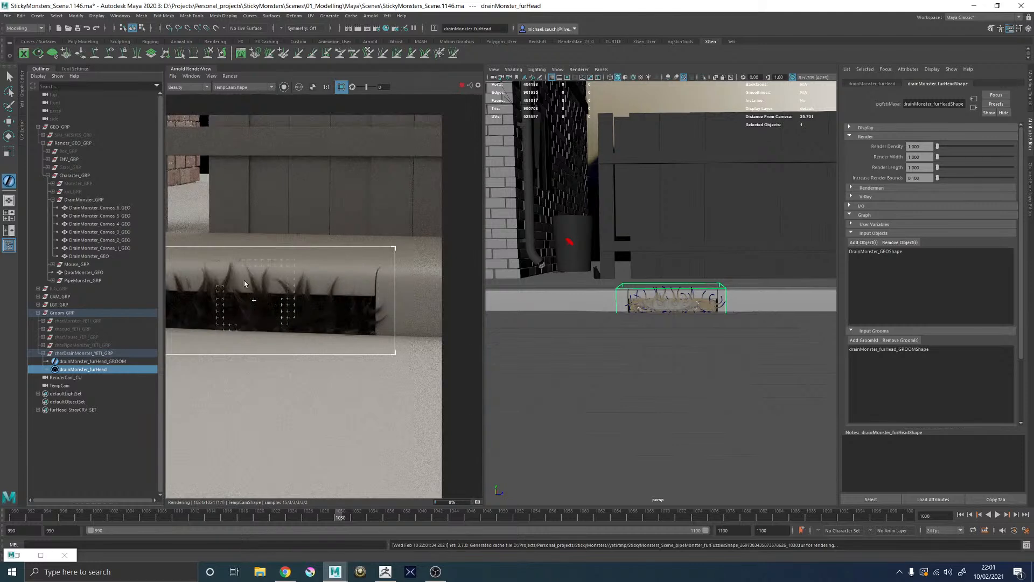
pyautogui.scroll(3, 205, 287)
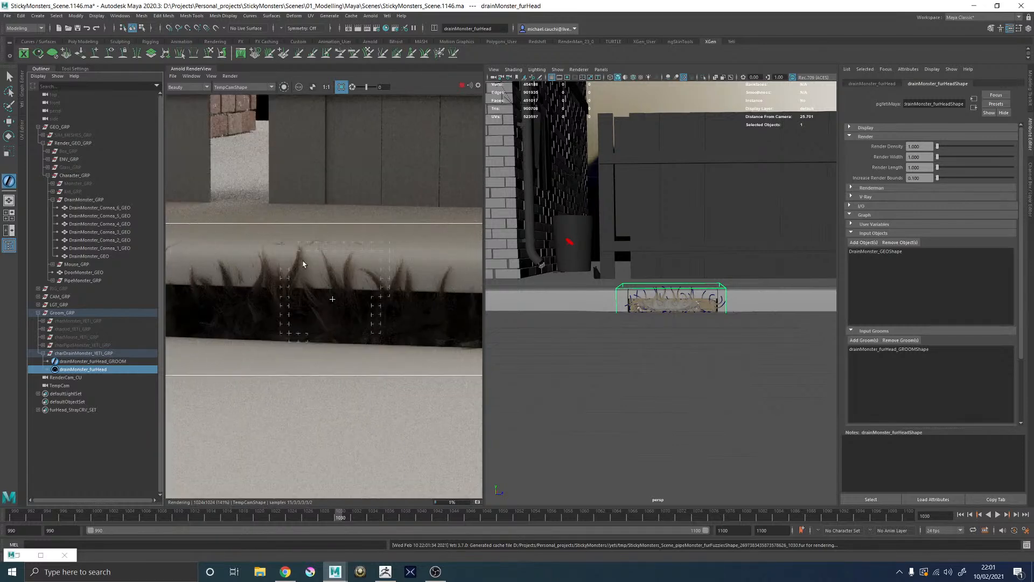
pyautogui.scroll(-2, 306, 256)
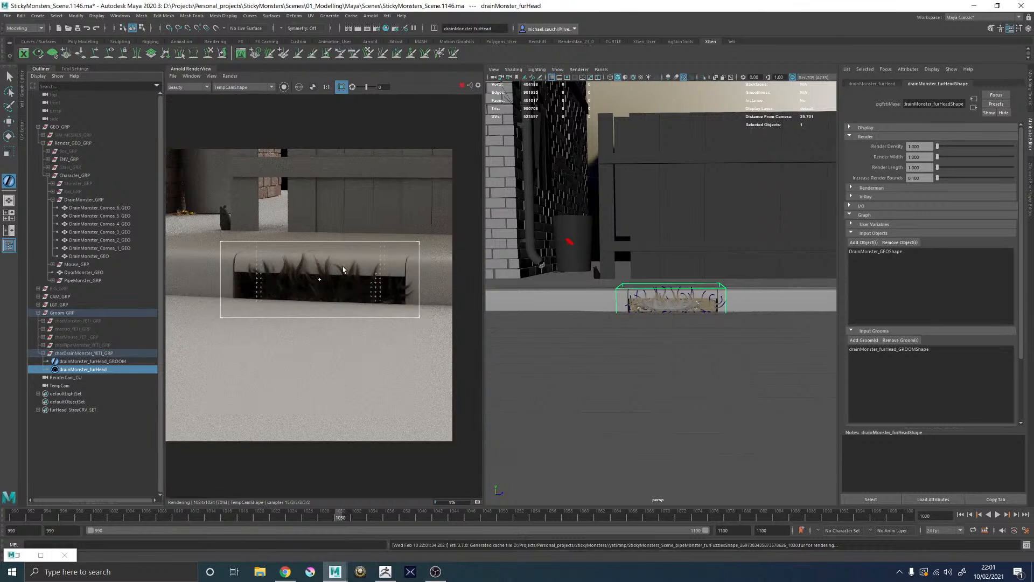
pyautogui.scroll(2, 286, 264)
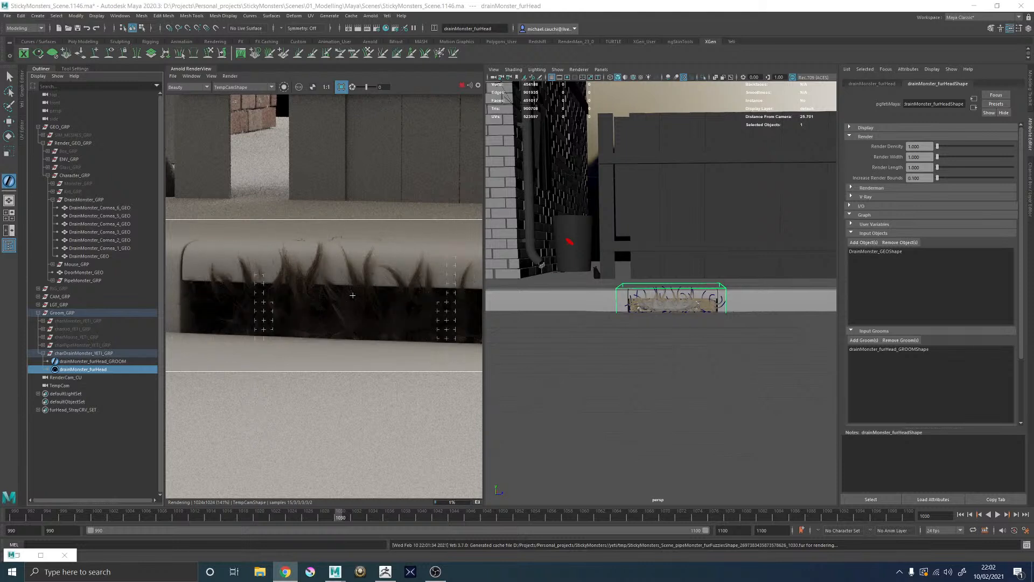
pyautogui.scroll(3, 335, 322)
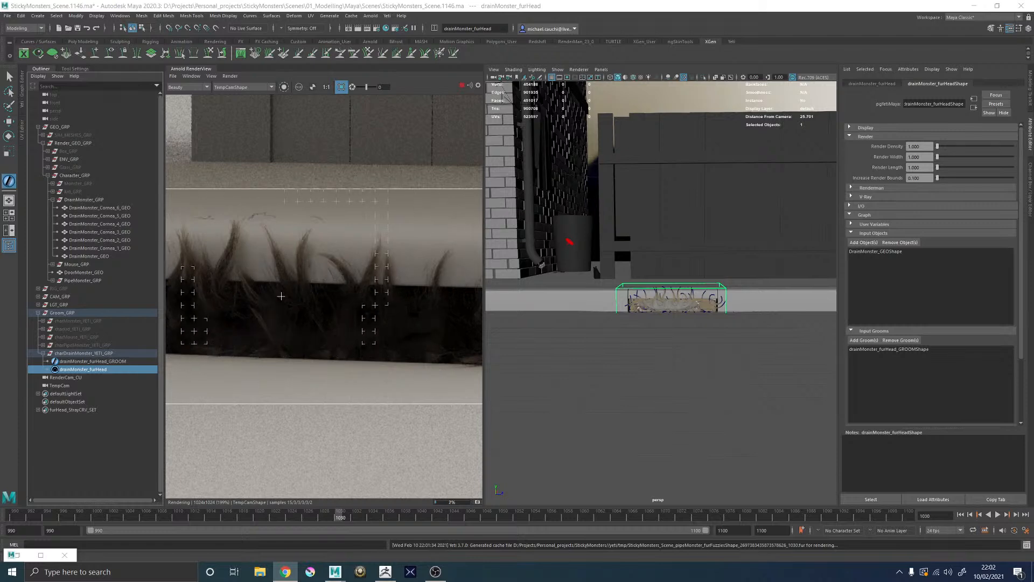
pyautogui.scroll(-3, 291, 210)
pyautogui.scroll(2, 307, 216)
# Step: Switch the Arnold render to renderCamShape and limit it to a region around the drain opening
pyautogui.click(239, 88)
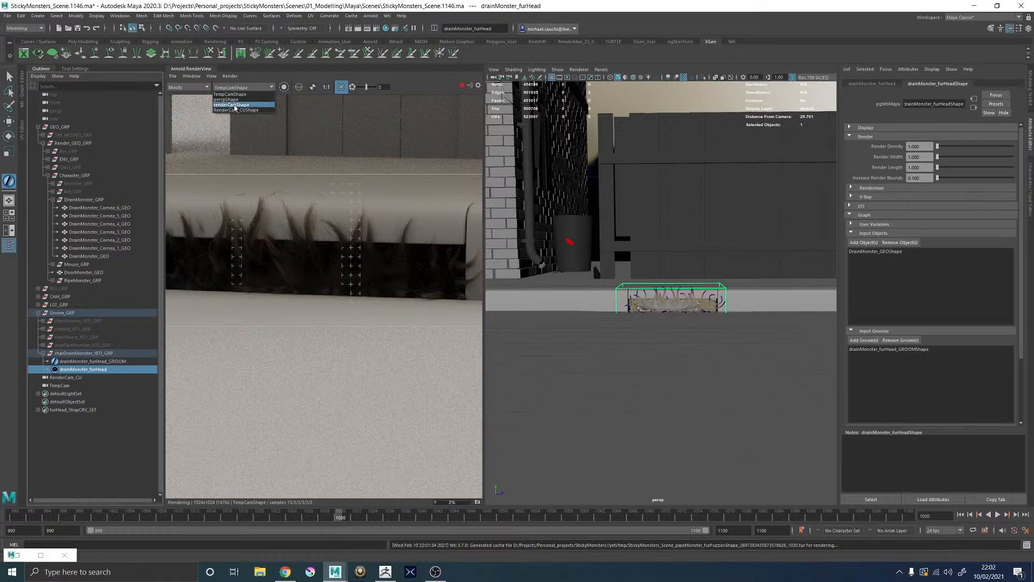
pyautogui.click(234, 104)
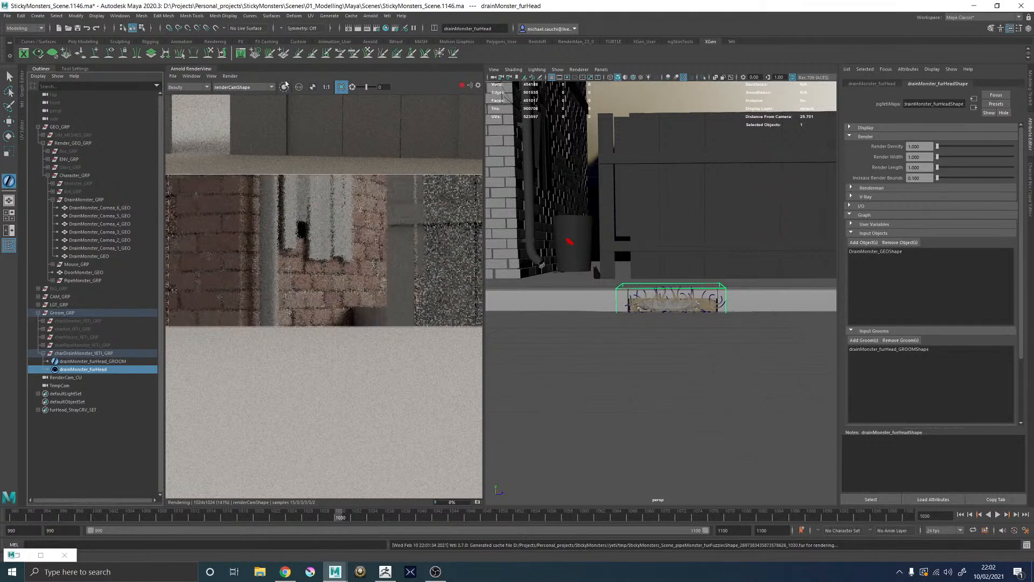
pyautogui.click(339, 88)
pyautogui.scroll(-4, 368, 220)
pyautogui.scroll(3, 416, 309)
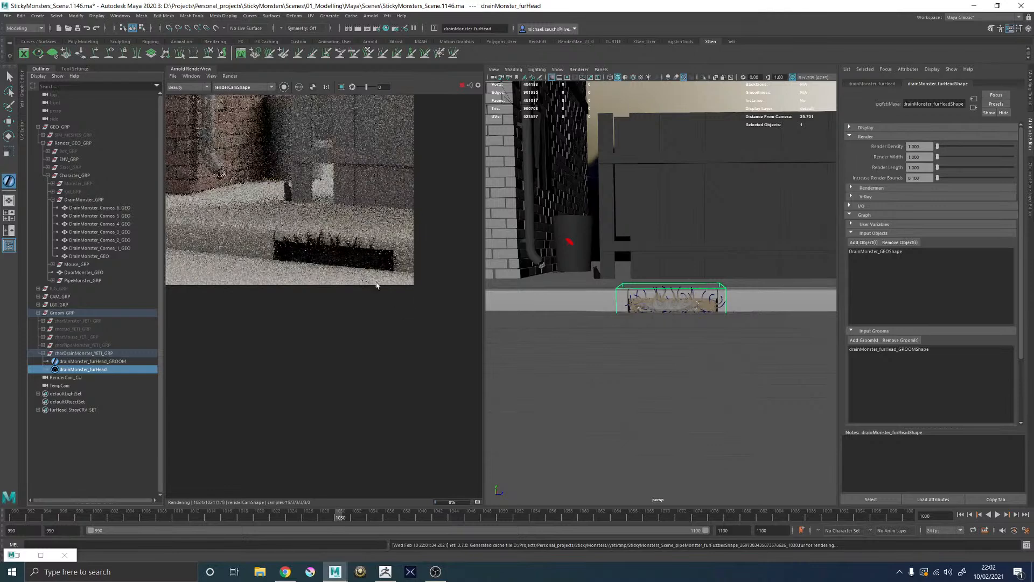
pyautogui.moveTo(261, 218); pyautogui.dragTo(407, 282)
pyautogui.scroll(3, 363, 255)
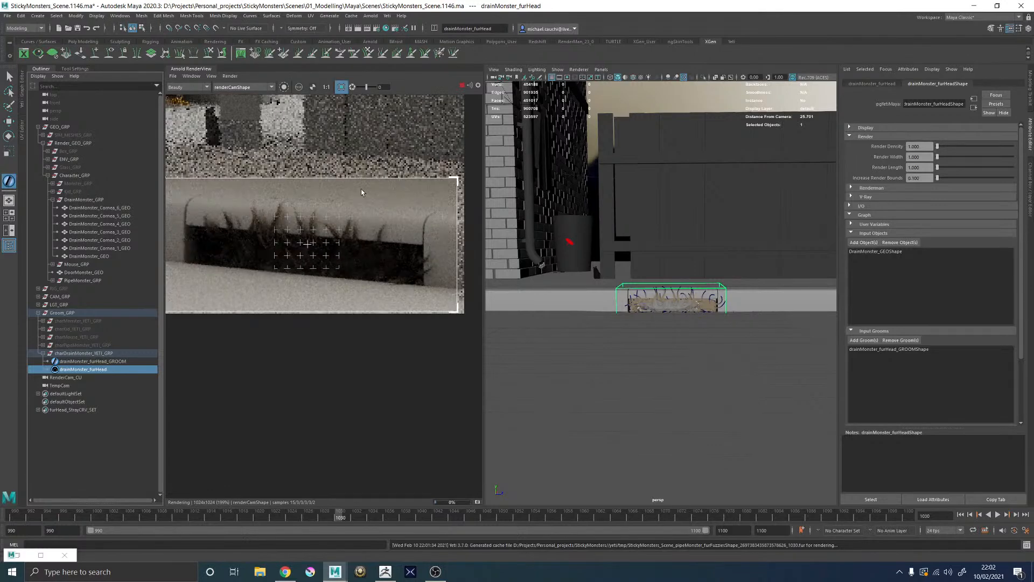
# Step: Examine the fur at both ends and along the ledge of the drain in the renderCamShape region render
pyautogui.scroll(3, 323, 259)
pyautogui.scroll(-2, 453, 234)
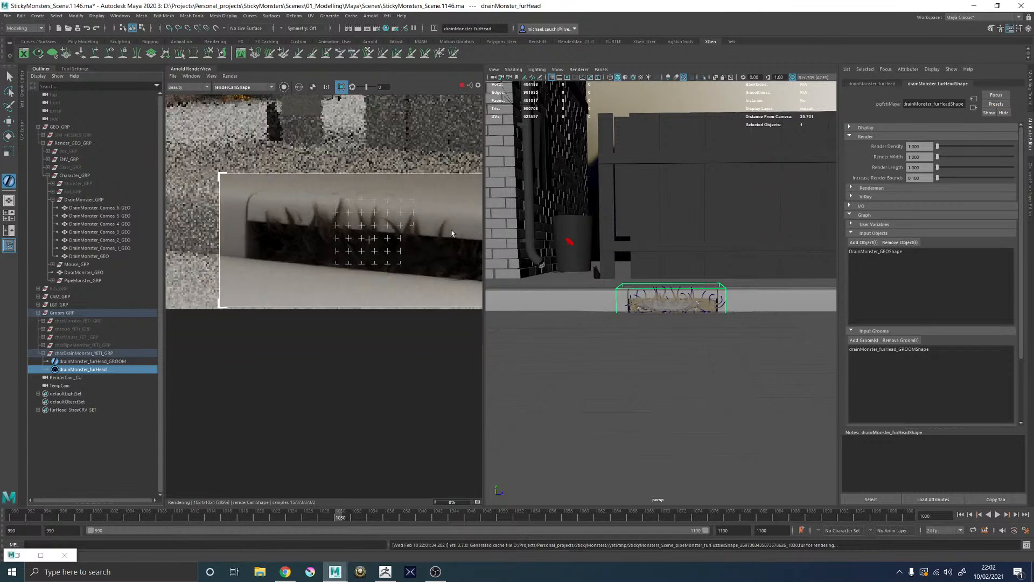
pyautogui.moveTo(453, 234); pyautogui.dragTo(352, 236, button='middle')
pyautogui.scroll(2, 376, 234)
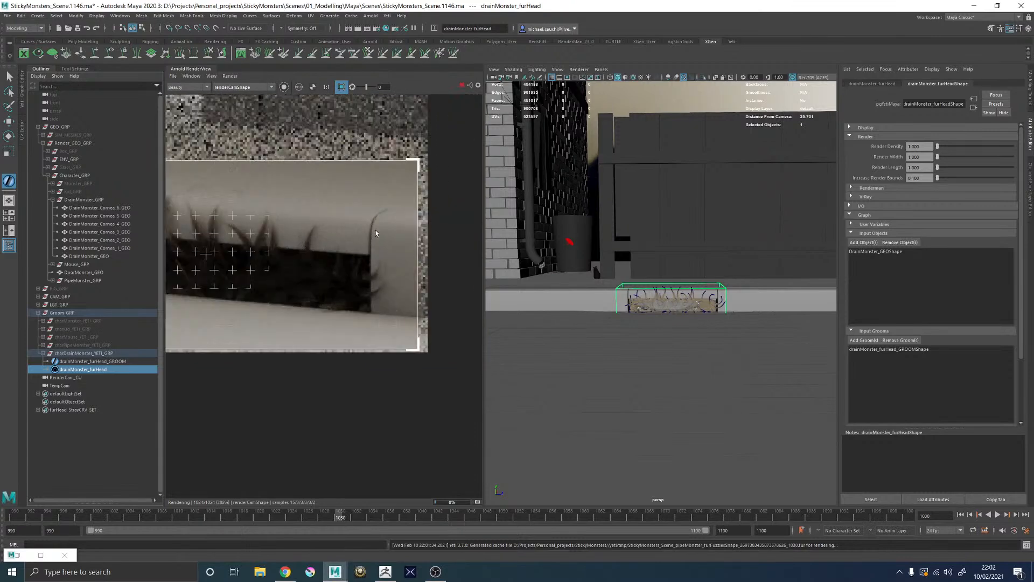
pyautogui.moveTo(252, 228); pyautogui.dragTo(435, 234, button='middle')
pyautogui.scroll(-1, 402, 288)
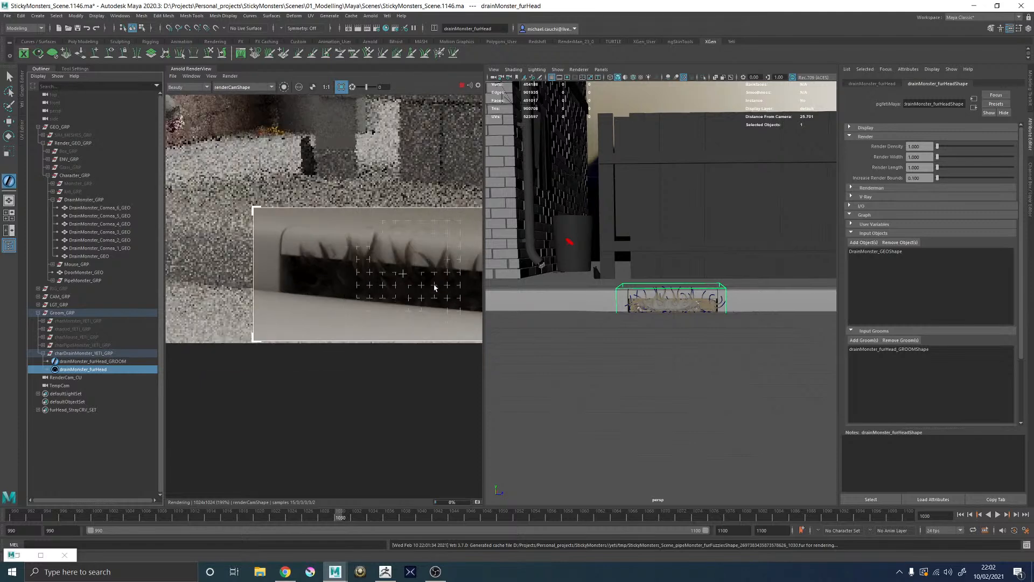
pyautogui.moveTo(431, 283); pyautogui.dragTo(312, 282, button='middle')
pyautogui.scroll(2, 396, 292)
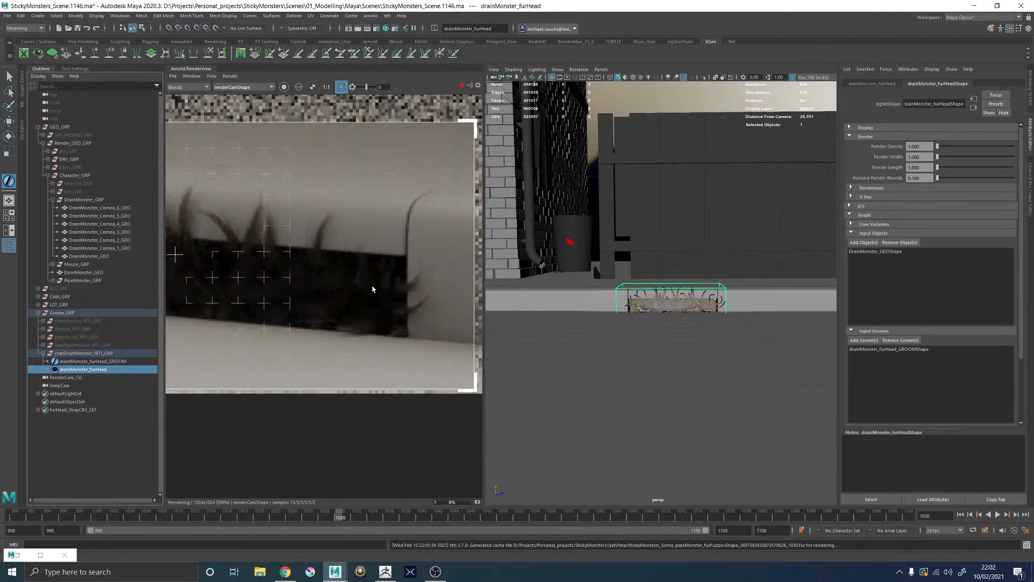
pyautogui.scroll(-3, 305, 265)
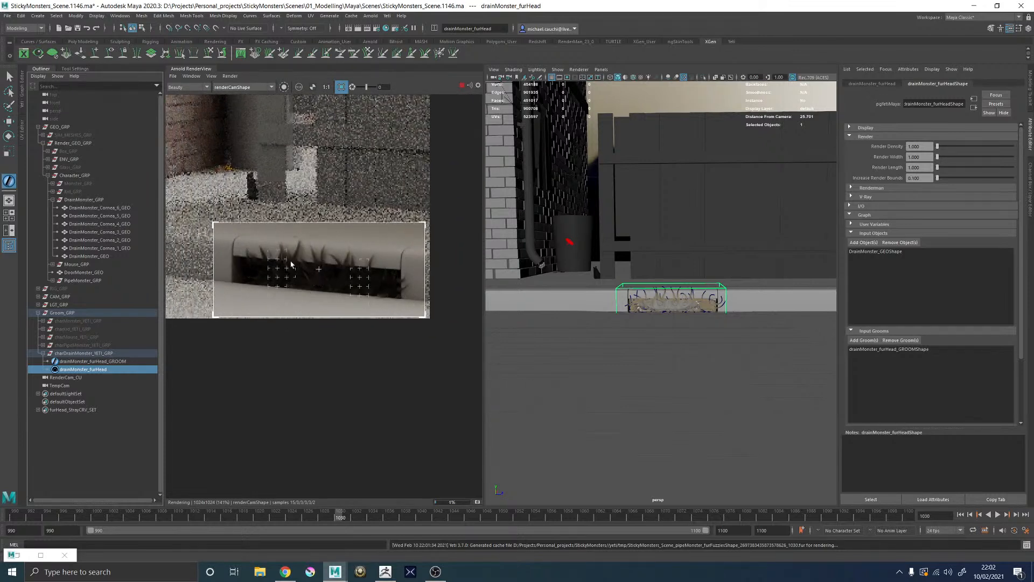
# Step: Close the render view, hide drainMonster_furHead and select drainMonster_furHead_GROOM with its grooming tool settings shown
pyautogui.click(193, 69)
pyautogui.keyDown('alt'); pyautogui.moveTo(607, 209); pyautogui.dragTo(533, 286); pyautogui.keyUp('alt')
pyautogui.keyDown('alt'); pyautogui.moveTo(534, 286); pyautogui.dragTo(584, 269, button='right'); pyautogui.keyUp('alt')
pyautogui.keyDown('alt'); pyautogui.moveTo(584, 269); pyautogui.dragTo(487, 123, button='middle'); pyautogui.keyUp('alt')
pyautogui.hotkey('ctrl', 'h')
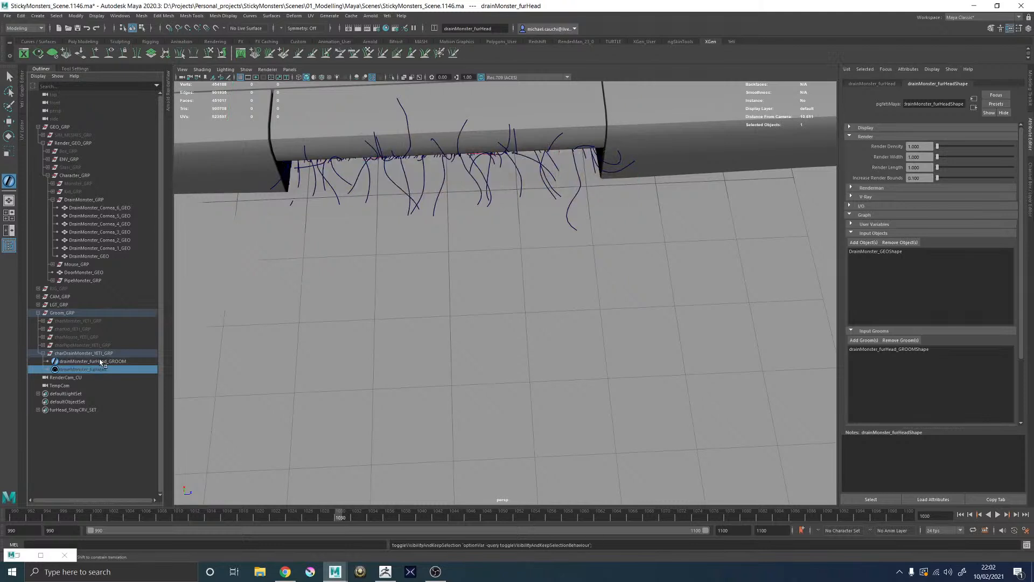
pyautogui.click(92, 361)
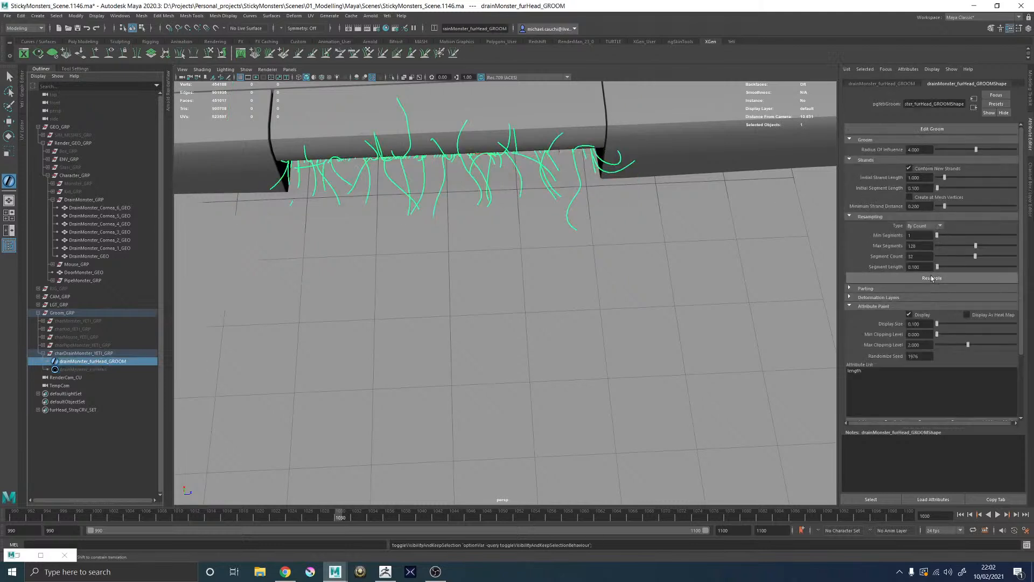
pyautogui.click(76, 69)
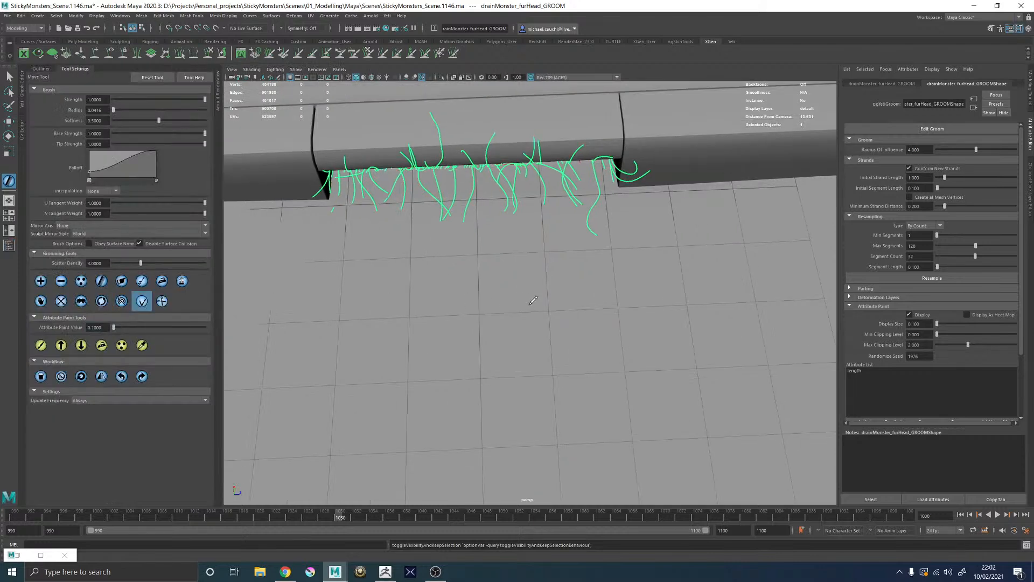
# Step: Lengthen a strand at the drain's lower edge with the length attribute brush and reposition it with the Move brush
pyautogui.keyDown('alt'); pyautogui.moveTo(529, 304); pyautogui.dragTo(549, 323, button='middle'); pyautogui.keyUp('alt')
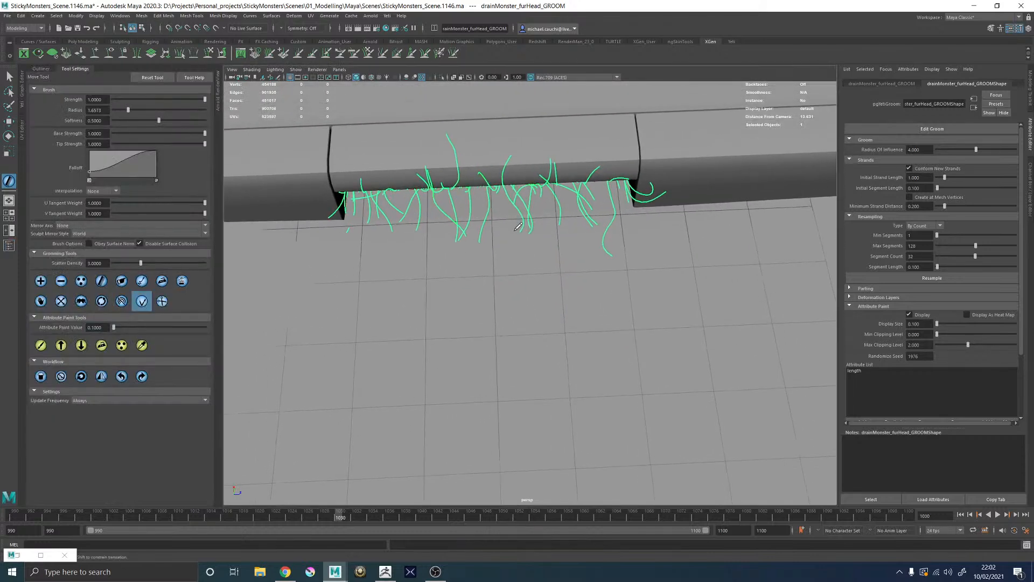
pyautogui.keyDown('alt'); pyautogui.moveTo(549, 323); pyautogui.dragTo(594, 265, button='right'); pyautogui.keyUp('alt')
pyautogui.moveTo(593, 266)
pyautogui.keyDown('alt'); pyautogui.mouseDown()
pyautogui.moveTo(537, 263)
pyautogui.moveTo(533, 205)
pyautogui.moveTo(473, 228)
pyautogui.mouseUp(); pyautogui.keyUp('alt')
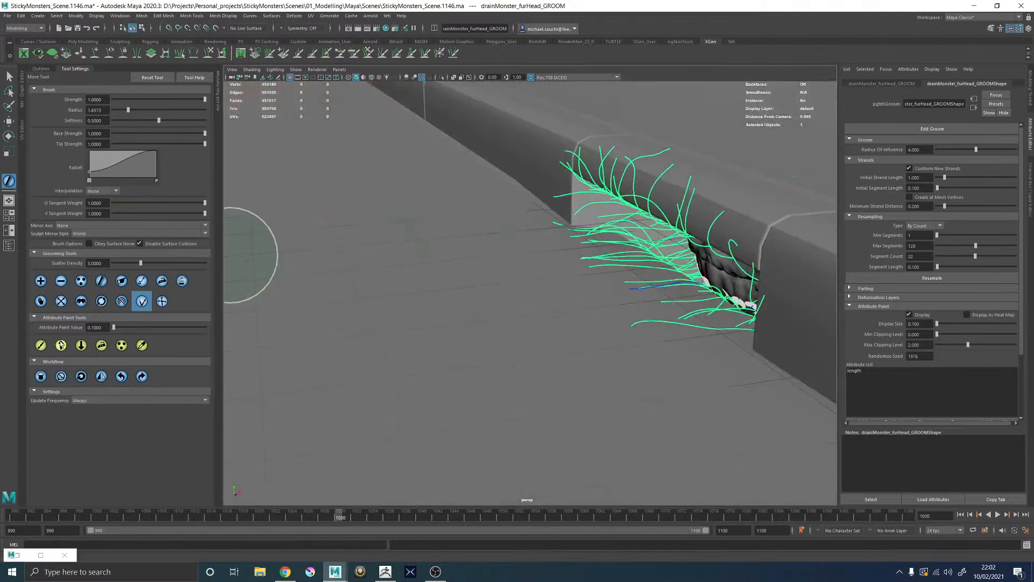
pyautogui.click(59, 346)
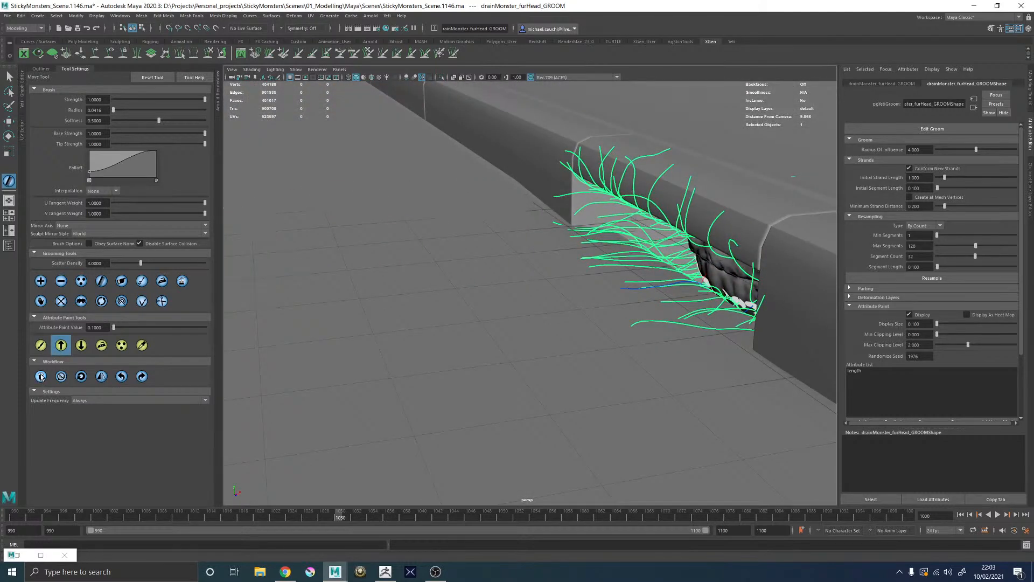
pyautogui.click(142, 301)
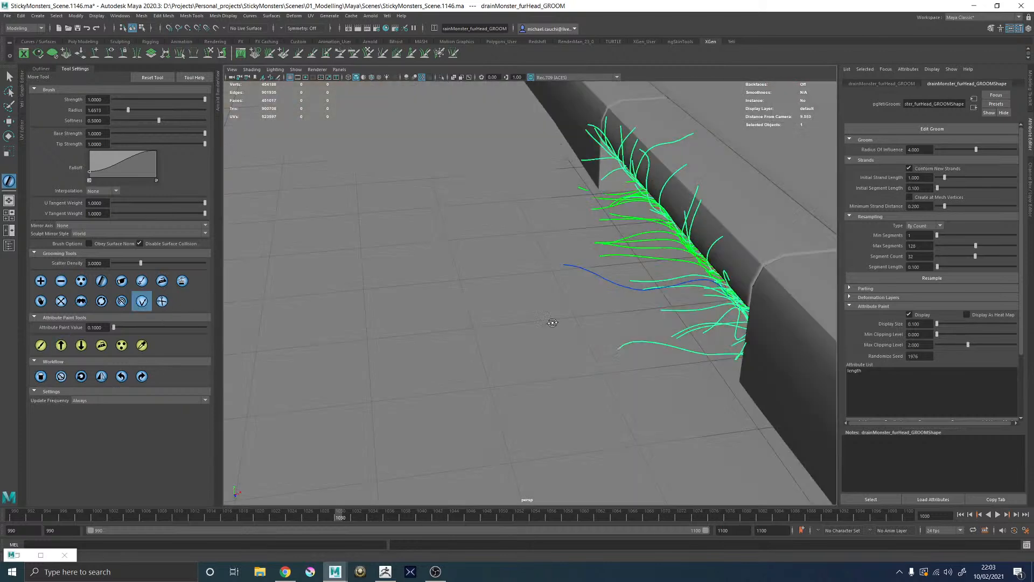
pyautogui.moveTo(553, 323)
pyautogui.keyDown('alt'); pyautogui.mouseDown()
pyautogui.moveTo(554, 298)
pyautogui.moveTo(614, 298)
pyautogui.moveTo(576, 291)
pyautogui.moveTo(574, 329)
pyautogui.moveTo(578, 318)
pyautogui.mouseUp(); pyautogui.keyUp('alt')
pyautogui.moveTo(586, 276); pyautogui.dragTo(496, 331)
pyautogui.moveTo(544, 299)
pyautogui.mouseDown()
pyautogui.moveTo(542, 319)
pyautogui.moveTo(508, 358)
pyautogui.moveTo(656, 305)
pyautogui.moveTo(729, 294)
pyautogui.moveTo(479, 274)
pyautogui.mouseUp()
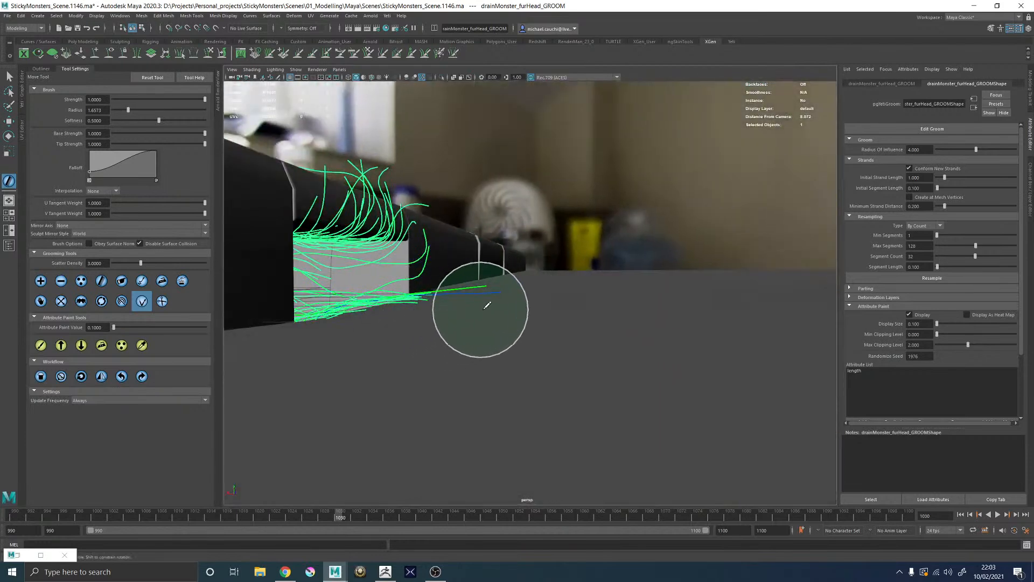
# Step: Lengthen several more strands in the middle of the lower edge and shape them outward over the ground
pyautogui.moveTo(473, 312)
pyautogui.keyDown('alt'); pyautogui.mouseDown()
pyautogui.moveTo(439, 311)
pyautogui.moveTo(439, 243)
pyautogui.mouseUp(); pyautogui.keyUp('alt')
pyautogui.click(61, 345)
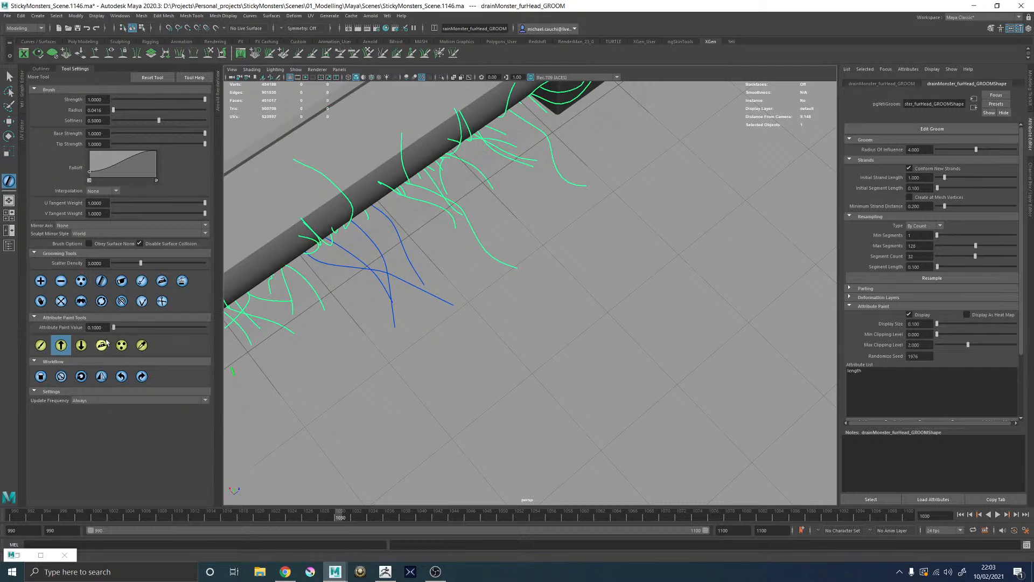
pyautogui.click(142, 302)
pyautogui.moveTo(411, 328)
pyautogui.keyDown('alt'); pyautogui.mouseDown()
pyautogui.moveTo(473, 291)
pyautogui.moveTo(456, 291)
pyautogui.moveTo(544, 258)
pyautogui.moveTo(450, 324)
pyautogui.mouseUp(); pyautogui.keyUp('alt')
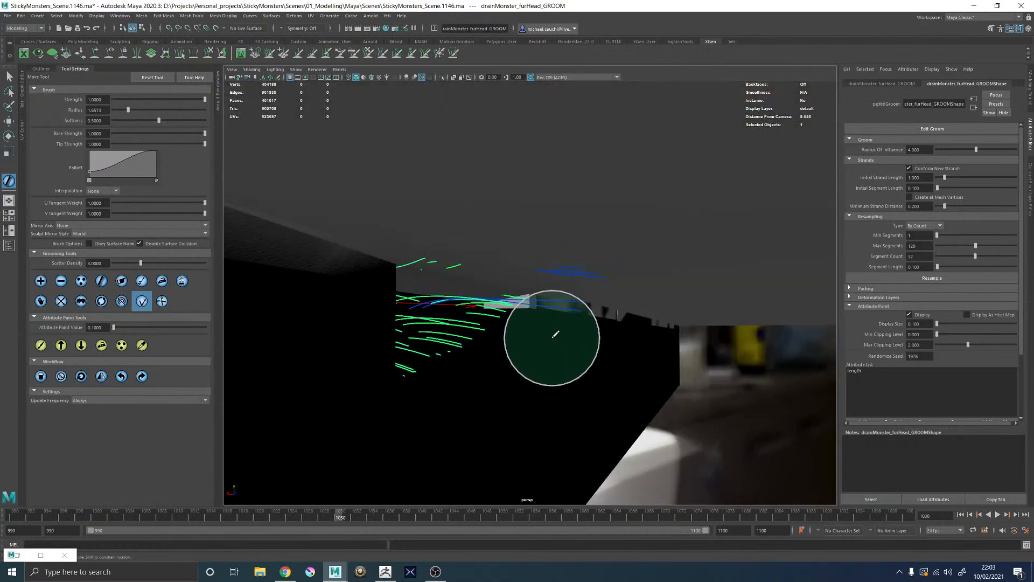
pyautogui.click(162, 301)
pyautogui.moveTo(534, 339)
pyautogui.keyDown('alt'); pyautogui.mouseDown()
pyautogui.moveTo(543, 330)
pyautogui.moveTo(550, 346)
pyautogui.mouseUp(); pyautogui.keyUp('alt')
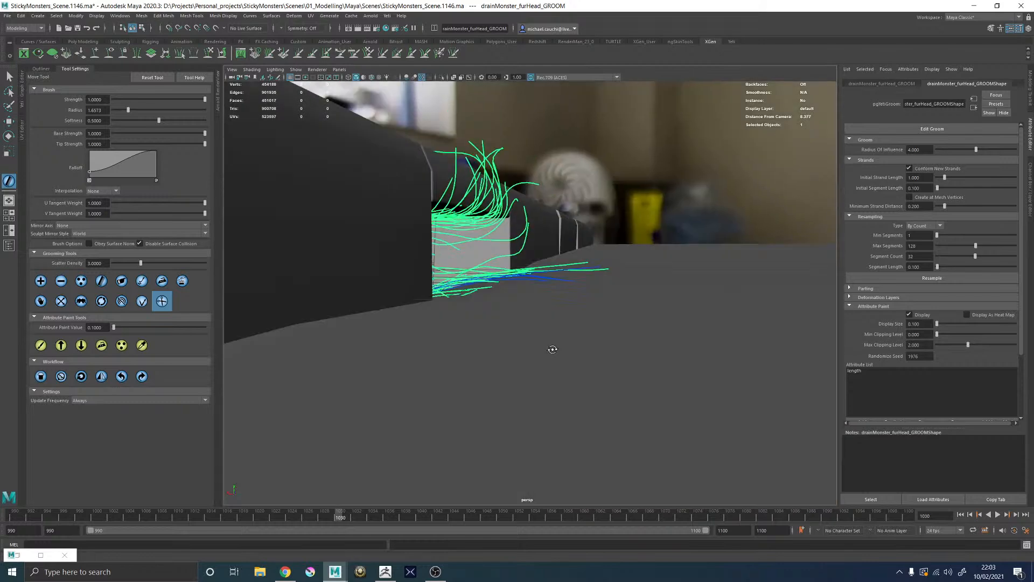
pyautogui.click(144, 304)
pyautogui.keyDown('alt'); pyautogui.moveTo(462, 347); pyautogui.dragTo(496, 353); pyautogui.keyUp('alt')
pyautogui.moveTo(556, 329)
pyautogui.keyDown('alt'); pyautogui.mouseDown()
pyautogui.moveTo(597, 311)
pyautogui.moveTo(594, 251)
pyautogui.moveTo(597, 262)
pyautogui.moveTo(446, 377)
pyautogui.mouseUp(); pyautogui.keyUp('alt')
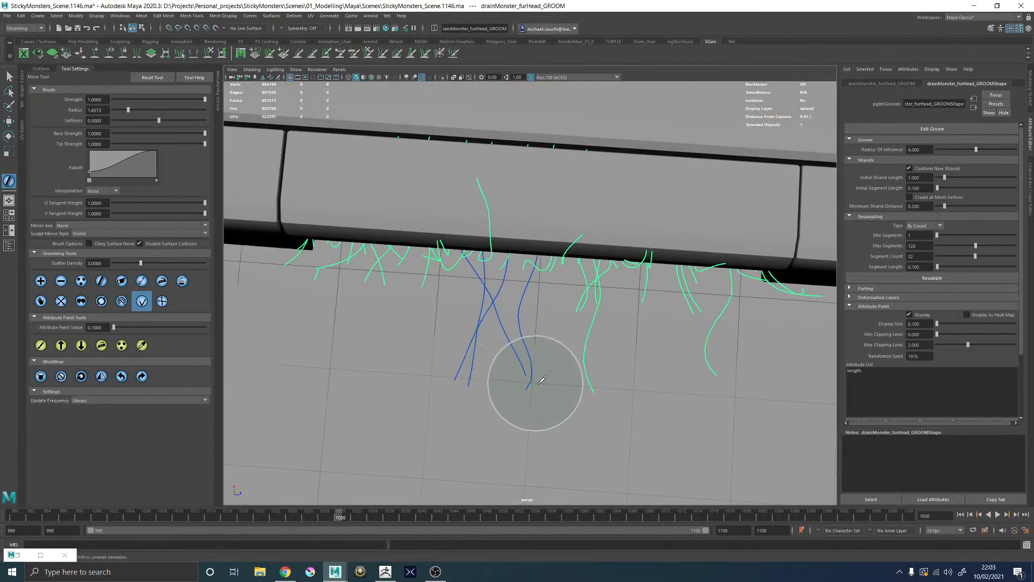
# Step: Inspect the lower strands from above, from the side and from beneath the ground
pyautogui.keyDown('alt'); pyautogui.moveTo(452, 372); pyautogui.dragTo(423, 316, button='right'); pyautogui.keyUp('alt')
pyautogui.keyDown('alt'); pyautogui.moveTo(522, 286); pyautogui.dragTo(528, 213); pyautogui.keyUp('alt')
pyautogui.moveTo(524, 270)
pyautogui.keyDown('alt'); pyautogui.mouseDown(button='right')
pyautogui.moveTo(535, 279)
pyautogui.moveTo(514, 283)
pyautogui.mouseUp(button='right'); pyautogui.keyUp('alt')
pyautogui.moveTo(514, 283)
pyautogui.keyDown('alt'); pyautogui.mouseDown()
pyautogui.moveTo(605, 257)
pyautogui.moveTo(512, 307)
pyautogui.moveTo(519, 339)
pyautogui.moveTo(462, 338)
pyautogui.moveTo(502, 330)
pyautogui.moveTo(528, 288)
pyautogui.moveTo(520, 323)
pyautogui.moveTo(508, 301)
pyautogui.moveTo(518, 281)
pyautogui.moveTo(494, 297)
pyautogui.moveTo(502, 318)
pyautogui.moveTo(445, 324)
pyautogui.moveTo(526, 316)
pyautogui.mouseUp(); pyautogui.keyUp('alt')
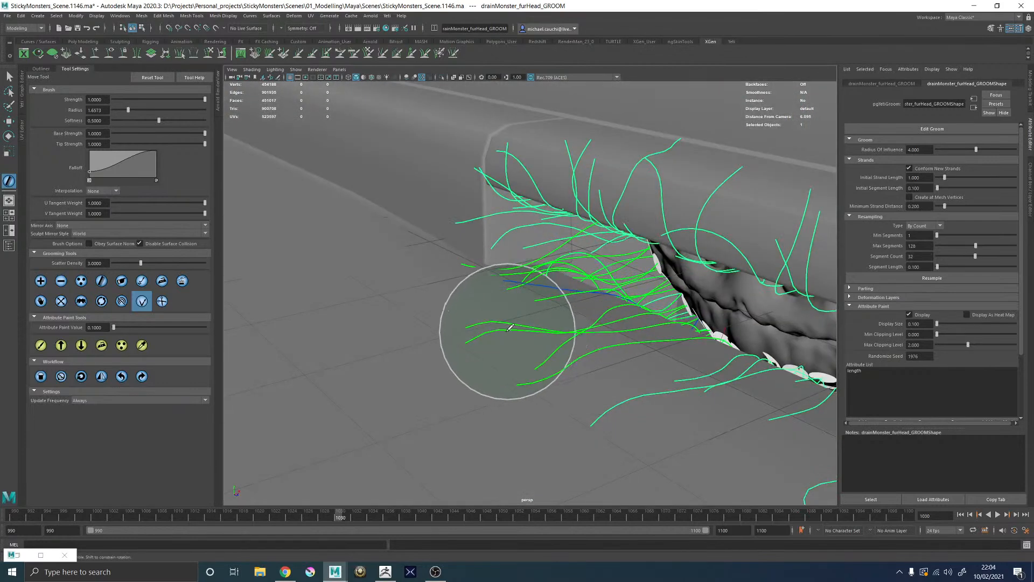
pyautogui.keyDown('alt'); pyautogui.moveTo(515, 246); pyautogui.dragTo(556, 288); pyautogui.keyUp('alt')
pyautogui.moveTo(411, 381)
pyautogui.keyDown('alt'); pyautogui.mouseDown()
pyautogui.moveTo(455, 302)
pyautogui.moveTo(478, 300)
pyautogui.mouseUp(); pyautogui.keyUp('alt')
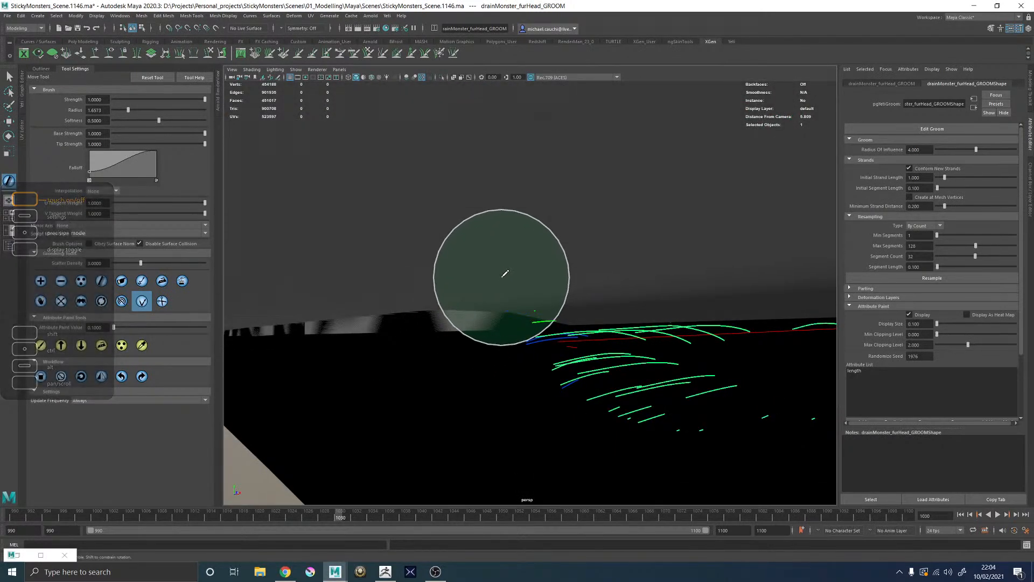
pyautogui.moveTo(558, 387)
pyautogui.keyDown('alt'); pyautogui.mouseDown()
pyautogui.moveTo(589, 365)
pyautogui.moveTo(462, 323)
pyautogui.moveTo(515, 319)
pyautogui.moveTo(538, 376)
pyautogui.mouseUp(); pyautogui.keyUp('alt')
pyautogui.keyDown('alt'); pyautogui.moveTo(530, 324); pyautogui.dragTo(543, 353); pyautogui.keyUp('alt')
# Step: Bend the strands on the underside of the monster's head down below the ground with the Move brush
pyautogui.moveTo(411, 110)
pyautogui.keyDown('alt'); pyautogui.mouseDown()
pyautogui.moveTo(415, 148)
pyautogui.moveTo(490, 194)
pyautogui.moveTo(526, 233)
pyautogui.moveTo(525, 261)
pyautogui.moveTo(541, 275)
pyautogui.mouseUp(); pyautogui.keyUp('alt')
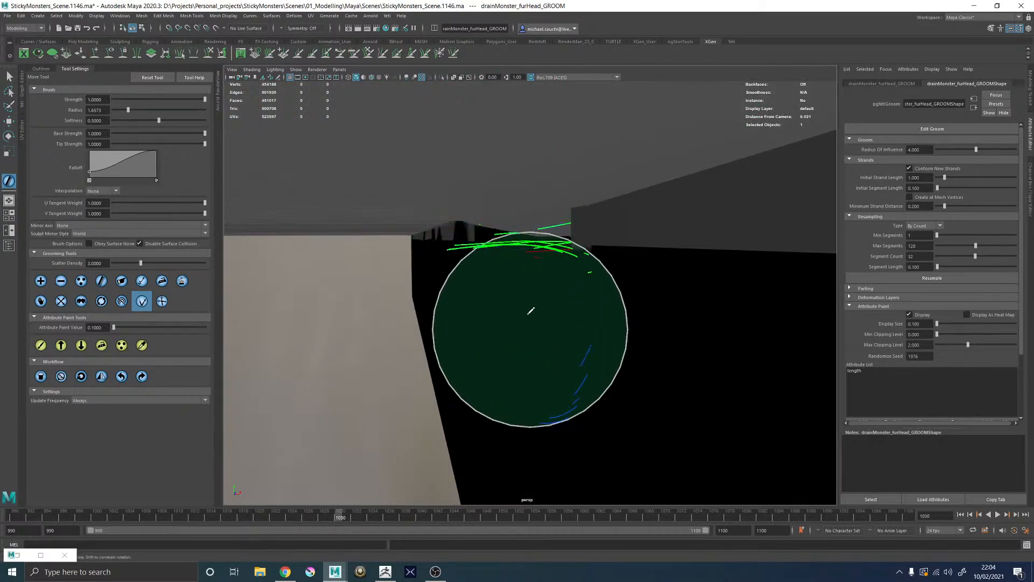
pyautogui.keyDown('alt'); pyautogui.moveTo(573, 340); pyautogui.dragTo(642, 378); pyautogui.keyUp('alt')
pyautogui.moveTo(667, 341); pyautogui.dragTo(680, 356)
pyautogui.keyDown('alt'); pyautogui.moveTo(679, 355); pyautogui.dragTo(655, 348); pyautogui.keyUp('alt')
pyautogui.keyDown('alt'); pyautogui.moveTo(654, 348); pyautogui.dragTo(595, 307, button='right'); pyautogui.keyUp('alt')
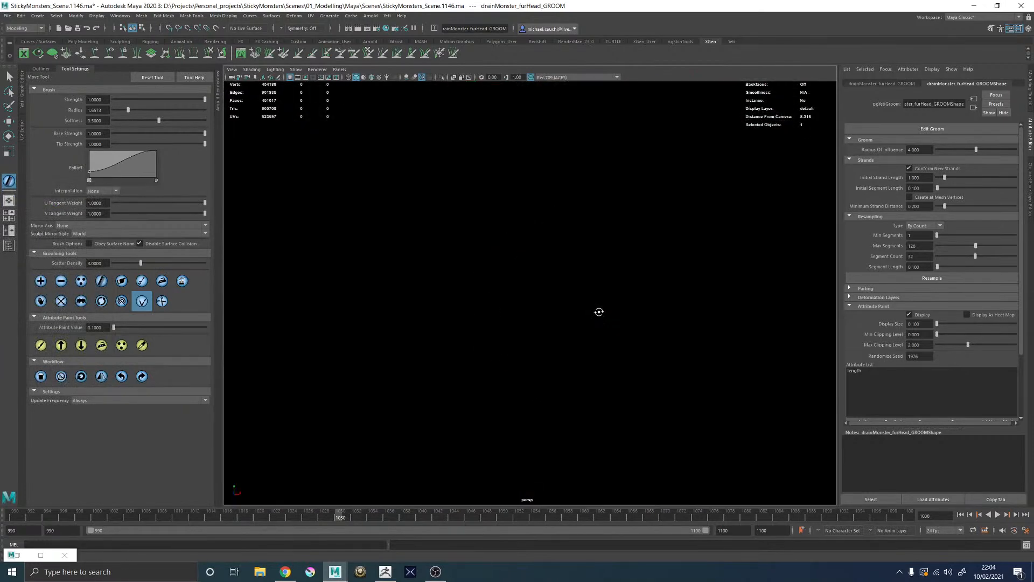
pyautogui.keyDown('alt'); pyautogui.moveTo(600, 311); pyautogui.dragTo(649, 361); pyautogui.keyUp('alt')
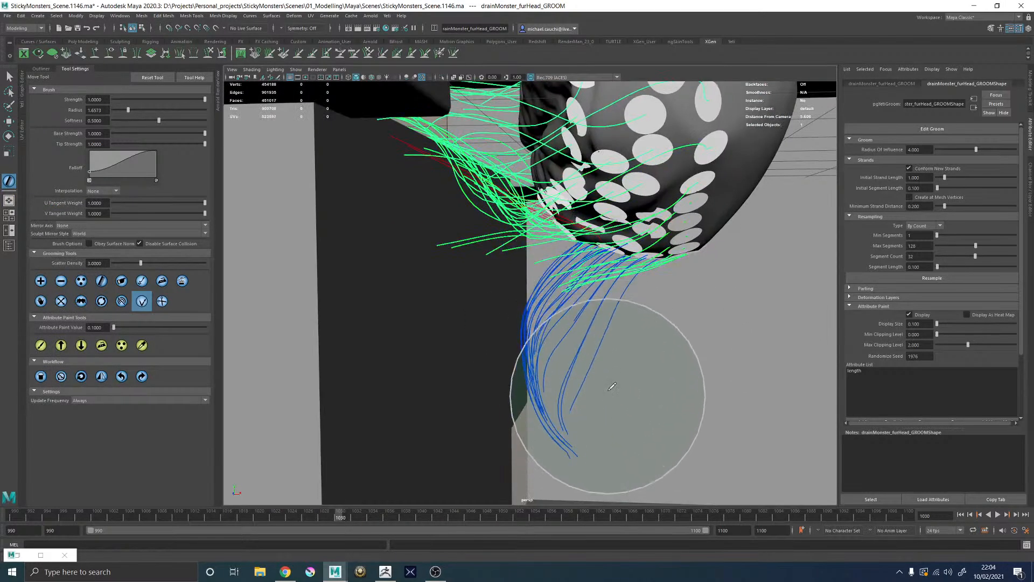
pyautogui.keyDown('alt'); pyautogui.moveTo(693, 265); pyautogui.dragTo(693, 326); pyautogui.keyUp('alt')
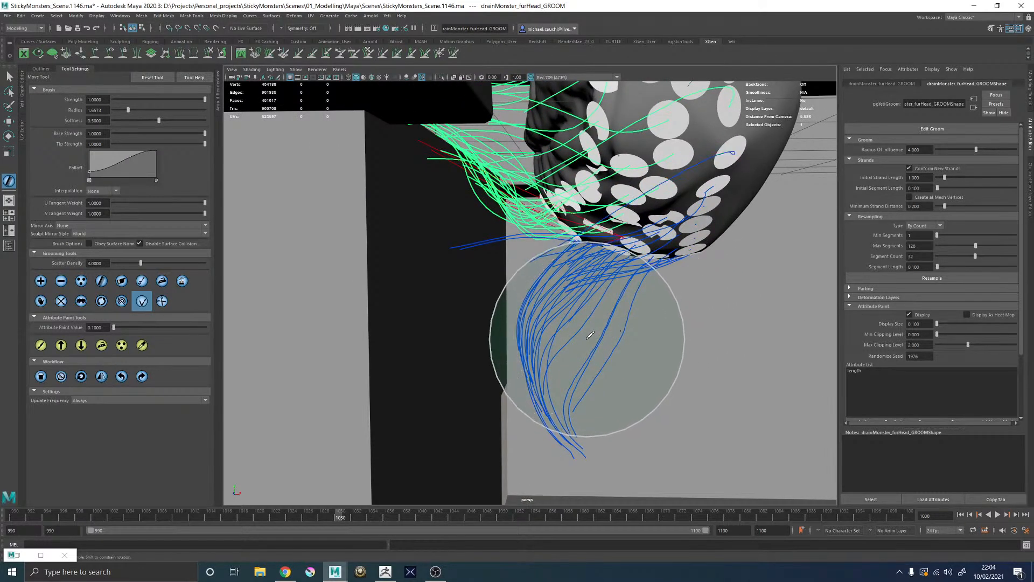
# Step: Pull the remaining underside strands down and straighten them into a hanging beard, checking from the side and front
pyautogui.moveTo(615, 337)
pyautogui.mouseDown()
pyautogui.moveTo(611, 420)
pyautogui.moveTo(614, 291)
pyautogui.moveTo(695, 193)
pyautogui.moveTo(739, 293)
pyautogui.mouseUp()
pyautogui.moveTo(733, 222); pyautogui.dragTo(710, 393)
pyautogui.moveTo(701, 316); pyautogui.dragTo(666, 403)
pyautogui.moveTo(632, 272); pyautogui.dragTo(682, 408)
pyautogui.moveTo(619, 349)
pyautogui.keyDown('alt'); pyautogui.mouseDown()
pyautogui.moveTo(647, 346)
pyautogui.moveTo(550, 334)
pyautogui.moveTo(671, 340)
pyautogui.moveTo(681, 324)
pyautogui.moveTo(575, 356)
pyautogui.moveTo(596, 354)
pyautogui.moveTo(496, 351)
pyautogui.mouseUp(); pyautogui.keyUp('alt')
pyautogui.moveTo(582, 323)
pyautogui.mouseDown()
pyautogui.moveTo(709, 342)
pyautogui.moveTo(513, 358)
pyautogui.moveTo(522, 341)
pyautogui.moveTo(440, 350)
pyautogui.moveTo(711, 300)
pyautogui.moveTo(676, 330)
pyautogui.moveTo(538, 351)
pyautogui.moveTo(668, 355)
pyautogui.moveTo(580, 360)
pyautogui.moveTo(619, 377)
pyautogui.mouseUp()
pyautogui.moveTo(573, 430)
pyautogui.mouseDown()
pyautogui.moveTo(619, 393)
pyautogui.moveTo(619, 357)
pyautogui.mouseUp()
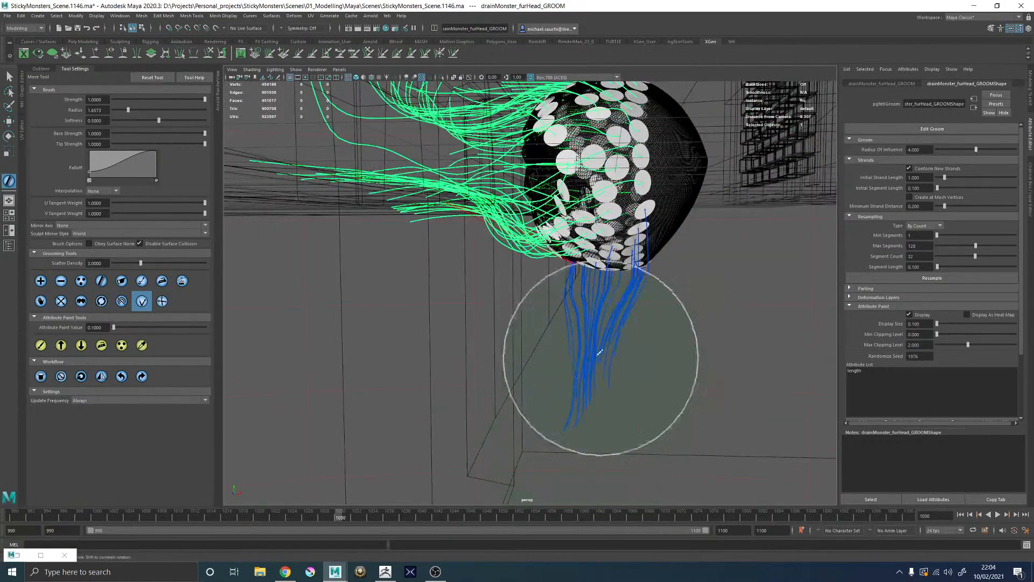
pyautogui.keyDown('alt'); pyautogui.moveTo(557, 412); pyautogui.dragTo(601, 413); pyautogui.keyUp('alt')
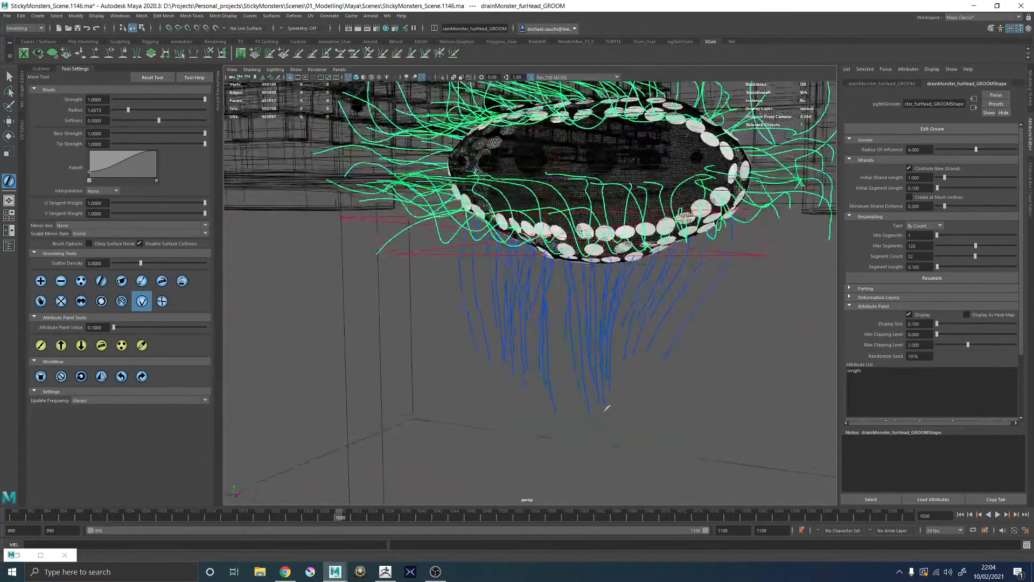
pyautogui.keyDown('alt'); pyautogui.moveTo(602, 366); pyautogui.dragTo(443, 423, button='middle'); pyautogui.keyUp('alt')
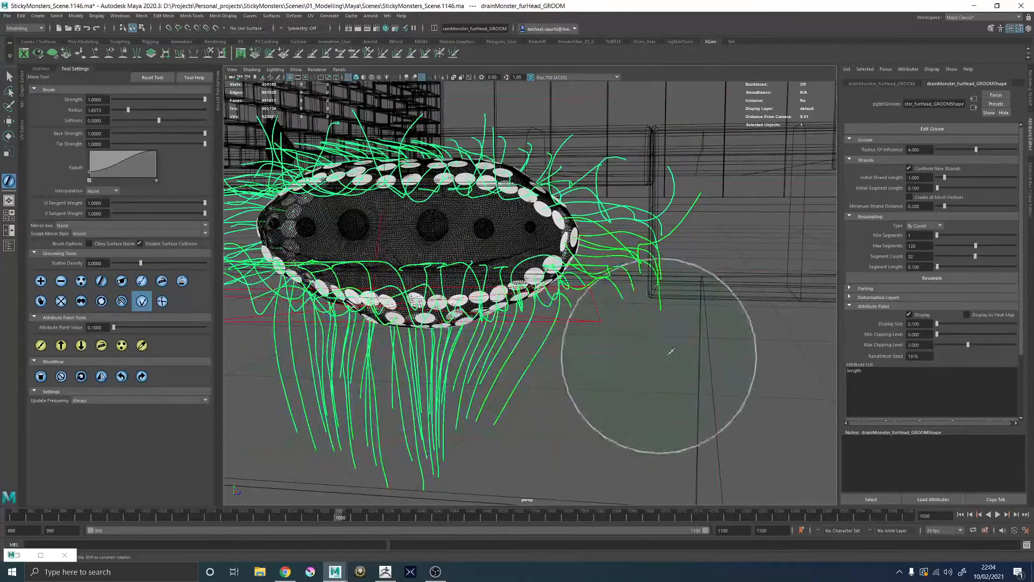
# Step: Pull the strands beside the drain monster's head downward with the Move brush and check them against the whole groom
pyautogui.keyDown('alt'); pyautogui.moveTo(716, 374); pyautogui.dragTo(697, 354); pyautogui.keyUp('alt')
pyautogui.moveTo(708, 282)
pyautogui.mouseDown()
pyautogui.moveTo(667, 360)
pyautogui.moveTo(691, 366)
pyautogui.moveTo(679, 372)
pyautogui.mouseUp()
pyautogui.scroll(-5, 593, 296)
pyautogui.keyDown('alt'); pyautogui.moveTo(594, 296); pyautogui.dragTo(558, 284); pyautogui.keyUp('alt')
pyautogui.keyDown('alt'); pyautogui.moveTo(559, 284); pyautogui.dragTo(606, 297, button='middle'); pyautogui.keyUp('alt')
pyautogui.scroll(4, 609, 328)
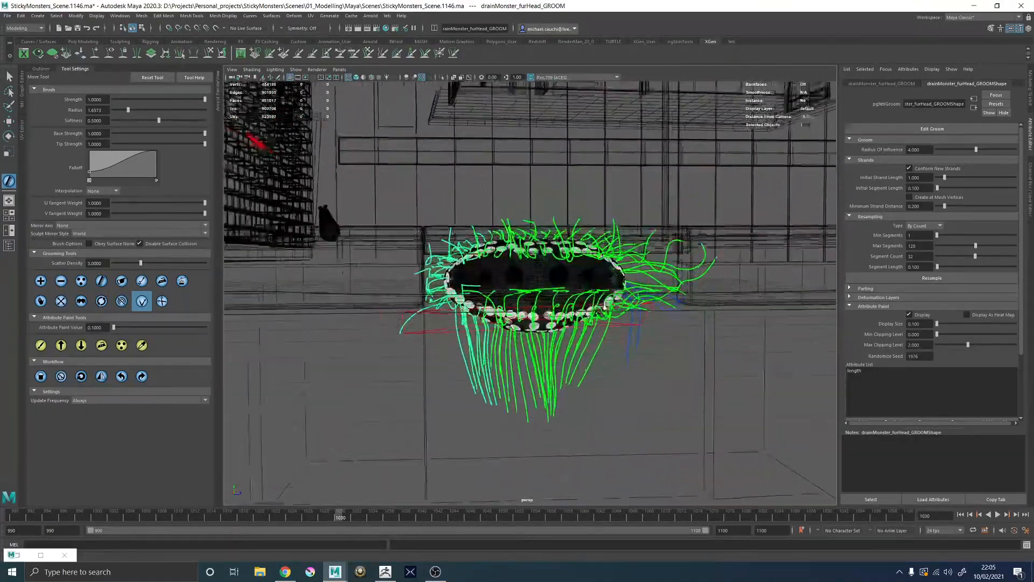
# Step: Switch the view to shaded, leave the groom brush and display the drainMonster_furHead fur node
pyautogui.press('5')
pyautogui.keyDown('alt'); pyautogui.moveTo(635, 218); pyautogui.dragTo(625, 244); pyautogui.keyUp('alt')
pyautogui.press('w')
pyautogui.keyDown('alt'); pyautogui.moveTo(534, 273); pyautogui.dragTo(544, 259); pyautogui.keyUp('alt')
pyautogui.click(9, 245)
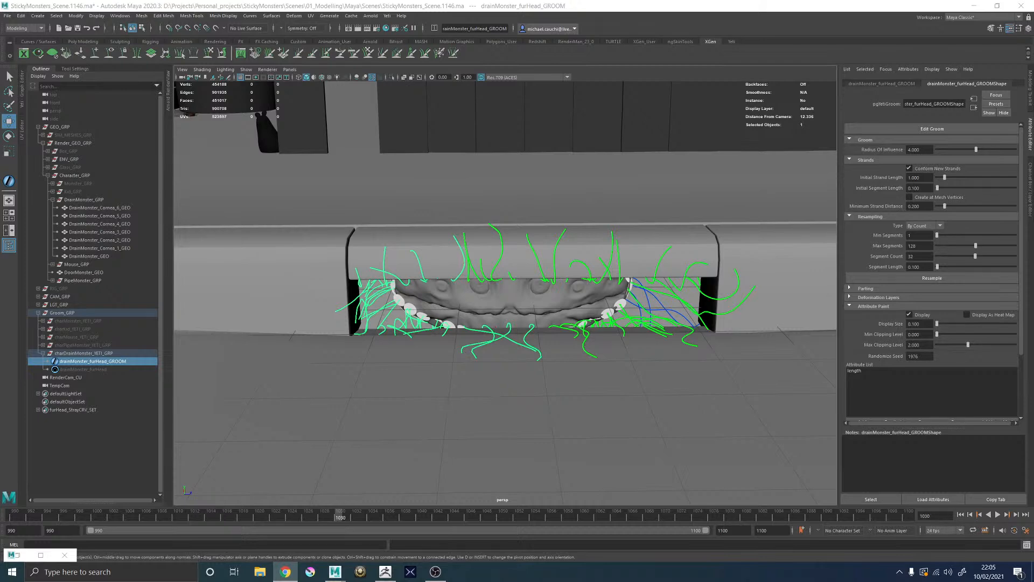
pyautogui.keyDown('alt'); pyautogui.moveTo(547, 224); pyautogui.dragTo(507, 222); pyautogui.keyUp('alt')
pyautogui.click(88, 369)
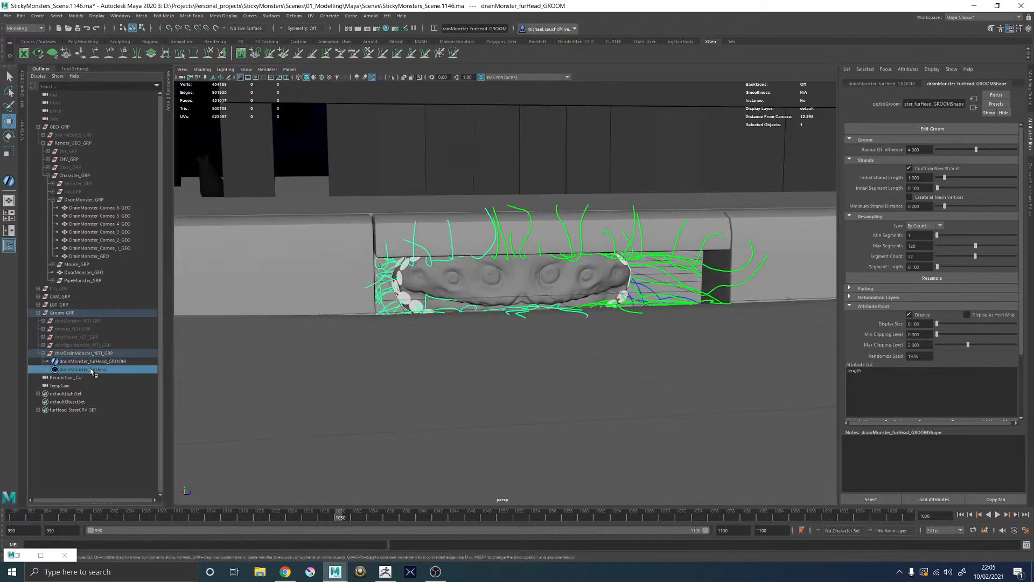
# Step: Inspect the generated head fur from the front, from above and beneath the ground, including the hanging beard
pyautogui.keyDown('alt'); pyautogui.moveTo(646, 246); pyautogui.dragTo(607, 280); pyautogui.keyUp('alt')
pyautogui.keyDown('alt'); pyautogui.moveTo(571, 249); pyautogui.dragTo(530, 119, button='middle'); pyautogui.keyUp('alt')
pyautogui.keyDown('alt'); pyautogui.moveTo(545, 222); pyautogui.dragTo(603, 236, button='right'); pyautogui.keyUp('alt')
pyautogui.keyDown('alt'); pyautogui.moveTo(585, 251); pyautogui.dragTo(515, 198); pyautogui.keyUp('alt')
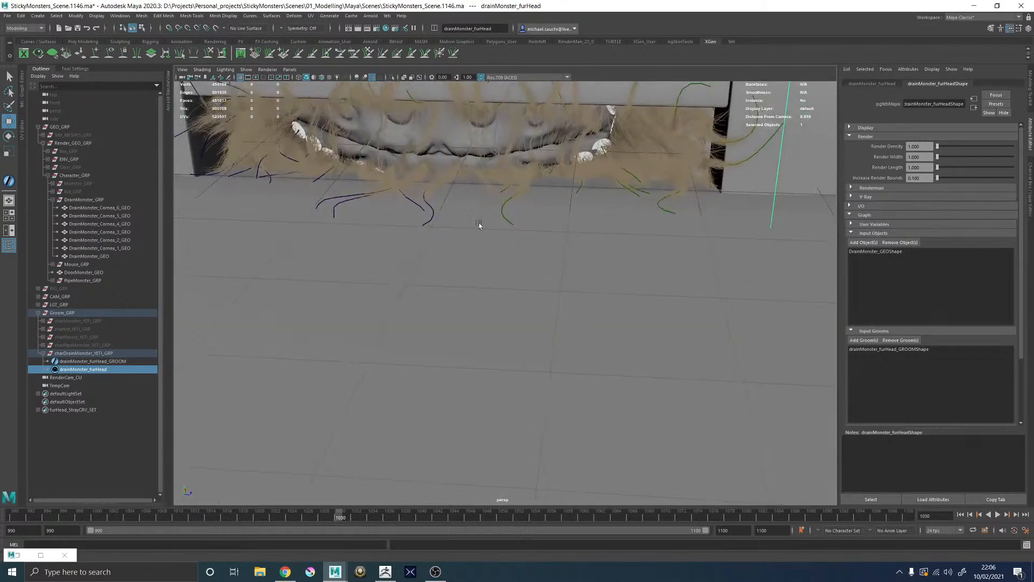
pyautogui.keyDown('alt'); pyautogui.moveTo(515, 199); pyautogui.dragTo(385, 291, button='middle'); pyautogui.keyUp('alt')
pyautogui.keyDown('alt'); pyautogui.moveTo(718, 247); pyautogui.dragTo(760, 251, button='right'); pyautogui.keyUp('alt')
pyautogui.keyDown('alt'); pyautogui.moveTo(679, 216); pyautogui.dragTo(649, 154); pyautogui.keyUp('alt')
pyautogui.keyDown('alt'); pyautogui.moveTo(596, 248); pyautogui.dragTo(614, 237); pyautogui.keyUp('alt')
pyautogui.keyDown('alt'); pyautogui.moveTo(614, 238); pyautogui.dragTo(617, 210, button='right'); pyautogui.keyUp('alt')
pyautogui.keyDown('alt'); pyautogui.moveTo(527, 164); pyautogui.dragTo(624, 231, button='middle'); pyautogui.keyUp('alt')
pyautogui.keyDown('alt'); pyautogui.moveTo(585, 217); pyautogui.dragTo(627, 220); pyautogui.keyUp('alt')
pyautogui.keyDown('alt'); pyautogui.moveTo(627, 220); pyautogui.dragTo(485, 224, button='right'); pyautogui.keyUp('alt')
pyautogui.keyDown('alt'); pyautogui.moveTo(485, 224); pyautogui.dragTo(457, 230); pyautogui.keyUp('alt')
pyautogui.keyDown('alt'); pyautogui.moveTo(457, 230); pyautogui.dragTo(647, 274, button='right'); pyautogui.keyUp('alt')
pyautogui.keyDown('alt'); pyautogui.moveTo(646, 275); pyautogui.dragTo(619, 242); pyautogui.keyUp('alt')
pyautogui.keyDown('alt'); pyautogui.moveTo(619, 243); pyautogui.dragTo(521, 259, button='middle'); pyautogui.keyUp('alt')
pyautogui.keyDown('alt'); pyautogui.moveTo(600, 255); pyautogui.dragTo(561, 240); pyautogui.keyUp('alt')
pyautogui.keyDown('alt'); pyautogui.moveTo(561, 240); pyautogui.dragTo(224, 246, button='right'); pyautogui.keyUp('alt')
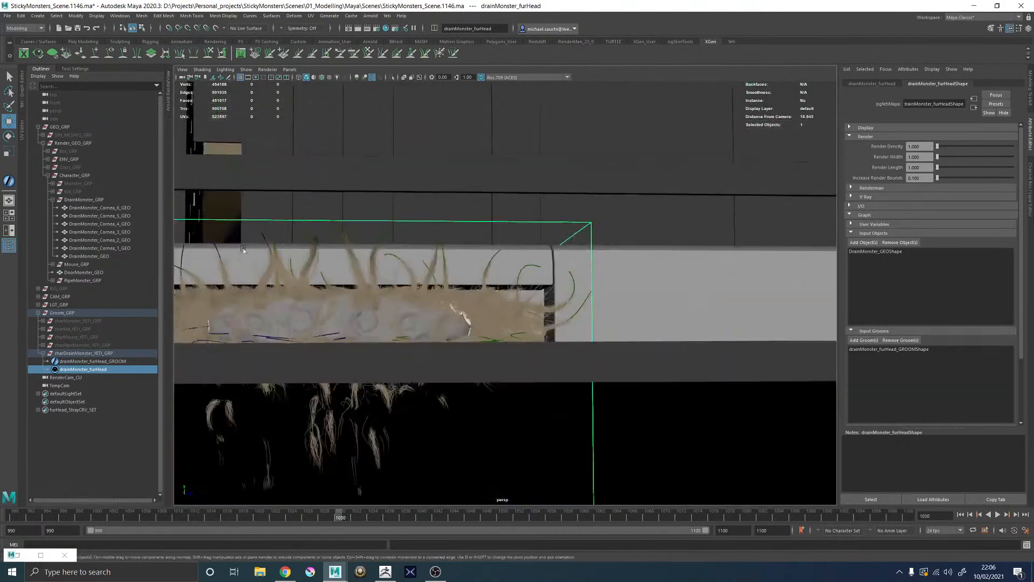
# Step: Examine the fur at the side of the drain opening up close and from a distance
pyautogui.keyDown('alt'); pyautogui.moveTo(224, 245); pyautogui.dragTo(517, 249, button='middle'); pyautogui.keyUp('alt')
pyautogui.keyDown('alt'); pyautogui.moveTo(517, 250); pyautogui.dragTo(384, 275); pyautogui.keyUp('alt')
pyautogui.keyDown('alt'); pyautogui.moveTo(383, 275); pyautogui.dragTo(485, 279, button='right'); pyautogui.keyUp('alt')
pyautogui.keyDown('alt'); pyautogui.moveTo(485, 279); pyautogui.dragTo(293, 286); pyautogui.keyUp('alt')
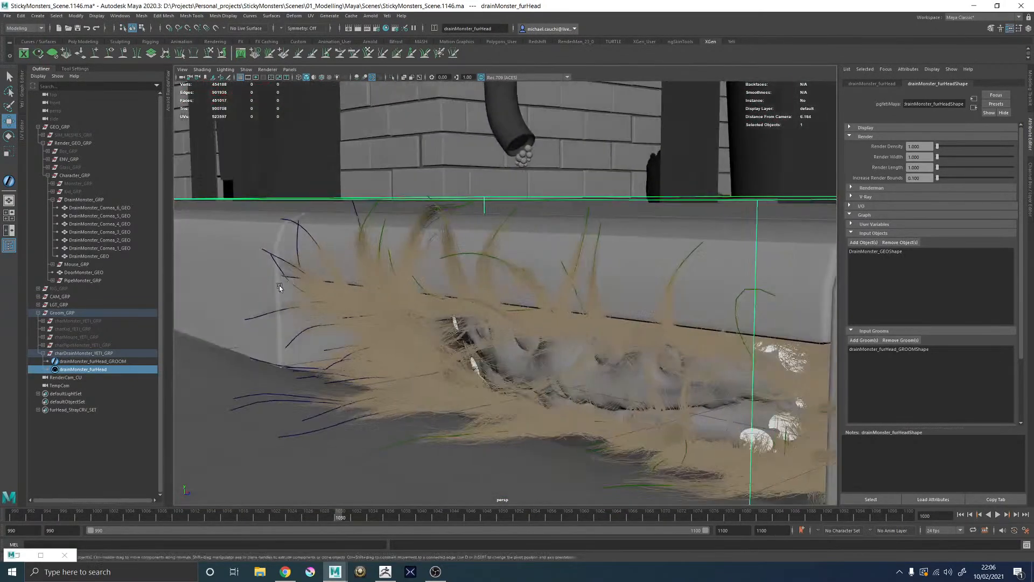
pyautogui.keyDown('alt'); pyautogui.moveTo(293, 286); pyautogui.dragTo(499, 279, button='middle'); pyautogui.keyUp('alt')
pyautogui.keyDown('alt'); pyautogui.moveTo(499, 278); pyautogui.dragTo(361, 259, button='right'); pyautogui.keyUp('alt')
pyautogui.keyDown('alt'); pyautogui.moveTo(361, 259); pyautogui.dragTo(430, 263); pyautogui.keyUp('alt')
pyautogui.keyDown('alt'); pyautogui.moveTo(429, 264); pyautogui.dragTo(182, 203, button='right'); pyautogui.keyUp('alt')
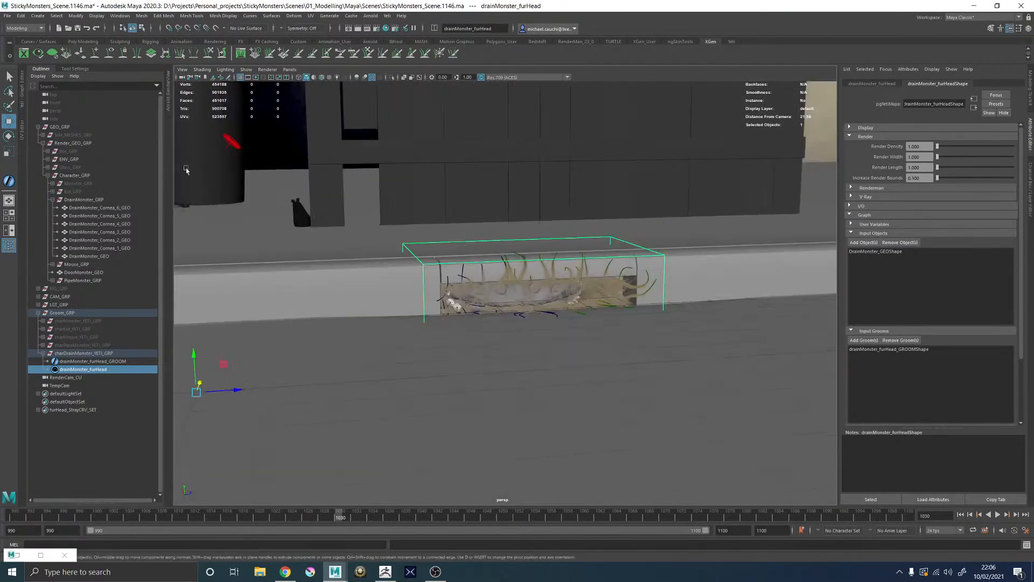
# Step: Start an Arnold render of the drain region through renderCam and examine the fur around the opening
pyautogui.click(169, 96)
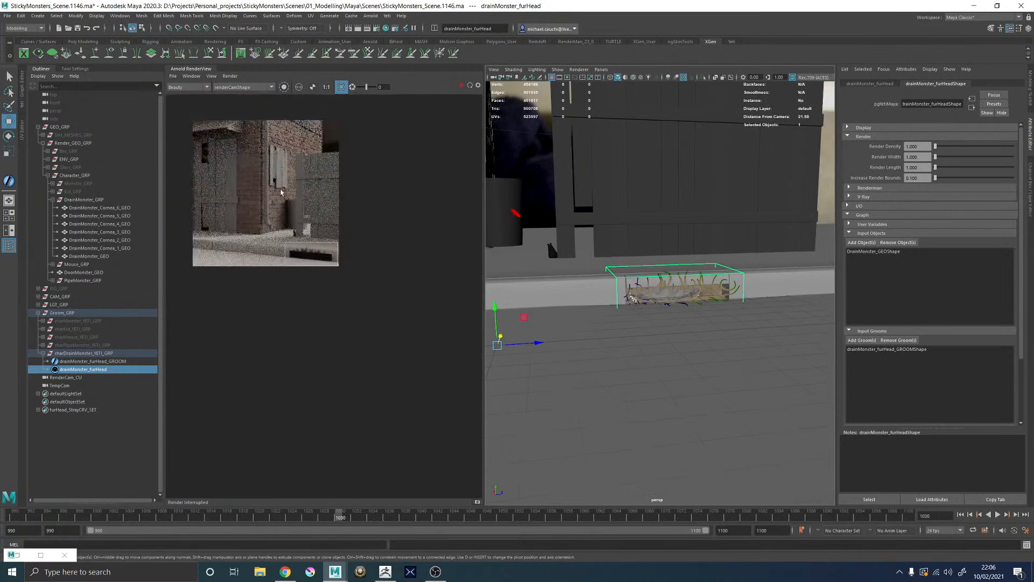
pyautogui.click(462, 85)
pyautogui.scroll(8, 379, 310)
pyautogui.moveTo(250, 195); pyautogui.dragTo(477, 369, button='middle')
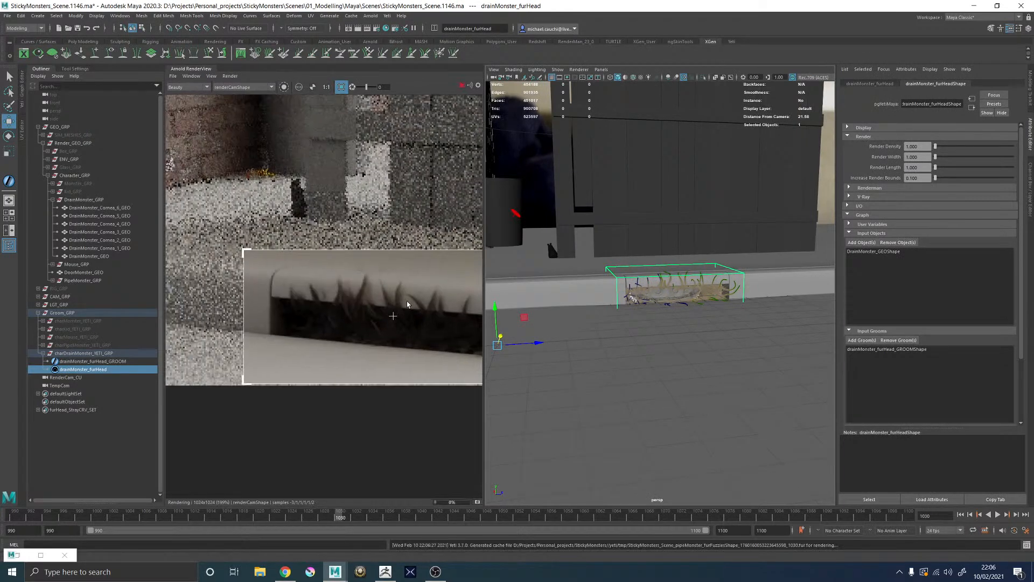
pyautogui.scroll(-5, 407, 304)
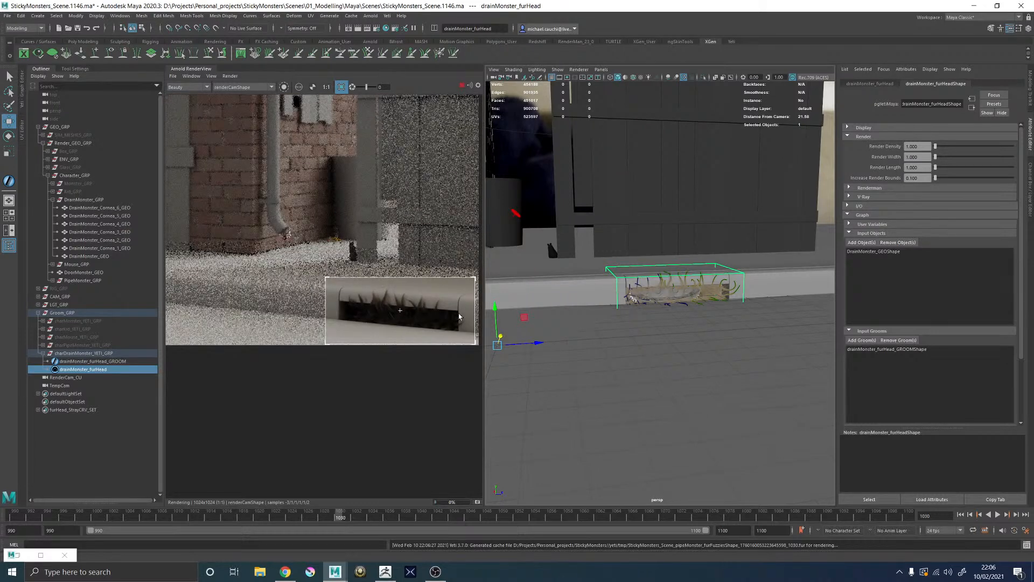
pyautogui.scroll(5, 460, 316)
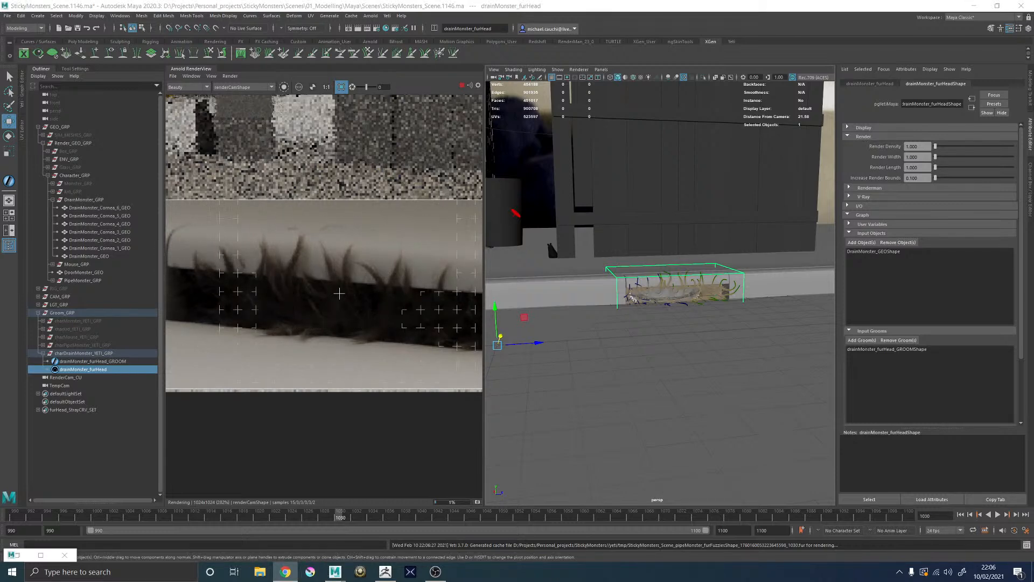
pyautogui.scroll(-2, 356, 309)
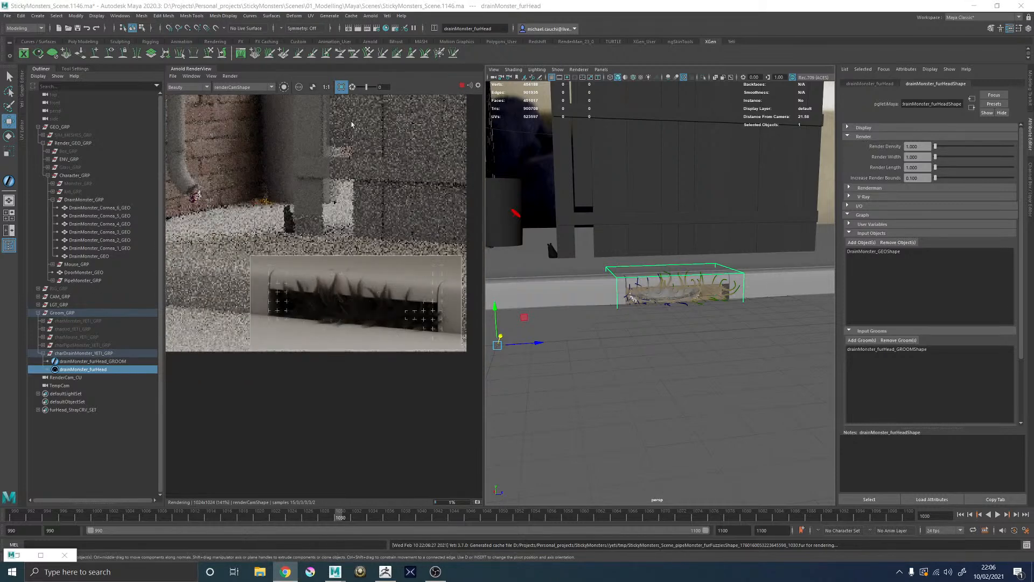
pyautogui.scroll(-1, 297, 294)
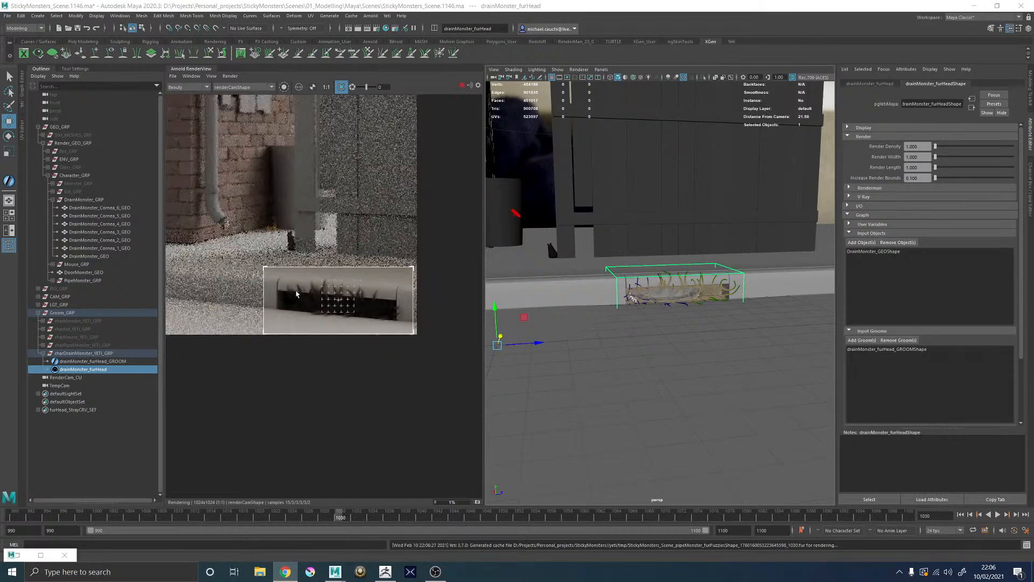
pyautogui.scroll(-2, 310, 257)
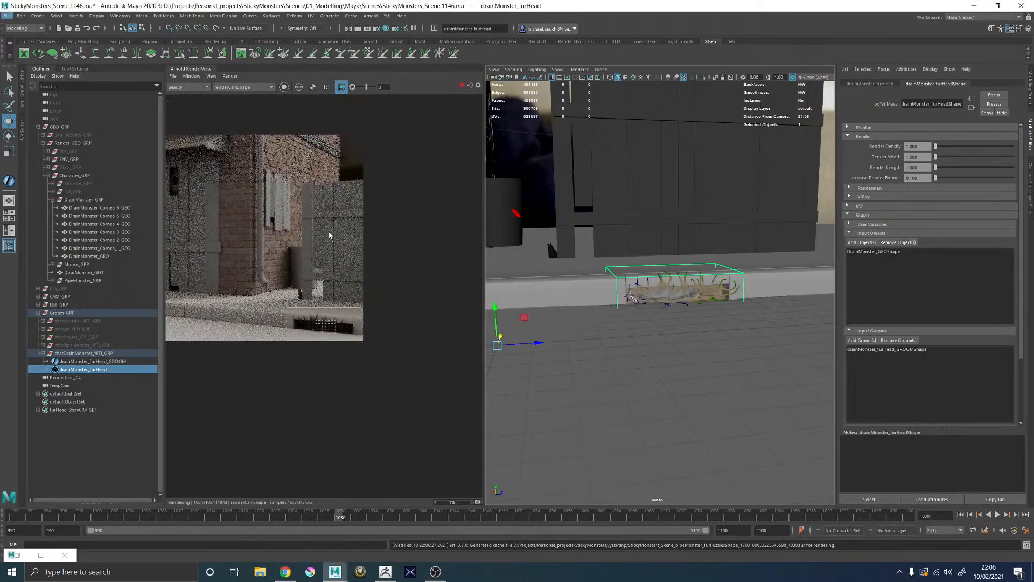
# Step: Render a cropped region over the building's roof corner and examine it
pyautogui.scroll(4, 323, 136)
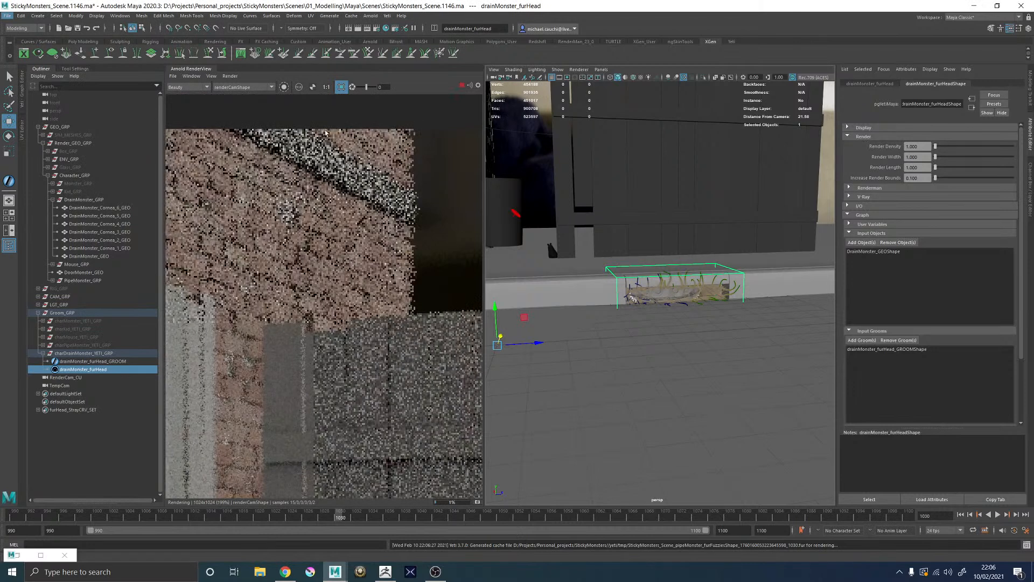
pyautogui.scroll(3, 376, 168)
pyautogui.scroll(-7, 377, 167)
pyautogui.moveTo(404, 289); pyautogui.dragTo(384, 290, button='middle')
pyautogui.scroll(4, 367, 187)
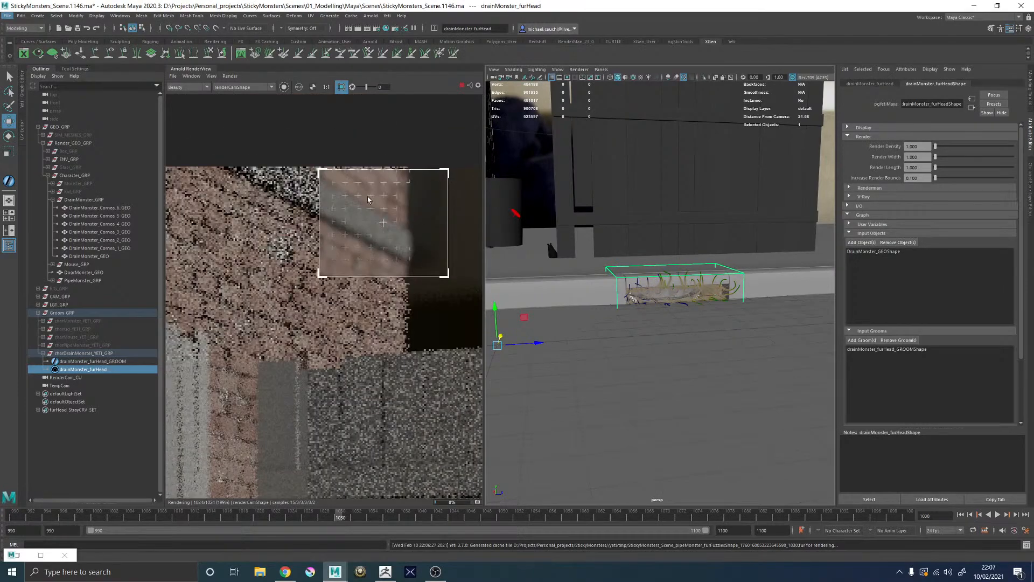
pyautogui.scroll(-1, 371, 221)
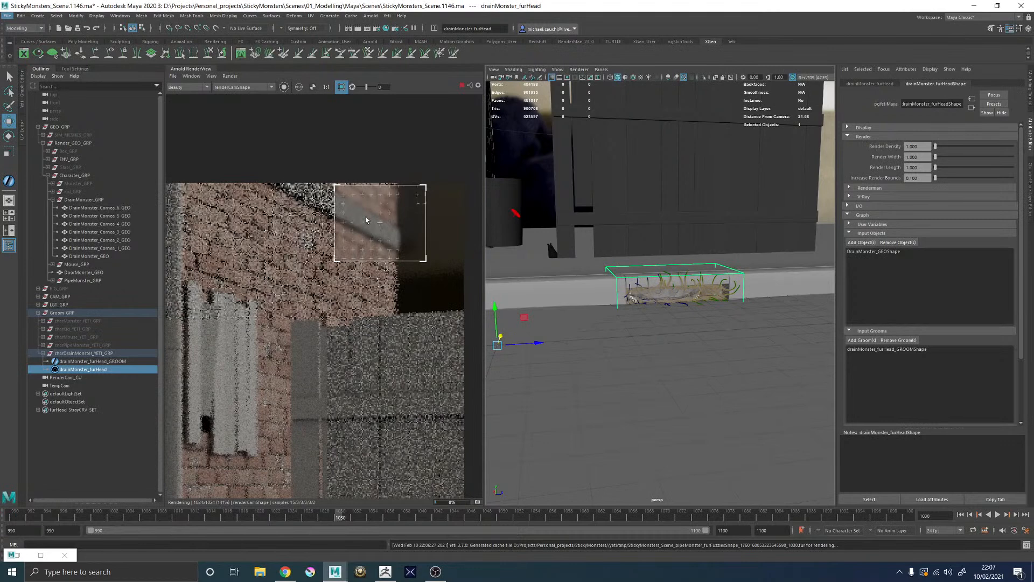
pyautogui.scroll(-4, 379, 225)
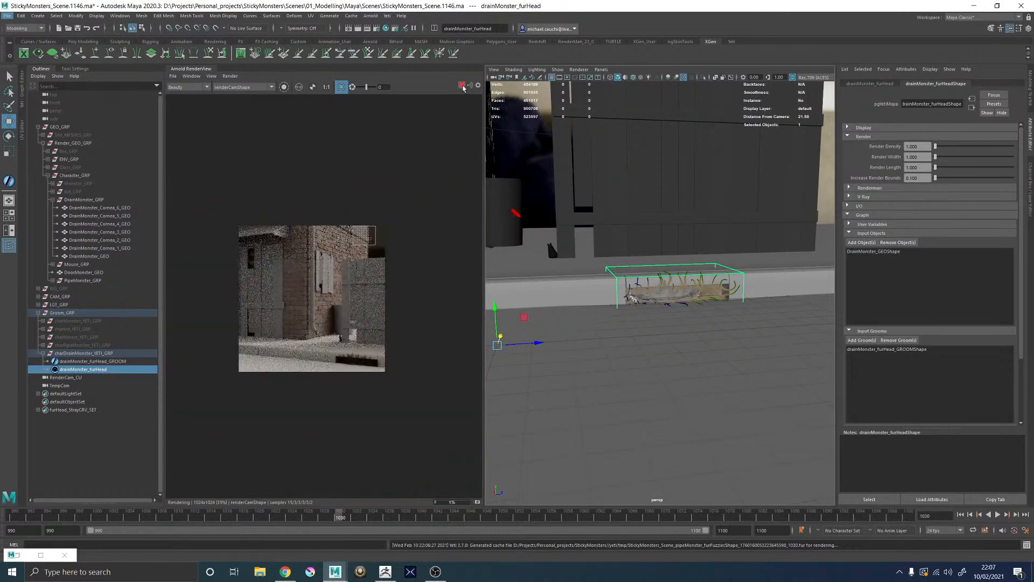
# Step: Review the rendered drain fur up close and within the full frame, stop the render and turn off the crop region
pyautogui.scroll(5, 353, 347)
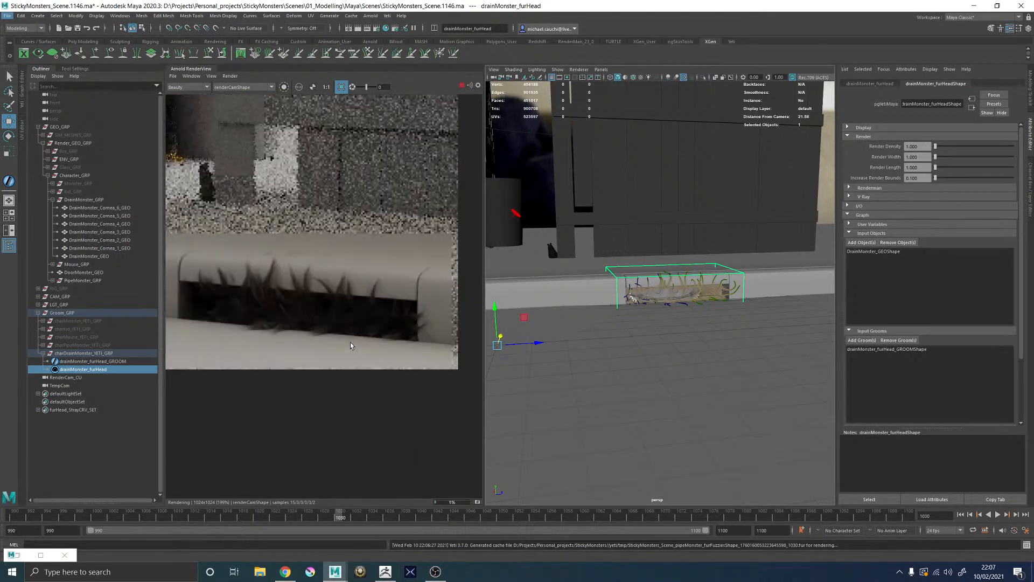
pyautogui.scroll(3, 354, 315)
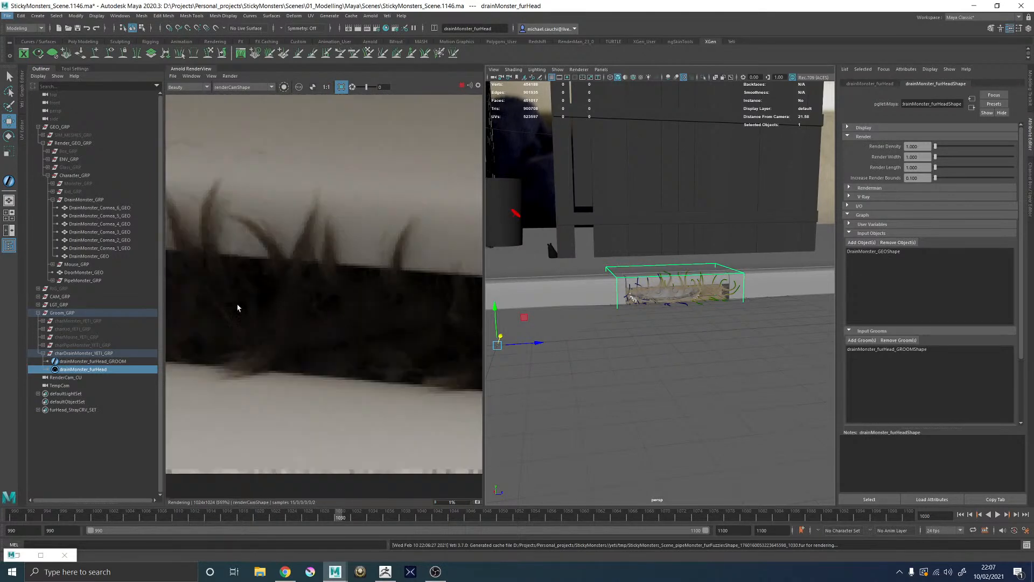
pyautogui.scroll(-3, 301, 308)
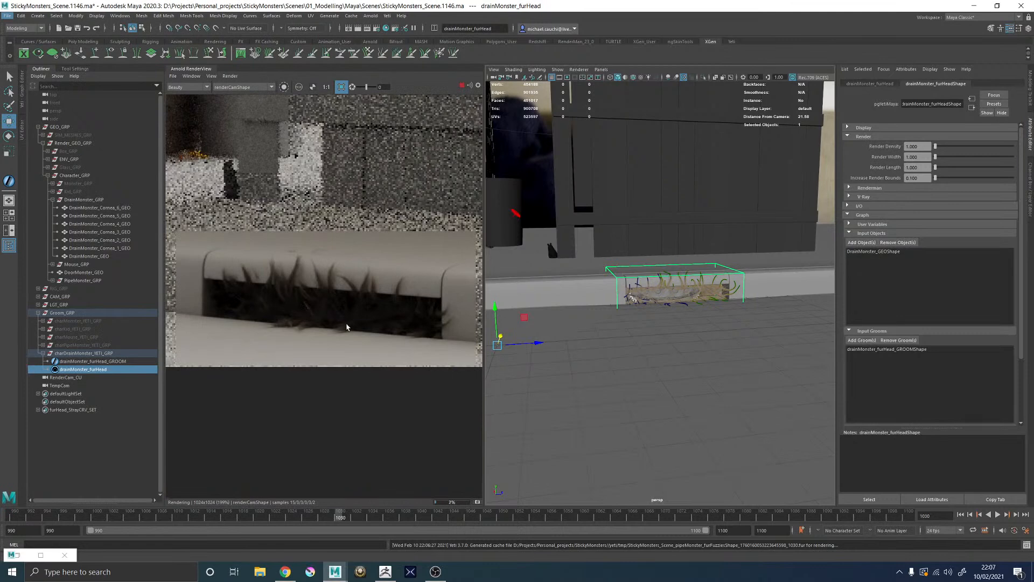
pyautogui.scroll(-3, 341, 326)
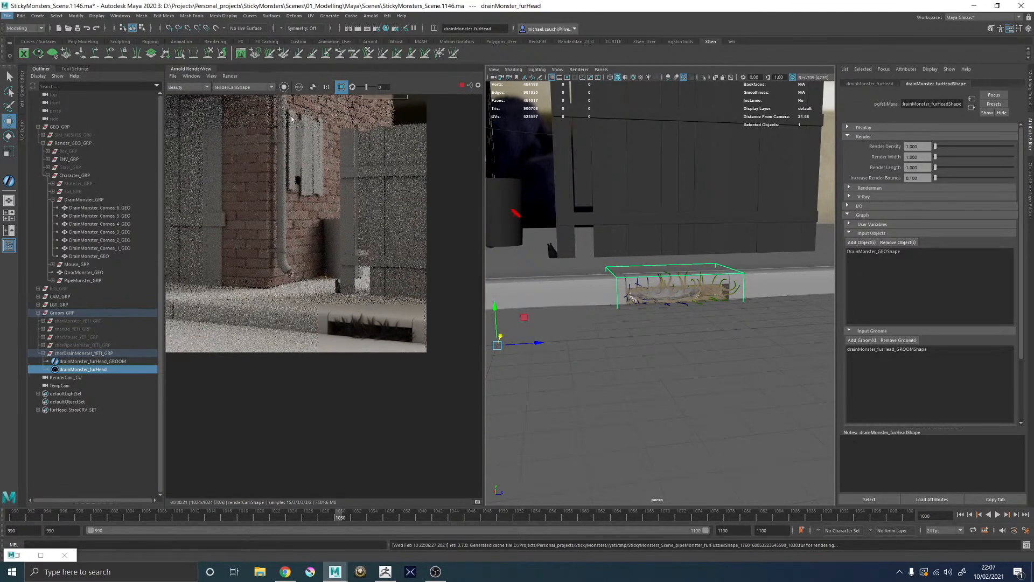
pyautogui.click(461, 87)
pyautogui.click(342, 87)
# Step: Deselect everything and save the scene as a new incremental version
pyautogui.keyDown('alt'); pyautogui.moveTo(723, 234); pyautogui.dragTo(776, 200); pyautogui.keyUp('alt')
pyautogui.click(778, 199)
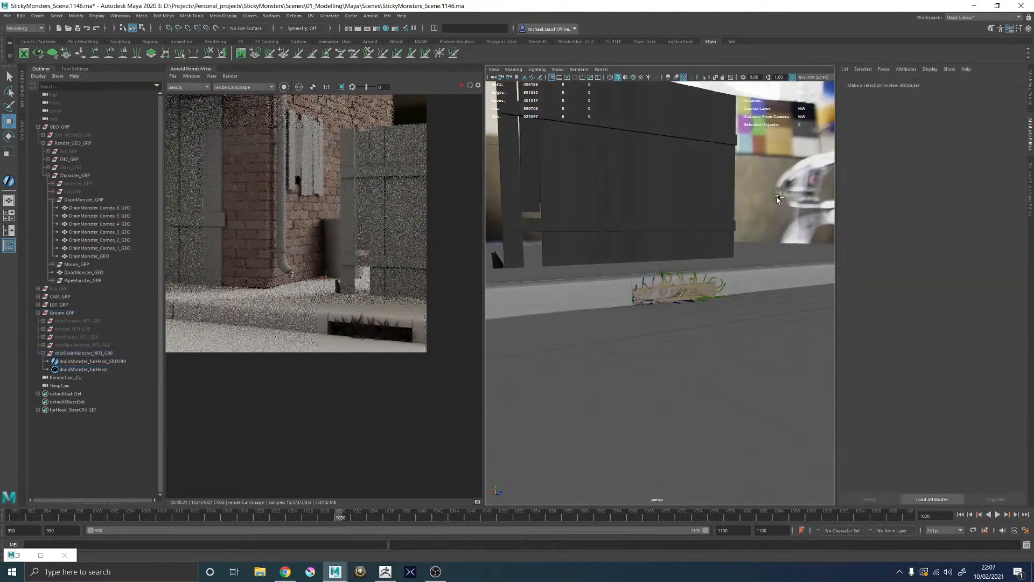
pyautogui.press('q')
pyautogui.hotkey('ctrl', 'alt', 's')
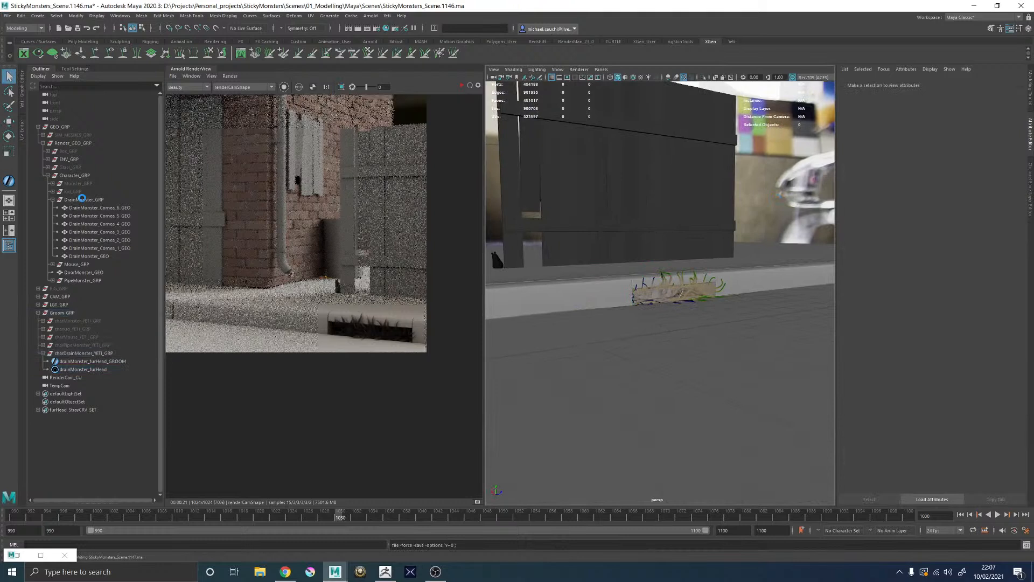
# Step: Unhide the four other characters' YETI groups in Groom_GRP and collapse that group
pyautogui.moveTo(91, 347); pyautogui.dragTo(84, 325)
pyautogui.press('w')
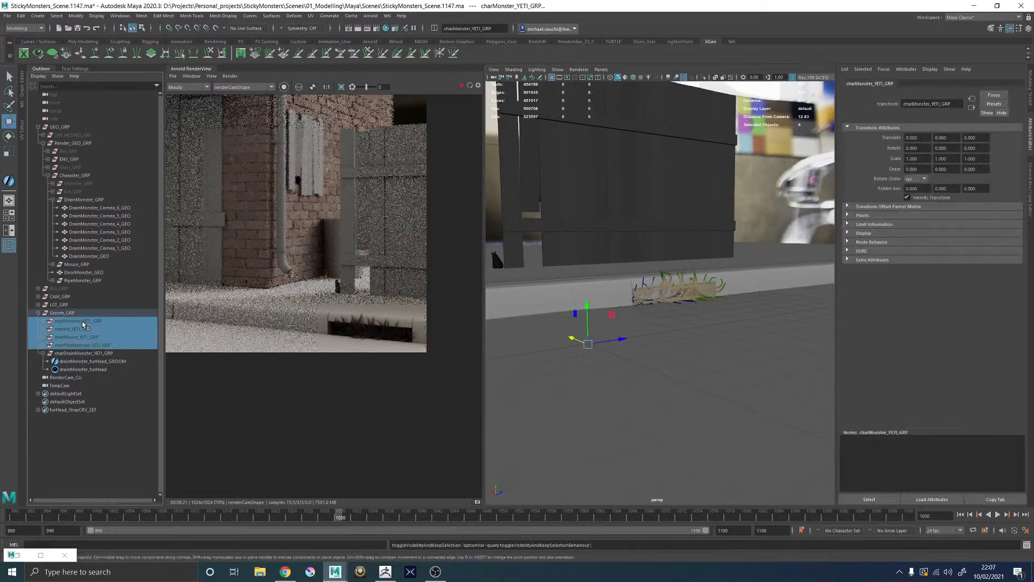
pyautogui.press('h')
pyautogui.click(38, 312)
pyautogui.press('f')
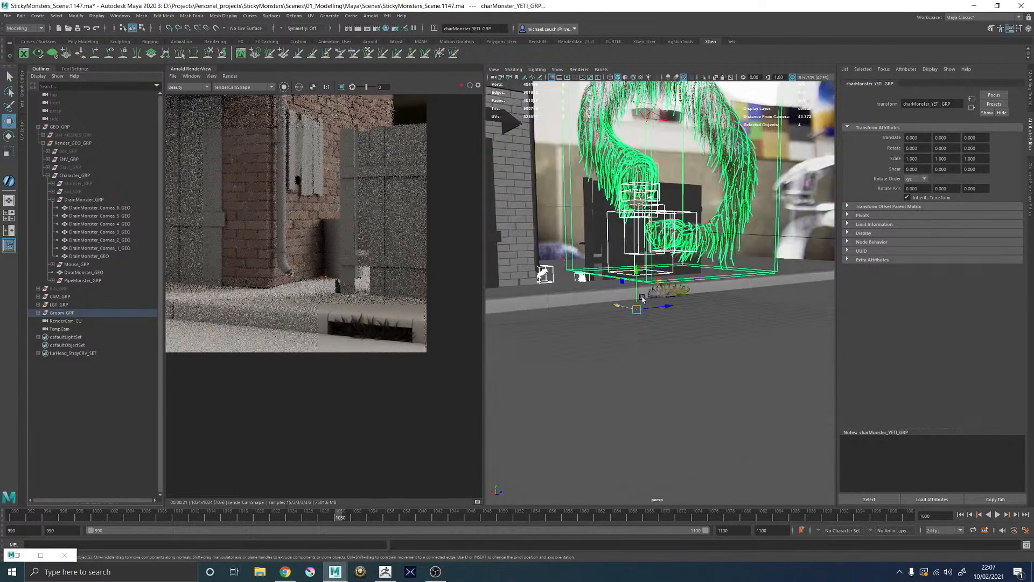
# Step: Unhide Monster_GRP, Kid_GRP and Box_GRP, check the complete scene and save it
pyautogui.click(81, 191)
pyautogui.keyDown('ctrl'); pyautogui.click(79, 183); pyautogui.keyUp('ctrl')
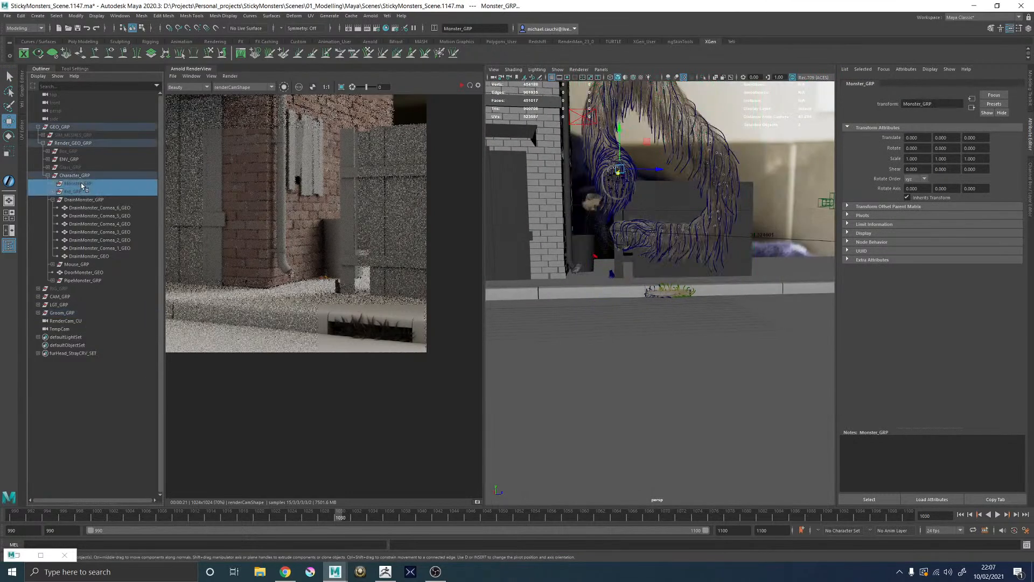
pyautogui.keyDown('ctrl'); pyautogui.click(76, 153); pyautogui.keyUp('ctrl')
pyautogui.press('h')
pyautogui.click(734, 151)
pyautogui.keyDown('alt'); pyautogui.moveTo(765, 197); pyautogui.dragTo(703, 257); pyautogui.keyUp('alt')
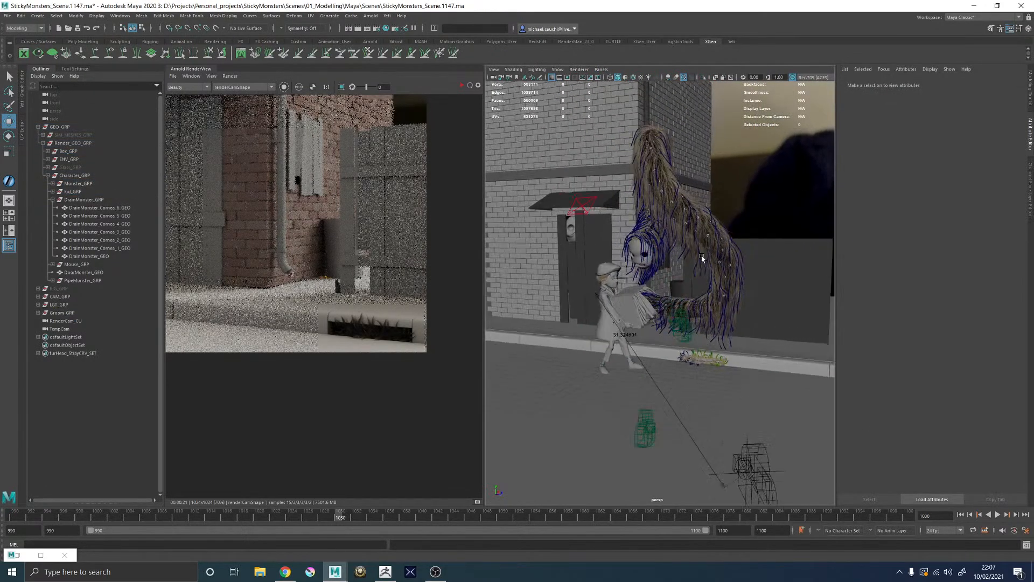
pyautogui.press('q')
pyautogui.hotkey('ctrl', 's')
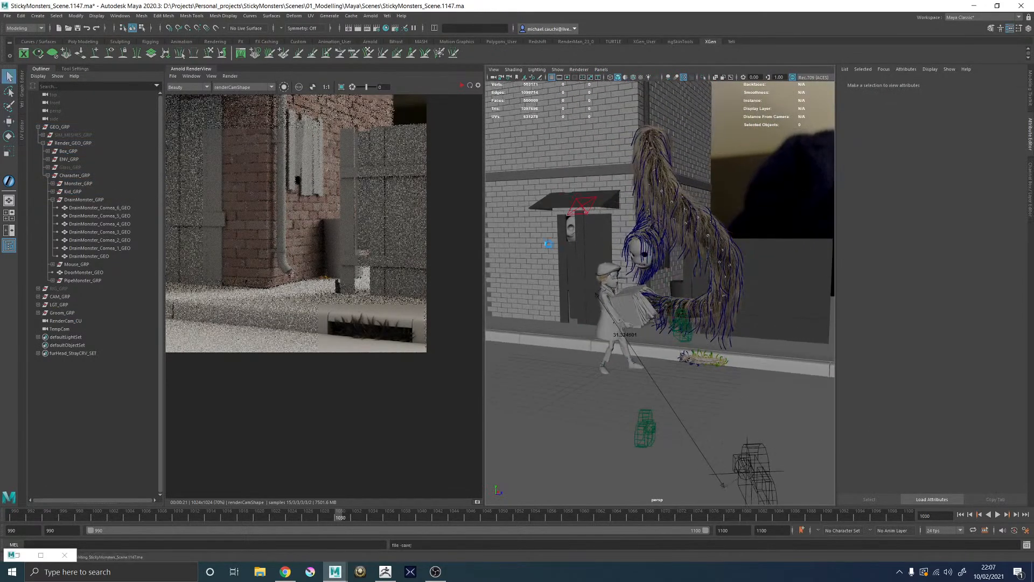
pyautogui.press('w')
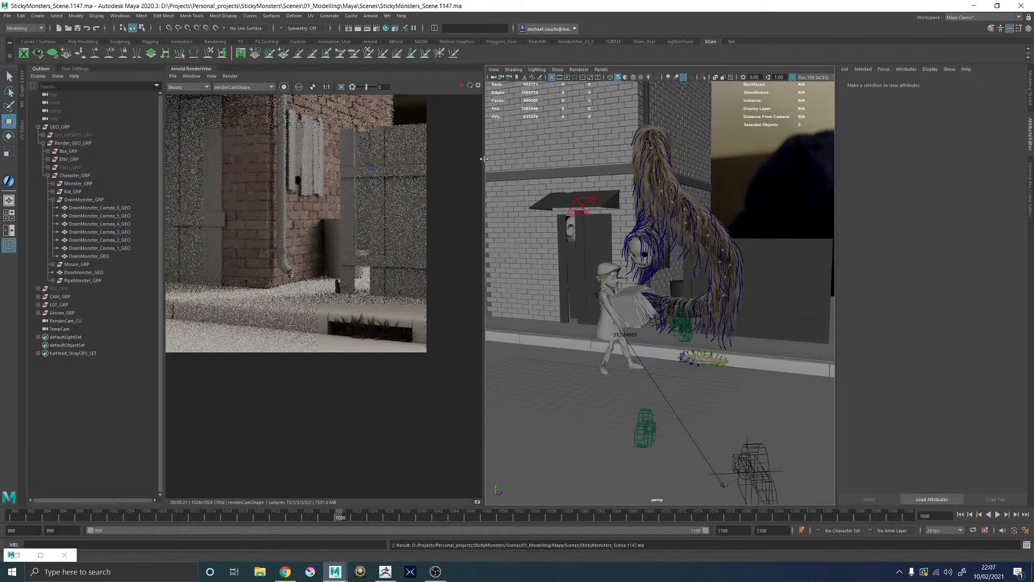
# Step: Enlarge the render view, set the render image size to 2048 × 2048 and save the scene
pyautogui.moveTo(497, 159); pyautogui.dragTo(612, 160)
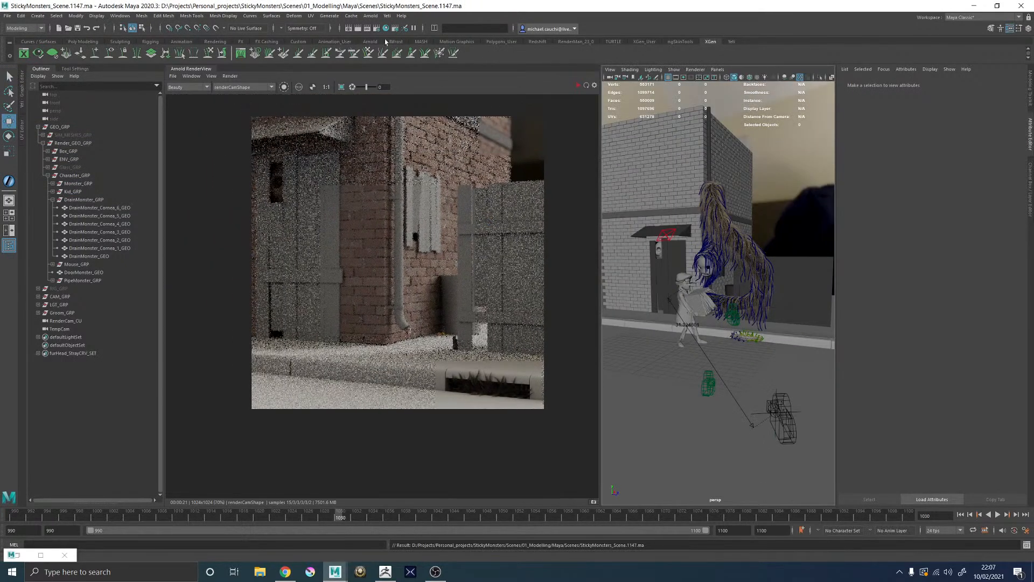
pyautogui.click(377, 28)
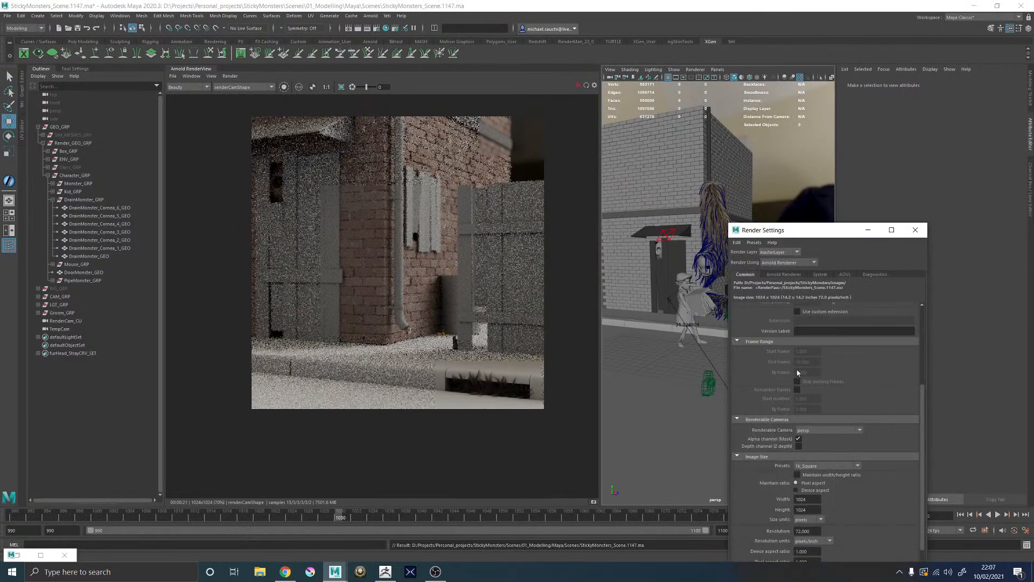
pyautogui.click(807, 465)
pyautogui.click(811, 505)
pyautogui.click(915, 230)
pyautogui.hotkey('ctrl', 's')
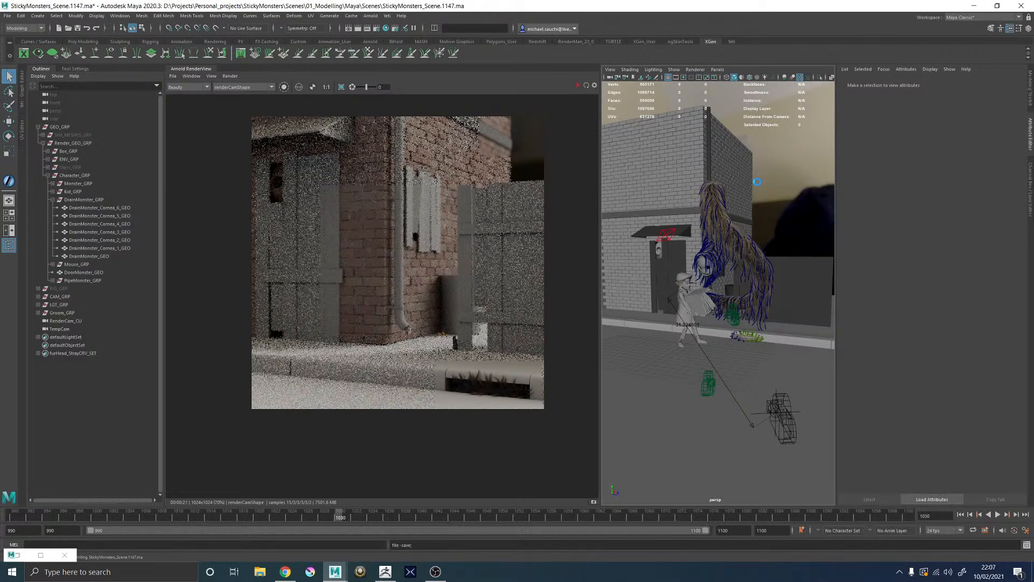
# Step: Render the full scene through renderCam and fit the whole image in the render view
pyautogui.press('w')
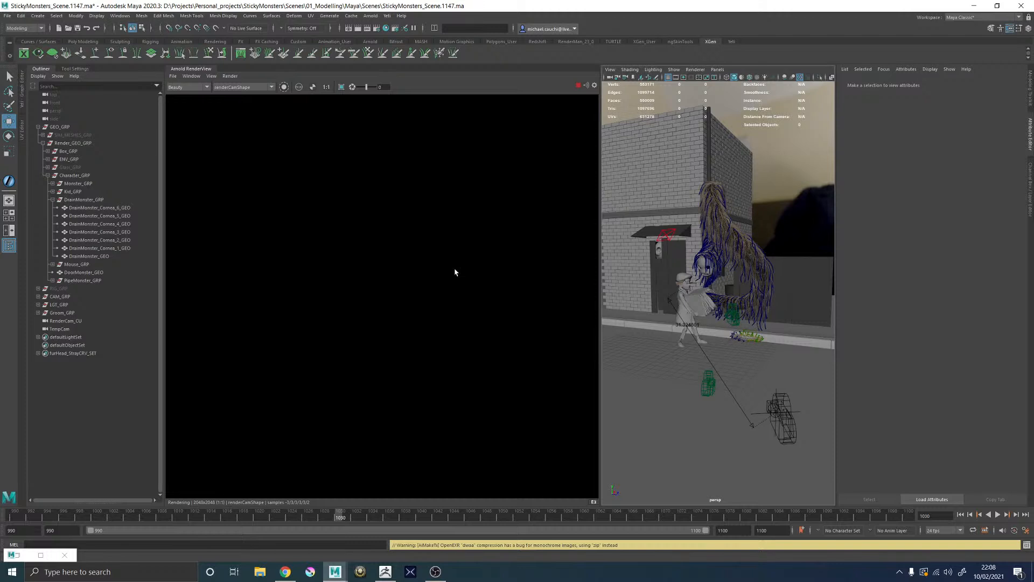
pyautogui.scroll(-8, 450, 273)
pyautogui.scroll(3, 509, 251)
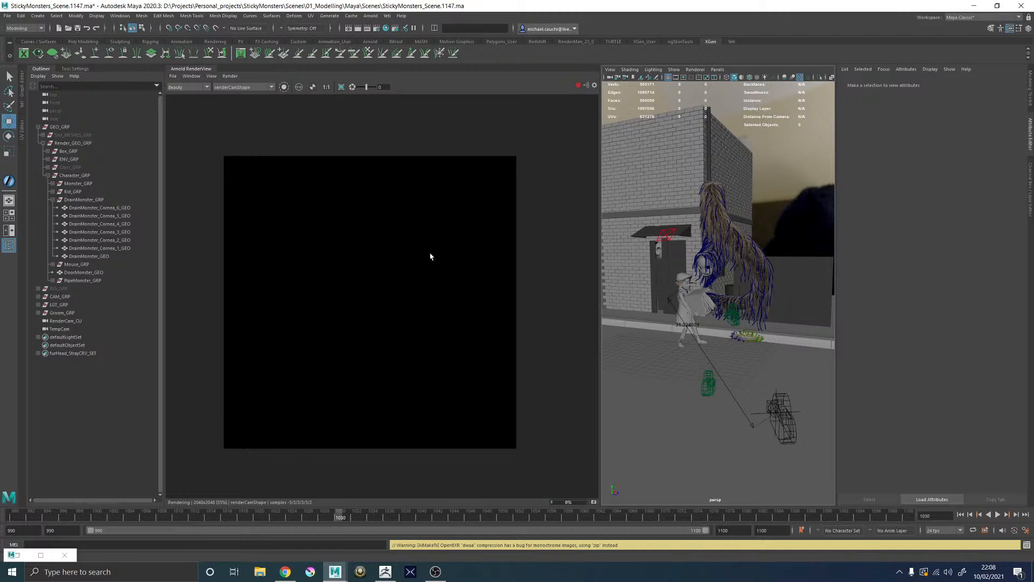
# Step: Examine the boy, the box and the drain monster's fur in the progressing full-scene render
pyautogui.hotkey('alt', 'Tab')
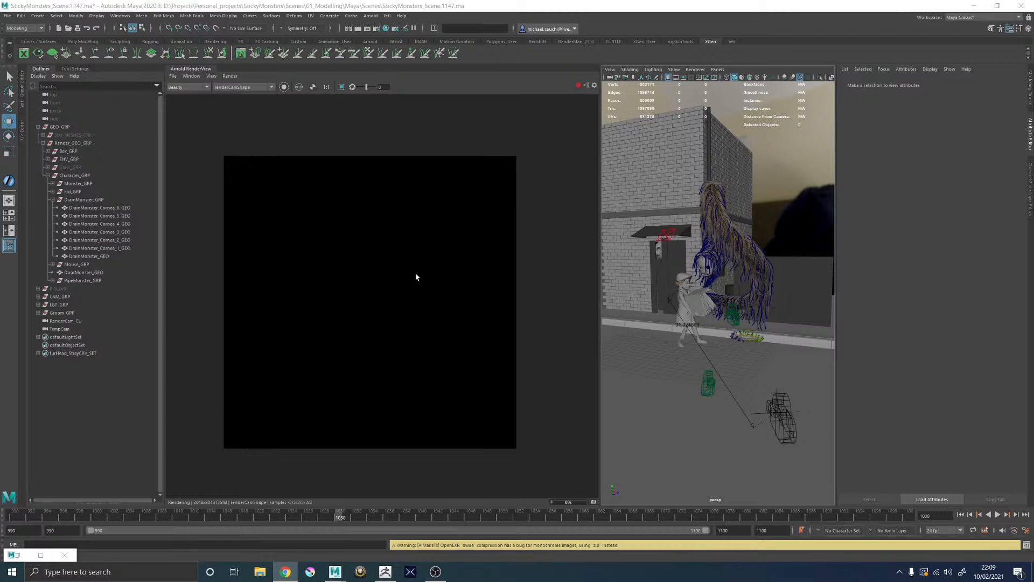
pyautogui.scroll(-1, 406, 274)
pyautogui.scroll(1, 332, 298)
pyautogui.scroll(1, 414, 307)
pyautogui.scroll(-1, 507, 306)
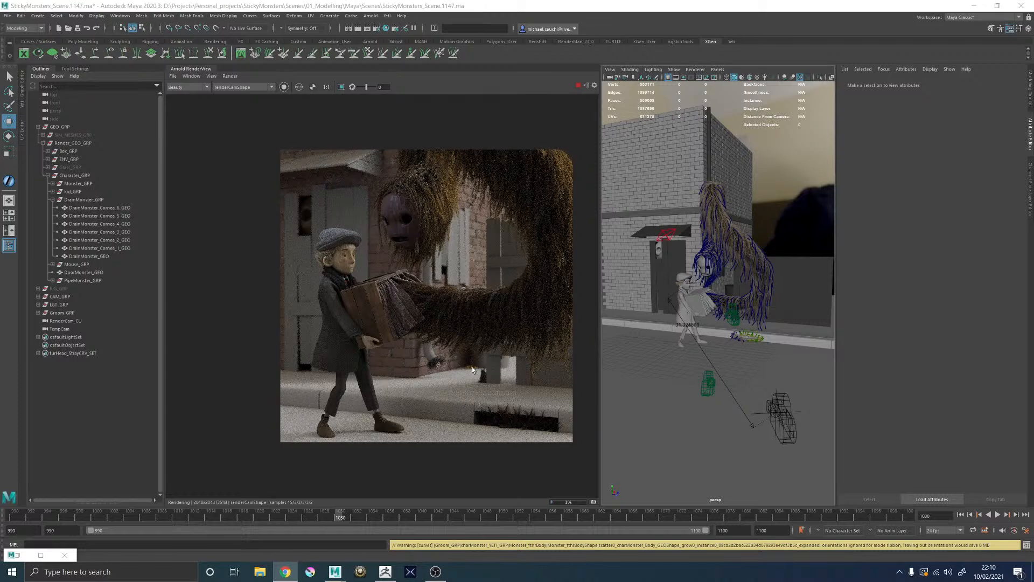
pyautogui.scroll(-2, 449, 359)
pyautogui.scroll(4, 444, 345)
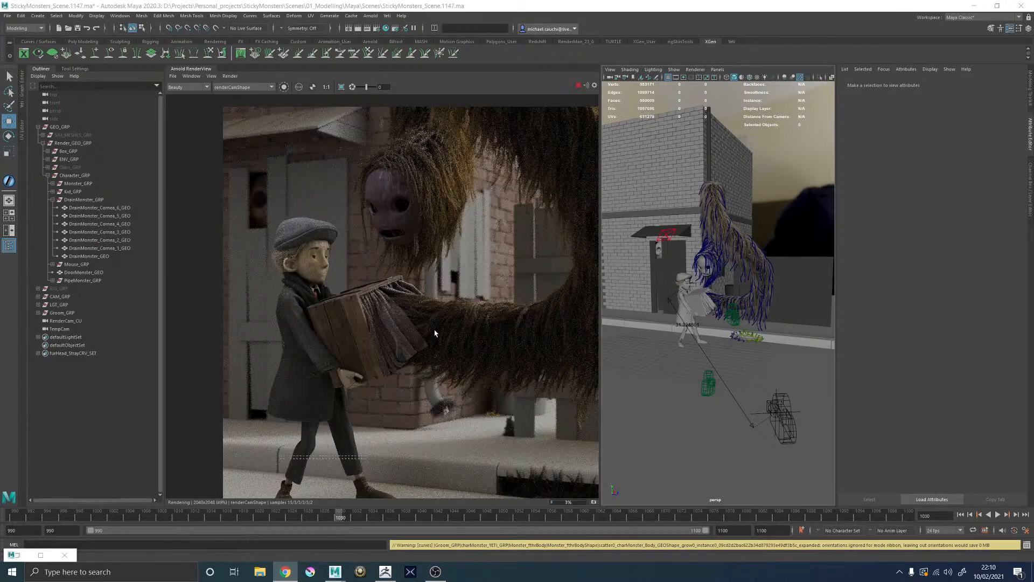
pyautogui.scroll(-2, 438, 329)
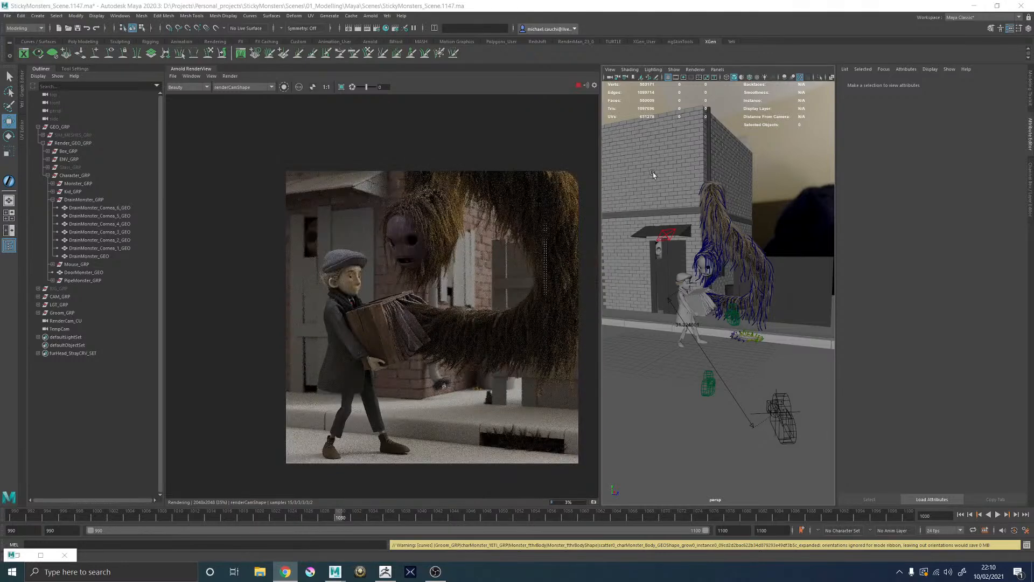
# Step: Minimise Maya, open PureRef and load the recent reference board StickyMonsters_RefSheet.pur
pyautogui.click(976, 7)
pyautogui.doubleClick(958, 17)
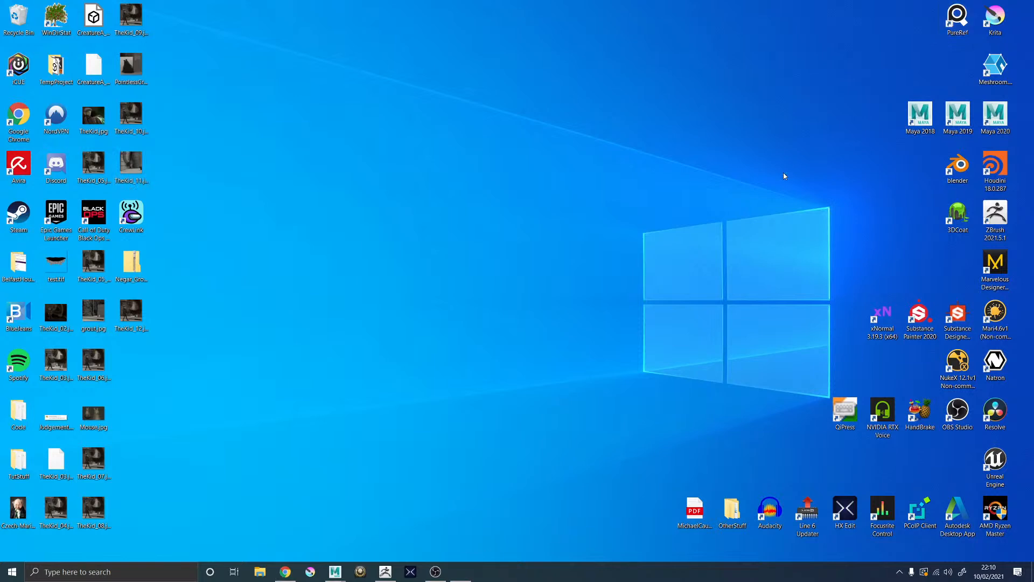
pyautogui.rightClick(468, 281)
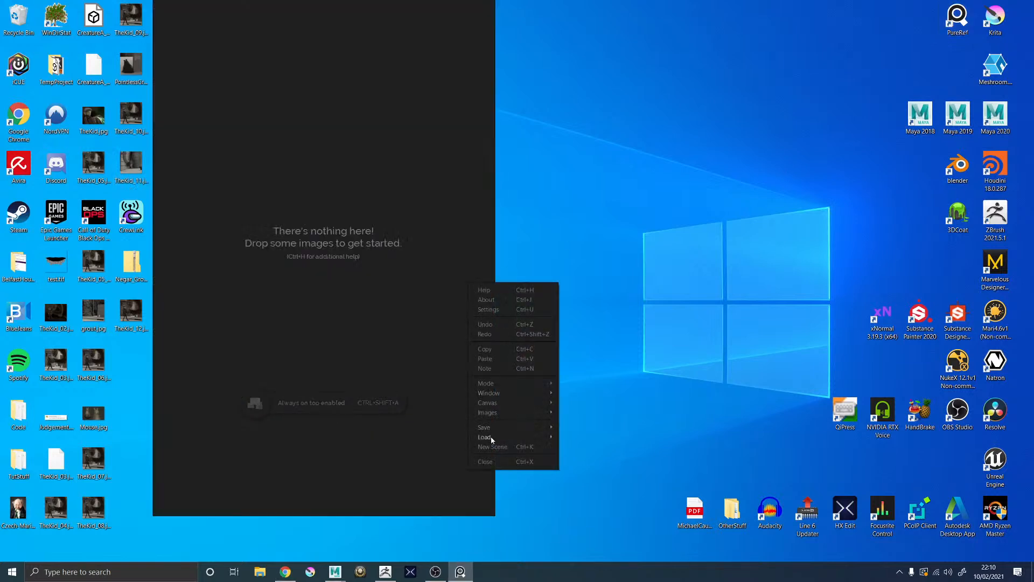
pyautogui.moveTo(552, 438)
pyautogui.moveTo(595, 447)
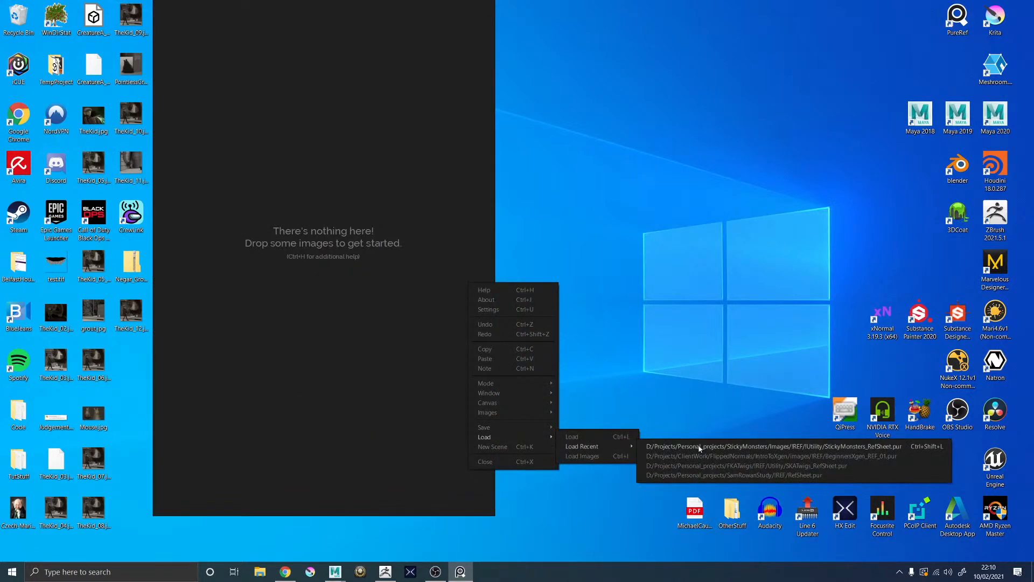
pyautogui.click(700, 447)
# Step: Look over the old street photographs on the reference board, including the cobbled alley and Hanover St. pictures
pyautogui.scroll(-9, 396, 242)
pyautogui.moveTo(328, 245); pyautogui.dragTo(523, 283, button='middle')
pyautogui.scroll(5, 311, 325)
pyautogui.scroll(4, 274, 304)
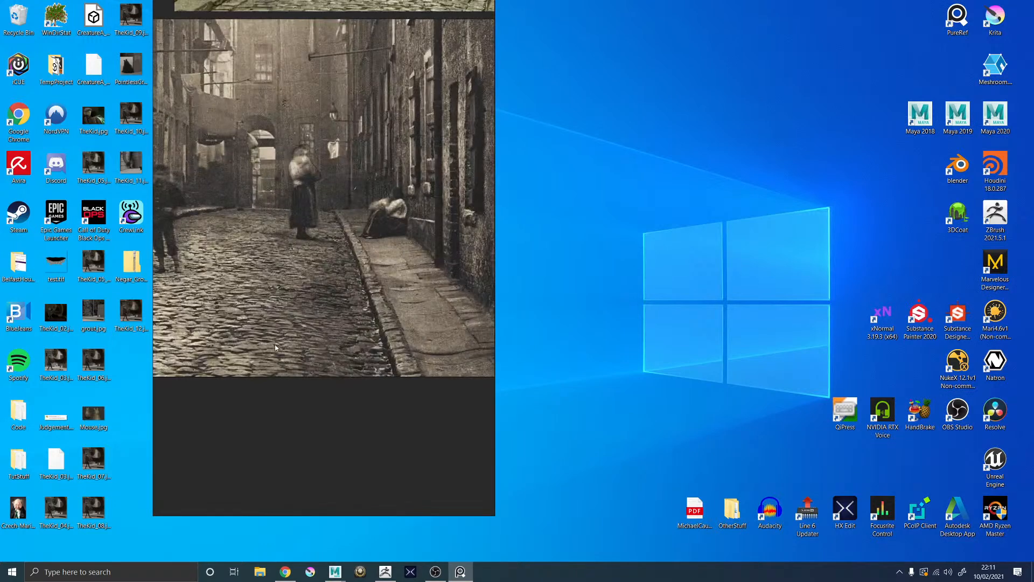
pyautogui.scroll(-4, 265, 327)
pyautogui.moveTo(345, 188); pyautogui.dragTo(205, 347, button='middle')
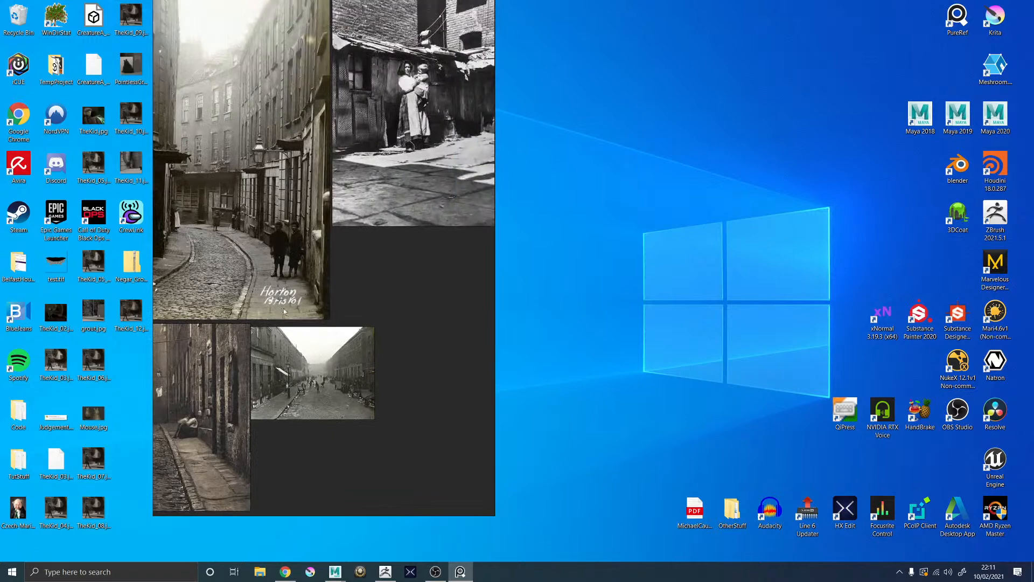
pyautogui.moveTo(438, 217); pyautogui.dragTo(311, 269, button='middle')
pyautogui.moveTo(226, 291); pyautogui.dragTo(494, 212, button='middle')
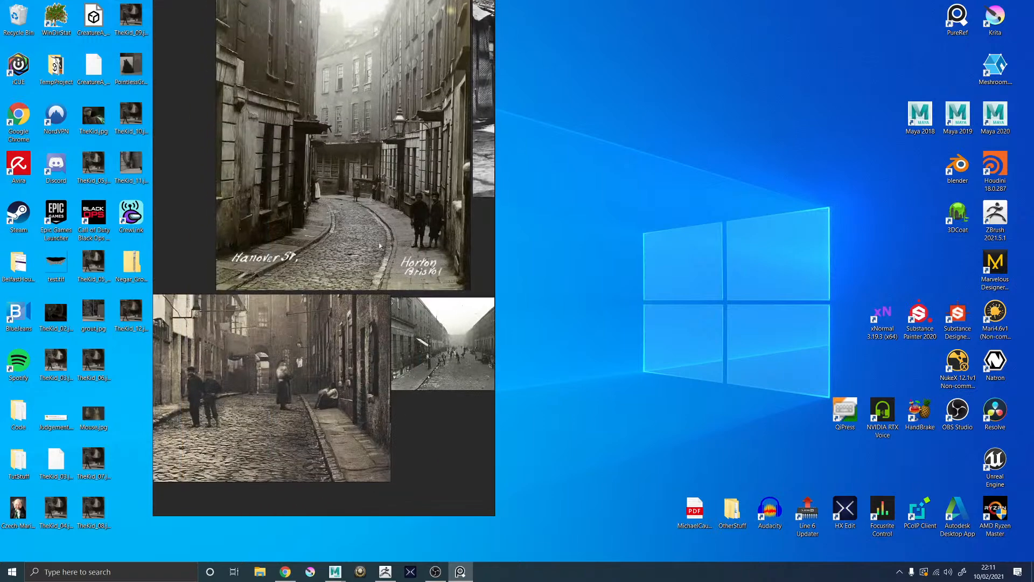
# Step: Examine the cobblestones, kerbs and pavement slabs in the Hanover St. photograph up close
pyautogui.scroll(3, 369, 242)
pyautogui.scroll(2, 368, 246)
pyautogui.scroll(-1, 334, 309)
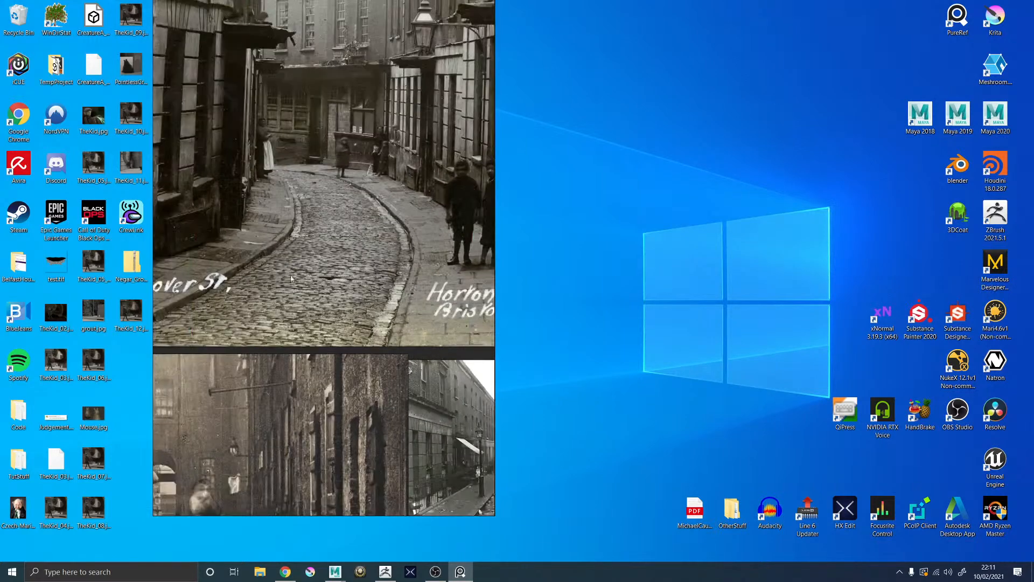
pyautogui.scroll(2, 339, 301)
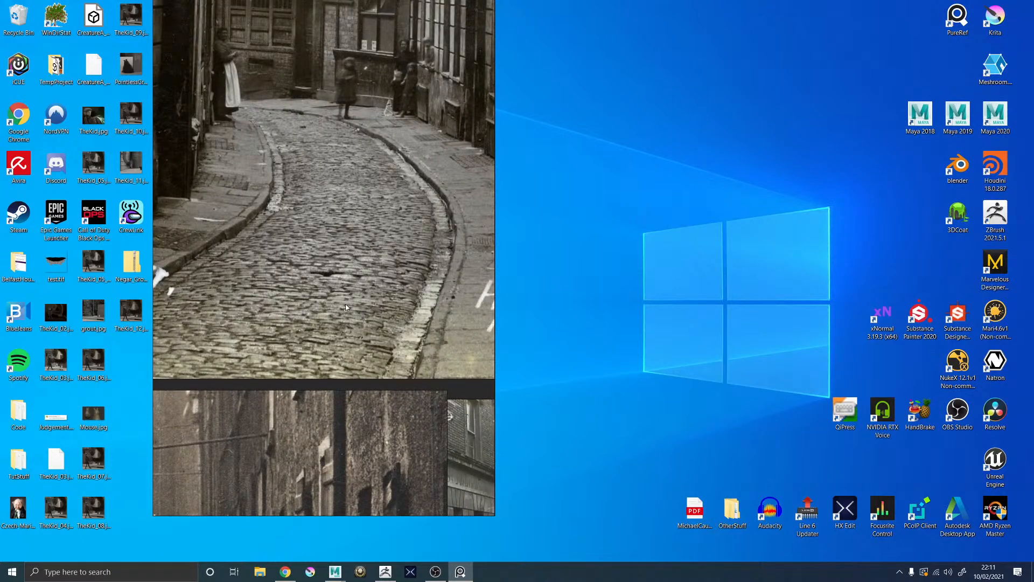
pyautogui.moveTo(365, 341); pyautogui.dragTo(244, 293, button='middle')
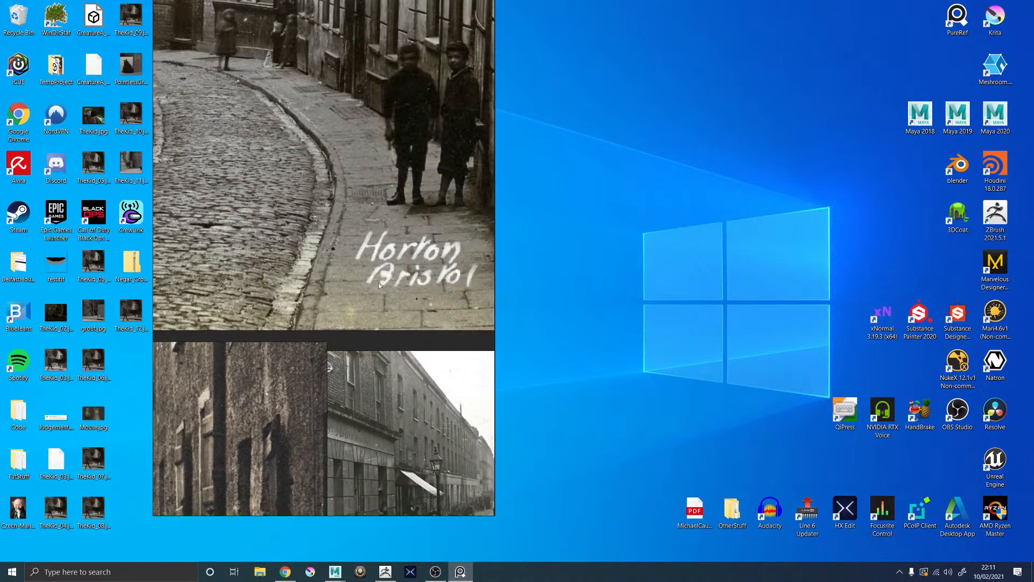
pyautogui.scroll(-1, 369, 224)
pyautogui.moveTo(313, 245); pyautogui.dragTo(390, 146, button='middle')
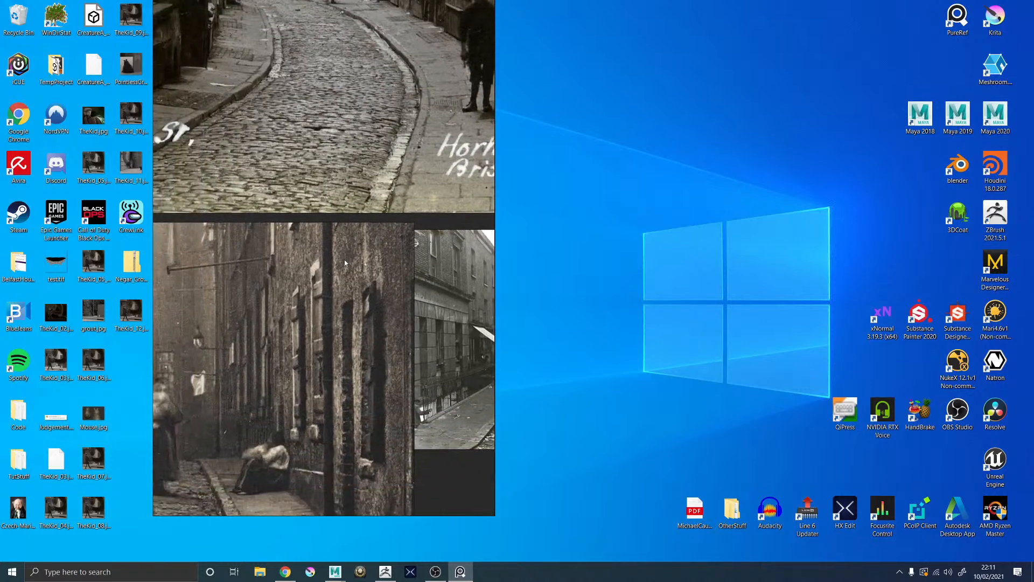
# Step: Browse the remaining street photographs on the reference board for road and building surface details
pyautogui.moveTo(364, 255); pyautogui.dragTo(232, 241, button='middle')
pyautogui.moveTo(257, 165); pyautogui.dragTo(160, 269, button='middle')
pyautogui.scroll(-1, 346, 262)
pyautogui.moveTo(333, 180); pyautogui.dragTo(270, 370, button='middle')
pyautogui.moveTo(394, 183); pyautogui.dragTo(249, 315, button='middle')
pyautogui.scroll(-3, 316, 278)
pyautogui.moveTo(367, 216); pyautogui.dragTo(314, 387, button='middle')
pyautogui.scroll(3, 377, 325)
pyautogui.scroll(2, 385, 164)
pyautogui.scroll(-4, 324, 226)
pyautogui.moveTo(252, 398); pyautogui.dragTo(489, 169, button='middle')
pyautogui.moveTo(387, 437); pyautogui.dragTo(502, 322, button='middle')
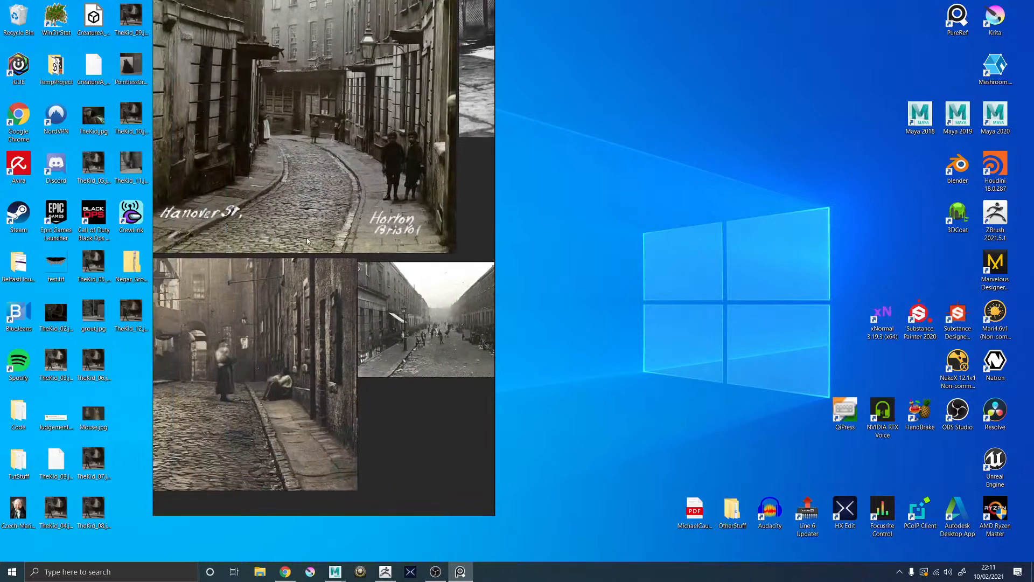
# Step: Compare the cobbled road and kerb in the Hanover St. photo with those in the alley photo beneath it
pyautogui.scroll(3, 308, 238)
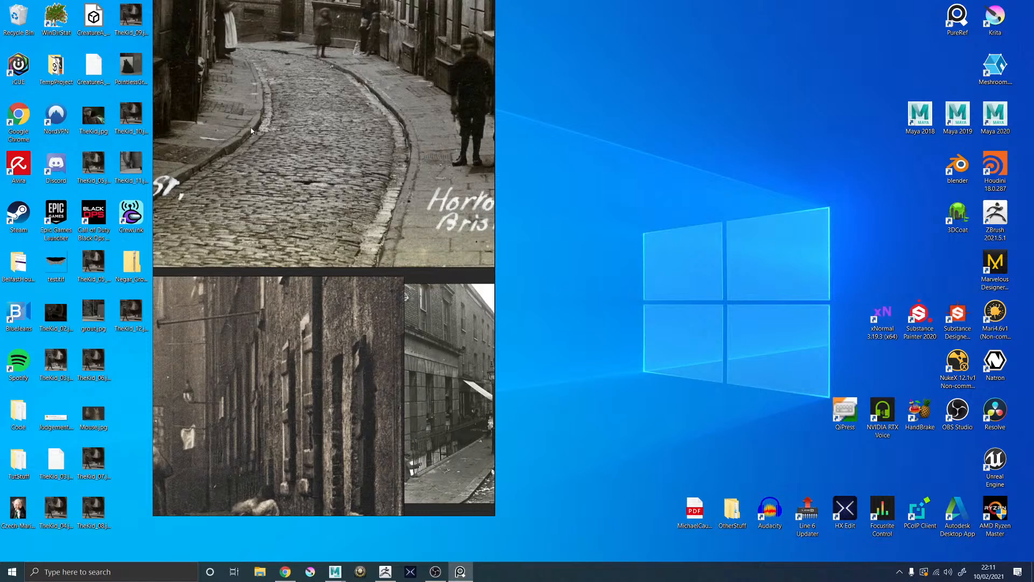
pyautogui.scroll(-2, 347, 198)
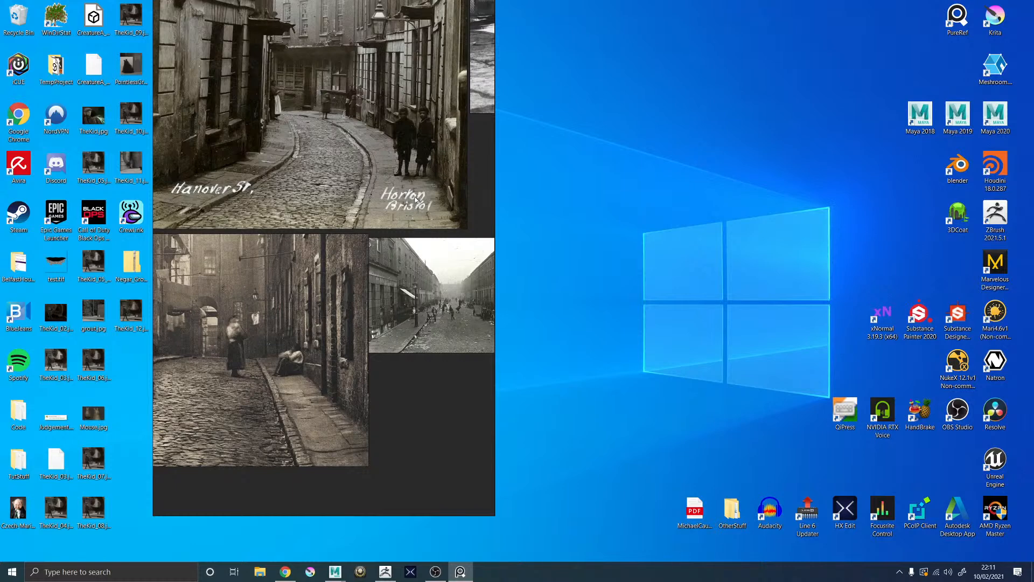
pyautogui.scroll(-1, 414, 201)
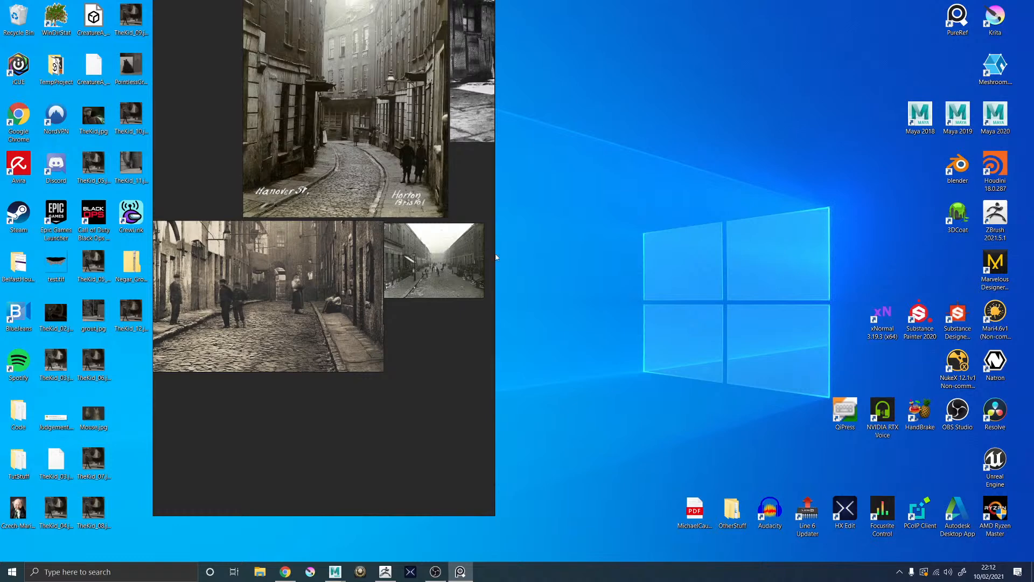
pyautogui.scroll(5, 259, 319)
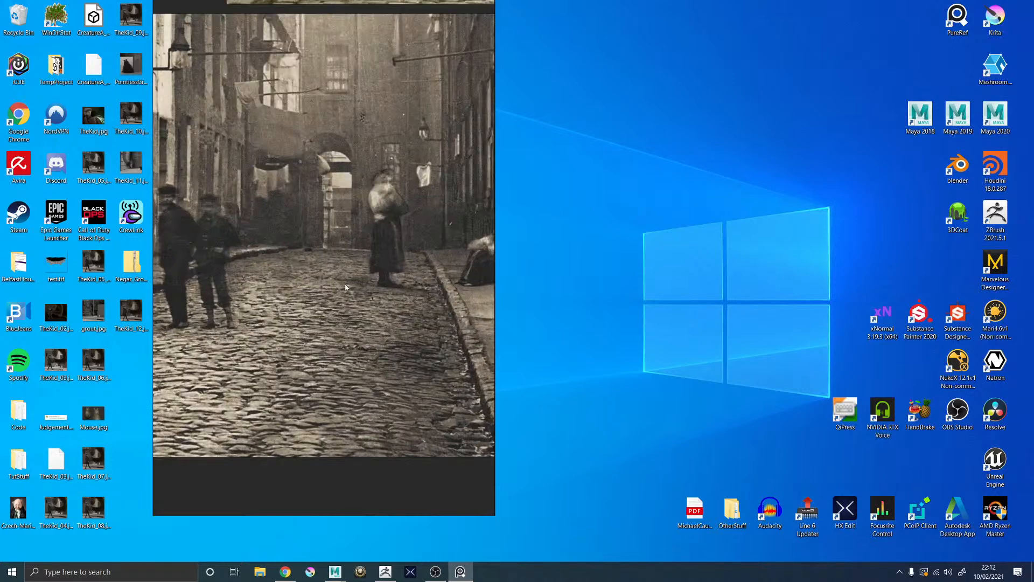
pyautogui.scroll(-2, 348, 286)
pyautogui.moveTo(454, 63); pyautogui.dragTo(341, 354, button='middle')
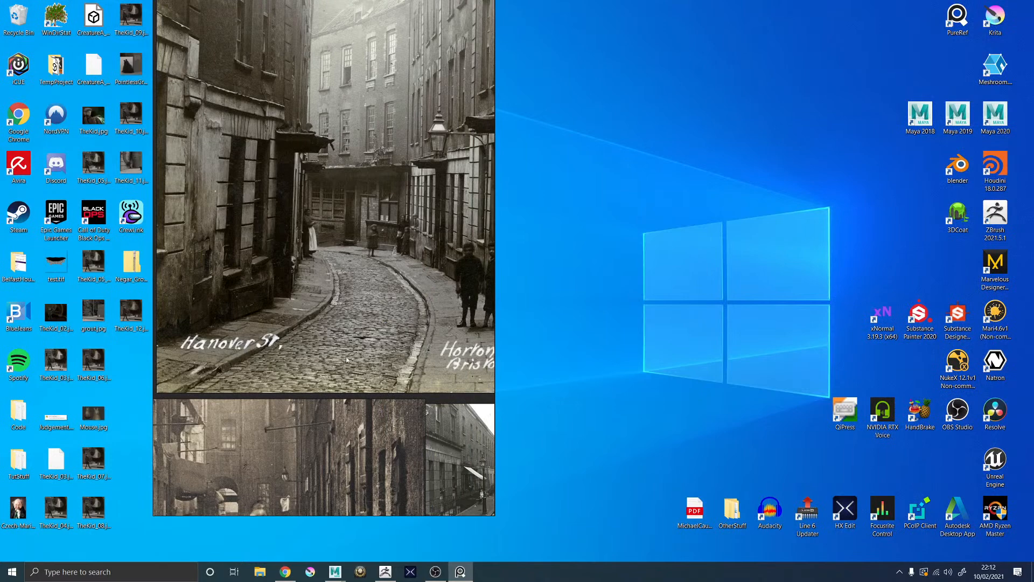
pyautogui.scroll(5, 342, 354)
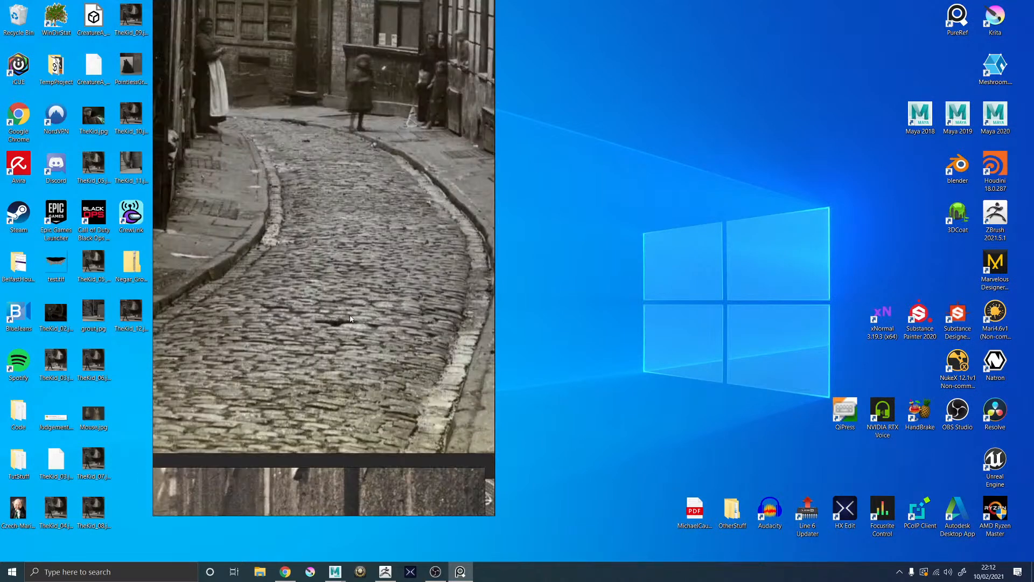
pyautogui.scroll(-2, 367, 277)
pyautogui.scroll(-2, 367, 276)
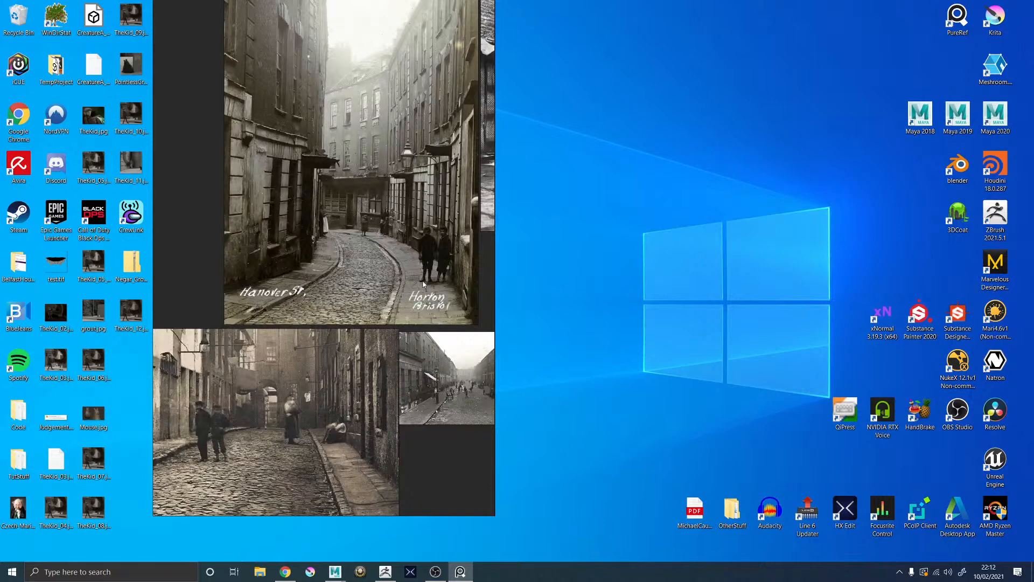
pyautogui.scroll(2, 381, 281)
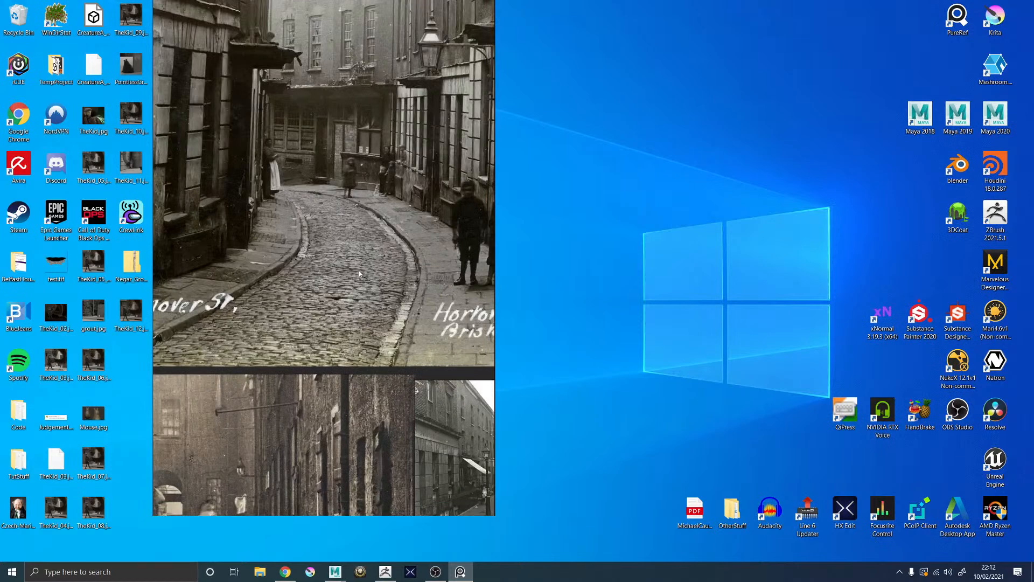
pyautogui.scroll(3, 360, 274)
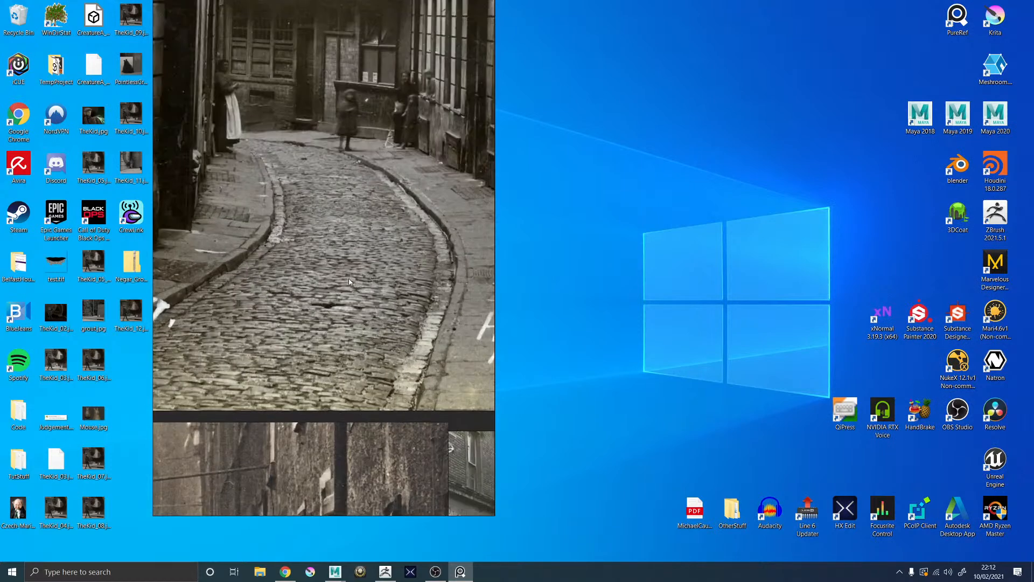
pyautogui.scroll(-4, 359, 277)
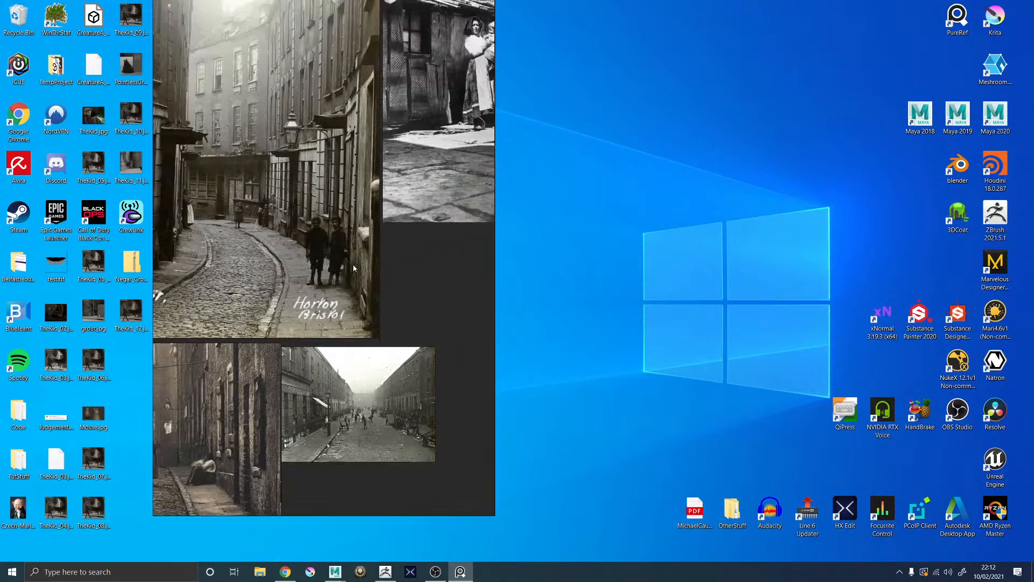
pyautogui.scroll(2, 326, 254)
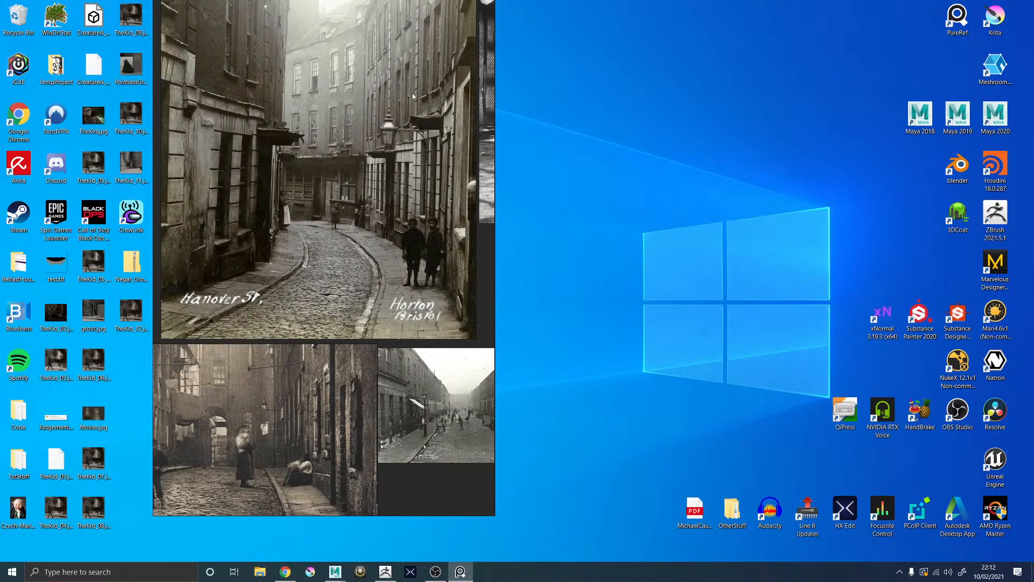
pyautogui.rightClick(413, 94)
pyautogui.click(348, 298)
pyautogui.scroll(4, 339, 301)
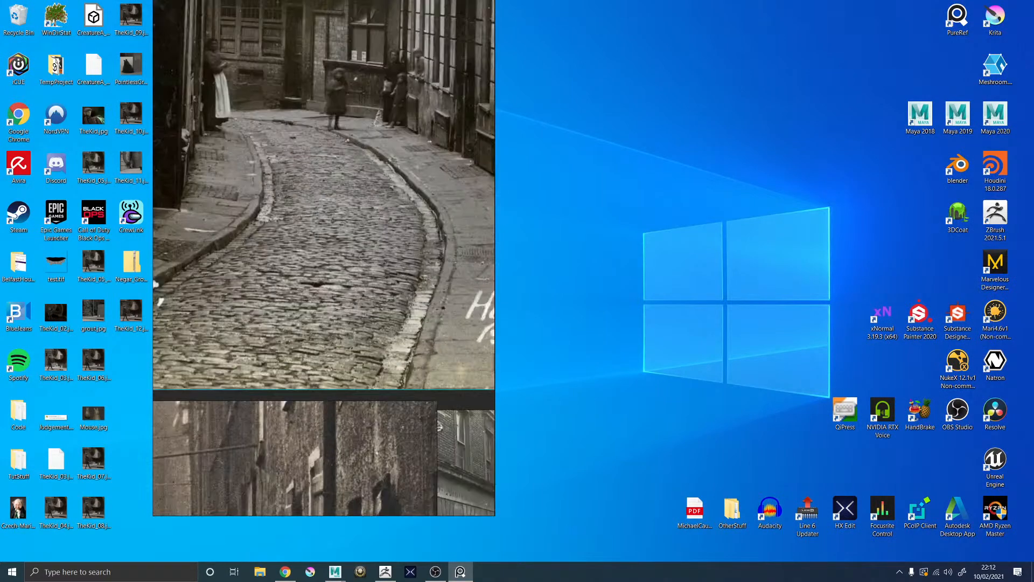
# Step: Move the PureRef reference window off this screen onto the second monitor
pyautogui.moveTo(347, 409); pyautogui.dragTo(1033, 464, button='right')
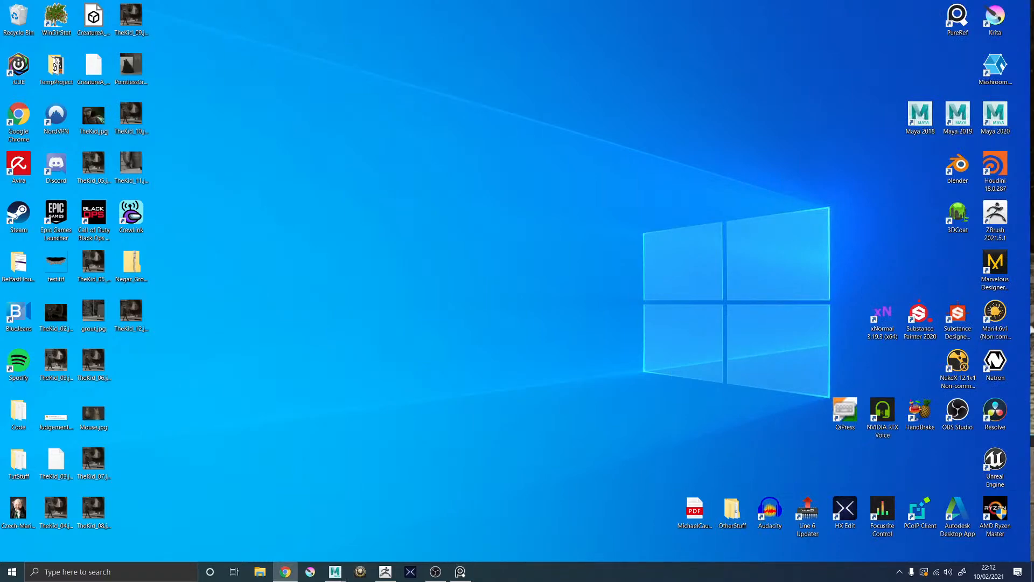
pyautogui.moveTo(1031, 328); pyautogui.dragTo(442, 421, button='right')
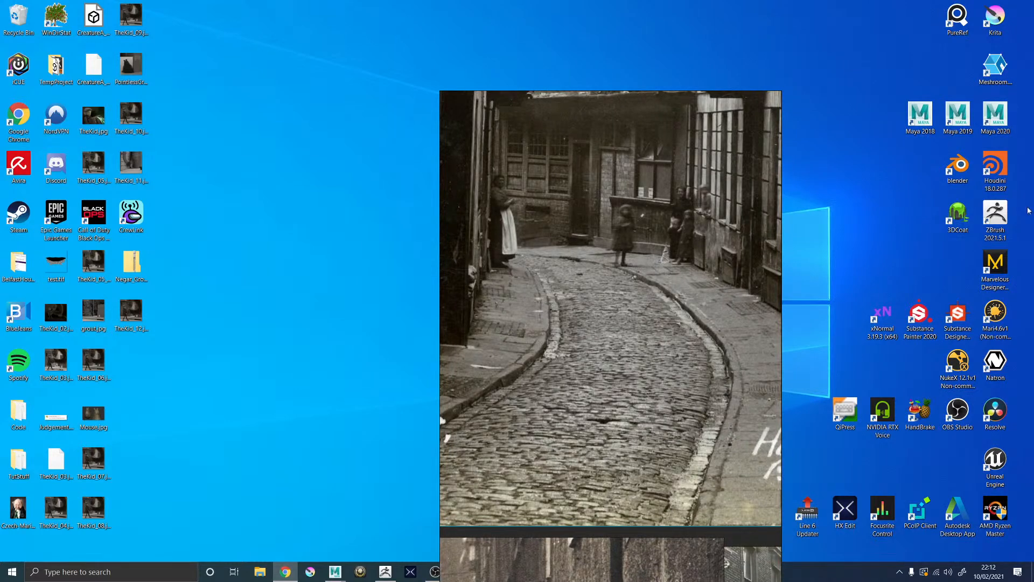
pyautogui.moveTo(532, 258); pyautogui.dragTo(1032, 261, button='right')
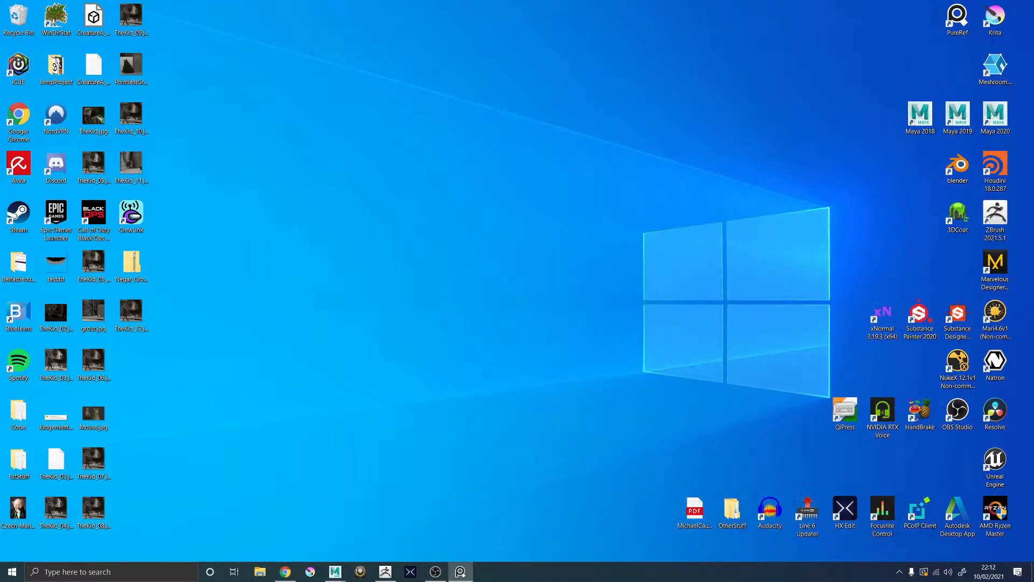
# Step: Switch to ZBrush and close the program
pyautogui.click(380, 571)
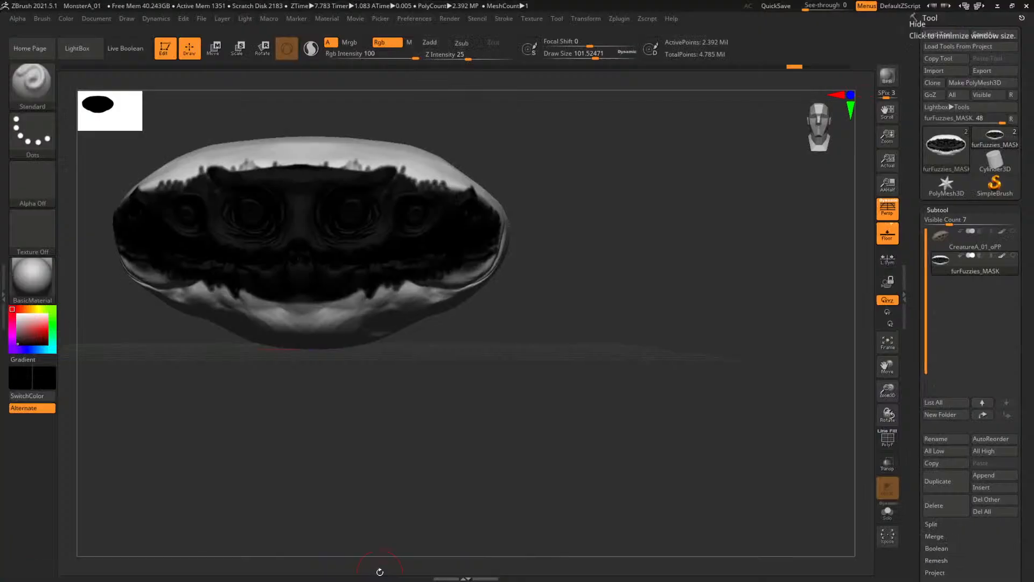
pyautogui.click(1026, 6)
pyautogui.click(537, 322)
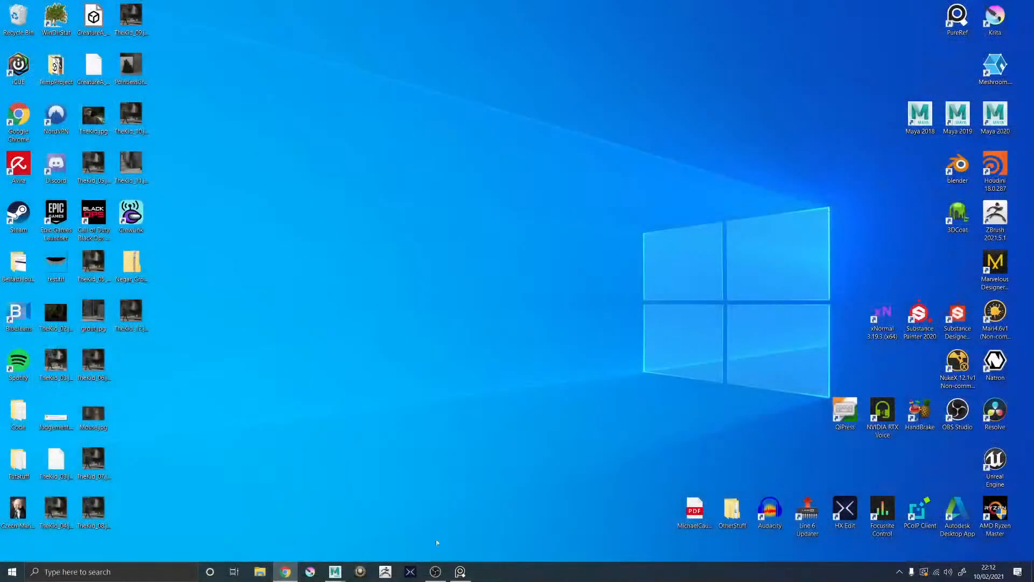
# Step: Return to Maya, minimise the Hypershade and inspect the fur at the drain opening in the render
pyautogui.moveTo(335, 571)
pyautogui.click(400, 544)
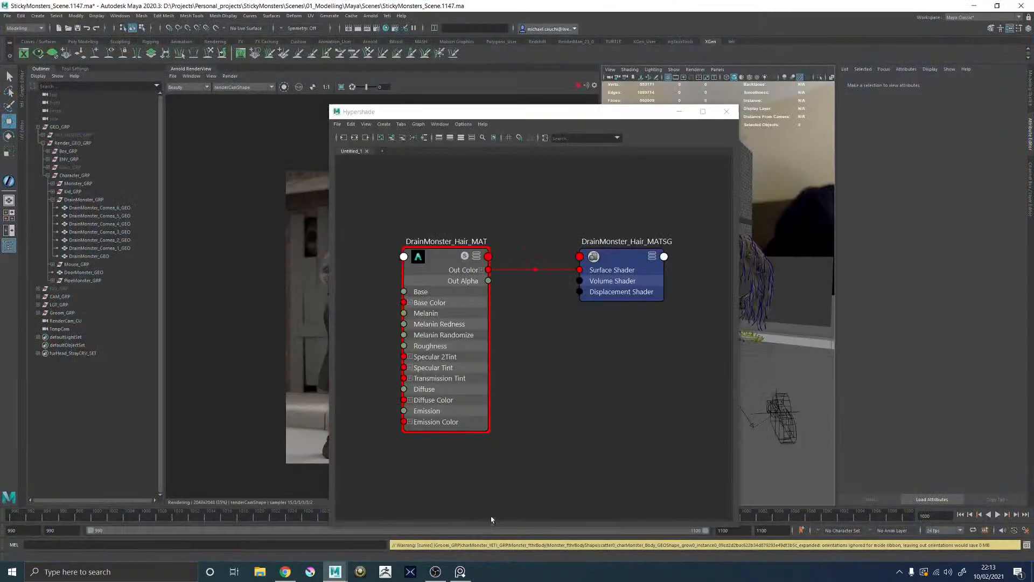
pyautogui.click(679, 112)
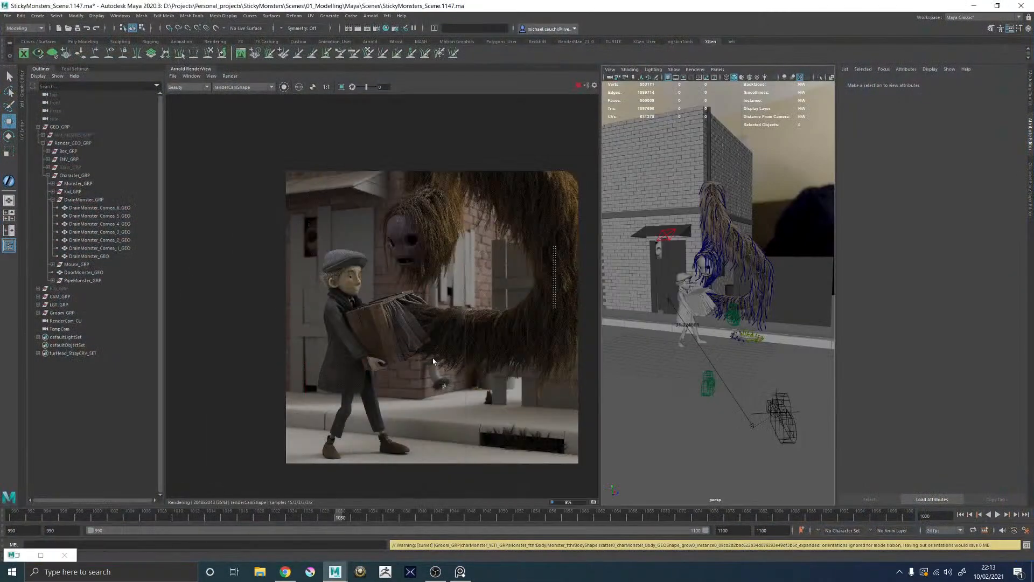
pyautogui.scroll(5, 528, 476)
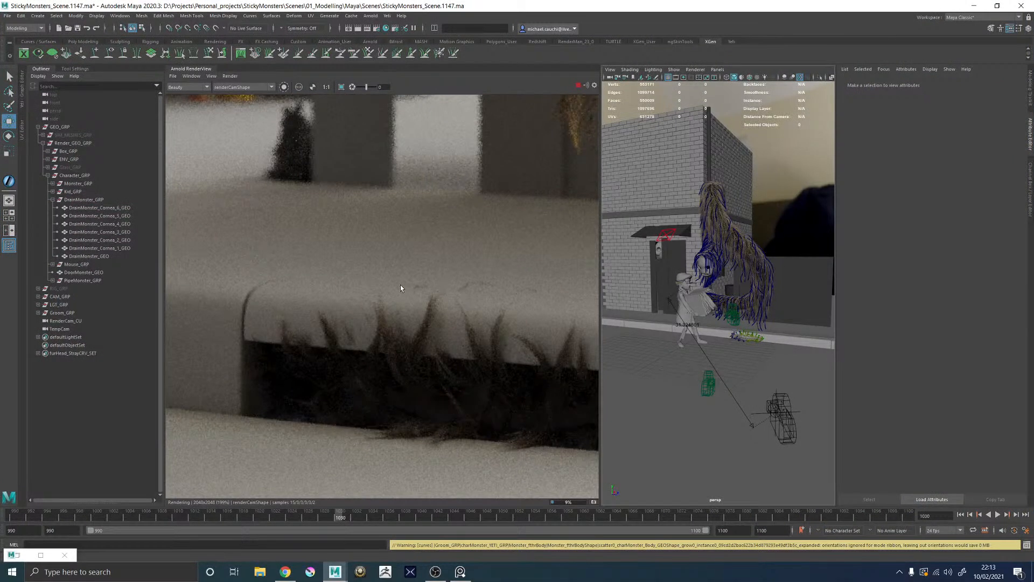
# Step: Examine the full render composition and the bare ground and pavement around the boy's legs and shoes
pyautogui.scroll(-5, 390, 280)
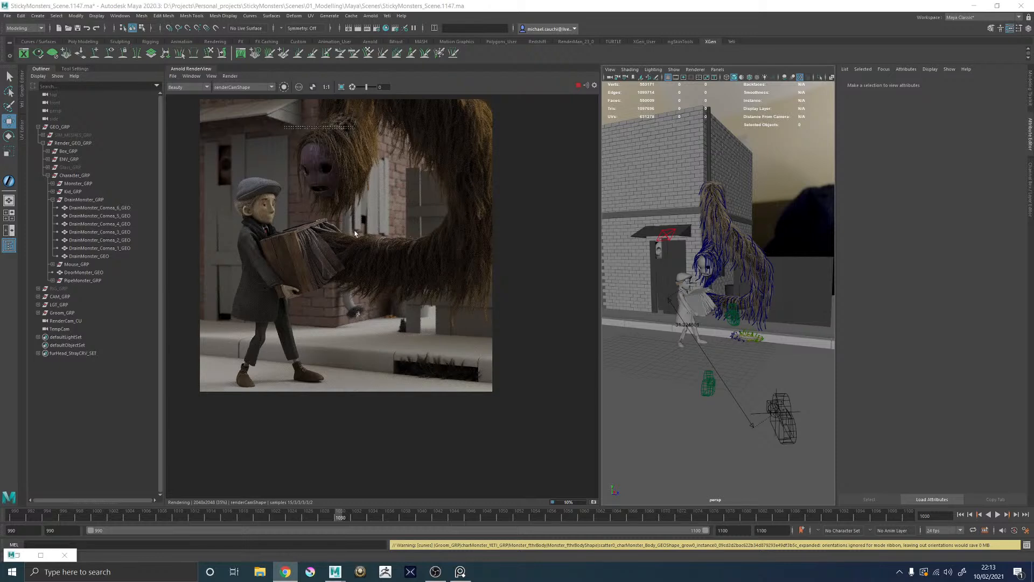
pyautogui.scroll(1, 359, 294)
pyautogui.scroll(-2, 355, 305)
pyautogui.scroll(3, 282, 371)
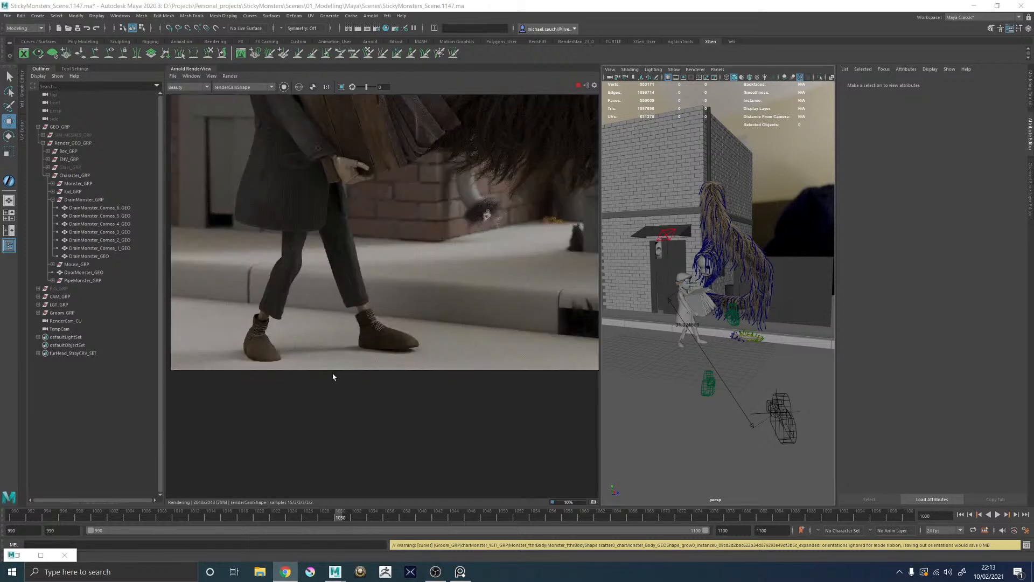
pyautogui.scroll(-1, 370, 352)
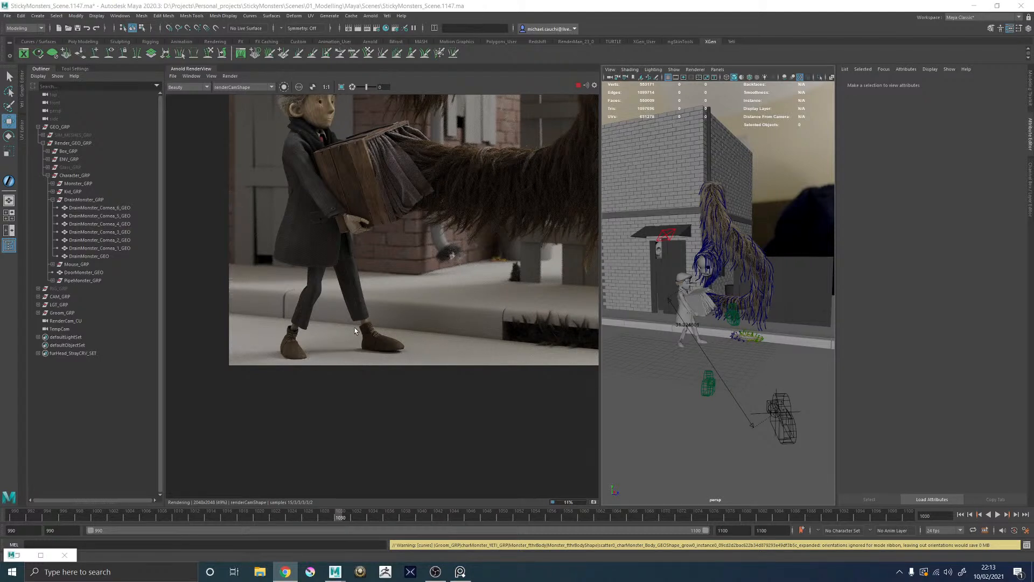
pyautogui.scroll(-2, 484, 271)
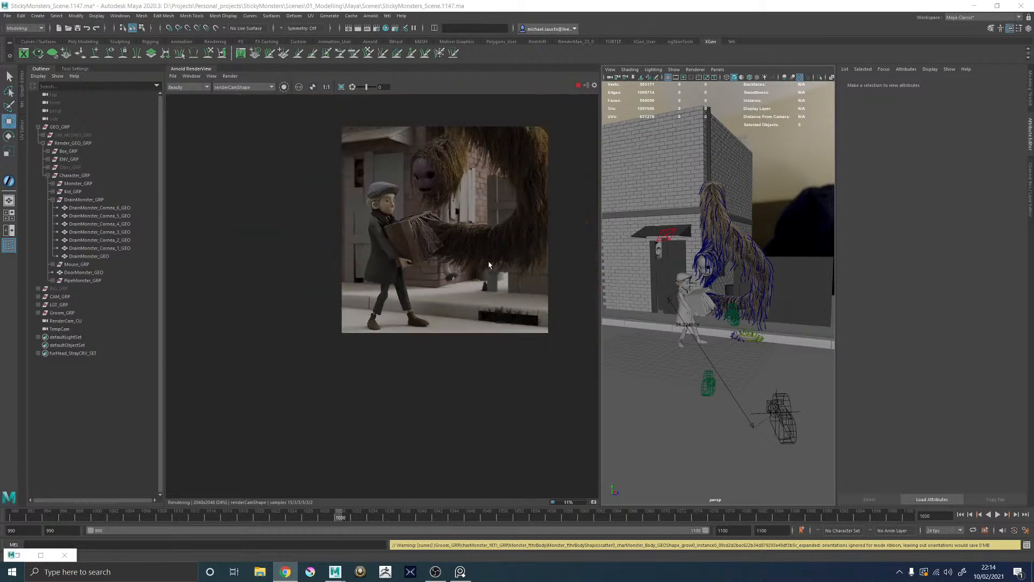
# Step: Inspect the kerb beside the drain opening and the brick wall corner behind the boy in the render
pyautogui.scroll(1, 501, 229)
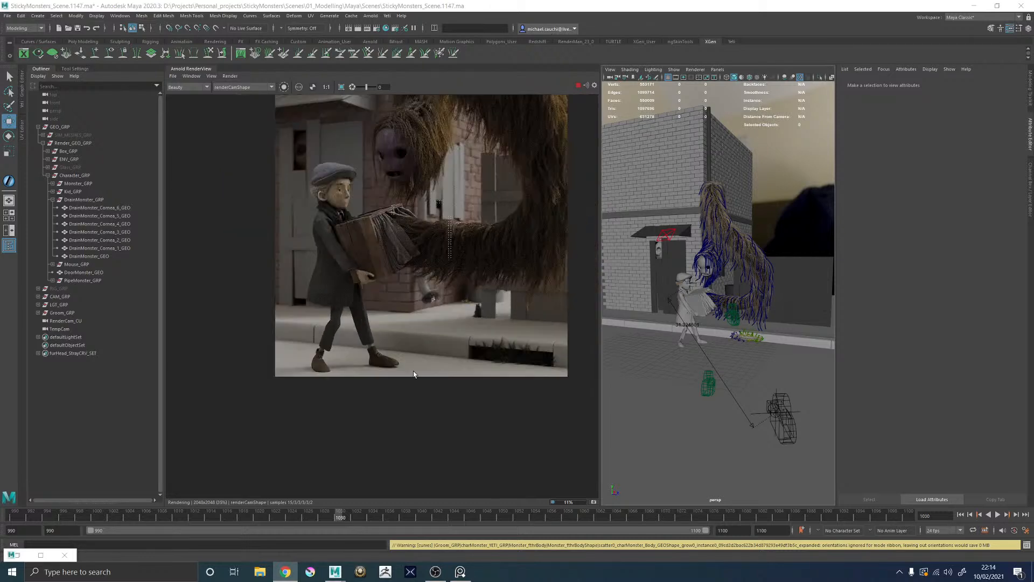
pyautogui.scroll(1, 413, 376)
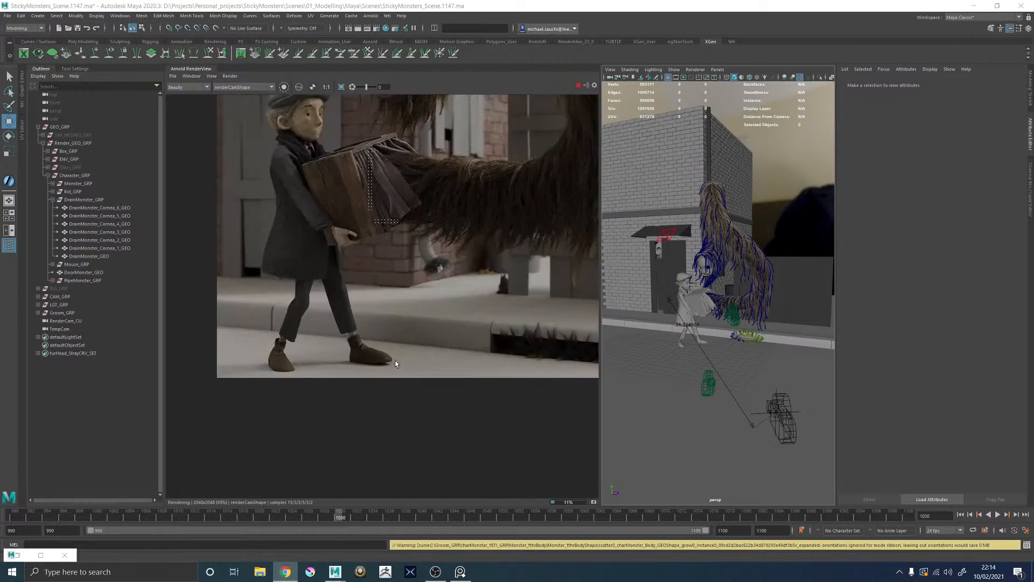
pyautogui.scroll(-1, 564, 352)
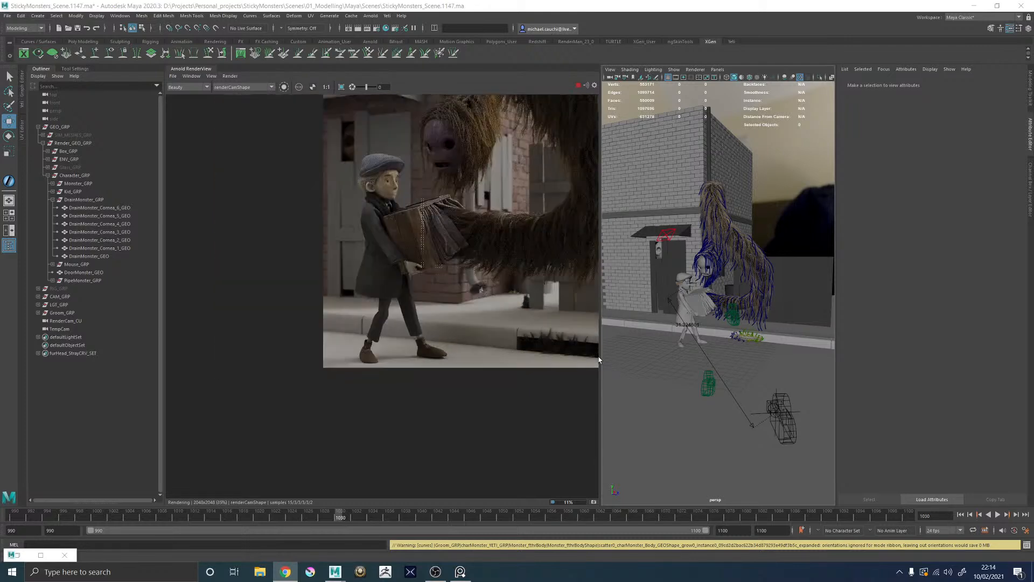
pyautogui.scroll(2, 564, 353)
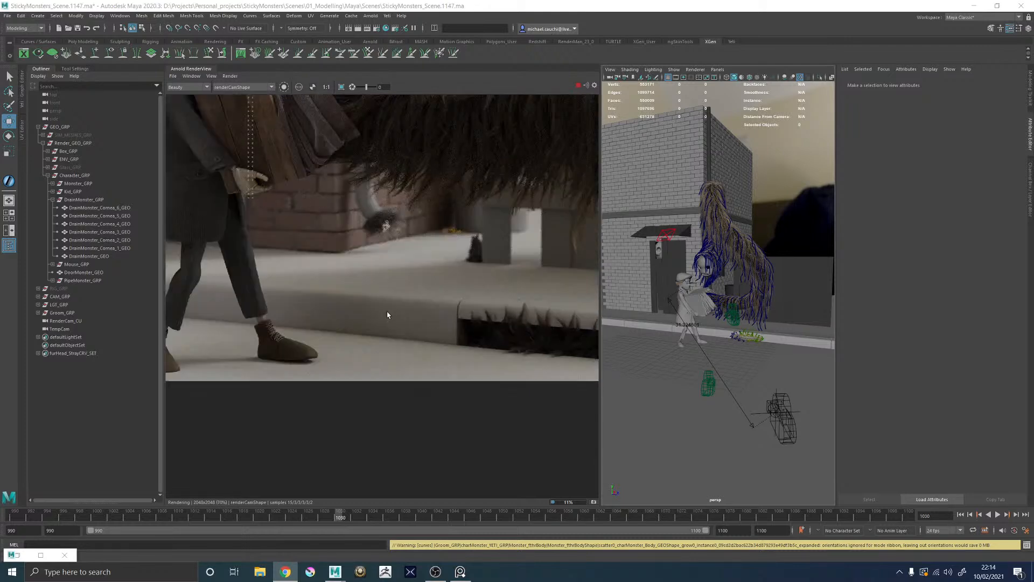
pyautogui.scroll(-2, 420, 334)
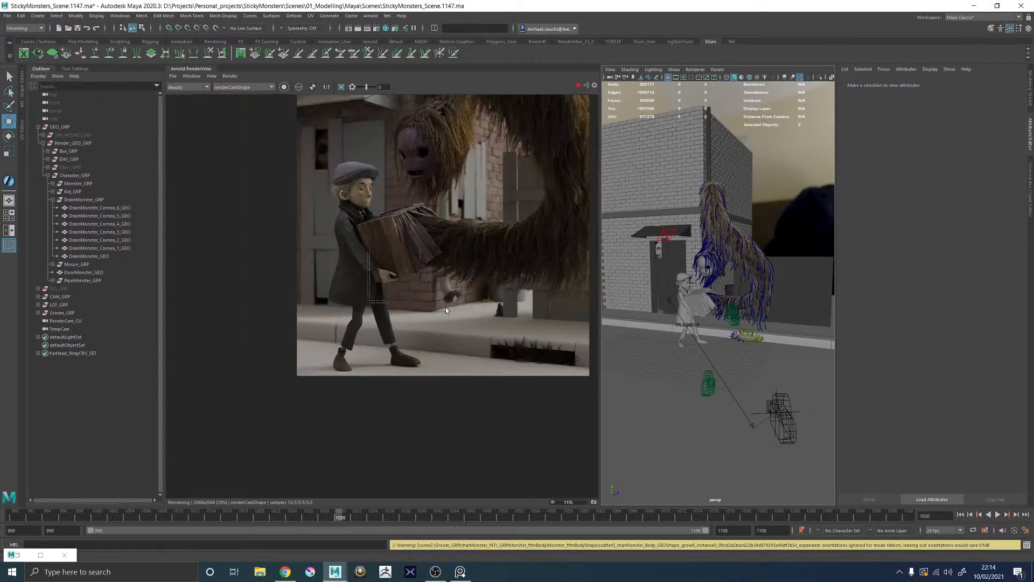
pyautogui.scroll(4, 415, 299)
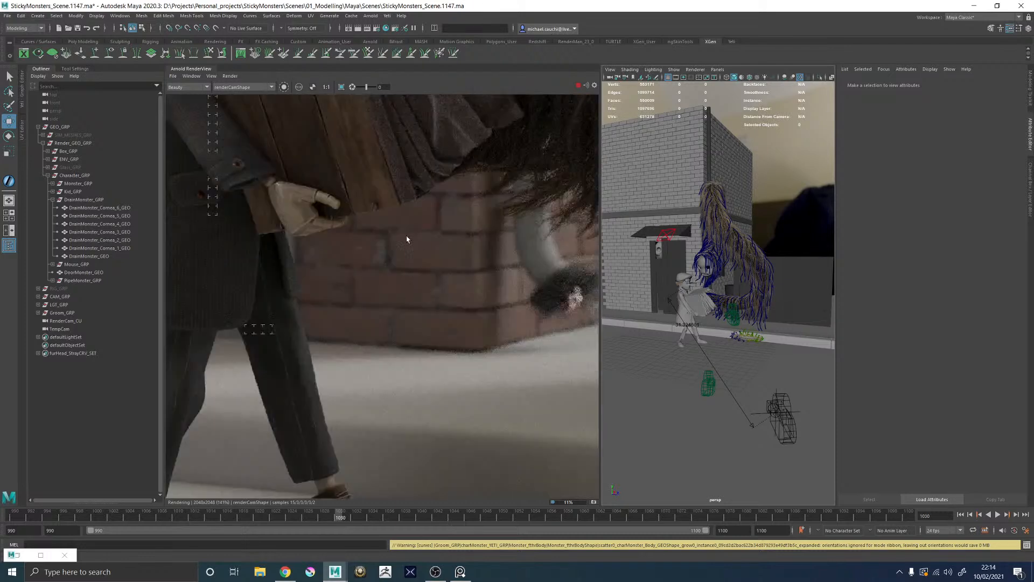
# Step: Examine the render up close around the boy's hands and box, the eye behind the door and the drain opening
pyautogui.scroll(-6, 409, 265)
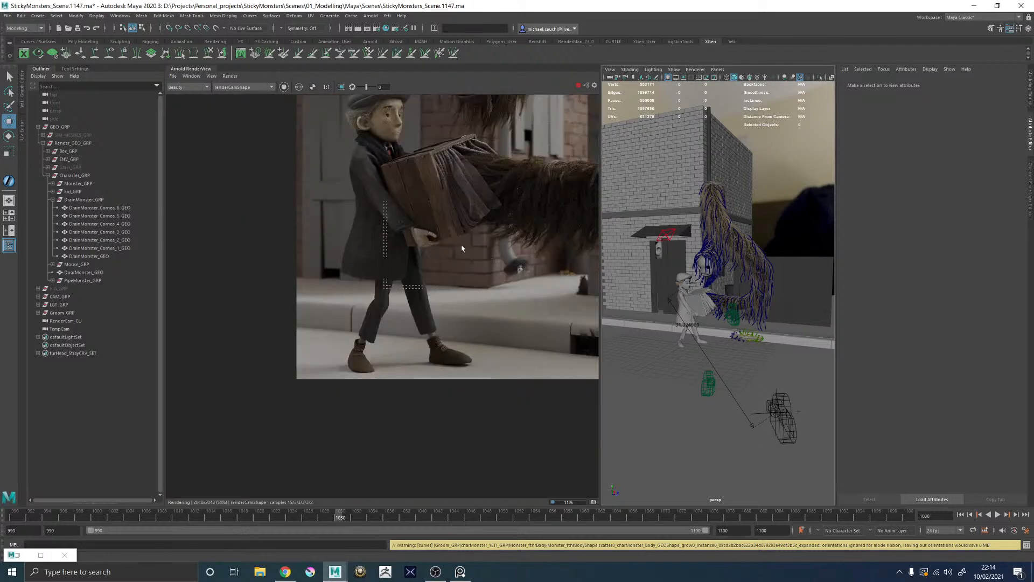
pyautogui.scroll(1, 380, 330)
pyautogui.scroll(4, 380, 331)
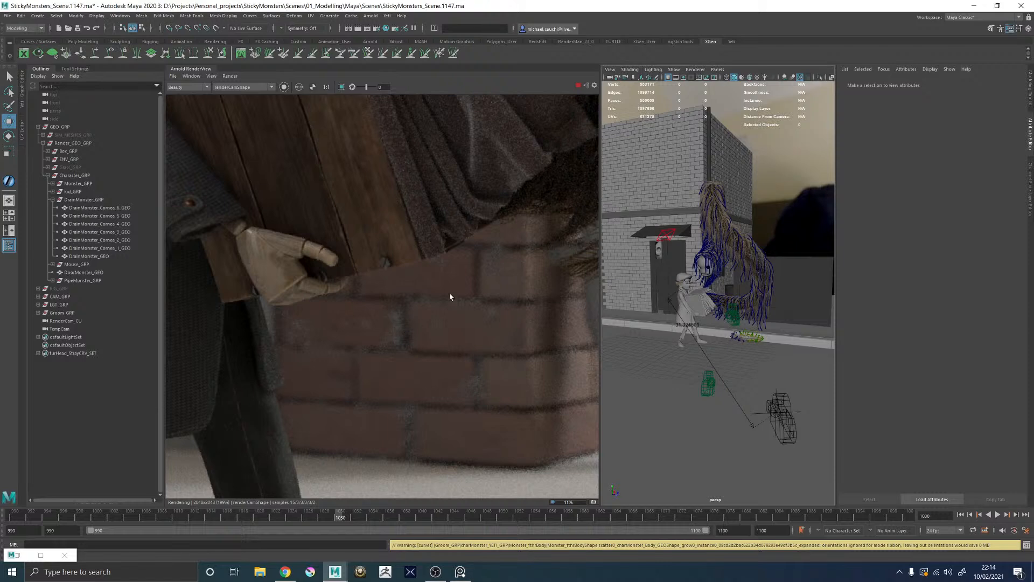
pyautogui.scroll(-4, 440, 305)
pyautogui.scroll(-1, 465, 283)
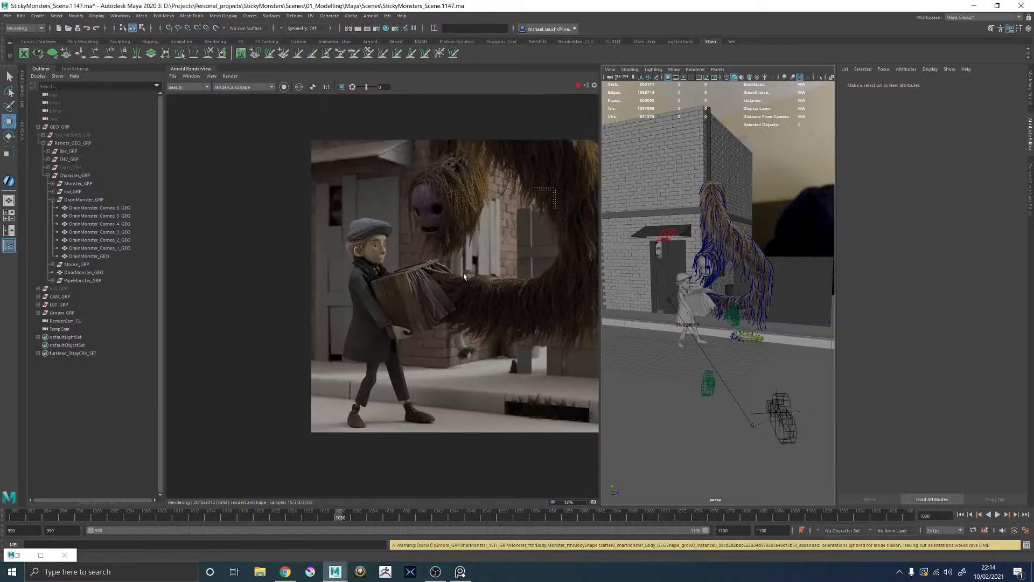
pyautogui.moveTo(379, 206); pyautogui.dragTo(363, 256, button='middle')
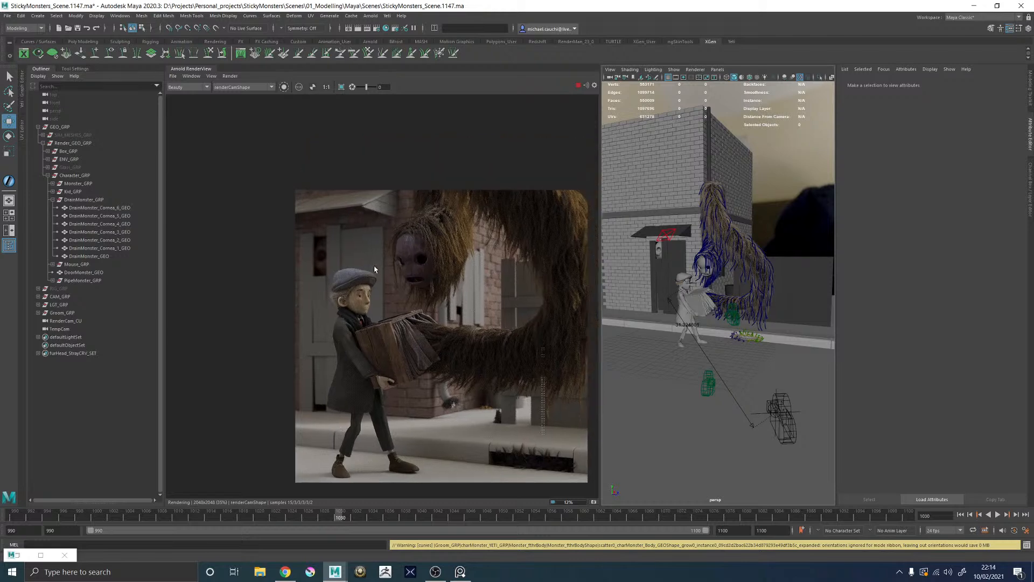
pyautogui.scroll(5, 333, 261)
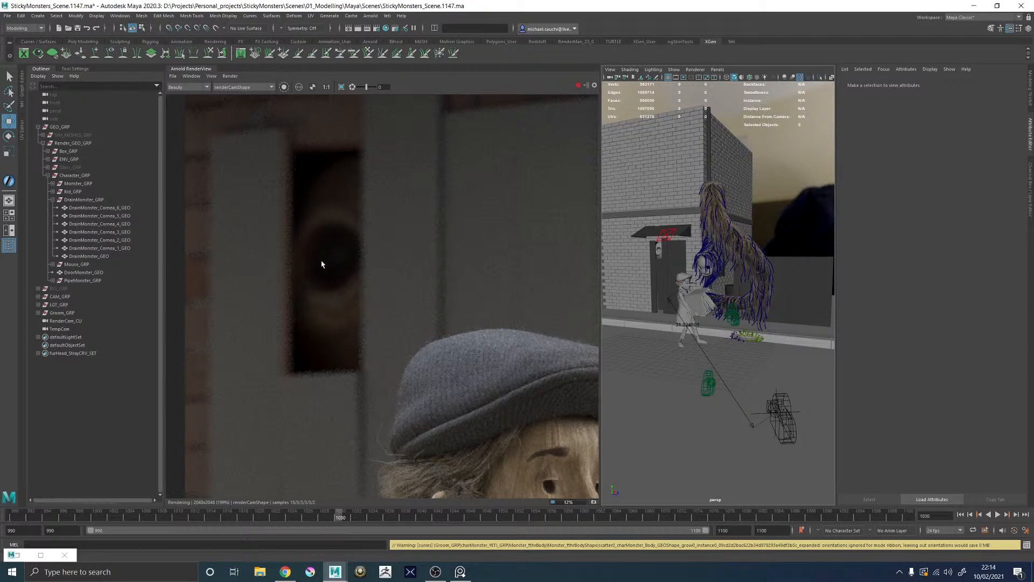
pyautogui.scroll(-4, 324, 264)
pyautogui.scroll(-1, 431, 330)
pyautogui.moveTo(566, 442); pyautogui.dragTo(375, 314, button='middle')
pyautogui.scroll(4, 376, 314)
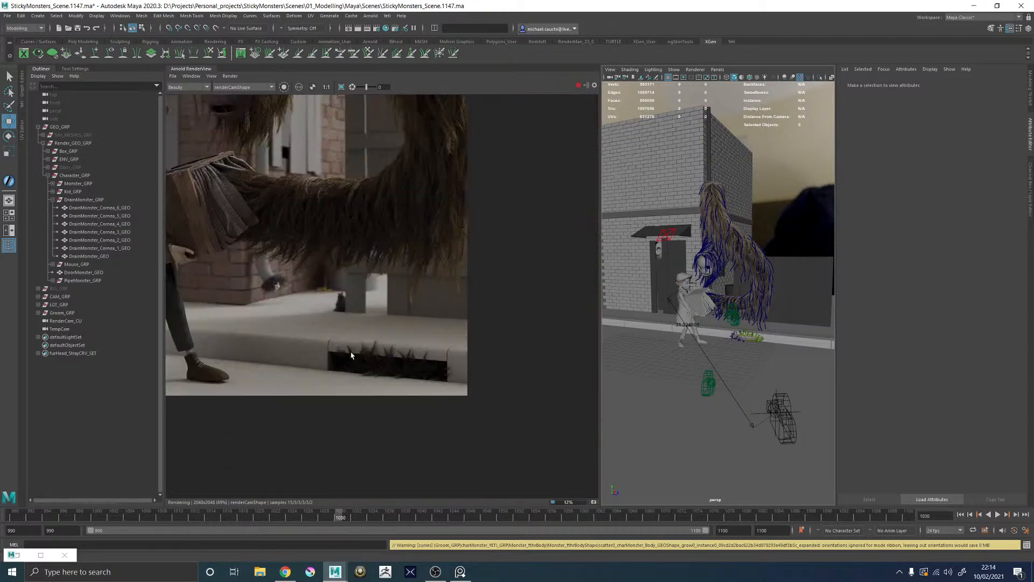
pyautogui.scroll(-3, 323, 289)
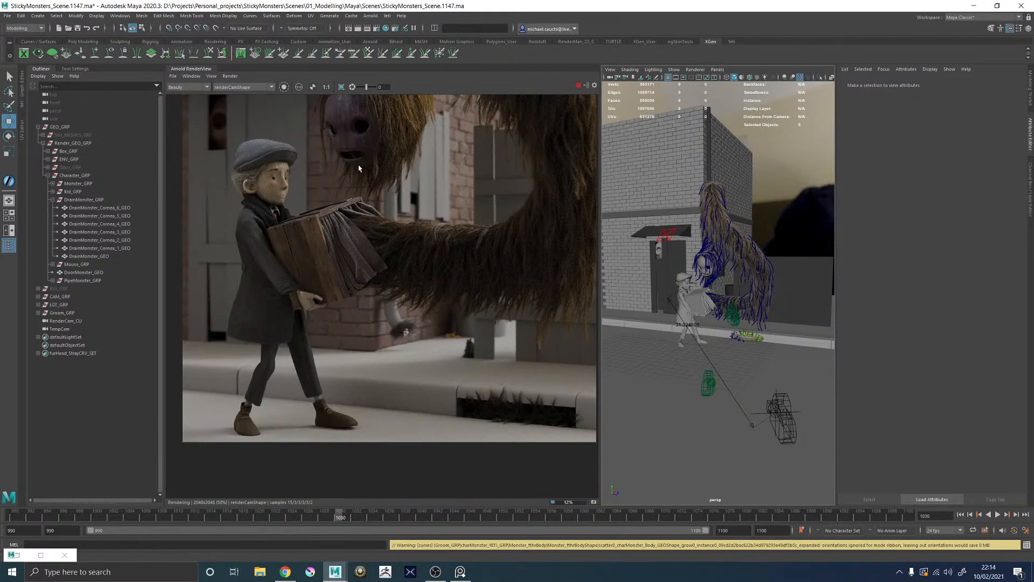
# Step: Examine the render details of the boy's face, the fur in the drain and the furry creature at the pipe
pyautogui.scroll(5, 237, 134)
pyautogui.scroll(-6, 325, 314)
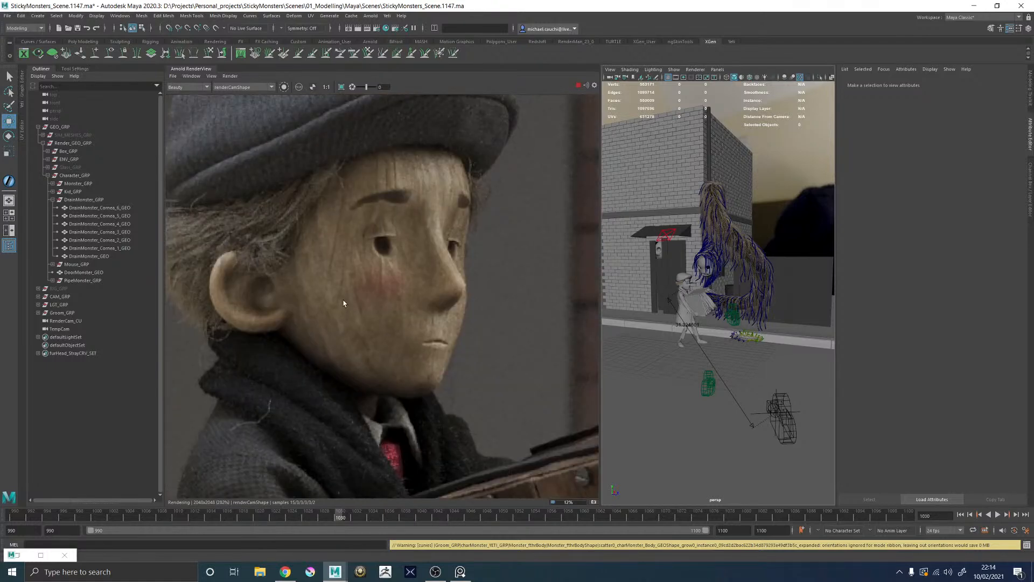
pyautogui.scroll(2, 367, 387)
pyautogui.scroll(3, 367, 387)
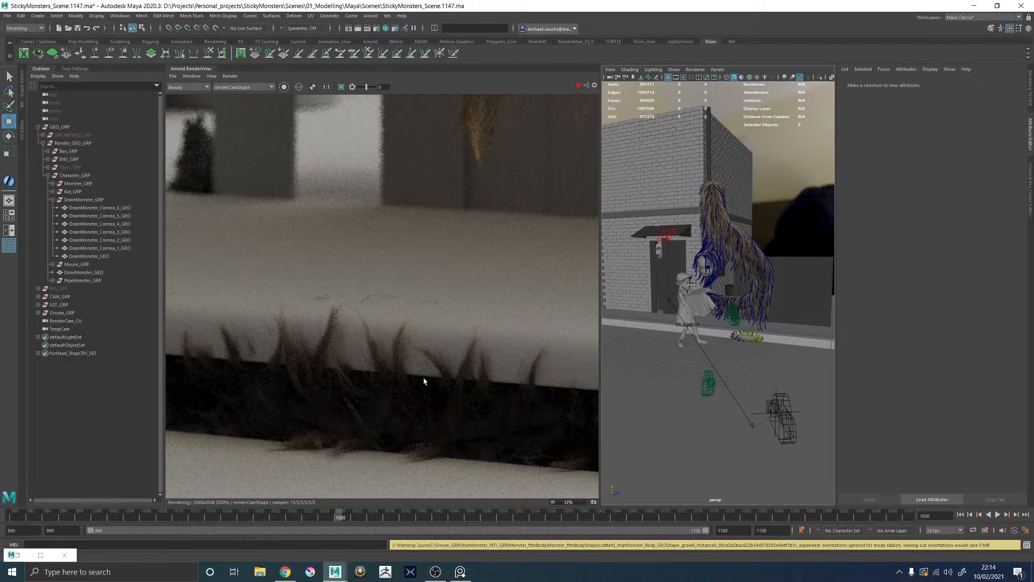
pyautogui.scroll(-3, 424, 381)
pyautogui.moveTo(354, 325); pyautogui.dragTo(481, 352, button='middle')
pyautogui.scroll(5, 385, 301)
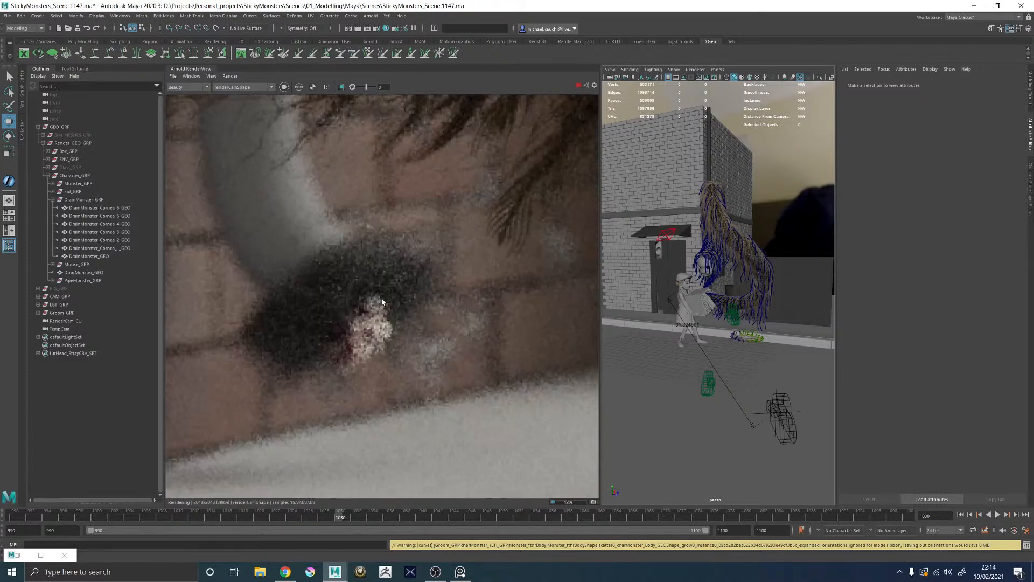
pyautogui.scroll(-3, 383, 302)
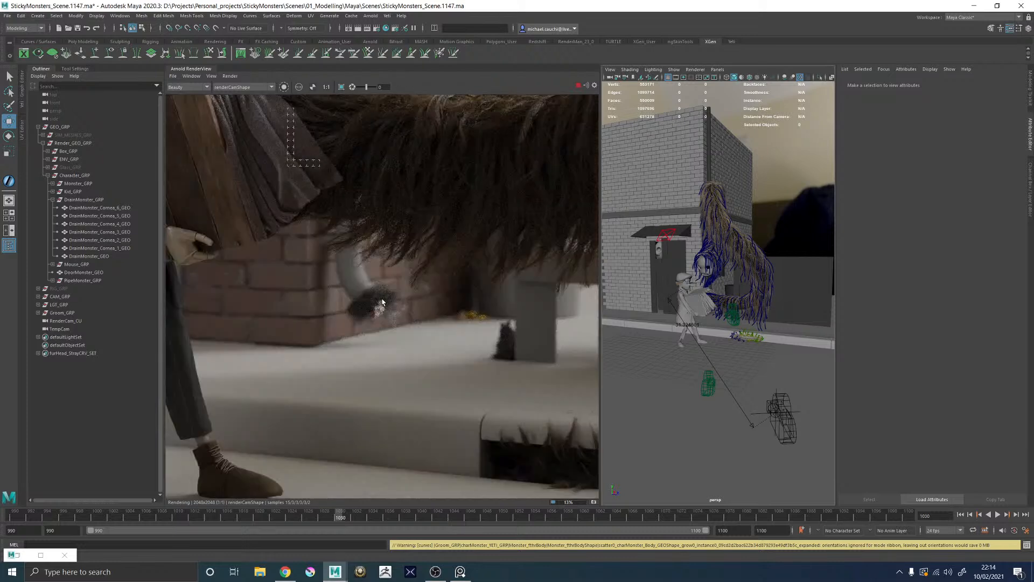
pyautogui.scroll(-4, 383, 301)
pyautogui.scroll(3, 385, 225)
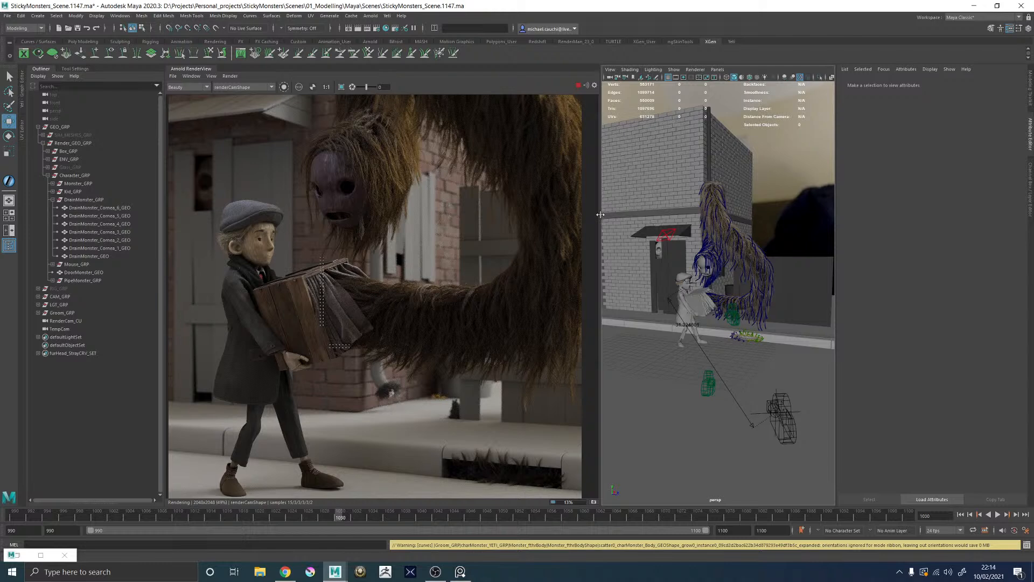
# Step: Widen the render view and review the full composition of the boy and the monster
pyautogui.moveTo(599, 216); pyautogui.dragTo(669, 221)
pyautogui.scroll(-2, 442, 235)
pyautogui.moveTo(442, 235); pyautogui.dragTo(431, 241, button='middle')
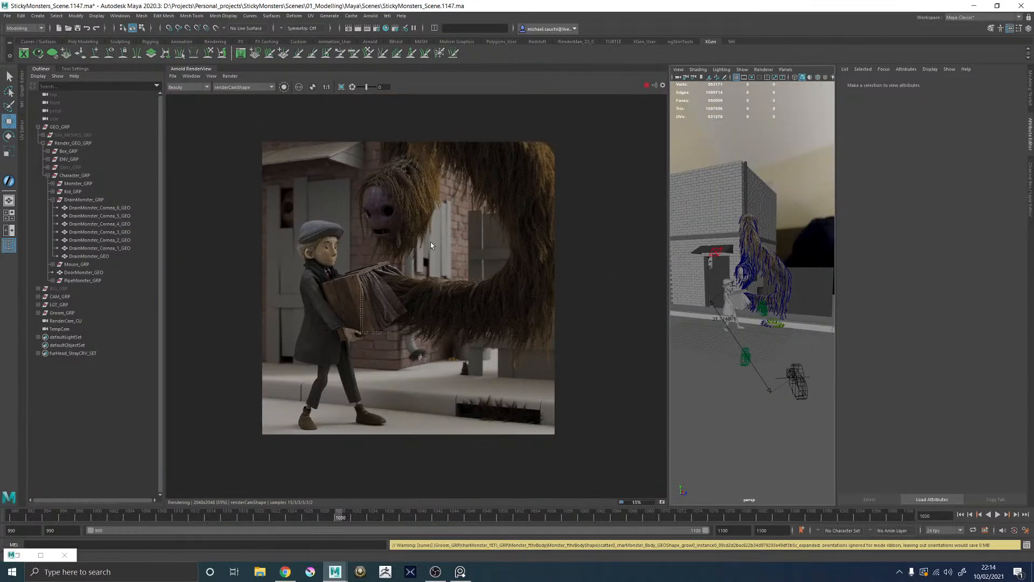
pyautogui.scroll(2, 431, 243)
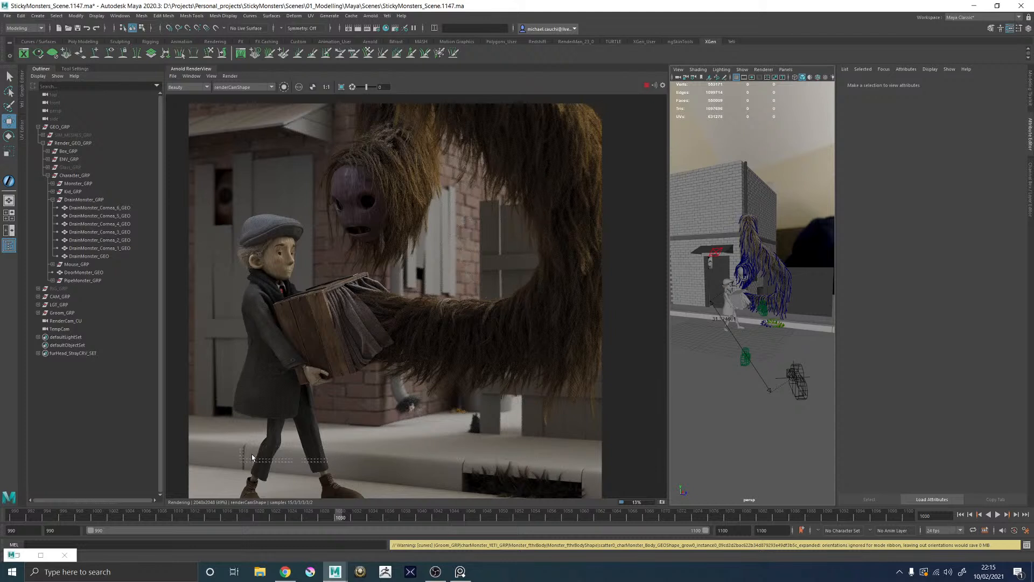
pyautogui.scroll(-1, 384, 435)
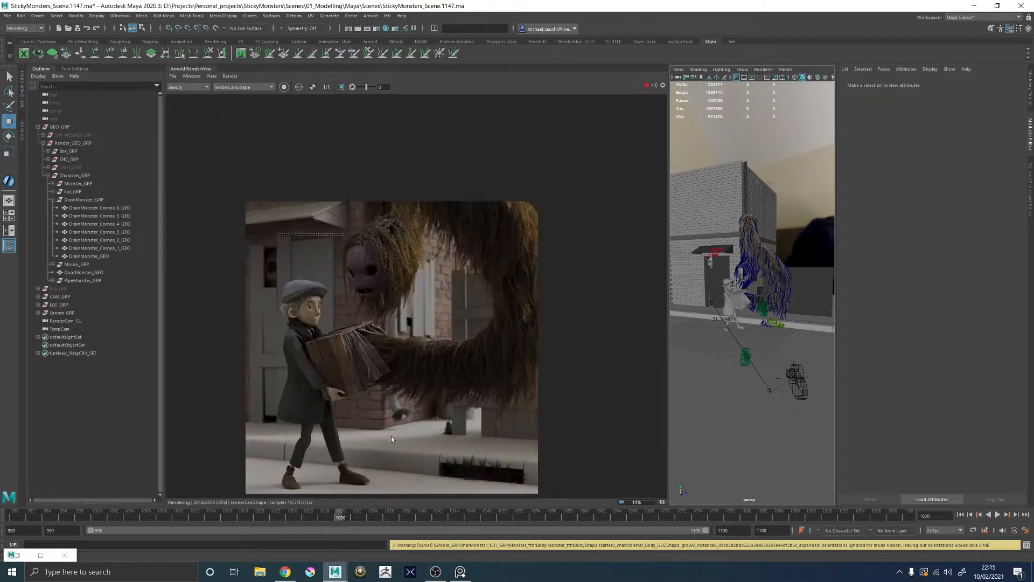
pyautogui.scroll(-1, 415, 373)
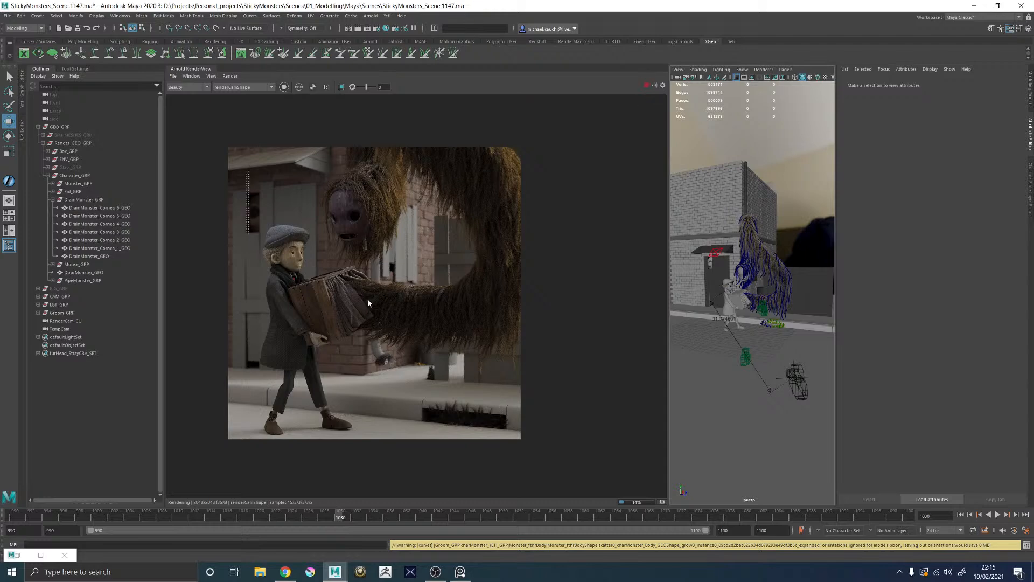
pyautogui.scroll(2, 371, 307)
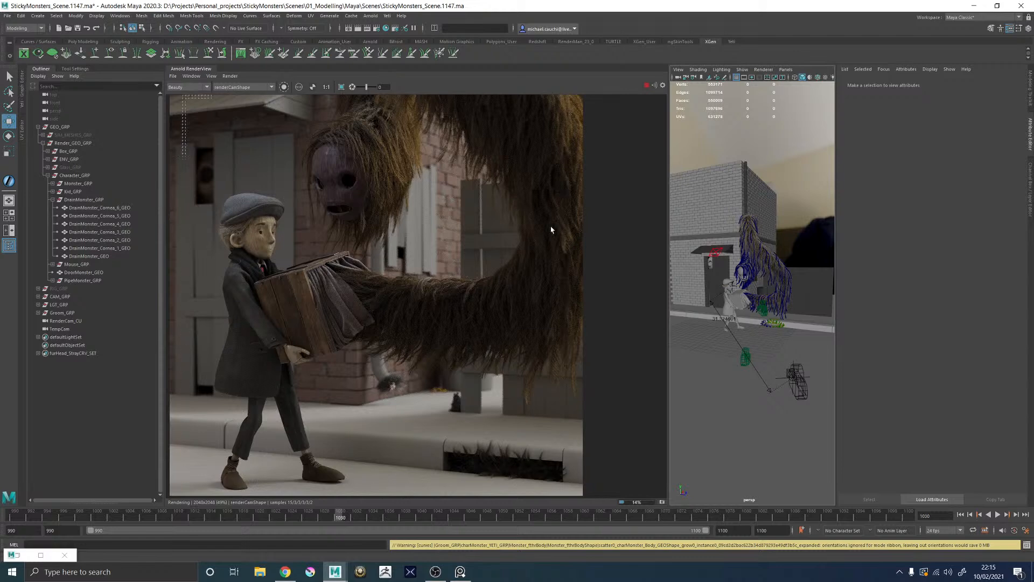
# Step: Stop the live Arnold render and collapse the render view to enlarge the perspective viewport
pyautogui.click(648, 87)
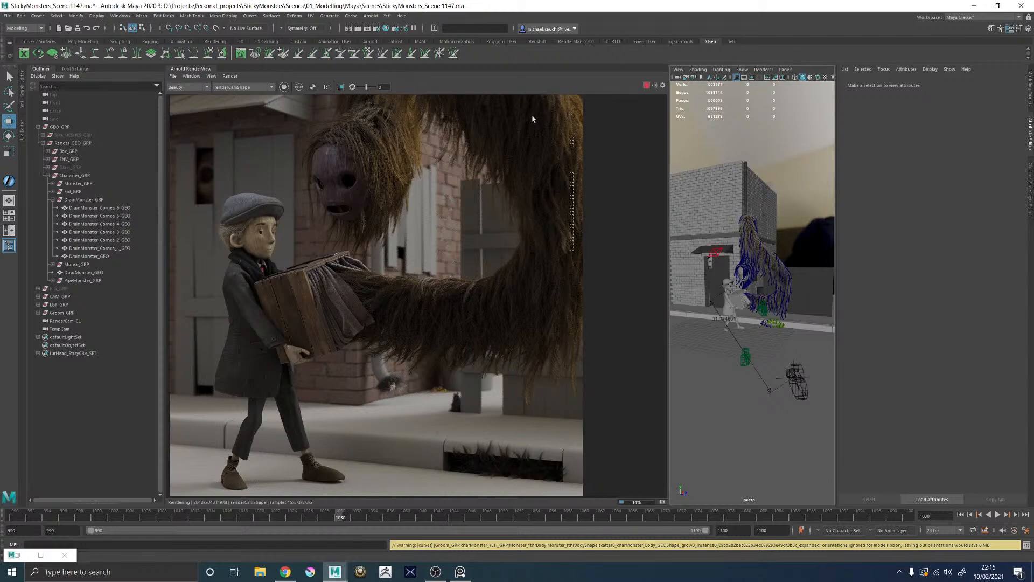
pyautogui.doubleClick(206, 67)
pyautogui.keyDown('alt'); pyautogui.moveTo(680, 323); pyautogui.dragTo(652, 324, button='right'); pyautogui.keyUp('alt')
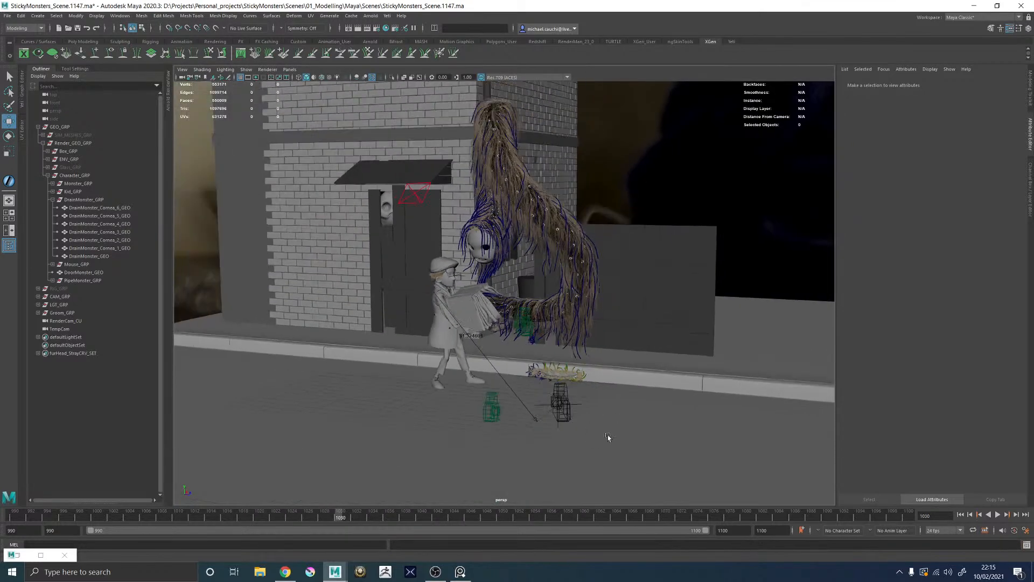
# Step: Set the ENV_LYR display layer to reference mode so the environment geometry cannot be selected
pyautogui.click(589, 429)
pyautogui.keyDown('alt'); pyautogui.moveTo(633, 430); pyautogui.dragTo(443, 400); pyautogui.keyUp('alt')
pyautogui.keyDown('alt'); pyautogui.moveTo(444, 399); pyautogui.dragTo(364, 287, button='right'); pyautogui.keyUp('alt')
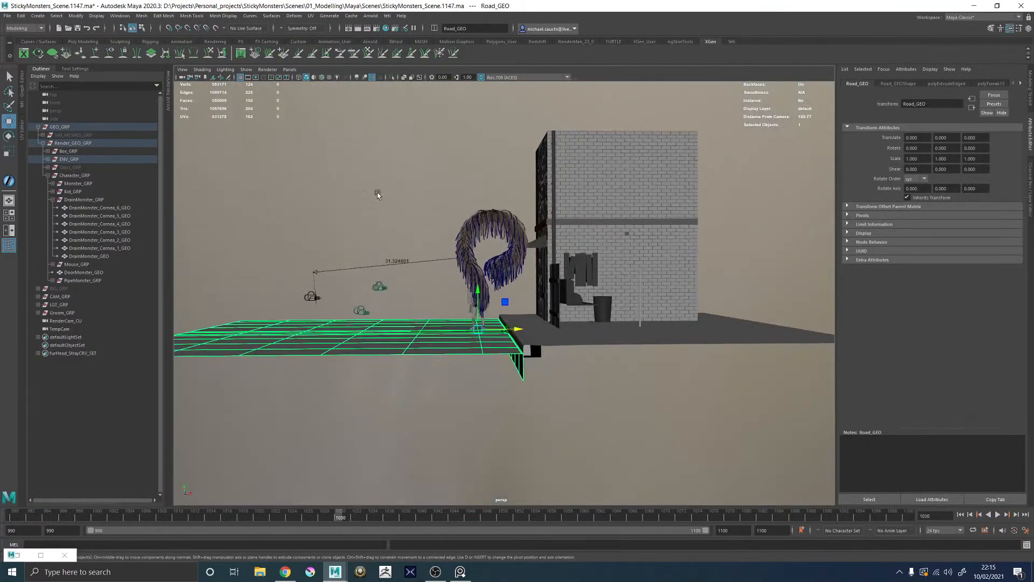
pyautogui.click(380, 200)
pyautogui.keyDown('alt'); pyautogui.moveTo(381, 222); pyautogui.dragTo(431, 253); pyautogui.keyUp('alt')
pyautogui.click(1030, 209)
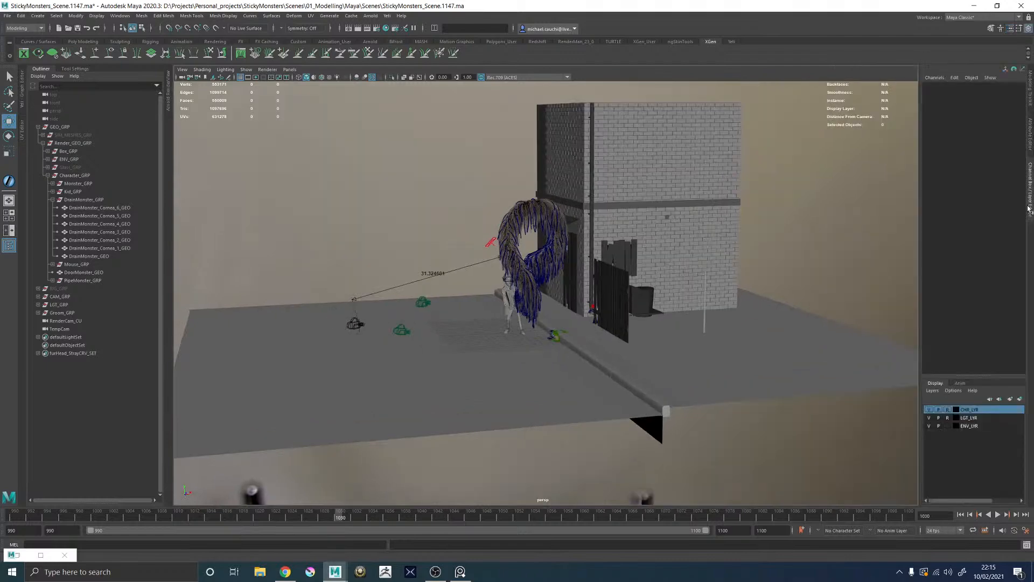
pyautogui.click(948, 426)
pyautogui.click(948, 425)
pyautogui.scroll(3, 758, 379)
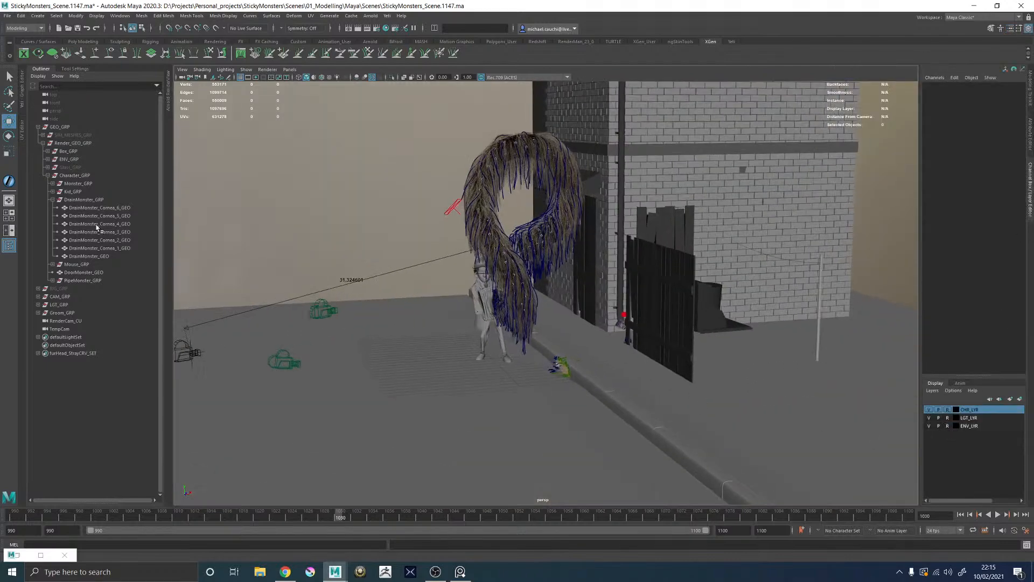
# Step: Hide the Groom_GRP group and clear the selection
pyautogui.click(67, 313)
pyautogui.hotkey('ctrl', 'h')
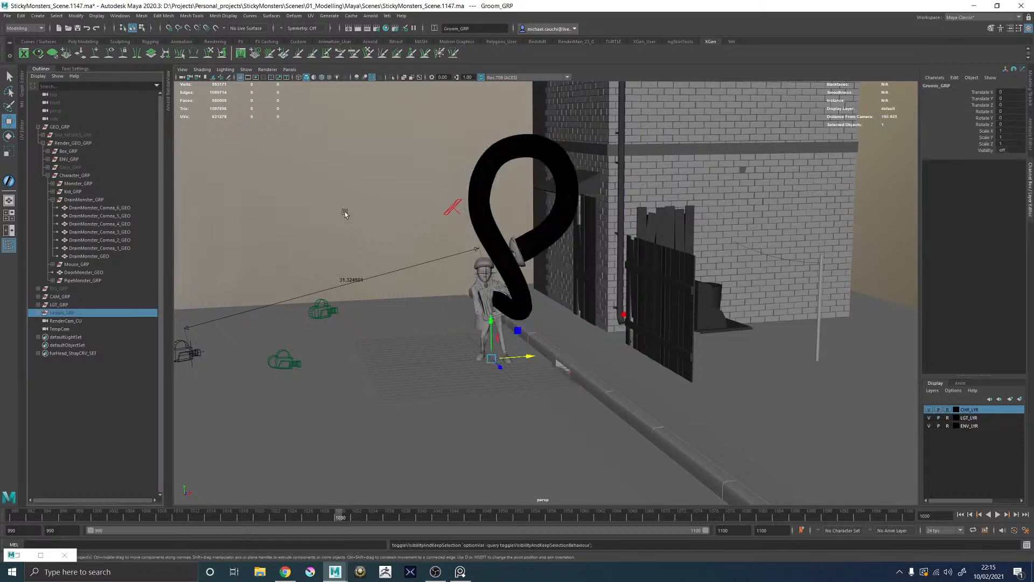
pyautogui.keyDown('alt'); pyautogui.moveTo(346, 214); pyautogui.dragTo(388, 180, button='middle'); pyautogui.keyUp('alt')
pyautogui.click(381, 196)
pyautogui.rightClick(381, 196)
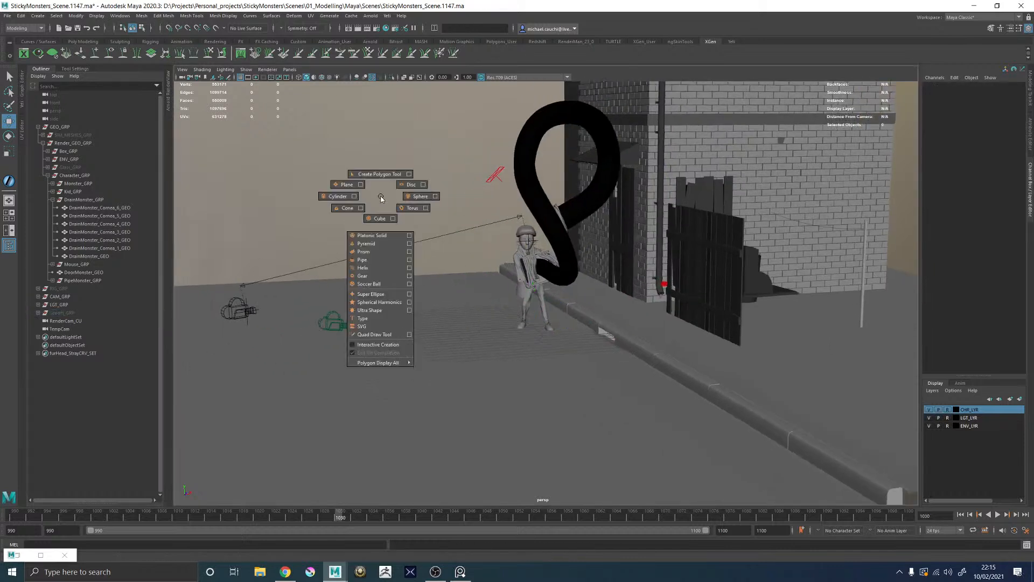
pyautogui.hotkey('alt', 'Tab')
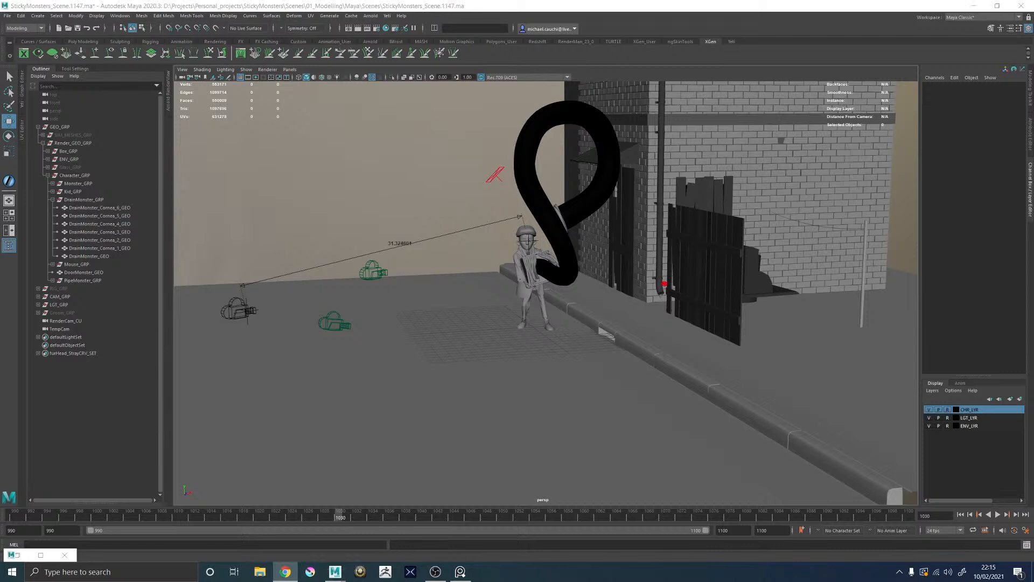
pyautogui.click(435, 203)
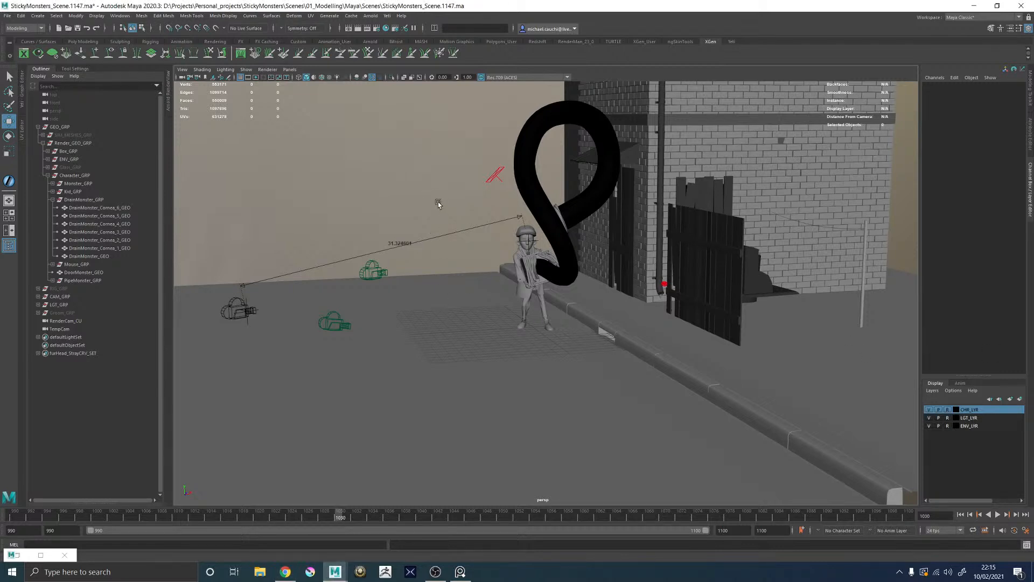
pyautogui.hotkey('alt', 'Tab')
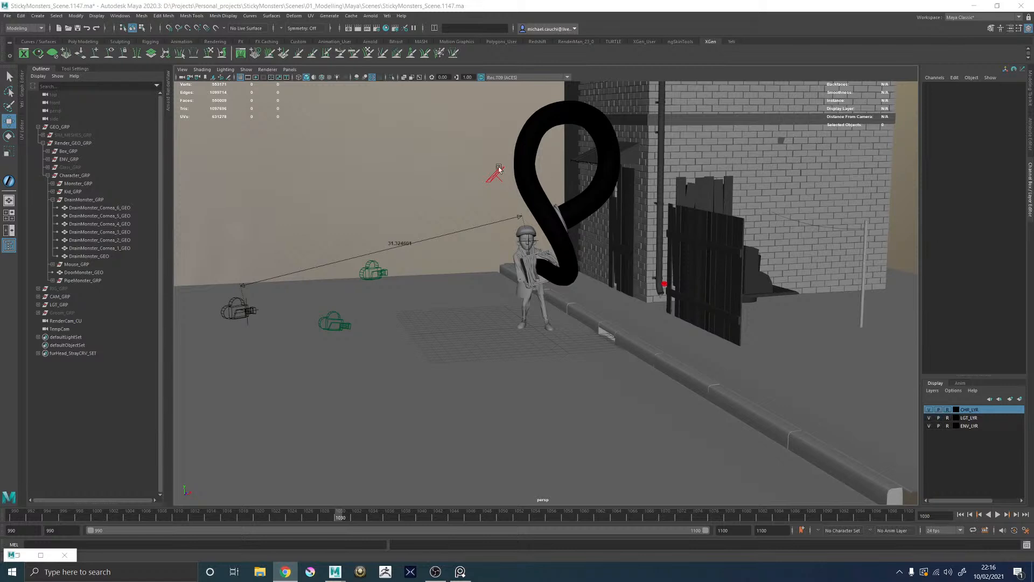
# Step: Create a polygon cube at the origin and flatten it to a Y scale of about 0.355
pyautogui.moveTo(396, 186); pyautogui.dragTo(508, 286, button='right')
pyautogui.keyDown('alt'); pyautogui.moveTo(508, 286); pyautogui.dragTo(548, 319); pyautogui.keyUp('alt')
pyautogui.press('f')
pyautogui.press('r')
pyautogui.moveTo(545, 257)
pyautogui.mouseDown()
pyautogui.moveTo(539, 278)
pyautogui.moveTo(513, 289)
pyautogui.moveTo(474, 261)
pyautogui.moveTo(546, 272)
pyautogui.mouseUp()
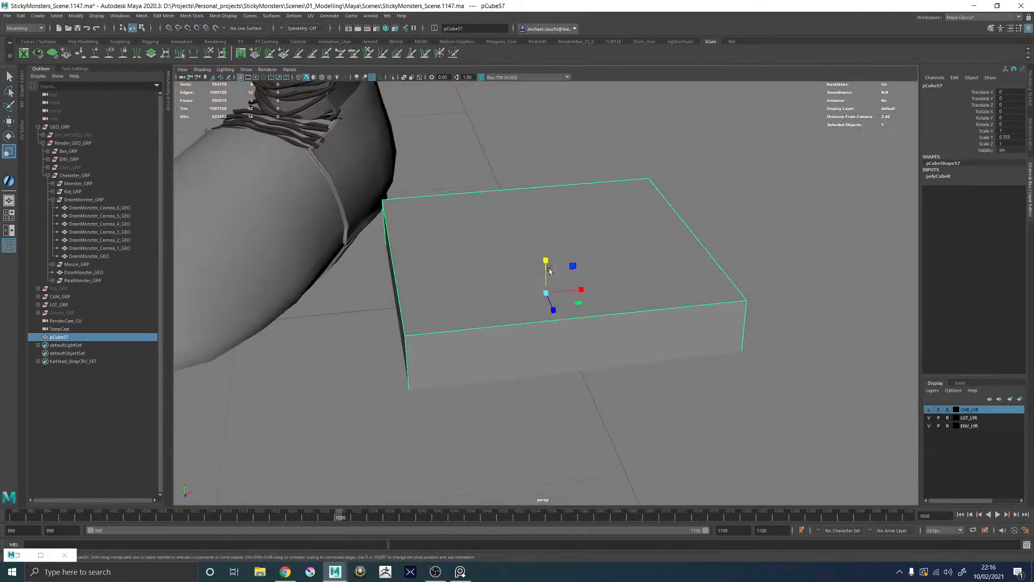
pyautogui.keyDown('alt'); pyautogui.moveTo(546, 272); pyautogui.dragTo(223, 264, button='right'); pyautogui.keyUp('alt')
pyautogui.keyDown('alt'); pyautogui.moveTo(575, 262); pyautogui.dragTo(108, 280, button='right'); pyautogui.keyUp('alt')
pyautogui.keyDown('alt'); pyautogui.moveTo(479, 293); pyautogui.dragTo(636, 315); pyautogui.keyUp('alt')
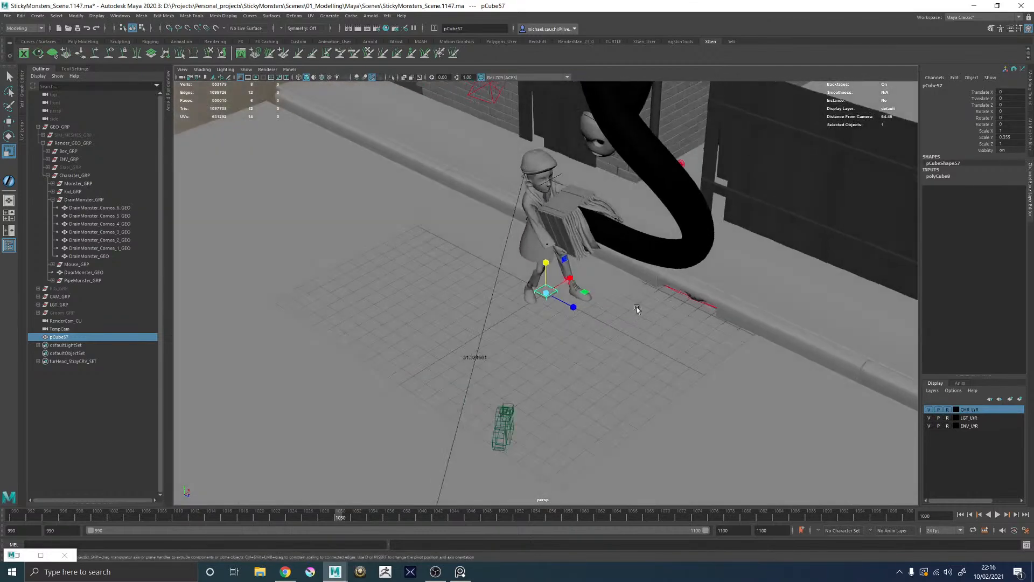
# Step: Switch to the reference board and study the cobblestone shapes, layout and kerbs in the old street photographs
pyautogui.hotkey('alt', 'Tab')
pyautogui.moveTo(636, 288); pyautogui.dragTo(454, 288, button='right')
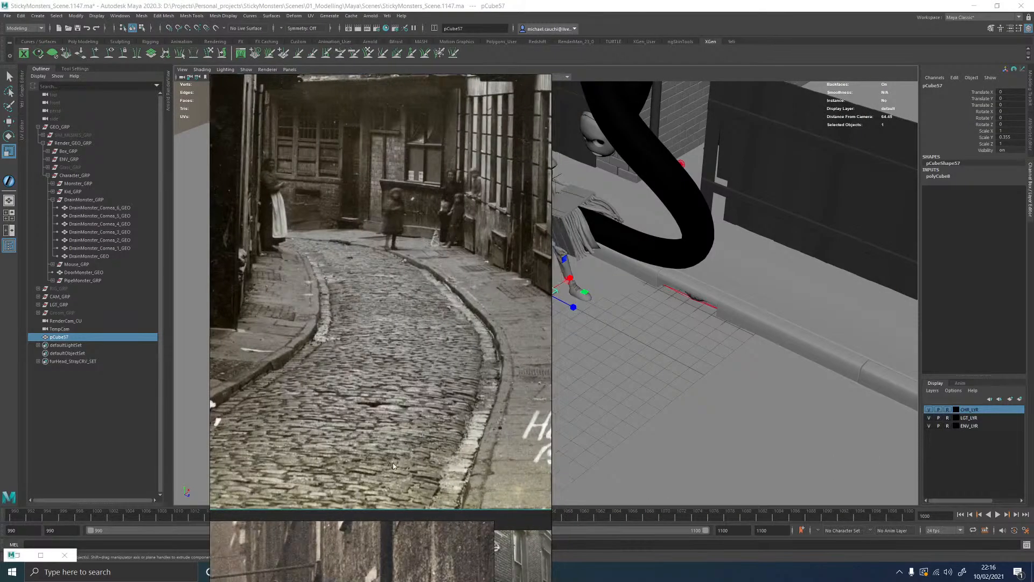
pyautogui.scroll(3, 394, 466)
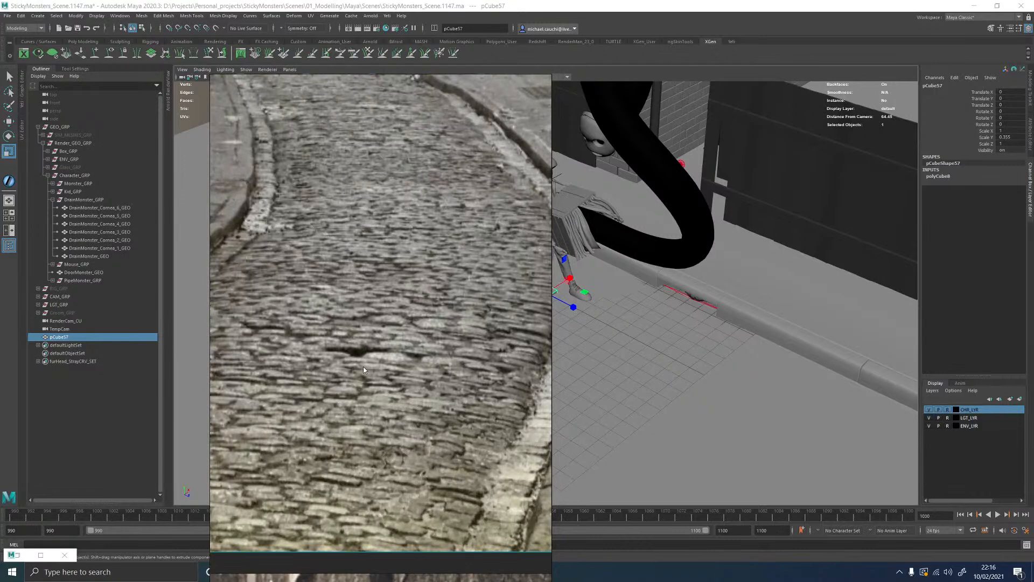
pyautogui.scroll(-3, 364, 370)
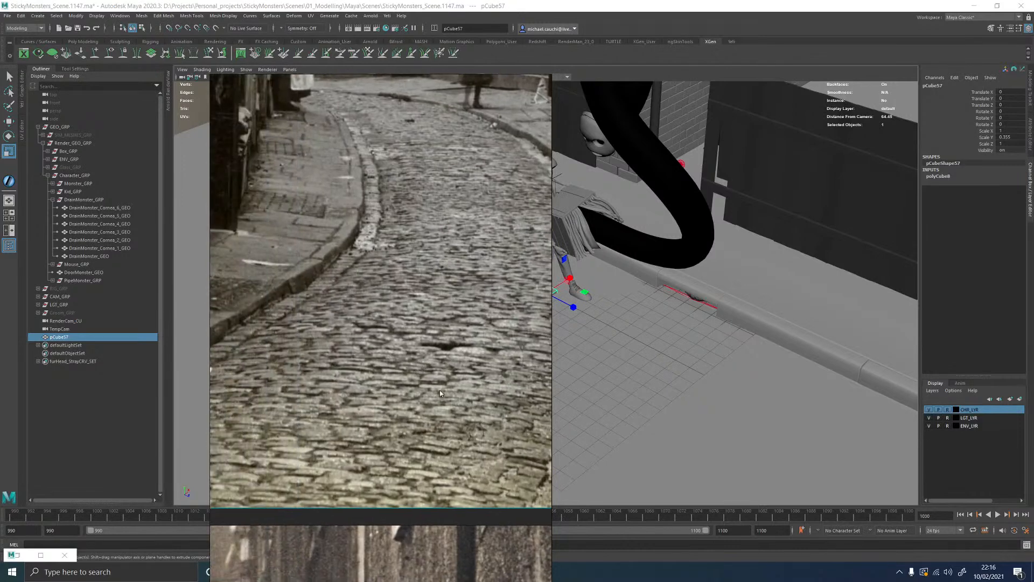
pyautogui.moveTo(468, 321); pyautogui.dragTo(446, 324, button='middle')
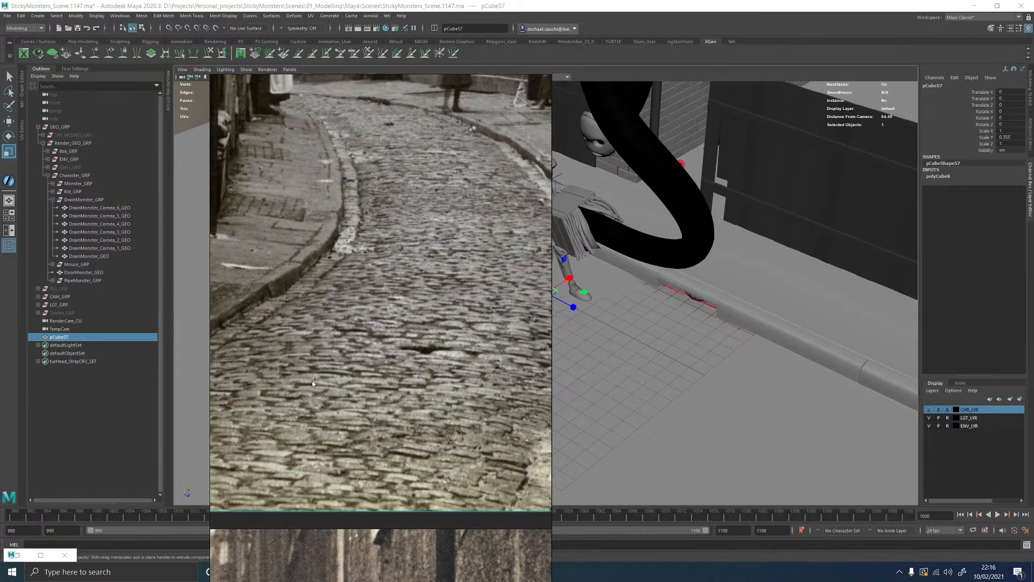
pyautogui.moveTo(336, 306); pyautogui.dragTo(287, 144, button='middle')
pyautogui.moveTo(282, 387); pyautogui.dragTo(356, 108, button='middle')
pyautogui.scroll(-4, 358, 389)
pyautogui.moveTo(357, 389); pyautogui.dragTo(526, 235, button='middle')
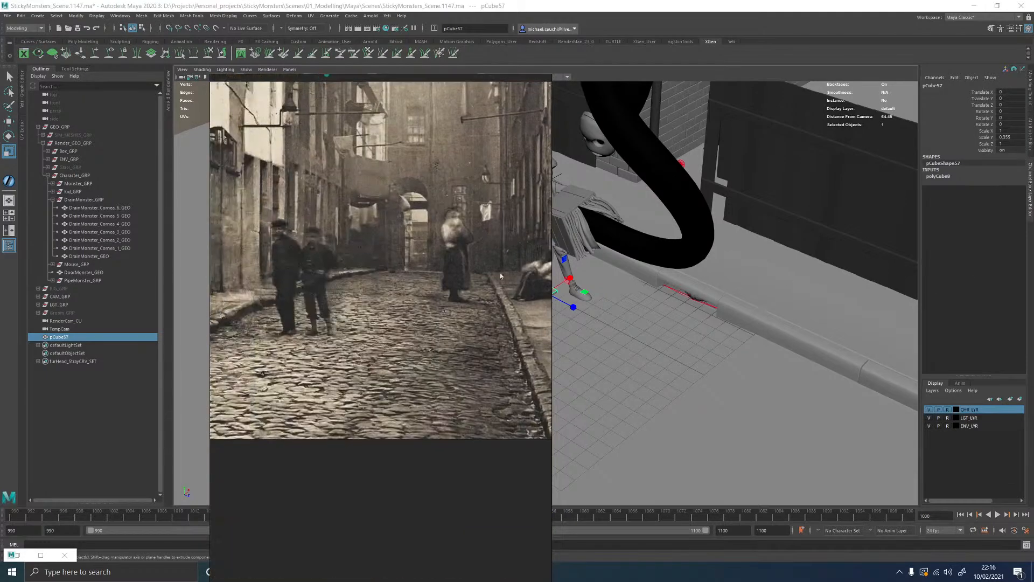
pyautogui.scroll(2, 433, 395)
pyautogui.scroll(-2, 413, 378)
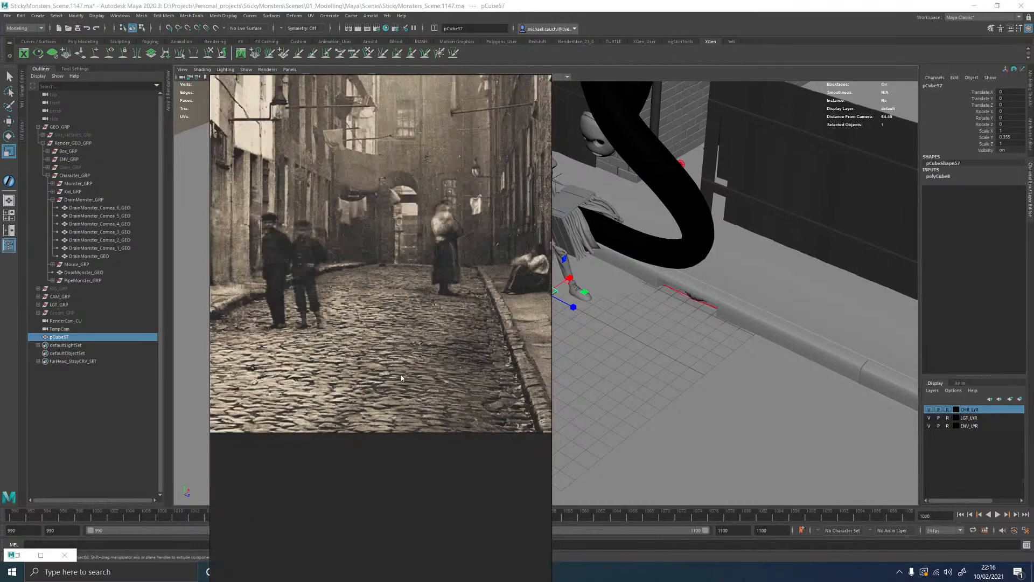
# Step: Check the cobblestone reference photograph and stretch the flattened cube to an X scale of about 1.714
pyautogui.moveTo(262, 355); pyautogui.dragTo(341, 347, button='middle')
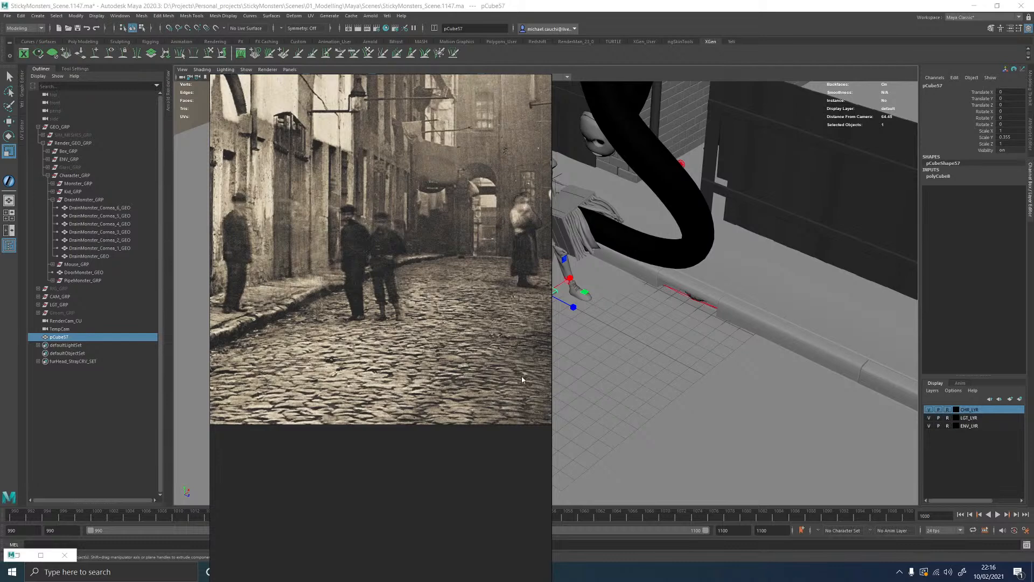
pyautogui.moveTo(432, 170); pyautogui.dragTo(1033, 158, button='right')
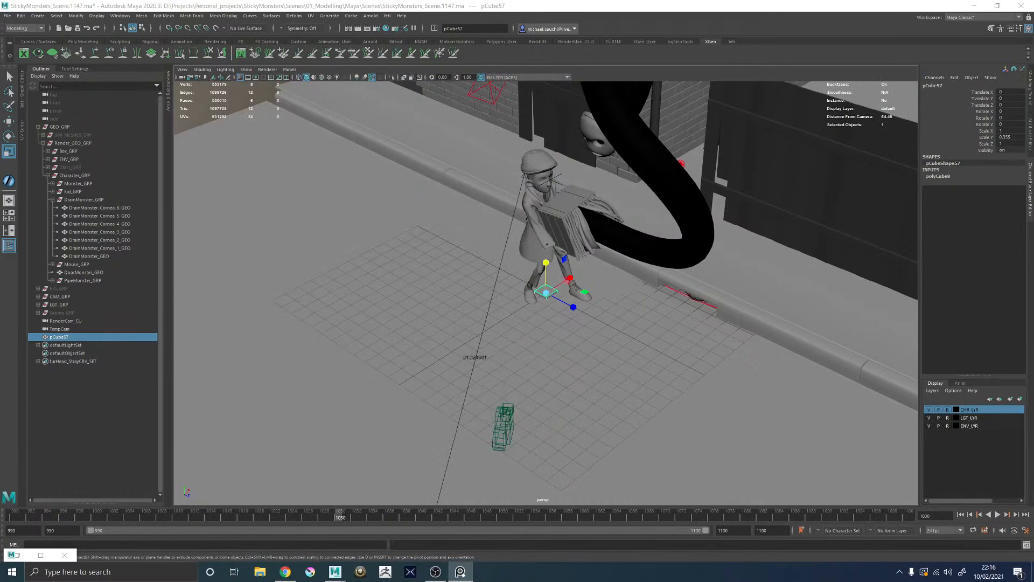
pyautogui.keyDown('alt'); pyautogui.moveTo(576, 312); pyautogui.dragTo(604, 277); pyautogui.keyUp('alt')
pyautogui.scroll(10, 570, 281)
pyautogui.keyDown('alt'); pyautogui.moveTo(549, 319); pyautogui.dragTo(564, 299); pyautogui.keyUp('alt')
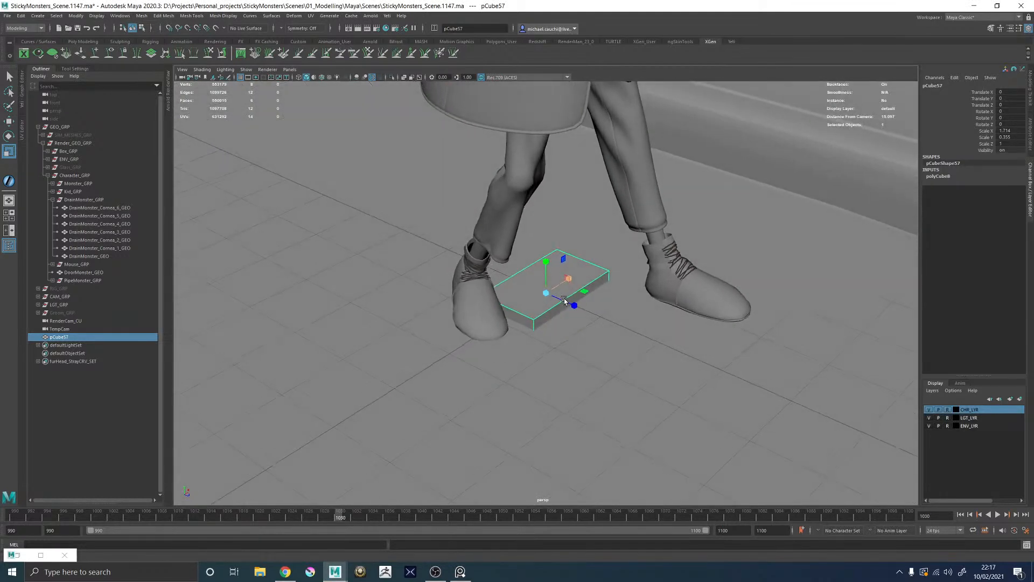
# Step: Apply Smooth with one division to the flattened cube and return to object selection
pyautogui.keyDown('shift'); pyautogui.rightClick(526, 302); pyautogui.keyUp('shift')
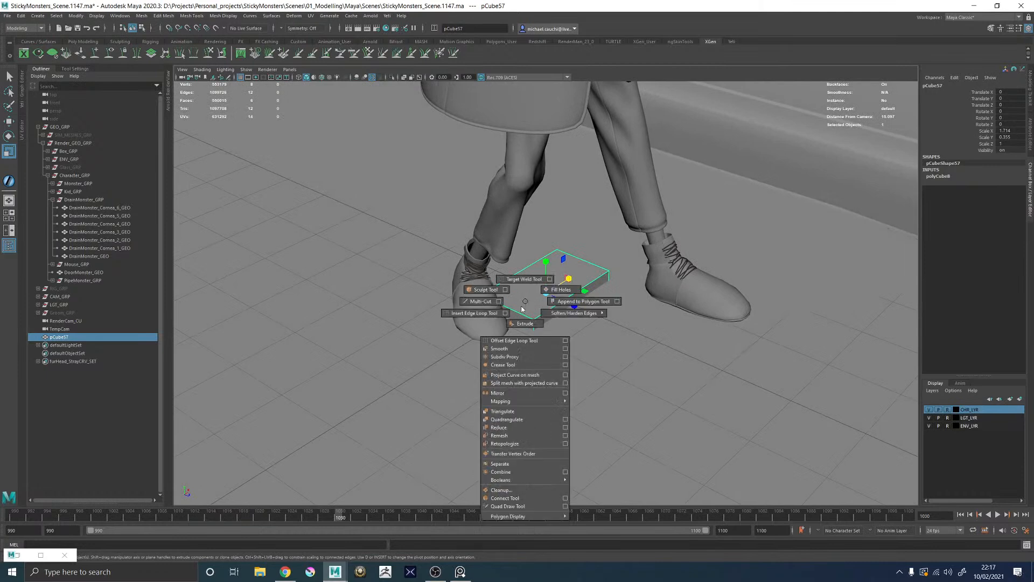
pyautogui.click(500, 349)
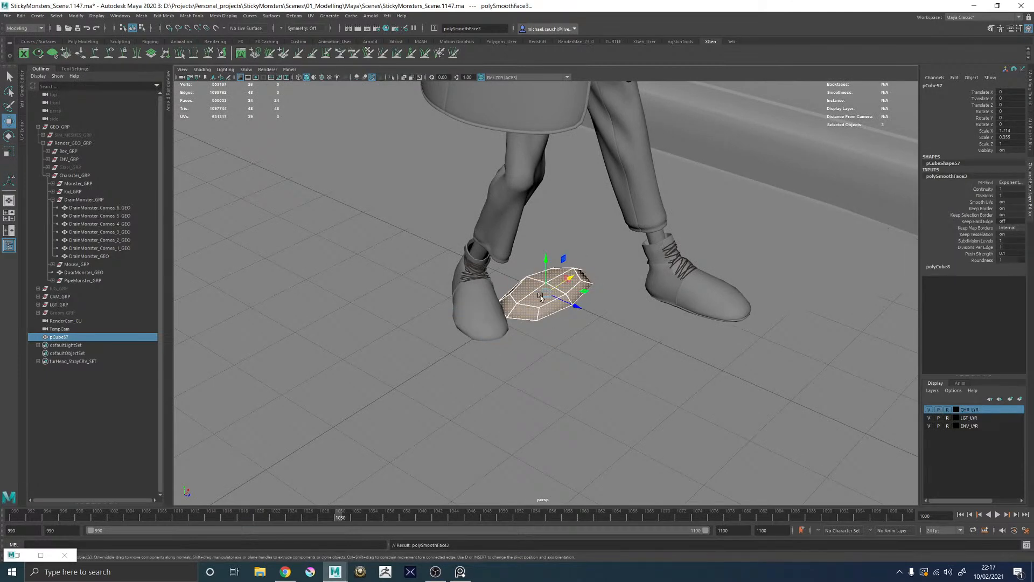
pyautogui.press('F8')
pyautogui.keyDown('alt'); pyautogui.moveTo(546, 337); pyautogui.dragTo(512, 331); pyautogui.keyUp('alt')
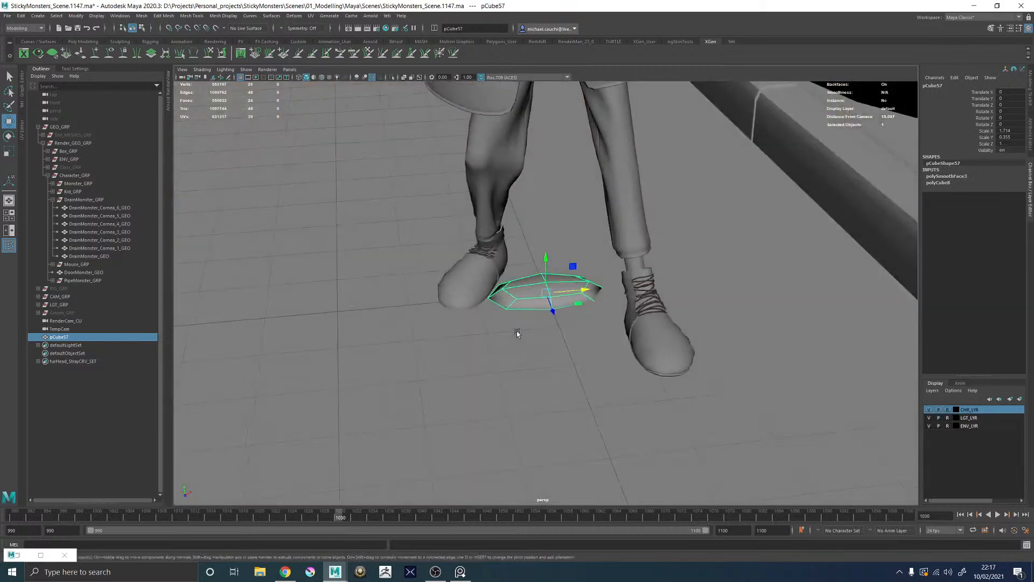
# Step: Move the stone to the open road at about Y -0.026, Z 10.27 and rotate it to about 4.334 in Y
pyautogui.moveTo(548, 257); pyautogui.dragTo(520, 278)
pyautogui.moveTo(511, 240); pyautogui.dragTo(623, 337)
pyautogui.press('e')
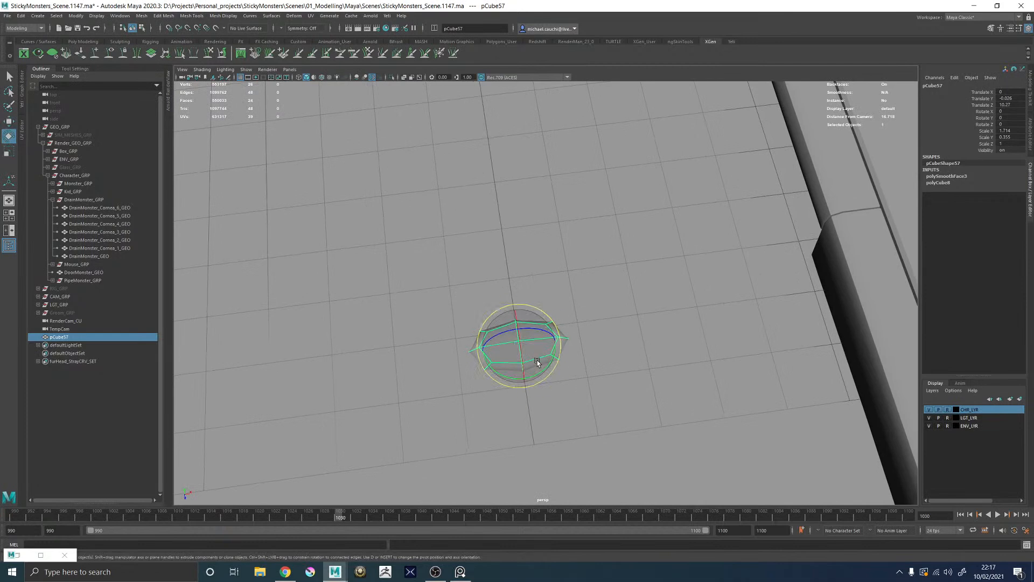
pyautogui.moveTo(545, 369); pyautogui.dragTo(550, 371)
# Step: Duplicate the stone, place the copy in a second row offset from the original, and rotate it slightly
pyautogui.hotkey('ctrl', 'd')
pyautogui.press('w')
pyautogui.keyDown('ctrl'); pyautogui.moveTo(551, 371); pyautogui.dragTo(581, 314, button='middle'); pyautogui.keyUp('ctrl')
pyautogui.press('e')
pyautogui.moveTo(570, 321); pyautogui.dragTo(563, 320)
# Step: Add two more stone copies beside the first pair, scaling the last to about 2.018 in X and 1.178 in Z
pyautogui.press('w')
pyautogui.keyDown('ctrl'); pyautogui.moveTo(580, 315); pyautogui.dragTo(673, 323, button='middle'); pyautogui.keyUp('ctrl')
pyautogui.hotkey('ctrl', 'd')
pyautogui.hotkey('ctrl', 'd')
pyautogui.press('r')
pyautogui.moveTo(680, 316); pyautogui.dragTo(690, 312)
pyautogui.press('w')
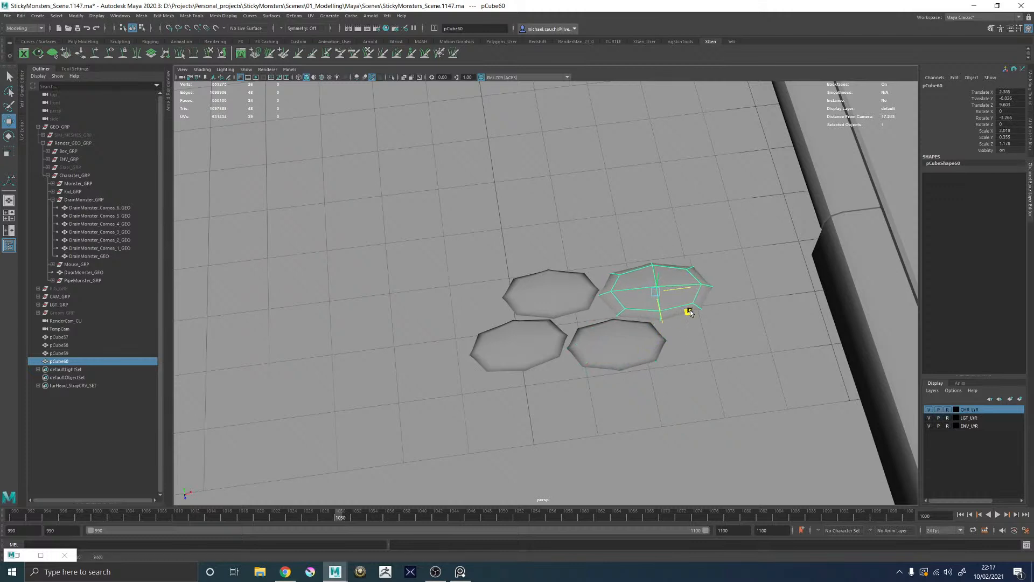
# Step: Duplicate all four stones together and move the copies behind the first set to extend the cluster
pyautogui.click(625, 336)
pyautogui.click(541, 339)
pyautogui.press('r')
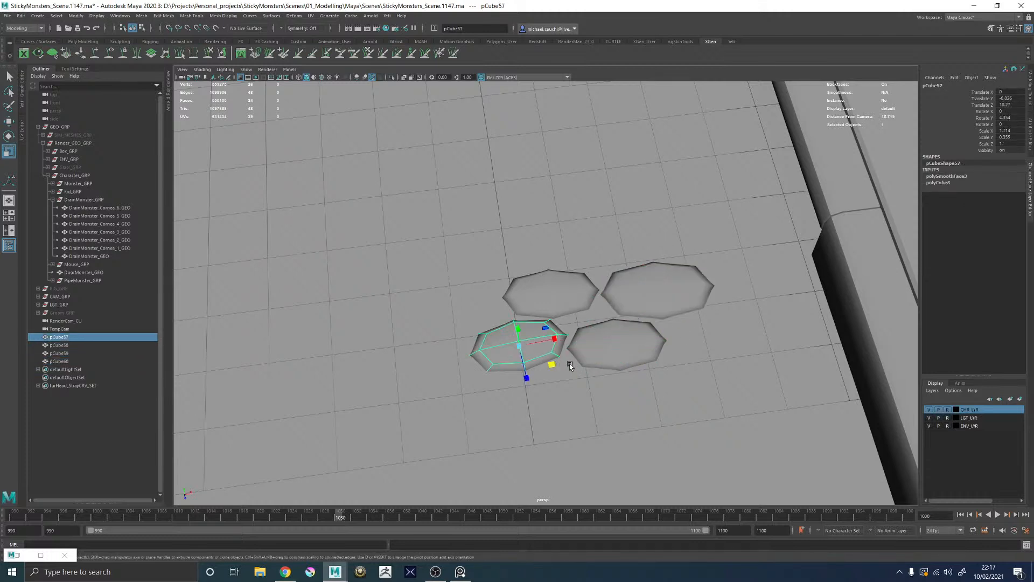
pyautogui.click(619, 350)
pyautogui.keyDown('alt'); pyautogui.moveTo(626, 367); pyautogui.dragTo(611, 283); pyautogui.keyUp('alt')
pyautogui.keyDown('shift'); pyautogui.click(592, 224); pyautogui.keyUp('shift')
pyautogui.keyDown('shift'); pyautogui.click(577, 244); pyautogui.keyUp('shift')
pyautogui.keyDown('shift'); pyautogui.click(628, 252); pyautogui.keyUp('shift')
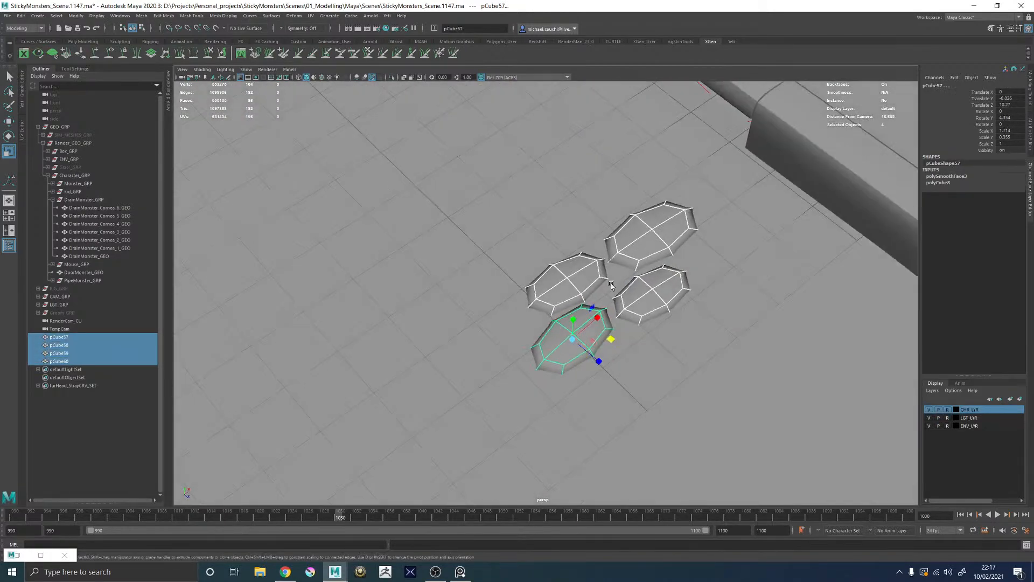
pyautogui.hotkey('ctrl', 'd')
pyautogui.press('w')
pyautogui.moveTo(601, 365); pyautogui.dragTo(537, 280)
# Step: Rearrange the copied stones to fill gaps in the cluster, repositioning and rotating the largest copy at its far end
pyautogui.click(598, 185)
pyautogui.keyDown('alt'); pyautogui.moveTo(598, 185); pyautogui.dragTo(541, 277); pyautogui.keyUp('alt')
pyautogui.moveTo(600, 259); pyautogui.dragTo(481, 237)
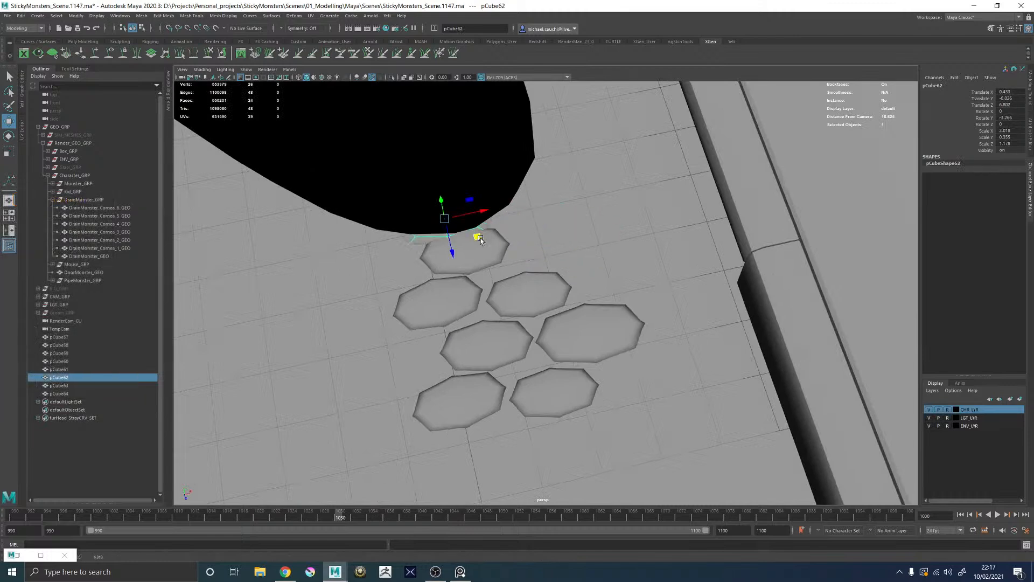
pyautogui.click(480, 237)
pyautogui.moveTo(496, 272); pyautogui.dragTo(646, 291)
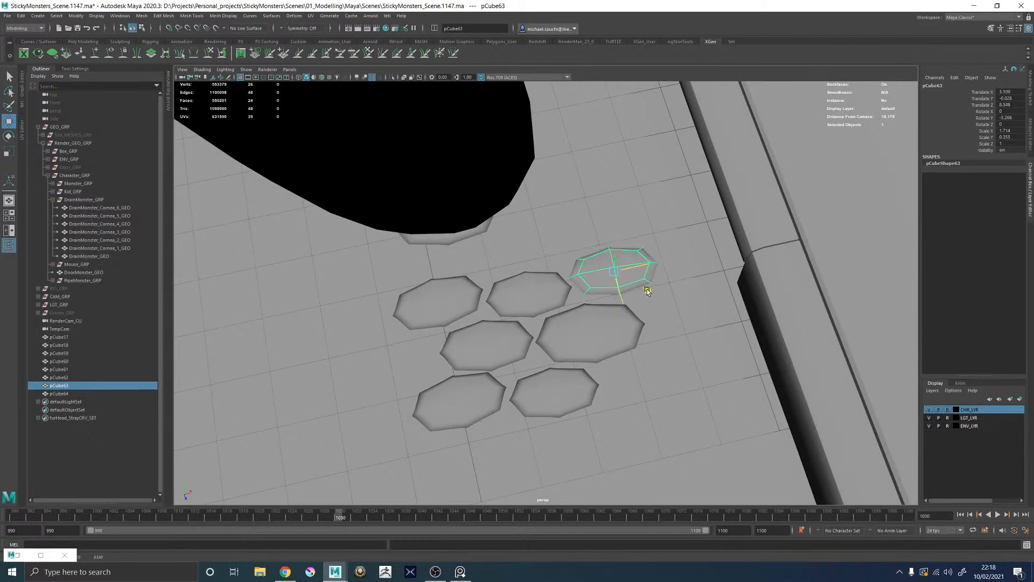
pyautogui.keyDown('alt'); pyautogui.moveTo(569, 272); pyautogui.dragTo(482, 213); pyautogui.keyUp('alt')
pyautogui.click(482, 212)
pyautogui.moveTo(474, 242); pyautogui.dragTo(557, 261, button='middle')
pyautogui.press('e')
pyautogui.moveTo(563, 255); pyautogui.dragTo(546, 312)
# Step: Reshape the outline of the largest copied stone by moving its corner vertices, and return to object selection
pyautogui.press('q')
pyautogui.moveTo(507, 292); pyautogui.dragTo(462, 293, button='right')
pyautogui.moveTo(447, 259); pyautogui.dragTo(486, 283)
pyautogui.keyDown('alt'); pyautogui.moveTo(486, 283); pyautogui.dragTo(512, 249); pyautogui.keyUp('alt')
pyautogui.press('w')
pyautogui.moveTo(517, 234); pyautogui.dragTo(518, 224, button='middle')
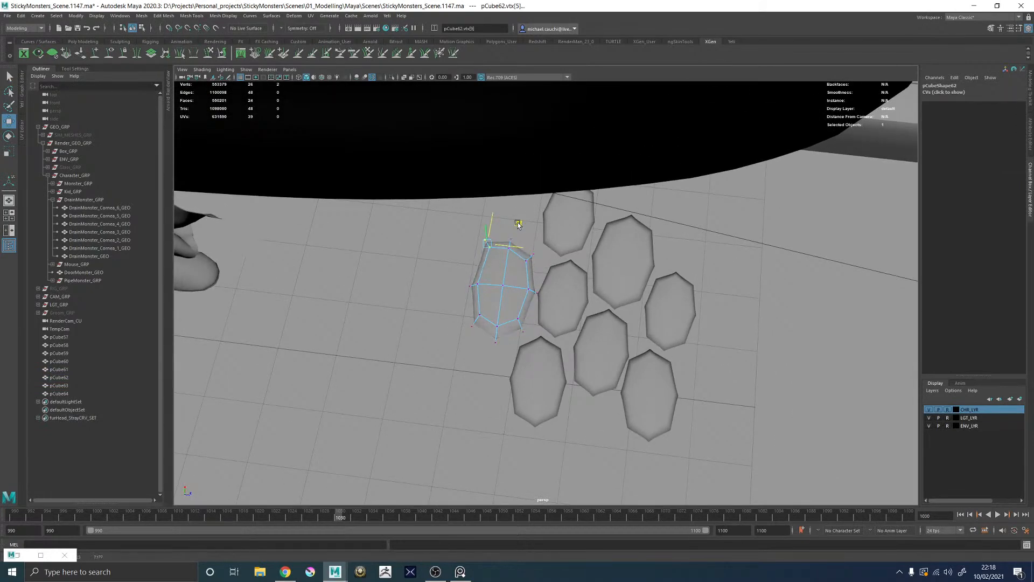
pyautogui.moveTo(544, 271); pyautogui.dragTo(533, 242)
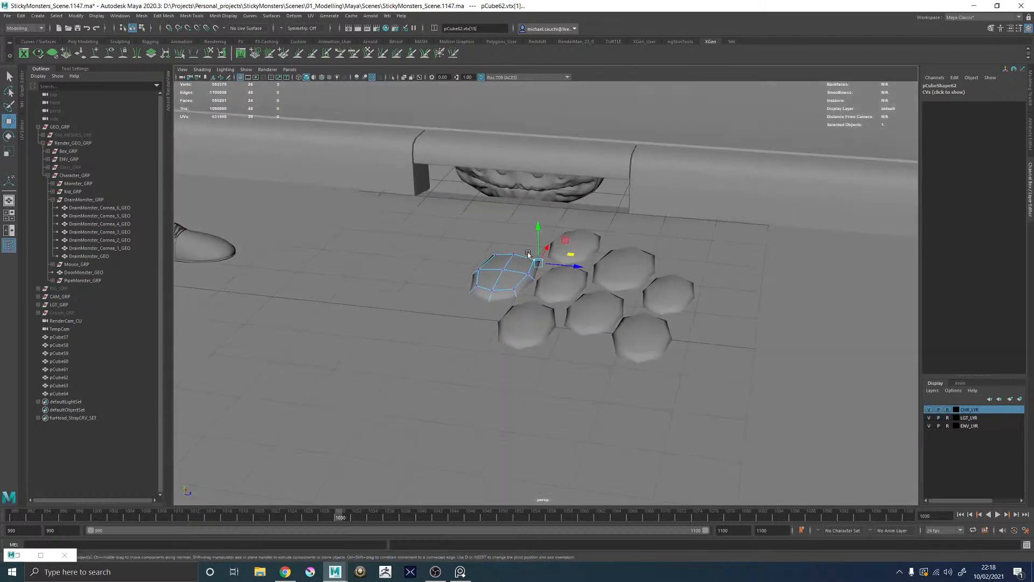
pyautogui.moveTo(538, 247); pyautogui.dragTo(560, 229, button='right')
# Step: Preview every stone in the cluster with smooth mesh display and examine the rounded shapes
pyautogui.keyDown('alt'); pyautogui.moveTo(560, 237); pyautogui.dragTo(543, 229); pyautogui.keyUp('alt')
pyautogui.keyDown('alt'); pyautogui.moveTo(543, 237); pyautogui.dragTo(560, 255, button='right'); pyautogui.keyUp('alt')
pyautogui.moveTo(478, 228); pyautogui.dragTo(479, 230)
pyautogui.press('3')
pyautogui.click(562, 272)
pyautogui.press('3')
pyautogui.click(589, 230)
pyautogui.press('3')
pyautogui.click(655, 266)
pyautogui.press('3')
pyautogui.click(652, 332)
pyautogui.press('3')
pyautogui.click(600, 306)
pyautogui.press('3')
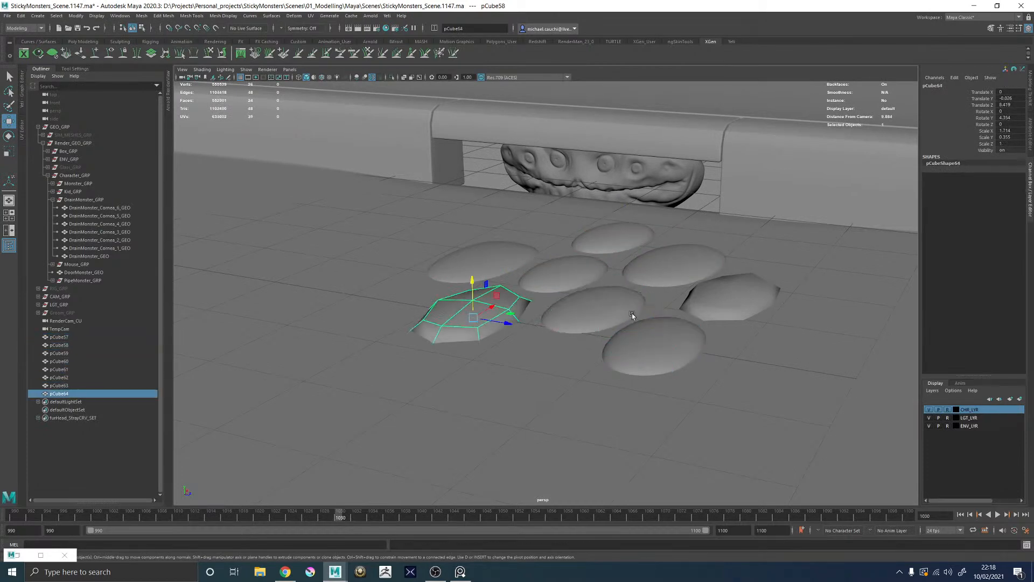
pyautogui.click(488, 315)
pyautogui.press('3')
pyautogui.click(738, 300)
pyautogui.keyDown('alt'); pyautogui.moveTo(738, 300); pyautogui.dragTo(636, 282, button='right'); pyautogui.keyUp('alt')
pyautogui.keyDown('alt'); pyautogui.moveTo(635, 282); pyautogui.dragTo(615, 289); pyautogui.keyUp('alt')
pyautogui.click(755, 172)
pyautogui.keyDown('alt'); pyautogui.moveTo(614, 289); pyautogui.dragTo(663, 312, button='right'); pyautogui.keyUp('alt')
# Step: Return all the stones to unsmoothed mesh display
pyautogui.click(664, 313)
pyautogui.press('1')
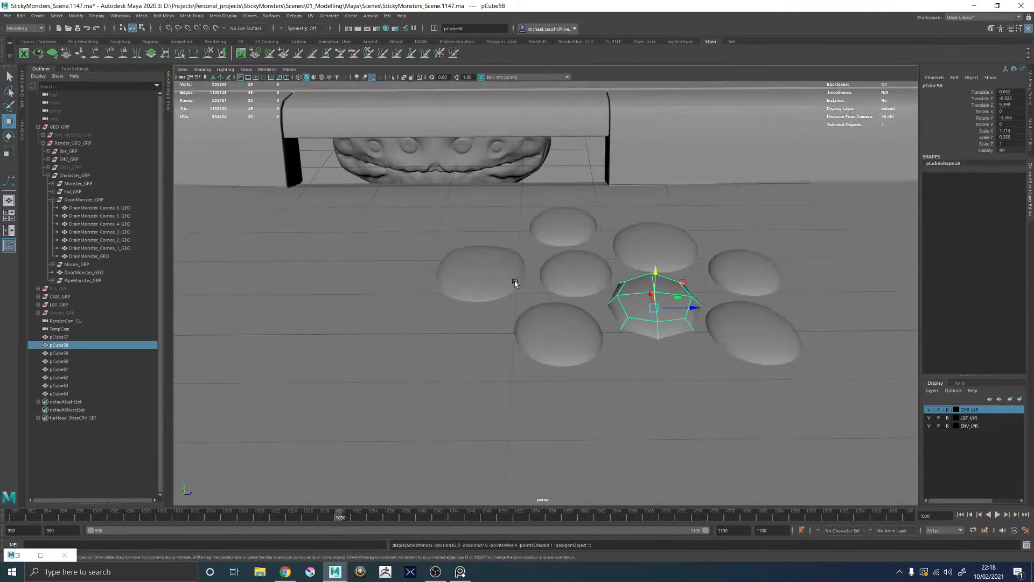
pyautogui.click(517, 284)
pyautogui.press('1')
pyautogui.click(580, 277)
pyautogui.press('1')
pyautogui.click(562, 342)
pyautogui.press('1')
pyautogui.click(563, 225)
pyautogui.press('1')
pyautogui.click(655, 245)
pyautogui.click(745, 273)
pyautogui.press('1')
pyautogui.click(752, 335)
pyautogui.press('1')
# Step: Try to insert an edge loop around the side of the reshaped stone with the Multi-Cut tool
pyautogui.click(498, 265)
pyautogui.keyDown('shift'); pyautogui.moveTo(497, 263); pyautogui.dragTo(450, 261, button='right'); pyautogui.keyUp('shift')
pyautogui.keyDown('alt'); pyautogui.moveTo(447, 262); pyautogui.dragTo(488, 254, button='middle'); pyautogui.keyUp('alt')
pyautogui.keyDown('alt'); pyautogui.moveTo(489, 253); pyautogui.dragTo(551, 305, button='right'); pyautogui.keyUp('alt')
pyautogui.keyDown('alt'); pyautogui.moveTo(552, 305); pyautogui.dragTo(485, 259); pyautogui.keyUp('alt')
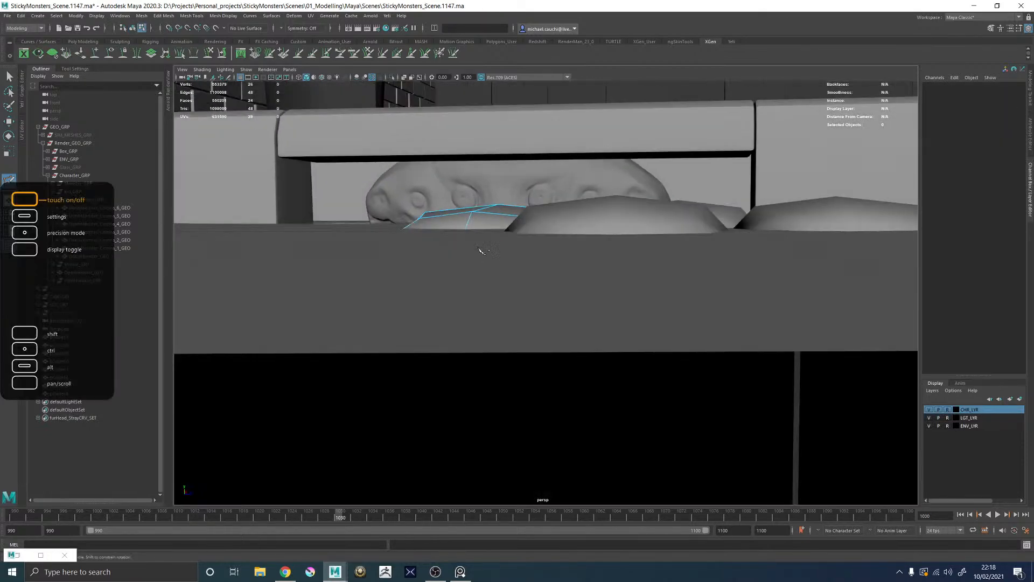
pyautogui.keyDown('alt'); pyautogui.moveTo(485, 259); pyautogui.dragTo(501, 280, button='middle'); pyautogui.keyUp('alt')
pyautogui.keyDown('ctrl'); pyautogui.click(495, 263); pyautogui.keyUp('ctrl')
# Step: Undo the edge loop, insert it again closer to the stone's top rim, and preview the stone smoothed
pyautogui.keyDown('alt'); pyautogui.moveTo(495, 263); pyautogui.dragTo(574, 317); pyautogui.keyUp('alt')
pyautogui.press('3')
pyautogui.hotkey('ctrl', 'z')
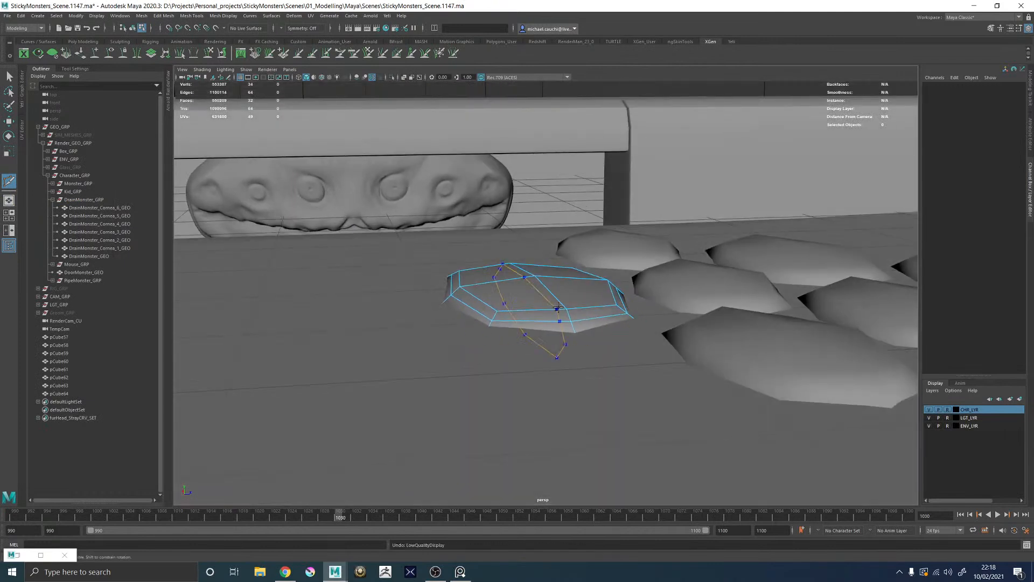
pyautogui.hotkey('ctrl', 'z')
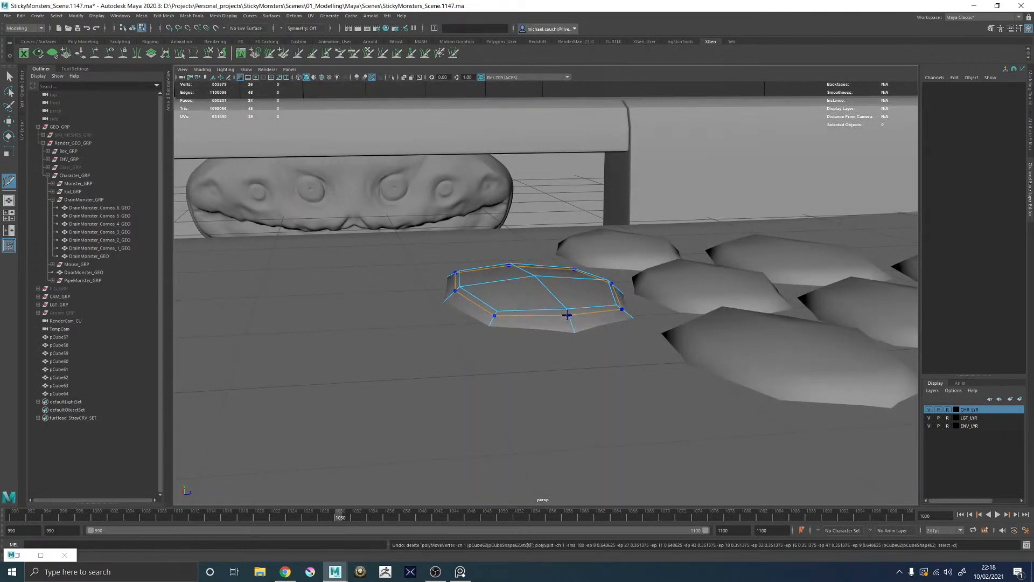
pyautogui.press('3')
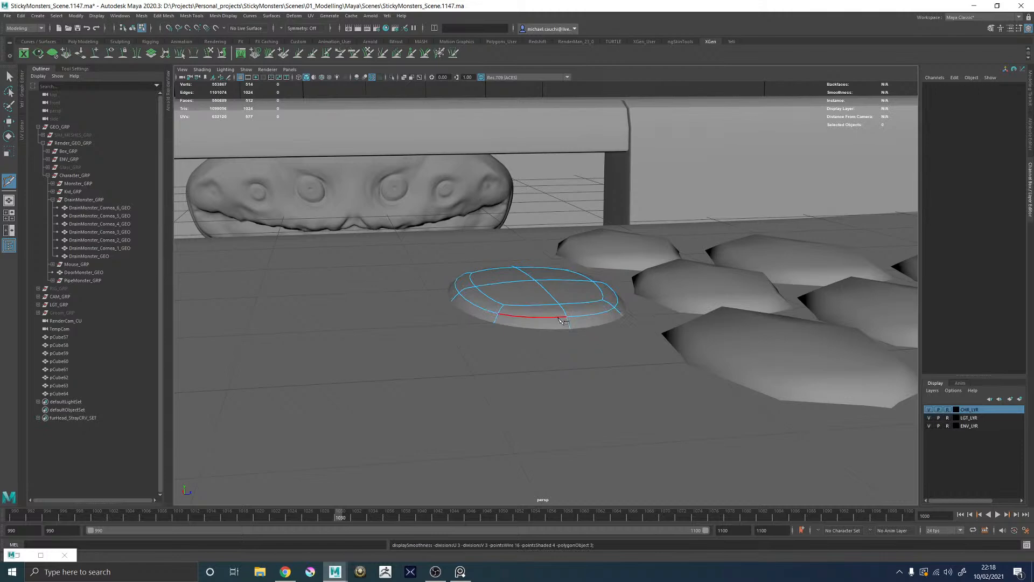
# Step: Examine the smoothed stone's profile from low and high angles, and return it to unsmoothed display
pyautogui.keyDown('alt'); pyautogui.moveTo(567, 315); pyautogui.dragTo(574, 282); pyautogui.keyUp('alt')
pyautogui.press('w')
pyautogui.moveTo(573, 283); pyautogui.dragTo(625, 231, button='right')
pyautogui.keyDown('alt'); pyautogui.moveTo(635, 162); pyautogui.dragTo(762, 114); pyautogui.keyUp('alt')
pyautogui.keyDown('alt'); pyautogui.moveTo(736, 151); pyautogui.dragTo(762, 133); pyautogui.keyUp('alt')
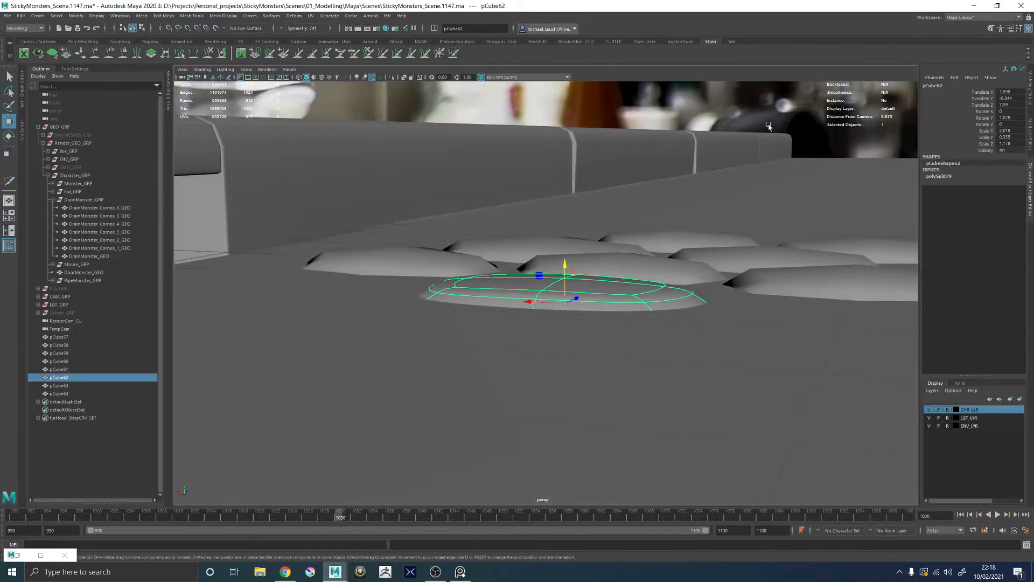
pyautogui.click(594, 220)
pyautogui.keyDown('alt'); pyautogui.moveTo(593, 220); pyautogui.dragTo(492, 345); pyautogui.keyUp('alt')
pyautogui.keyDown('alt'); pyautogui.moveTo(493, 345); pyautogui.dragTo(616, 358, button='right'); pyautogui.keyUp('alt')
pyautogui.click(569, 319)
pyautogui.press('1')
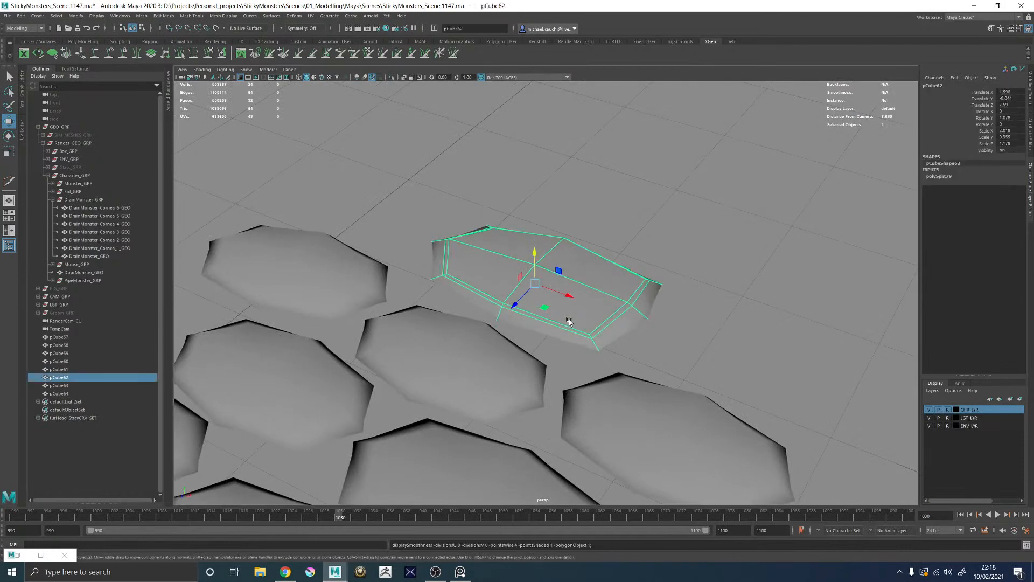
# Step: Undo the edge loop and the display changes on the reshaped stone
pyautogui.hotkey('ctrl', 'z')
pyautogui.hotkey('ctrl', 'z')
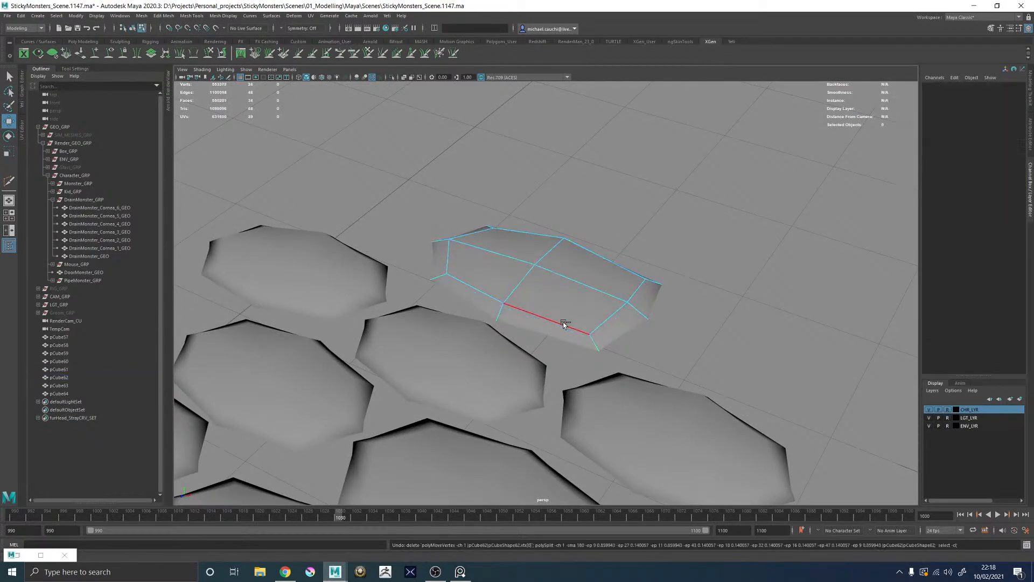
pyautogui.hotkey('ctrl', 'z')
pyautogui.hotkey('ctrl', 'z')
pyautogui.hotkey('ctrl', 'z')
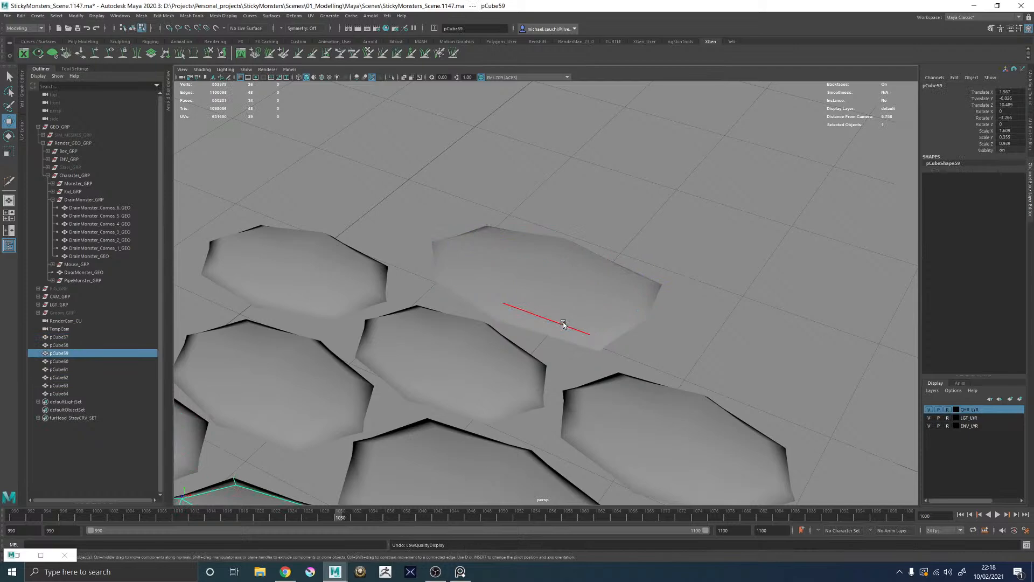
# Step: Delete every stone in the cluster except pCube58
pyautogui.scroll(-4, 563, 324)
pyautogui.keyDown('alt'); pyautogui.moveTo(480, 308); pyautogui.dragTo(511, 329); pyautogui.keyUp('alt')
pyautogui.click(536, 286)
pyautogui.keyDown('alt'); pyautogui.moveTo(584, 319); pyautogui.dragTo(585, 268, button='middle'); pyautogui.keyUp('alt')
pyautogui.press('F8')
pyautogui.click(523, 233)
pyautogui.keyDown('shift'); pyautogui.click(546, 308); pyautogui.keyUp('shift')
pyautogui.keyDown('shift'); pyautogui.click(399, 288); pyautogui.keyUp('shift')
pyautogui.keyDown('shift'); pyautogui.click(690, 302); pyautogui.keyUp('shift')
pyautogui.keyDown('shift'); pyautogui.click(638, 377); pyautogui.keyUp('shift')
pyautogui.keyDown('shift'); pyautogui.click(444, 372); pyautogui.keyUp('shift')
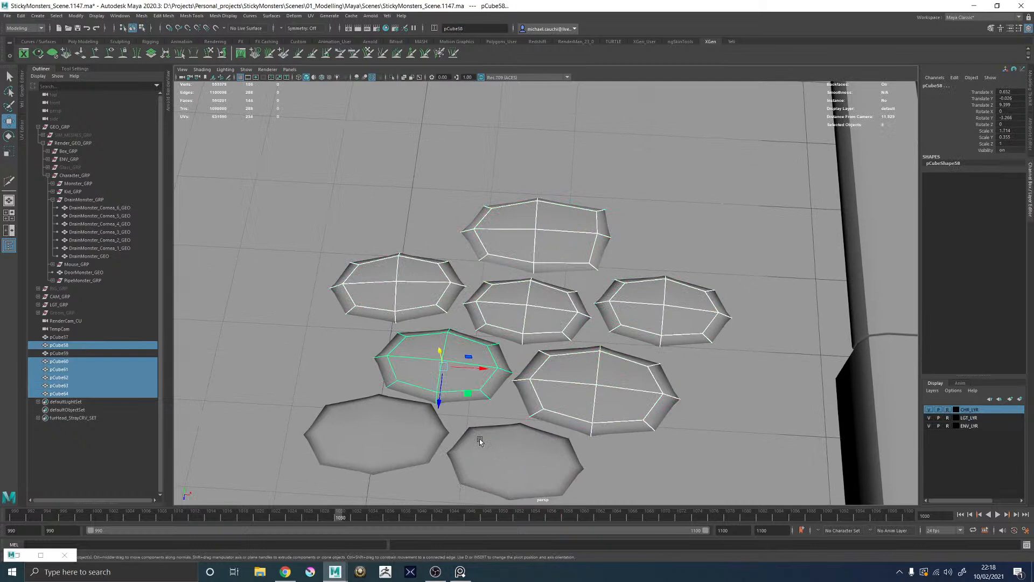
pyautogui.keyDown('shift'); pyautogui.click(489, 381); pyautogui.keyUp('shift')
pyautogui.keyDown('shift'); pyautogui.click(405, 428); pyautogui.keyUp('shift')
pyautogui.keyDown('shift'); pyautogui.click(509, 462); pyautogui.keyUp('shift')
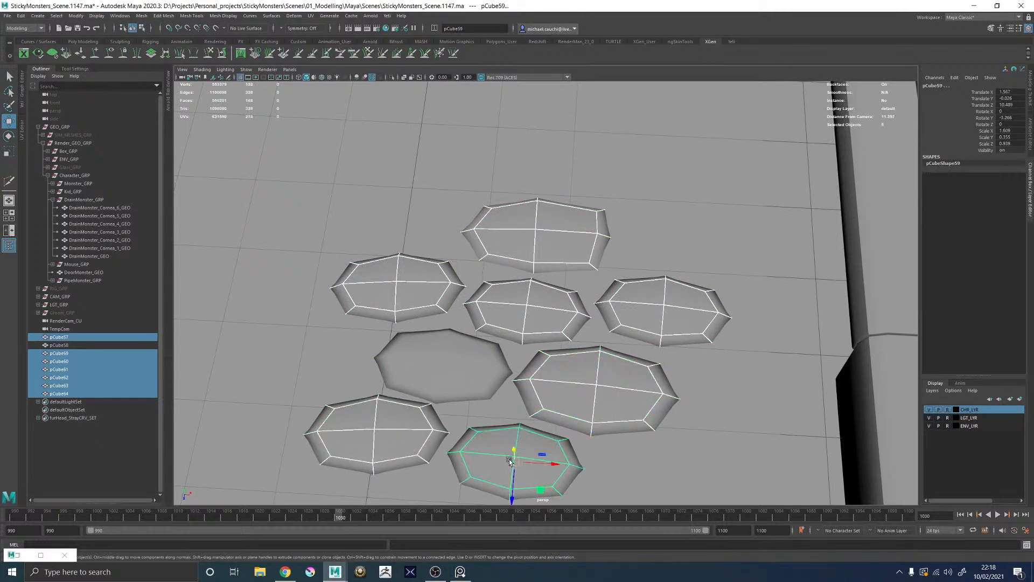
pyautogui.press('Delete')
# Step: Pull the bottom vertices of the remaining stone downwards to thicken it and scale them outward
pyautogui.click(452, 361)
pyautogui.keyDown('alt'); pyautogui.moveTo(457, 402); pyautogui.dragTo(470, 355); pyautogui.keyUp('alt')
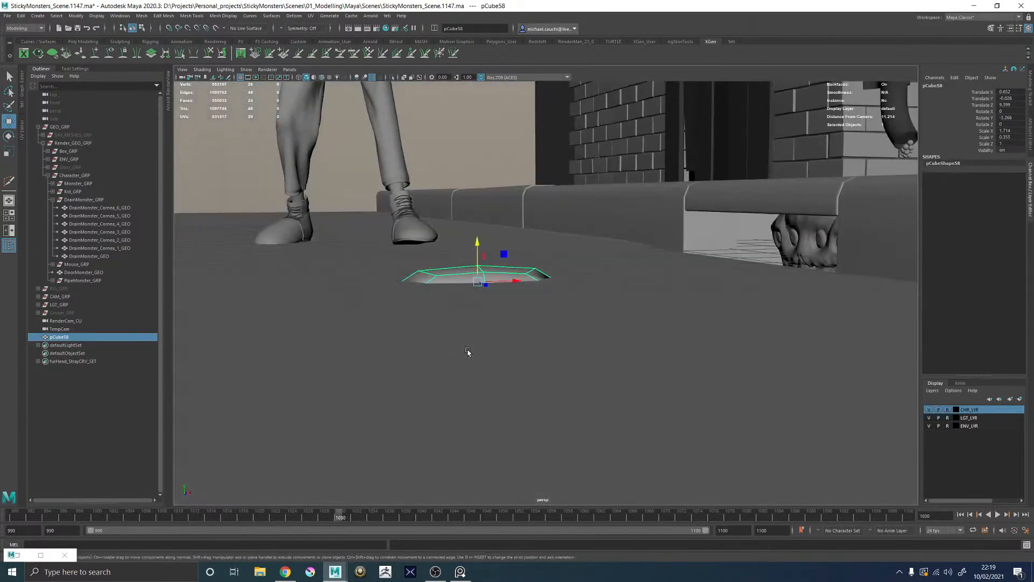
pyautogui.press('r')
pyautogui.moveTo(475, 243)
pyautogui.keyDown('alt'); pyautogui.mouseDown()
pyautogui.moveTo(501, 226)
pyautogui.moveTo(526, 257)
pyautogui.moveTo(518, 262)
pyautogui.moveTo(518, 246)
pyautogui.moveTo(515, 269)
pyautogui.moveTo(512, 245)
pyautogui.moveTo(478, 252)
pyautogui.mouseUp(); pyautogui.keyUp('alt')
pyautogui.press('w')
pyautogui.keyDown('alt'); pyautogui.moveTo(478, 251); pyautogui.dragTo(595, 328, button='right'); pyautogui.keyUp('alt')
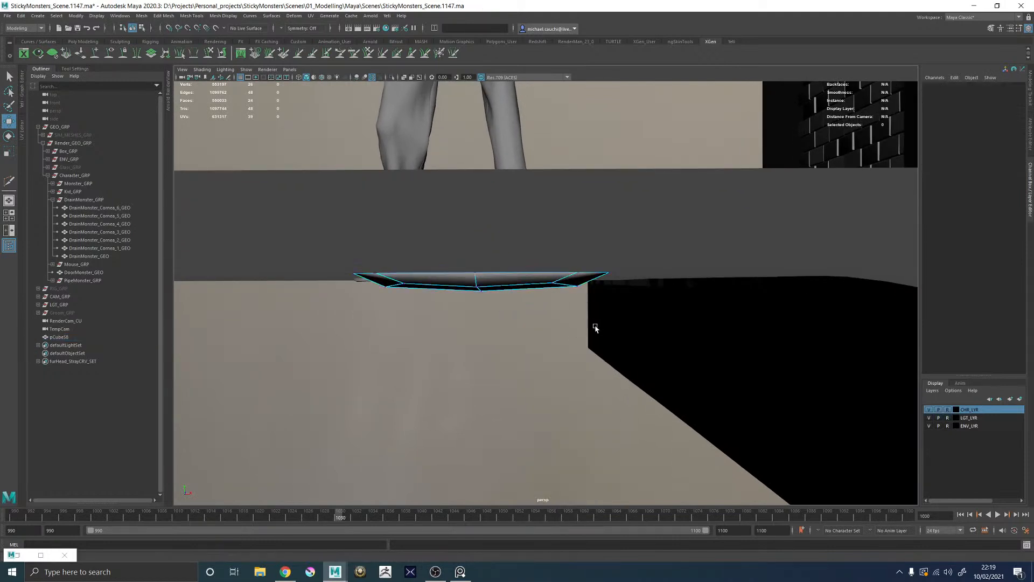
pyautogui.moveTo(361, 279); pyautogui.dragTo(368, 285)
pyautogui.moveTo(480, 246); pyautogui.dragTo(461, 294)
pyautogui.press('r')
pyautogui.moveTo(519, 376); pyautogui.dragTo(542, 384)
pyautogui.keyDown('alt'); pyautogui.moveTo(541, 390); pyautogui.dragTo(391, 308); pyautogui.keyUp('alt')
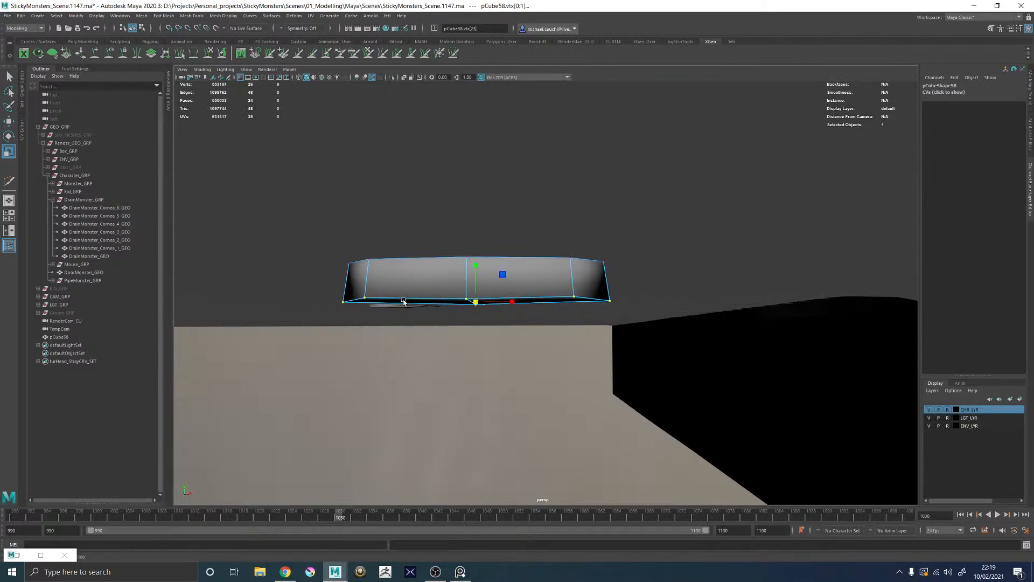
# Step: Insert an edge loop around the middle of the thickened stone's side with the Multi-Cut tool
pyautogui.keyDown('alt'); pyautogui.moveTo(434, 252); pyautogui.dragTo(447, 272); pyautogui.keyUp('alt')
pyautogui.moveTo(536, 323); pyautogui.dragTo(571, 302, button='right')
pyautogui.keyDown('alt'); pyautogui.moveTo(439, 369); pyautogui.dragTo(690, 290); pyautogui.keyUp('alt')
pyautogui.keyDown('alt'); pyautogui.moveTo(690, 291); pyautogui.dragTo(510, 377, button='middle'); pyautogui.keyUp('alt')
pyautogui.keyDown('alt'); pyautogui.moveTo(510, 377); pyautogui.dragTo(486, 326); pyautogui.keyUp('alt')
pyautogui.keyDown('alt'); pyautogui.moveTo(485, 345); pyautogui.dragTo(464, 304, button='middle'); pyautogui.keyUp('alt')
pyautogui.keyDown('alt'); pyautogui.moveTo(464, 303); pyautogui.dragTo(541, 336, button='right'); pyautogui.keyUp('alt')
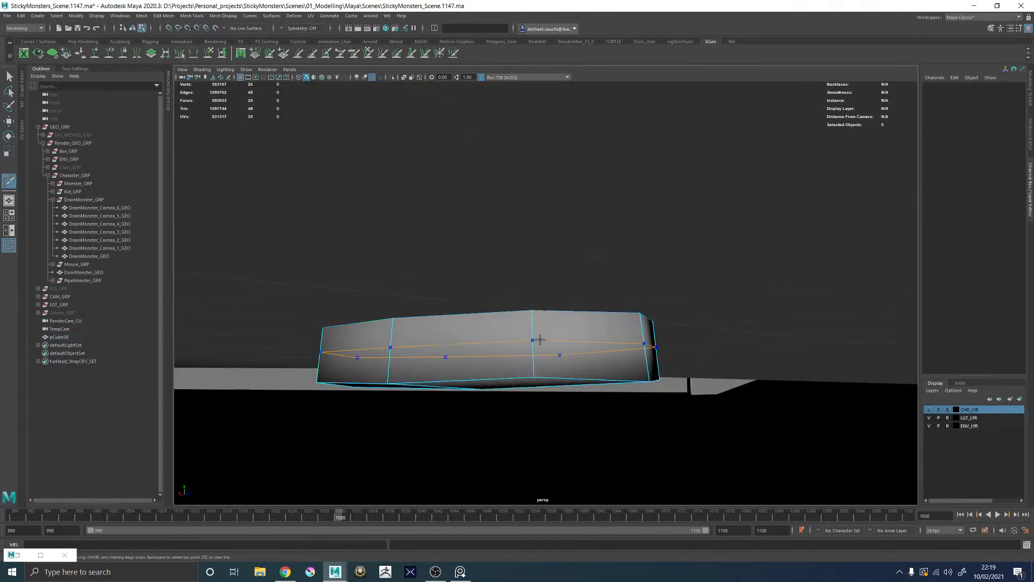
pyautogui.keyDown('ctrl'); pyautogui.click(541, 339); pyautogui.keyUp('ctrl')
# Step: Display the stone with smooth mesh preview, clear the selection, and view its rounded top on the road
pyautogui.keyDown('alt'); pyautogui.moveTo(541, 339); pyautogui.dragTo(517, 265); pyautogui.keyUp('alt')
pyautogui.press('3')
pyautogui.press('w')
pyautogui.click(518, 201)
pyautogui.keyDown('alt'); pyautogui.moveTo(517, 234); pyautogui.dragTo(487, 258, button='right'); pyautogui.keyUp('alt')
pyautogui.keyDown('alt'); pyautogui.moveTo(488, 258); pyautogui.dragTo(584, 300); pyautogui.keyUp('alt')
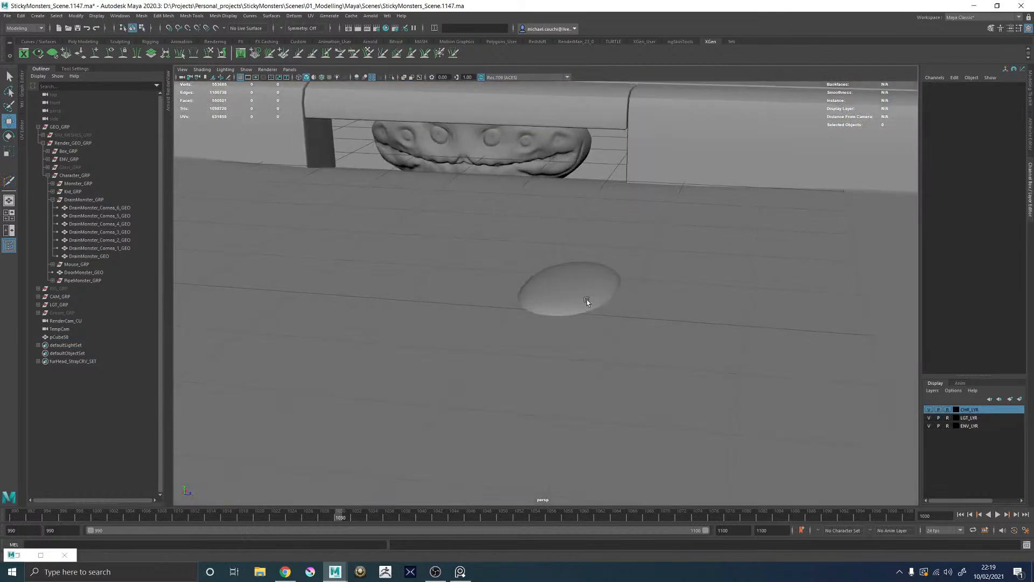
# Step: Select the stone, compare its smooth preview with the unsmoothed mesh, and show it unsmoothed in wireframe display from above
pyautogui.click(584, 300)
pyautogui.keyDown('alt'); pyautogui.moveTo(620, 307); pyautogui.dragTo(595, 320, button='right'); pyautogui.keyUp('alt')
pyautogui.keyDown('alt'); pyautogui.moveTo(594, 320); pyautogui.dragTo(507, 345); pyautogui.keyUp('alt')
pyautogui.keyDown('alt'); pyautogui.moveTo(506, 345); pyautogui.dragTo(756, 417, button='right'); pyautogui.keyUp('alt')
pyautogui.press('1')
pyautogui.keyDown('alt'); pyautogui.moveTo(556, 329); pyautogui.dragTo(573, 330); pyautogui.keyUp('alt')
pyautogui.press('3')
pyautogui.press('1')
pyautogui.press('3')
pyautogui.press('1')
pyautogui.press('4')
# Step: Move the vertices at several corners of the stone to make its outline more irregular
pyautogui.keyDown('alt'); pyautogui.moveTo(558, 325); pyautogui.dragTo(555, 319); pyautogui.keyUp('alt')
pyautogui.moveTo(532, 301); pyautogui.dragTo(519, 233, button='right')
pyautogui.moveTo(572, 278); pyautogui.dragTo(572, 277)
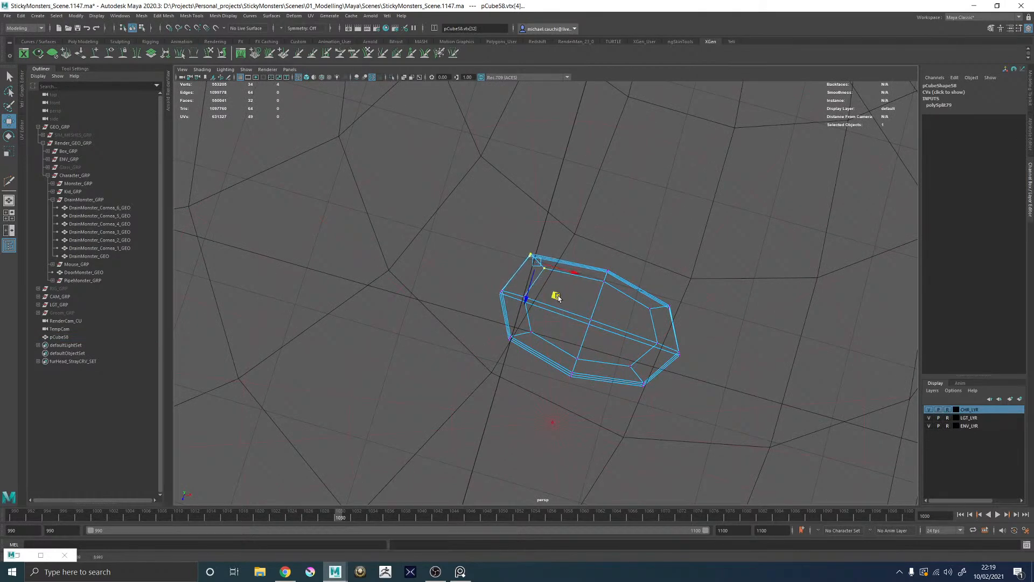
pyautogui.moveTo(613, 355); pyautogui.dragTo(655, 408)
pyautogui.moveTo(659, 411); pyautogui.dragTo(666, 424, button='middle')
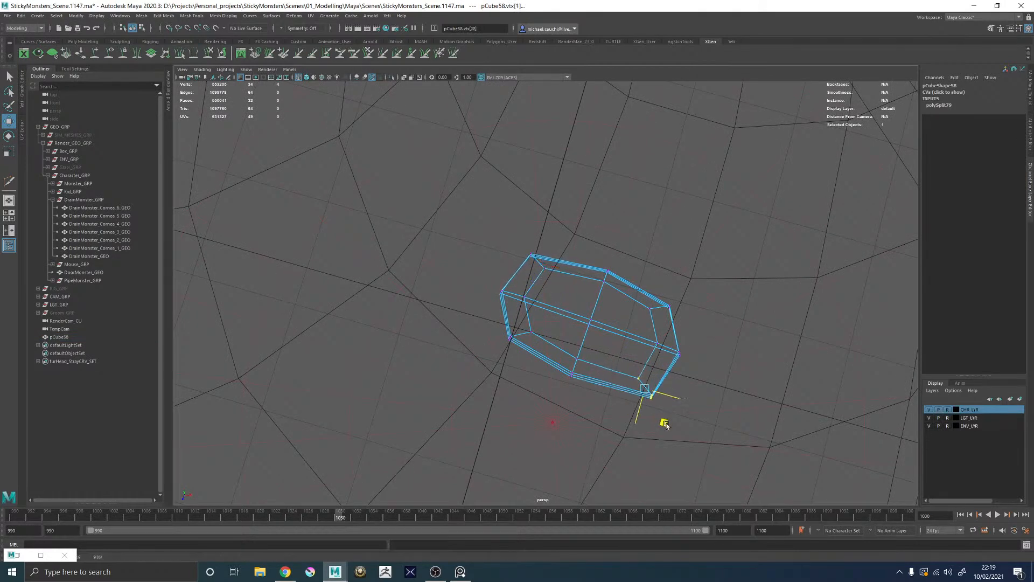
pyautogui.moveTo(493, 322); pyautogui.dragTo(544, 362)
pyautogui.moveTo(544, 371); pyautogui.dragTo(530, 374, button='middle')
# Step: Return to shaded display and object mode, show the reshaped stone with smooth mesh preview, and clear the selection
pyautogui.press('5')
pyautogui.keyDown('alt'); pyautogui.moveTo(561, 342); pyautogui.dragTo(573, 318); pyautogui.keyUp('alt')
pyautogui.moveTo(572, 318)
pyautogui.mouseDown(button='right')
pyautogui.moveTo(608, 303)
pyautogui.moveTo(554, 326)
pyautogui.mouseUp(button='right')
pyautogui.press('3')
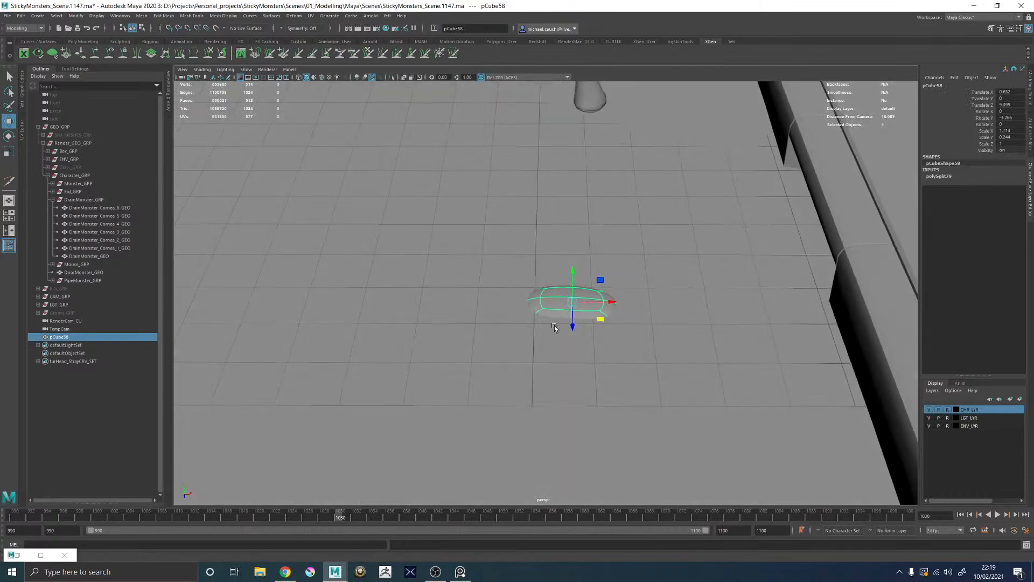
pyautogui.keyDown('alt'); pyautogui.moveTo(554, 326); pyautogui.dragTo(572, 260); pyautogui.keyUp('alt')
pyautogui.keyDown('alt'); pyautogui.moveTo(594, 163); pyautogui.dragTo(593, 140); pyautogui.keyUp('alt')
pyautogui.click(593, 140)
# Step: Show the stone unsmoothed, duplicate it, and place the copy further along the road
pyautogui.keyDown('alt'); pyautogui.moveTo(663, 161); pyautogui.dragTo(619, 180, button='right'); pyautogui.keyUp('alt')
pyautogui.keyDown('alt'); pyautogui.moveTo(619, 179); pyautogui.dragTo(527, 257); pyautogui.keyUp('alt')
pyautogui.click(561, 282)
pyautogui.keyDown('alt'); pyautogui.moveTo(561, 282); pyautogui.dragTo(663, 349, button='right'); pyautogui.keyUp('alt')
pyautogui.press('1')
pyautogui.hotkey('ctrl', 'd')
pyautogui.moveTo(610, 291); pyautogui.dragTo(522, 327)
# Step: Duplicate the stone again between the other two and narrow the copy by moving its side vertices inward
pyautogui.hotkey('ctrl', 'd')
pyautogui.press('r')
pyautogui.rightClick(509, 351)
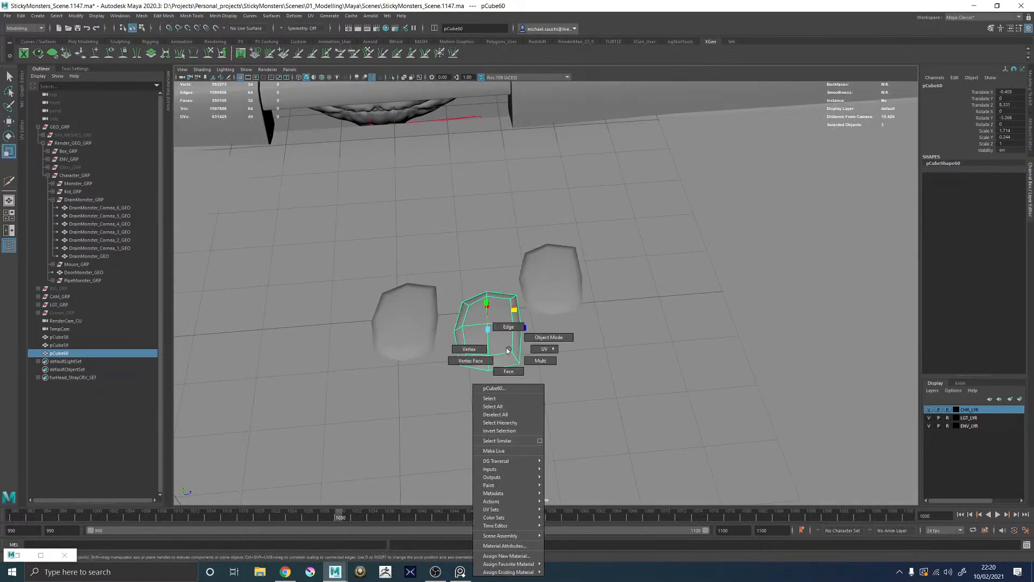
pyautogui.moveTo(509, 350); pyautogui.dragTo(469, 349, button='right')
pyautogui.moveTo(509, 285); pyautogui.dragTo(510, 287)
pyautogui.press('w')
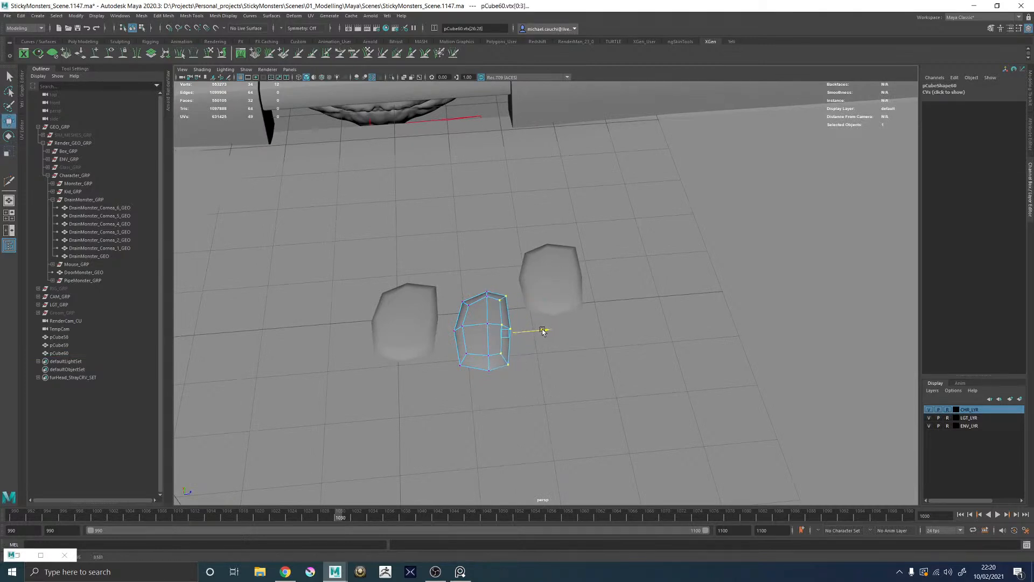
pyautogui.moveTo(432, 276); pyautogui.dragTo(467, 381)
pyautogui.moveTo(501, 333); pyautogui.dragTo(515, 334)
# Step: Move the corner vertices at one end of the narrow stone outward to vary its outline
pyautogui.keyDown('alt'); pyautogui.moveTo(456, 315); pyautogui.dragTo(603, 298, button='right'); pyautogui.keyUp('alt')
pyautogui.keyDown('alt'); pyautogui.moveTo(603, 298); pyautogui.dragTo(700, 289, button='middle'); pyautogui.keyUp('alt')
pyautogui.keyDown('alt'); pyautogui.moveTo(699, 289); pyautogui.dragTo(601, 320); pyautogui.keyUp('alt')
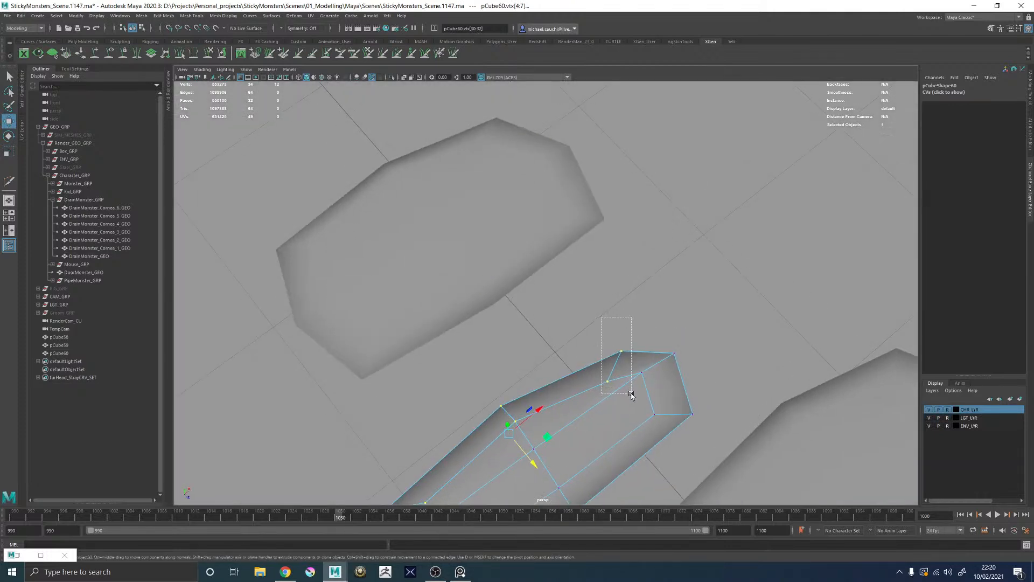
pyautogui.moveTo(658, 372); pyautogui.dragTo(665, 353)
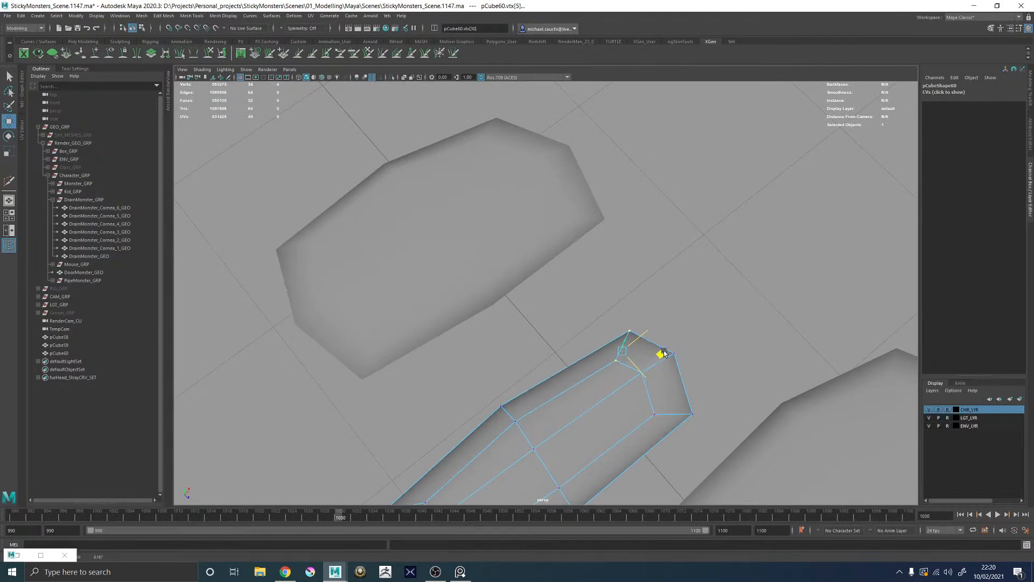
# Step: Return the narrow stone to object mode, show it with smooth mesh preview, and shift it towards the original stone
pyautogui.keyDown('alt'); pyautogui.moveTo(657, 379); pyautogui.dragTo(492, 370, button='right'); pyautogui.keyUp('alt')
pyautogui.keyDown('alt'); pyautogui.moveTo(492, 370); pyautogui.dragTo(587, 353); pyautogui.keyUp('alt')
pyautogui.moveTo(587, 352); pyautogui.dragTo(600, 349, button='right')
pyautogui.moveTo(600, 350)
pyautogui.keyDown('alt'); pyautogui.mouseDown()
pyautogui.moveTo(607, 321)
pyautogui.moveTo(564, 316)
pyautogui.moveTo(689, 291)
pyautogui.moveTo(613, 344)
pyautogui.mouseUp(); pyautogui.keyUp('alt')
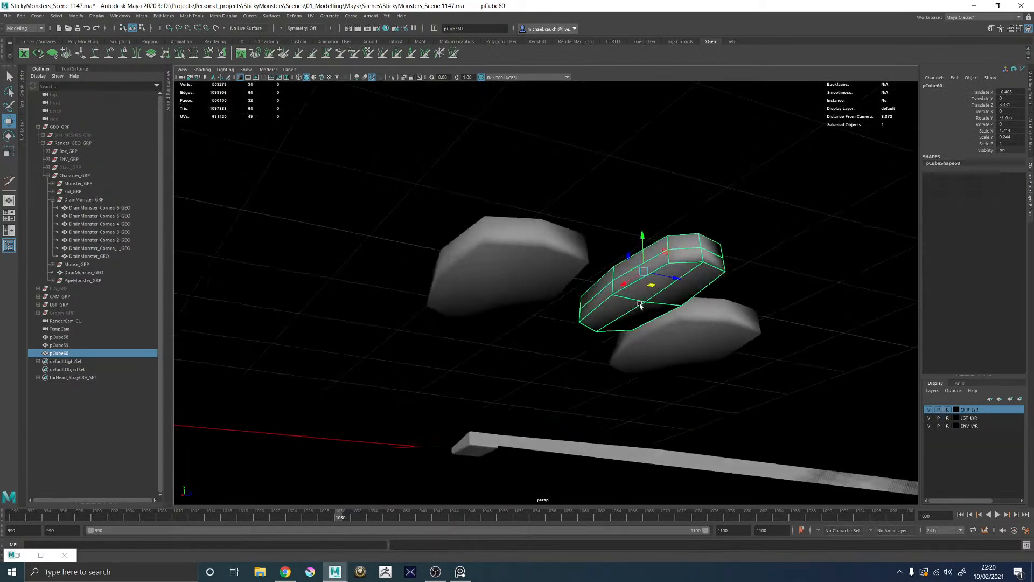
pyautogui.press('3')
pyautogui.keyDown('alt'); pyautogui.moveTo(707, 305); pyautogui.dragTo(589, 315, button='right'); pyautogui.keyUp('alt')
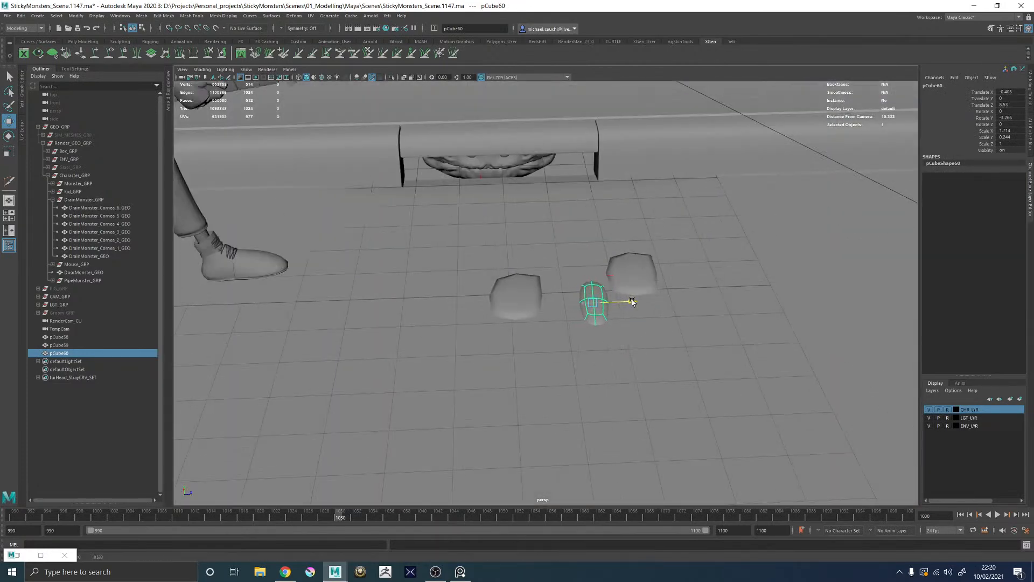
# Step: Show the original stone and pCube59 with smooth mesh preview, and move pCube59 up beside the narrow stone
pyautogui.click(638, 288)
pyautogui.press('3')
pyautogui.click(600, 309)
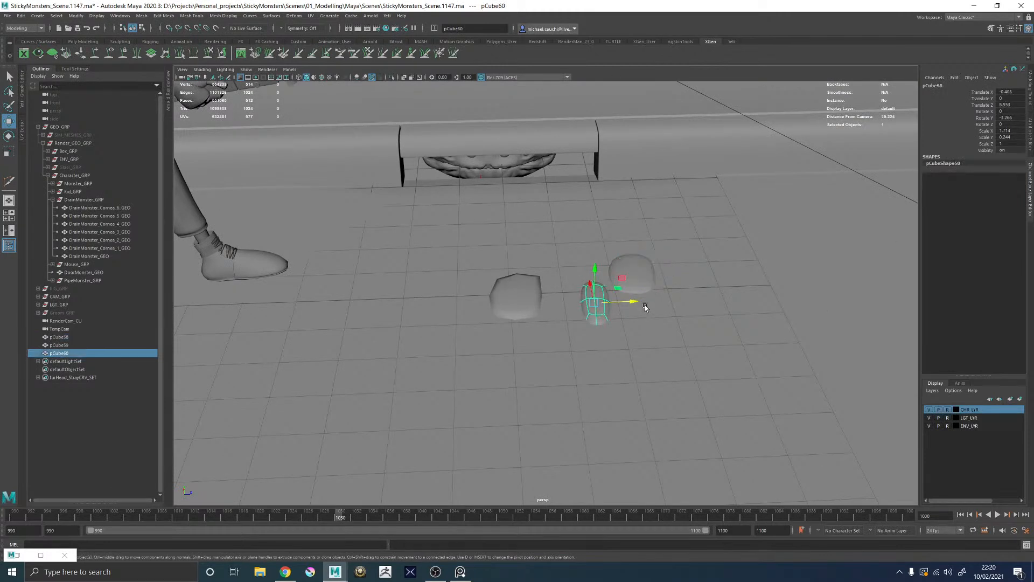
pyautogui.click(519, 289)
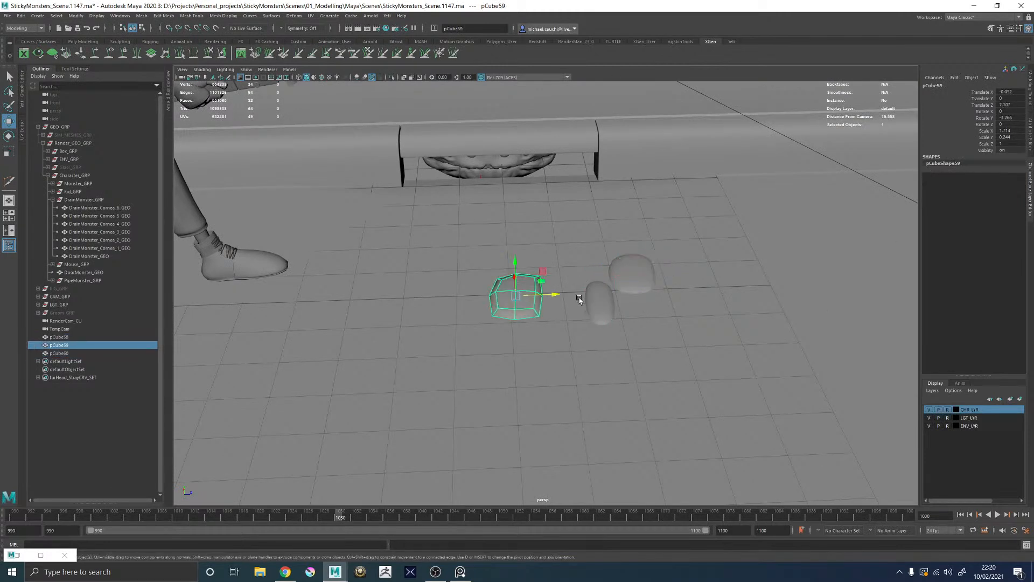
pyautogui.moveTo(555, 294)
pyautogui.mouseDown()
pyautogui.moveTo(600, 293)
pyautogui.moveTo(526, 305)
pyautogui.moveTo(560, 306)
pyautogui.mouseUp()
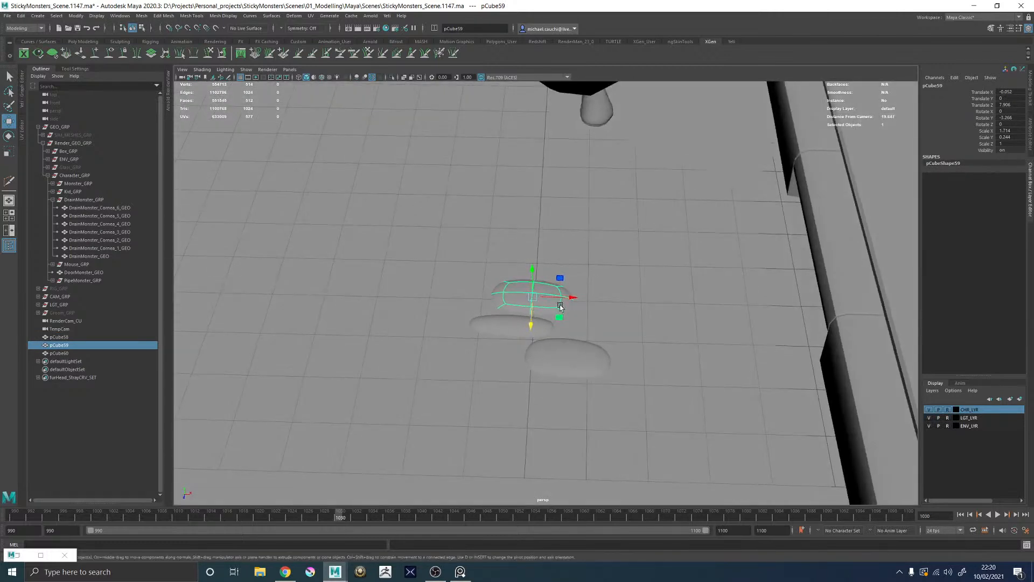
# Step: Rotate pCube59 slightly so it sits at its own angle on the road, and clear the selection
pyautogui.press('e')
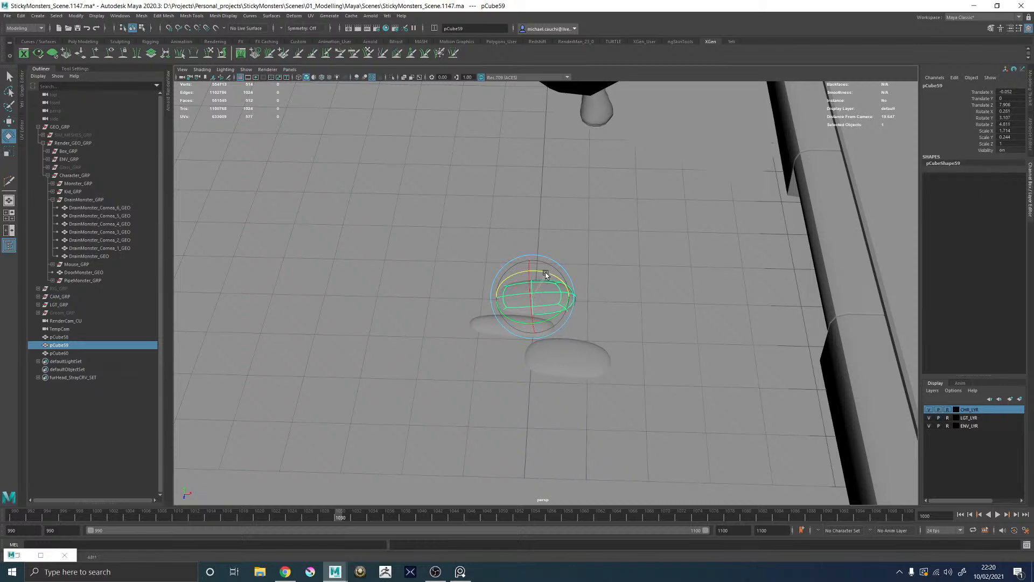
pyautogui.keyDown('alt'); pyautogui.moveTo(528, 293); pyautogui.dragTo(740, 263); pyautogui.keyUp('alt')
pyautogui.click(538, 237)
pyautogui.keyDown('alt'); pyautogui.moveTo(526, 273); pyautogui.dragTo(545, 286); pyautogui.keyUp('alt')
pyautogui.click(545, 285)
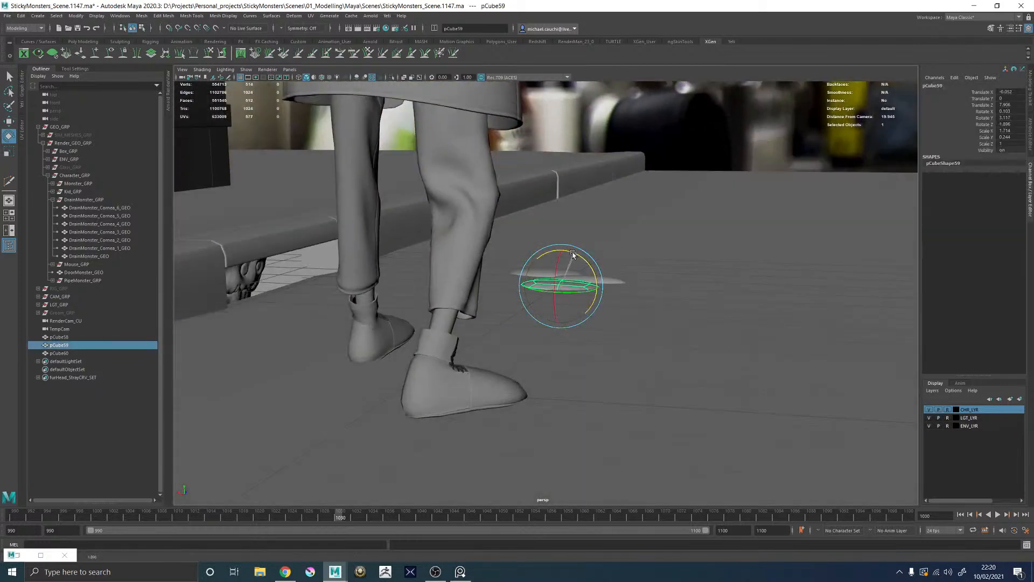
pyautogui.click(744, 119)
# Step: Duplicate one of the stones and move the copy to the edge of the group, undoing the last action
pyautogui.keyDown('alt'); pyautogui.moveTo(744, 121); pyautogui.dragTo(711, 271, button='right'); pyautogui.keyUp('alt')
pyautogui.keyDown('alt'); pyautogui.moveTo(711, 271); pyautogui.dragTo(528, 304); pyautogui.keyUp('alt')
pyautogui.keyDown('alt'); pyautogui.moveTo(528, 304); pyautogui.dragTo(702, 396, button='right'); pyautogui.keyUp('alt')
pyautogui.click(605, 364)
pyautogui.hotkey('ctrl', 'd')
pyautogui.press('w')
pyautogui.moveTo(648, 303); pyautogui.dragTo(657, 293)
pyautogui.click(626, 345)
pyautogui.hotkey('ctrl', 'z')
# Step: Scale the newly copied stone and fit it into the group against its neighbours
pyautogui.keyDown('alt'); pyautogui.moveTo(637, 334); pyautogui.dragTo(699, 327); pyautogui.keyUp('alt')
pyautogui.press('r')
pyautogui.press('e')
pyautogui.press('w')
pyautogui.press('r')
pyautogui.moveTo(648, 261); pyautogui.dragTo(555, 361)
# Step: Duplicate a stone once more, place the copy at the group's open corner, and rotate it to fit
pyautogui.click(559, 298)
pyautogui.hotkey('ctrl', 'd')
pyautogui.press('w')
pyautogui.keyDown('alt'); pyautogui.moveTo(604, 339); pyautogui.dragTo(663, 344); pyautogui.keyUp('alt')
pyautogui.press('r')
pyautogui.press('e')
pyautogui.press('w')
pyautogui.press('e')
pyautogui.moveTo(604, 300); pyautogui.dragTo(558, 338)
# Step: Duplicate all five stones together, move the copies near the boy's feet, and rotate them about half a turn
pyautogui.press('q')
pyautogui.keyDown('shift'); pyautogui.click(559, 337); pyautogui.keyUp('shift')
pyautogui.keyDown('shift'); pyautogui.click(513, 387); pyautogui.keyUp('shift')
pyautogui.keyDown('shift'); pyautogui.click(571, 404); pyautogui.keyUp('shift')
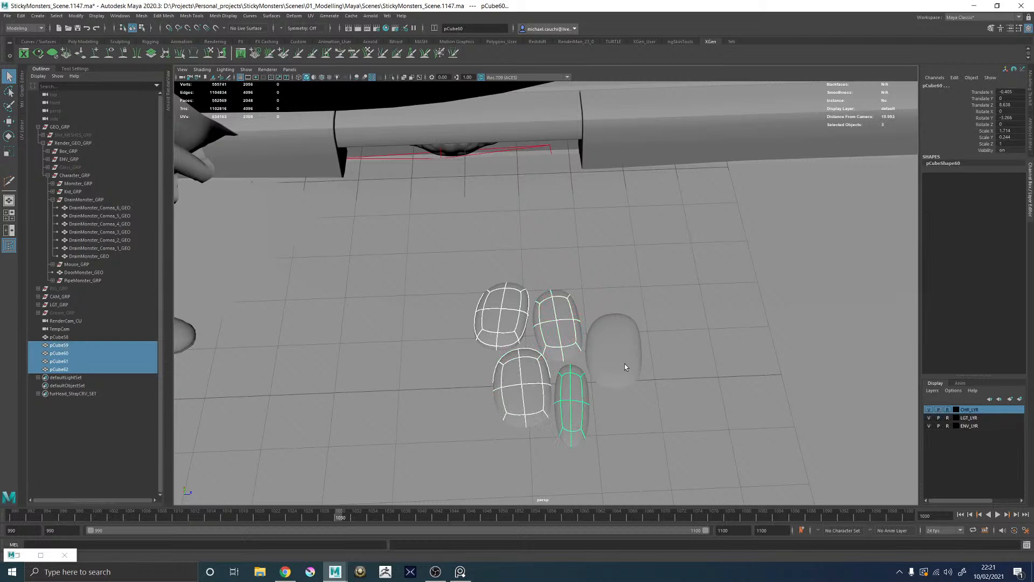
pyautogui.keyDown('shift'); pyautogui.click(615, 371); pyautogui.keyUp('shift')
pyautogui.scroll(-5, 525, 348)
pyautogui.hotkey('ctrl', 'd')
pyautogui.press('w')
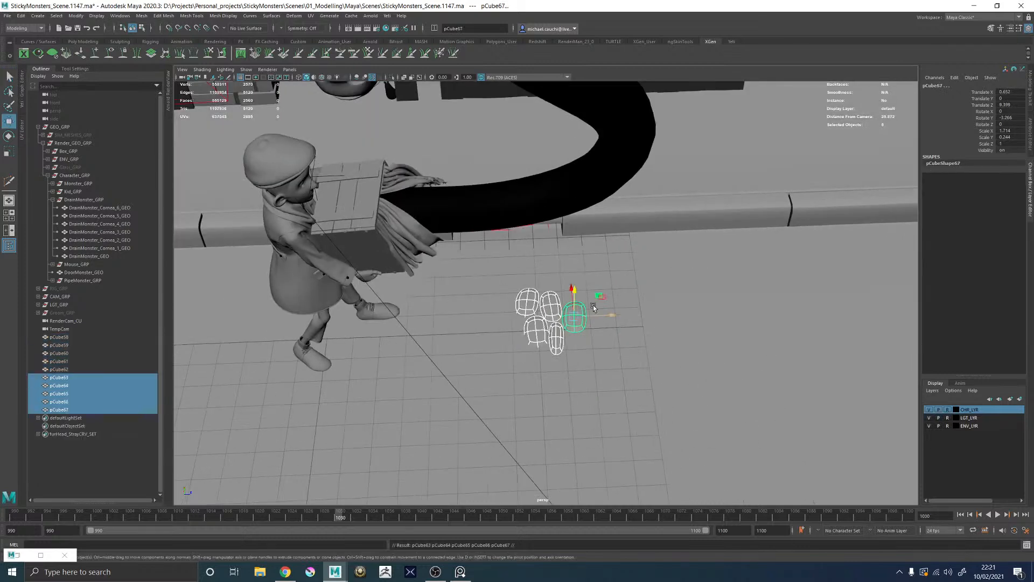
pyautogui.moveTo(593, 294); pyautogui.dragTo(414, 256)
pyautogui.press('e')
pyautogui.press('f')
# Step: Select pCube65 in the copied group and adjust its position among the neighbouring stones
pyautogui.click(519, 259)
pyautogui.press('w')
pyautogui.scroll(-3, 519, 259)
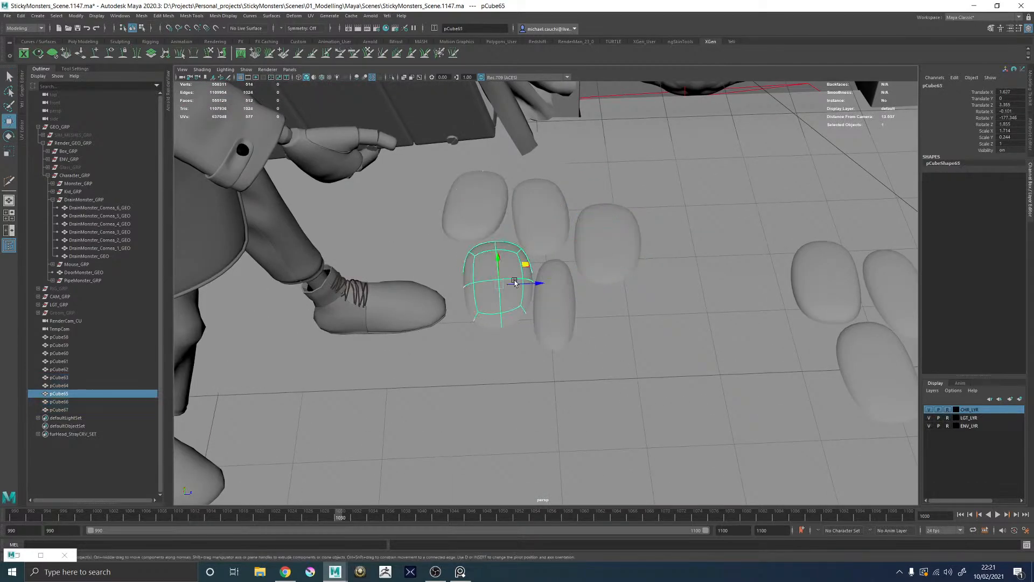
pyautogui.keyDown('alt'); pyautogui.moveTo(538, 286); pyautogui.dragTo(472, 299); pyautogui.keyUp('alt')
# Step: Duplicate a single stone three times, spread the copies around the space between the two groups, and rotate the last one
pyautogui.click(514, 374)
pyautogui.hotkey('ctrl', 'd')
pyautogui.hotkey('ctrl', 'd')
pyautogui.hotkey('ctrl', 'd')
pyautogui.press('e')
pyautogui.moveTo(449, 258); pyautogui.dragTo(448, 260)
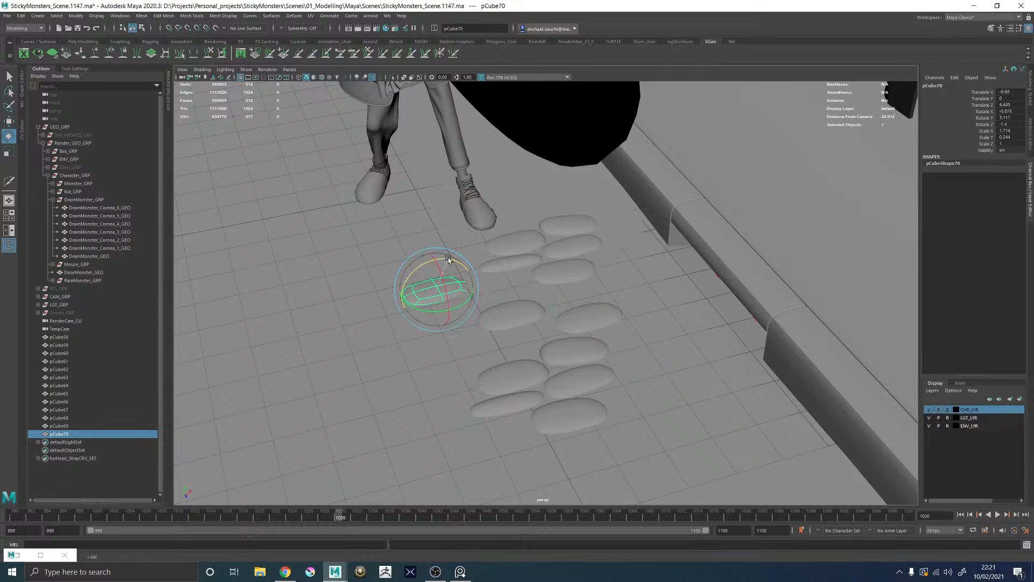
# Step: Duplicate the rotated stone and place the copy in the open area beside the groups
pyautogui.hotkey('ctrl', 'd')
pyautogui.press('w')
pyautogui.moveTo(470, 298); pyautogui.dragTo(459, 363)
pyautogui.keyDown('alt'); pyautogui.moveTo(491, 278); pyautogui.dragTo(523, 294, button='middle'); pyautogui.keyUp('alt')
pyautogui.keyDown('alt'); pyautogui.moveTo(524, 294); pyautogui.dragTo(558, 333, button='right'); pyautogui.keyUp('alt')
pyautogui.keyDown('alt'); pyautogui.moveTo(624, 320); pyautogui.dragTo(652, 354); pyautogui.keyUp('alt')
# Step: Duplicate the short stone in the original group twice, fitting and rotating the copies into gaps between the groups
pyautogui.click(672, 347)
pyautogui.hotkey('ctrl', 'd')
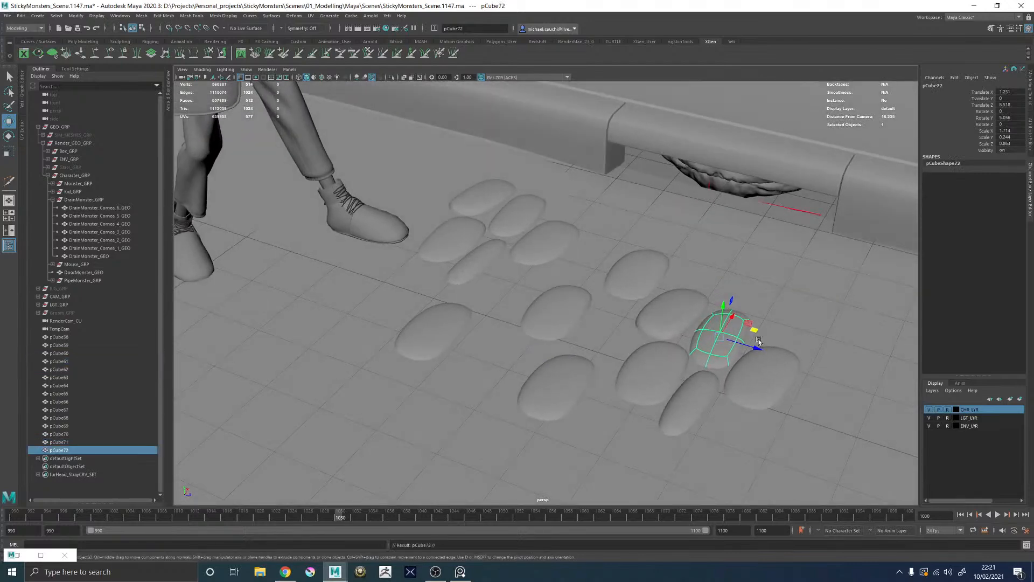
pyautogui.moveTo(759, 347); pyautogui.dragTo(553, 273)
pyautogui.hotkey('ctrl', 'd')
pyautogui.press('e')
pyautogui.press('w')
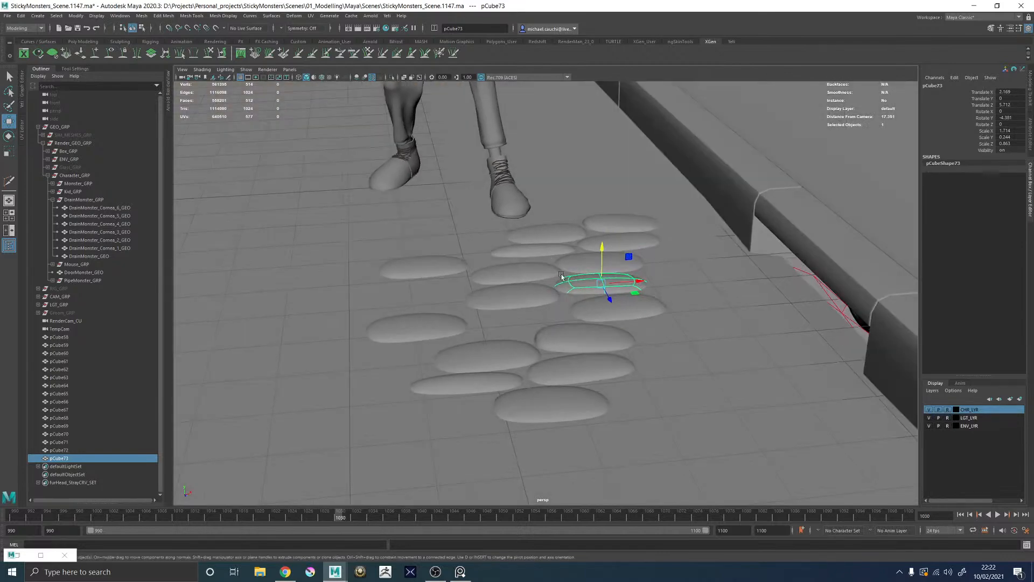
# Step: Duplicate pCube73, place the copy on the kerb side of the stones, and rotate it to about 4.5 degrees in Y
pyautogui.hotkey('ctrl', 'd')
pyautogui.keyDown('alt'); pyautogui.moveTo(650, 304); pyautogui.dragTo(721, 288); pyautogui.keyUp('alt')
pyautogui.moveTo(689, 239); pyautogui.dragTo(658, 297)
pyautogui.press('e')
pyautogui.moveTo(703, 360); pyautogui.dragTo(701, 360)
pyautogui.press('w')
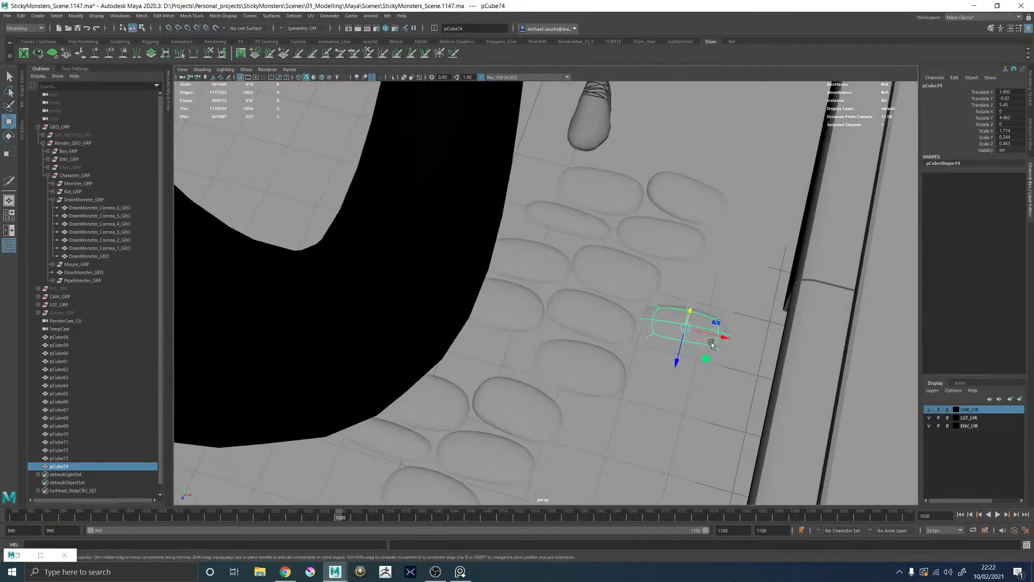
# Step: Duplicate pCube74, place the copy further along the kerb side, and adjust its rotation and height on the road
pyautogui.hotkey('ctrl', 'd')
pyautogui.moveTo(707, 357); pyautogui.dragTo(699, 240)
pyautogui.press('e')
pyautogui.press('w')
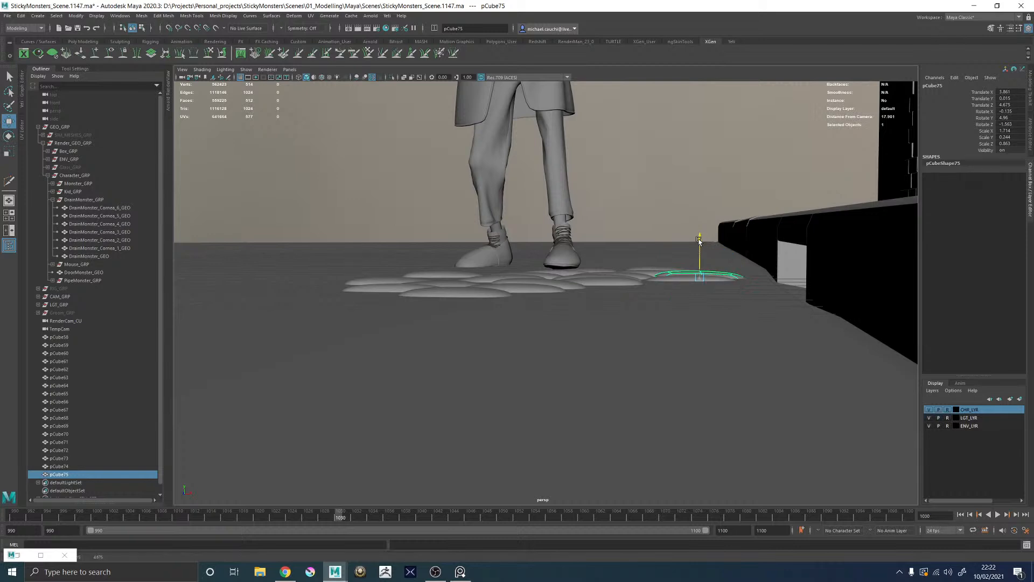
# Step: Adjust the heights of pCube73 and pCube64 relative to the road surface, and clear the selection
pyautogui.keyDown('alt'); pyautogui.moveTo(592, 278); pyautogui.dragTo(592, 287); pyautogui.keyUp('alt')
pyautogui.click(601, 278)
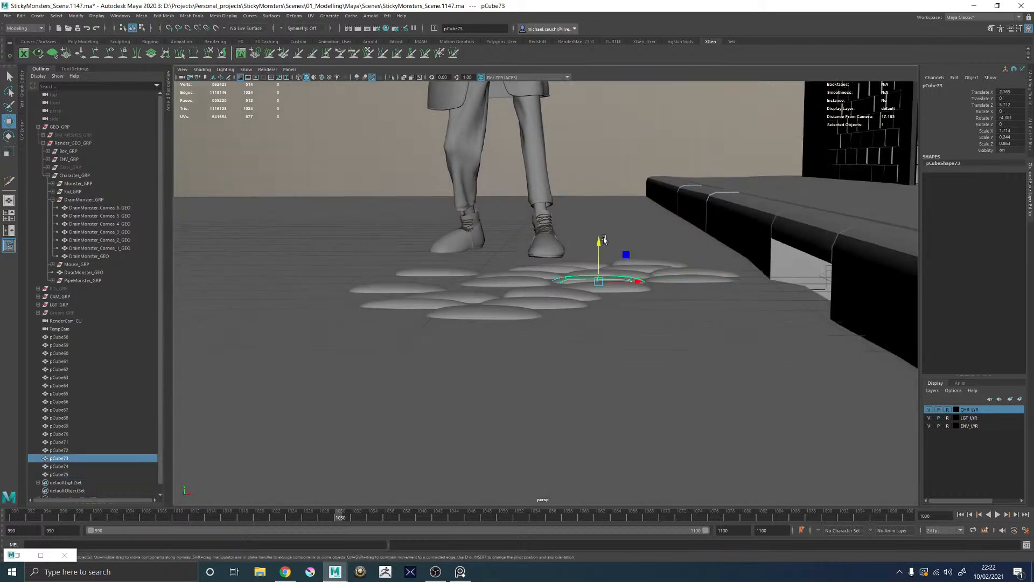
pyautogui.click(644, 267)
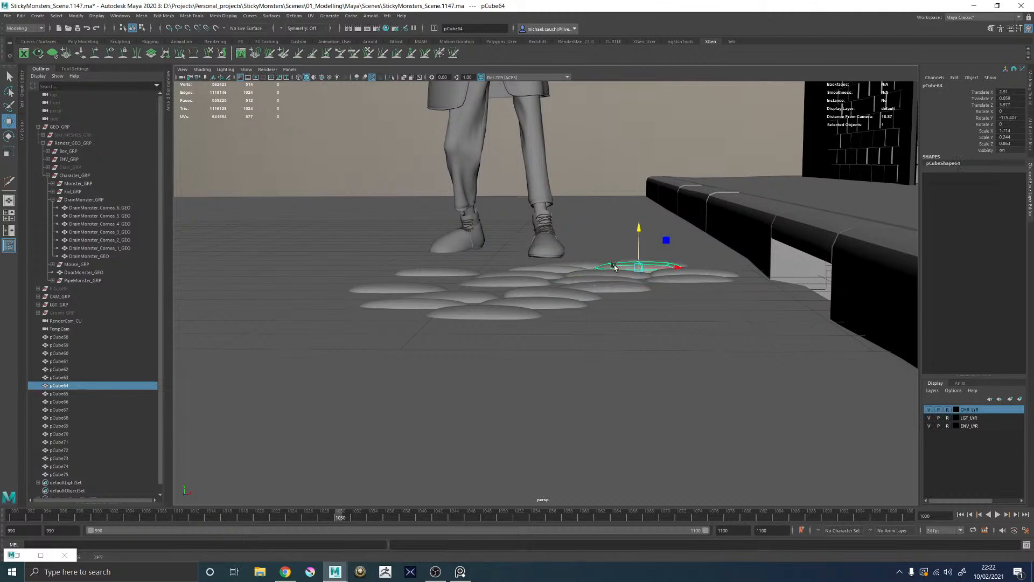
pyautogui.click(640, 161)
# Step: Show the Arnold render view, enlarge the area around the boy and drain, and refresh the render with the updated scene
pyautogui.scroll(-5, 610, 189)
pyautogui.keyDown('alt'); pyautogui.moveTo(610, 189); pyautogui.dragTo(640, 236); pyautogui.keyUp('alt')
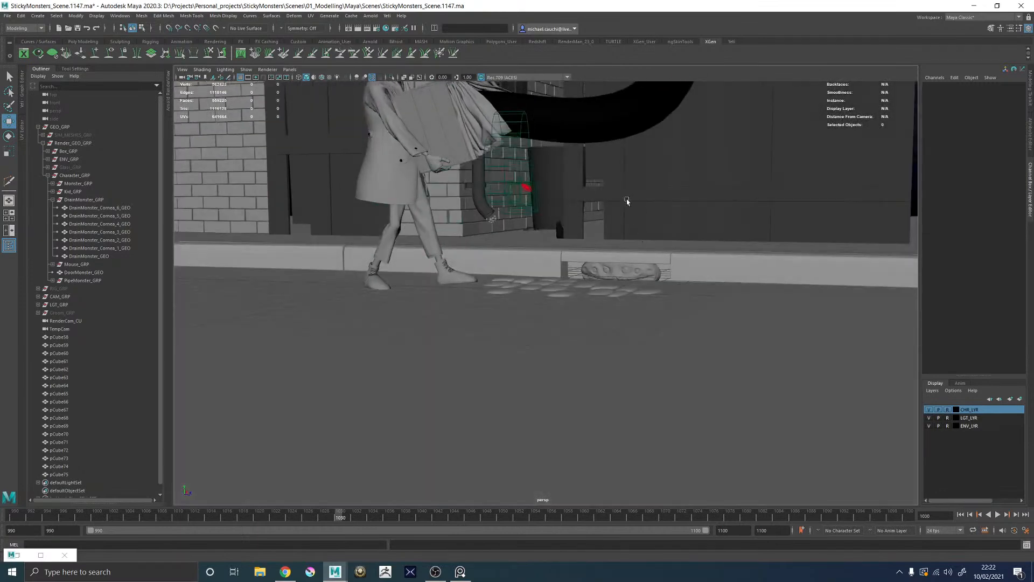
pyautogui.scroll(-3, 635, 217)
pyautogui.click(290, 69)
pyautogui.moveTo(329, 78)
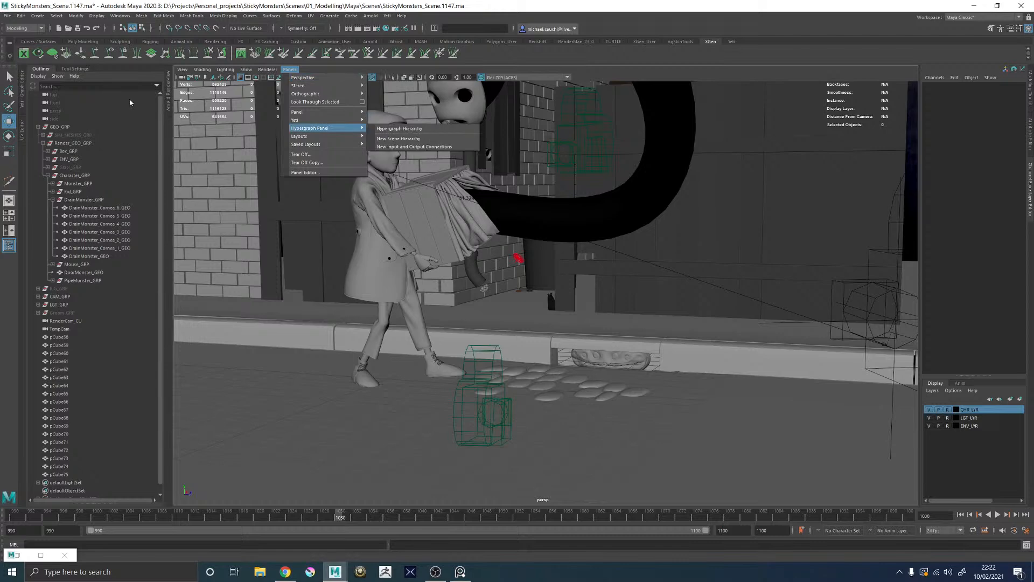
pyautogui.click(168, 92)
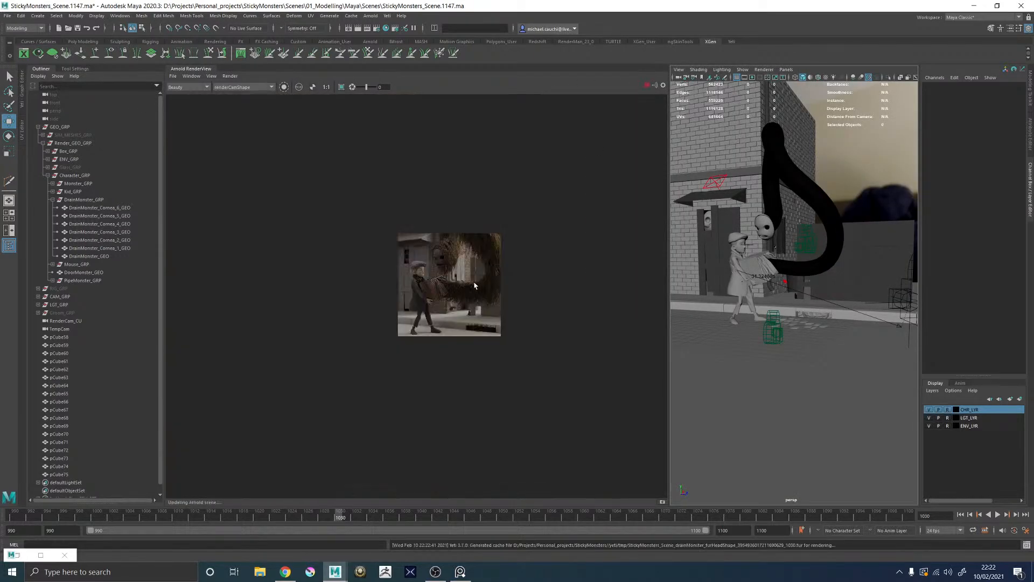
pyautogui.scroll(2, 461, 318)
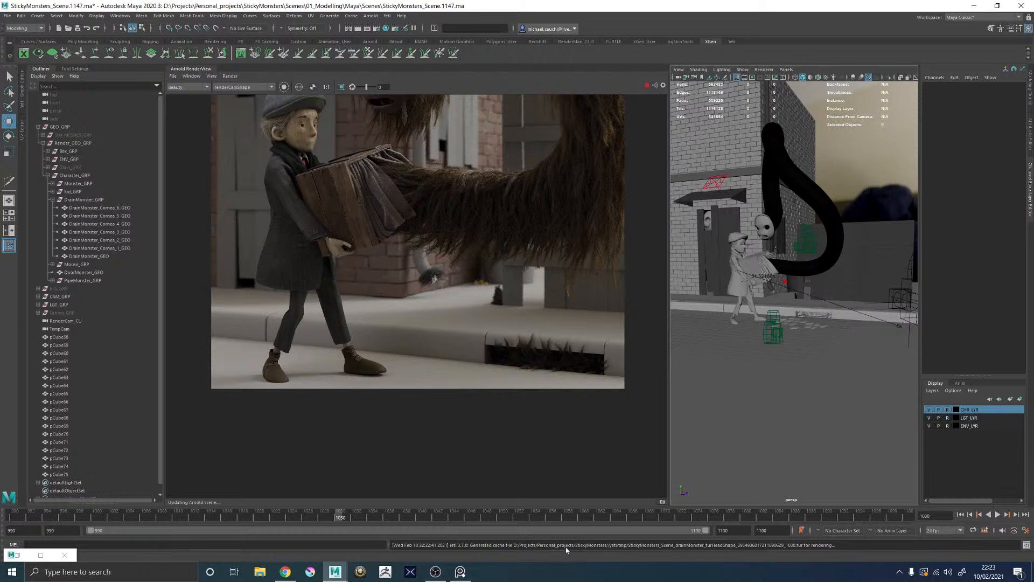
pyautogui.click(242, 76)
pyautogui.click(255, 138)
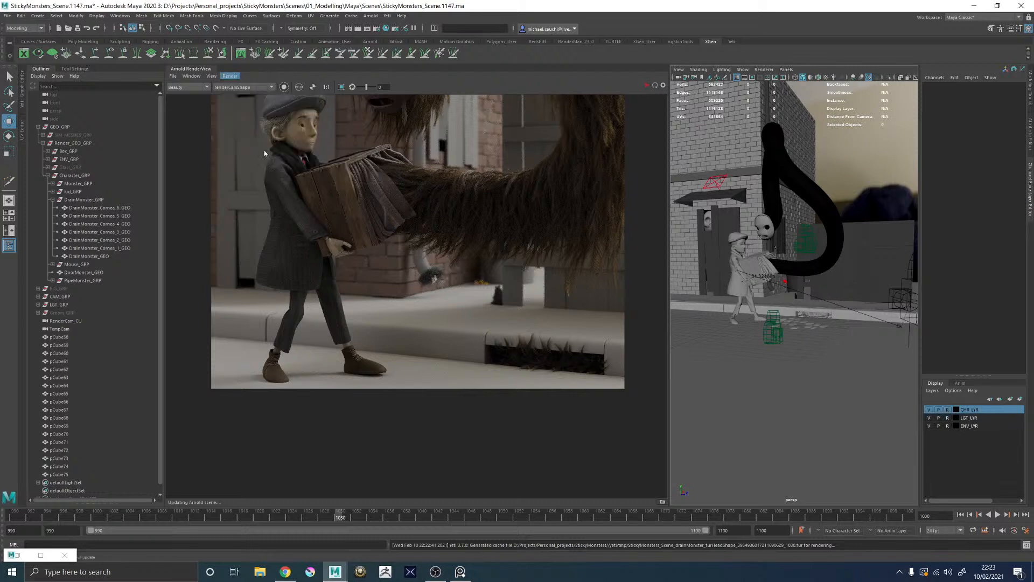
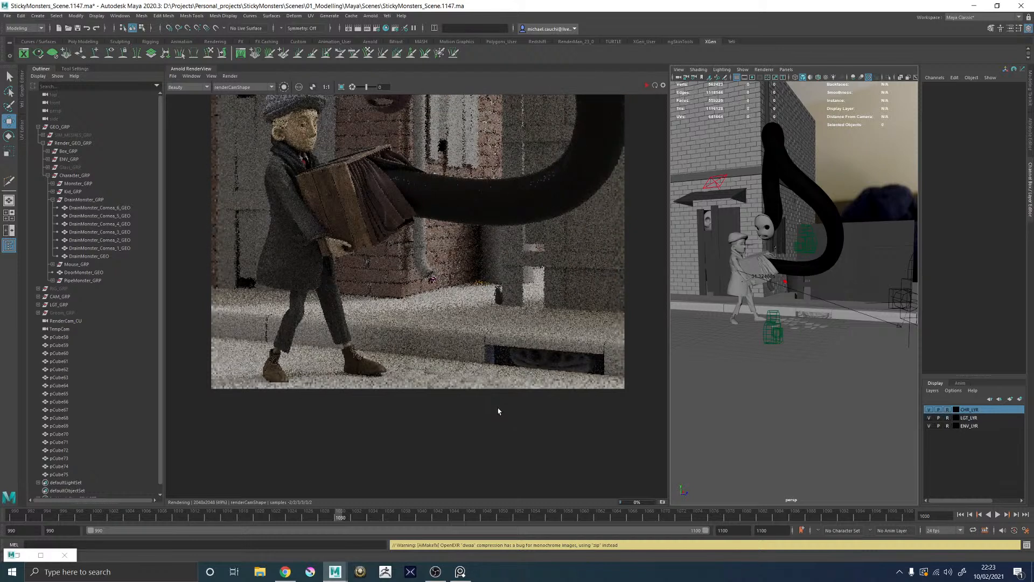
# Step: Render only a region covering the stones and drain, inspect it closely, stop the IPR, and return to the perspective view
pyautogui.moveTo(307, 318); pyautogui.dragTo(657, 463)
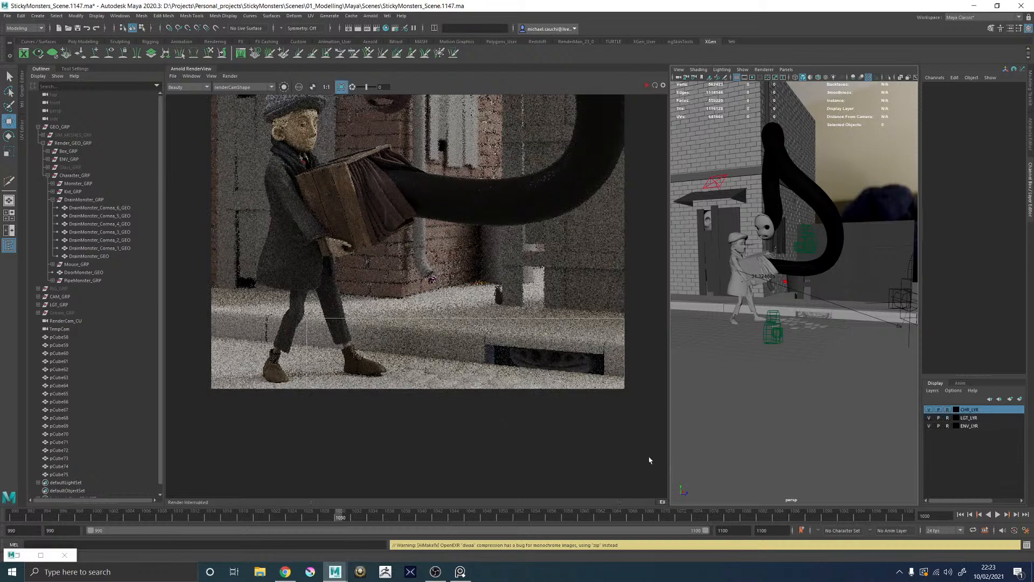
pyautogui.click(651, 85)
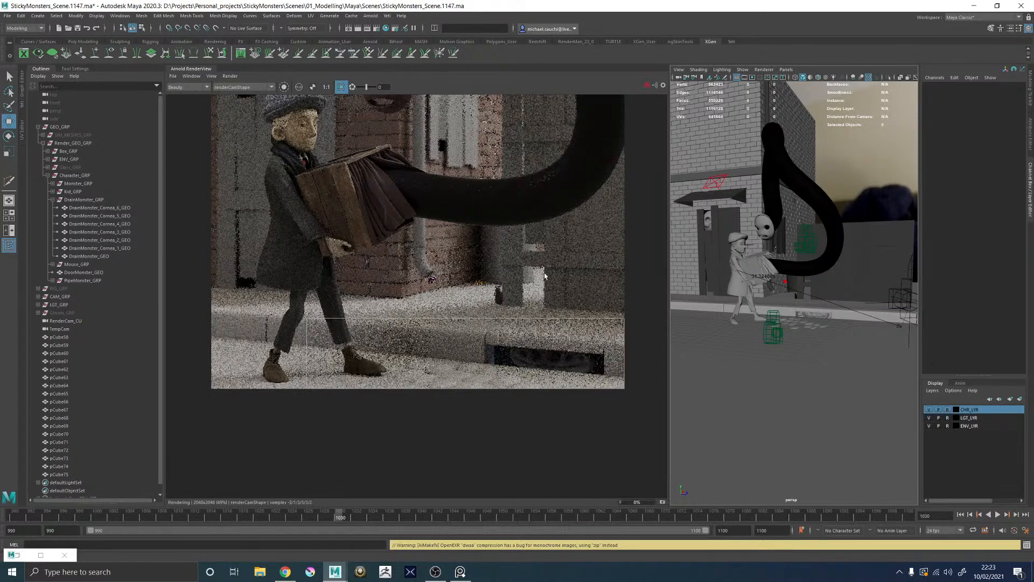
pyautogui.scroll(2, 511, 381)
pyautogui.scroll(2, 511, 381)
pyautogui.scroll(-2, 528, 376)
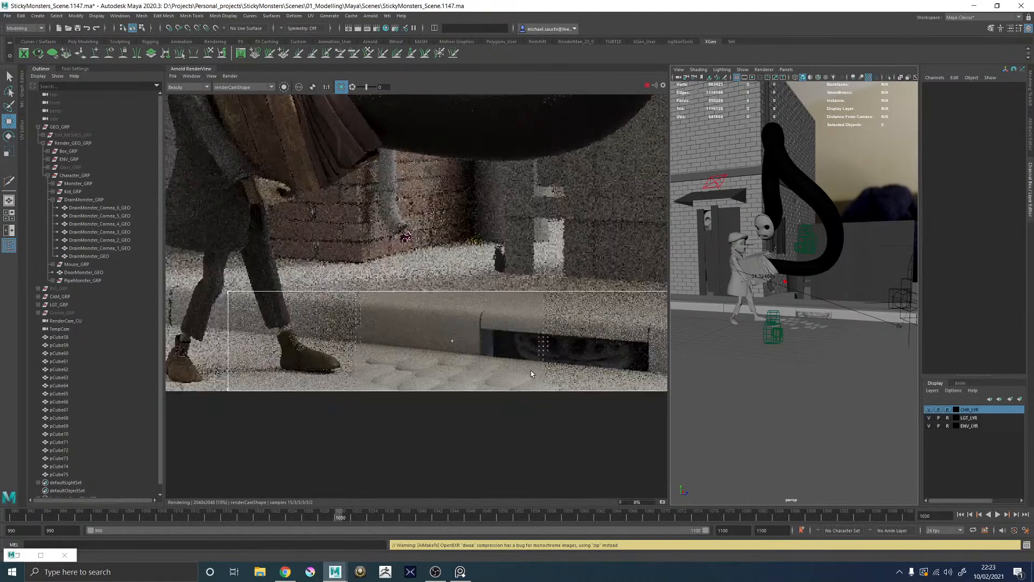
pyautogui.moveTo(534, 342); pyautogui.dragTo(517, 341, button='middle')
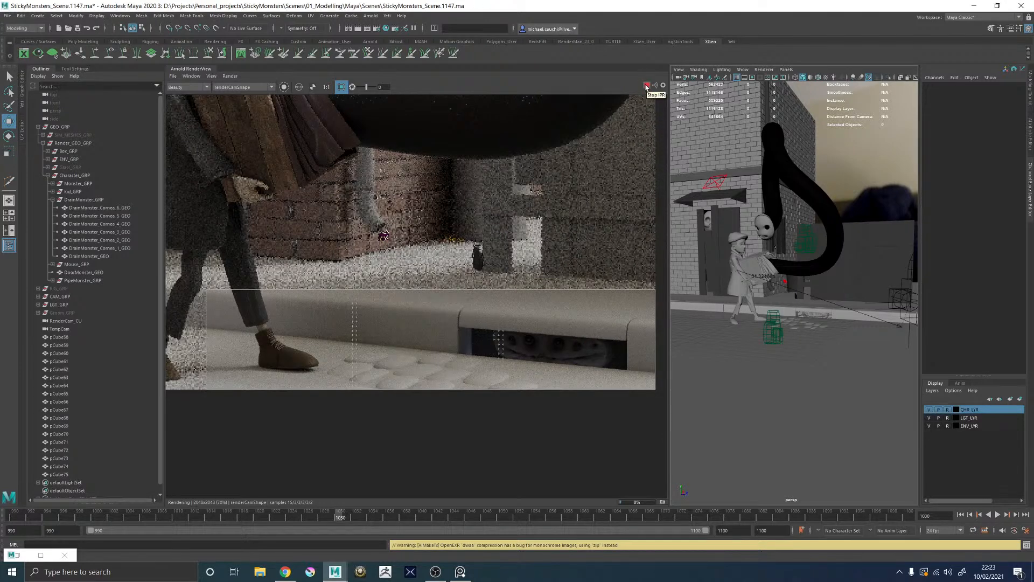
pyautogui.click(646, 85)
pyautogui.click(187, 70)
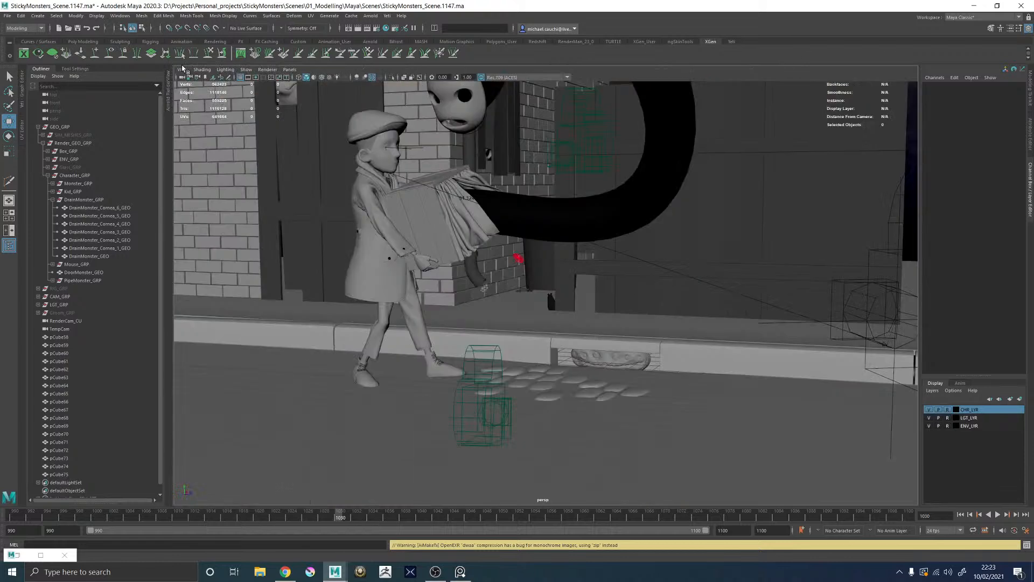
# Step: Insert edge loops near two opposite edges of pCube67 to tighten its rounded shape
pyautogui.keyDown('alt'); pyautogui.moveTo(621, 230); pyautogui.dragTo(542, 291); pyautogui.keyUp('alt')
pyautogui.click(506, 278)
pyautogui.keyDown('alt'); pyautogui.moveTo(542, 291); pyautogui.dragTo(635, 269, button='middle'); pyautogui.keyUp('alt')
pyautogui.keyDown('alt'); pyautogui.moveTo(593, 291); pyautogui.dragTo(687, 339, button='right'); pyautogui.keyUp('alt')
pyautogui.keyDown('shift'); pyautogui.moveTo(564, 270); pyautogui.dragTo(541, 272, button='right'); pyautogui.keyUp('shift')
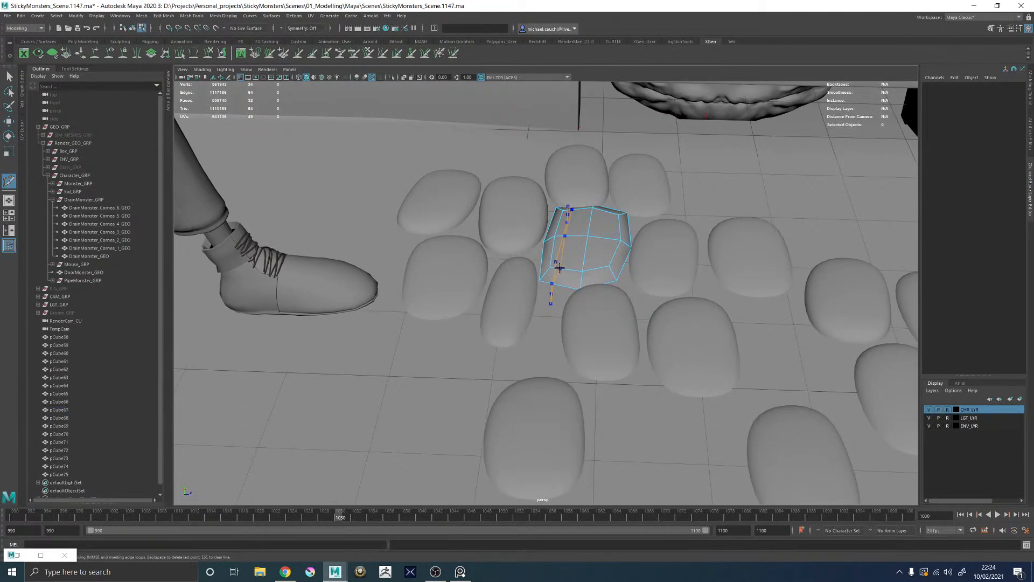
pyautogui.keyDown('ctrl'); pyautogui.click(559, 268); pyautogui.keyUp('ctrl')
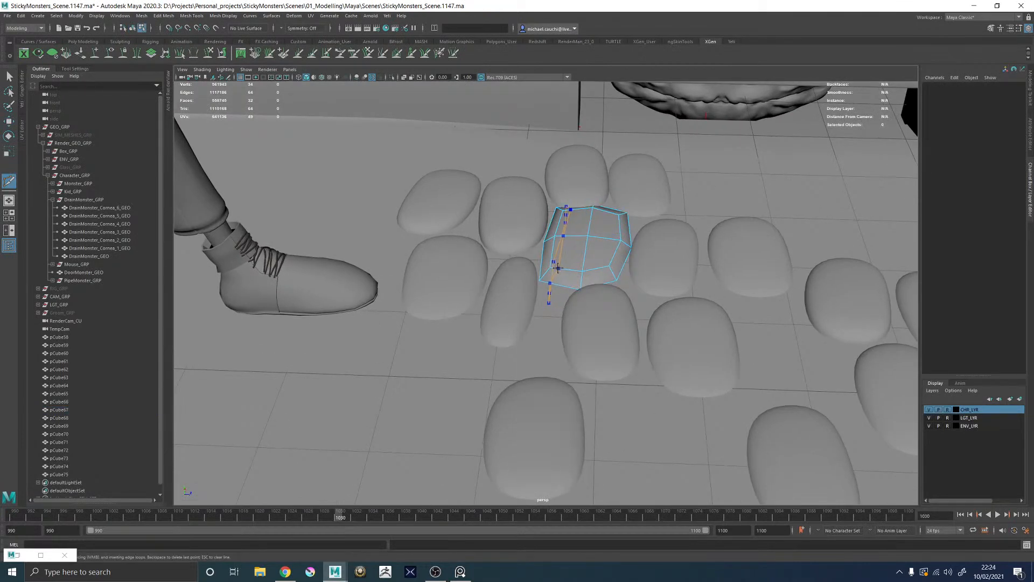
pyautogui.keyDown('ctrl'); pyautogui.click(603, 268); pyautogui.keyUp('ctrl')
# Step: Insert edge loops near the remaining sides of pCube67, restore its smooth preview, and return to object selection
pyautogui.keyDown('alt'); pyautogui.moveTo(612, 265); pyautogui.dragTo(557, 275); pyautogui.keyUp('alt')
pyautogui.moveTo(660, 339)
pyautogui.mouseDown()
pyautogui.moveTo(714, 327)
pyautogui.moveTo(691, 321)
pyautogui.mouseUp()
pyautogui.keyDown('ctrl'); pyautogui.click(676, 393); pyautogui.keyUp('ctrl')
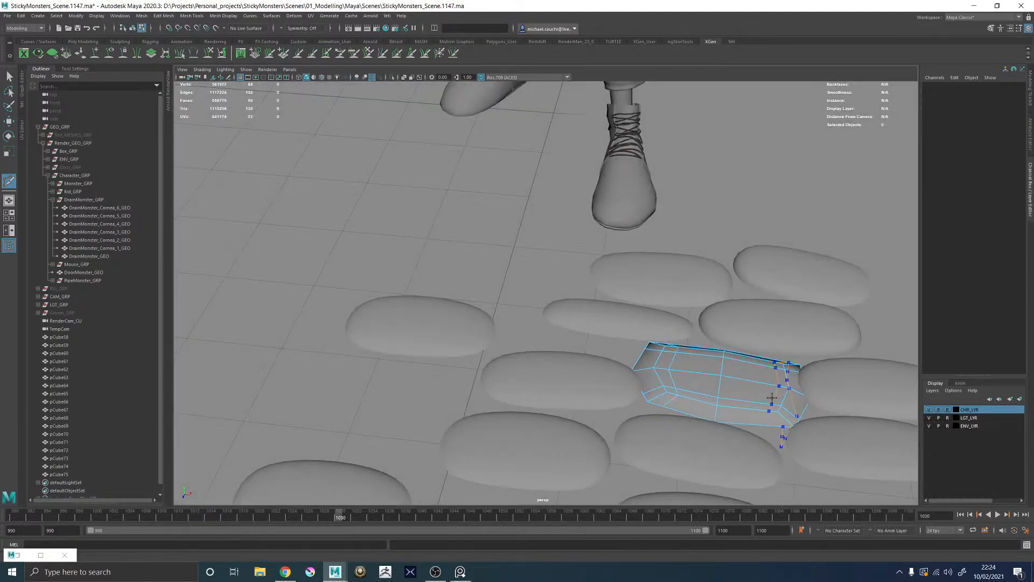
pyautogui.keyDown('ctrl'); pyautogui.click(769, 400); pyautogui.keyUp('ctrl')
pyautogui.press('3')
pyautogui.press('w')
pyautogui.moveTo(701, 392); pyautogui.dragTo(733, 364, button='right')
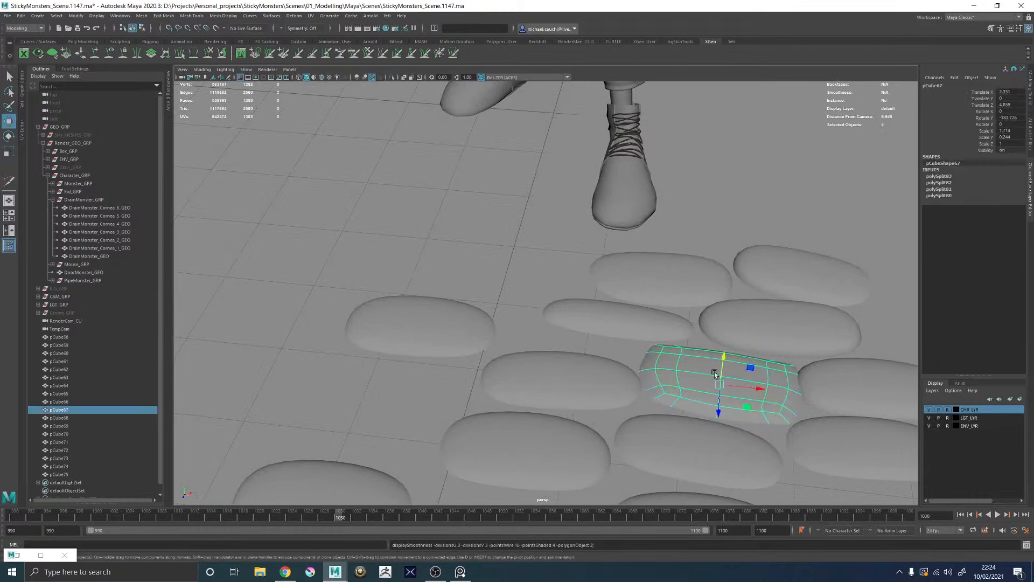
pyautogui.click(661, 252)
# Step: Group all the cobblestones on the road and scale the group uniformly to about 0.872
pyautogui.scroll(-6, 652, 267)
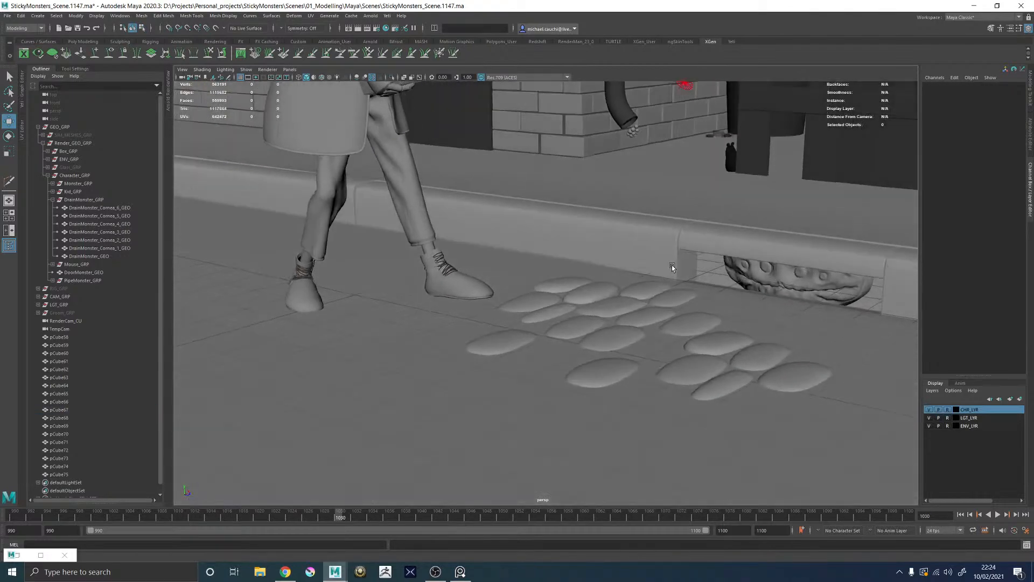
pyautogui.click(616, 303)
pyautogui.press('f')
pyautogui.keyDown('alt'); pyautogui.moveTo(751, 296); pyautogui.dragTo(512, 242); pyautogui.keyUp('alt')
pyautogui.keyDown('alt'); pyautogui.moveTo(512, 242); pyautogui.dragTo(578, 284, button='right'); pyautogui.keyUp('alt')
pyautogui.keyDown('alt'); pyautogui.moveTo(515, 251); pyautogui.dragTo(551, 257); pyautogui.keyUp('alt')
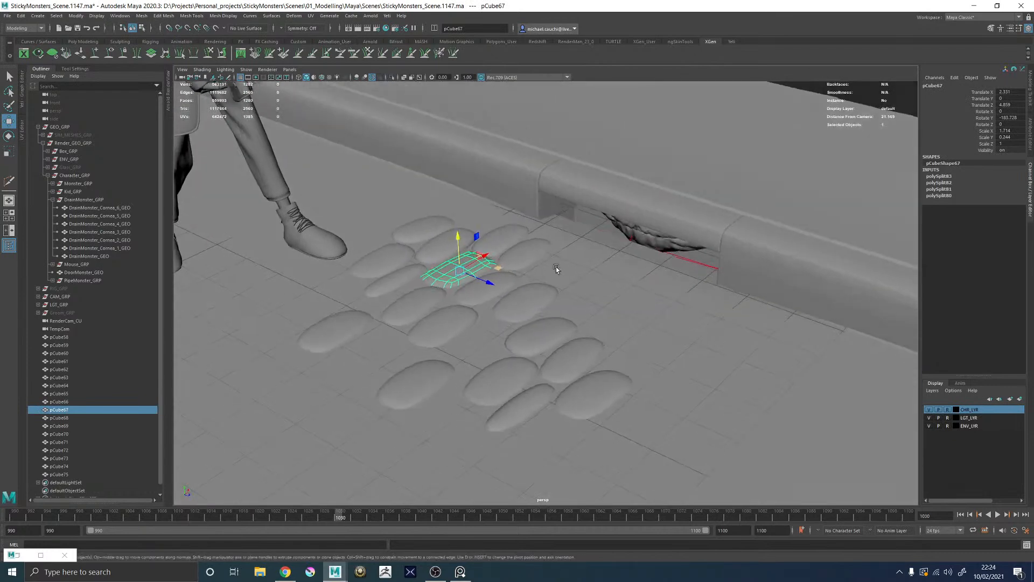
pyautogui.keyDown('alt'); pyautogui.moveTo(551, 256); pyautogui.dragTo(541, 277, button='right'); pyautogui.keyUp('alt')
pyautogui.keyDown('alt'); pyautogui.moveTo(541, 276); pyautogui.dragTo(513, 283); pyautogui.keyUp('alt')
pyautogui.moveTo(566, 386); pyautogui.dragTo(380, 221)
pyautogui.keyDown('alt'); pyautogui.moveTo(439, 261); pyautogui.dragTo(505, 266); pyautogui.keyUp('alt')
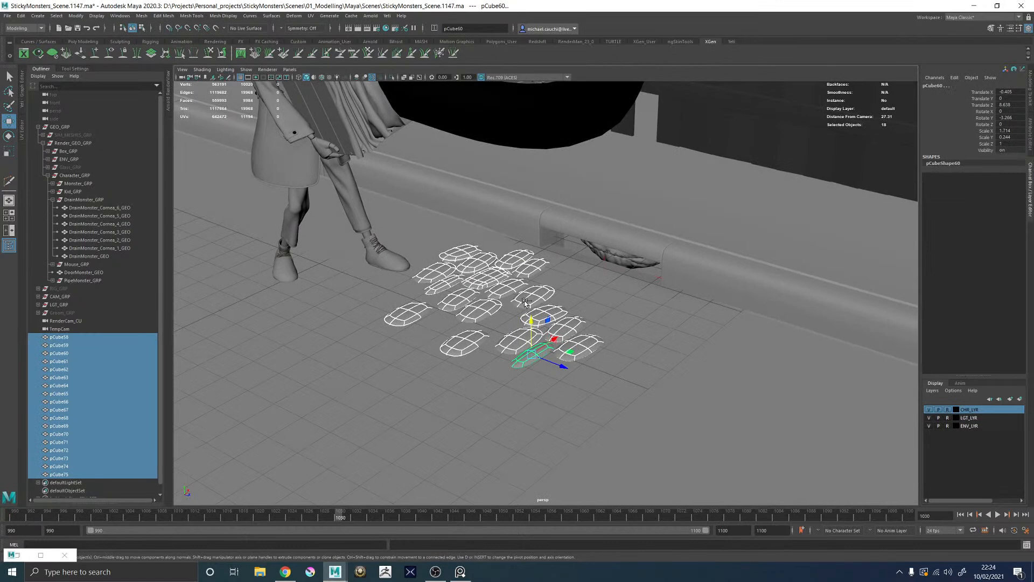
pyautogui.hotkey('ctrl', 'g')
pyautogui.press('r')
pyautogui.moveTo(318, 264); pyautogui.dragTo(272, 266)
pyautogui.press('w')
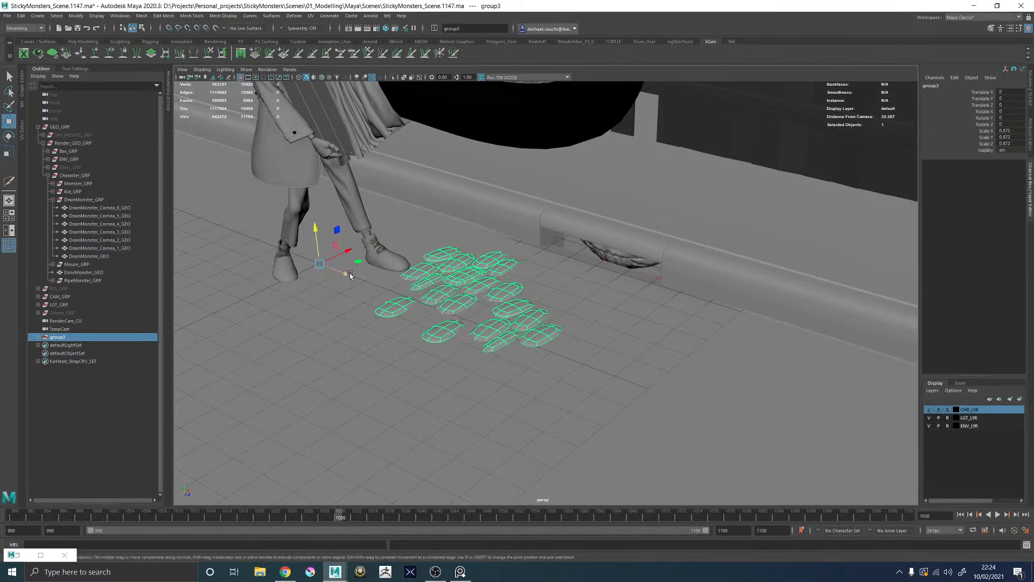
# Step: Duplicate the stone group and move the copy back along the road beneath the boy's feet, about -5.27 in Z
pyautogui.hotkey('ctrl', 'd')
pyautogui.moveTo(346, 277); pyautogui.dragTo(224, 237)
pyautogui.keyDown('alt'); pyautogui.moveTo(628, 243); pyautogui.dragTo(540, 232); pyautogui.keyUp('alt')
pyautogui.moveTo(562, 173); pyautogui.dragTo(546, 176)
pyautogui.keyDown('alt'); pyautogui.moveTo(517, 184); pyautogui.dragTo(574, 229); pyautogui.keyUp('alt')
pyautogui.keyDown('alt'); pyautogui.moveTo(245, 337); pyautogui.dragTo(306, 330, button='middle'); pyautogui.keyUp('alt')
pyautogui.moveTo(267, 316); pyautogui.dragTo(548, 273)
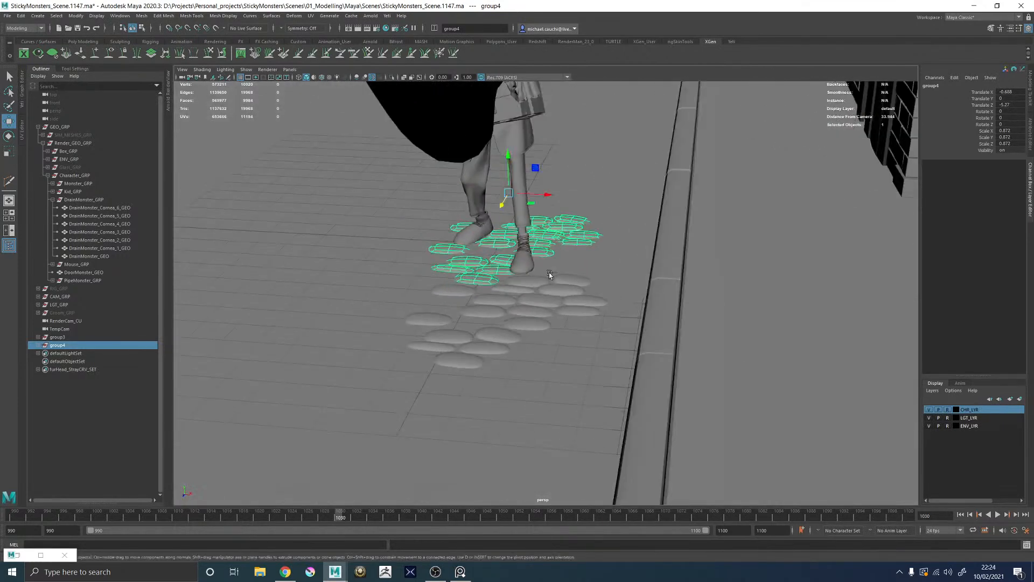
# Step: Duplicate the moved stone group and shift the new copy sideways towards the kerb, to about 3.50 in X
pyautogui.hotkey('ctrl', 'd')
pyautogui.moveTo(523, 204); pyautogui.dragTo(650, 210)
pyautogui.keyDown('alt'); pyautogui.moveTo(596, 229); pyautogui.dragTo(612, 156); pyautogui.keyUp('alt')
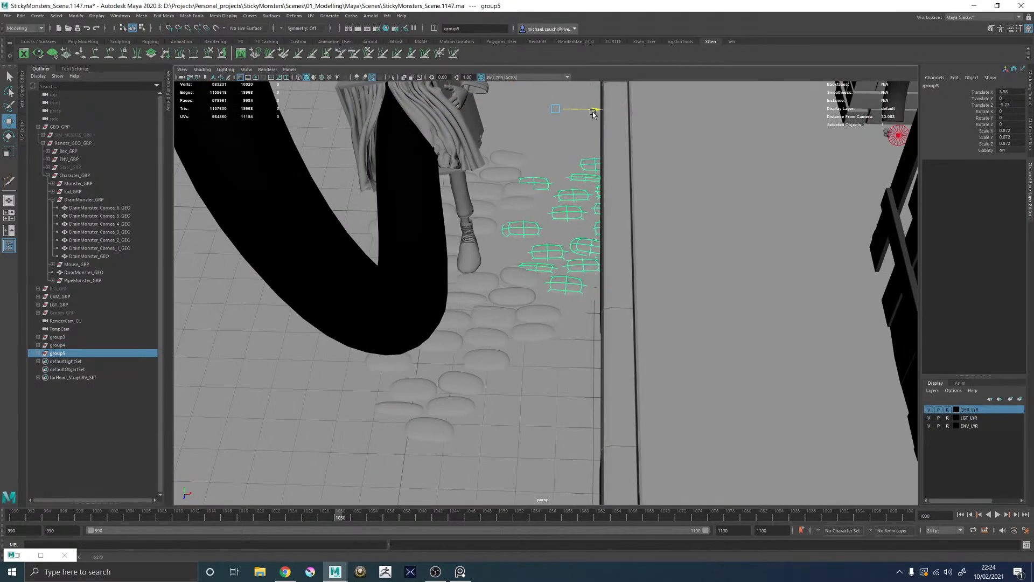
# Step: Move pCube62 and other stones of the kerb-side group away from the kerb into gaps on the road
pyautogui.click(549, 253)
pyautogui.moveTo(575, 274); pyautogui.dragTo(486, 225)
pyautogui.scroll(5, 587, 256)
pyautogui.click(537, 248)
pyautogui.keyDown('alt'); pyautogui.moveTo(578, 201); pyautogui.dragTo(568, 263, button='middle'); pyautogui.keyUp('alt')
pyautogui.click(618, 277)
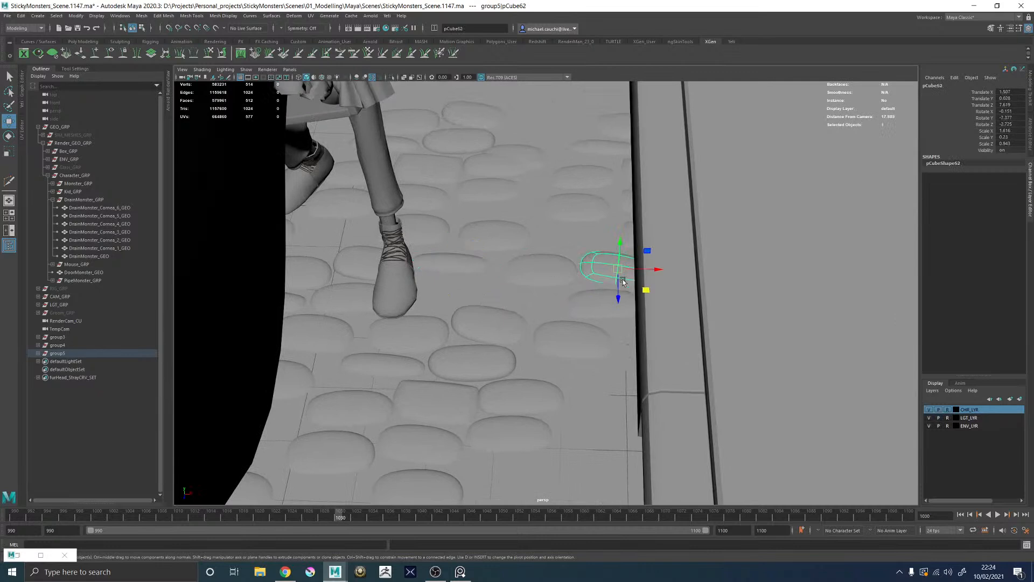
pyautogui.moveTo(647, 290); pyautogui.dragTo(599, 258)
# Step: Reposition pCube68 and the neighbouring stones so they fit together clear of the kerb edge
pyautogui.keyDown('shift'); pyautogui.moveTo(591, 237); pyautogui.dragTo(588, 227); pyautogui.keyUp('shift')
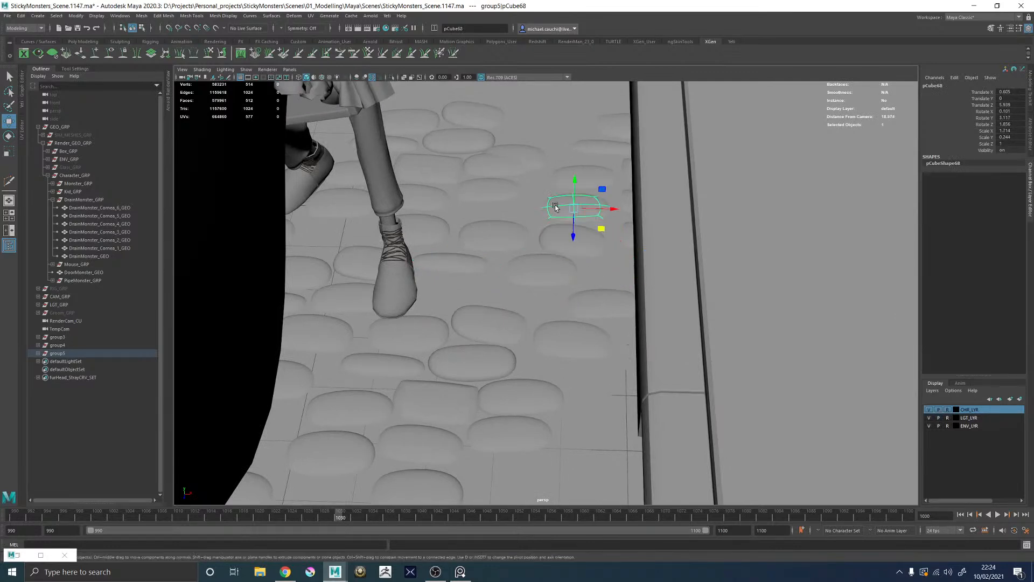
pyautogui.click(581, 199)
pyautogui.moveTo(602, 227); pyautogui.dragTo(578, 217)
pyautogui.click(606, 305)
pyautogui.moveTo(628, 325); pyautogui.dragTo(583, 326)
pyautogui.click(630, 232)
pyautogui.moveTo(685, 255); pyautogui.dragTo(672, 298)
# Step: Switch to wireframe display and pull the stones hidden beneath the kerb out onto the open road
pyautogui.press('4')
pyautogui.click(591, 226)
pyautogui.keyDown('alt'); pyautogui.moveTo(695, 227); pyautogui.dragTo(714, 240); pyautogui.keyUp('alt')
pyautogui.click(765, 263)
pyautogui.moveTo(790, 279); pyautogui.dragTo(639, 188)
pyautogui.click(761, 240)
pyautogui.moveTo(797, 259); pyautogui.dragTo(463, 474)
pyautogui.click(742, 243)
pyautogui.moveTo(733, 252); pyautogui.dragTo(391, 514)
# Step: Move the remaining hidden stones beside the drain, restore shaded display, and rotate the group's pCube67 to fit its neighbours
pyautogui.keyDown('alt'); pyautogui.moveTo(594, 277); pyautogui.dragTo(636, 177, button='middle'); pyautogui.keyUp('alt')
pyautogui.click(786, 145)
pyautogui.moveTo(814, 147); pyautogui.dragTo(510, 450)
pyautogui.click(776, 149)
pyautogui.moveTo(795, 163)
pyautogui.mouseDown()
pyautogui.moveTo(752, 227)
pyautogui.moveTo(441, 492)
pyautogui.moveTo(495, 422)
pyautogui.moveTo(660, 390)
pyautogui.moveTo(635, 357)
pyautogui.moveTo(677, 311)
pyautogui.moveTo(678, 283)
pyautogui.mouseUp()
pyautogui.press('5')
pyautogui.click(680, 310)
pyautogui.press('e')
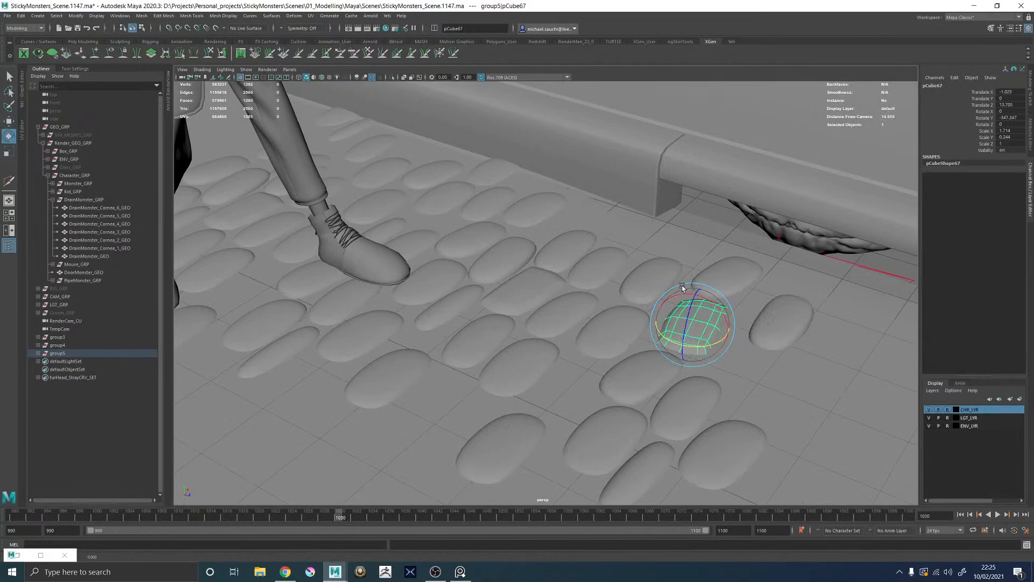
# Step: Adjust the heights of pCube72 and the stone next to it along the kerb behind the boy
pyautogui.keyDown('alt'); pyautogui.moveTo(600, 347); pyautogui.dragTo(702, 324); pyautogui.keyUp('alt')
pyautogui.keyDown('alt'); pyautogui.moveTo(702, 323); pyautogui.dragTo(488, 334, button='right'); pyautogui.keyUp('alt')
pyautogui.keyDown('alt'); pyautogui.moveTo(488, 334); pyautogui.dragTo(419, 288); pyautogui.keyUp('alt')
pyautogui.keyDown('alt'); pyautogui.moveTo(431, 261); pyautogui.dragTo(701, 318, button='right'); pyautogui.keyUp('alt')
pyautogui.keyDown('alt'); pyautogui.moveTo(700, 318); pyautogui.dragTo(609, 413, button='middle'); pyautogui.keyUp('alt')
pyautogui.keyDown('alt'); pyautogui.moveTo(609, 414); pyautogui.dragTo(668, 413, button='right'); pyautogui.keyUp('alt')
pyautogui.keyDown('alt'); pyautogui.moveTo(431, 303); pyautogui.dragTo(520, 305, button='middle'); pyautogui.keyUp('alt')
pyautogui.click(452, 302)
pyautogui.press('w')
pyautogui.moveTo(462, 271); pyautogui.dragTo(460, 277)
pyautogui.click(444, 317)
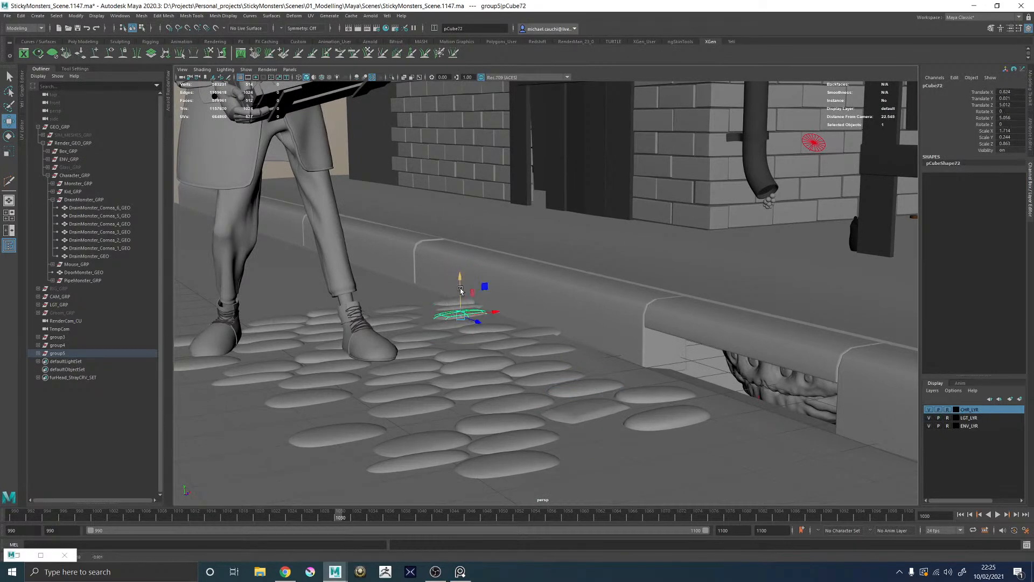
# Step: Isolate the three stone groups and assign a new aiStandardSurface material to all their stones
pyautogui.click(57, 337)
pyautogui.keyDown('shift'); pyautogui.click(58, 353); pyautogui.keyUp('shift')
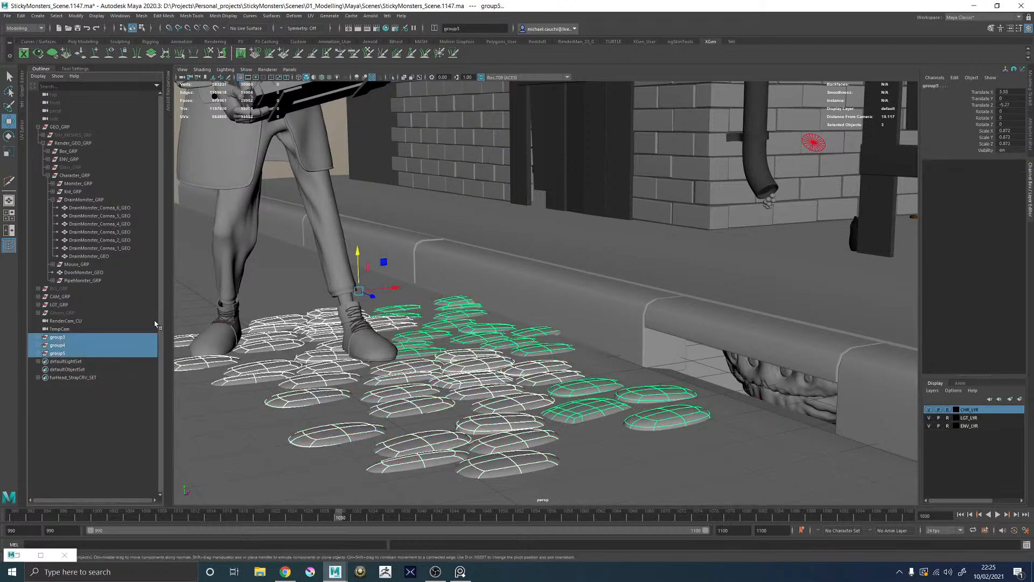
pyautogui.click(393, 78)
pyautogui.scroll(-5, 454, 242)
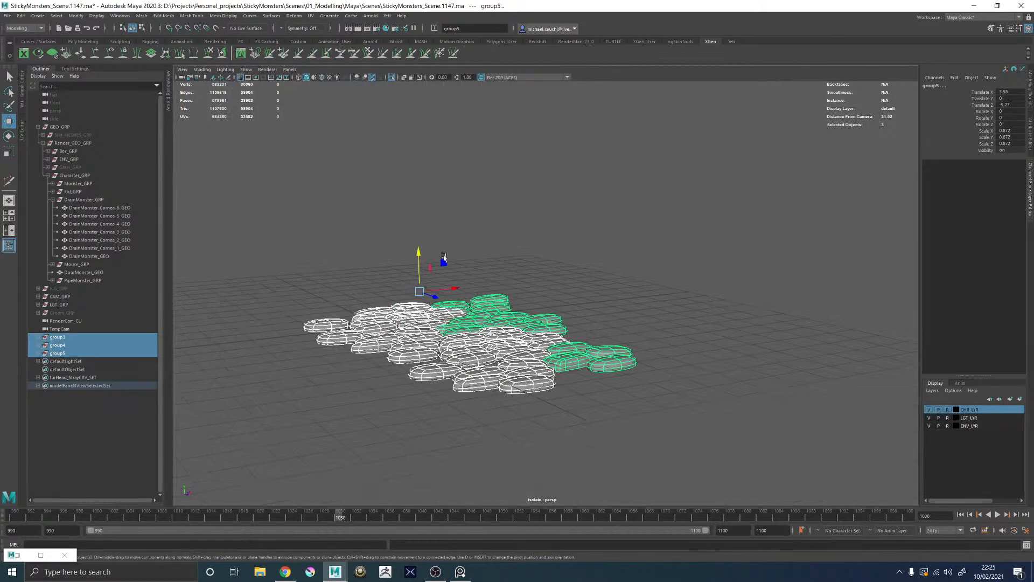
pyautogui.moveTo(283, 221); pyautogui.dragTo(689, 455)
pyautogui.moveTo(638, 249); pyautogui.dragTo(641, 454, button='right')
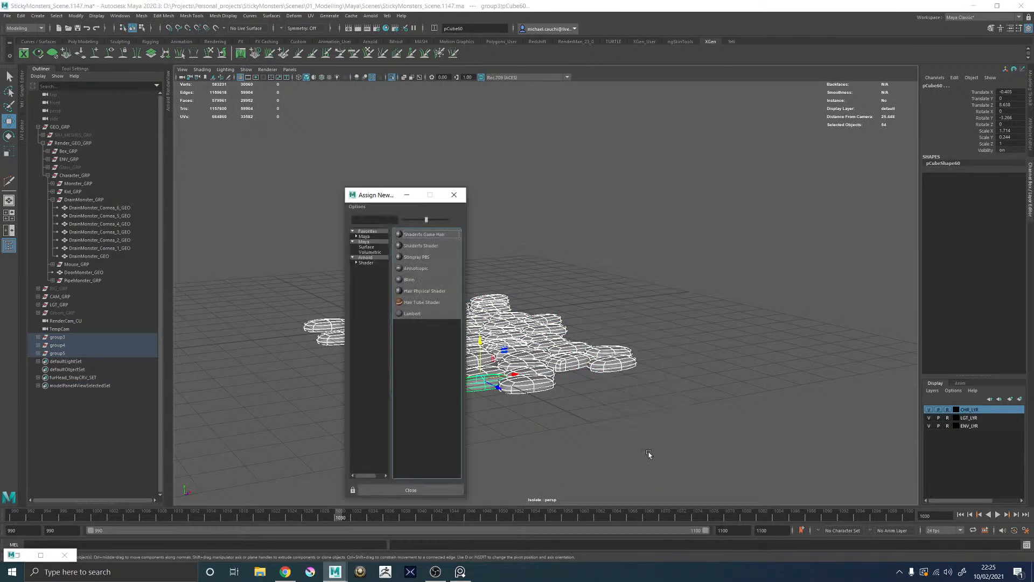
pyautogui.click(367, 262)
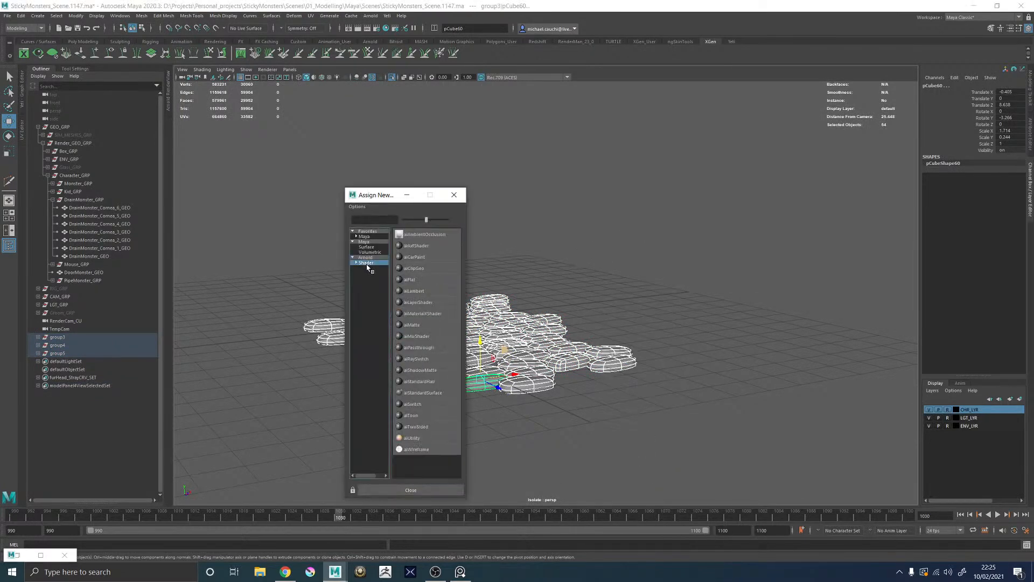
pyautogui.click(423, 393)
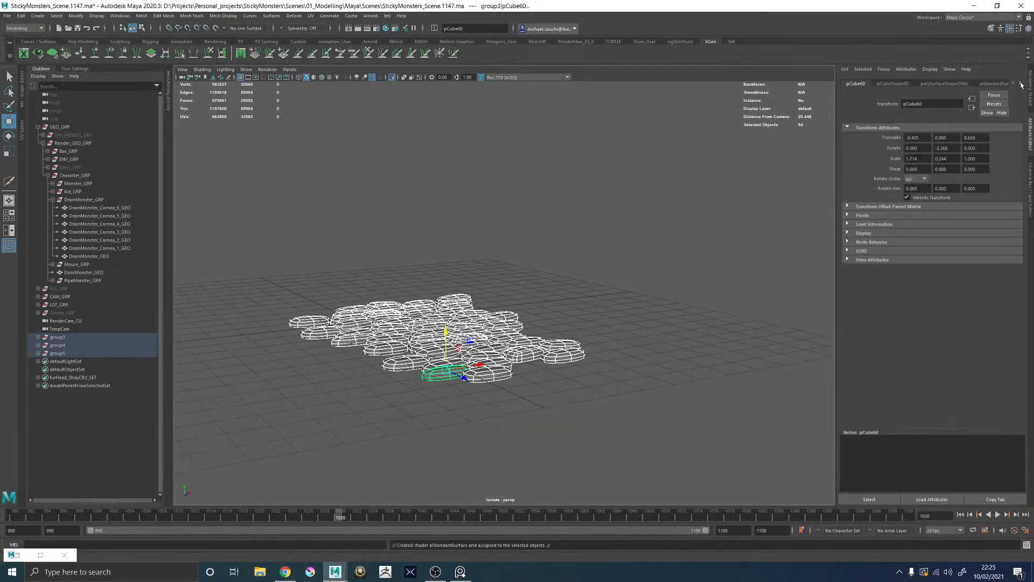
# Step: Rename the stones' new material to TempyTemp_MAT
pyautogui.click(1022, 83)
pyautogui.click(980, 84)
pyautogui.moveTo(952, 105); pyautogui.dragTo(854, 106)
pyautogui.write('Temp')
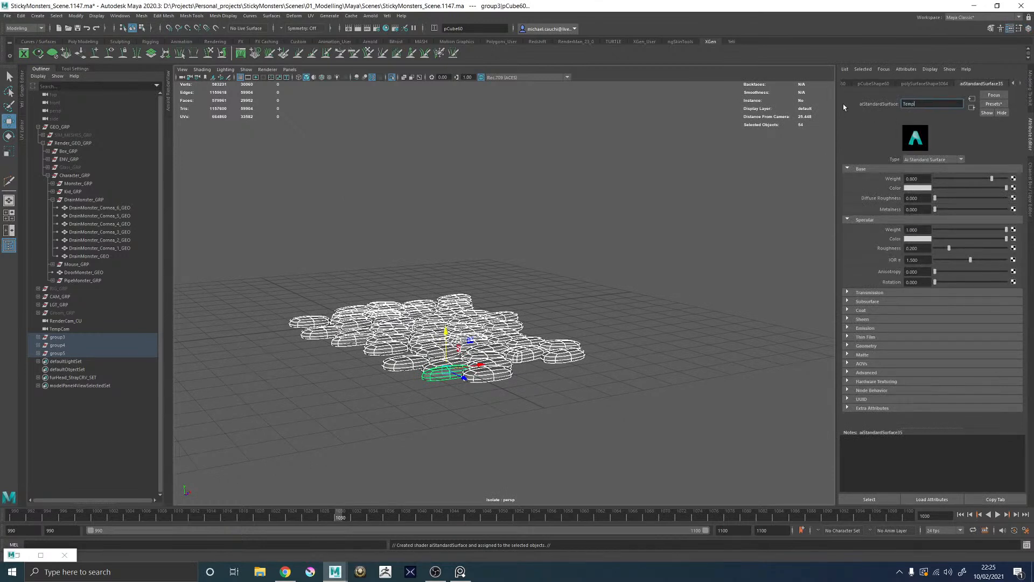
pyautogui.write('yTemp_MAT')
pyautogui.press('Return')
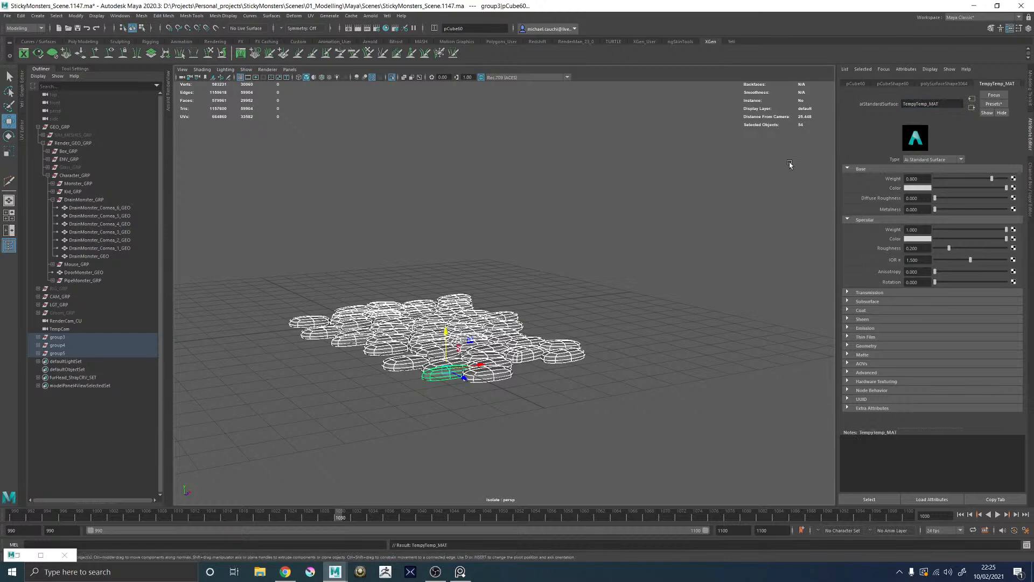
# Step: Turn off isolation and combine all the selected cobblestones into a single mesh
pyautogui.click(392, 77)
pyautogui.keyDown('alt'); pyautogui.moveTo(460, 185); pyautogui.dragTo(502, 228); pyautogui.keyUp('alt')
pyautogui.keyDown('alt'); pyautogui.moveTo(534, 267); pyautogui.dragTo(517, 213, button='middle'); pyautogui.keyUp('alt')
pyautogui.keyDown('alt'); pyautogui.moveTo(483, 228); pyautogui.dragTo(525, 254, button='right'); pyautogui.keyUp('alt')
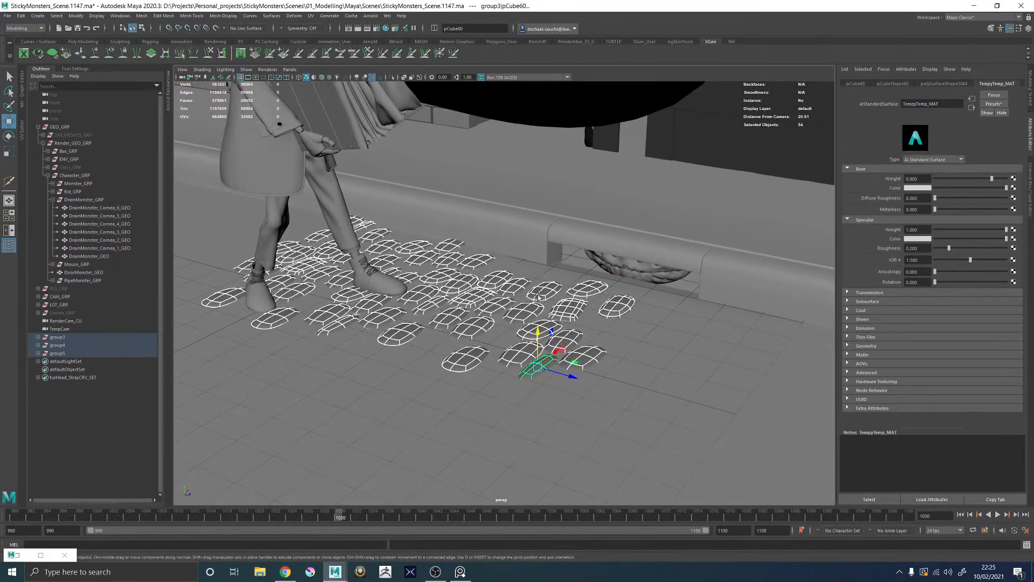
pyautogui.moveTo(520, 312); pyautogui.dragTo(498, 483, button='right')
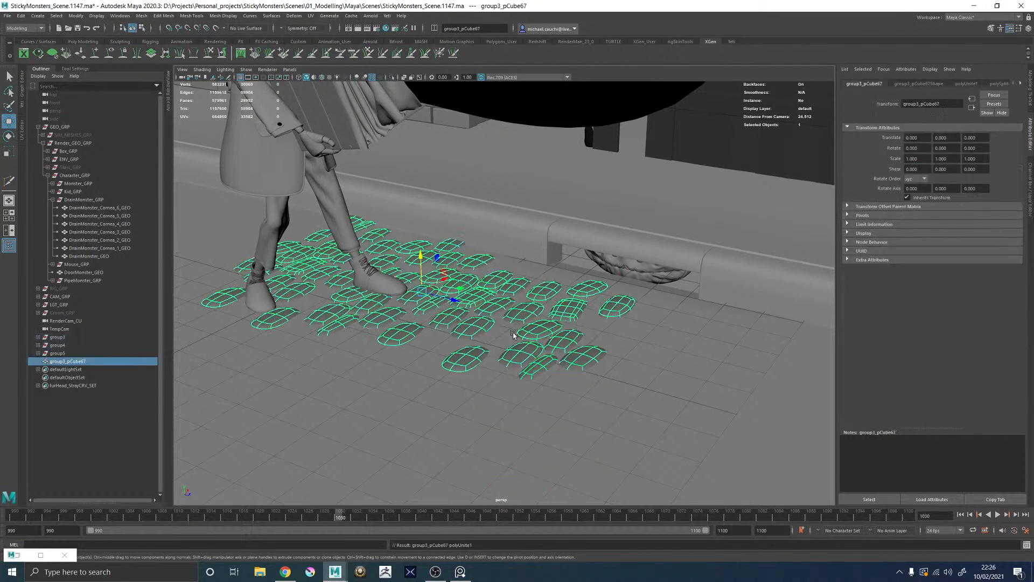
# Step: Set the combined stone mesh's Arnold subdivision to catclark with 2 iterations and expand its displacement attributes
pyautogui.click(937, 83)
pyautogui.click(865, 201)
pyautogui.scroll(-2, 889, 292)
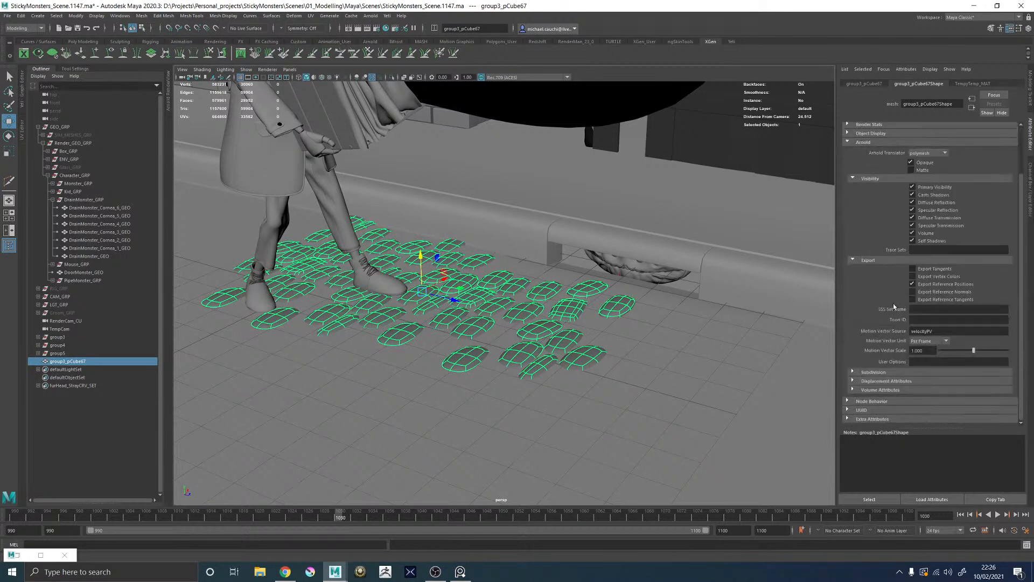
pyautogui.click(869, 372)
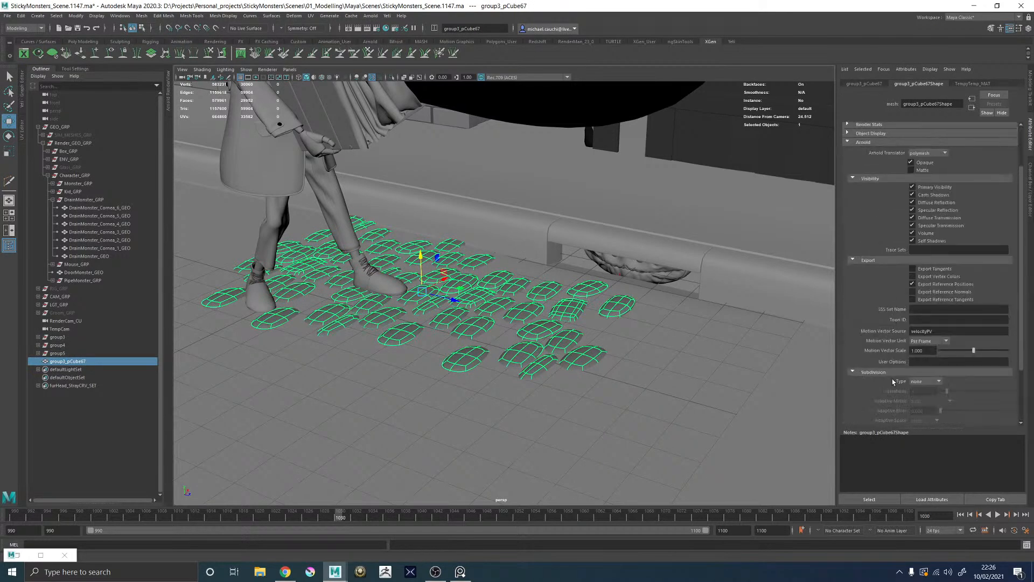
pyautogui.click(922, 391)
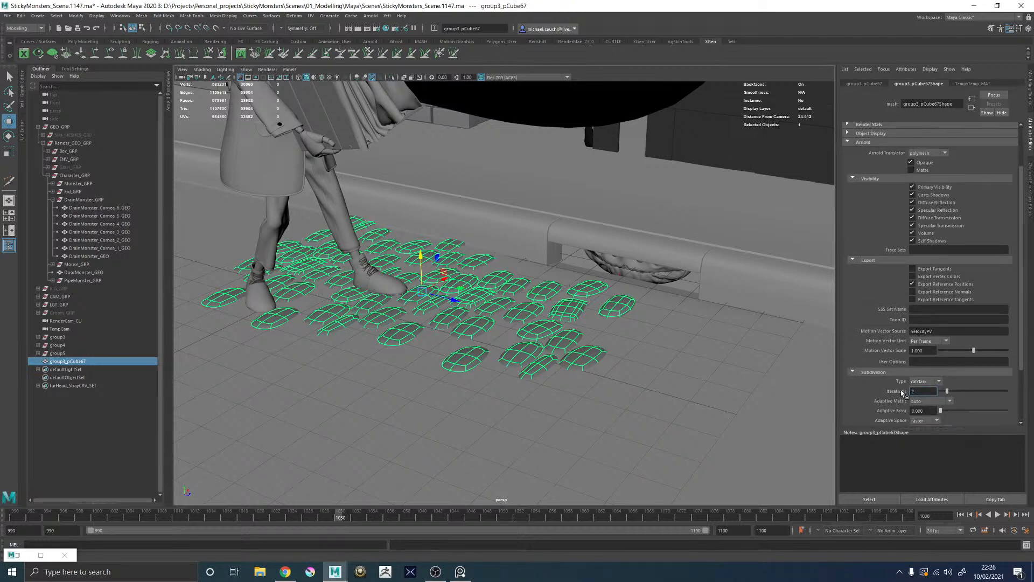
pyautogui.press('Return')
pyautogui.scroll(-3, 871, 347)
pyautogui.click(874, 380)
# Step: Show the Arnold render view and update the full scene to include the combined stones
pyautogui.moveTo(440, 278)
pyautogui.keyDown('alt'); pyautogui.mouseDown()
pyautogui.moveTo(442, 265)
pyautogui.moveTo(432, 270)
pyautogui.mouseUp(); pyautogui.keyUp('alt')
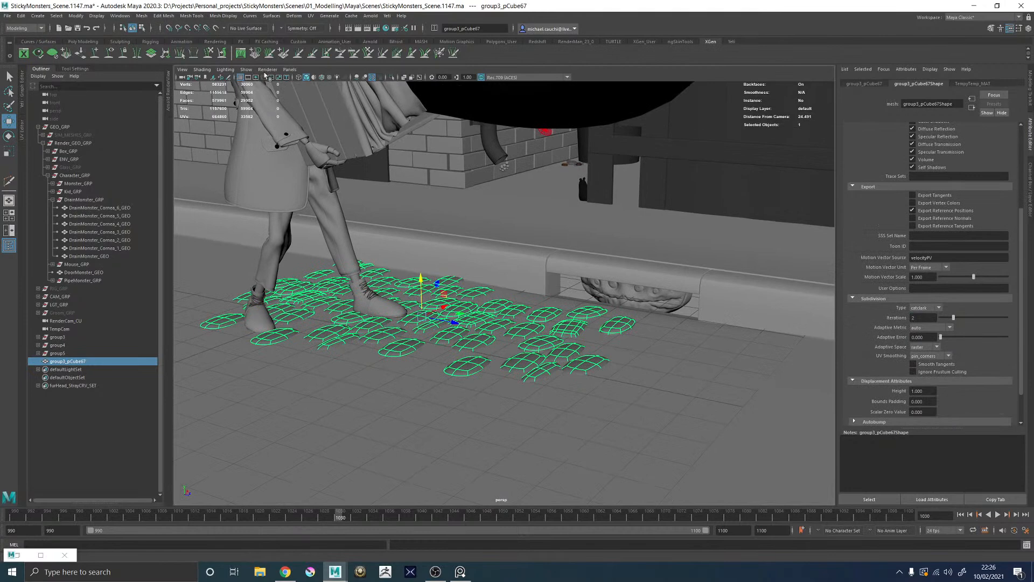
pyautogui.click(168, 93)
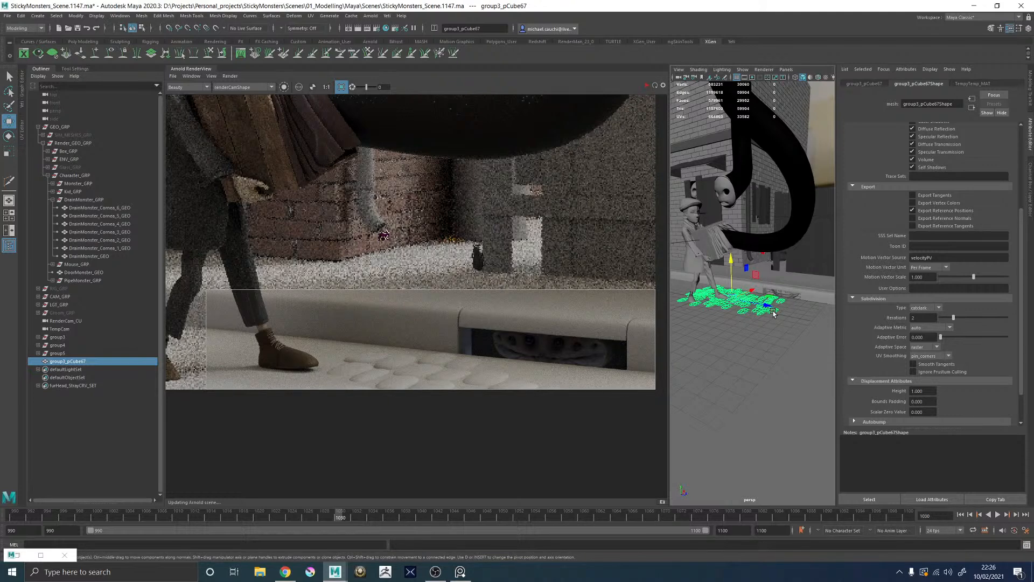
pyautogui.click(230, 76)
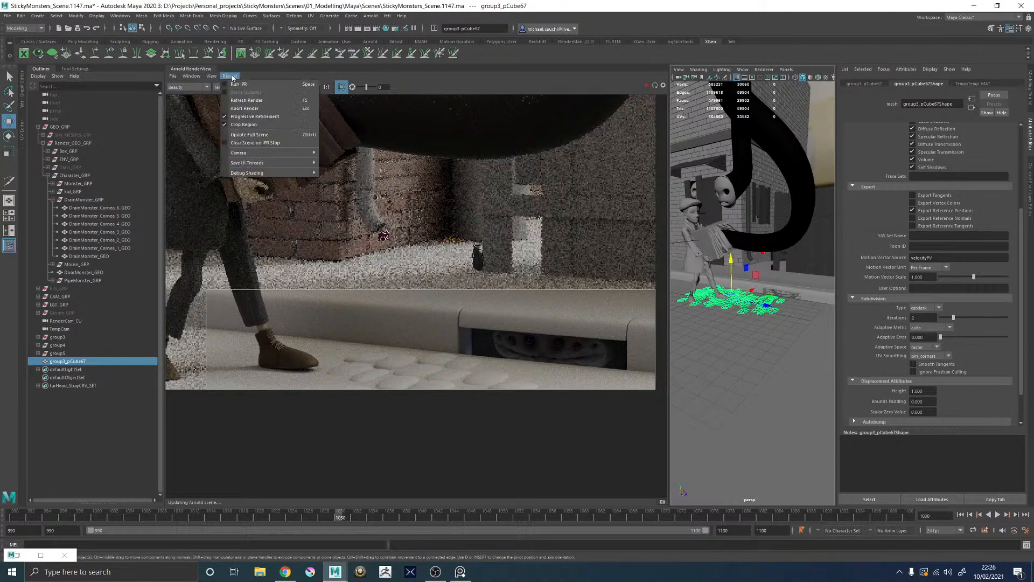
pyautogui.click(252, 139)
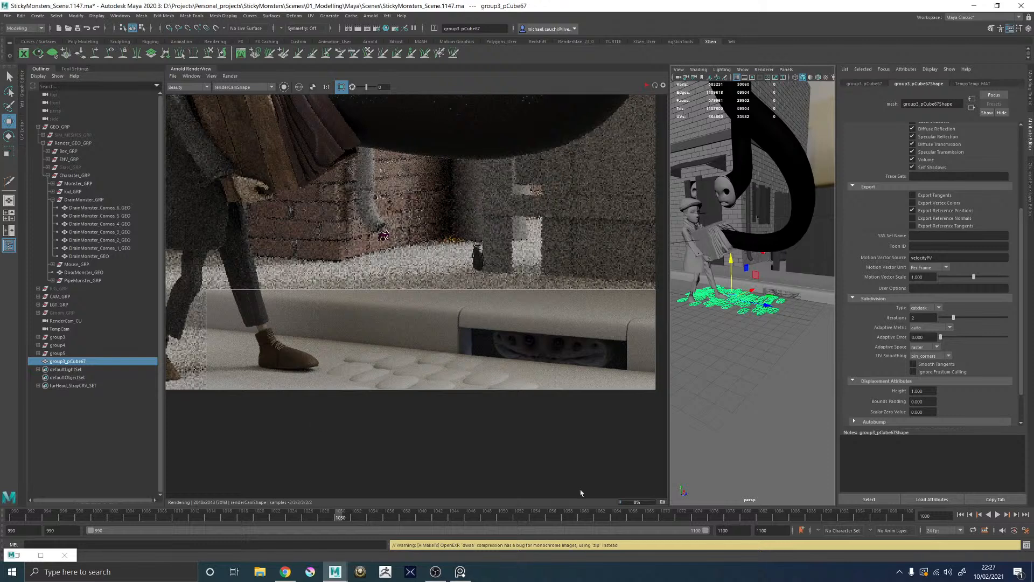
# Step: Check the render messages in the Script Editor, minimise it, and restart the region render
pyautogui.click(1027, 545)
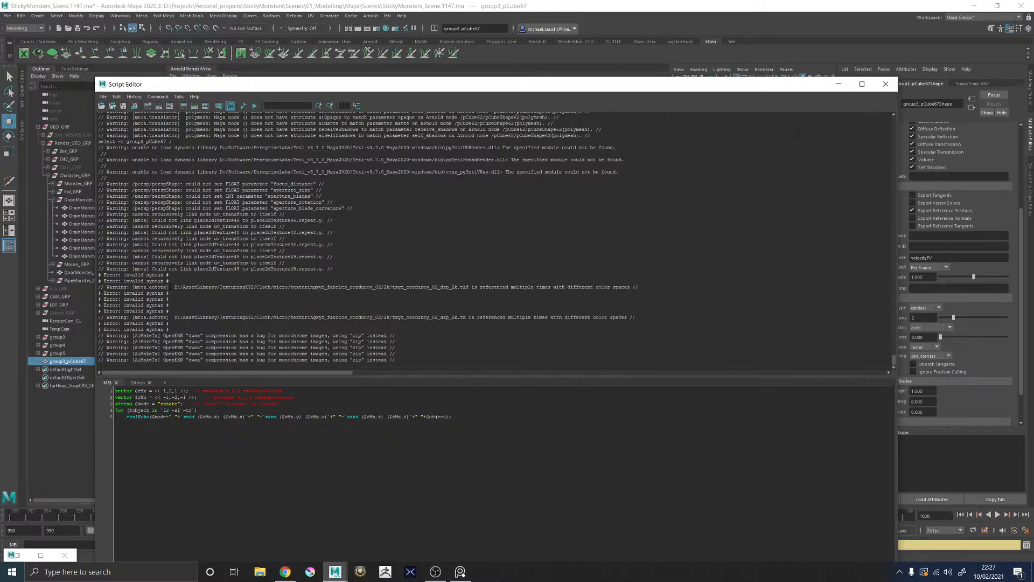
pyautogui.click(838, 84)
pyautogui.click(645, 85)
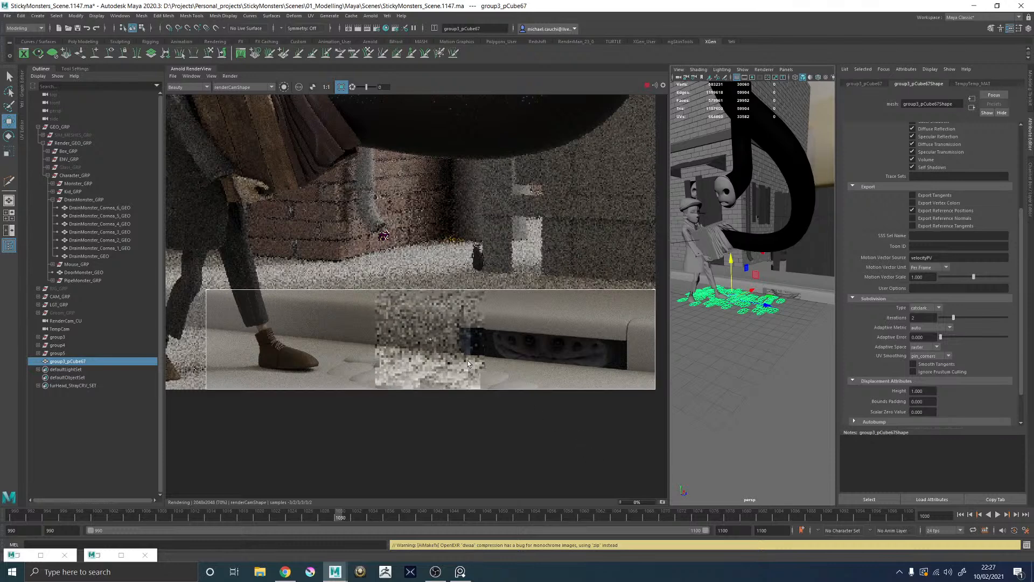
# Step: Set TempyTemp_MAT's base weight to 1.000, darken its base color to mid grey, and raise specular roughness to about 0.651
pyautogui.click(984, 84)
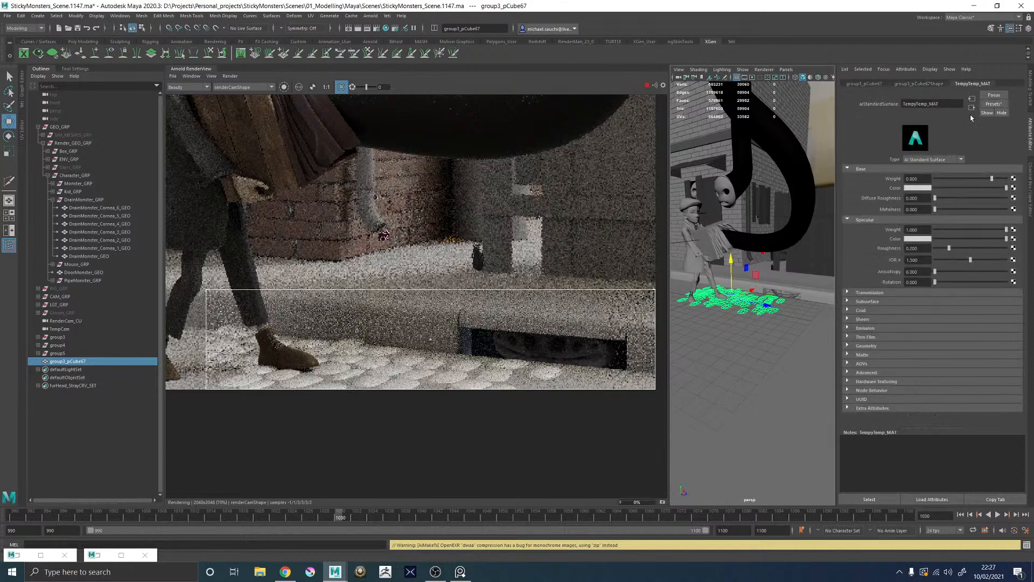
pyautogui.moveTo(992, 179); pyautogui.dragTo(958, 190)
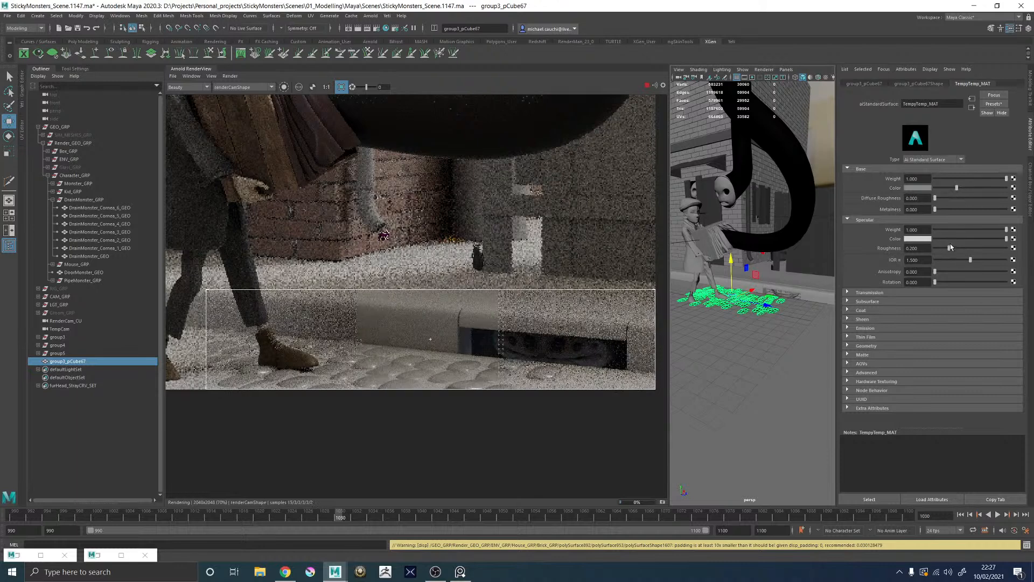
pyautogui.moveTo(979, 248); pyautogui.dragTo(981, 247)
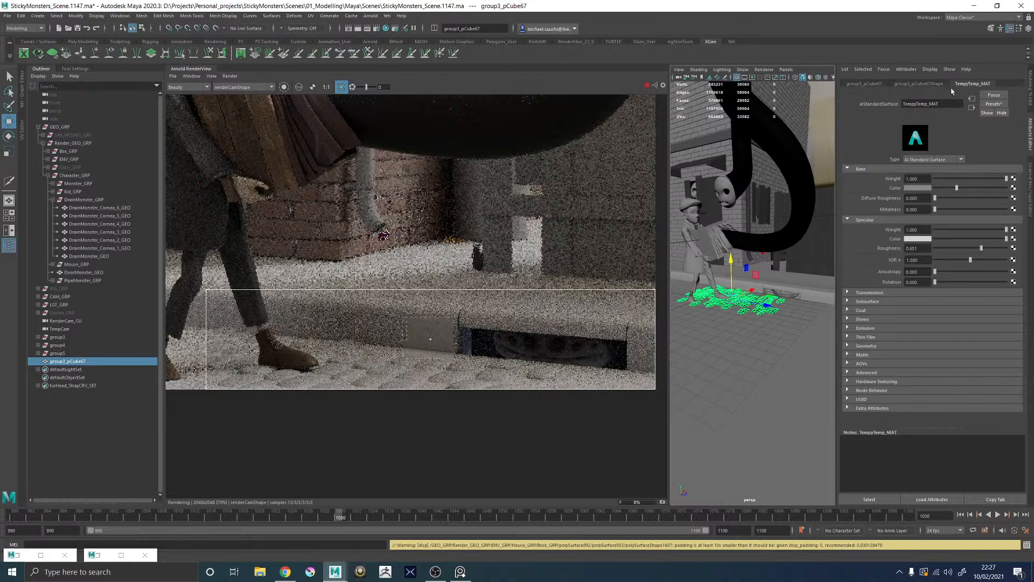
# Step: Open TempyTemp_MAT's shading group and start creating a node for its displacement input
pyautogui.click(972, 109)
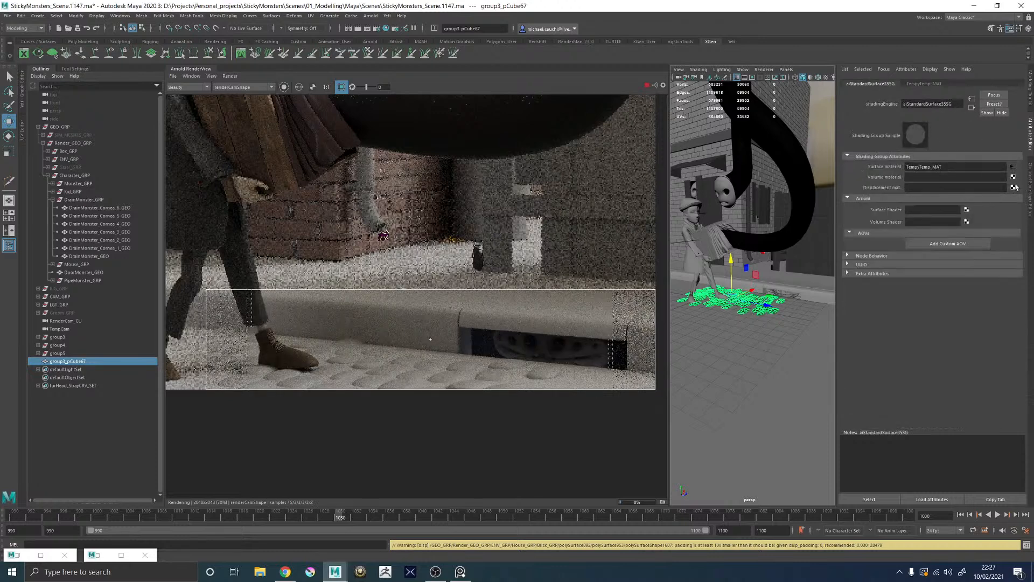
pyautogui.click(967, 210)
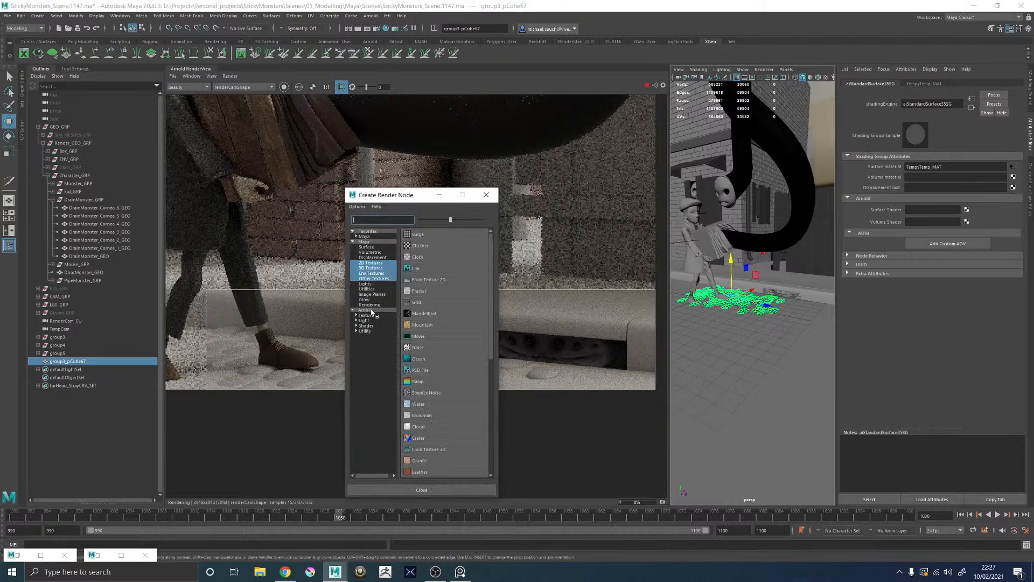
pyautogui.click(367, 315)
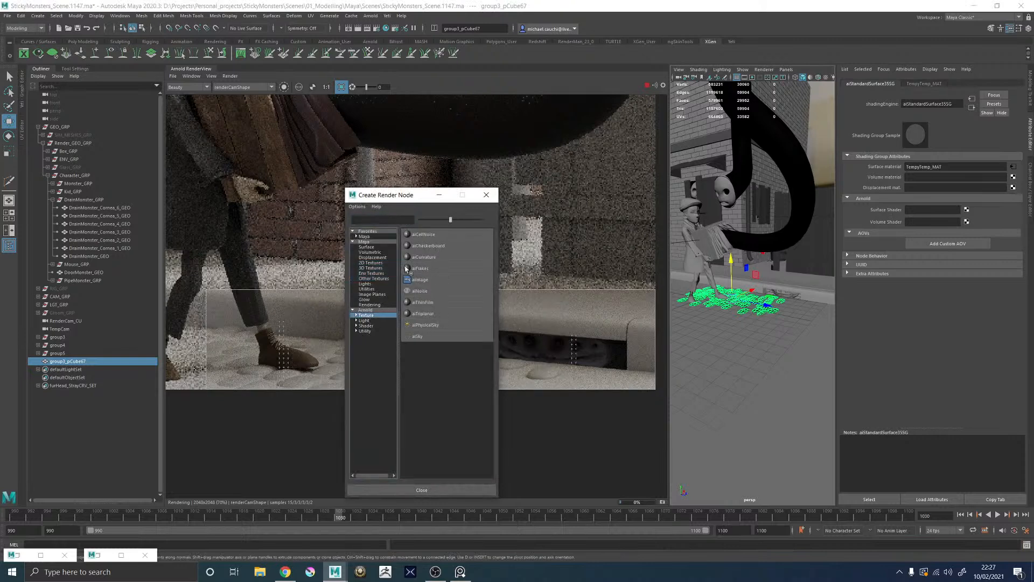
pyautogui.click(365, 311)
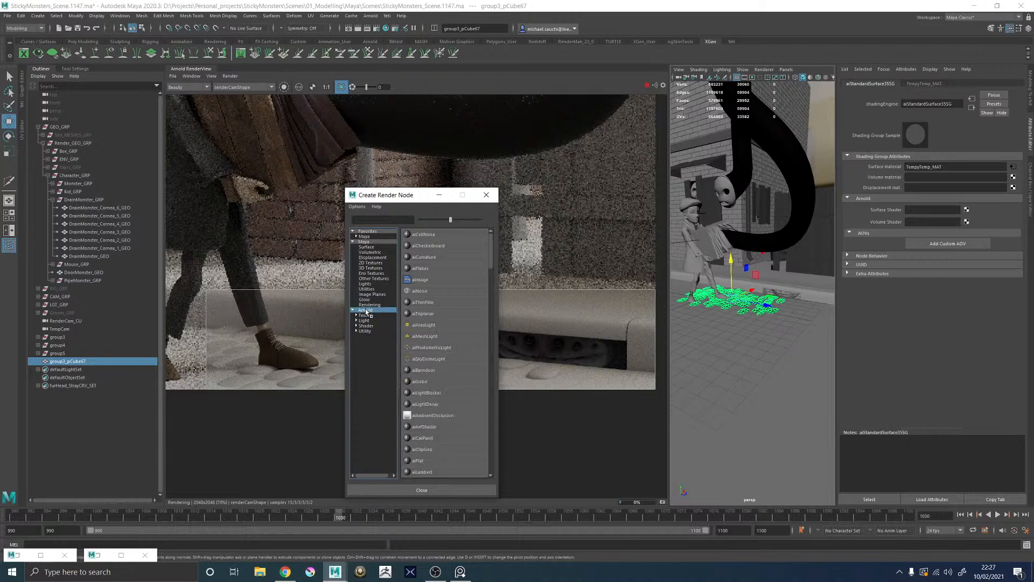
pyautogui.click(382, 219)
pyautogui.write('displ')
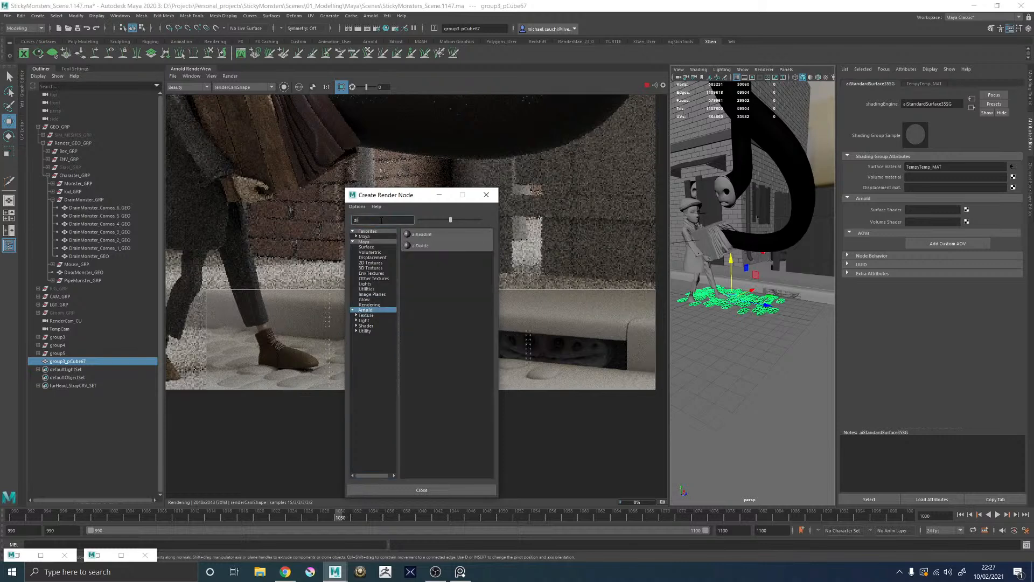
pyautogui.press('BackSpace')
pyautogui.press('BackSpace')
pyautogui.press('BackSpace')
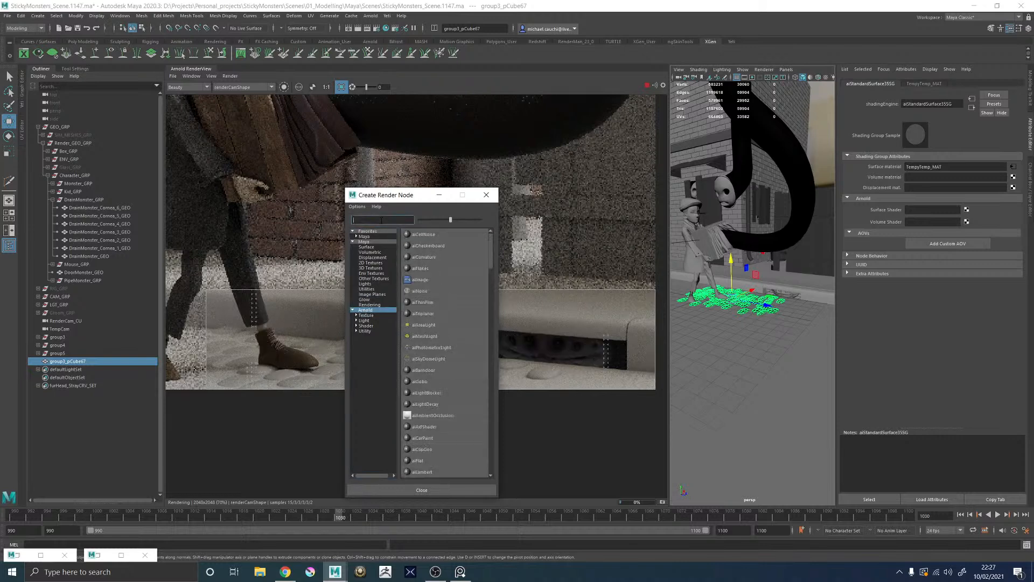
# Step: Search the Maya nodes for "displ" and create a Displacement shader for the shading group
pyautogui.click(364, 242)
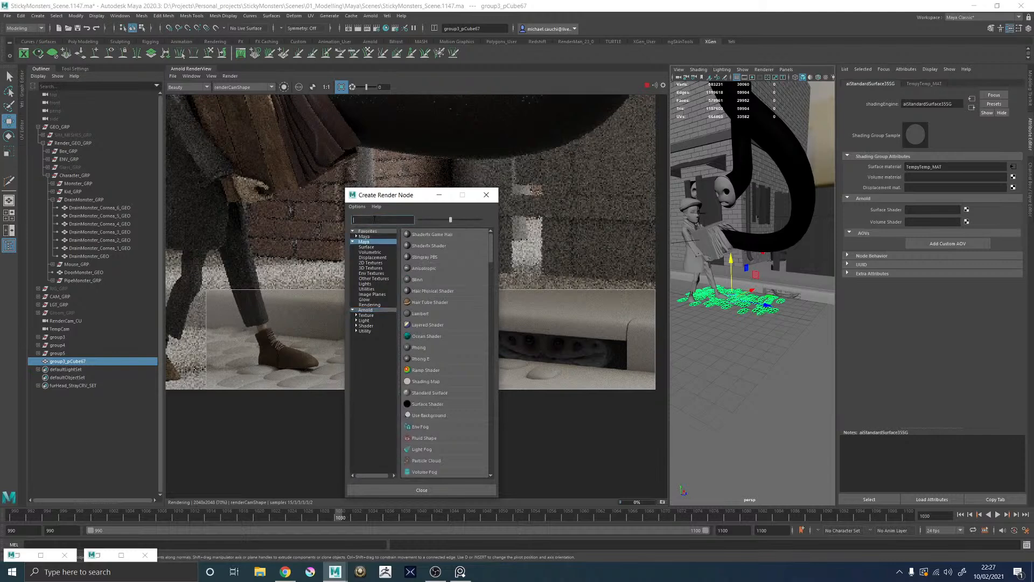
pyautogui.click(375, 219)
pyautogui.write('displ')
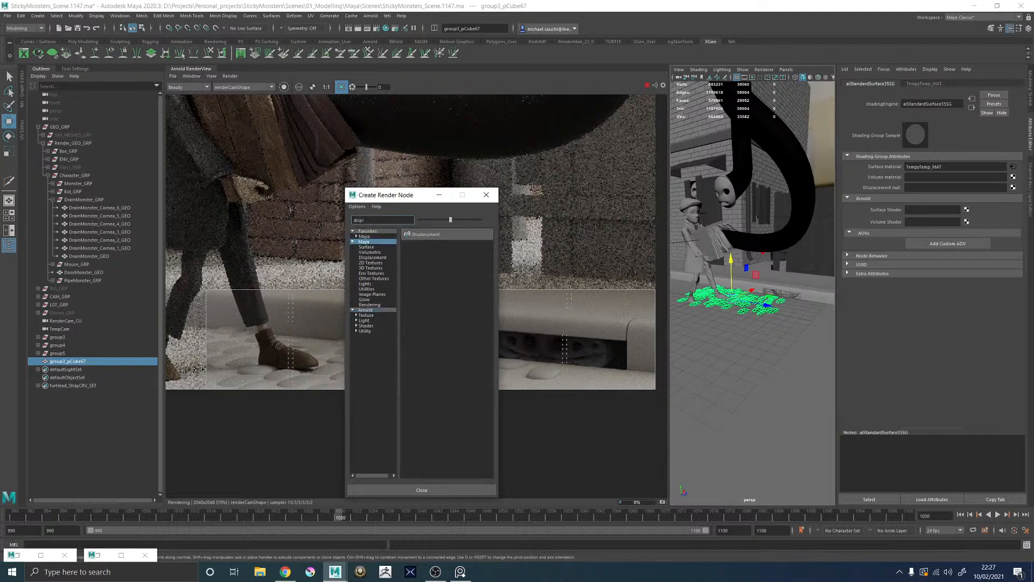
pyautogui.click(428, 235)
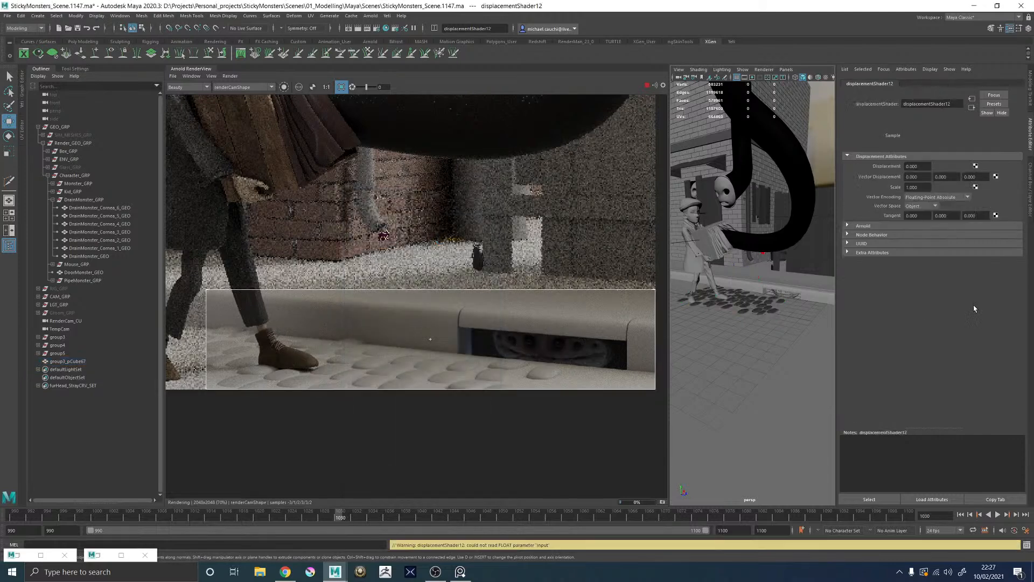
# Step: Create an aiNoise texture from the Arnold textures as the map for the displacement shader's Displacement attribute
pyautogui.click(975, 165)
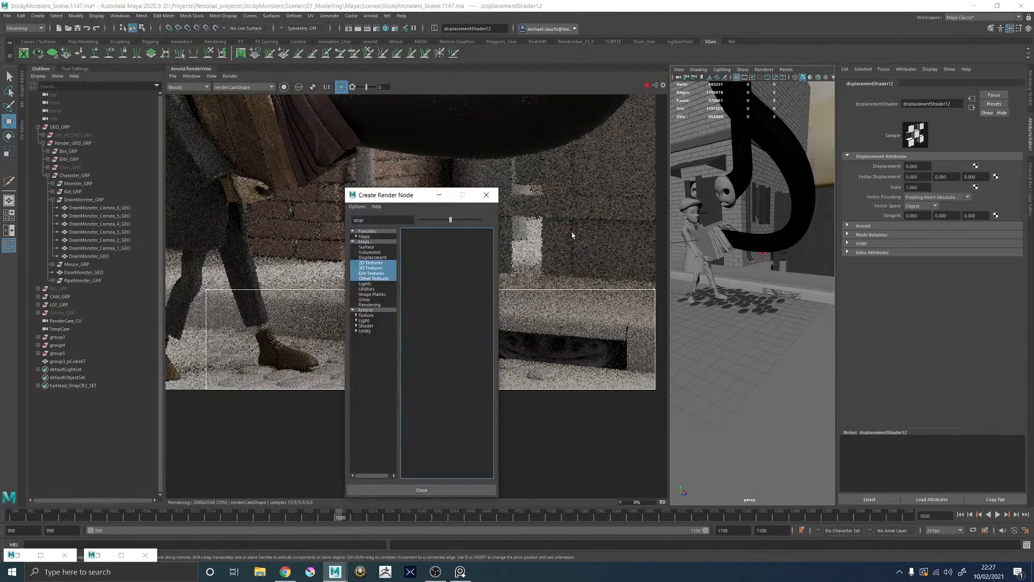
pyautogui.click(367, 315)
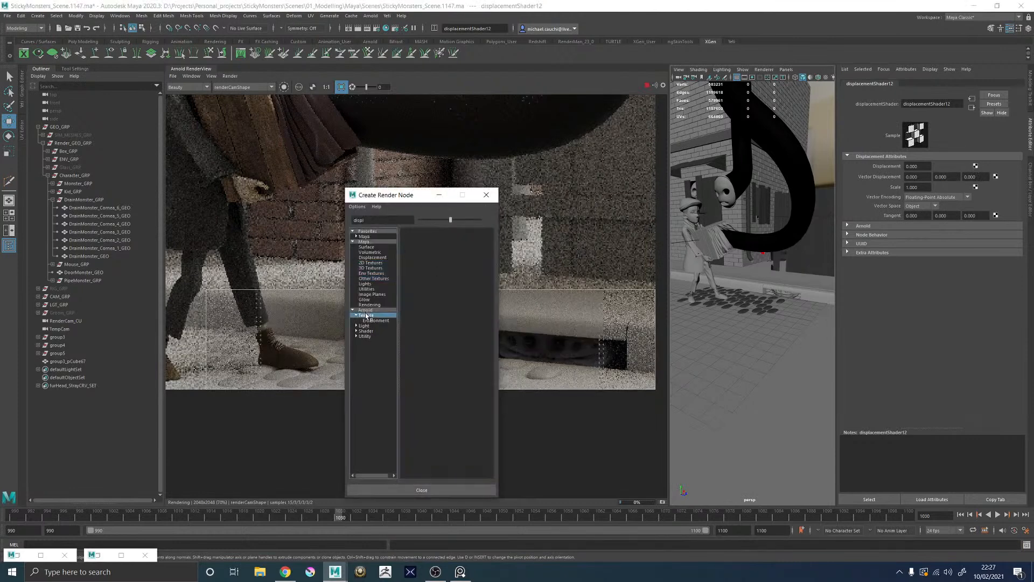
pyautogui.moveTo(374, 220); pyautogui.dragTo(327, 224)
pyautogui.press('BackSpace')
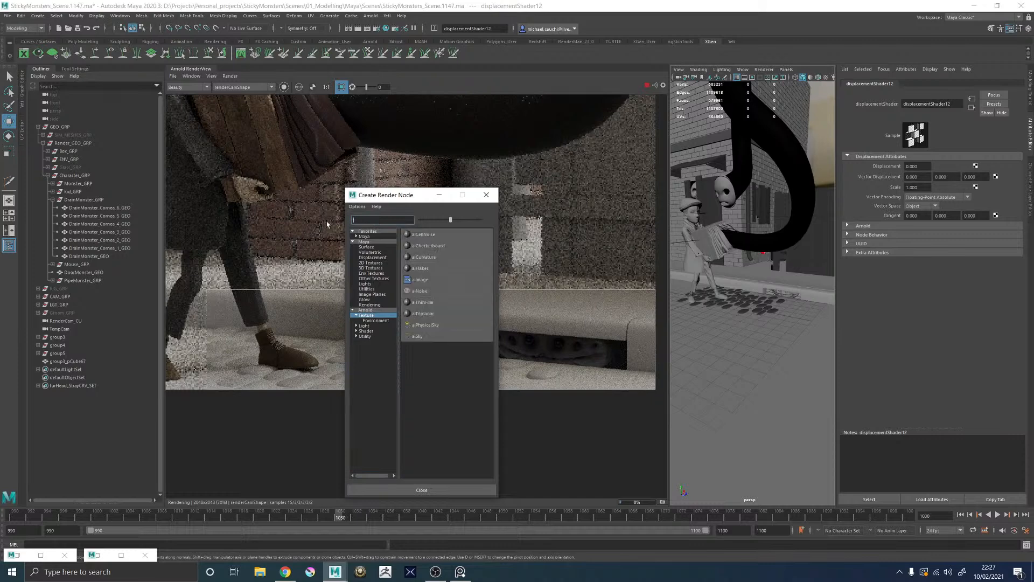
pyautogui.write('noise')
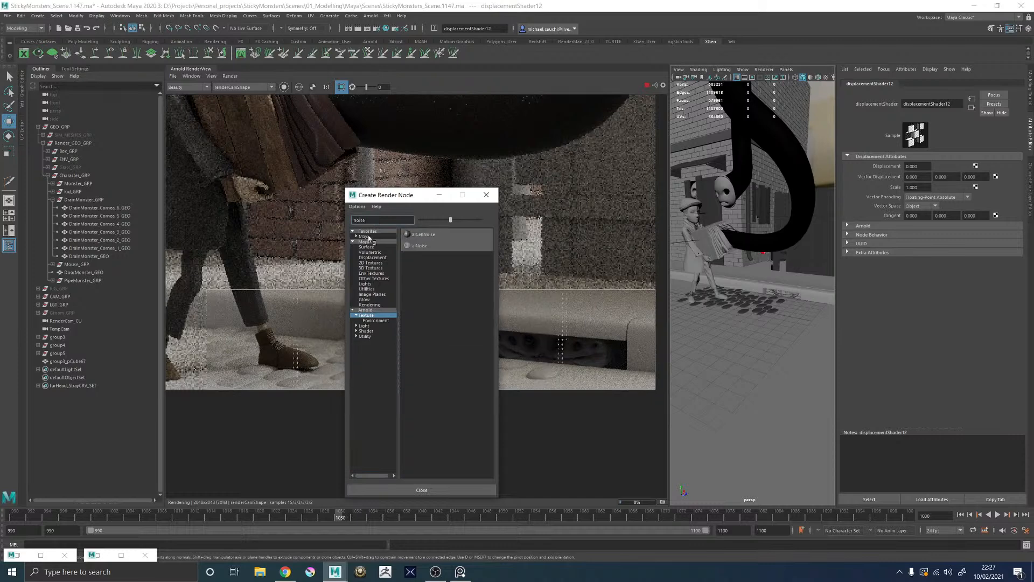
pyautogui.click(421, 246)
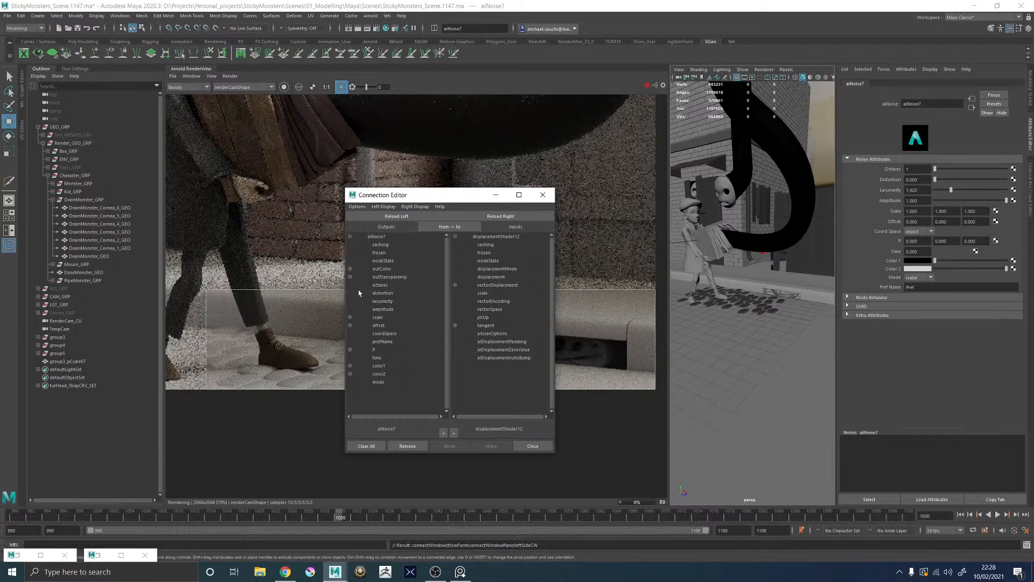
# Step: Connect the noise's outColorR to the shader's displacement input and minimise the Connection Editor
pyautogui.click(387, 277)
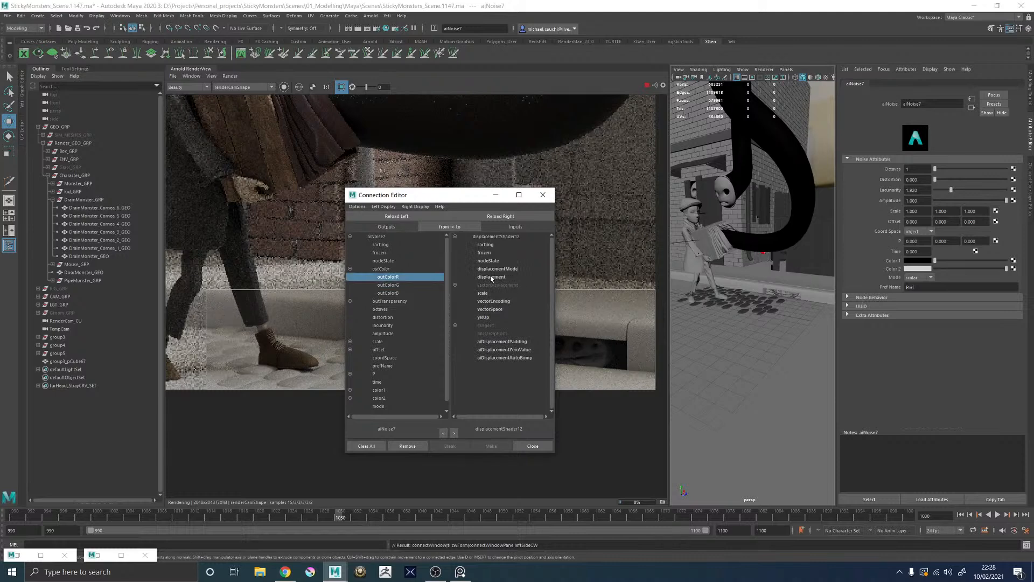
pyautogui.click(491, 277)
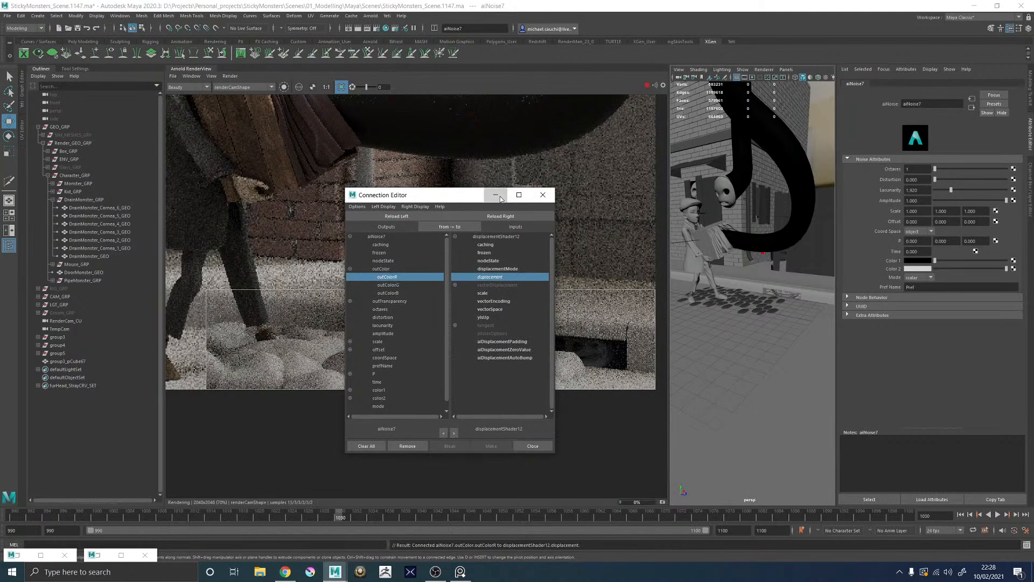
pyautogui.click(497, 196)
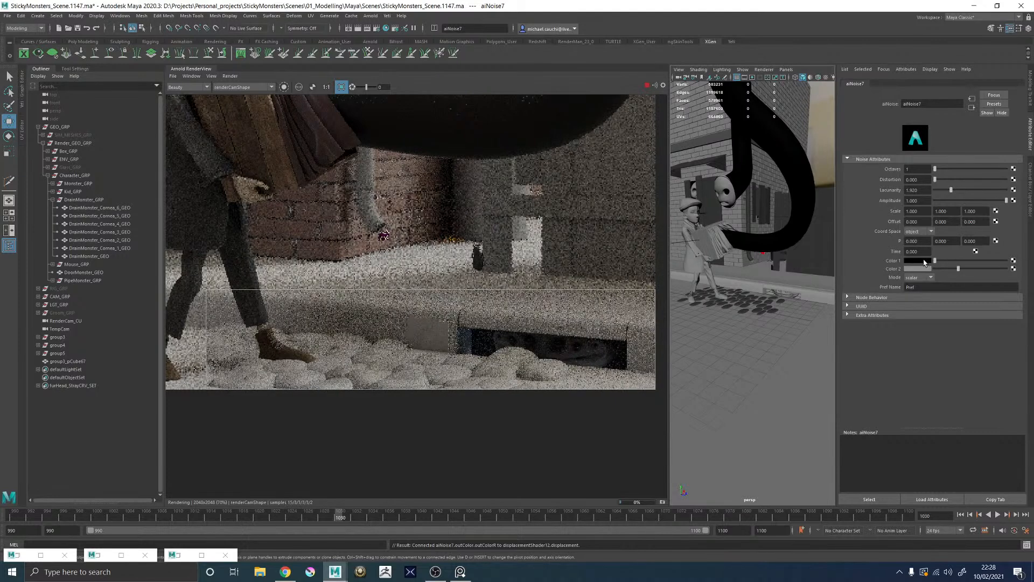
# Step: Set the aiNoise scale to 10 on all three axes and check the stones in the region render
pyautogui.click(920, 211)
pyautogui.write('10')
pyautogui.press('Tab')
pyautogui.write('10')
pyautogui.press('Tab')
pyautogui.write('10')
pyautogui.press('Return')
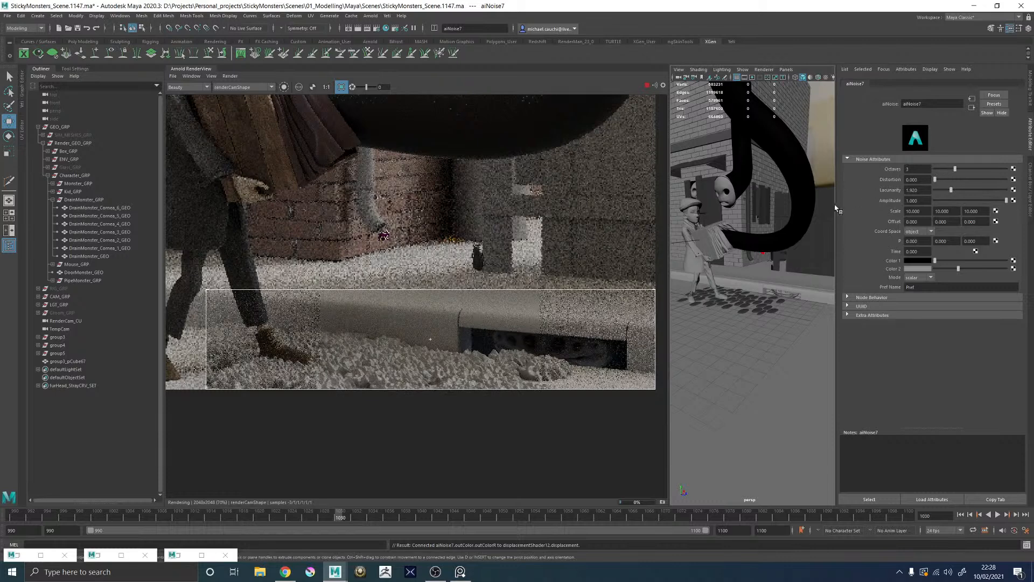
pyautogui.scroll(5, 431, 375)
pyautogui.scroll(-3, 469, 373)
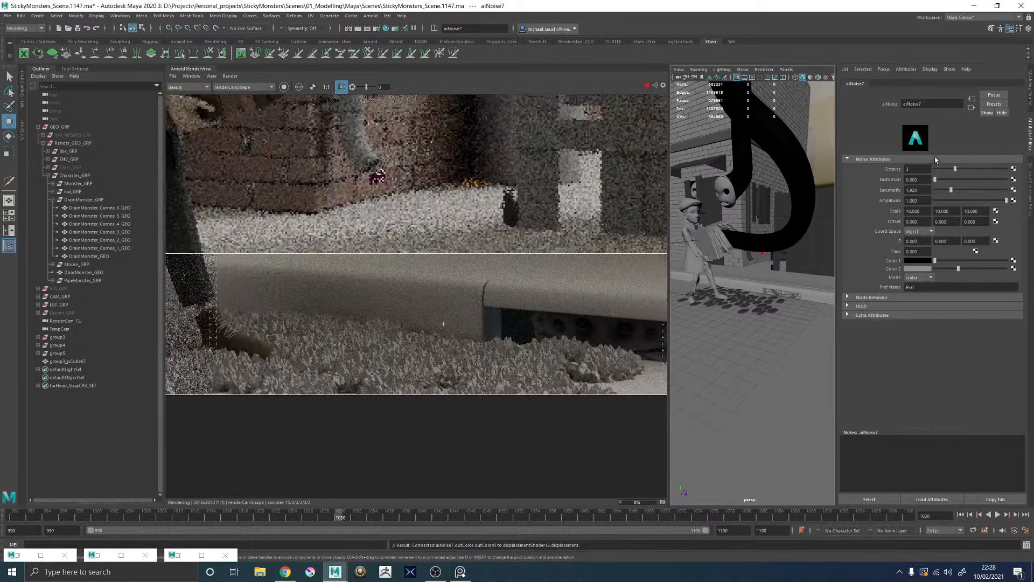
# Step: Set the aiNoise scale to 2 on all three axes and its octaves to 5
pyautogui.click(917, 211)
pyautogui.write('2')
pyautogui.press('Tab')
pyautogui.write('2')
pyautogui.press('Tab')
pyautogui.write('2')
pyautogui.press('Return')
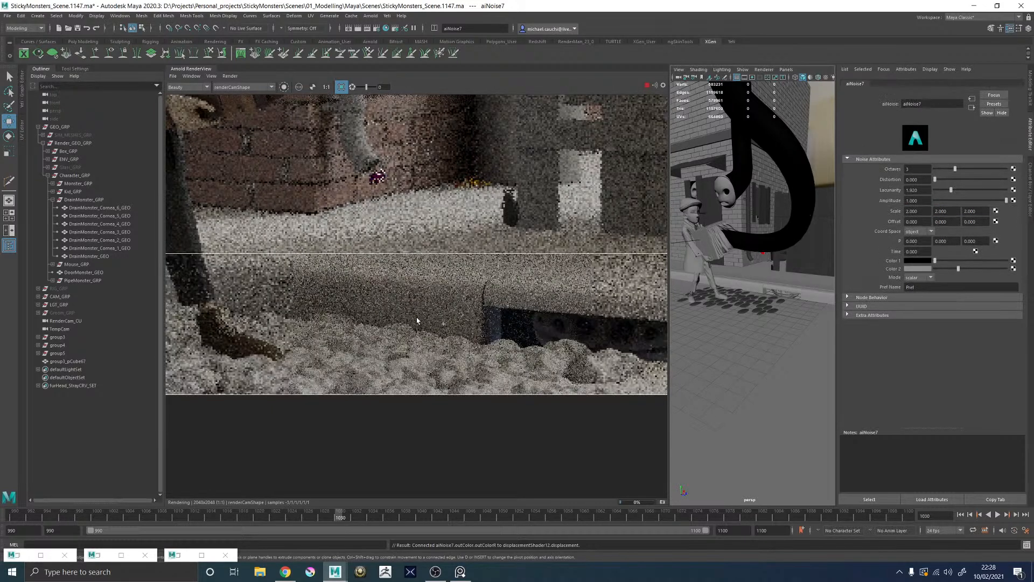
pyautogui.moveTo(963, 169); pyautogui.dragTo(972, 171)
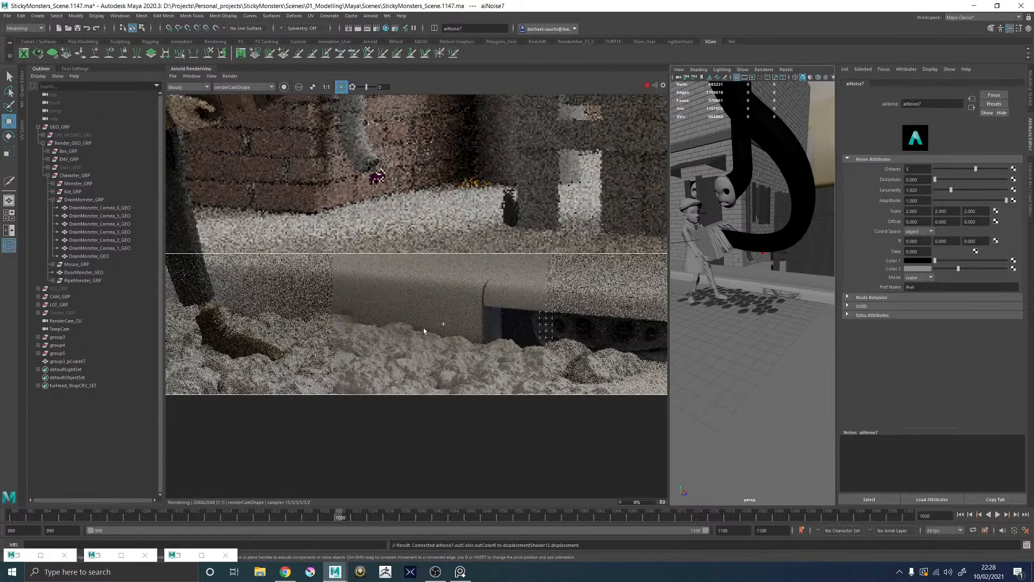
# Step: Darken the aiNoise Color 2 to near black to weaken the displacement, and raise its distortion to about 3.714
pyautogui.scroll(2, 433, 334)
pyautogui.scroll(-2, 444, 339)
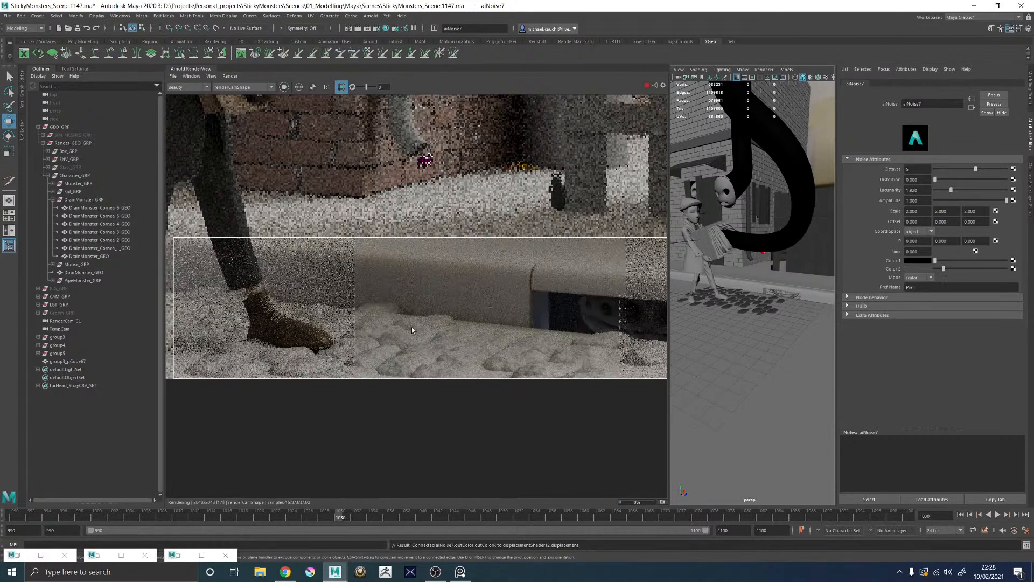
pyautogui.scroll(-1, 396, 334)
pyautogui.moveTo(412, 322); pyautogui.dragTo(441, 311, button='middle')
pyautogui.scroll(1, 441, 311)
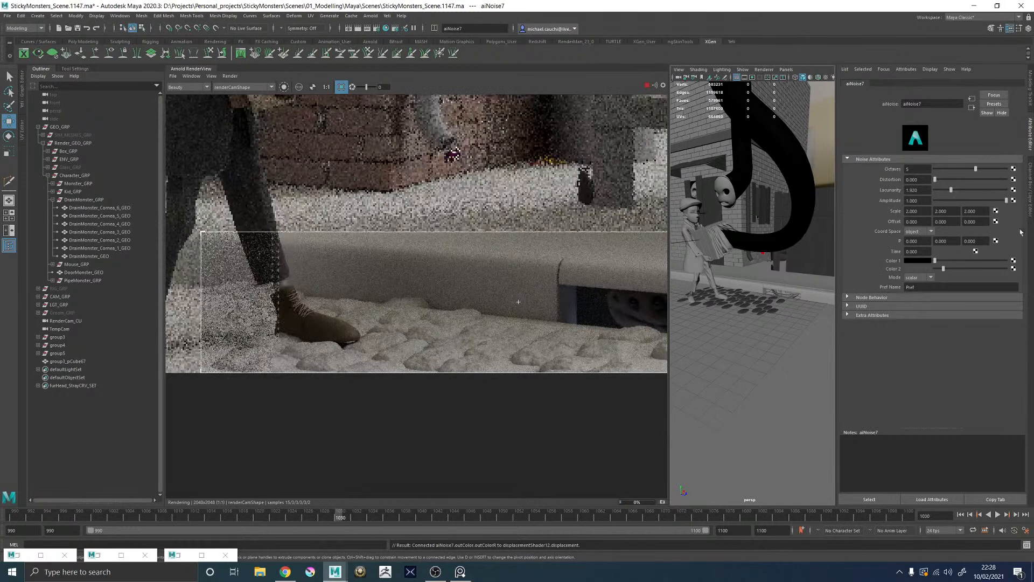
pyautogui.moveTo(944, 268); pyautogui.dragTo(941, 269)
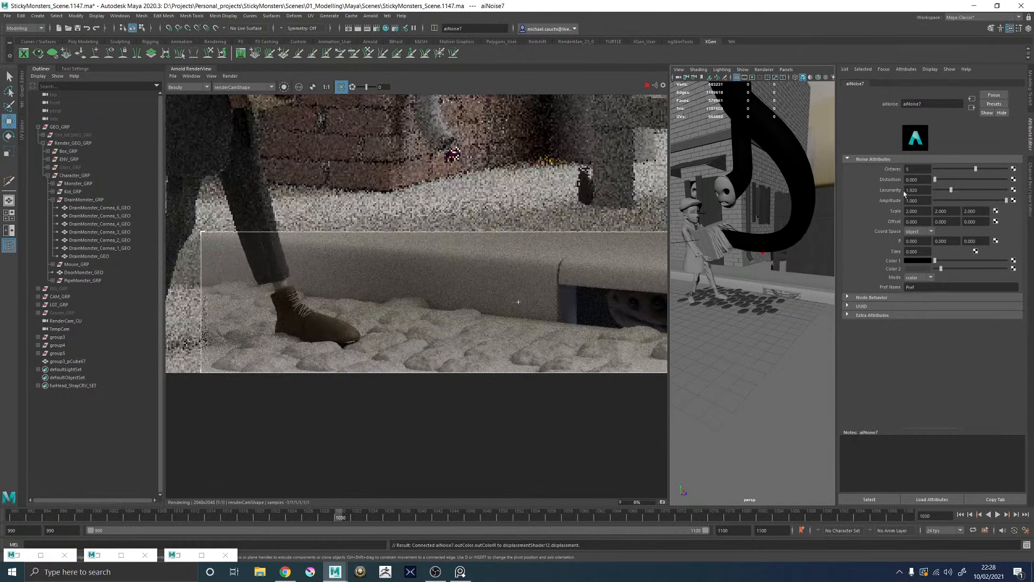
pyautogui.moveTo(935, 180); pyautogui.dragTo(961, 183)
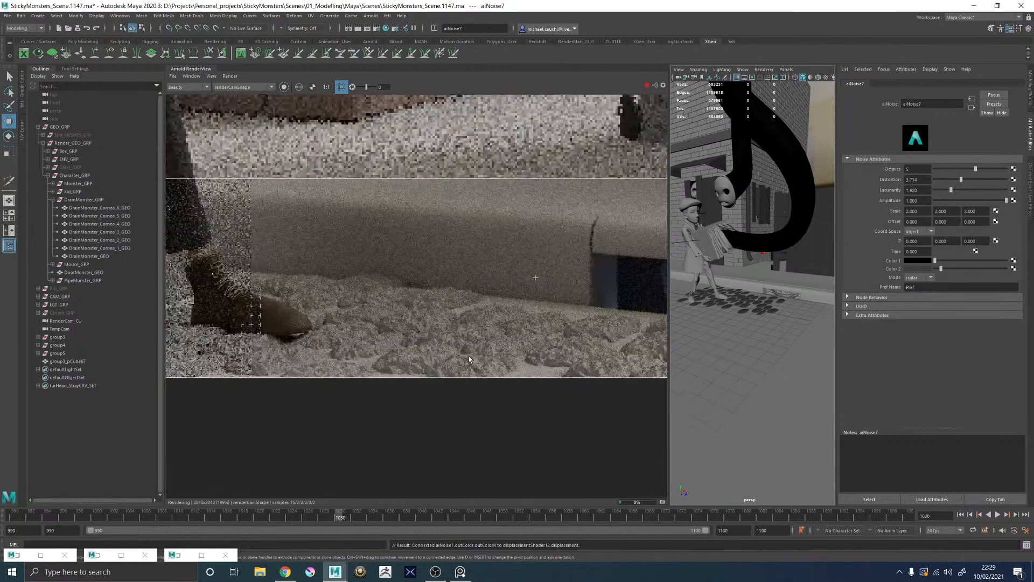
pyautogui.click(927, 267)
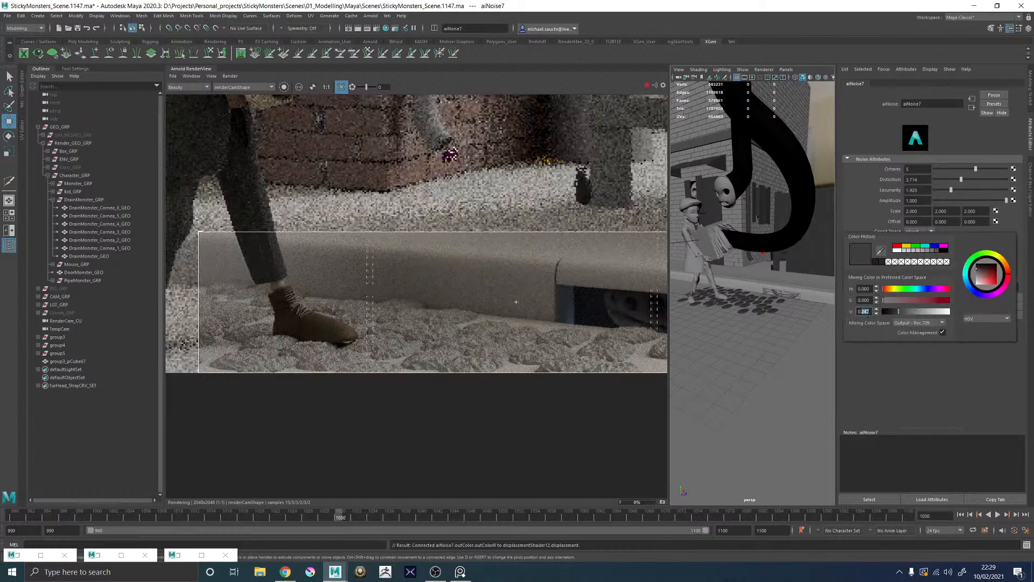
pyautogui.press('Return')
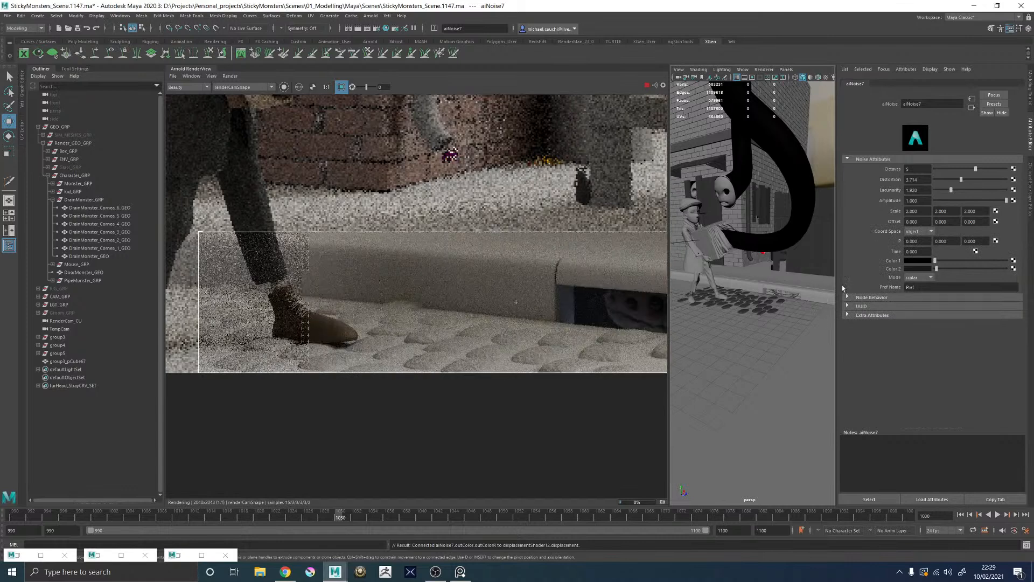
# Step: Examine the displaced cobblestones around the boot and the drain opening at close range in the region render
pyautogui.scroll(3, 410, 375)
pyautogui.scroll(-3, 428, 347)
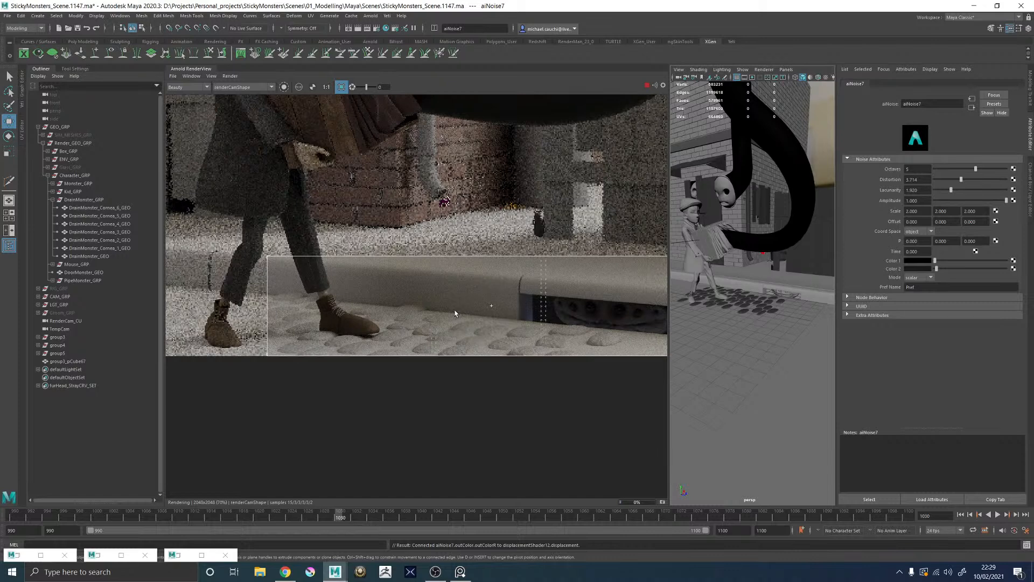
pyautogui.scroll(2, 450, 327)
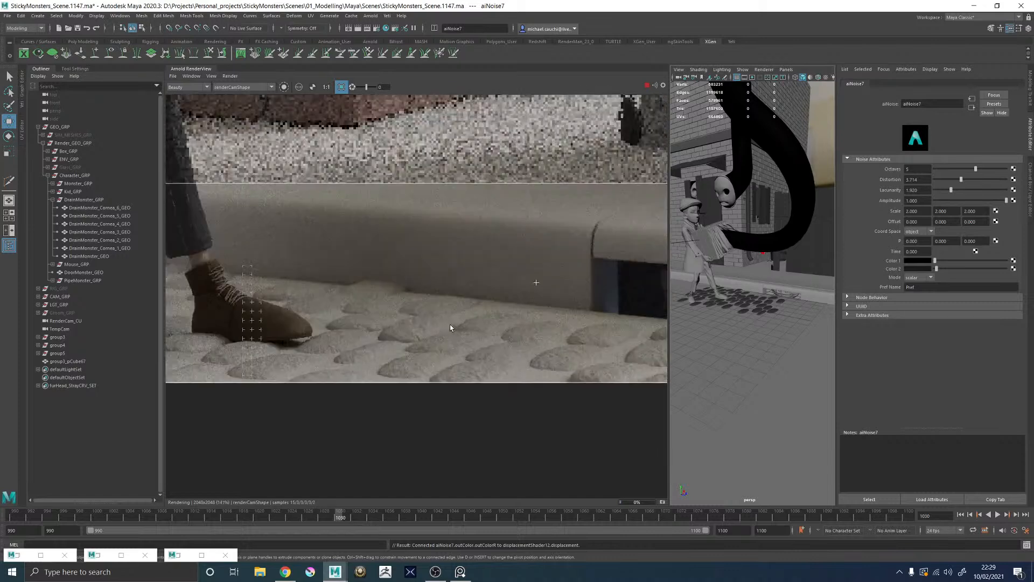
pyautogui.scroll(-2, 451, 327)
pyautogui.scroll(3, 375, 337)
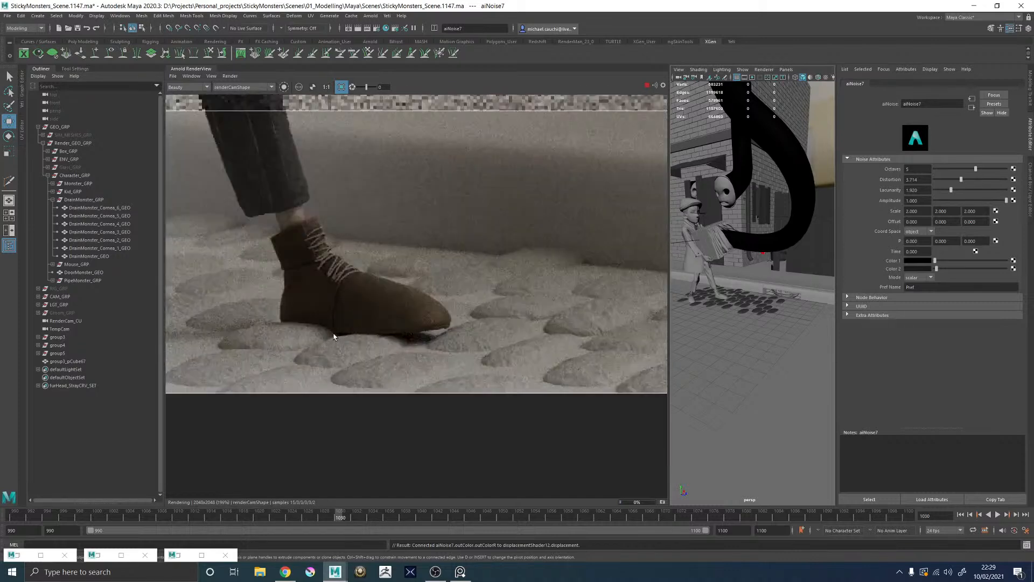
pyautogui.moveTo(320, 327); pyautogui.dragTo(546, 323, button='middle')
pyautogui.scroll(-2, 467, 319)
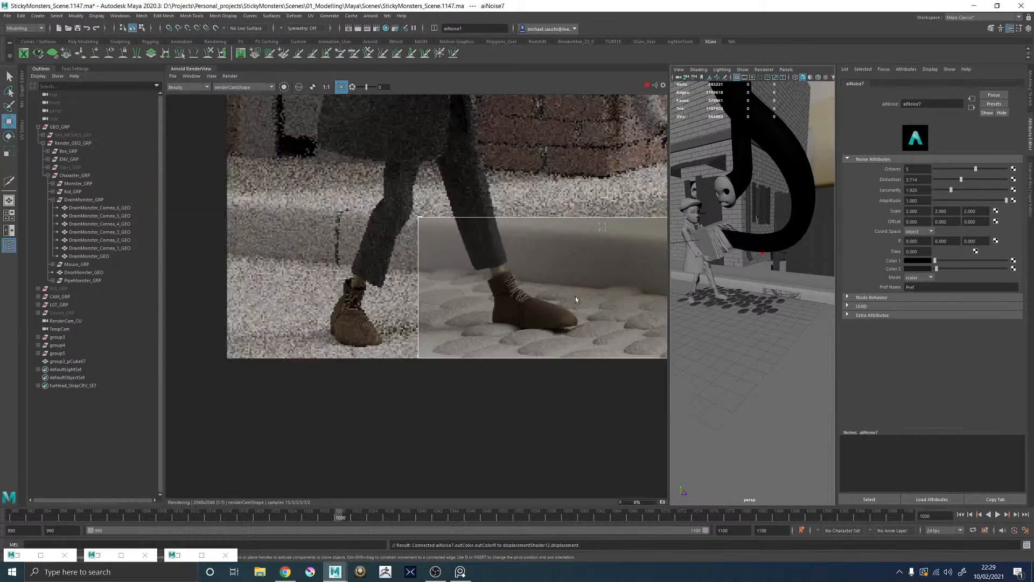
pyautogui.moveTo(571, 282); pyautogui.dragTo(280, 278, button='middle')
pyautogui.scroll(2, 512, 328)
pyautogui.moveTo(559, 312); pyautogui.dragTo(391, 311, button='middle')
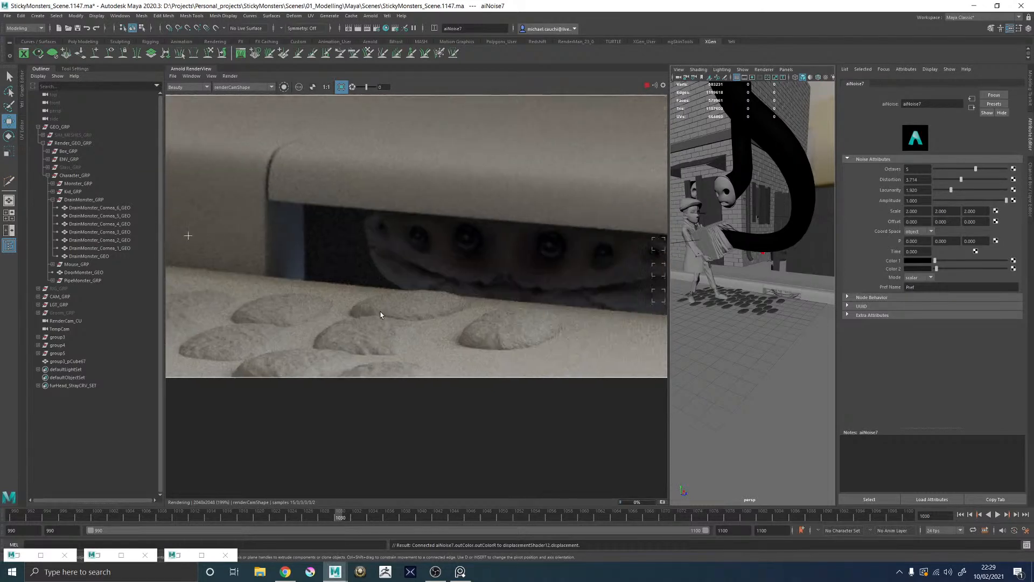
pyautogui.moveTo(308, 315); pyautogui.dragTo(431, 315, button='middle')
pyautogui.scroll(-1, 432, 315)
pyautogui.moveTo(328, 309); pyautogui.dragTo(401, 312, button='middle')
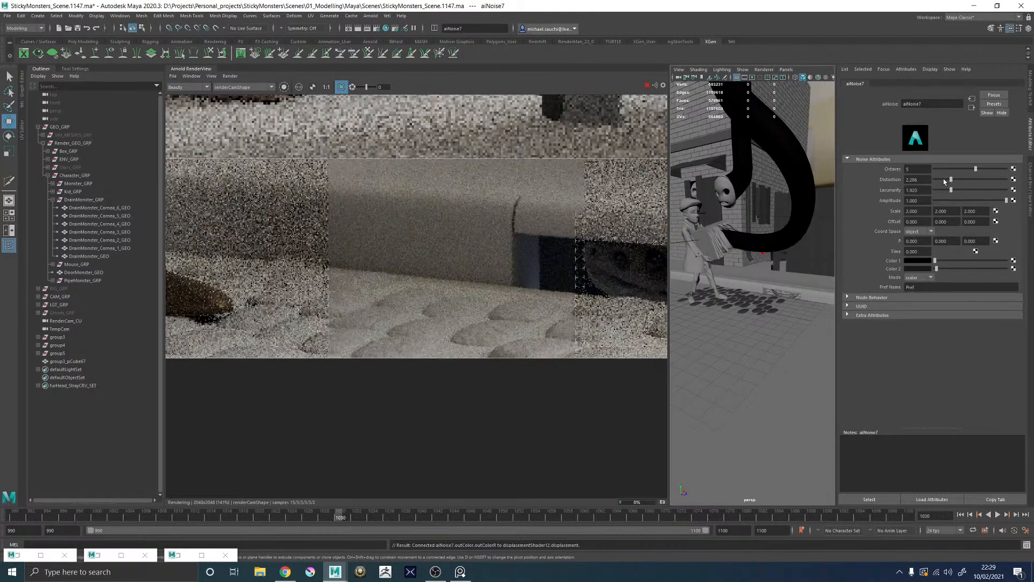
# Step: Open the Hypershade, place the aiNoise node ahead of the displacement shader, and add an aiRange node between them
pyautogui.click(386, 28)
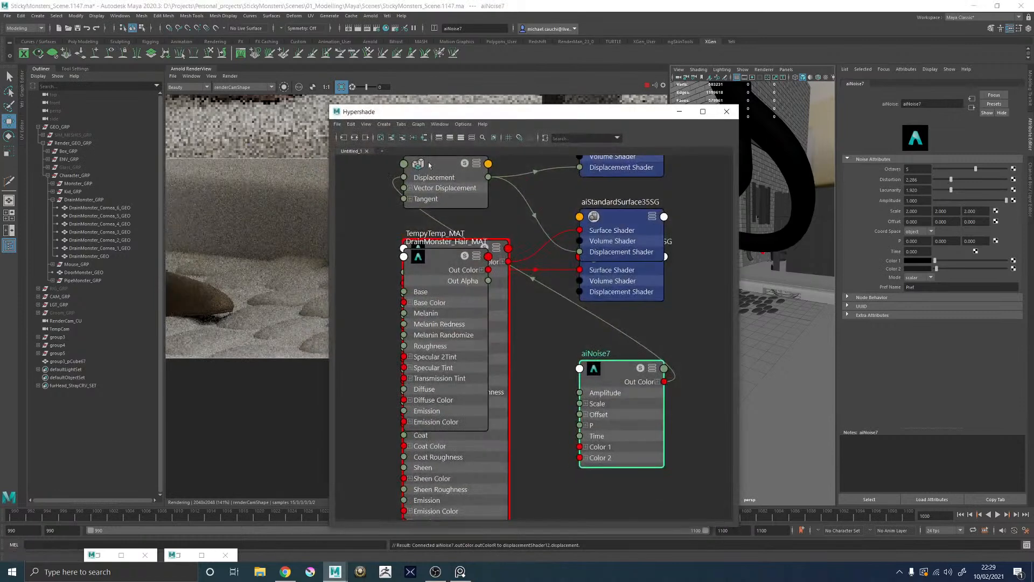
pyautogui.moveTo(623, 368); pyautogui.dragTo(197, 228)
pyautogui.keyDown('alt'); pyautogui.moveTo(388, 229); pyautogui.dragTo(597, 301, button='middle'); pyautogui.keyUp('alt')
pyautogui.press('Tab')
pyautogui.write('airan')
pyautogui.click(497, 252)
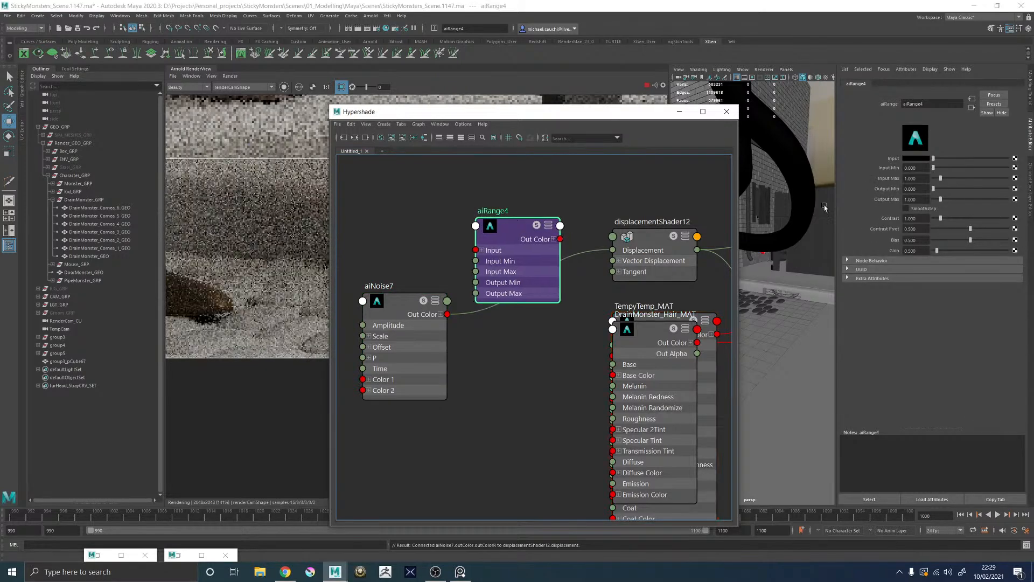
# Step: Feed aiRange4's Out Color R into the displacement shader's Displacement input and set the aiRange Output Min to -1
pyautogui.click(554, 238)
pyautogui.moveTo(560, 250); pyautogui.dragTo(613, 251)
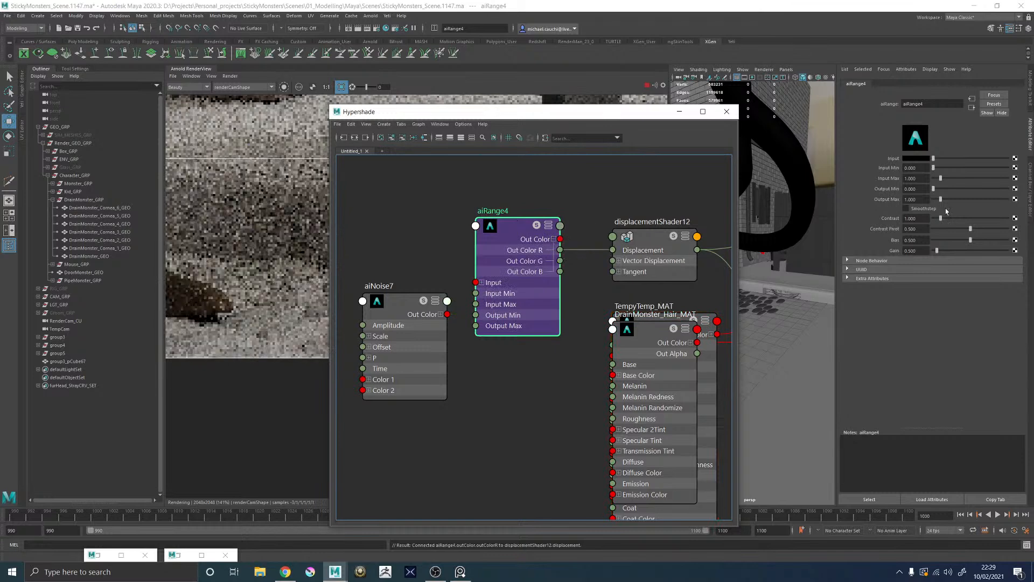
pyautogui.moveTo(921, 188); pyautogui.dragTo(874, 190)
pyautogui.write('-1')
pyautogui.press('Return')
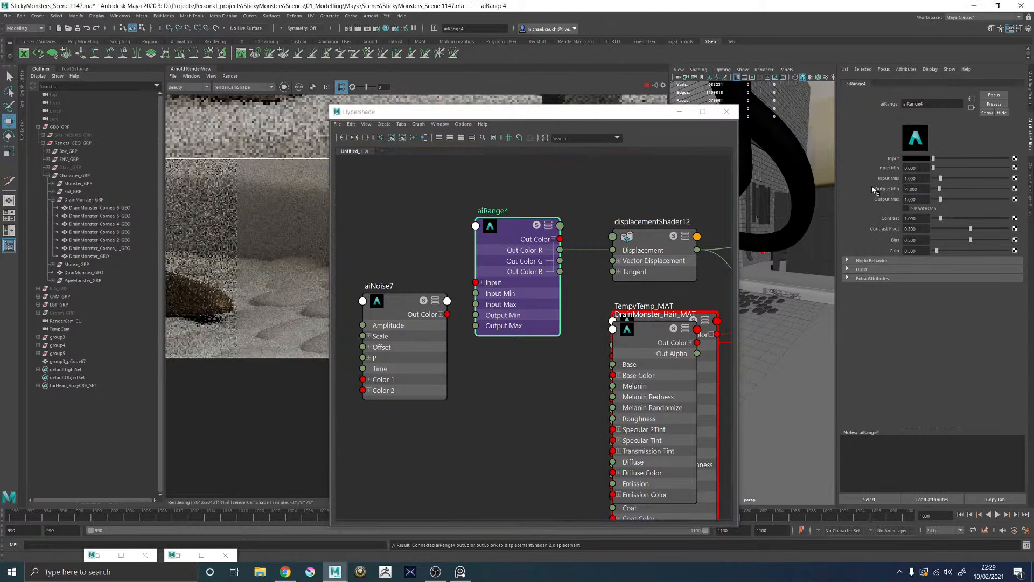
# Step: Add an aiCellNoise node to the displacement network in the Hypershade
pyautogui.keyDown('alt'); pyautogui.moveTo(461, 221); pyautogui.dragTo(557, 233, button='middle'); pyautogui.keyUp('alt')
pyautogui.click(479, 246)
pyautogui.press('Tab')
pyautogui.write('fla')
pyautogui.press('BackSpace')
pyautogui.press('BackSpace')
pyautogui.press('BackSpace')
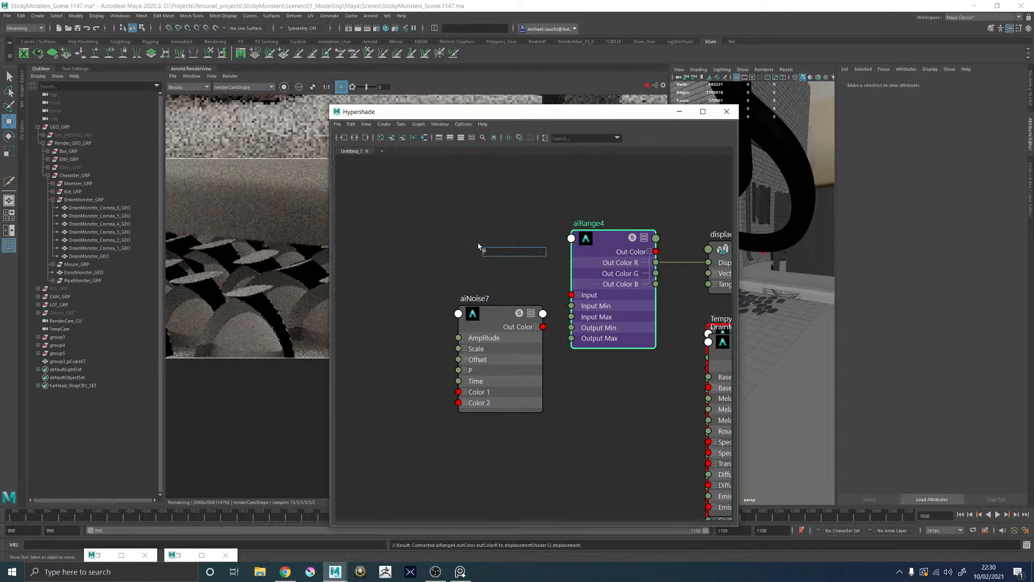
pyautogui.write('cell')
pyautogui.press('Down')
pyautogui.press('Return')
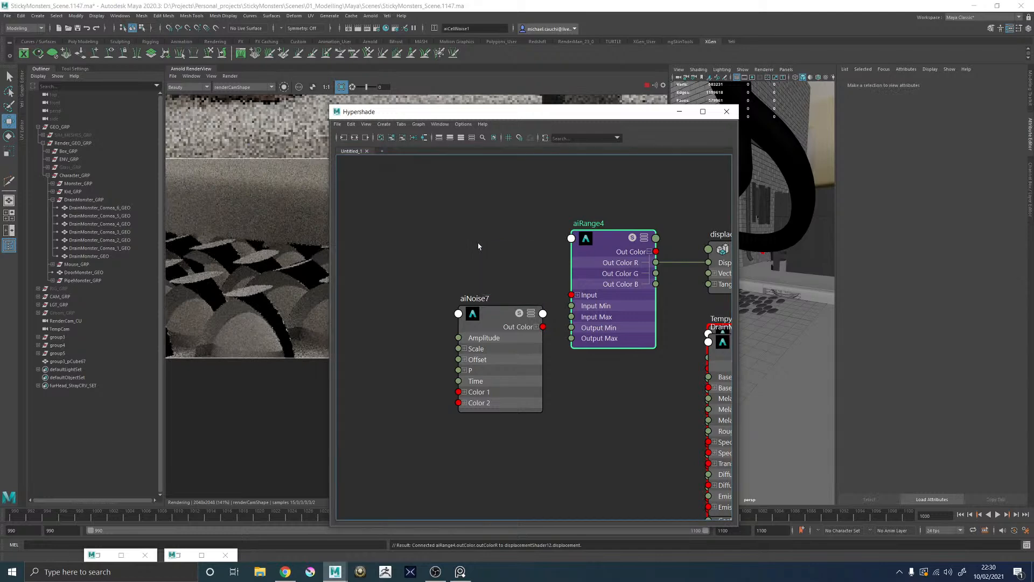
# Step: Connect aiCellNoise1's Out Color to aiRange4's Input and delete the replaced aiNoise7 node
pyautogui.moveTo(506, 262); pyautogui.dragTo(409, 250)
pyautogui.moveTo(470, 271); pyautogui.dragTo(571, 295)
pyautogui.click(501, 324)
pyautogui.press('Delete')
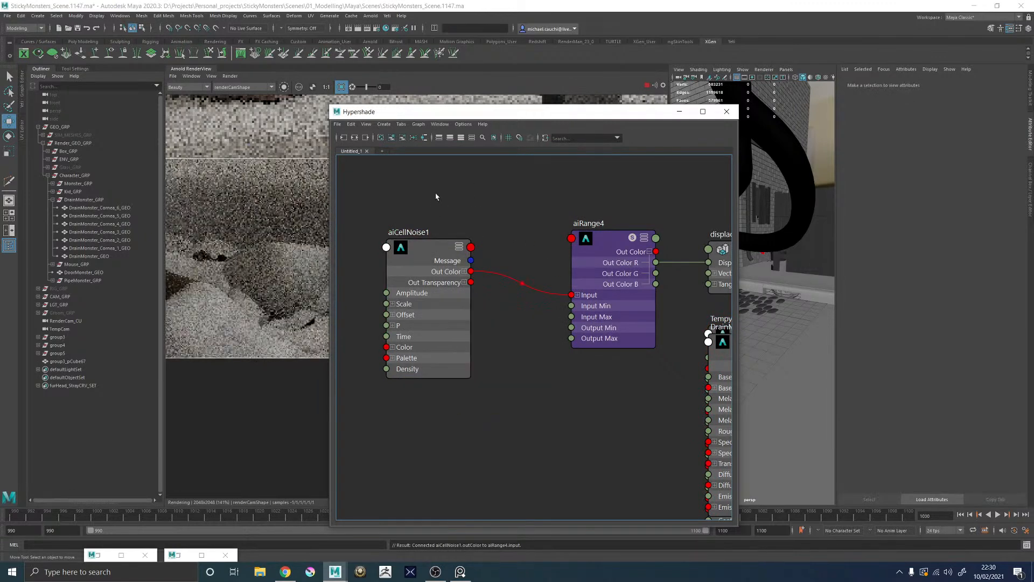
# Step: Shift the Hypershade window off the render, and set aiCellNoise1's octaves to 2 and its pattern to cell2
pyautogui.moveTo(433, 111); pyautogui.dragTo(598, 113)
pyautogui.click(580, 254)
pyautogui.moveTo(784, 118); pyautogui.dragTo(721, 102)
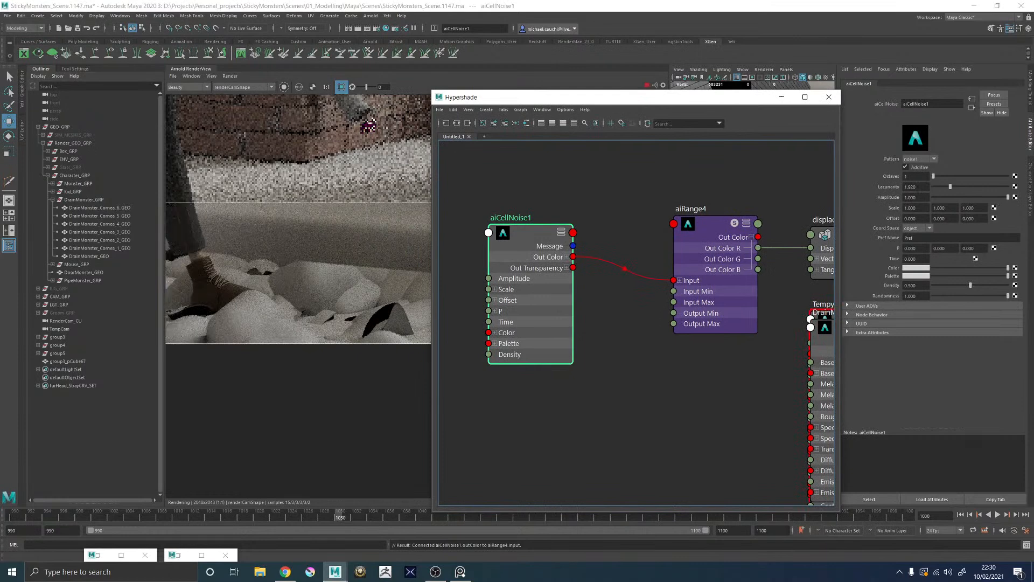
pyautogui.click(926, 208)
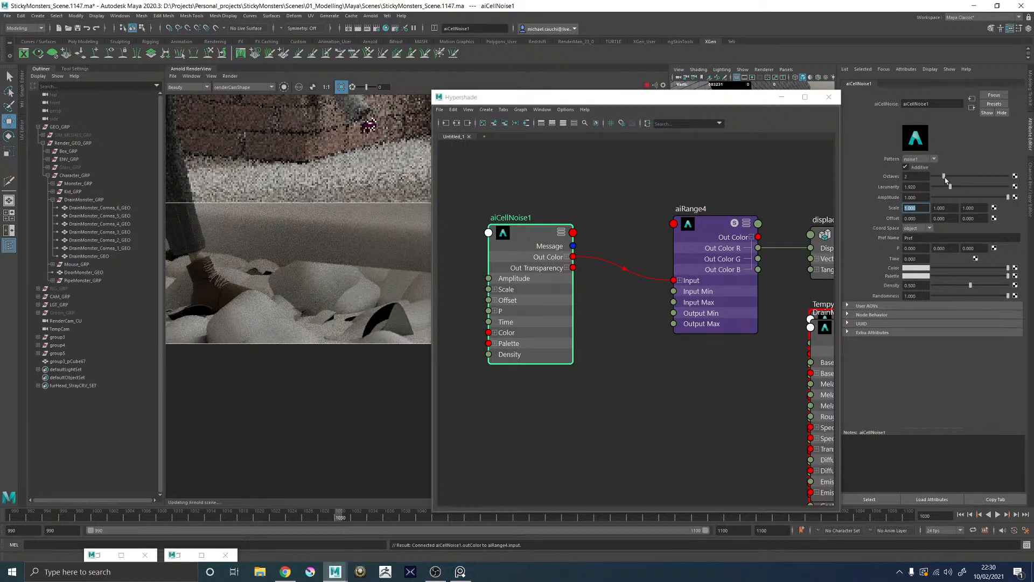
pyautogui.click(923, 160)
pyautogui.click(910, 184)
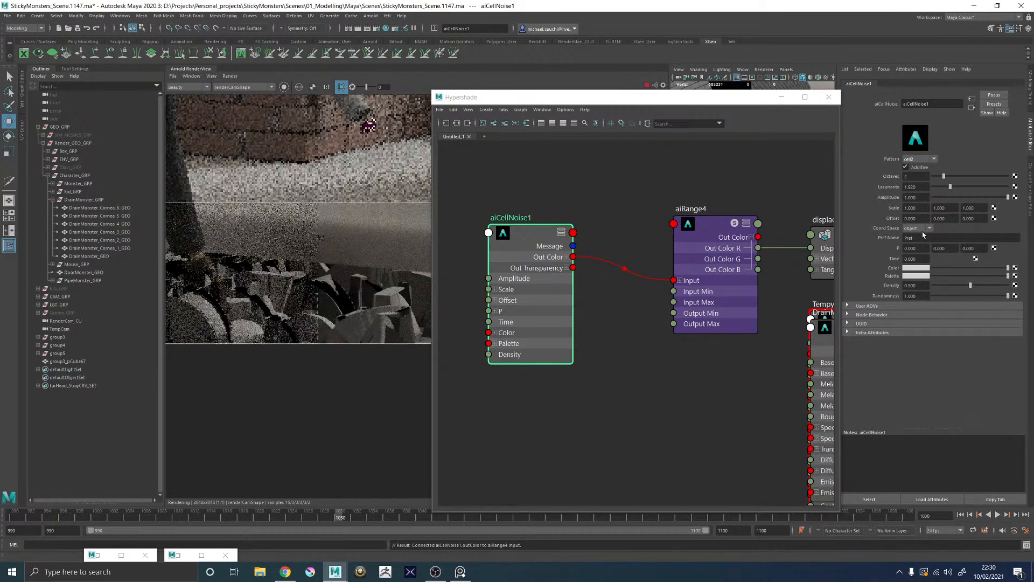
# Step: Try displacementShader12 scales of 0.1, 0.01 and 0.05, checking the cobblestones in the region render
pyautogui.keyDown('alt'); pyautogui.moveTo(719, 189); pyautogui.dragTo(570, 204, button='middle'); pyautogui.keyUp('alt')
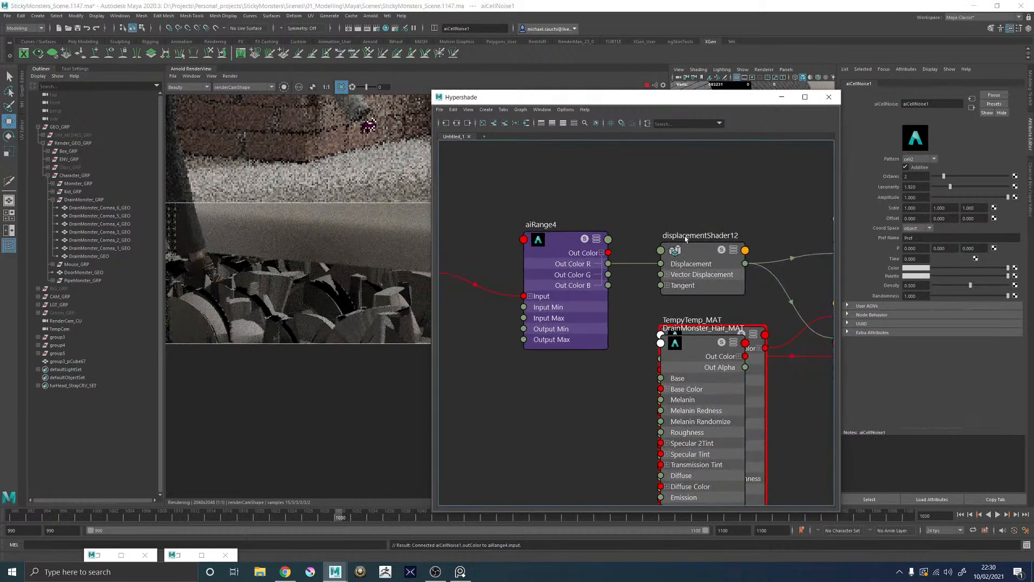
pyautogui.click(692, 251)
pyautogui.click(924, 187)
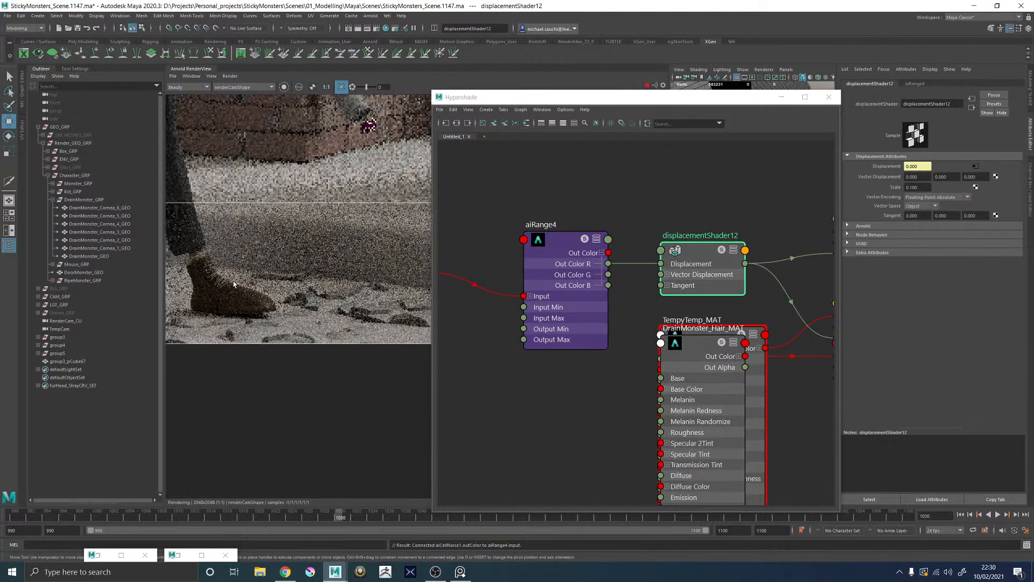
pyautogui.keyDown('alt'); pyautogui.moveTo(277, 283); pyautogui.dragTo(300, 281, button='middle'); pyautogui.keyUp('alt')
pyautogui.scroll(-3, 300, 284)
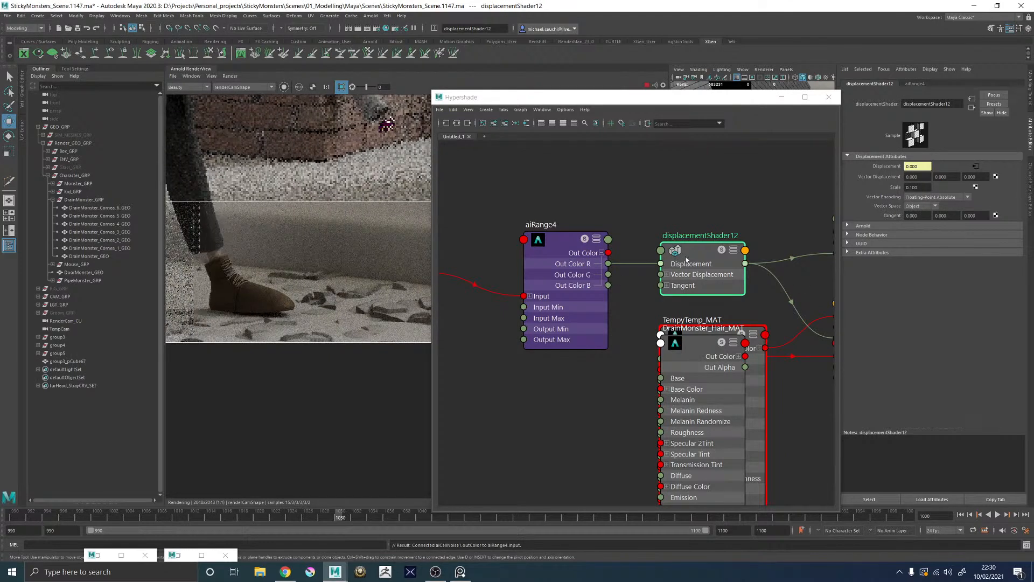
pyautogui.scroll(2, 303, 279)
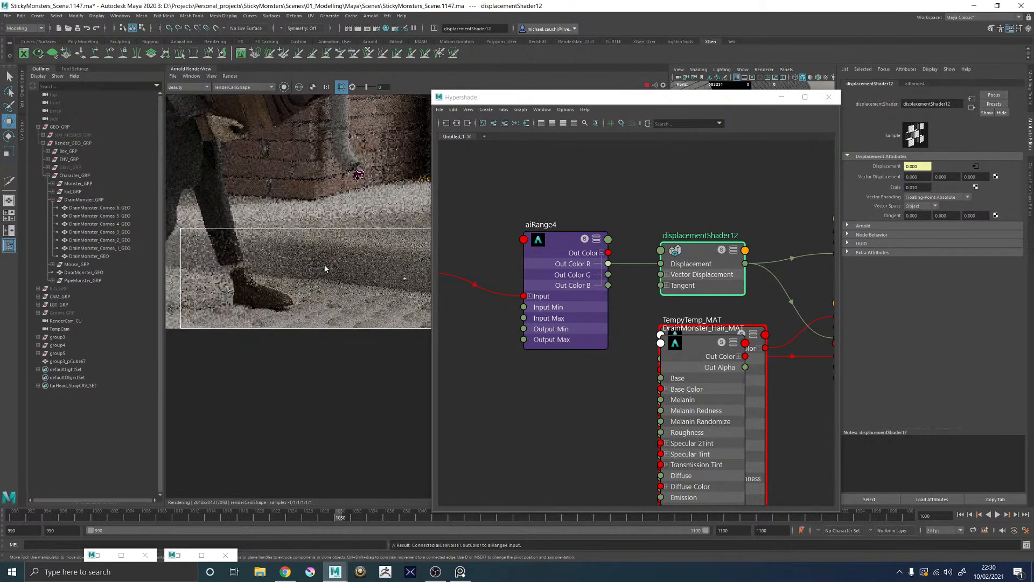
pyautogui.scroll(2, 377, 308)
pyautogui.moveTo(378, 308); pyautogui.dragTo(281, 307, button='middle')
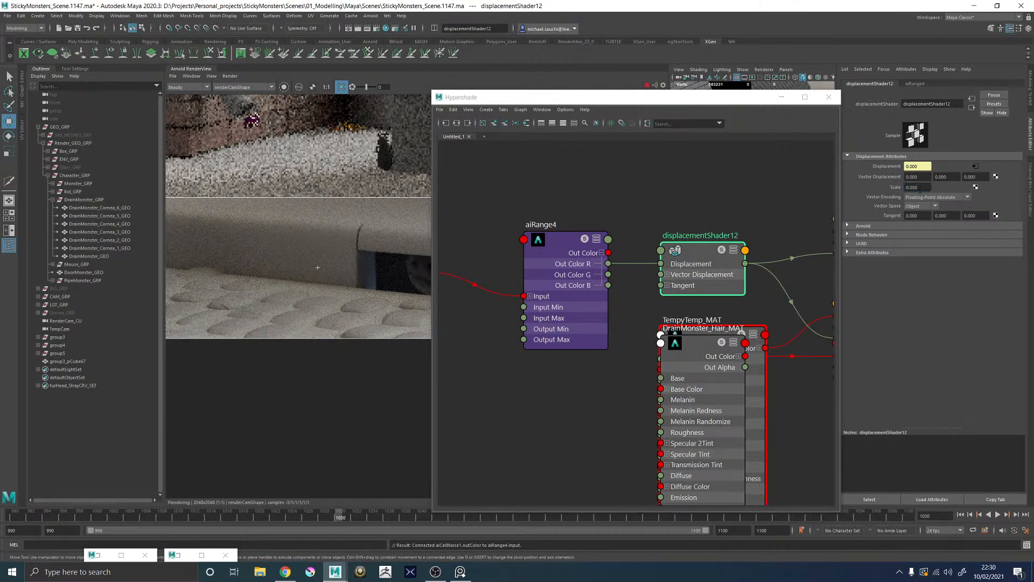
pyautogui.scroll(-2, 245, 259)
pyautogui.scroll(4, 245, 259)
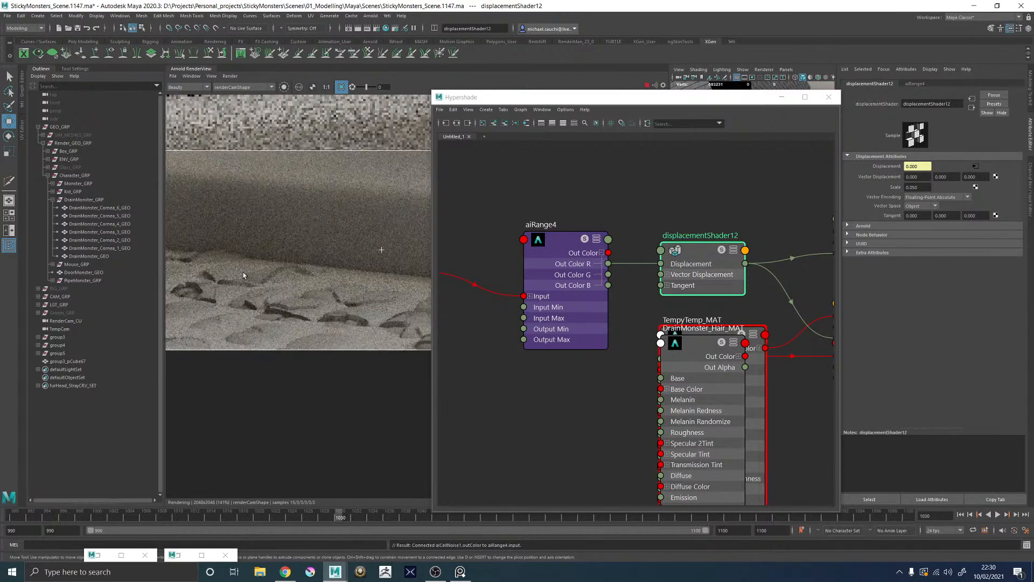
pyautogui.scroll(-3, 243, 276)
# Step: Set aiCellNoise1's scale to 3 on all three axes
pyautogui.click(570, 248)
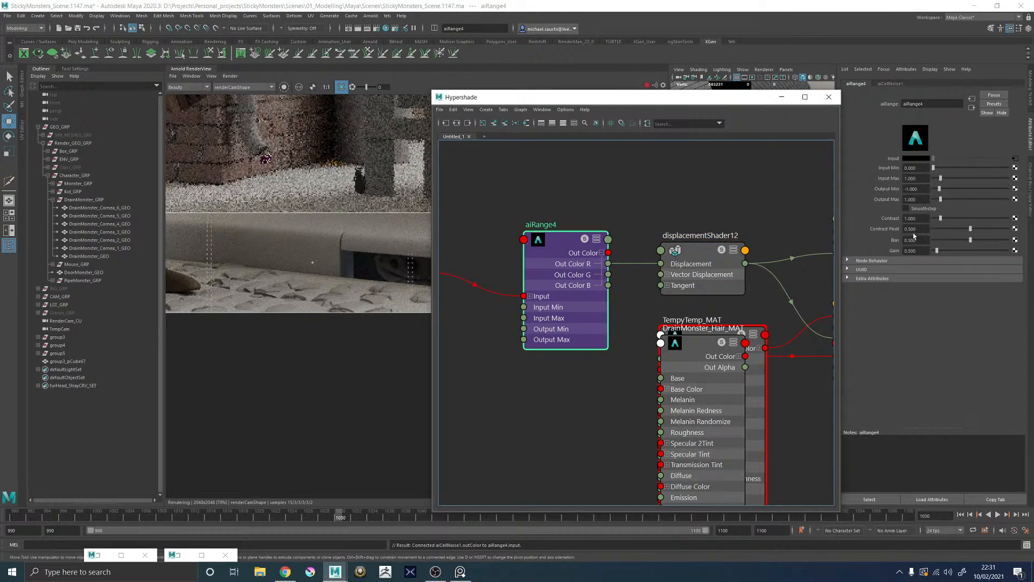
pyautogui.keyDown('alt'); pyautogui.moveTo(513, 210); pyautogui.dragTo(653, 221, button='middle'); pyautogui.keyUp('alt')
pyautogui.click(507, 260)
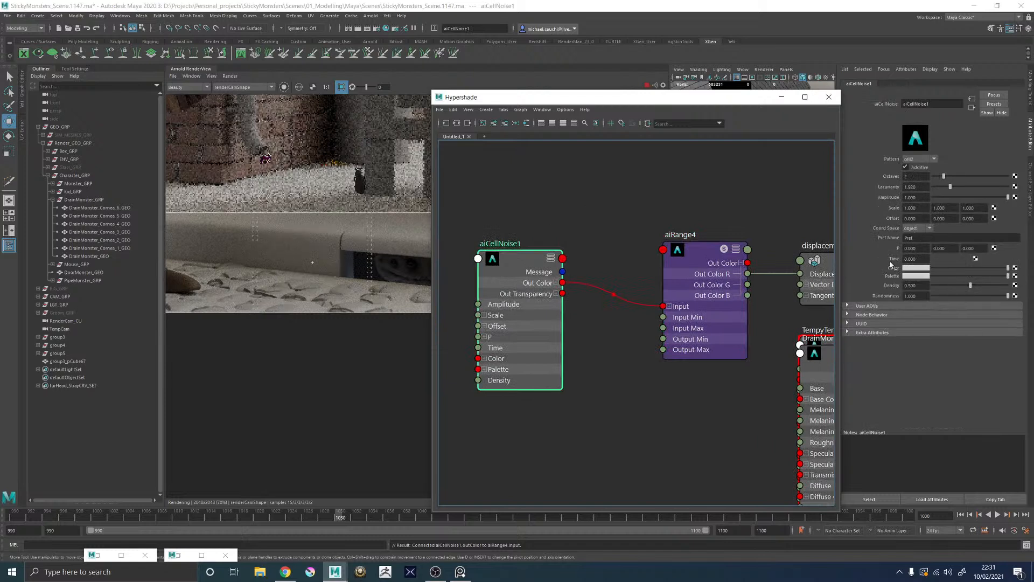
pyautogui.click(910, 208)
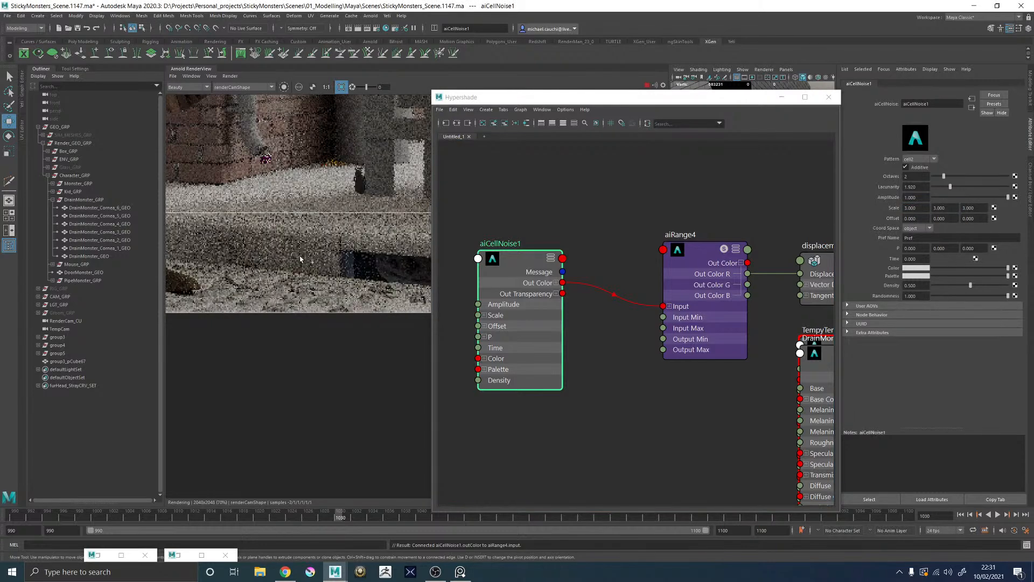
# Step: Examine the finer cell noise displacement on the cobblestones around the boot and the drain opening in the region render
pyautogui.scroll(2, 299, 292)
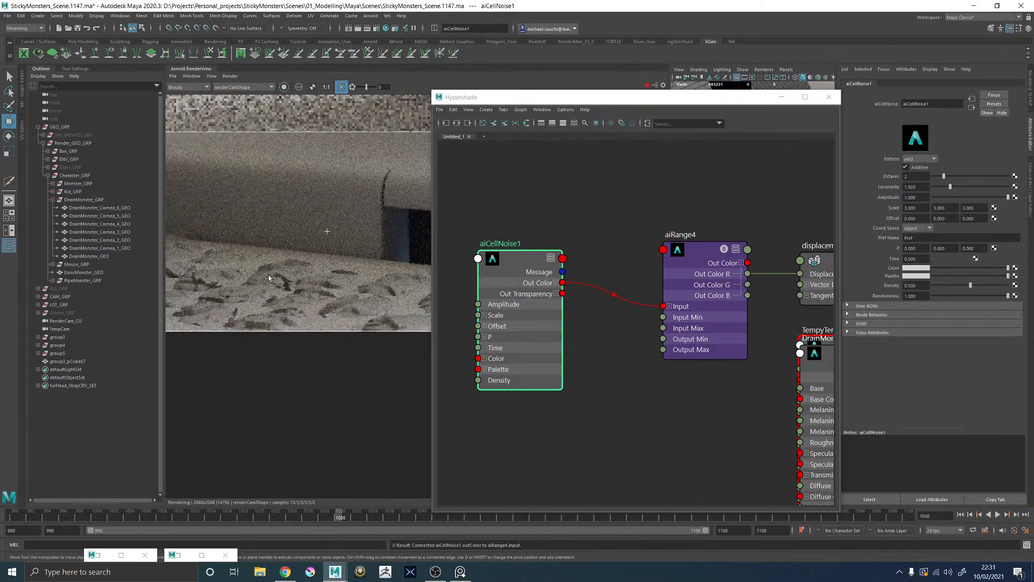
pyautogui.scroll(-3, 302, 269)
pyautogui.scroll(3, 309, 267)
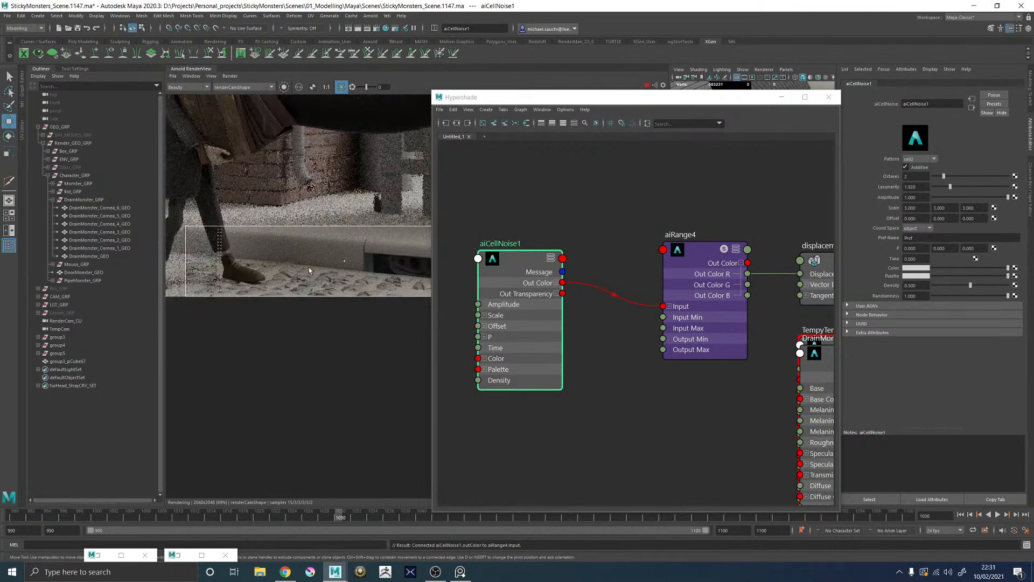
pyautogui.scroll(-2, 344, 270)
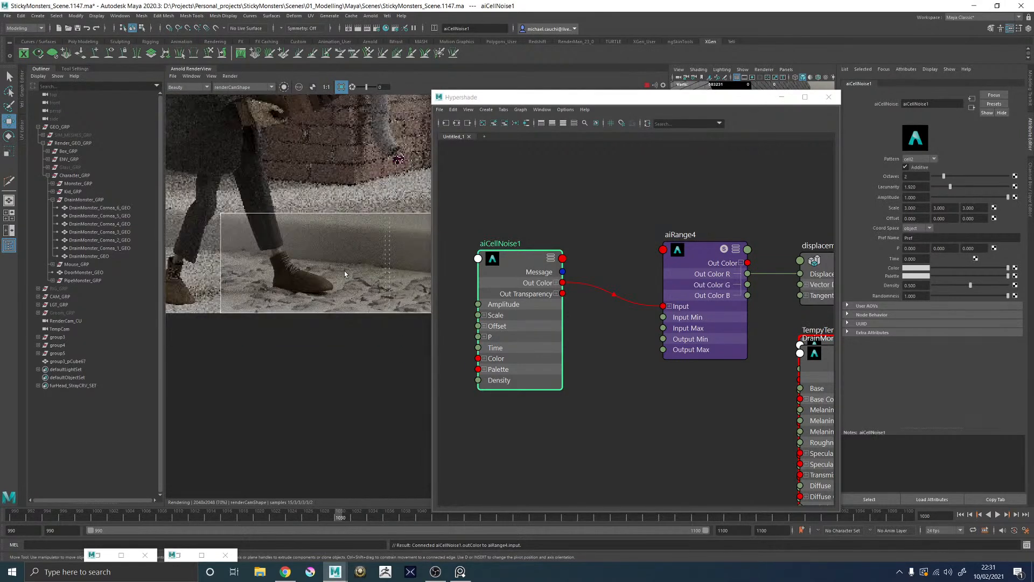
pyautogui.scroll(3, 276, 285)
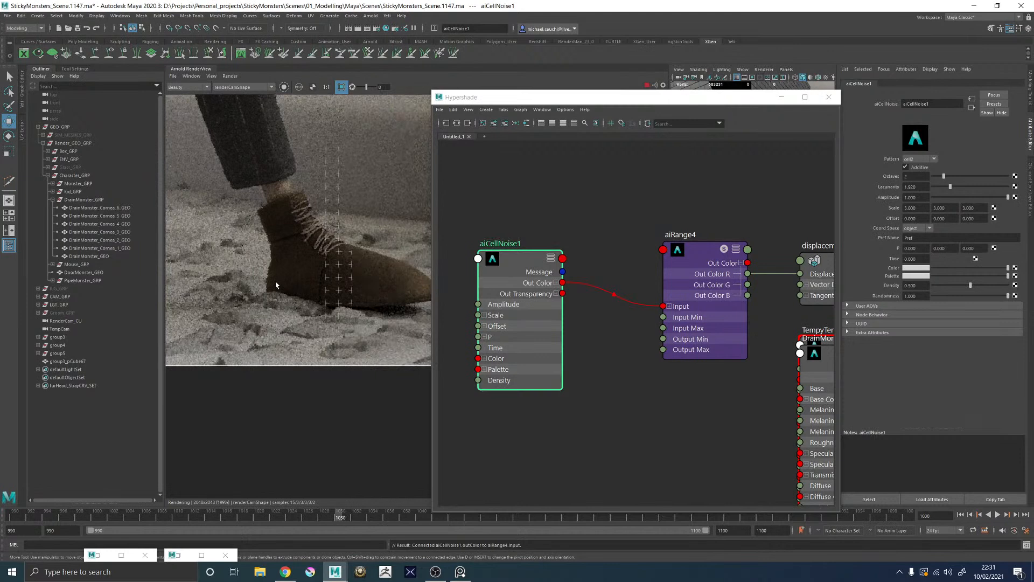
pyautogui.scroll(-1, 278, 283)
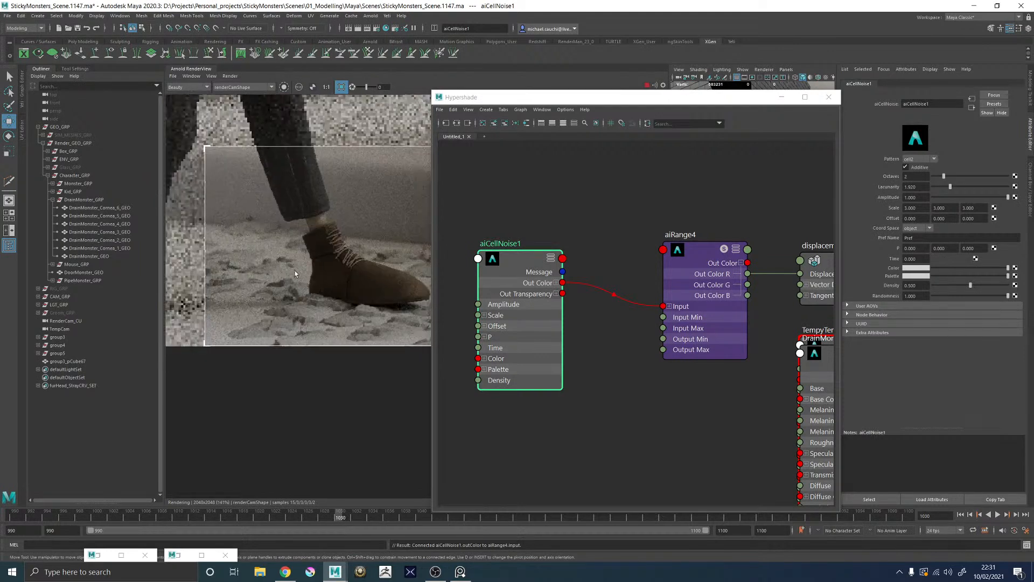
pyautogui.scroll(-3, 286, 275)
pyautogui.moveTo(321, 277); pyautogui.dragTo(217, 277, button='middle')
pyautogui.scroll(2, 308, 279)
pyautogui.moveTo(368, 252); pyautogui.dragTo(322, 251, button='middle')
# Step: Set displacementShader12's scale to 0.02 and check the cobblestones near the drain and the boot
pyautogui.keyDown('alt'); pyautogui.moveTo(715, 216); pyautogui.dragTo(625, 218, button='middle'); pyautogui.keyUp('alt')
pyautogui.click(754, 263)
pyautogui.click(922, 187)
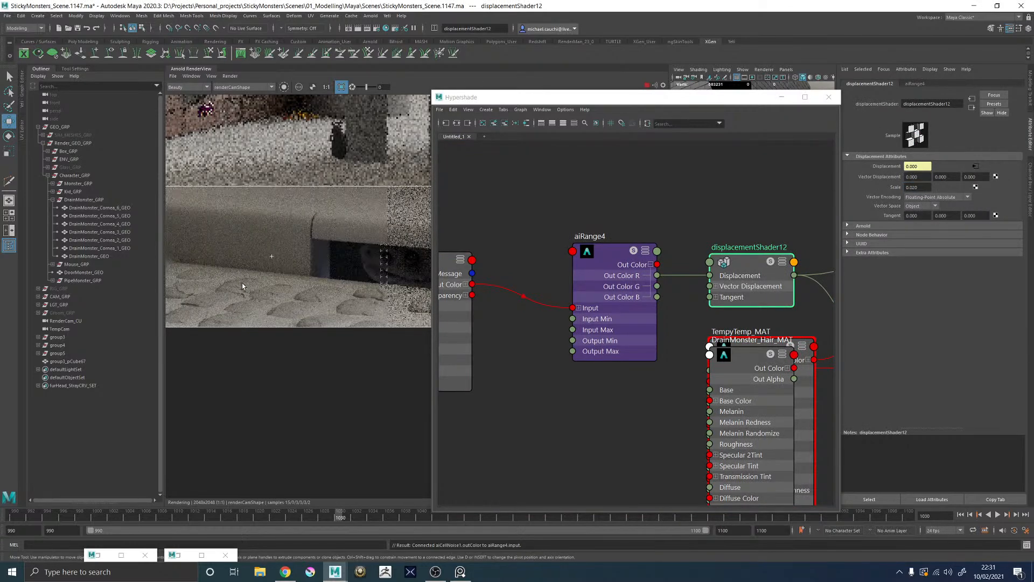
pyautogui.scroll(-1, 241, 283)
pyautogui.keyDown('alt'); pyautogui.moveTo(224, 279); pyautogui.dragTo(253, 291, button='middle'); pyautogui.keyUp('alt')
pyautogui.scroll(-1, 360, 276)
pyautogui.scroll(3, 324, 309)
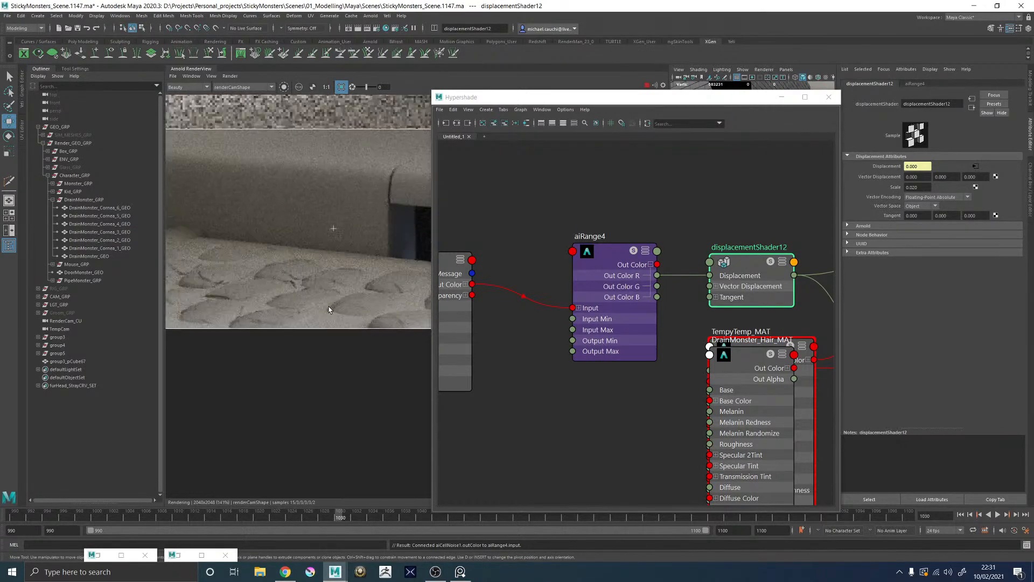
pyautogui.scroll(-2, 294, 295)
pyautogui.moveTo(260, 279); pyautogui.dragTo(359, 281, button='middle')
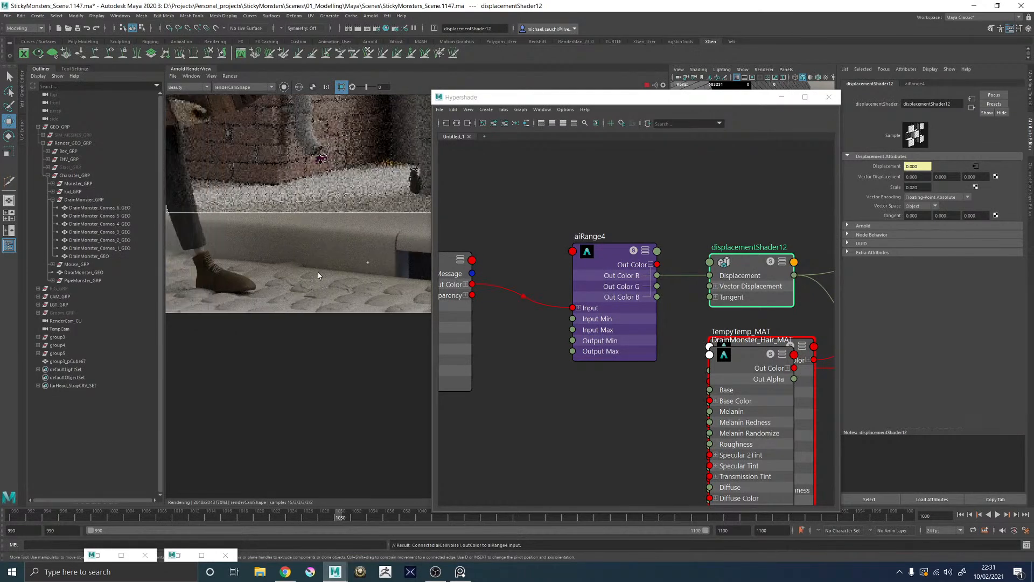
# Step: Move the aiCellNoise and aiRange nodes away from displacementShader12 to free space, and raise the displacement shader's scale
pyautogui.press('a')
pyautogui.scroll(-2, 590, 247)
pyautogui.moveTo(635, 300); pyautogui.dragTo(490, 209)
pyautogui.moveTo(660, 270); pyautogui.dragTo(579, 259)
pyautogui.click(720, 256)
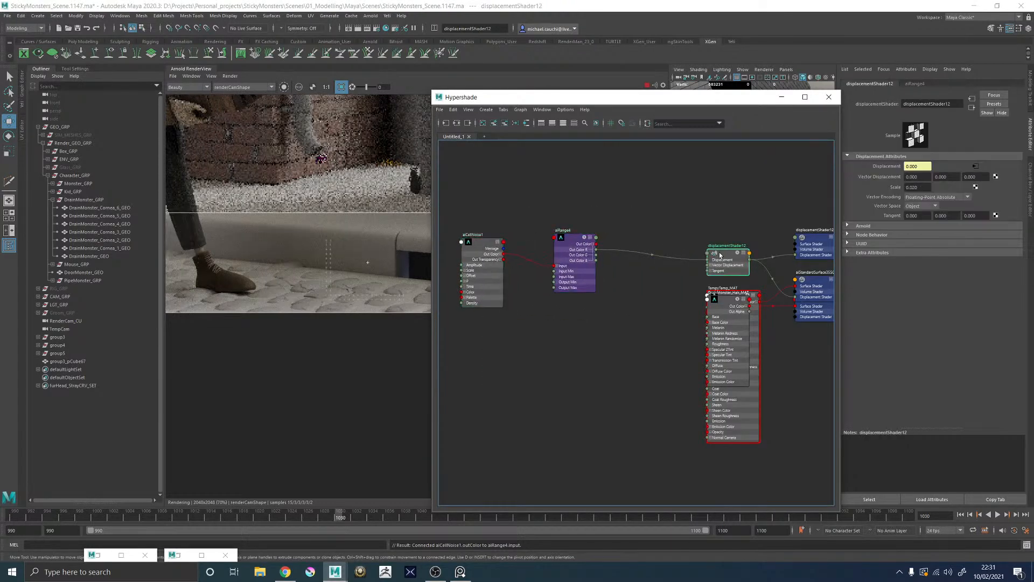
pyautogui.moveTo(925, 188); pyautogui.dragTo(895, 188)
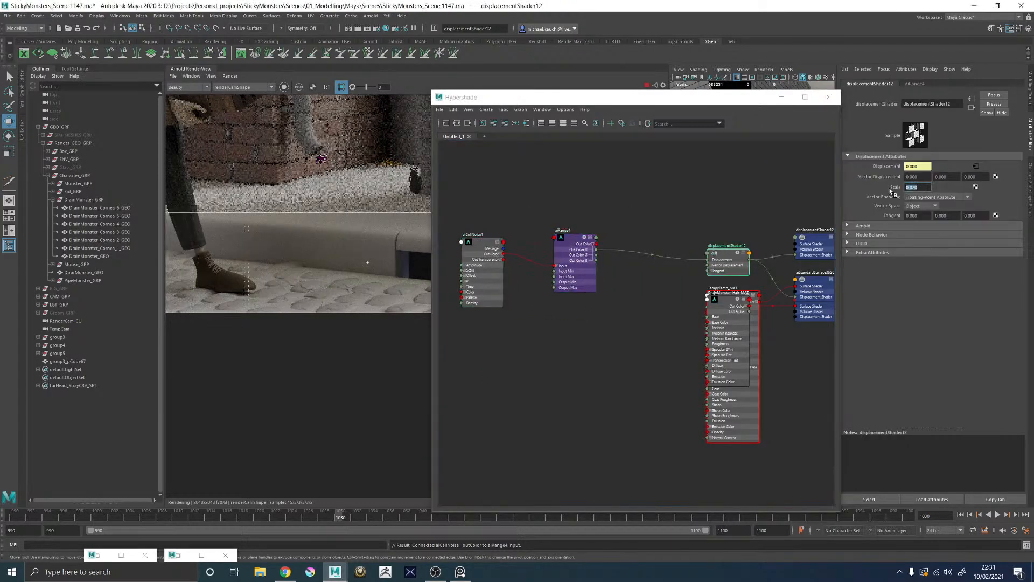
# Step: Add a multiplyDivide node after aiRange4 and connect the range's Out Color to its Input 1
pyautogui.click(677, 234)
pyautogui.press('Tab')
pyautogui.write('multi')
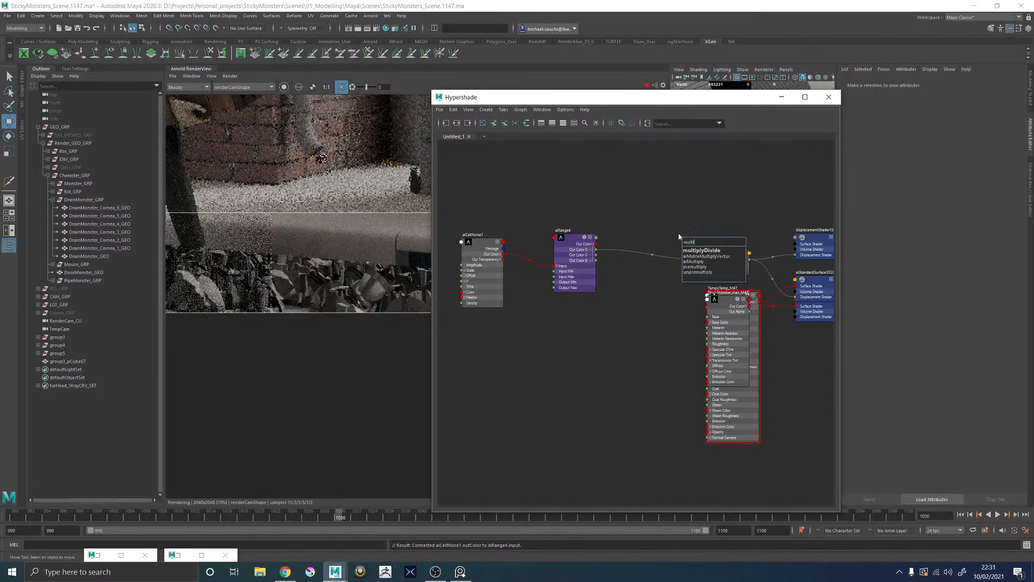
pyautogui.press('Return')
pyautogui.moveTo(705, 250); pyautogui.dragTo(626, 239)
pyautogui.scroll(4, 600, 245)
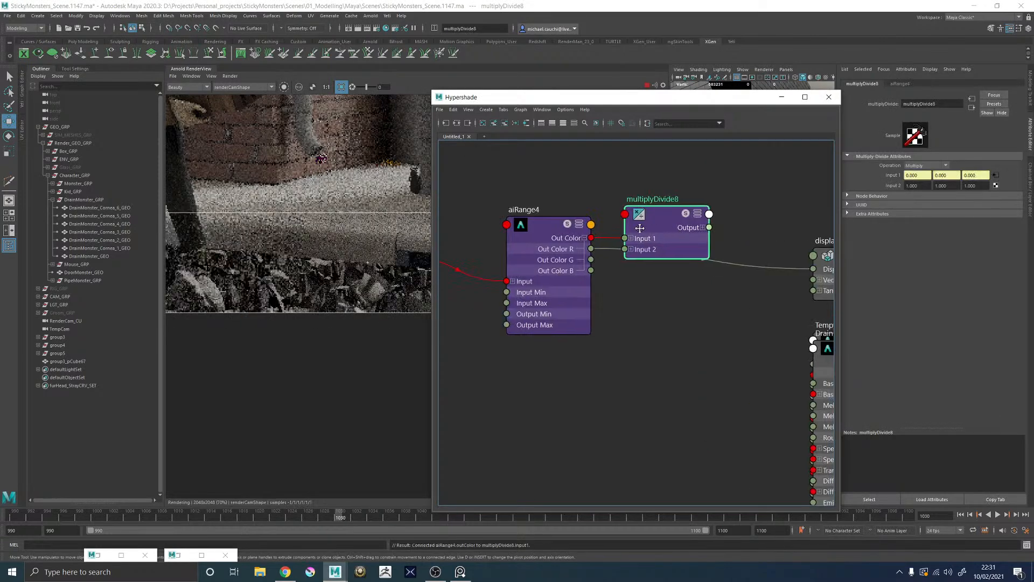
# Step: Connect the multiplyDivide Output X to the displacement shader's Displacement and set the first Input 2 value to 0.02
pyautogui.keyDown('alt'); pyautogui.moveTo(717, 229); pyautogui.dragTo(625, 231, button='middle'); pyautogui.keyUp('alt')
pyautogui.click(614, 230)
pyautogui.moveTo(623, 239); pyautogui.dragTo(724, 270)
pyautogui.doubleClick(917, 186)
pyautogui.write('0.02')
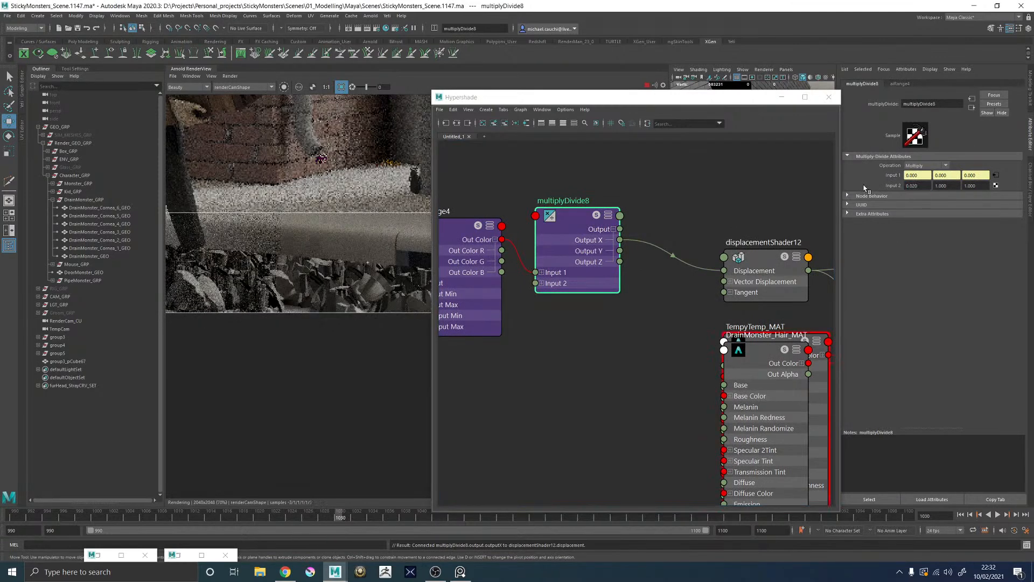
# Step: Duplicate the aiCellNoise, aiRange and multiplyDivide nodes as a shading network and place the copies above the originals
pyautogui.scroll(-4, 628, 232)
pyautogui.keyDown('alt'); pyautogui.moveTo(506, 209); pyautogui.dragTo(598, 224, button='middle'); pyautogui.keyUp('alt')
pyautogui.moveTo(518, 192); pyautogui.dragTo(774, 326)
pyautogui.click(582, 217)
pyautogui.moveTo(534, 185); pyautogui.dragTo(701, 291)
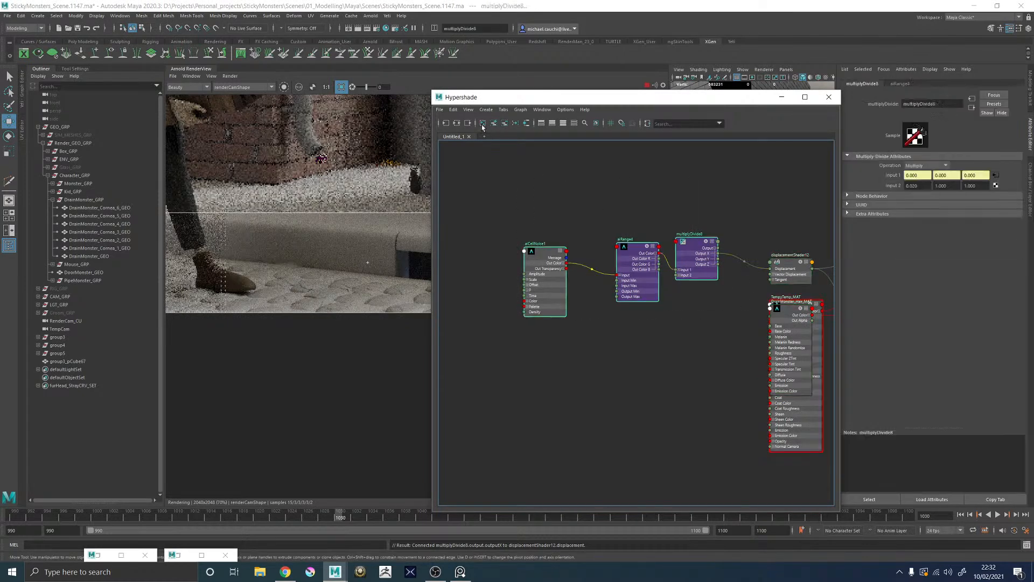
pyautogui.click(451, 109)
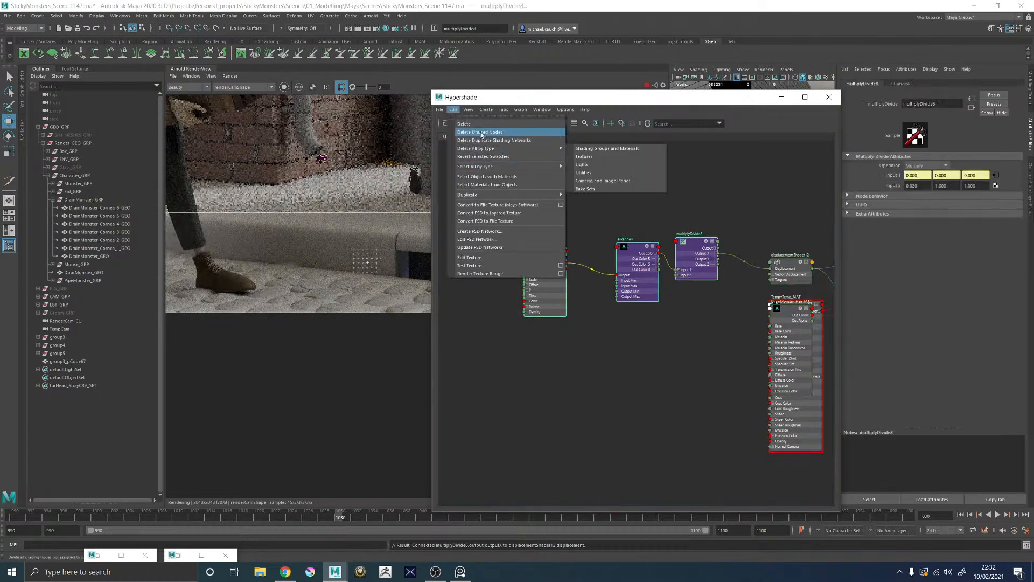
pyautogui.moveTo(477, 195)
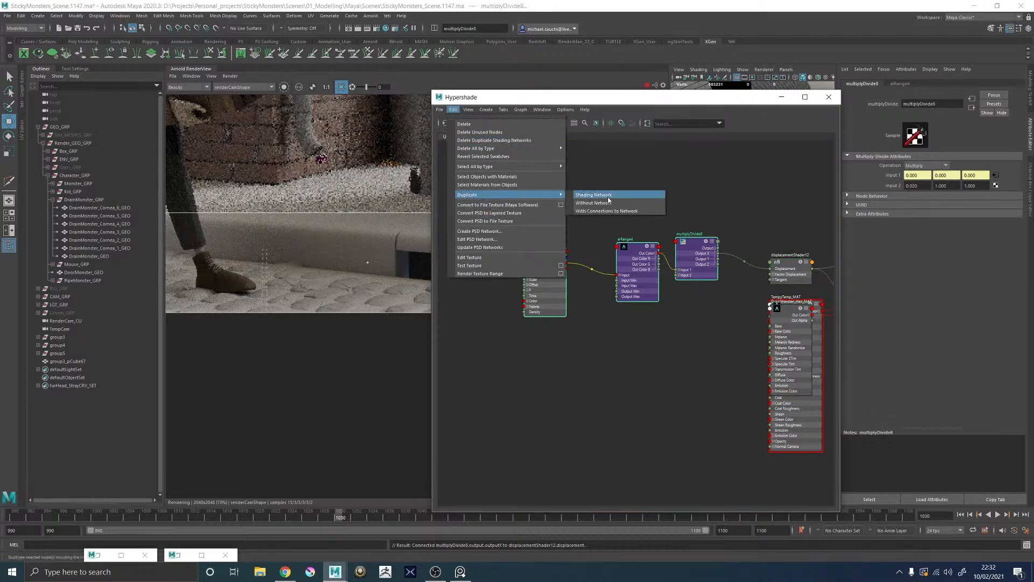
pyautogui.click(608, 196)
pyautogui.moveTo(644, 384); pyautogui.dragTo(590, 177)
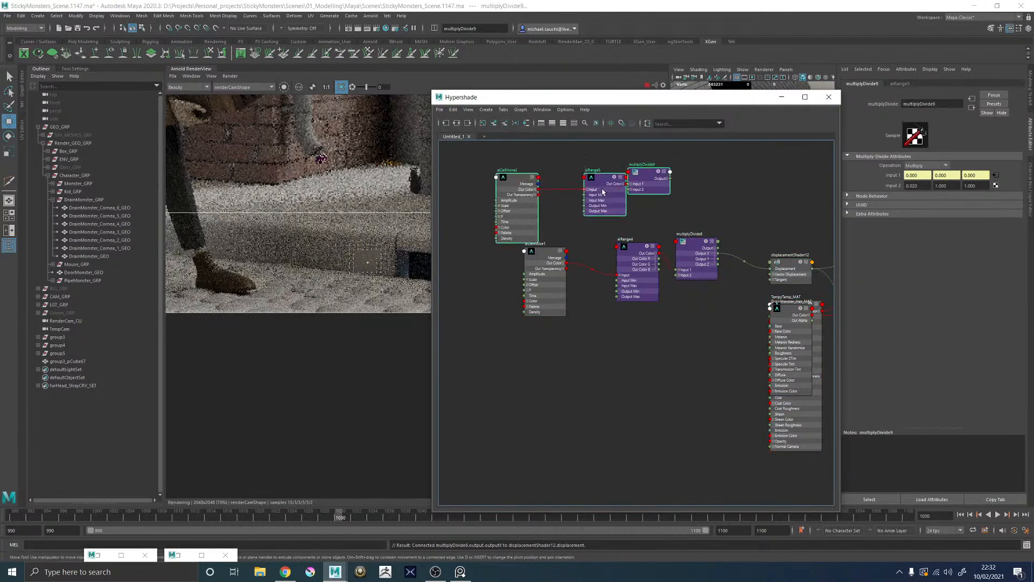
pyautogui.moveTo(652, 183); pyautogui.dragTo(686, 195)
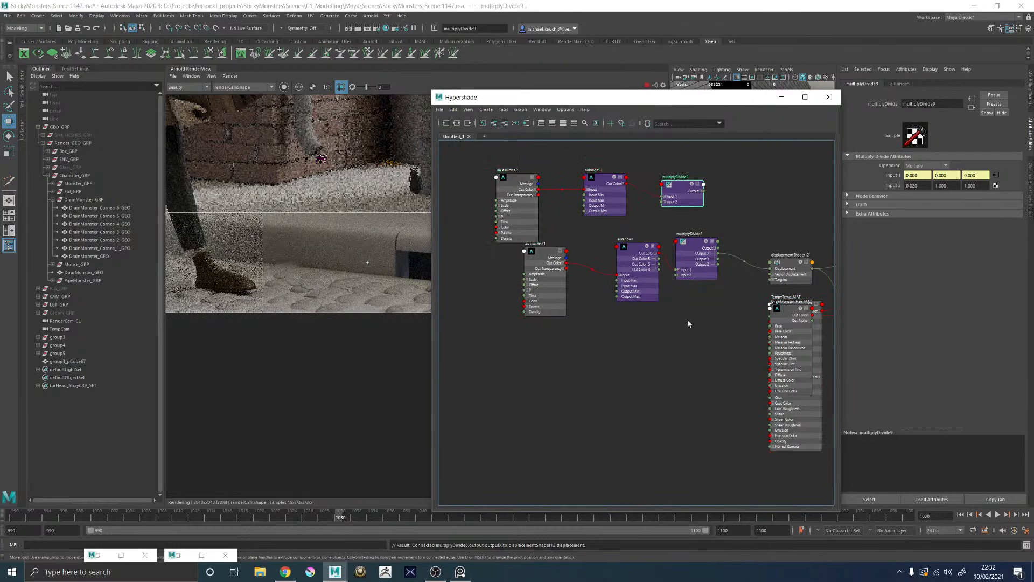
# Step: Move the original aiCellNoise1, aiRange4 and multiplyDivide8 nodes away from displacementShader12 to free space before the shader
pyautogui.moveTo(514, 259); pyautogui.dragTo(510, 256)
pyautogui.moveTo(700, 259); pyautogui.dragTo(616, 273)
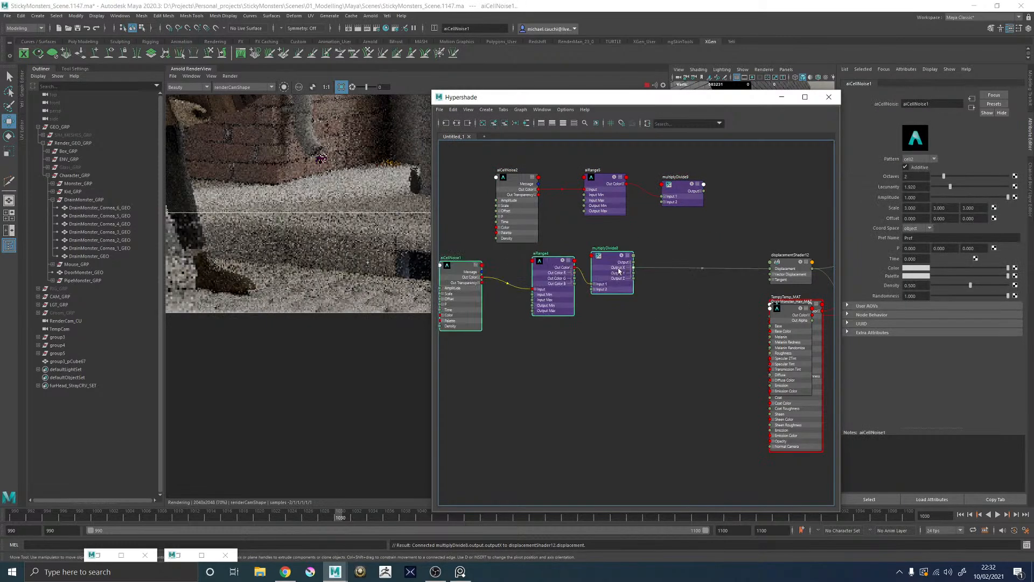
# Step: Add a plusMinusAverage node between the multiplyDivide nodes and displacementShader12
pyautogui.click(723, 251)
pyautogui.press('Tab')
pyautogui.write('plus')
pyautogui.press('Down')
pyautogui.press('Return')
pyautogui.moveTo(723, 252); pyautogui.dragTo(713, 239)
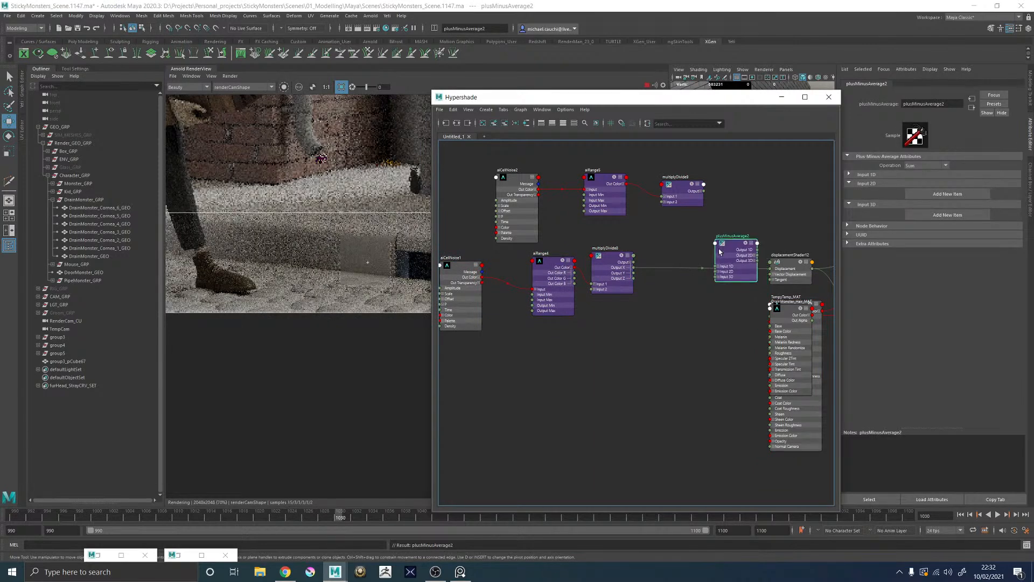
# Step: Try summing both multiplyDivide Output X values through the plusMinusAverage 1D inputs and feeding Output 1D to the shader's Displacement
pyautogui.scroll(3, 699, 268)
pyautogui.click(725, 265)
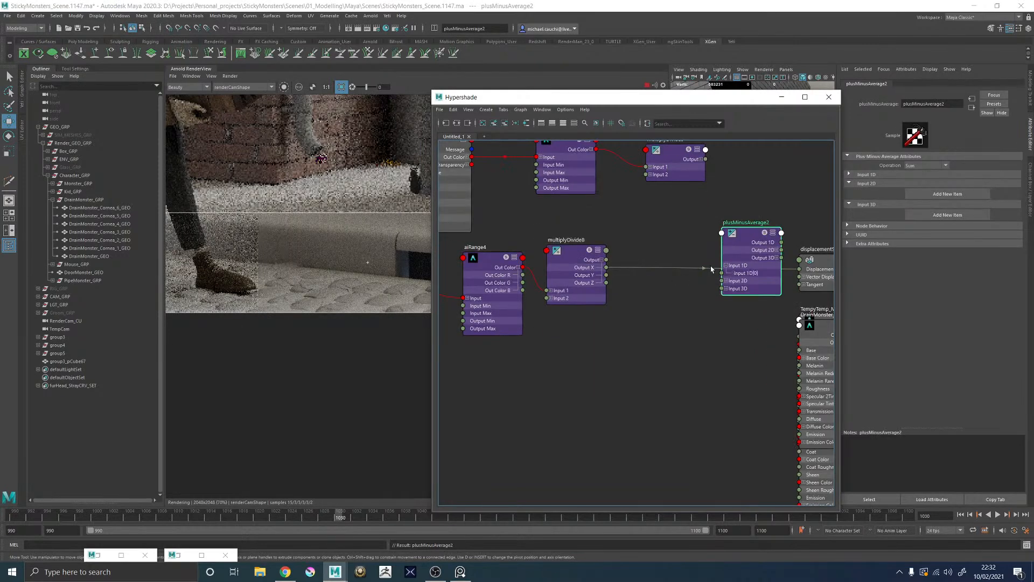
pyautogui.moveTo(648, 269); pyautogui.dragTo(725, 273)
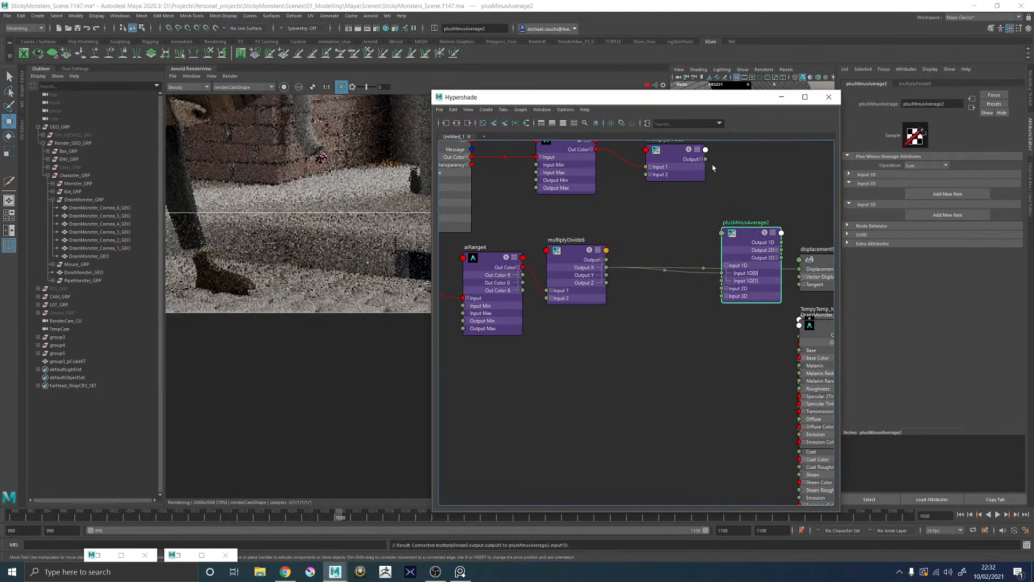
pyautogui.click(701, 159)
pyautogui.moveTo(707, 168); pyautogui.dragTo(725, 266)
pyautogui.keyDown('alt'); pyautogui.moveTo(763, 184); pyautogui.dragTo(692, 184, button='middle'); pyautogui.keyUp('alt')
pyautogui.moveTo(710, 243); pyautogui.dragTo(729, 269)
pyautogui.keyDown('alt'); pyautogui.moveTo(690, 167); pyautogui.dragTo(759, 224, button='middle'); pyautogui.keyUp('alt')
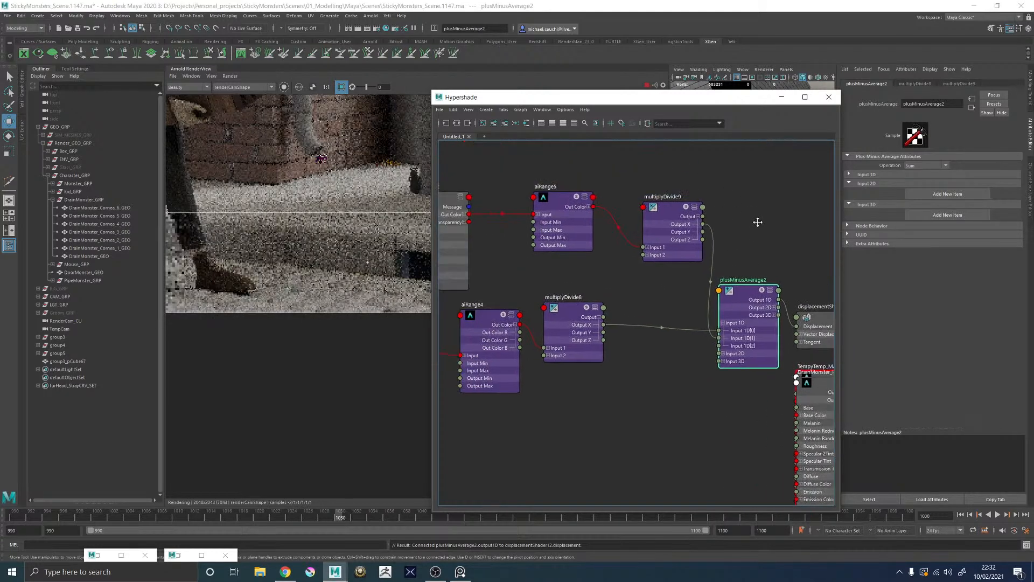
pyautogui.click(670, 208)
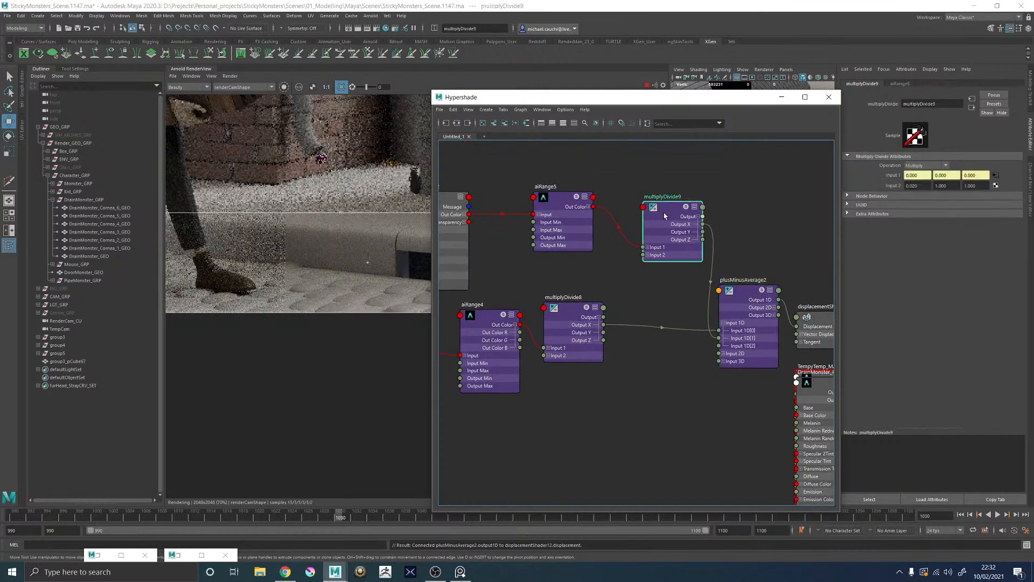
pyautogui.moveTo(667, 212); pyautogui.dragTo(661, 211)
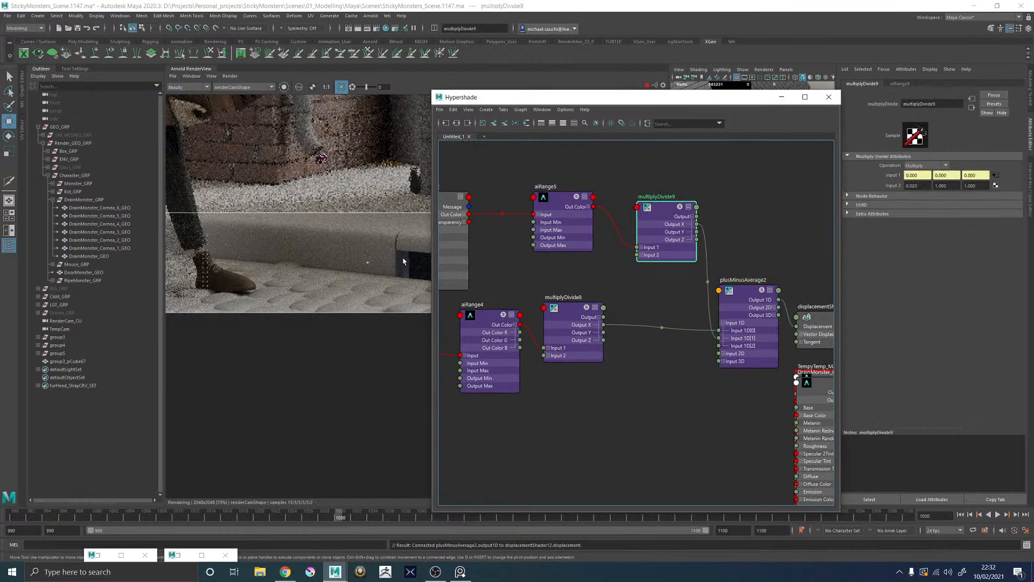
# Step: Add an aiLayerRgba node near the displacement shader
pyautogui.click(752, 247)
pyautogui.write('r')
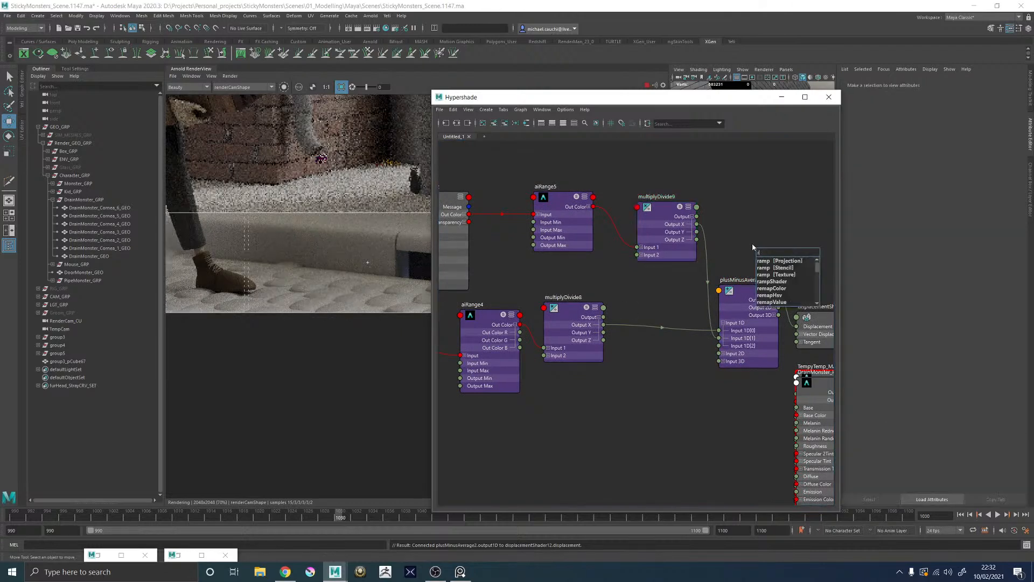
pyautogui.write('gba')
pyautogui.press('Down')
pyautogui.press('Down')
pyautogui.press('Return')
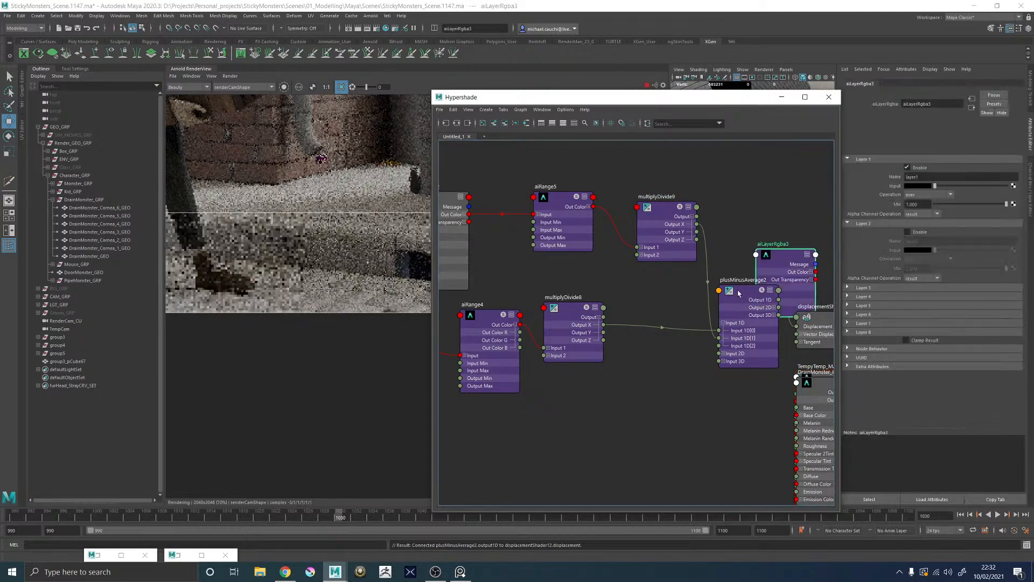
# Step: Delete the plusMinusAverage node and move the aiLayerRgba node into its place between the multiplyDivide nodes and the displacement shader
pyautogui.click(735, 294)
pyautogui.press('Delete')
pyautogui.click(571, 324)
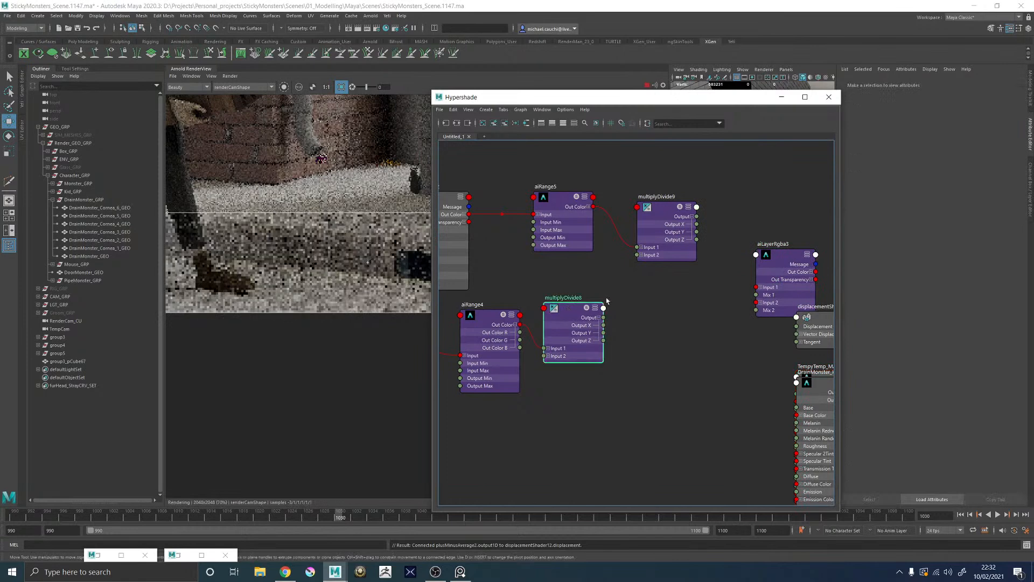
pyautogui.click(781, 262)
pyautogui.moveTo(781, 261); pyautogui.dragTo(741, 262)
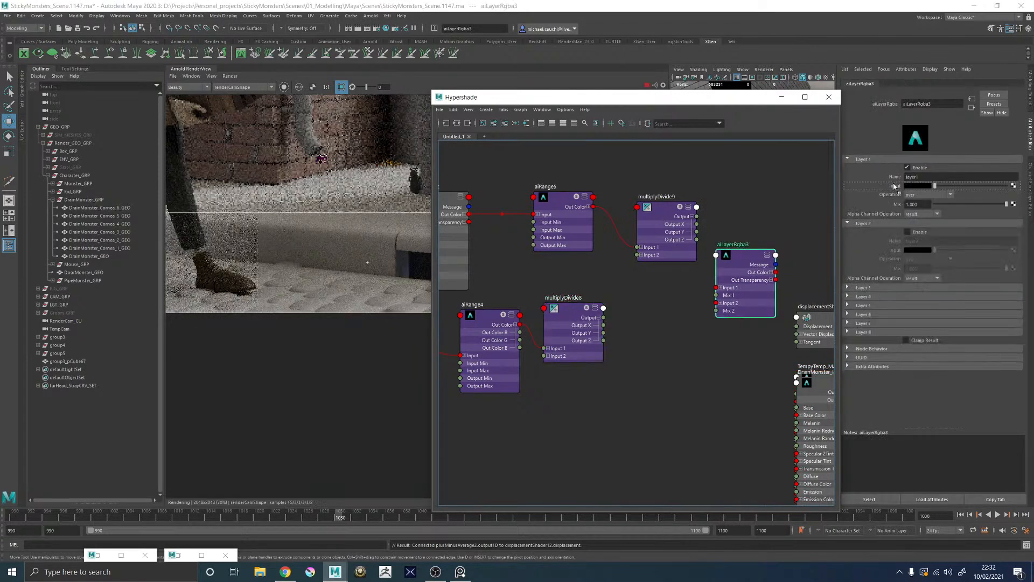
# Step: Connect multiplyDivide8 to the aiLayerRgba Layer 1 input, enable Layer 2 and connect multiplyDivide9 to its input
pyautogui.moveTo(894, 186); pyautogui.dragTo(895, 186, button='middle')
pyautogui.click(907, 232)
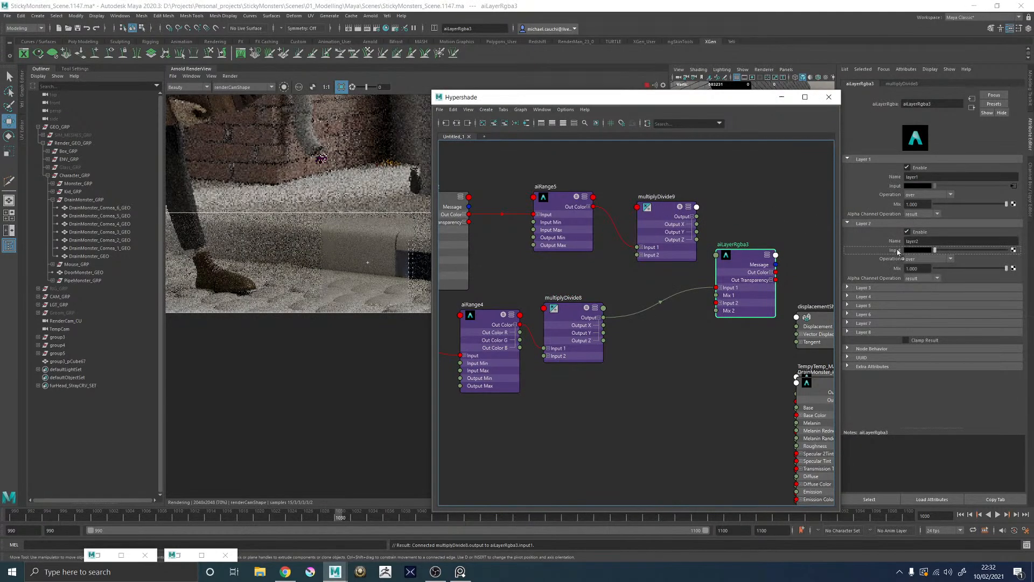
pyautogui.moveTo(897, 251); pyautogui.dragTo(898, 251, button='middle')
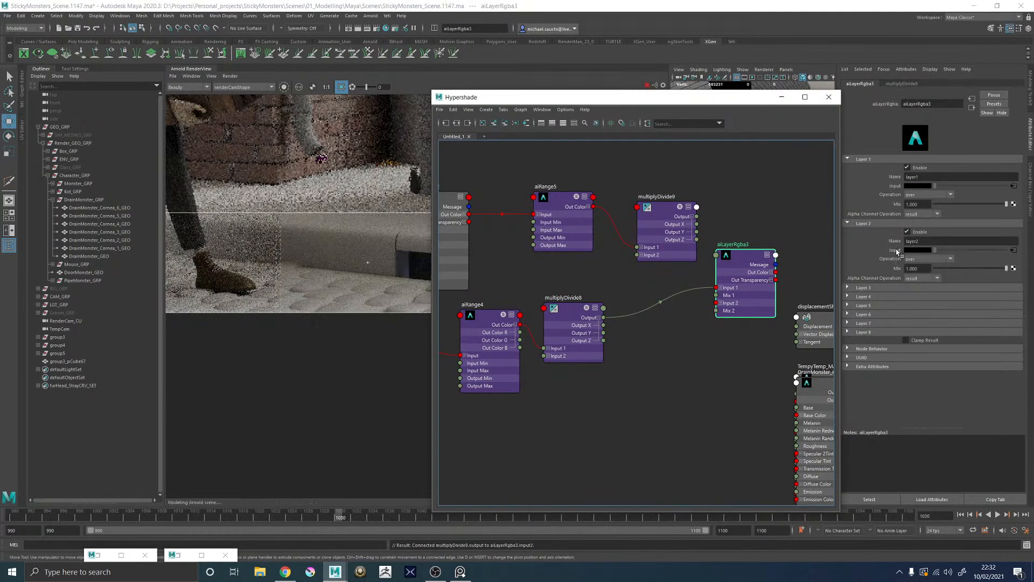
# Step: Set the Layer 2 operation to plus and connect the aiLayerRgba Out Color R to displacementShader12's Displacement
pyautogui.click(927, 260)
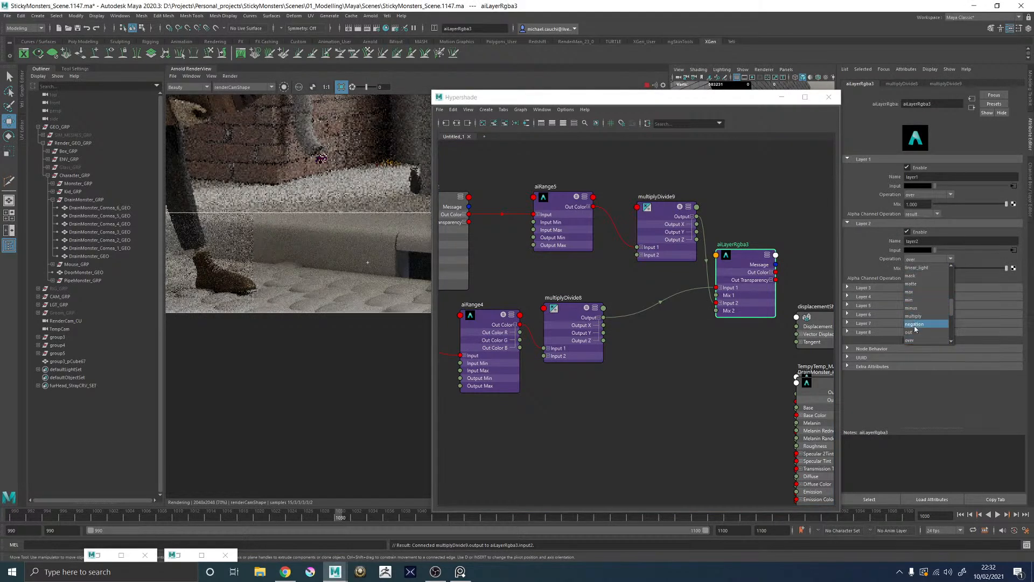
pyautogui.scroll(5, 916, 323)
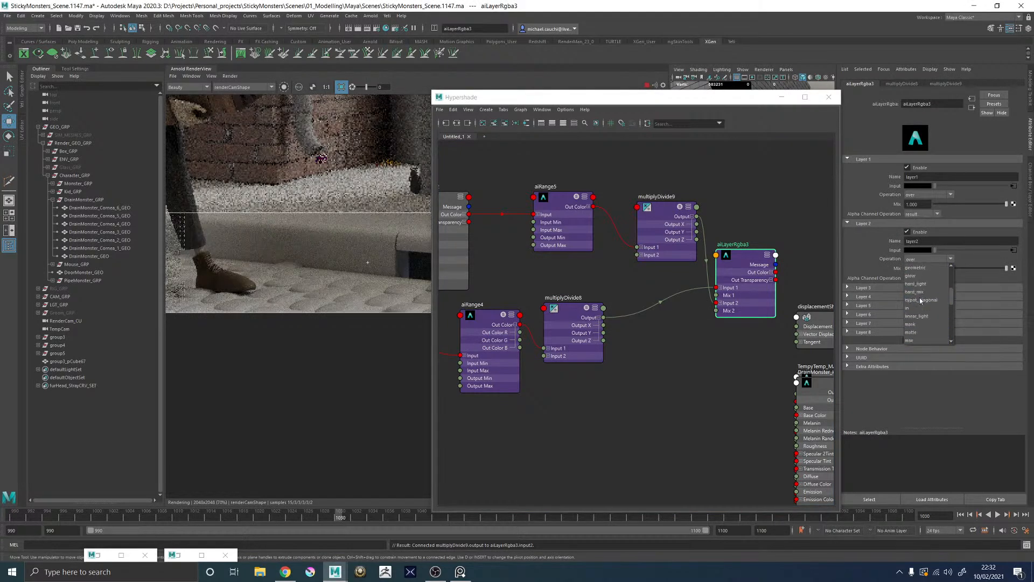
pyautogui.scroll(-5, 929, 311)
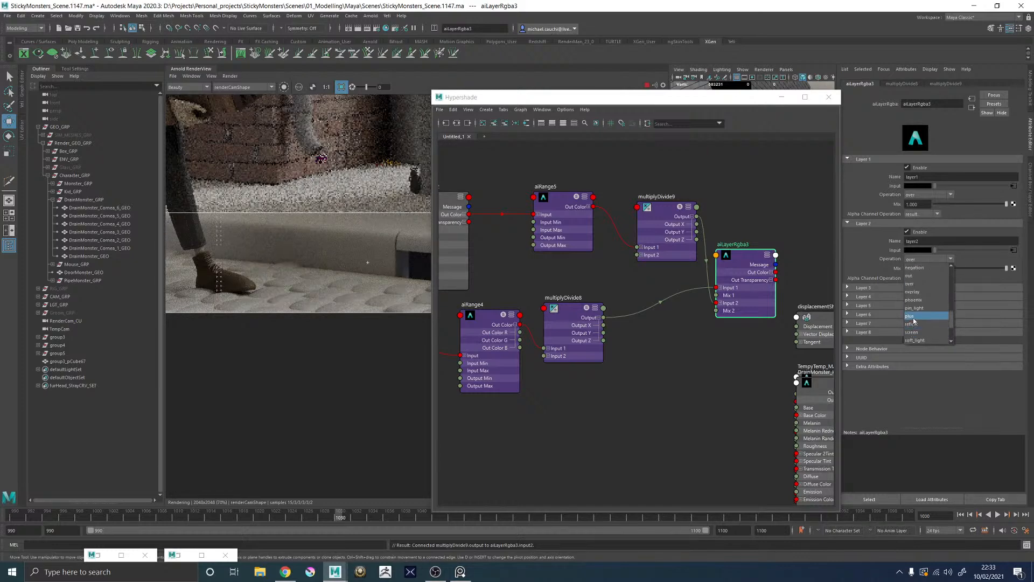
pyautogui.click(910, 316)
pyautogui.click(771, 272)
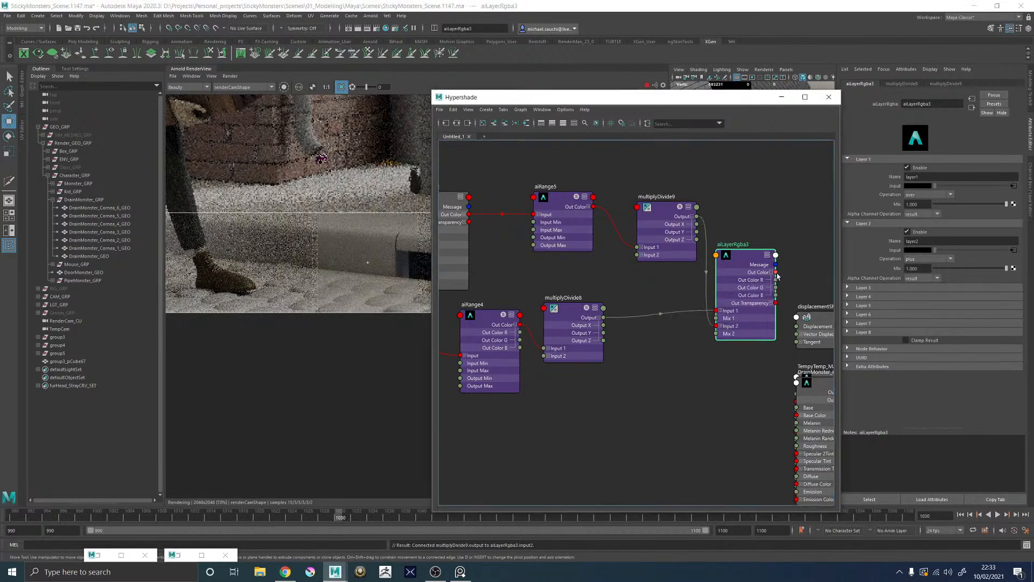
pyautogui.moveTo(776, 279); pyautogui.dragTo(798, 326)
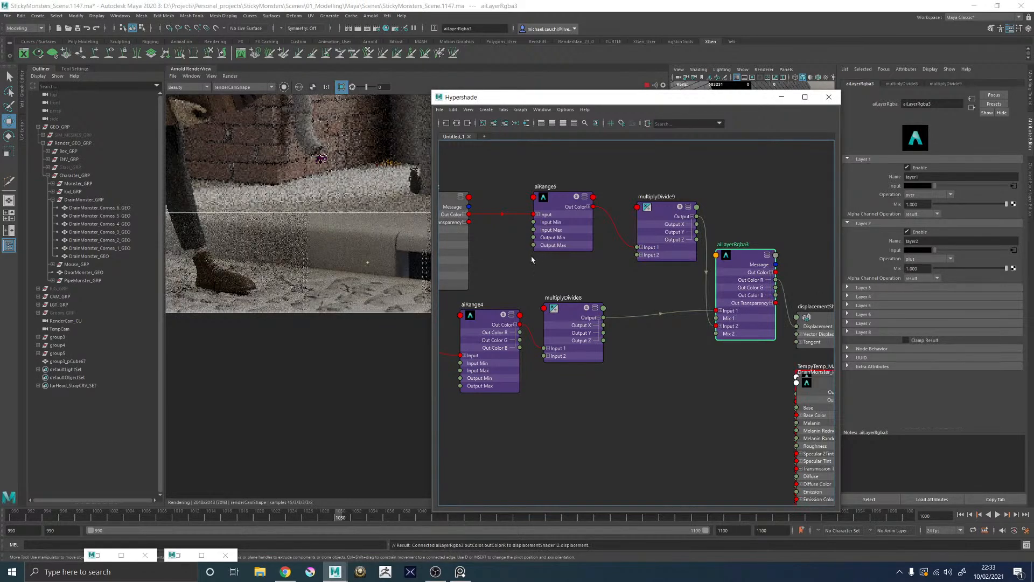
# Step: Try the worley2 pattern on the duplicated aiCellNoise2 node
pyautogui.click(660, 209)
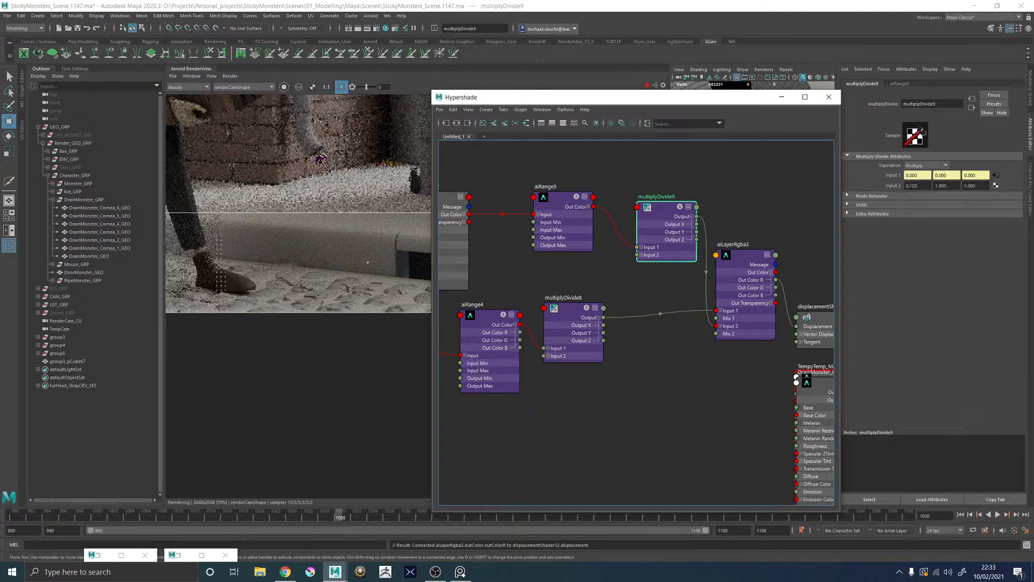
pyautogui.keyDown('alt'); pyautogui.moveTo(530, 240); pyautogui.dragTo(637, 256, button='middle'); pyautogui.keyUp('alt')
pyautogui.click(548, 216)
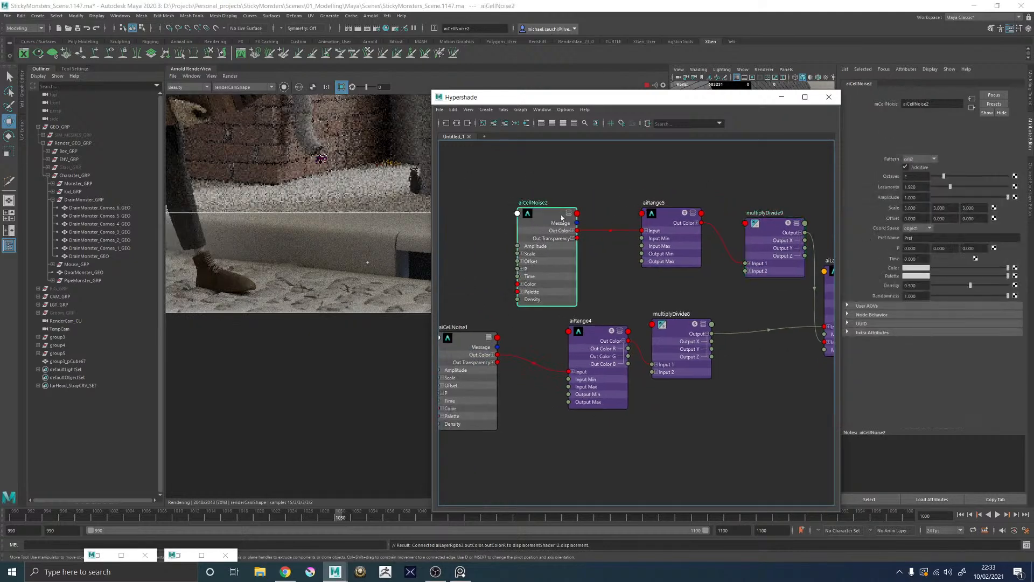
pyautogui.click(920, 160)
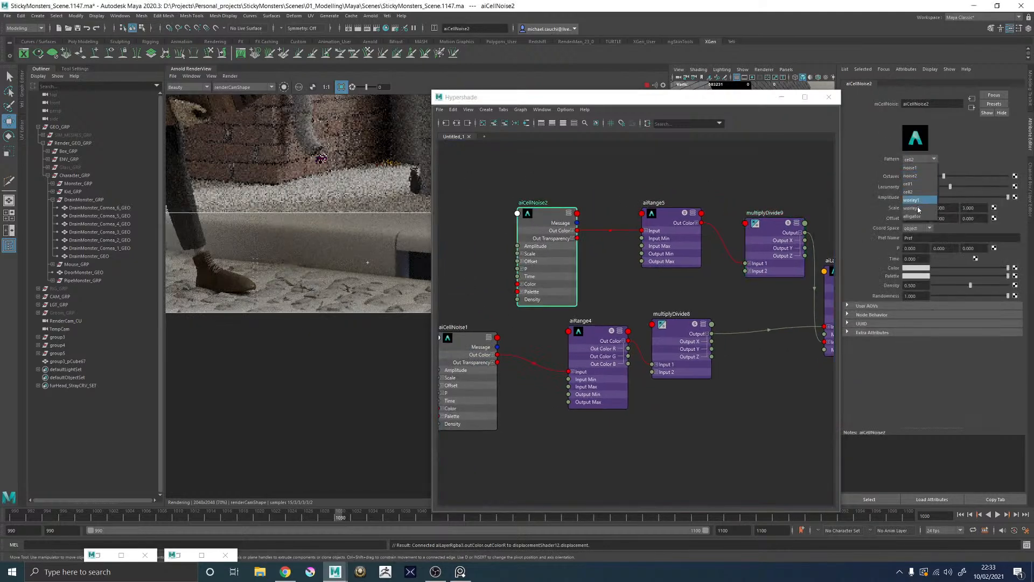
pyautogui.click(915, 209)
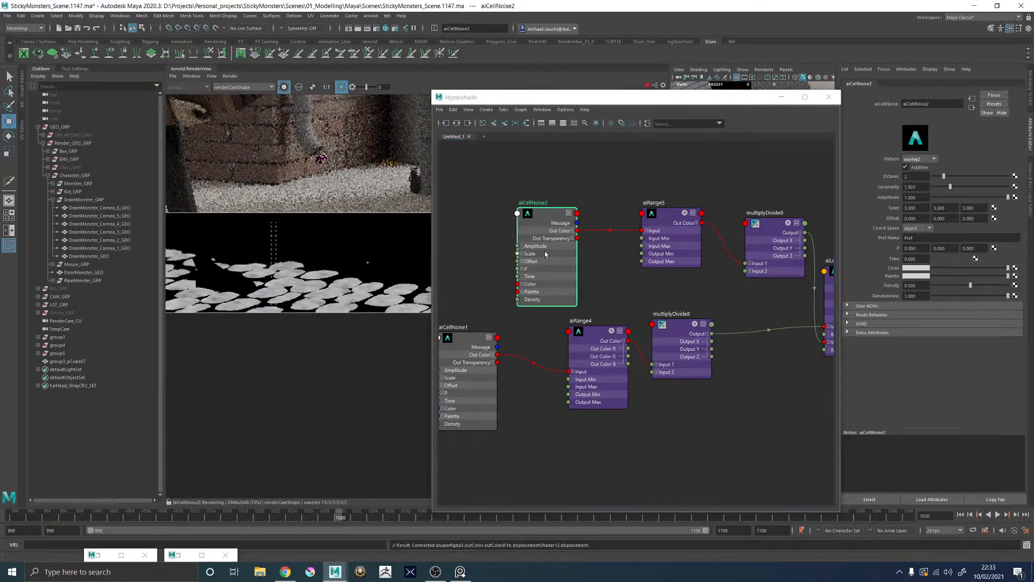
# Step: Set the aiCellNoise2 pattern to noise2 while previewing the node on the cobblestones in the render
pyautogui.click(919, 159)
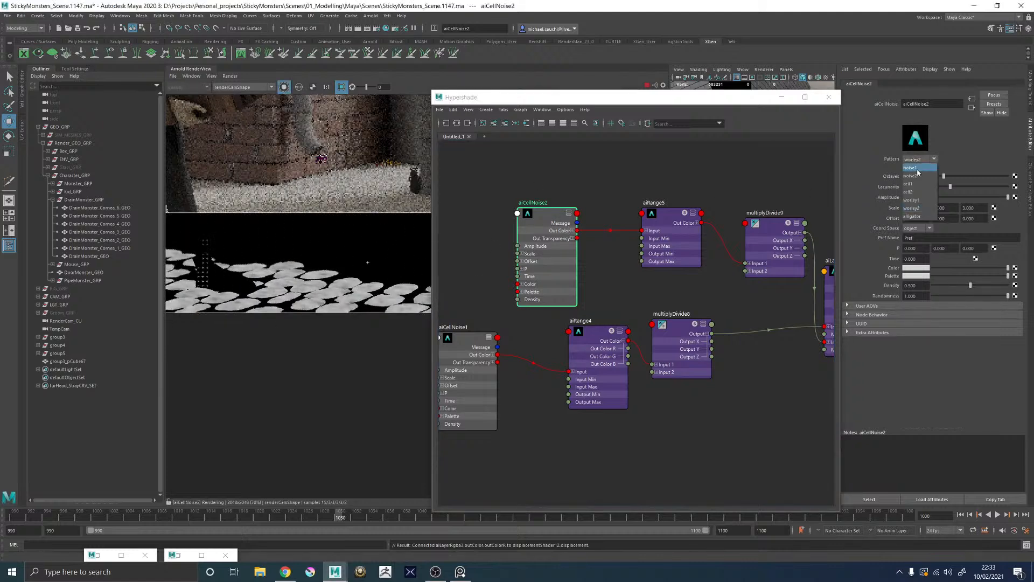
pyautogui.click(919, 162)
pyautogui.scroll(2, 384, 249)
pyautogui.click(924, 159)
pyautogui.click(920, 166)
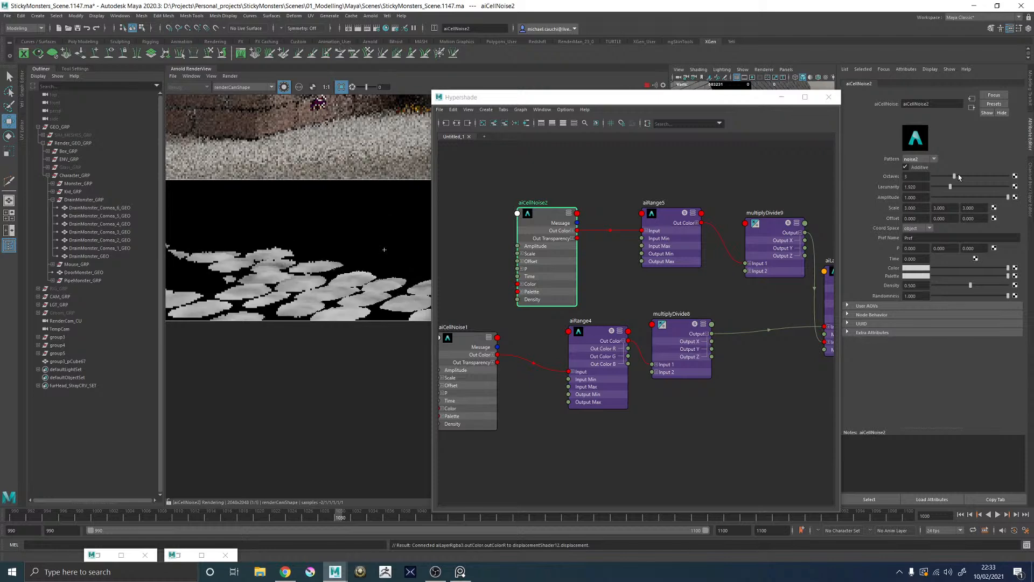
# Step: Raise the aiCellNoise2 octaves to 5 and set its scale to 6 on all three axes
pyautogui.moveTo(956, 177); pyautogui.dragTo(976, 176)
pyautogui.scroll(3, 321, 302)
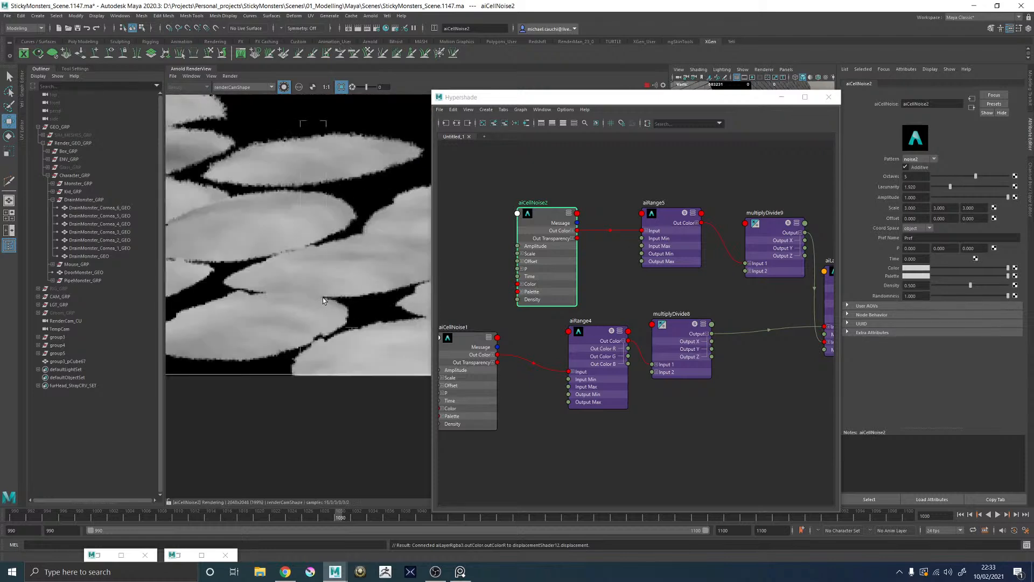
pyautogui.scroll(-2, 328, 300)
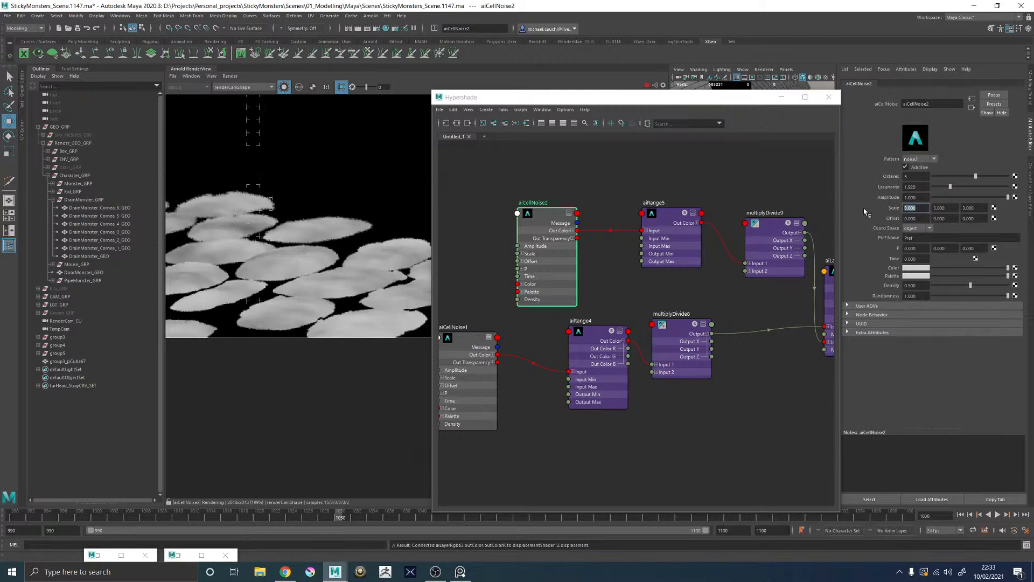
pyautogui.write('6')
pyautogui.press('Return')
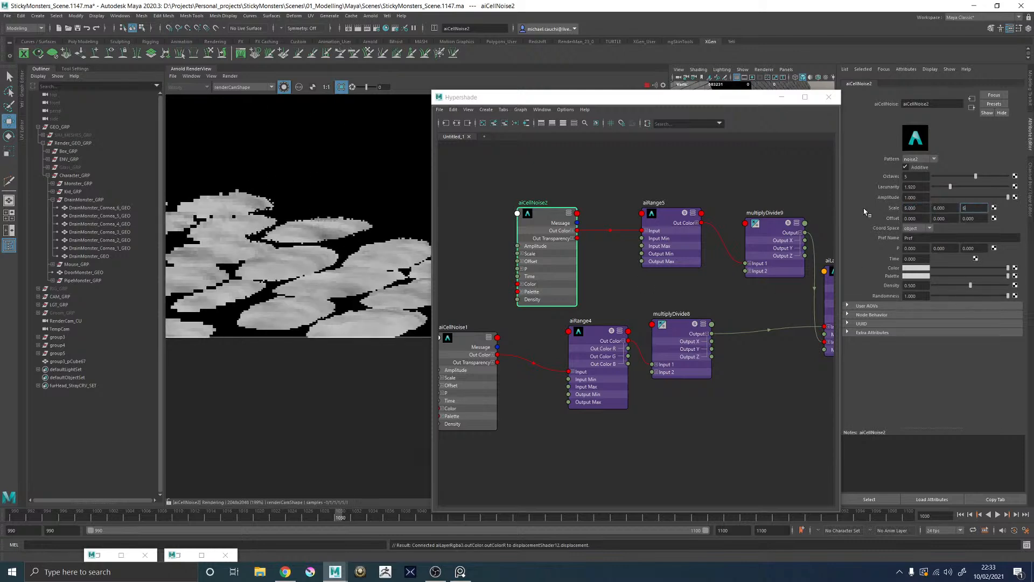
pyautogui.scroll(-1, 334, 240)
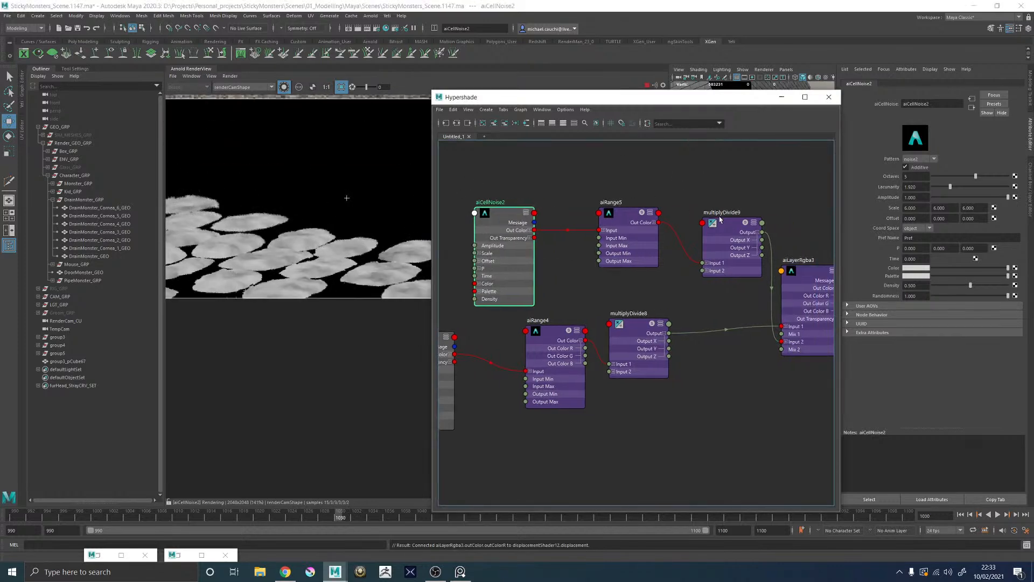
# Step: Return the Arnold render to full shading with multiplyDivide9 selected and examine the cobblestones' layered displacement near the boot and drain
pyautogui.click(719, 220)
pyautogui.click(299, 87)
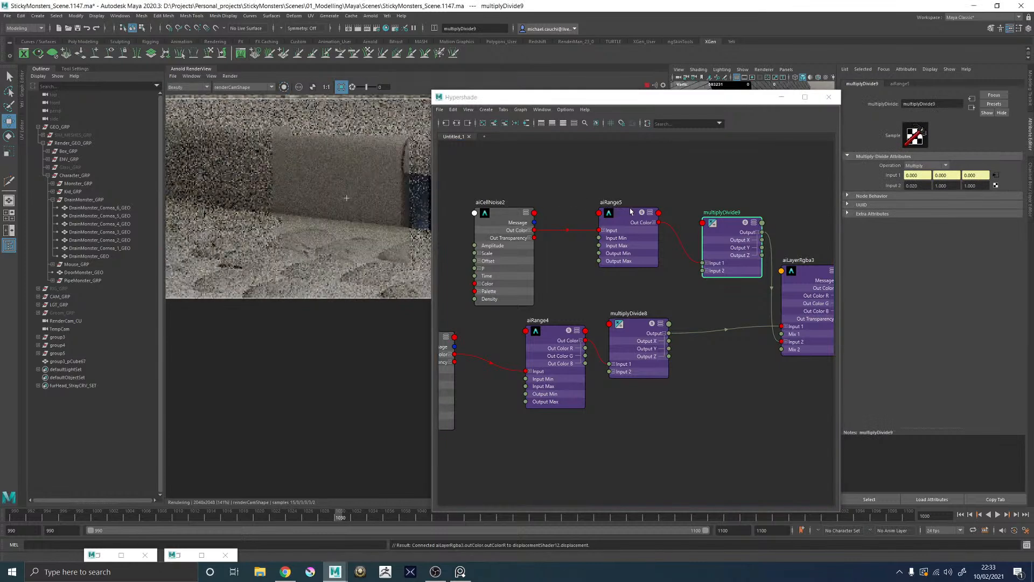
pyautogui.scroll(-2, 371, 266)
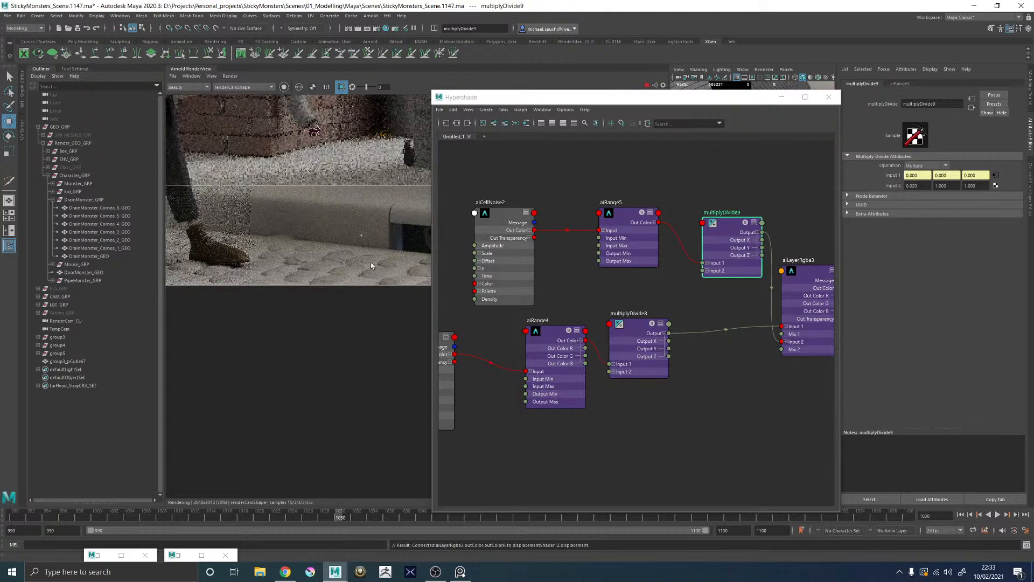
pyautogui.scroll(2, 347, 266)
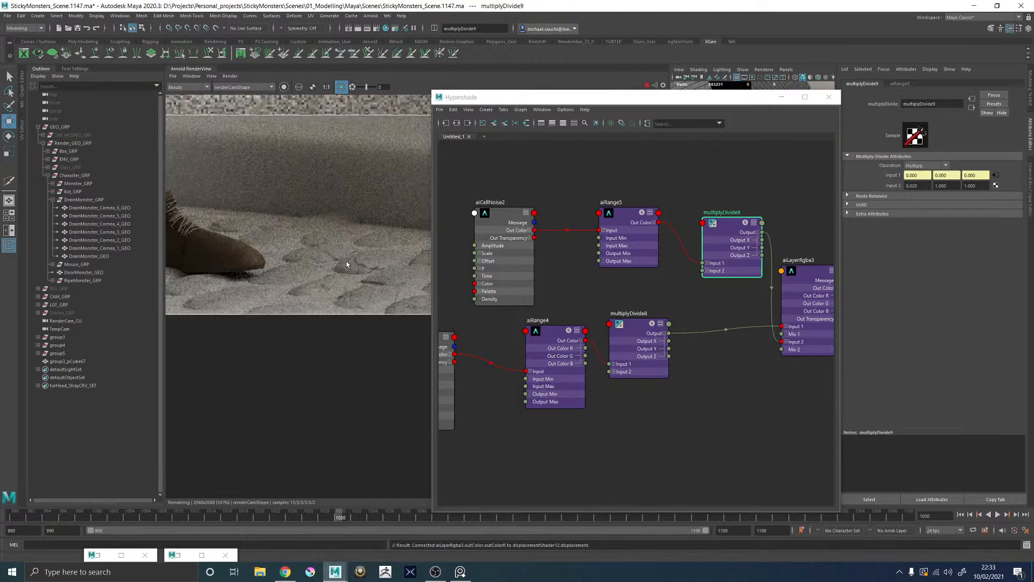
pyautogui.scroll(-2, 348, 261)
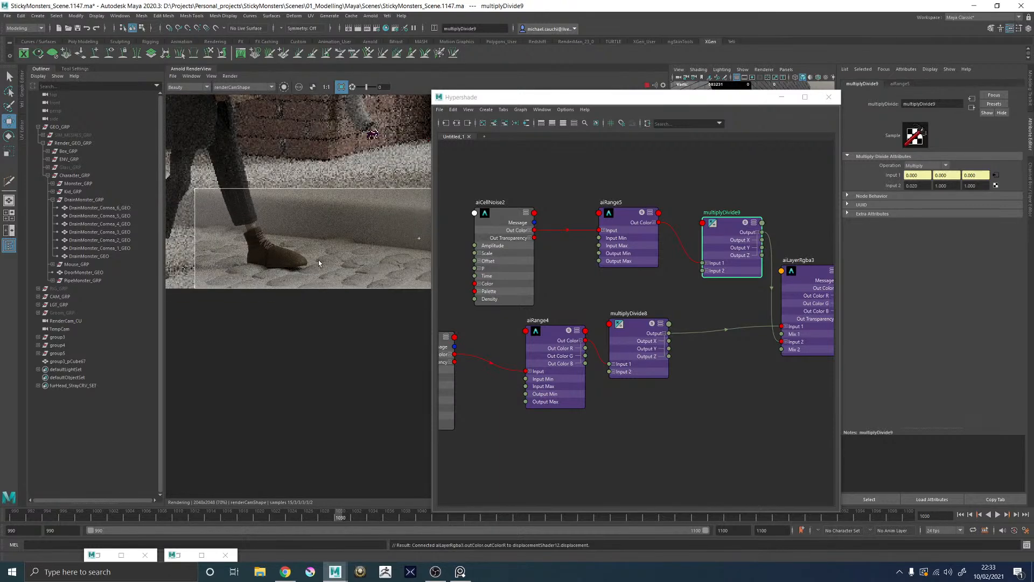
pyautogui.scroll(2, 360, 265)
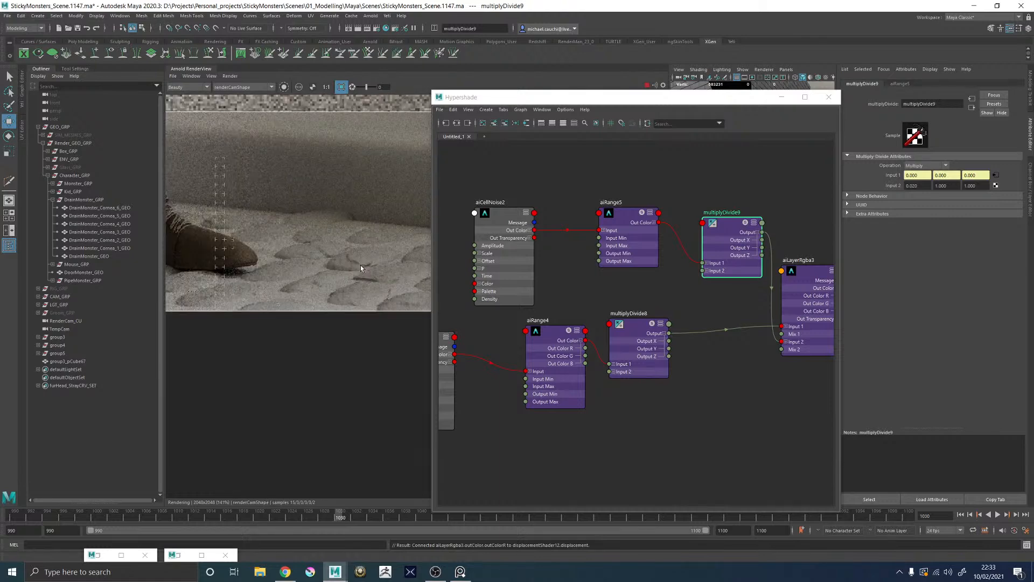
pyautogui.scroll(-2, 399, 257)
pyautogui.moveTo(377, 261); pyautogui.dragTo(210, 258, button='middle')
pyautogui.scroll(2, 326, 258)
pyautogui.scroll(-1, 325, 258)
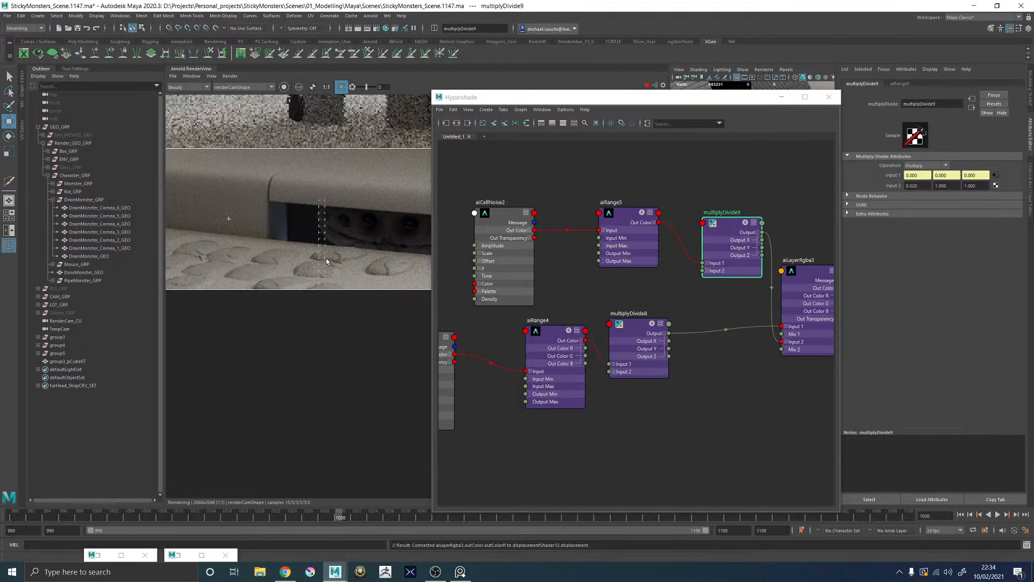
pyautogui.scroll(1, 277, 266)
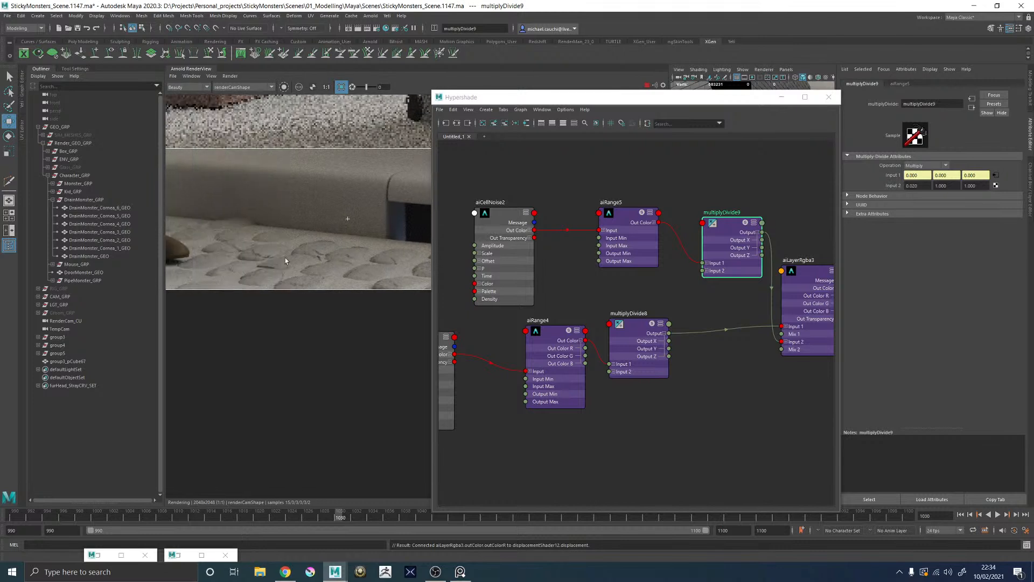
# Step: Restrict the Arnold render to a small patch of cobblestones beside the drain and examine their displacement up close
pyautogui.scroll(1, 265, 261)
pyautogui.moveTo(266, 250); pyautogui.dragTo(301, 273, button='middle')
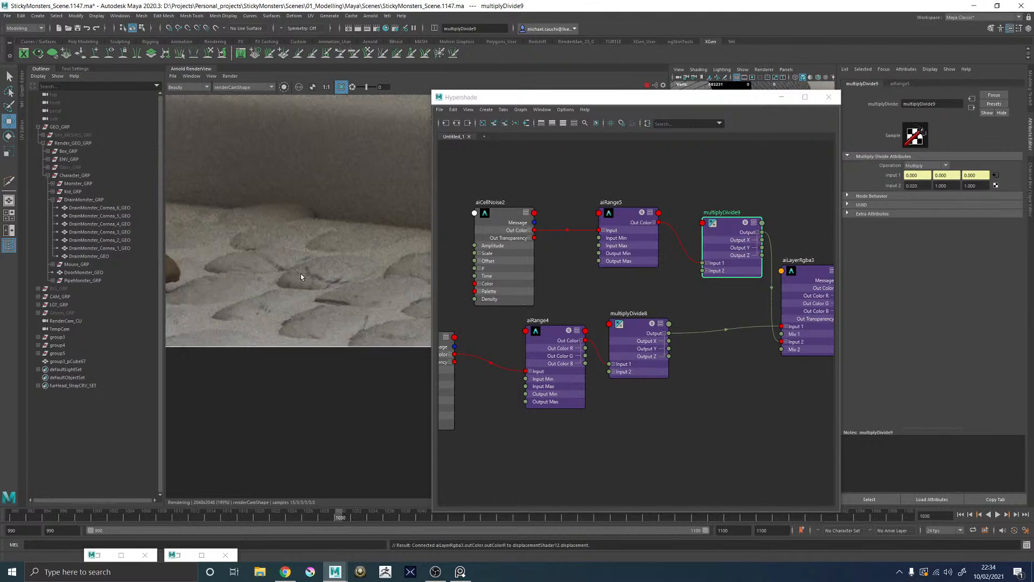
pyautogui.scroll(-2, 311, 281)
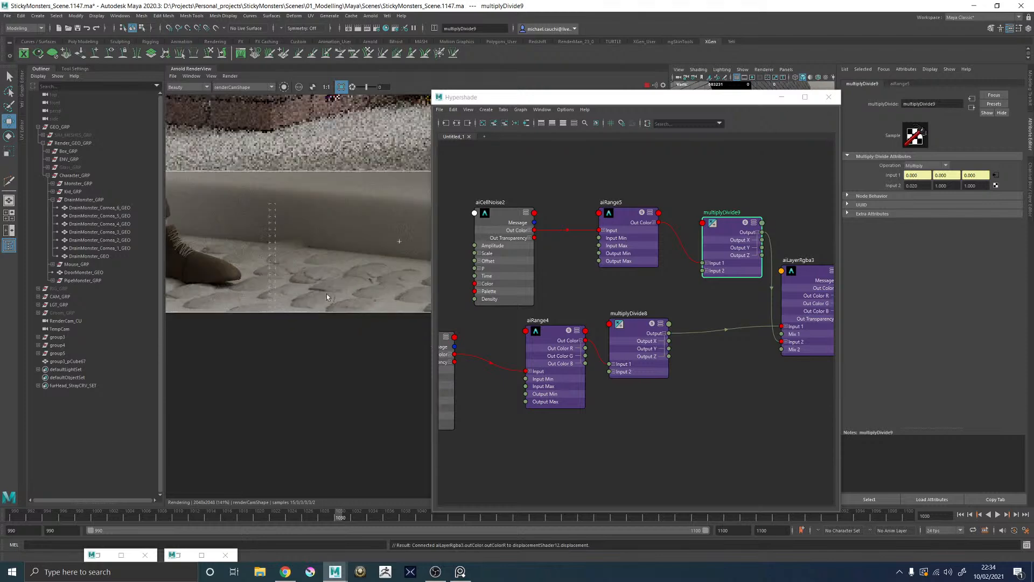
pyautogui.scroll(2, 390, 292)
pyautogui.moveTo(293, 242); pyautogui.dragTo(429, 351)
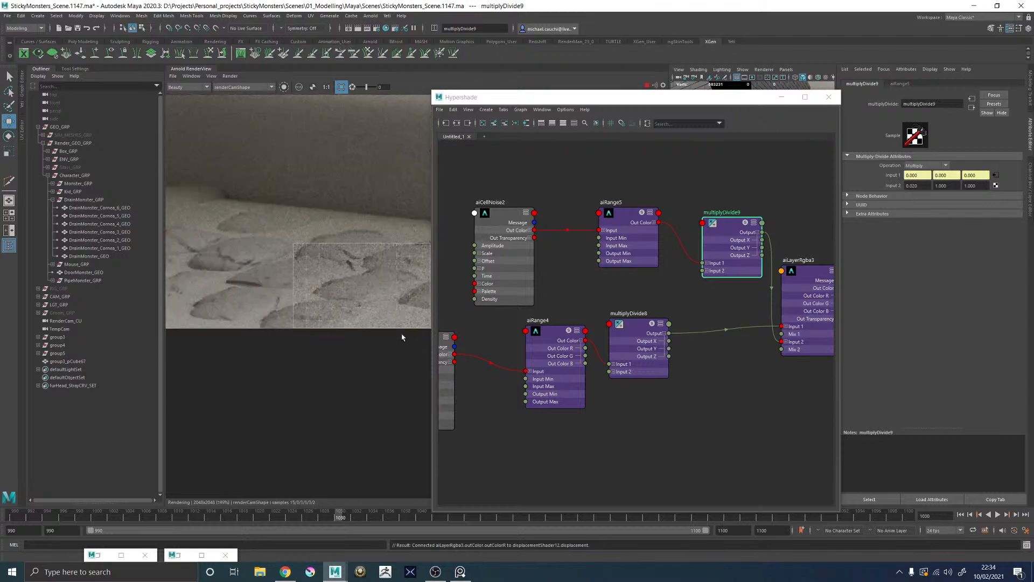
pyautogui.scroll(2, 380, 285)
pyautogui.scroll(-2, 383, 287)
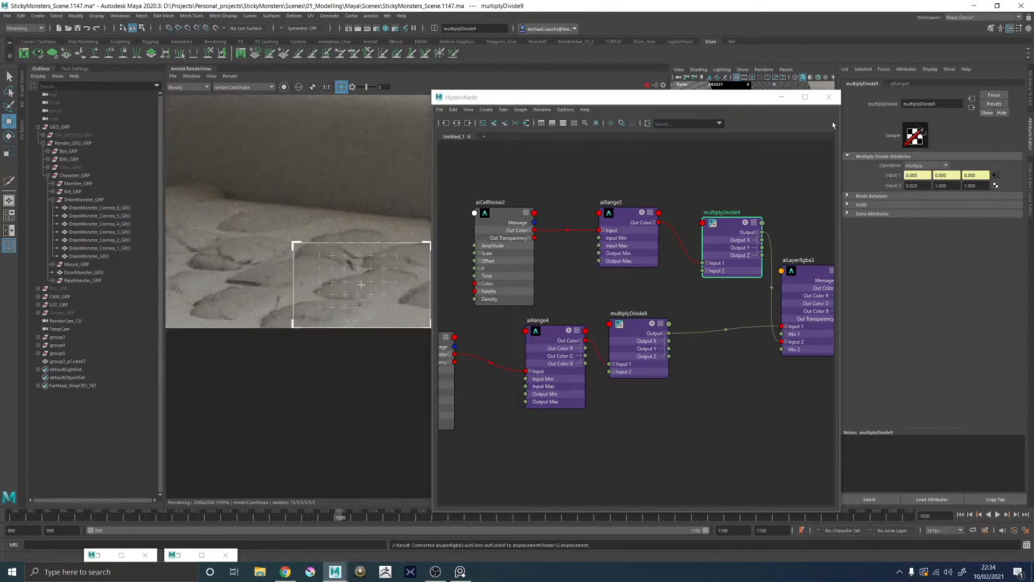
pyautogui.click(781, 98)
pyautogui.scroll(-2, 420, 238)
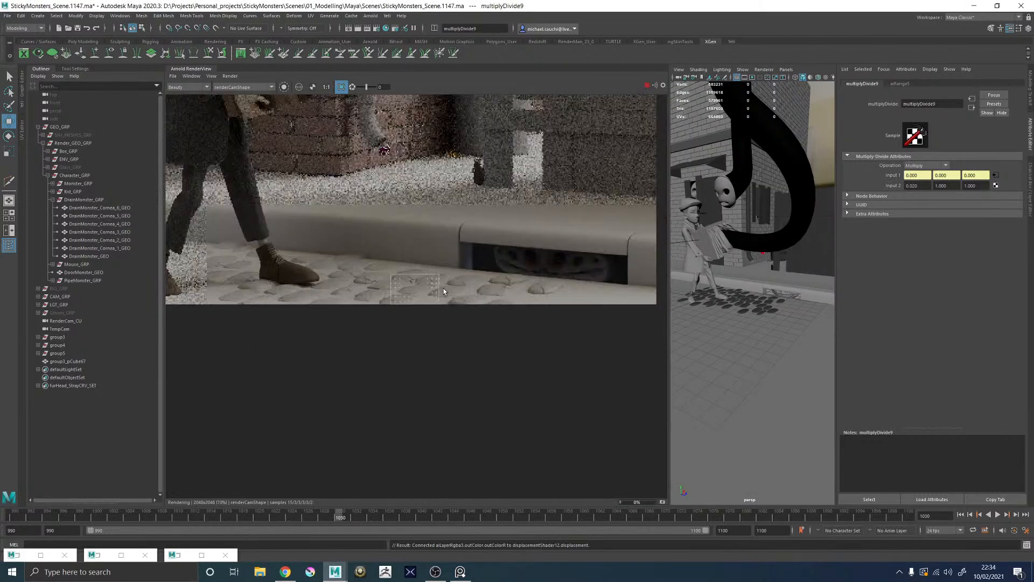
pyautogui.scroll(4, 429, 290)
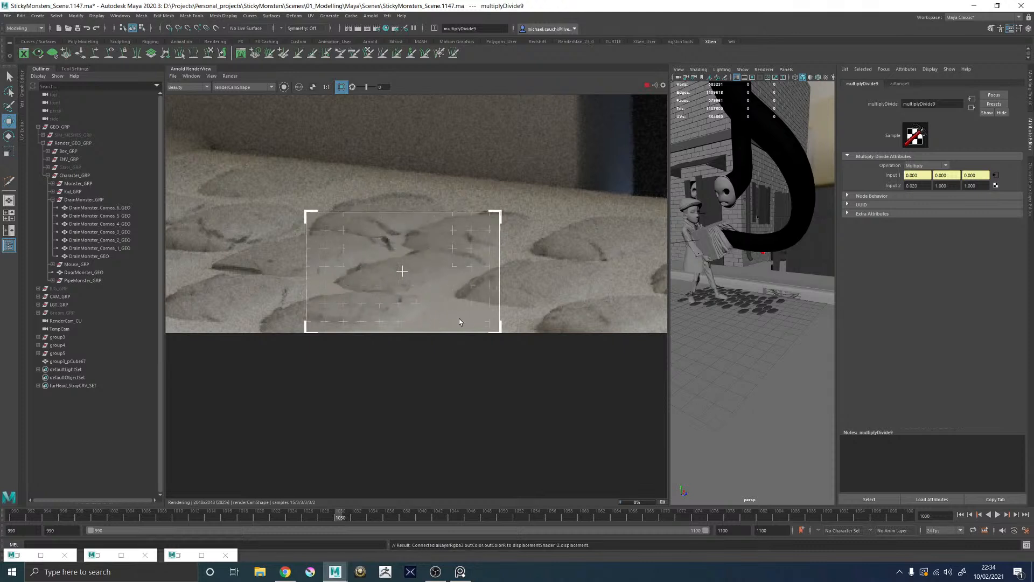
pyautogui.scroll(-1, 381, 292)
pyautogui.moveTo(305, 211); pyautogui.dragTo(331, 219, button='middle')
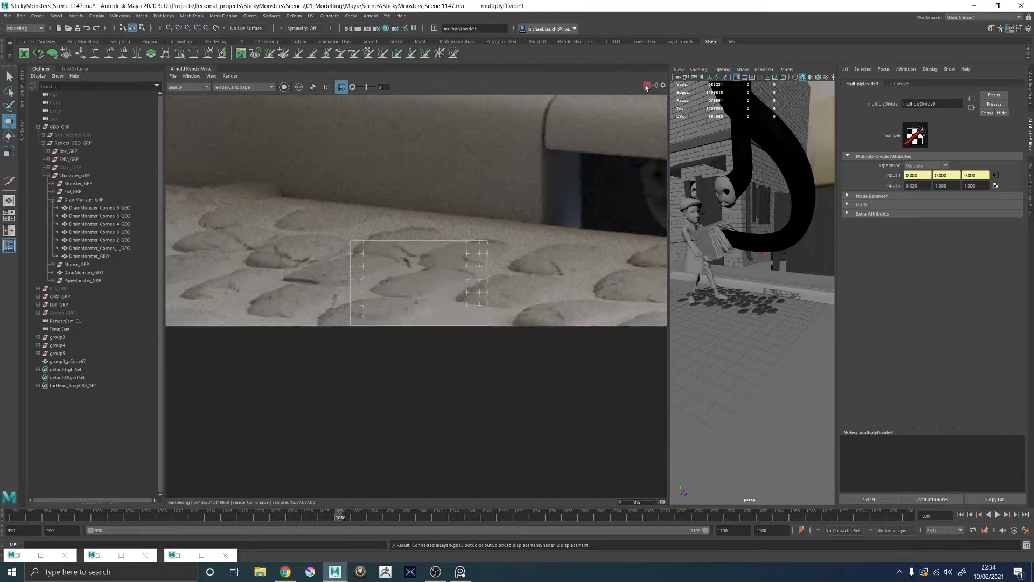
# Step: Stop the render and rename the material of the group3_pCube67 cobblestones to RoadBrick_MAT
pyautogui.click(646, 88)
pyautogui.click(755, 364)
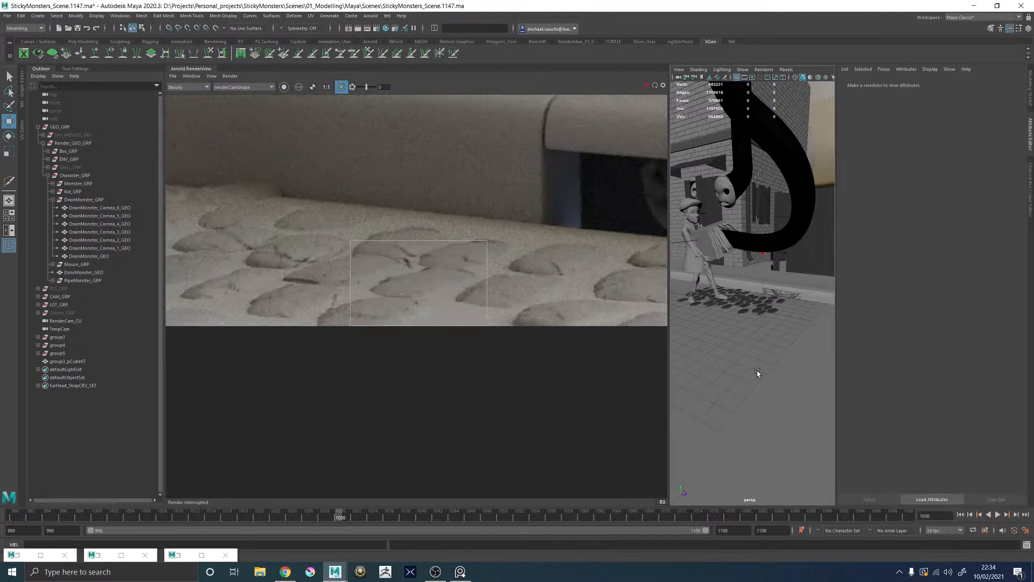
pyautogui.click(1030, 176)
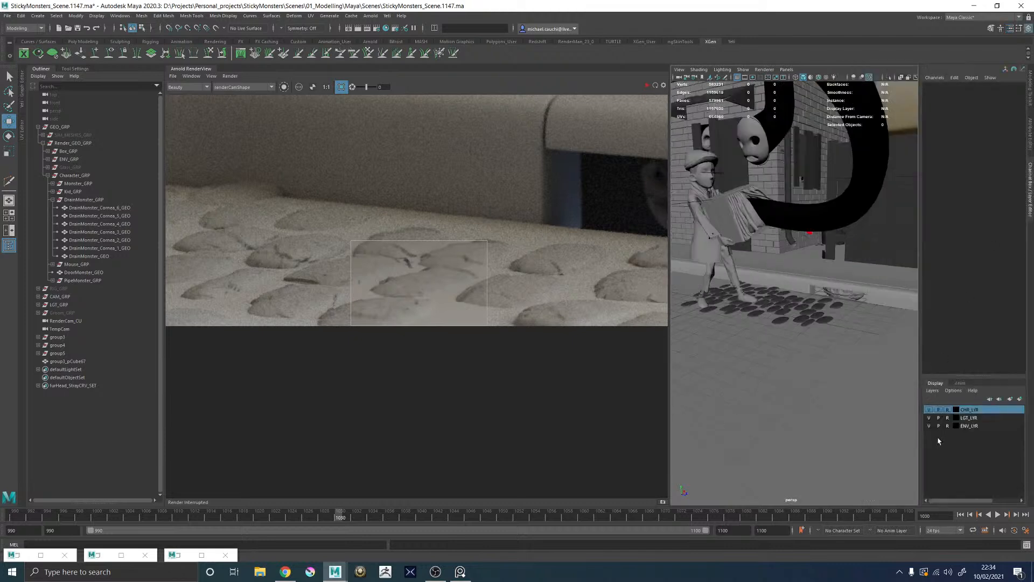
pyautogui.click(823, 319)
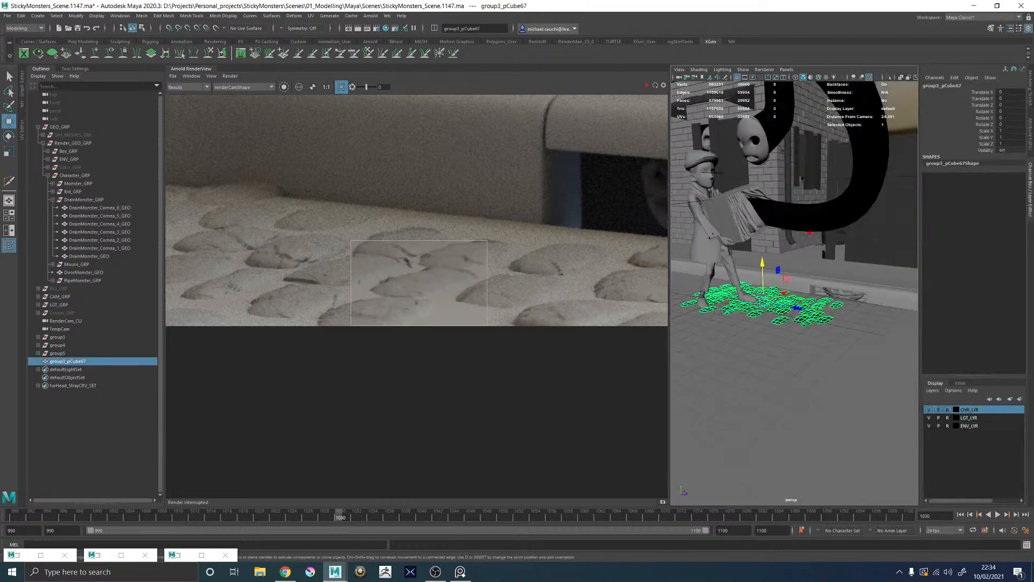
pyautogui.click(1030, 130)
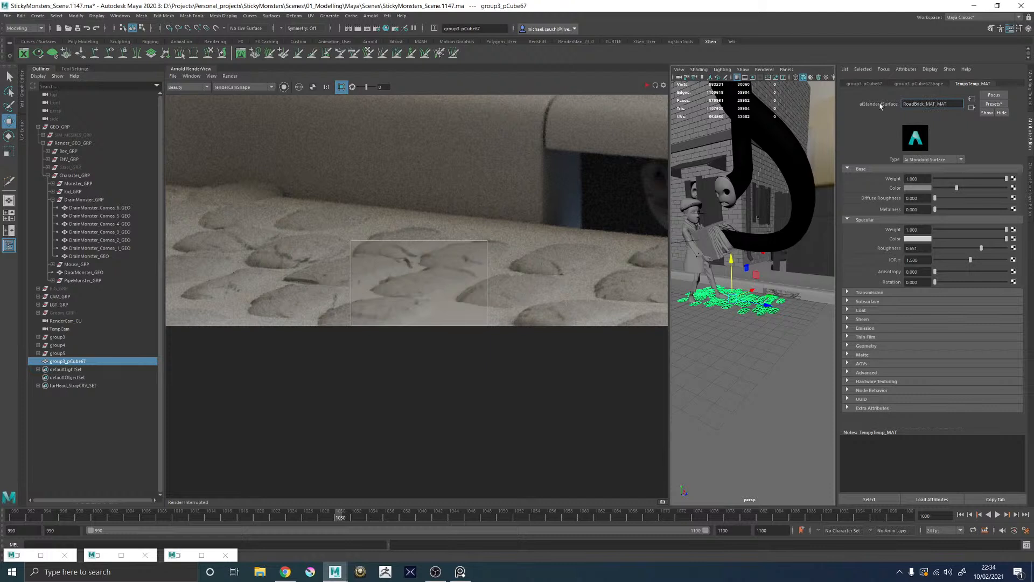
pyautogui.press('Return')
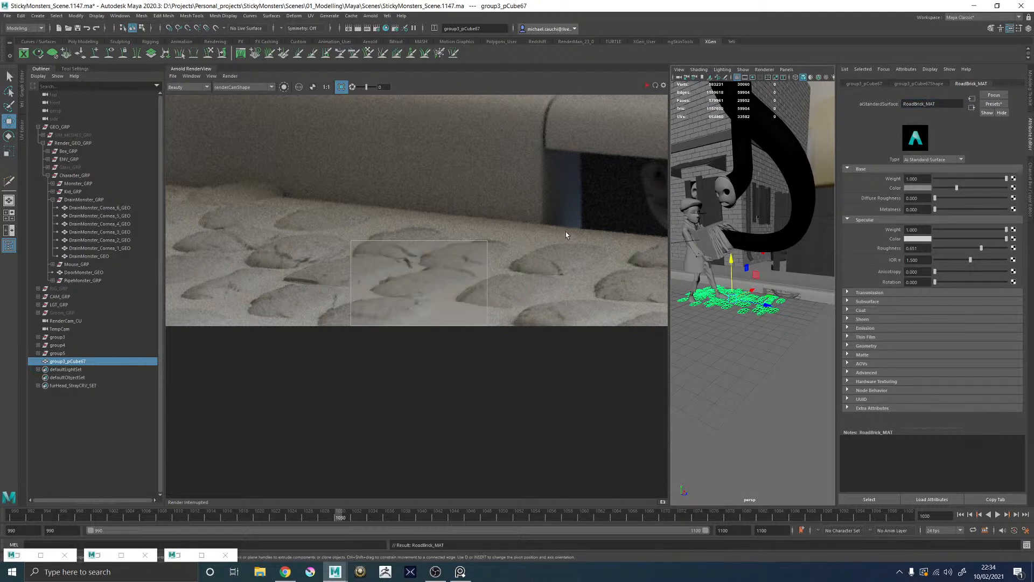
# Step: Make the ENV_LYR layer selectable and assign a new aiStandardSurface material to Road_GEO
pyautogui.click(777, 366)
pyautogui.click(1030, 201)
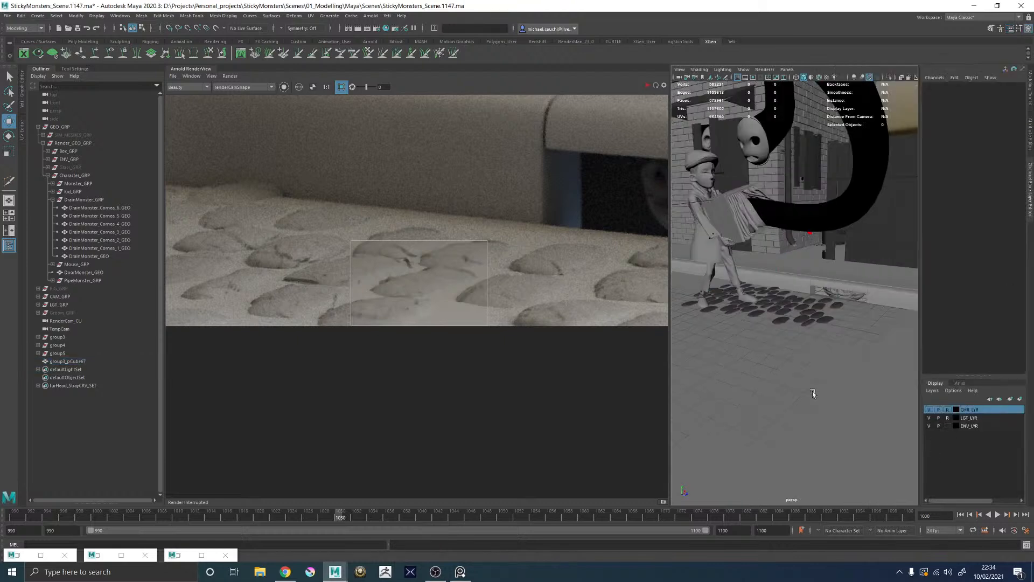
pyautogui.click(813, 394)
pyautogui.moveTo(827, 363); pyautogui.dragTo(826, 559, button='right')
pyautogui.click(366, 263)
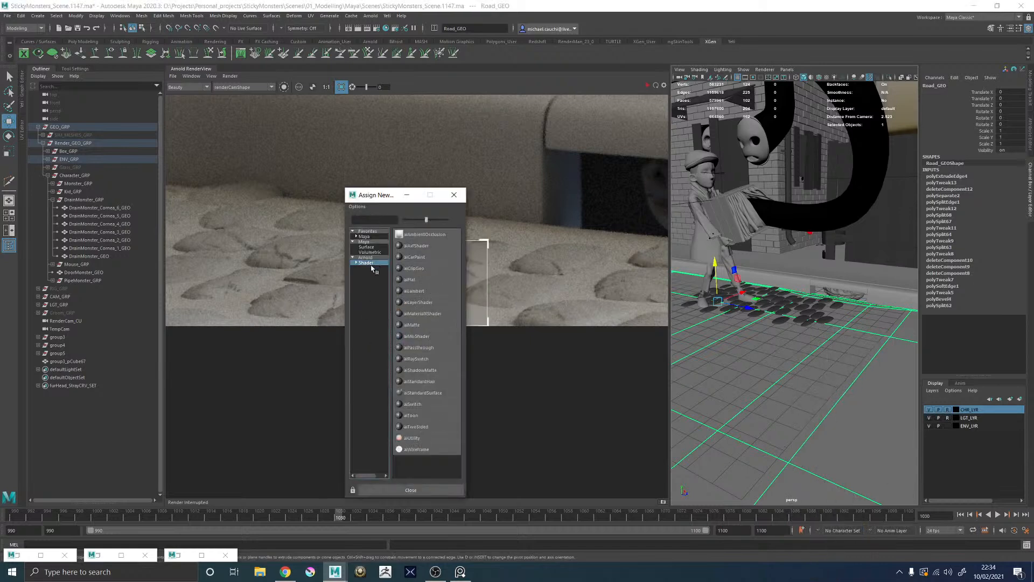
pyautogui.click(433, 395)
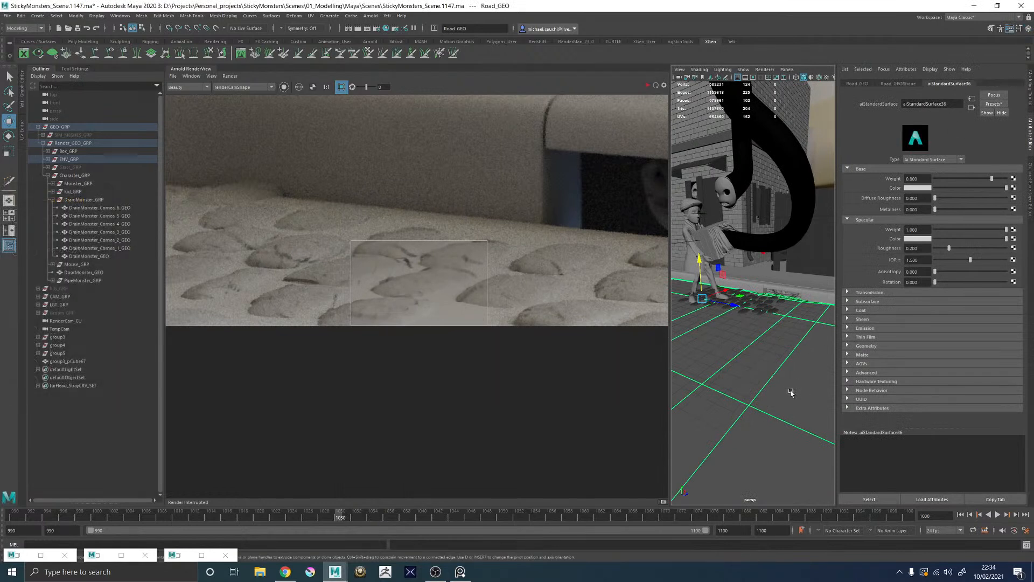
# Step: Name the new road material road_MAT and set base weight 1, specular roughness 0.526 and darker grey base and specular colours
pyautogui.doubleClick(907, 104)
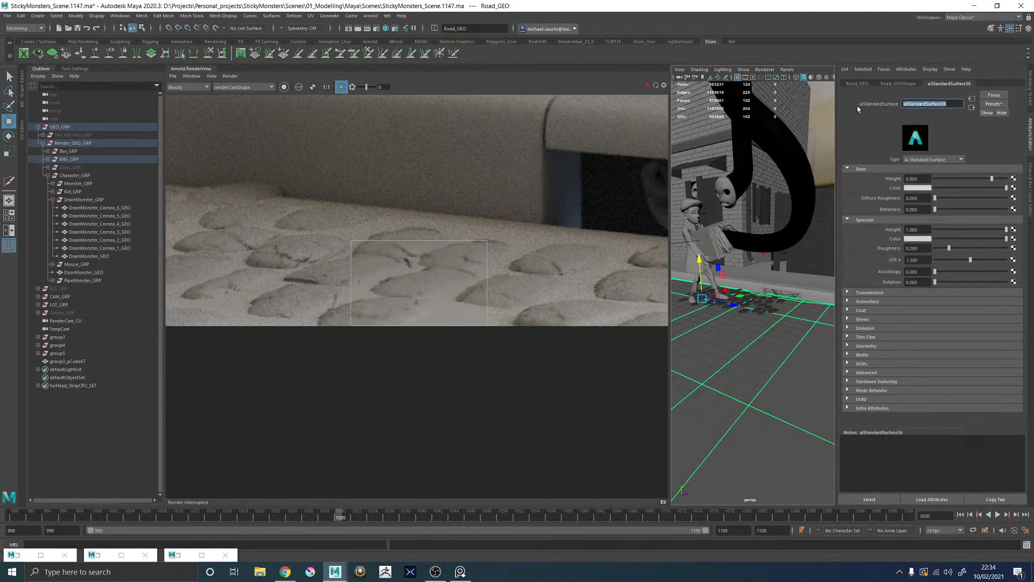
pyautogui.write('road_MAT')
pyautogui.press('Return')
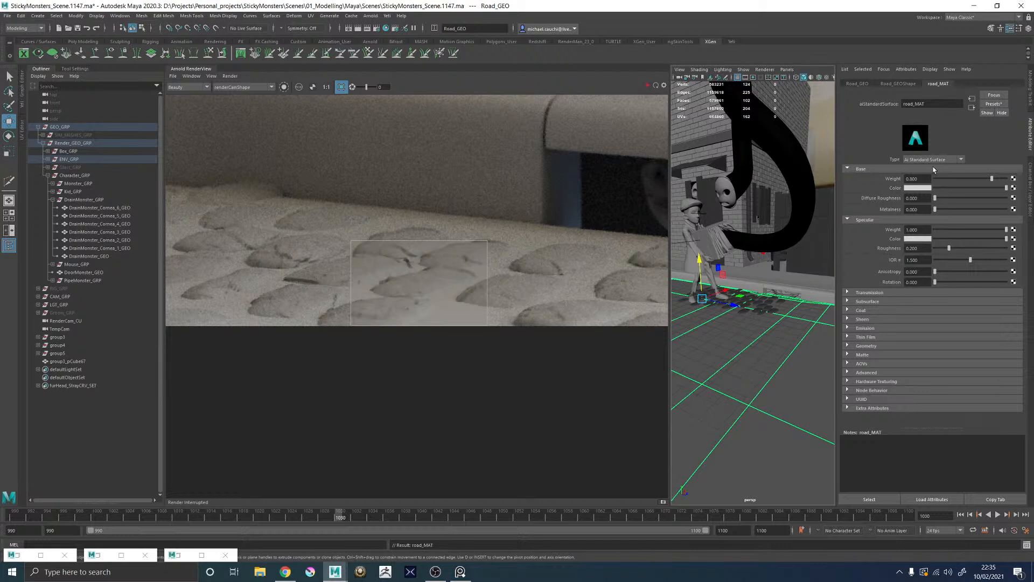
pyautogui.moveTo(997, 180); pyautogui.dragTo(947, 187)
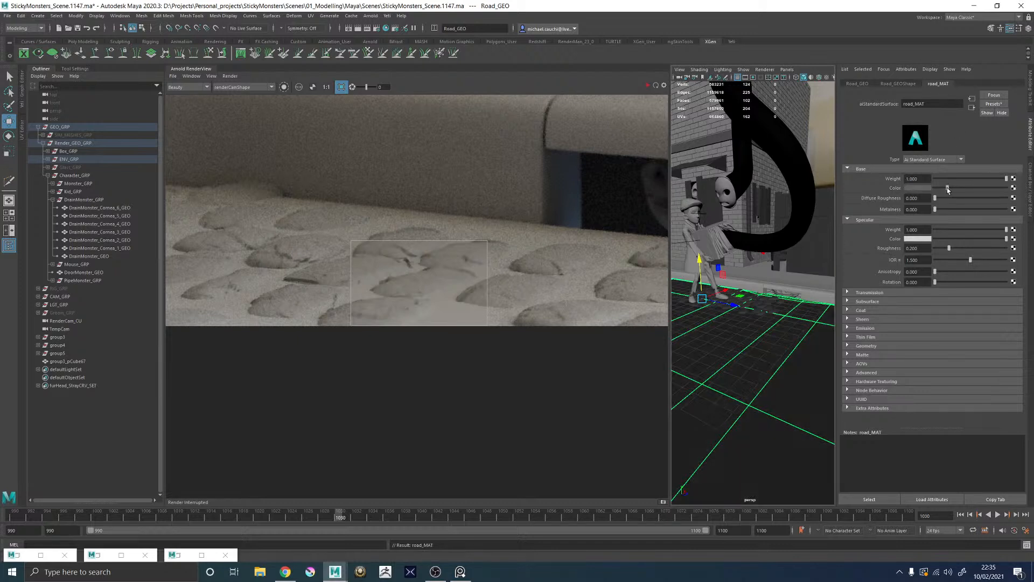
pyautogui.moveTo(952, 249); pyautogui.dragTo(973, 251)
pyautogui.click(952, 239)
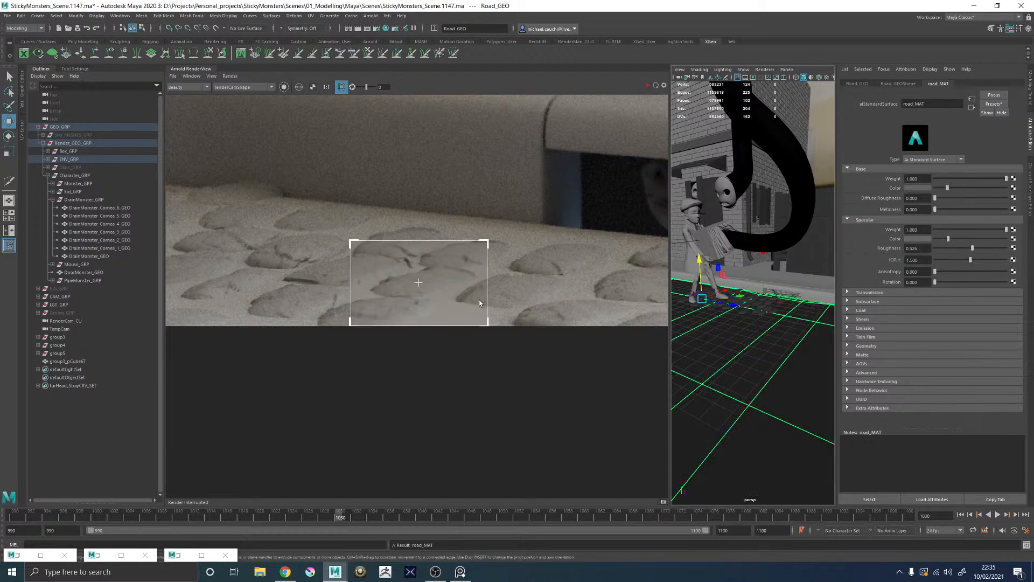
# Step: Bring road_MAT into the Hypershade graph and duplicate the aiCellNoise2, range and multiplyDivide9 chain as a shading network
pyautogui.click(386, 29)
pyautogui.moveTo(641, 271); pyautogui.dragTo(833, 162)
pyautogui.keyDown('alt'); pyautogui.moveTo(668, 227); pyautogui.dragTo(604, 254, button='middle'); pyautogui.keyUp('alt')
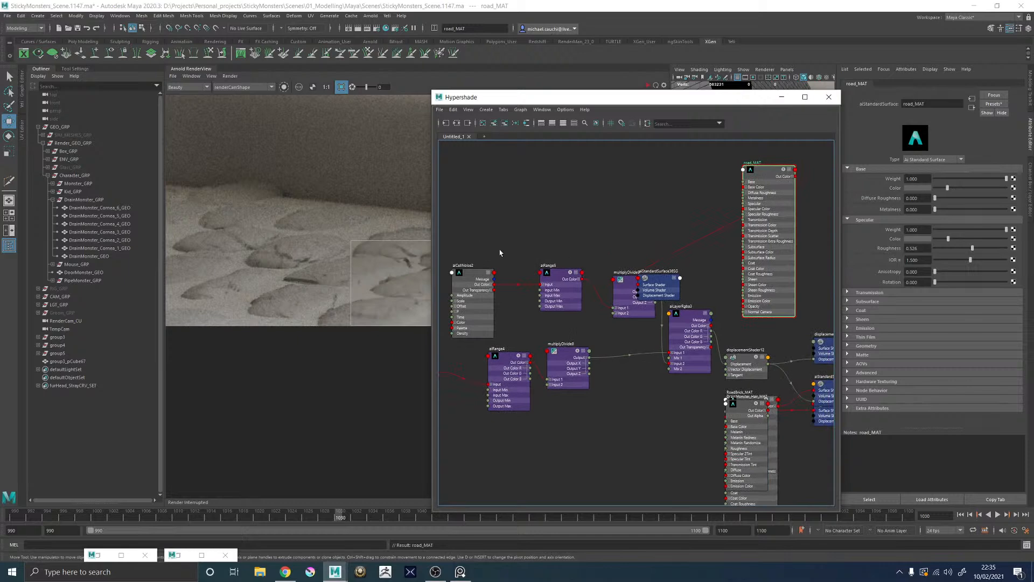
pyautogui.moveTo(604, 292); pyautogui.dragTo(536, 269)
pyautogui.keyDown('alt'); pyautogui.moveTo(559, 212); pyautogui.dragTo(658, 254, button='middle'); pyautogui.keyUp('alt')
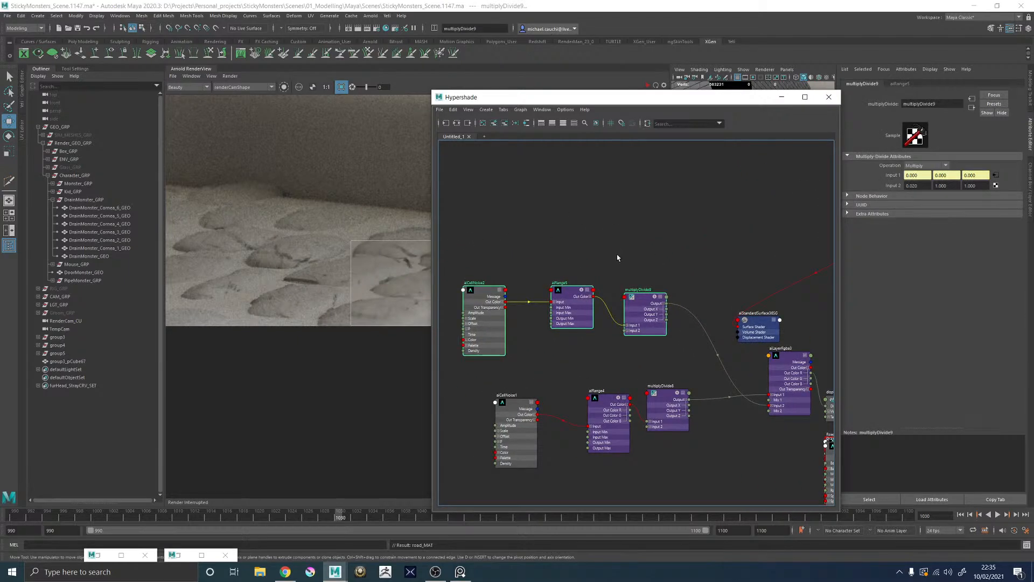
pyautogui.click(451, 110)
pyautogui.moveTo(475, 194)
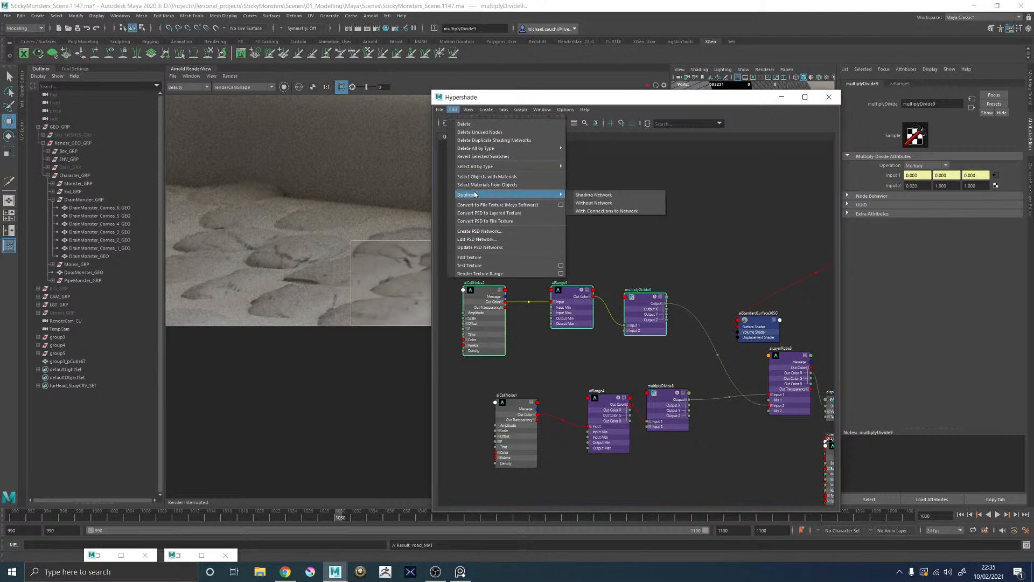
pyautogui.click(610, 197)
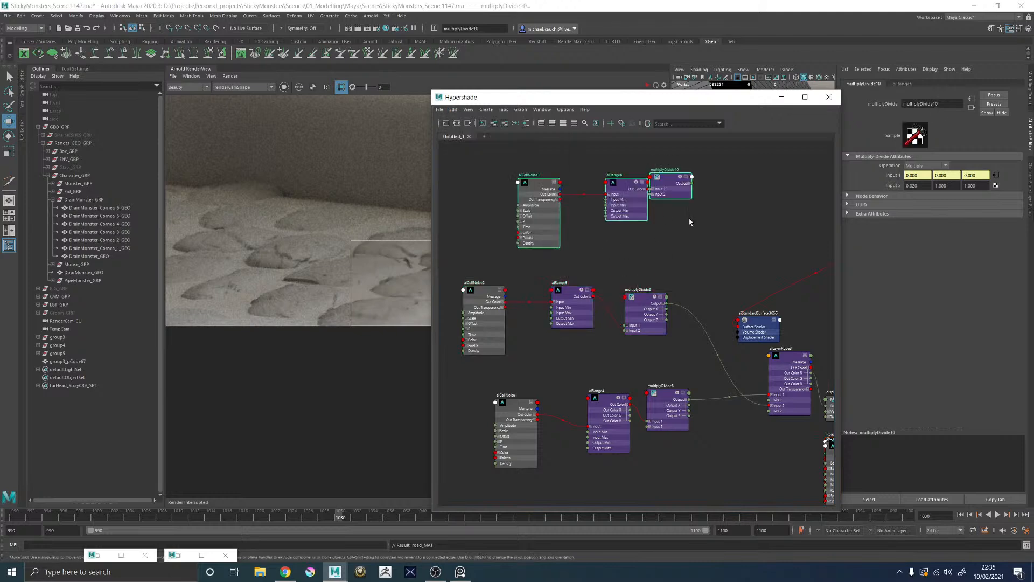
# Step: Create a displacementShader node and connect it to the displacement input of road_MAT's shading group
pyautogui.keyDown('alt'); pyautogui.moveTo(665, 213); pyautogui.dragTo(485, 290, button='middle'); pyautogui.keyUp('alt')
pyautogui.moveTo(643, 282); pyautogui.dragTo(589, 177)
pyautogui.moveTo(525, 383); pyautogui.dragTo(712, 246)
pyautogui.click(655, 344)
pyautogui.write('displacement')
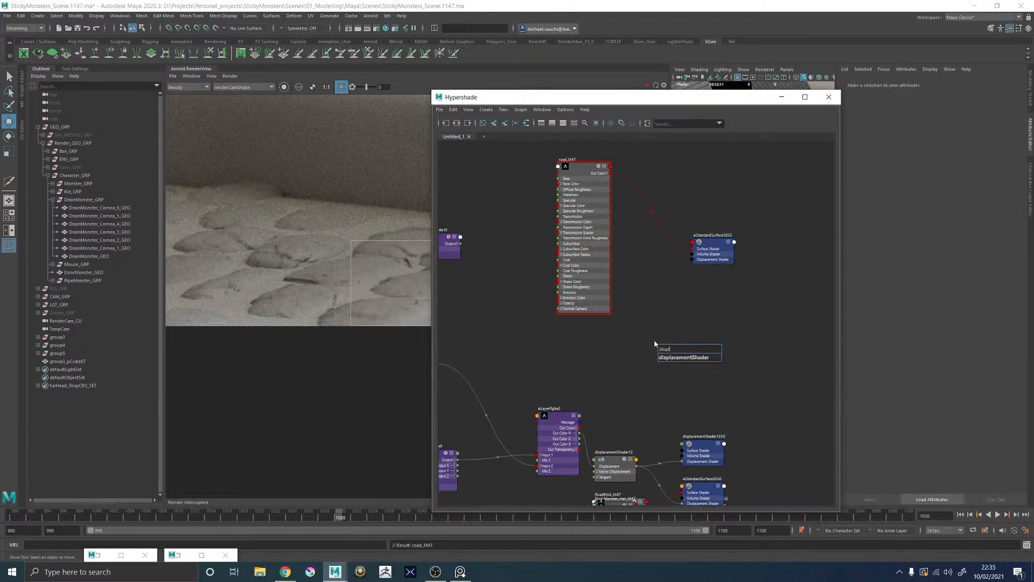
pyautogui.press('Return')
pyautogui.moveTo(700, 357); pyautogui.dragTo(693, 259)
pyautogui.click(723, 355)
pyautogui.press('Delete')
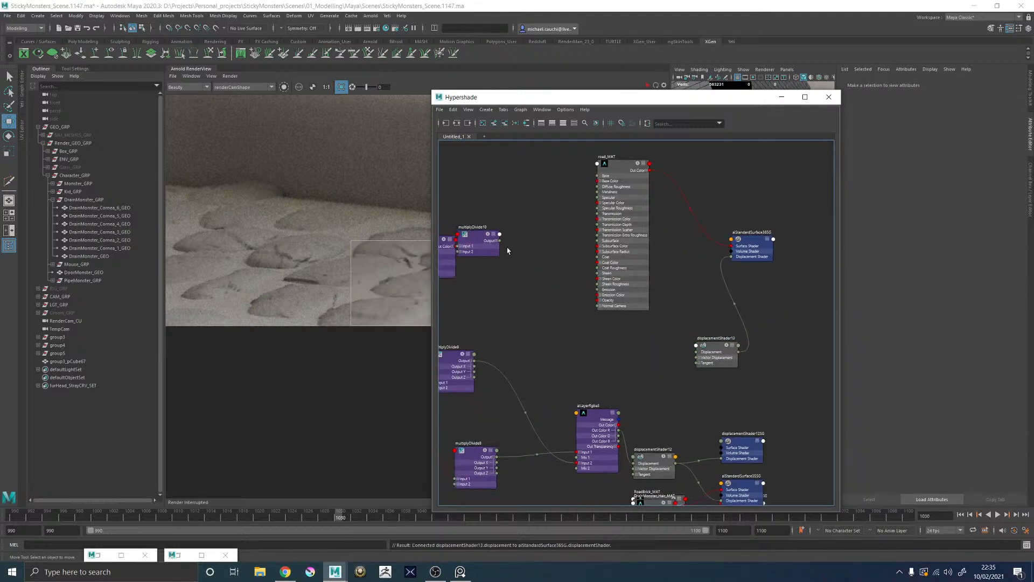
# Step: Connect the Output X of multiplyDivide10 to the displacement input of the road's displacementShader
pyautogui.moveTo(499, 242); pyautogui.dragTo(585, 339)
pyautogui.click(496, 241)
pyautogui.moveTo(500, 246); pyautogui.dragTo(696, 351)
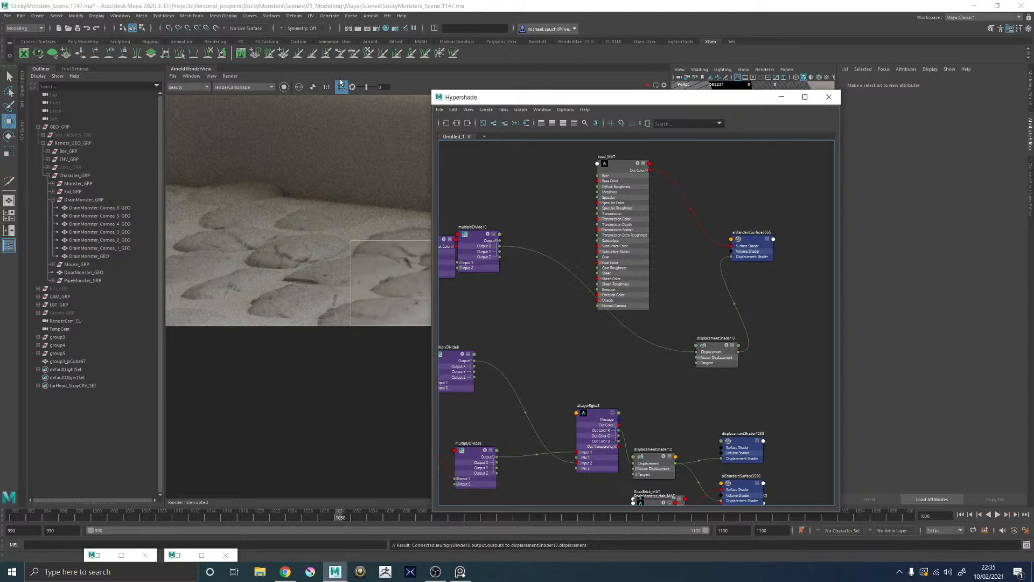
pyautogui.click(781, 97)
# Step: Insert extra edge loops across Road_GEO to divide the ground plane into a denser, more even grid
pyautogui.click(764, 348)
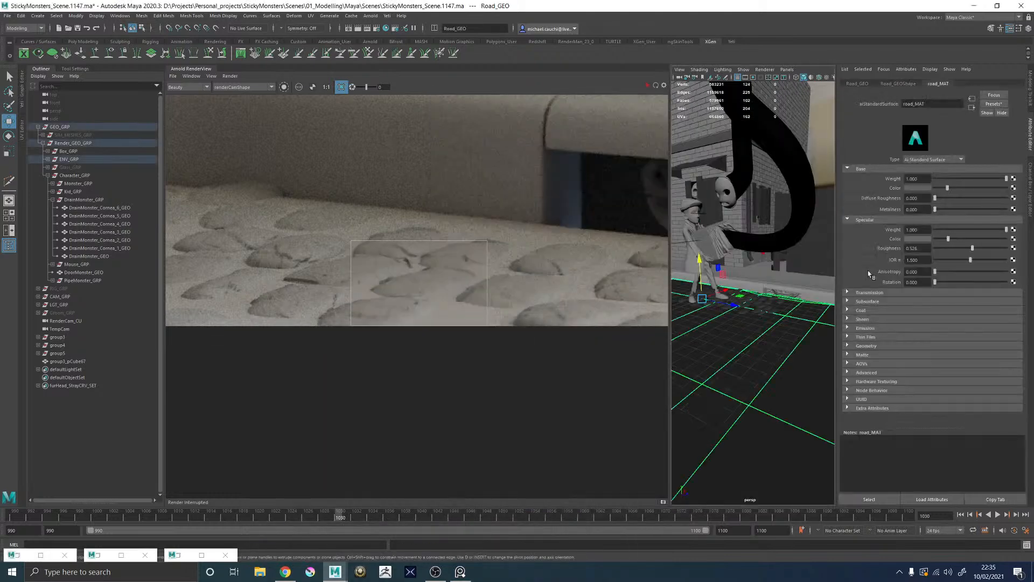
pyautogui.keyDown('alt'); pyautogui.moveTo(720, 329); pyautogui.dragTo(789, 314); pyautogui.keyUp('alt')
pyautogui.keyDown('shift'); pyautogui.moveTo(760, 313); pyautogui.dragTo(716, 314, button='right'); pyautogui.keyUp('shift')
pyautogui.keyDown('ctrl'); pyautogui.click(750, 319); pyautogui.keyUp('ctrl')
pyautogui.keyDown('alt'); pyautogui.moveTo(750, 319); pyautogui.dragTo(817, 319); pyautogui.keyUp('alt')
pyautogui.keyDown('ctrl'); pyautogui.click(772, 324); pyautogui.keyUp('ctrl')
pyautogui.keyDown('alt'); pyautogui.moveTo(817, 318); pyautogui.dragTo(777, 318, button='right'); pyautogui.keyUp('alt')
pyautogui.keyDown('ctrl'); pyautogui.click(777, 318); pyautogui.keyUp('ctrl')
pyautogui.keyDown('alt'); pyautogui.moveTo(777, 316); pyautogui.dragTo(707, 342); pyautogui.keyUp('alt')
pyautogui.keyDown('ctrl'); pyautogui.click(746, 303); pyautogui.keyUp('ctrl')
pyautogui.keyDown('ctrl'); pyautogui.click(781, 325); pyautogui.keyUp('ctrl')
pyautogui.press('w')
pyautogui.click(717, 355)
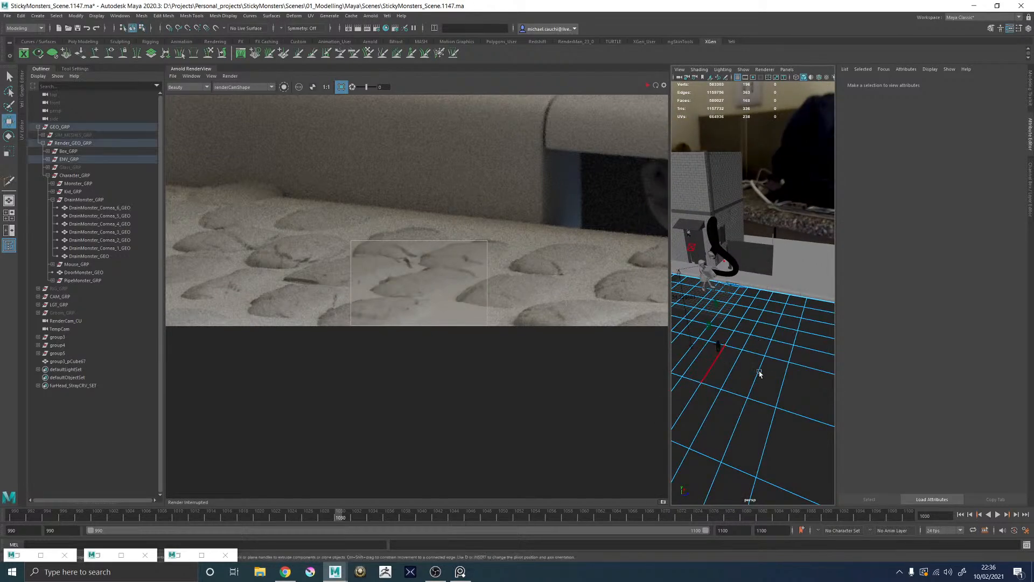
# Step: Delete Road_GEO's construction history and save the scene as a new increment
pyautogui.hotkey('alt', 'shift', 'd')
pyautogui.press('q')
pyautogui.hotkey('ctrl', 's')
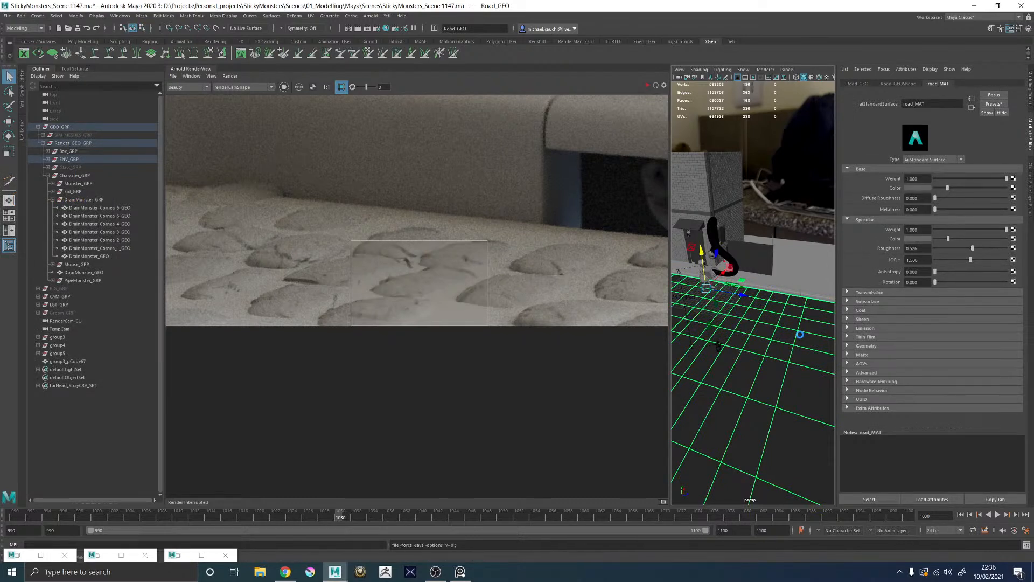
pyautogui.press('w')
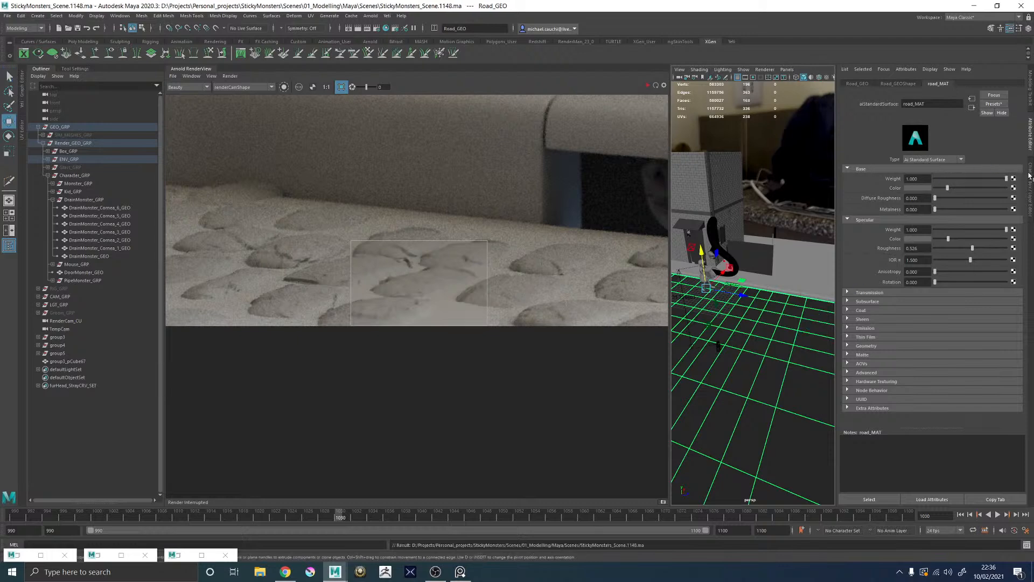
pyautogui.click(1029, 175)
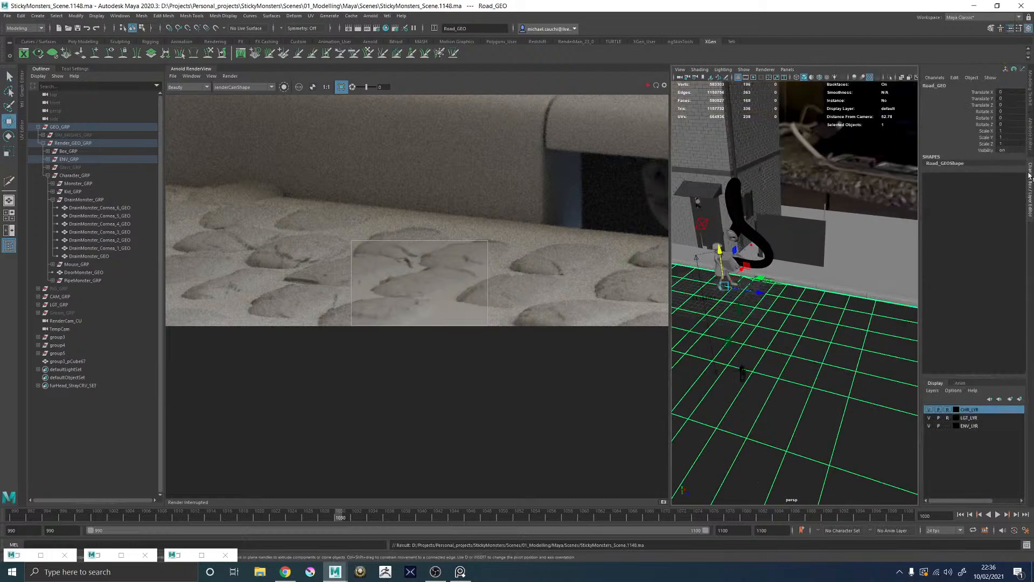
# Step: Set Road_GEO's Arnold subdivision to catclark with 2 iterations and render the full frame without the crop region
pyautogui.click(1031, 123)
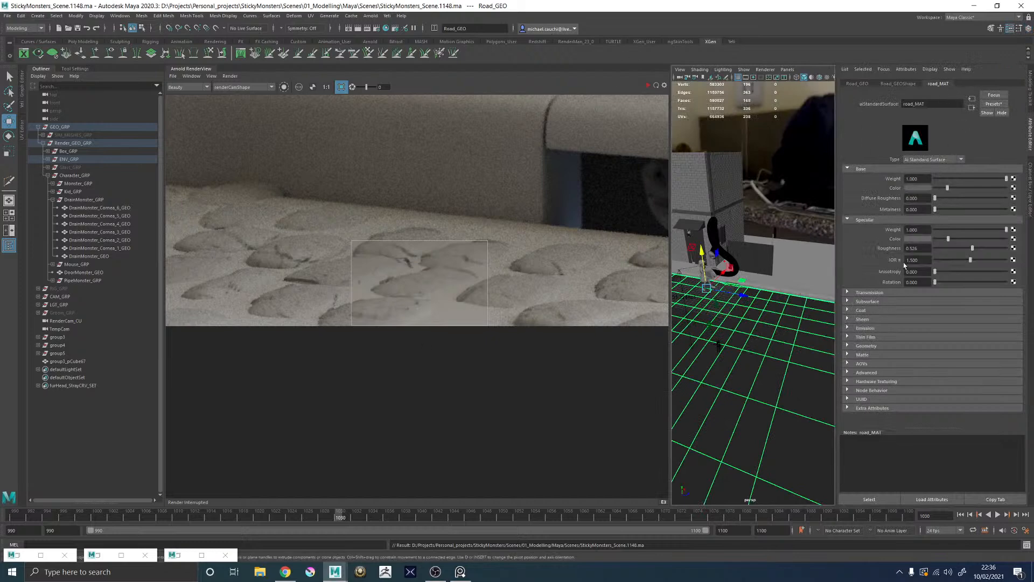
pyautogui.click(894, 85)
pyautogui.click(863, 199)
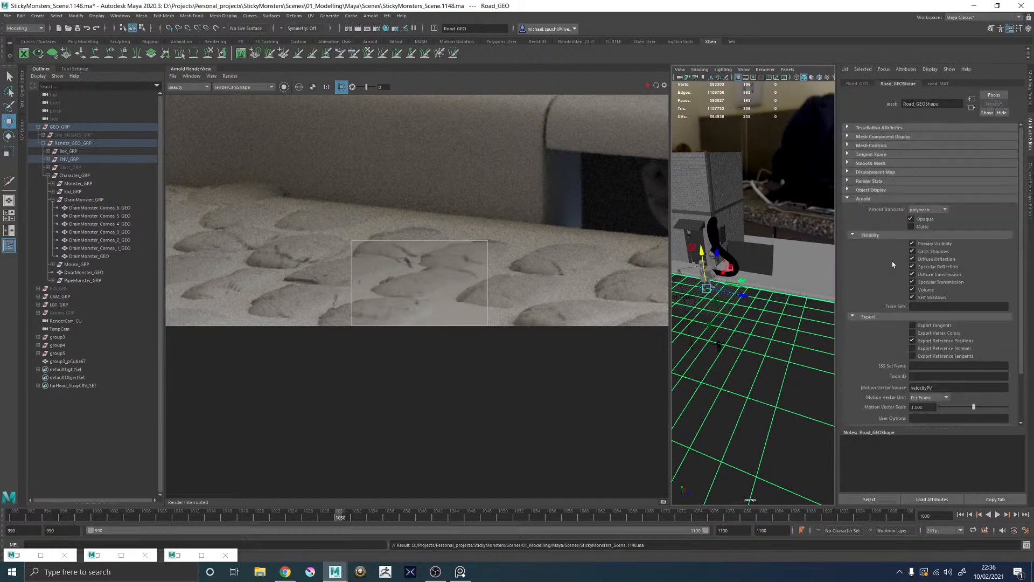
pyautogui.scroll(-2, 889, 269)
pyautogui.click(874, 373)
pyautogui.click(921, 384)
pyautogui.click(880, 393)
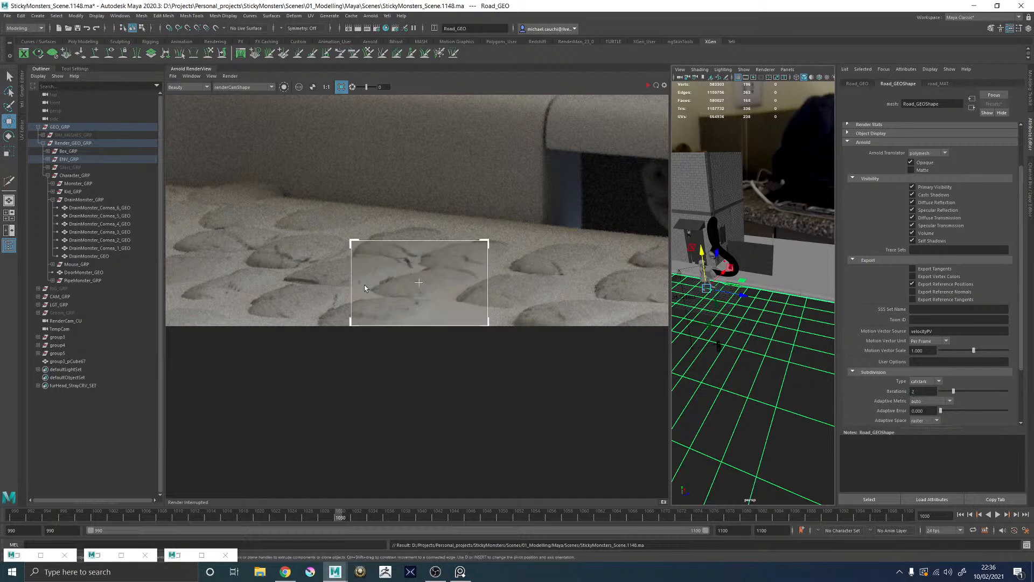
pyautogui.click(341, 86)
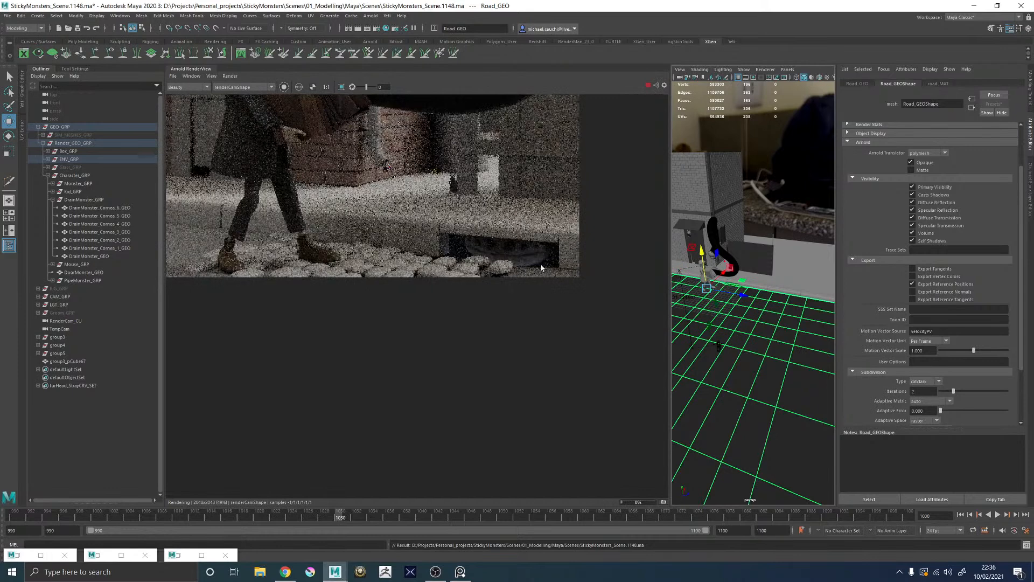
# Step: Isolate the road's aiCellNoise3 node in the Arnold render view to preview its pattern on the road surface
pyautogui.scroll(5, 541, 268)
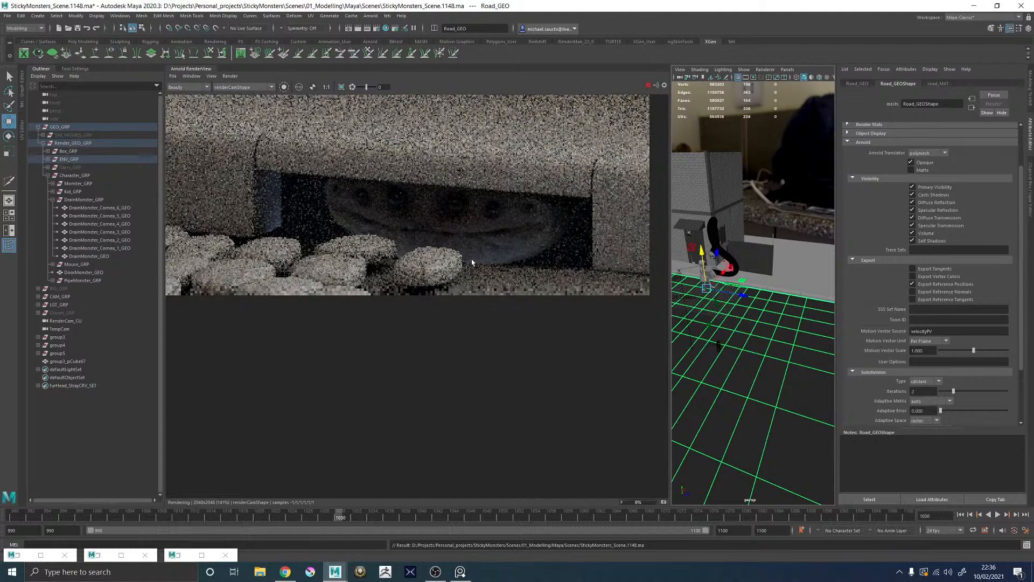
pyautogui.scroll(-5, 533, 268)
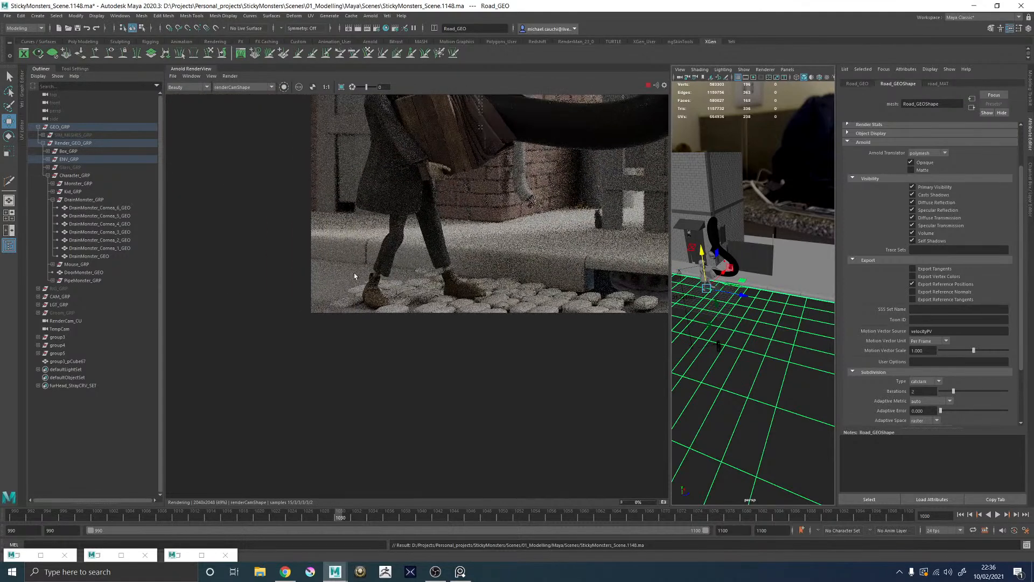
pyautogui.moveTo(543, 271); pyautogui.dragTo(418, 251, button='middle')
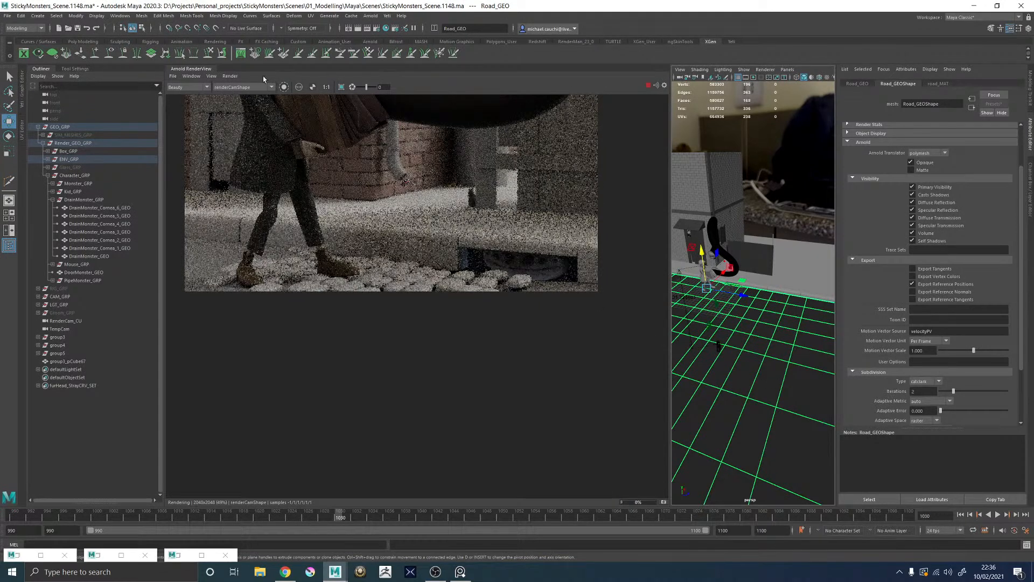
pyautogui.moveTo(669, 222); pyautogui.dragTo(564, 214)
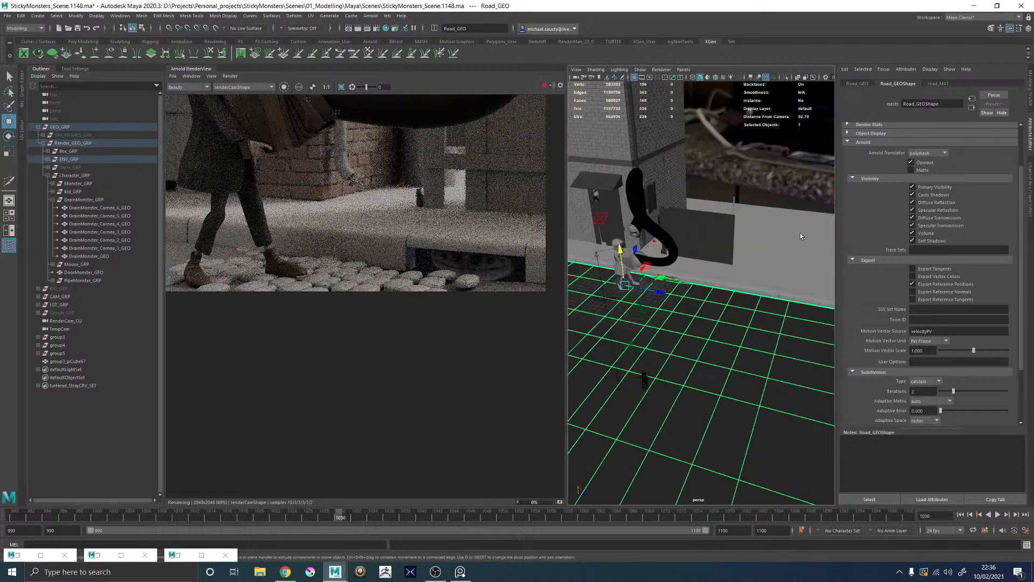
pyautogui.click(386, 29)
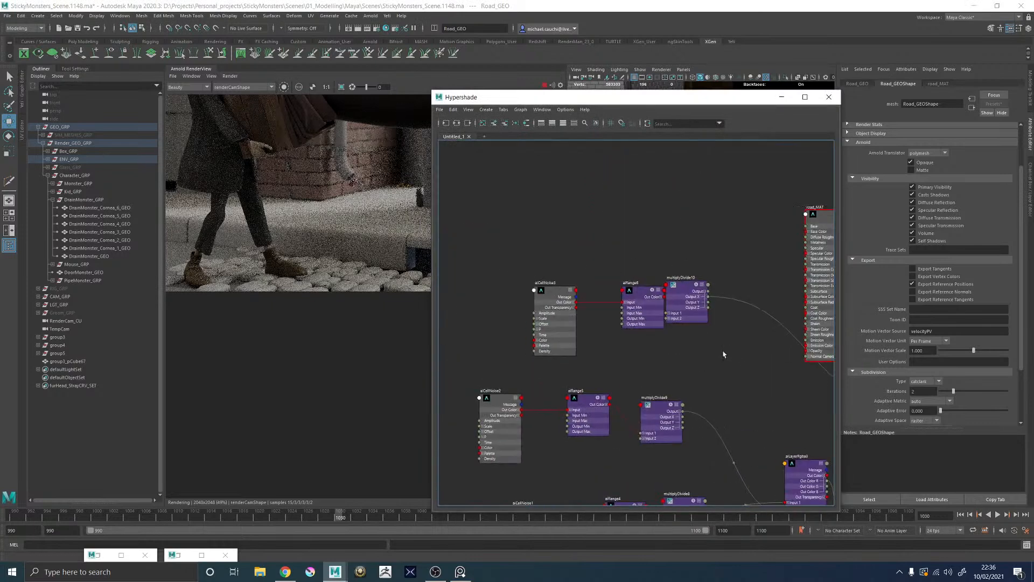
pyautogui.click(541, 294)
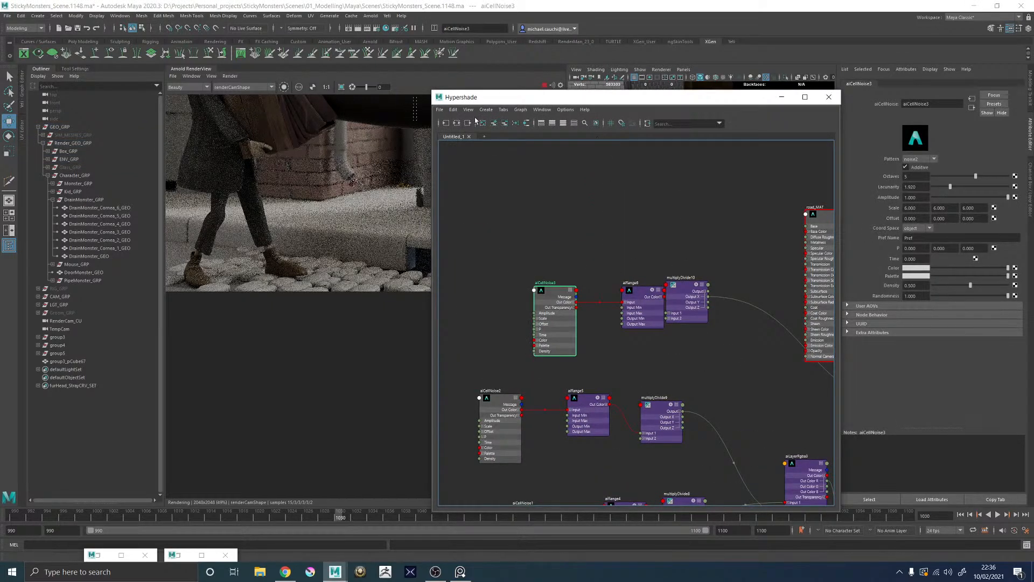
pyautogui.moveTo(495, 101); pyautogui.dragTo(614, 86)
pyautogui.click(284, 87)
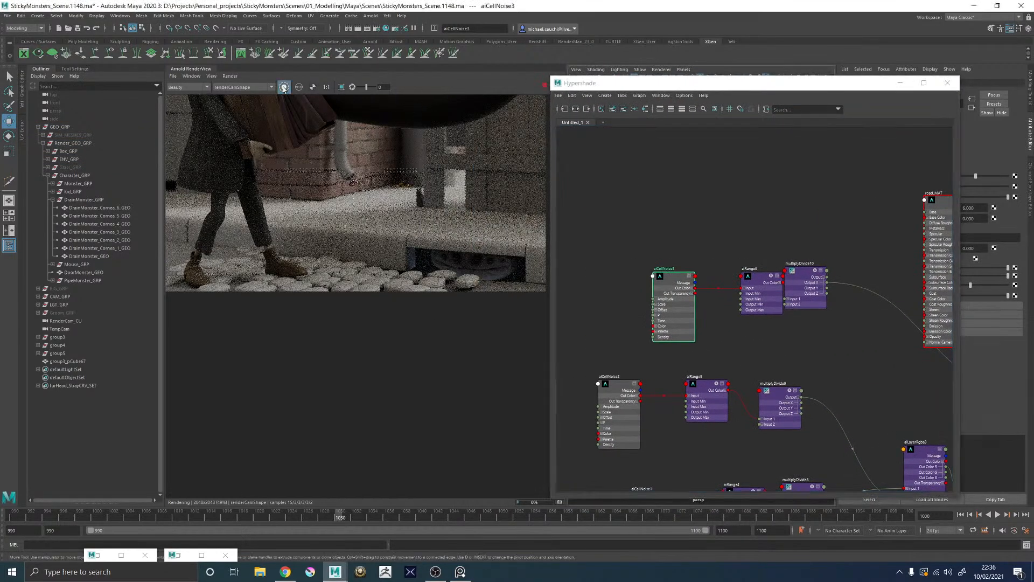
pyautogui.scroll(-1, 335, 249)
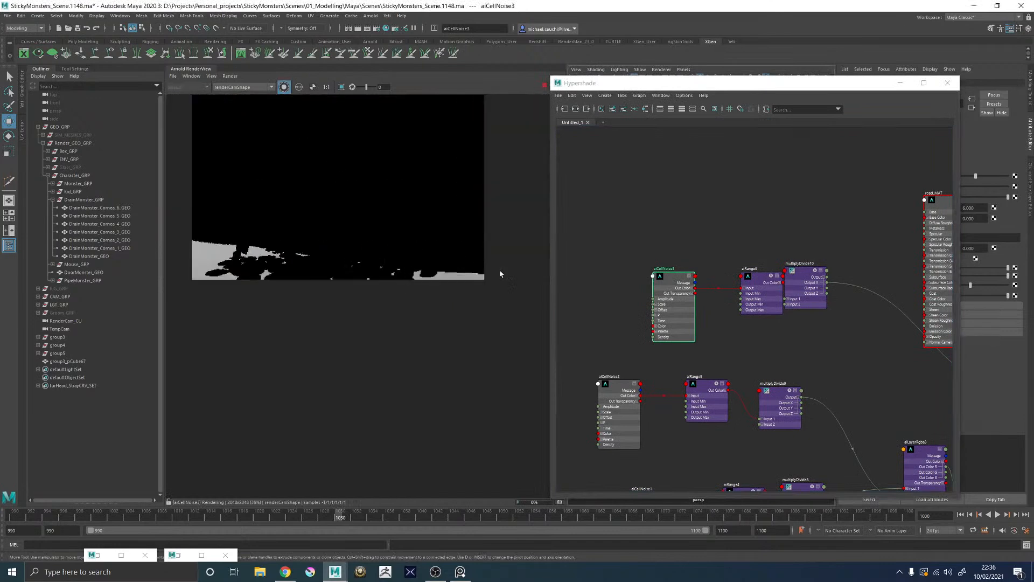
# Step: Choose object as the coordinate space of aiCellNoise3
pyautogui.click(672, 282)
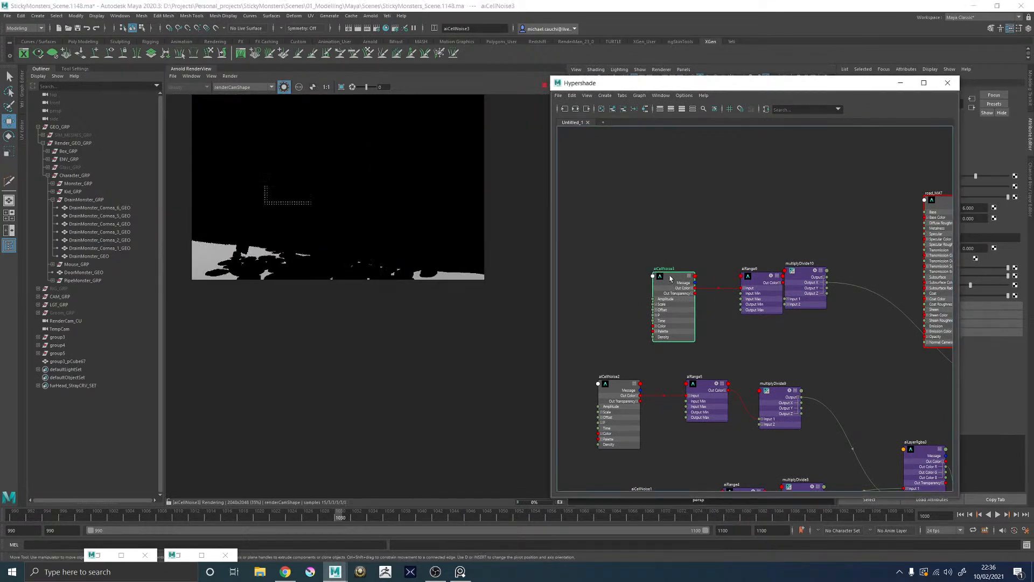
pyautogui.moveTo(808, 83); pyautogui.dragTo(598, 88)
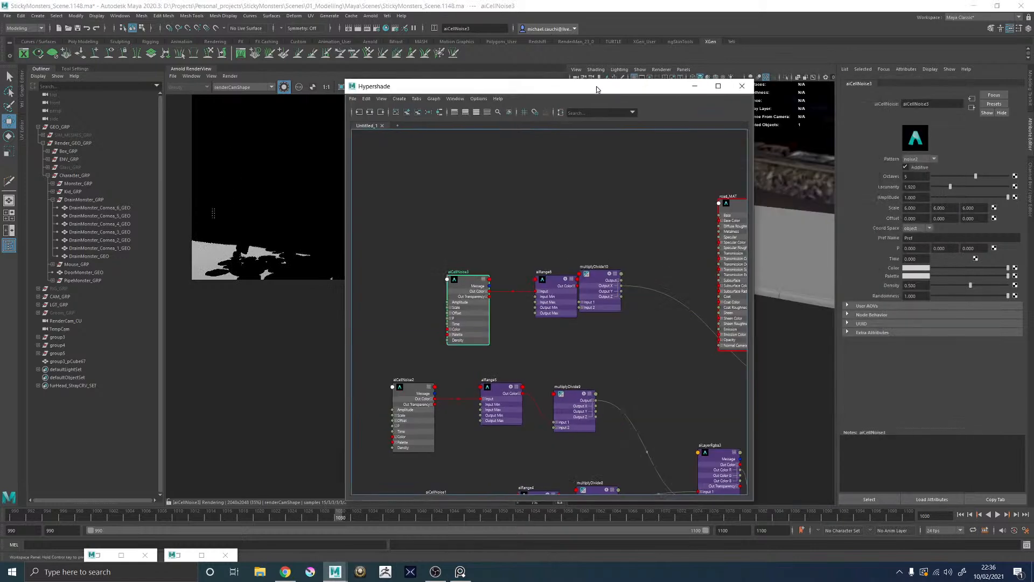
pyautogui.click(917, 228)
pyautogui.click(914, 249)
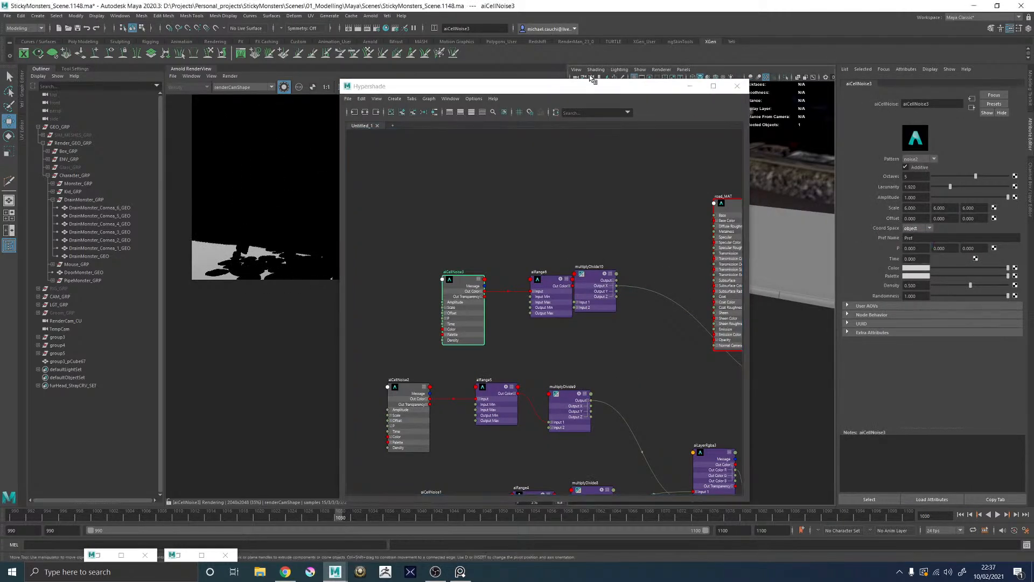
pyautogui.moveTo(535, 87); pyautogui.dragTo(603, 79)
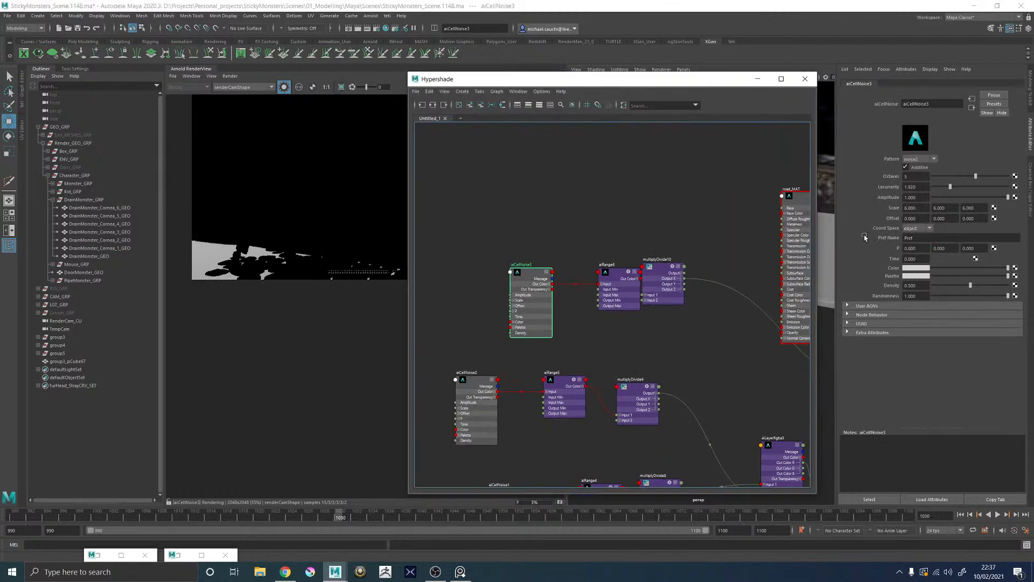
pyautogui.moveTo(919, 208); pyautogui.dragTo(865, 211)
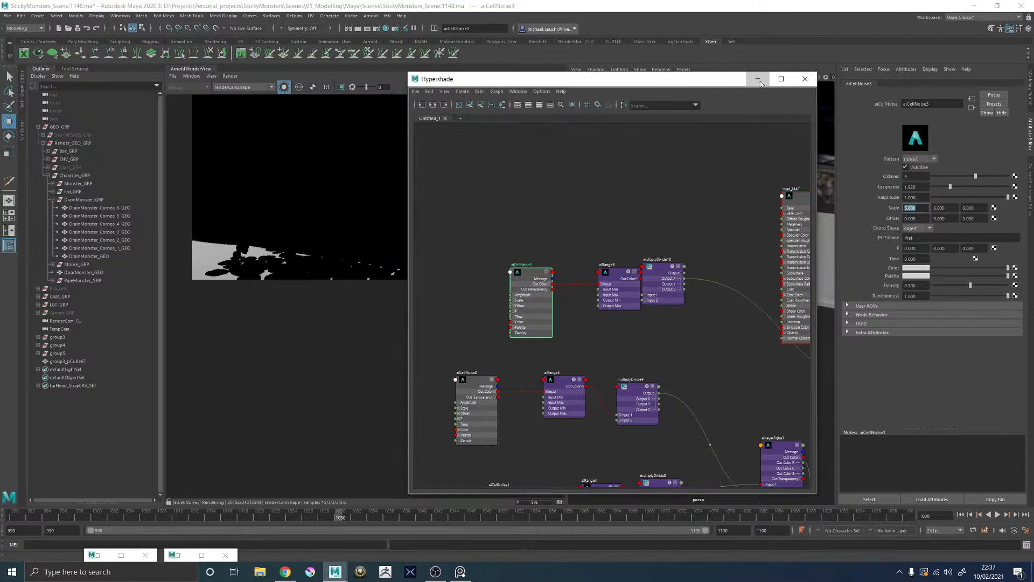
# Step: Examine Road_GEO's transform attributes and its isolated render for anything affecting the noise scale
pyautogui.click(805, 78)
pyautogui.click(744, 343)
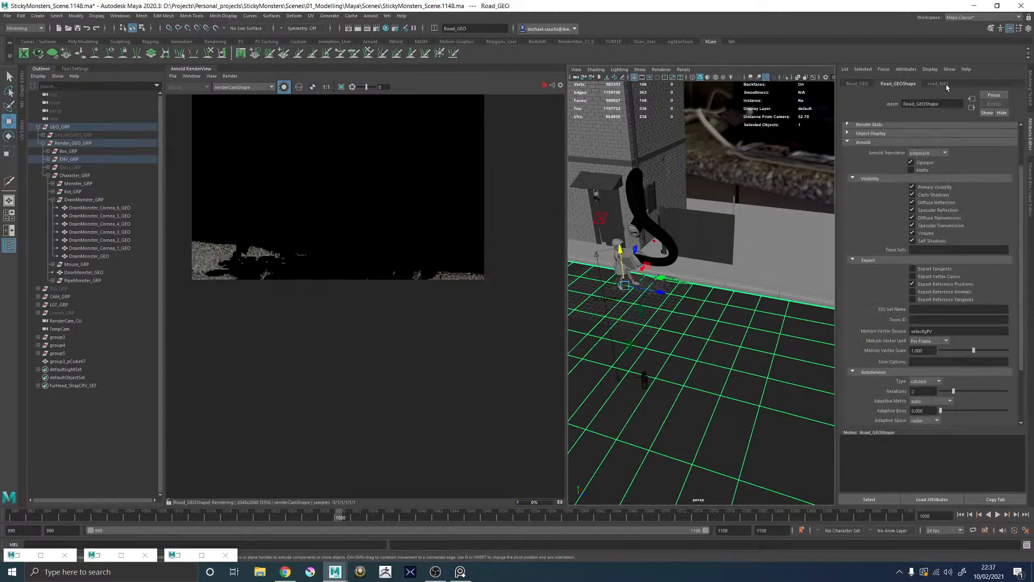
pyautogui.click(860, 84)
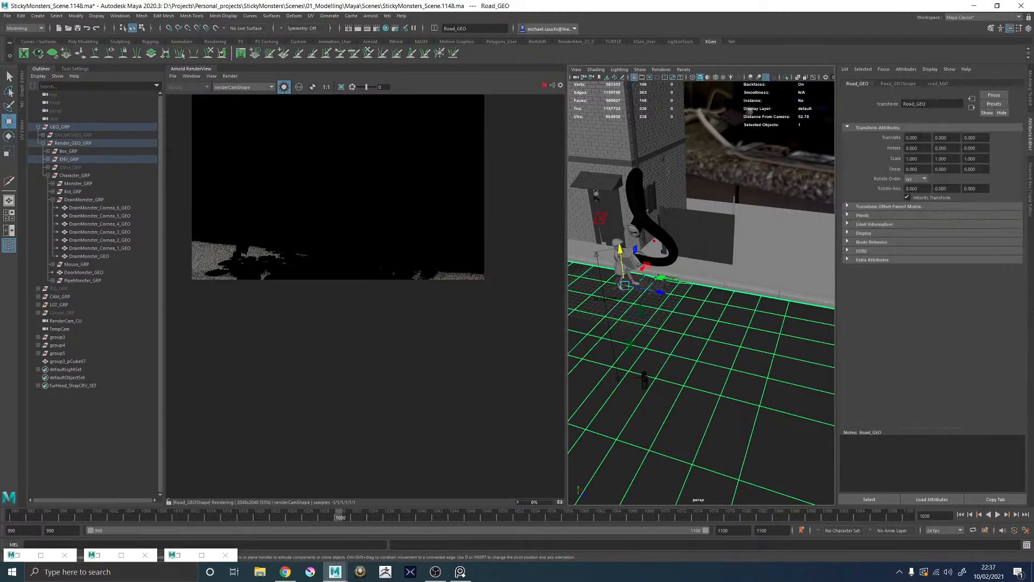
pyautogui.click(663, 291)
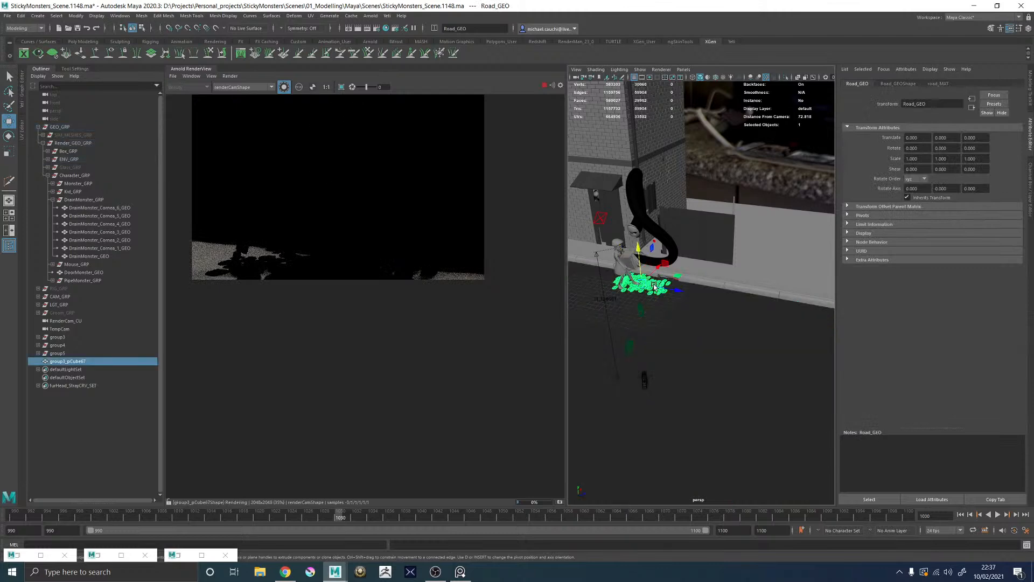
pyautogui.click(751, 333)
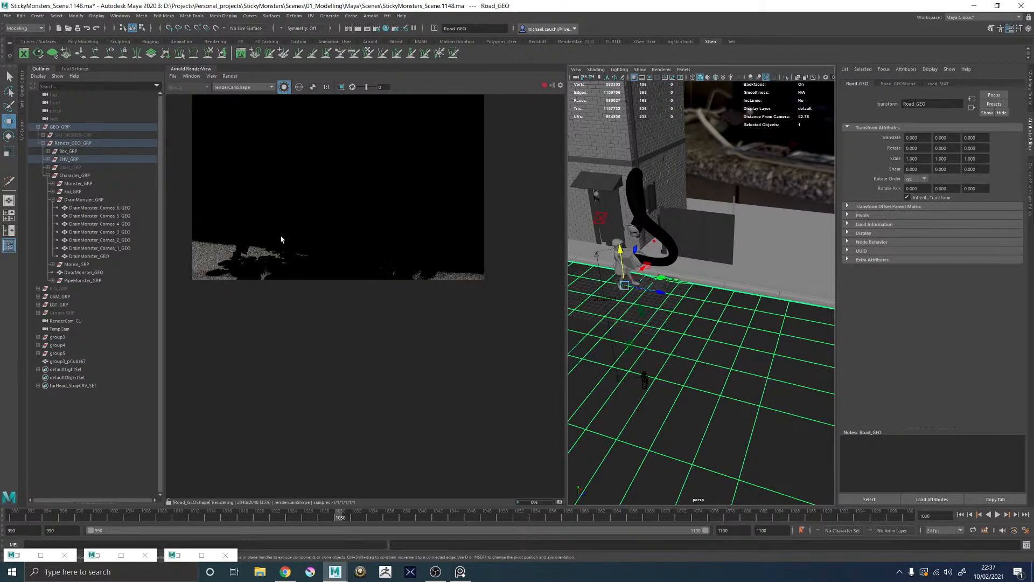
pyautogui.scroll(2, 277, 242)
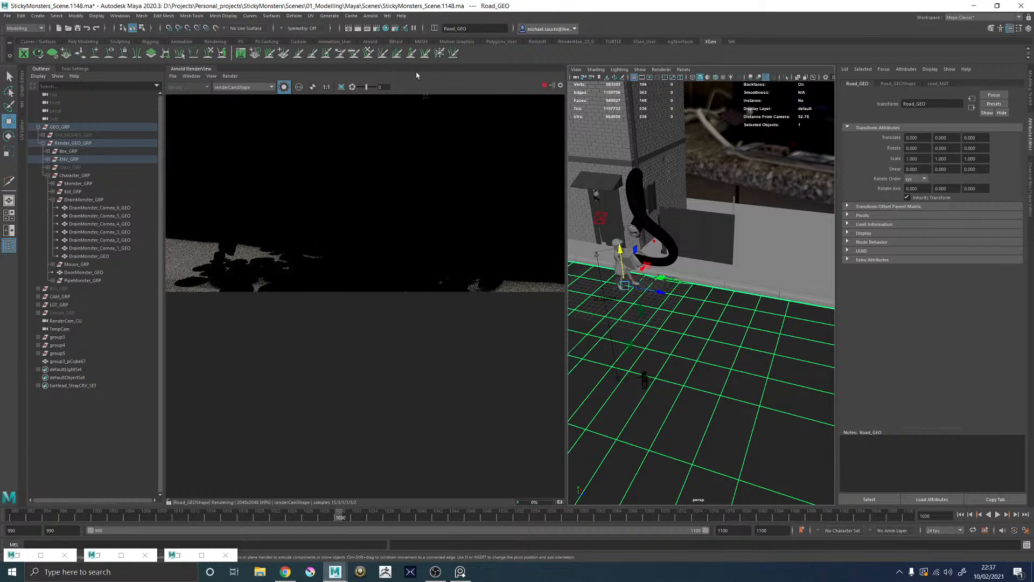
# Step: Set the scale of aiCellNoise3 to 20 on all three axes
pyautogui.click(386, 29)
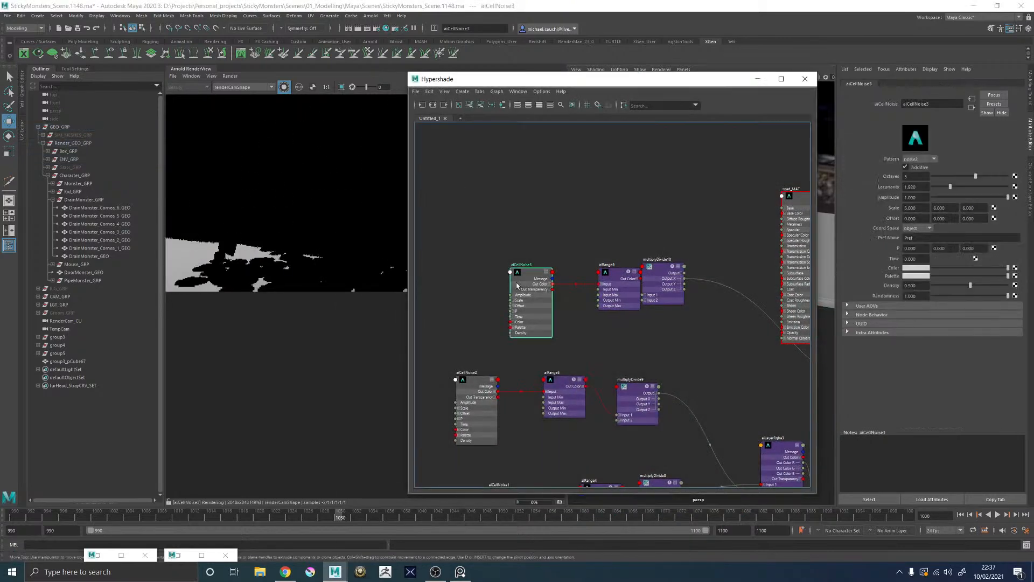
pyautogui.scroll(-5, 377, 209)
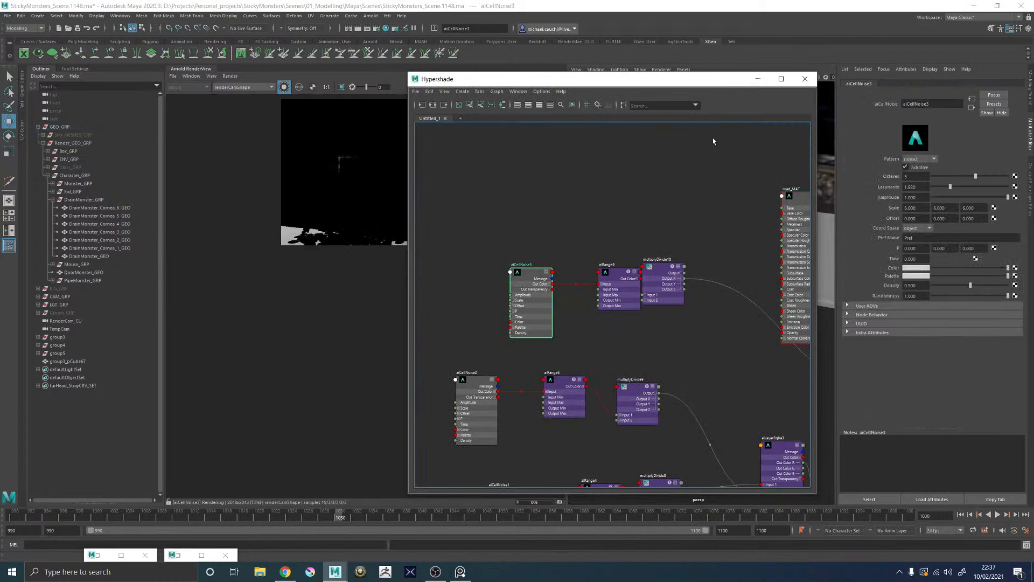
pyautogui.click(910, 208)
pyautogui.write('20')
pyautogui.press('Tab')
pyautogui.write('20')
pyautogui.press('Tab')
pyautogui.write('2')
pyautogui.press('Return')
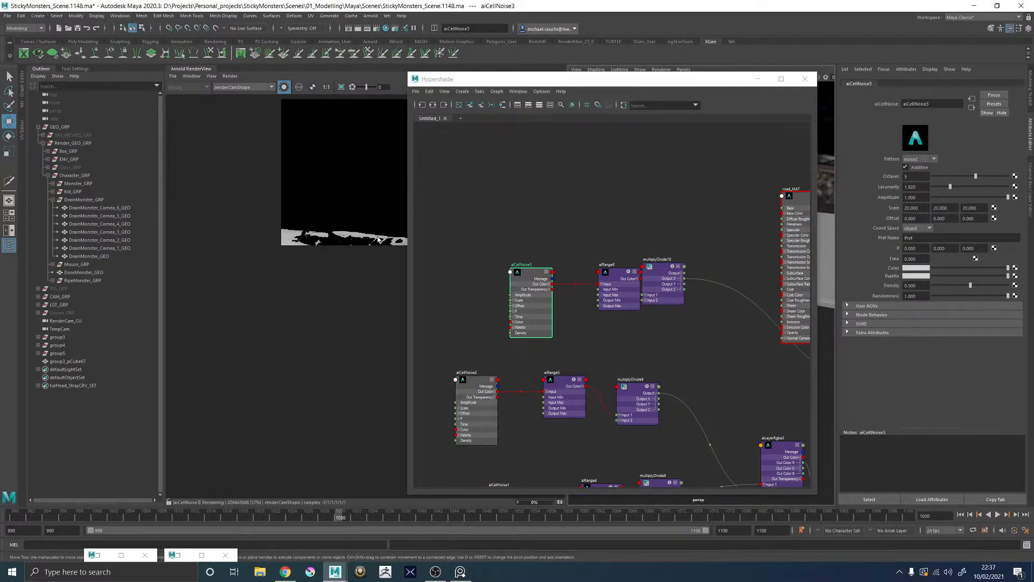
# Step: Set aiCellNoise3's coordinate space to world and inspect the noise pattern in the isolated road render
pyautogui.moveTo(578, 79); pyautogui.dragTo(716, 90)
pyautogui.scroll(4, 364, 254)
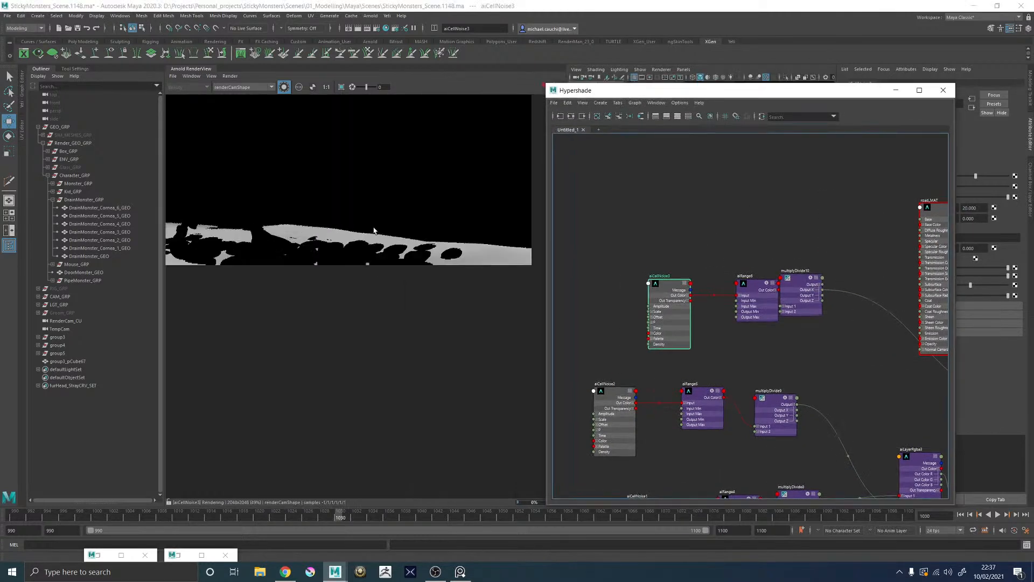
pyautogui.moveTo(376, 225); pyautogui.dragTo(397, 262)
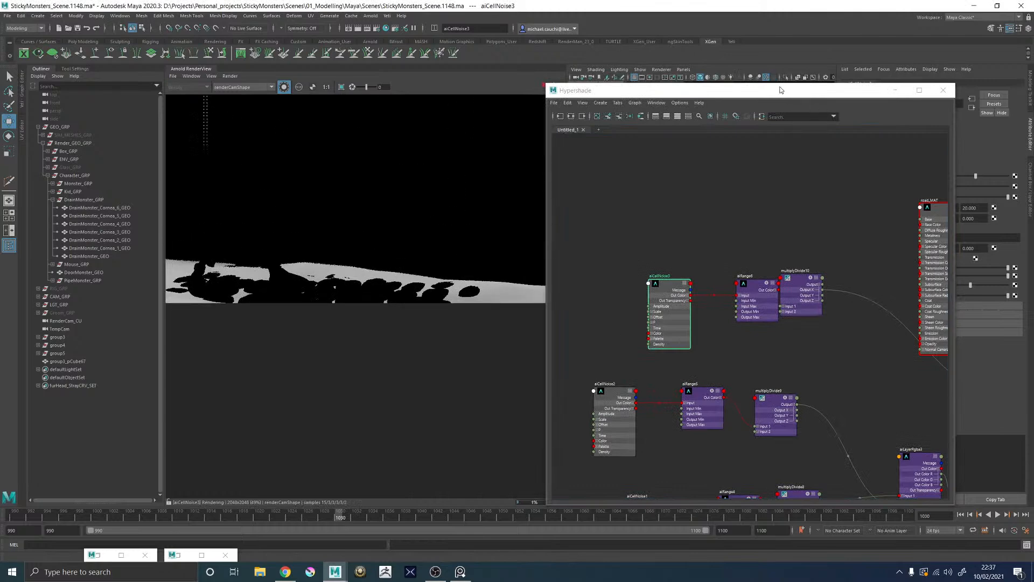
pyautogui.moveTo(780, 86); pyautogui.dragTo(619, 104)
pyautogui.click(907, 229)
pyautogui.click(910, 237)
pyautogui.click(510, 113)
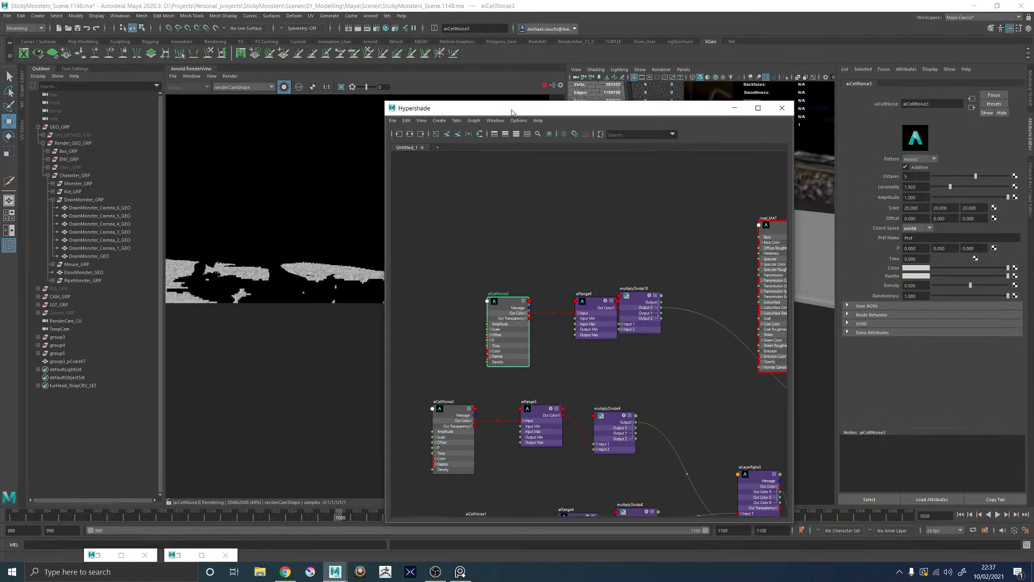
pyautogui.moveTo(509, 111); pyautogui.dragTo(587, 99)
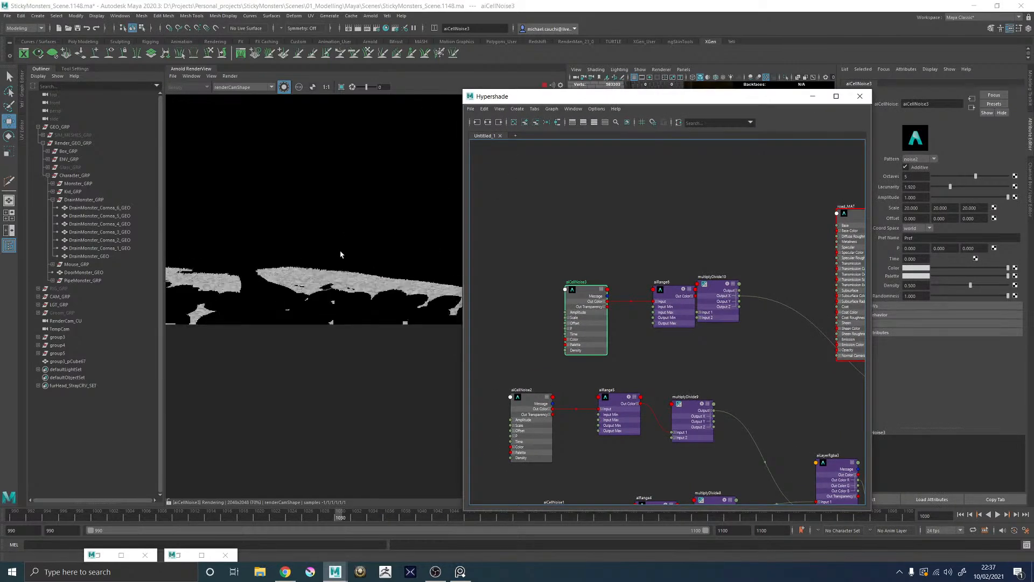
pyautogui.scroll(-2, 354, 309)
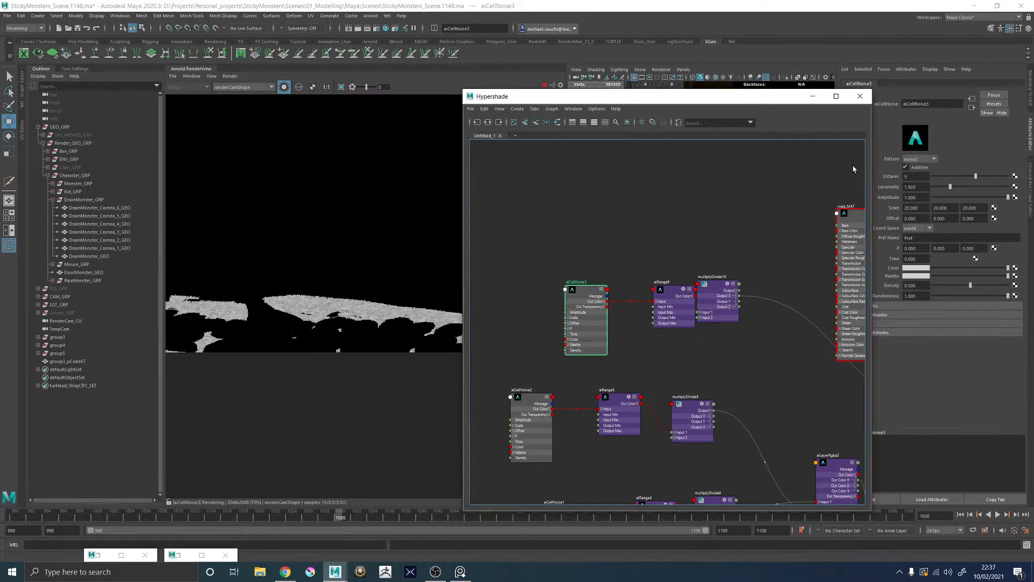
# Step: Return the render view to the full beauty shading and examine the road surface around the drain
pyautogui.moveTo(923, 208); pyautogui.dragTo(866, 211)
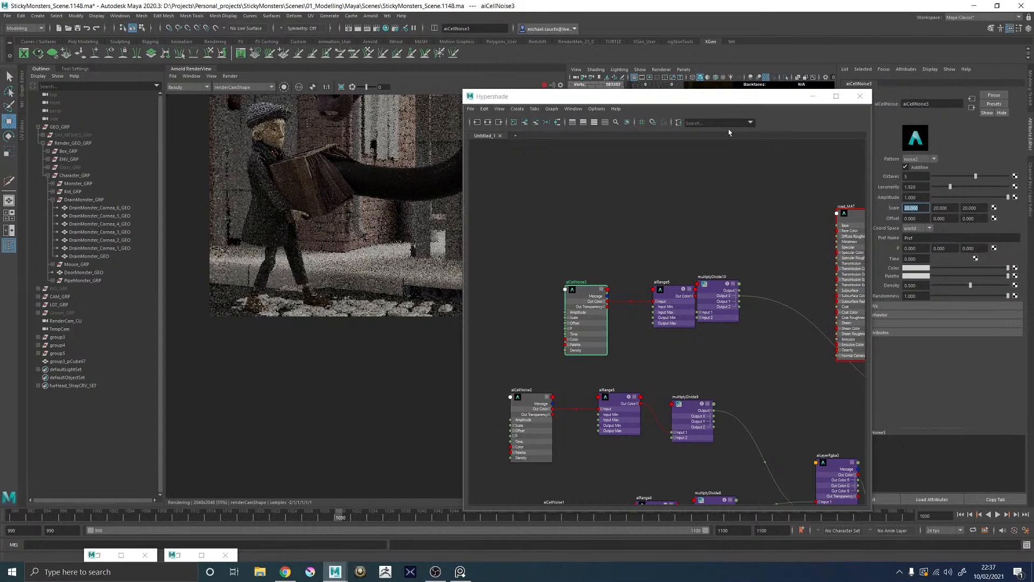
pyautogui.click(813, 96)
pyautogui.scroll(2, 411, 306)
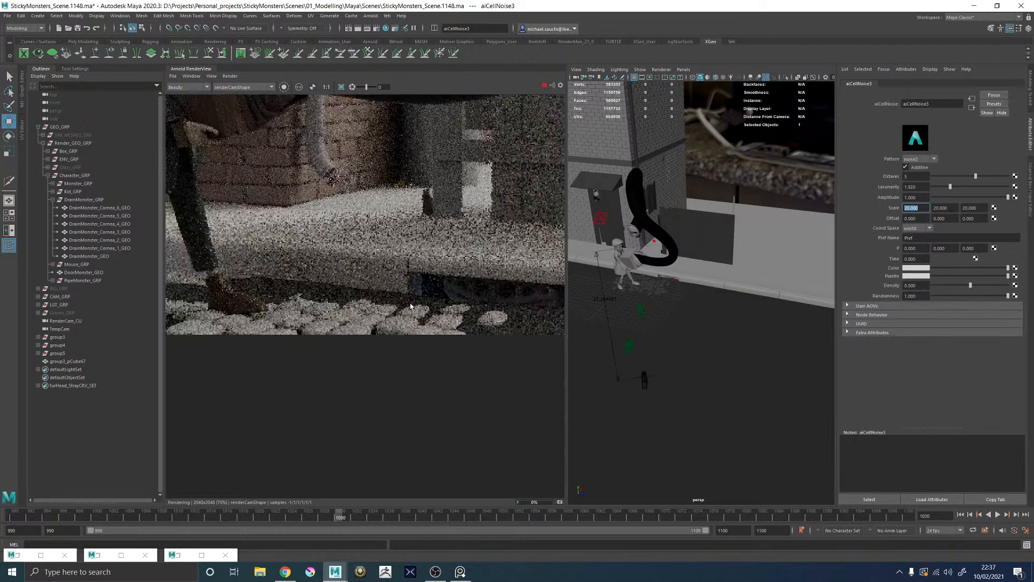
pyautogui.moveTo(478, 327); pyautogui.dragTo(420, 318, button='middle')
# Step: Lighten road_MAT's base color and render a cropped region around the cobblestones by the drain
pyautogui.click(746, 323)
pyautogui.click(939, 84)
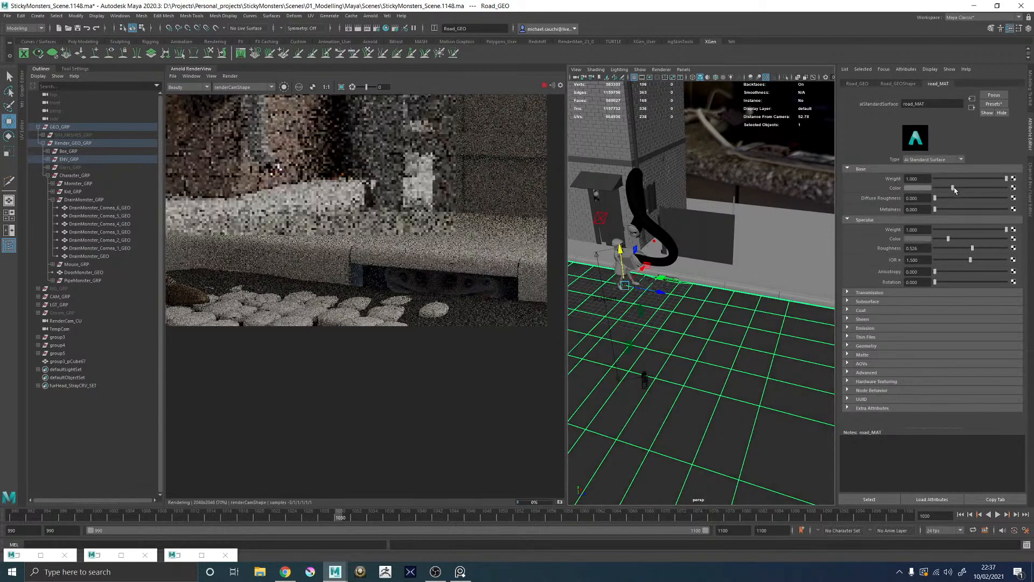
pyautogui.moveTo(957, 189); pyautogui.dragTo(963, 190)
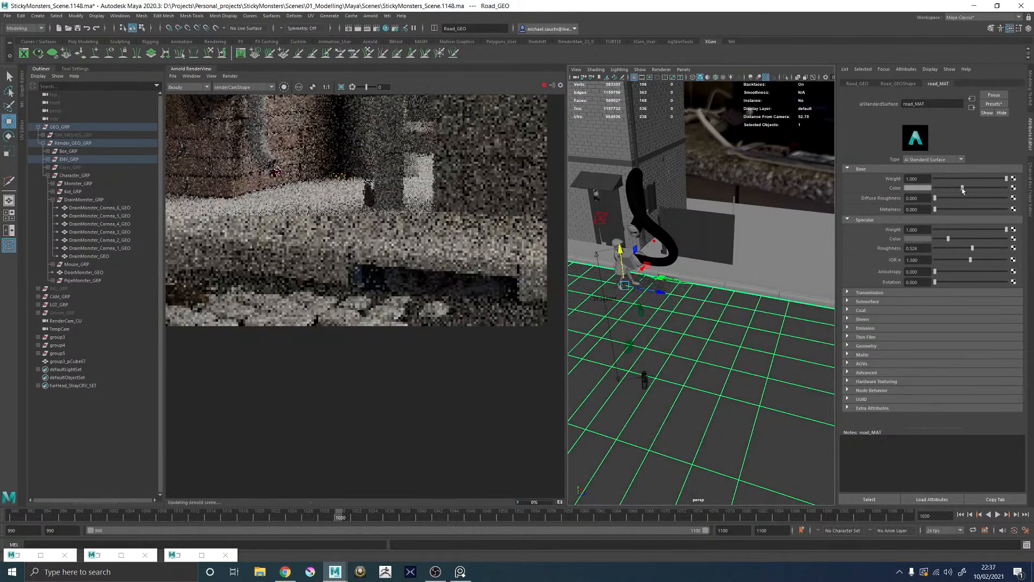
pyautogui.keyDown('shift'); pyautogui.click(446, 336); pyautogui.keyUp('shift')
pyautogui.scroll(5, 422, 315)
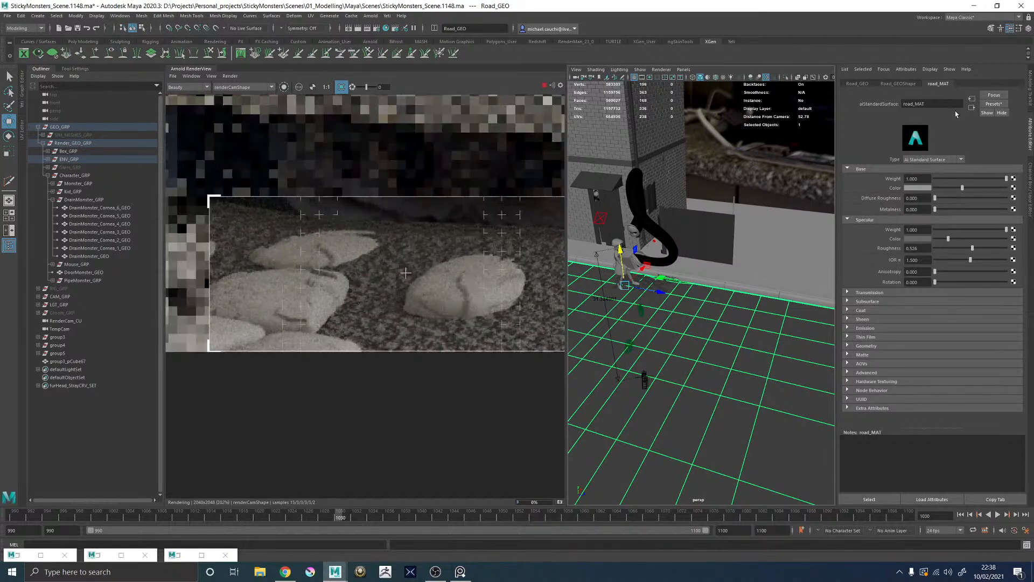
# Step: Examine the multiplyDivide10 displacement values in road_MAT's shading group, finishing back at Road_GEO's material attributes
pyautogui.click(972, 107)
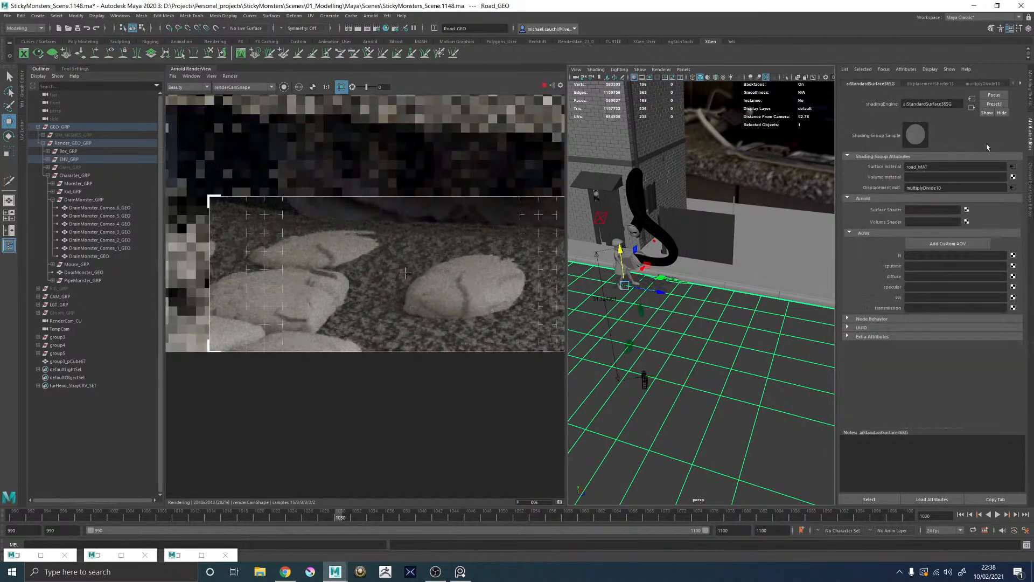
pyautogui.click(1013, 188)
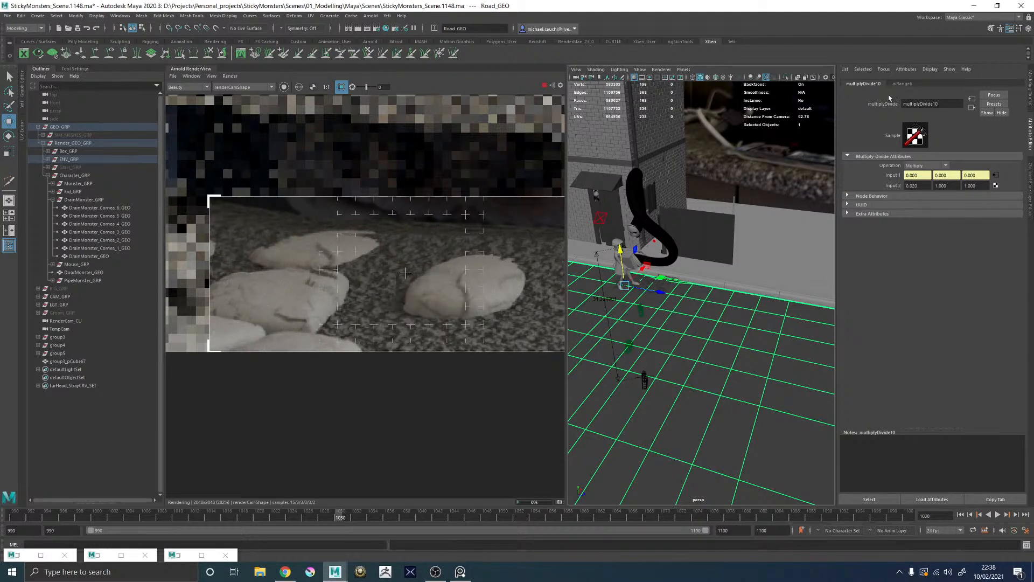
pyautogui.click(758, 322)
pyautogui.click(1032, 179)
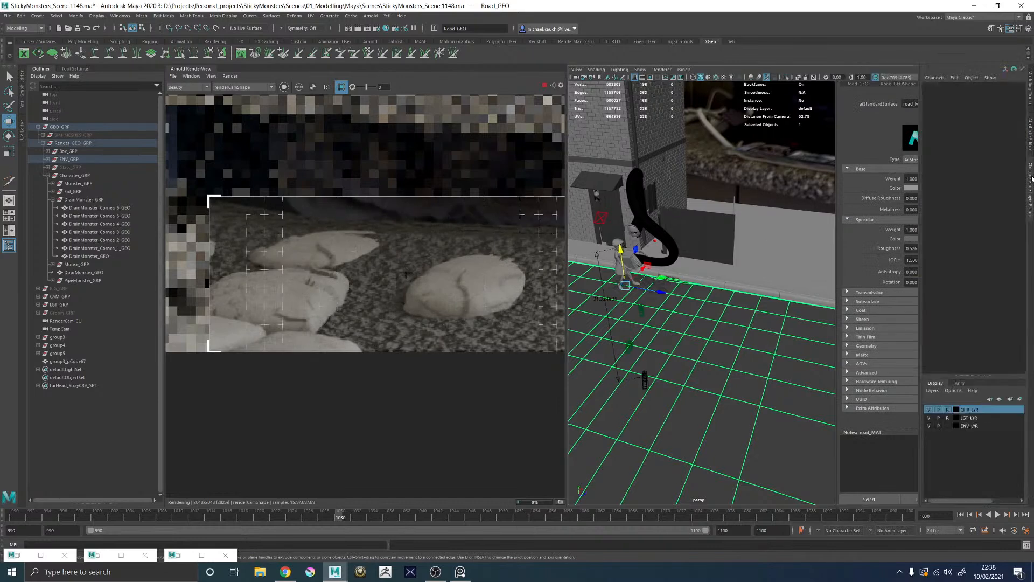
pyautogui.click(1031, 123)
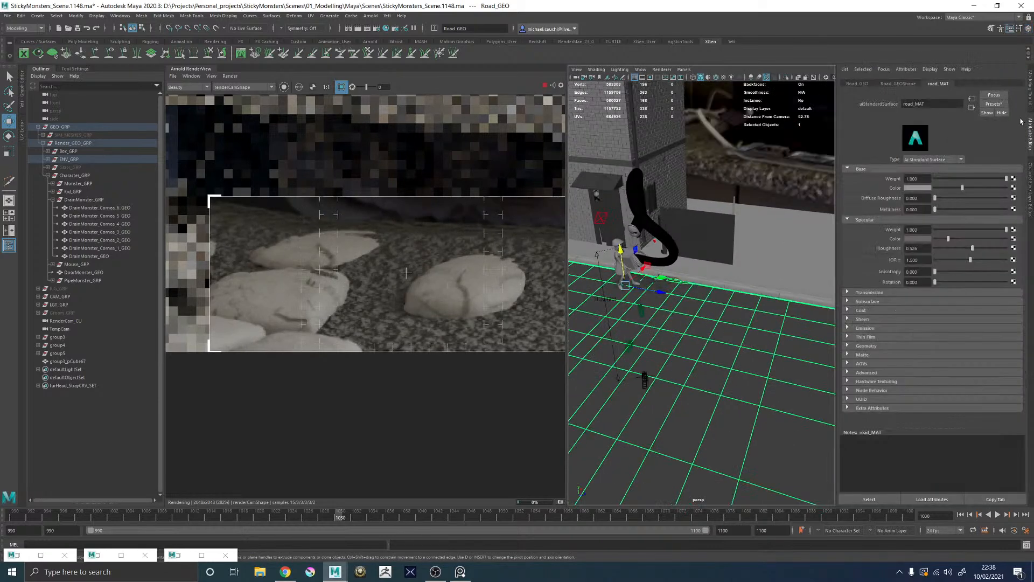
# Step: Set Road_GEOShape's Arnold subdivision iterations to 4 and check the cropped render
pyautogui.click(898, 83)
pyautogui.scroll(-1, 884, 347)
pyautogui.moveTo(921, 367); pyautogui.dragTo(886, 368)
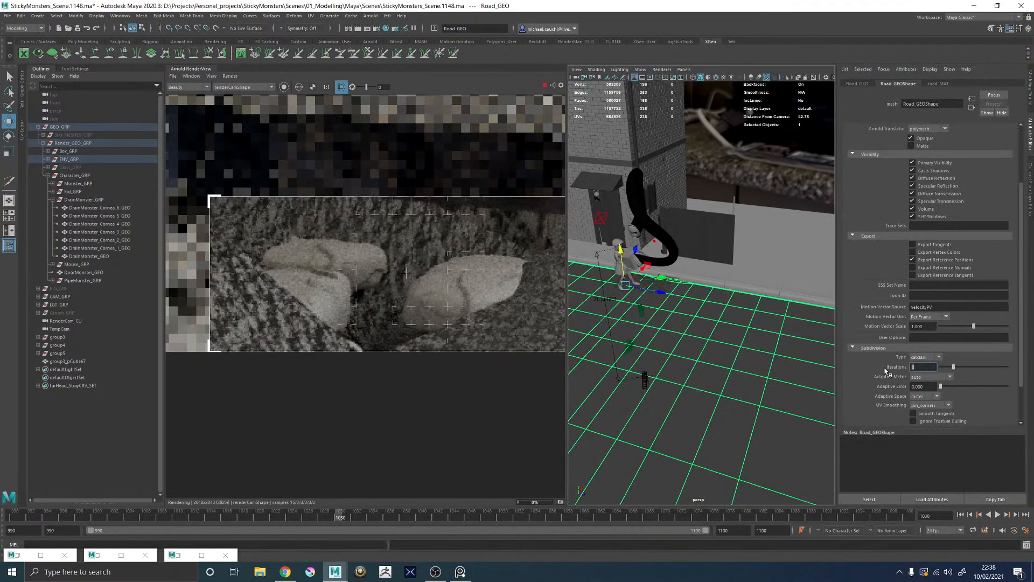
pyautogui.write('4')
pyautogui.press('Return')
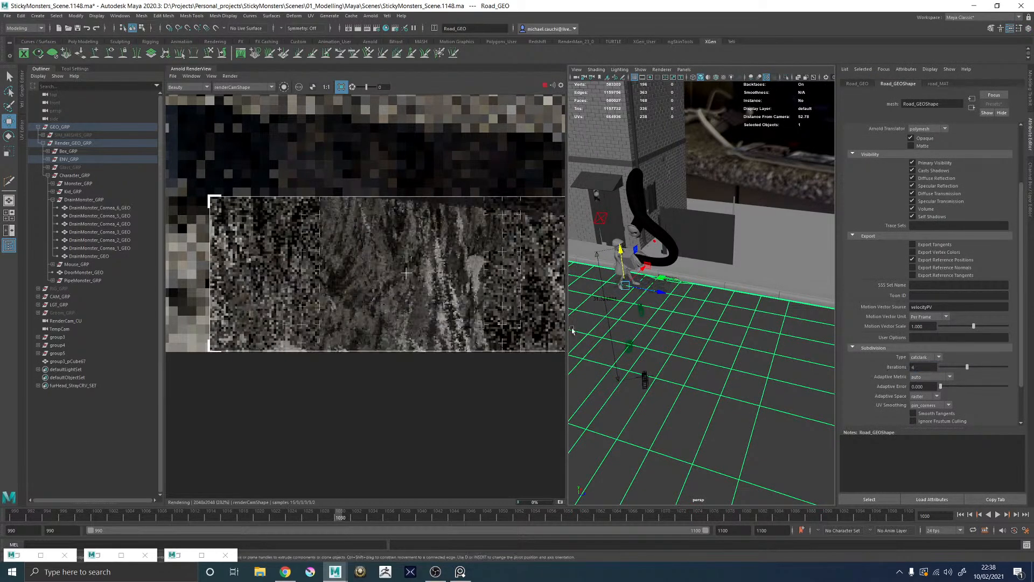
pyautogui.scroll(-5, 327, 205)
pyautogui.scroll(3, 328, 206)
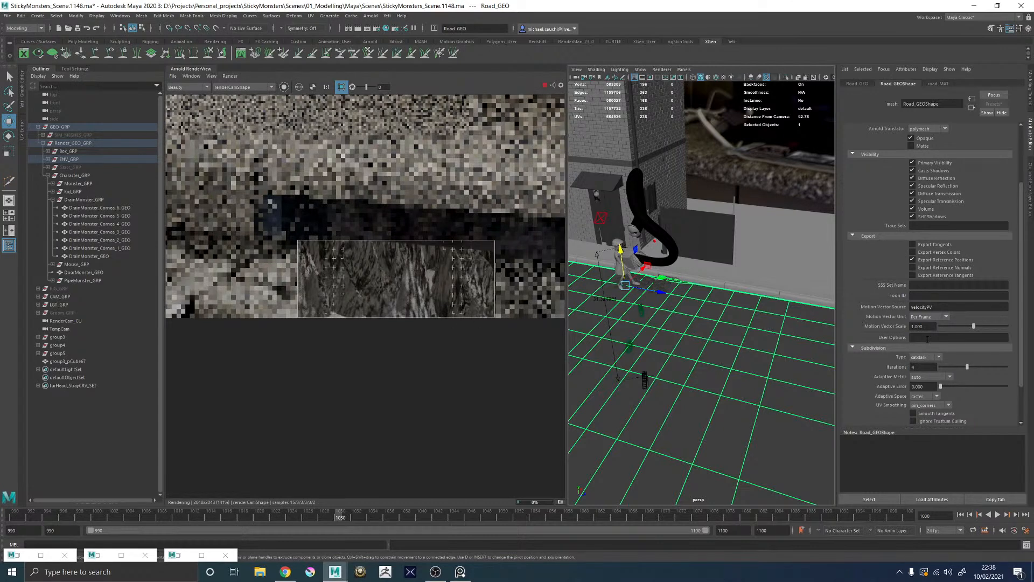
# Step: Set Road_GEOShape's subdivision iterations to 6 and turn off the crop region to render the whole frame
pyautogui.click(916, 367)
pyautogui.write('6')
pyautogui.press('Return')
pyautogui.click(340, 90)
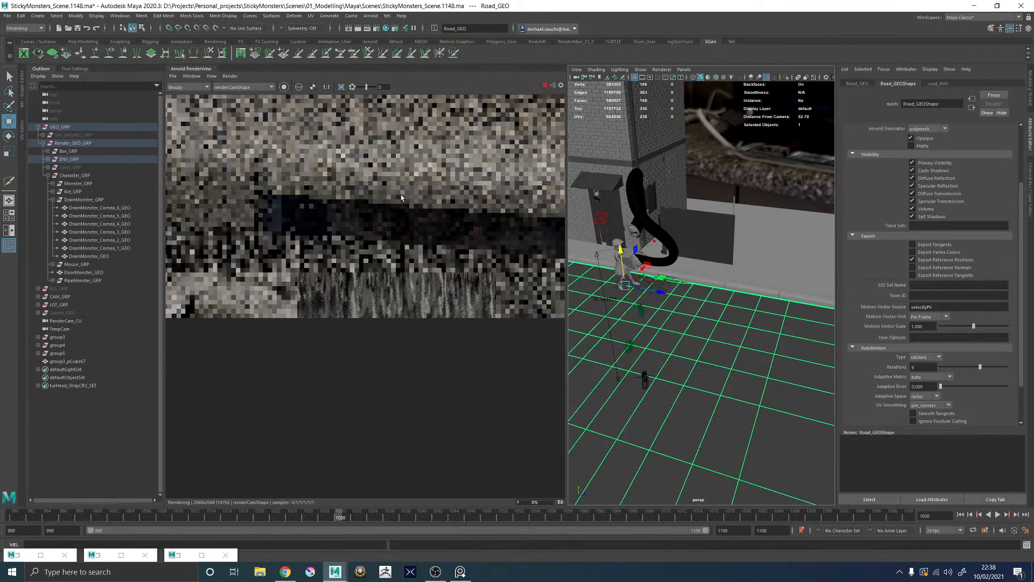
pyautogui.scroll(-1, 357, 207)
pyautogui.moveTo(357, 207); pyautogui.dragTo(393, 220, button='middle')
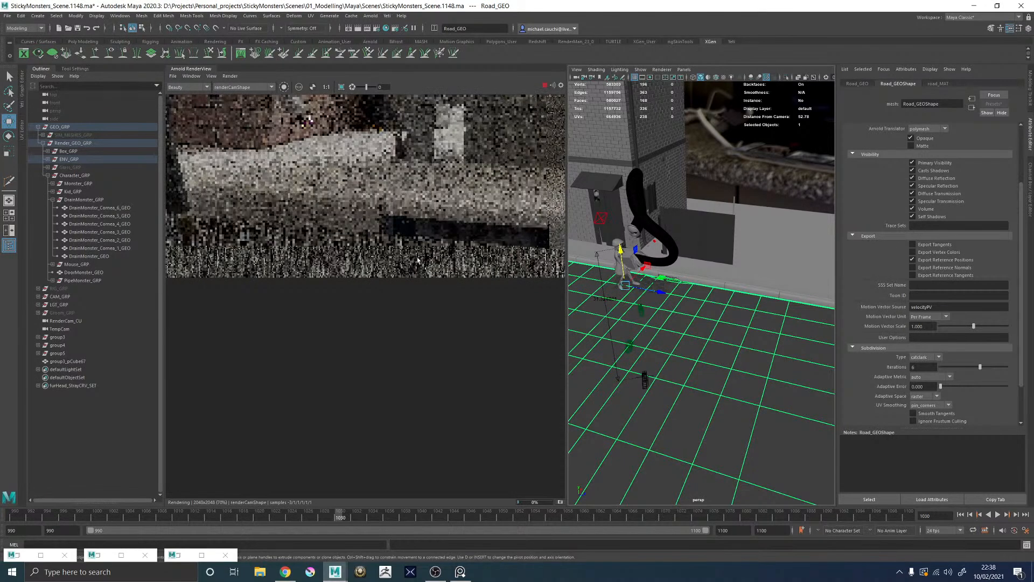
# Step: Inspect the displacement nodes of road_MAT and the neighbouring cobblestone shader in Hypershade
pyautogui.click(386, 28)
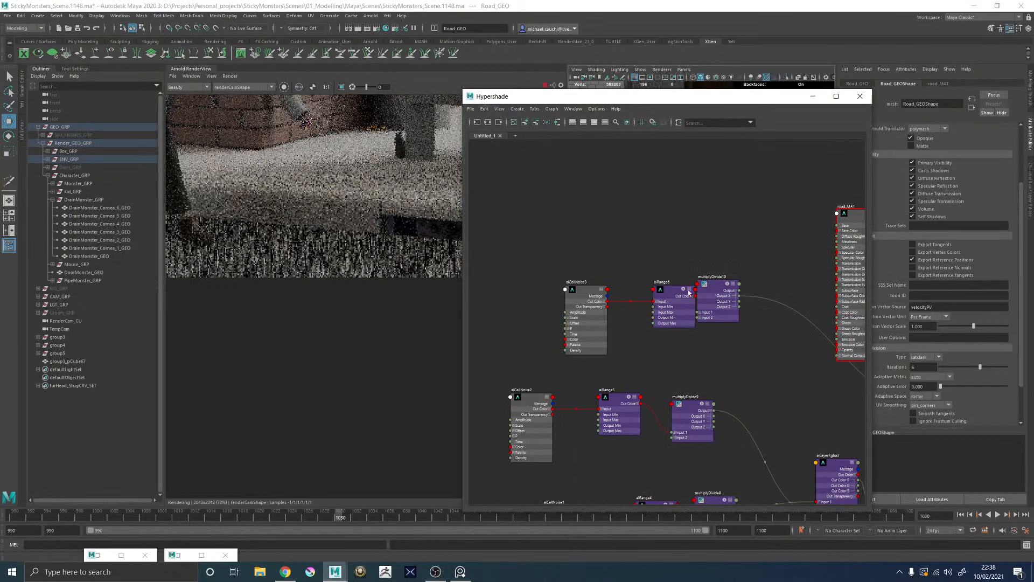
pyautogui.click(711, 288)
pyautogui.keyDown('alt'); pyautogui.moveTo(658, 254); pyautogui.dragTo(467, 249, button='middle'); pyautogui.keyUp('alt')
pyautogui.click(765, 399)
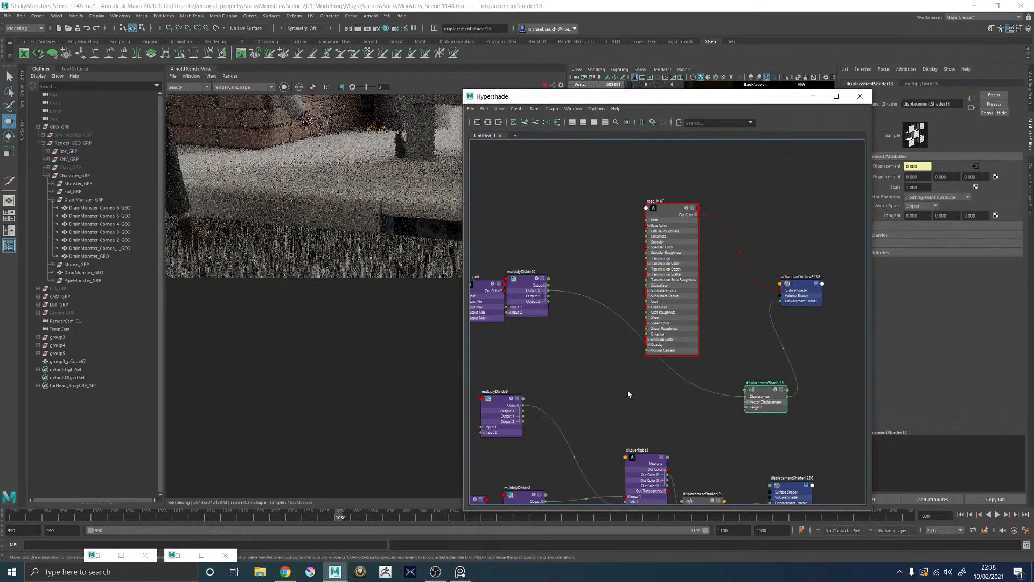
pyautogui.keyDown('alt'); pyautogui.moveTo(657, 437); pyautogui.dragTo(621, 354, button='middle'); pyautogui.keyUp('alt')
pyautogui.click(666, 421)
pyautogui.keyDown('alt'); pyautogui.moveTo(570, 271); pyautogui.dragTo(708, 406, button='middle'); pyautogui.keyUp('alt')
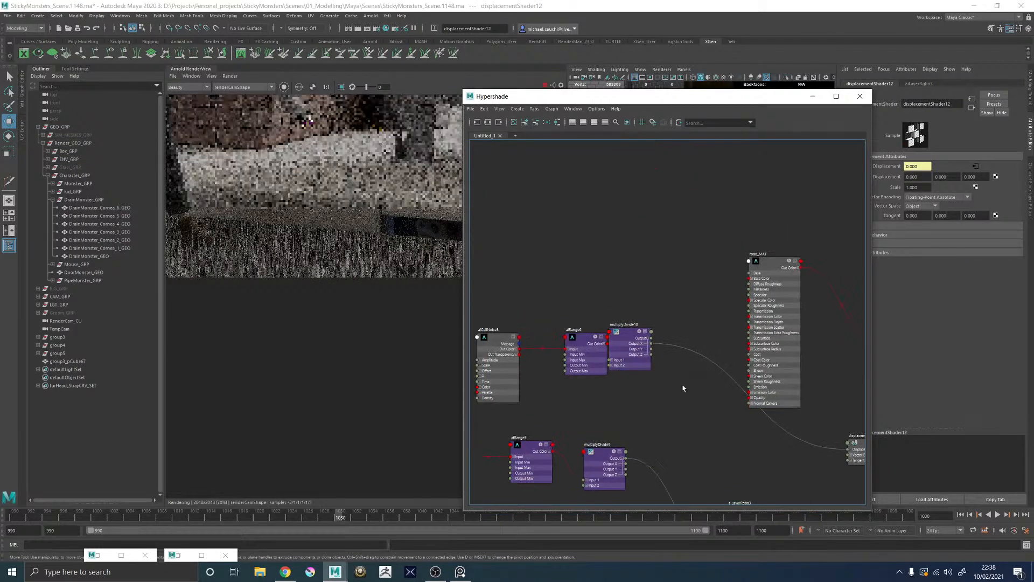
# Step: Set multiplyDivide10's Input 2 X to 0.0025, put Hypershade away and render a cropped region below the drain
pyautogui.click(630, 343)
pyautogui.click(914, 185)
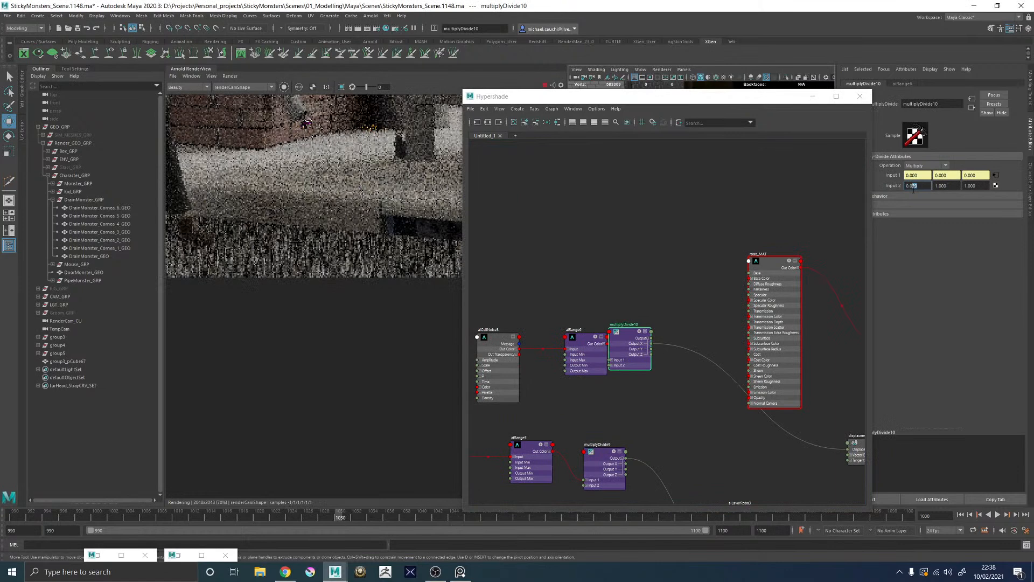
pyautogui.write('025')
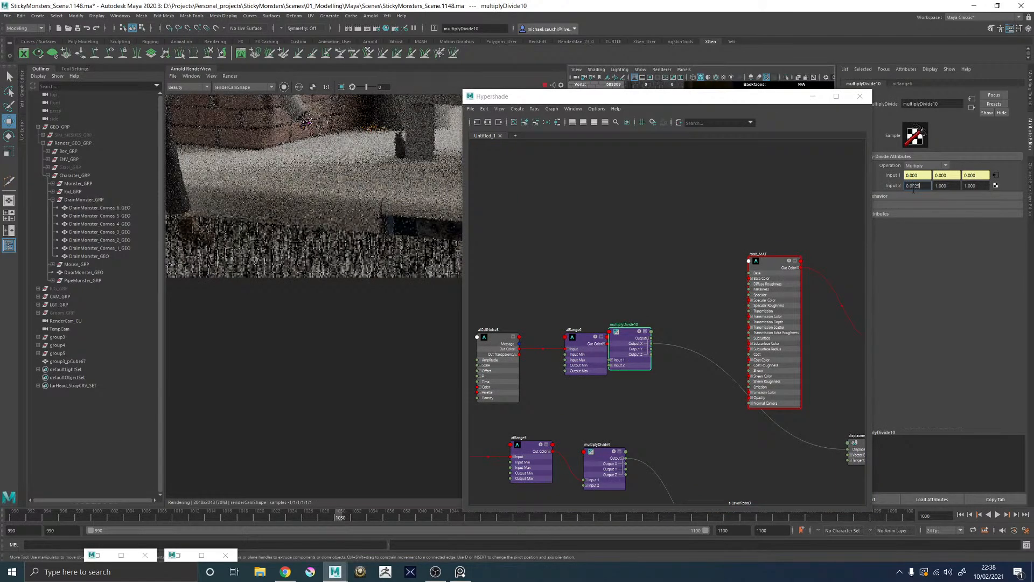
pyautogui.press('Return')
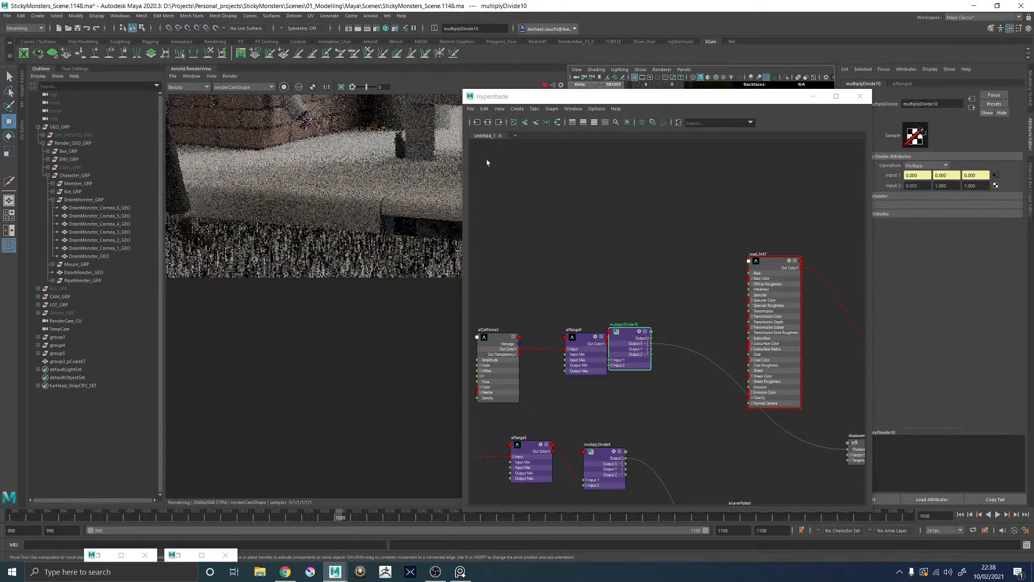
pyautogui.moveTo(700, 96); pyautogui.dragTo(720, 96)
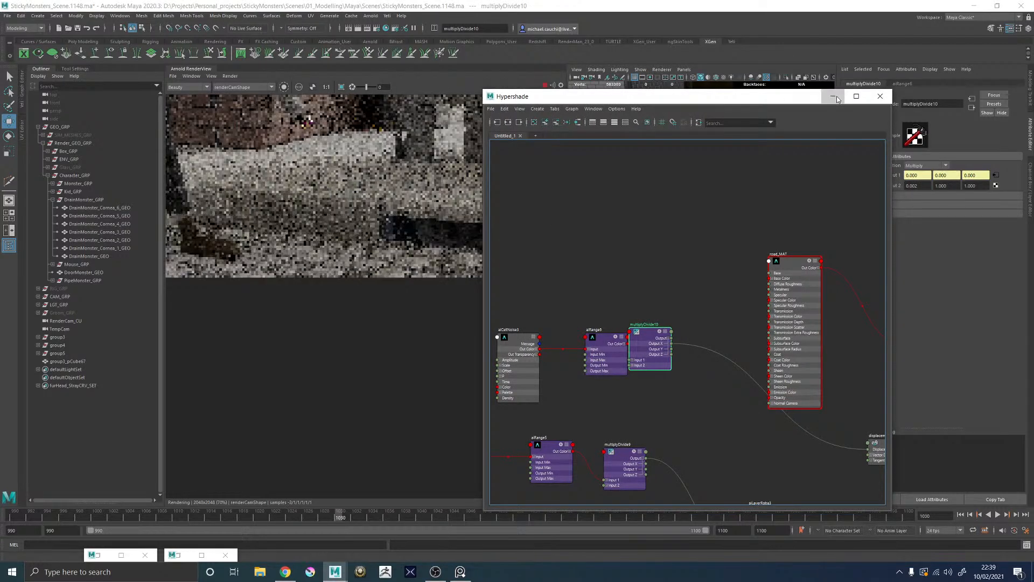
pyautogui.click(834, 97)
pyautogui.moveTo(512, 291); pyautogui.dragTo(409, 236)
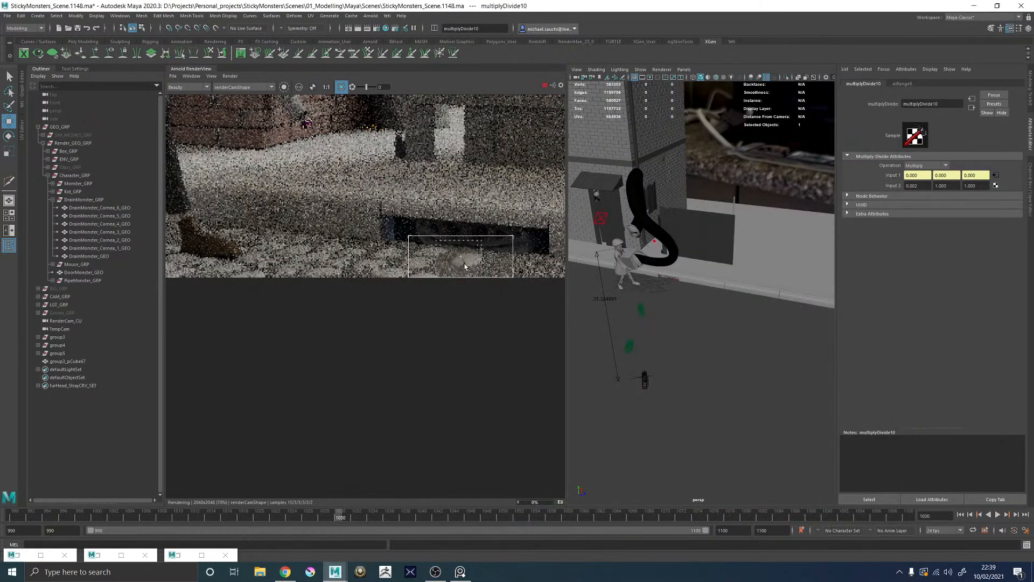
pyautogui.scroll(3, 465, 265)
# Step: Set multiplyDivide10's Input 2 X to 0.001 and check the cropped render by the drain
pyautogui.click(921, 186)
pyautogui.press('Return')
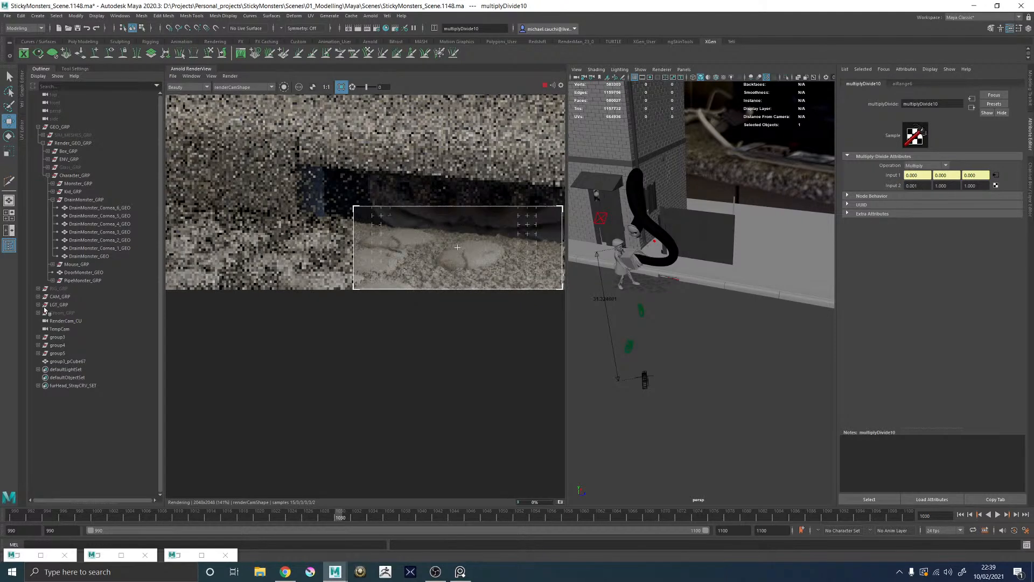
pyautogui.scroll(-2, 393, 247)
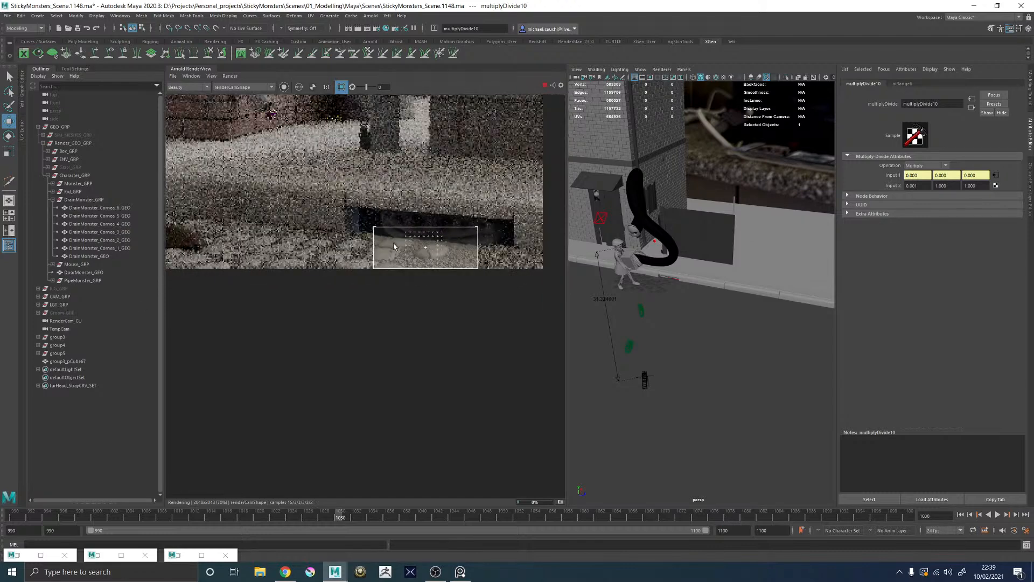
# Step: Render cropped regions of the ground between the boy's boot and the drain, and around both of his boots
pyautogui.click(340, 87)
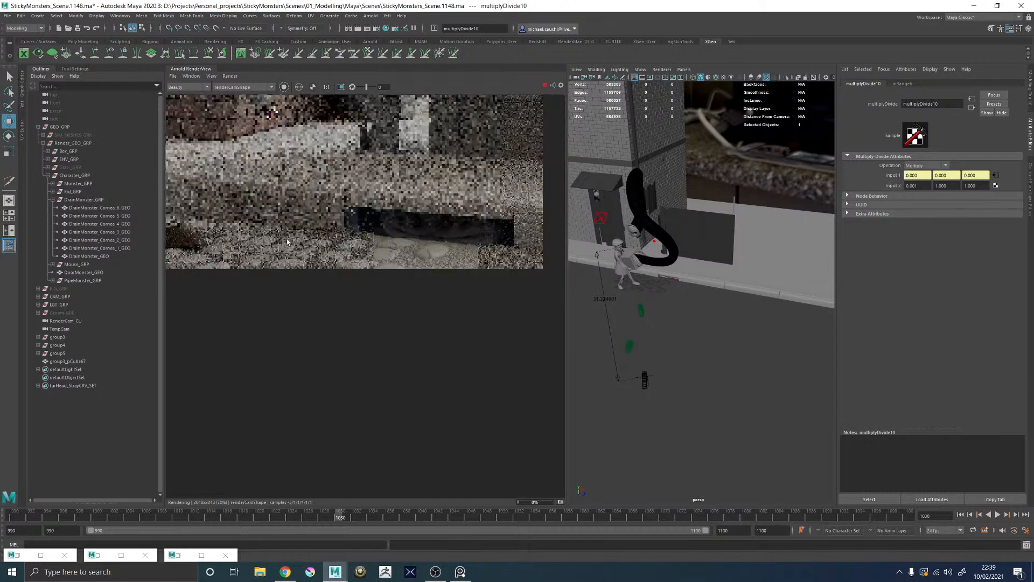
pyautogui.moveTo(266, 232); pyautogui.dragTo(355, 234, button='middle')
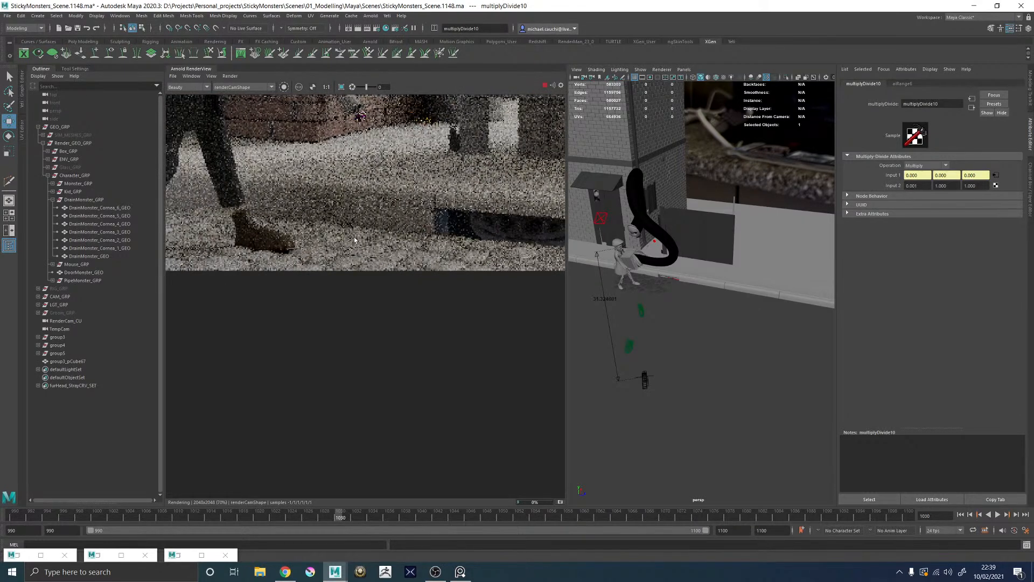
pyautogui.moveTo(329, 223); pyautogui.dragTo(442, 272)
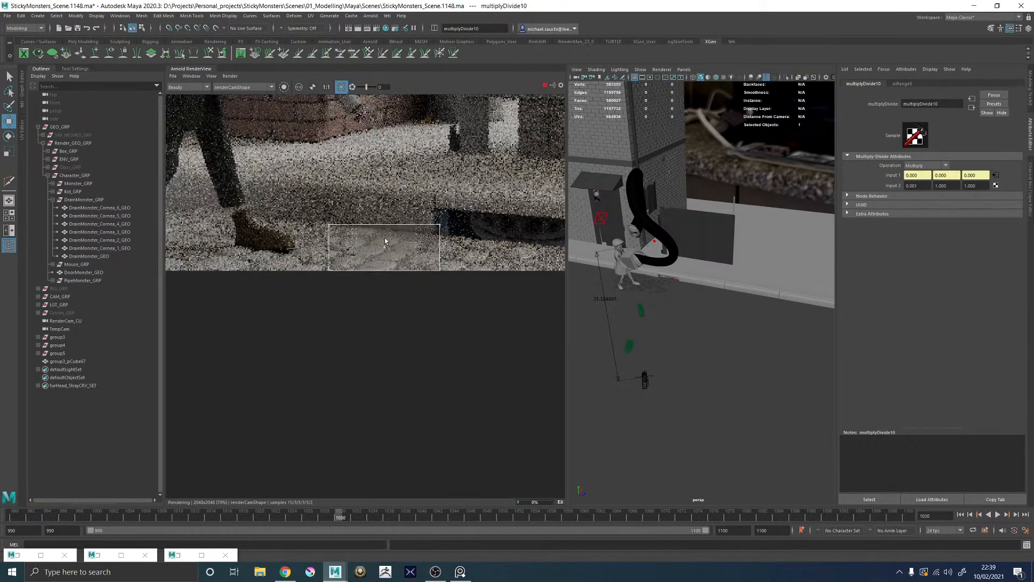
pyautogui.scroll(2, 385, 240)
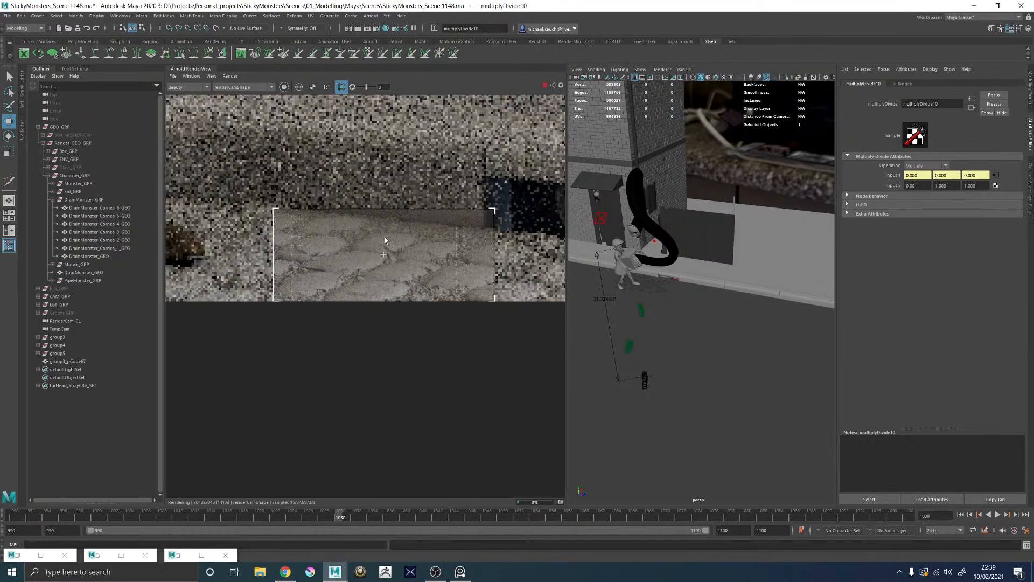
pyautogui.scroll(-3, 385, 239)
pyautogui.moveTo(385, 240); pyautogui.dragTo(488, 252, button='middle')
pyautogui.moveTo(278, 219); pyautogui.dragTo(551, 341)
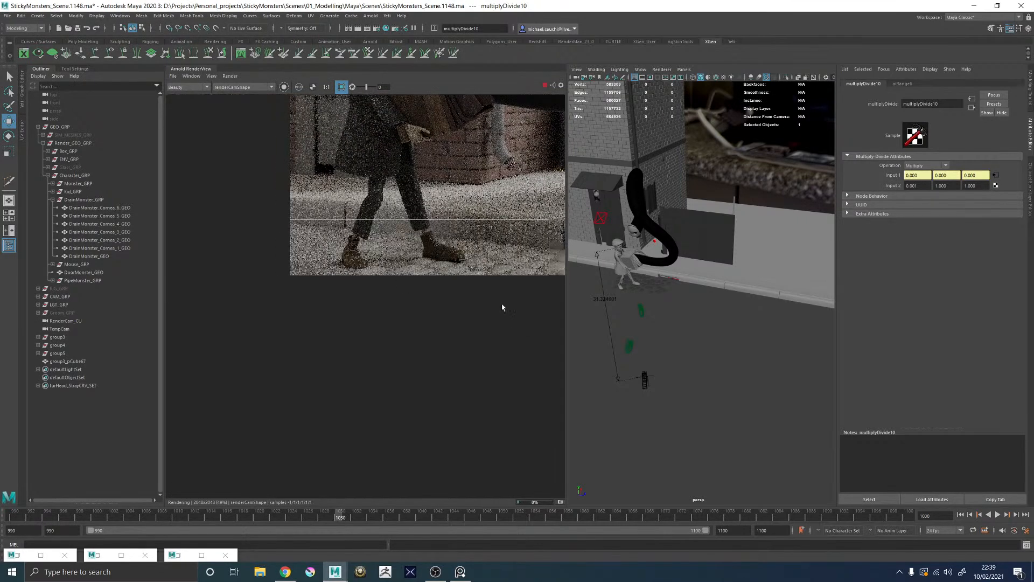
pyautogui.scroll(3, 439, 257)
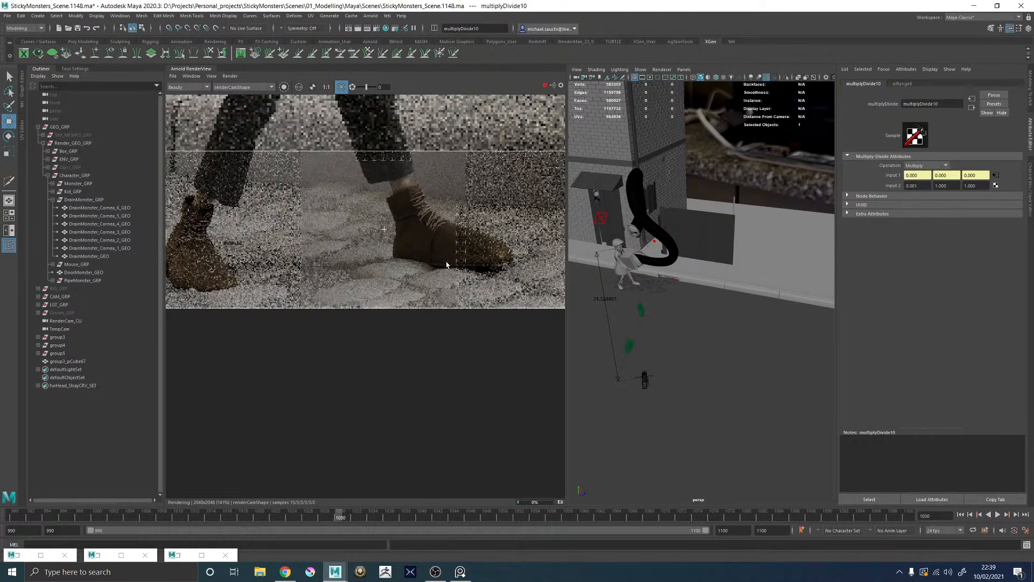
pyautogui.scroll(-2, 453, 260)
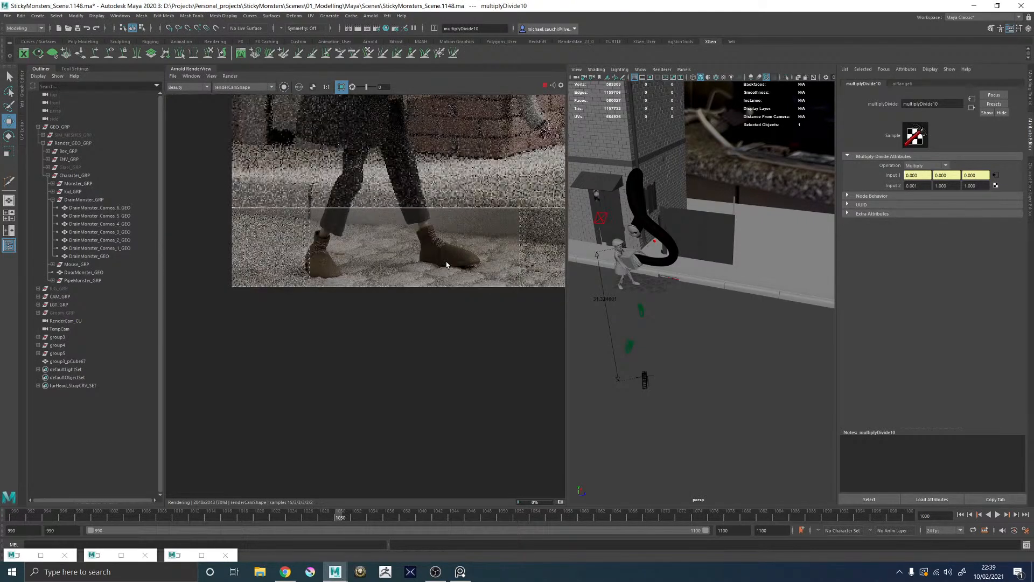
pyautogui.moveTo(463, 253); pyautogui.dragTo(393, 247, button='middle')
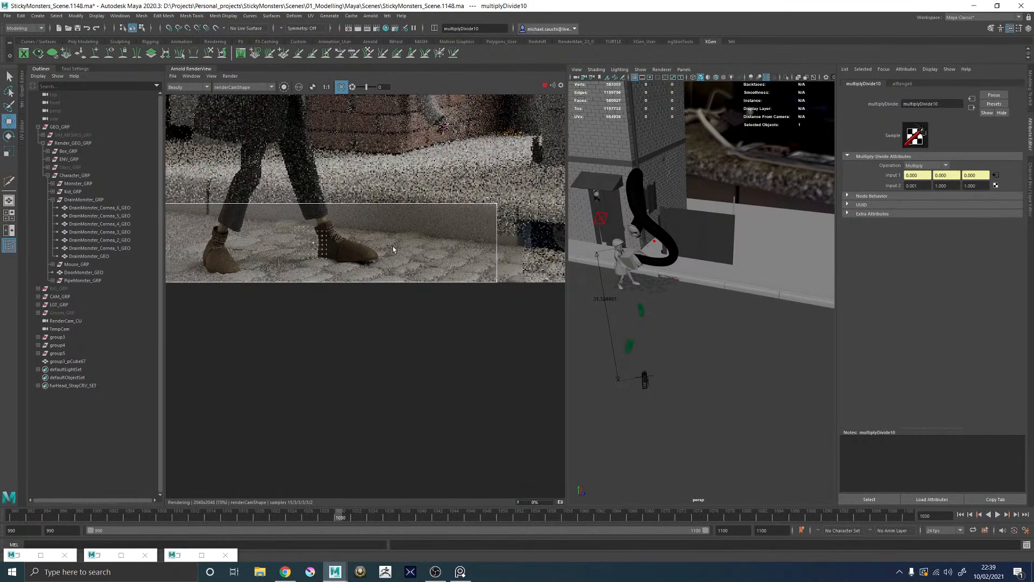
# Step: Compare the Arnold subdivision and displacement attributes of Road_GEO and the cobblestone mesh group3_pCube67
pyautogui.click(694, 328)
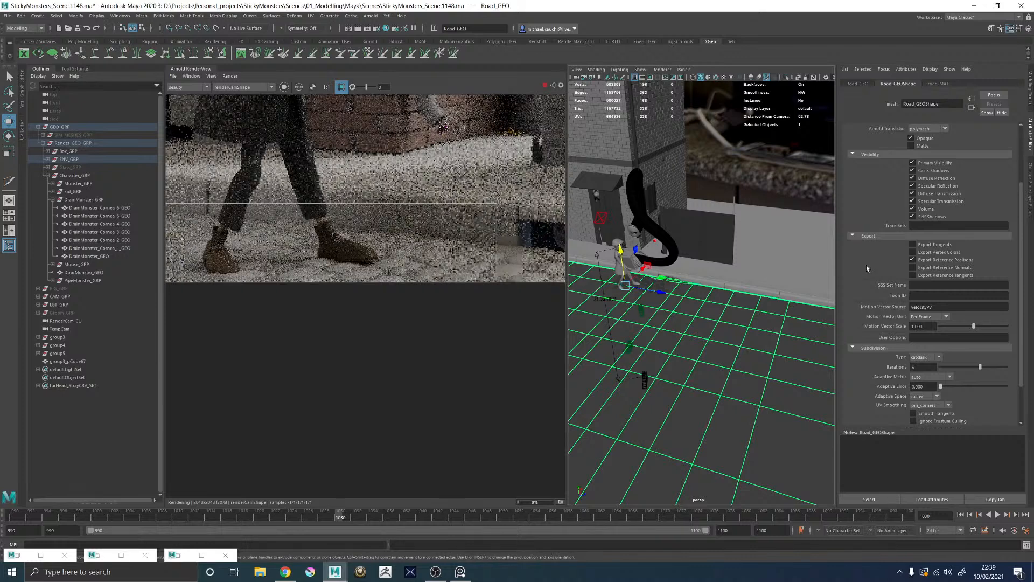
pyautogui.scroll(-3, 876, 334)
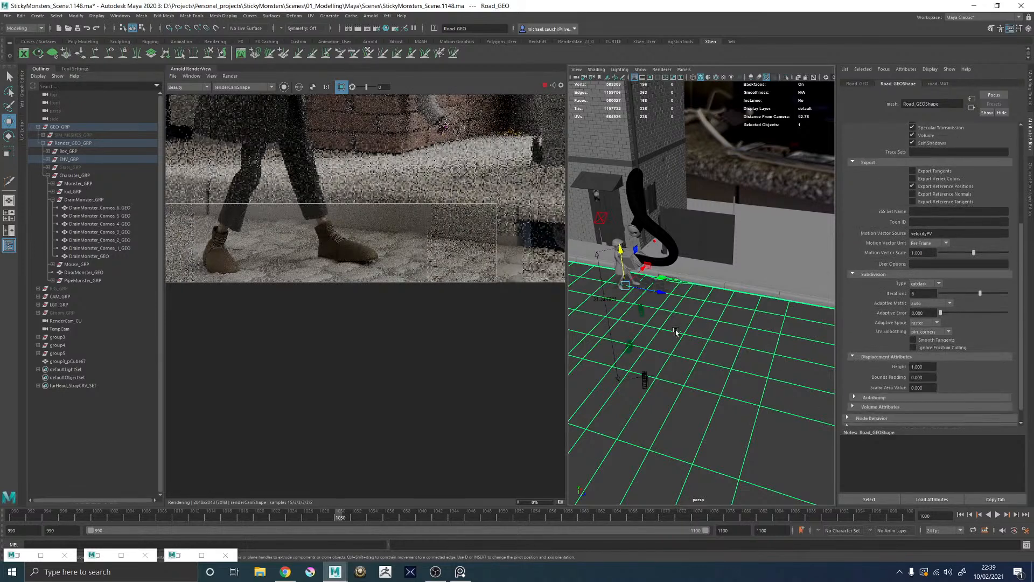
pyautogui.click(661, 286)
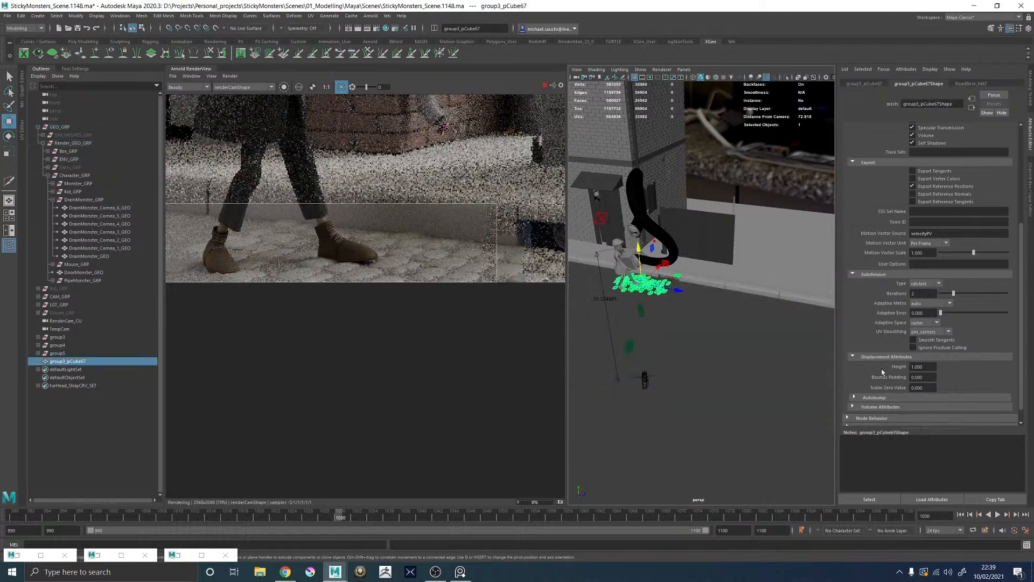
pyautogui.click(737, 325)
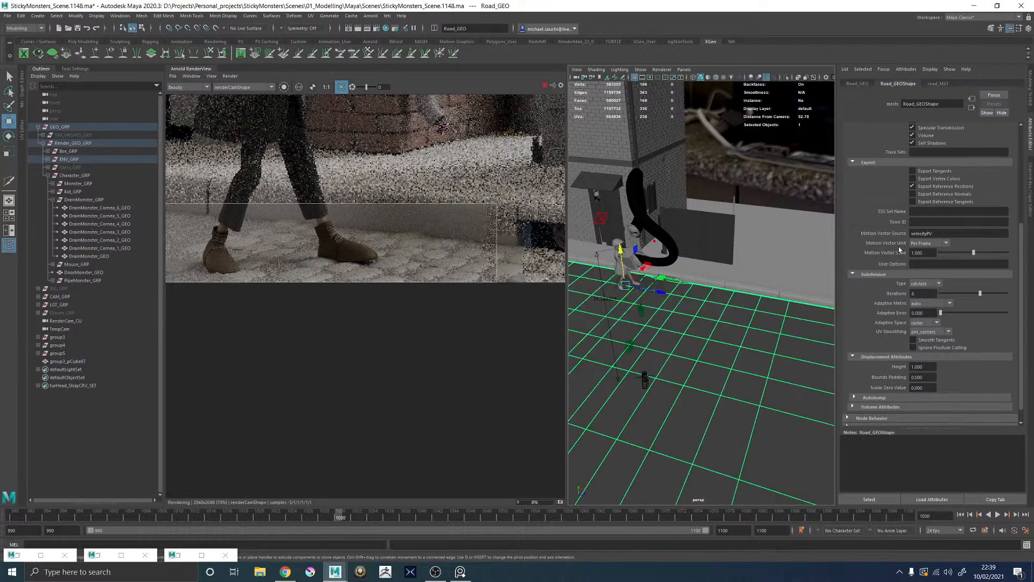
pyautogui.scroll(3, 894, 249)
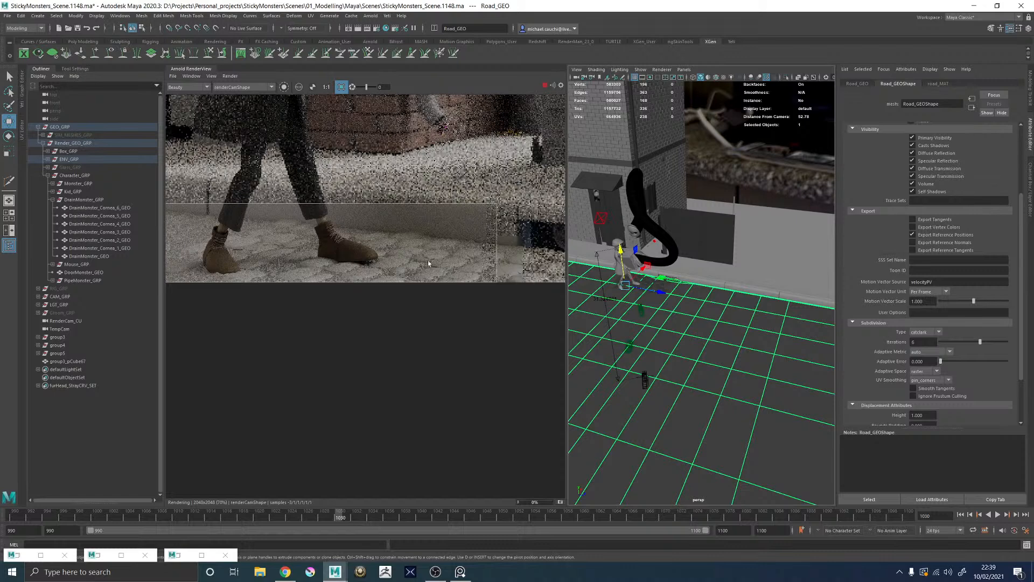
# Step: Examine the cobblestones around the boots closely, clear the crop region and view the full-frame render
pyautogui.scroll(3, 378, 252)
pyautogui.scroll(-2, 385, 268)
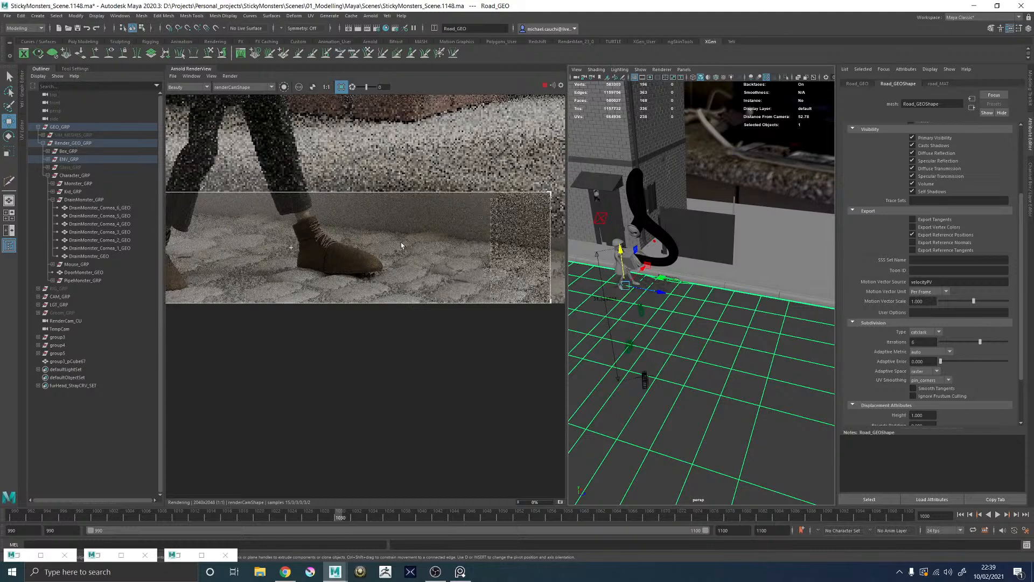
pyautogui.scroll(-3, 426, 247)
pyautogui.scroll(2, 445, 253)
pyautogui.click(341, 87)
pyautogui.scroll(-5, 388, 113)
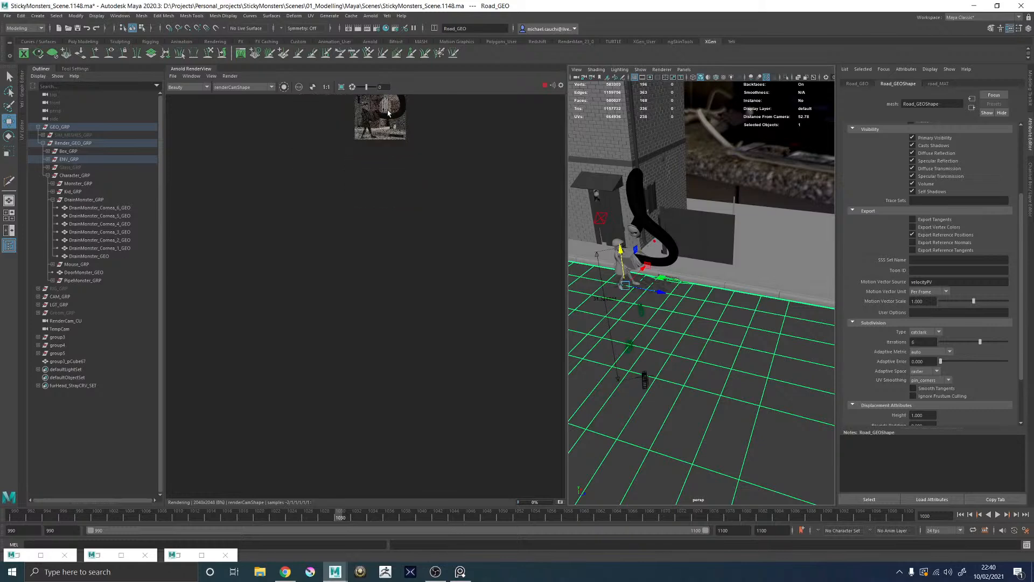
pyautogui.scroll(5, 390, 113)
pyautogui.scroll(-1, 423, 224)
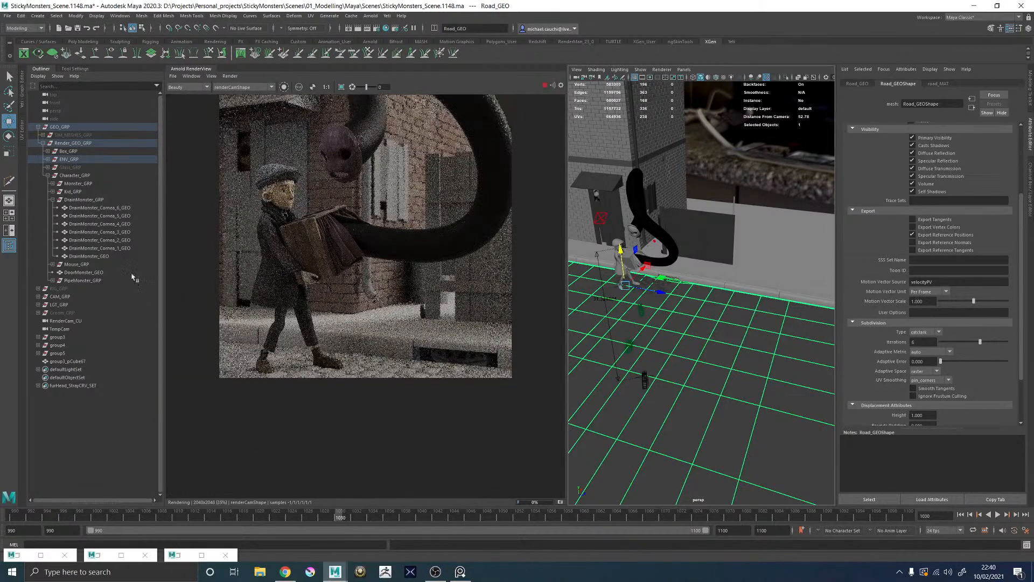
# Step: Stop the Arnold render and save the scene as the new version StickyMonsters_Scene.1149.ma
pyautogui.click(545, 85)
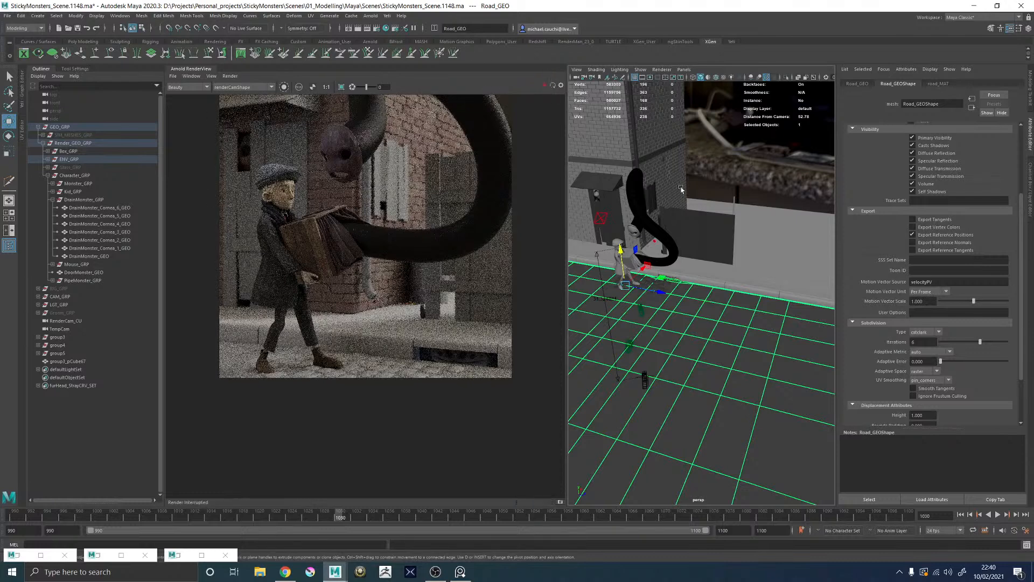
pyautogui.hotkey('ctrl', 's')
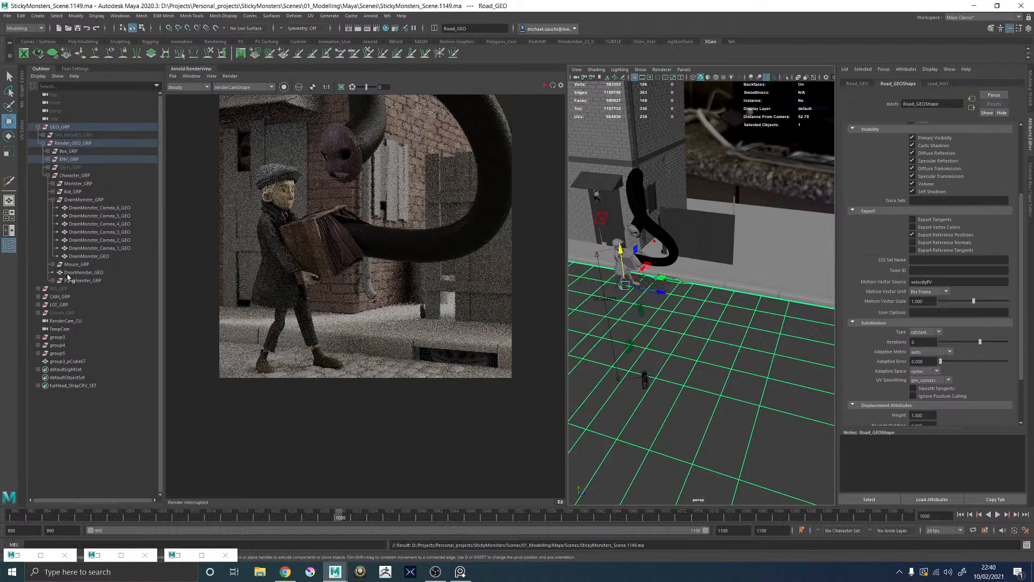
# Step: Unhide Groom_GRP and bring the full rendered frame into view
pyautogui.click(64, 313)
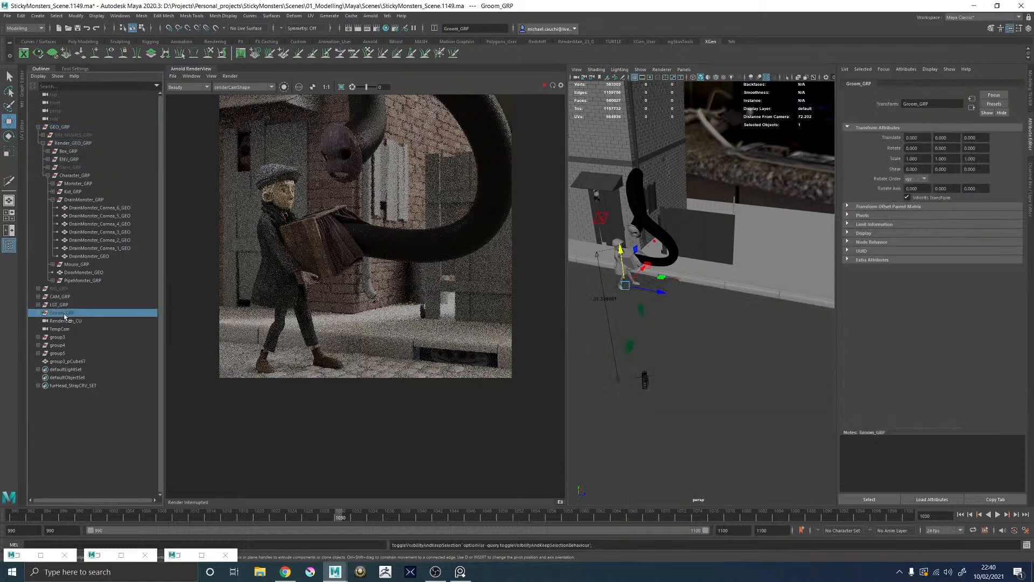
pyautogui.press('h')
pyautogui.moveTo(330, 254); pyautogui.dragTo(351, 298, button='middle')
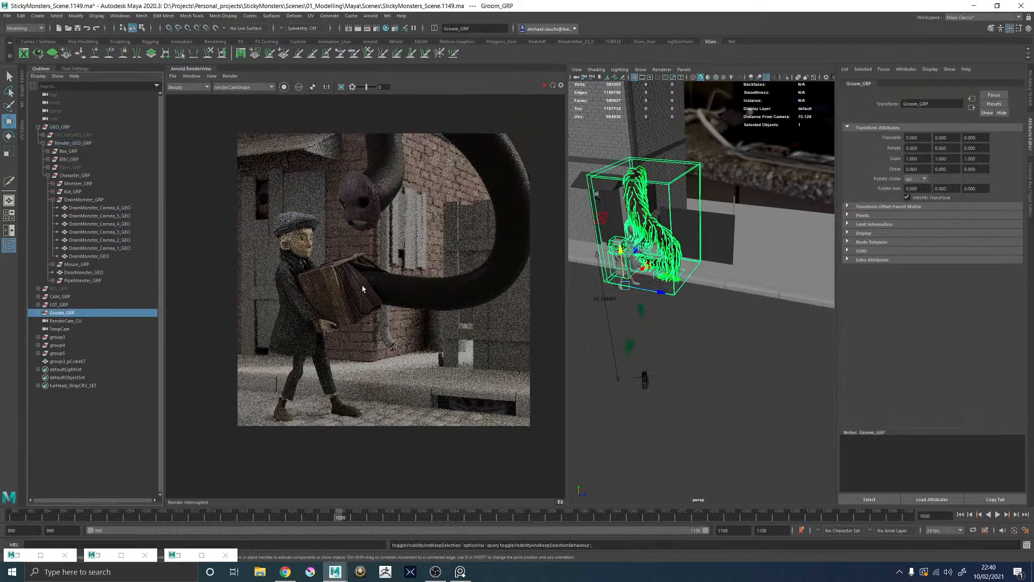
# Step: Clear the Groom_GRP selection and restart the Arnold render from renderCamShape with the groom included
pyautogui.click(743, 199)
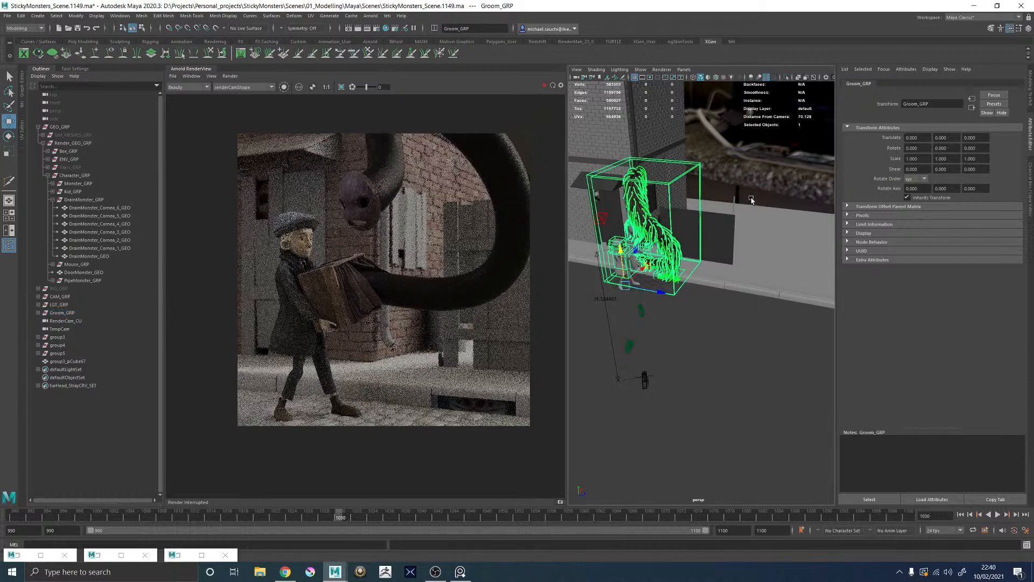
pyautogui.keyDown('alt'); pyautogui.moveTo(748, 198); pyautogui.dragTo(723, 194); pyautogui.keyUp('alt')
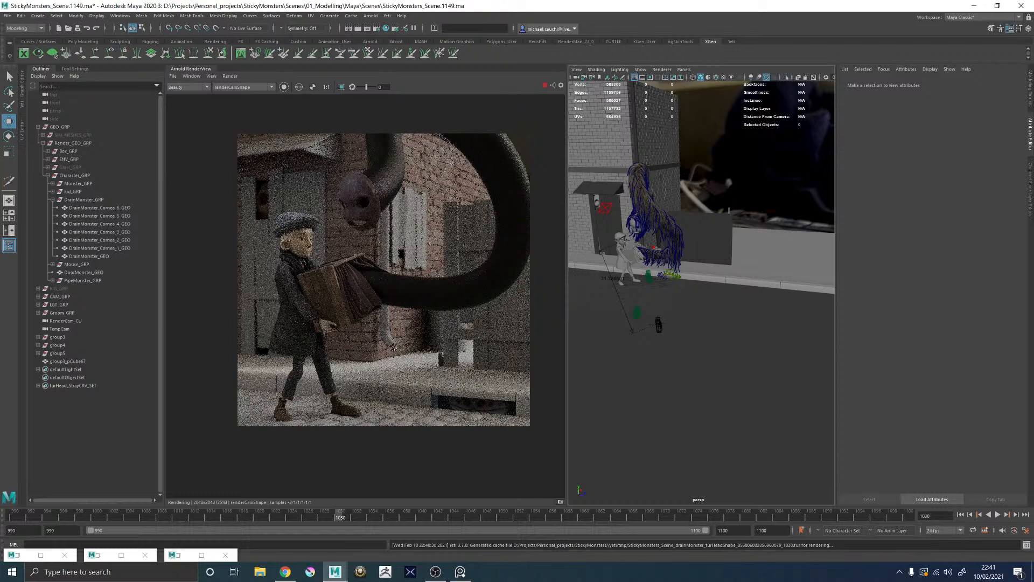
# Step: Open Task Manager and move its window clear of the Maya render onto the adjacent display
pyautogui.hotkey('alt', 'Tab')
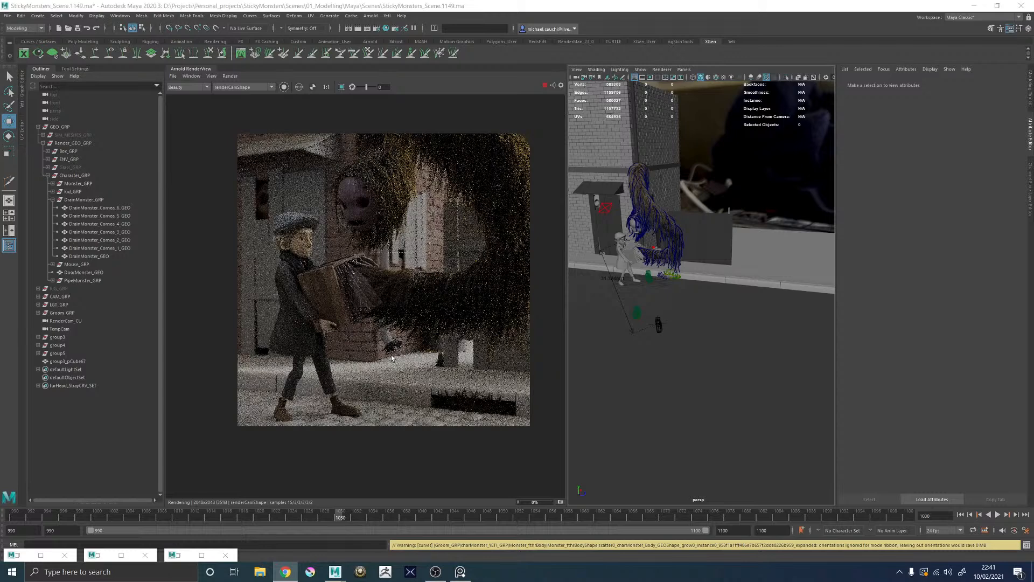
pyautogui.rightClick(506, 570)
pyautogui.click(540, 522)
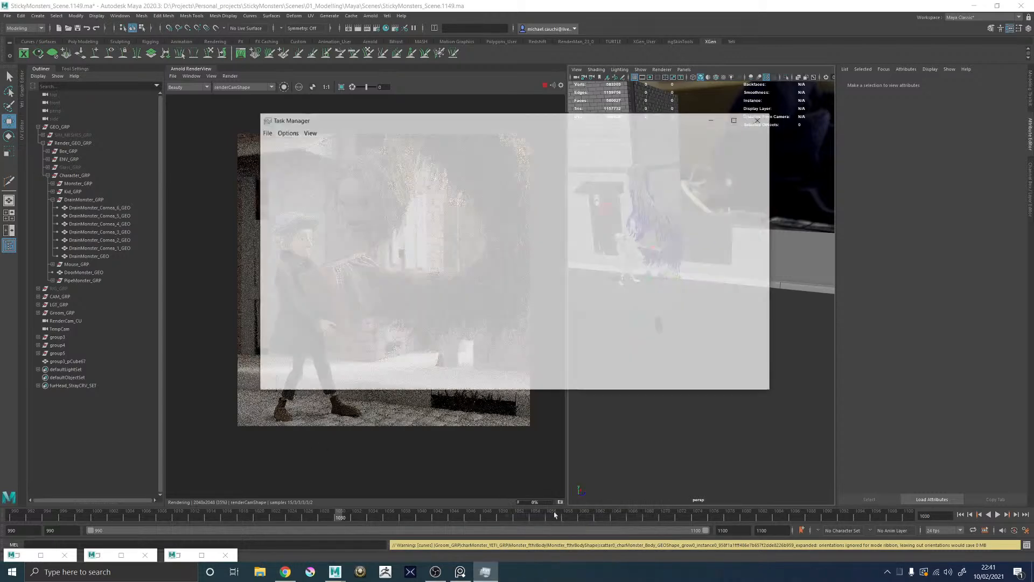
pyautogui.moveTo(387, 124); pyautogui.dragTo(1033, 124)
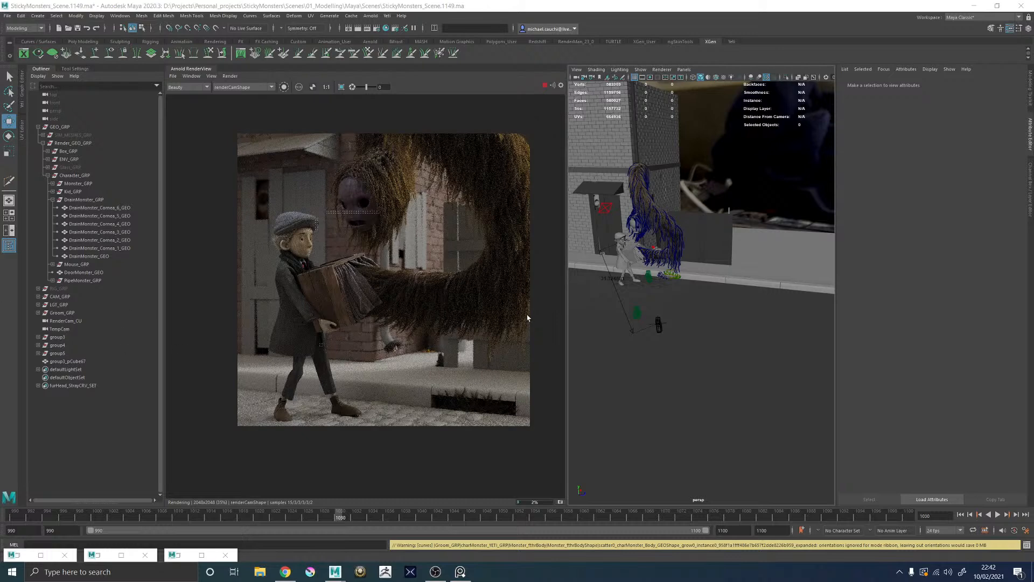
# Step: Examine the cobblestones, kerb and drain opening around the boy's boots closely in the progressing groomed render
pyautogui.scroll(2, 430, 281)
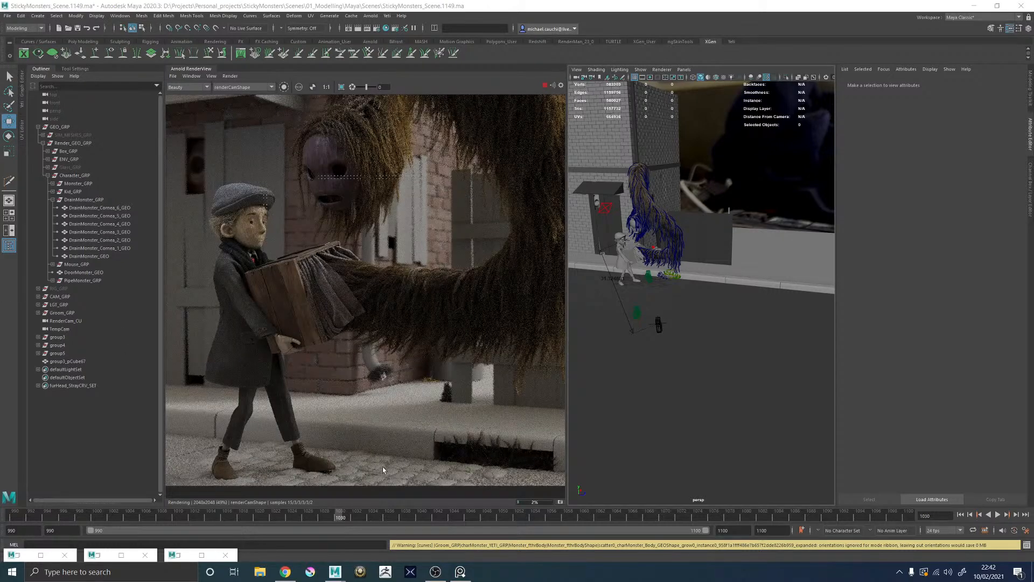
pyautogui.scroll(6, 386, 465)
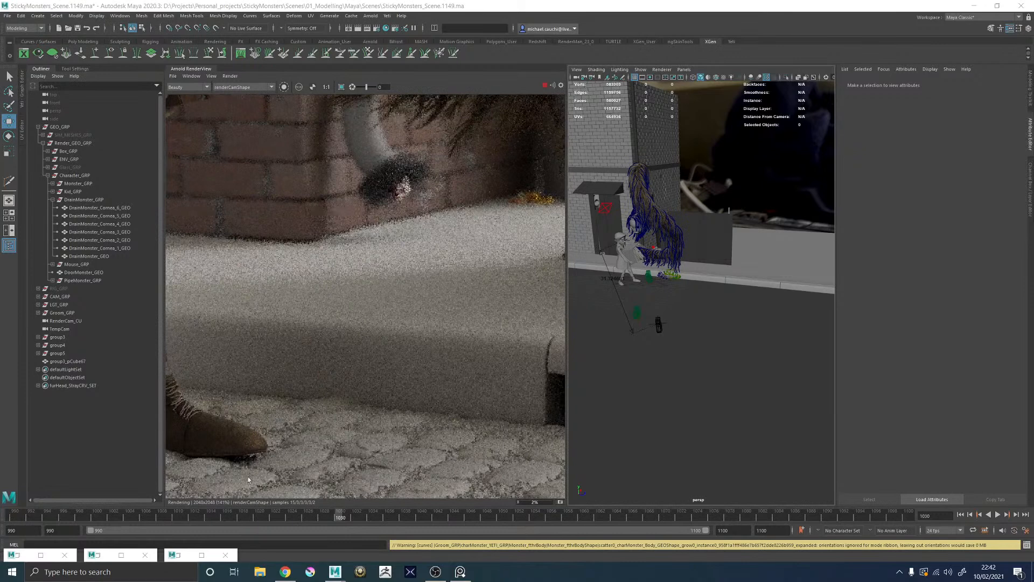
pyautogui.scroll(-3, 412, 433)
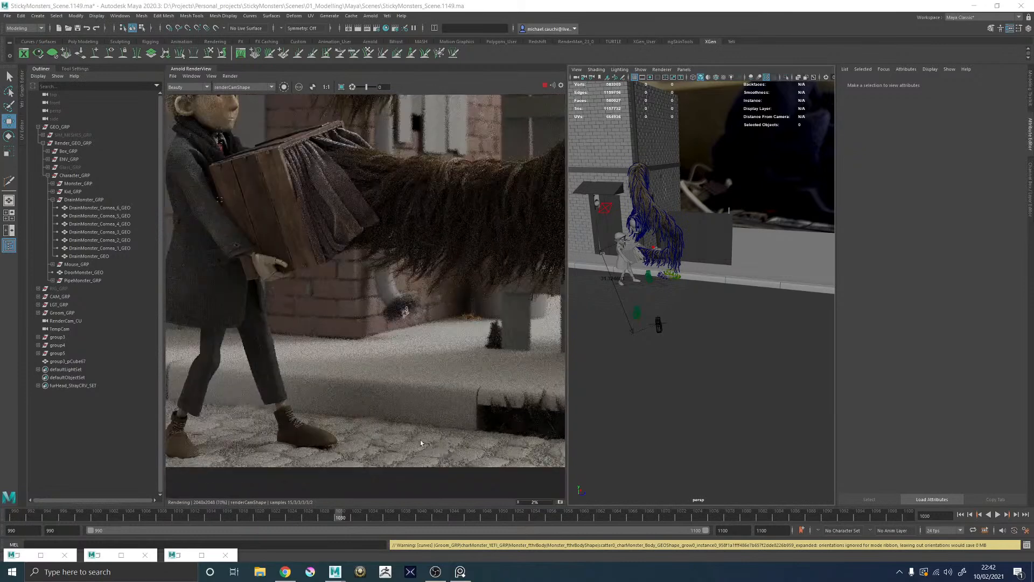
pyautogui.scroll(3, 556, 462)
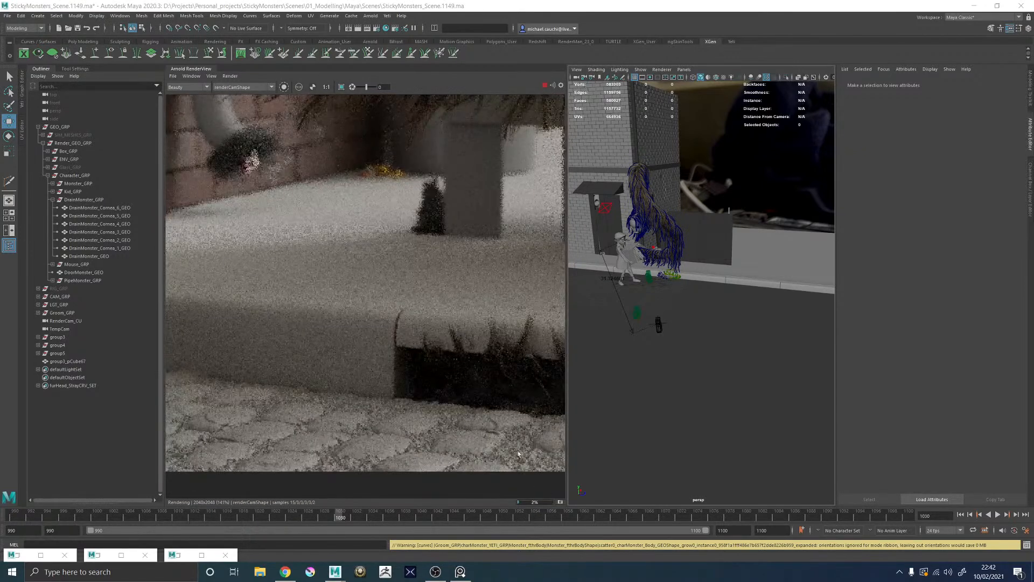
pyautogui.scroll(-3, 481, 418)
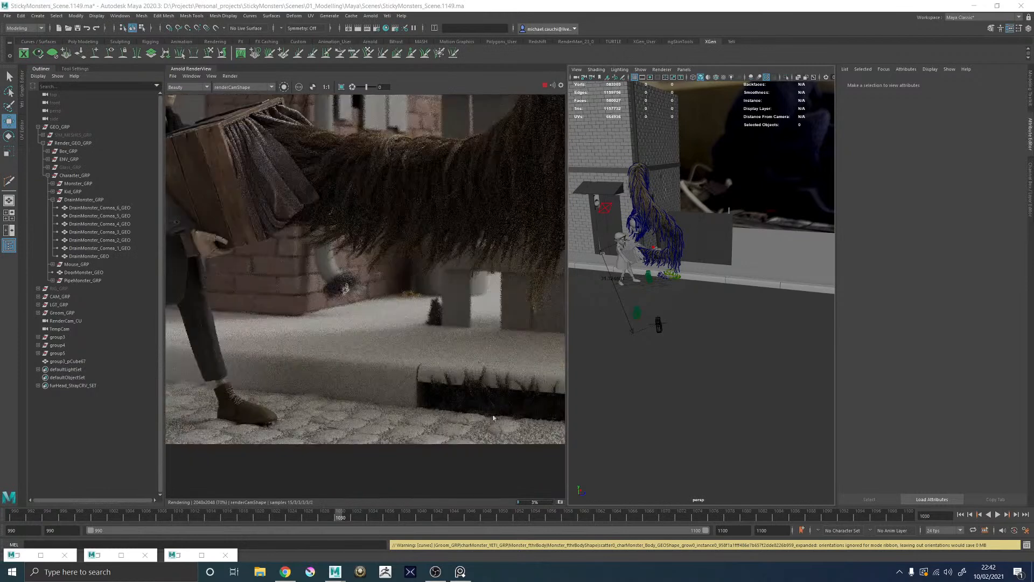
pyautogui.scroll(2, 539, 419)
pyautogui.scroll(-9, 390, 397)
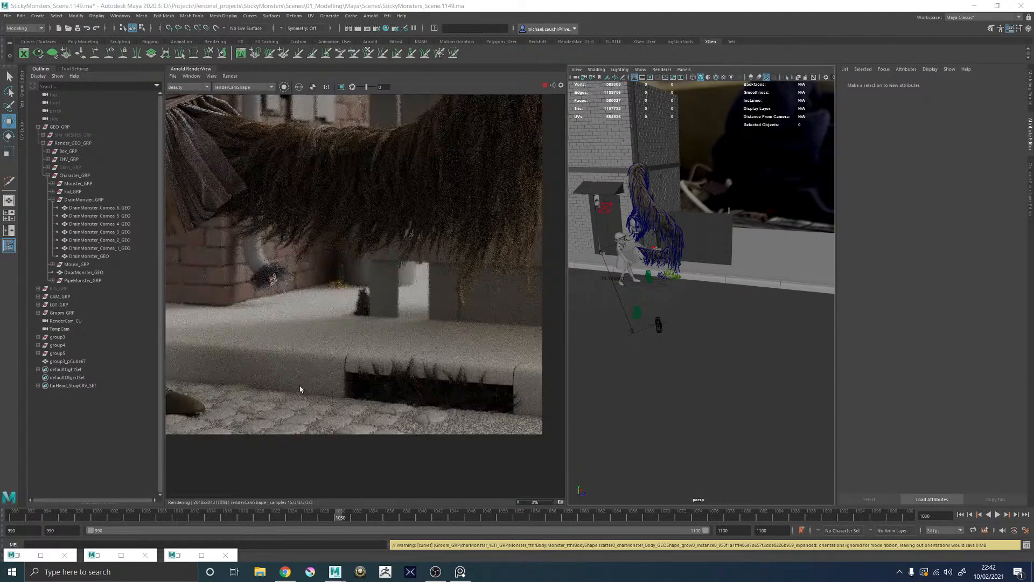
pyautogui.scroll(7, 281, 399)
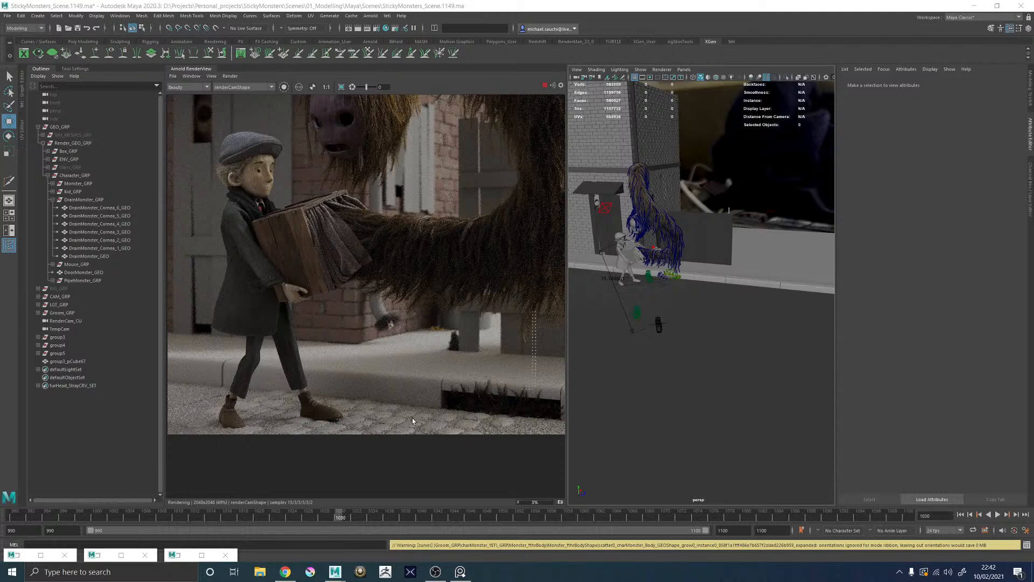
pyautogui.scroll(3, 403, 419)
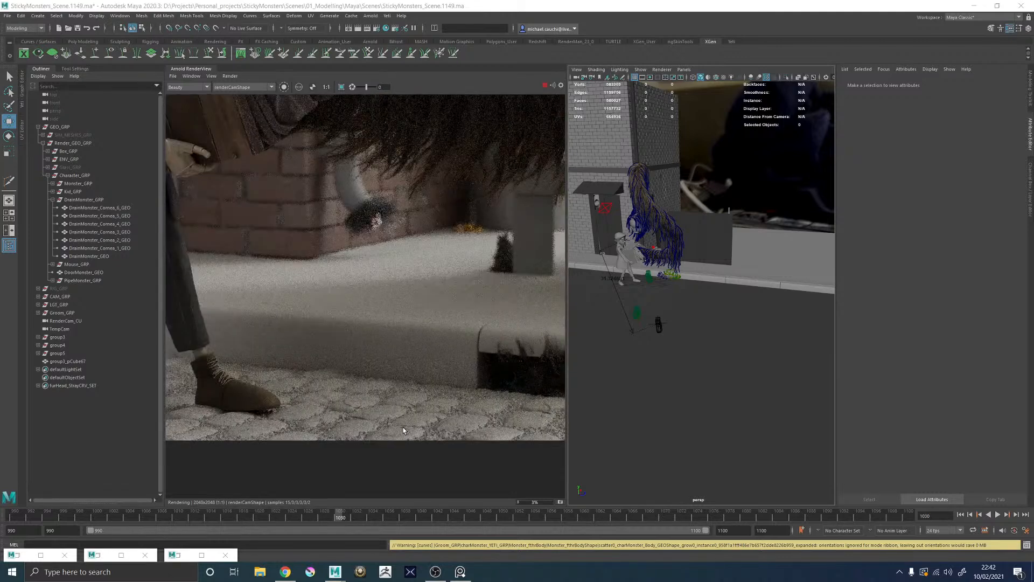